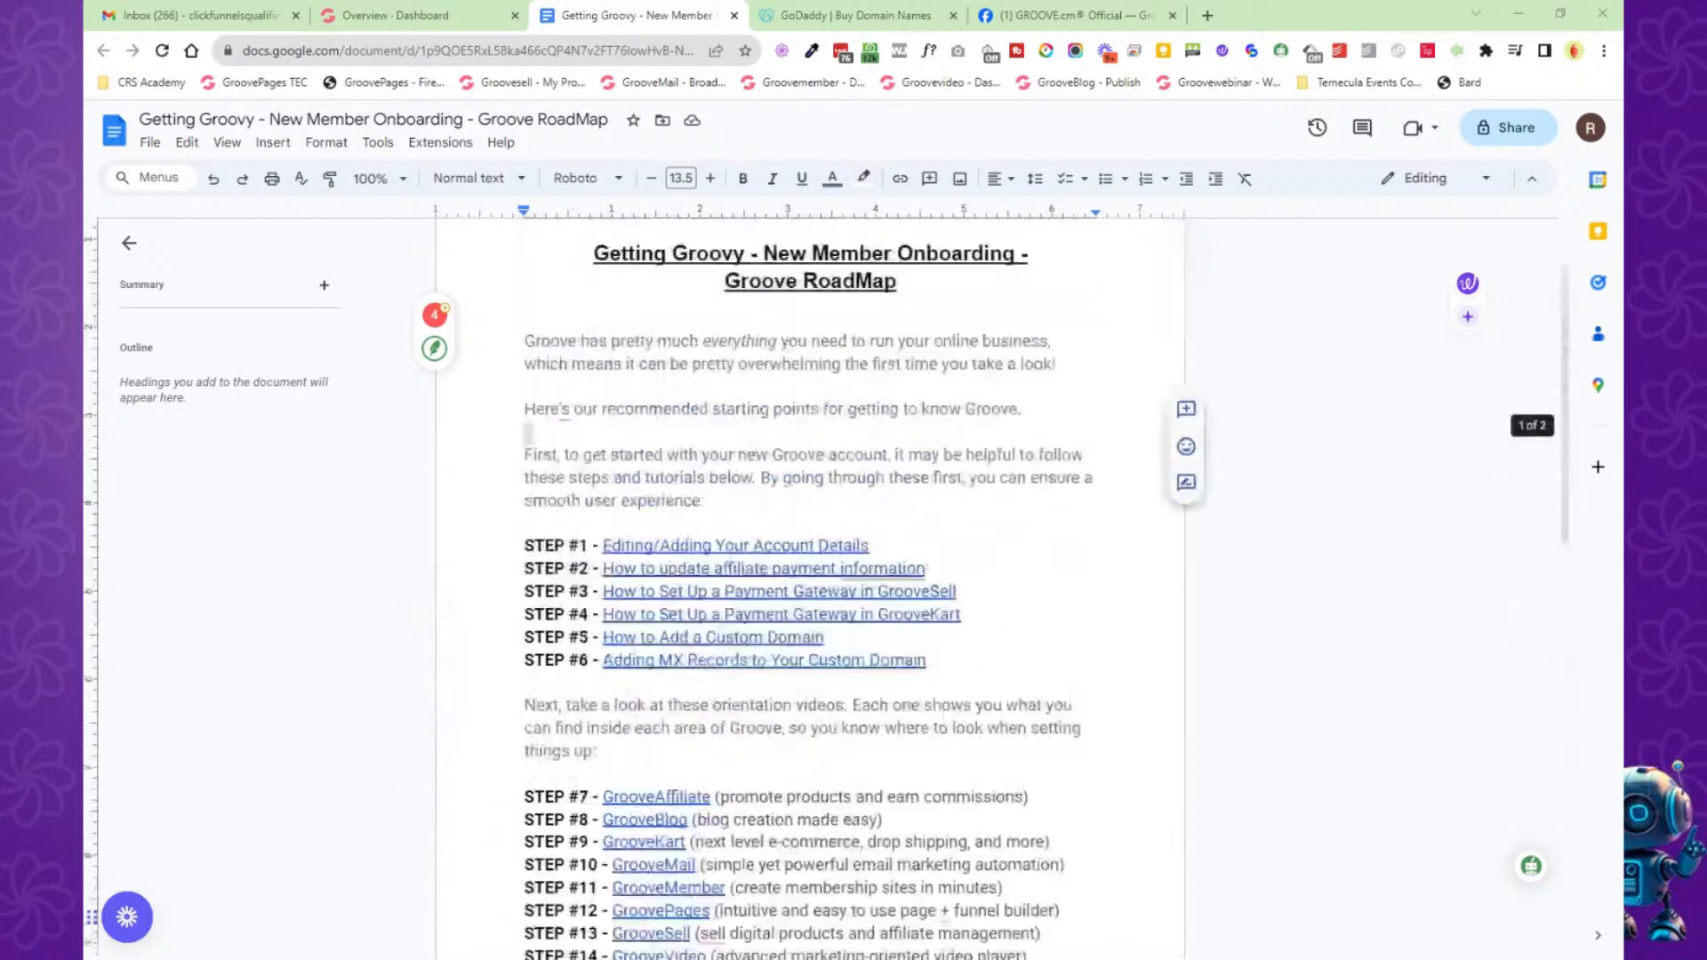
Open the STEP #1 account details tutorial in a new tab, read it, then close it.
click(745, 625)
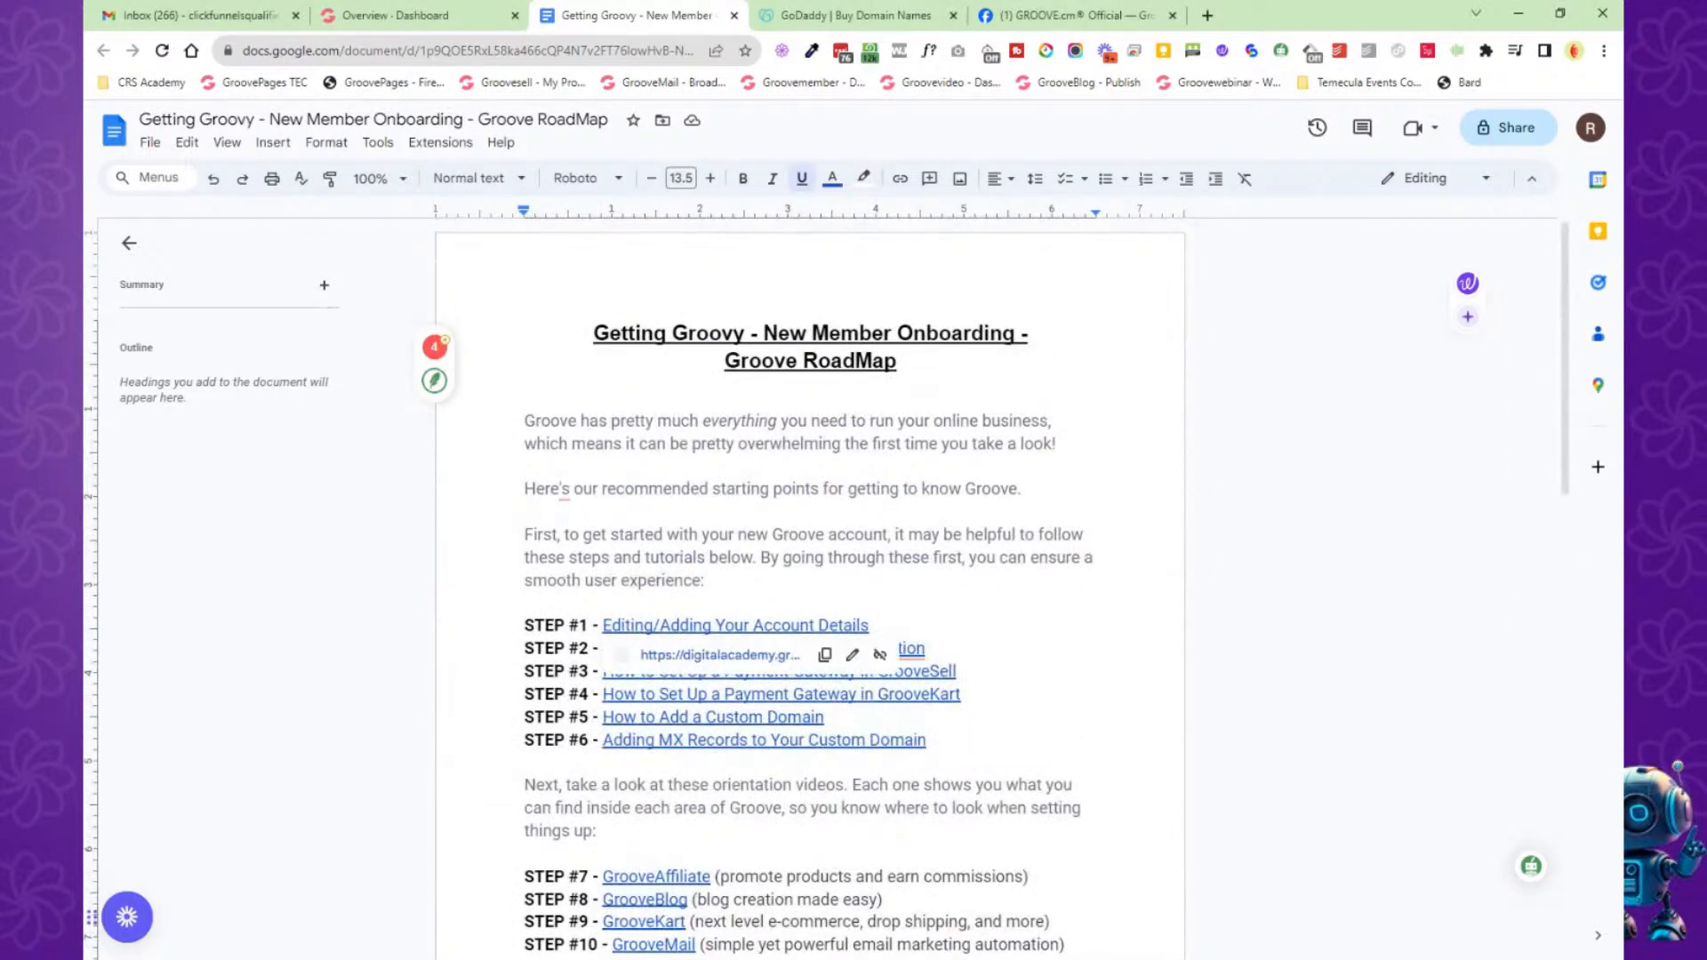
click(721, 655)
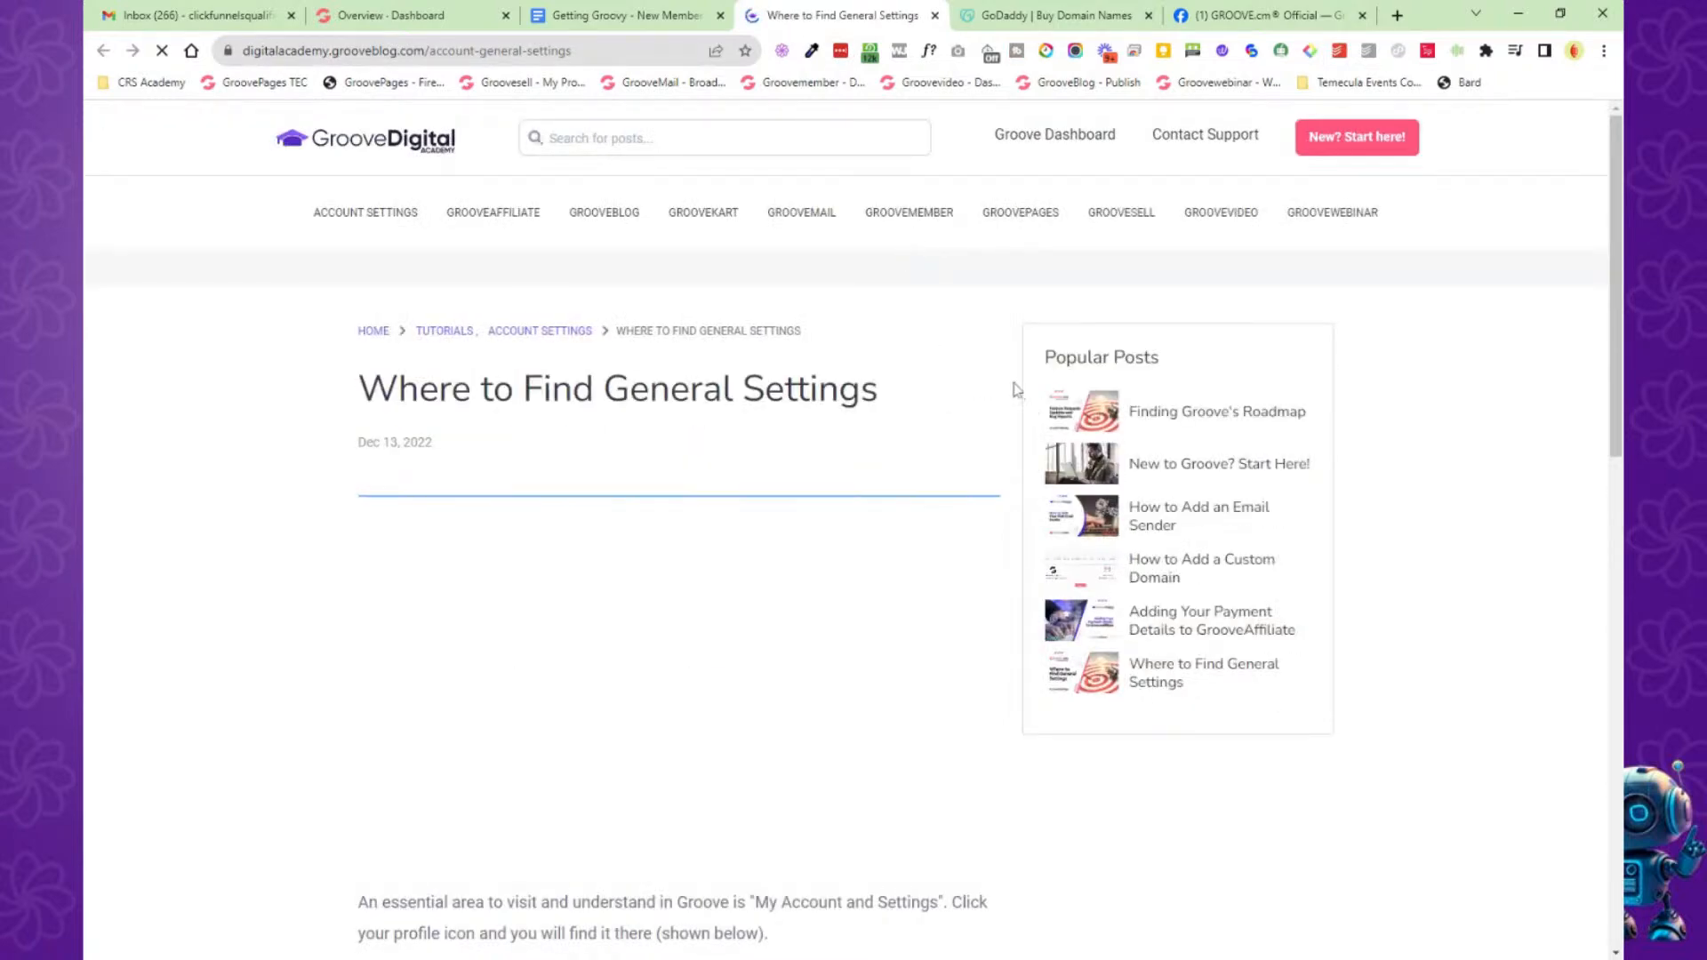
scroll(1014, 390, down, 15)
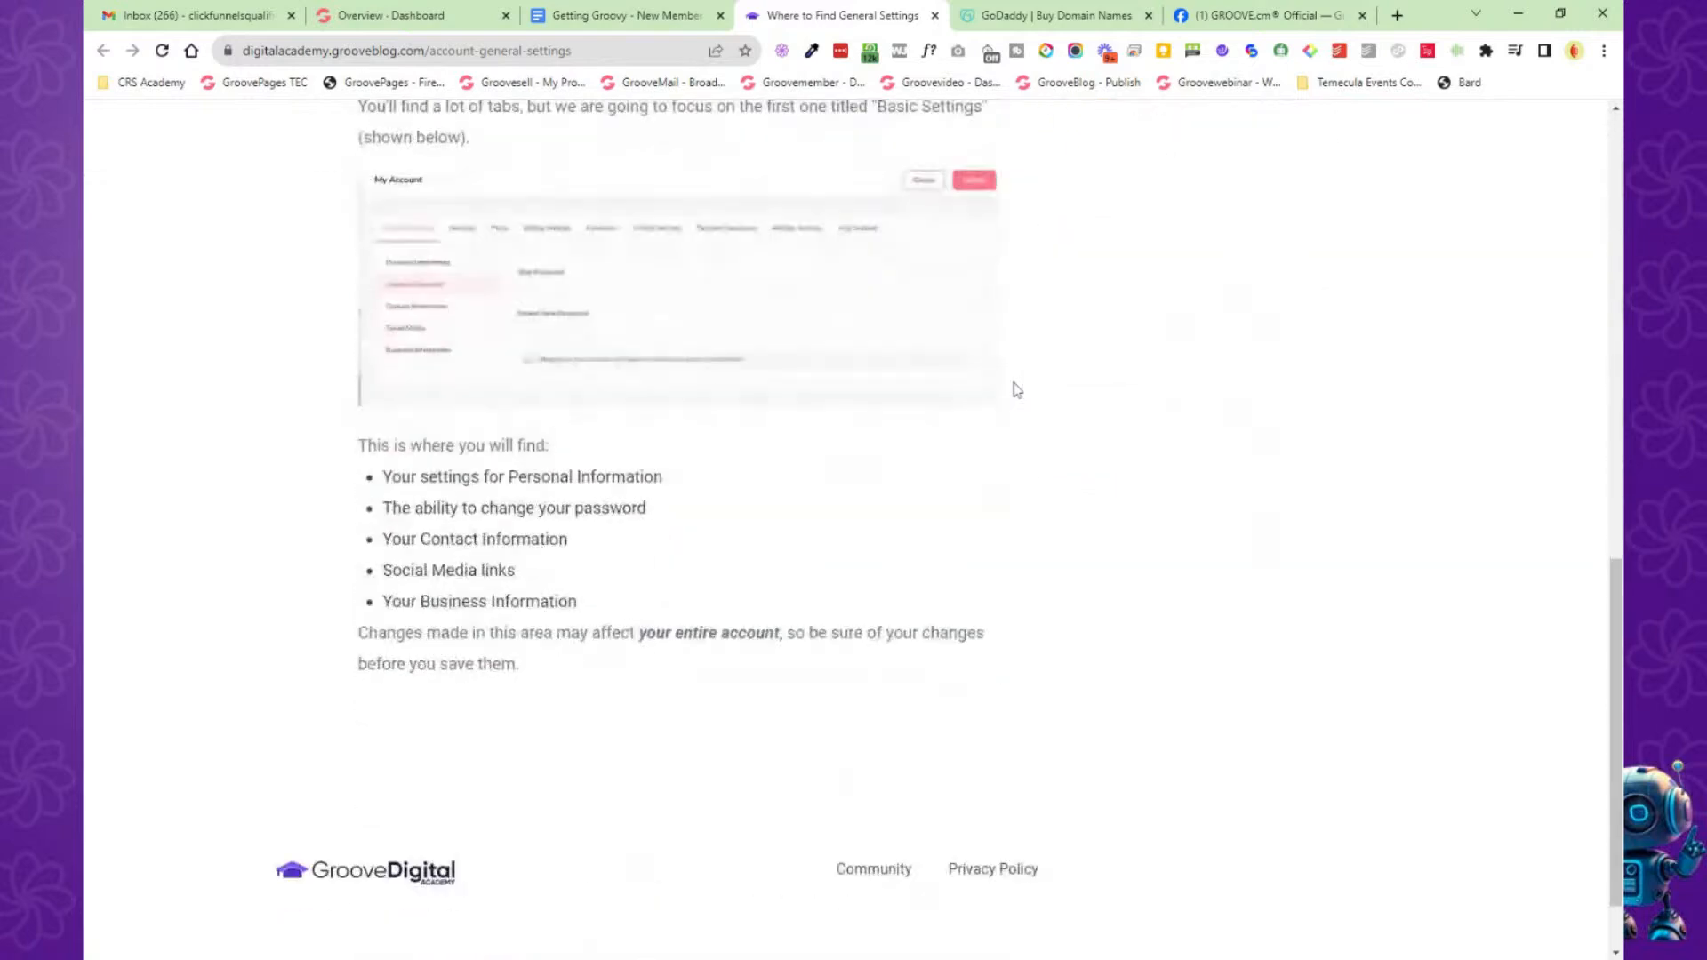
scroll(1013, 388, up, 15)
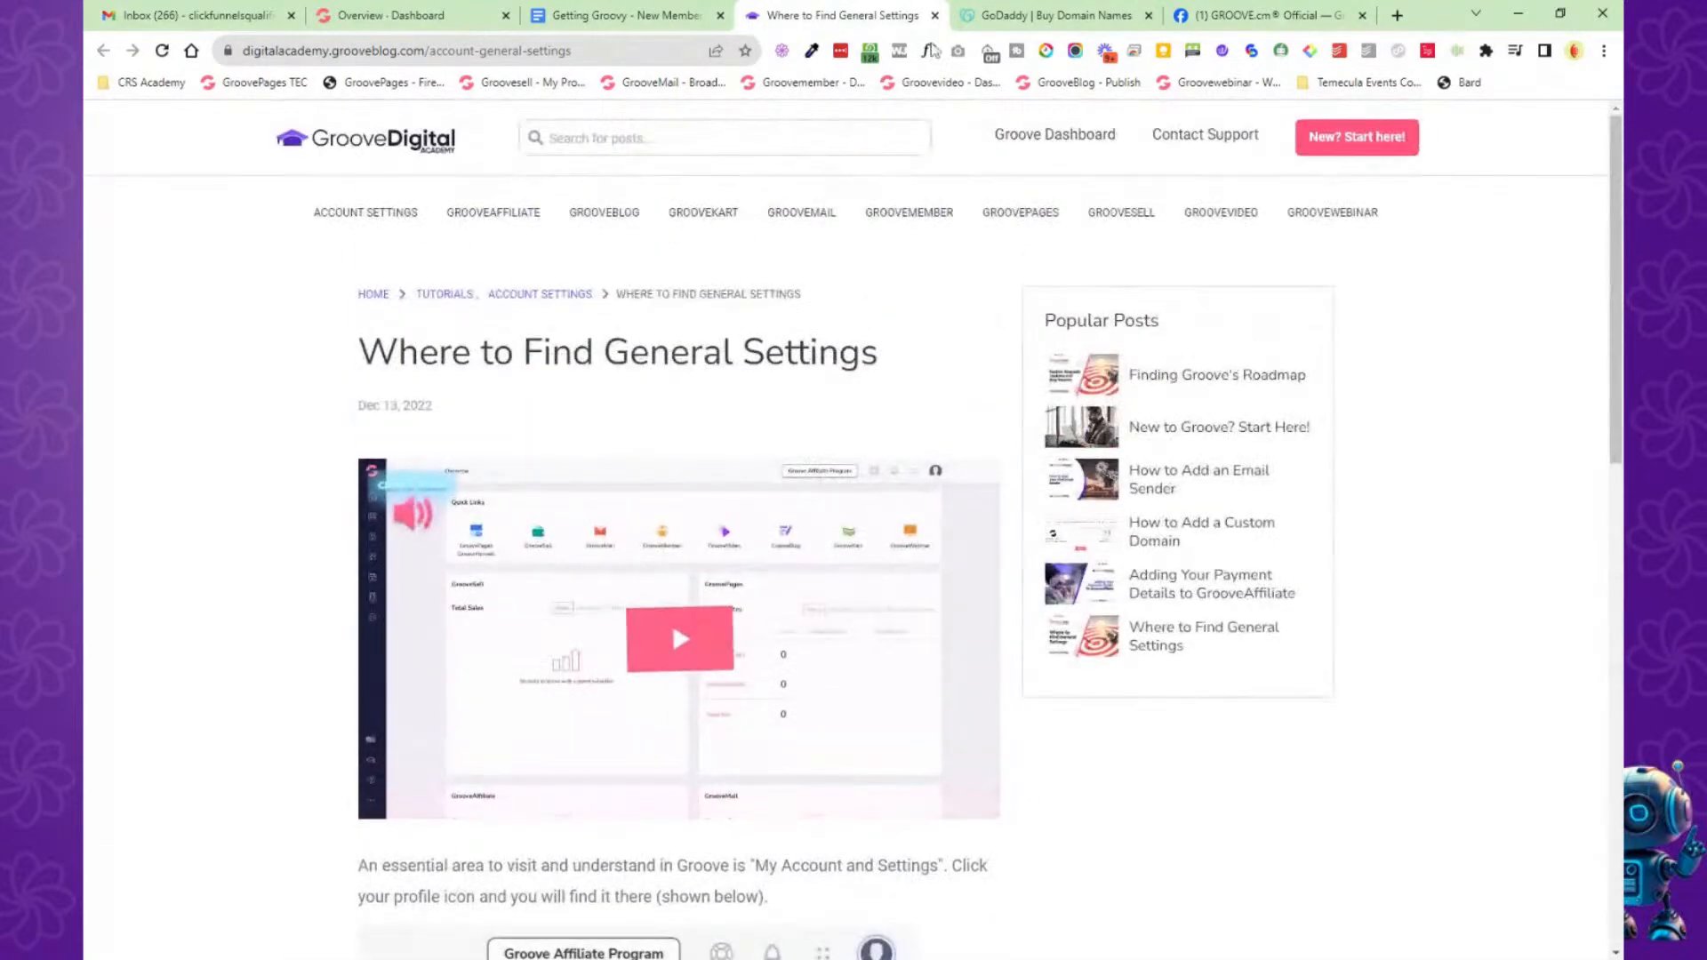
click(933, 16)
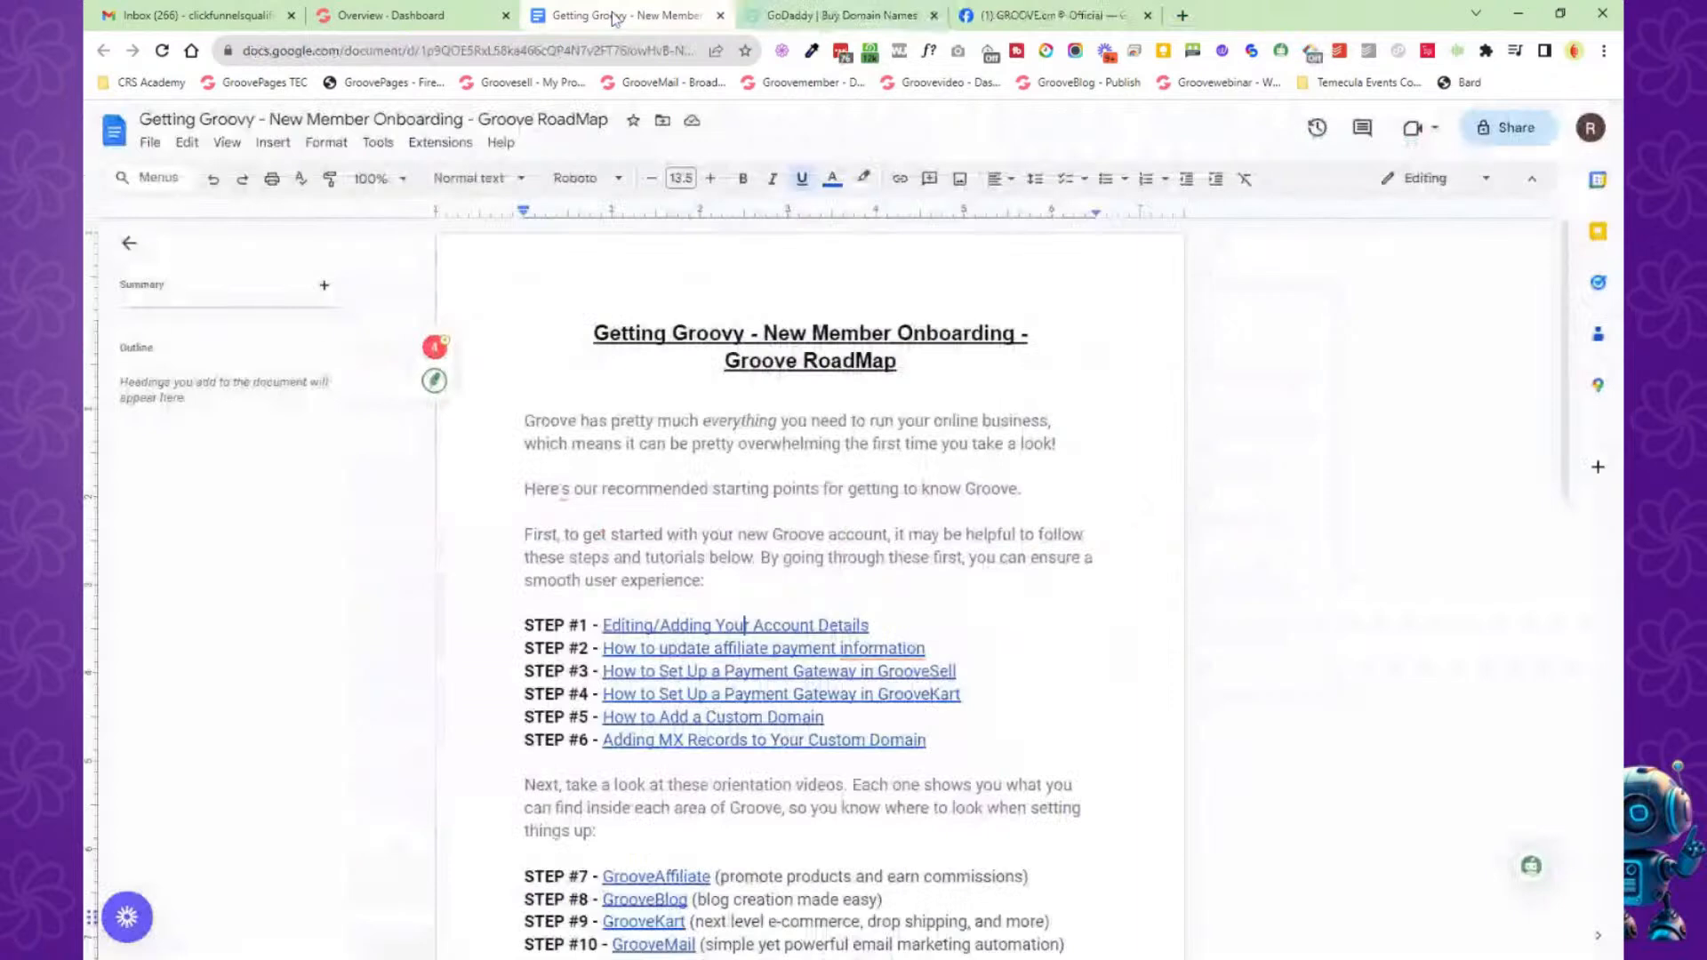
Scroll through the roadmap and highlight the STEP #3 label.
scroll(751, 575, down, 8)
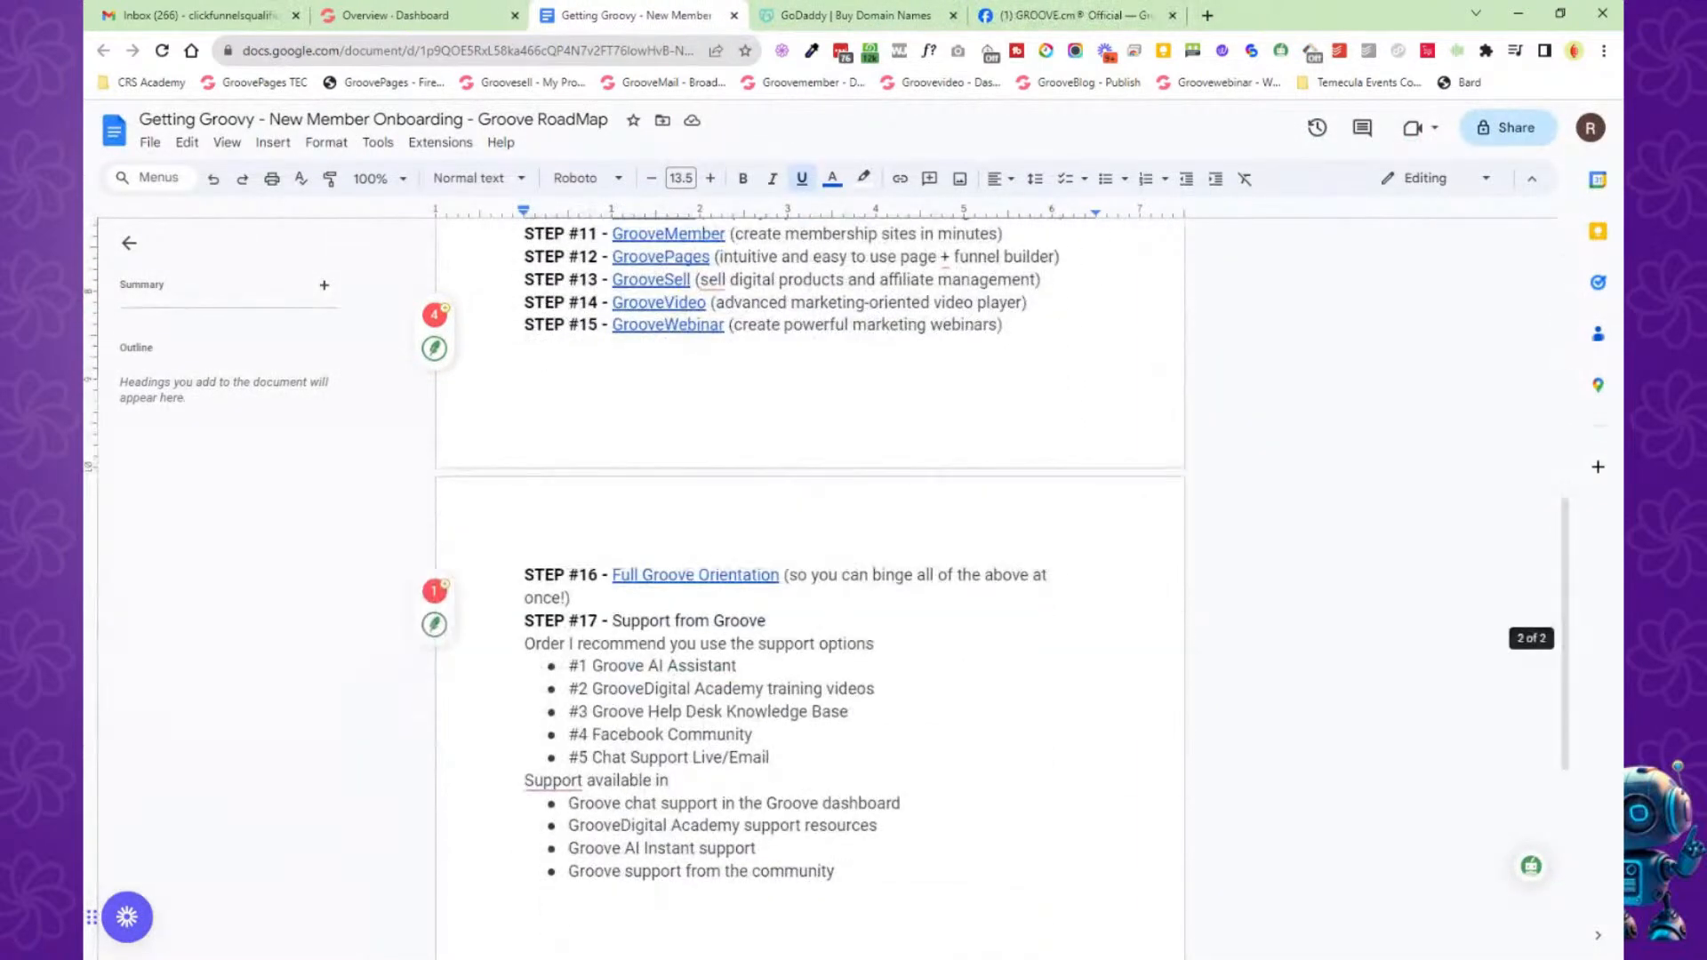
scroll(745, 442, up, 6)
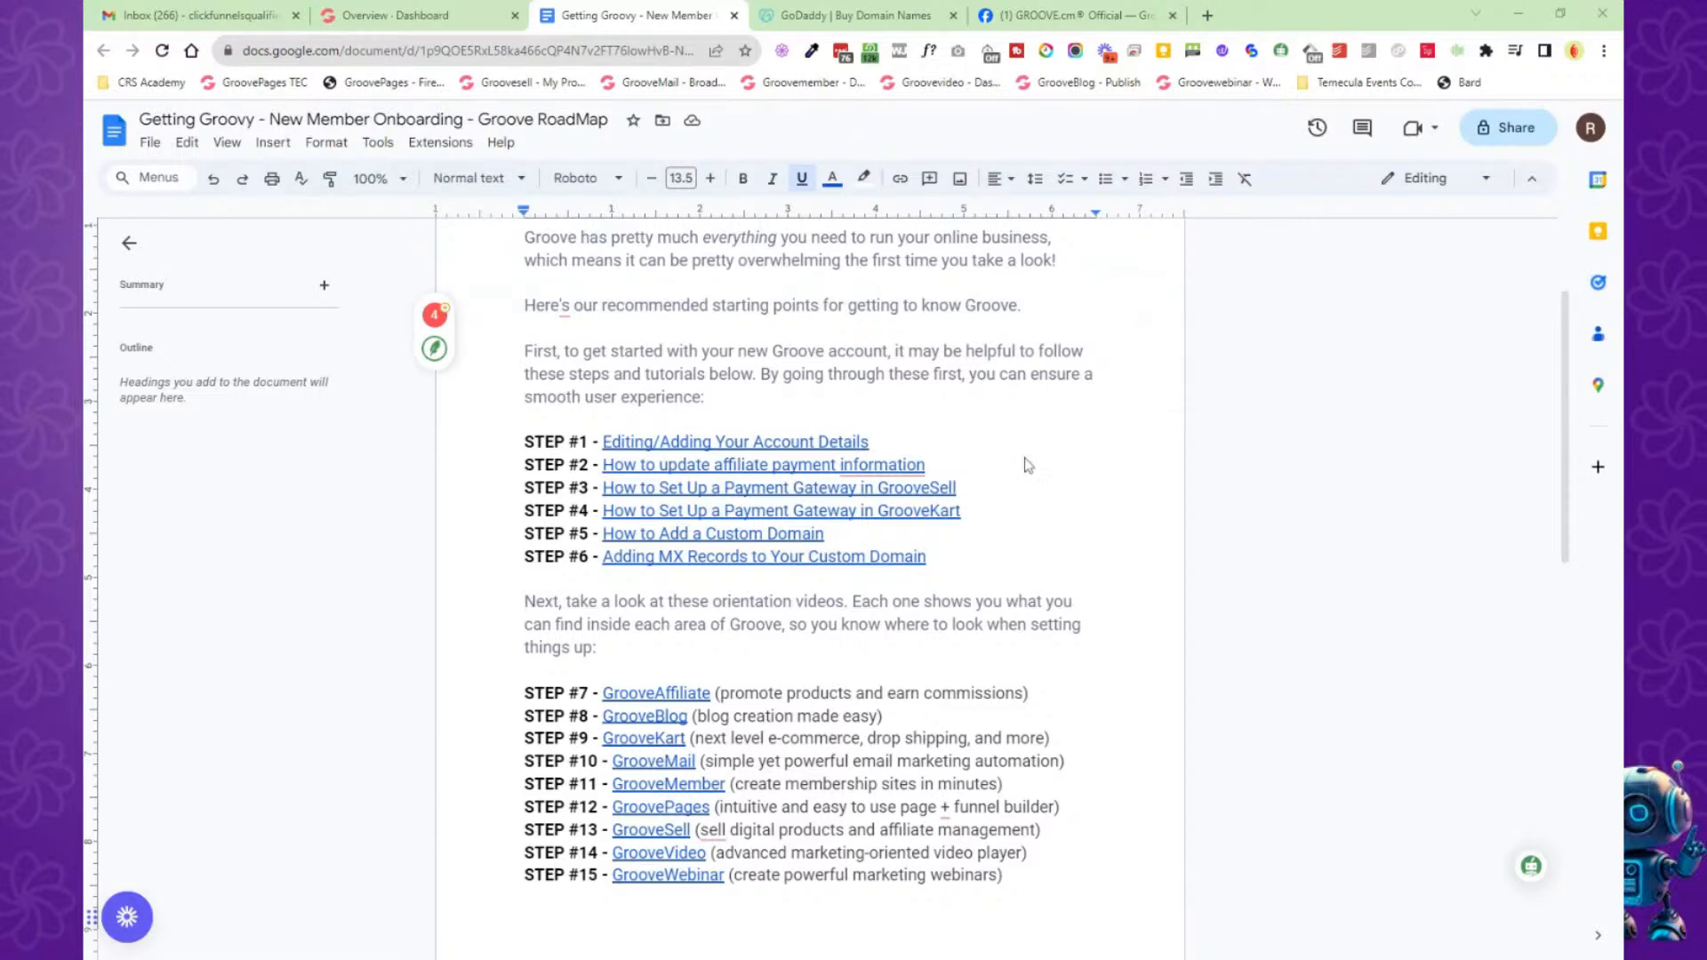
scroll(1021, 465, up, 2)
scroll(810, 587, up, 2)
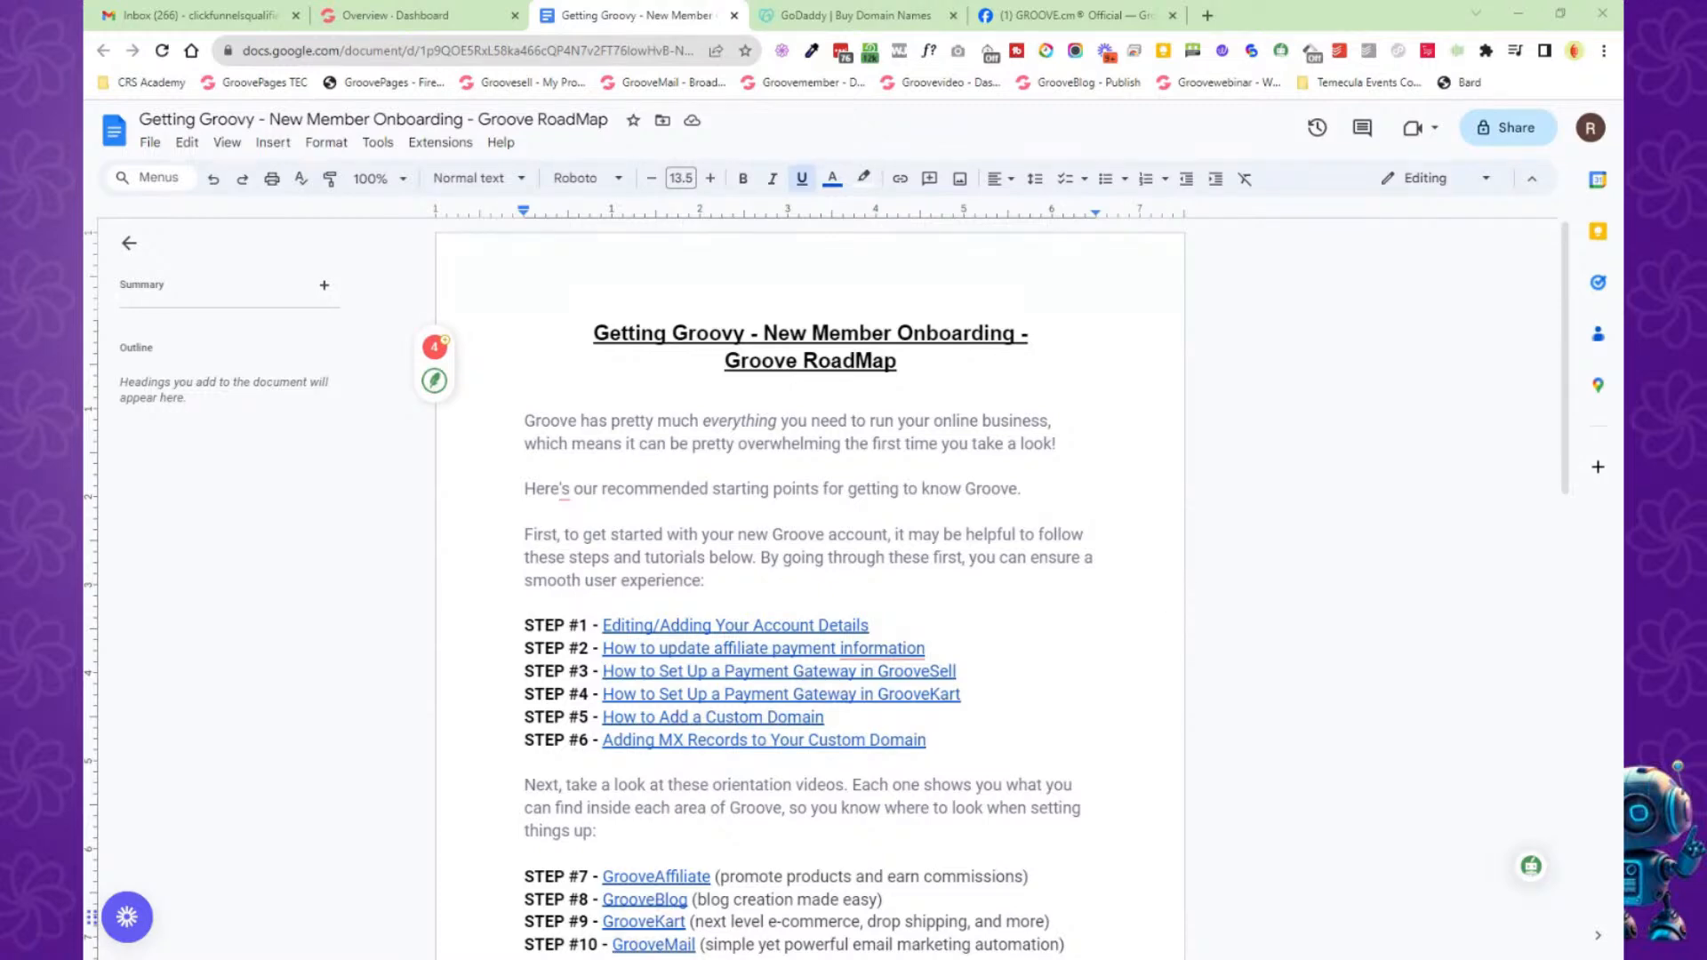
scroll(809, 587, down, 2)
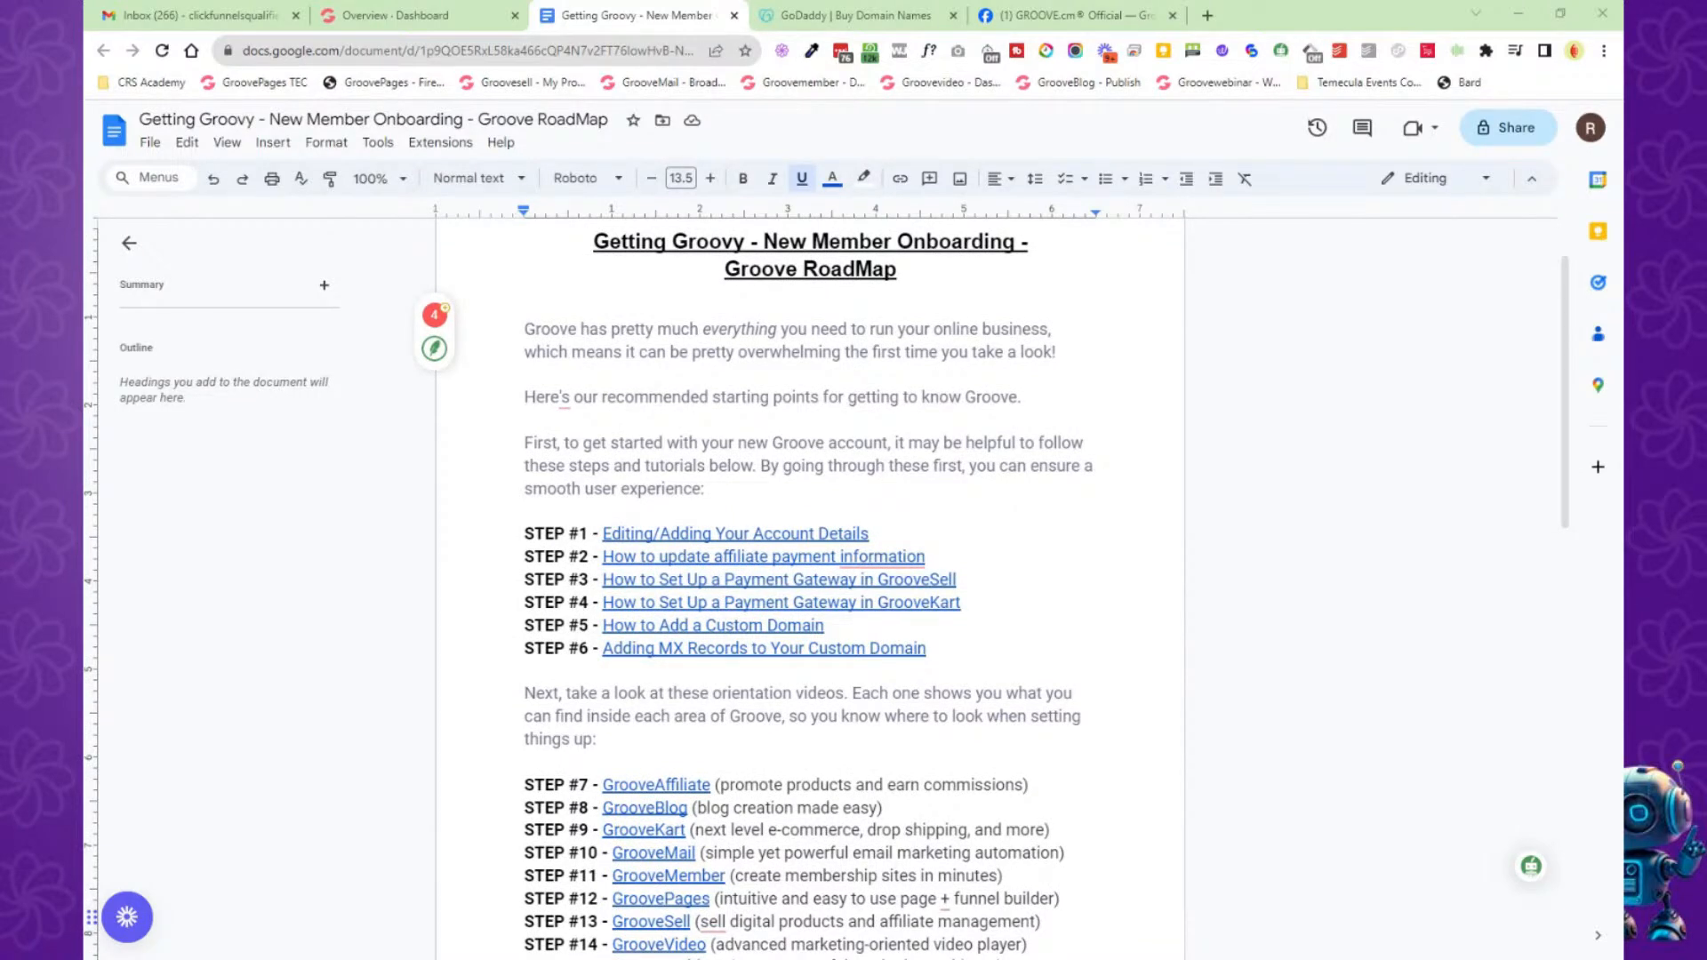
drag(524, 579, 590, 579)
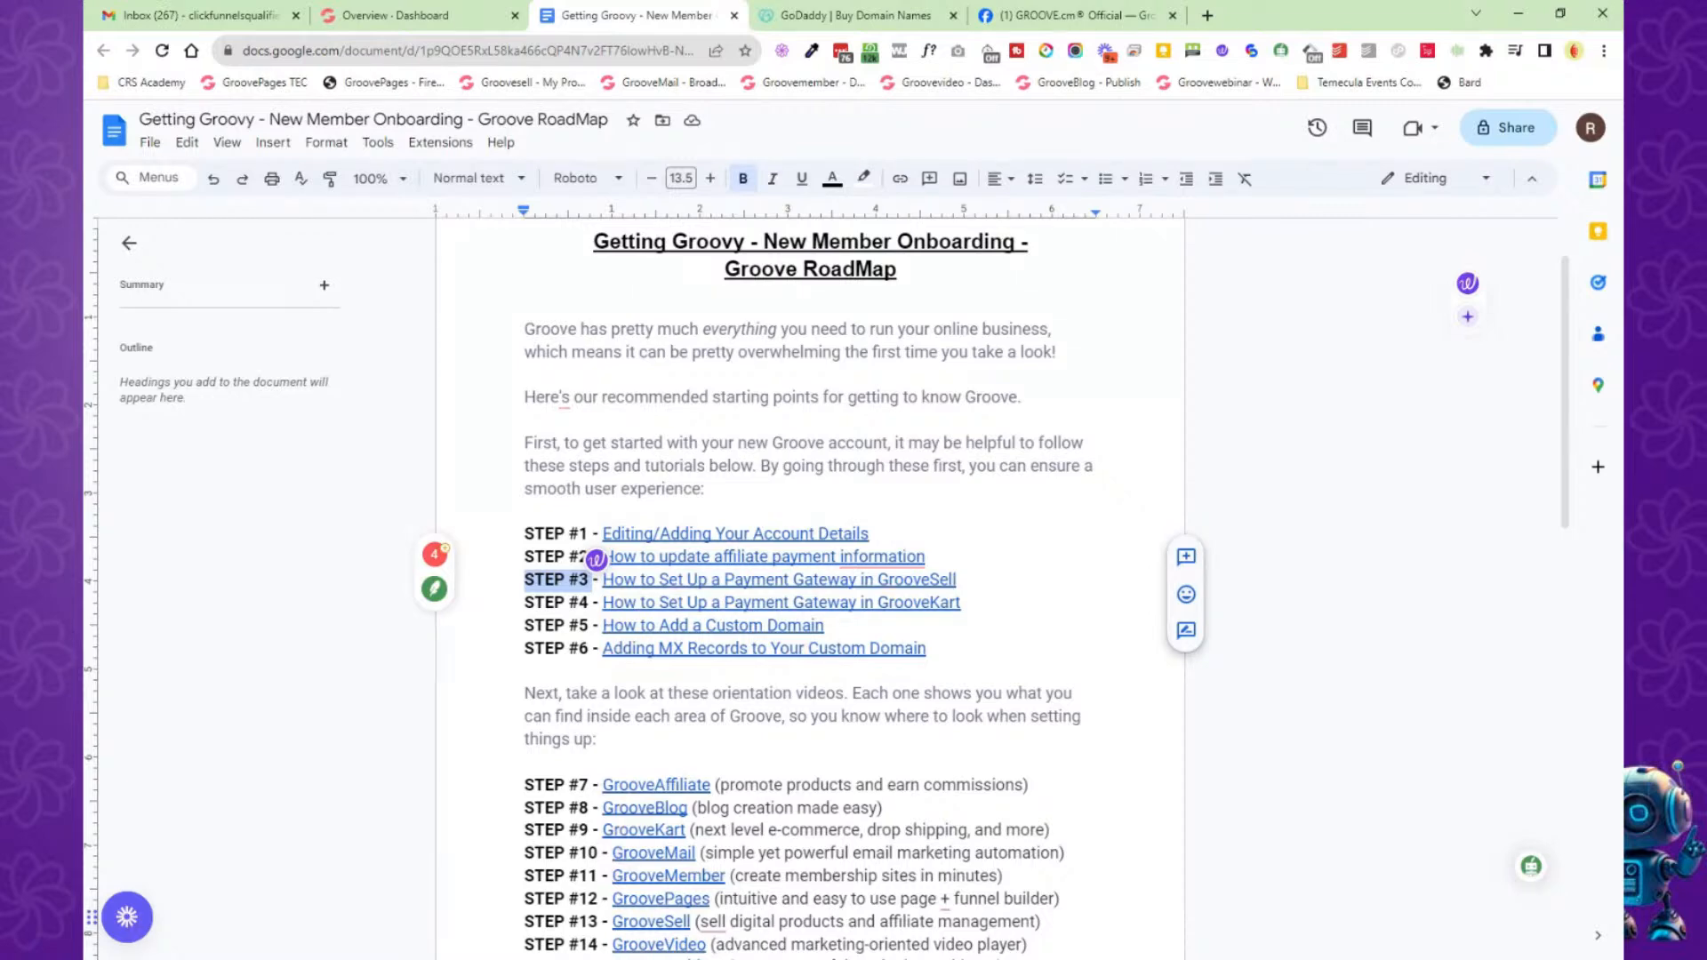
On the Groove dashboard, open Settings and Billing from the avatar menu.
click(373, 18)
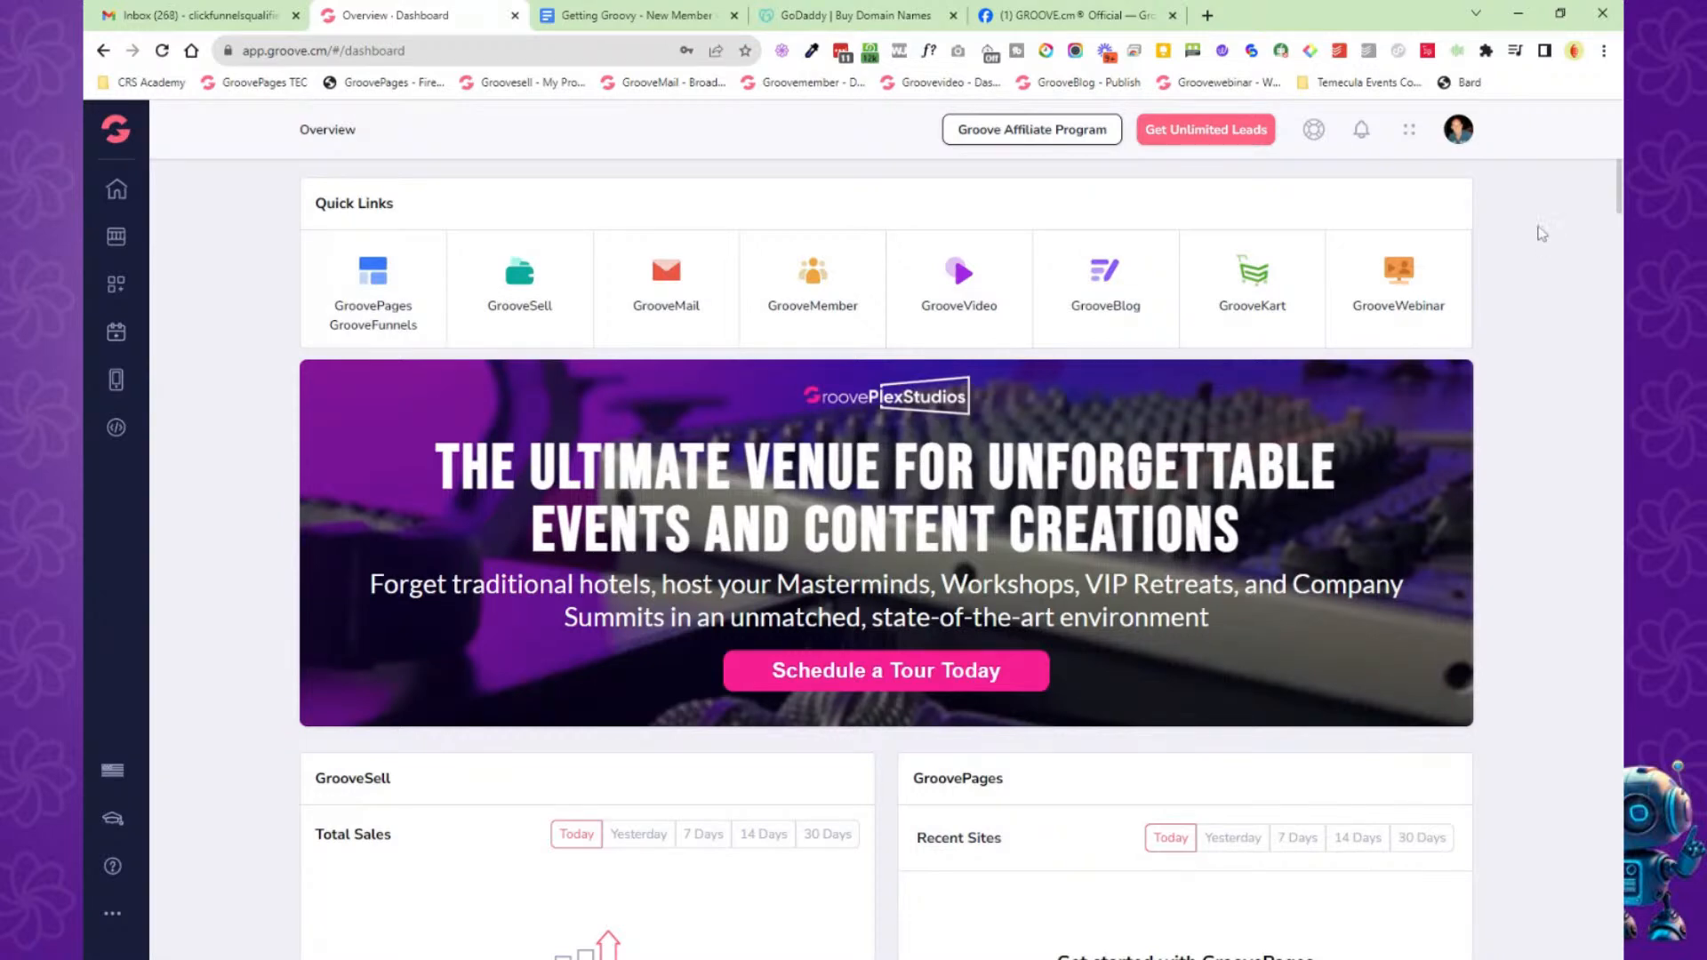
click(1459, 133)
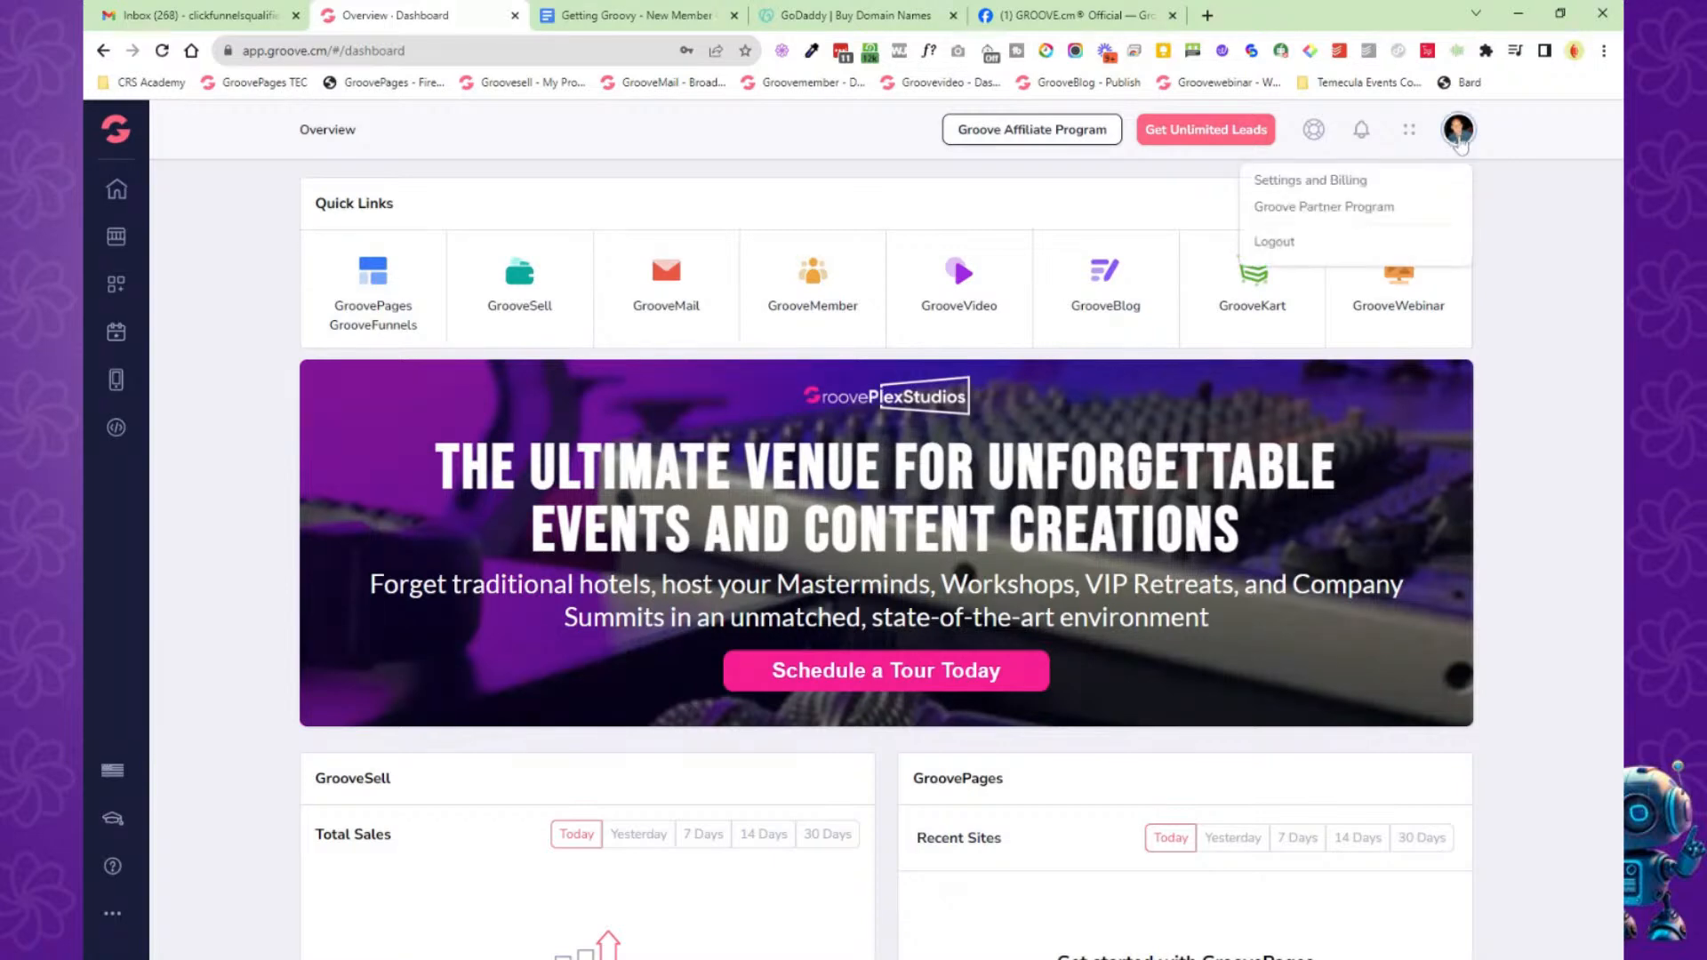
click(1314, 182)
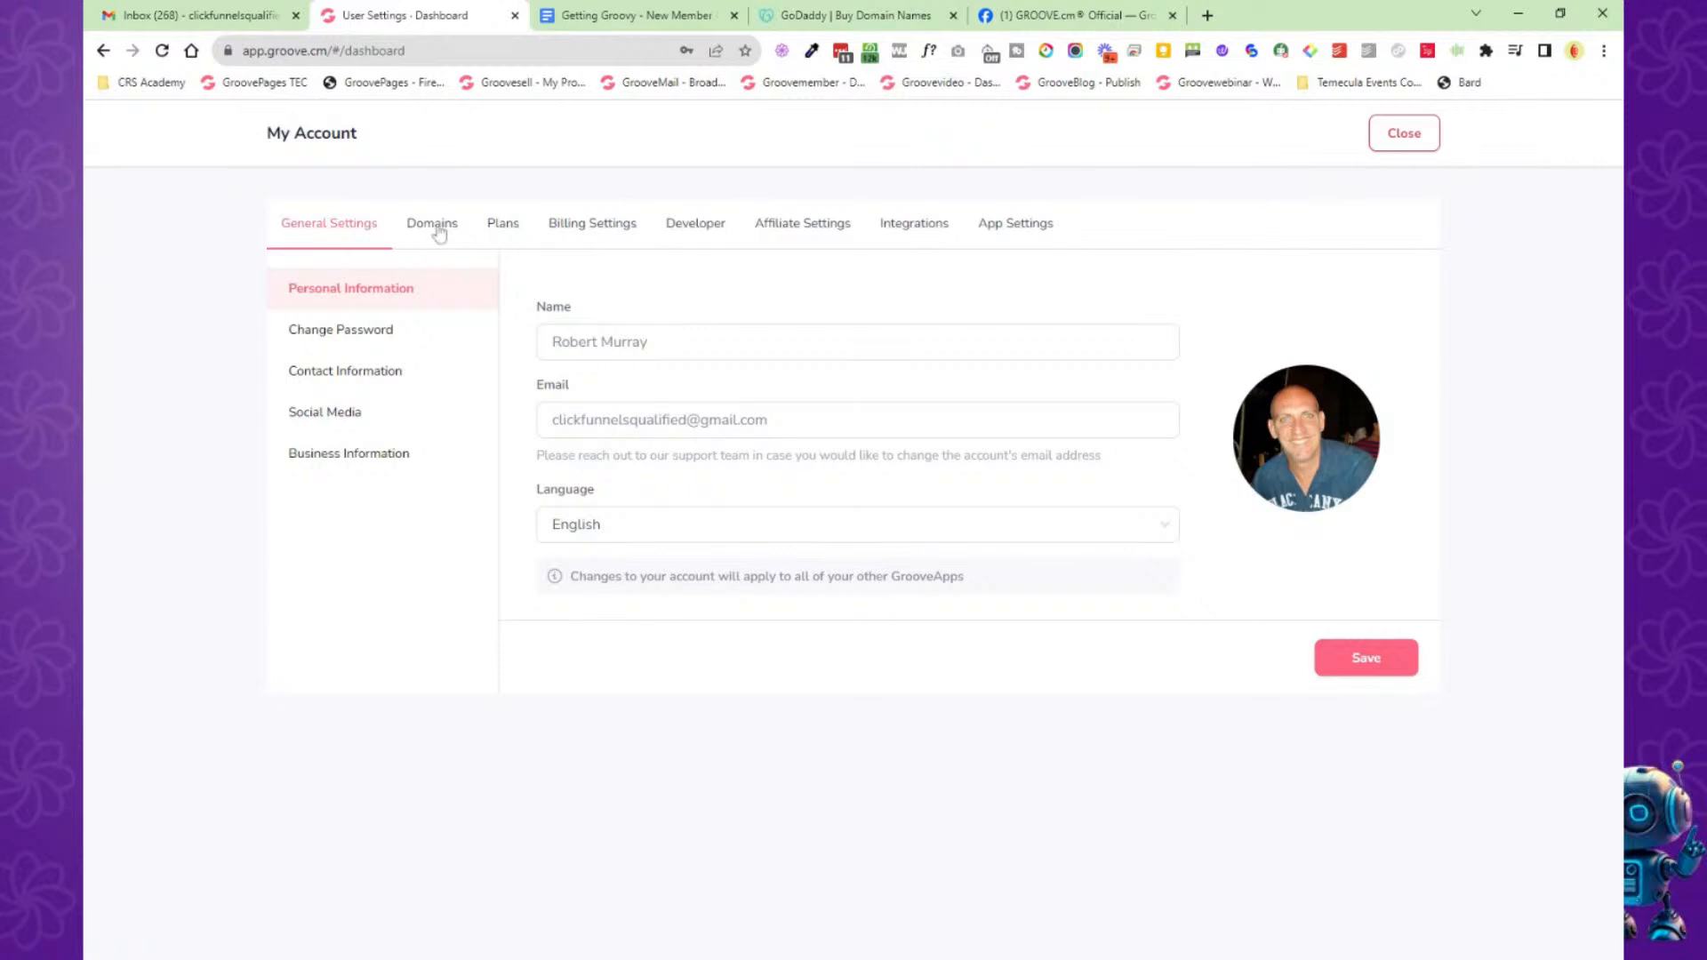
Close the settings and open the Groove Partner Program page from the avatar menu.
click(1417, 142)
click(1459, 131)
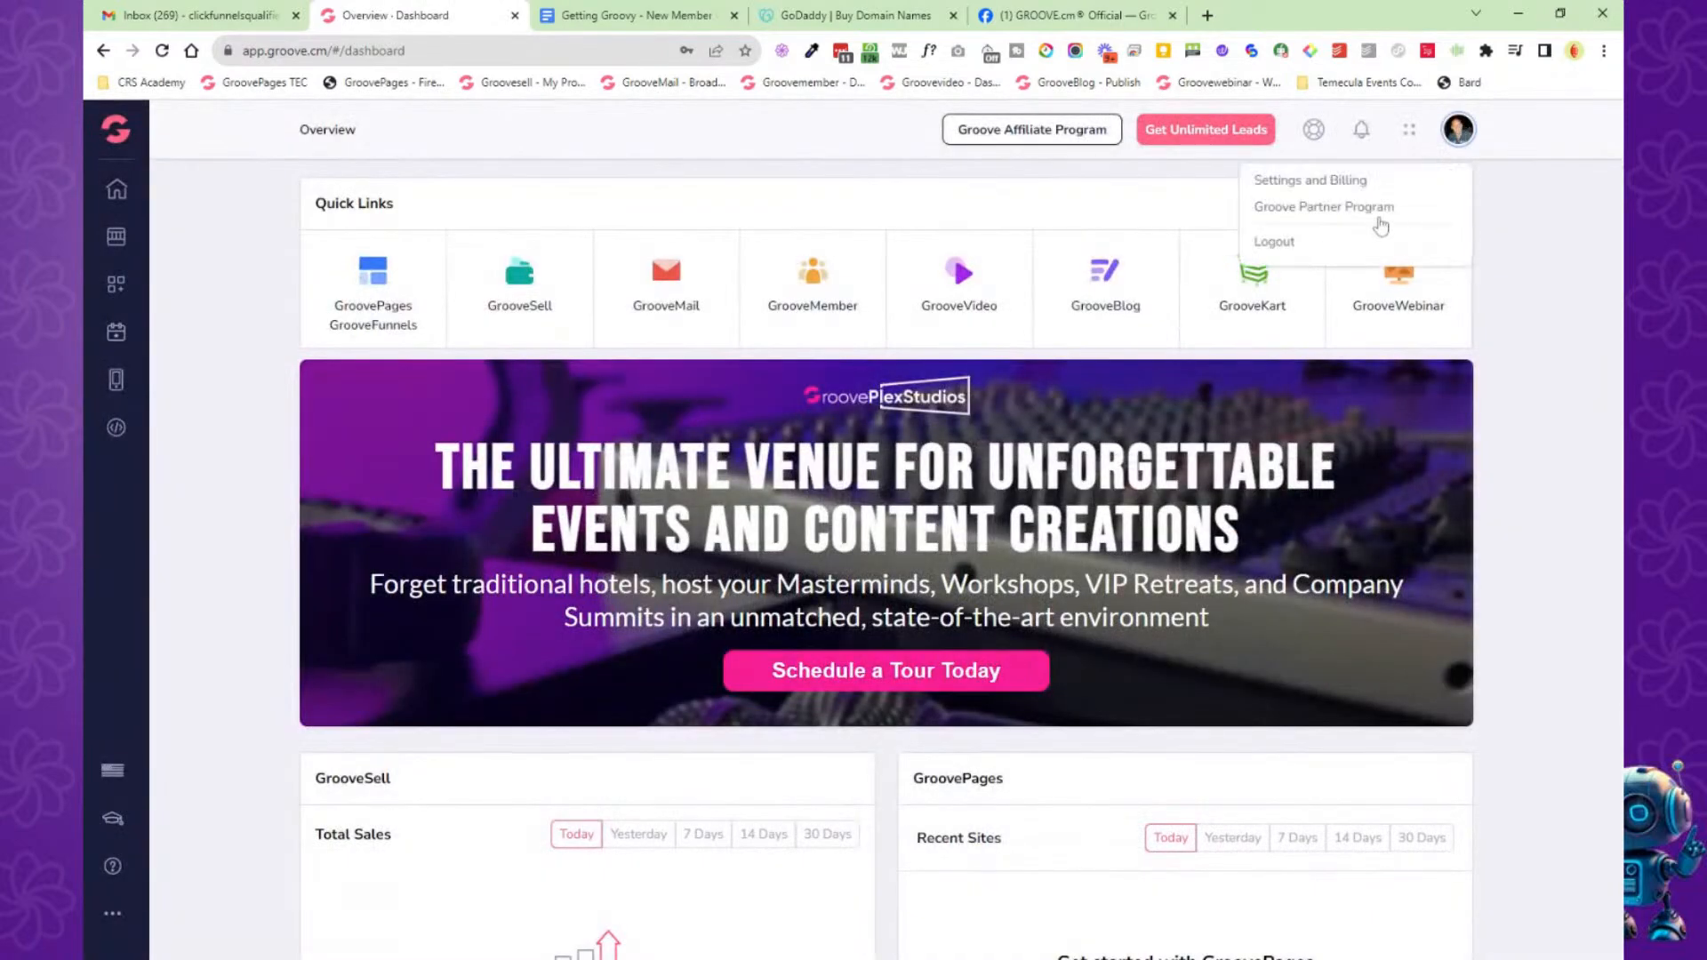
click(1318, 208)
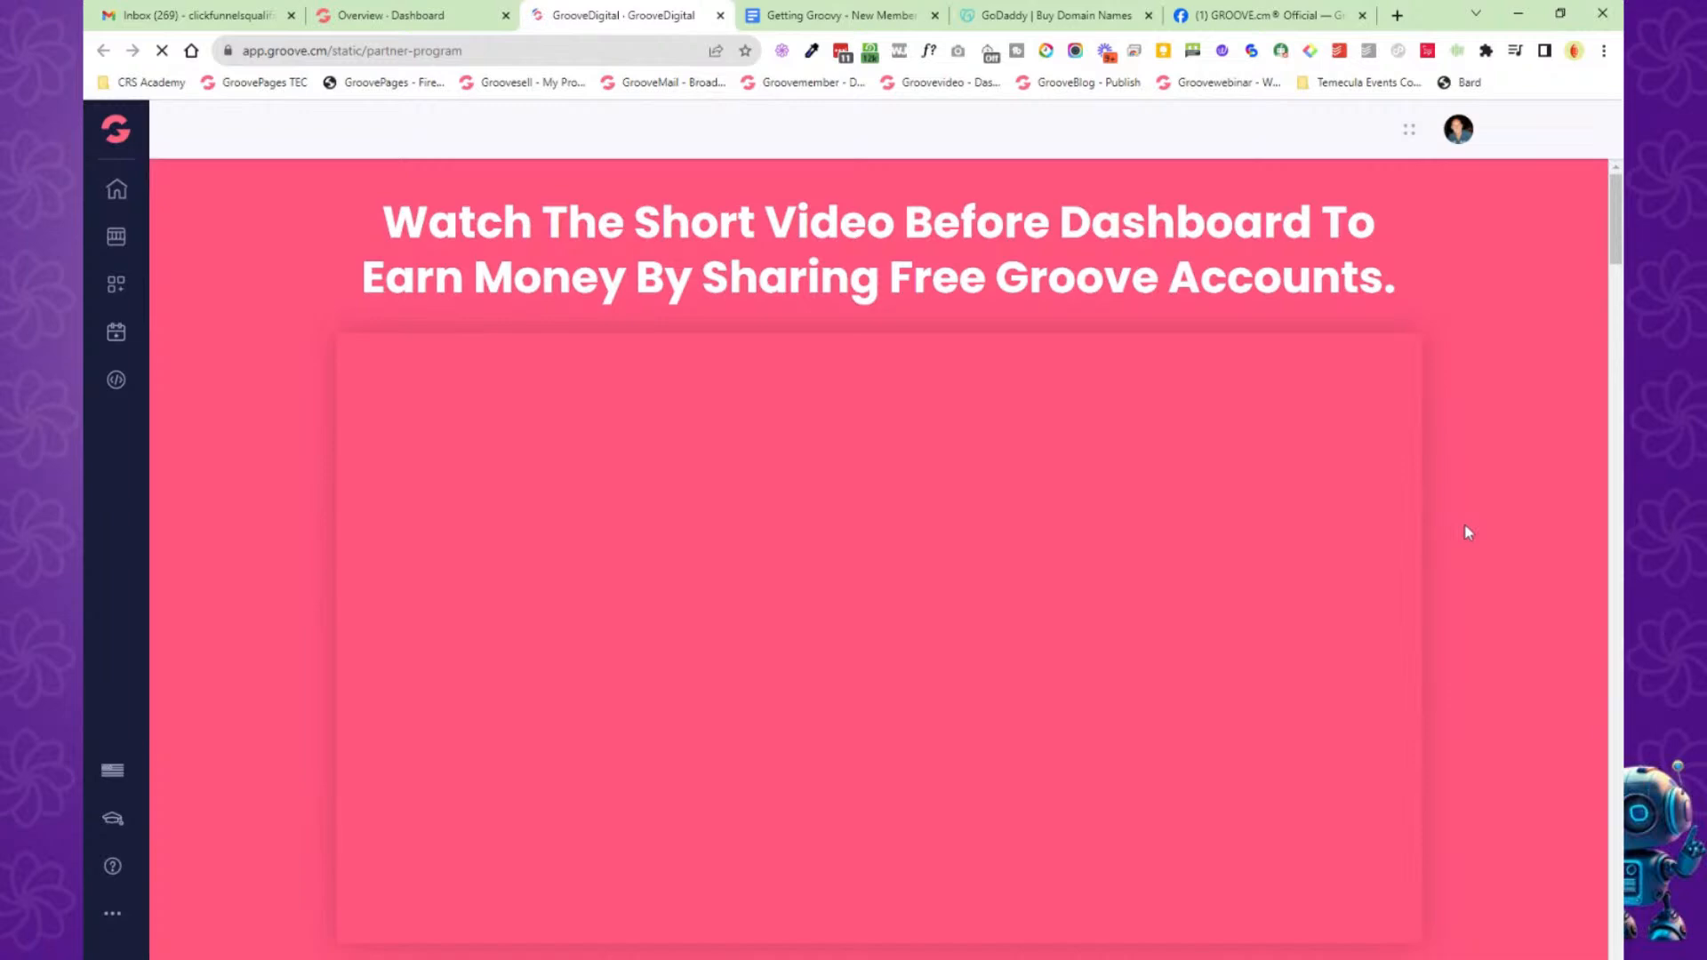
Browse the partner page, reload the Overview dashboard, then return to the partner page.
scroll(1468, 531, down, 4)
scroll(1468, 531, up, 4)
scroll(1468, 532, down, 15)
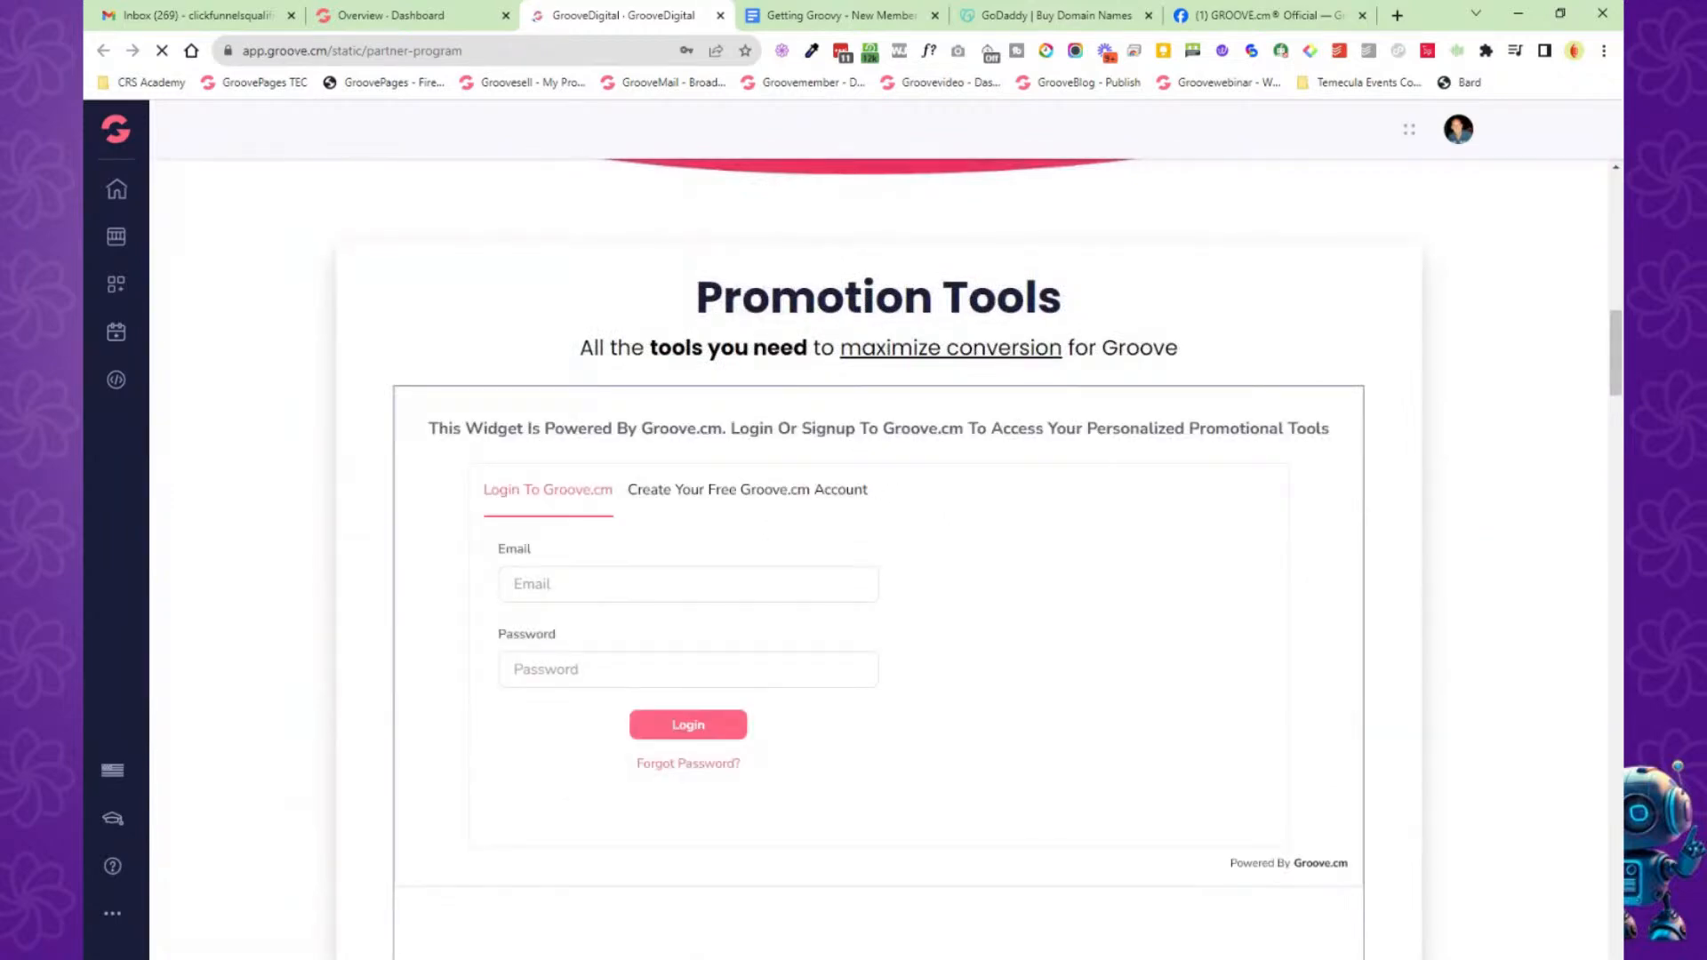
scroll(1468, 541, up, 3)
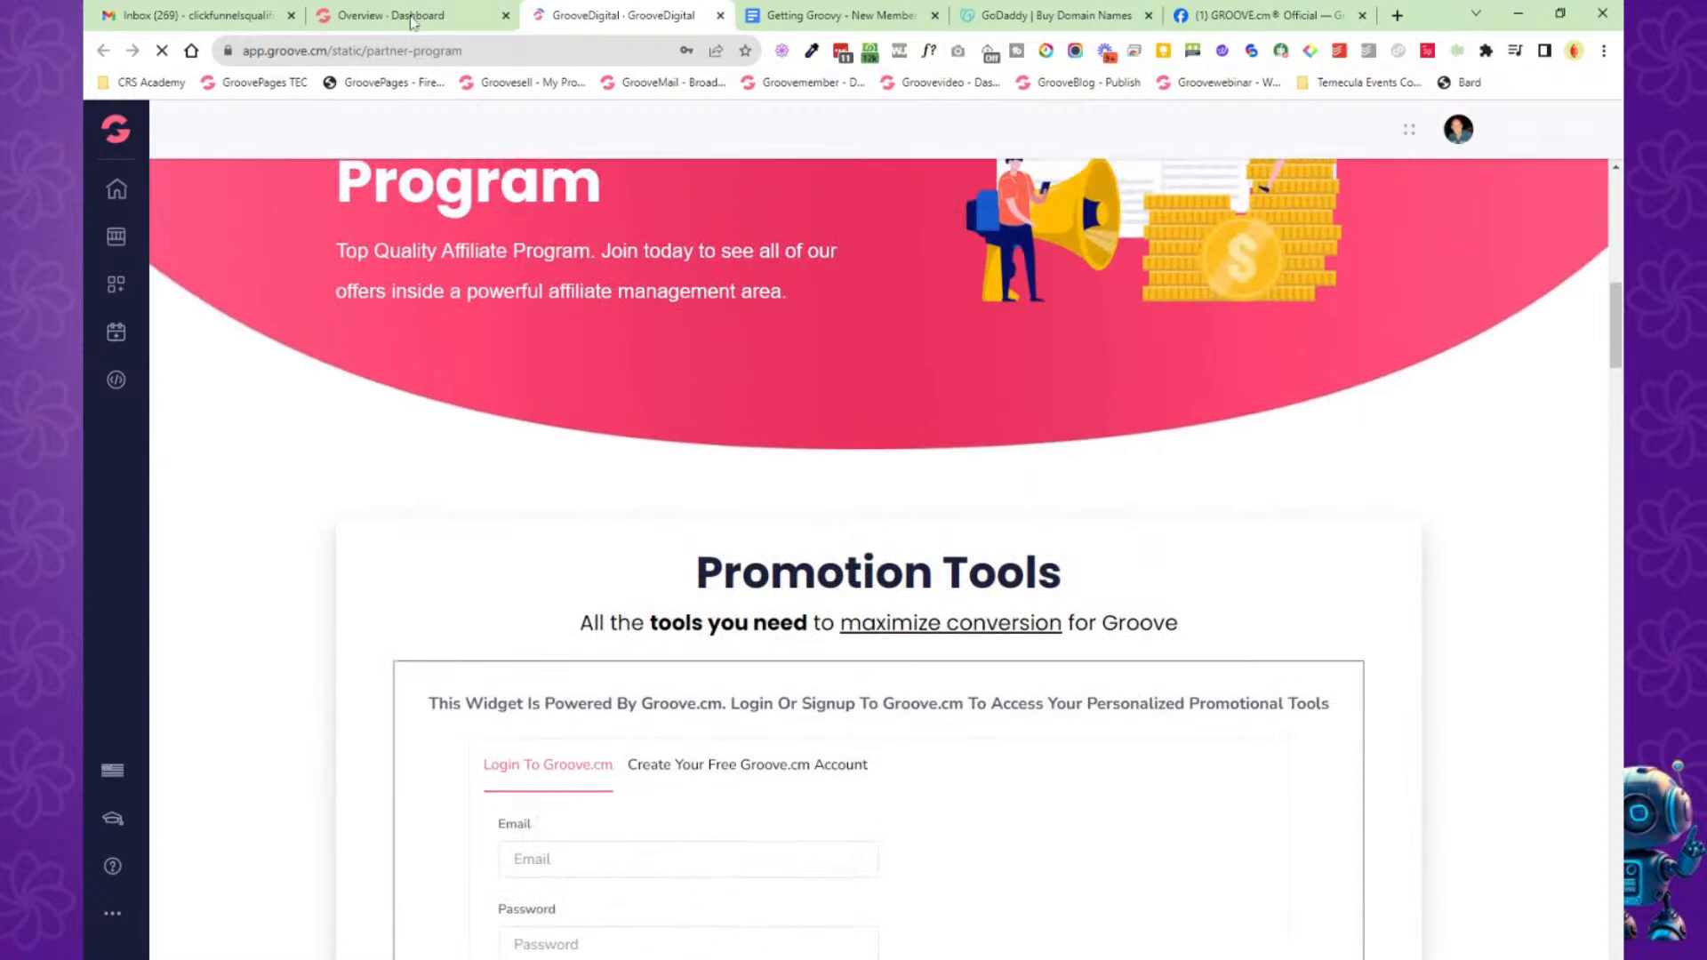
key(ctrl+shift+Tab)
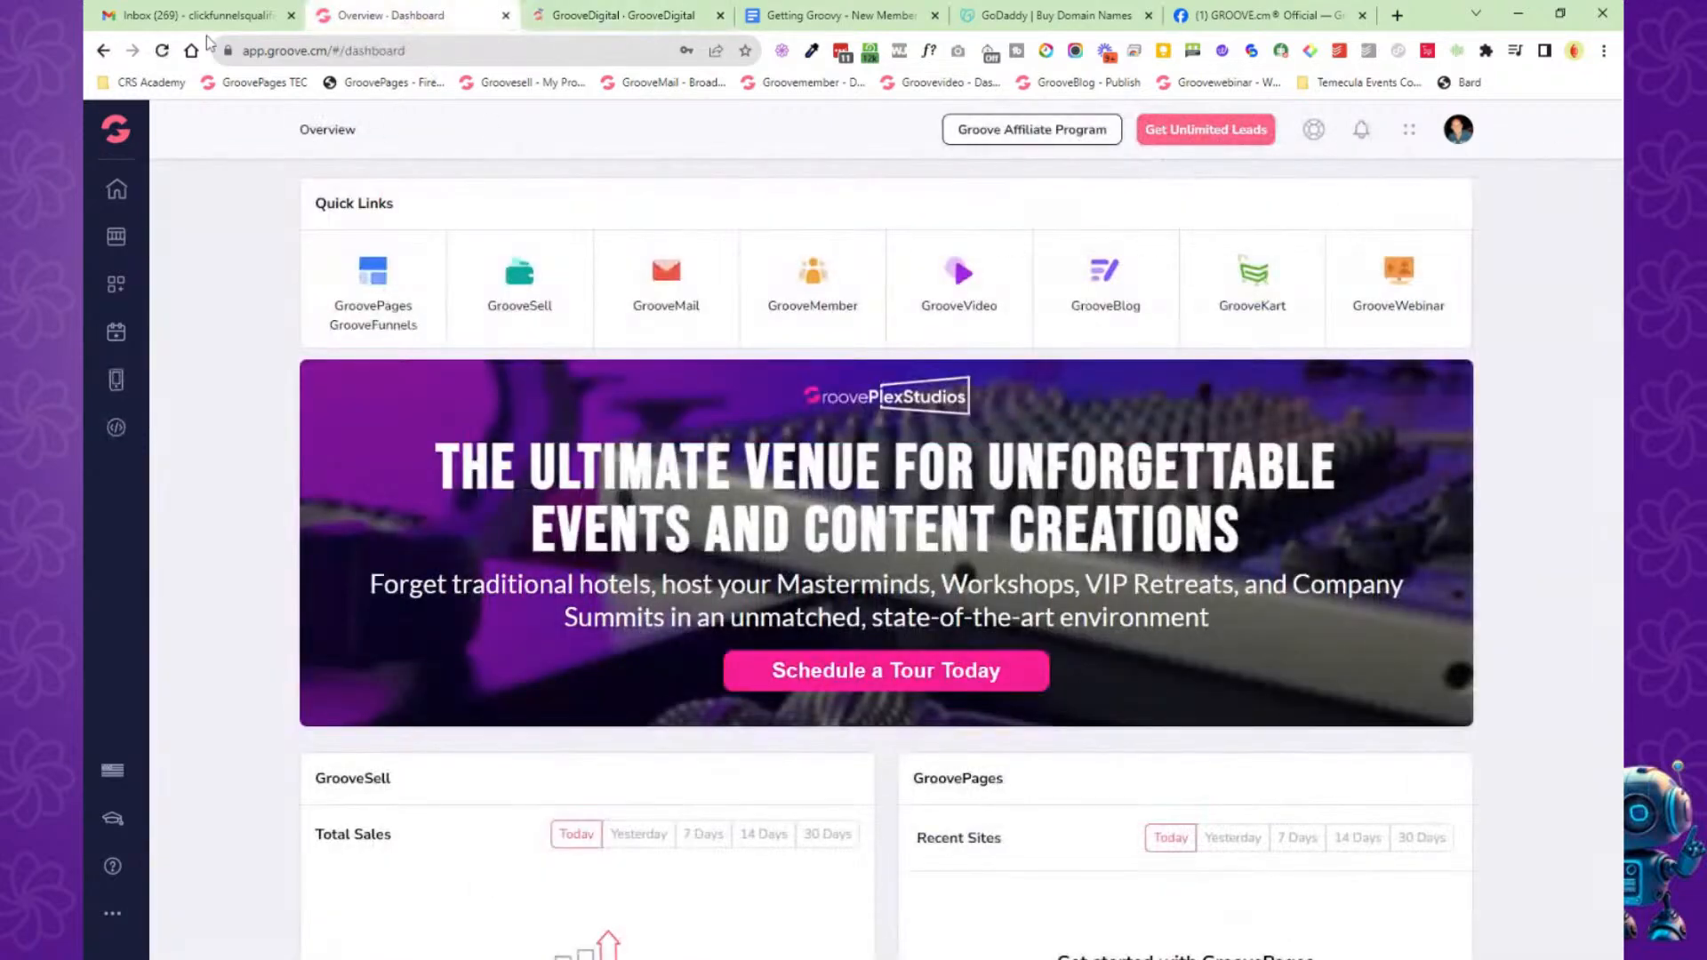
click(161, 57)
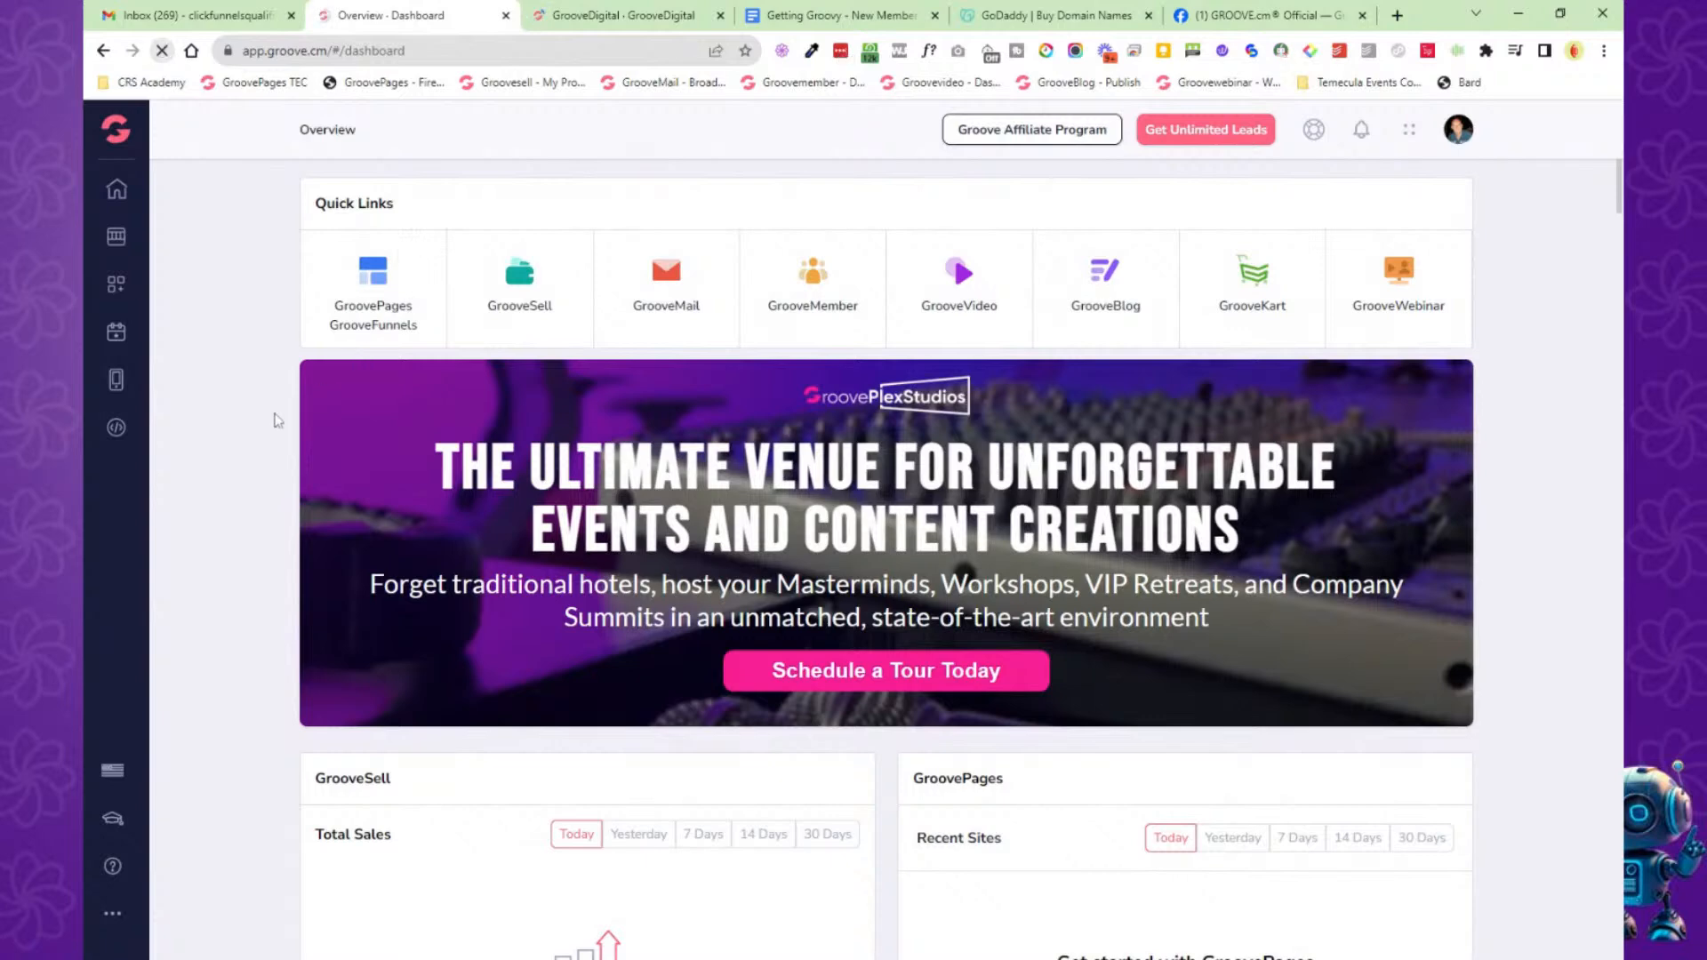
click(612, 17)
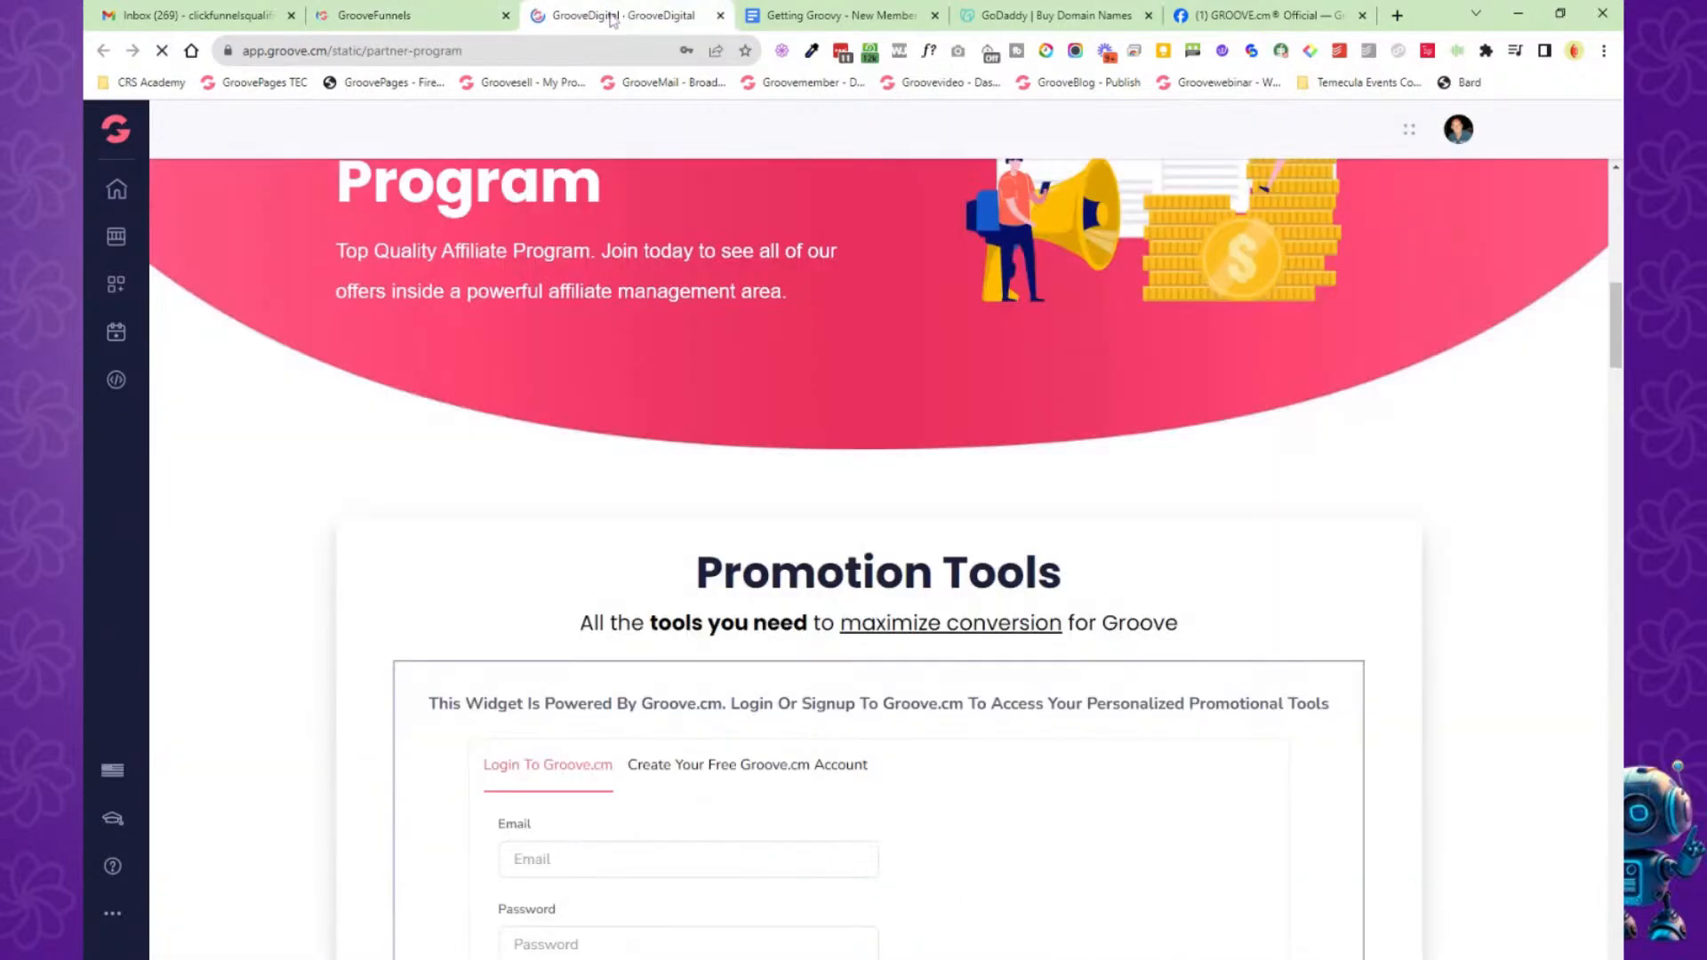
Log in to Promotion Tools with saved credentials, view them, and close the partner page.
scroll(1393, 487, down, 2)
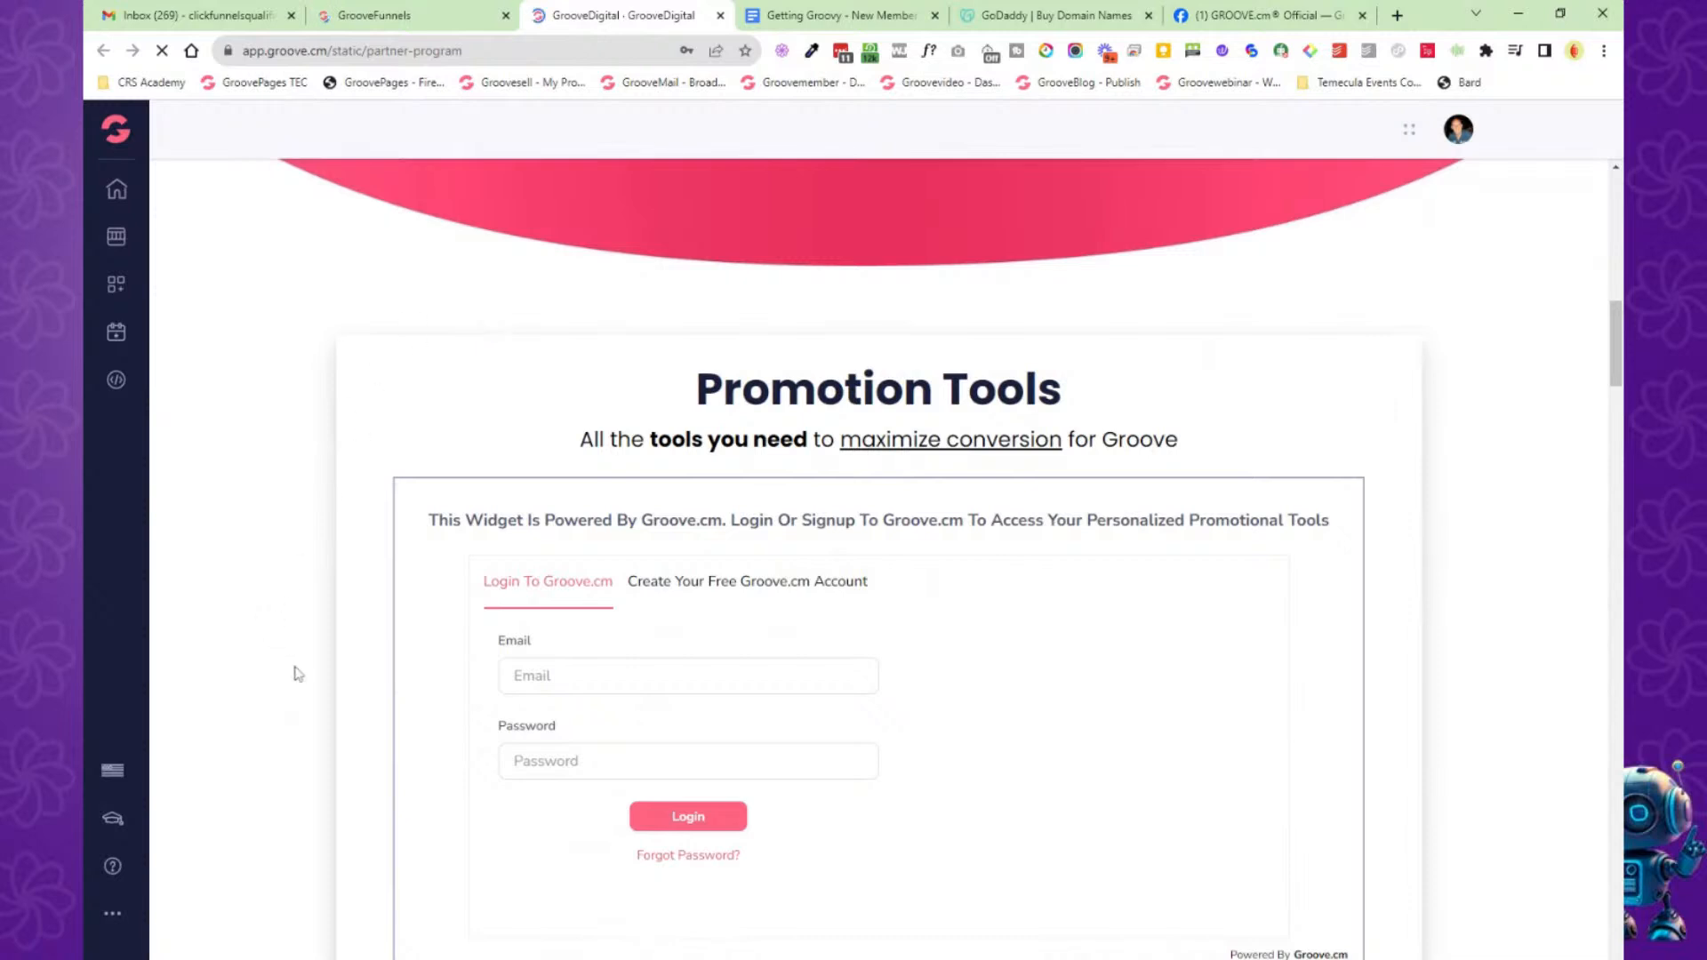
click(569, 681)
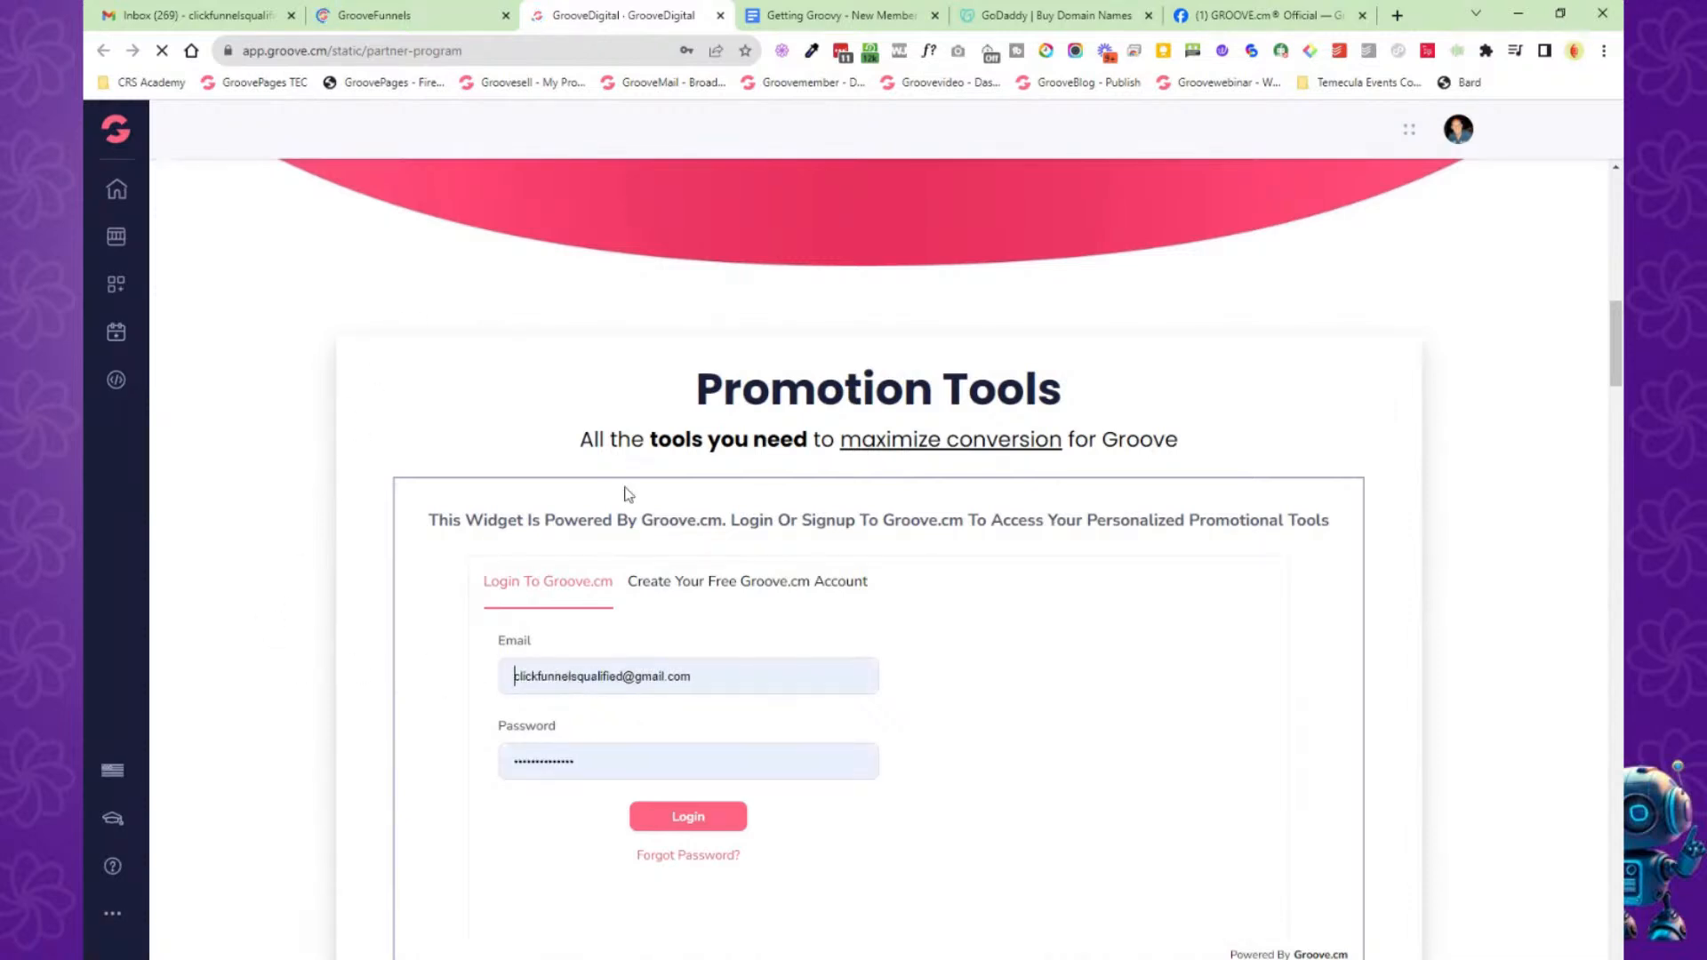
click(670, 828)
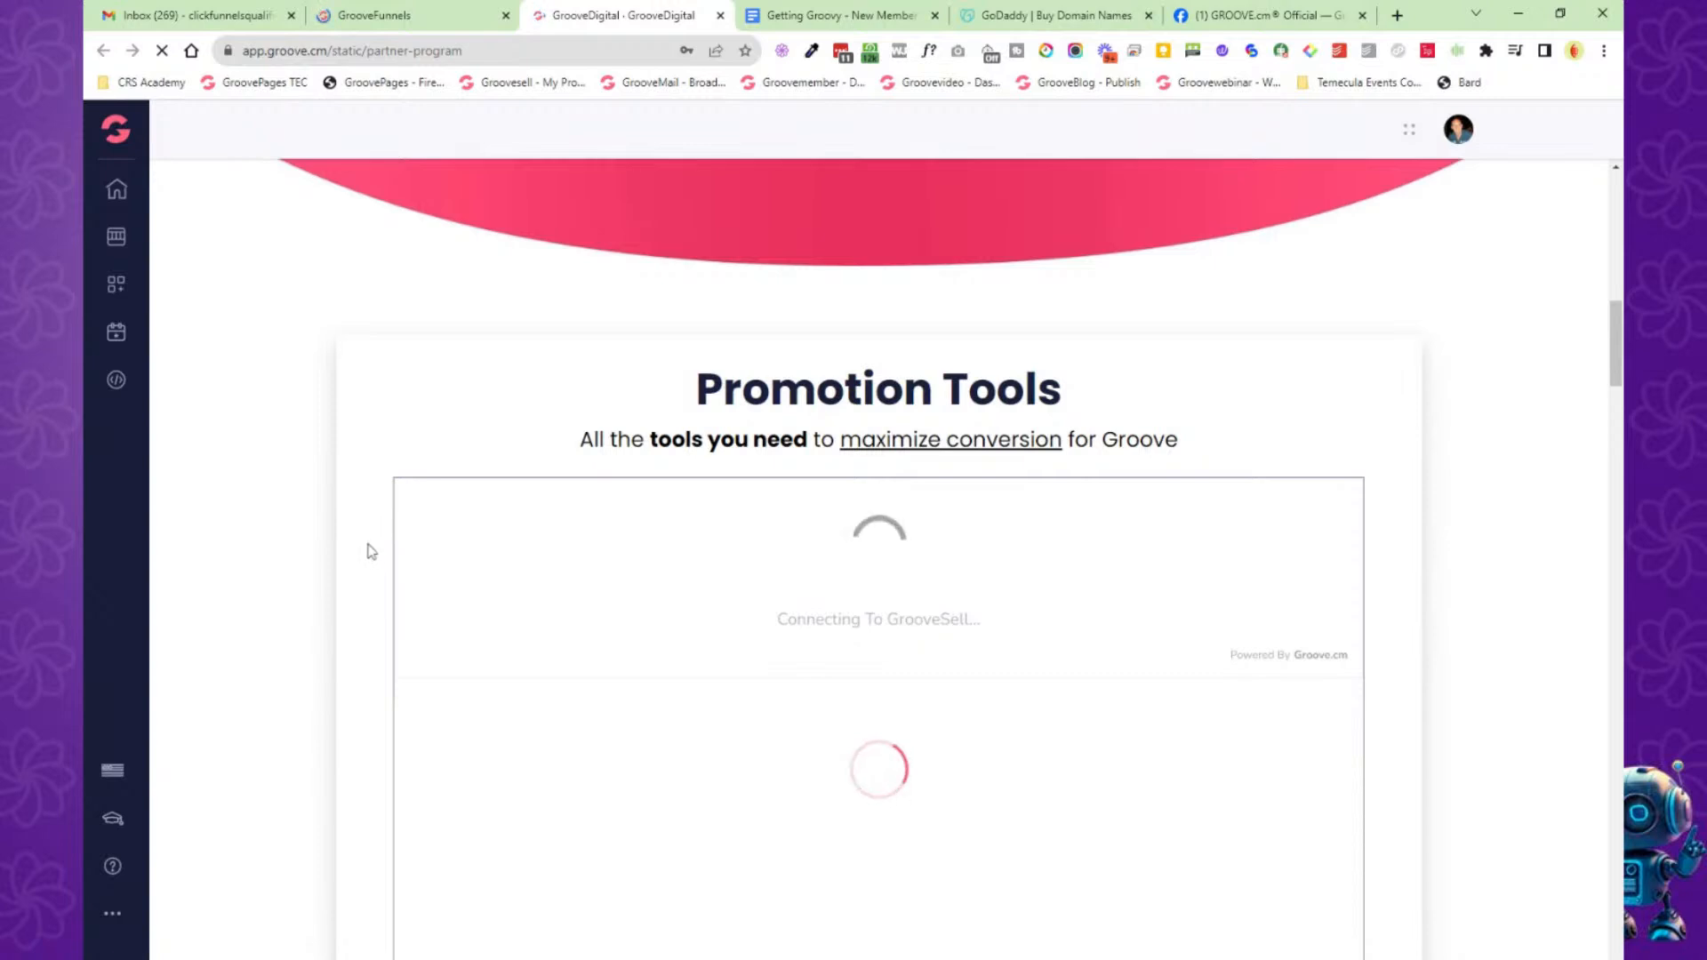
scroll(370, 555, down, 5)
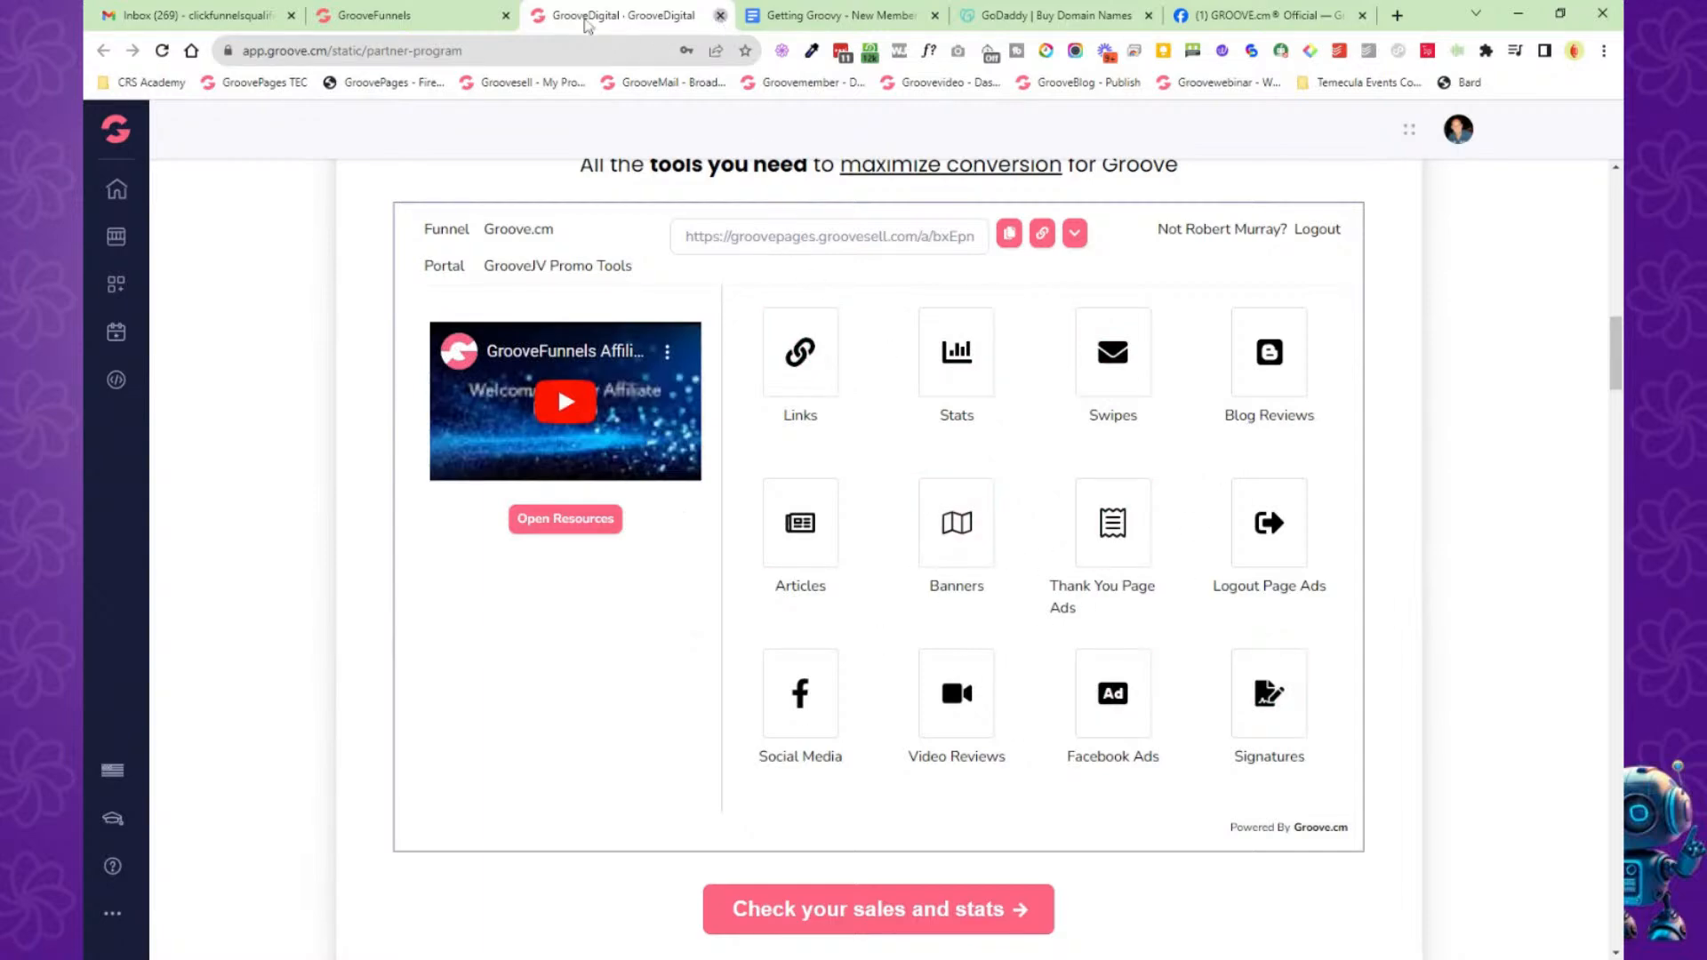
key(ctrl+w)
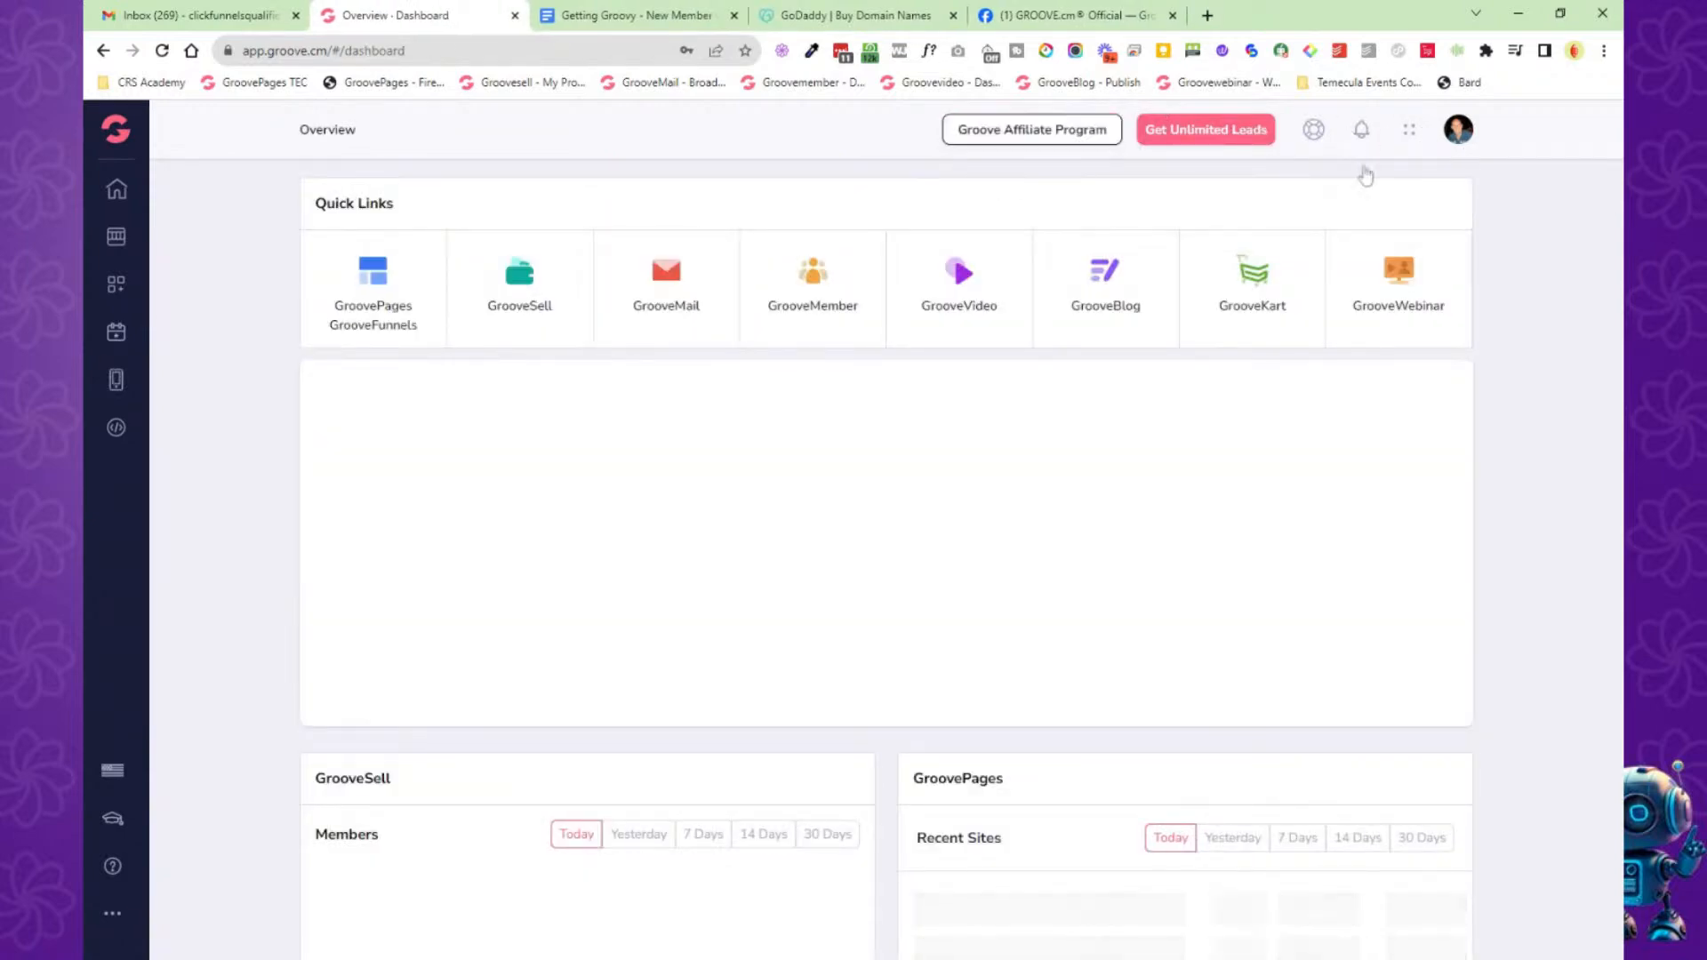
click(1410, 132)
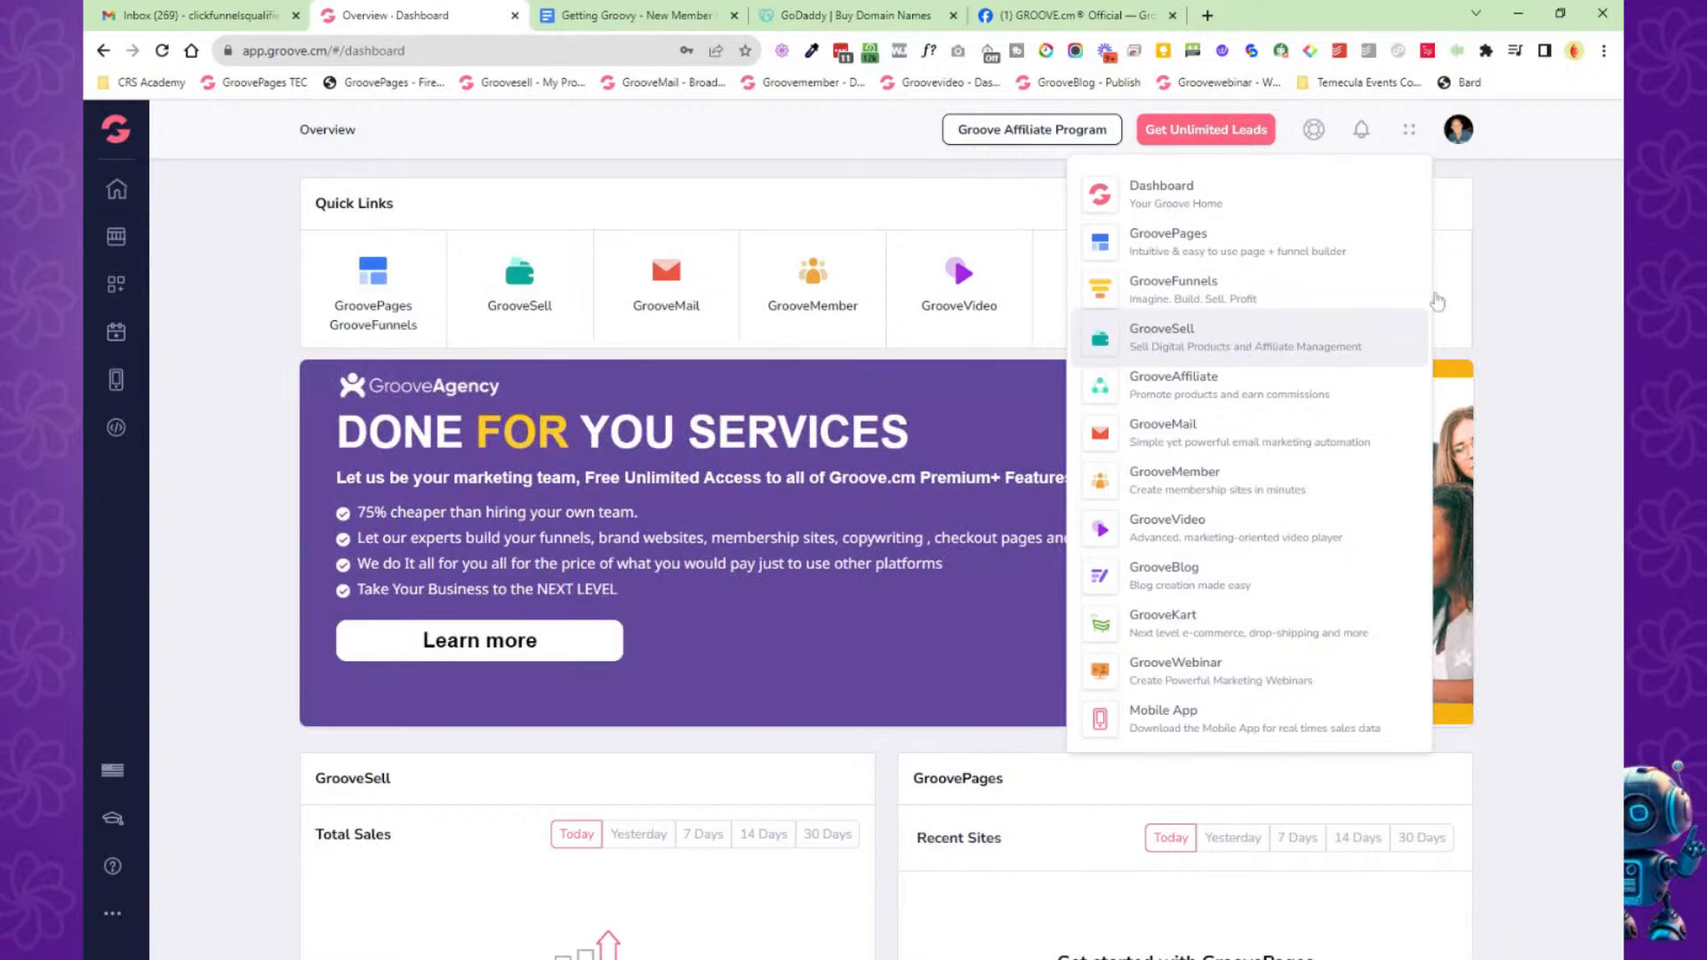
click(1518, 288)
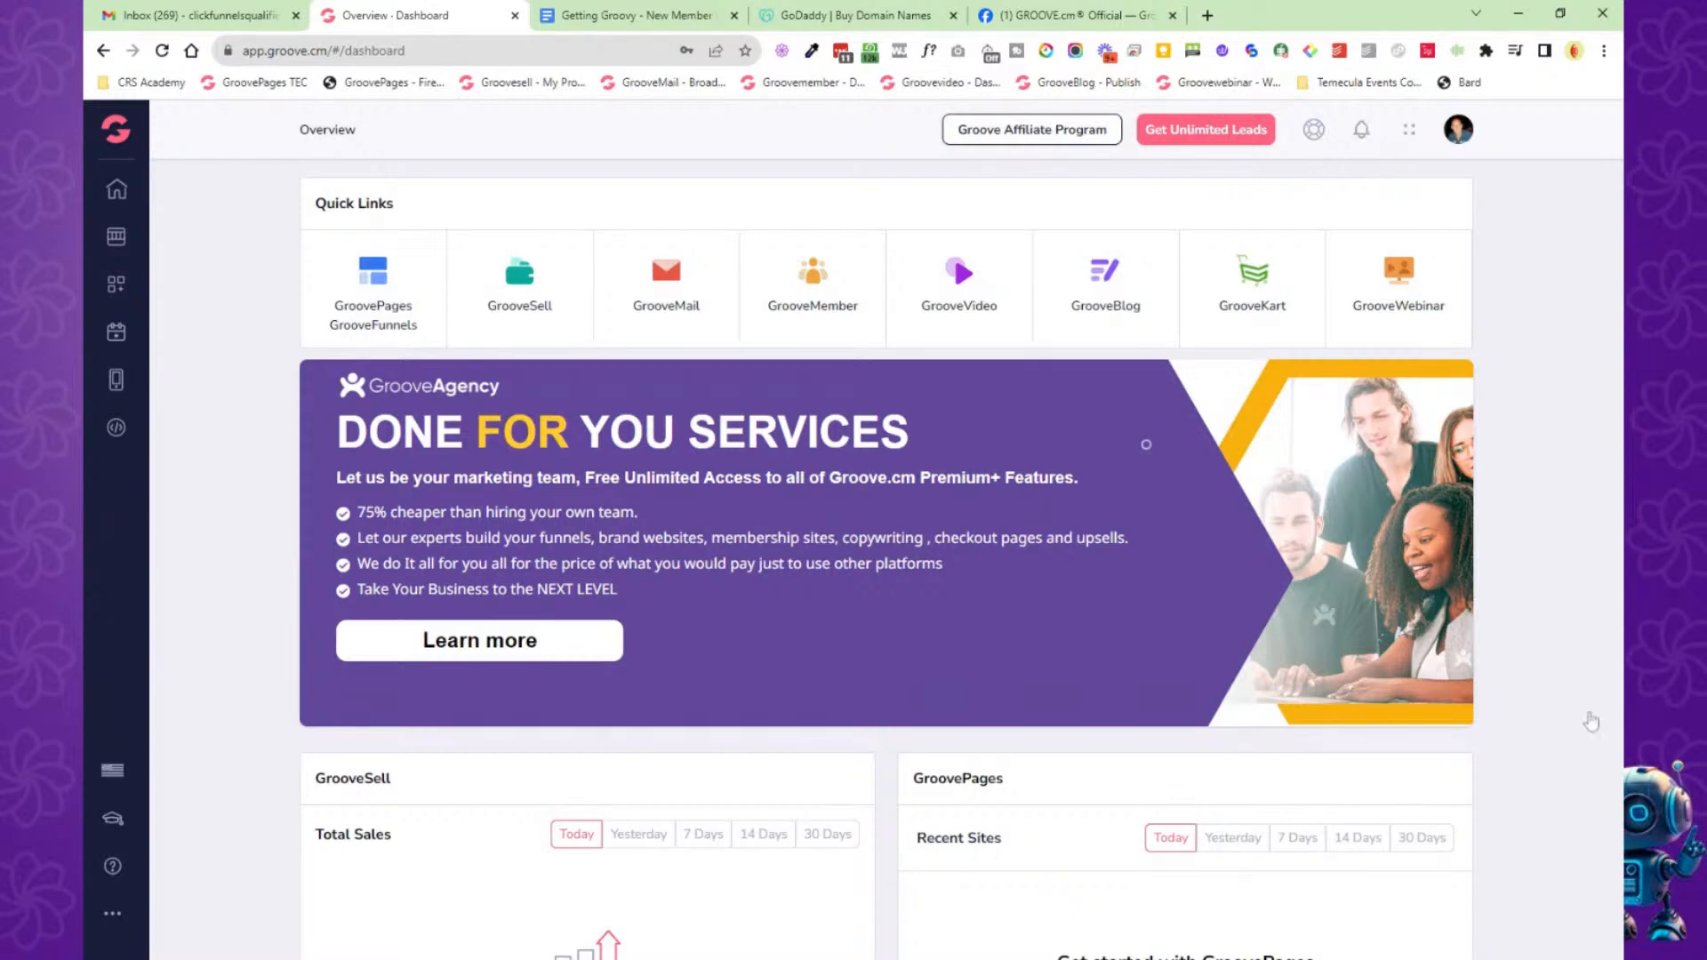
click(1361, 130)
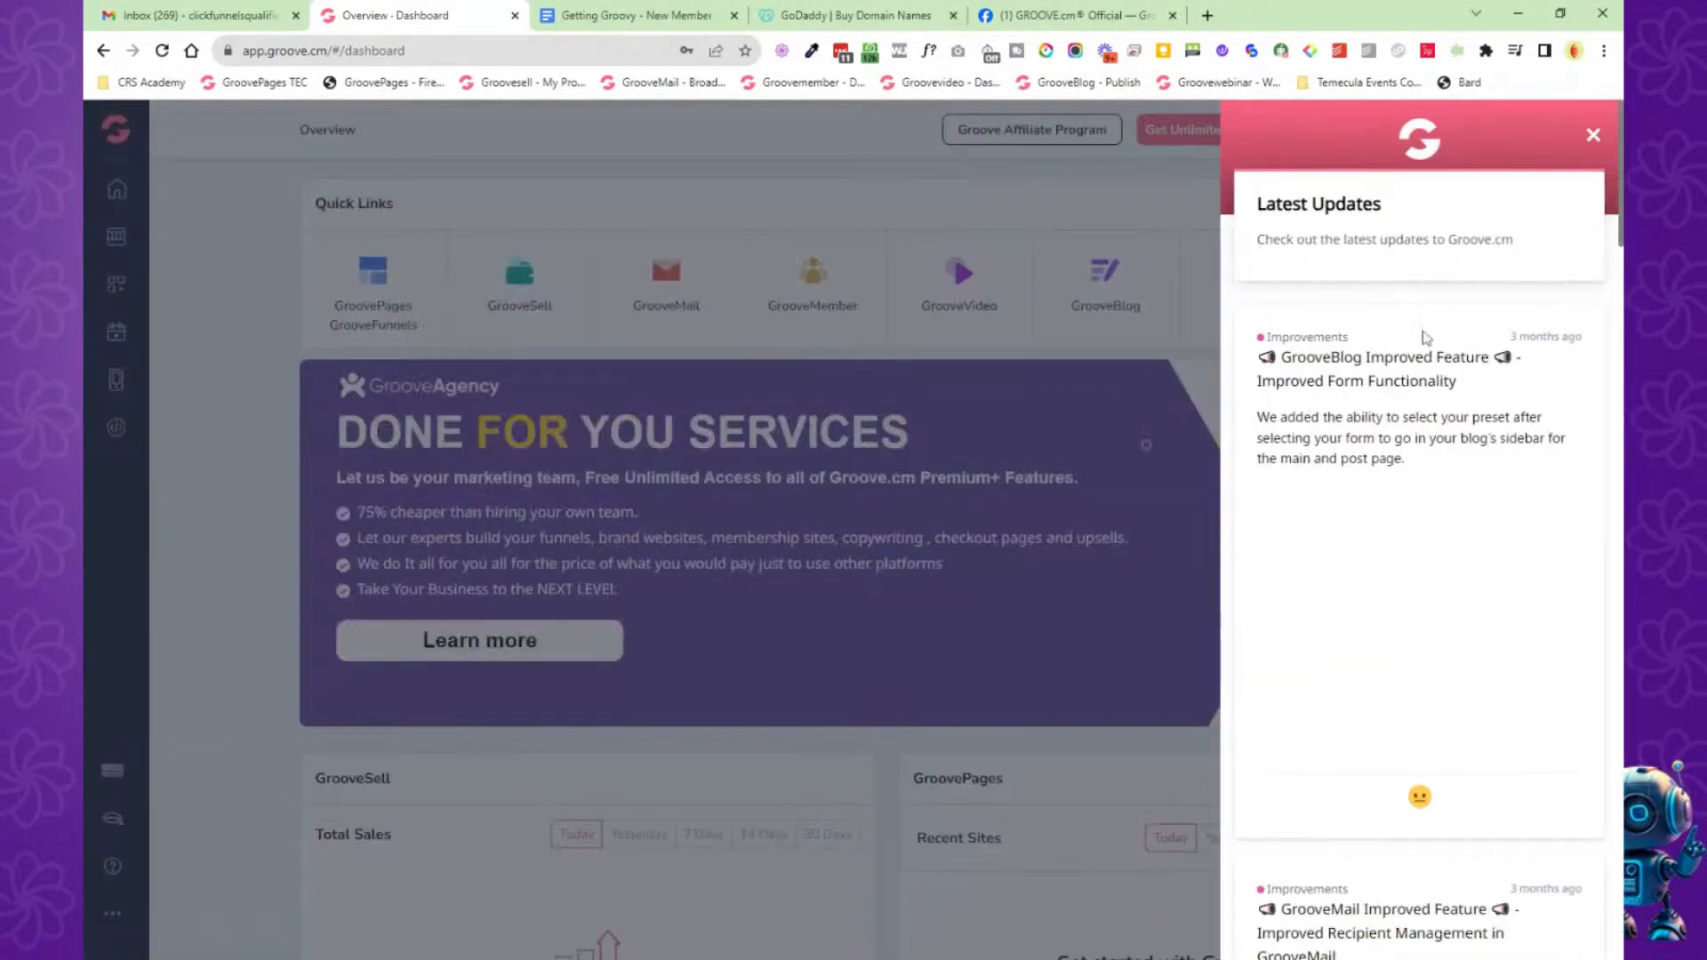
scroll(1425, 338, down, 20)
scroll(1440, 449, down, 15)
scroll(1436, 461, up, 1)
scroll(1436, 461, up, 8)
click(1170, 178)
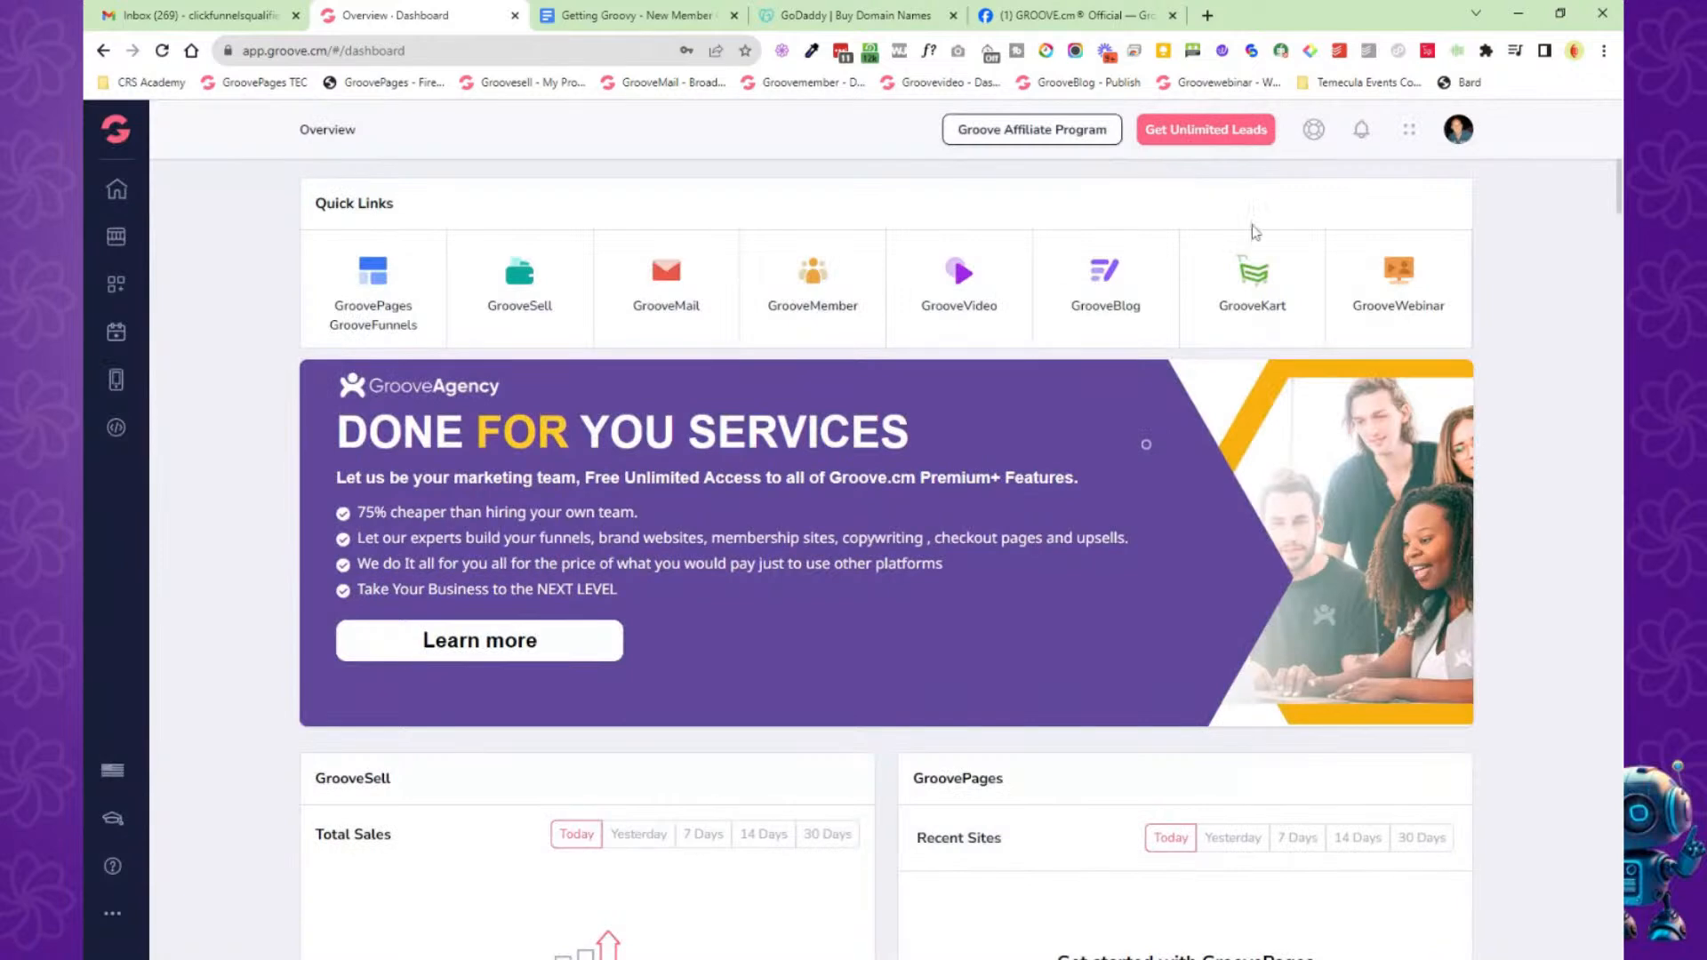
Ask the Groove AI assistant how to set up a custom domain.
click(1314, 134)
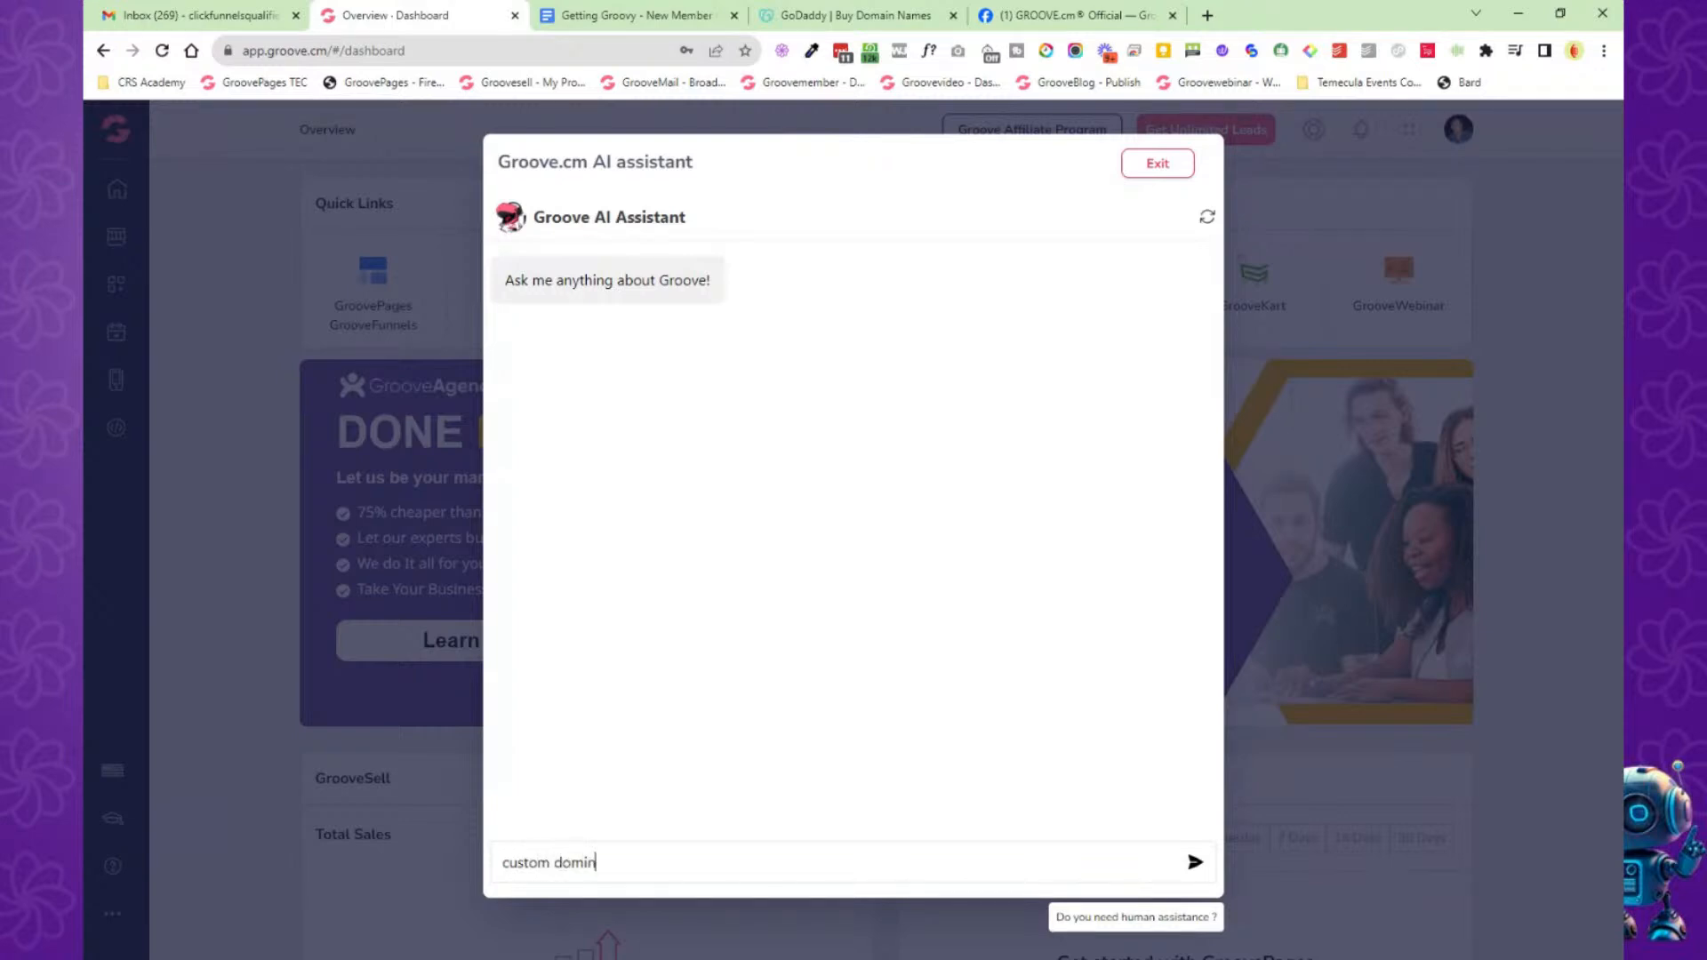
key(BackSpace)
key(Return)
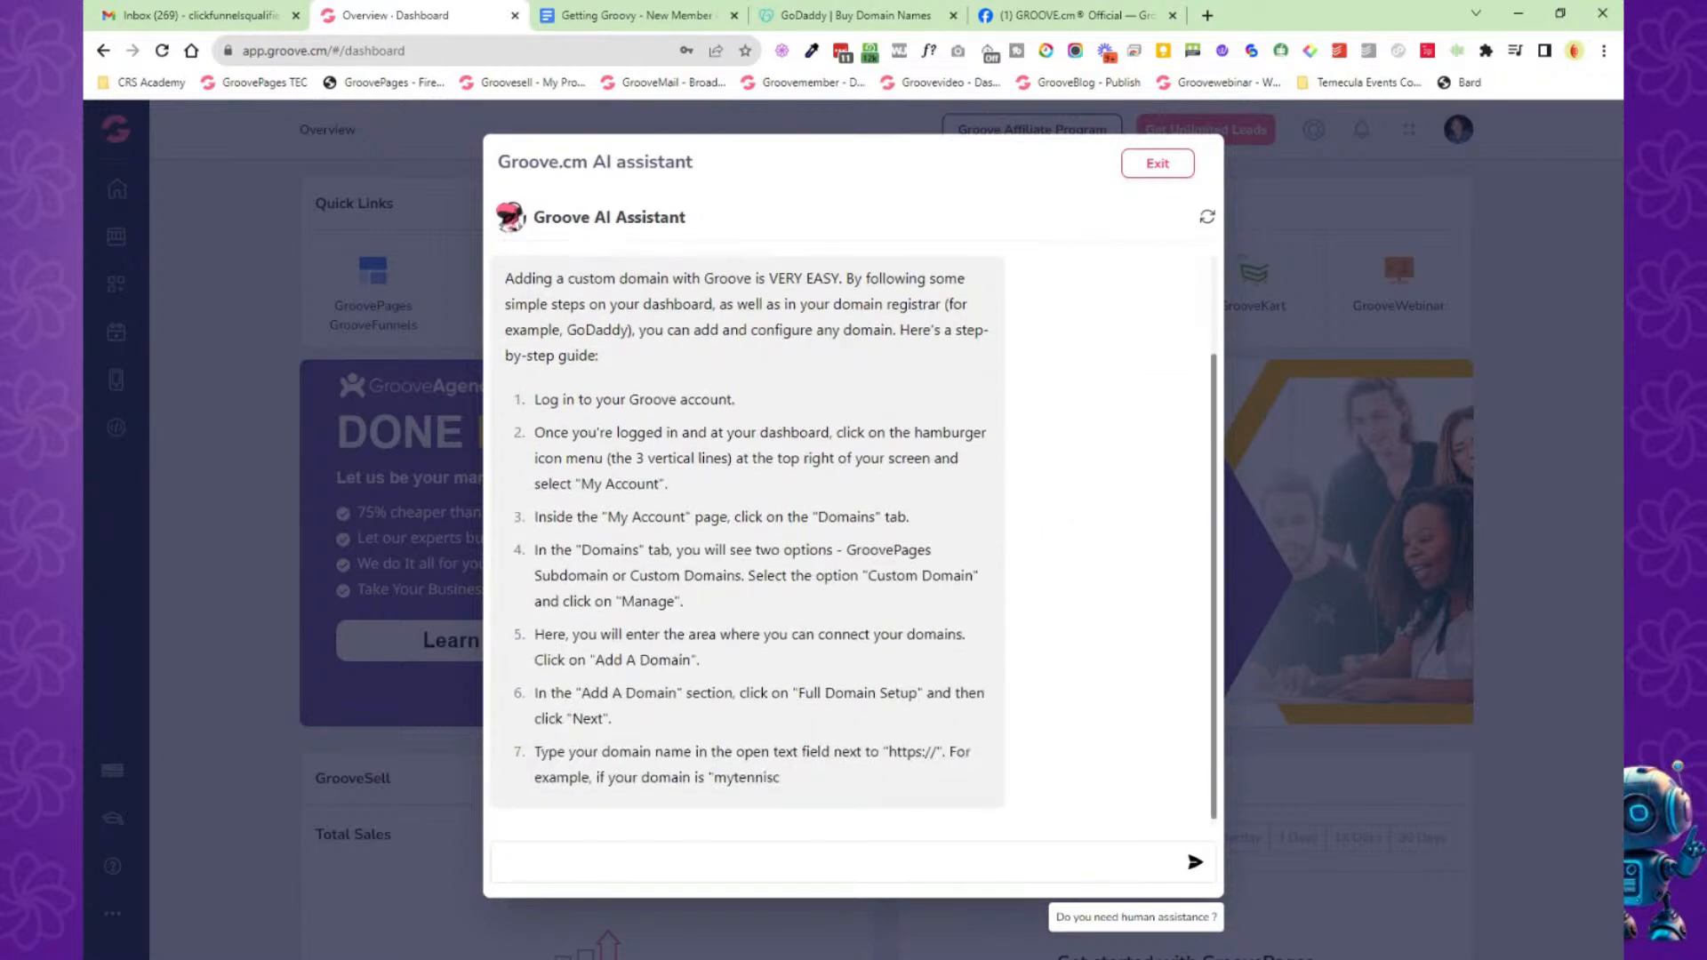
Read through the assistant's step-by-step Domains setup reply, selecting and deselecting the steps.
scroll(1056, 642, up, 3)
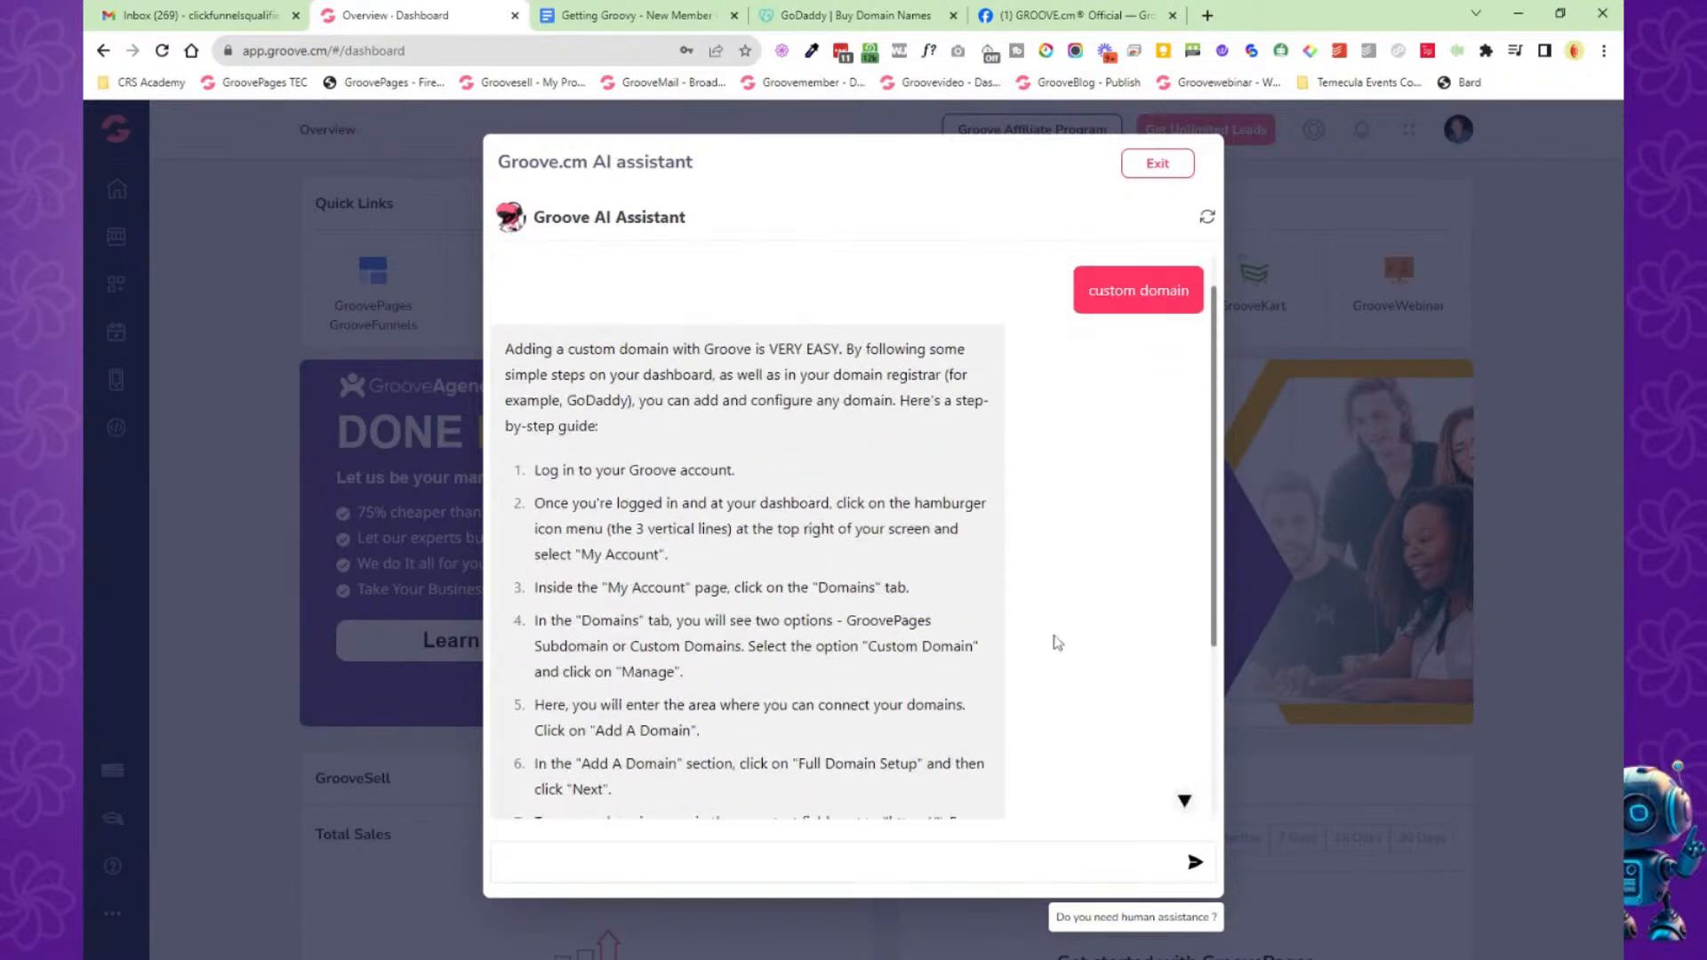
scroll(1056, 630, down, 8)
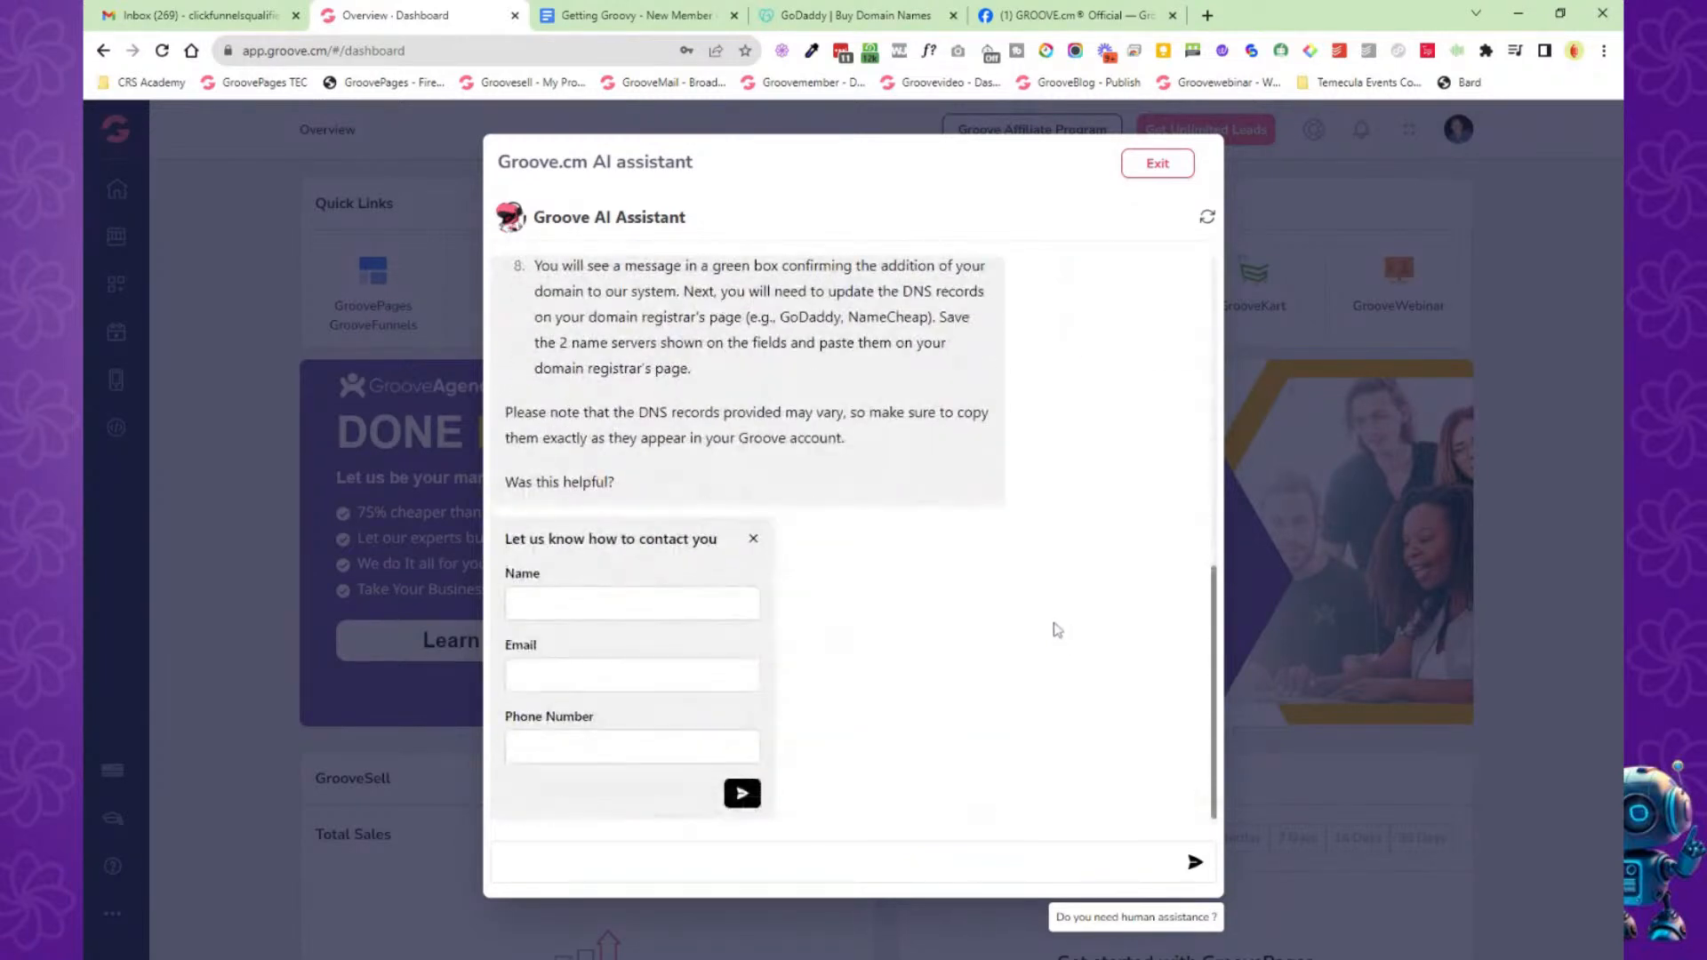
scroll(1056, 630, up, 8)
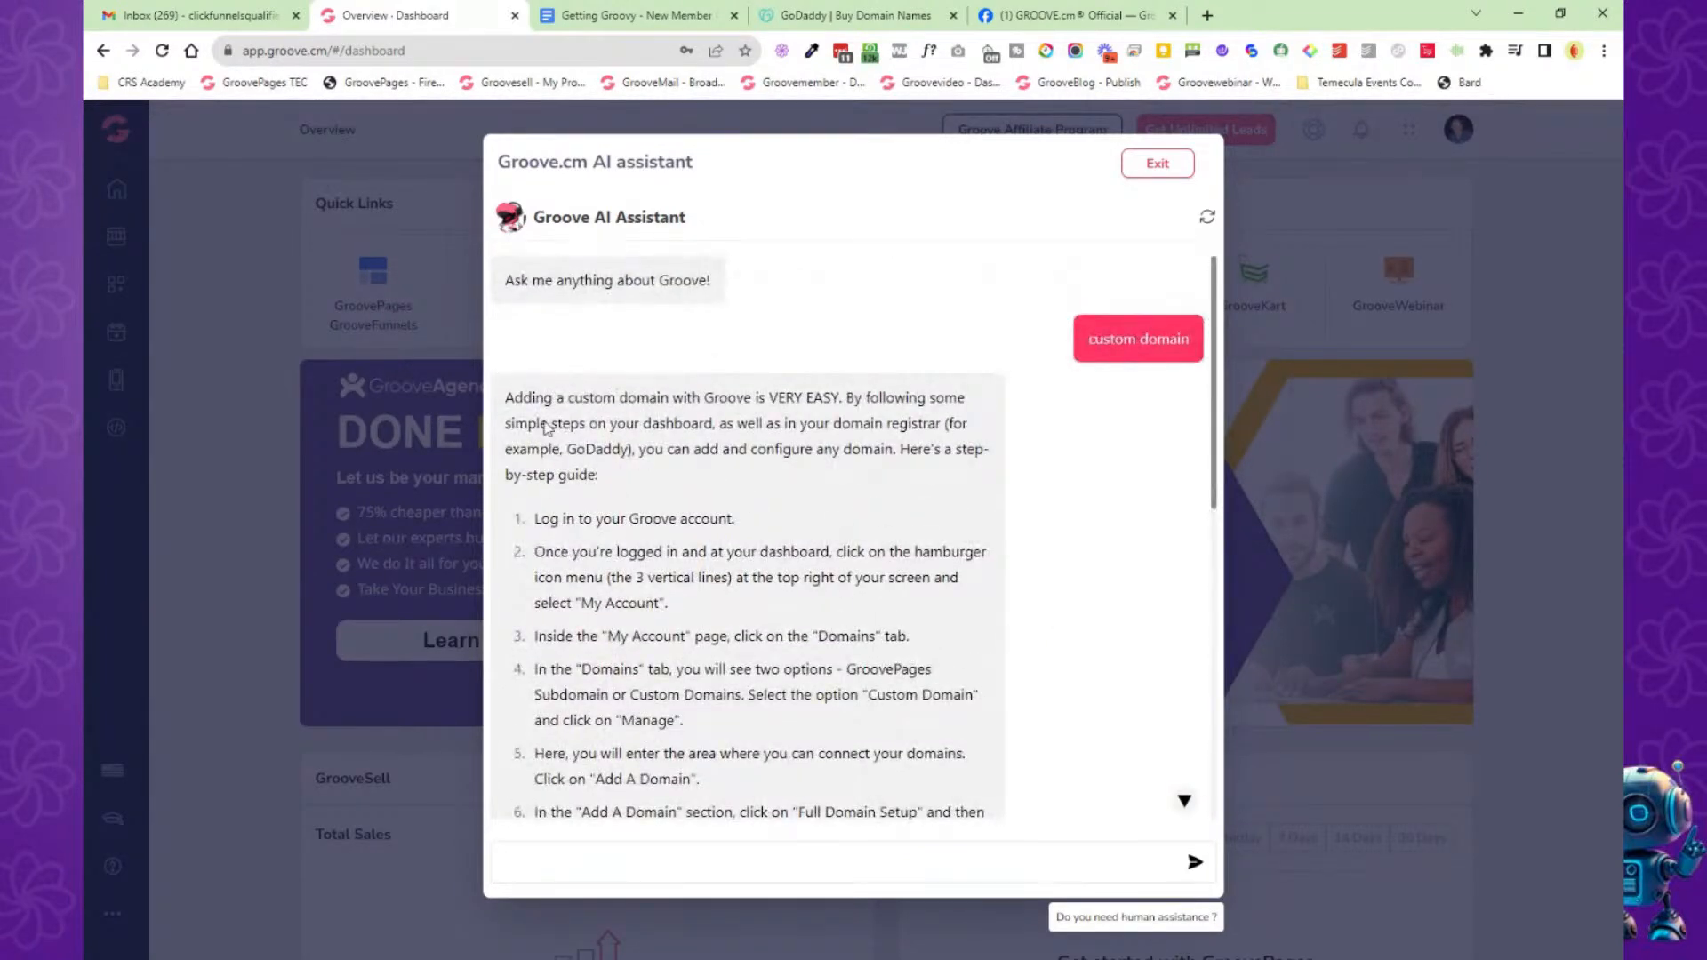
drag(503, 398, 818, 804)
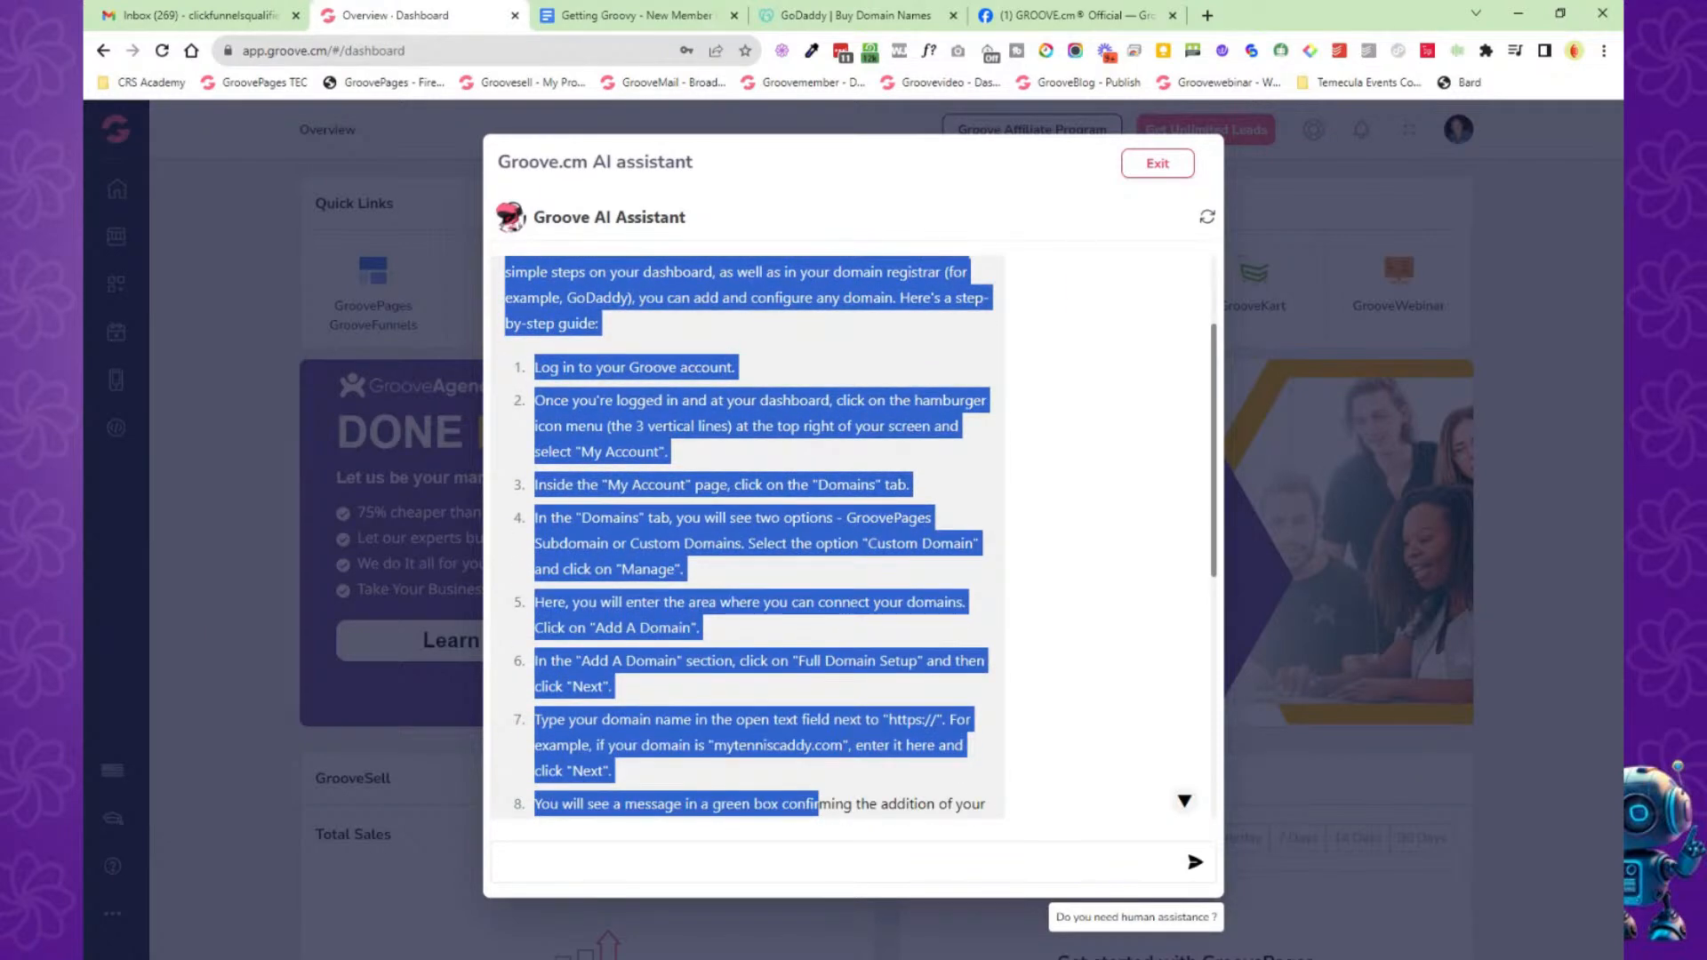
click(818, 804)
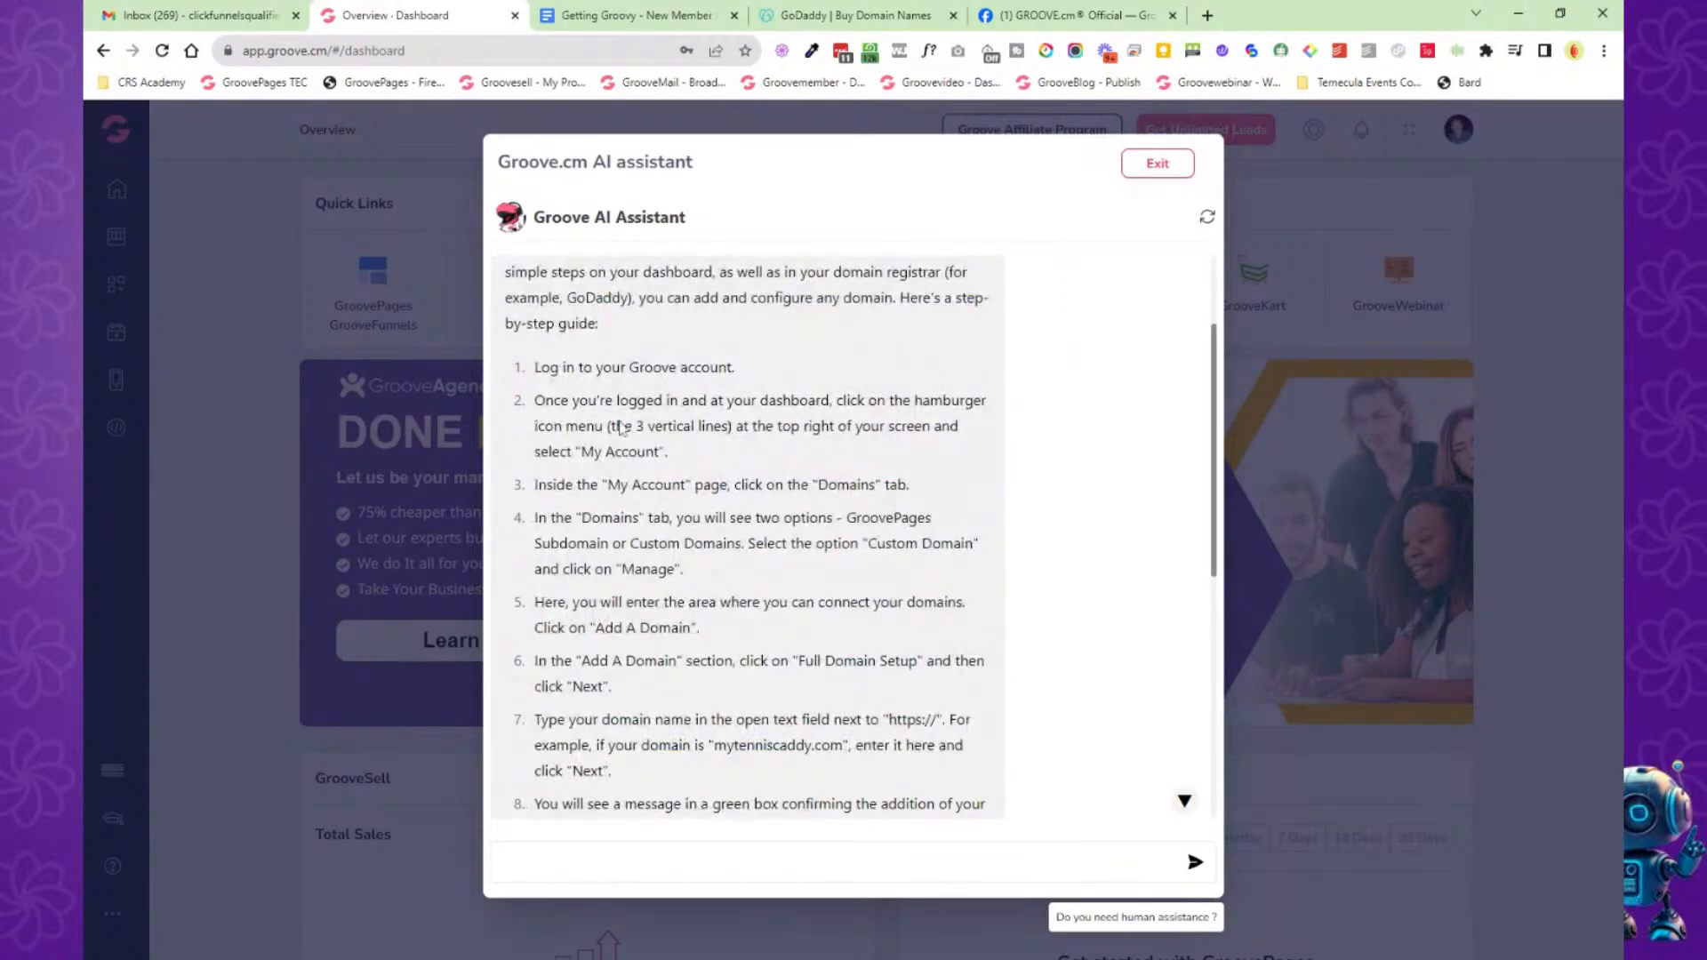
scroll(729, 478, up, 2)
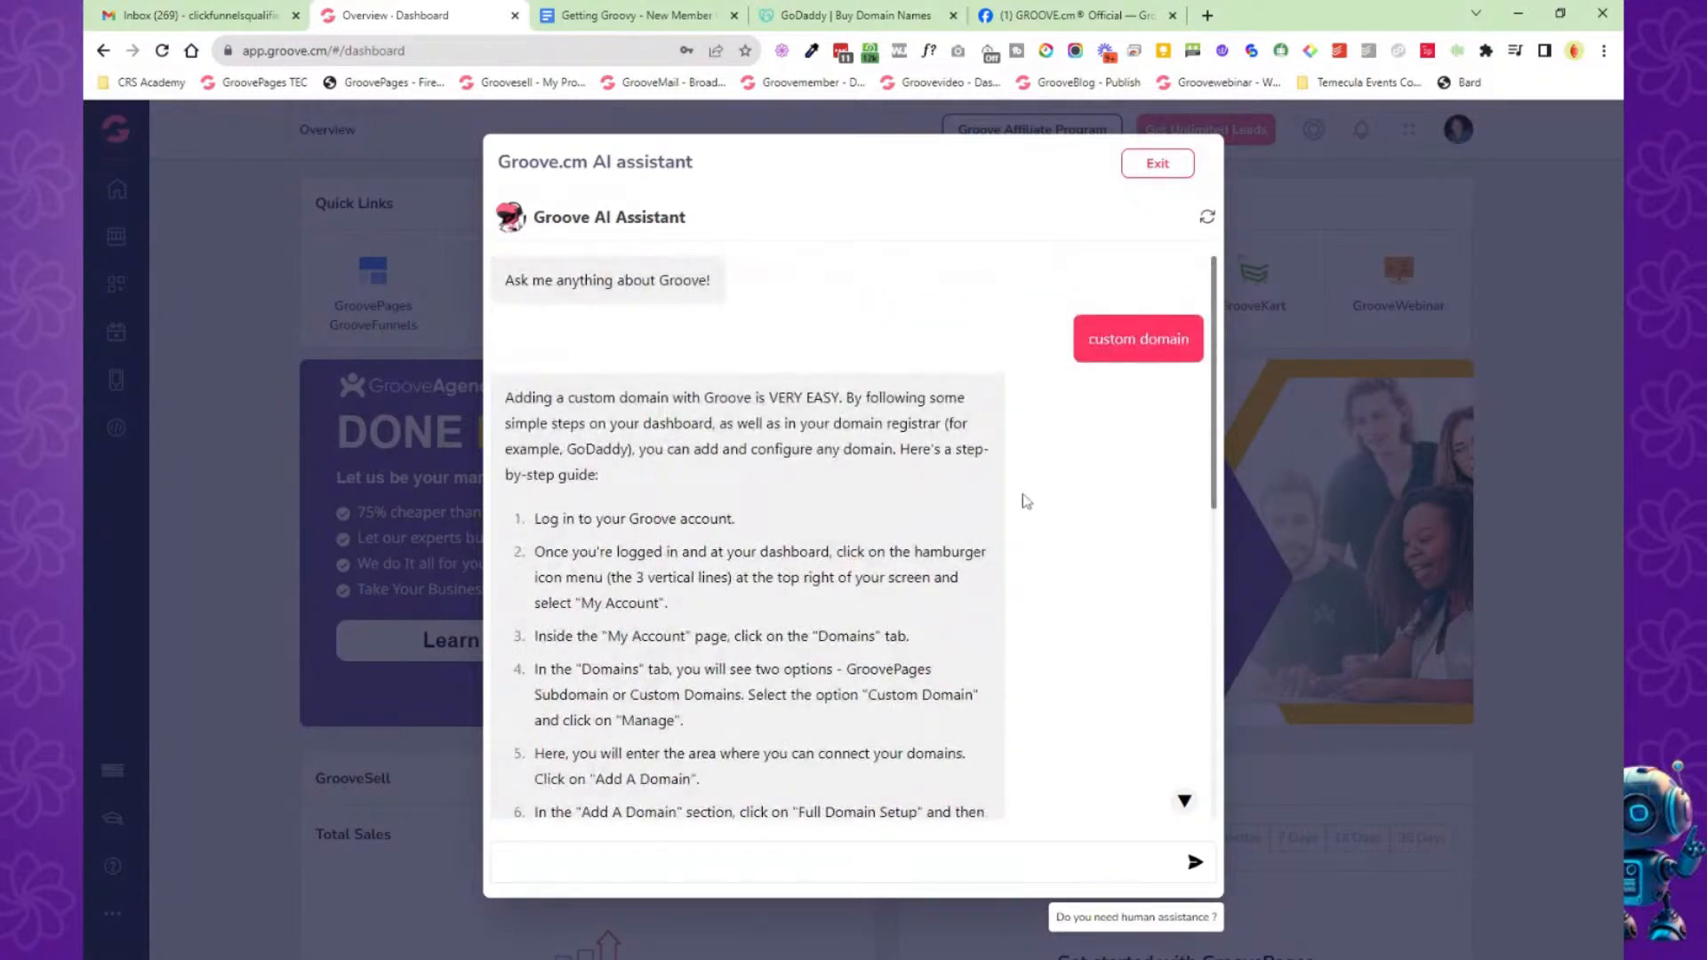
scroll(1023, 500, down, 10)
scroll(1020, 504, up, 9)
Close the assistant, open Get Unlimited Leads, and scroll to the Free Plan vs Premium+ table.
click(1157, 164)
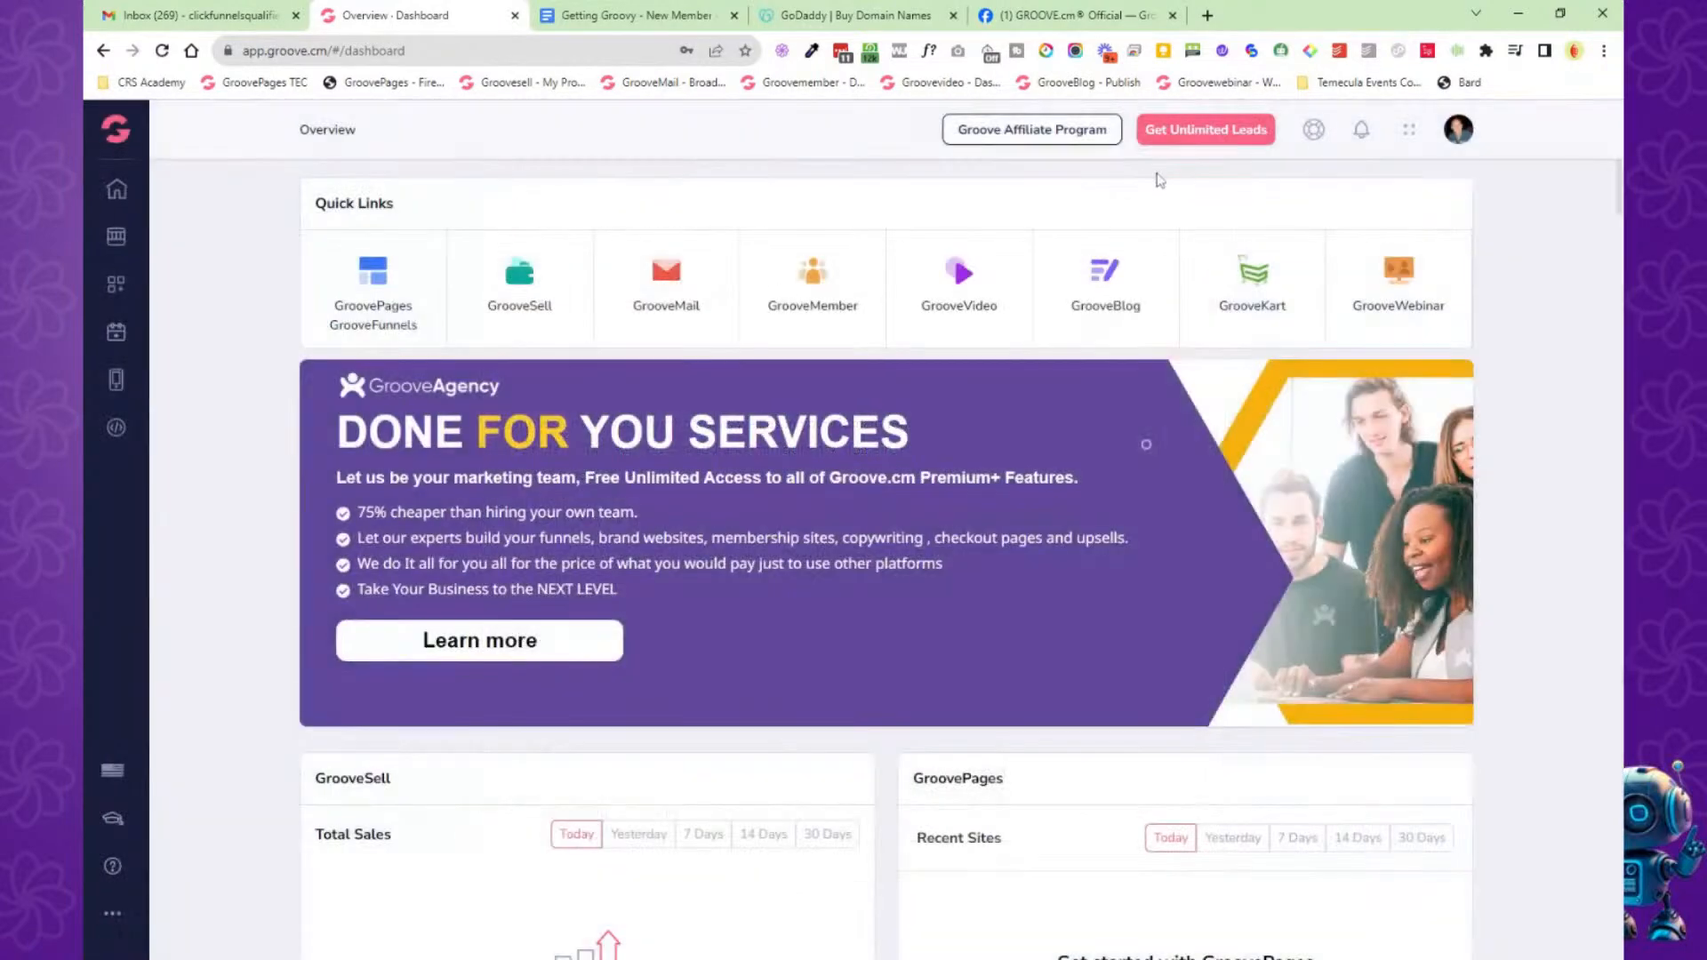
click(1199, 135)
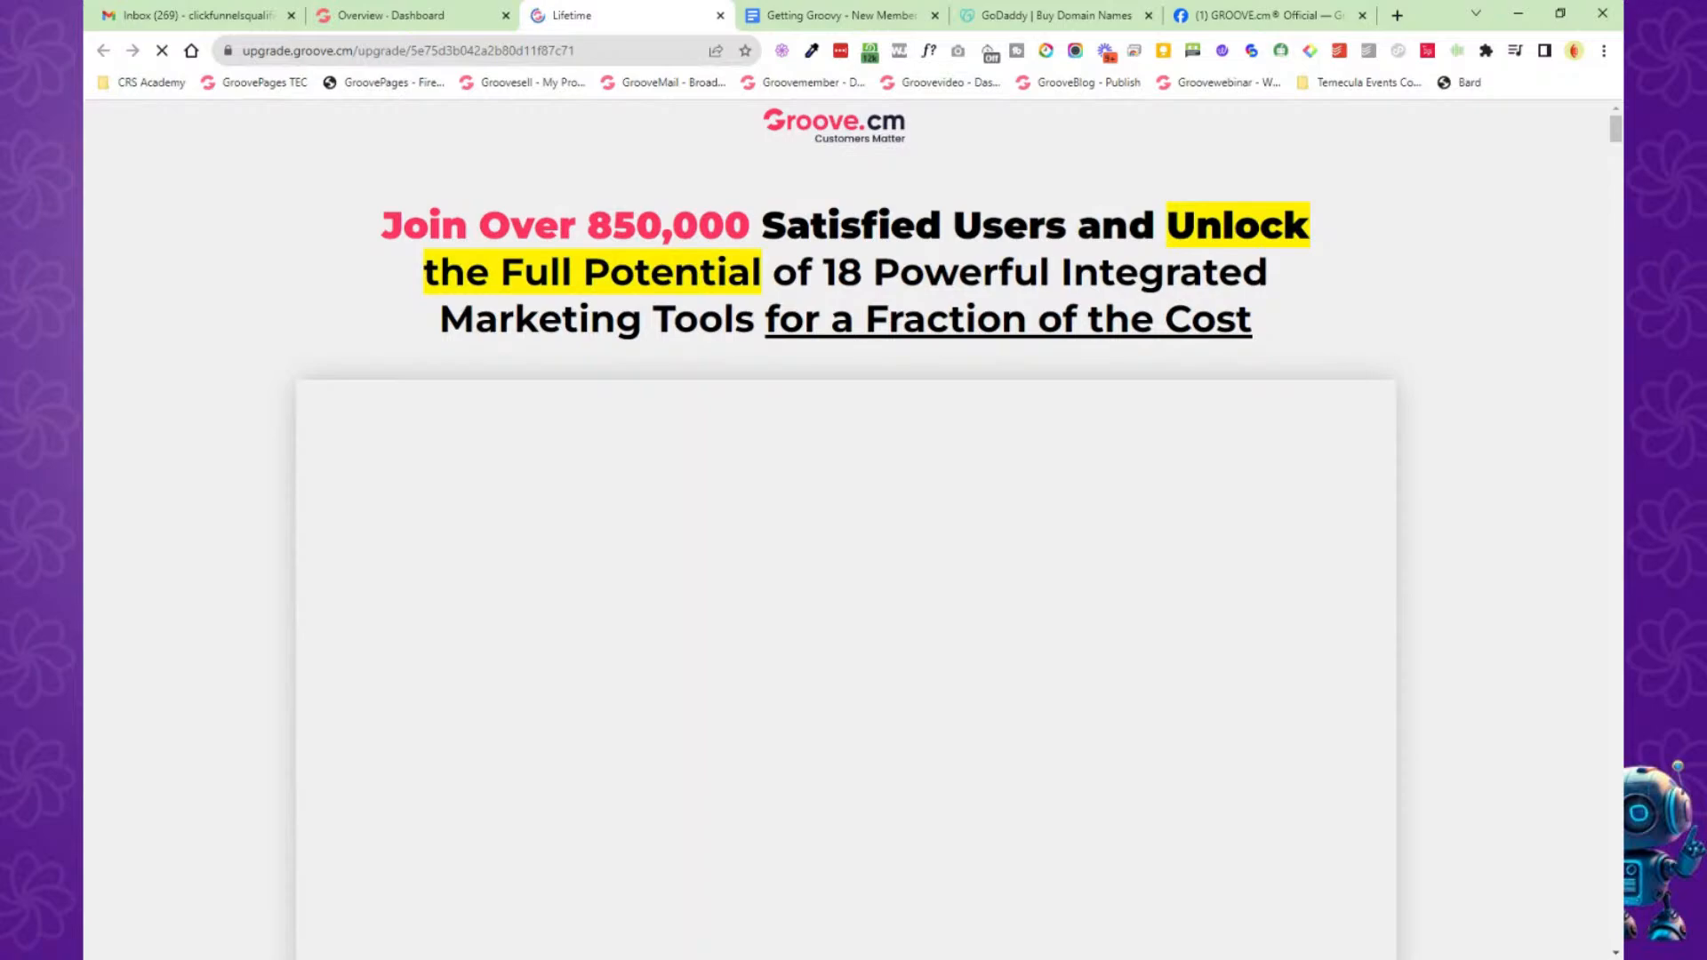
scroll(1486, 481, down, 10)
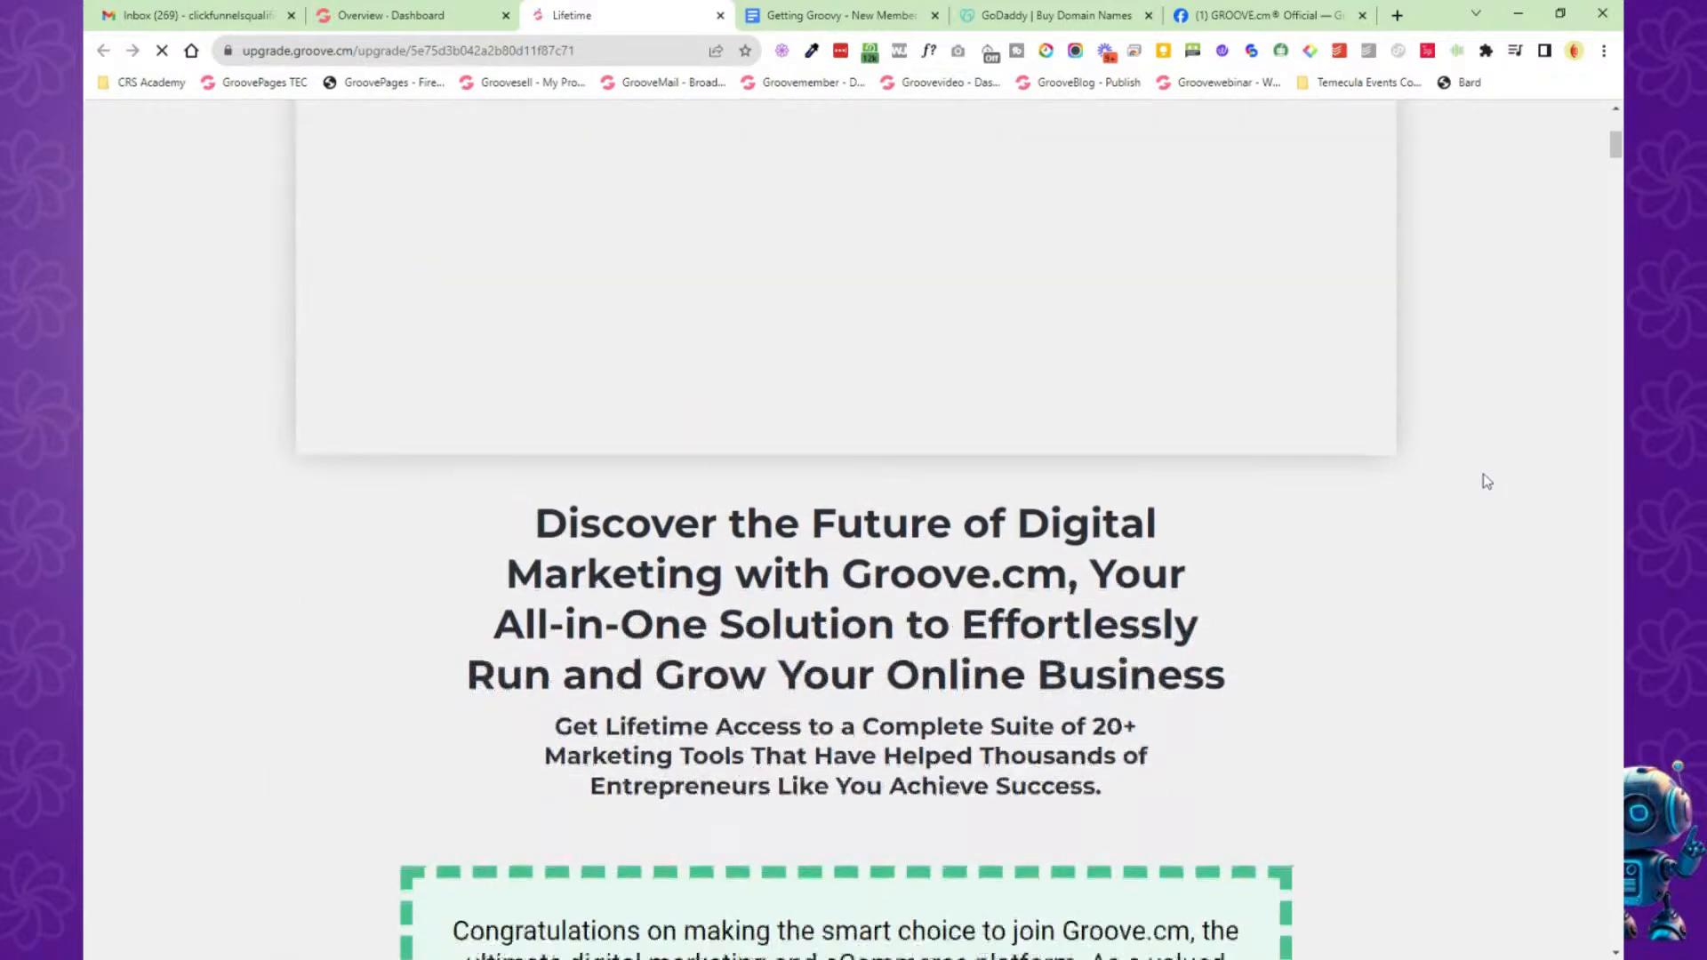
scroll(1487, 481, down, 20)
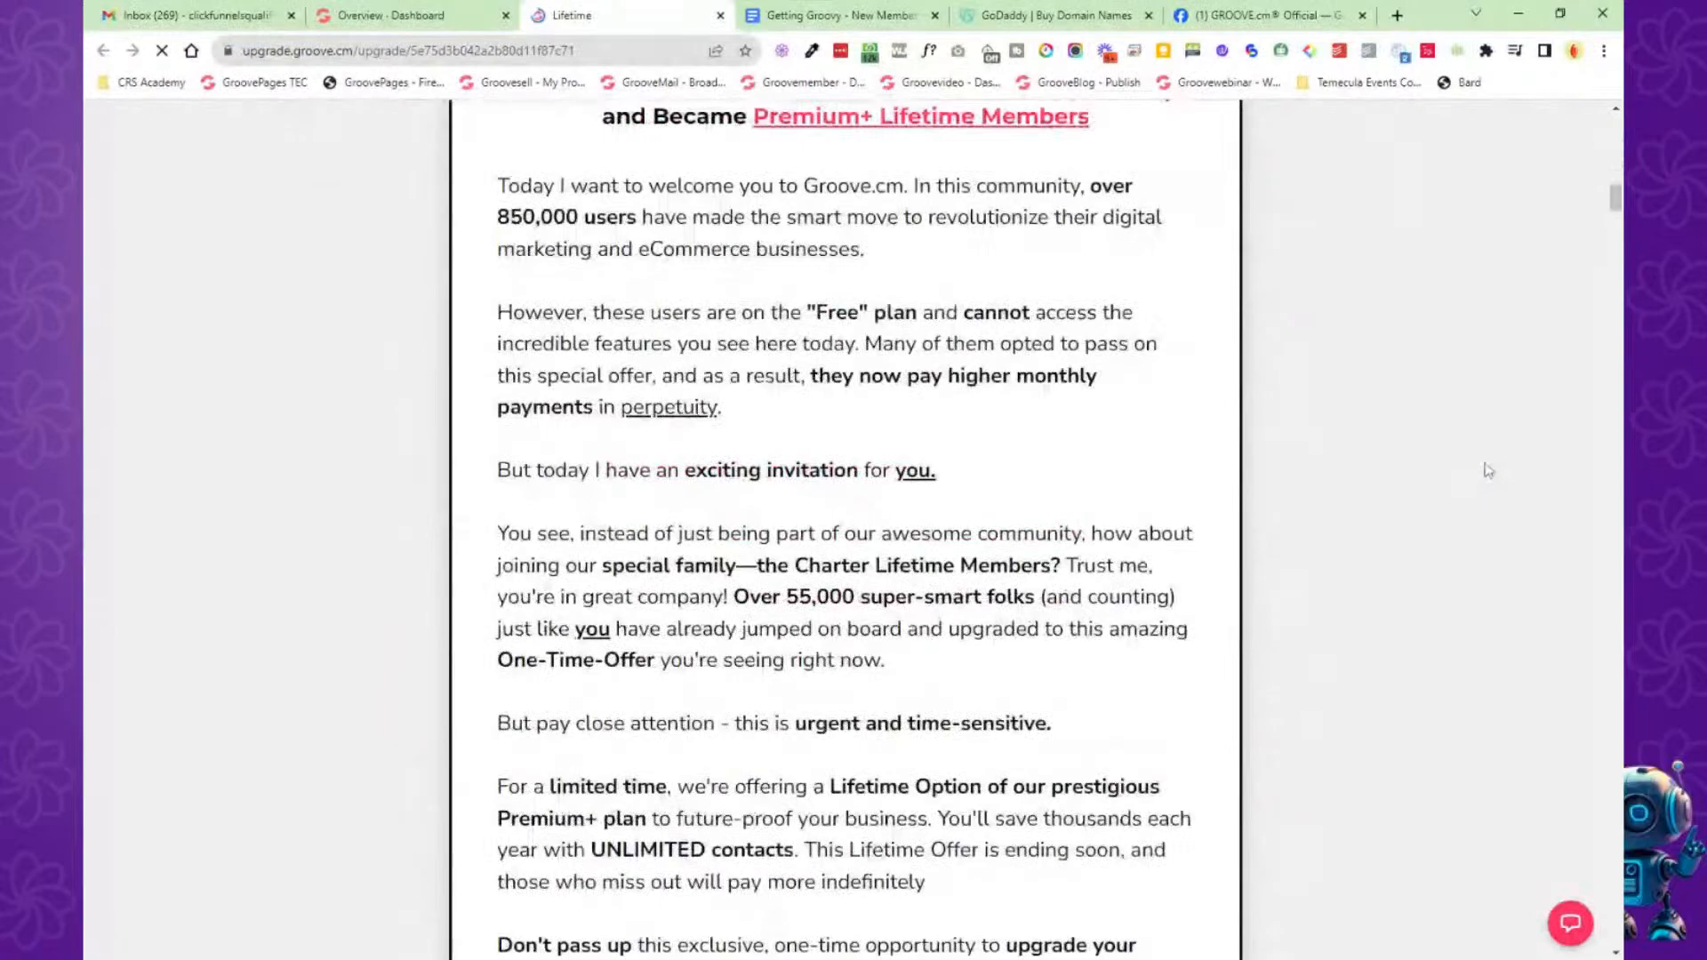
scroll(1483, 478, down, 20)
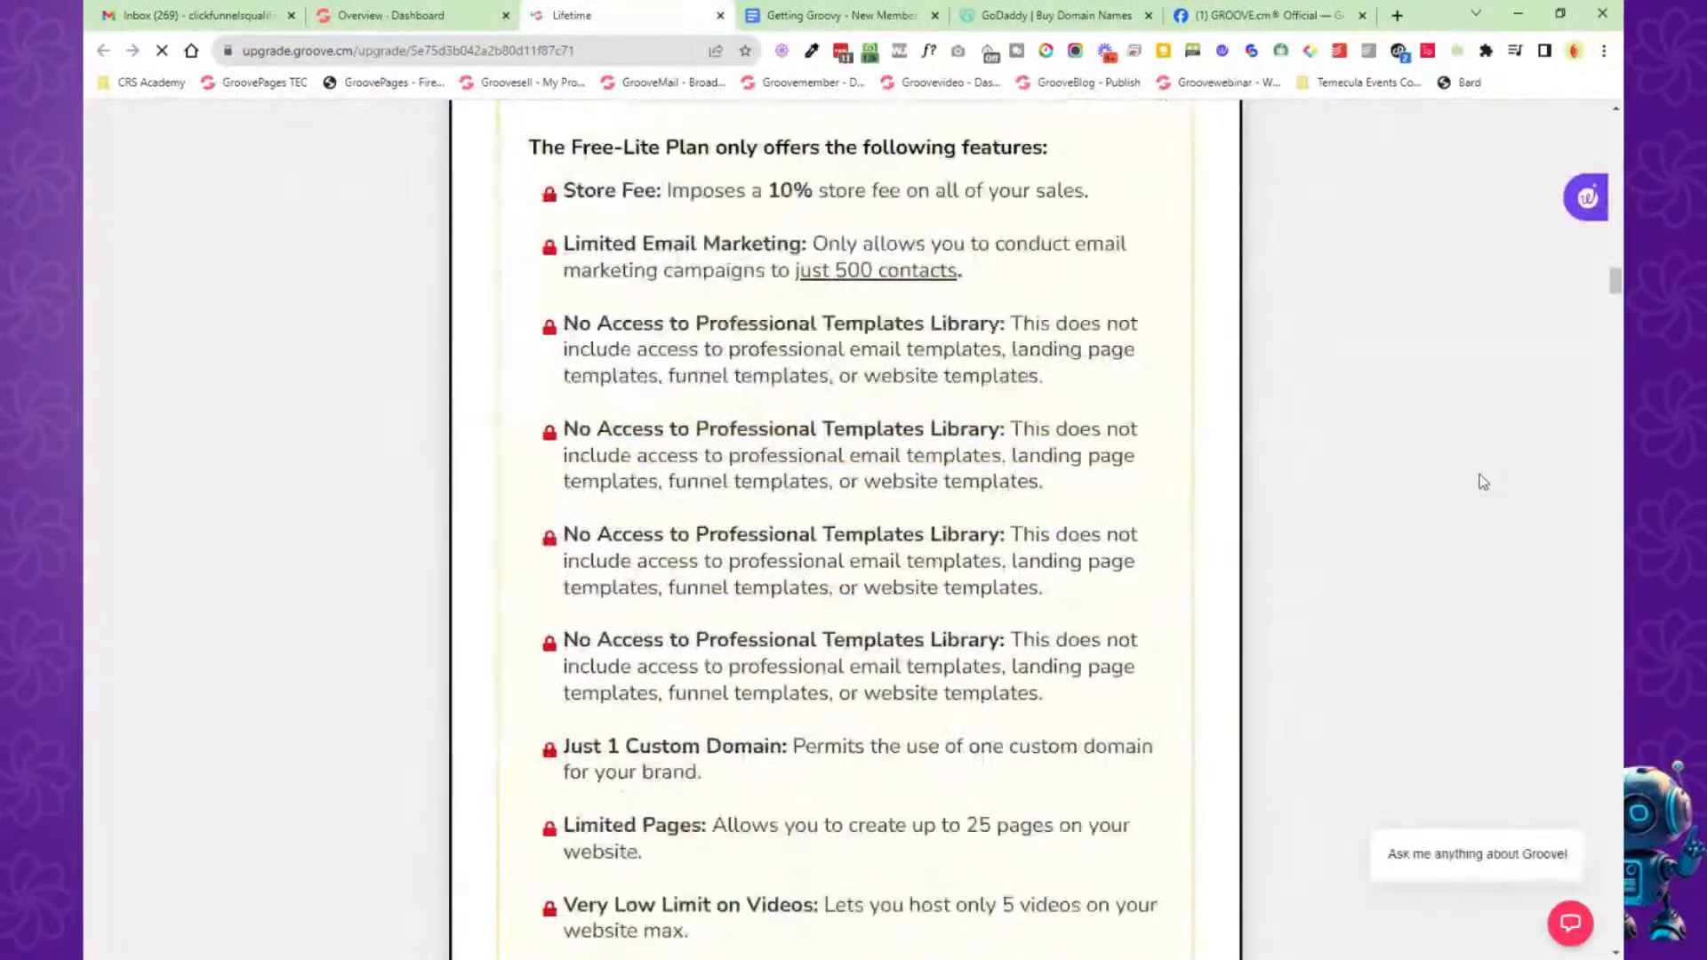
scroll(1483, 481, down, 20)
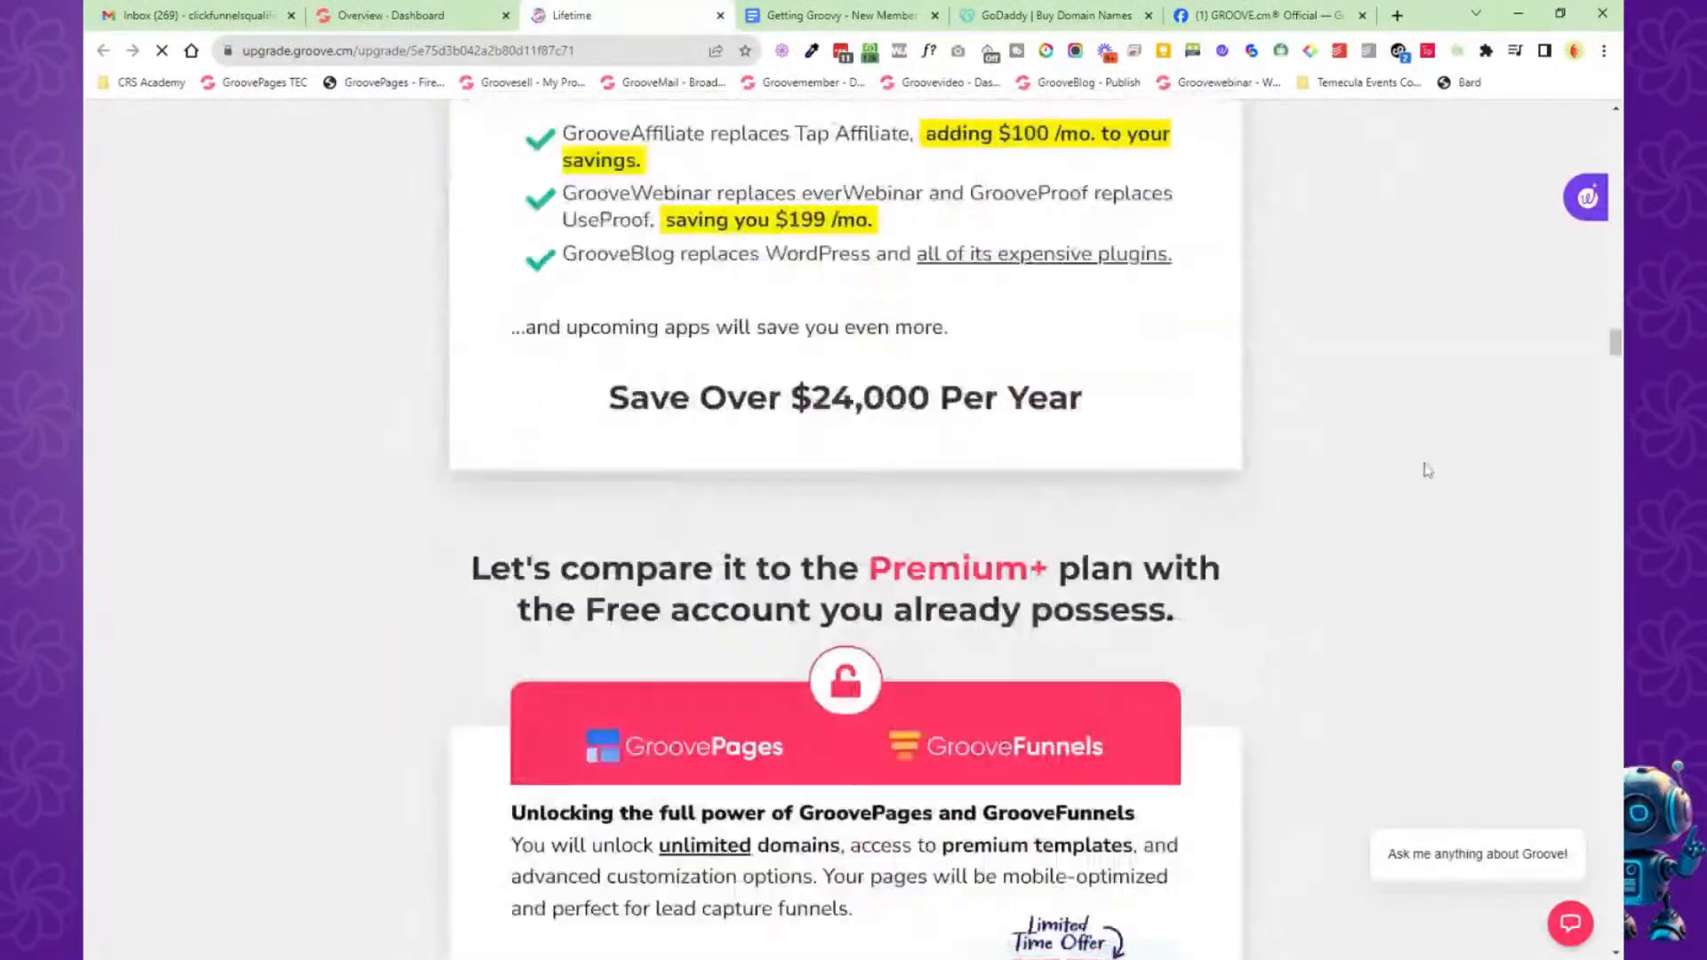
scroll(1427, 469, down, 4)
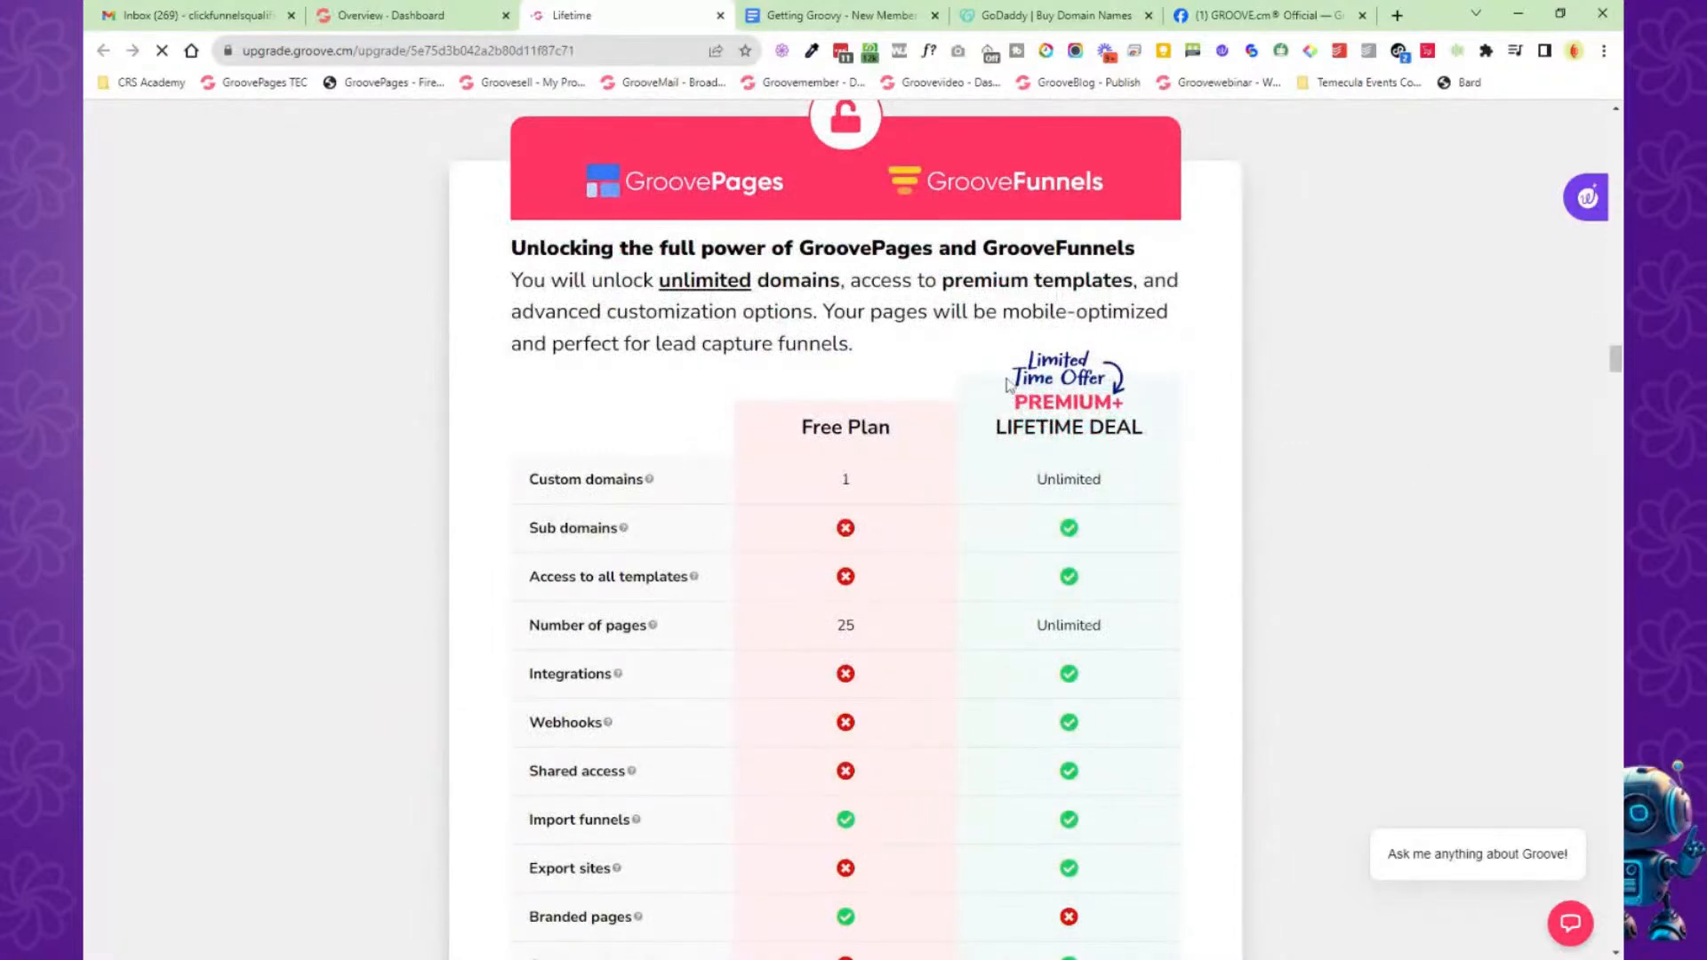
scroll(1011, 480, down, 1)
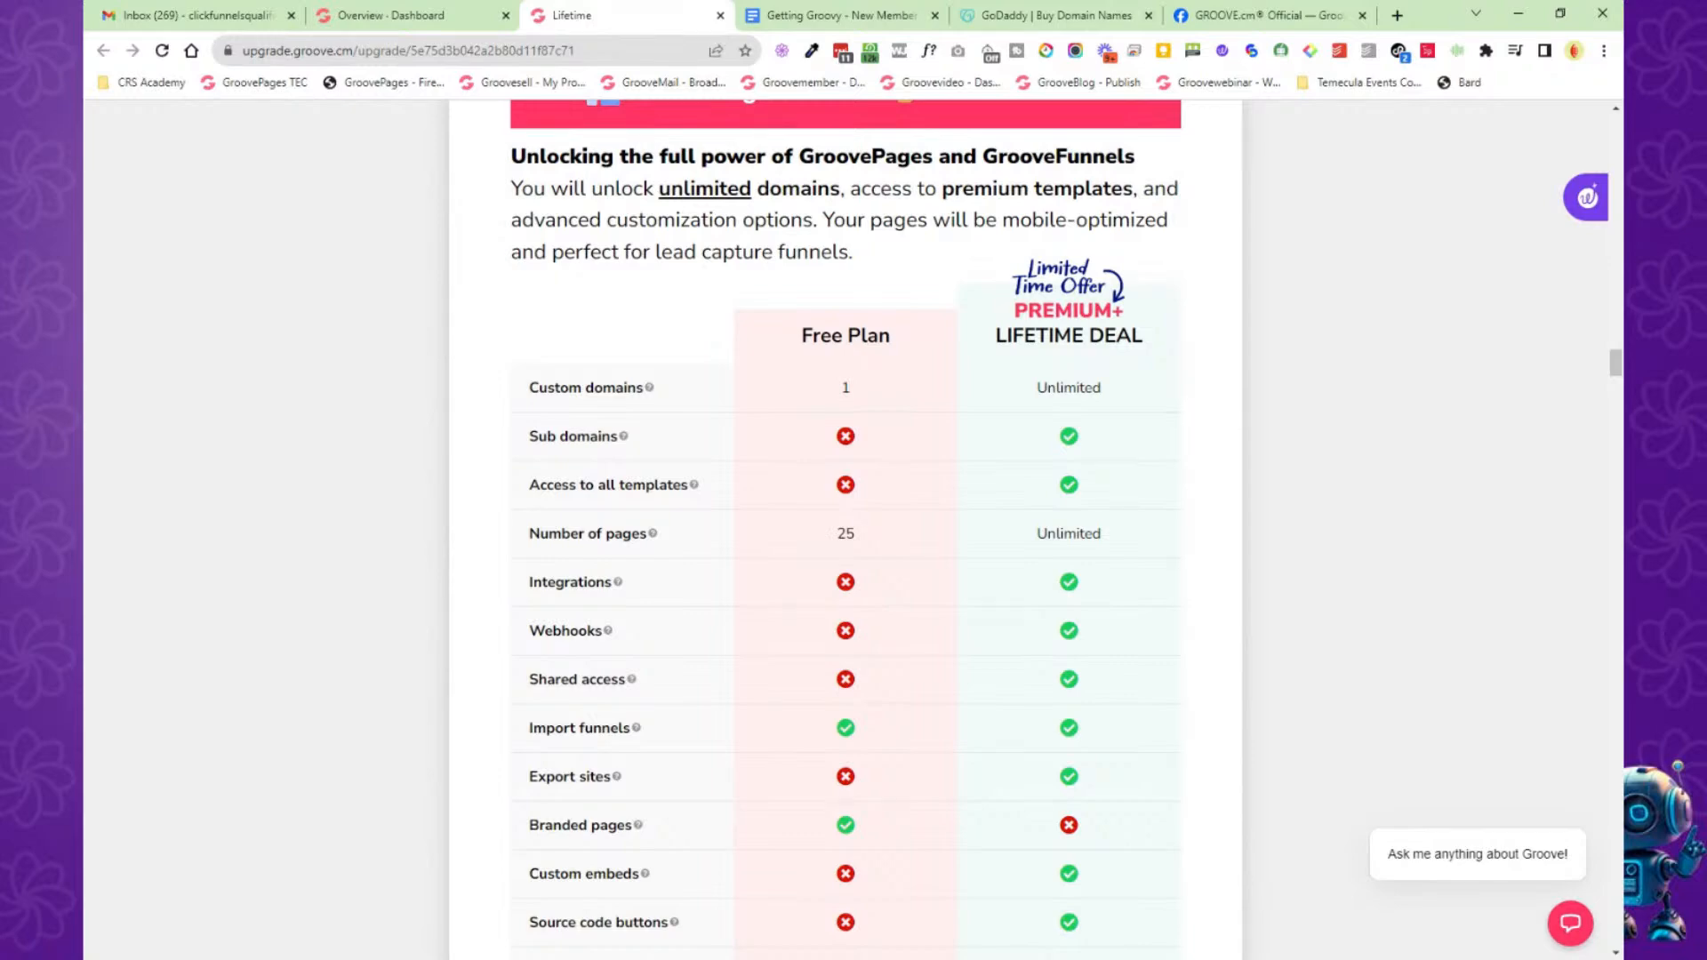
scroll(1247, 502, down, 4)
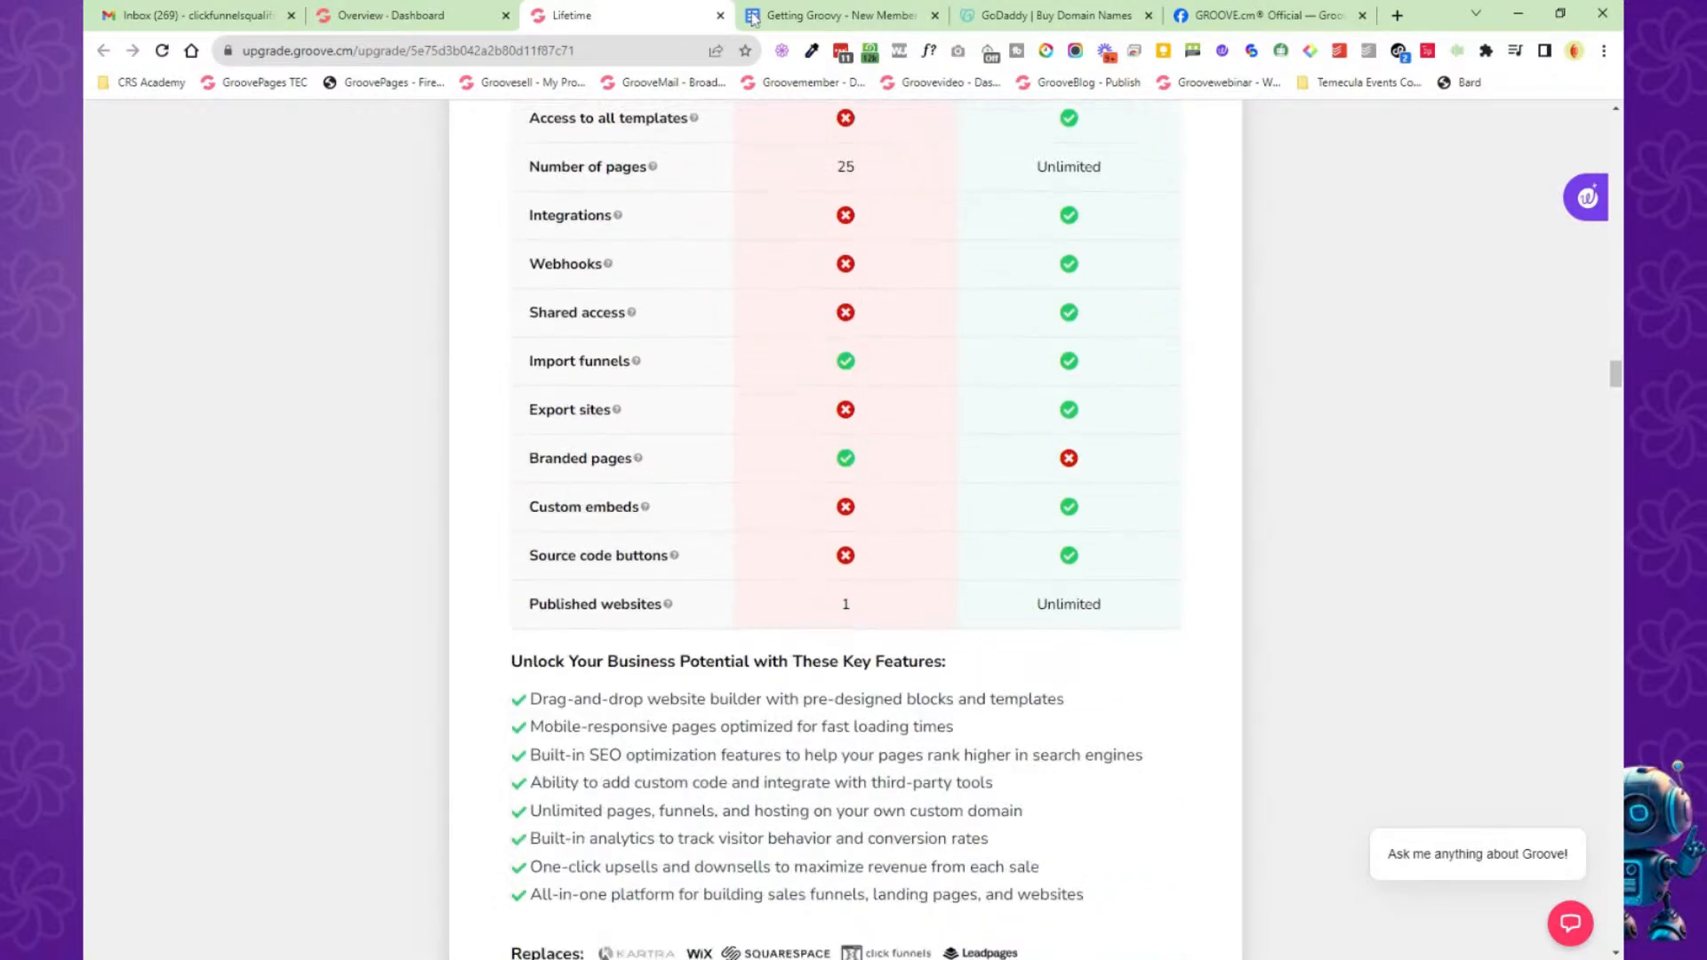
Close the Lifetime tab and browse the Affiliate Marketplace, e.g. Groove.ai at $897 with 40% commission.
click(720, 16)
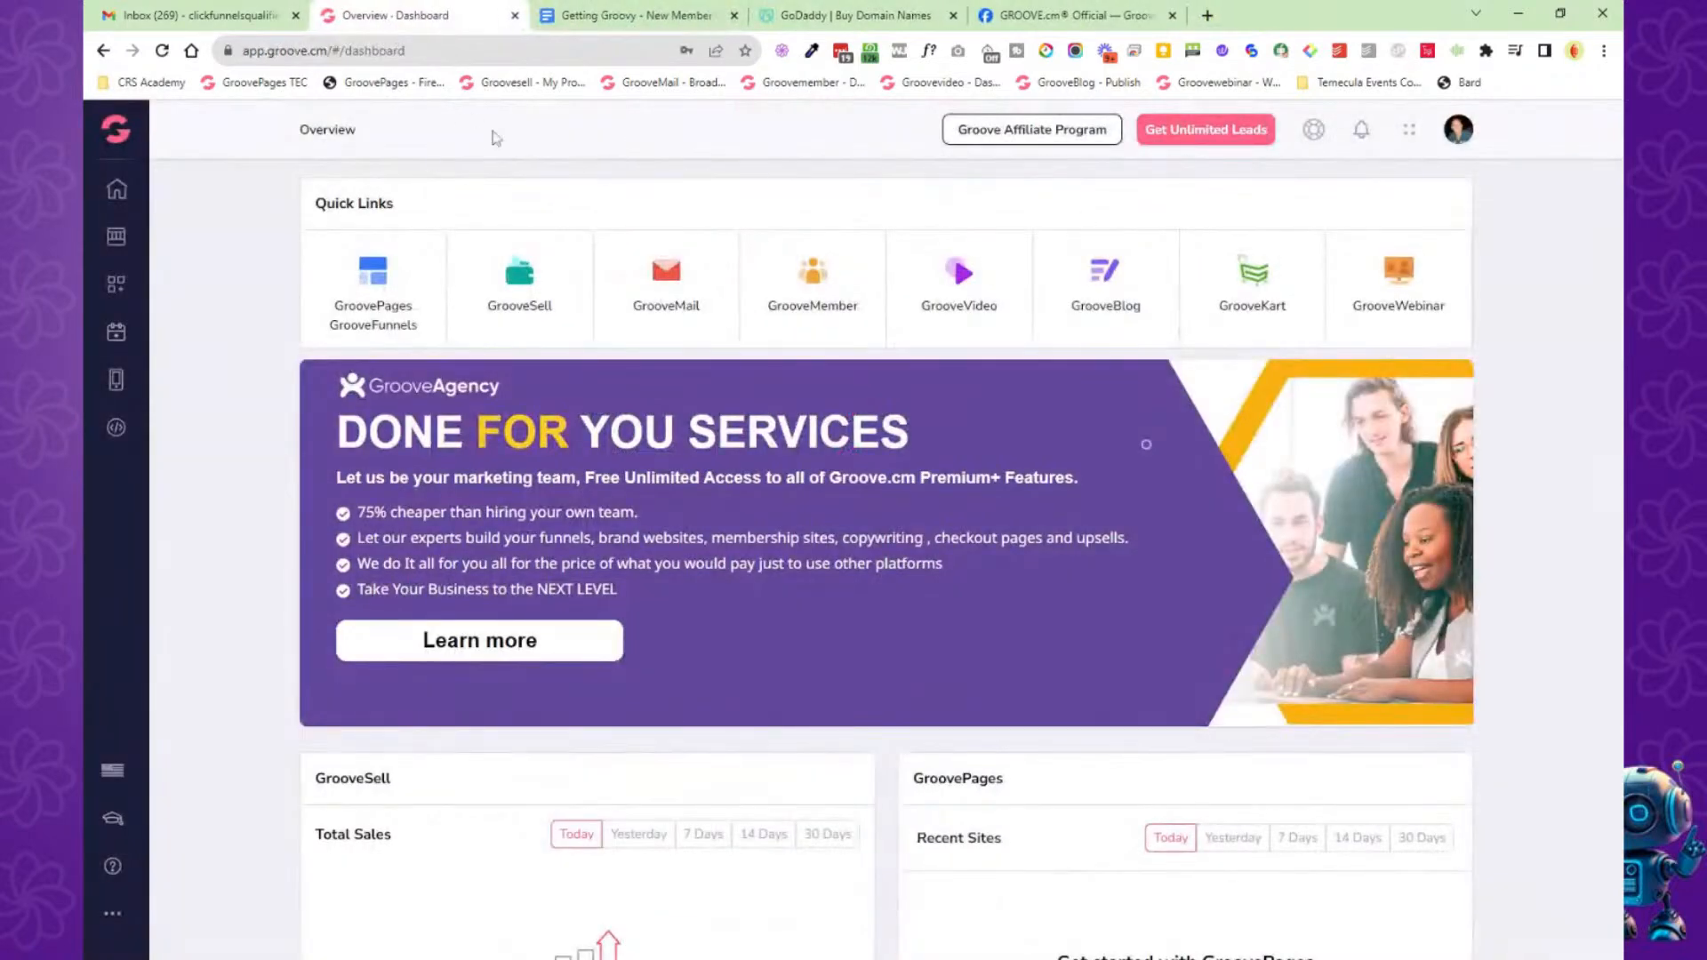
mouse_move(128, 153)
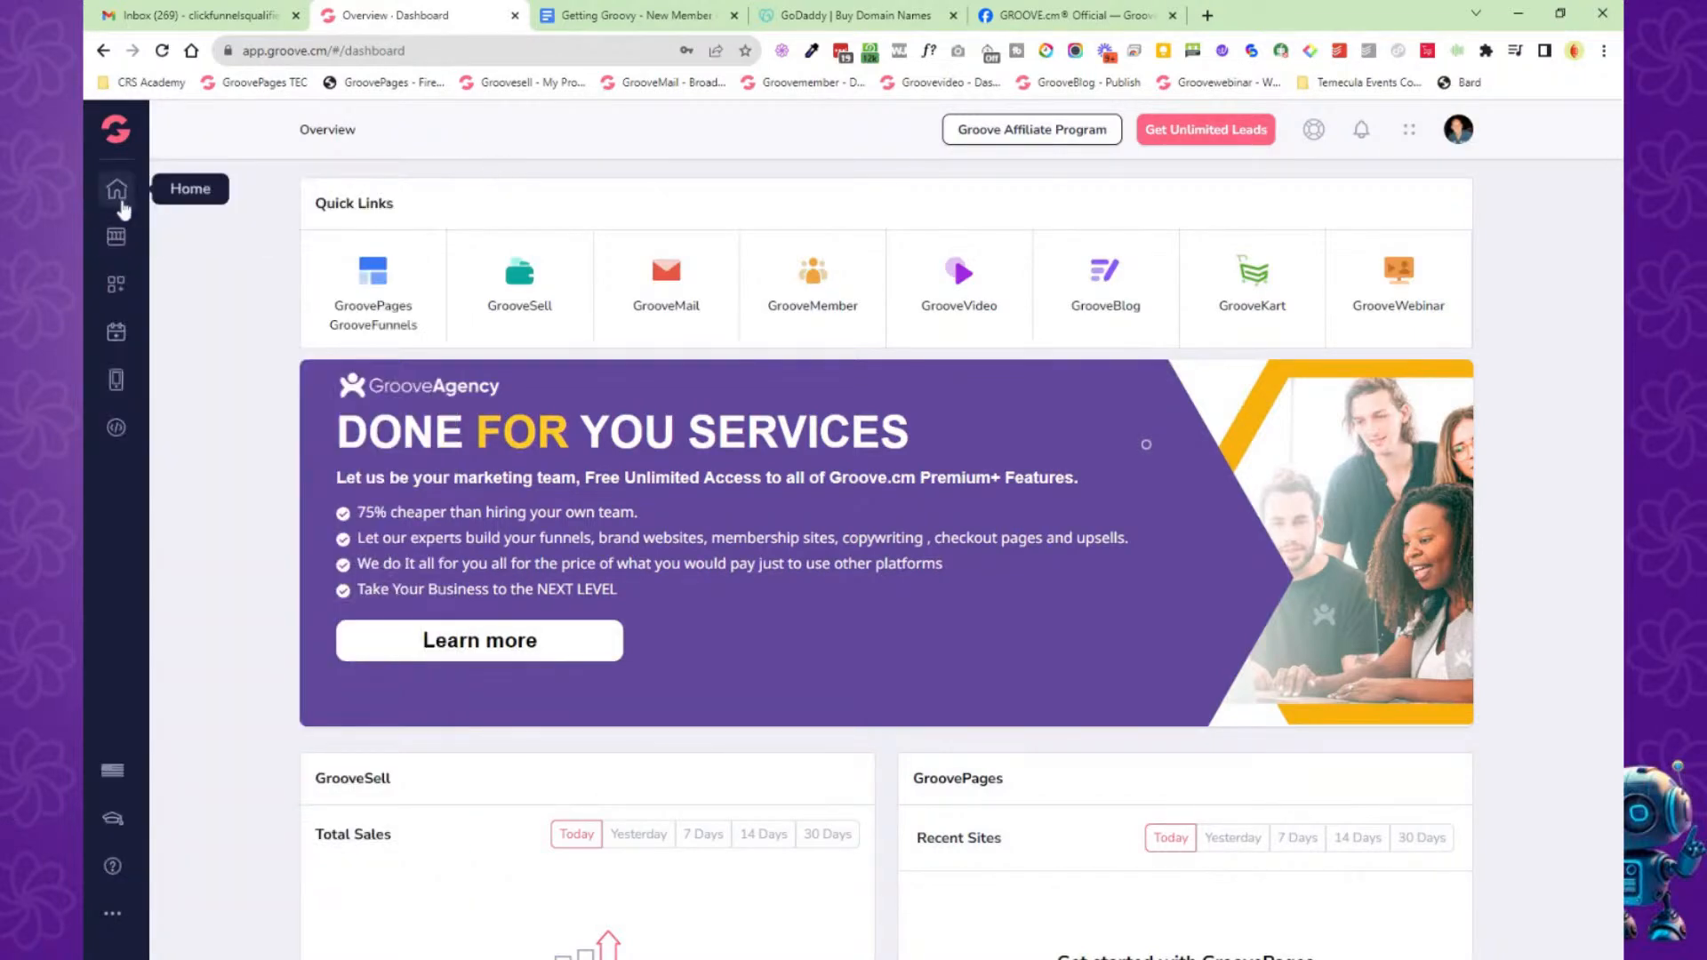
click(116, 235)
click(208, 223)
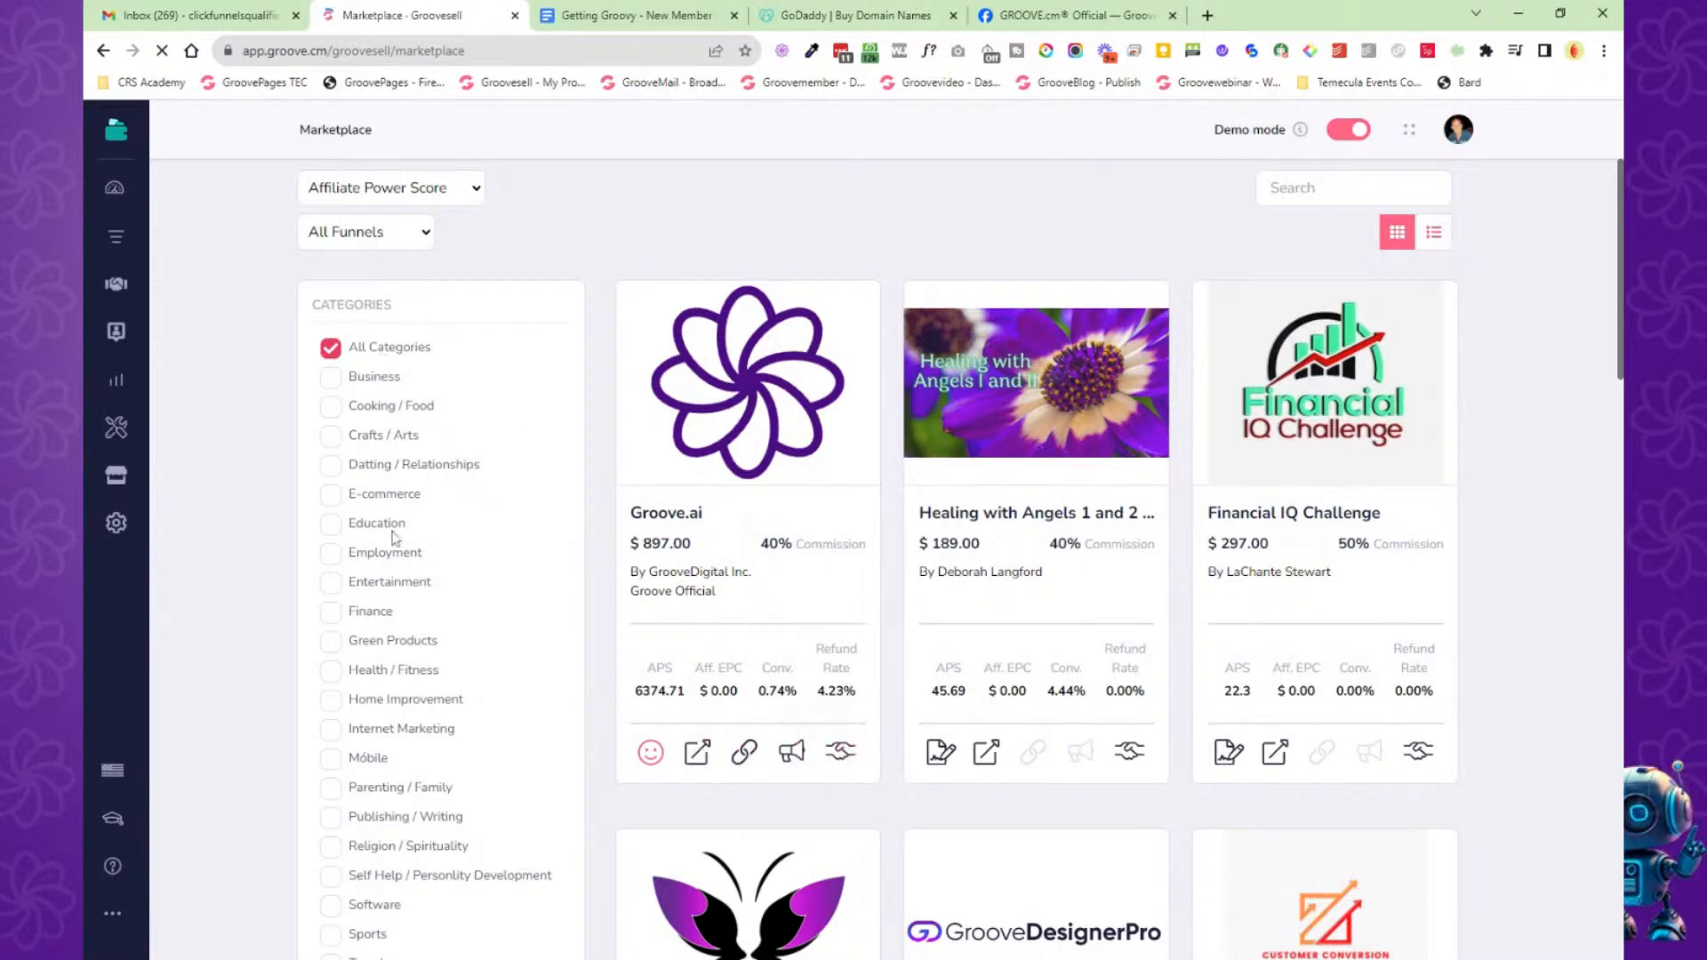
scroll(392, 532, down, 6)
scroll(1315, 177, up, 6)
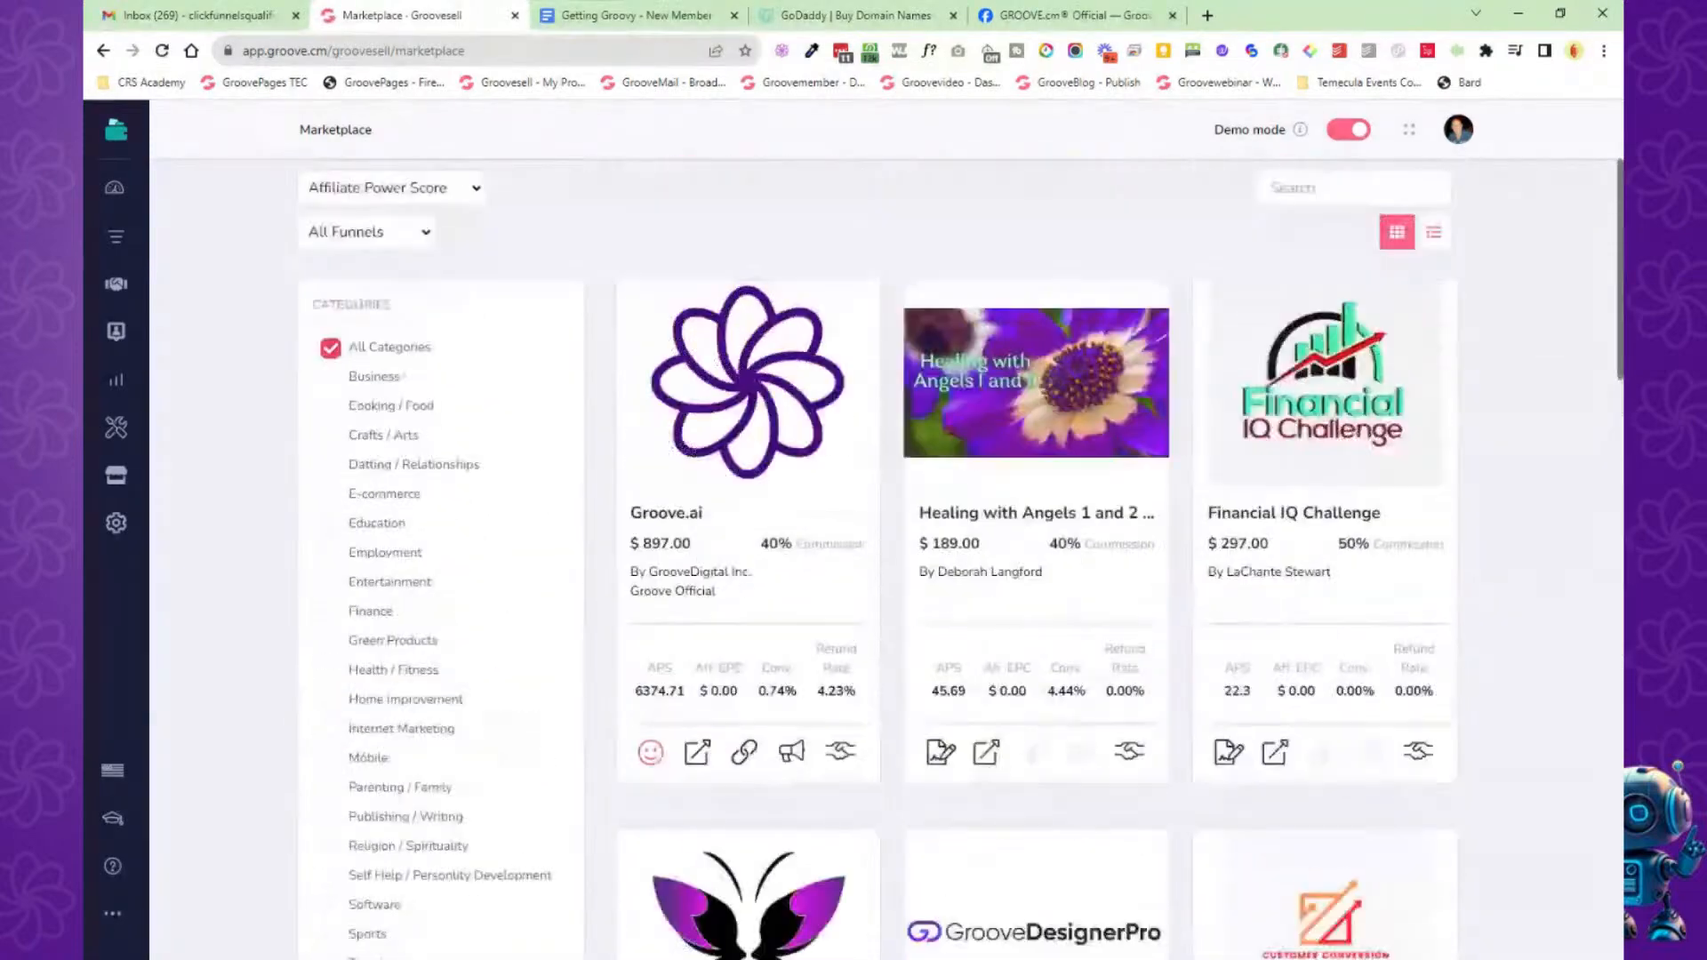
Return to the Dashboard via the Apps menu, then open GroovePay under Our Services.
click(116, 129)
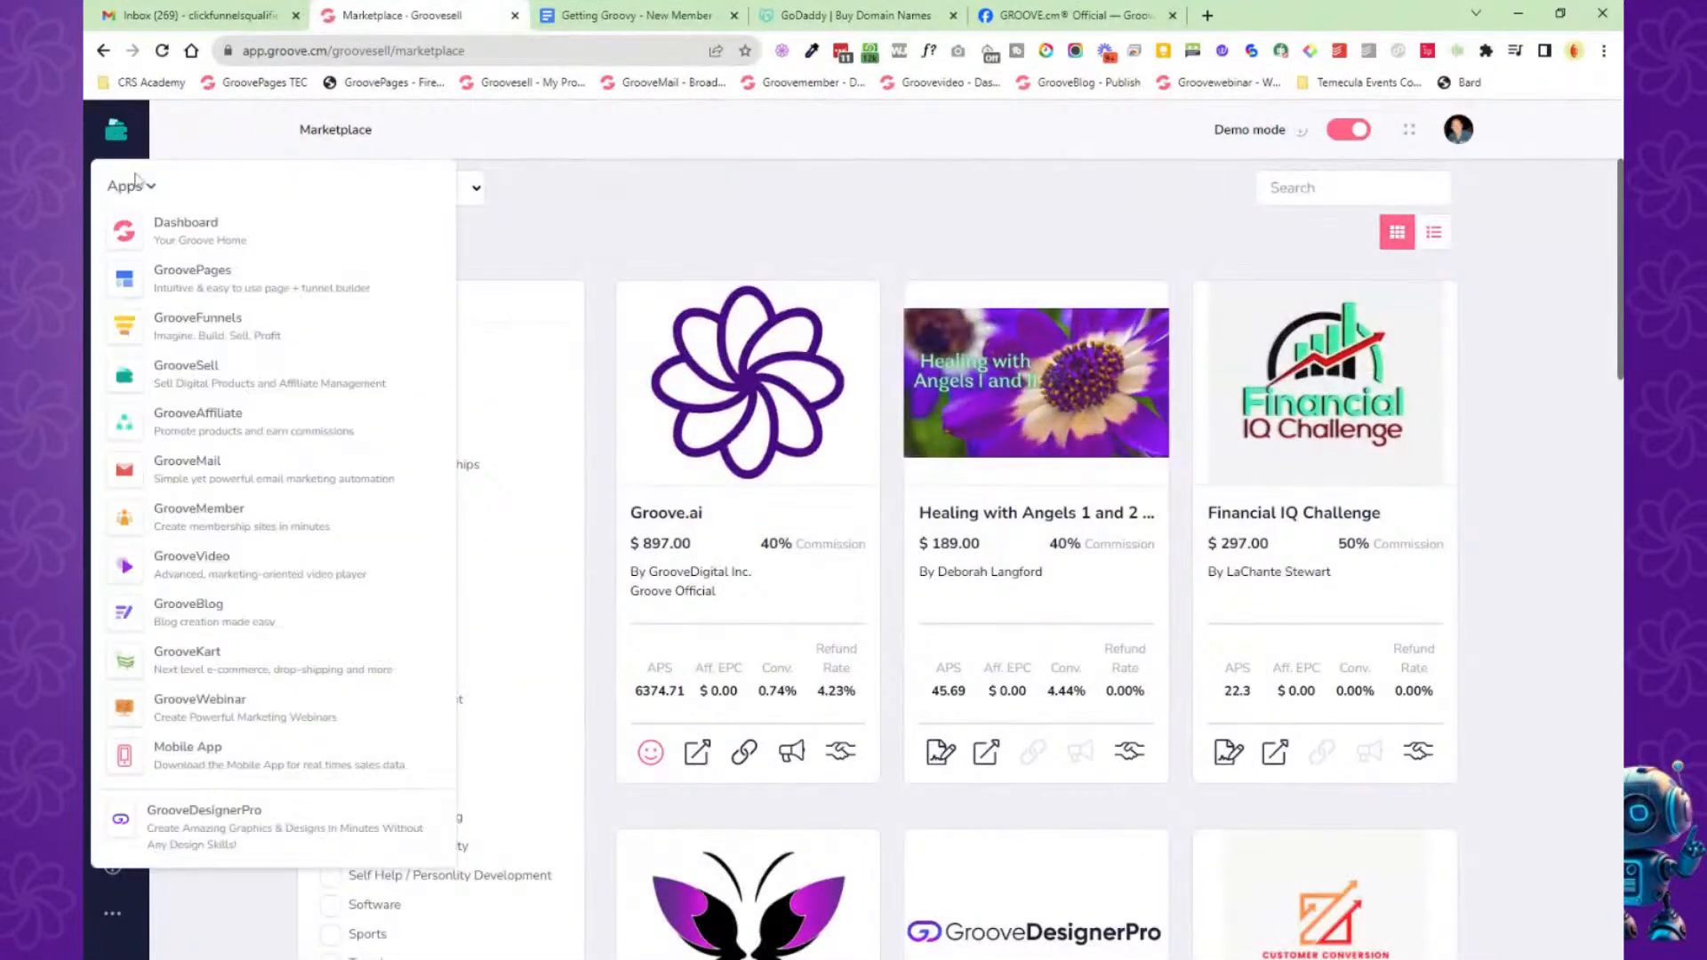
click(186, 229)
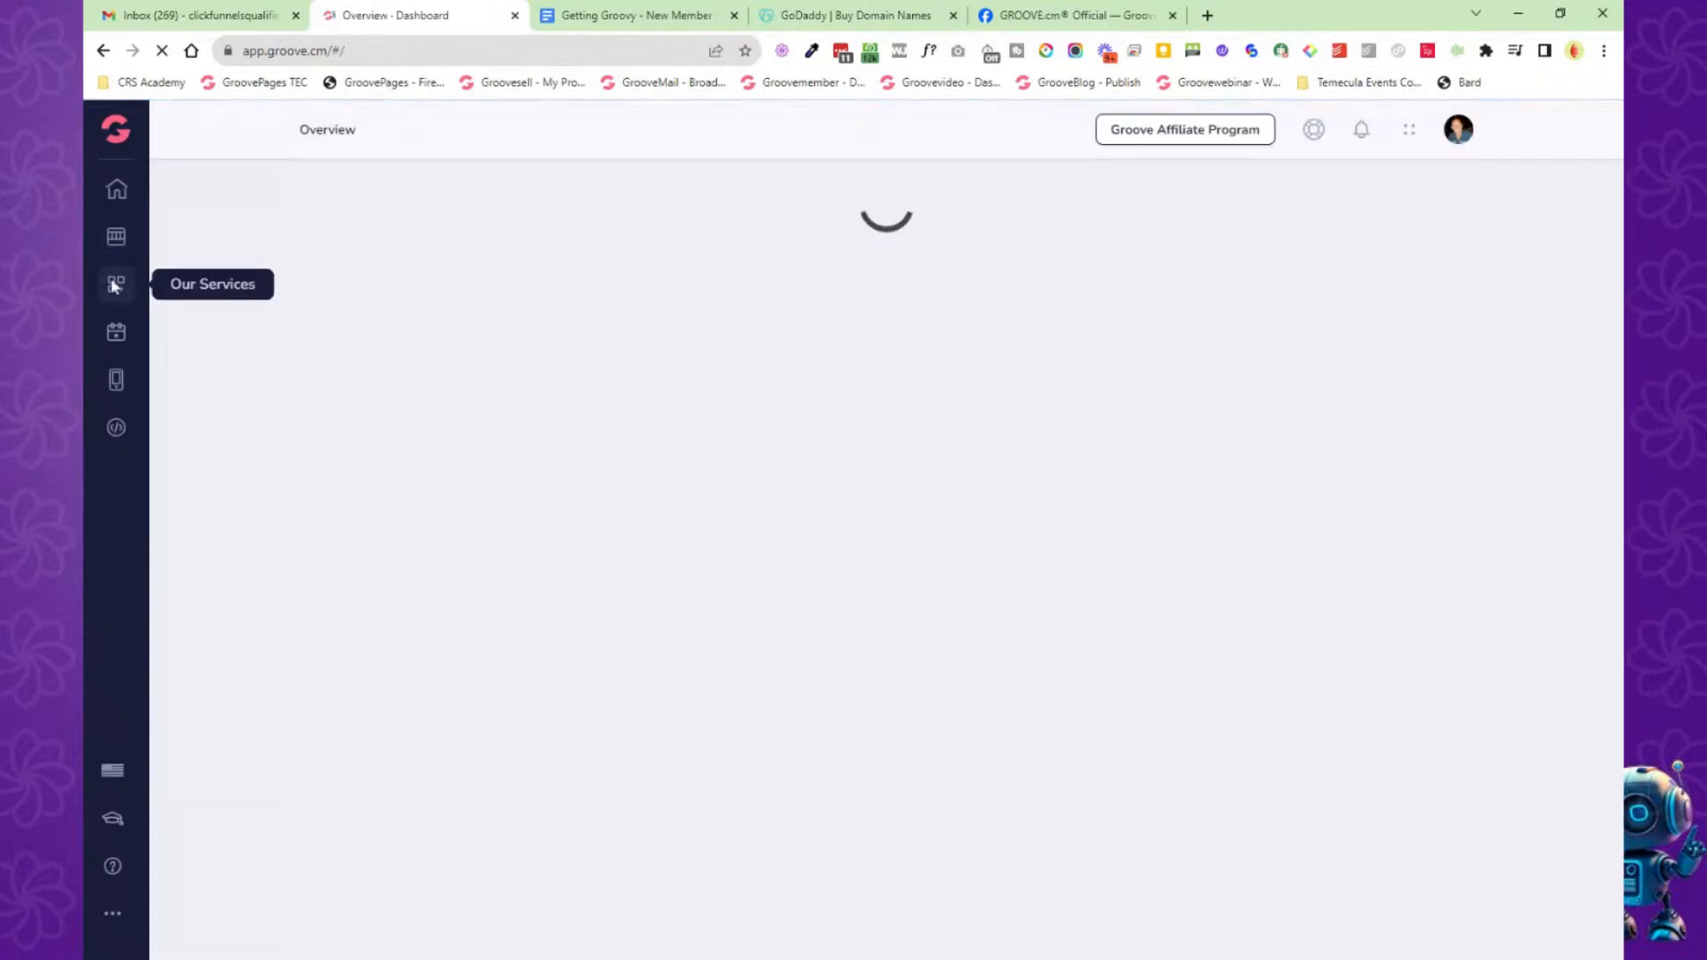
click(113, 284)
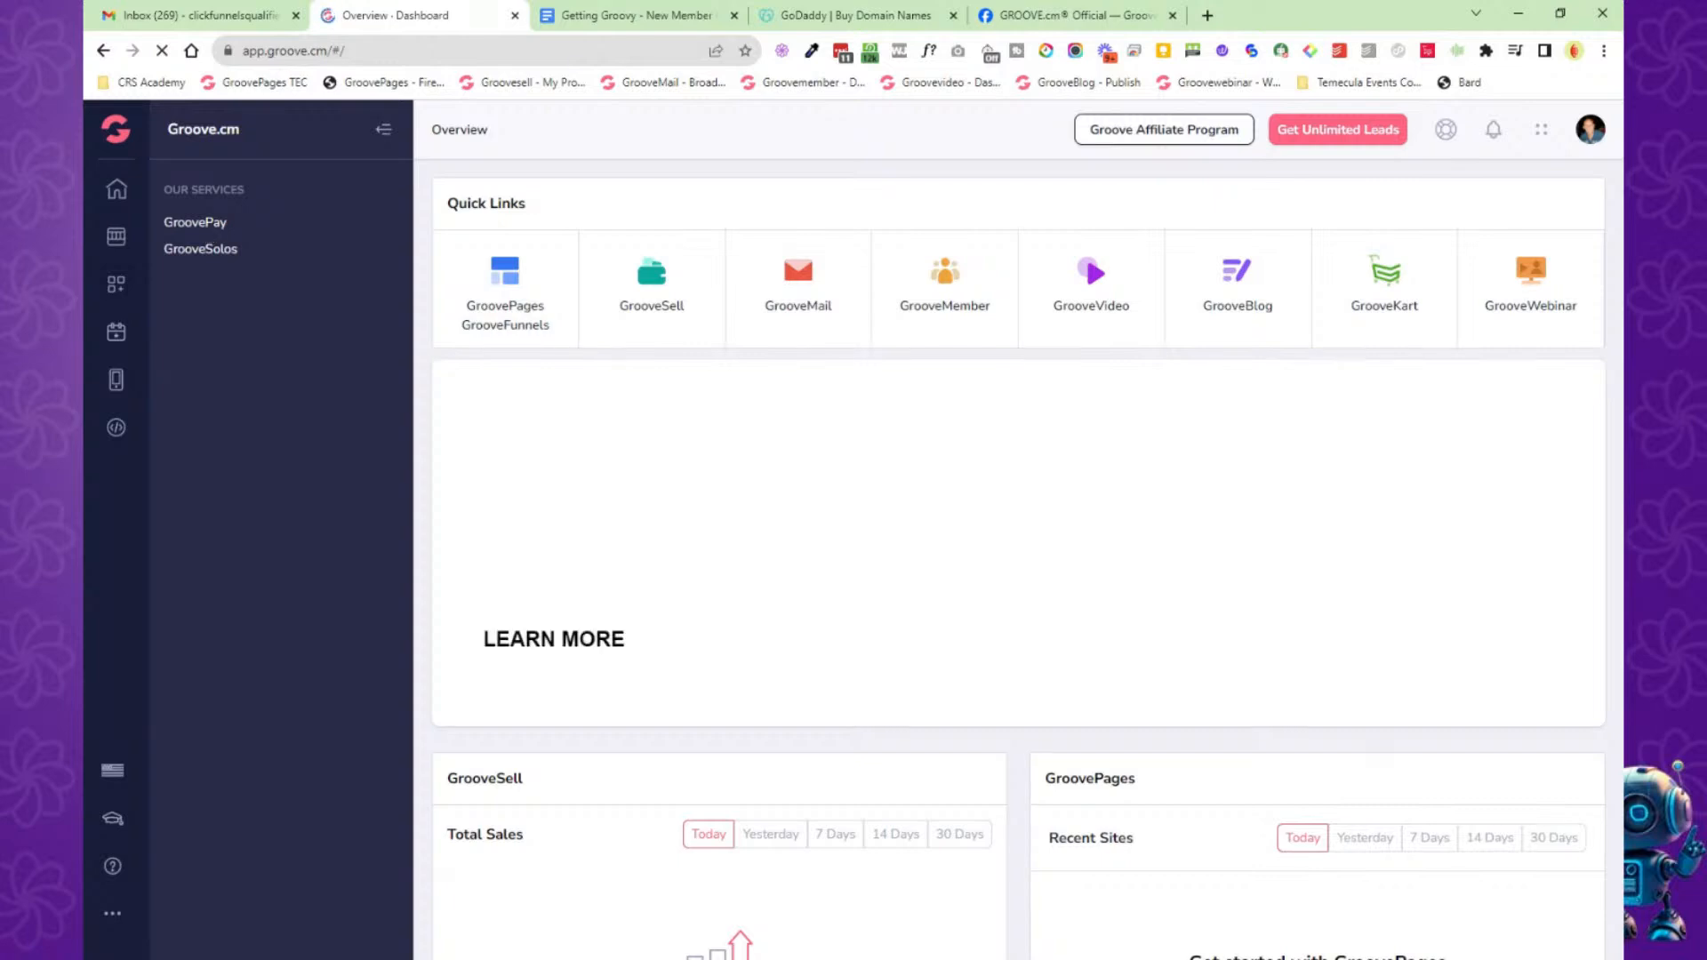
click(195, 222)
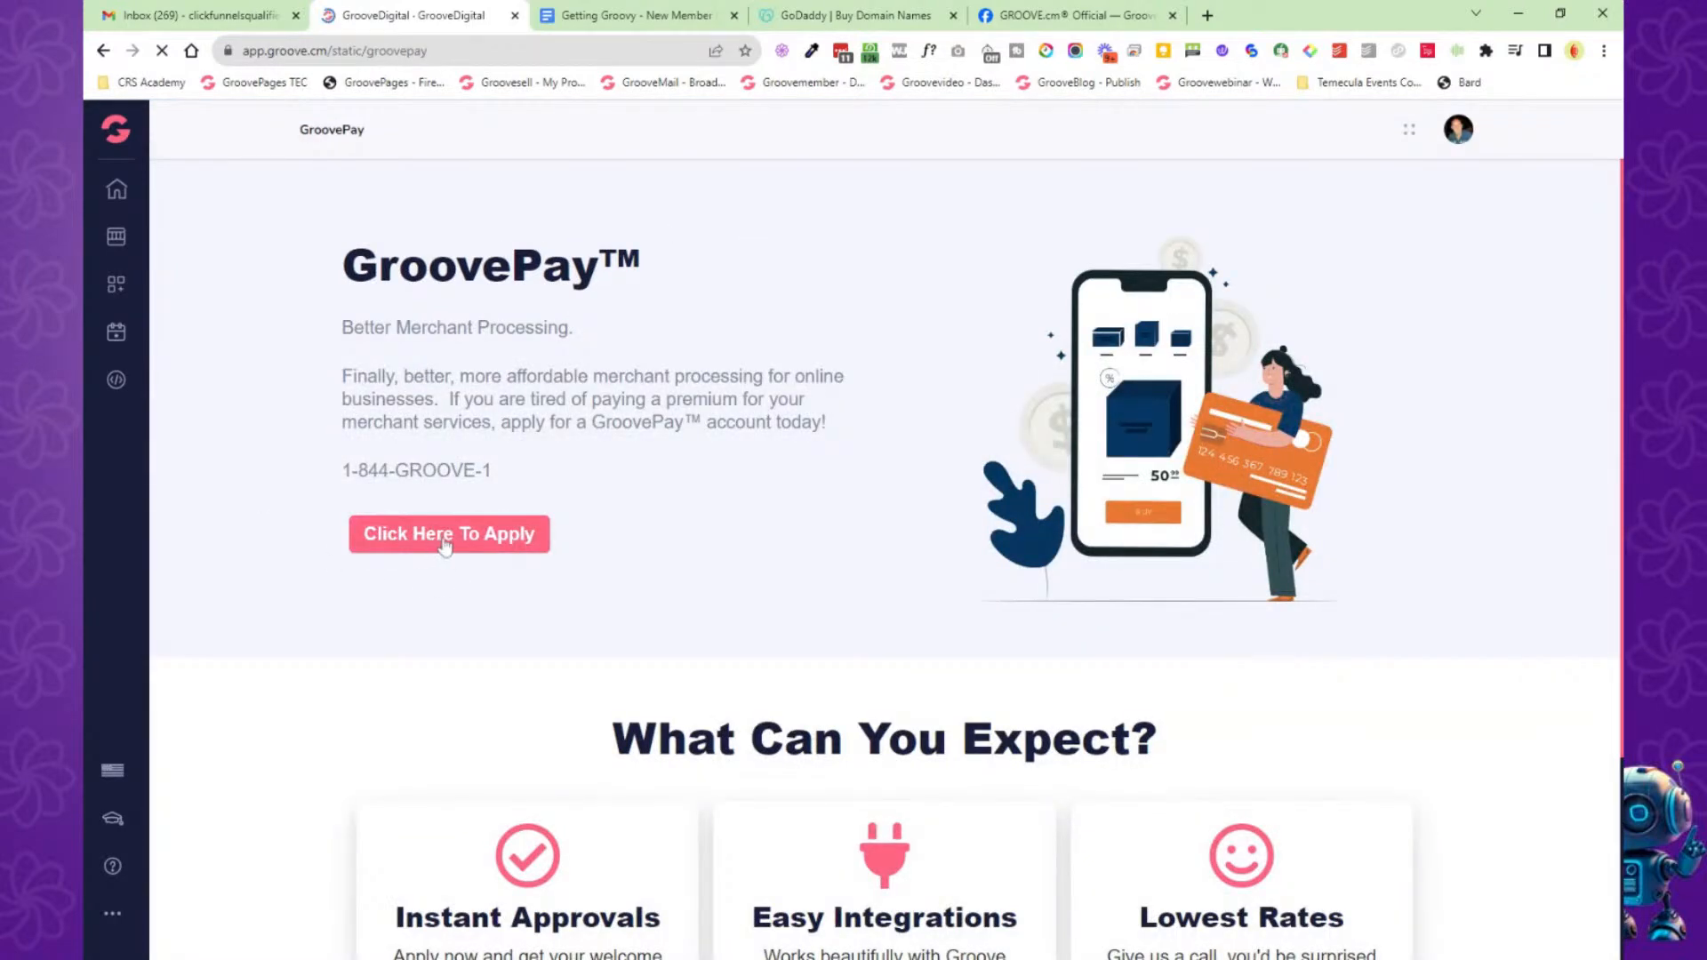
Open GrooveSolos from Our Services, close it, then open GrooveKon from the events menu.
click(117, 284)
click(206, 251)
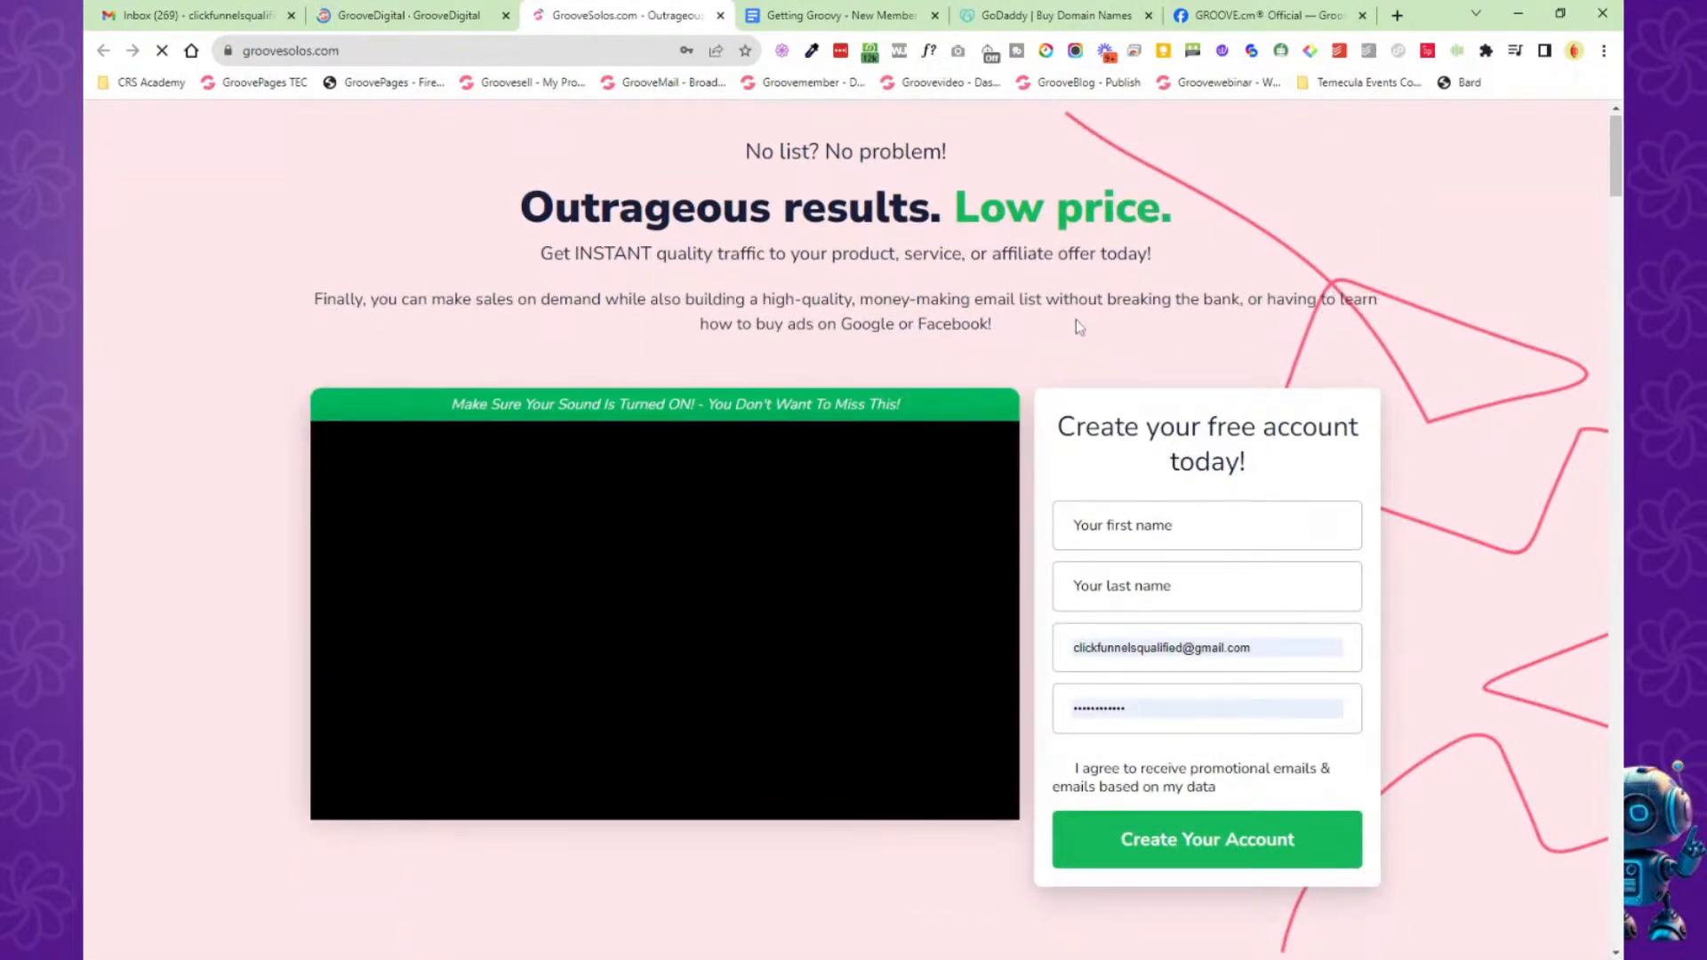
click(720, 16)
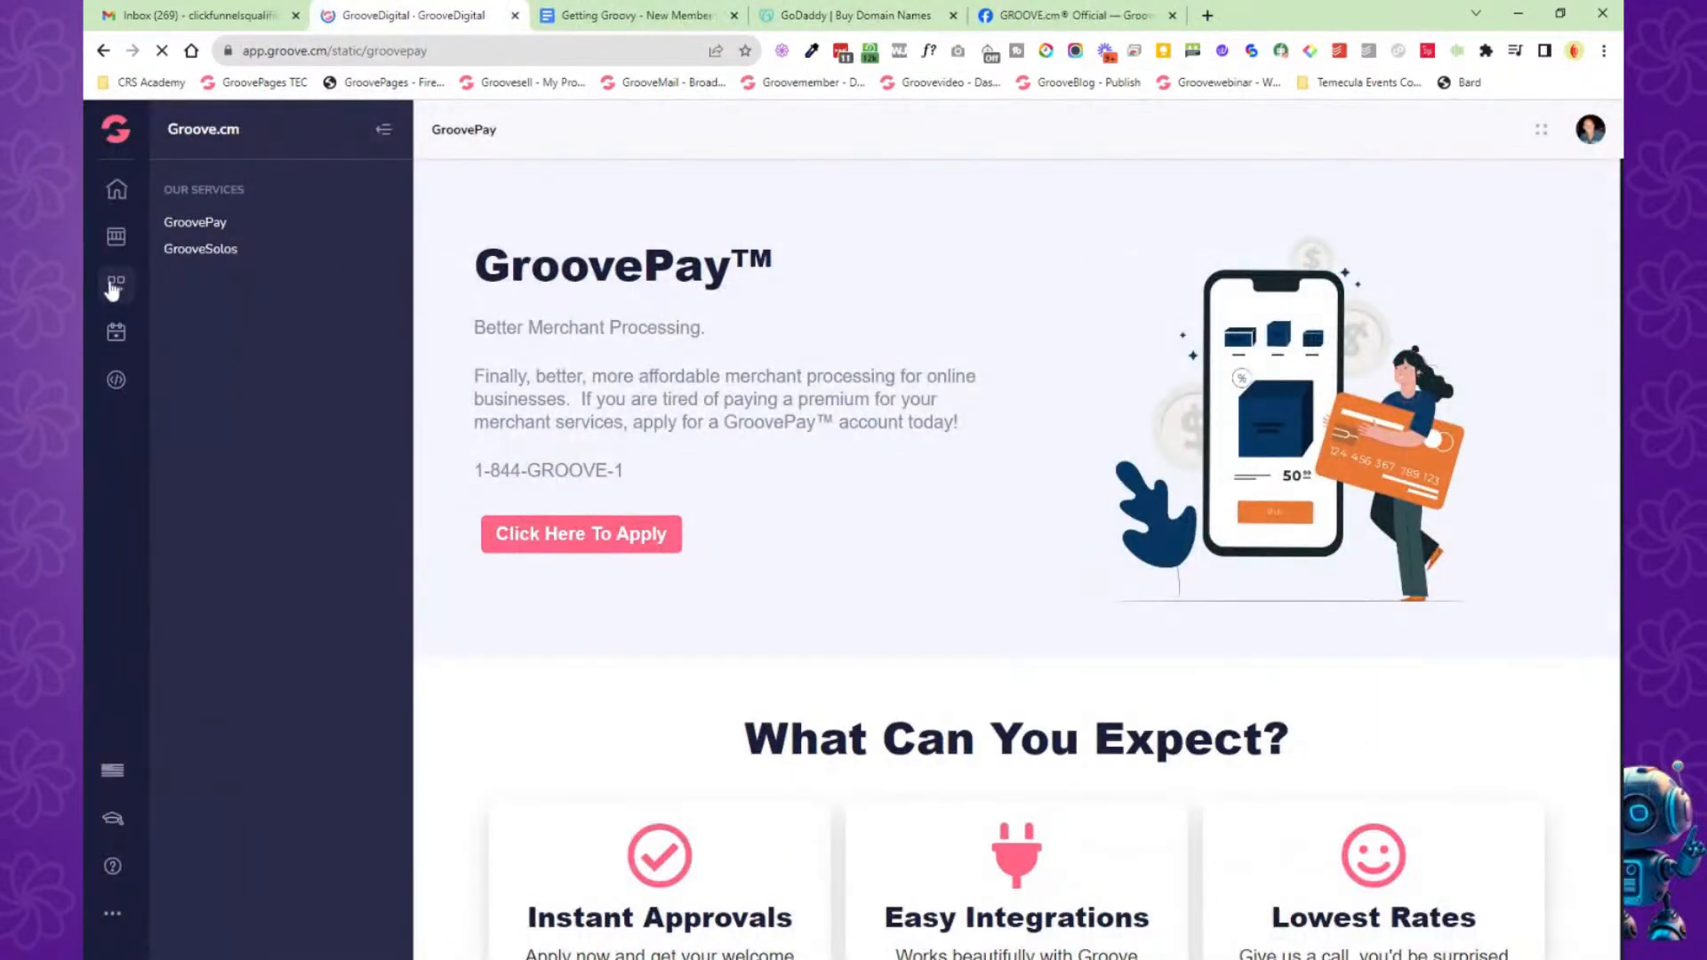
click(120, 334)
click(203, 227)
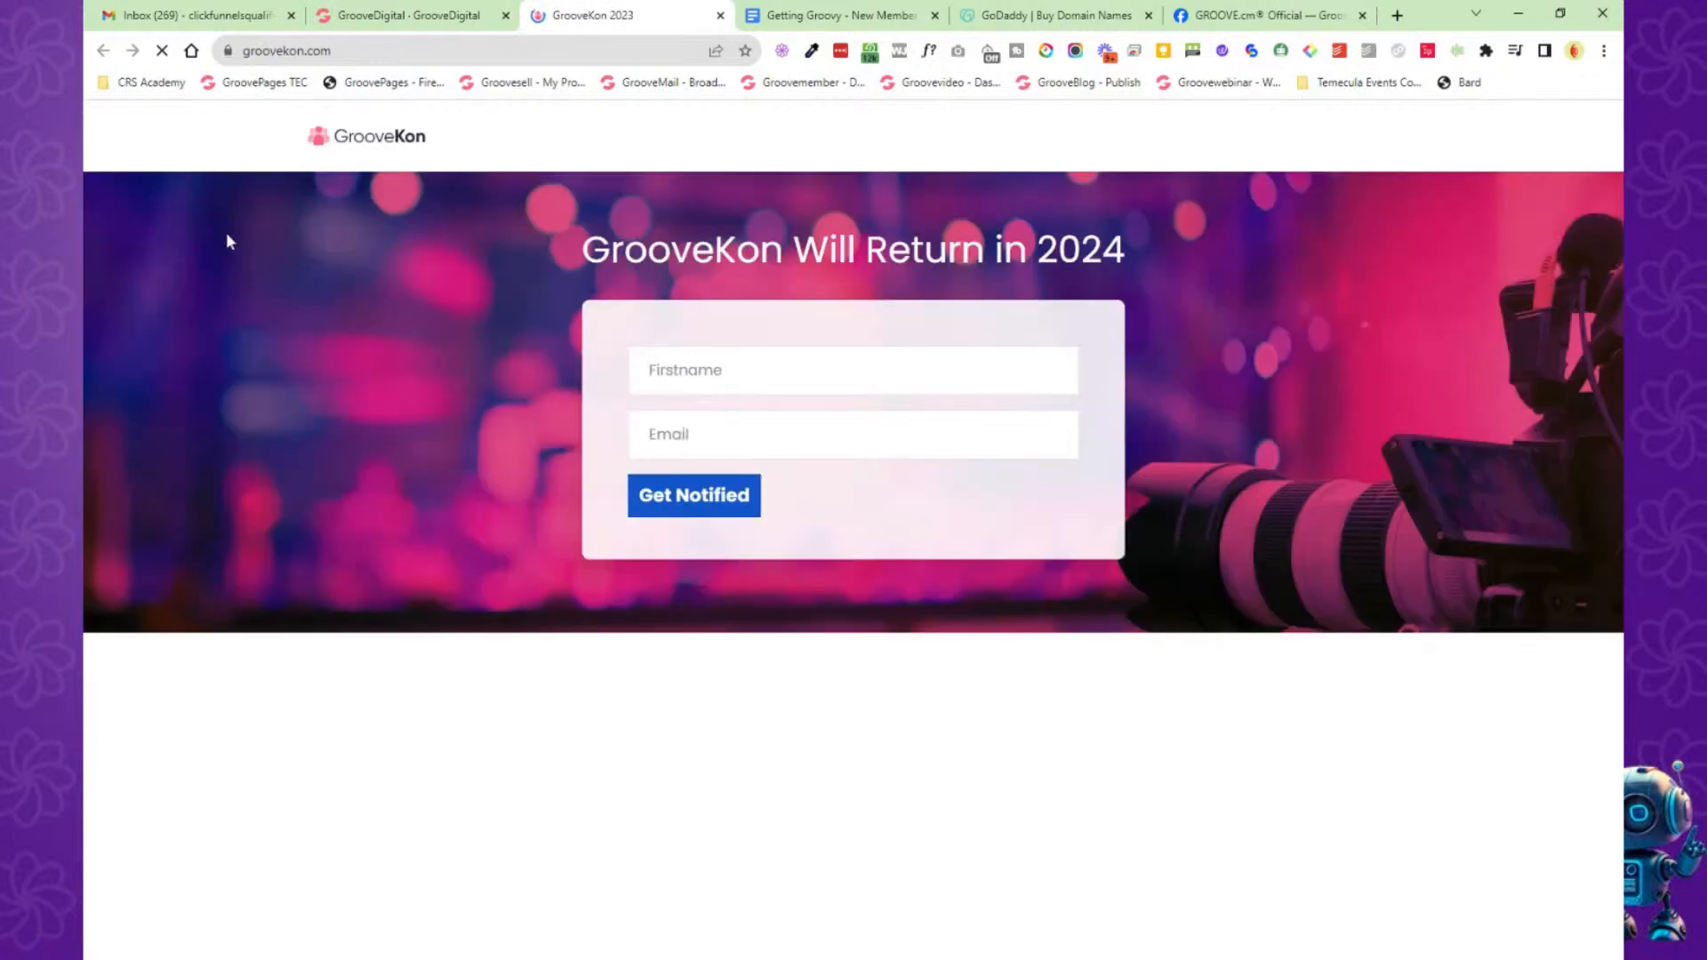
Open Marketers Cruise from the events sidebar, scroll through its hosts and format, then close it.
click(416, 12)
click(263, 258)
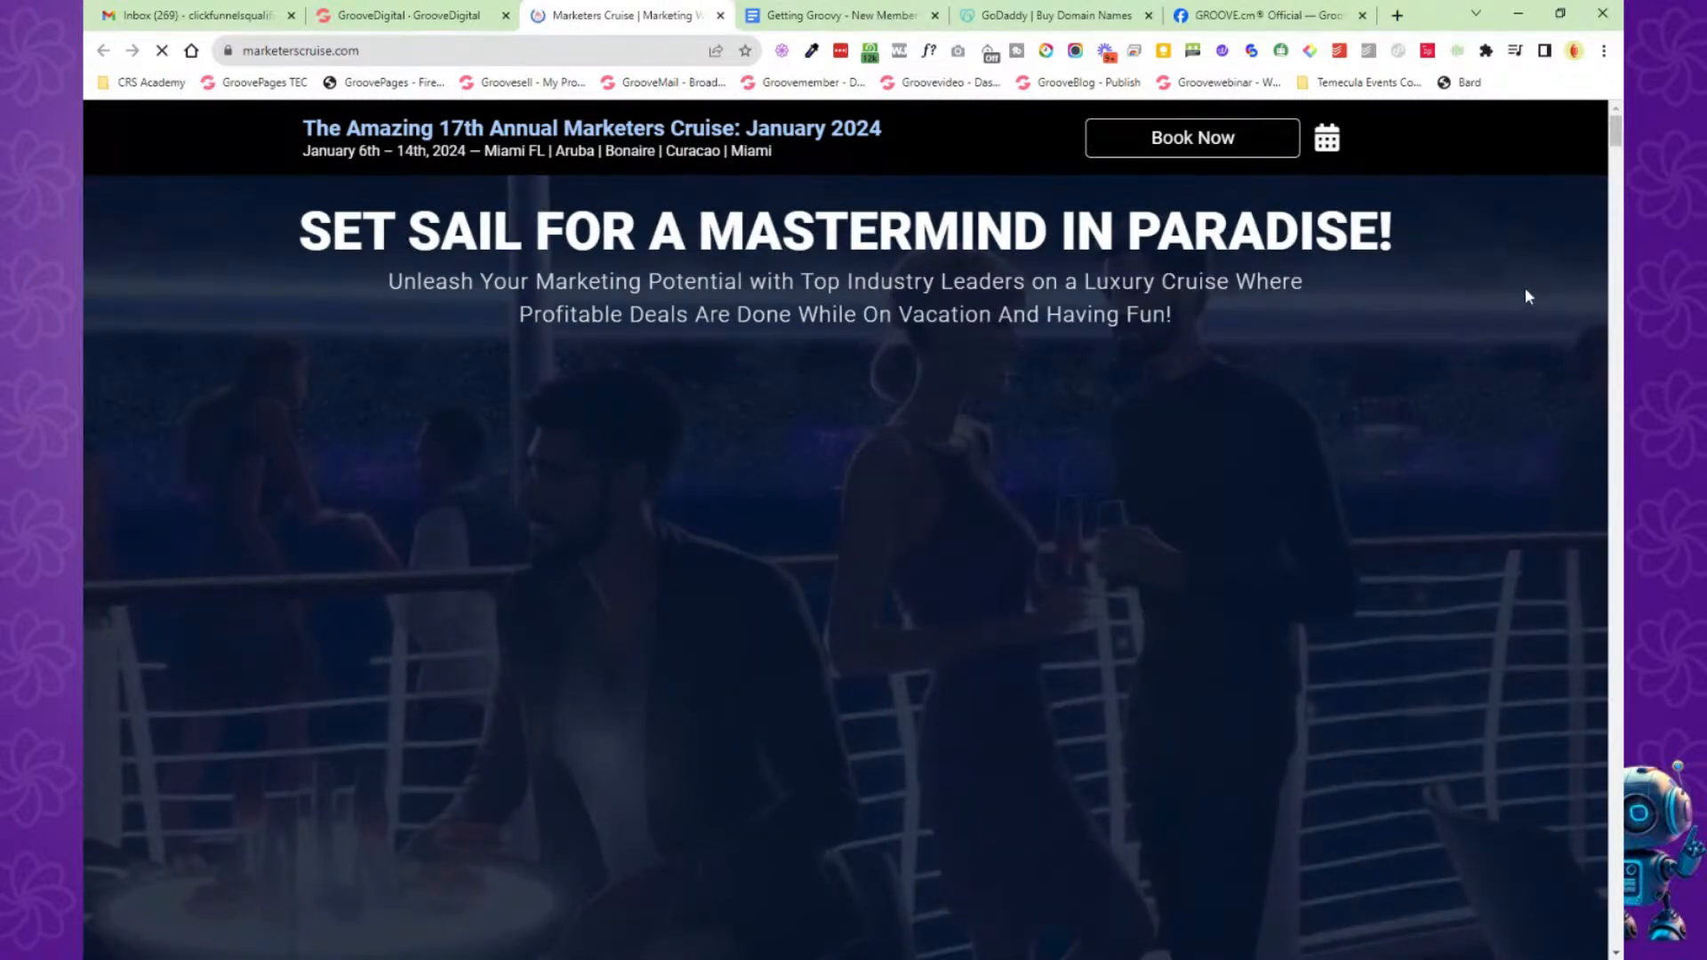
scroll(1528, 285, down, 1)
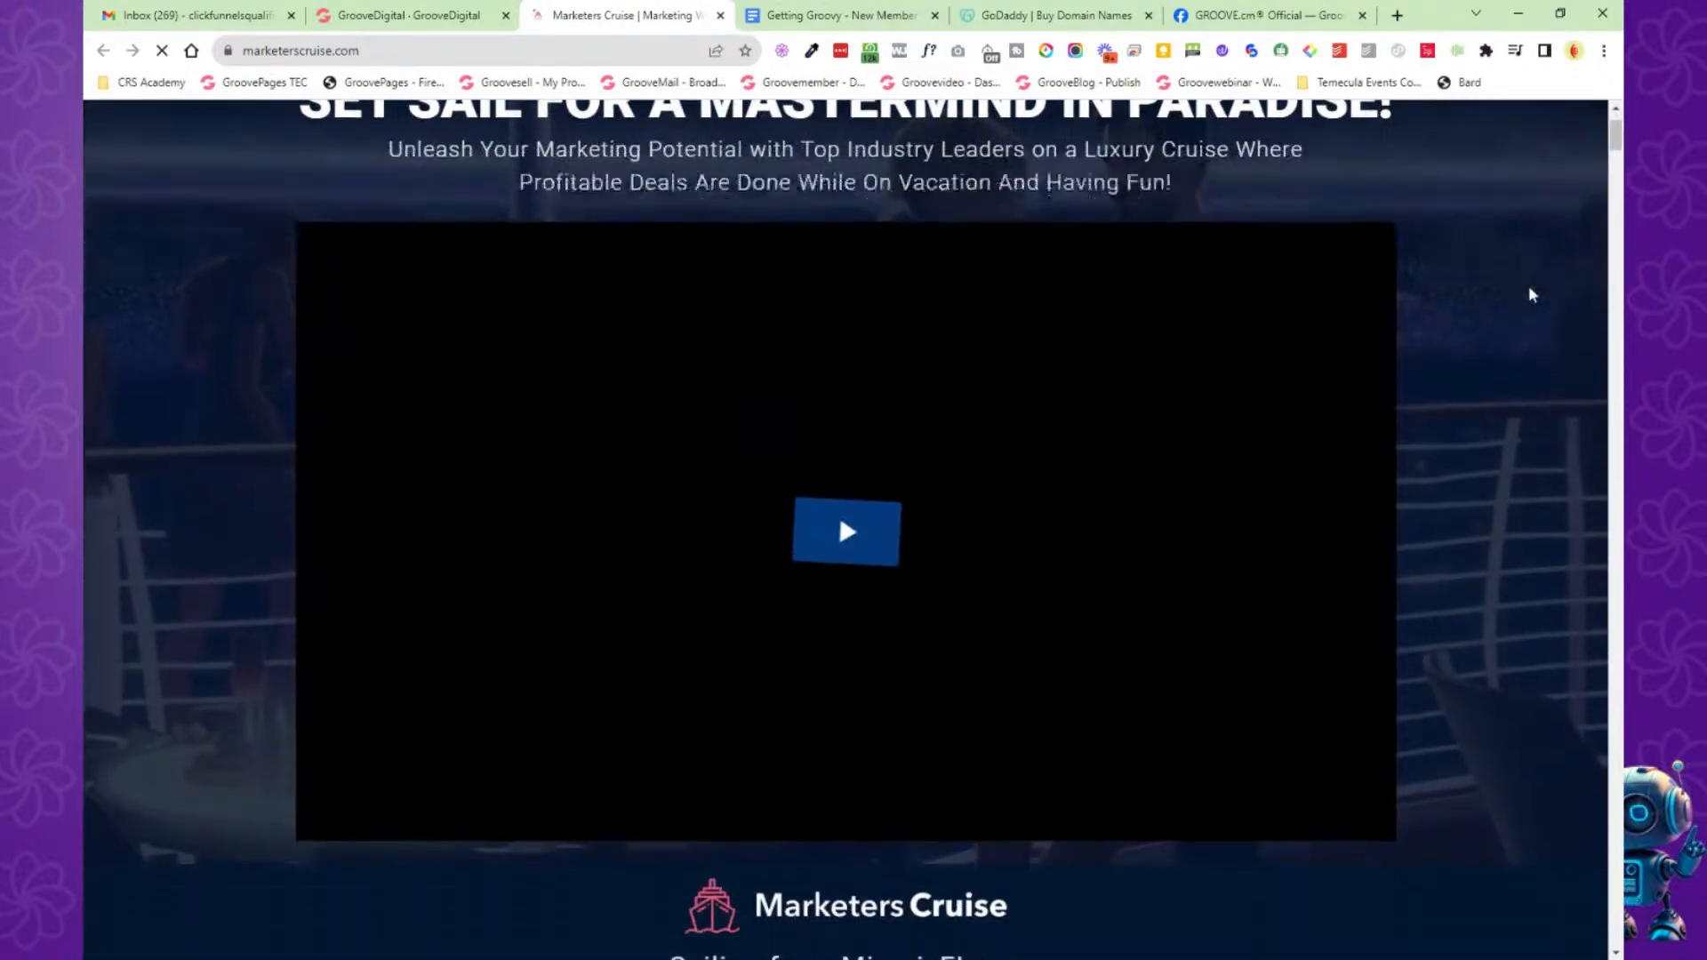
scroll(1528, 286, down, 13)
scroll(1531, 296, down, 5)
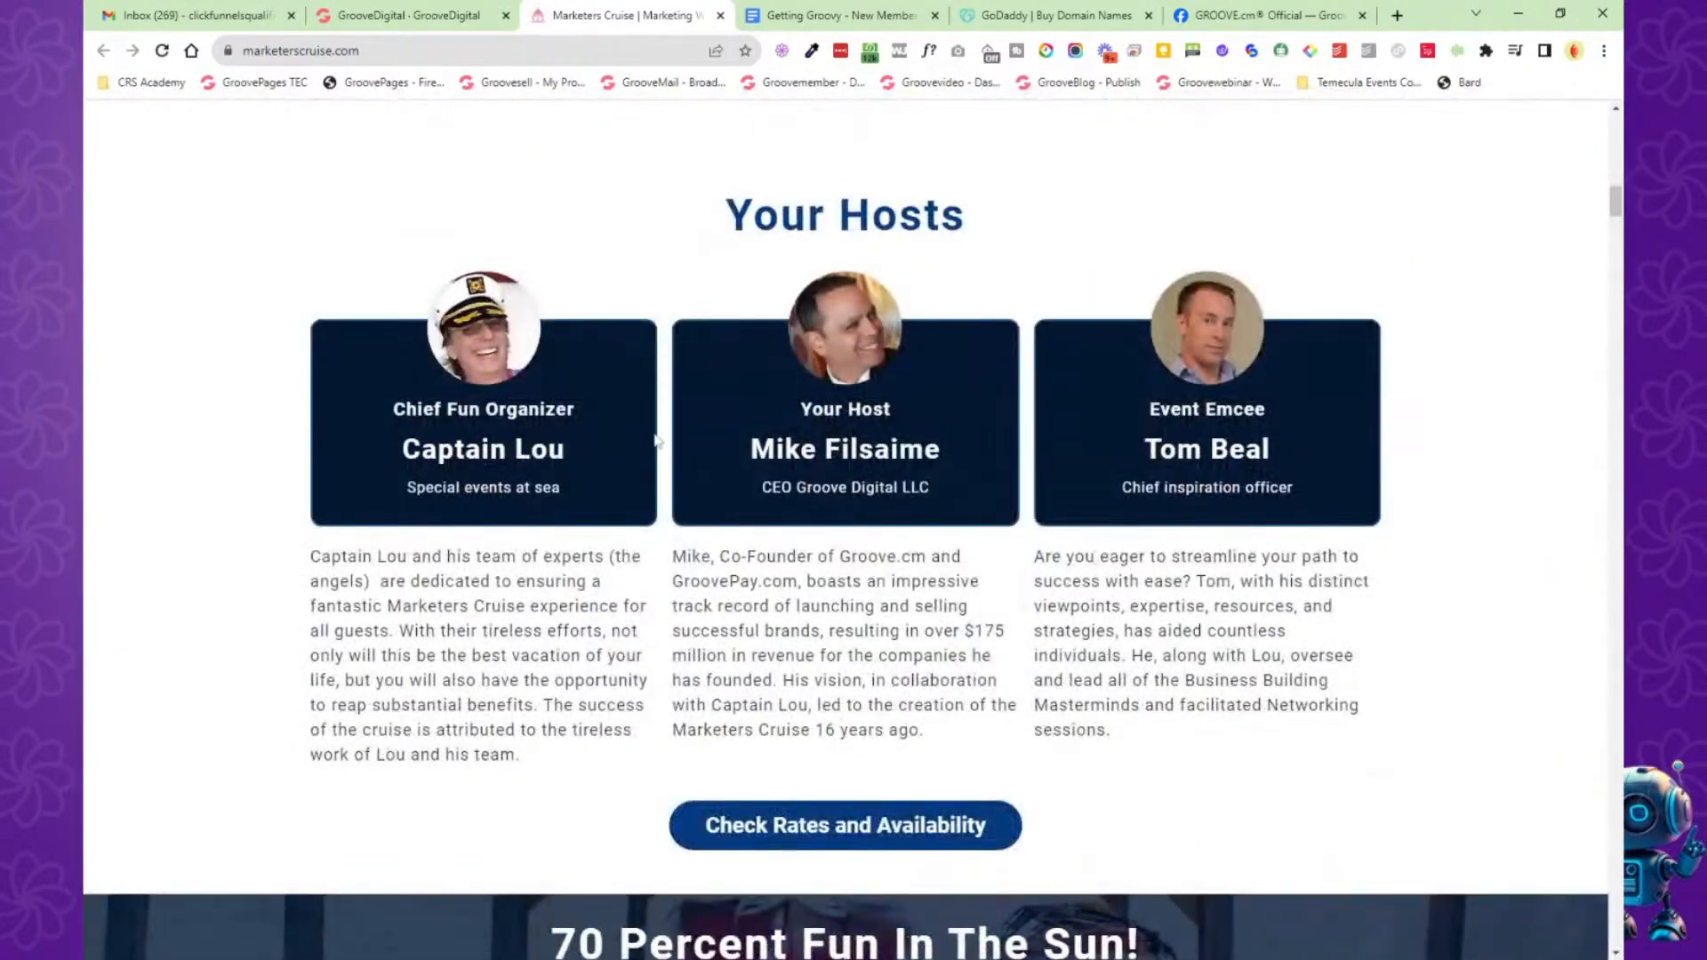
scroll(1466, 436, down, 8)
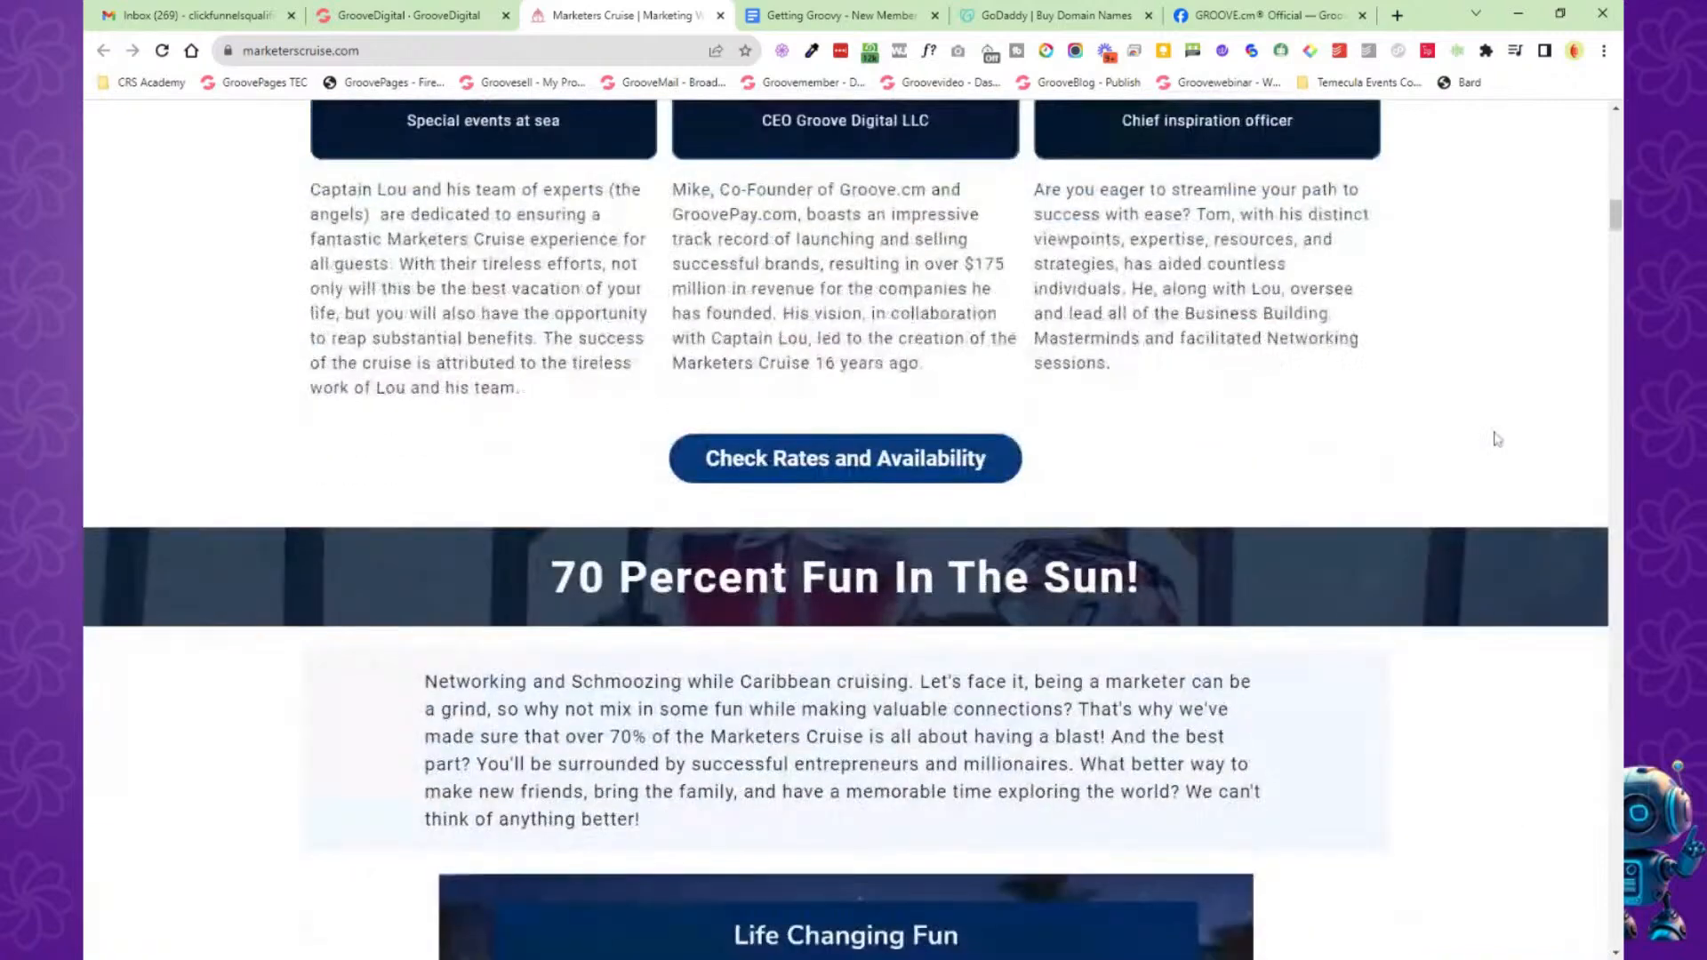
scroll(944, 217, down, 1)
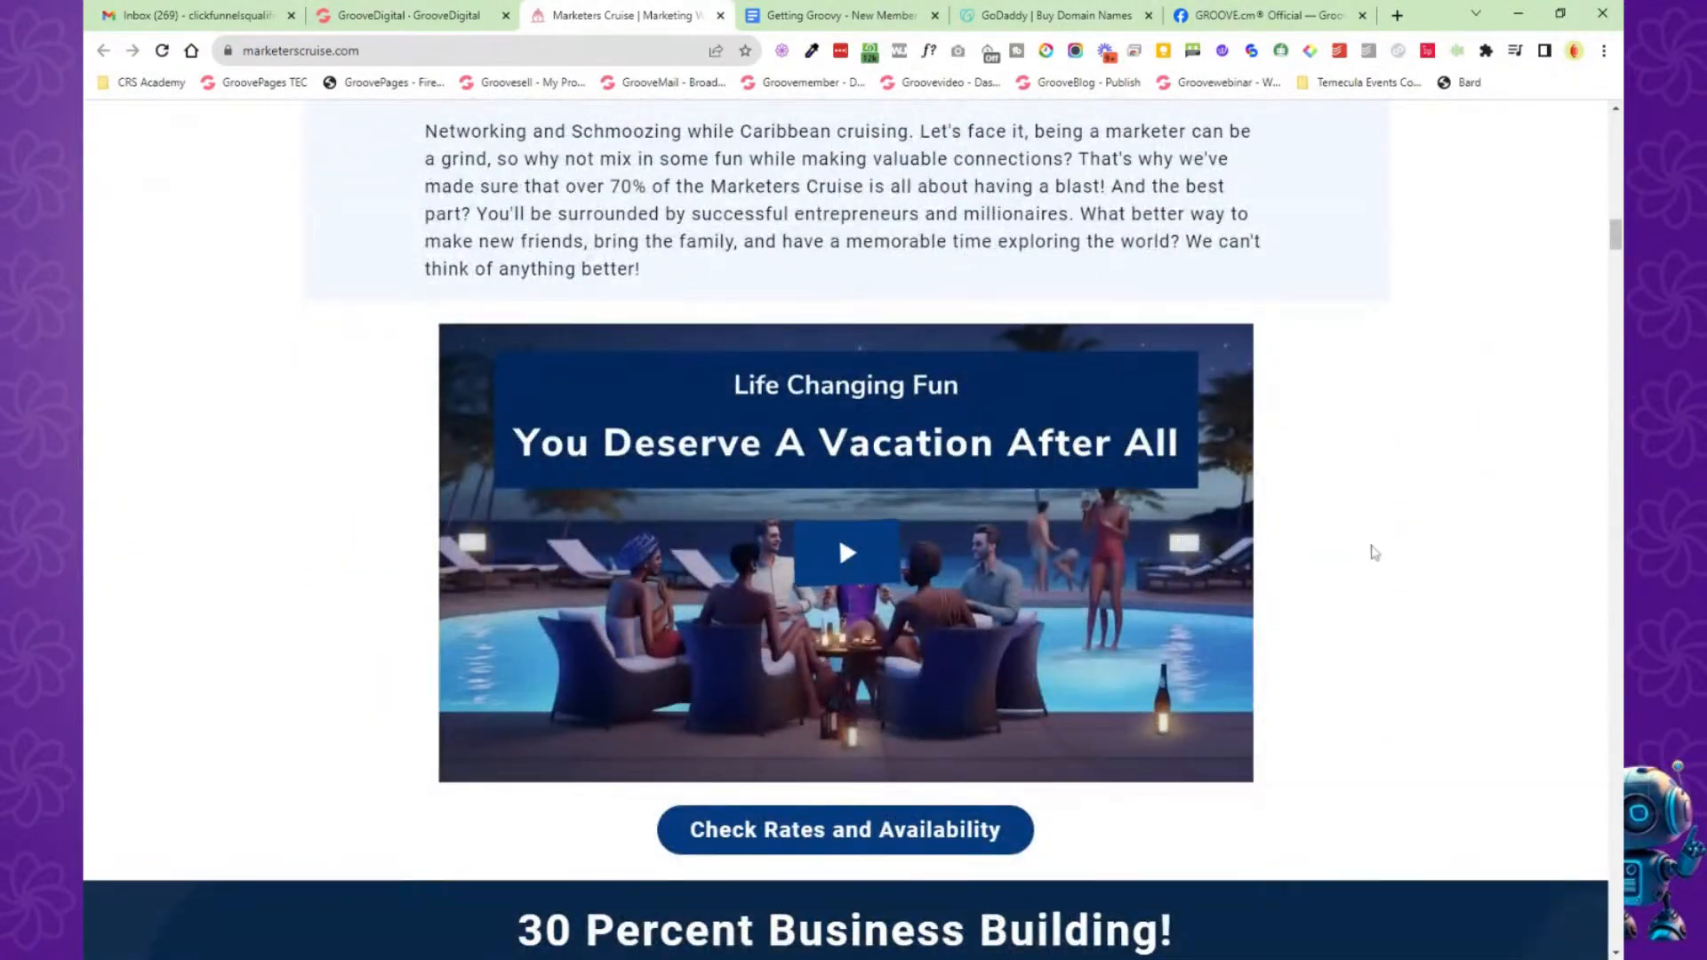
scroll(1386, 558, down, 2)
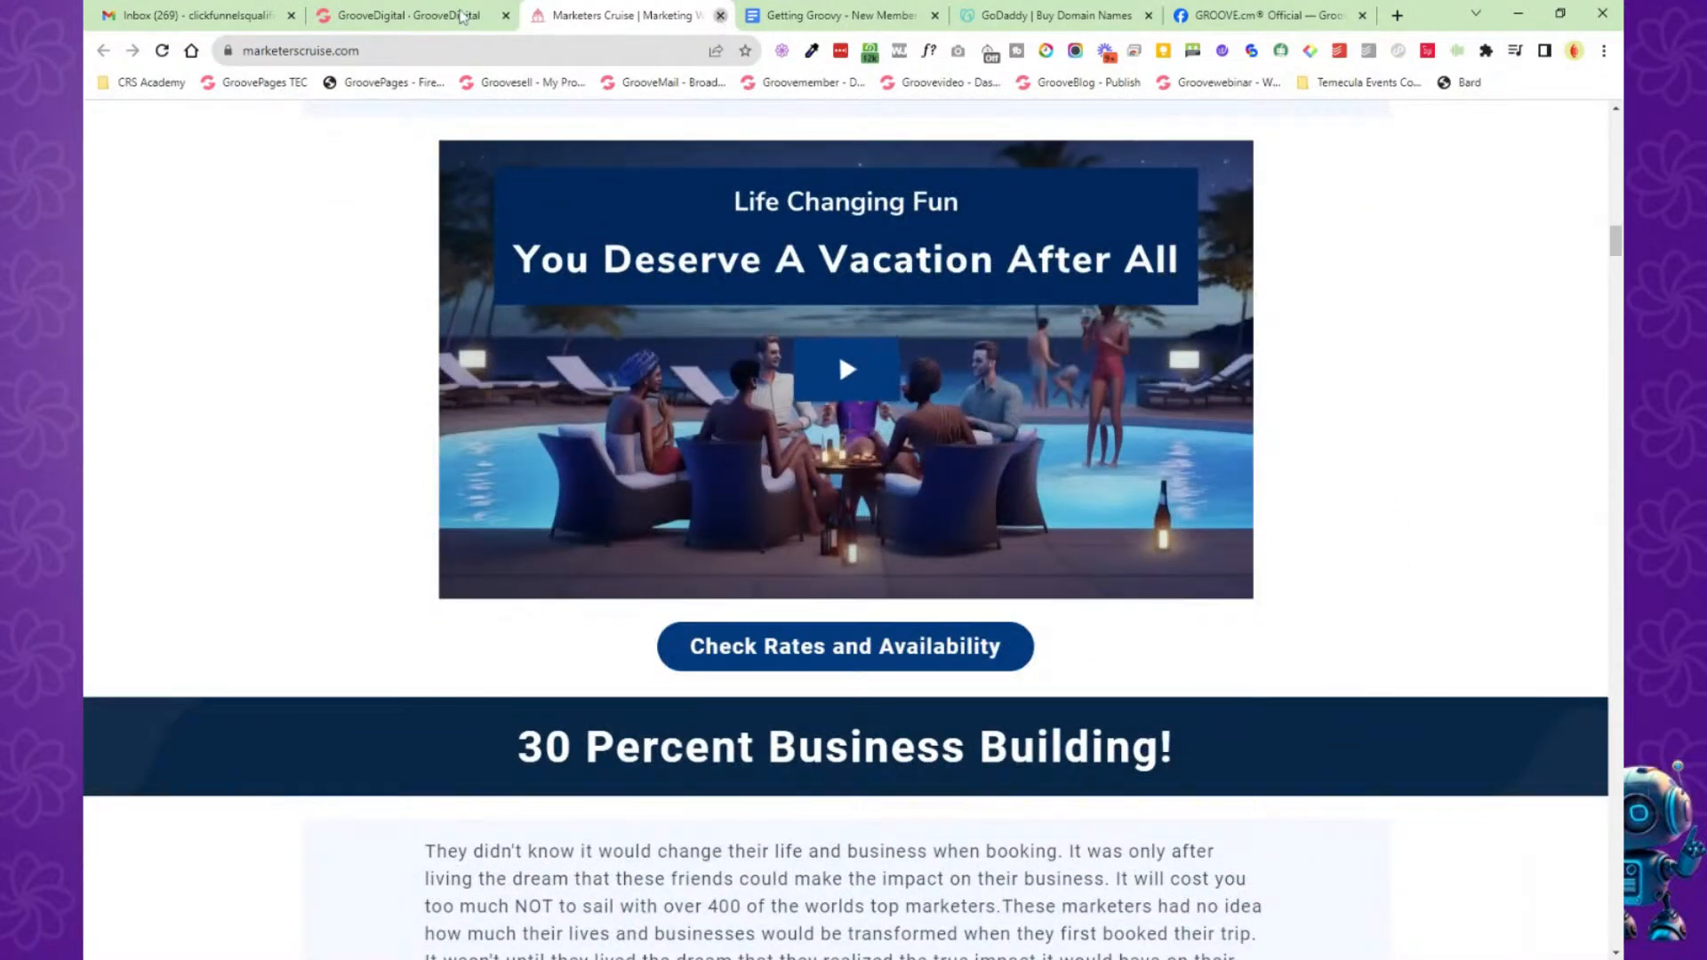
key(ctrl+w)
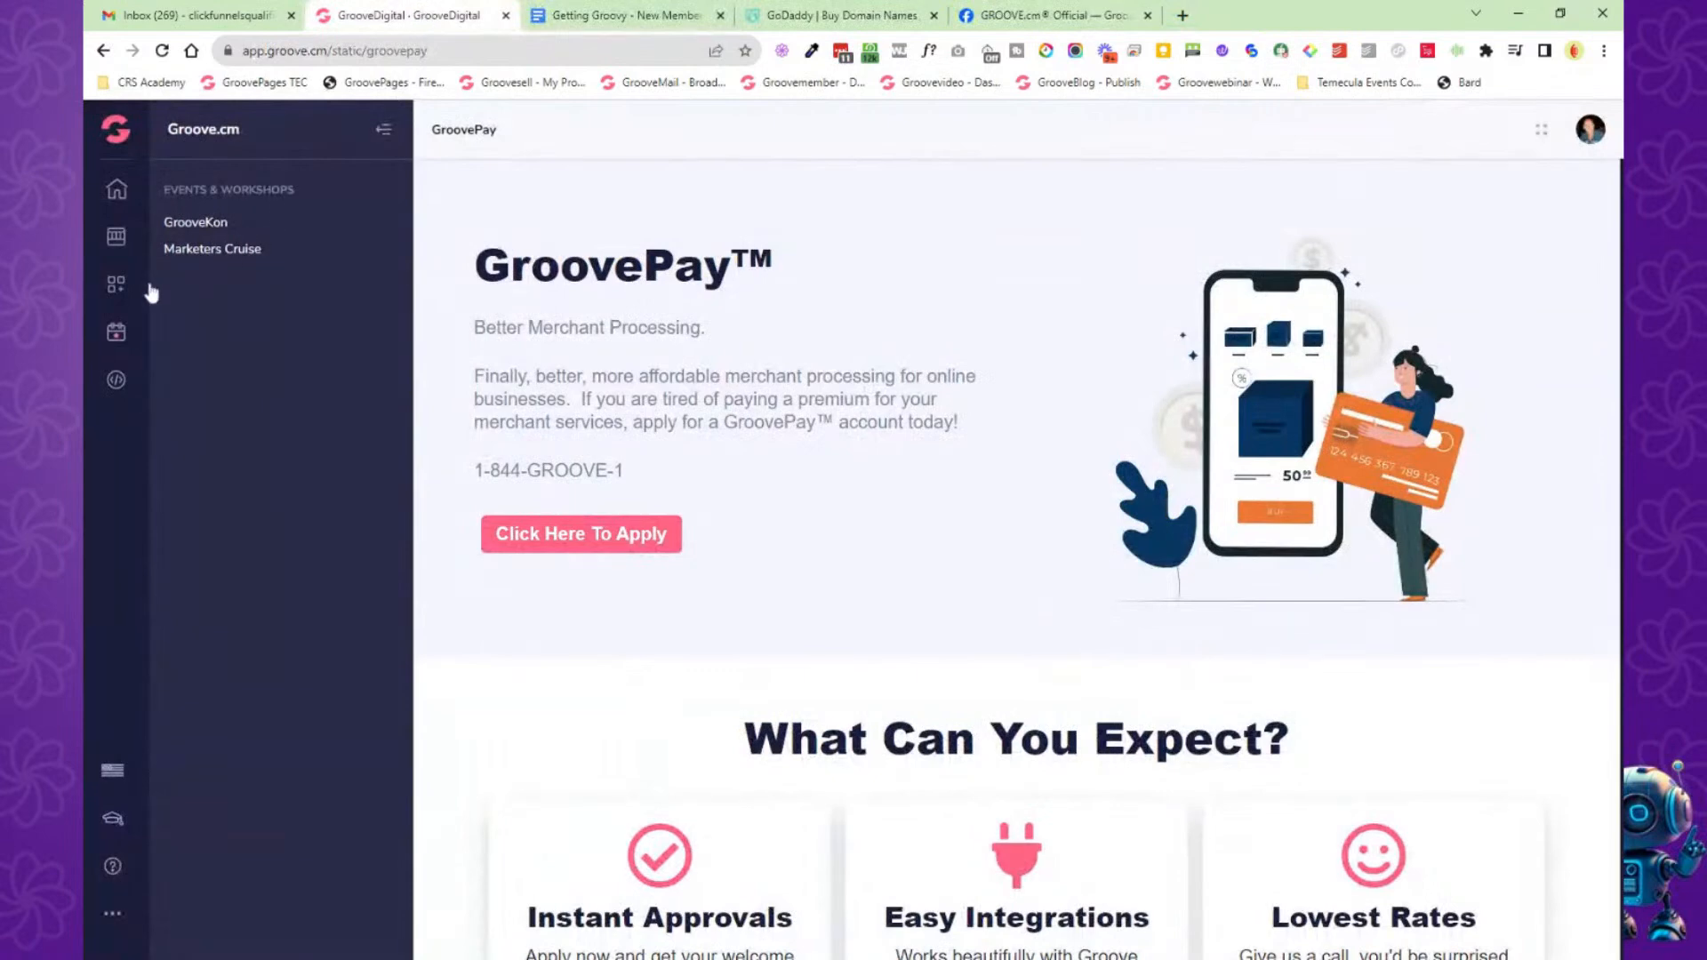
View the developer API key, close My Account, go Home, and dismiss the language menu.
click(116, 379)
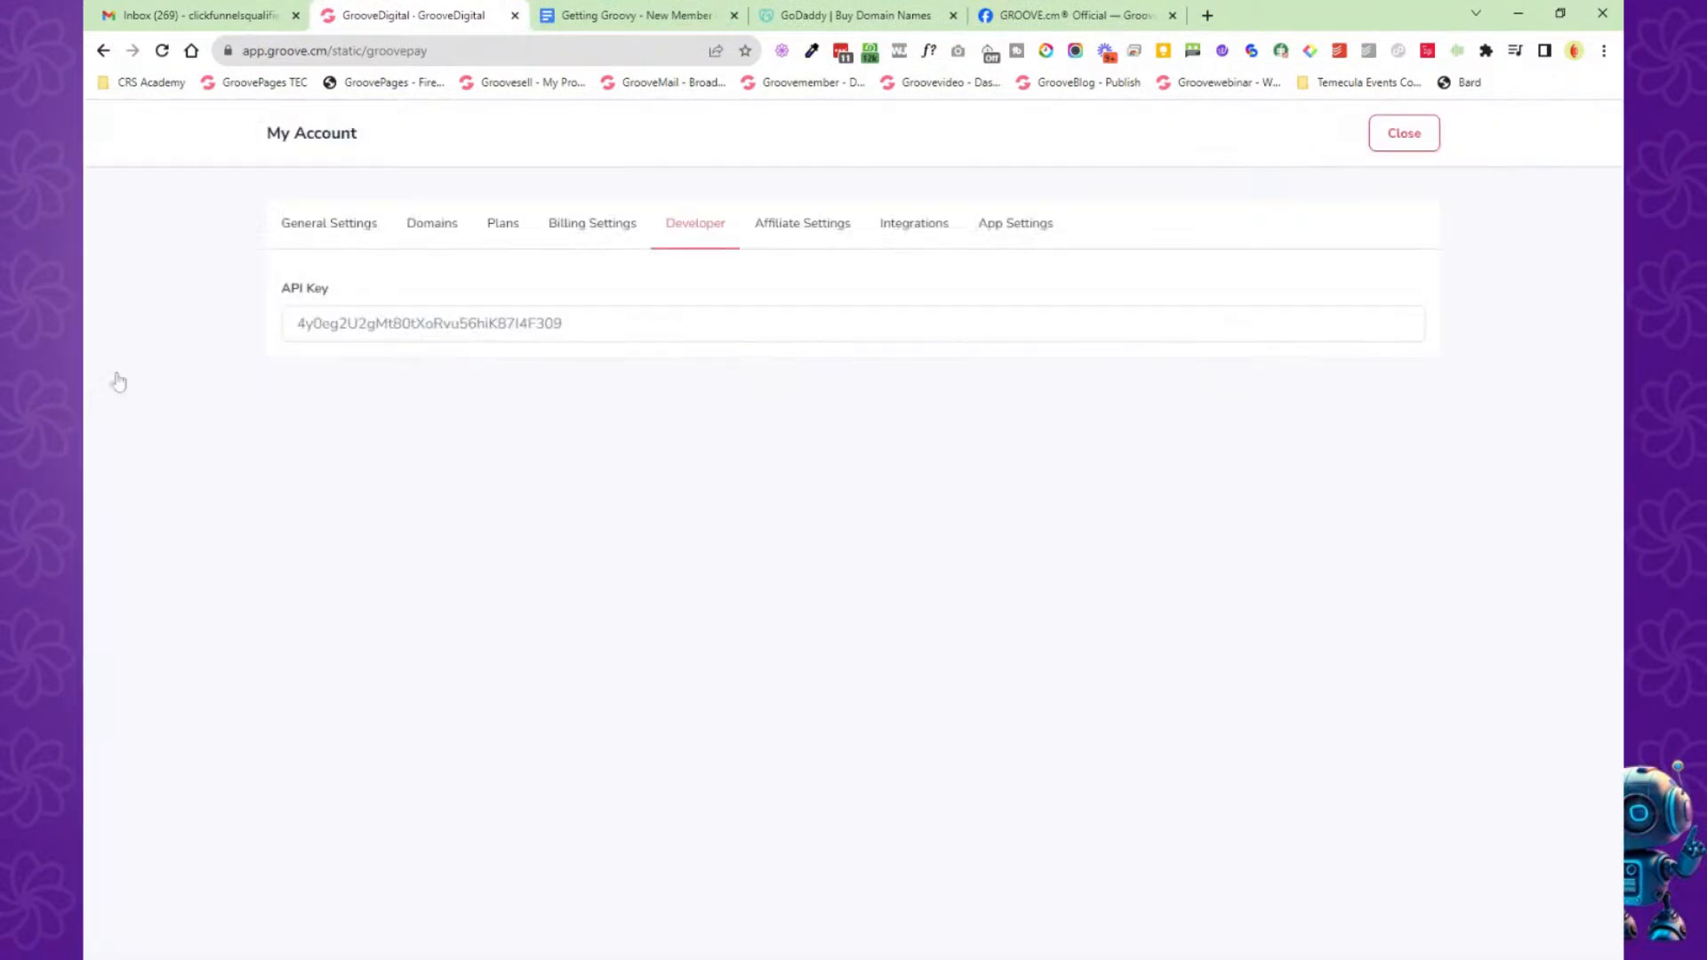
click(1408, 133)
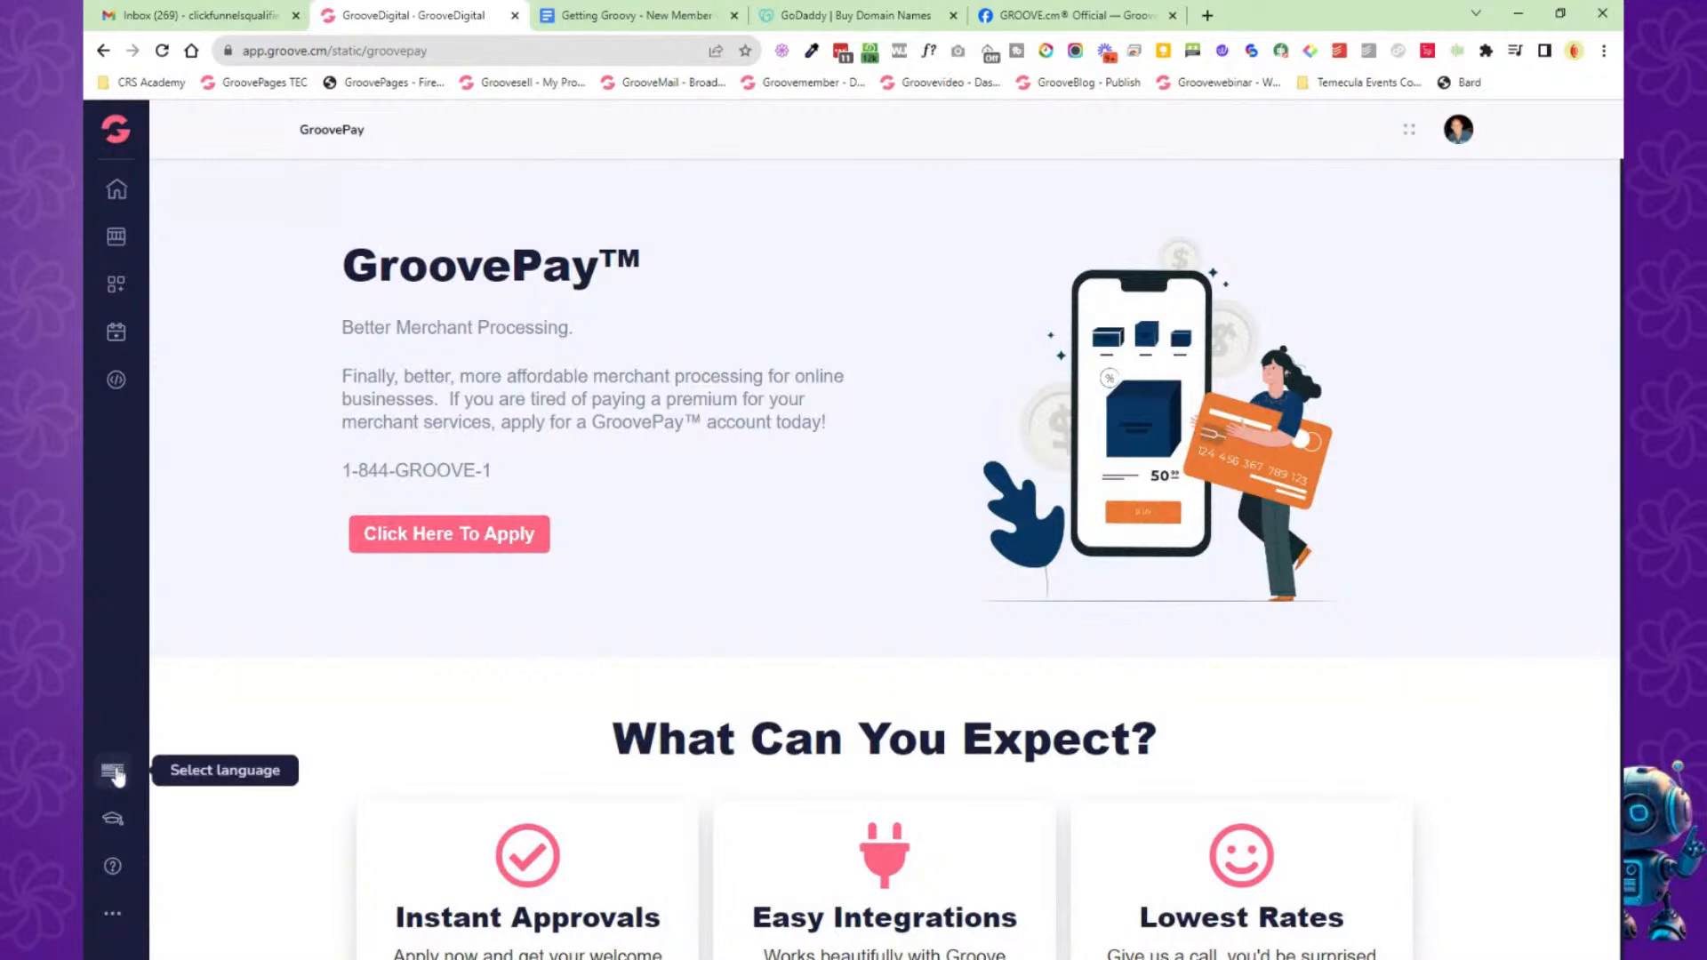
click(116, 190)
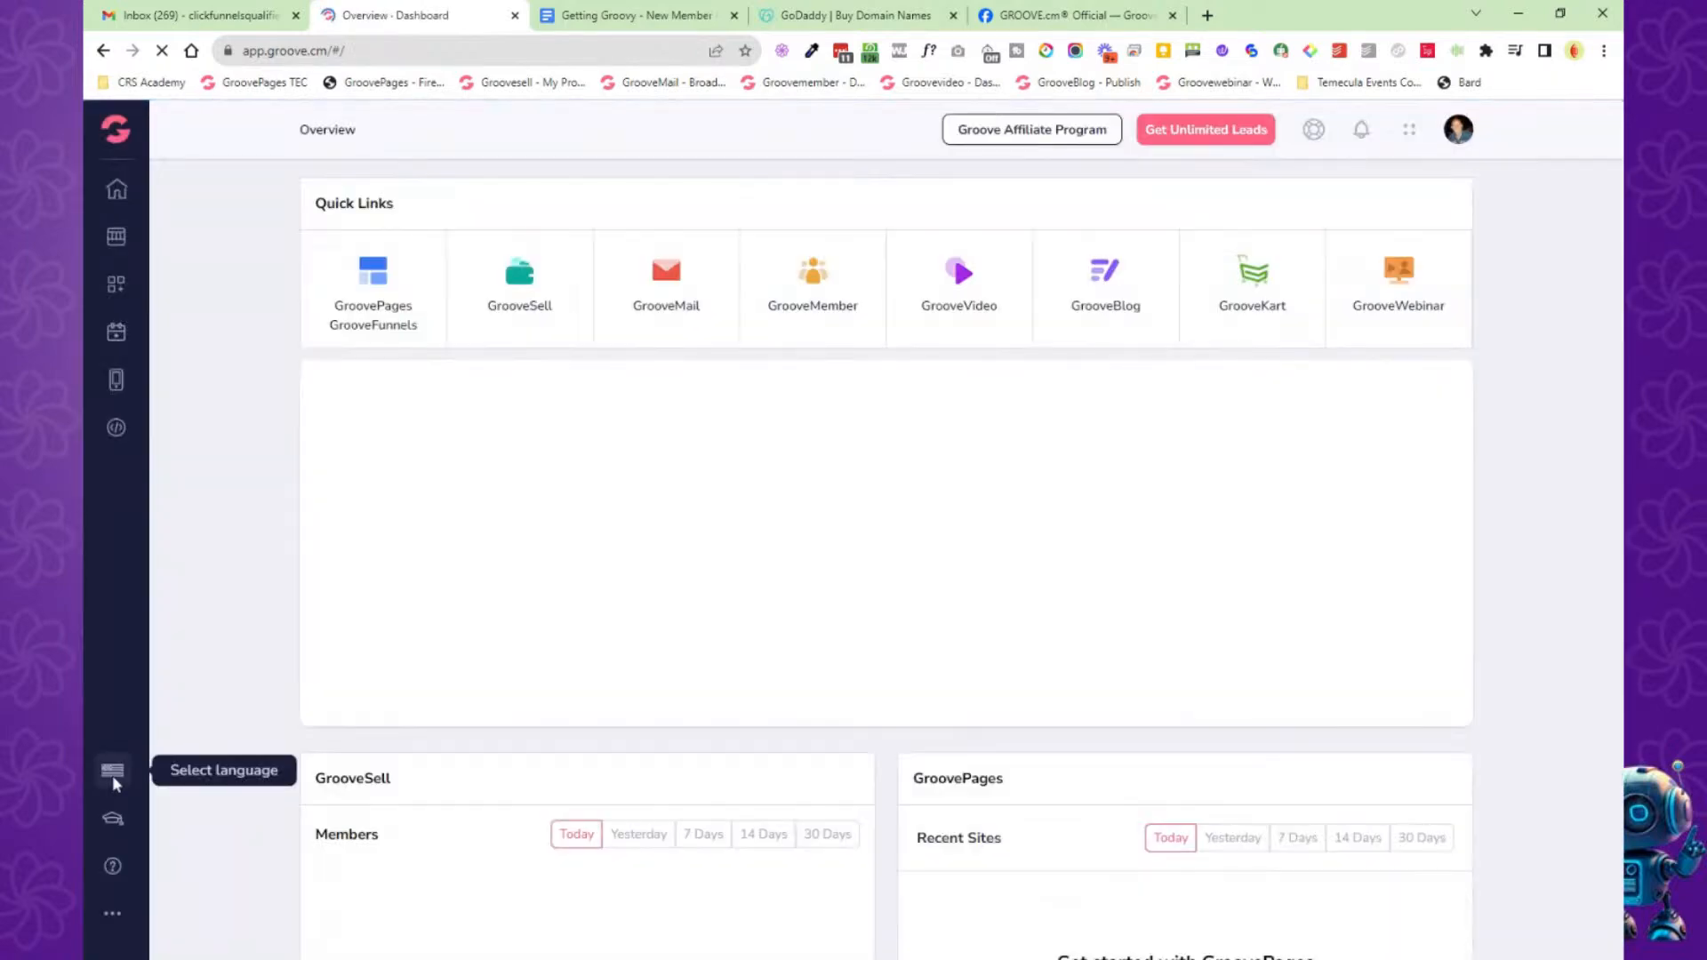
click(113, 772)
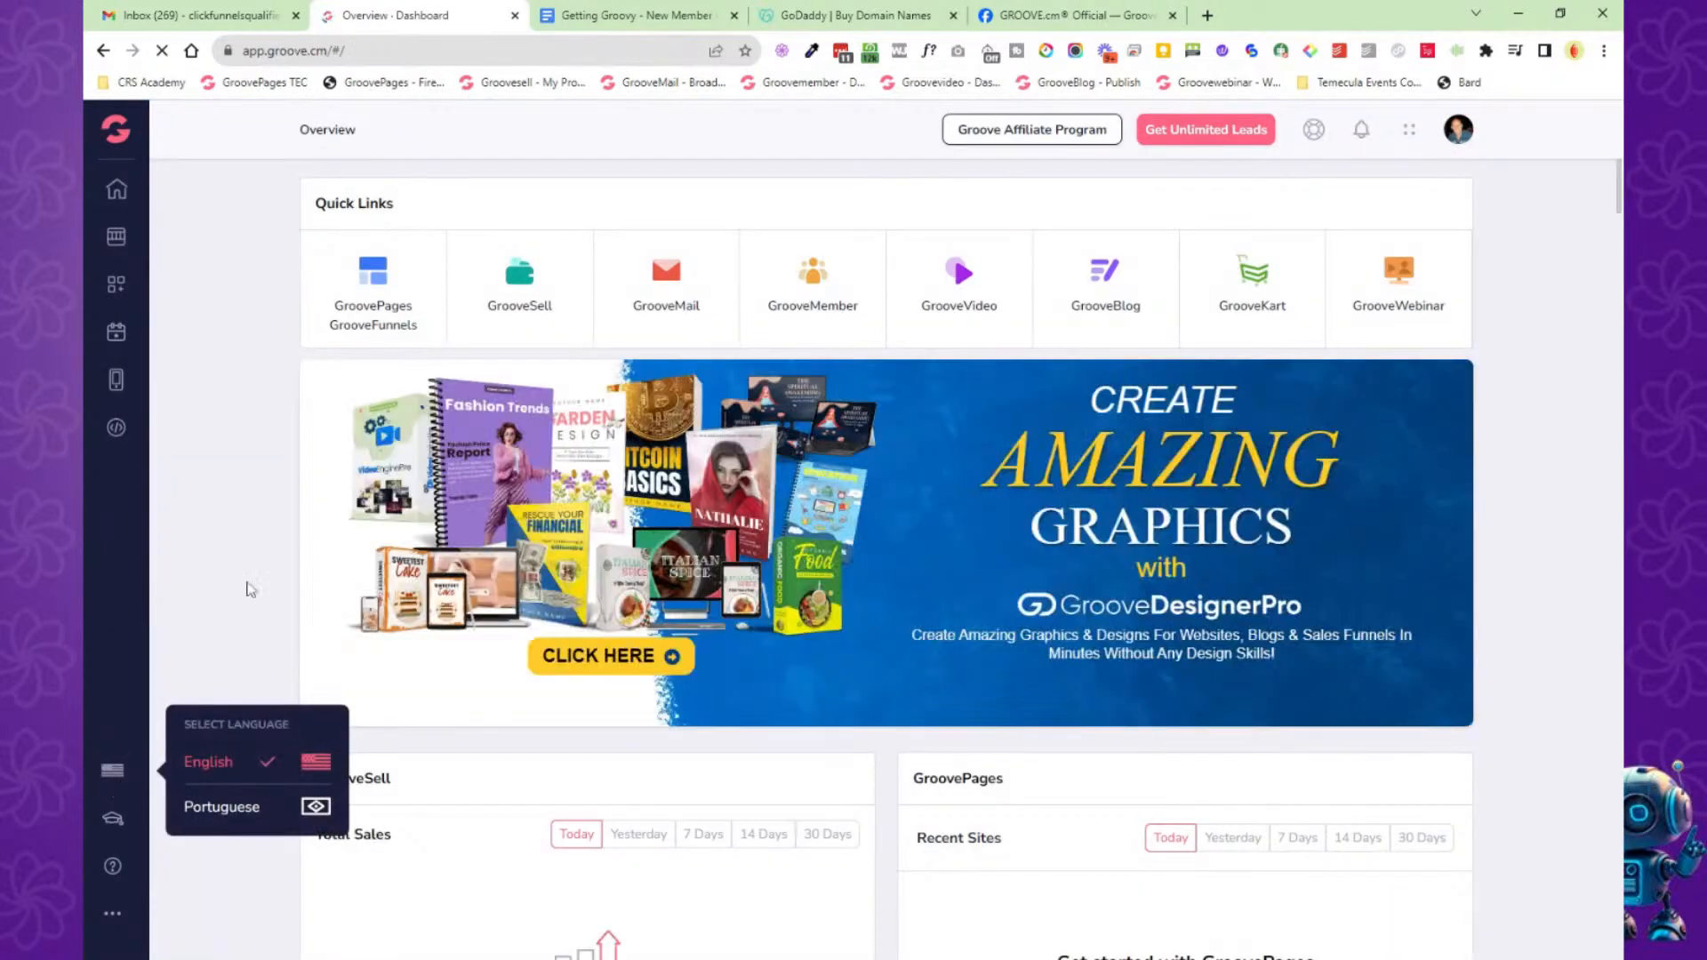
click(250, 589)
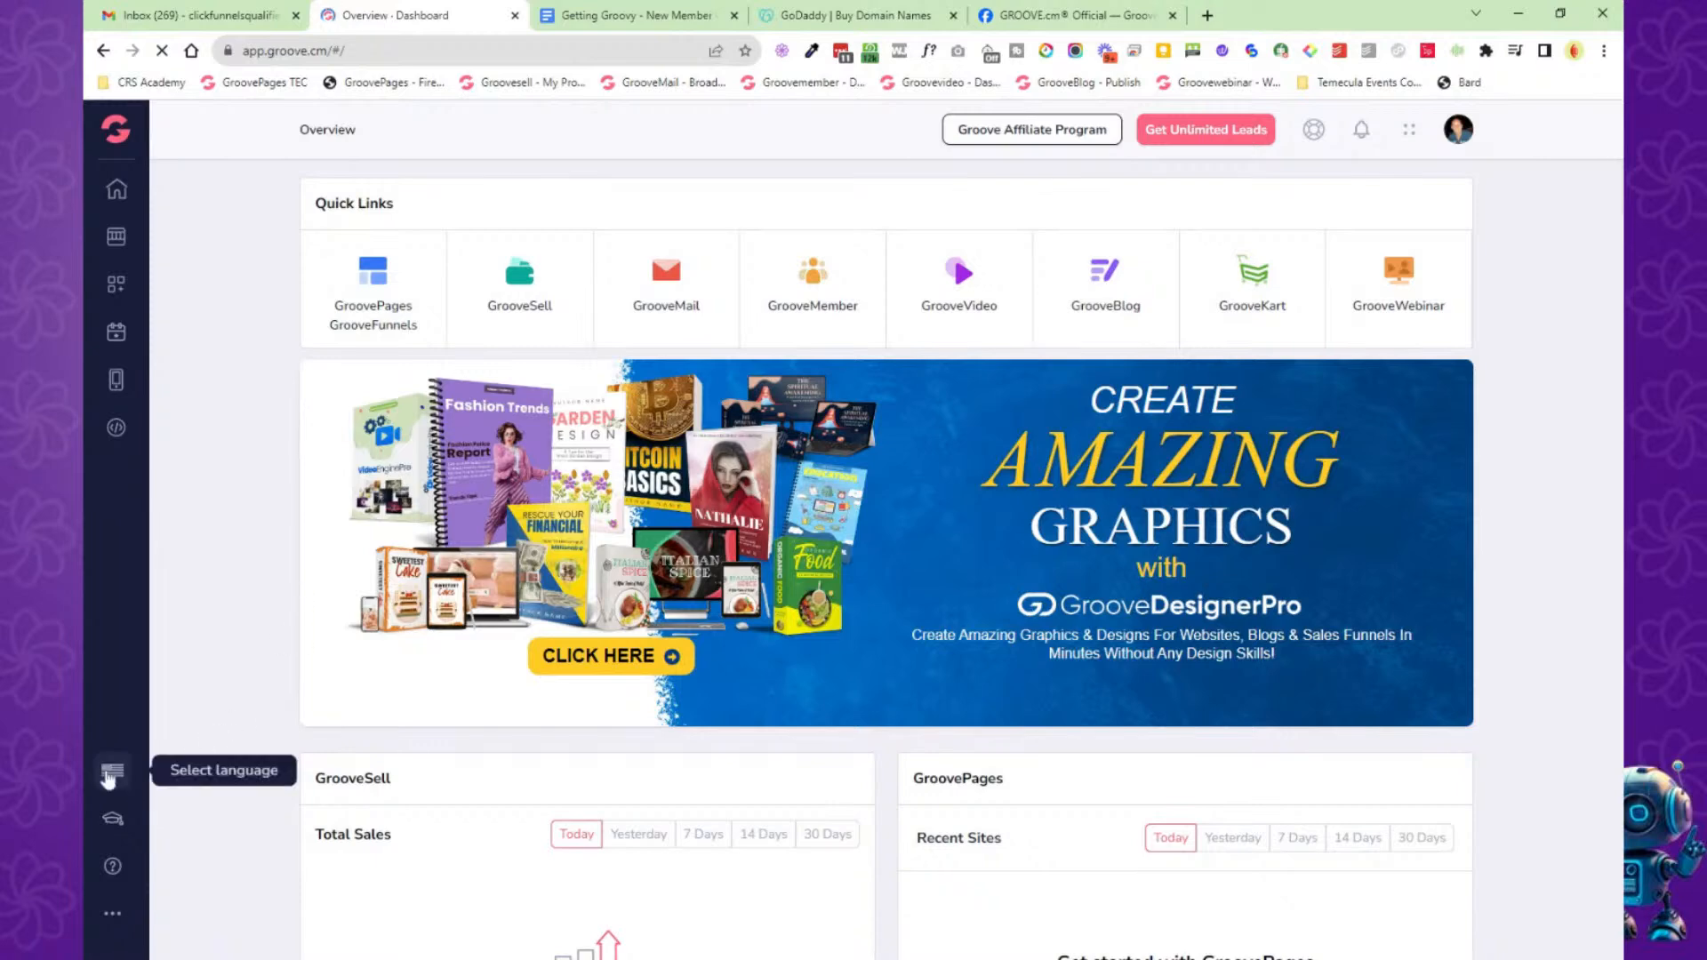
click(112, 822)
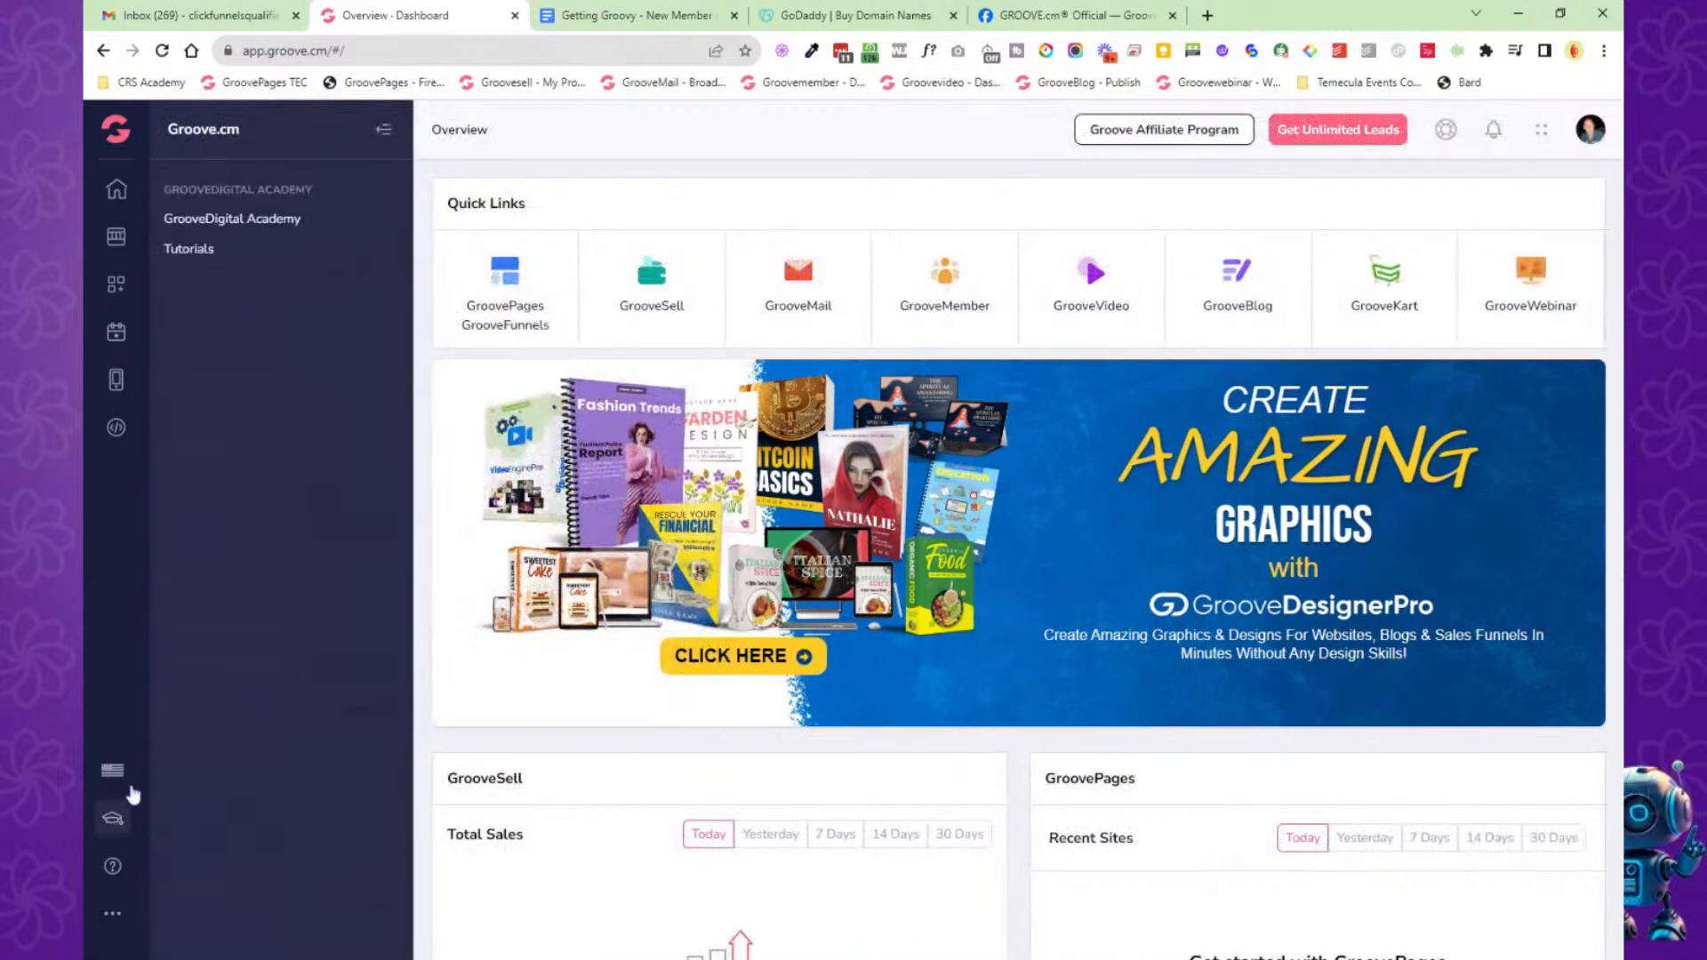
click(246, 219)
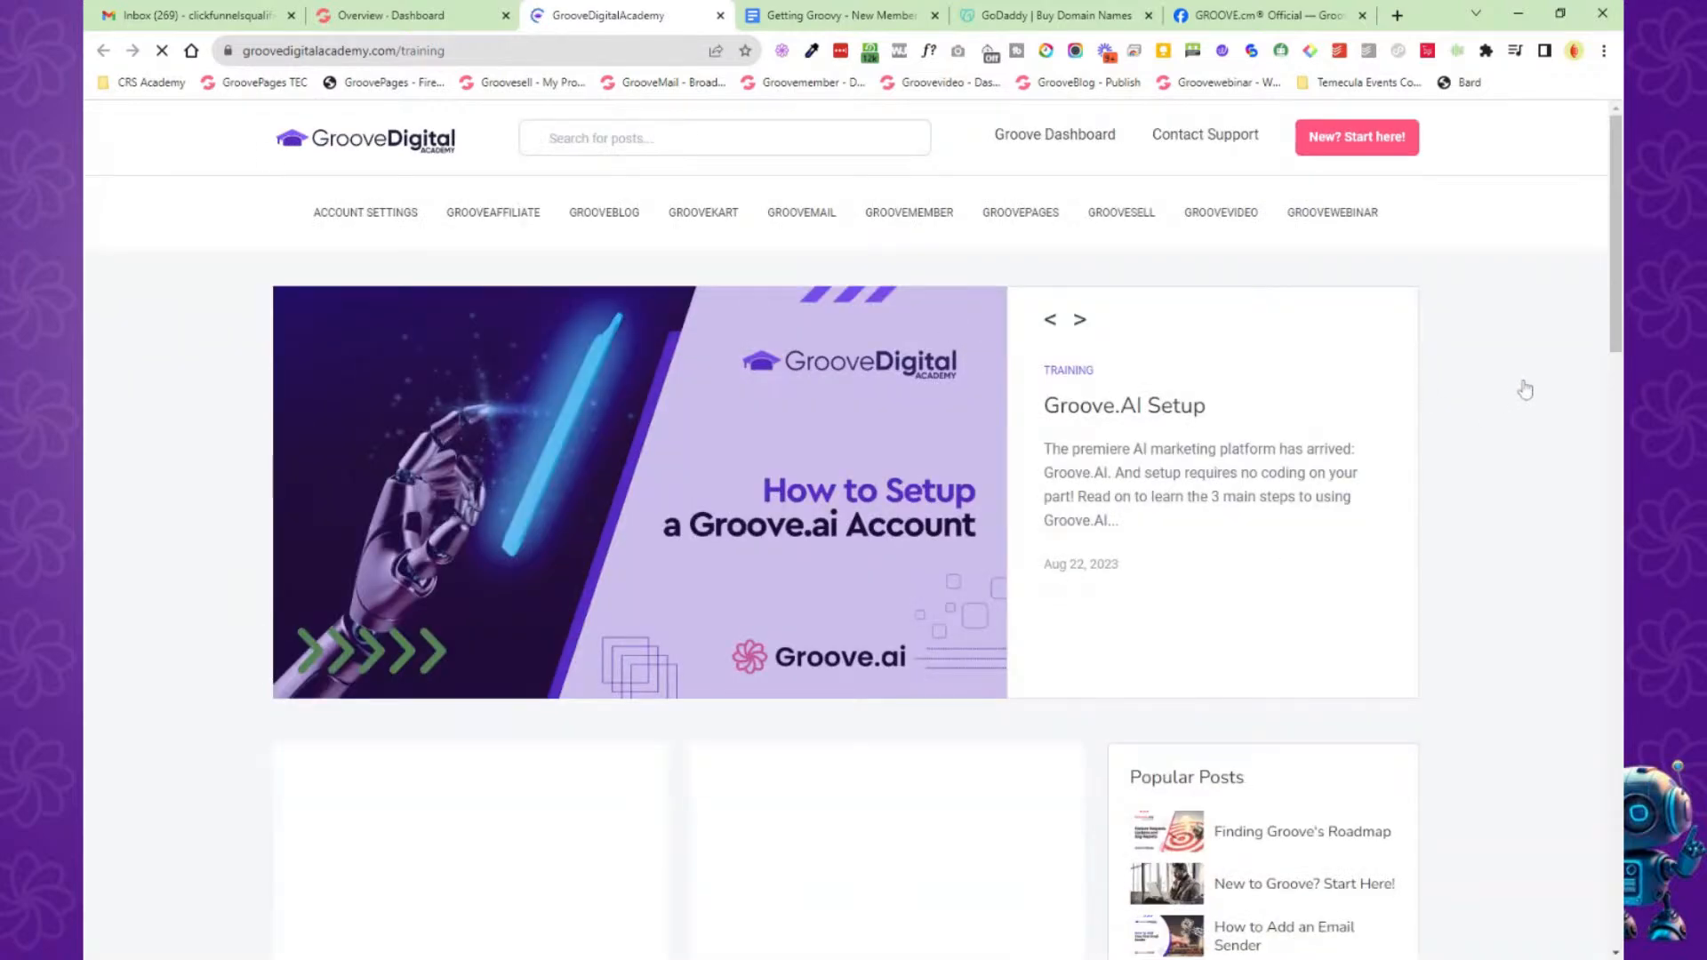
scroll(1524, 389, down, 1)
scroll(1511, 385, down, 10)
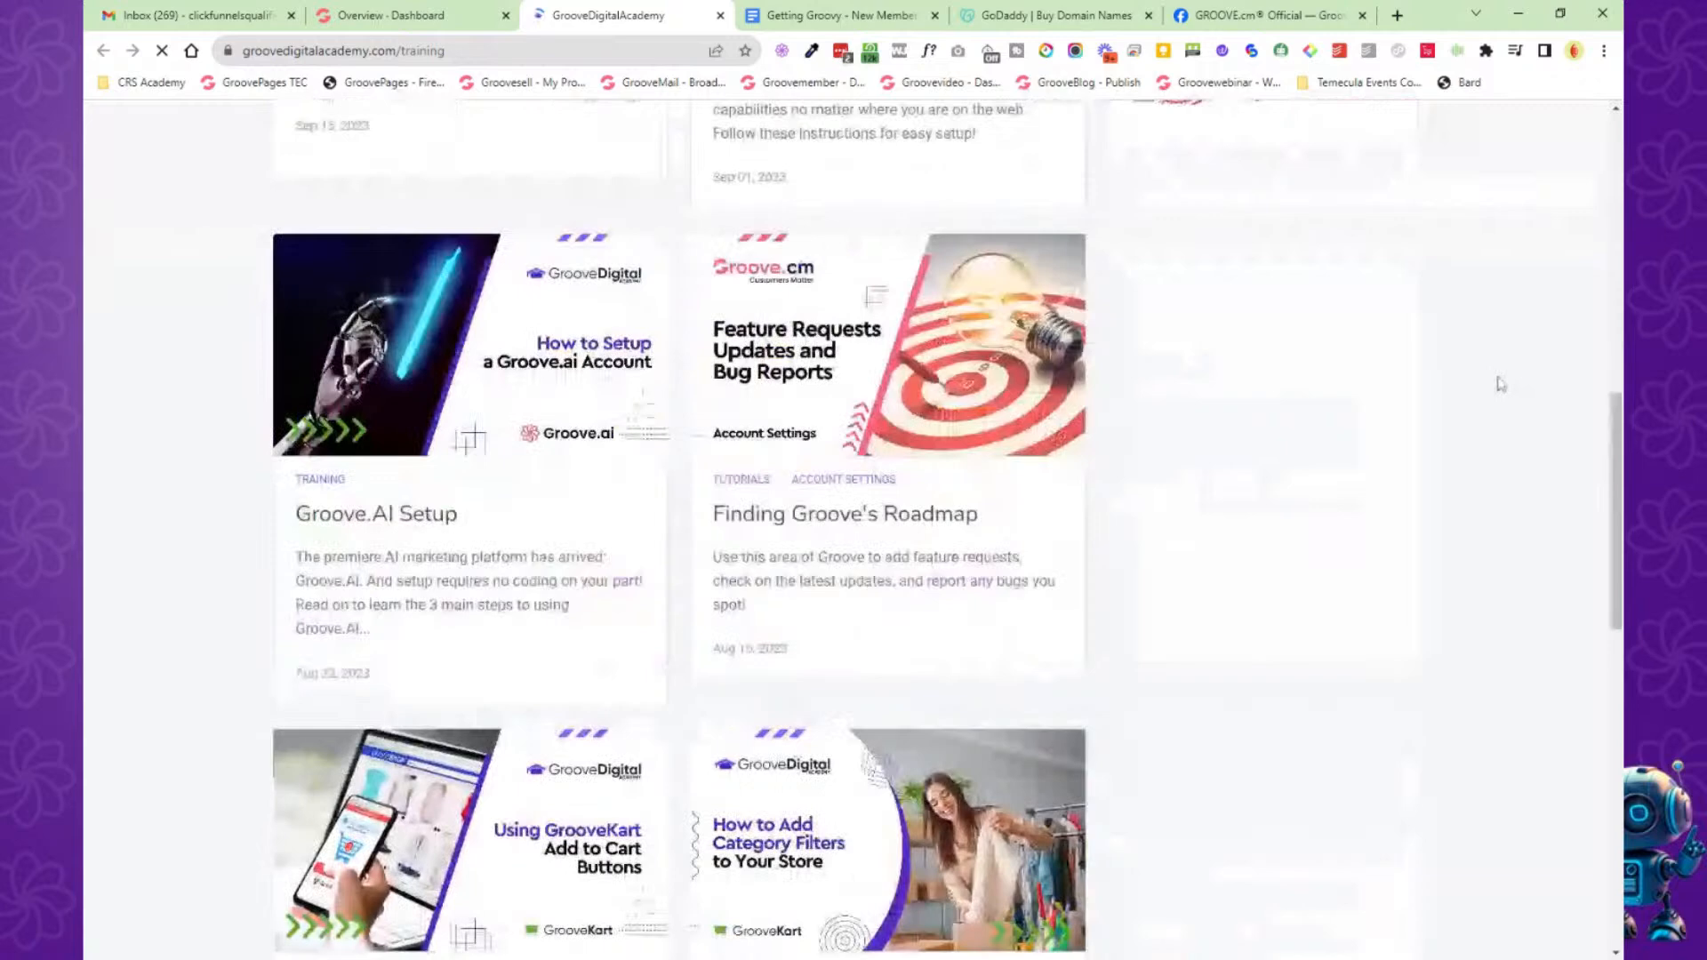
scroll(1501, 384, up, 1)
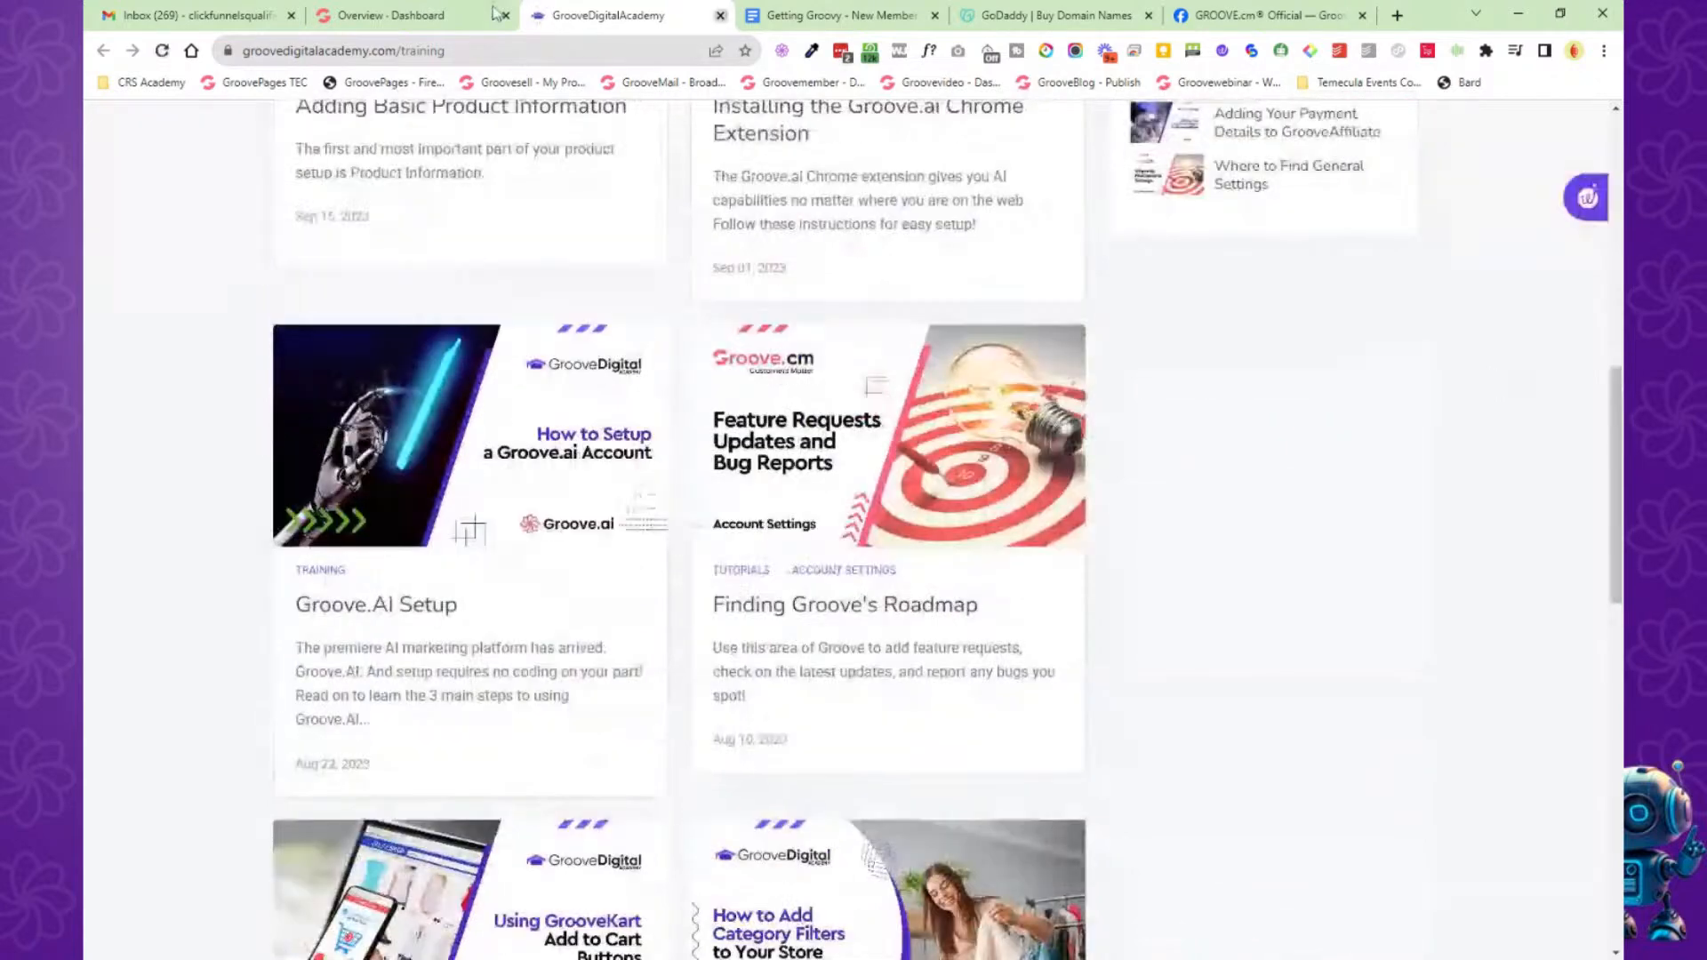
key(ctrl+w)
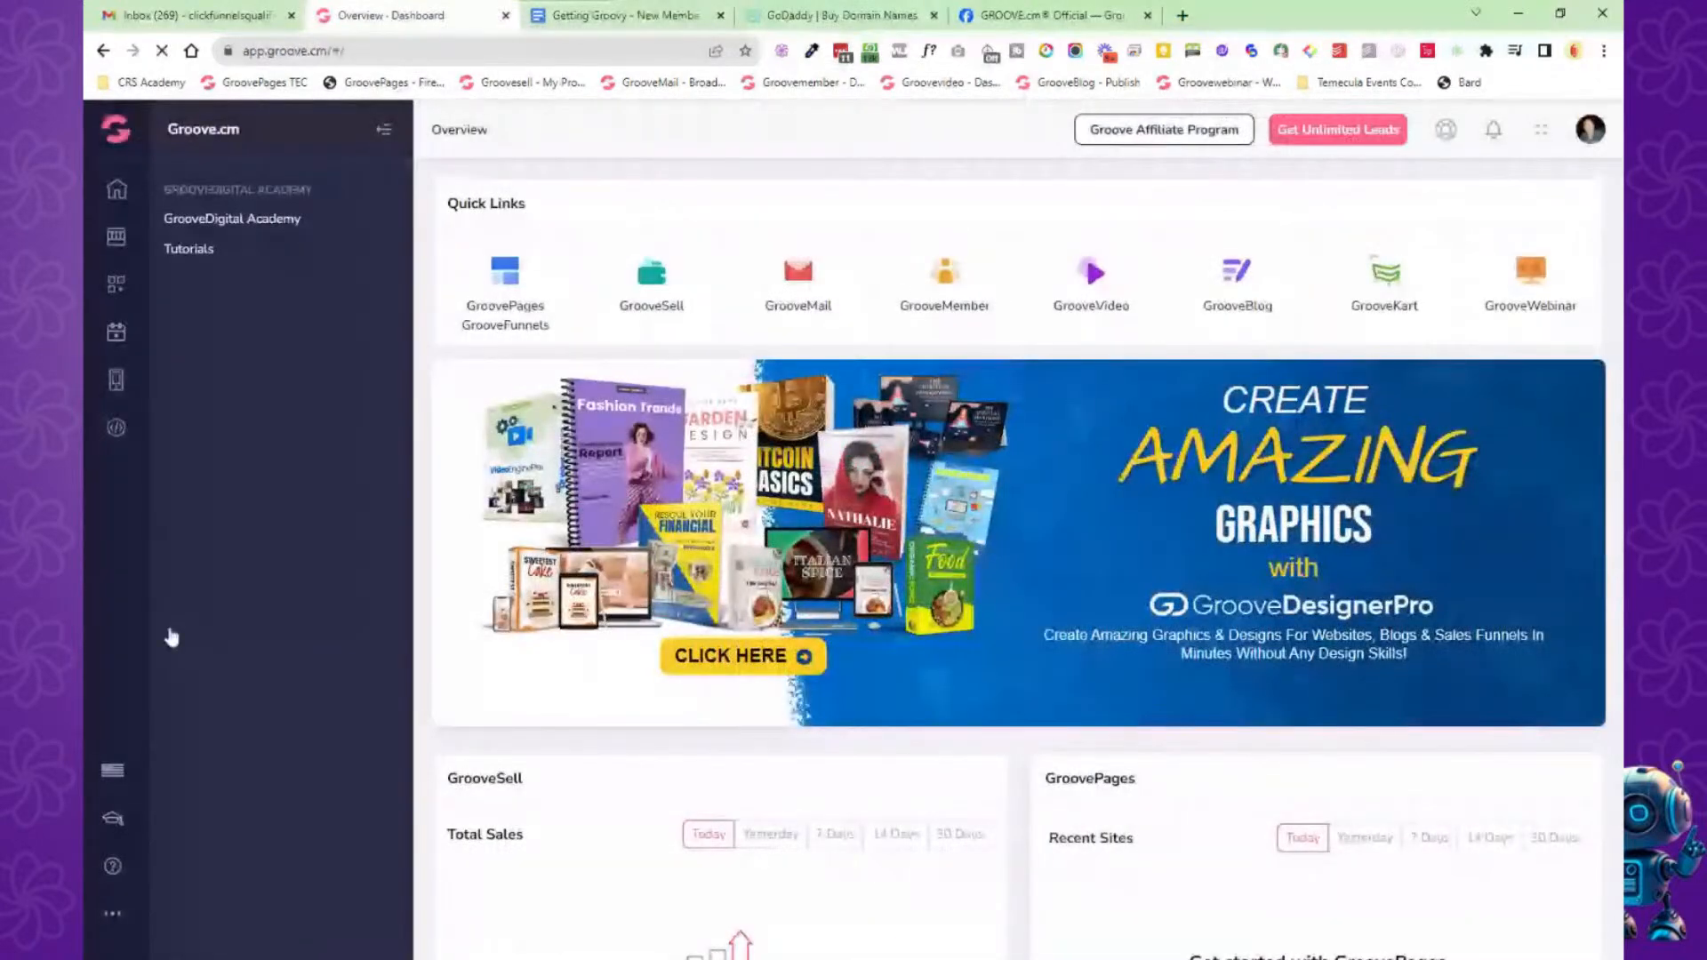
click(112, 865)
click(252, 222)
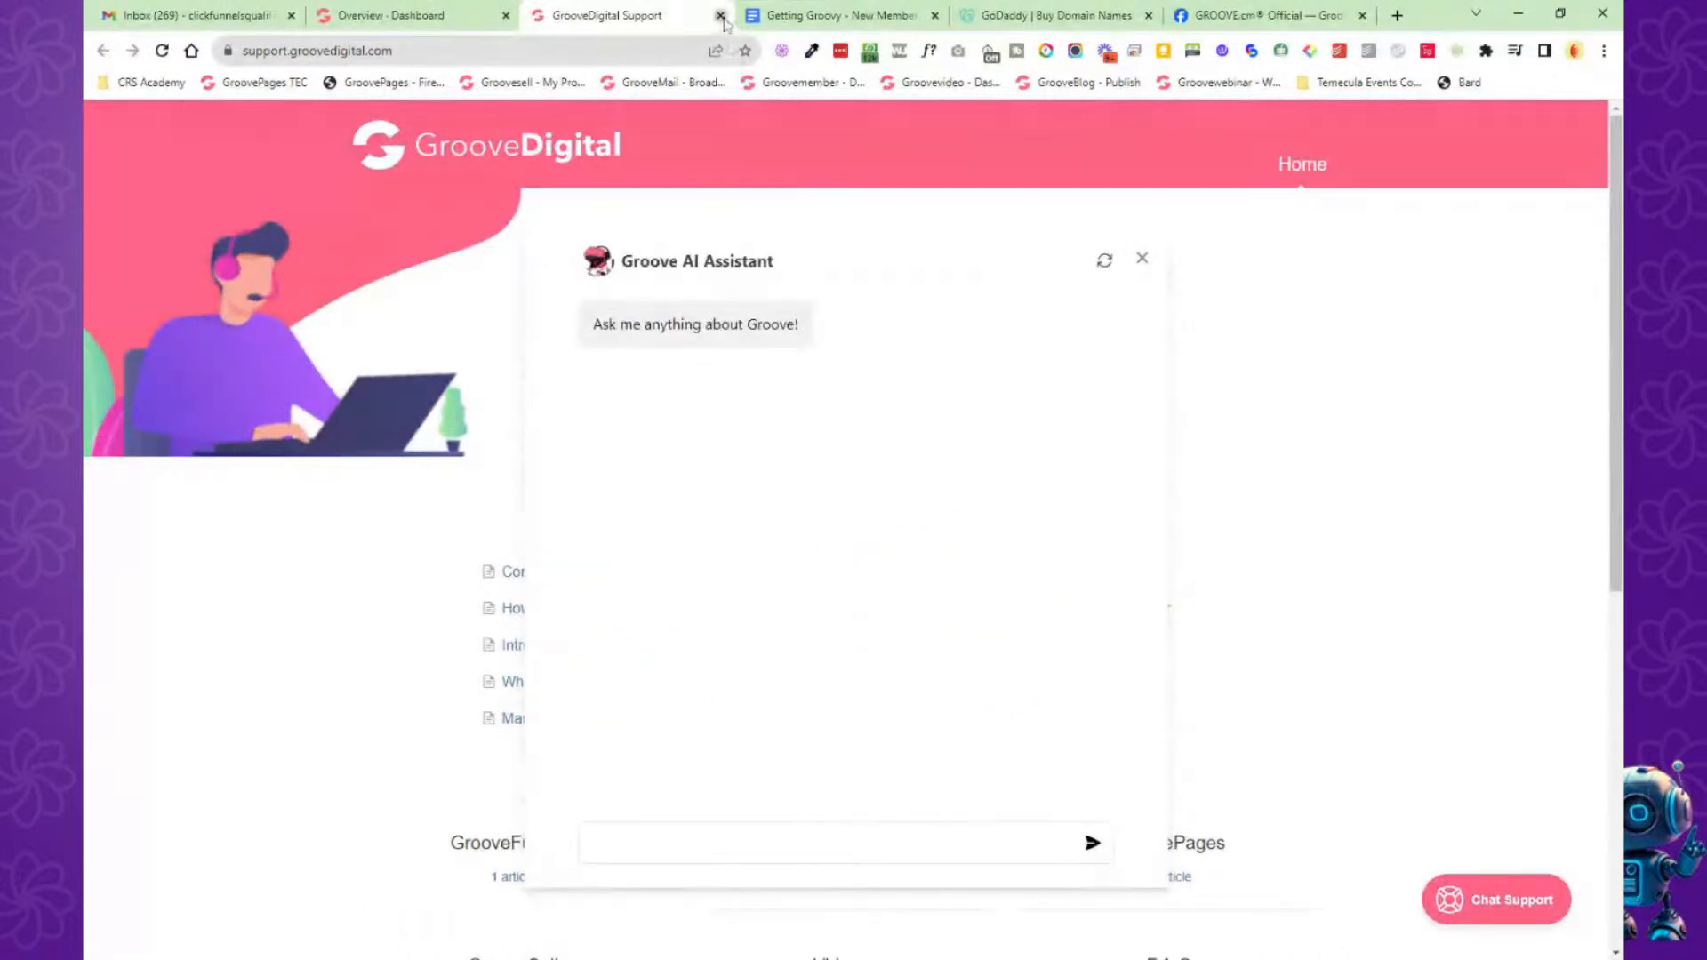
key(ctrl+w)
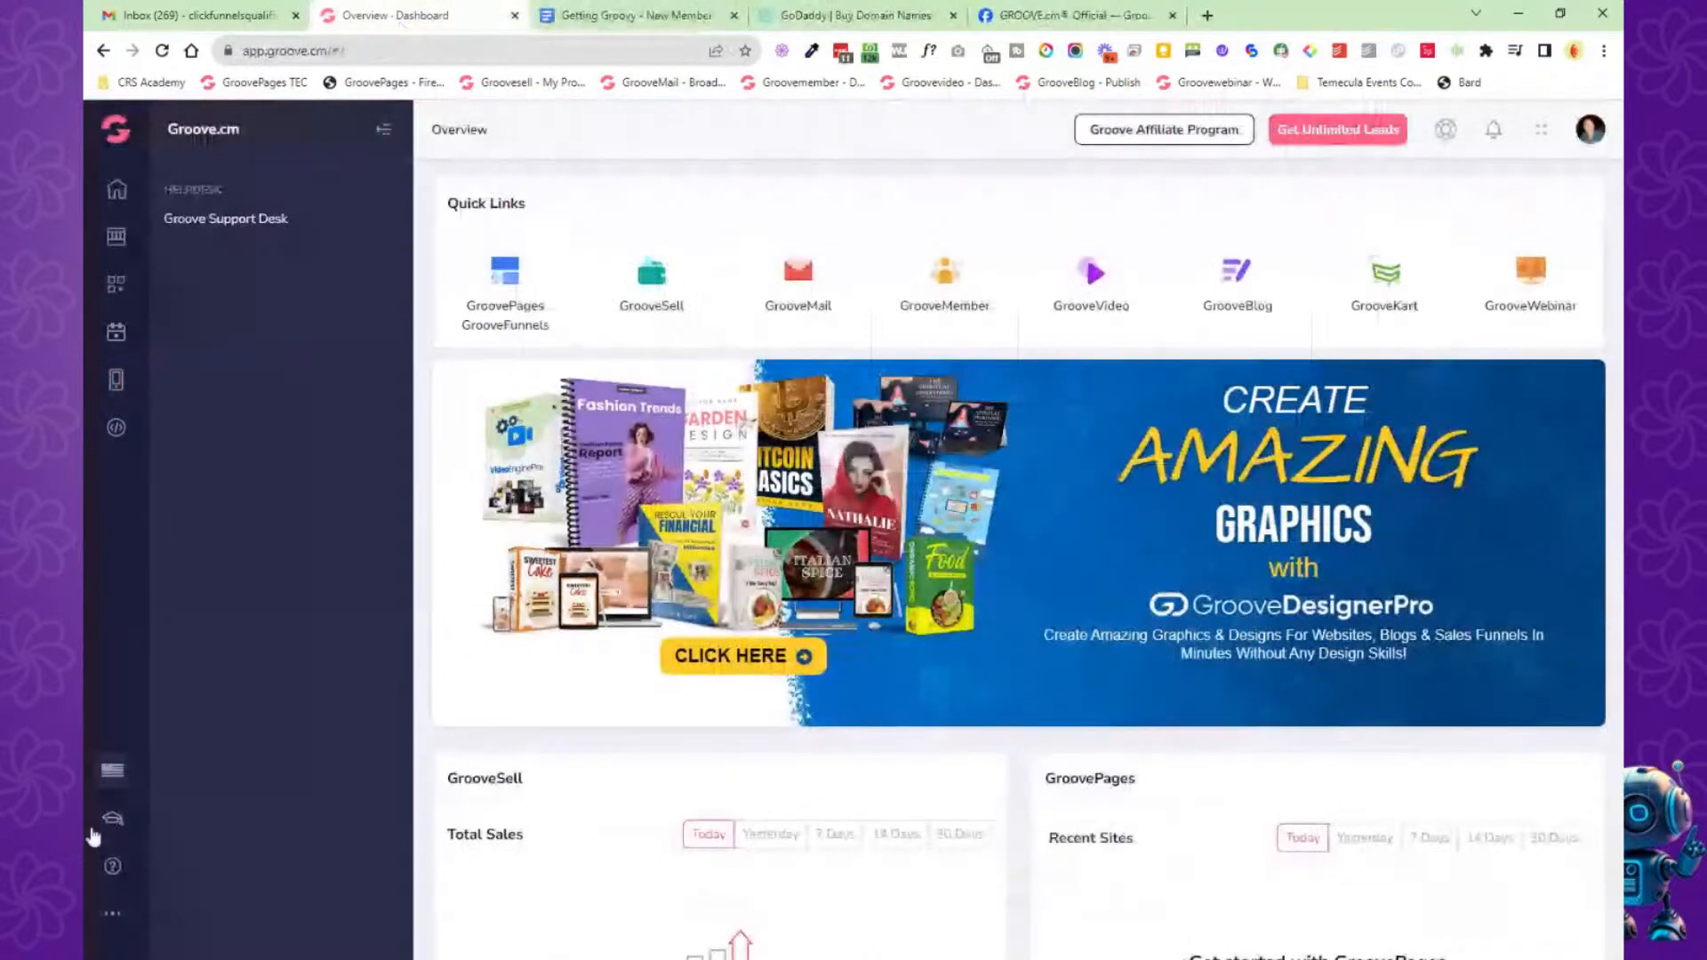
Open Roadmap And Feedback, check Updates, and scroll back through Feature Requests.
click(138, 913)
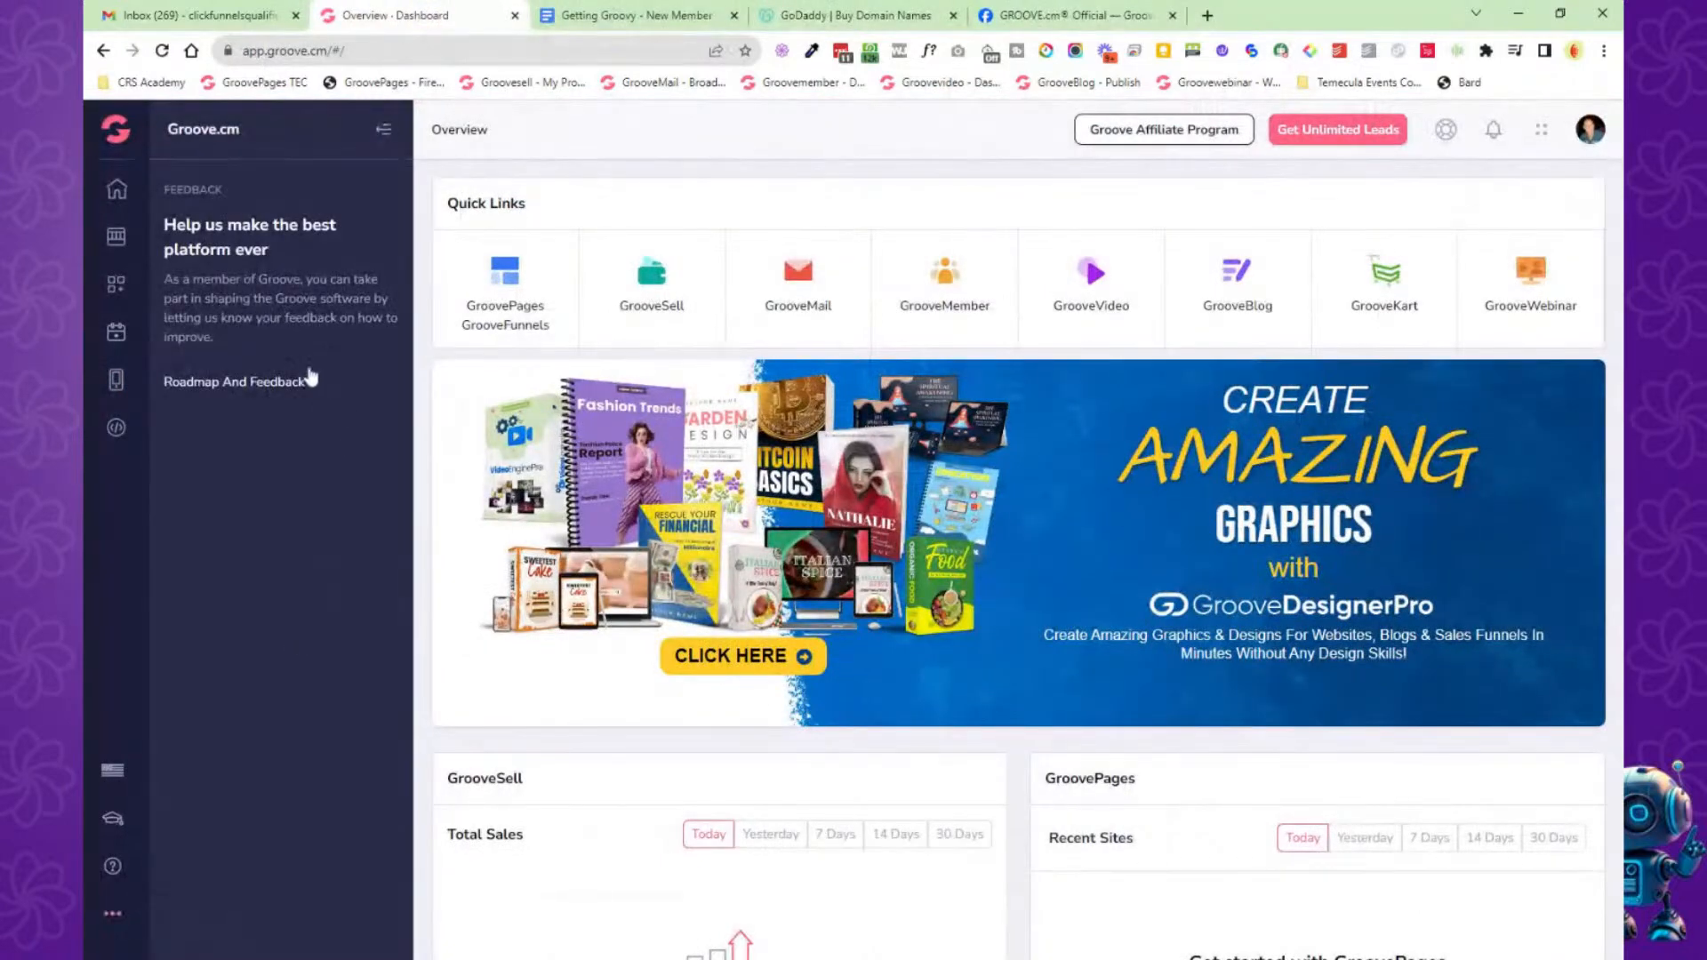
click(248, 382)
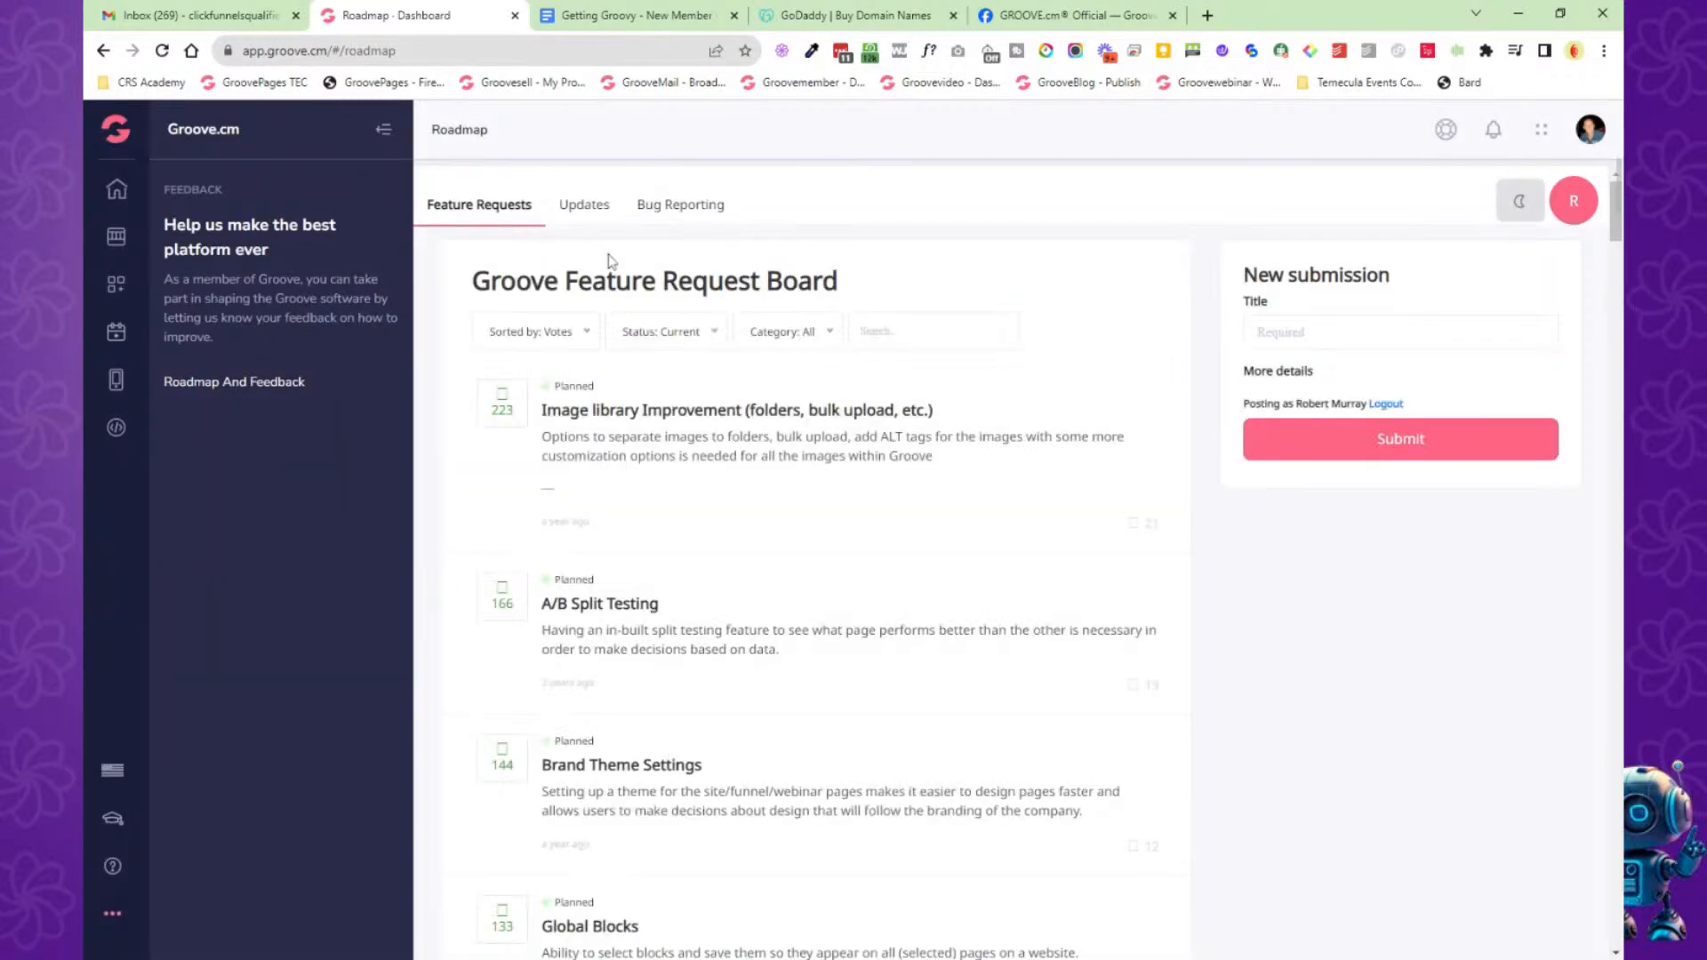
click(580, 211)
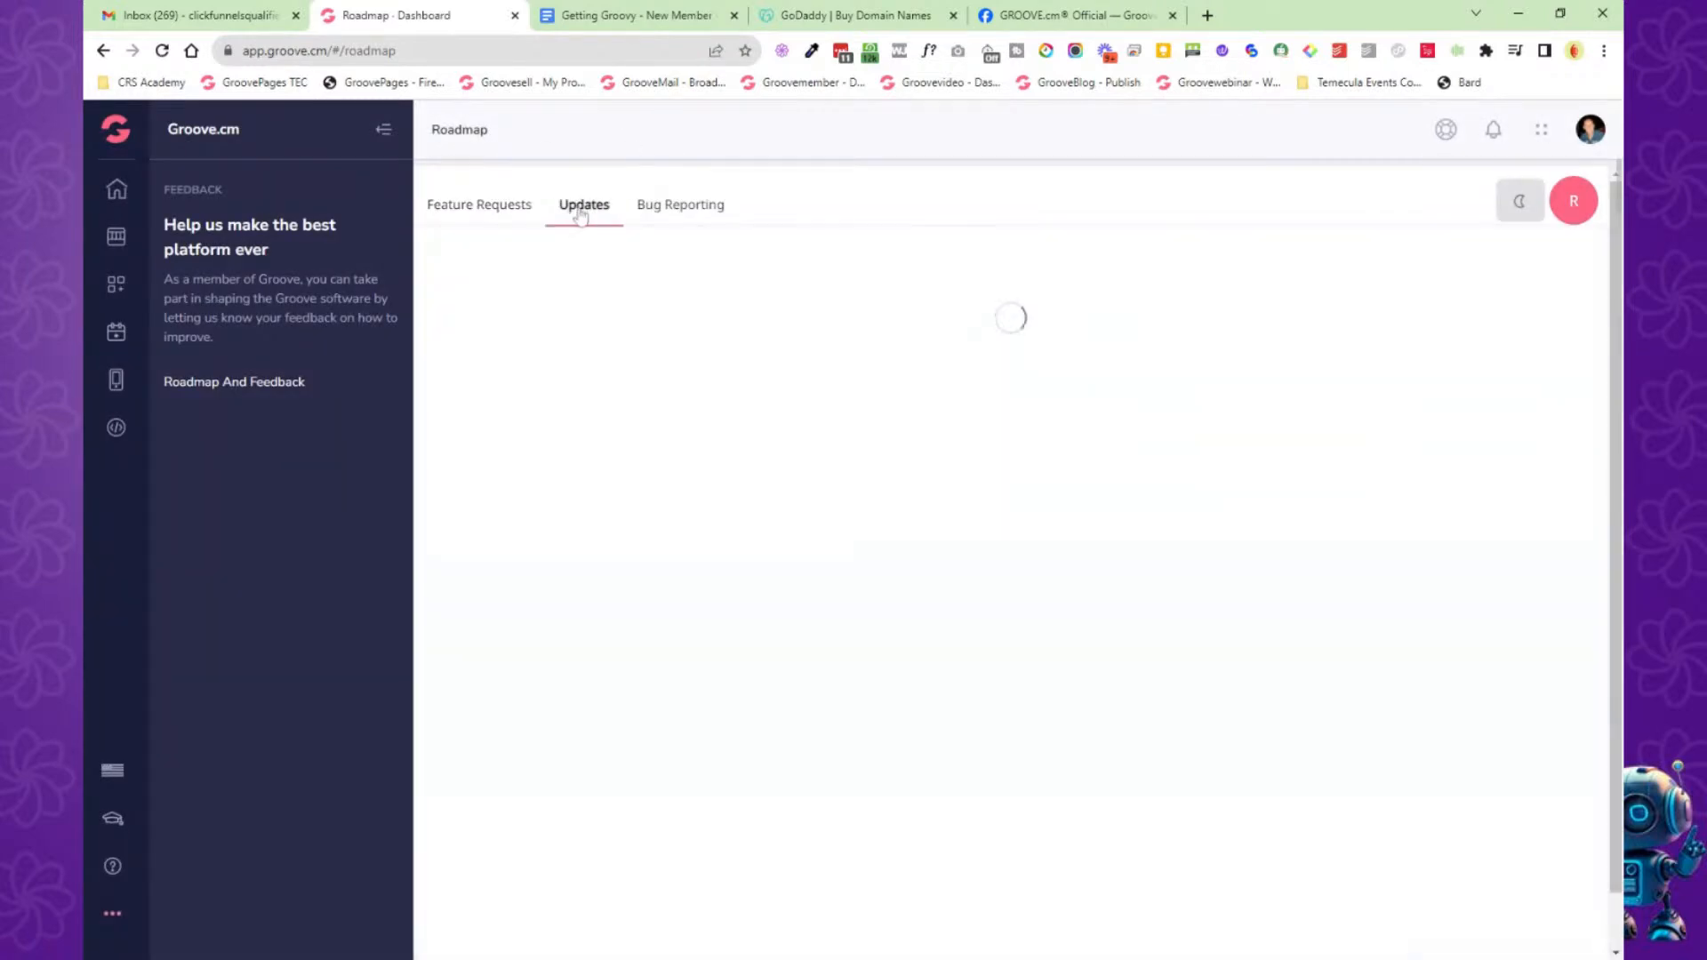
click(491, 215)
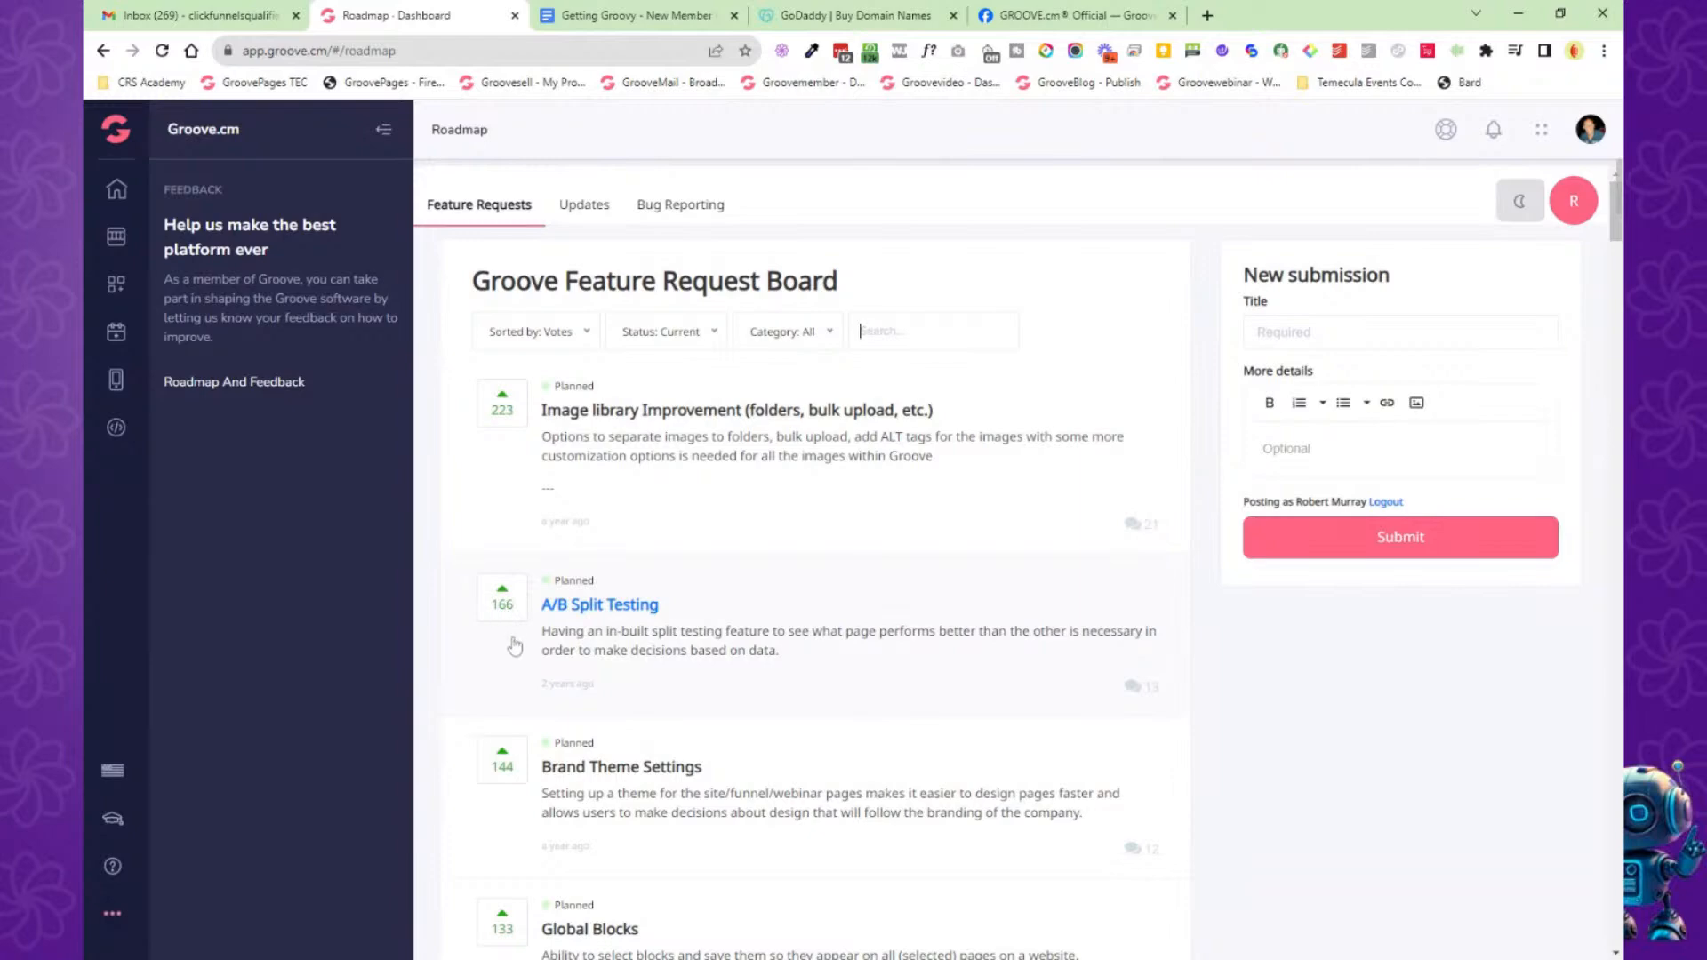
scroll(513, 642, down, 2)
scroll(513, 642, down, 10)
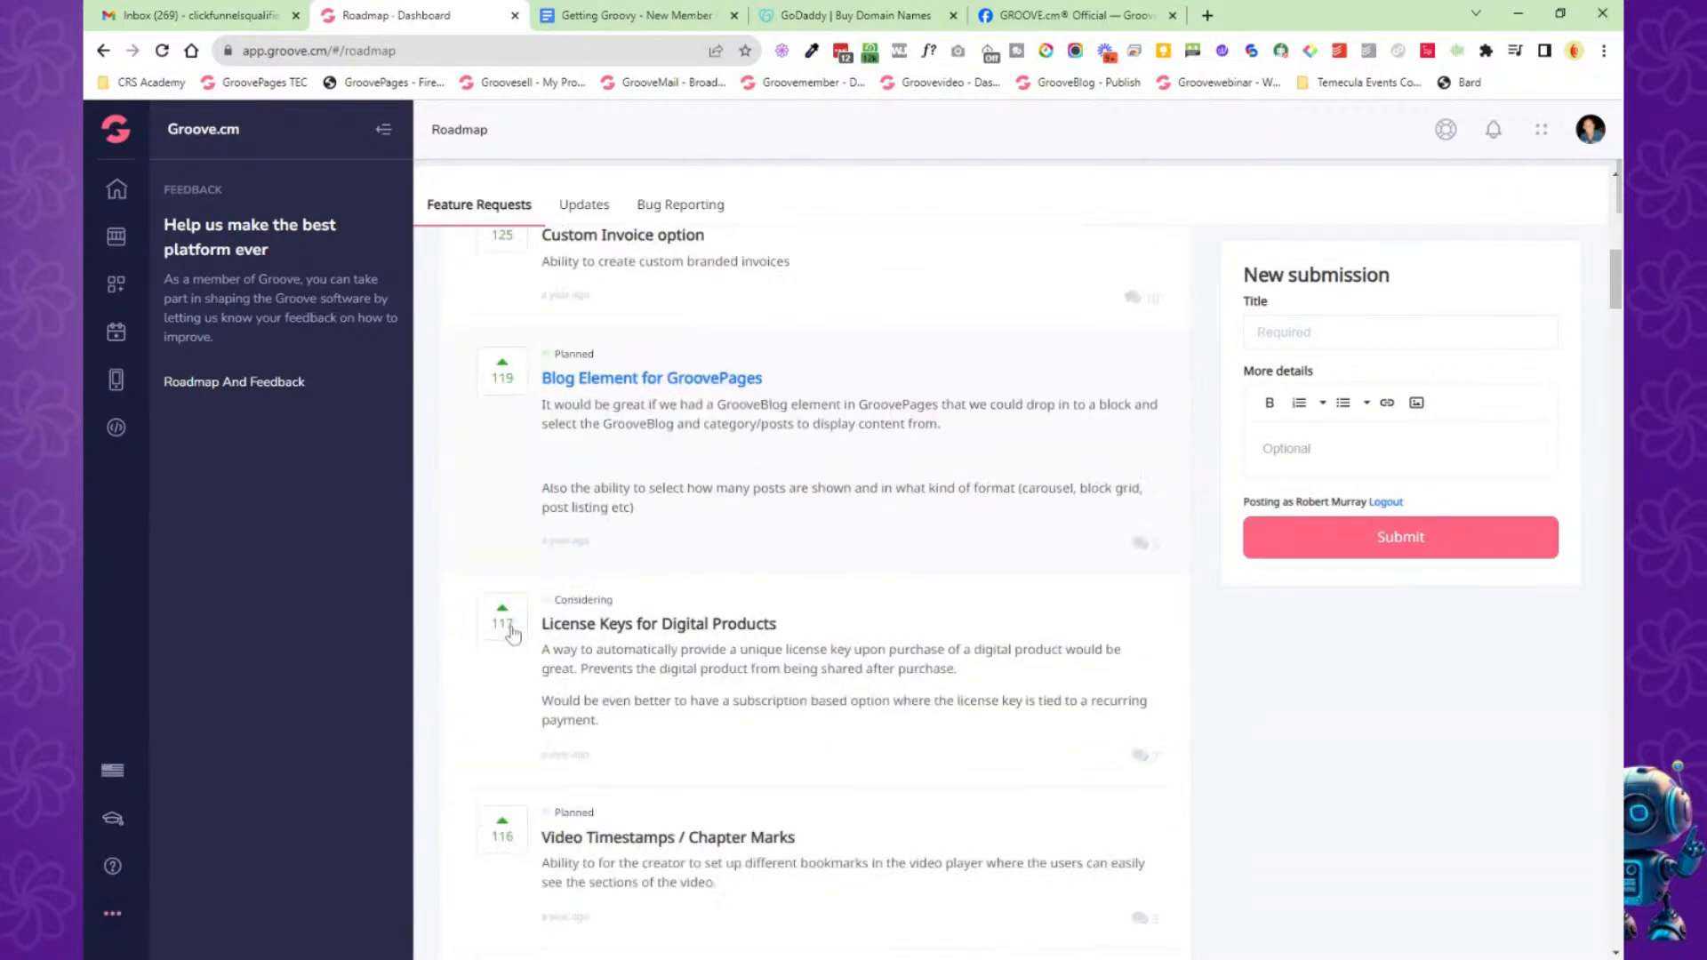
scroll(511, 633, down, 10)
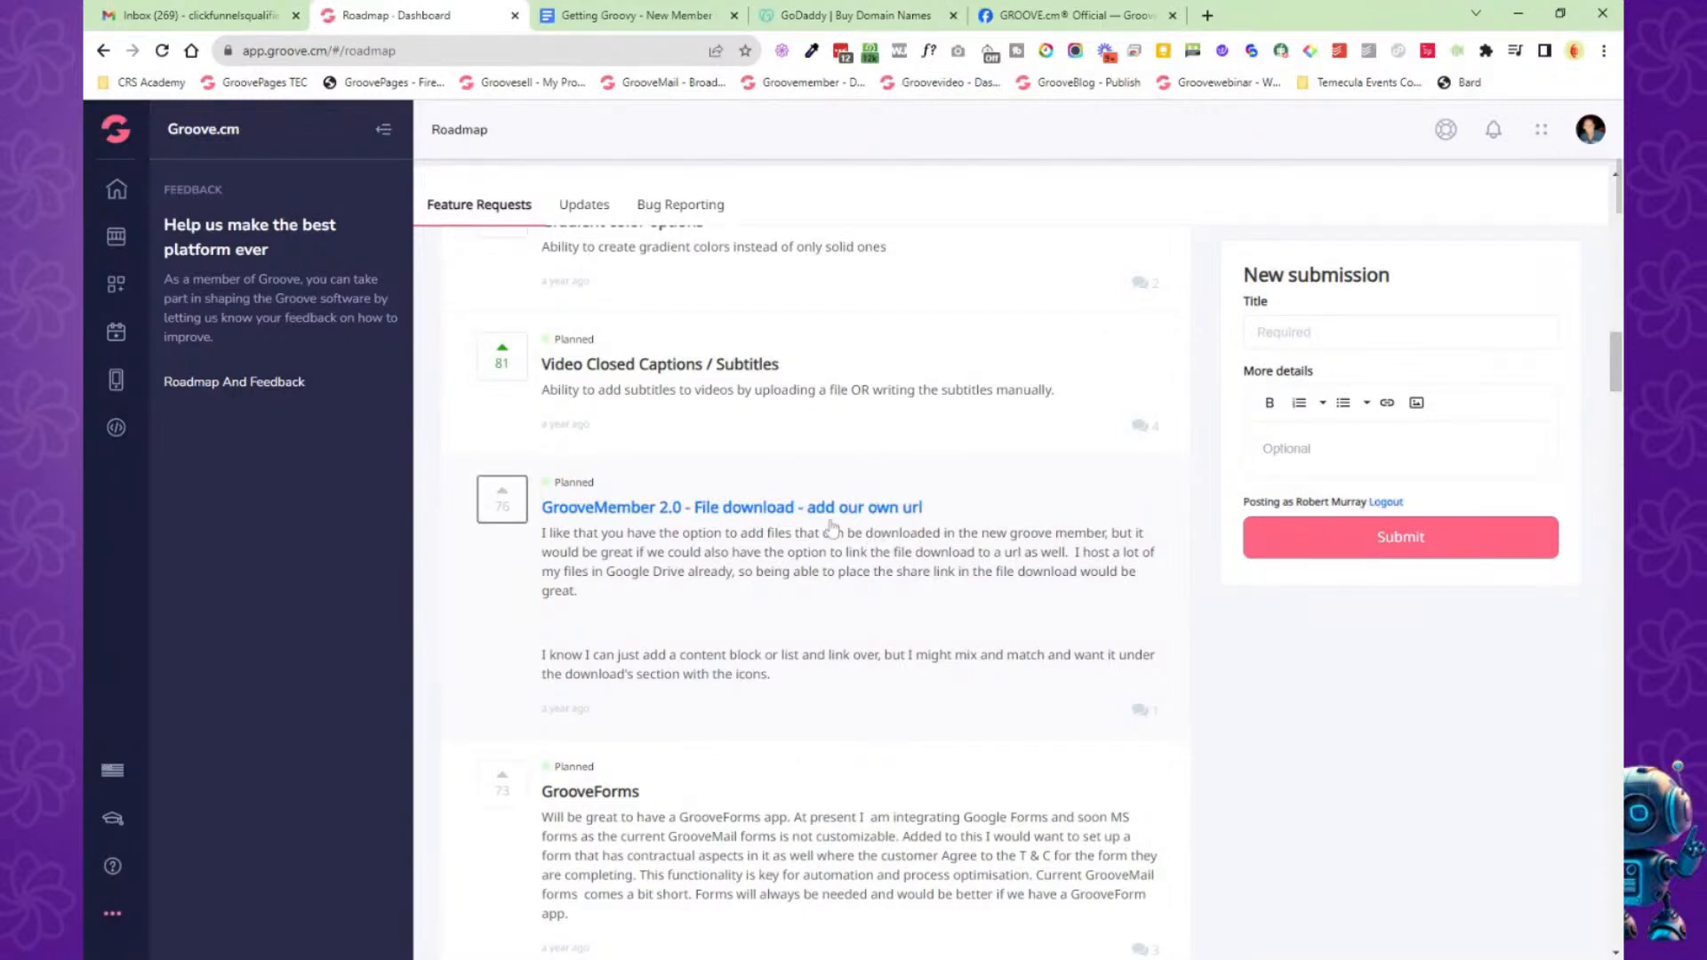
Upvote the GrooveMember 2.0 file download request and collapse the feedback panel.
click(505, 503)
click(384, 133)
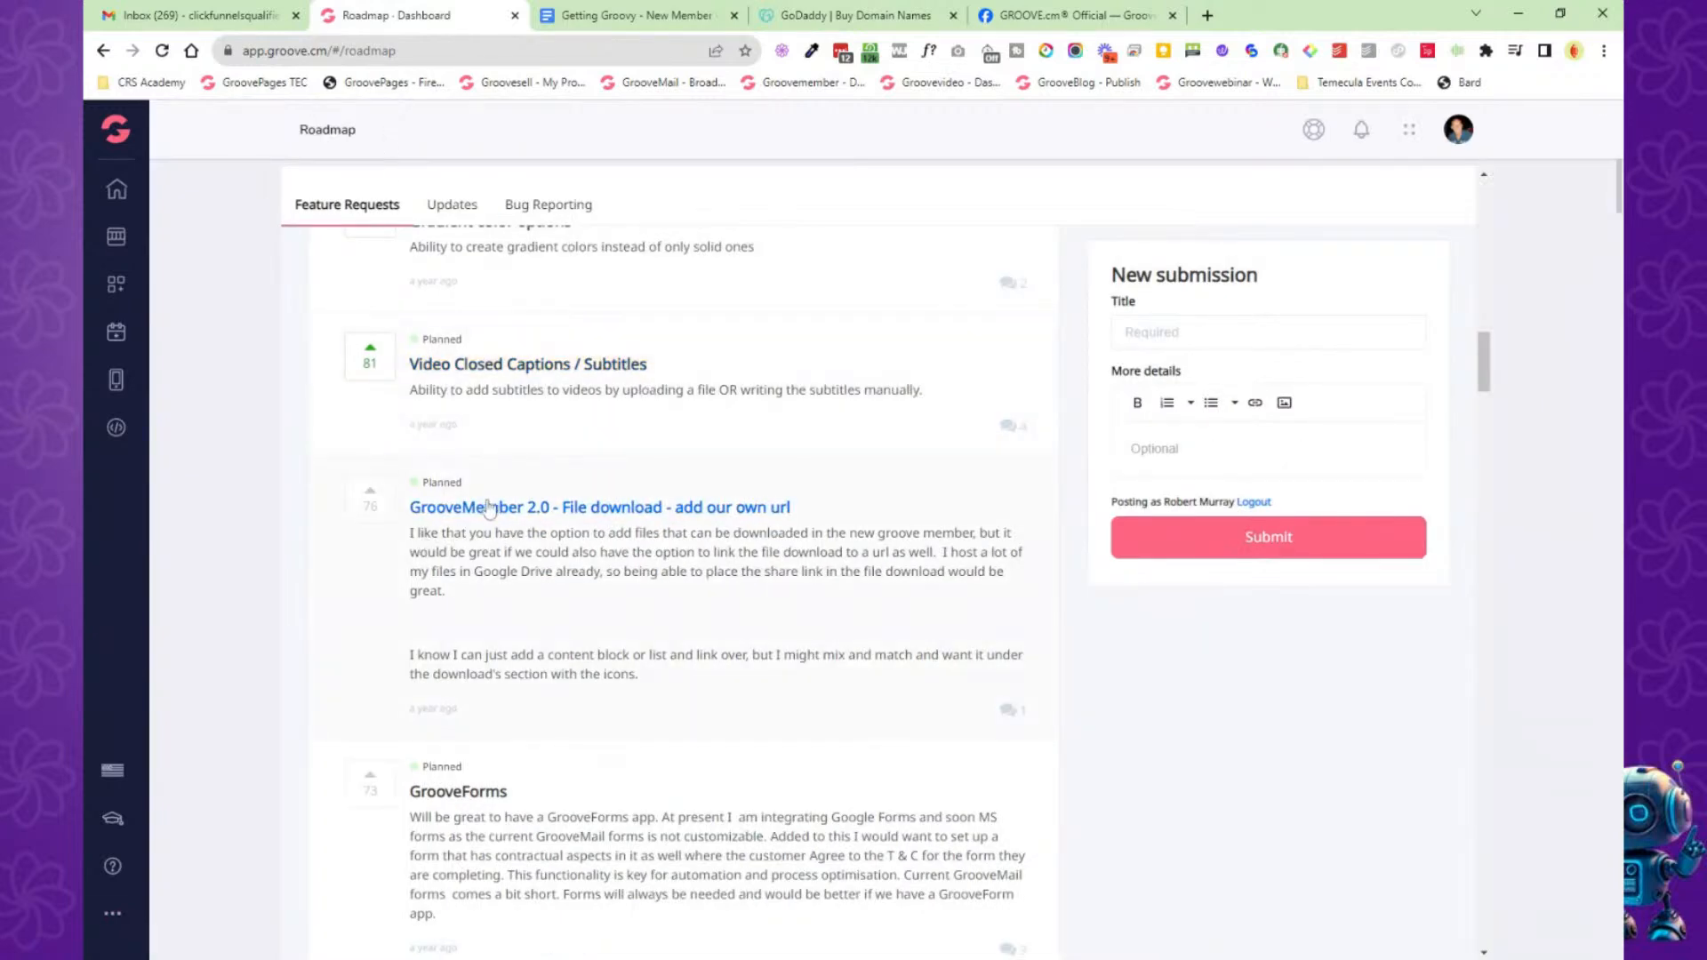
scroll(468, 700, down, 1)
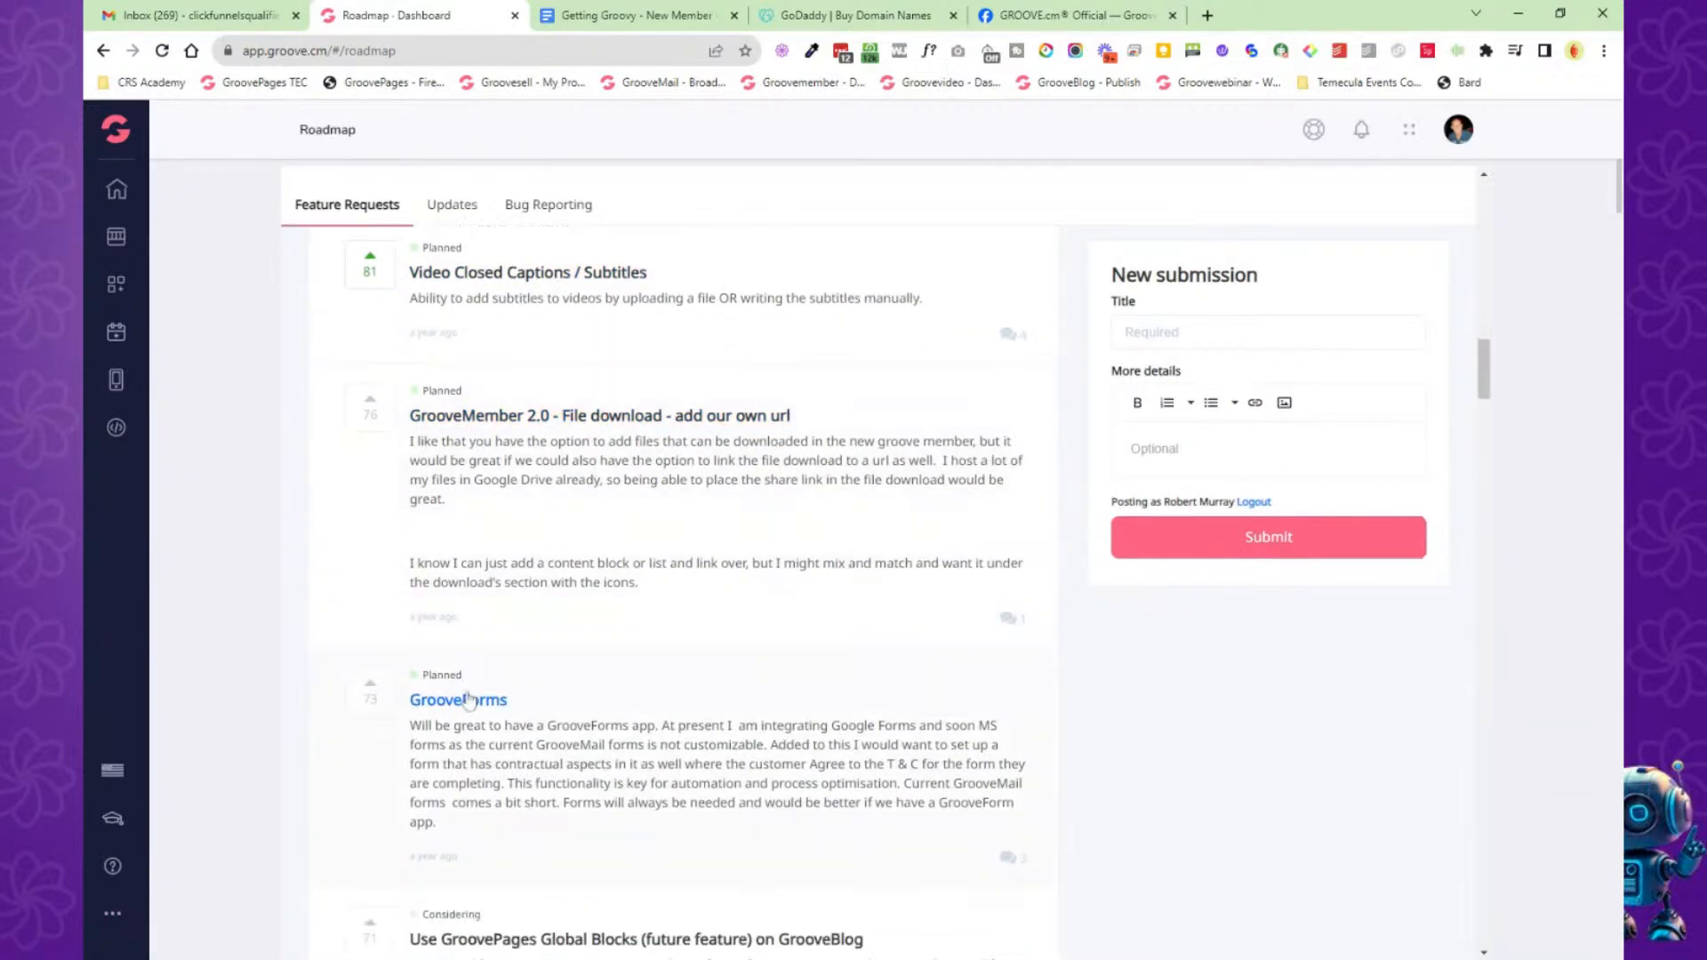
scroll(845, 658, up, 5)
scroll(780, 530, up, 10)
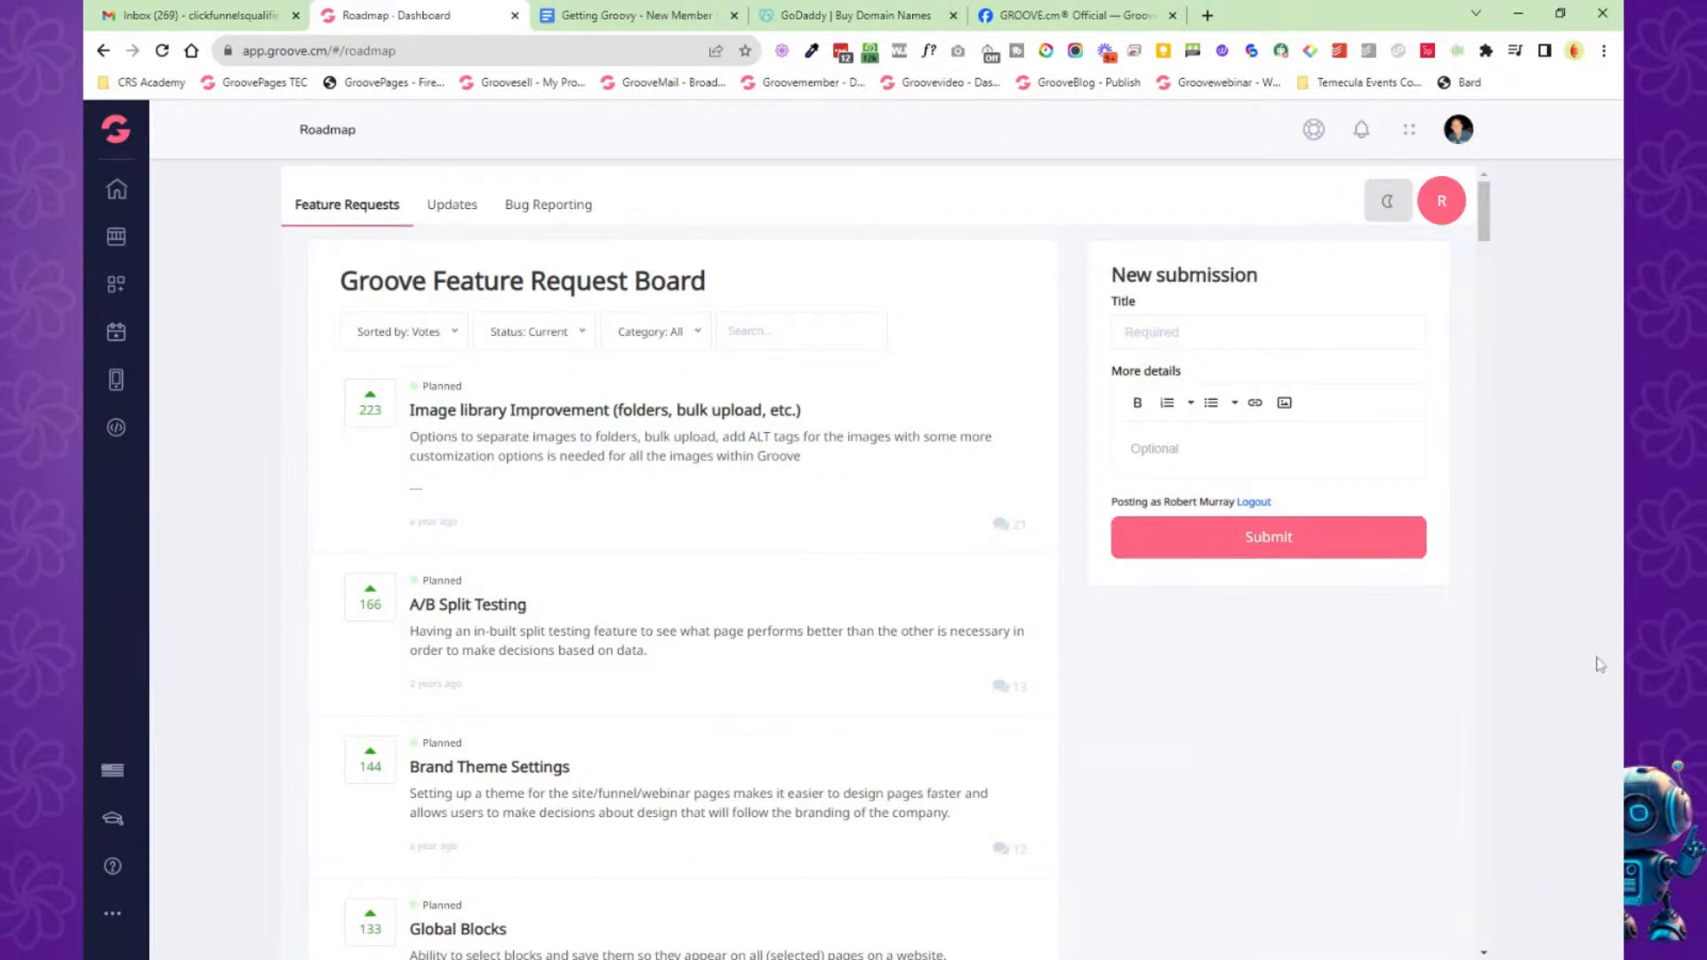
Browse the Bug Reporting board, then return to the Overview dashboard.
click(549, 208)
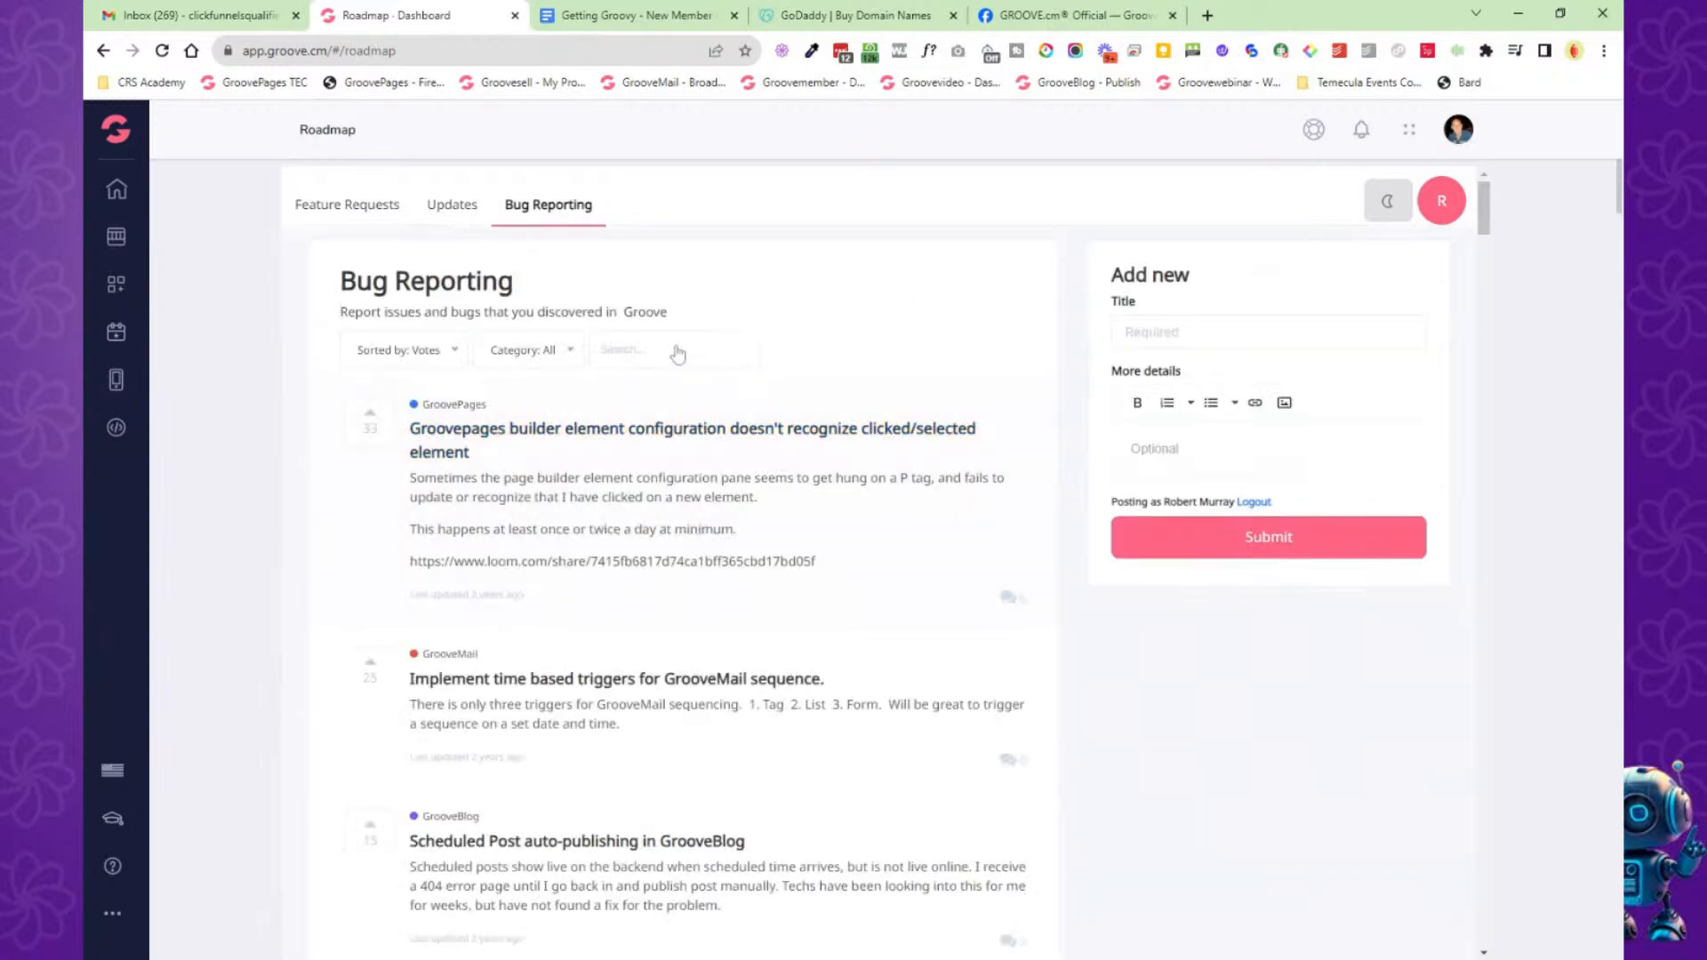
scroll(714, 484, down, 13)
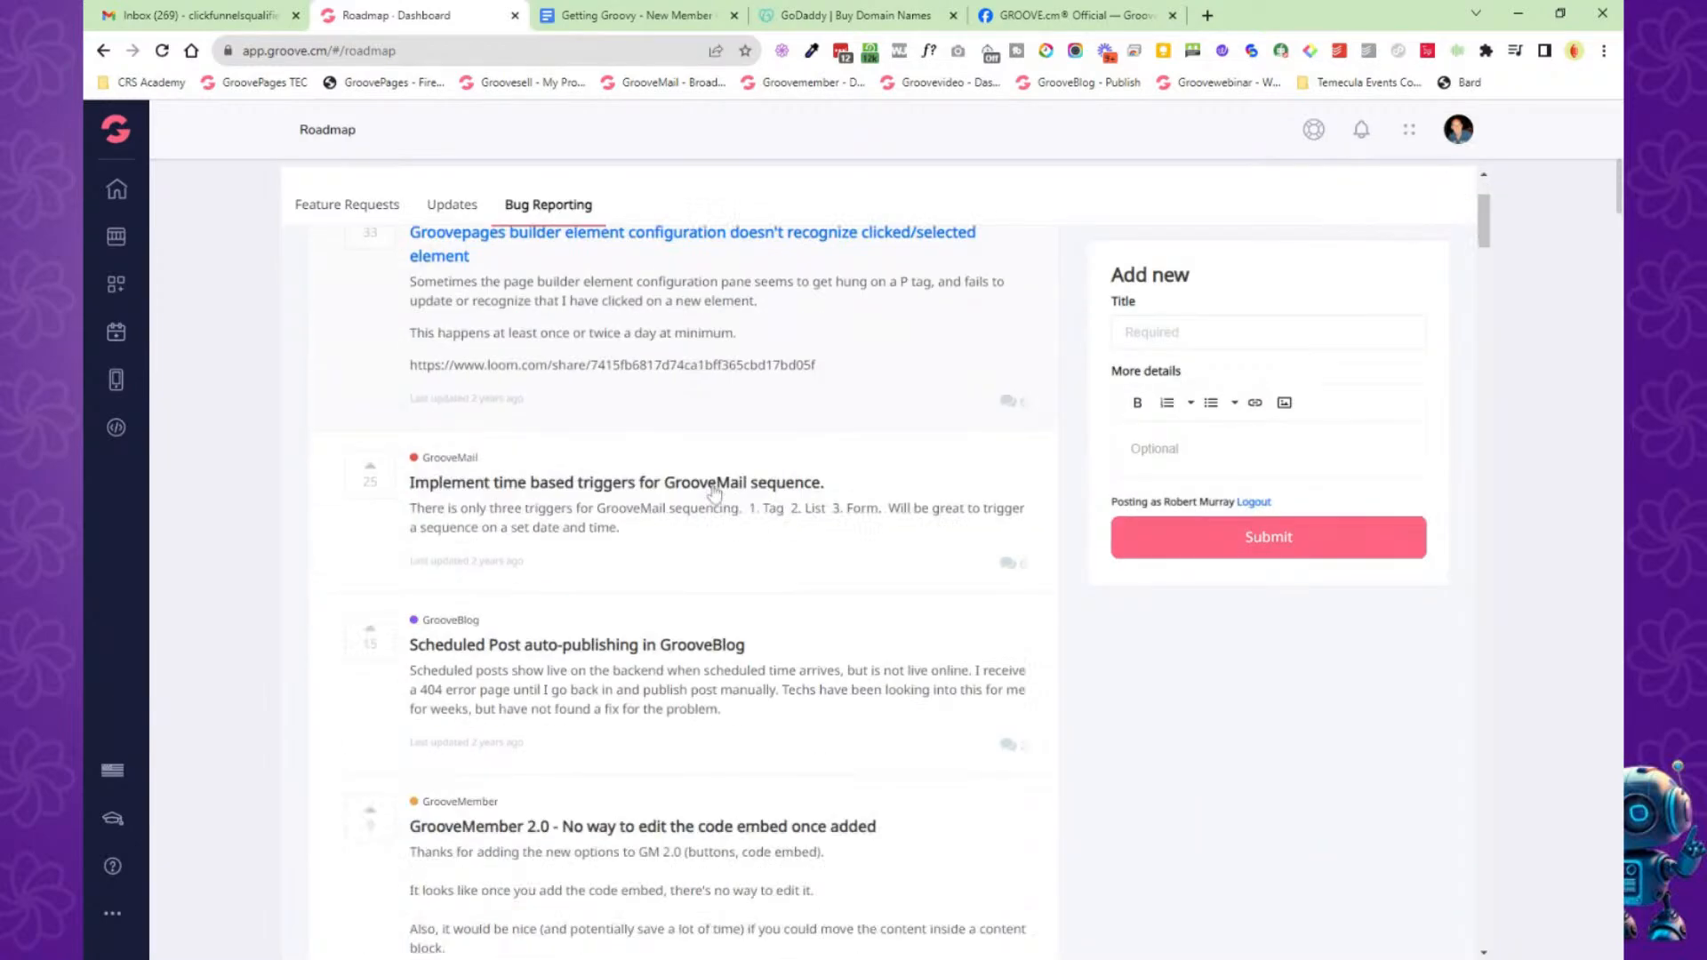
scroll(716, 478, down, 10)
scroll(719, 478, up, 20)
scroll(721, 477, up, 3)
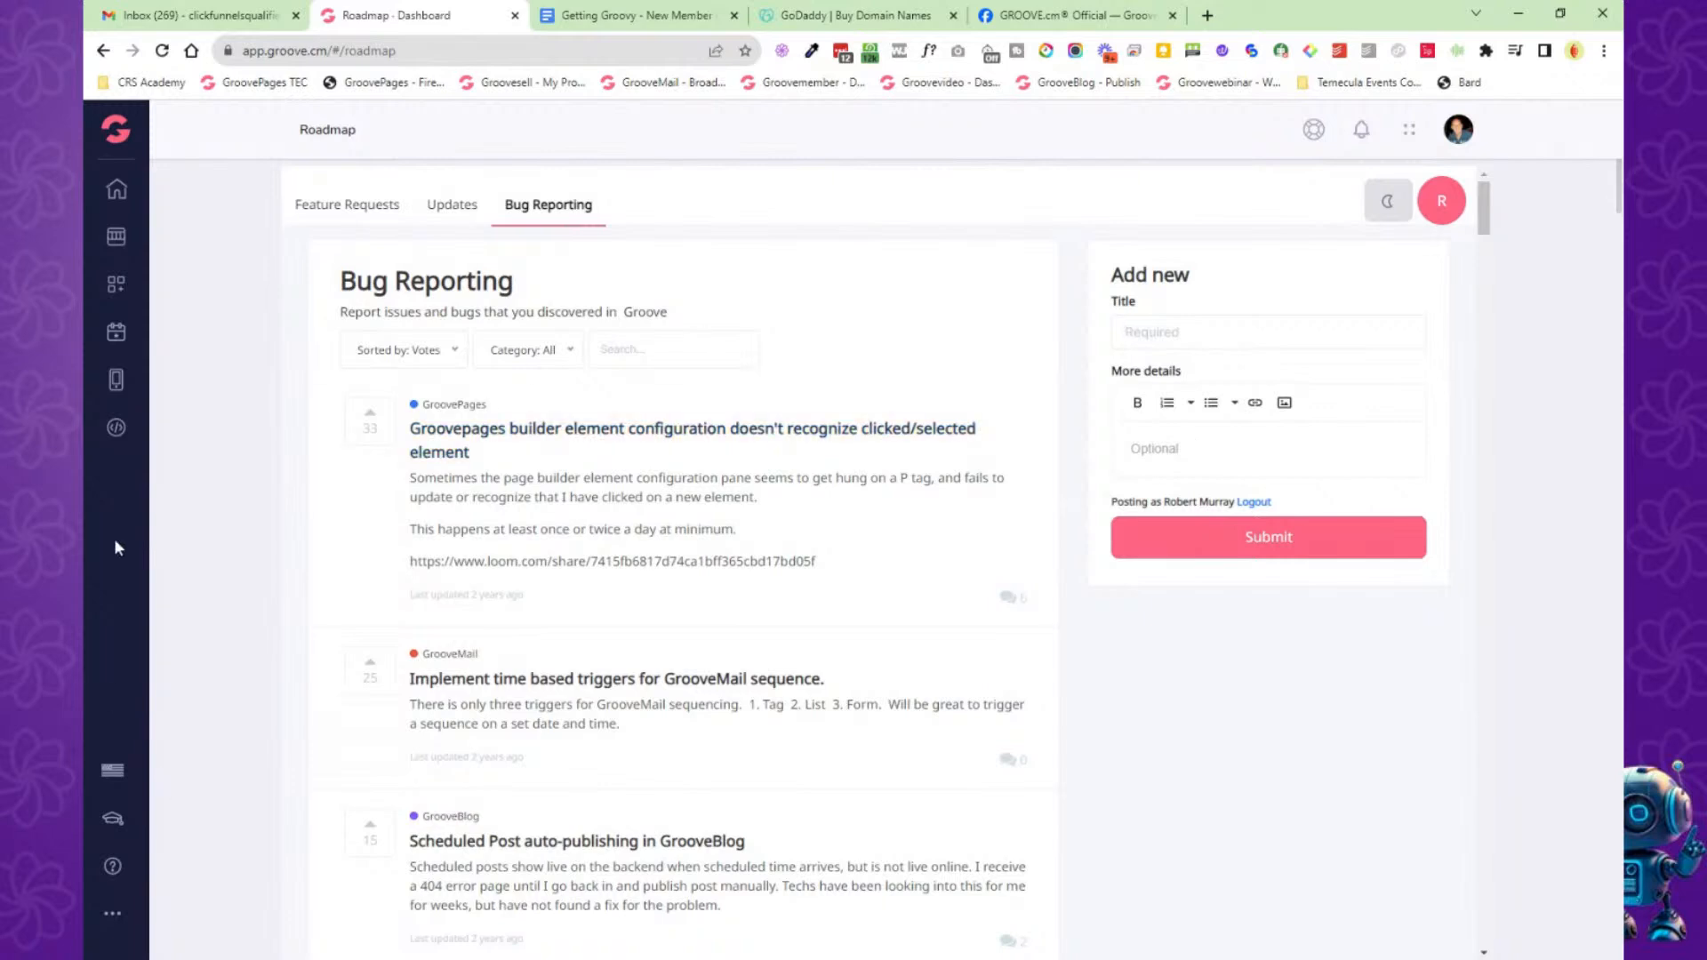
click(115, 193)
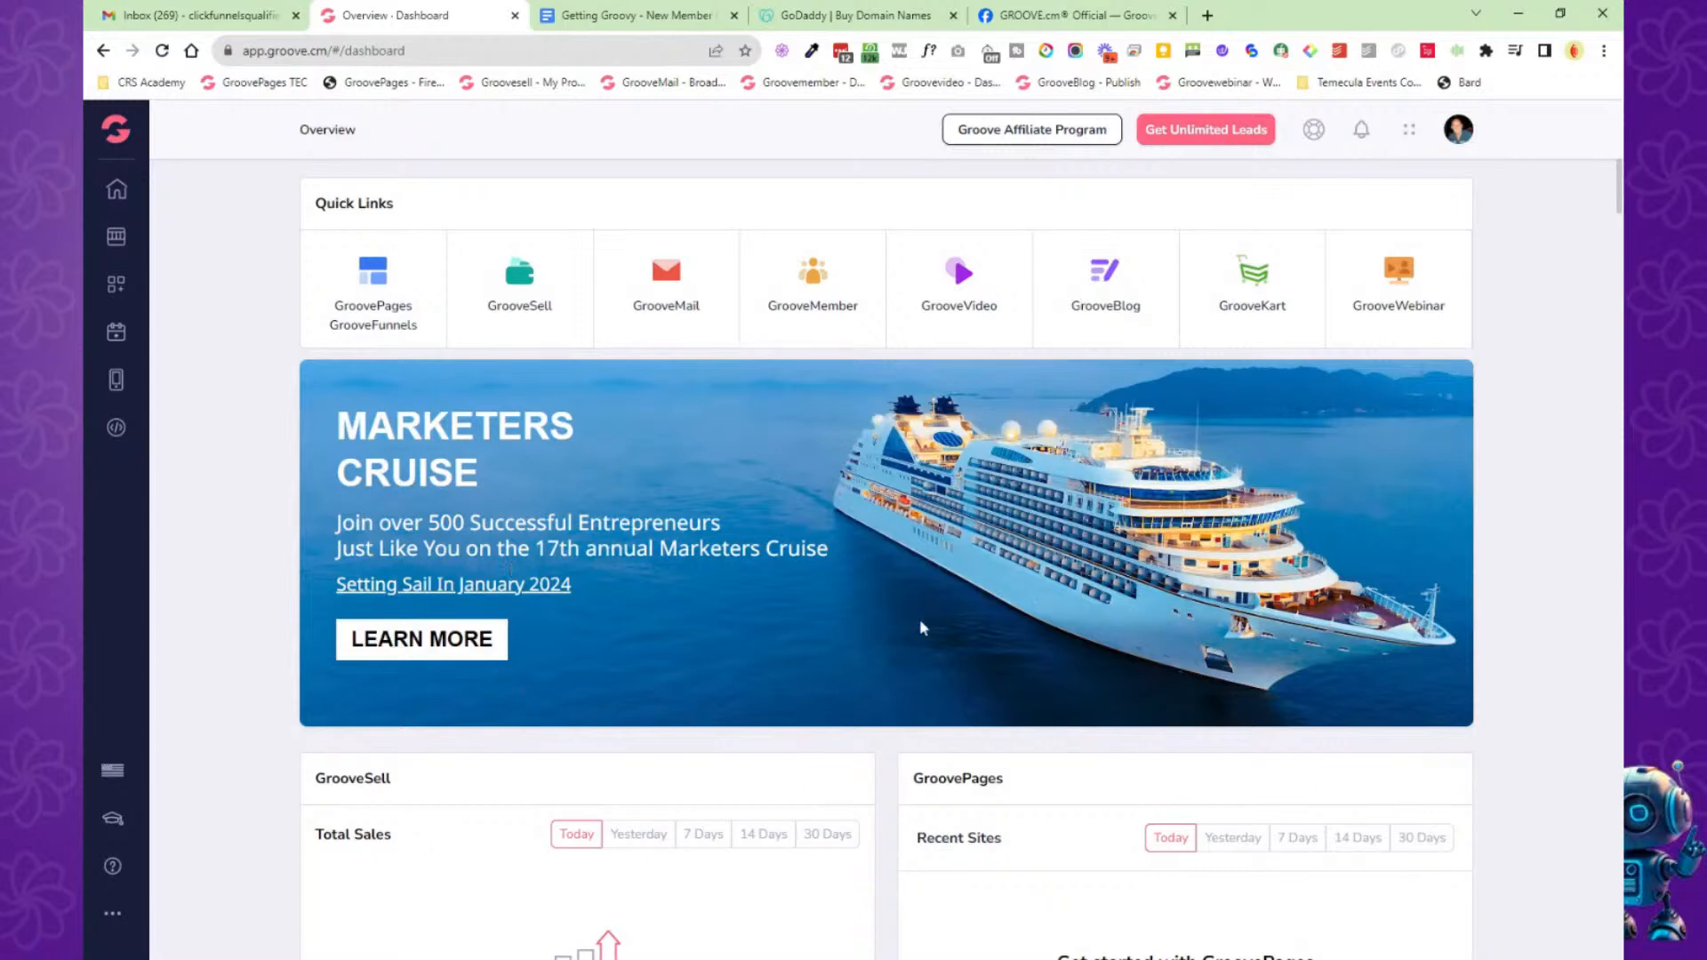
Show GrooveMember's member stats for the last 30 days on the Overview dashboard.
scroll(270, 629, down, 14)
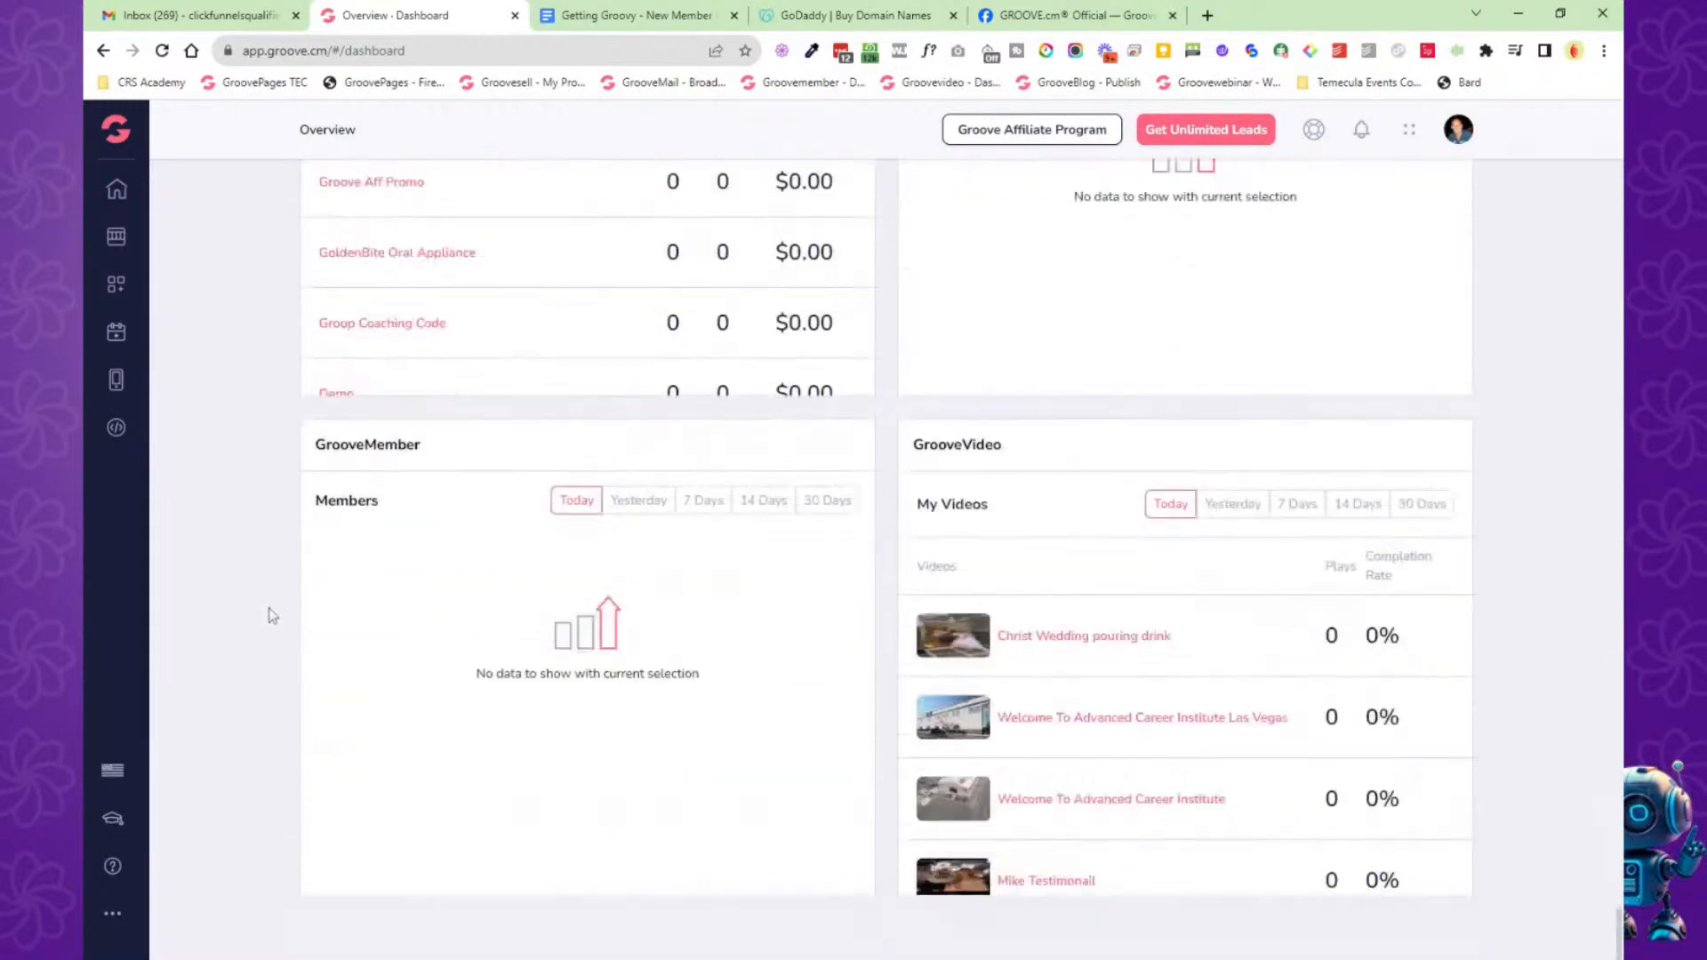
click(827, 499)
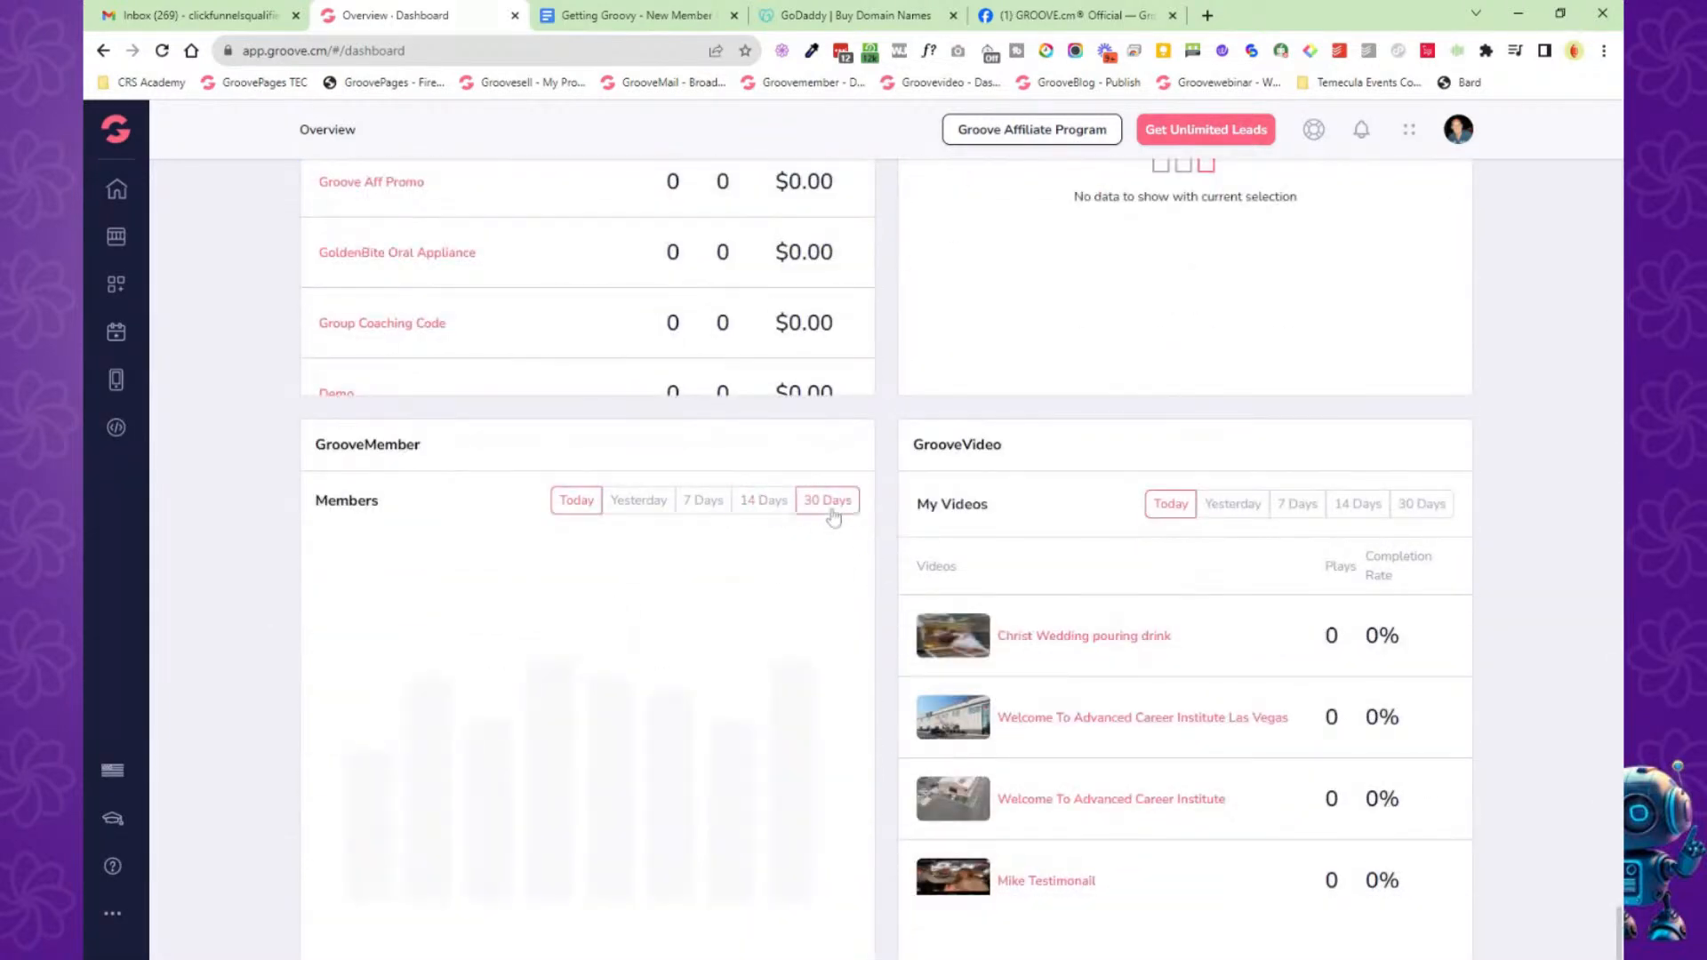
scroll(868, 572, up, 15)
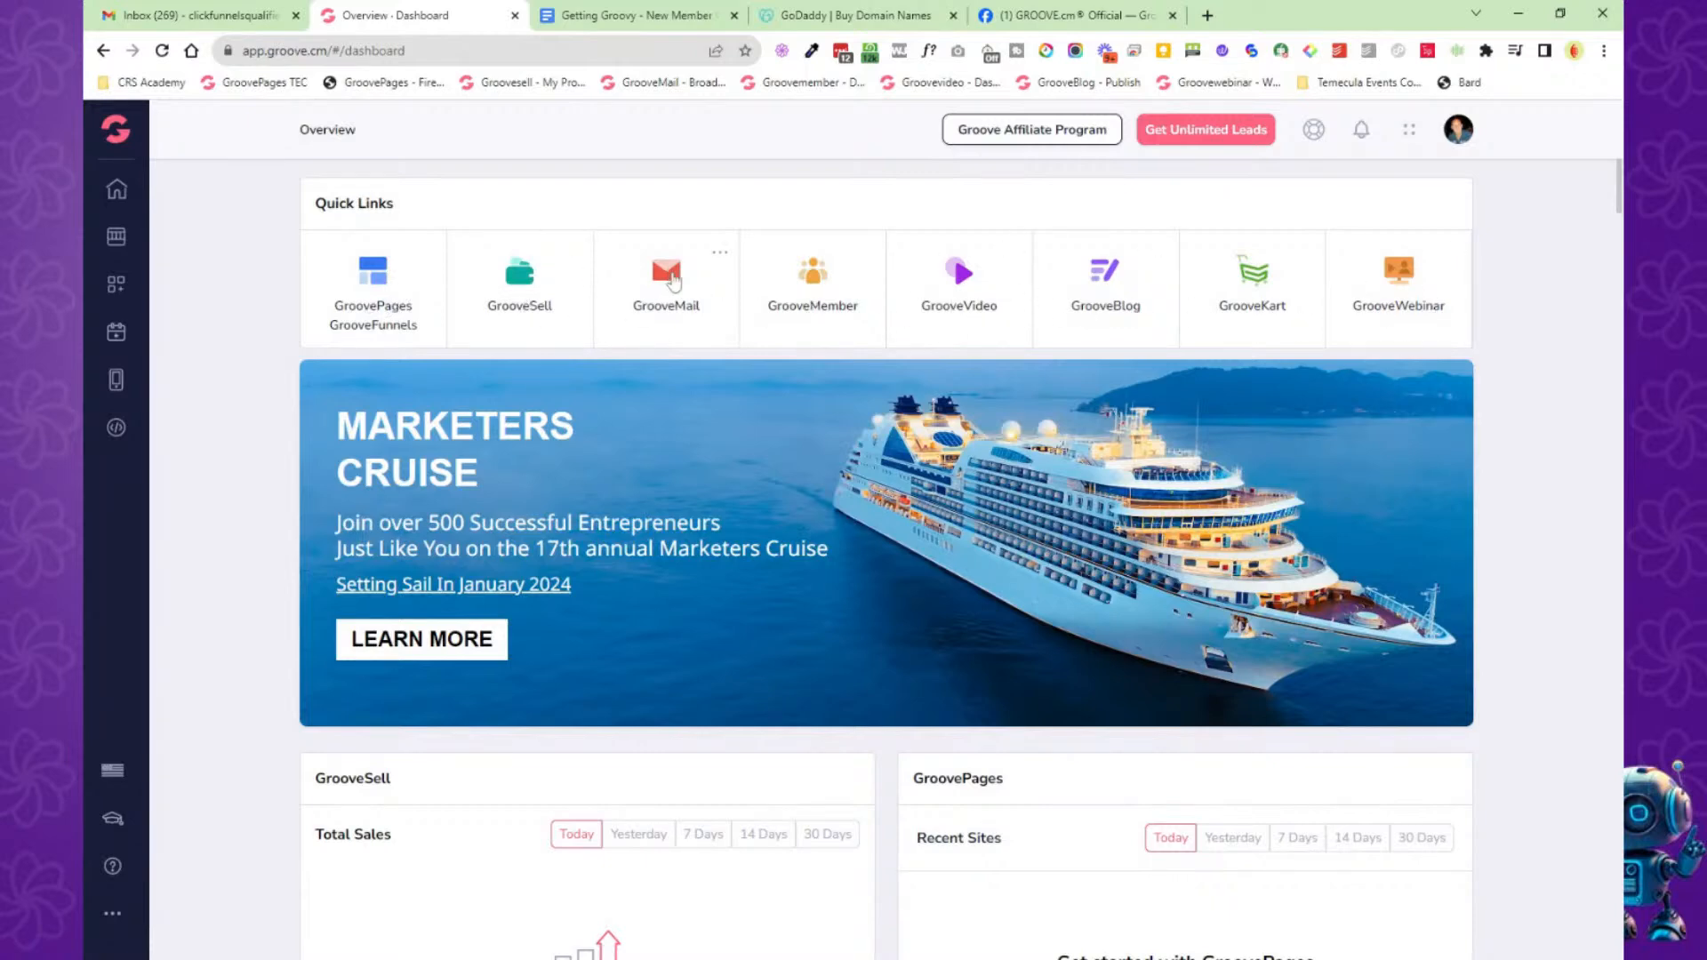
Look through the GrooveSell, GroovePages and GrooveMember shortcut lists without choosing anything.
click(574, 255)
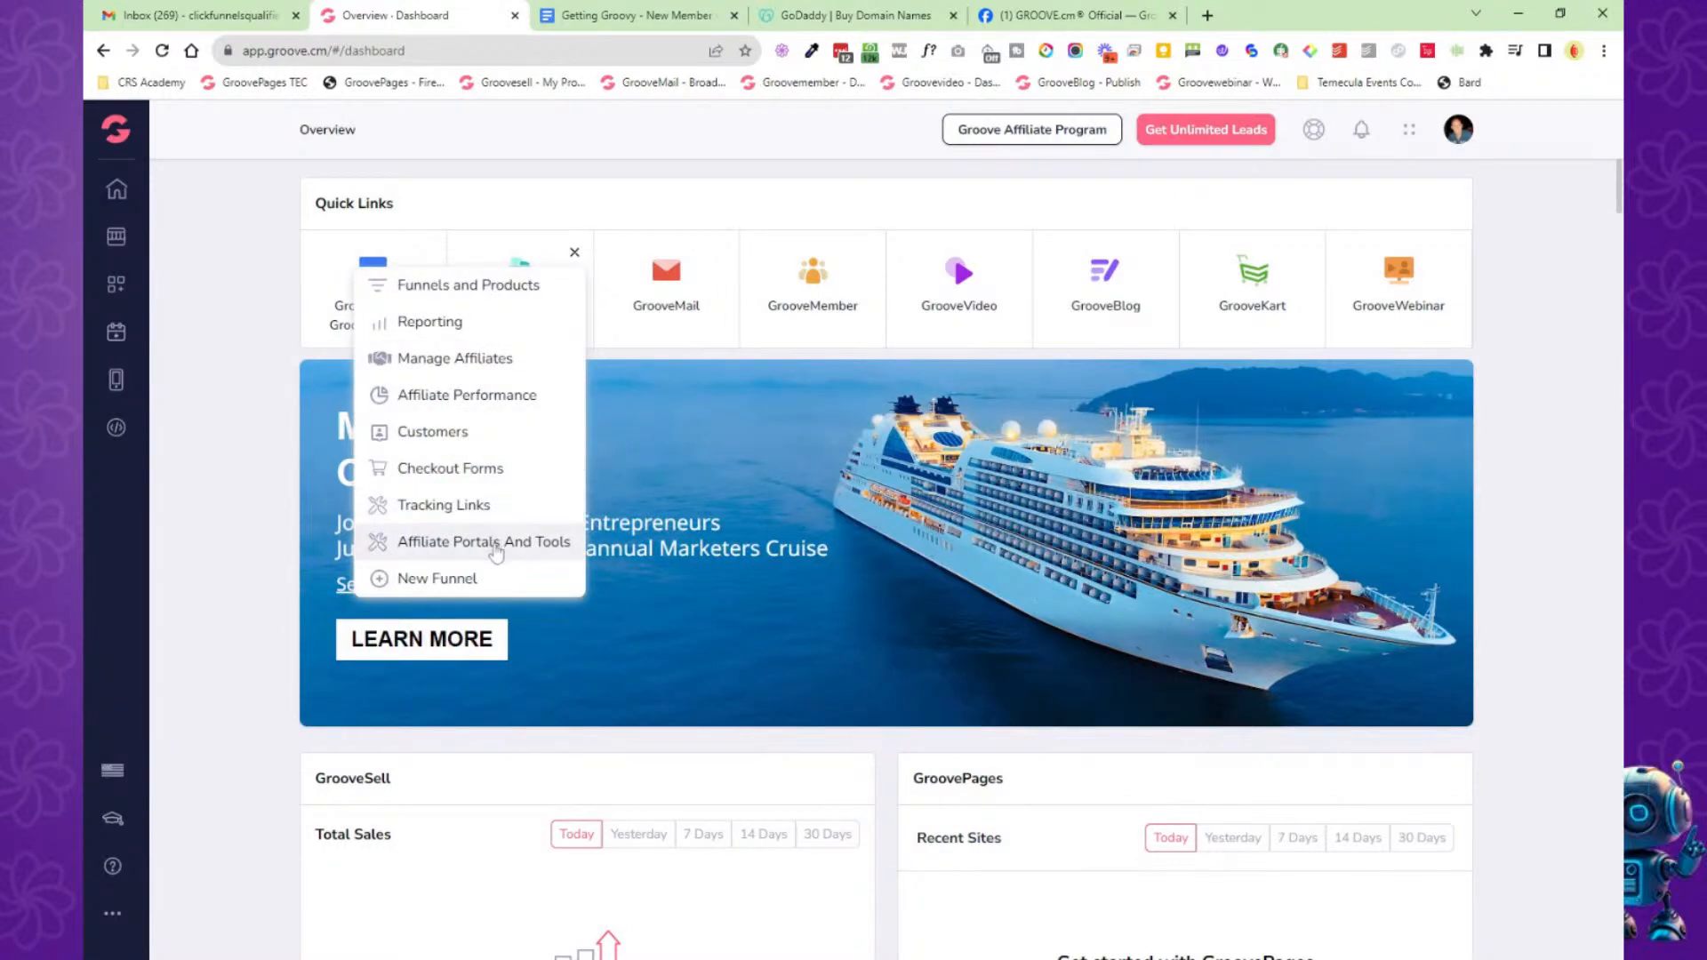
click(238, 382)
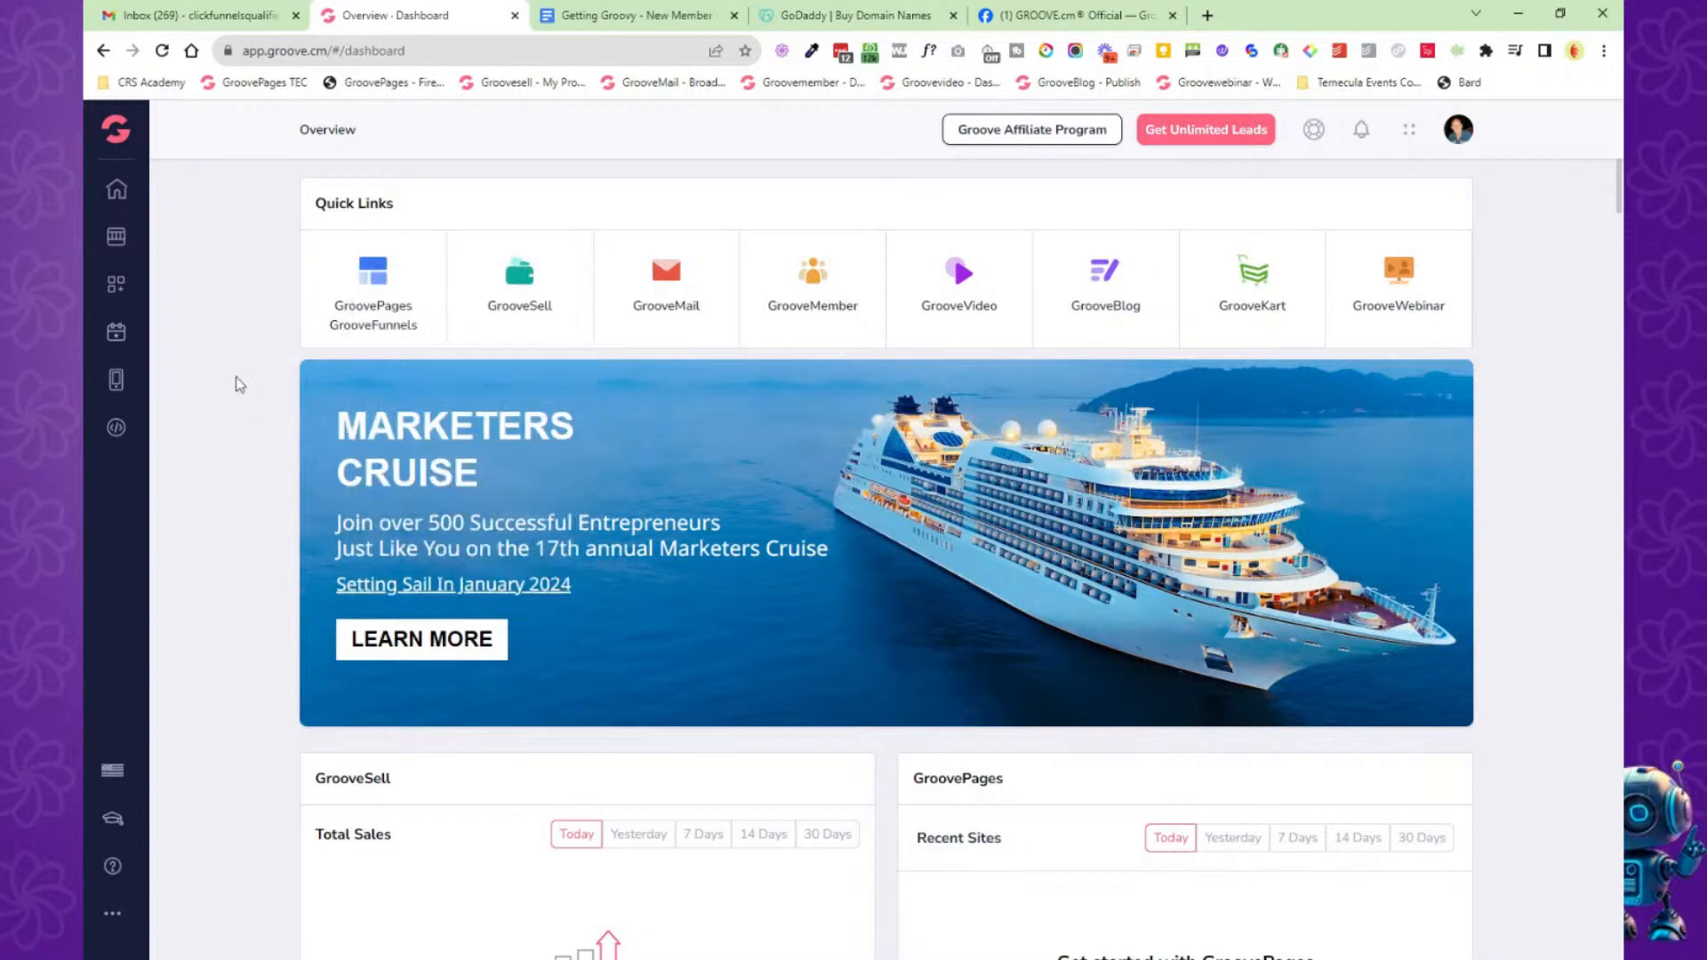
click(431, 260)
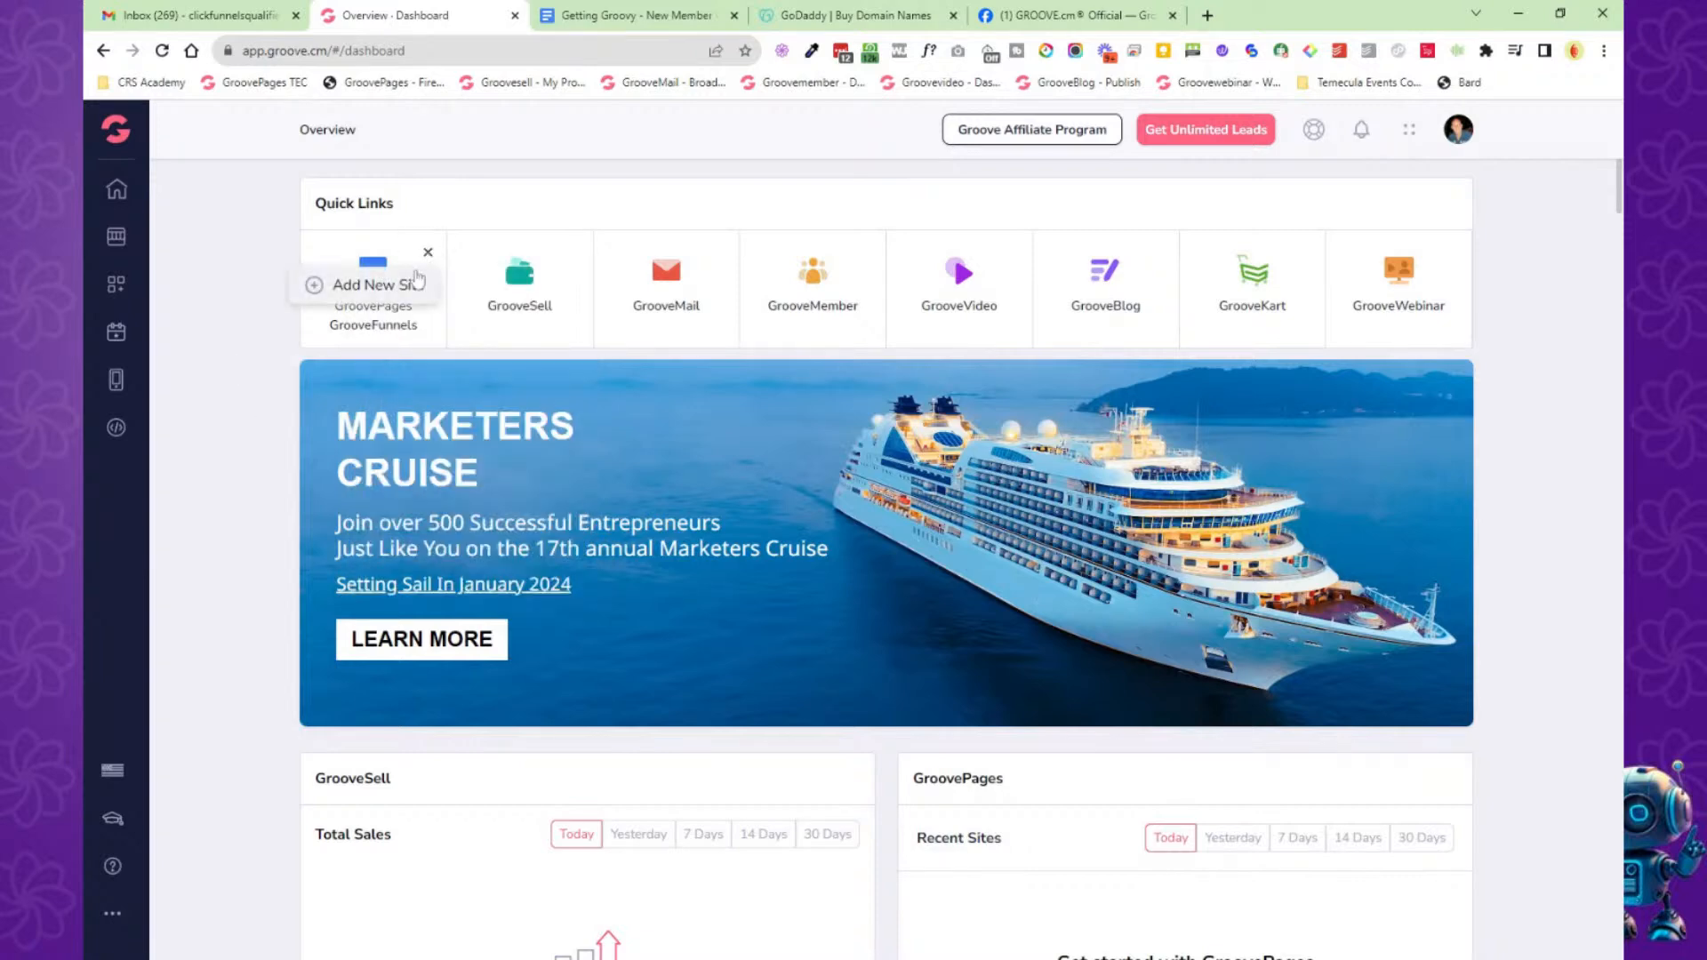
click(867, 252)
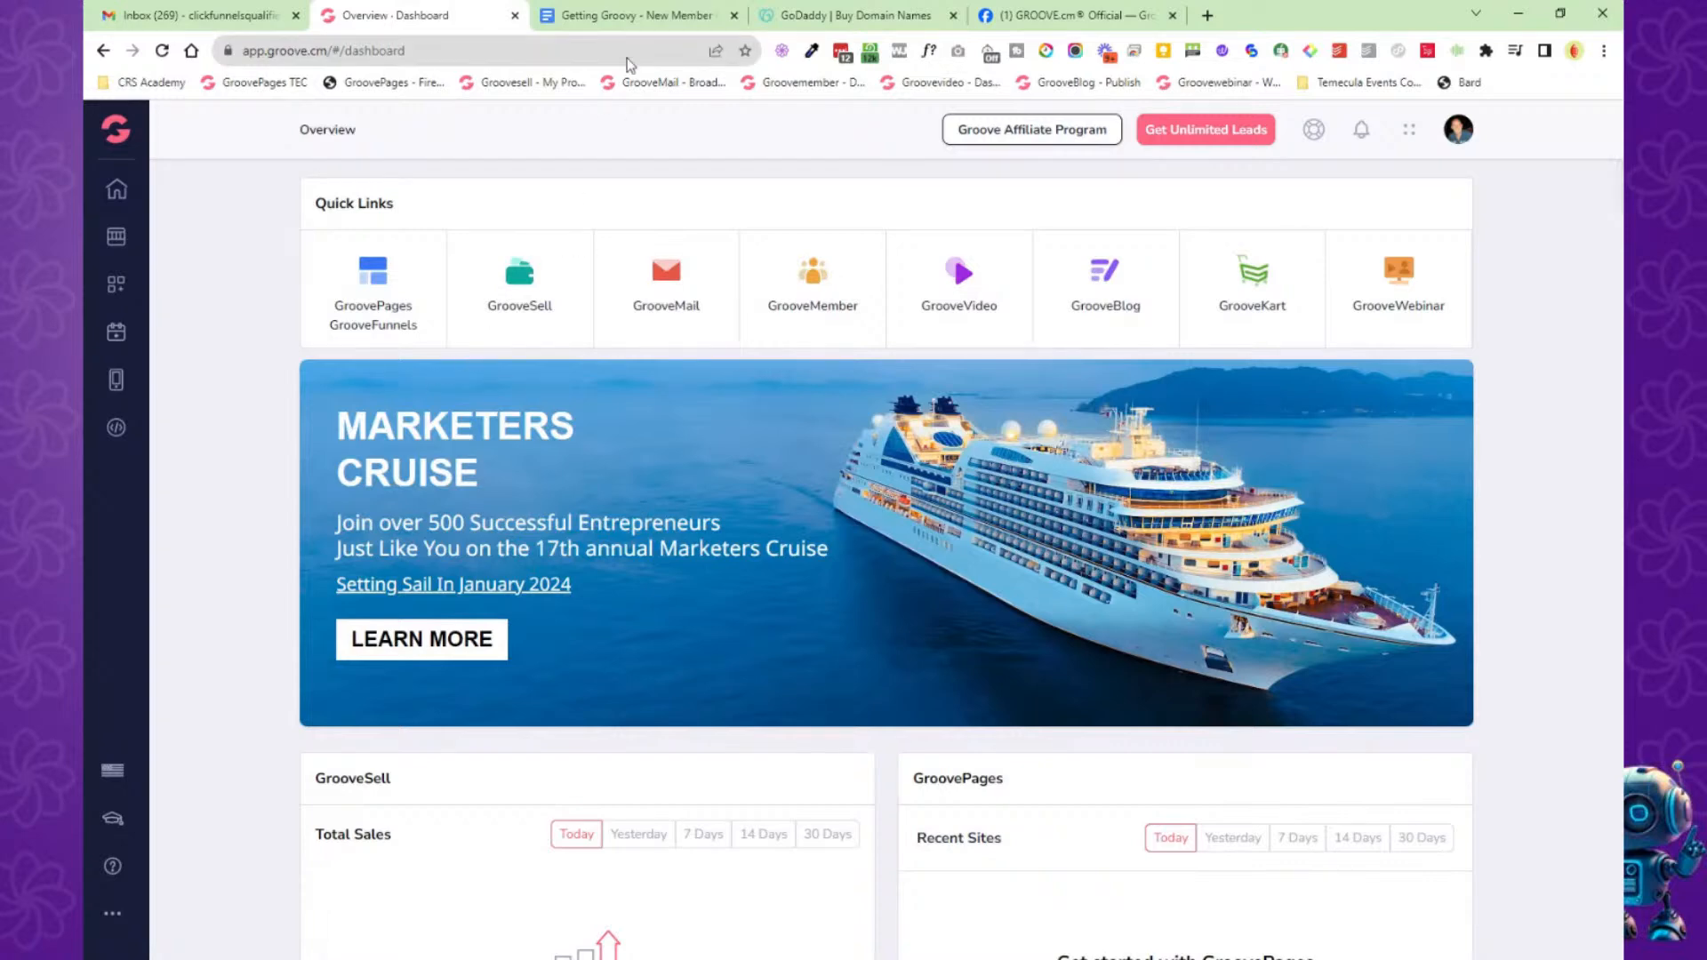
click(638, 16)
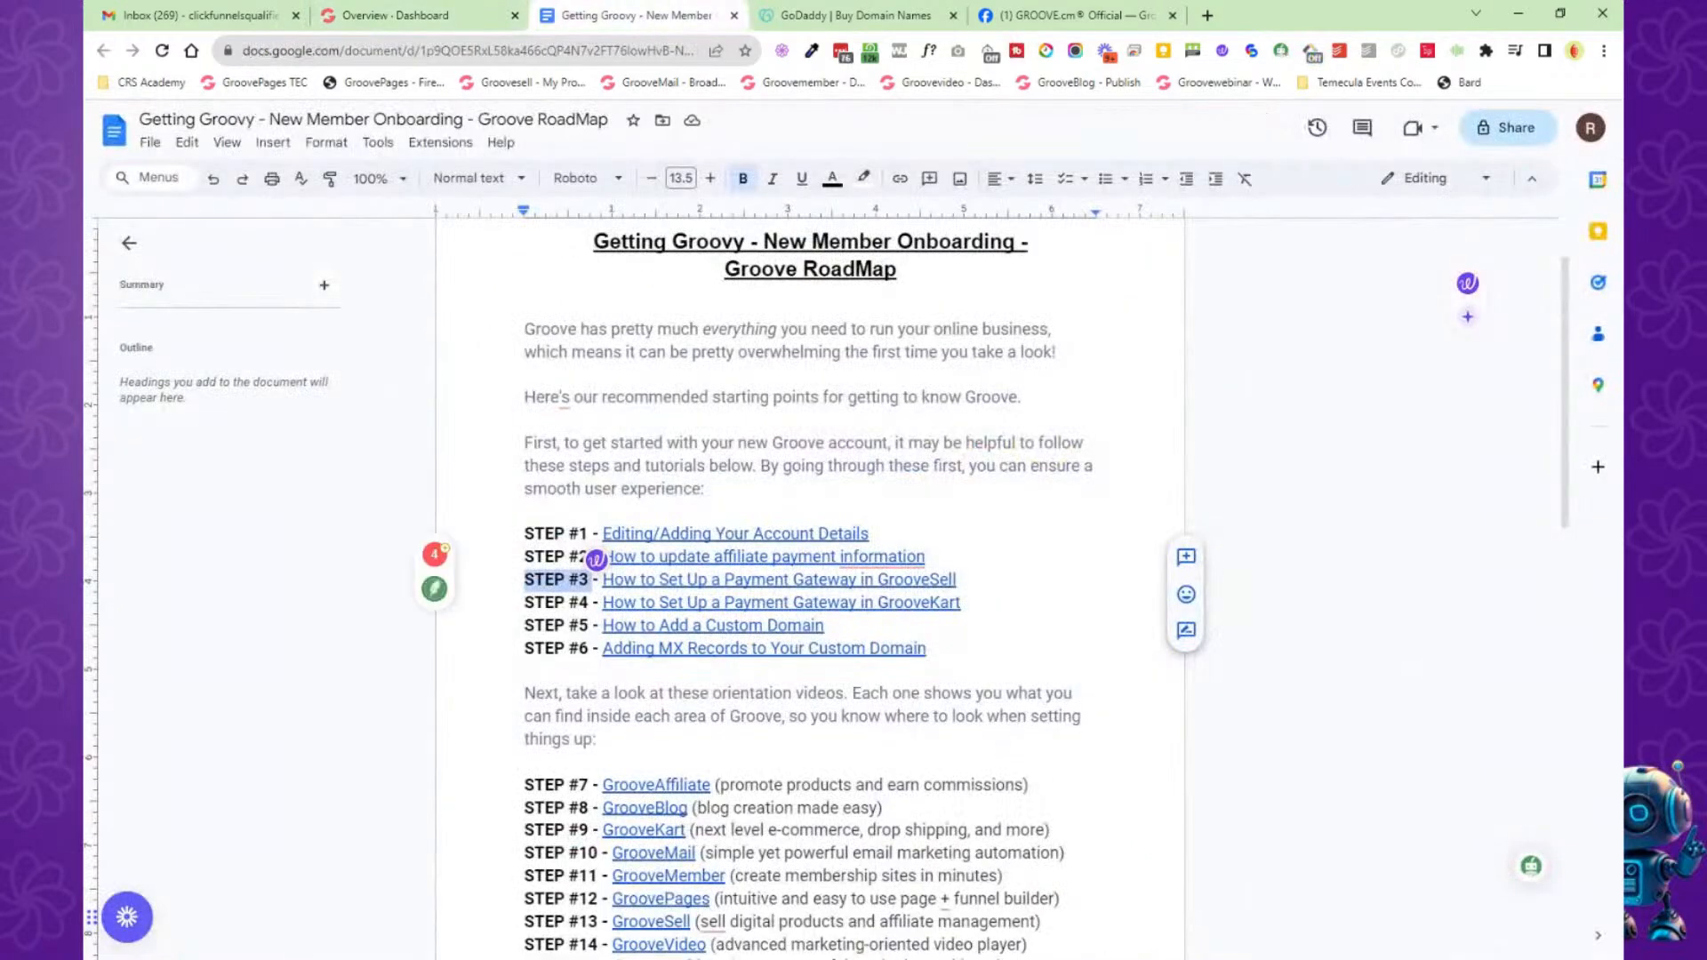
scroll(809, 586, down, 1)
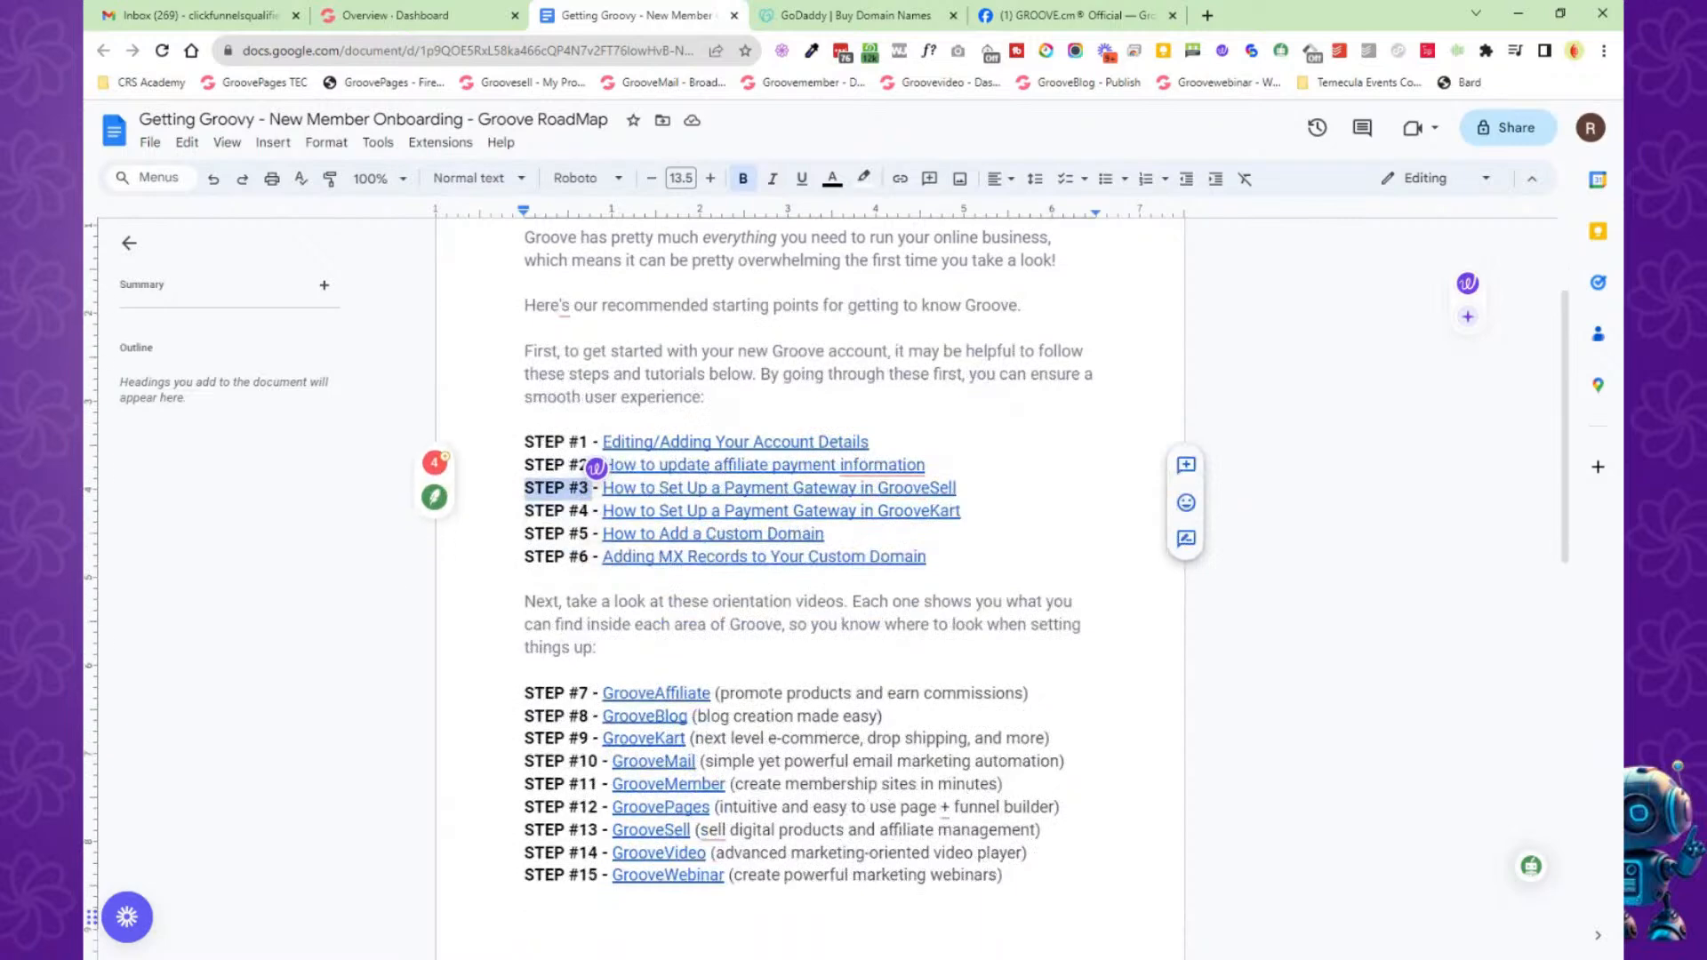
click(723, 442)
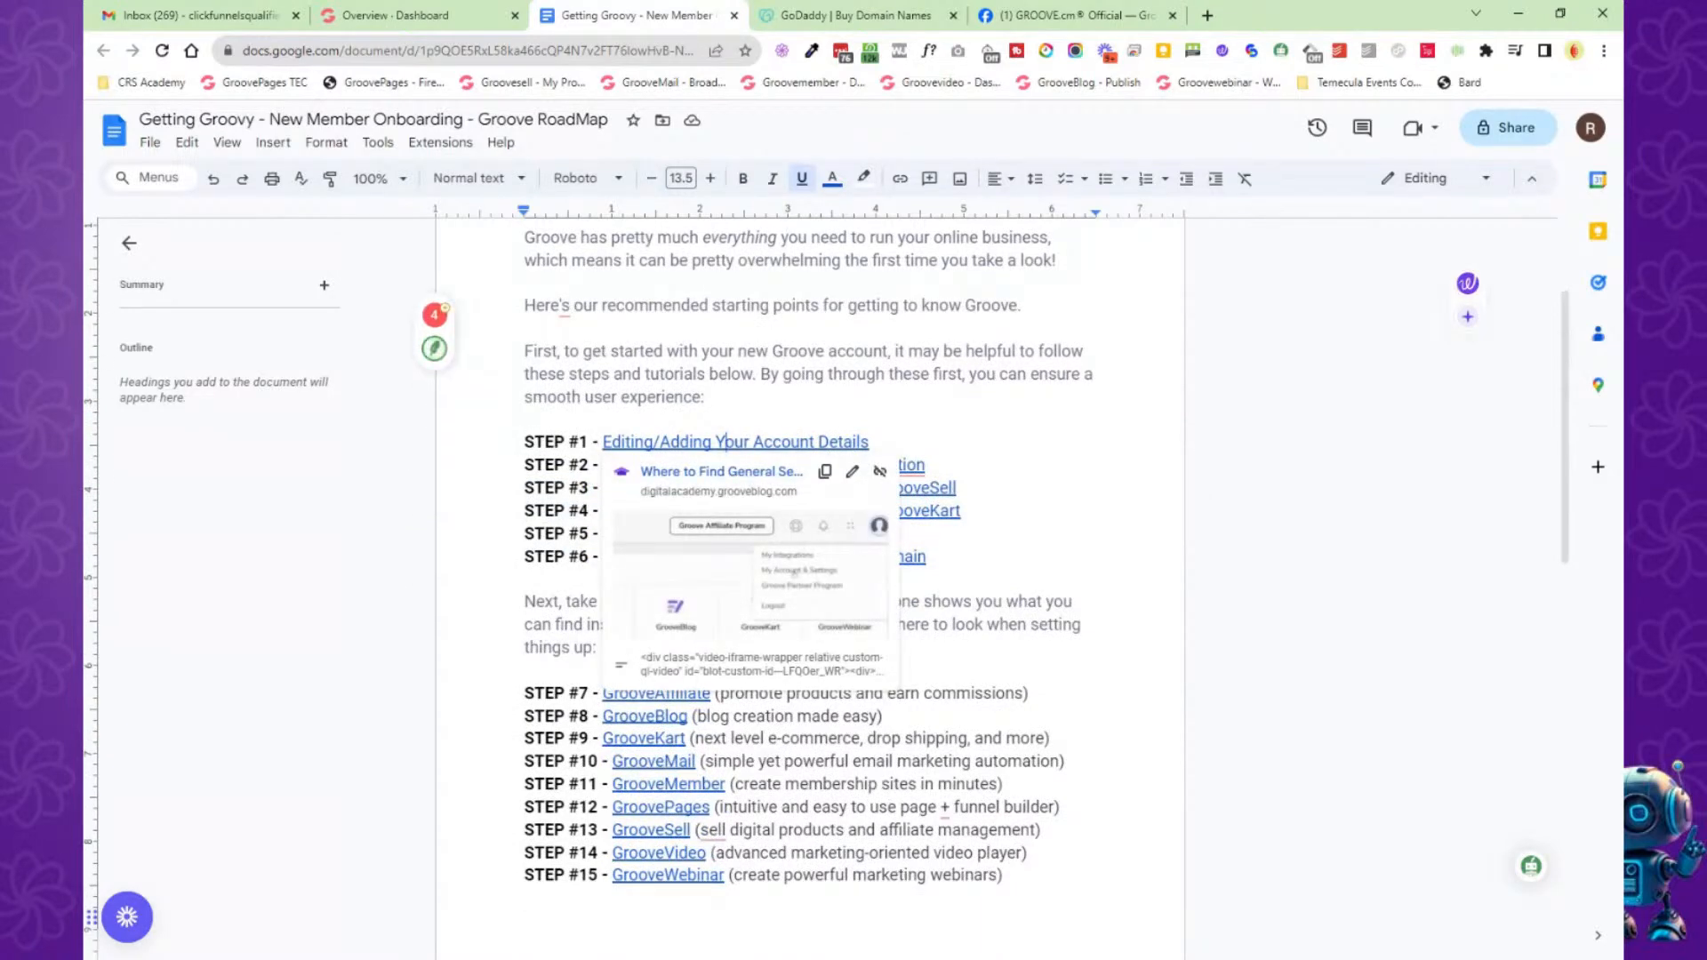
click(569, 419)
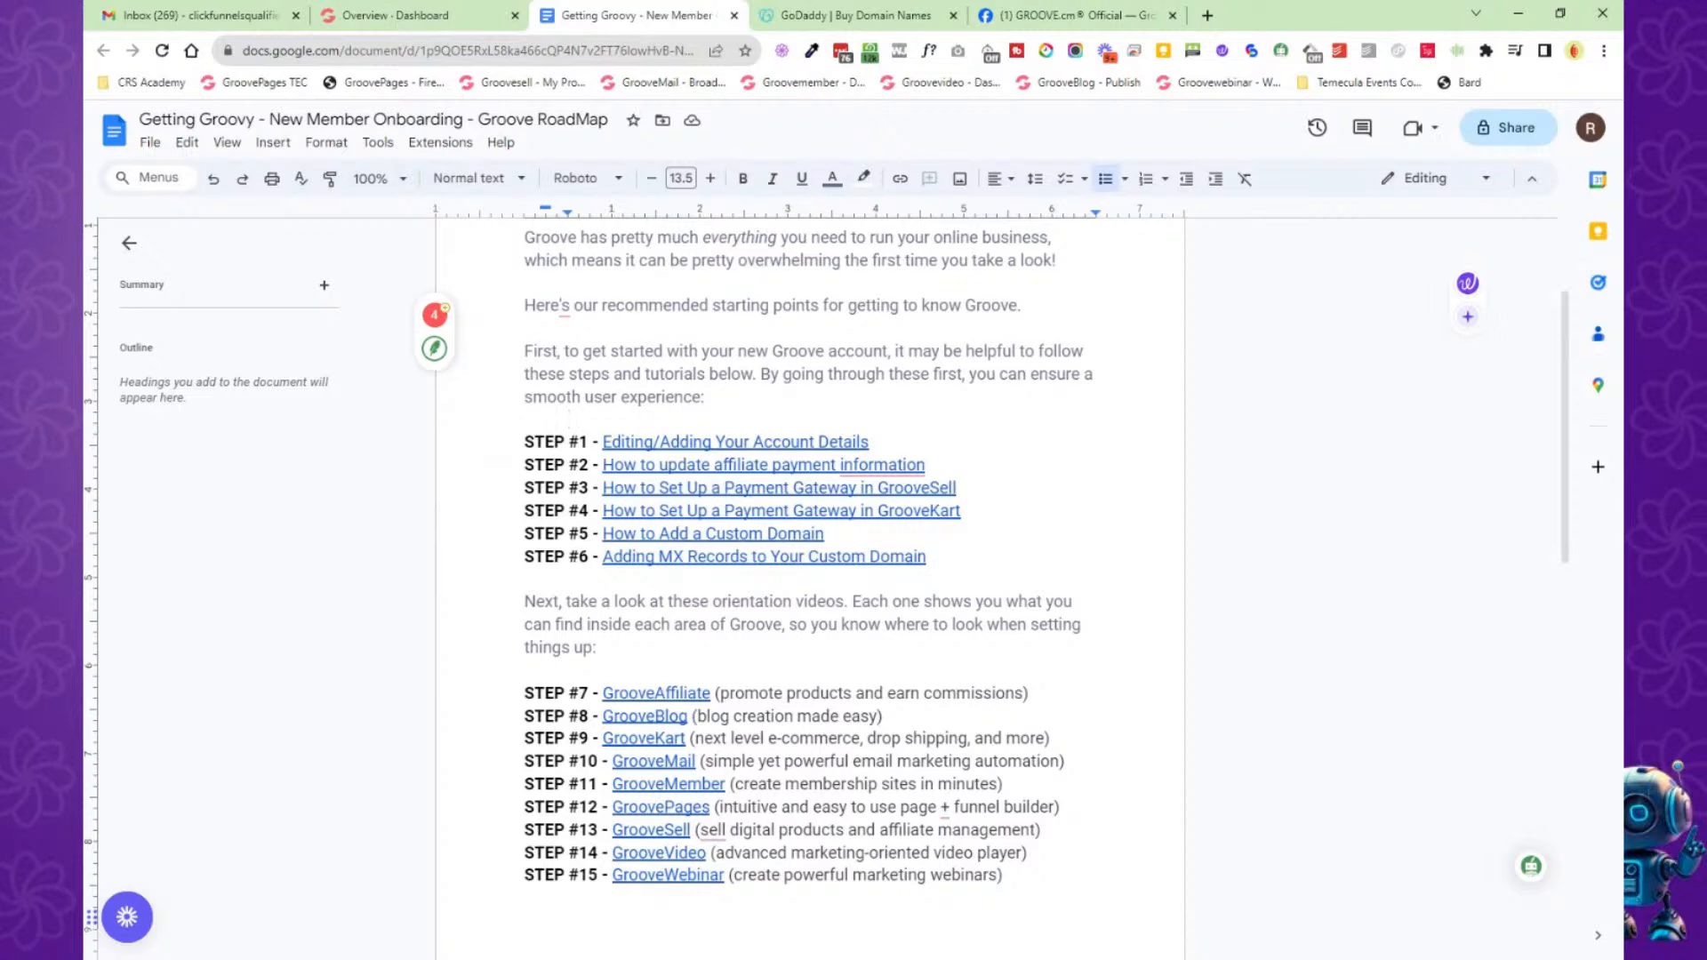
click(468, 19)
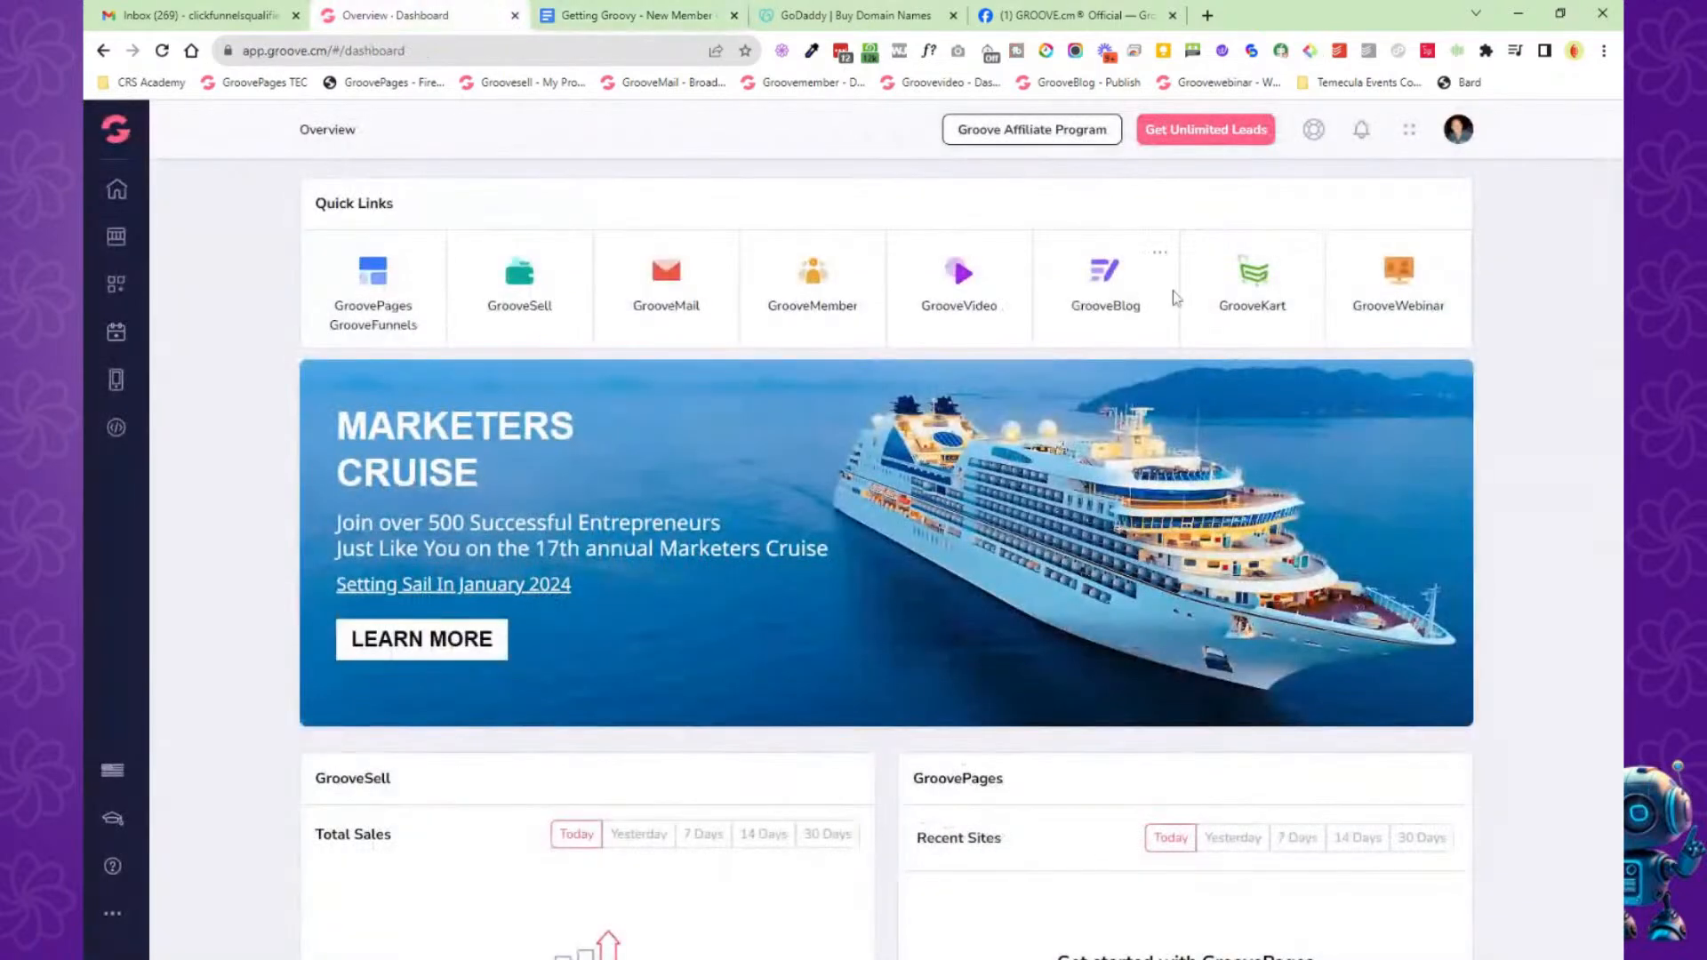
click(1458, 131)
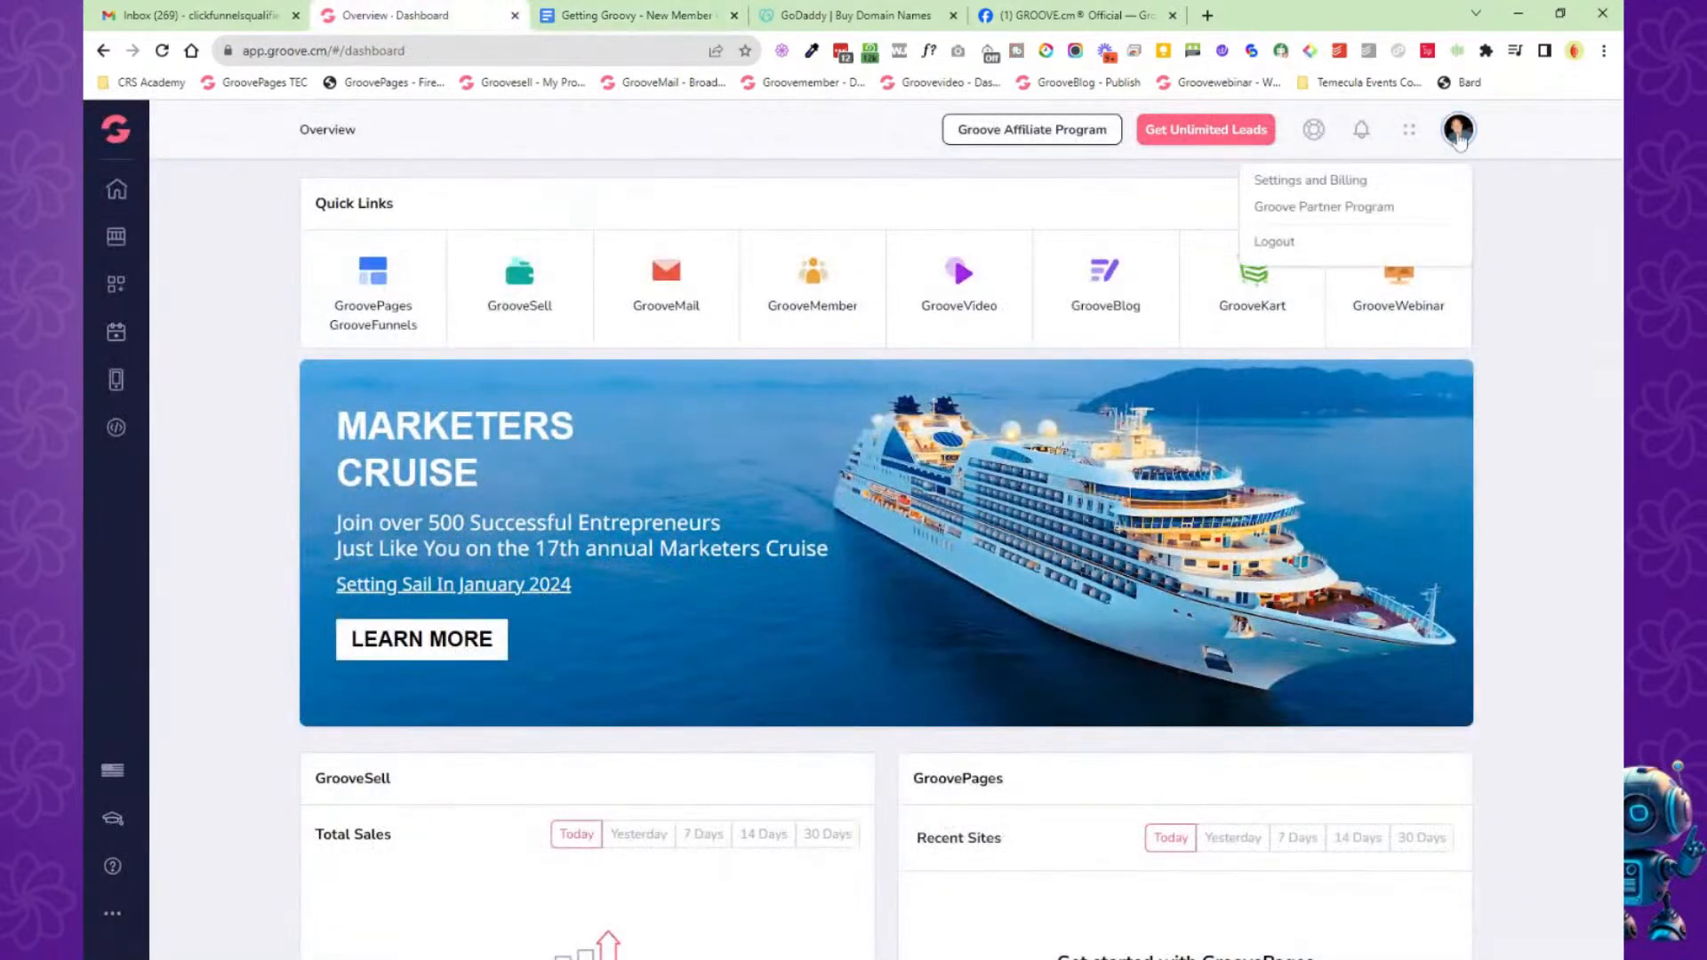
click(1343, 181)
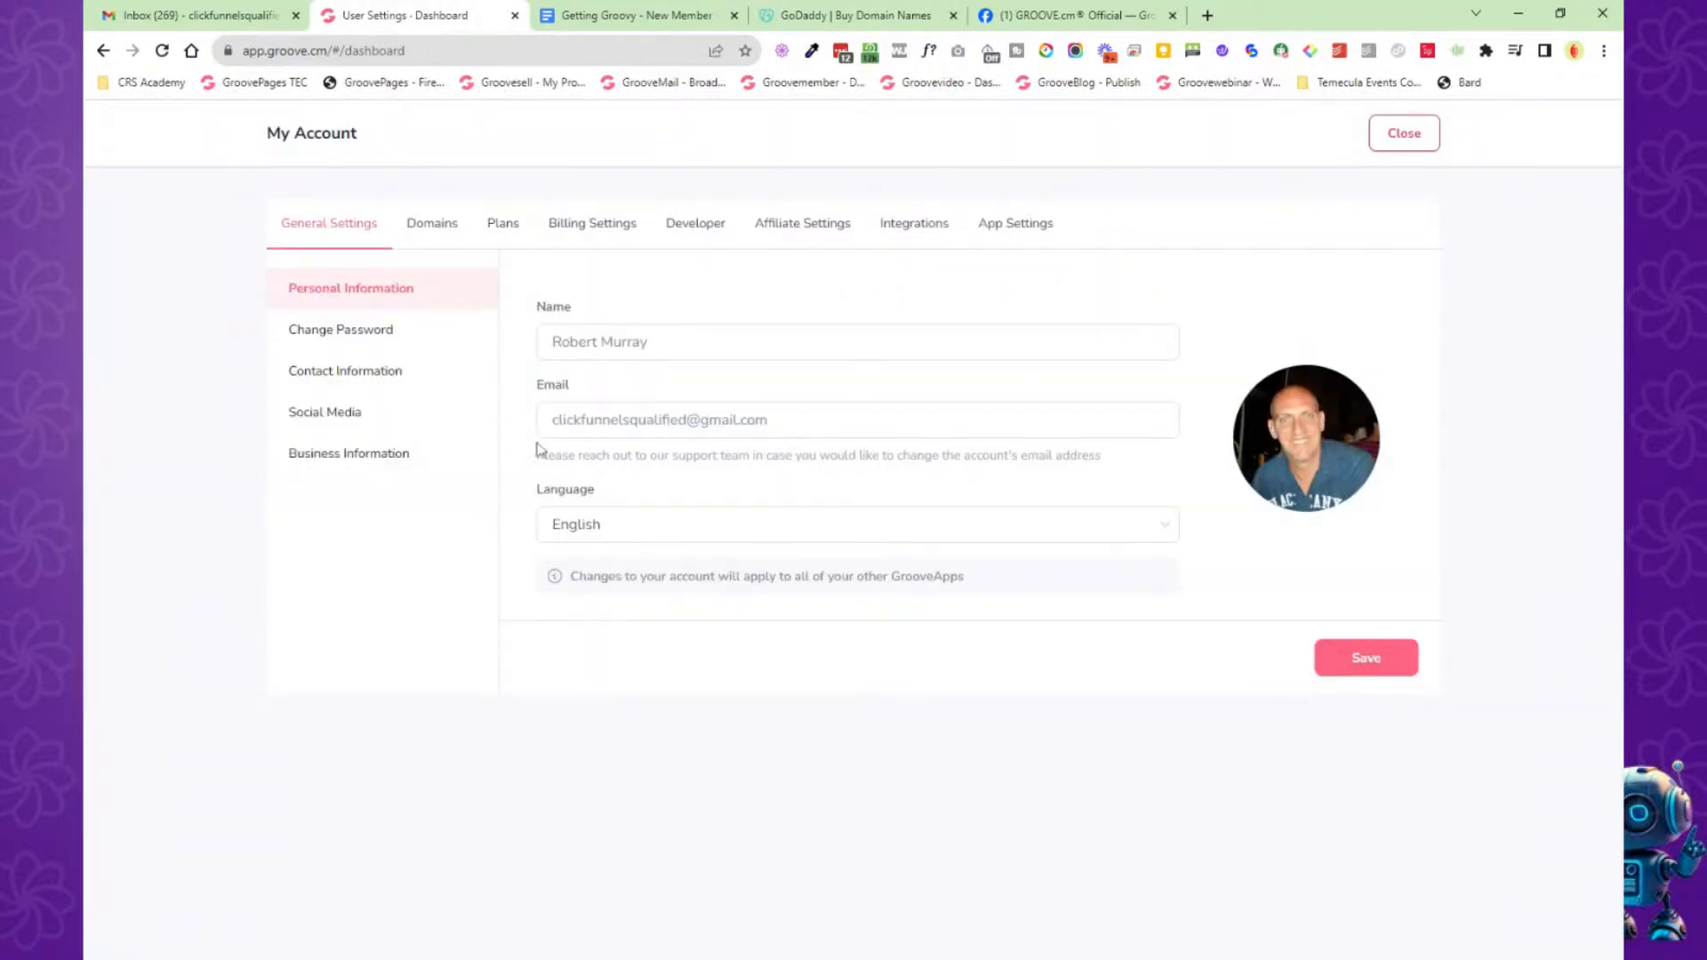
click(364, 343)
click(379, 377)
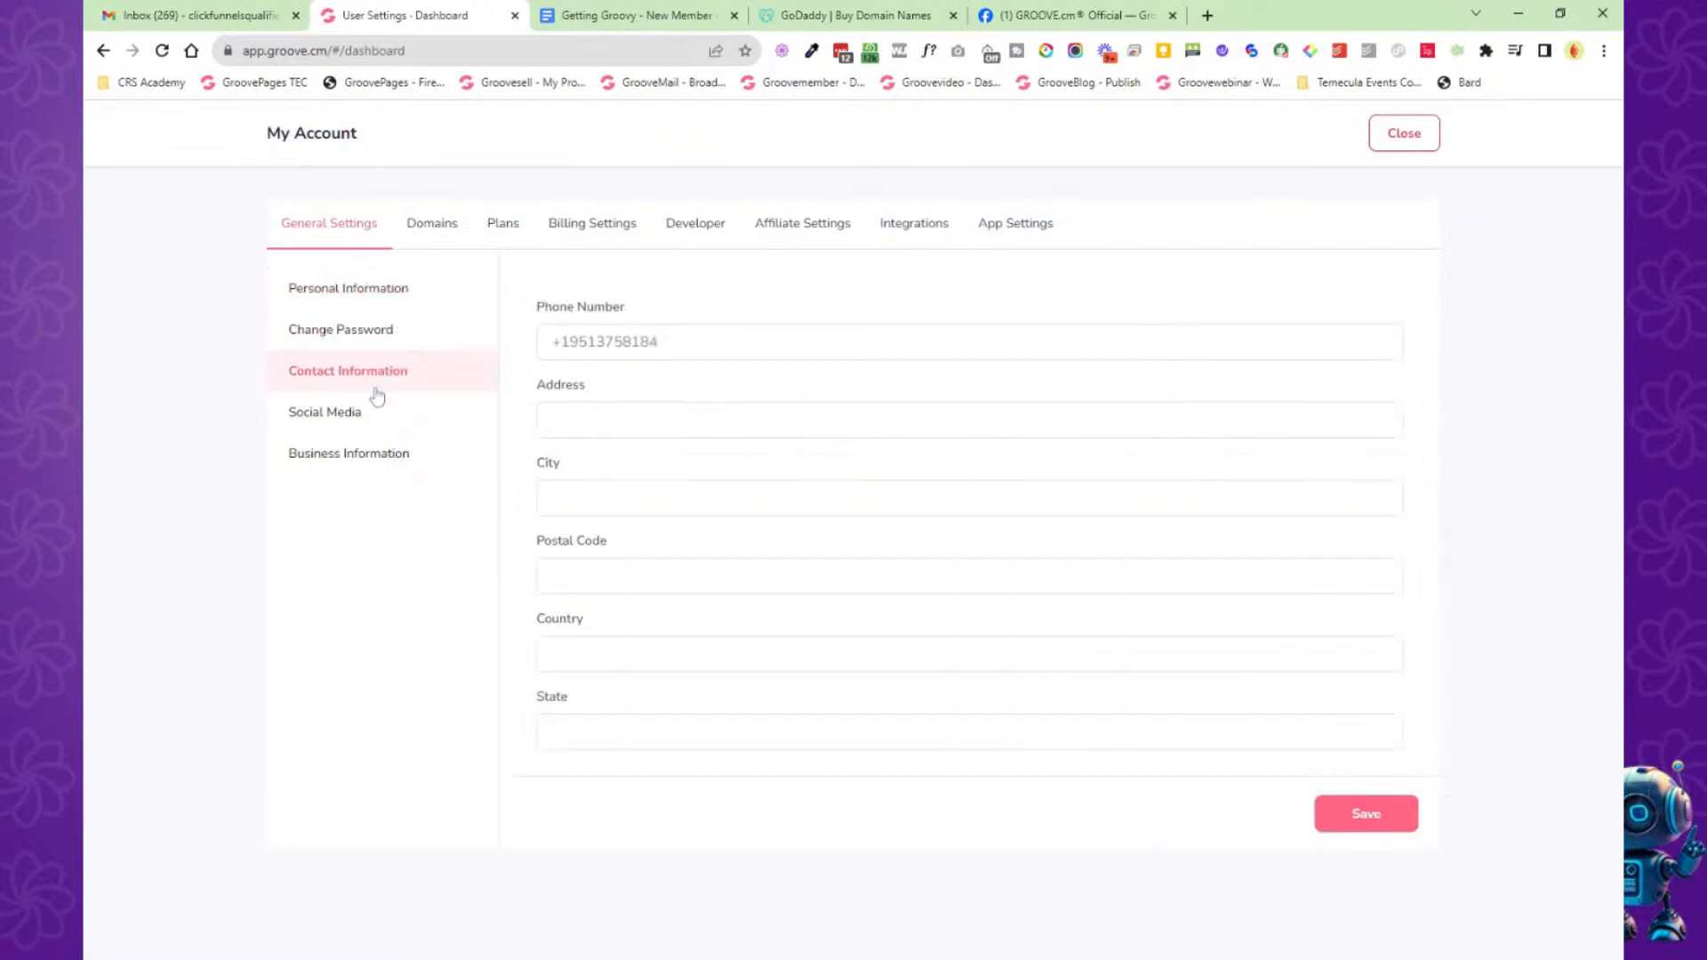
click(372, 421)
click(397, 455)
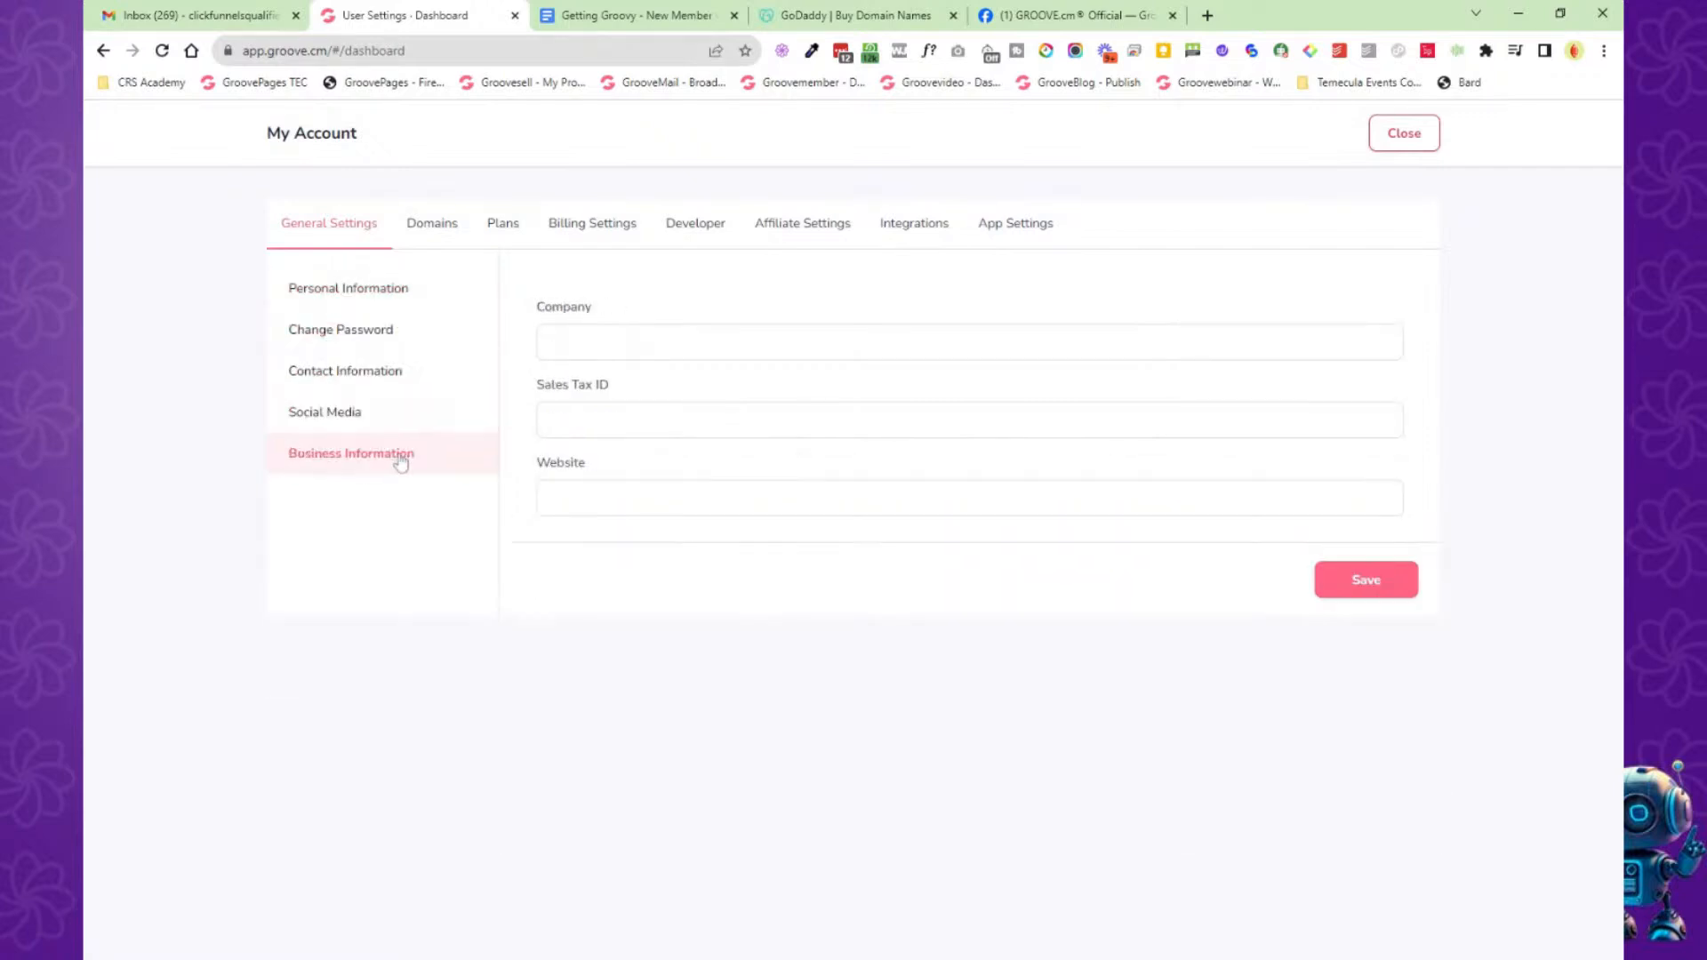
click(1402, 134)
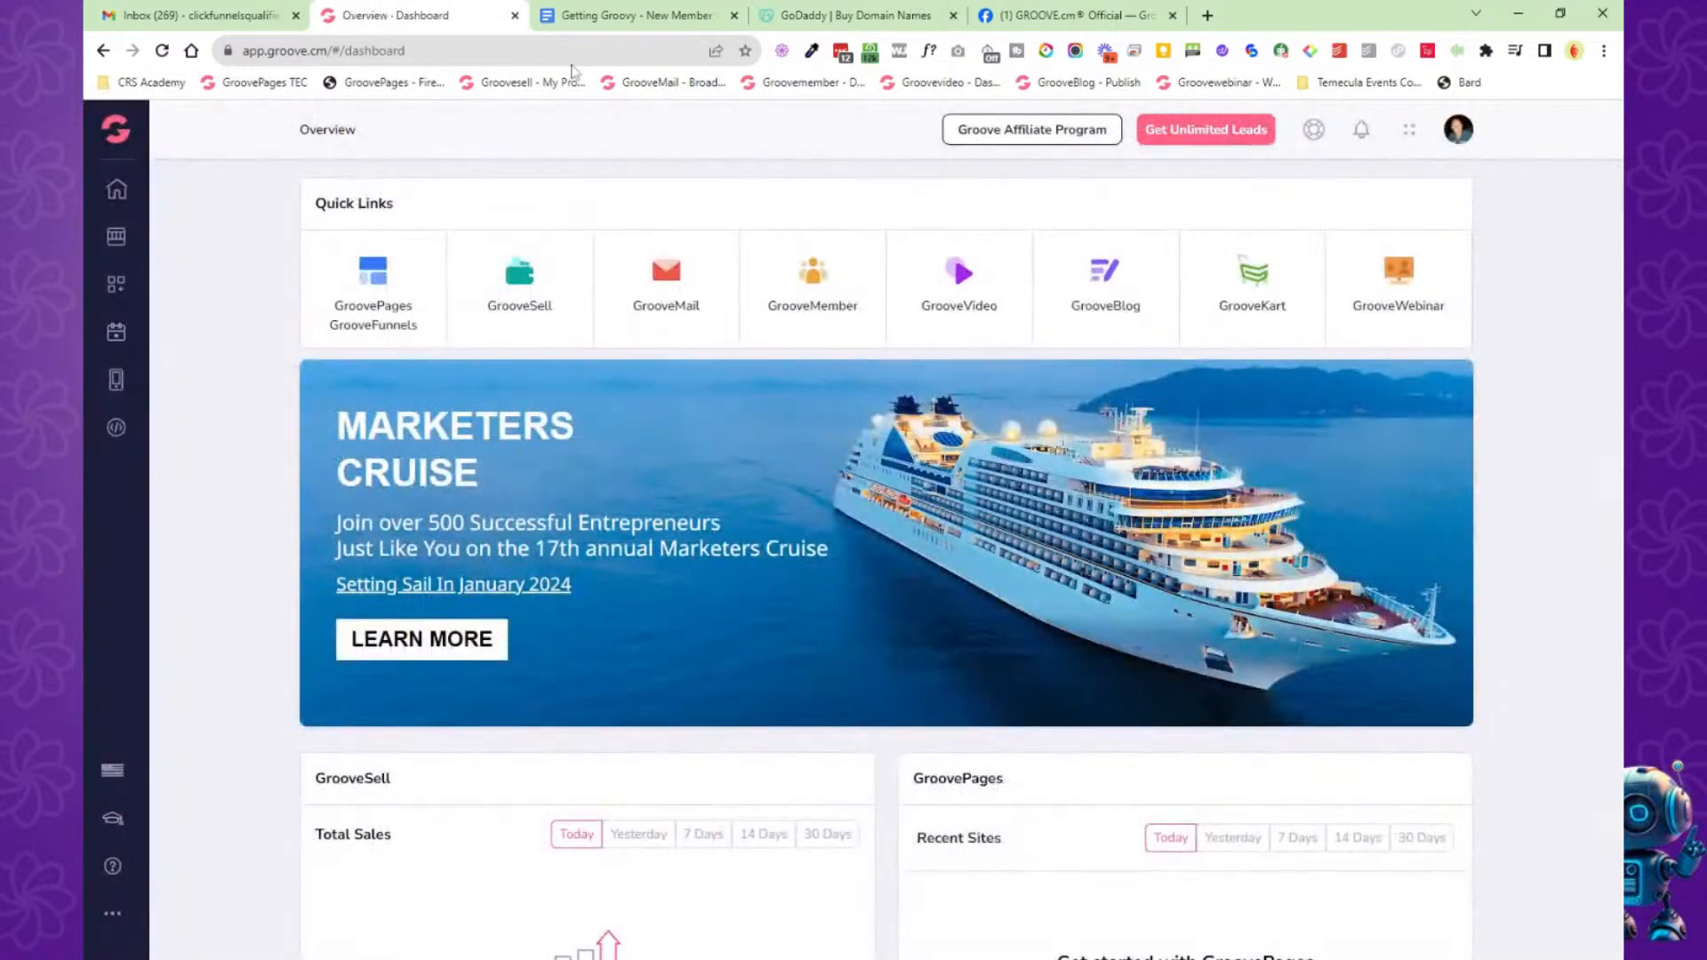
click(635, 15)
scroll(862, 502, down, 1)
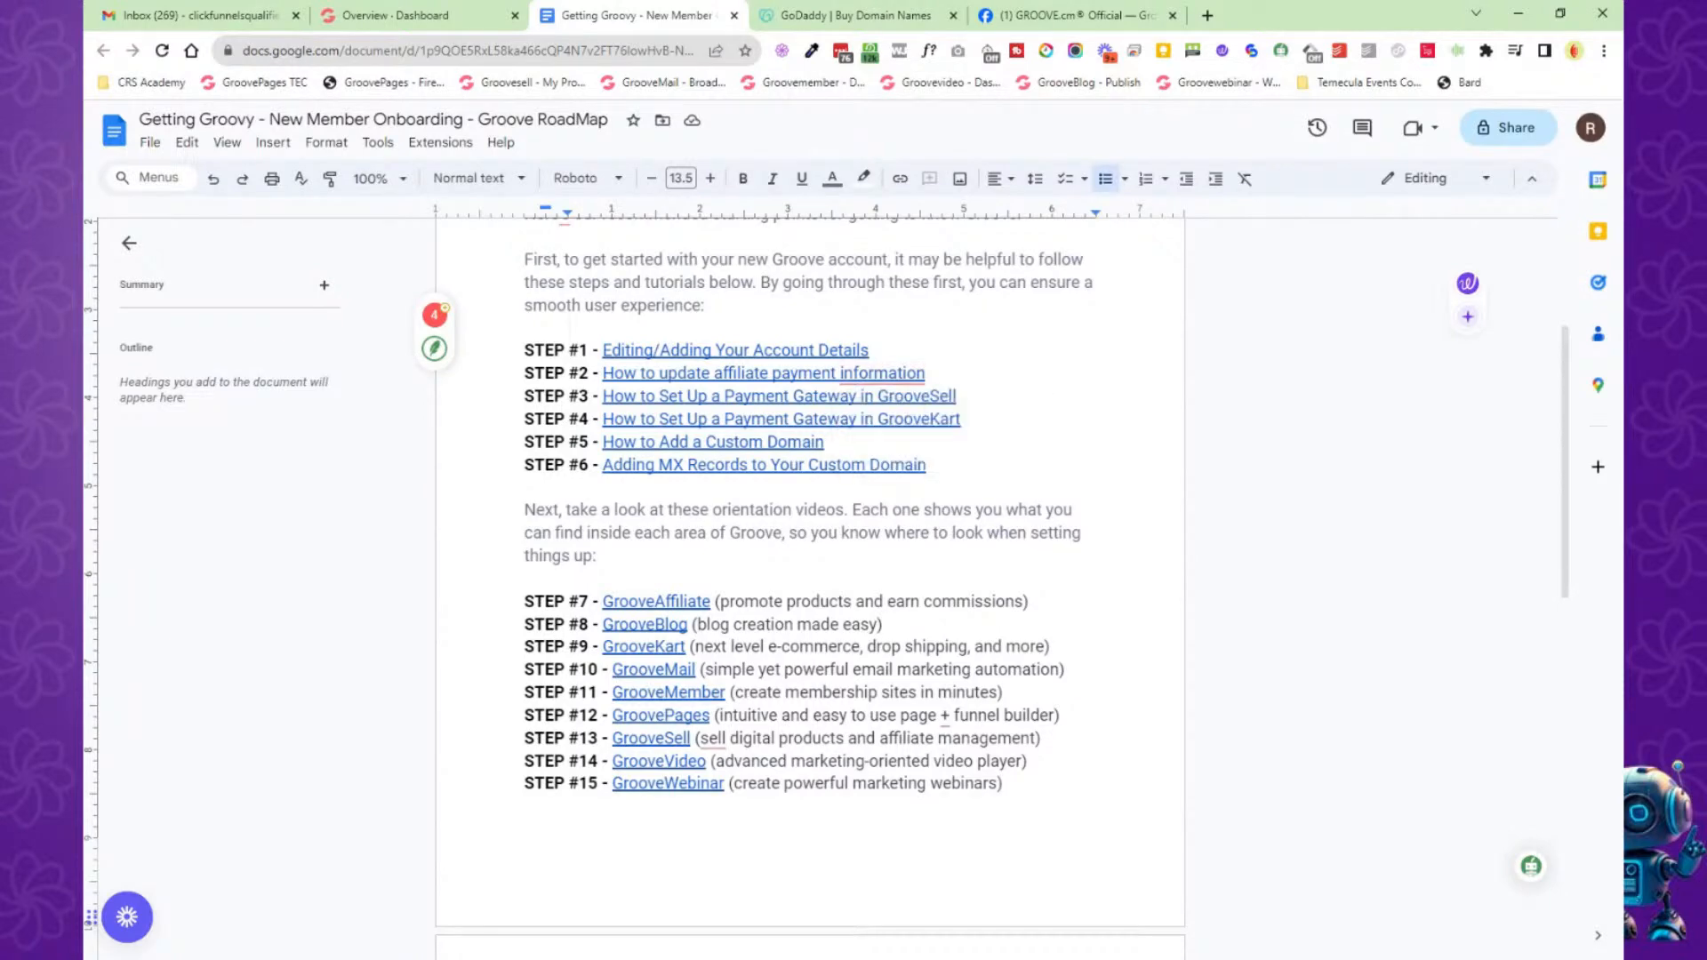
click(455, 16)
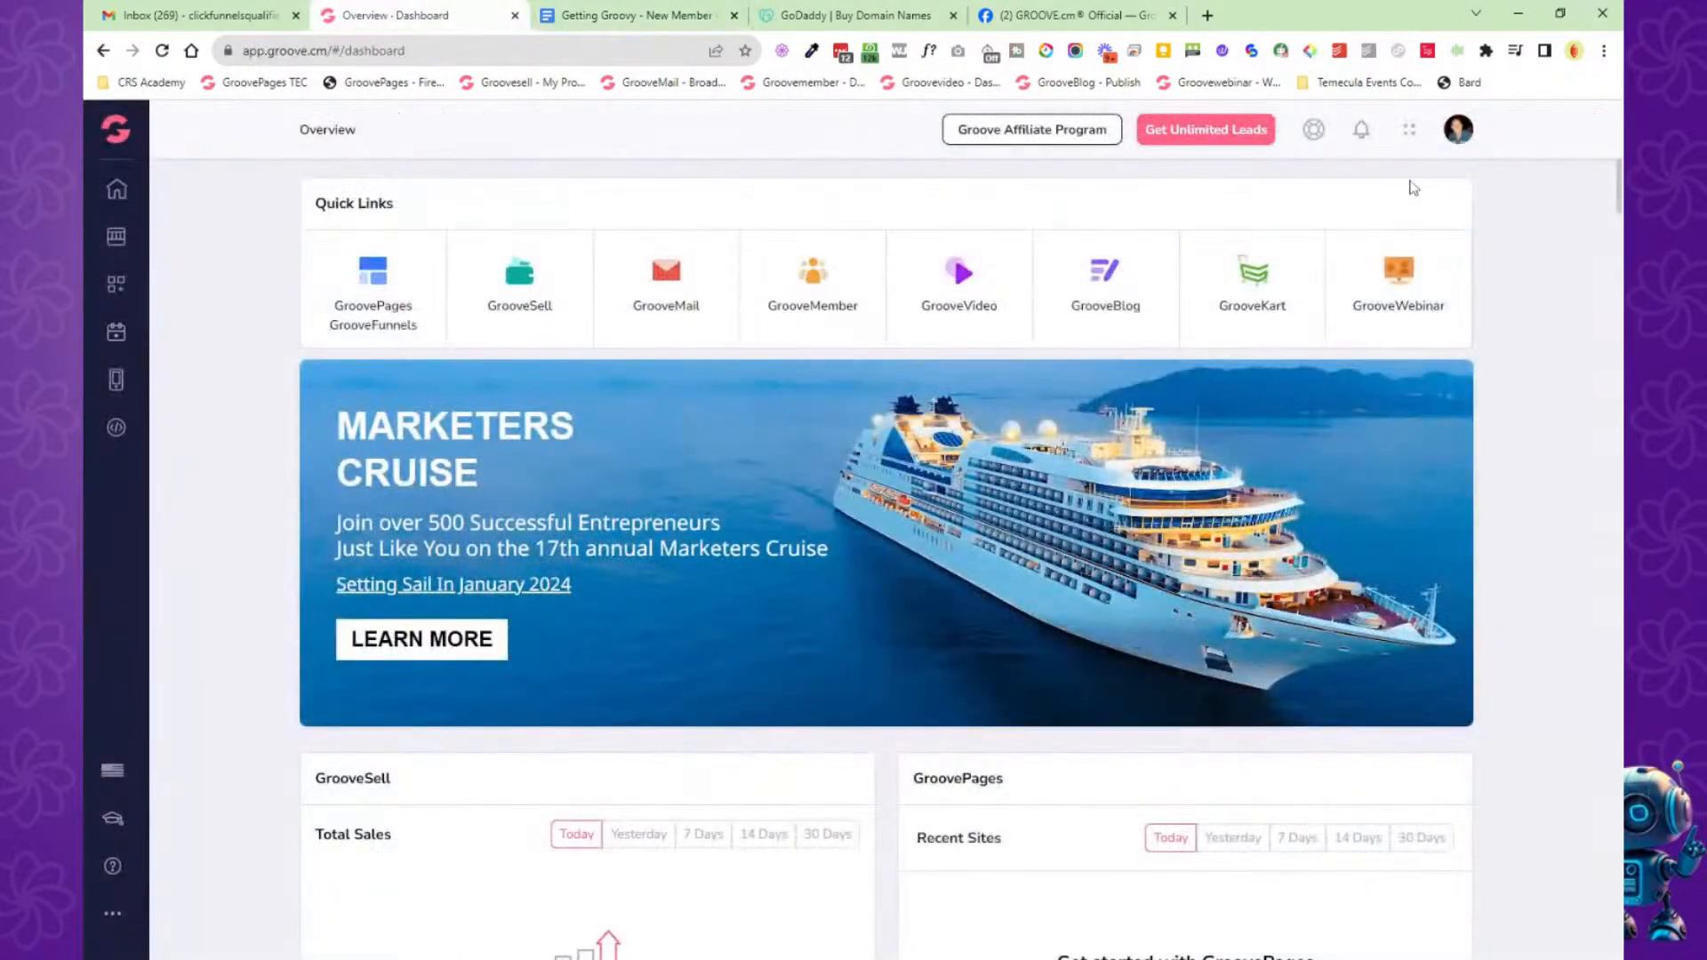
click(1456, 131)
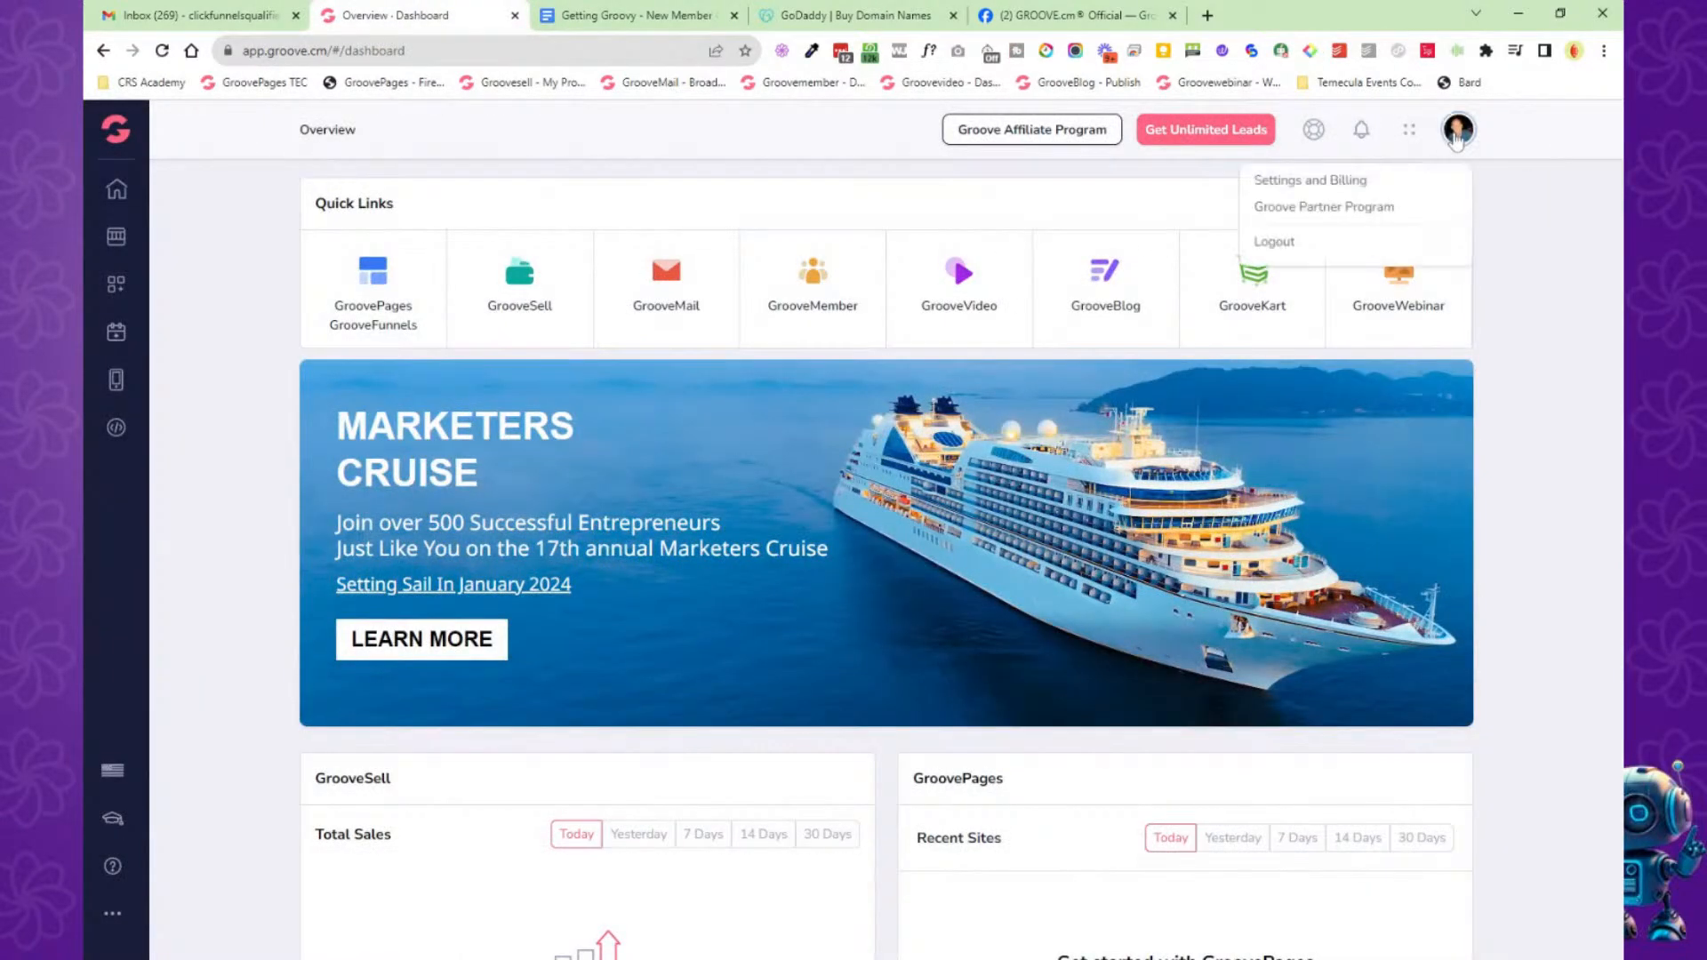
click(1352, 180)
click(813, 227)
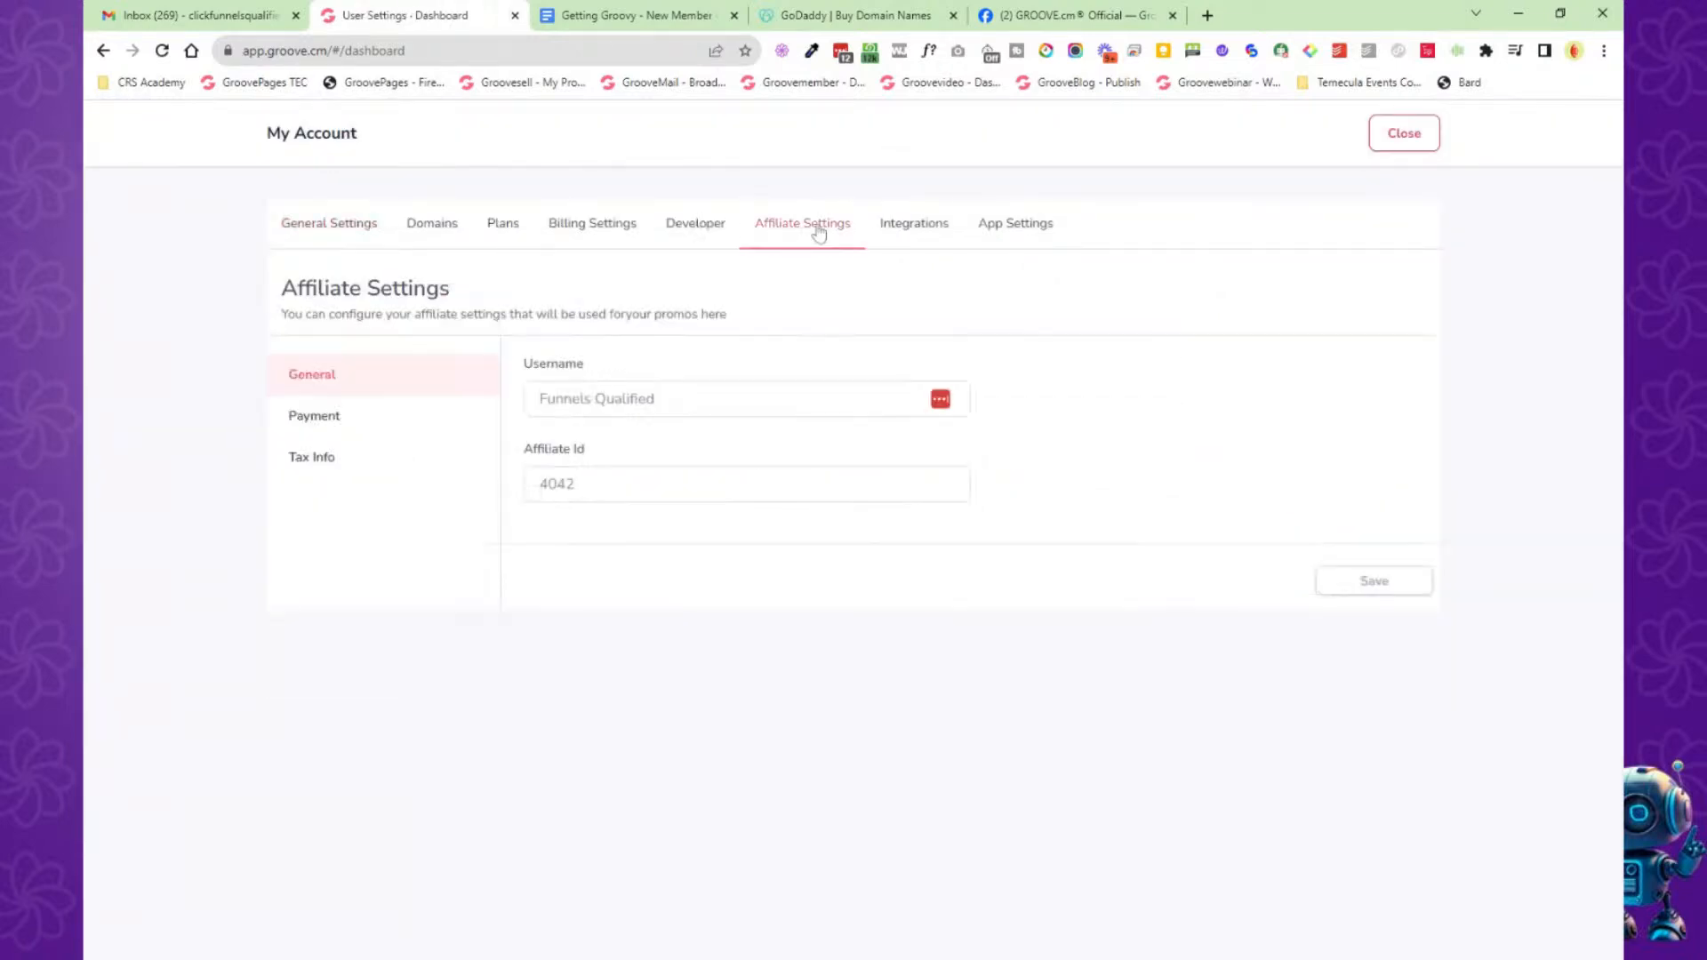
drag(539, 398, 656, 398)
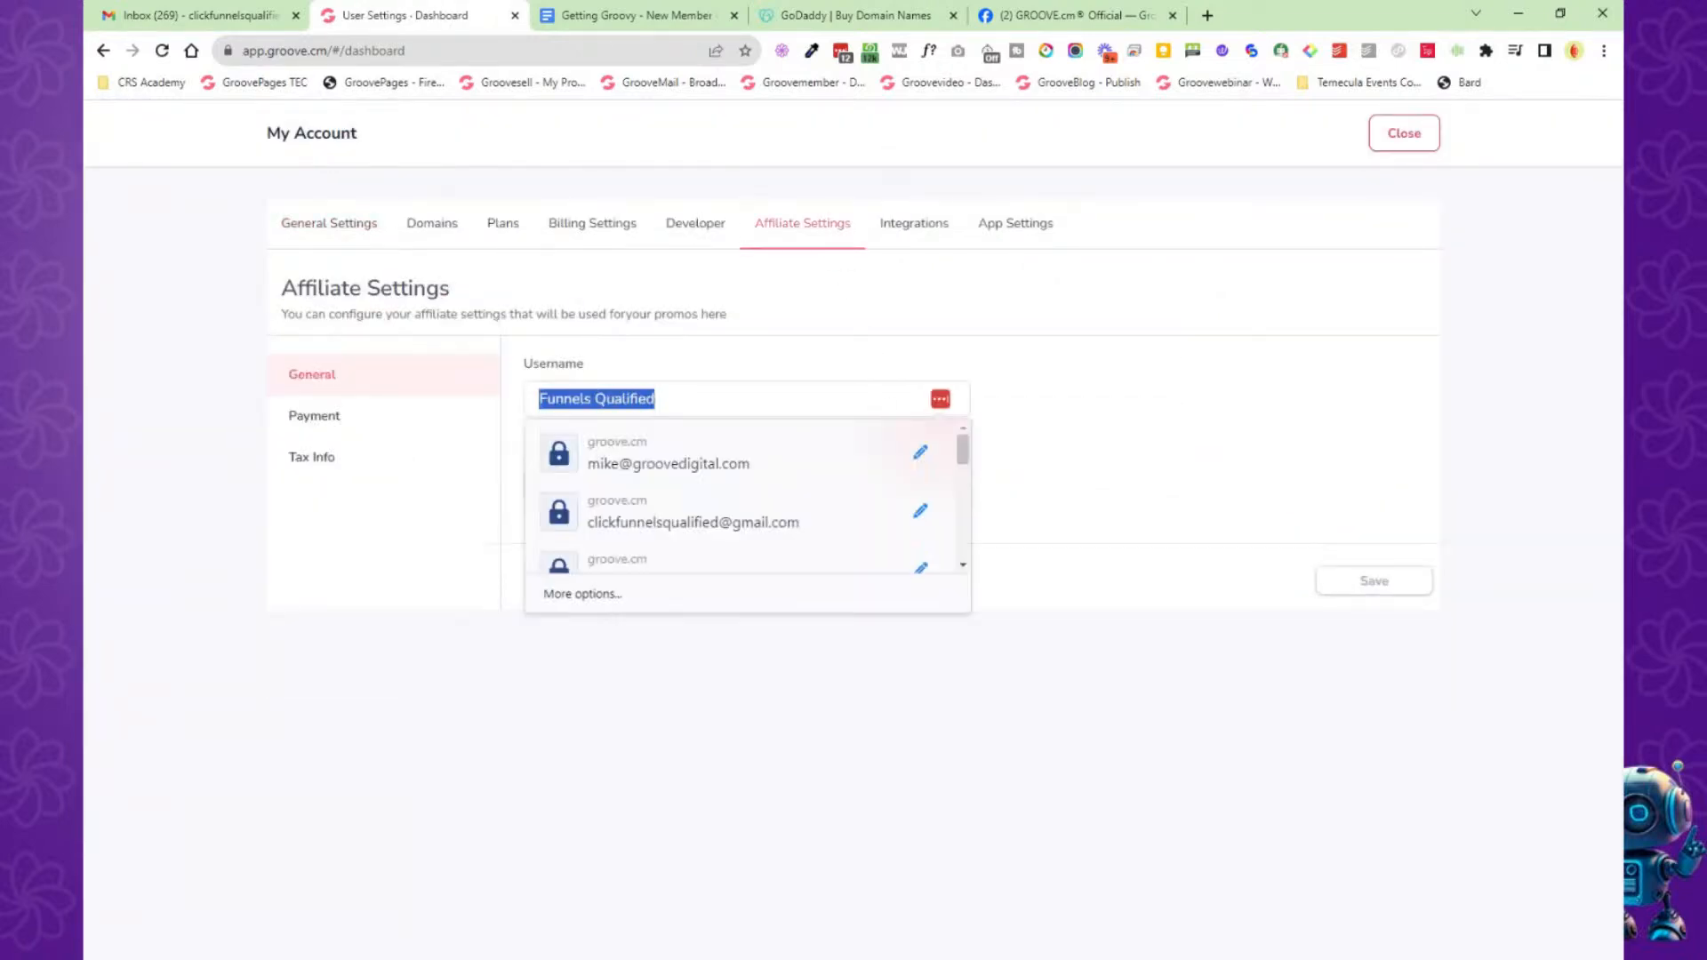
click(698, 366)
drag(592, 481, 544, 490)
click(514, 492)
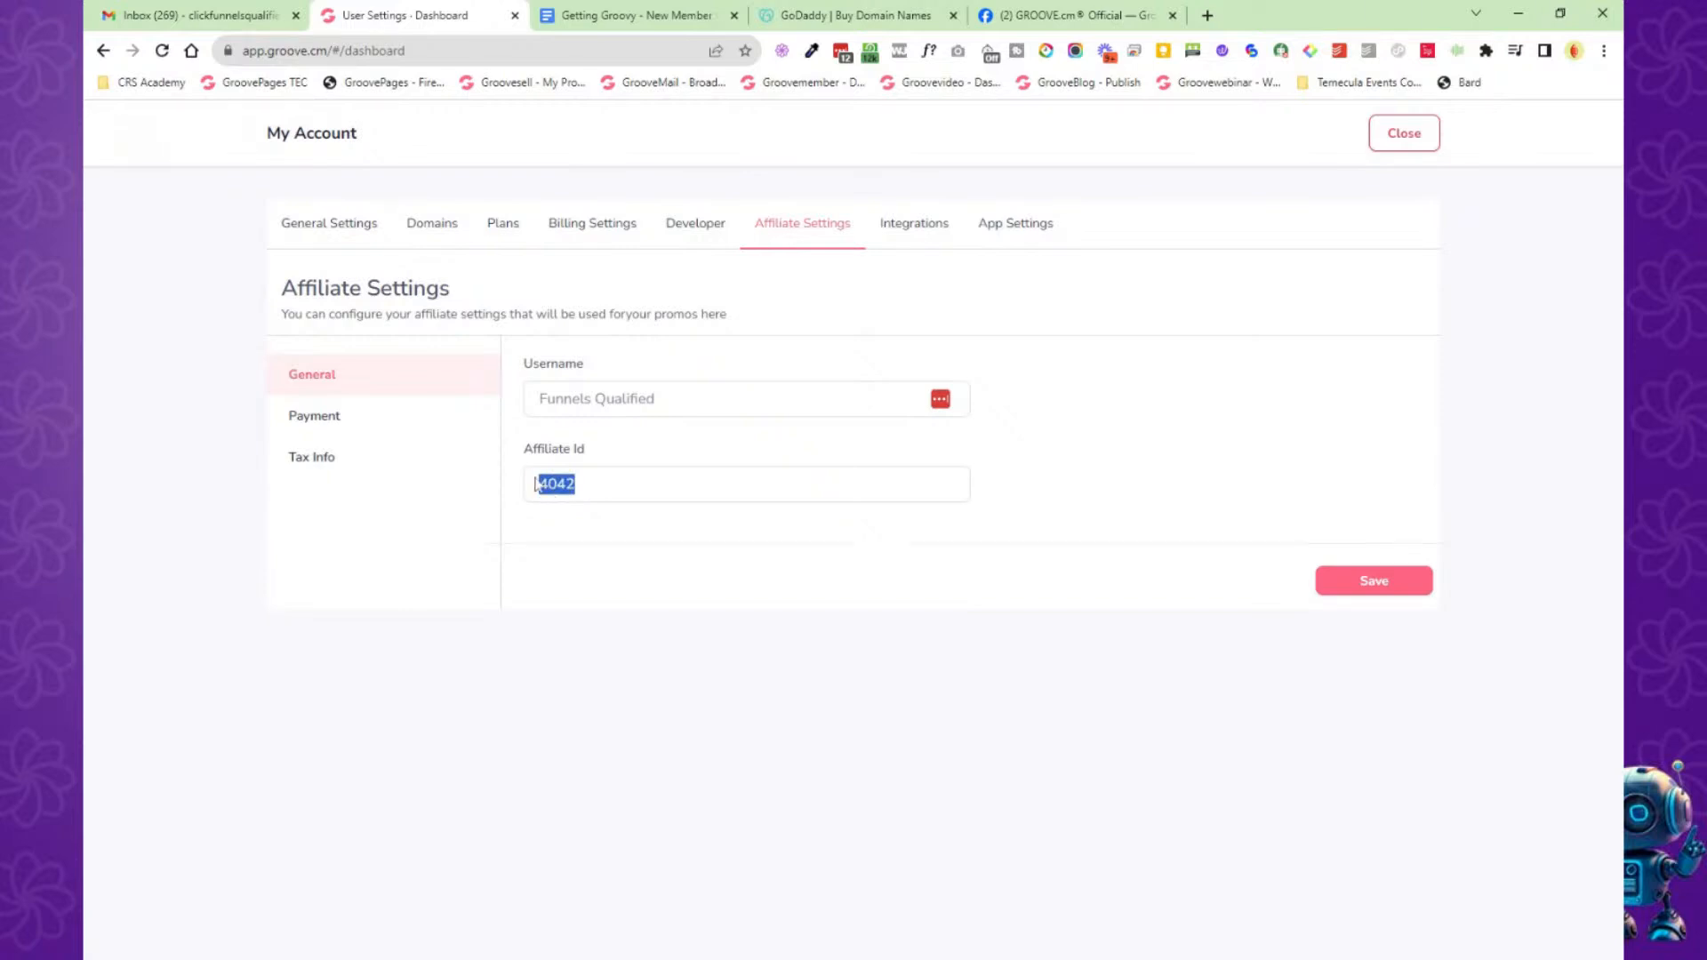
click(516, 453)
click(329, 417)
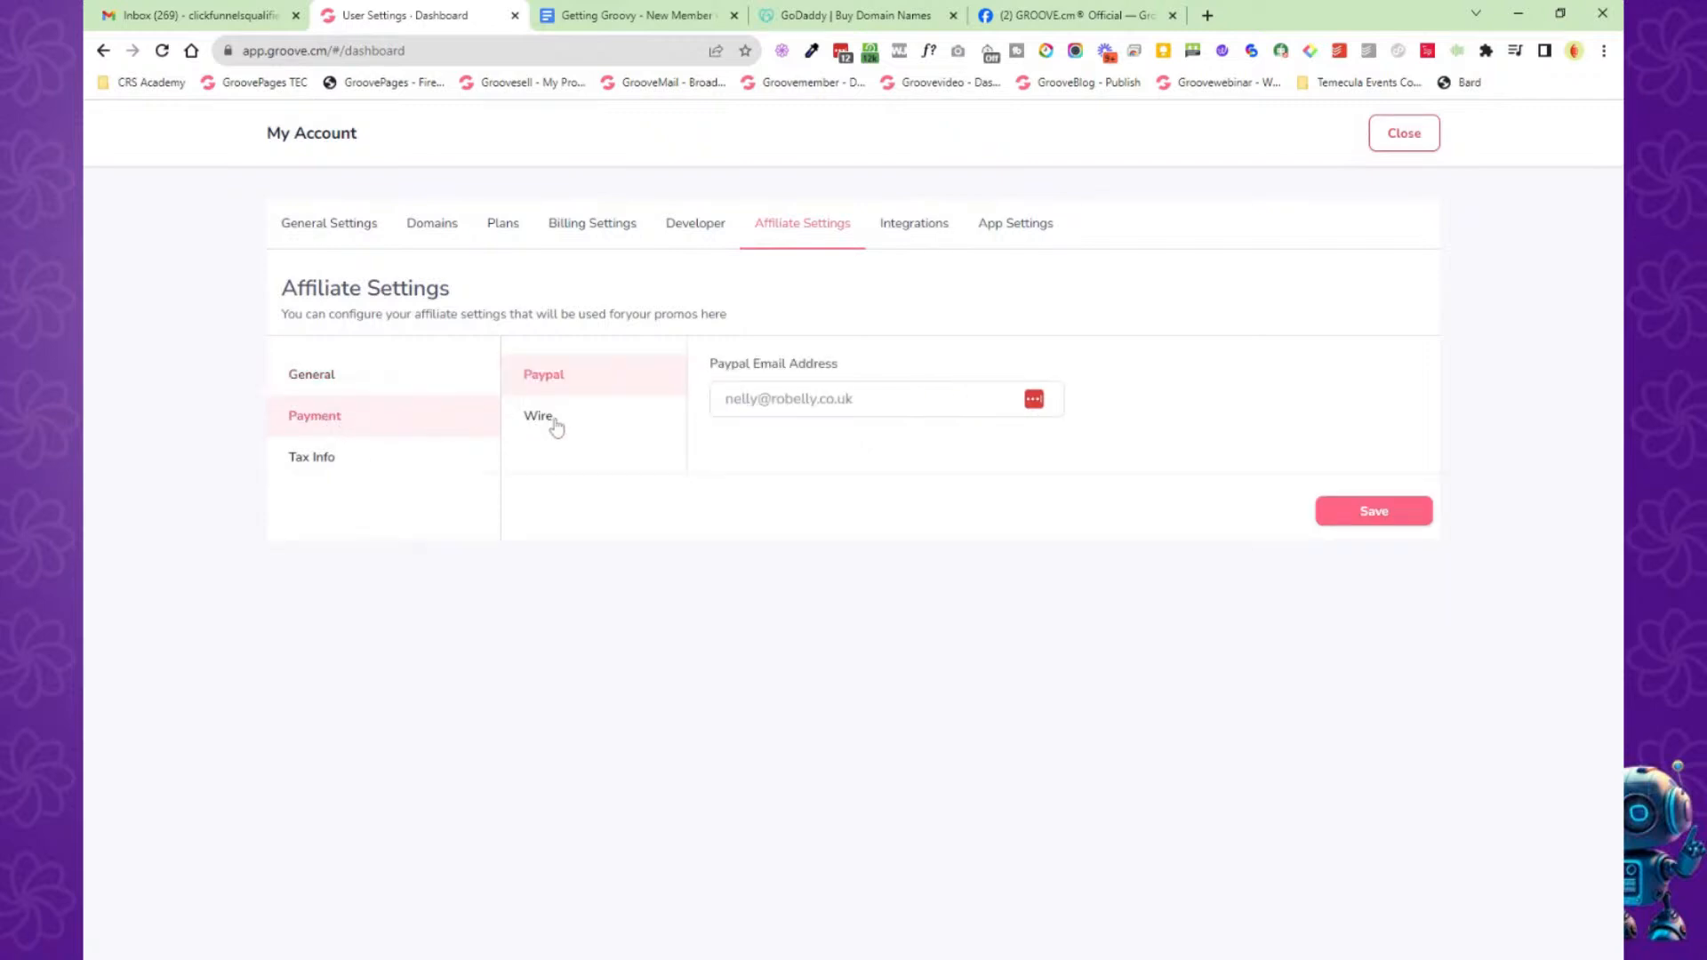
click(553, 419)
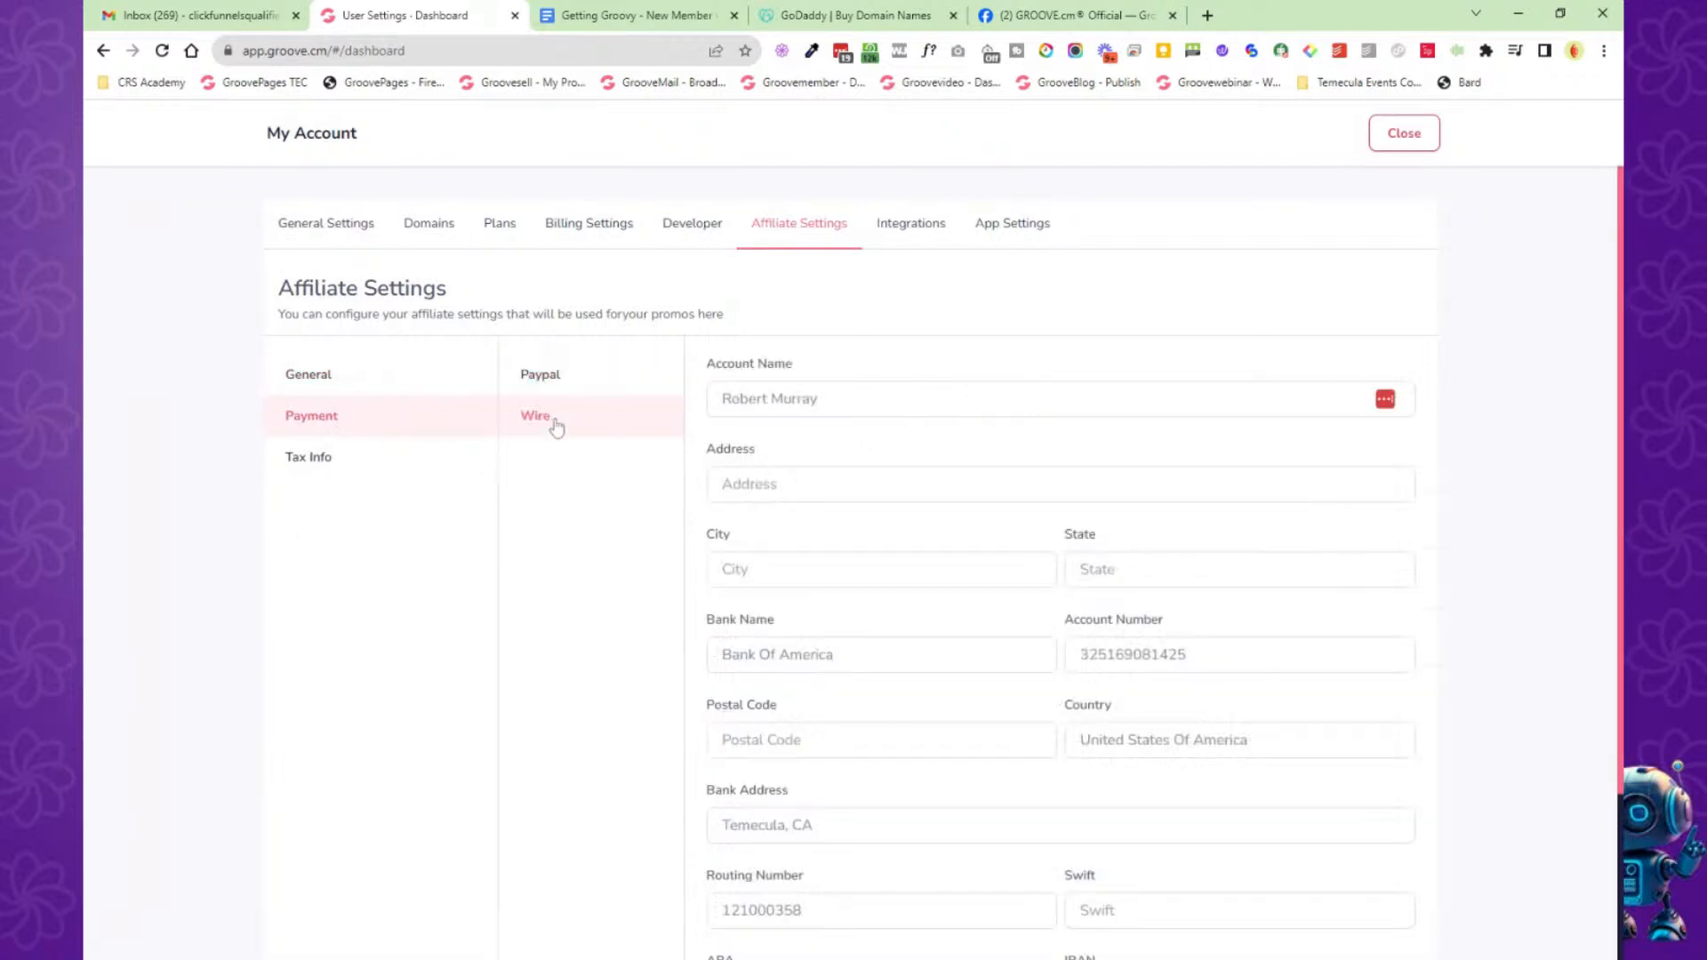
click(328, 459)
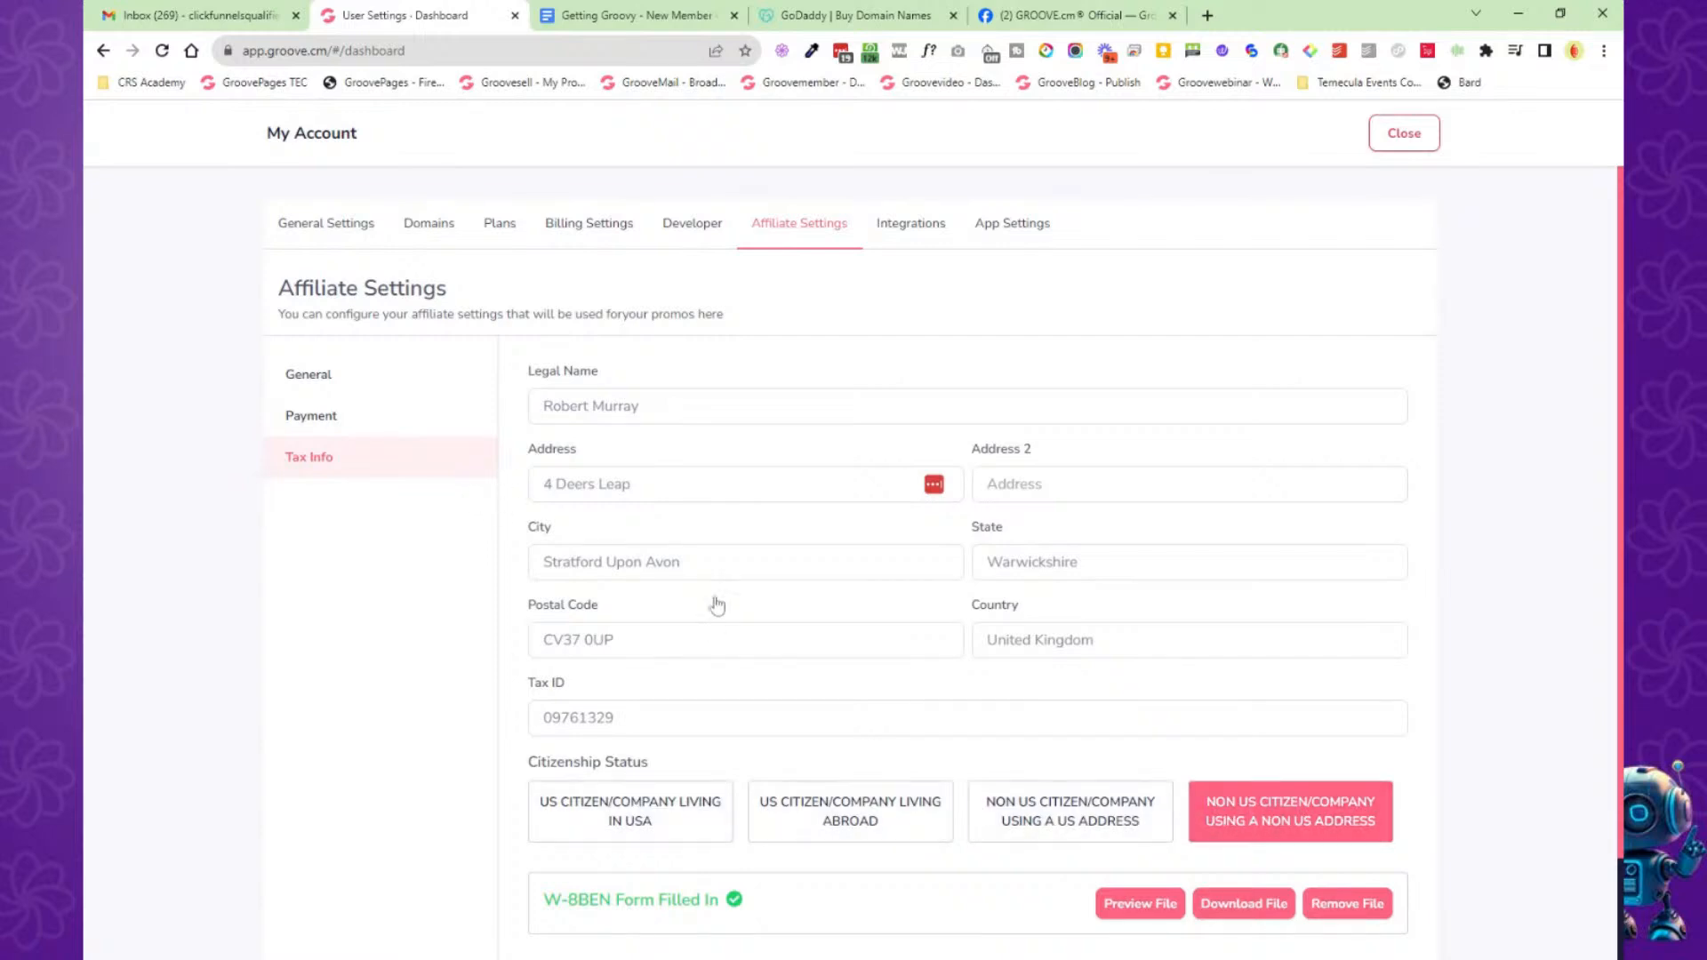
click(1401, 134)
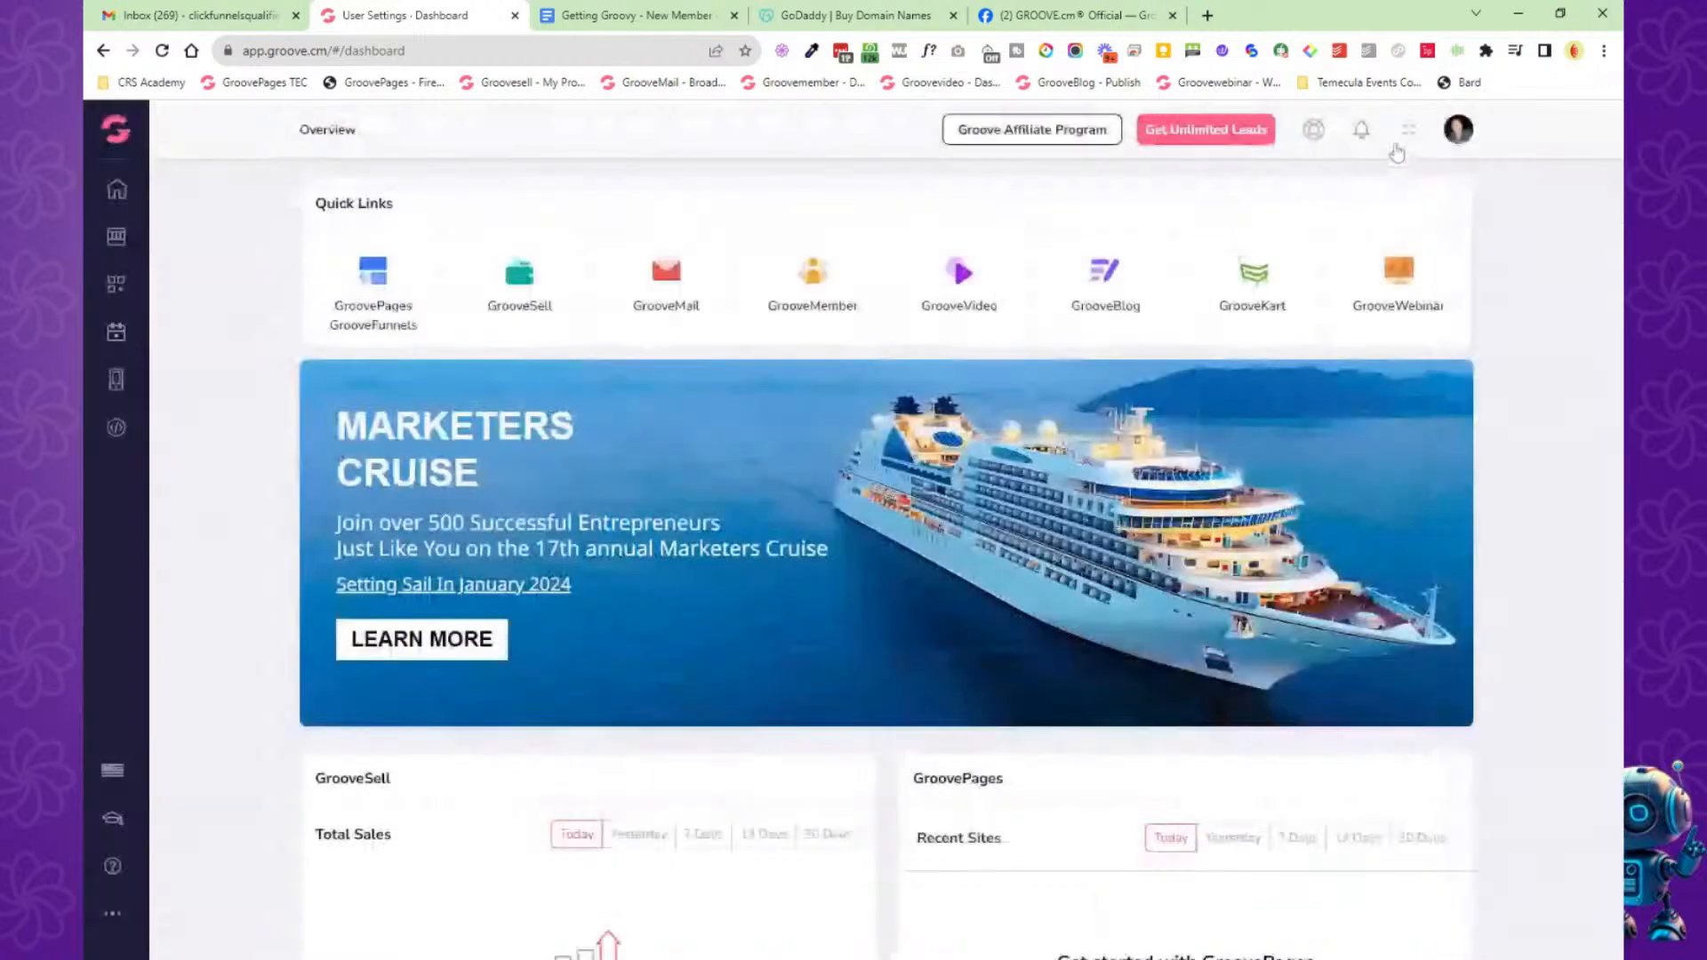
Glance at the onboarding roadmap document, then launch GrooveSell from the Groove apps menu.
click(648, 16)
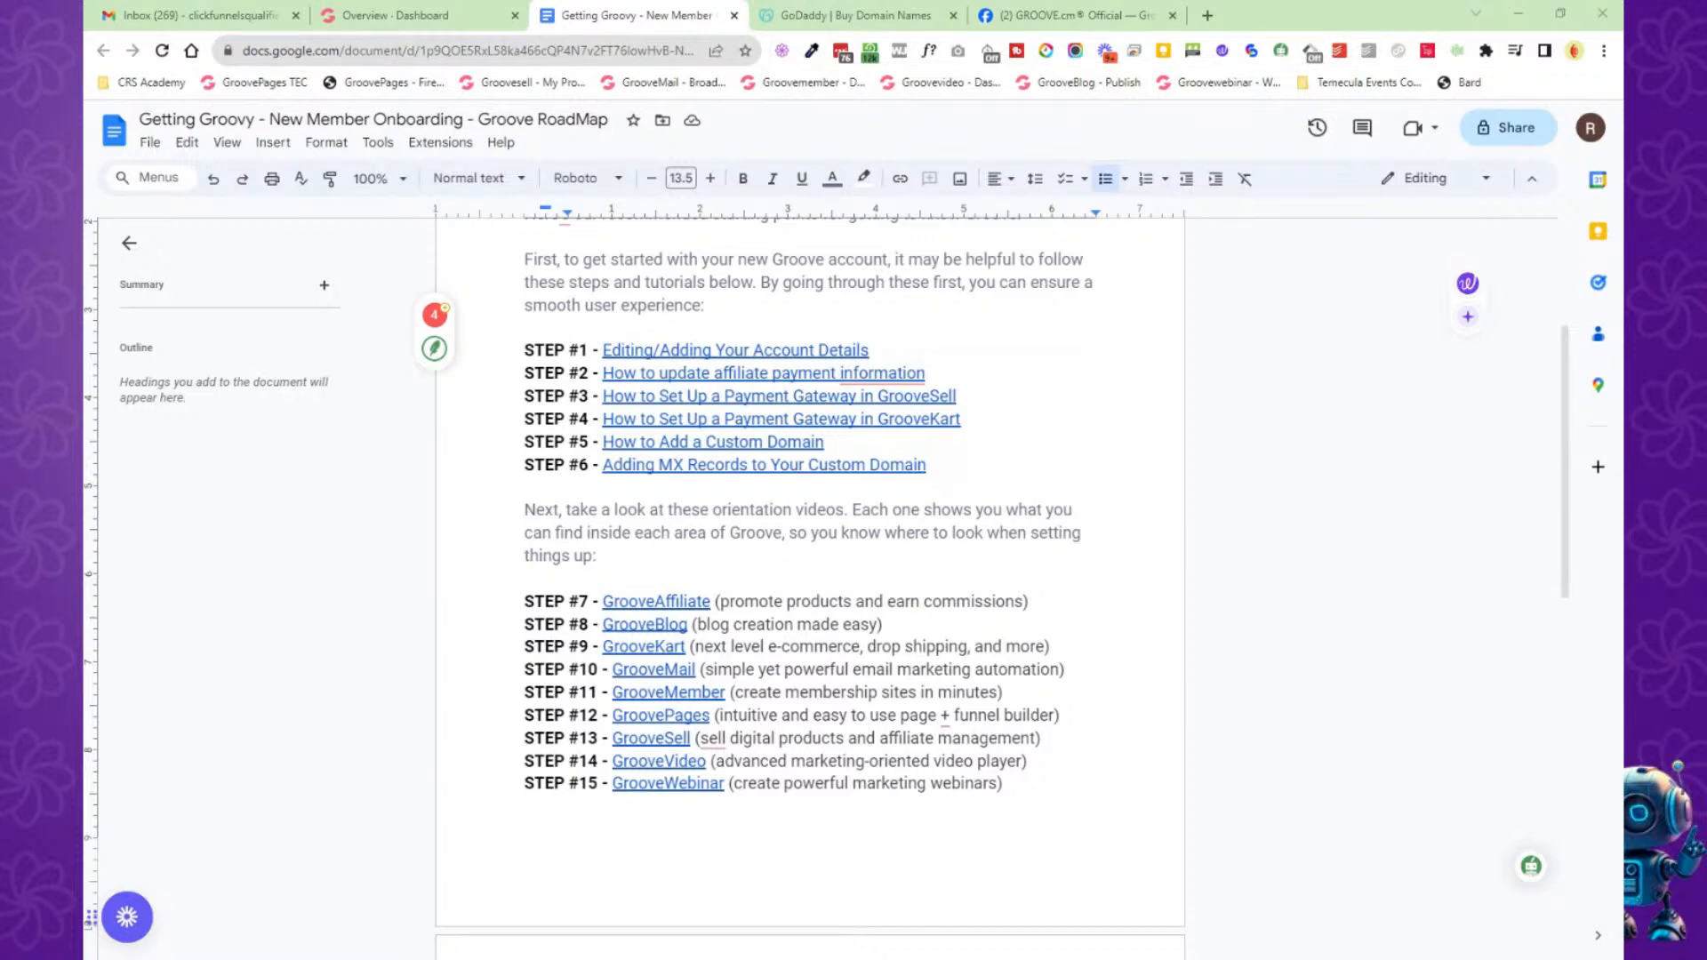
click(449, 17)
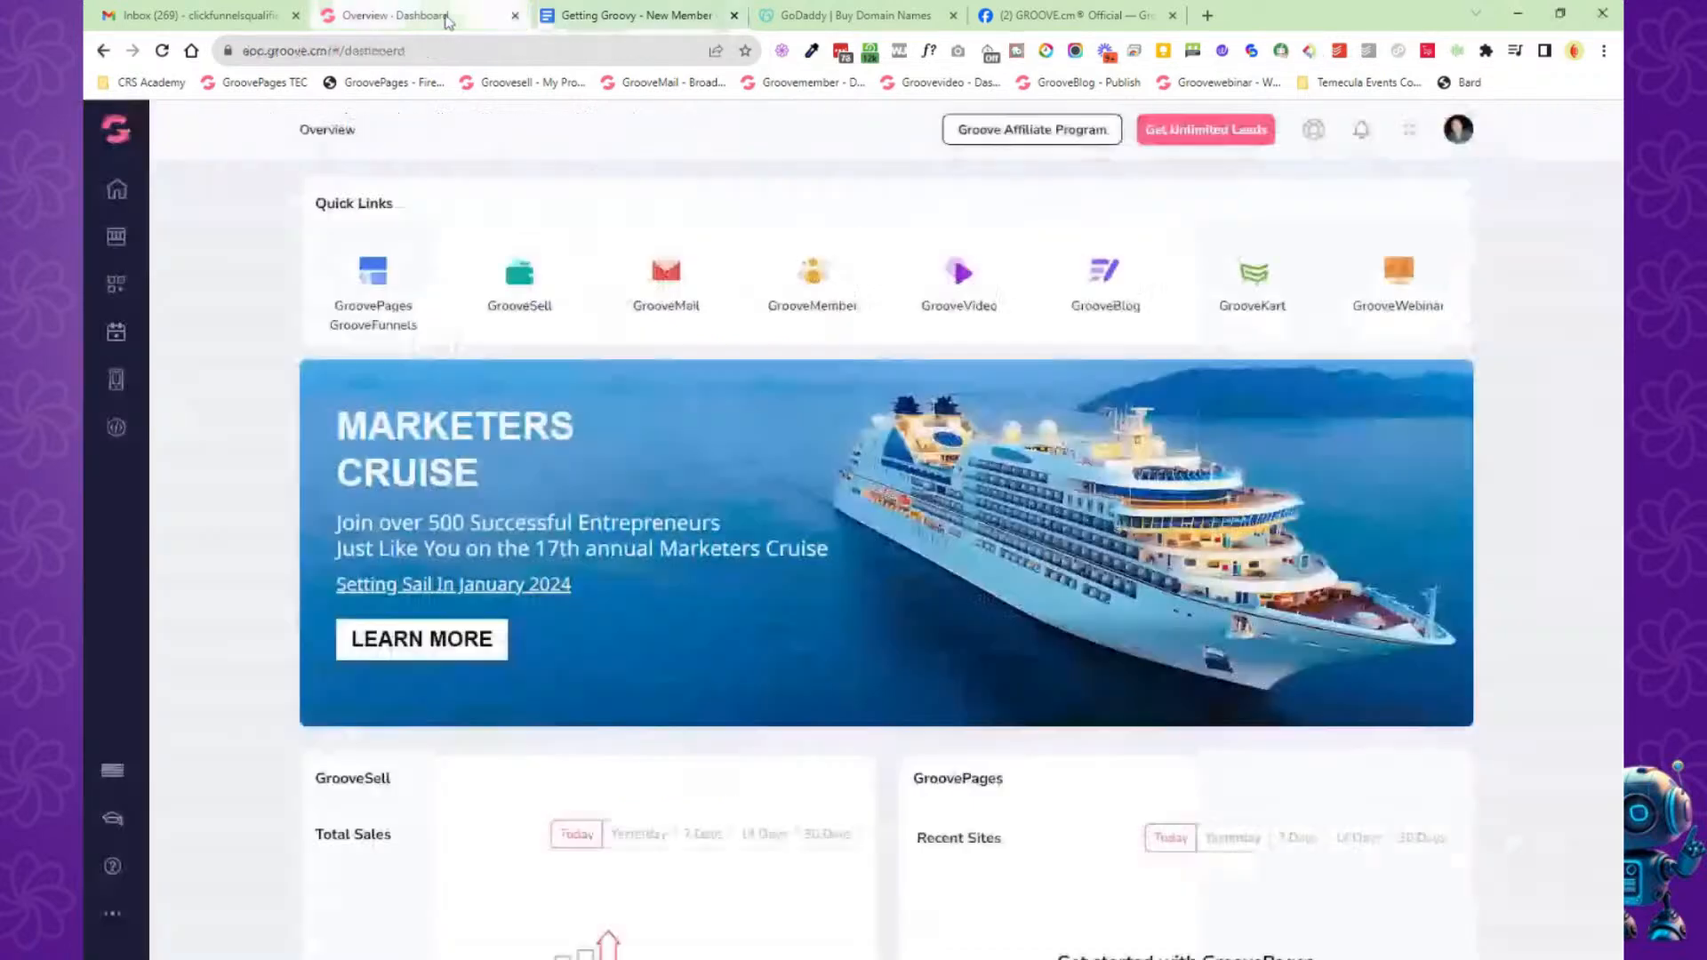
click(1459, 130)
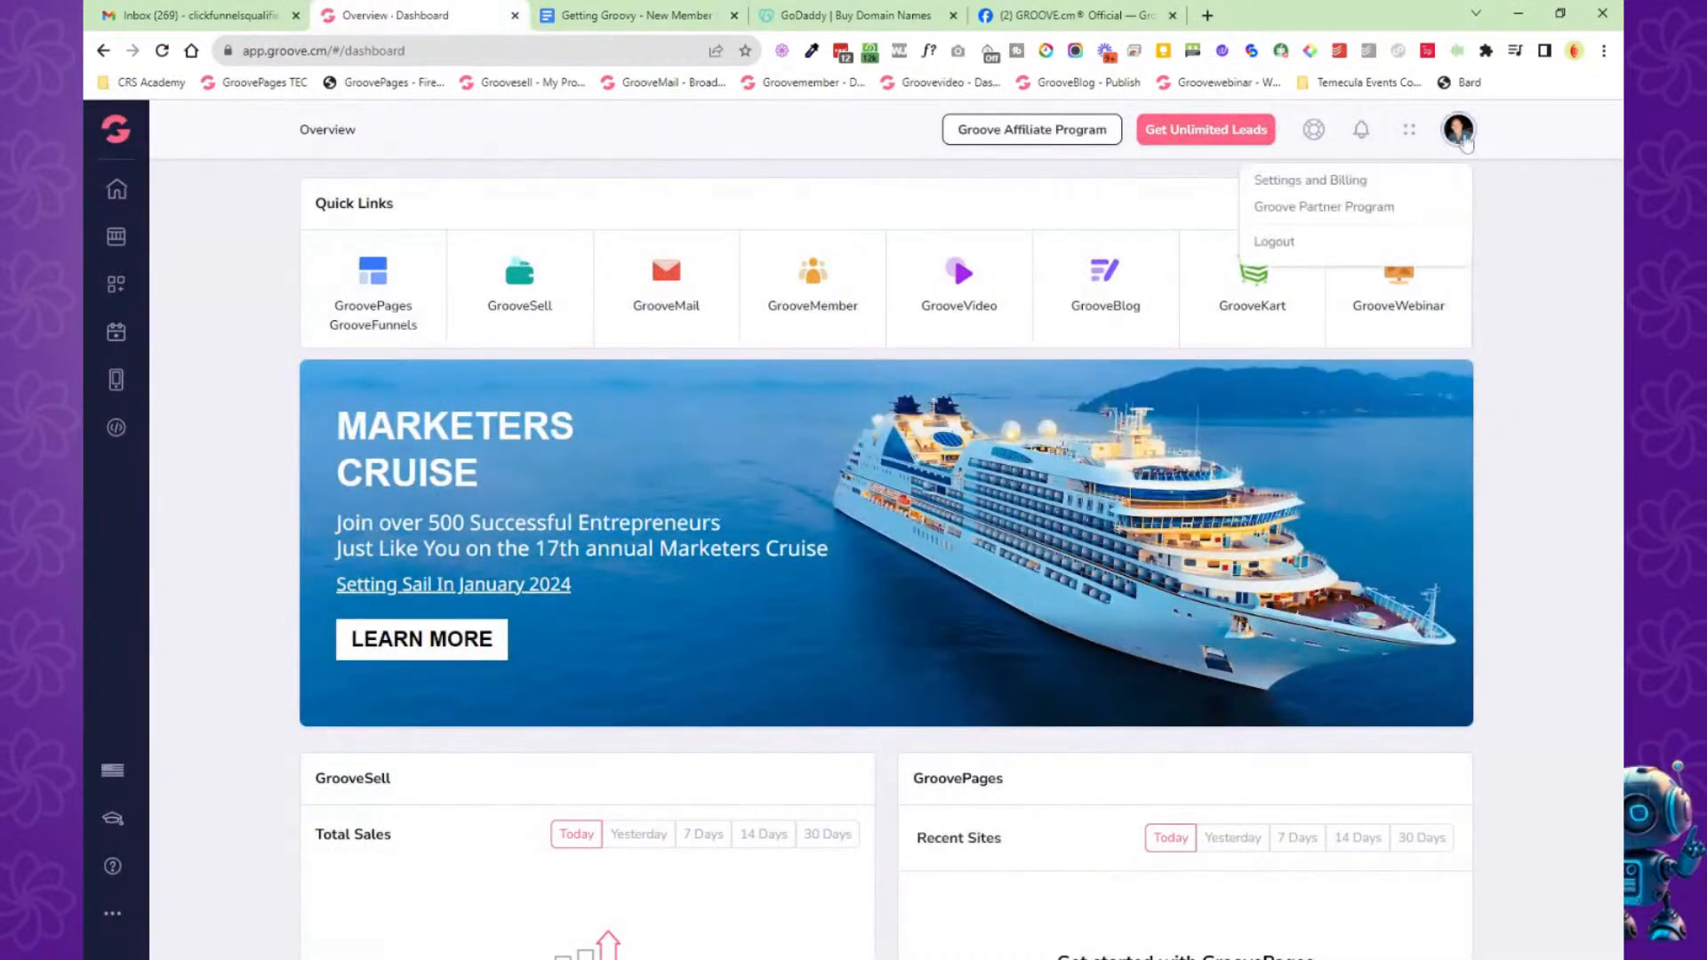
mouse_move(115, 129)
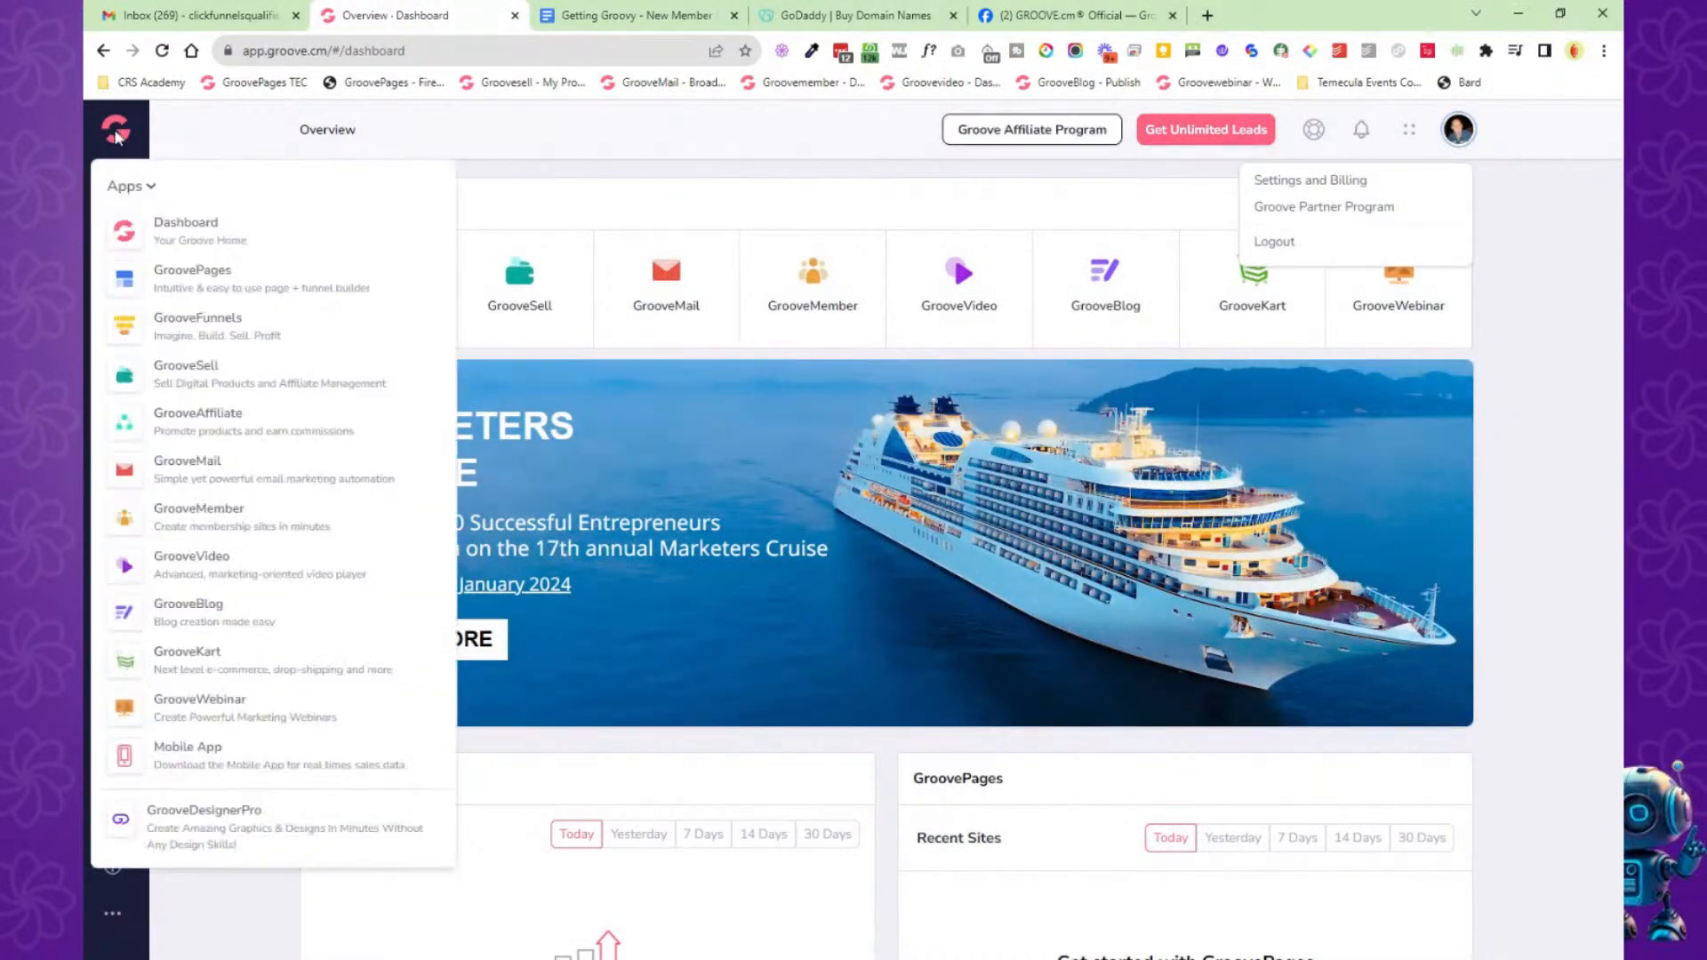
click(196, 383)
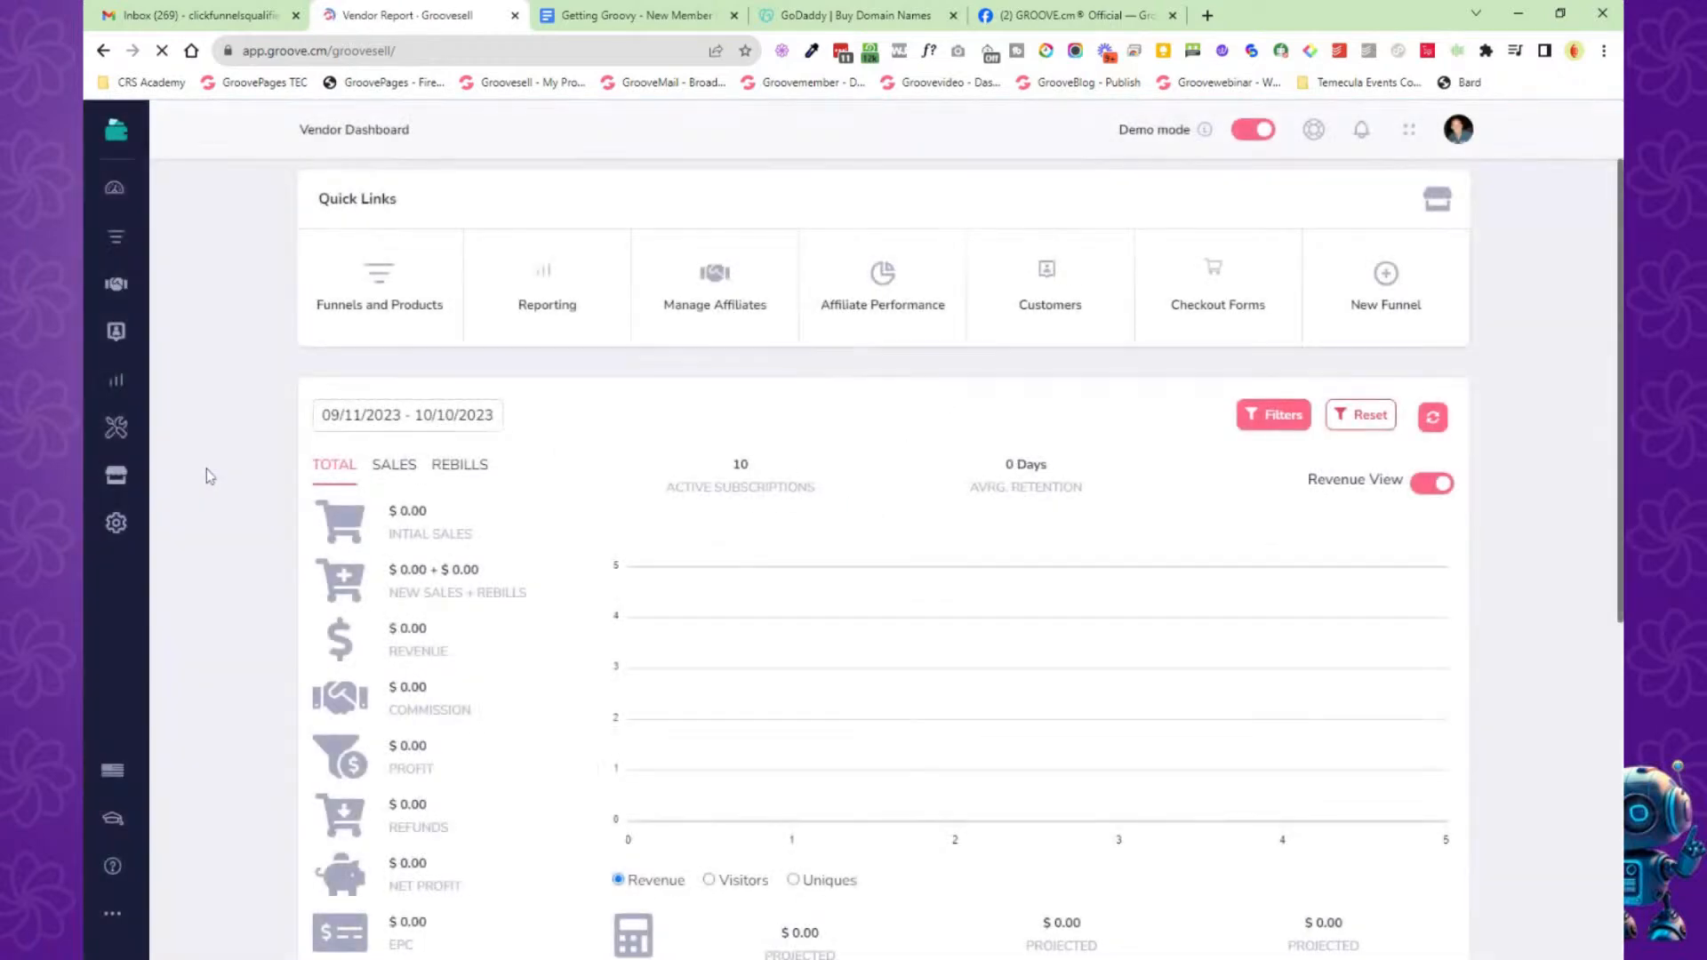
In GrooveSell vendor settings, preview the Authorize.net and NMI payment gateway connection forms.
click(114, 524)
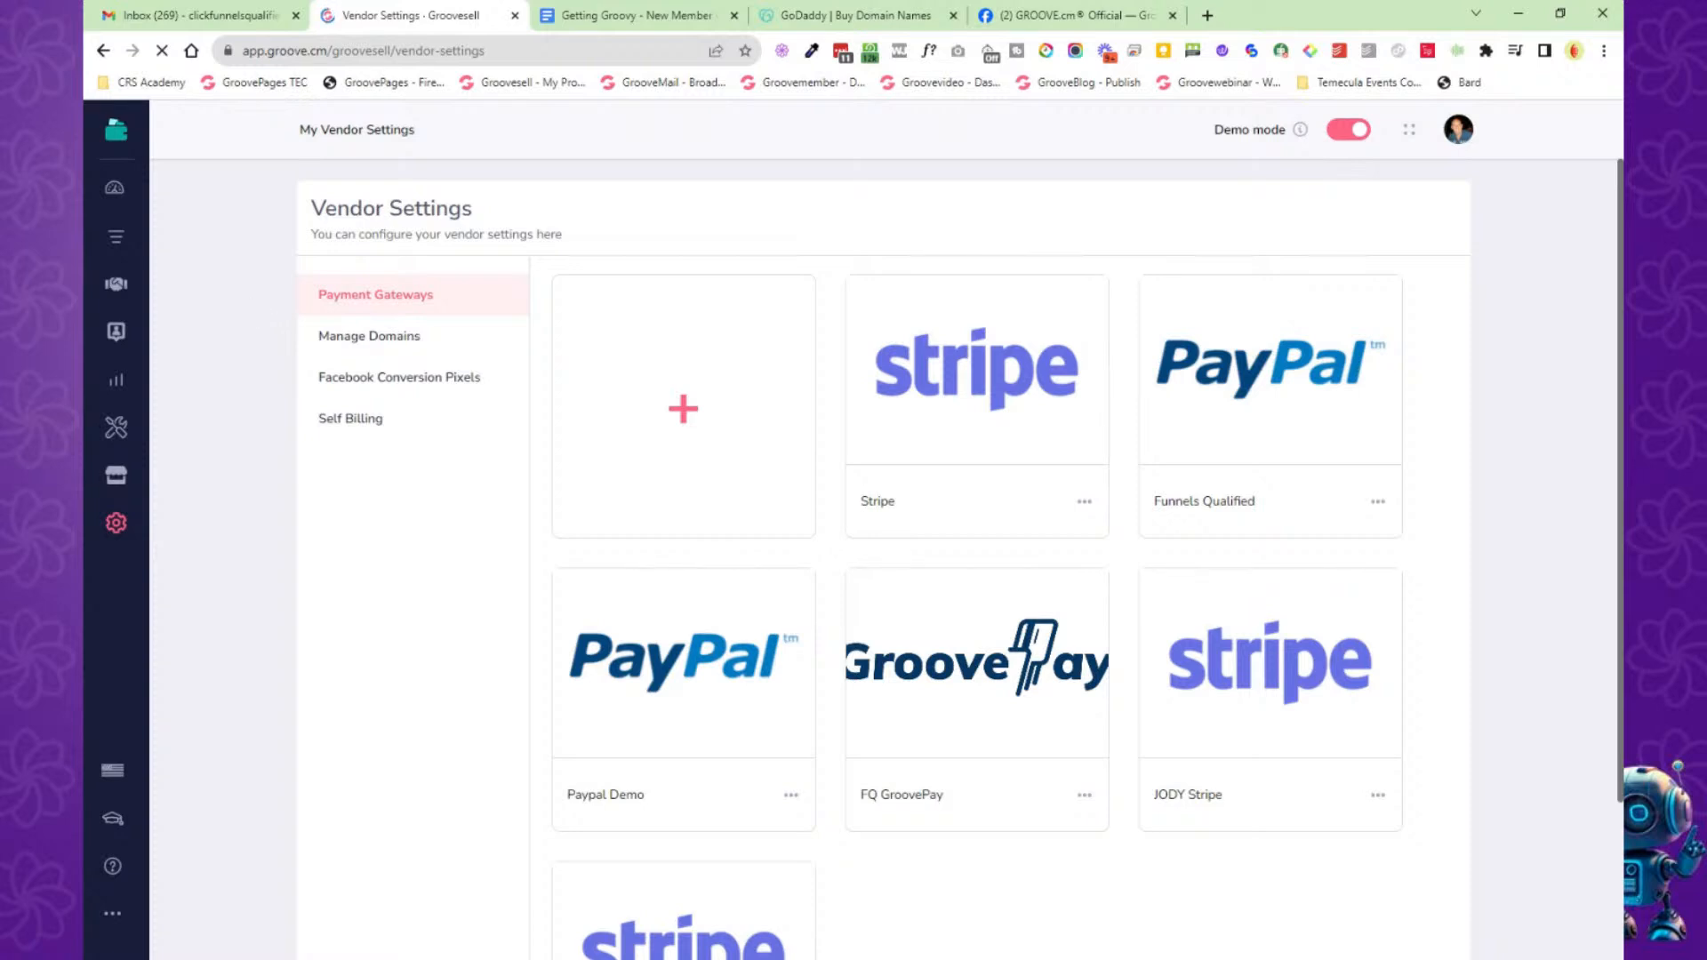
click(680, 411)
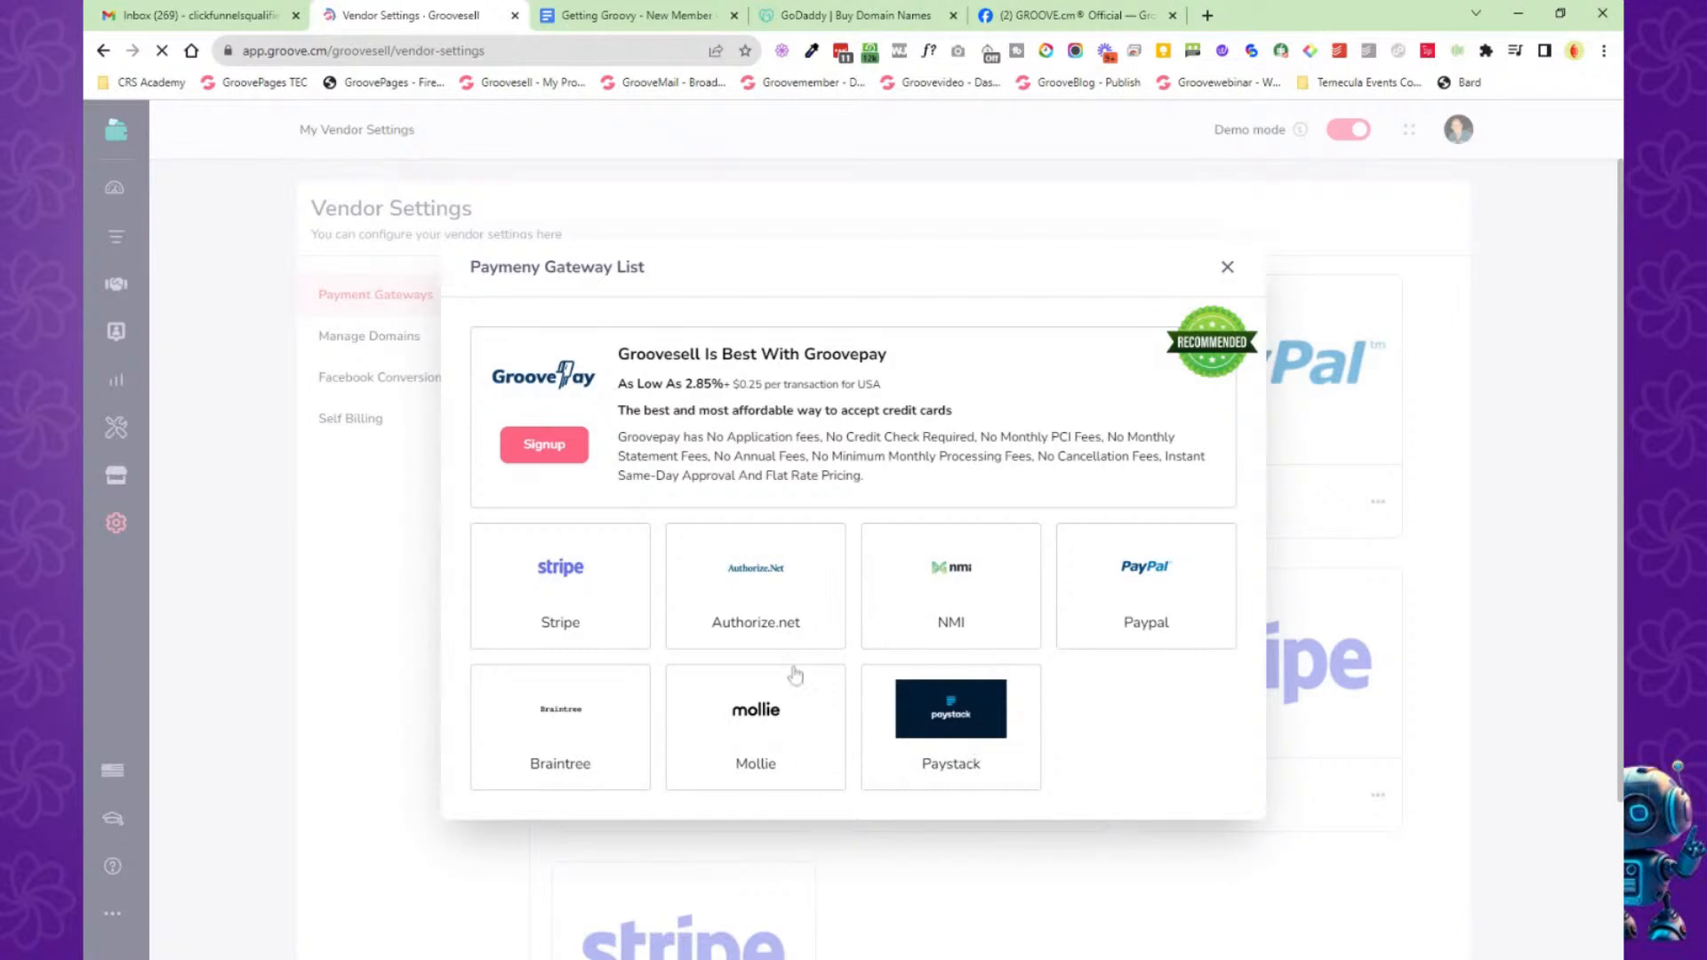
click(769, 592)
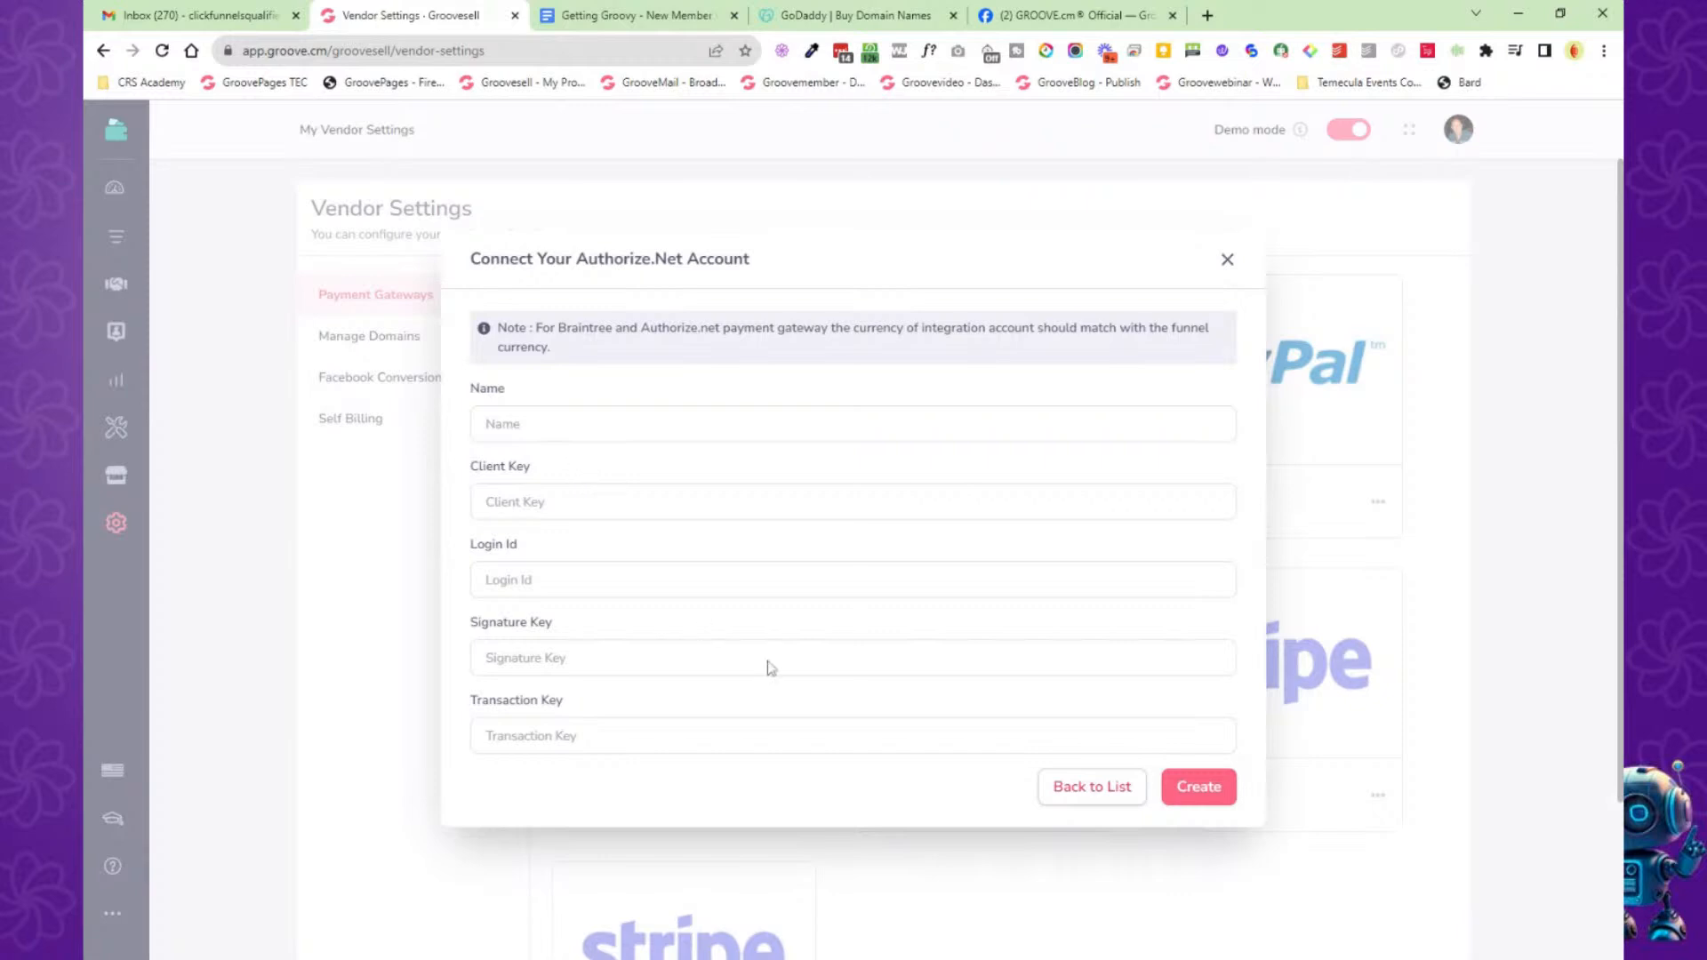
click(1122, 794)
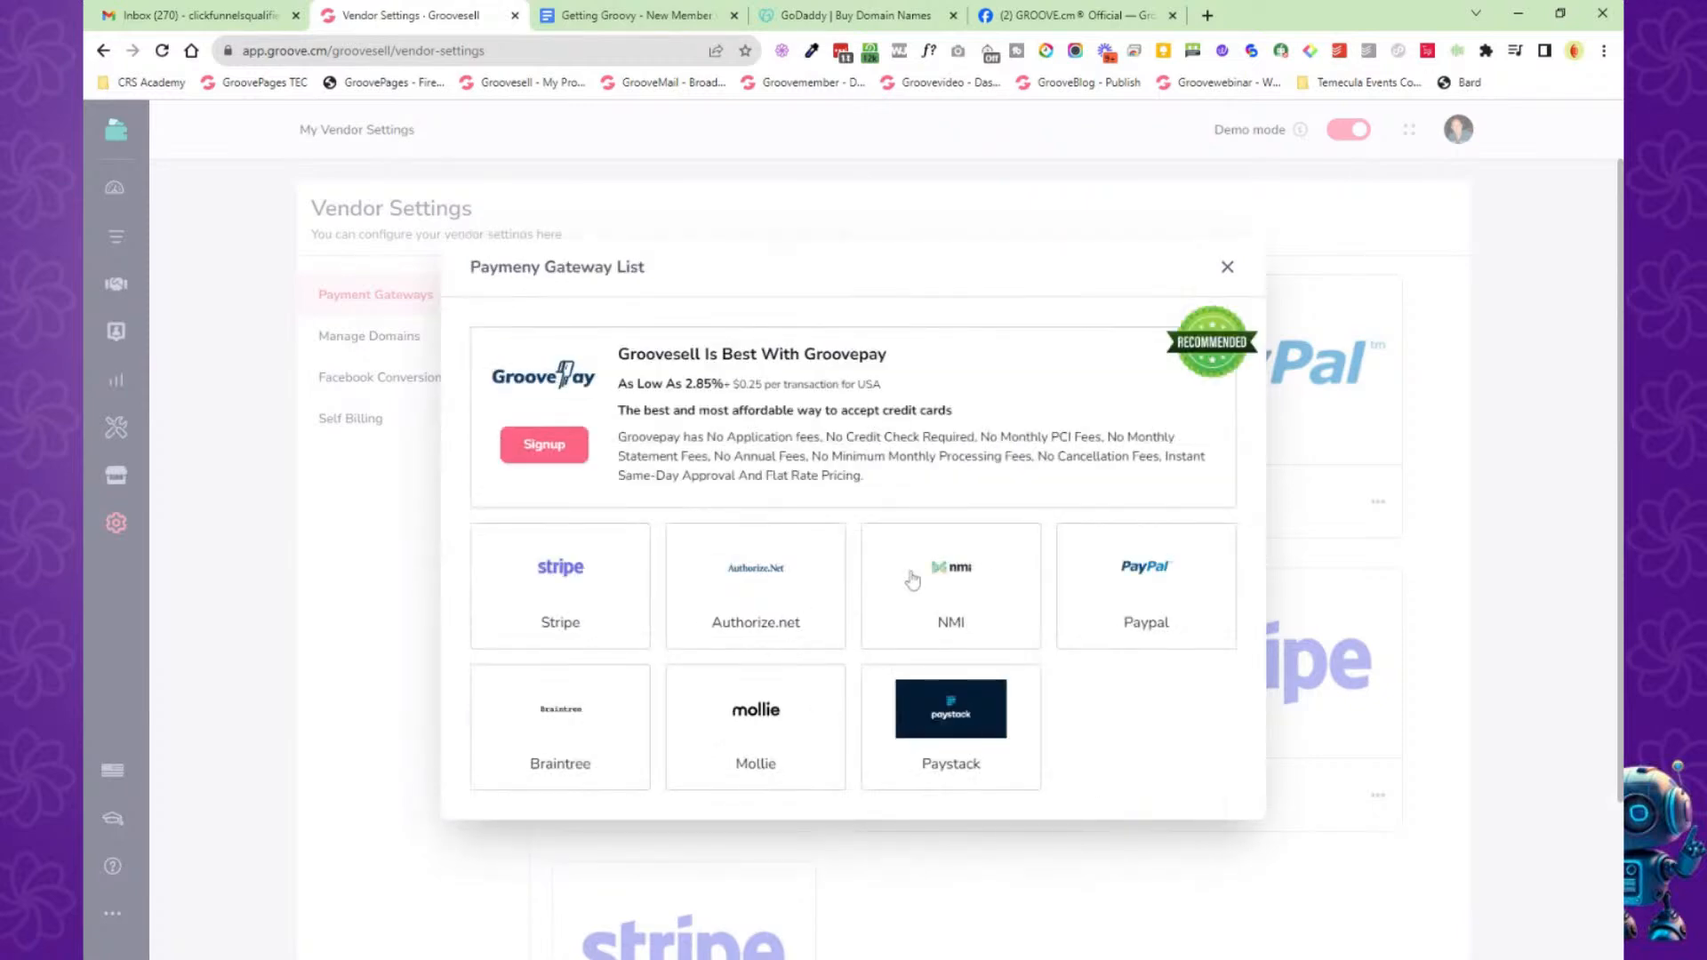
click(909, 576)
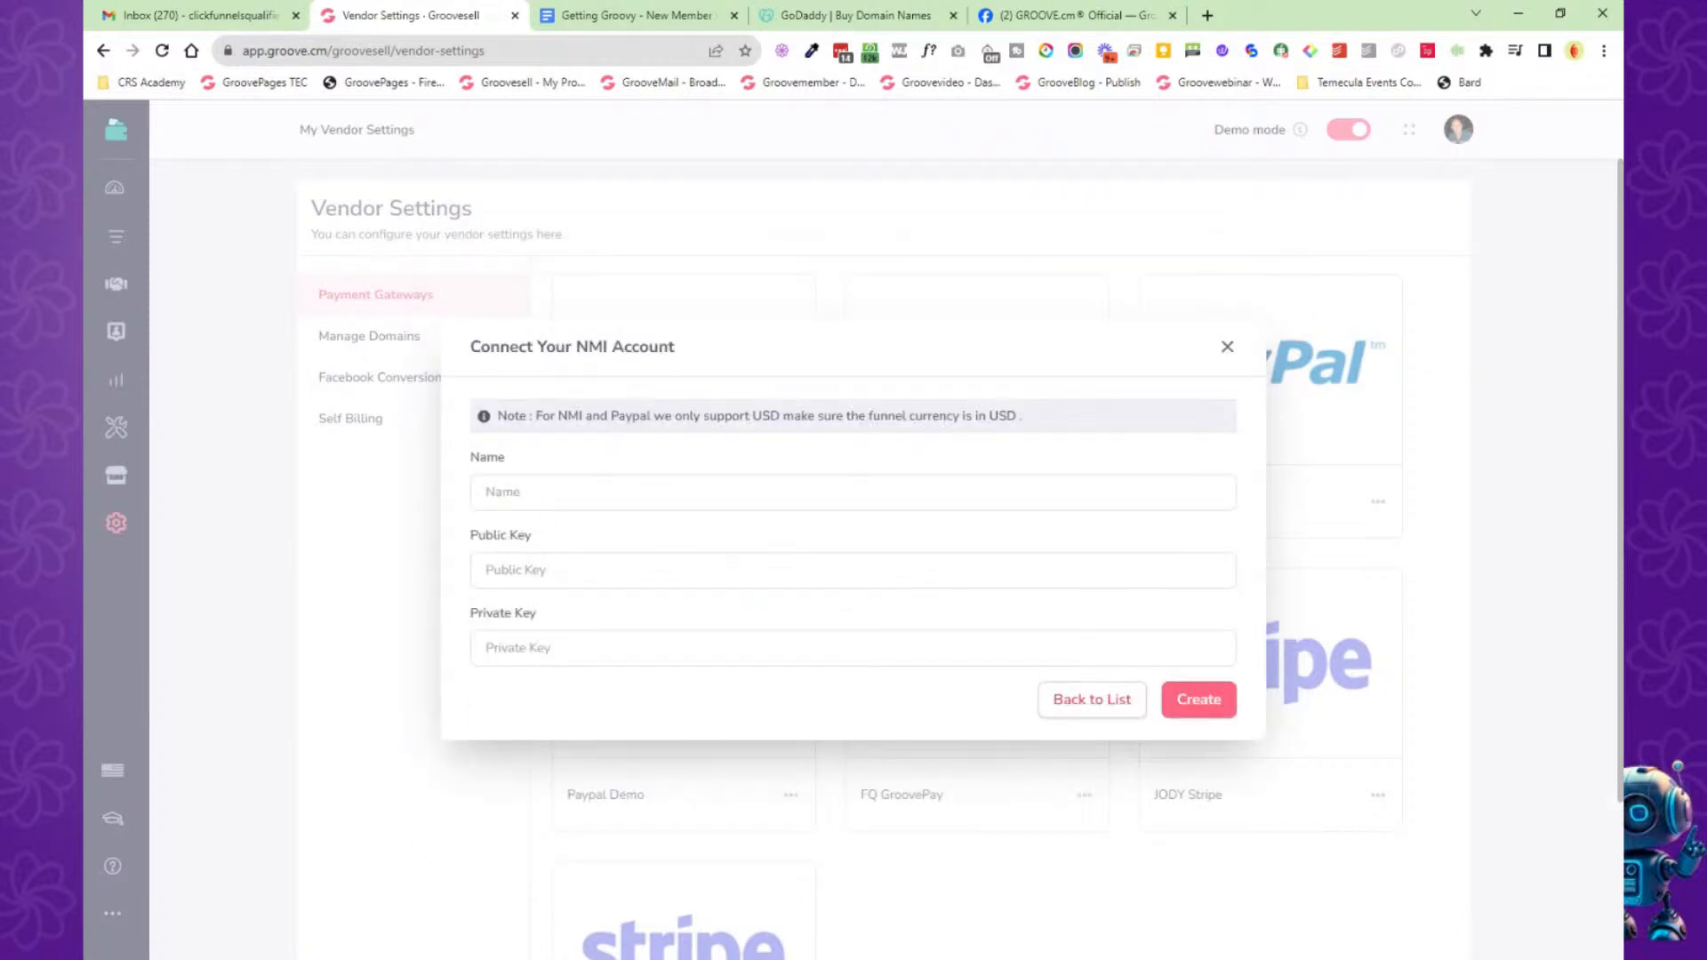
click(1091, 702)
Preview the Braintree form, close the payment gateway list and bring up the Groove apps list.
click(597, 738)
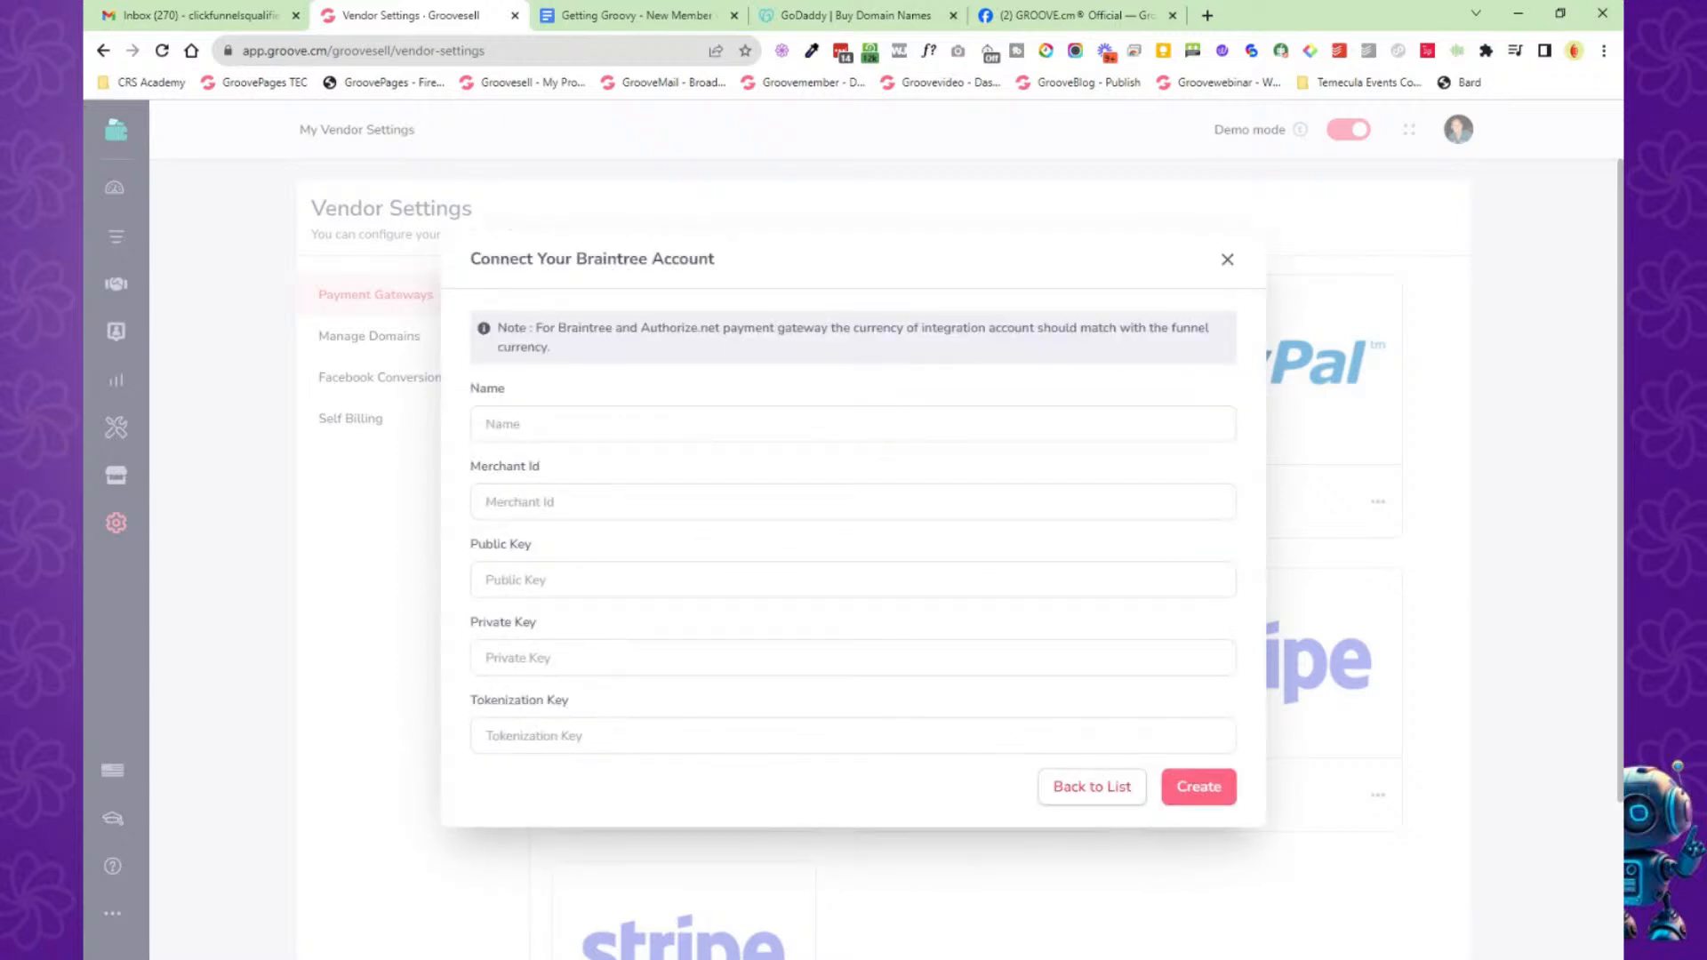
click(1122, 788)
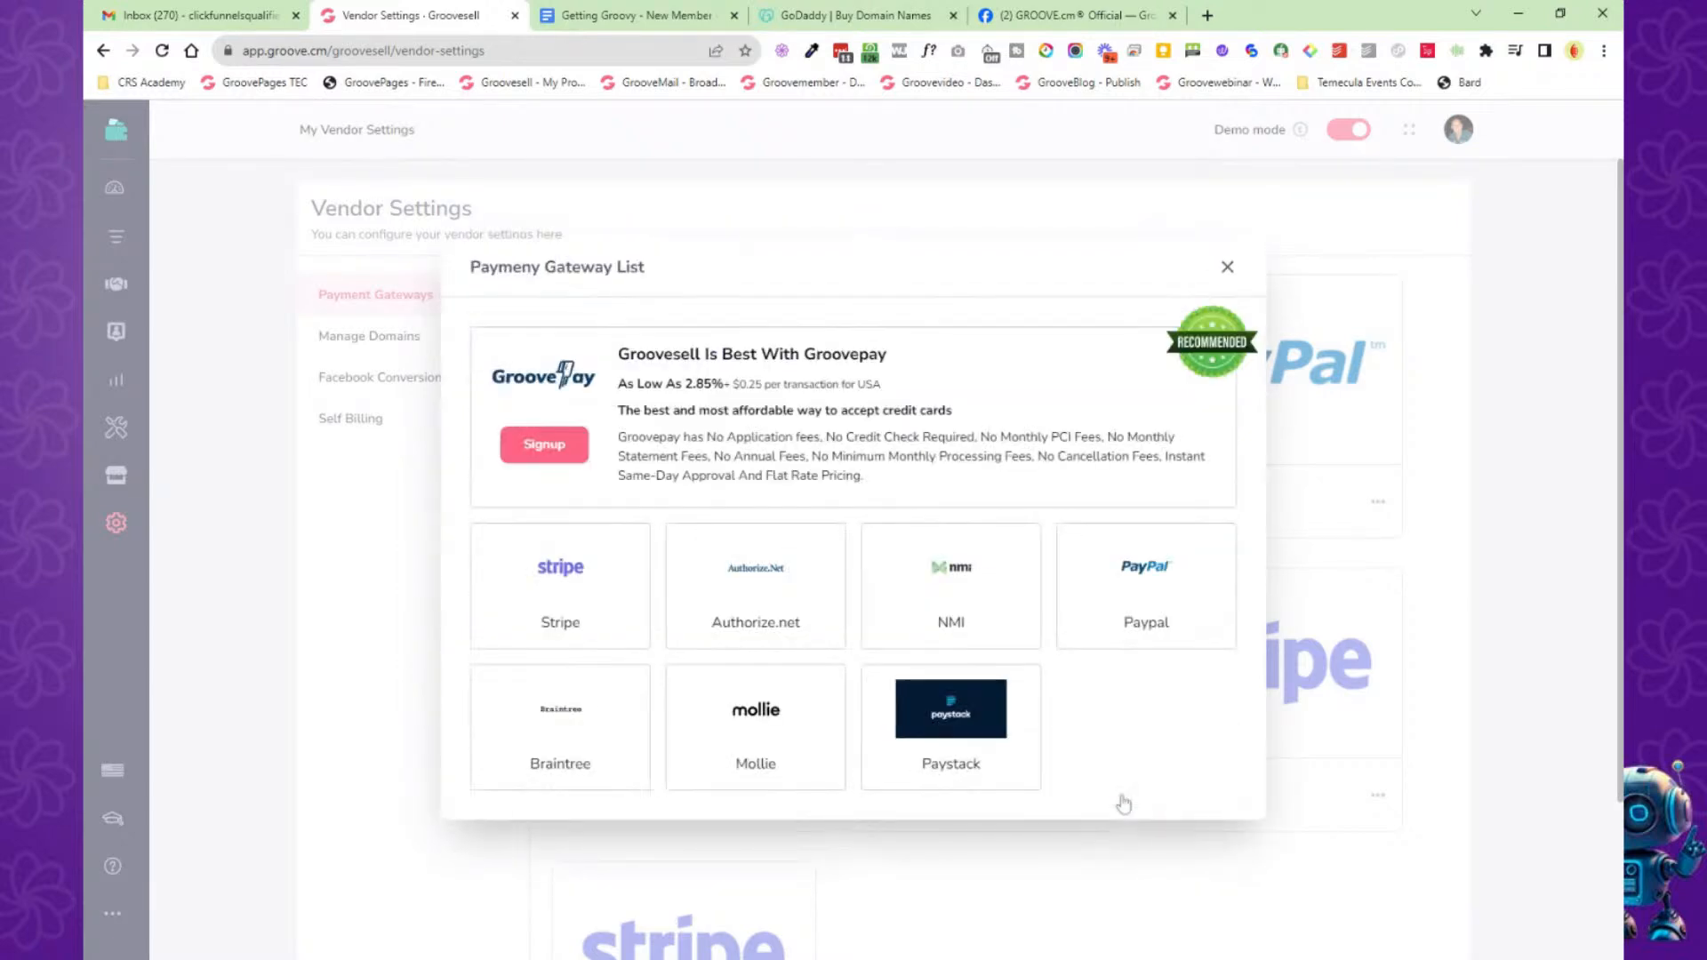
click(1227, 268)
click(116, 130)
From the main dashboard, open the Padelvoicescorer store's GrooveKart admin dashboard.
click(197, 224)
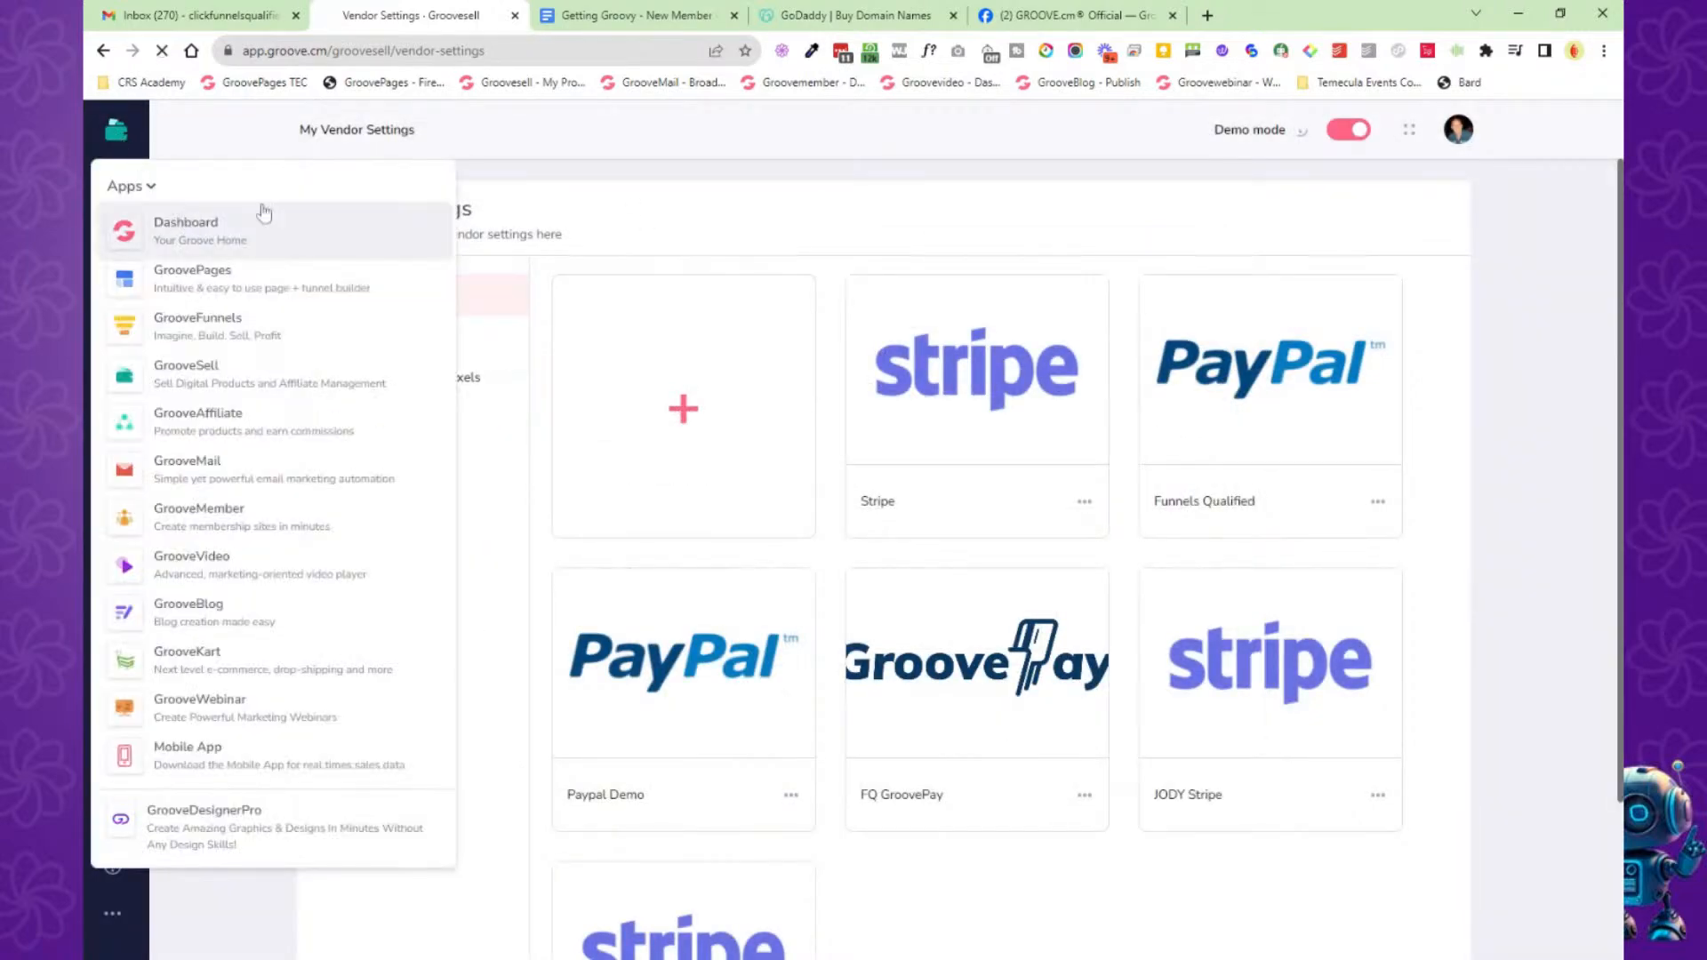
key(ctrl+Tab)
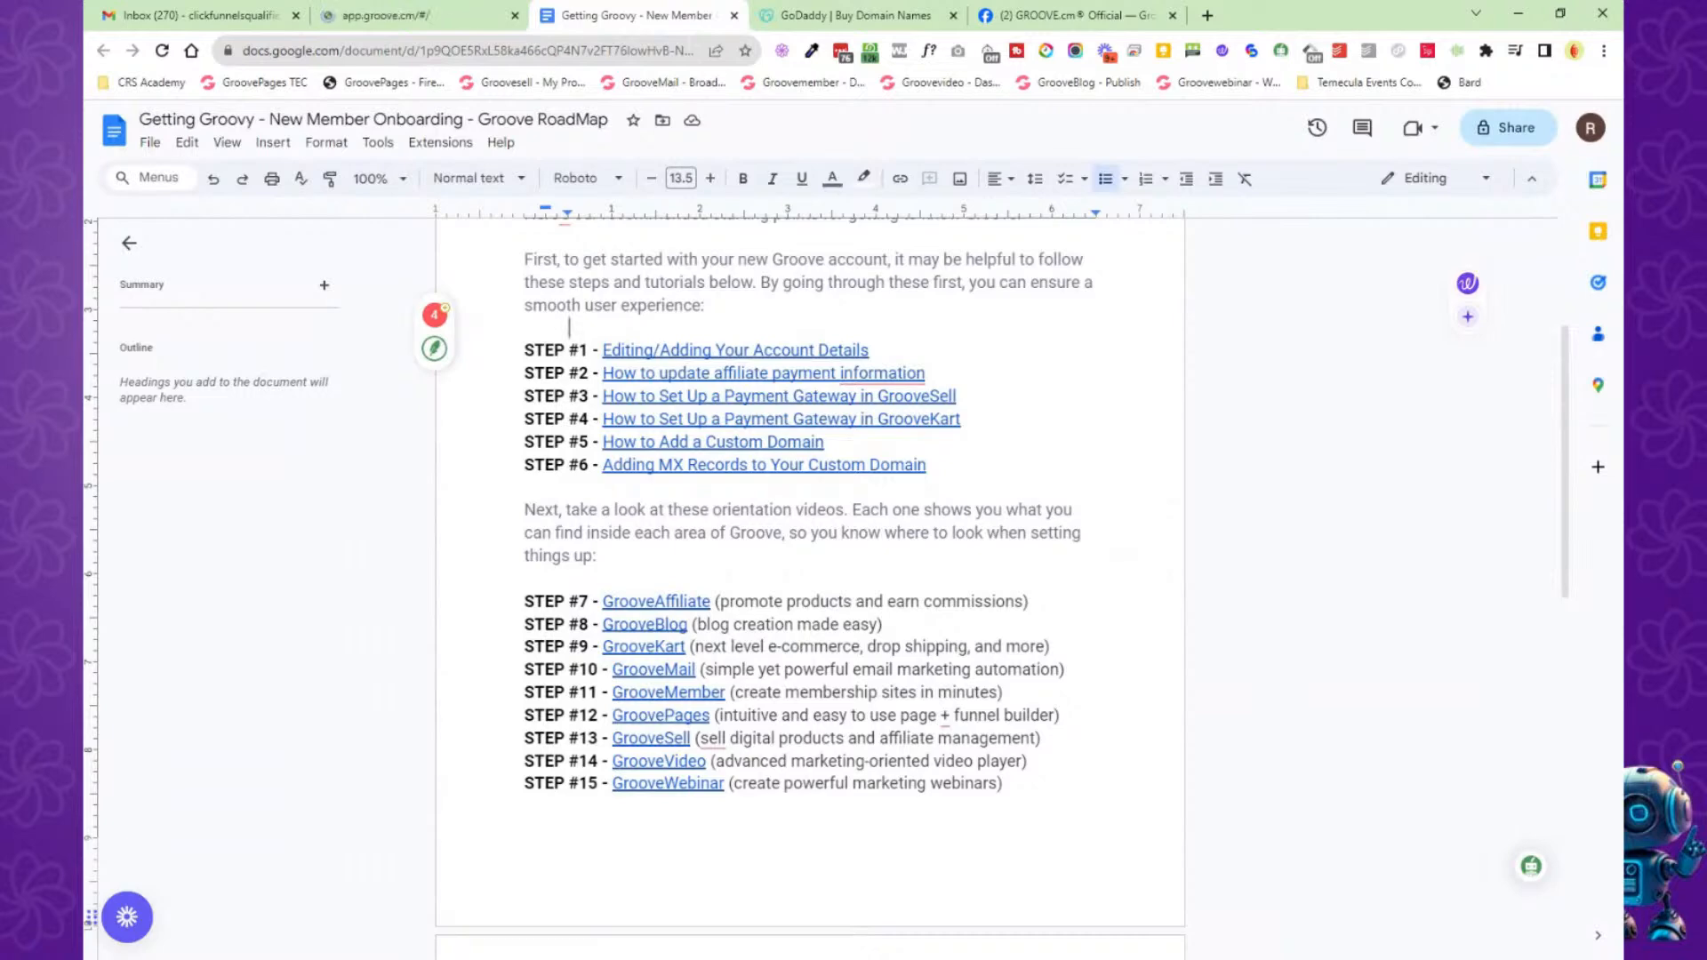
click(417, 27)
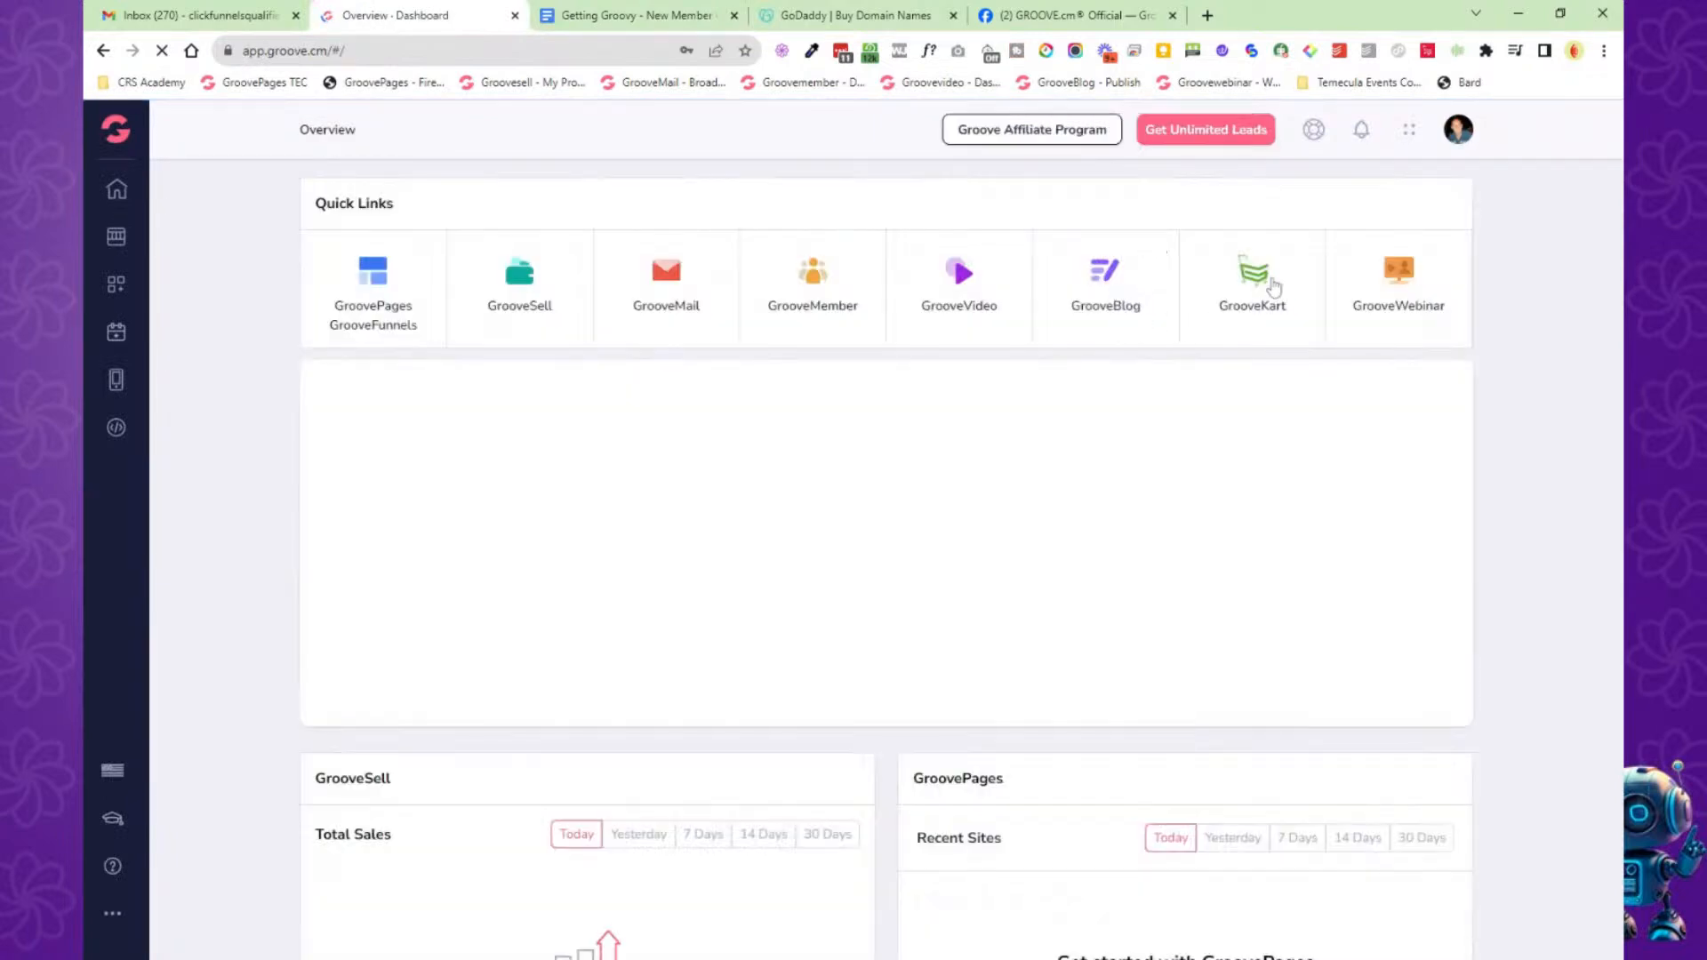
click(1253, 283)
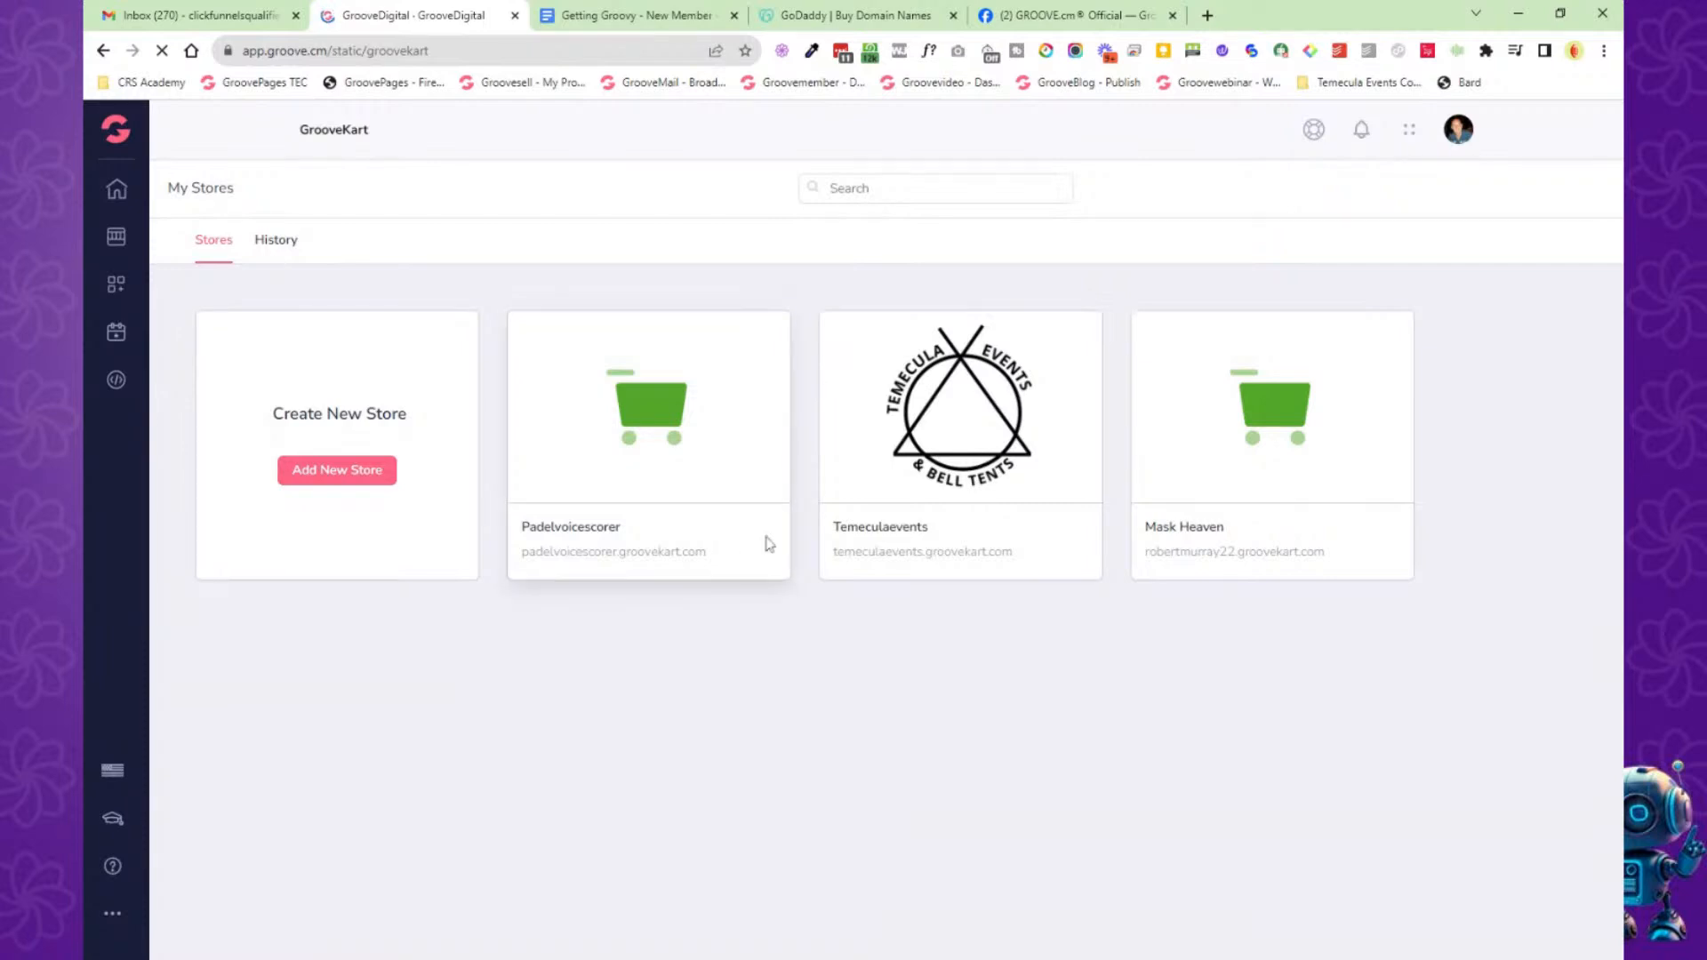
mouse_move(636, 438)
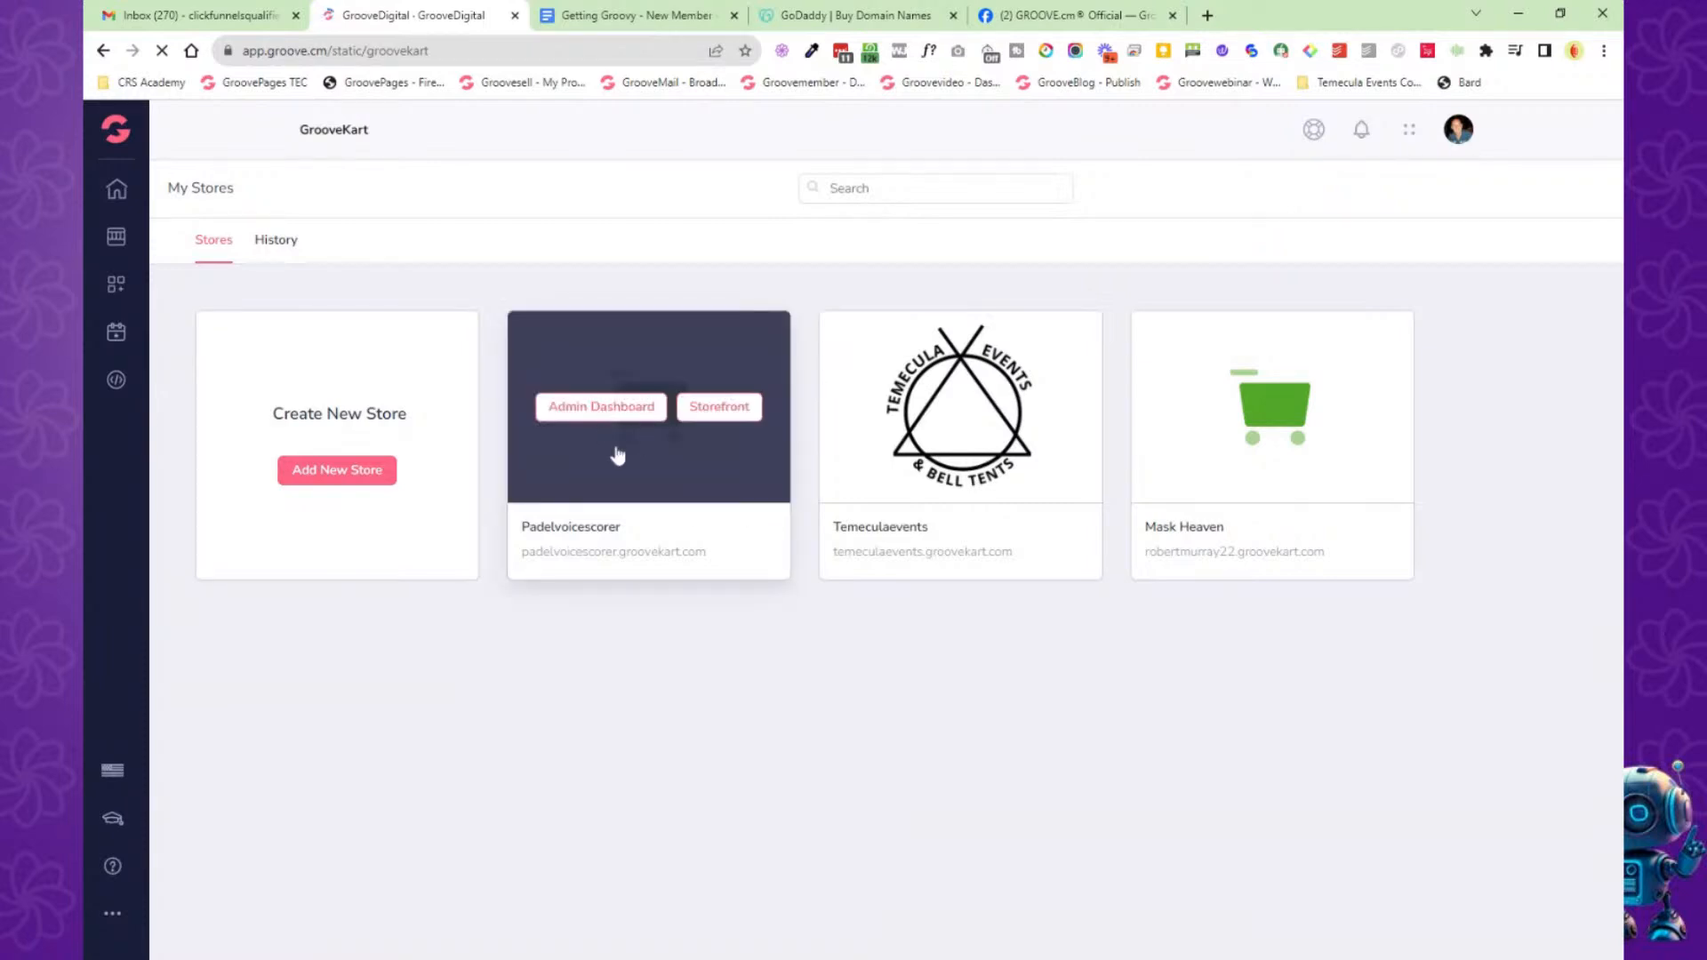
click(620, 415)
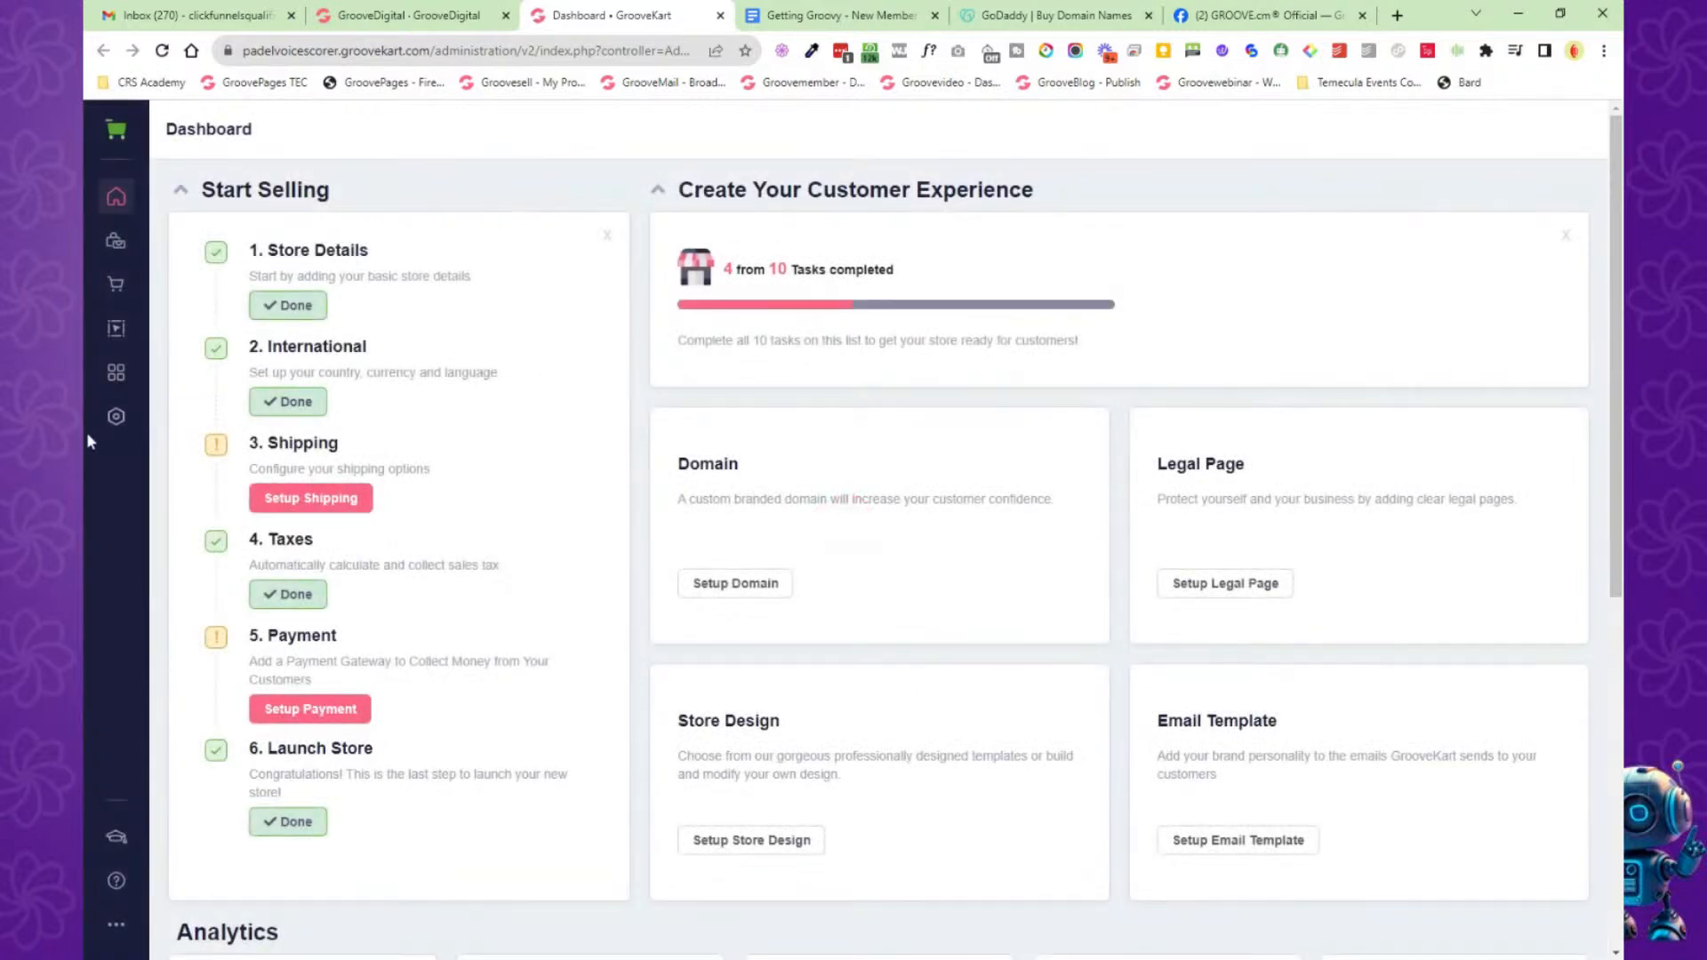
Review the store's payment gateway settings, including the Nmi Gateway options.
click(115, 416)
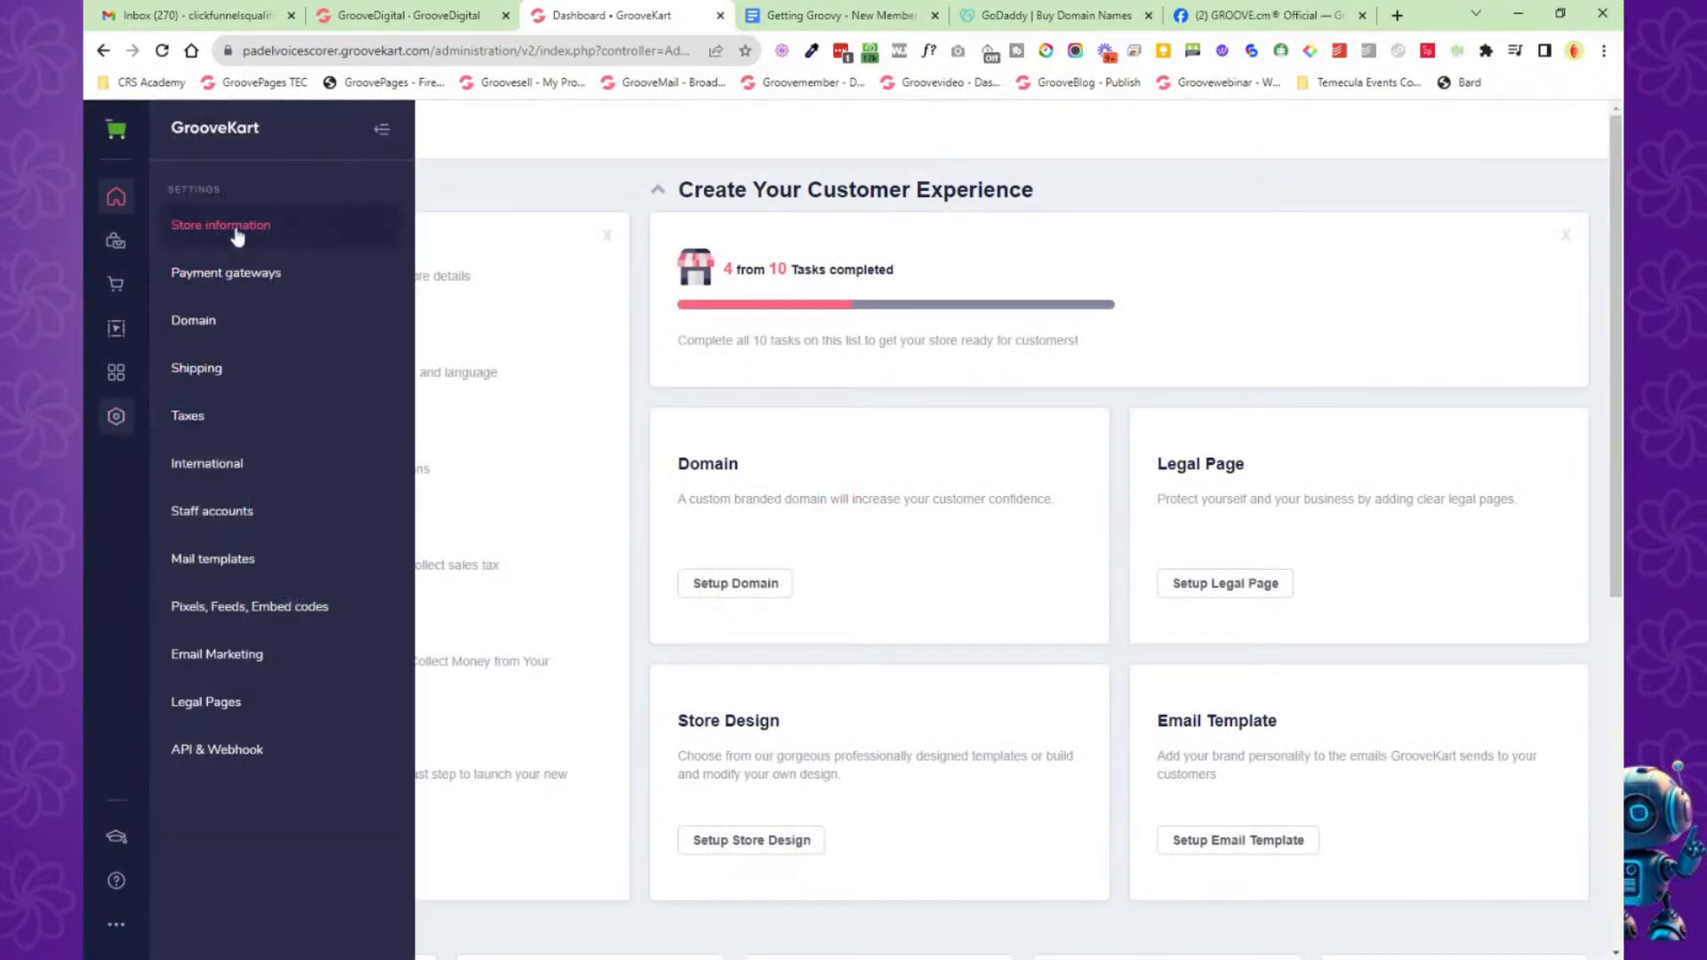
click(248, 278)
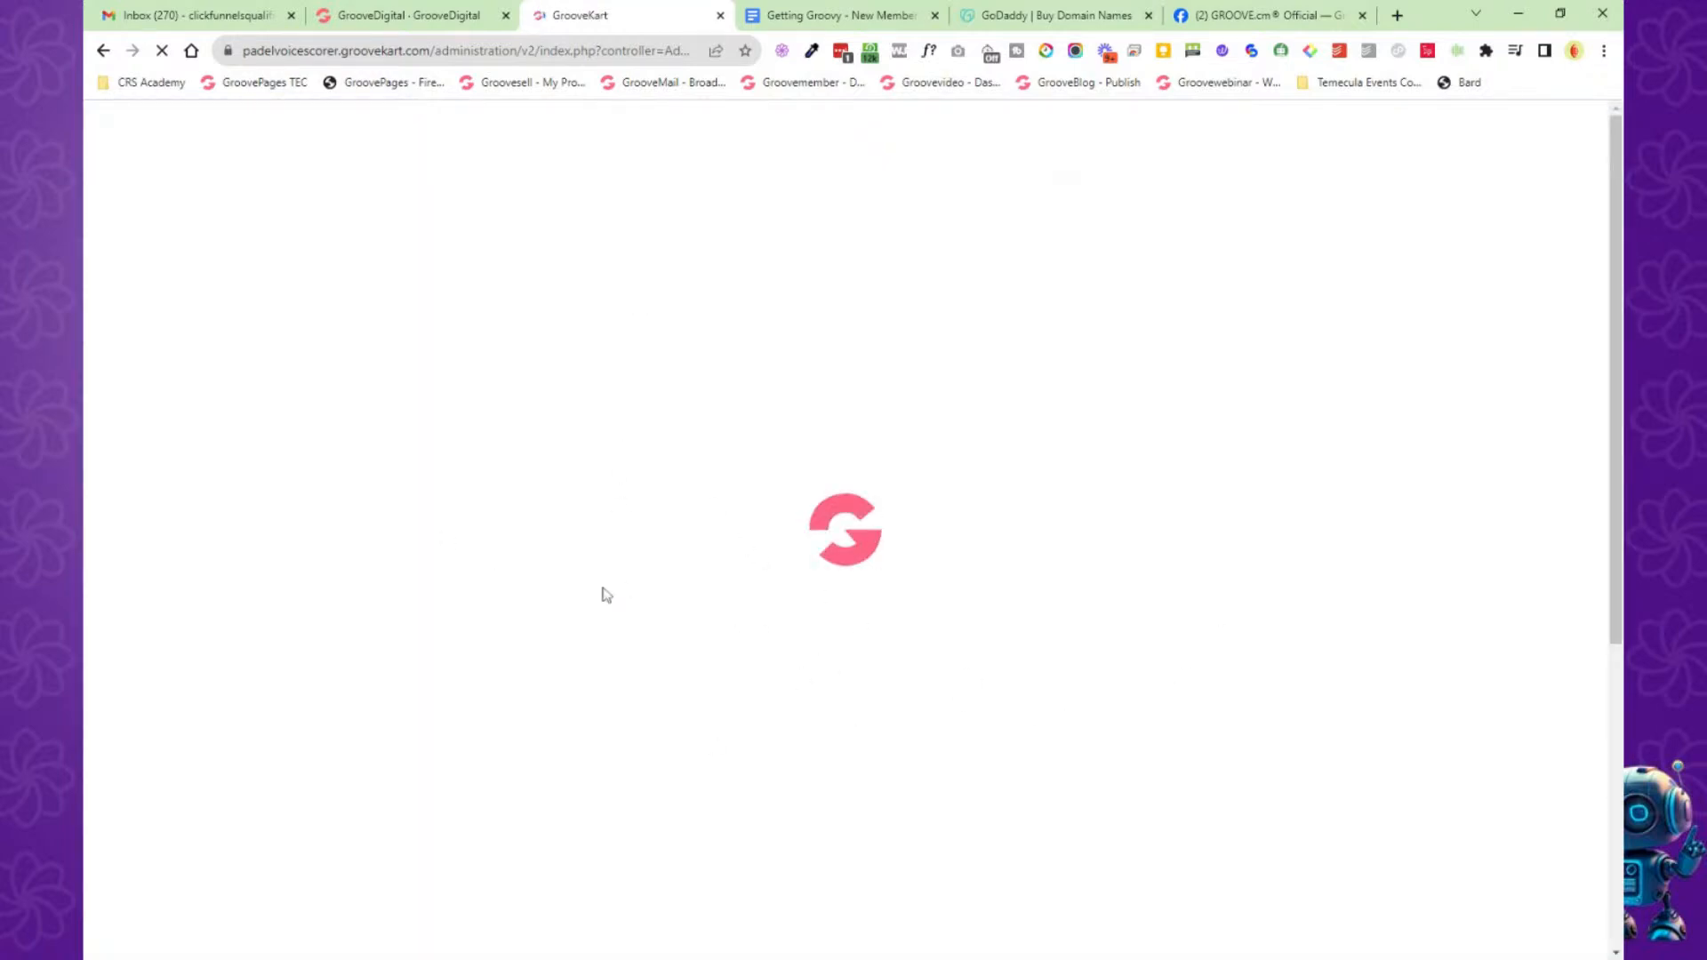
scroll(800, 516, down, 1)
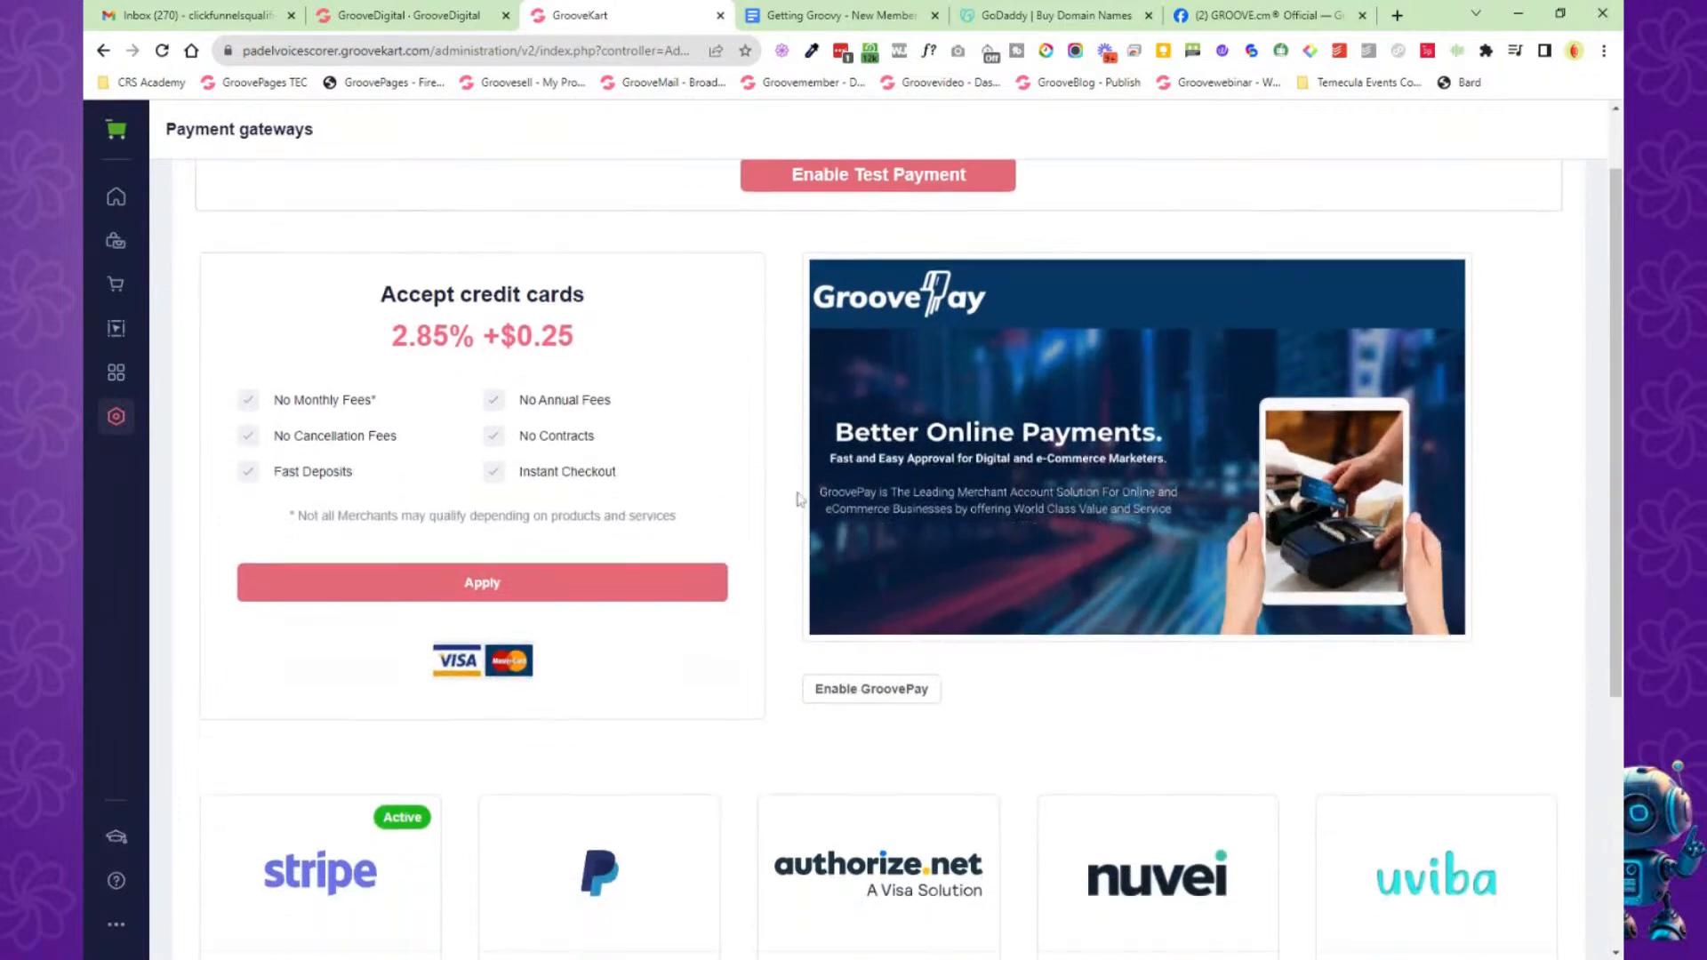
scroll(671, 530, down, 4)
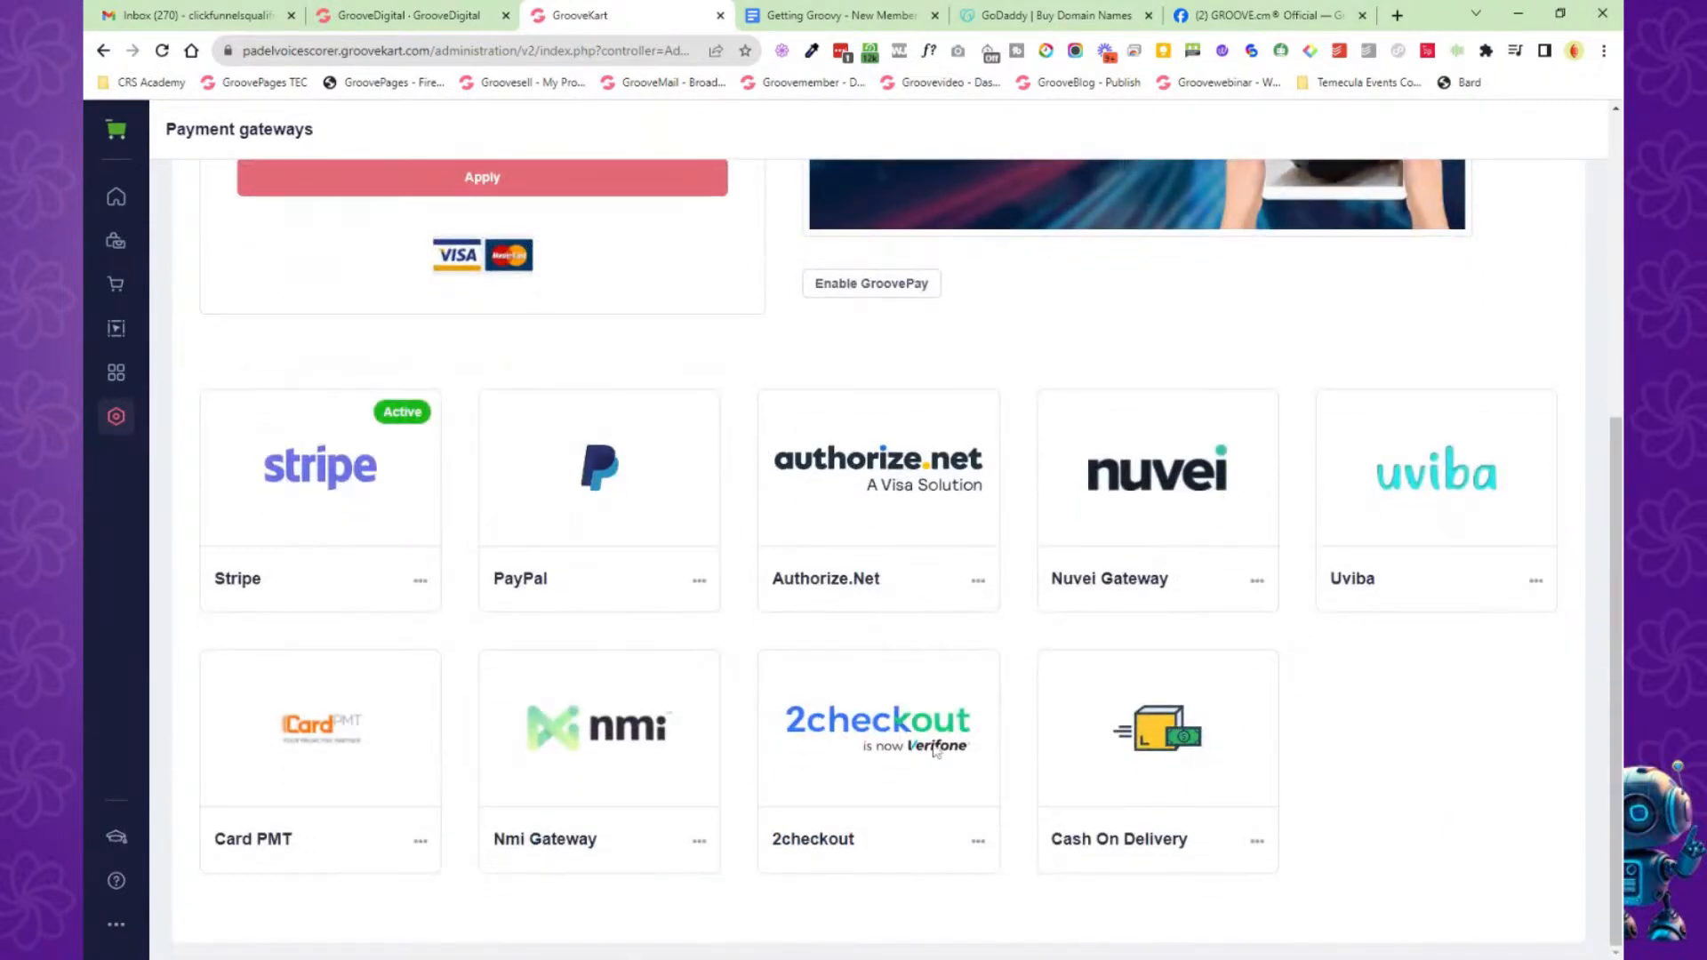
click(700, 843)
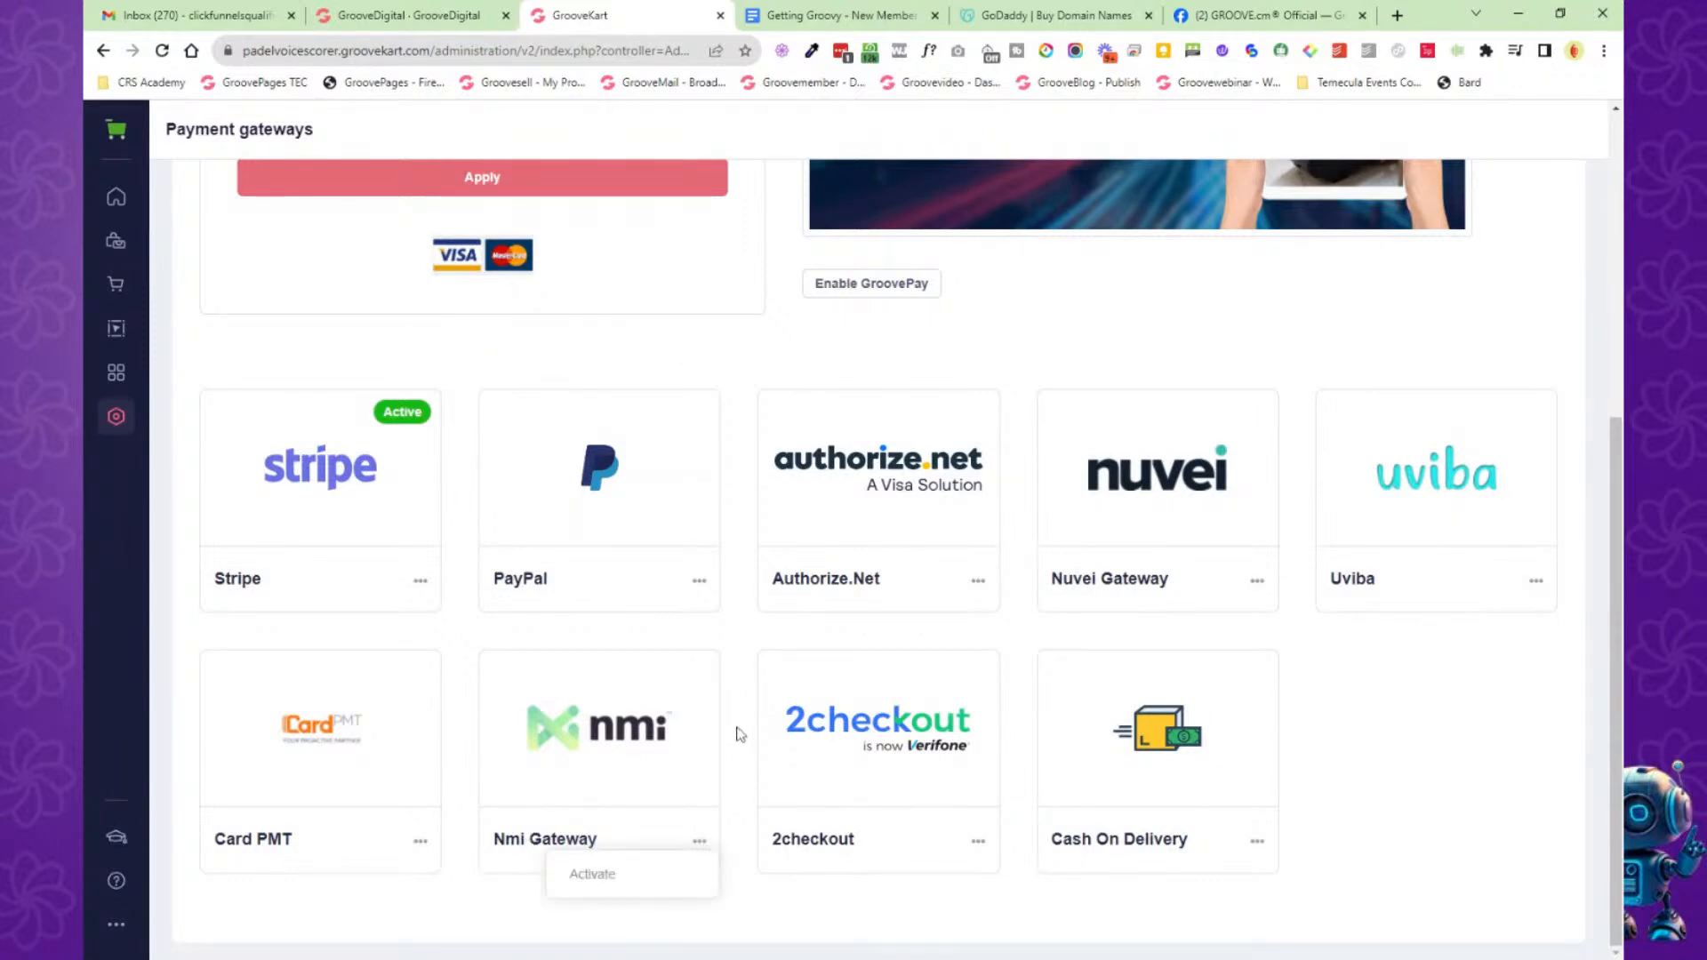
Close the store admin and return to the main Groove dashboard via the apps list.
click(720, 15)
click(623, 15)
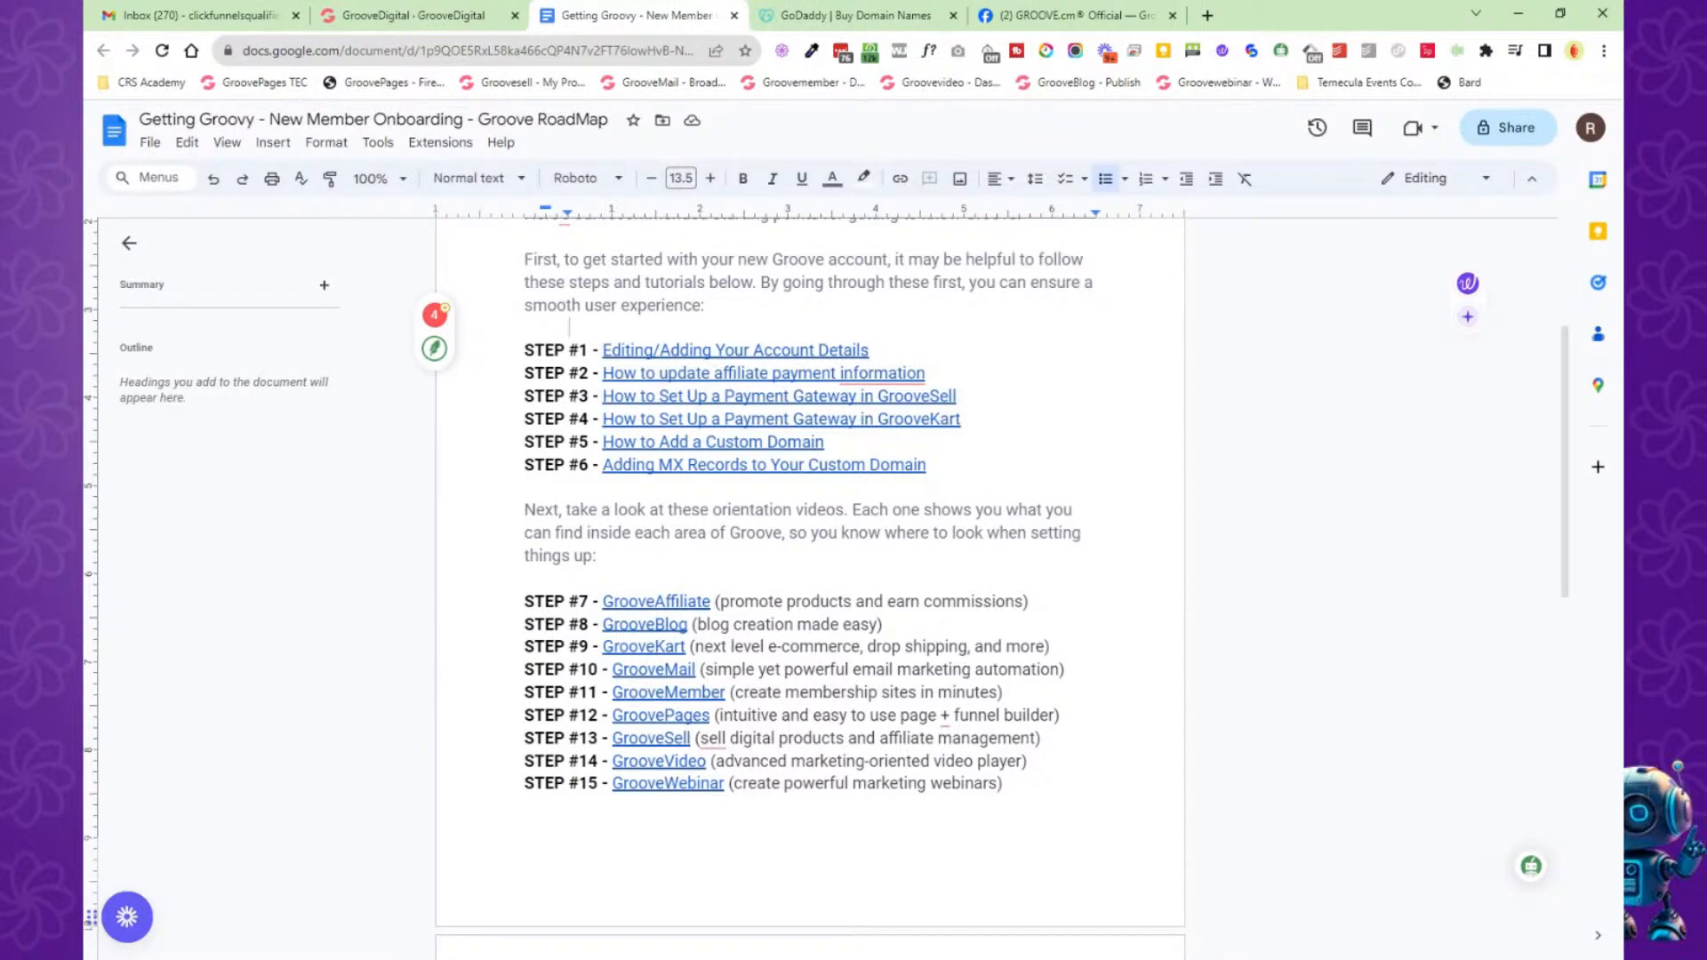
click(458, 20)
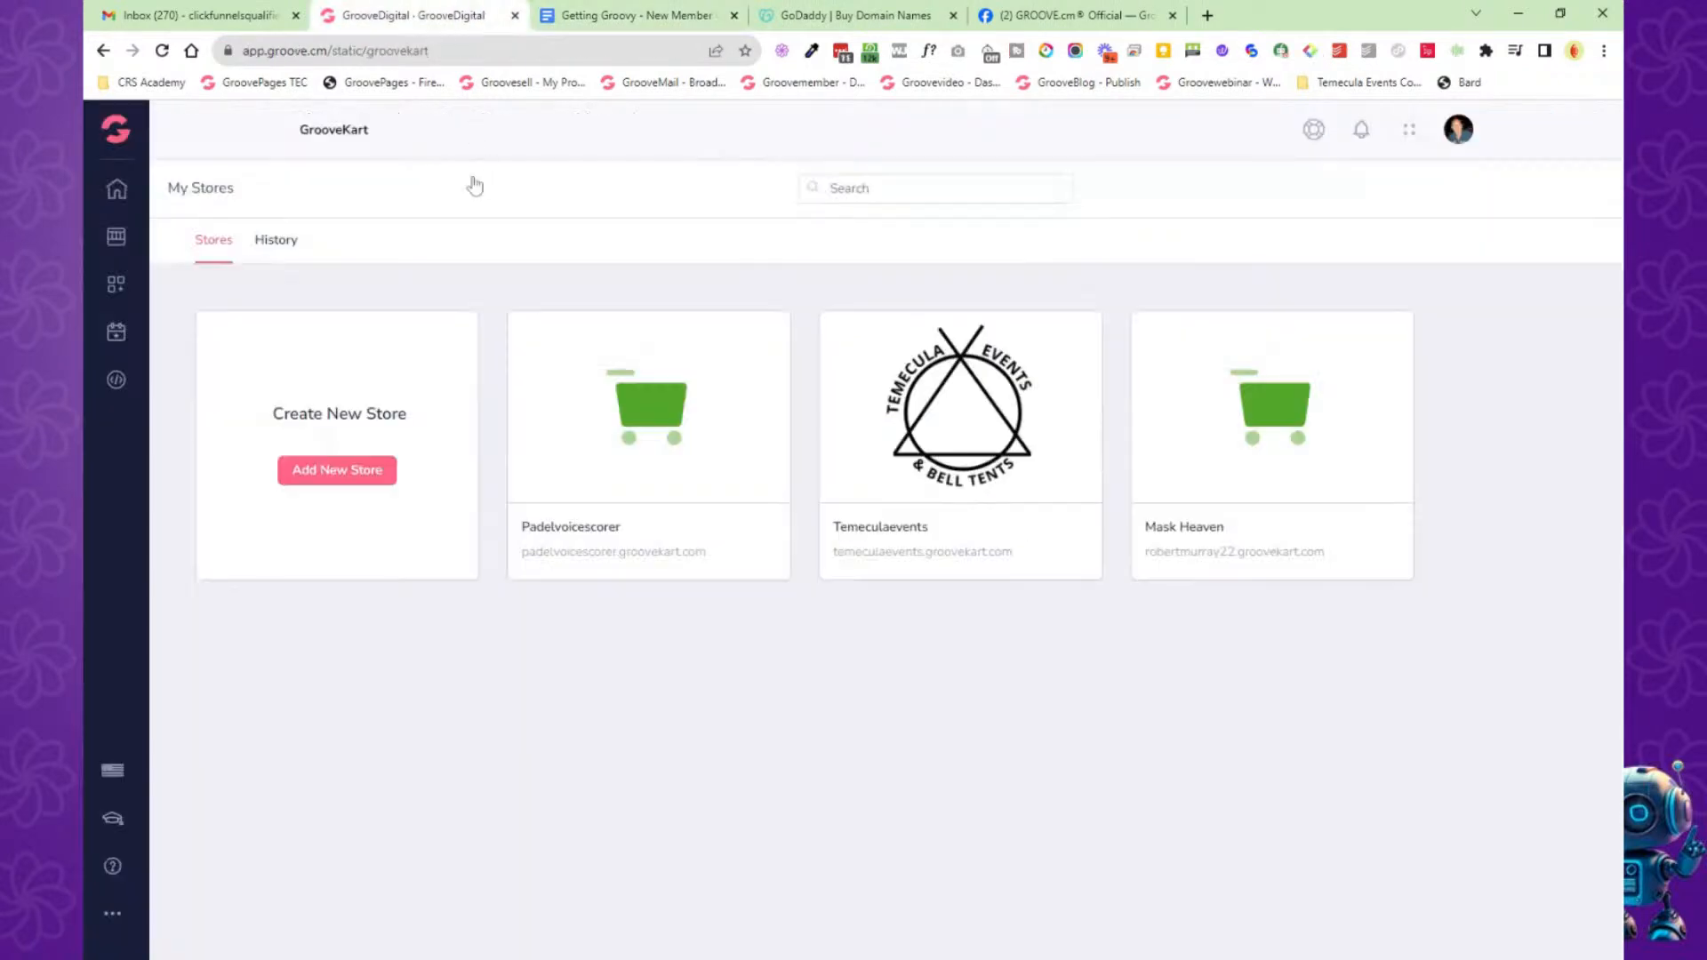
click(121, 132)
click(199, 224)
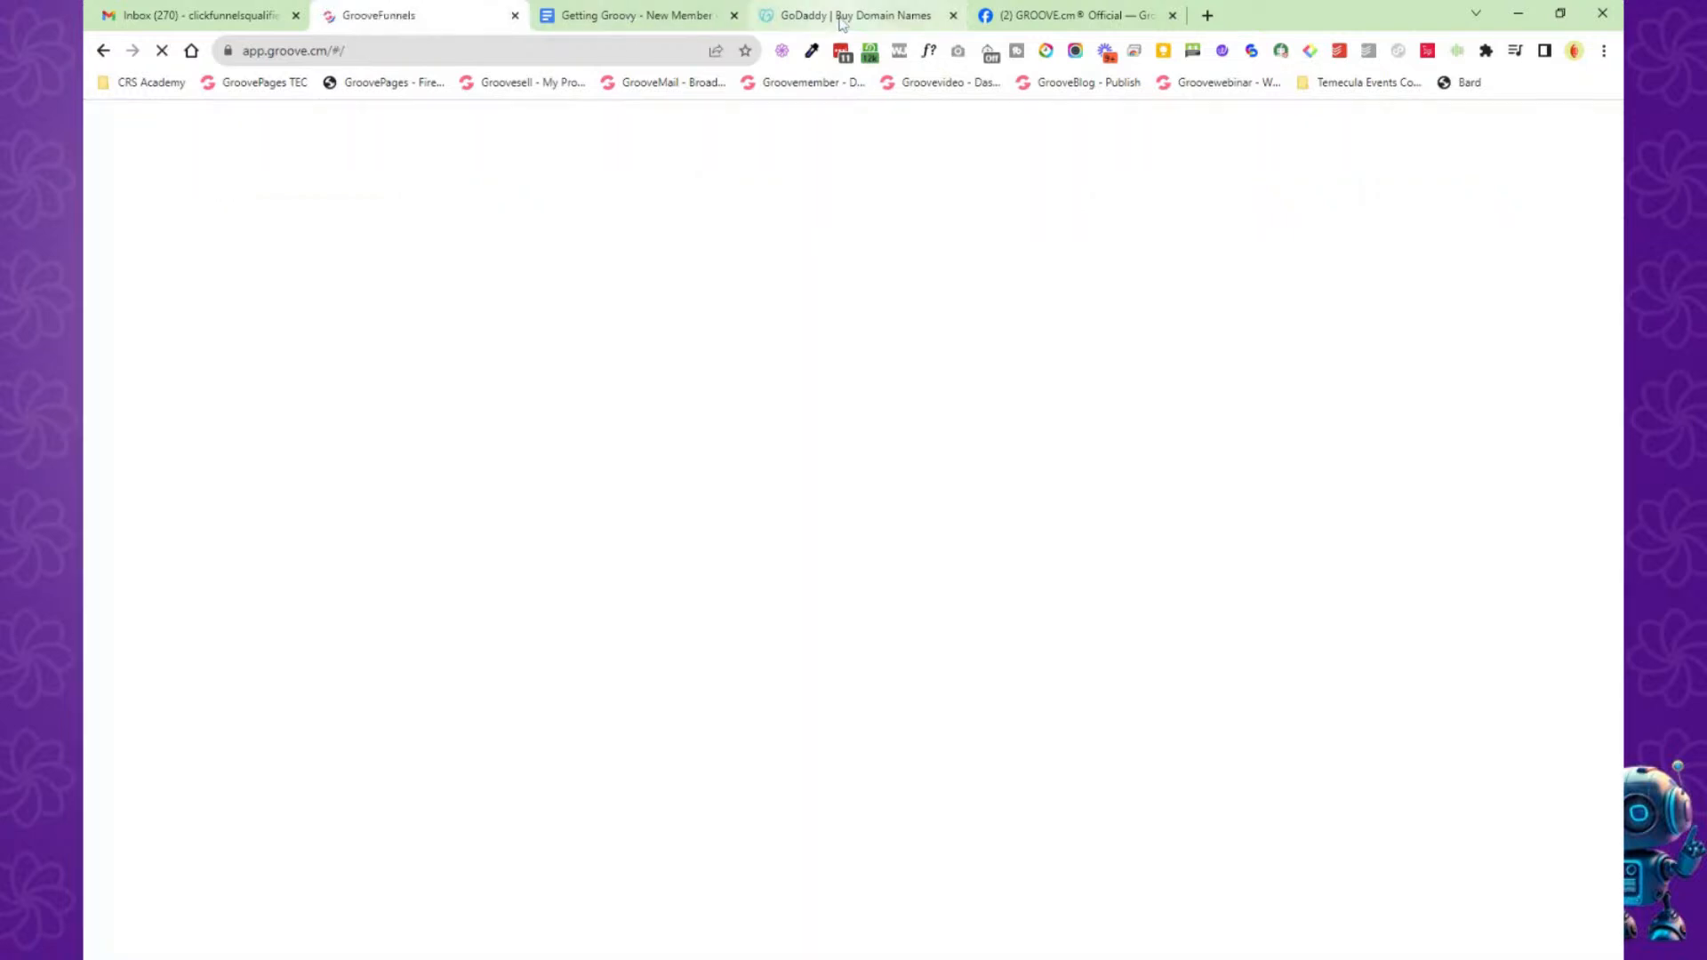
Load My Products from the GoDaddy account menu, then go back to the Groove dashboard.
click(843, 16)
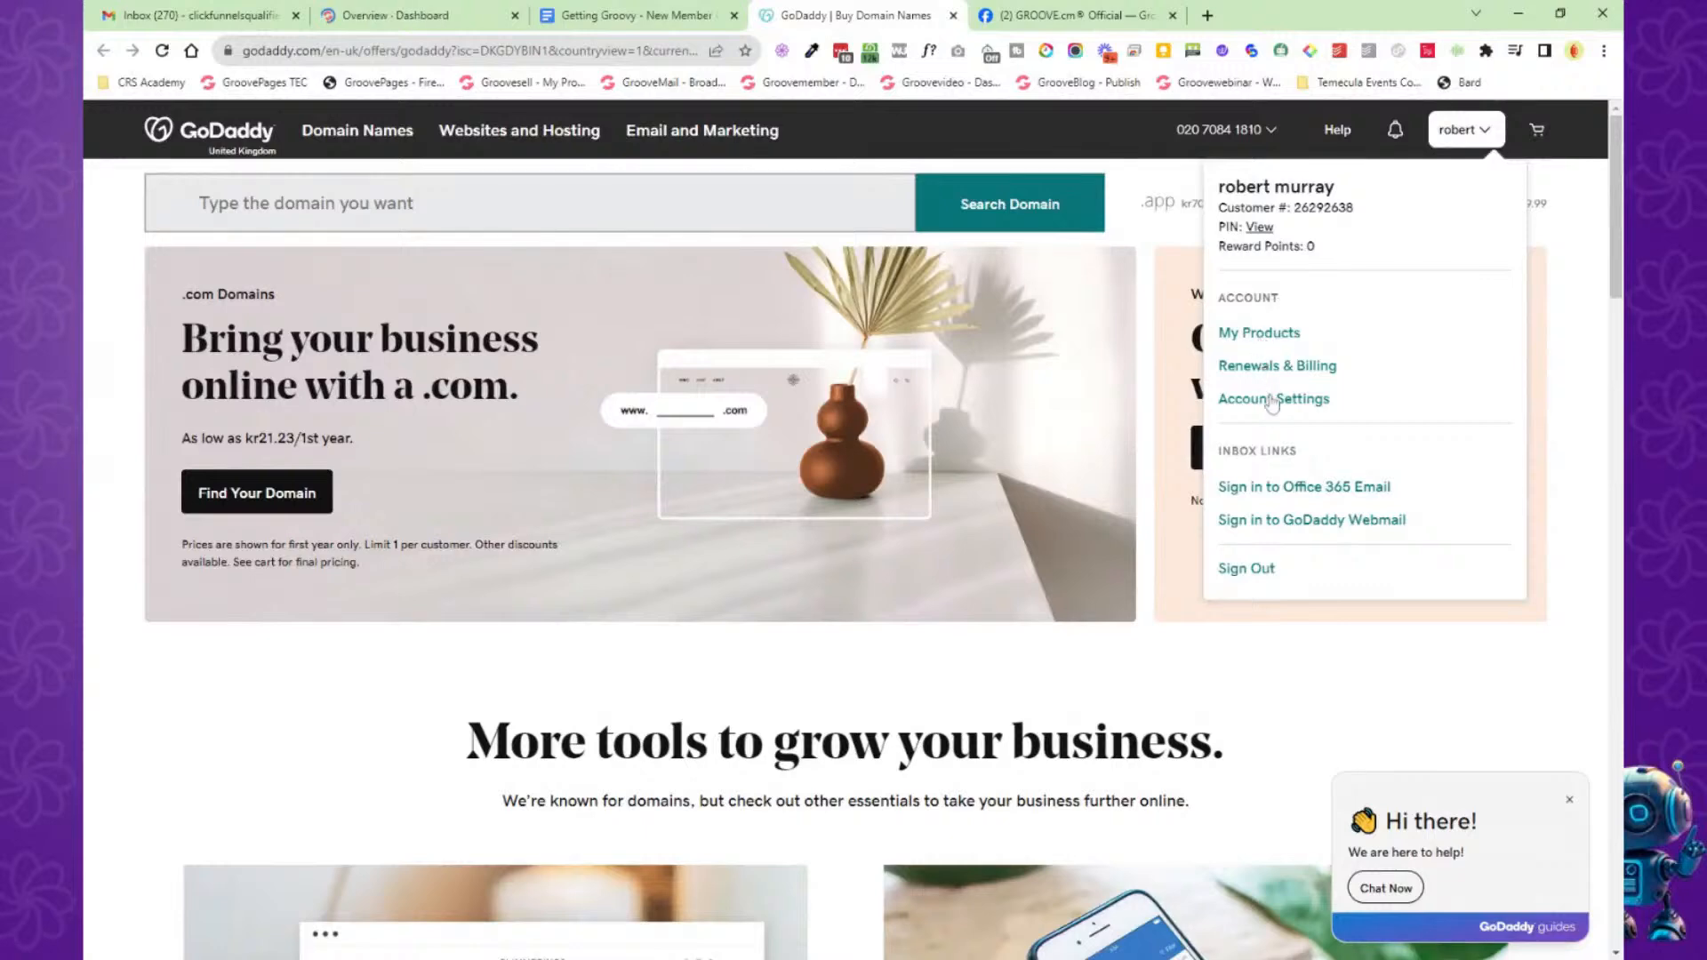
click(358, 130)
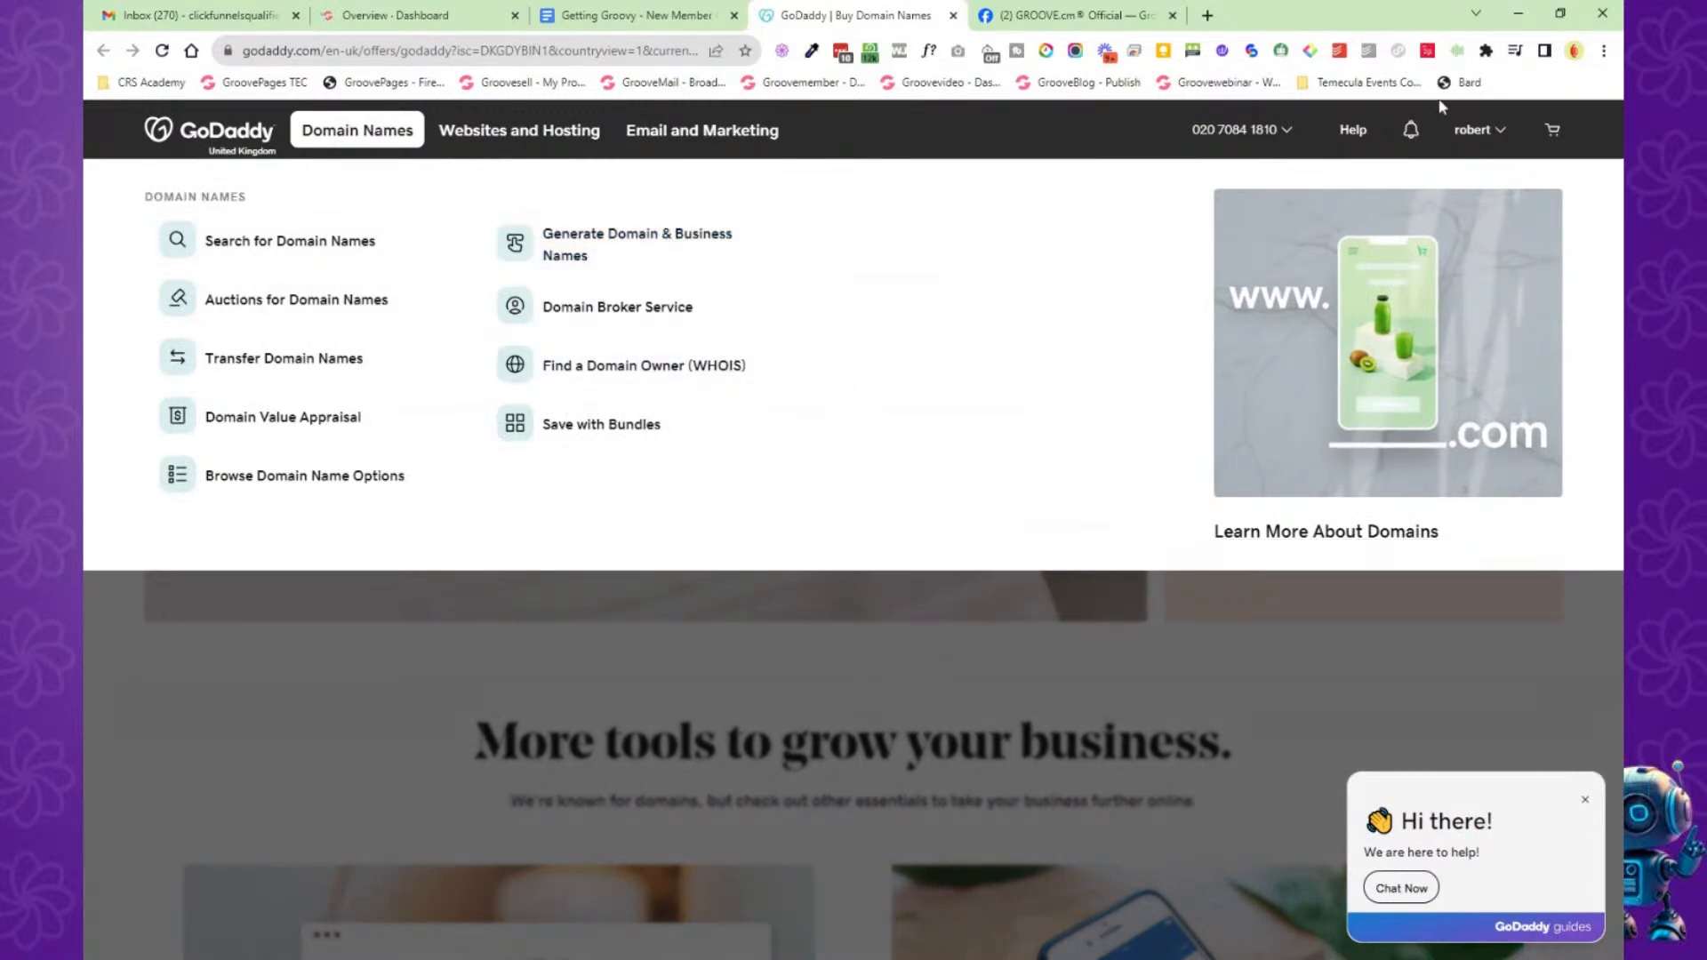
click(1480, 133)
click(1275, 334)
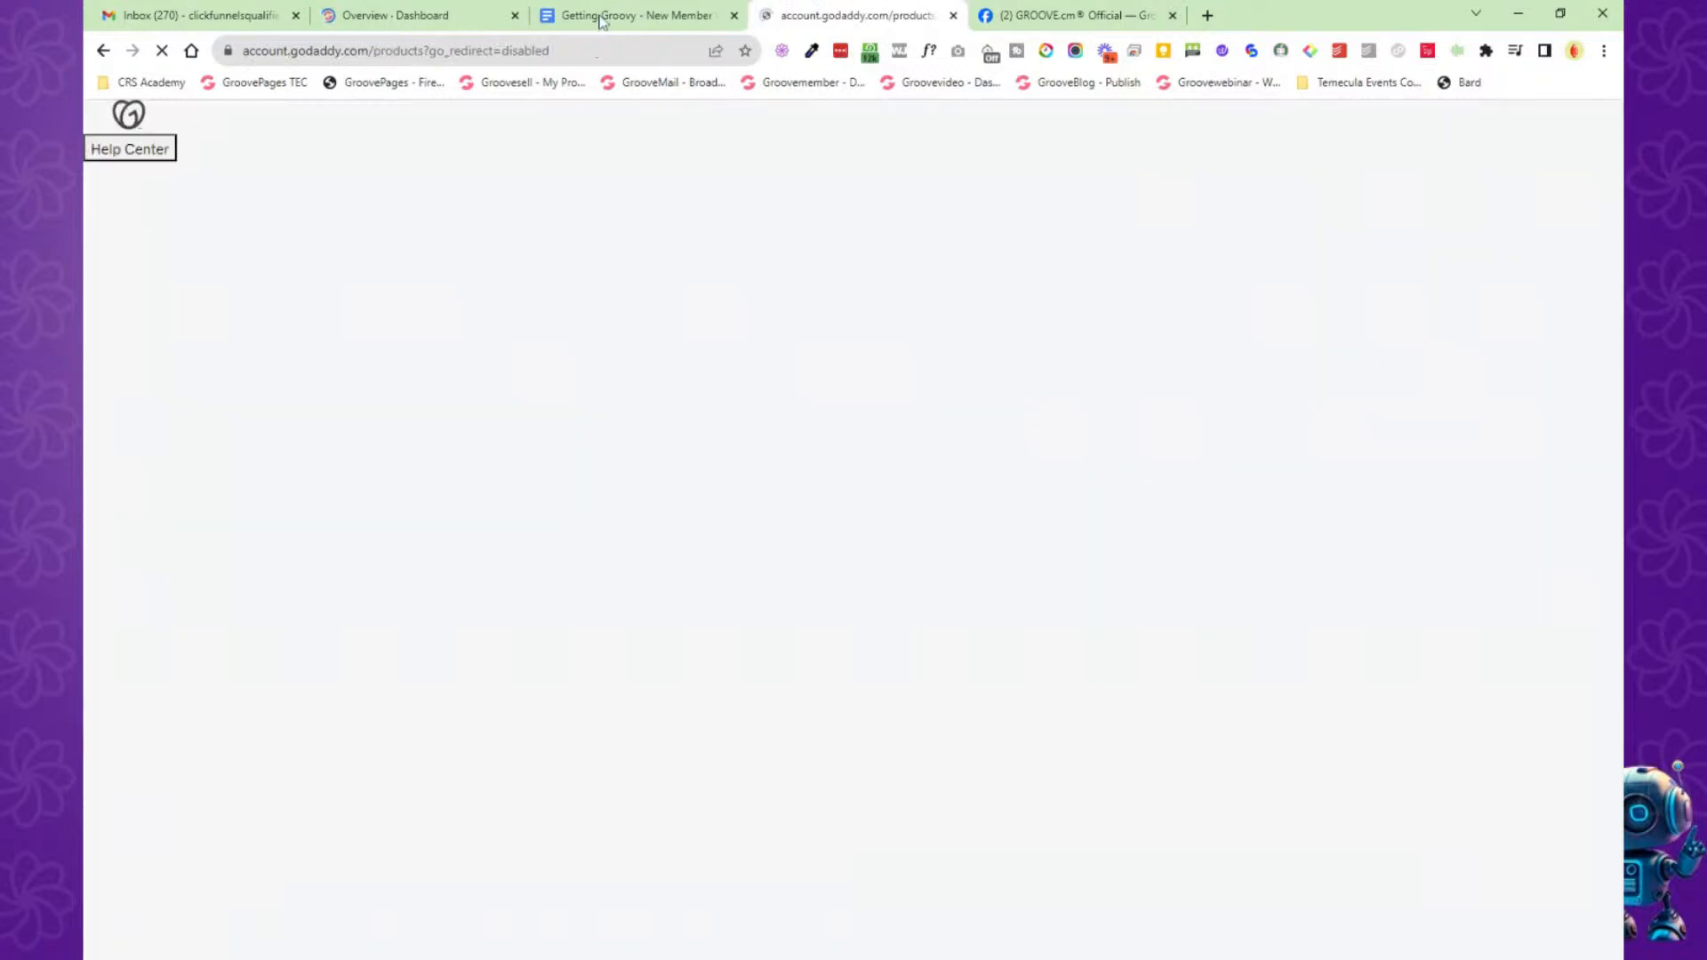
click(457, 18)
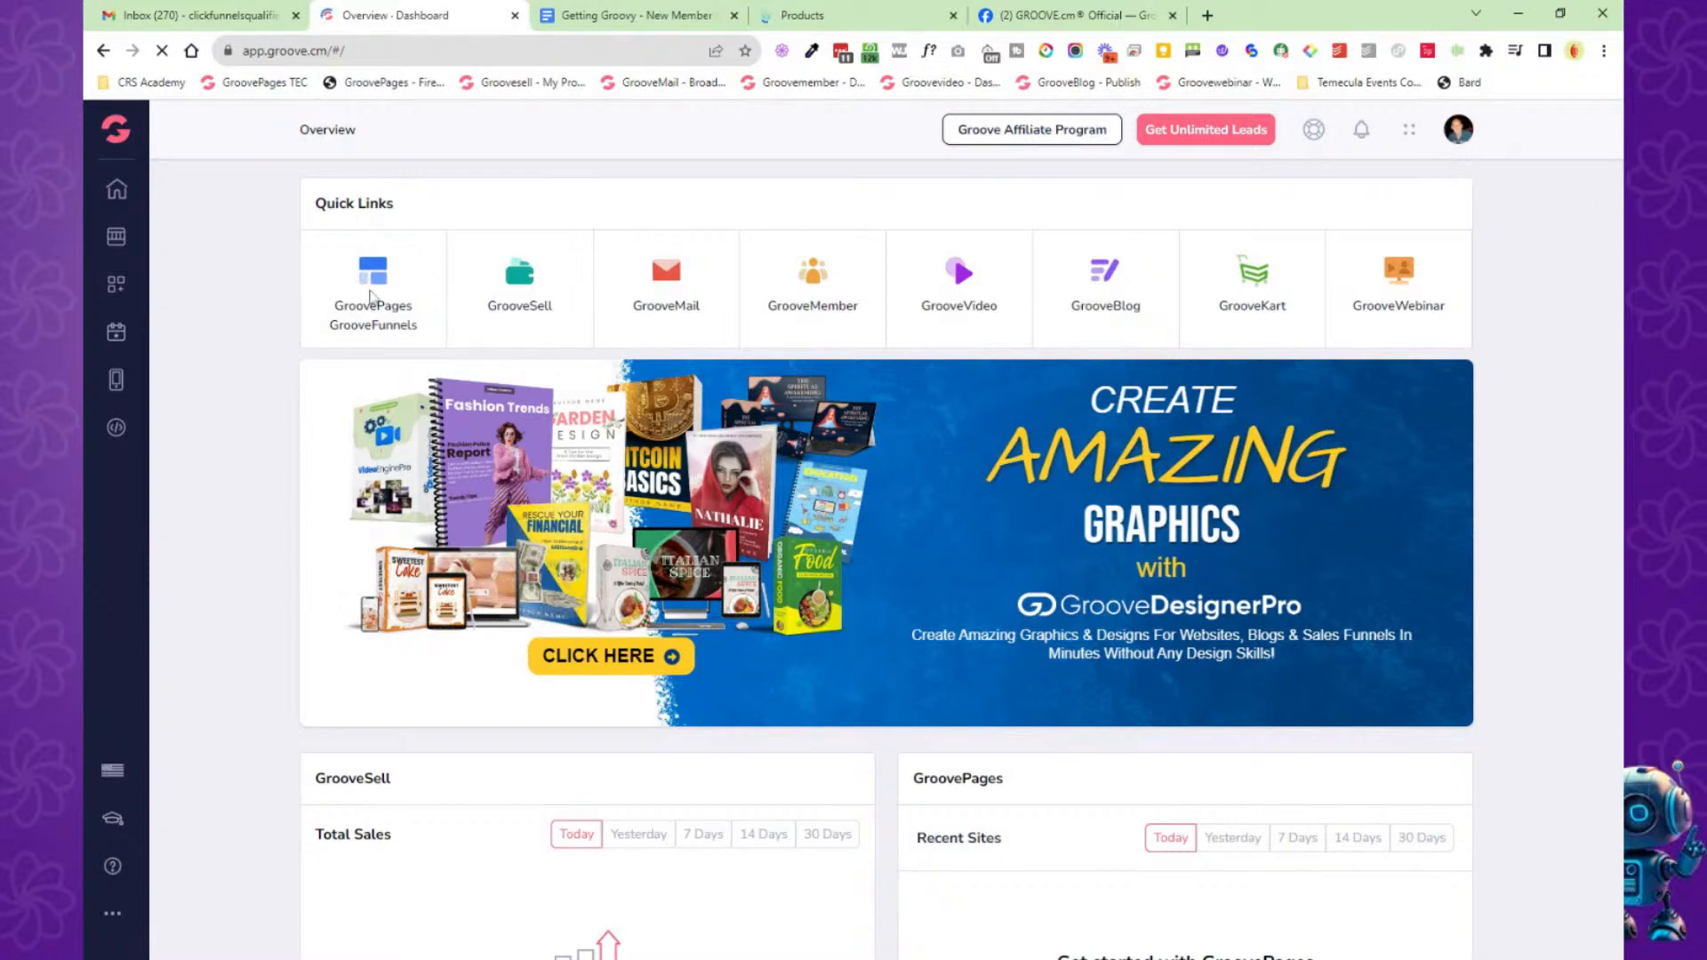
Manage the Charlys Angels Nursing site, view its publish settings, then go to Settings and Billing.
click(360, 318)
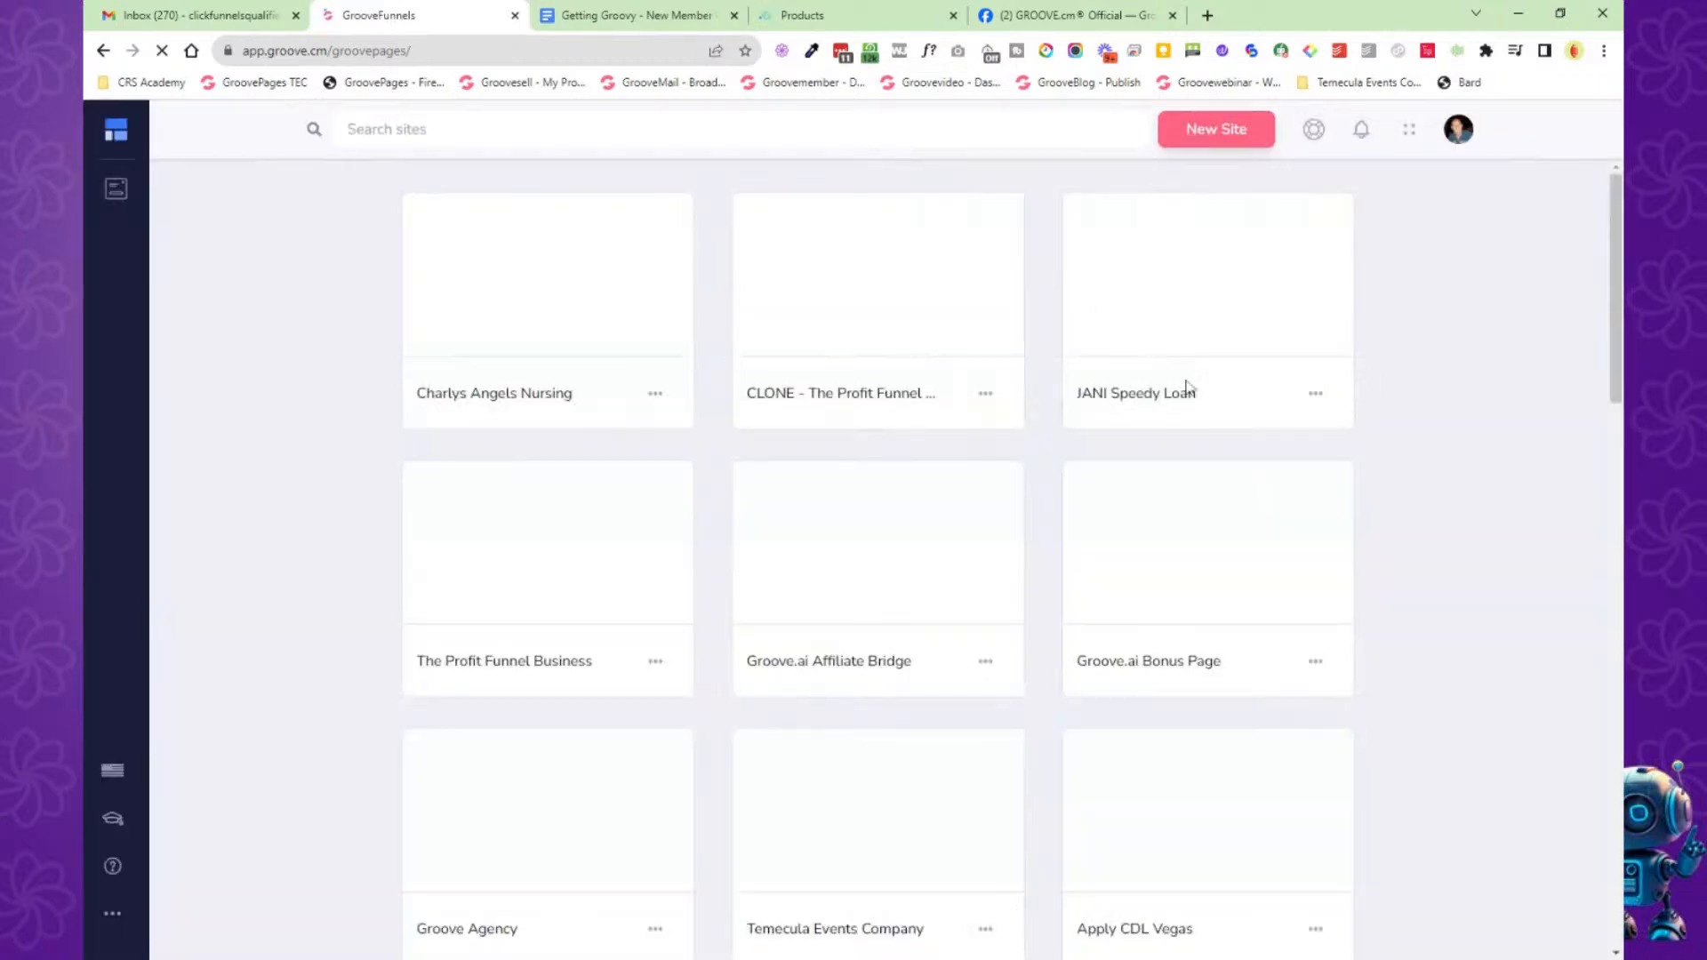
mouse_move(1304, 466)
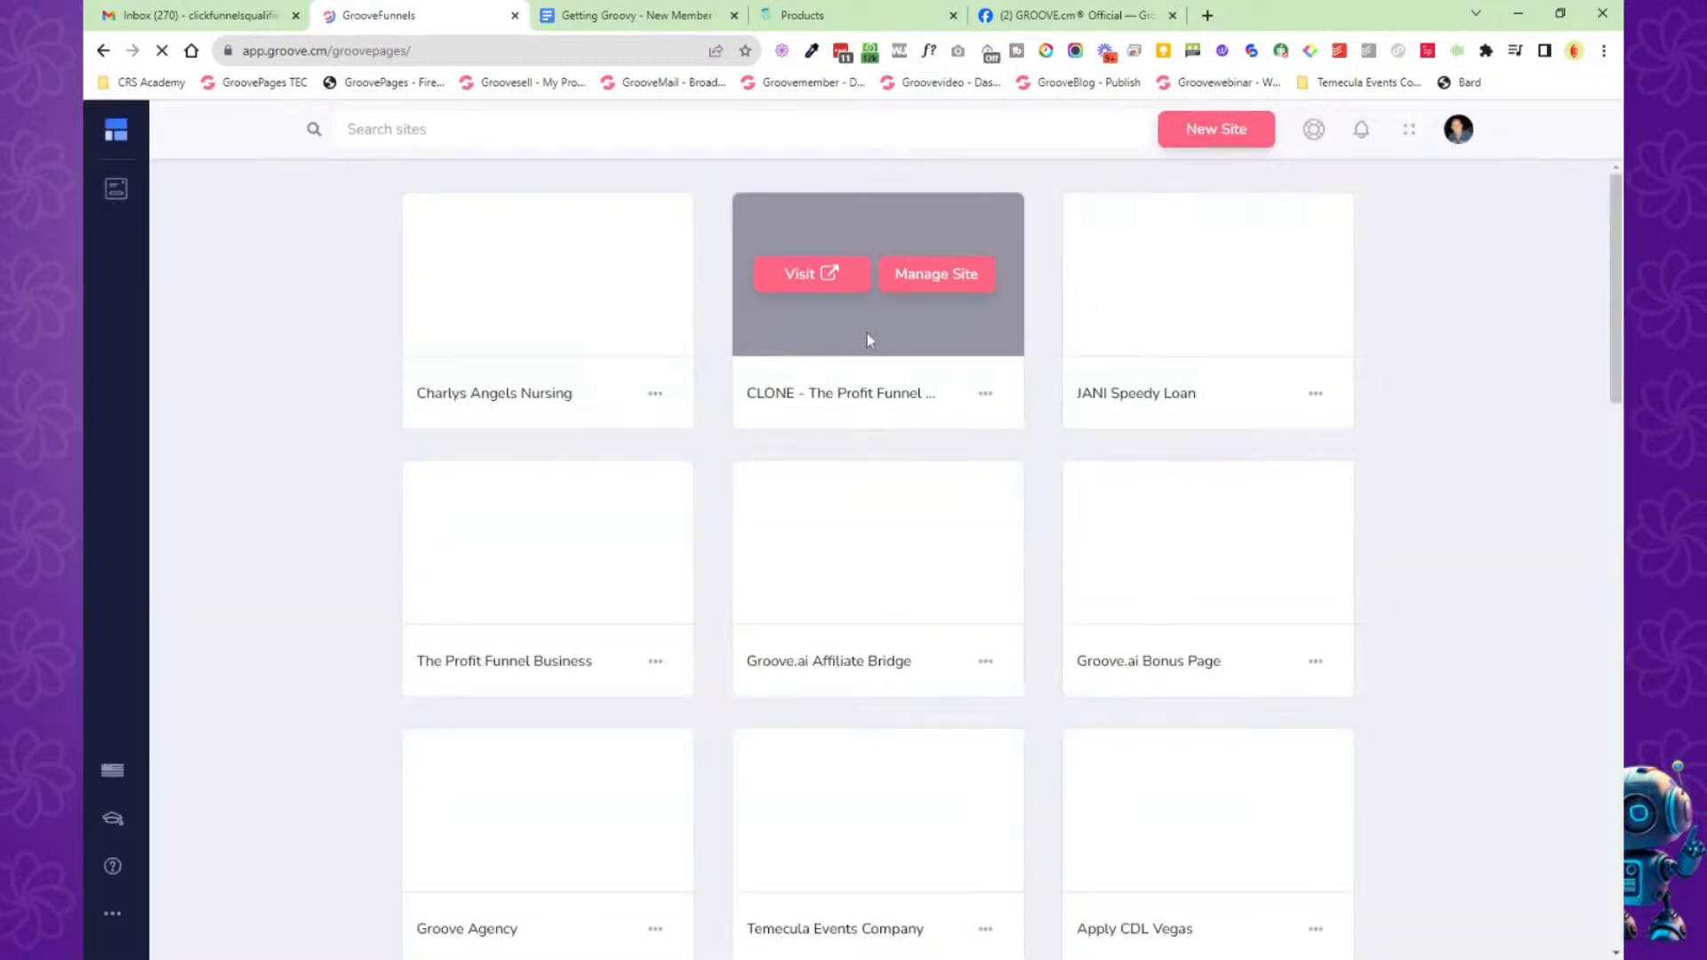
mouse_move(627, 347)
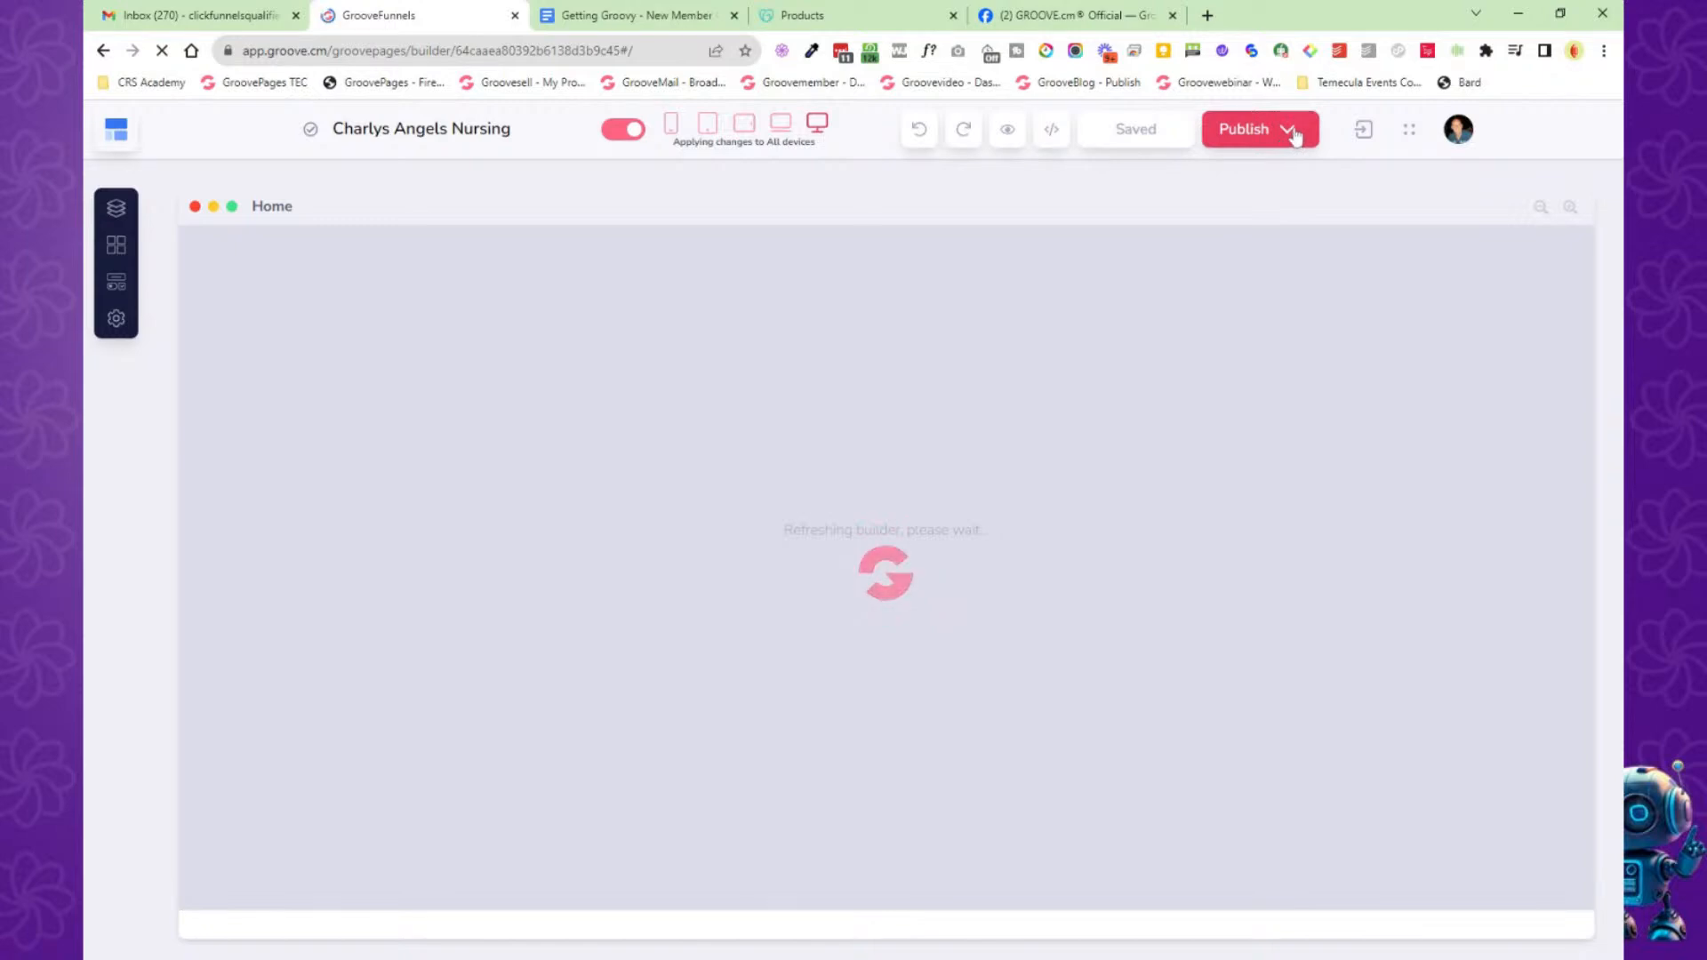
click(1293, 136)
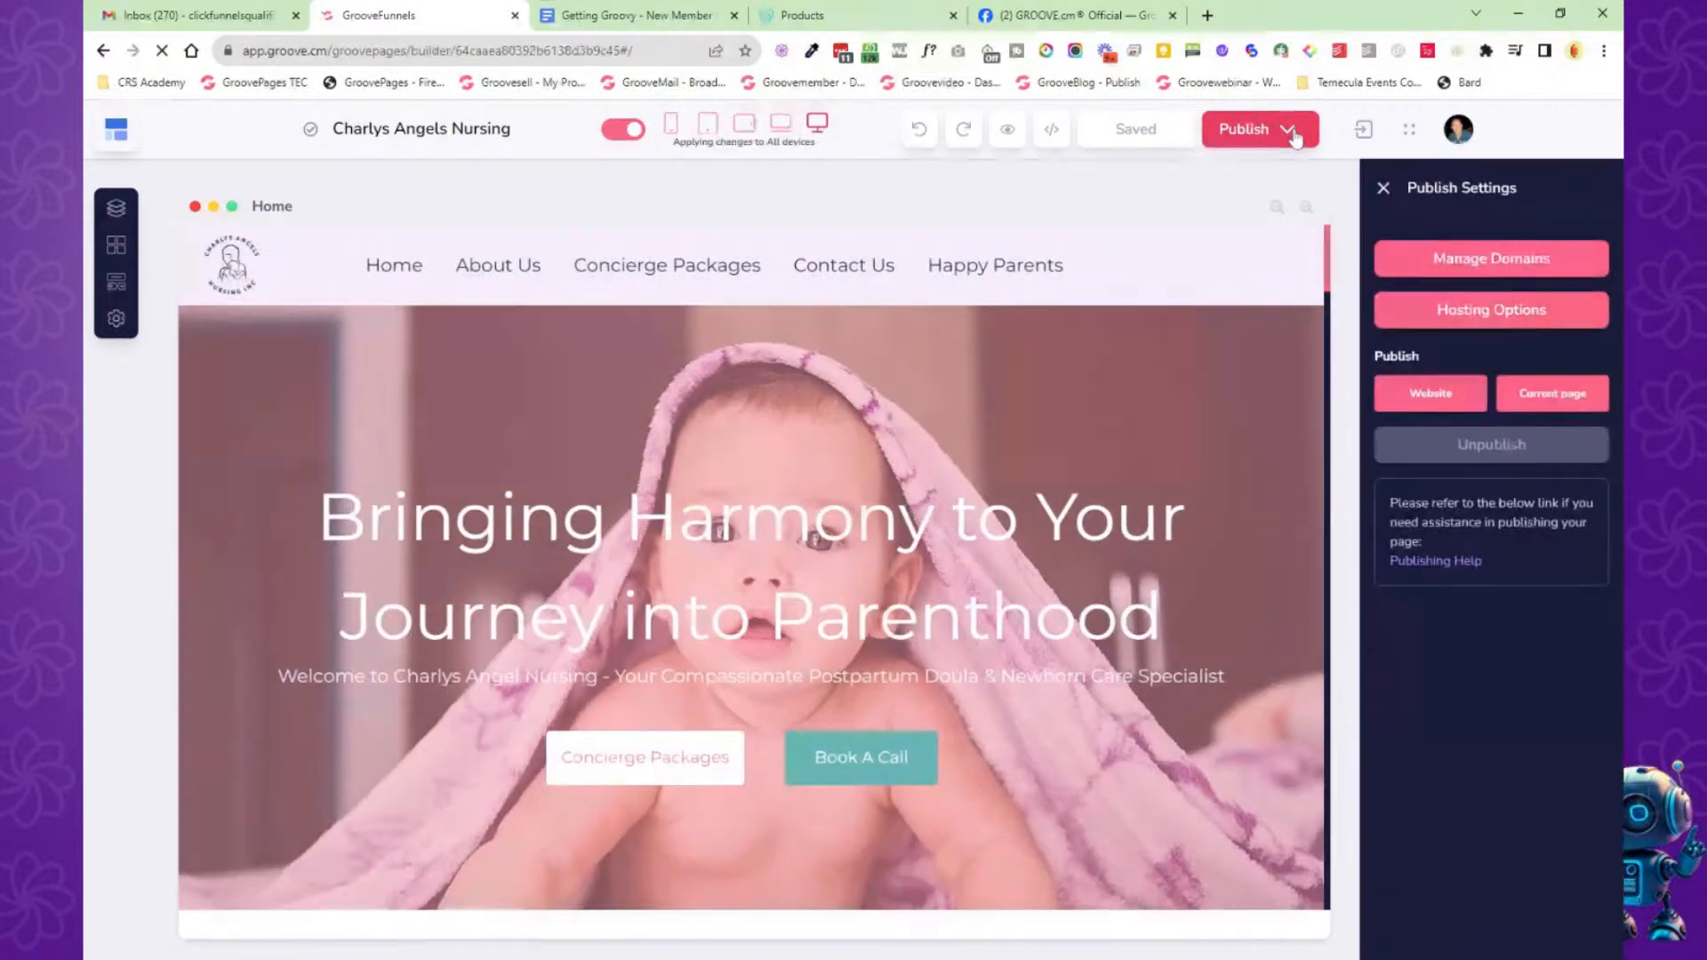
click(1459, 132)
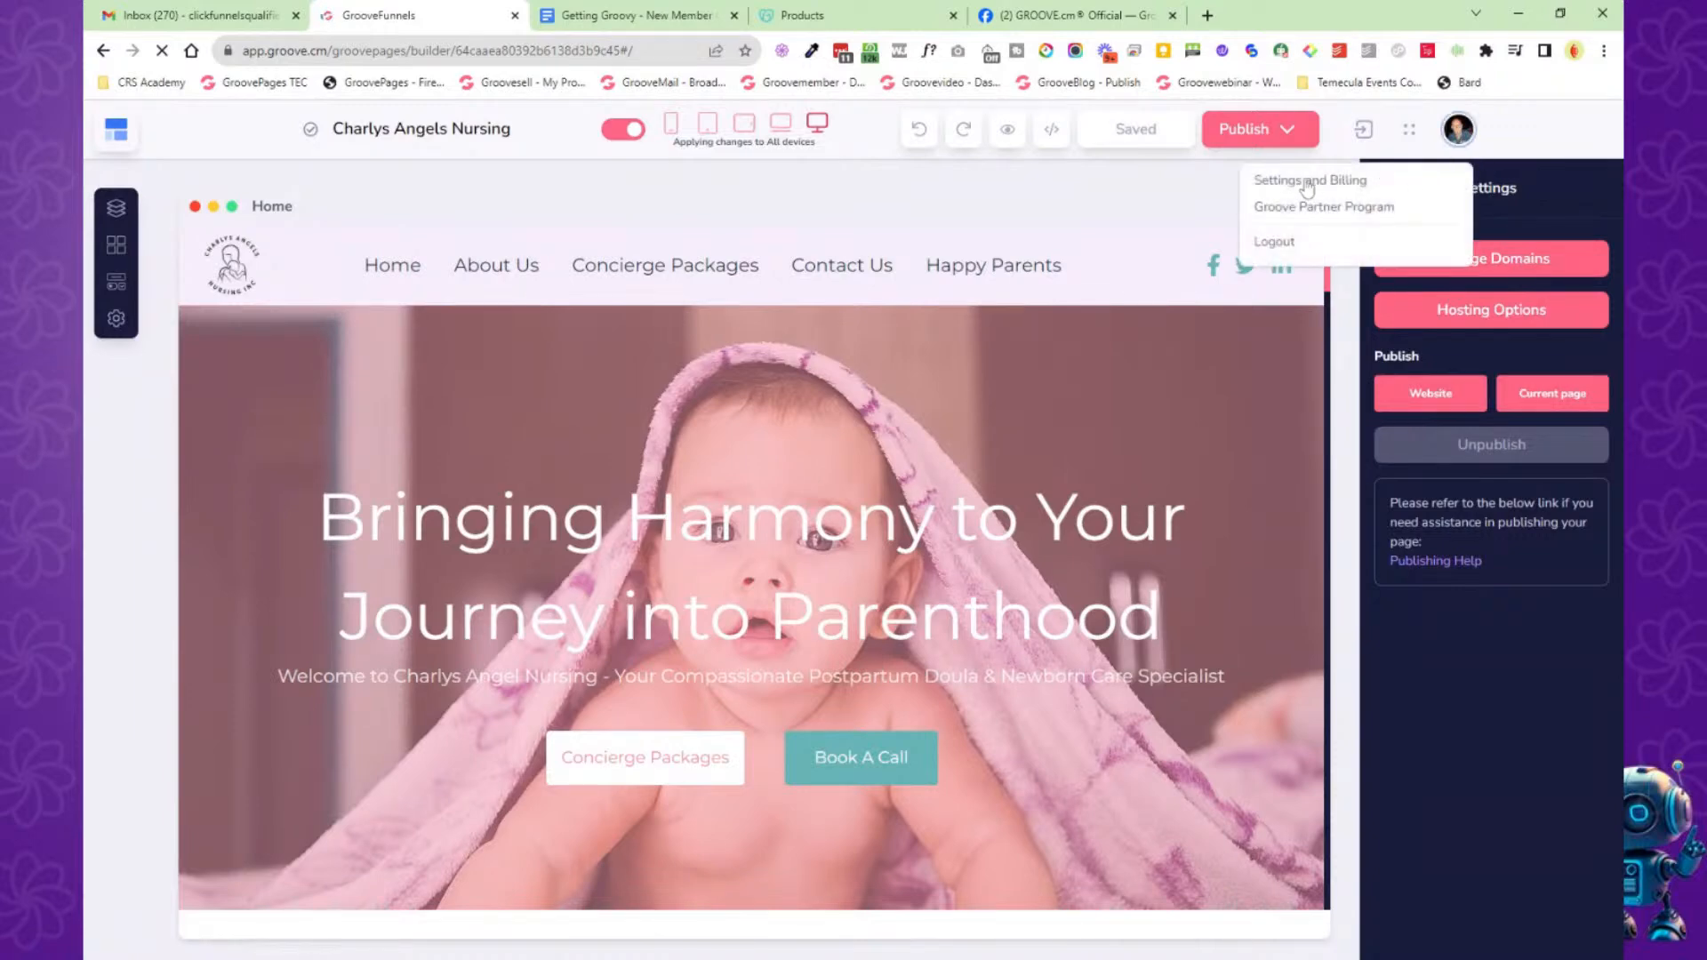
click(1509, 272)
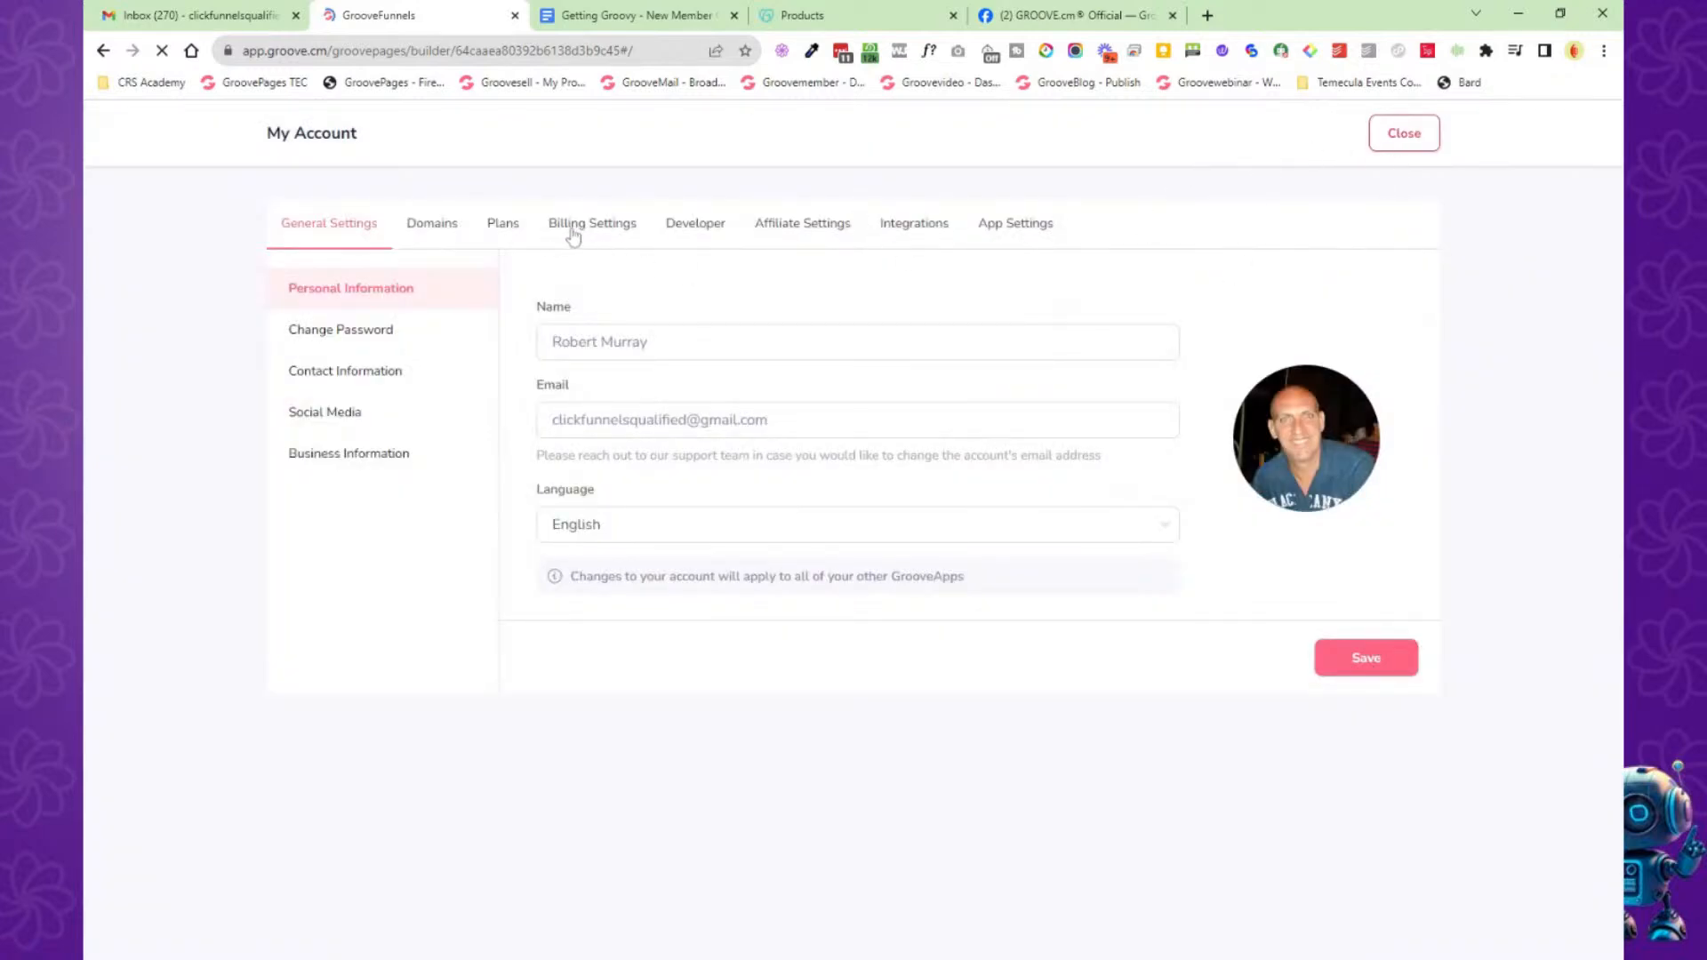
Delete the pending clickfunnels1to2.com custom domain, then return to GoDaddy's My Products page.
click(432, 231)
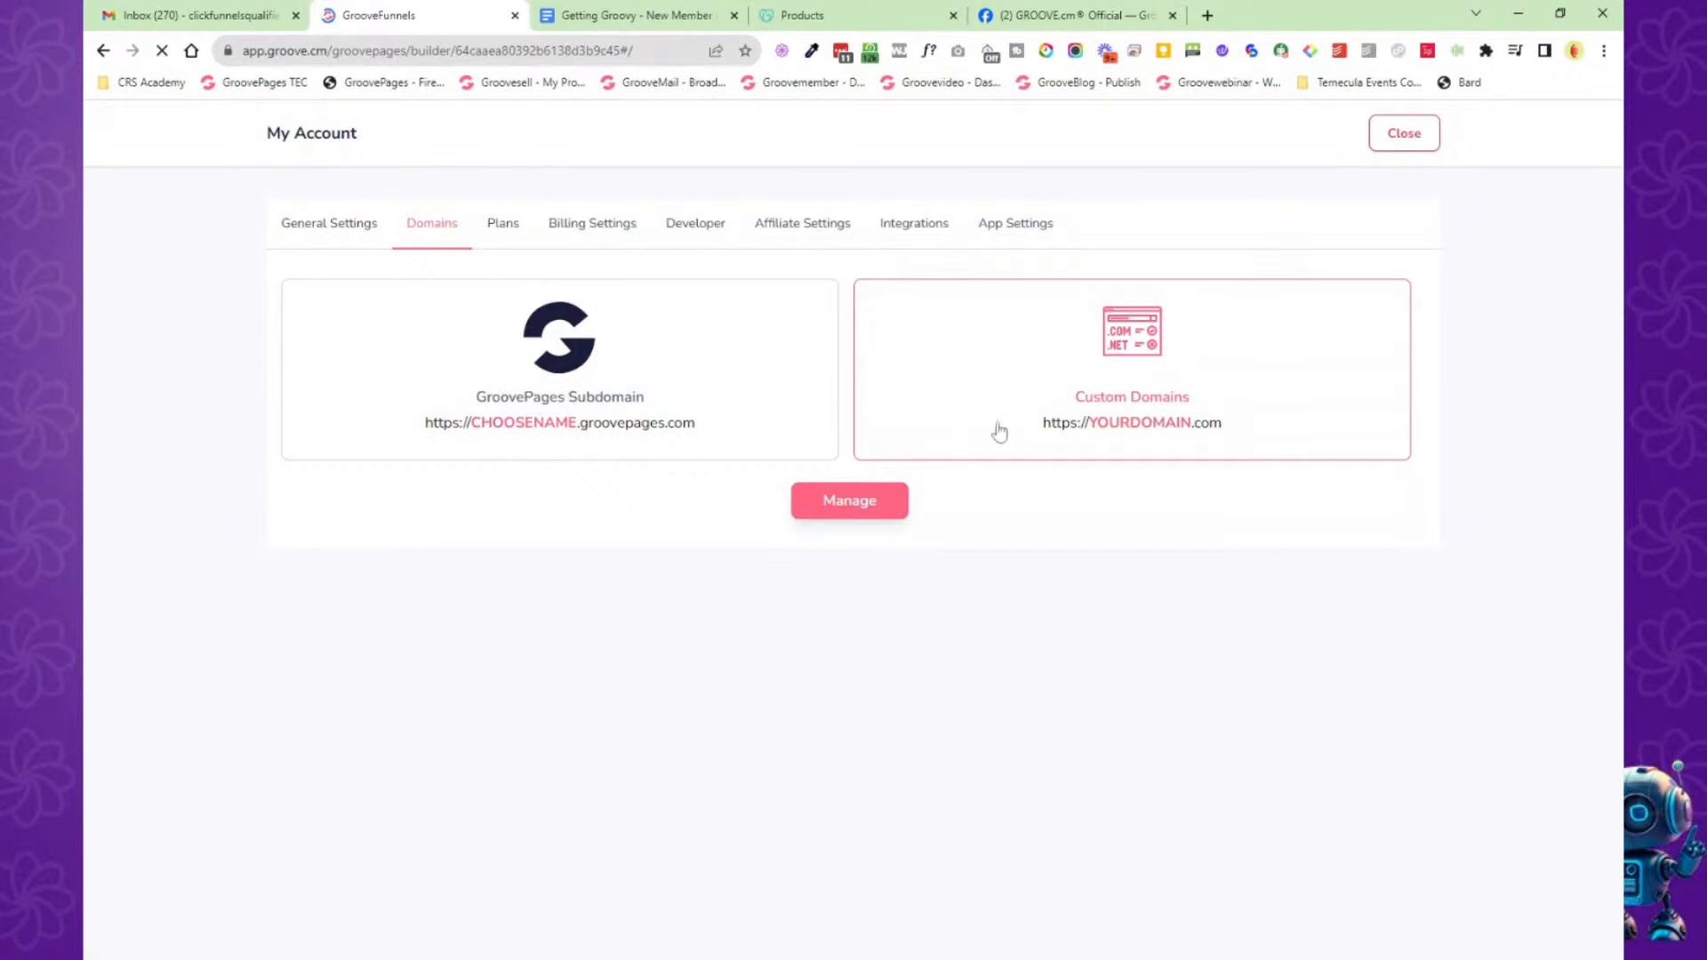
click(827, 508)
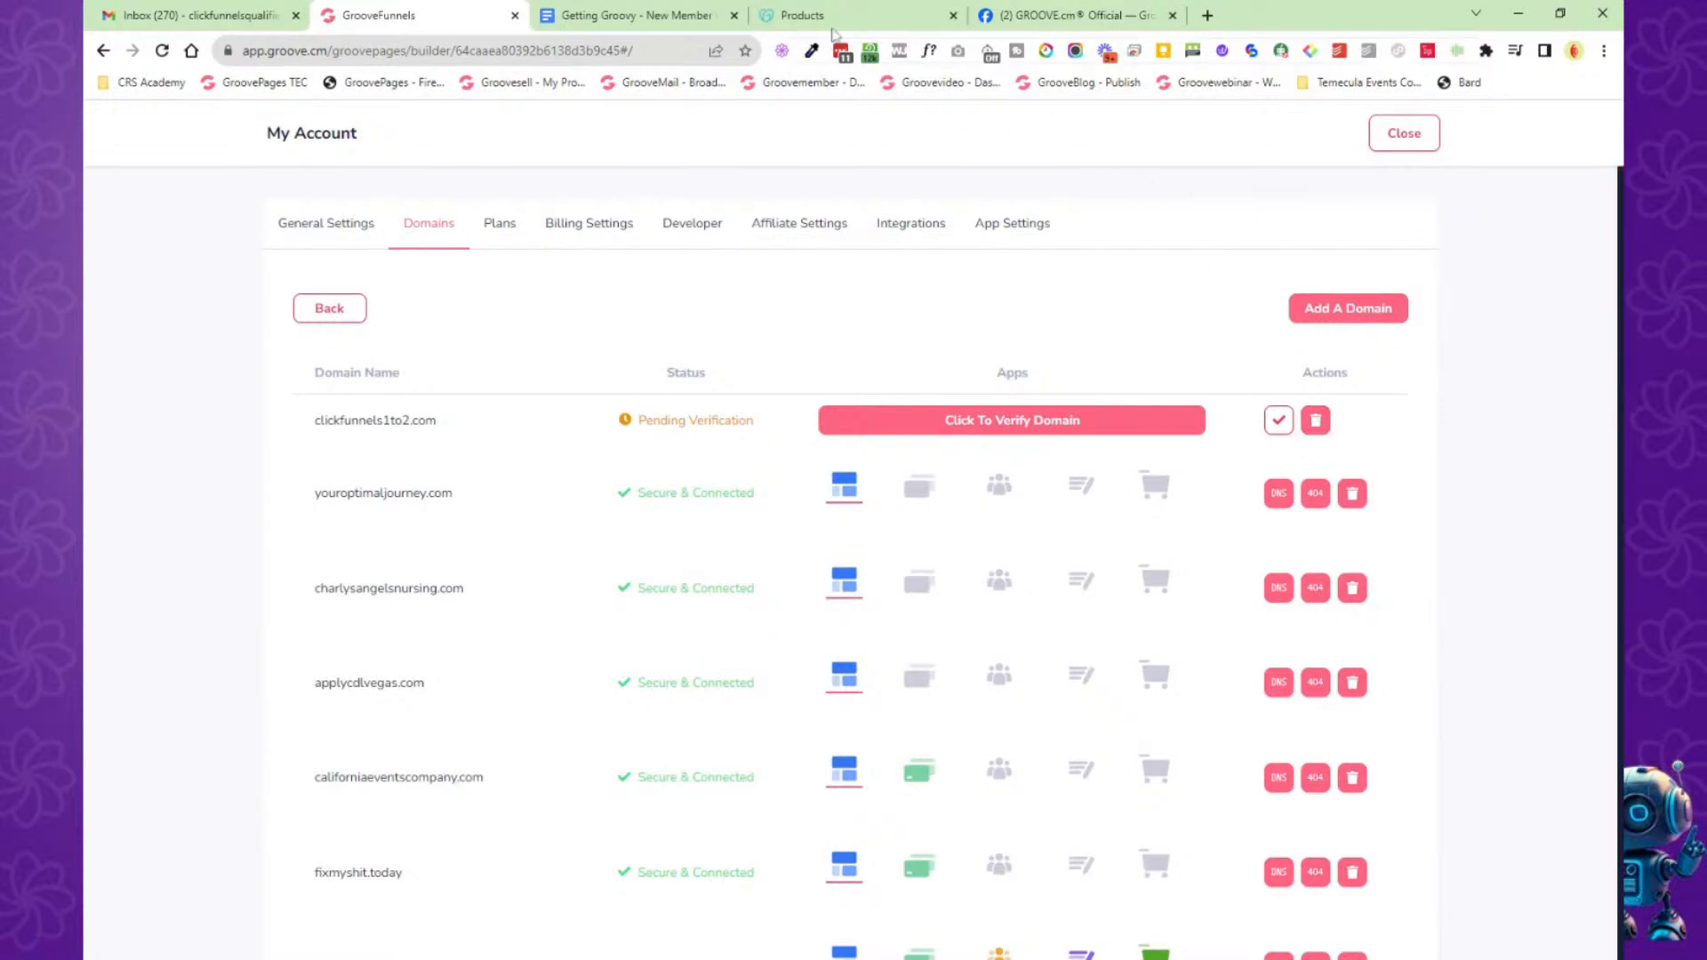
click(1314, 420)
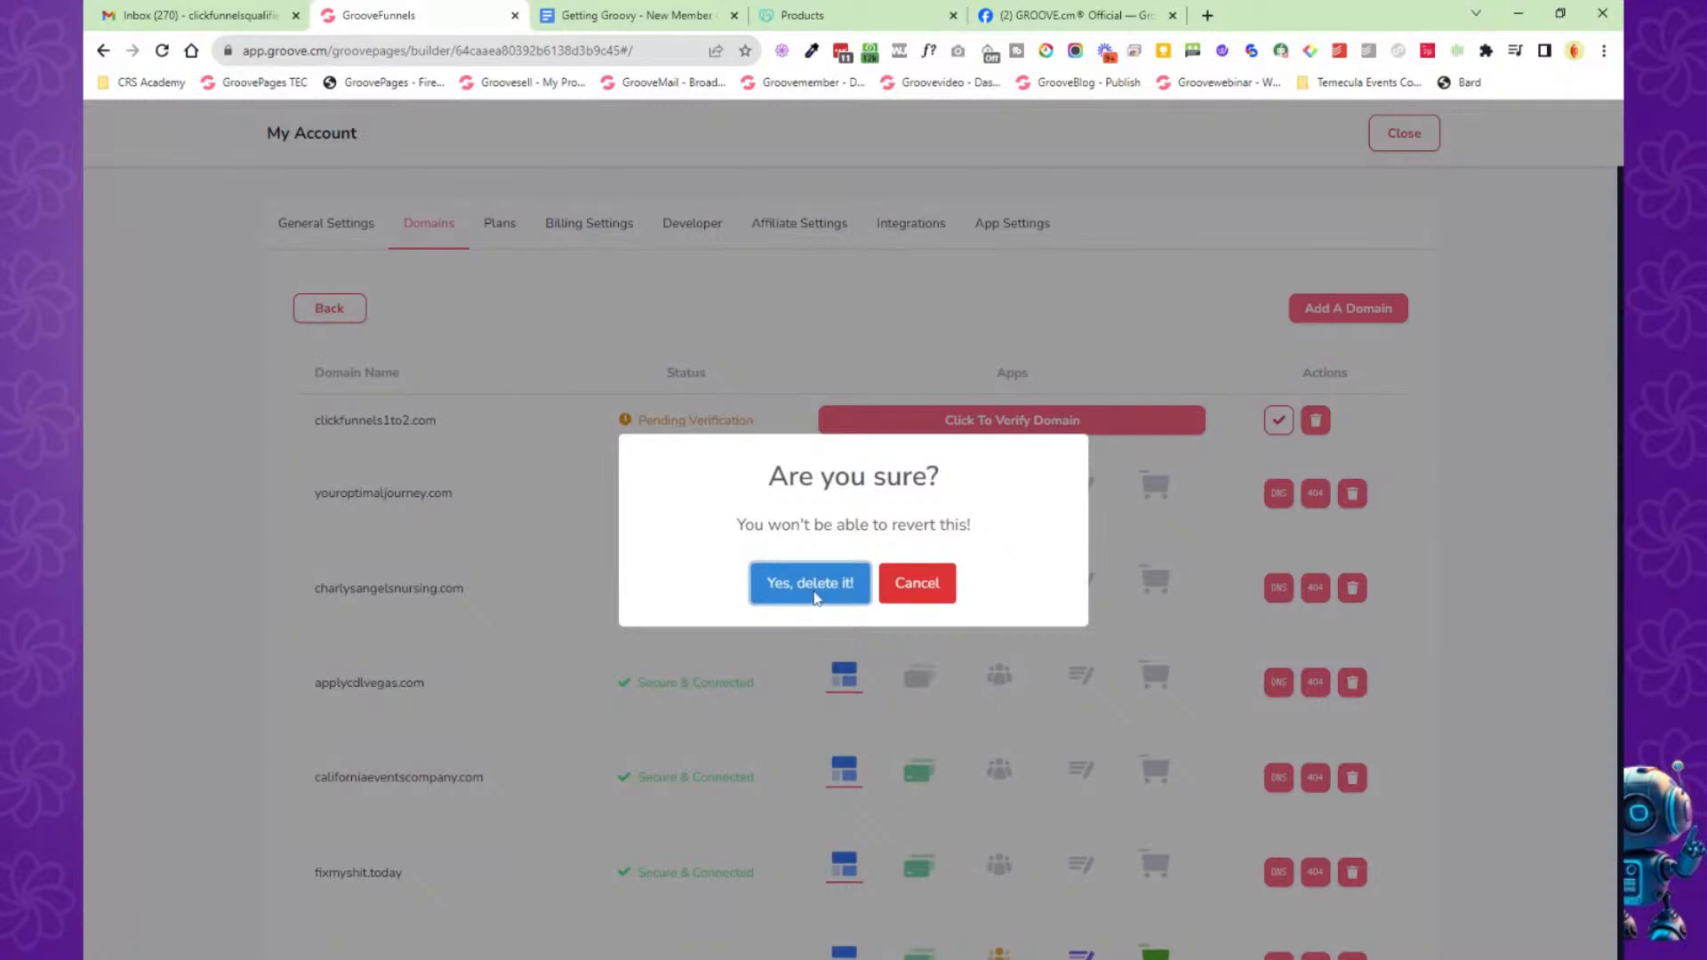
click(814, 593)
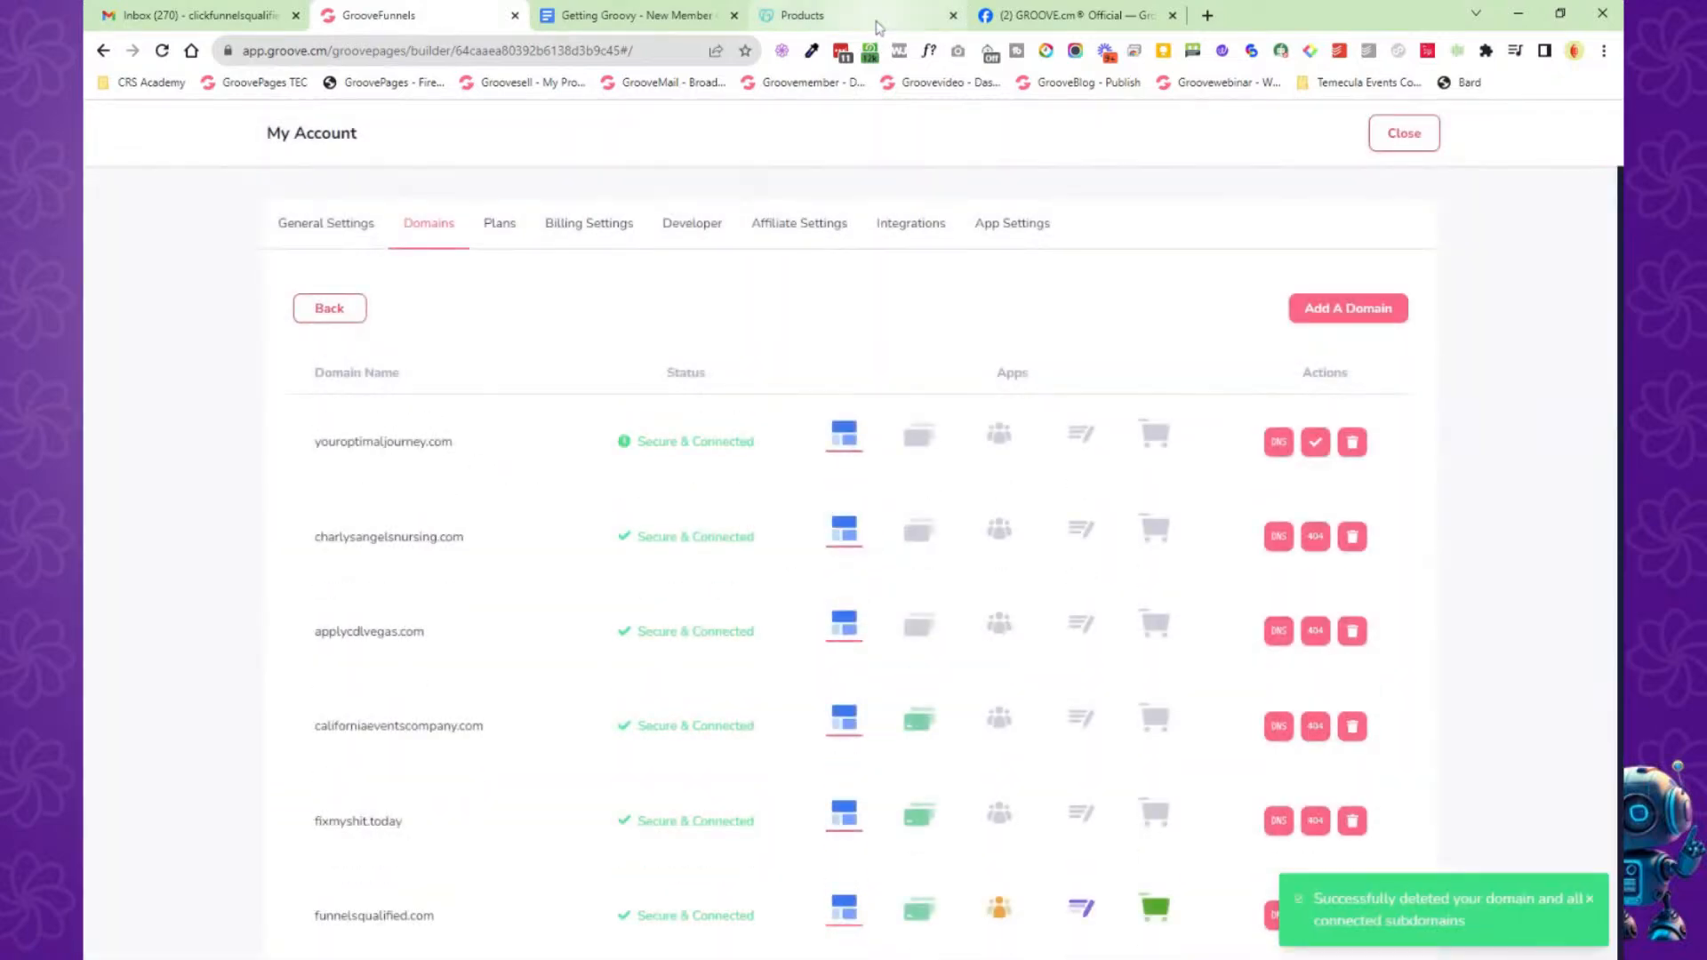
click(876, 24)
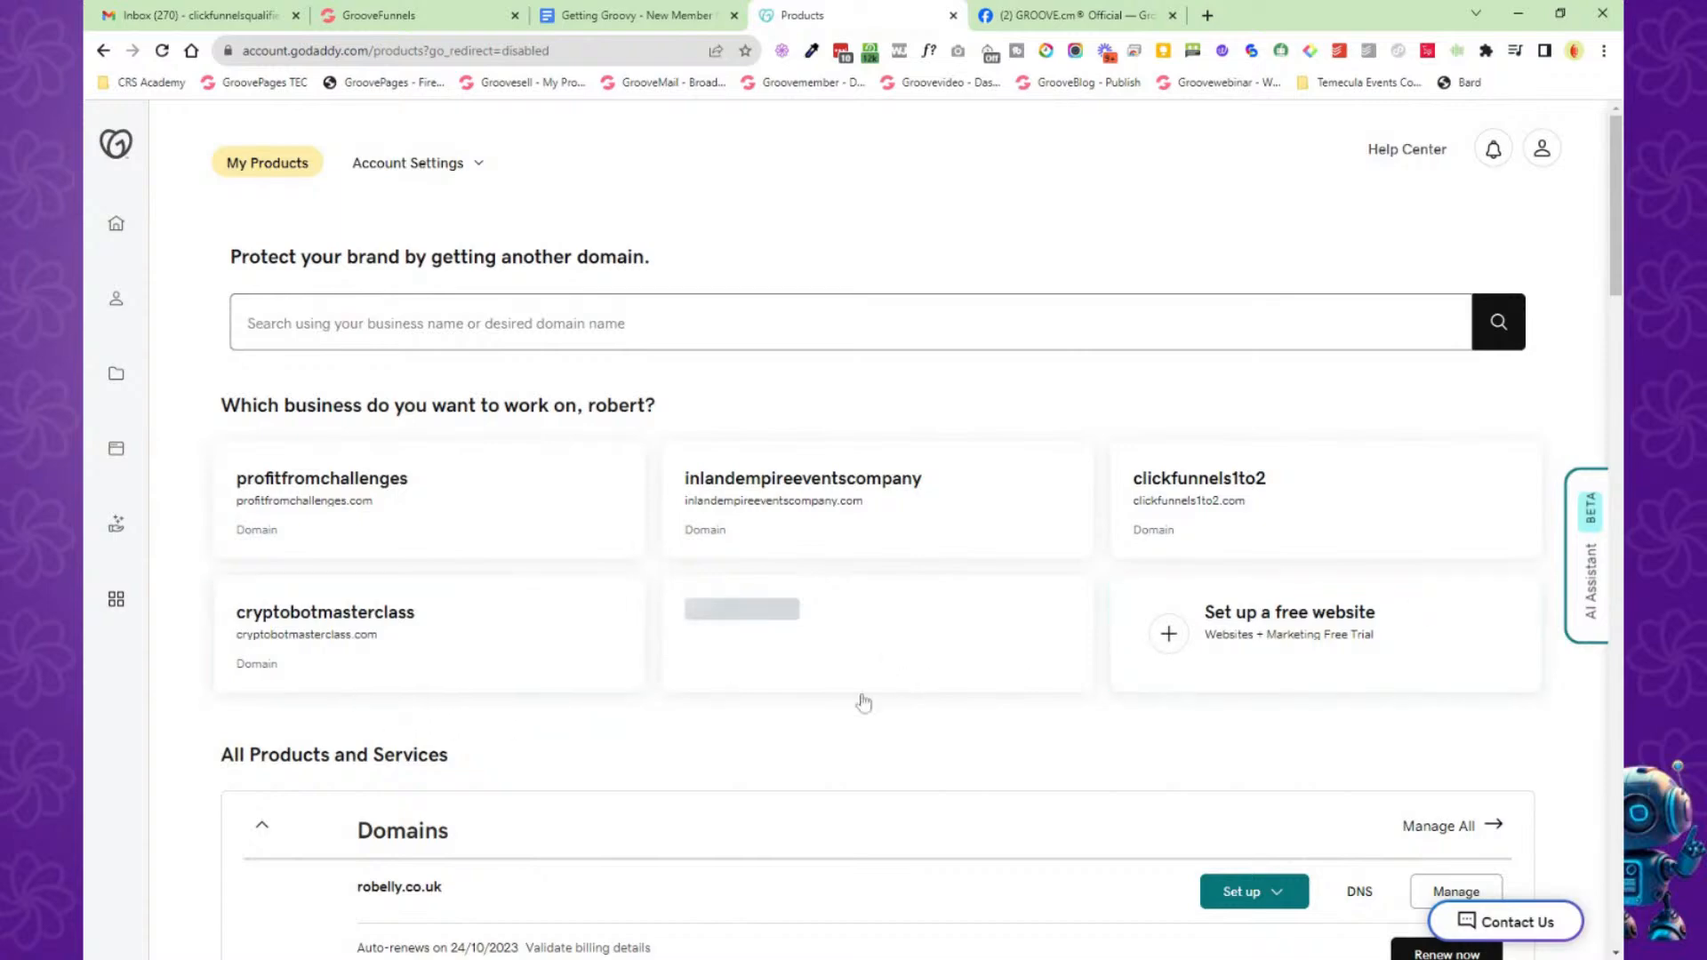
List all 26 GoDaddy domains via Show more, waiting out Chrome's Page Unresponsive prompt.
scroll(866, 689, down, 2)
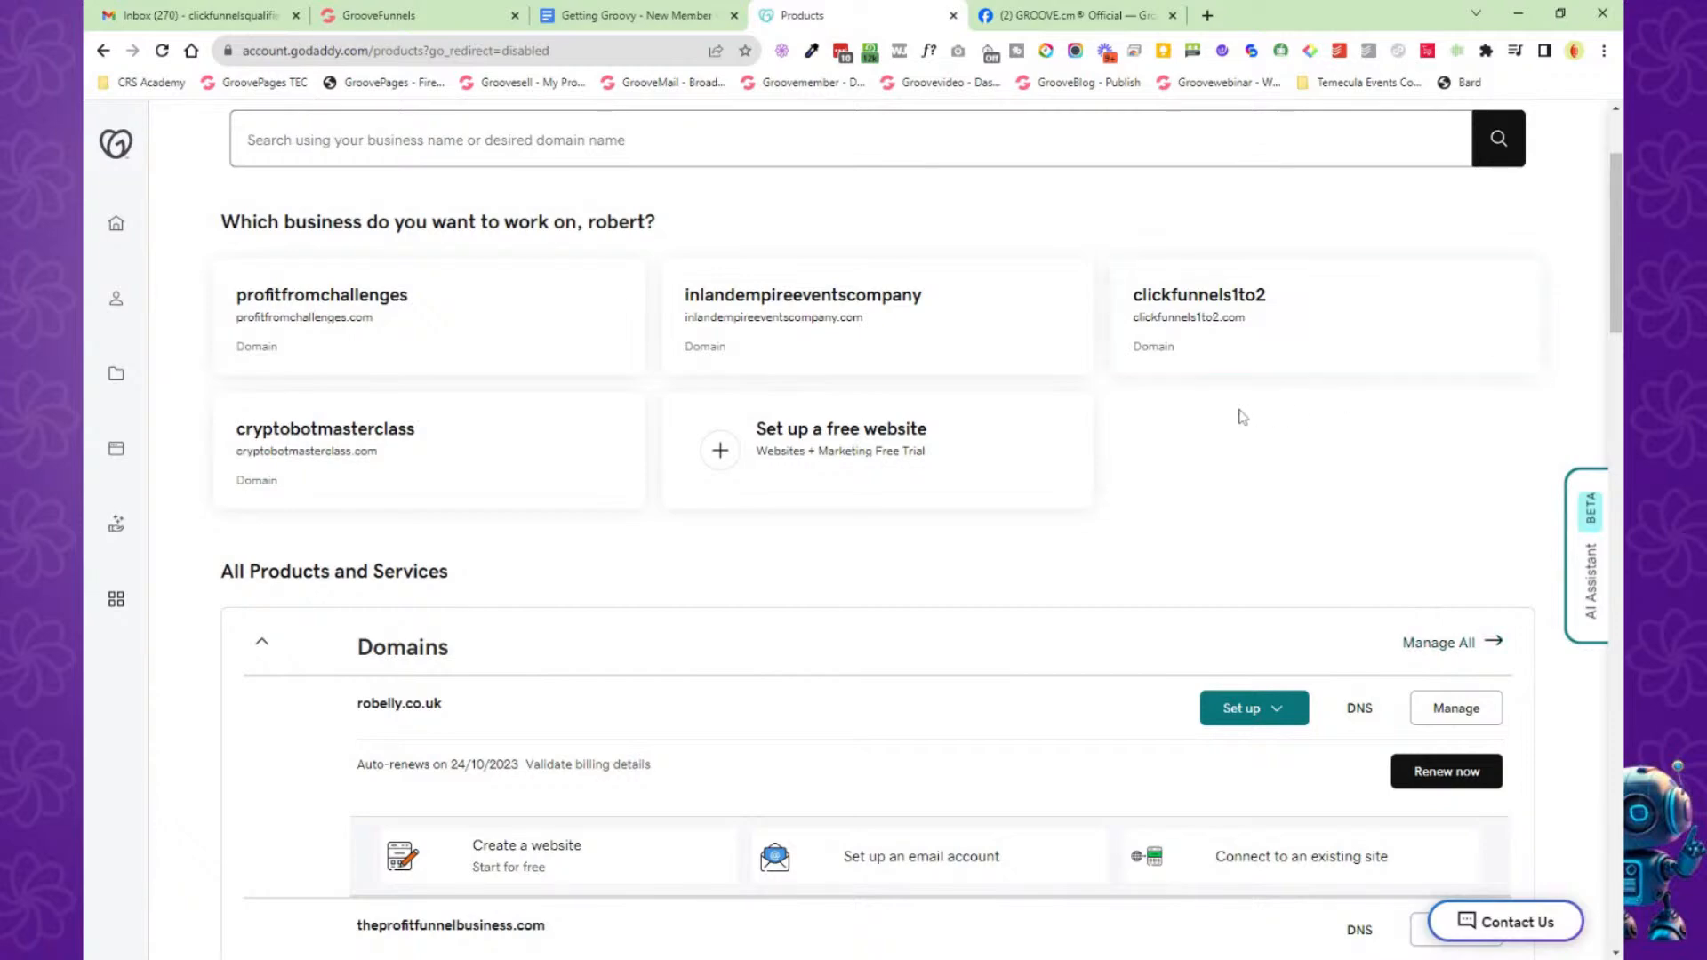
scroll(598, 544, down, 4)
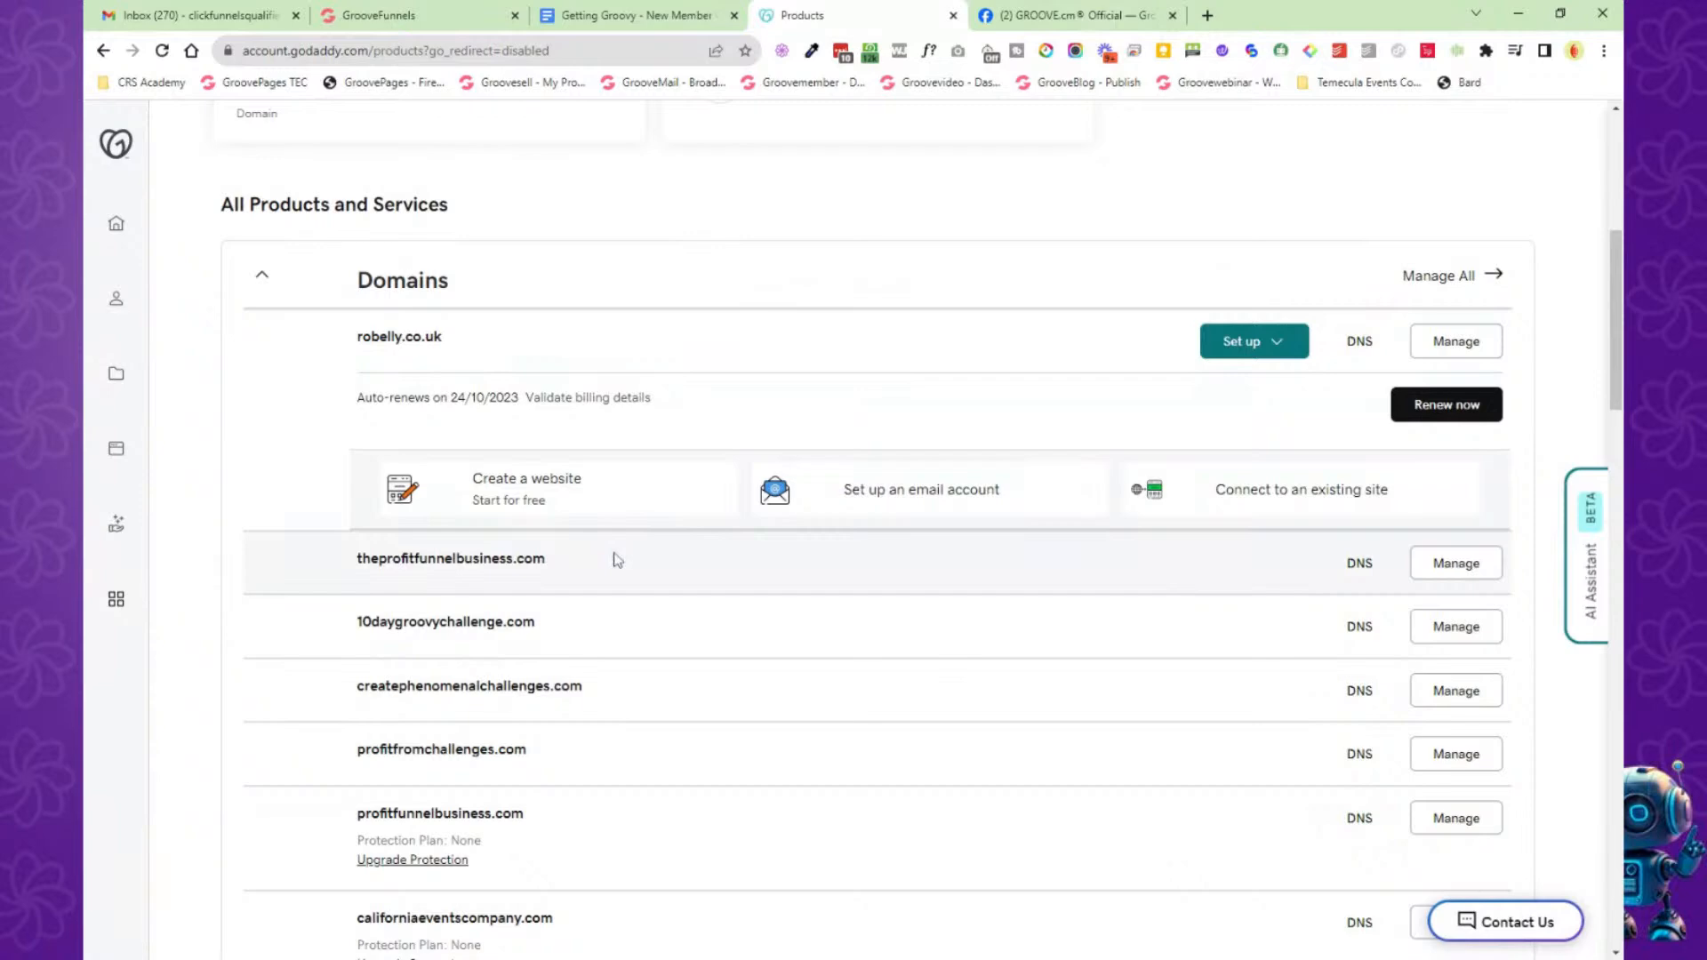
scroll(617, 559, down, 5)
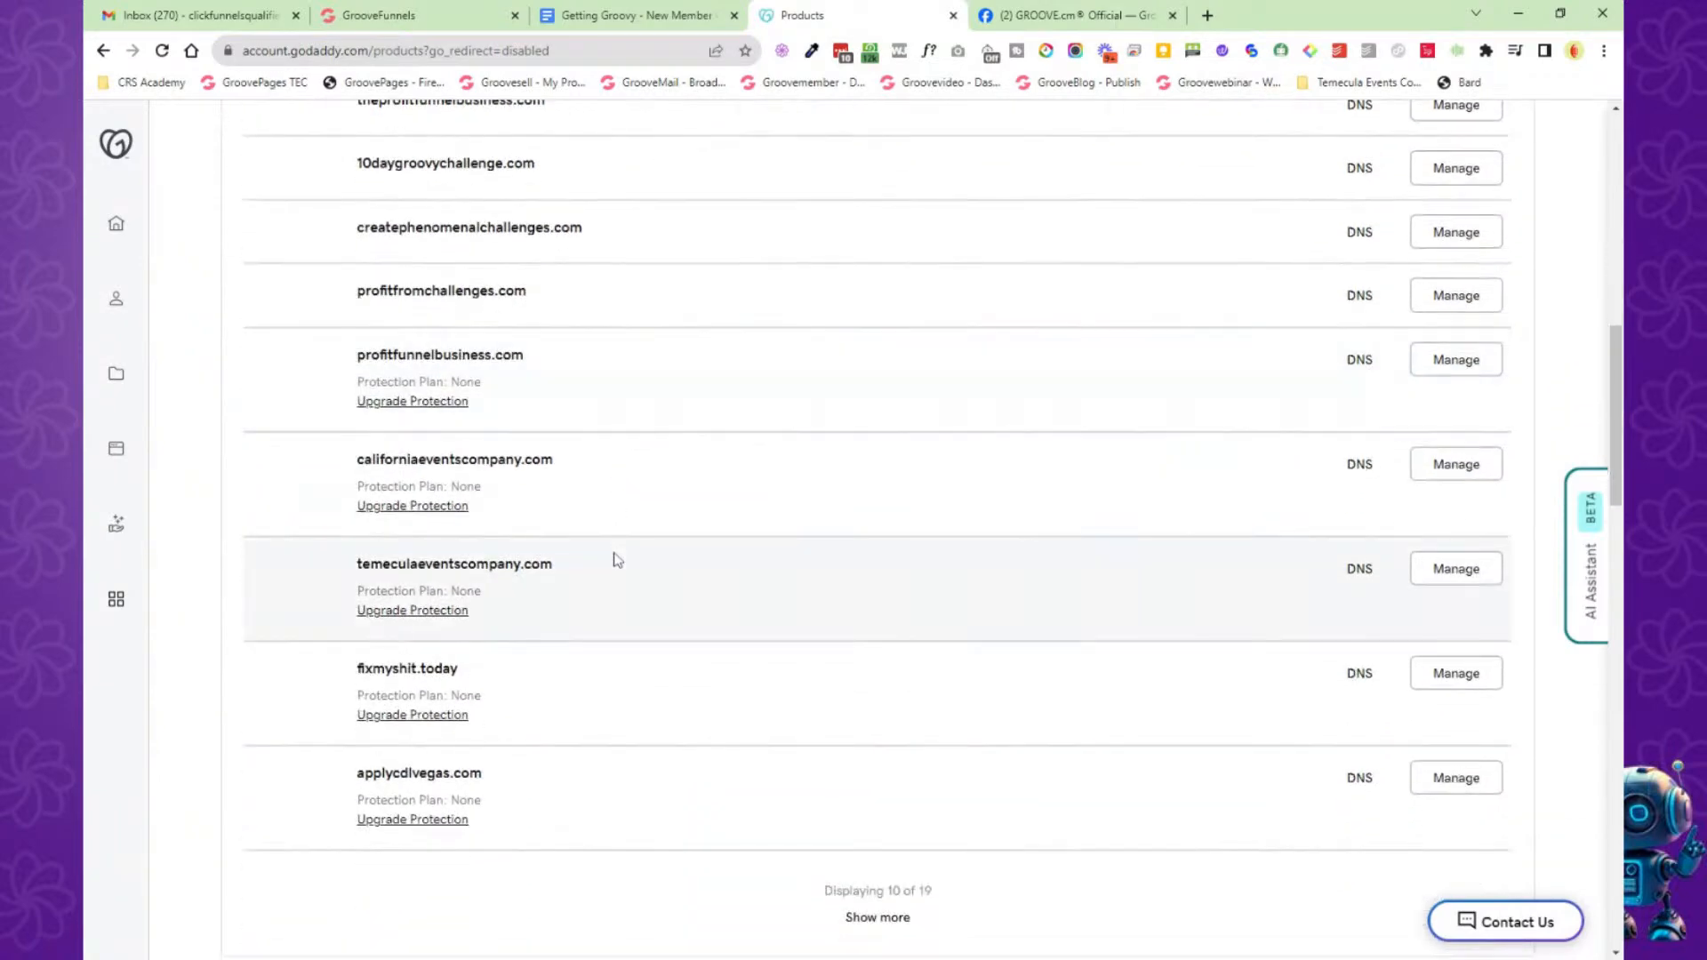
scroll(617, 559, down, 4)
click(870, 553)
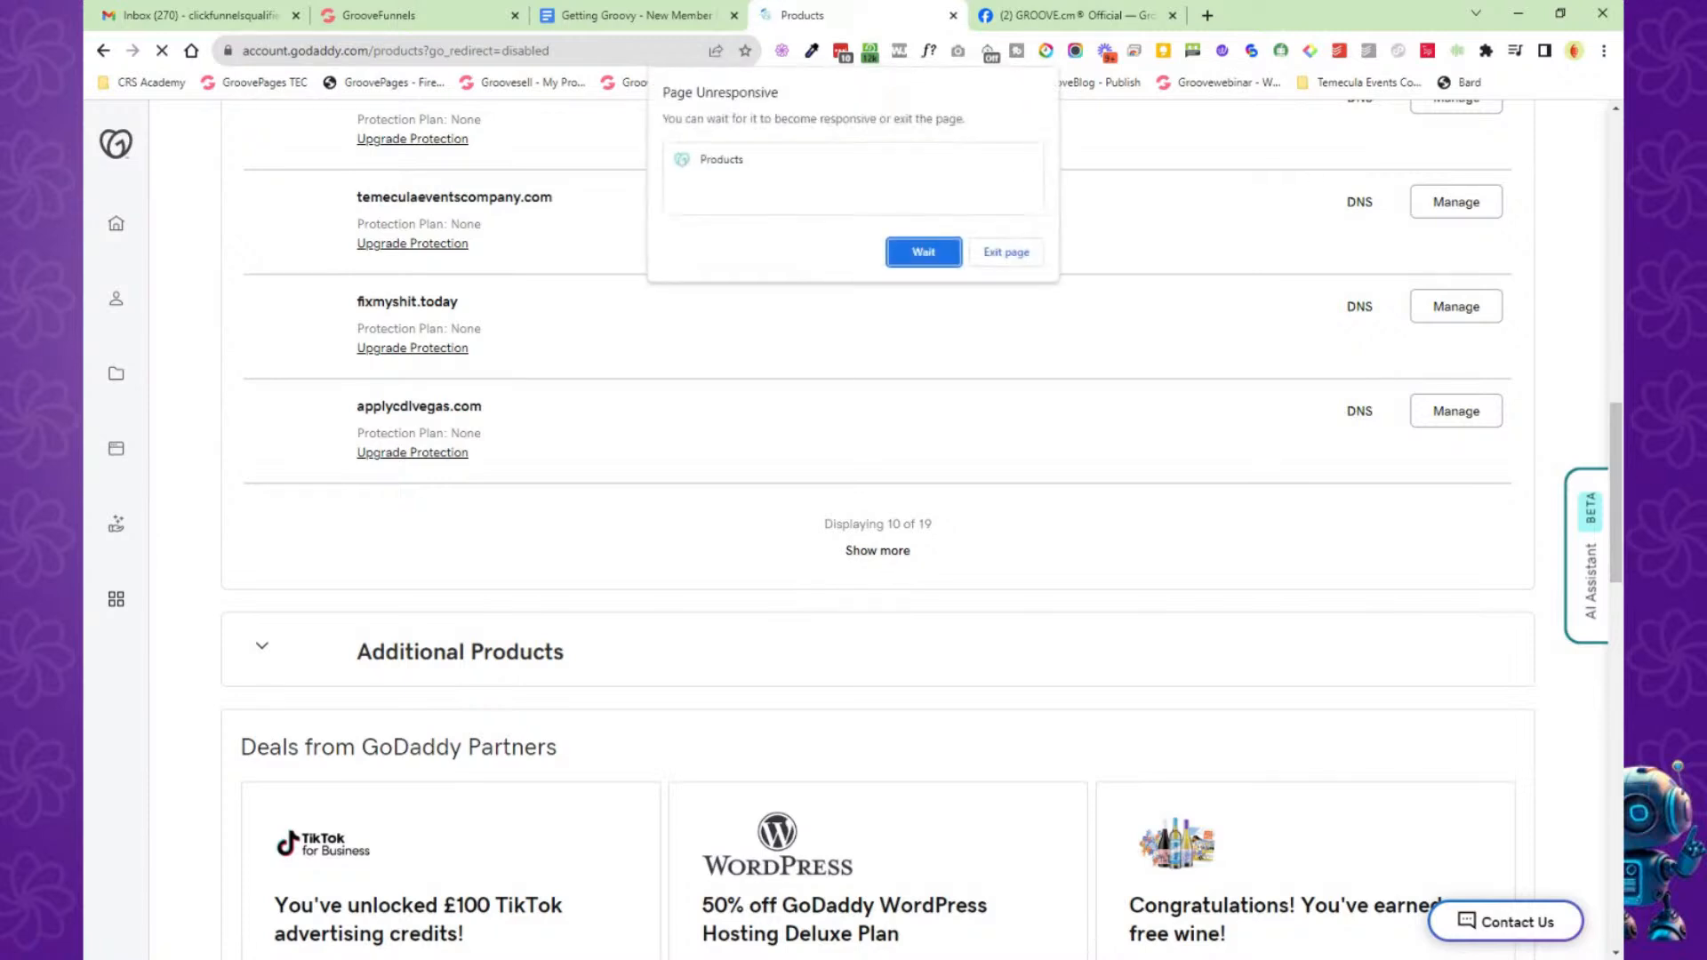
click(925, 253)
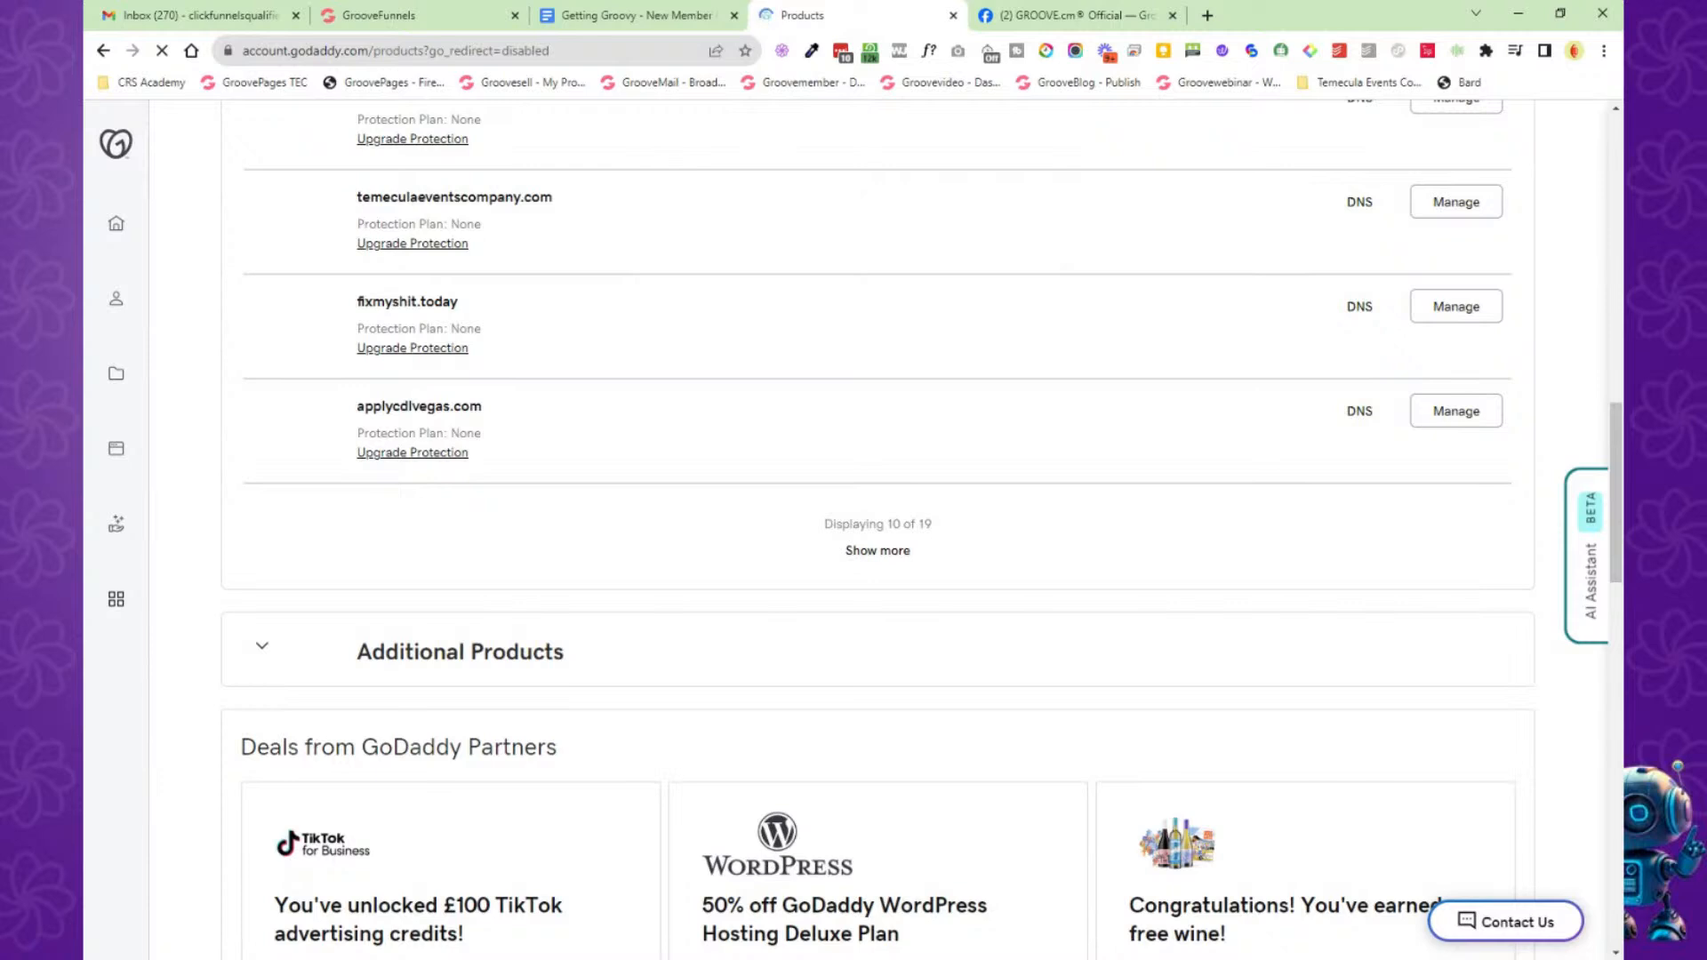
click(877, 551)
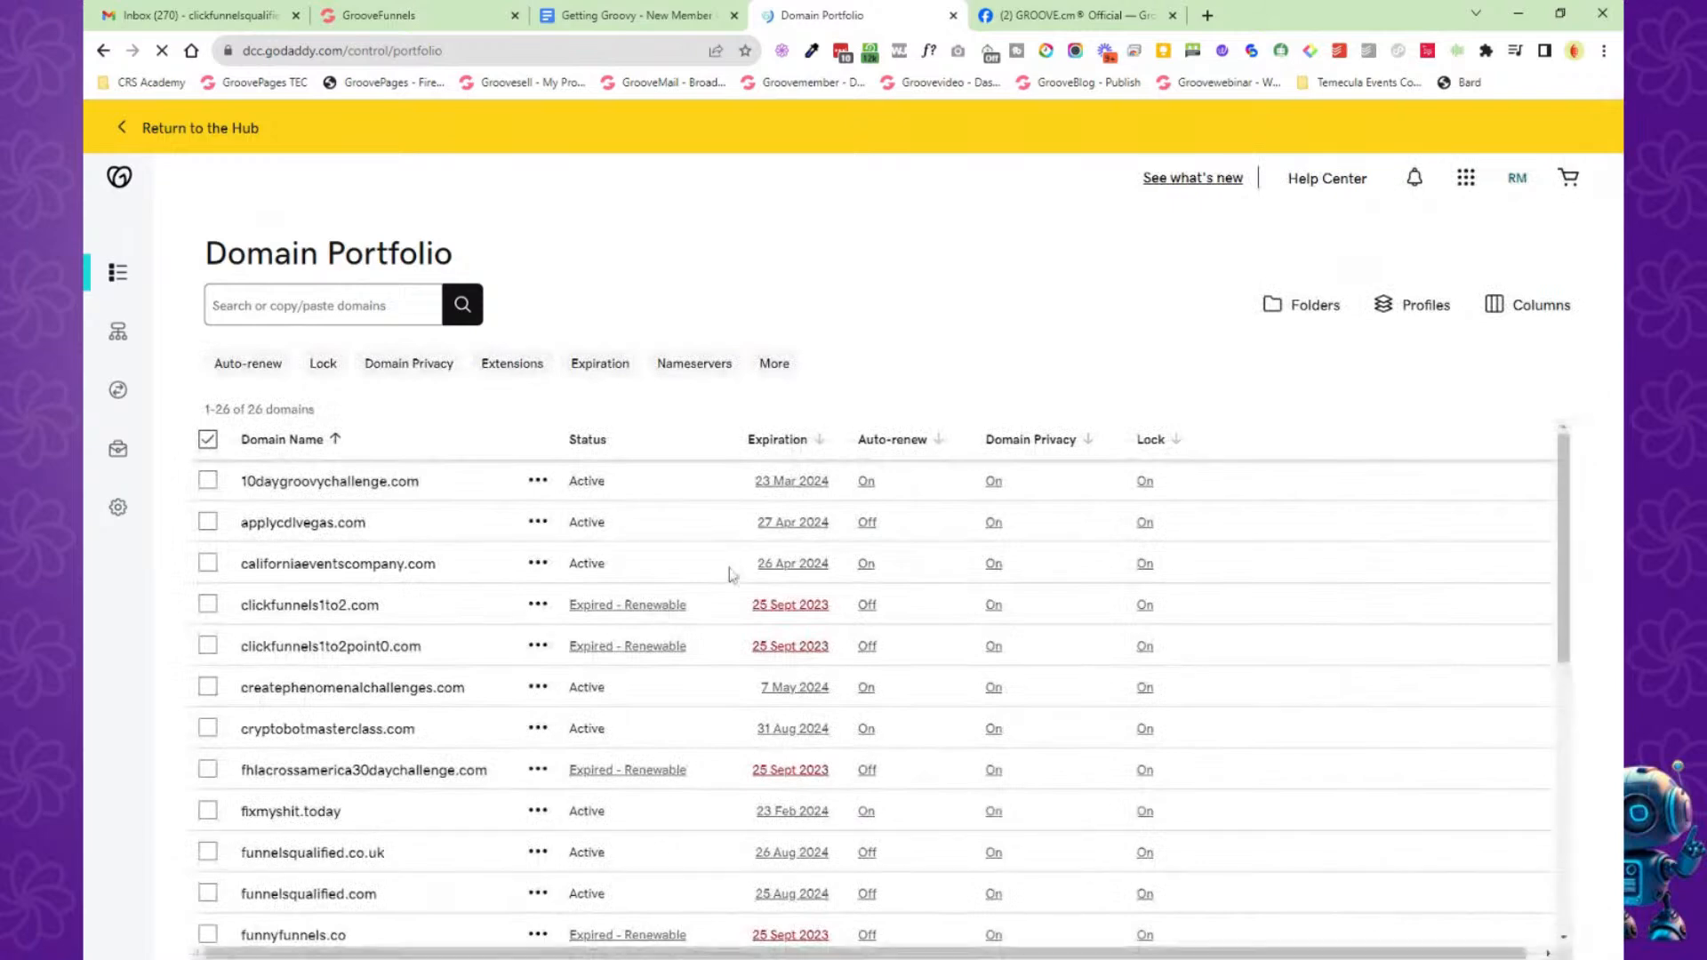
Check funnyfunnels.co's nameservers (ns73/ns74.domaincontrol.com), then return to Groove's connected domains list.
scroll(598, 582, down, 2)
scroll(598, 582, up, 1)
scroll(600, 584, down, 2)
scroll(598, 584, down, 2)
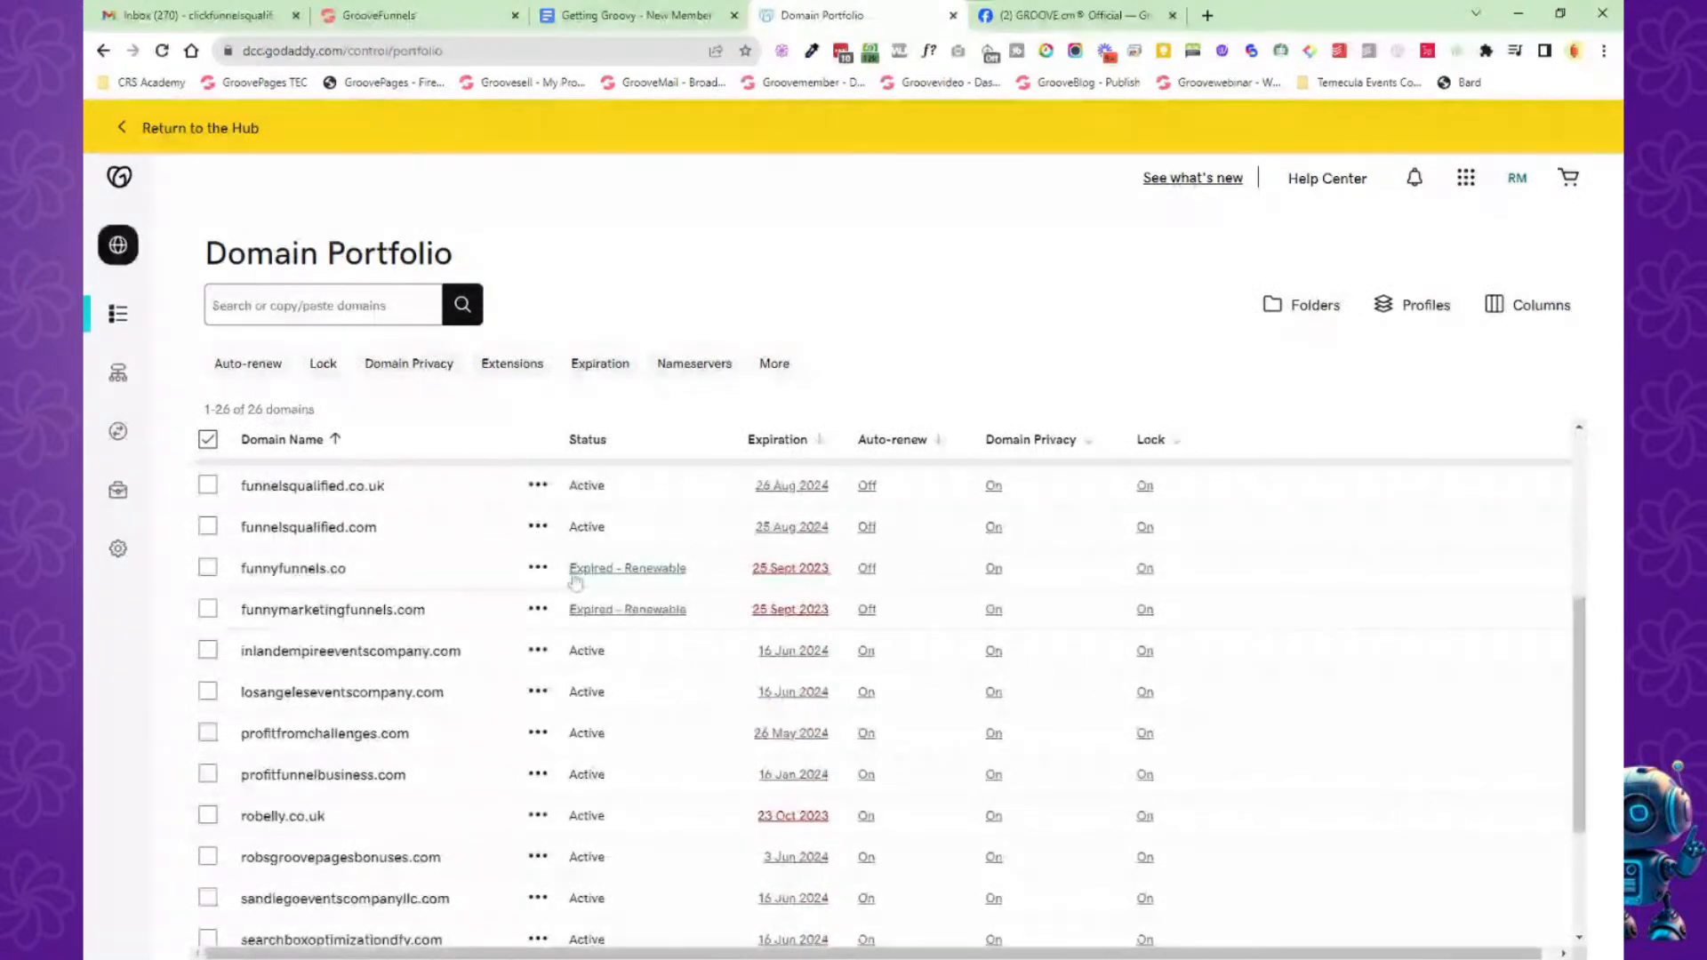
click(329, 574)
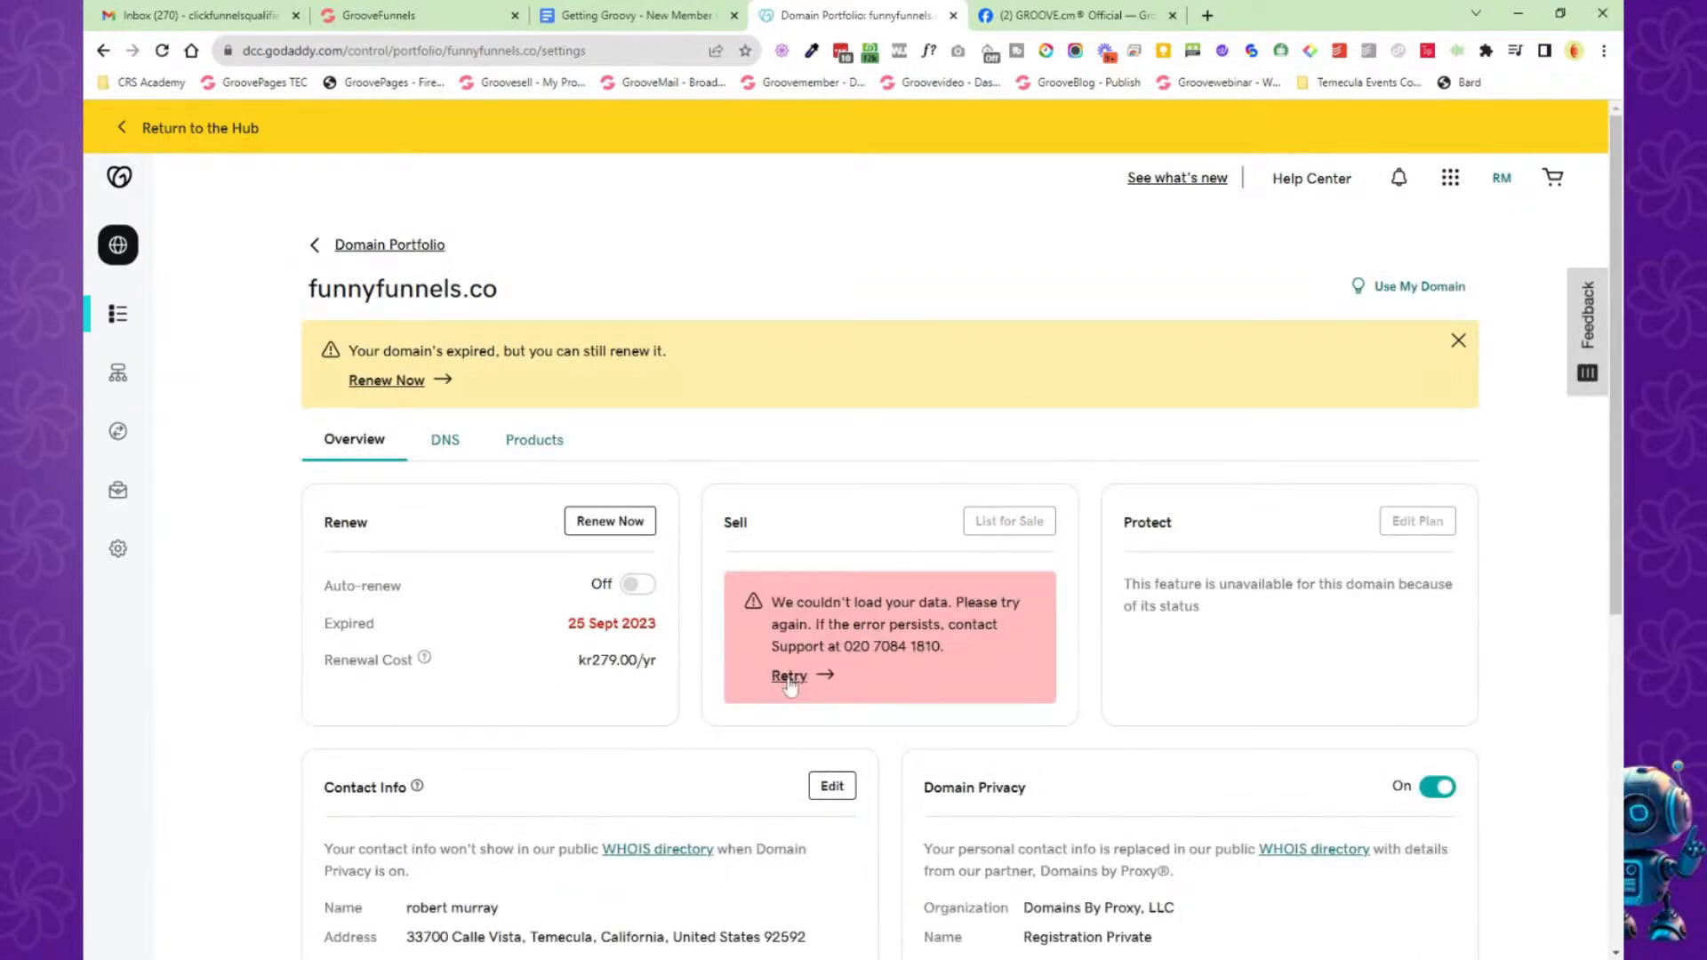
click(447, 446)
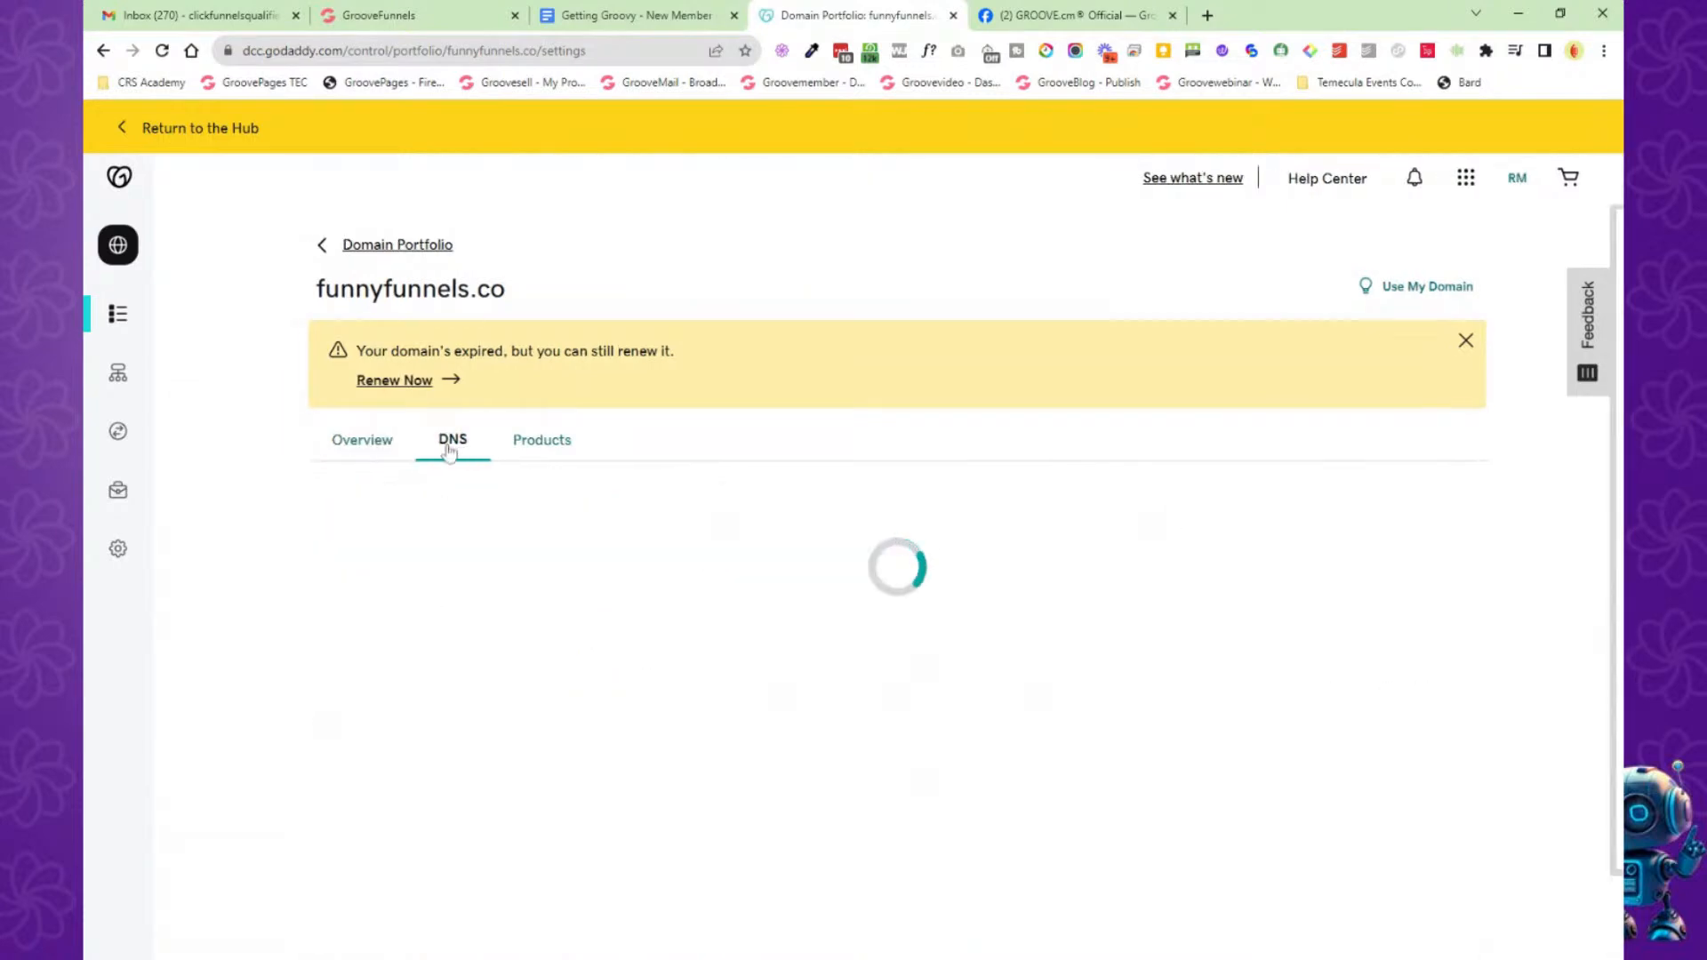
click(609, 505)
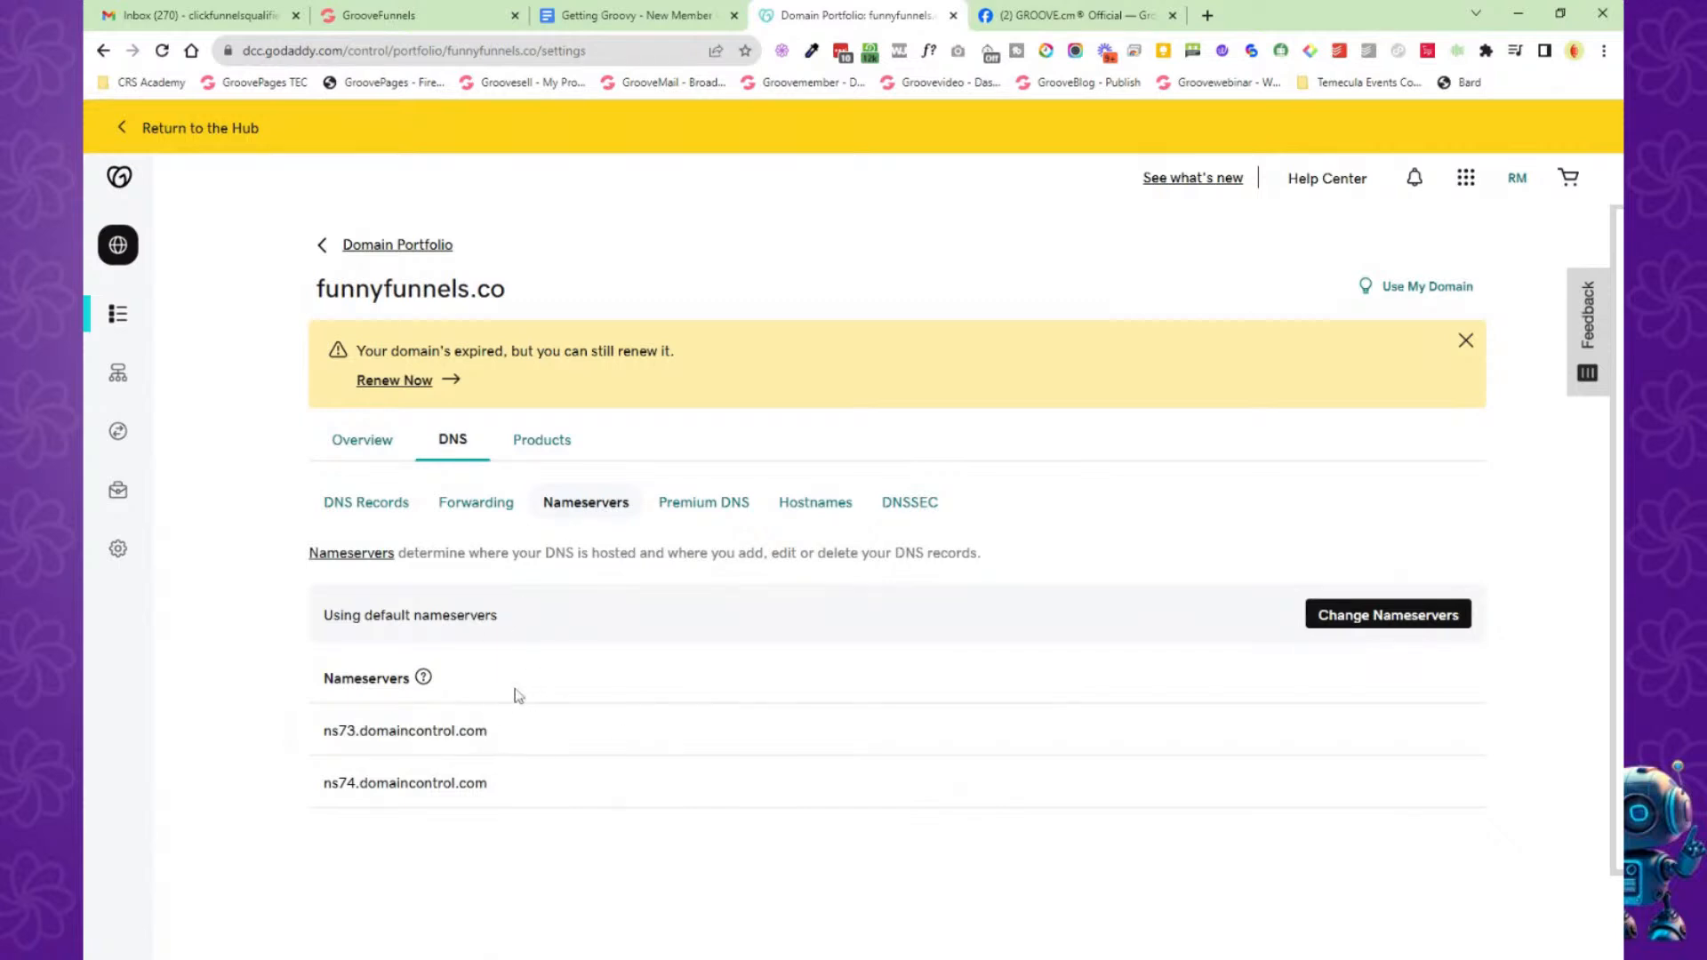
click(415, 18)
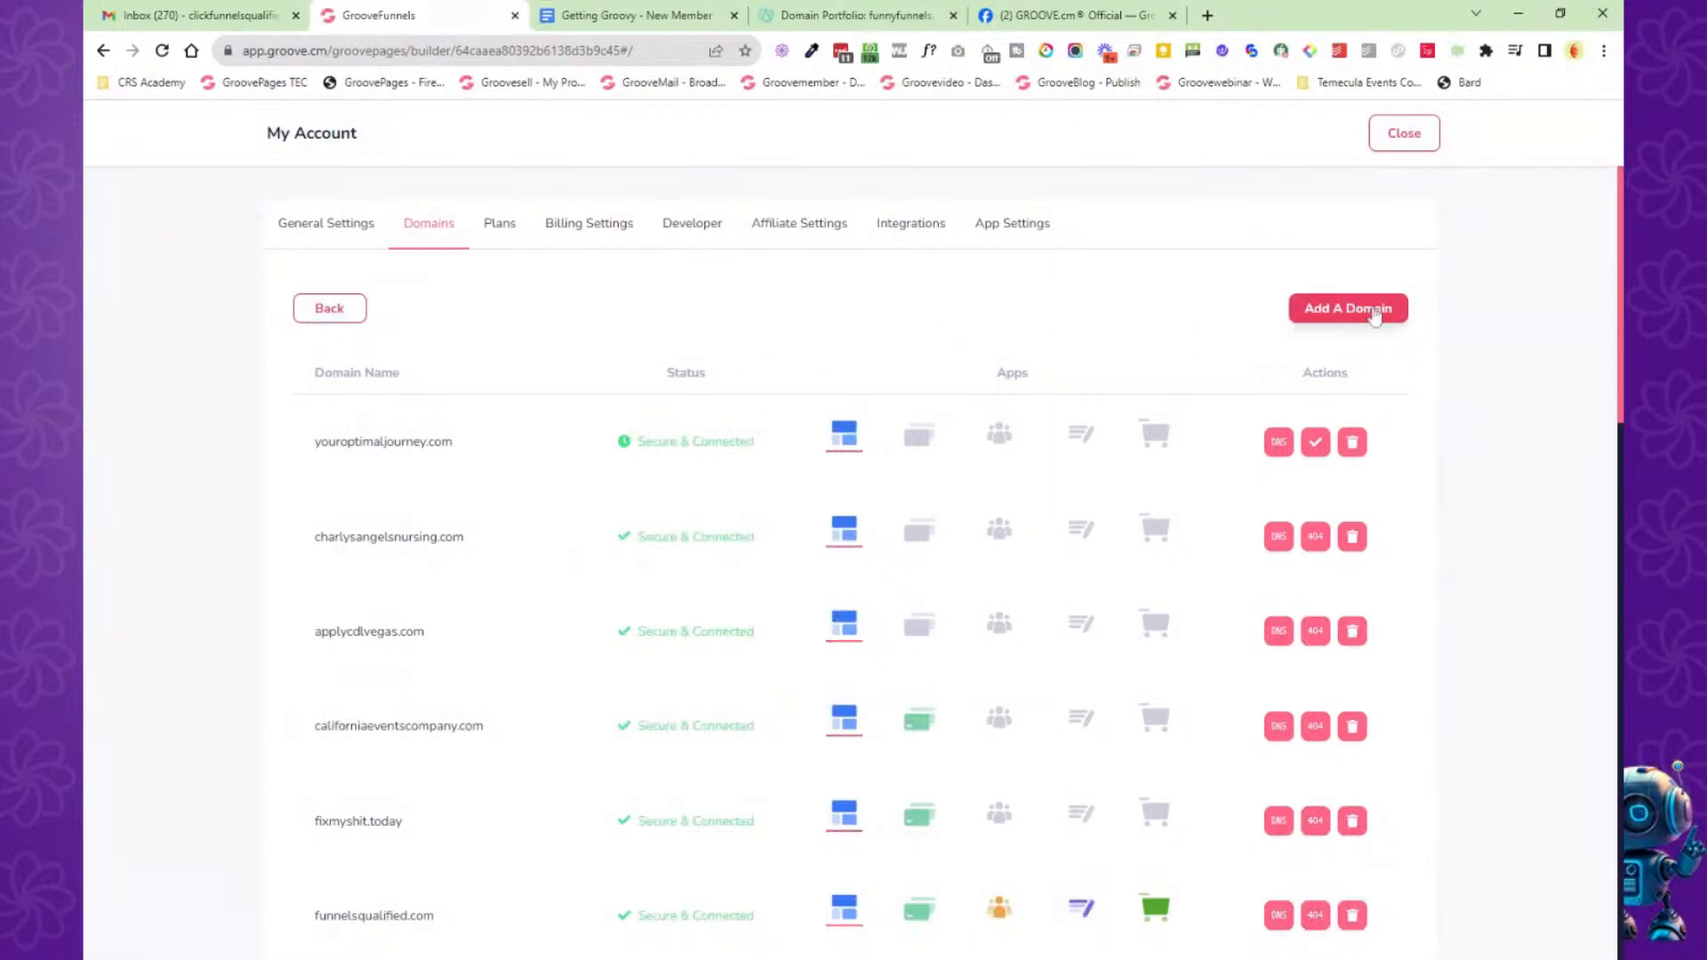
Start adding a domain in Groove and copy the name funnyfunnels.co from GoDaddy.
click(1373, 317)
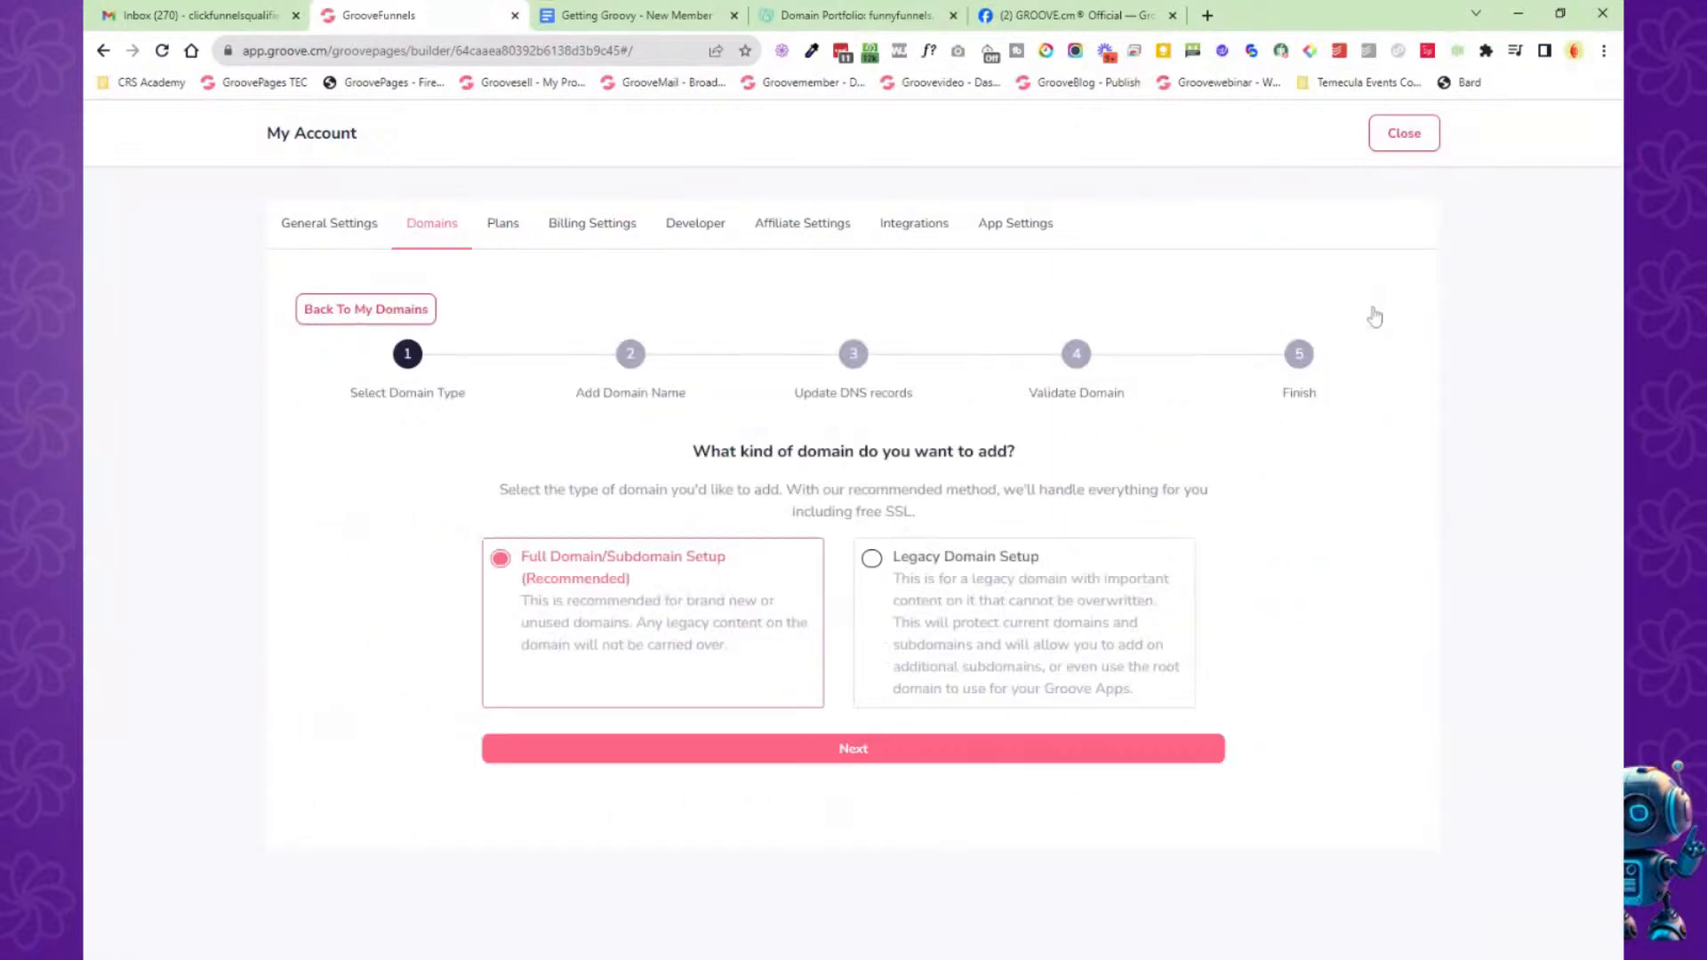
click(816, 25)
drag(521, 310, 302, 304)
key(ctrl+c)
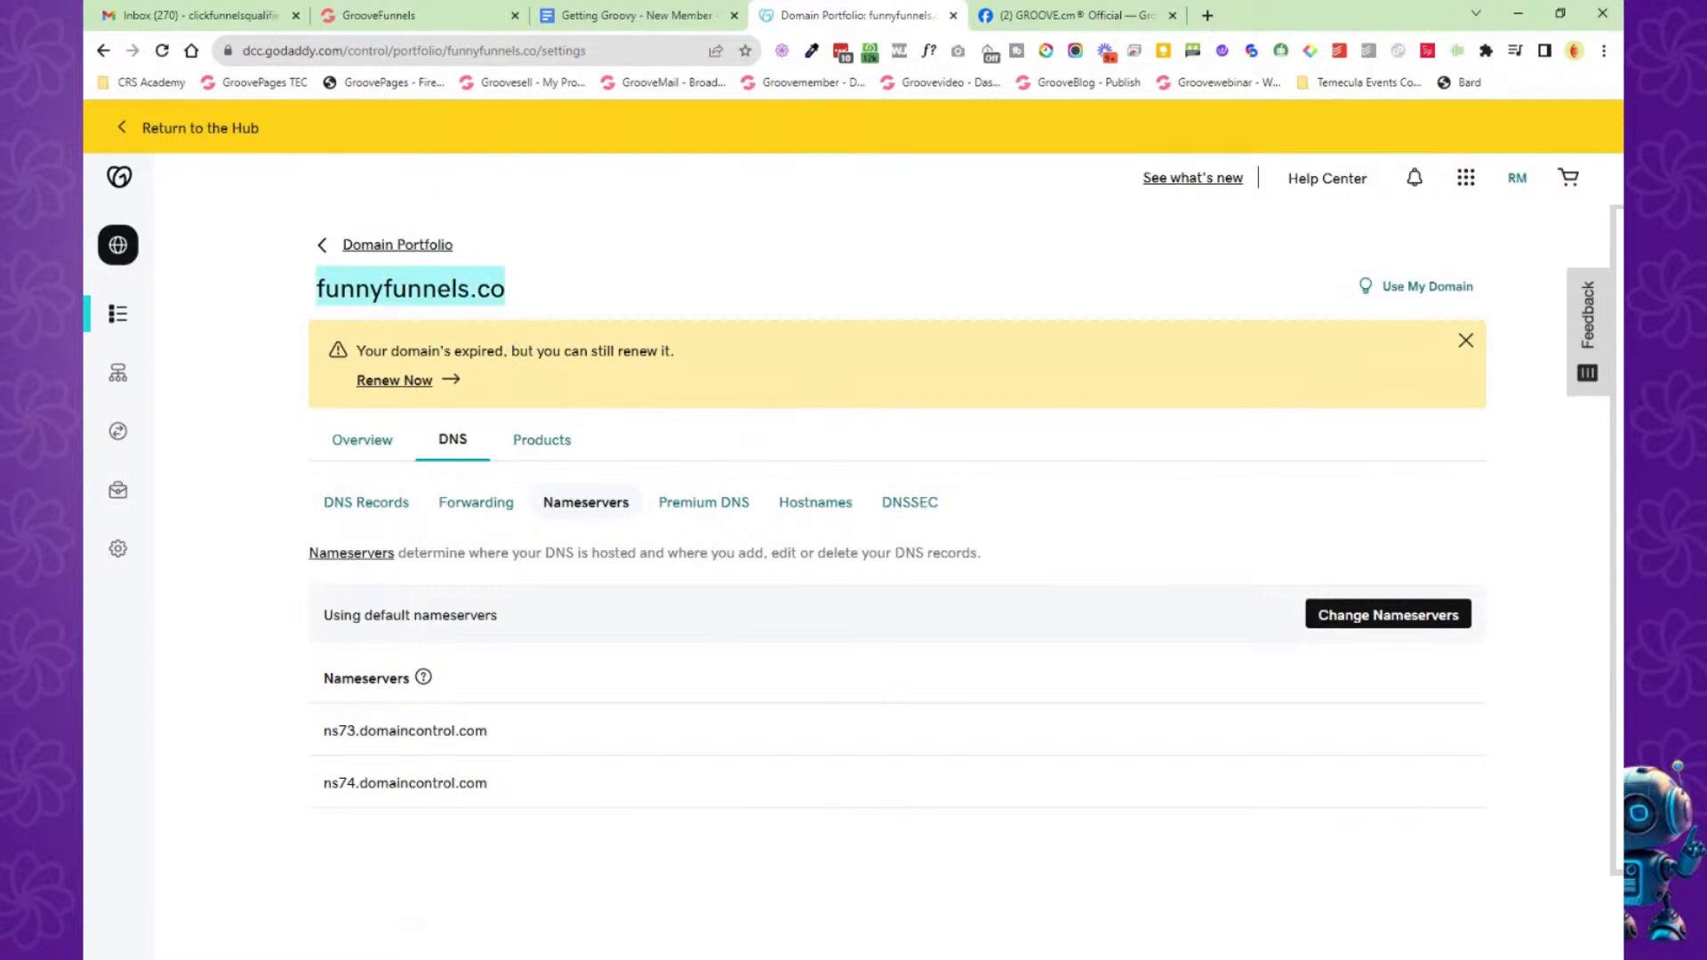
click(455, 23)
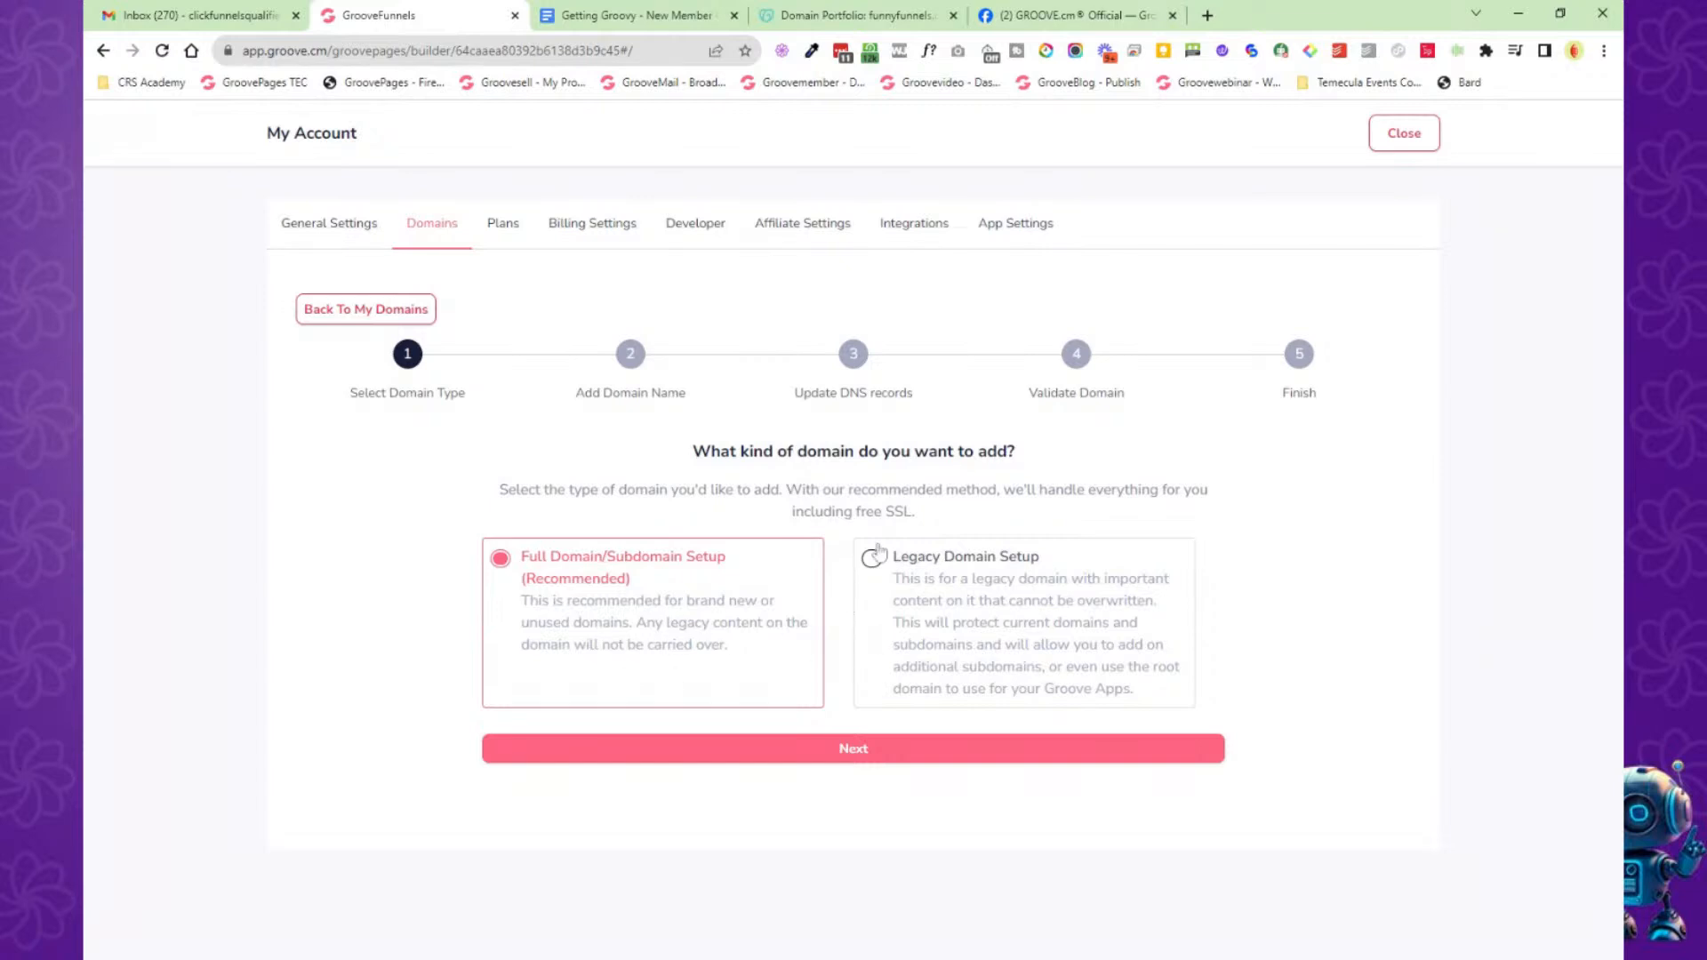
Add funnyfunnels.co as a full domain and copy nameserver apollo.ns.cloudflare.com.
click(815, 757)
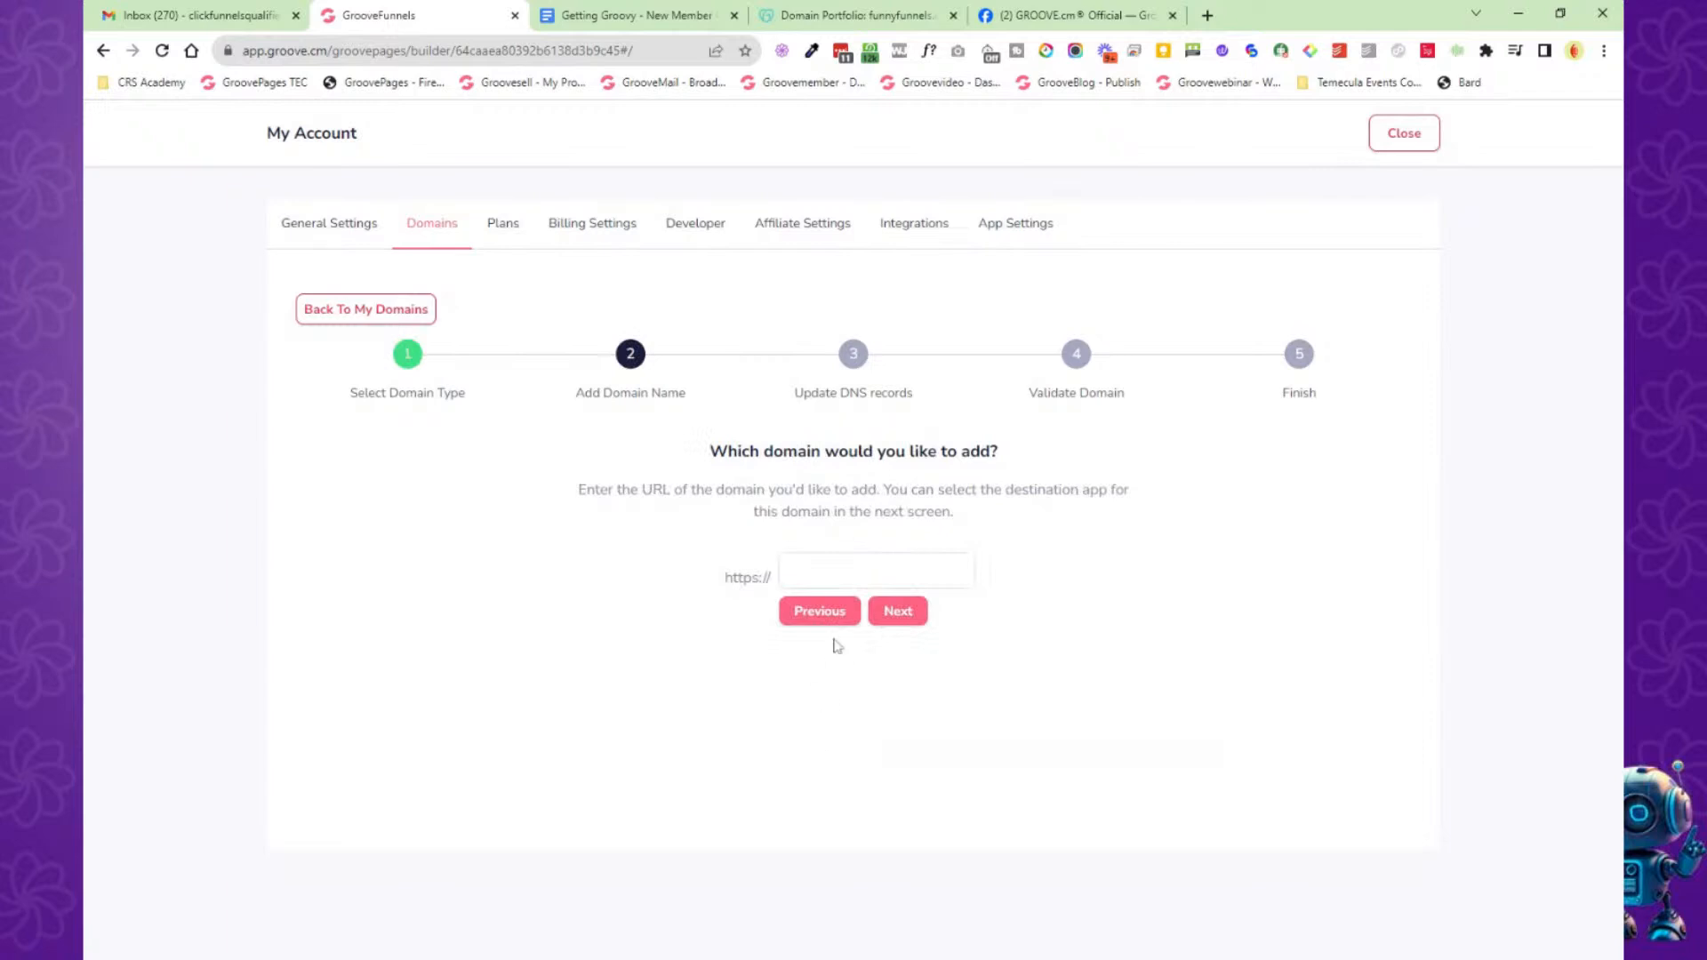
key(ctrl+v)
drag(772, 578, 702, 587)
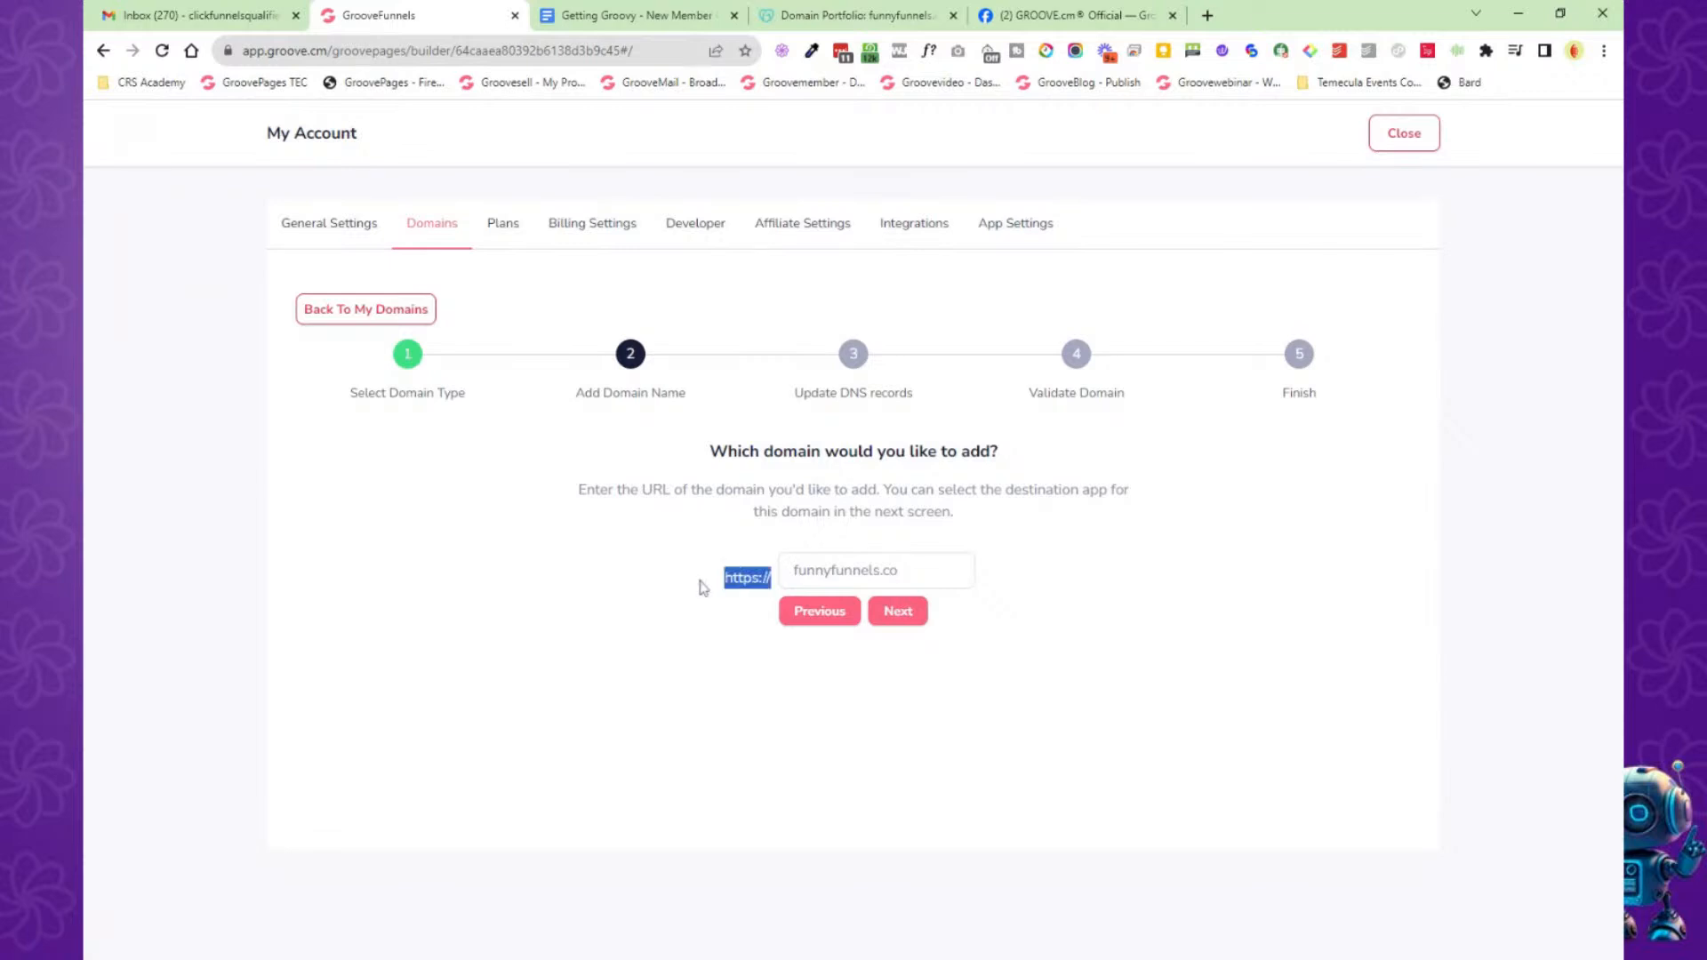
click(730, 657)
click(897, 613)
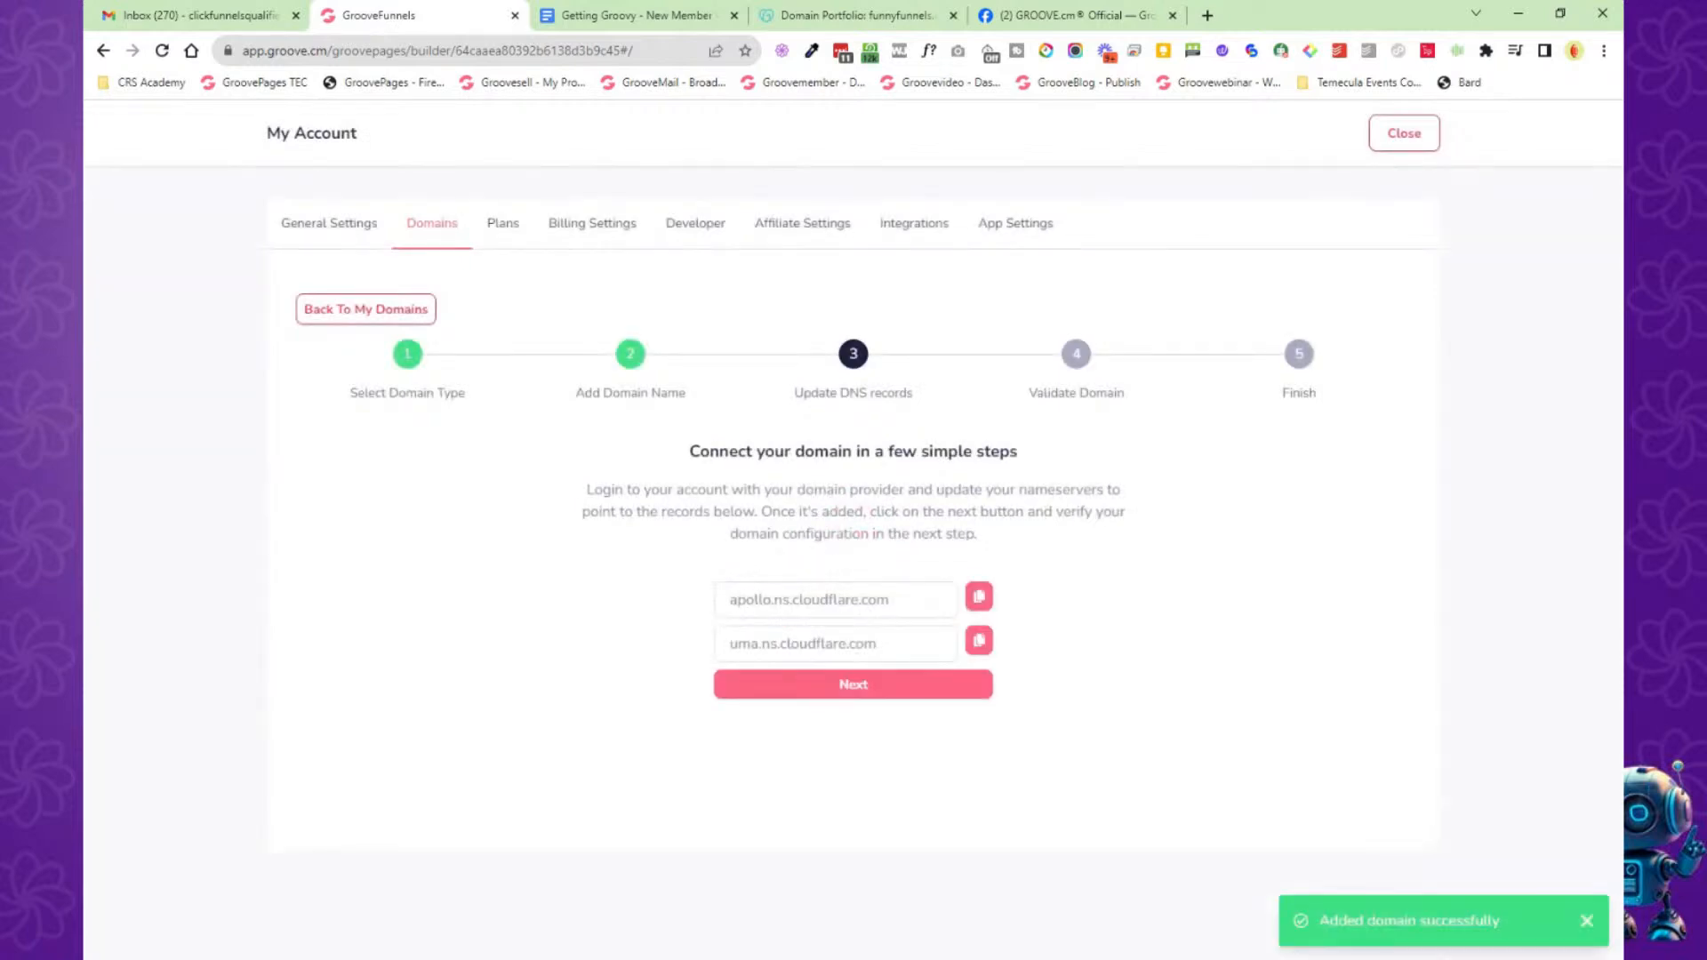
click(979, 596)
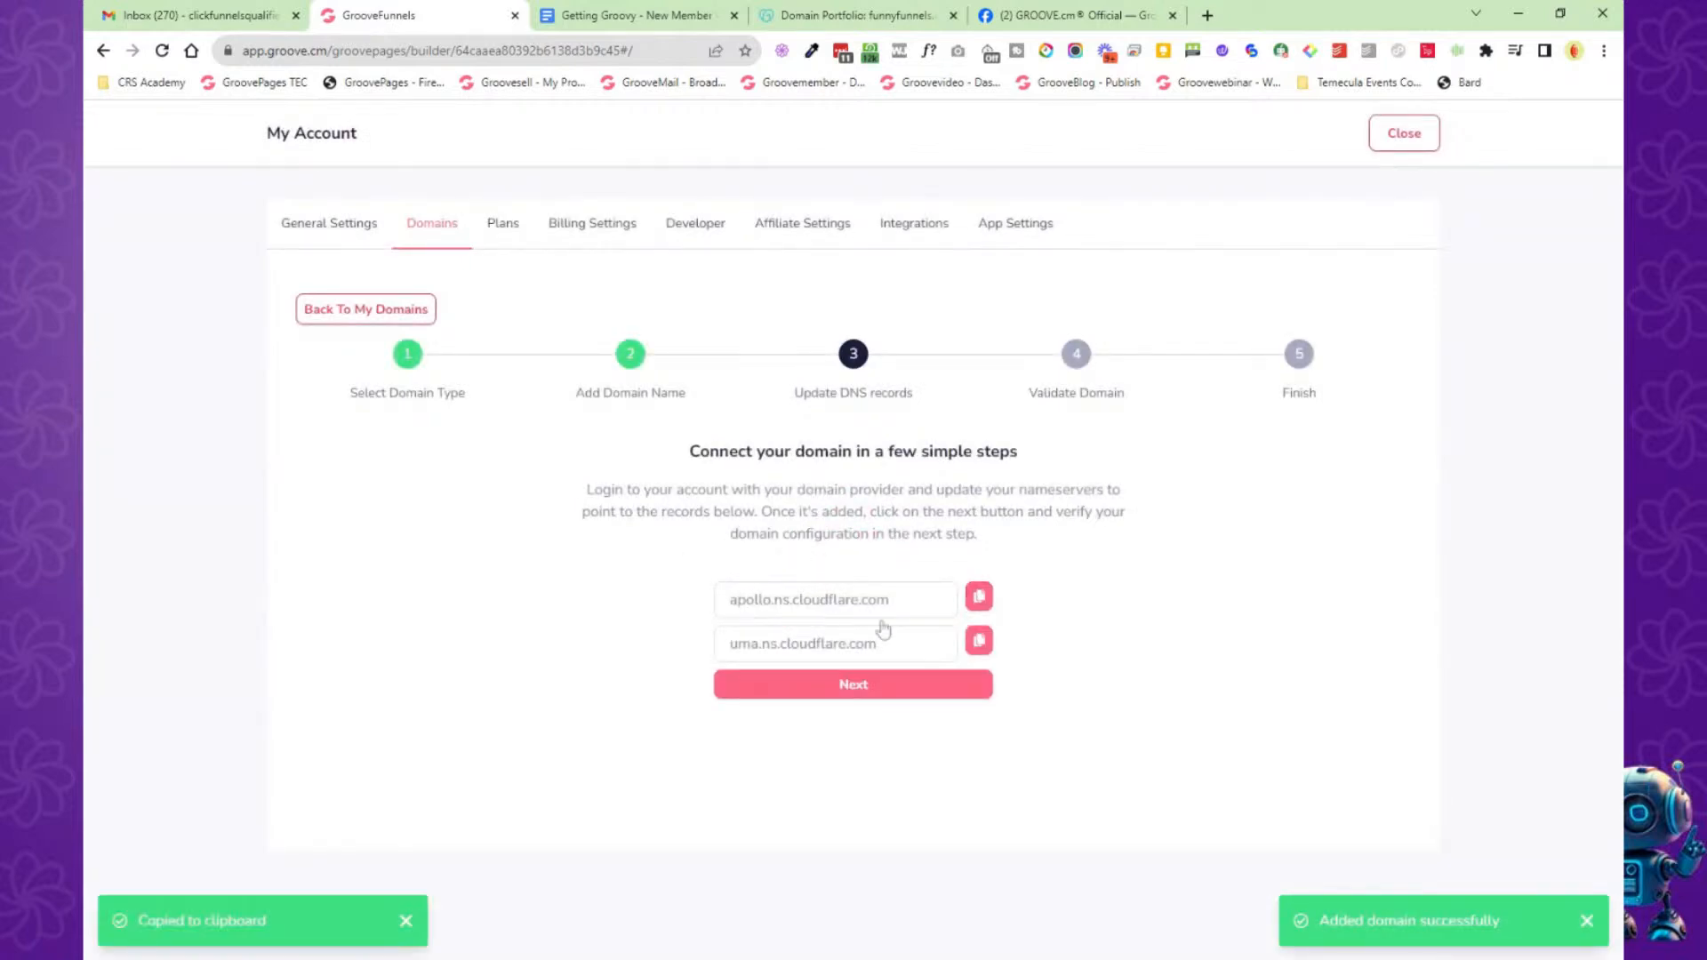
Try changing funnyfunnels.co's nameservers in GoDaddy and dismiss the feature-unavailable notice.
click(865, 25)
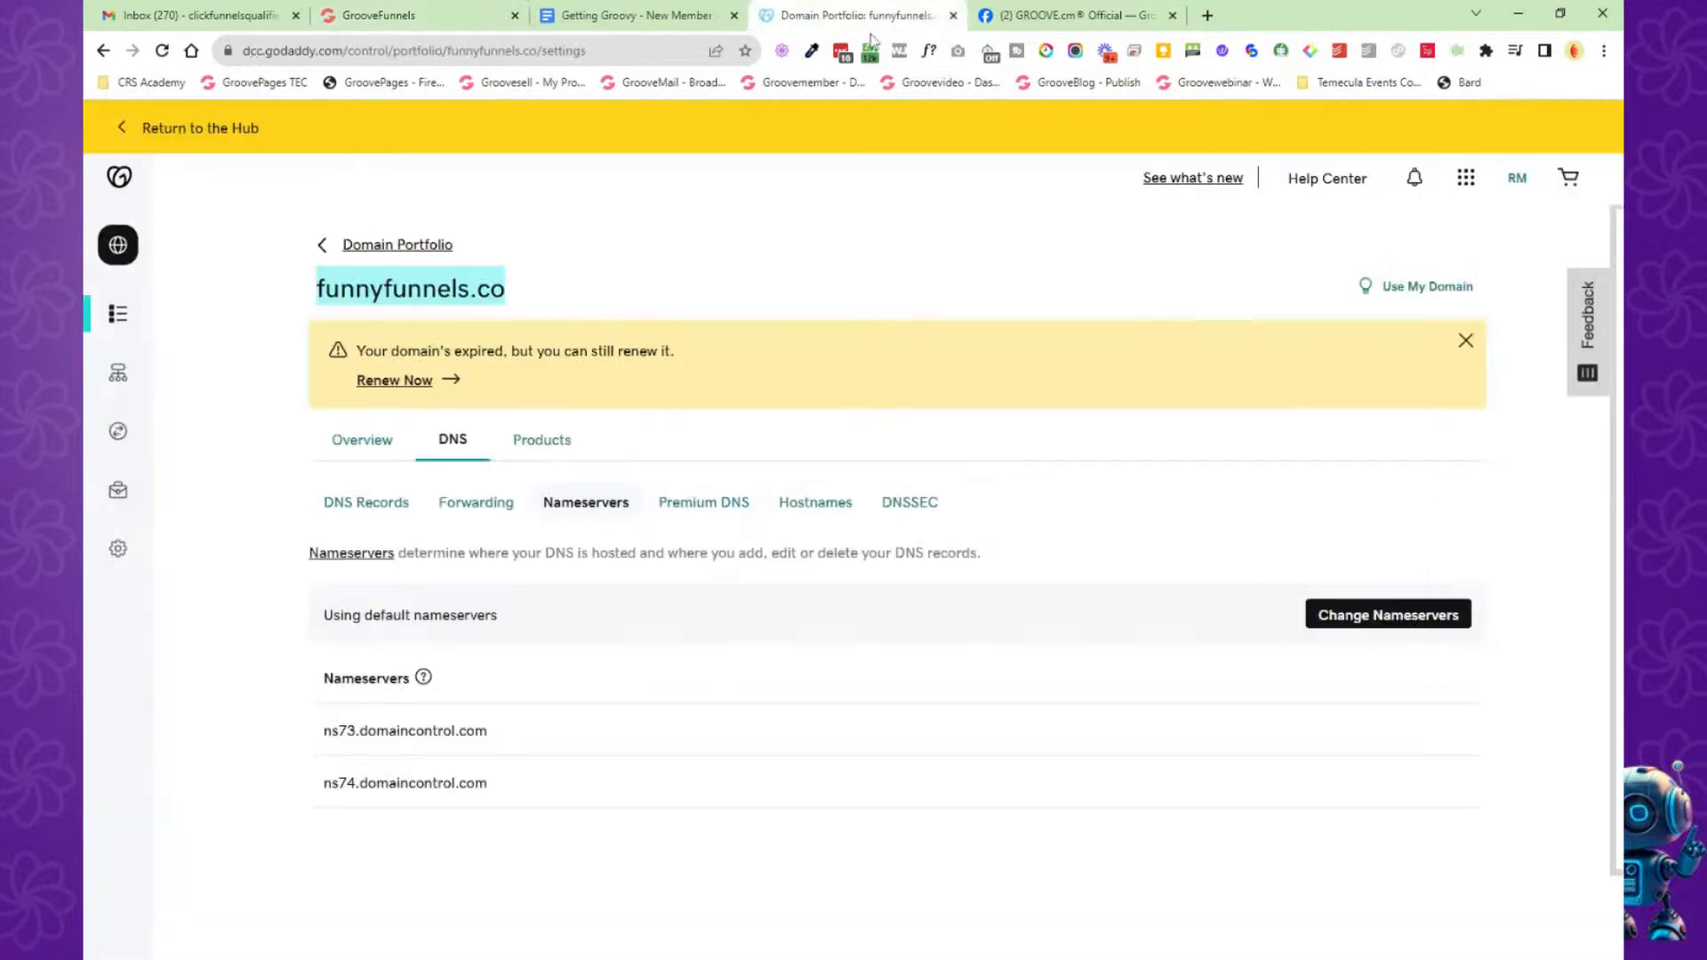
click(1402, 623)
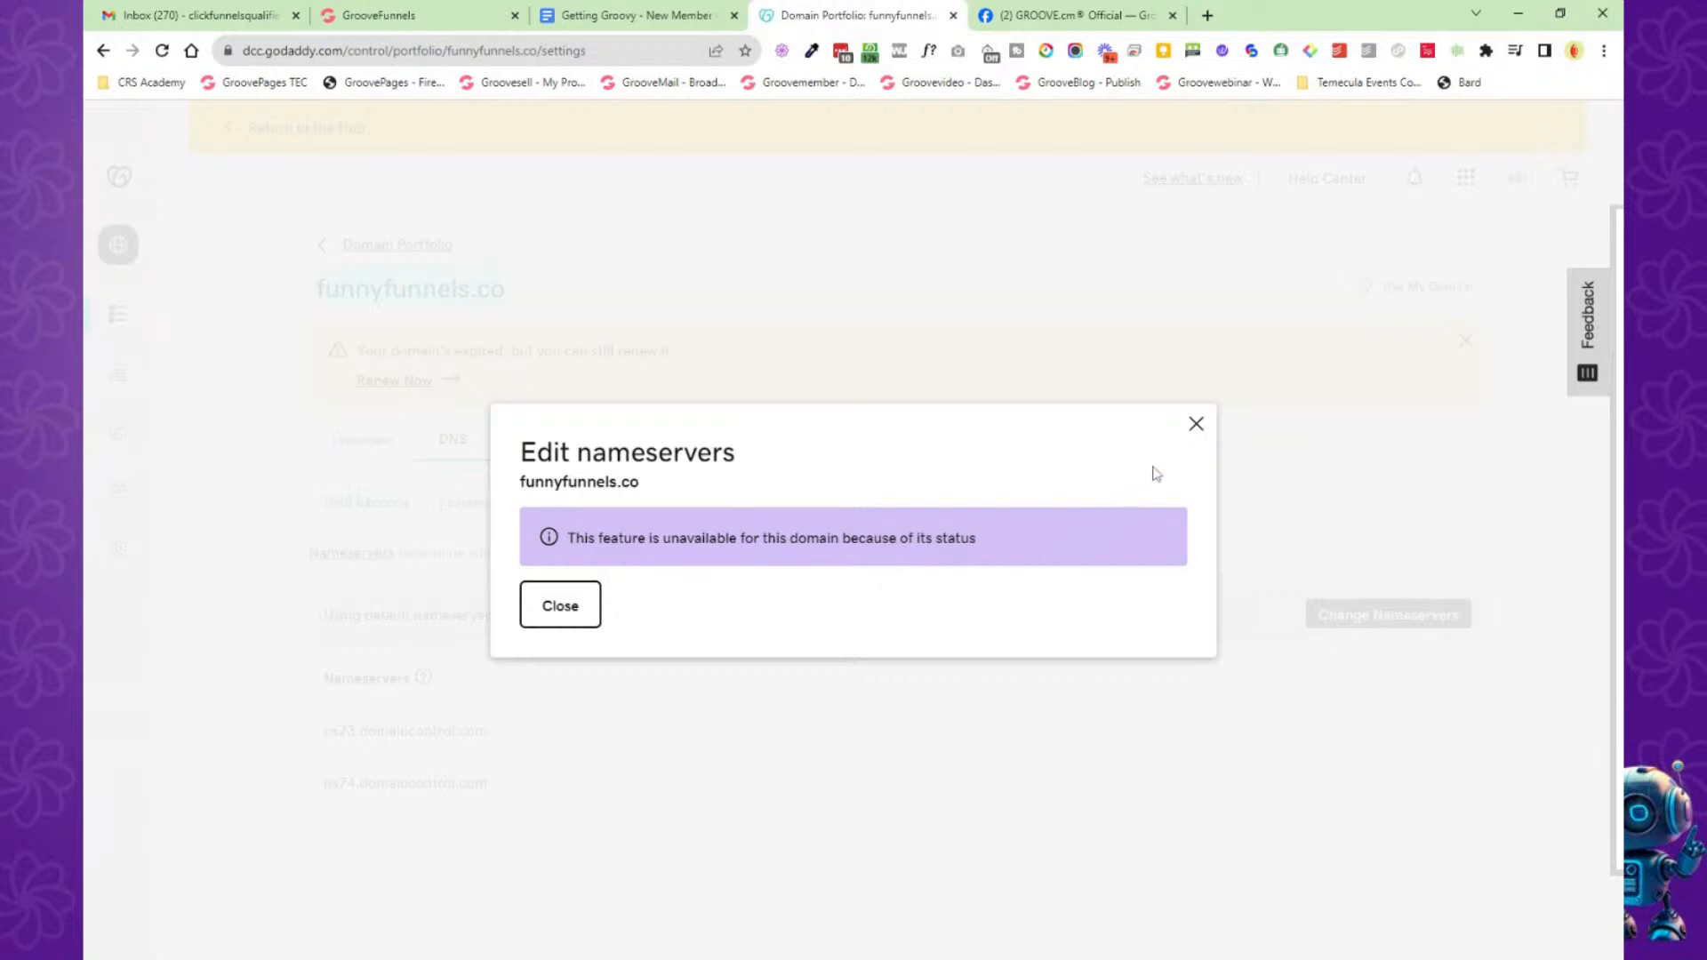
click(1194, 425)
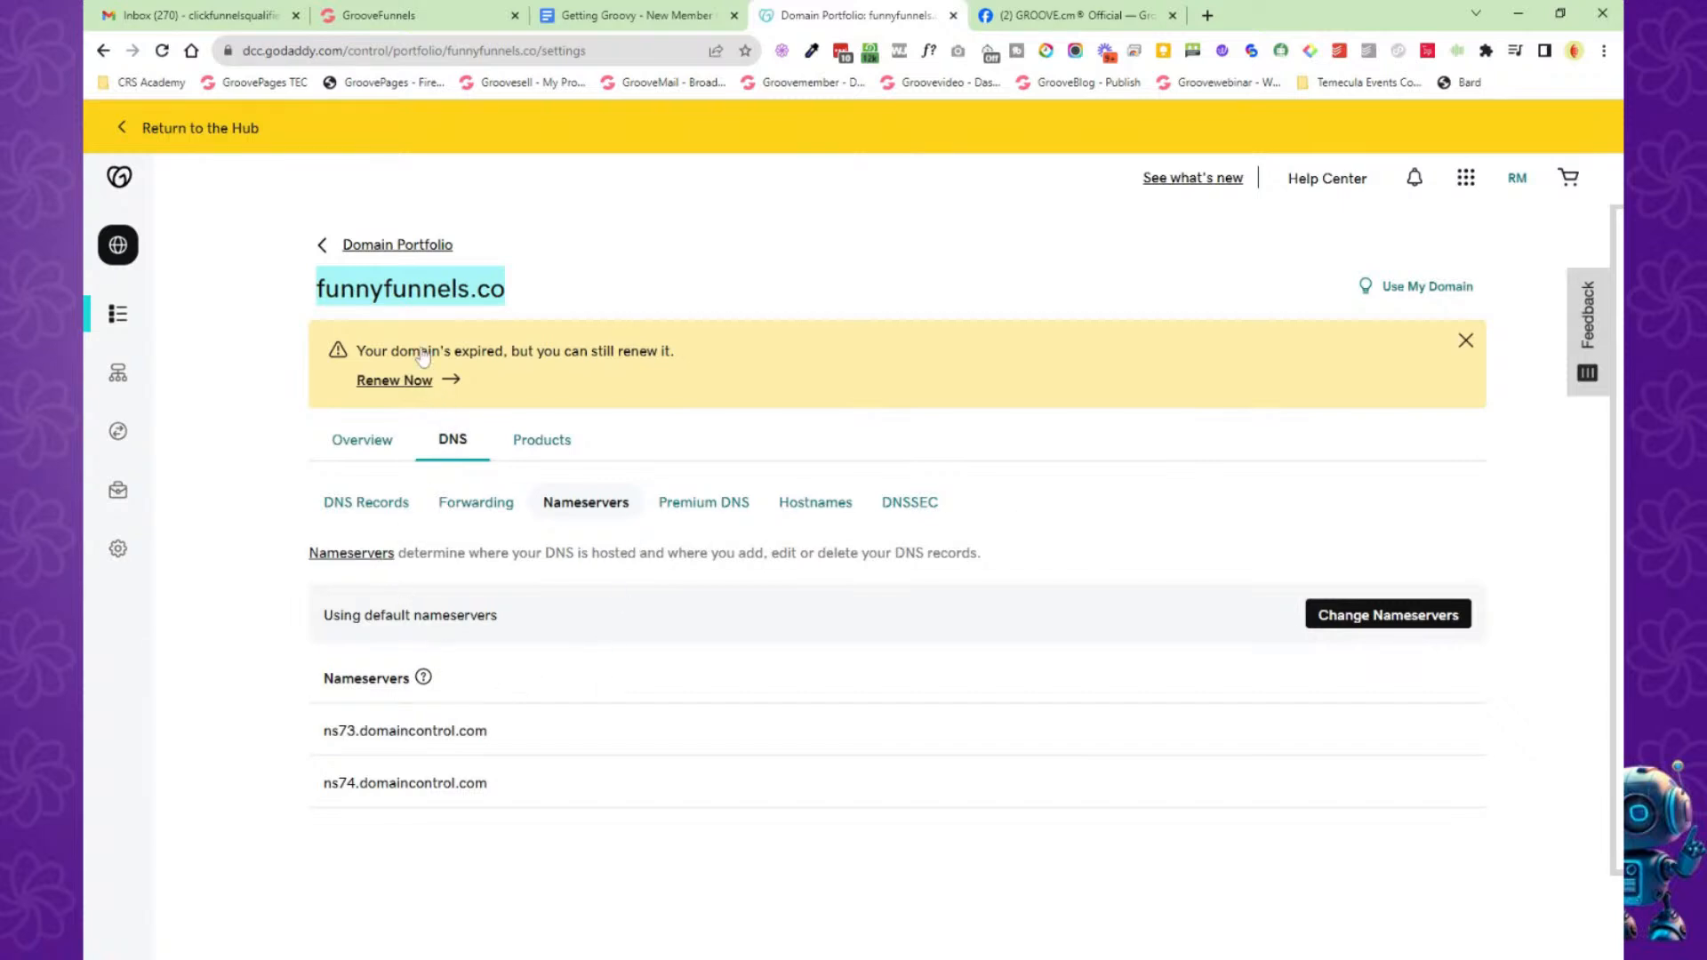
Open losangeleseventscompany.com's settings from the GoDaddy Domain Portfolio.
click(372, 248)
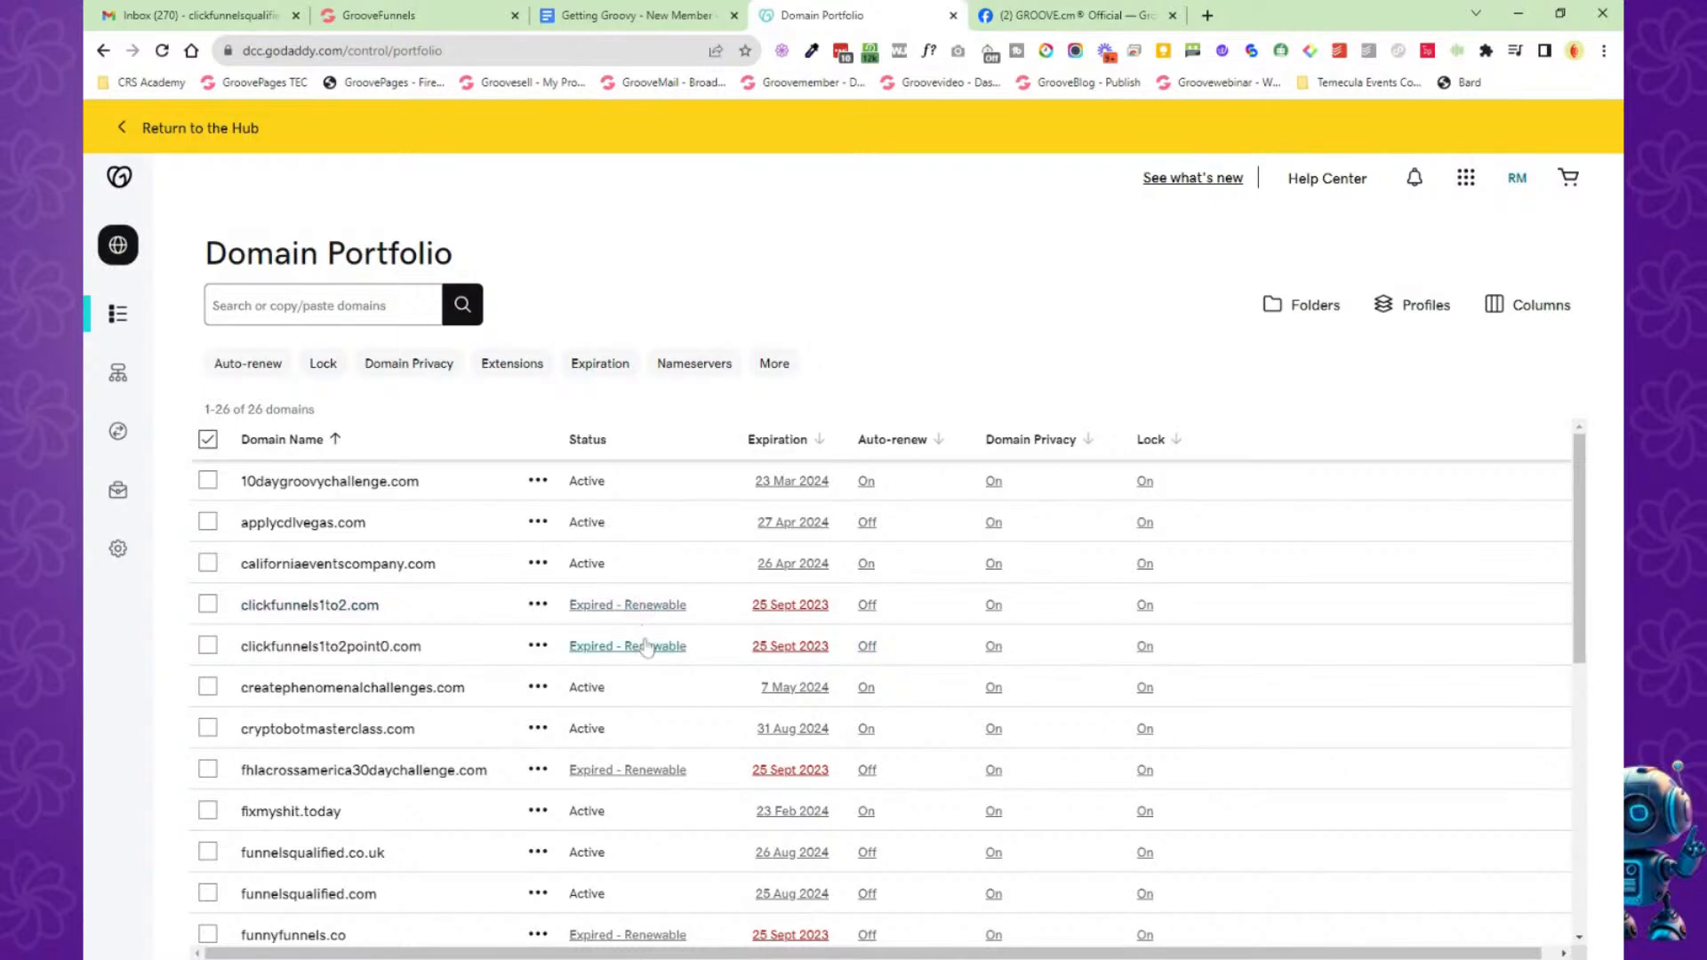
scroll(633, 680, down, 1)
scroll(633, 675, down, 2)
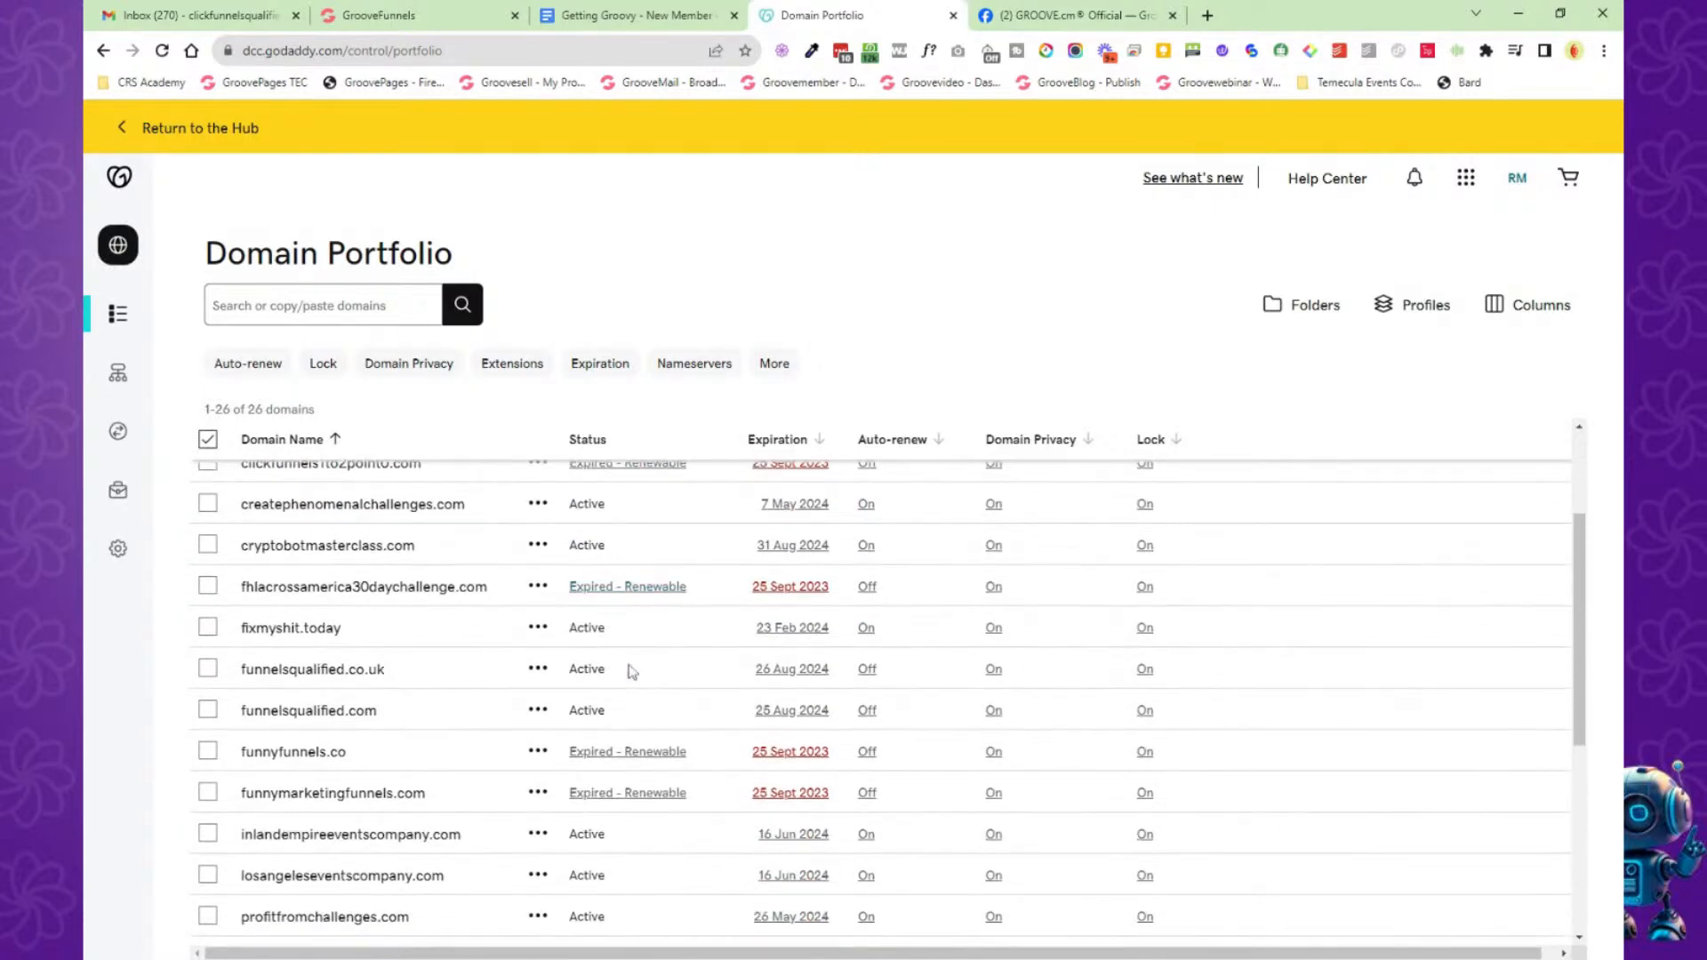
scroll(631, 673, down, 1)
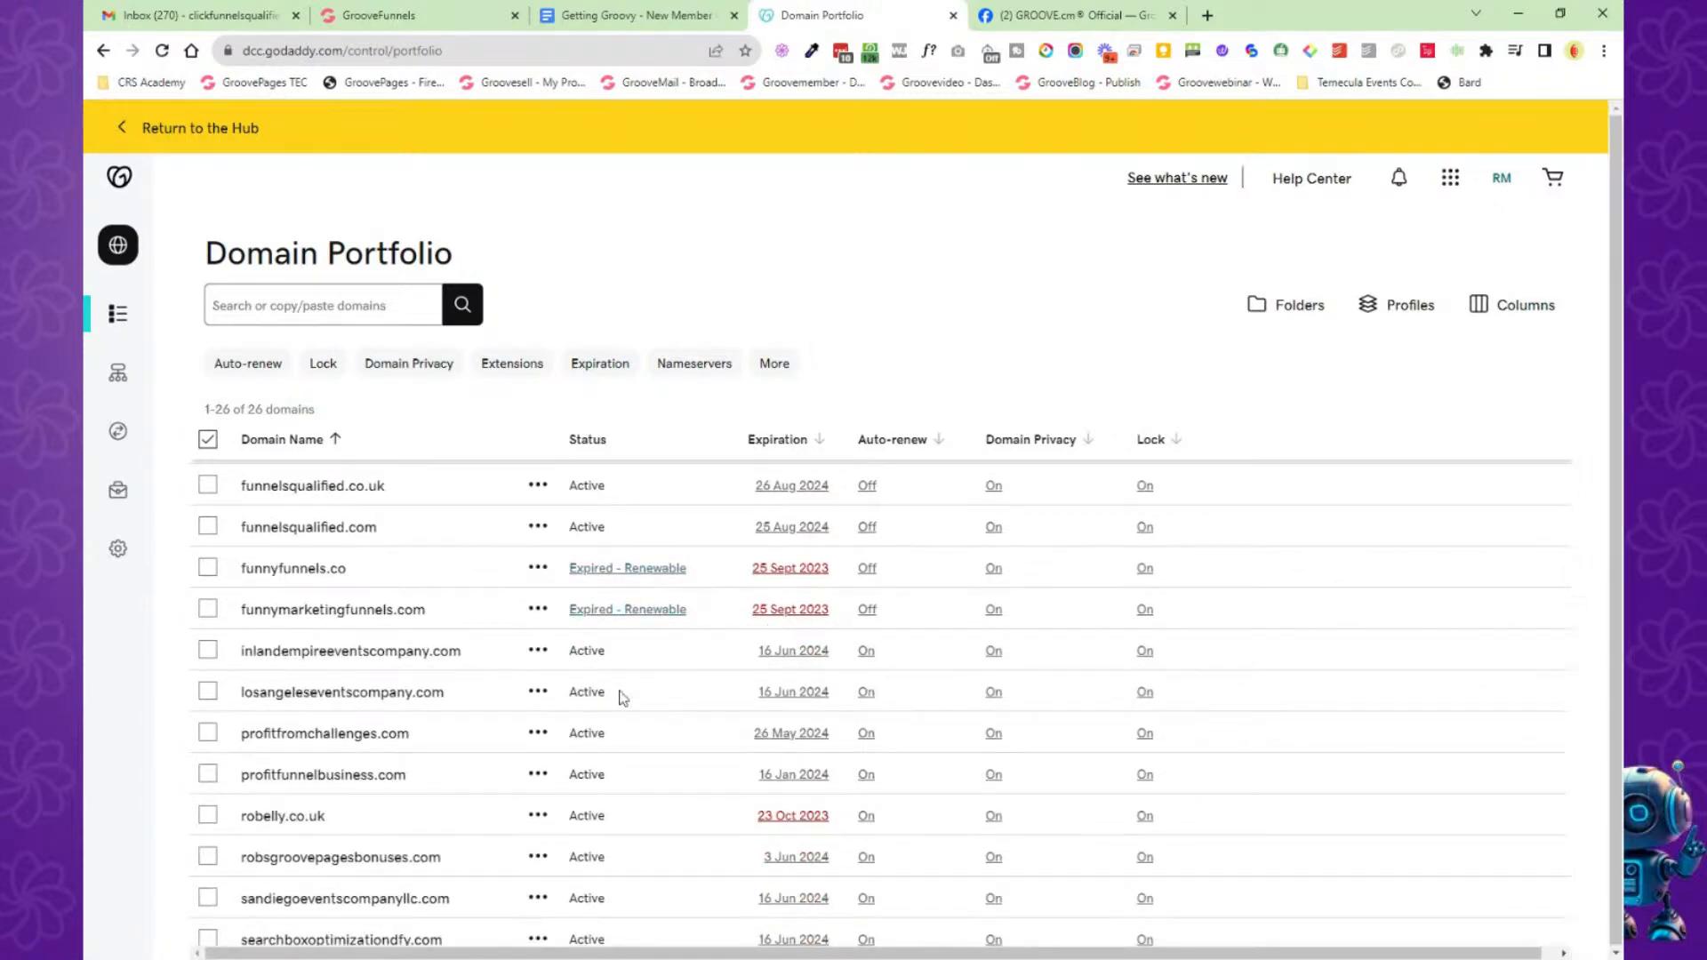
scroll(647, 692, down, 1)
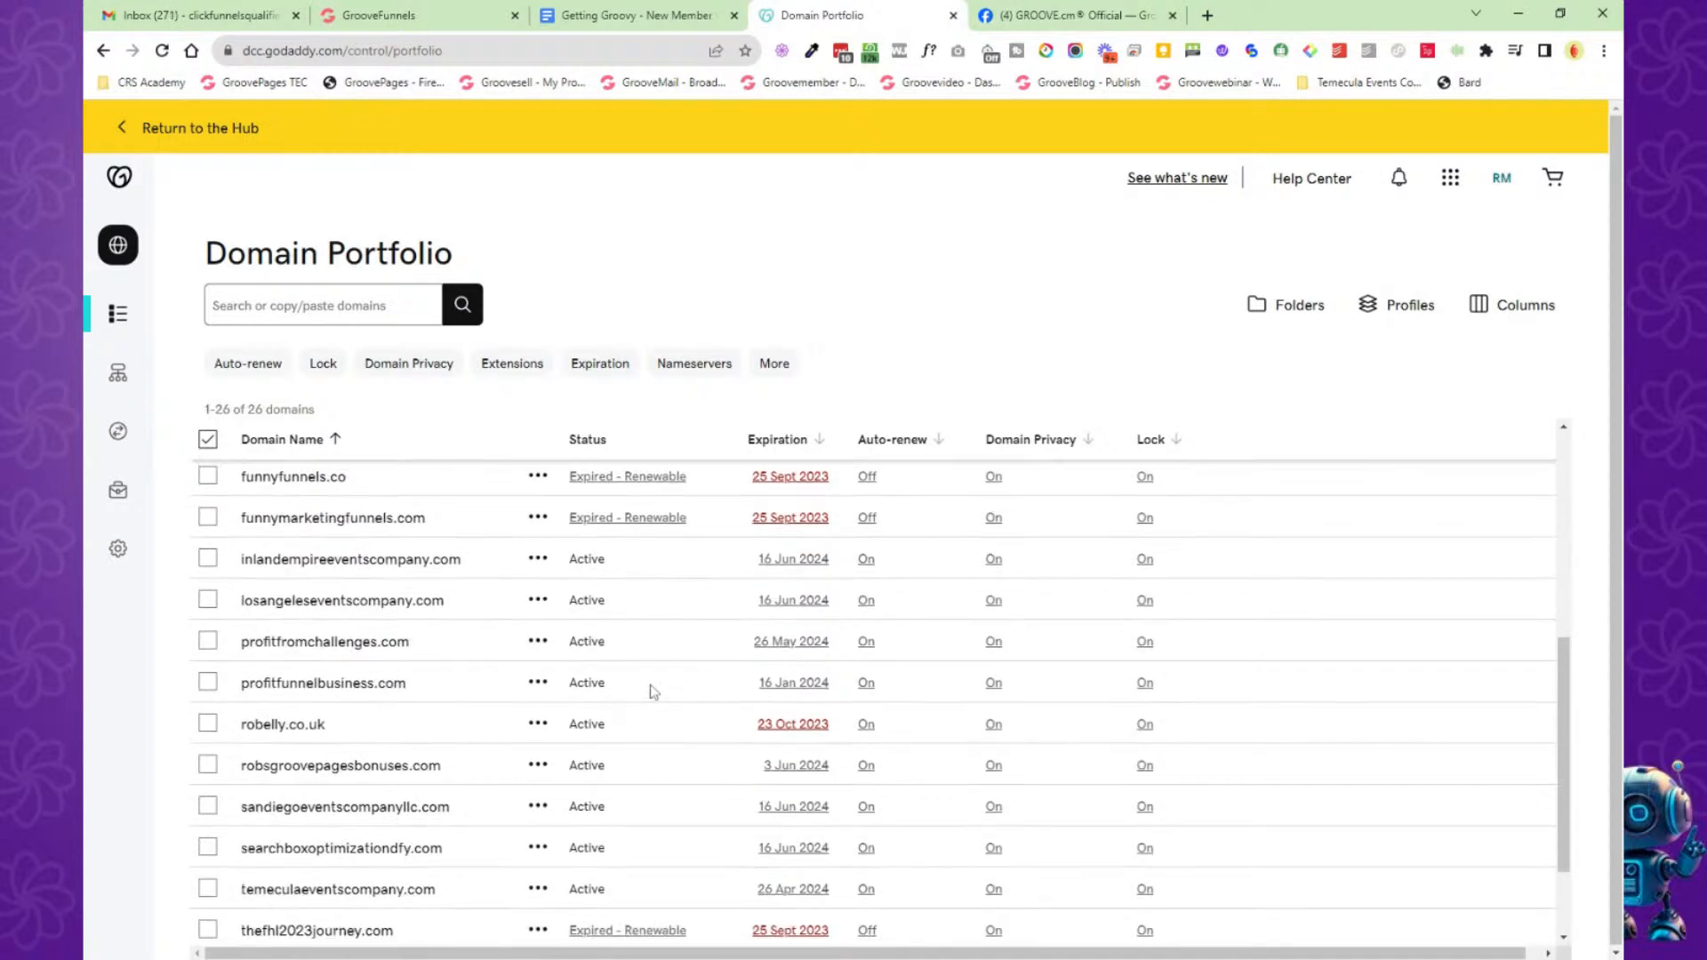
click(365, 610)
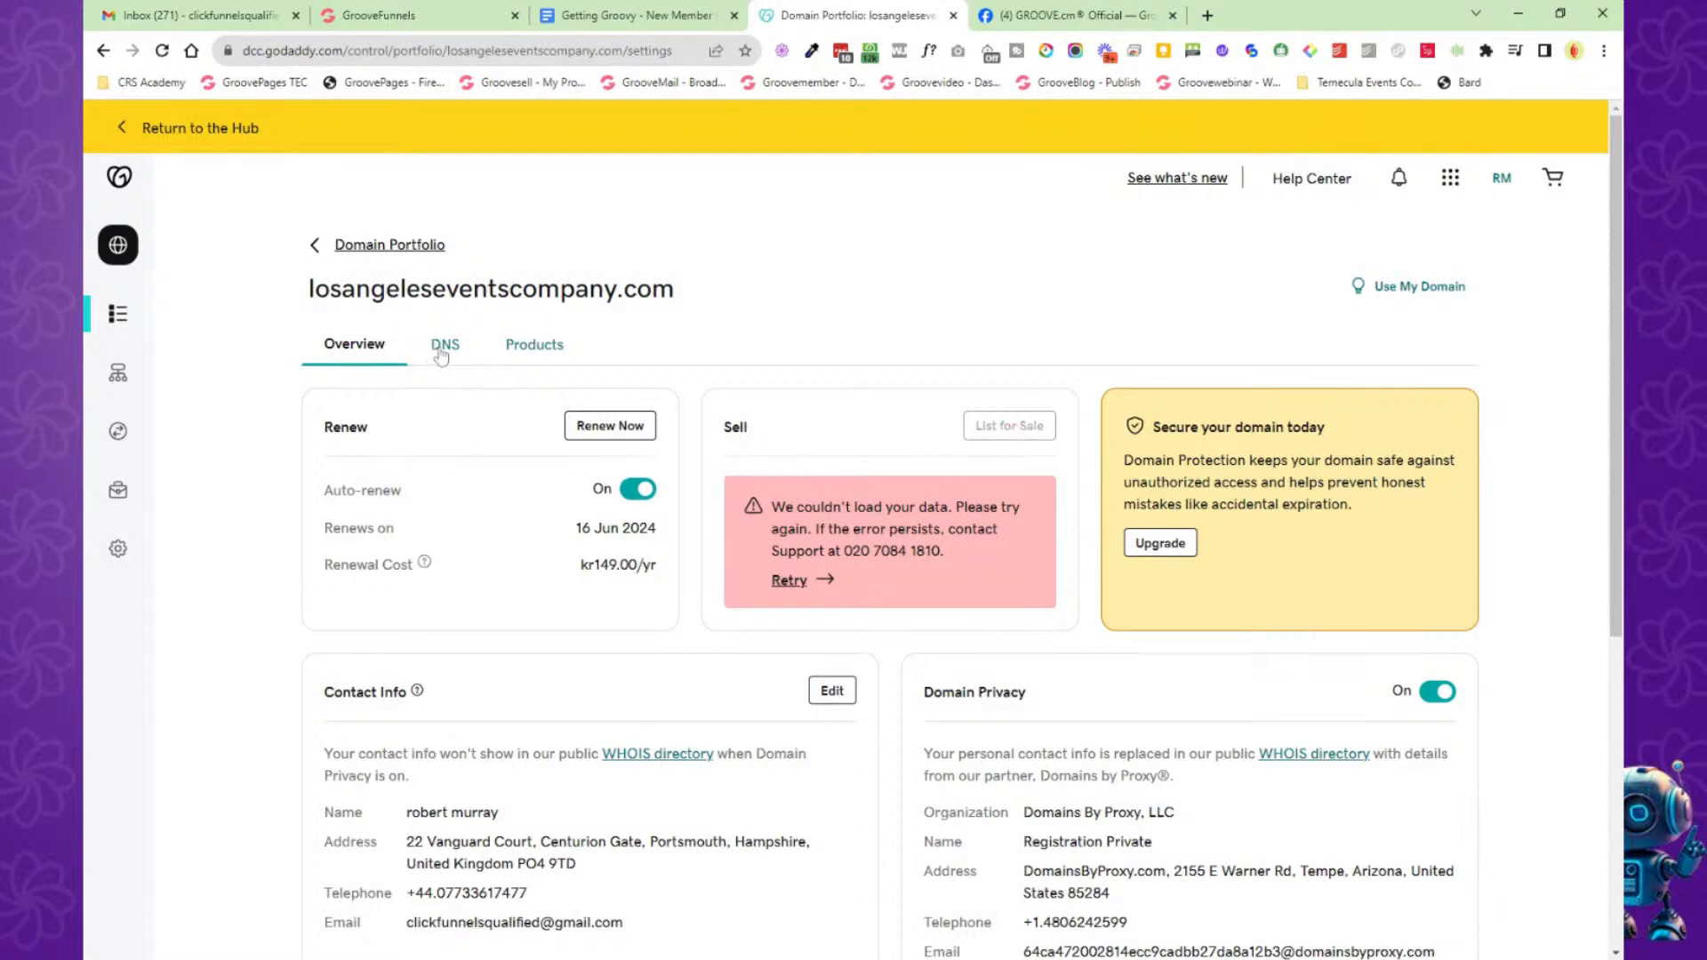
Switch losangeleseventscompany.com to custom nameservers, entering apollo.ns.cloudflare.com first.
click(442, 352)
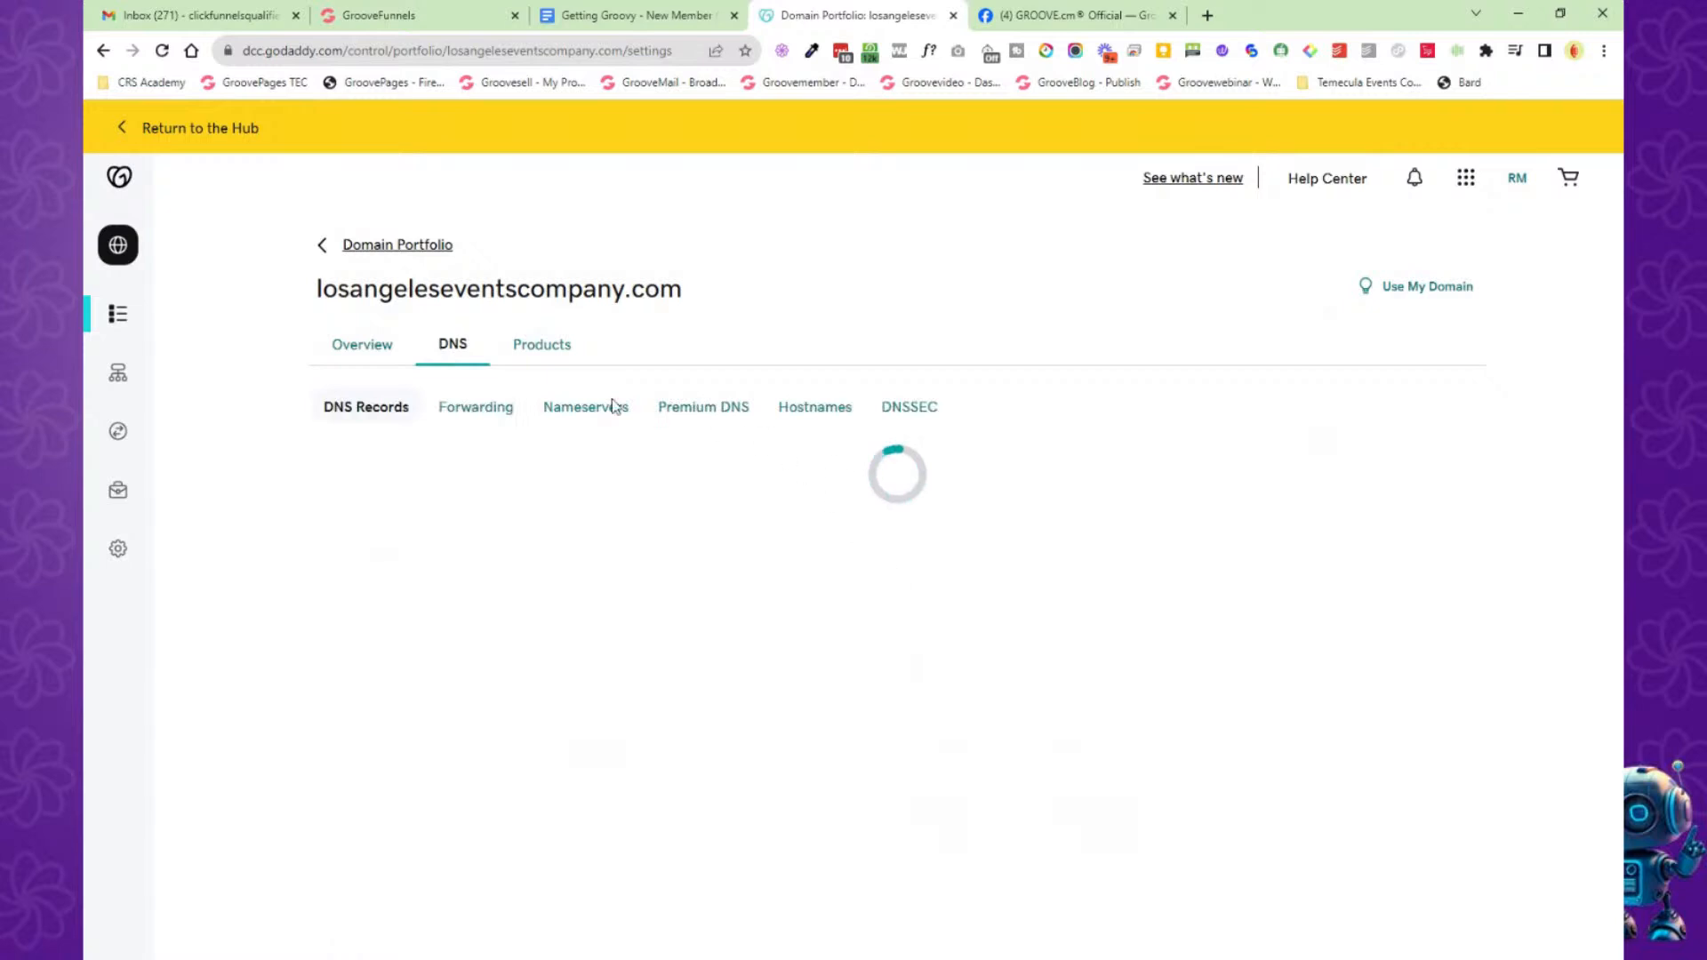
click(572, 416)
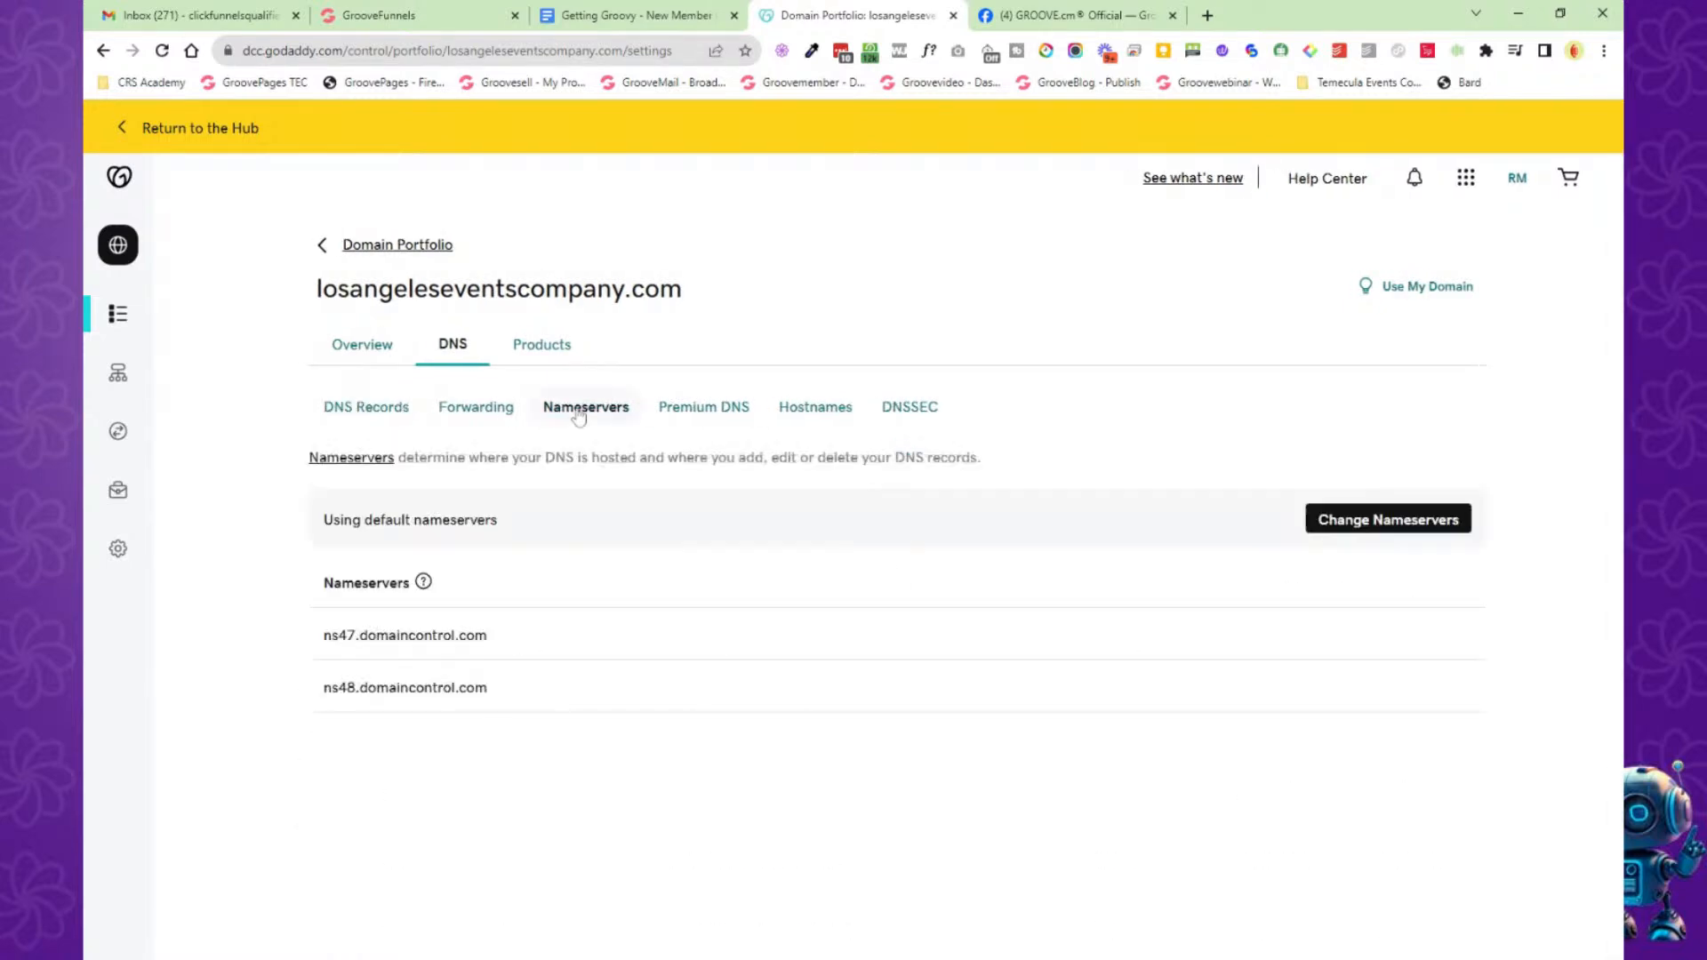
click(1352, 519)
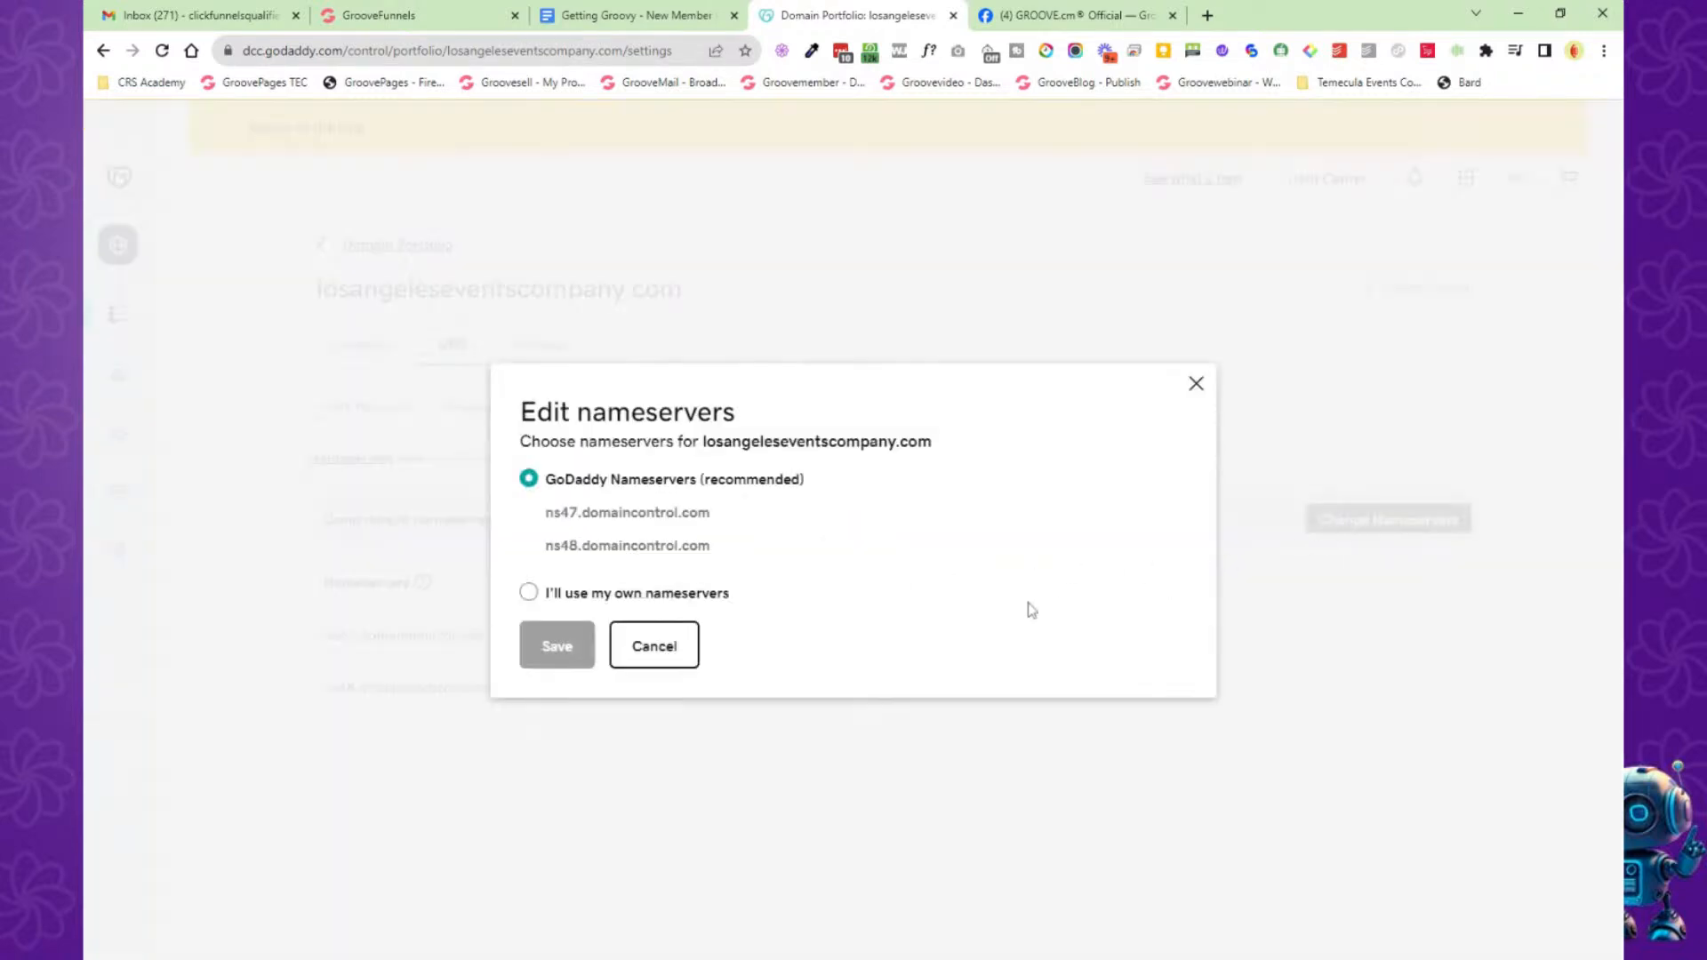
click(530, 593)
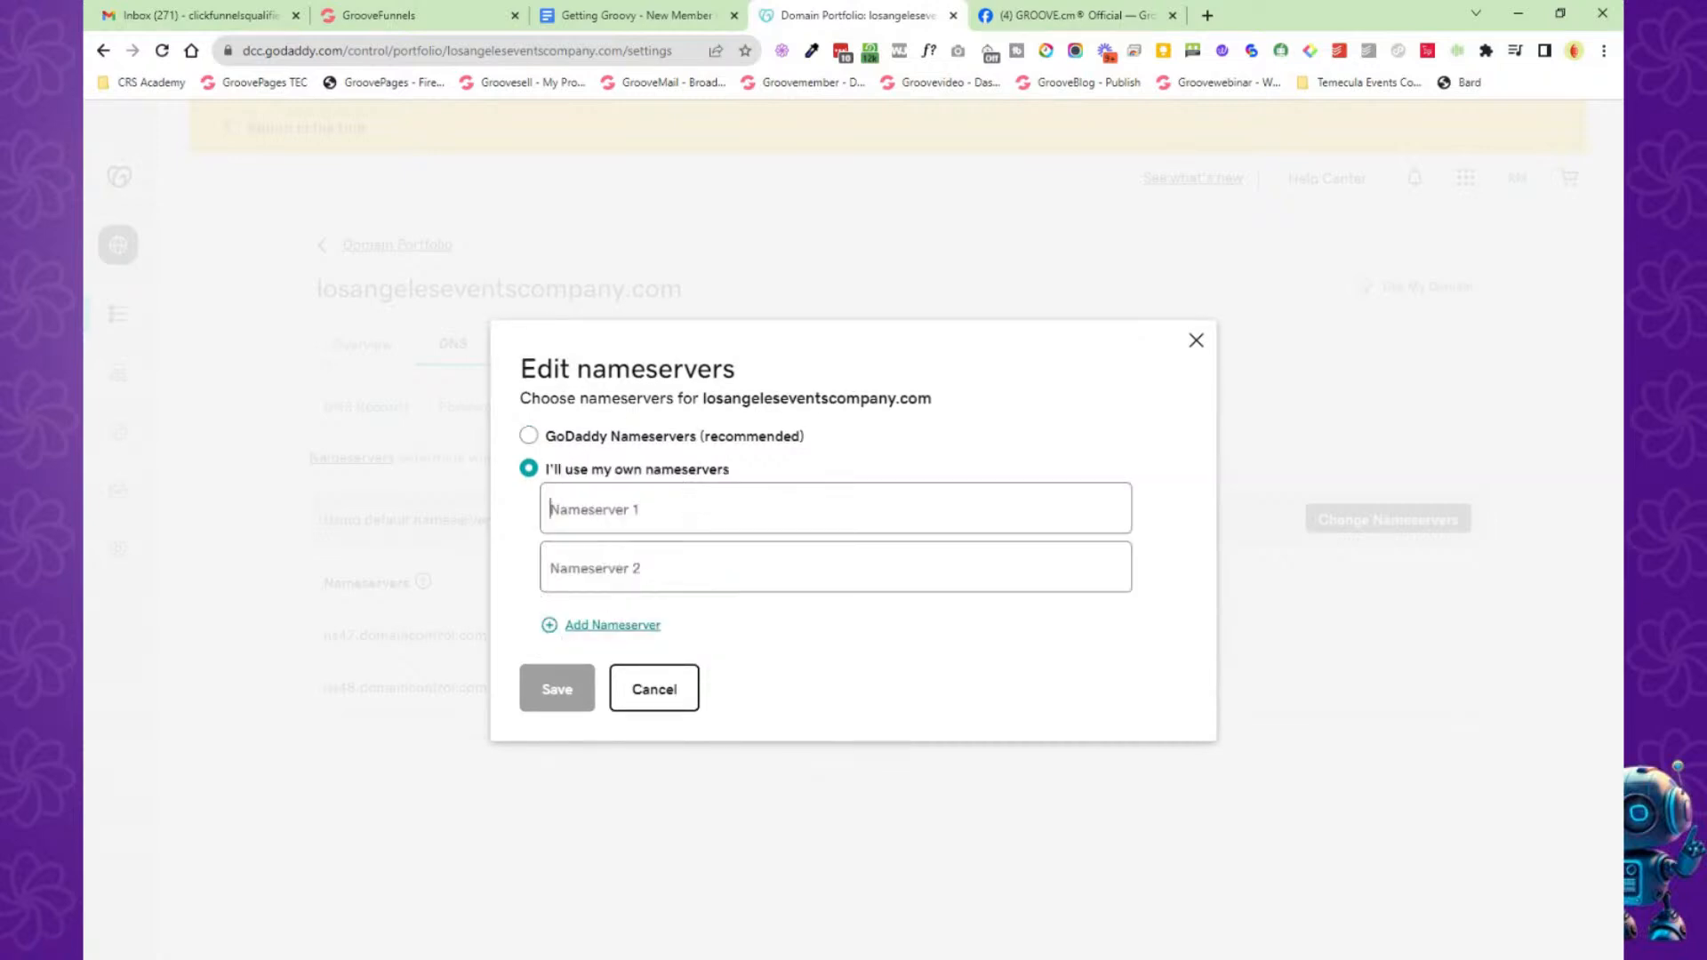
key(ctrl+v)
Add uma.ns.cloudflare.com as the second nameserver and save, confirming the warning.
click(408, 18)
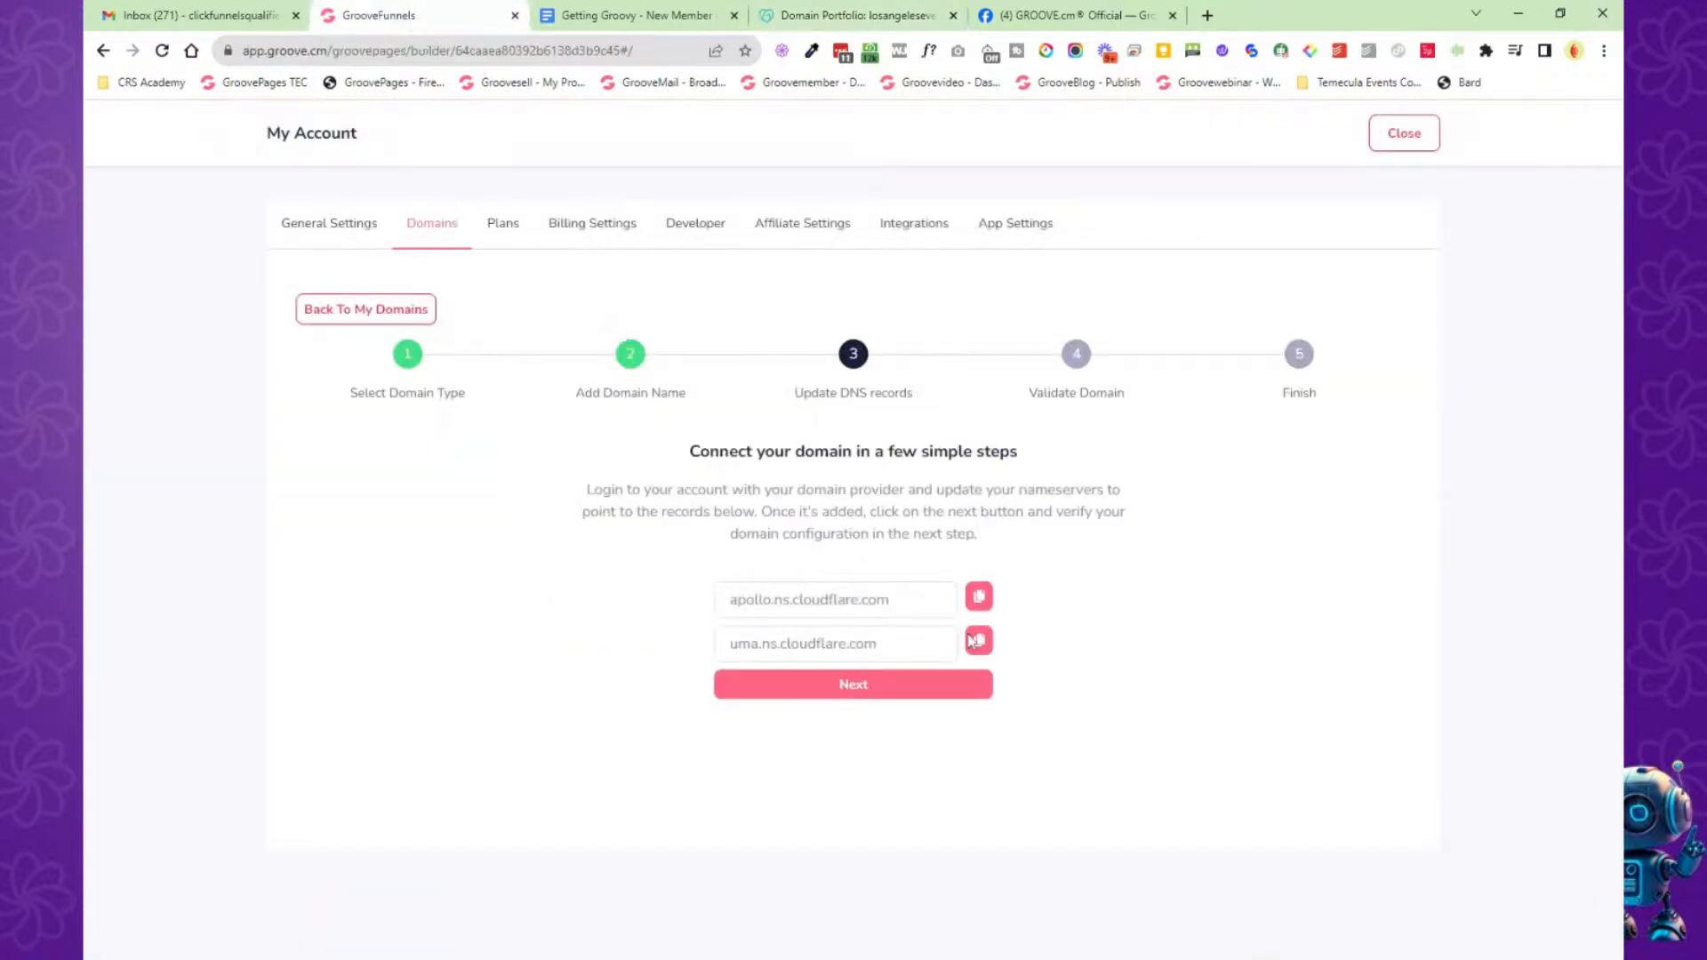
click(978, 640)
click(851, 15)
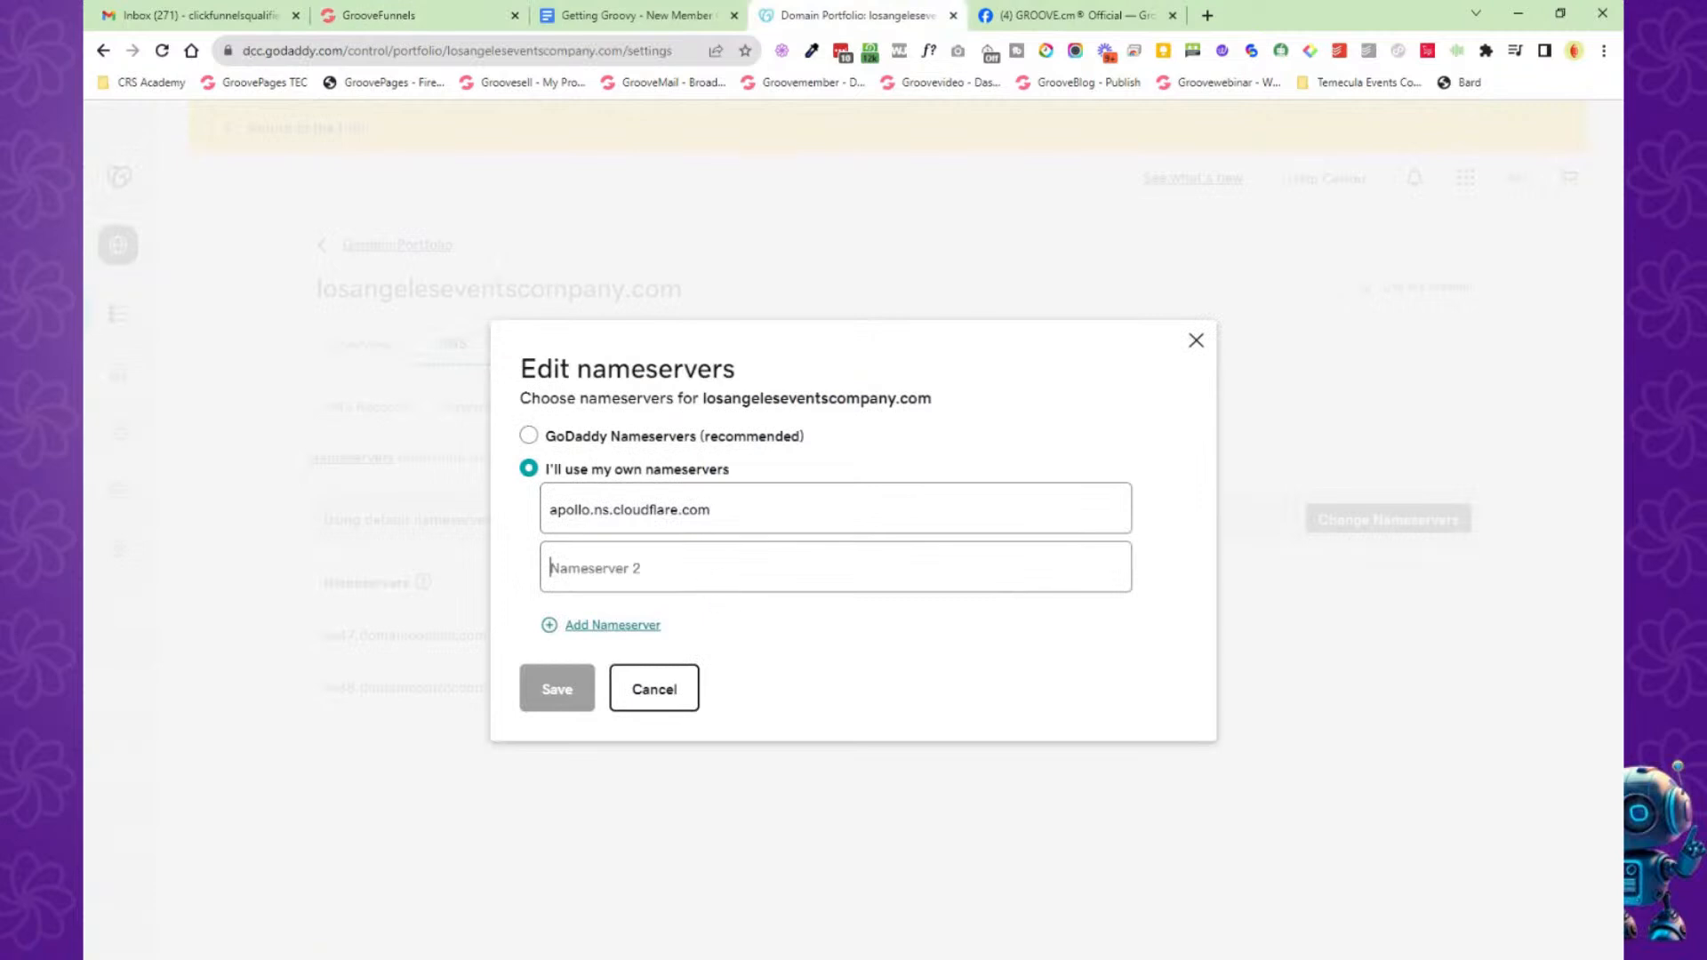
key(ctrl+v)
click(557, 688)
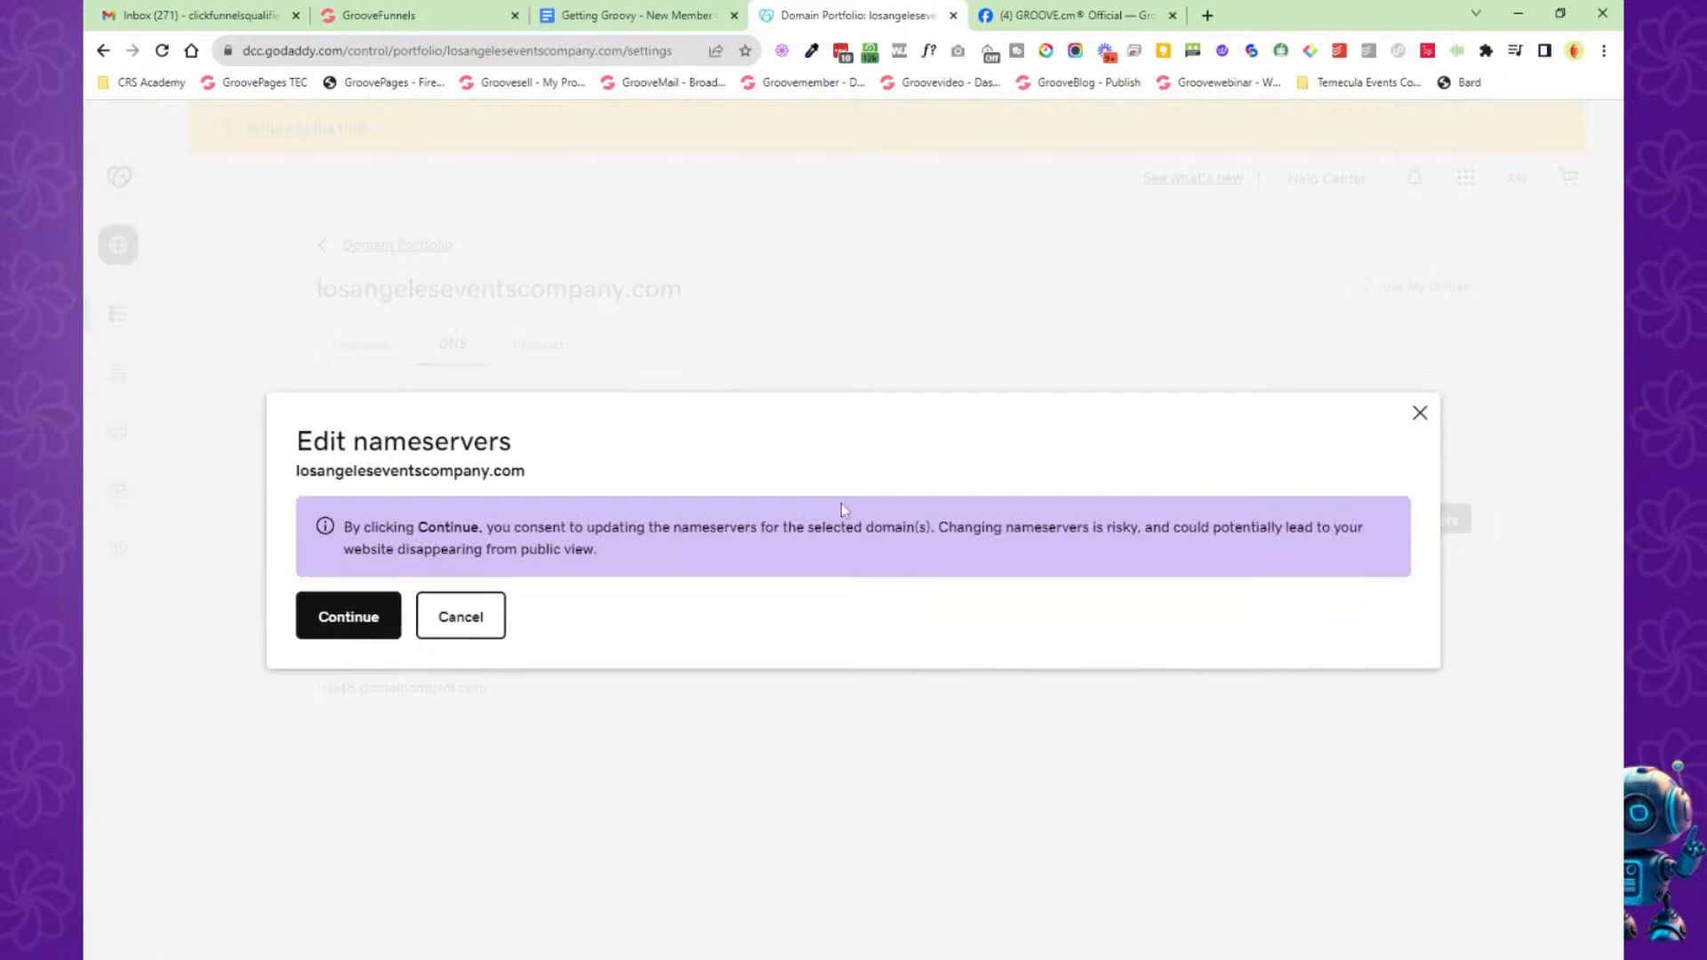
click(350, 630)
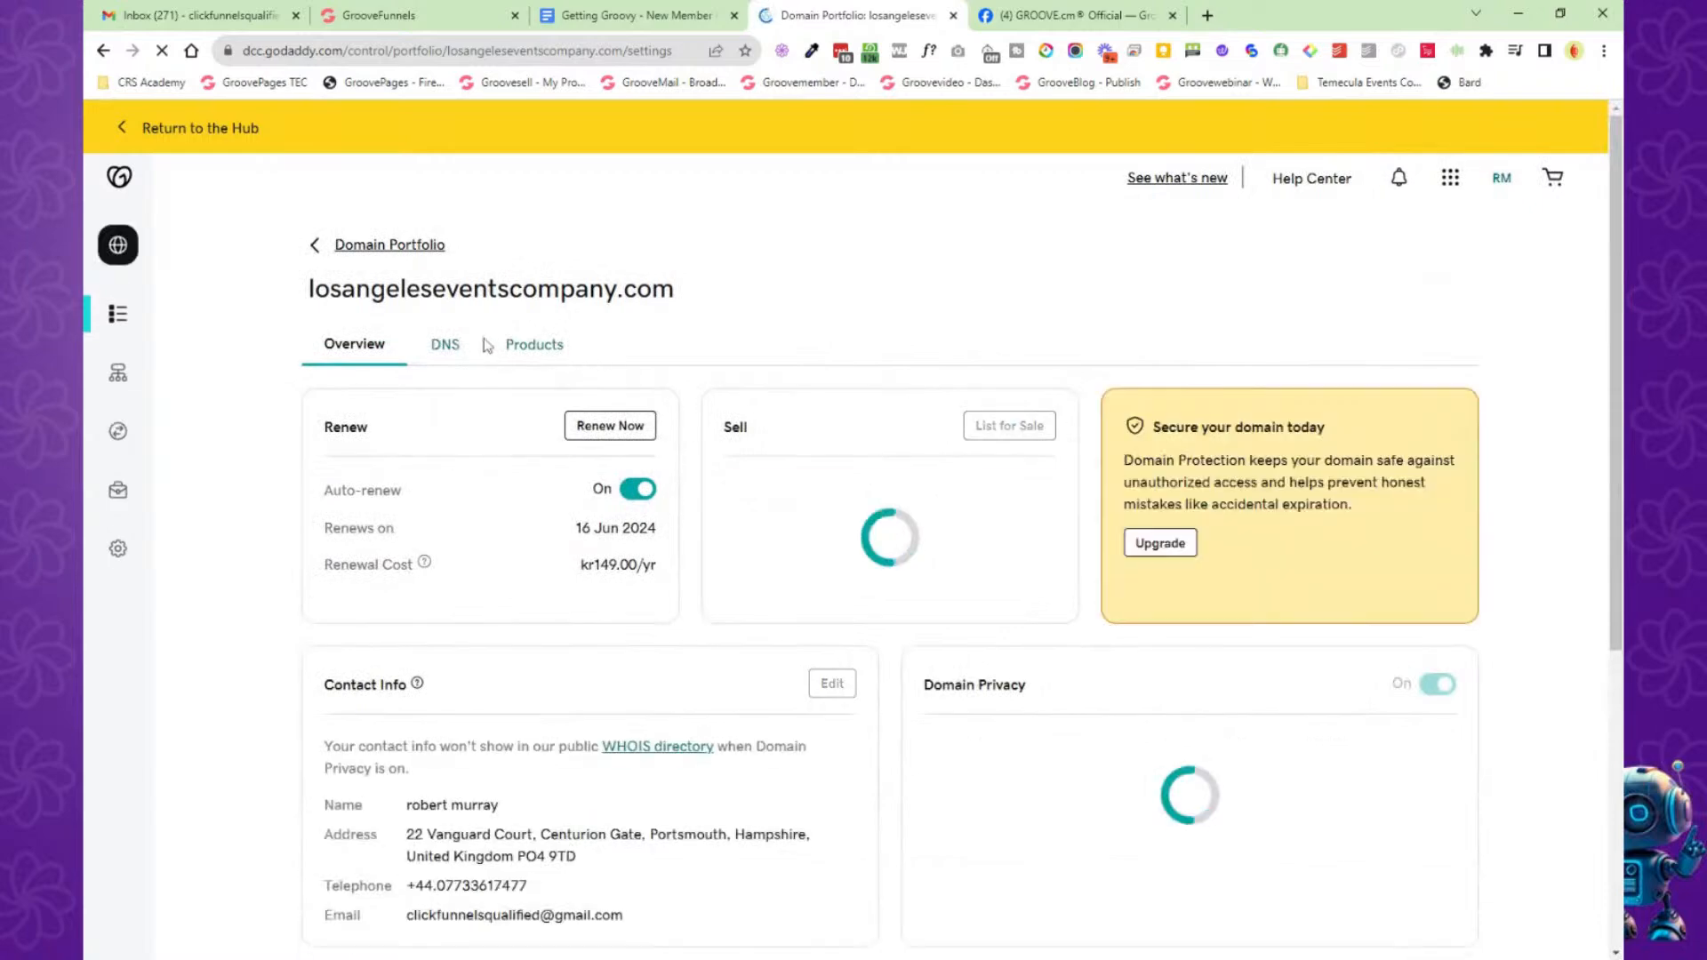
Recheck the domain's nameservers in DNS settings and return to the Groove wizard.
click(448, 354)
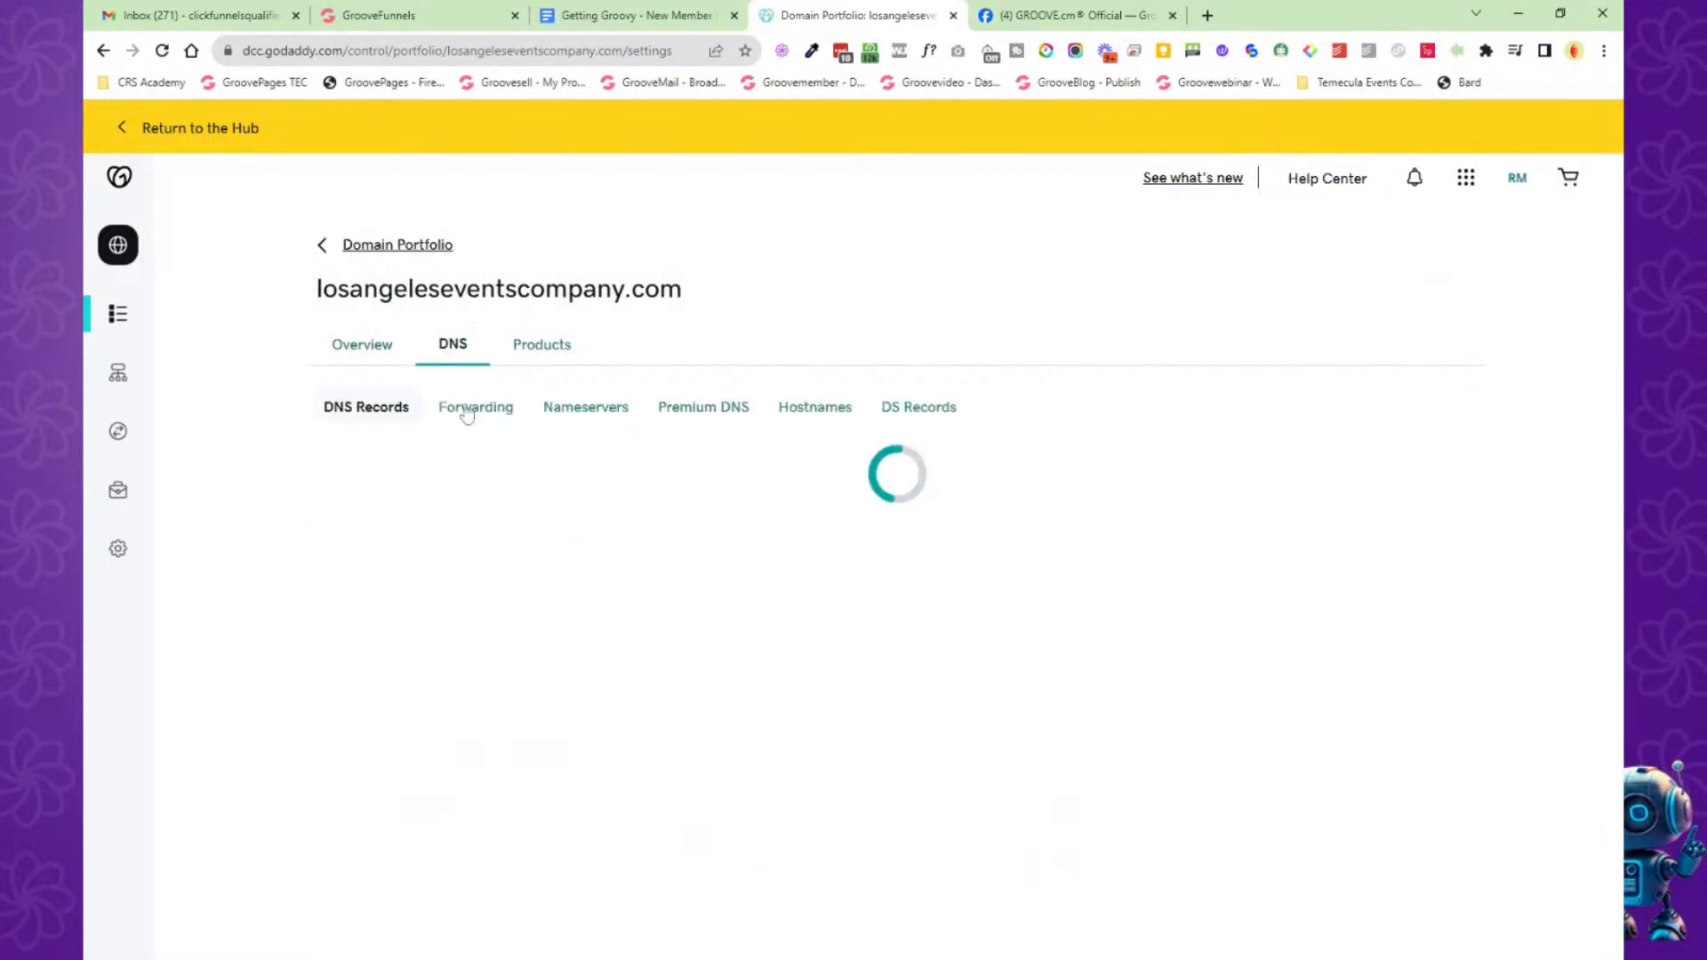
click(590, 410)
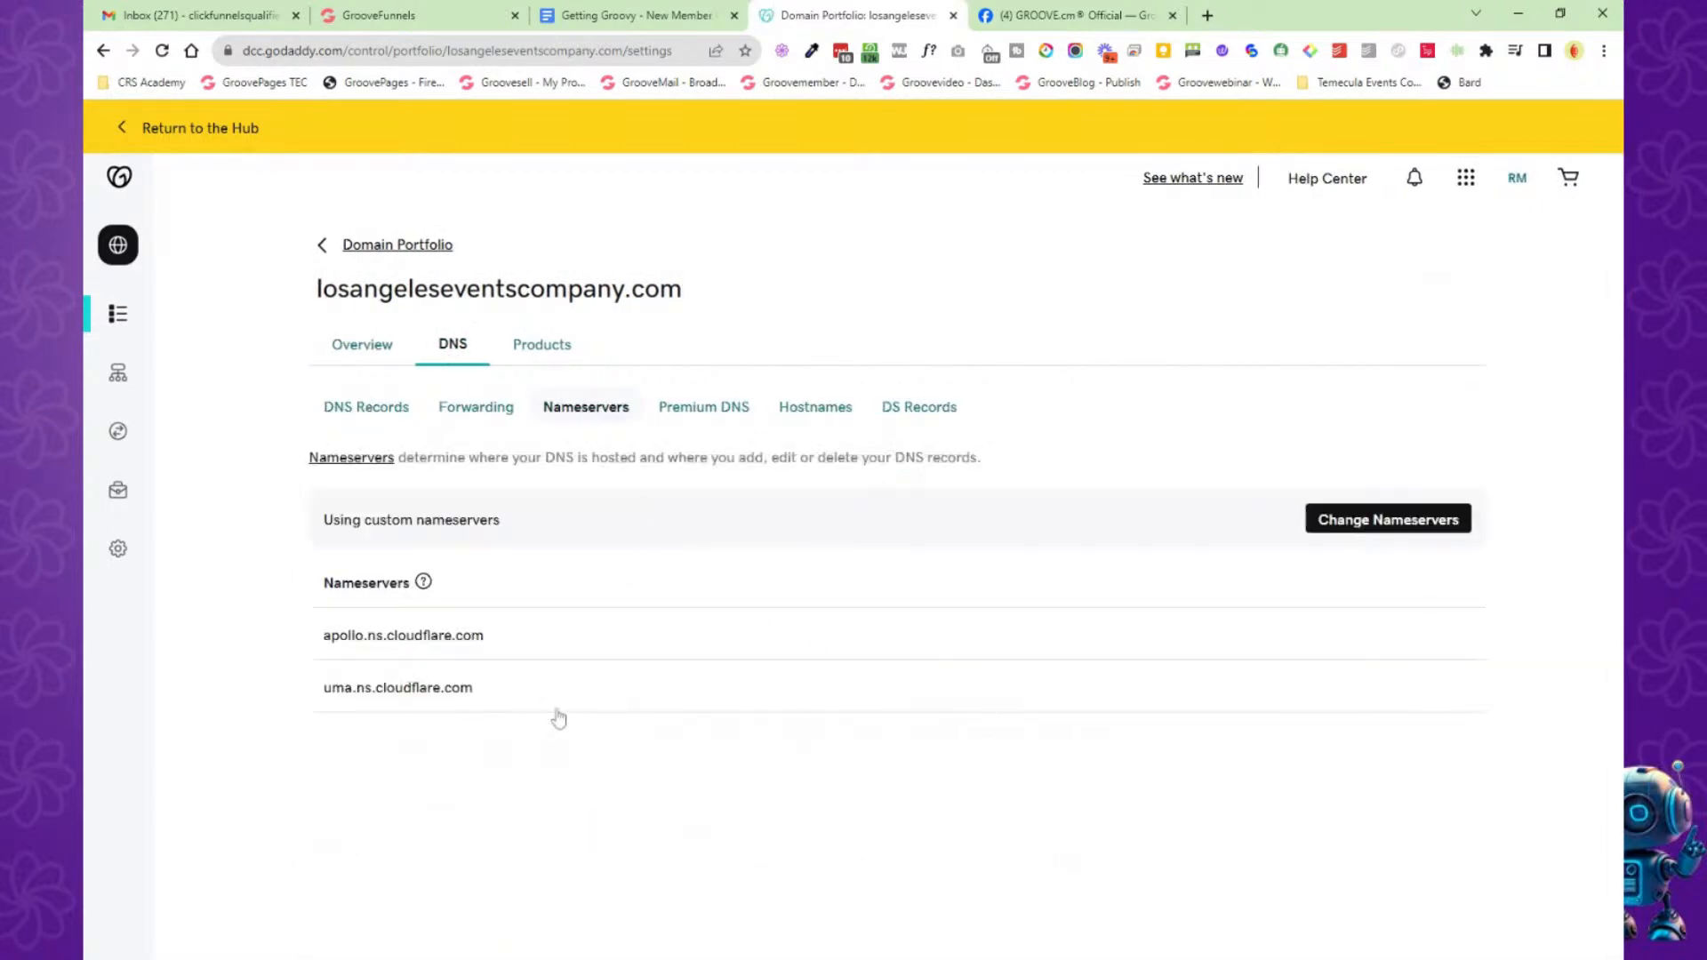
click(457, 22)
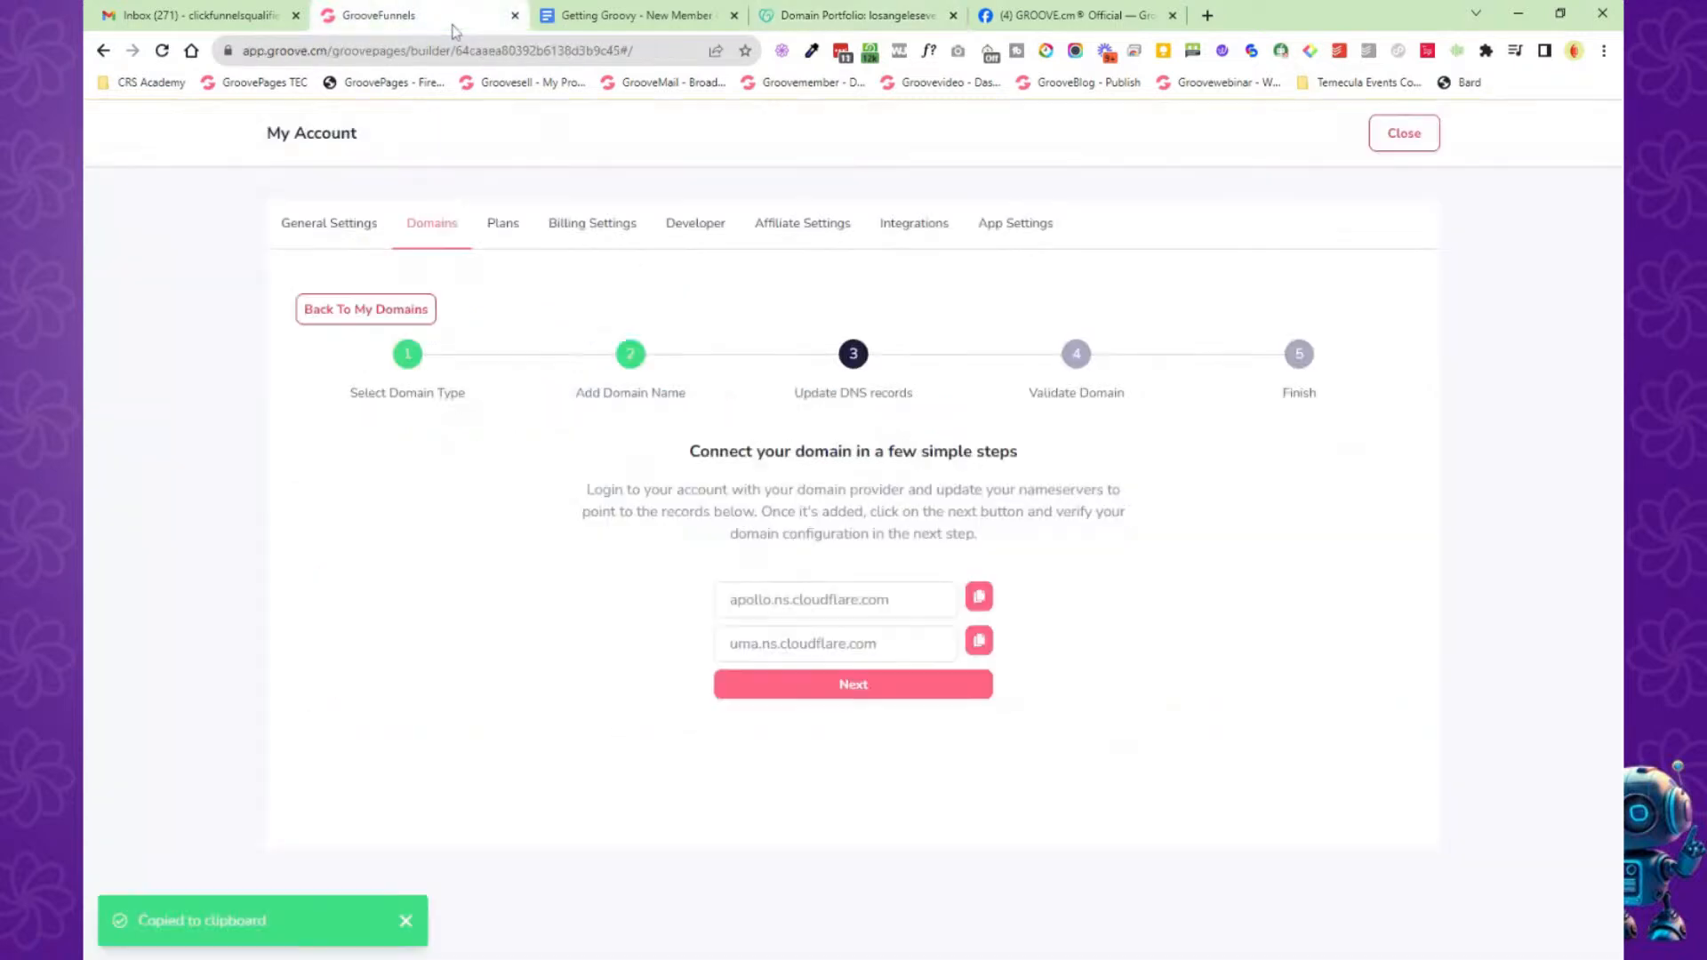
Validate DNS records, complete the funnyfunnels.co setup, close My Account, and show the Getting Groovy doc.
click(859, 691)
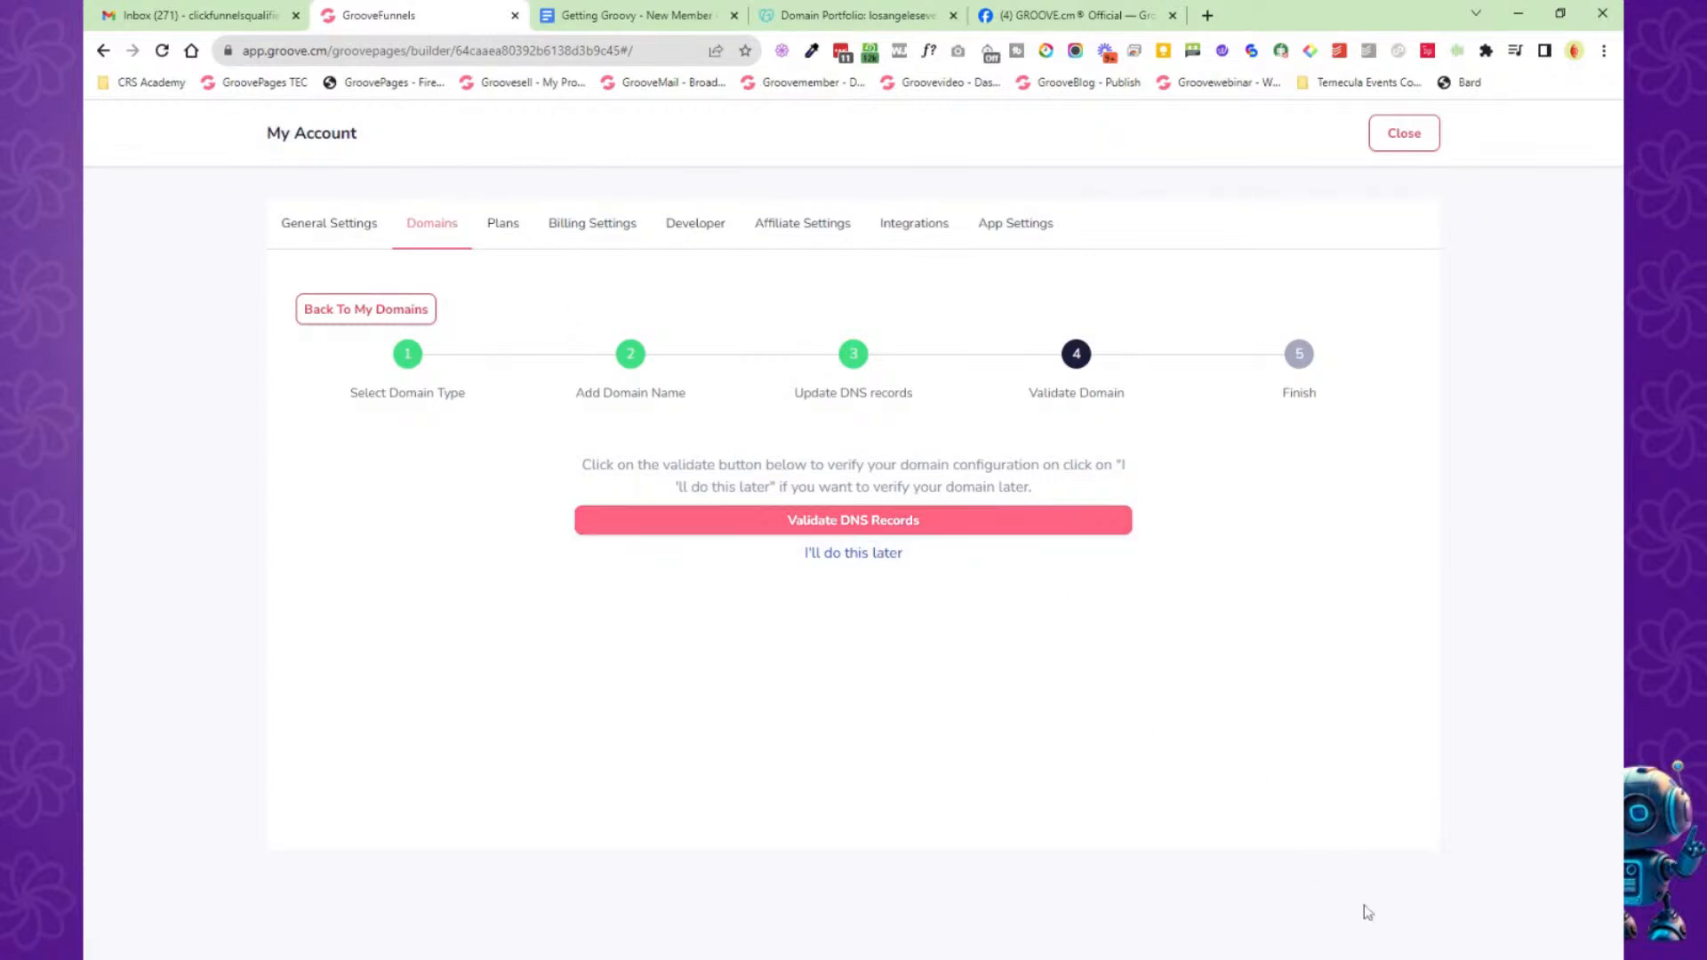
click(849, 522)
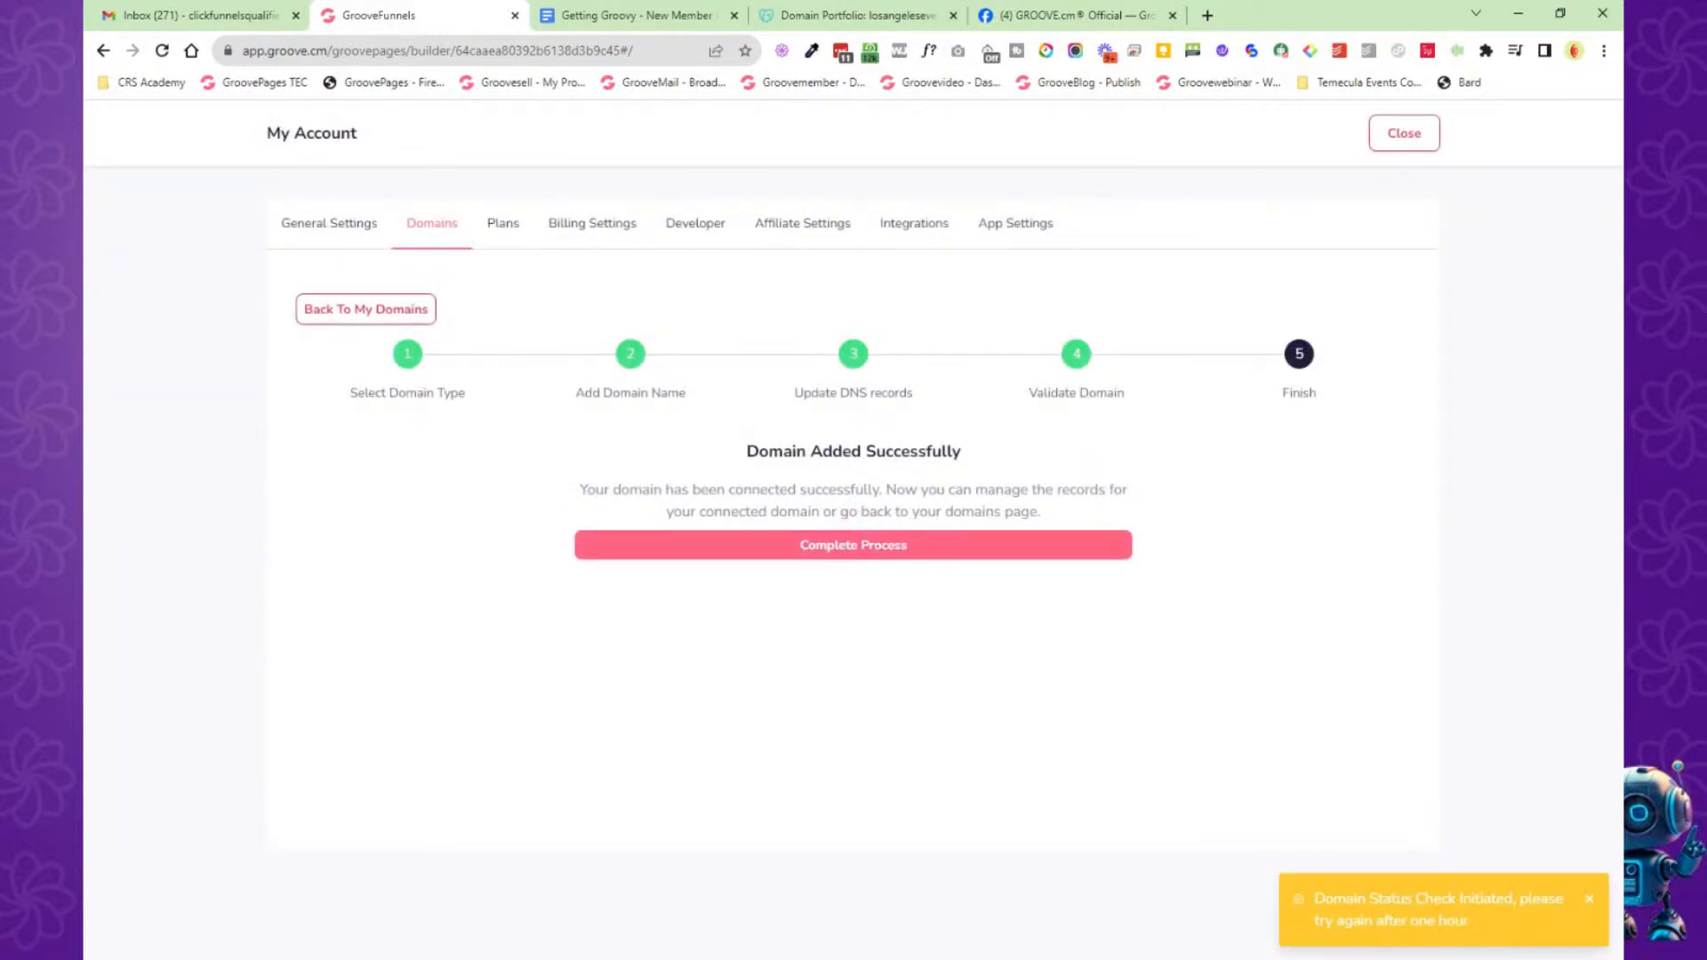
click(896, 557)
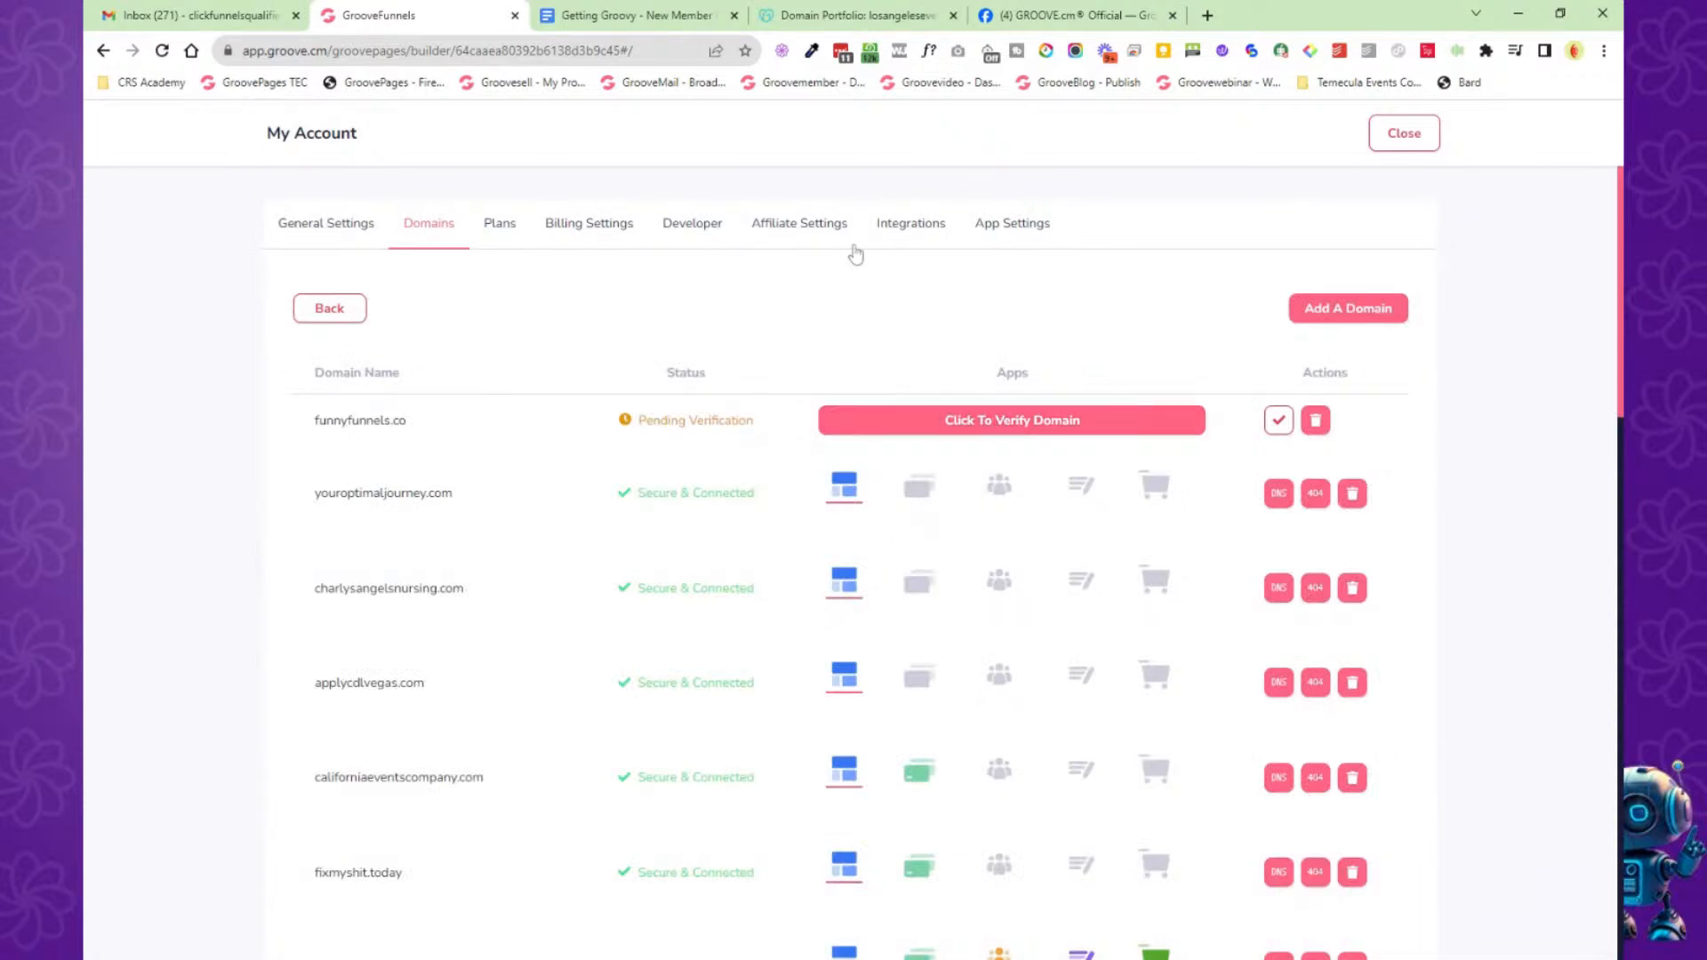
click(1404, 133)
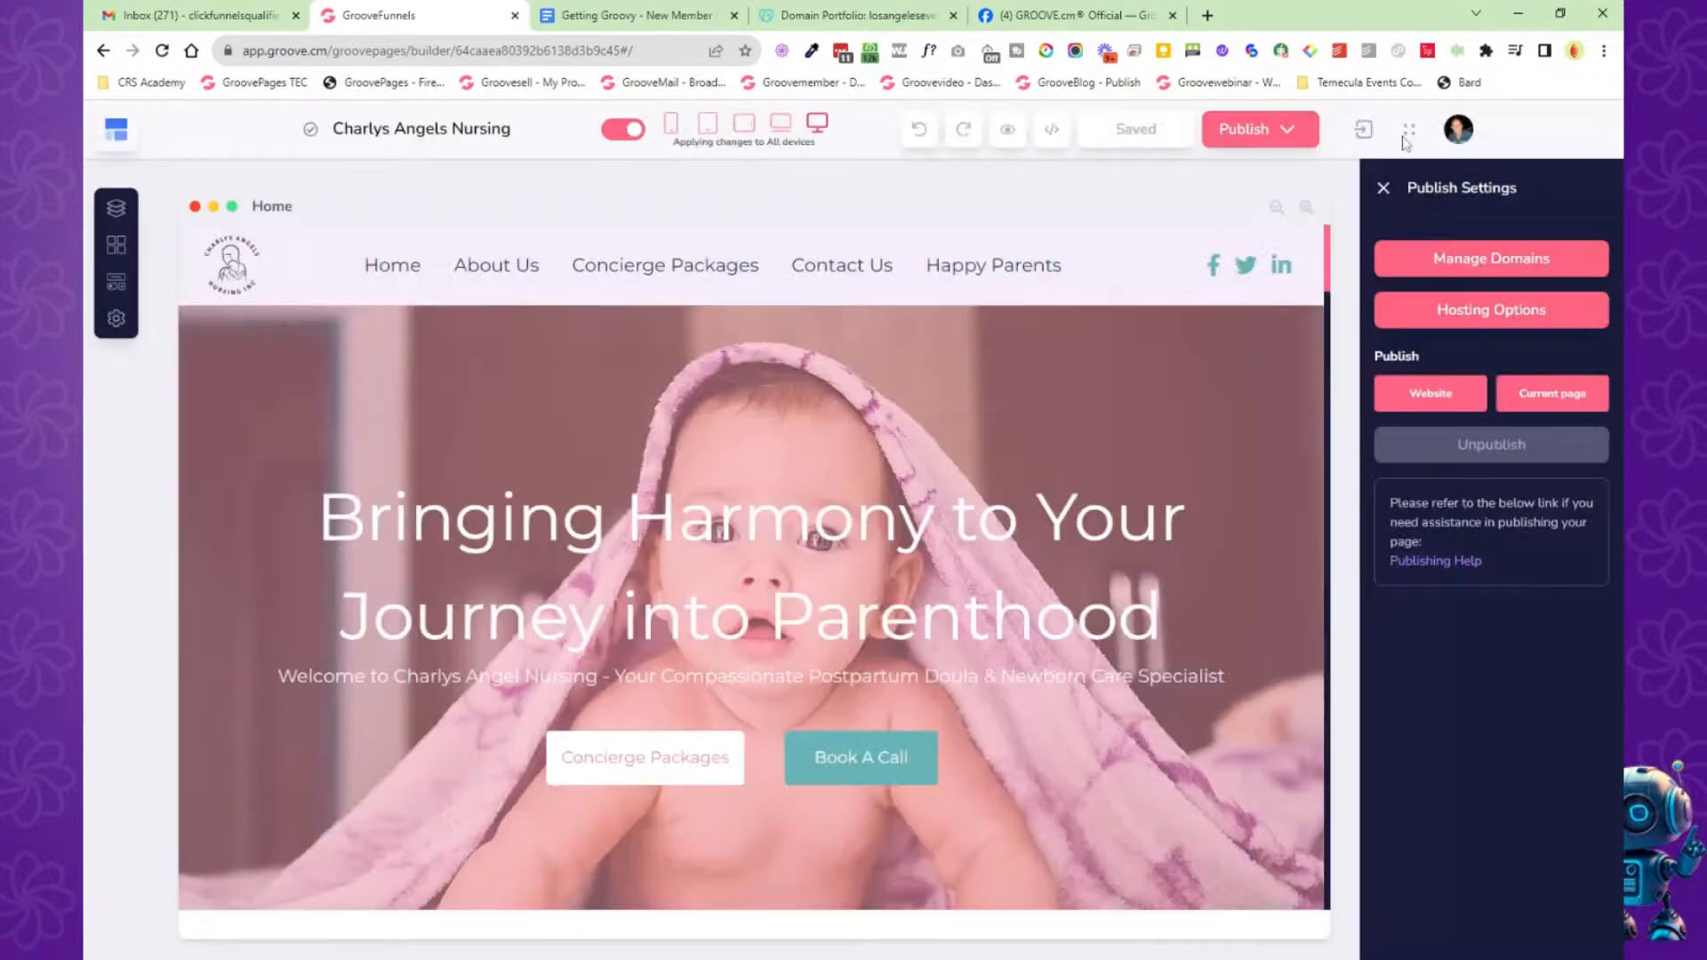
click(633, 15)
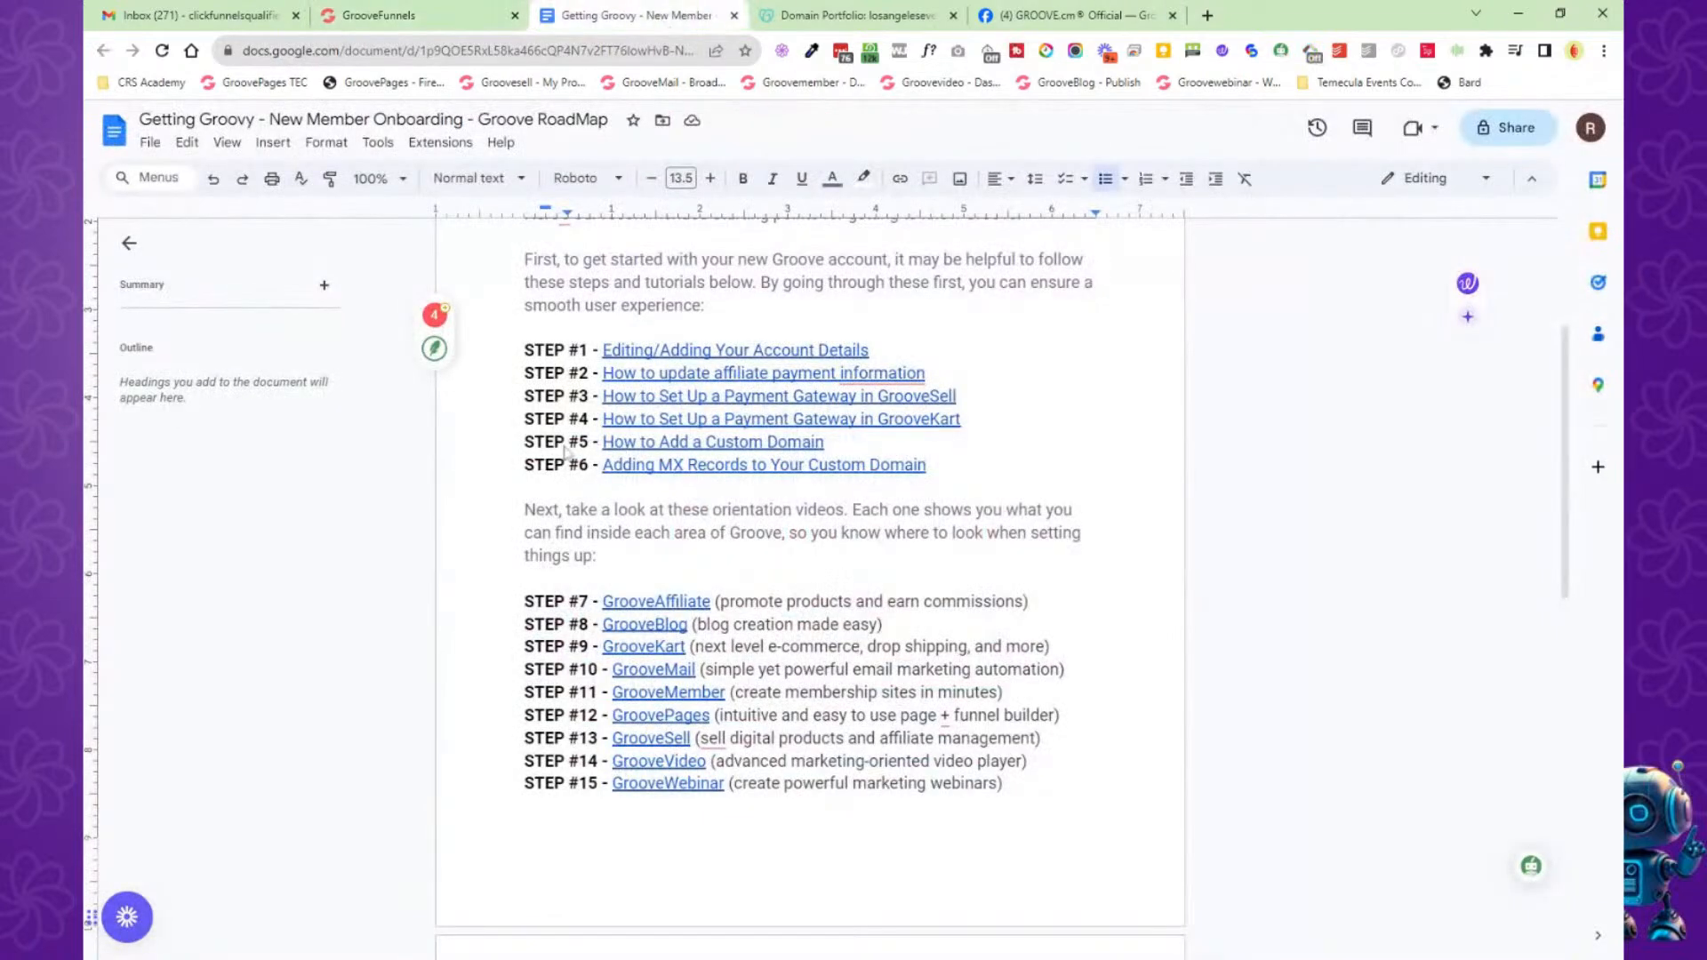
Highlight the STEP #6 MX records line, then scroll further down the Getting Groovy roadmap.
drag(523, 464, 934, 466)
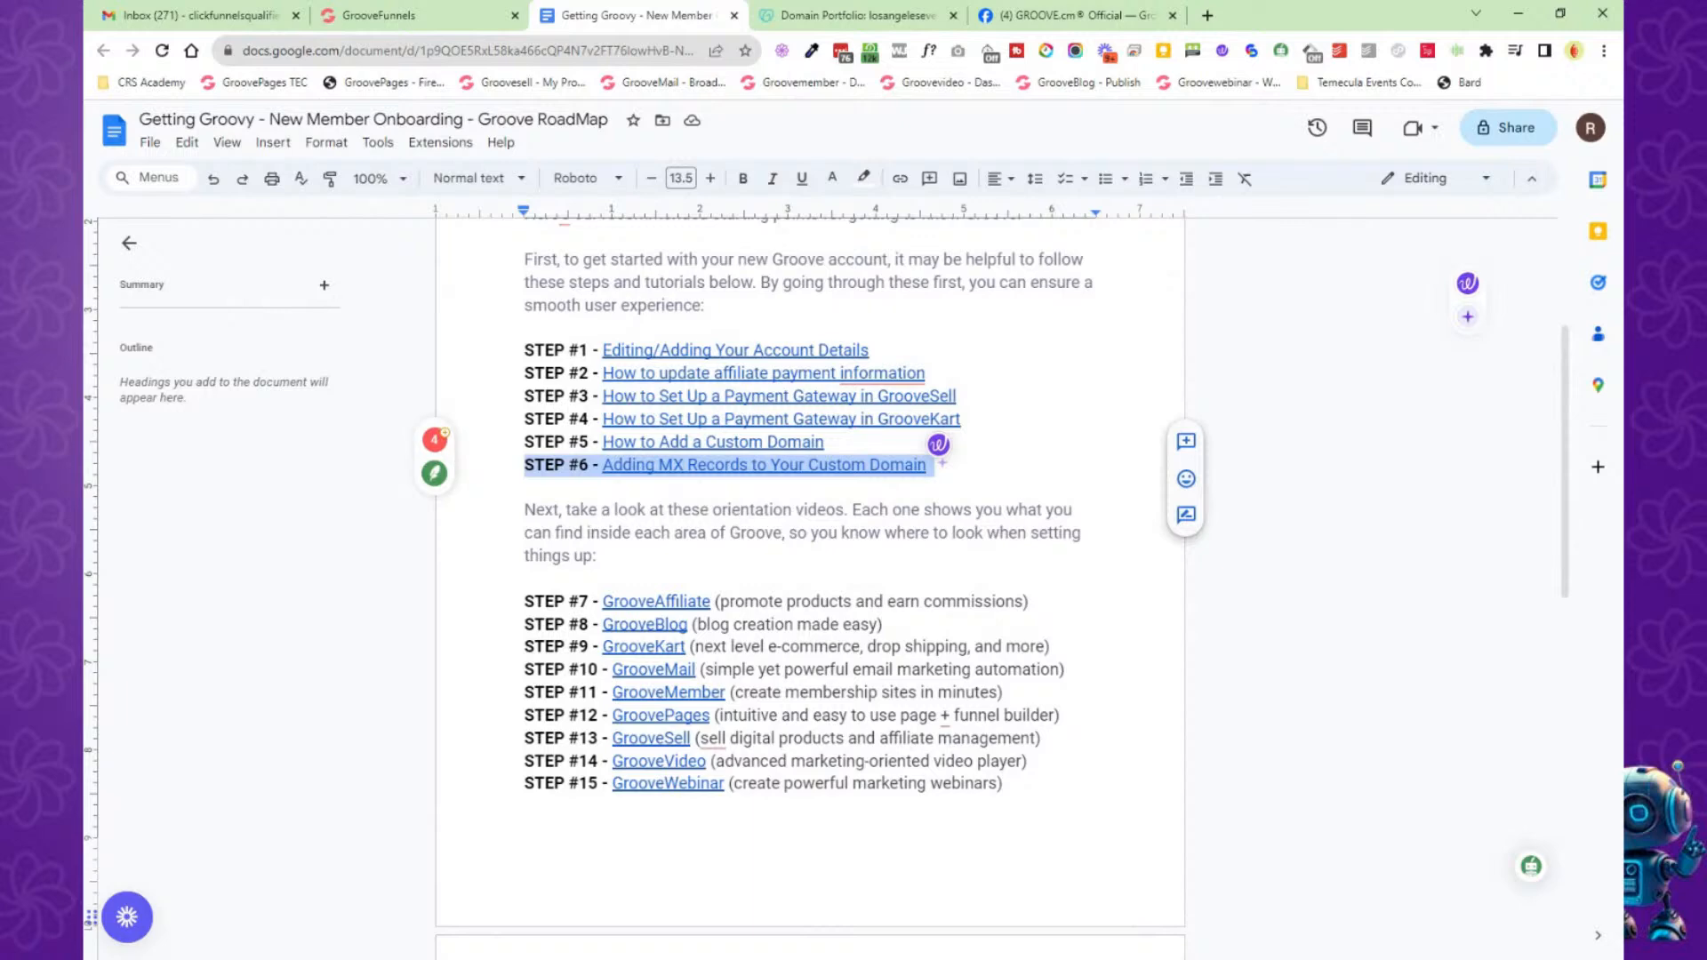
click(526, 487)
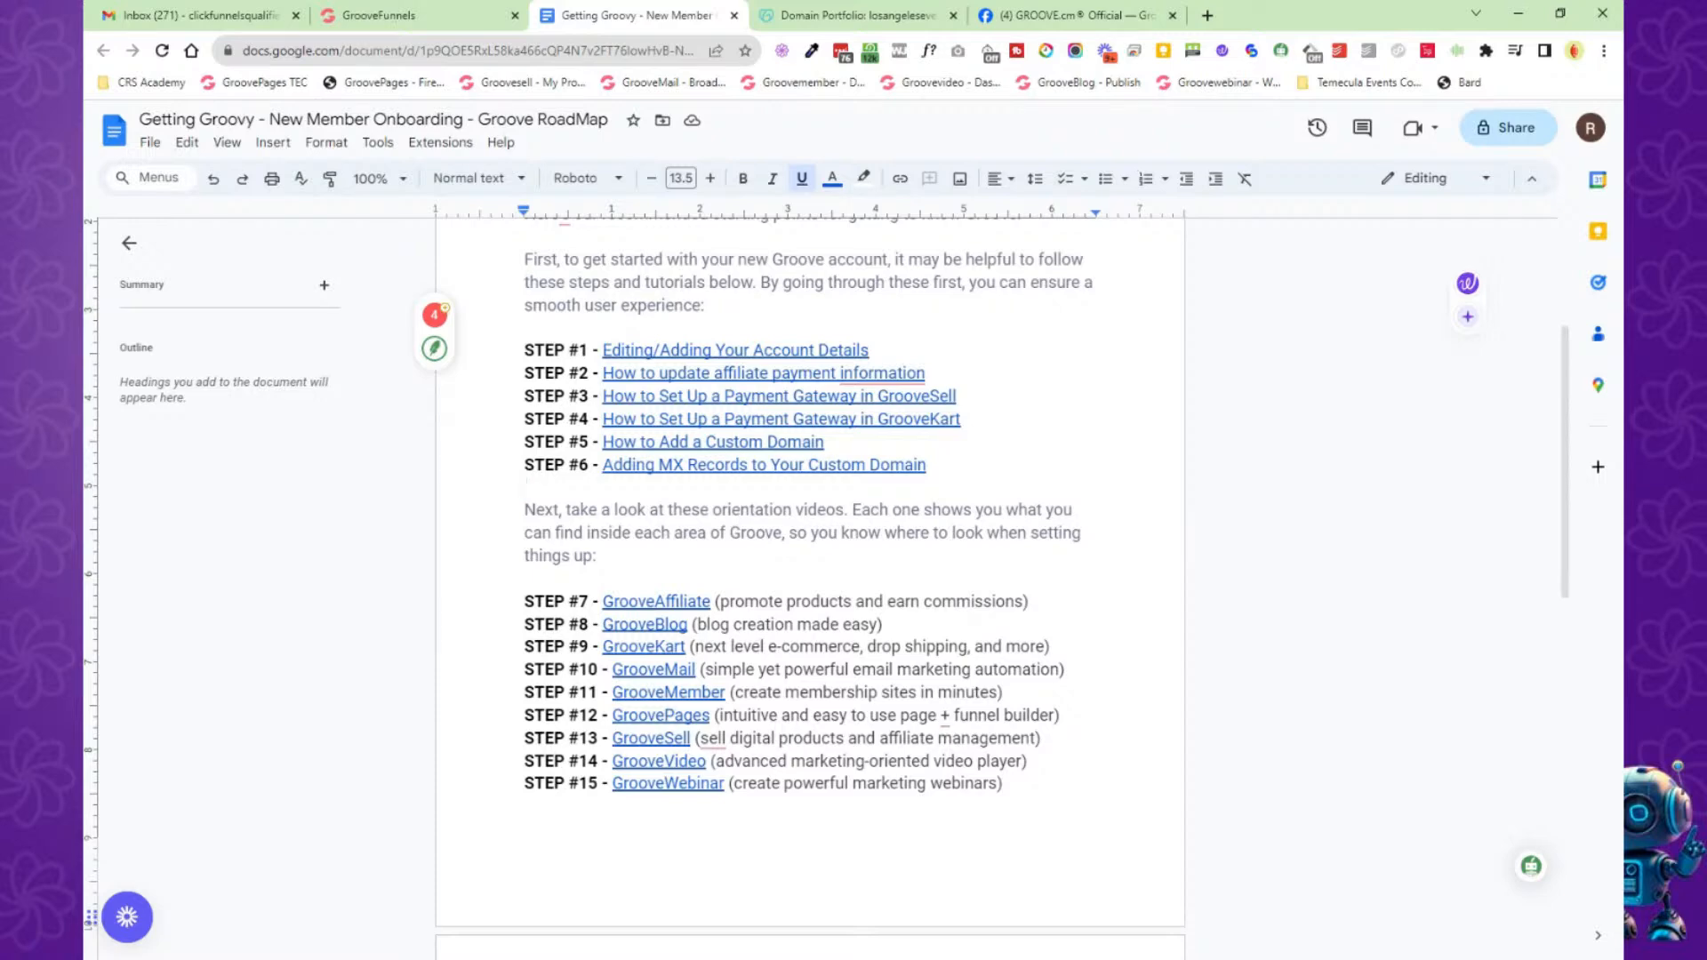
scroll(809, 533, down, 1)
scroll(809, 534, down, 1)
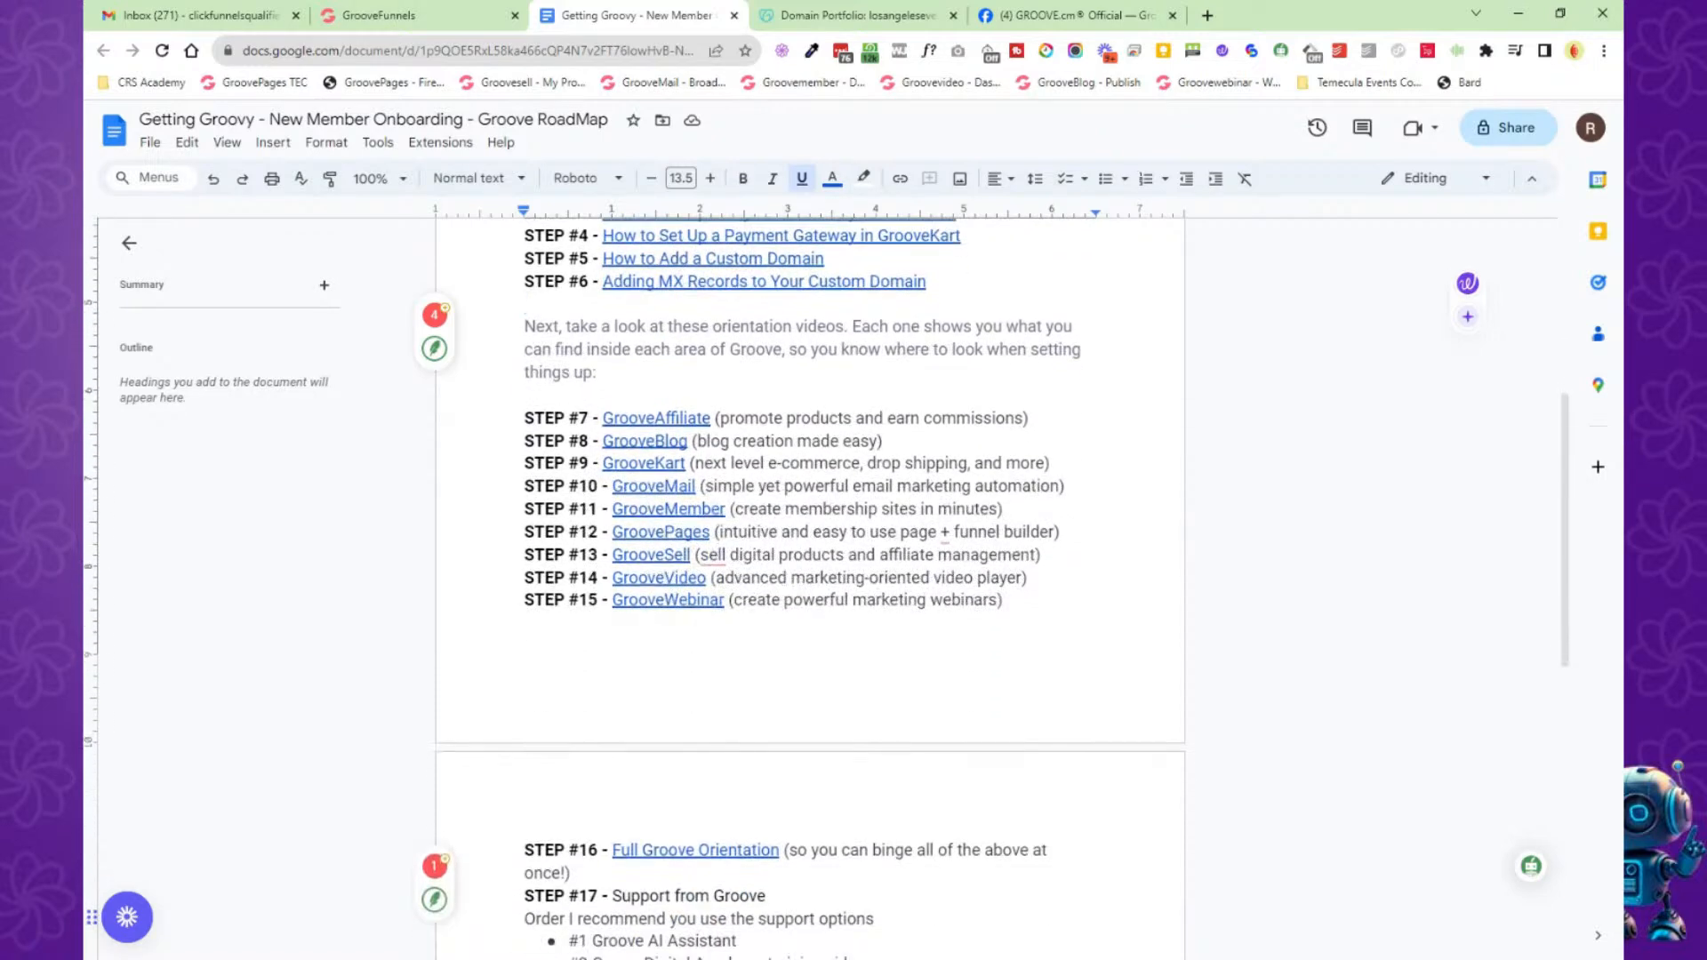
Go to the GrooveAffiliate dashboard from the Groove apps menu.
click(430, 18)
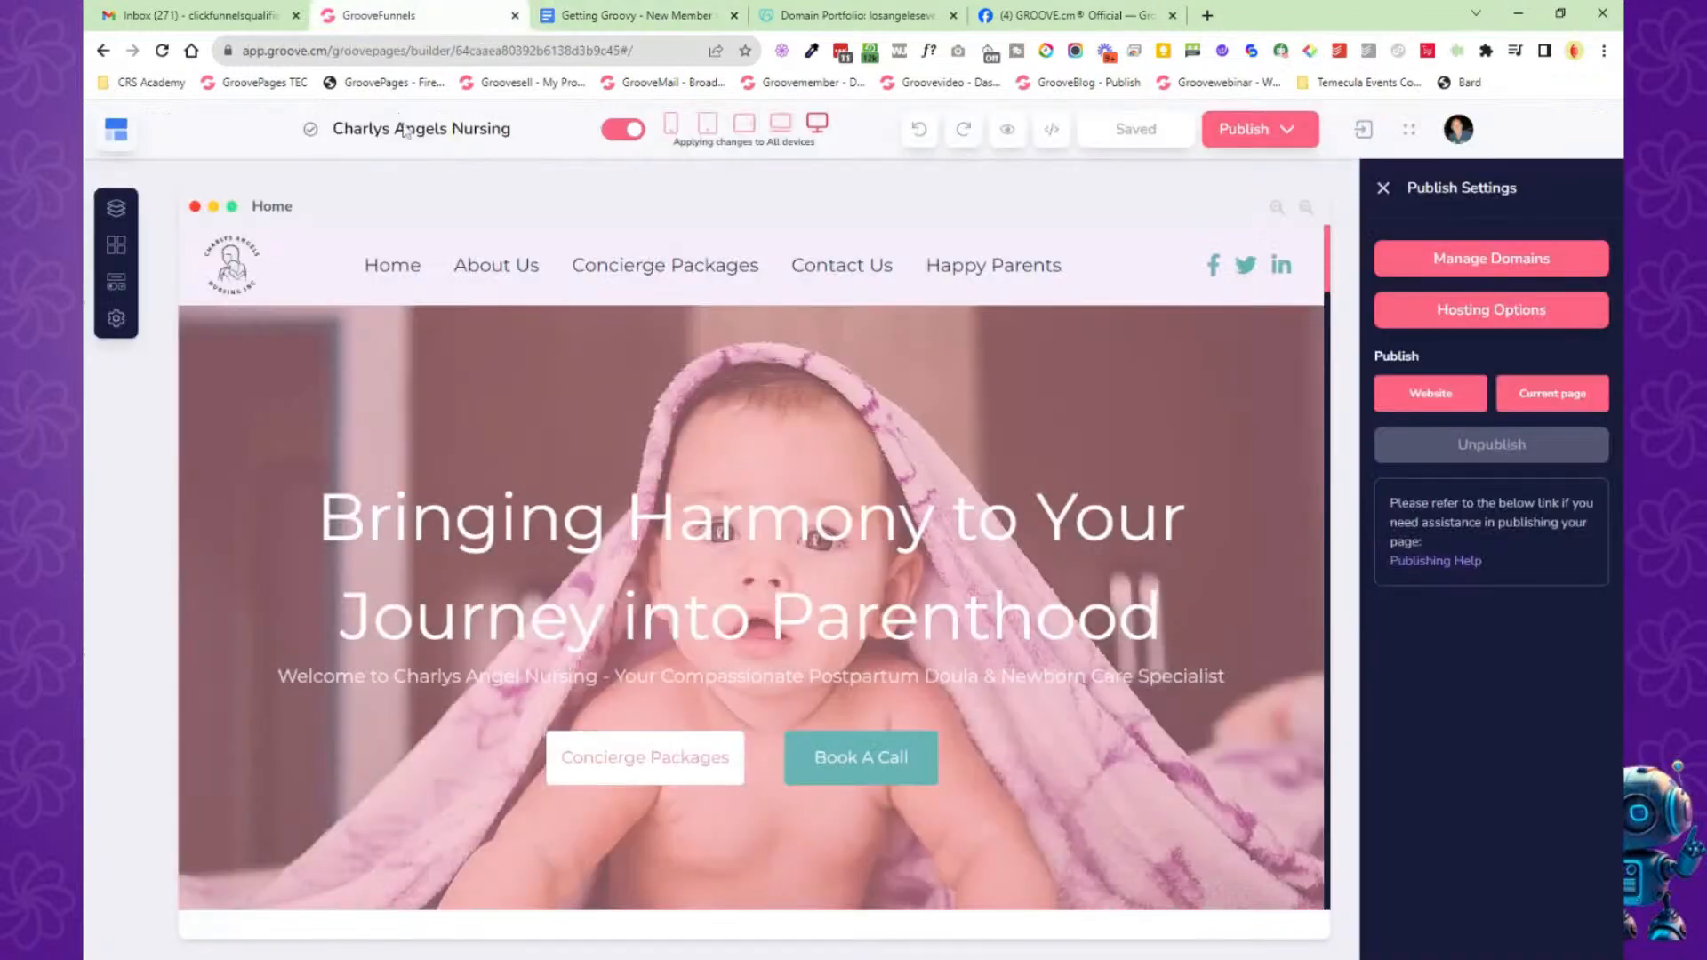
click(120, 132)
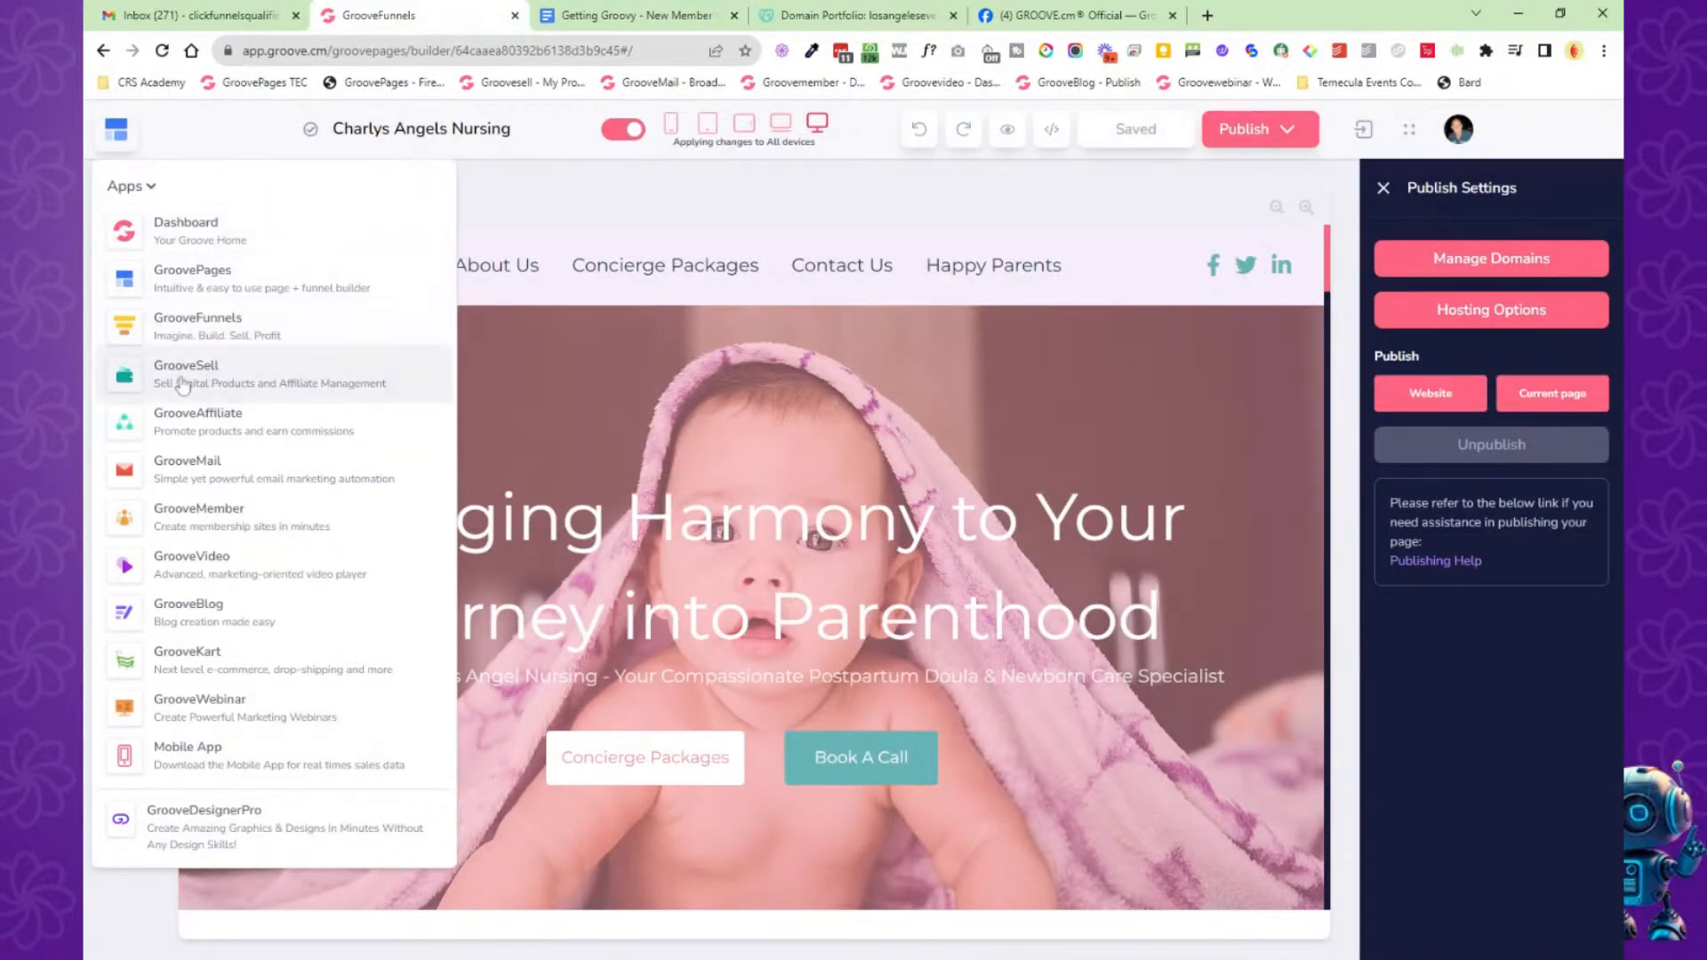
click(189, 421)
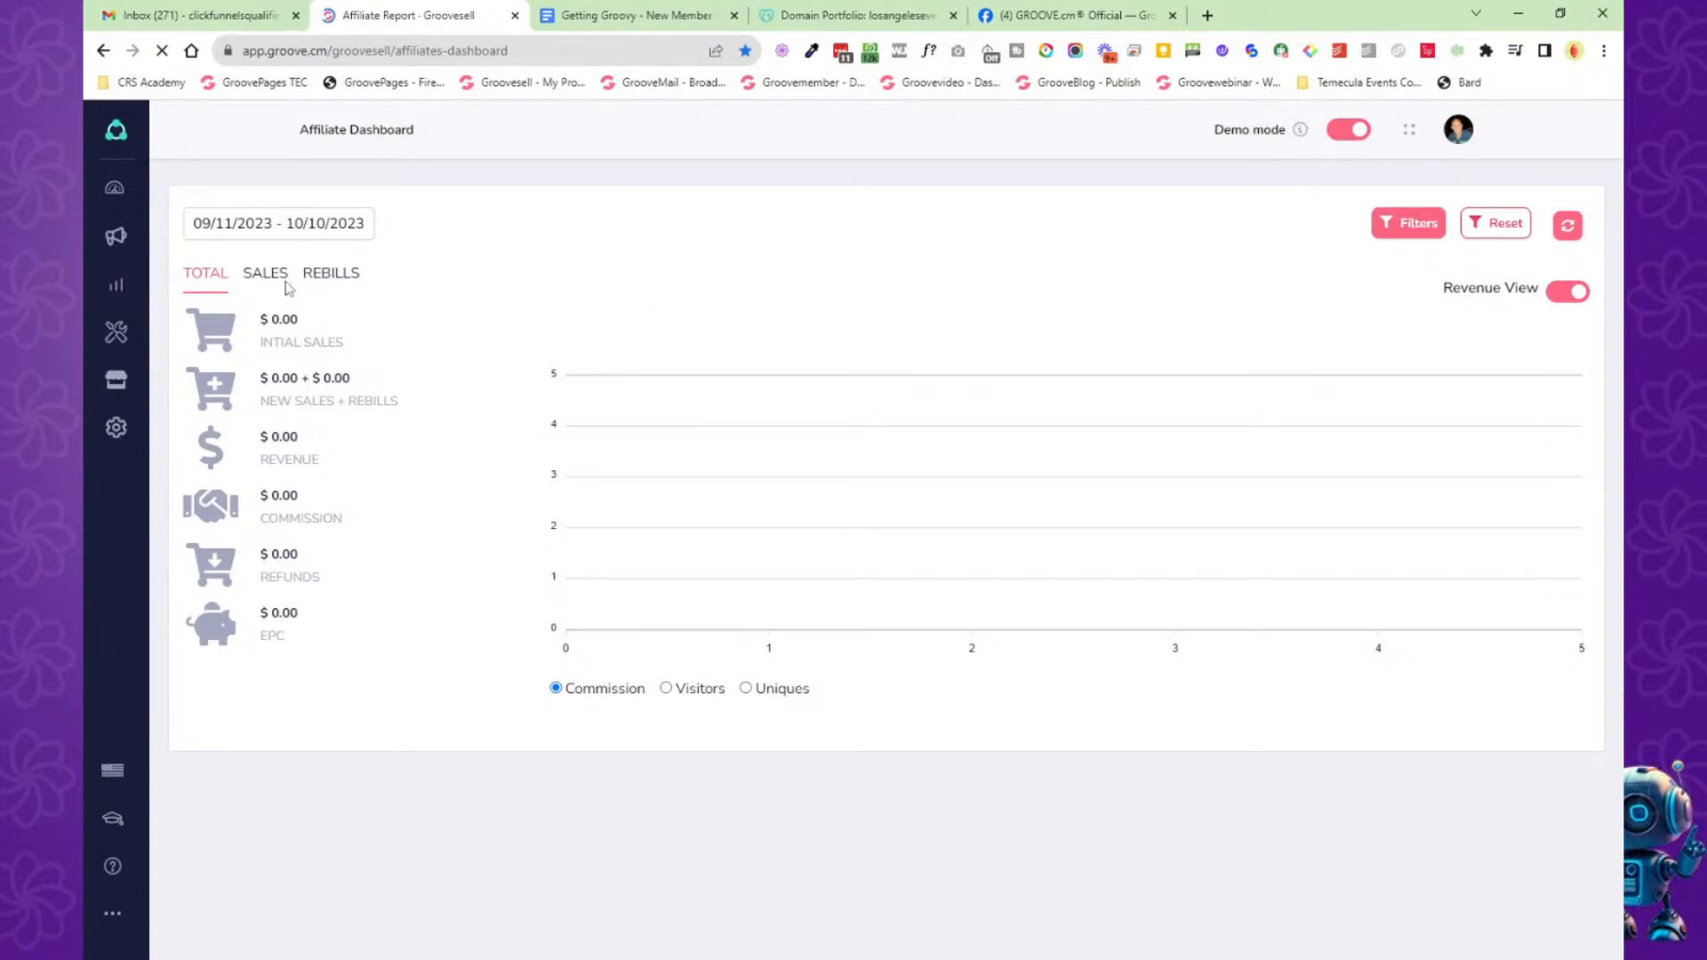
Explore the date range, Sales, Rebills and Total figures, and toggle Revenue View off and on.
click(261, 227)
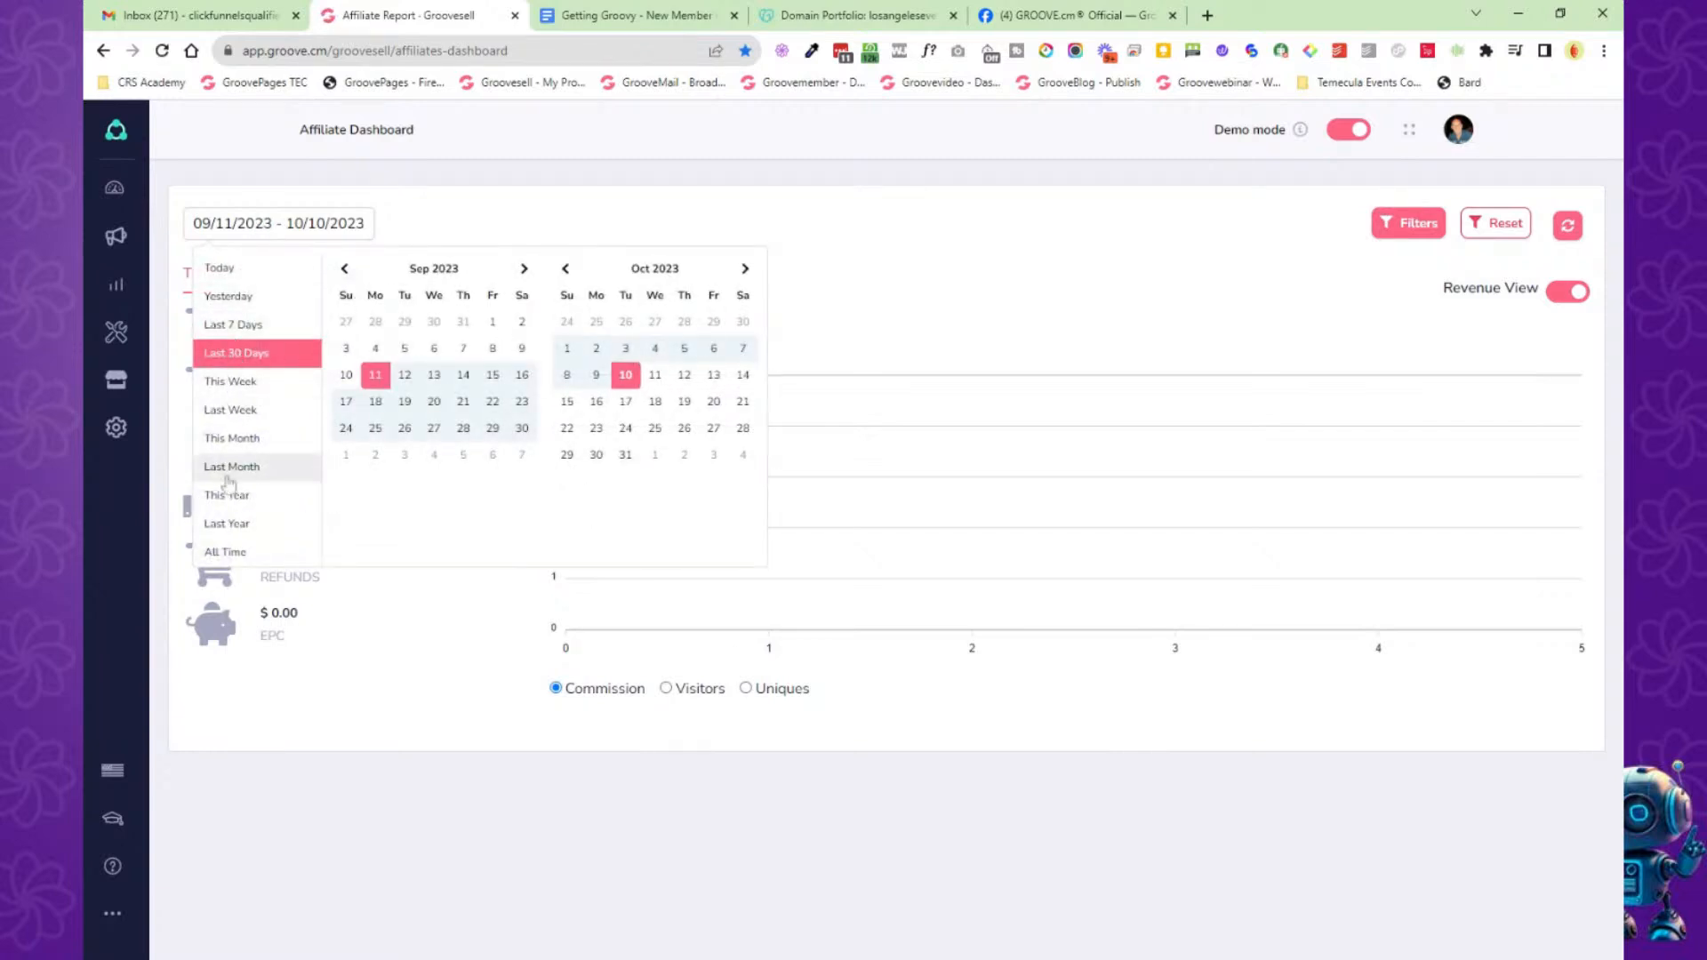
click(468, 236)
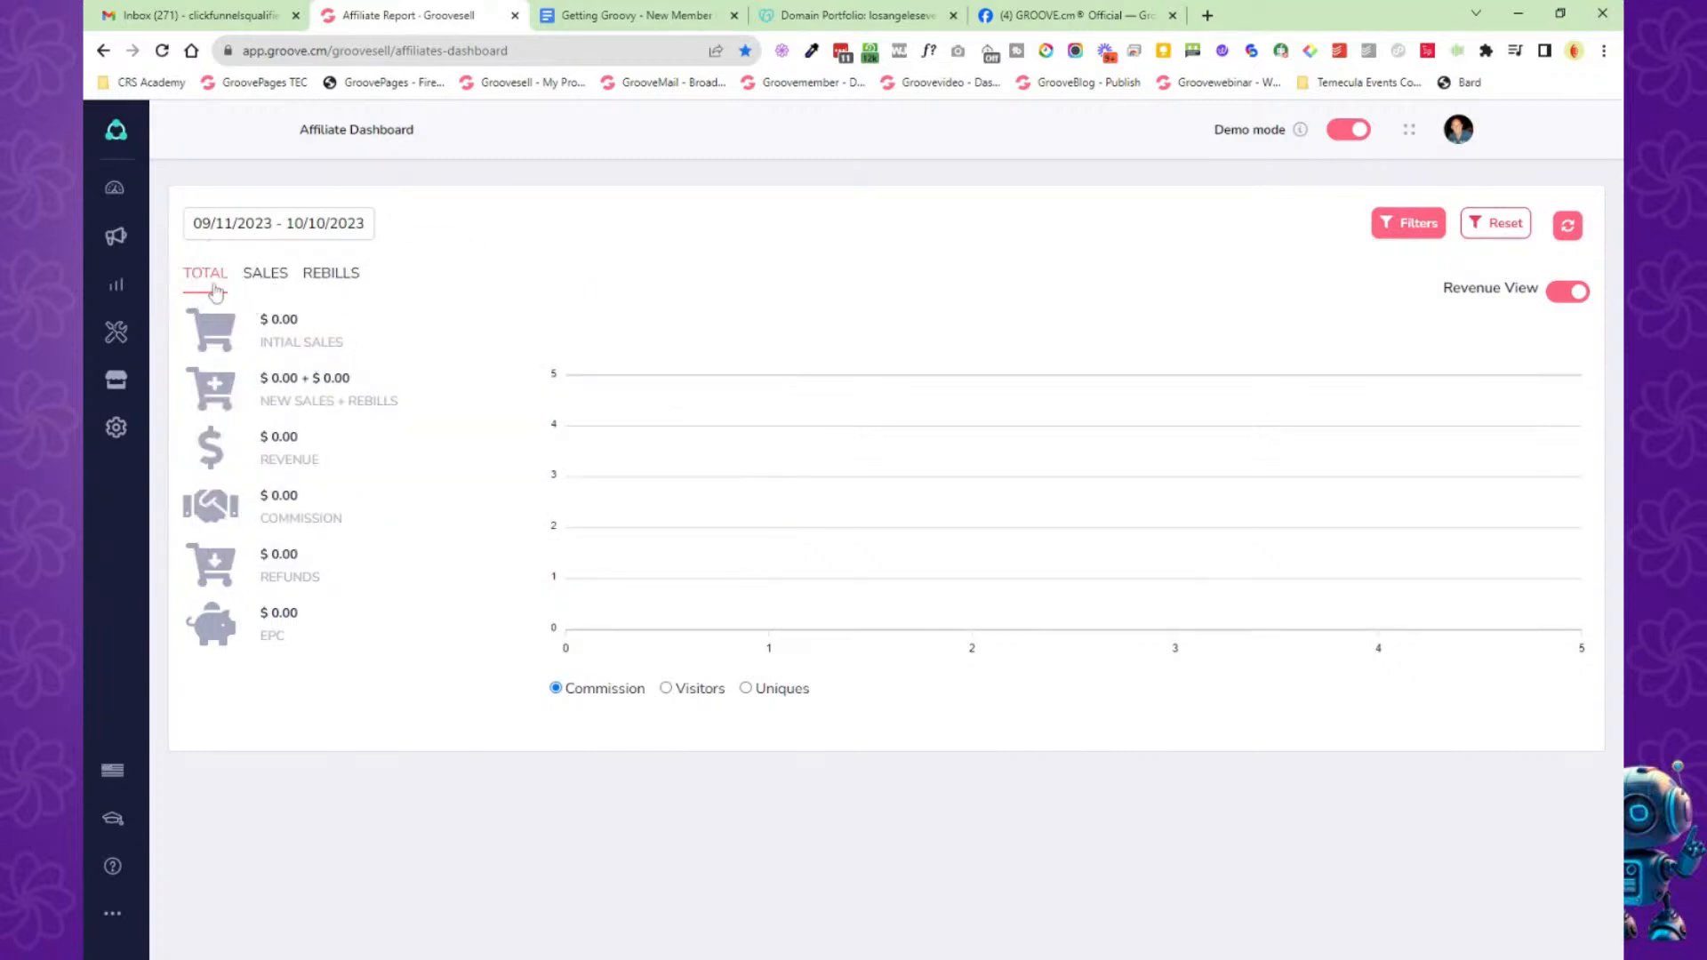
click(283, 271)
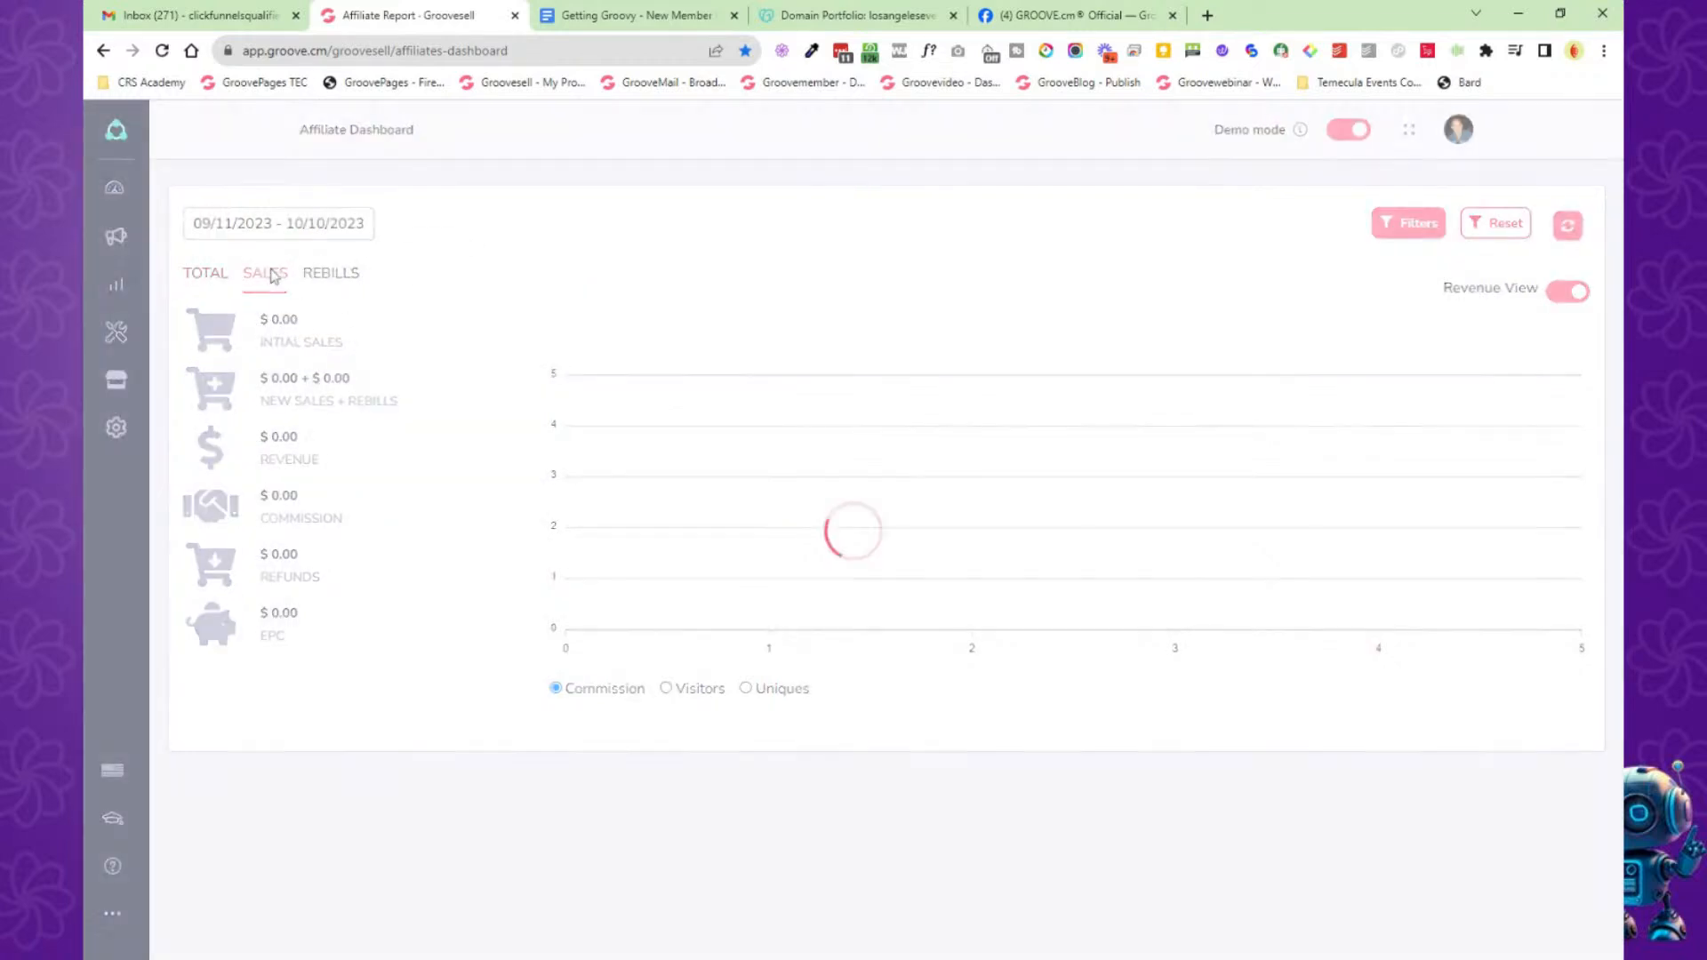
click(330, 275)
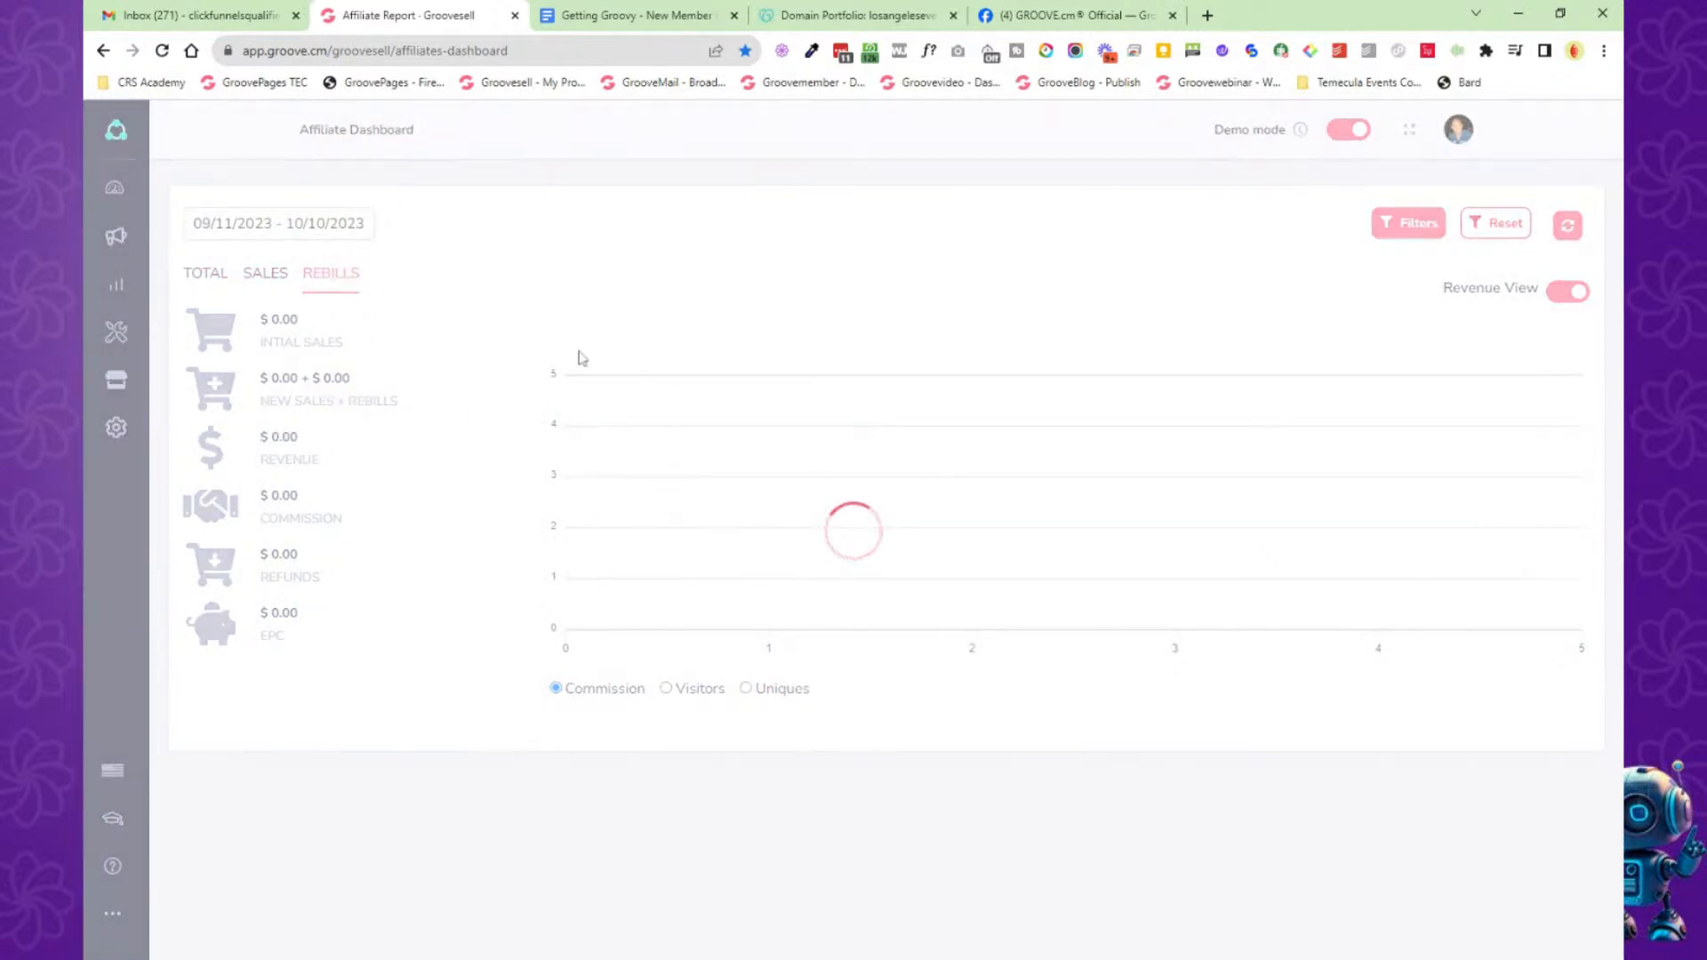
click(210, 273)
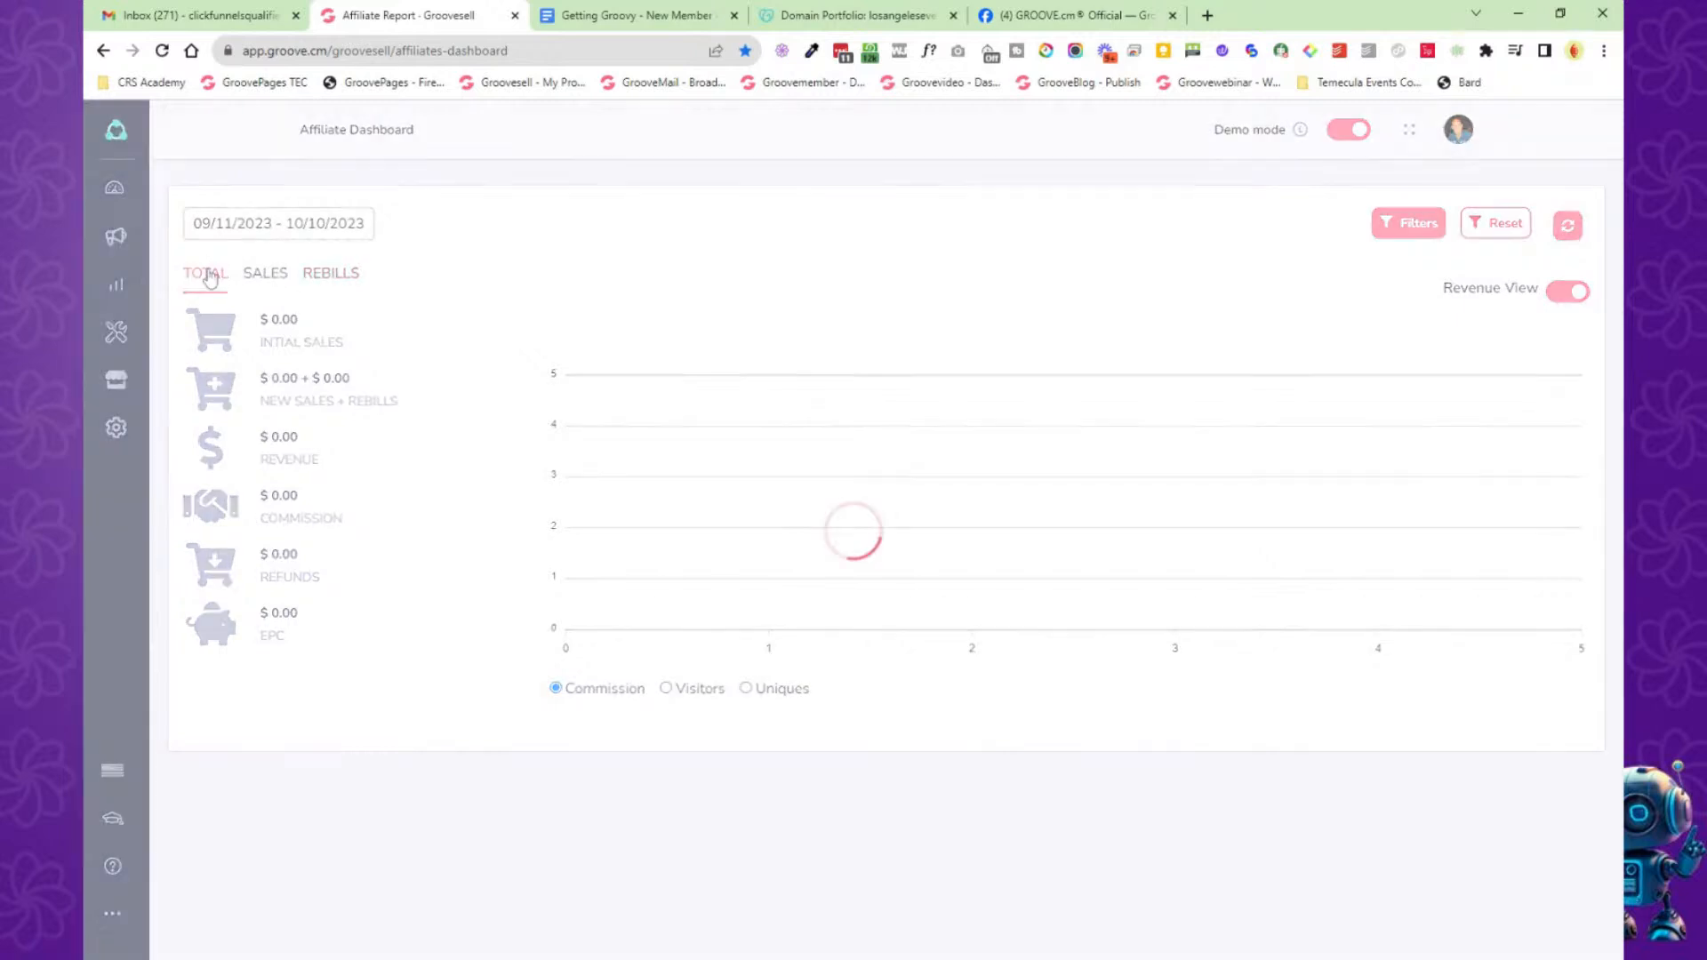
click(1575, 299)
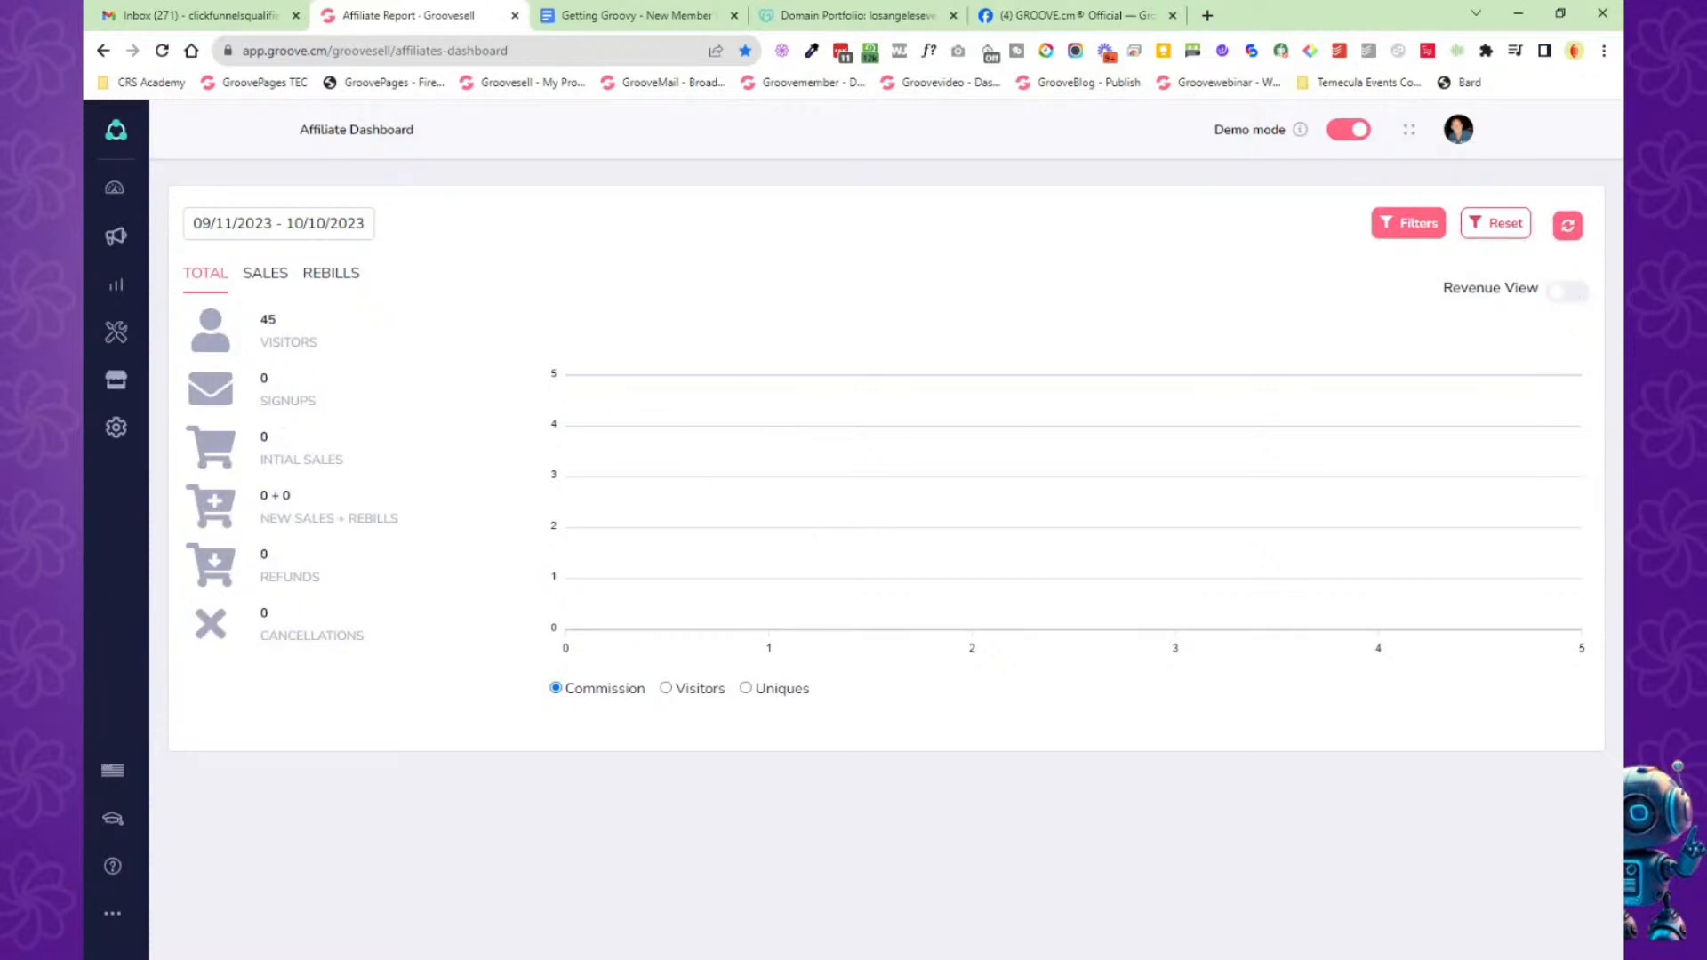
click(1567, 292)
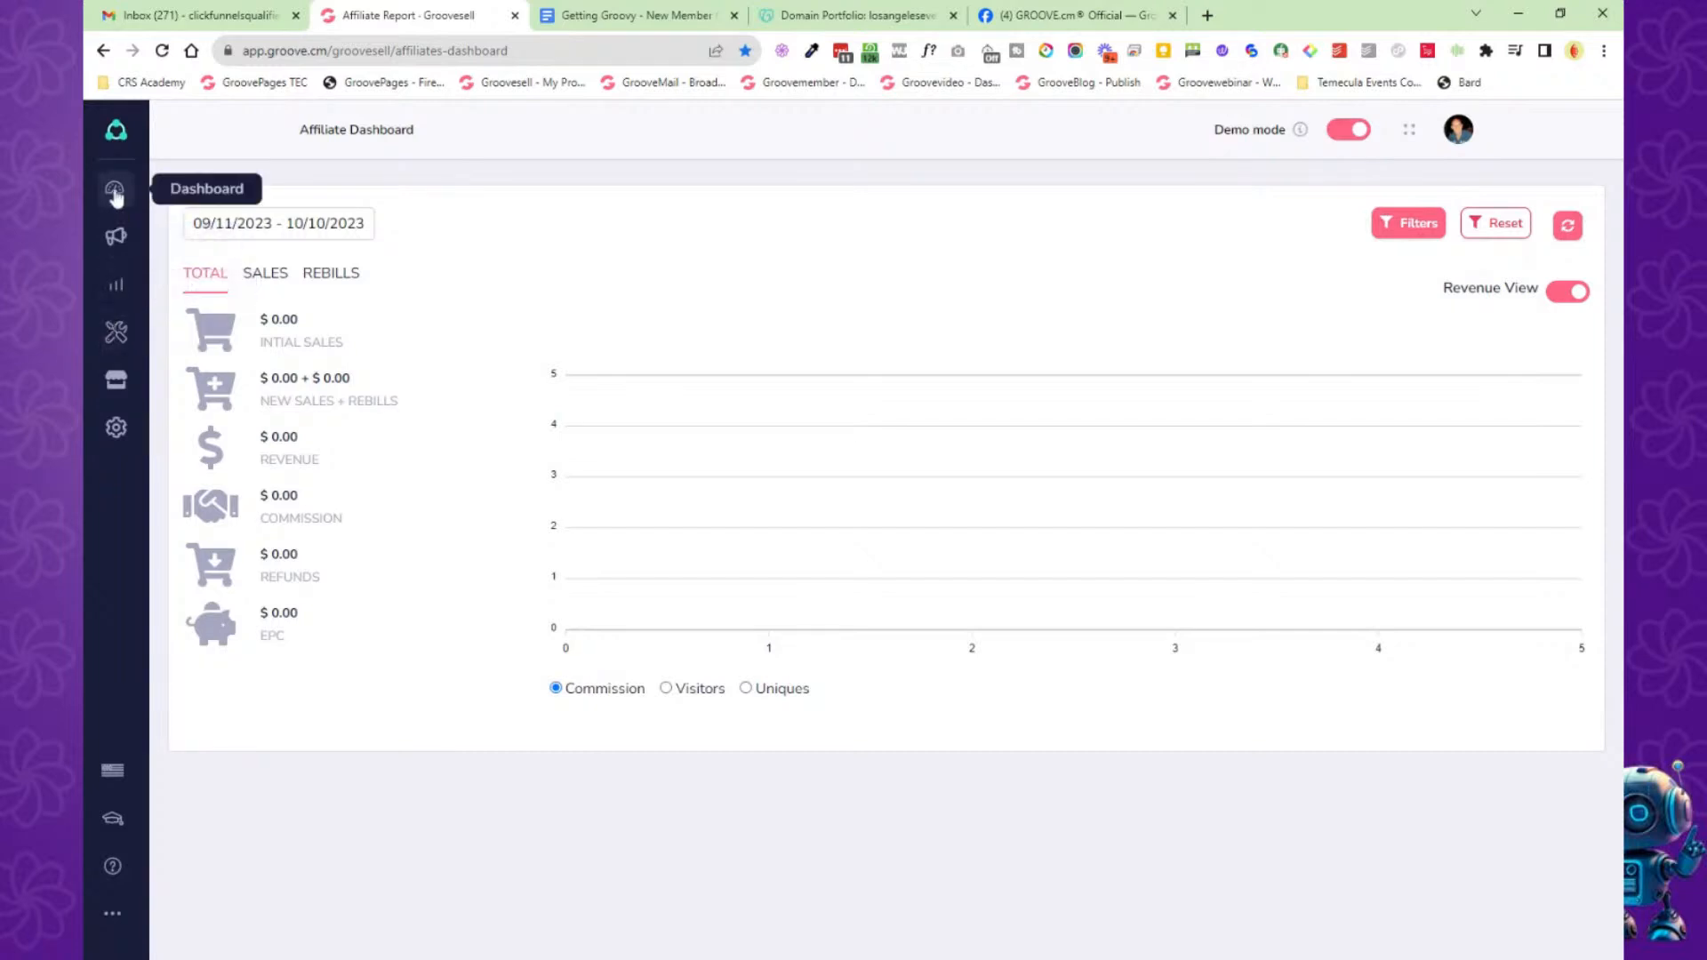
Open Promos > Promotions And Links and collapse the promos side panel.
mouse_move(114, 240)
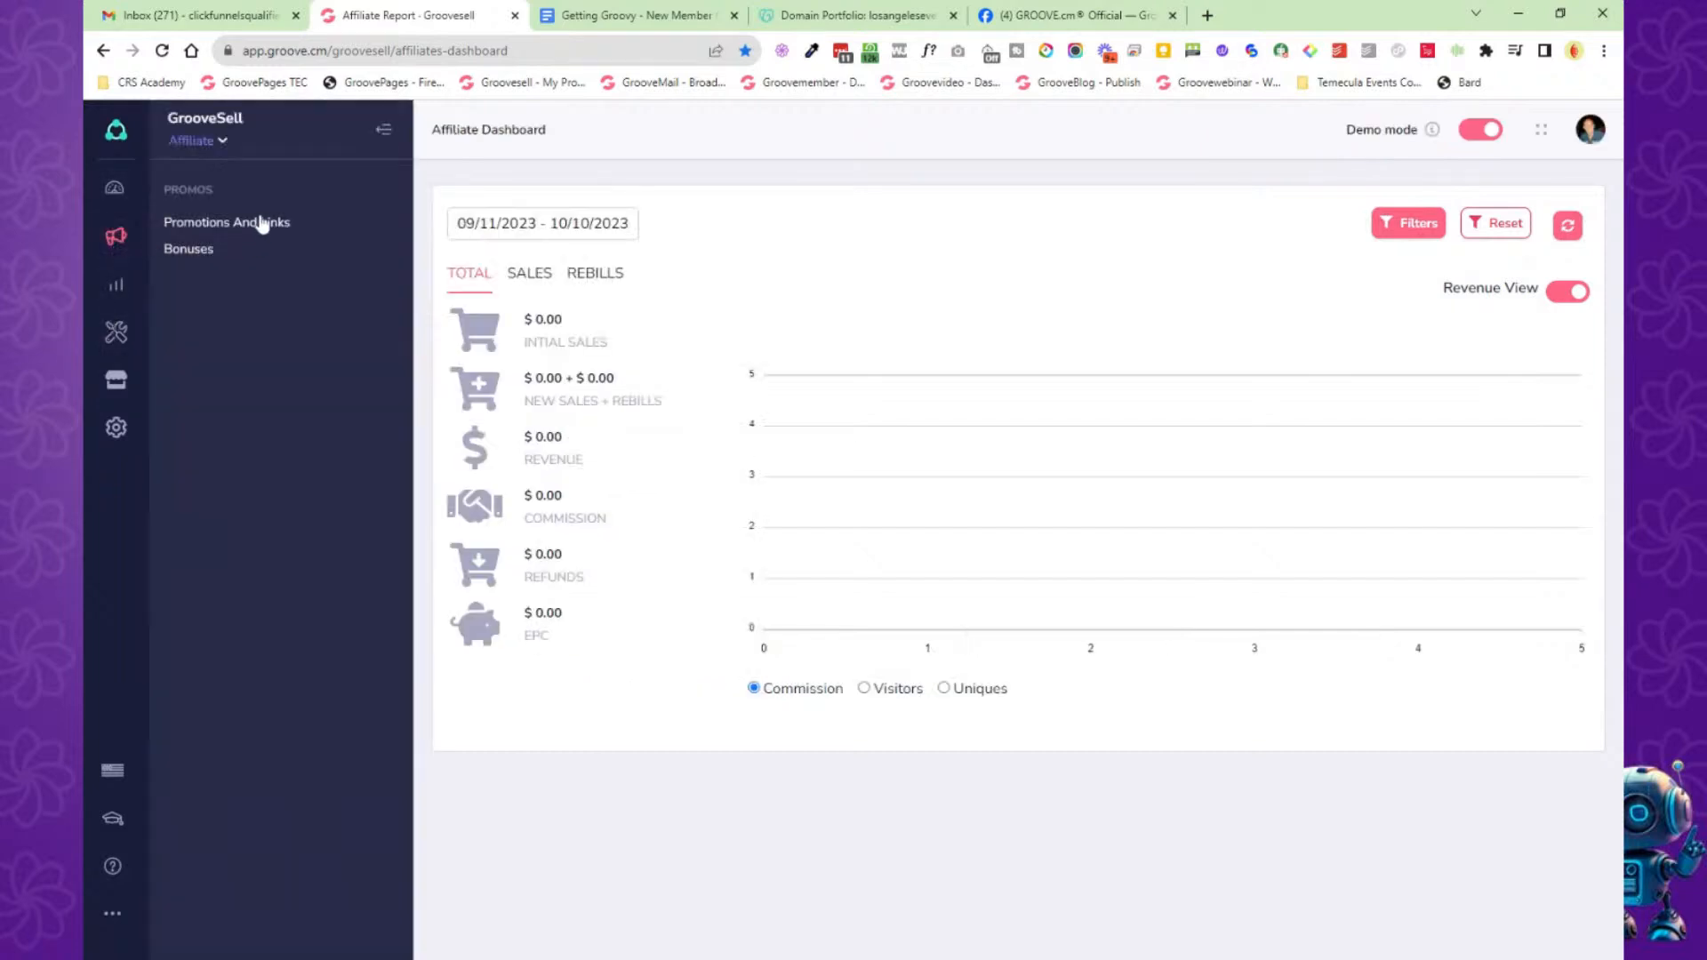
click(263, 224)
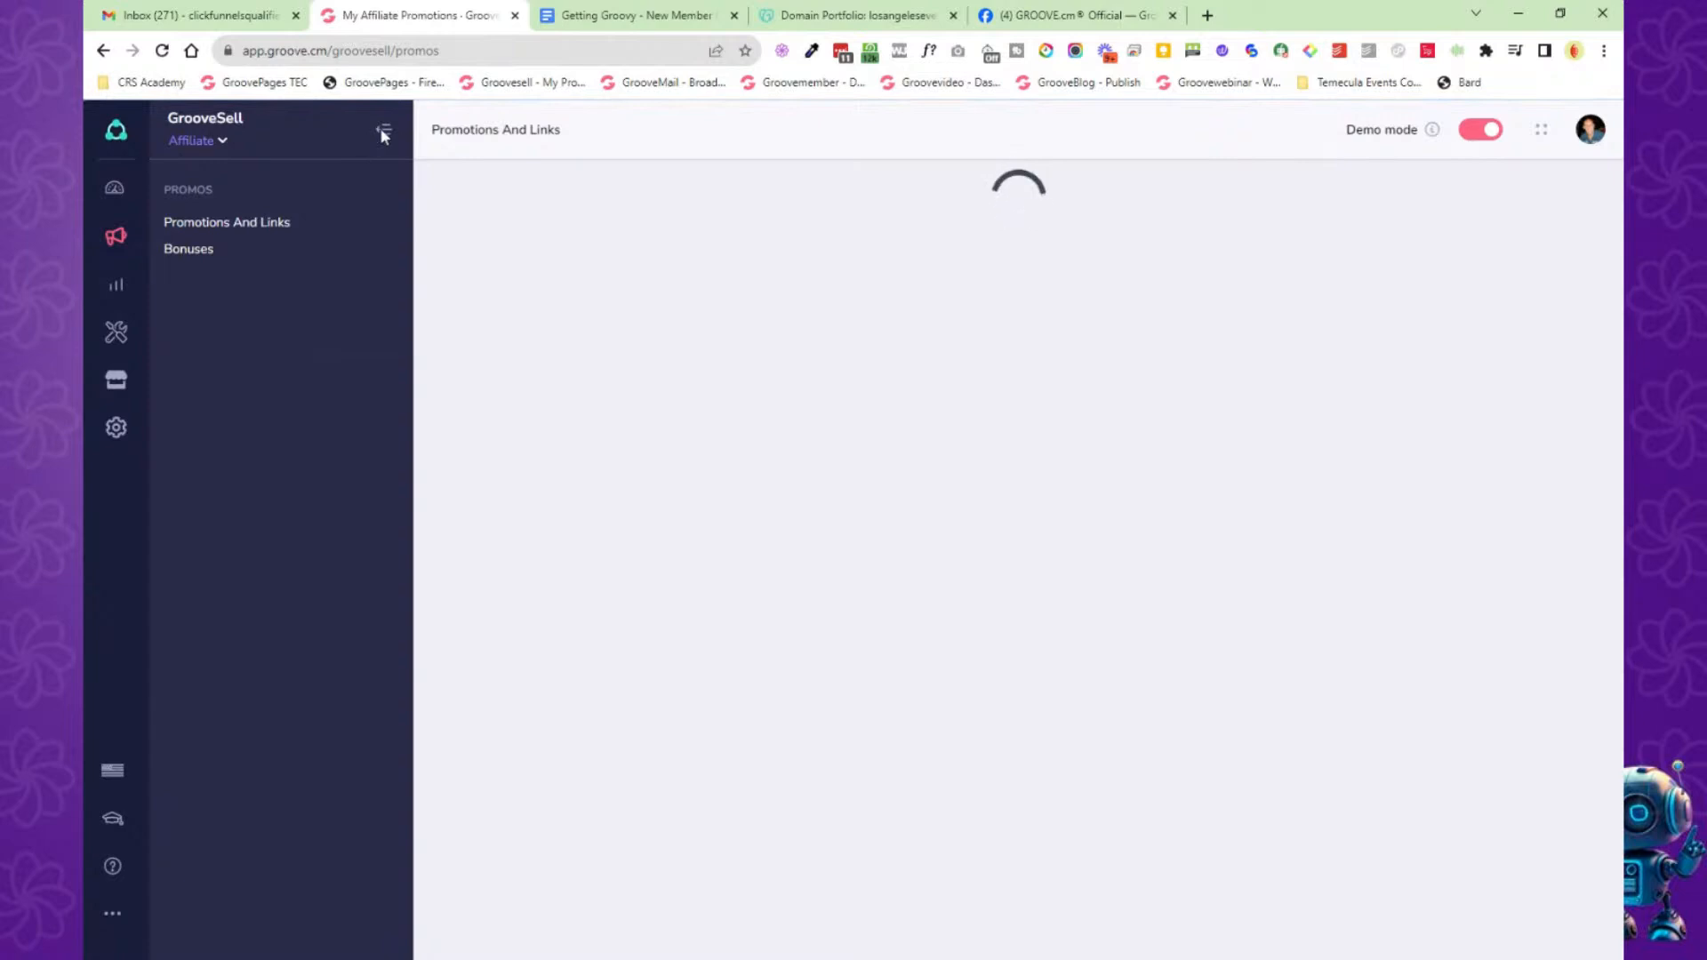
click(382, 131)
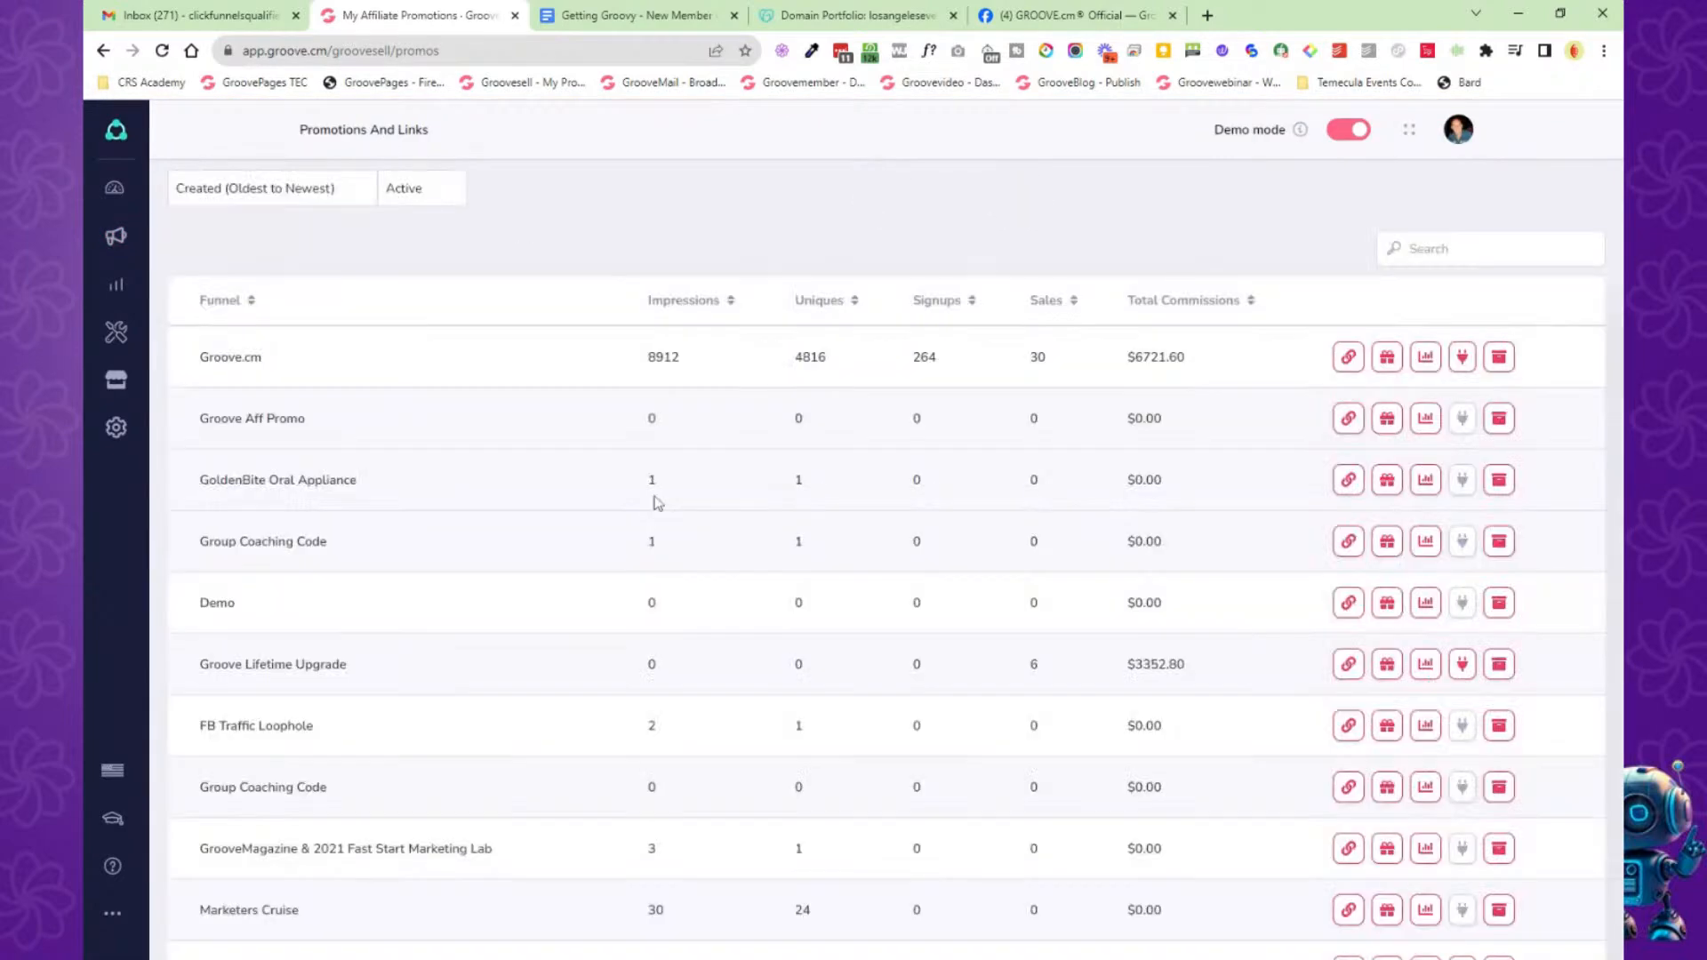
Copy the Groove.cm funnel's affiliate link from Affiliate Links and open a blank browser tab.
scroll(457, 510, down, 12)
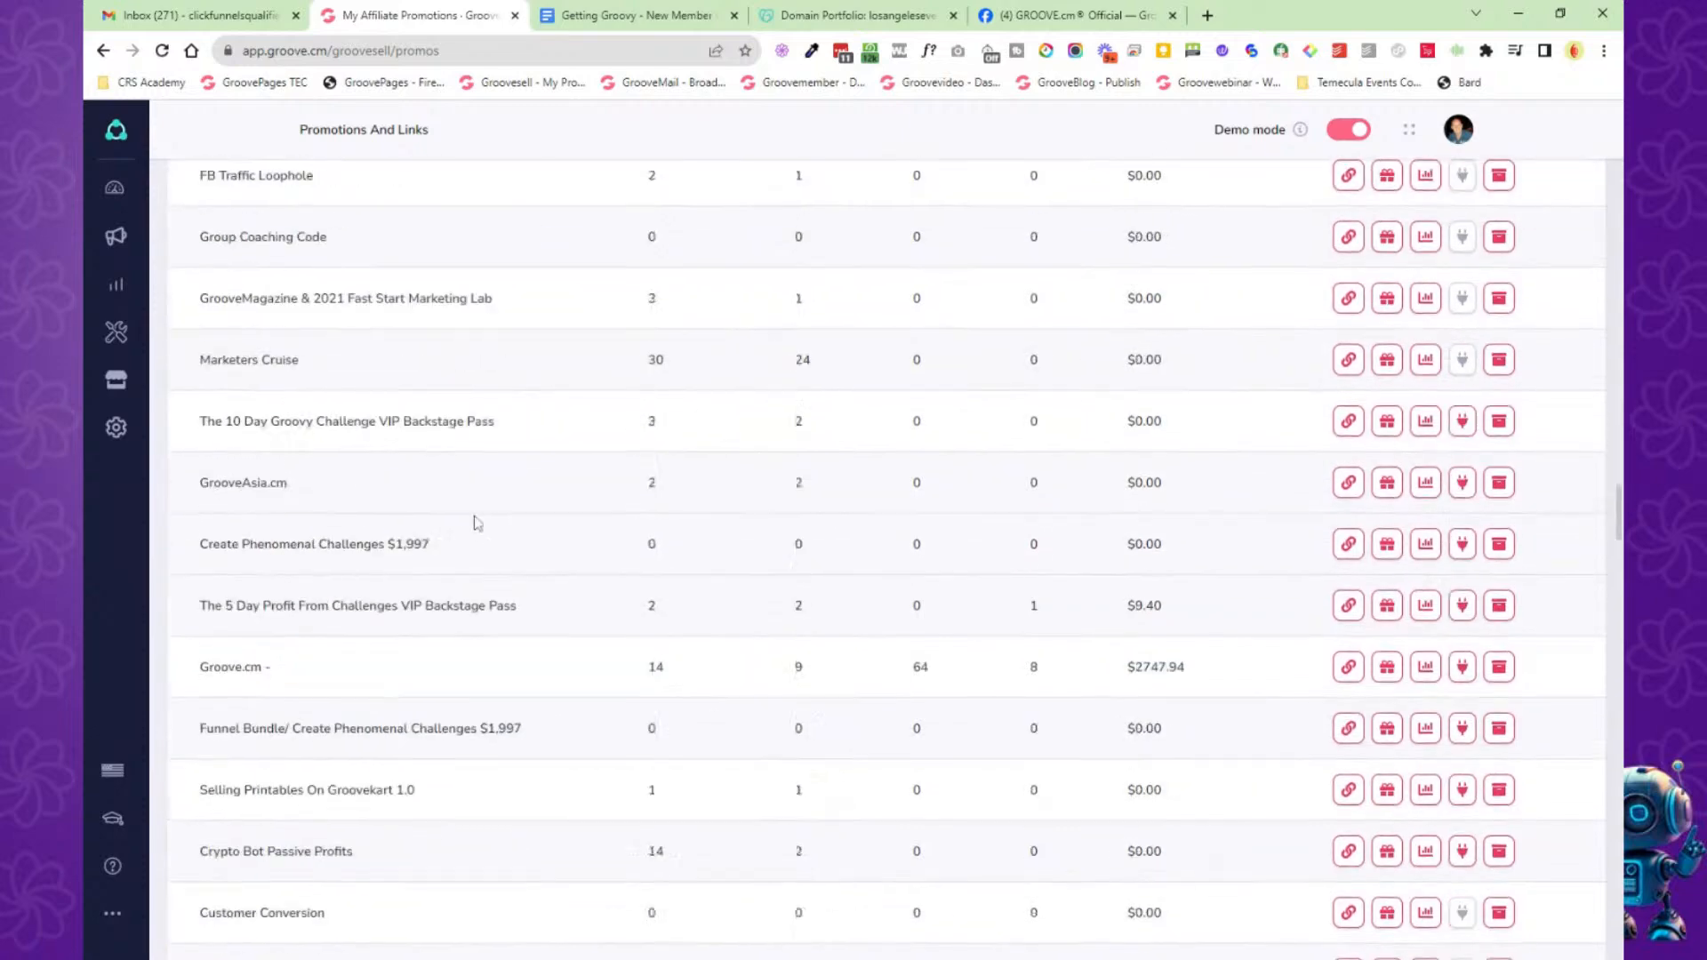
scroll(488, 535, up, 12)
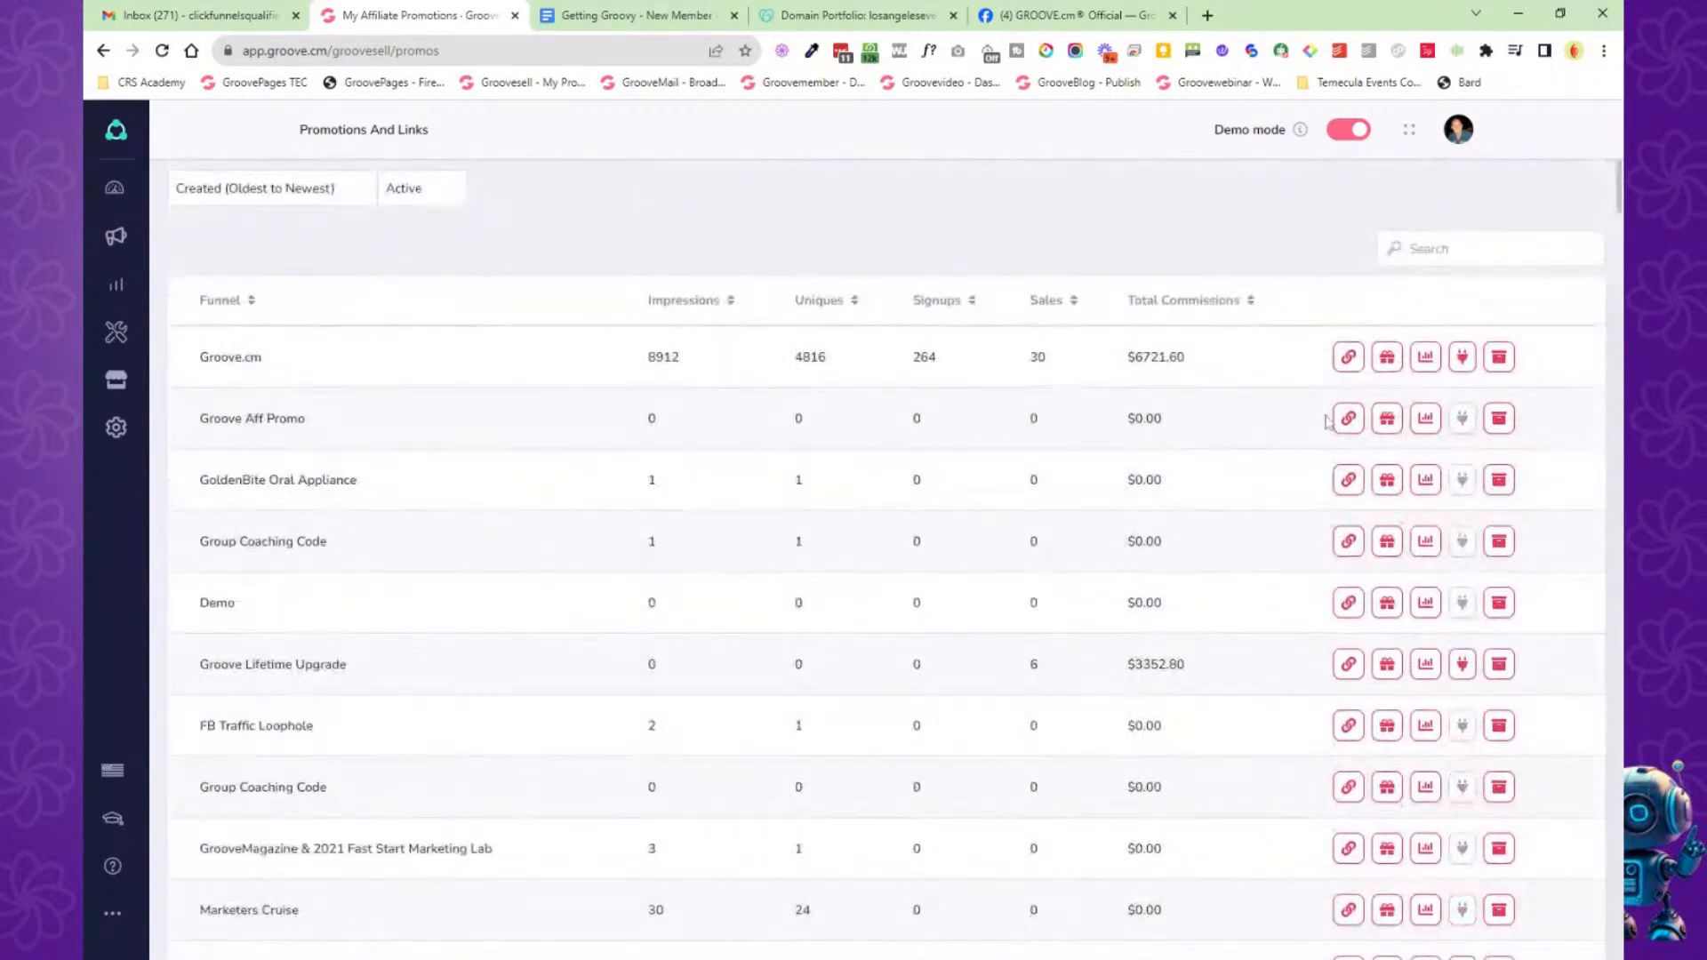
click(1347, 366)
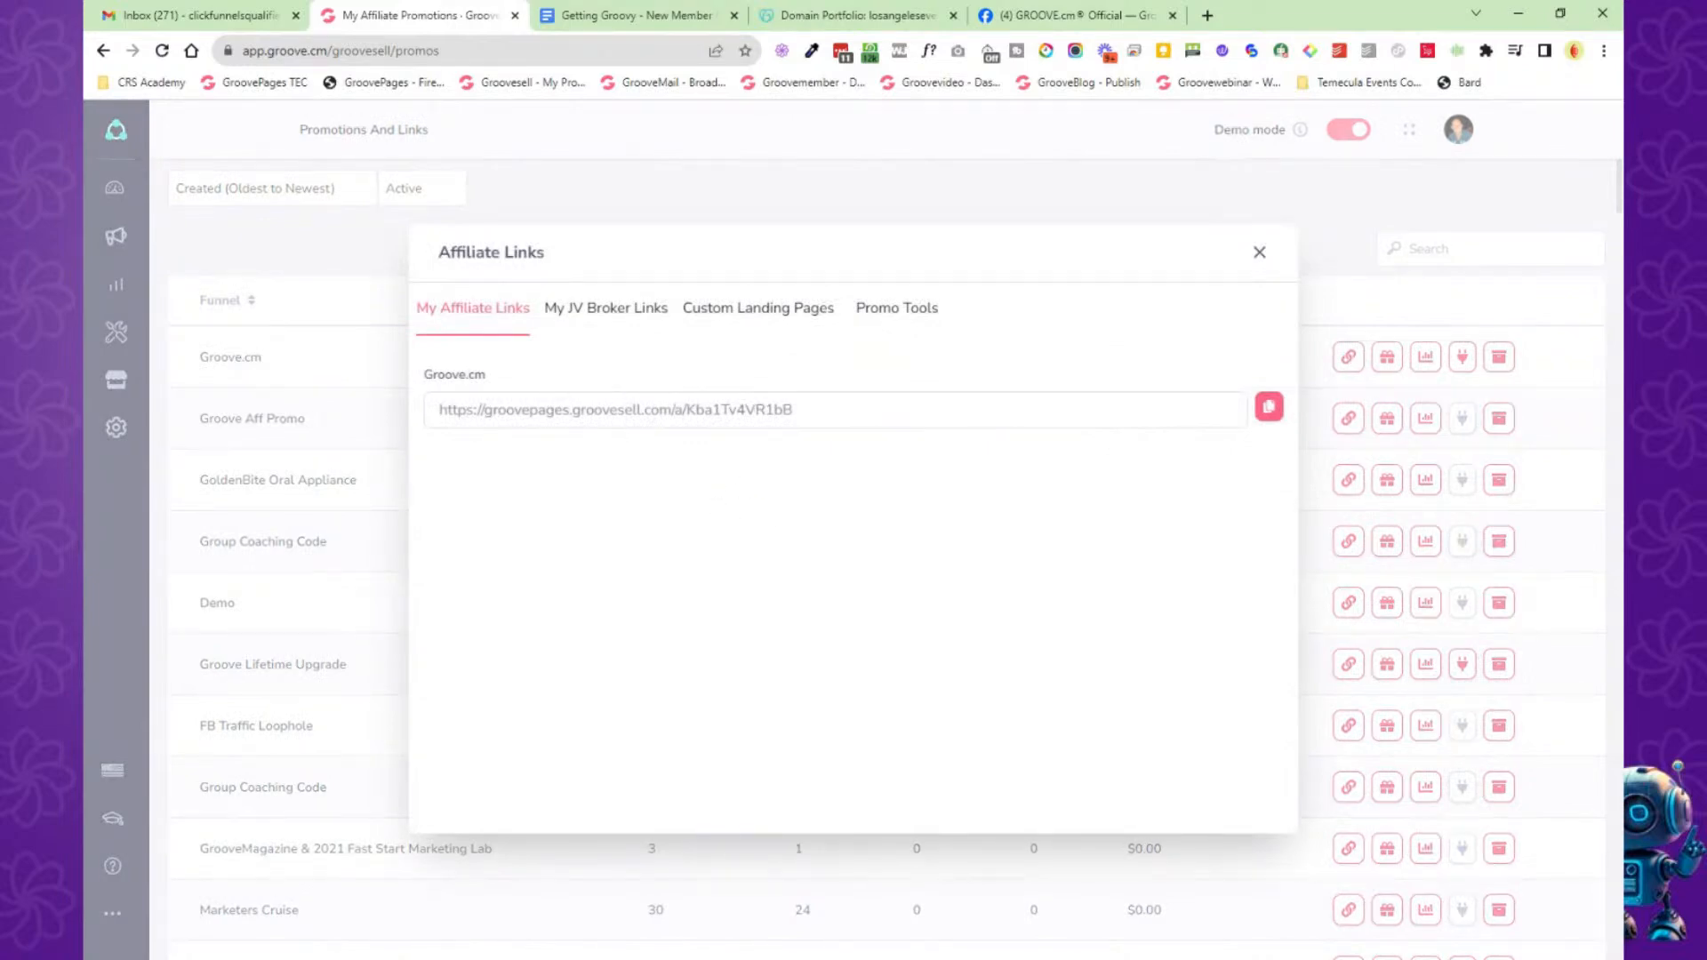
click(1268, 407)
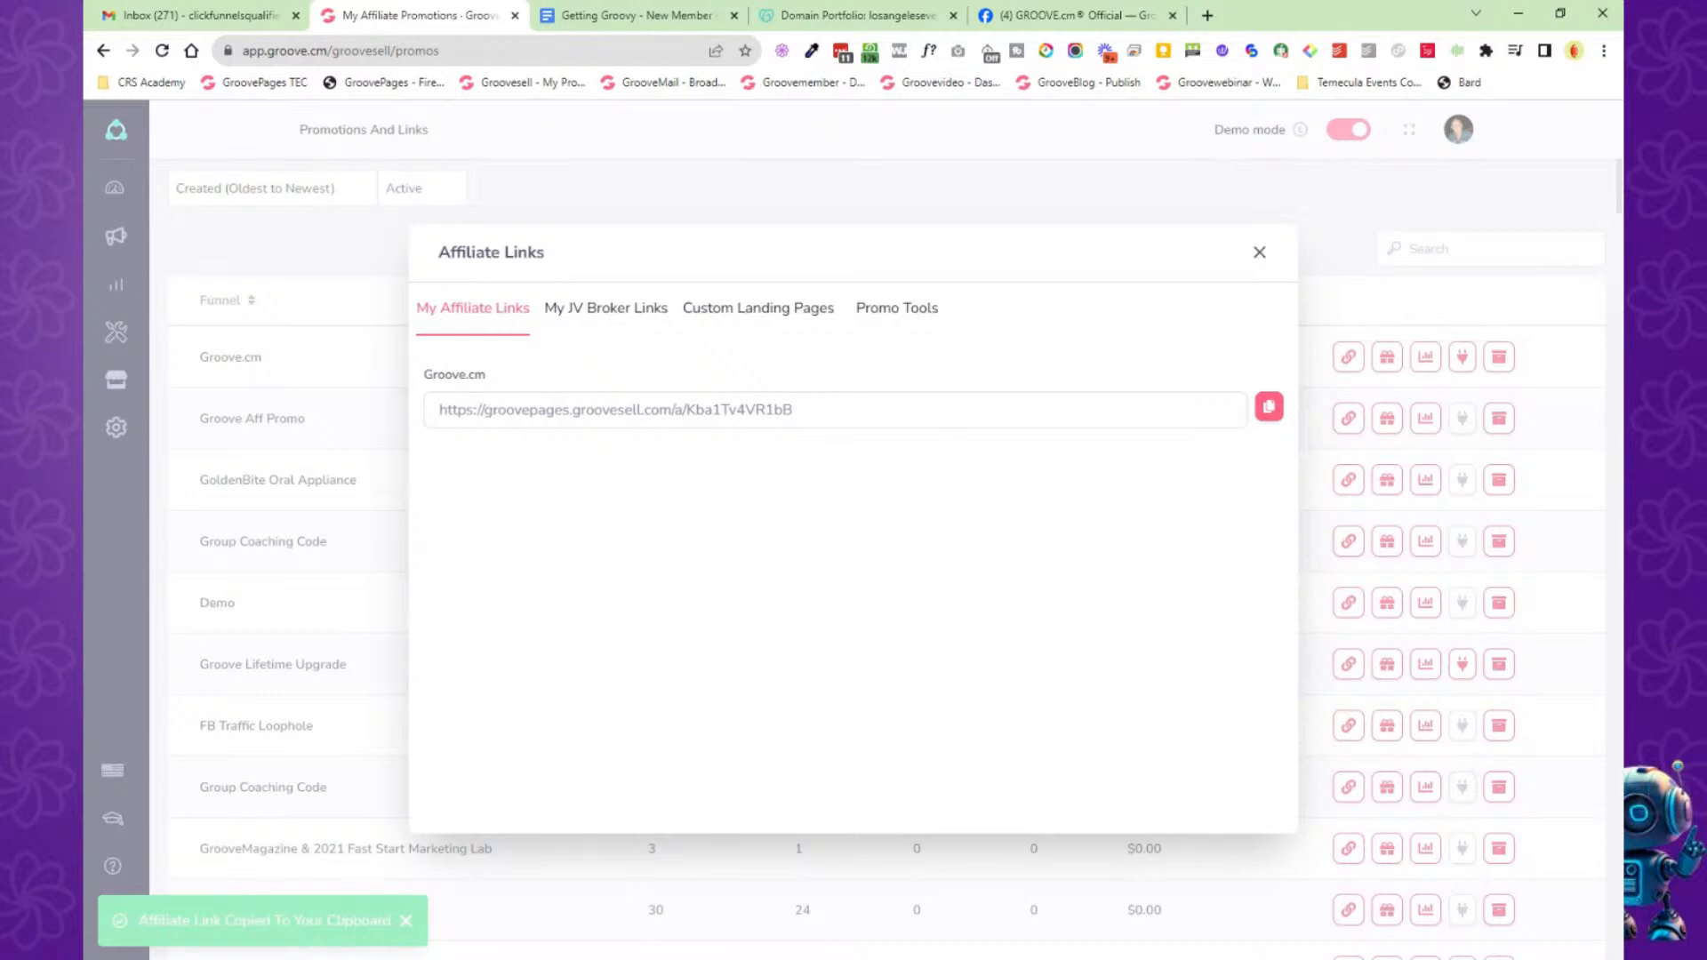
click(1207, 16)
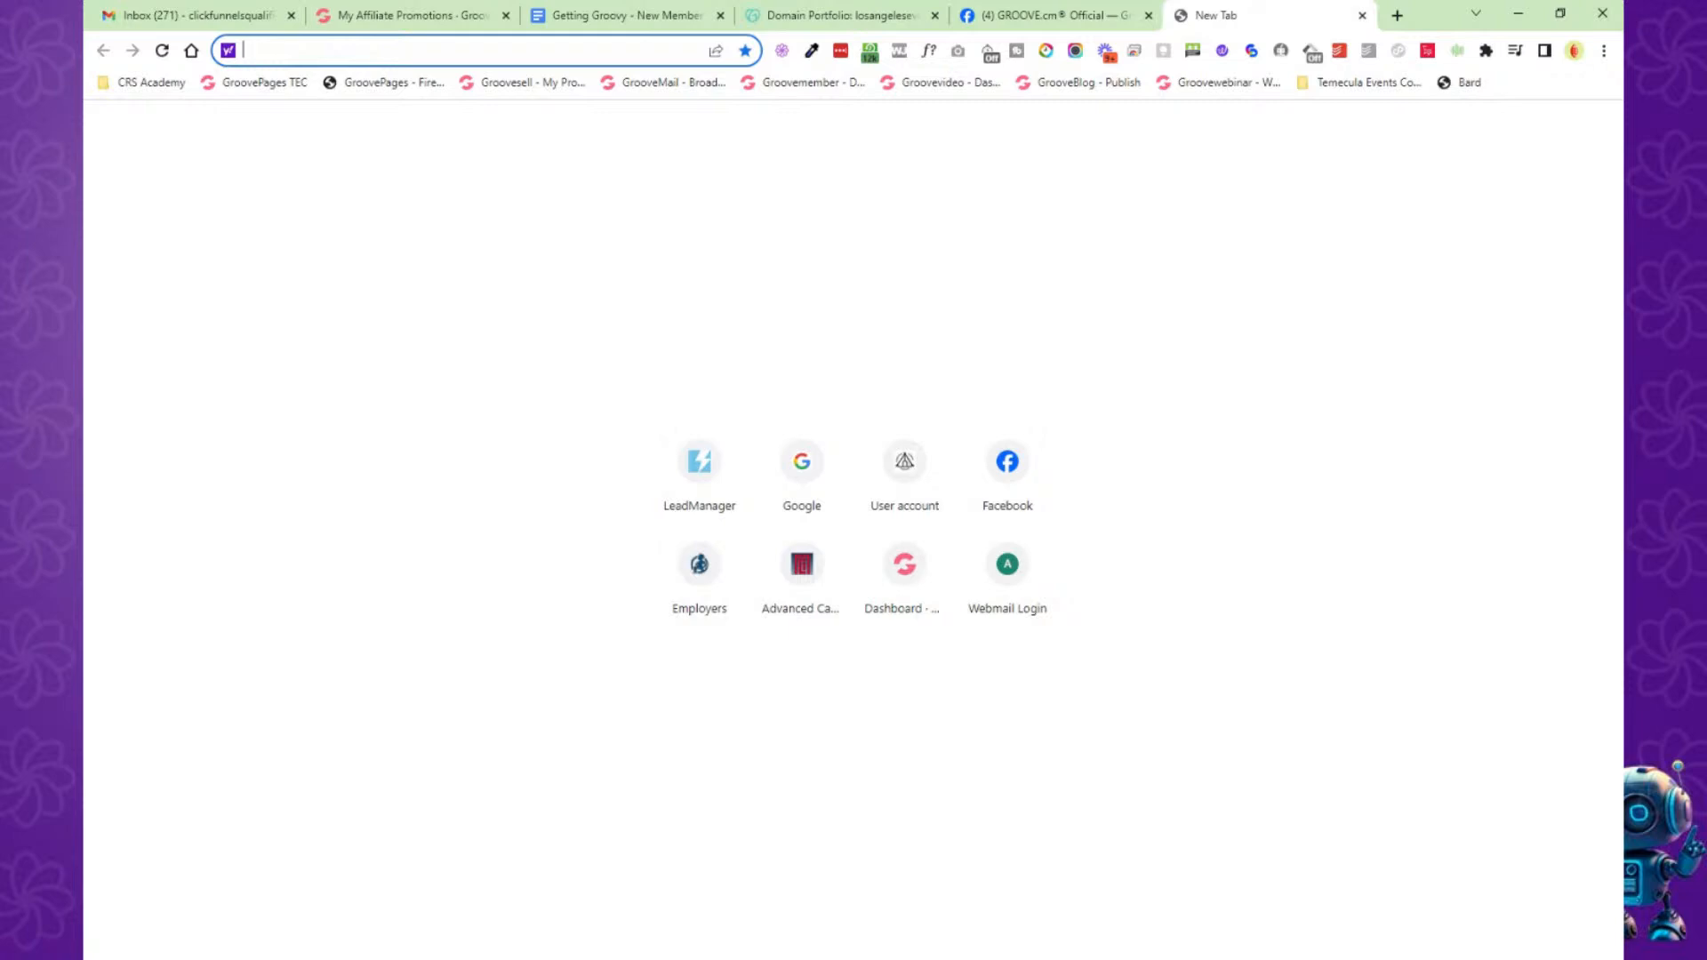
Load the copied affiliate link in a new tab, inspecting its affiliate id.
key(ctrl+v)
key(Return)
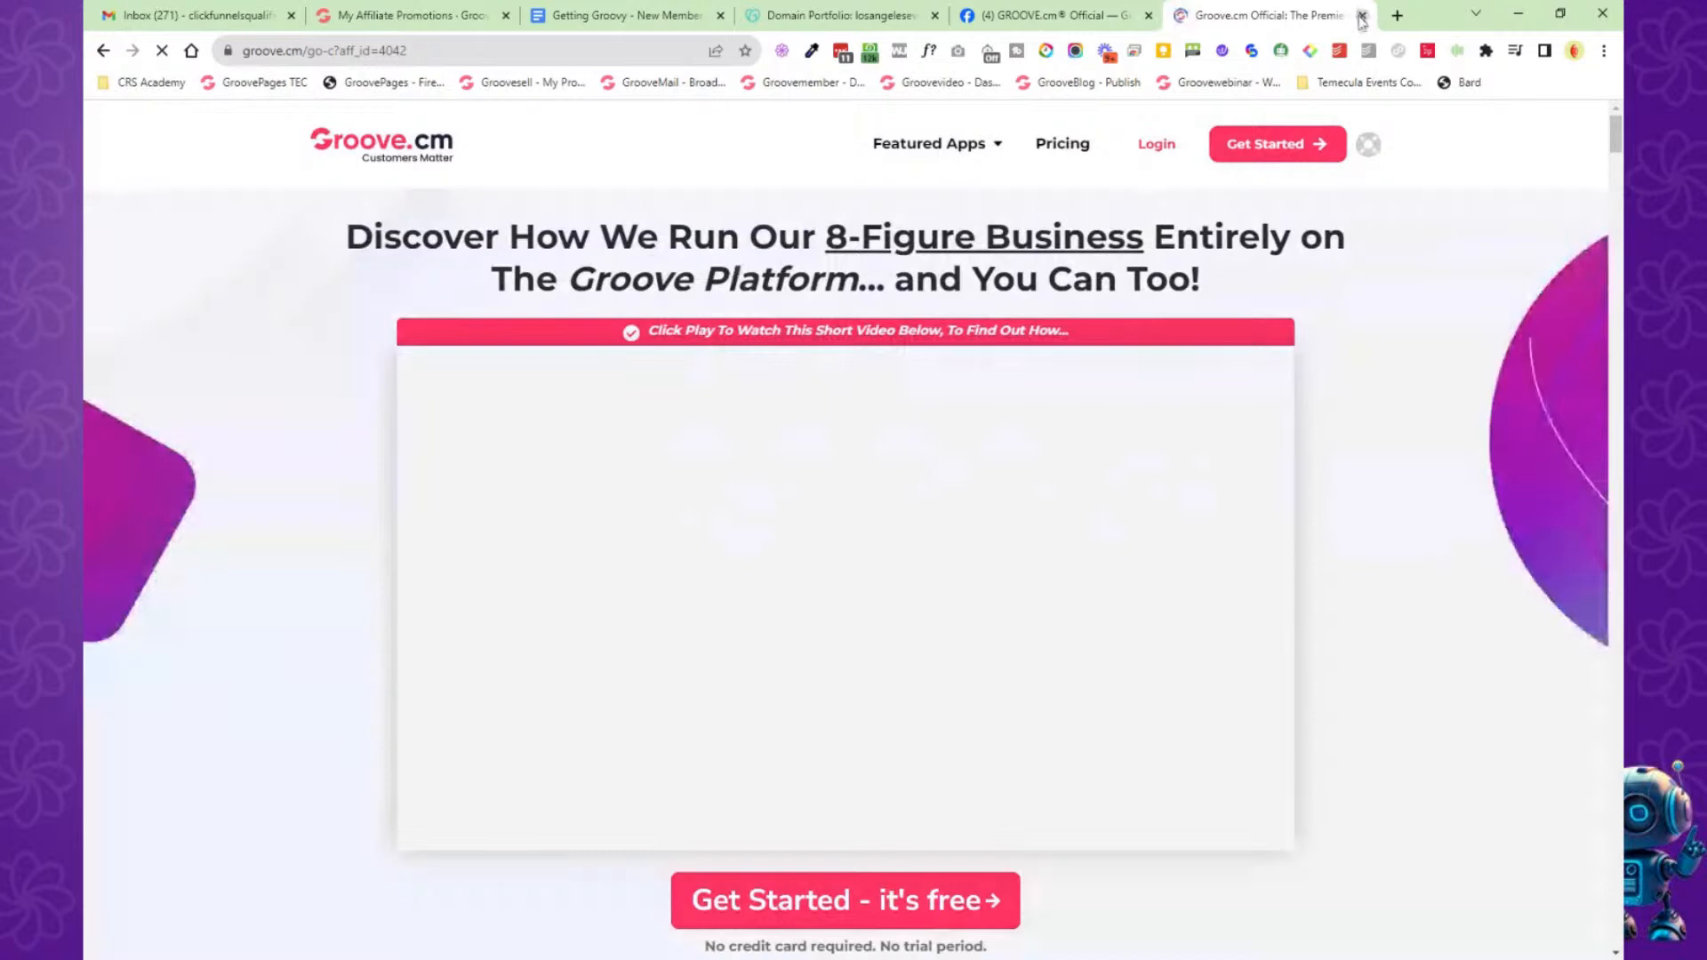
click(1361, 16)
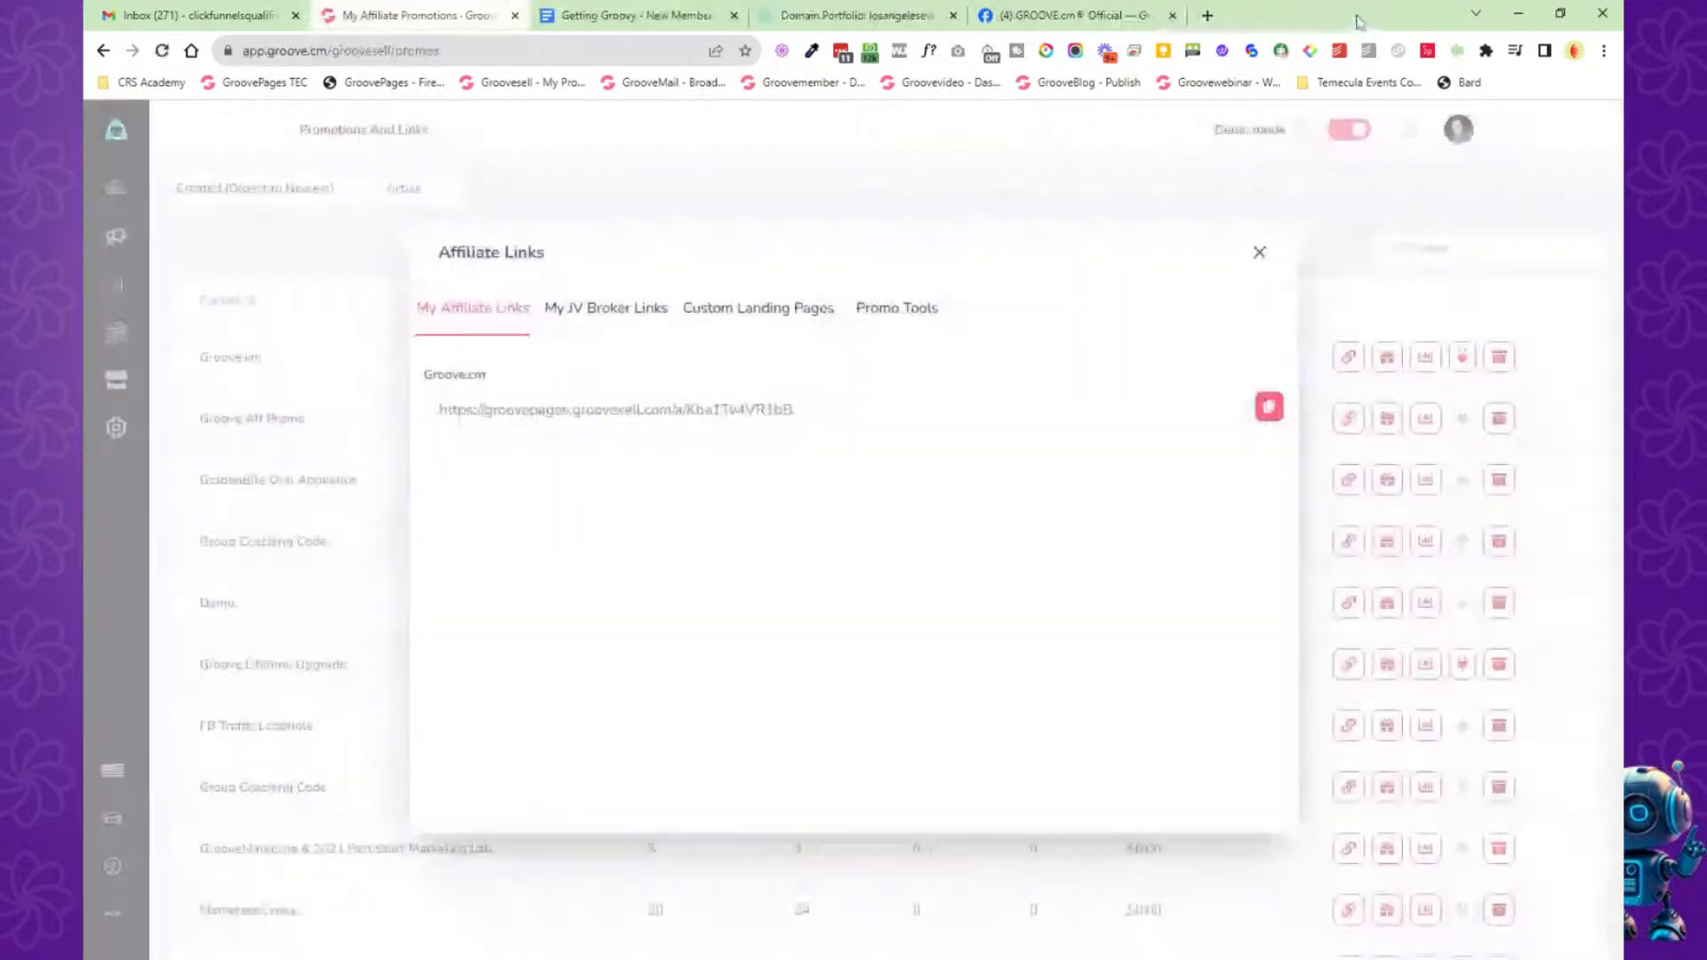
click(1207, 15)
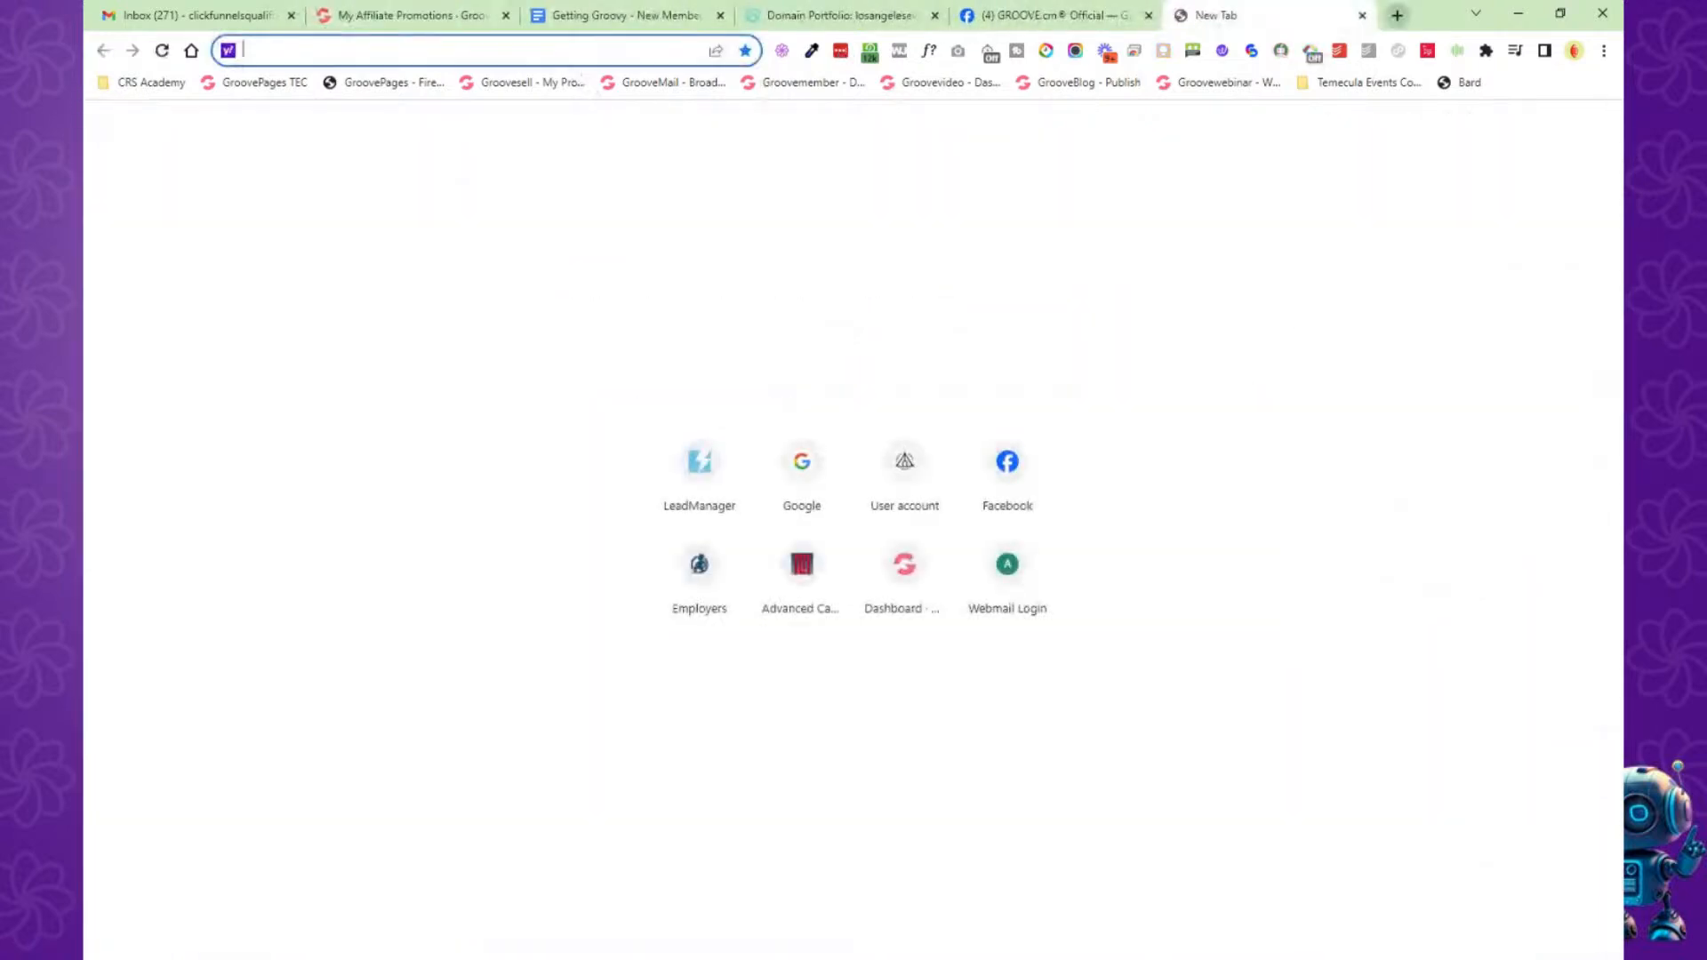
key(ctrl+v)
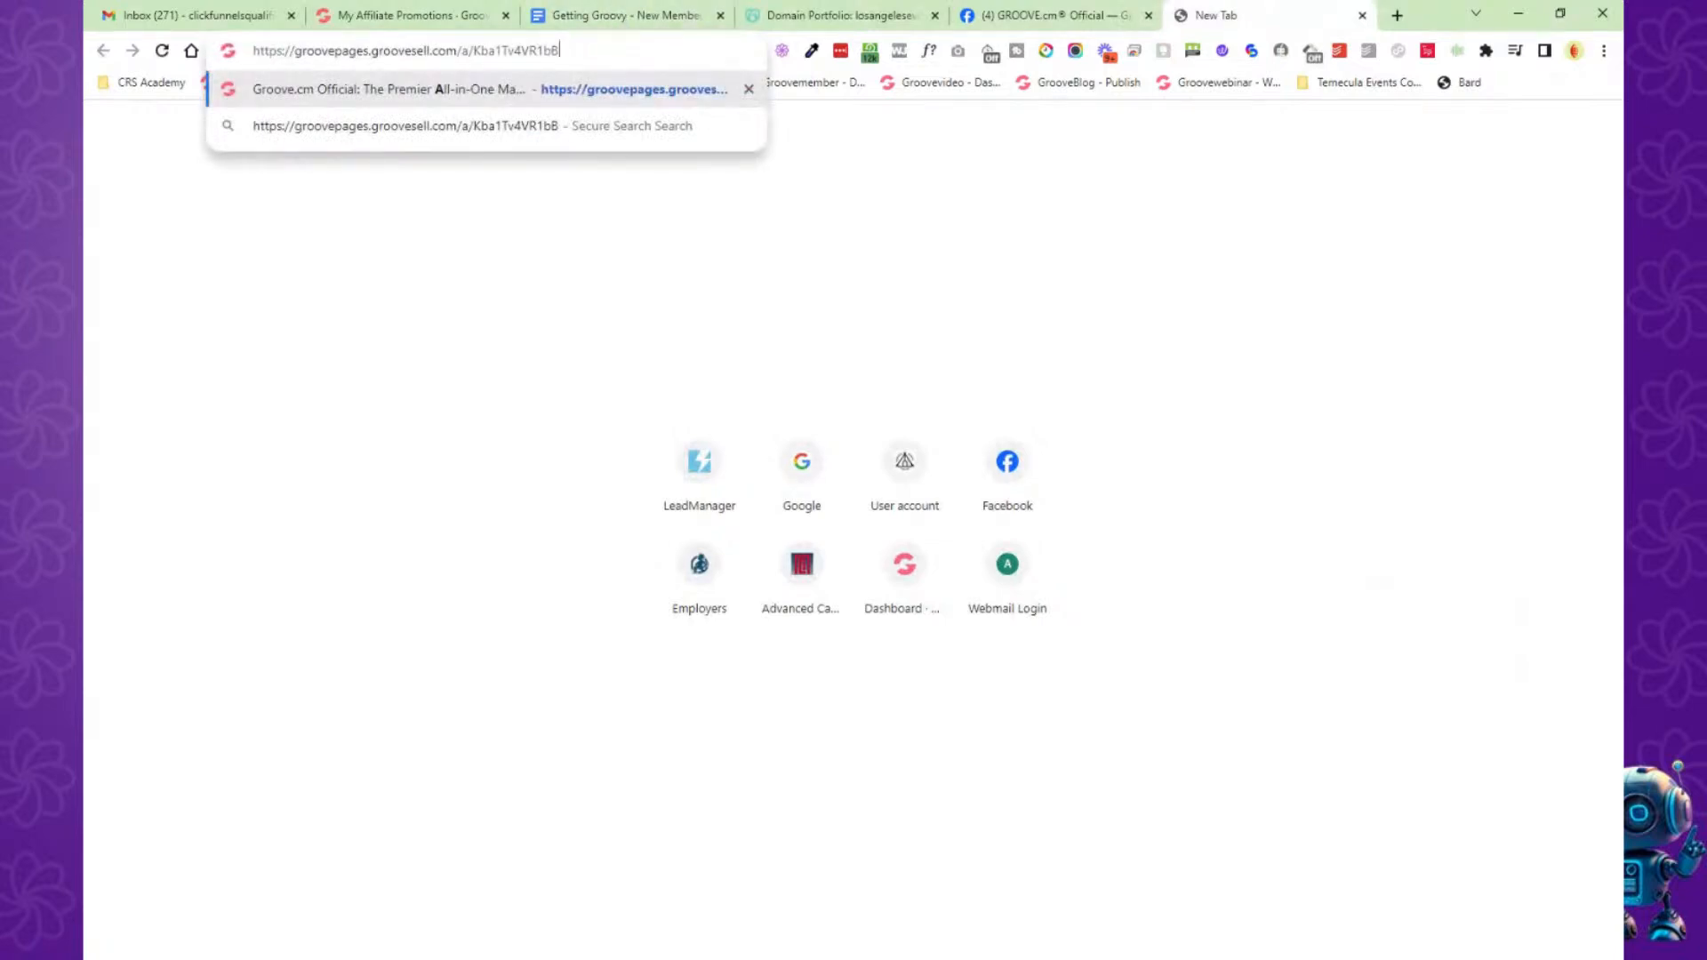
key(ctrl+shift+Left)
key(ctrl+shift+Left)
key(shift+Left)
key(shift+Left)
key(shift+Left)
key(shift+Left)
key(shift+Left)
key(shift+Left)
key(shift+Left)
key(shift+Left)
key(shift+Left)
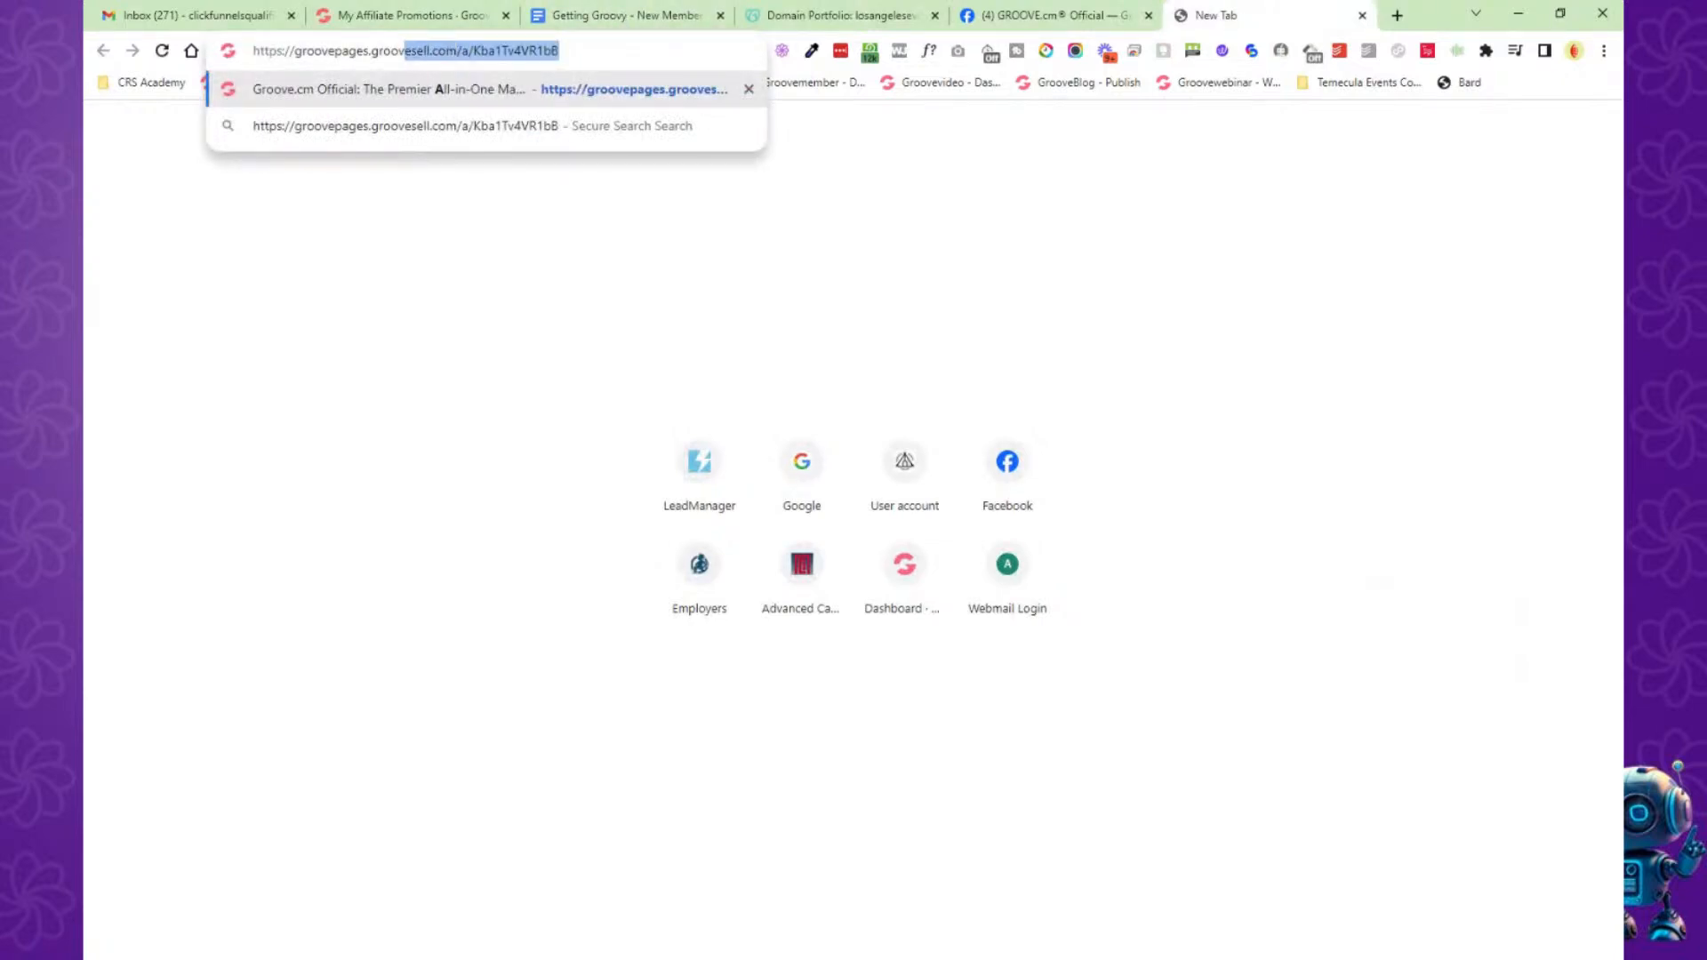
key(shift+Right)
key(shift+Right)
key(shift+Right)
key(shift+Right)
key(shift+Right)
key(shift+Right)
key(shift+Right)
key(shift+Right)
key(shift+Right)
key(shift+Right)
key(shift+Right)
key(shift+Right)
key(shift+Right)
key(shift+Right)
key(shift+Right)
key(shift+Right)
key(shift+Right)
key(shift+Right)
key(shift+Right)
key(shift+Right)
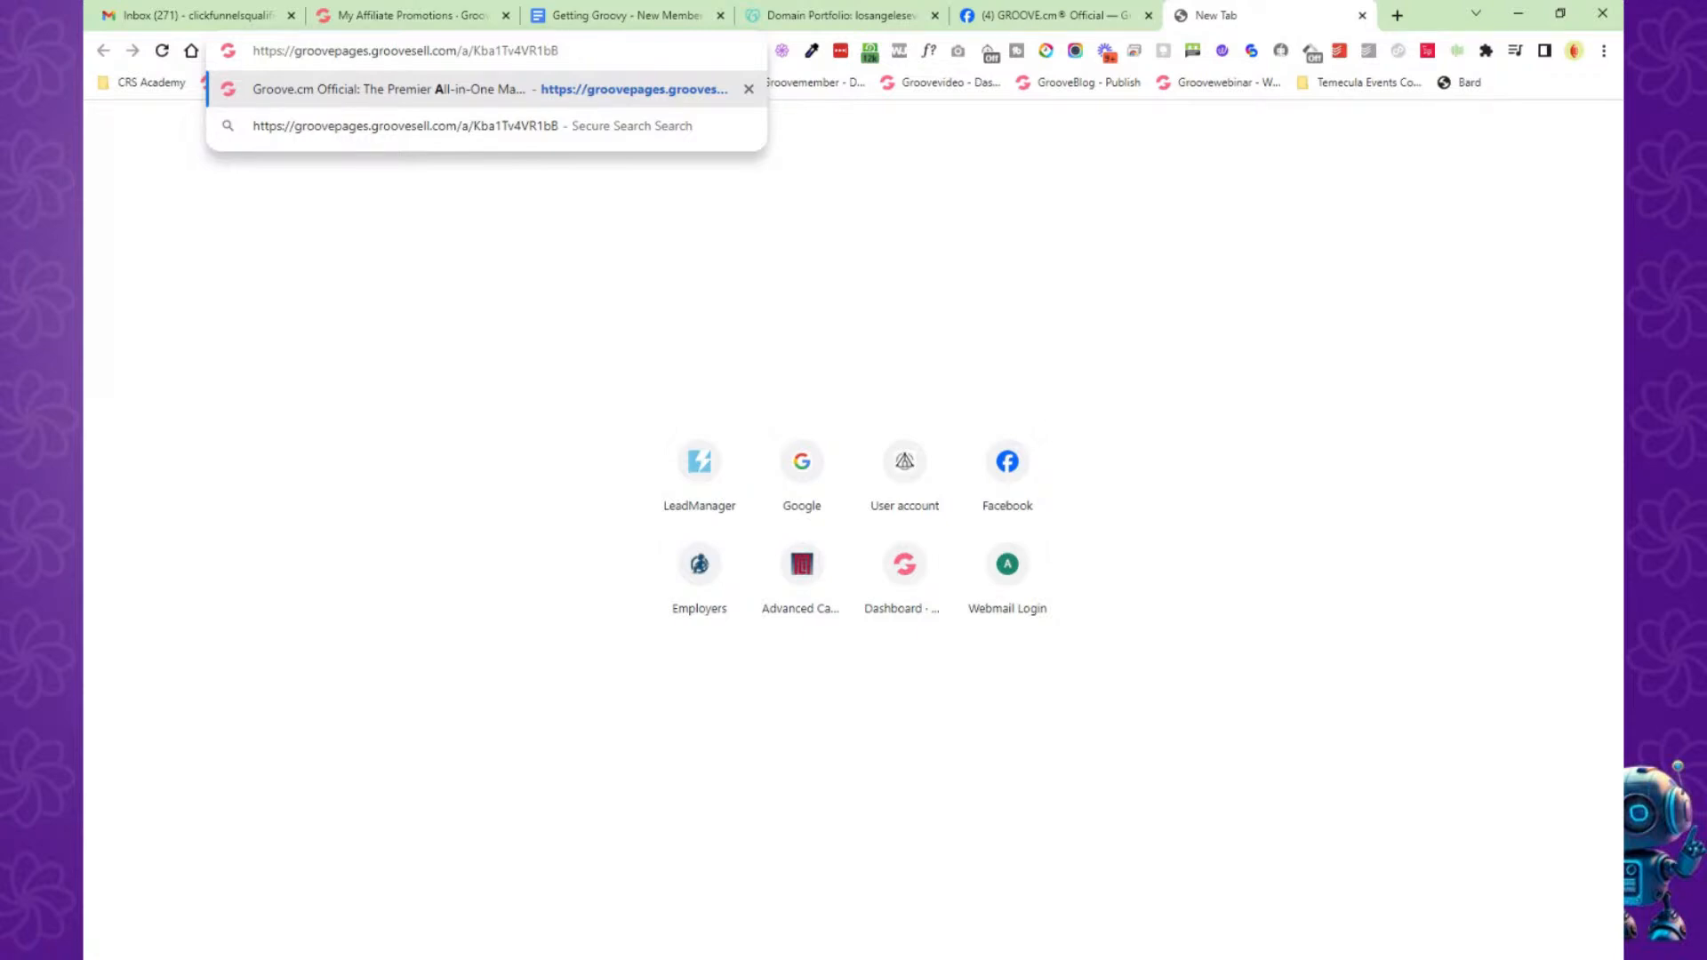
key(Return)
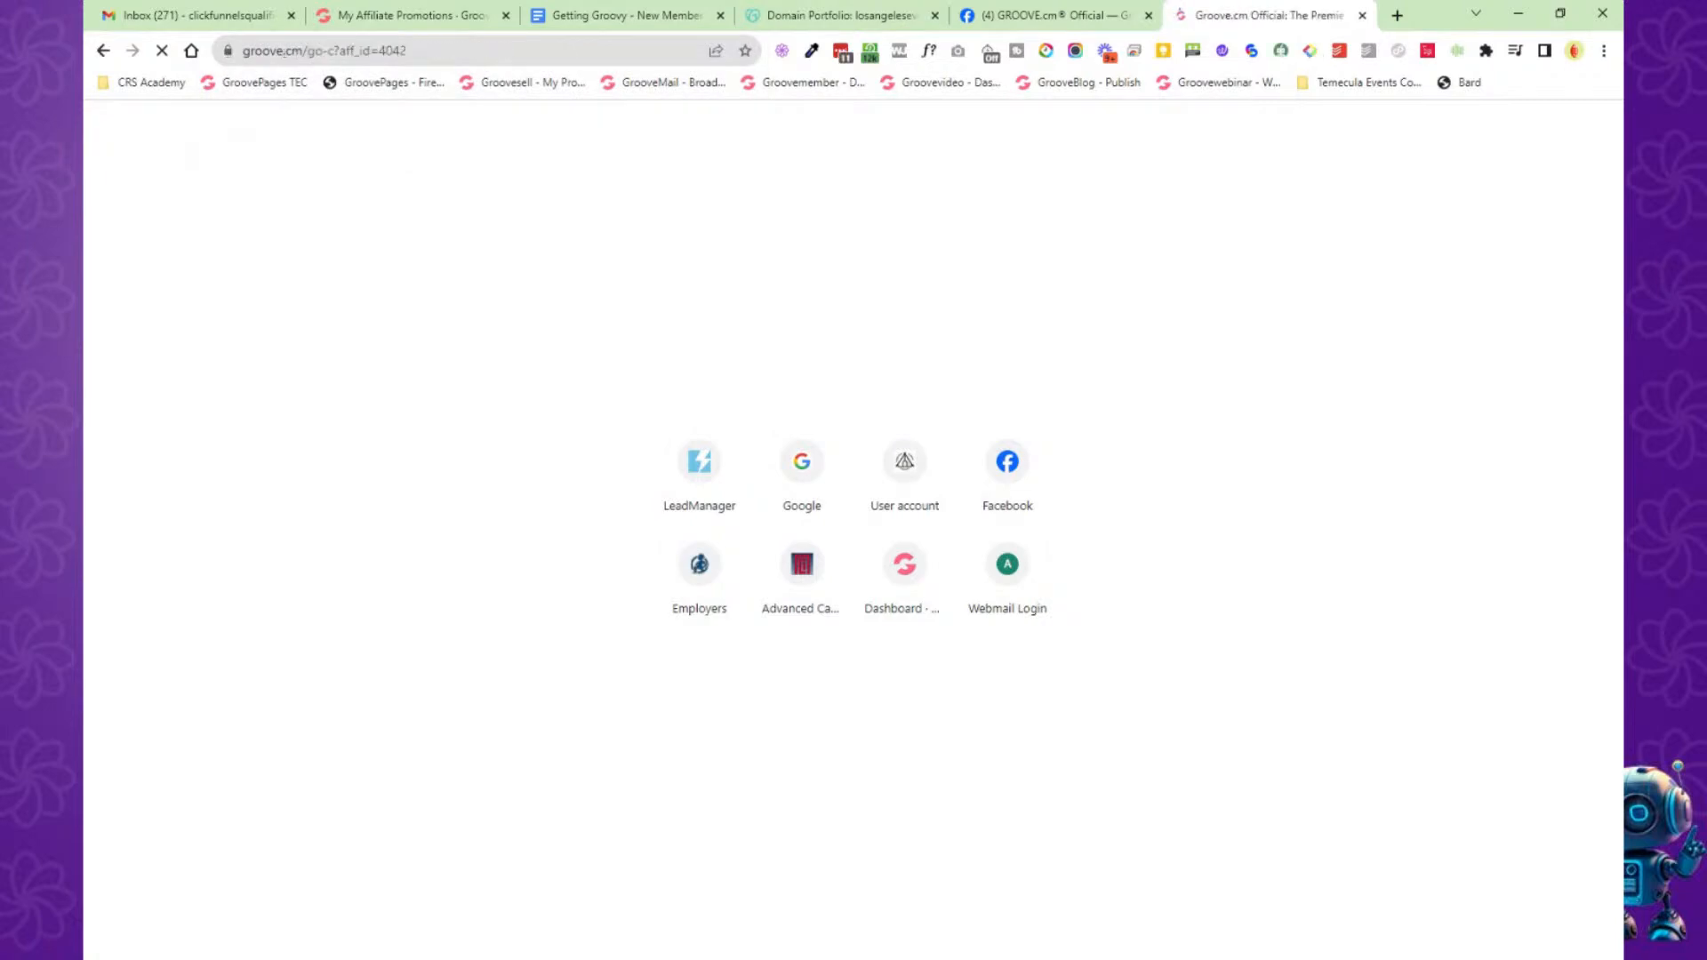
Check the affiliate id and Referrer line on the free Startup signup form, then close the tab.
drag(408, 51, 339, 51)
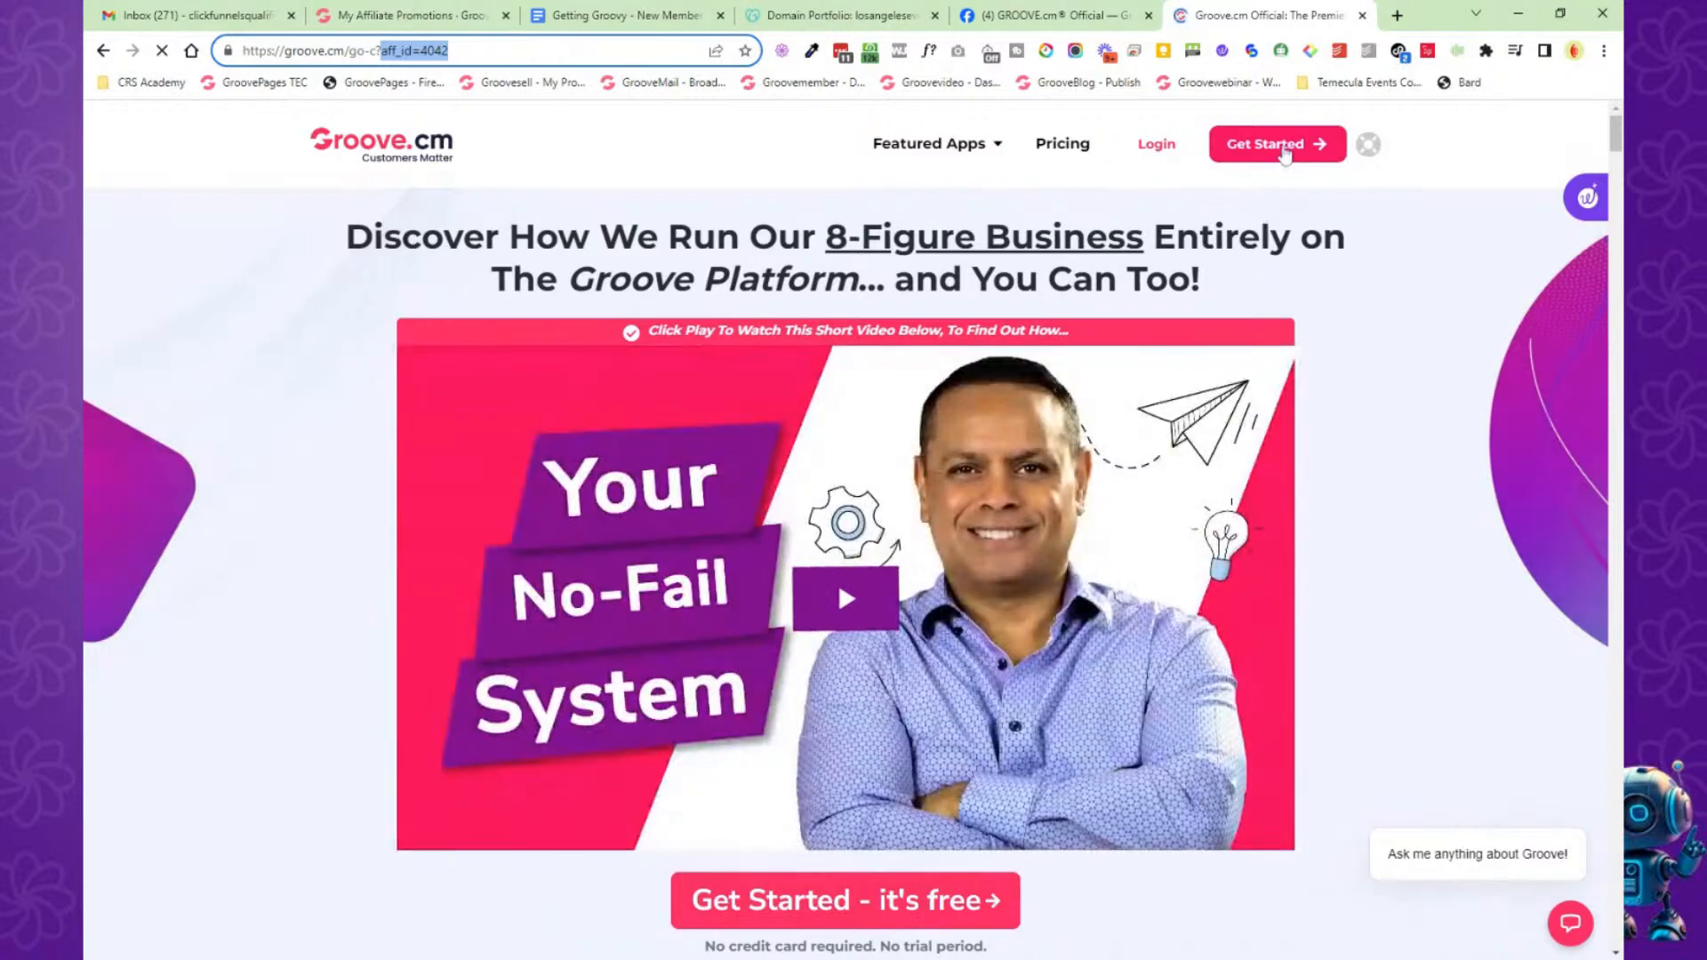
click(1284, 153)
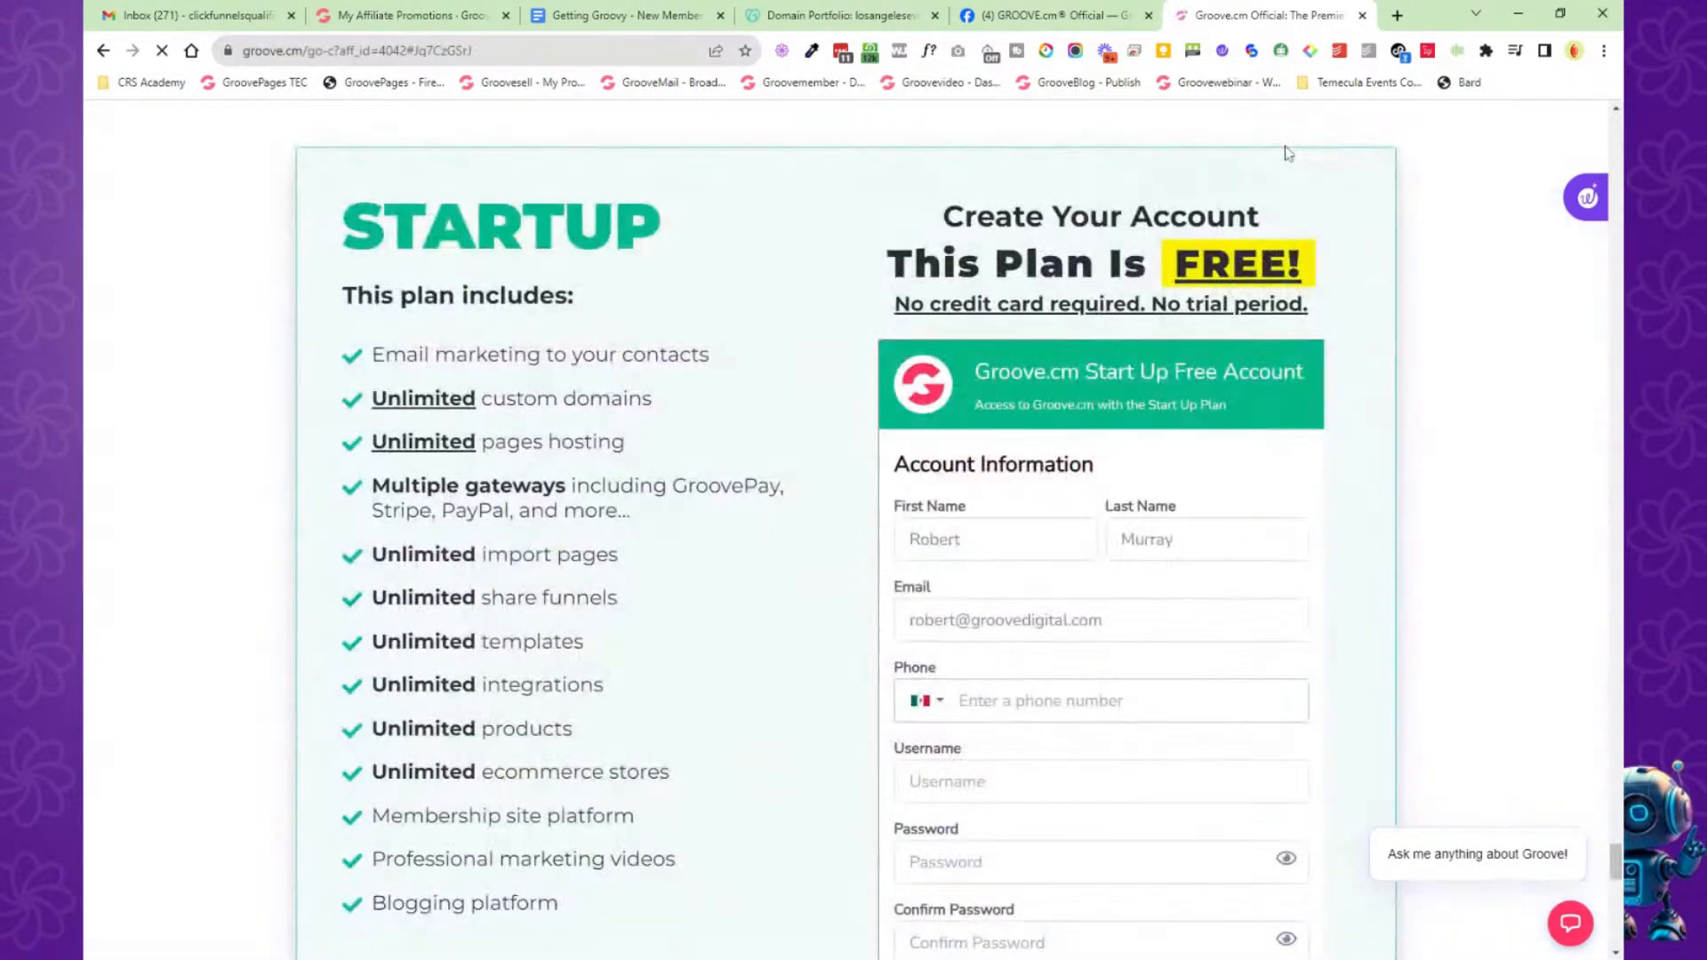
scroll(1371, 304, down, 3)
scroll(1372, 305, down, 2)
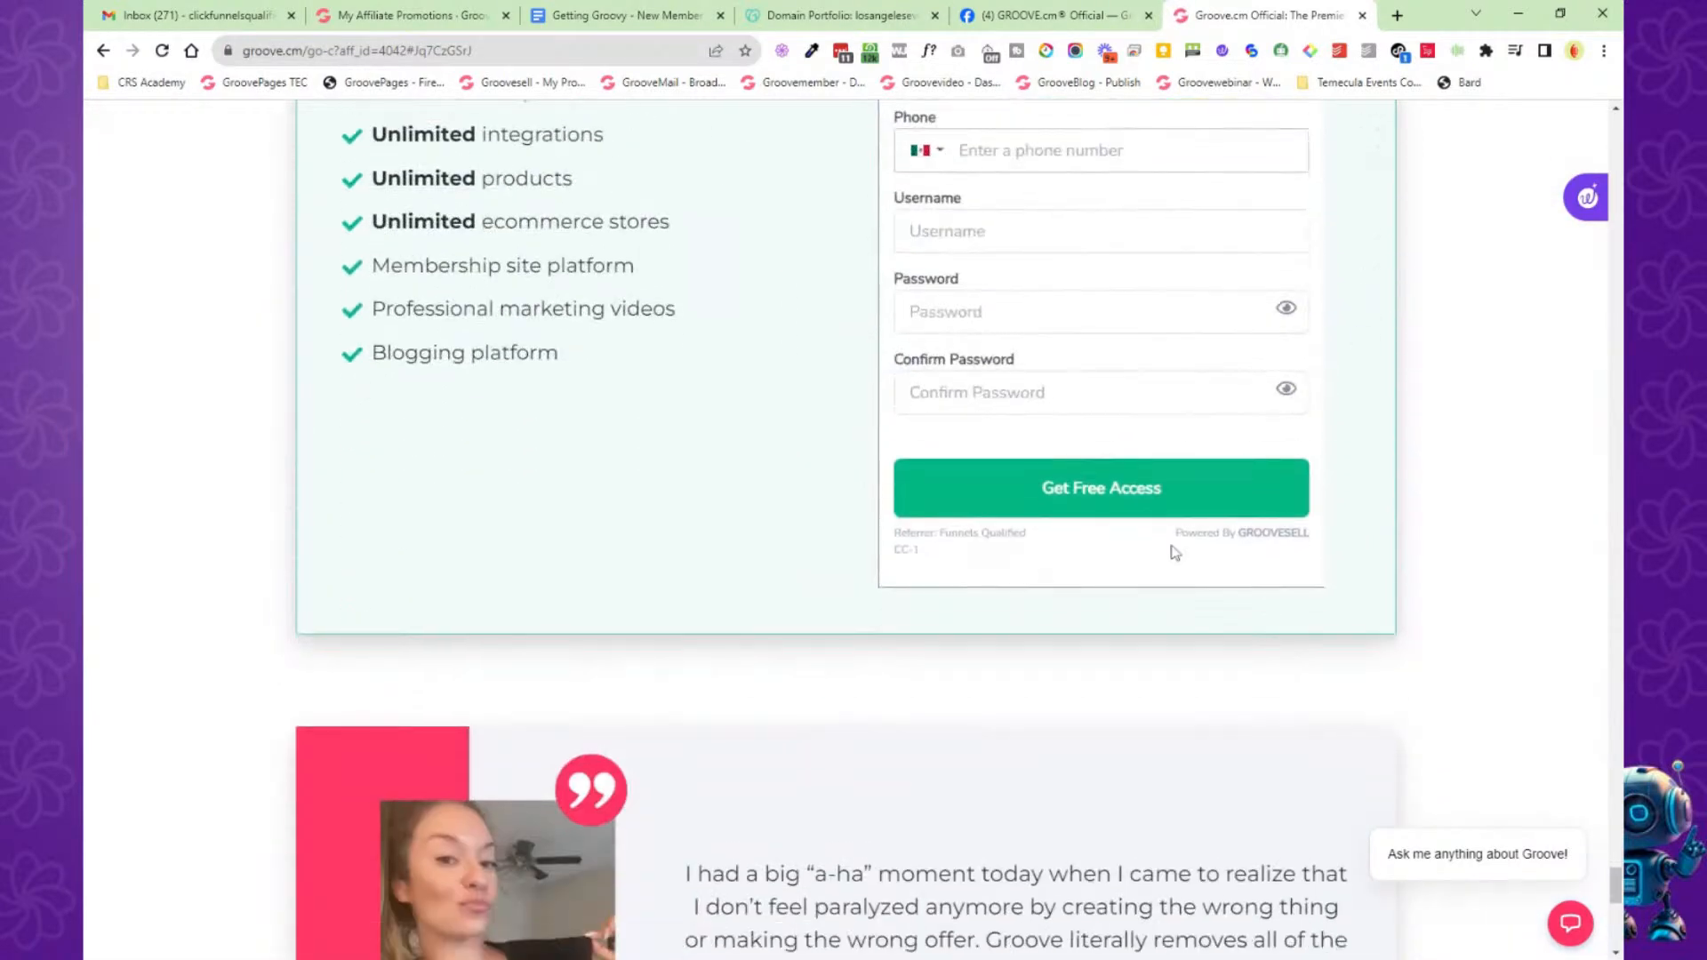
drag(1027, 535, 944, 537)
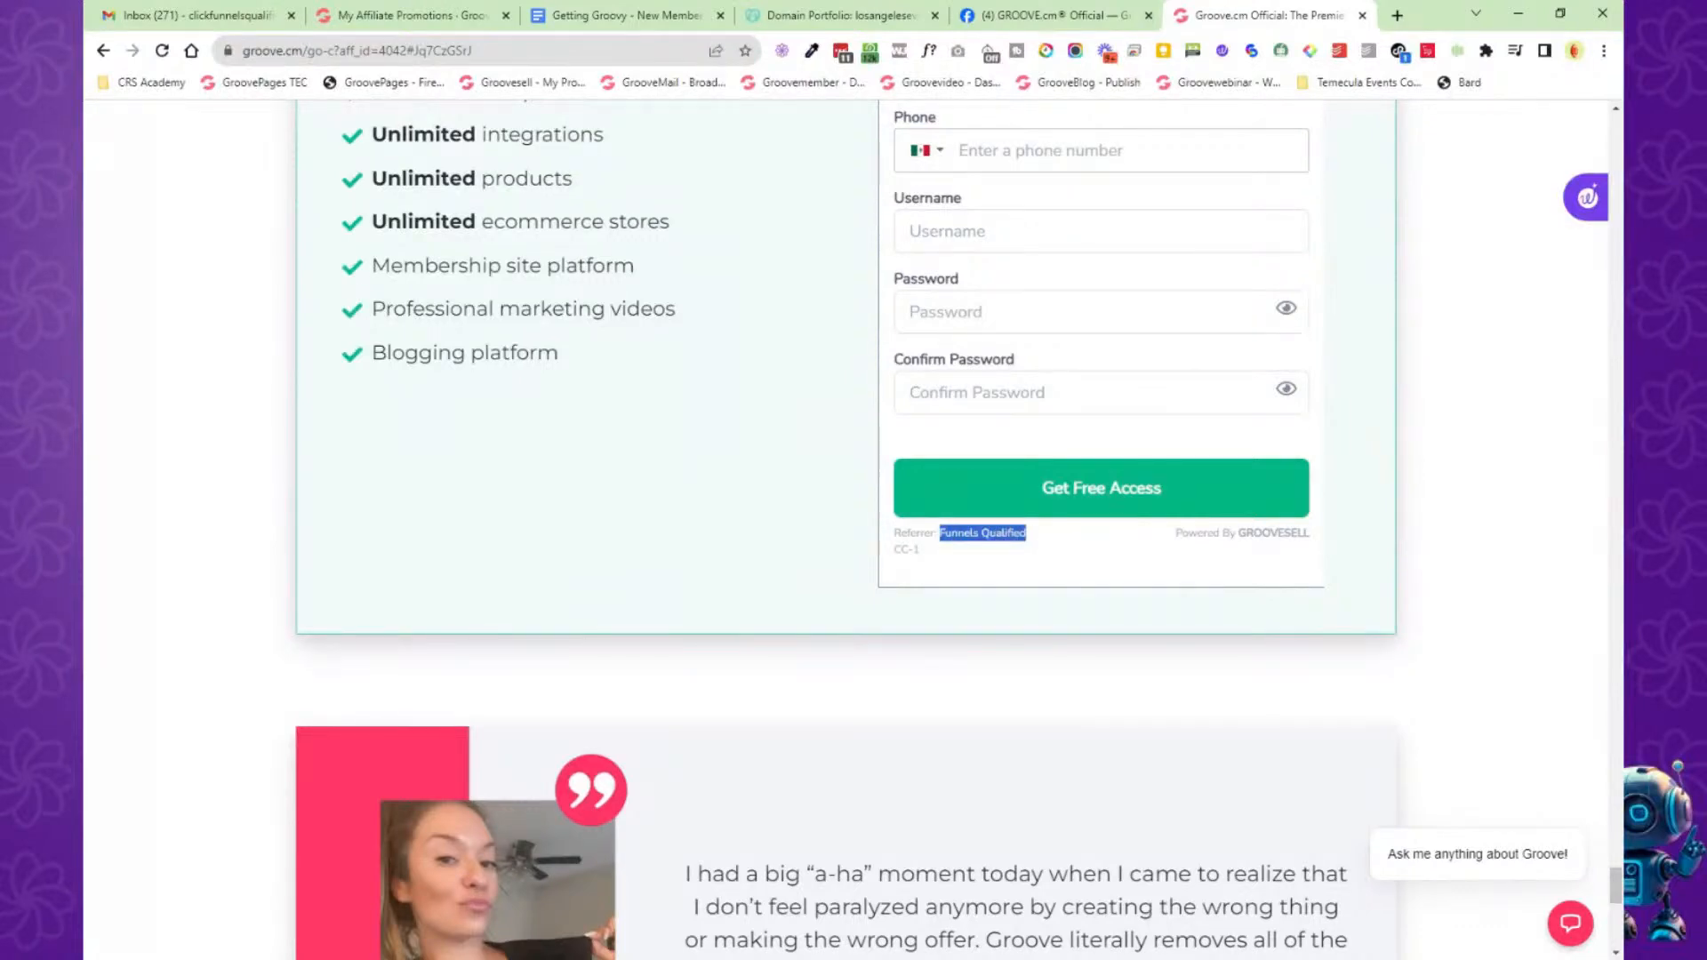
click(1043, 539)
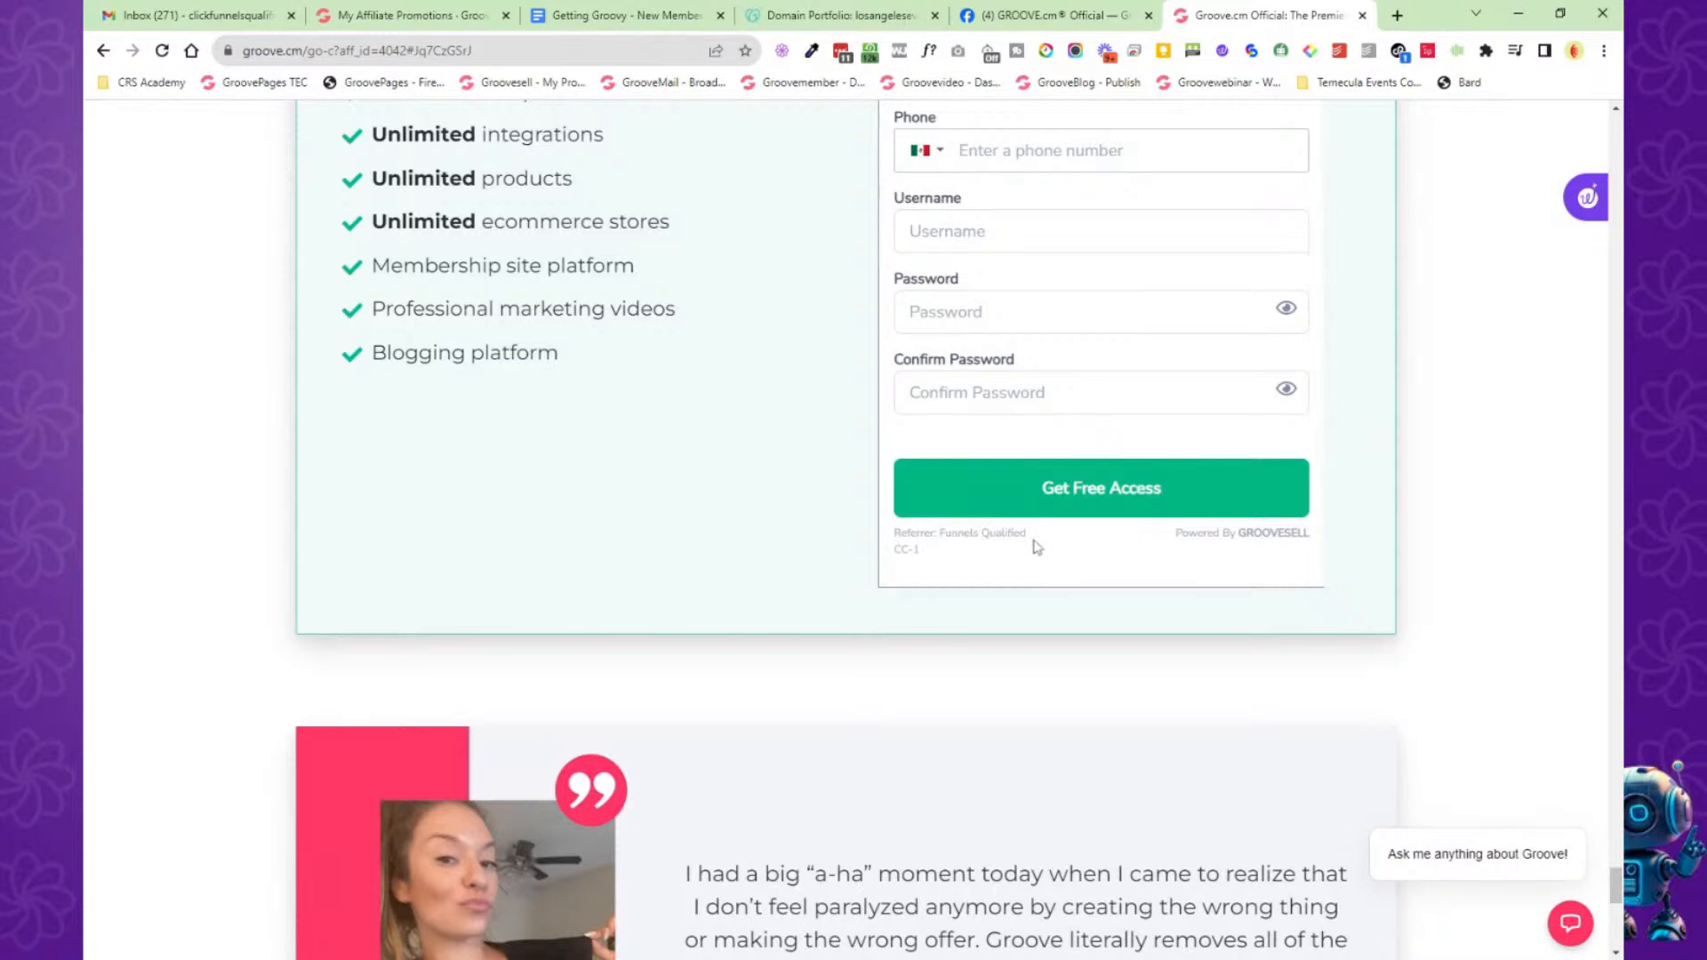
mouse_move(1035, 541)
mouse_down()
mouse_move(894, 550)
mouse_move(1025, 533)
mouse_up()
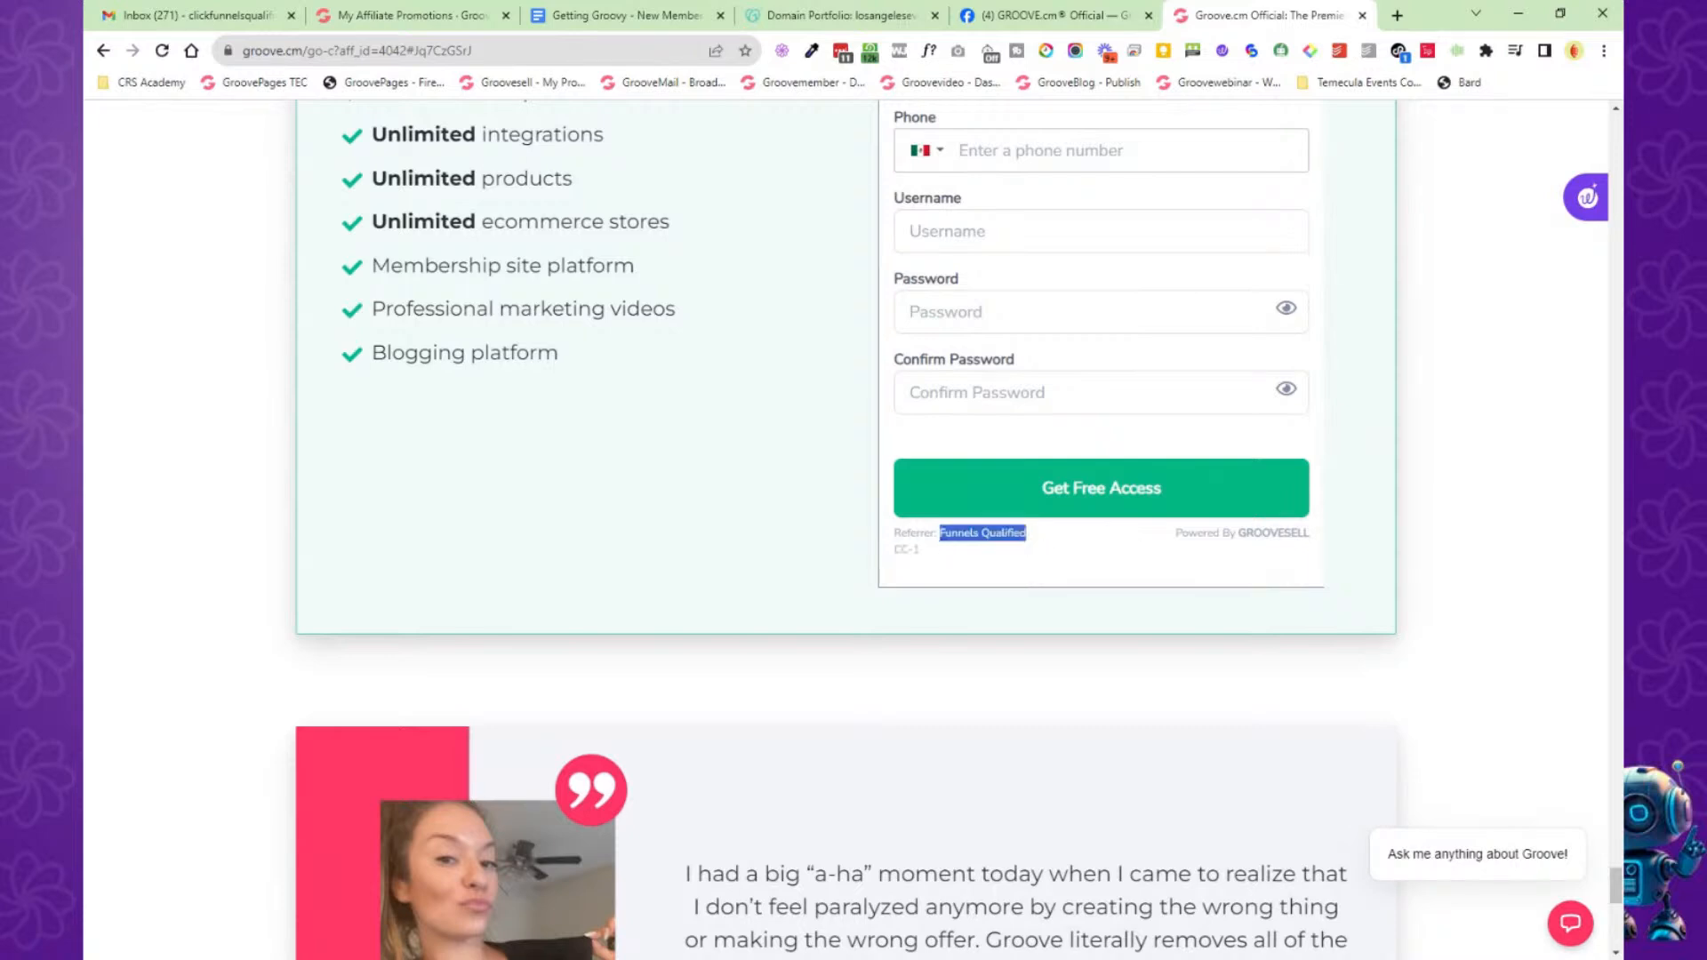
click(1054, 540)
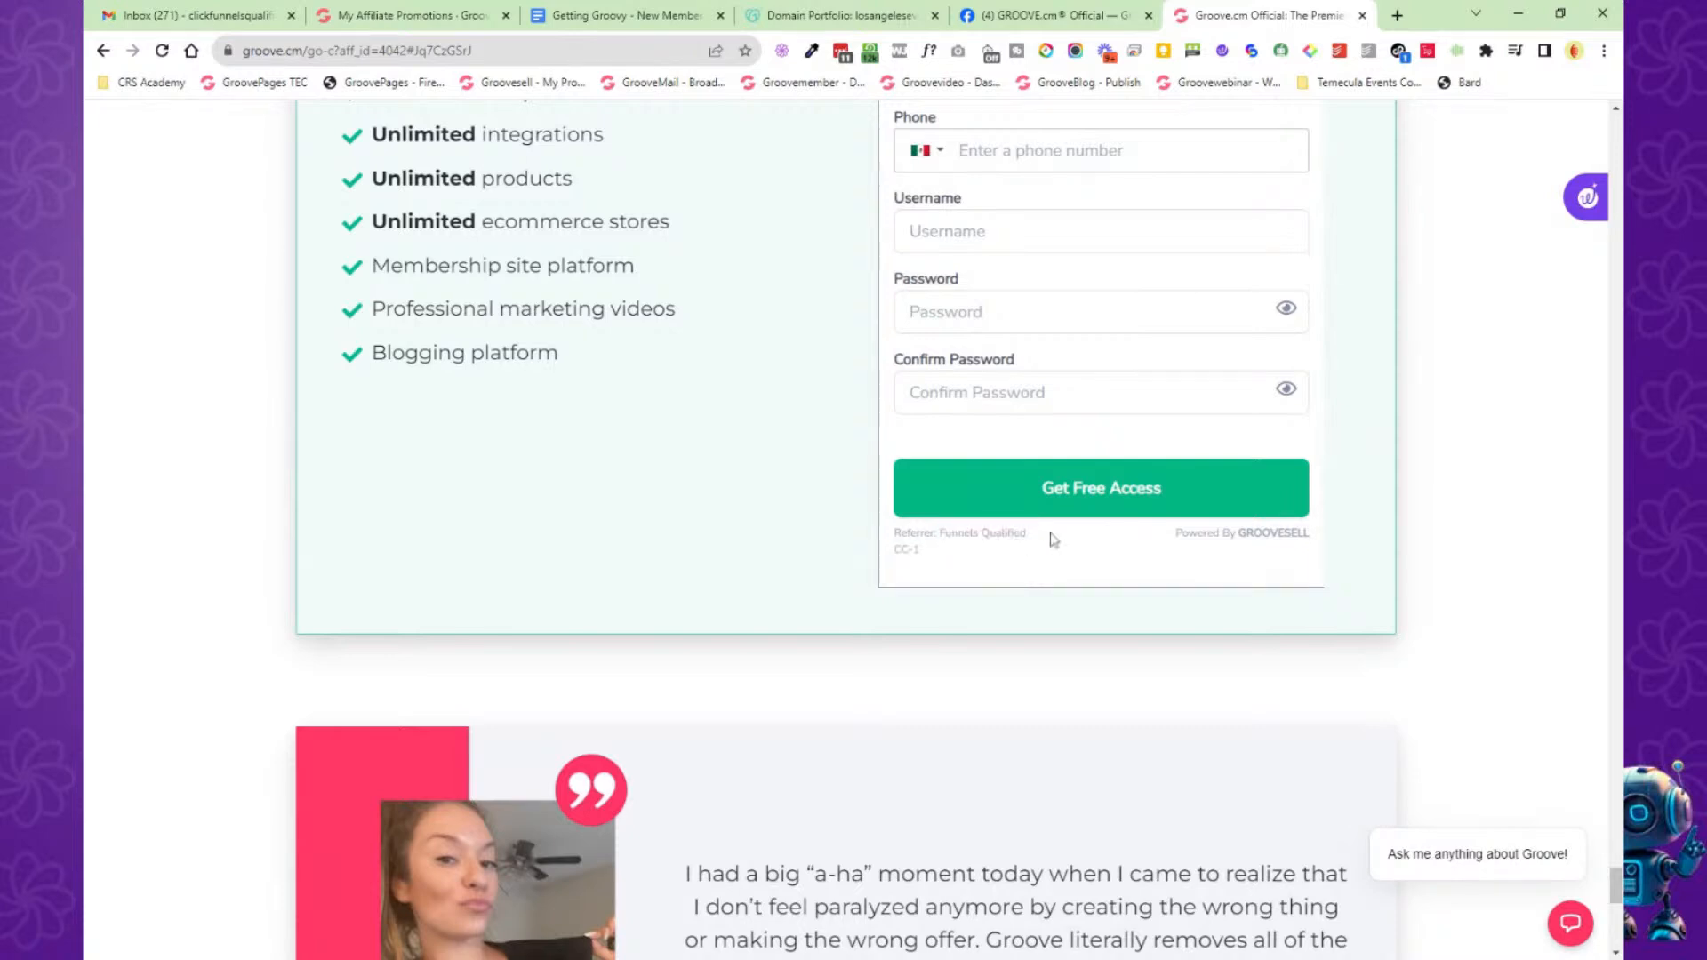
scroll(1155, 593, up, 5)
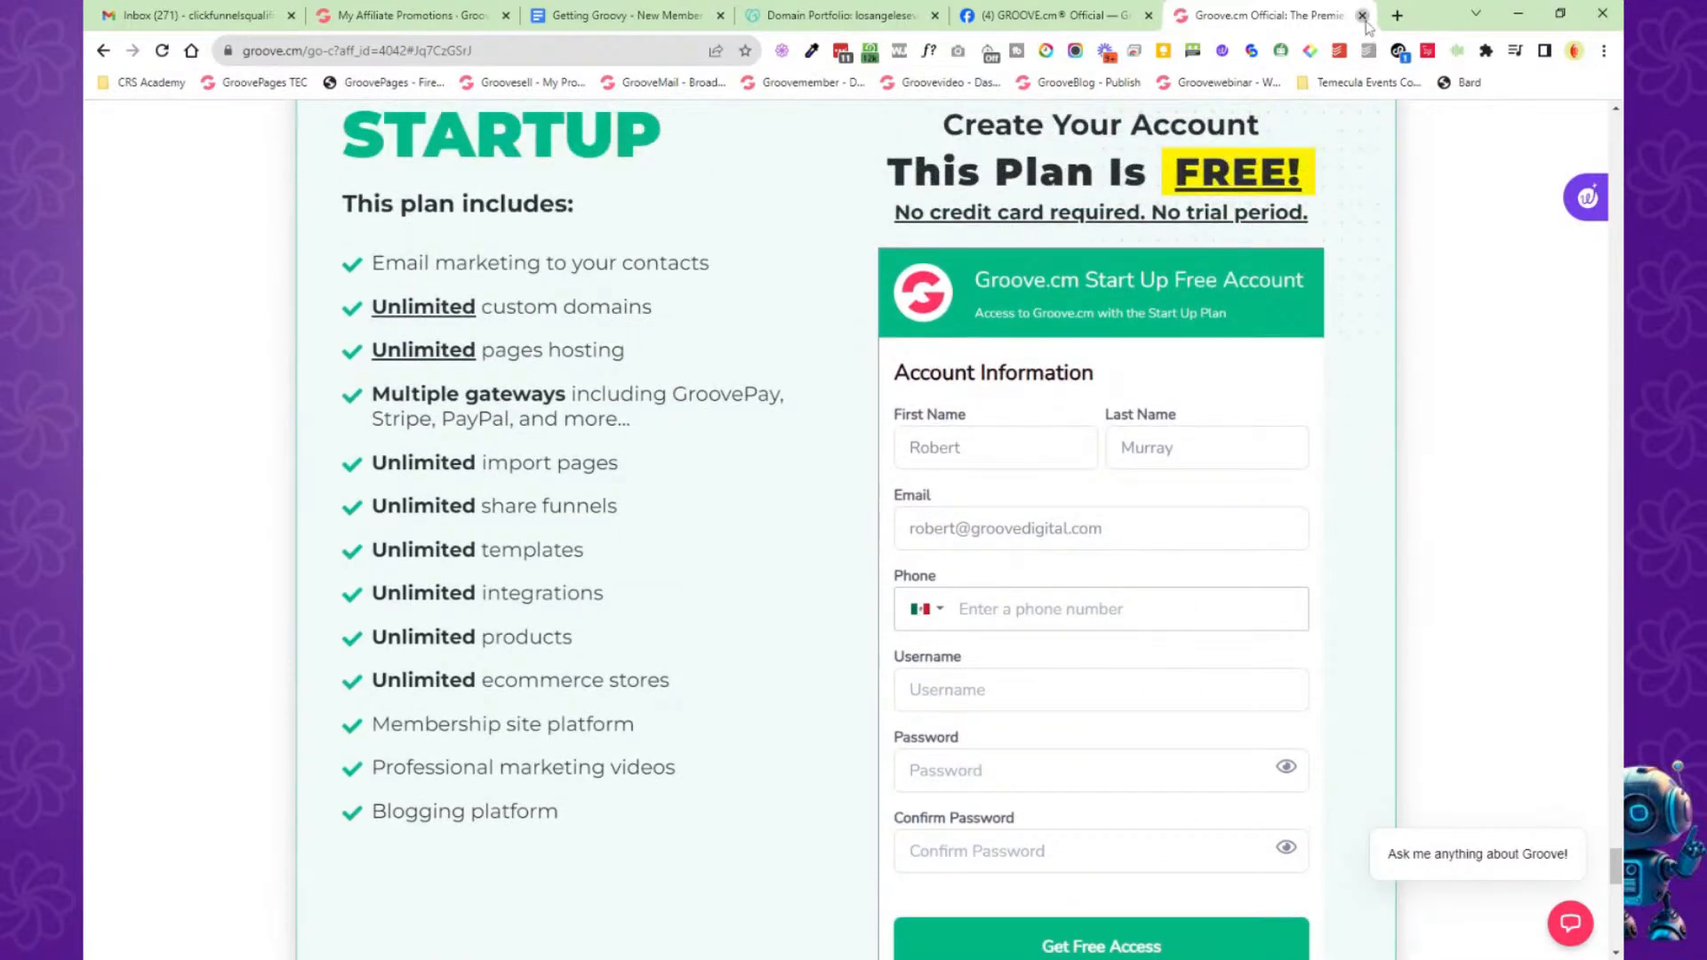
click(1362, 16)
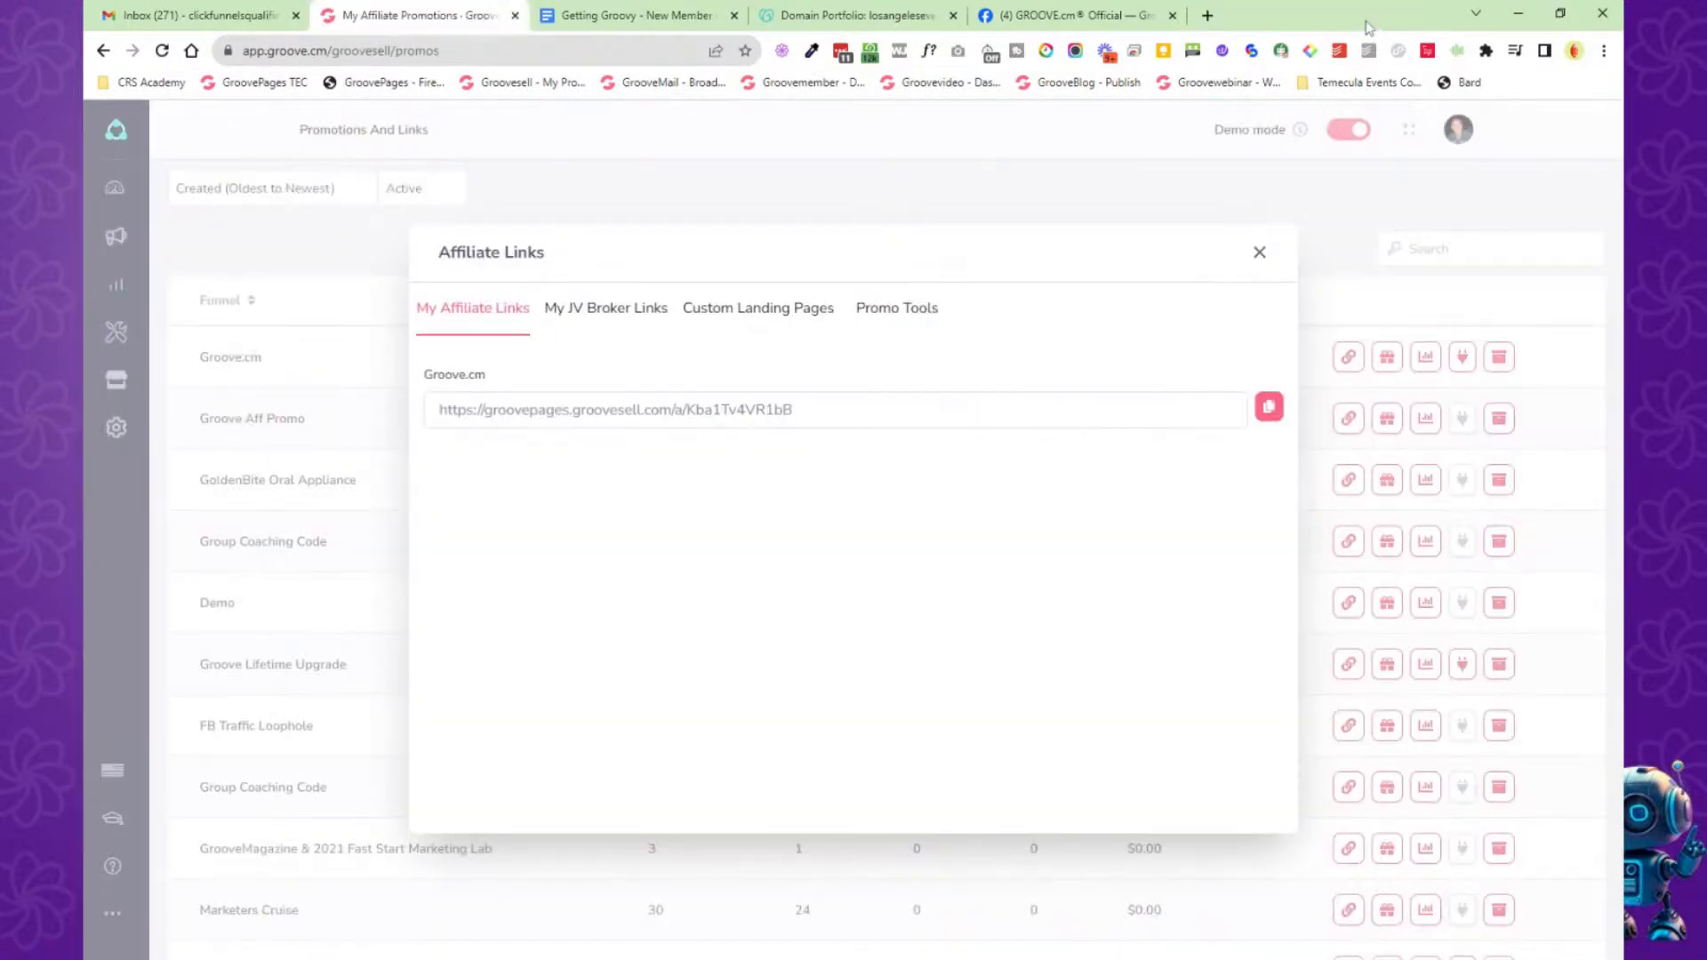
Review the Groove.cm promotion's bonuses for Trial, PaypalOTO and Lifetime Upgrade.
click(1260, 253)
click(1385, 360)
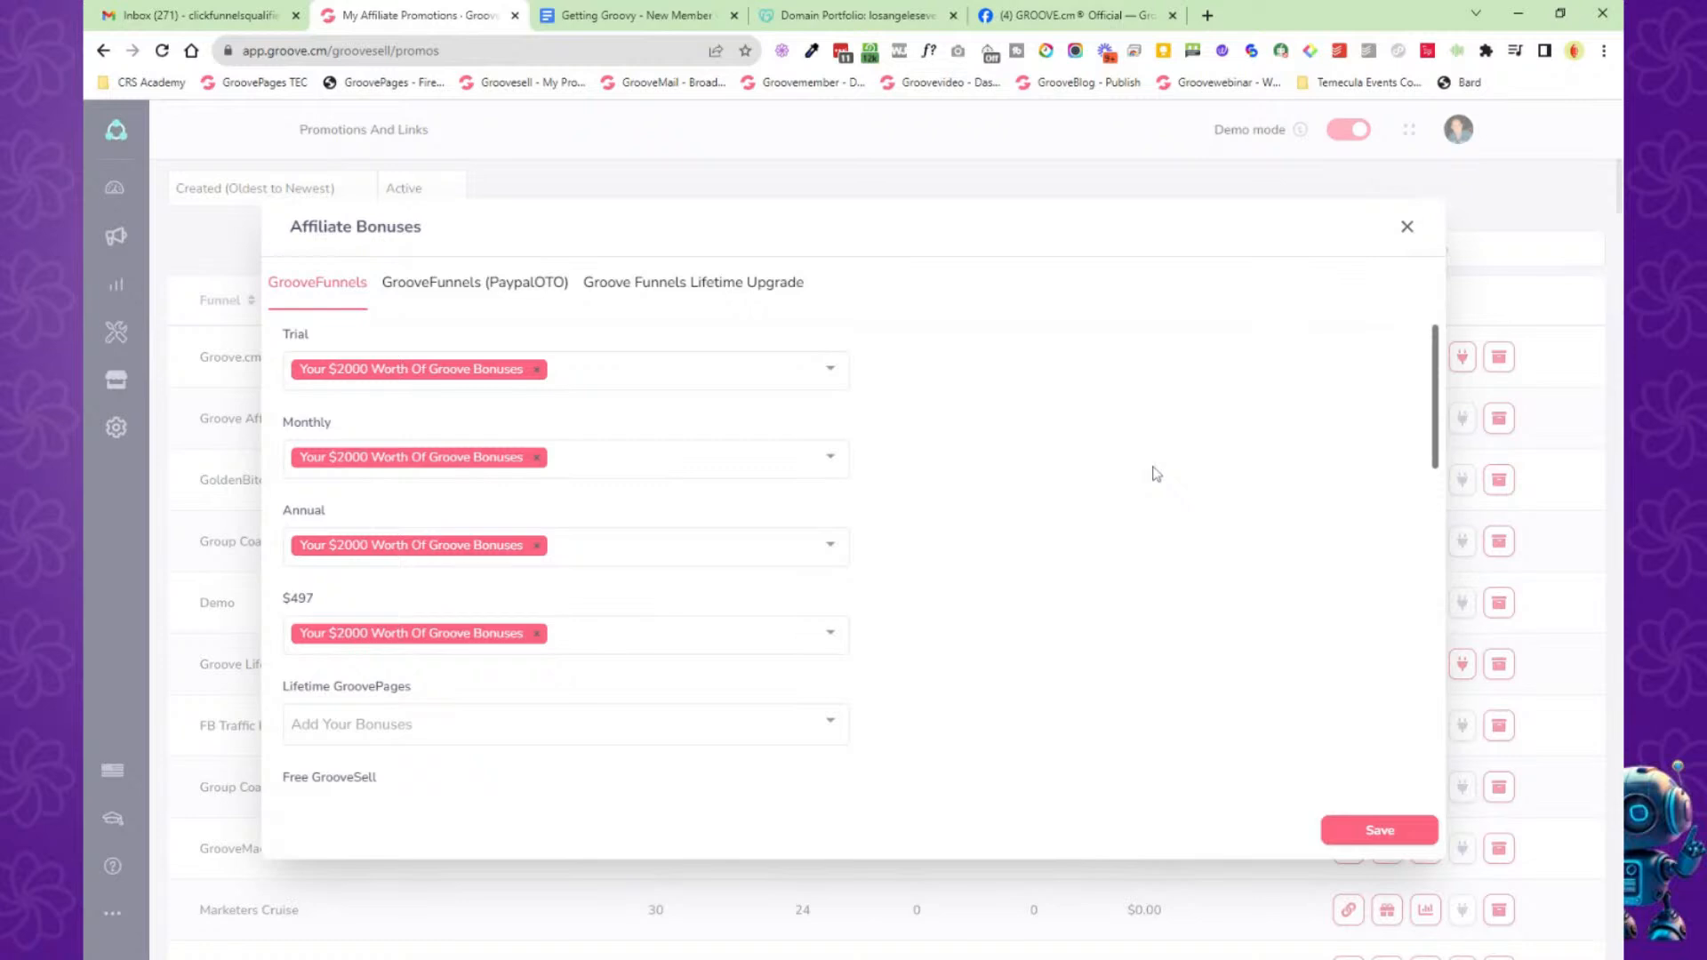
click(655, 373)
click(618, 345)
click(480, 292)
click(672, 294)
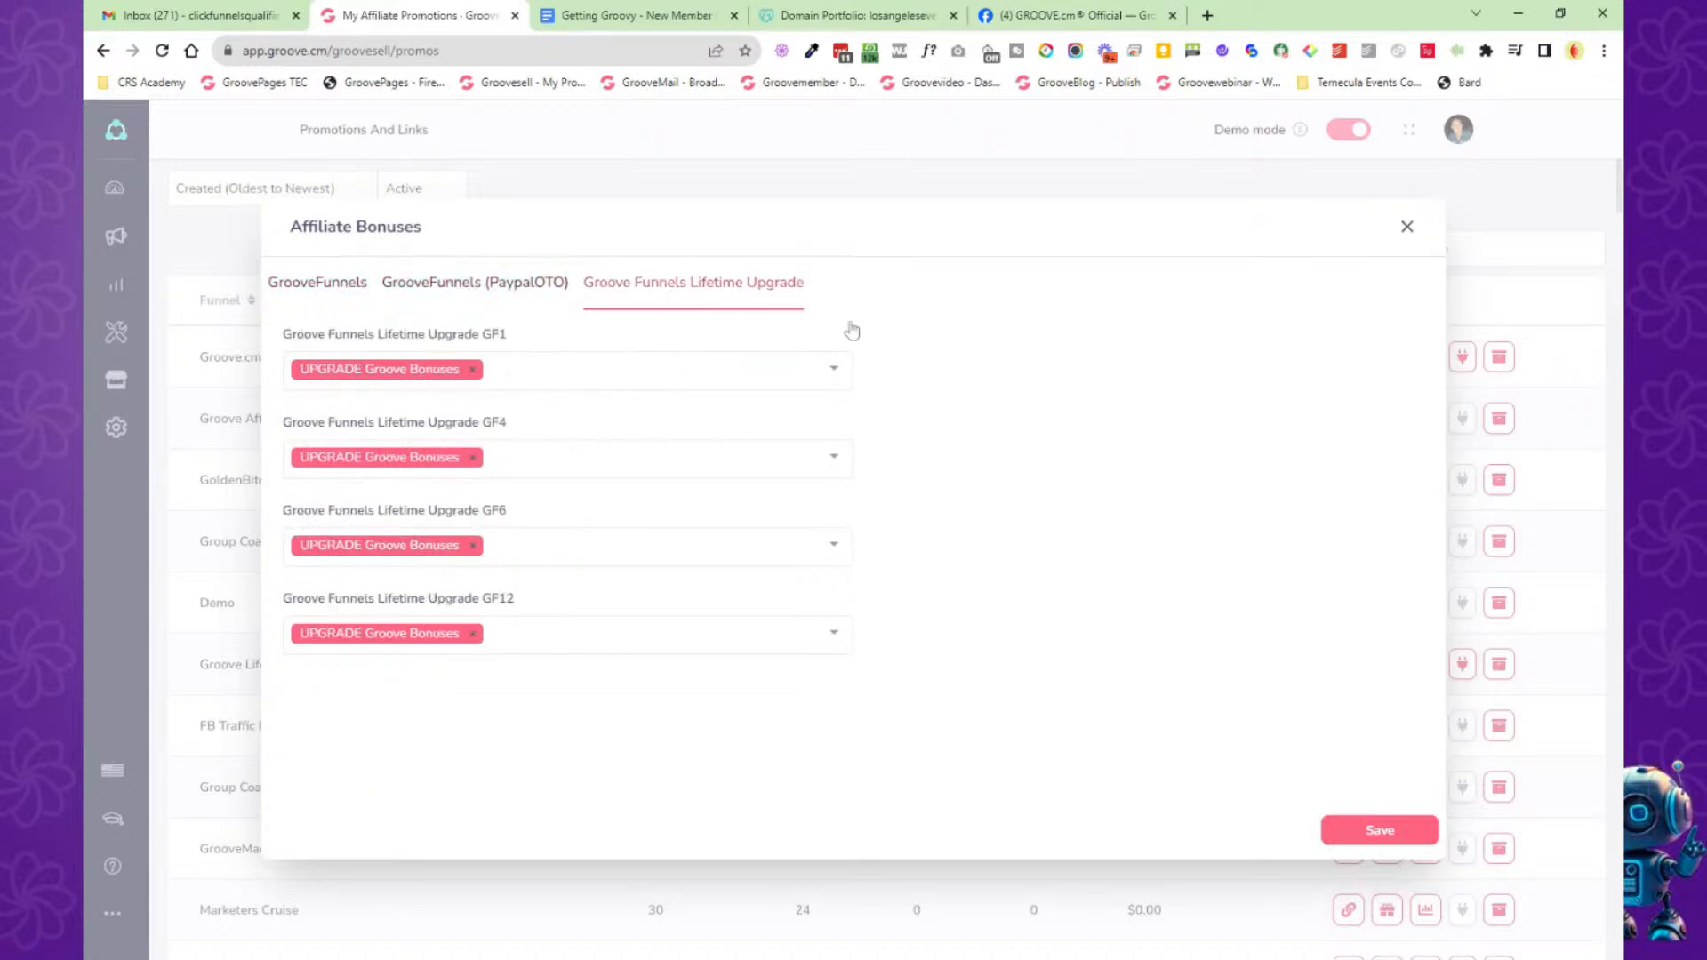
click(1406, 226)
Open the Bonuses list, start and cancel a New Bonus, and return to Promotions And Links.
mouse_move(116, 236)
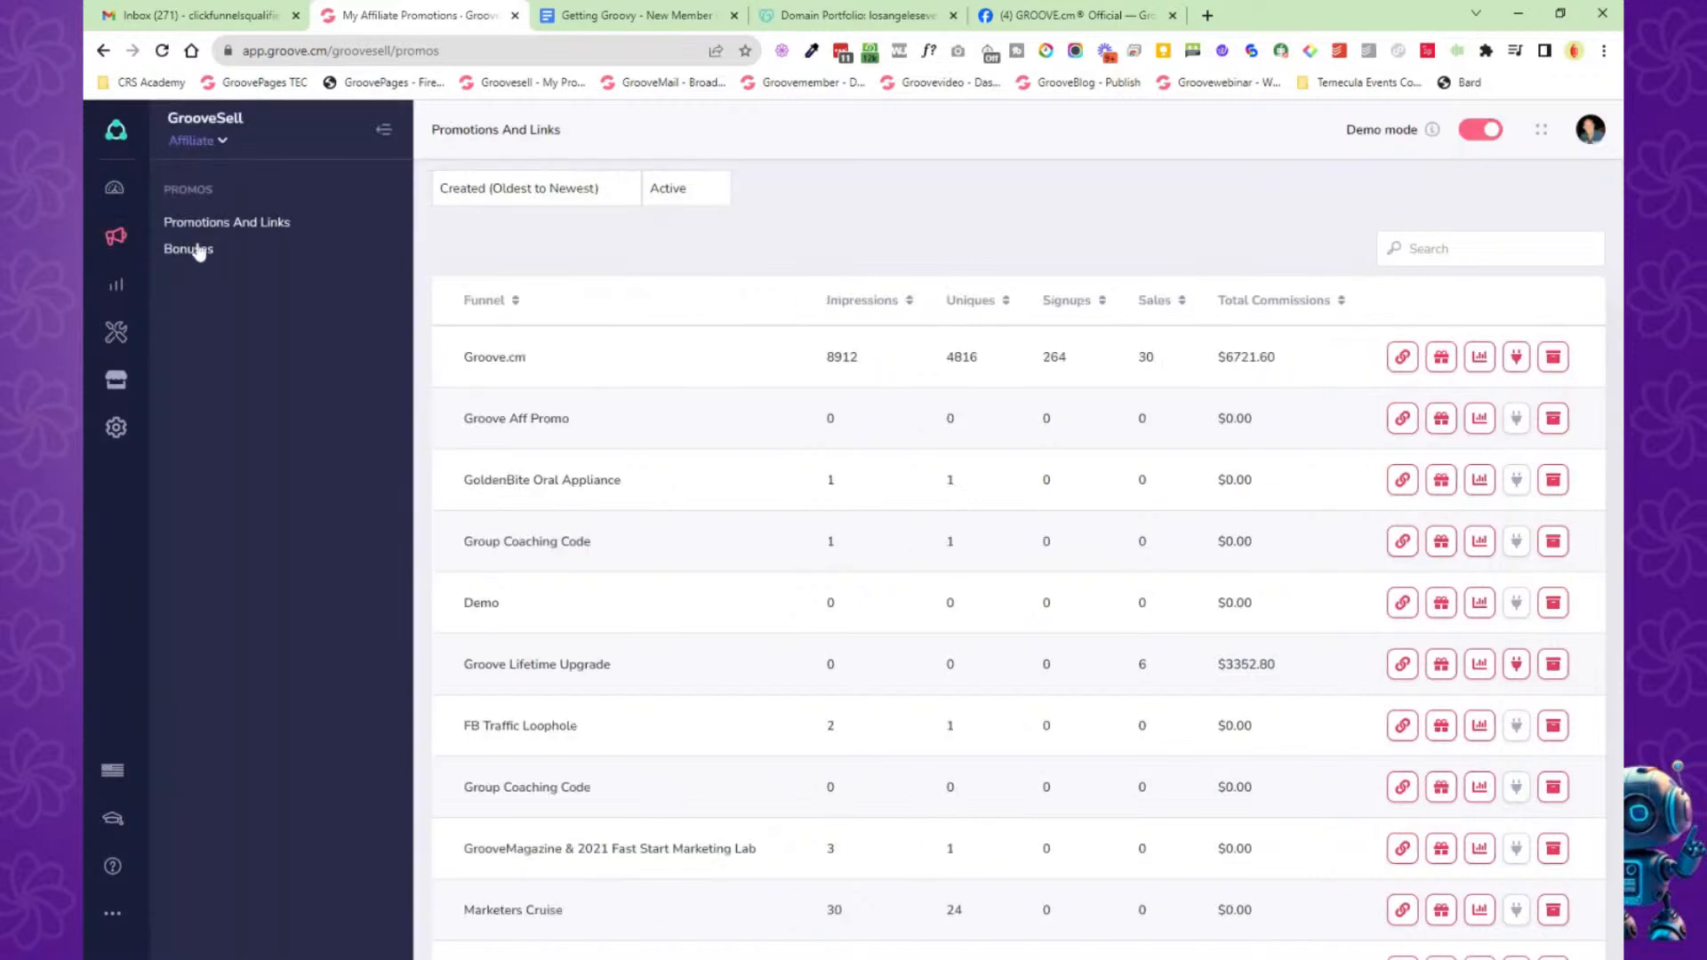
click(192, 248)
click(1414, 135)
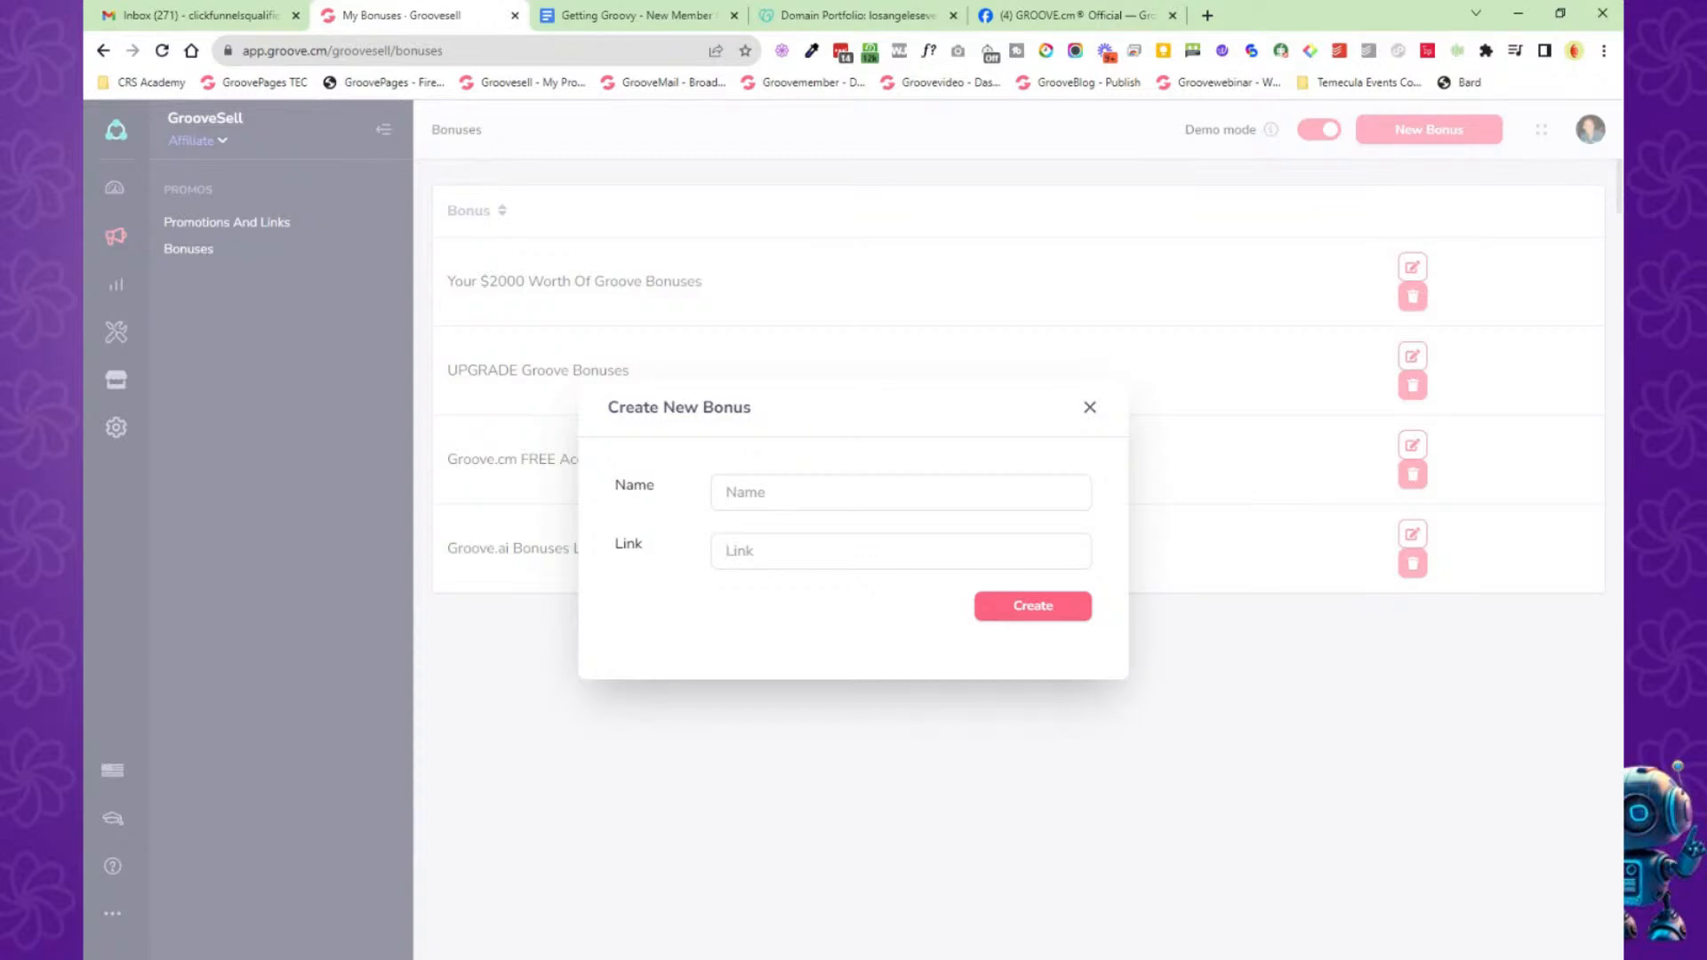
click(1090, 407)
click(253, 227)
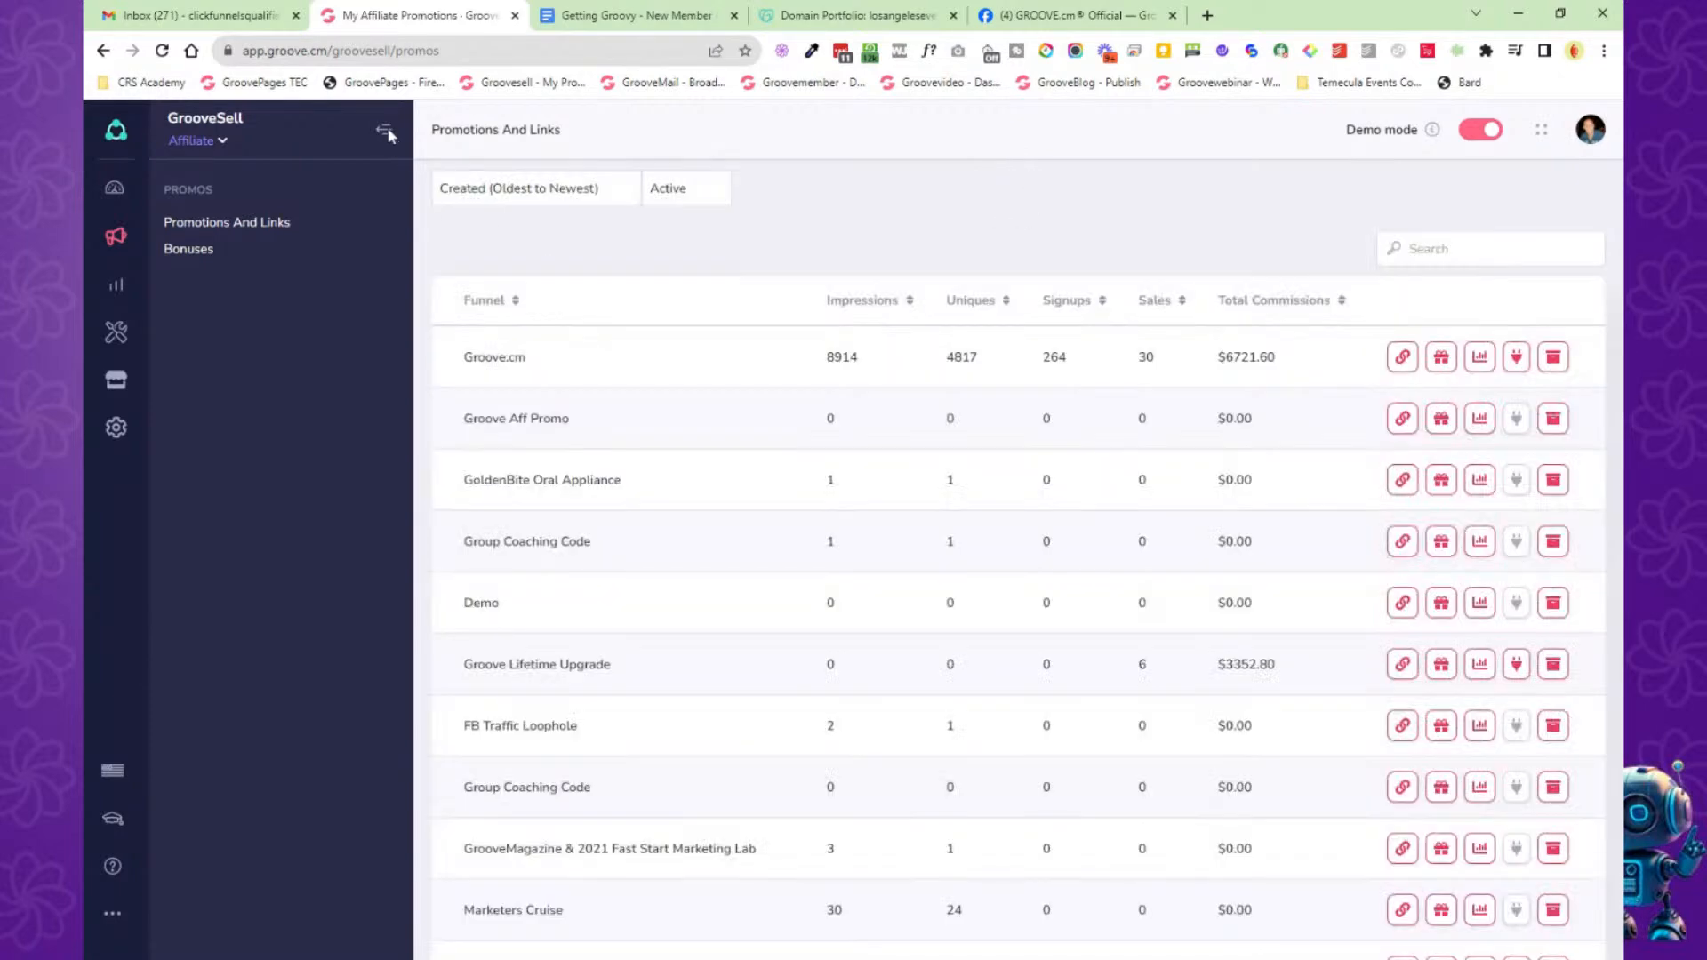
Reopen the Groove.cm bonuses, check the Trial bonus choices, and close without changes.
click(1440, 361)
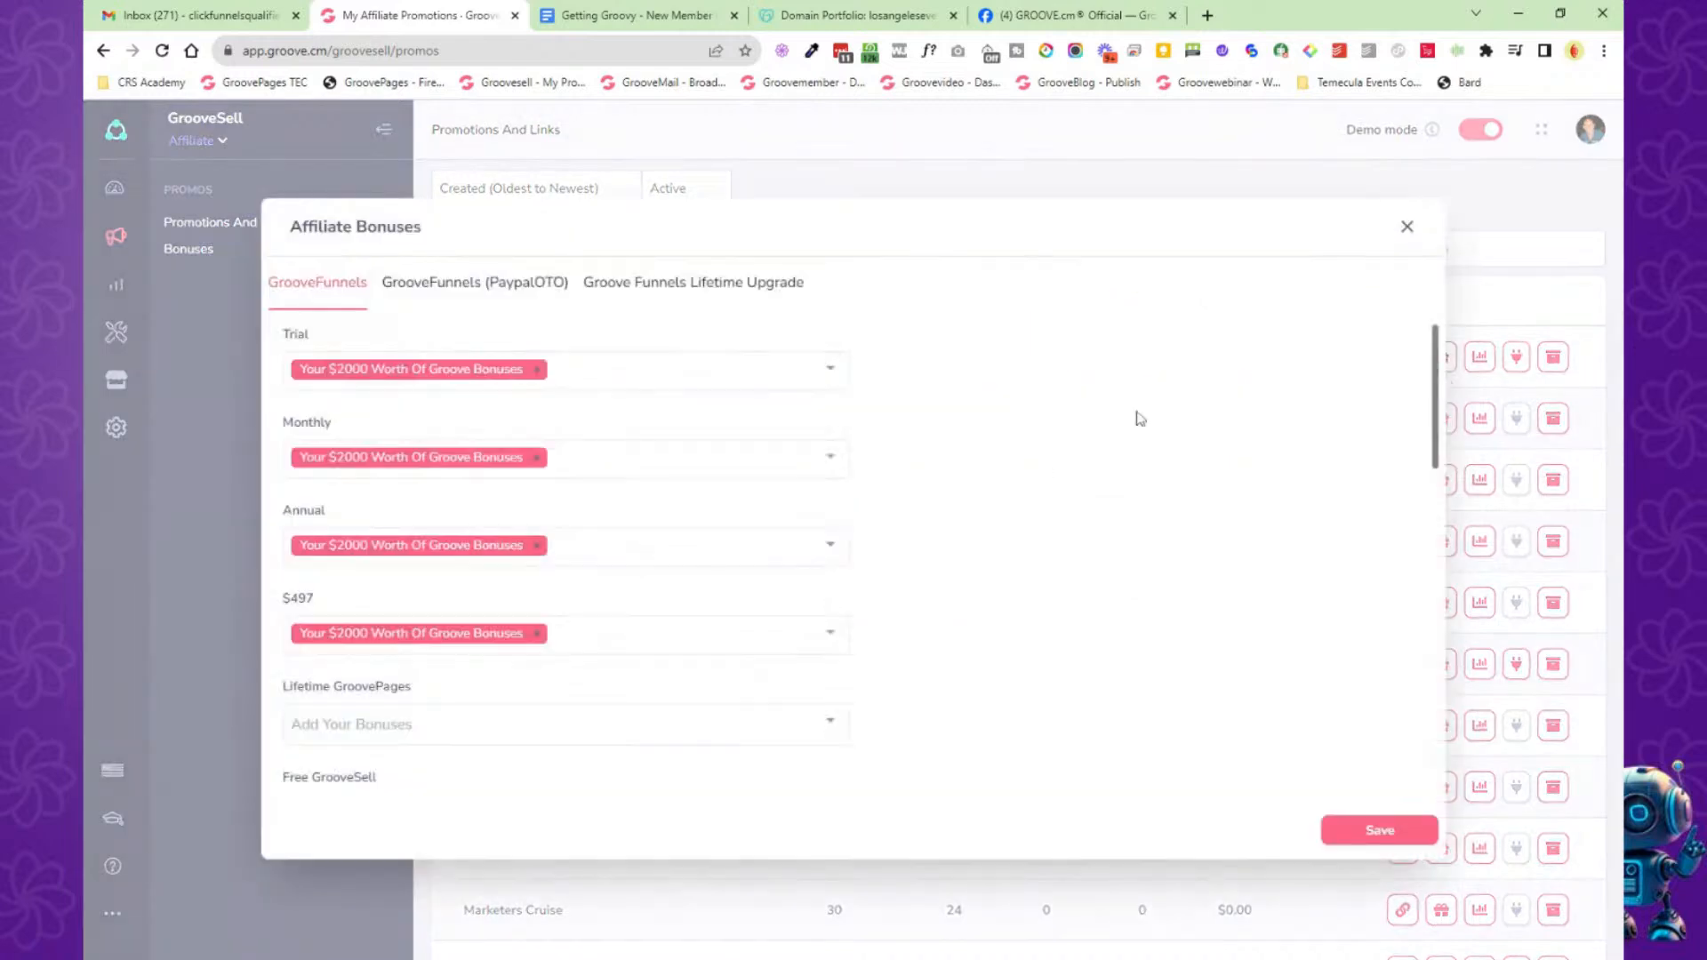
click(783, 378)
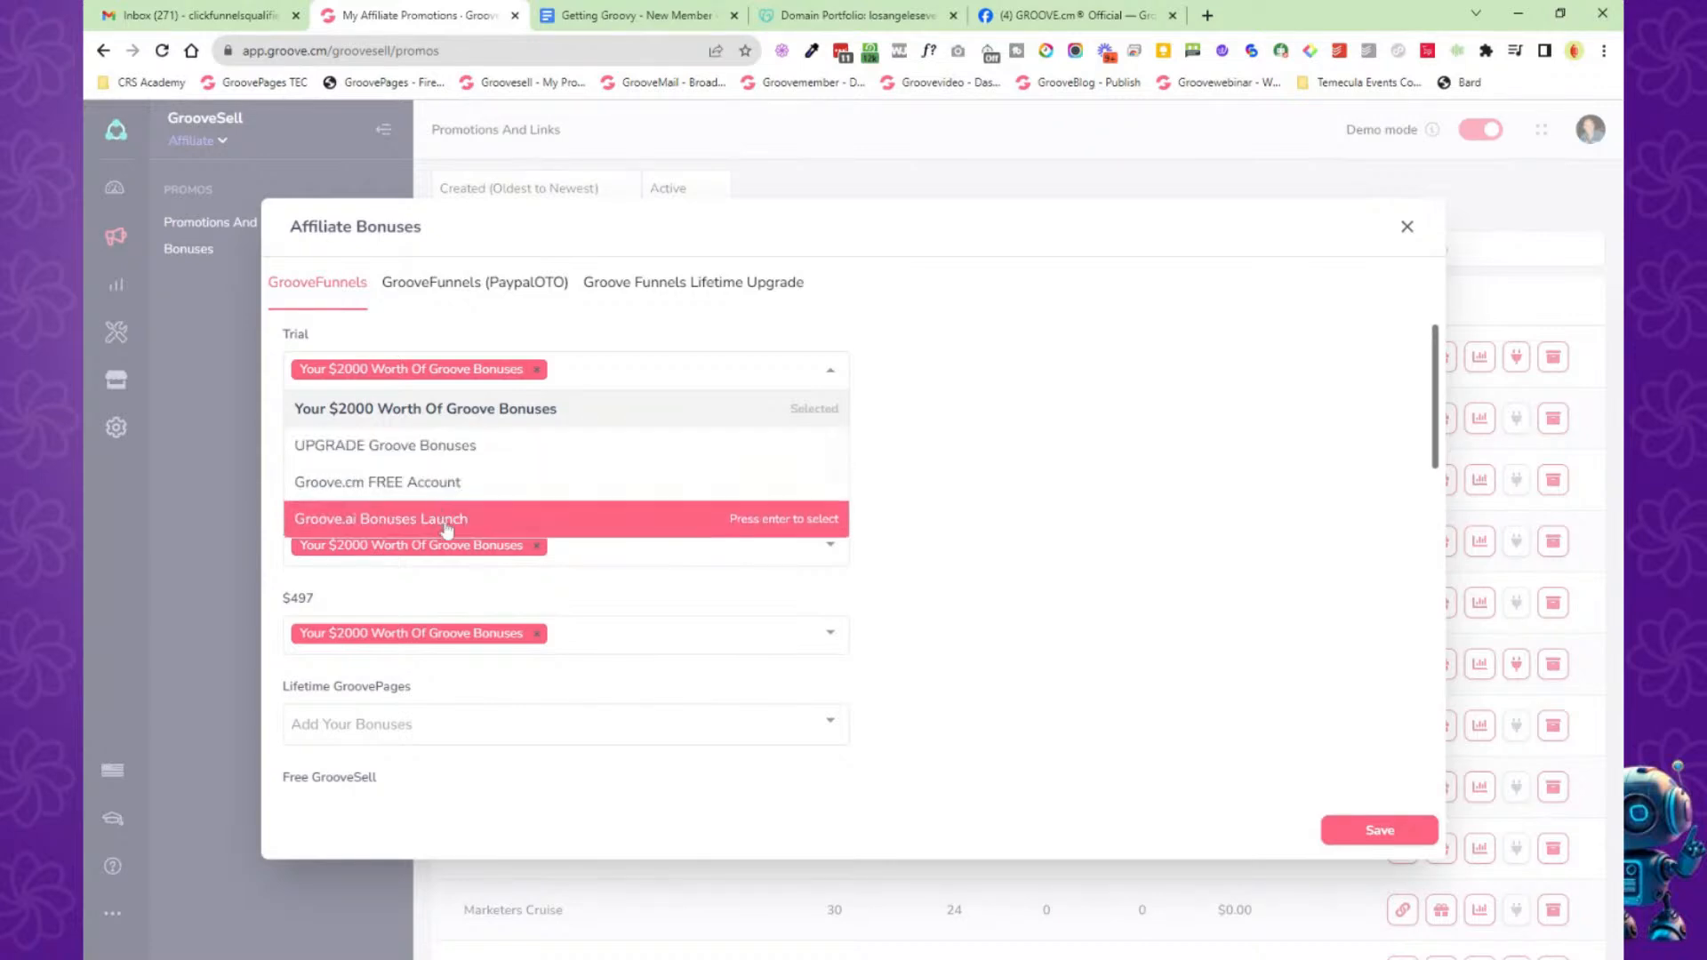
click(1225, 410)
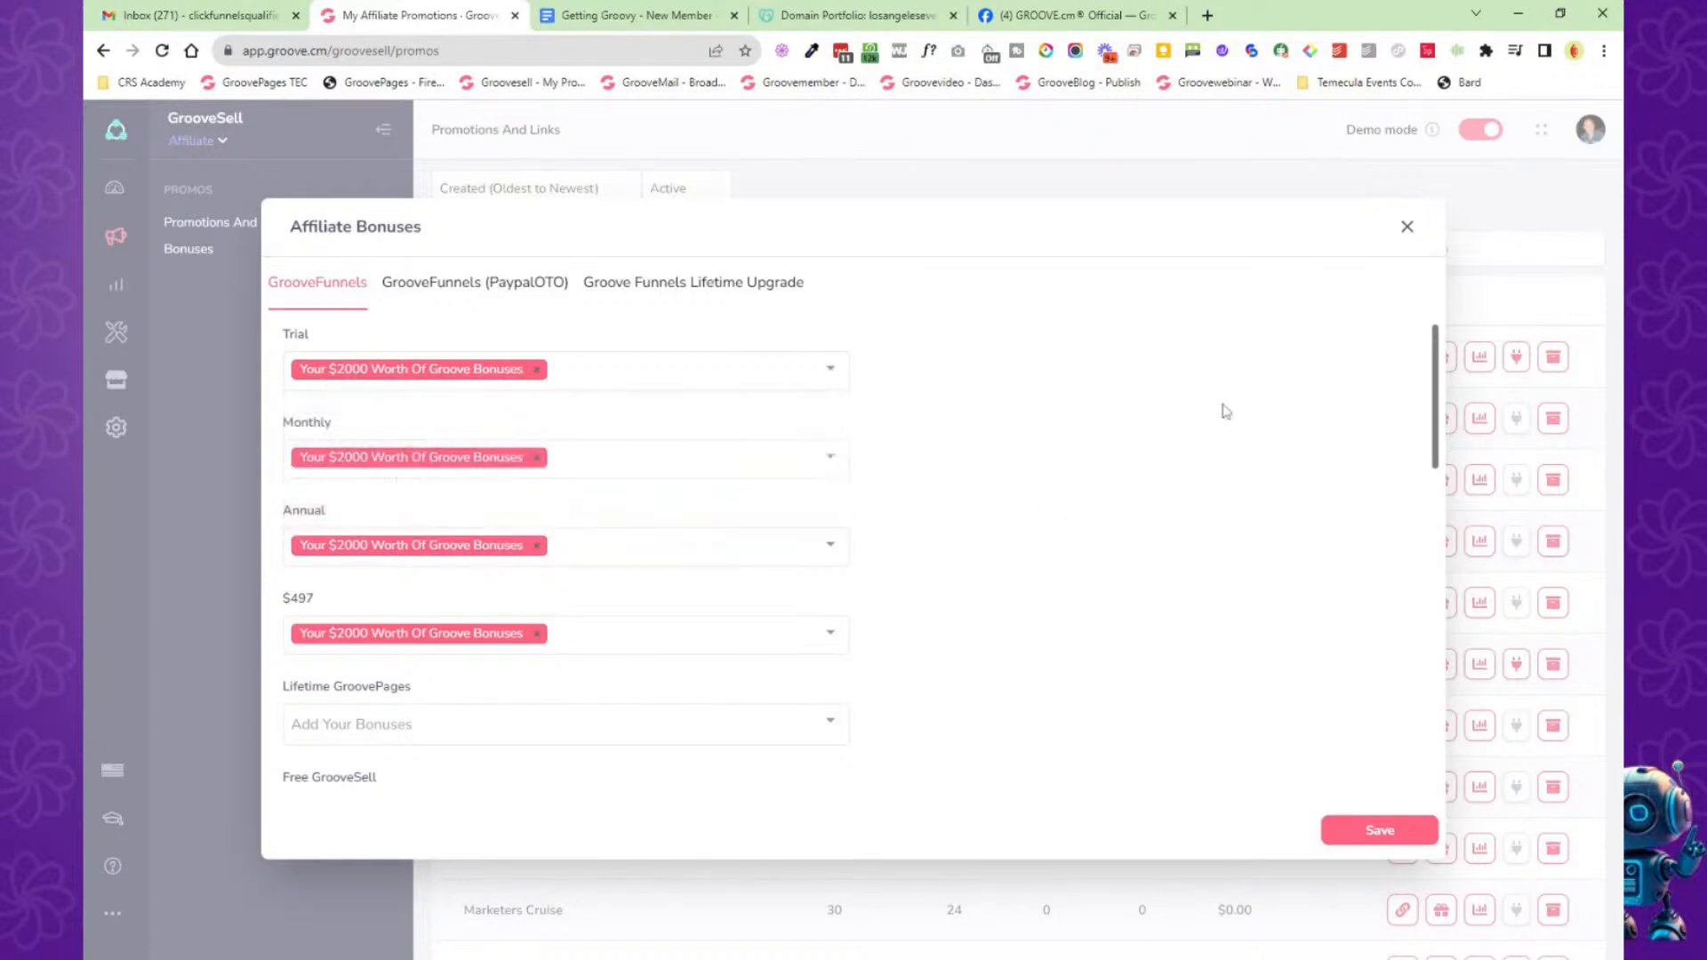
click(1406, 228)
Browse Transactions, Tracking Links, Marketplace and affiliate Settings, then go to the Groove Dashboard.
click(115, 287)
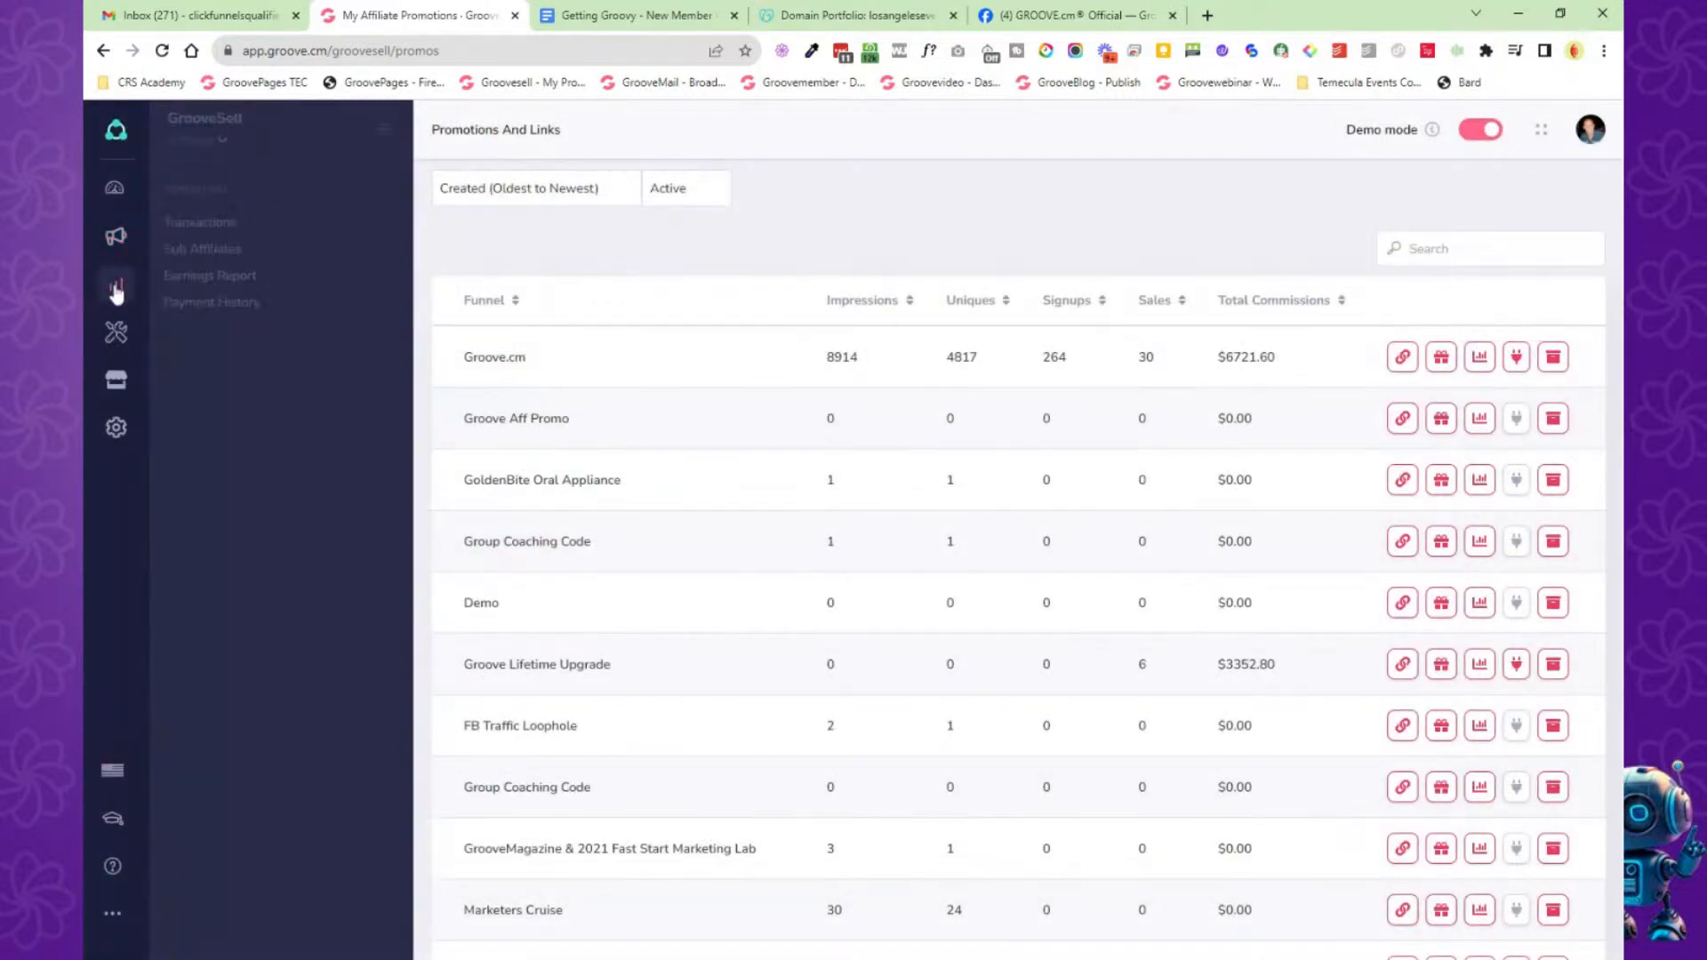
click(203, 223)
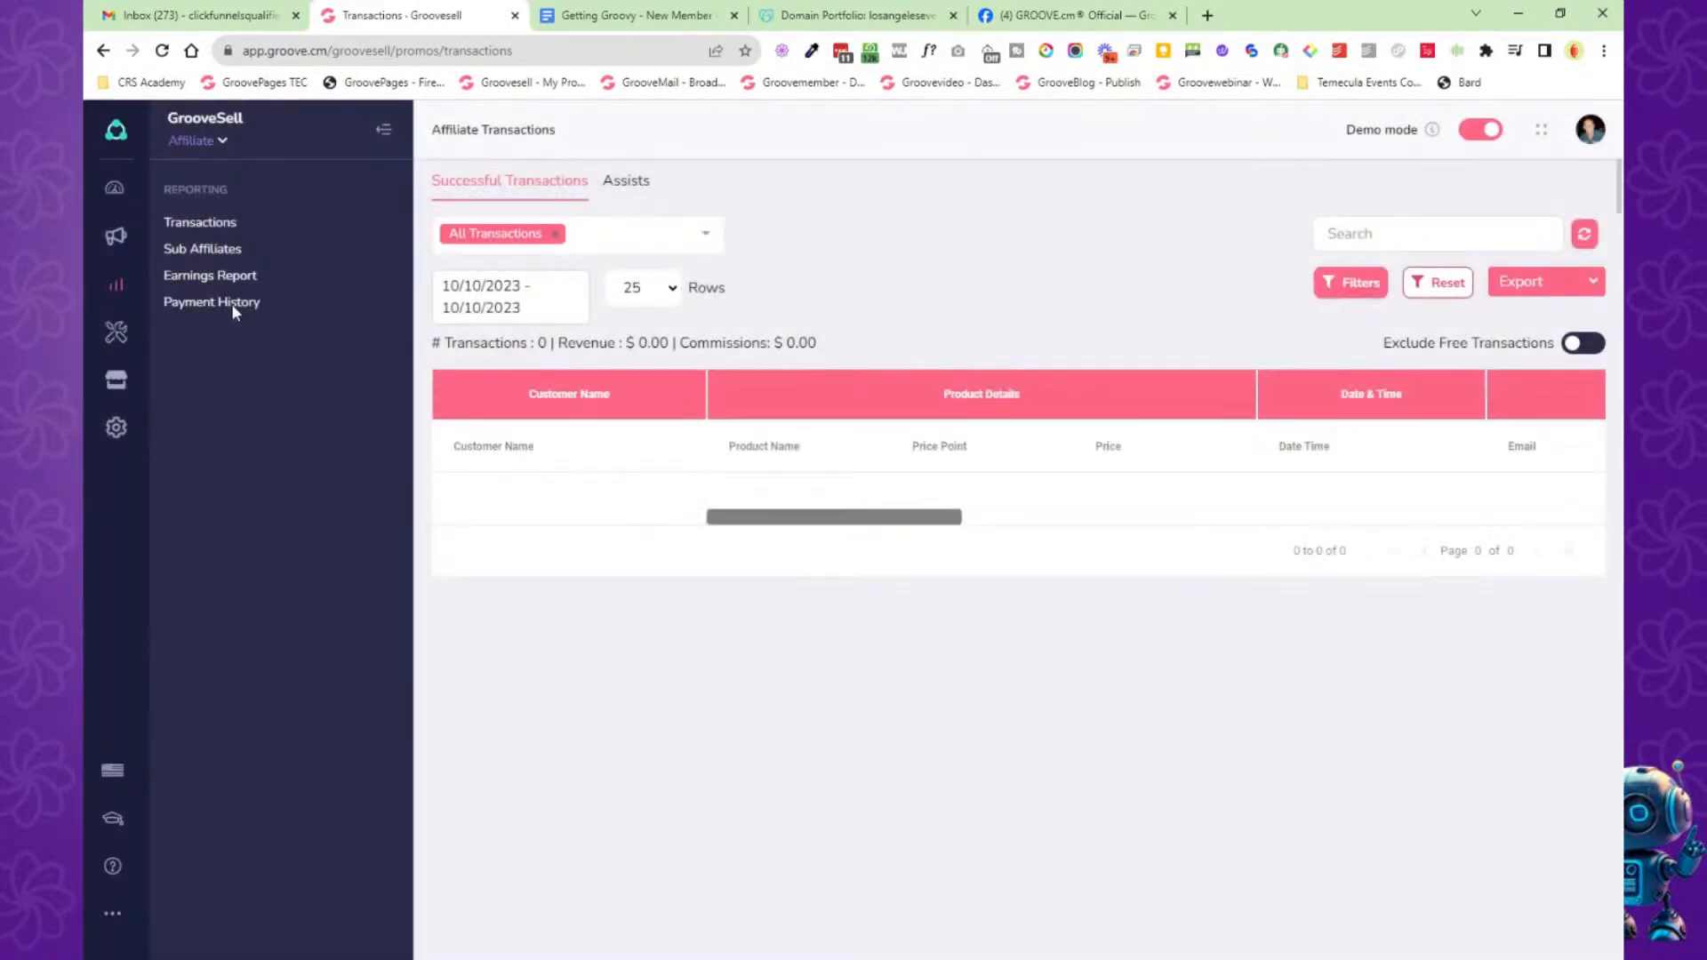
click(116, 331)
click(197, 224)
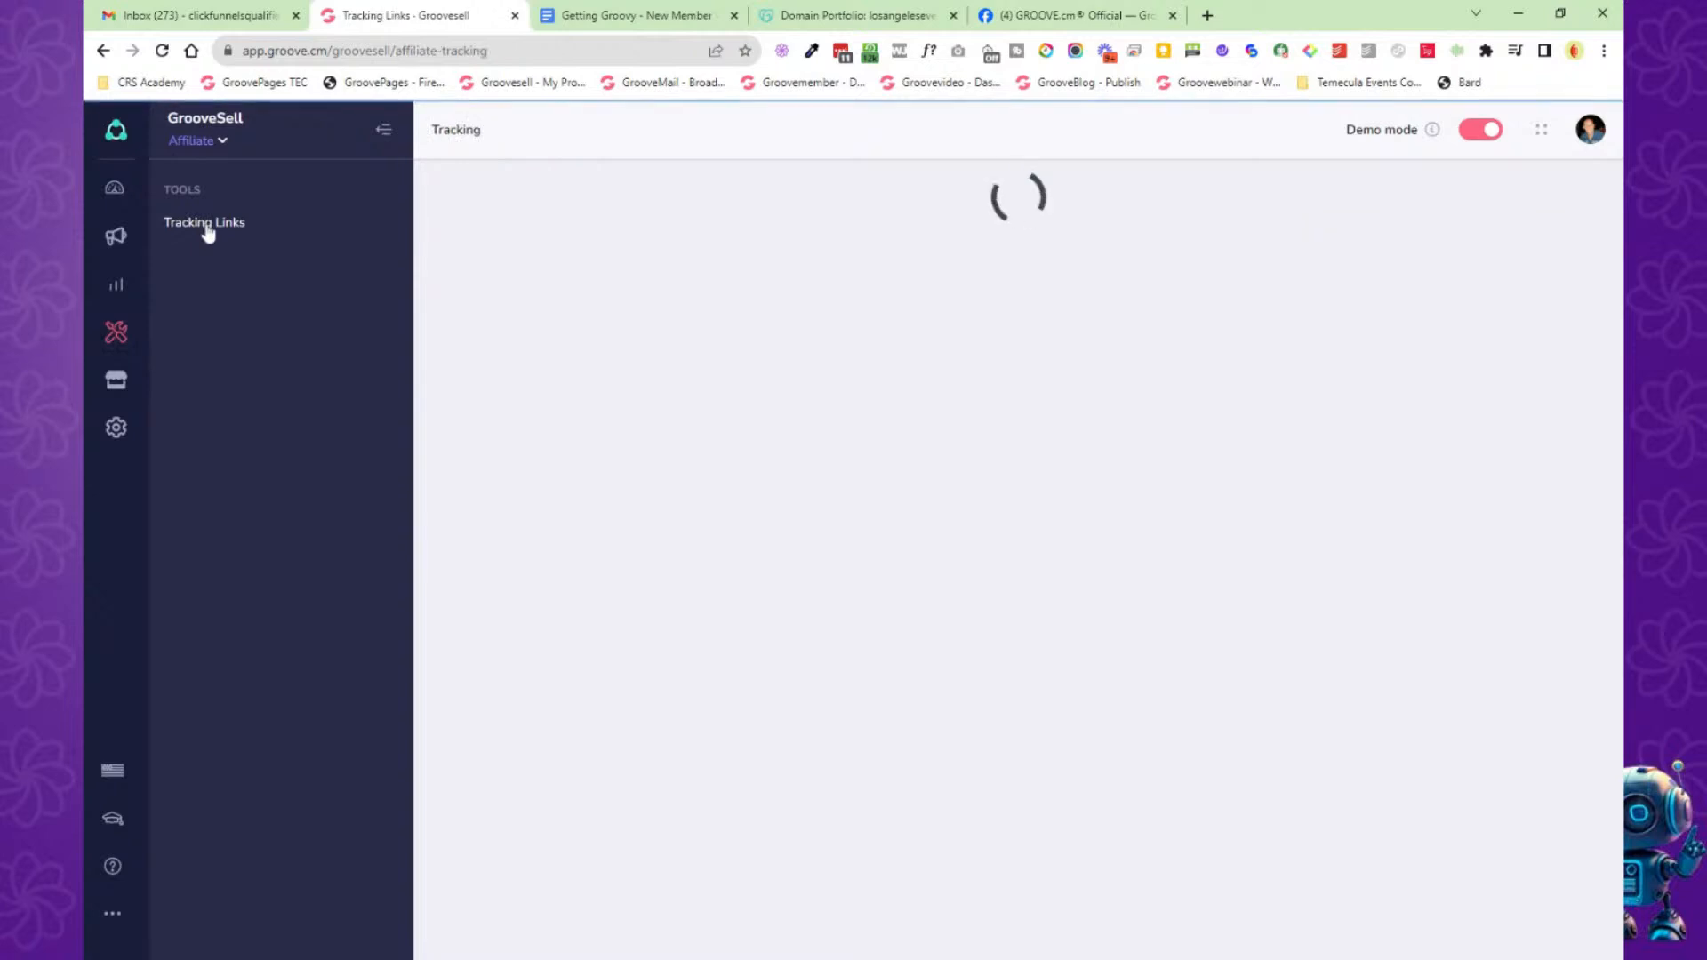
click(116, 382)
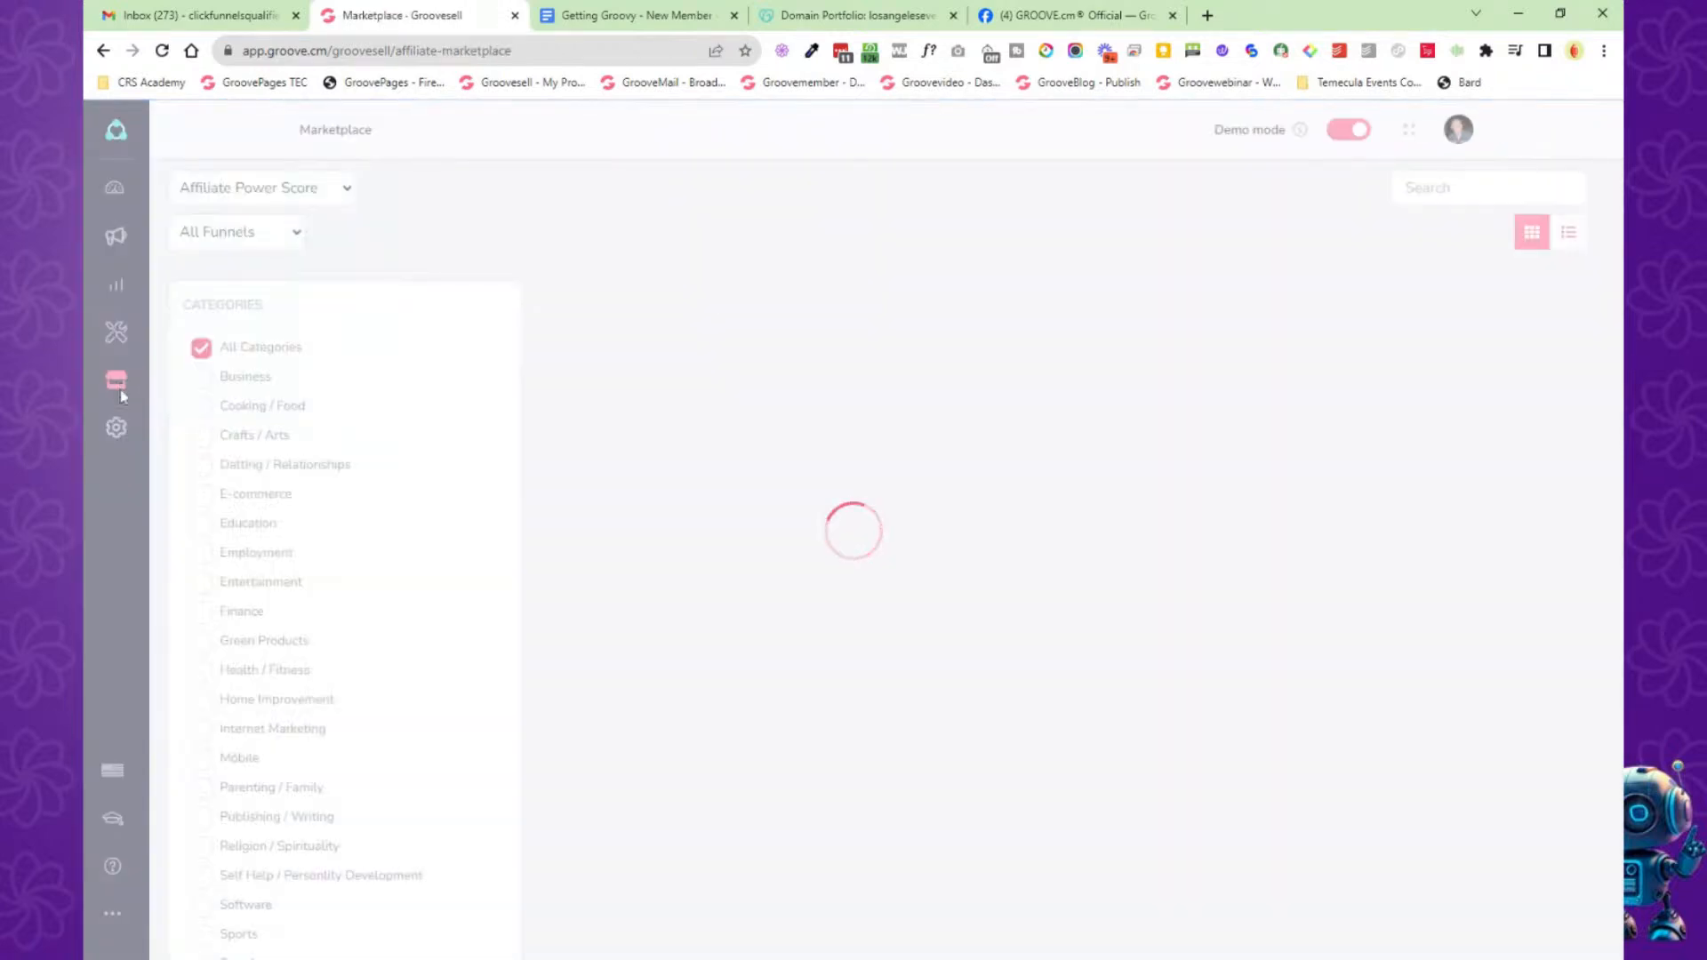
click(116, 429)
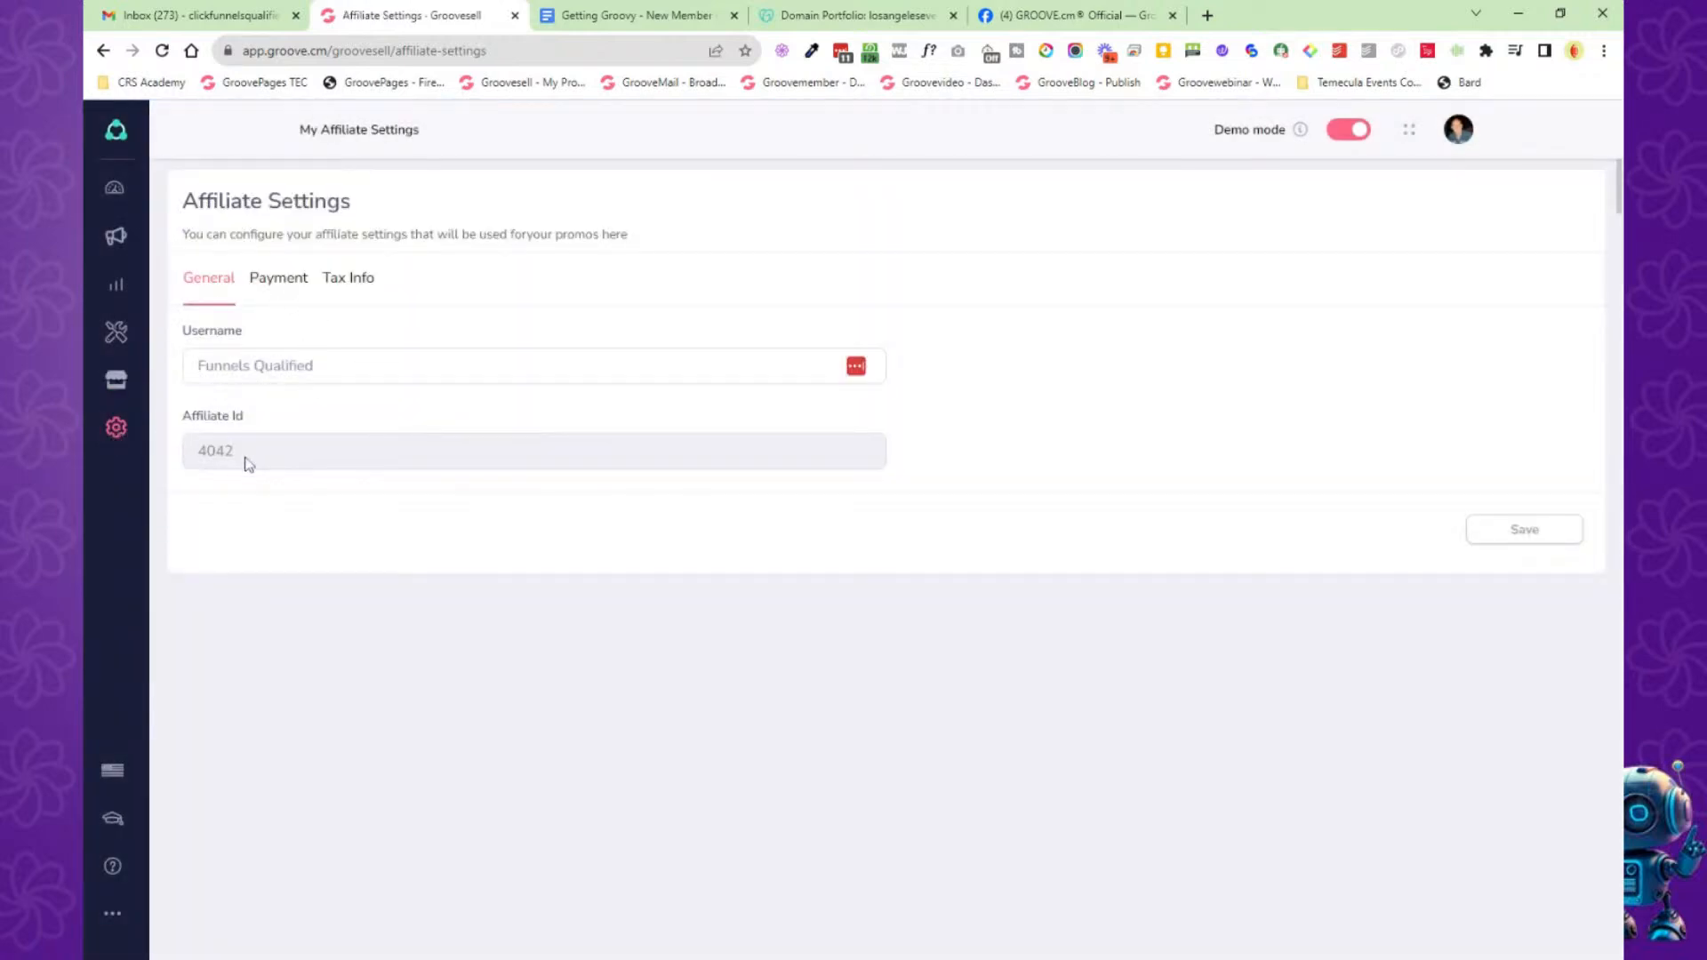
double_click(216, 450)
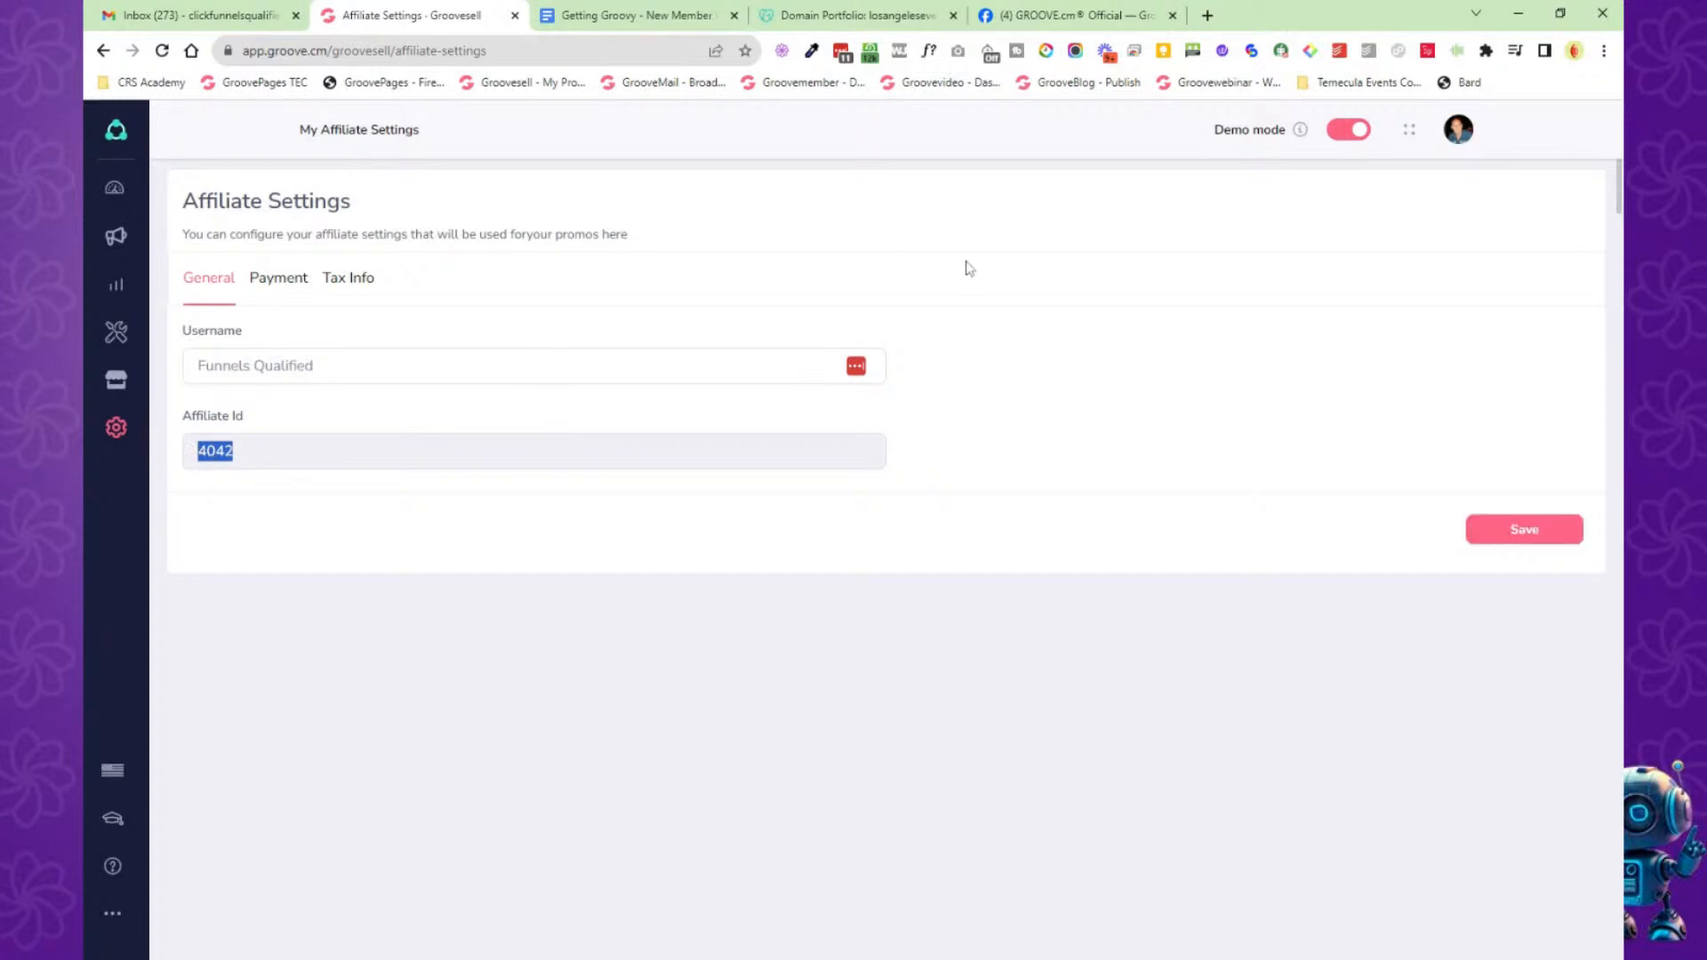
click(119, 135)
click(209, 234)
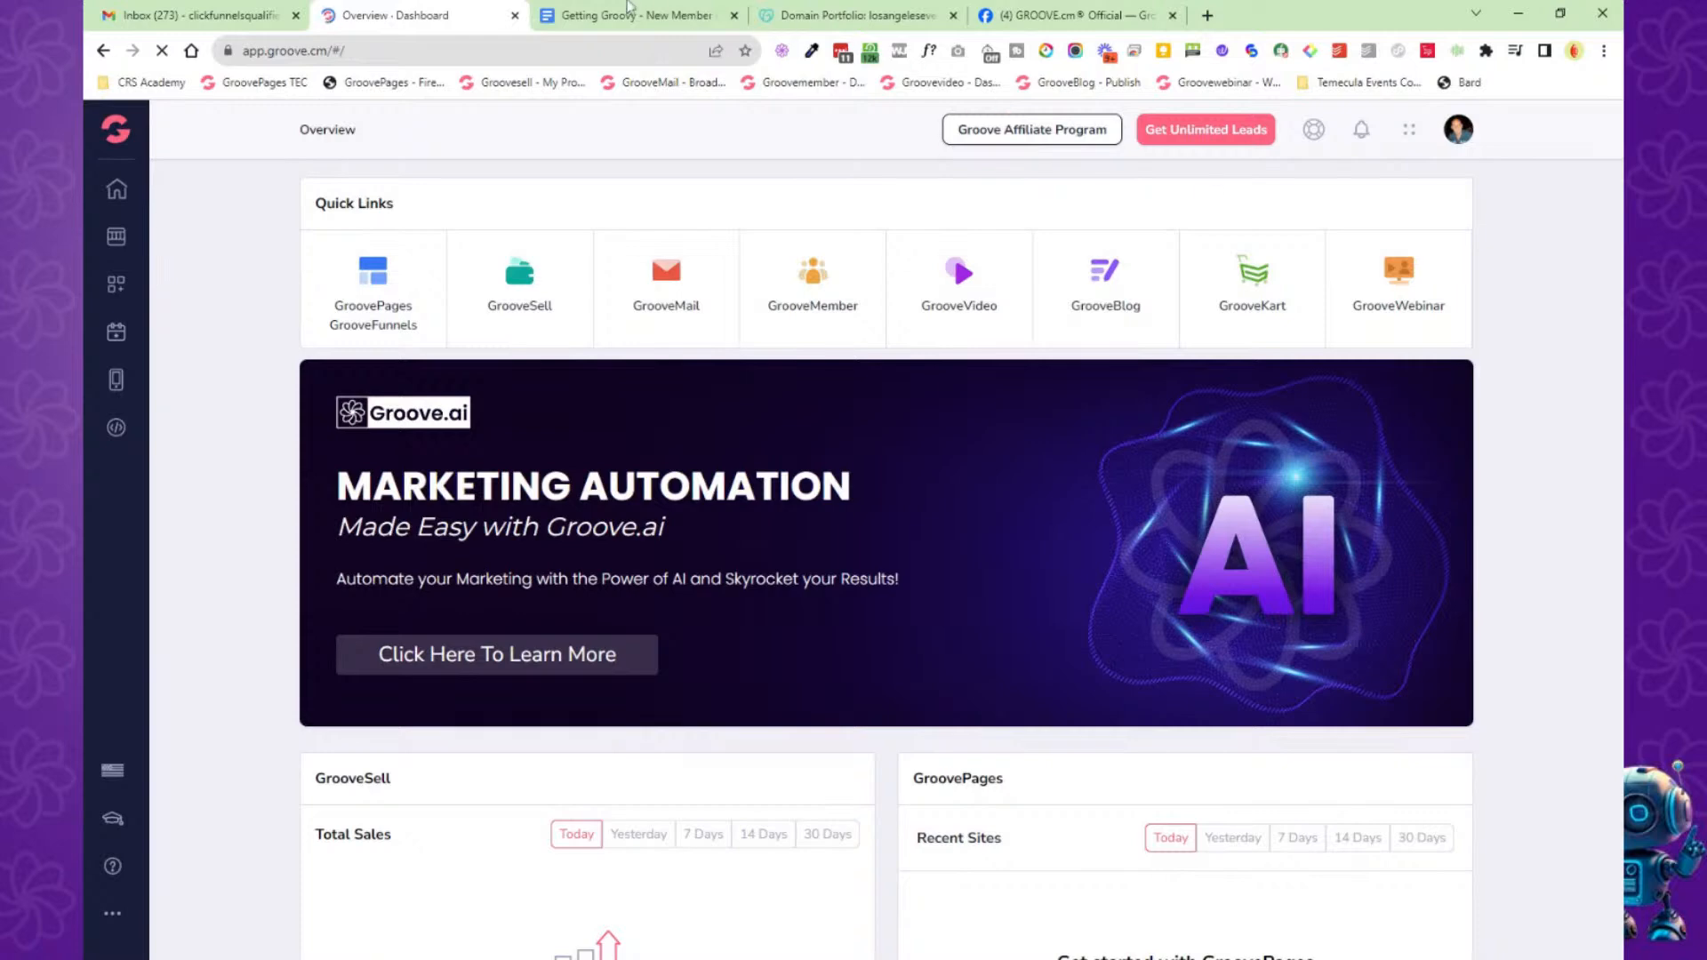
Check GrooveBlog as the next roadmap step in the Getting Groovy doc, then return to Groove.
click(627, 15)
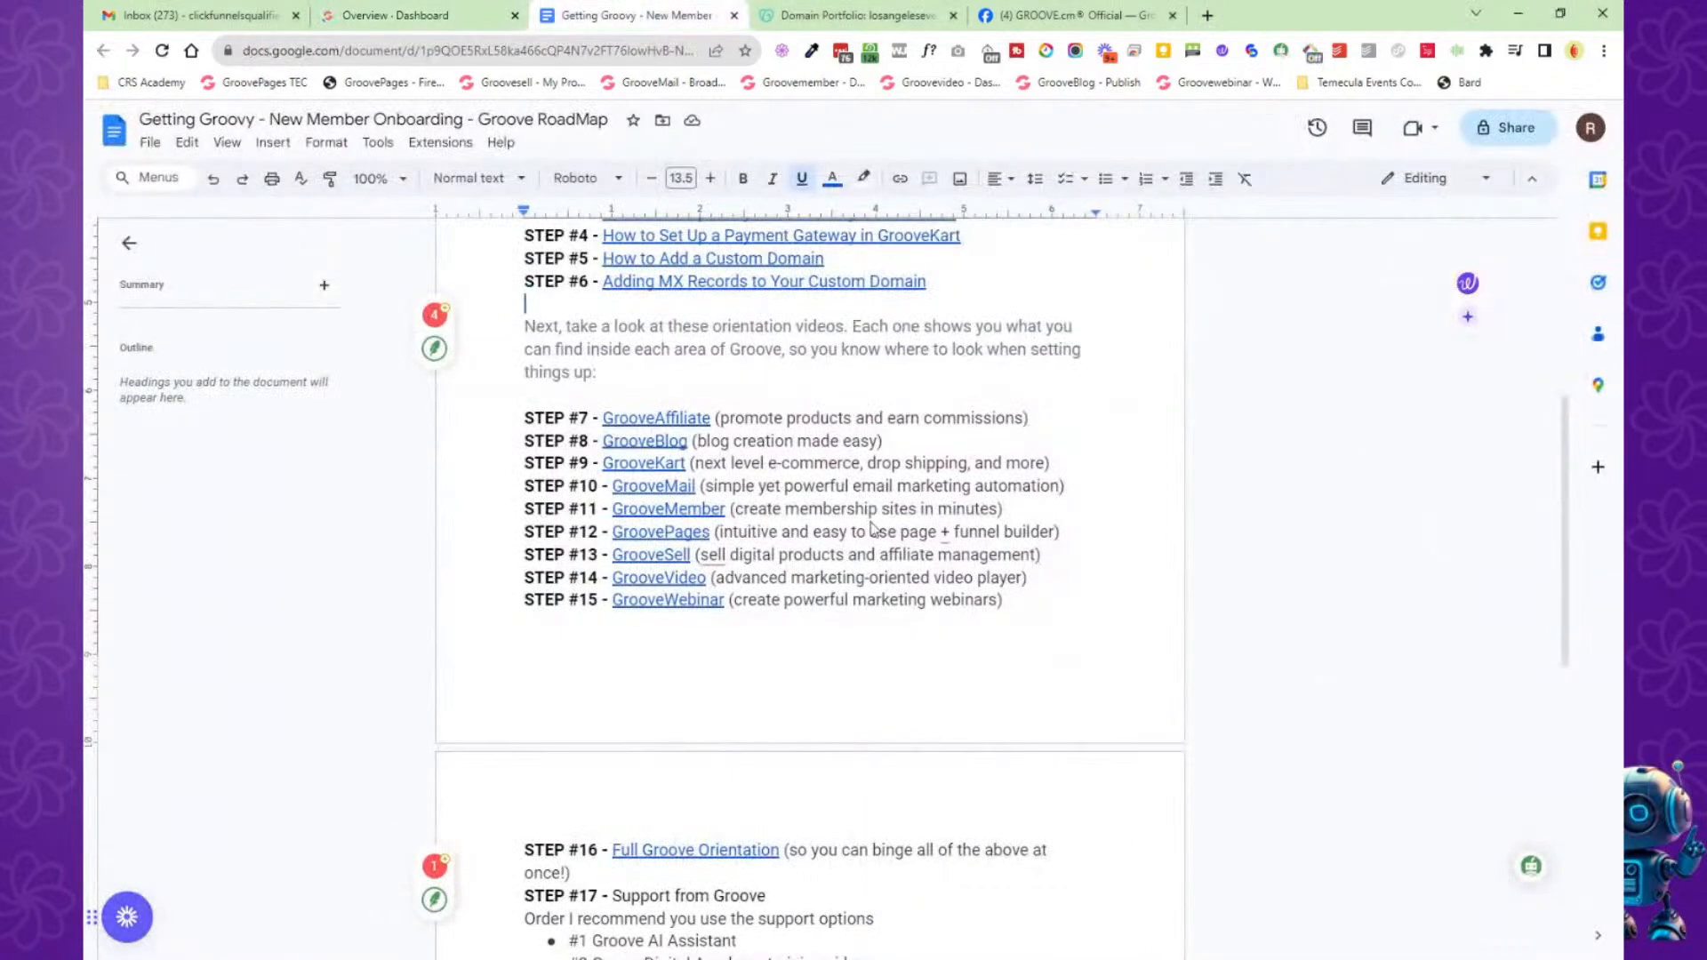
scroll(809, 533, down, 1)
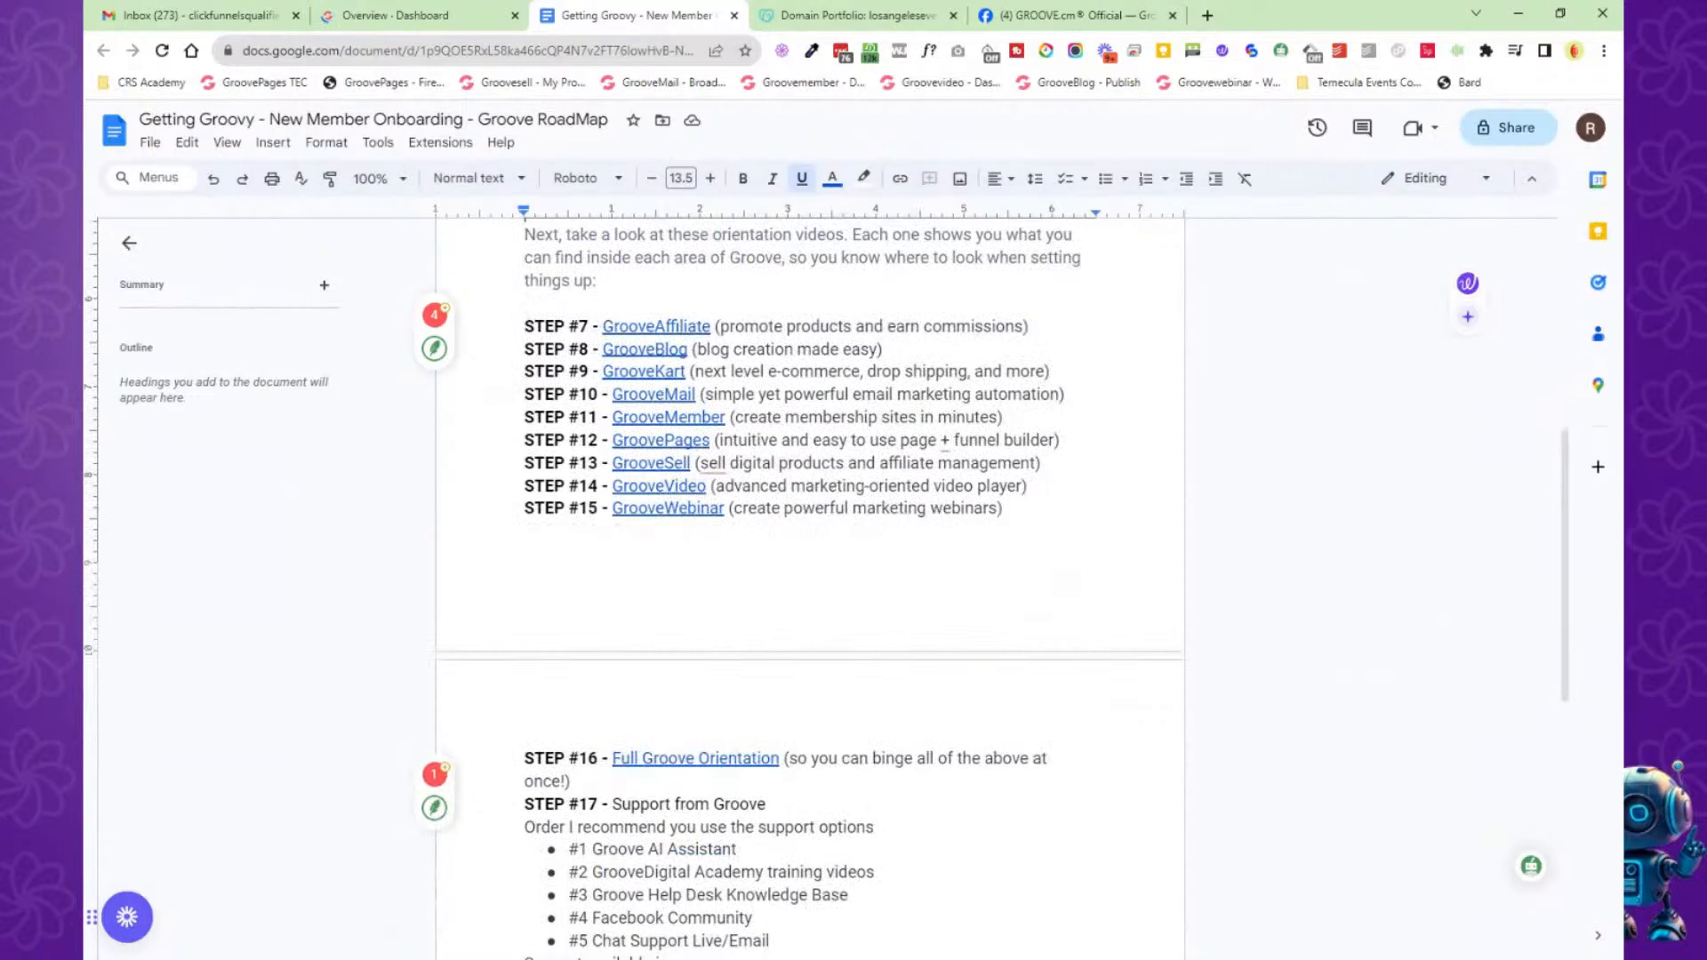
click(423, 15)
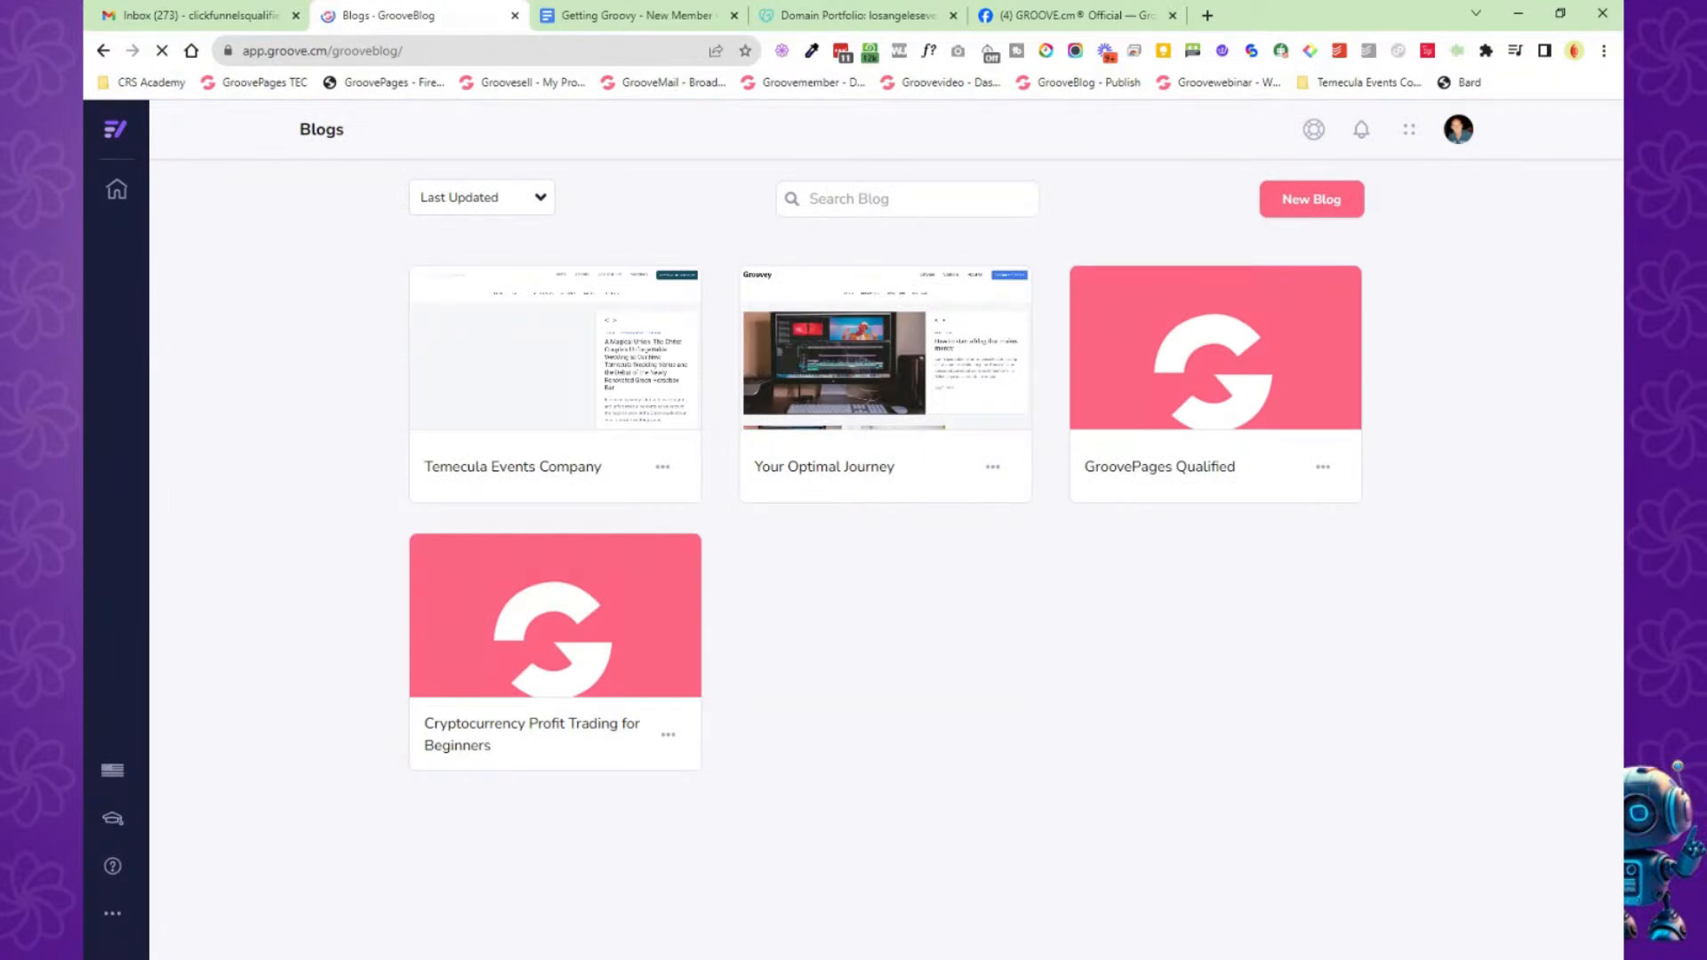
Open the Temecula Events Company blog from the GrooveBlog Blogs list.
mouse_move(544, 380)
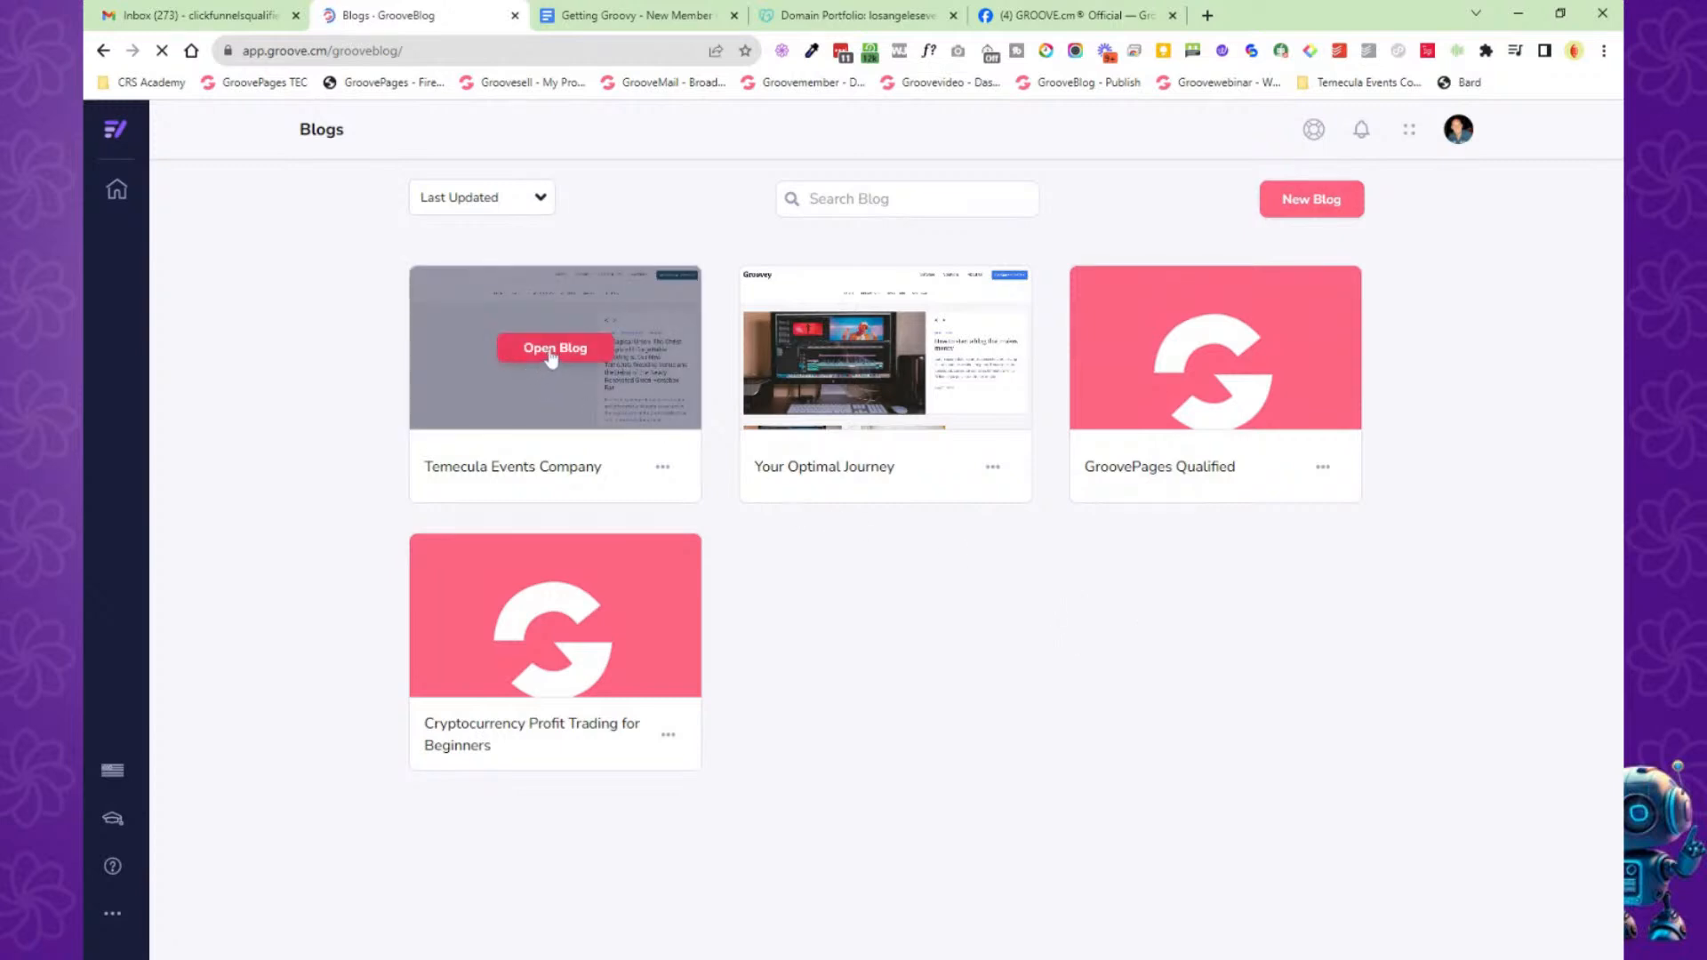
click(551, 354)
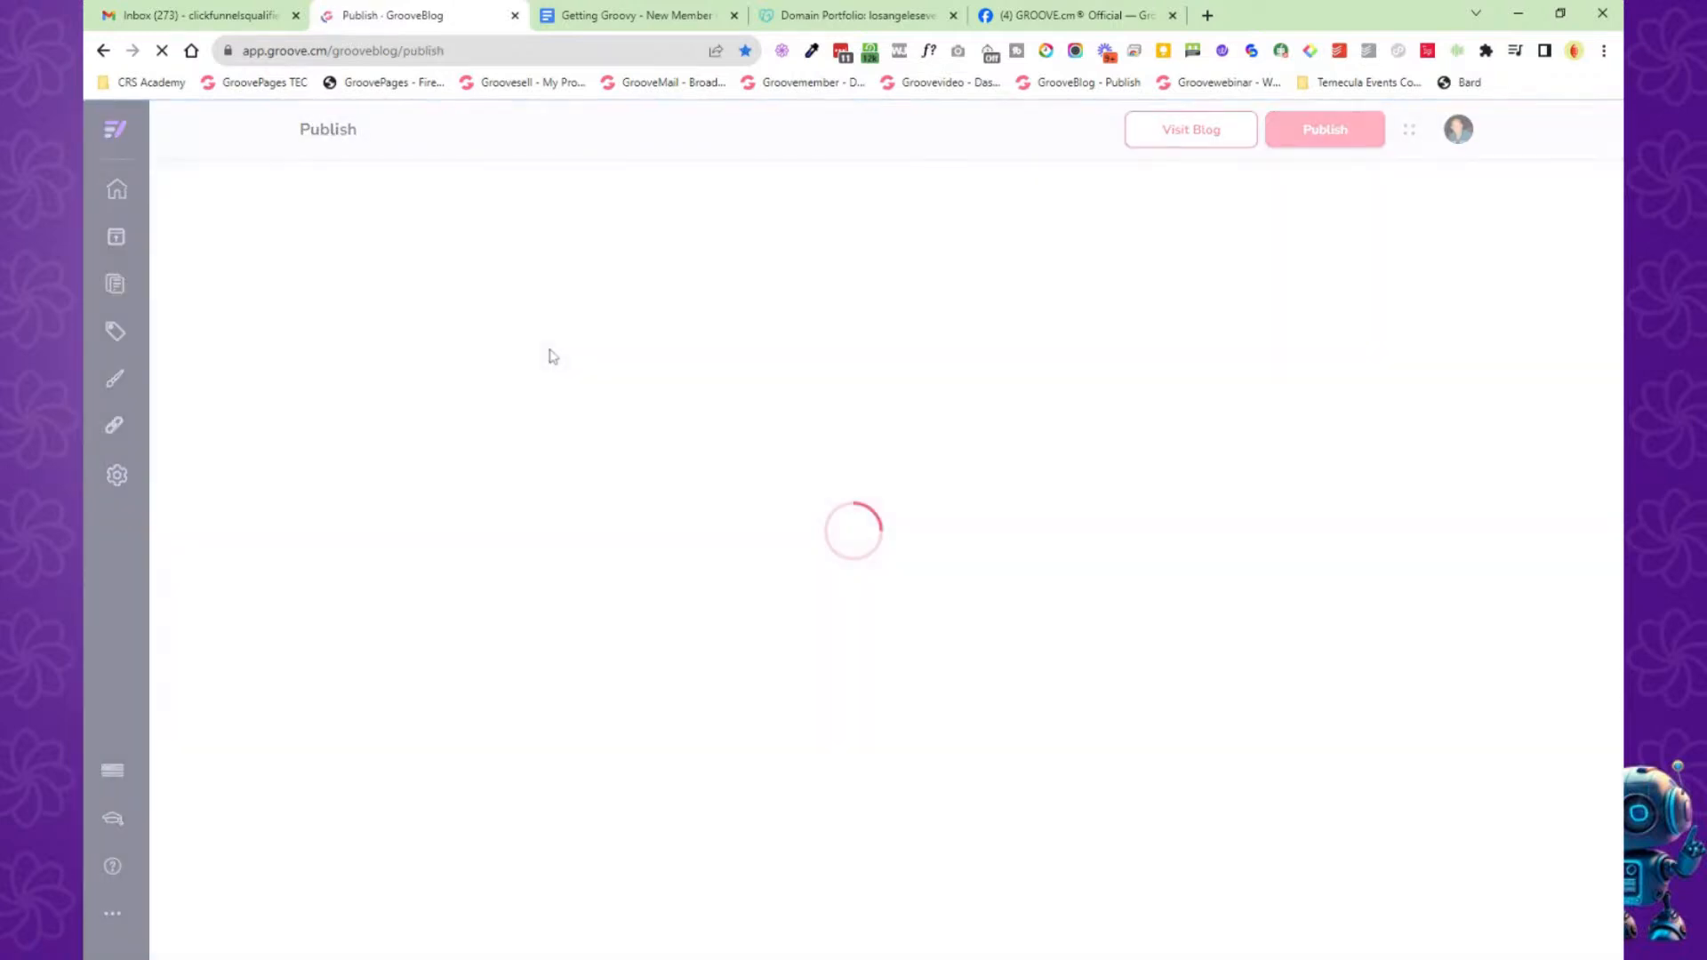
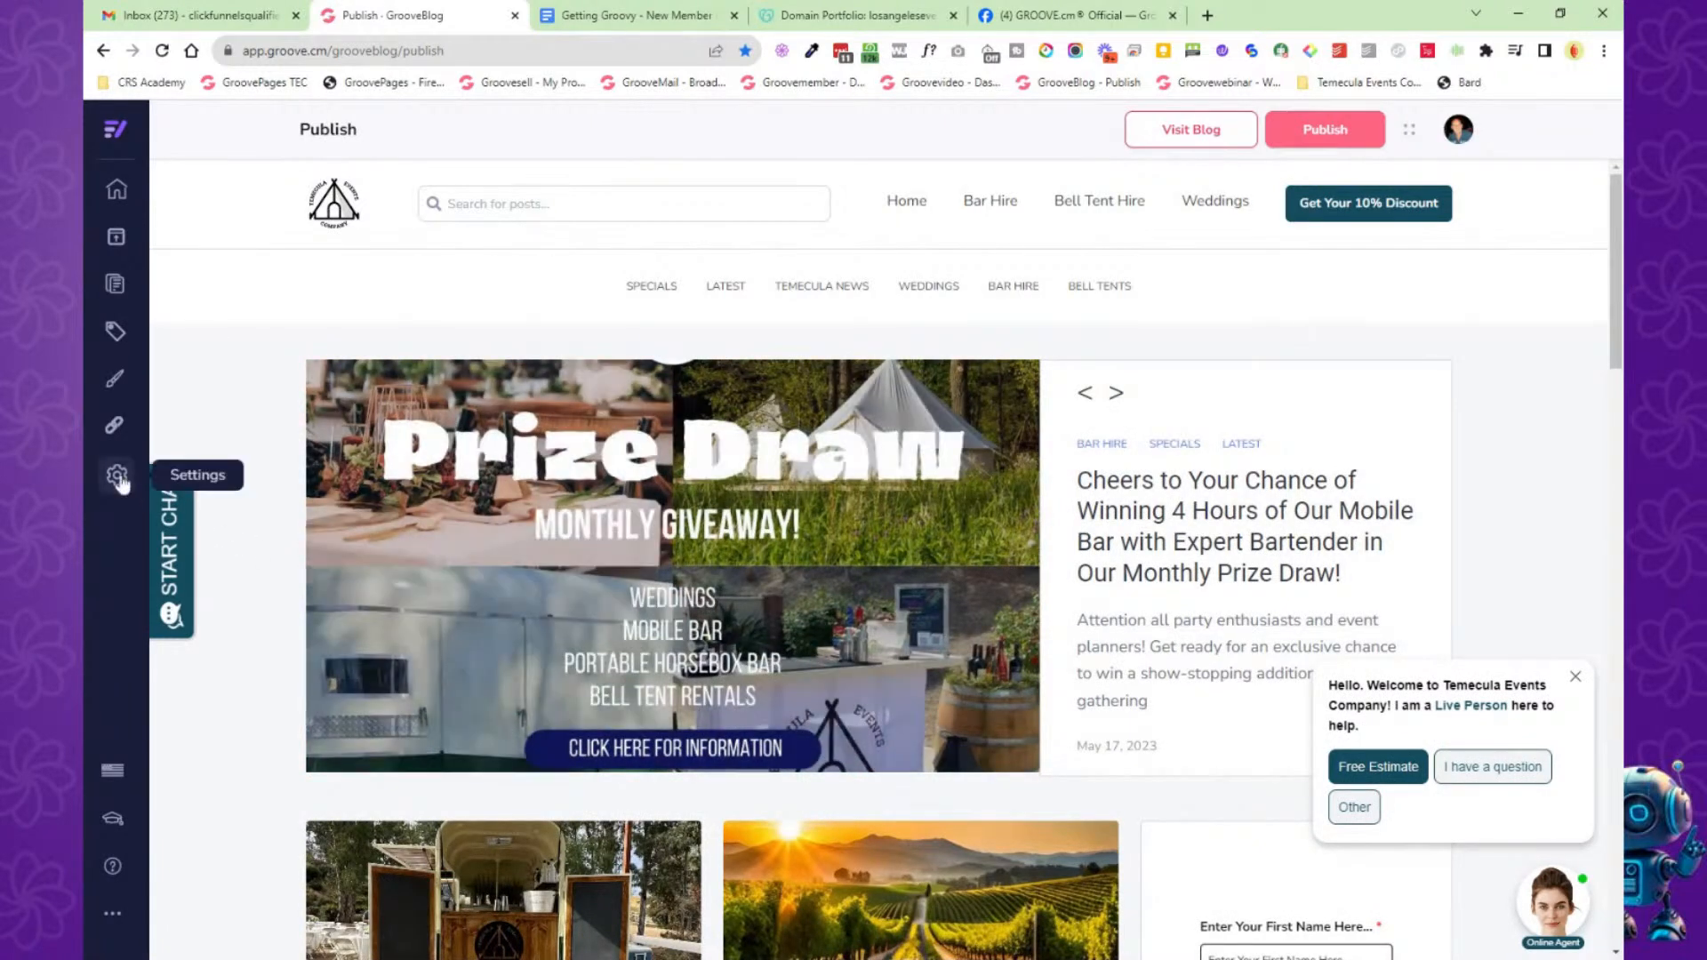
Browse the blog's SEO, Domains, Logo, Favicon, Social Links and Comments settings.
click(119, 477)
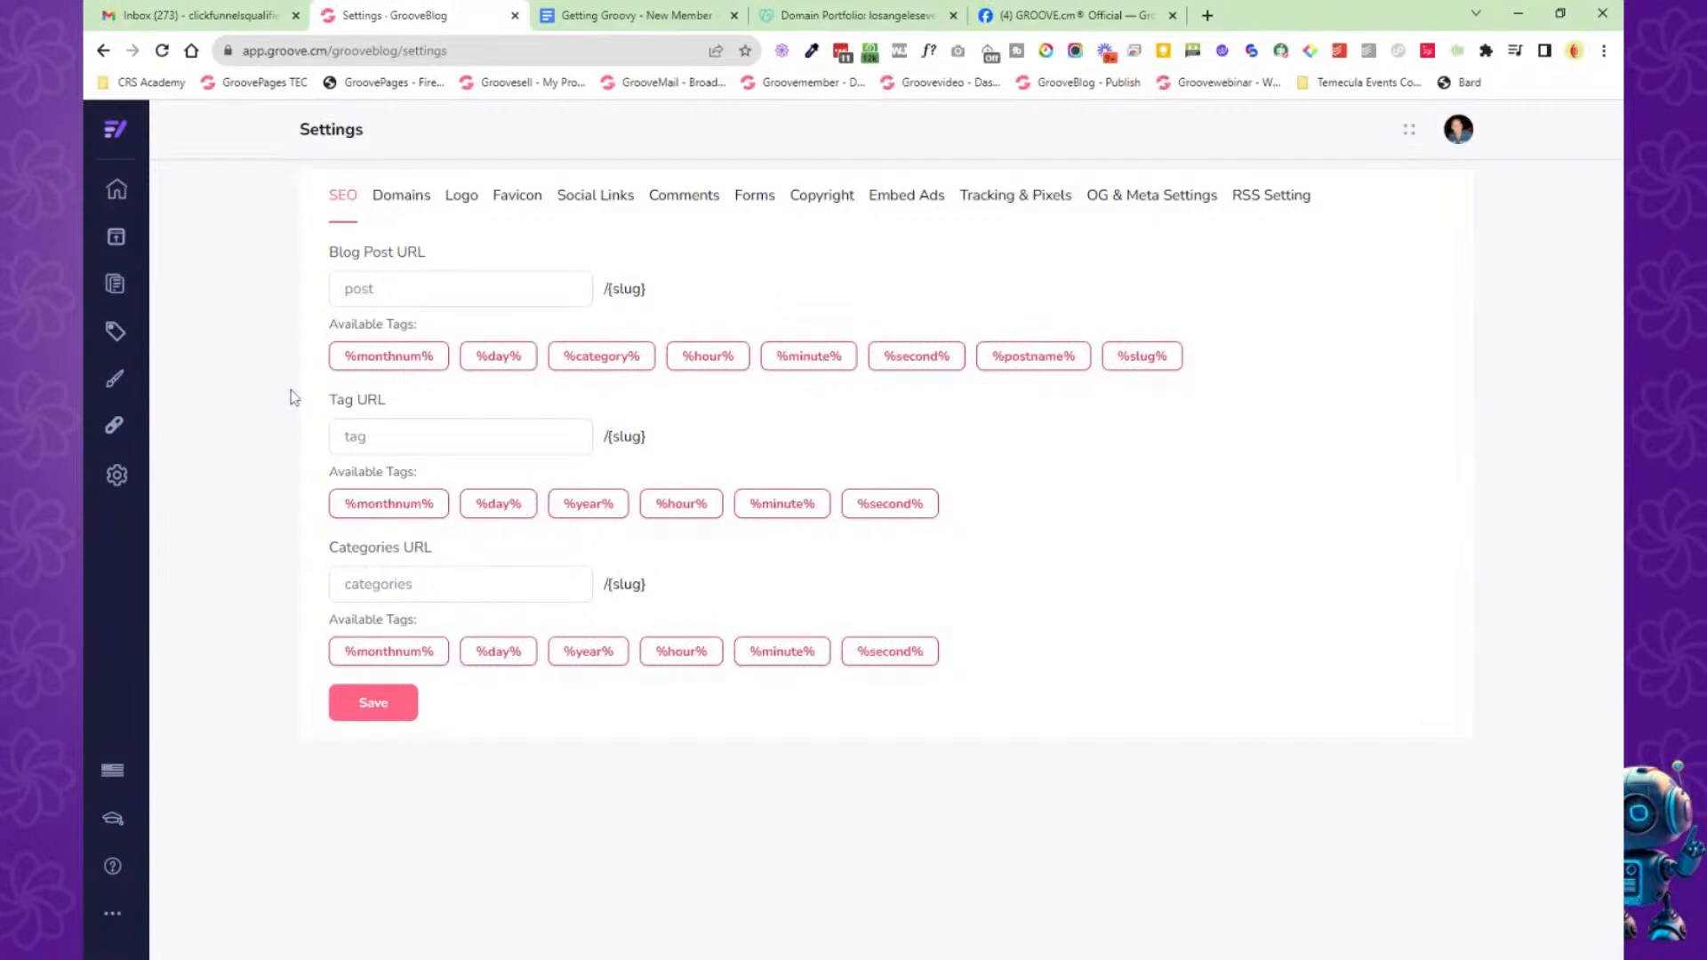
click(391, 205)
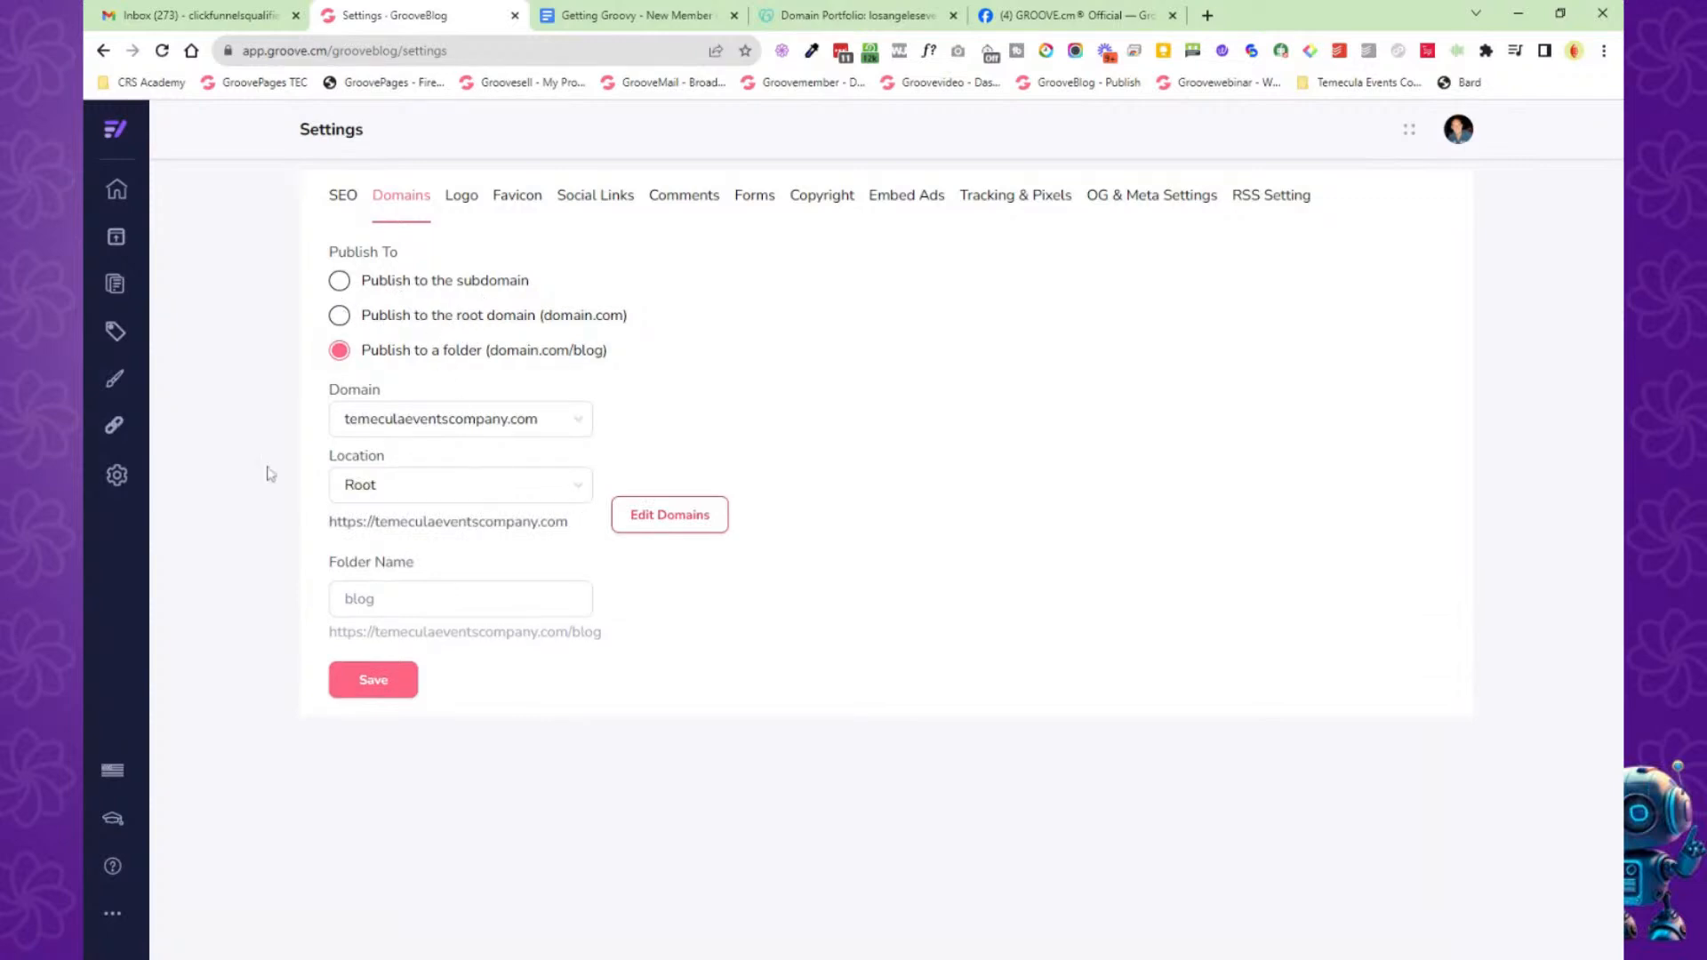
click(462, 197)
click(513, 204)
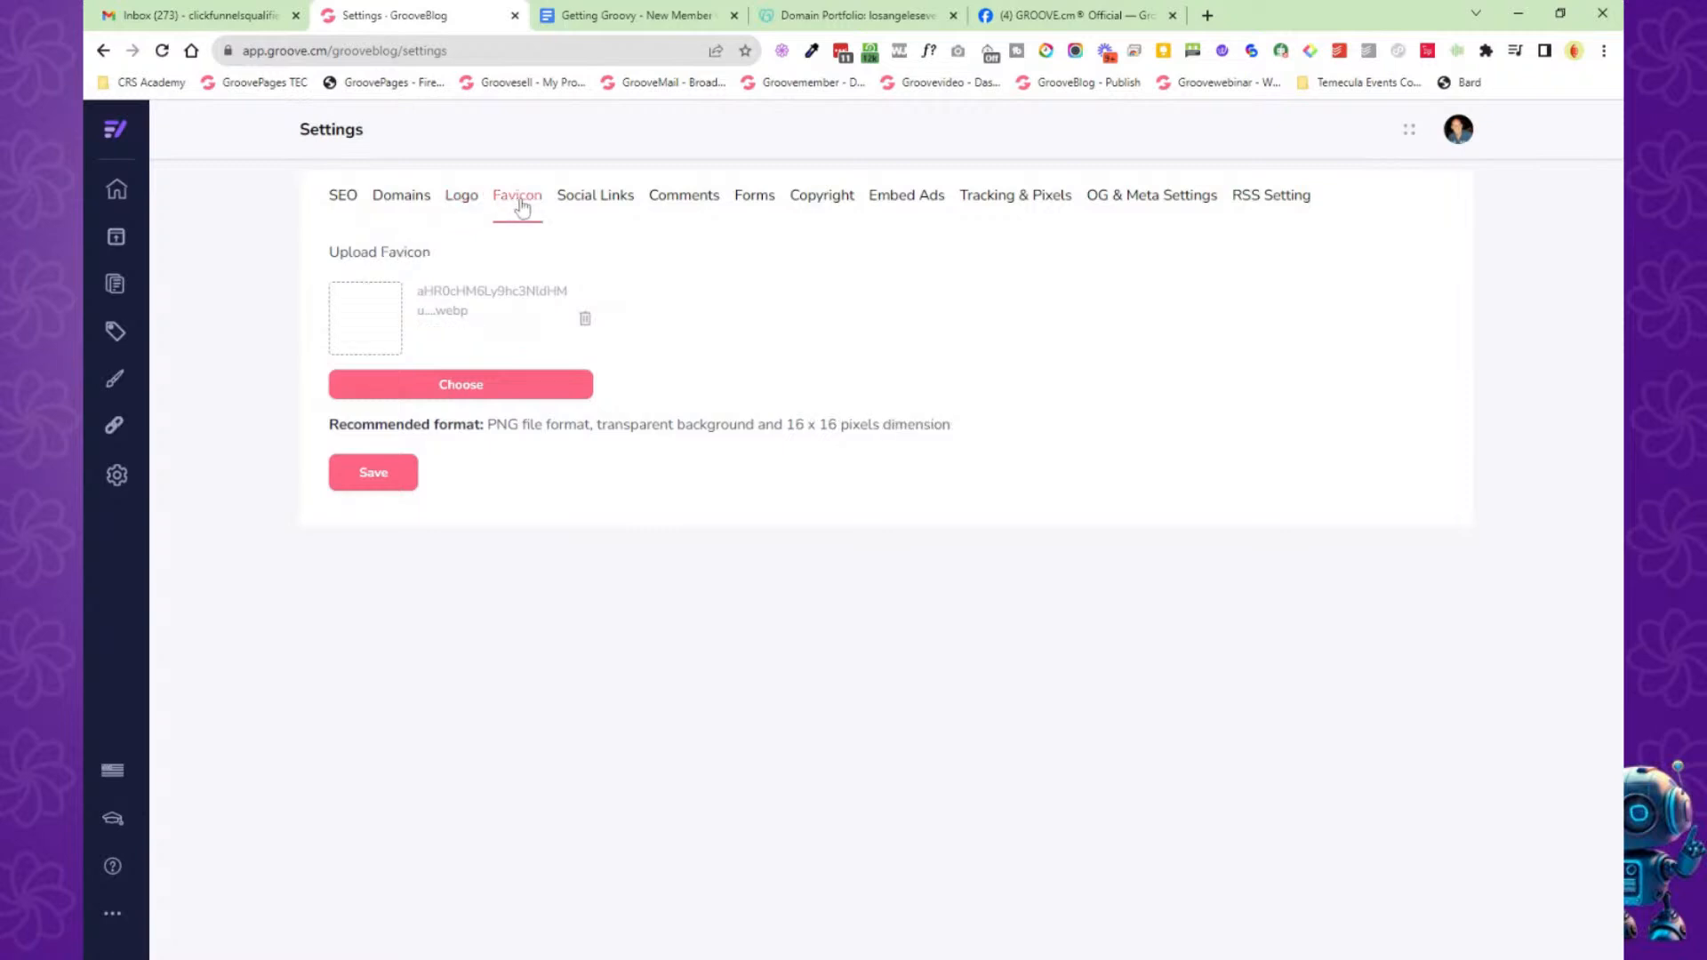
click(608, 199)
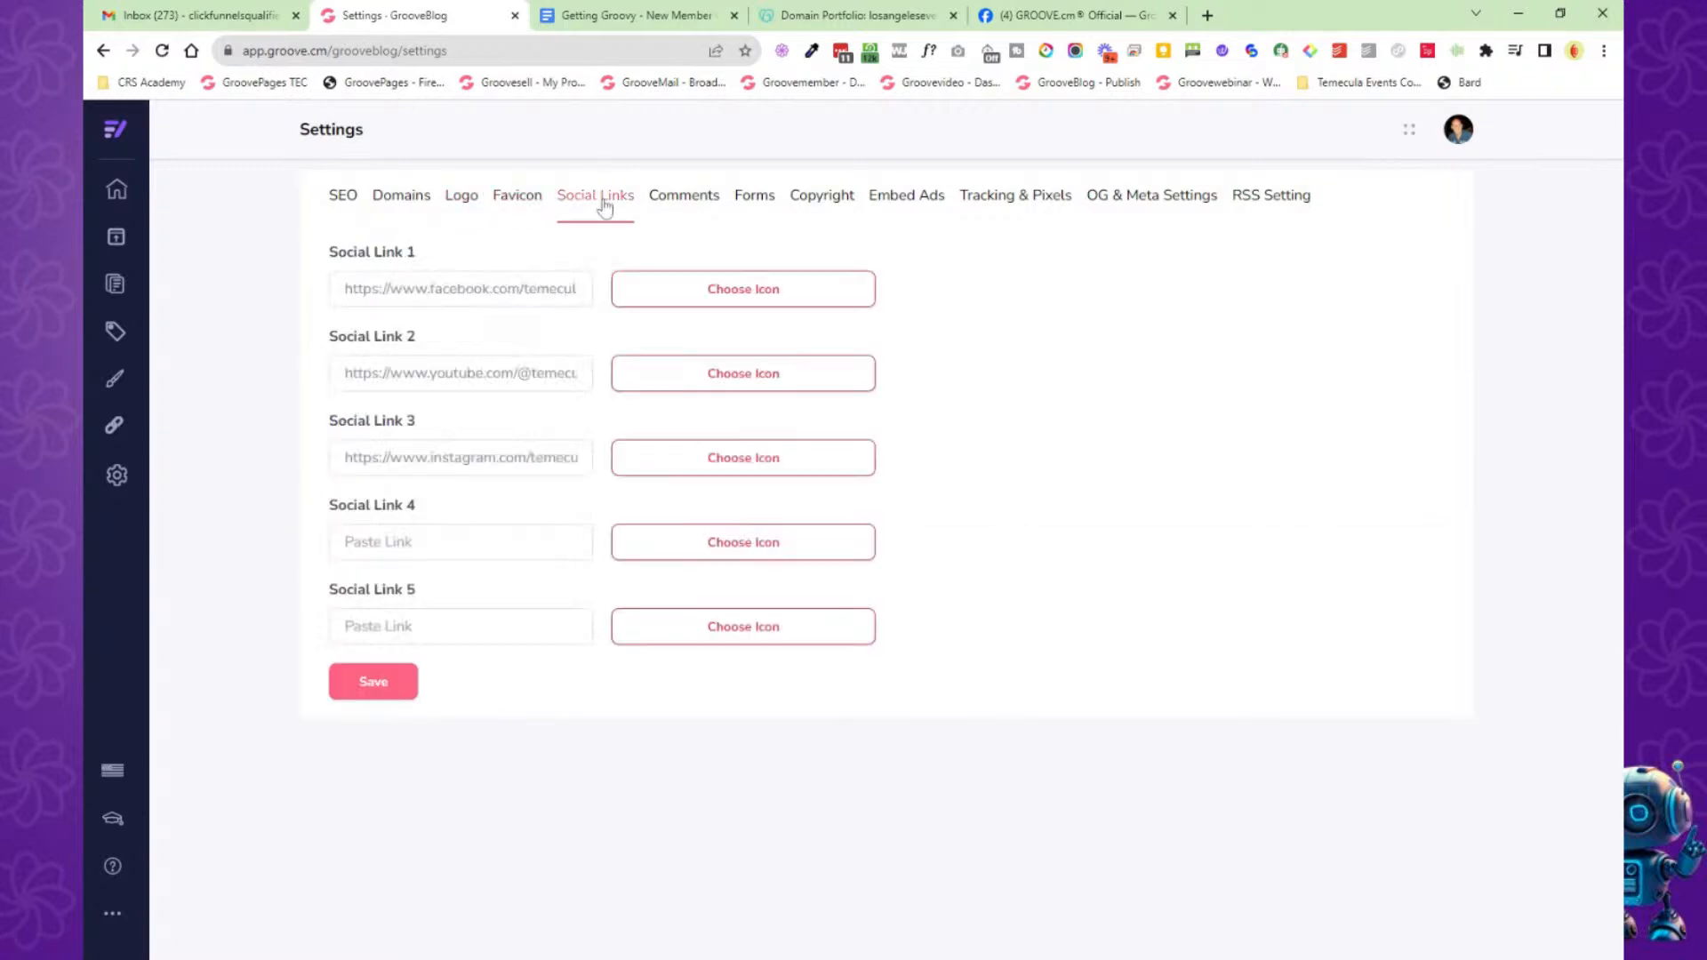
click(686, 199)
In Forms, review the GrooveMail form list, keeping Temecula Events 10% Discount selected.
click(751, 201)
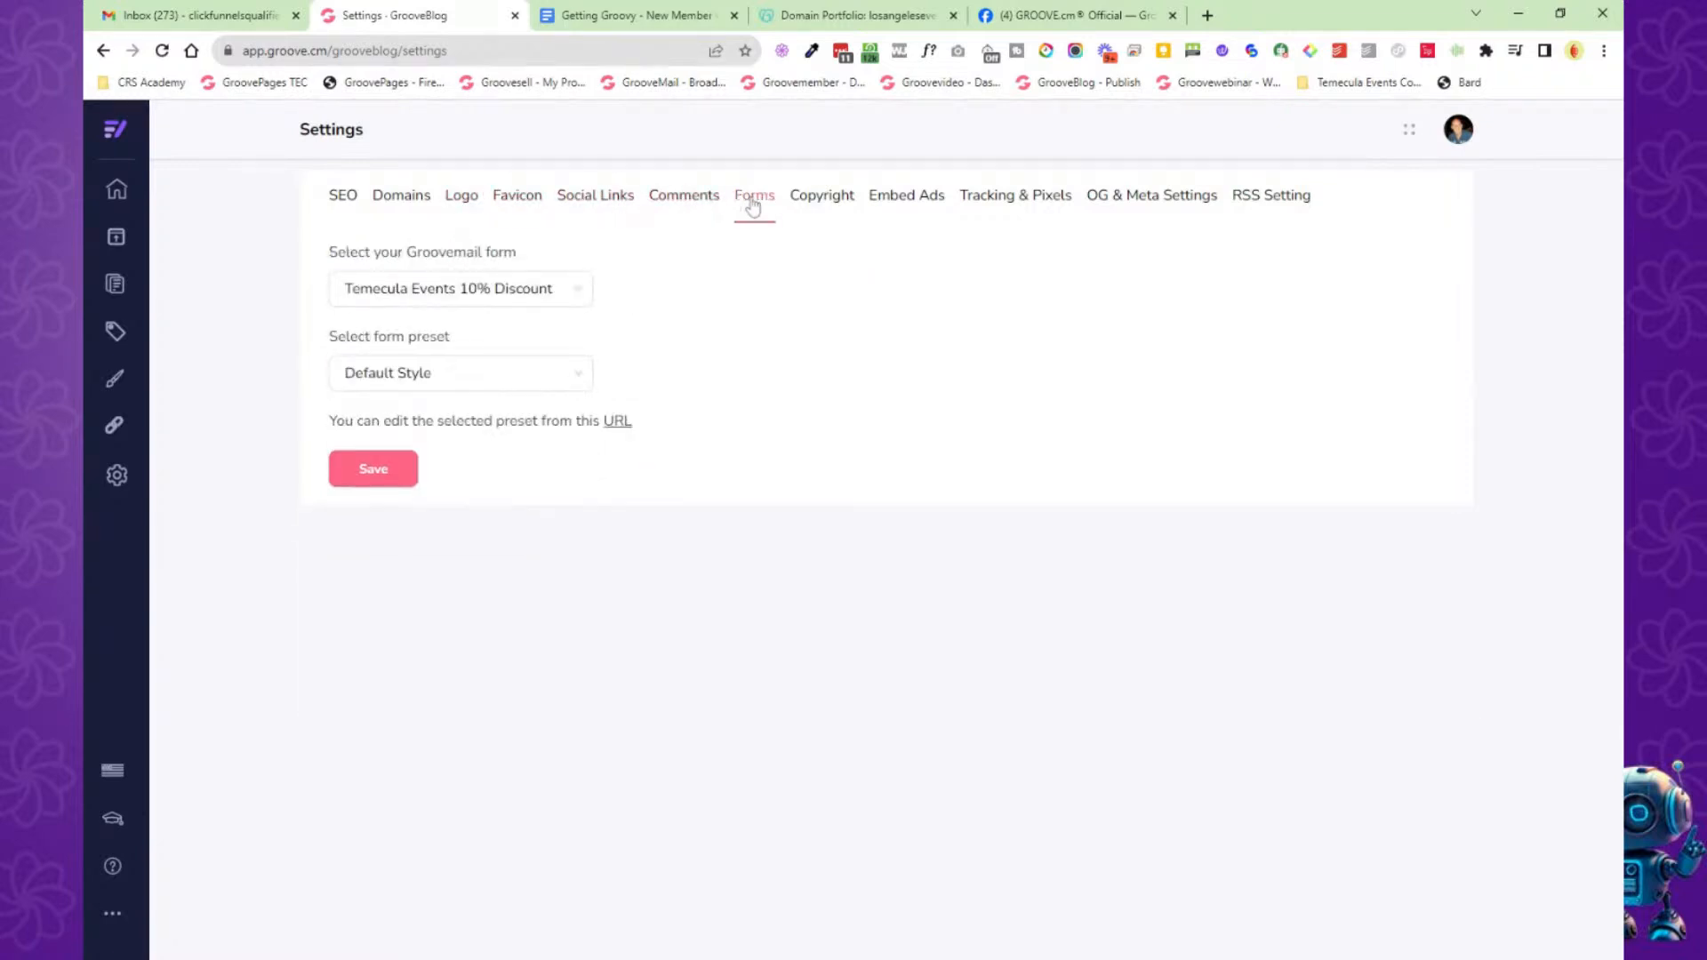
click(582, 292)
scroll(498, 462, down, 5)
scroll(480, 462, down, 4)
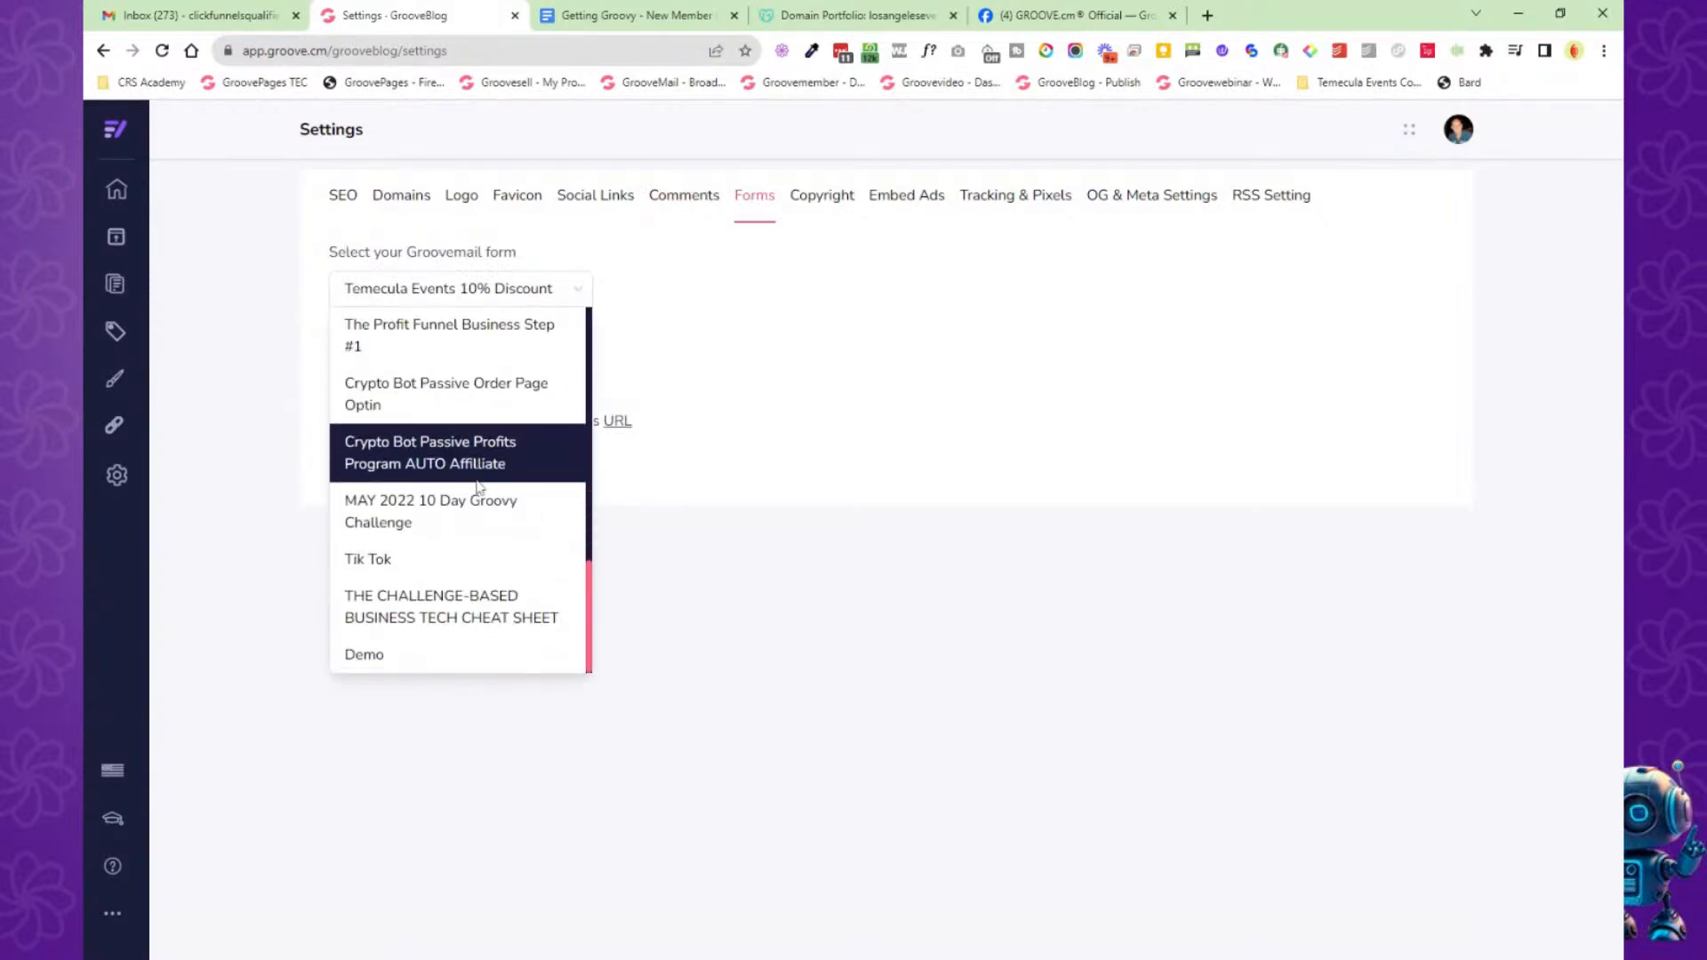
click(754, 408)
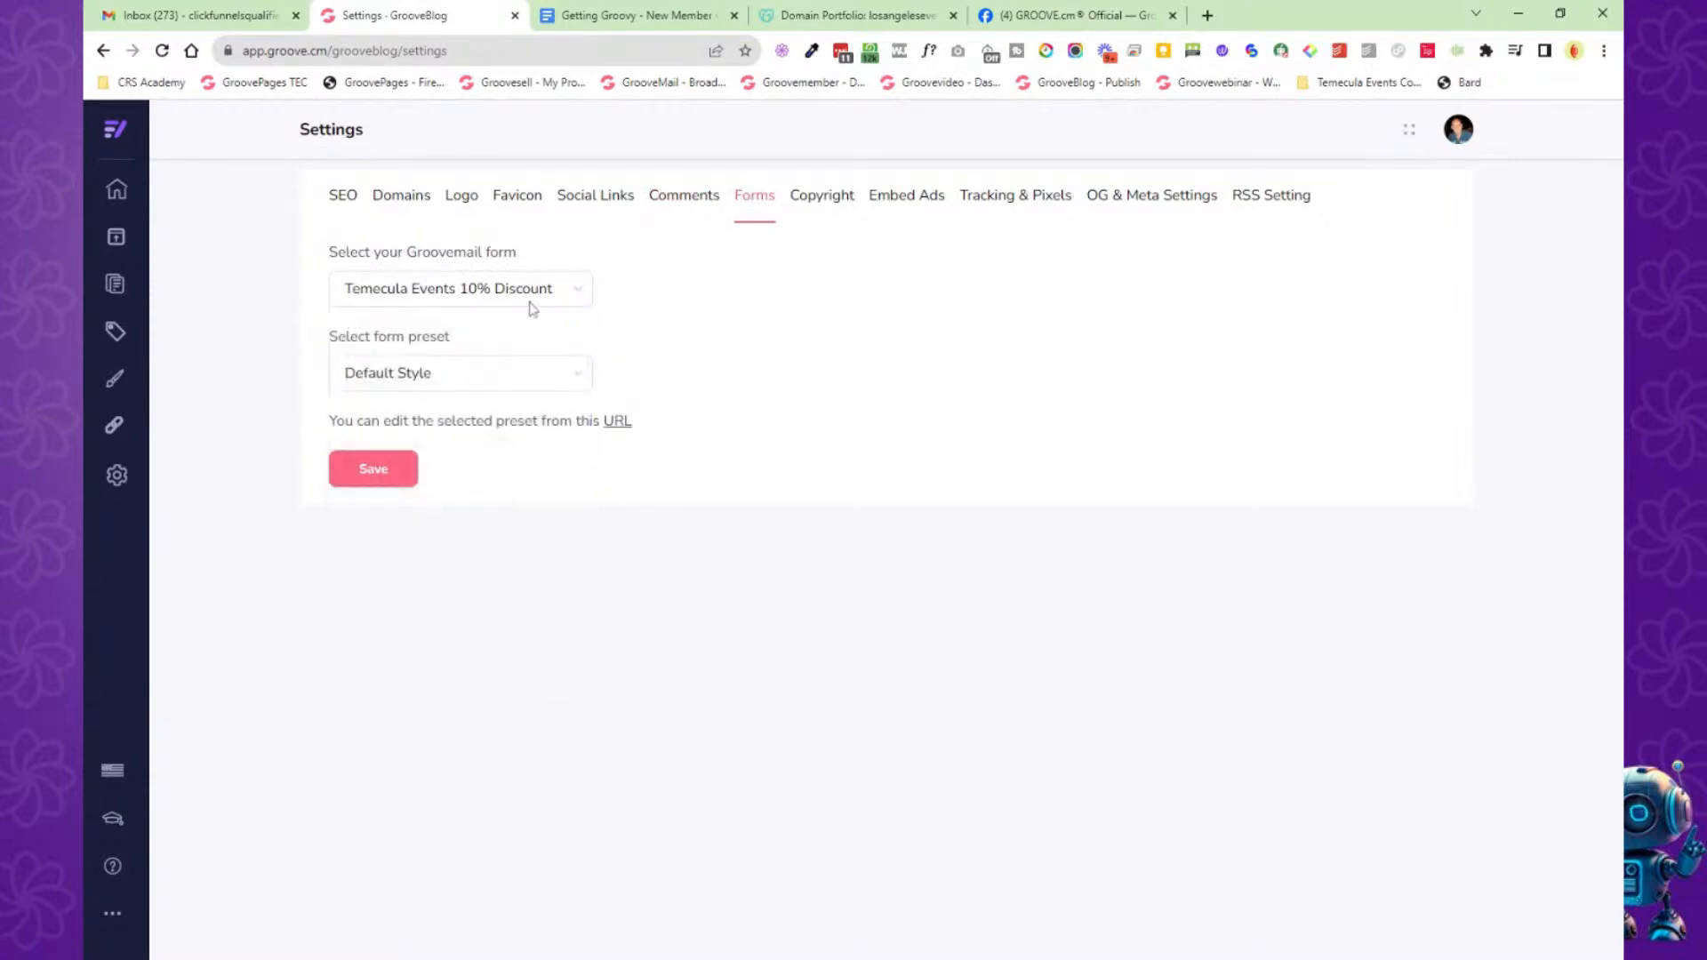
click(480, 304)
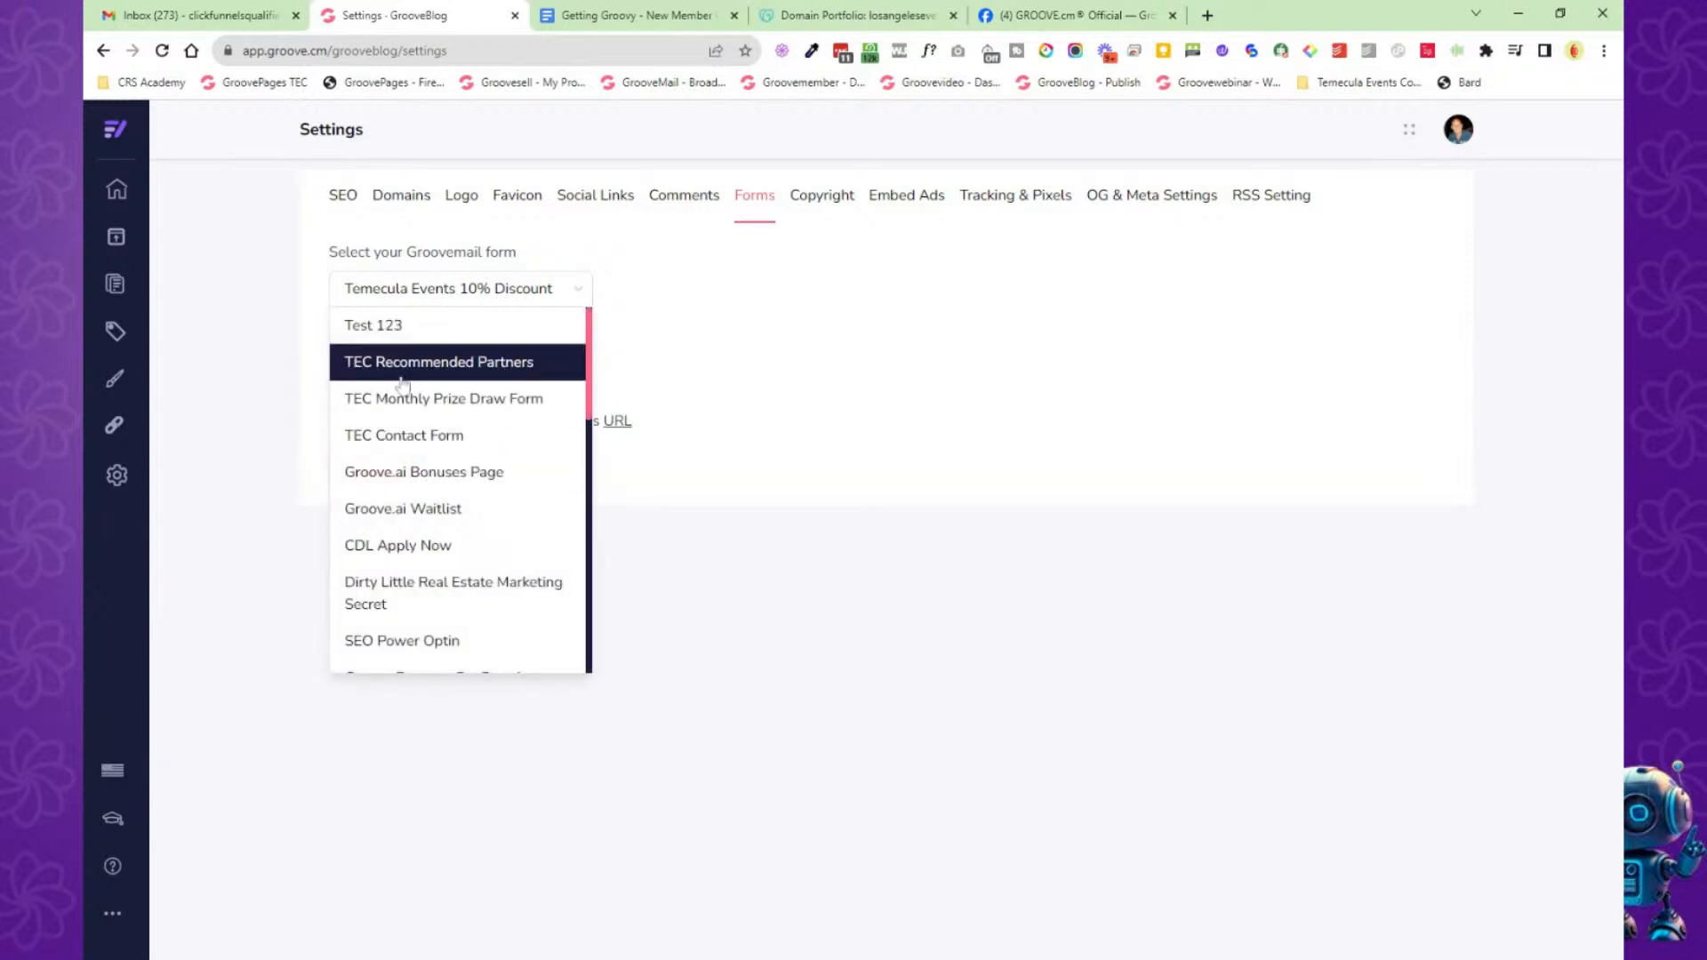
scroll(440, 458, down, 5)
click(679, 438)
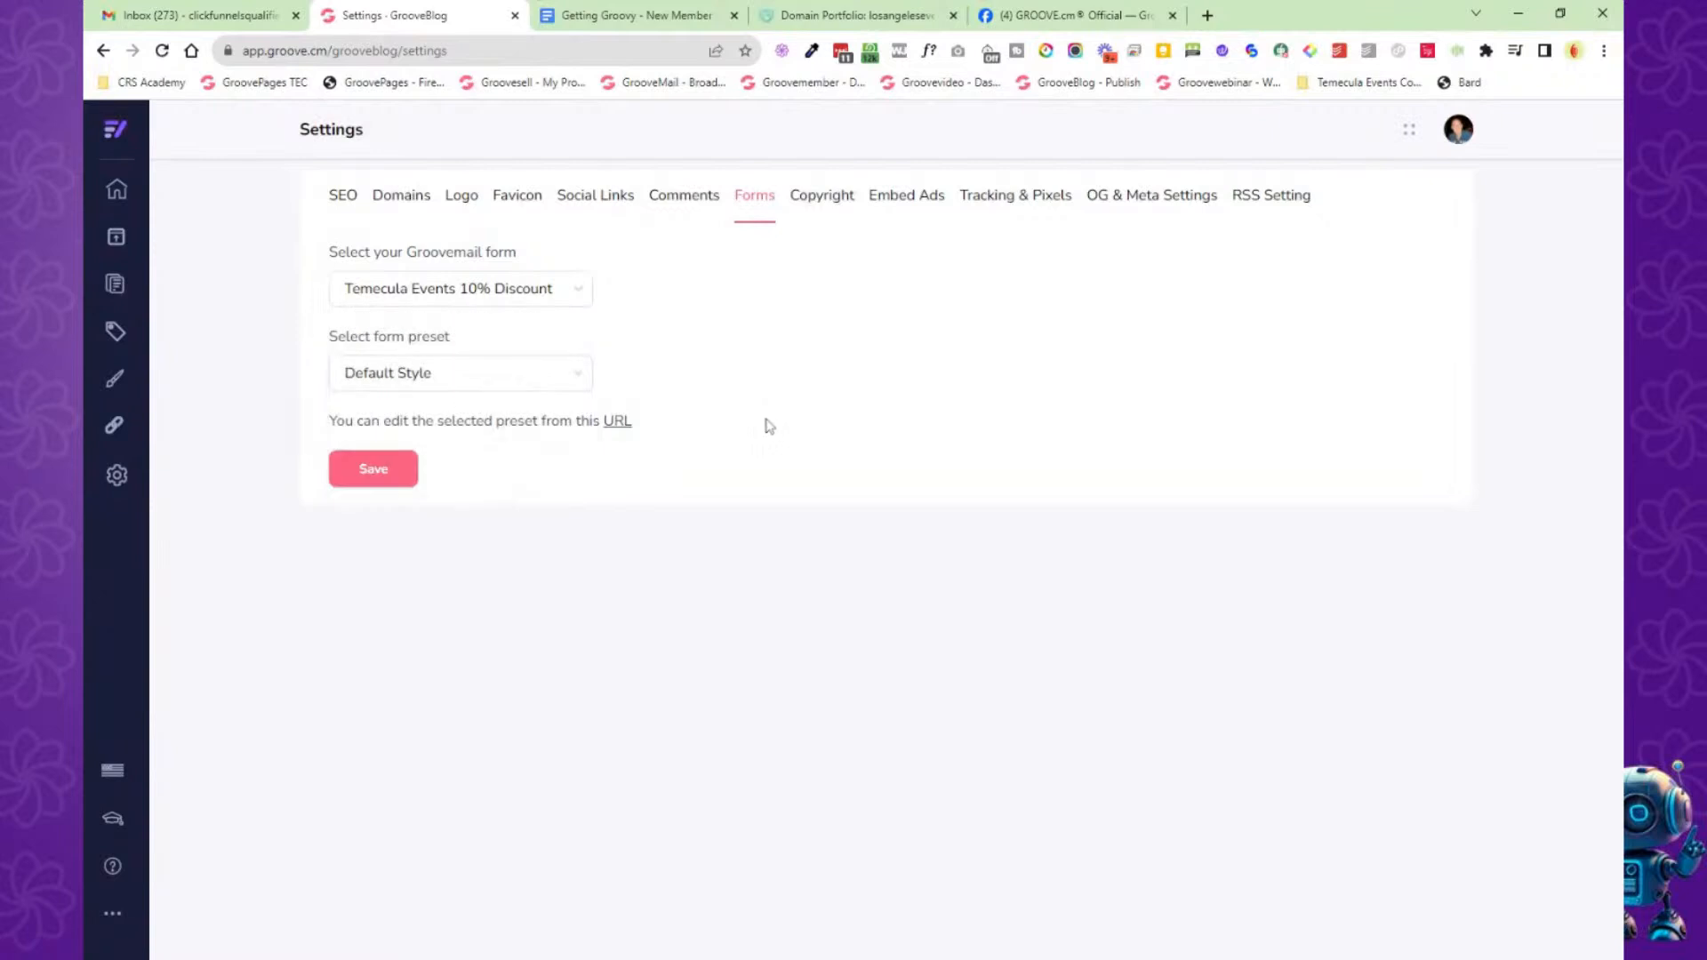
Keep the Default Style preset and inspect the copyright text's {year} placeholder and company name.
click(576, 380)
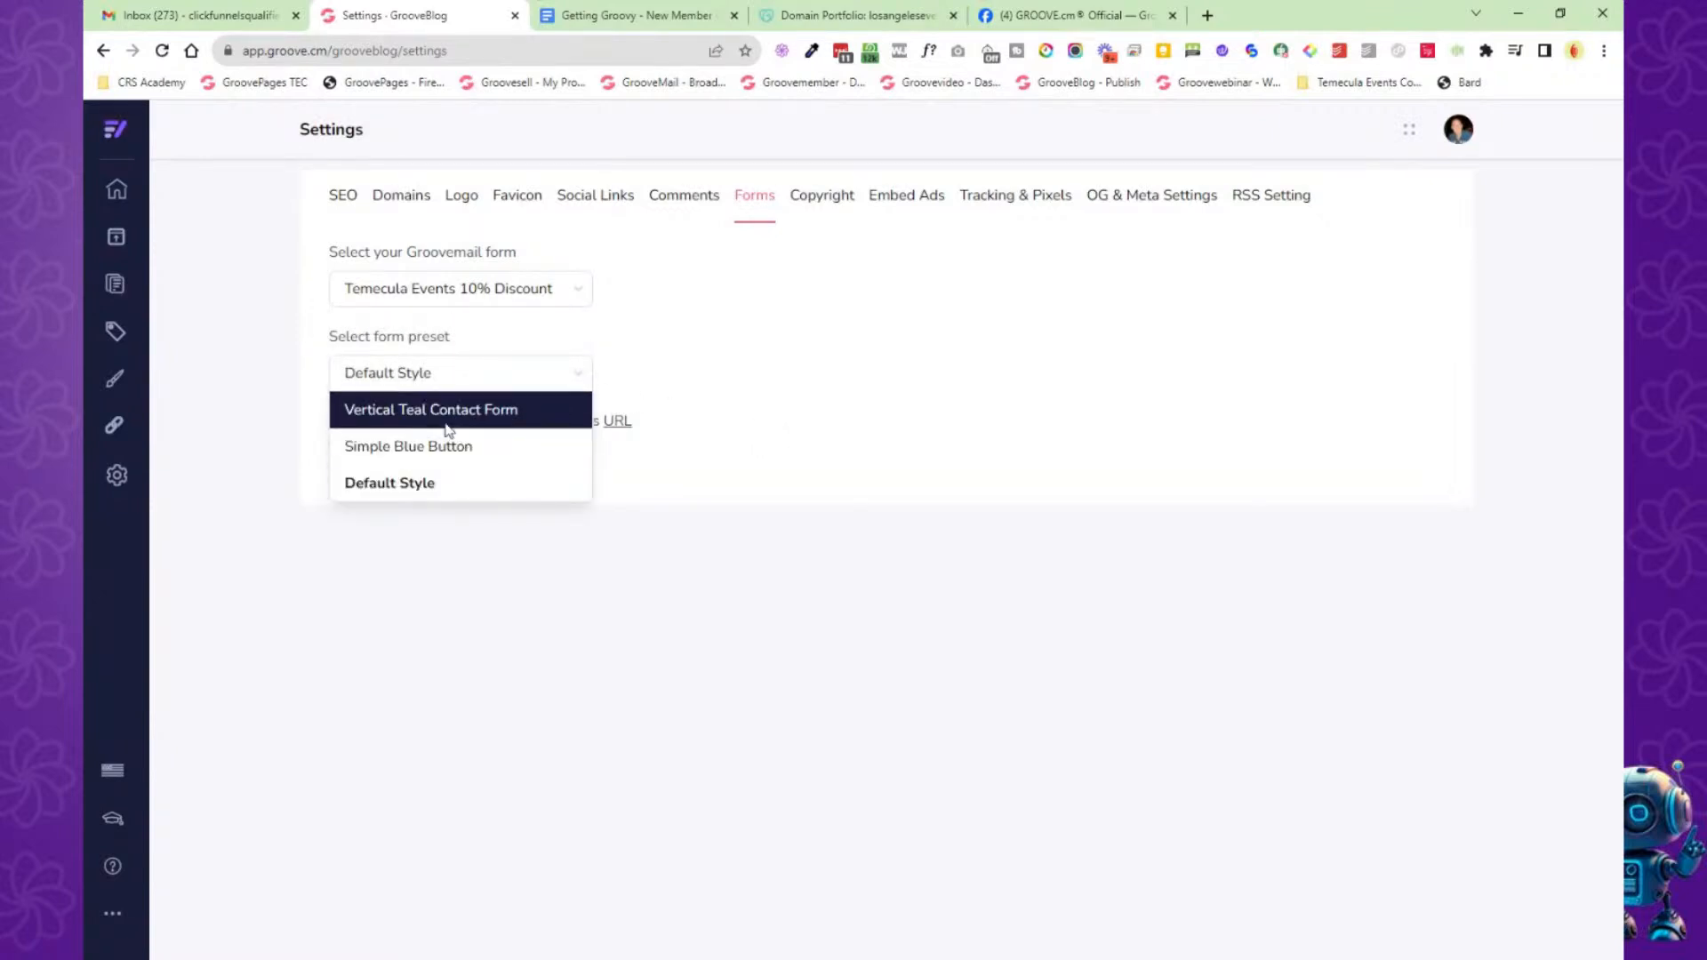
click(687, 392)
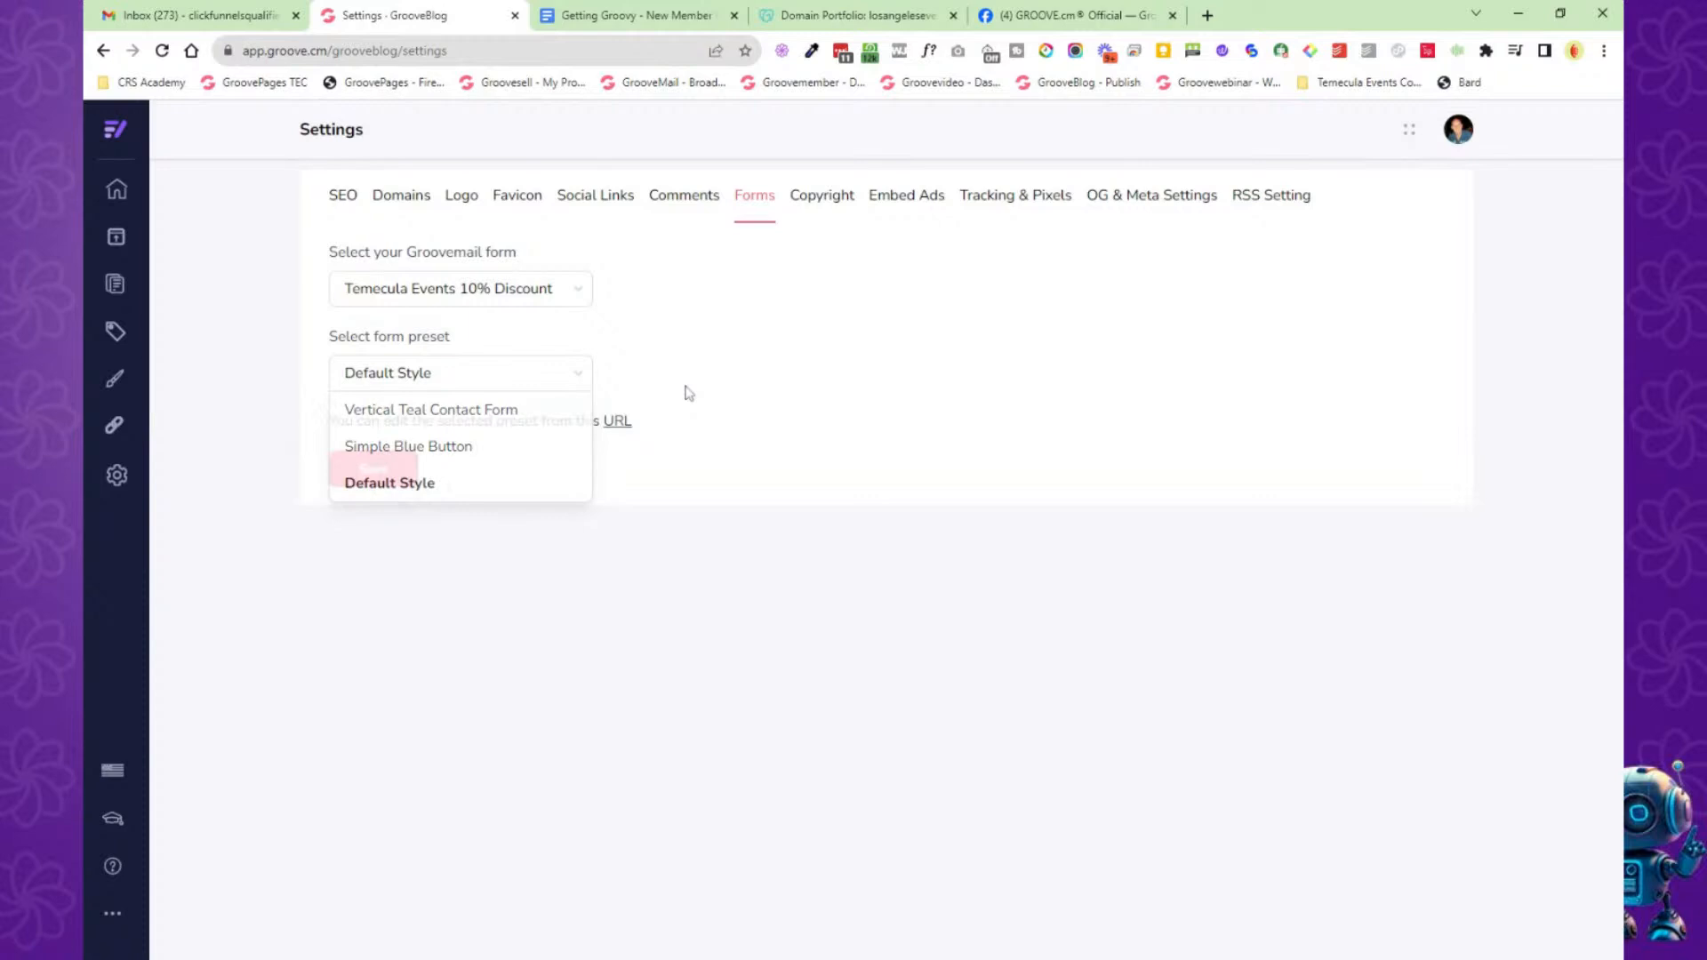
click(822, 197)
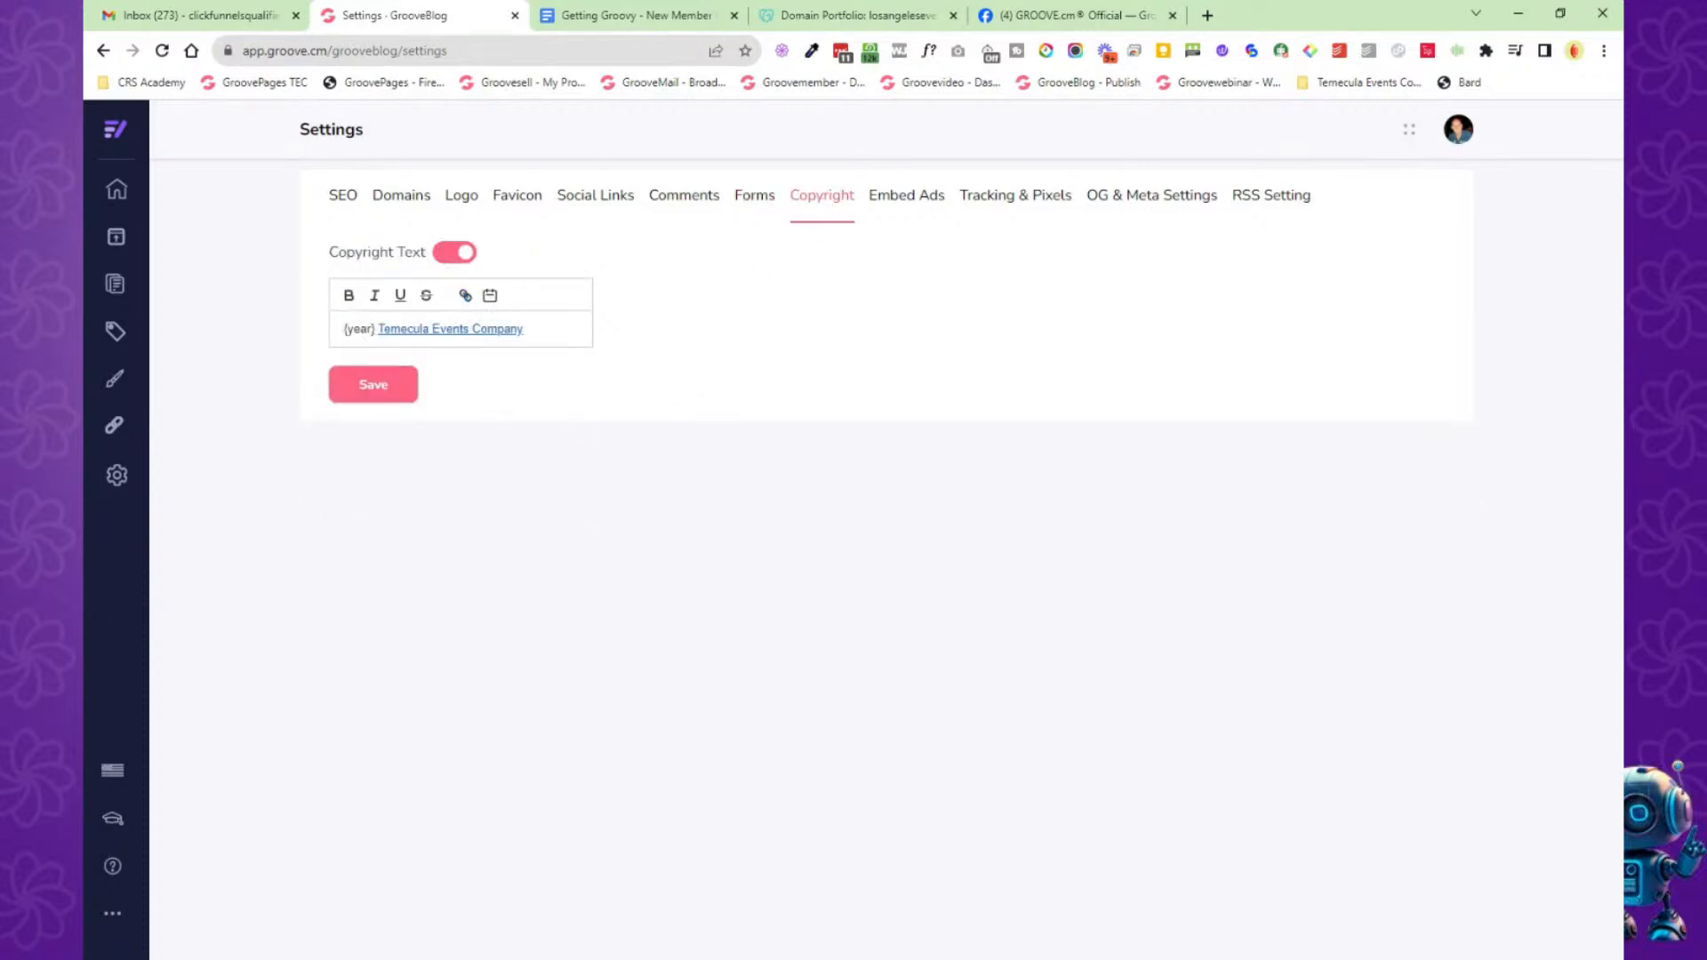
double_click(360, 329)
drag(525, 329, 389, 328)
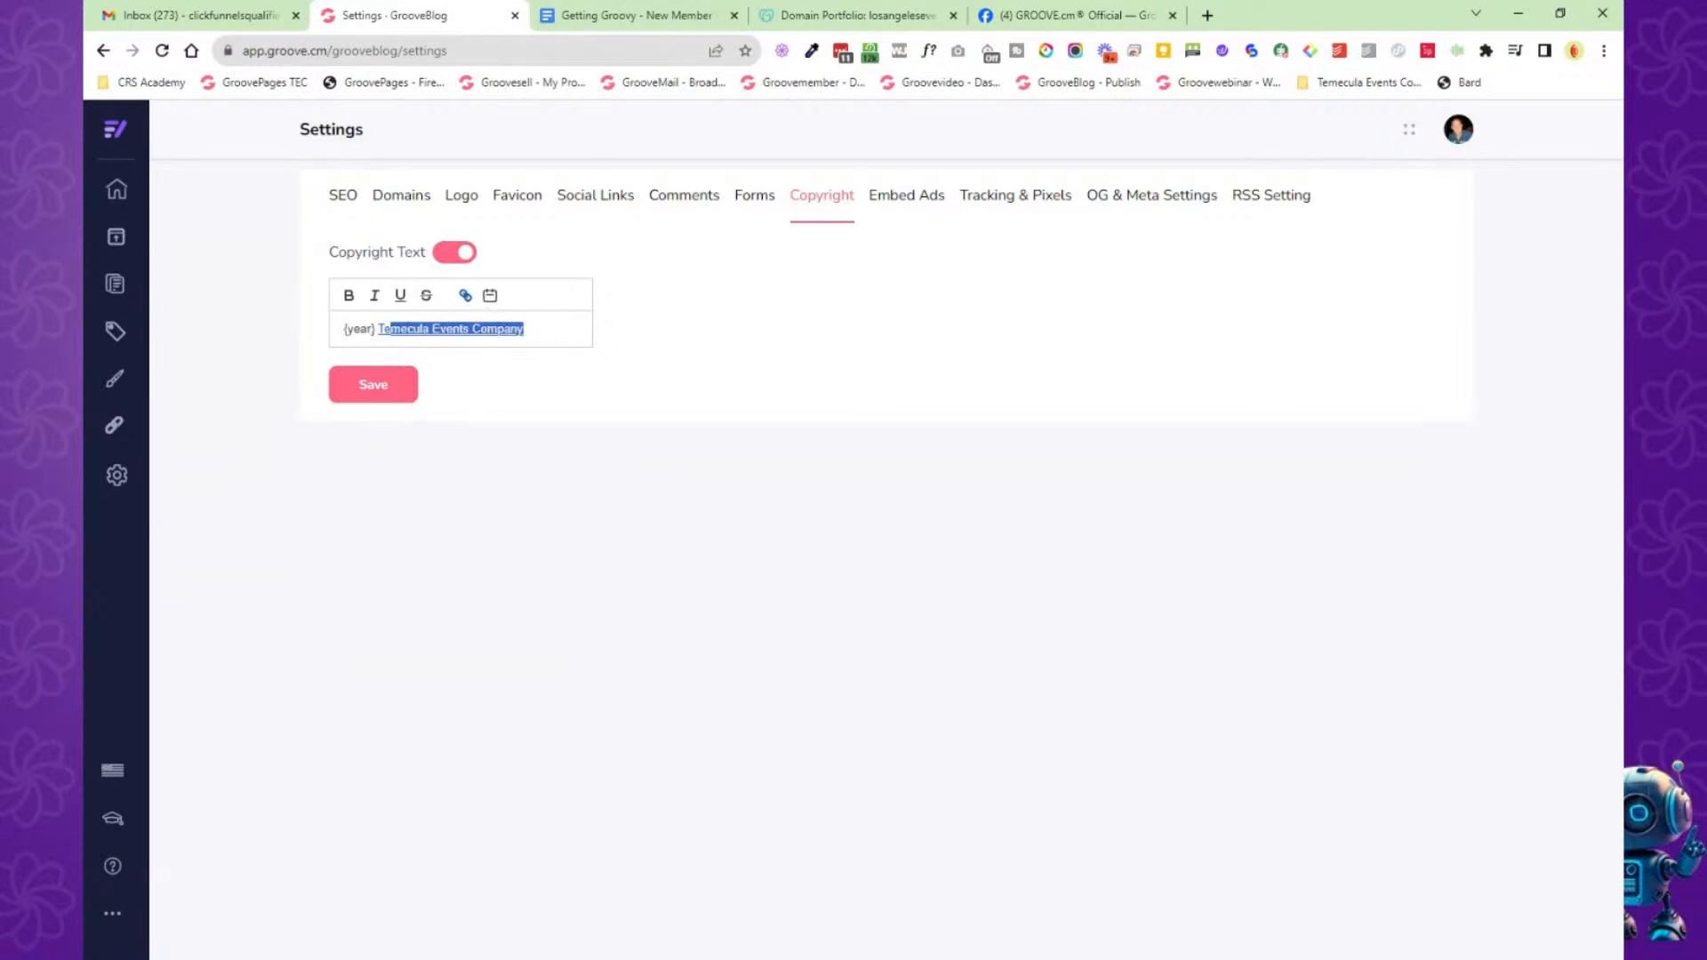
click(674, 357)
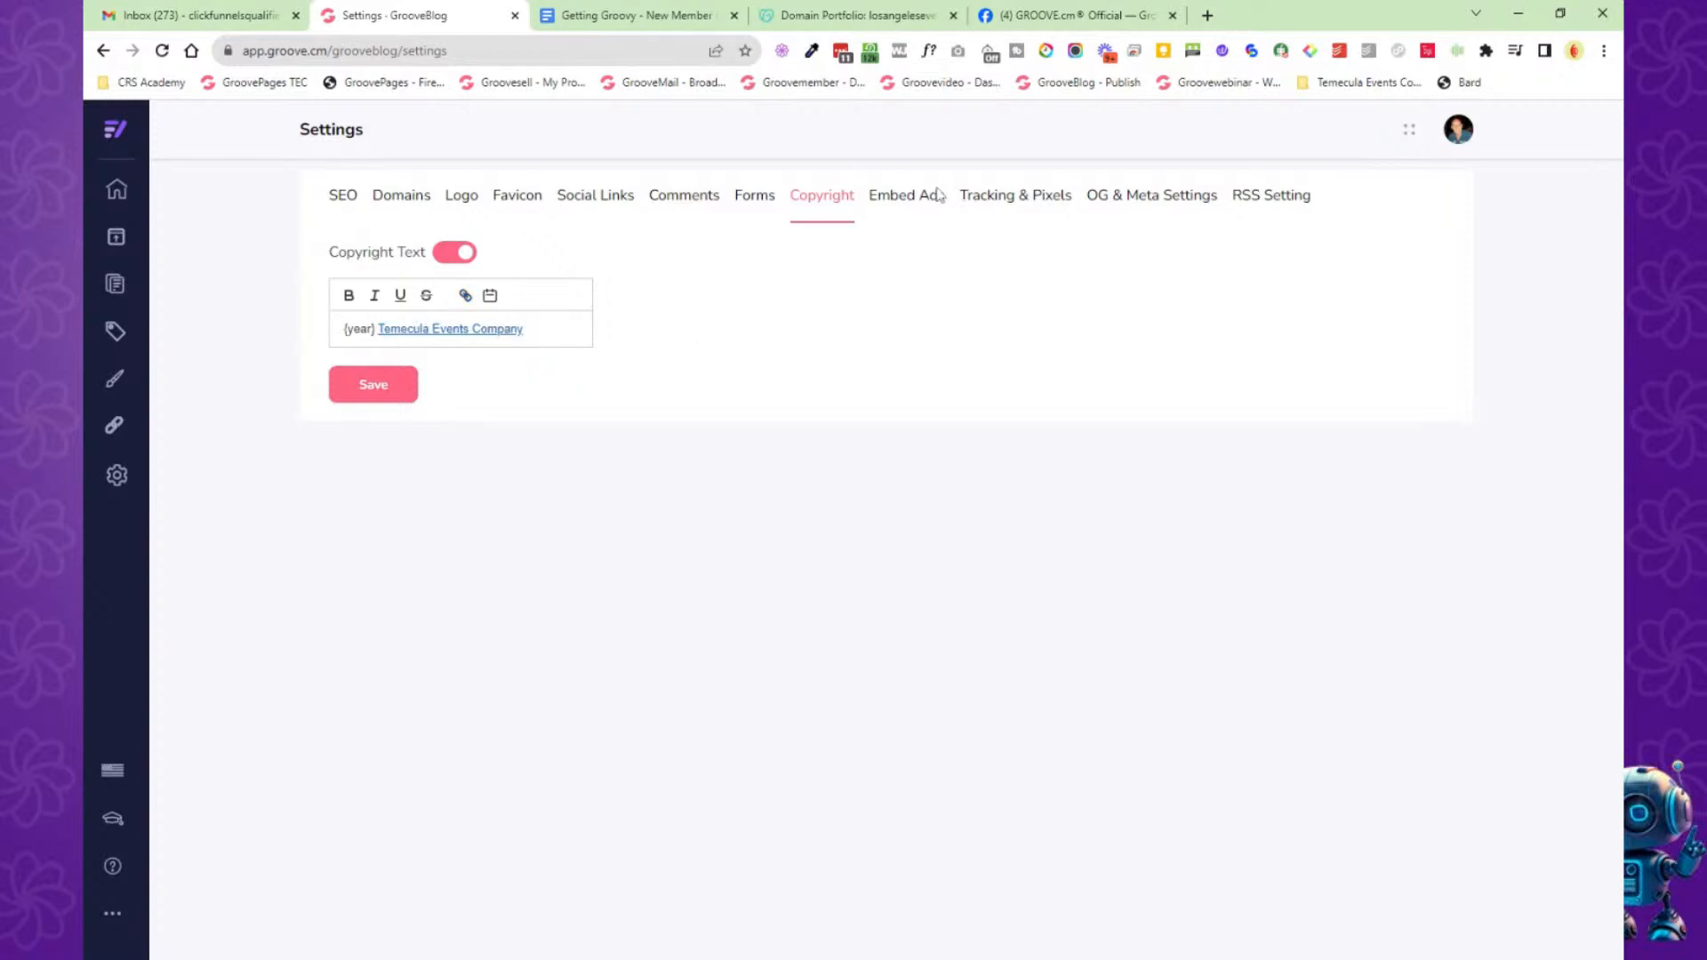
Review the Embed Ads, Tracking & Pixels, OG & Meta and RSS settings, then return to all blogs.
click(907, 199)
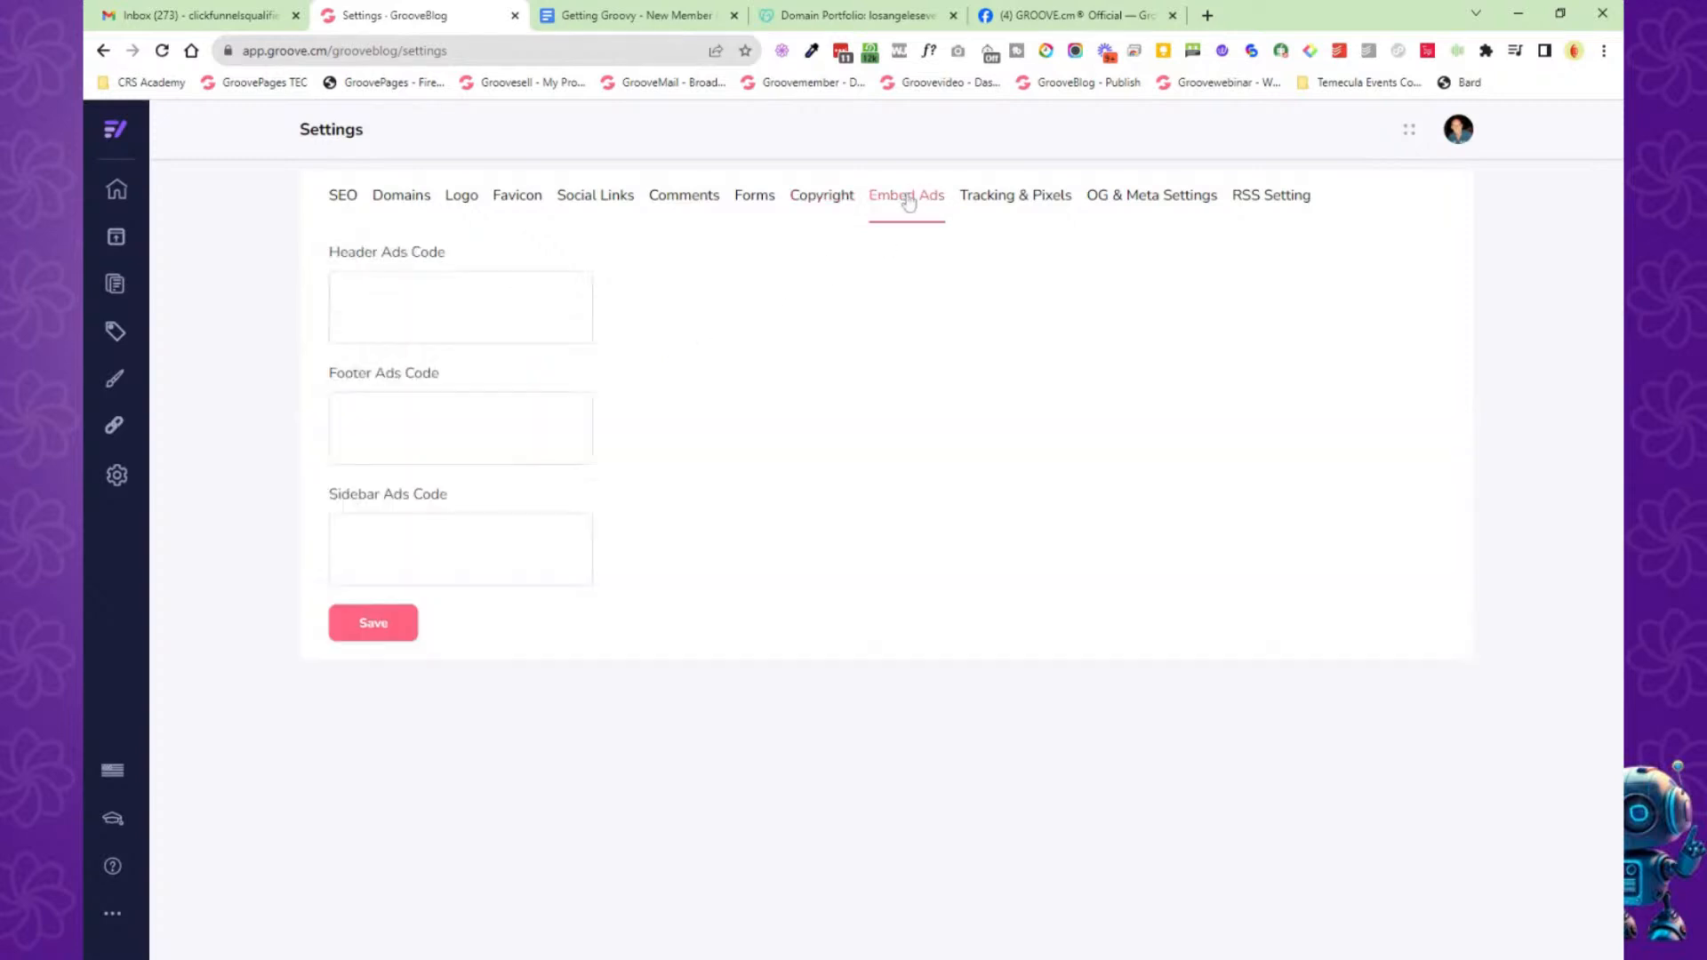
click(992, 200)
click(1120, 198)
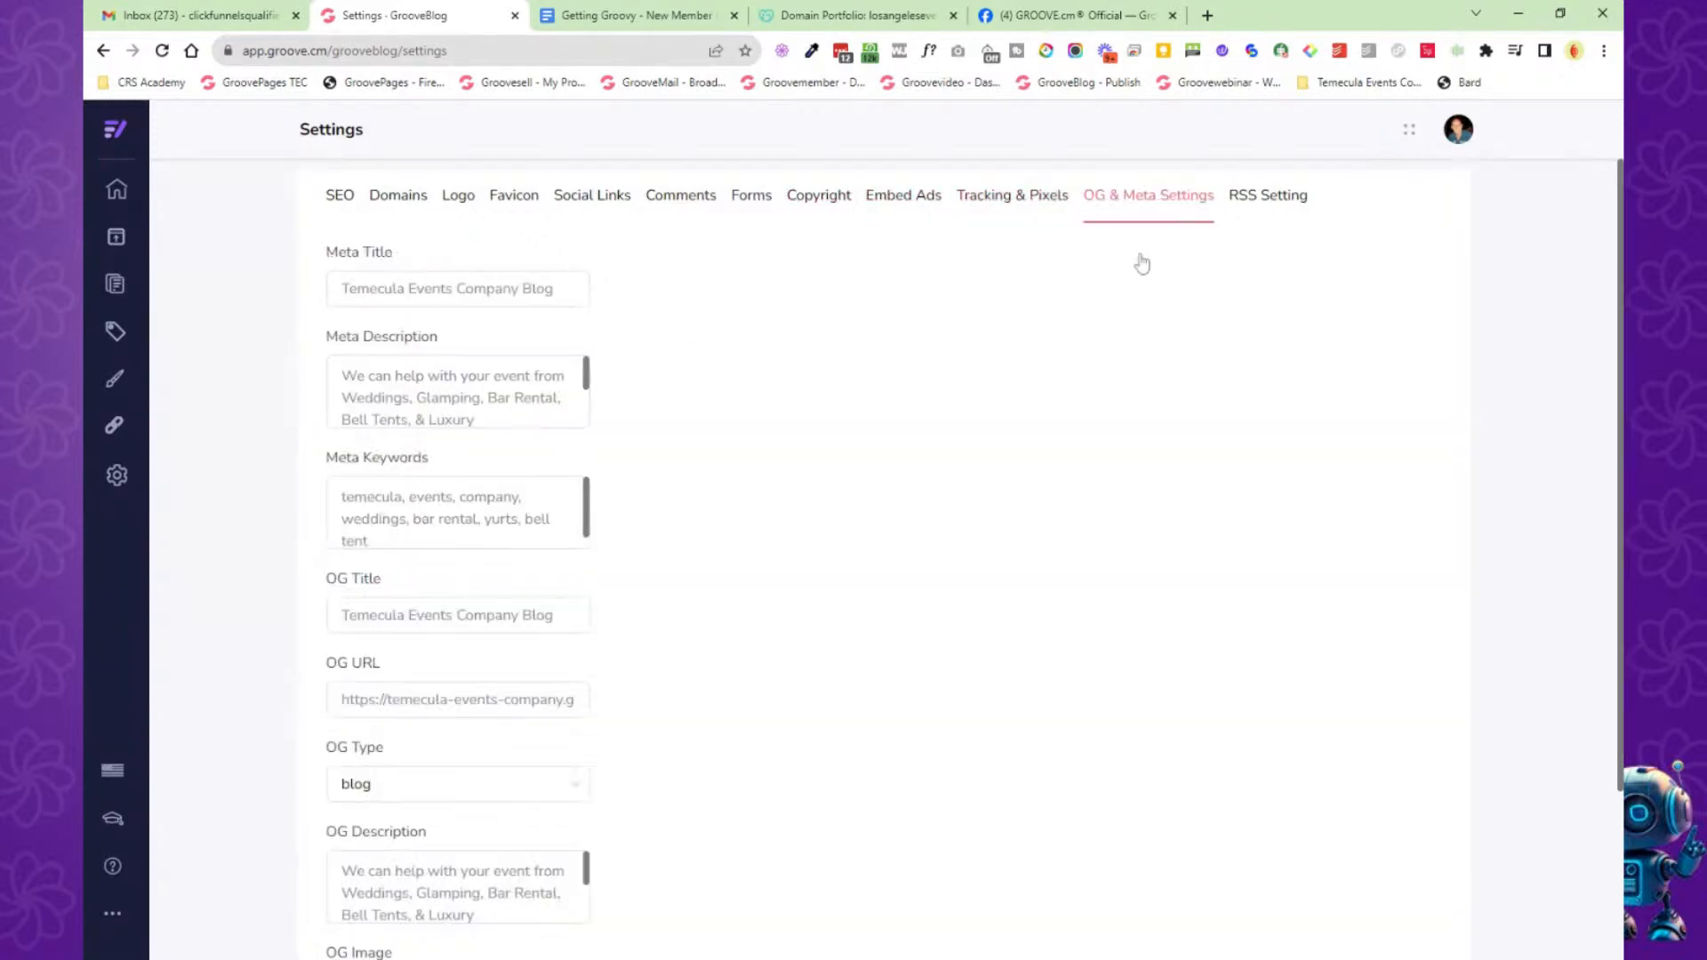
click(1280, 200)
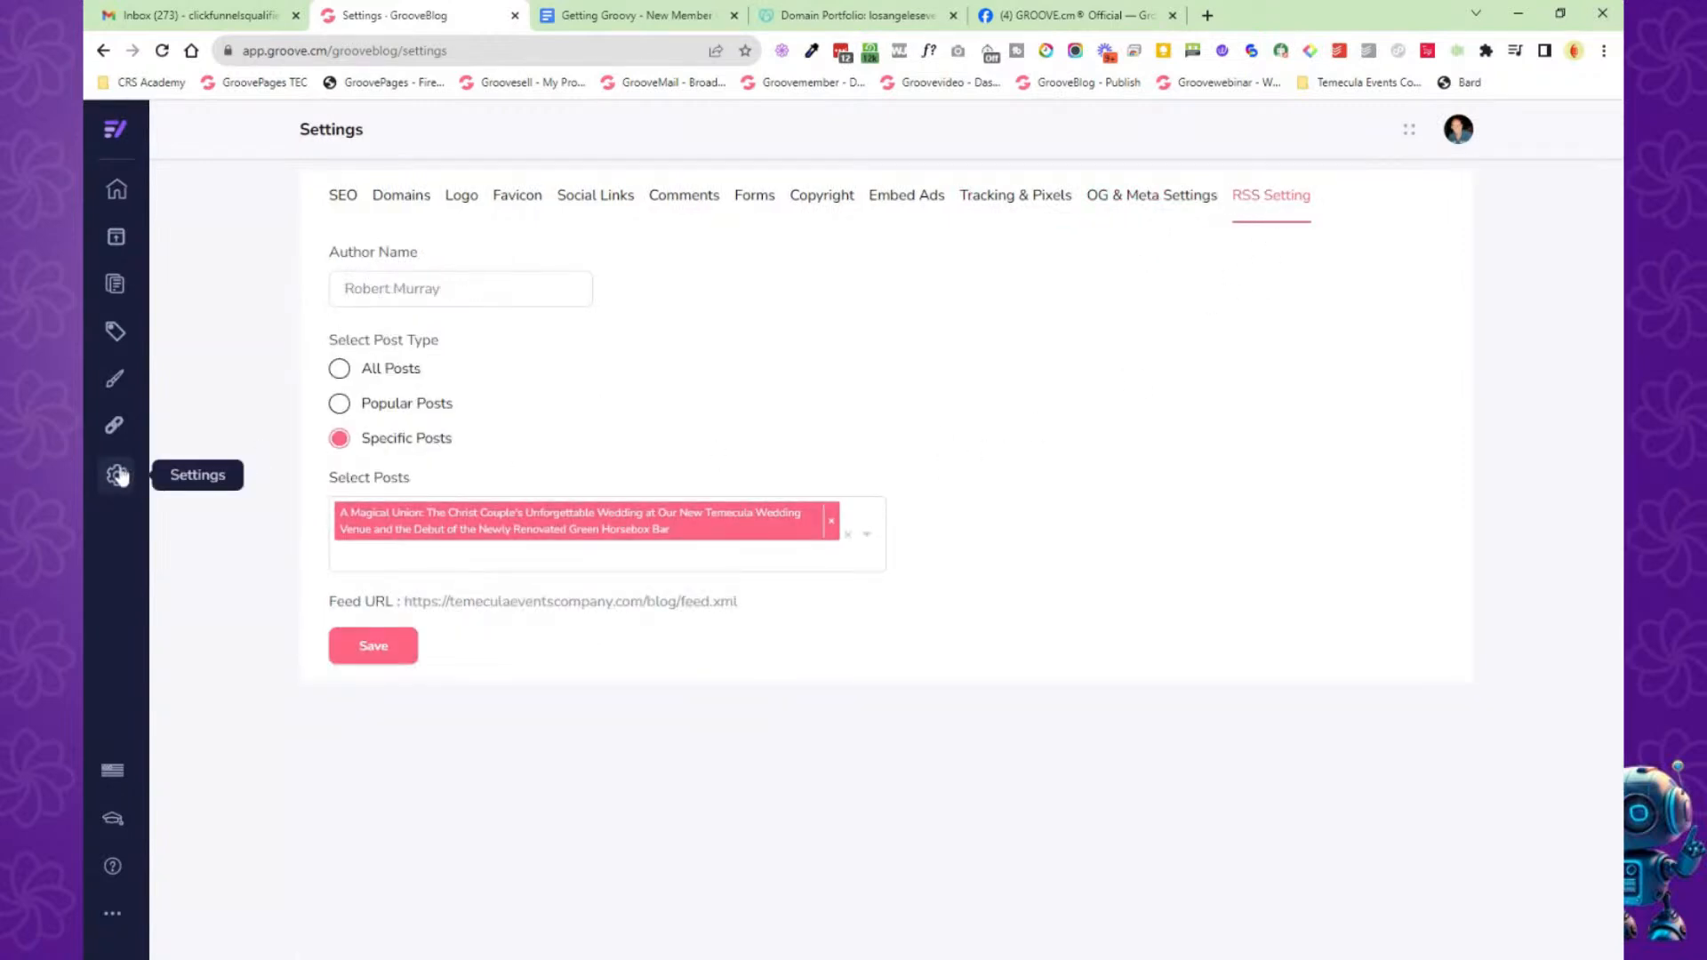
click(119, 196)
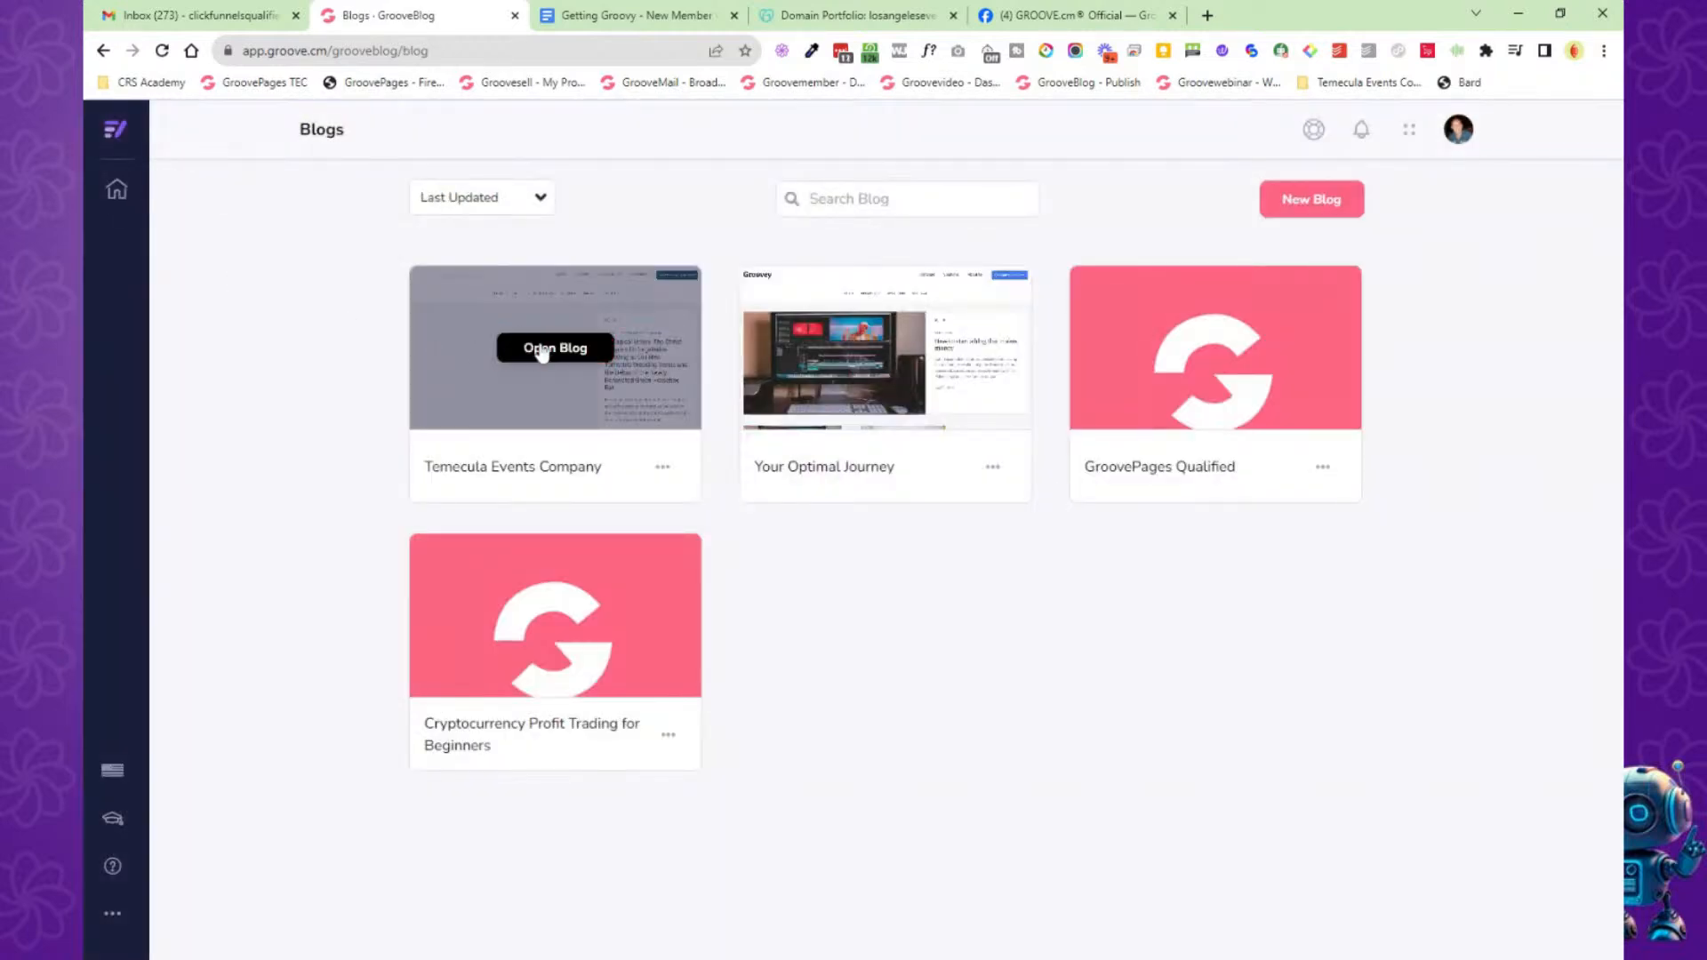
Open the Temecula Events Company blog and show its Navigation links.
click(553, 360)
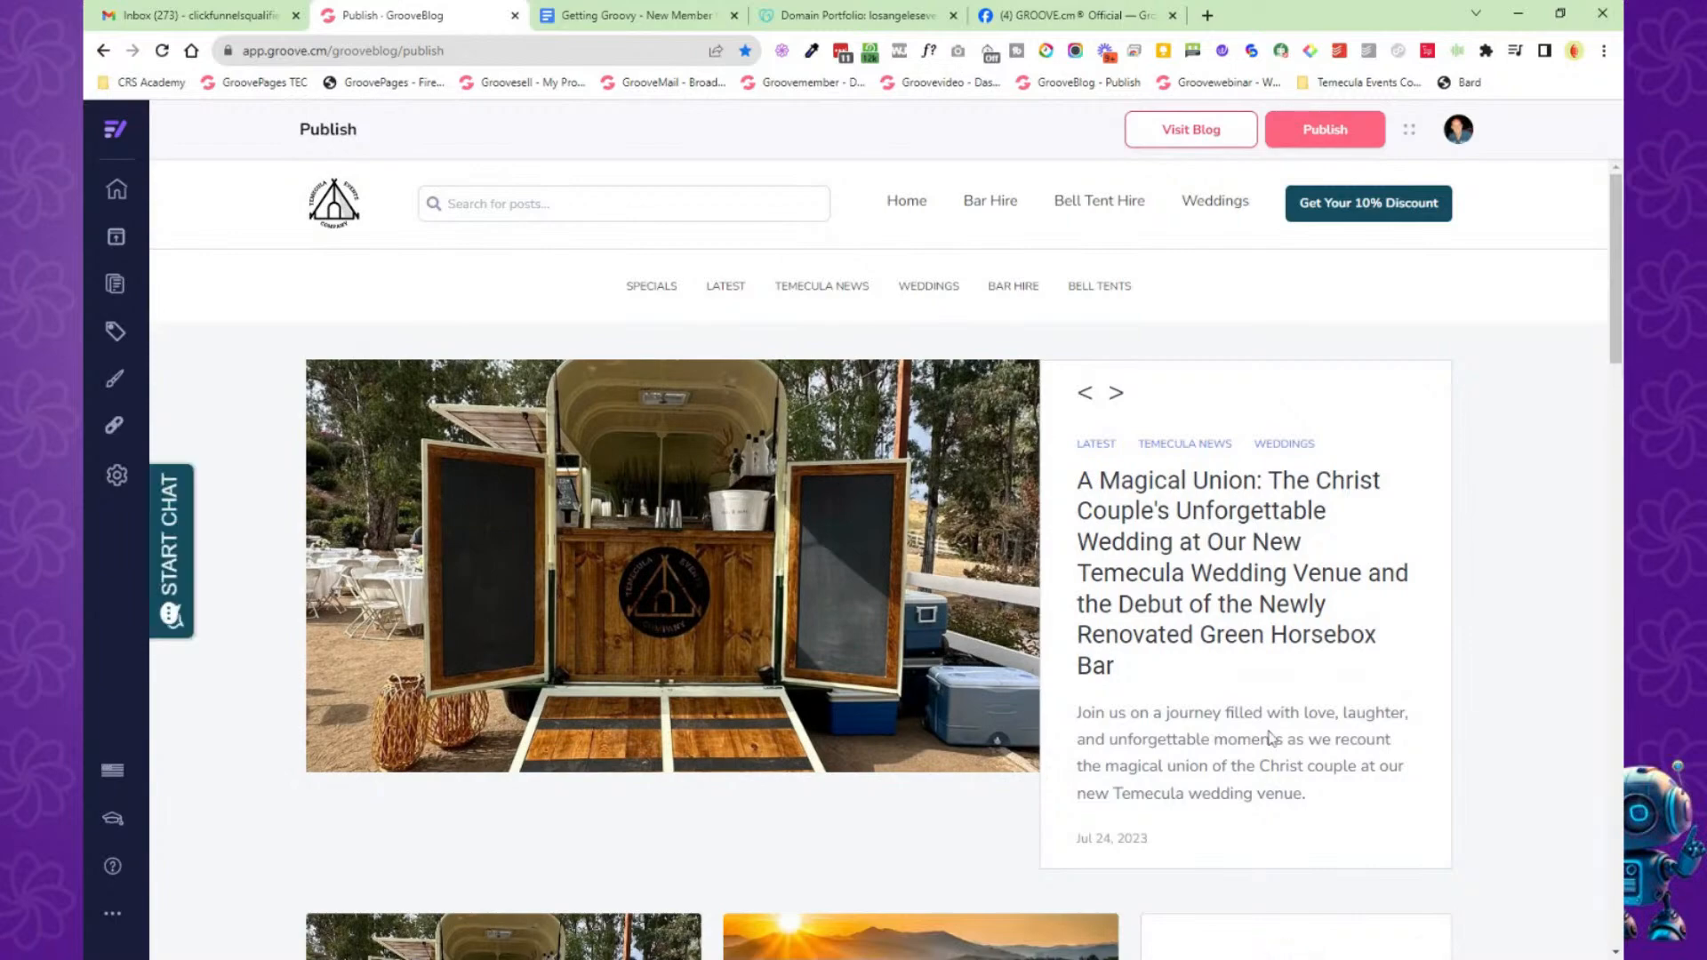
click(112, 430)
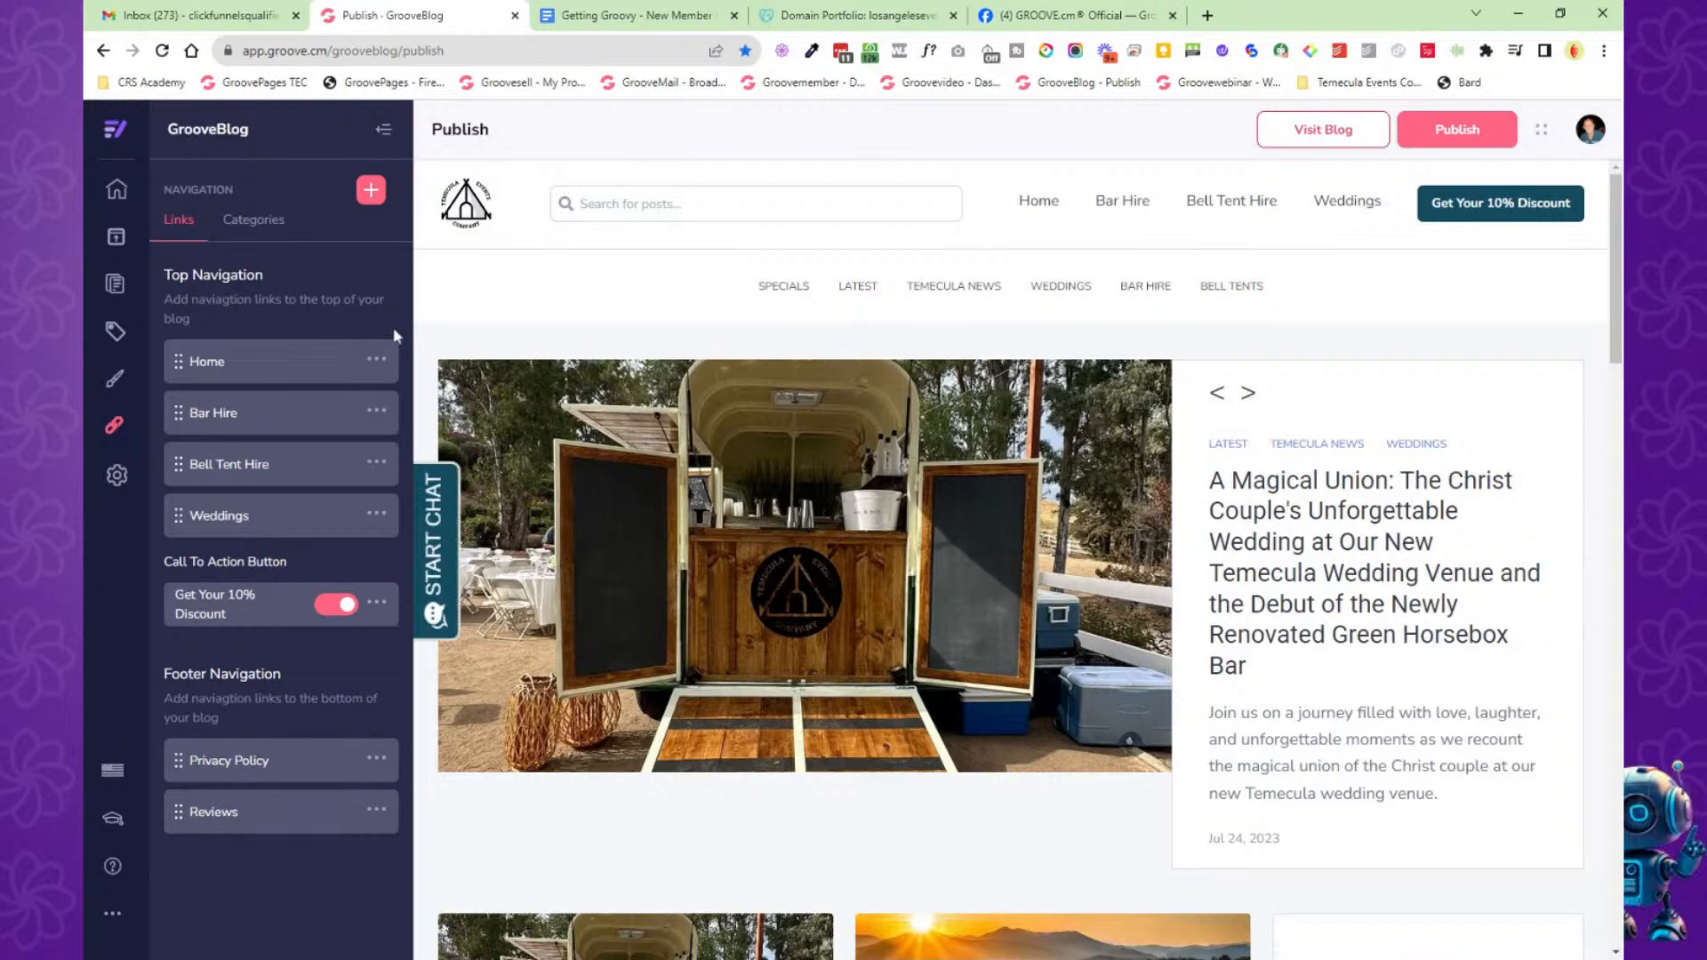
Review the Home link's options and the blog's category links, then open the Themes page.
click(377, 361)
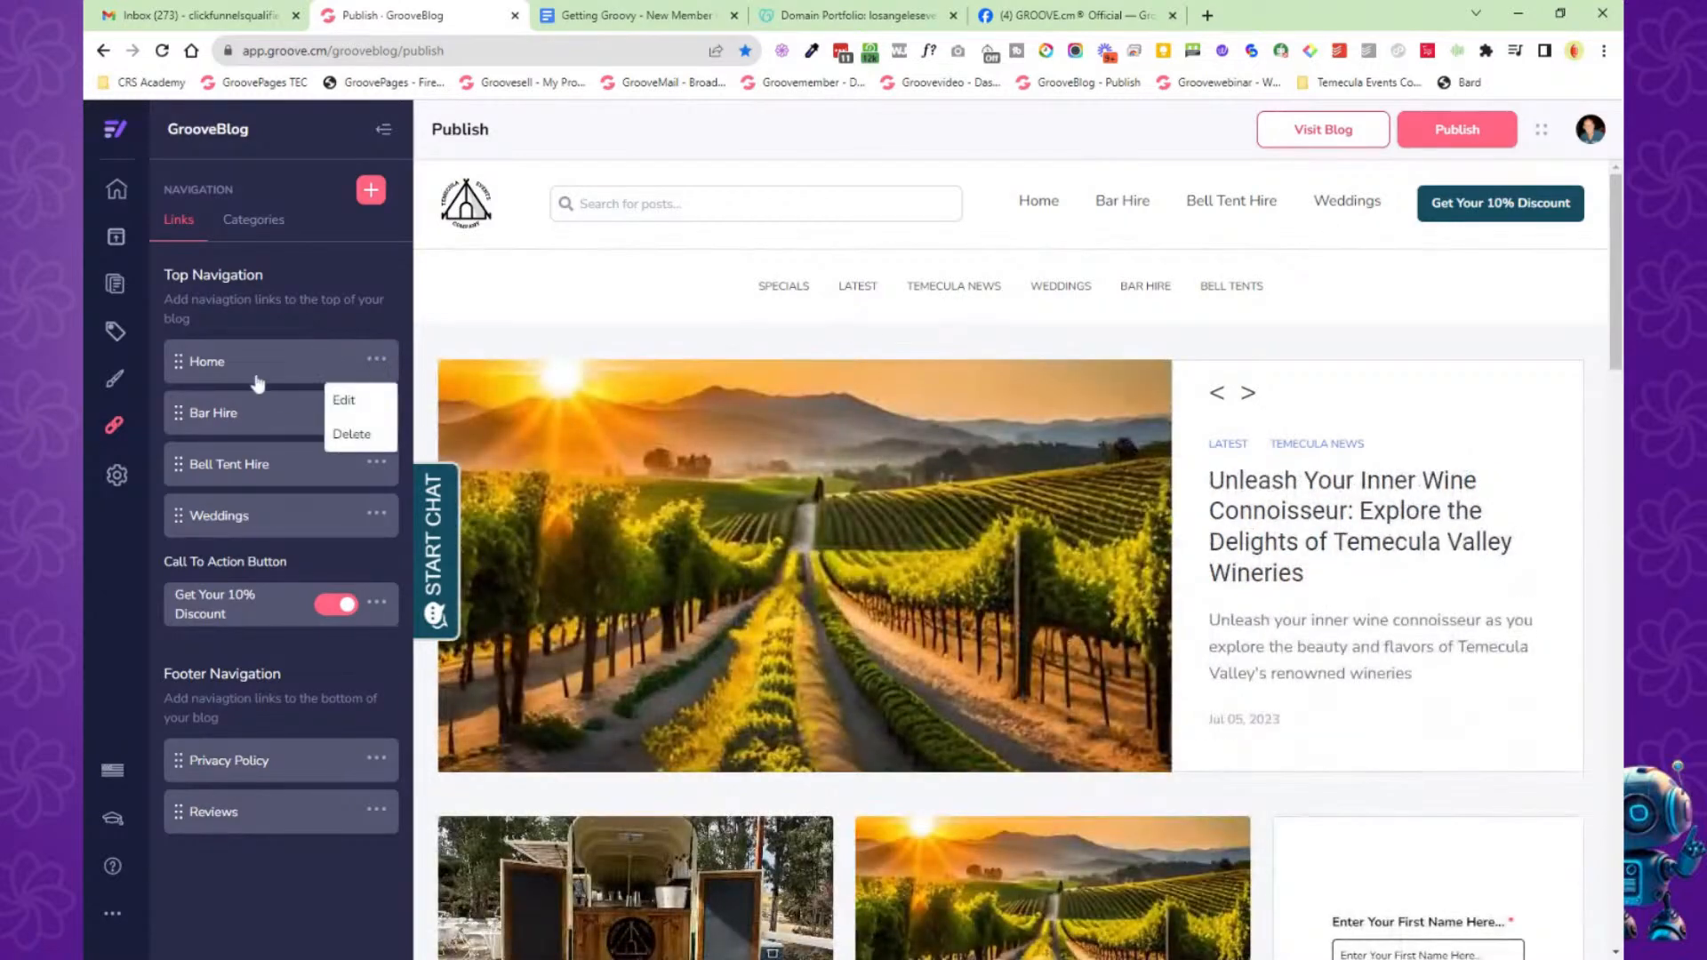
click(354, 248)
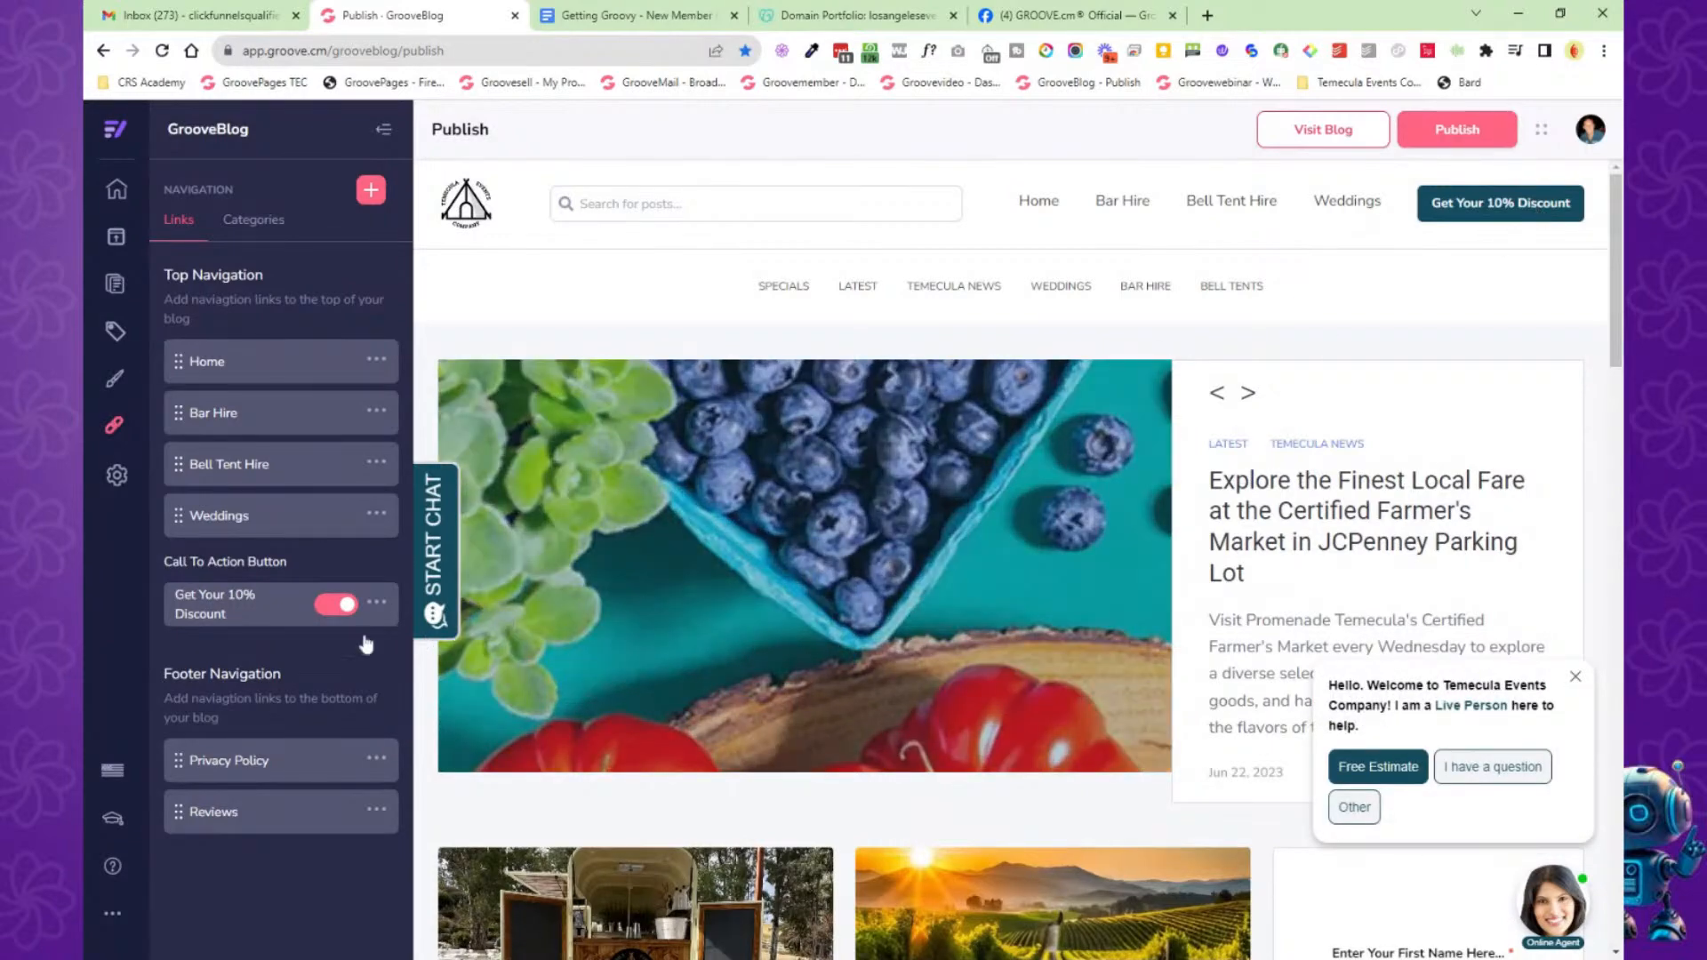
scroll(625, 605, down, 5)
scroll(625, 605, down, 12)
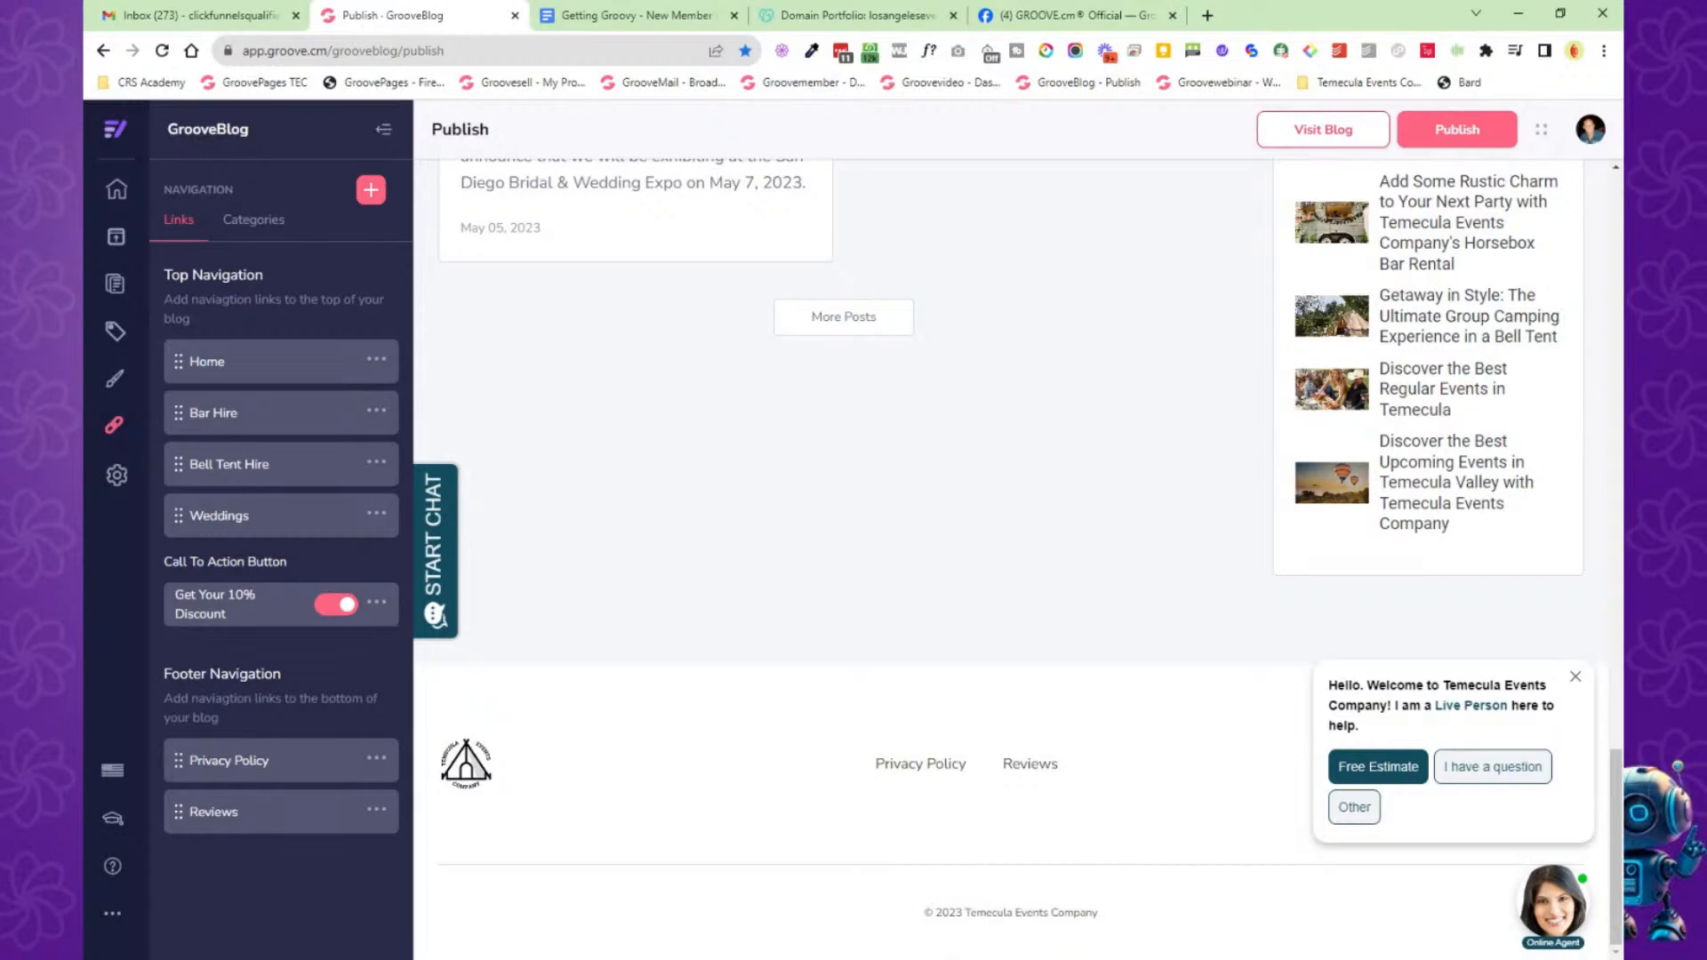
scroll(1152, 702, up, 20)
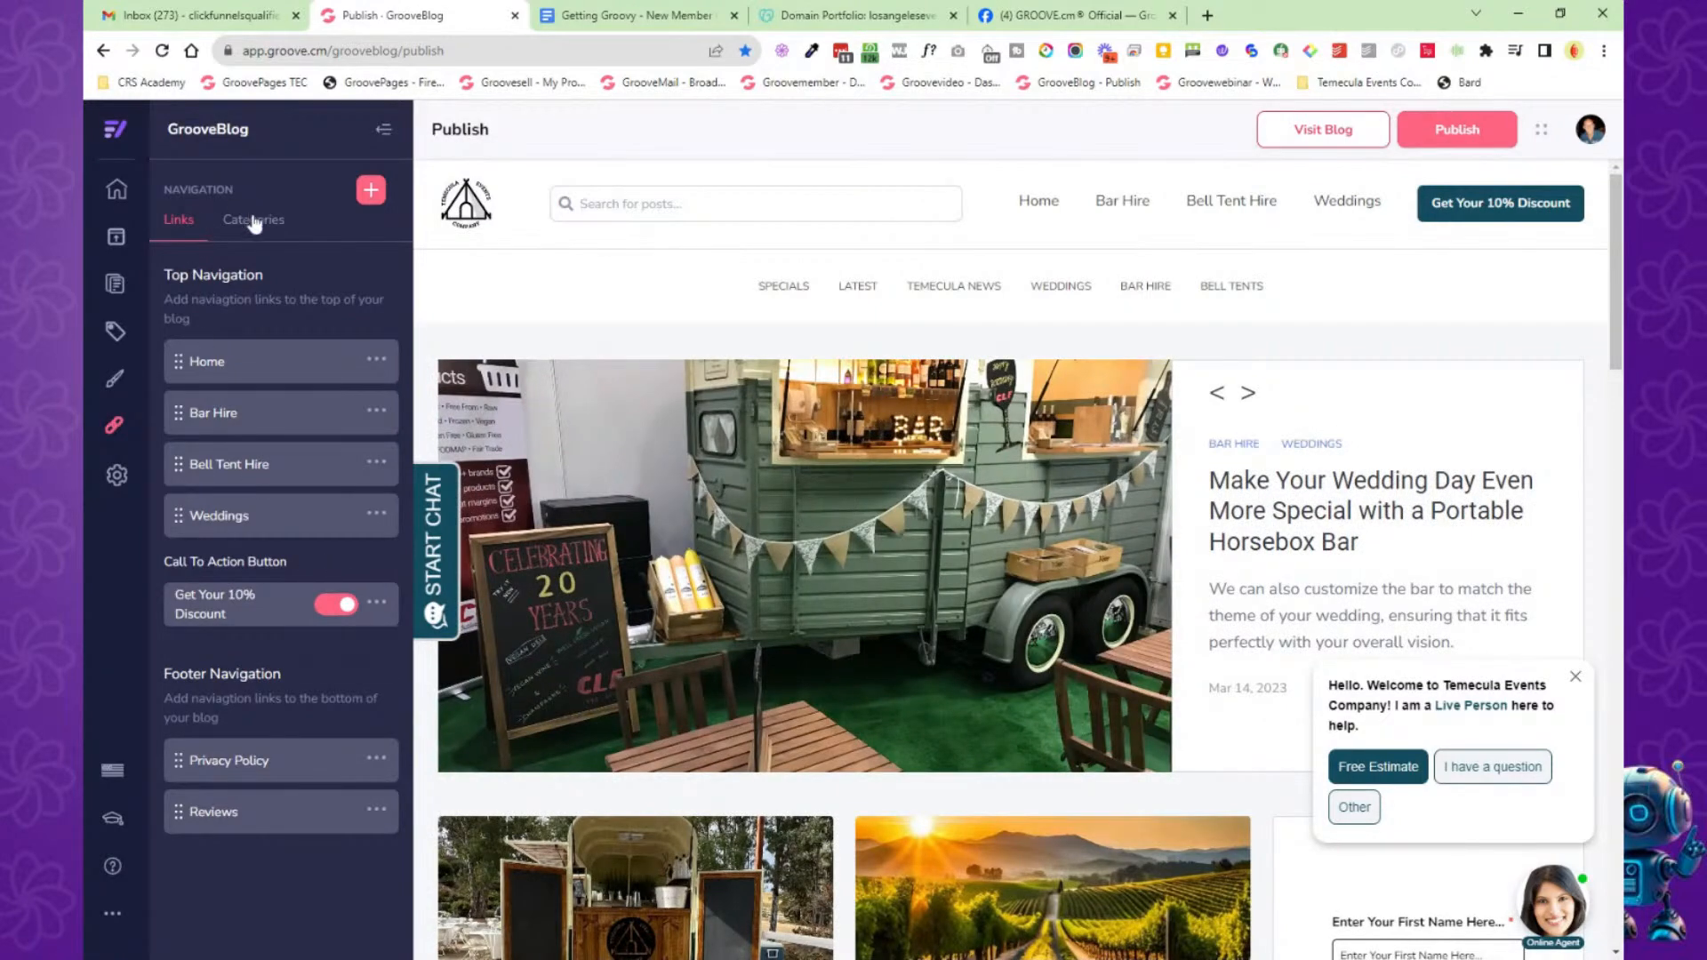
click(252, 217)
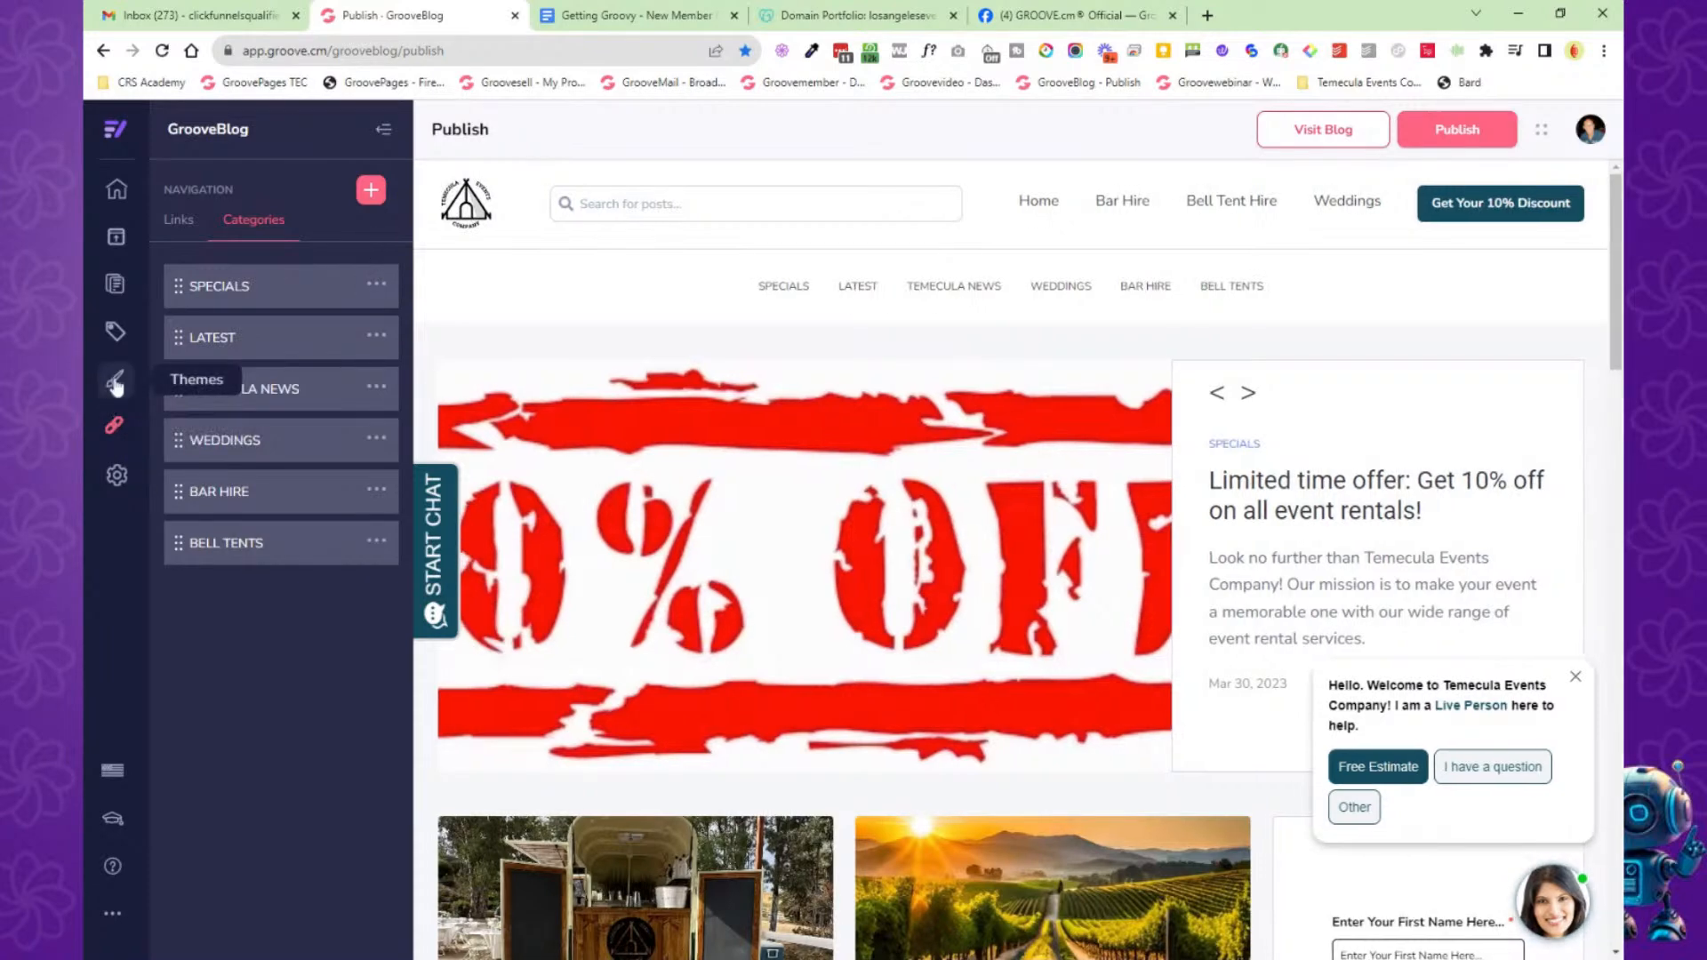
click(115, 385)
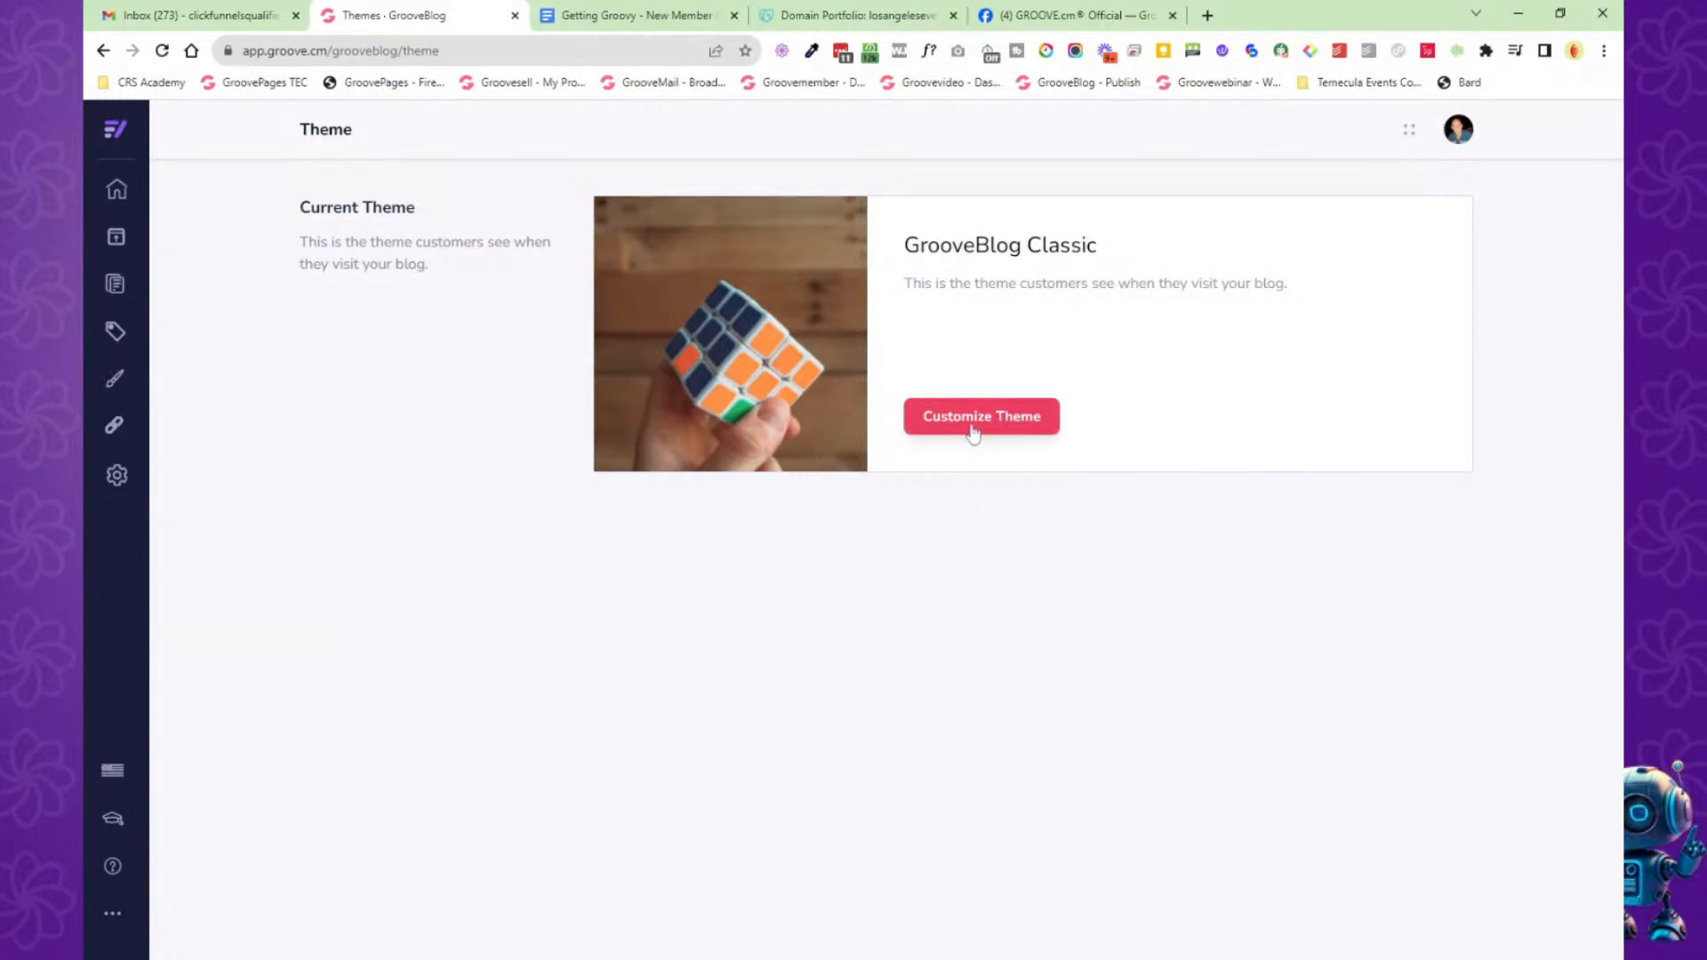
Start customizing the GrooveBlog Classic theme and check the heading font, keeping Roboto.
click(975, 425)
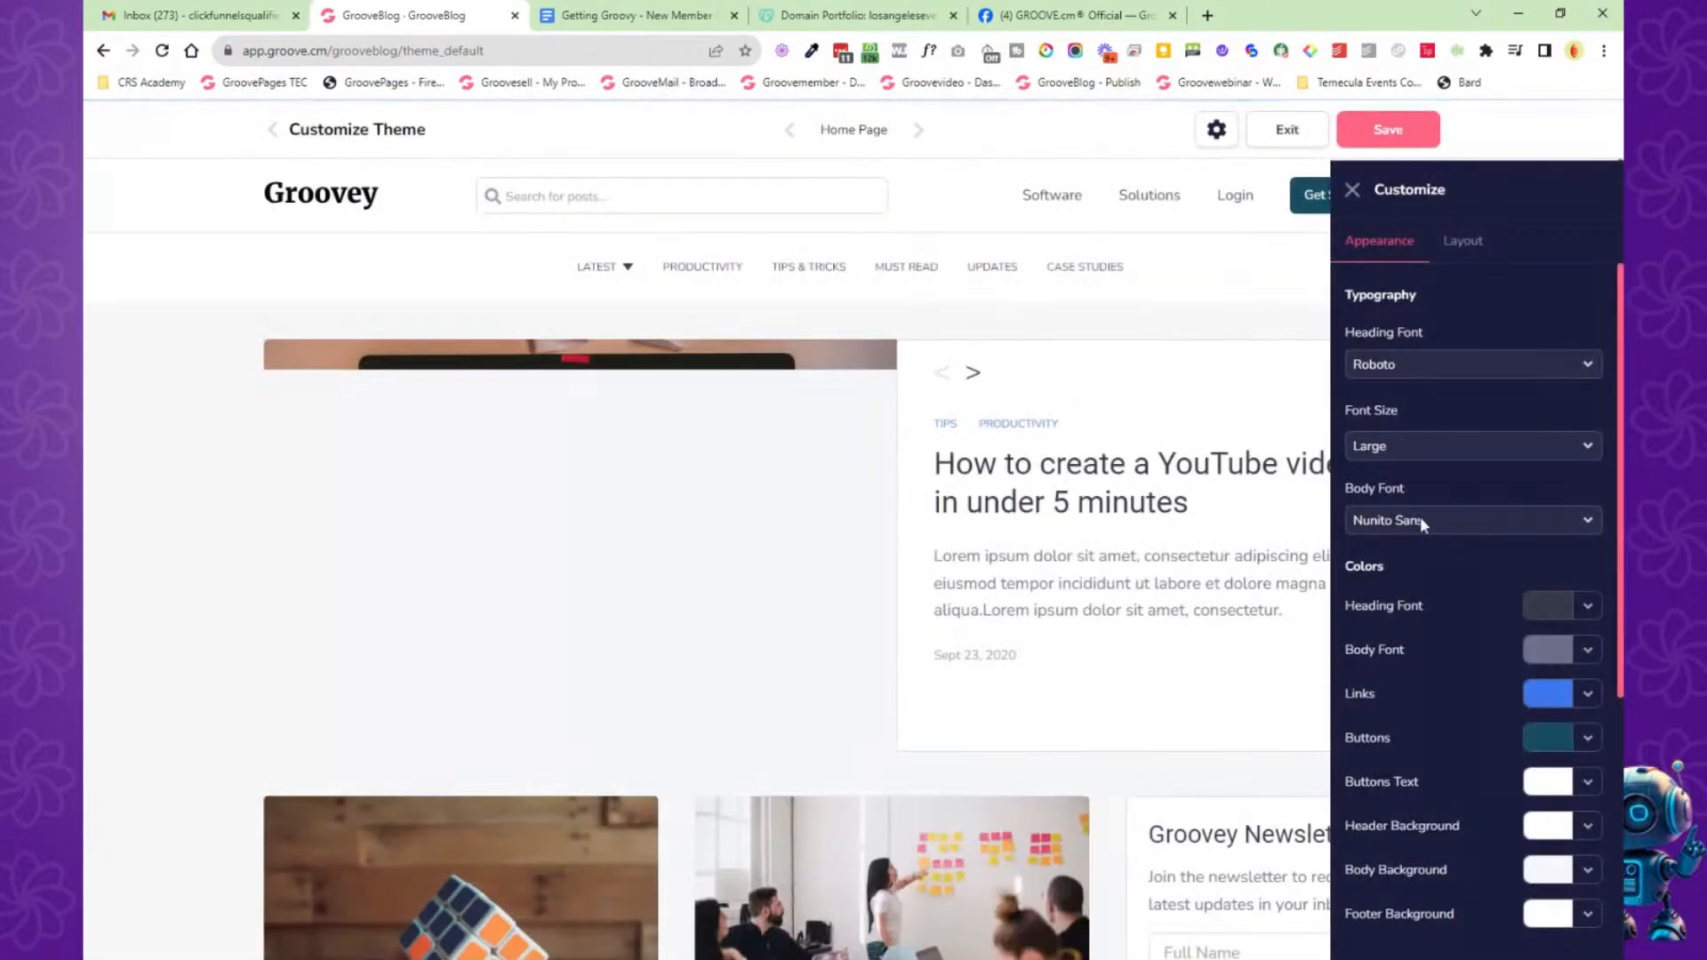
click(1449, 374)
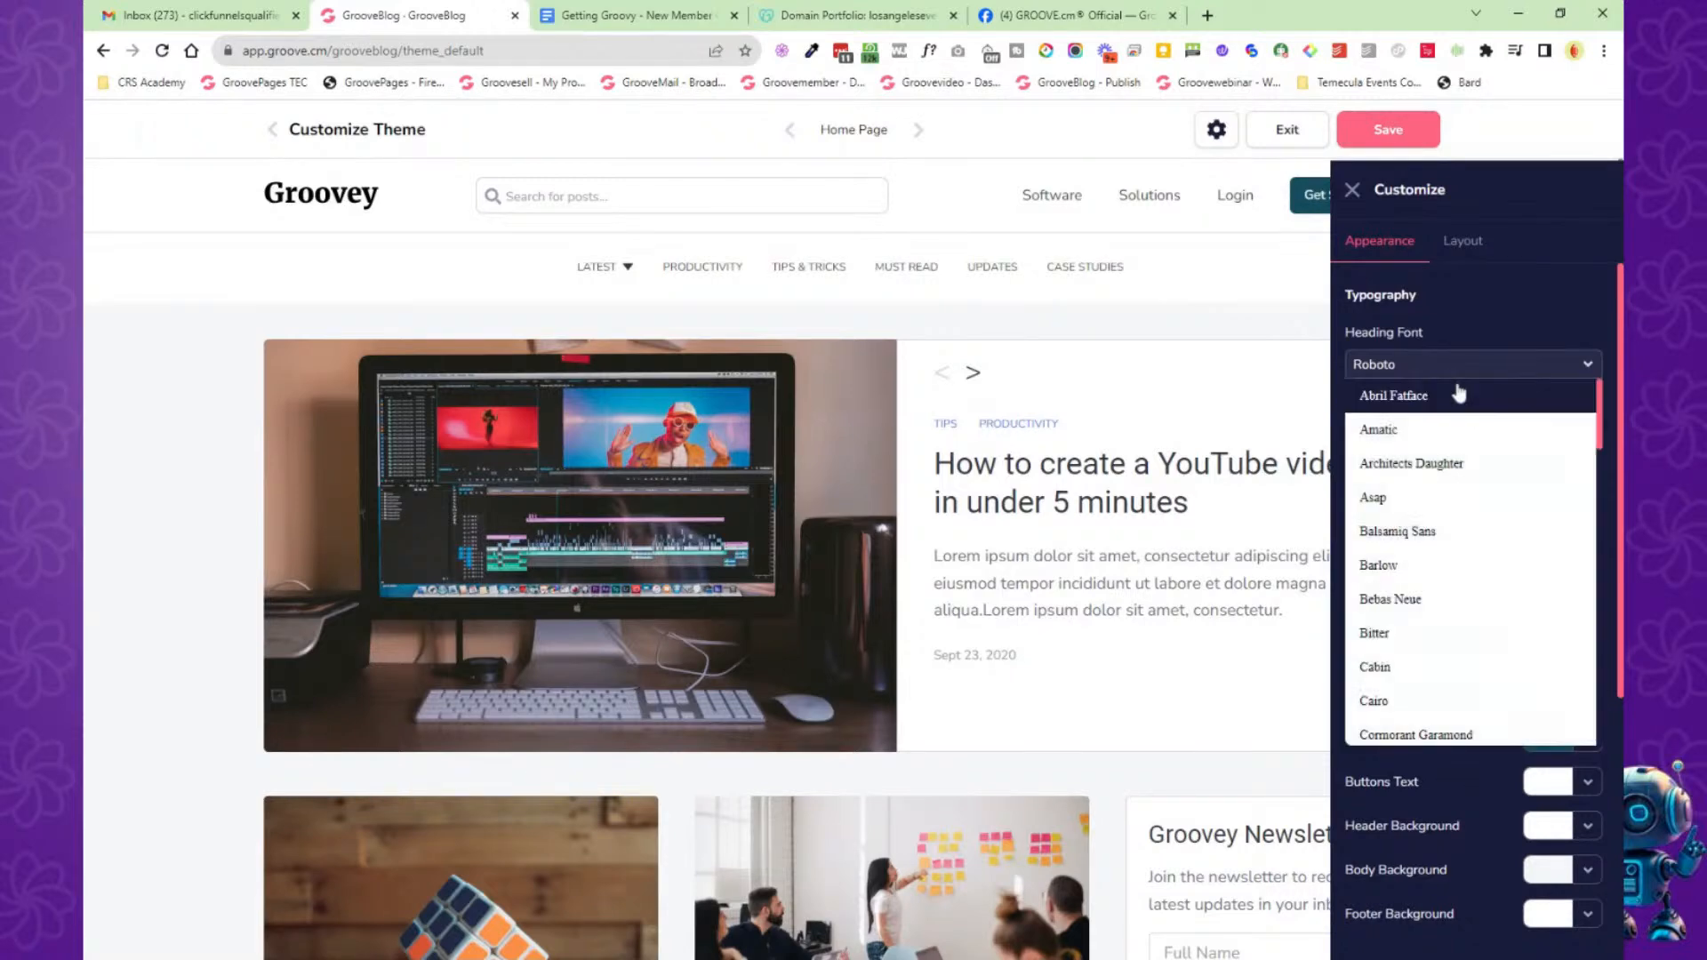
scroll(1456, 560, down, 5)
scroll(1458, 560, up, 4)
click(1522, 318)
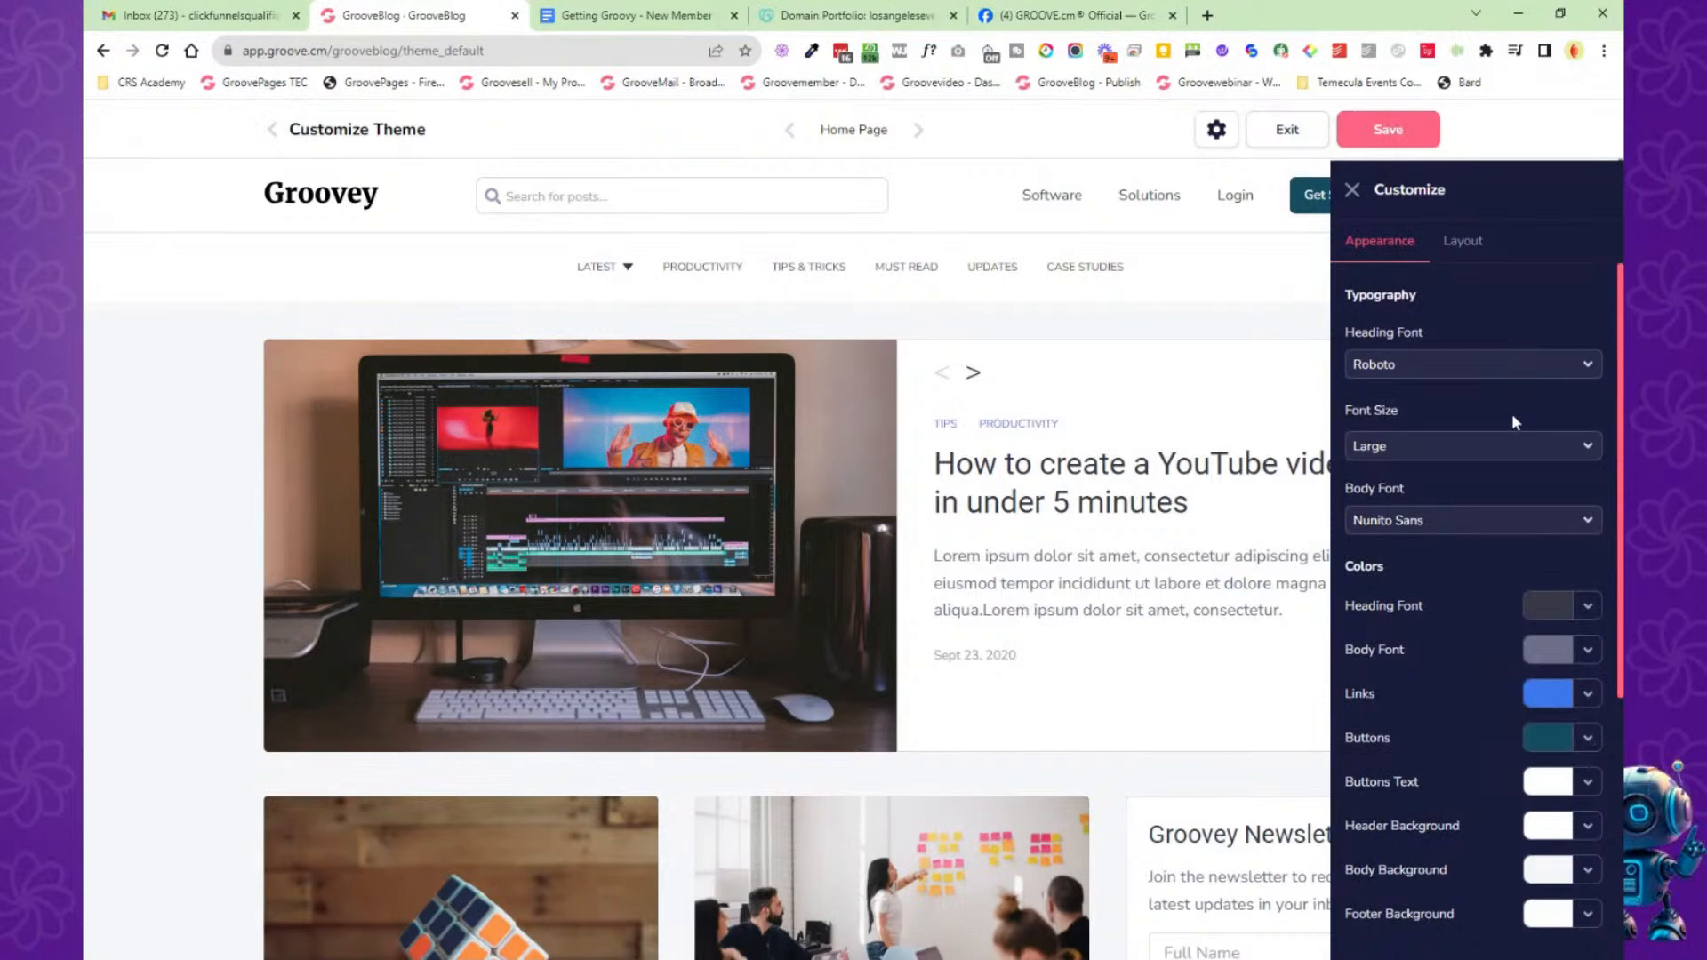
Check the Links colour without changing it, then switch to the Layout settings.
scroll(1511, 462, down, 3)
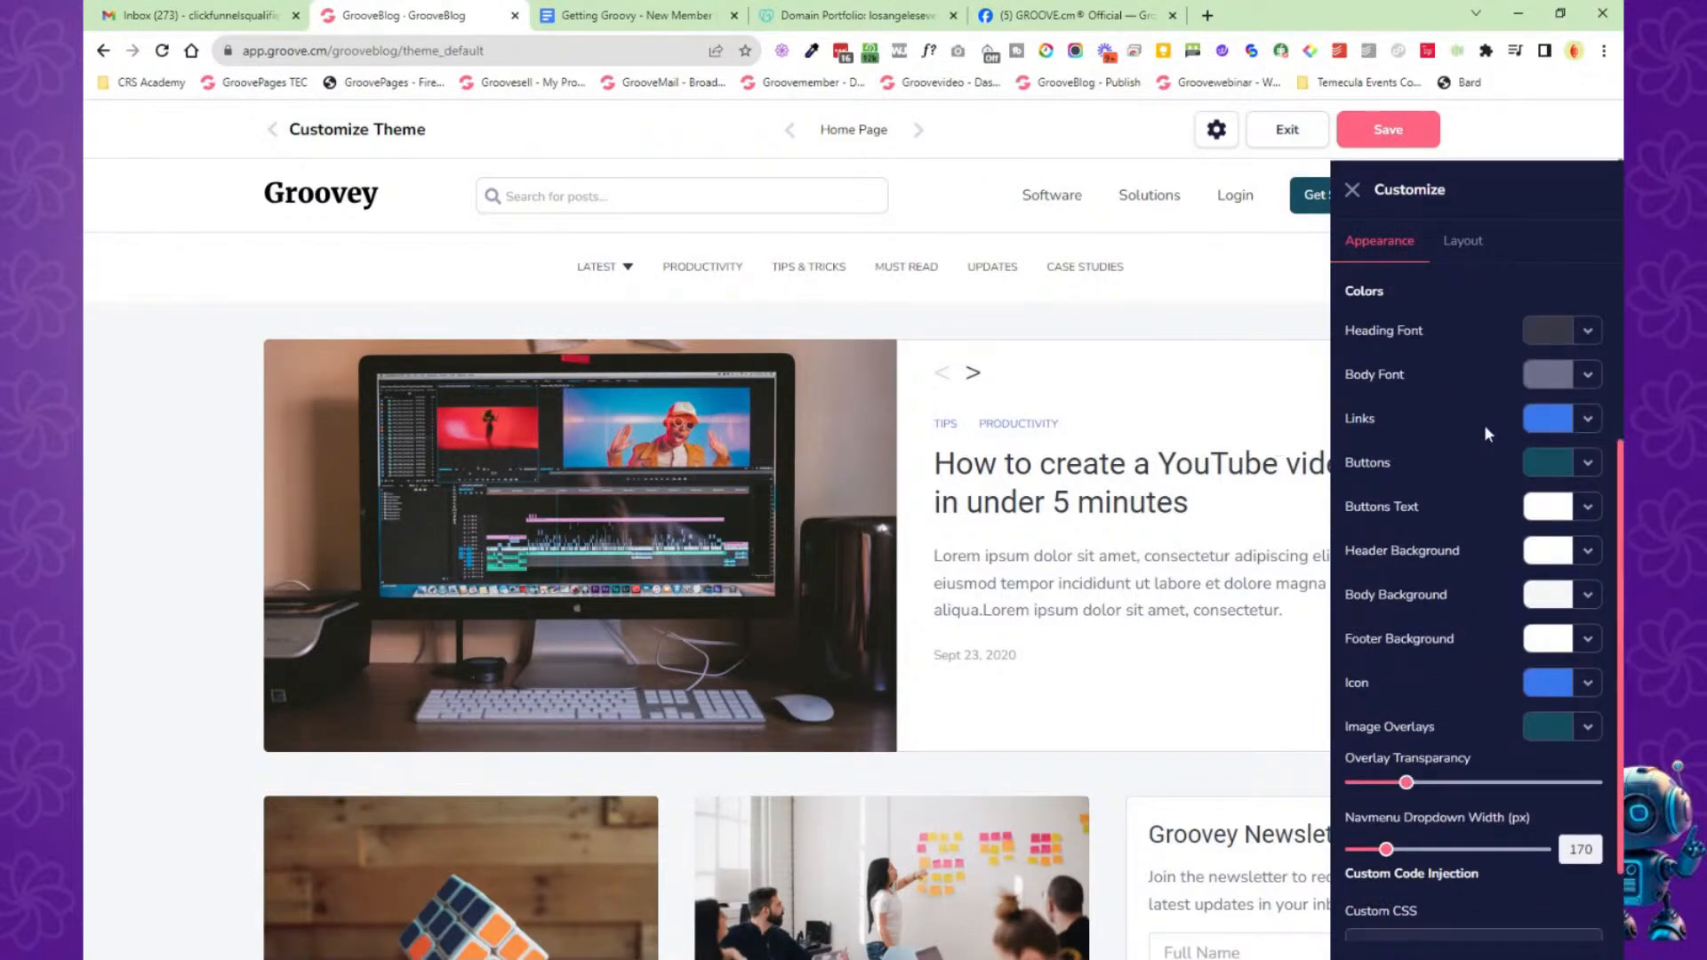
click(1556, 425)
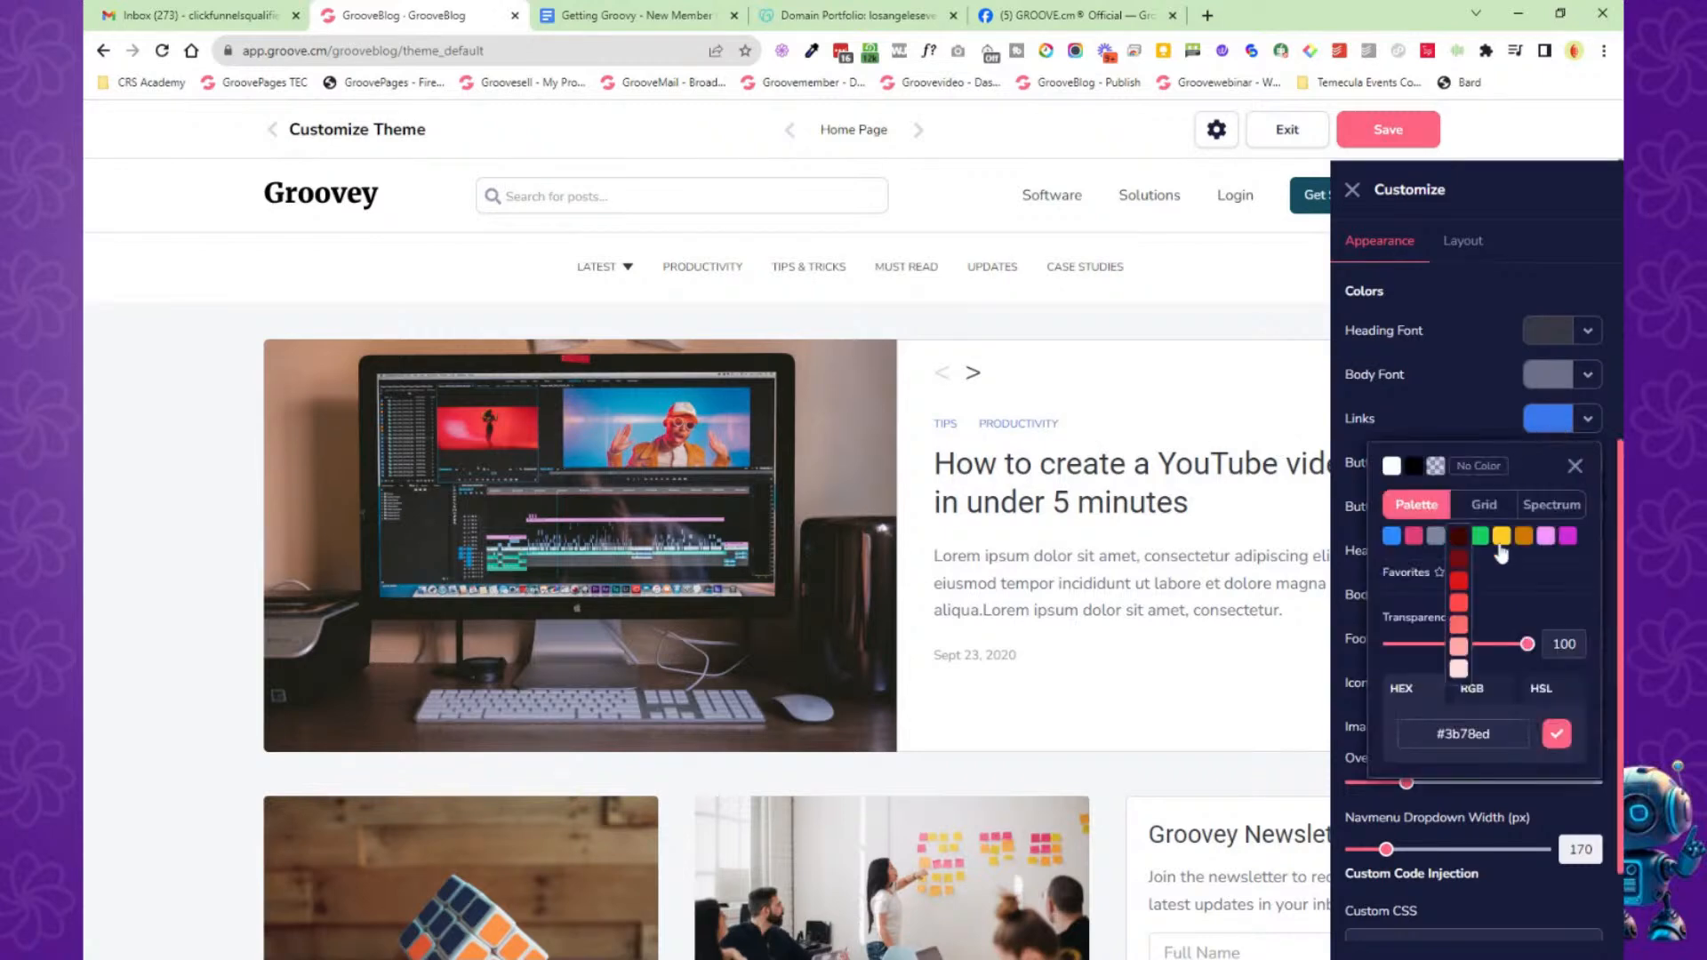
click(1482, 414)
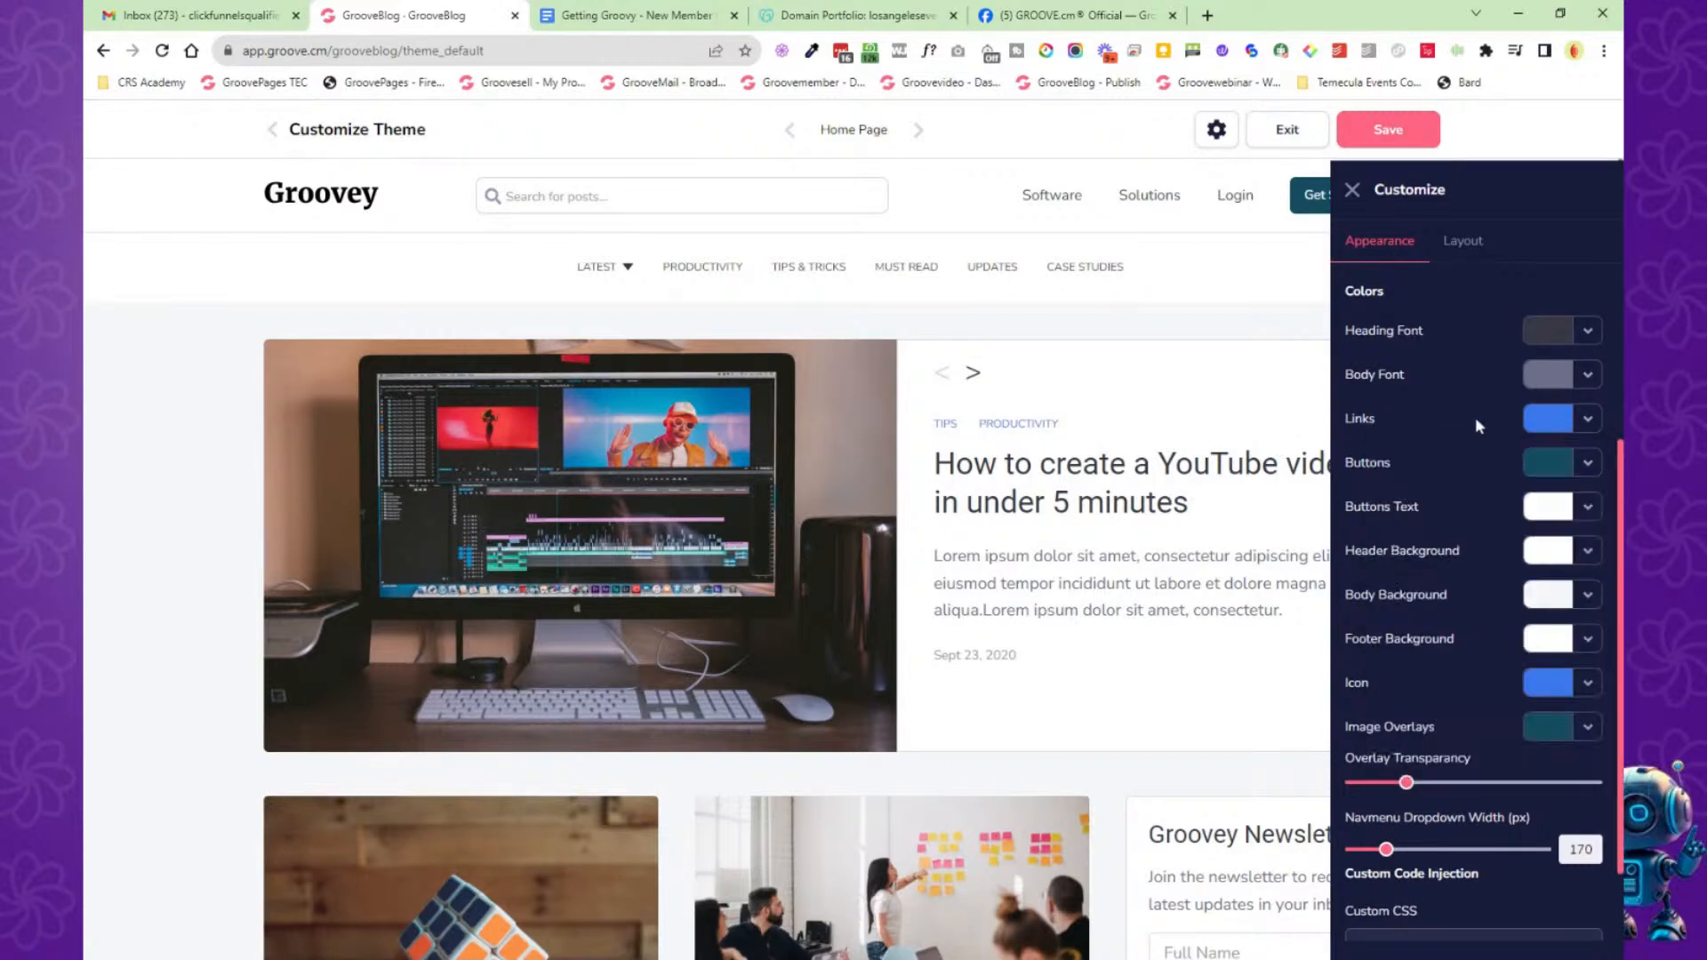
scroll(1470, 547, down, 2)
scroll(1500, 714, up, 5)
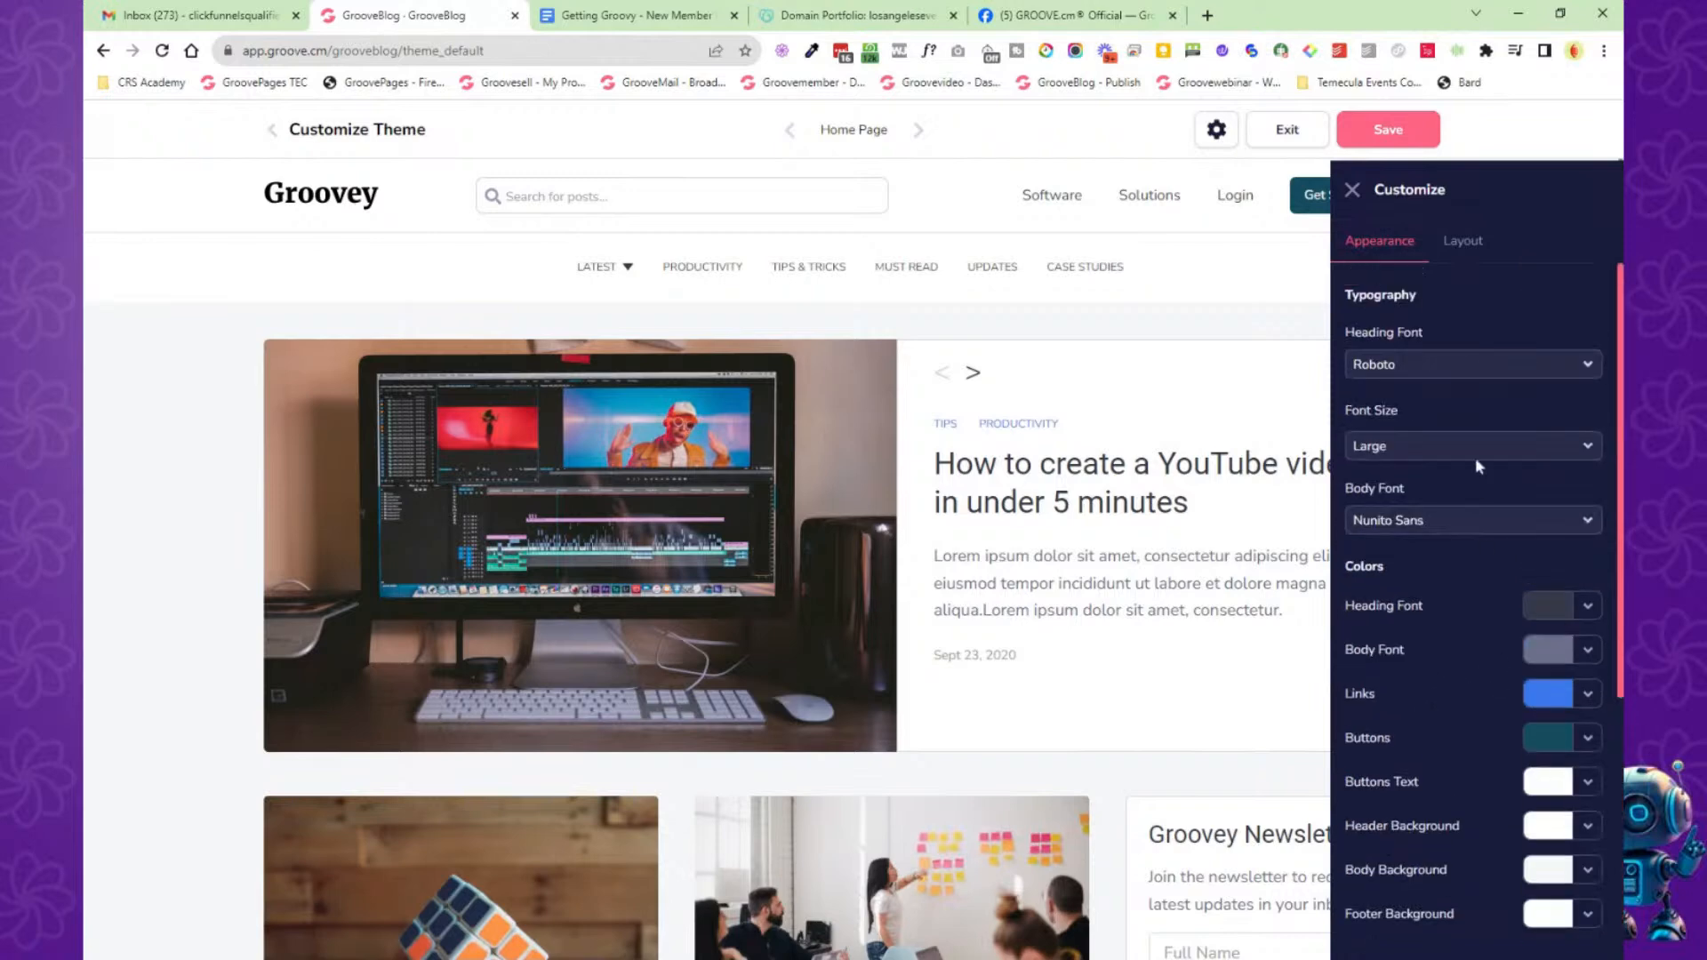
click(1465, 241)
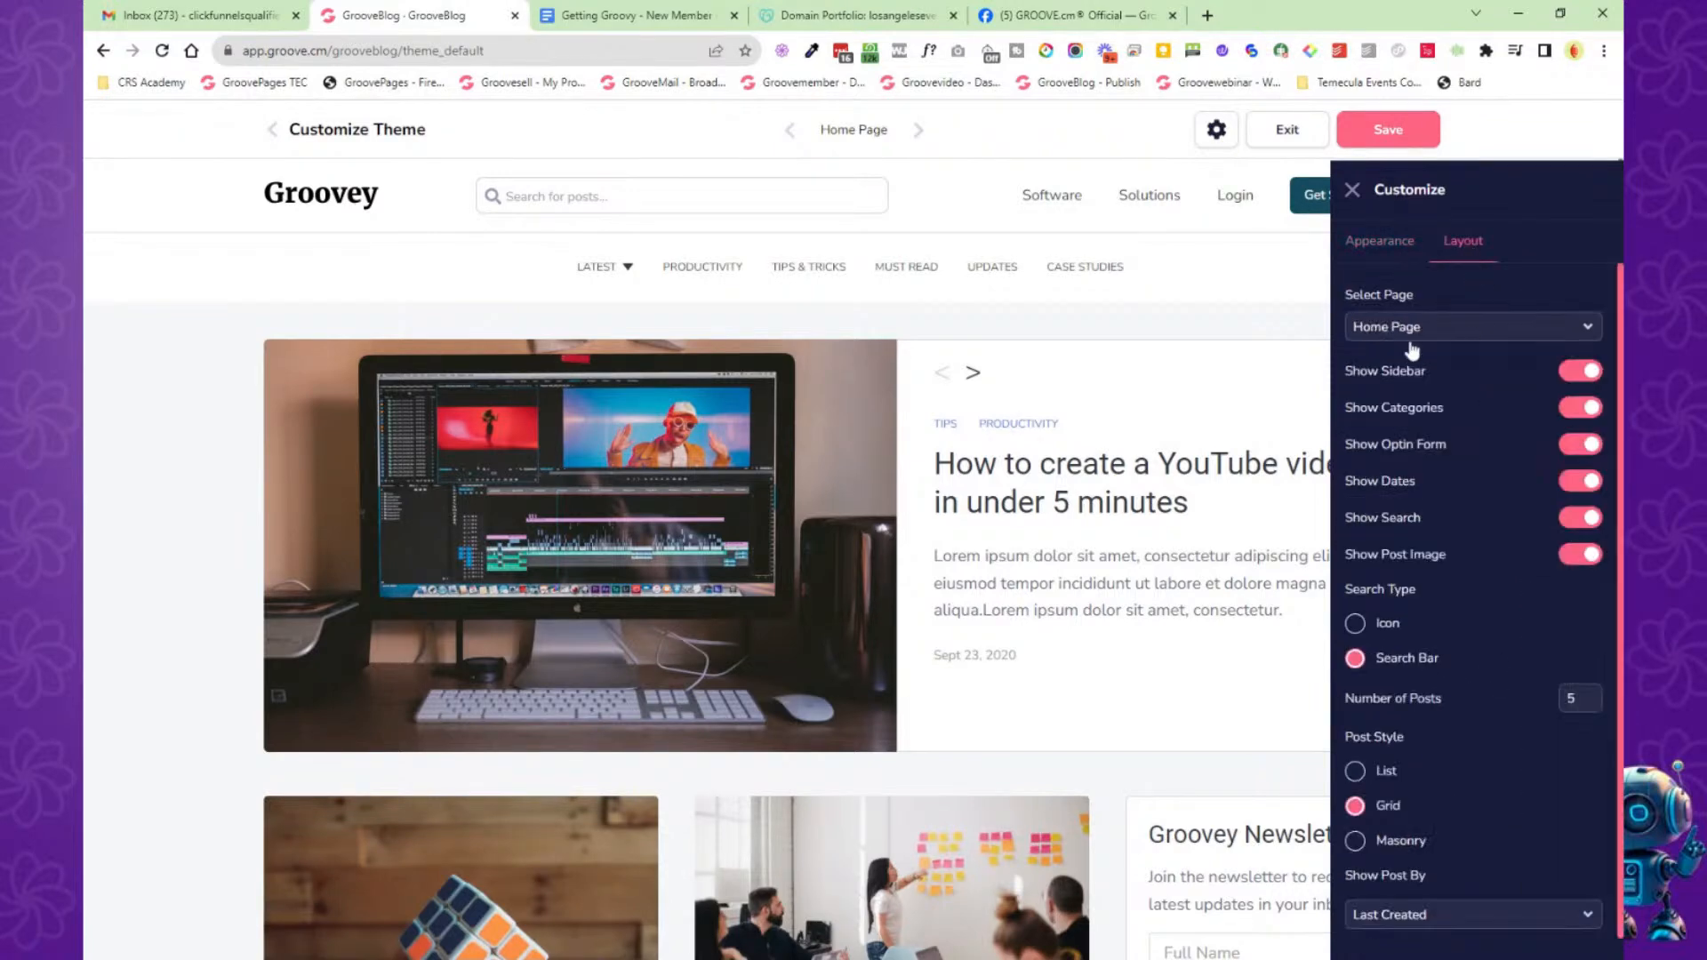
Toggle the home page's Show Sidebar, Categories and Optin Form off and back on.
click(1580, 371)
click(1580, 372)
scroll(1226, 521, down, 5)
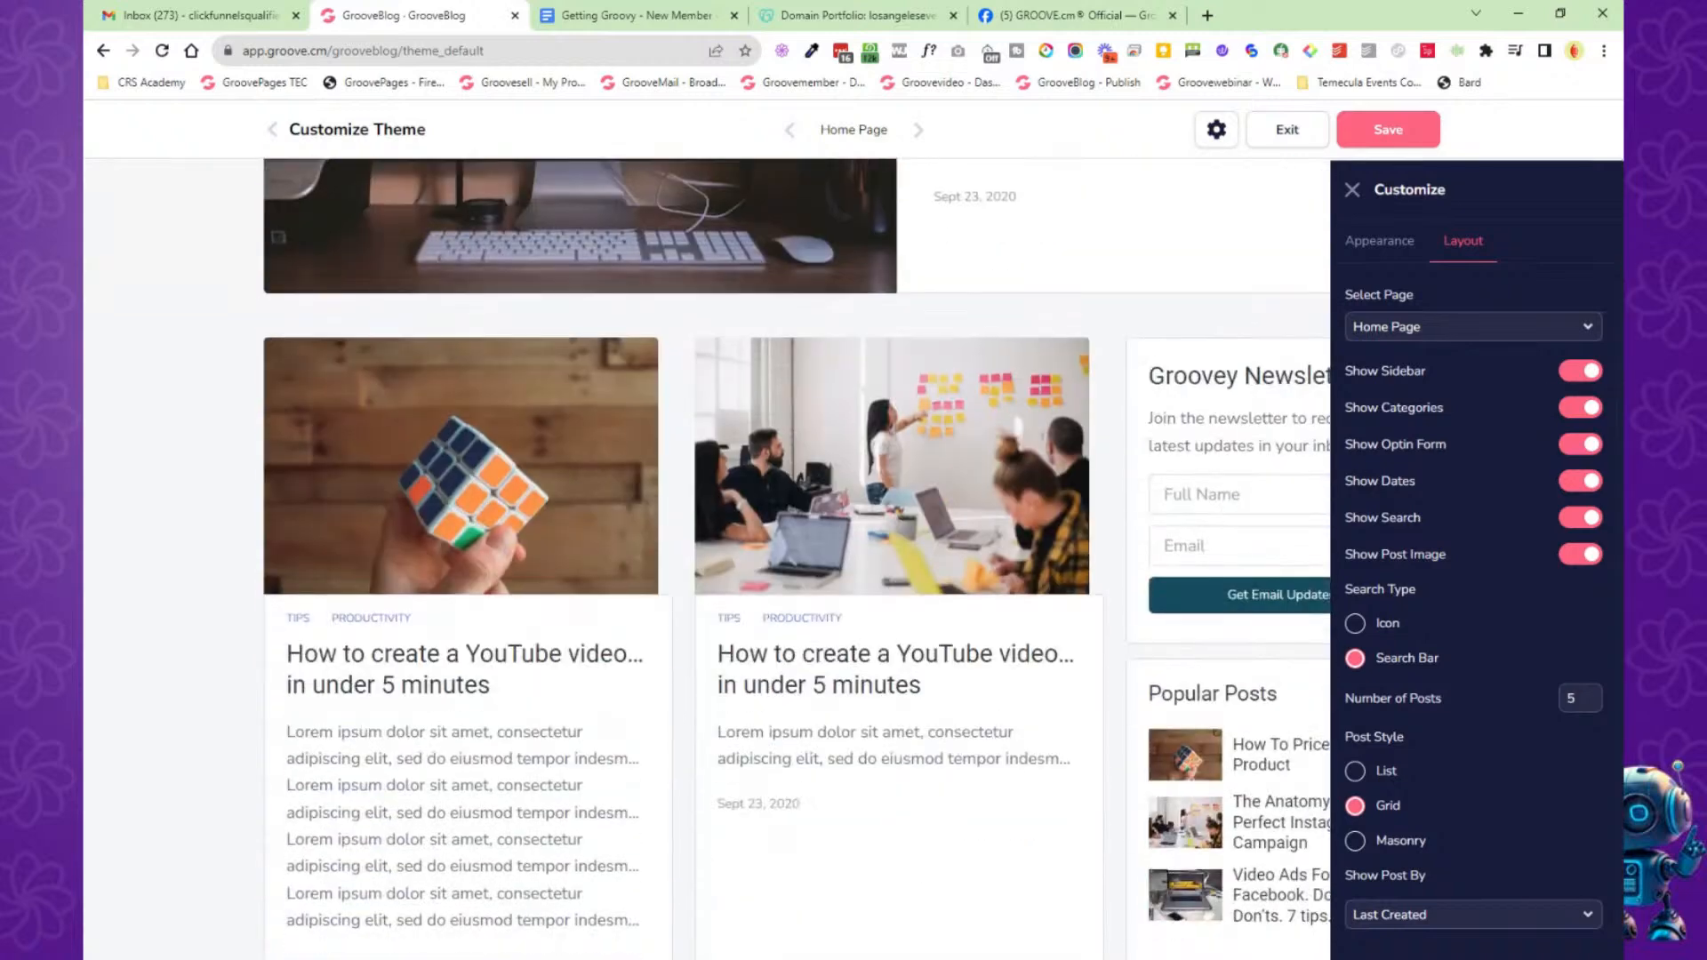
click(1579, 371)
click(1579, 372)
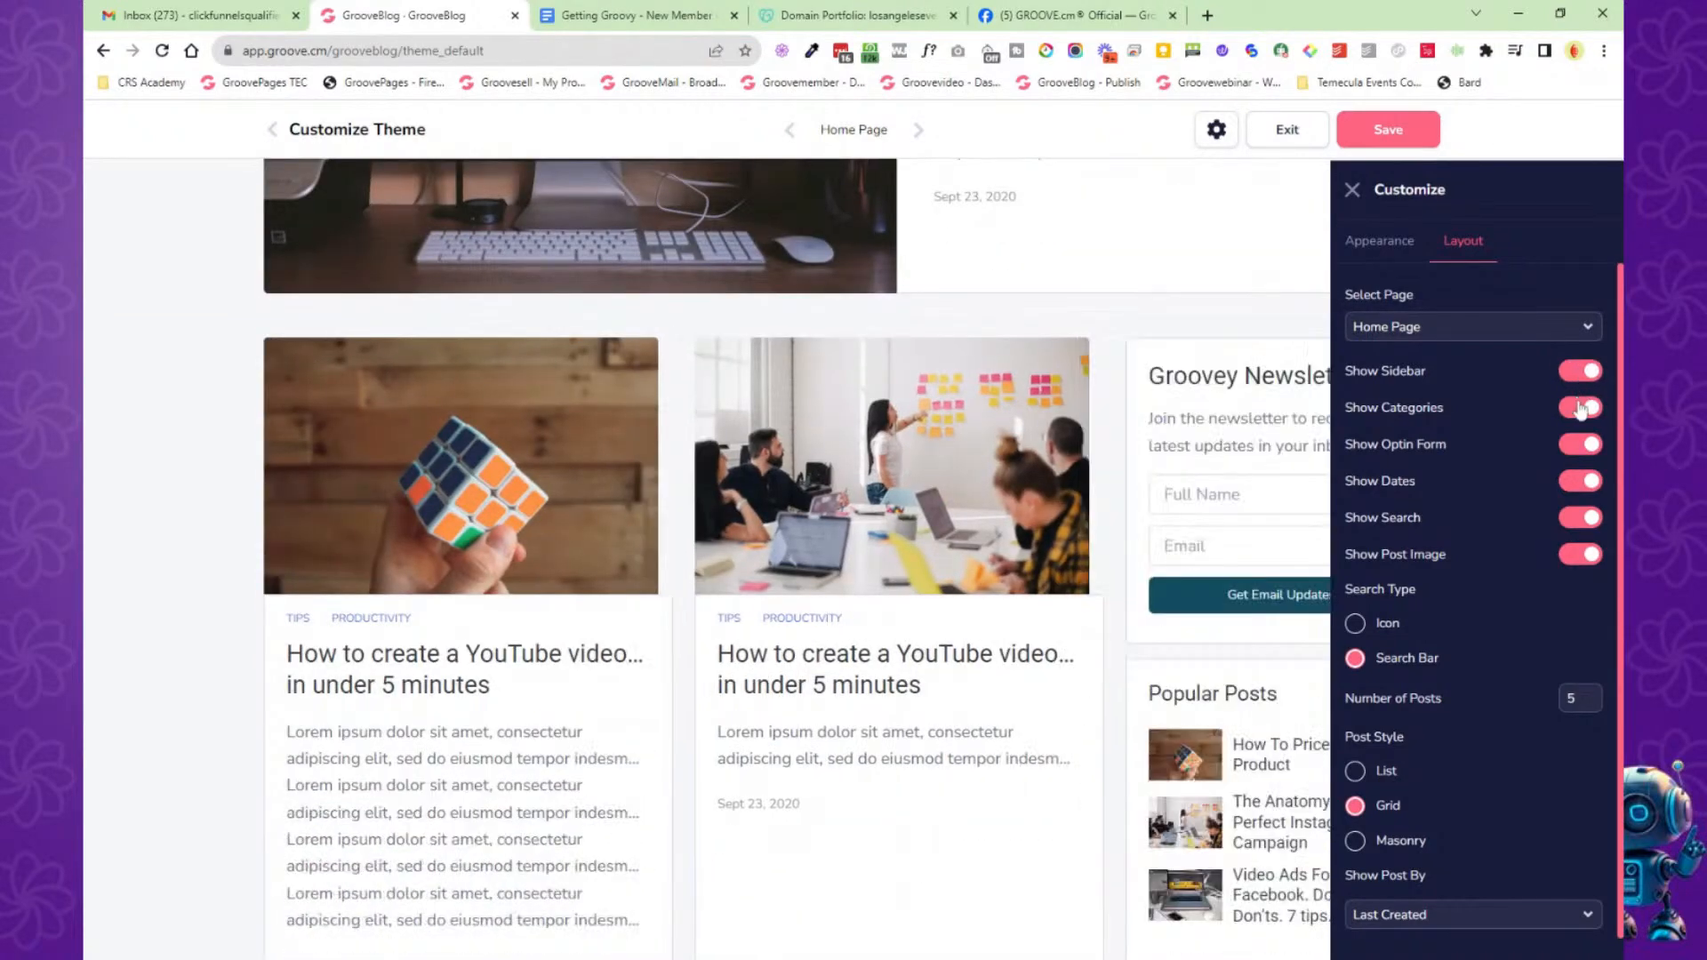
click(1583, 408)
click(1582, 410)
click(1579, 444)
click(1580, 444)
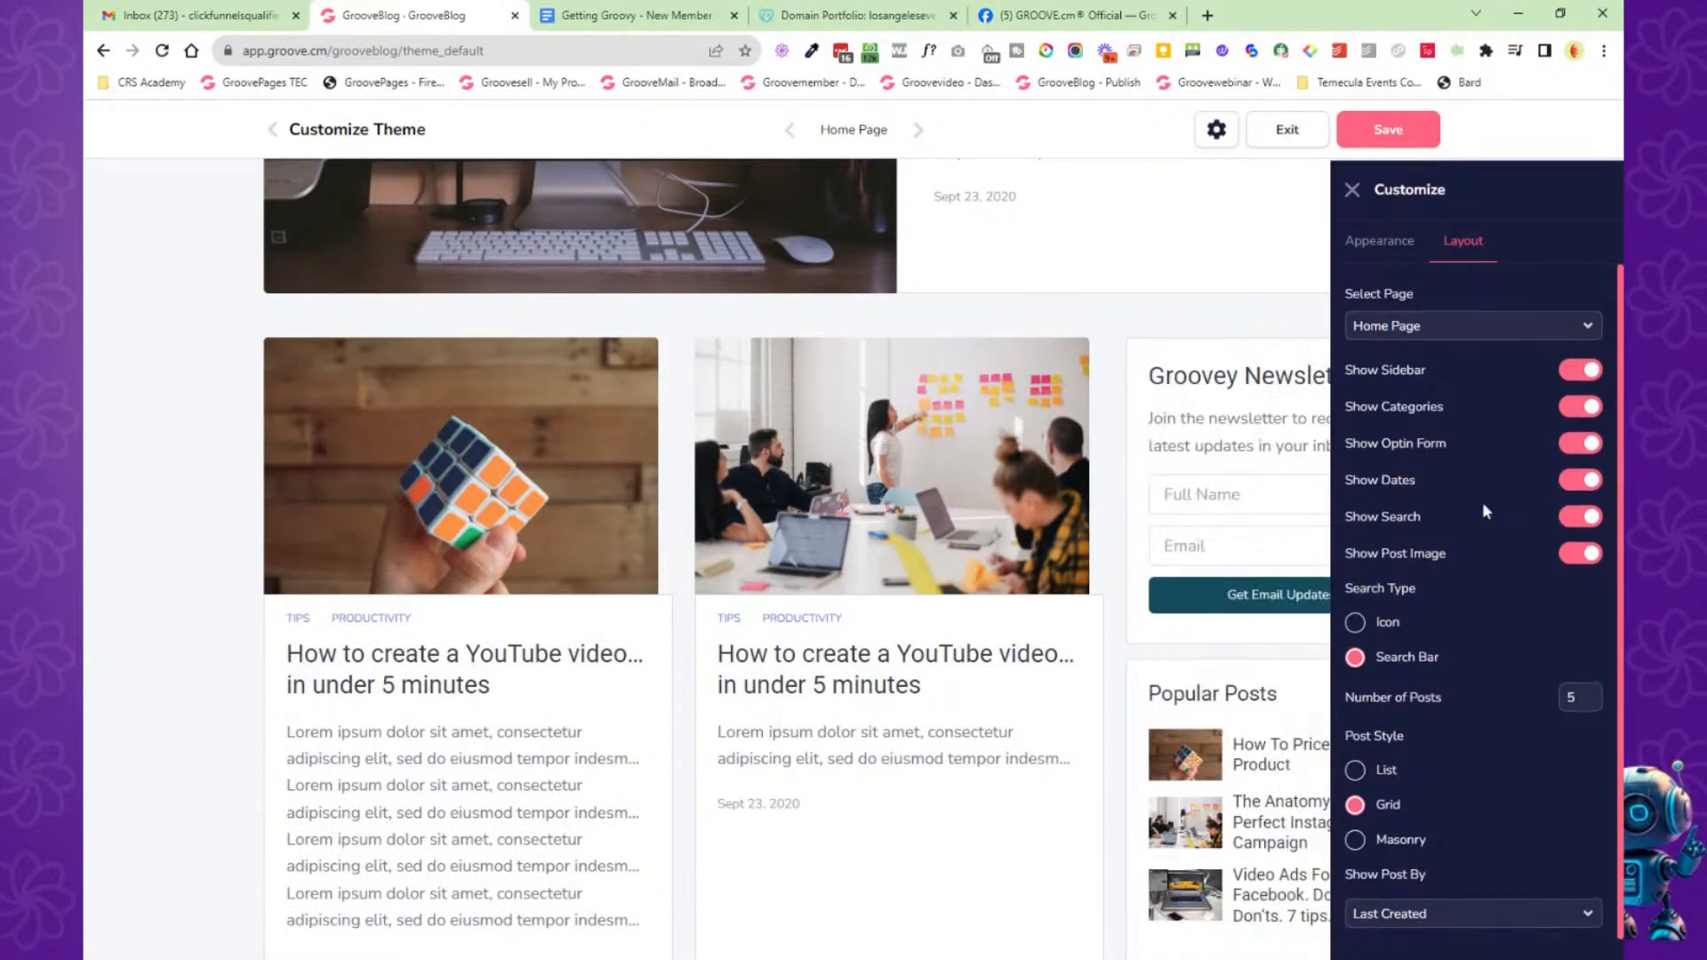
Switch to the Post Page layout and toggle its sidebar off and back on.
click(1502, 336)
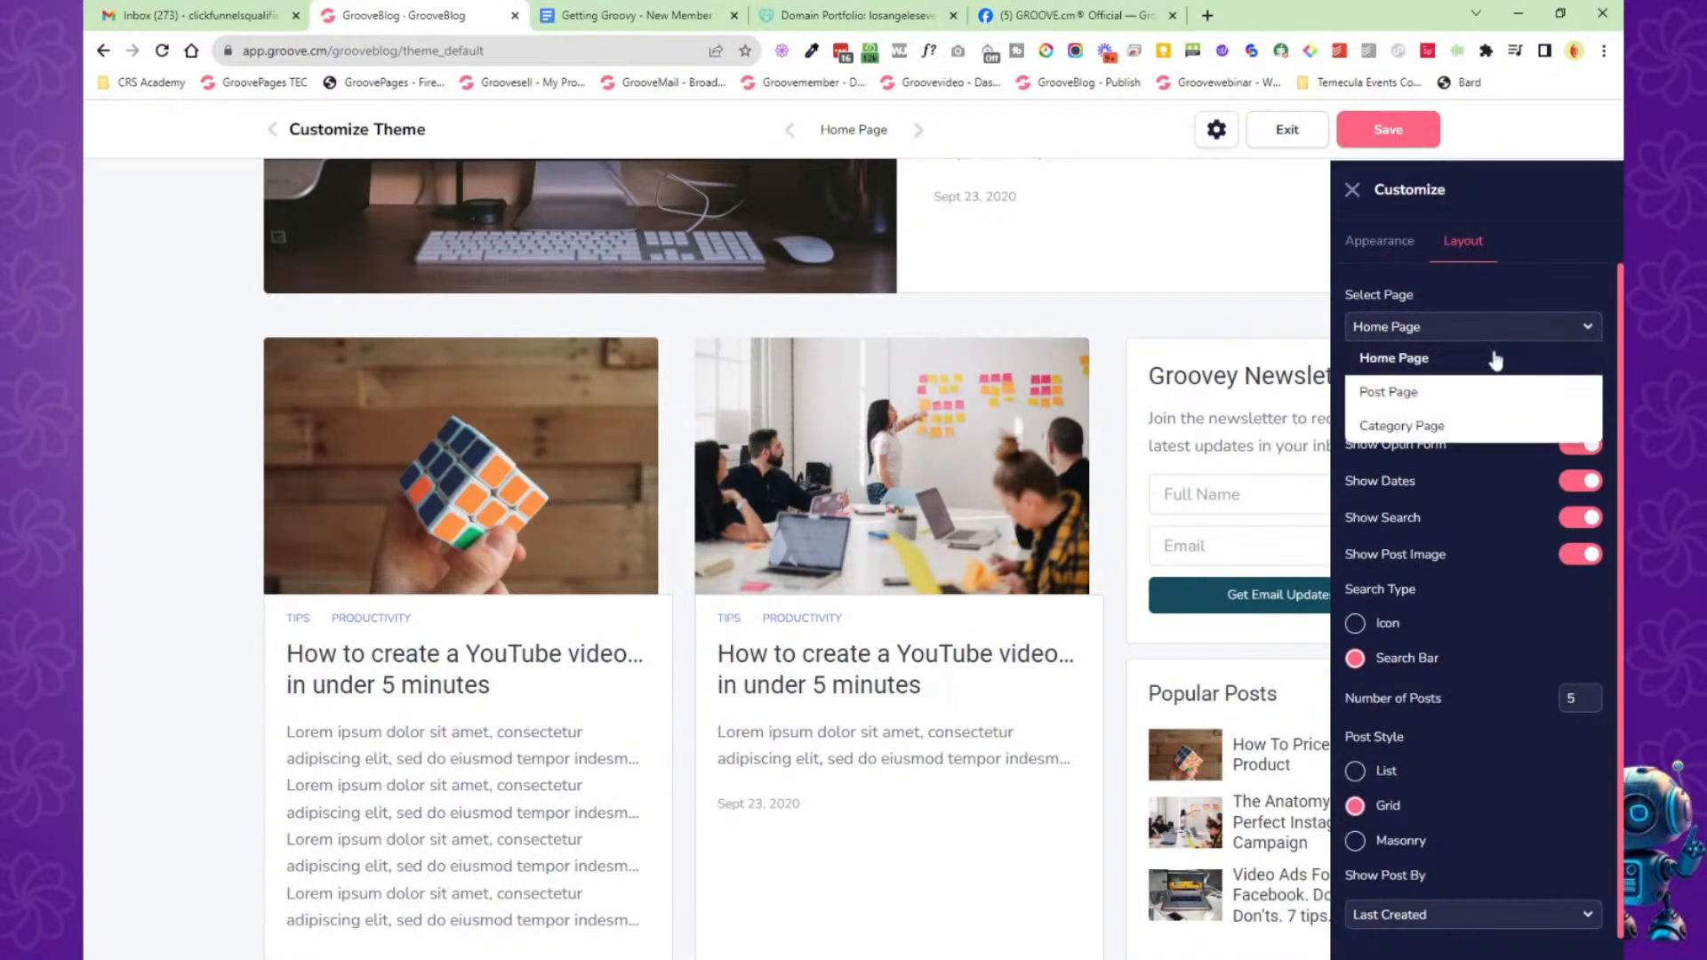
click(1471, 393)
scroll(1245, 646, up, 5)
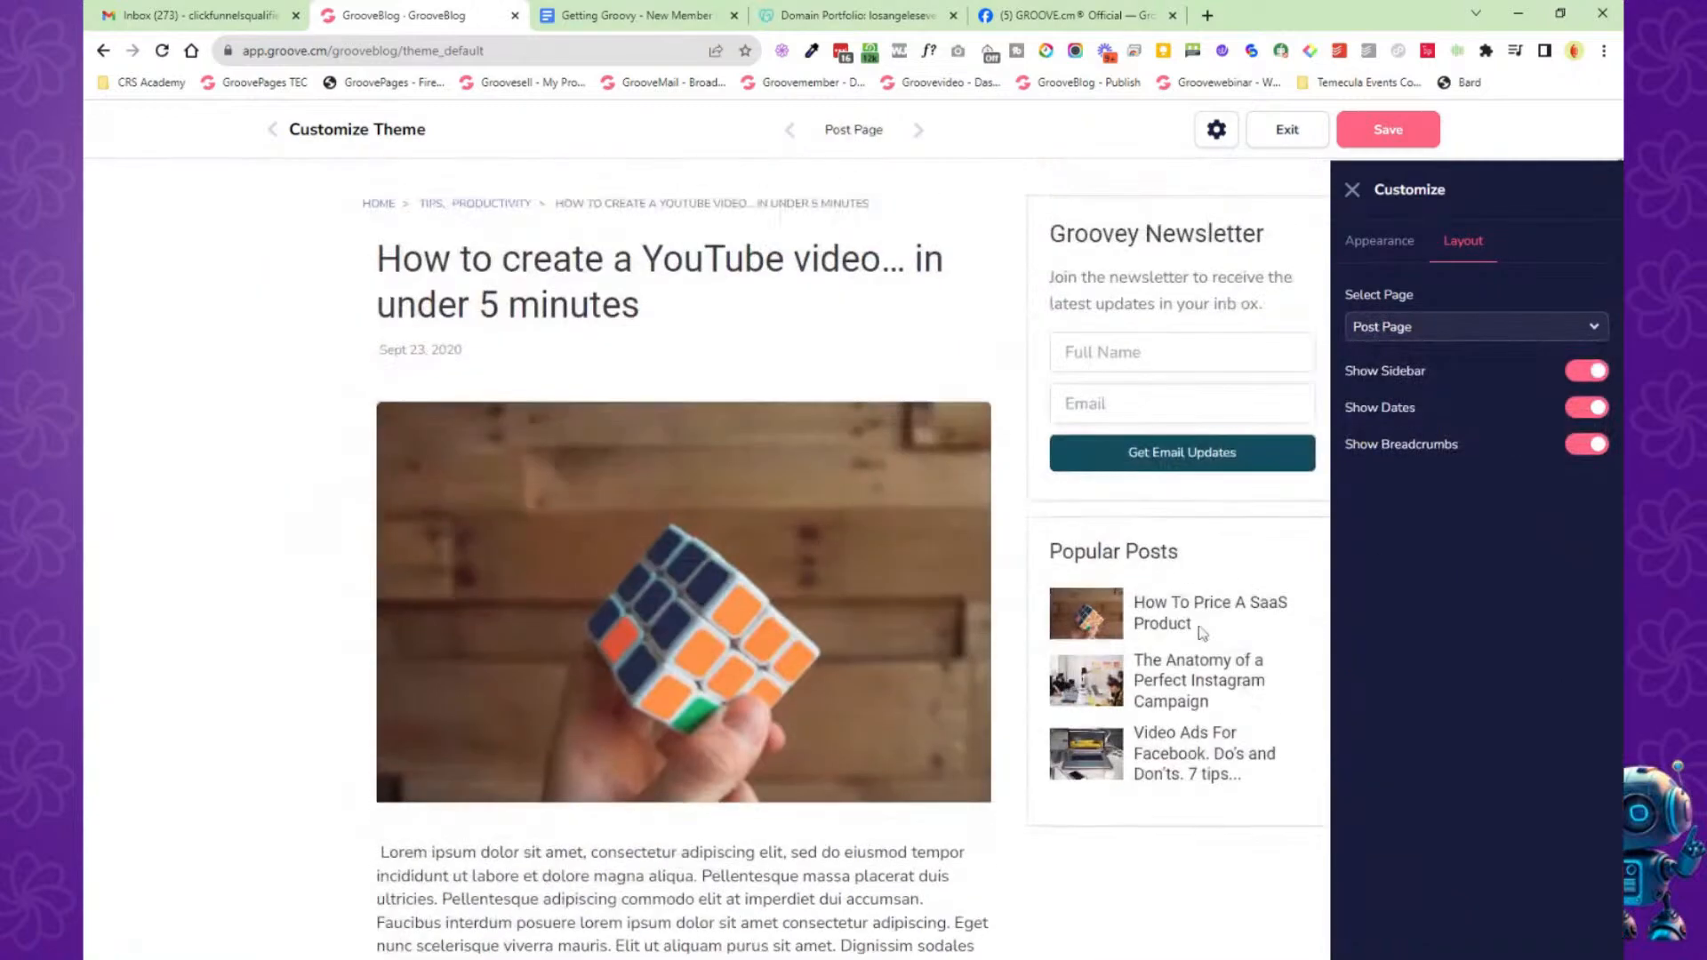
click(1566, 372)
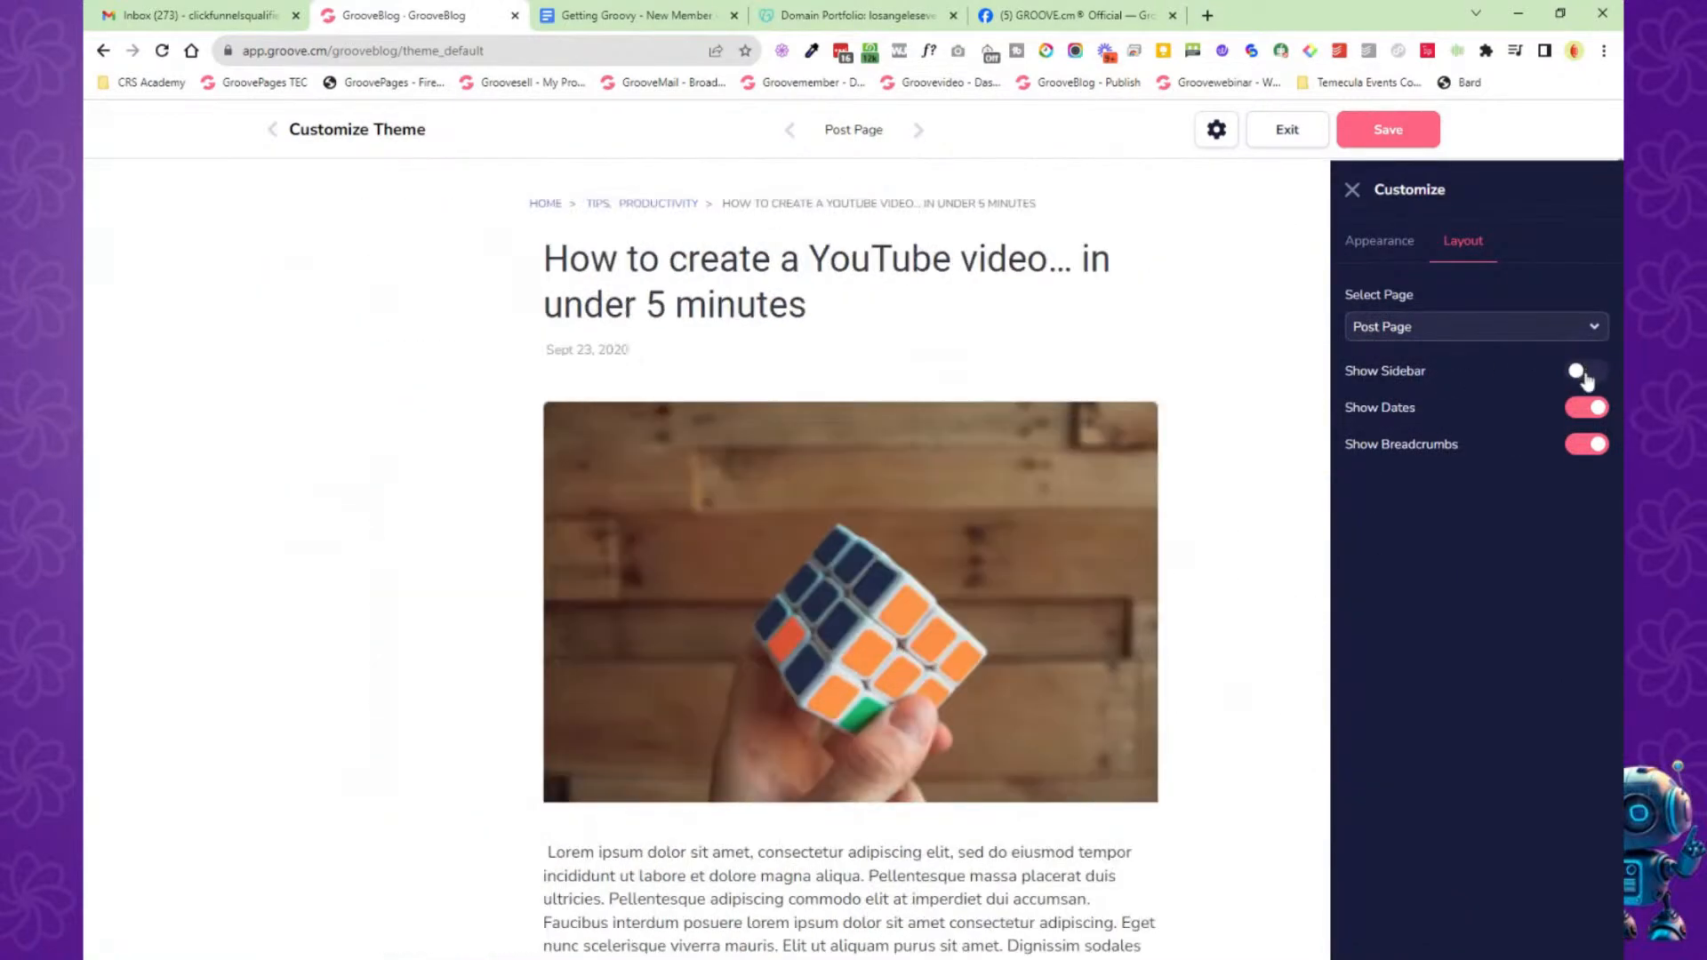
click(1567, 372)
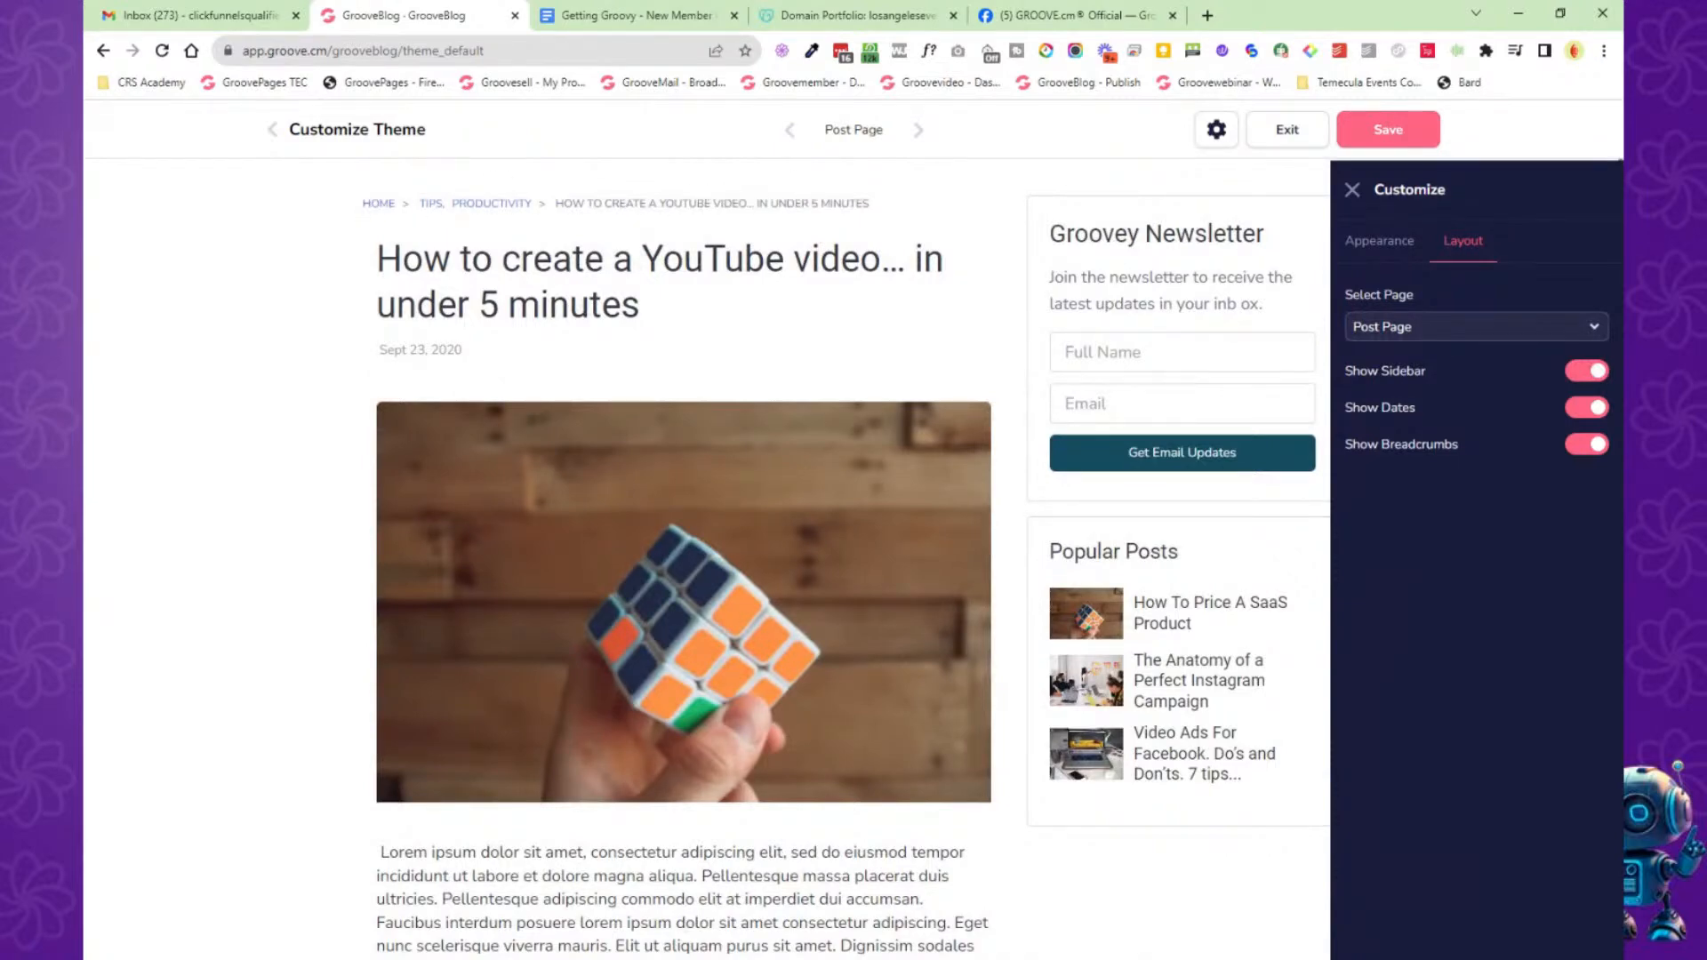
Preview the Category Page layout, return to Home Page, and exit the customizer.
click(1460, 327)
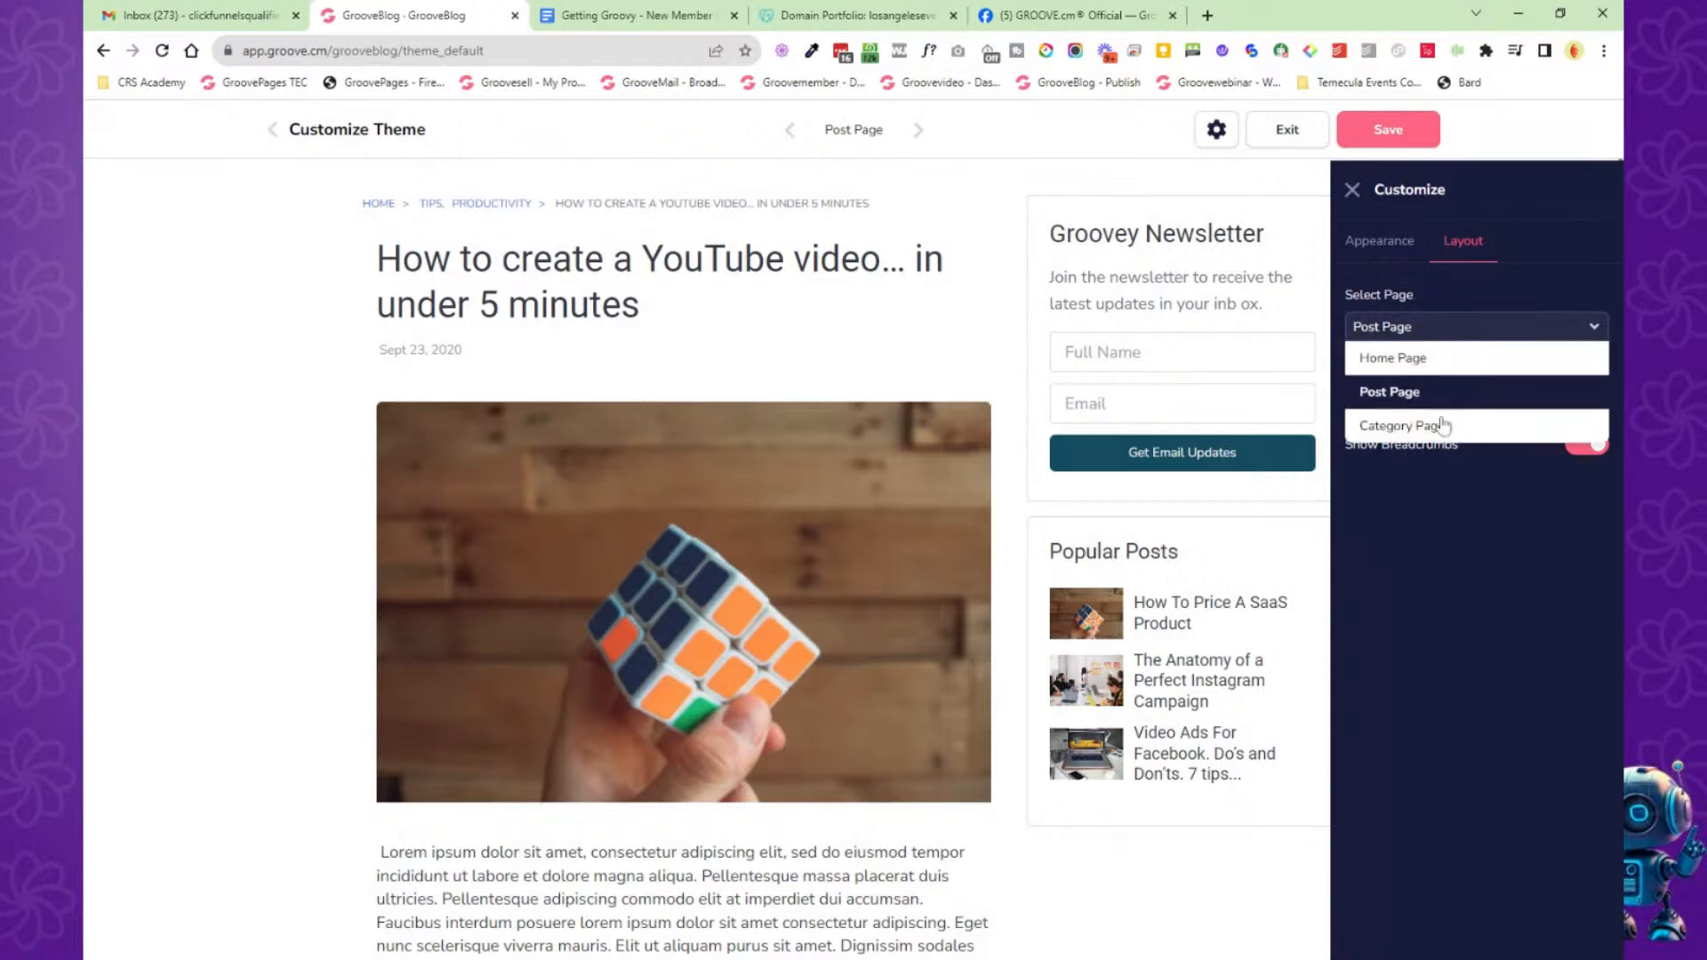
click(1422, 426)
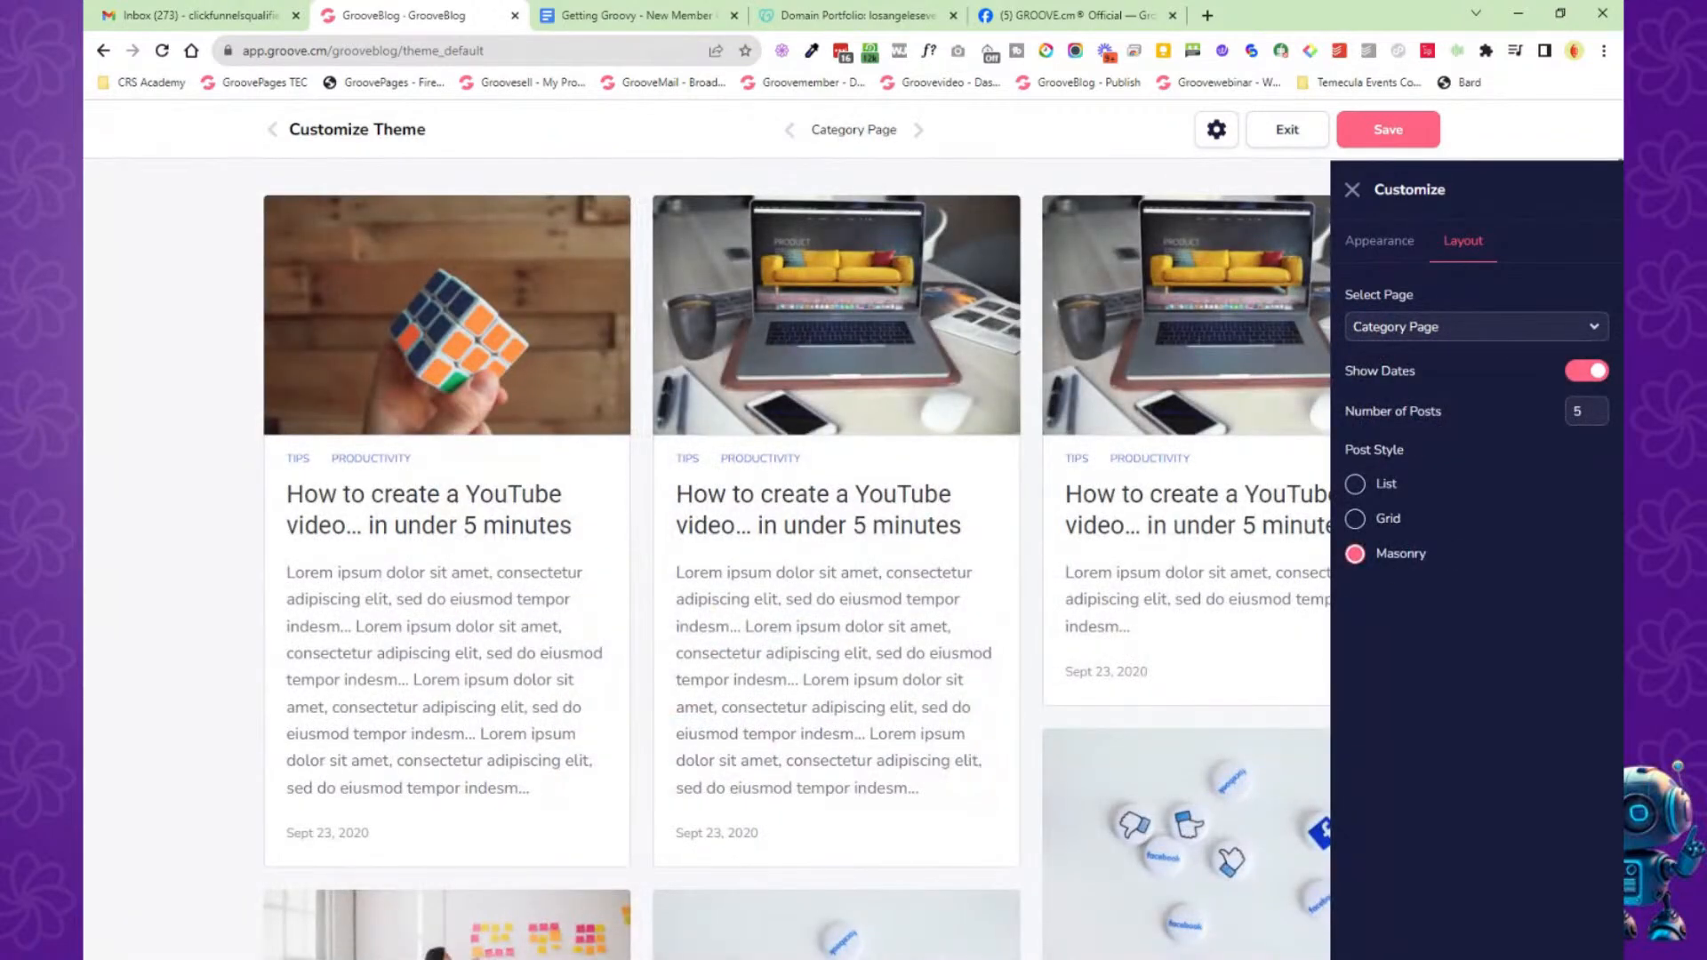
click(1454, 331)
click(1423, 354)
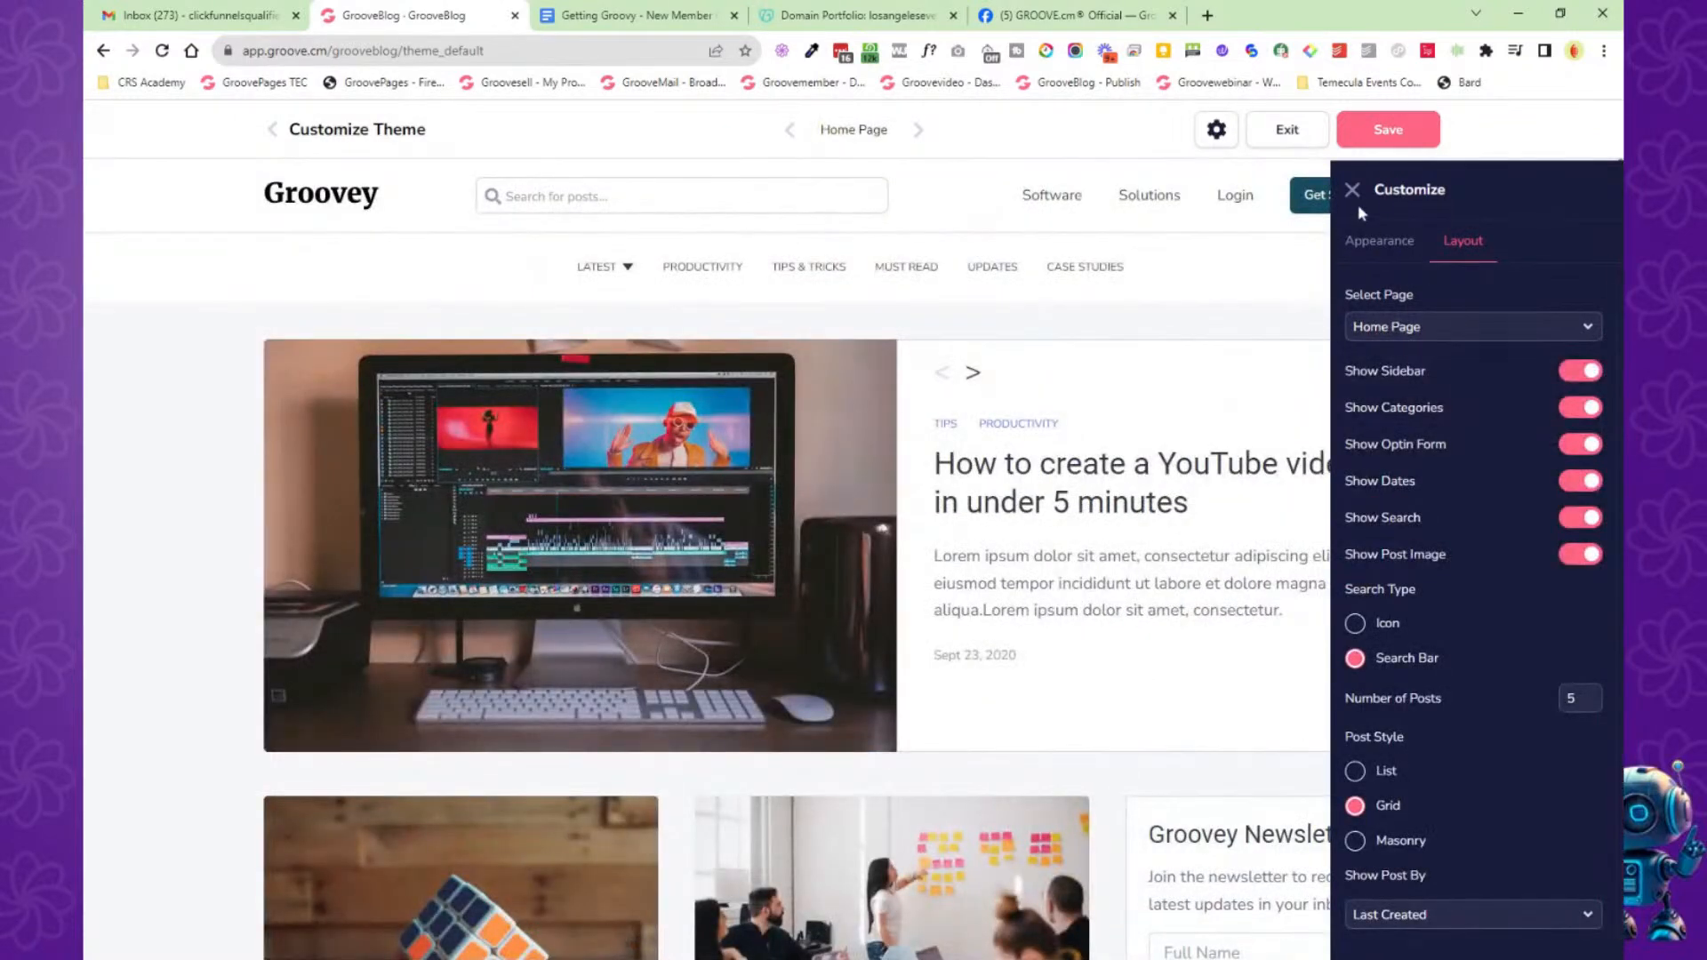
click(1272, 135)
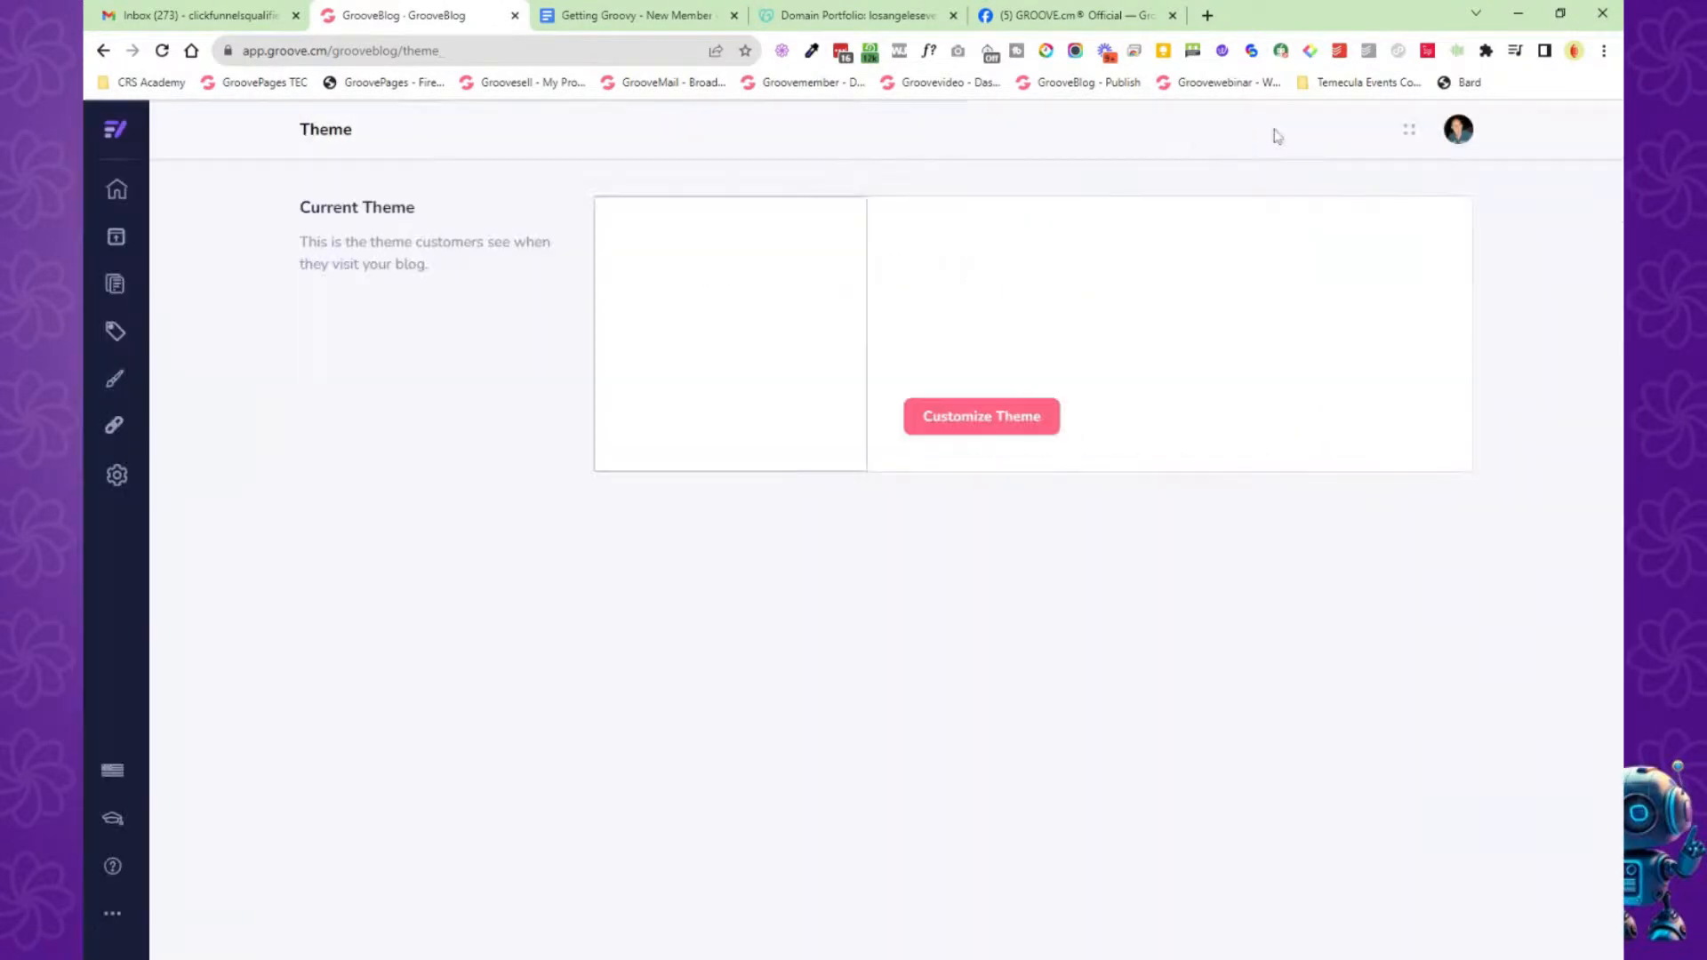
Glance at the LATEST category's actions, then open the first wedding post in the editor.
click(115, 331)
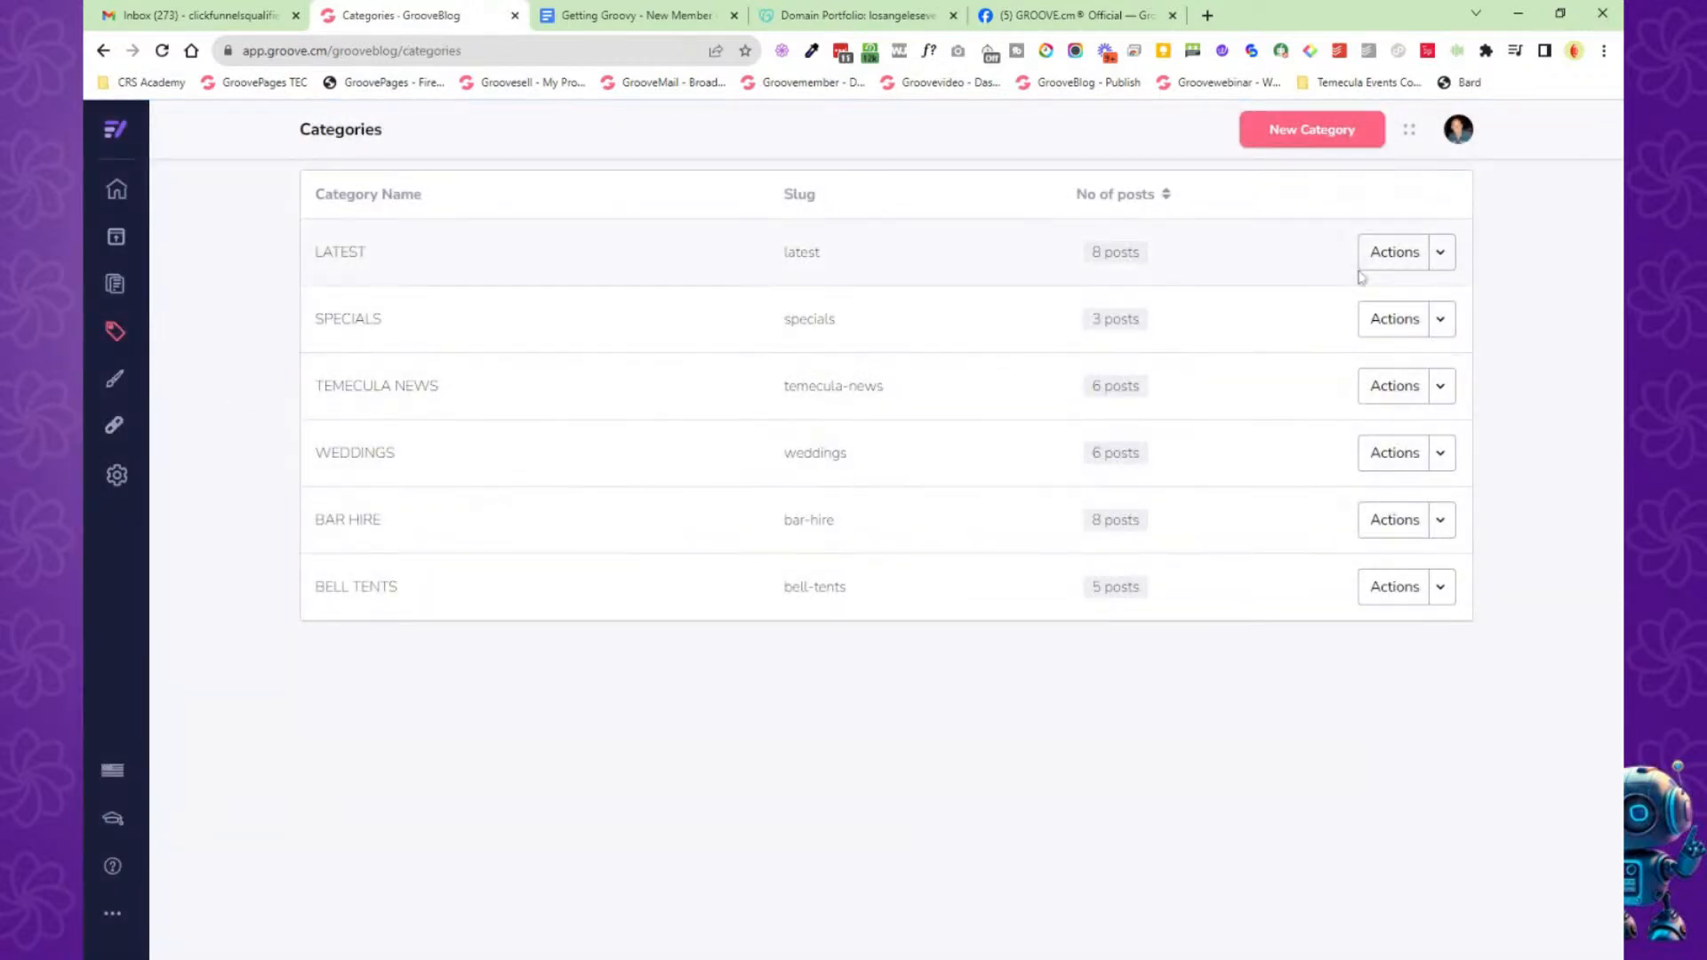
click(1440, 251)
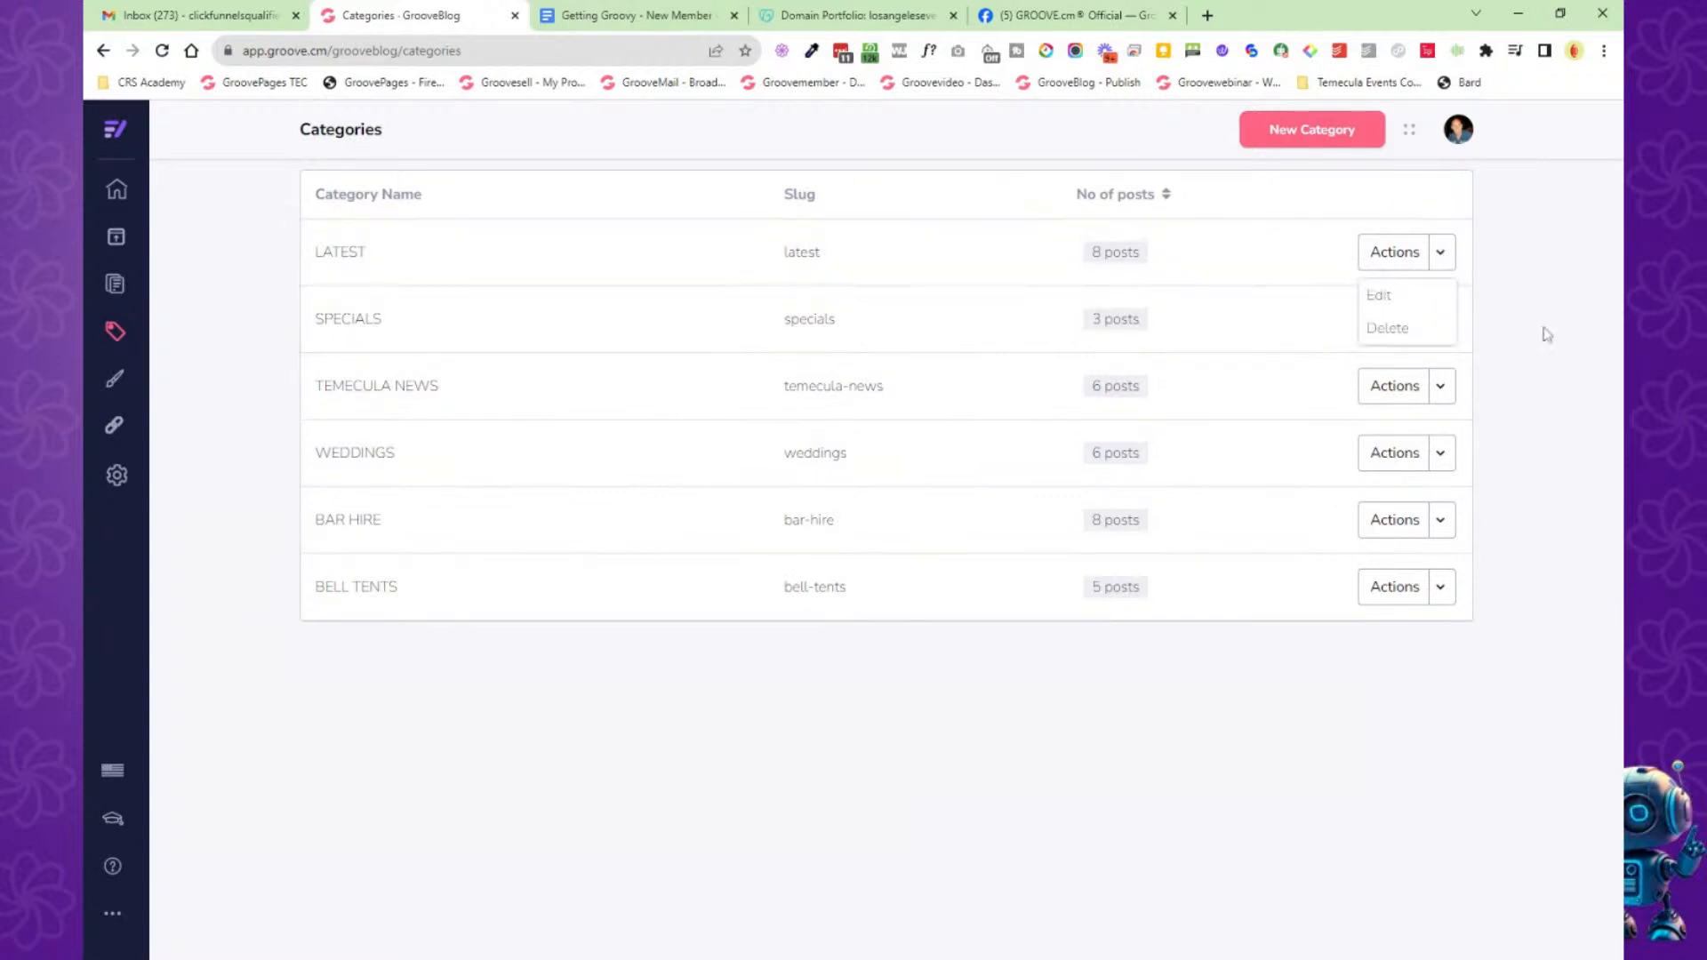
click(1292, 151)
click(116, 284)
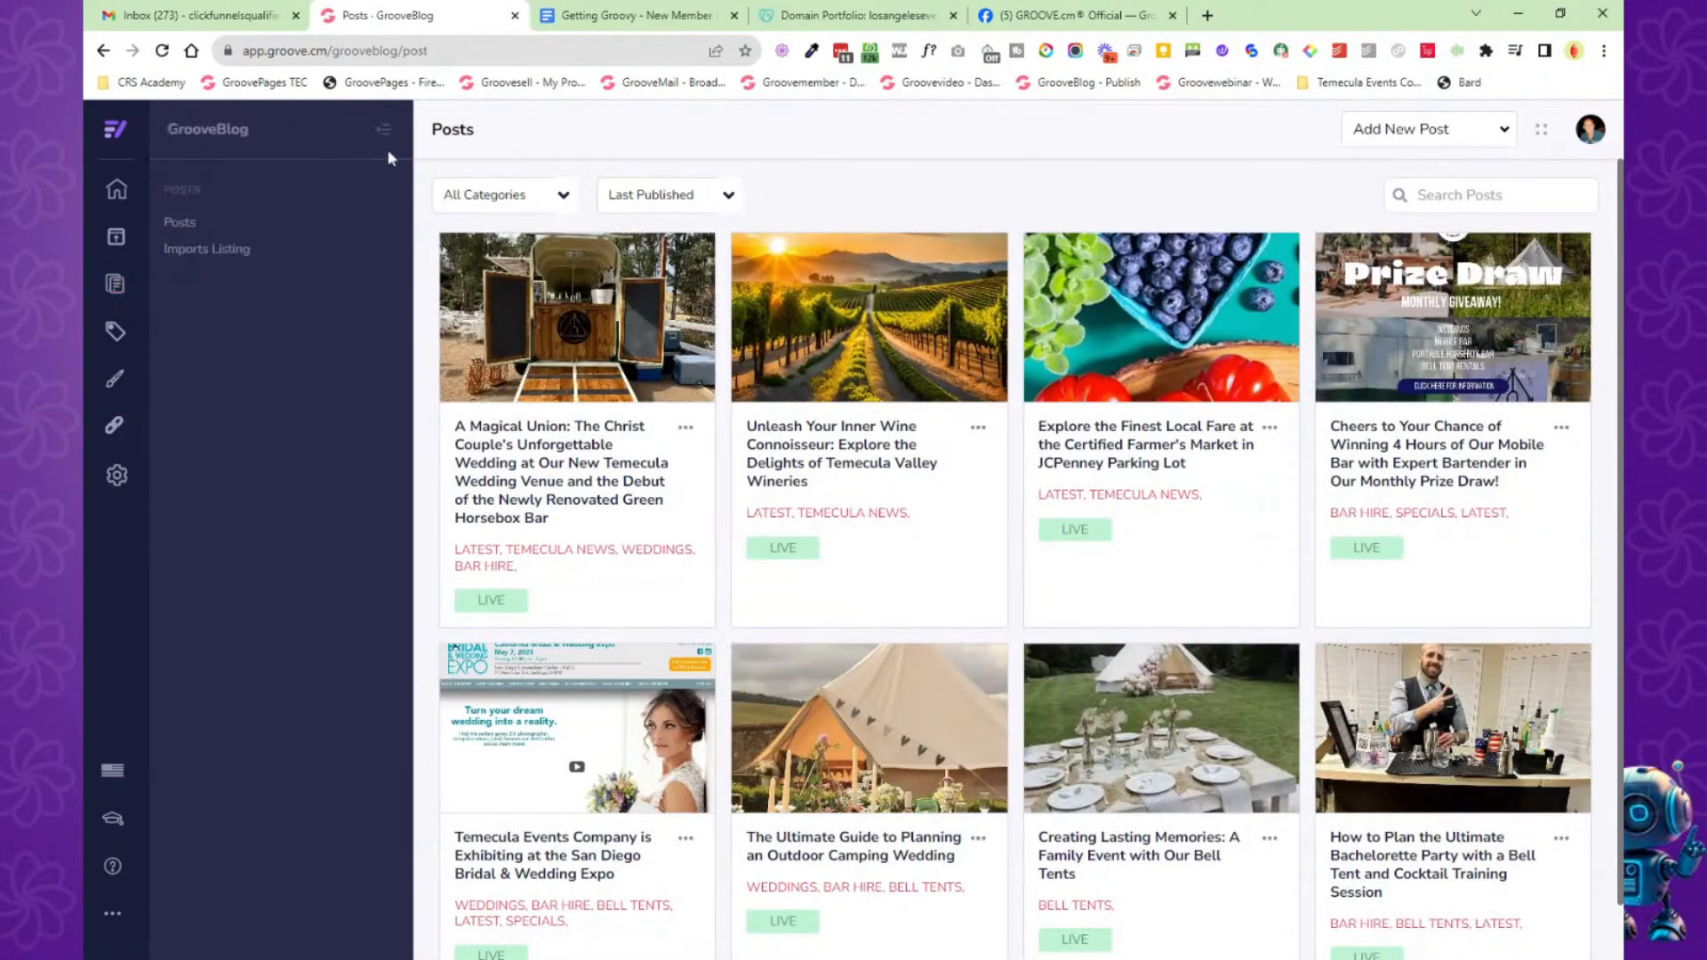
click(386, 133)
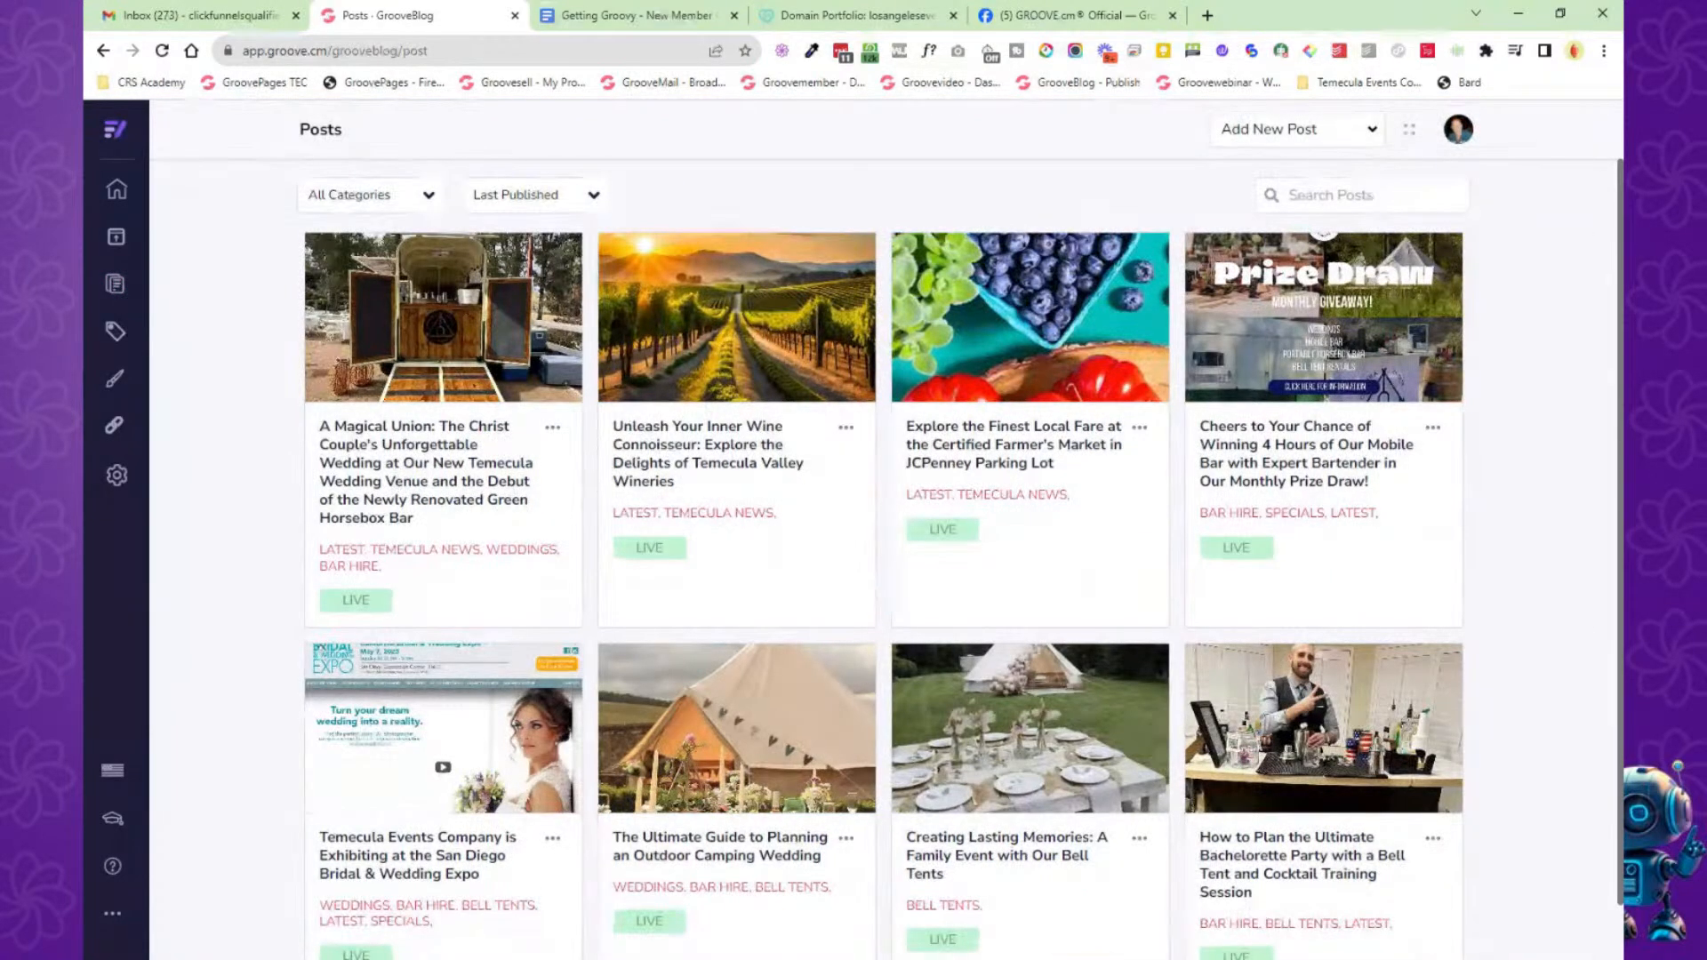
mouse_move(455, 336)
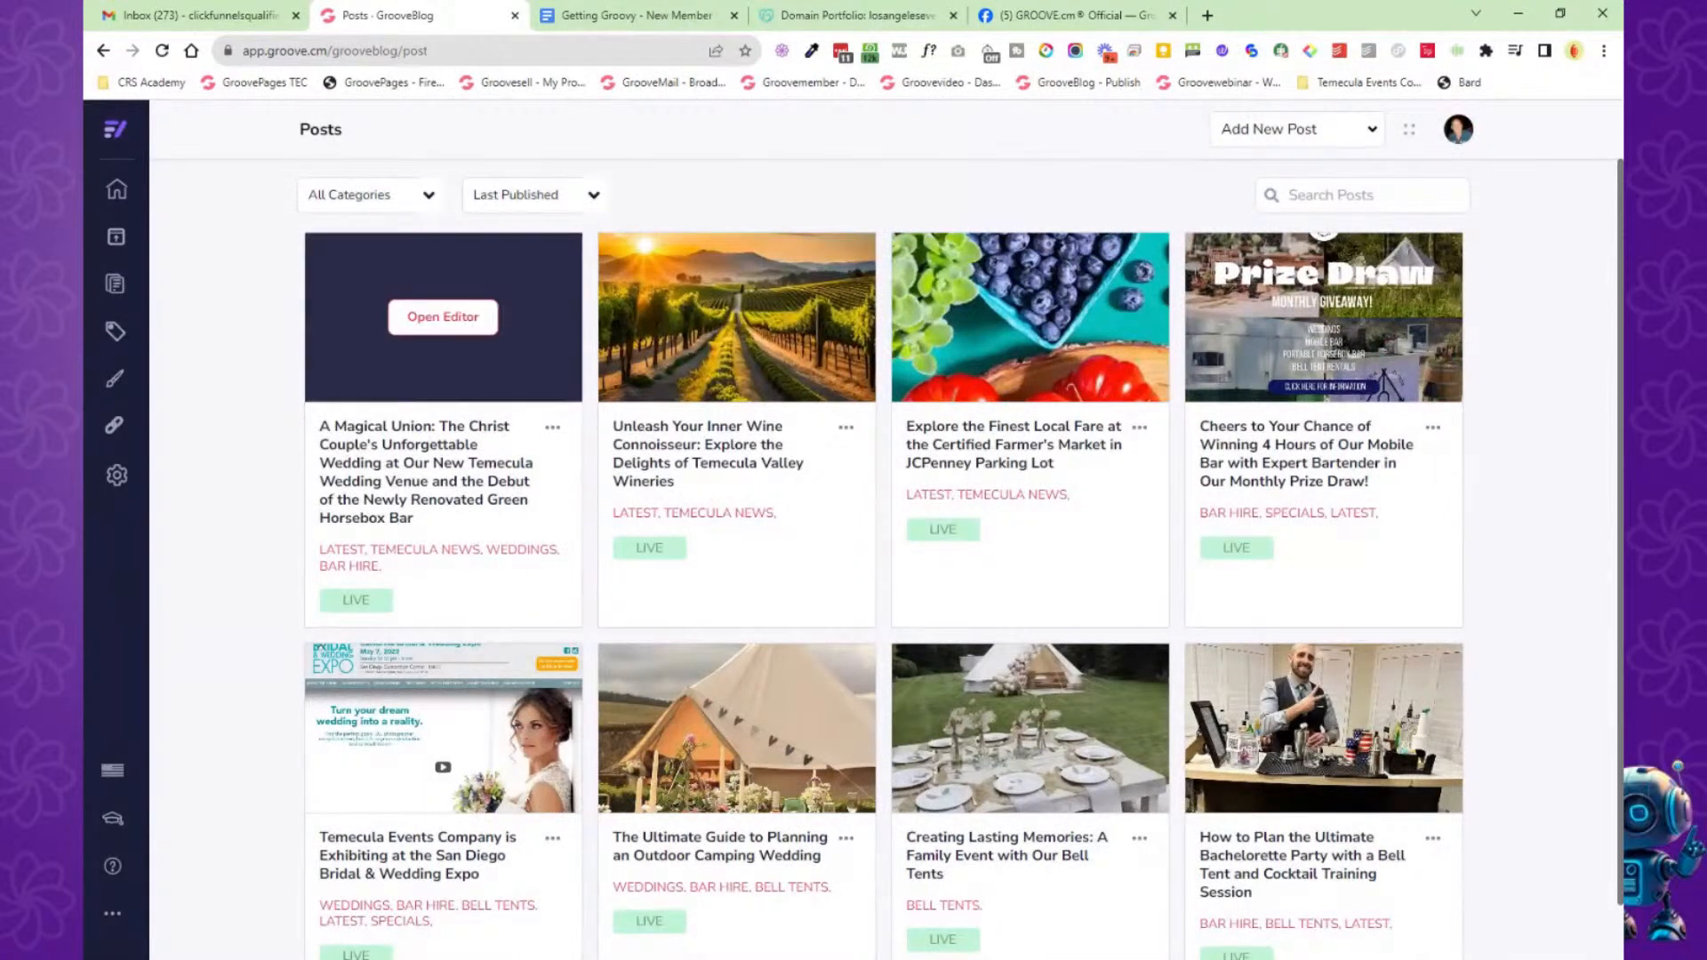
click(440, 326)
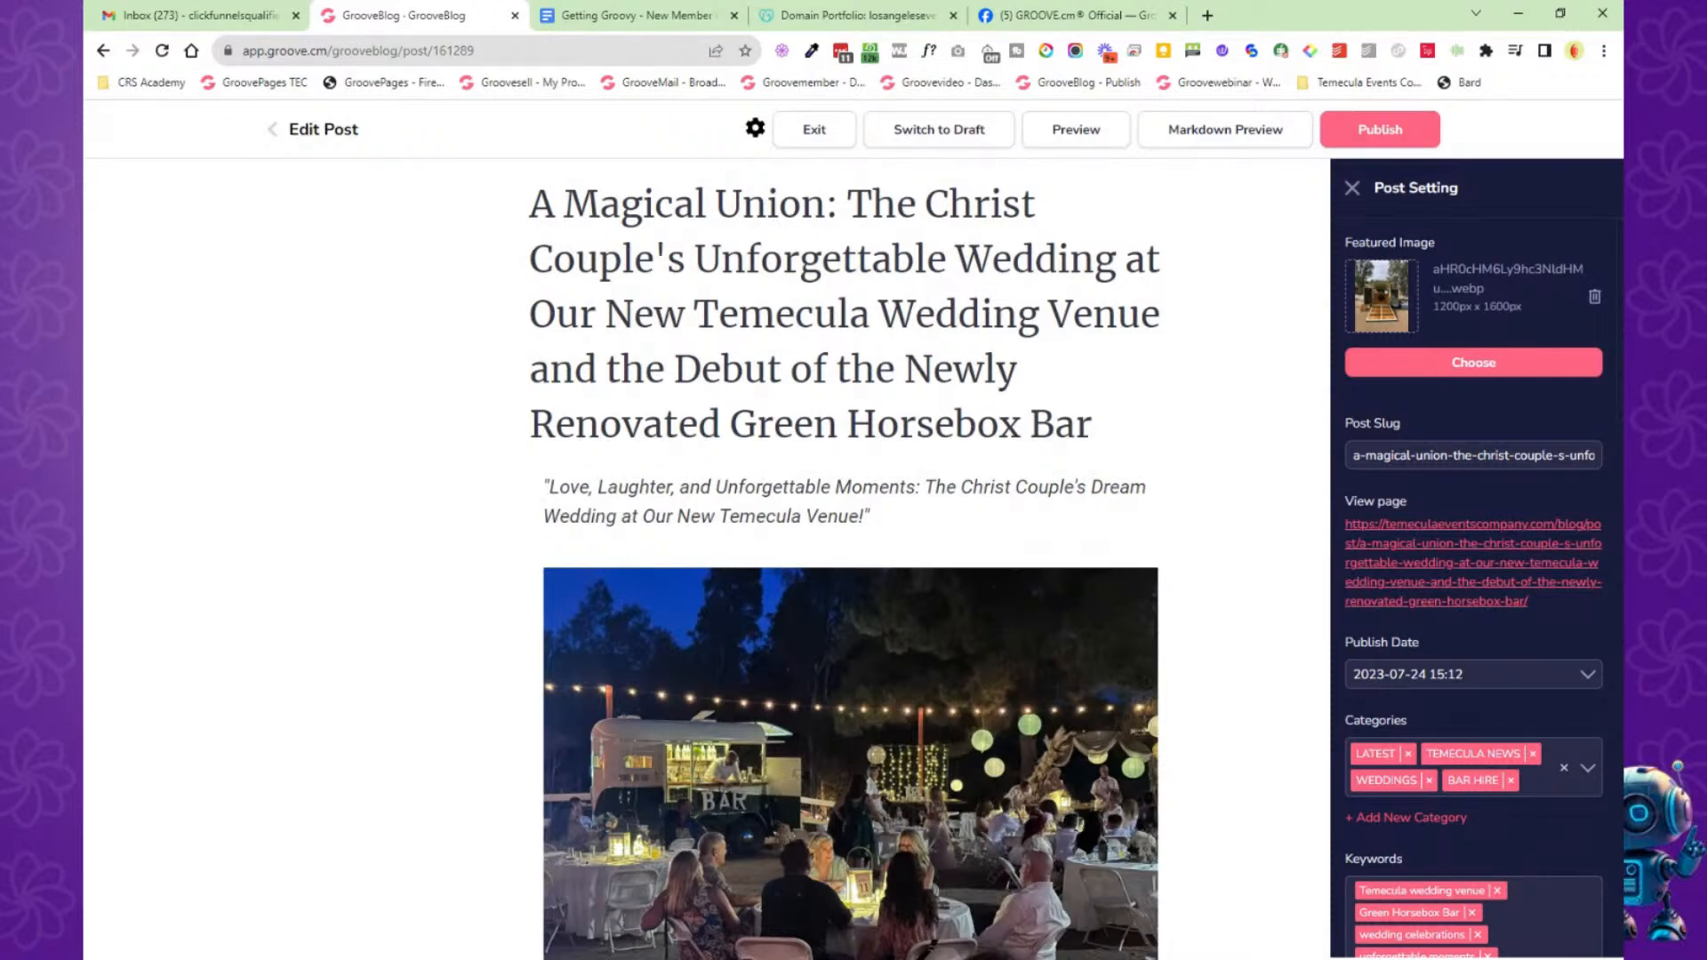
scroll(1486, 400, down, 1)
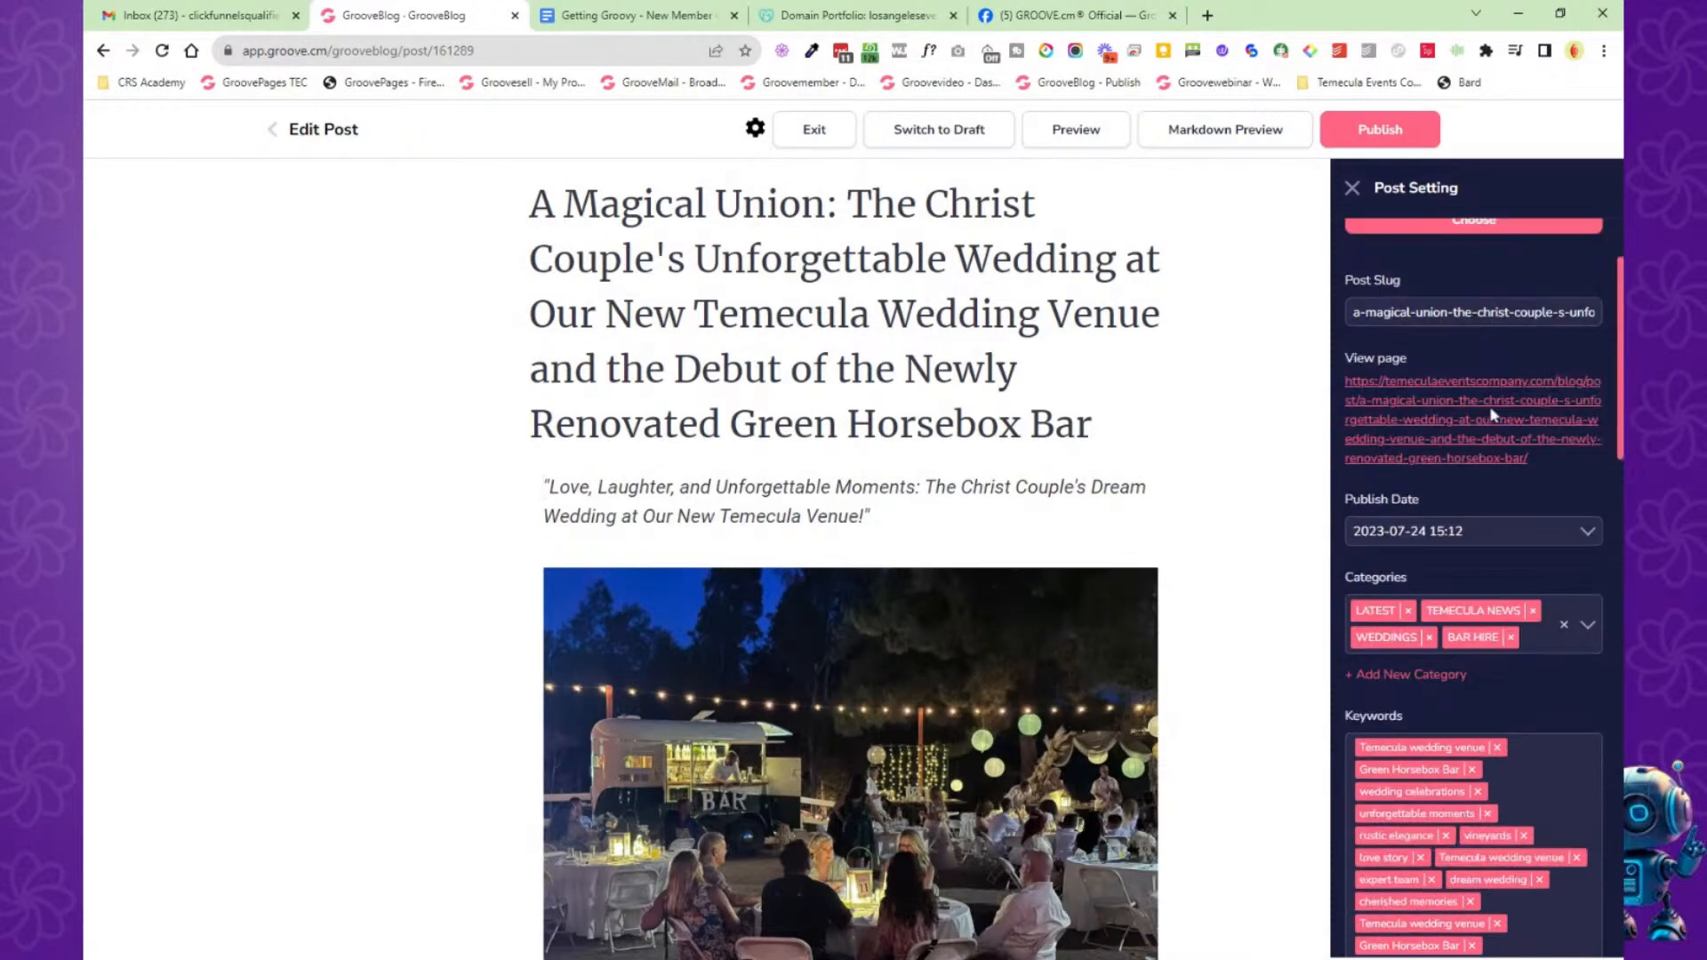
scroll(1495, 296, up, 1)
click(837, 314)
drag(1091, 424, 642, 204)
click(643, 205)
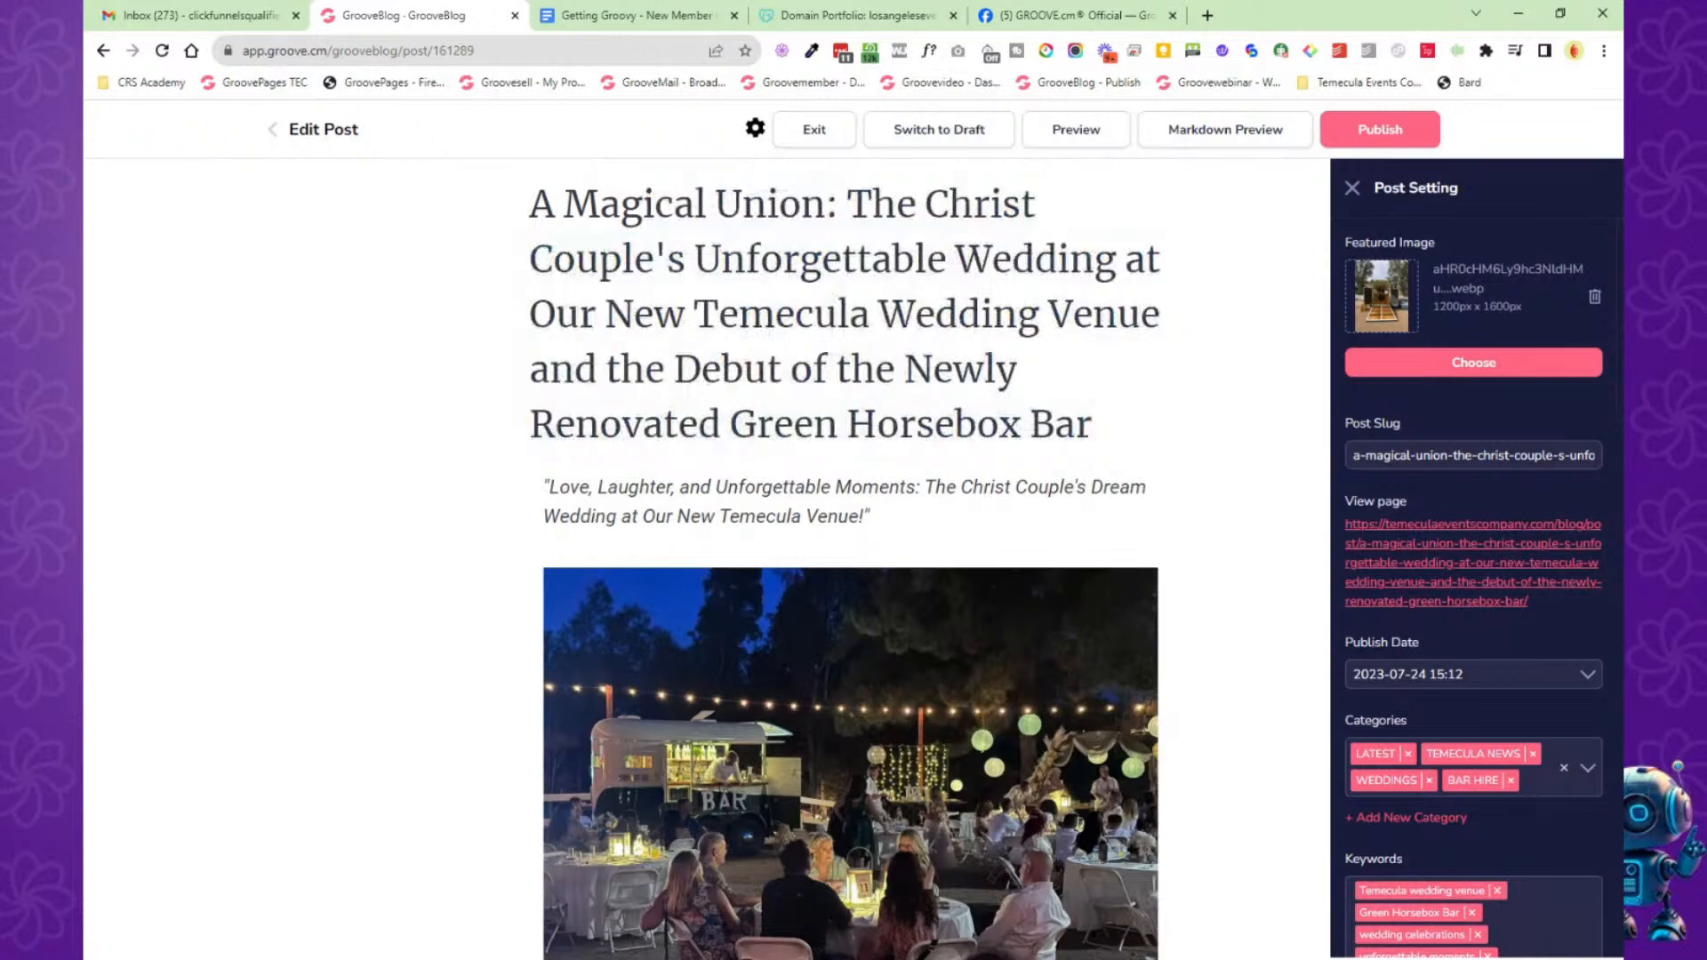
key(Return)
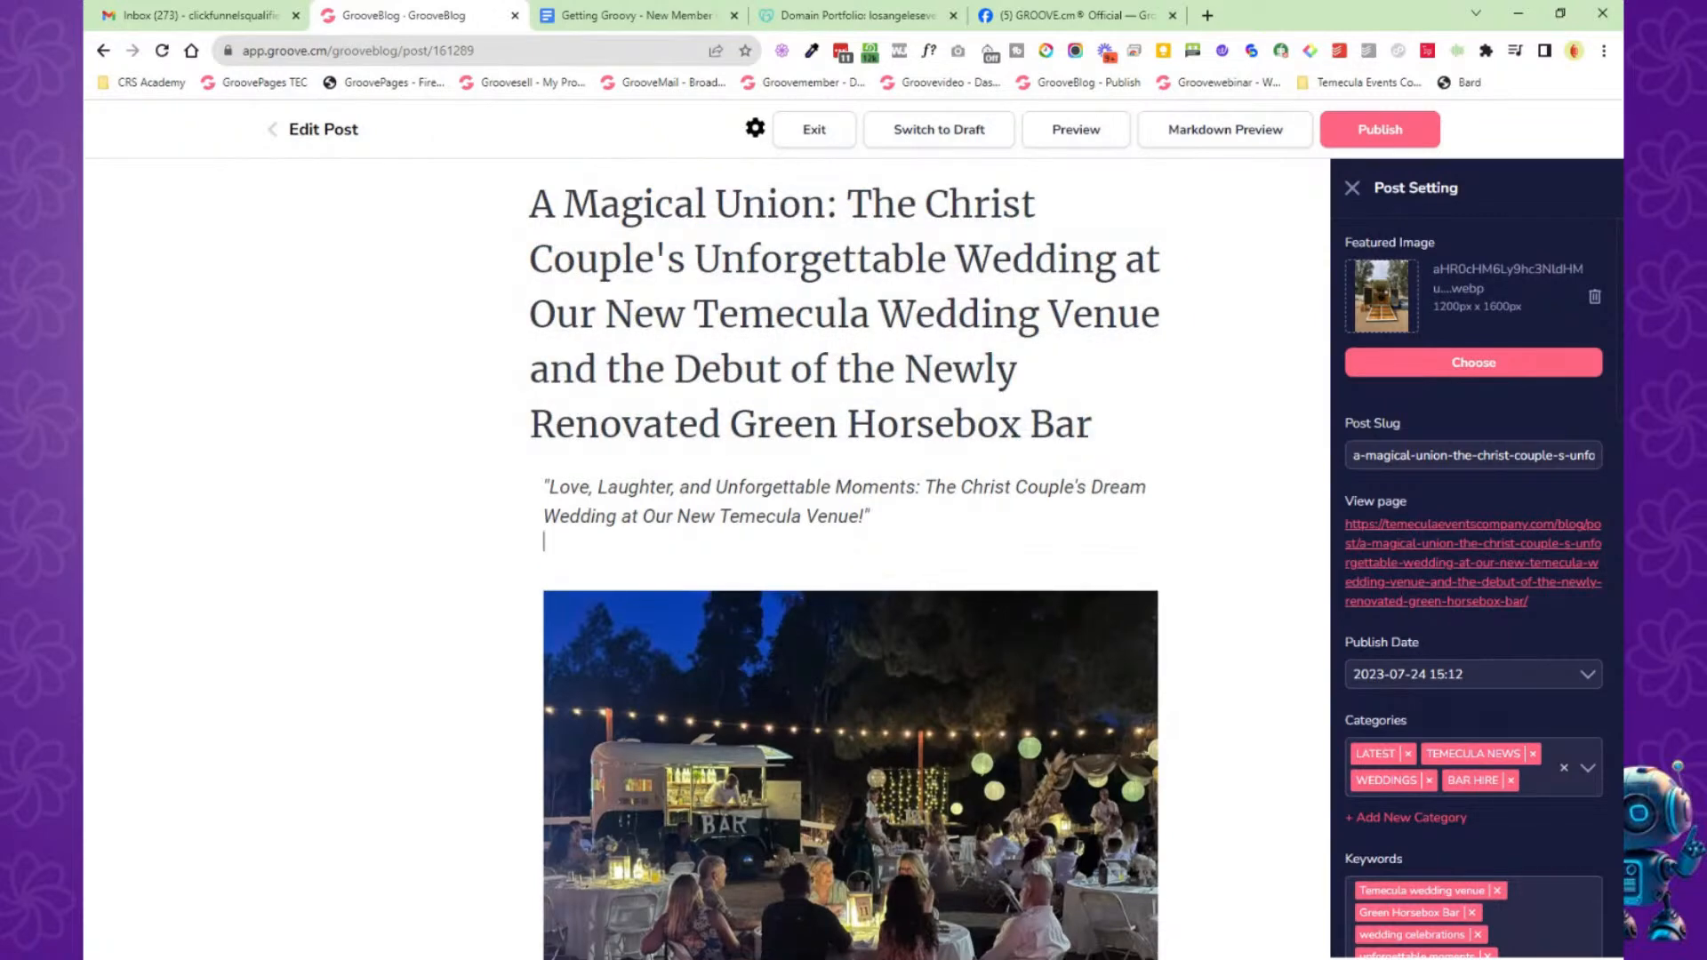
click(502, 535)
key(BackSpace)
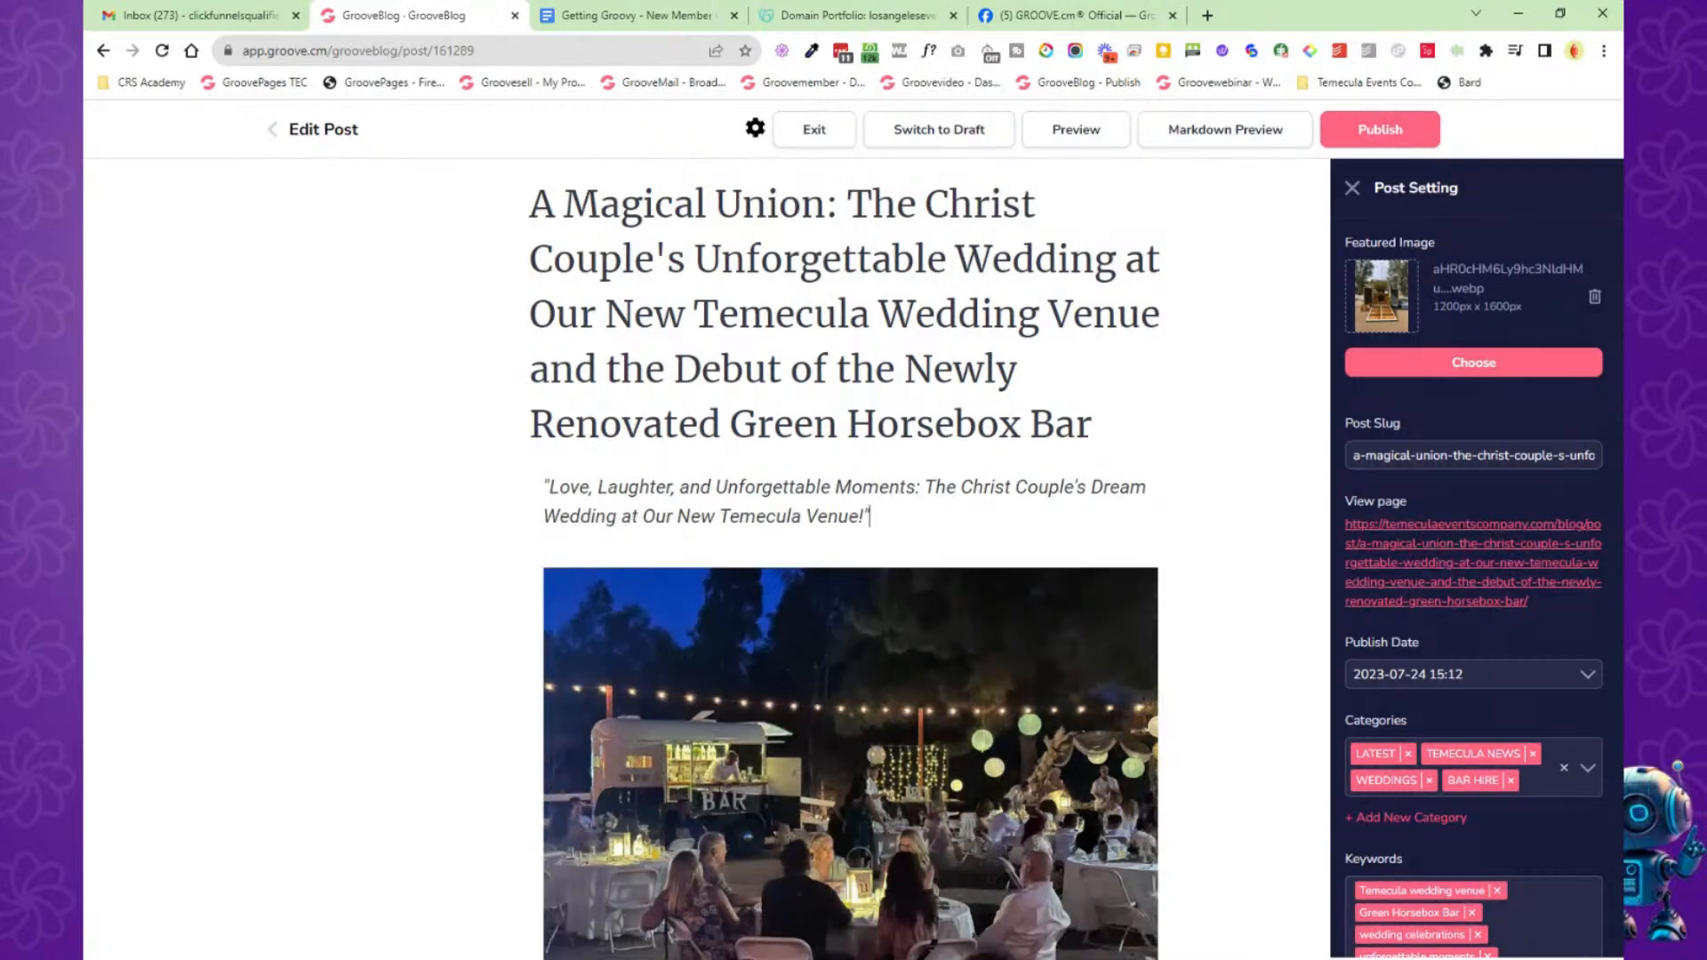
scroll(846, 560, down, 1)
key(Down)
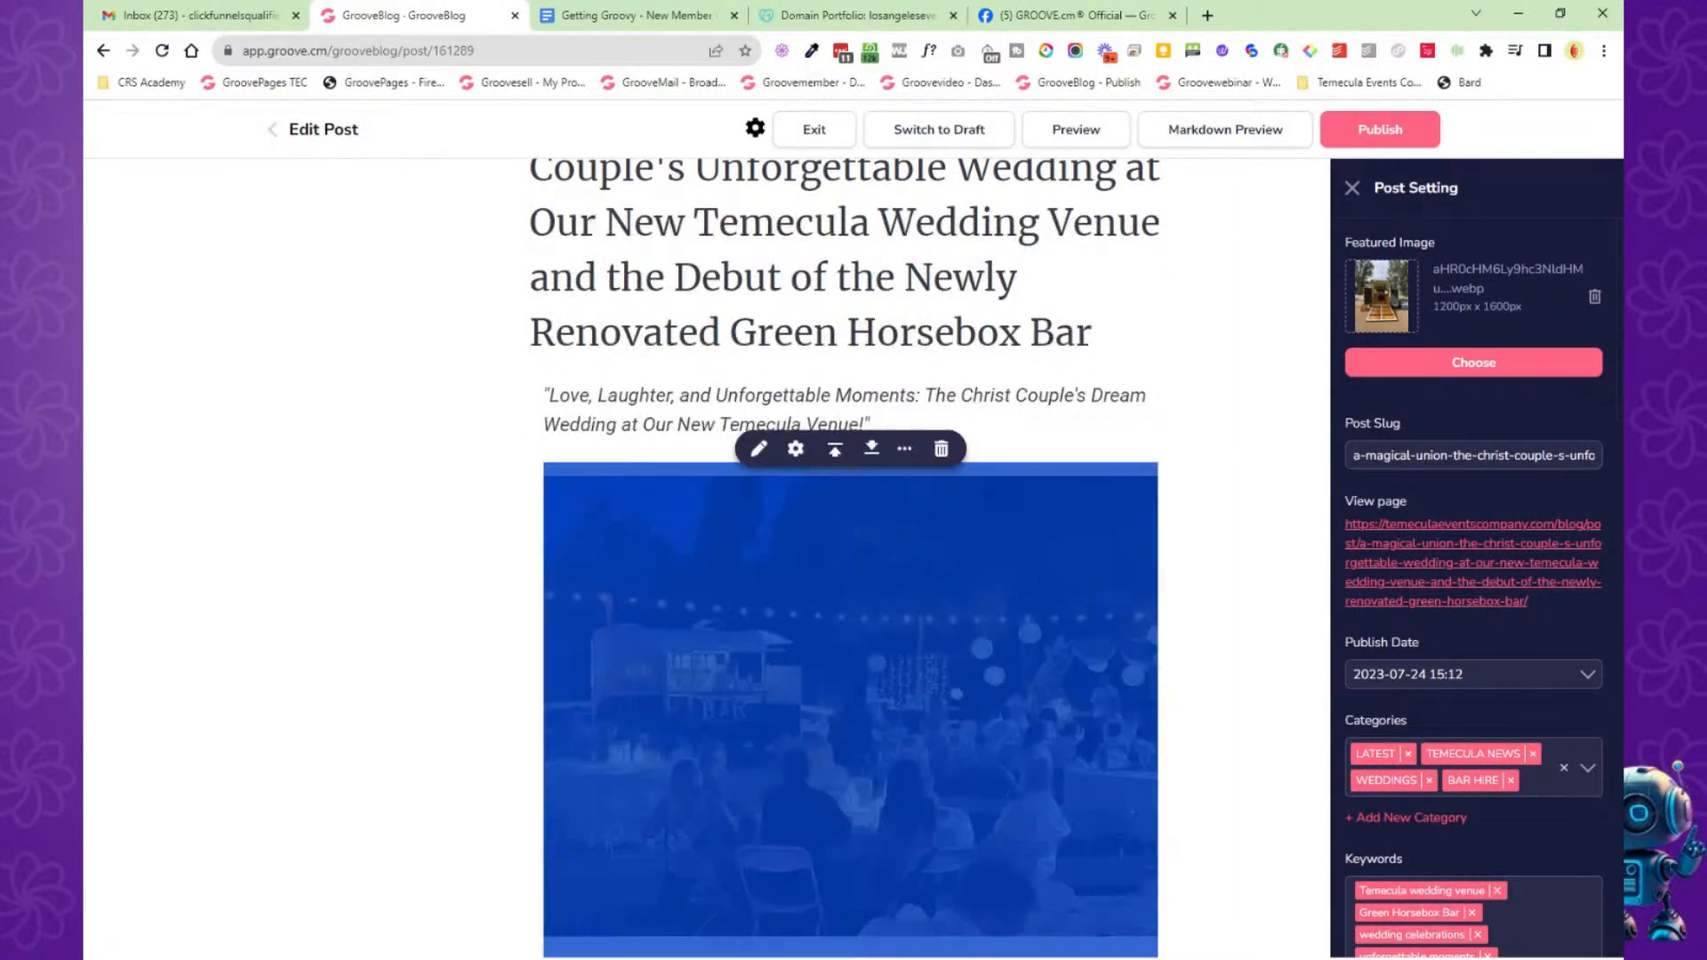
click(796, 449)
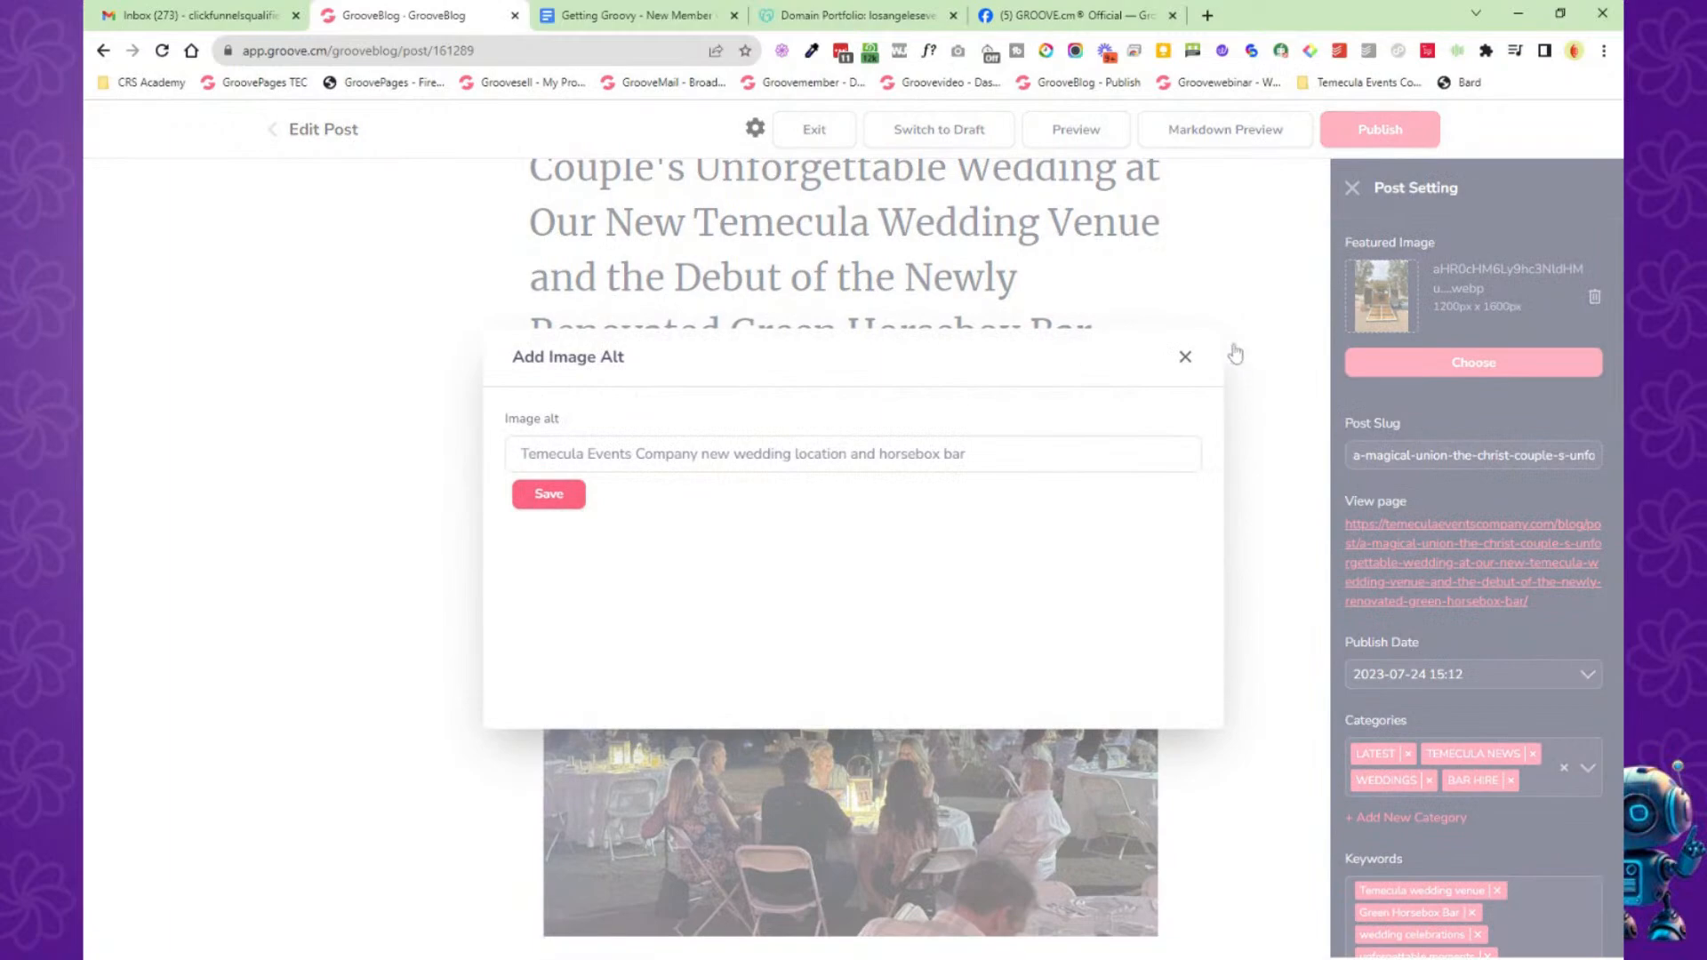
click(1185, 356)
scroll(1206, 503, down, 10)
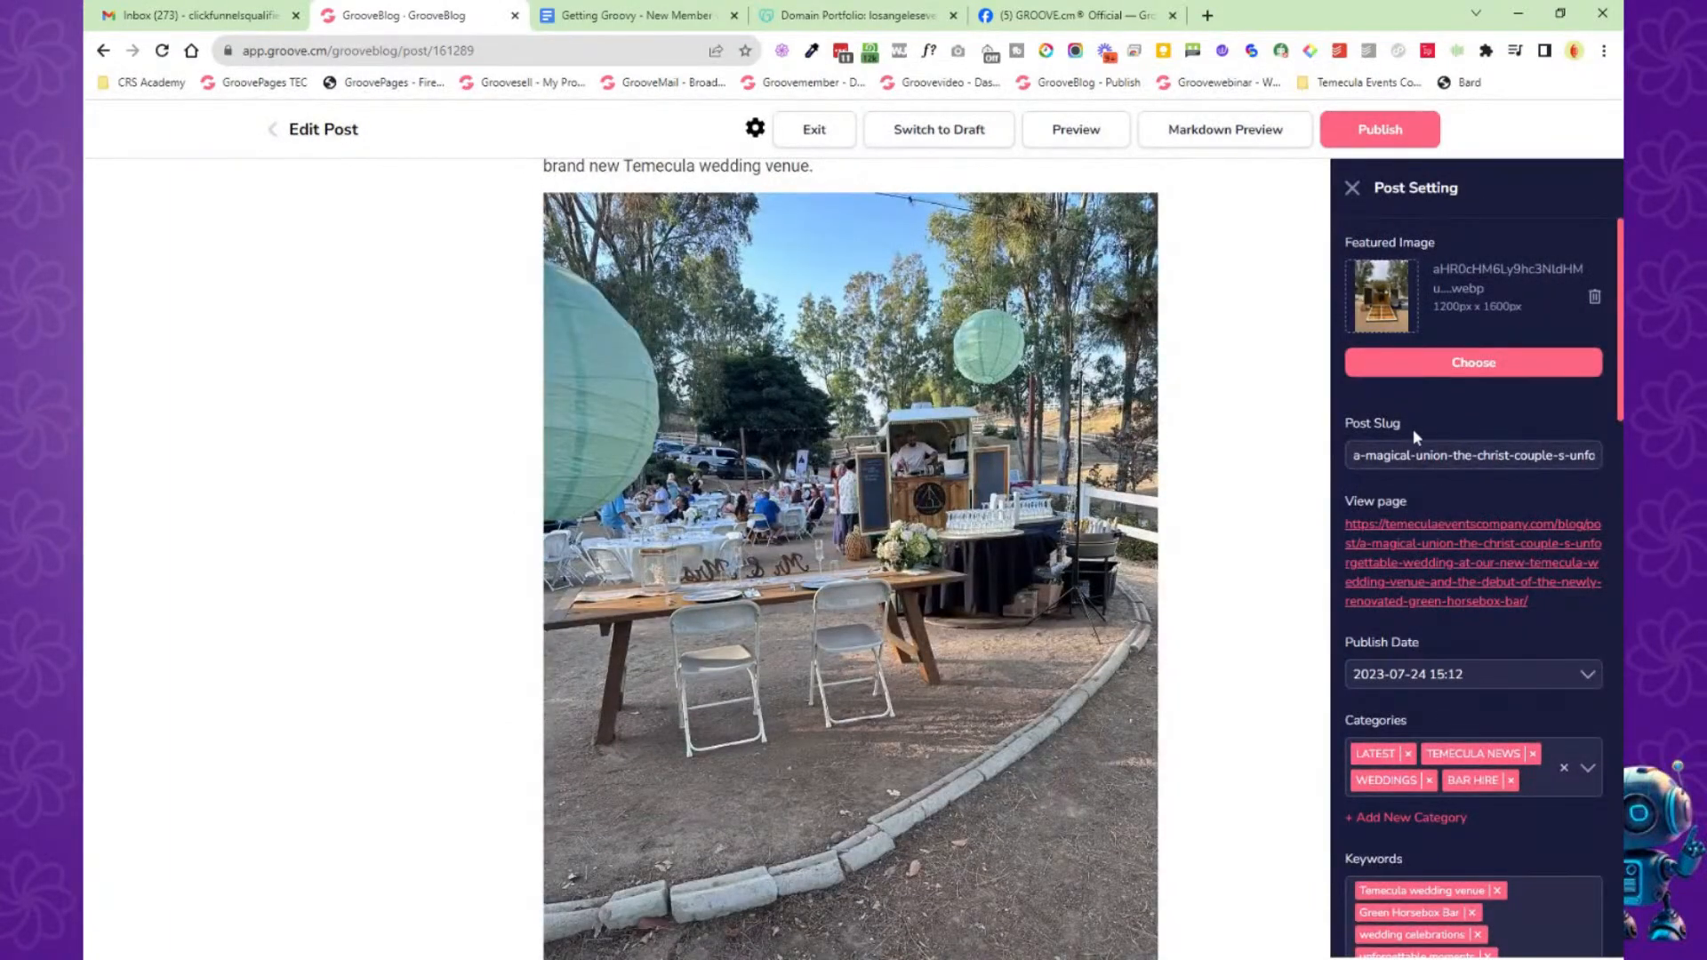
Scroll the post settings, check the category choices and leave Popular Post ticked.
scroll(1518, 491, down, 2)
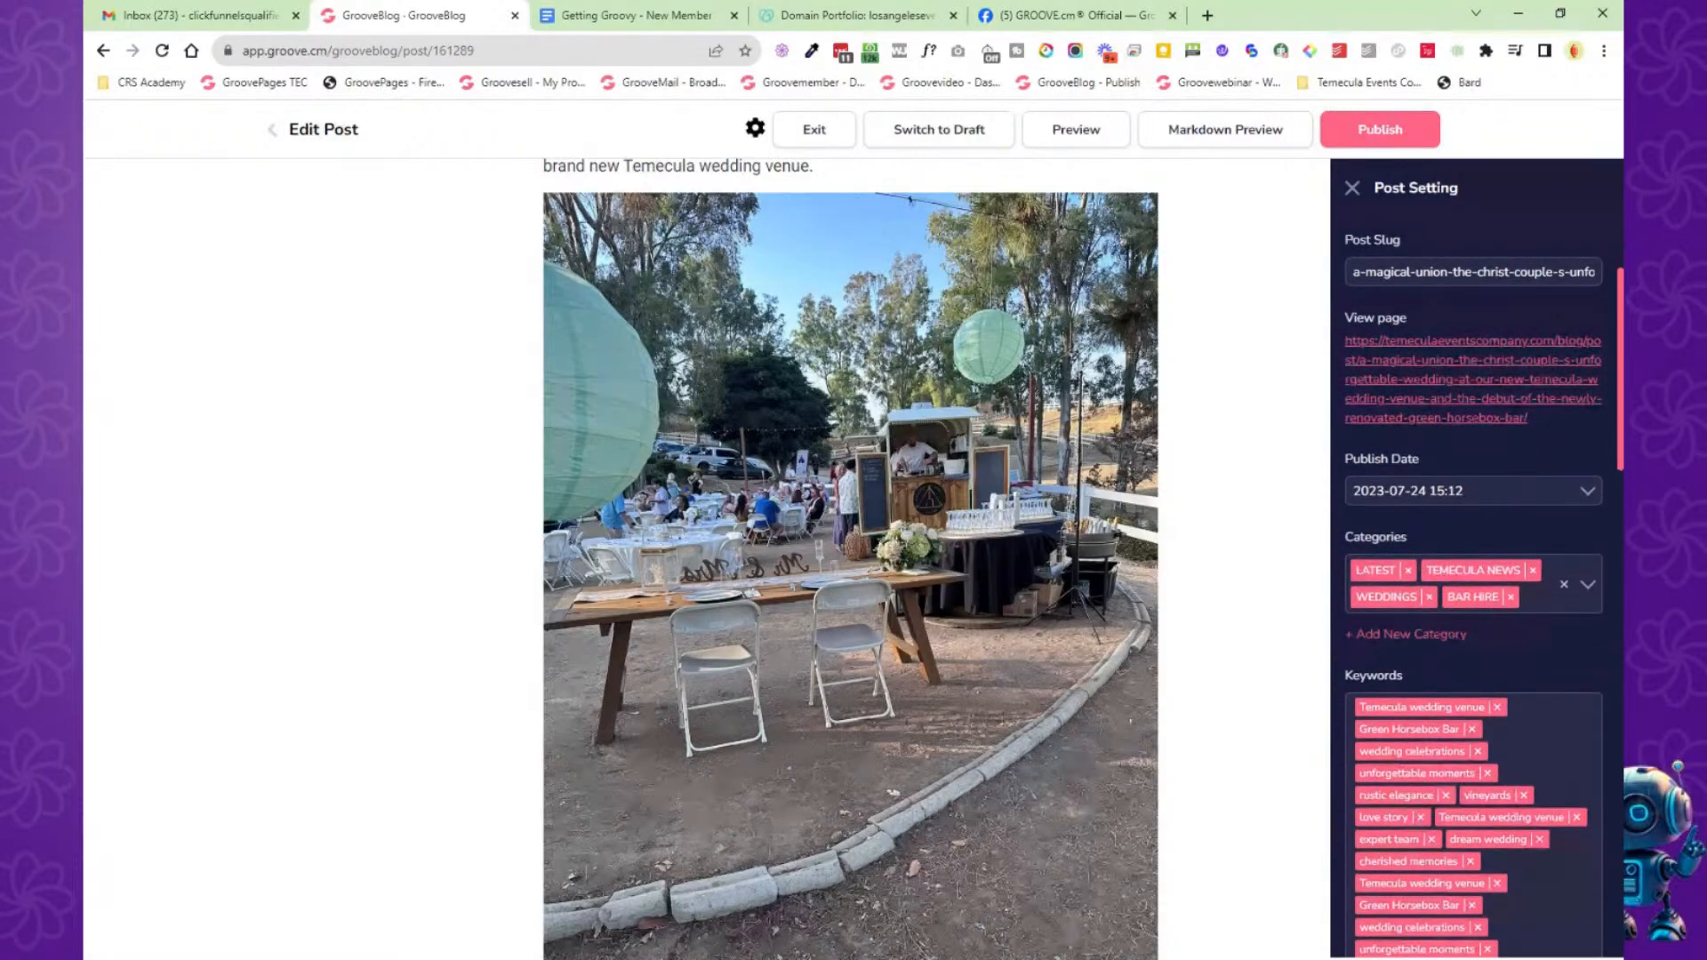
scroll(1473, 533, down, 2)
click(1522, 418)
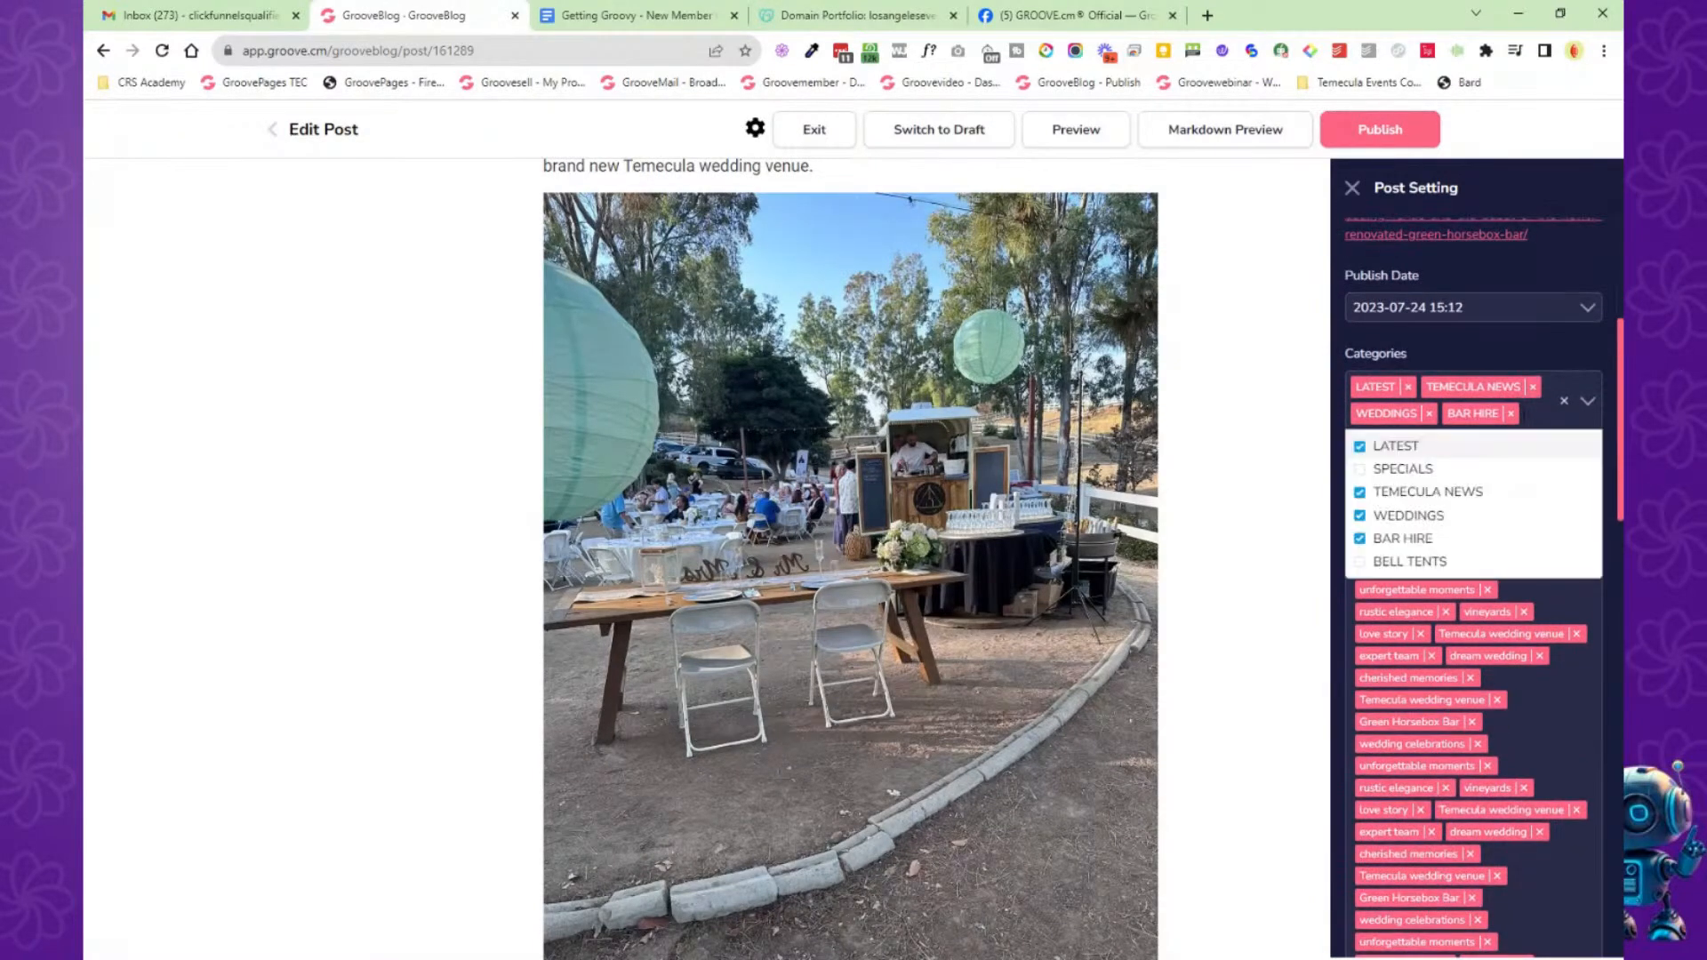
click(1524, 357)
scroll(1494, 464, down, 6)
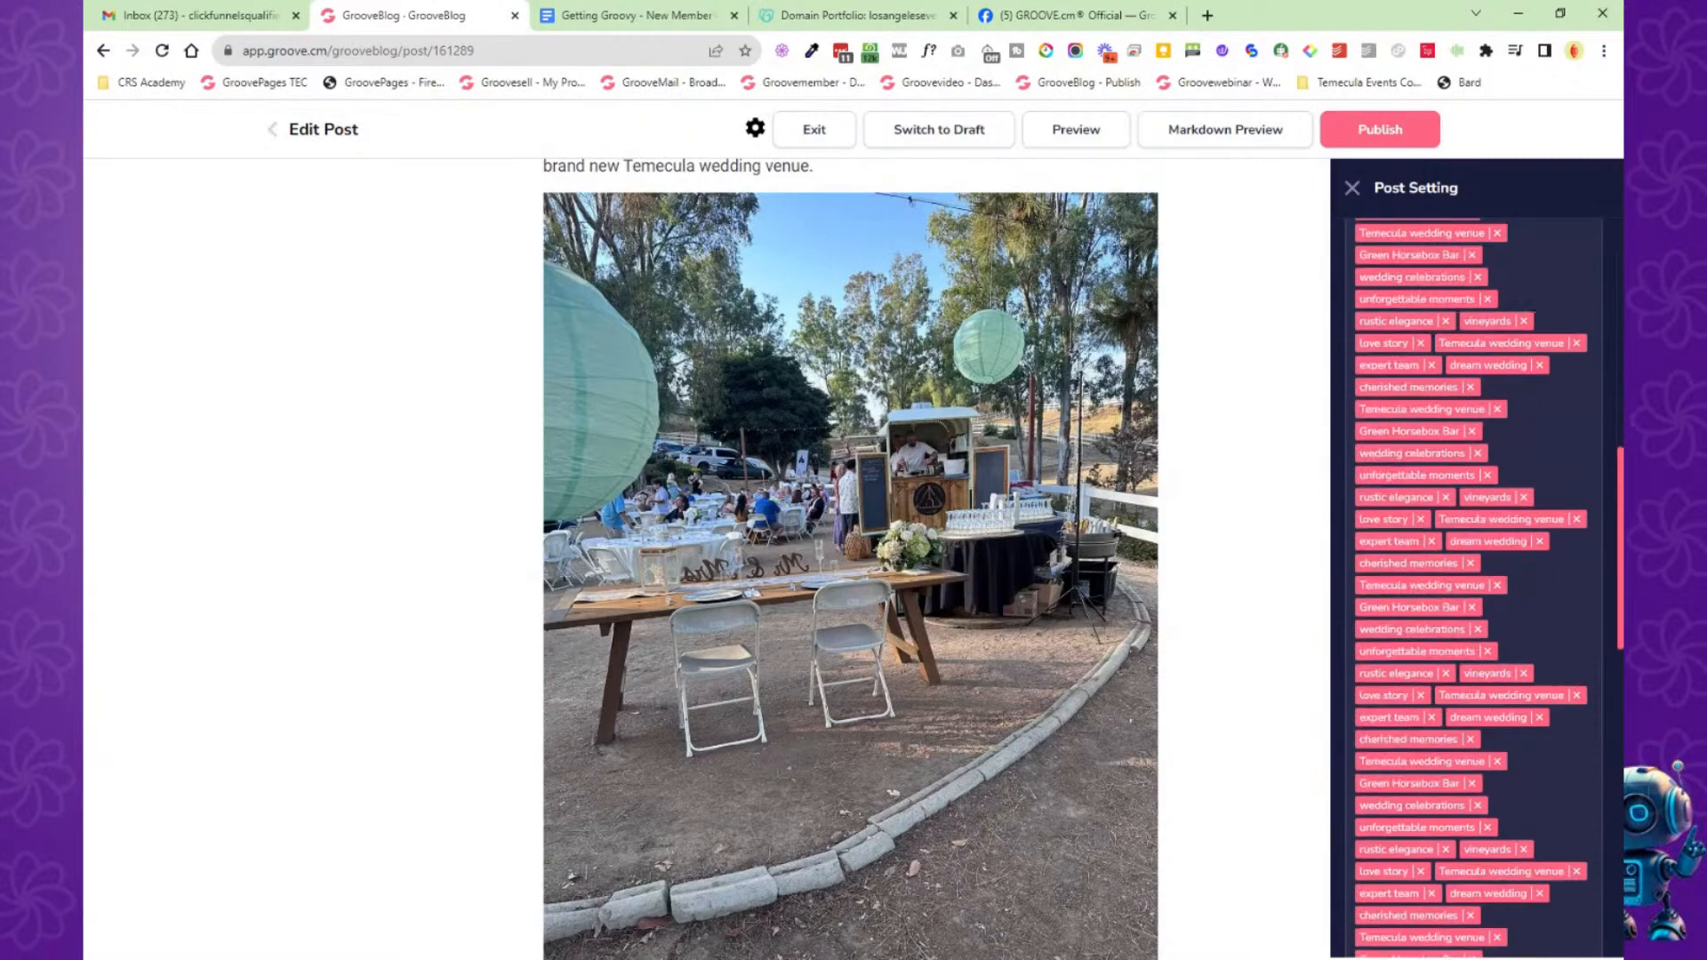
scroll(1494, 464, down, 5)
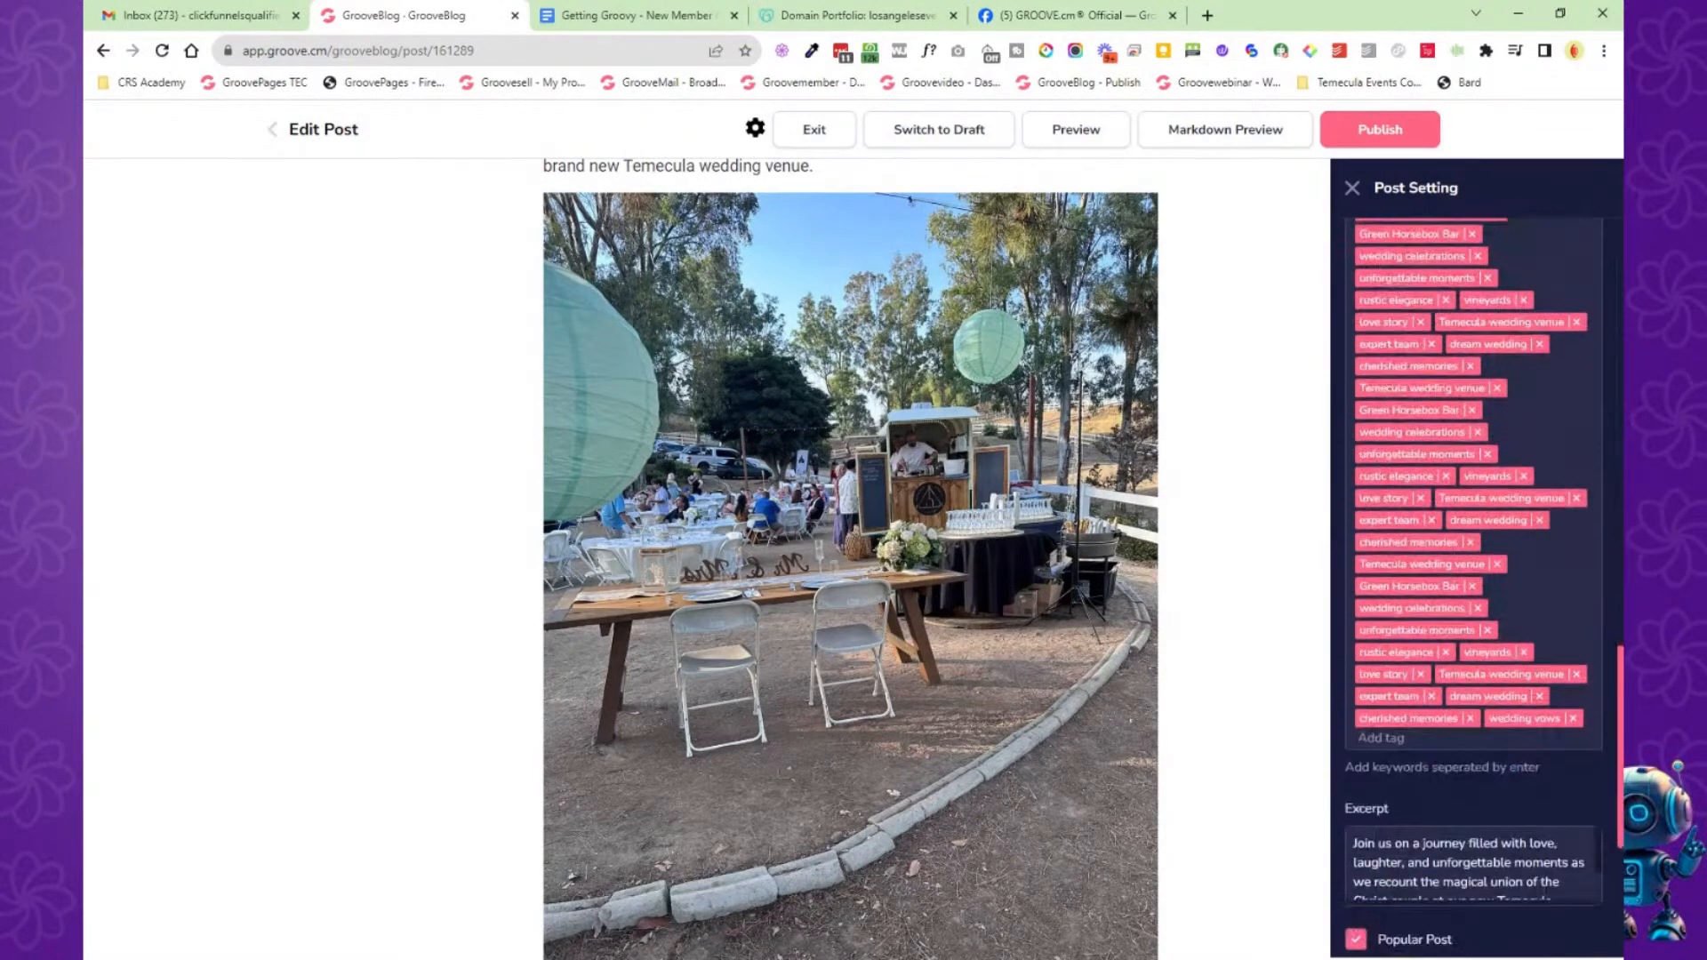
scroll(1495, 464, down, 2)
scroll(1550, 437, down, 2)
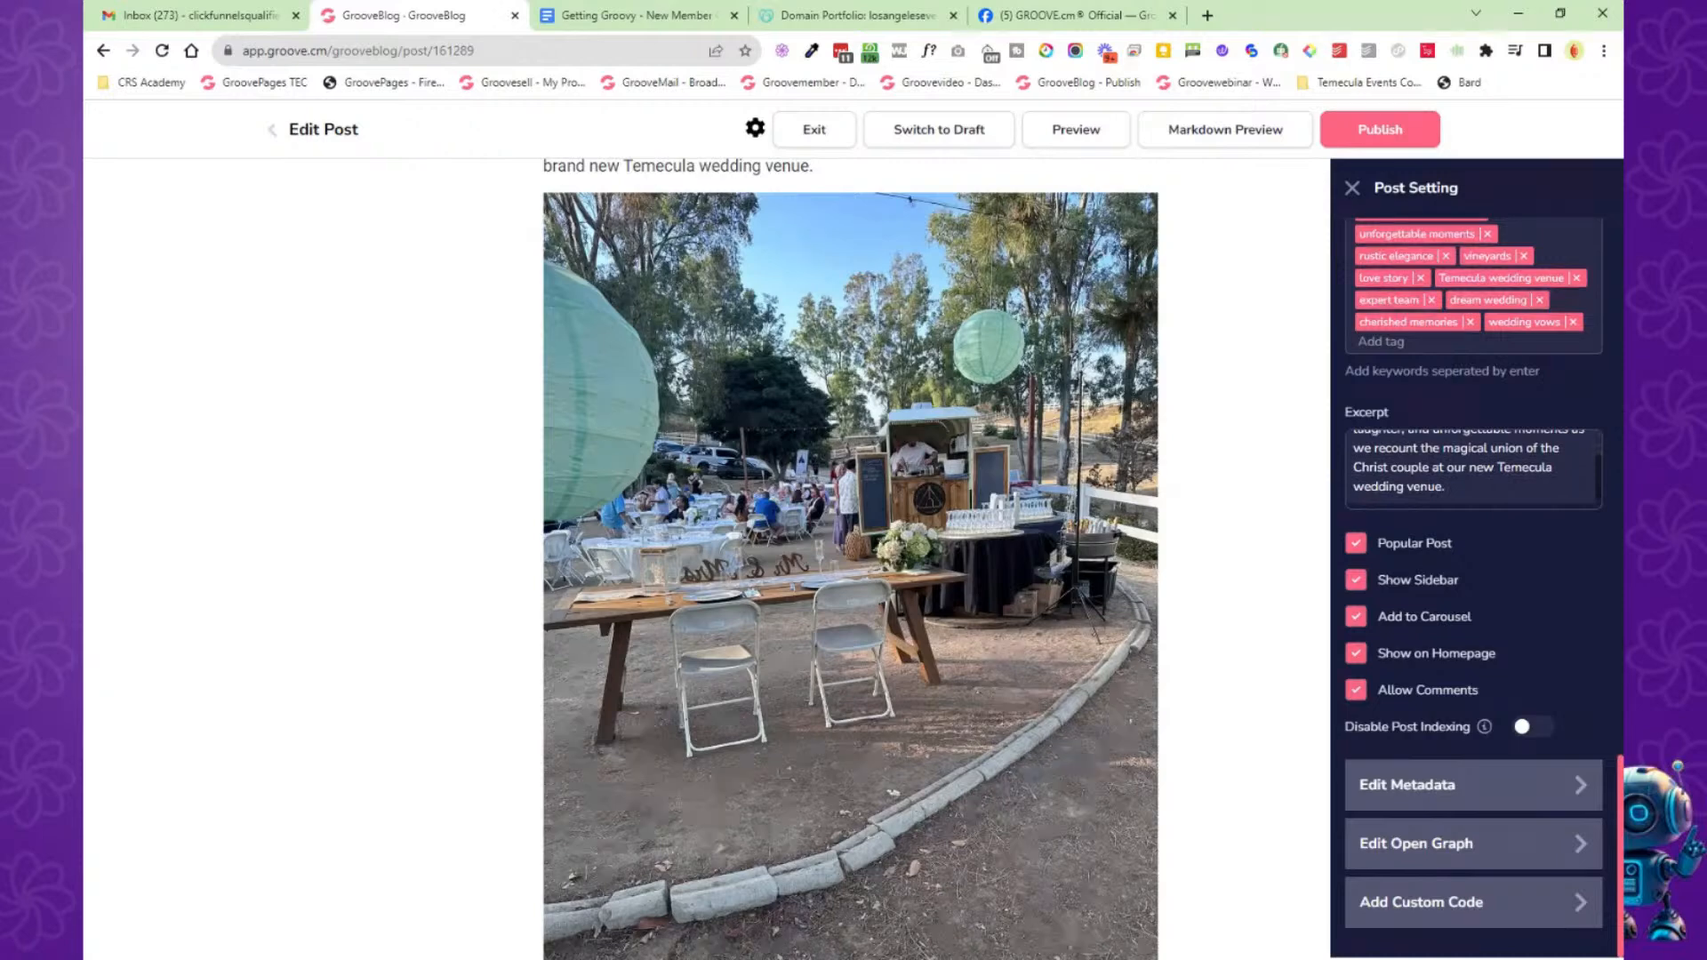
click(1356, 551)
click(1356, 553)
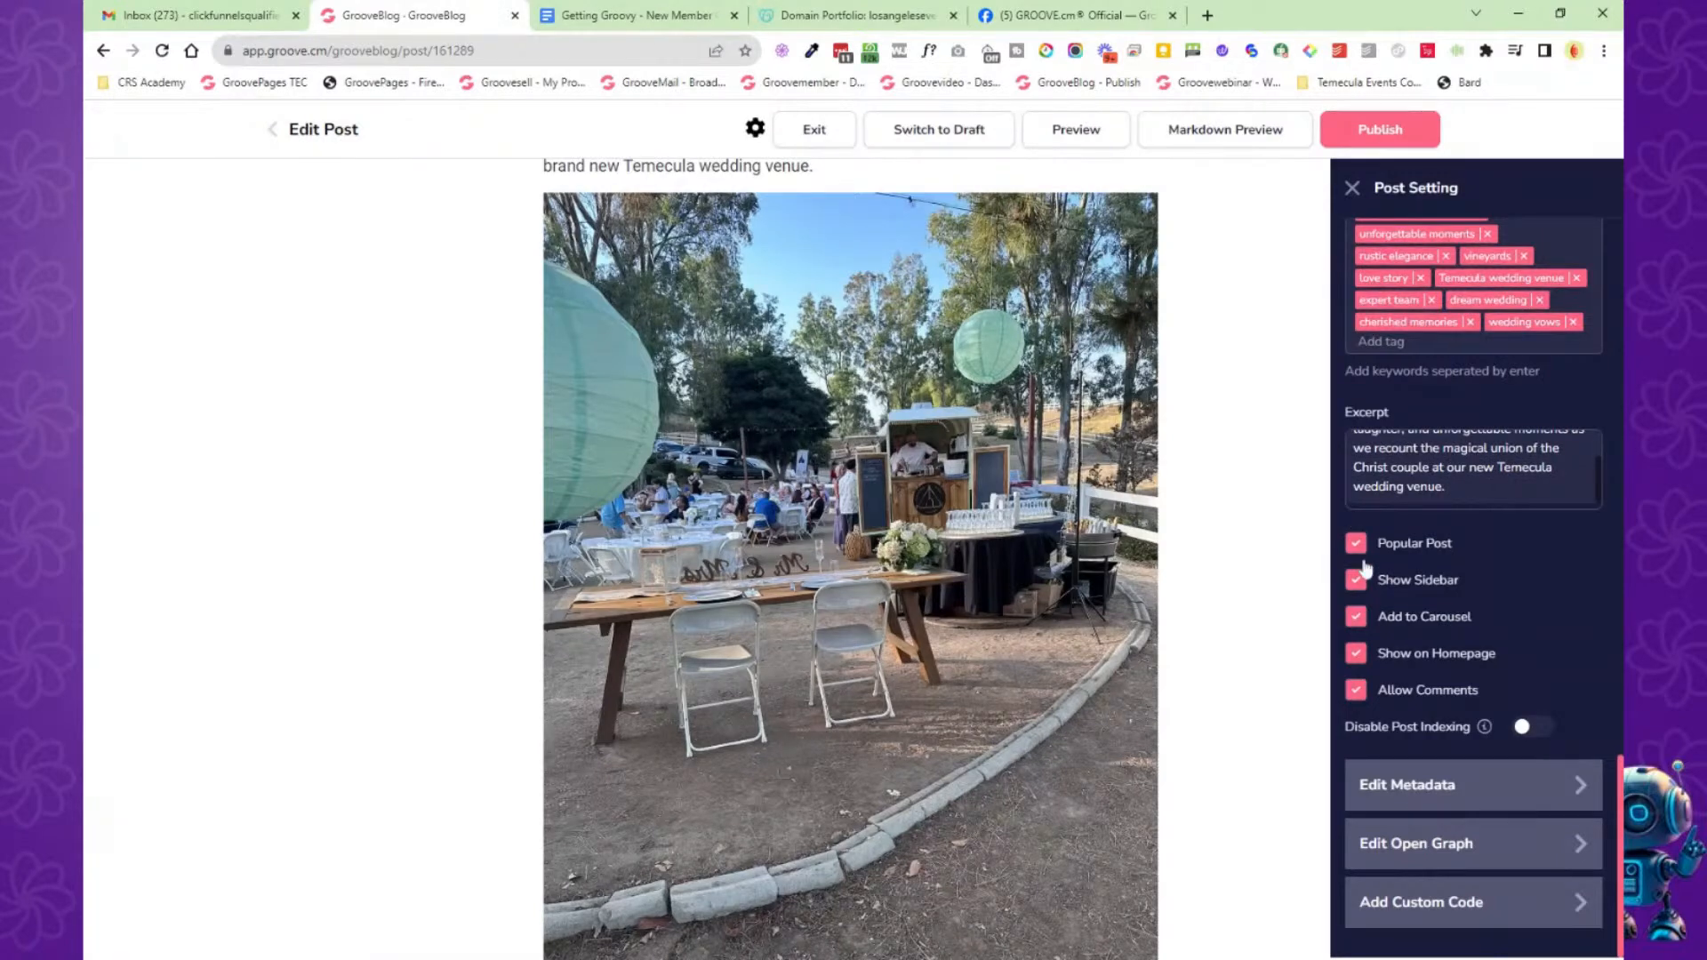
Expand the metadata, Open Graph and custom code sections, then exit the post editor.
click(1551, 791)
scroll(1497, 599, down, 3)
click(1547, 844)
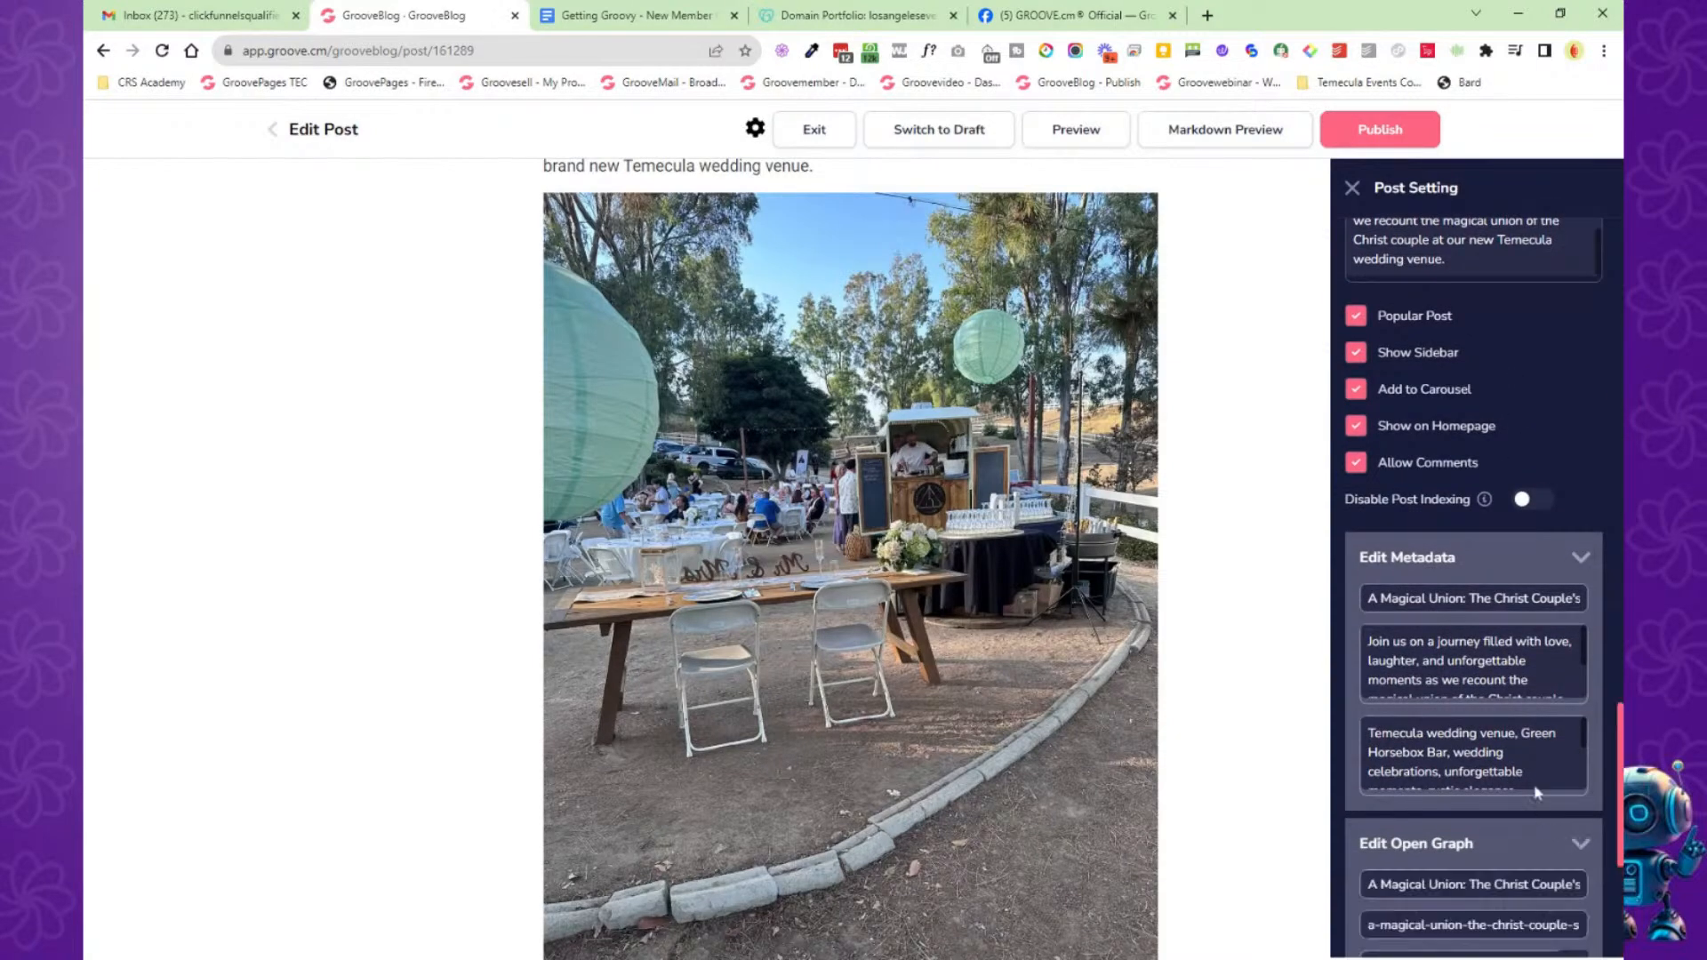
scroll(1547, 844, down, 5)
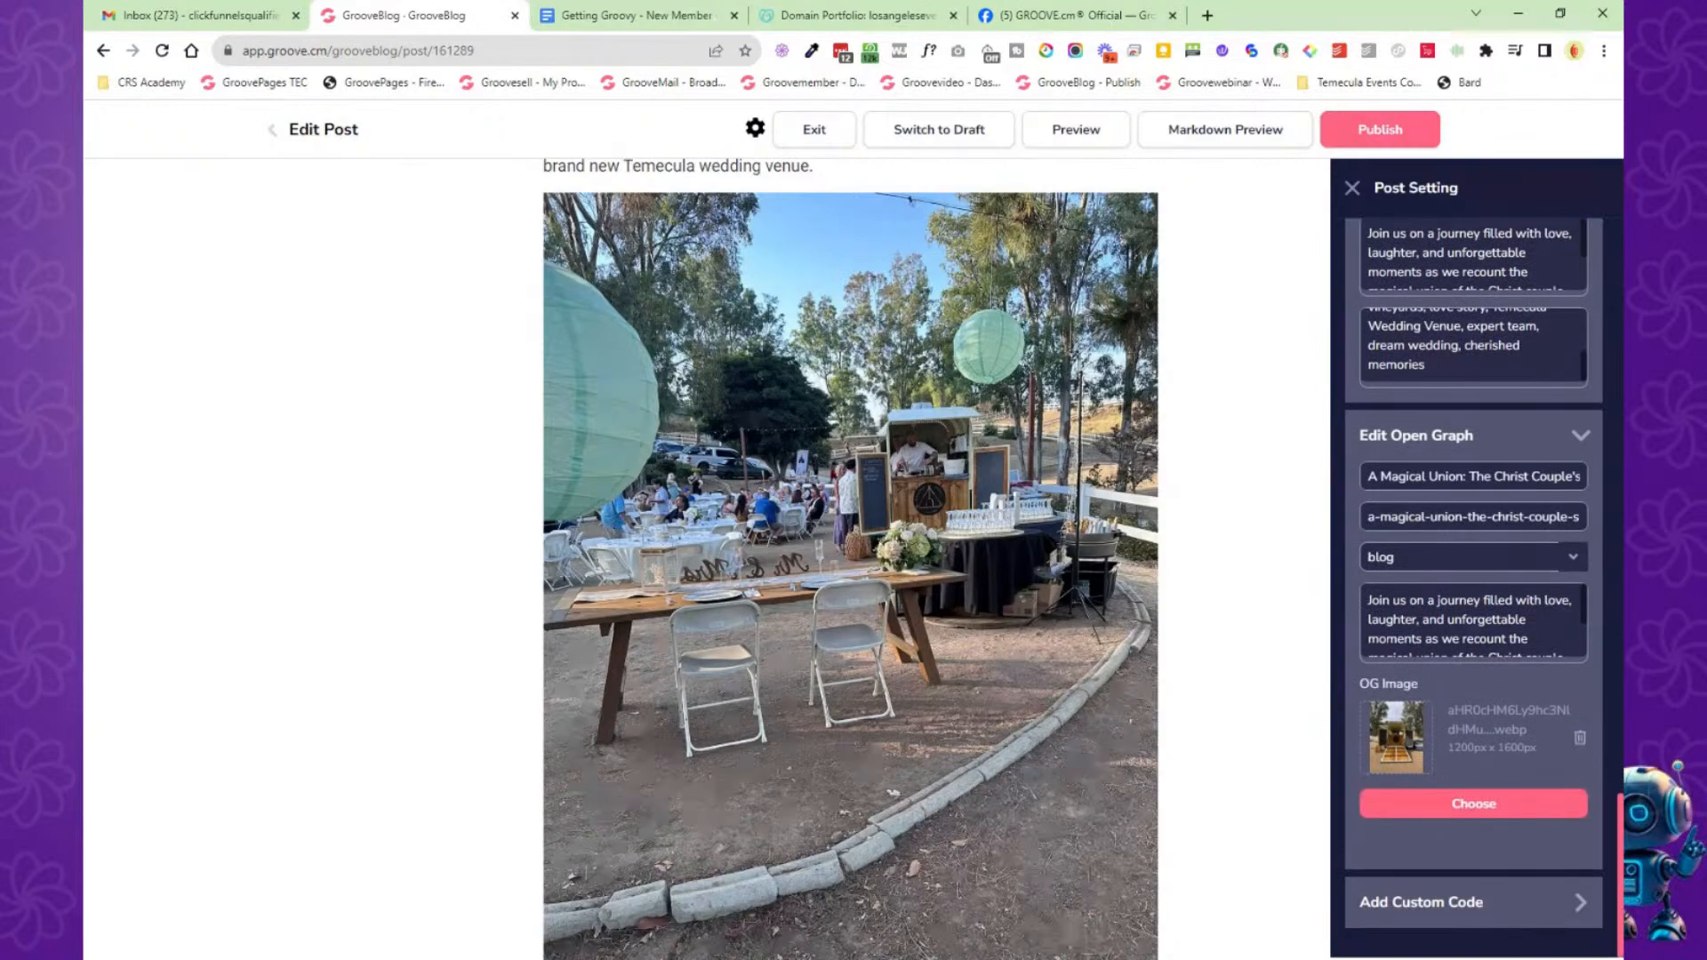
click(1527, 907)
scroll(1467, 780, down, 1)
scroll(1487, 758, up, 10)
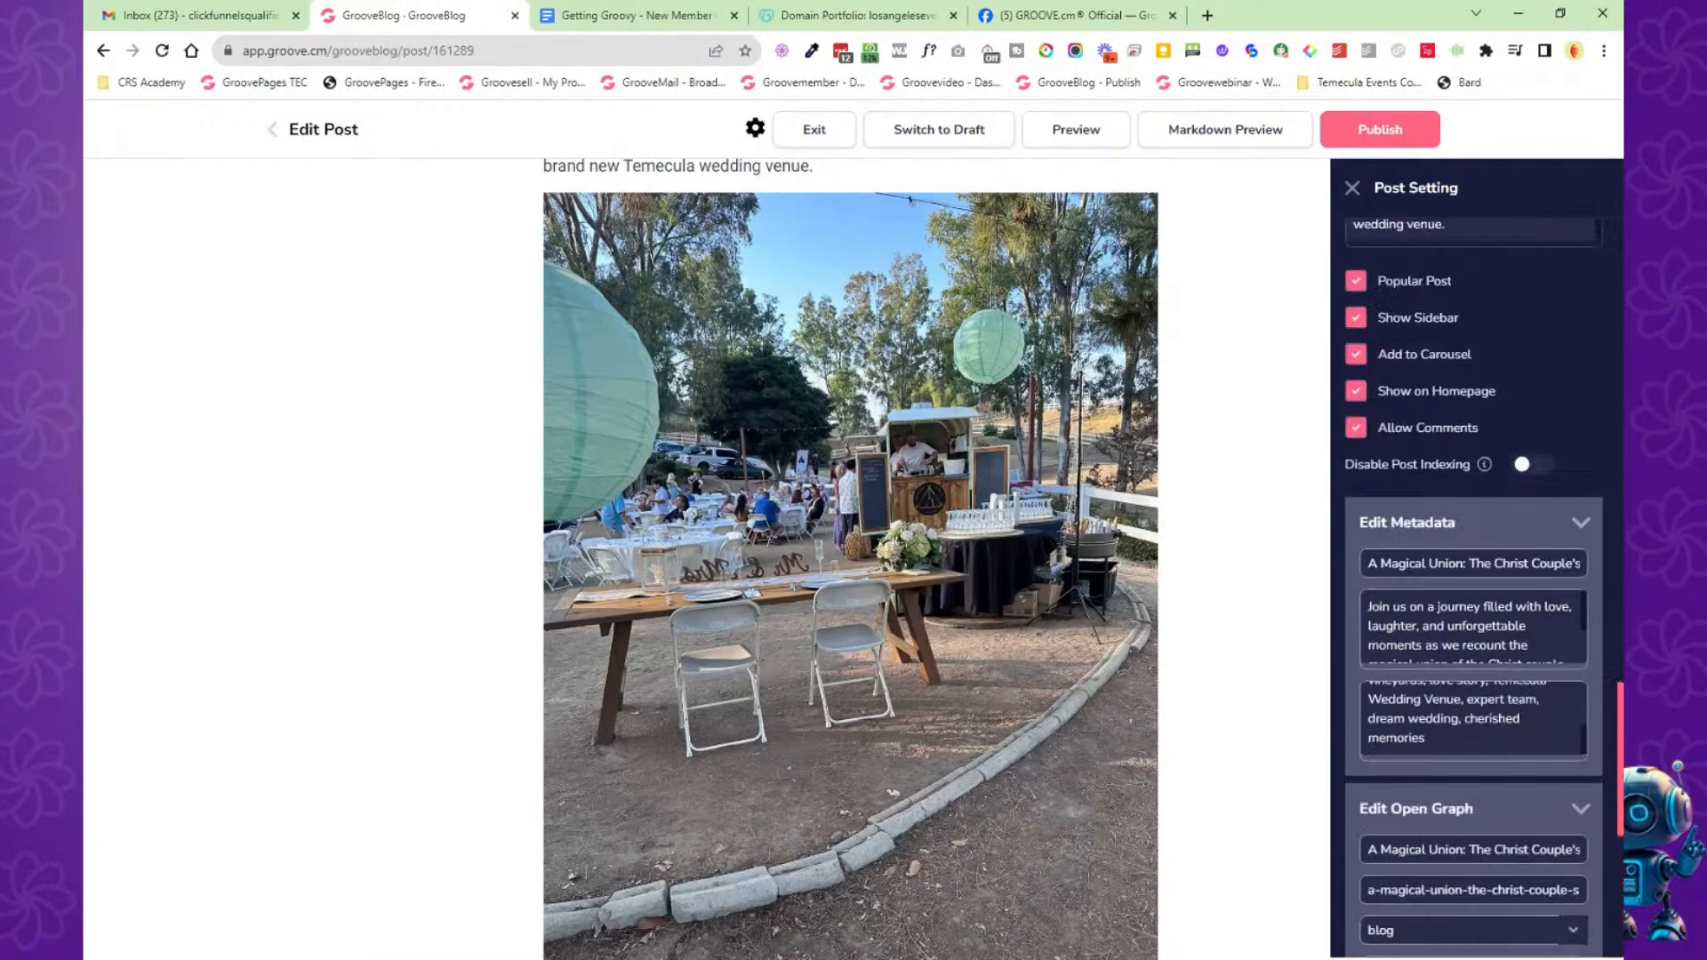
scroll(1487, 758, up, 10)
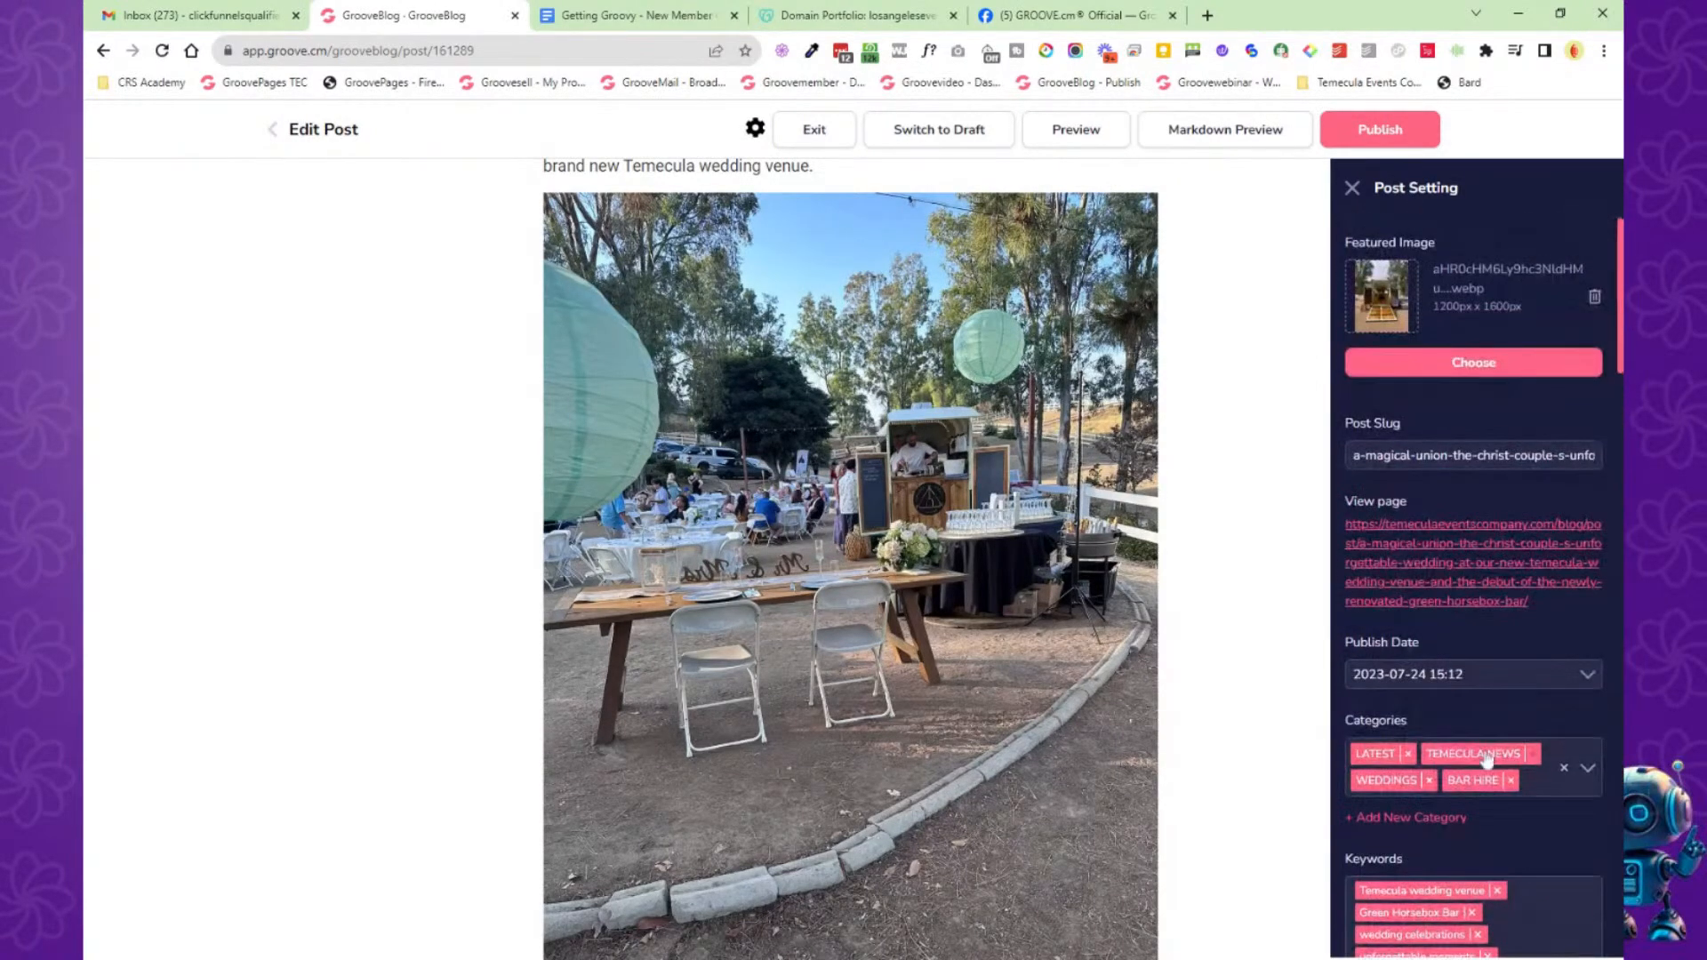
click(814, 131)
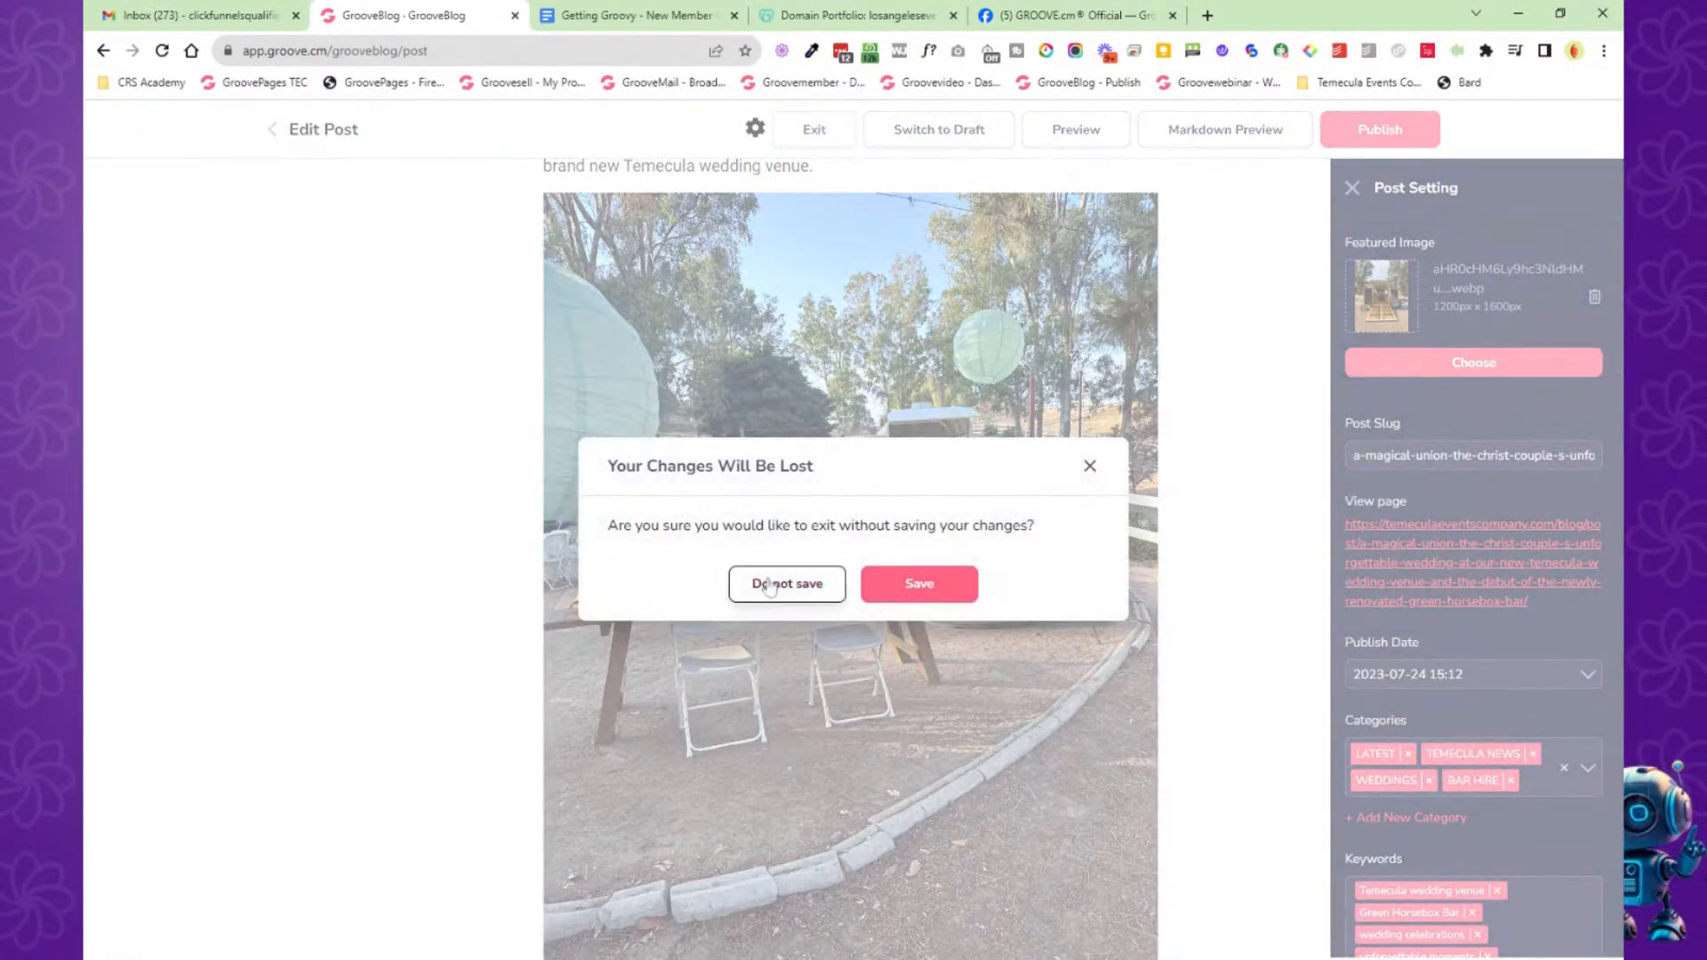
Leave the post without saving, then open the live blog from the Publish overview.
click(788, 583)
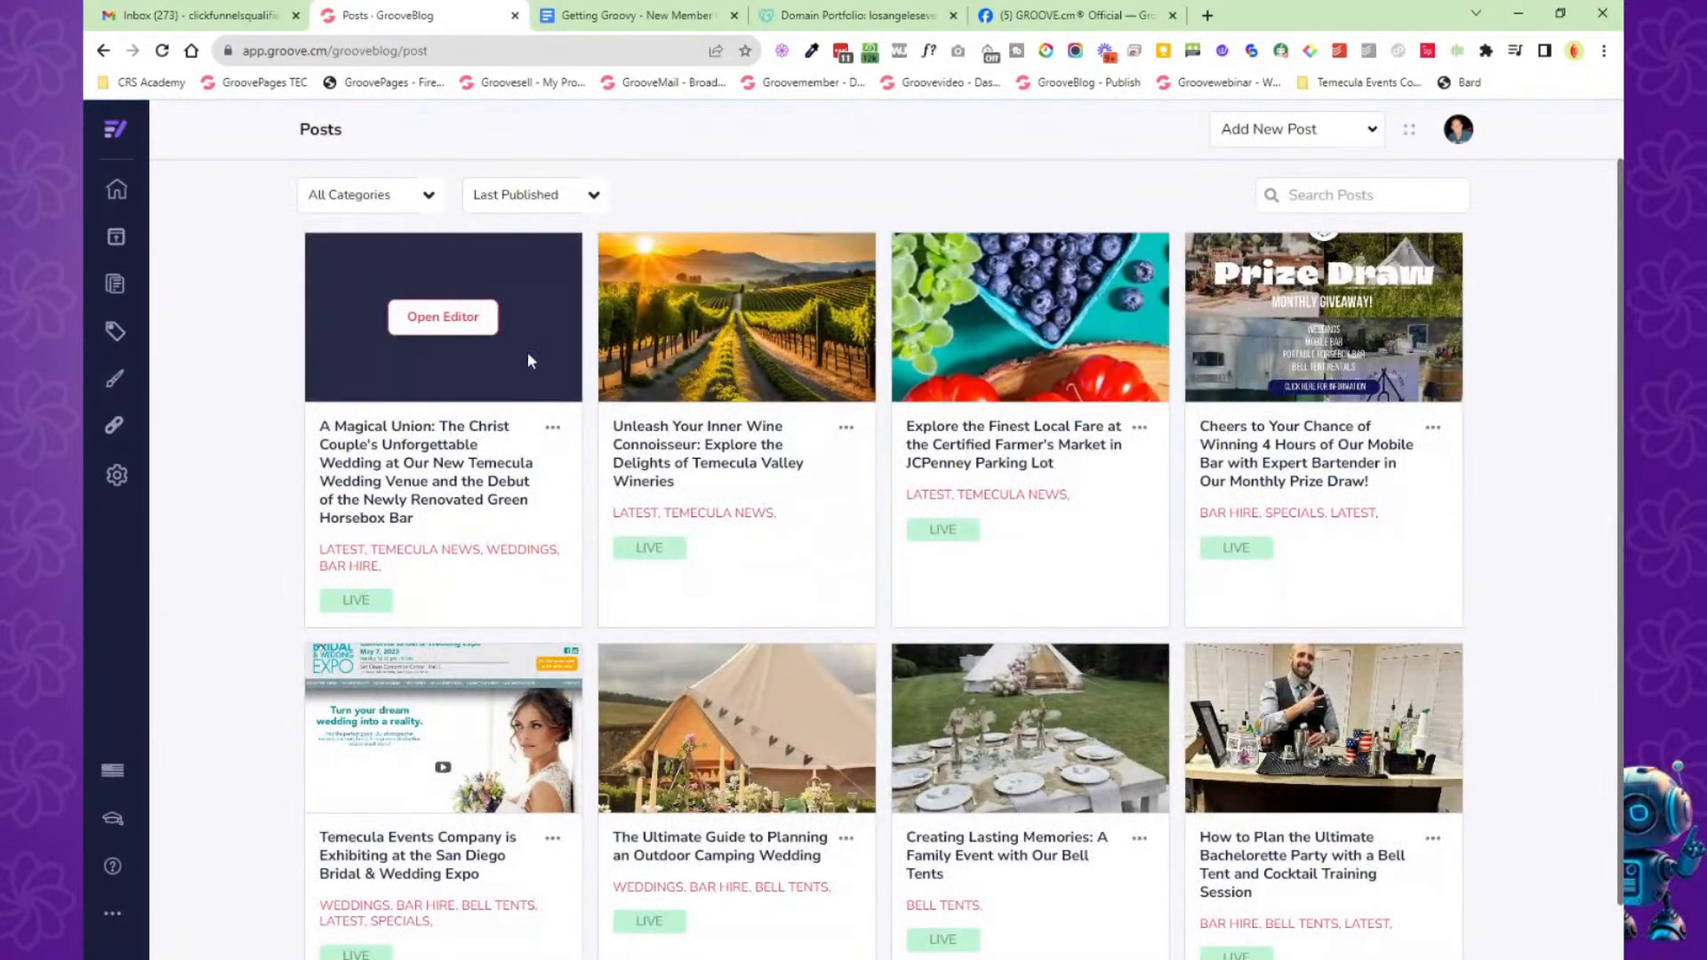
click(117, 237)
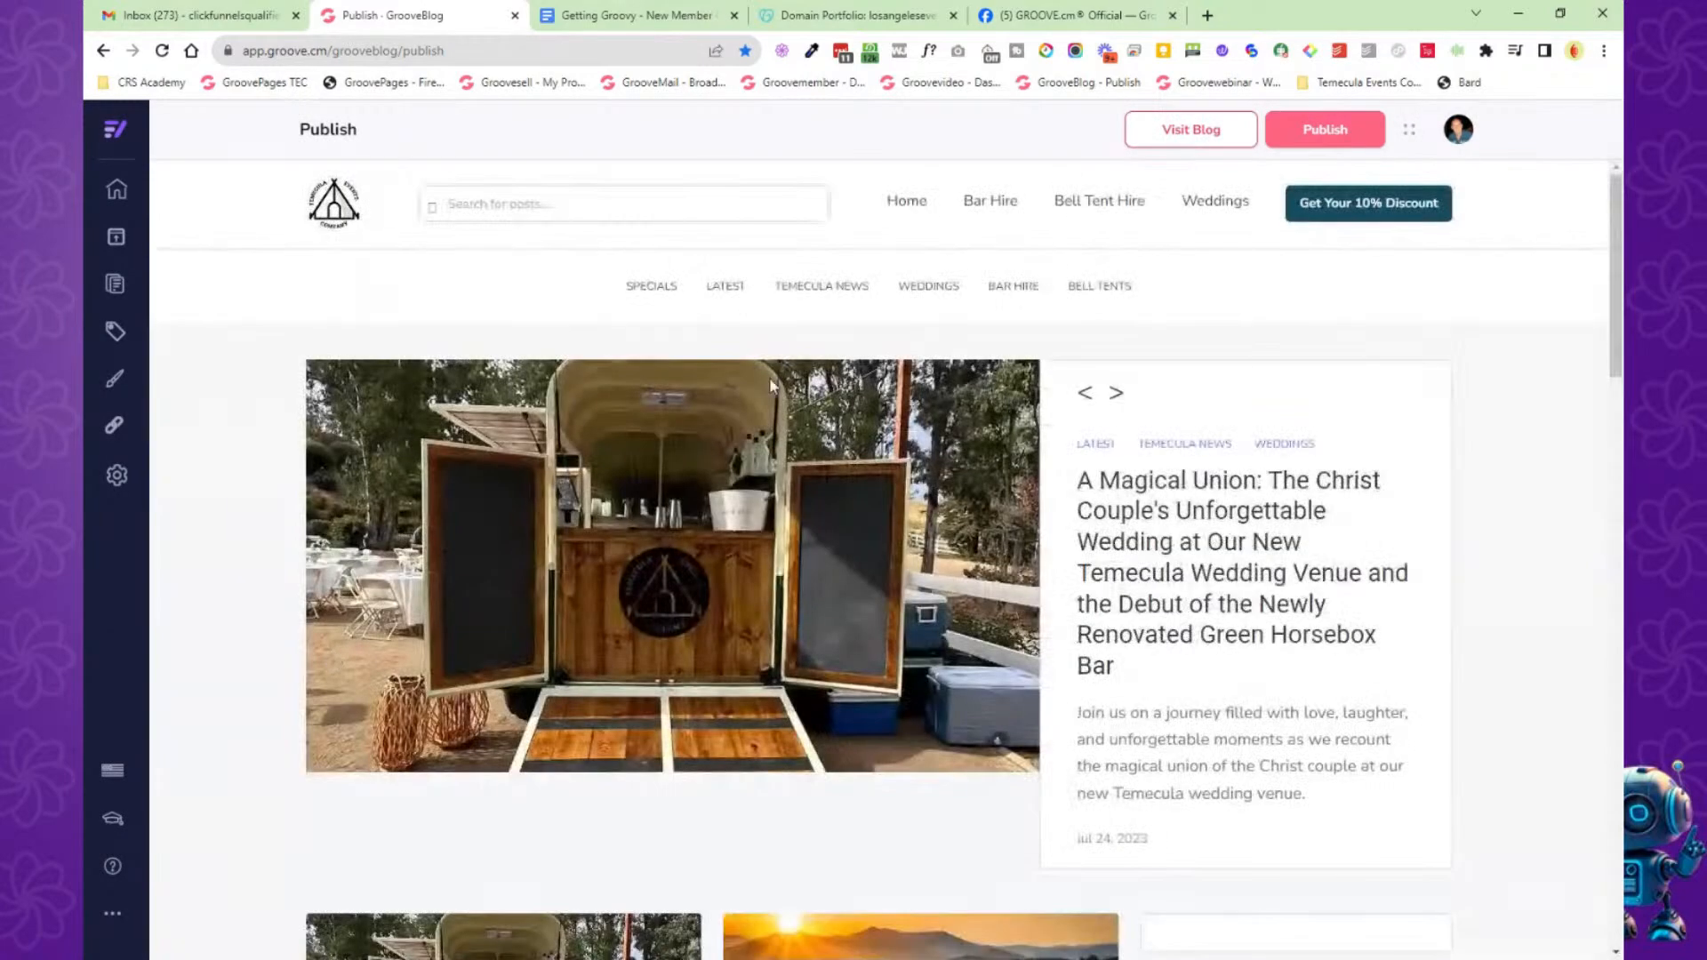
click(1192, 131)
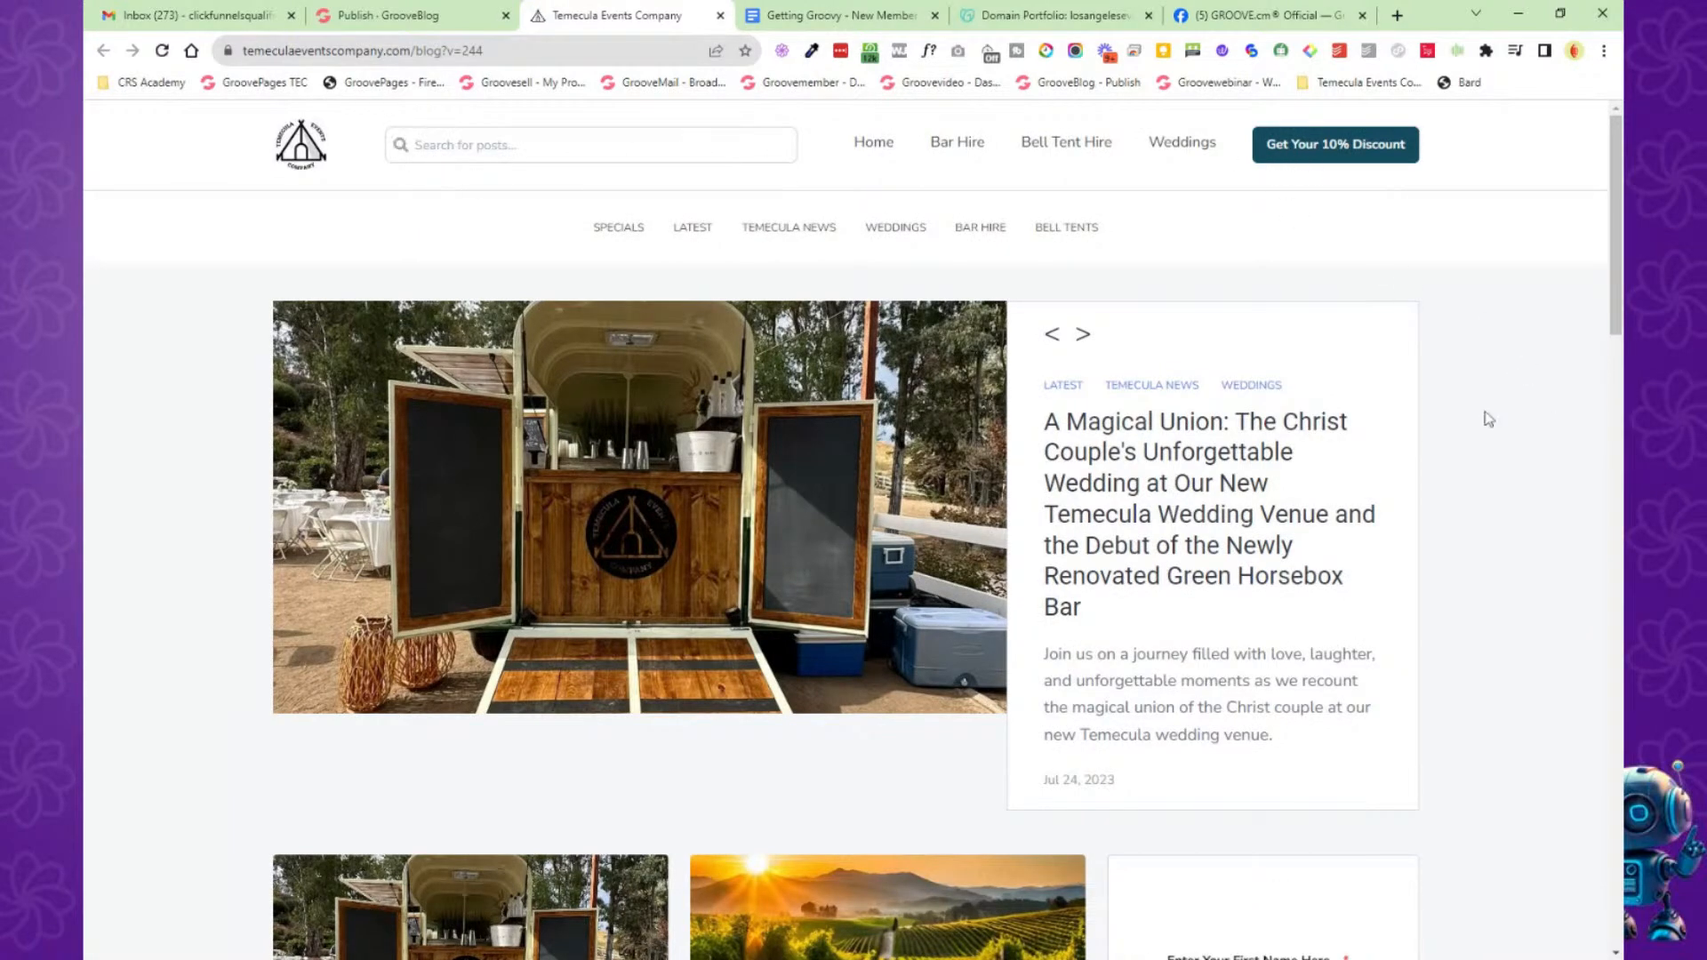
Scroll the live blog and try its live chat window, then close it.
scroll(1488, 418, down, 20)
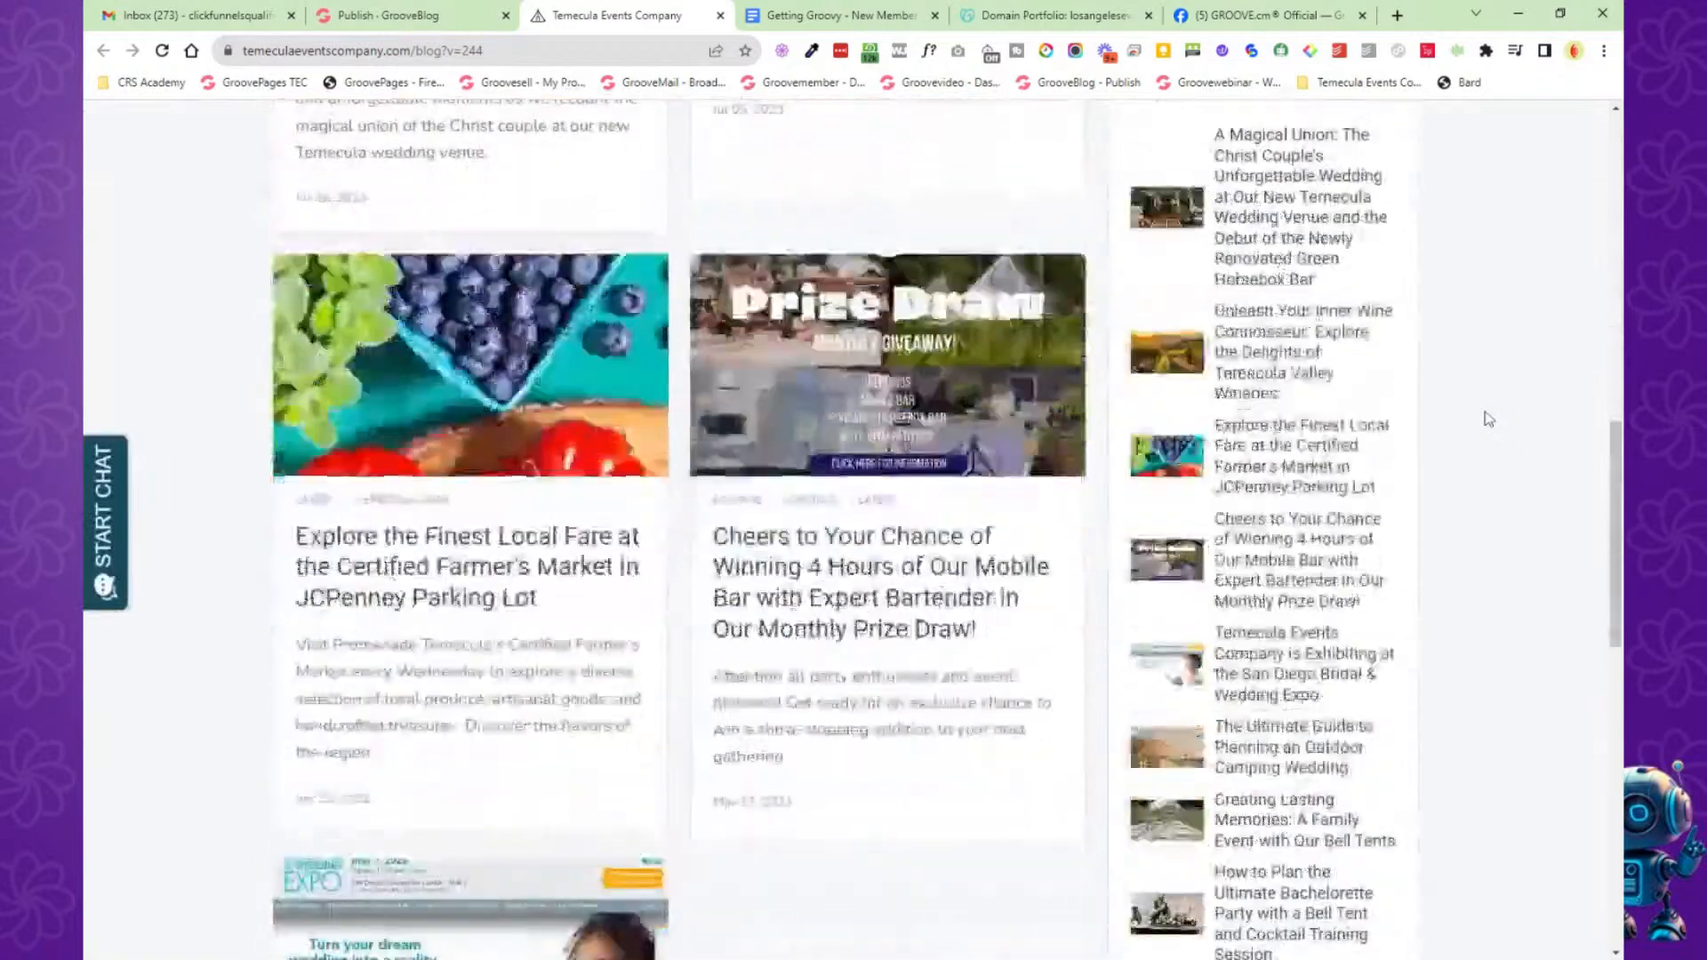
scroll(1492, 419, down, 5)
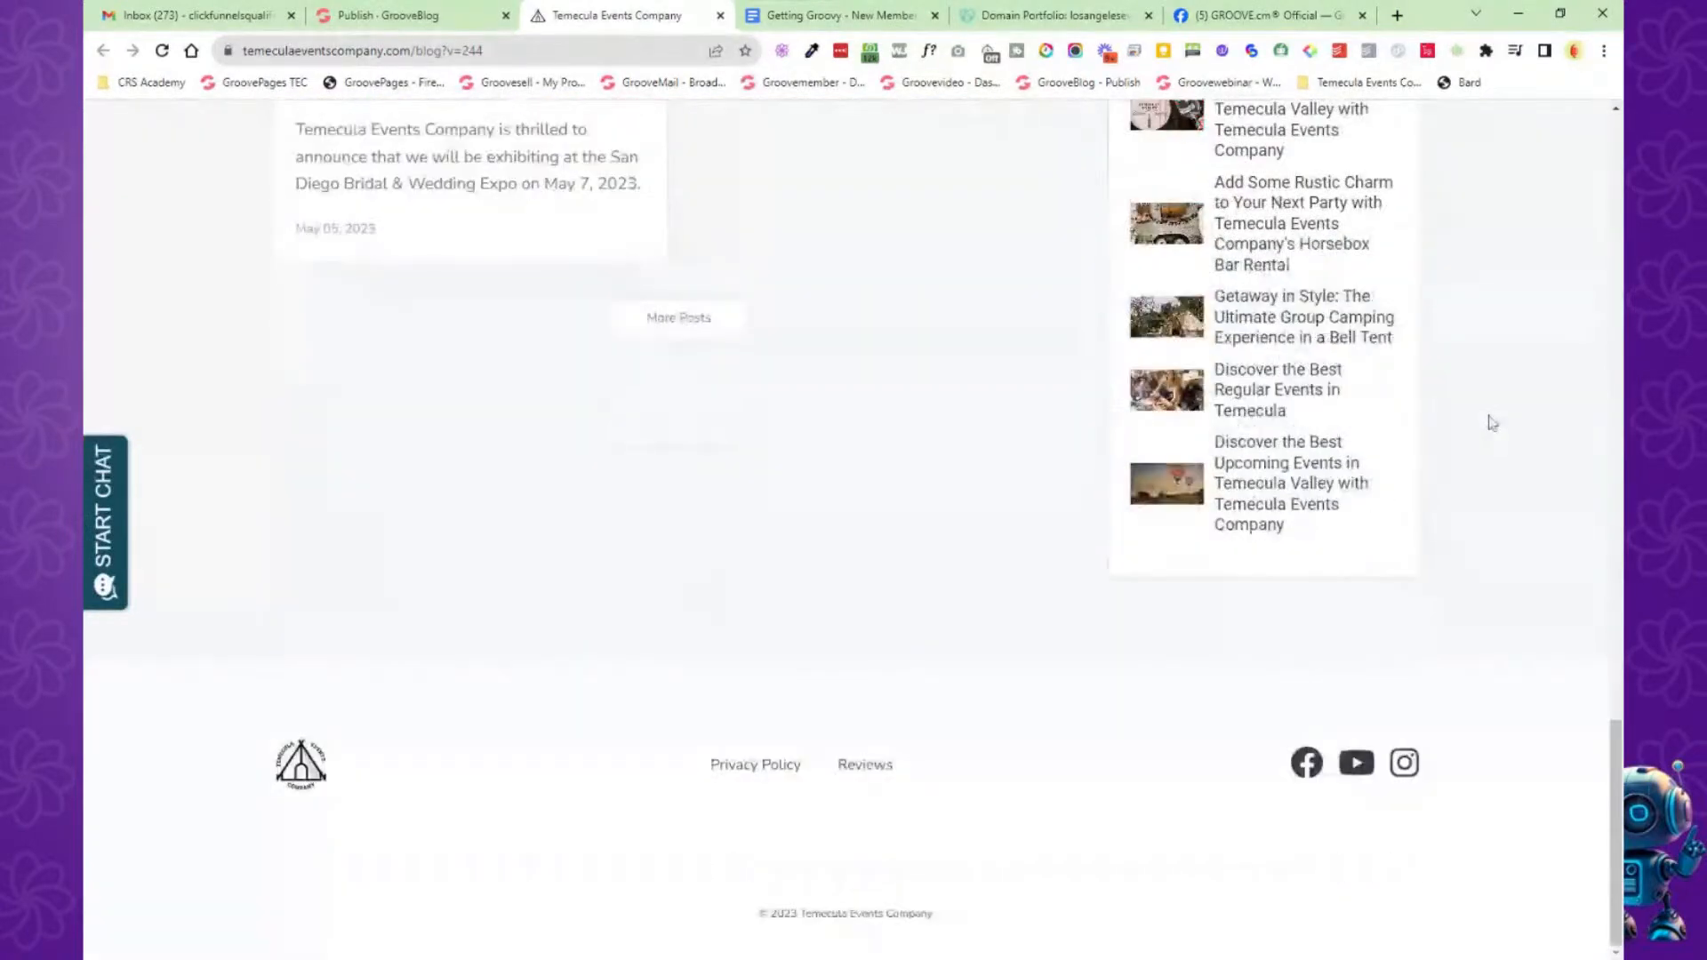
scroll(1492, 423, up, 20)
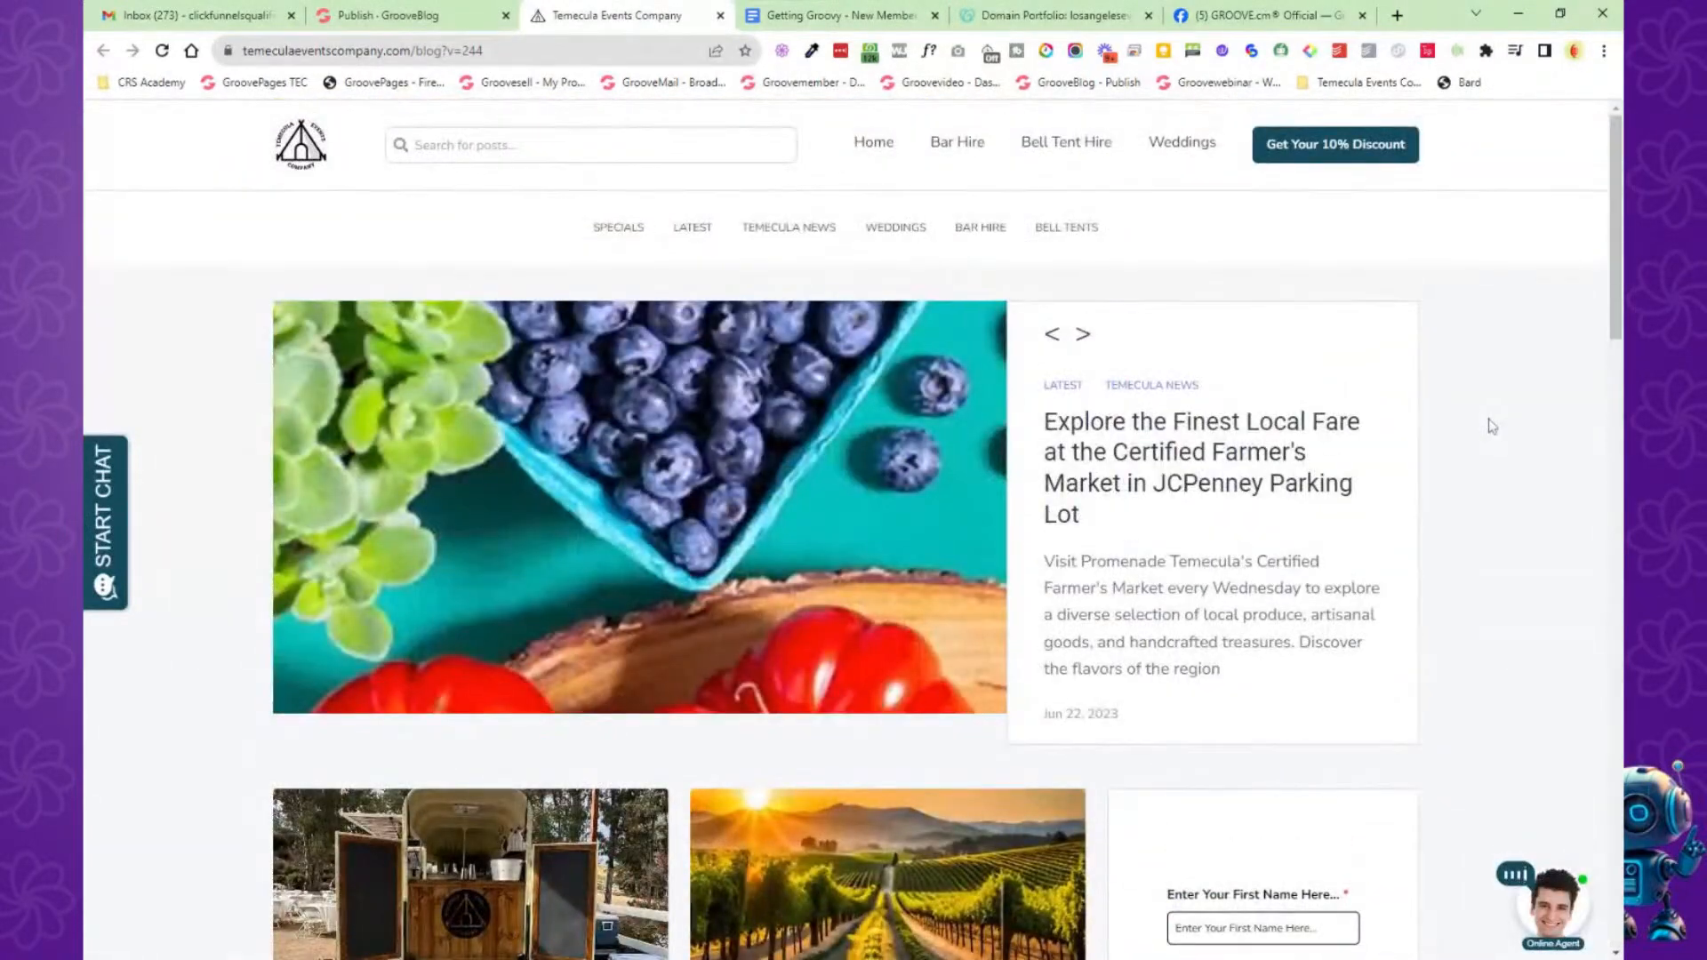
click(1549, 900)
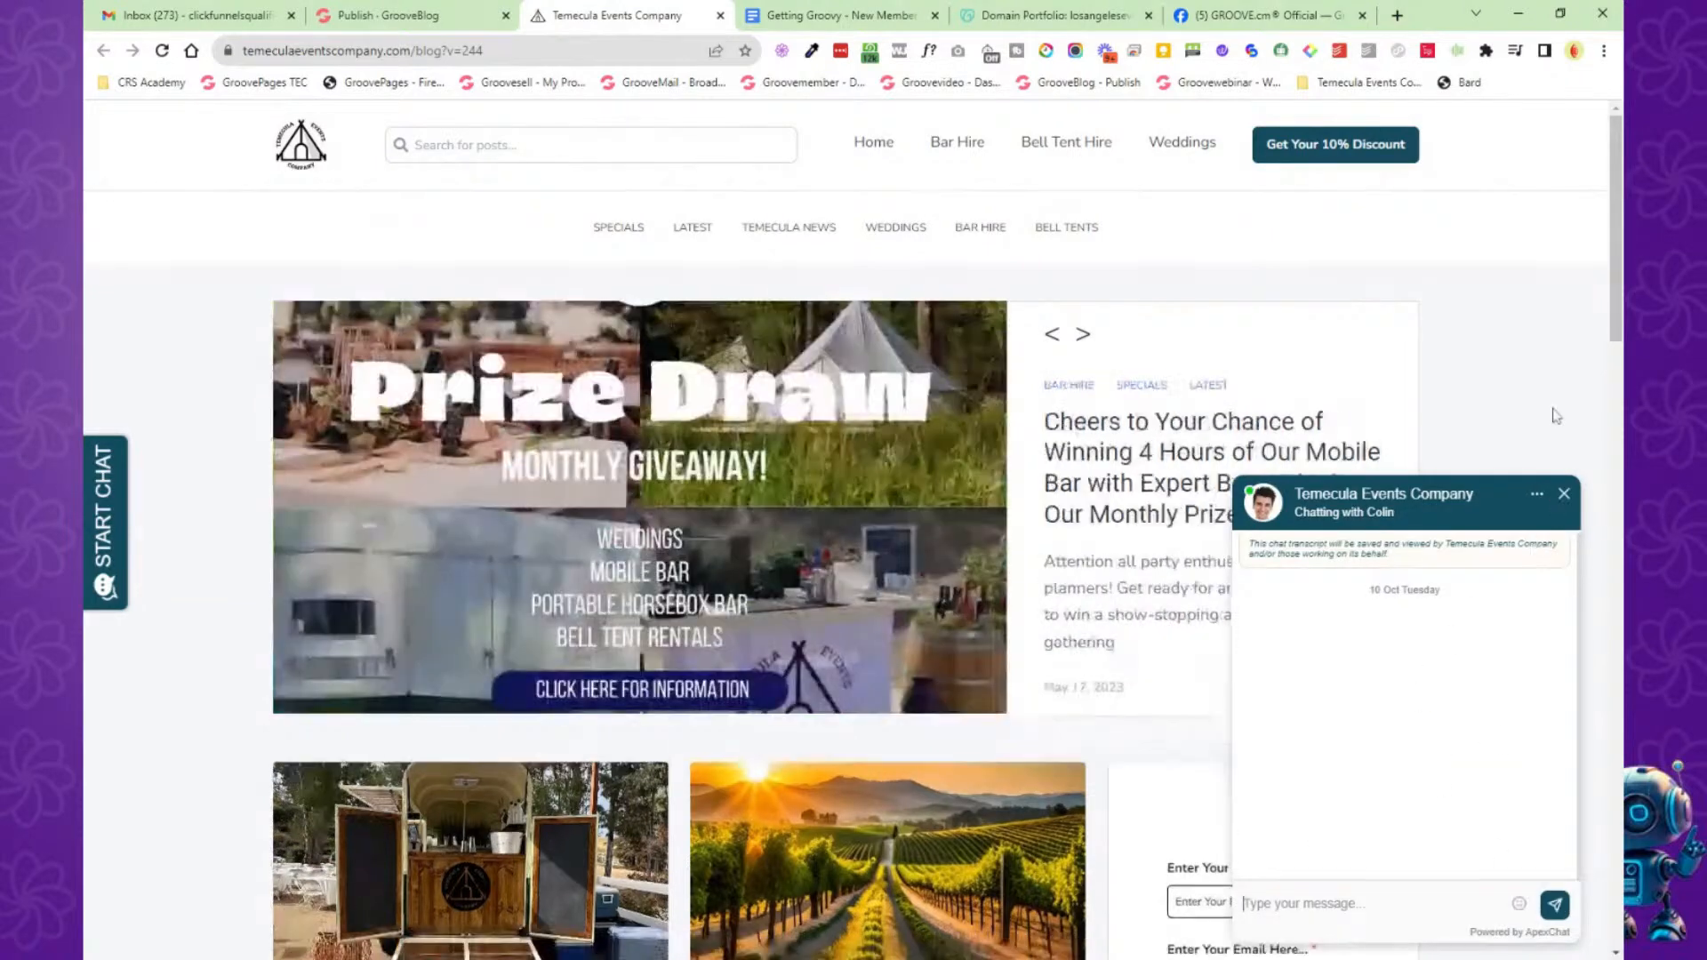
click(1564, 495)
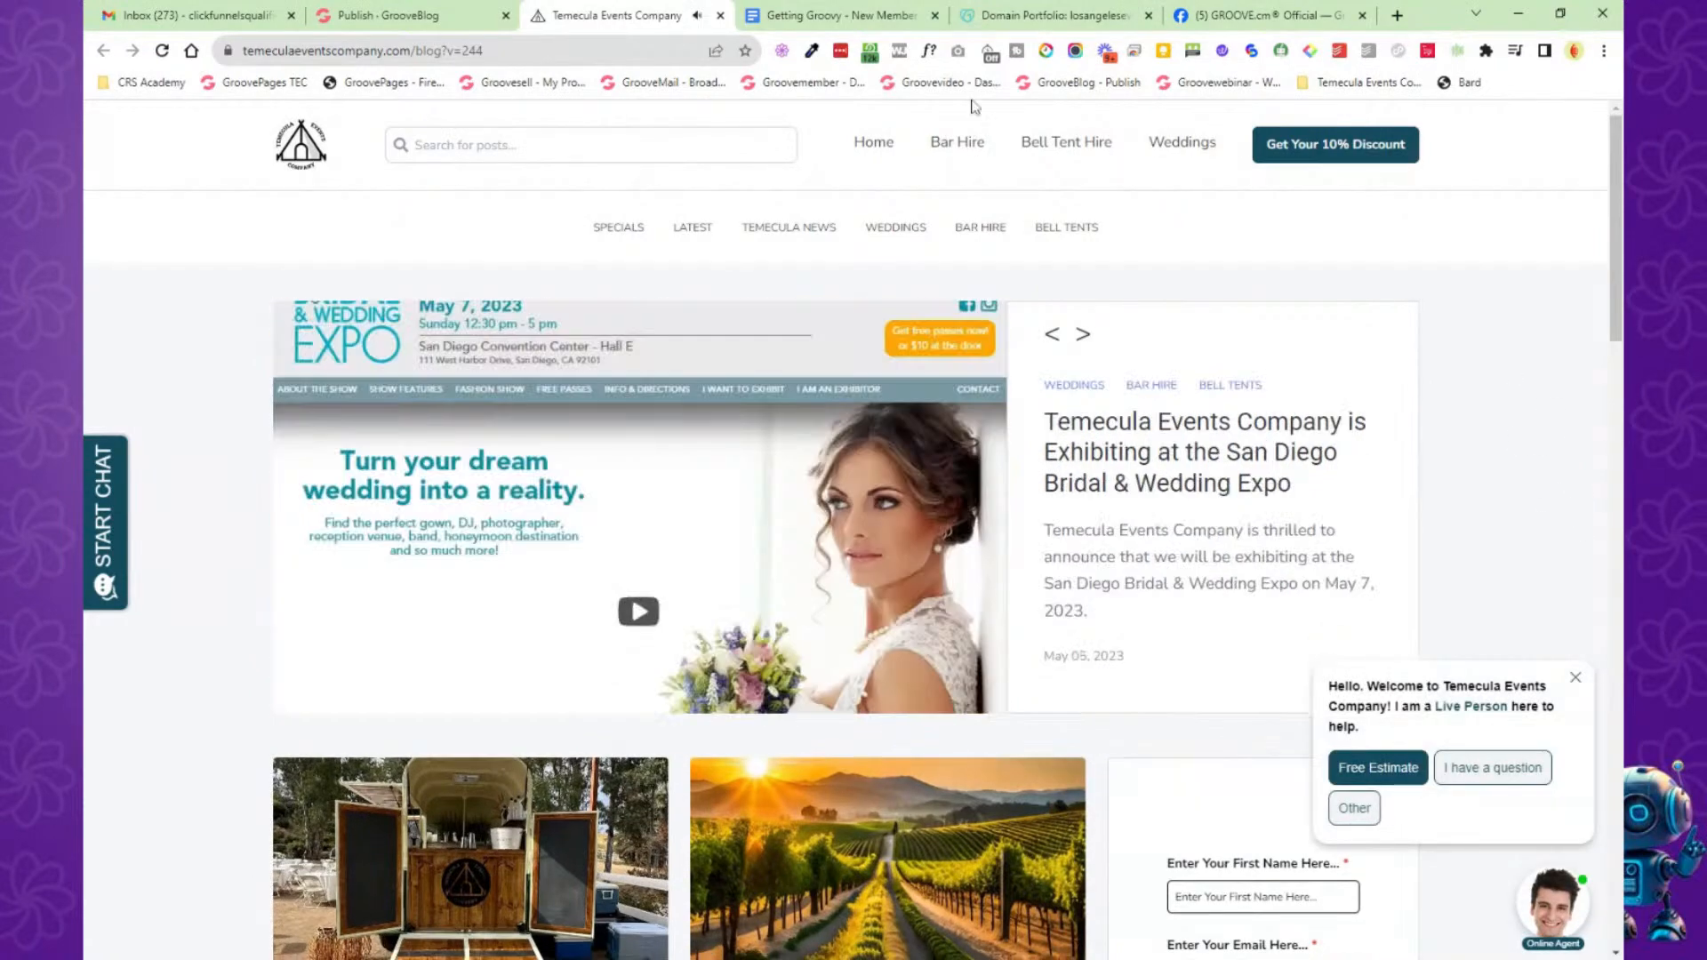
Close the blog tab and return to the Groove Dashboard.
click(720, 15)
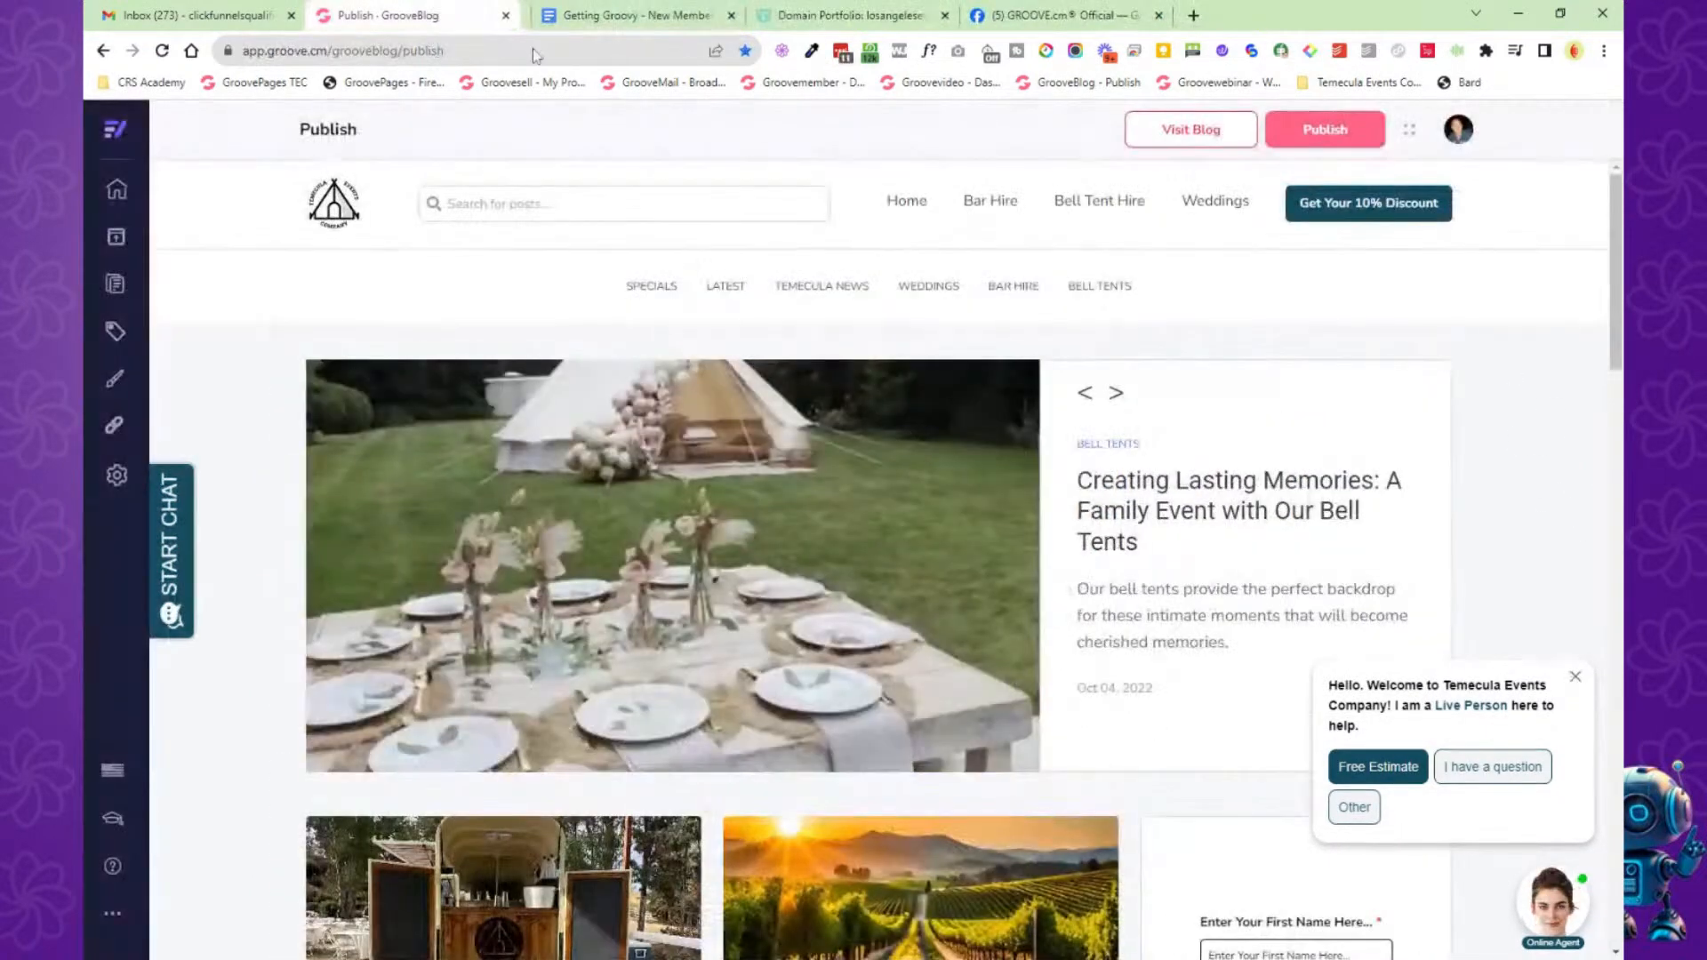
mouse_move(132, 136)
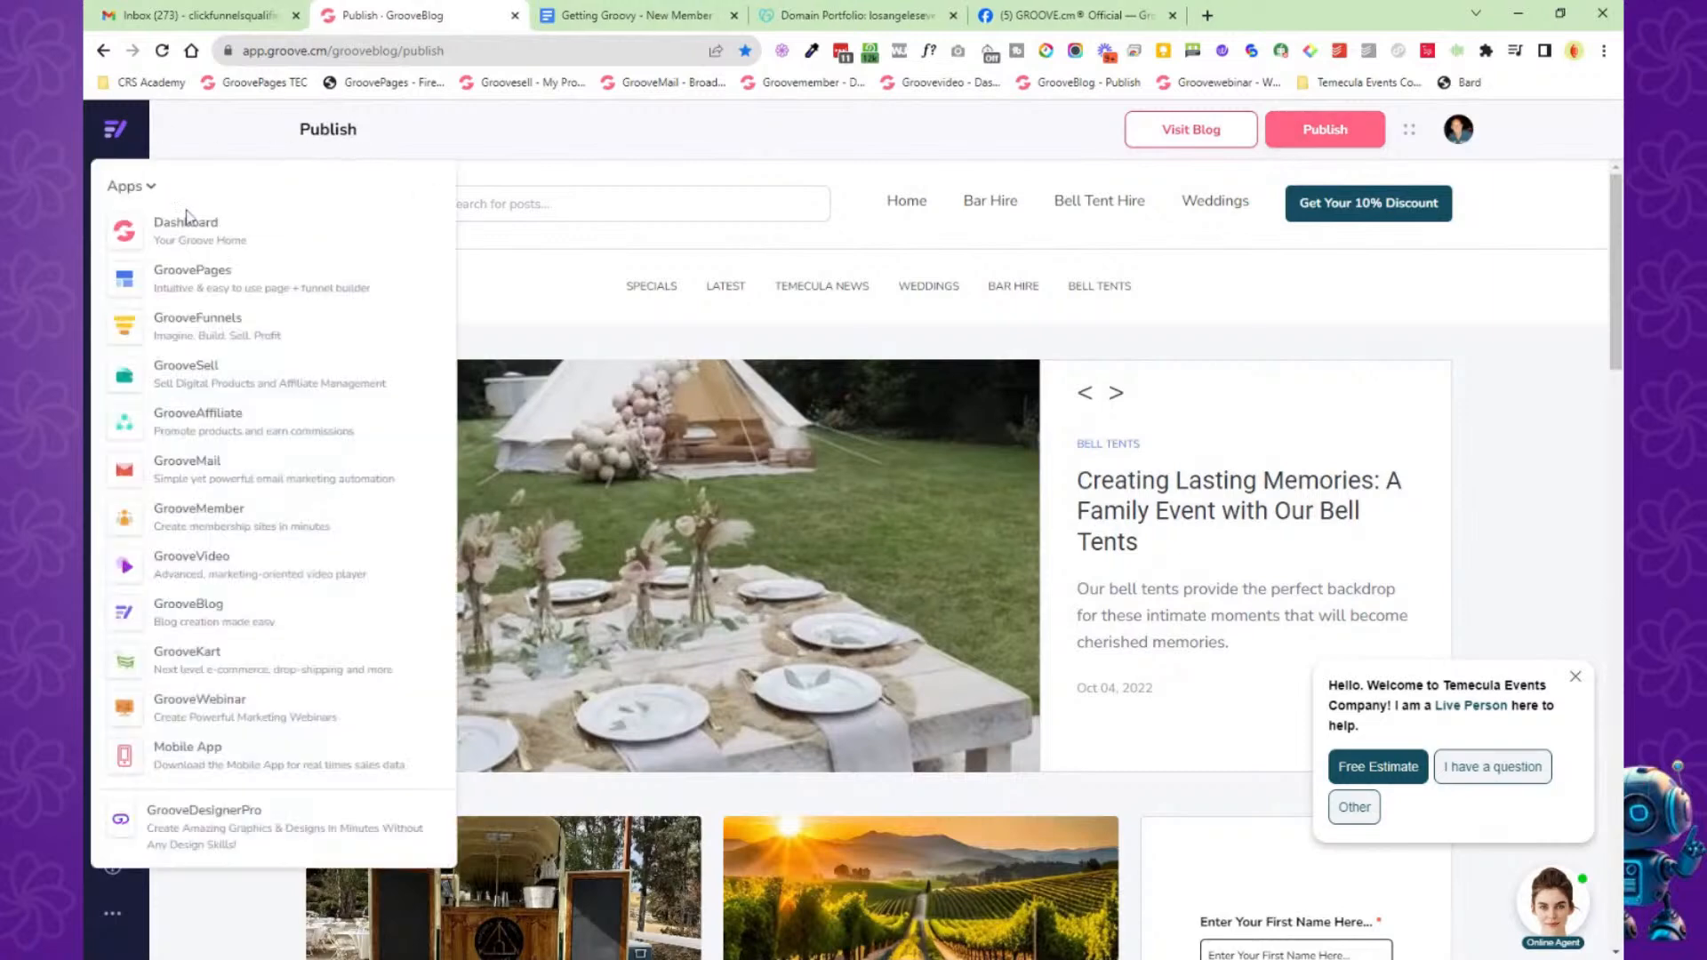
click(204, 230)
Scroll through the Groove app steps in the Getting Groovy roadmap doc, then return to the Groove tab.
click(607, 21)
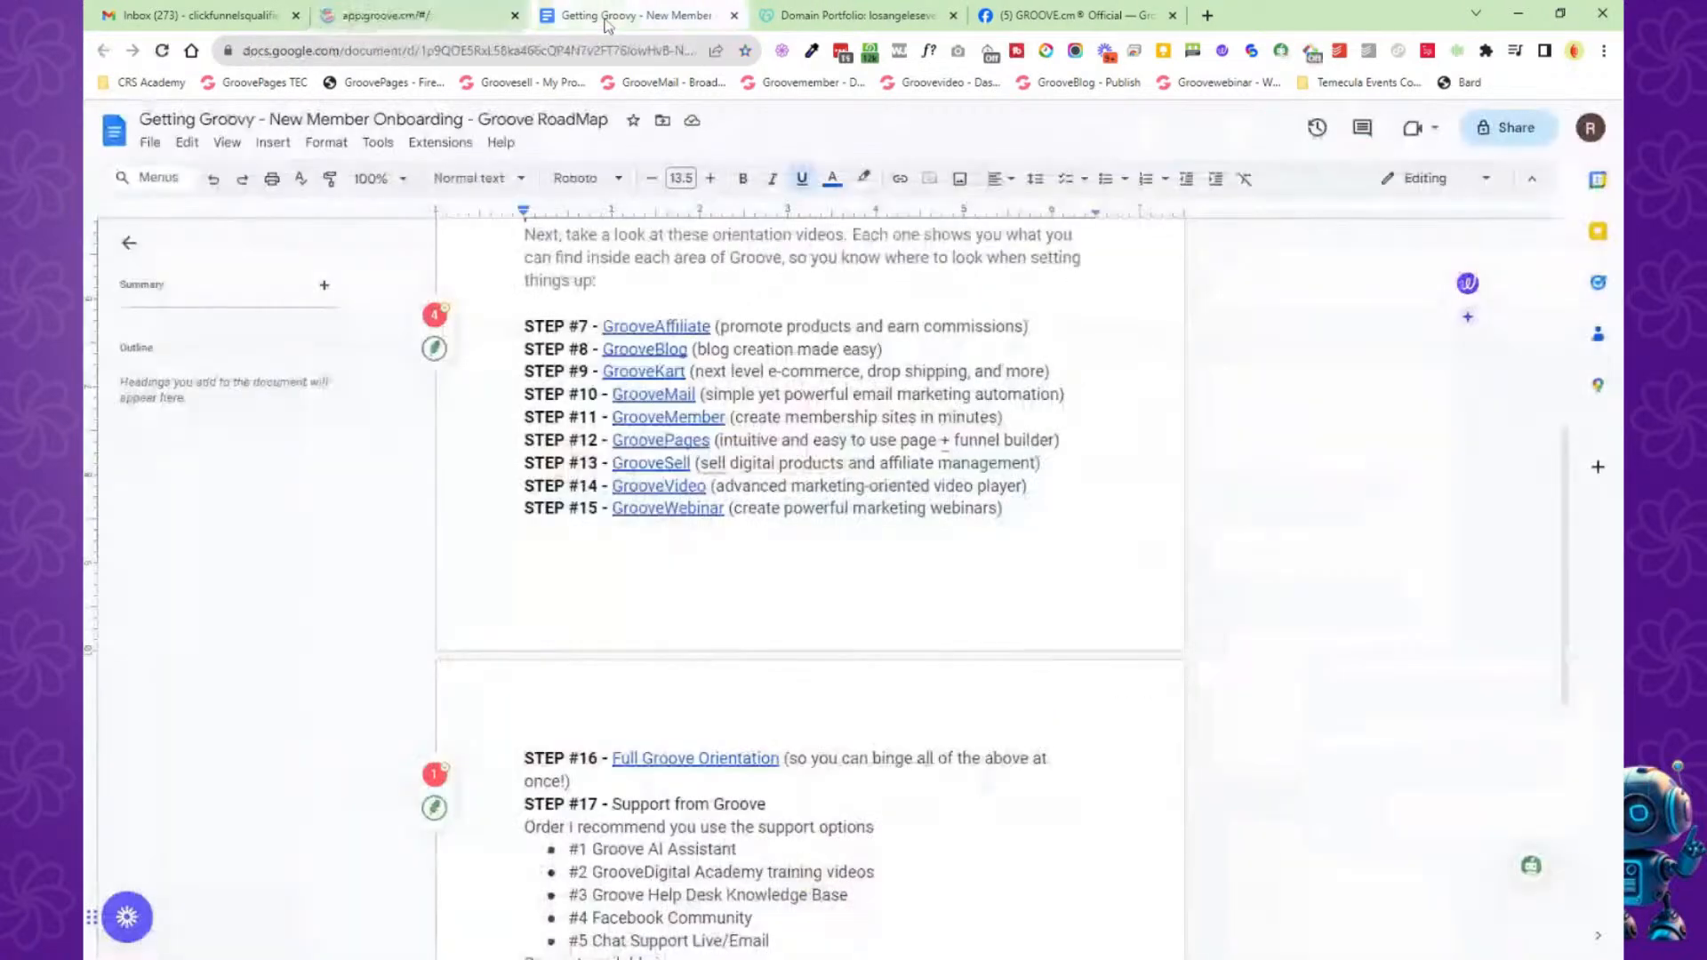
scroll(809, 586, down, 1)
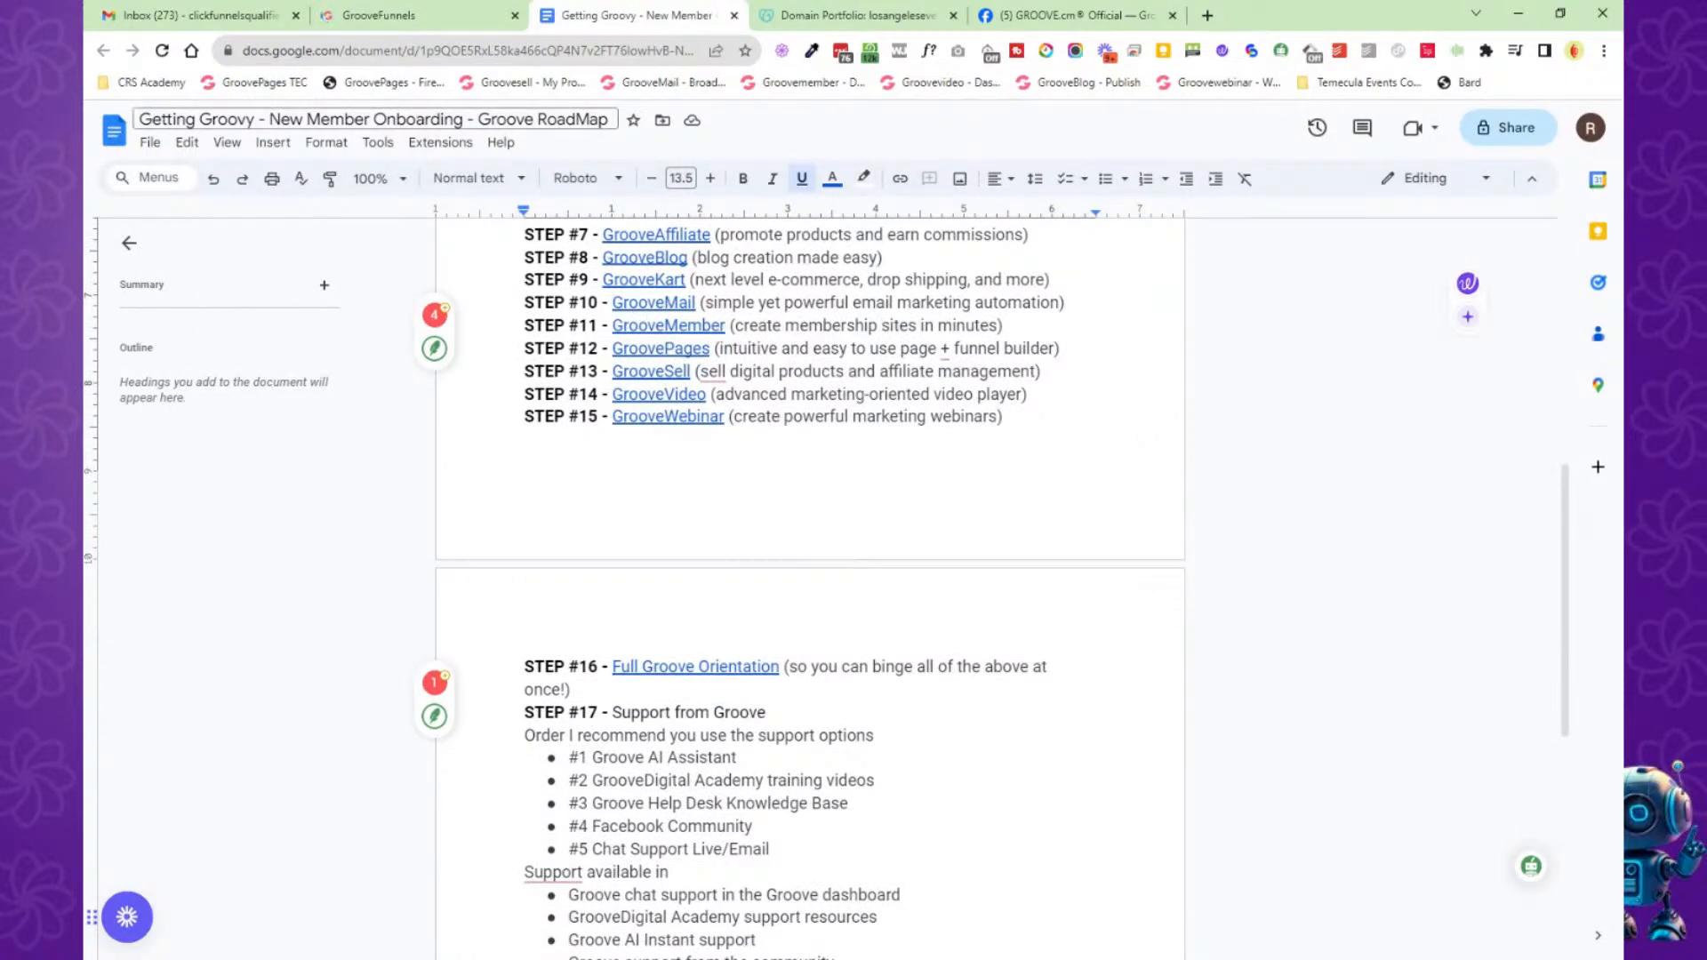
click(396, 18)
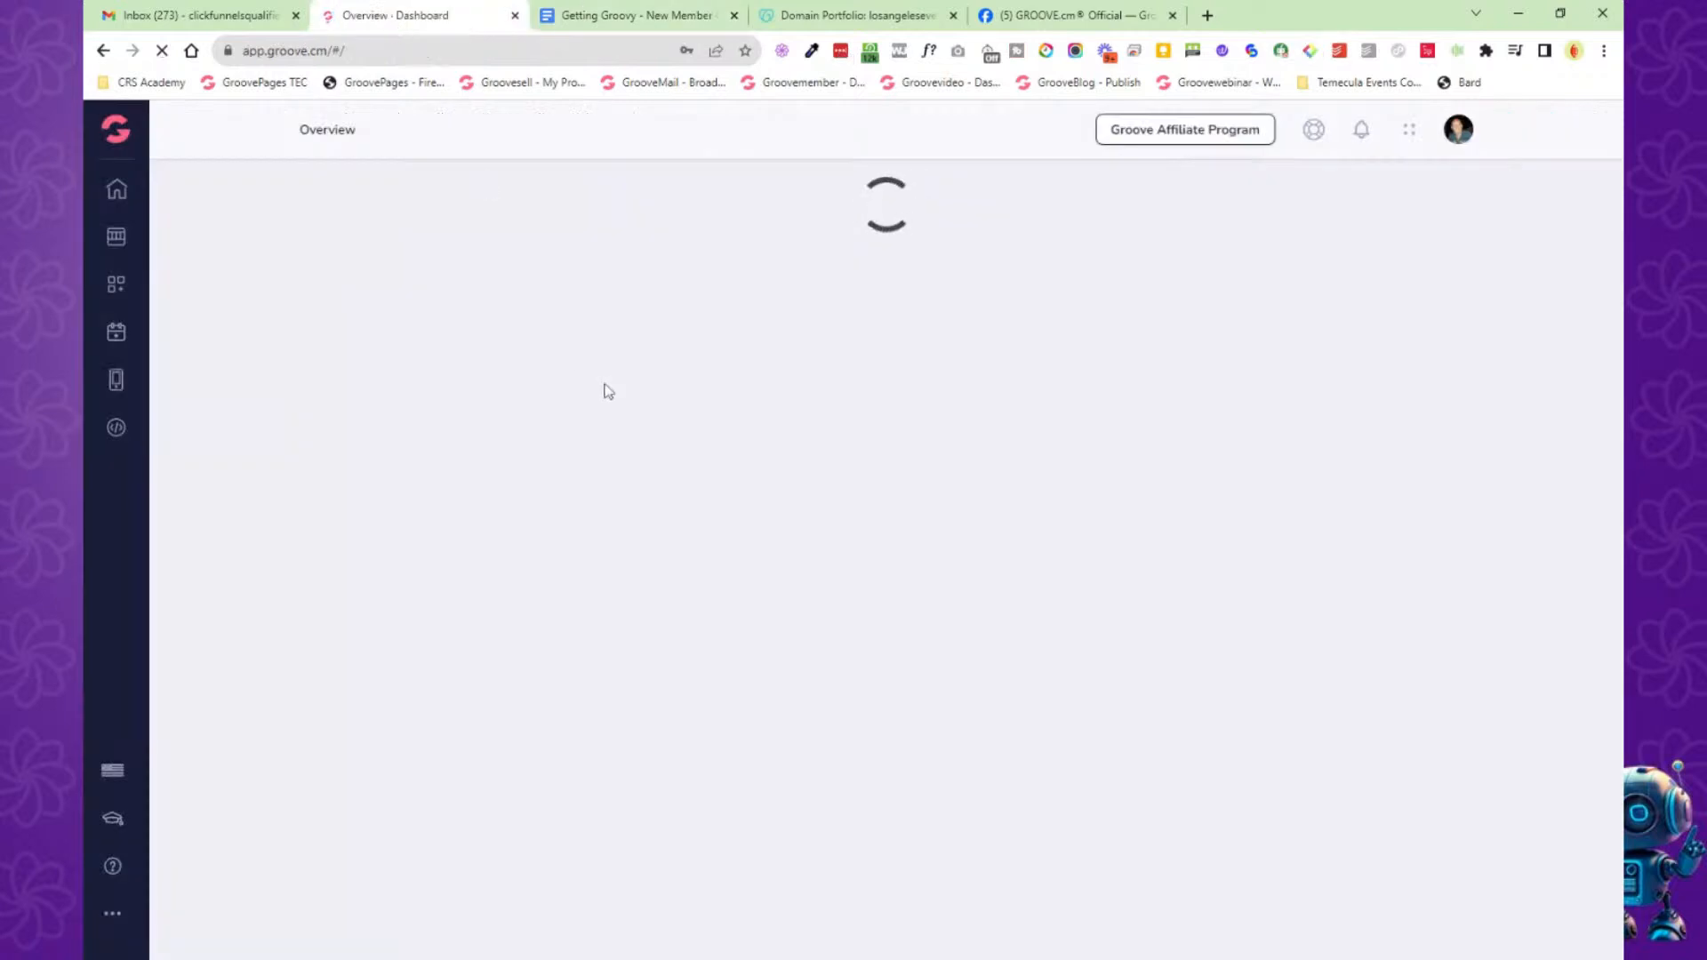
Choose GrooveKart from the Apps menu and enter the Padelvoicescorer store's admin dashboard.
mouse_move(114, 136)
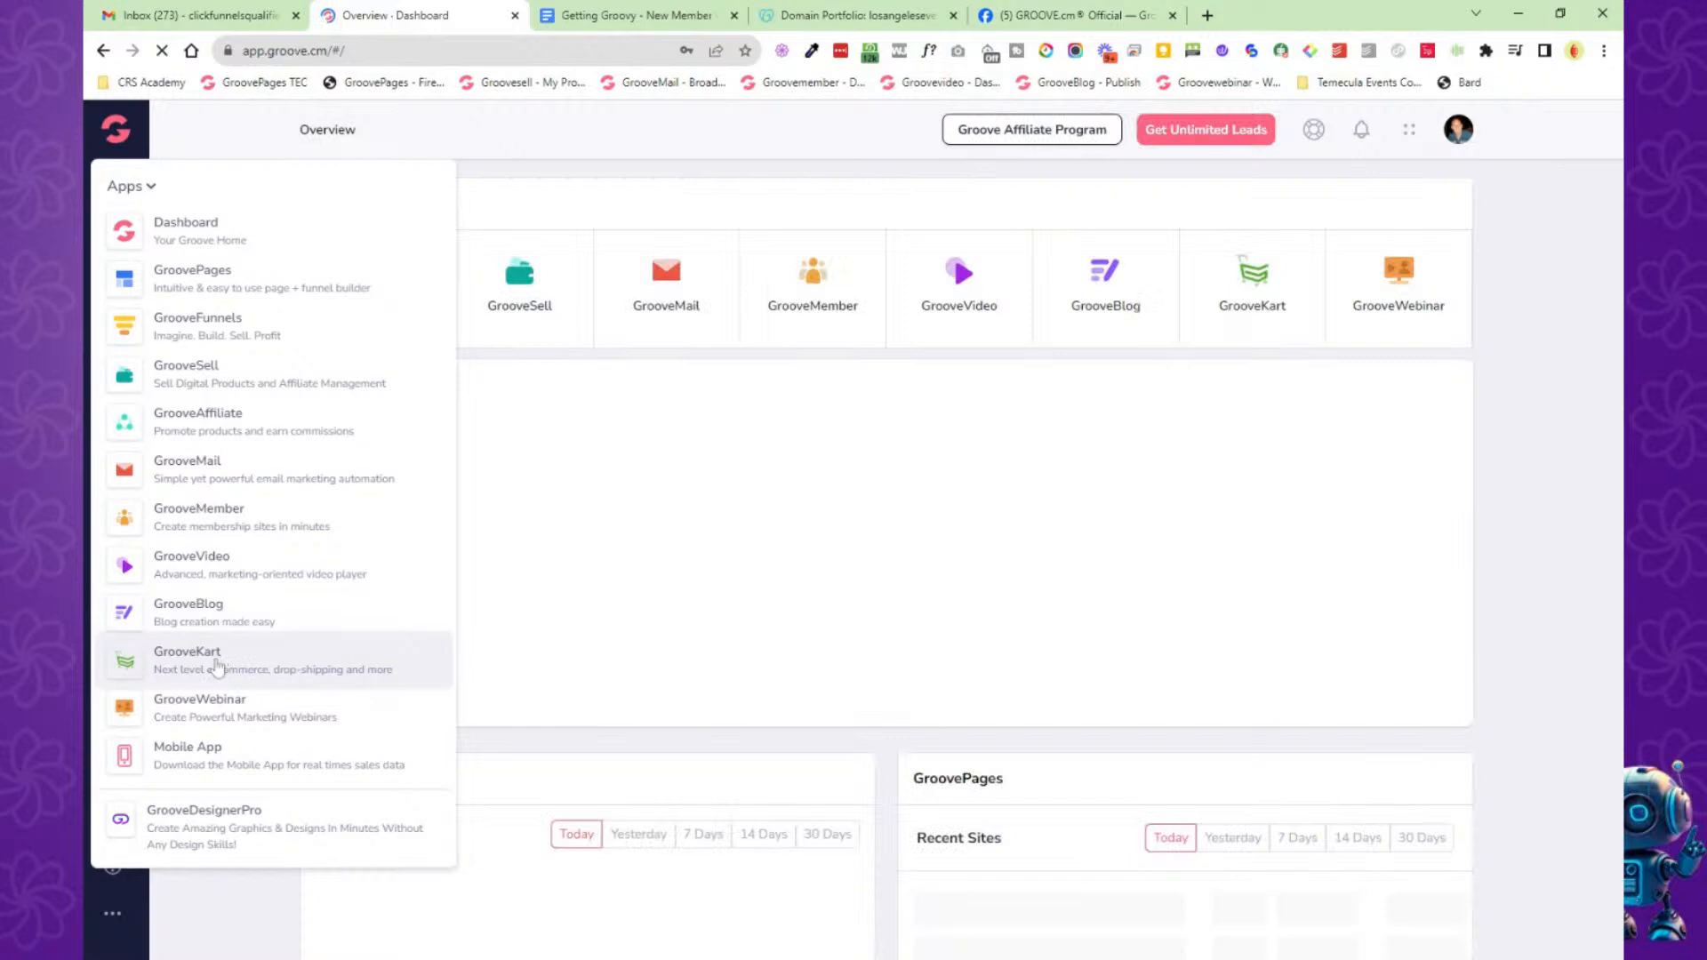
click(217, 665)
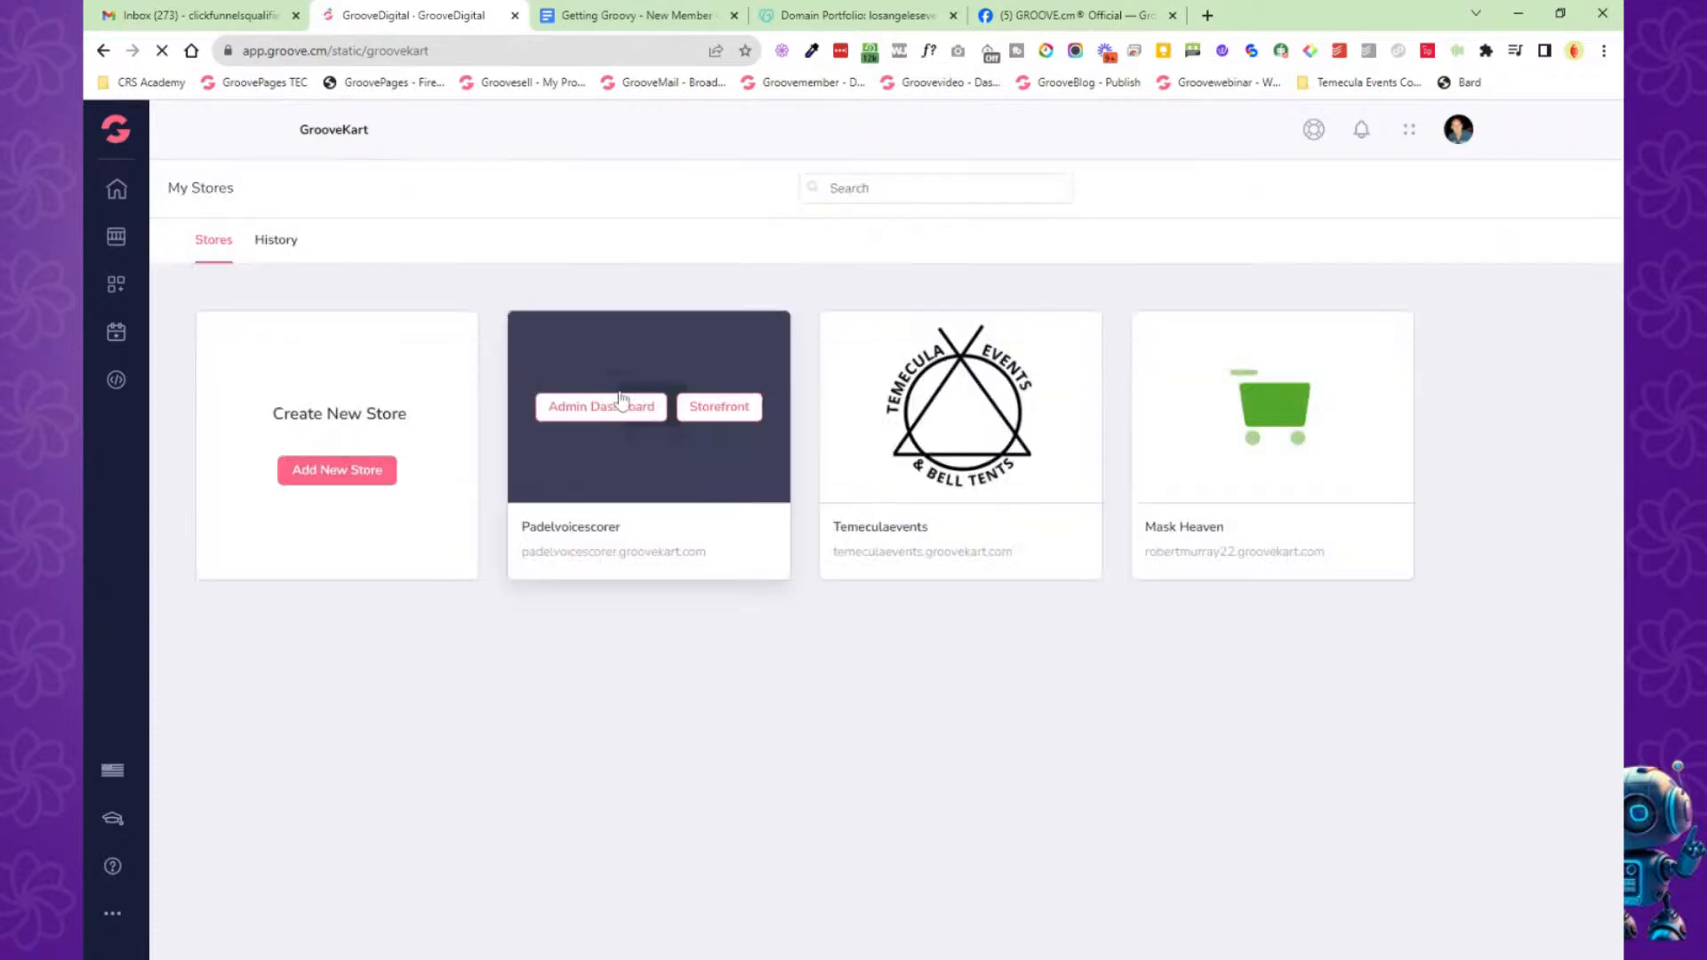
click(640, 407)
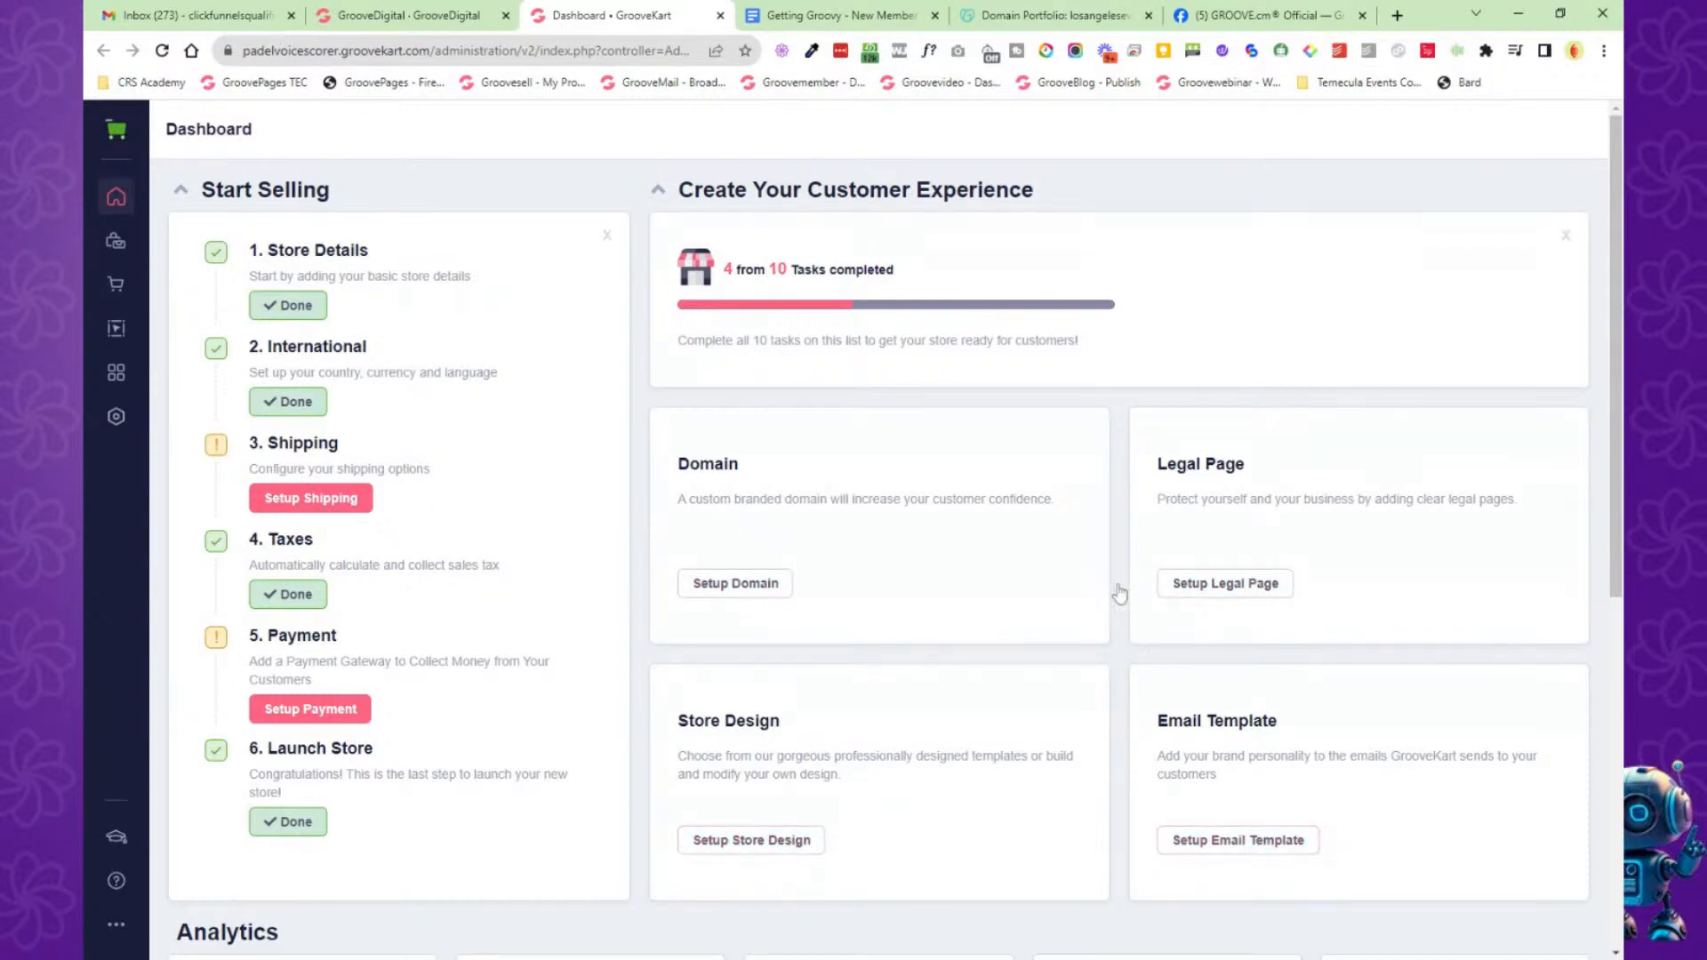
Scroll past the setup checklist to the Analytics cards and back, then go to My Products.
scroll(1109, 561, down, 2)
scroll(1111, 550, down, 5)
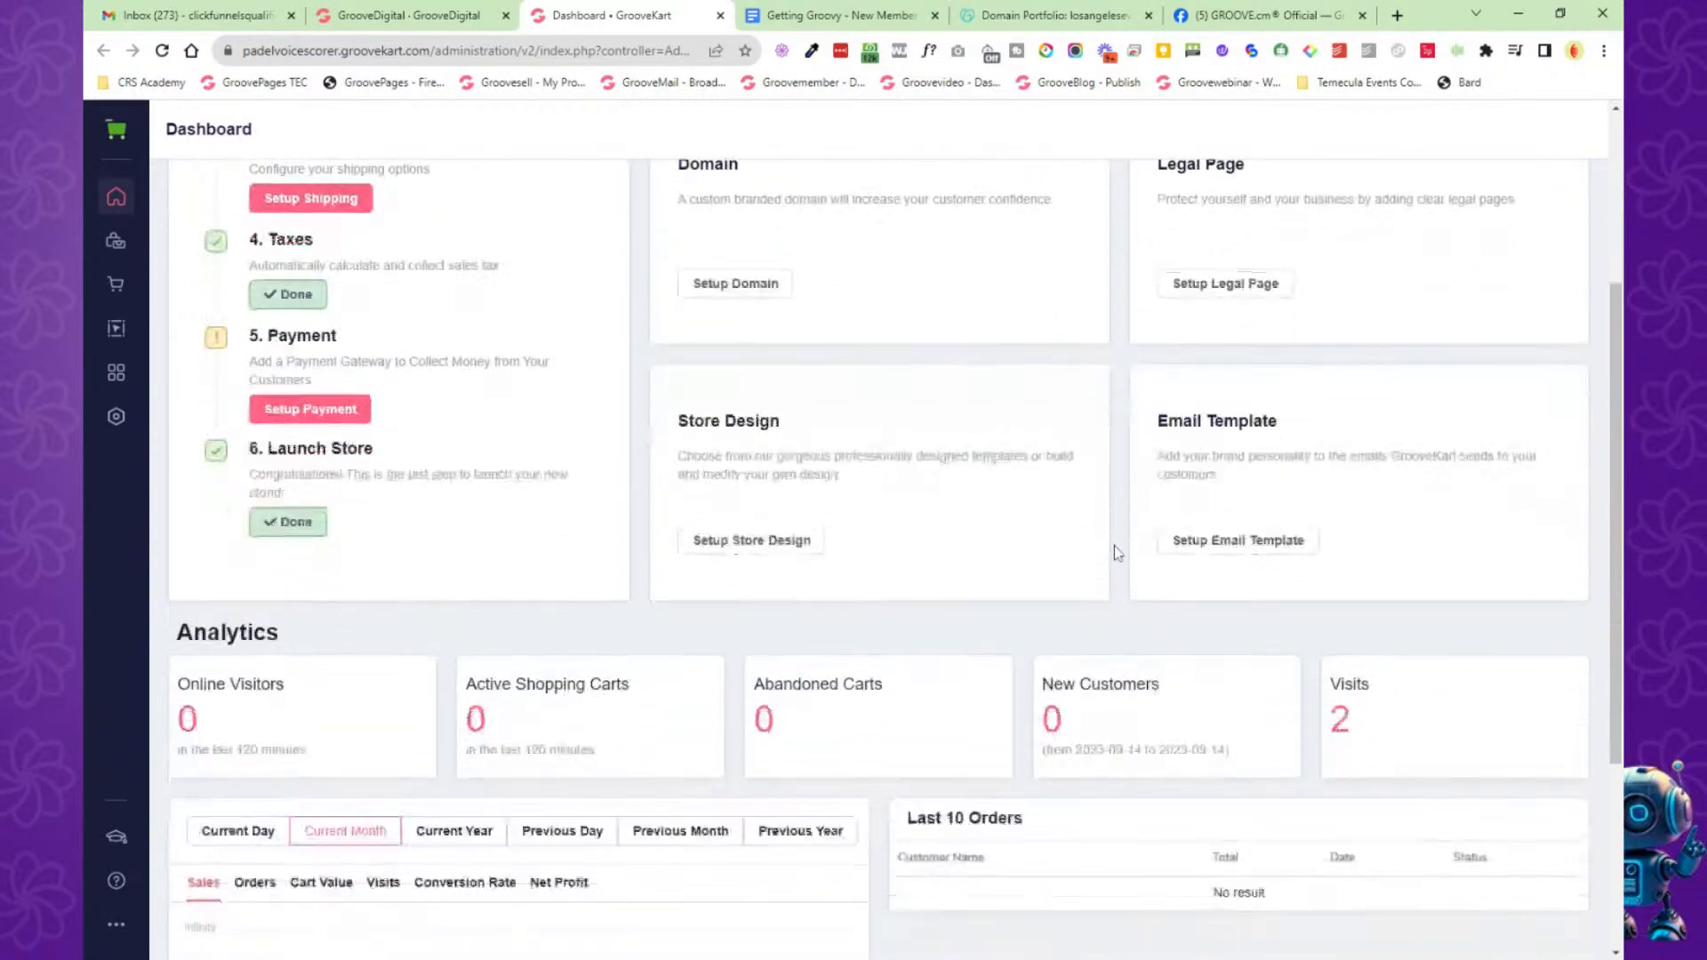
scroll(1124, 543, up, 7)
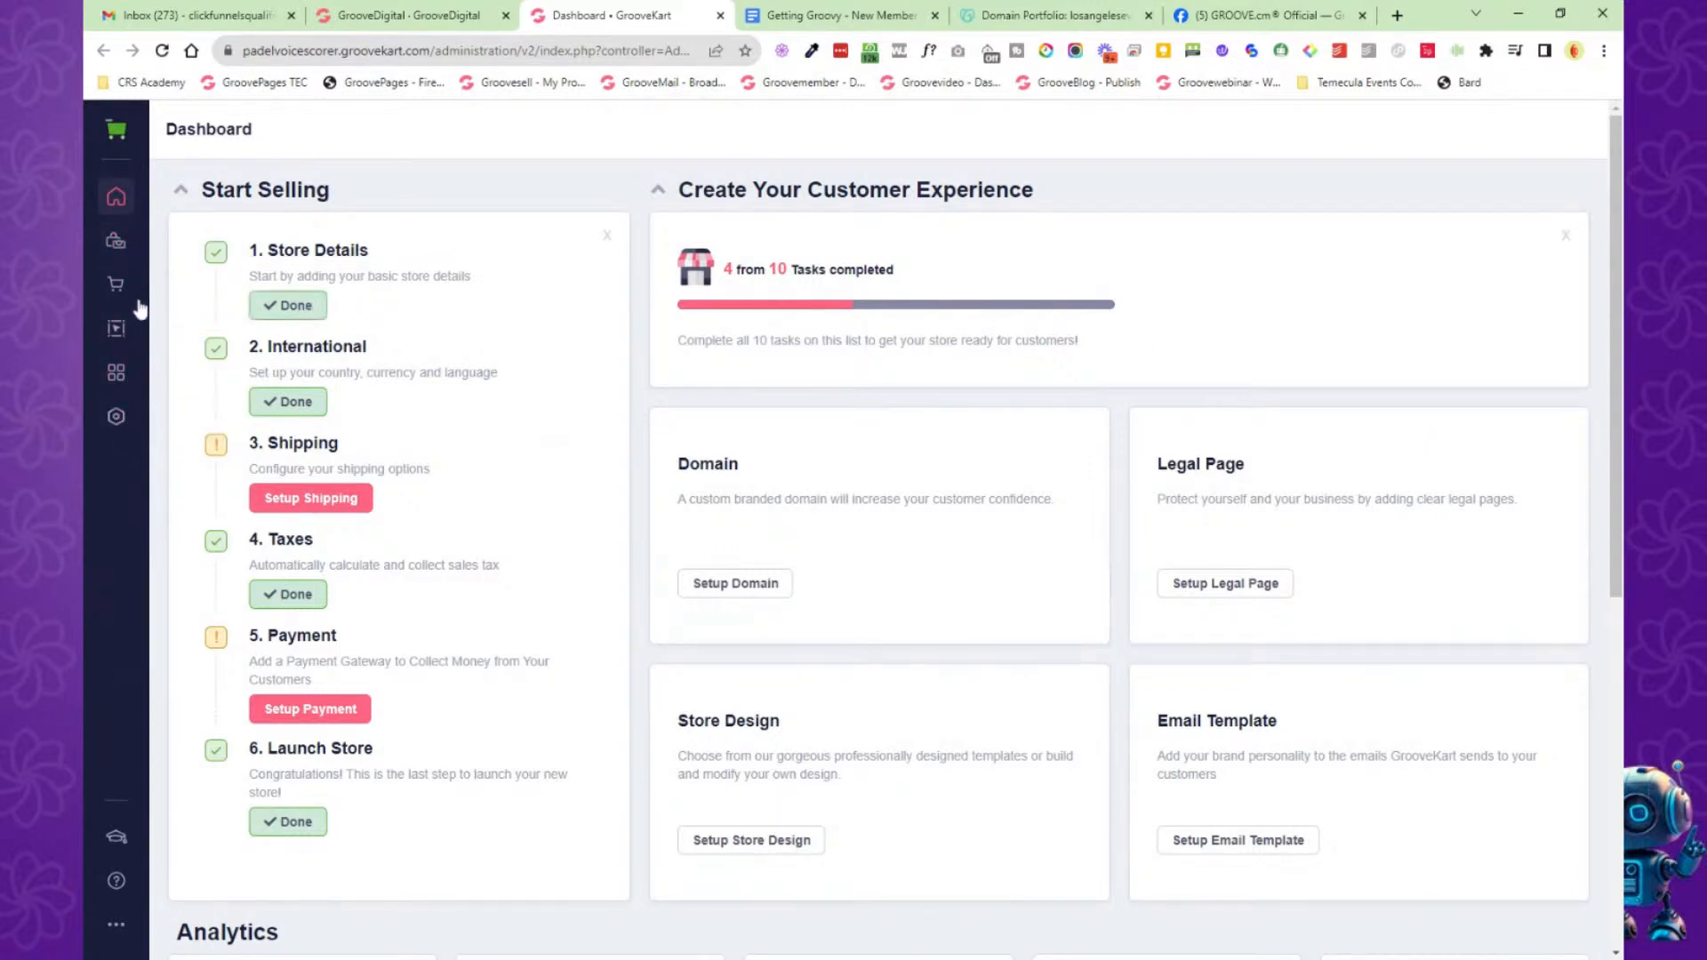
click(115, 247)
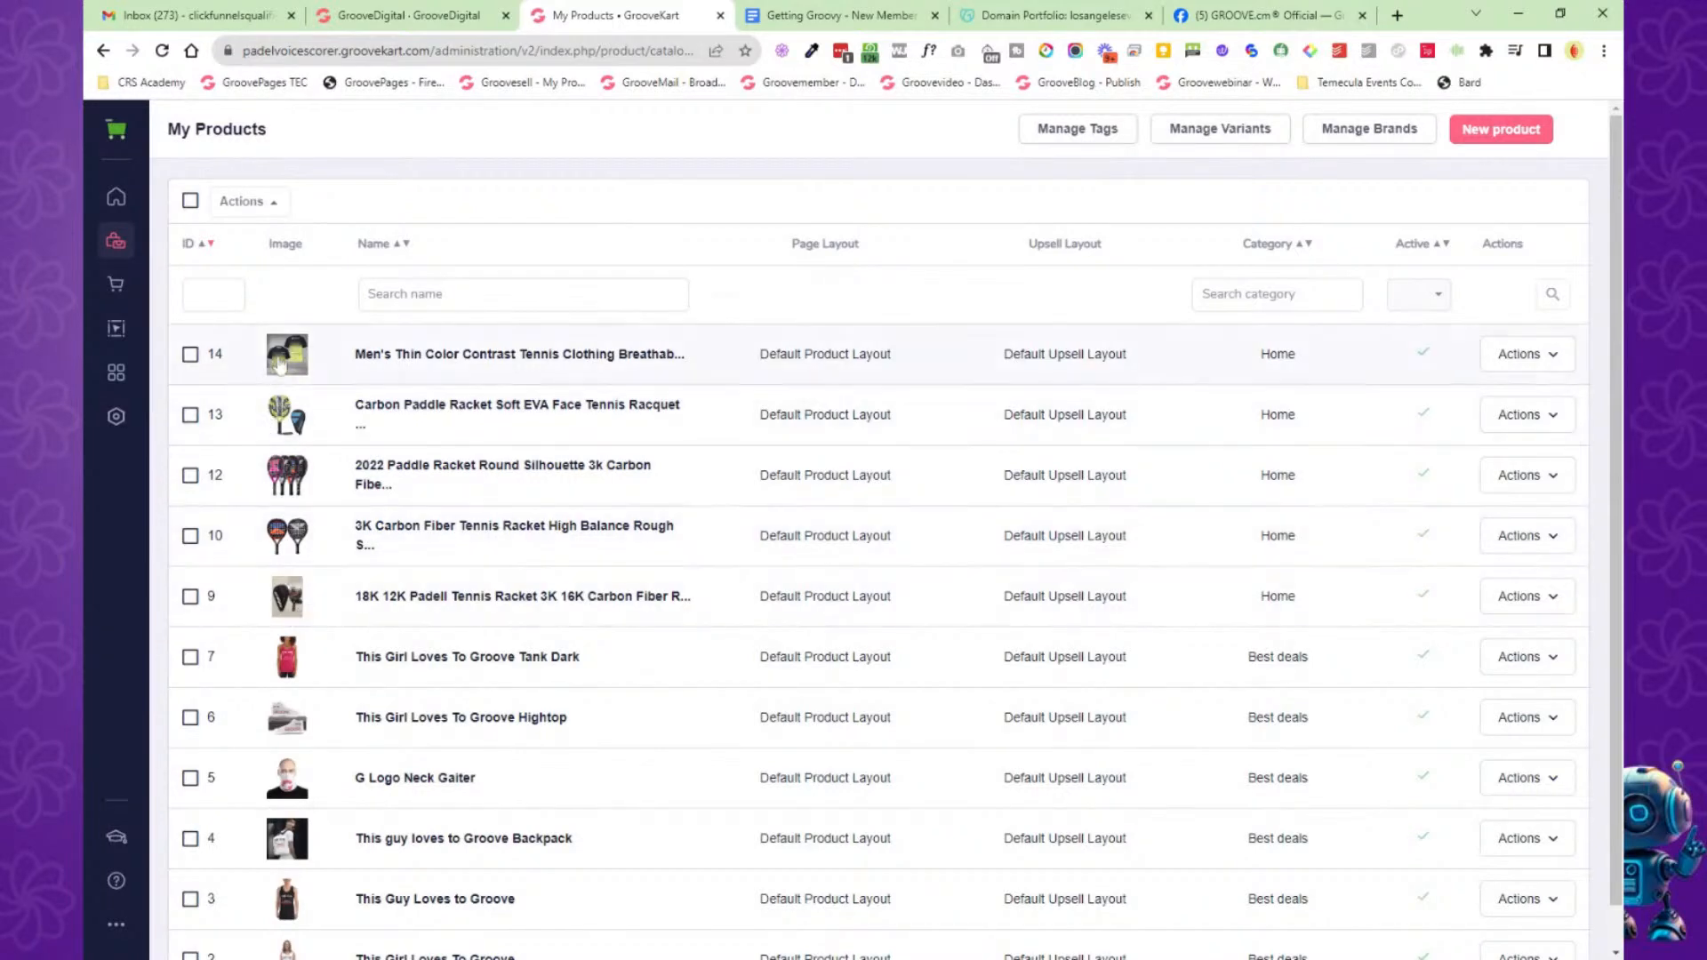
Preview product 13, the Carbon Paddle Racket, on the live storefront from its Actions menu.
click(1557, 422)
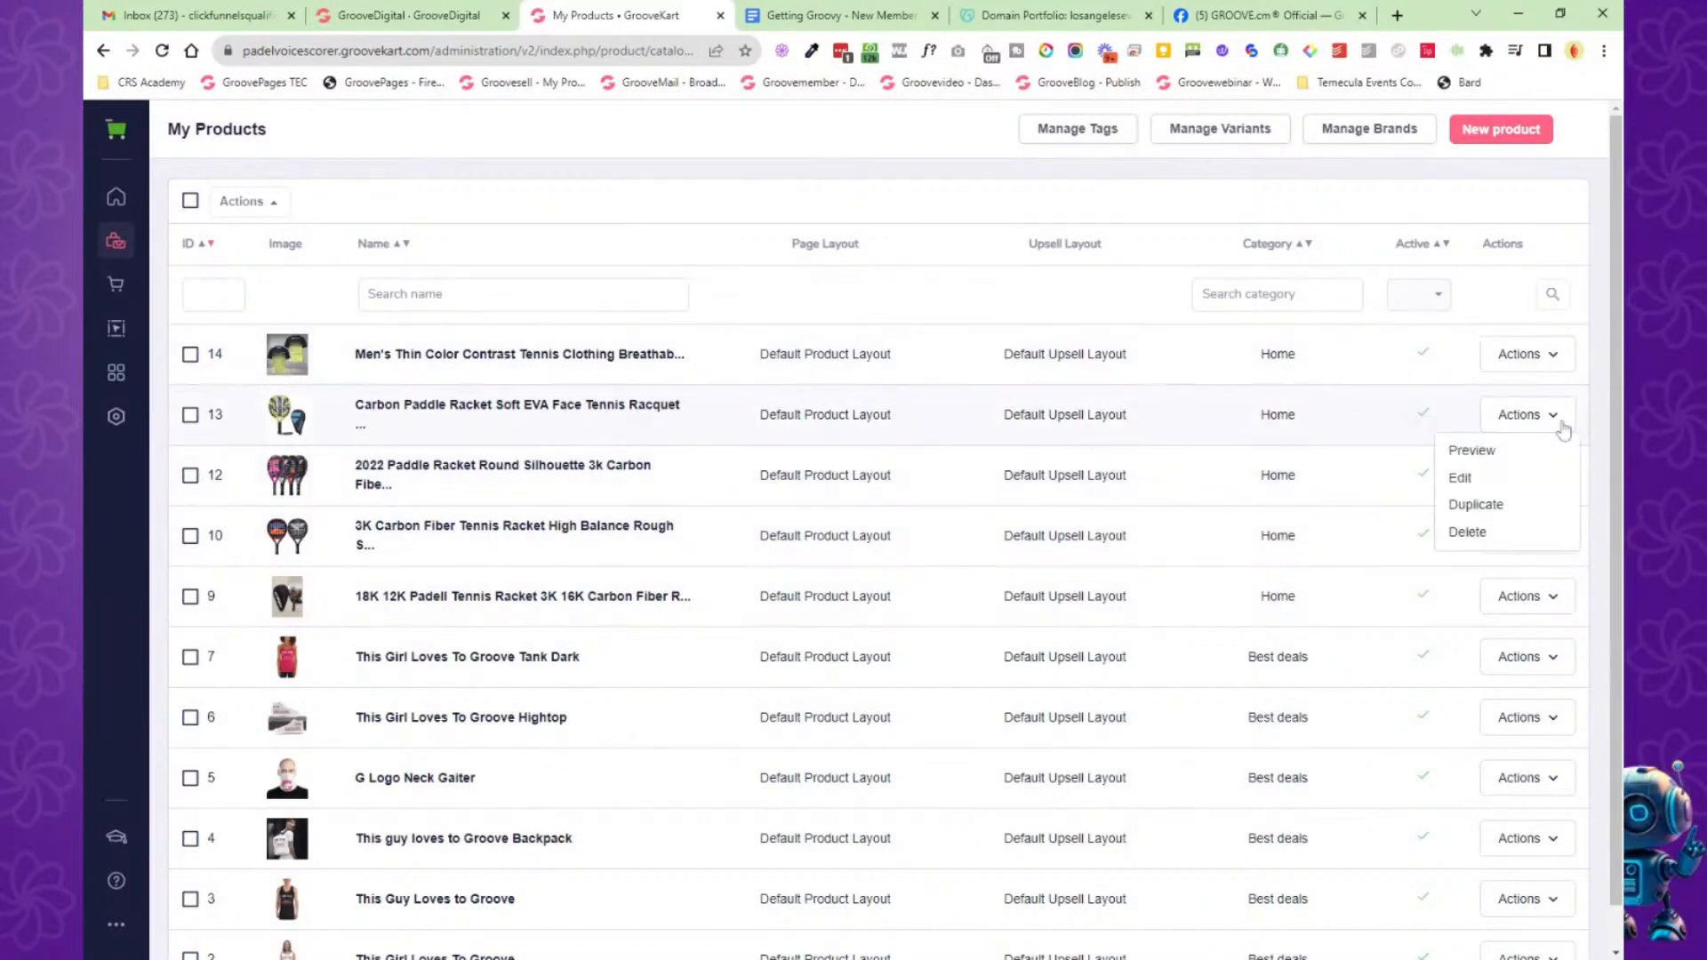
click(1501, 455)
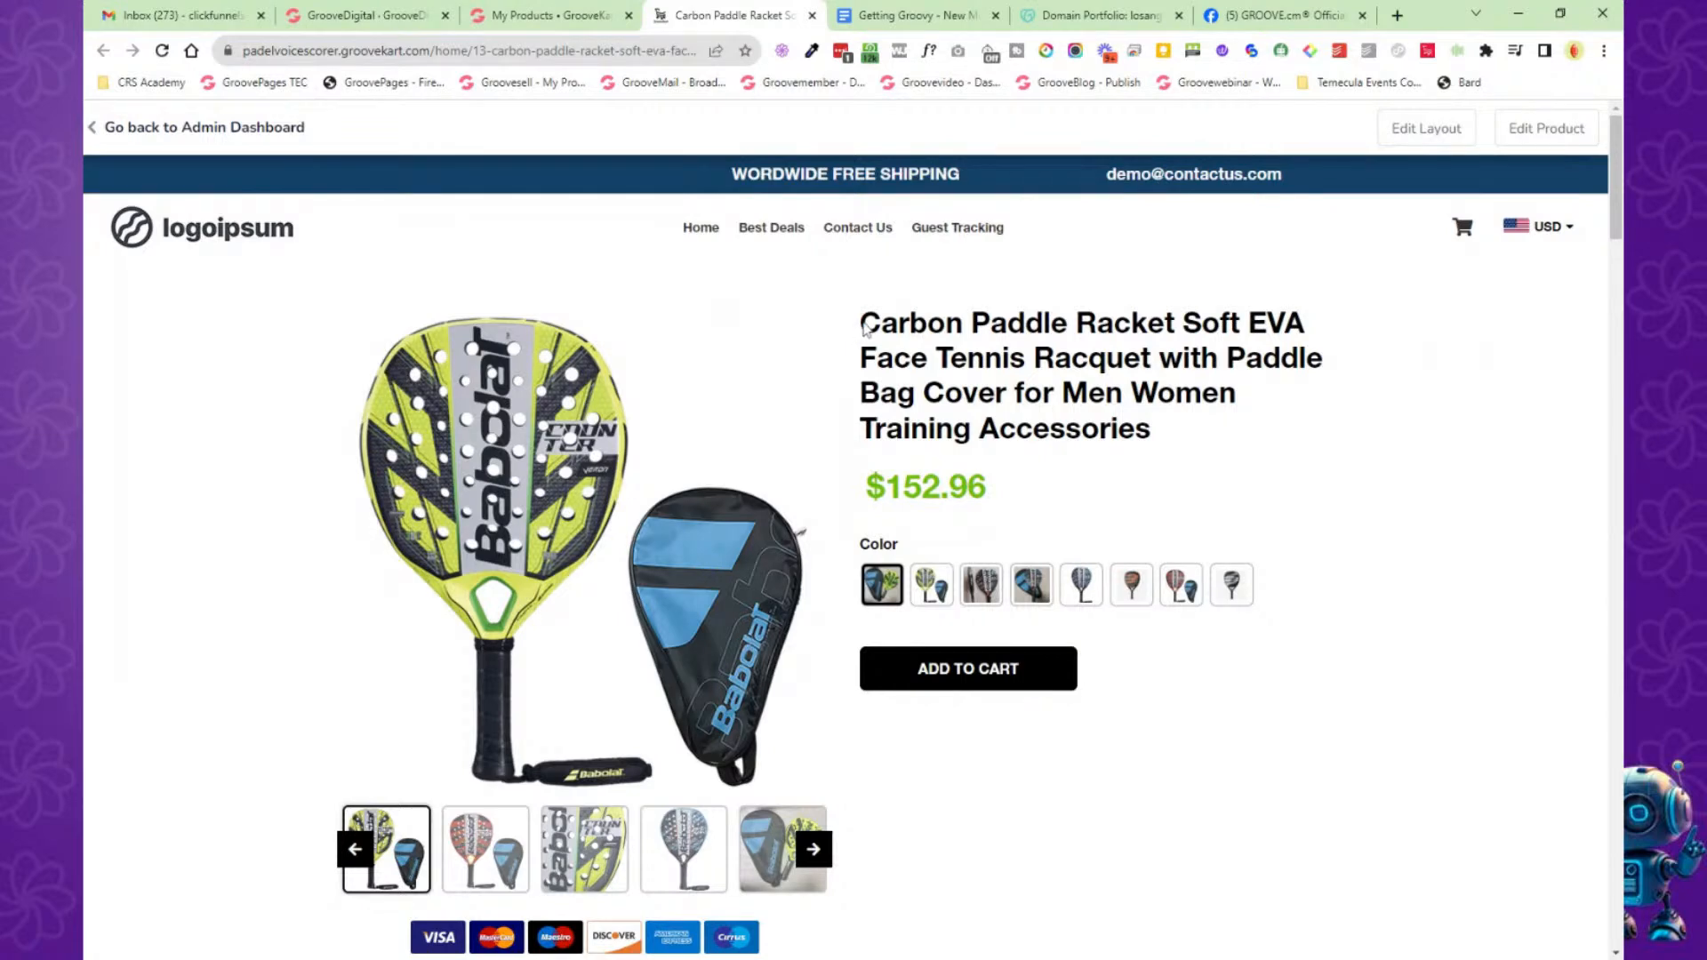
Browse the Carbon Paddle Racket's product photos, starting with the red Babolat racket.
scroll(835, 370, down, 2)
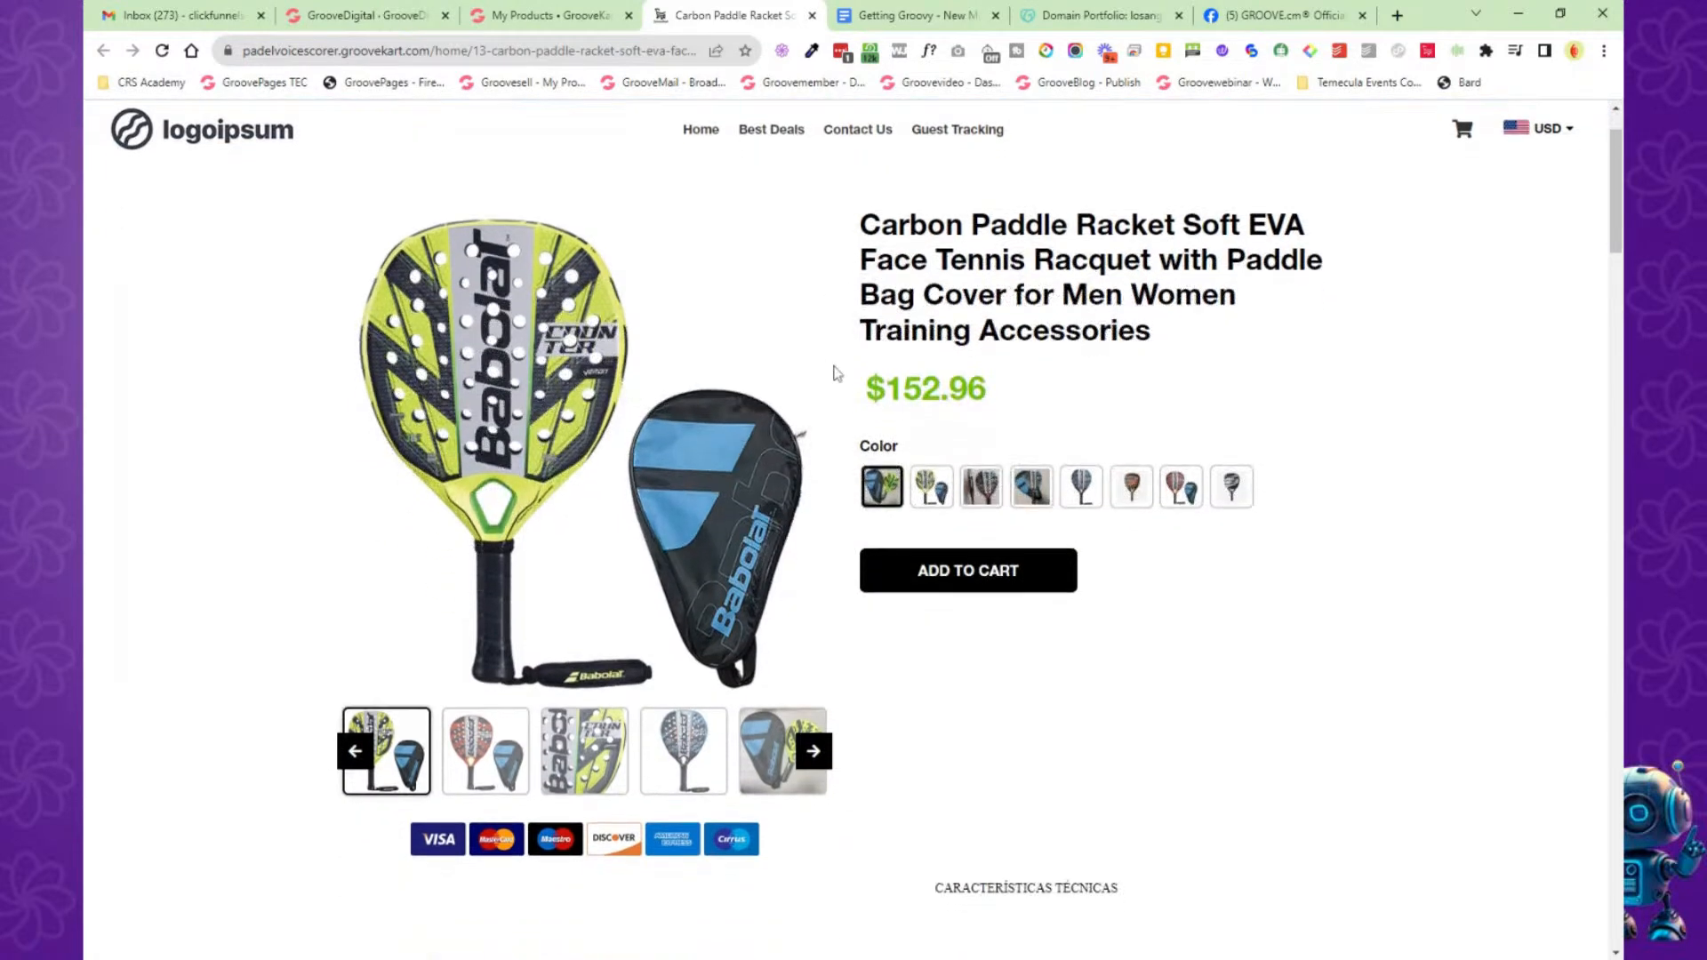
scroll(836, 370, up, 2)
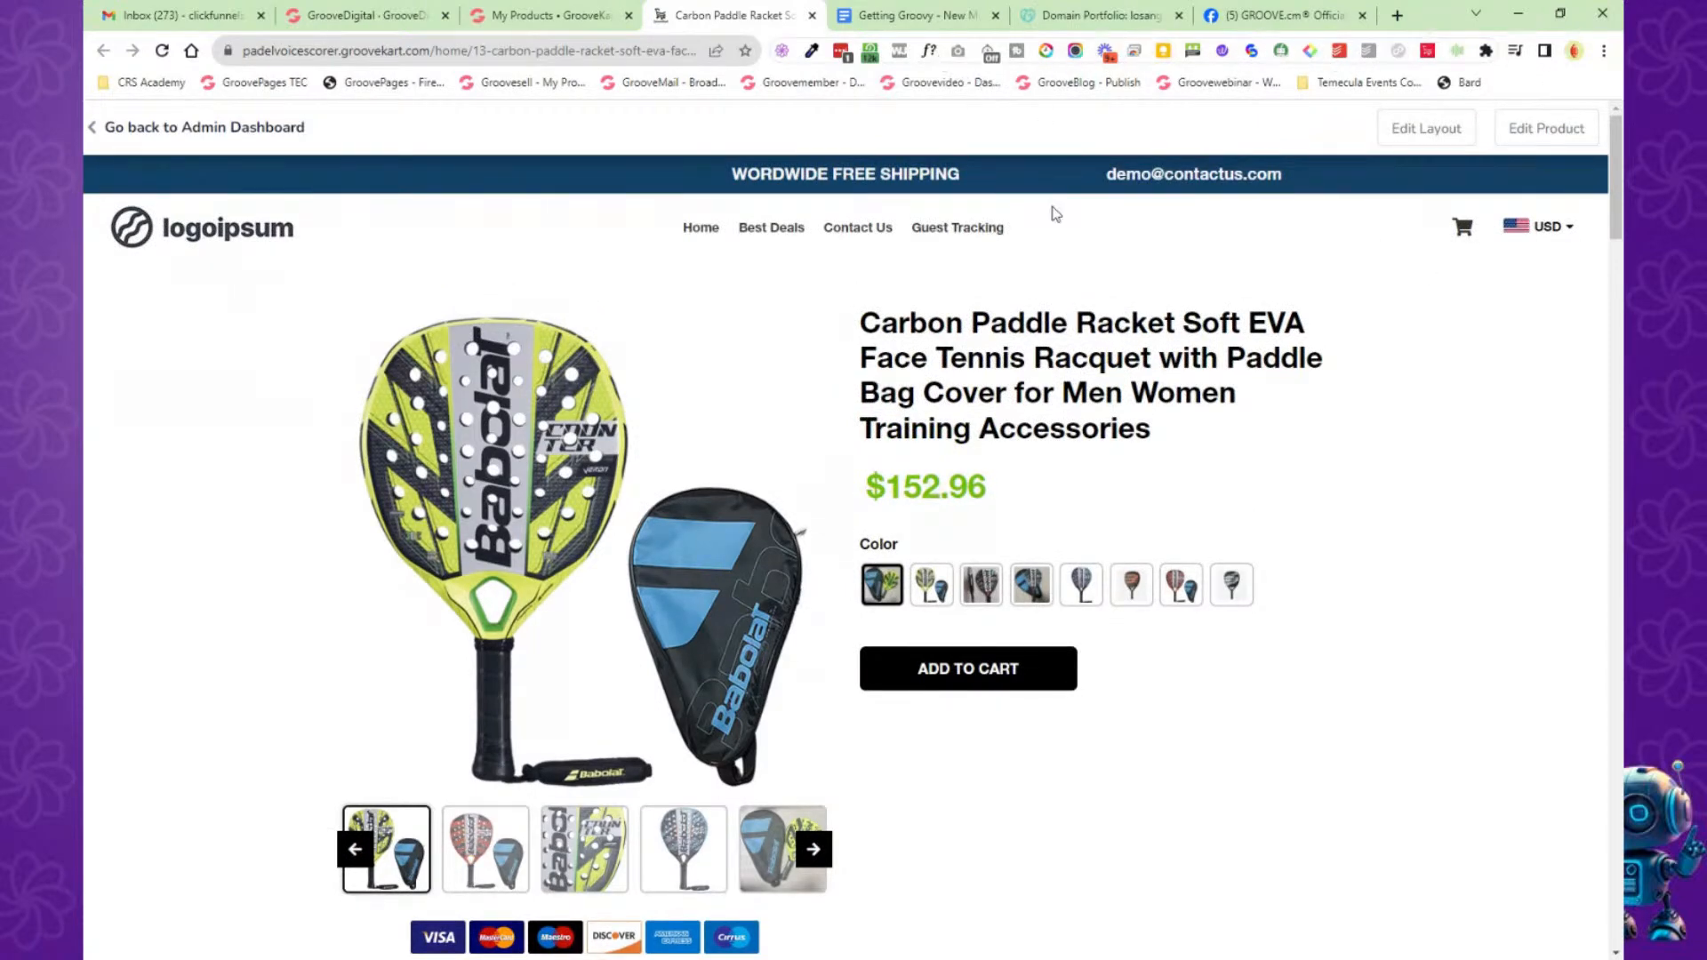
click(503, 840)
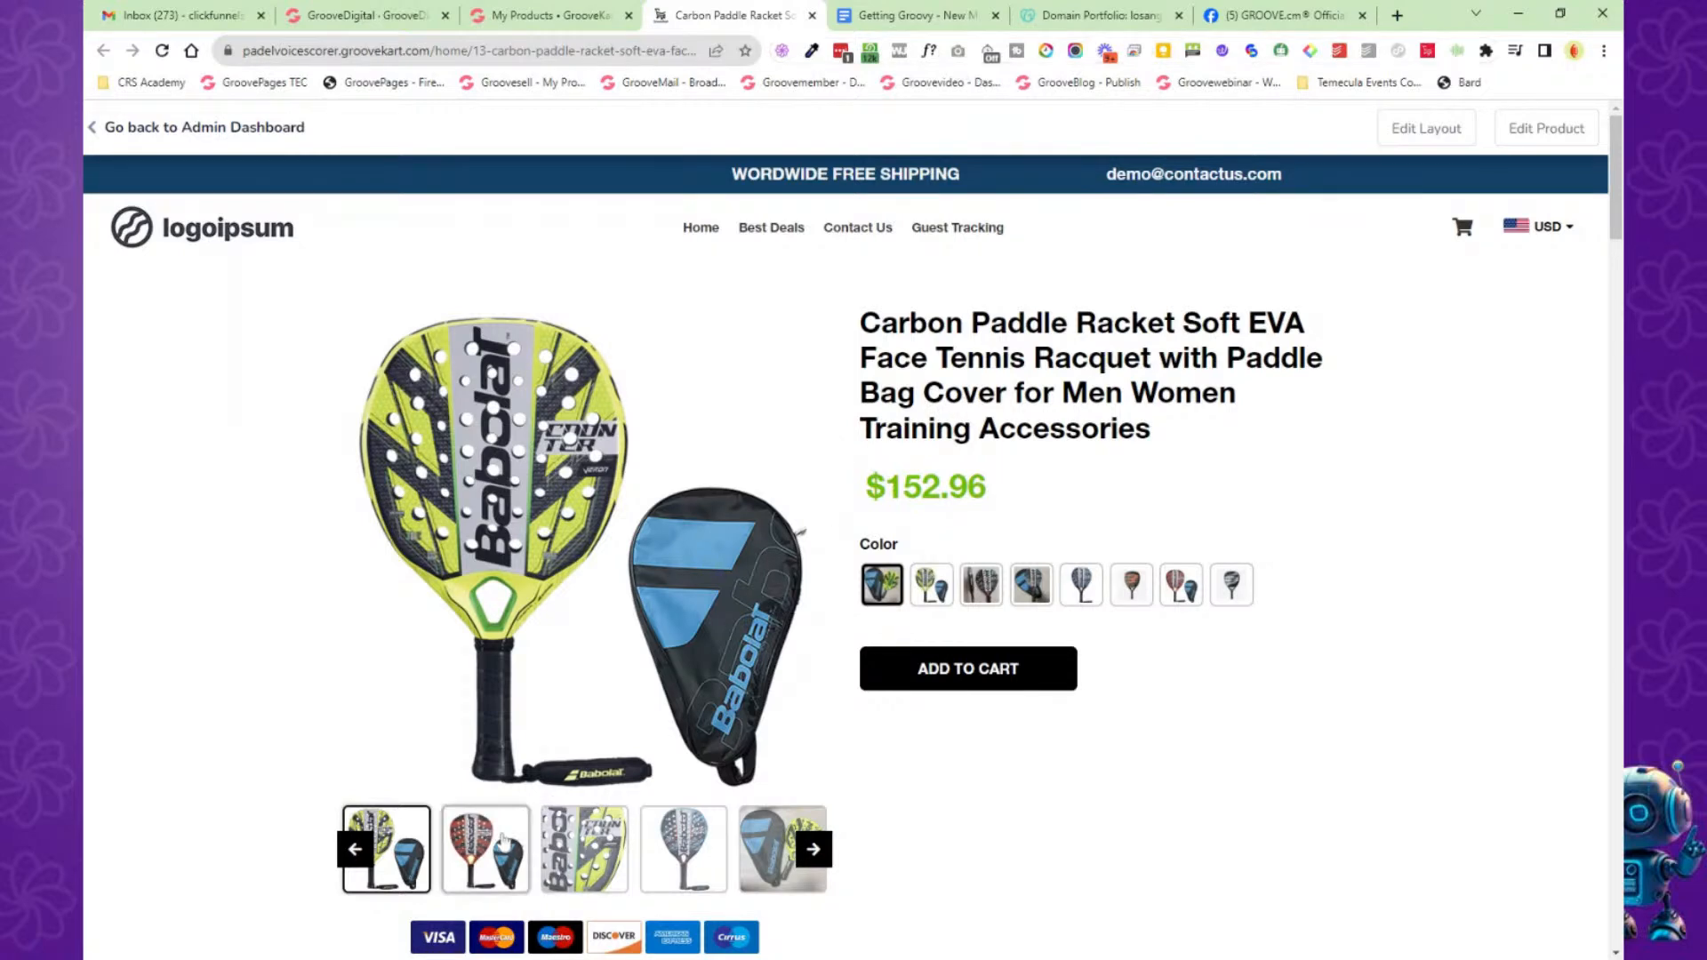
click(523, 843)
click(526, 851)
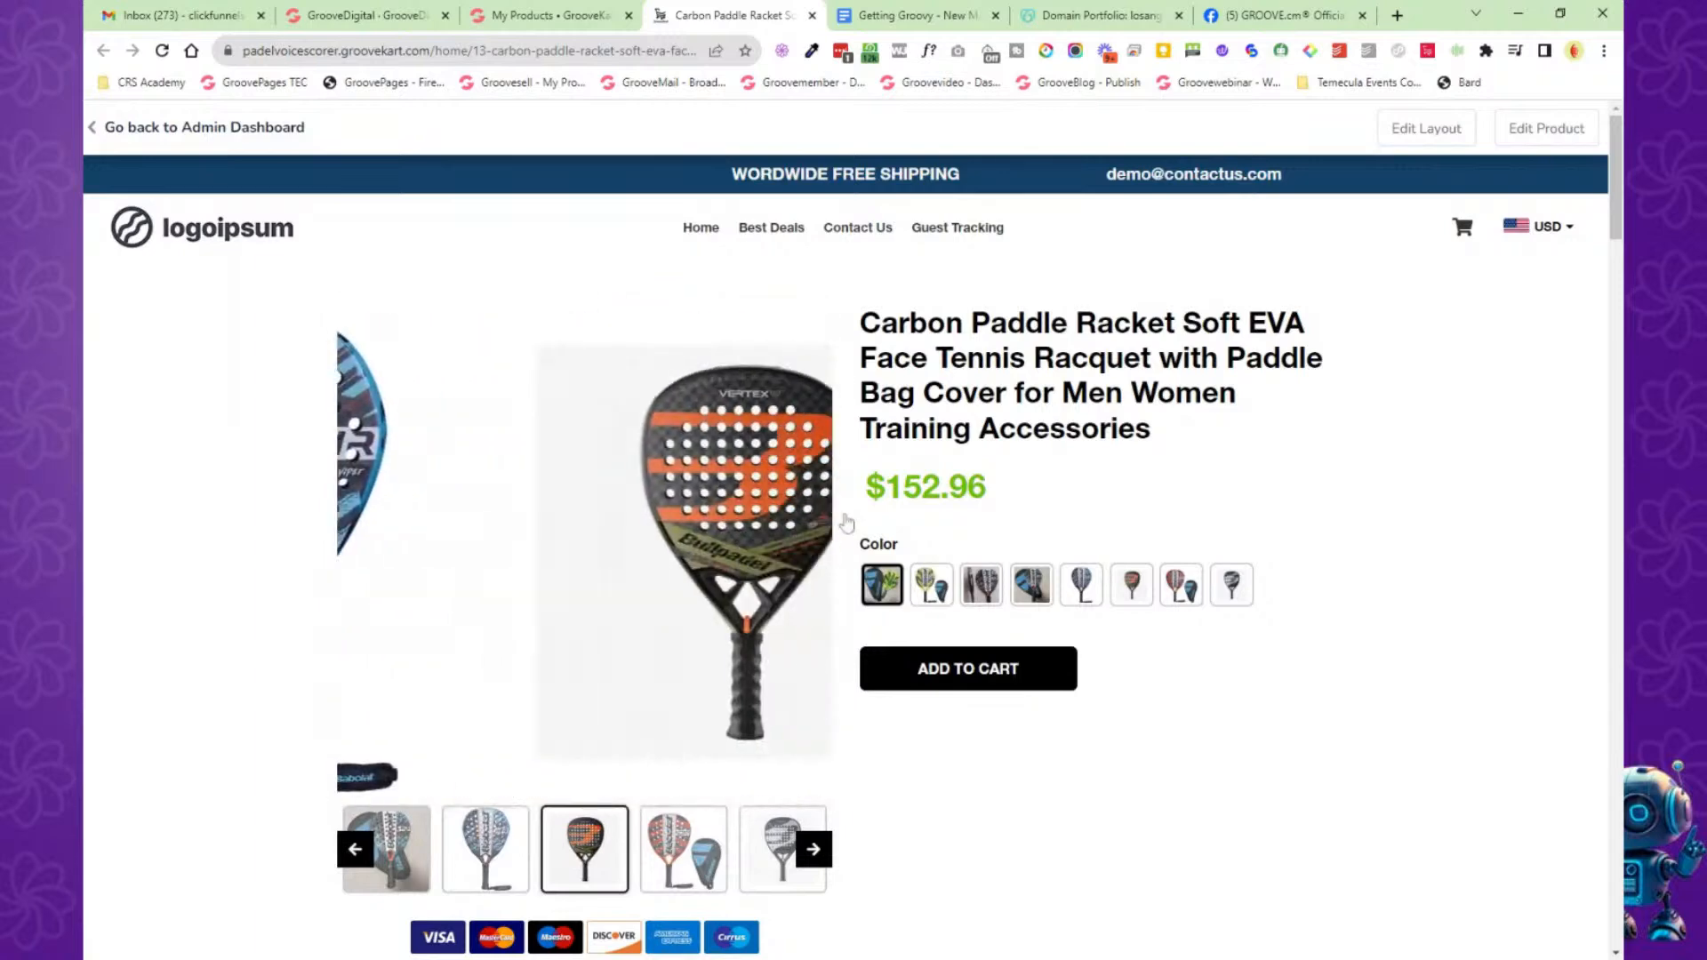
Scroll down the product page and back, then go to the store's Home page.
scroll(856, 494, down, 6)
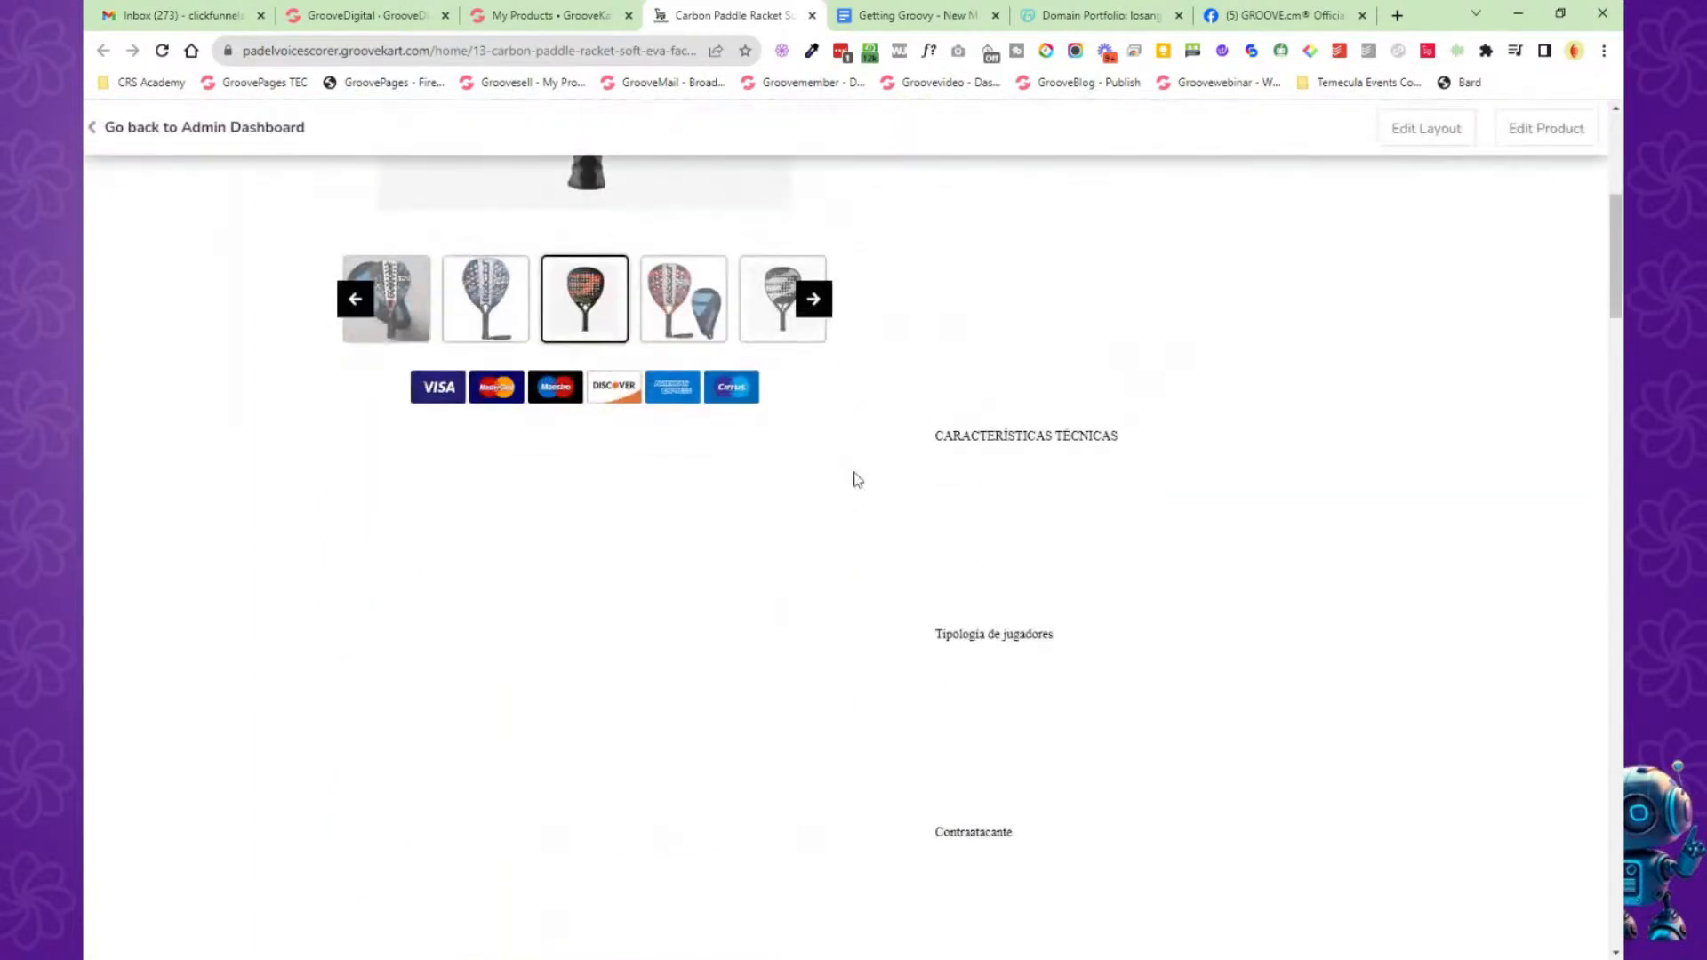
scroll(978, 605, down, 20)
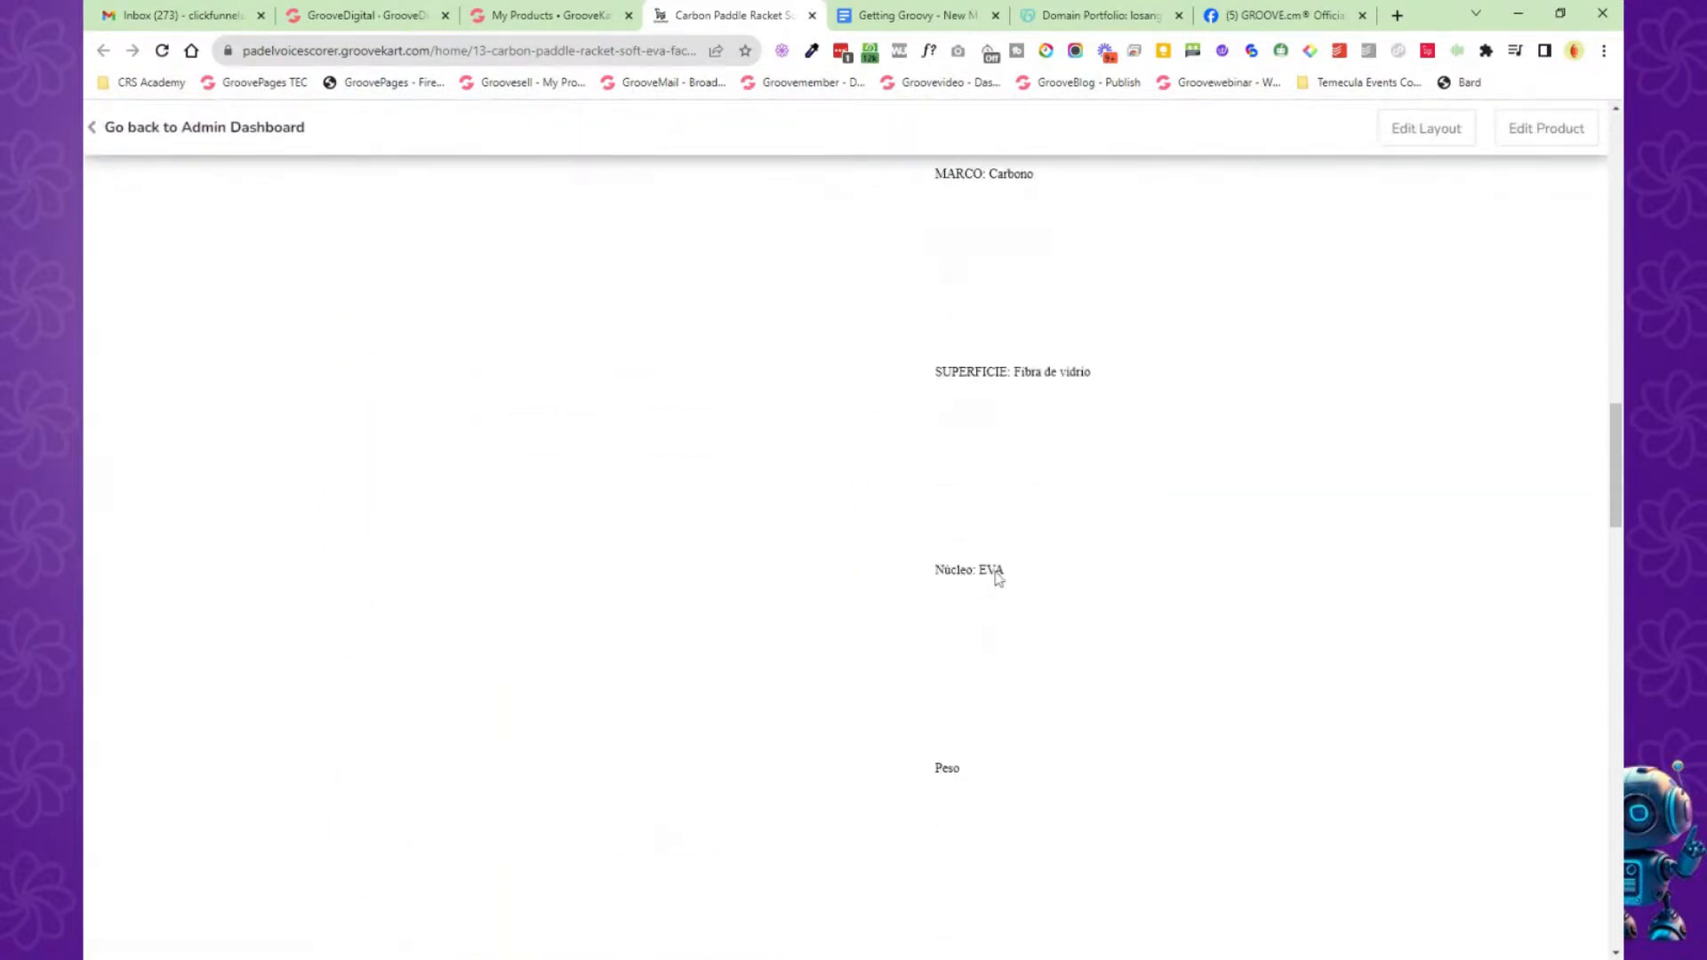
scroll(999, 574, down, 19)
scroll(999, 572, up, 12)
scroll(1024, 562, up, 20)
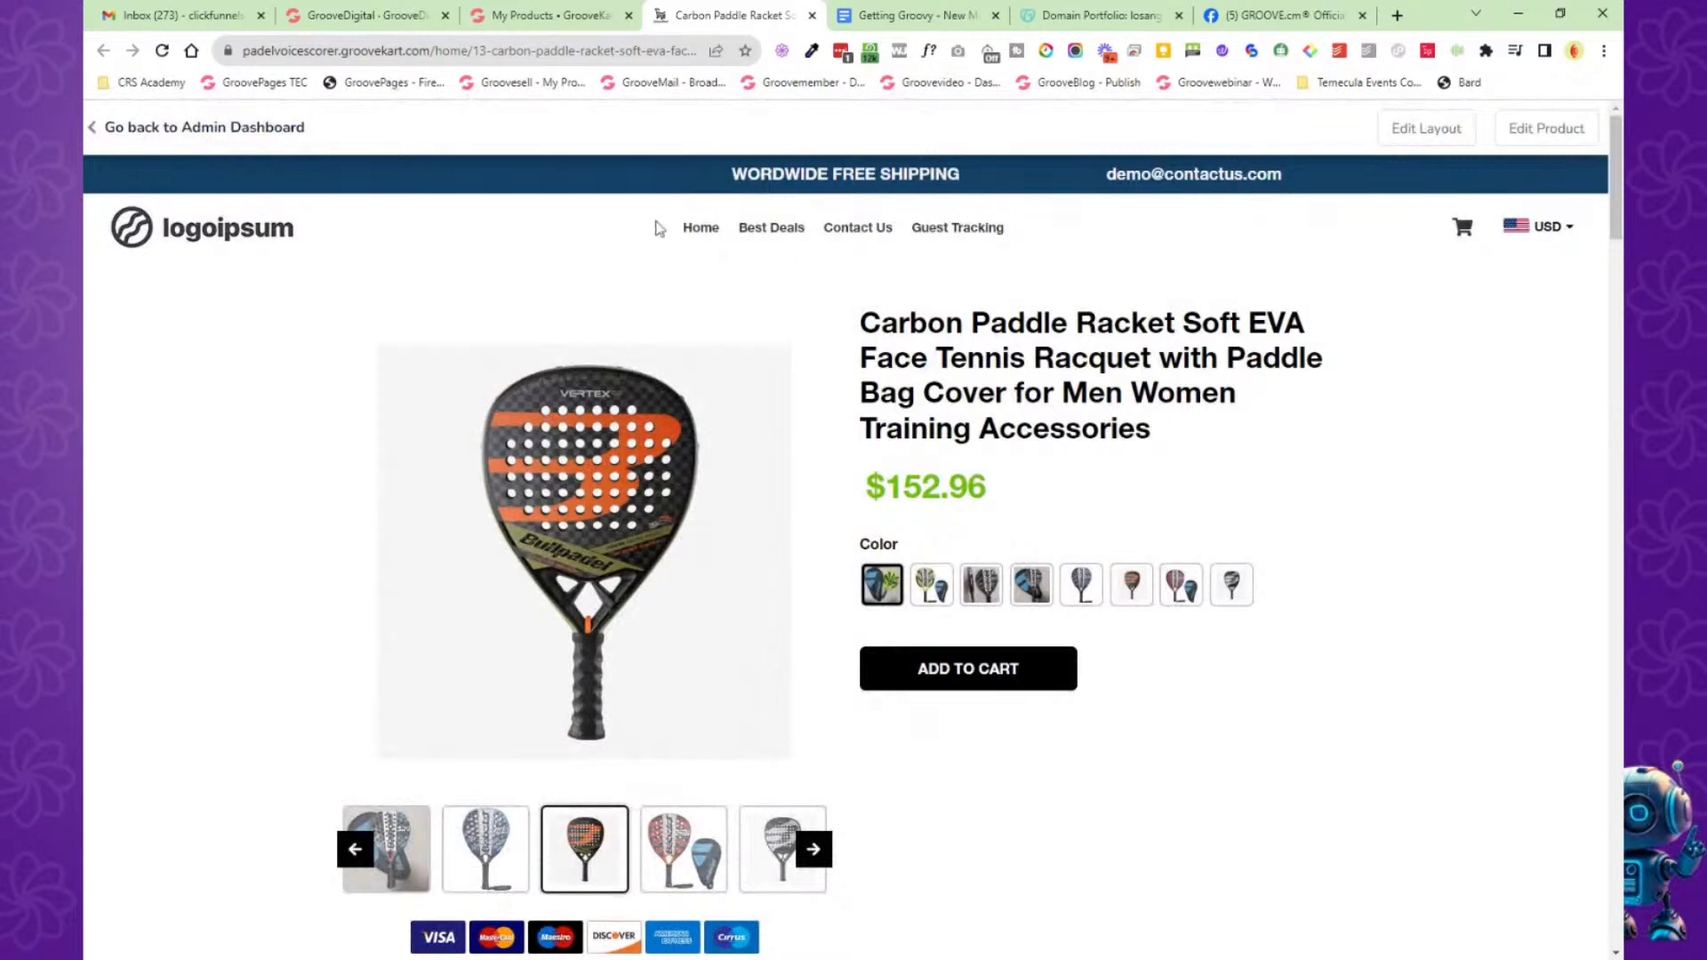
click(701, 230)
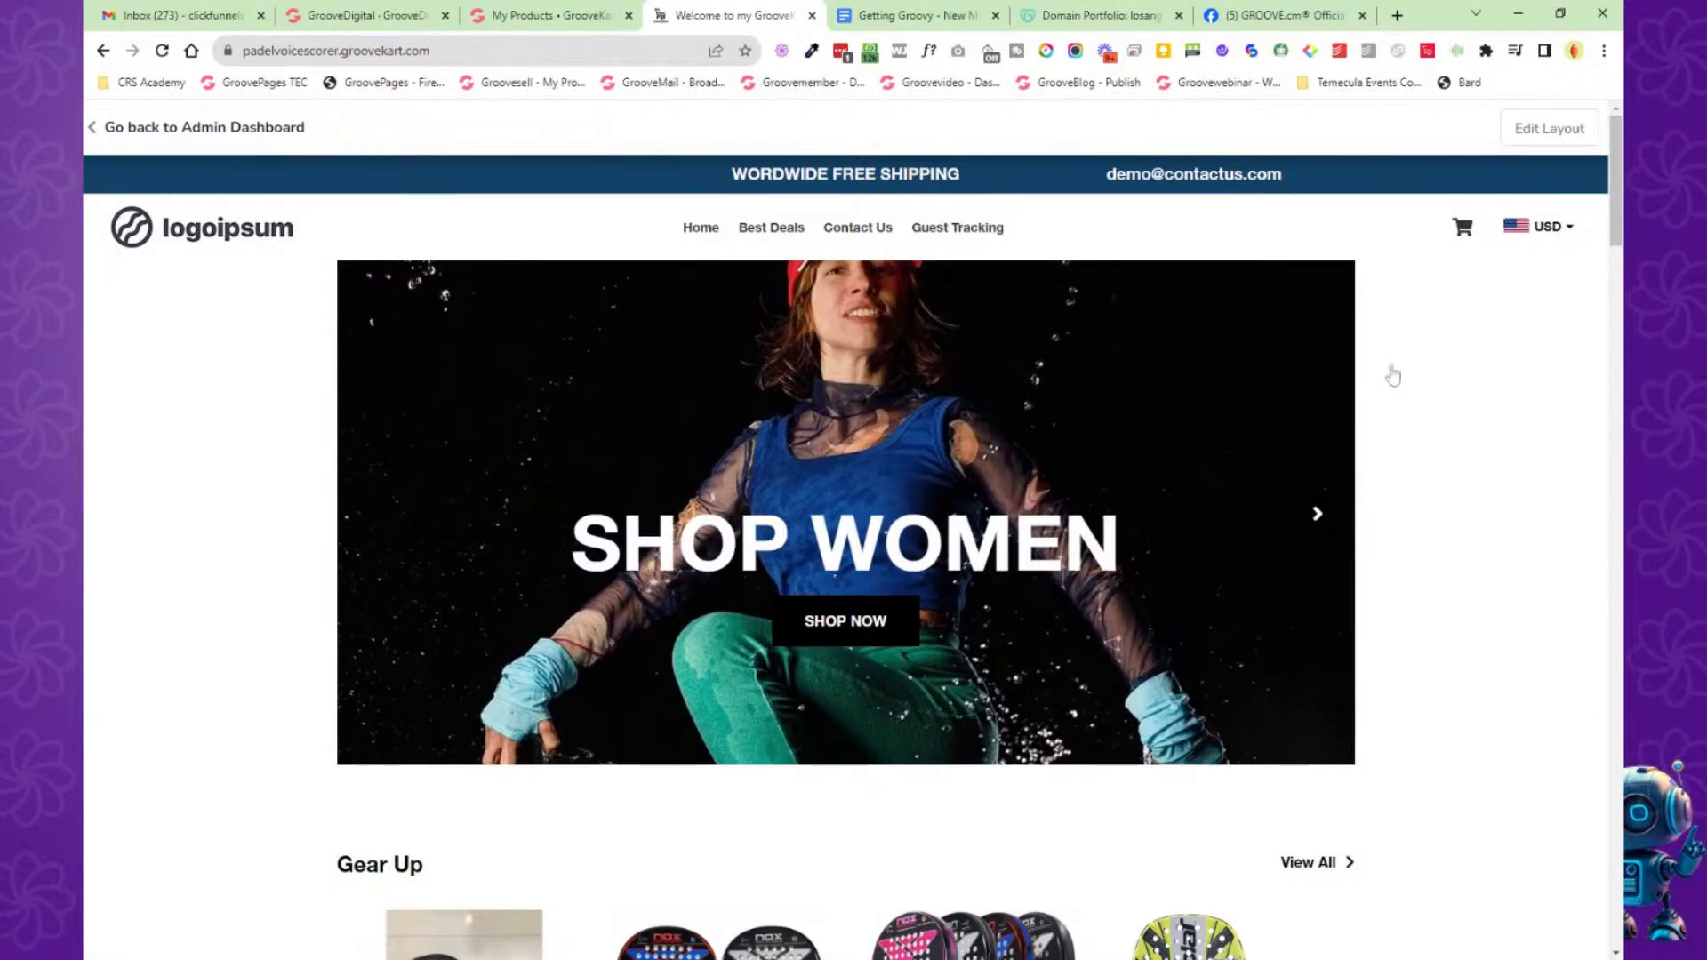
click(1323, 520)
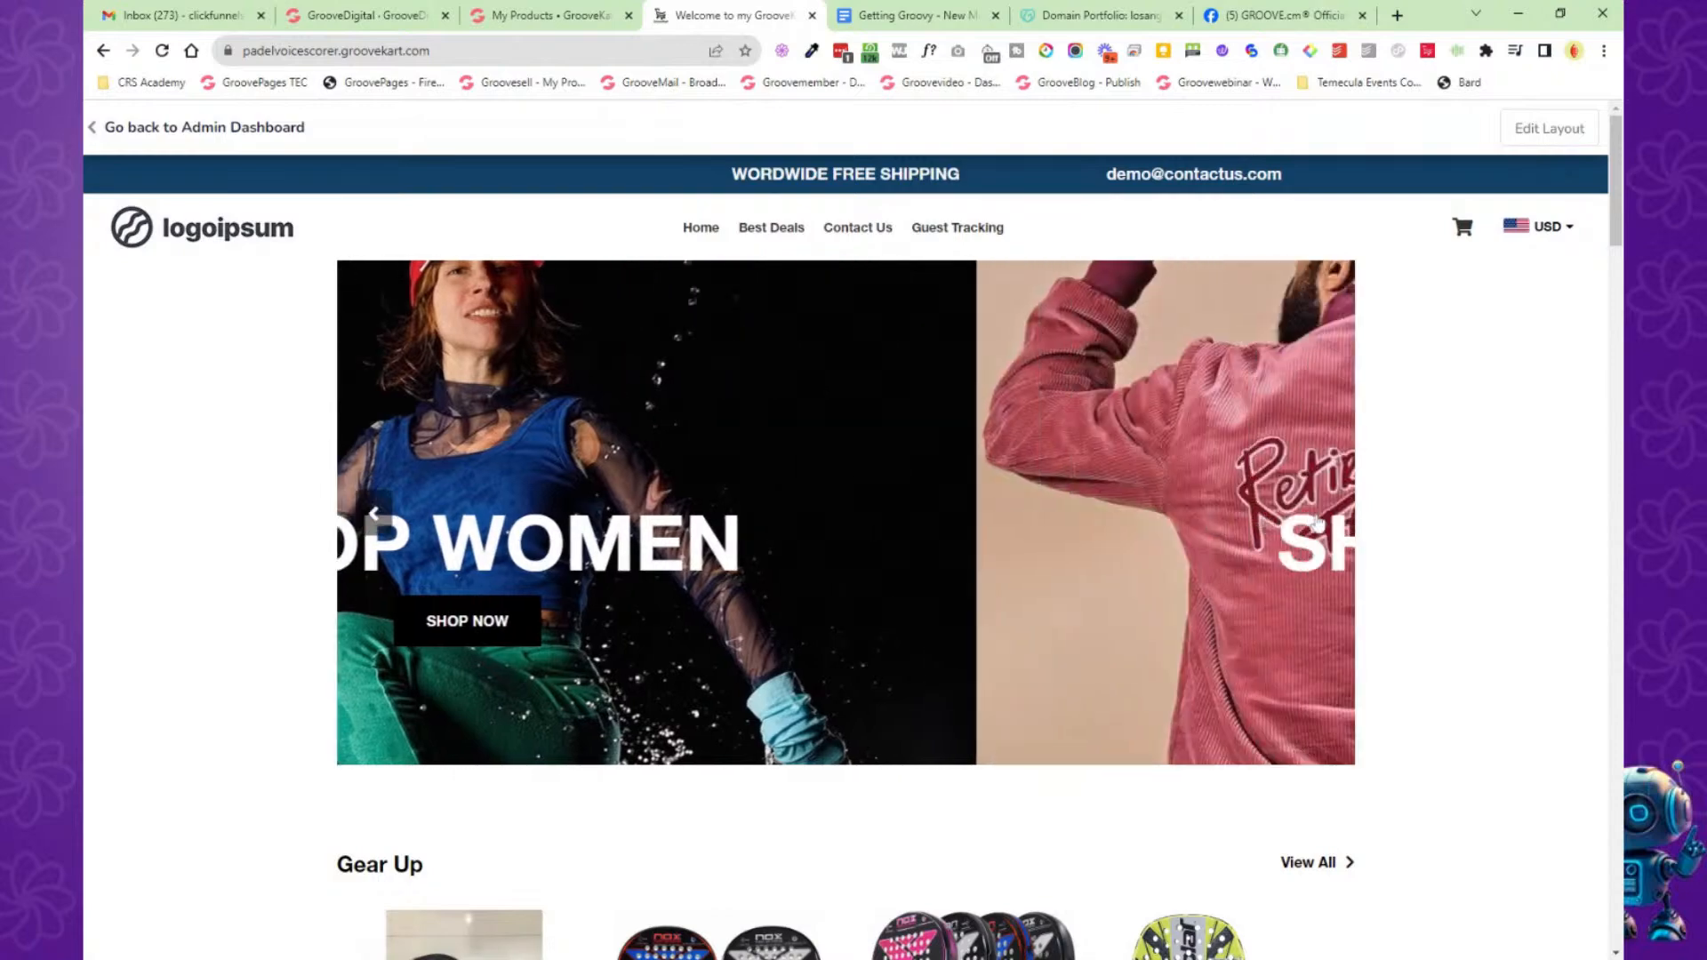
click(1326, 524)
scroll(1425, 498, down, 7)
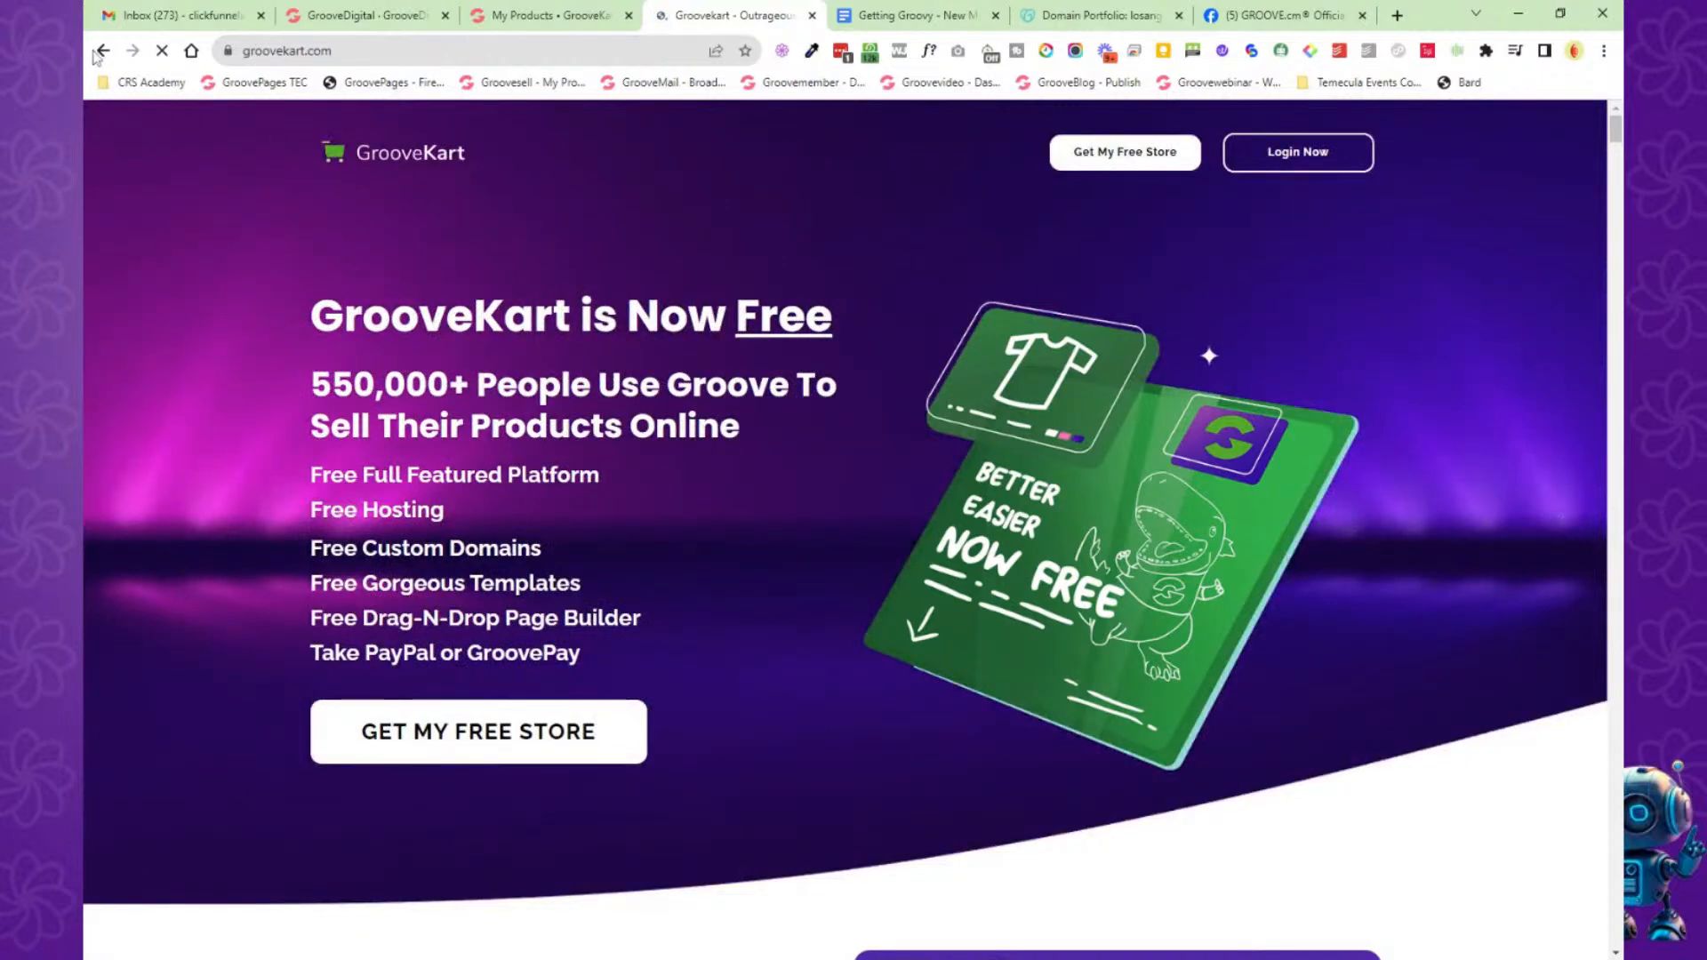
click(104, 52)
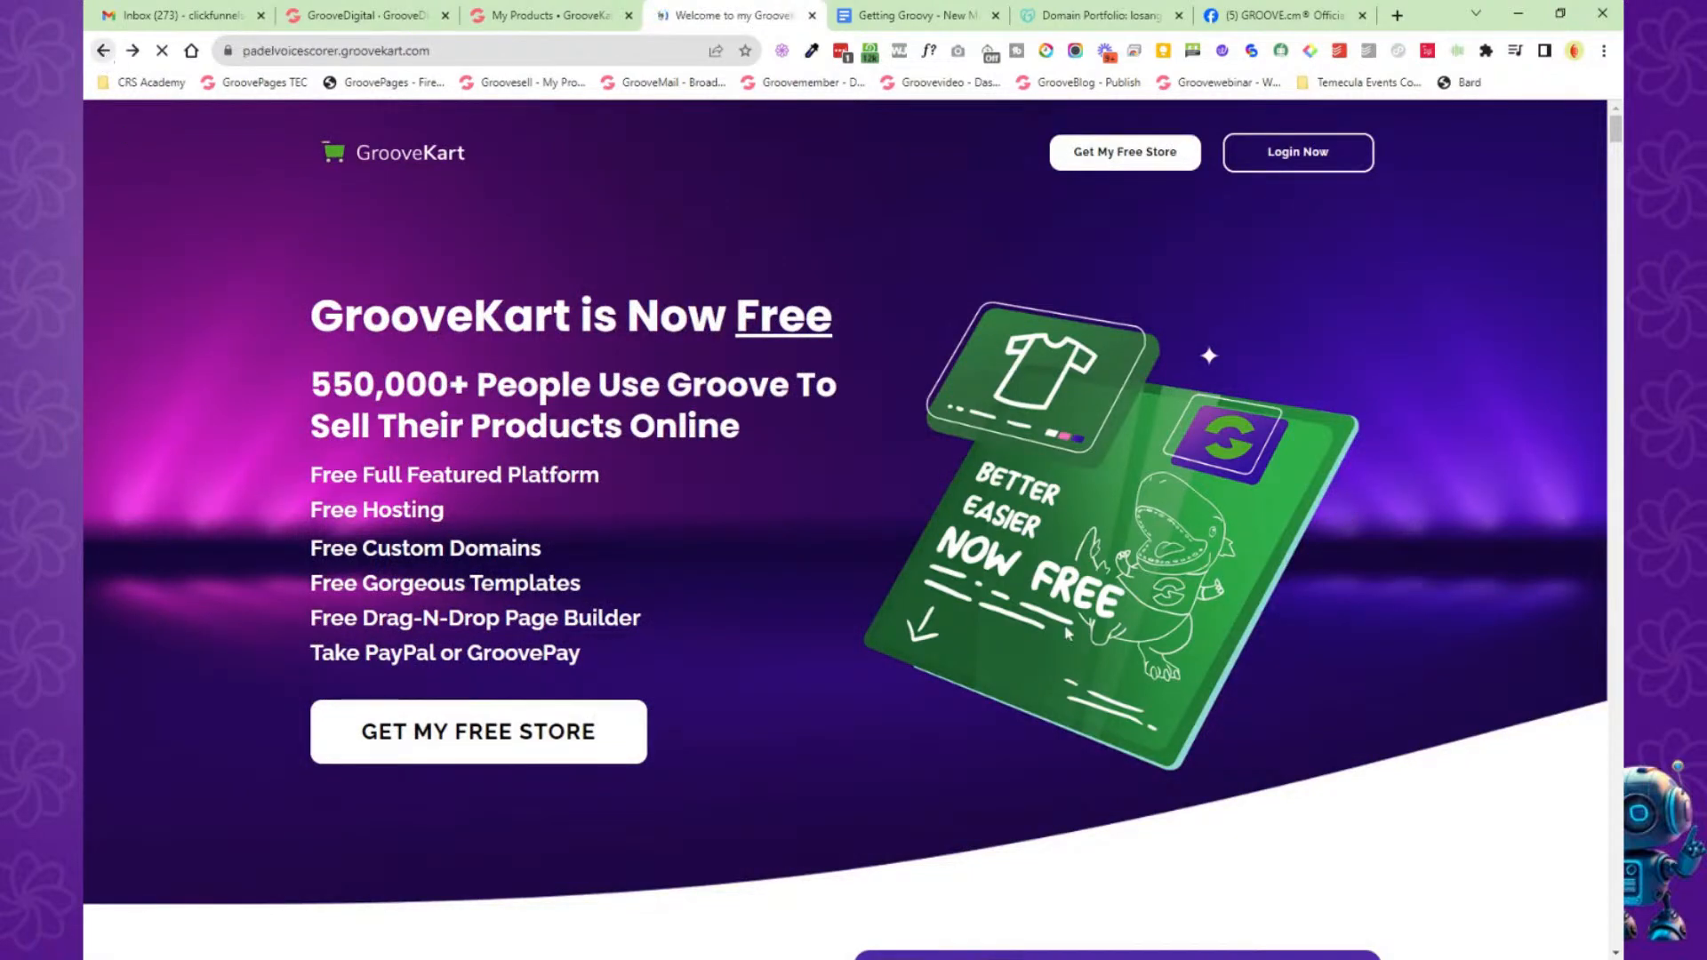
scroll(1451, 480, down, 6)
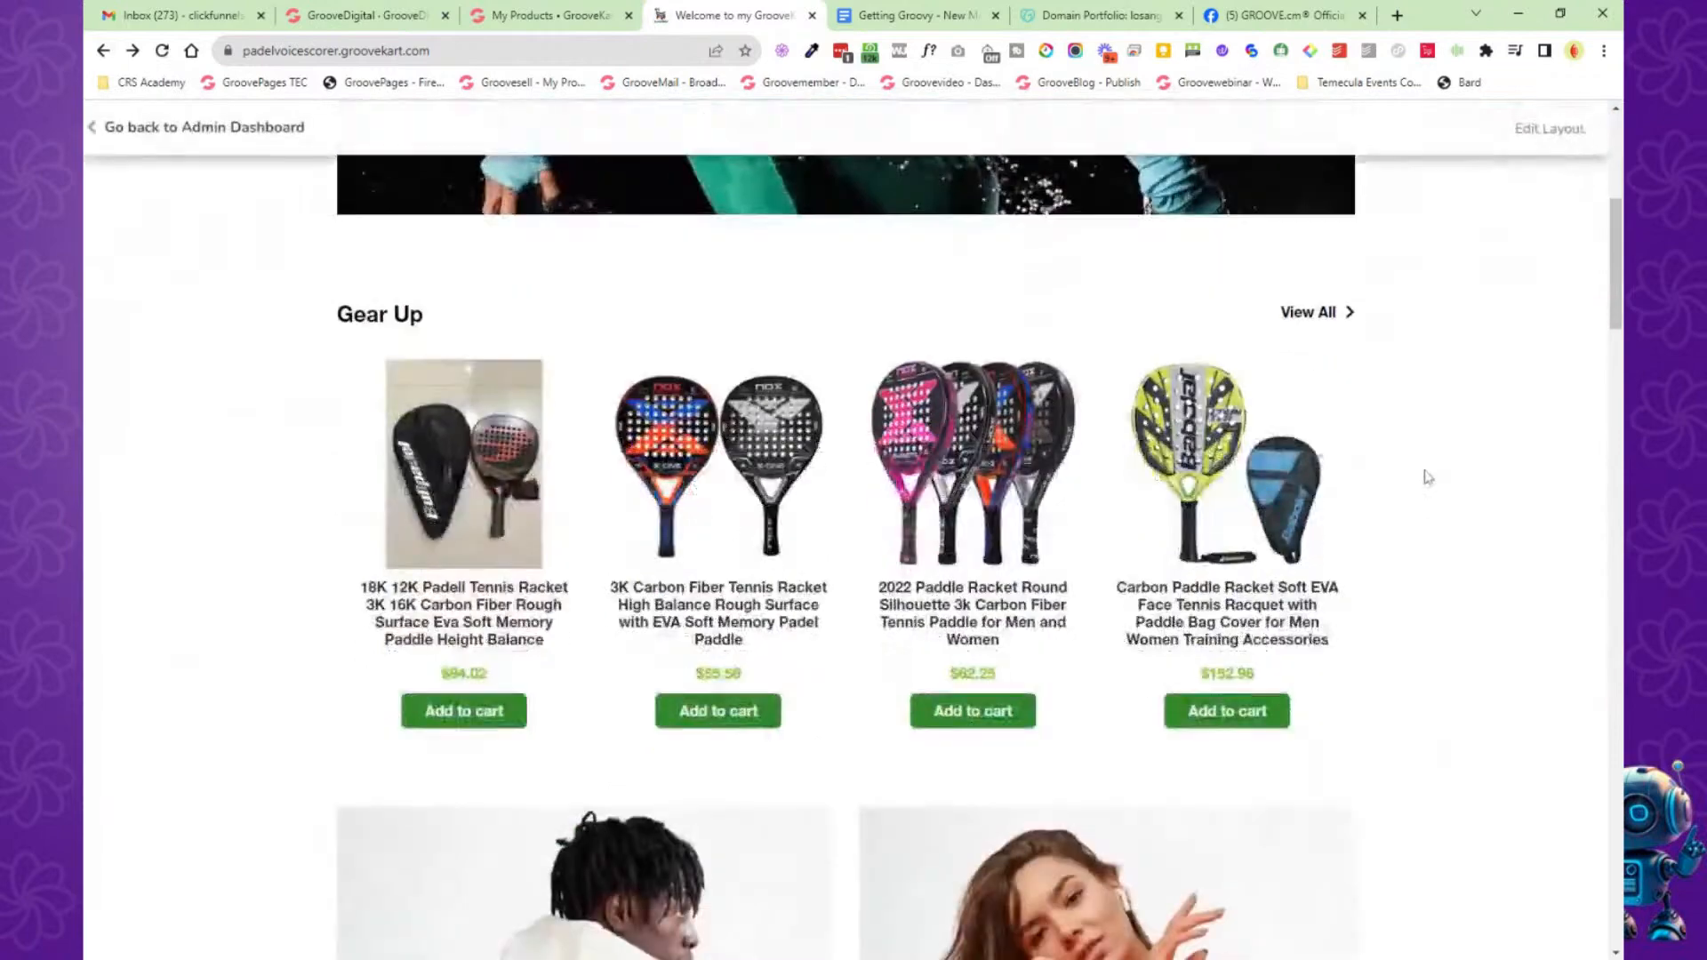
scroll(1425, 477, up, 2)
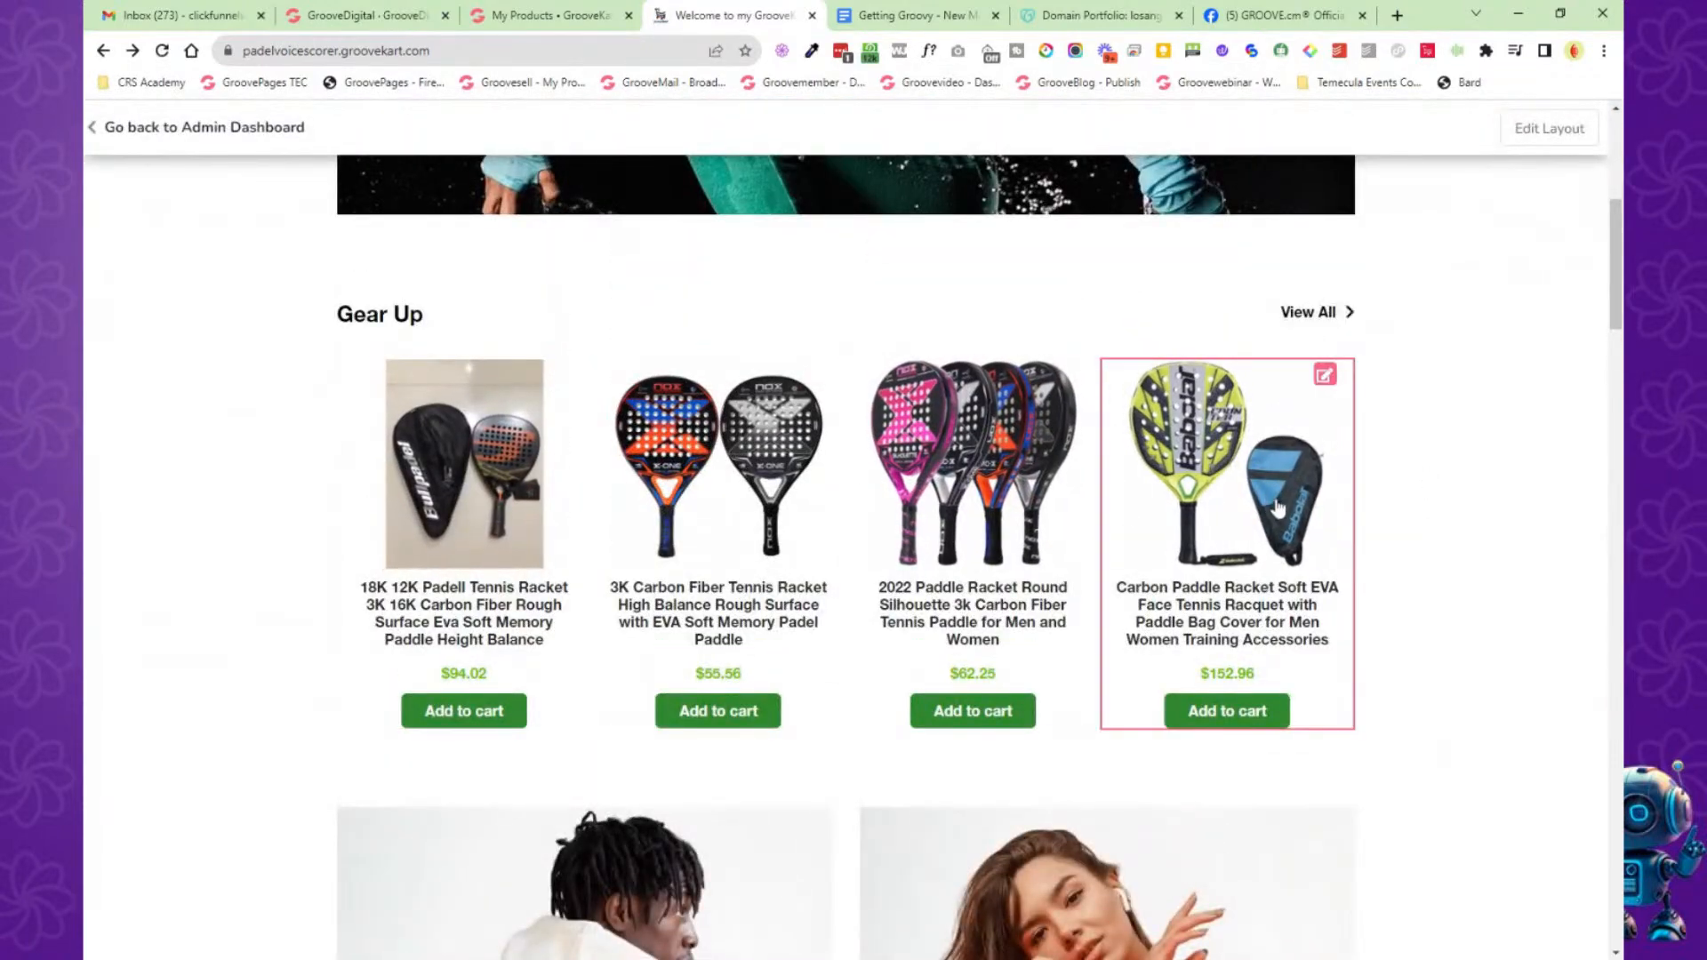
scroll(1369, 476, down, 6)
scroll(1393, 475, down, 10)
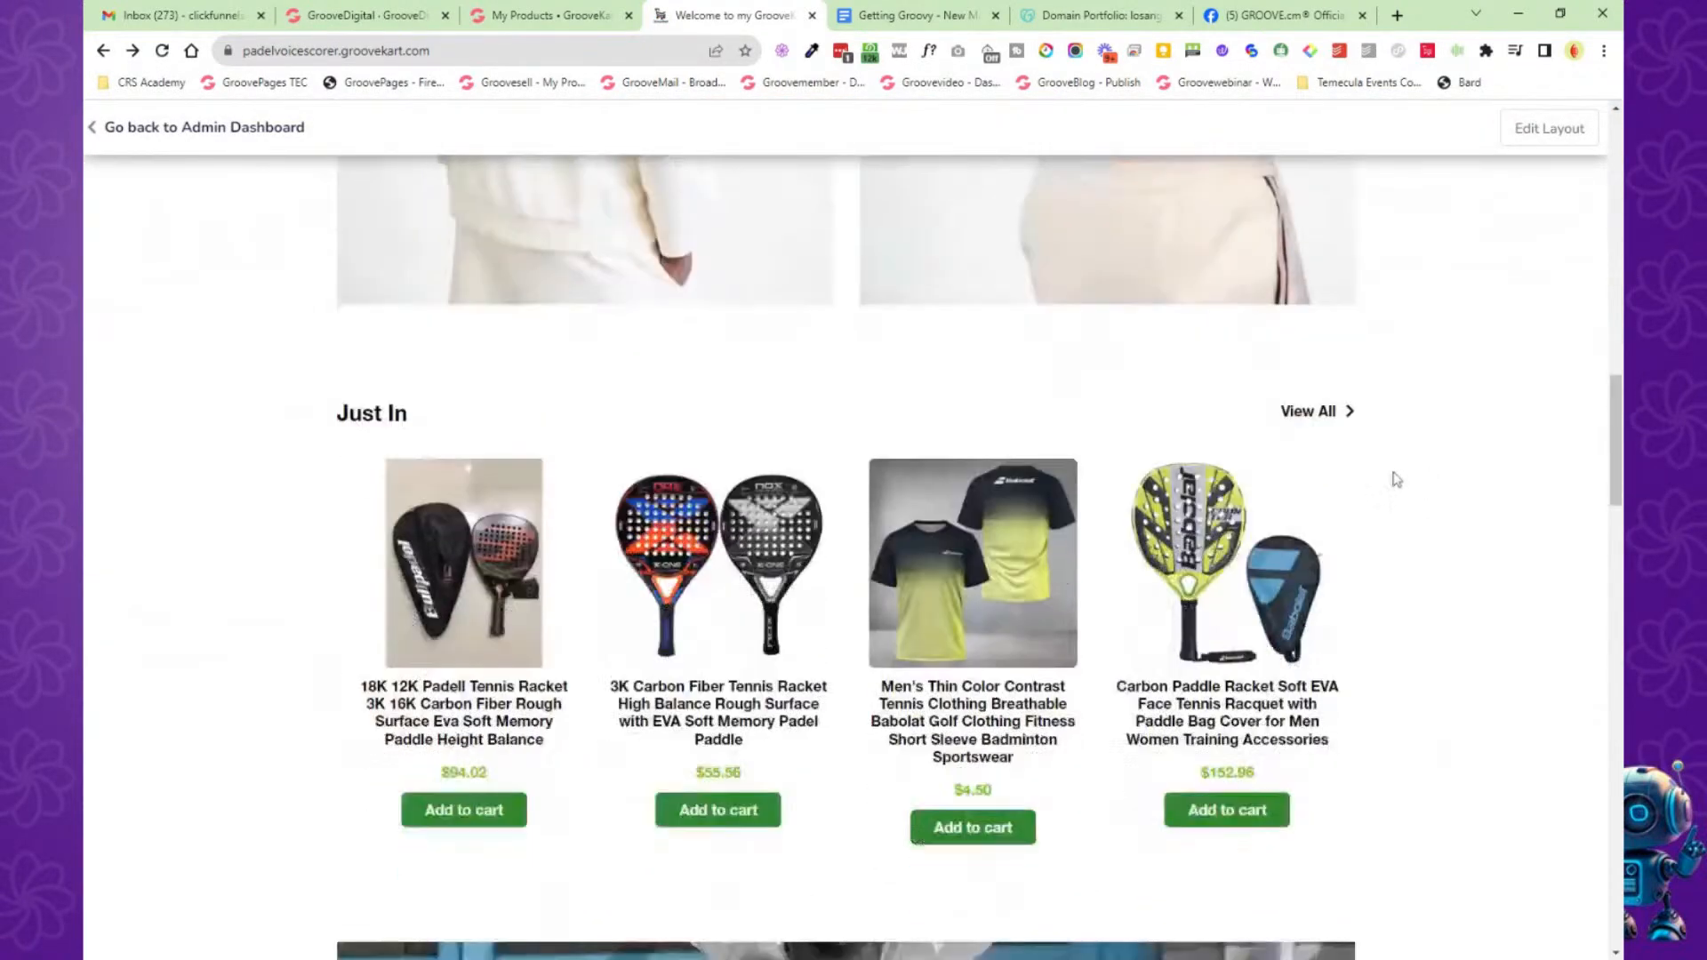
scroll(1429, 497, down, 15)
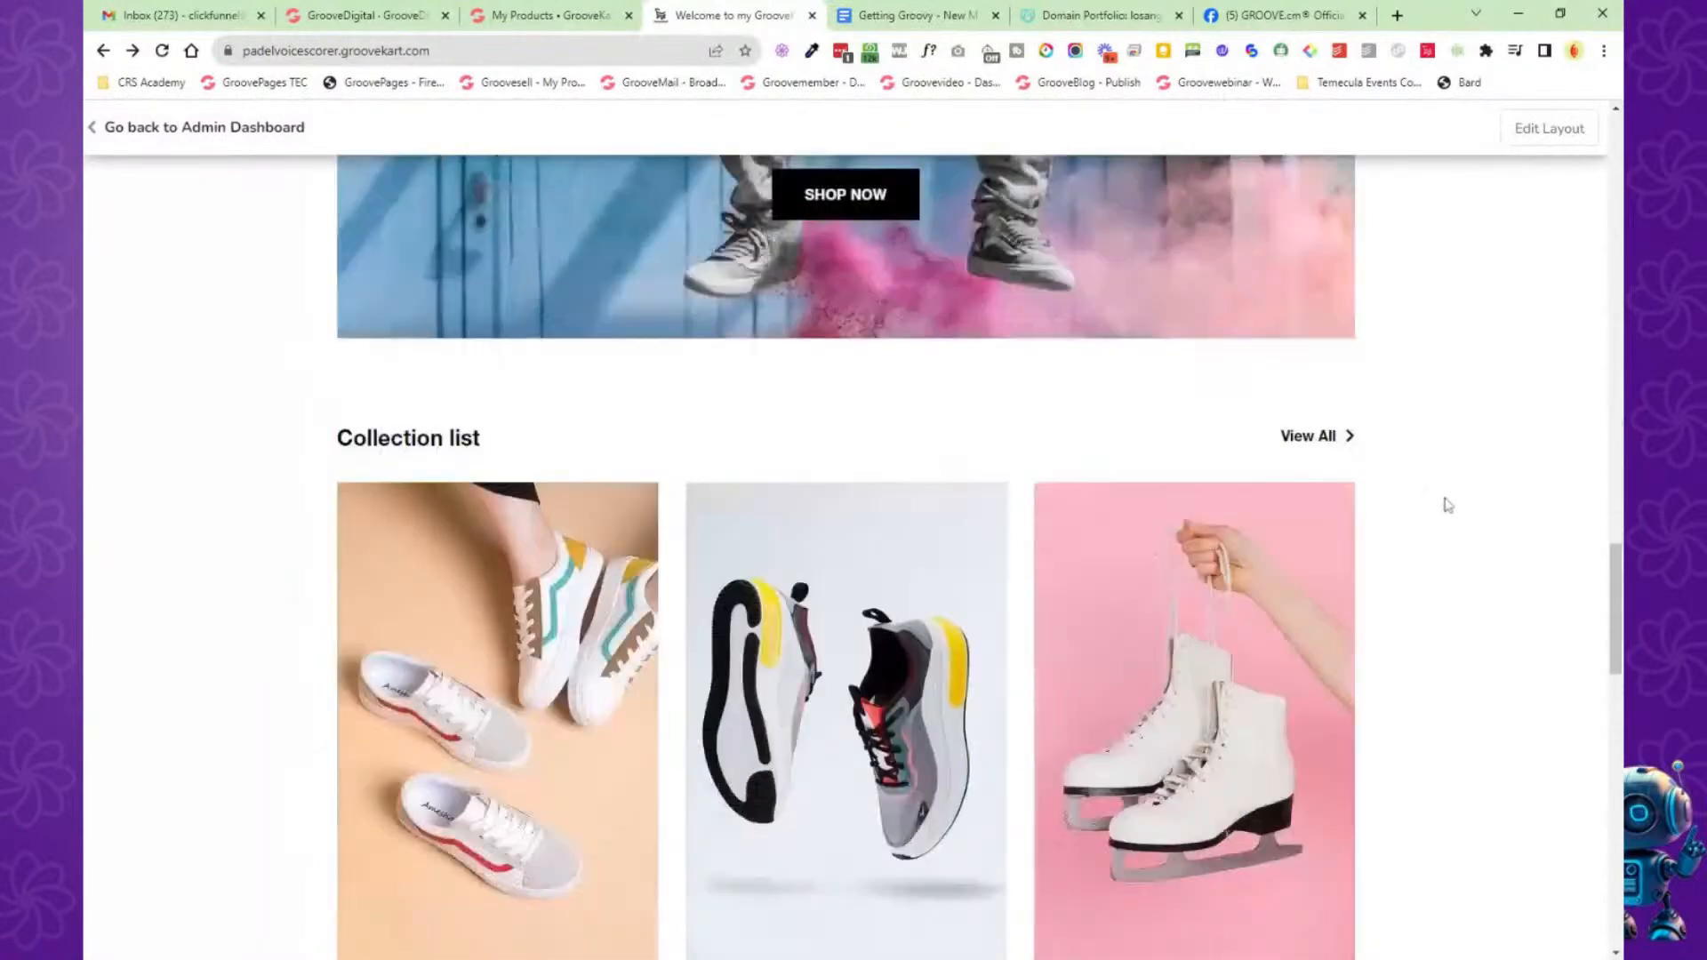
scroll(1423, 569, down, 2)
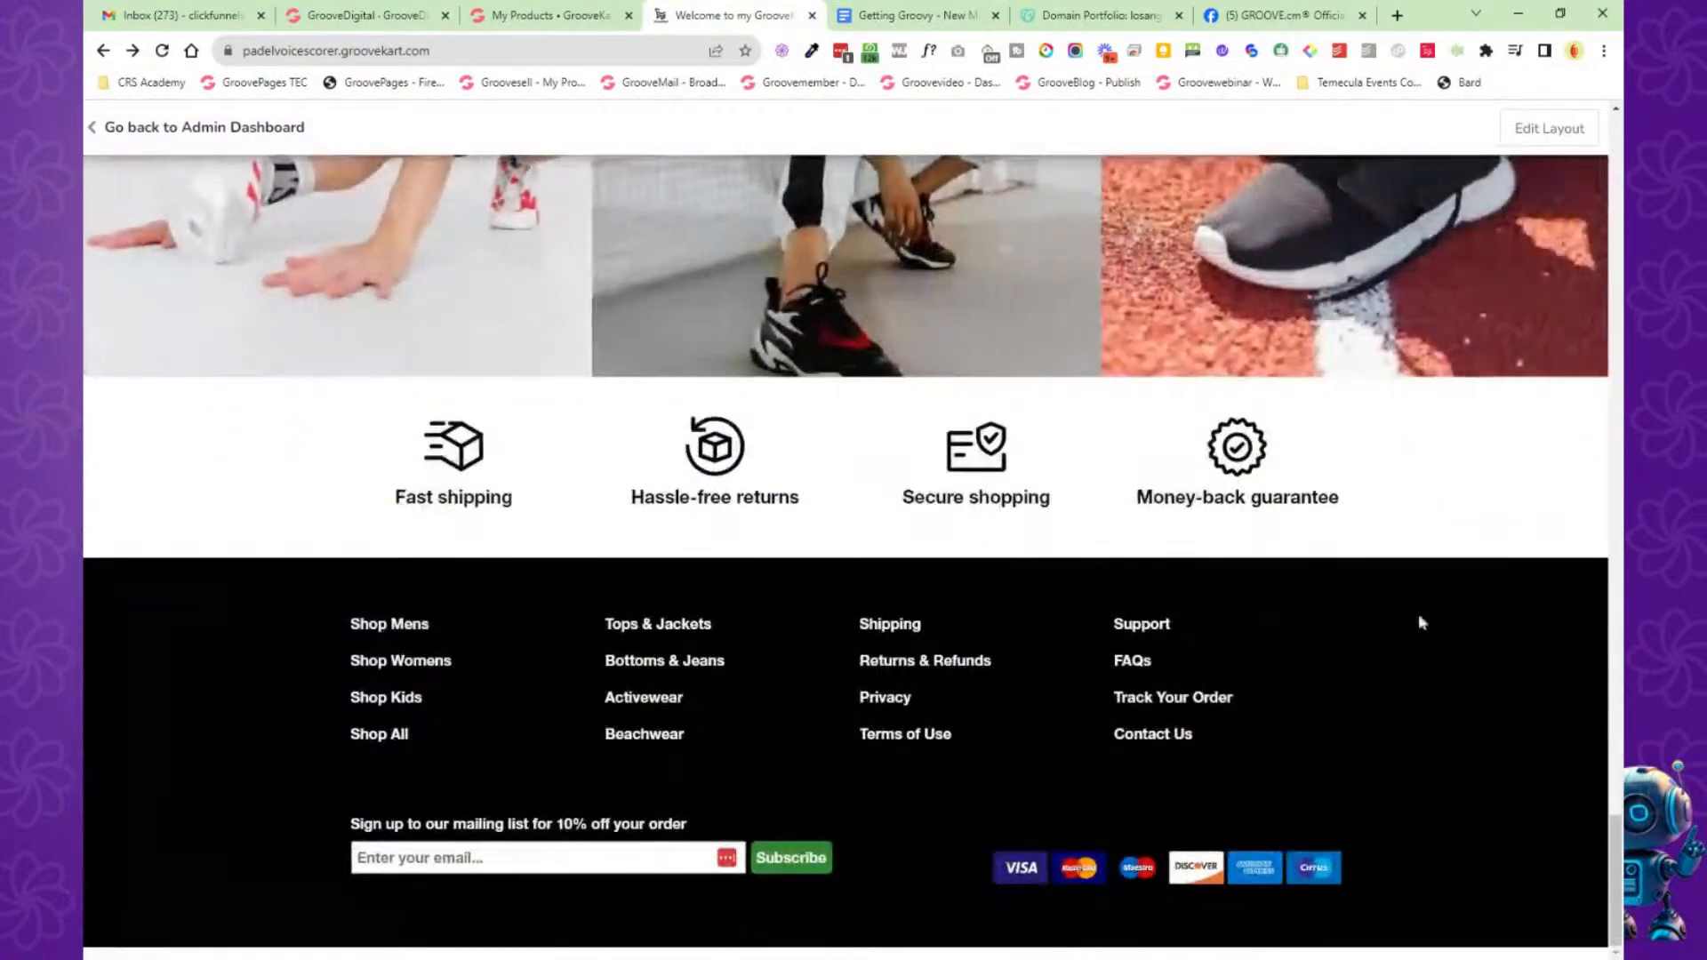
click(553, 16)
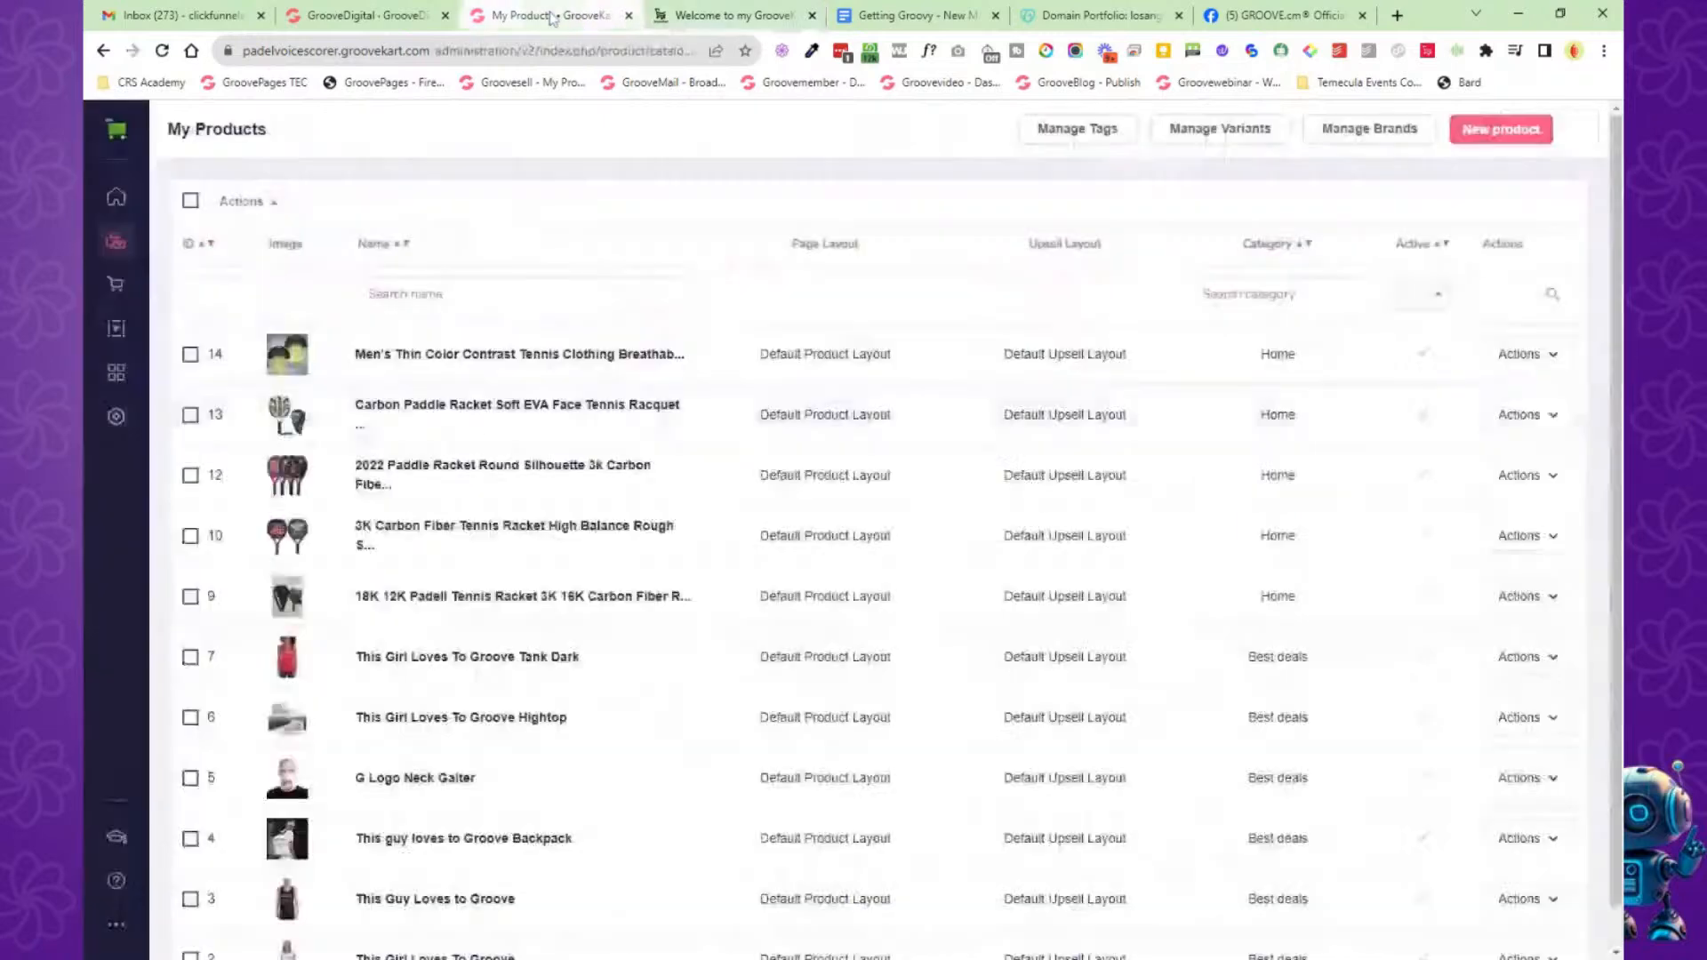
Open the store's visual page builder from the admin sidebar.
click(116, 247)
click(116, 284)
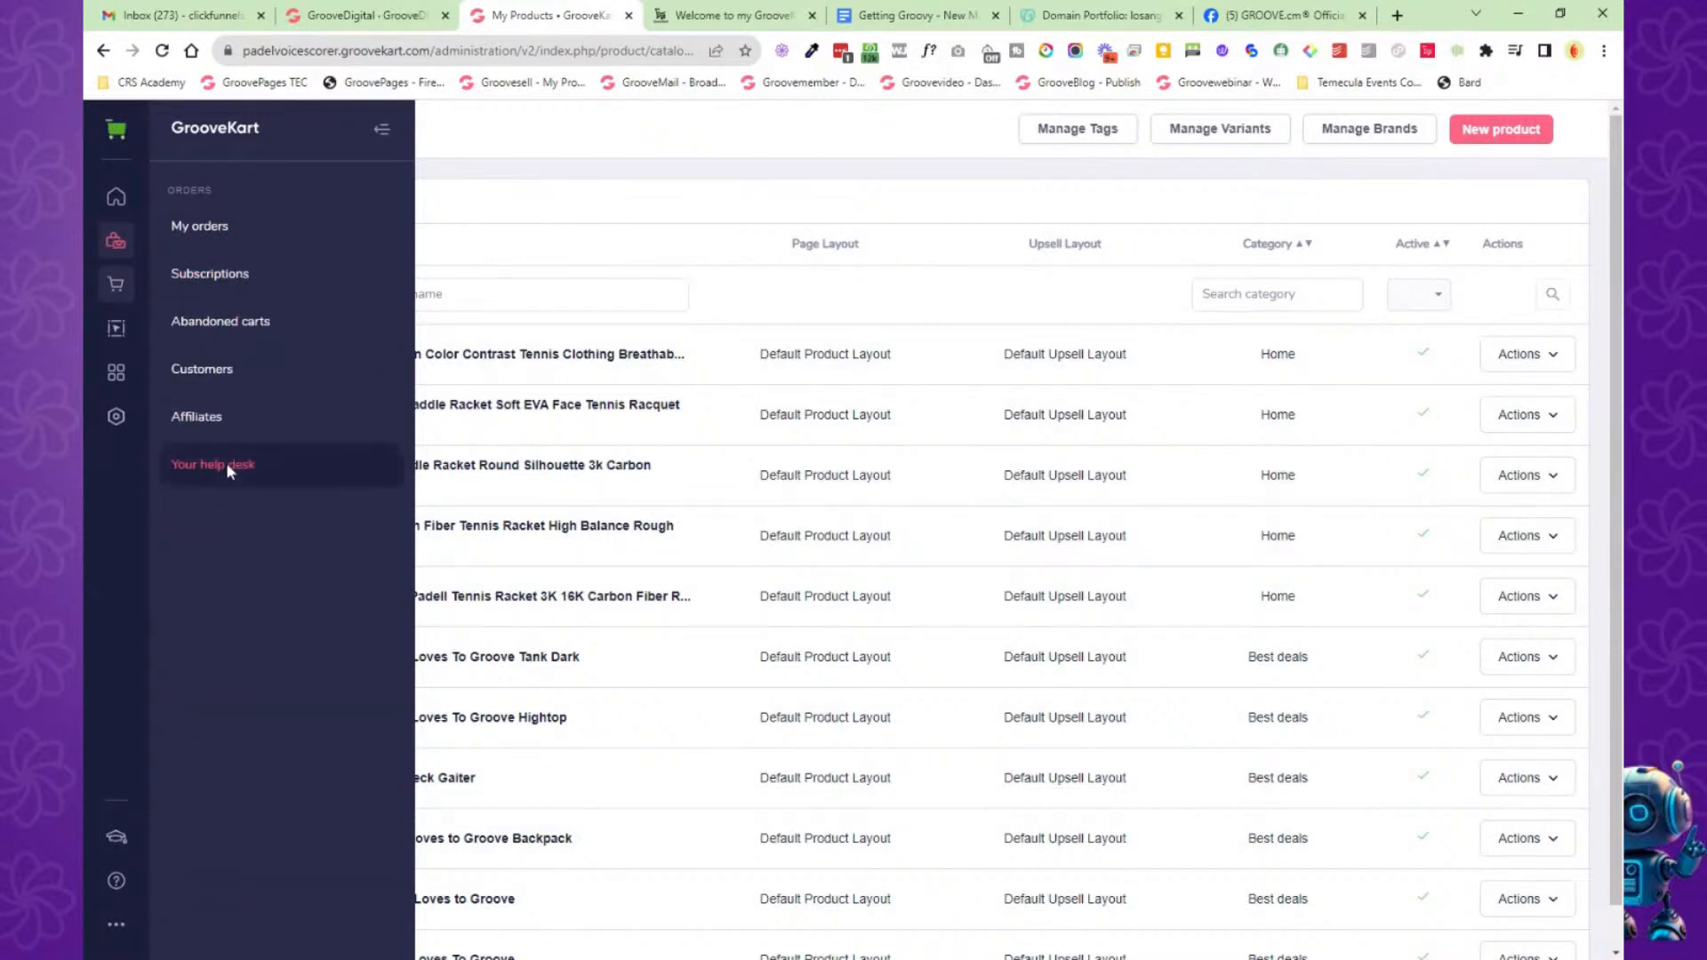
click(117, 329)
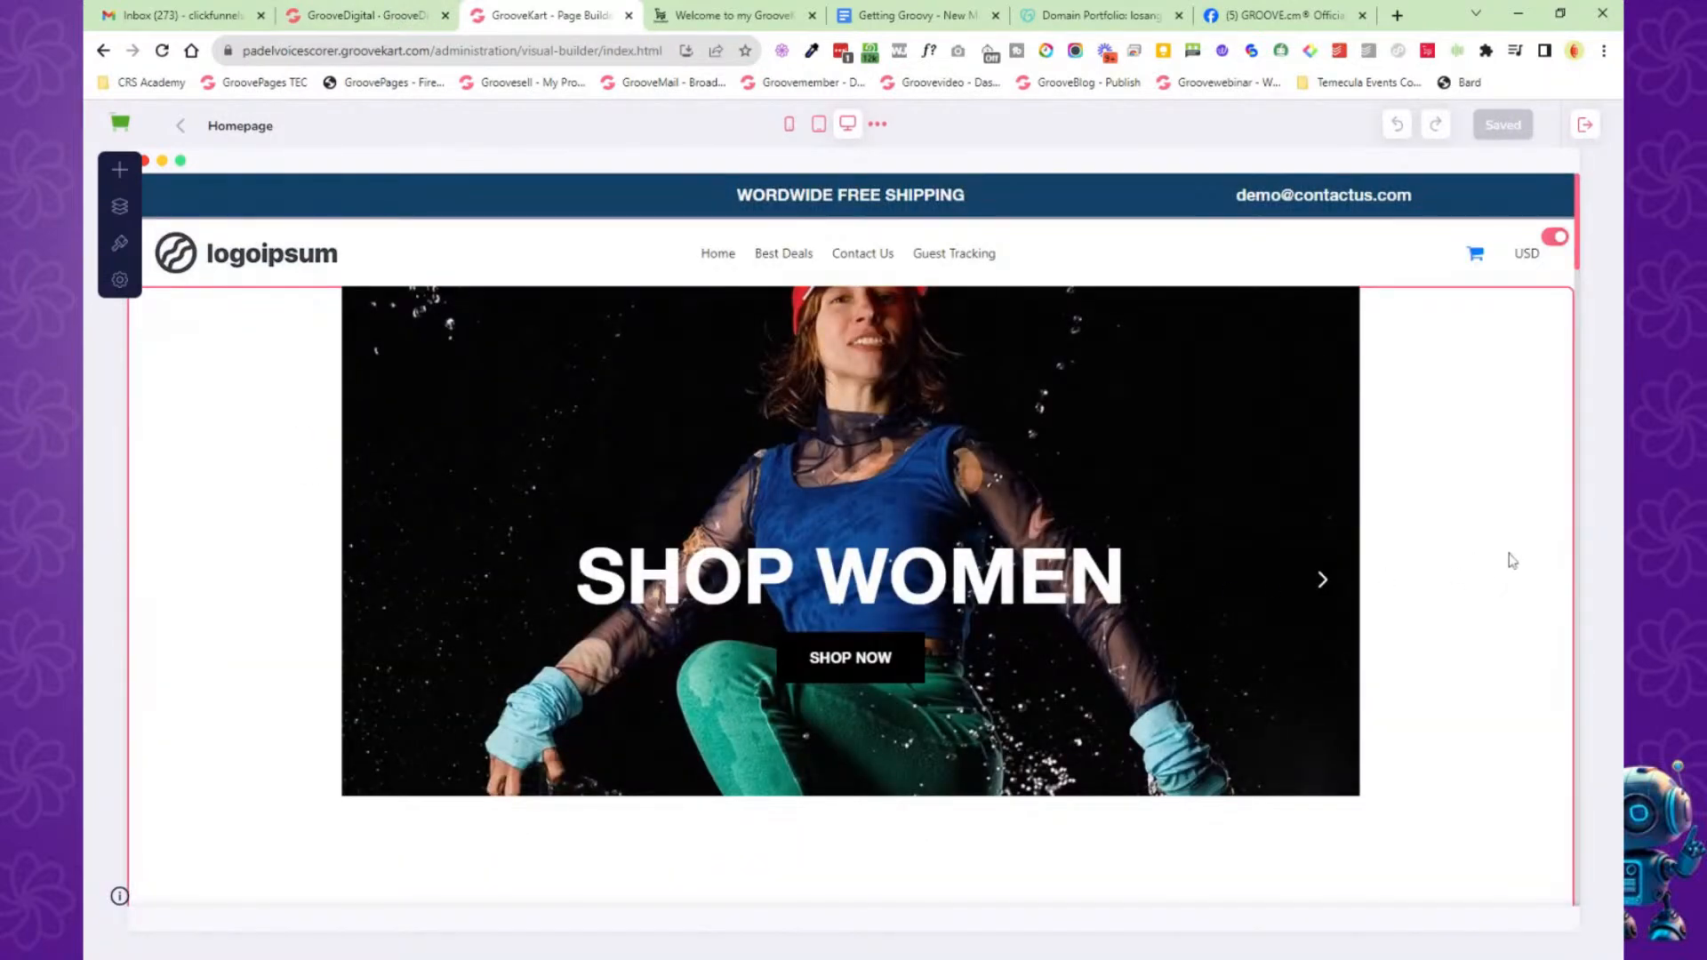
Inspect the streetwear banner carousel's settings, then scroll further down the Homepage canvas.
scroll(1405, 533, down, 6)
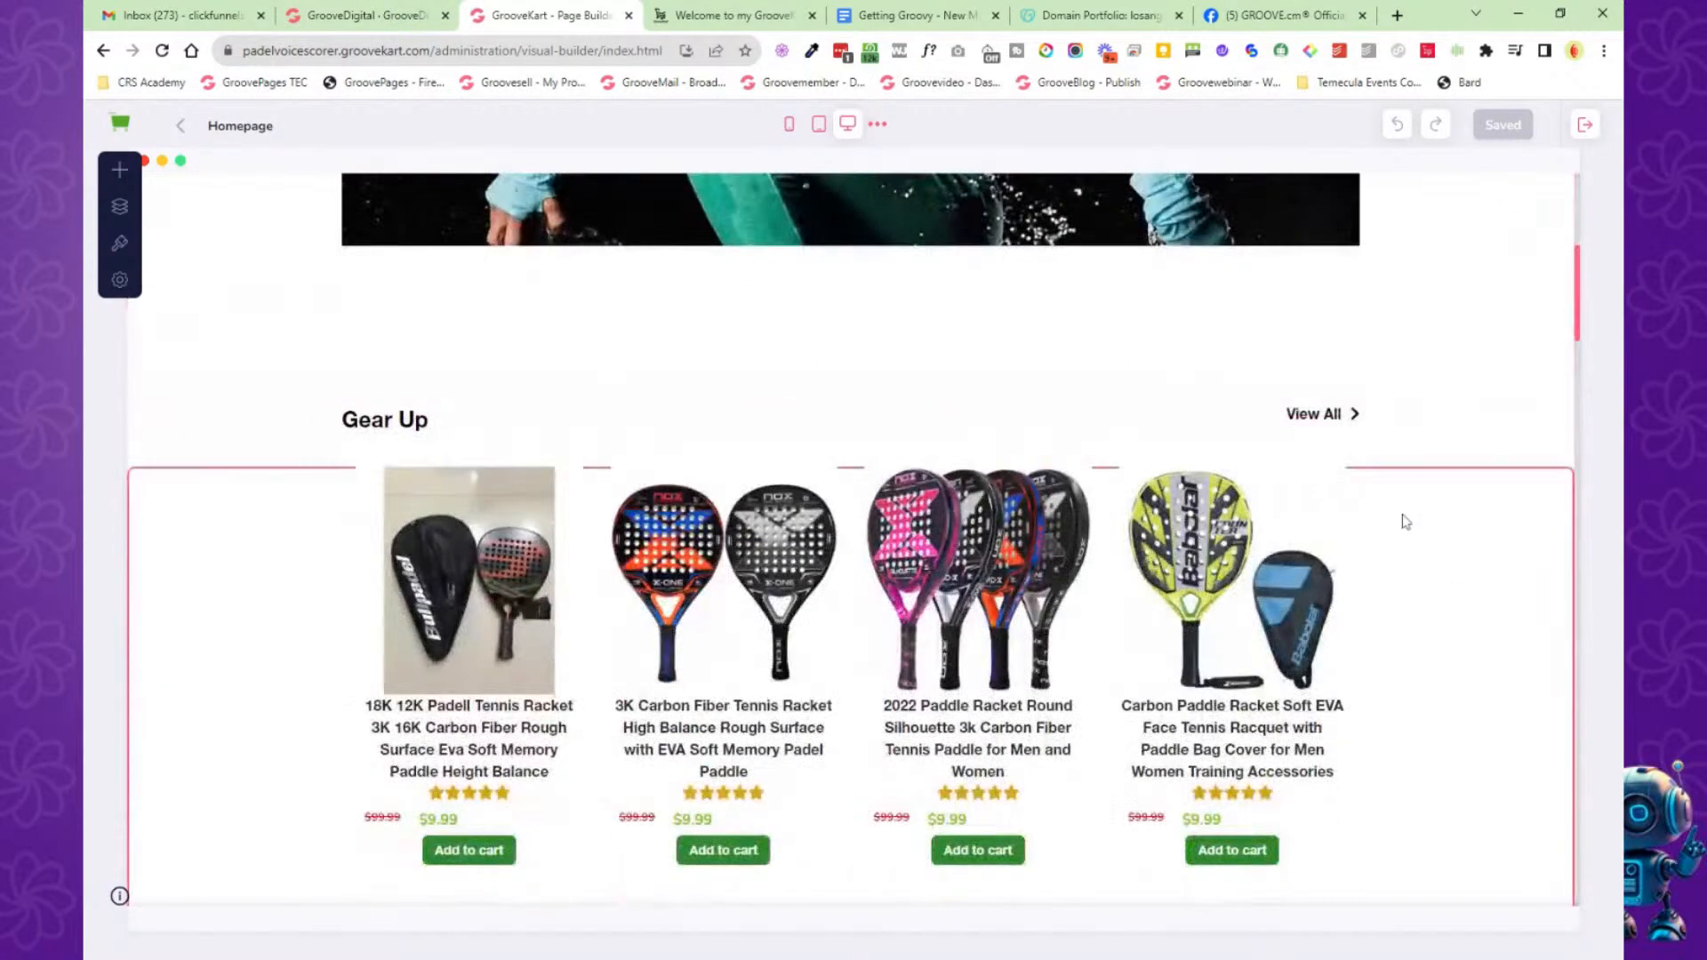
scroll(1037, 567, down, 5)
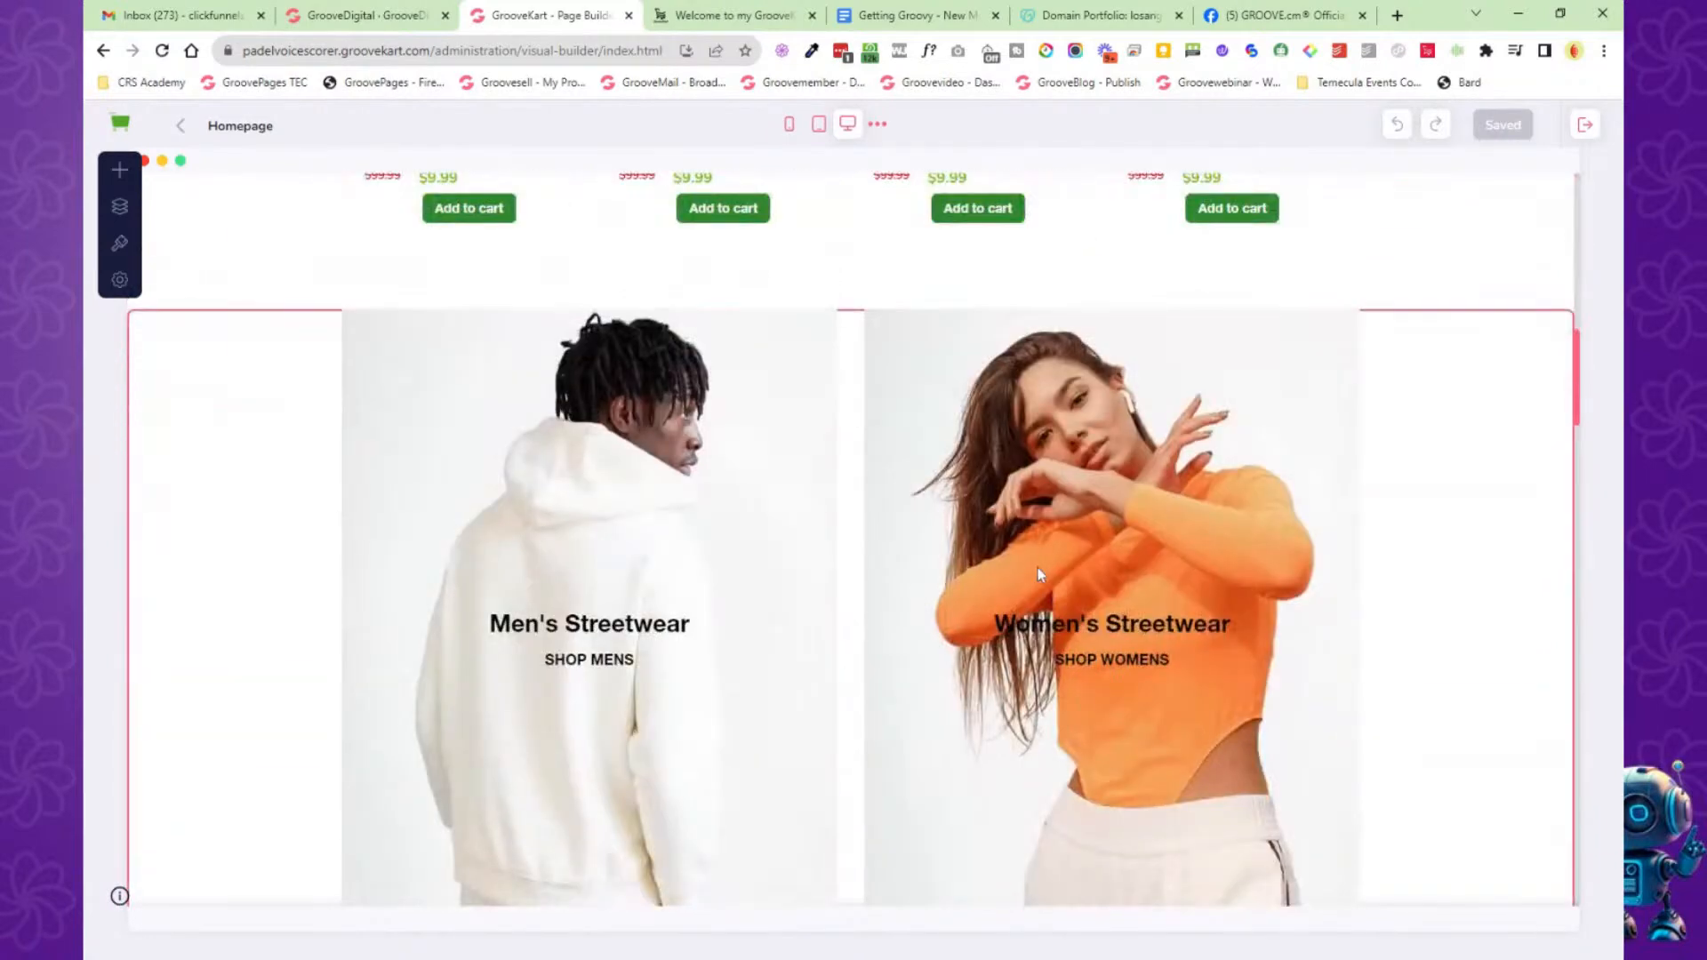
click(1037, 568)
click(901, 280)
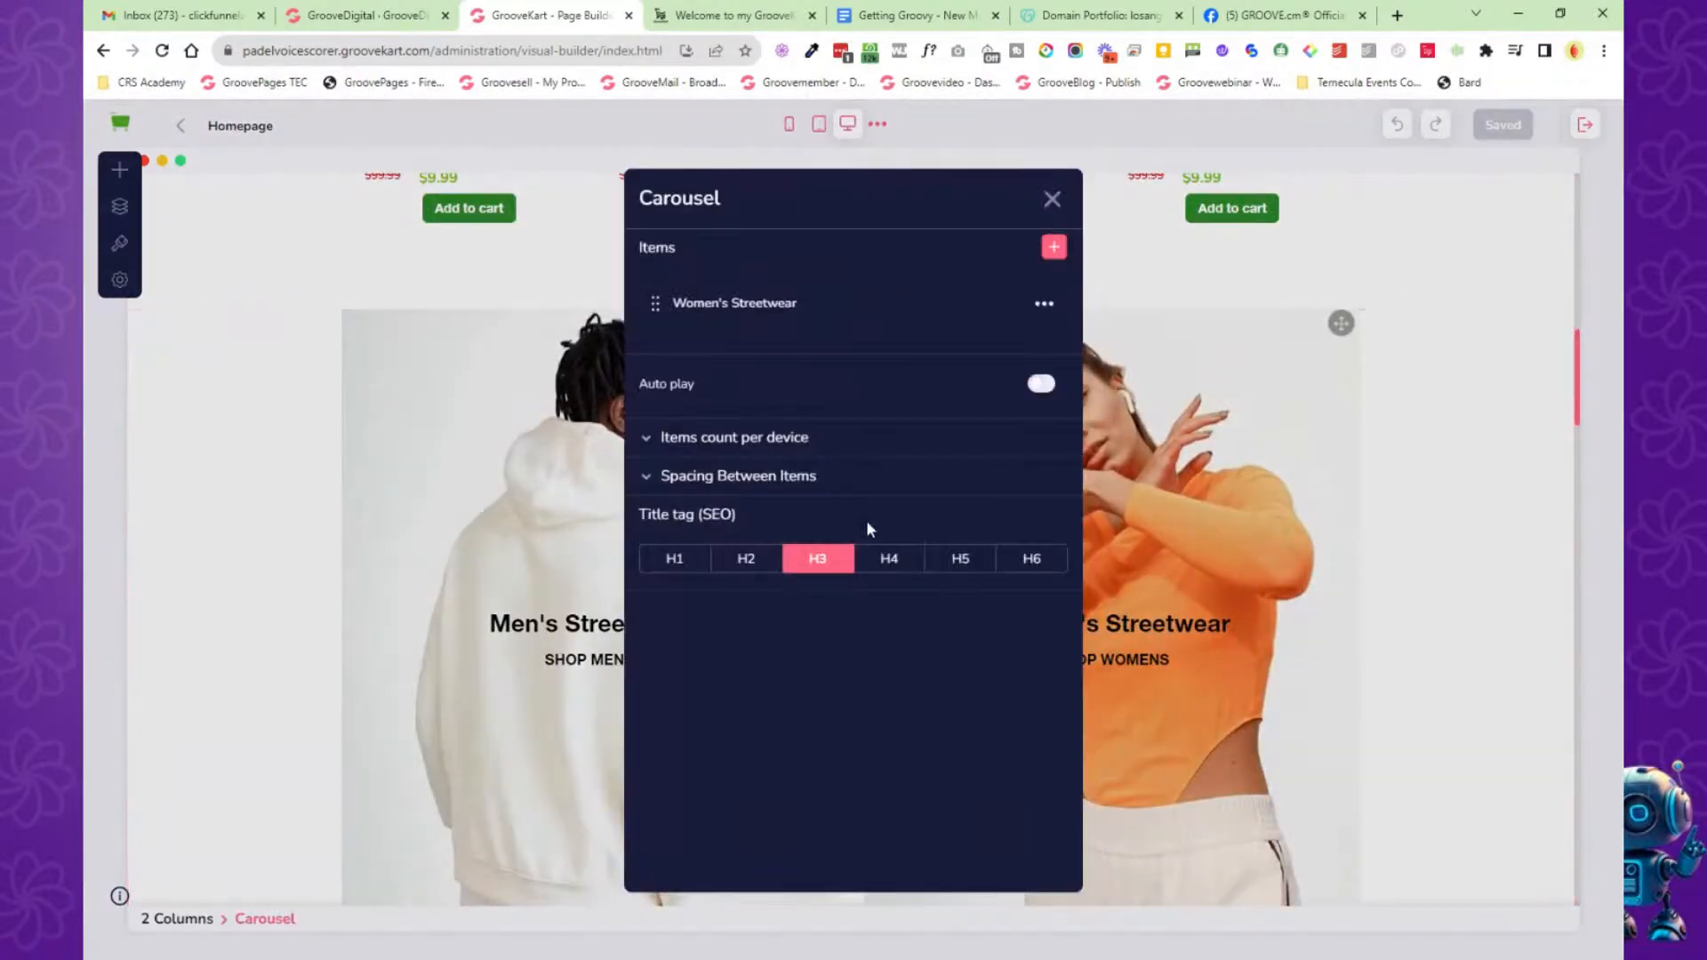
click(1052, 199)
scroll(854, 576, down, 10)
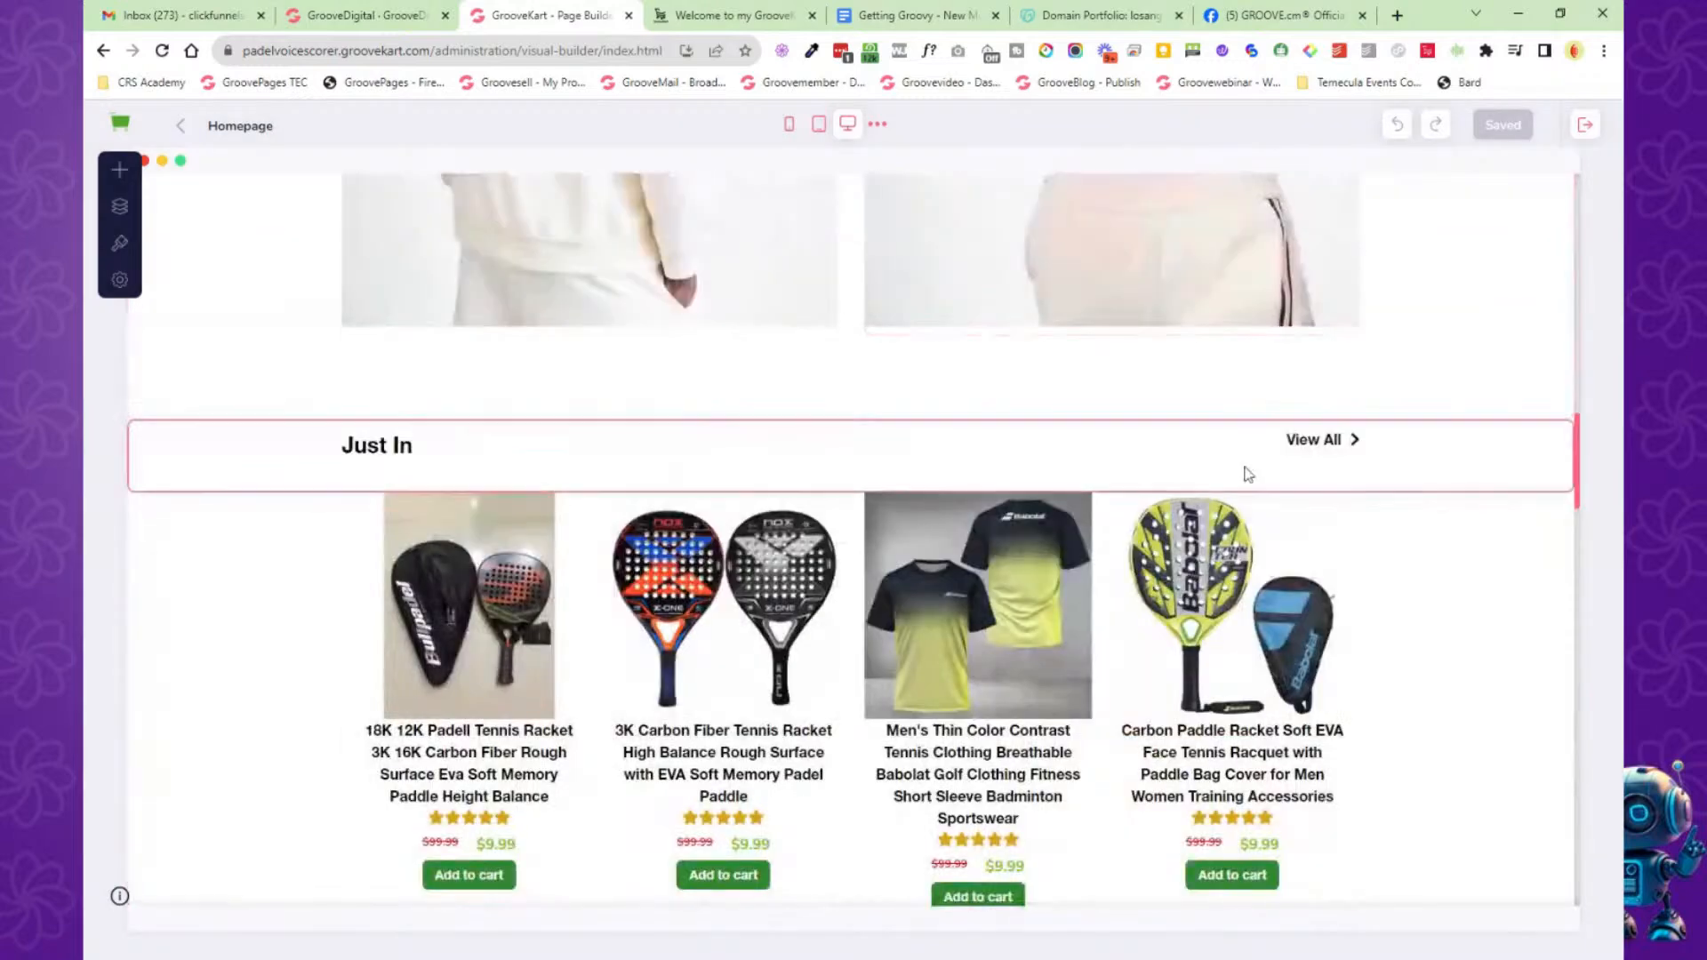
scroll(854, 576, down, 4)
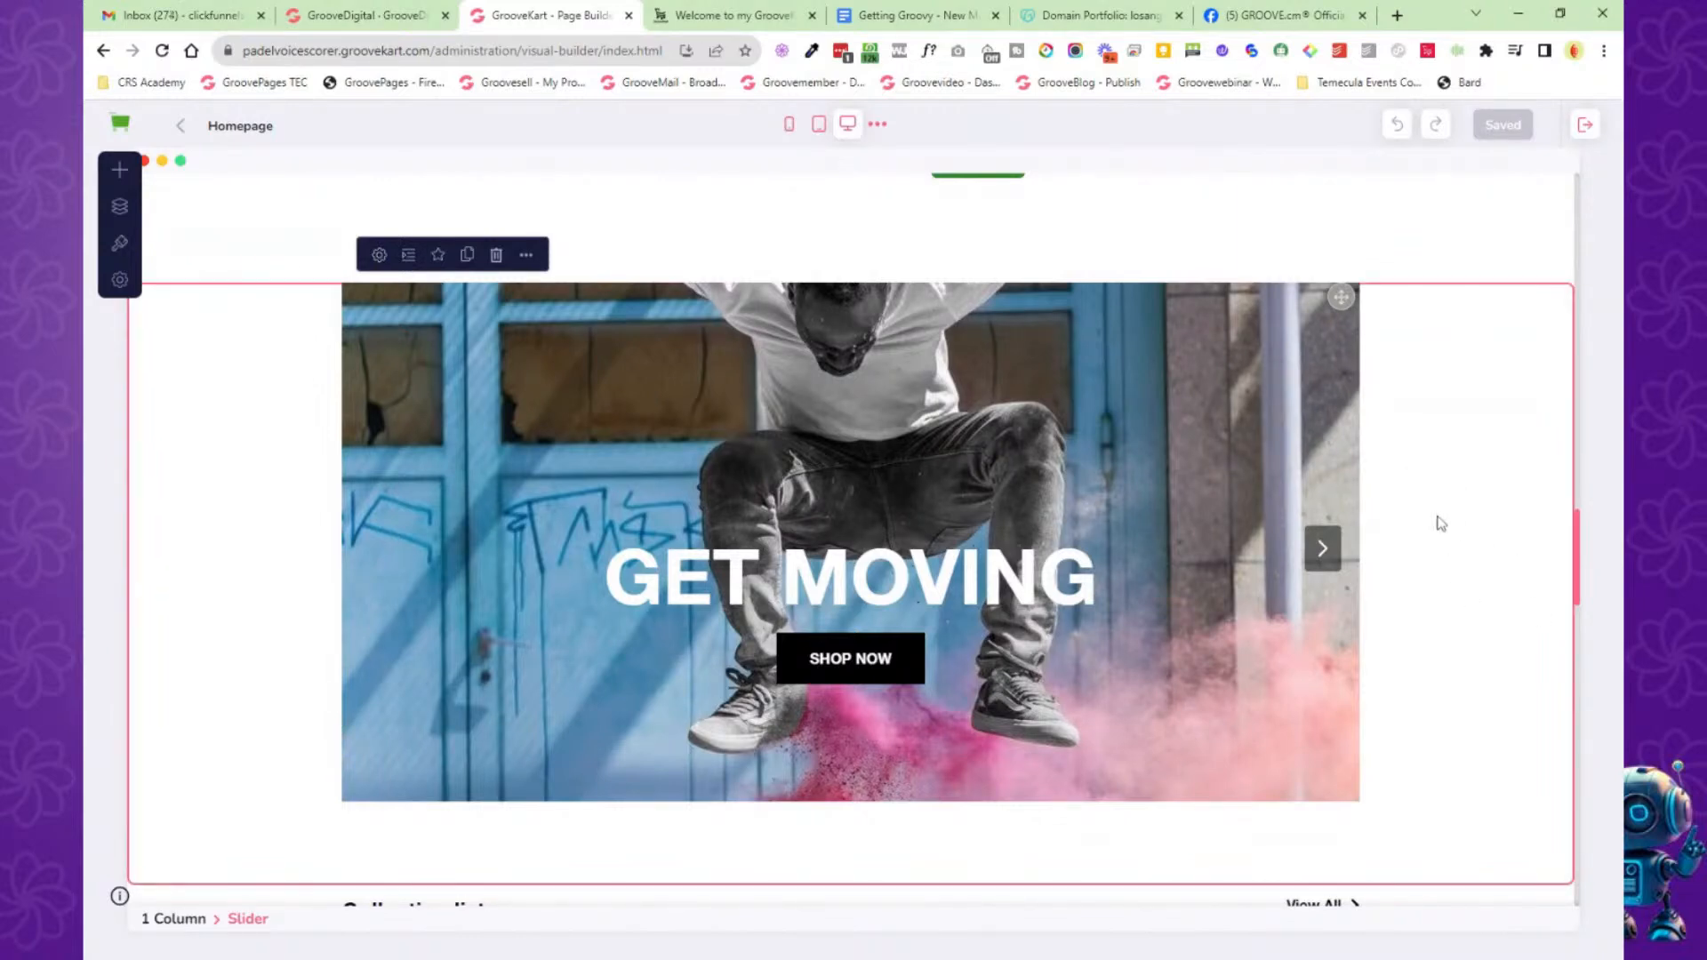
scroll(1440, 524, down, 15)
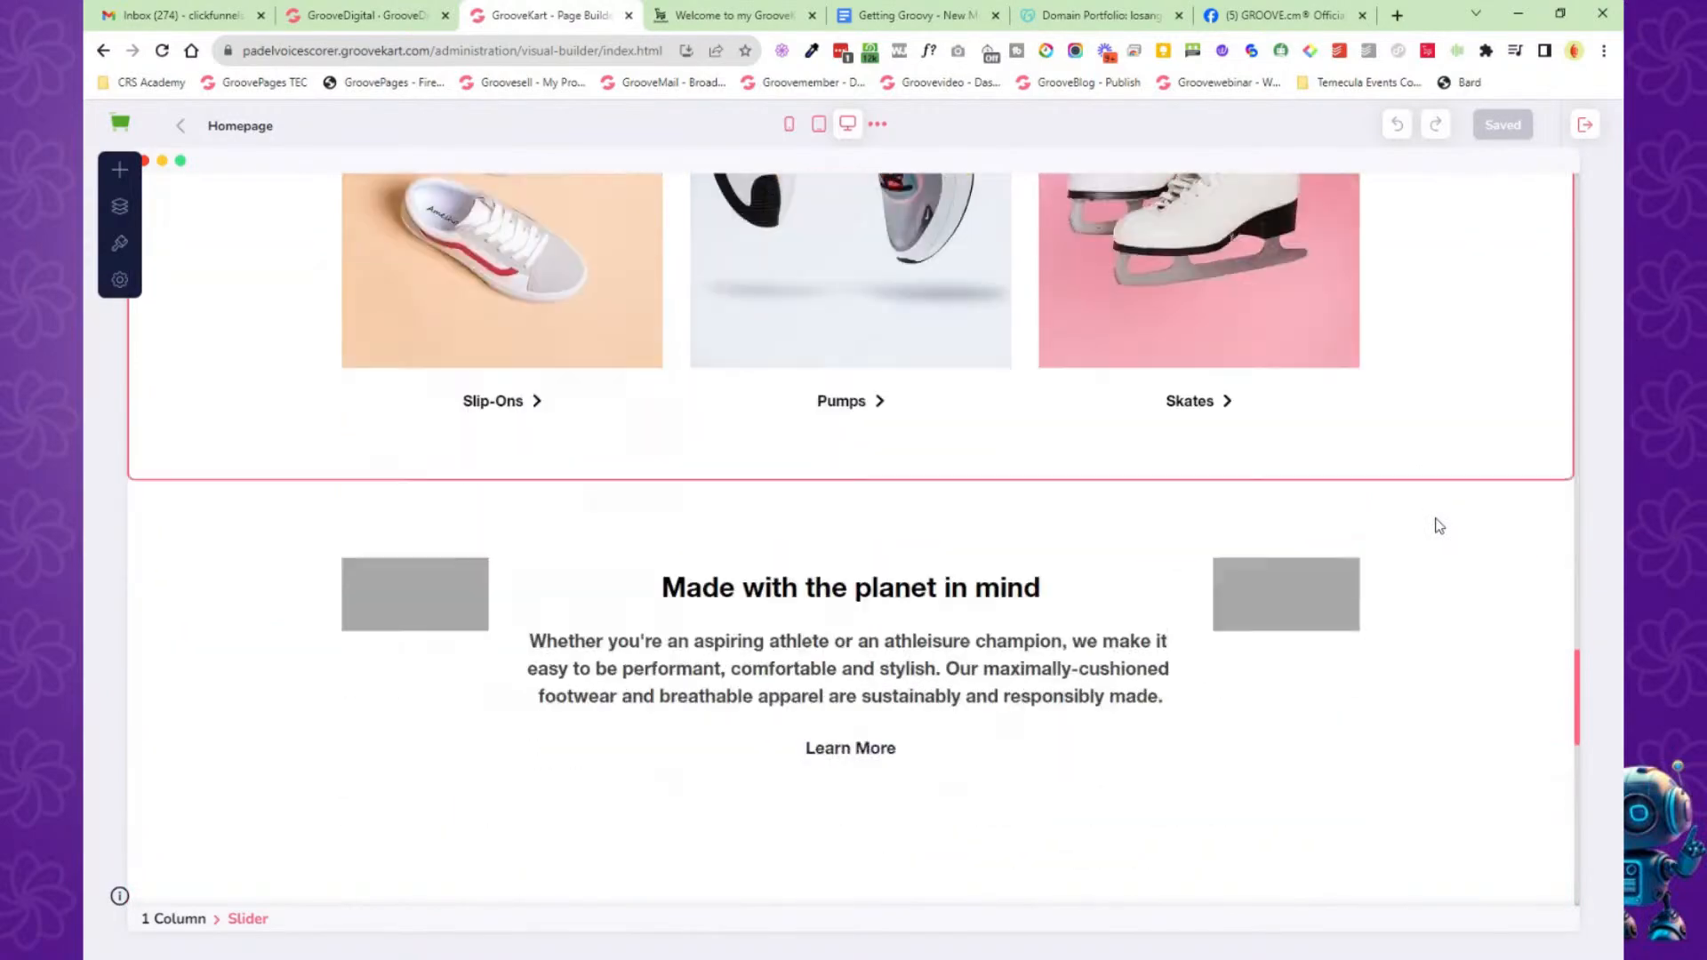
scroll(1432, 529, down, 3)
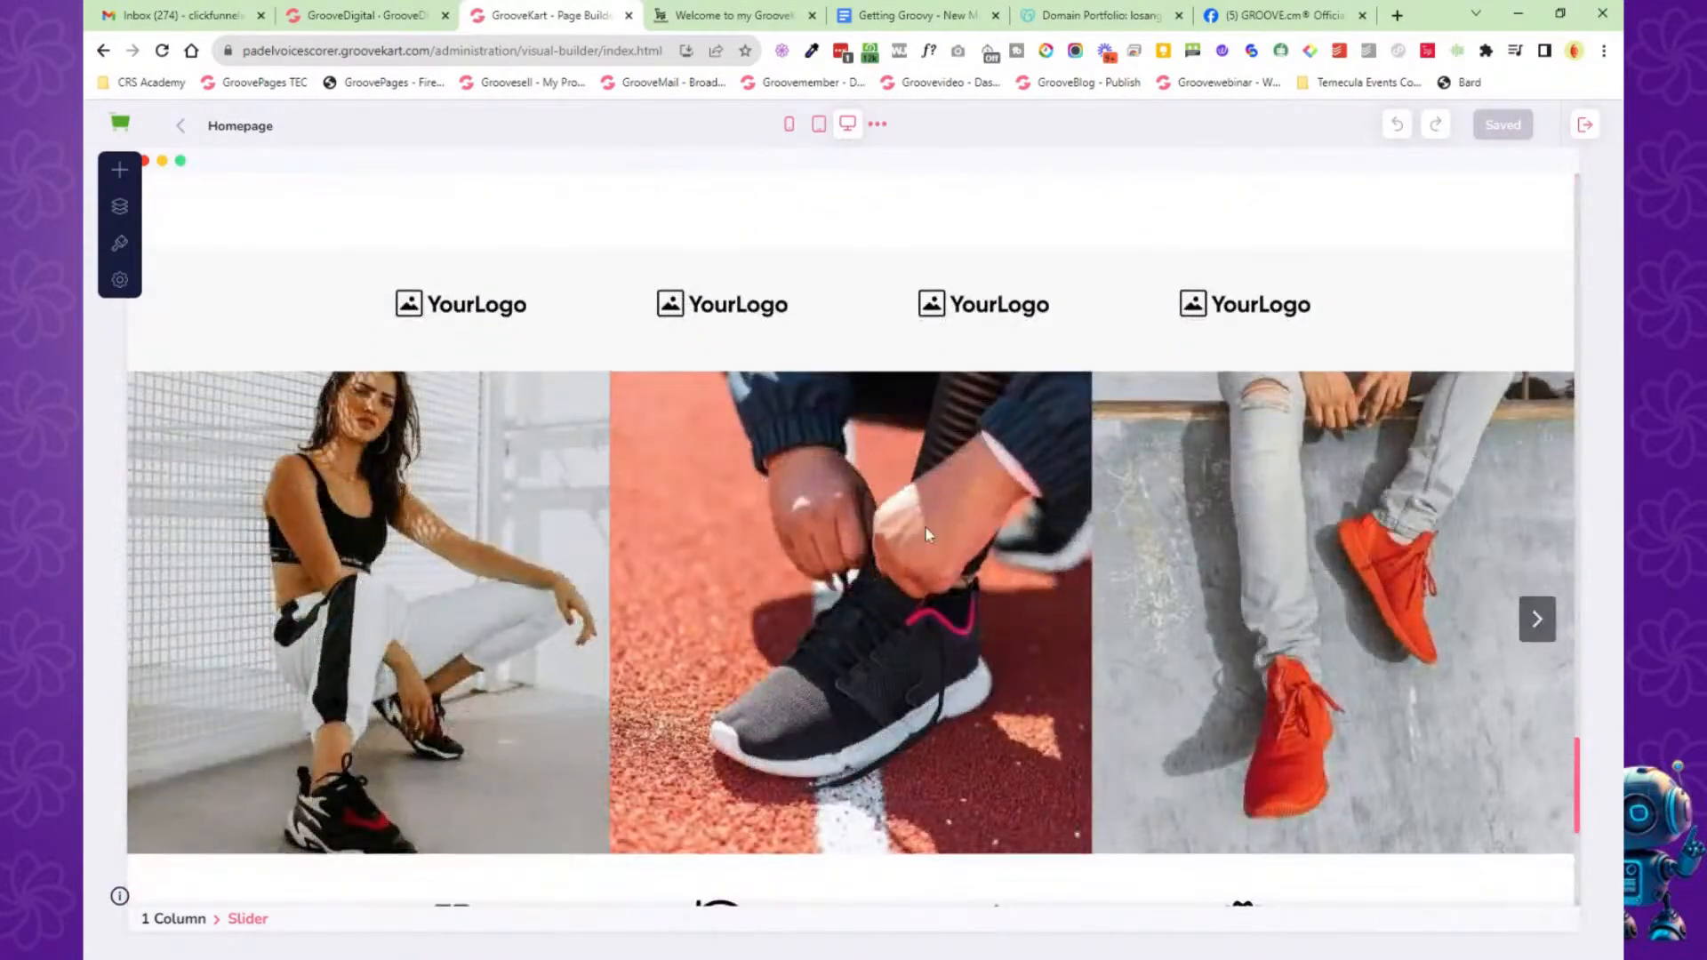
Edit and confirm Slide 1 of the image carousel below the logo row, then close its settings.
click(448, 580)
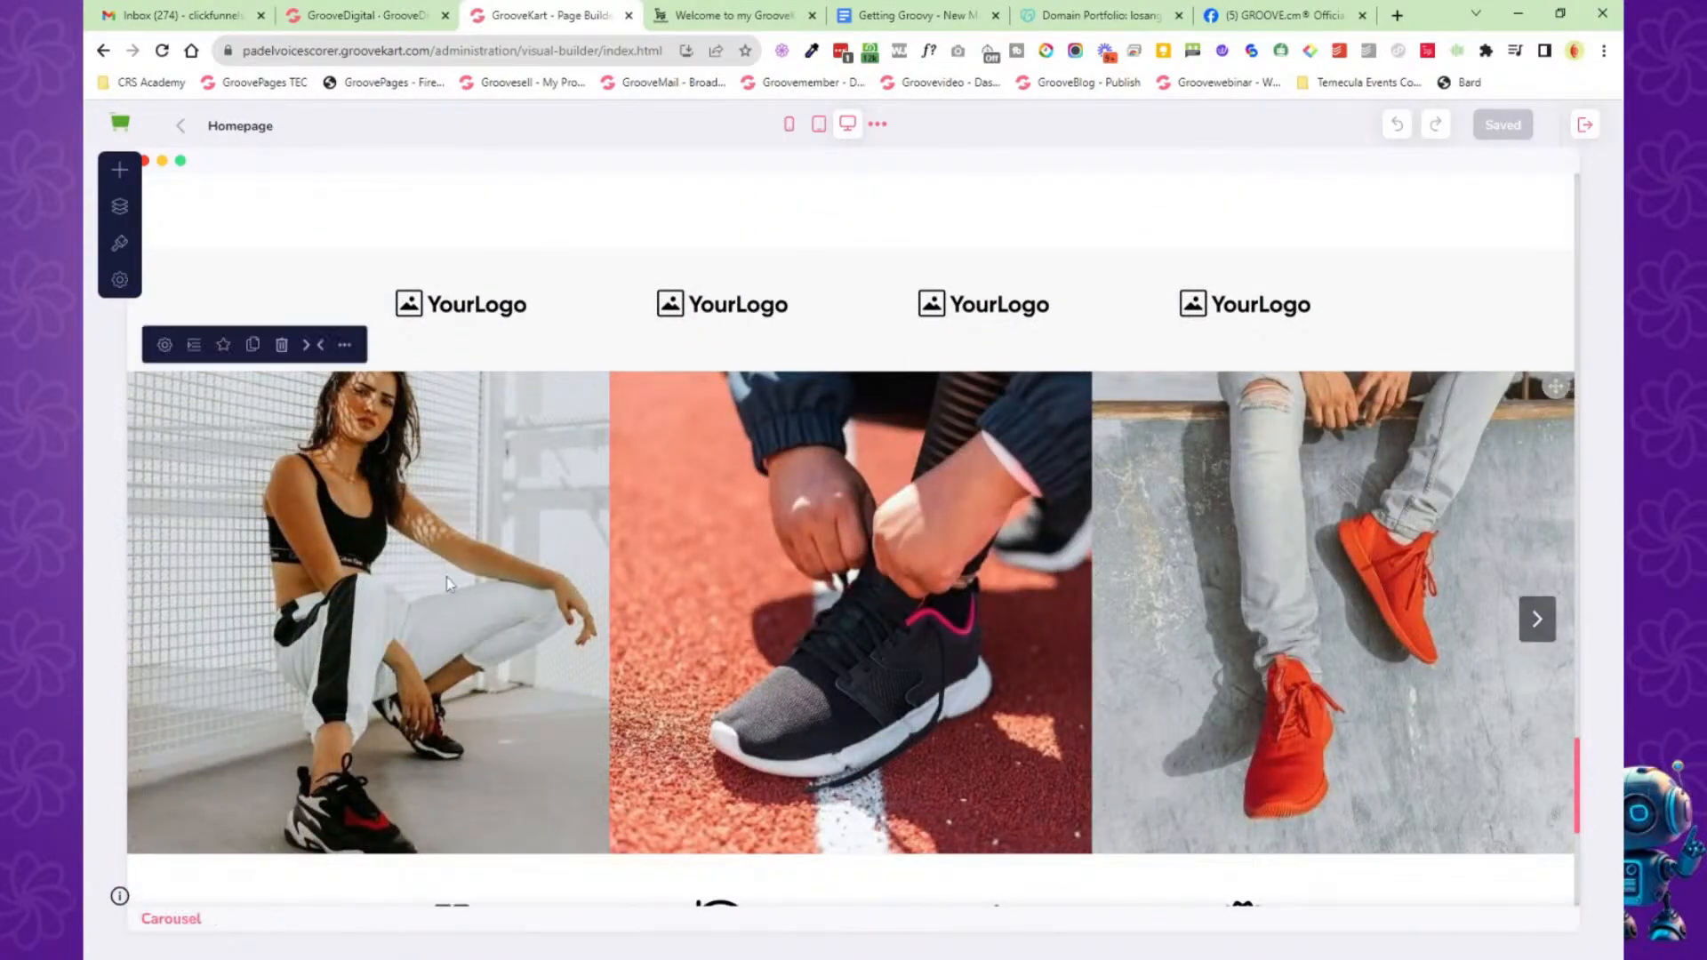
click(165, 345)
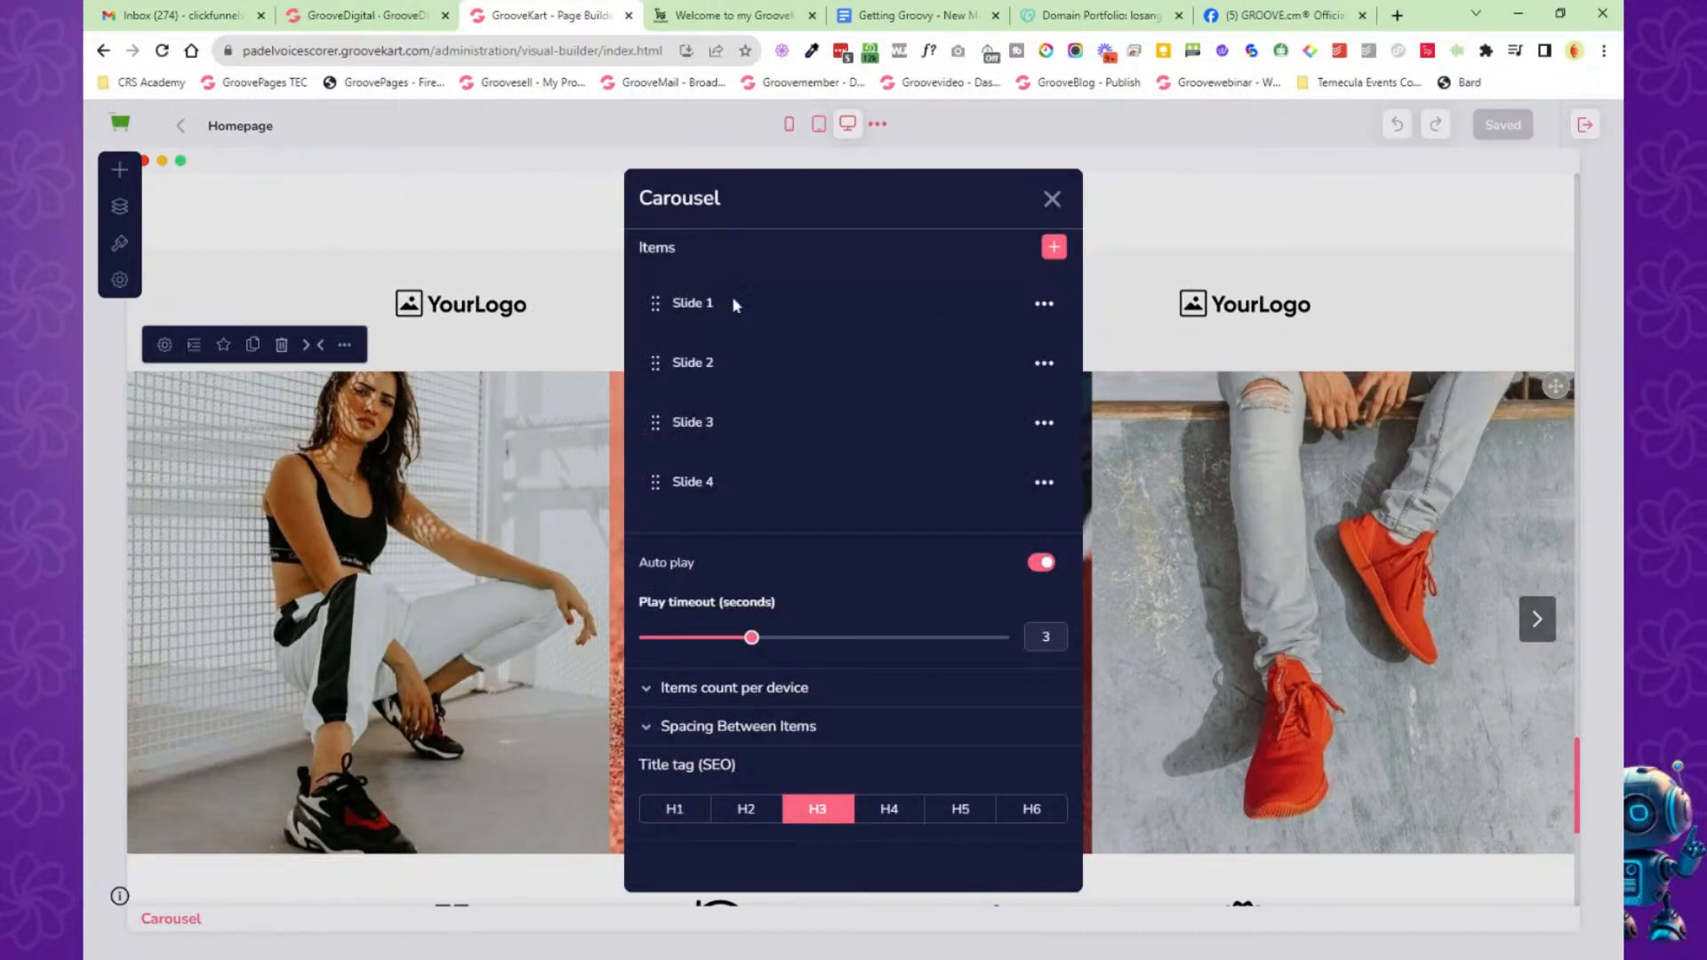
click(1046, 309)
click(667, 350)
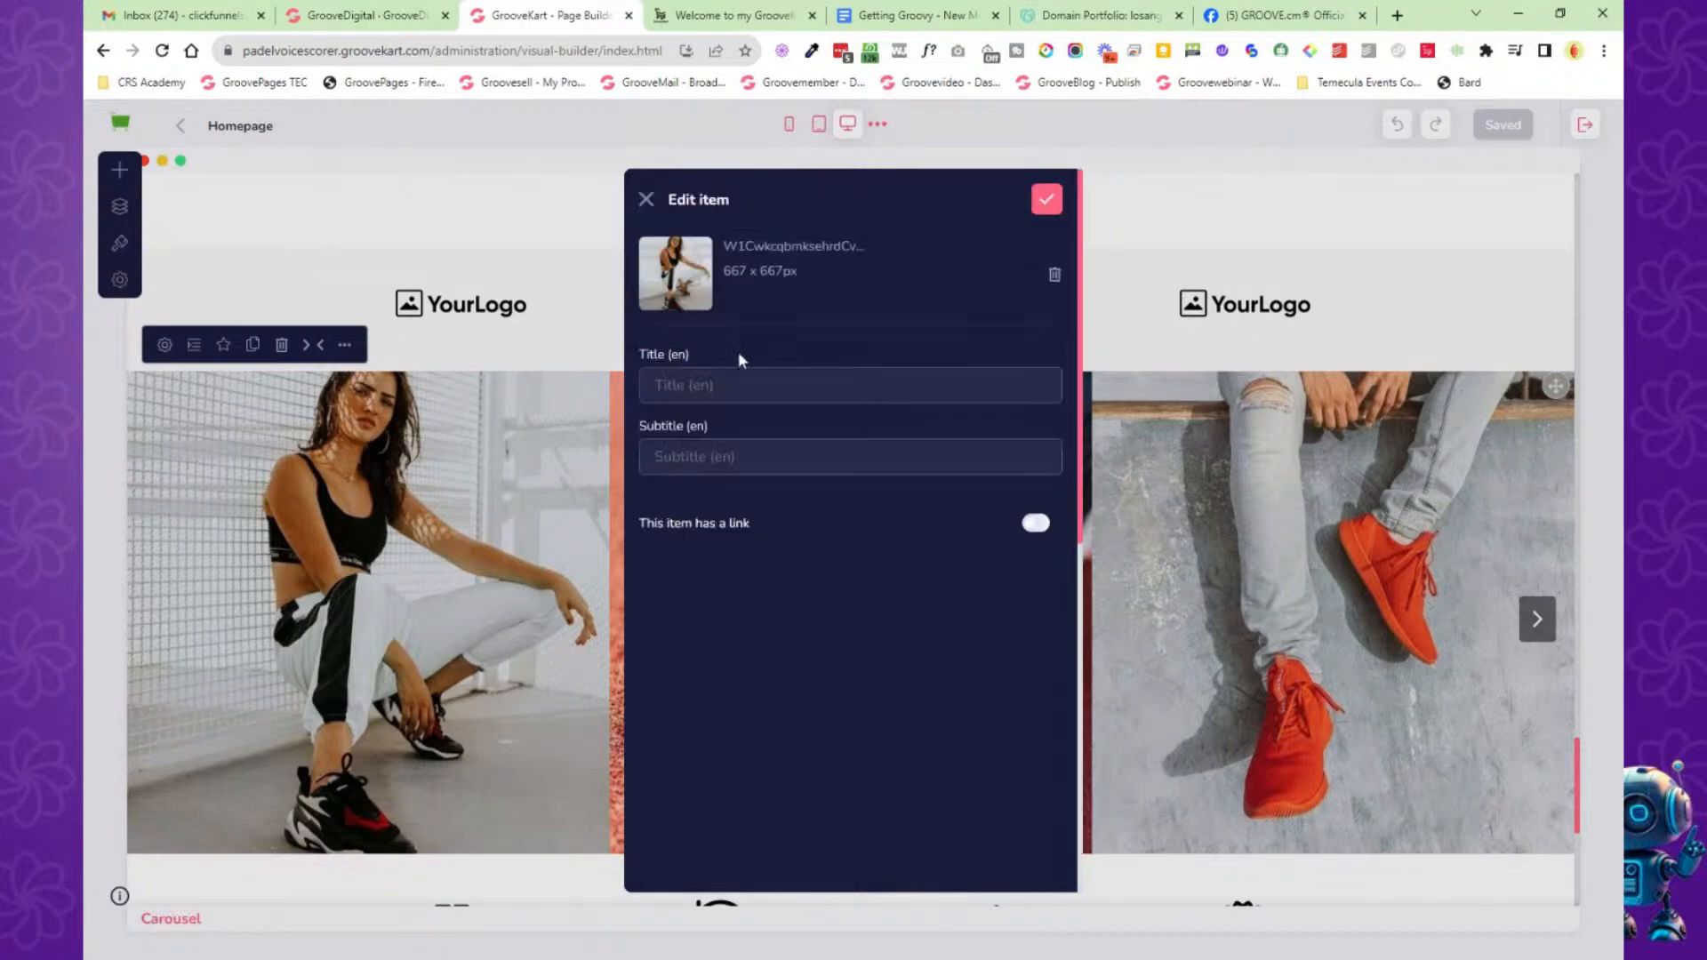
click(1047, 200)
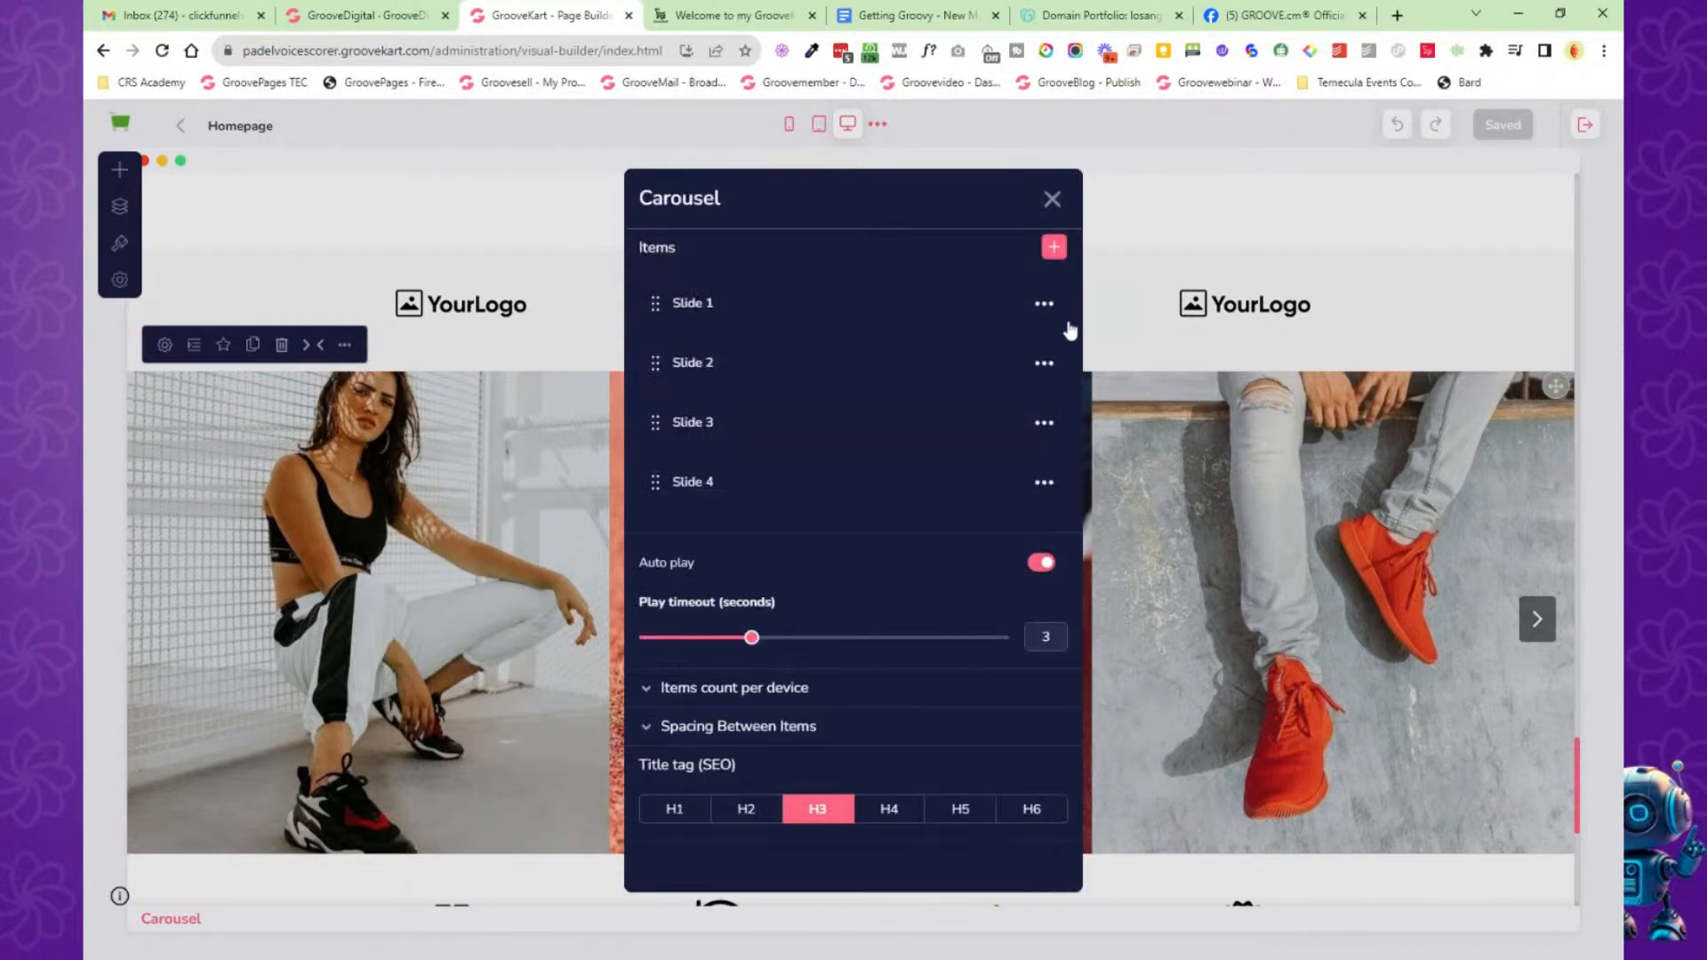
click(1052, 199)
scroll(1107, 423, down, 7)
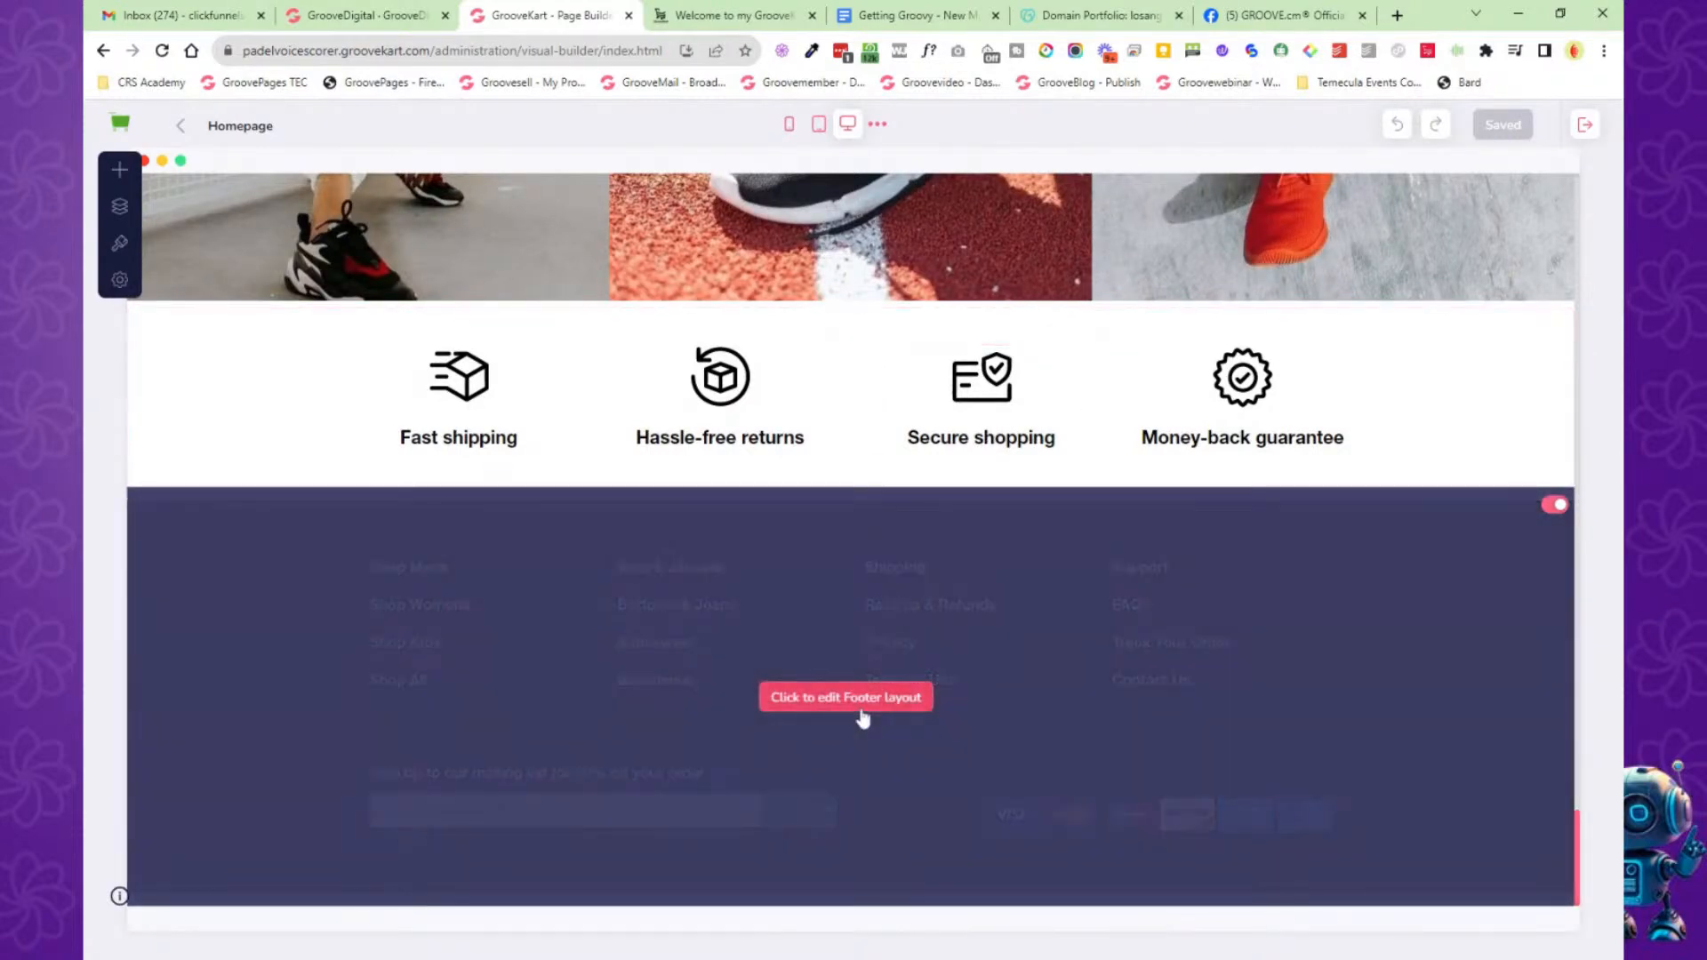
scroll(1055, 716, up, 5)
Open the Category page in the builder and look through its themes, settings and elements panels.
click(126, 210)
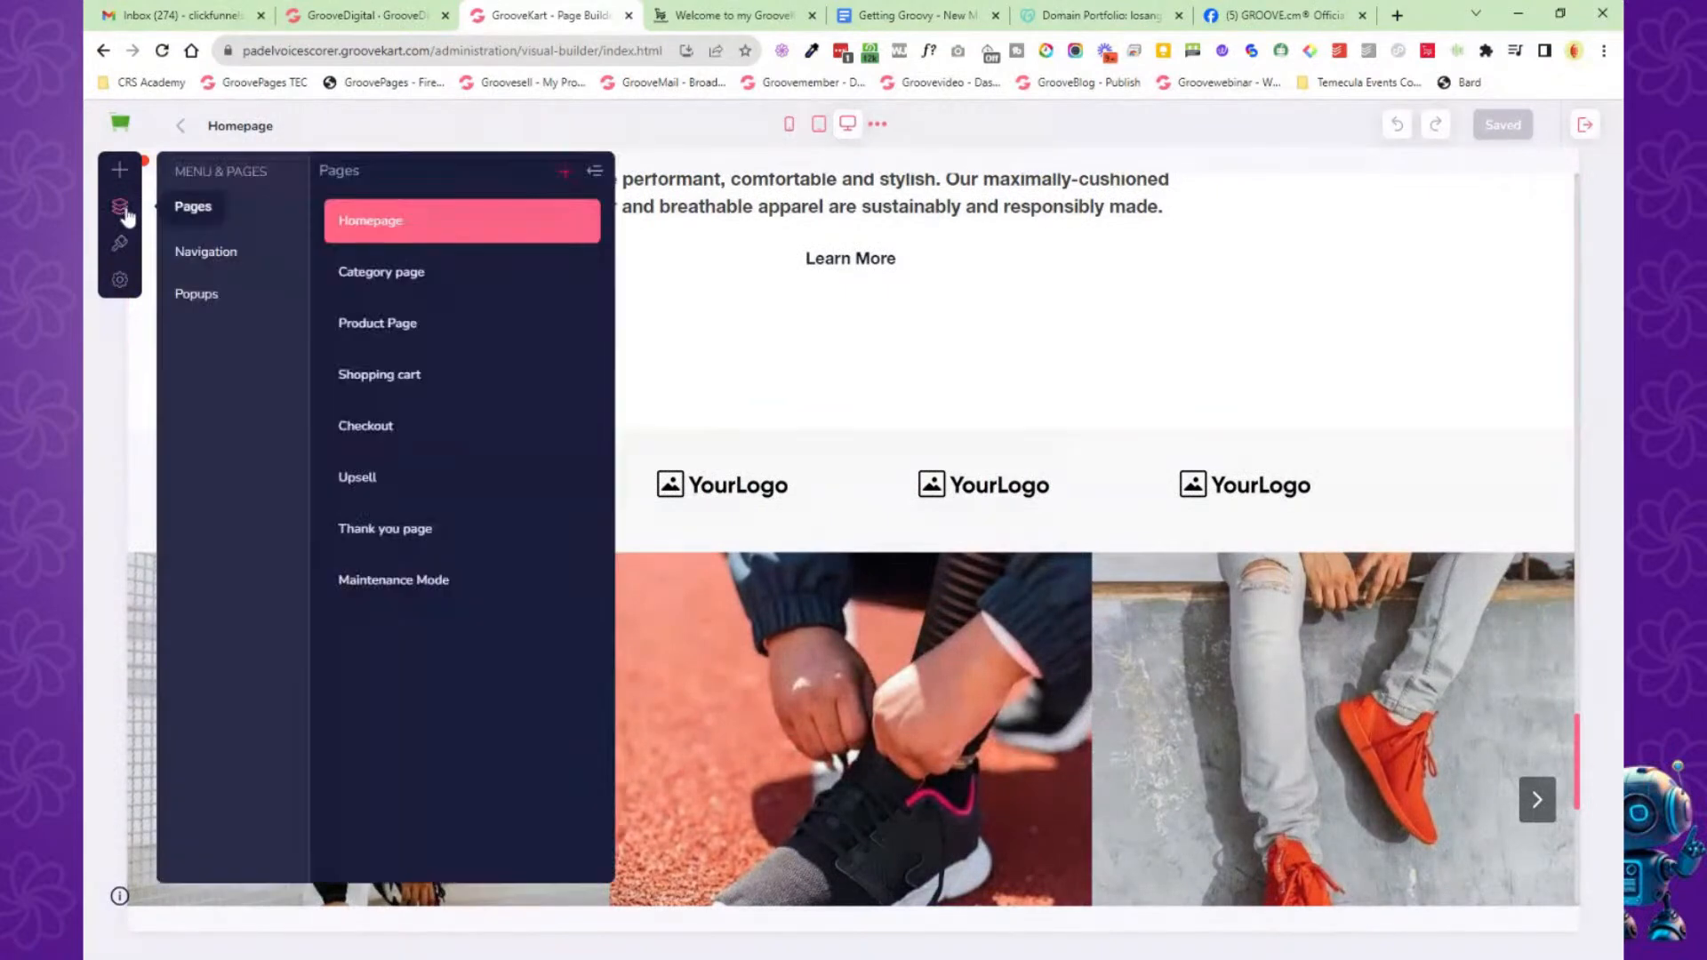
click(389, 275)
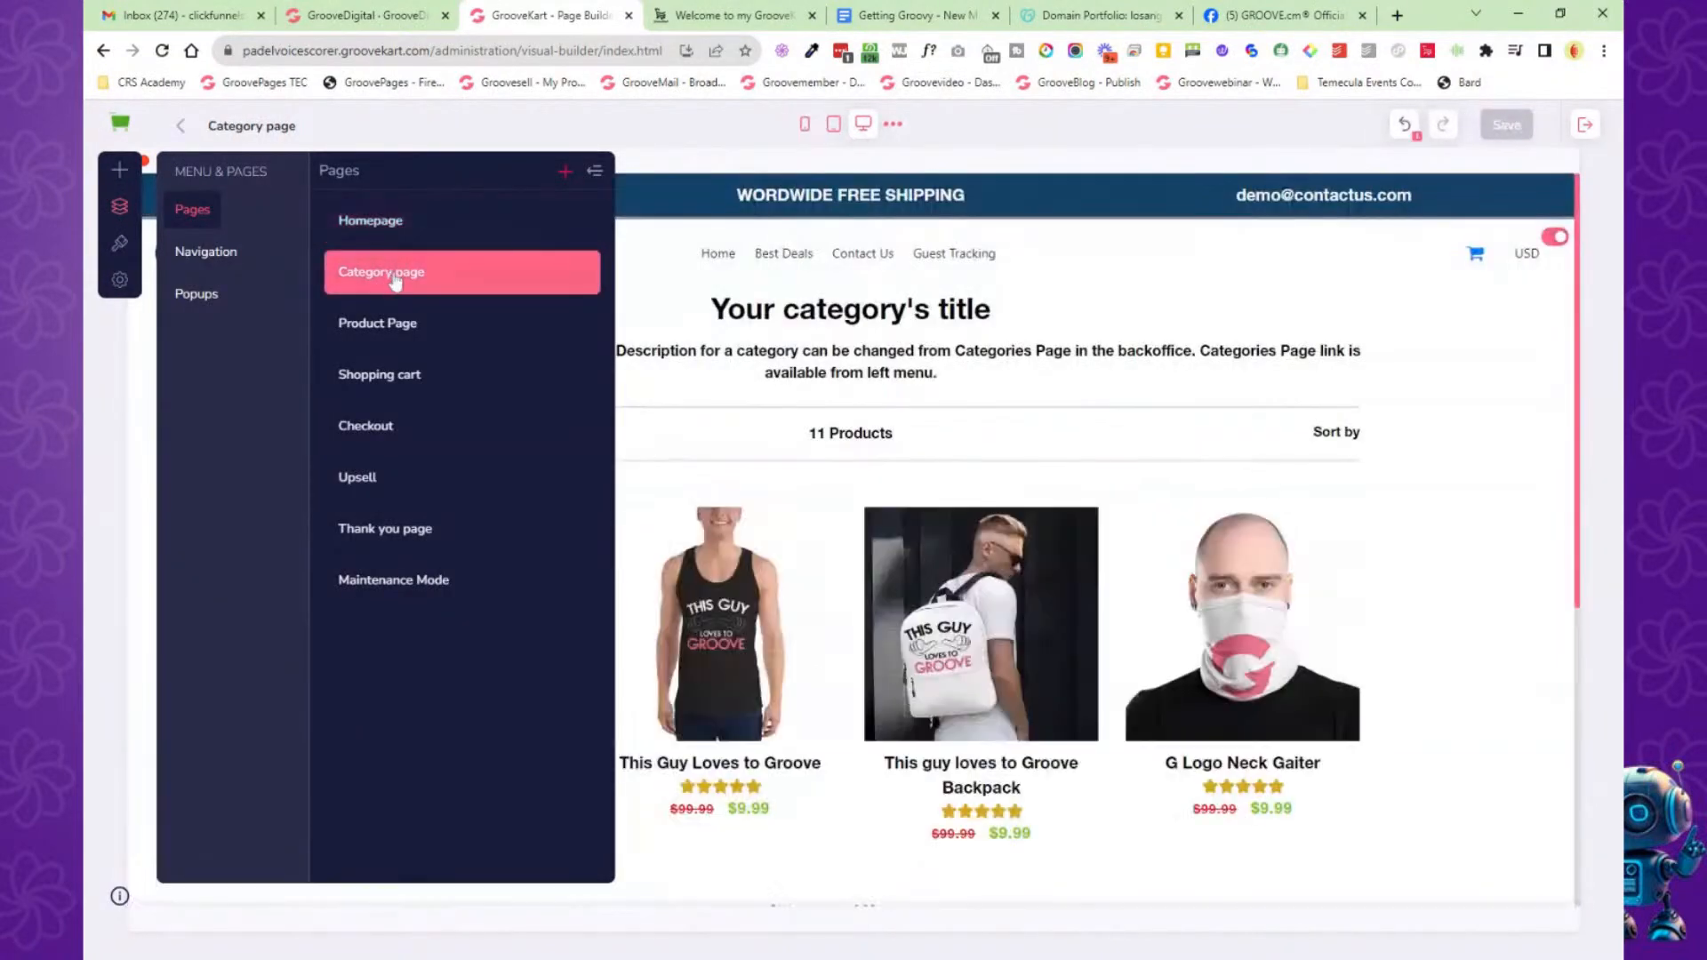
click(119, 243)
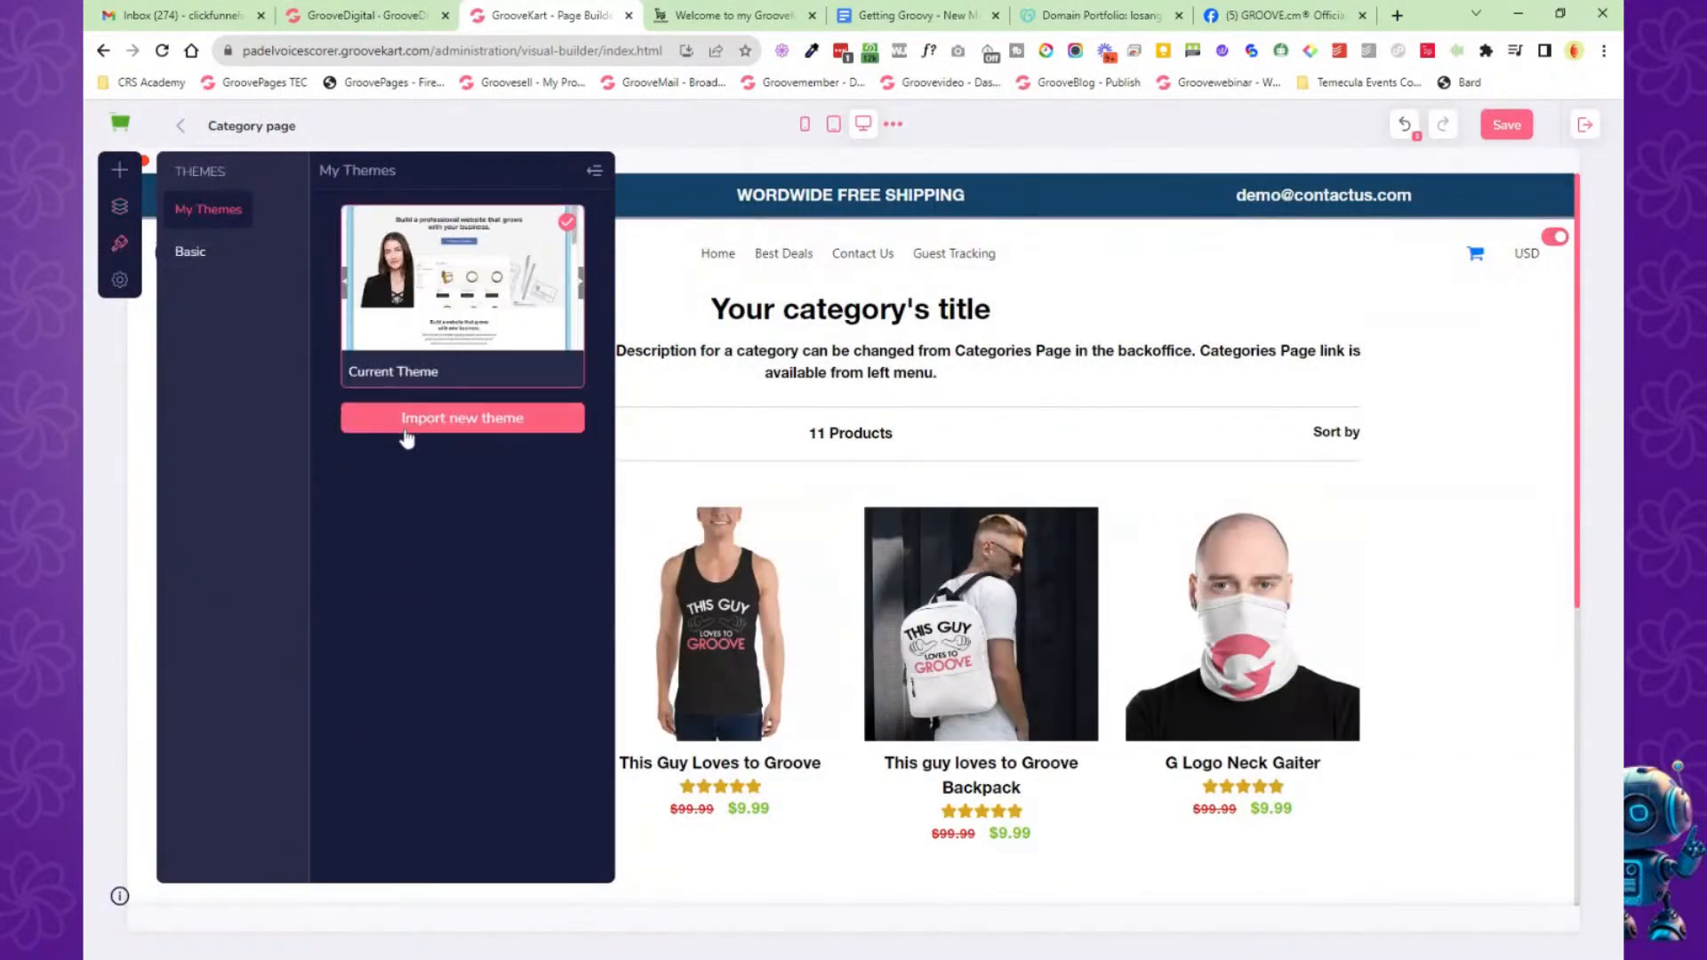
mouse_move(419, 380)
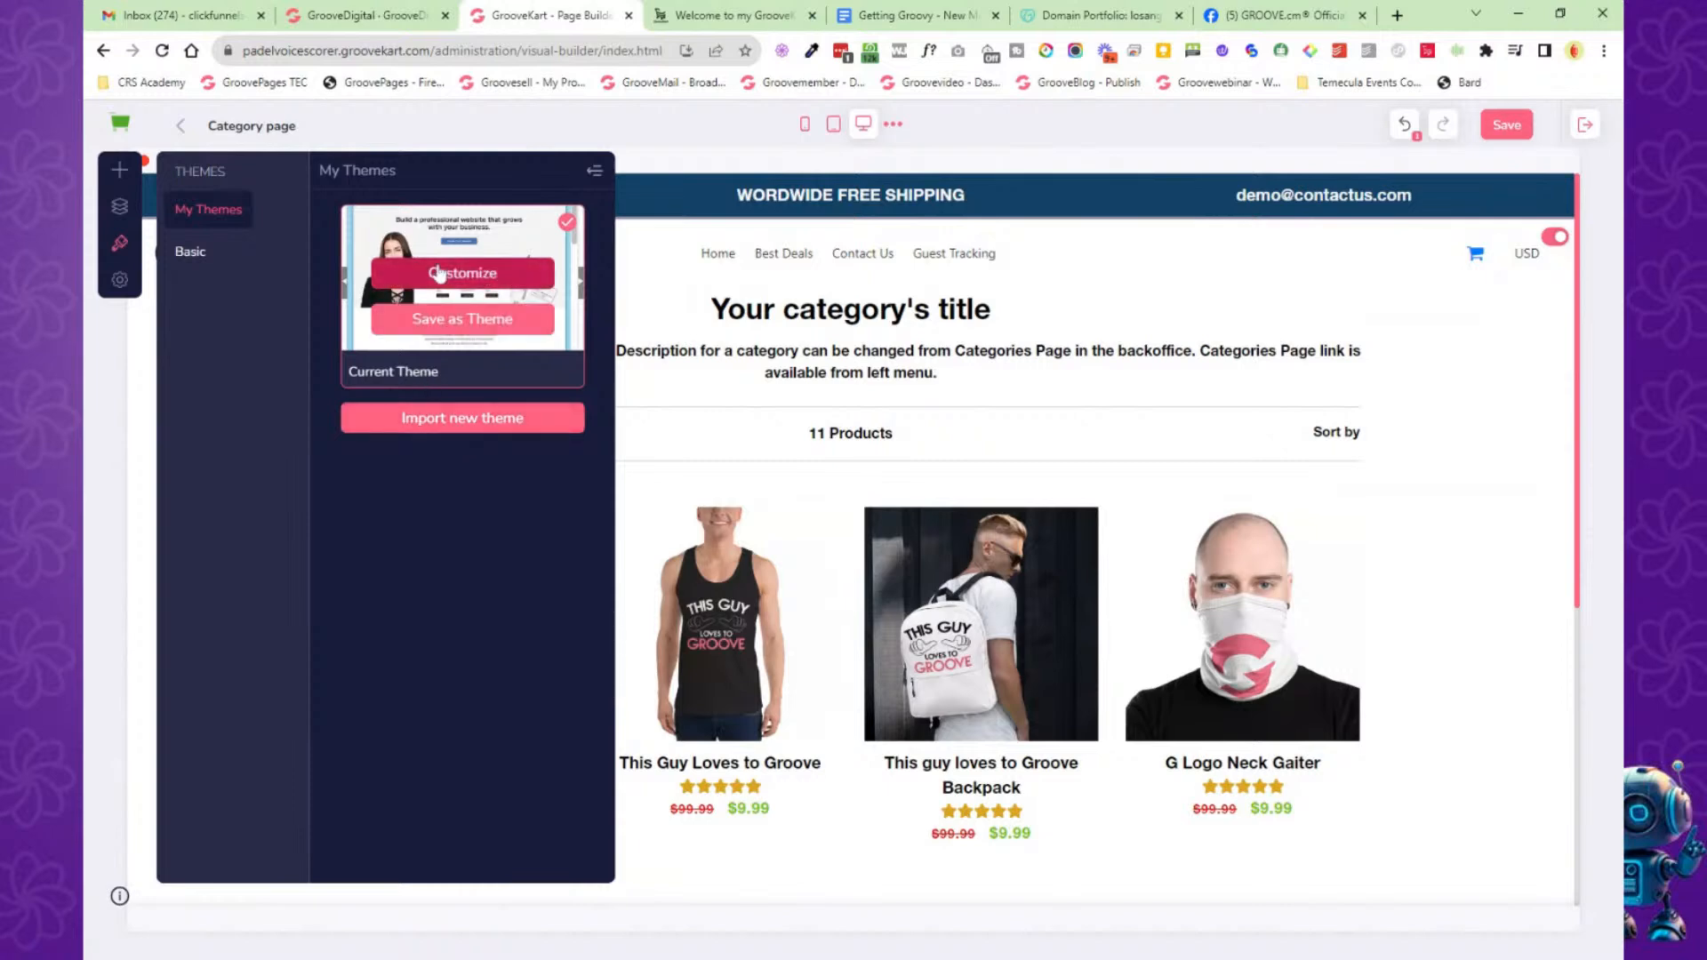
click(119, 279)
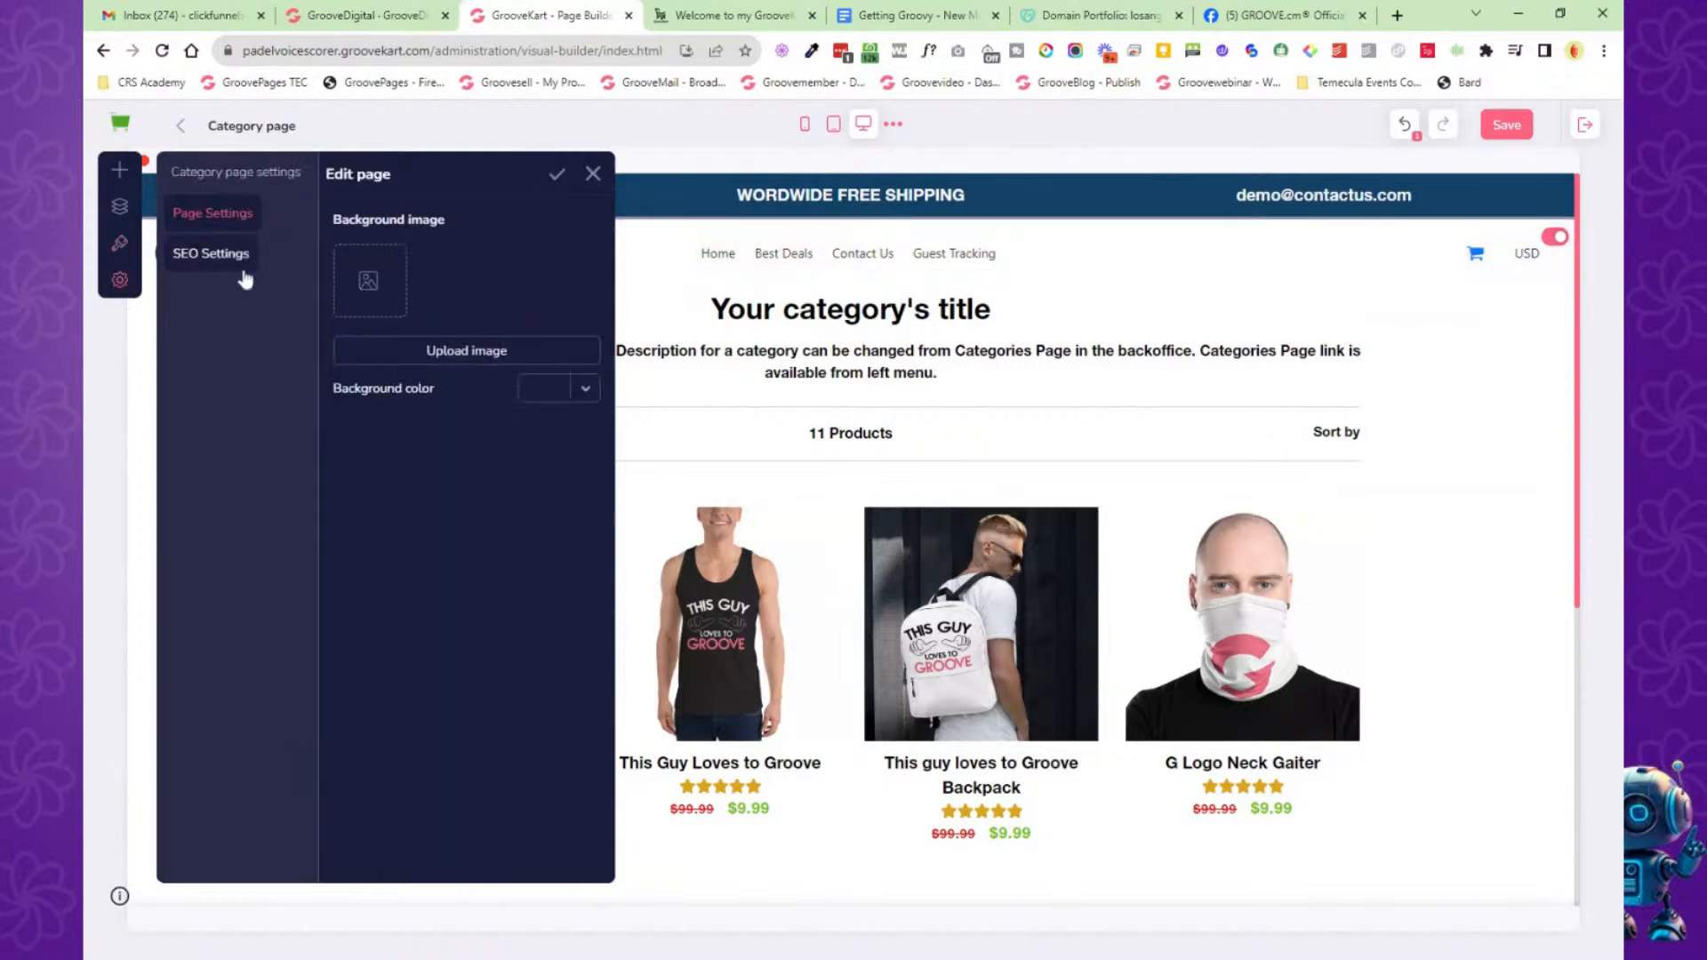
click(119, 169)
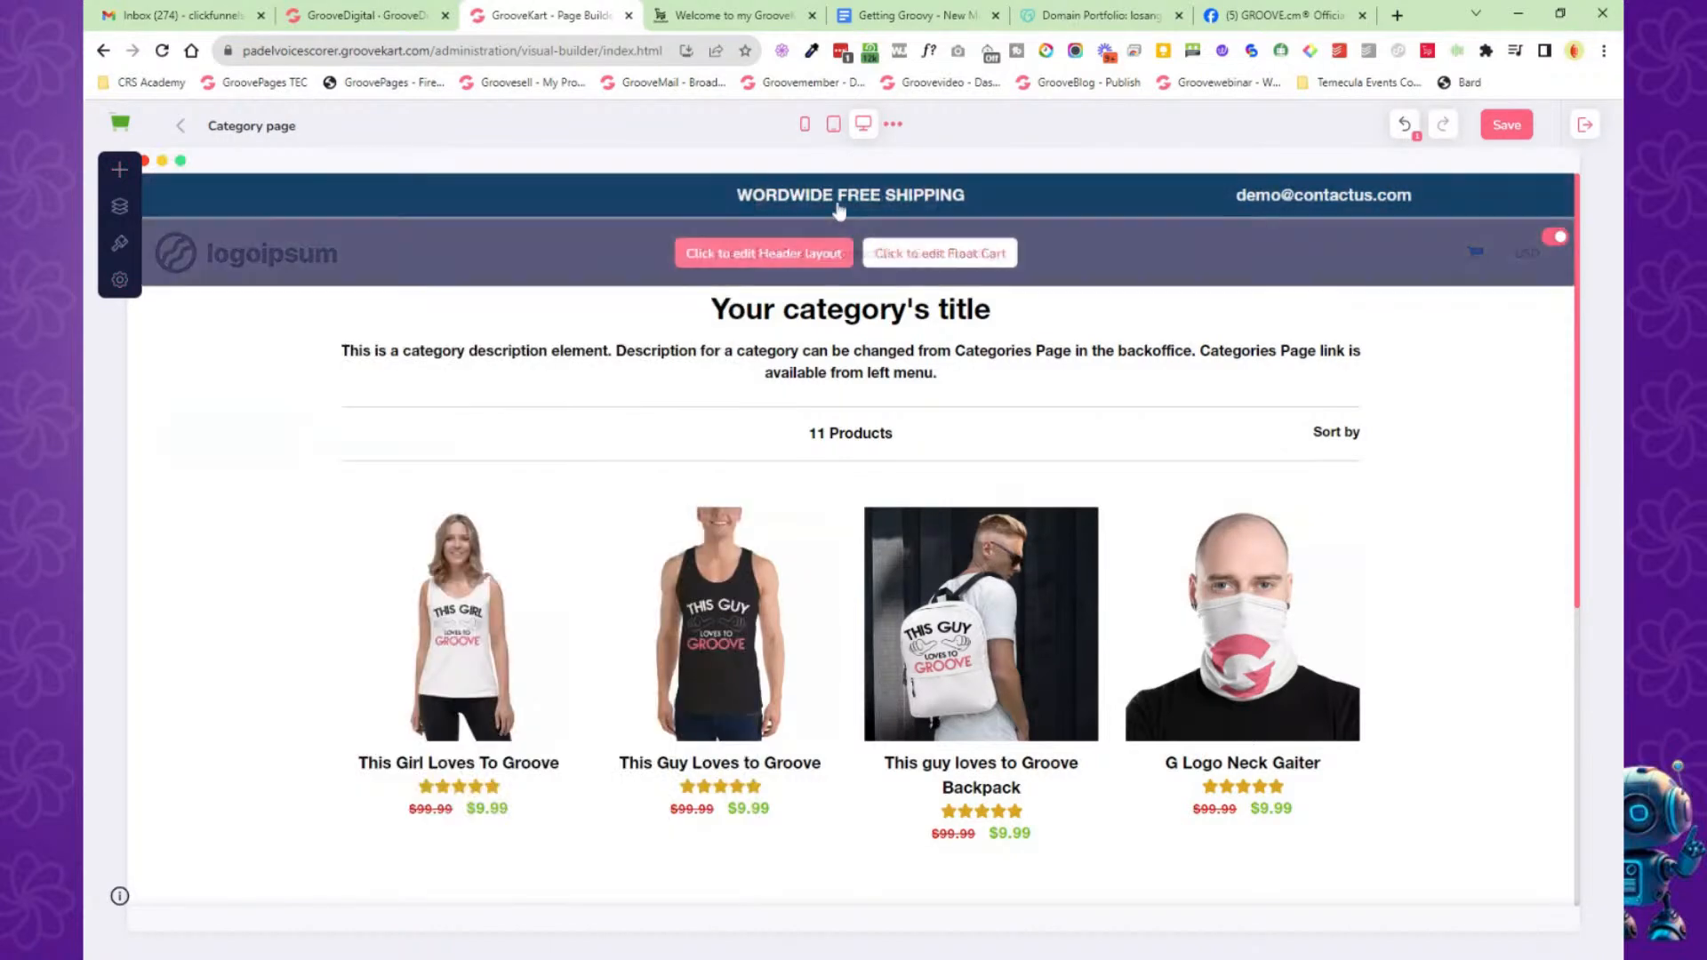
Preview the page at tablet, mobile and desktop widths, then exit the builder, saving changes.
click(834, 124)
click(805, 125)
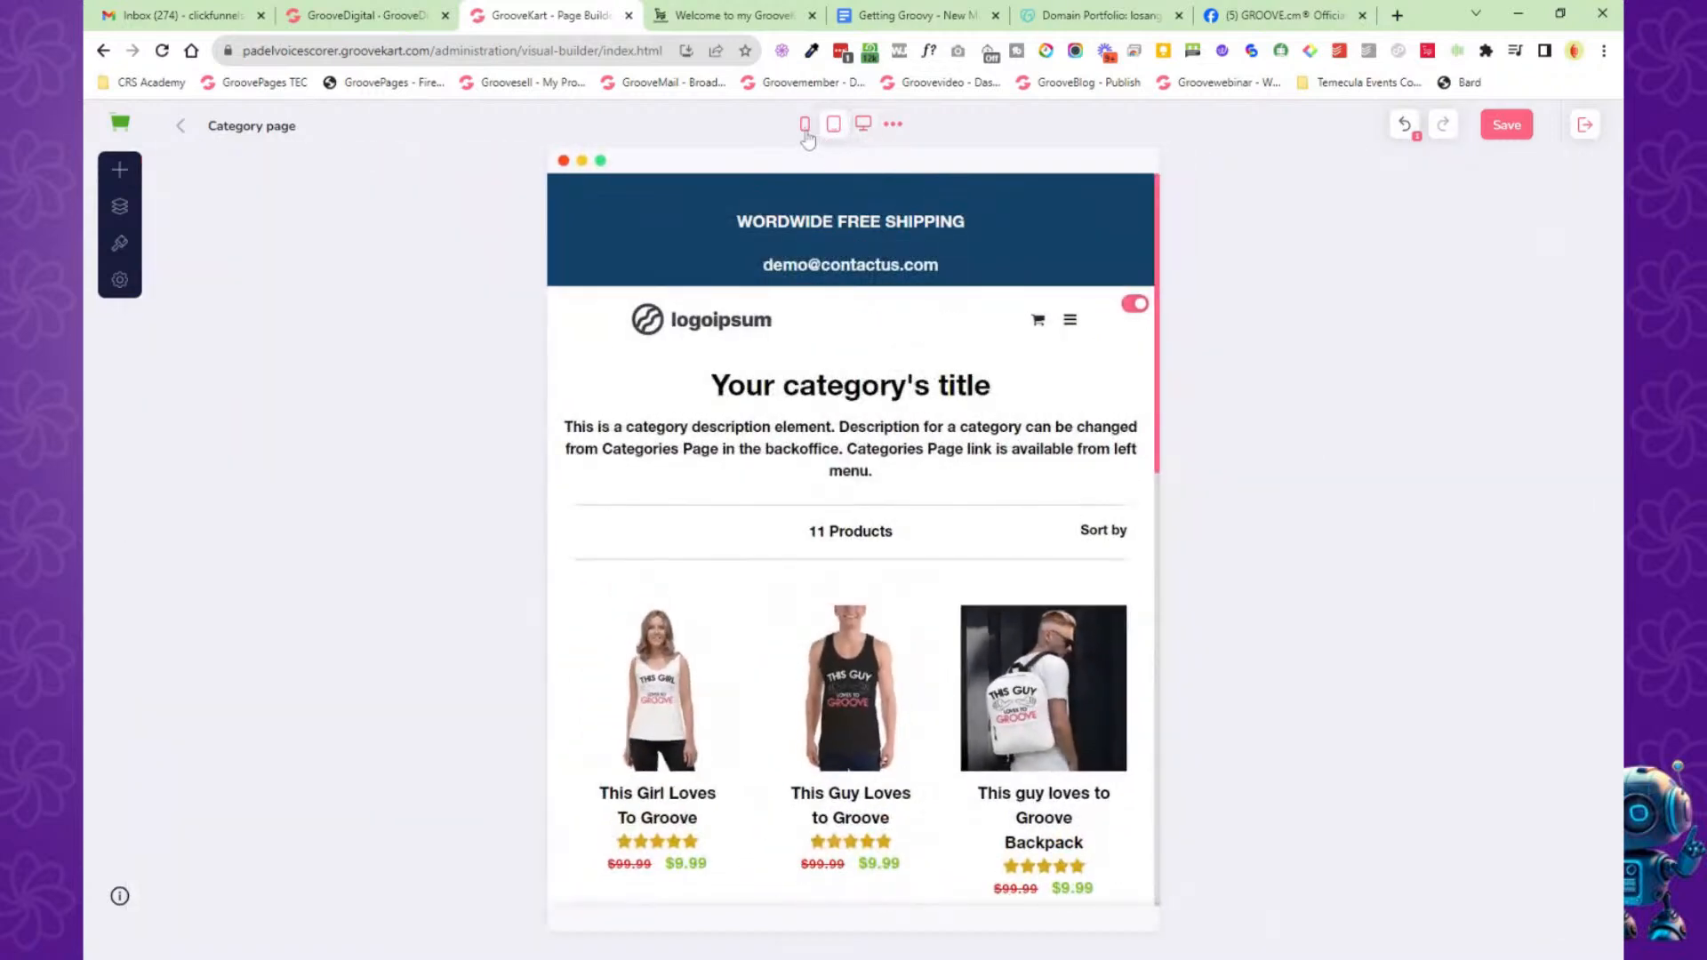
click(863, 124)
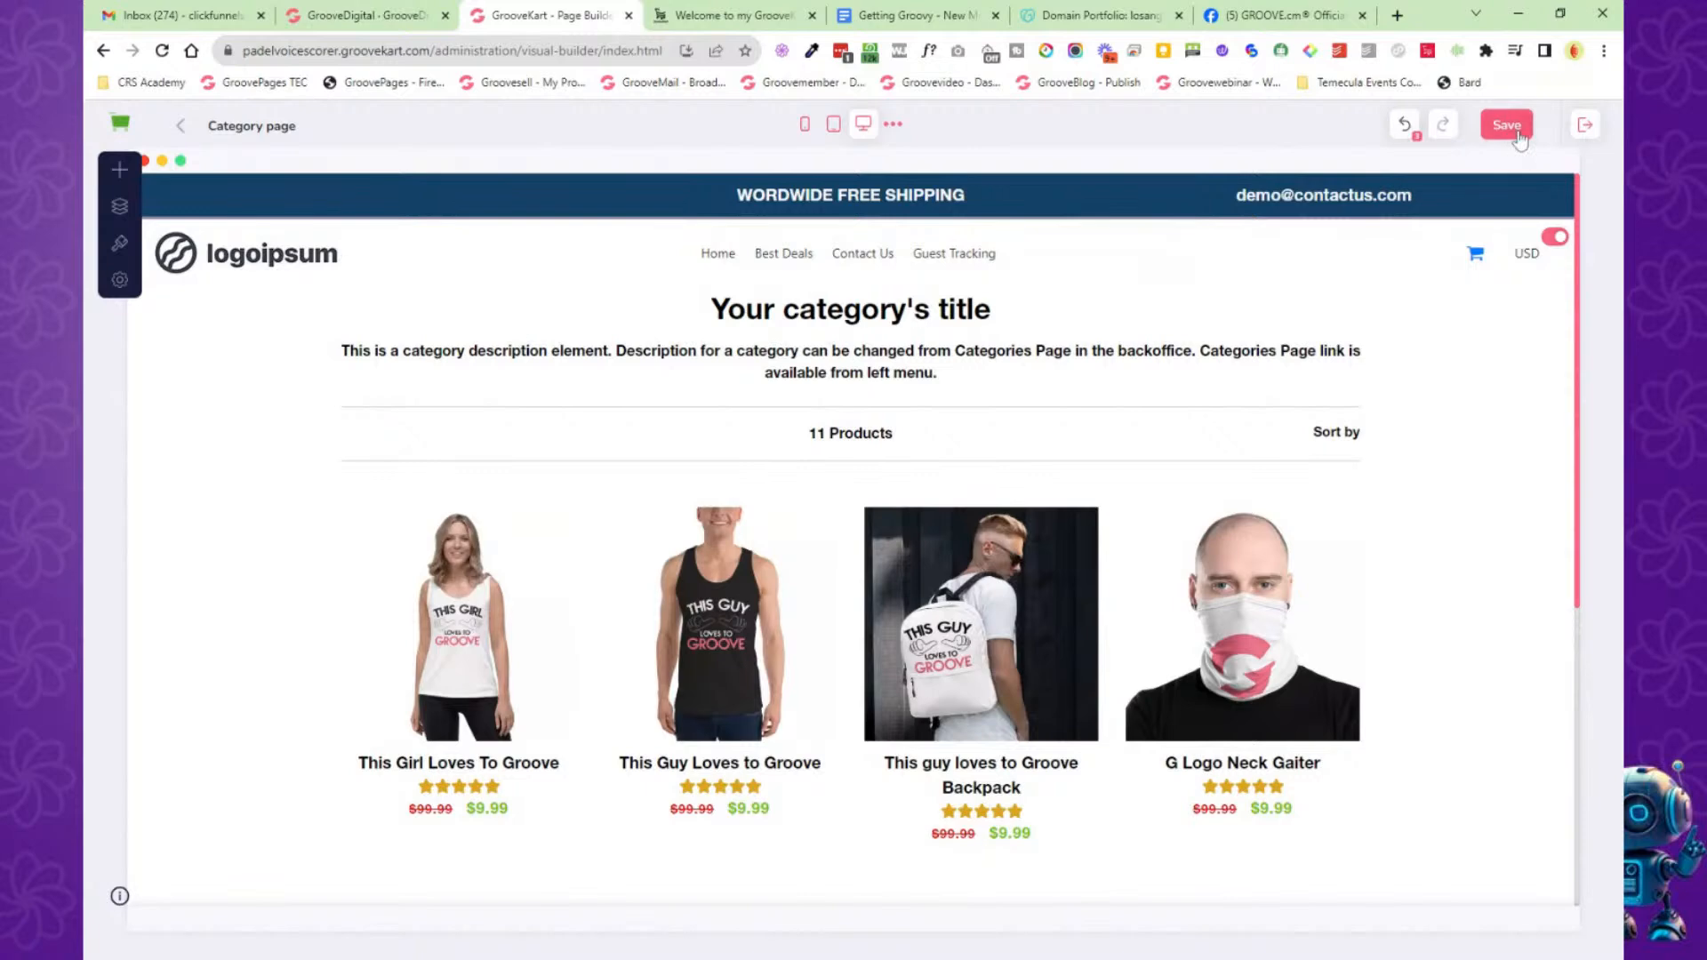
click(1587, 127)
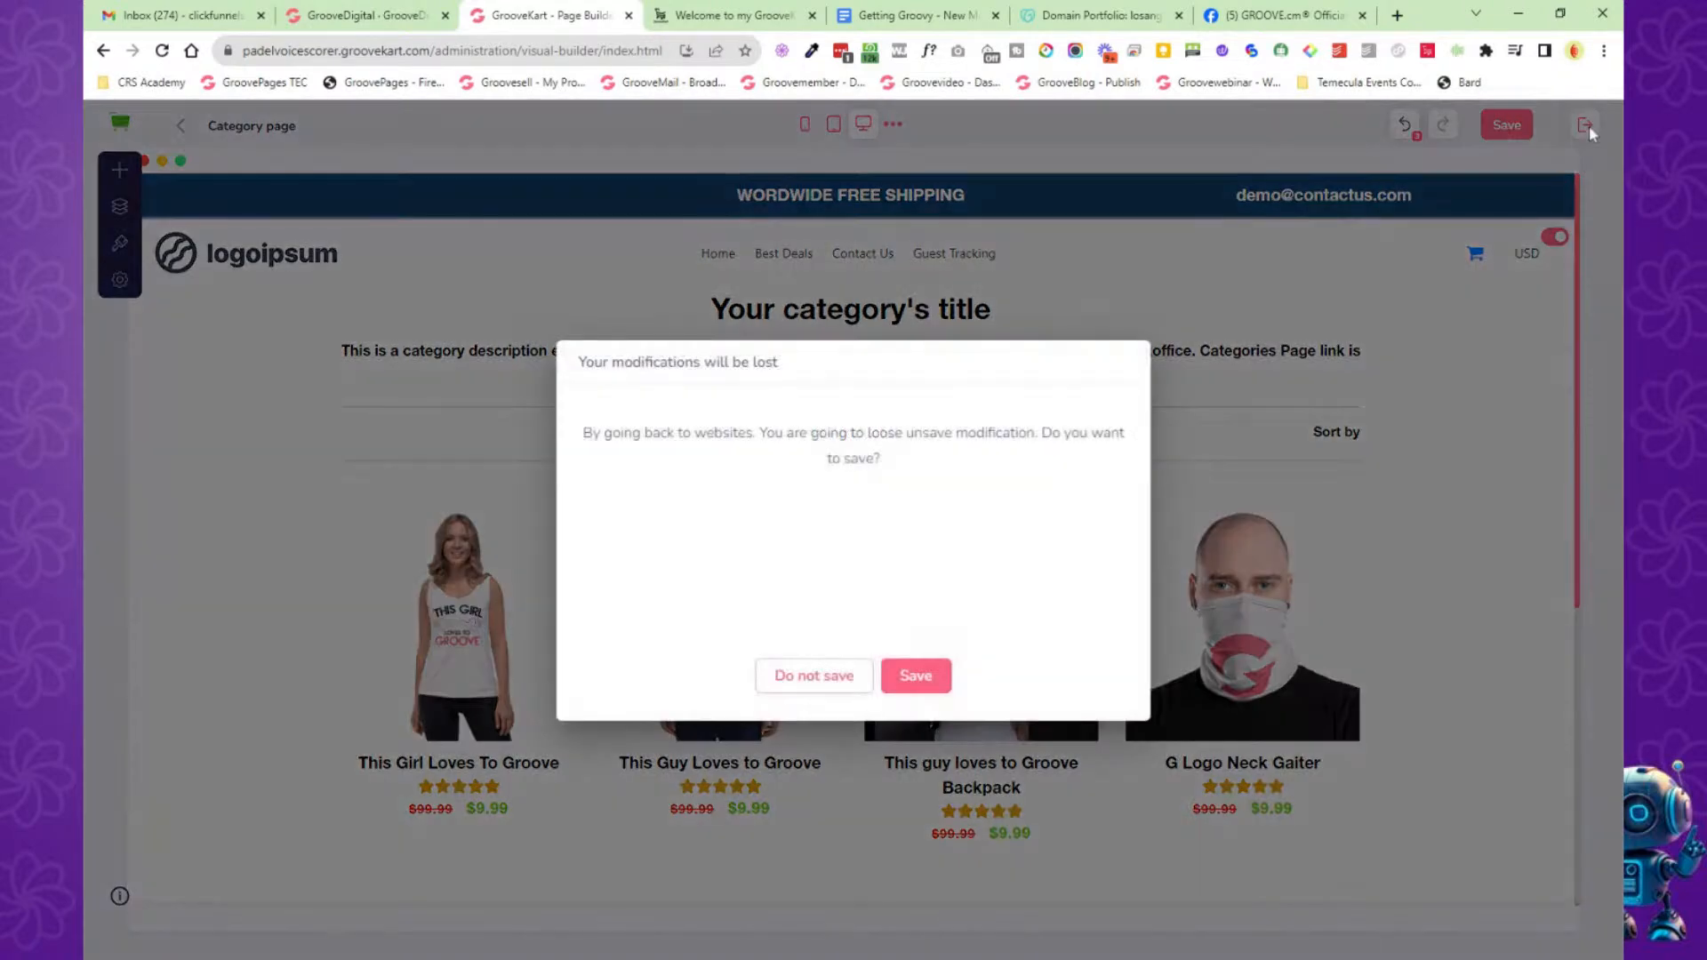
click(927, 683)
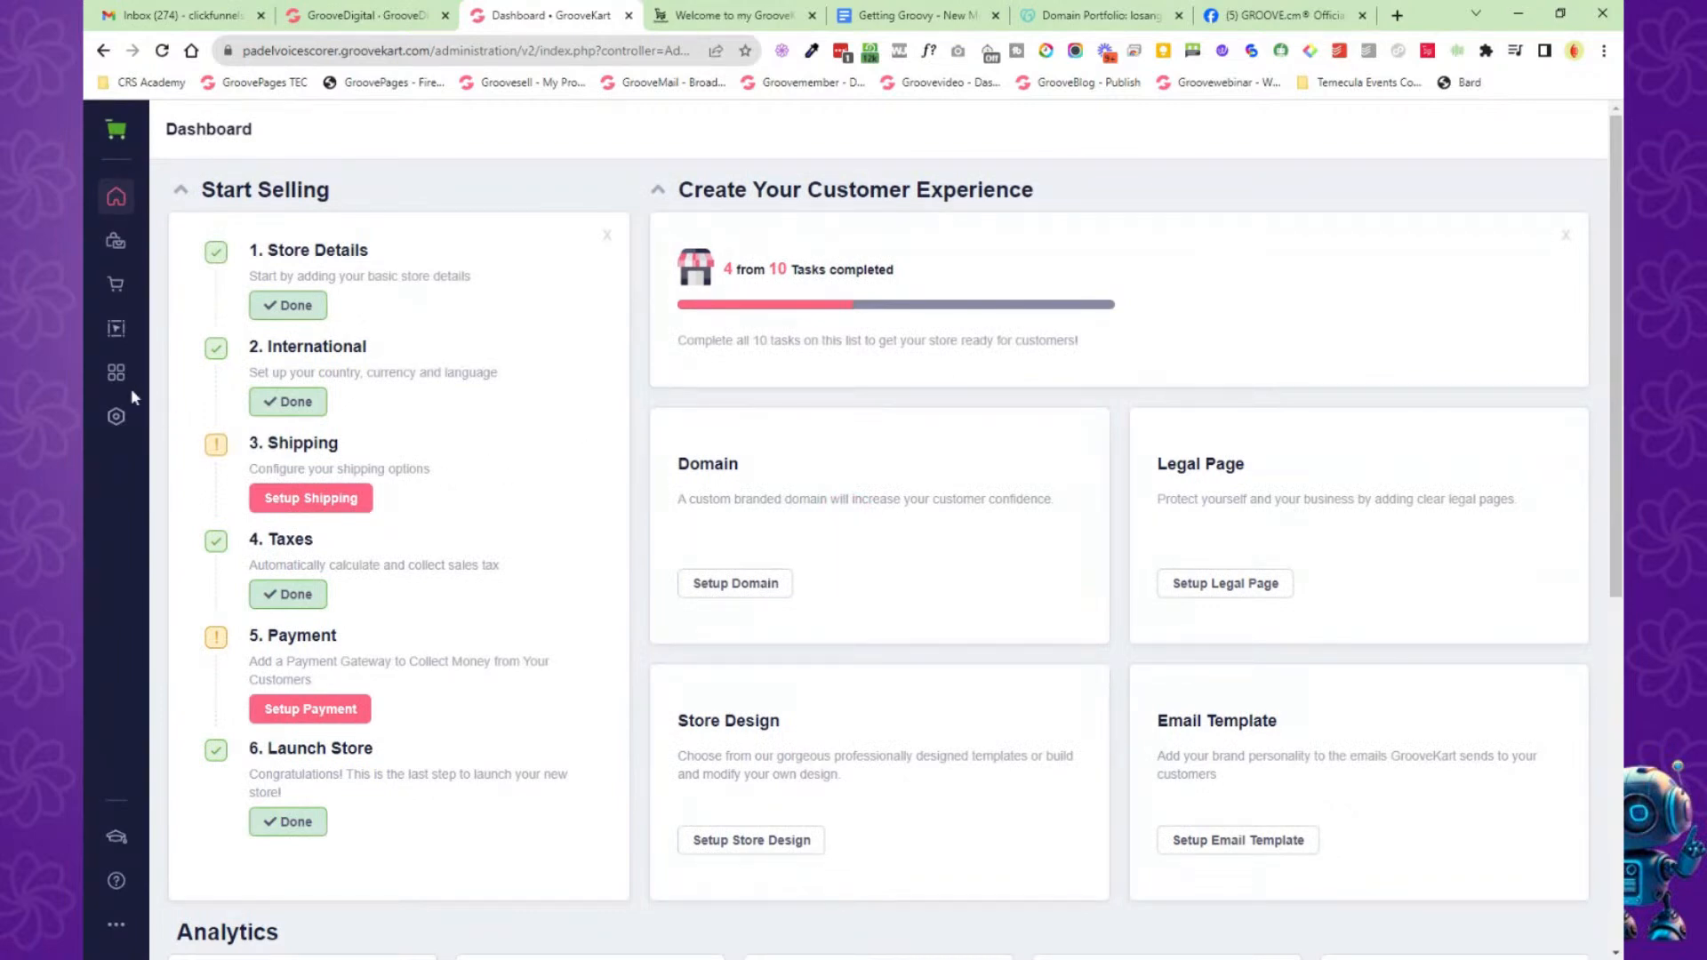
Look over the Orders, Apps and Settings sections, then switch to the 'Welcome to my Groove' storefront tab.
click(117, 285)
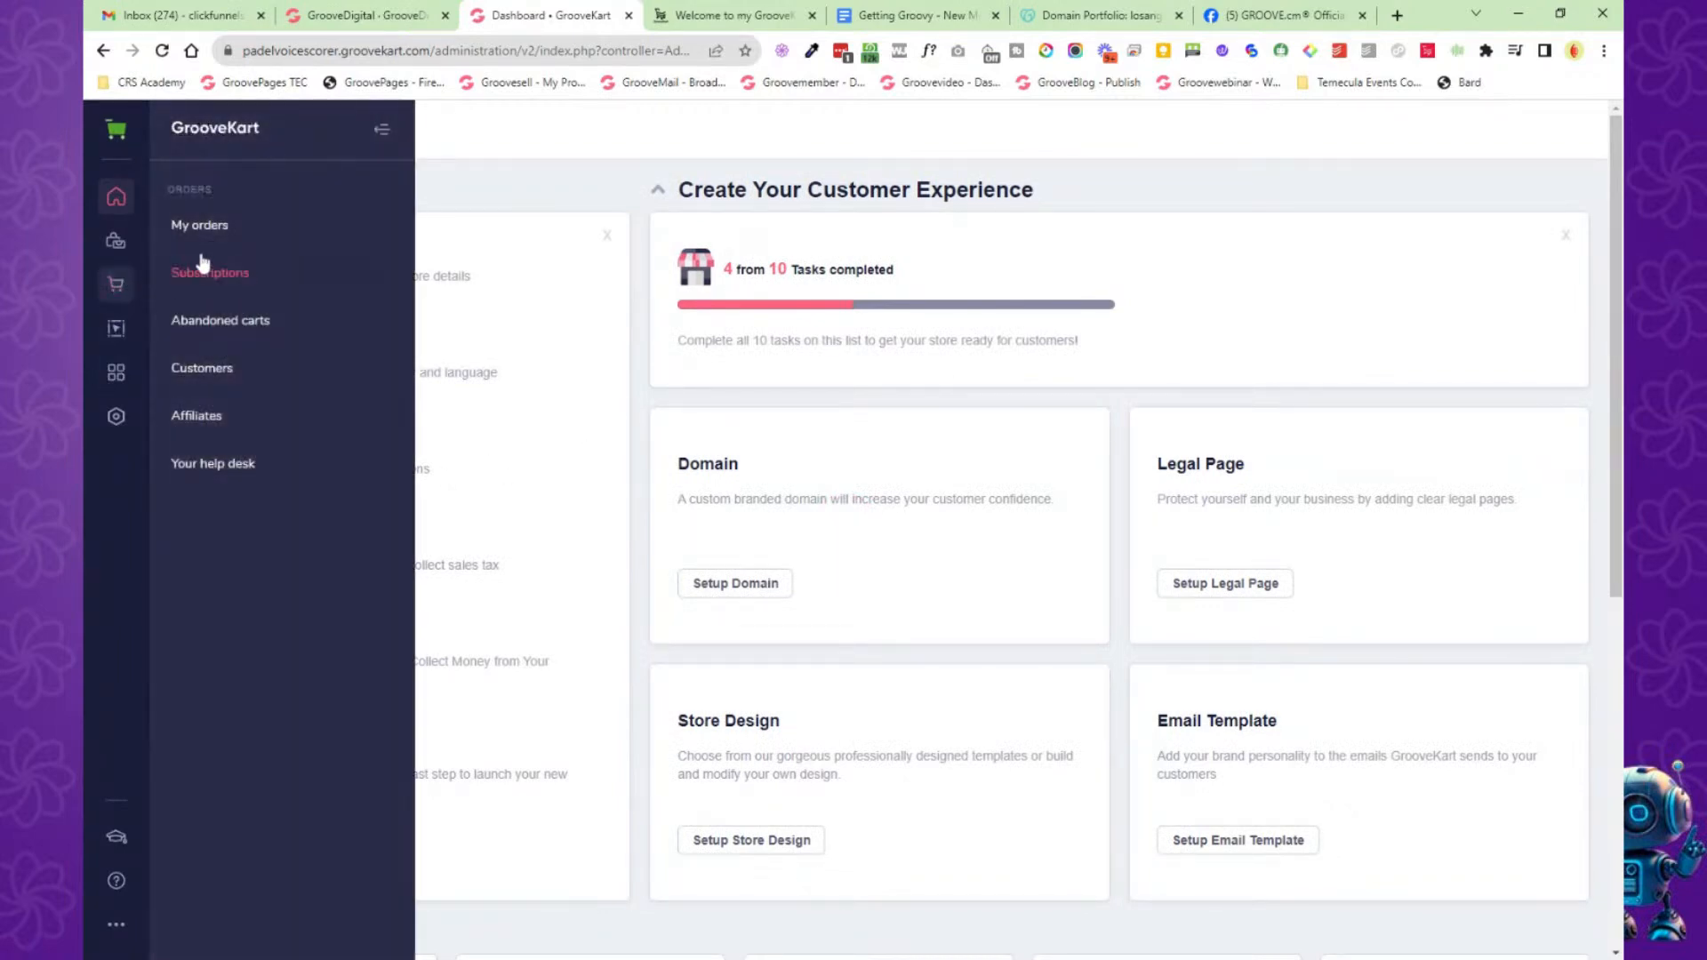
click(115, 374)
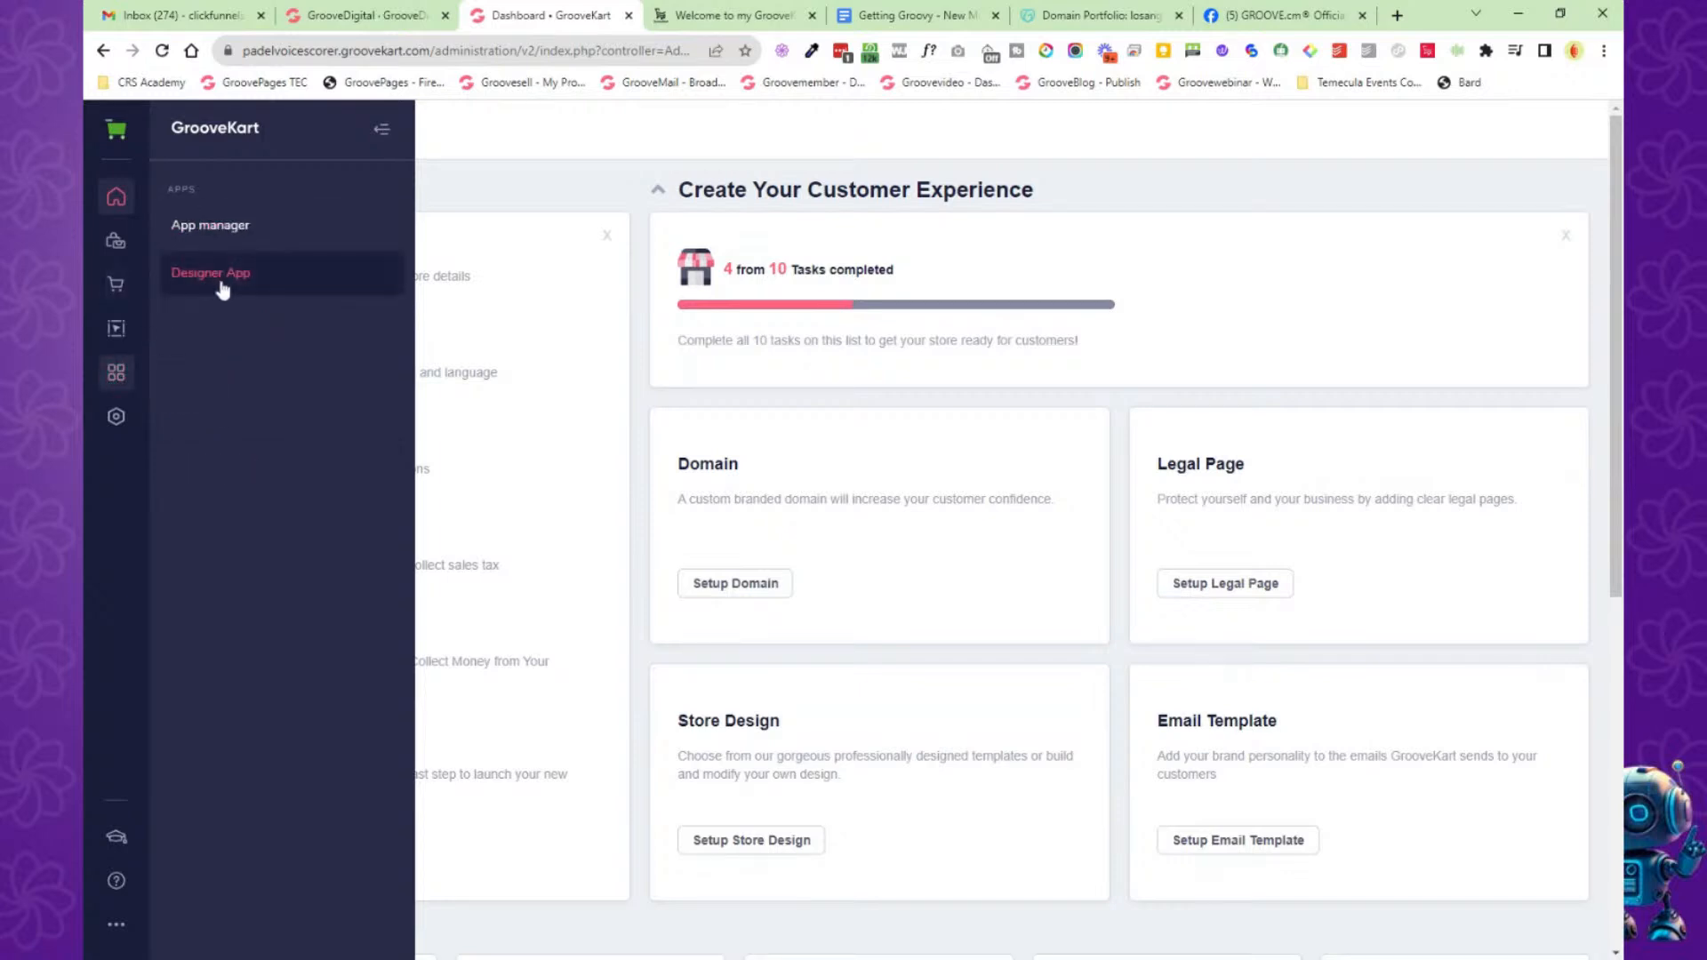
click(116, 417)
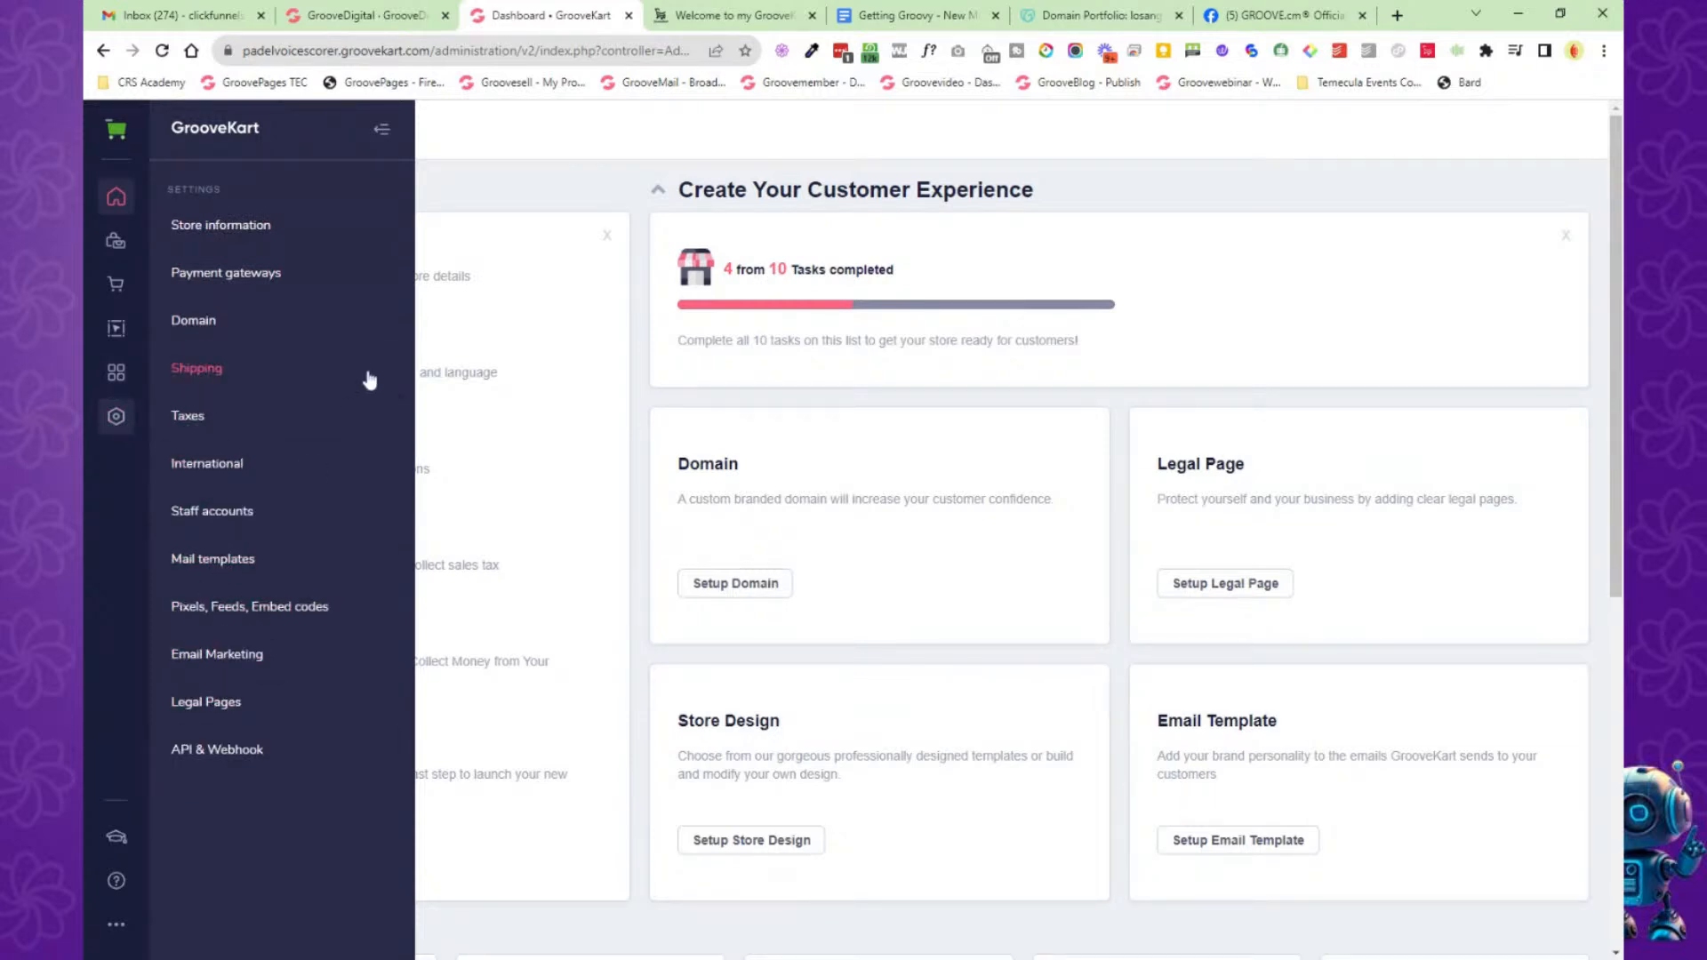
click(381, 133)
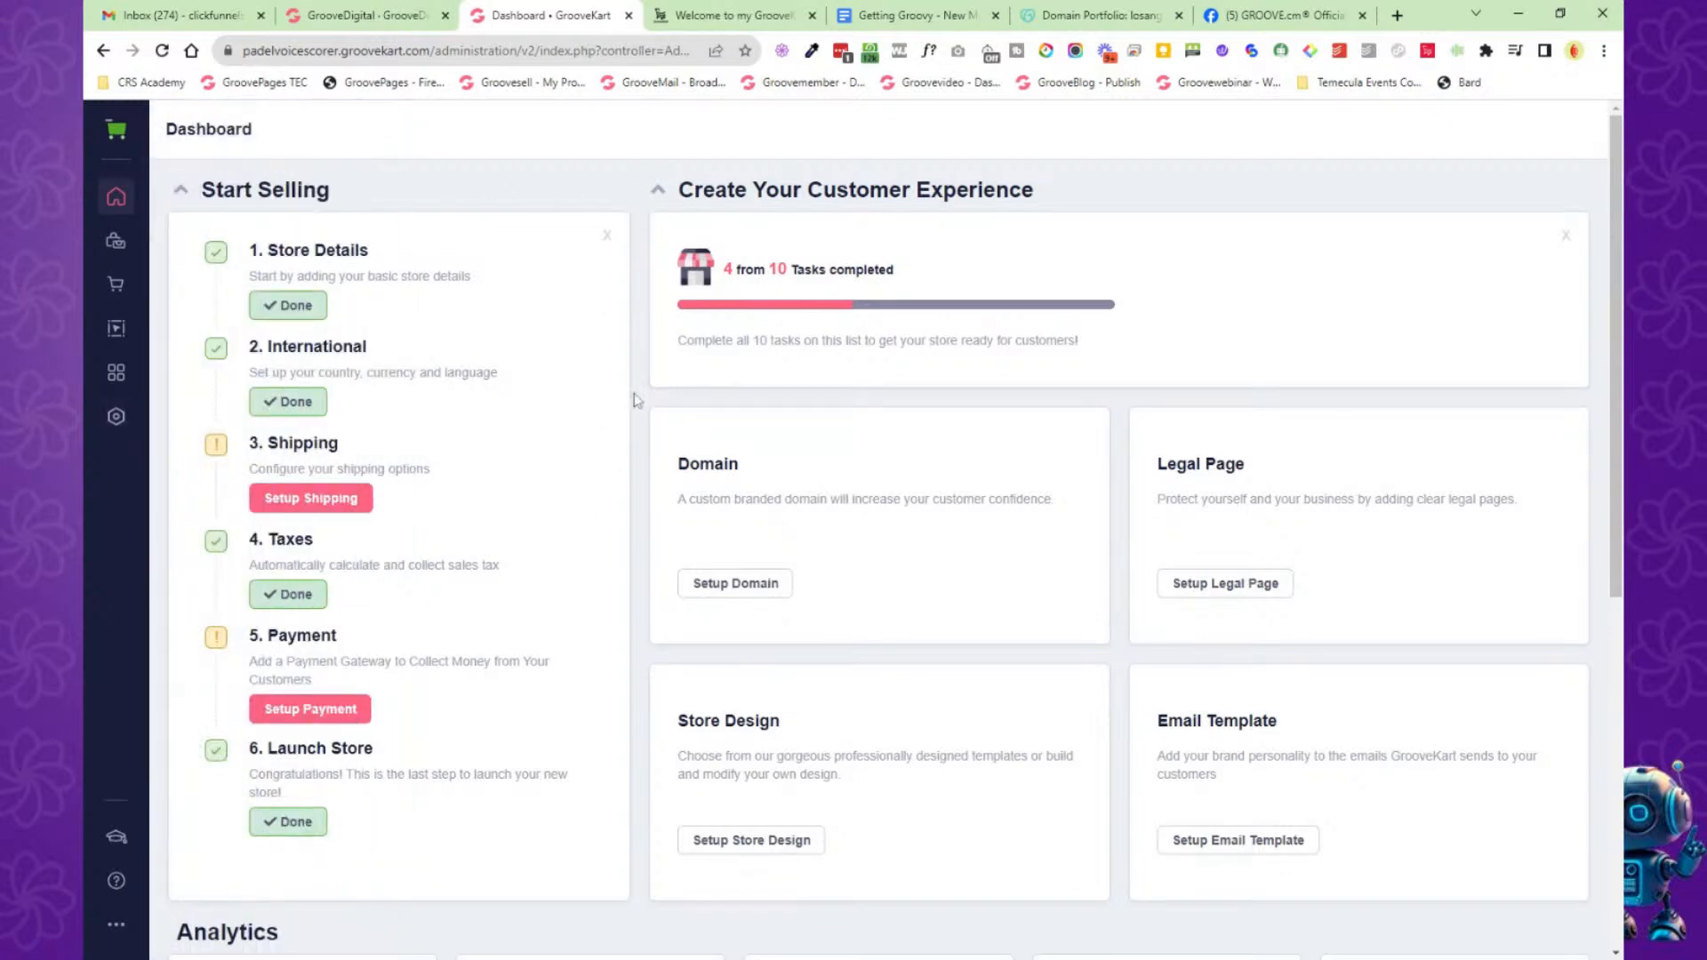
click(736, 26)
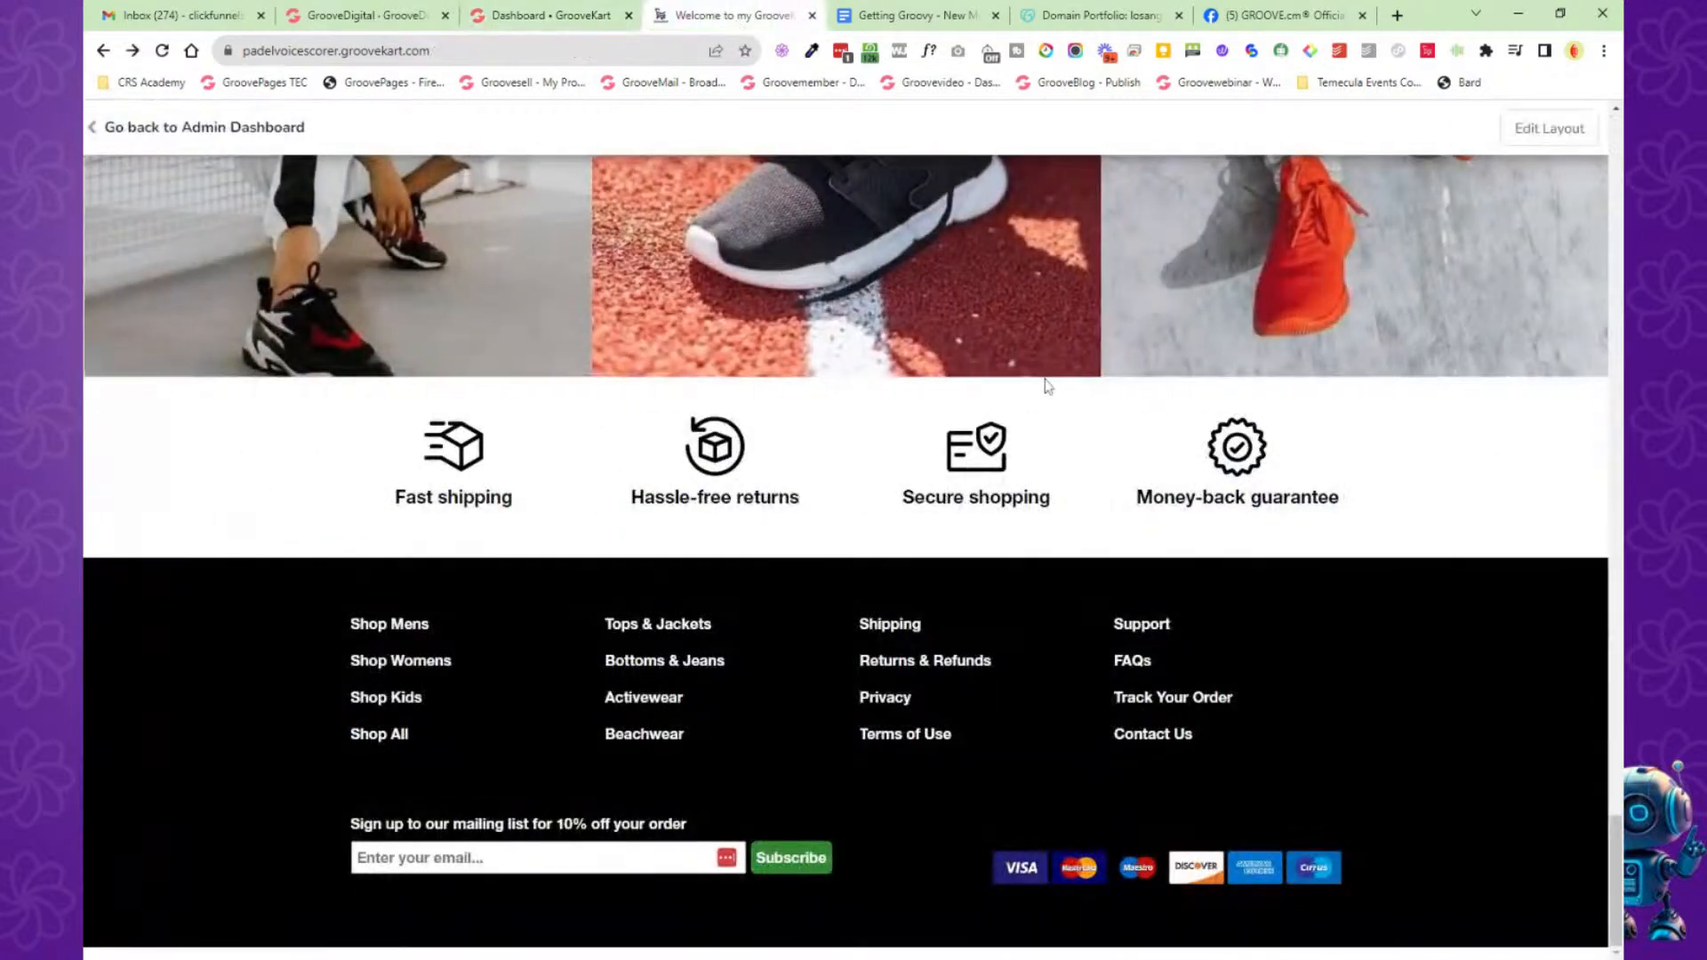
Scroll up to the Gear Up row and open the 2022 Paddle Racket Round Silhouette.
scroll(1048, 385, up, 10)
scroll(1050, 389, up, 15)
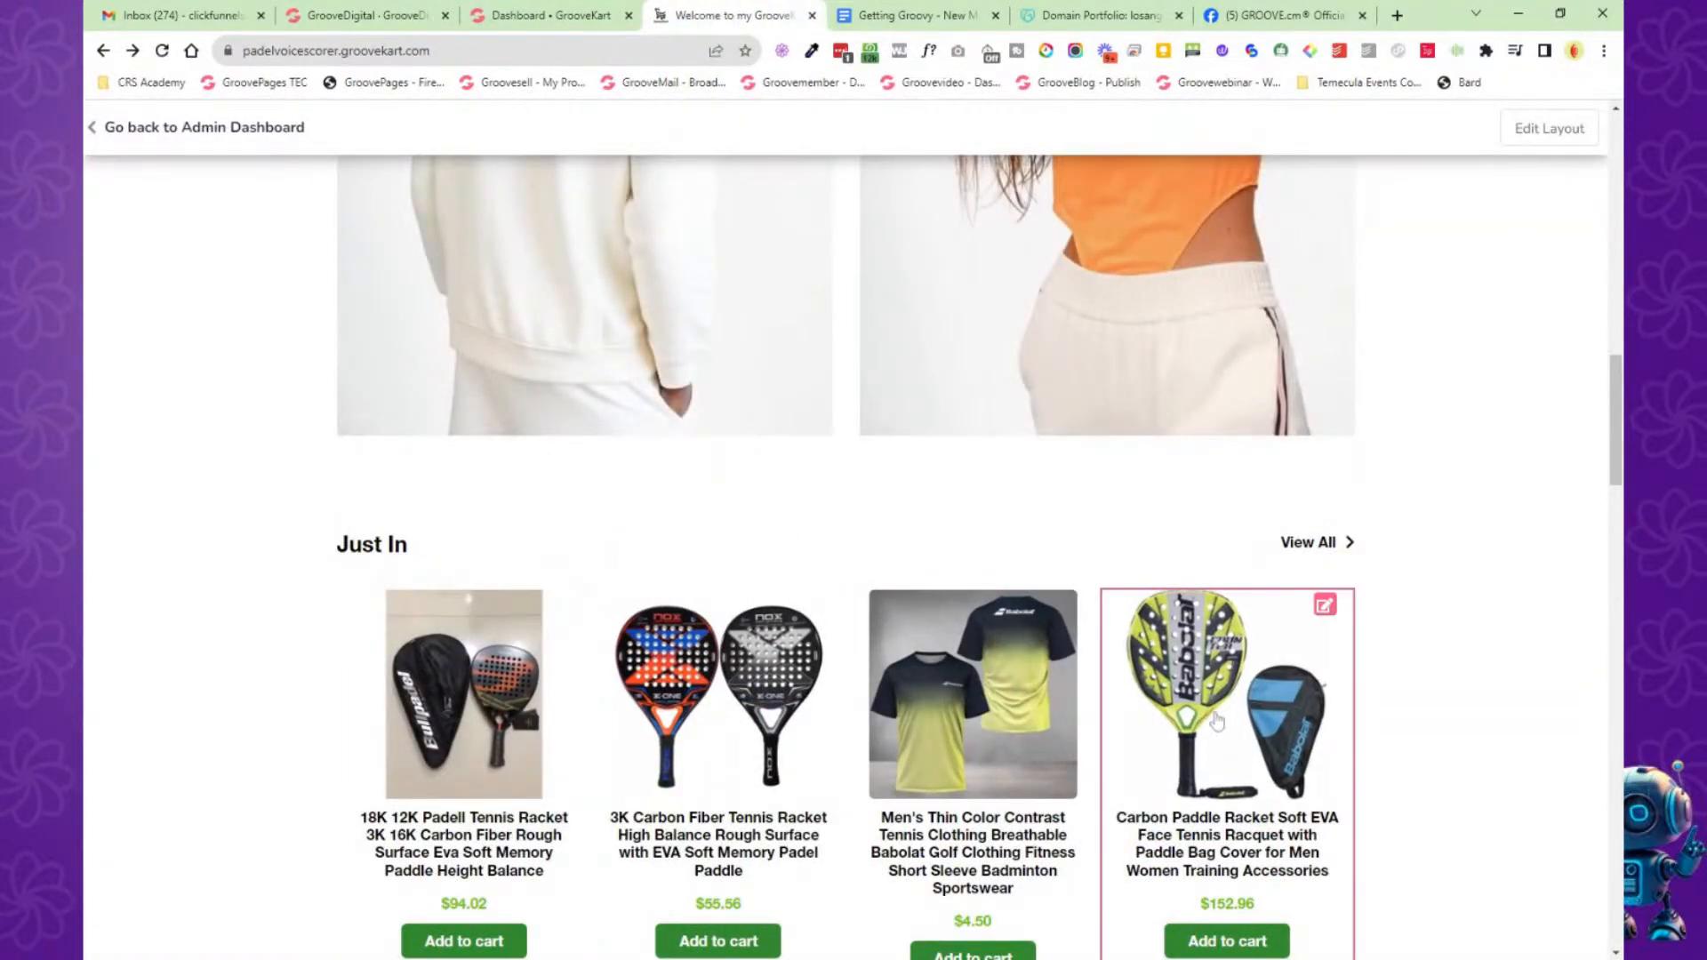
scroll(1423, 720, up, 8)
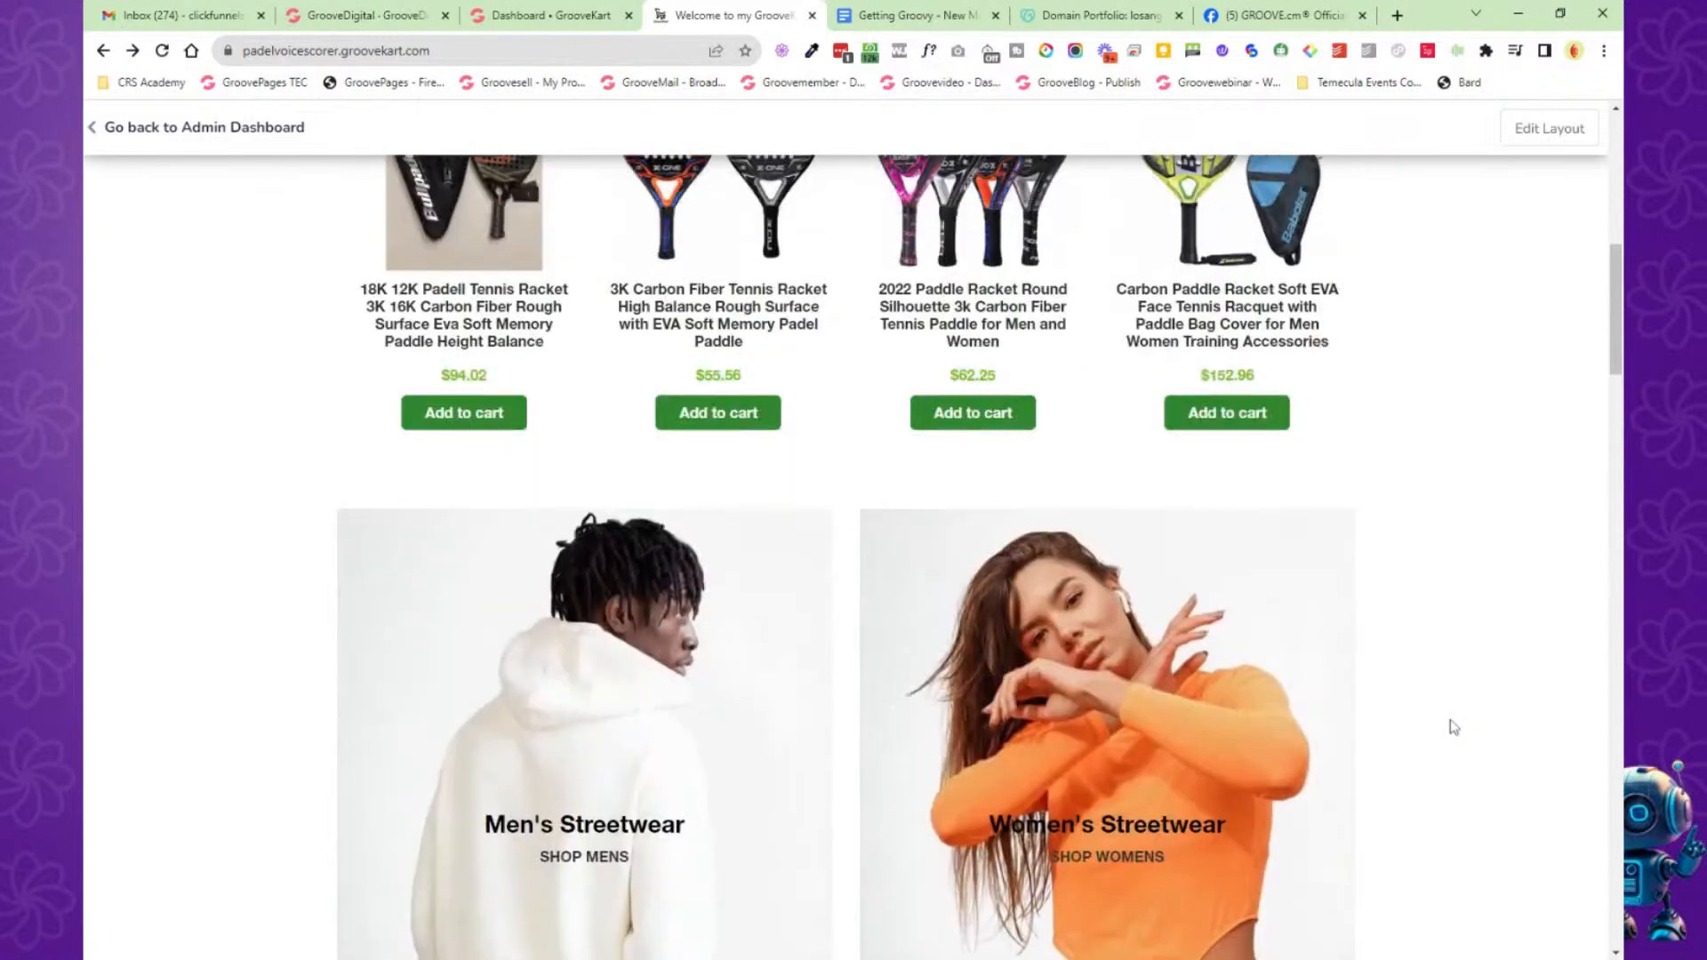
scroll(1454, 727, up, 2)
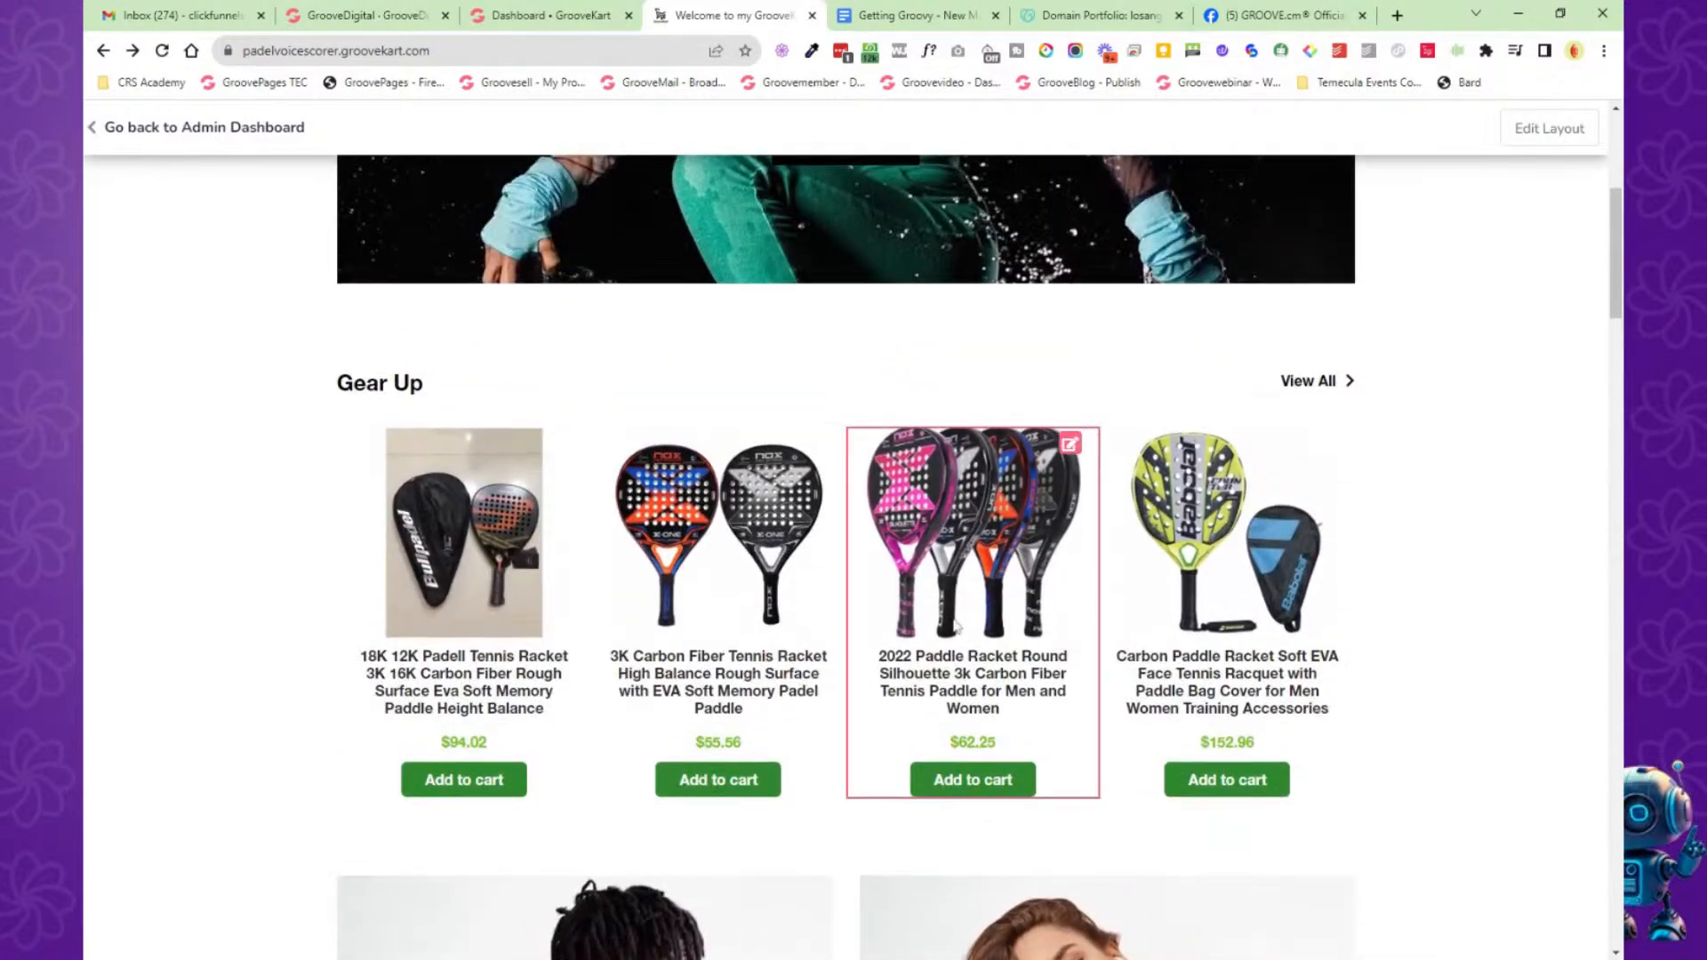
click(969, 569)
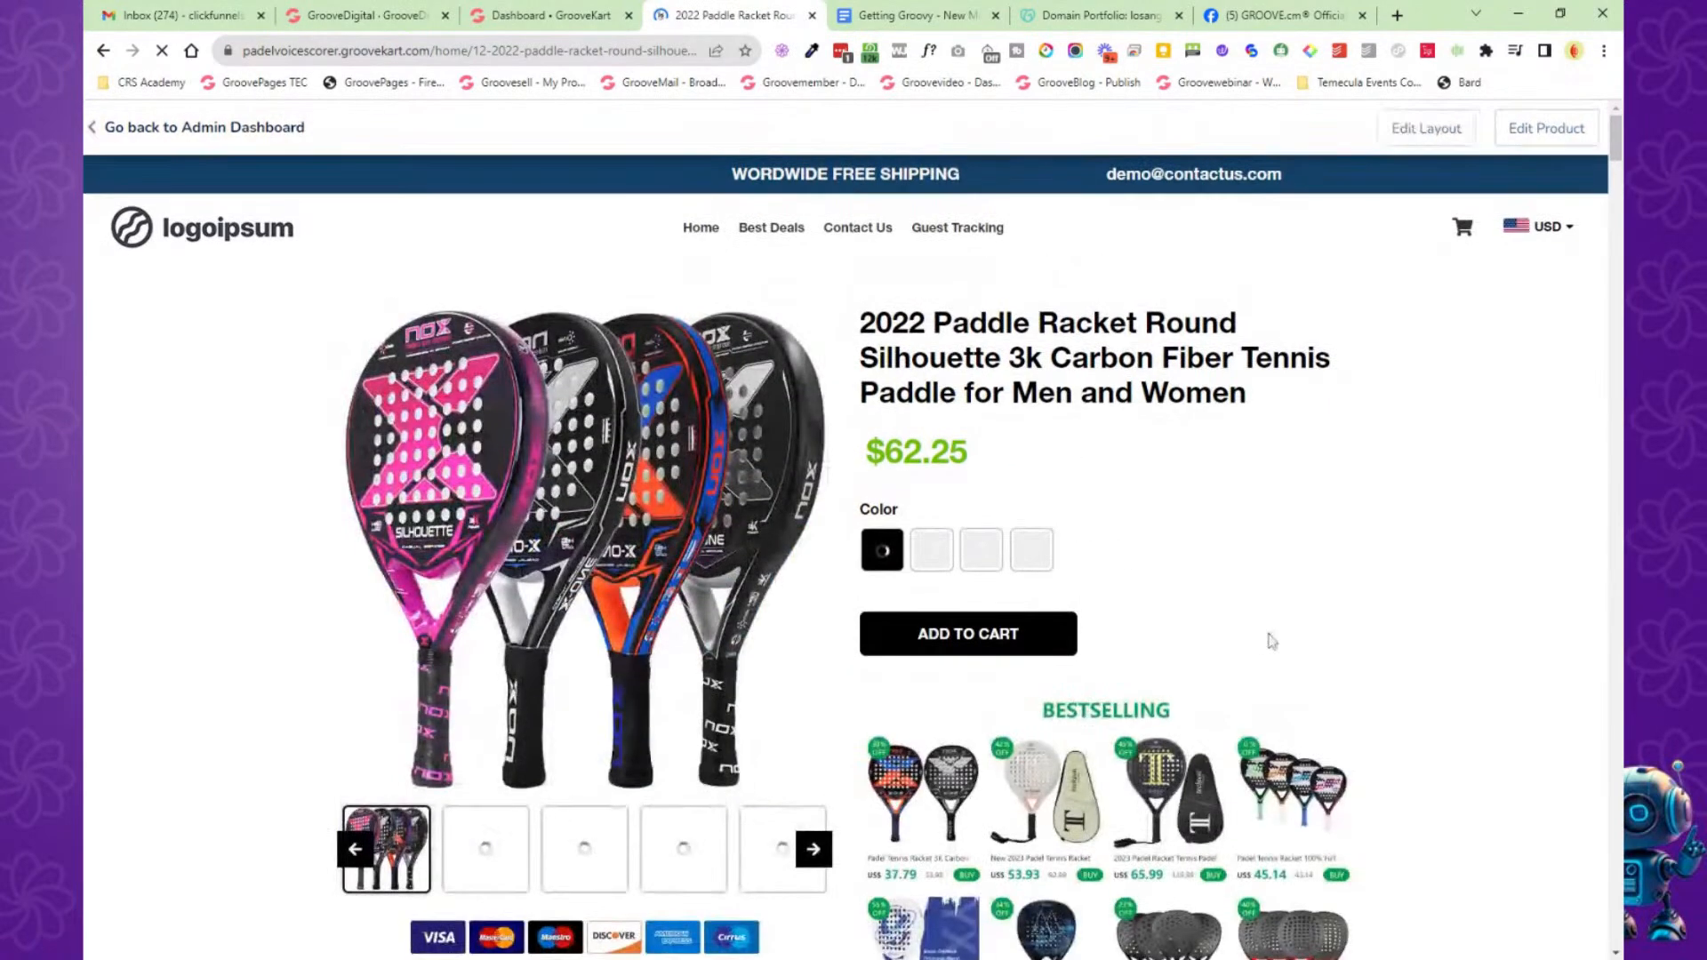
Scroll through the racket's description and colour images down to the Purple option.
scroll(1486, 545, down, 2)
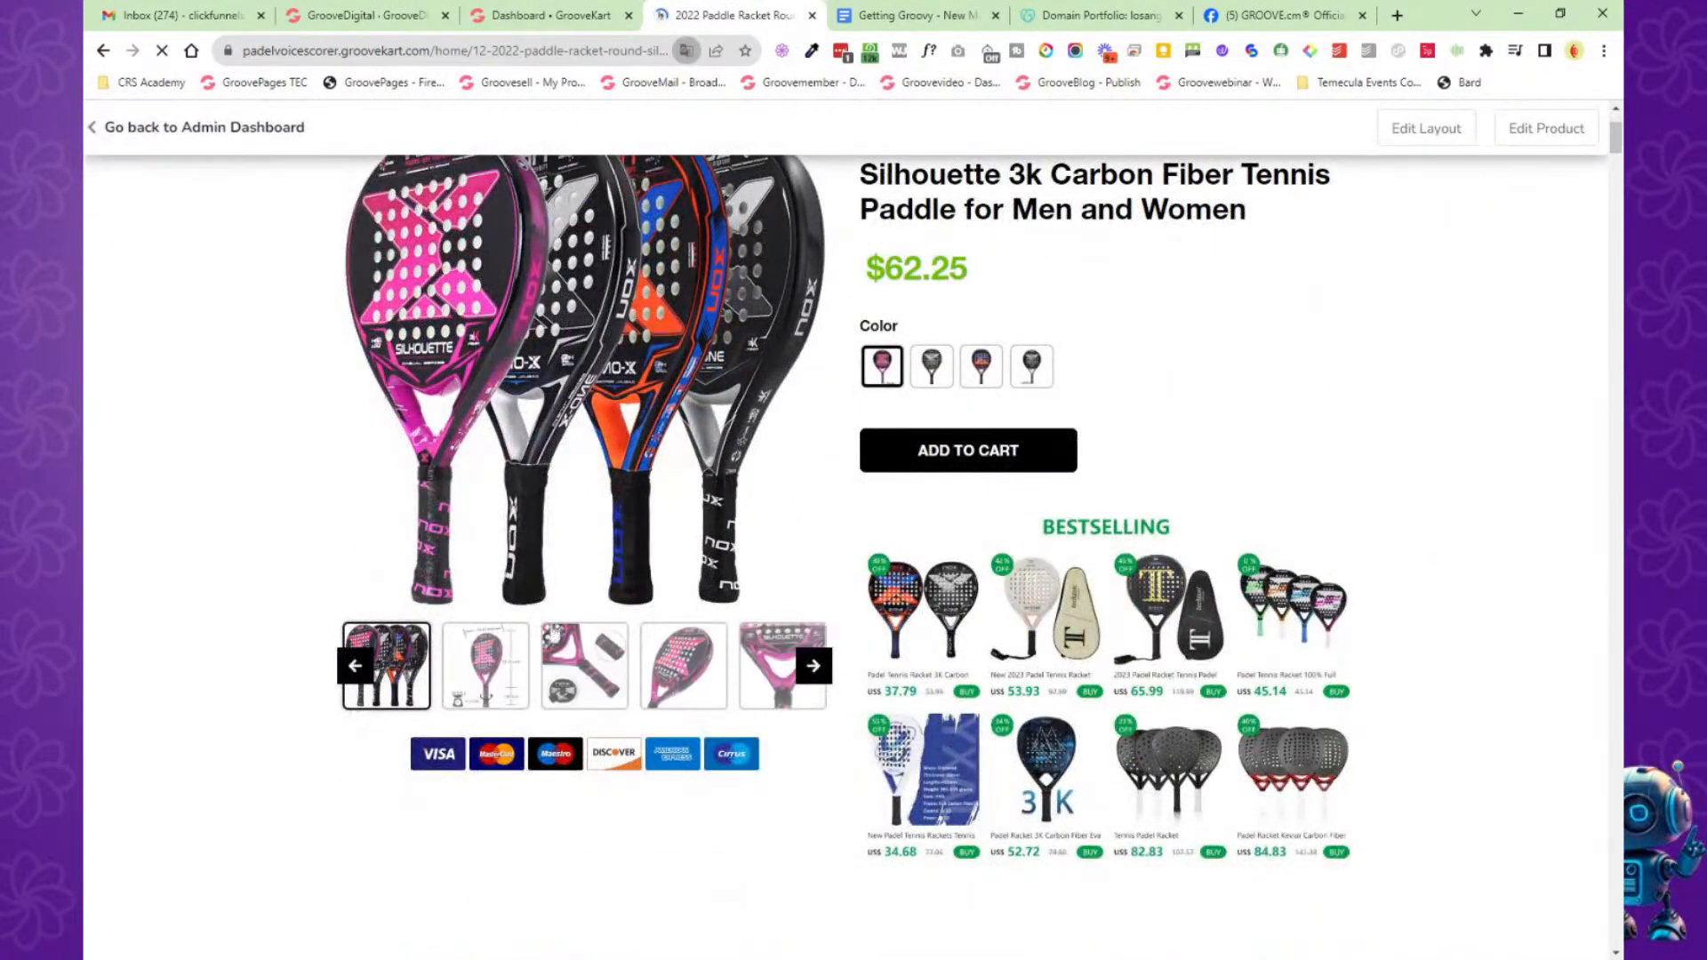
scroll(1360, 571, down, 2)
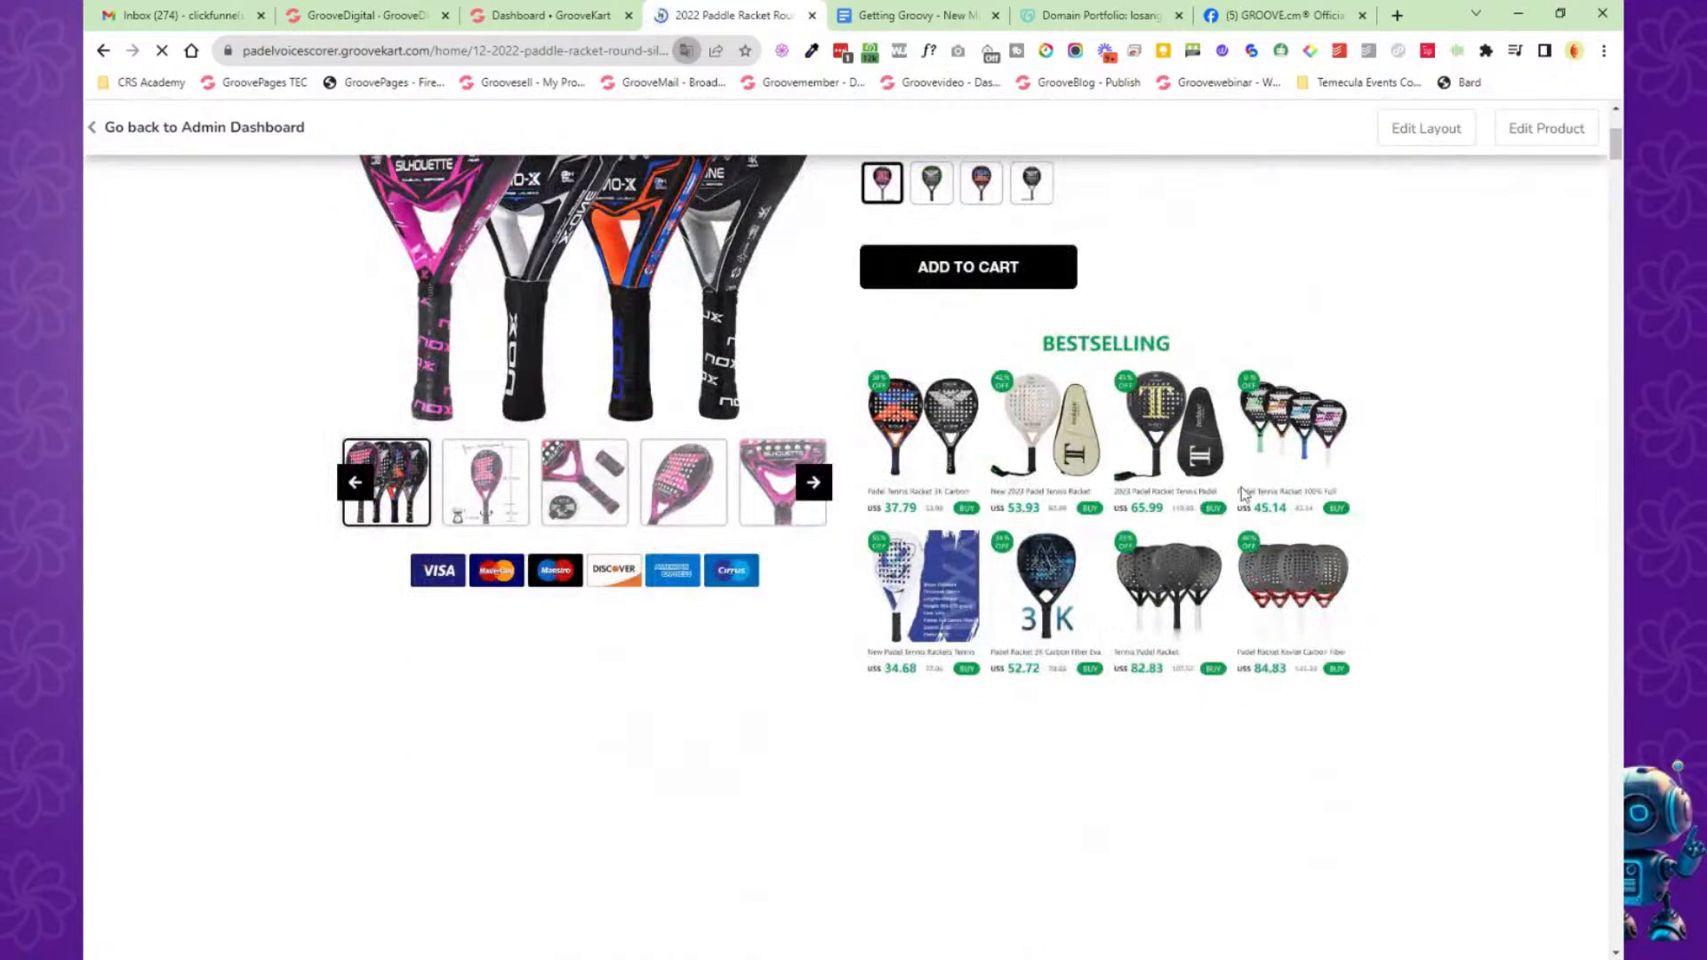
scroll(1170, 545, down, 4)
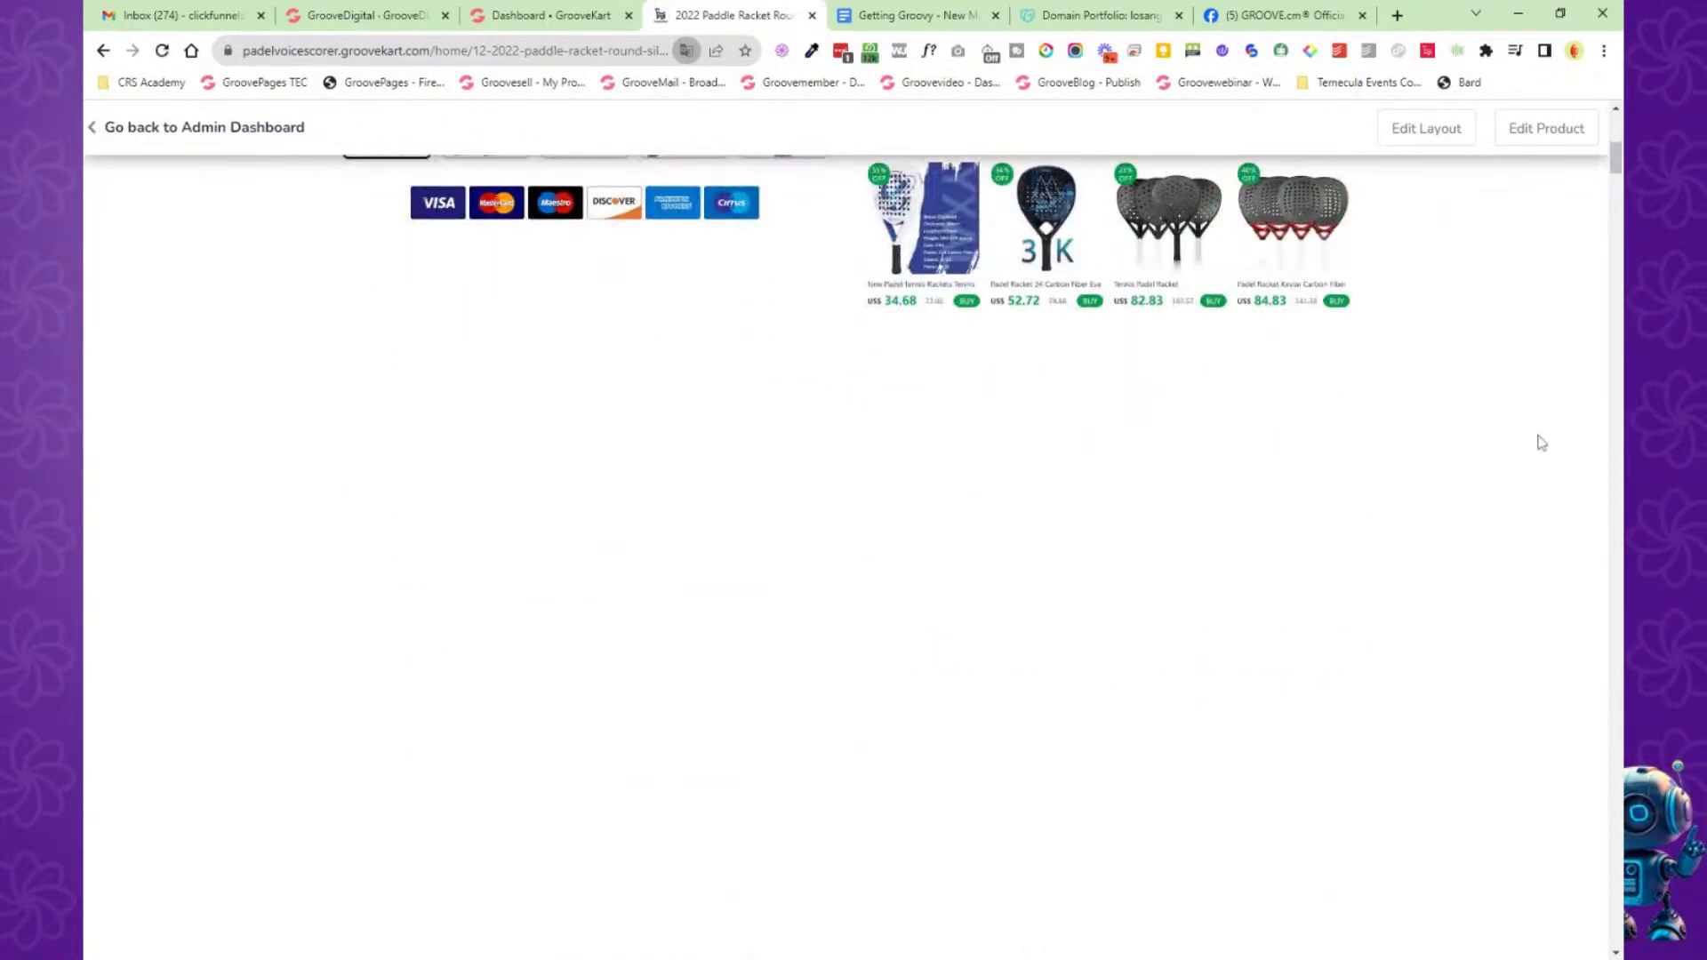
scroll(1531, 436, down, 8)
scroll(1169, 382, down, 20)
scroll(1180, 416, down, 20)
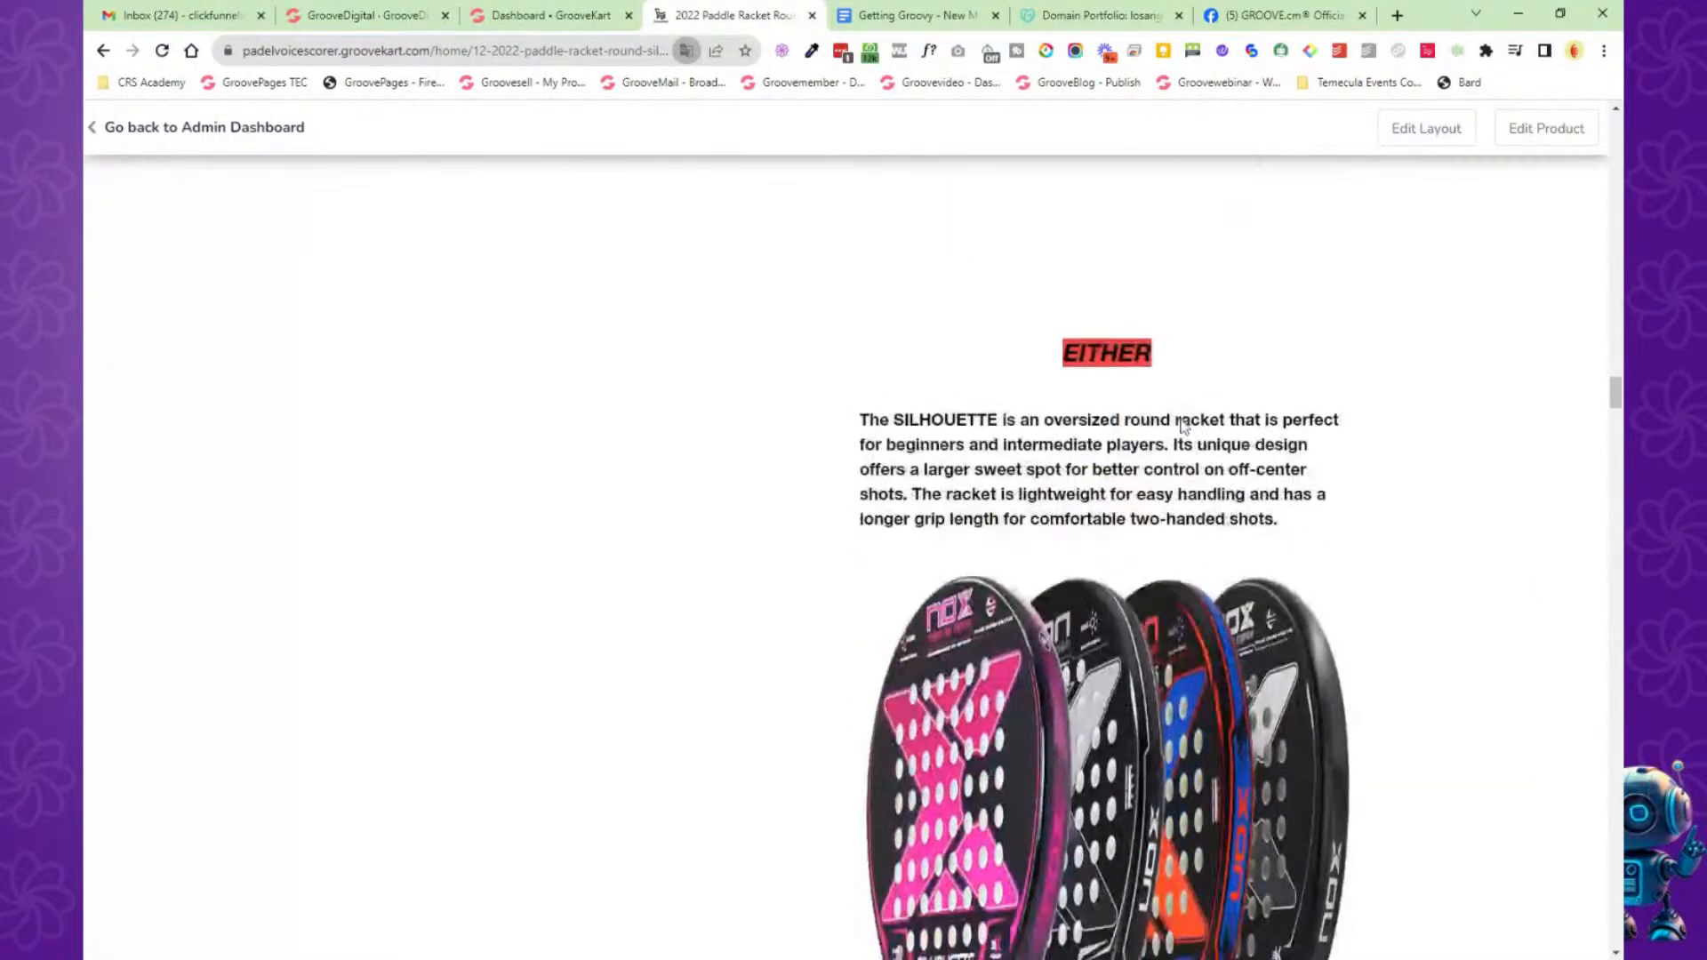
scroll(1181, 425, down, 20)
scroll(1187, 431, down, 20)
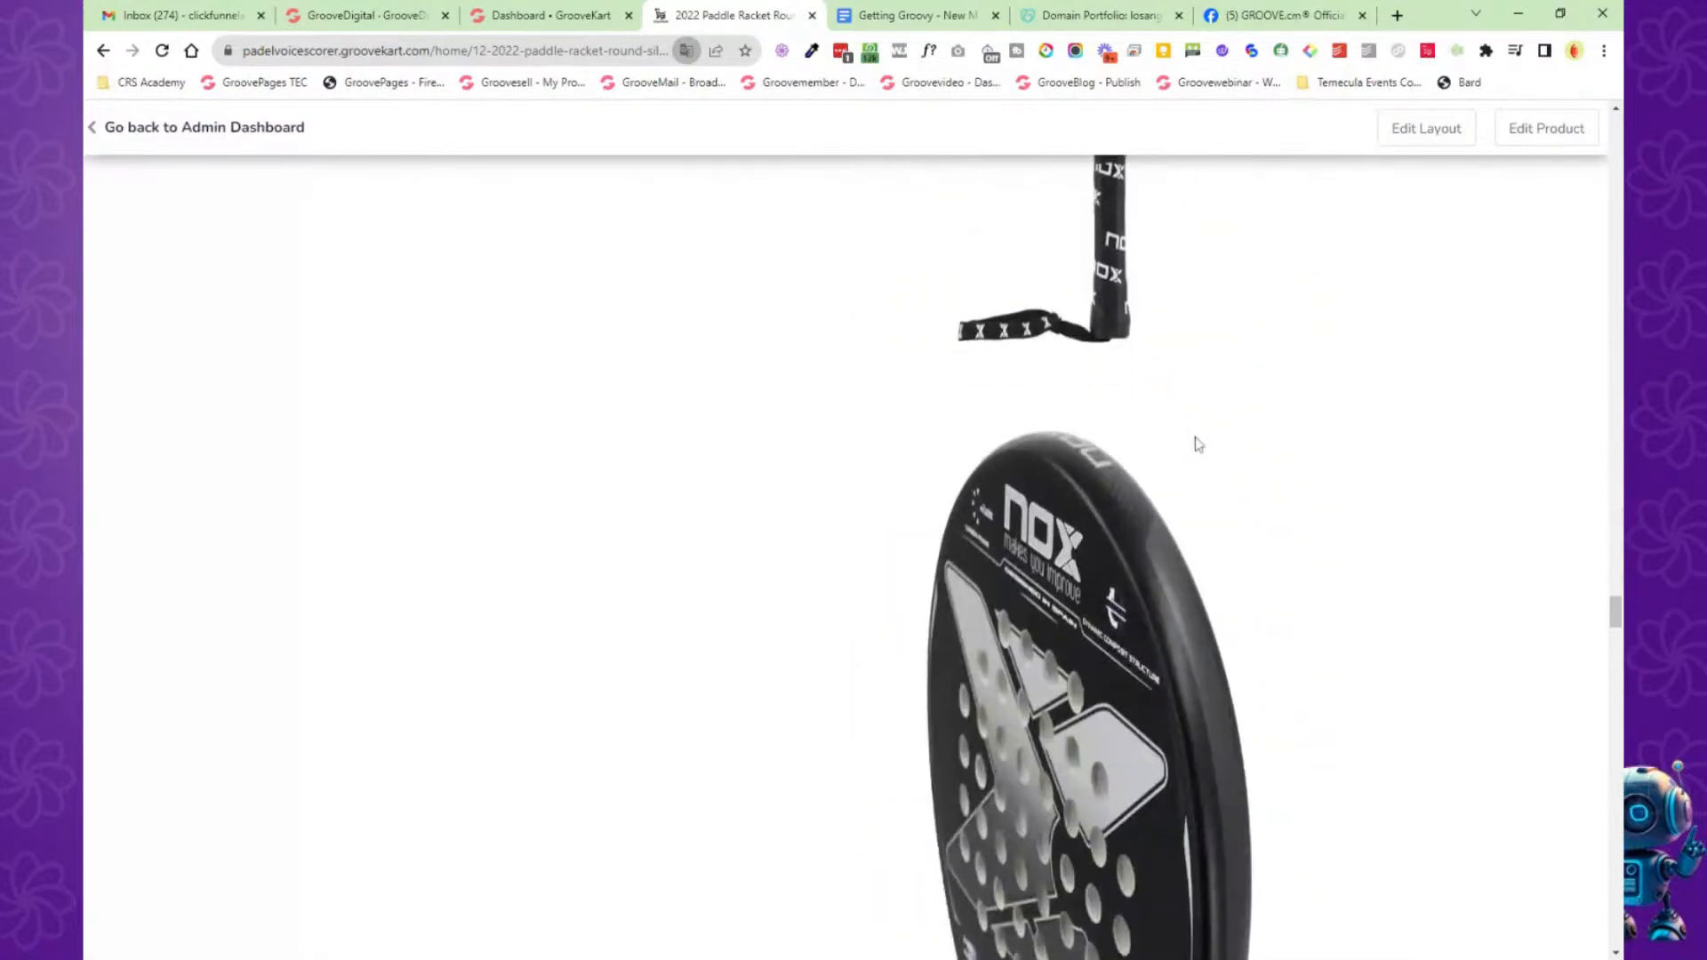
scroll(1197, 445, down, 20)
scroll(1198, 454, down, 10)
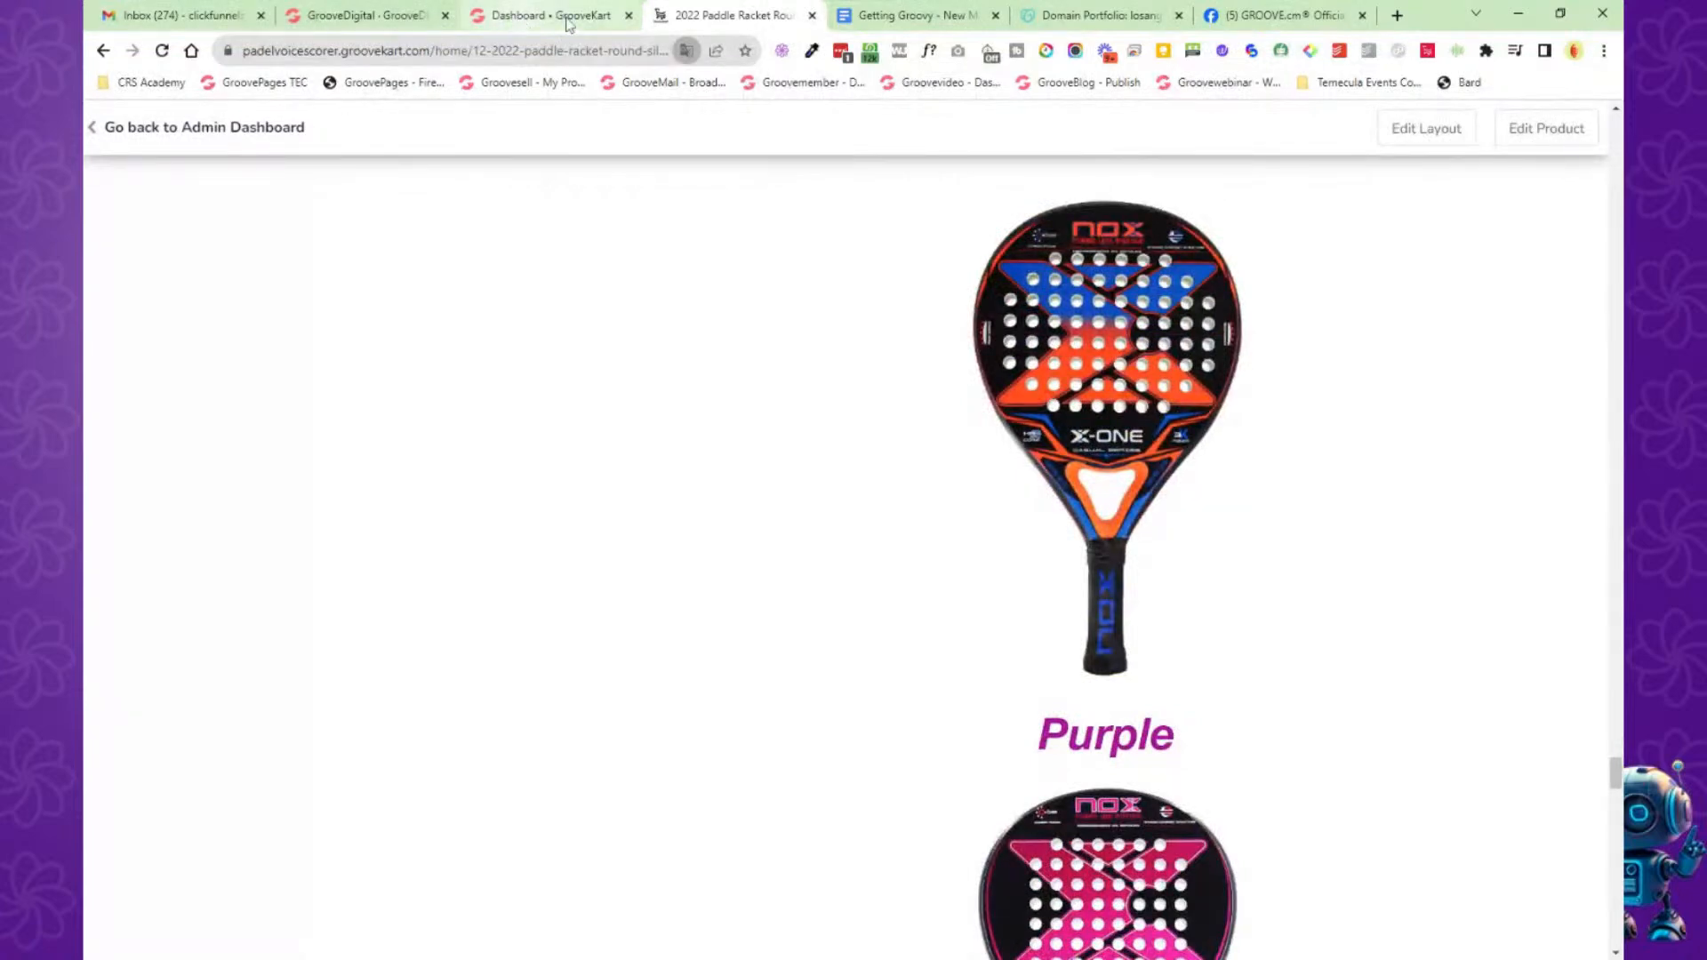
Close the GrooveKart dashboard and paddle racket product tabs.
click(613, 18)
click(628, 15)
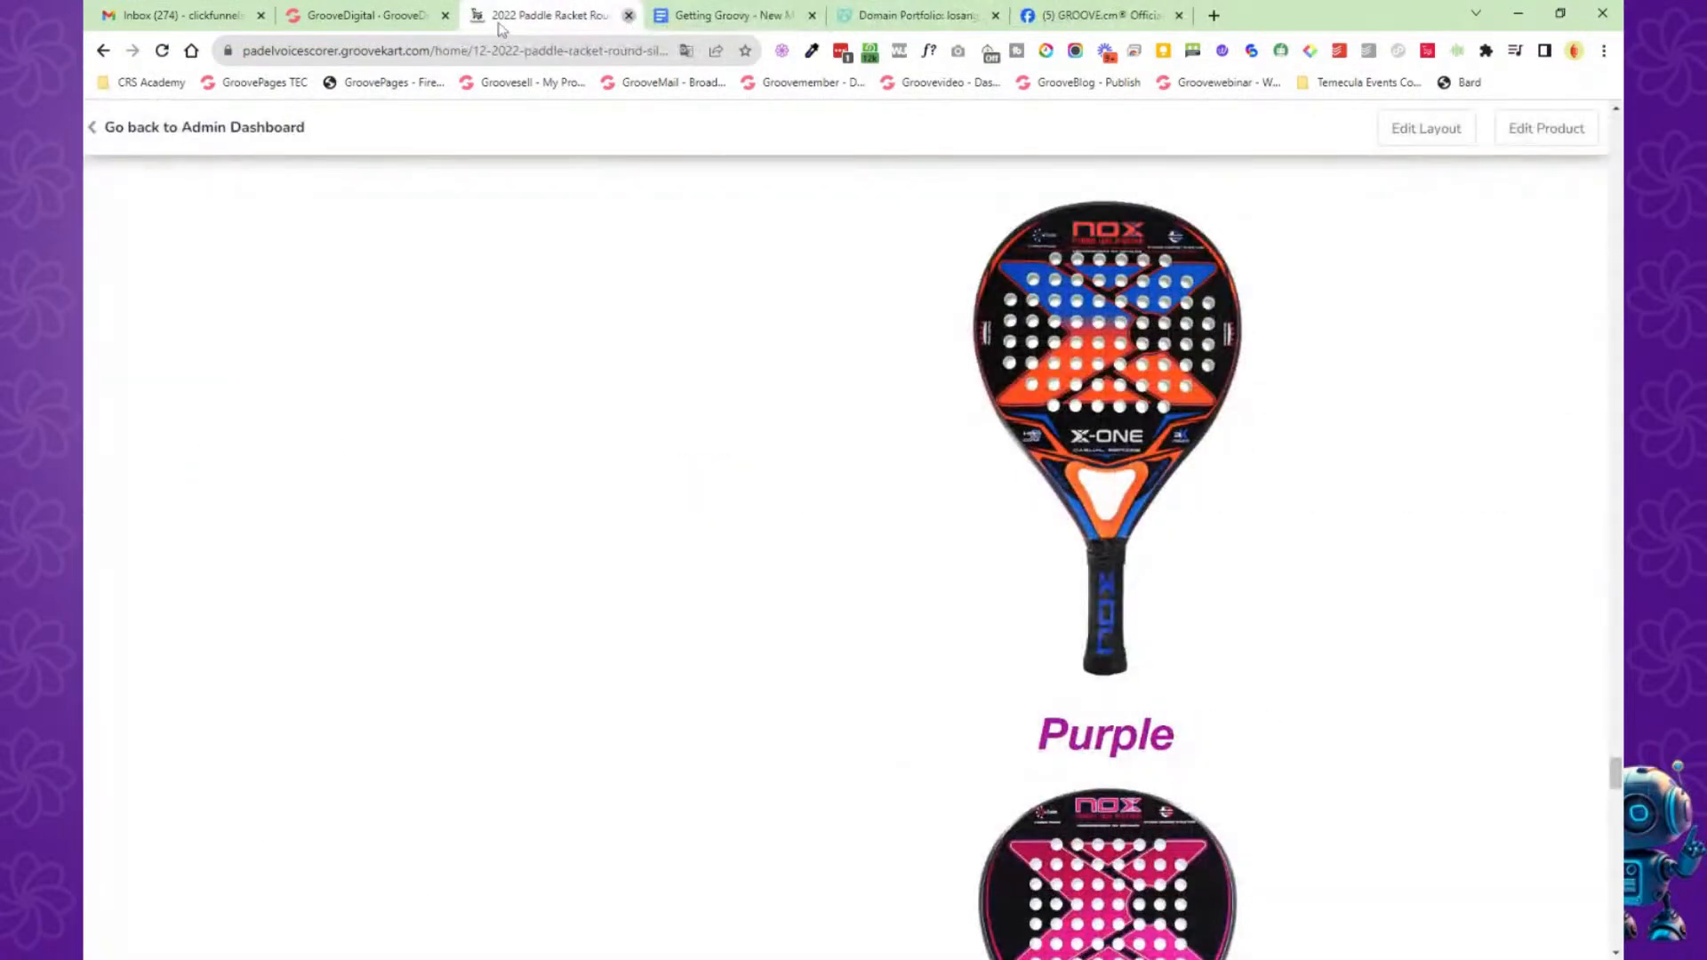
click(738, 11)
Return to the GrooveDigital stores page and launch GrooveMail from the Apps list.
click(700, 20)
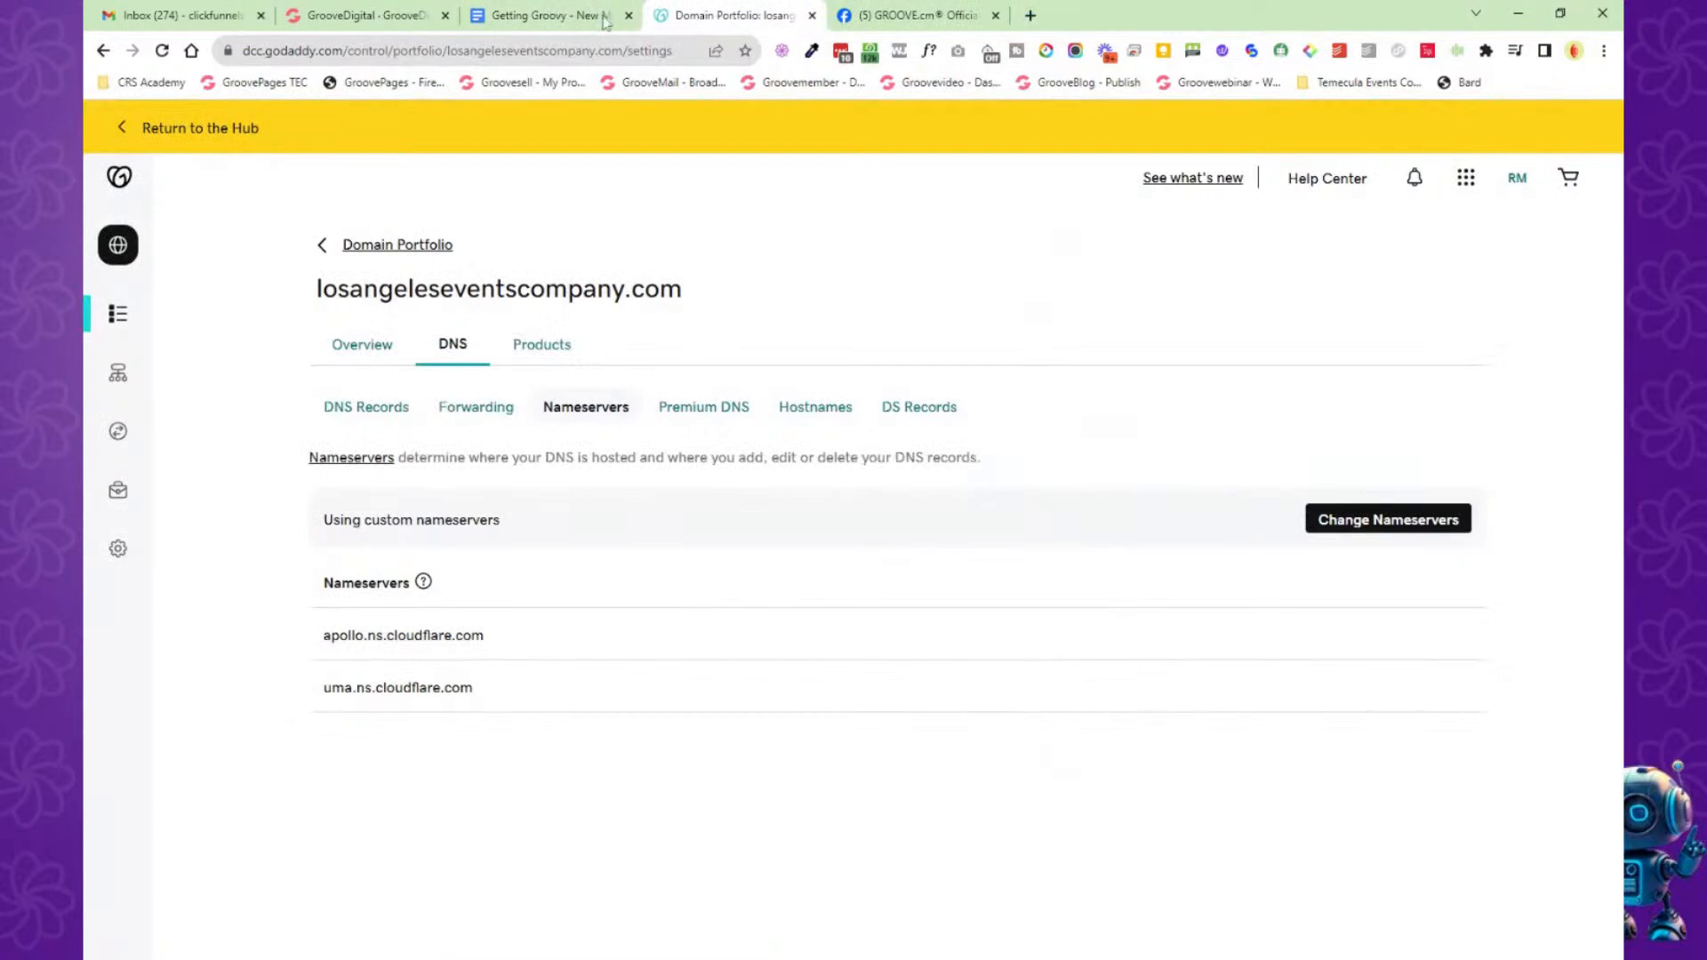
click(551, 15)
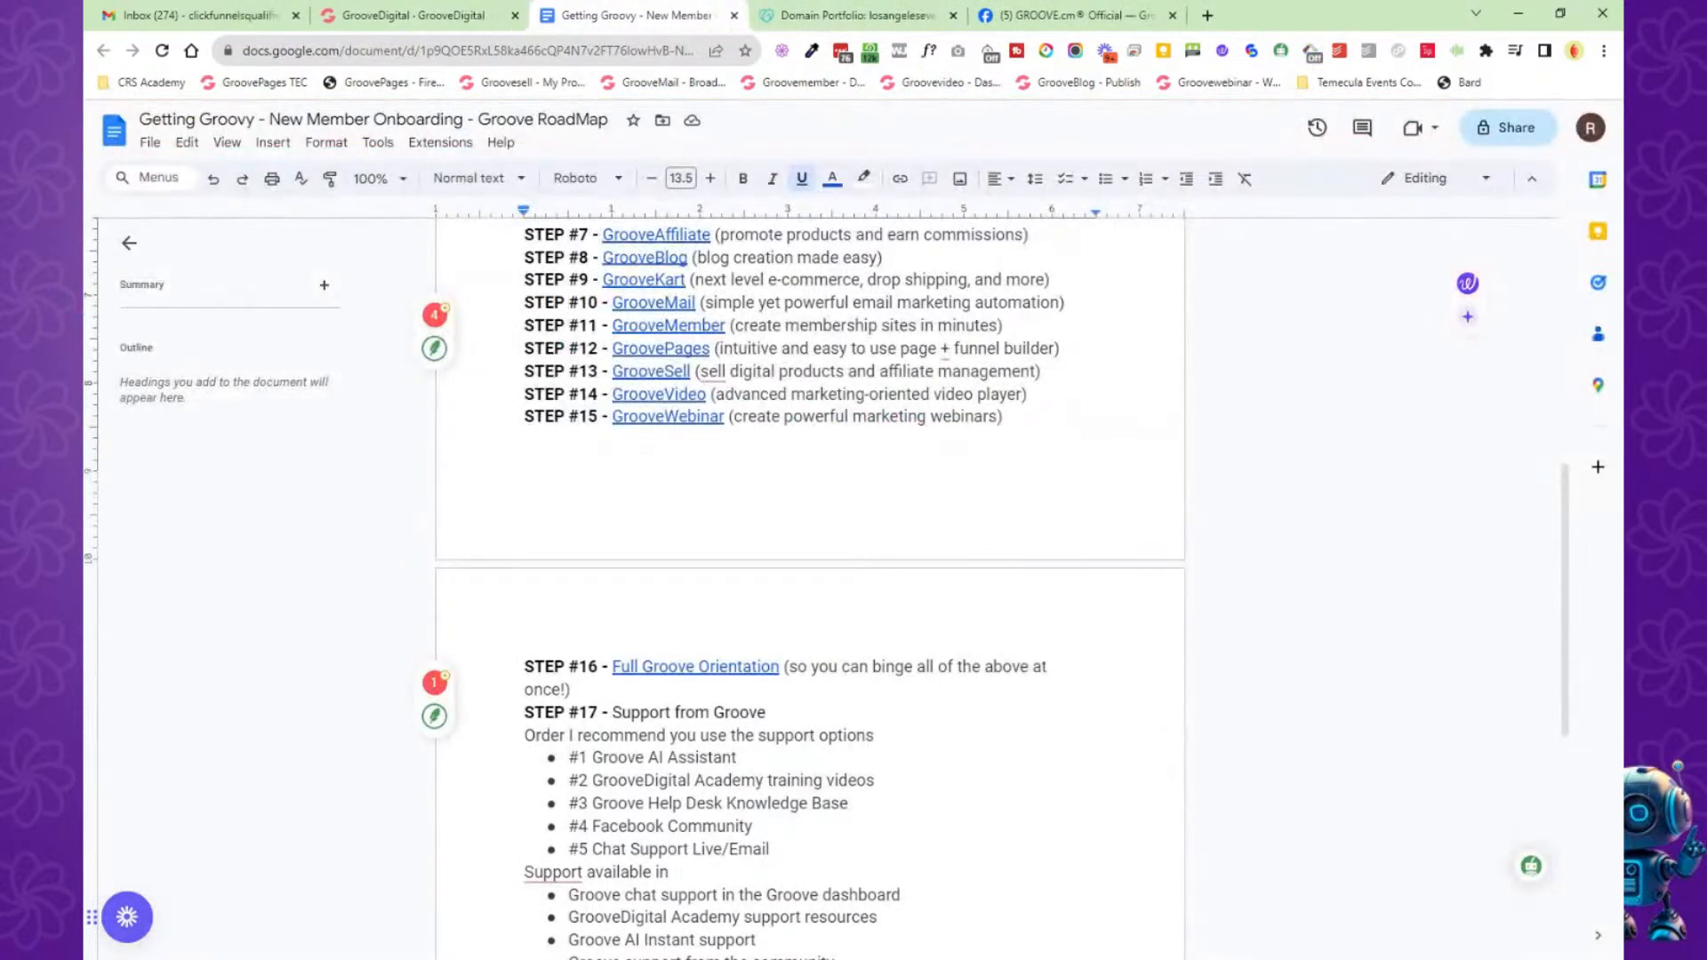
click(436, 15)
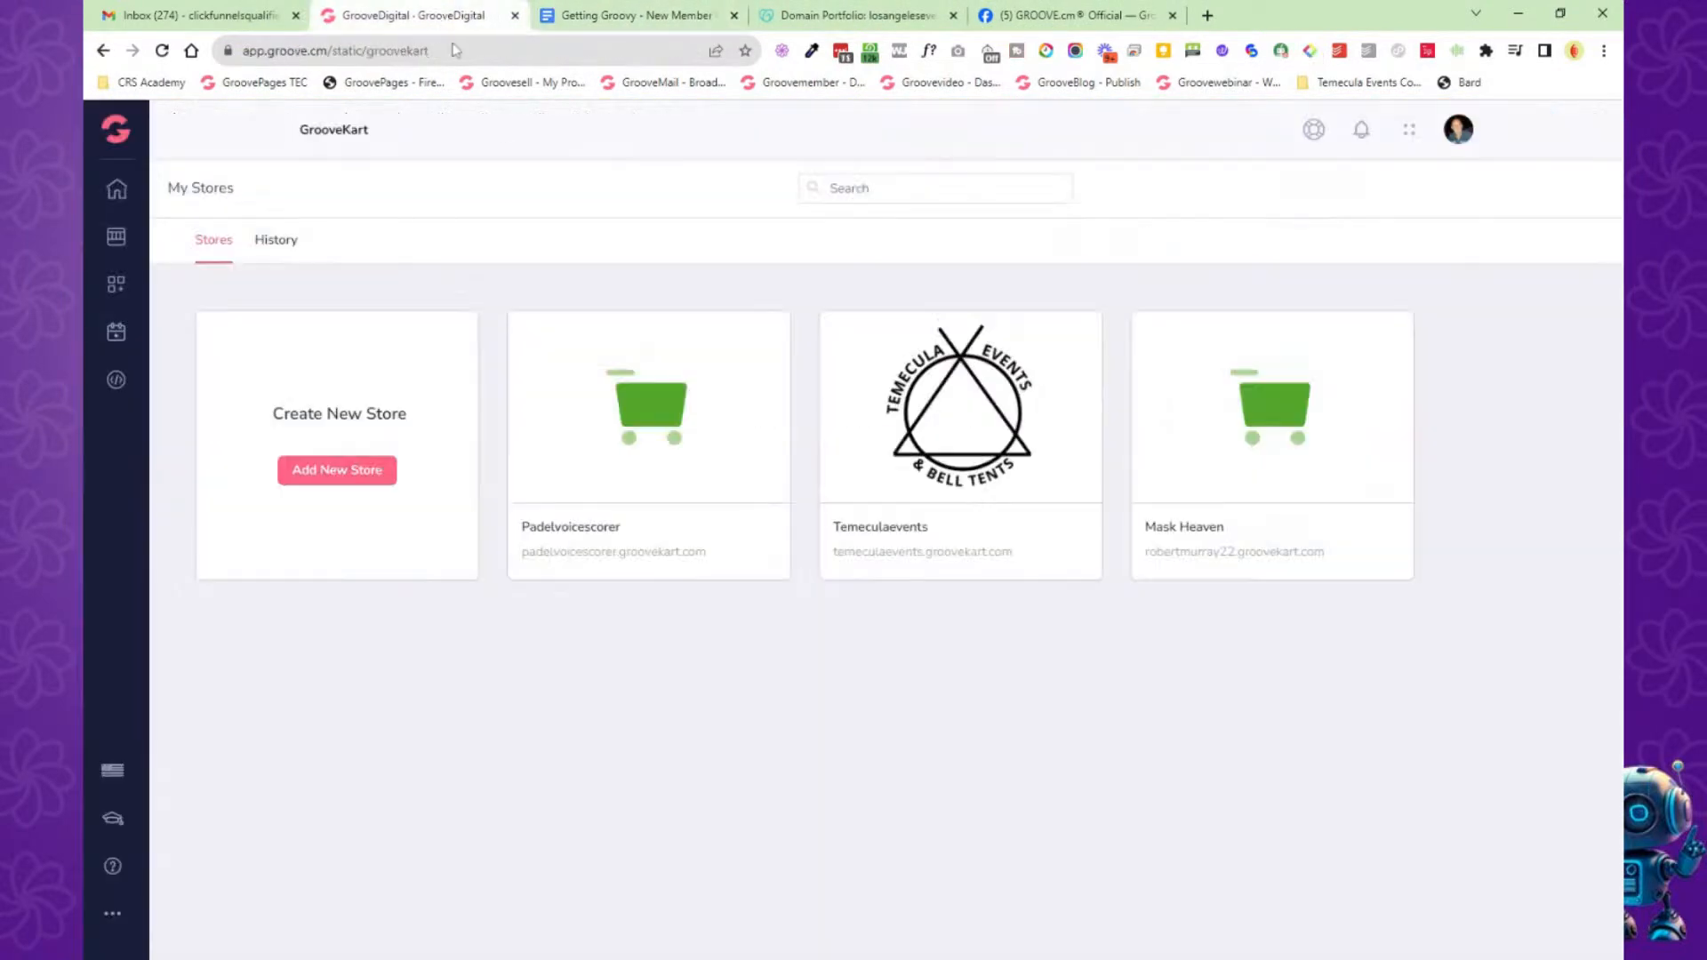
mouse_move(142, 140)
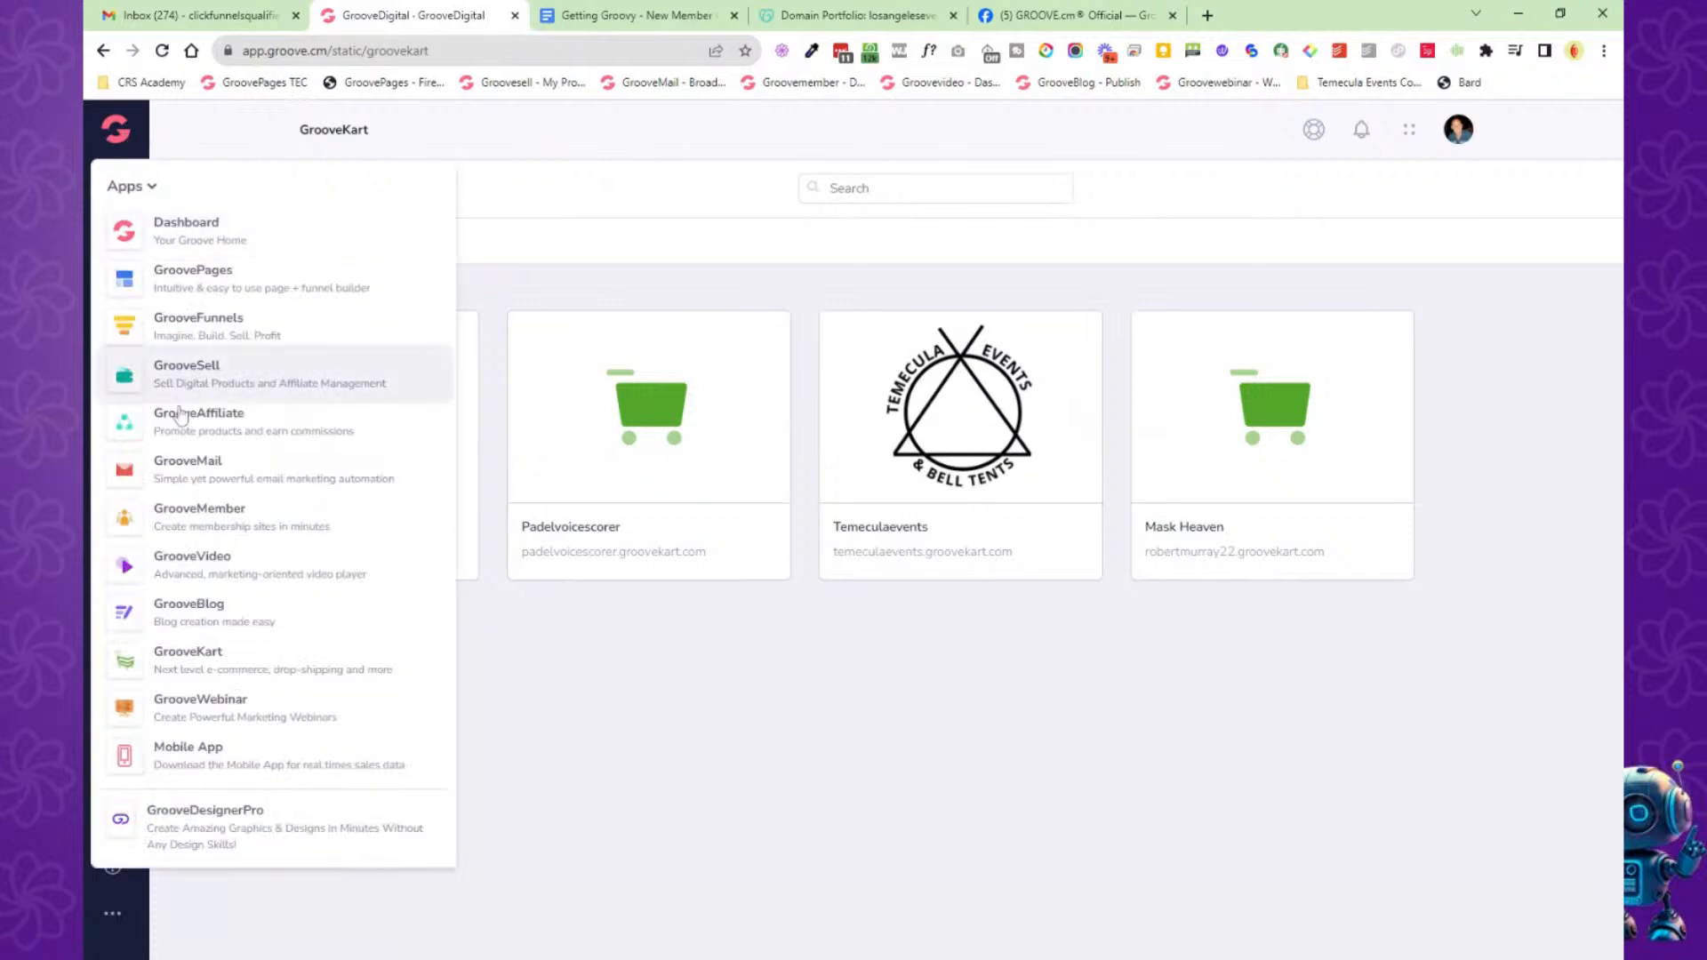
click(185, 477)
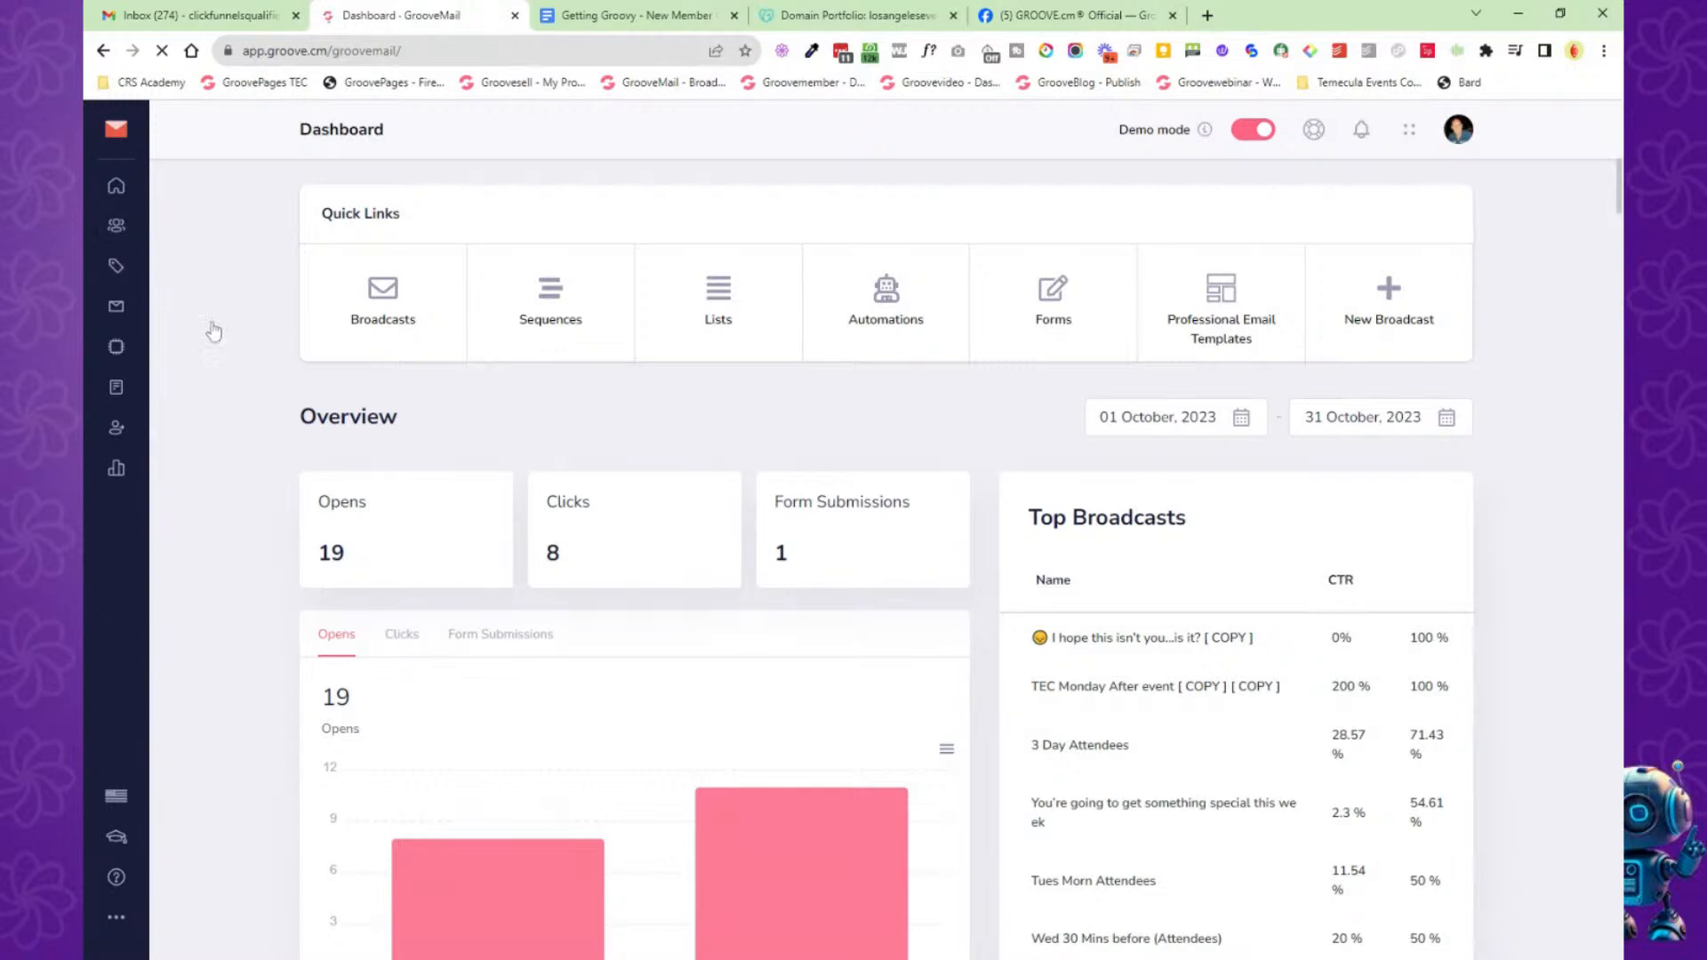
Look through the GrooveMail contacts list.
click(116, 226)
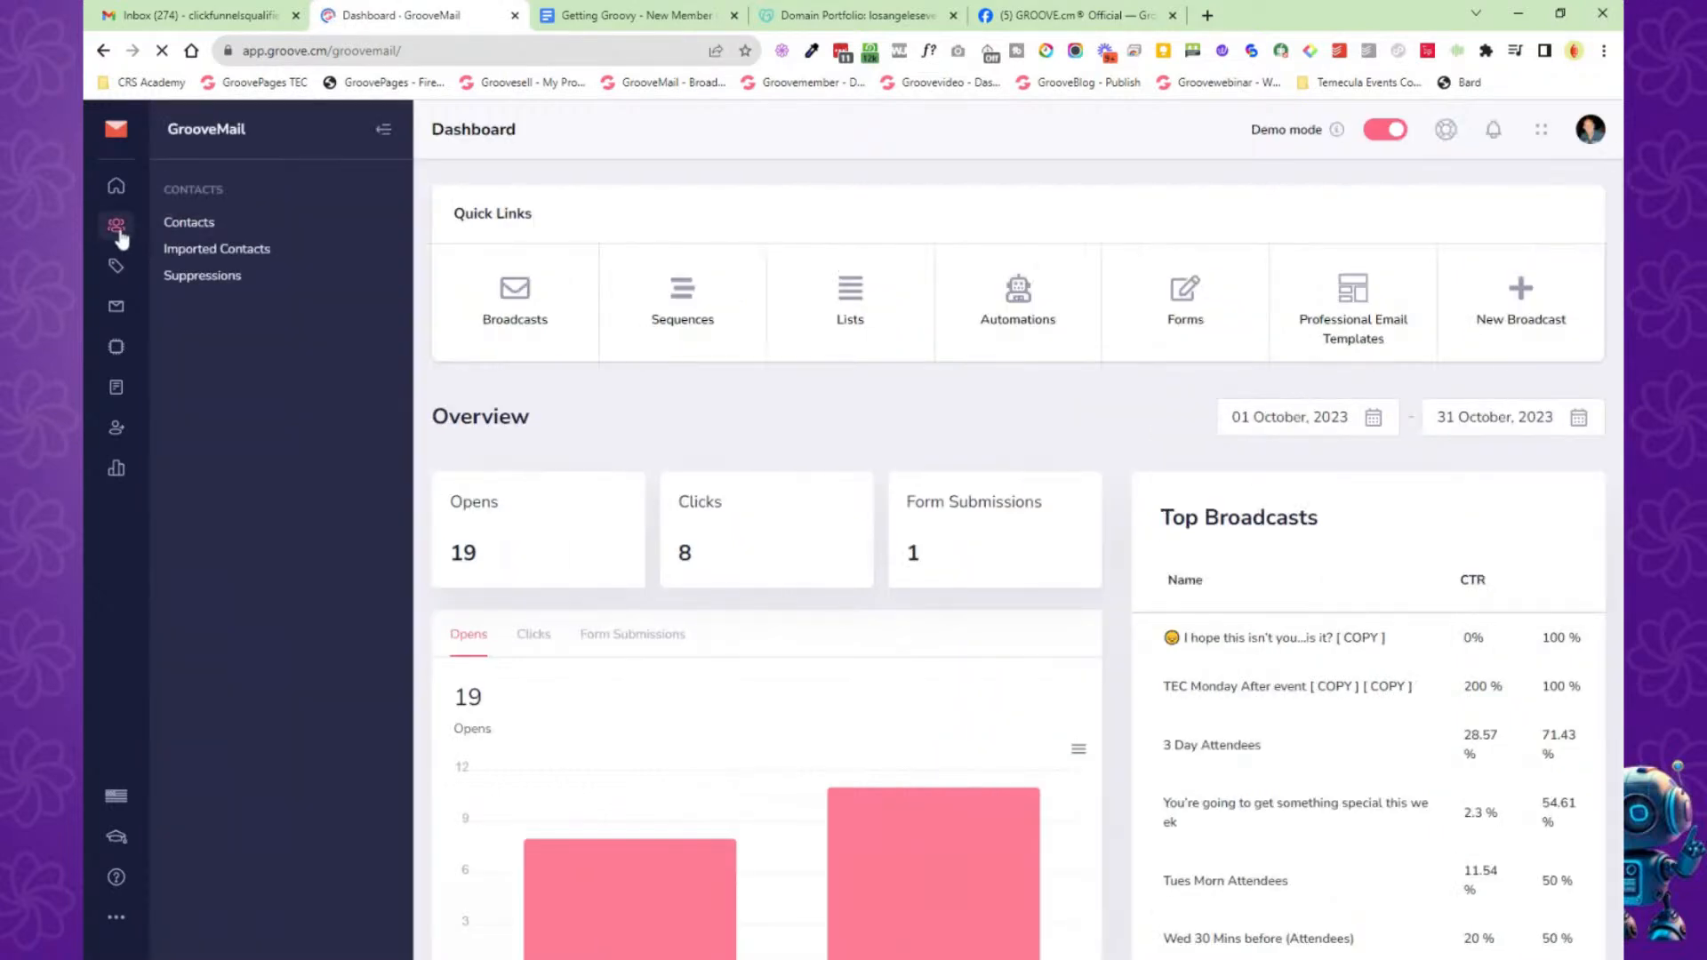
click(191, 224)
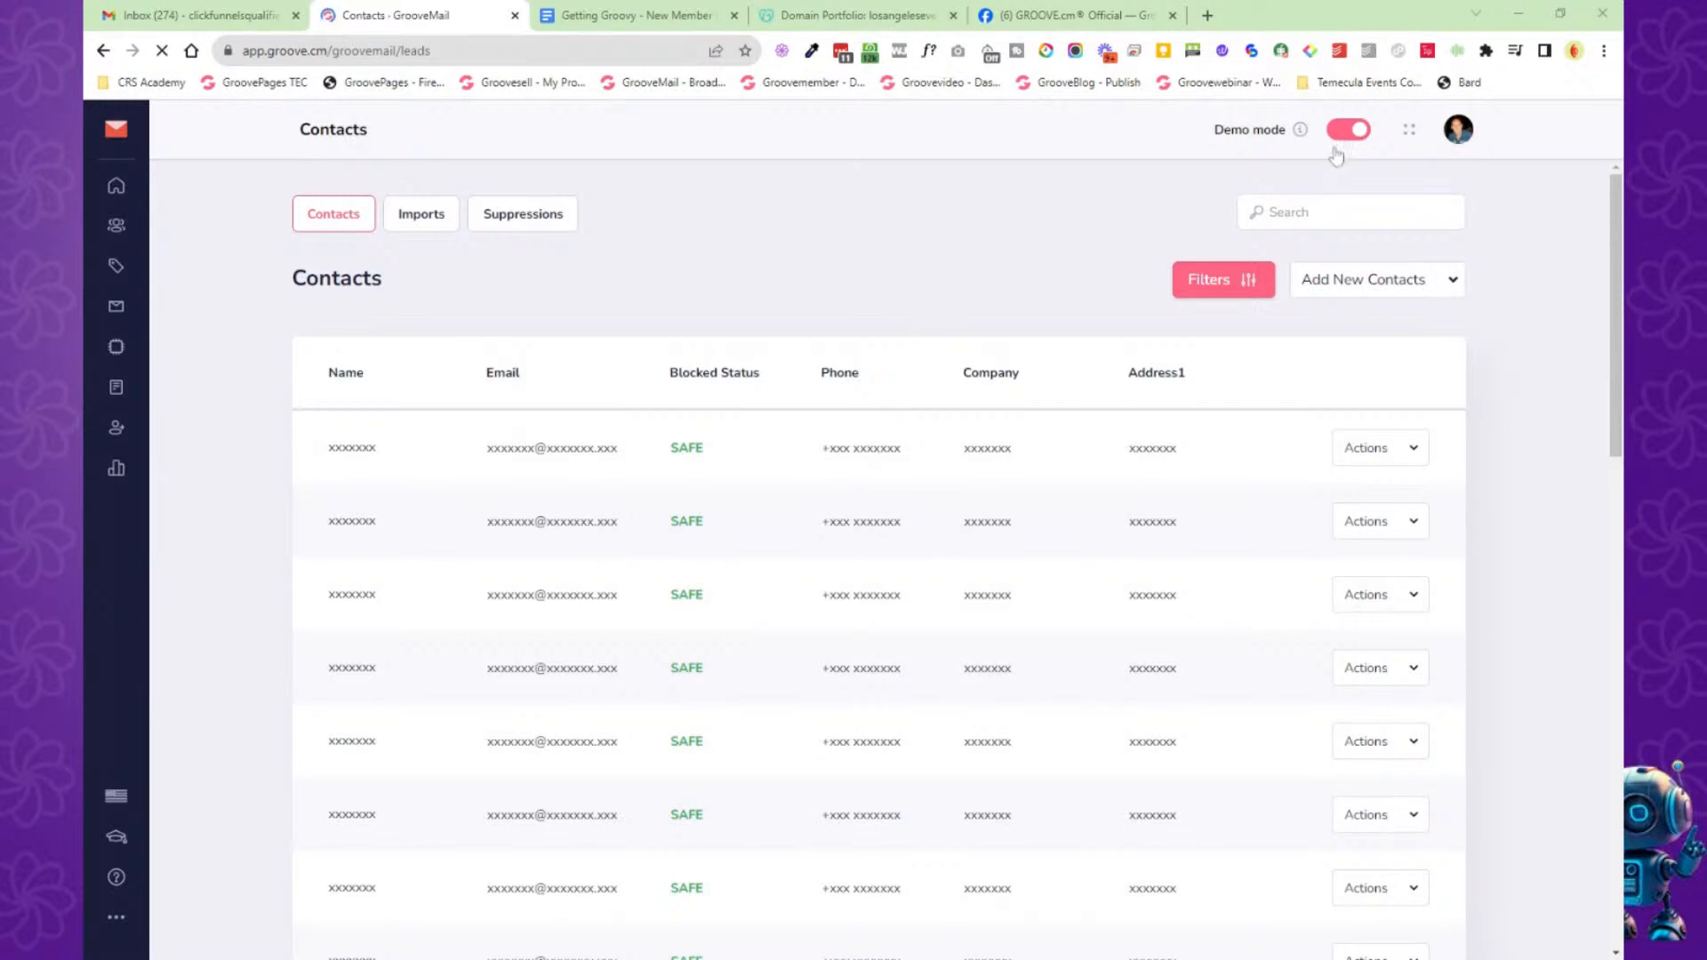
scroll(648, 578, down, 12)
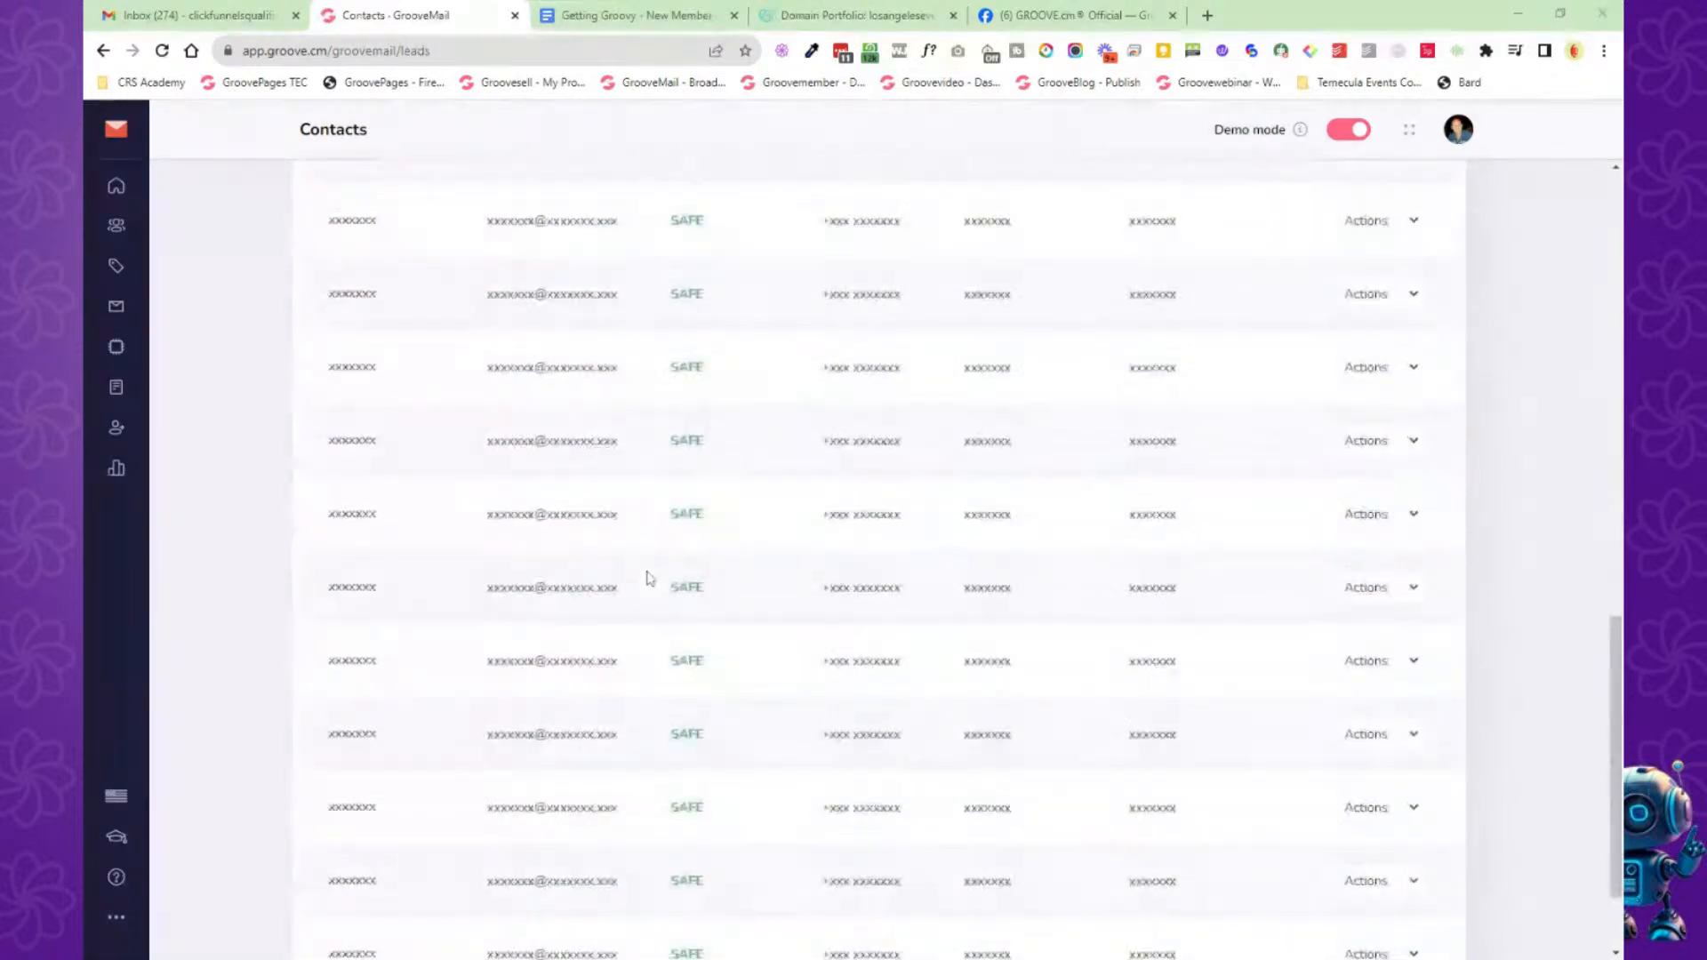
scroll(648, 573, up, 12)
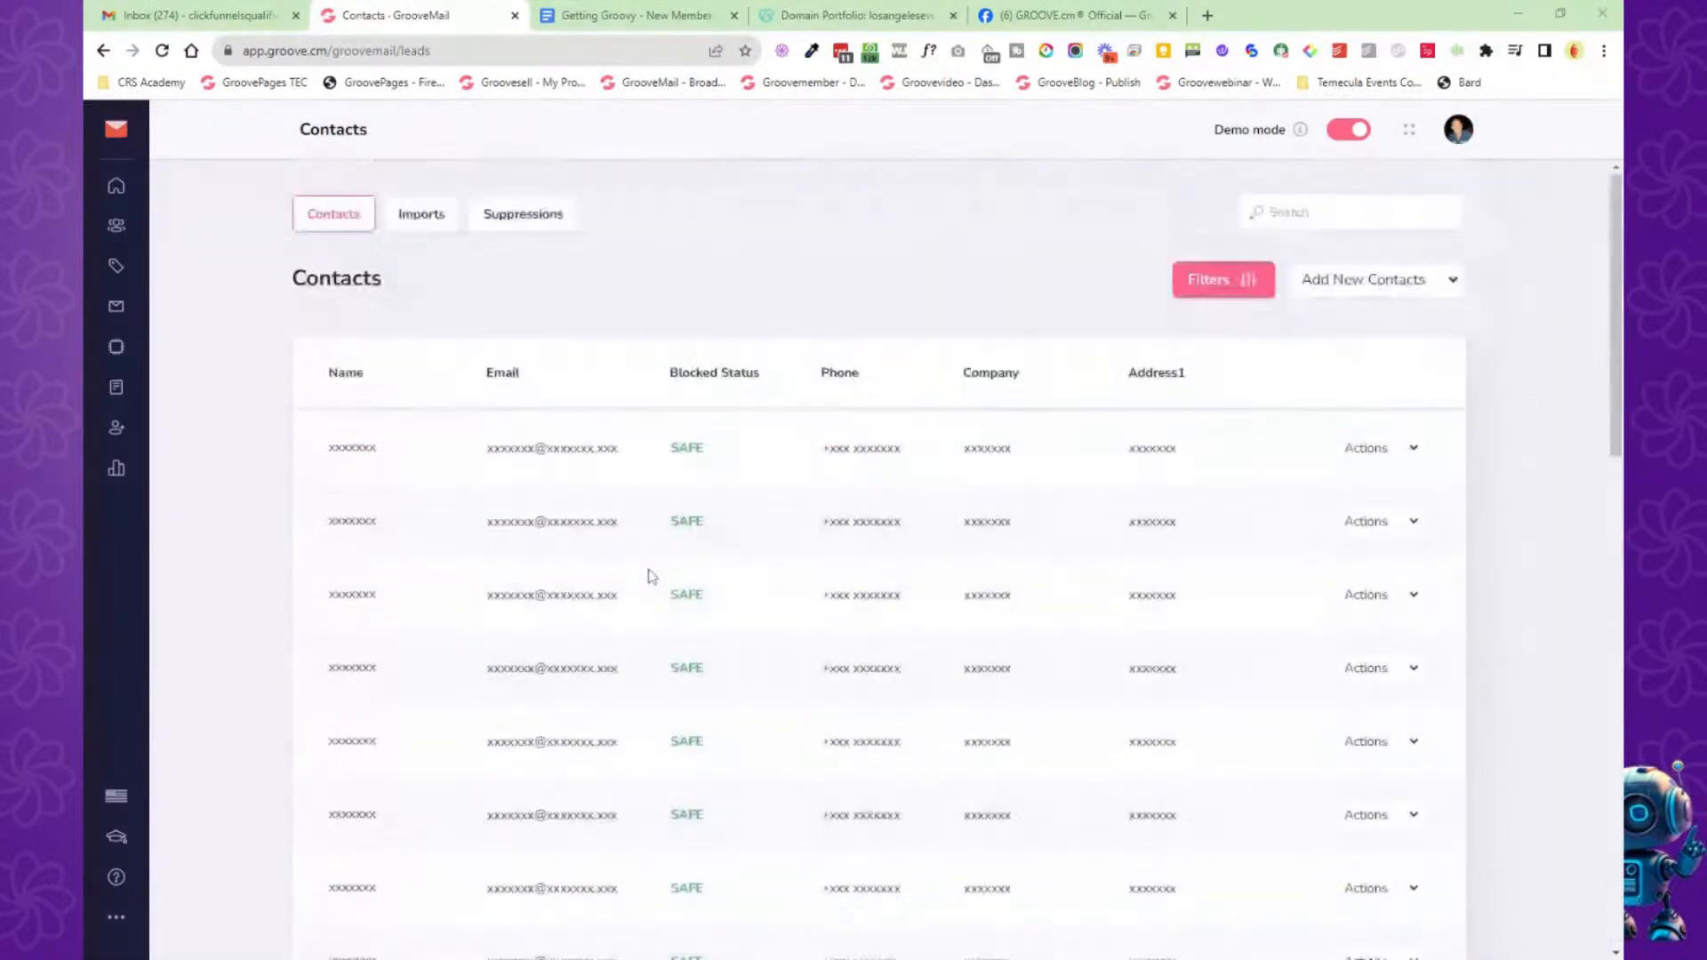
Browse the page of mailing lists.
click(119, 226)
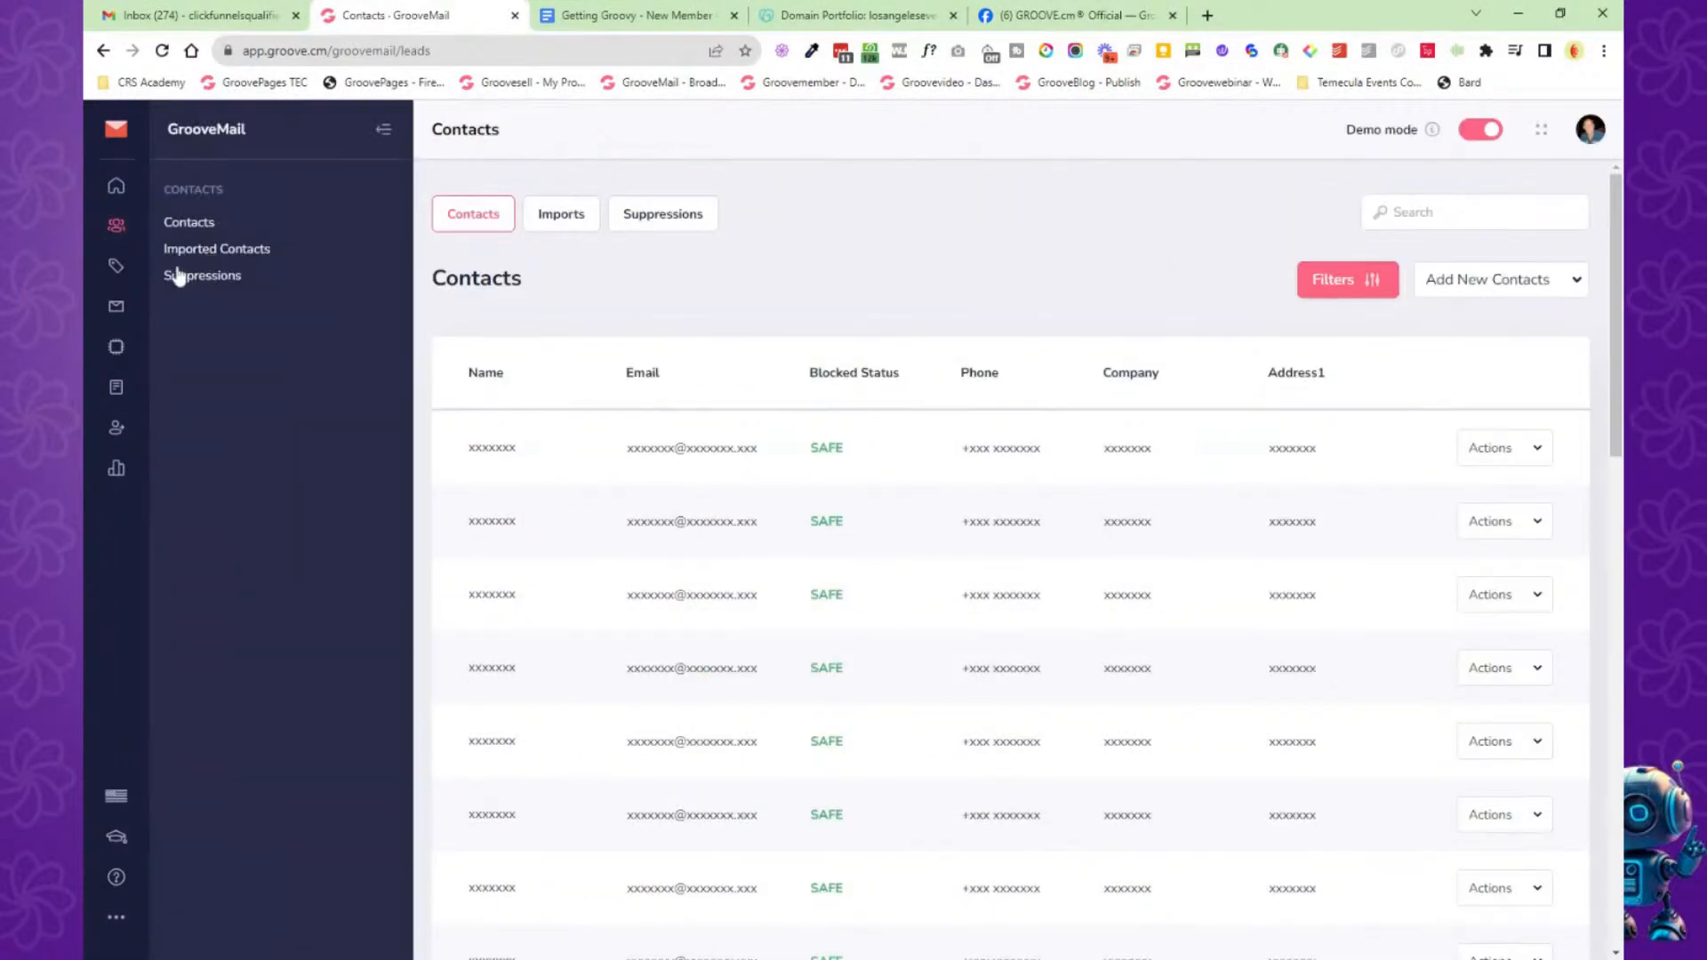
click(117, 267)
click(187, 230)
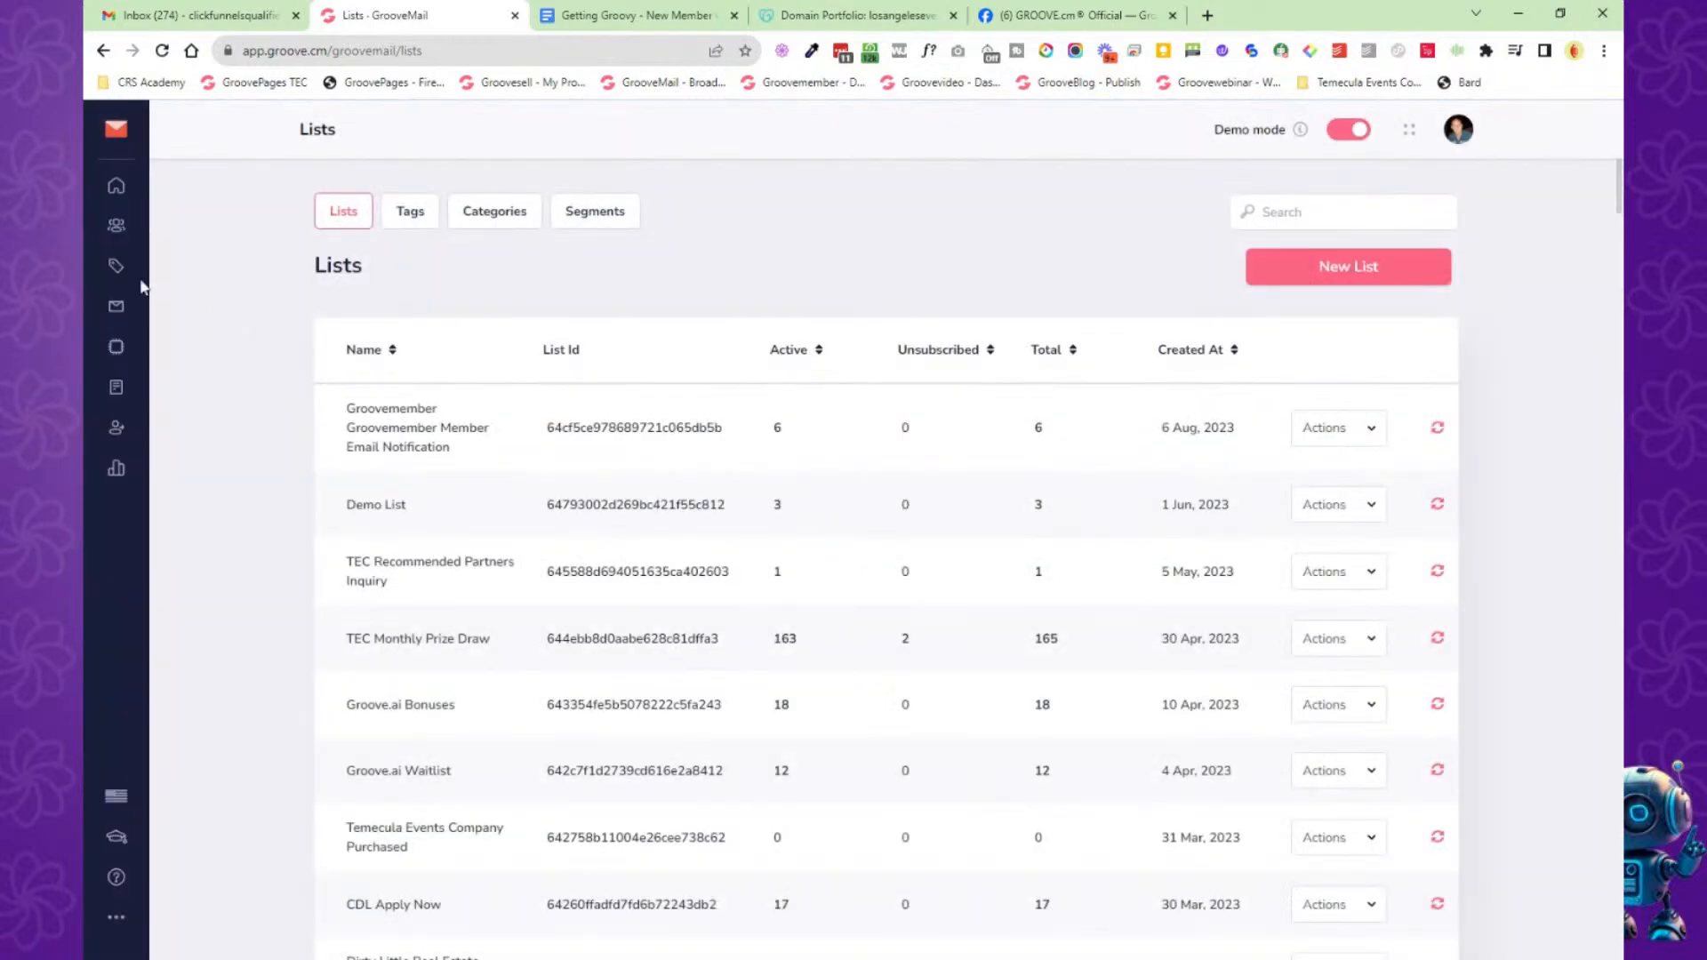
click(116, 267)
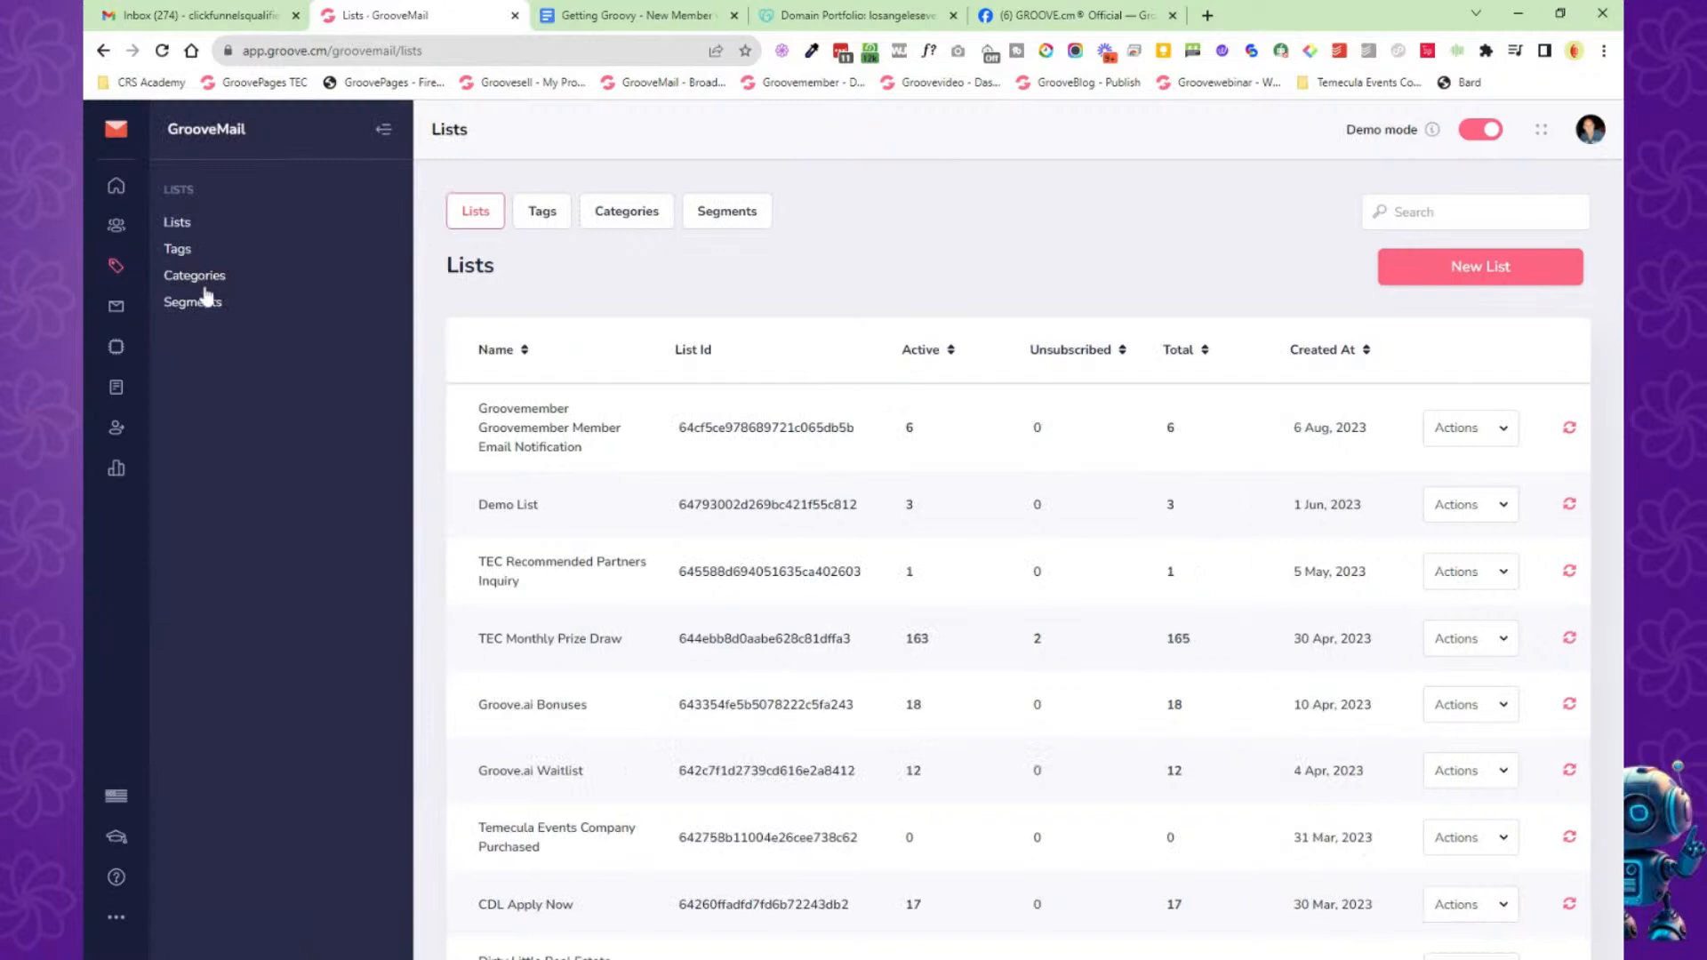
On the Sequences page, collapse the side panel and edit TEC Monthly Prize Draw.
click(117, 308)
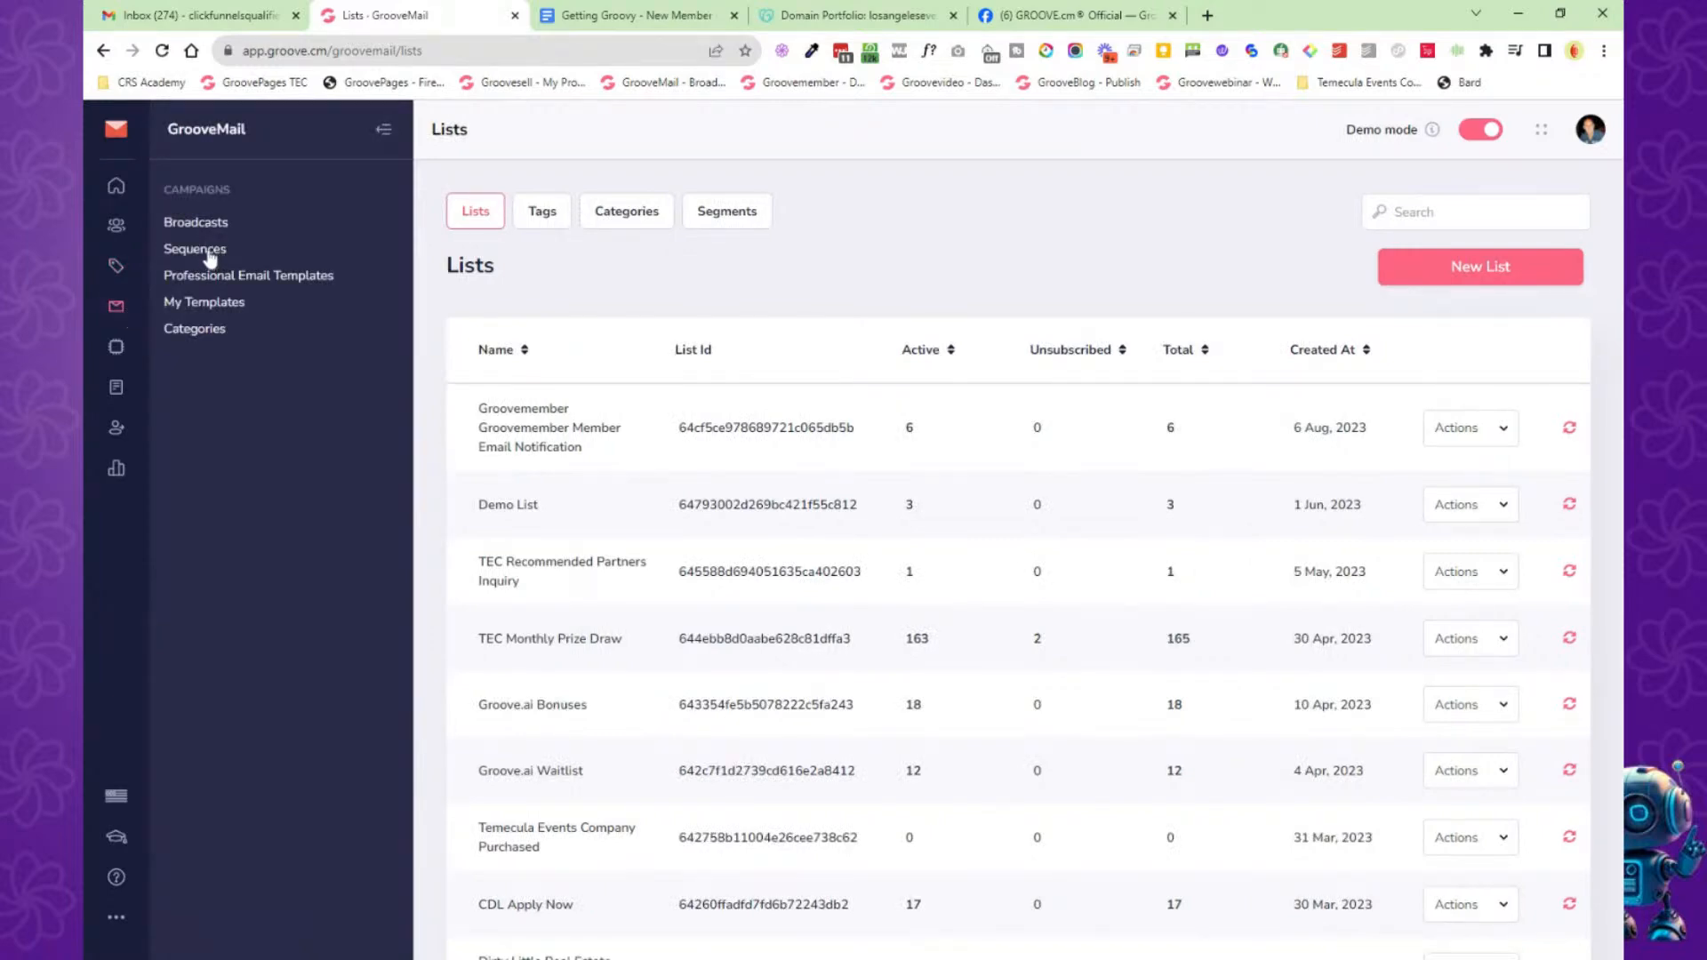
click(208, 252)
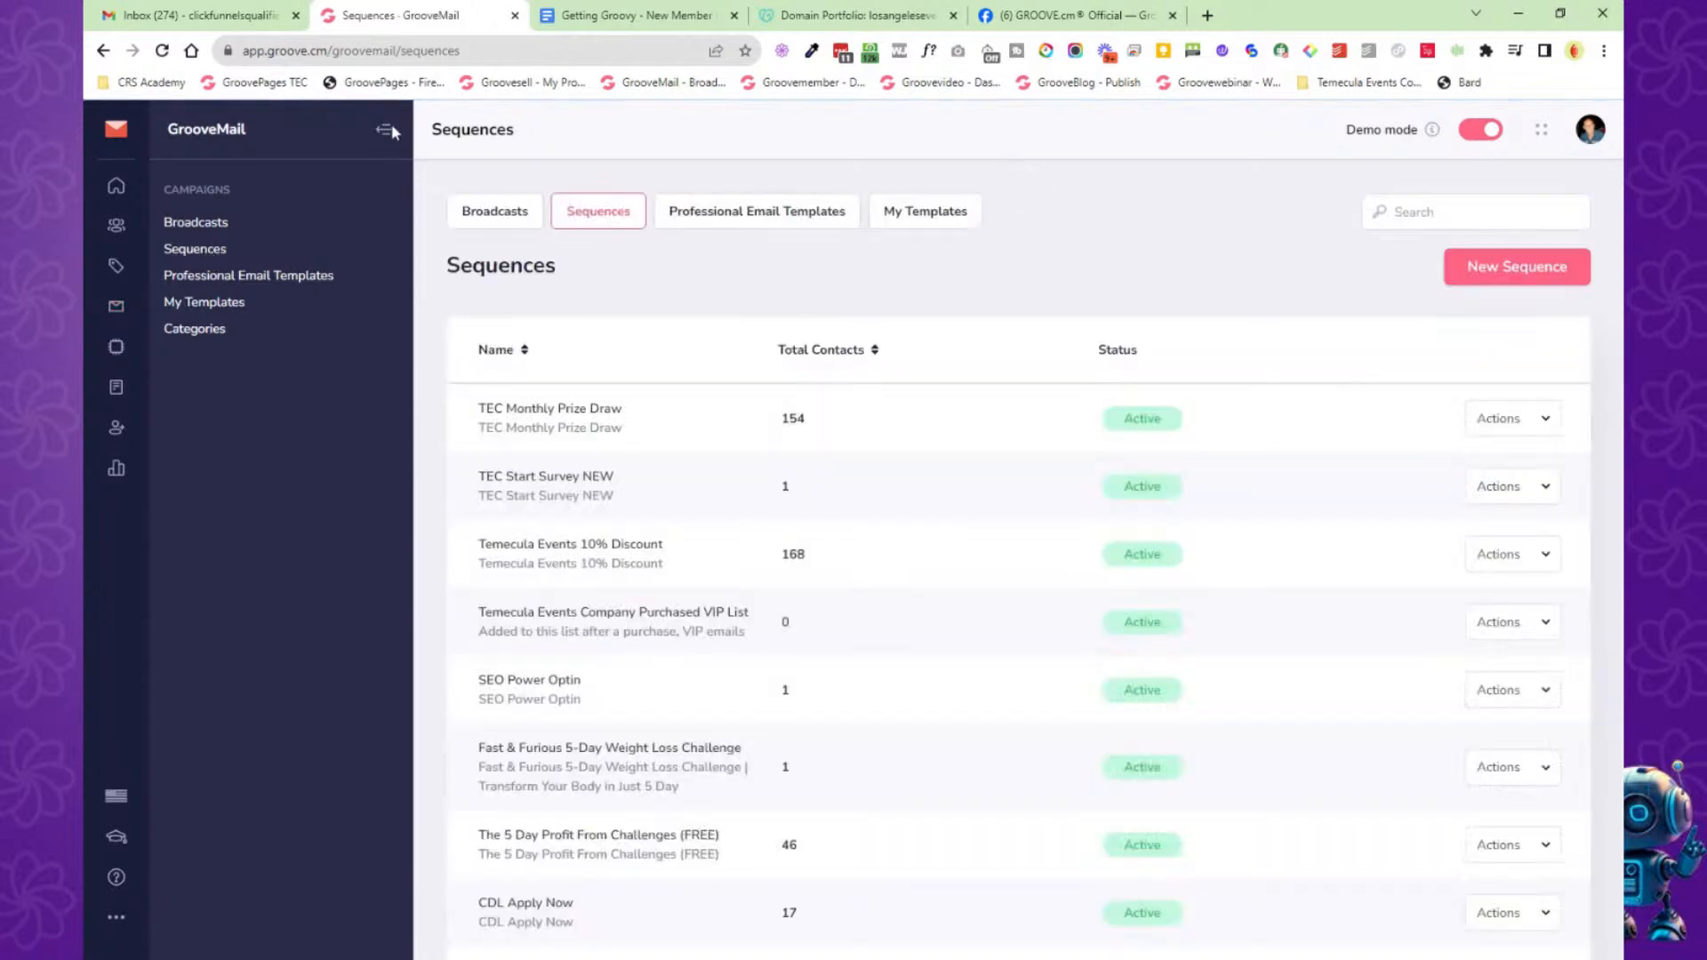
click(385, 130)
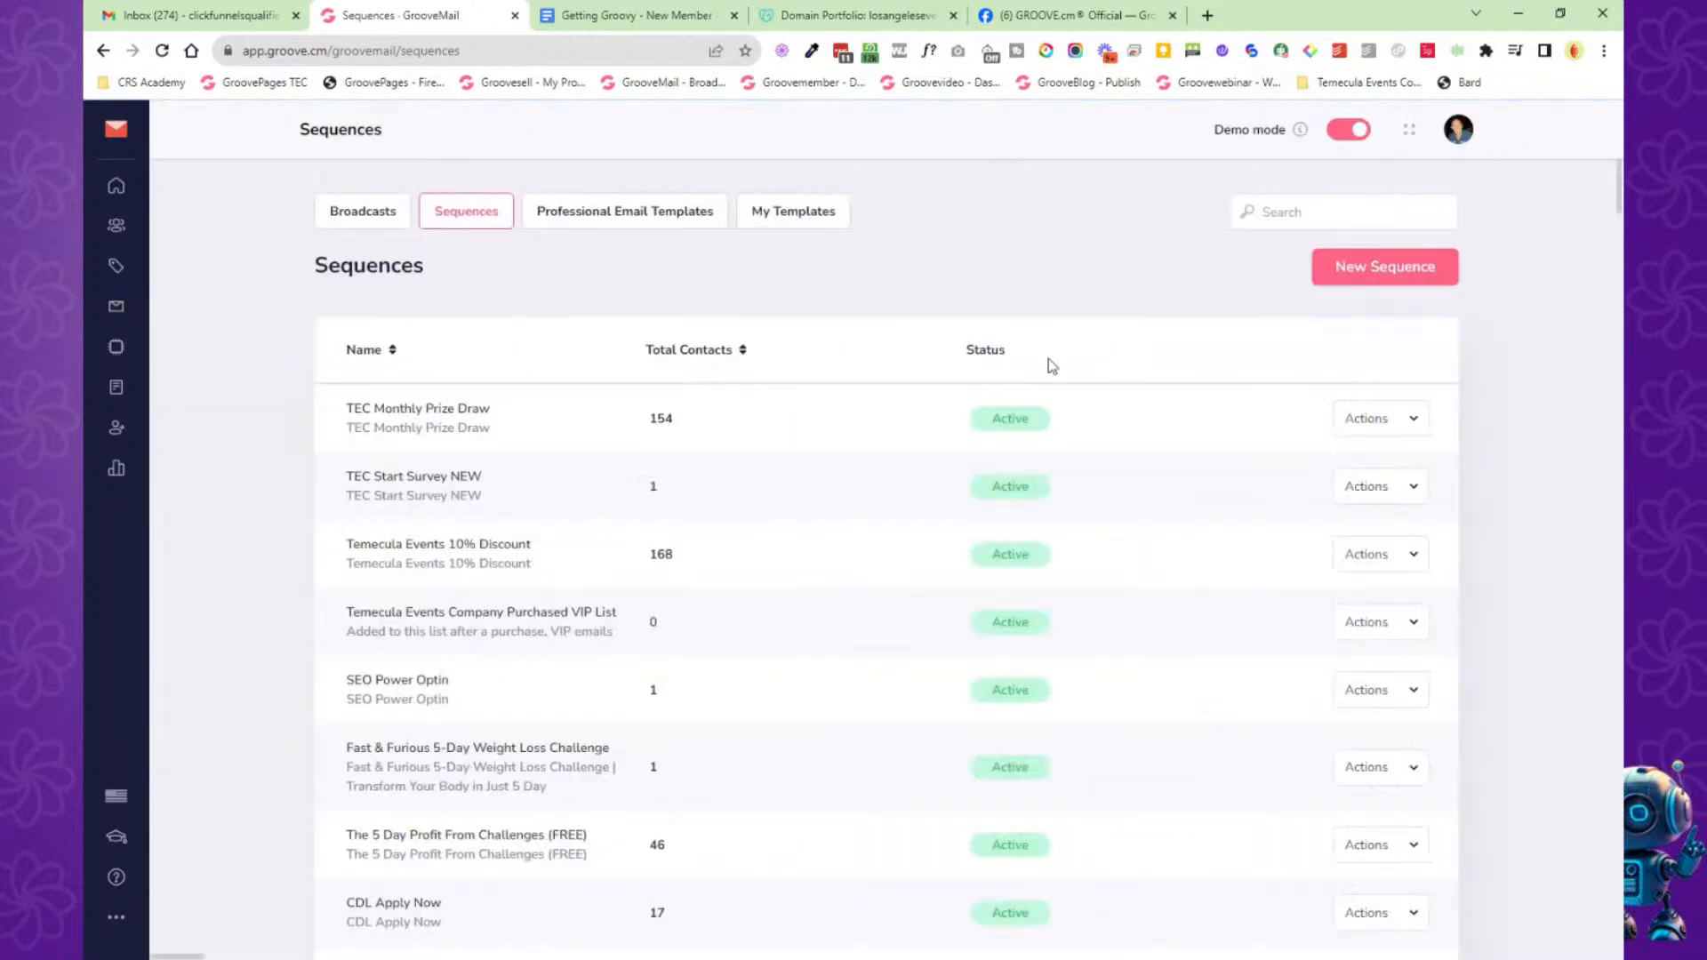
click(1411, 419)
click(1362, 462)
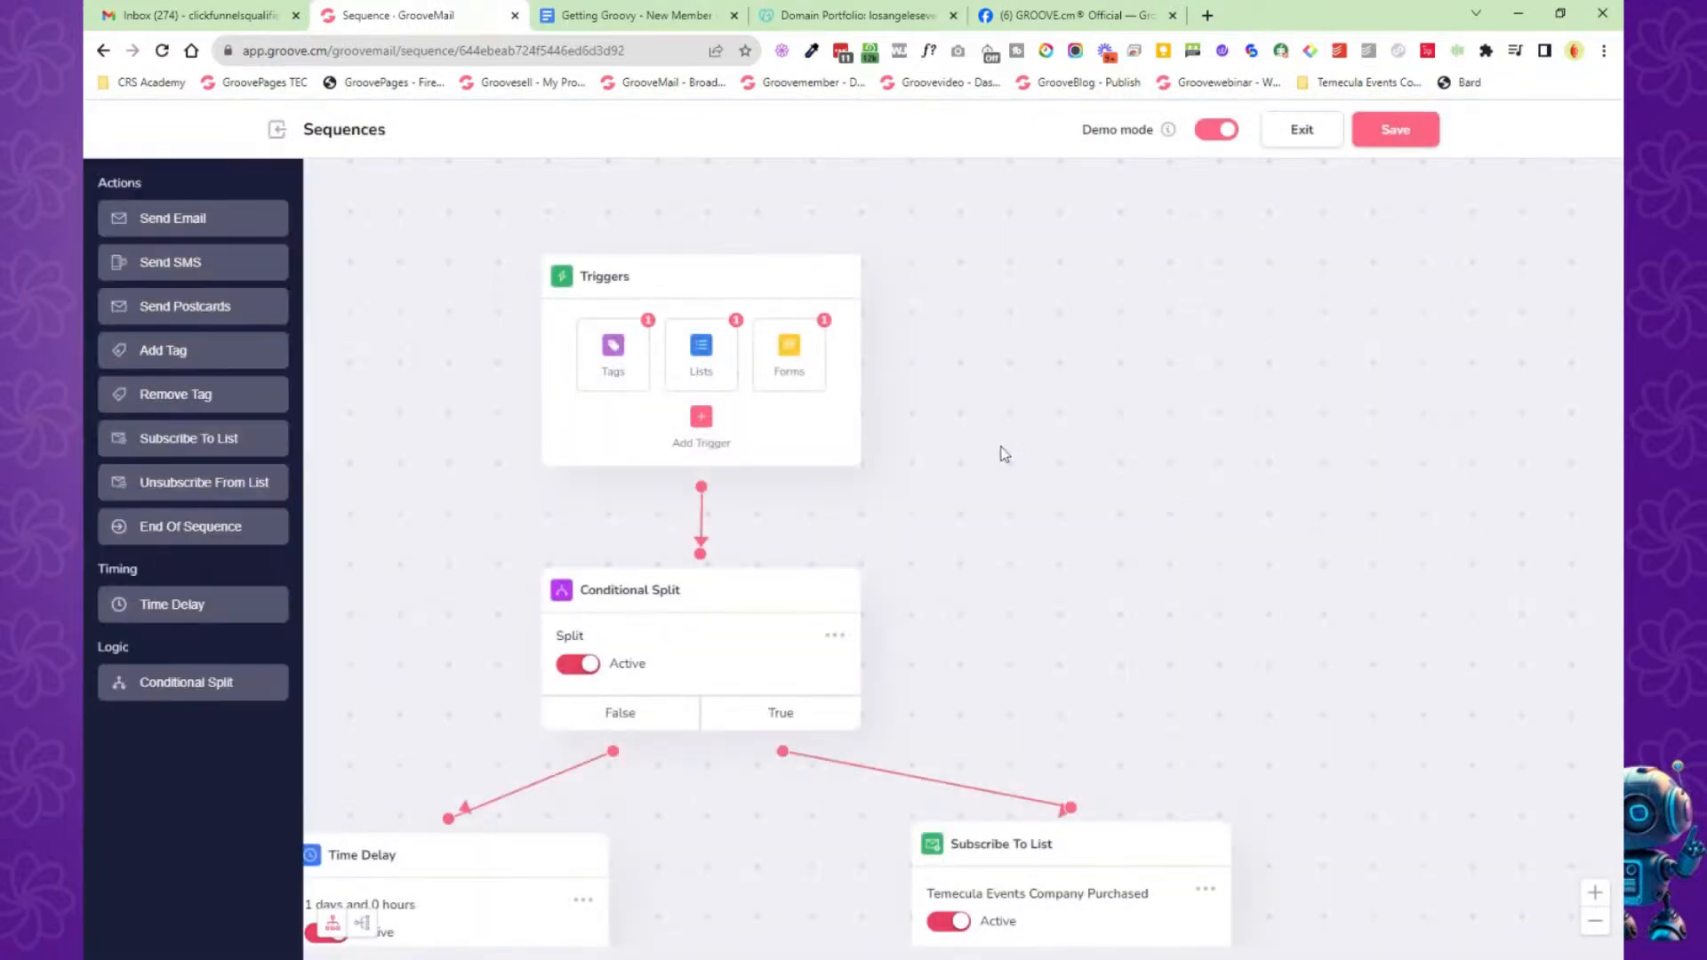
Inspect the trigger cards and pan down to the End Of Sequence step and second split.
mouse_move(623, 373)
mouse_move(729, 364)
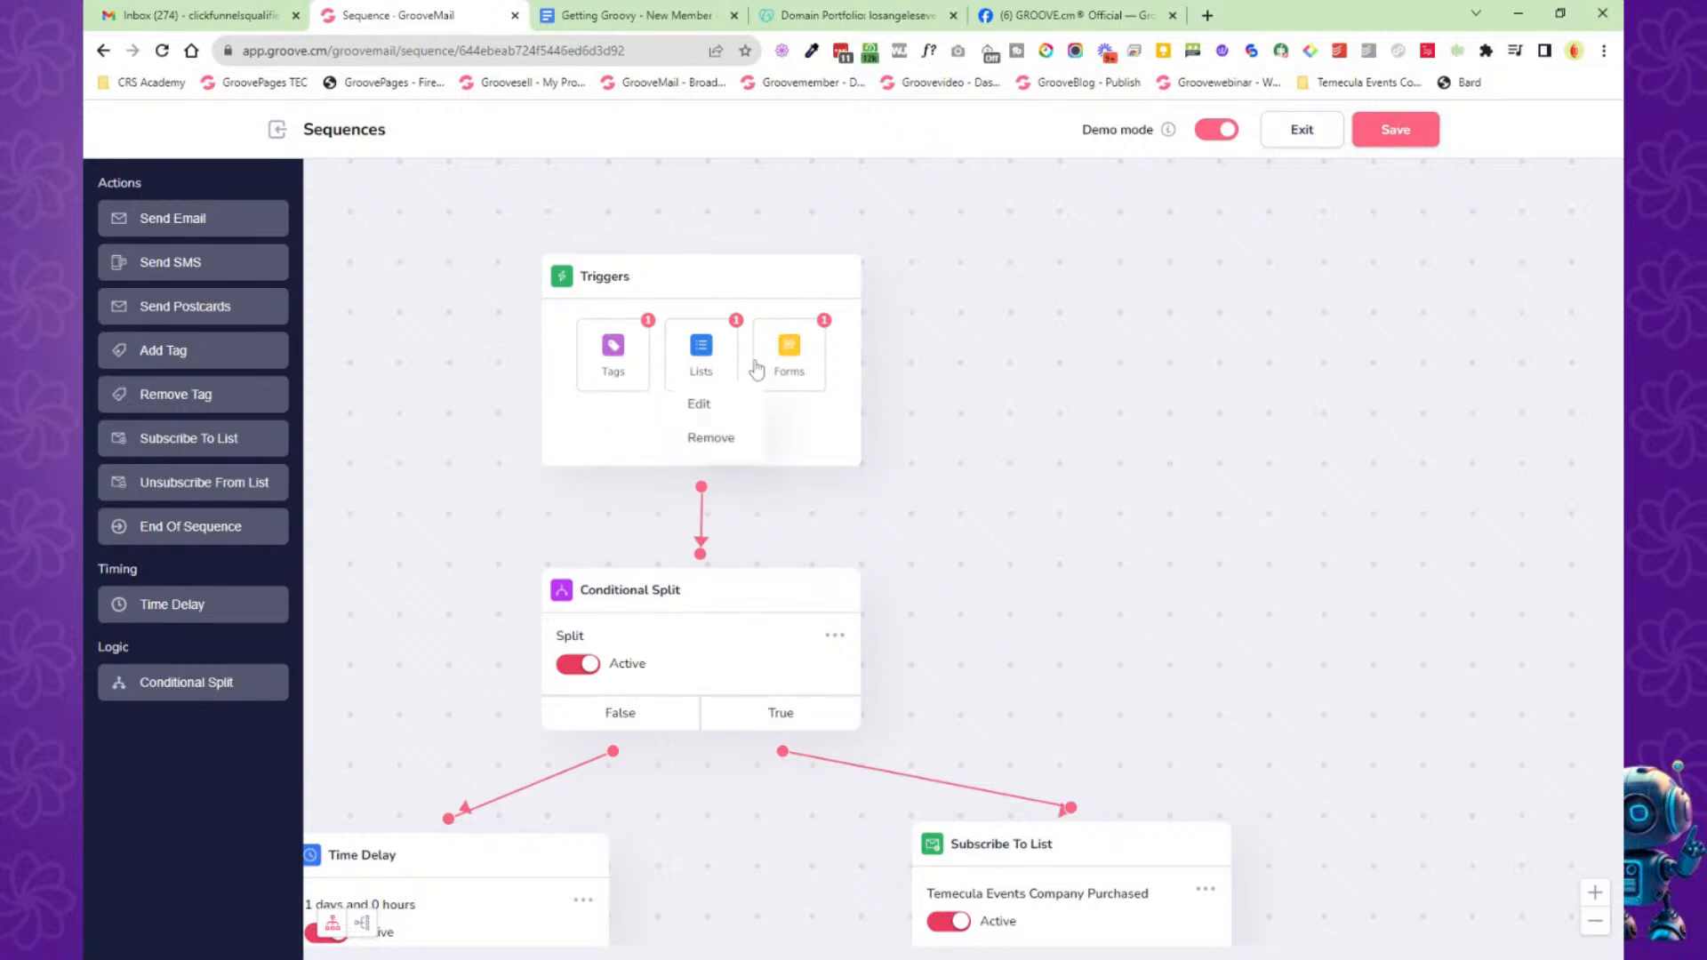
mouse_move(798, 369)
drag(985, 566, 1081, 325)
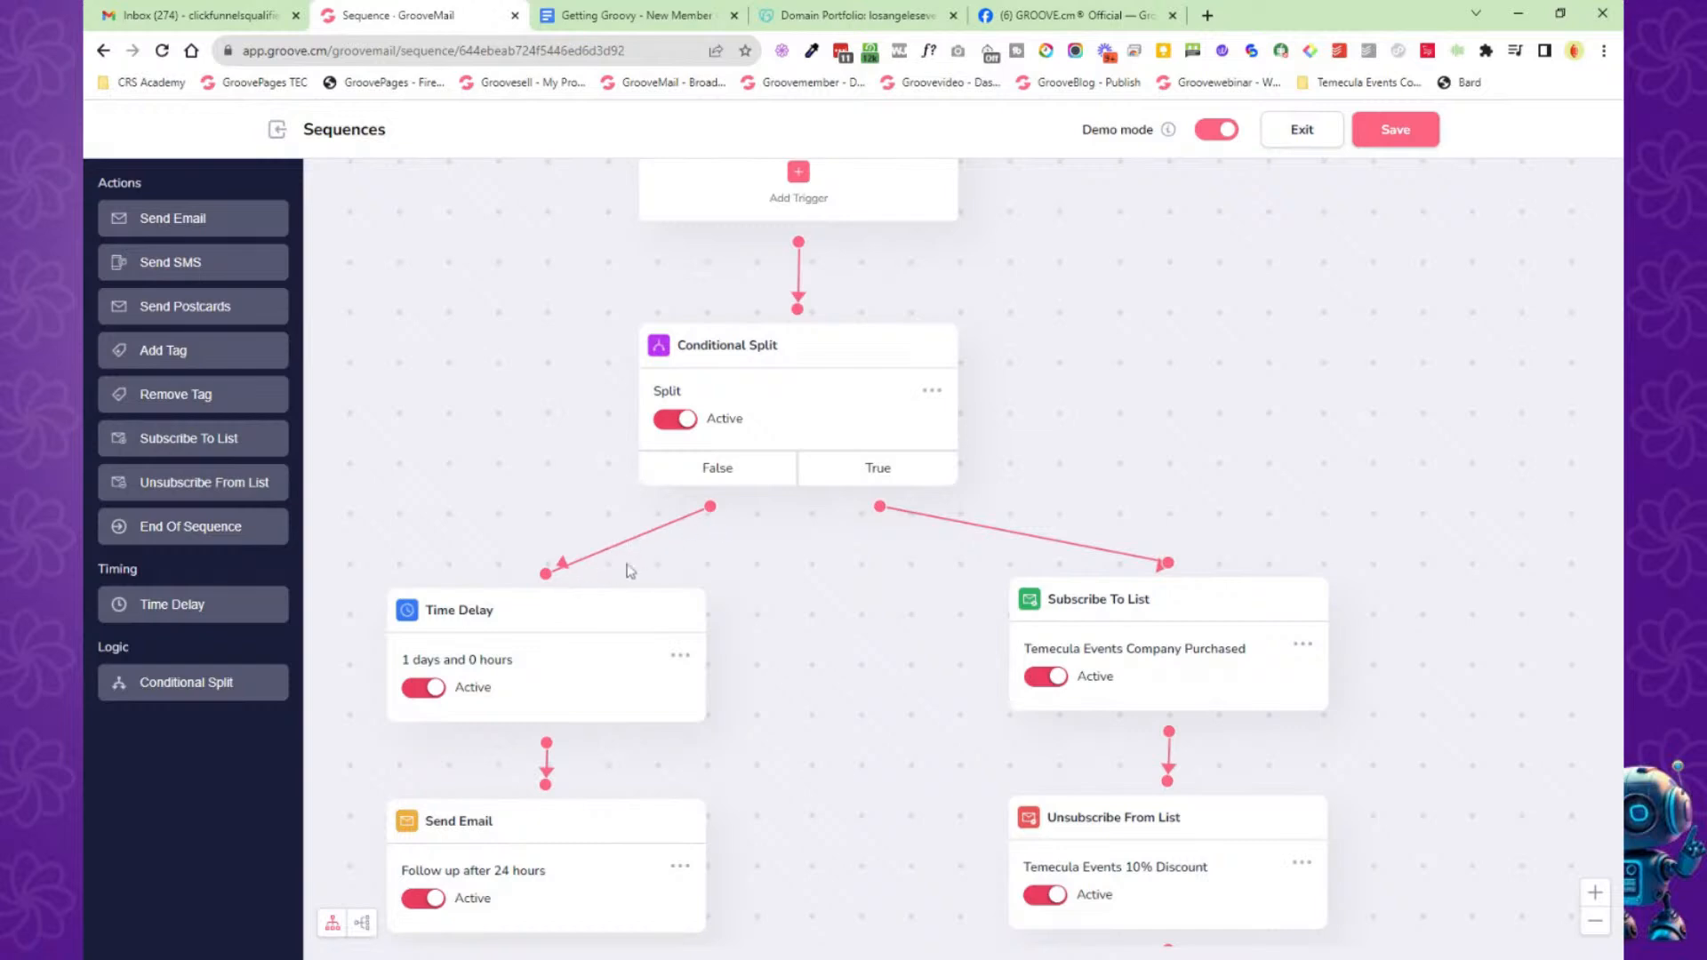
drag(448, 534, 445, 315)
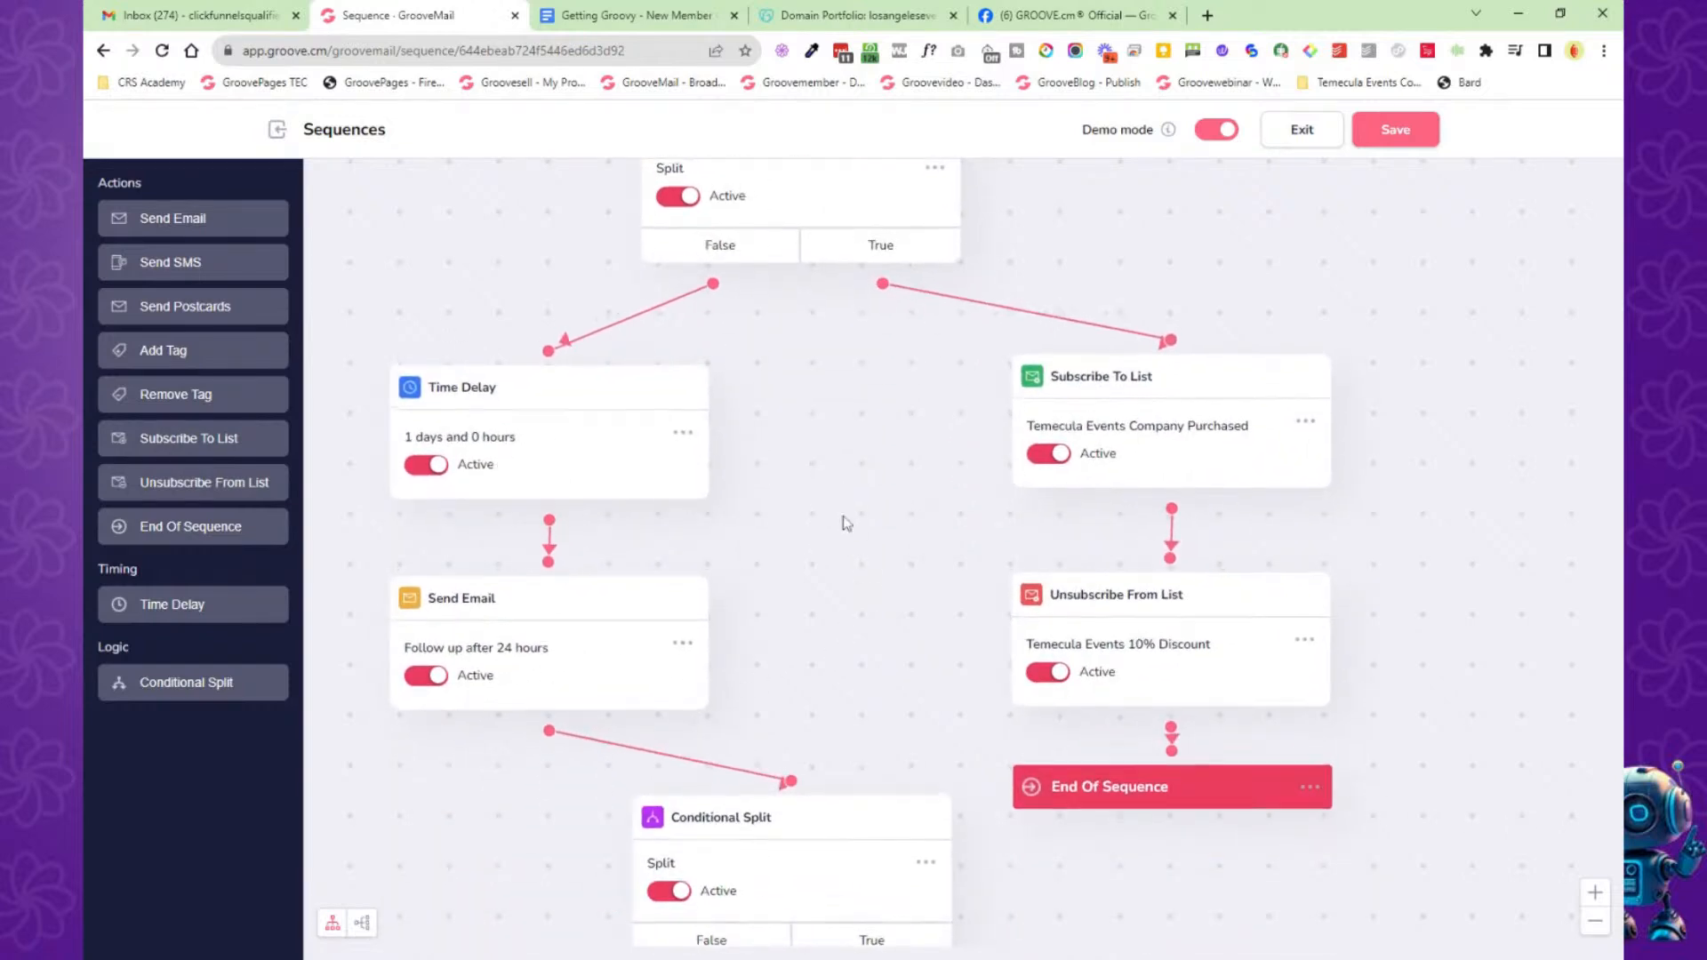
Examine the lower Conditional Split's Day 3 delay and email branches, then exit to Sequences.
scroll(835, 577, up, 2)
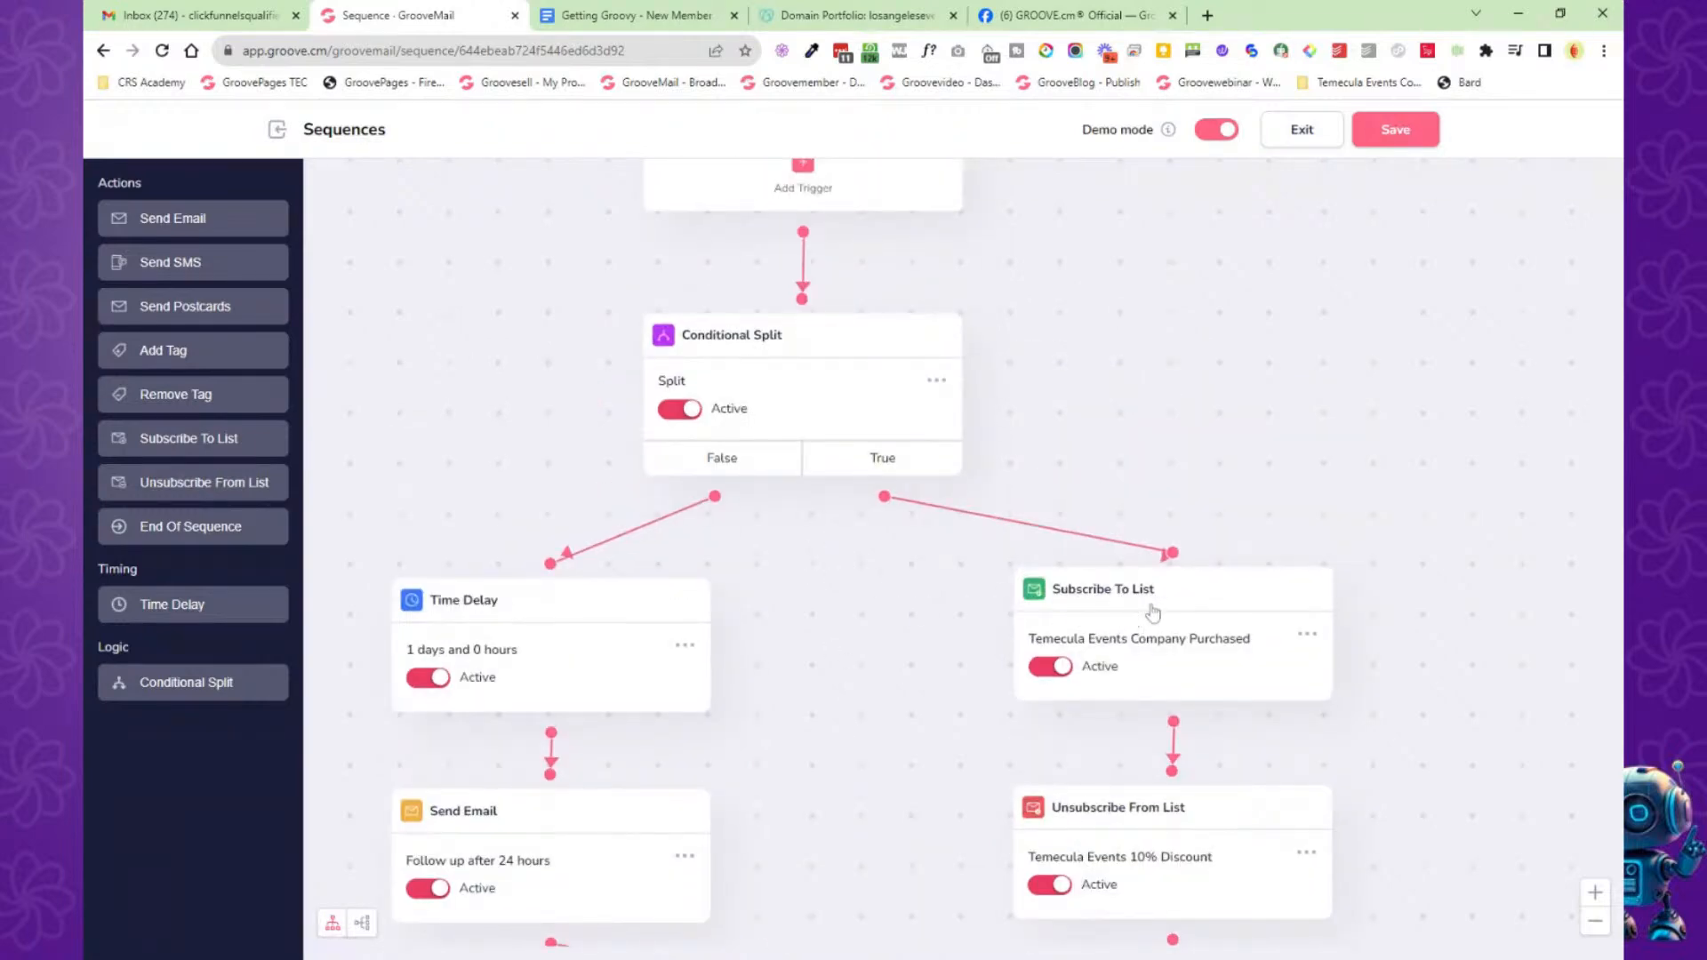
drag(1423, 686, 1376, 477)
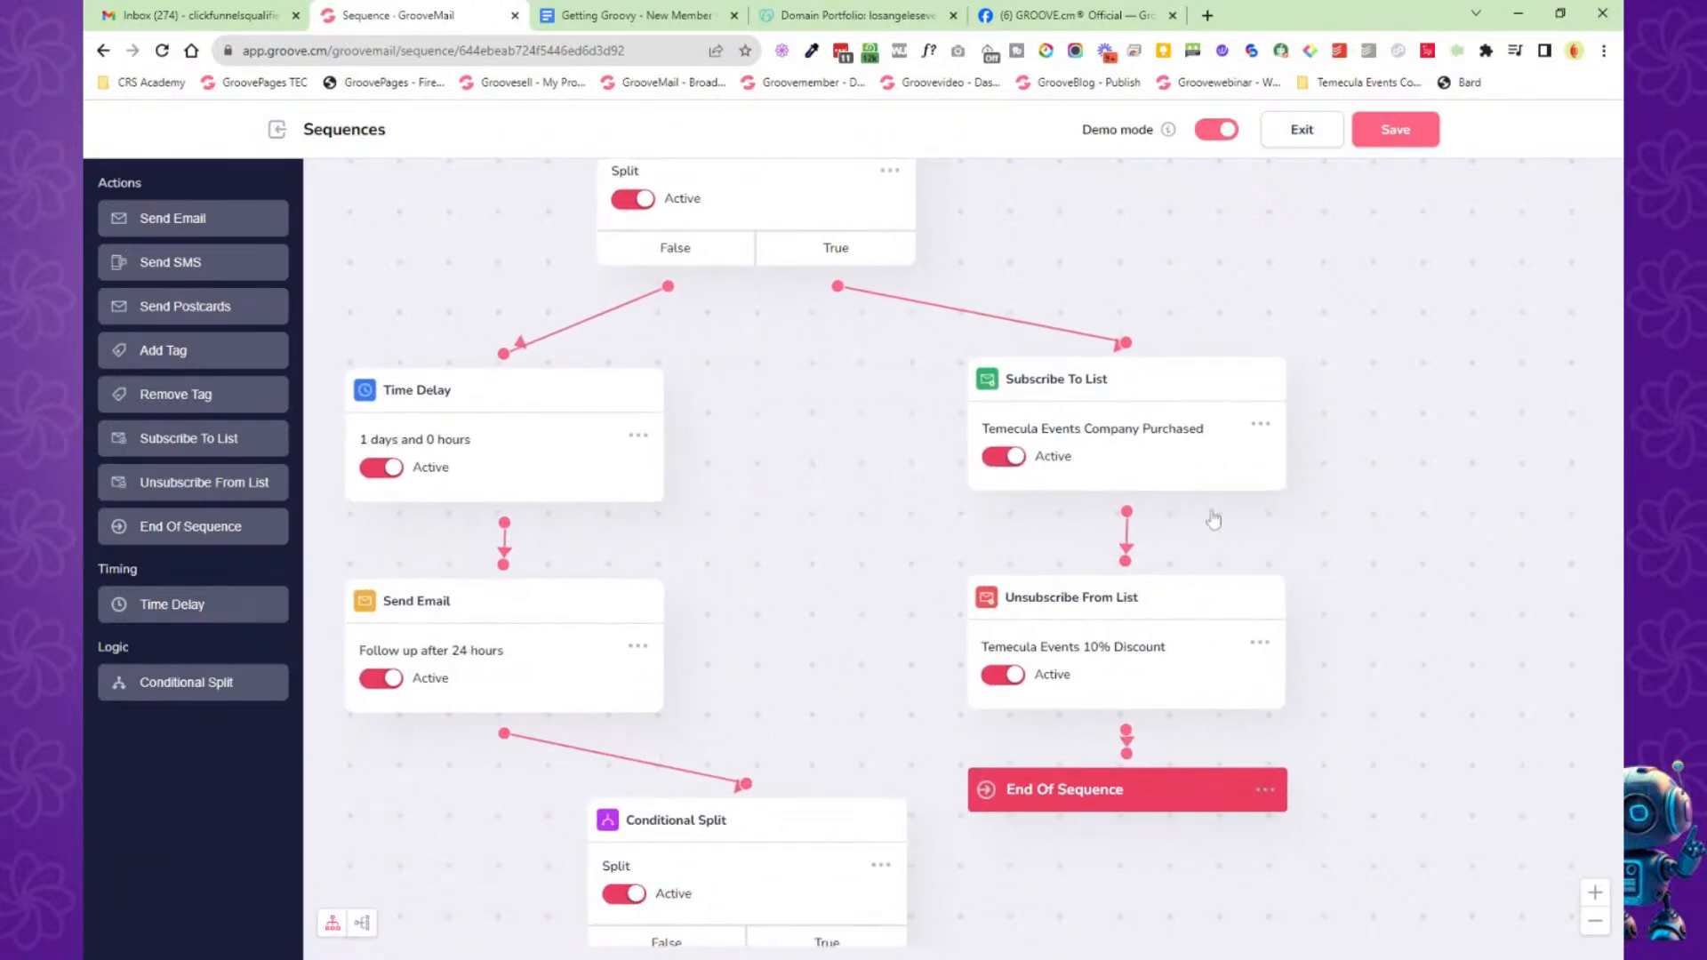
drag(1310, 697, 1422, 447)
drag(876, 788, 935, 438)
drag(952, 702, 929, 200)
drag(915, 773, 887, 321)
drag(902, 824, 905, 455)
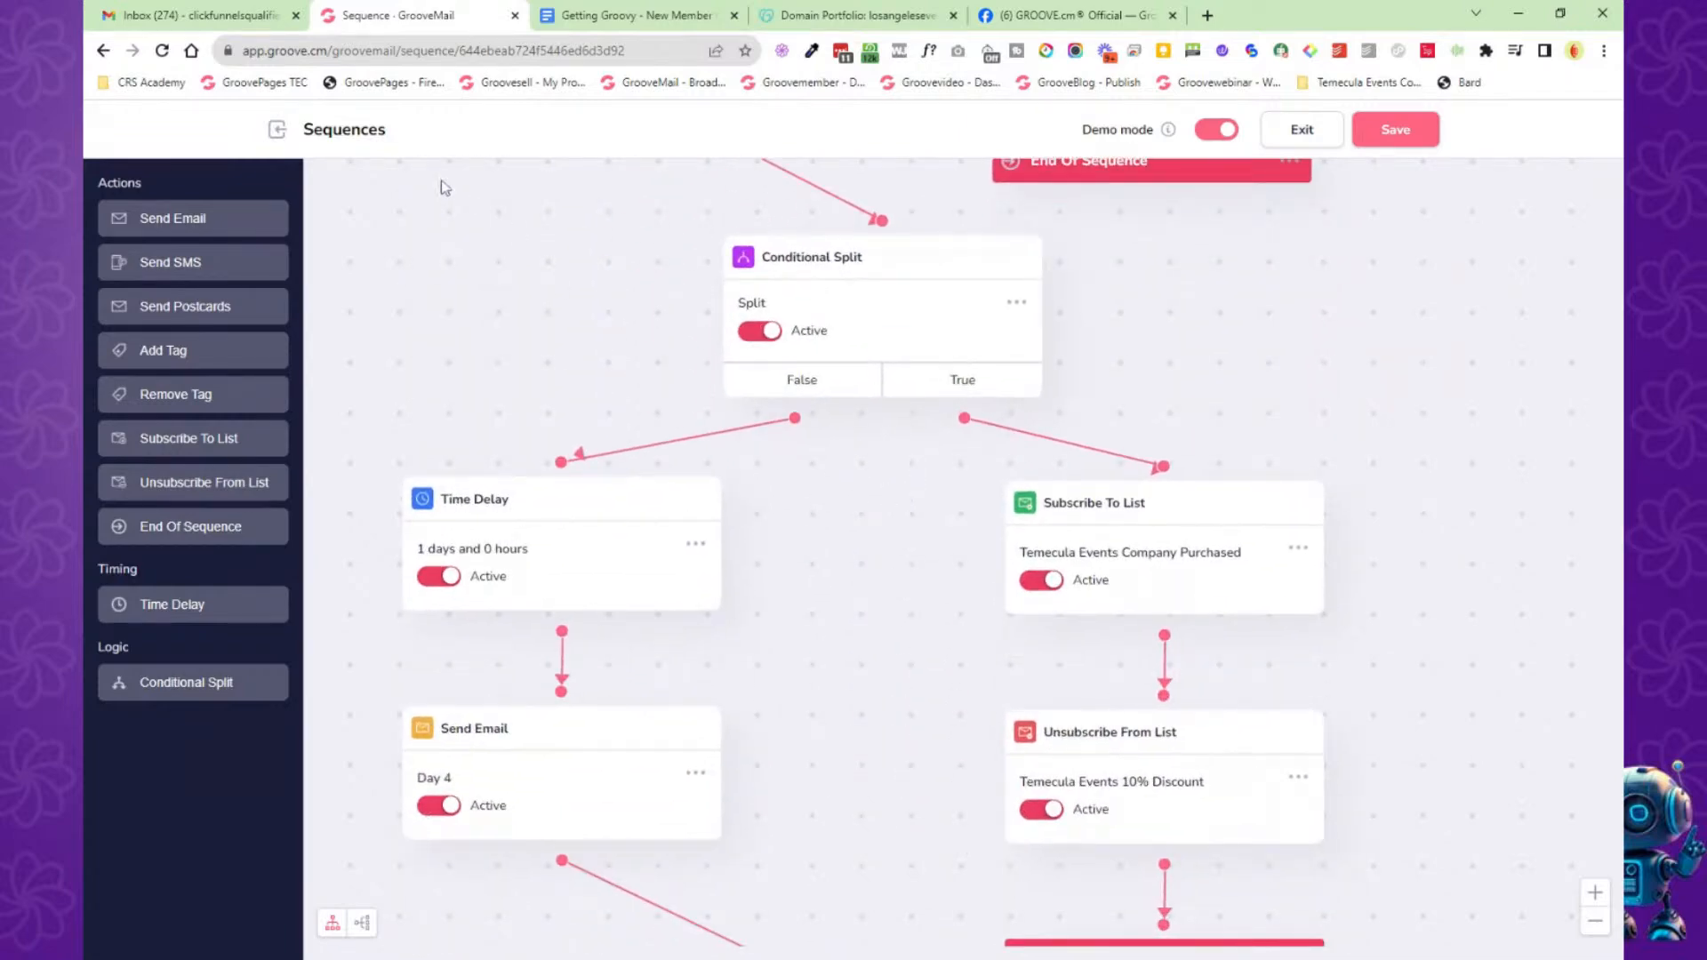
click(279, 134)
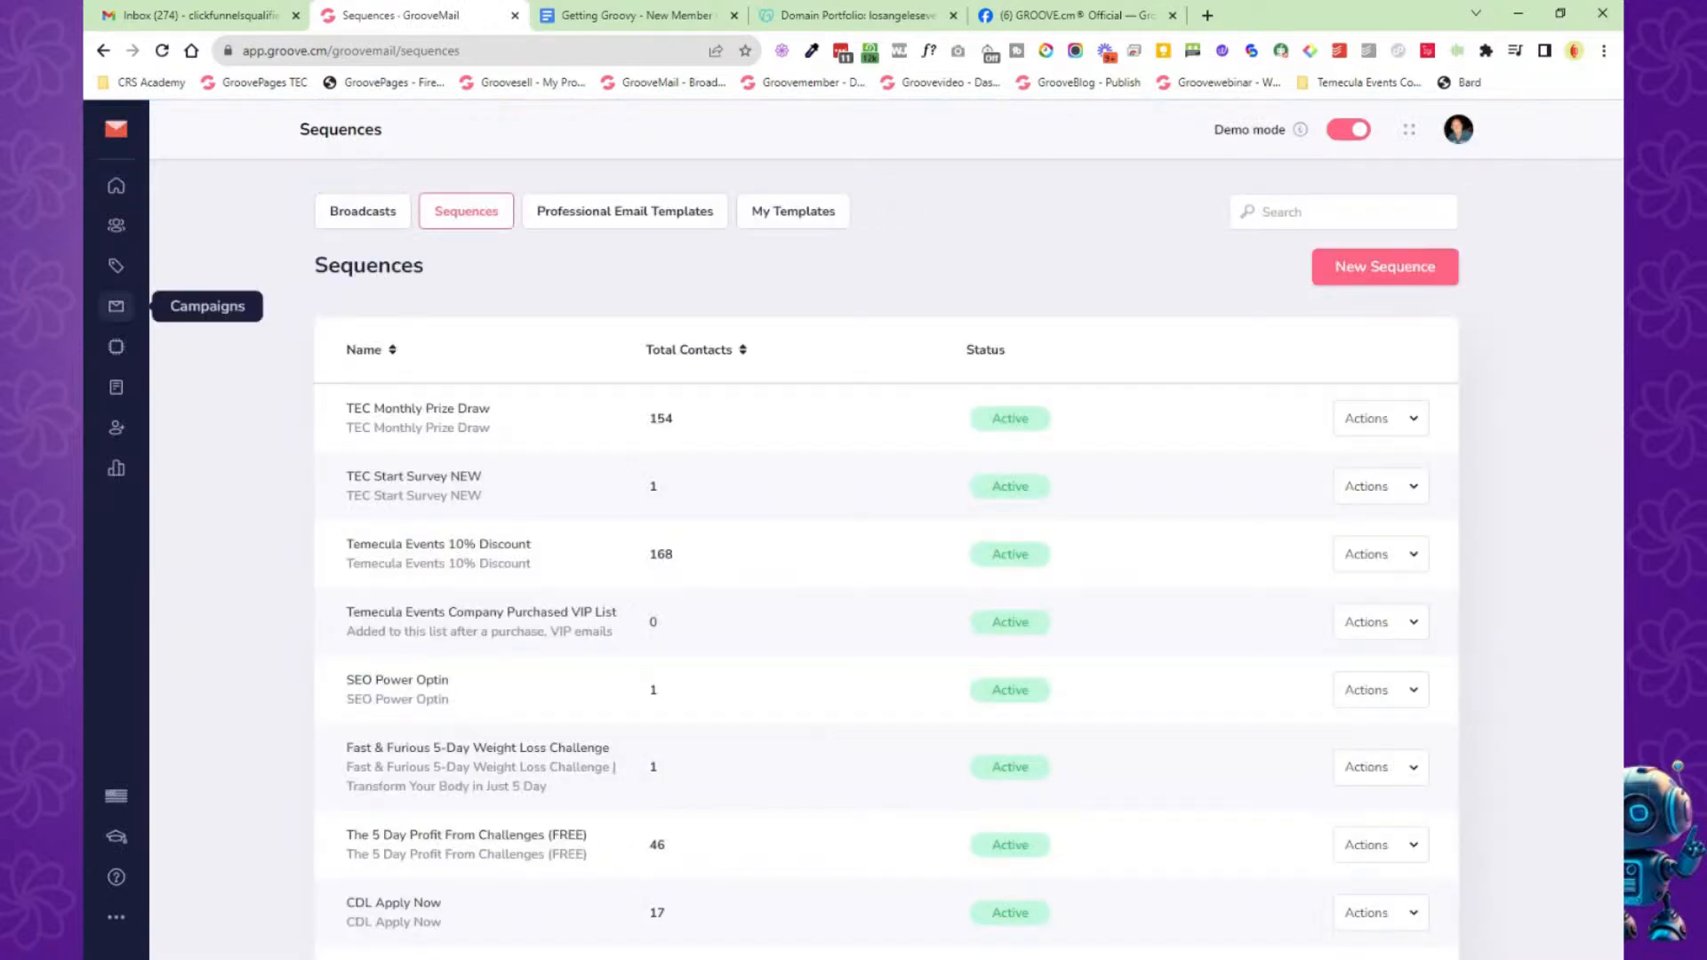
Browse the Professional Email Templates and My Templates, then open Automations.
click(116, 308)
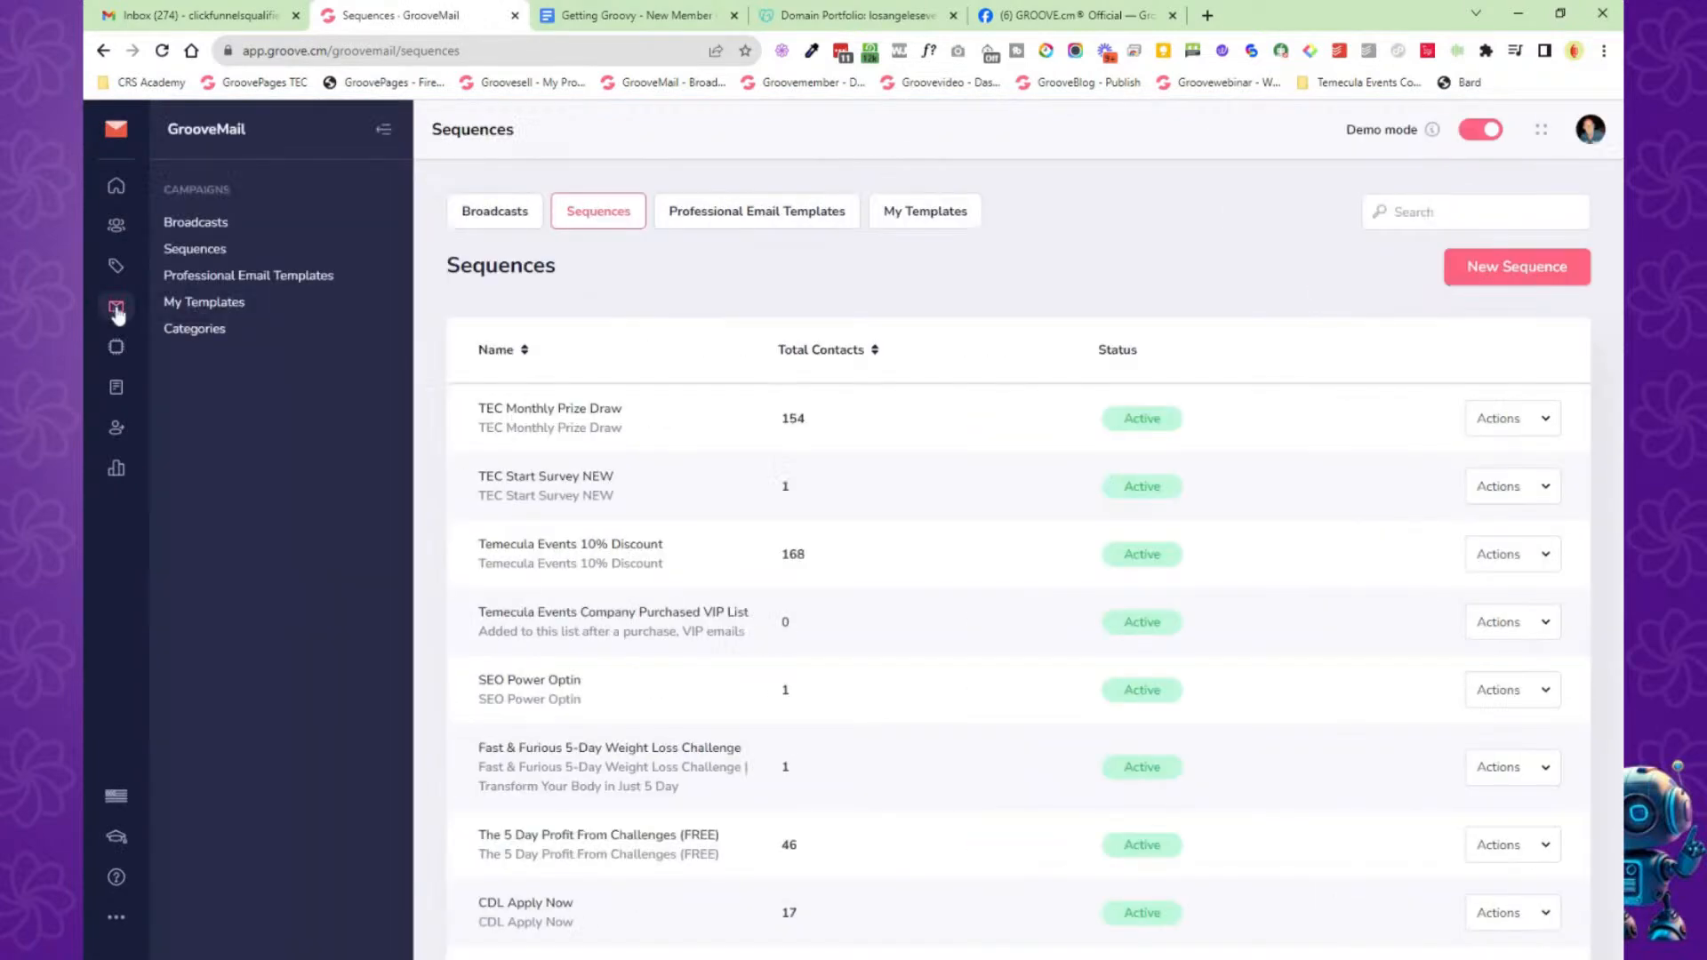
click(259, 279)
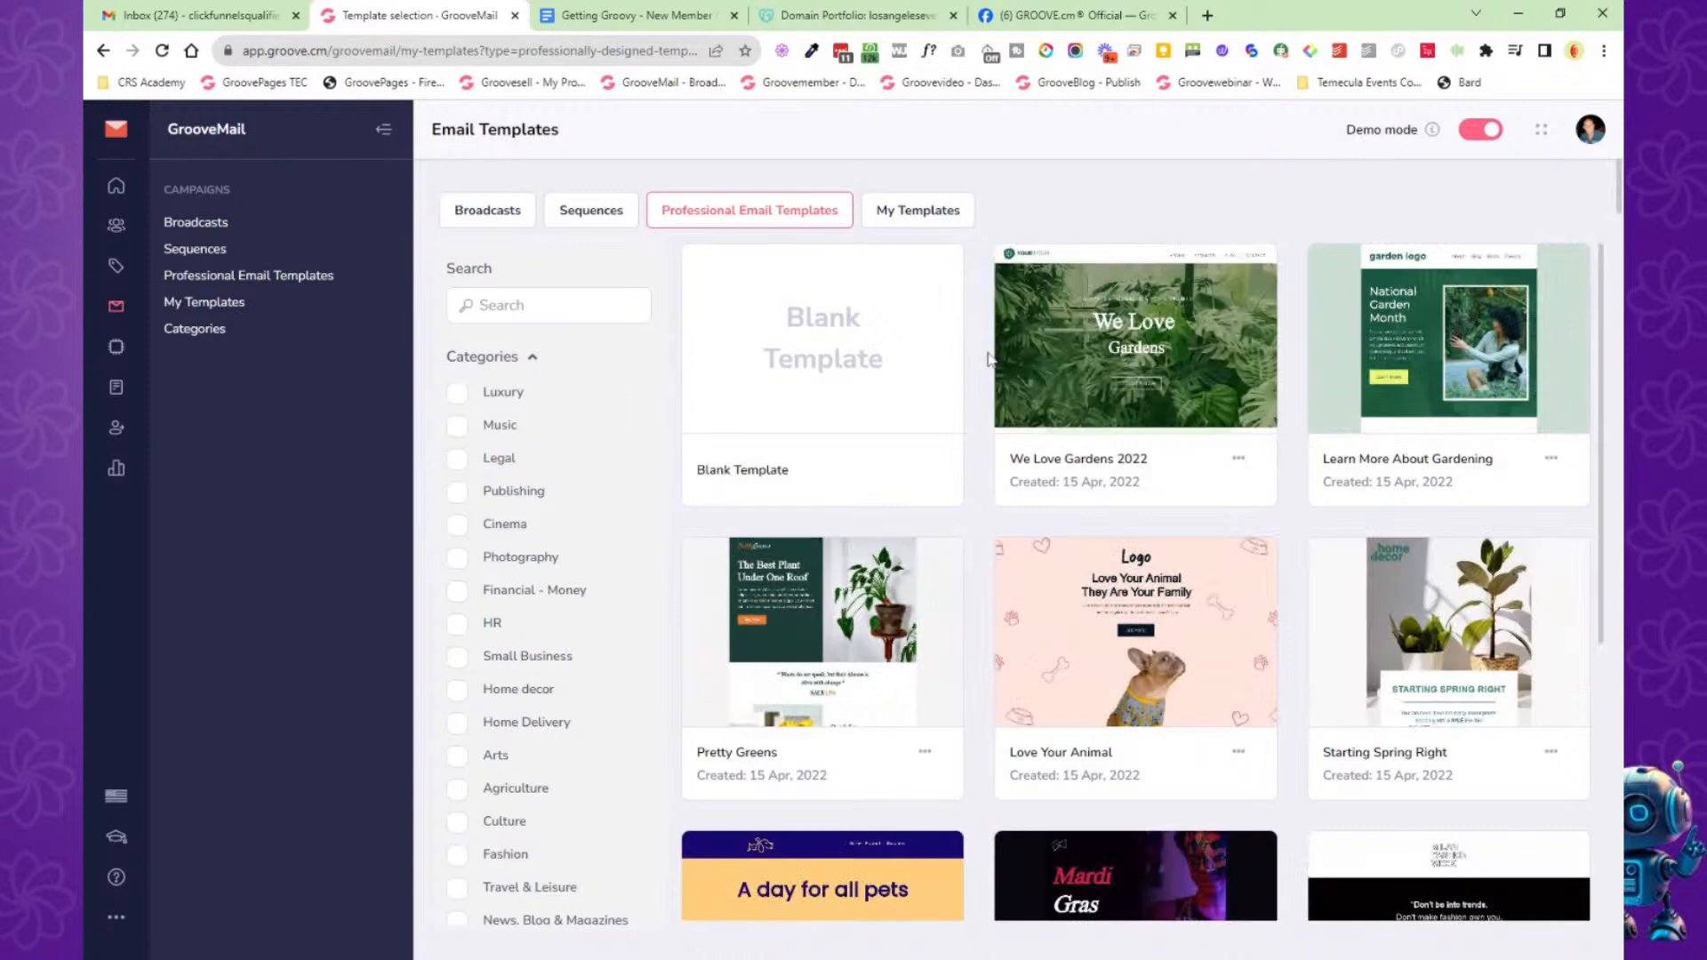
scroll(984, 352, down, 6)
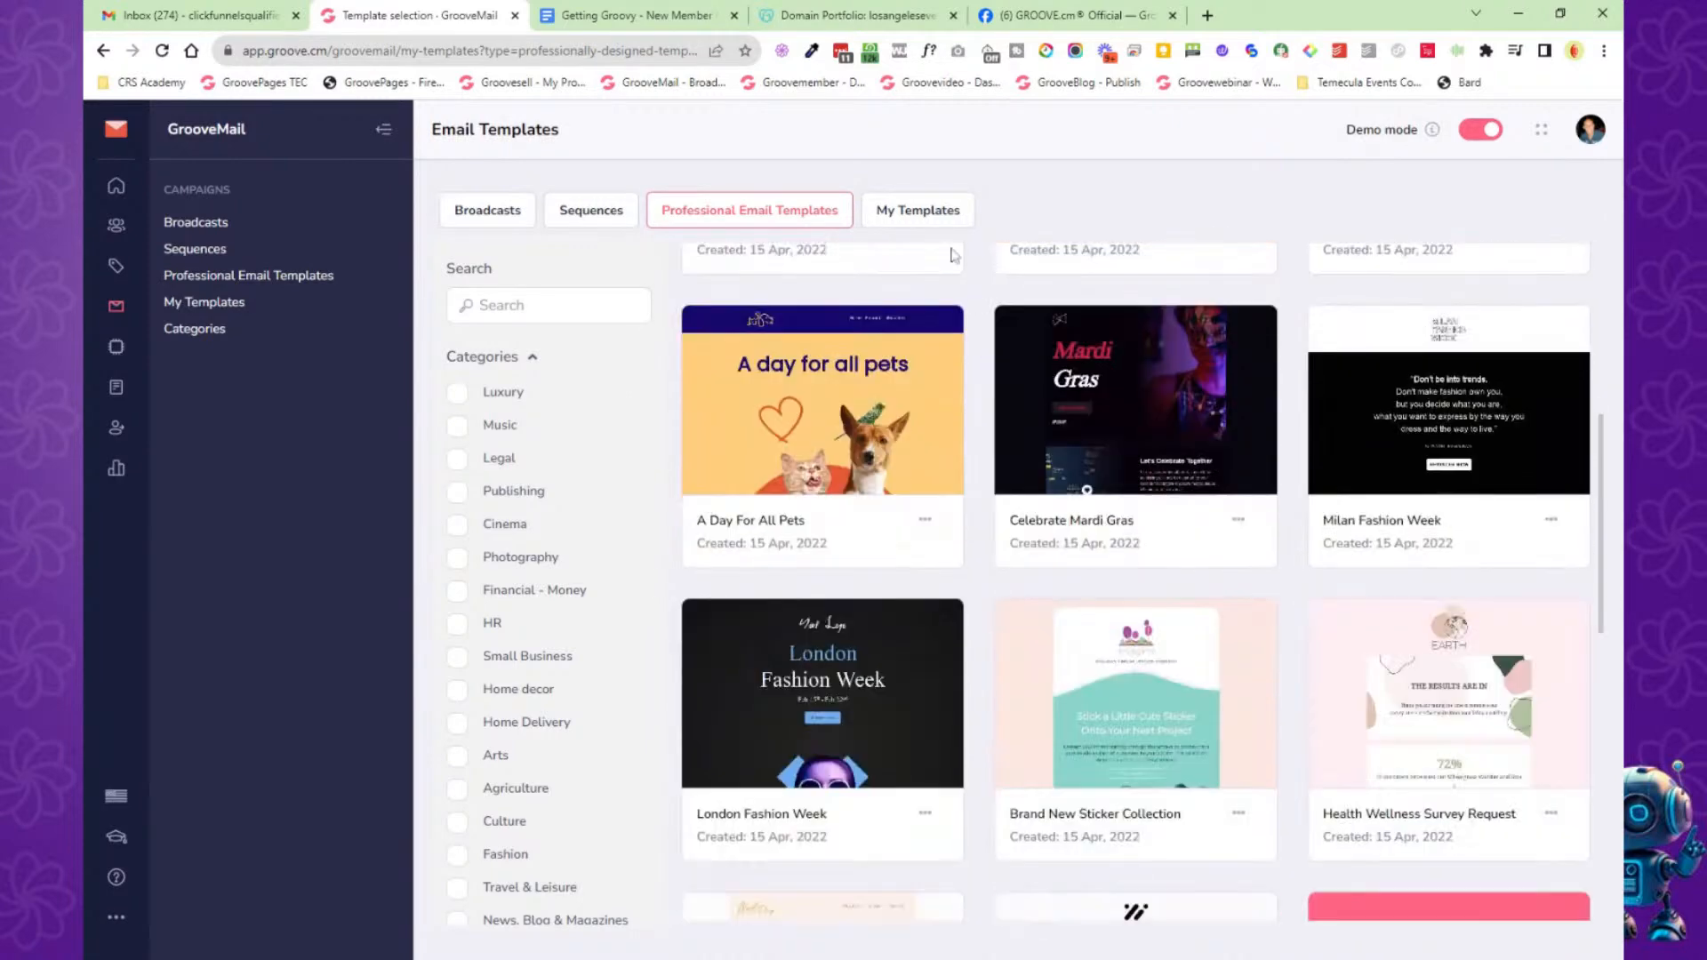
click(933, 220)
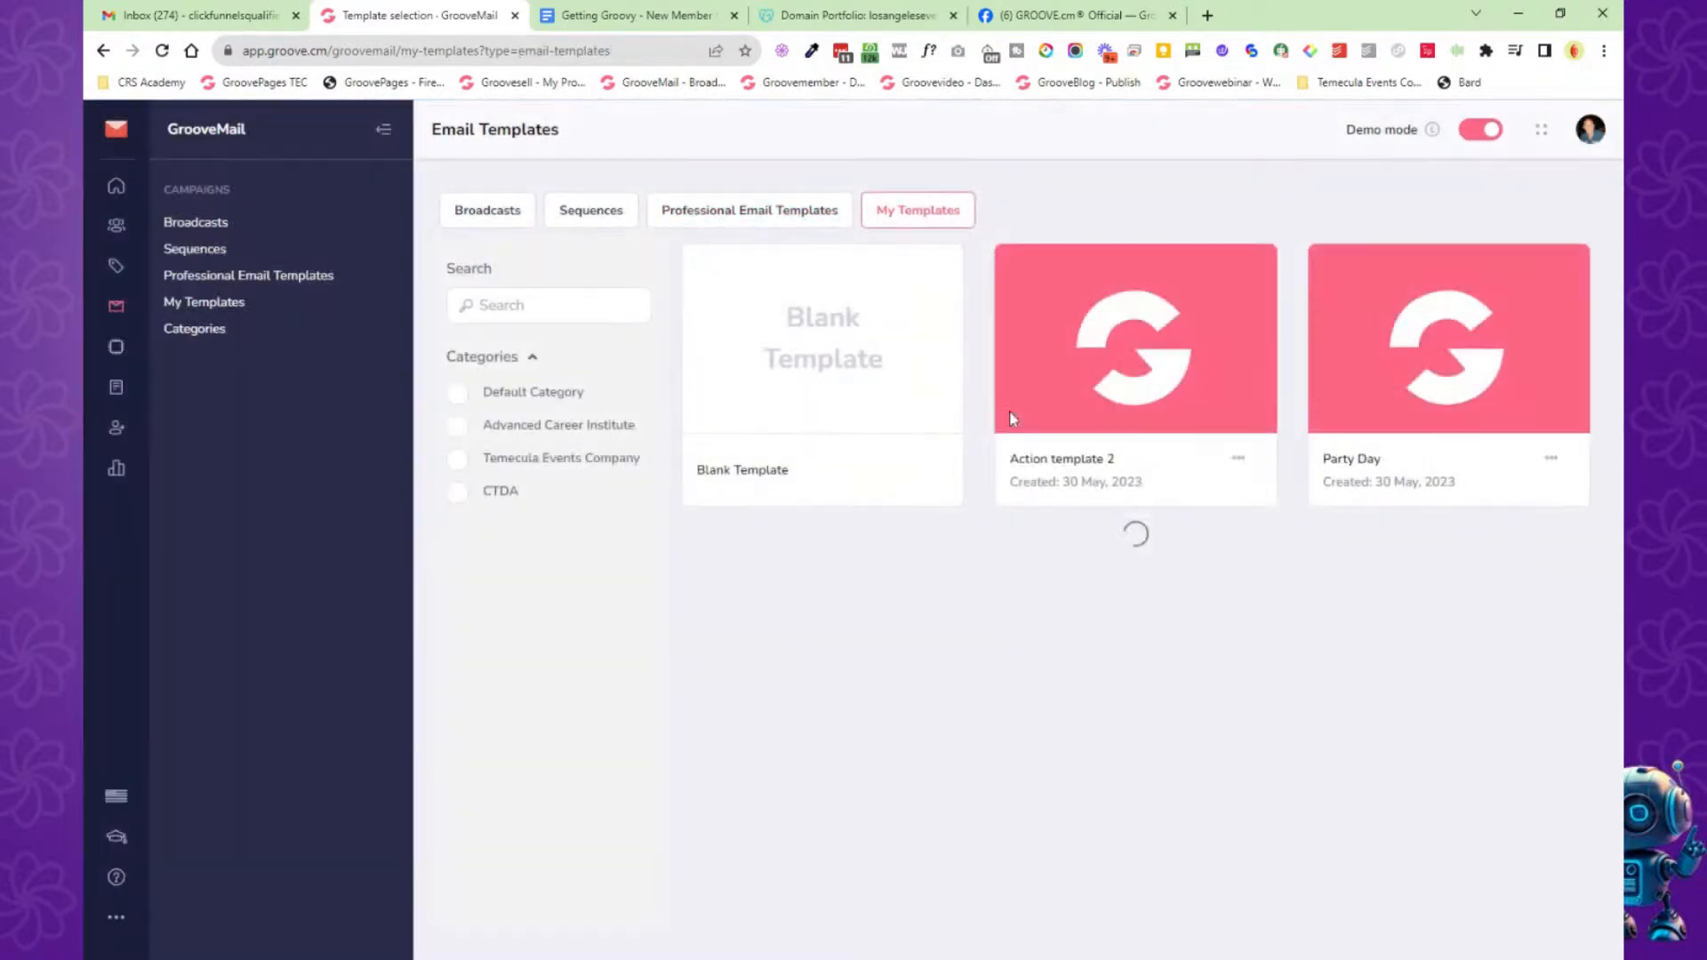
click(124, 346)
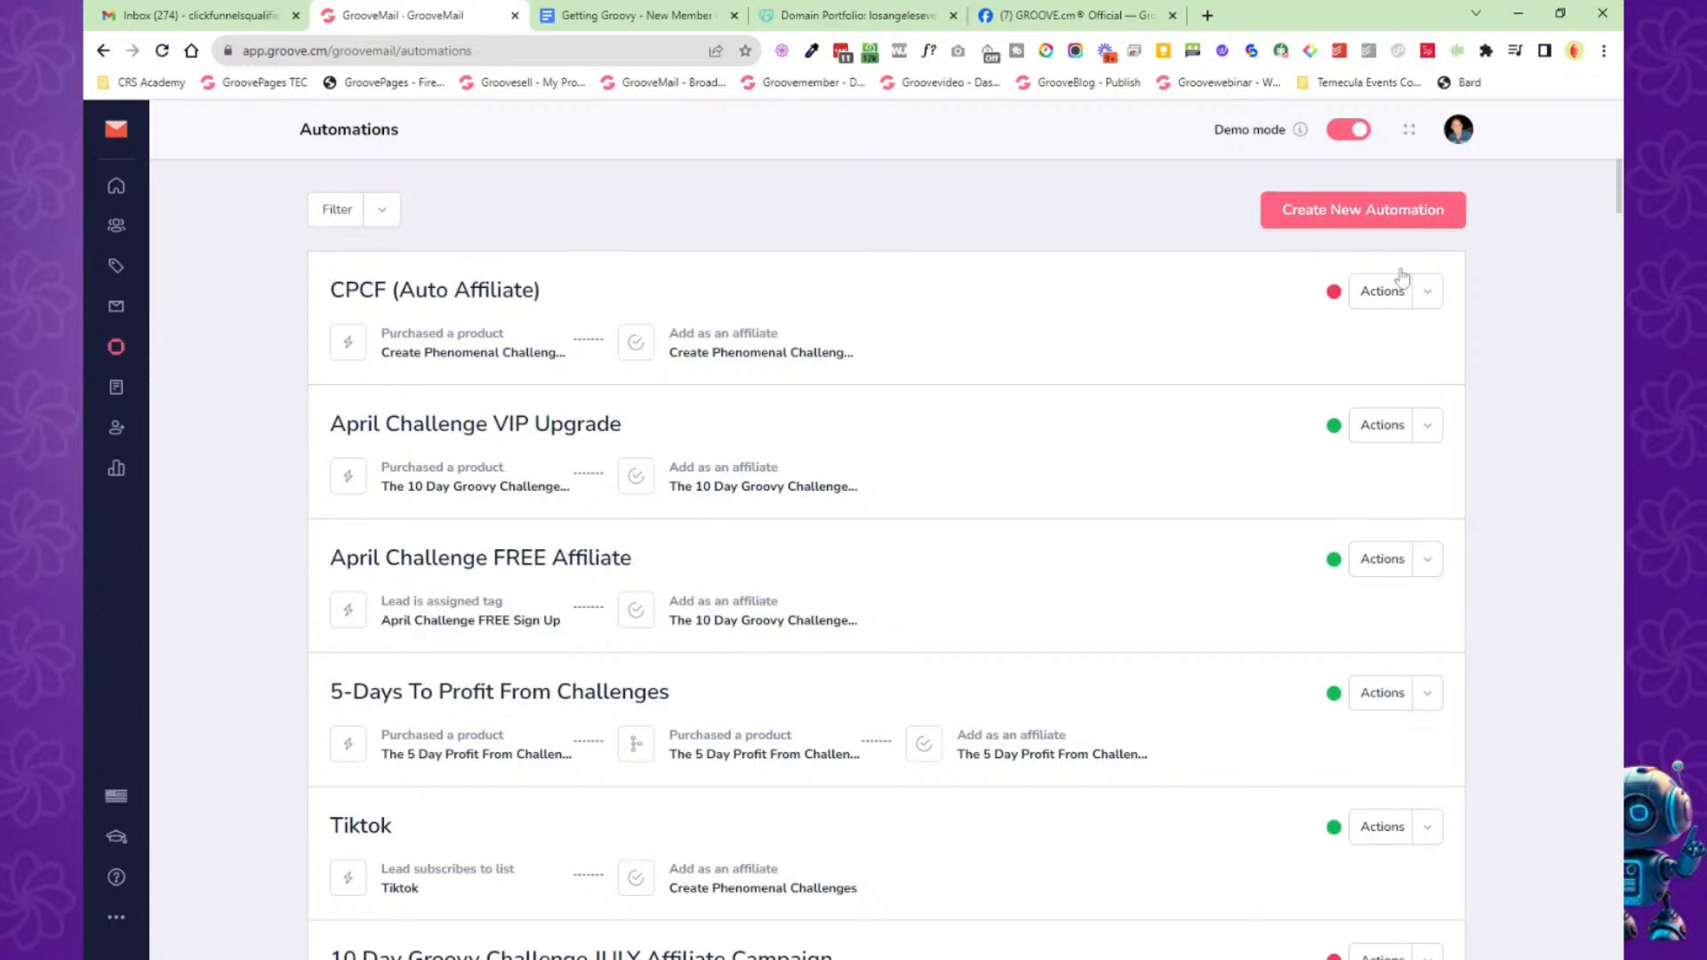
click(1427, 292)
click(1378, 345)
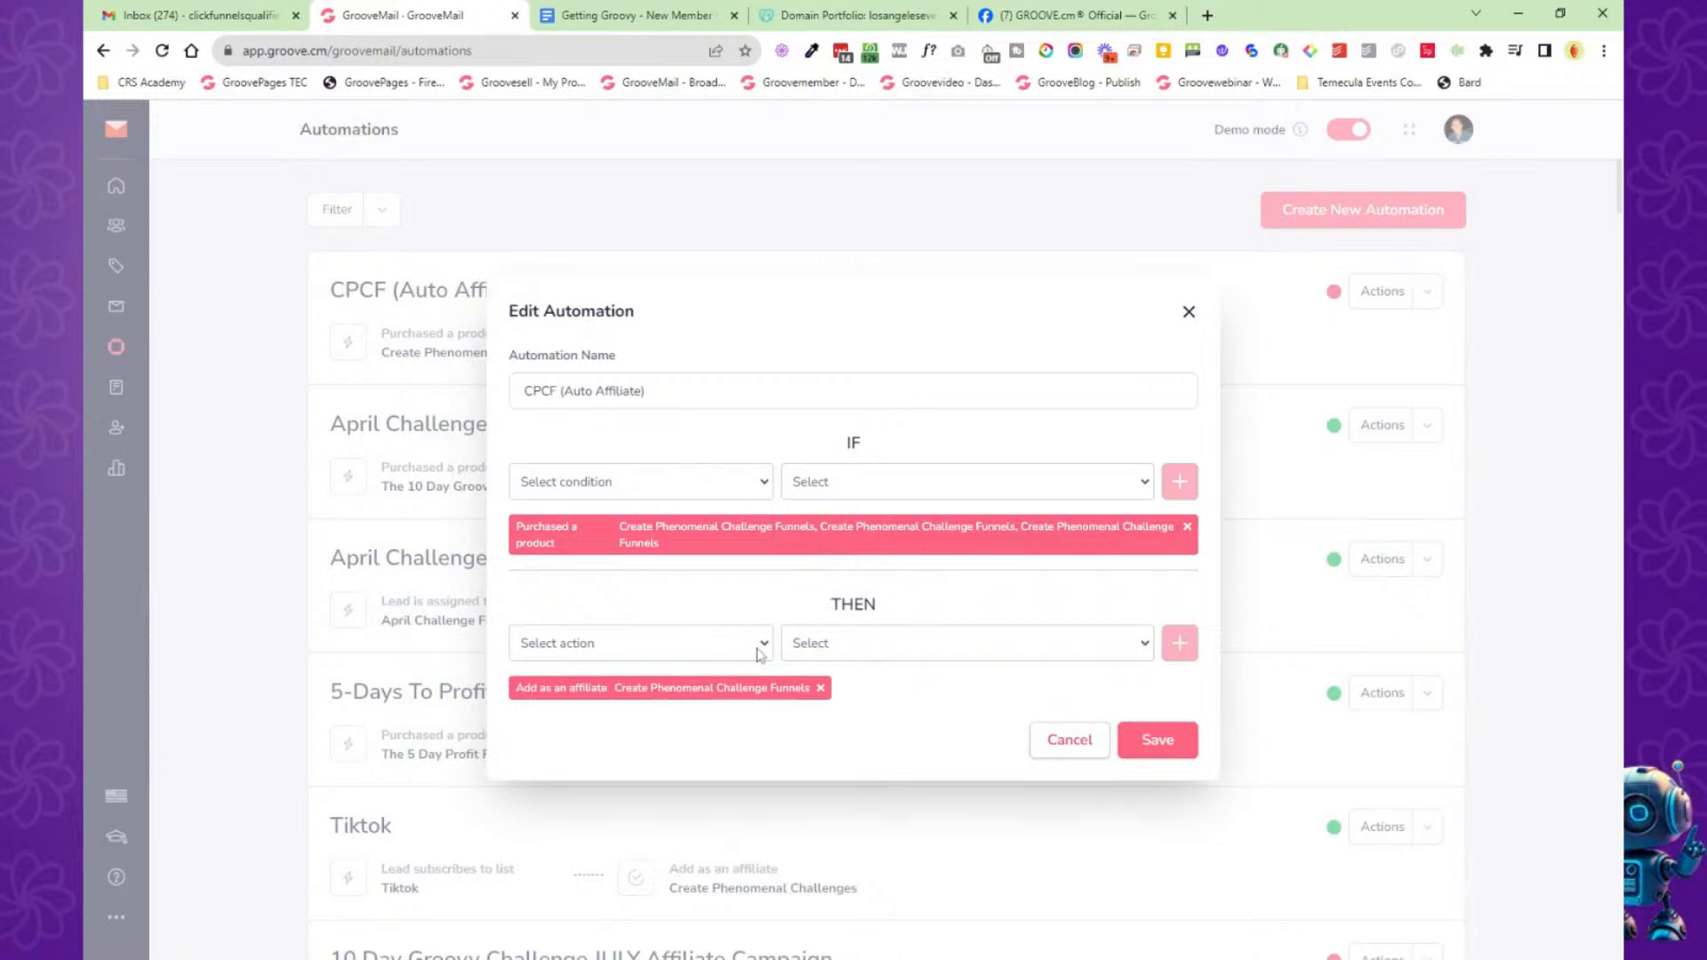
click(1189, 312)
click(1427, 292)
click(1397, 371)
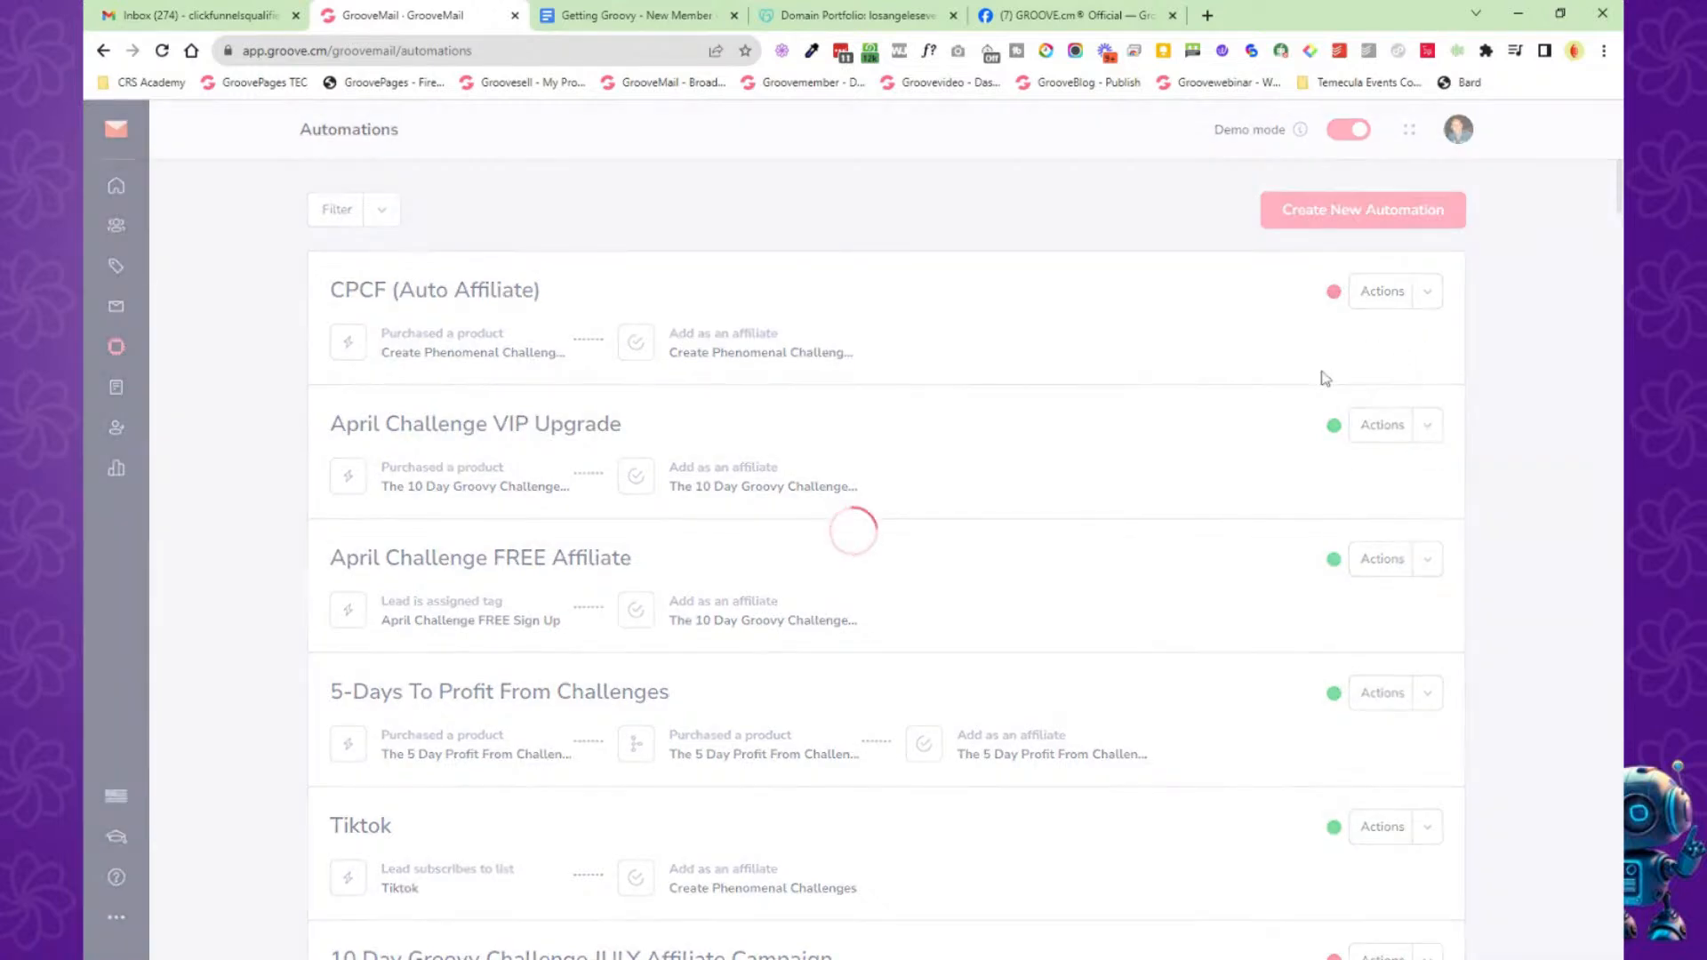
click(1424, 304)
click(1399, 377)
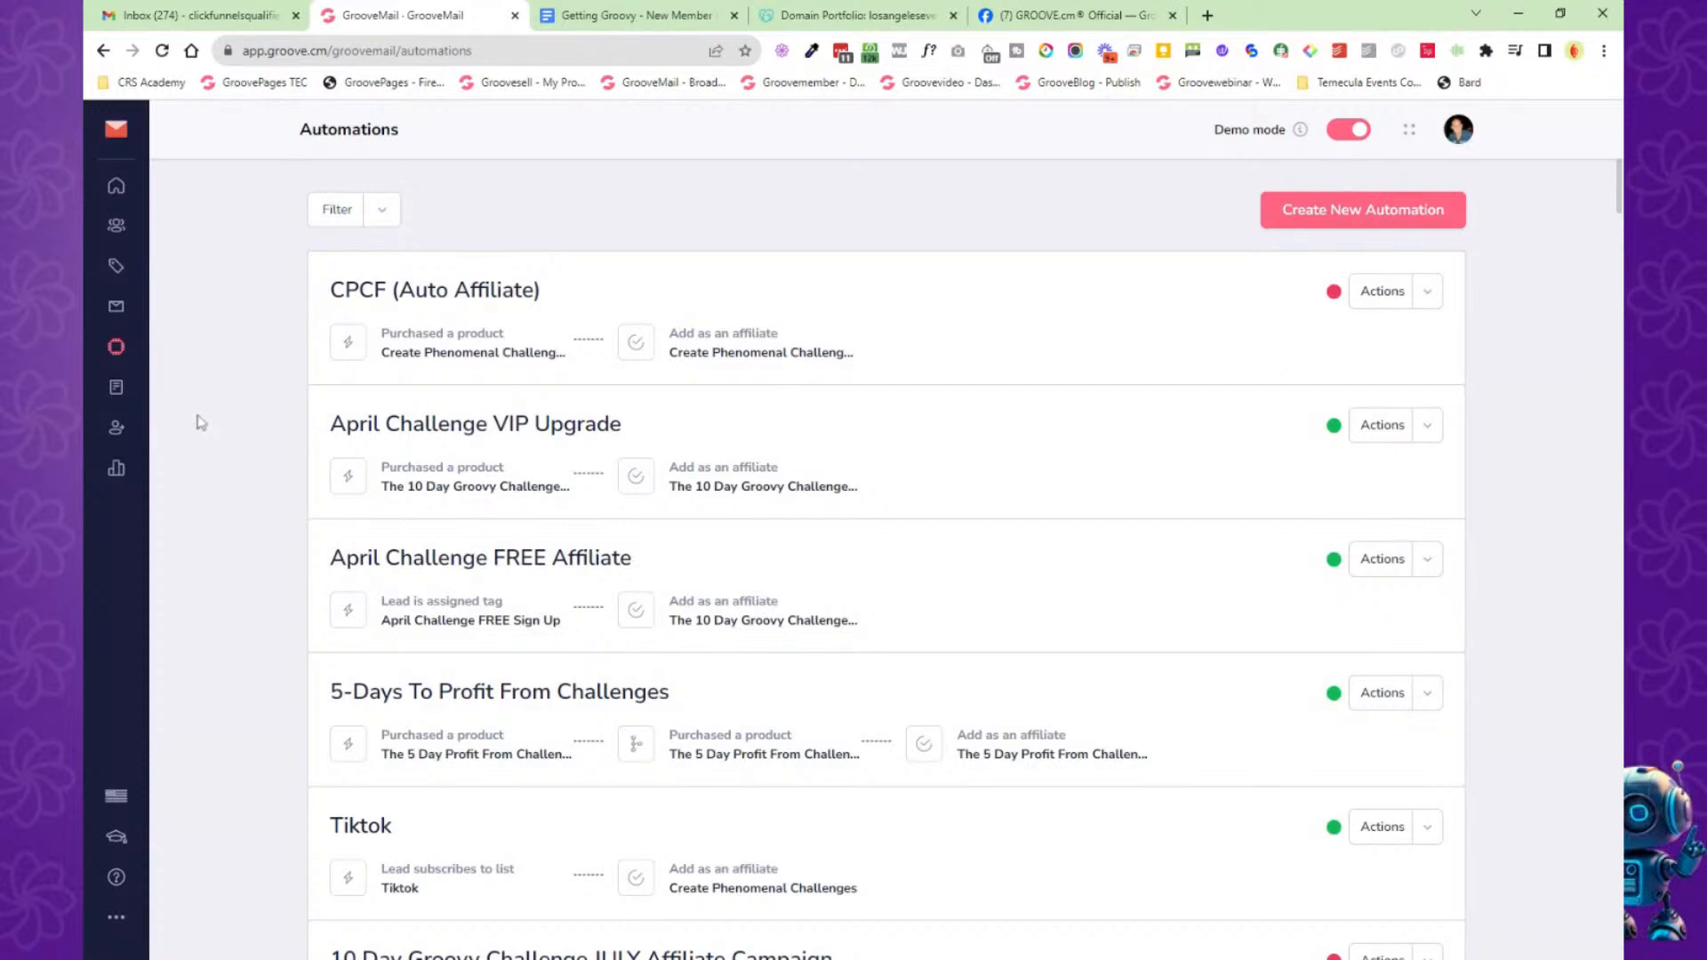
click(118, 389)
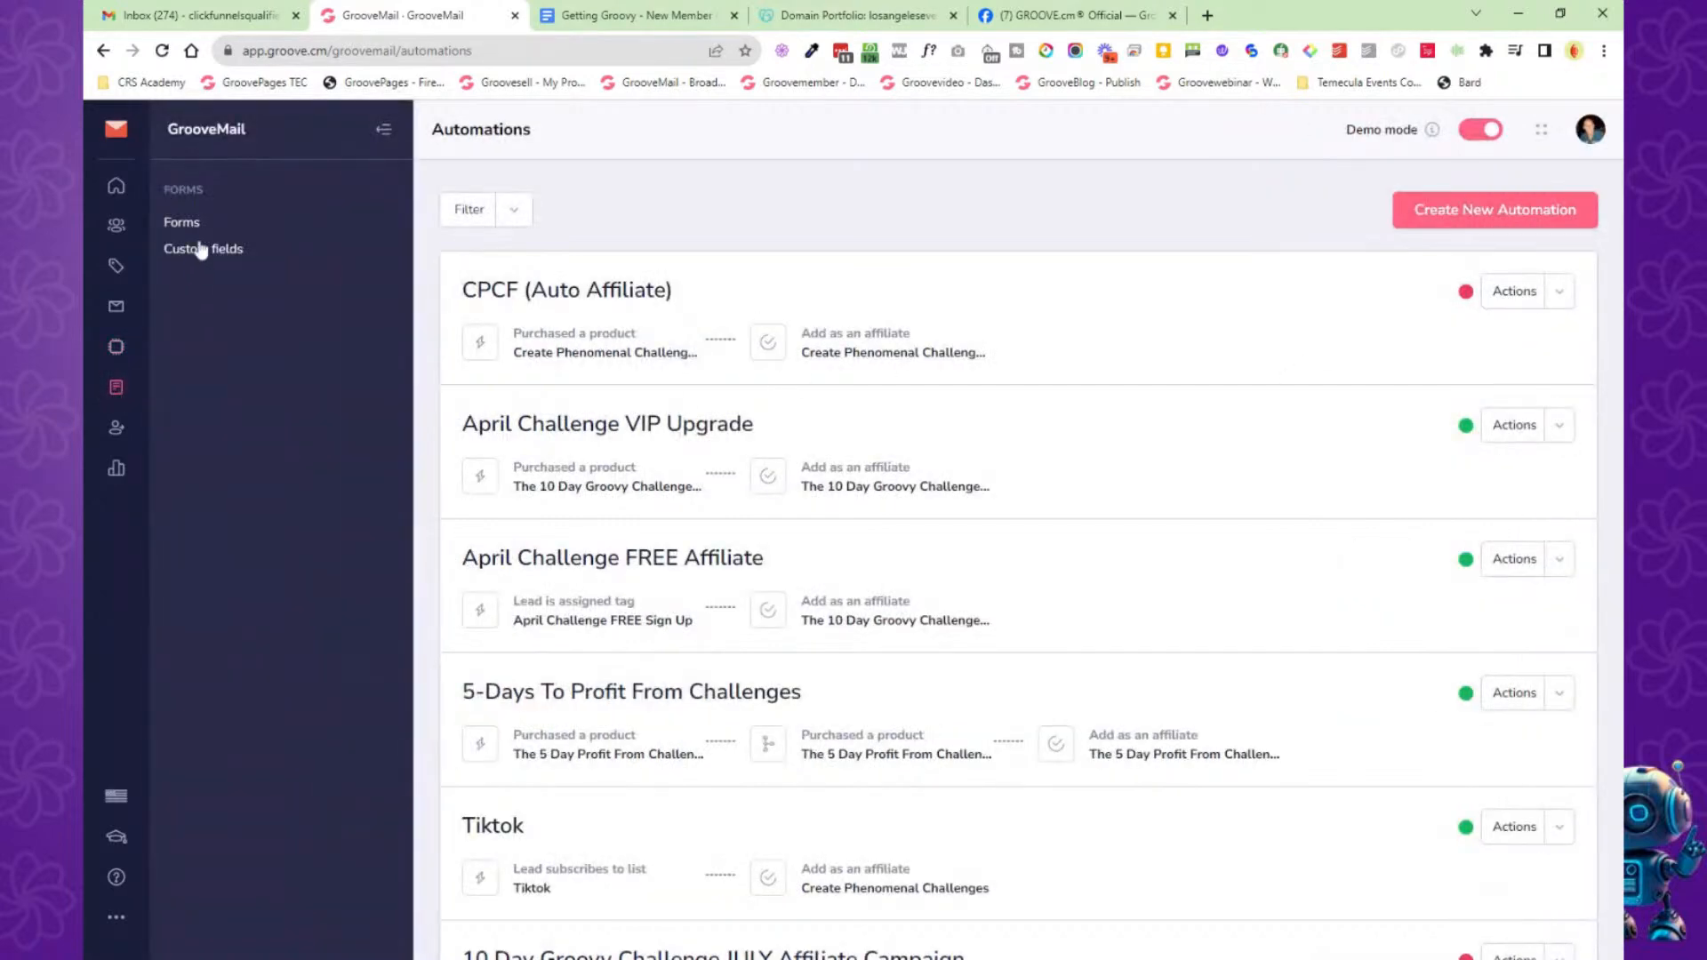
Open the Forms list and edit the Test 123 form.
click(182, 223)
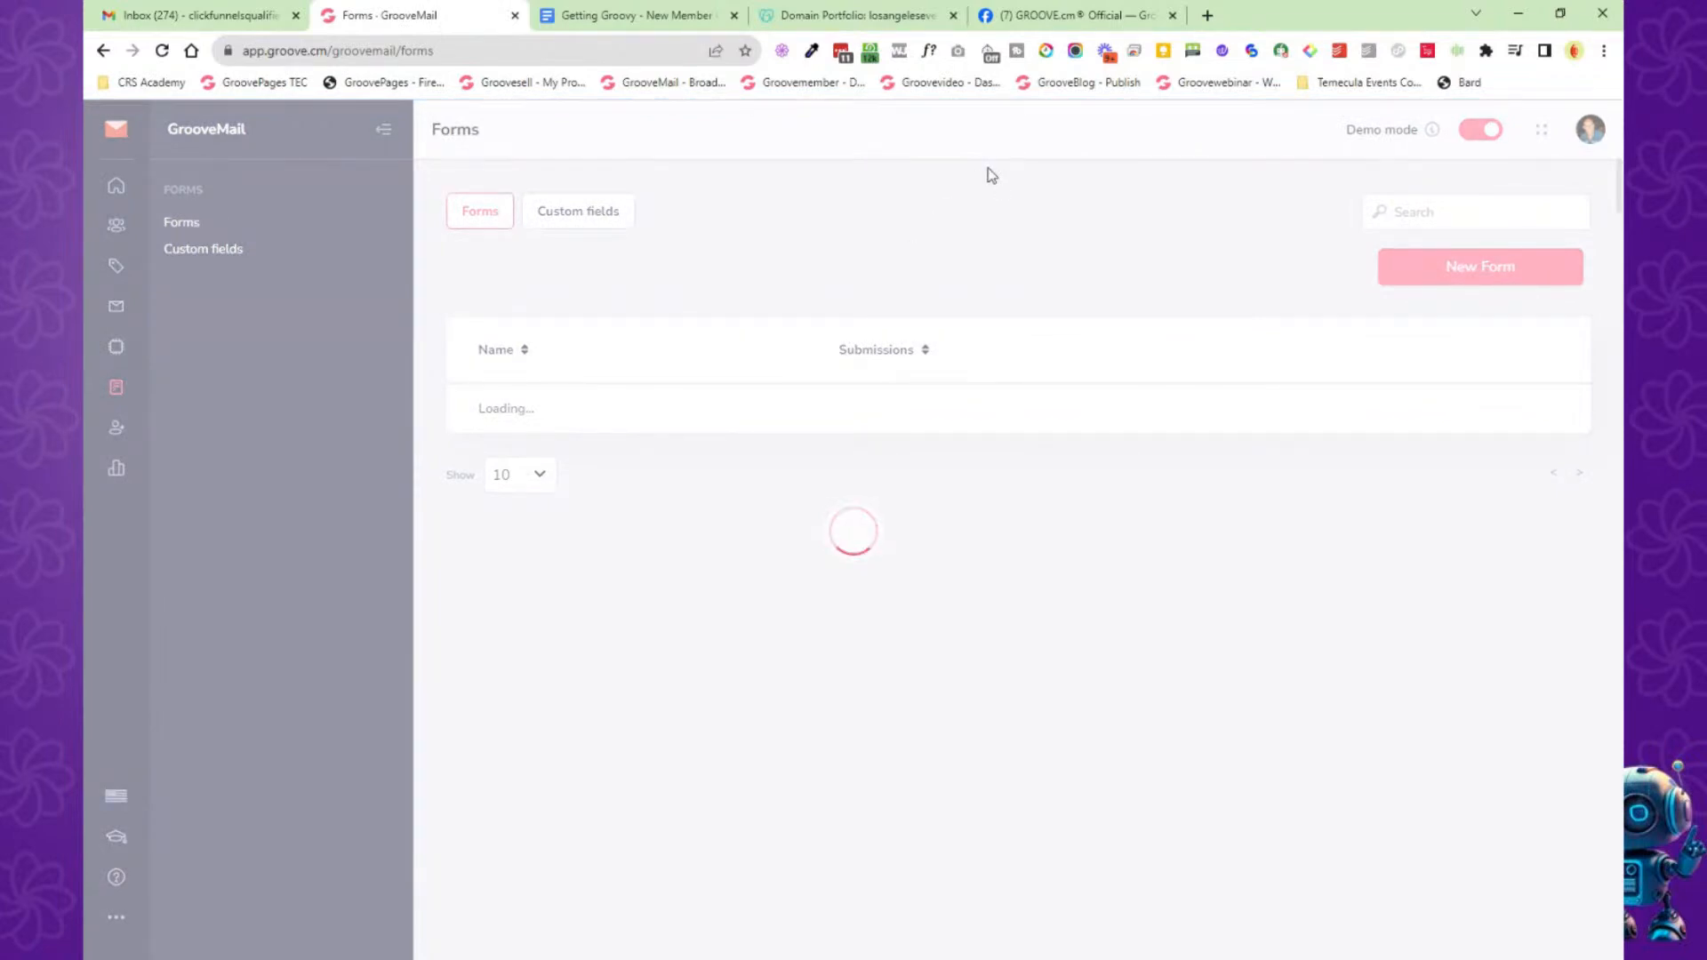
click(388, 130)
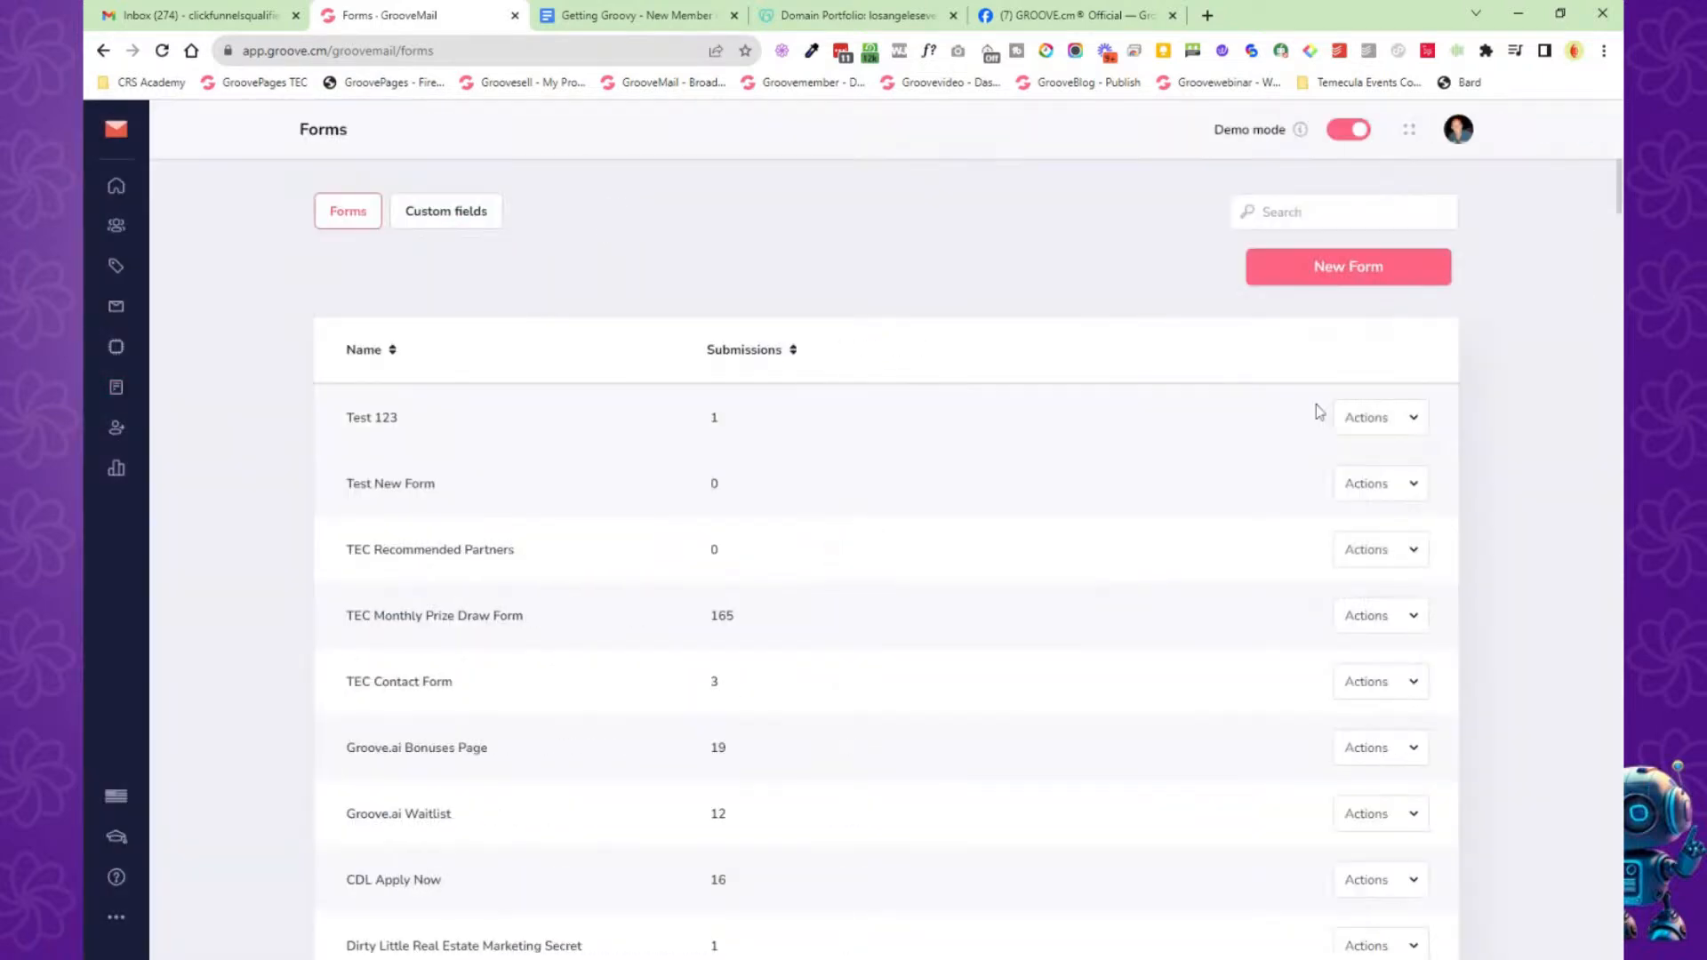
click(1413, 419)
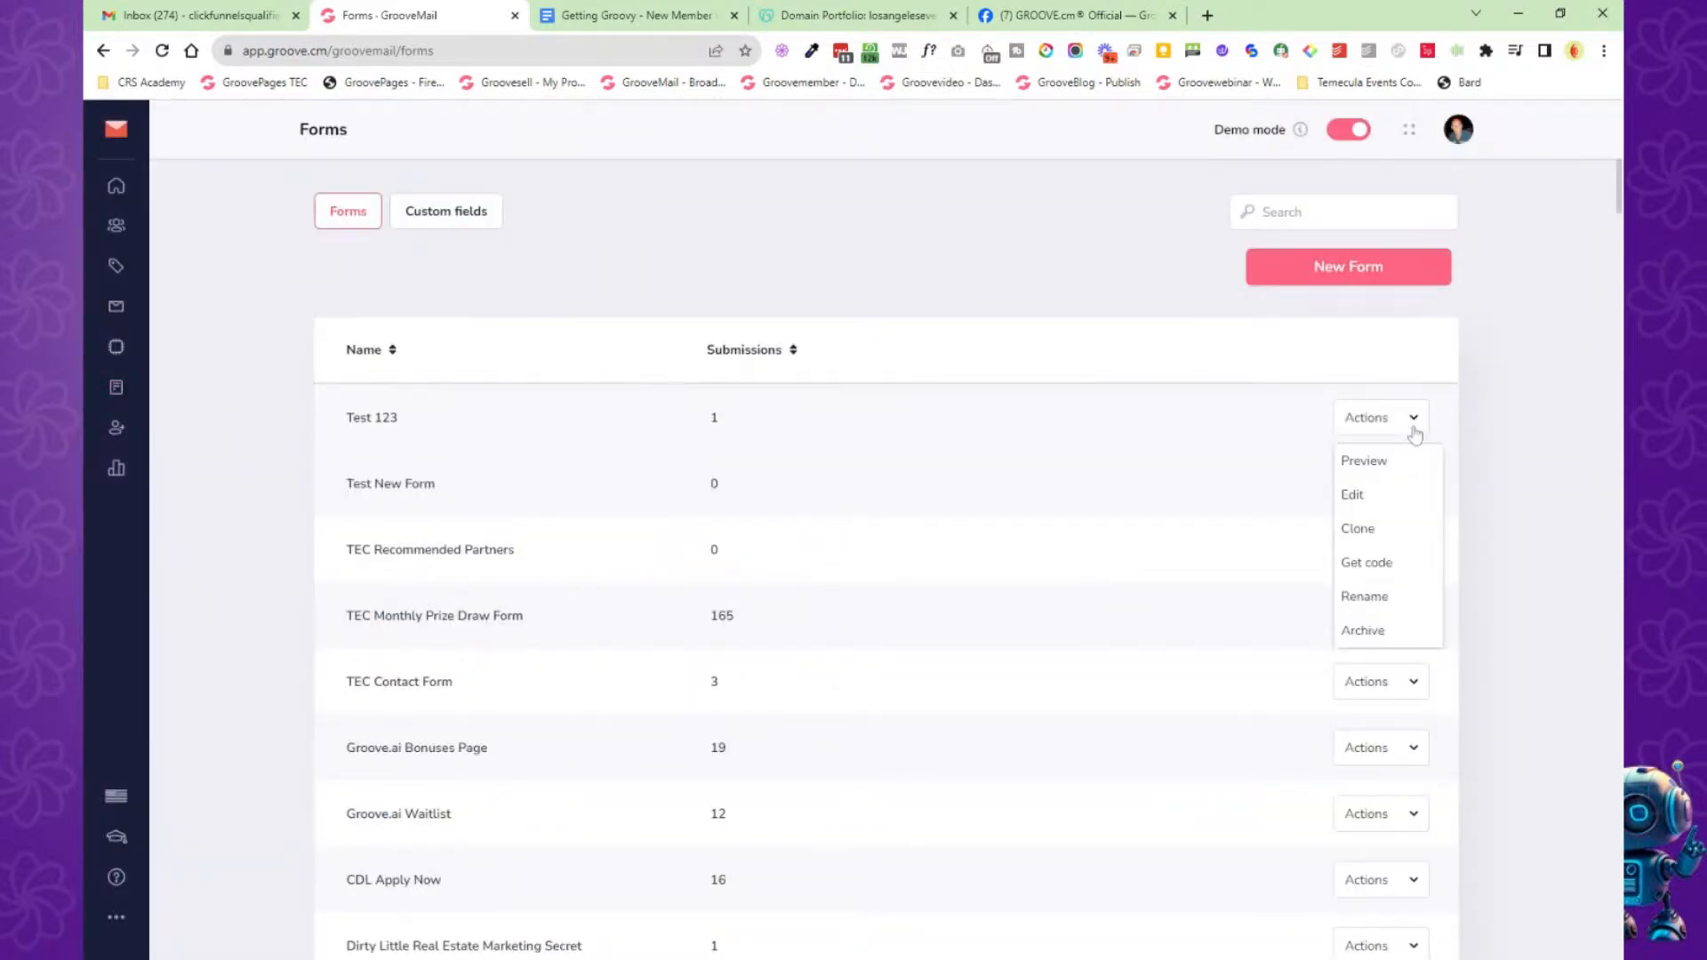
click(1352, 497)
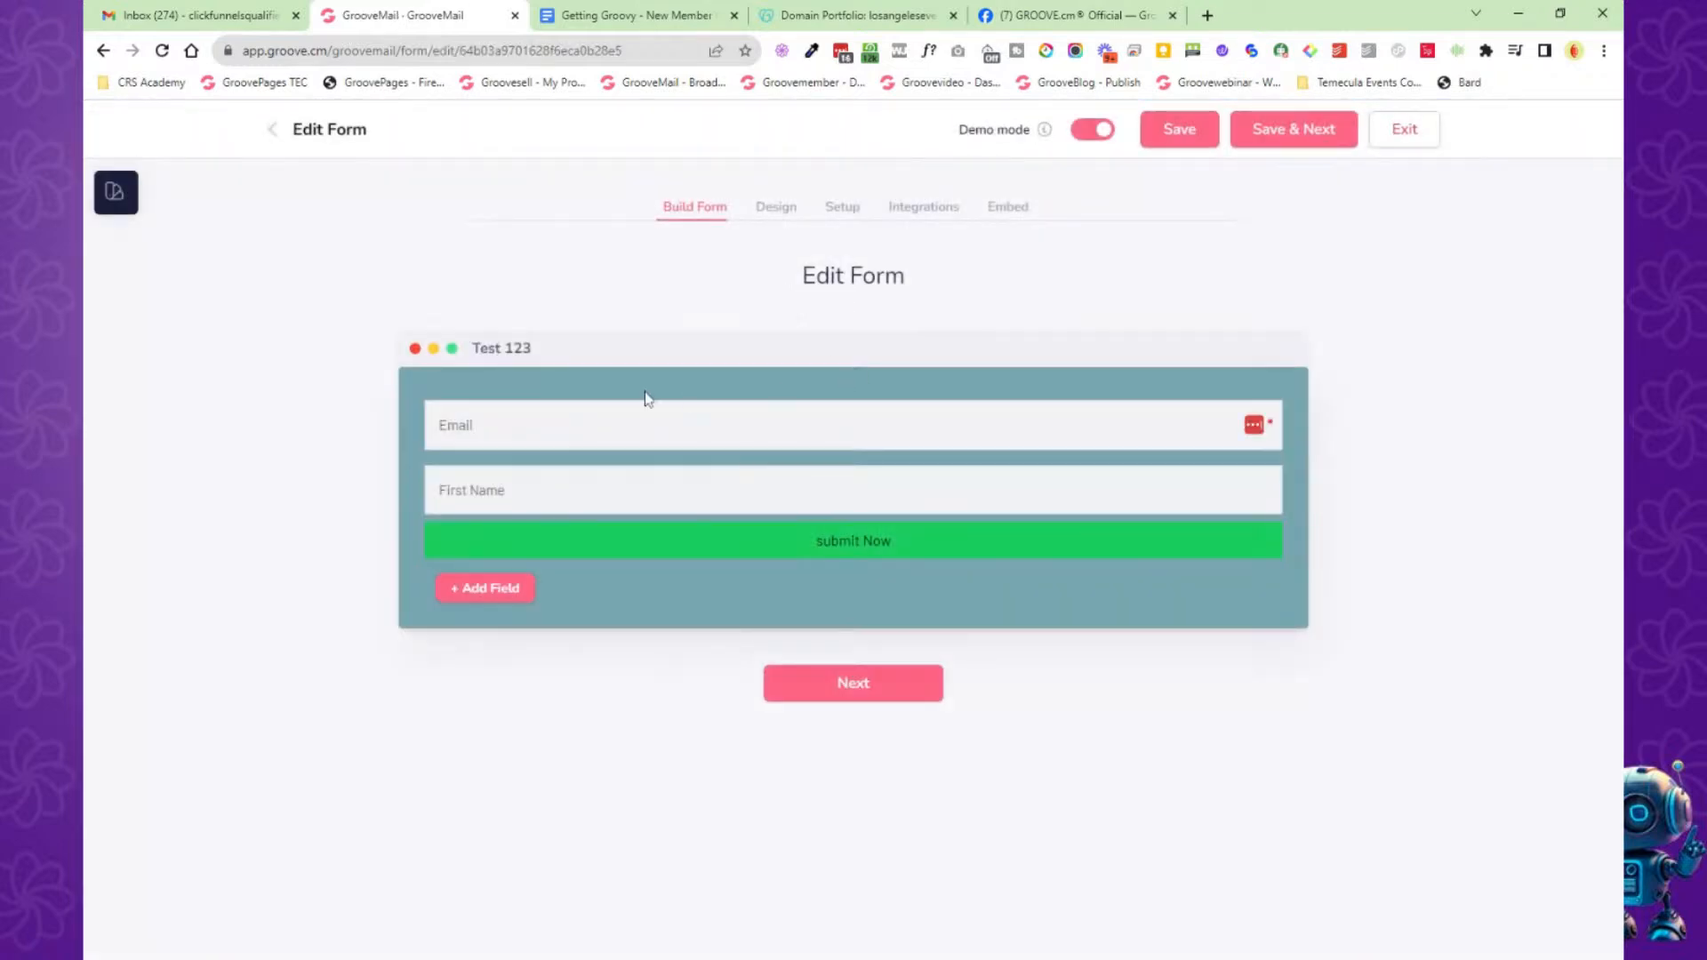
Review Test 123's Design and Setup tabs, then exit to the forms list.
click(781, 216)
click(923, 221)
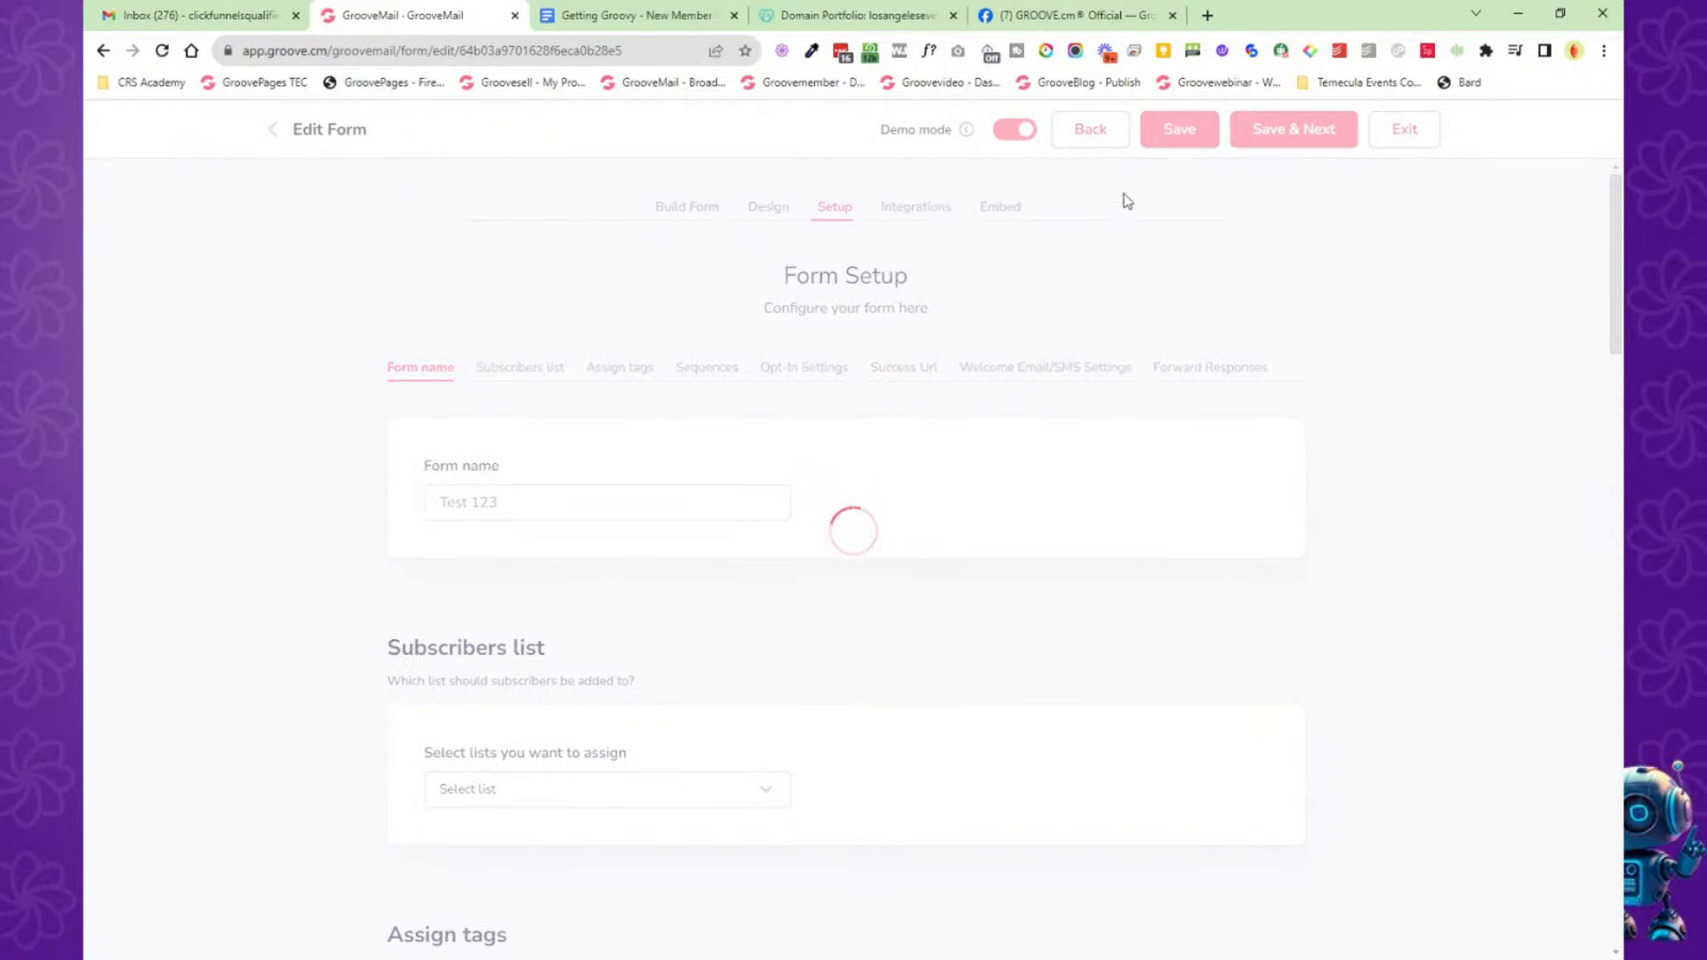
click(1407, 133)
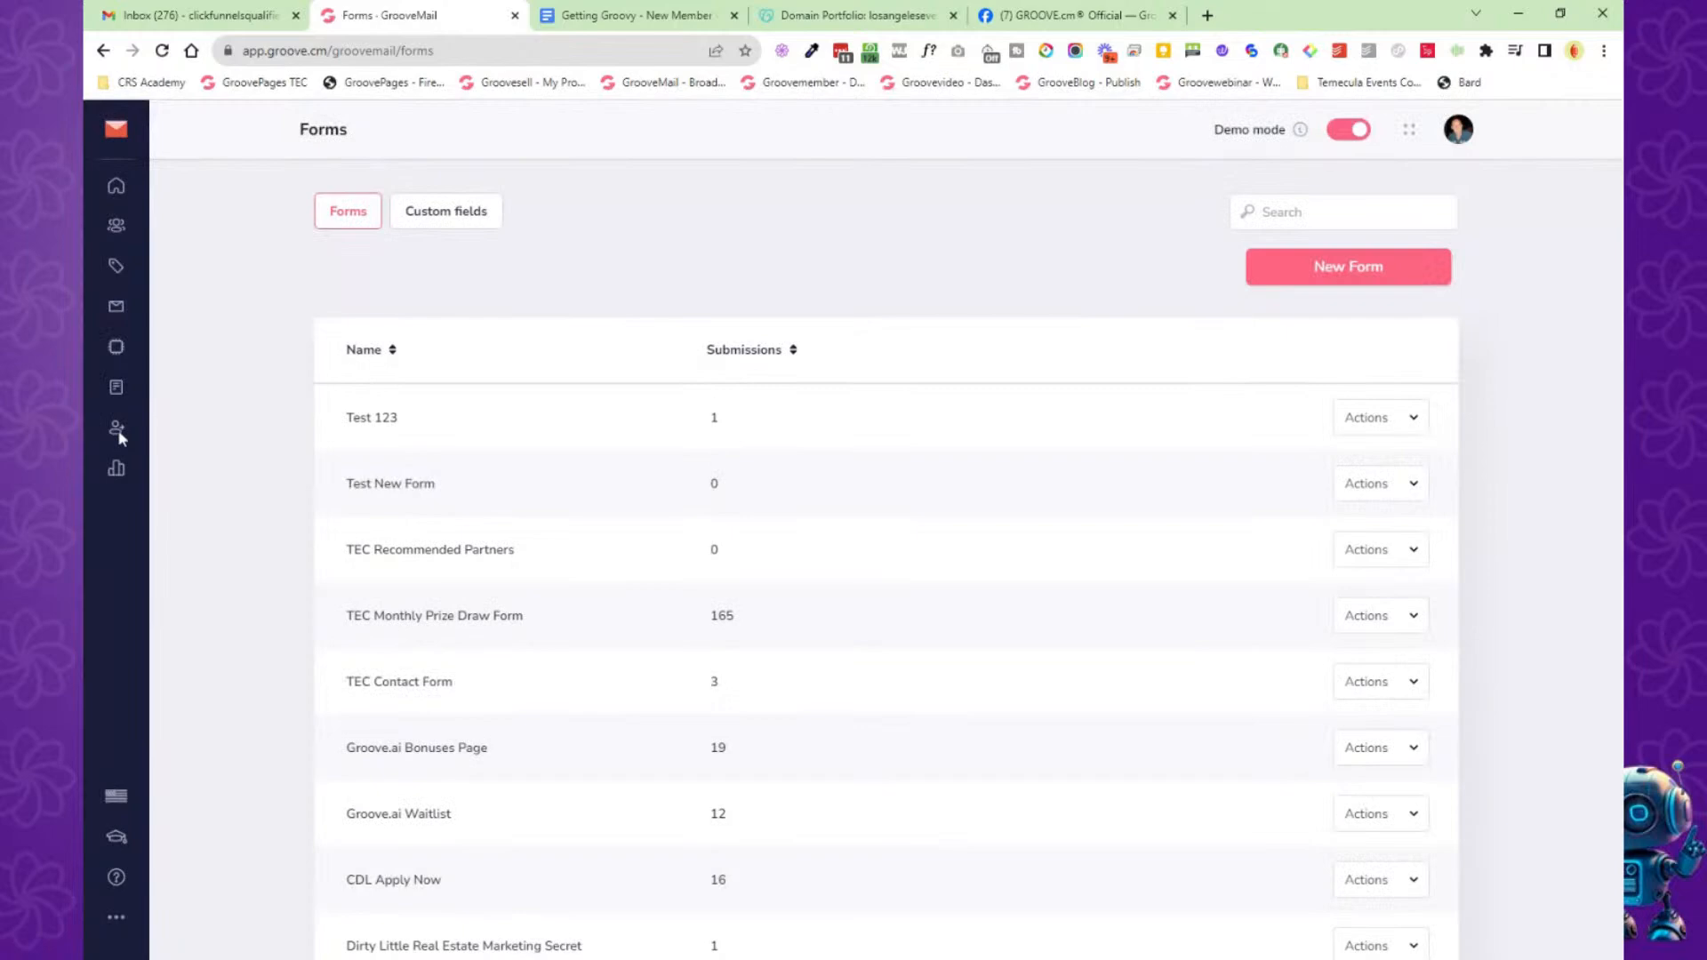
click(116, 428)
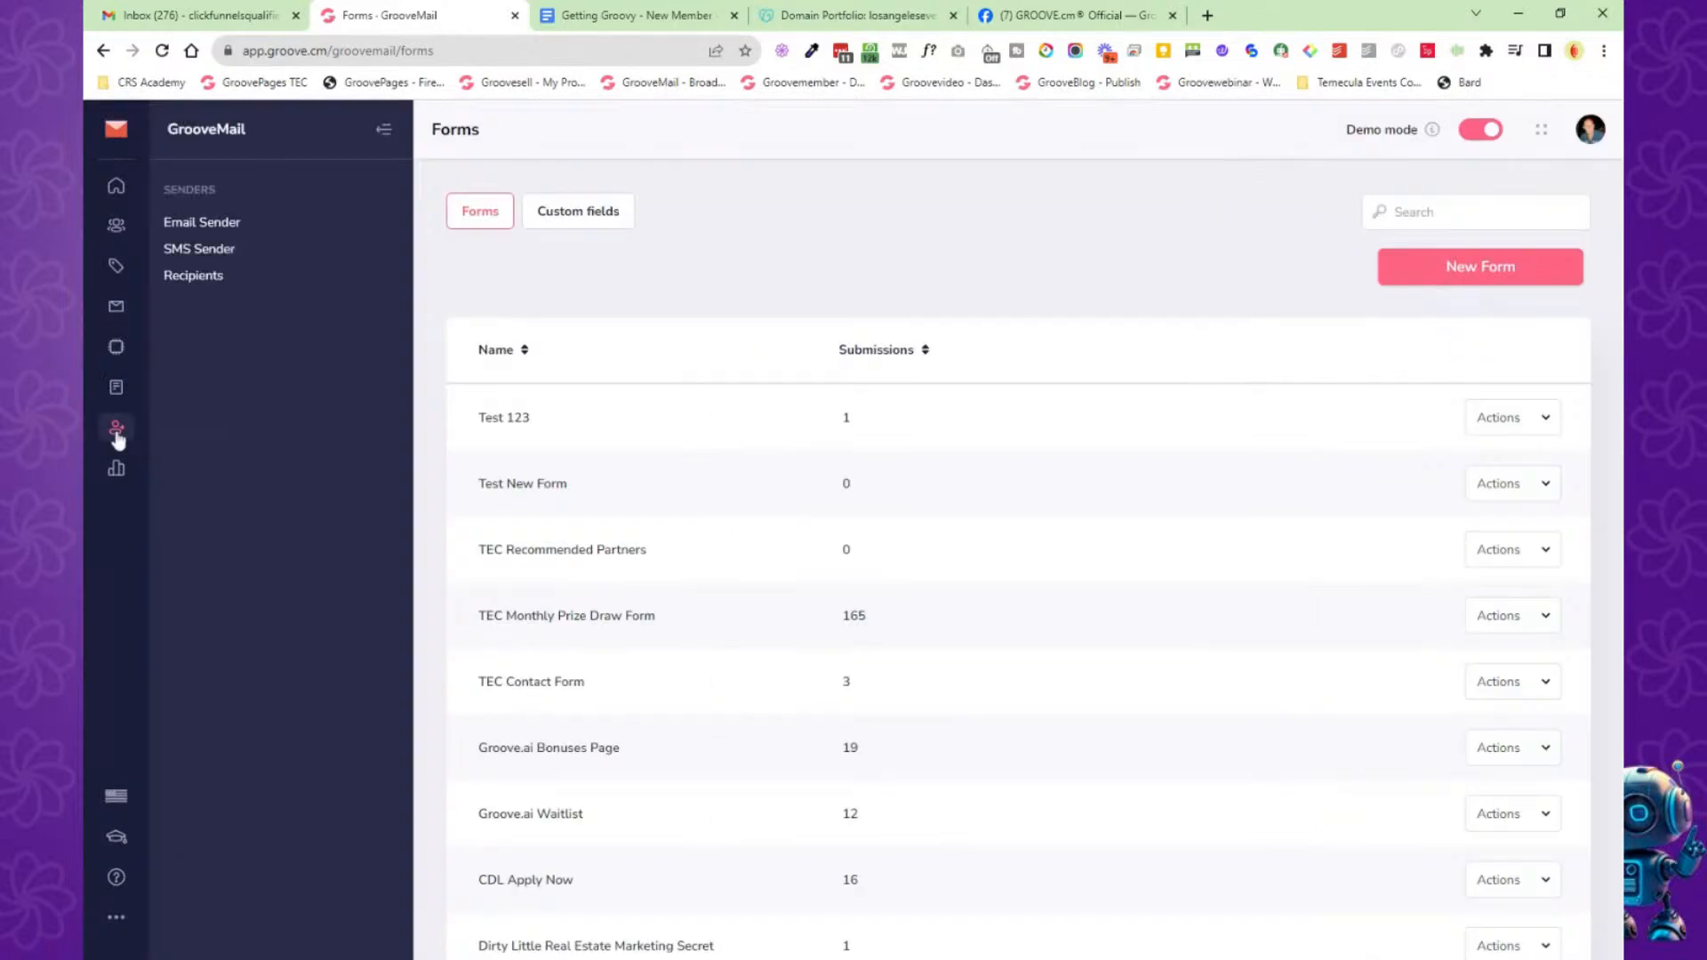
From the Email Sender list, widen the table and start a New Sender.
click(200, 227)
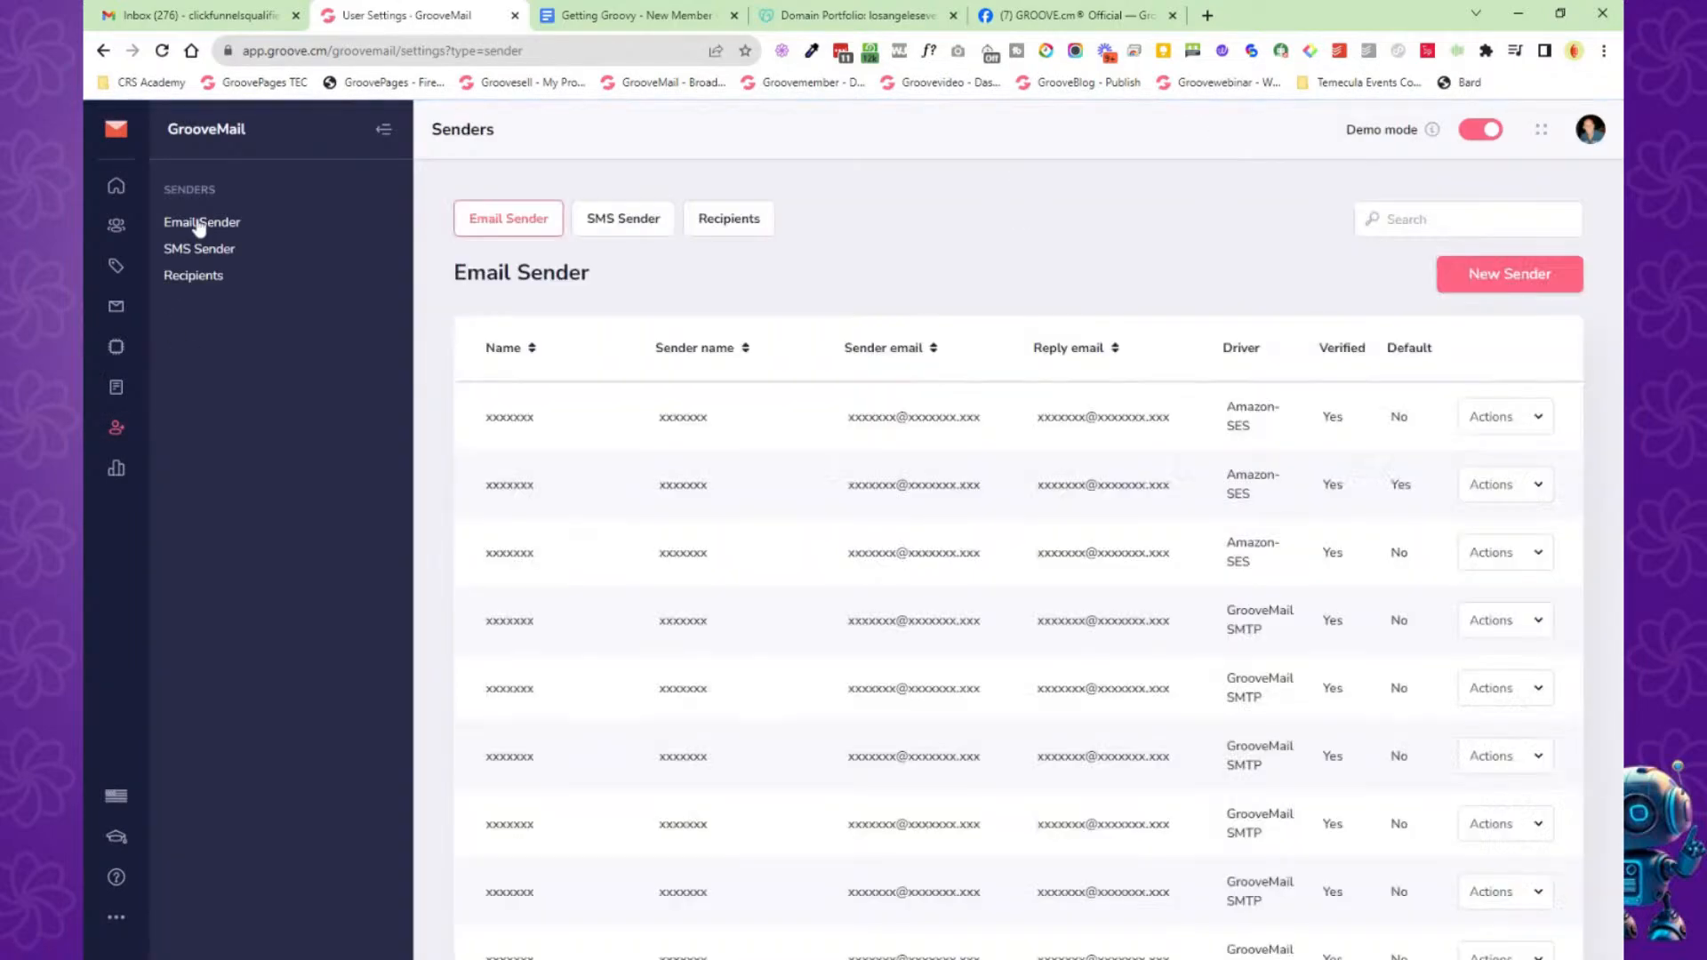
click(383, 130)
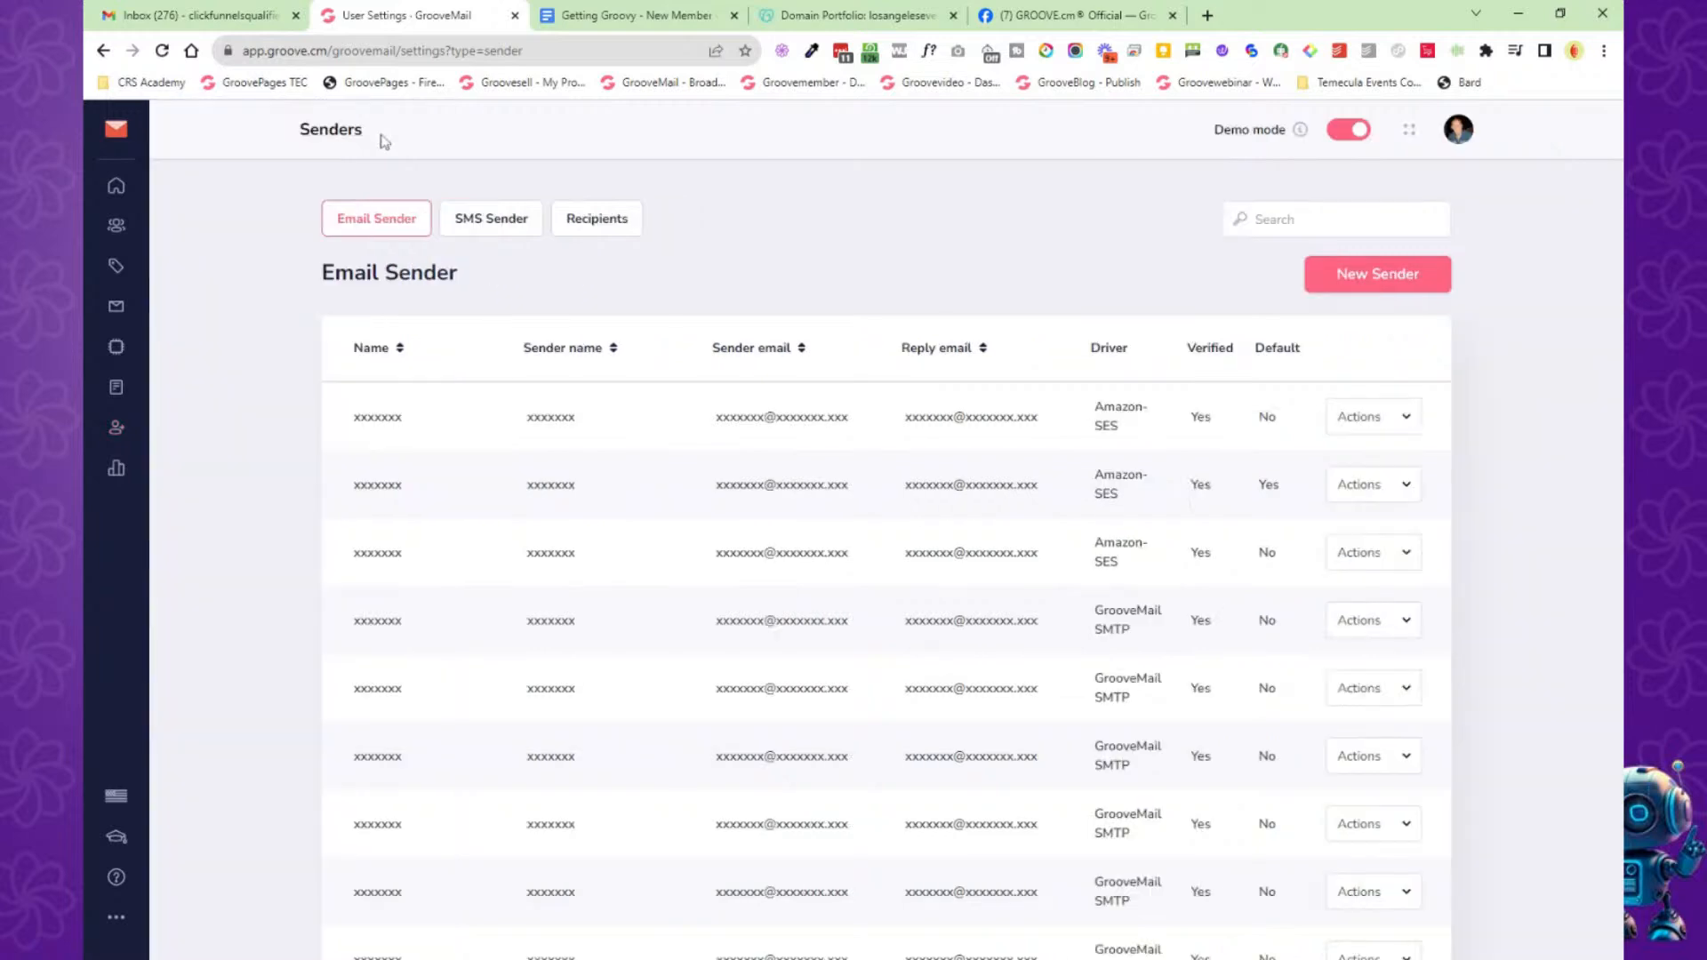
click(1380, 281)
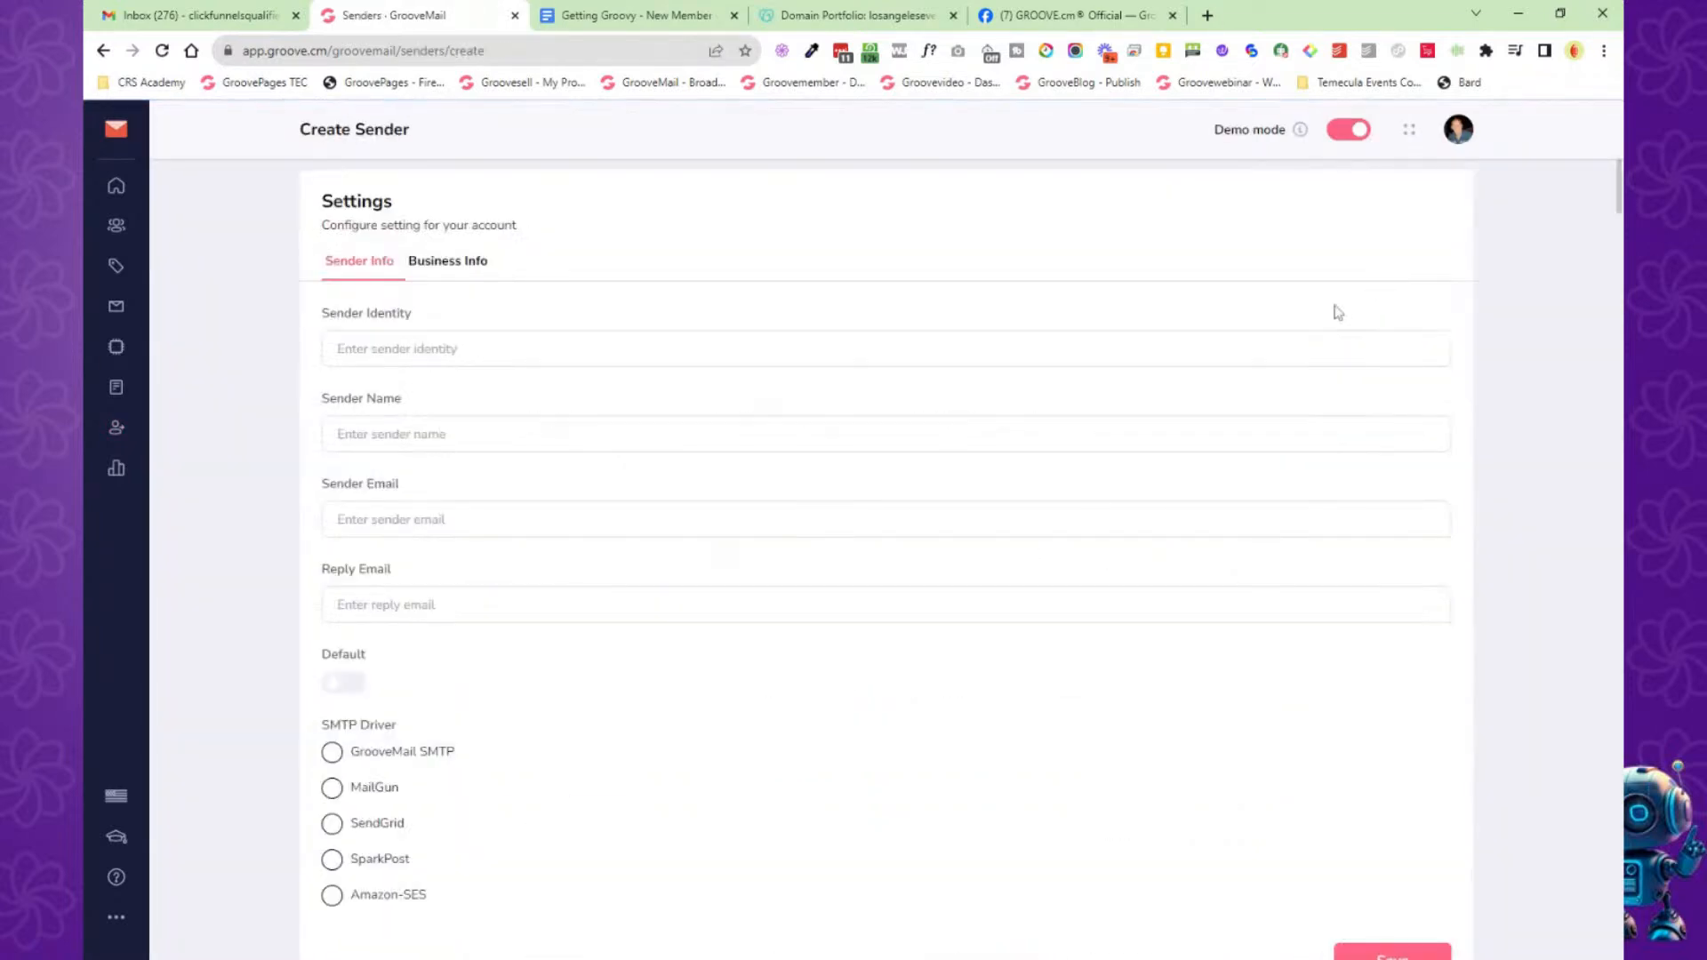
drag(455, 753, 346, 755)
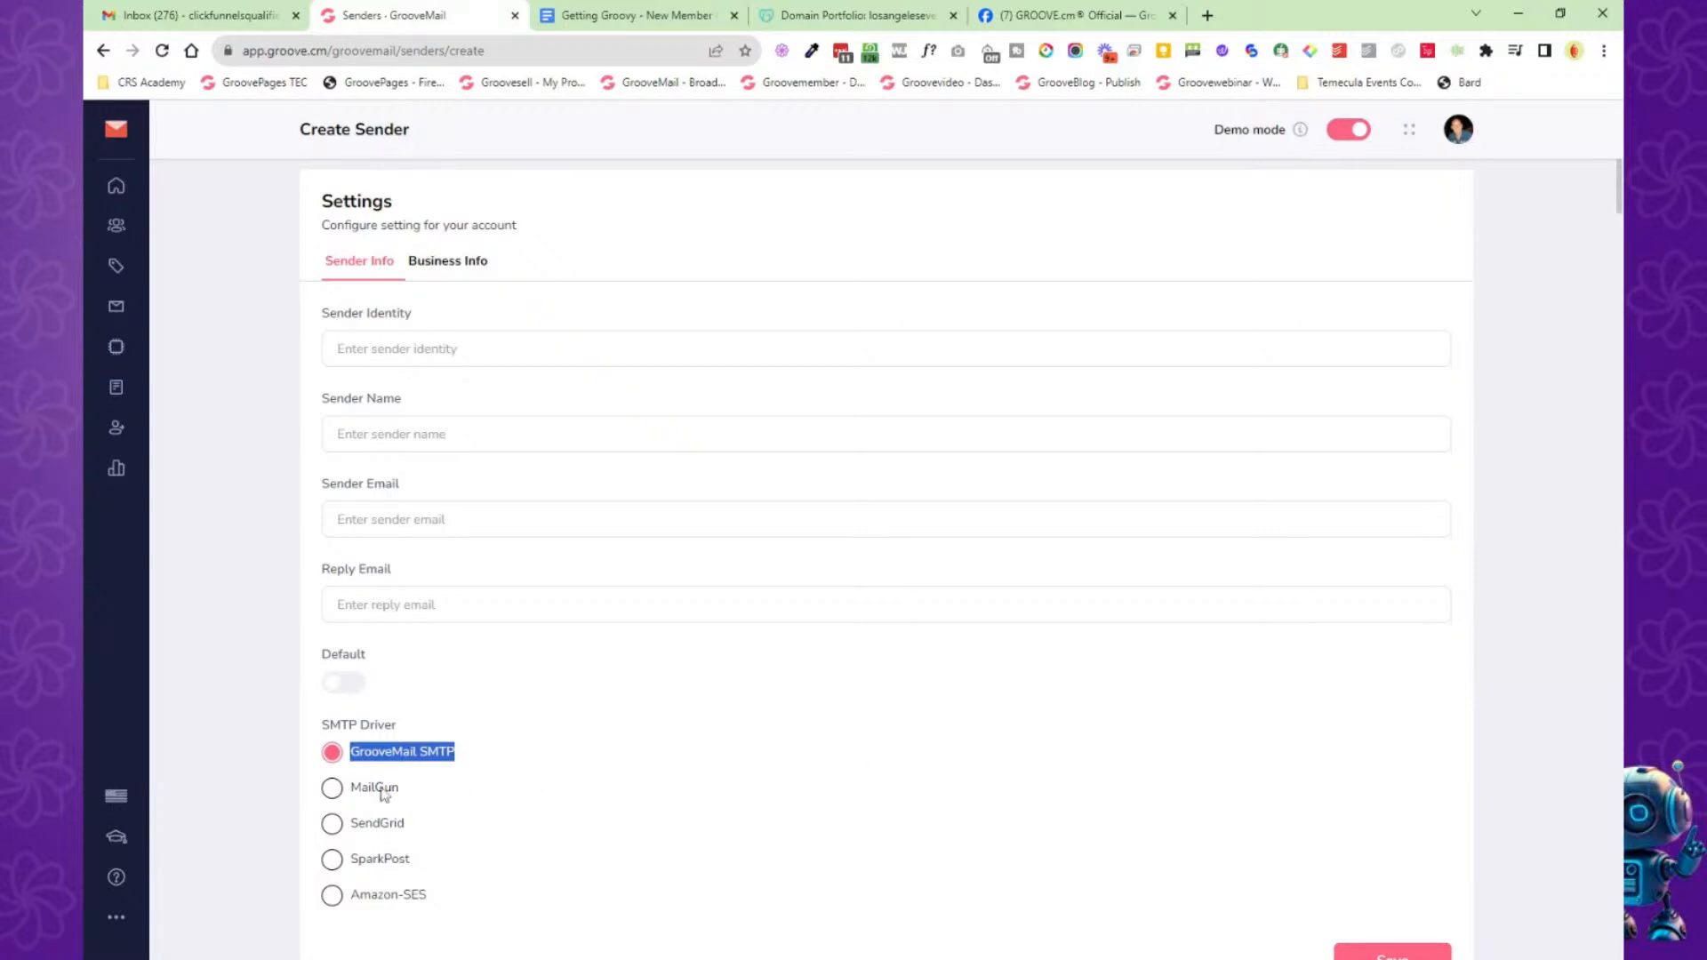
Compare MailGun, SendGrid and SparkPost drivers, settling on Amazon-SES as SMTP driver.
click(331, 788)
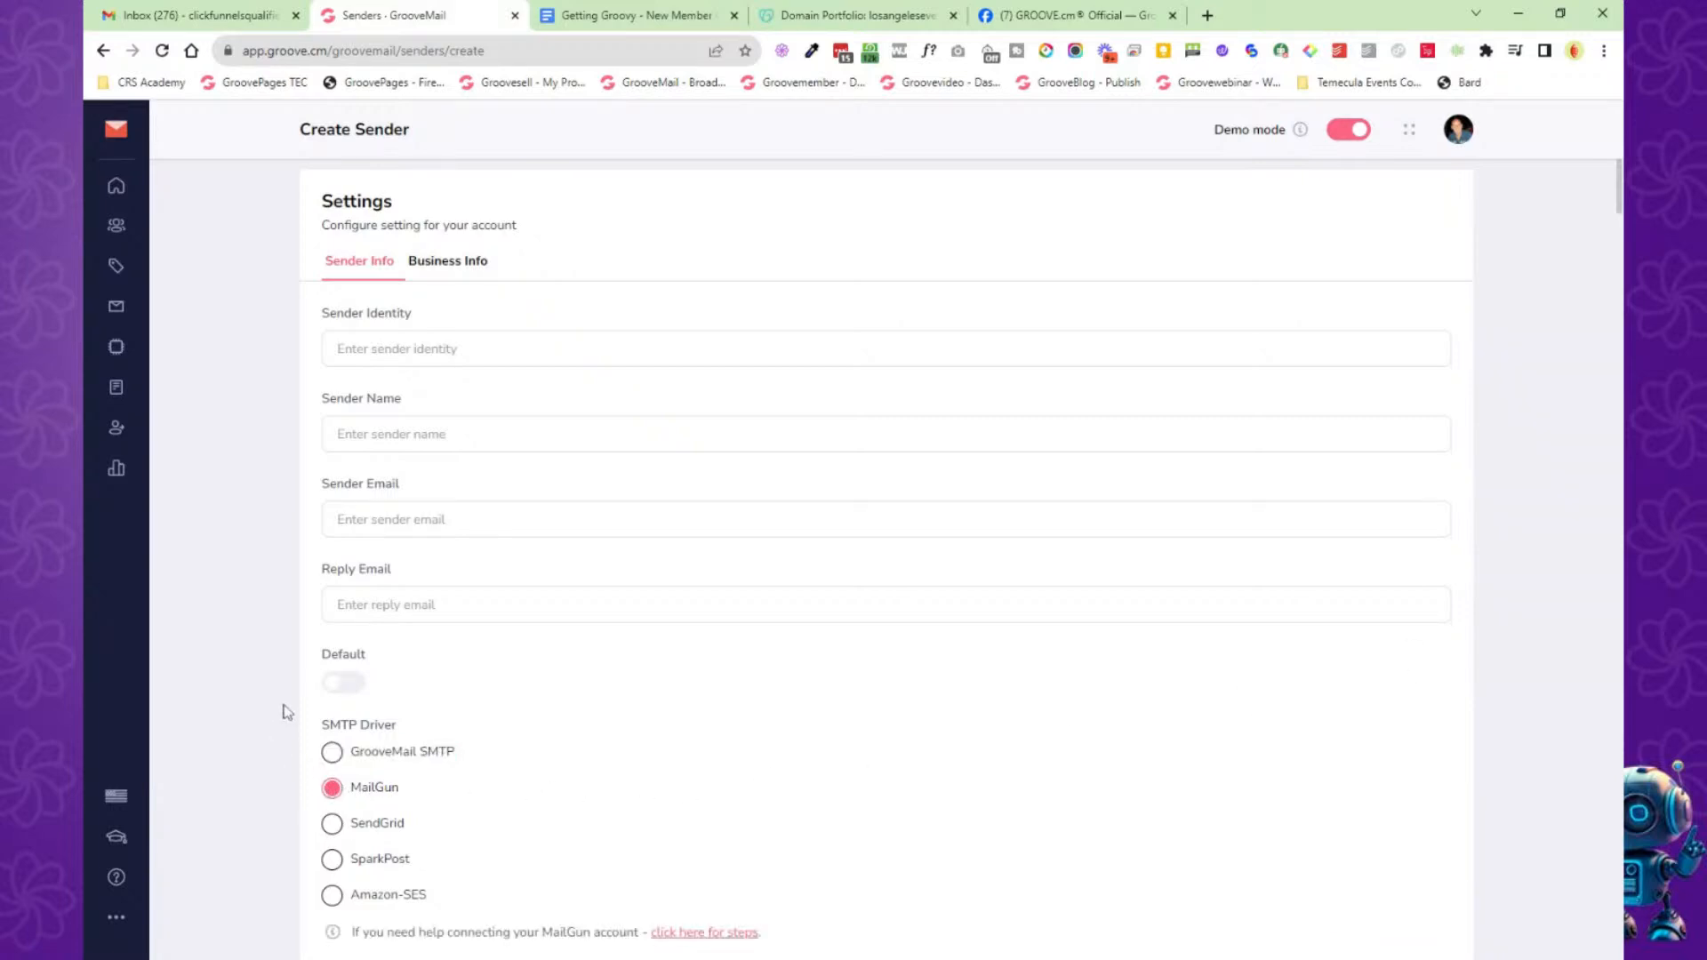
scroll(311, 784, down, 1)
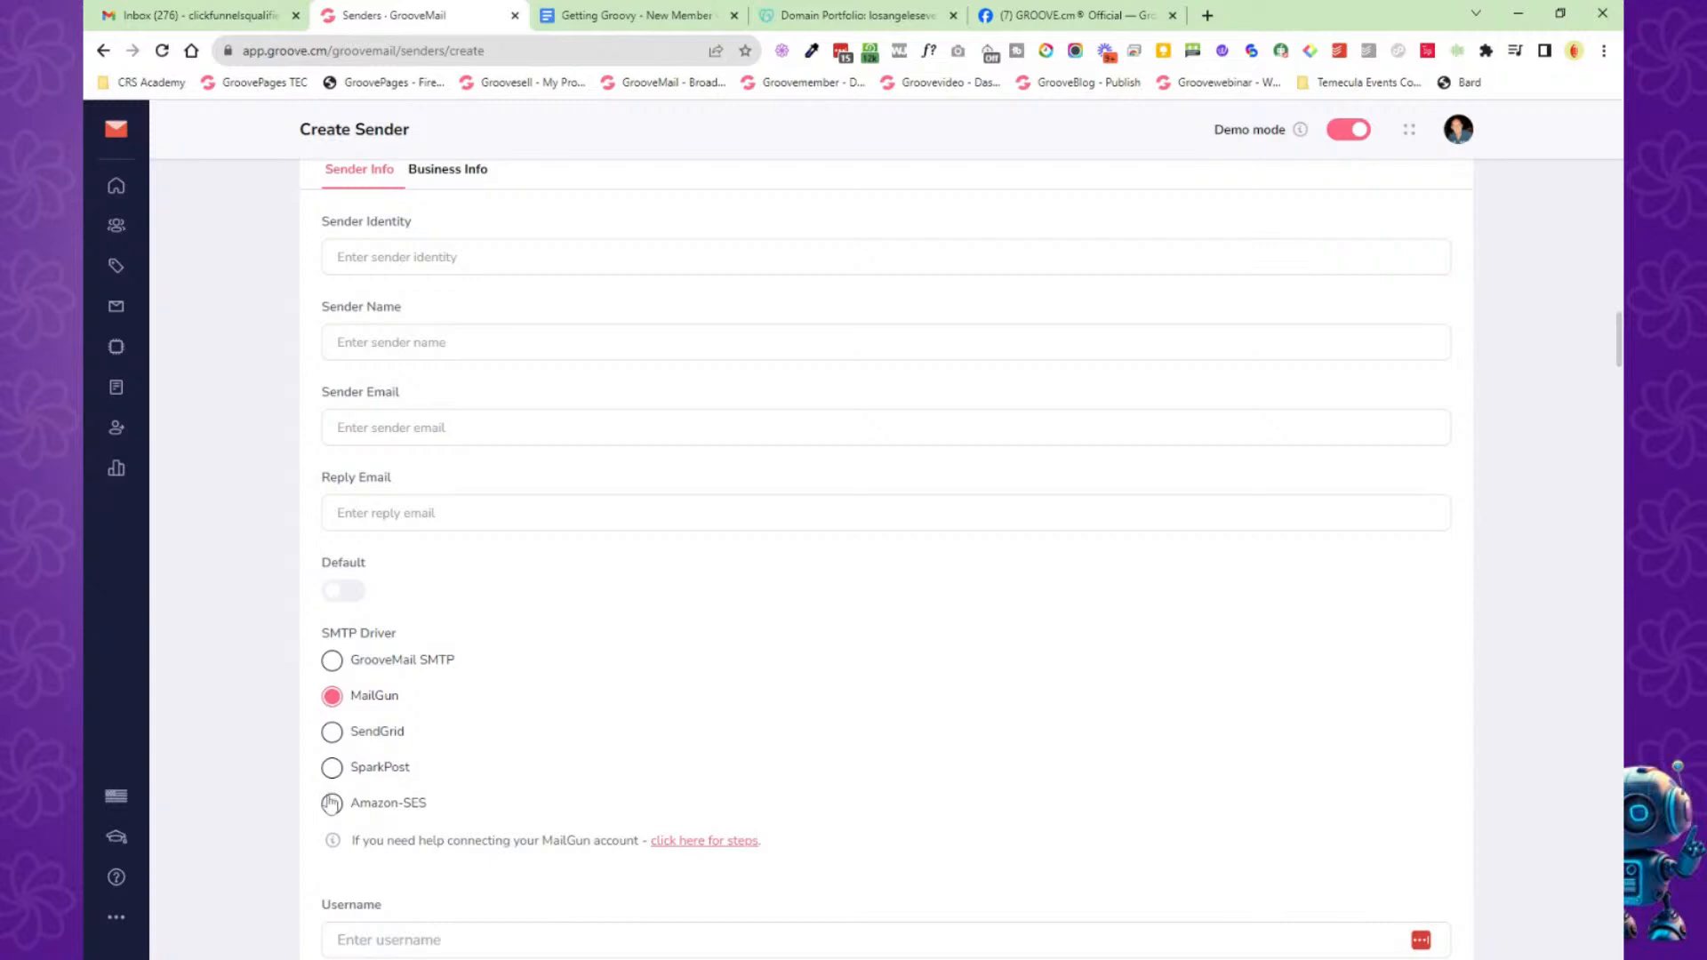
scroll(893, 707, down, 3)
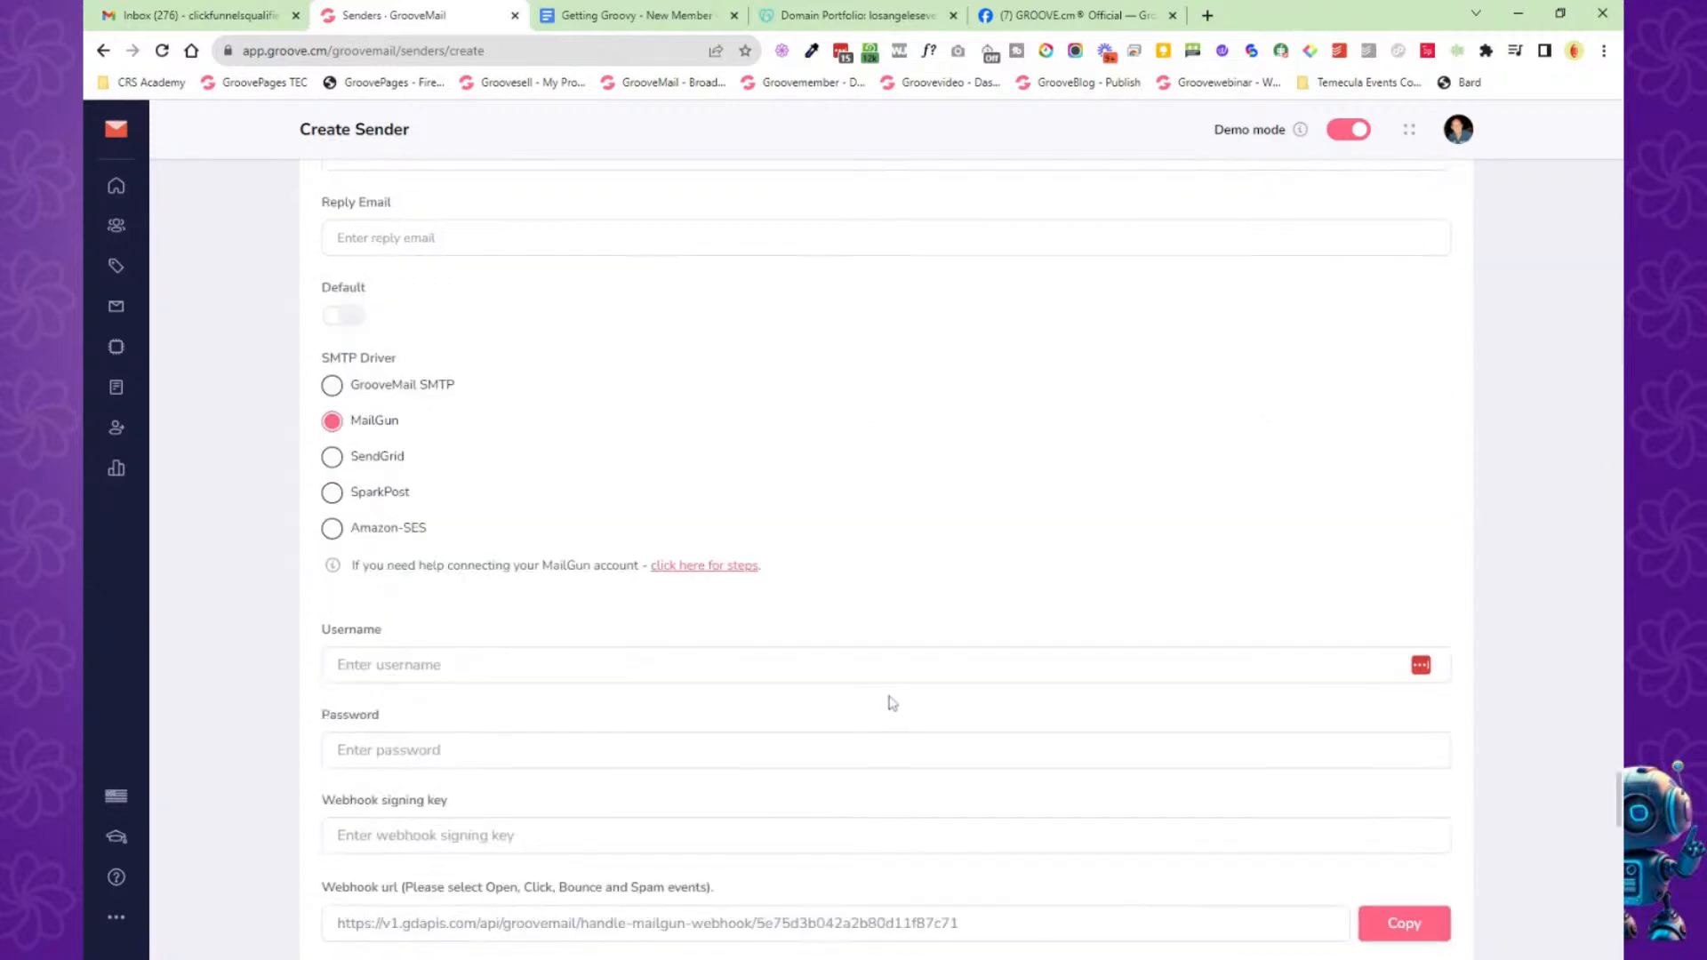
scroll(513, 756, down, 1)
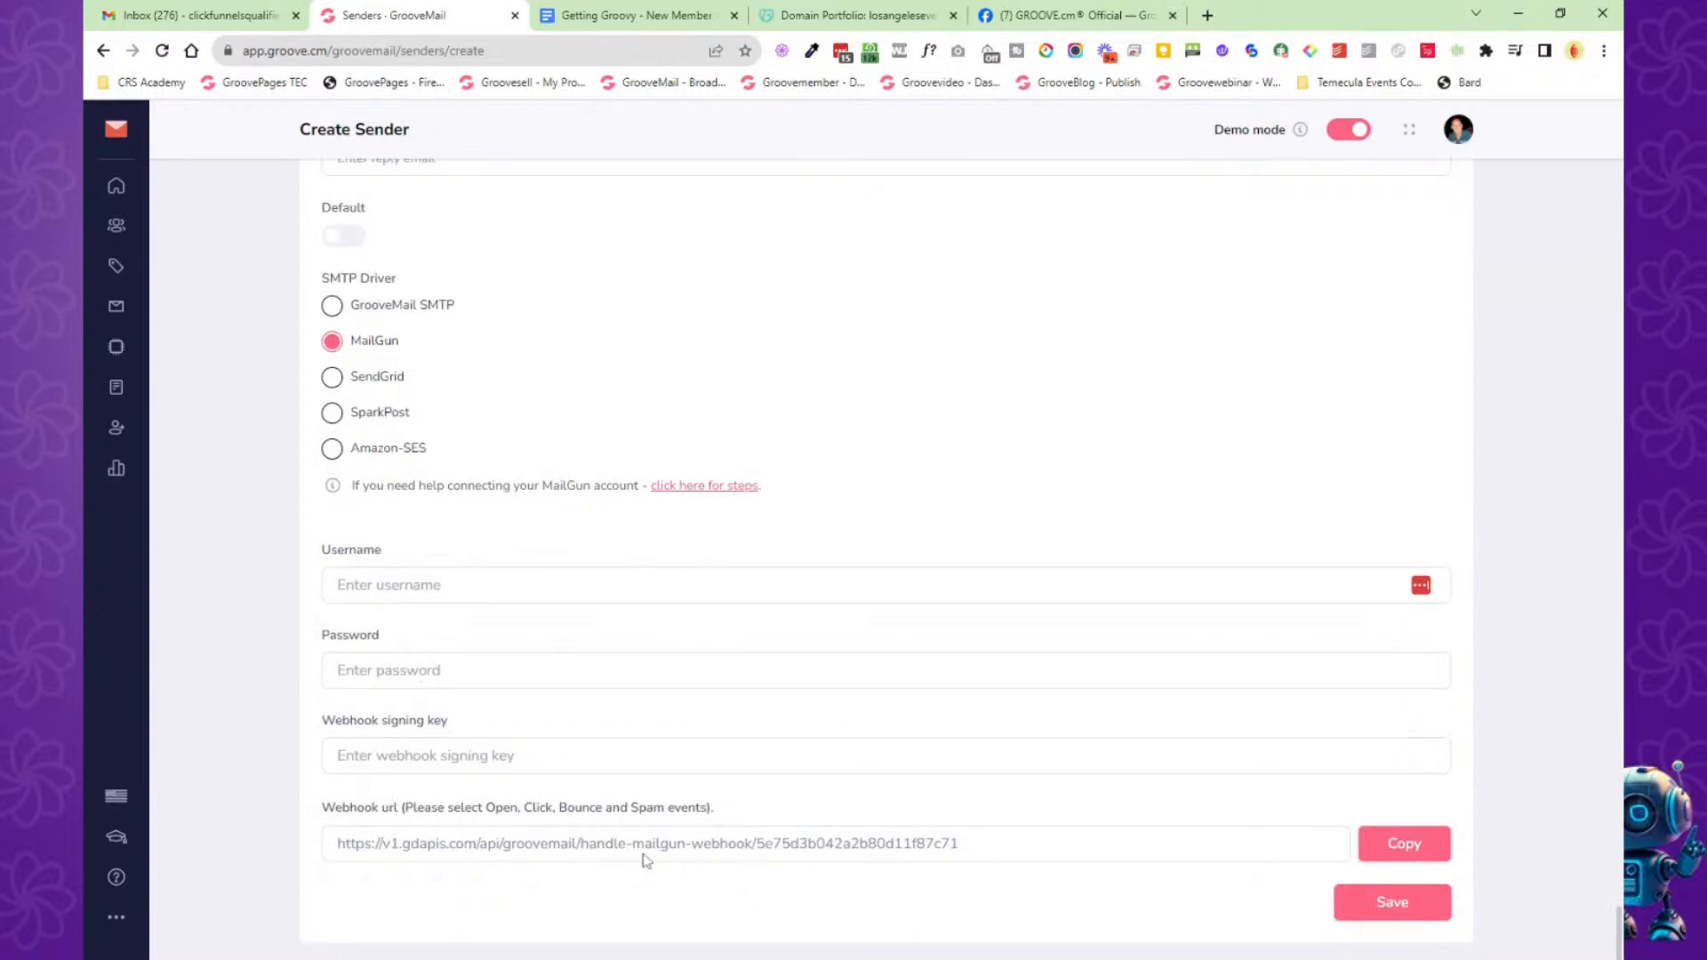
click(335, 381)
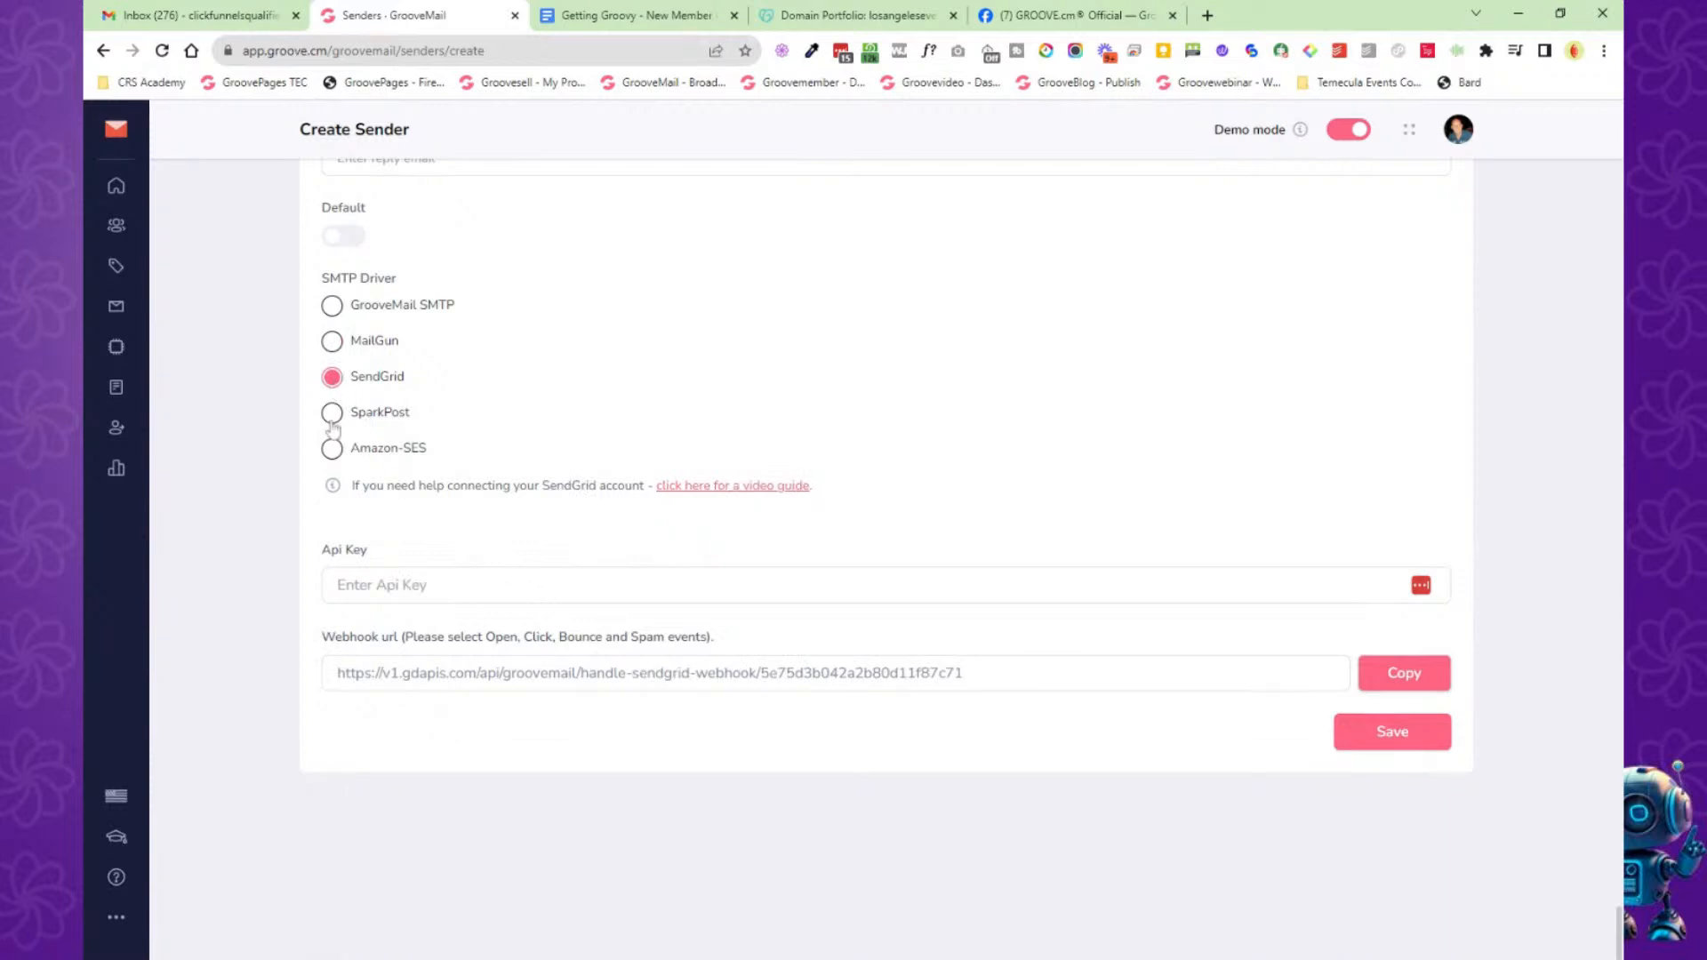
click(331, 412)
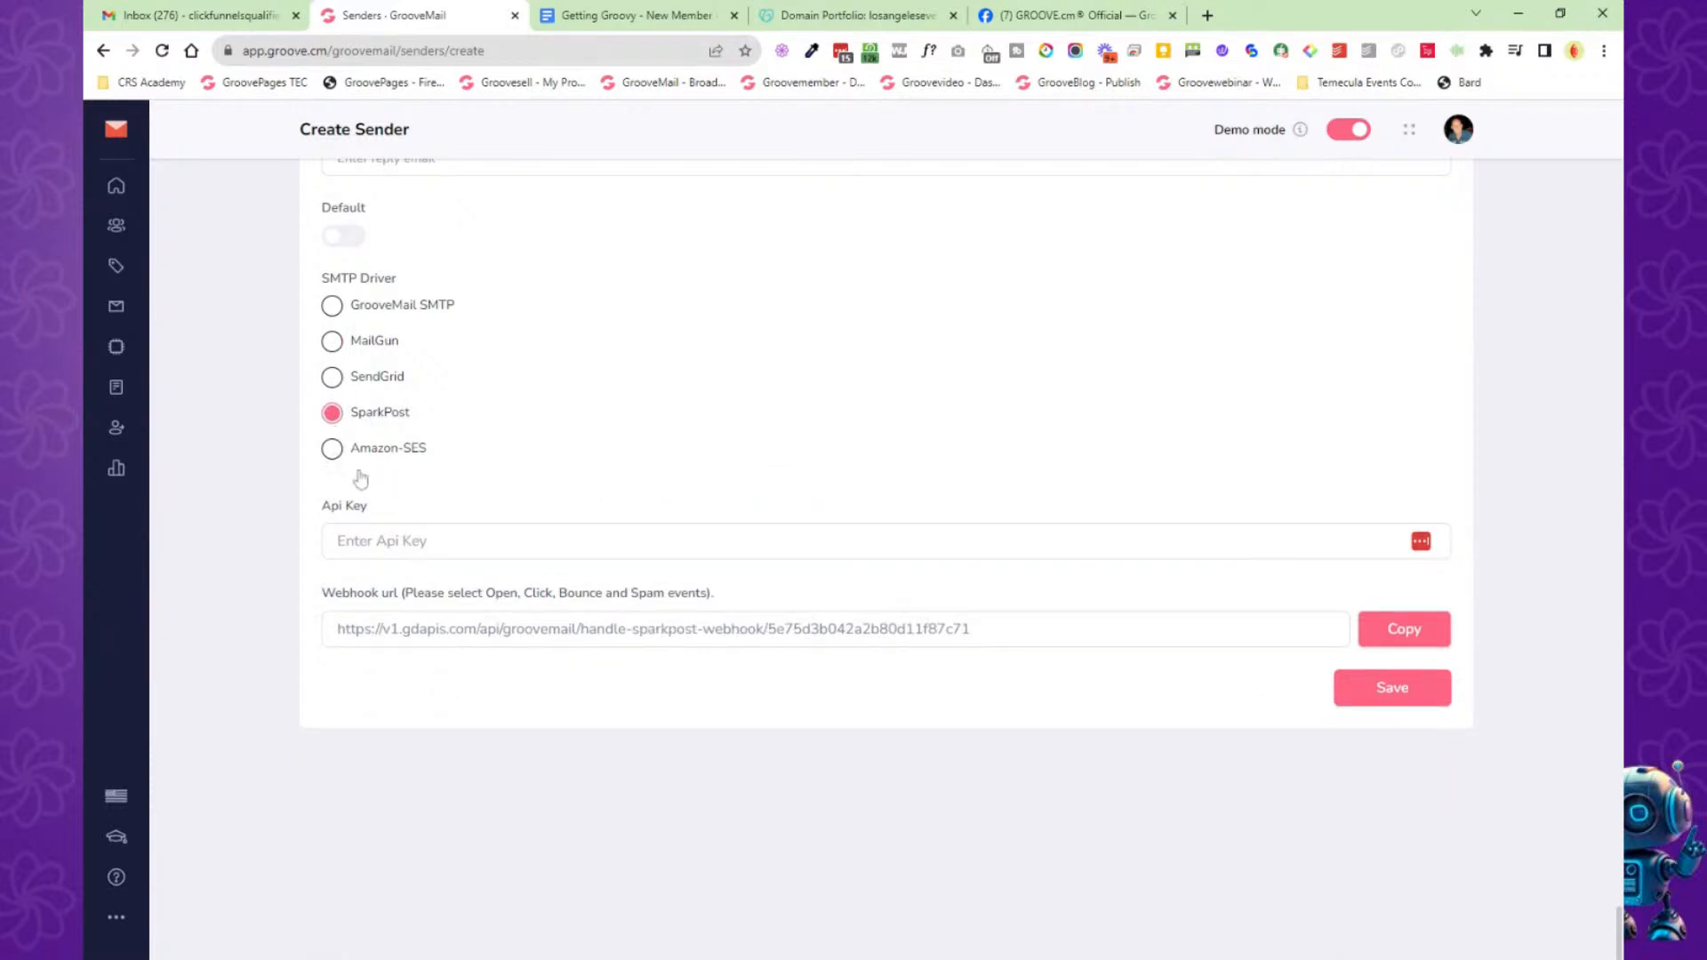
click(331, 449)
scroll(440, 627, down, 1)
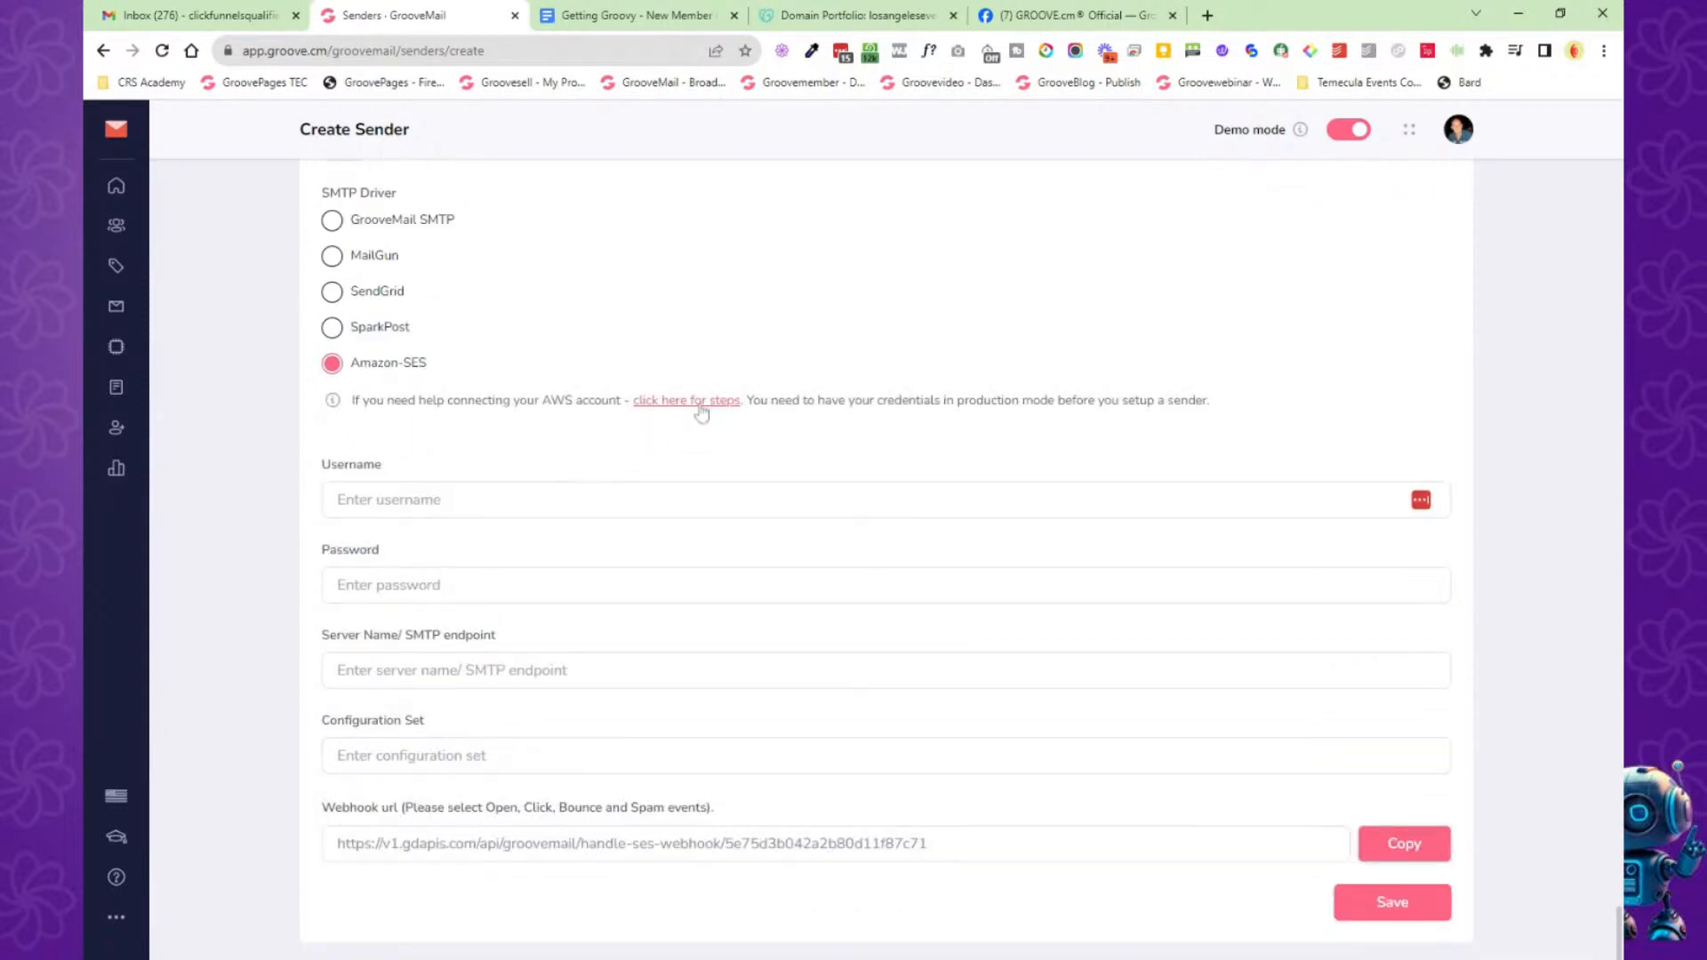
scroll(734, 520, up, 5)
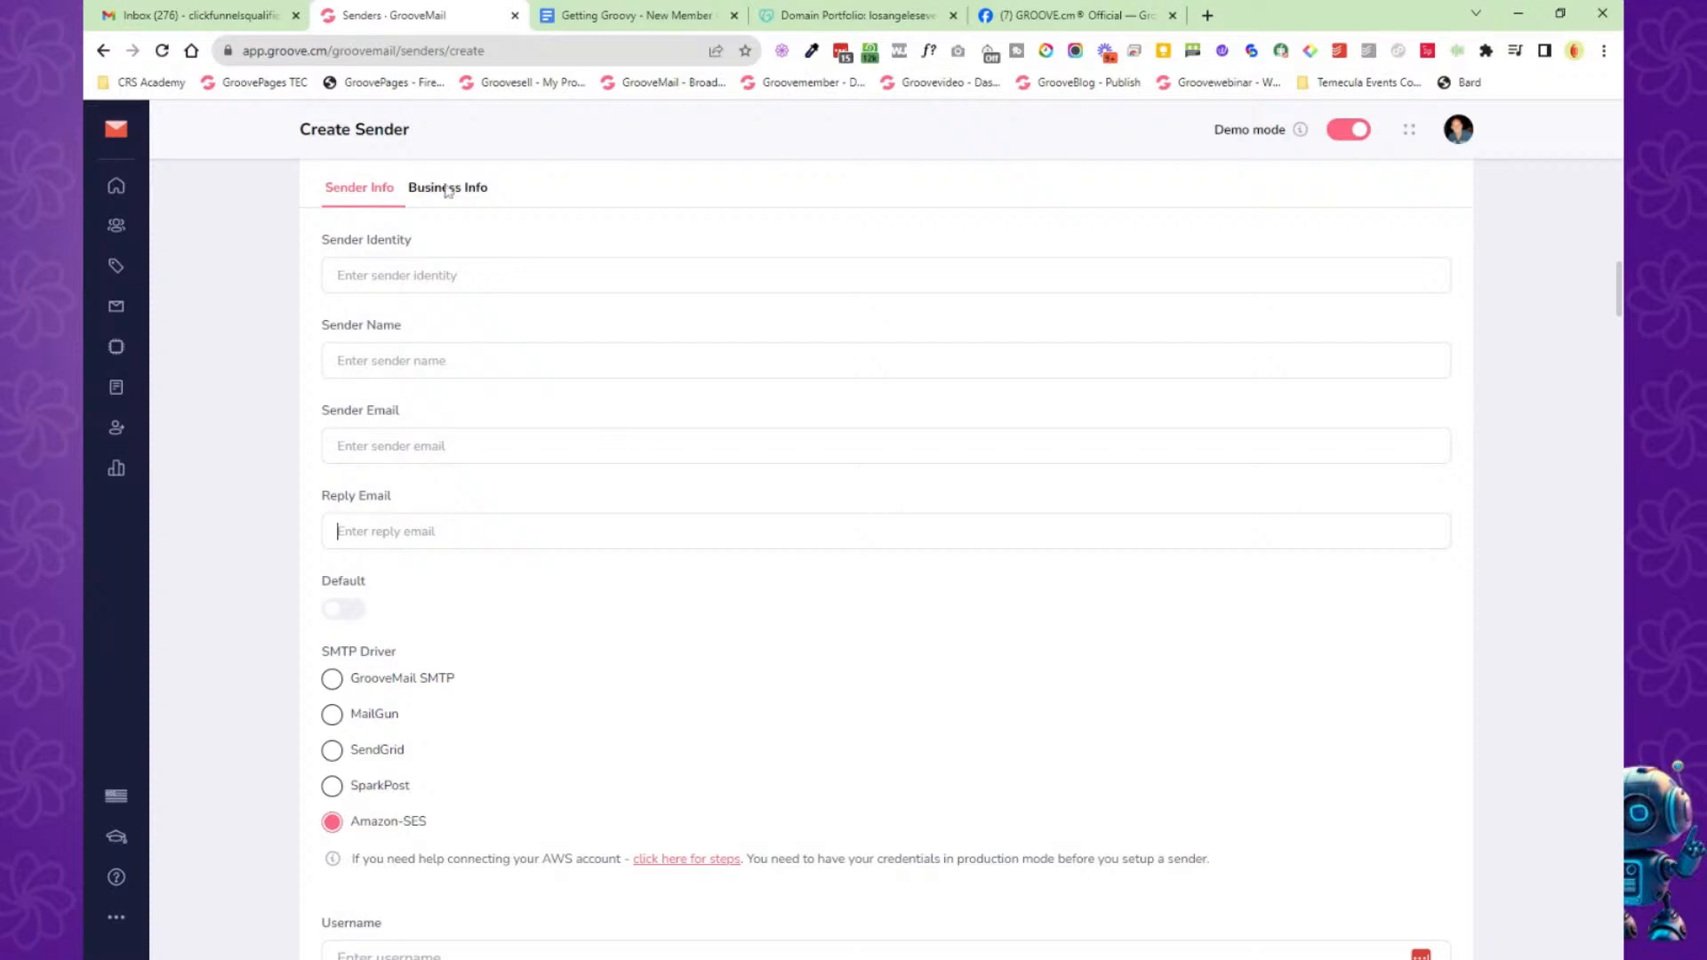
Review the sender's Business Info fields, then look back over the sender info fields.
click(447, 188)
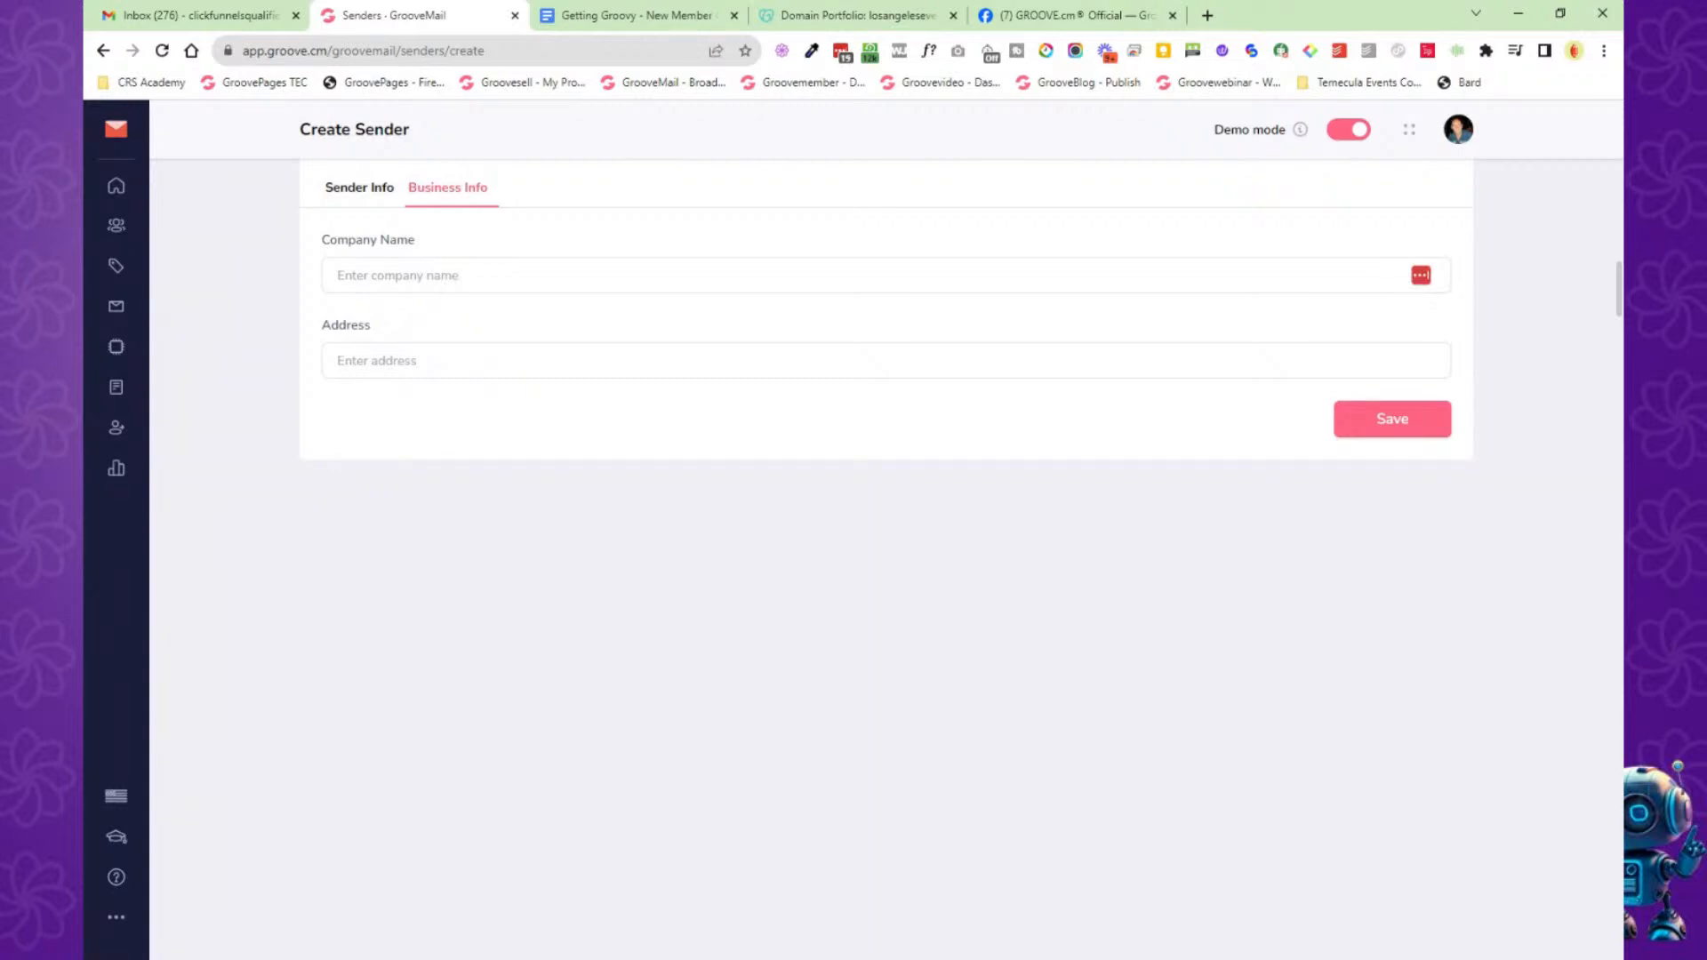
click(352, 194)
scroll(311, 521, down, 1)
scroll(311, 521, down, 3)
scroll(1413, 865, down, 1)
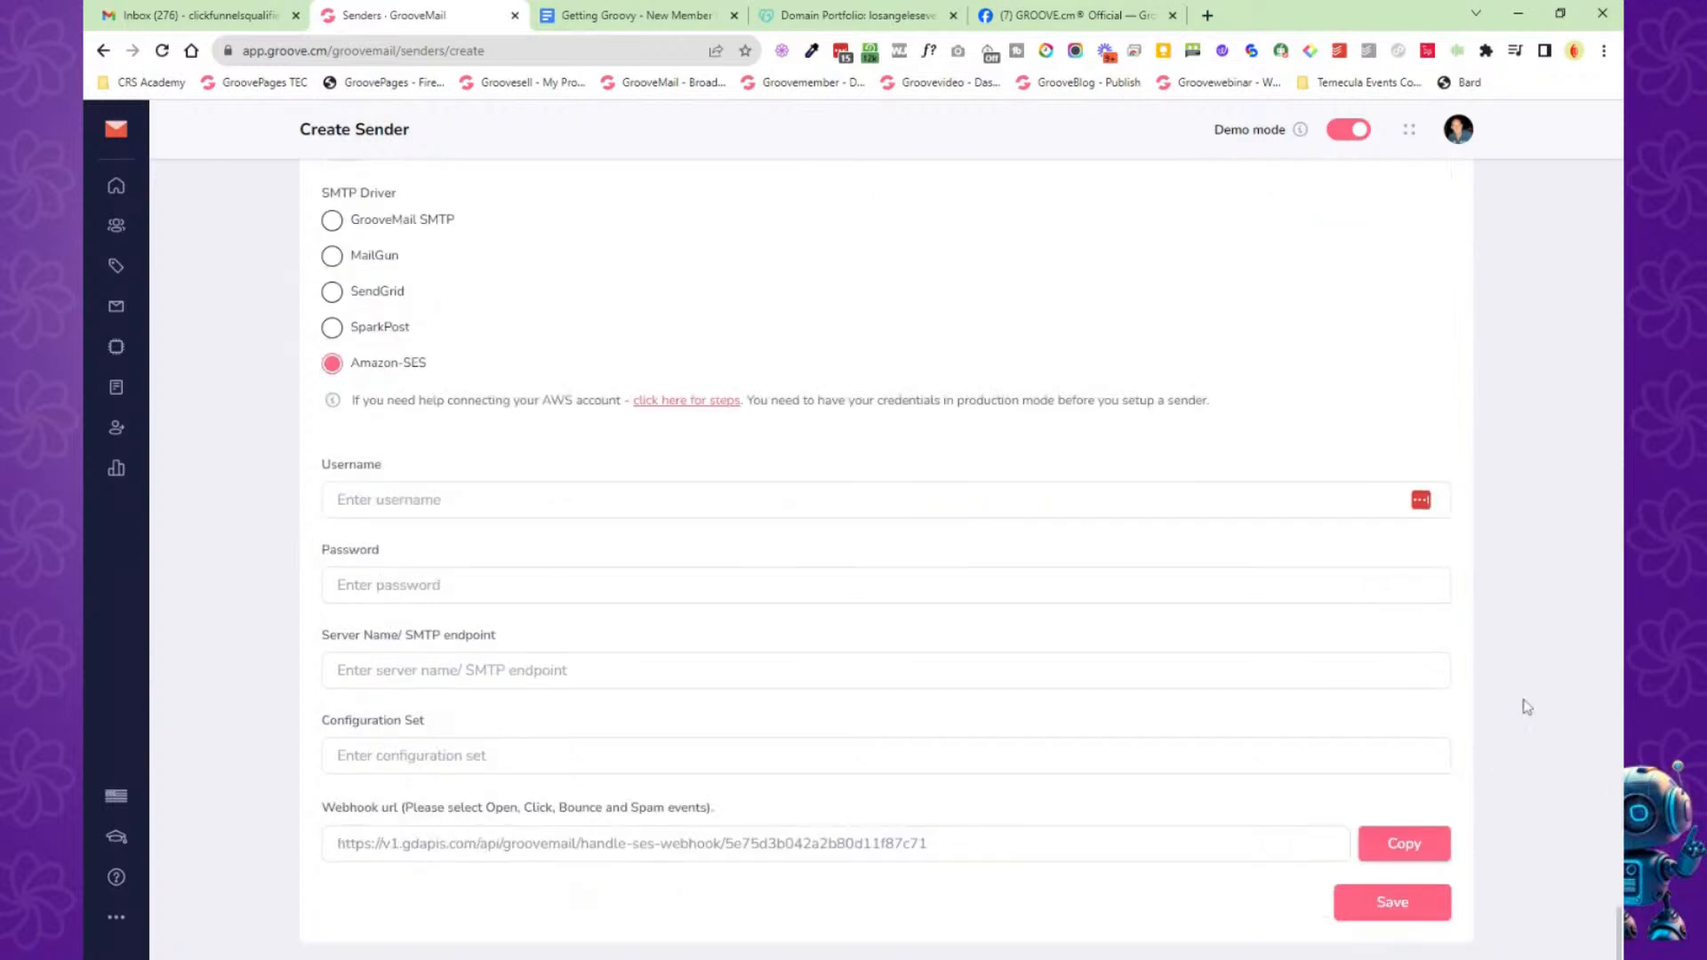
scroll(1543, 826, up, 6)
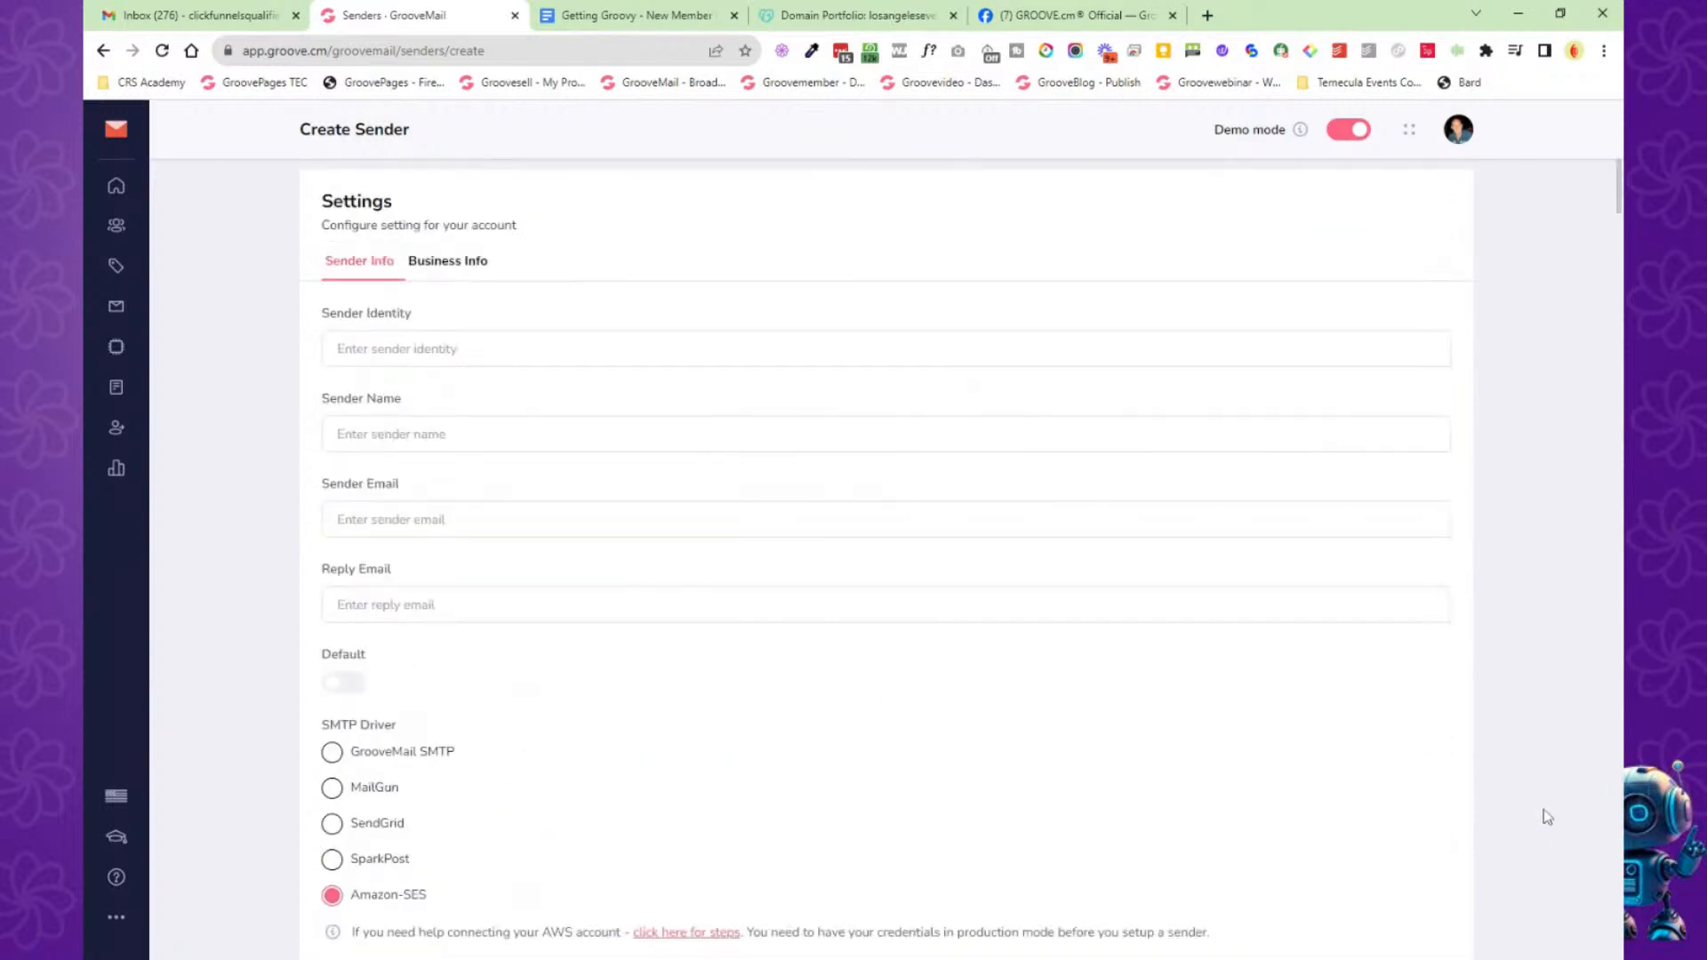
scroll(1538, 804, down, 1)
scroll(1526, 789, up, 1)
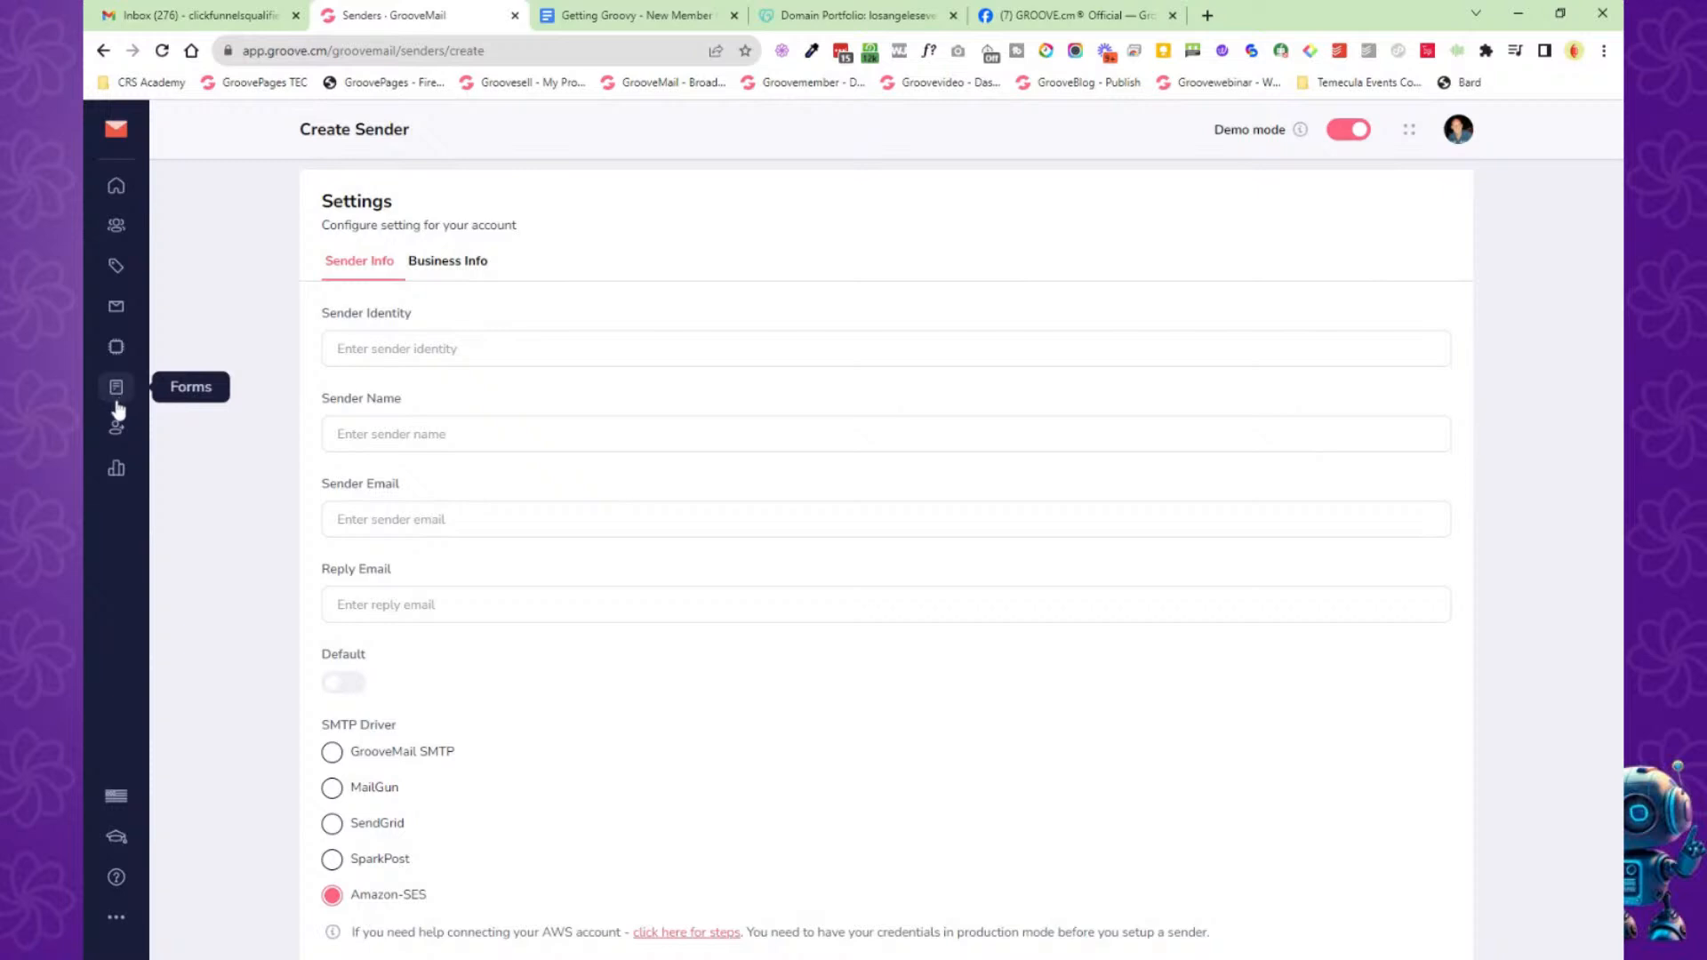
Go to the main Groove dashboard via the Apps menu.
click(118, 469)
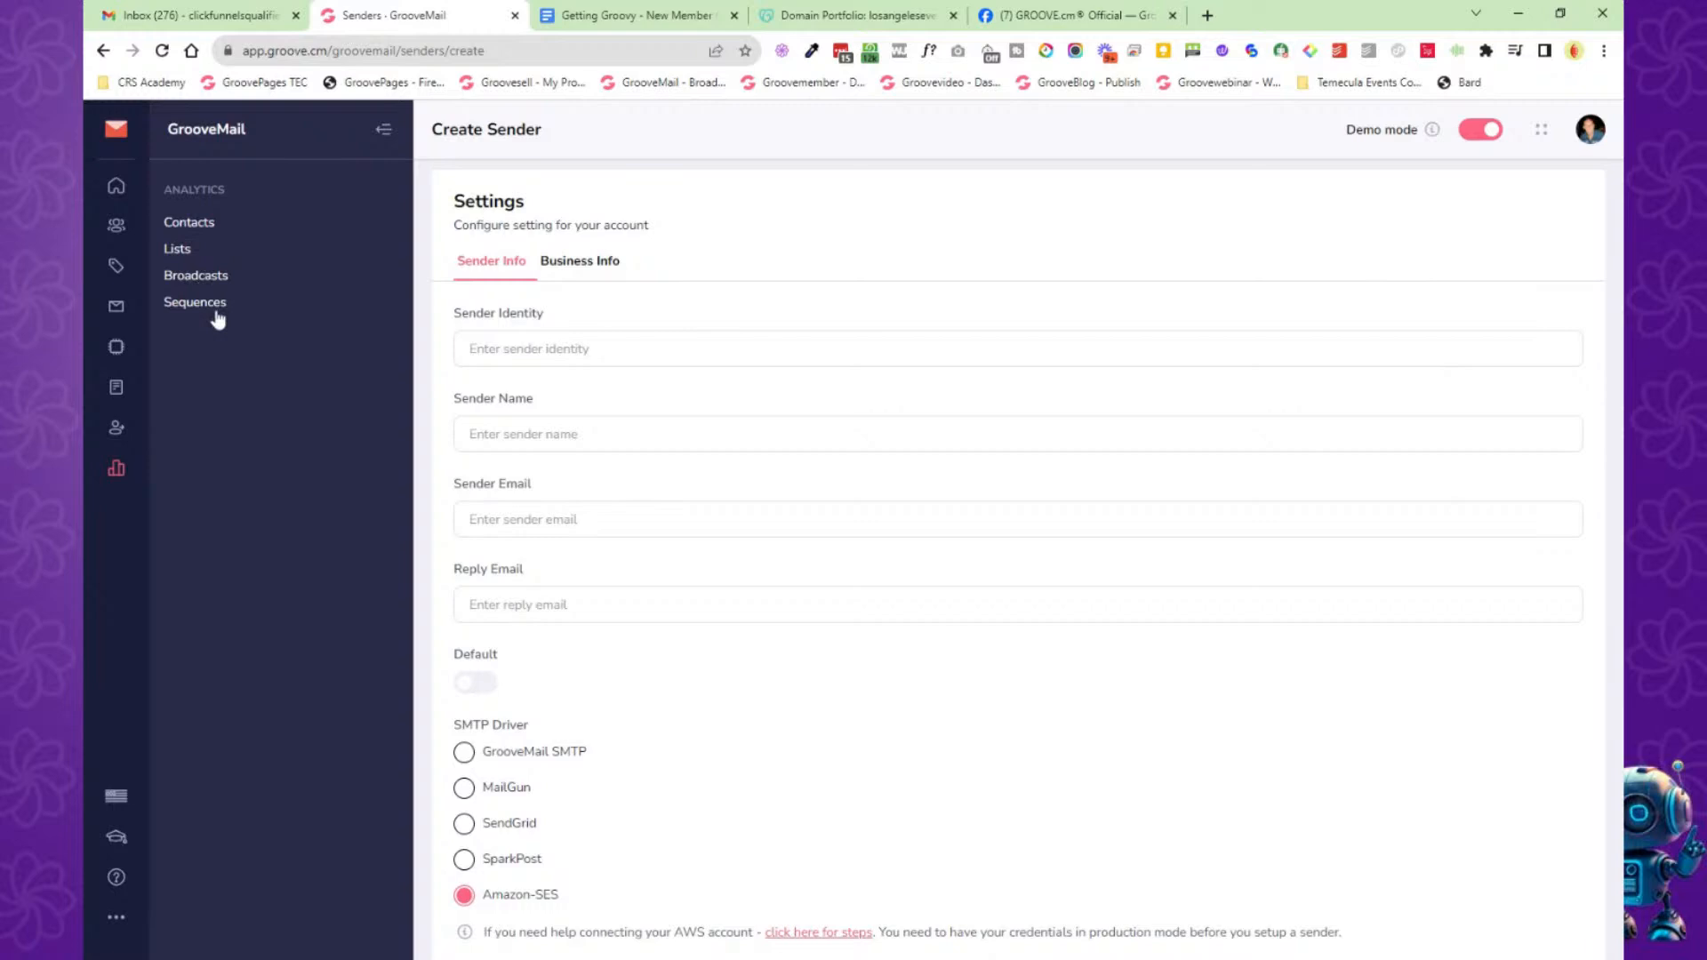
click(120, 133)
click(176, 231)
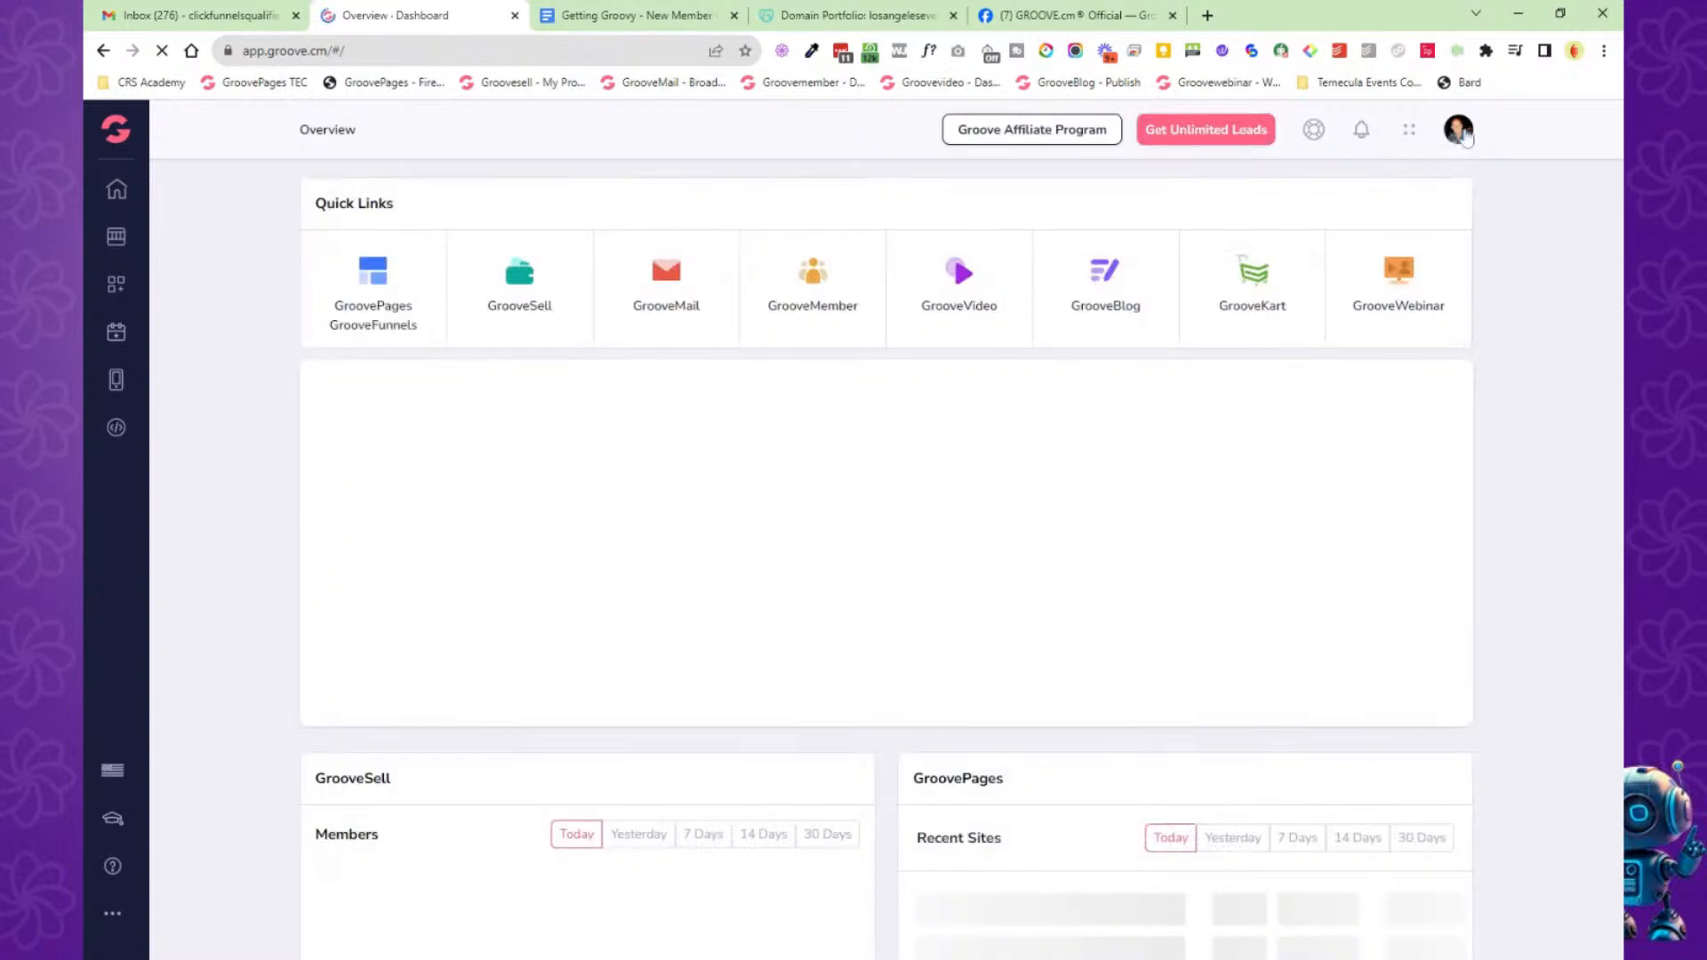
click(1458, 130)
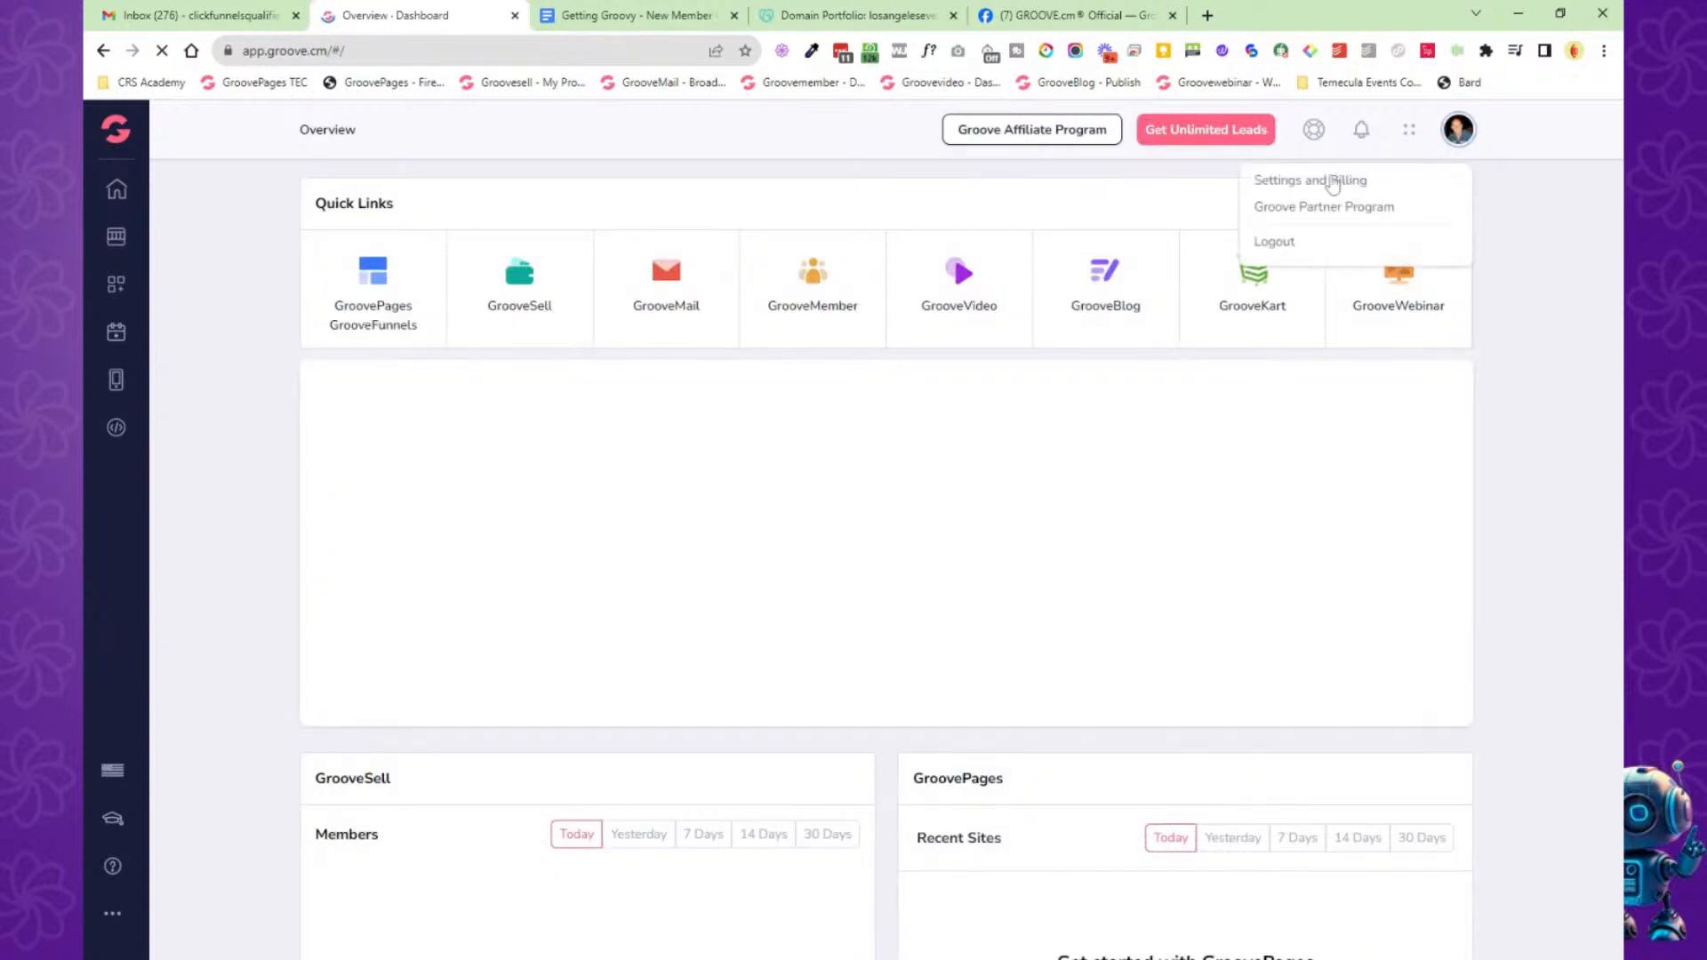
click(1330, 182)
click(934, 234)
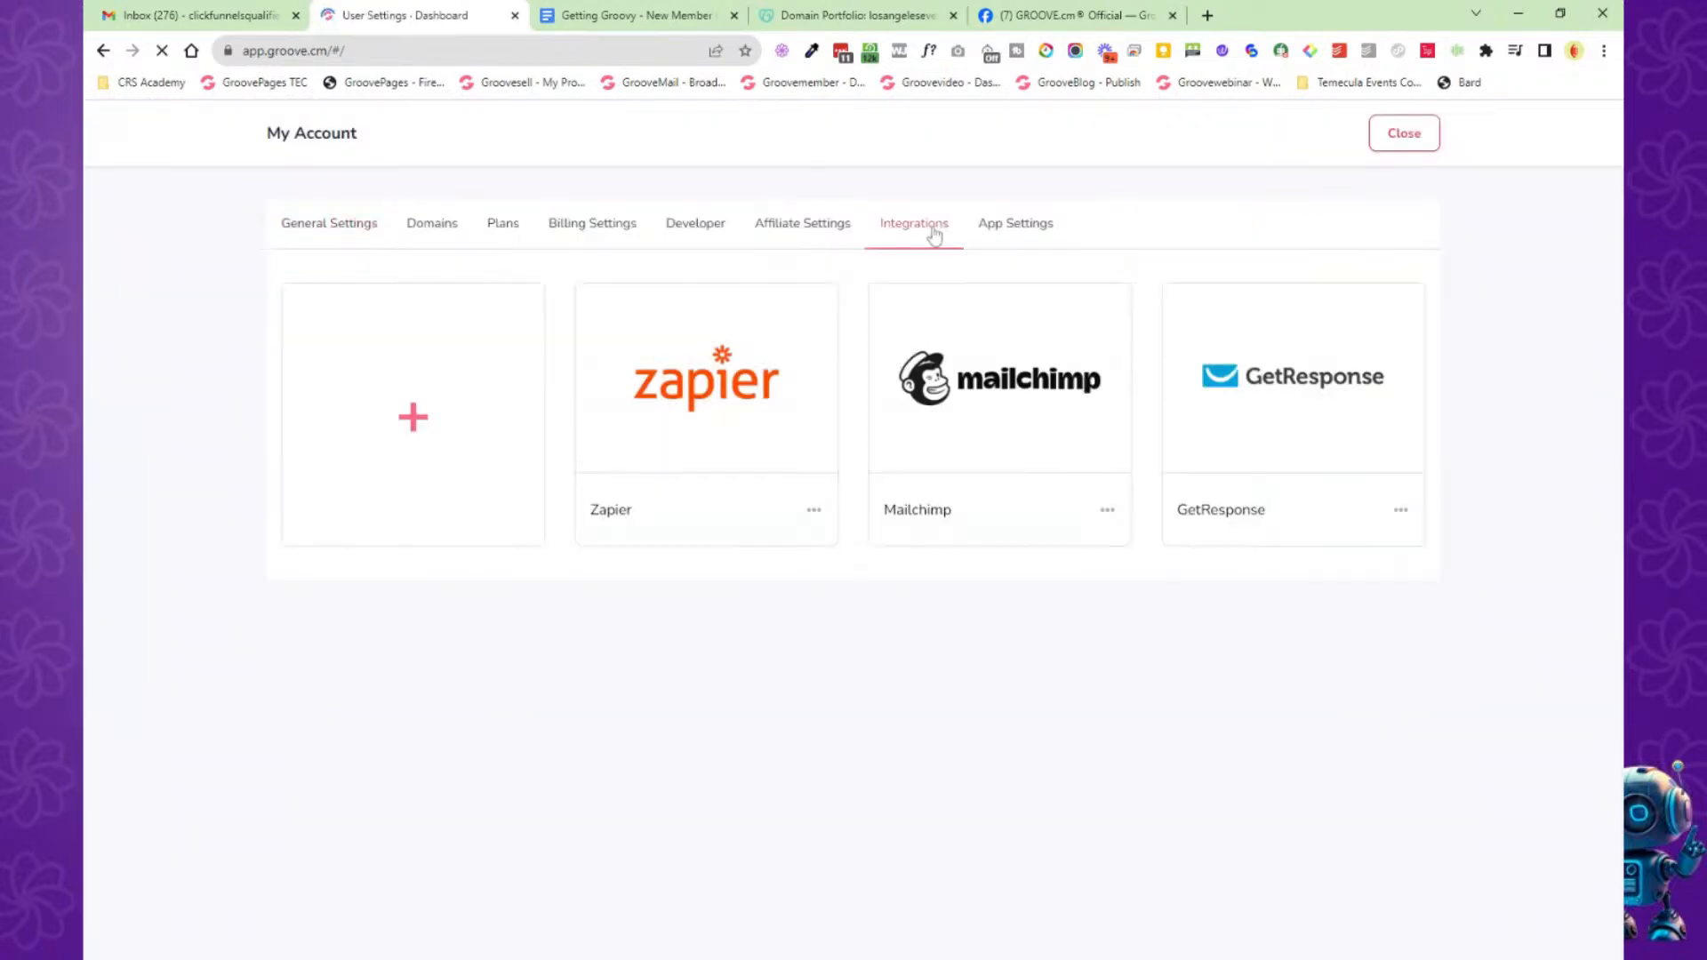
click(439, 432)
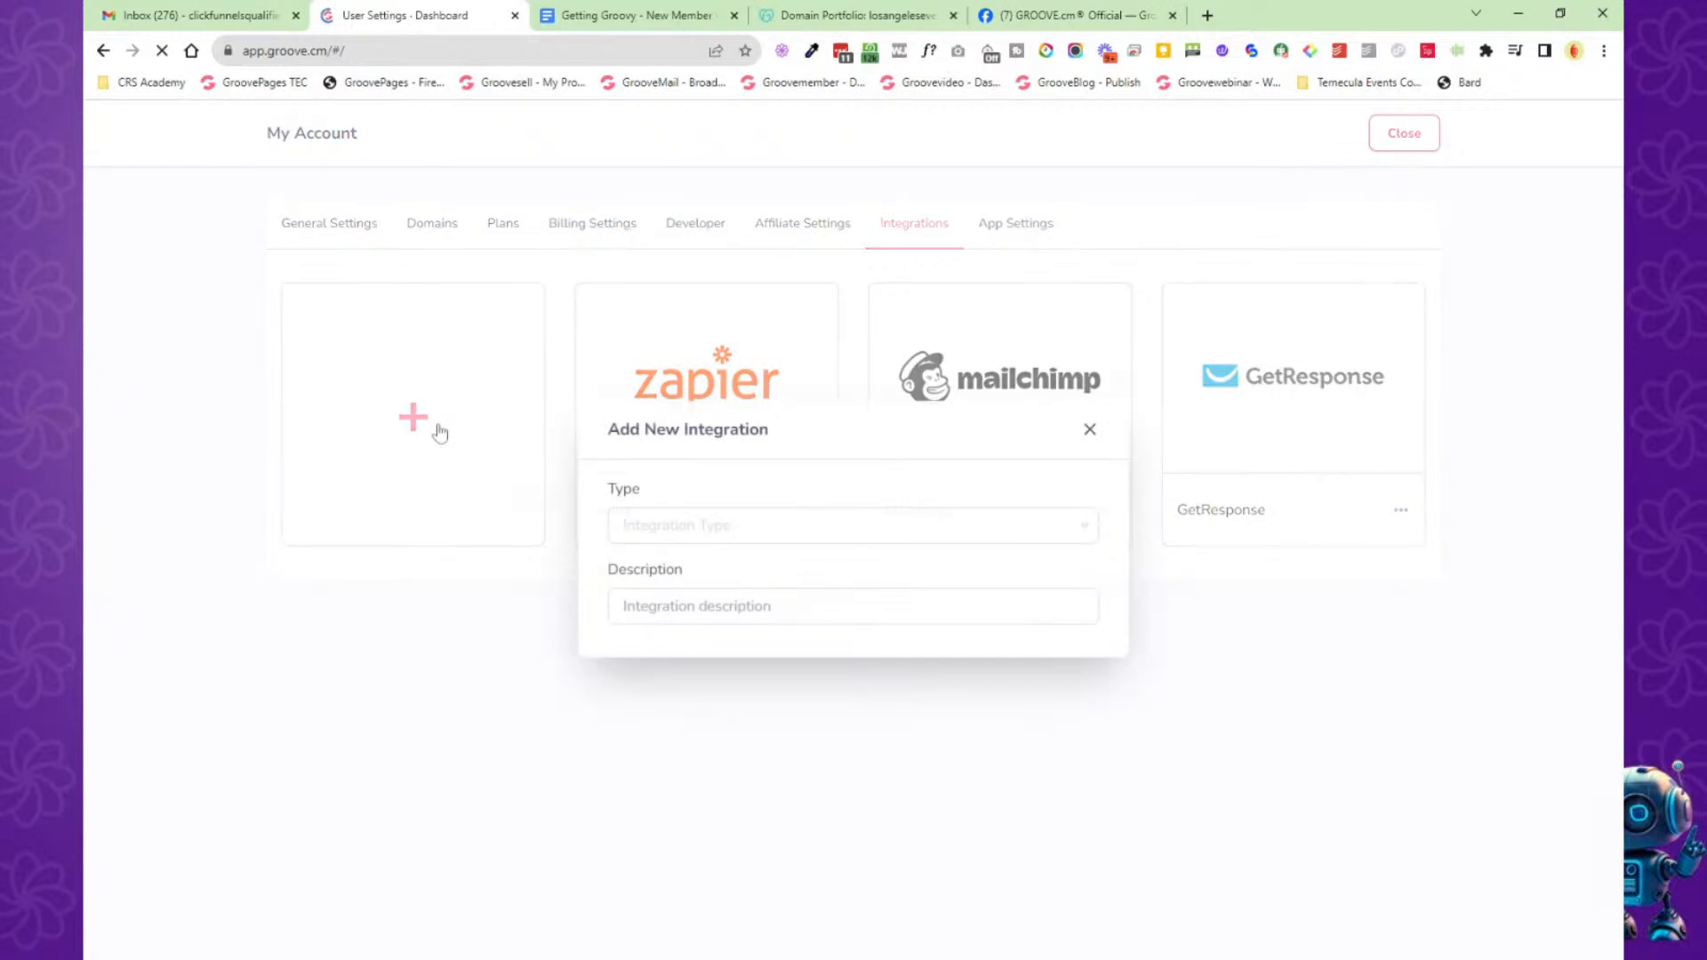
click(831, 527)
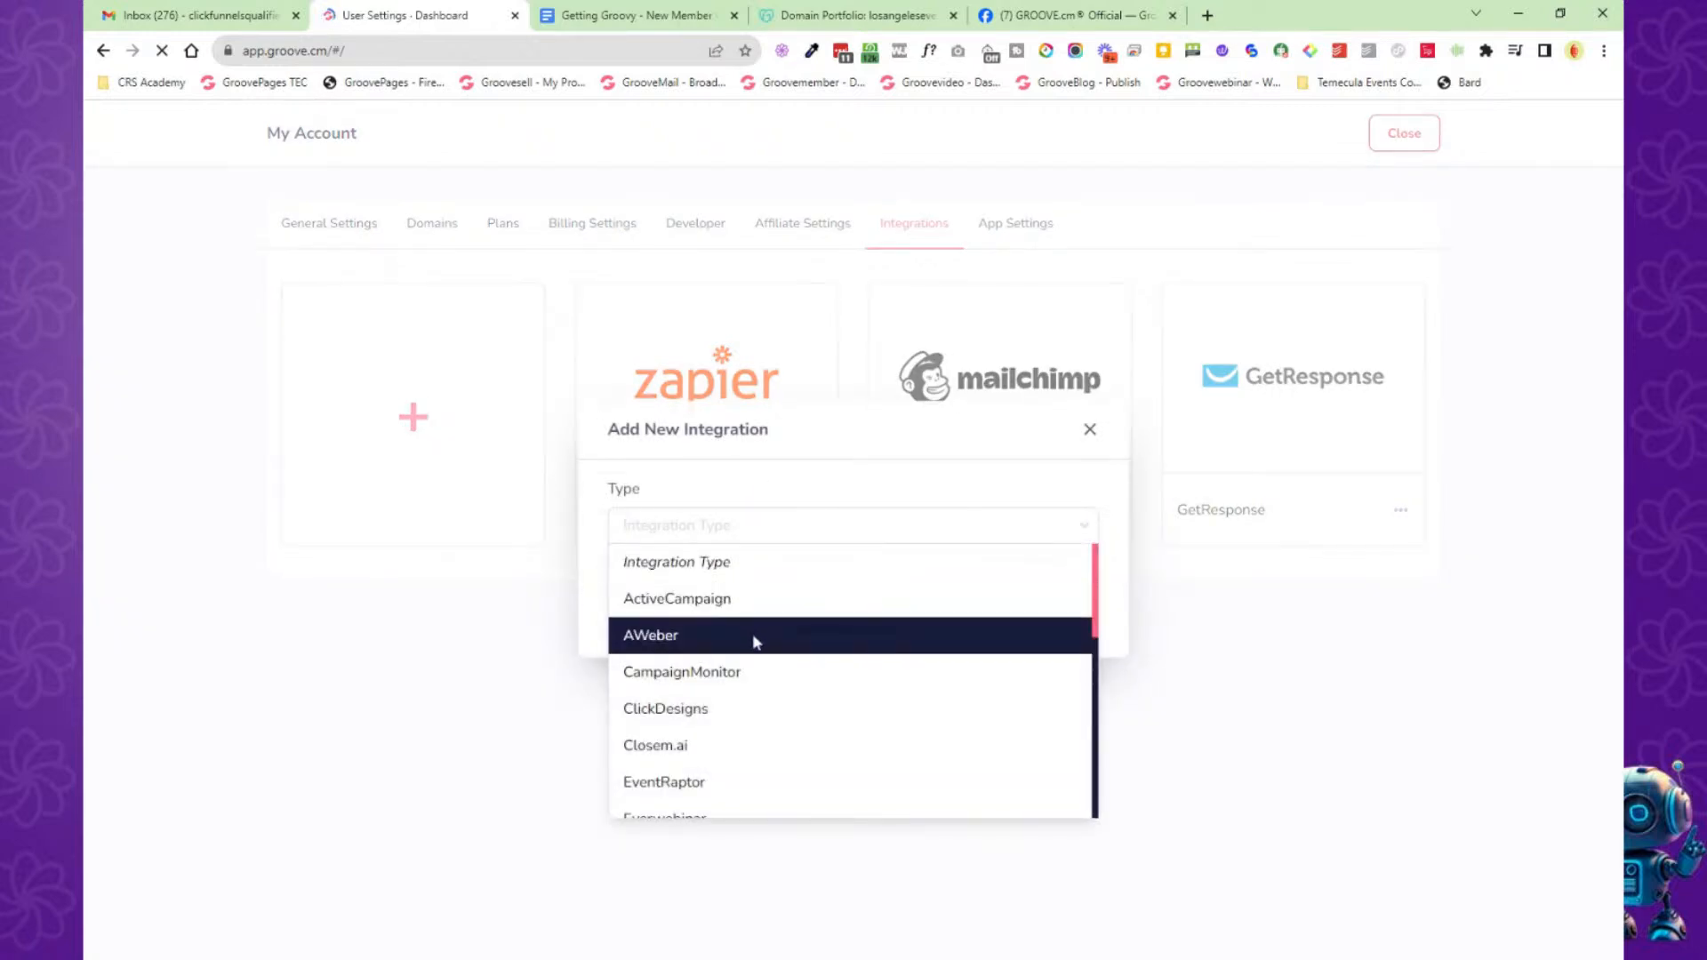
scroll(777, 689, down, 2)
scroll(764, 680, up, 1)
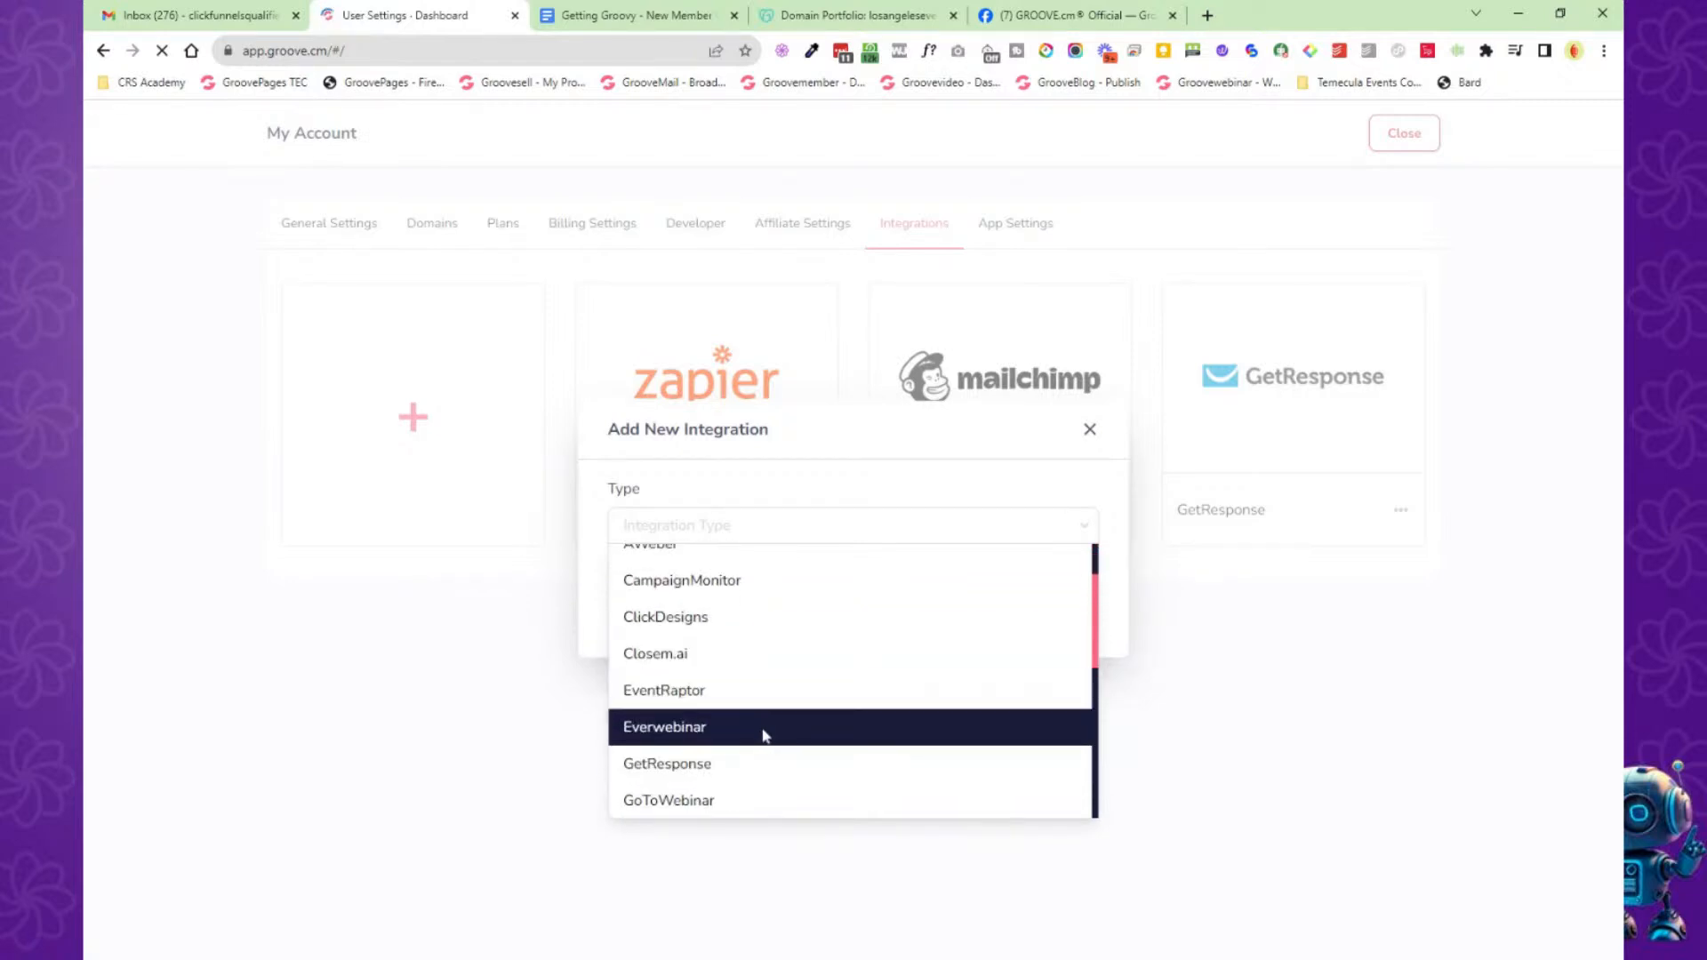
scroll(762, 754, down, 3)
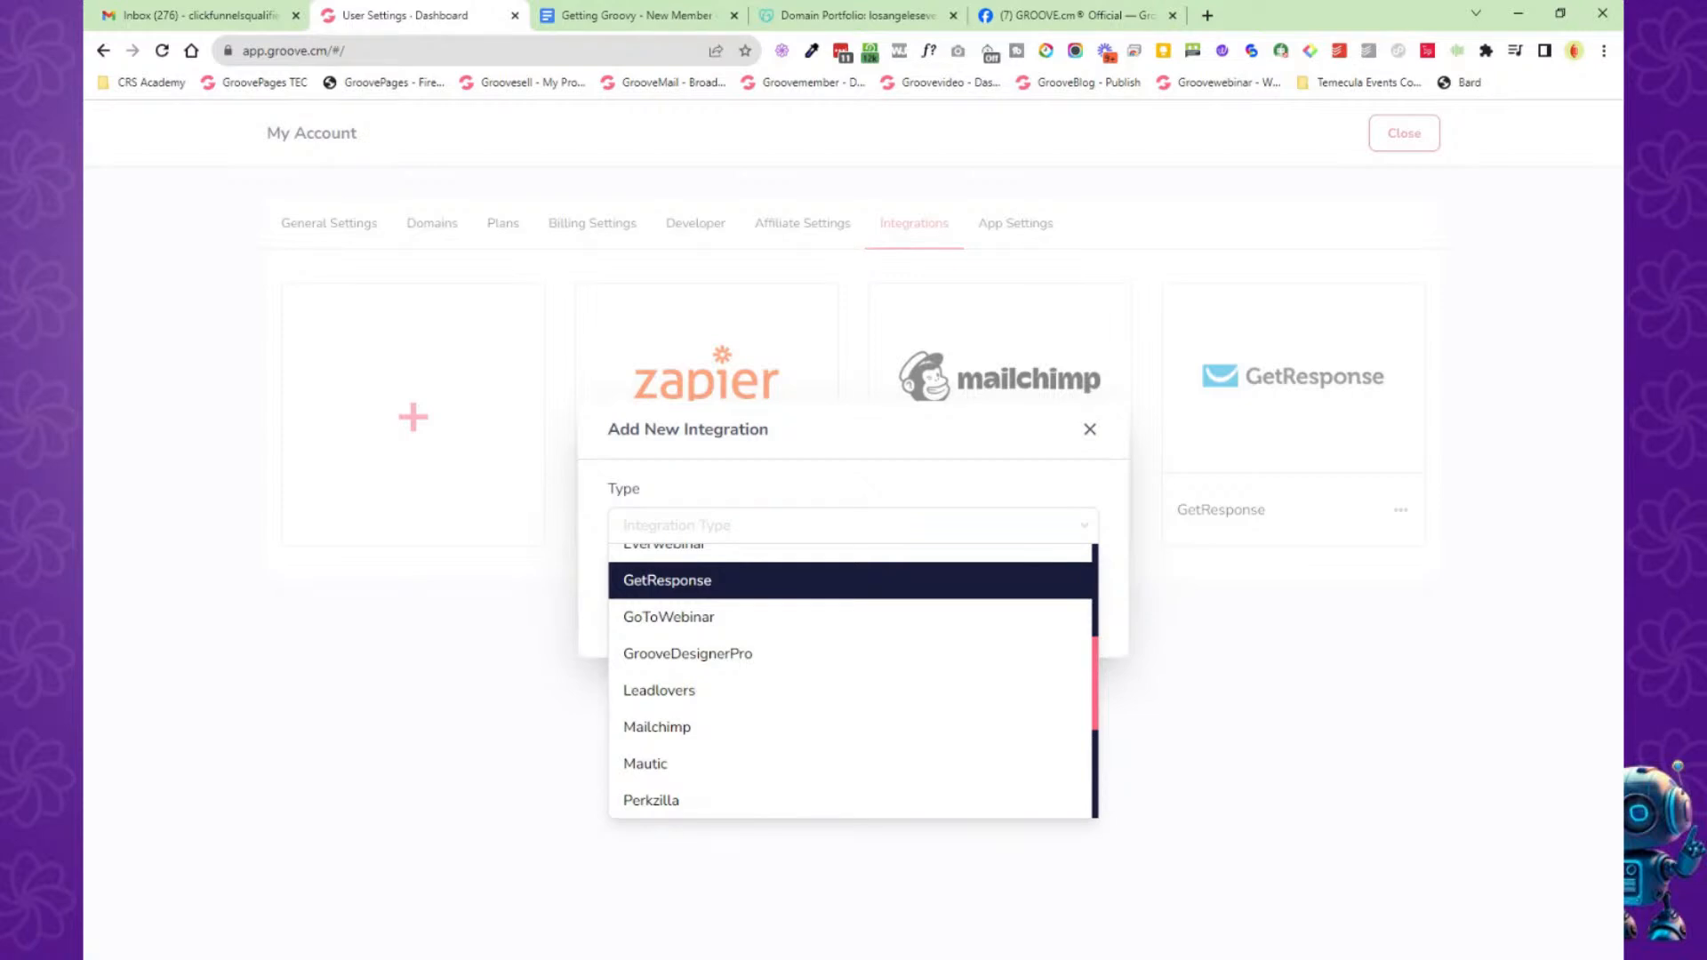
scroll(747, 729, down, 2)
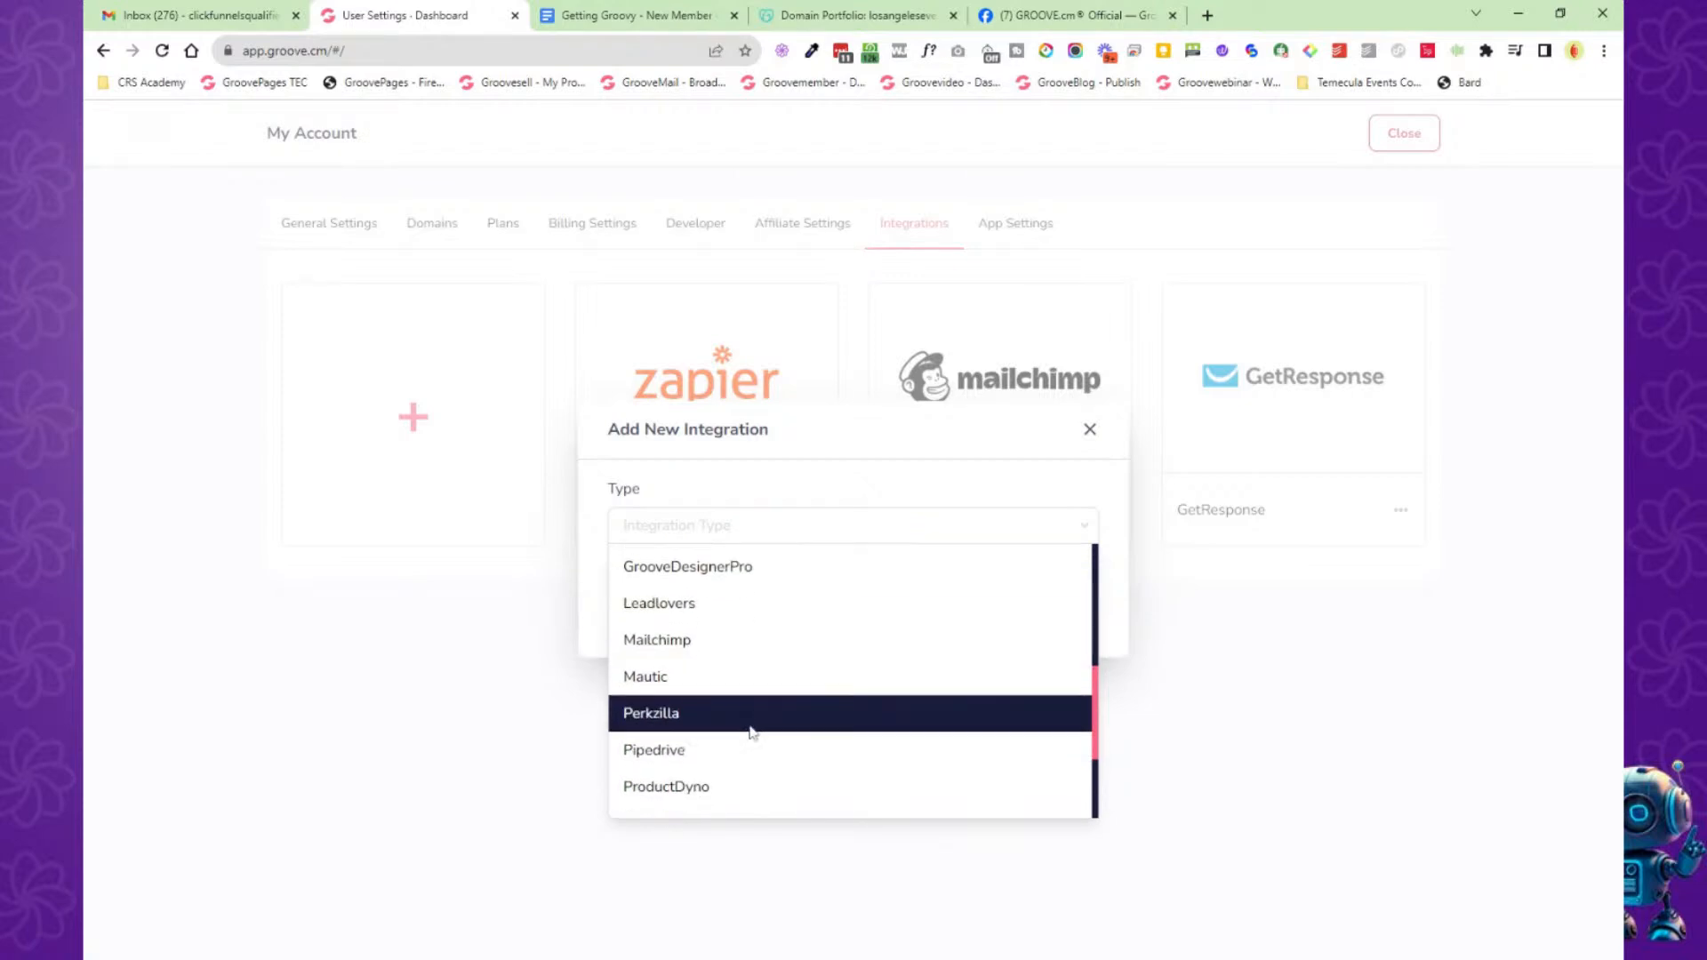
scroll(745, 726, down, 3)
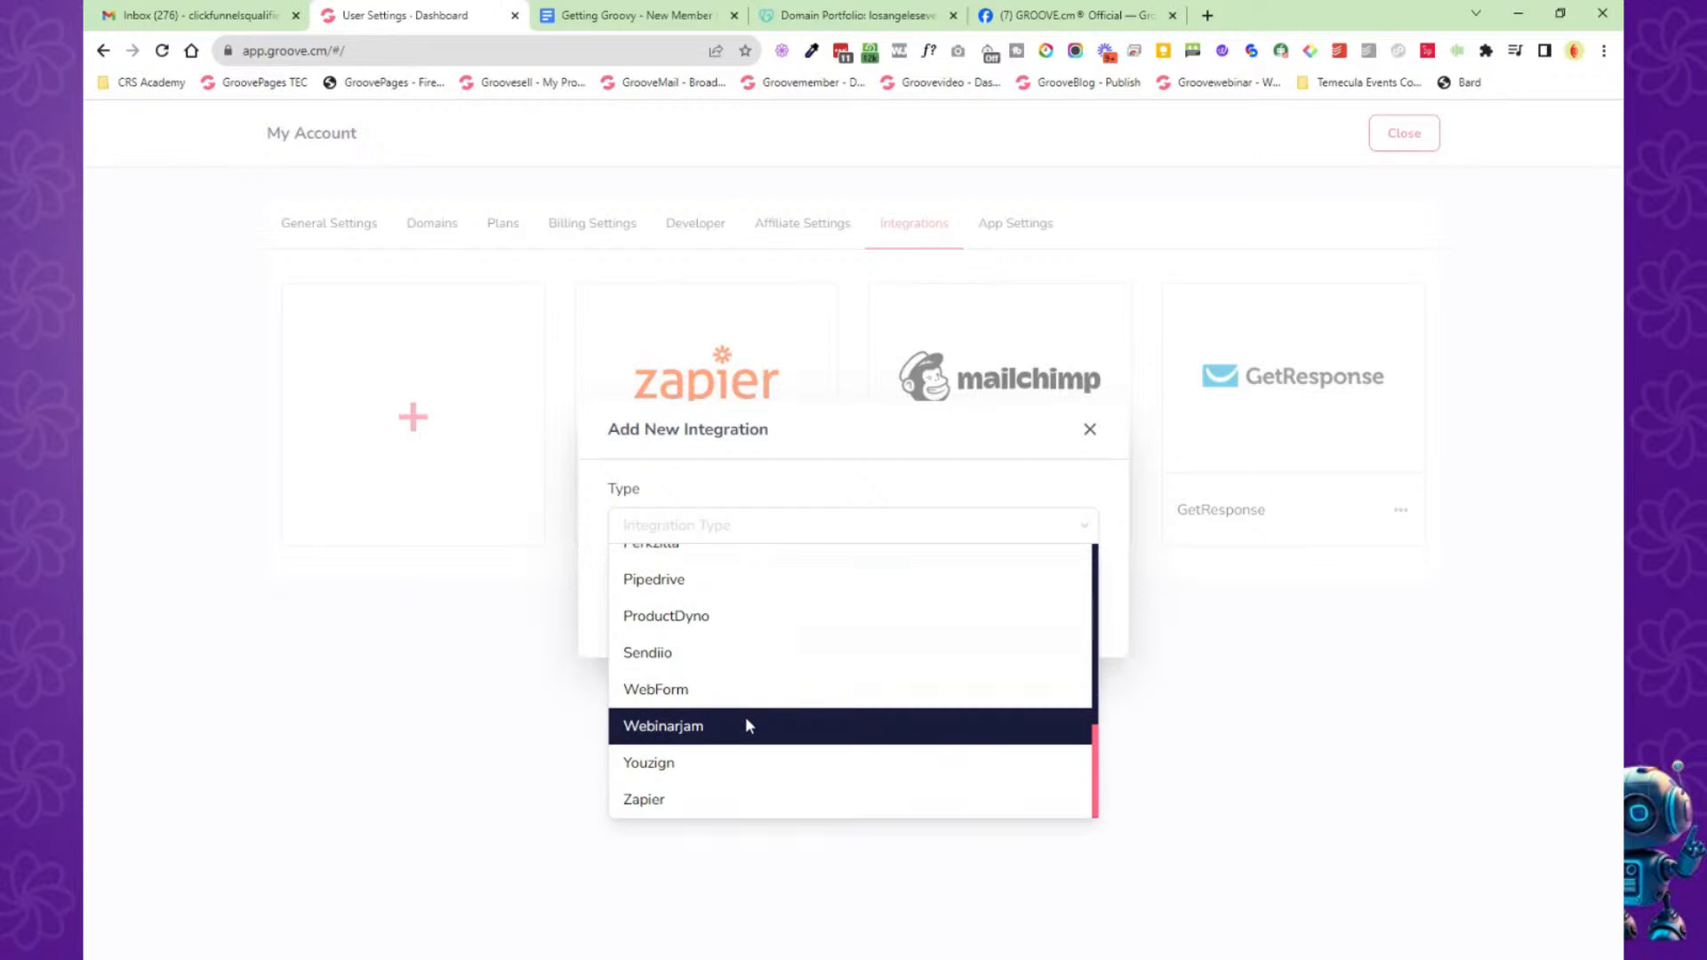
click(1089, 430)
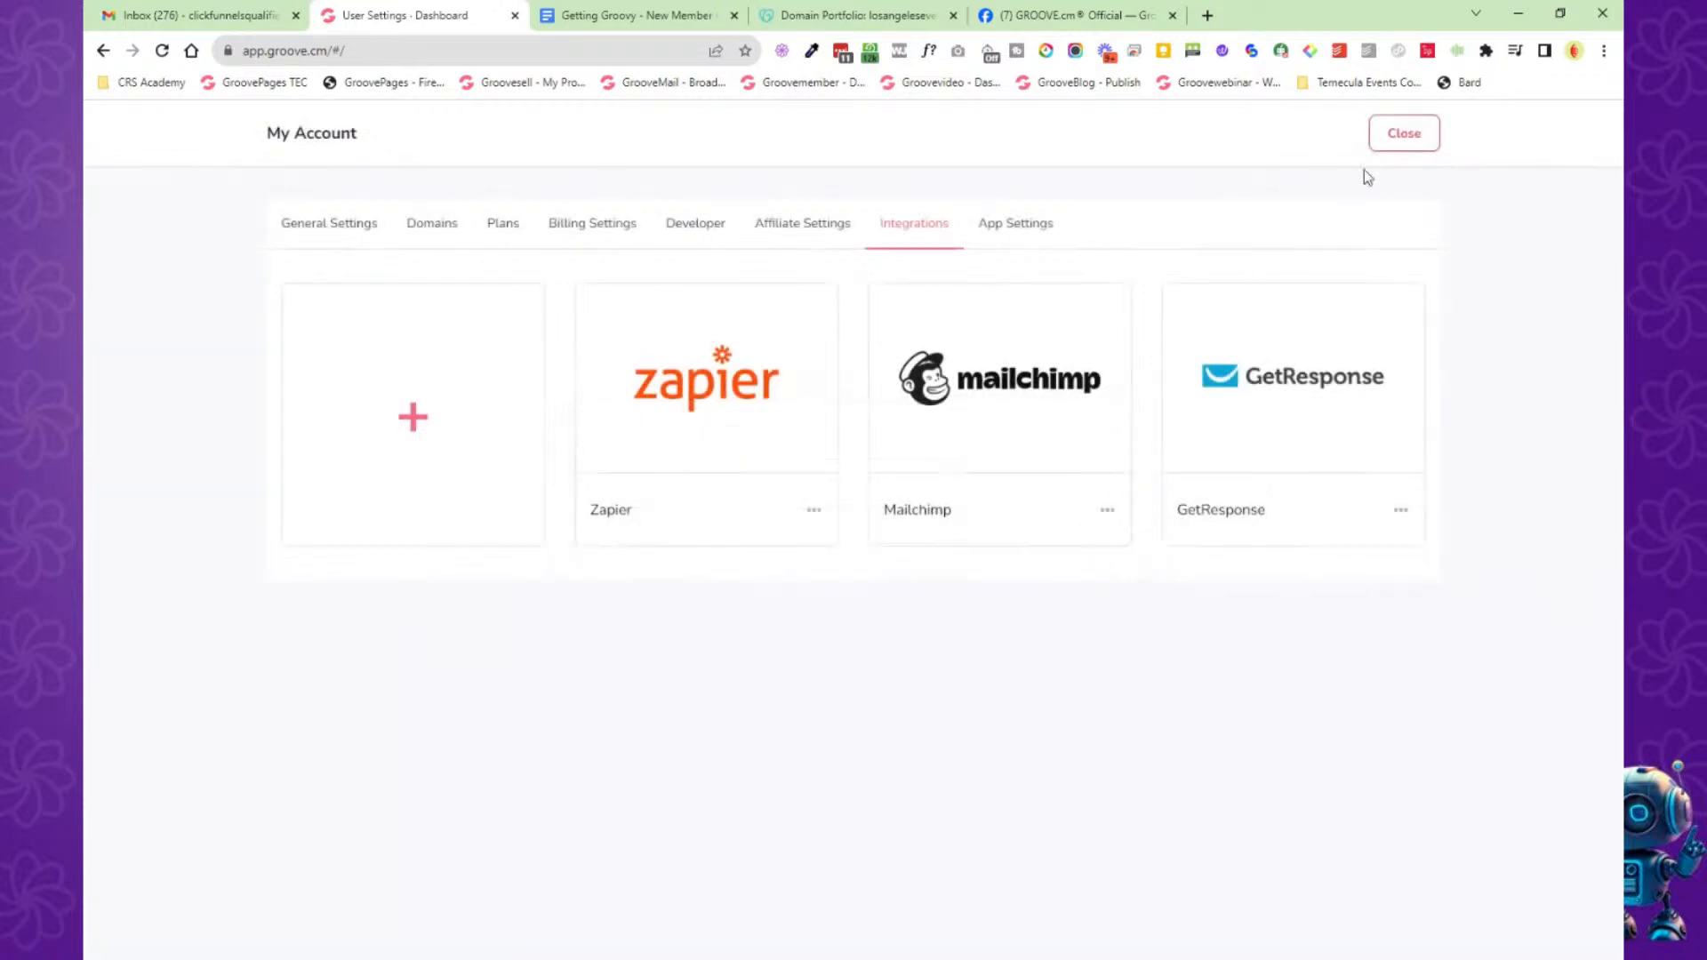
click(1398, 142)
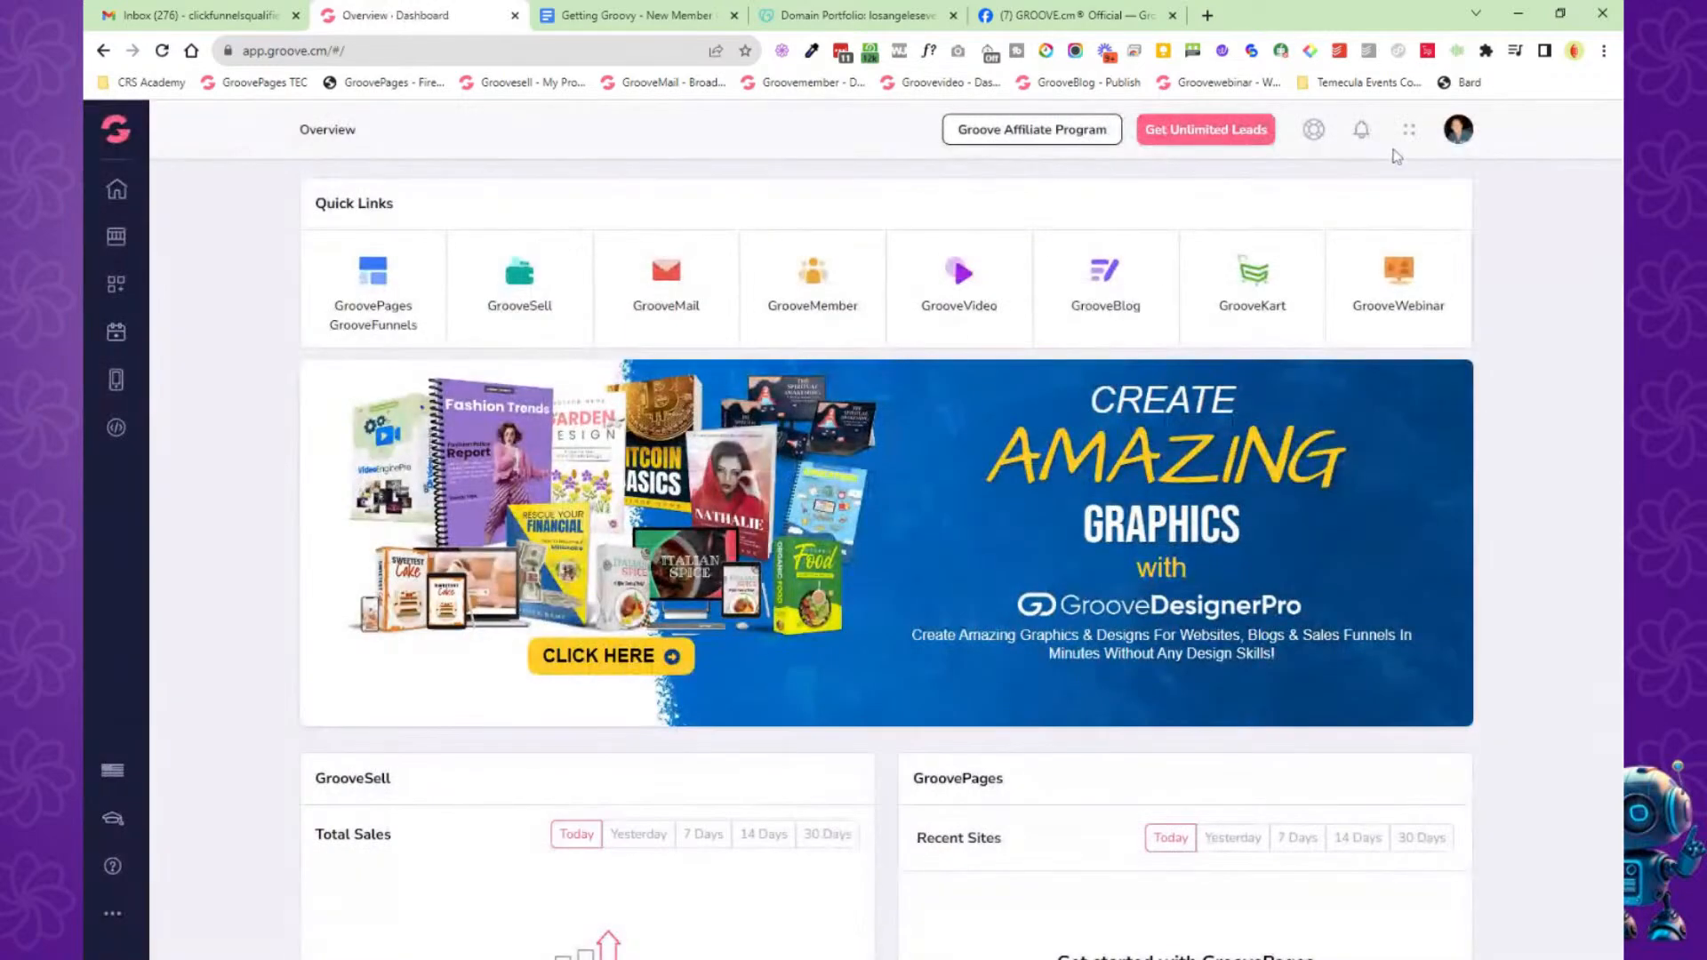
Glance at the Getting Groovy doc, then launch GrooveMember from the Groove dashboard quick links.
click(635, 16)
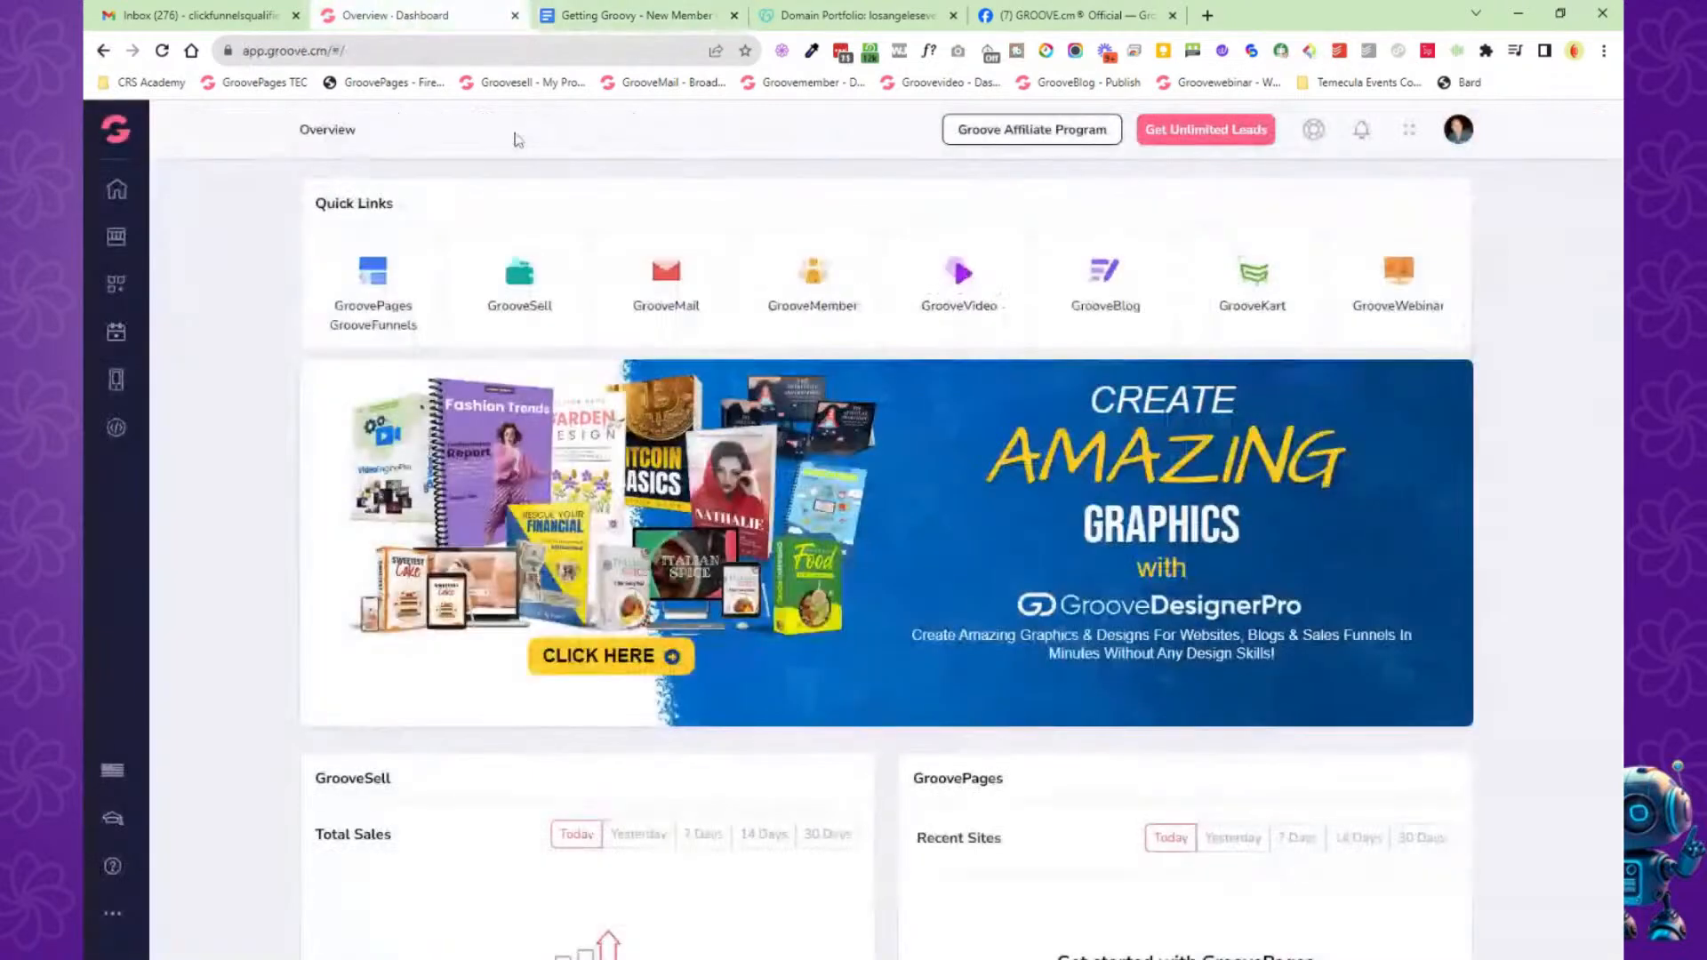
click(411, 18)
click(815, 286)
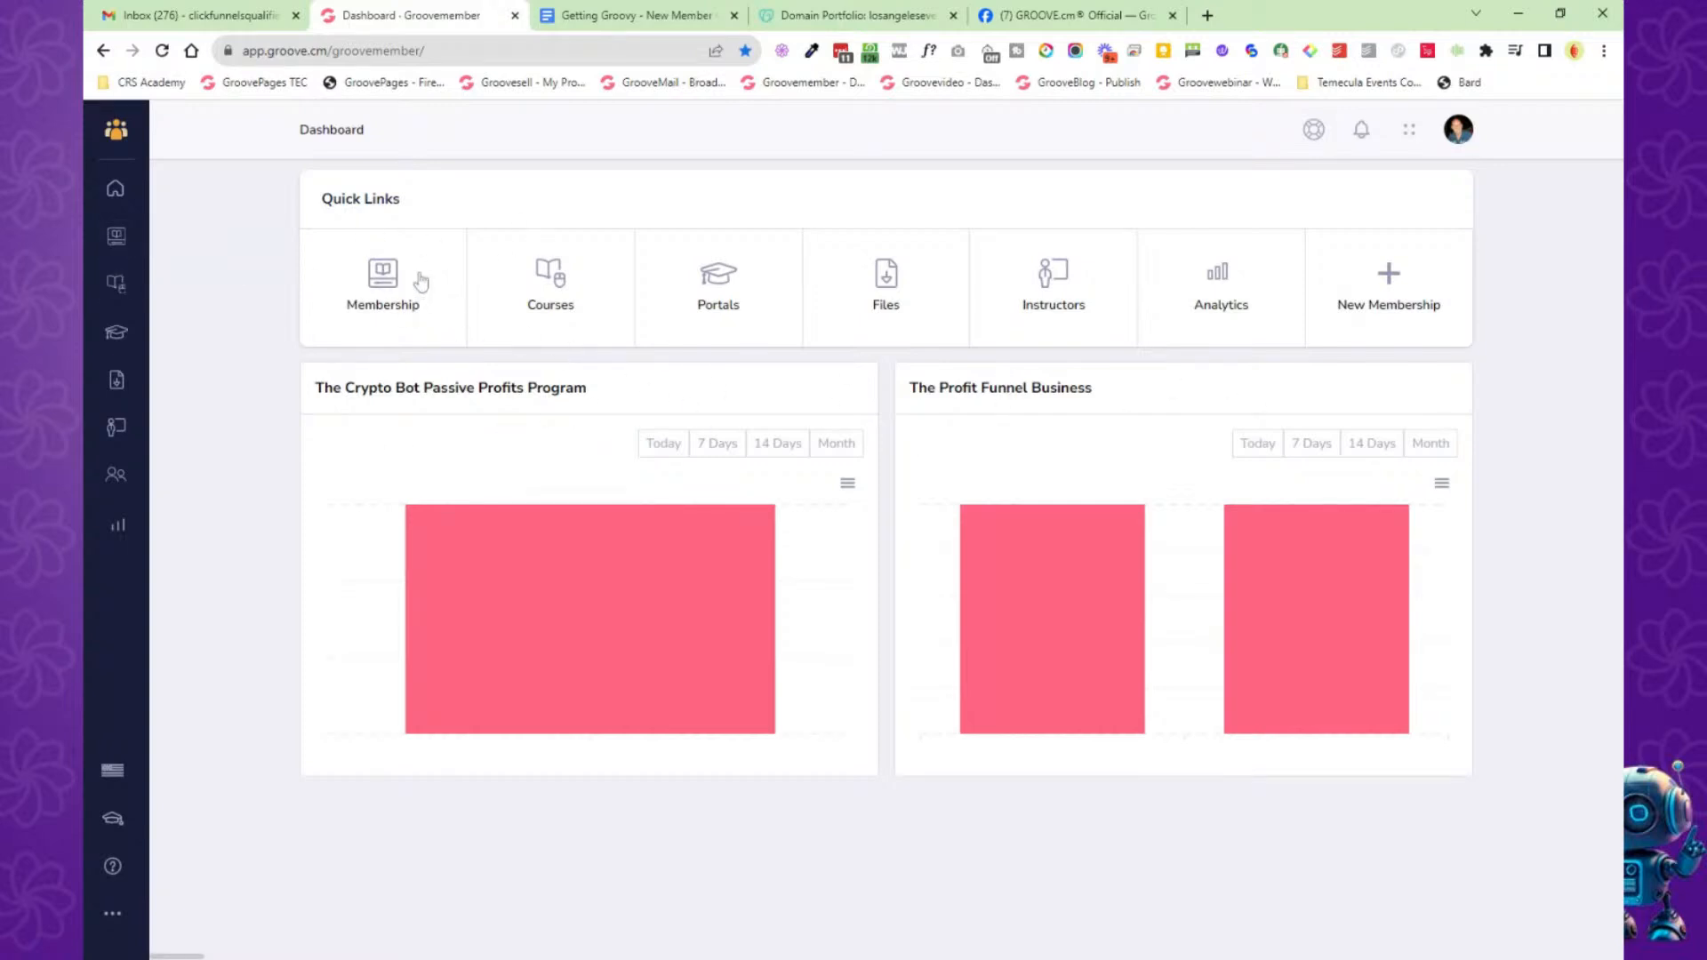
From the Memberships list, manage NEW The Crypto Bot Passive Profits Program.
click(117, 246)
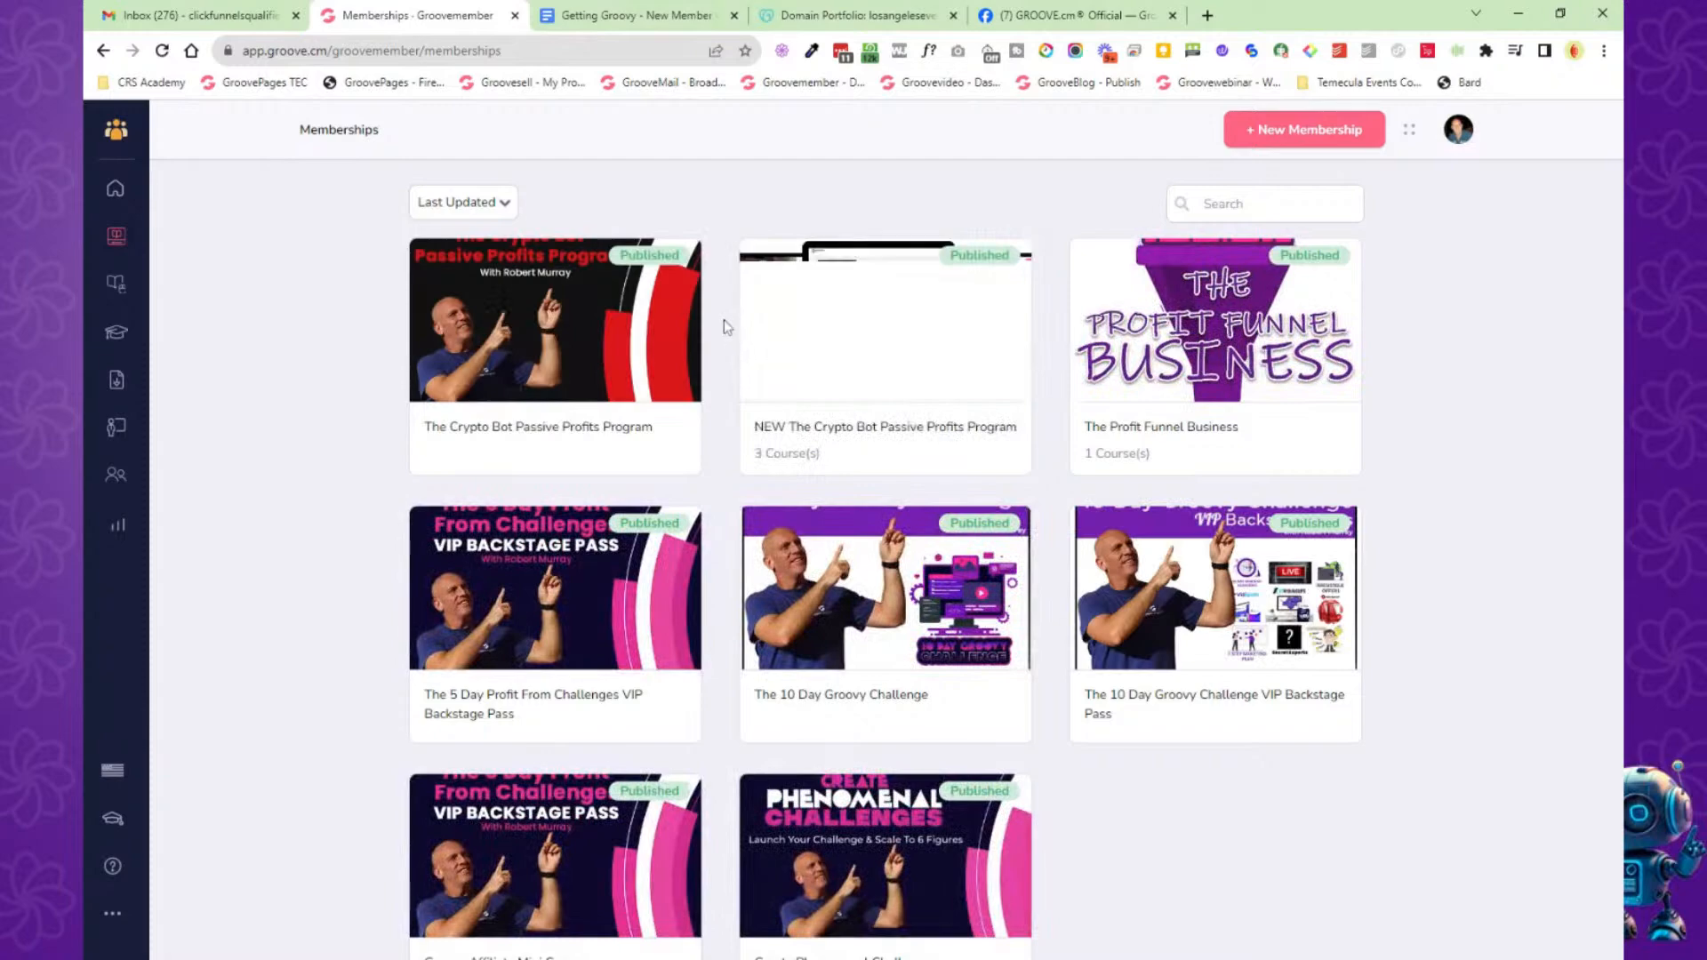
scroll(727, 368, down, 2)
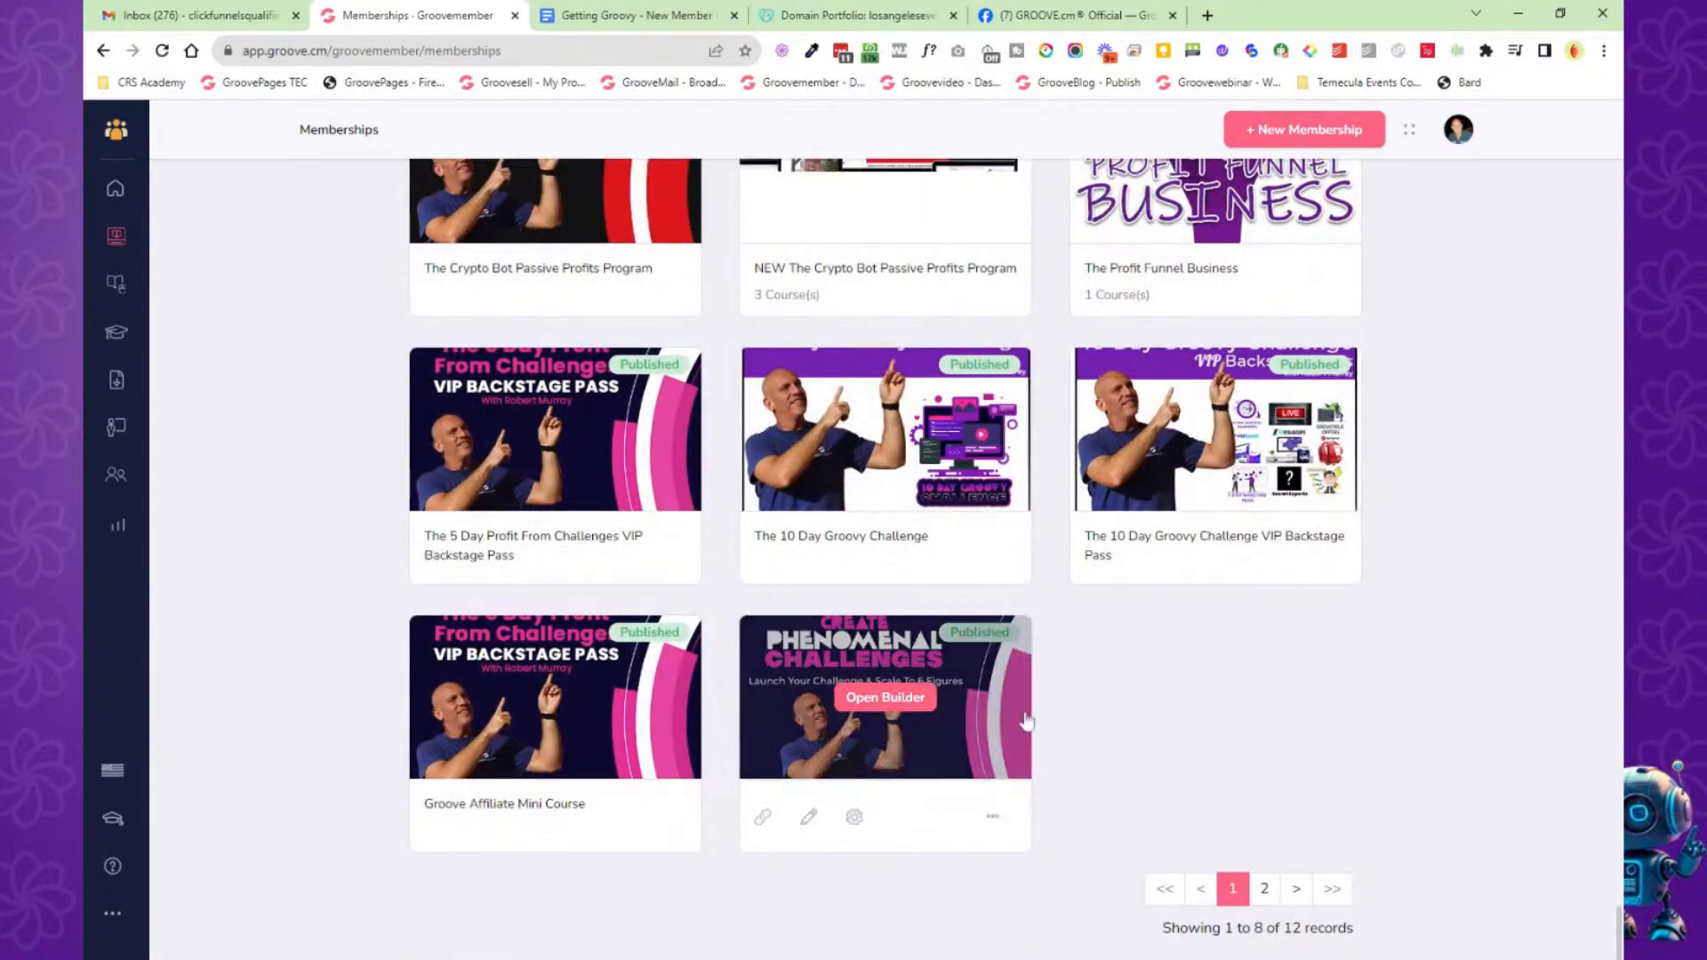
scroll(1023, 622, up, 2)
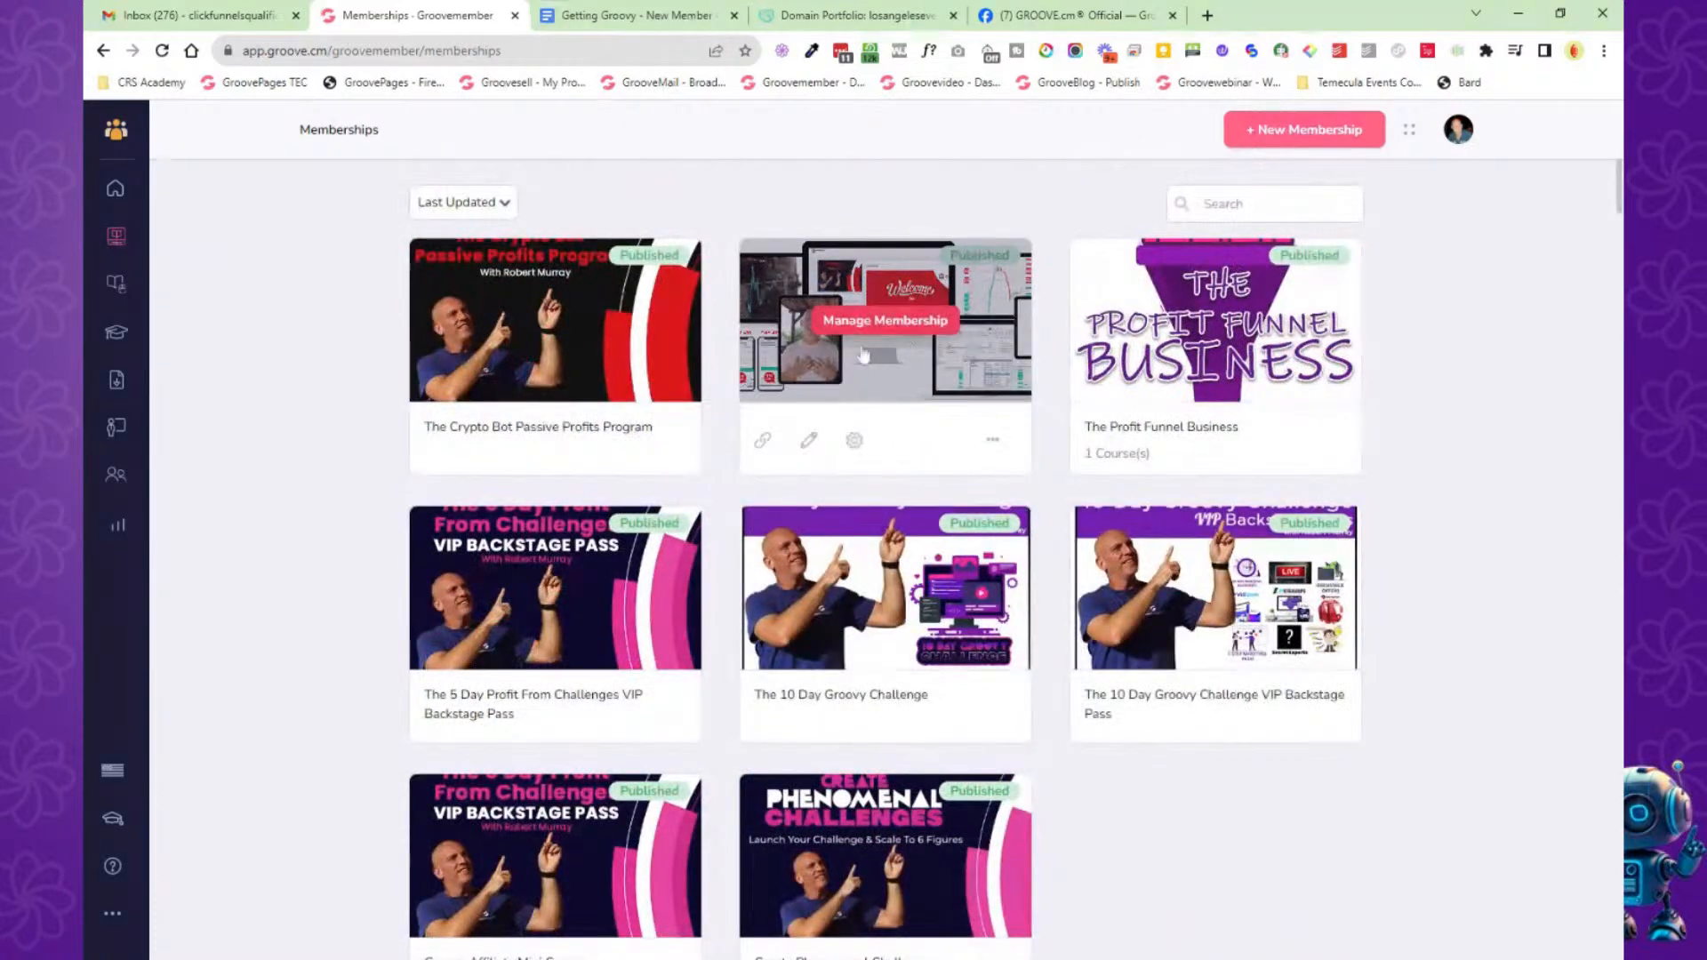
click(893, 322)
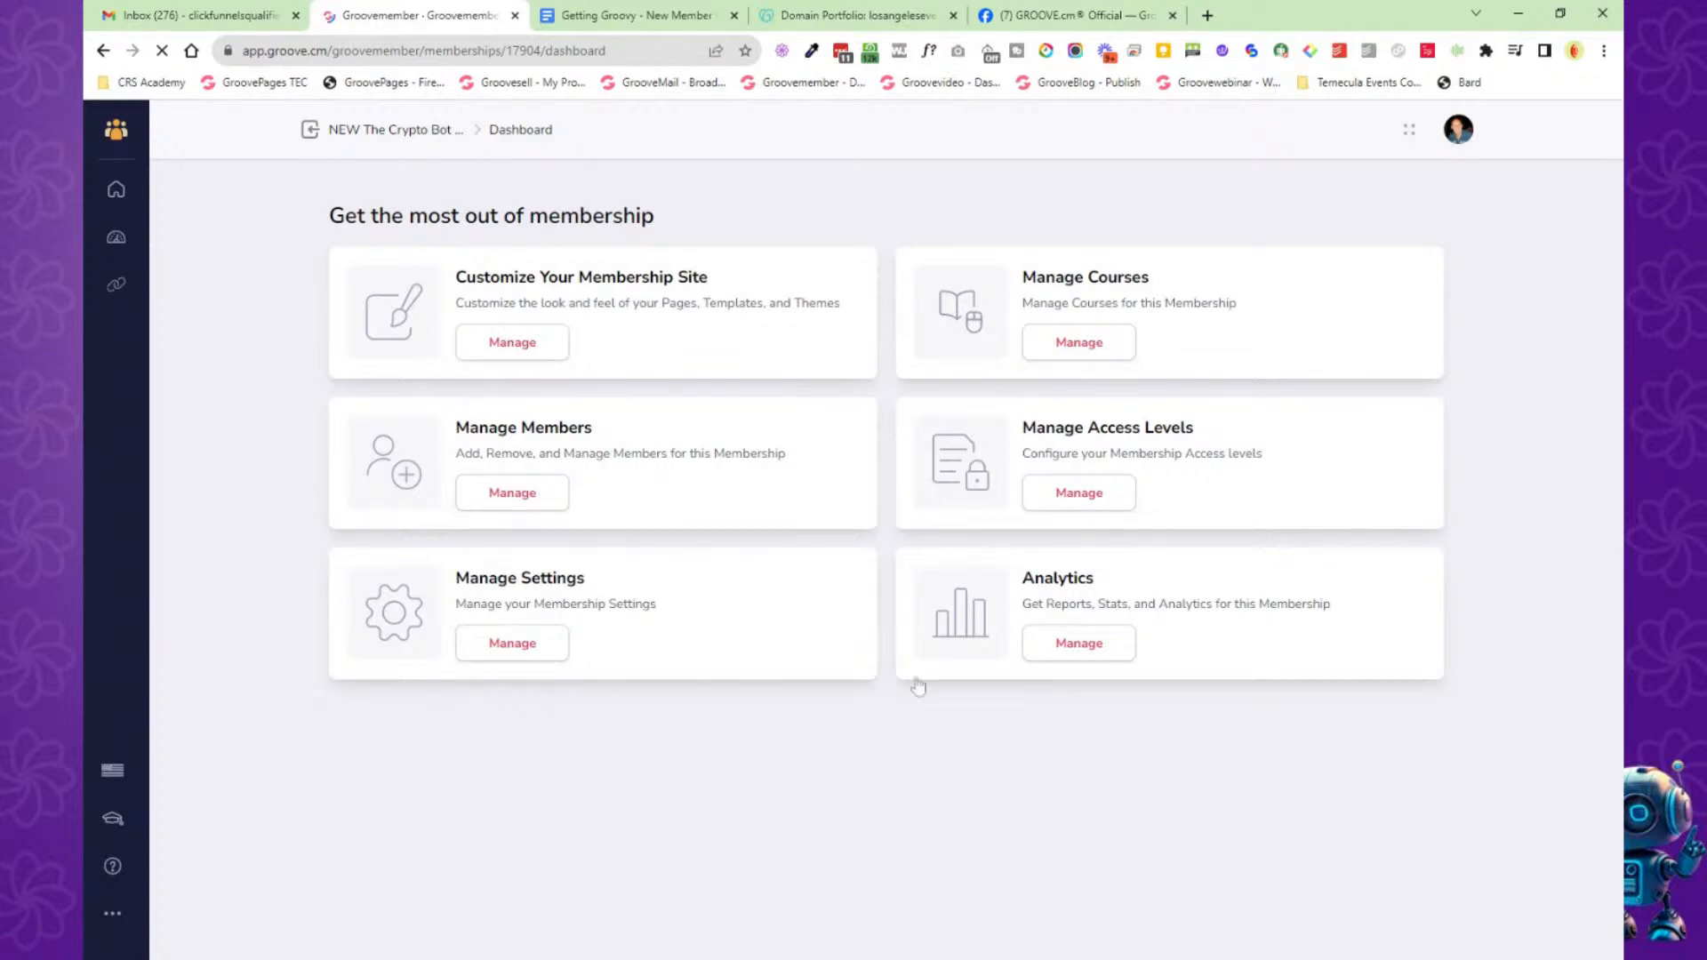
click(505, 347)
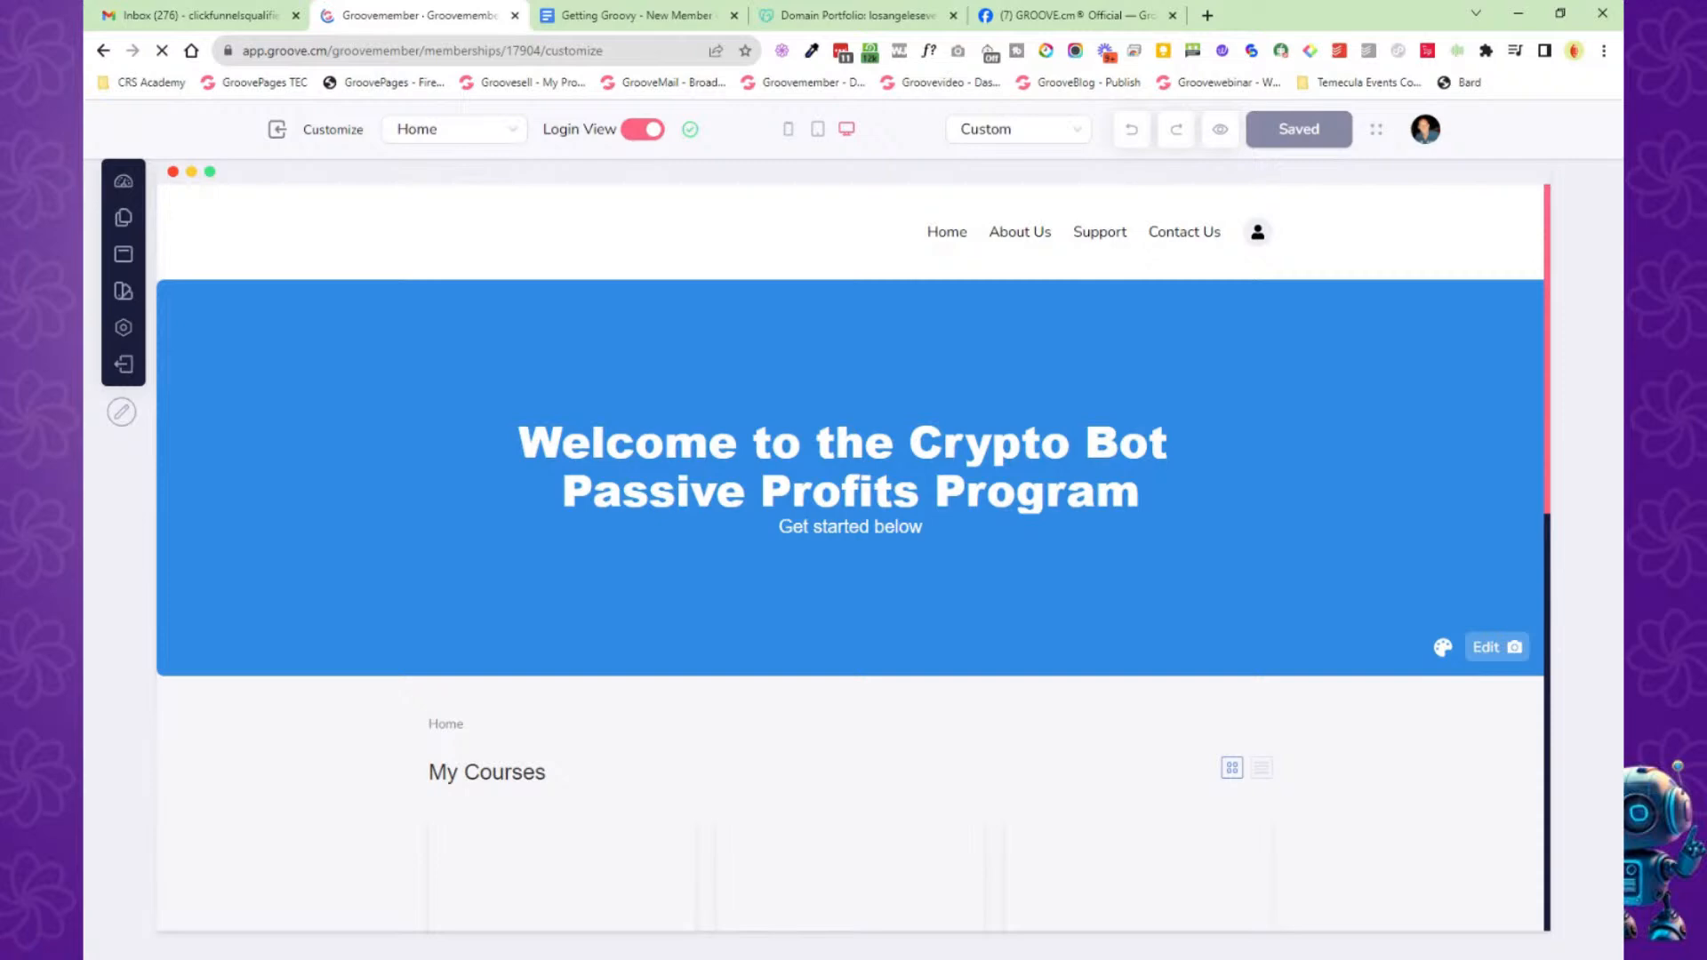
click(123, 181)
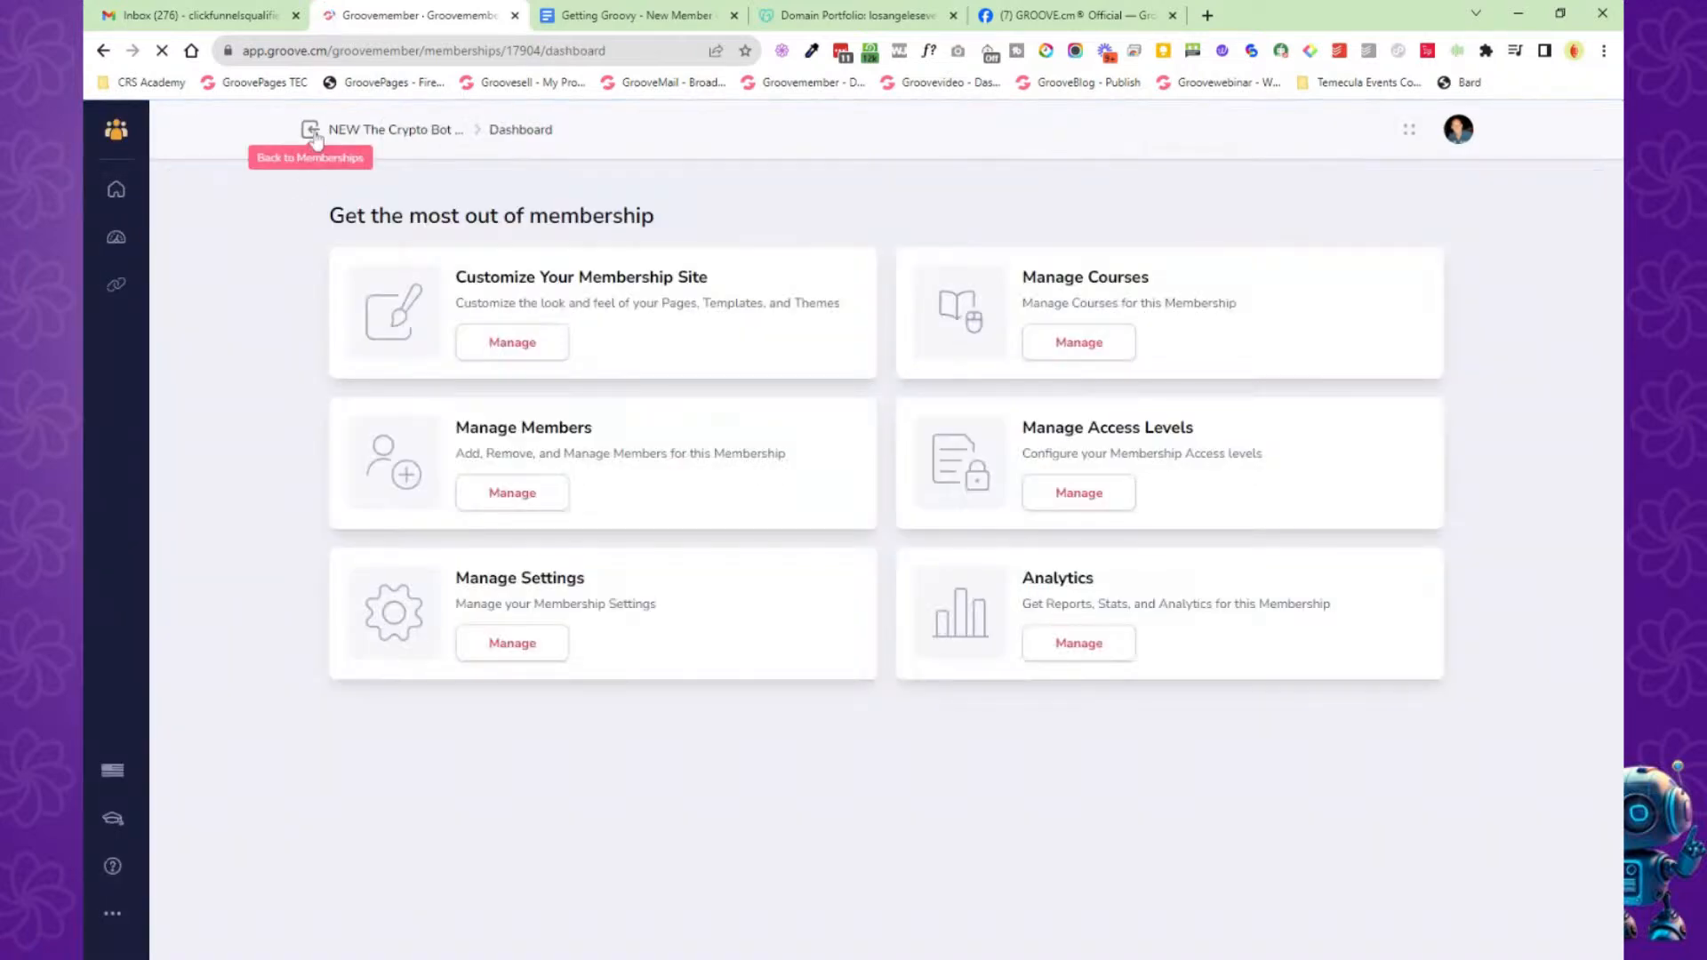
click(313, 136)
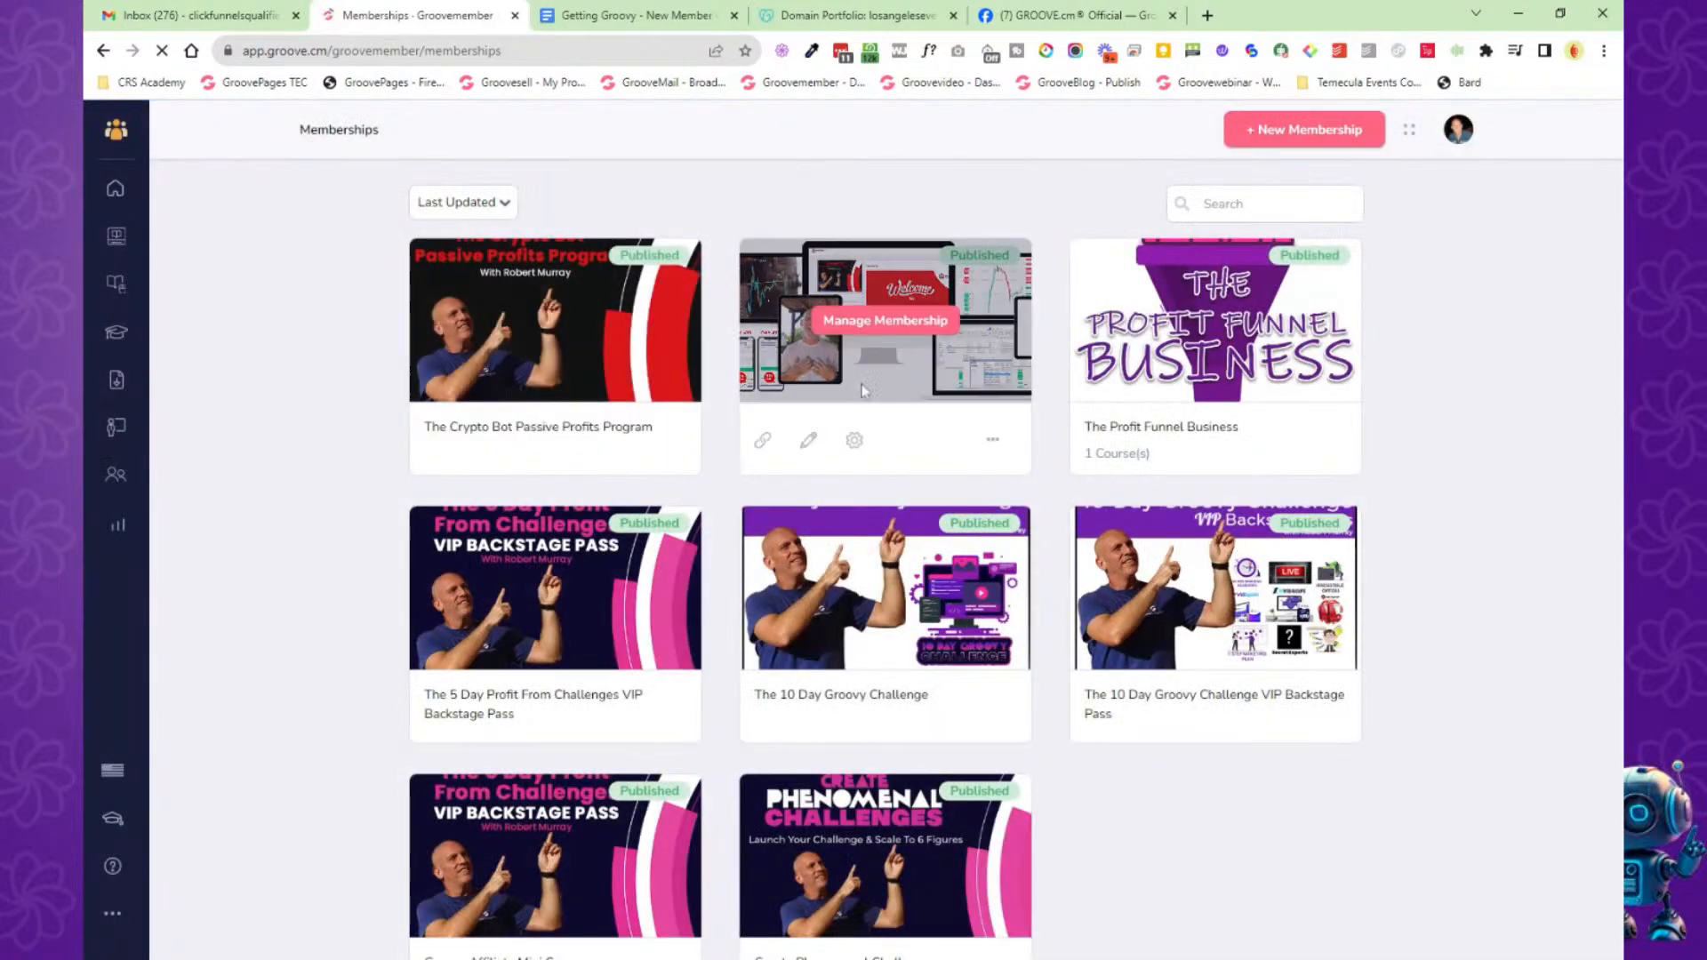
click(887, 322)
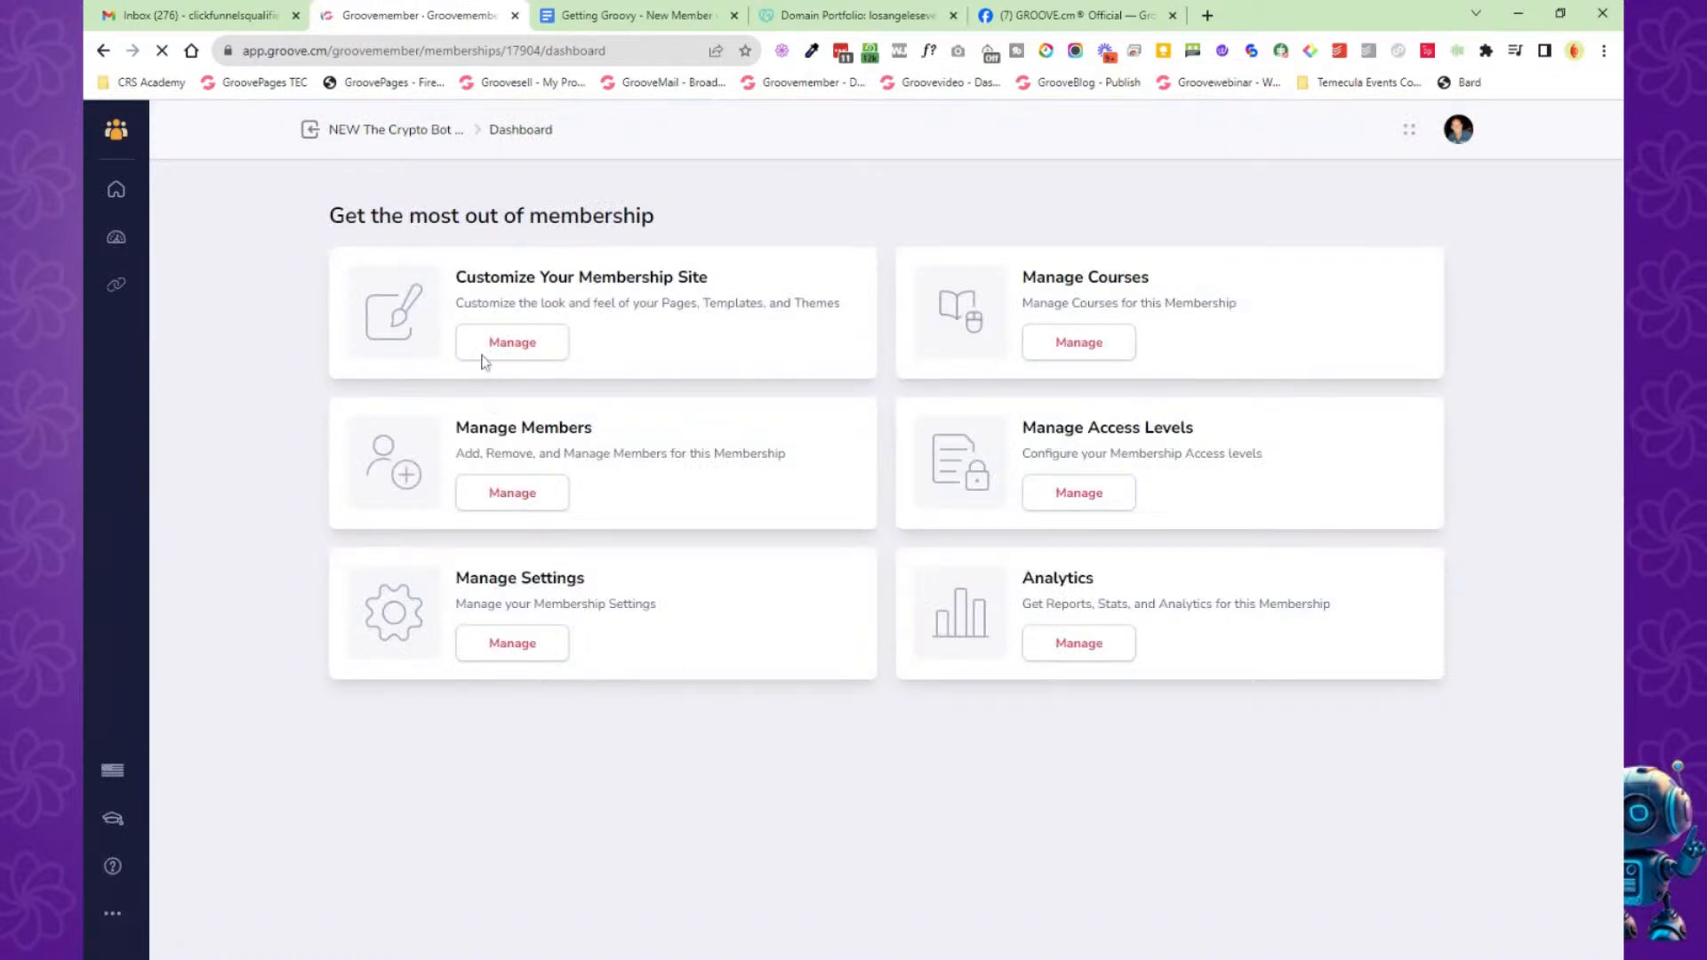
click(506, 345)
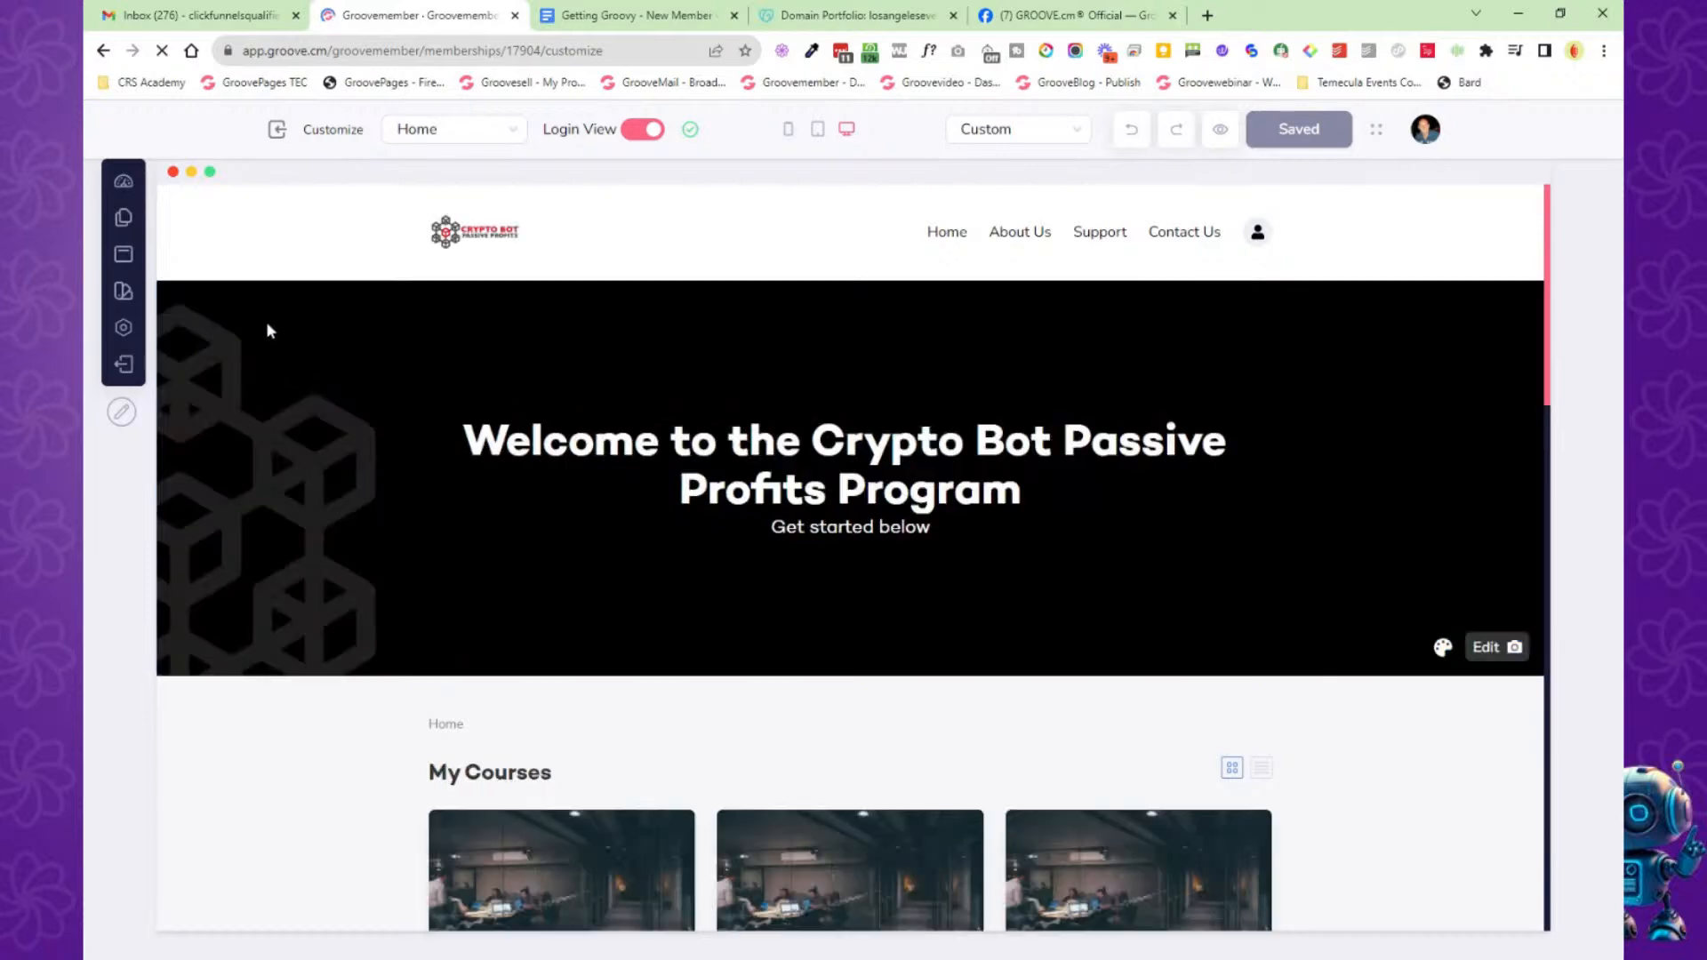
scroll(372, 494, down, 3)
scroll(372, 494, up, 3)
scroll(333, 500, down, 15)
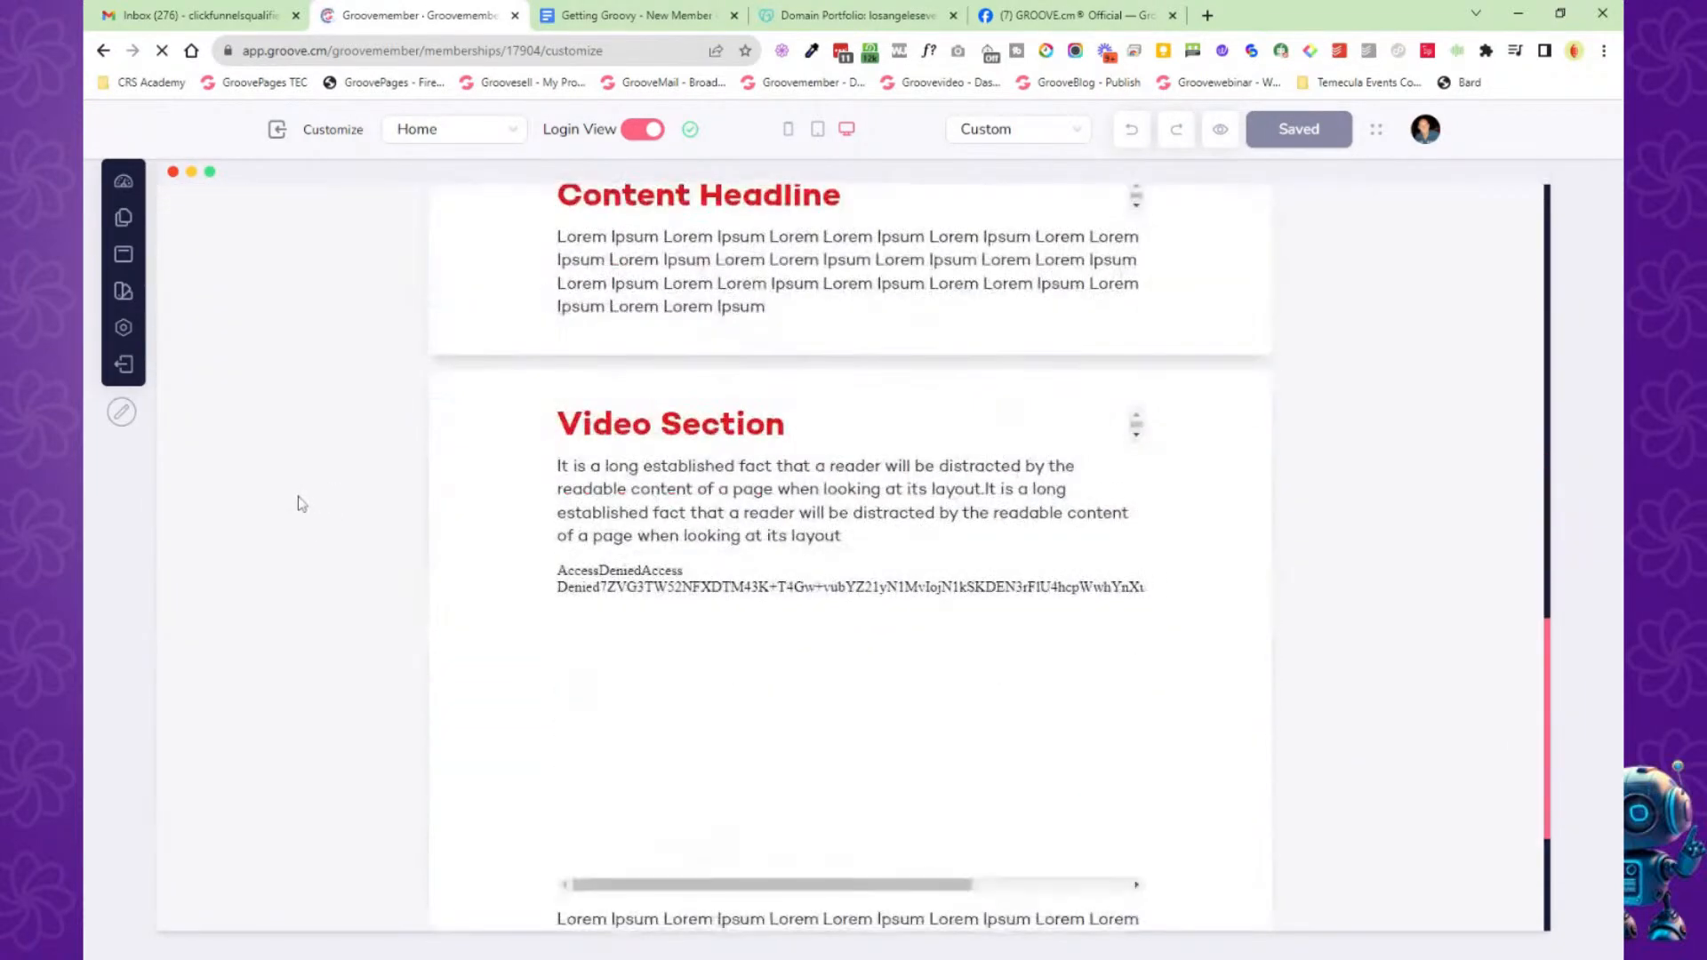
scroll(300, 507, up, 15)
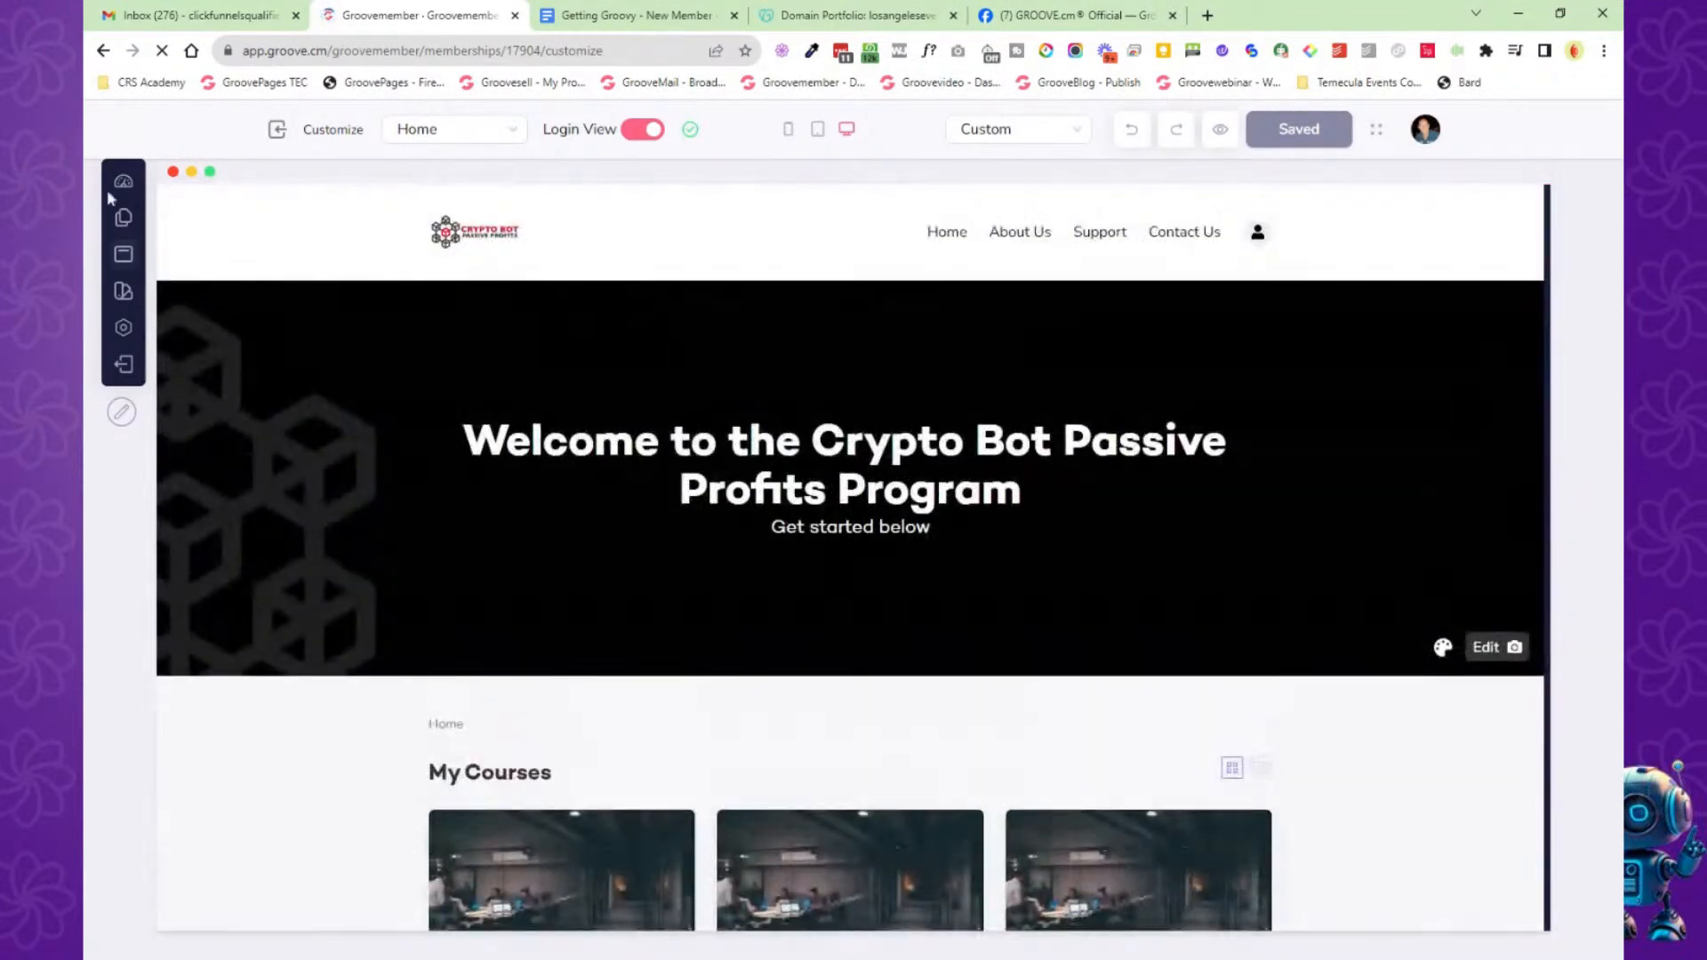
click(124, 218)
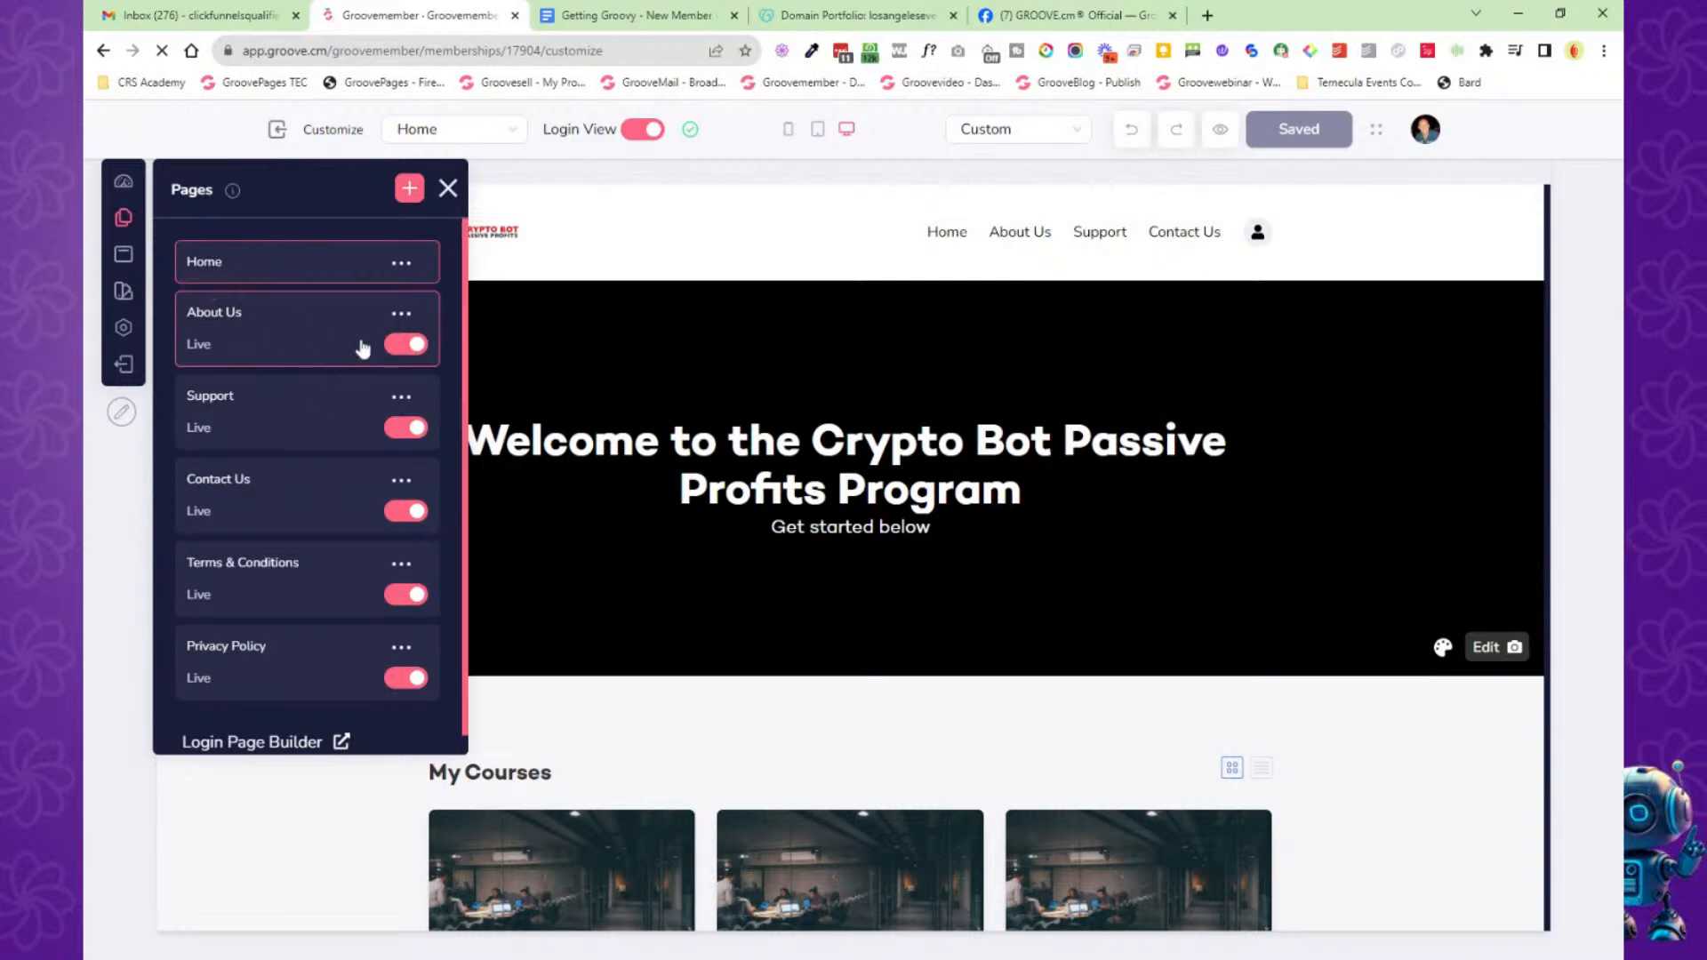
click(123, 257)
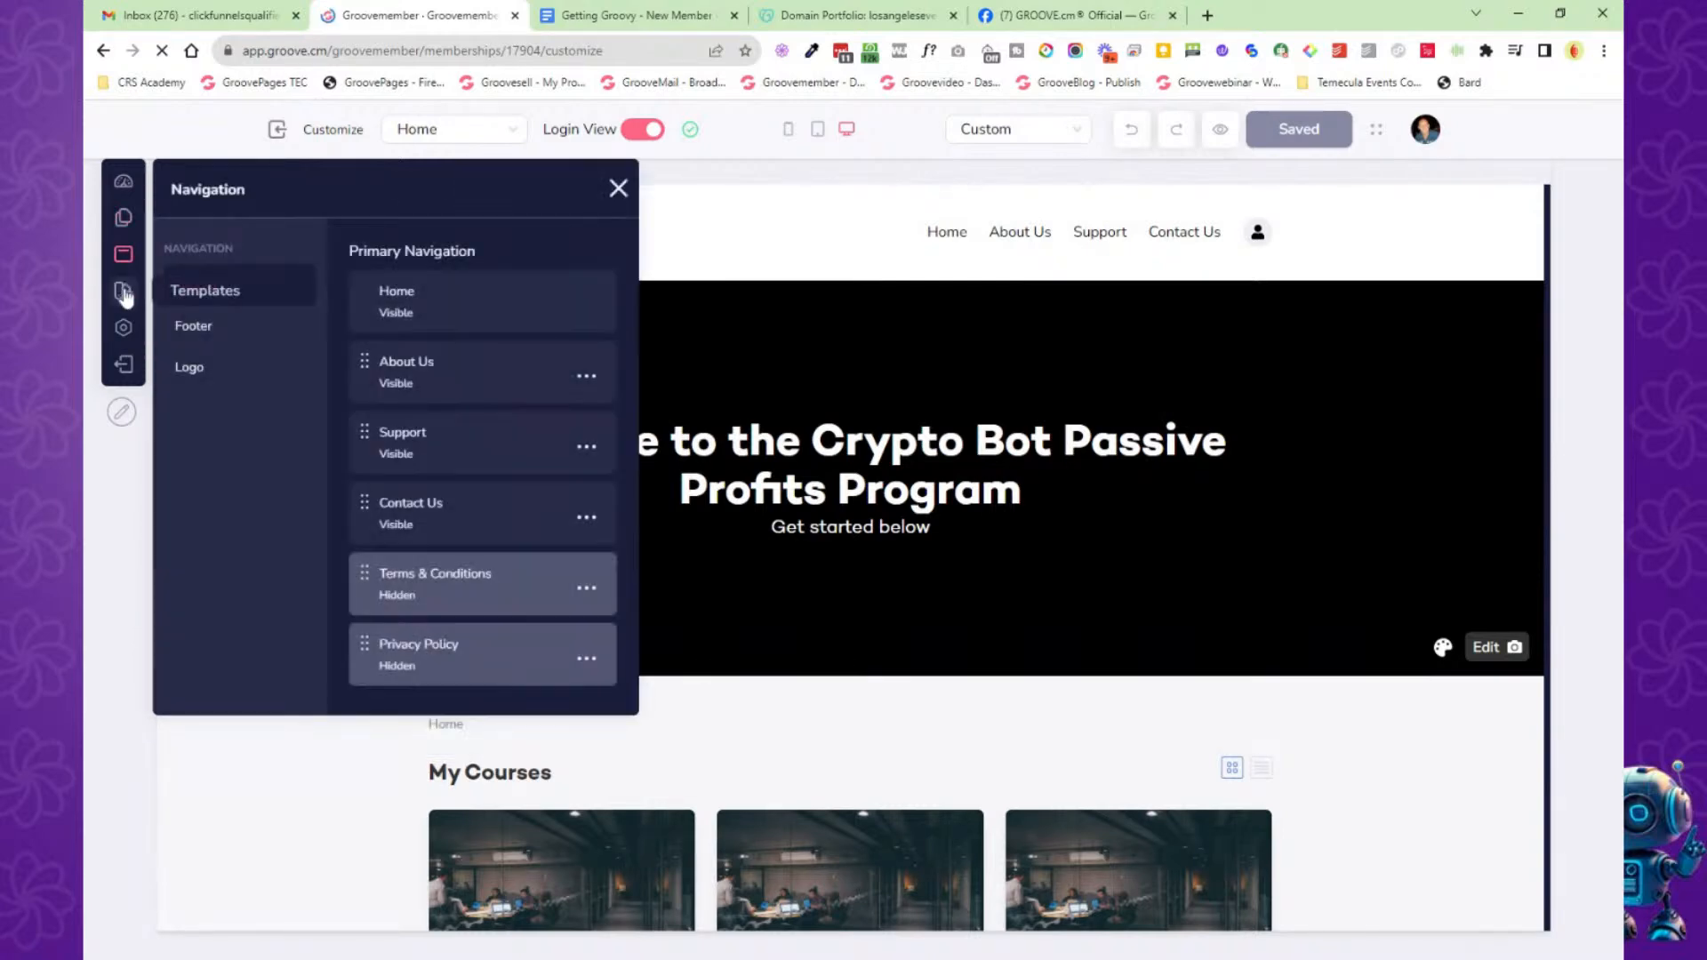
click(125, 293)
click(125, 329)
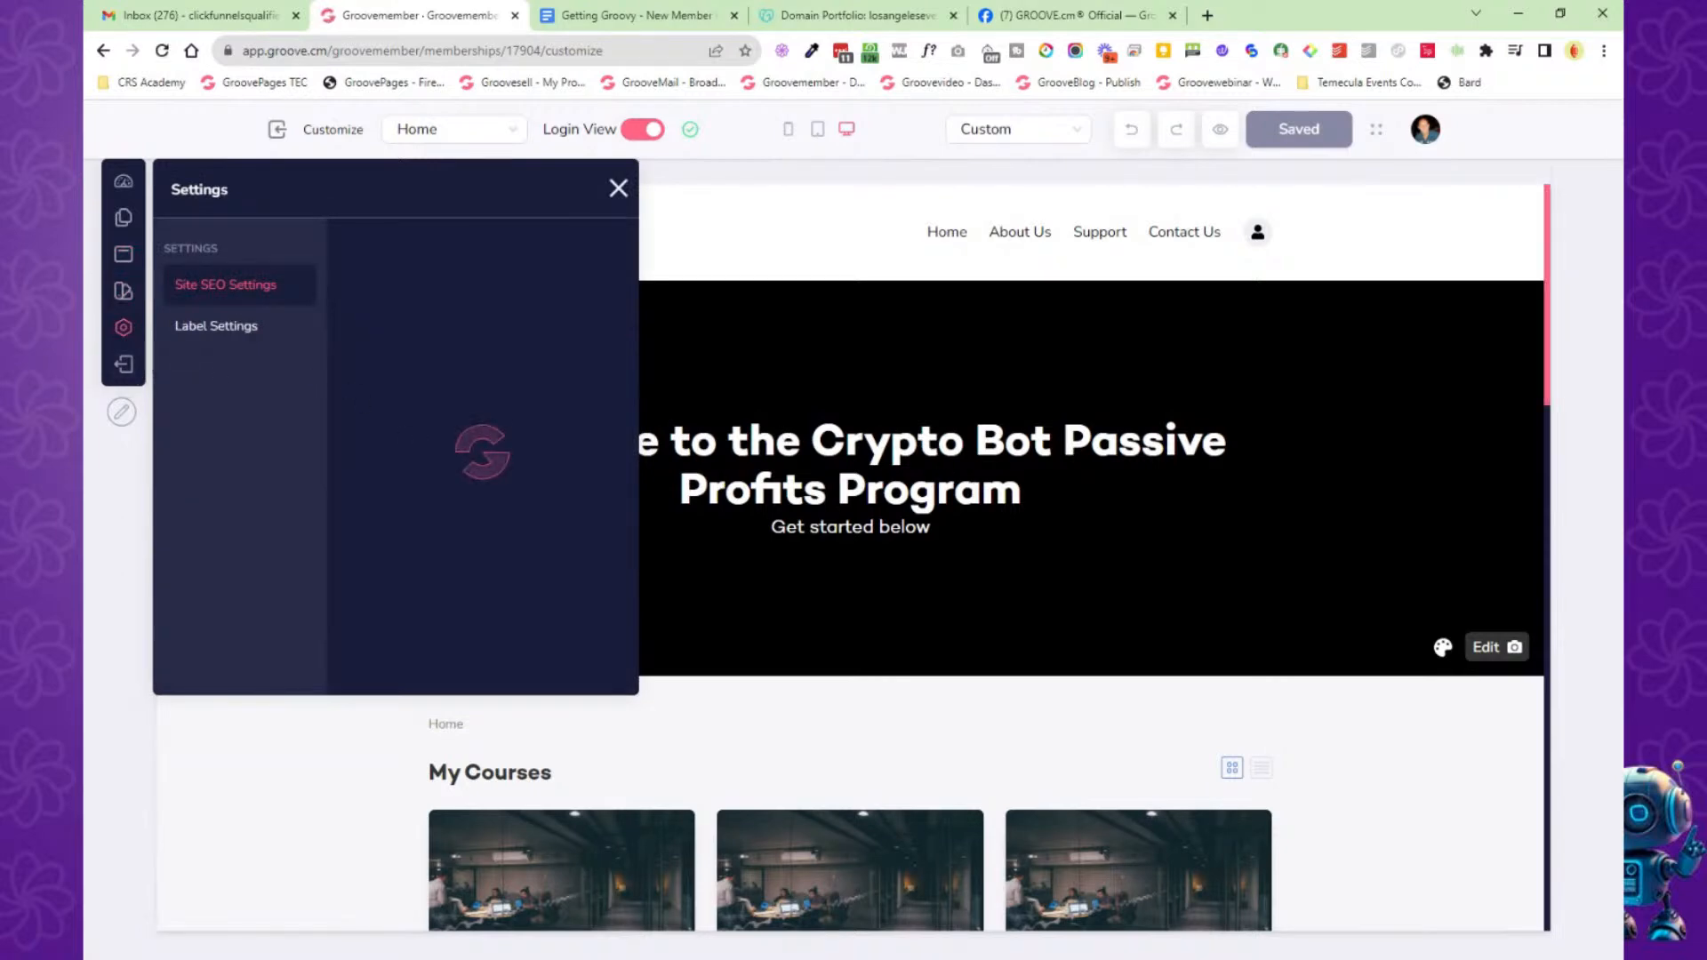
scroll(1066, 640, down, 4)
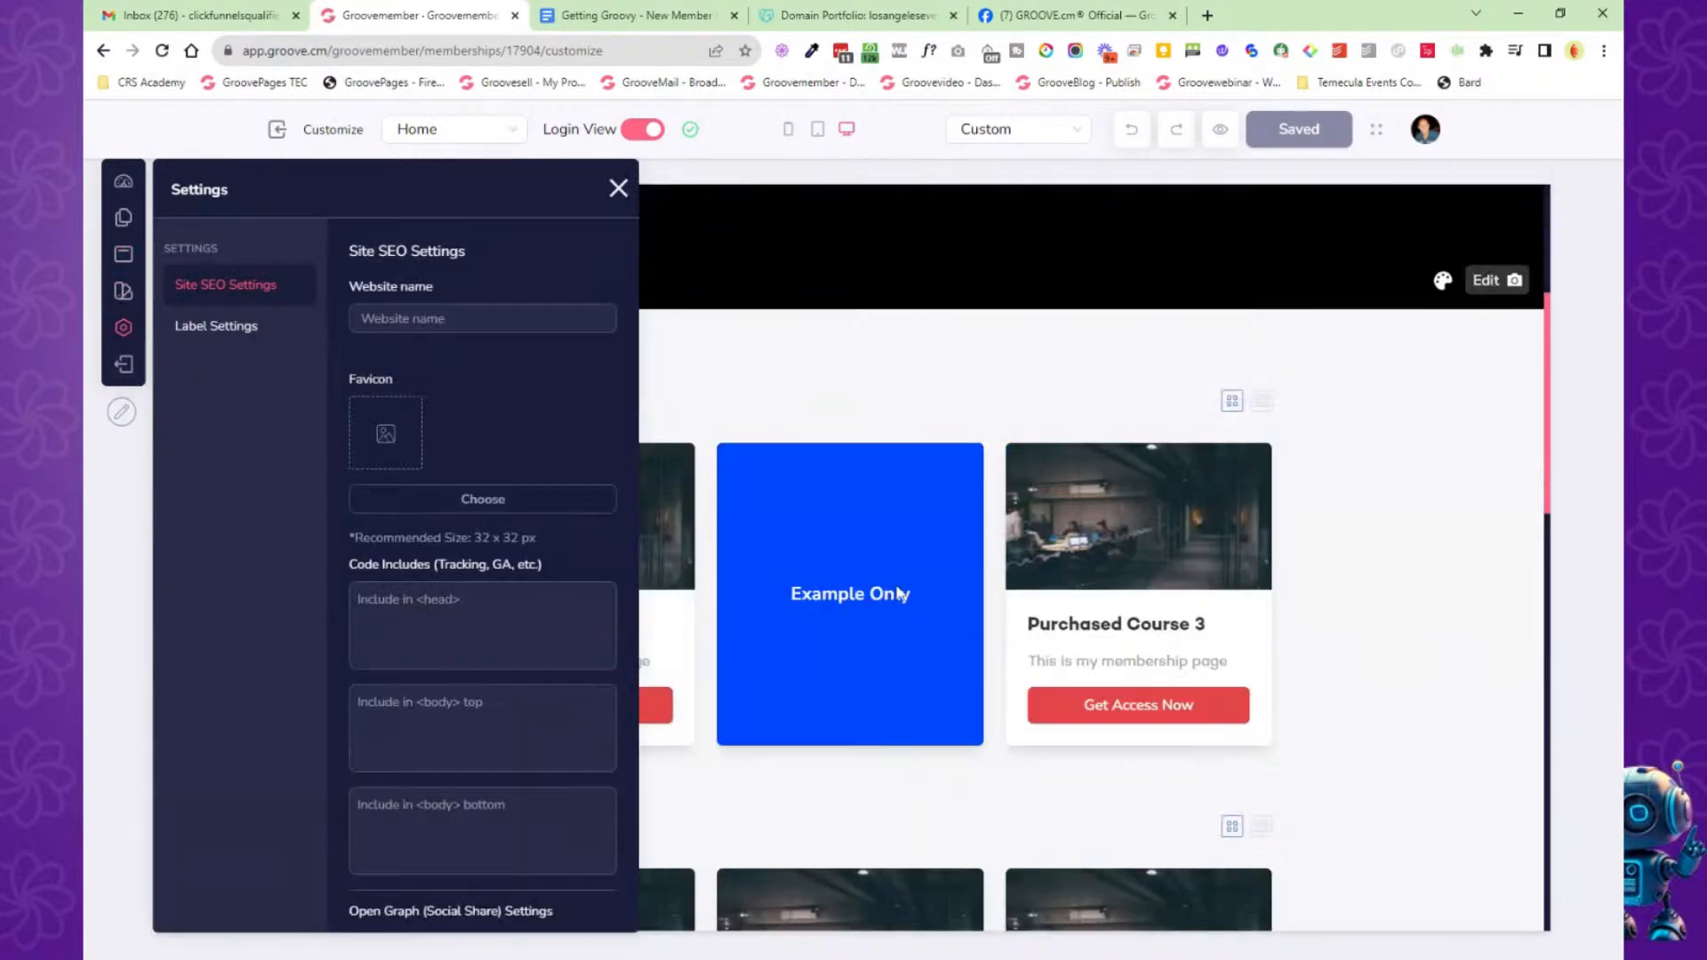
scroll(971, 724, down, 8)
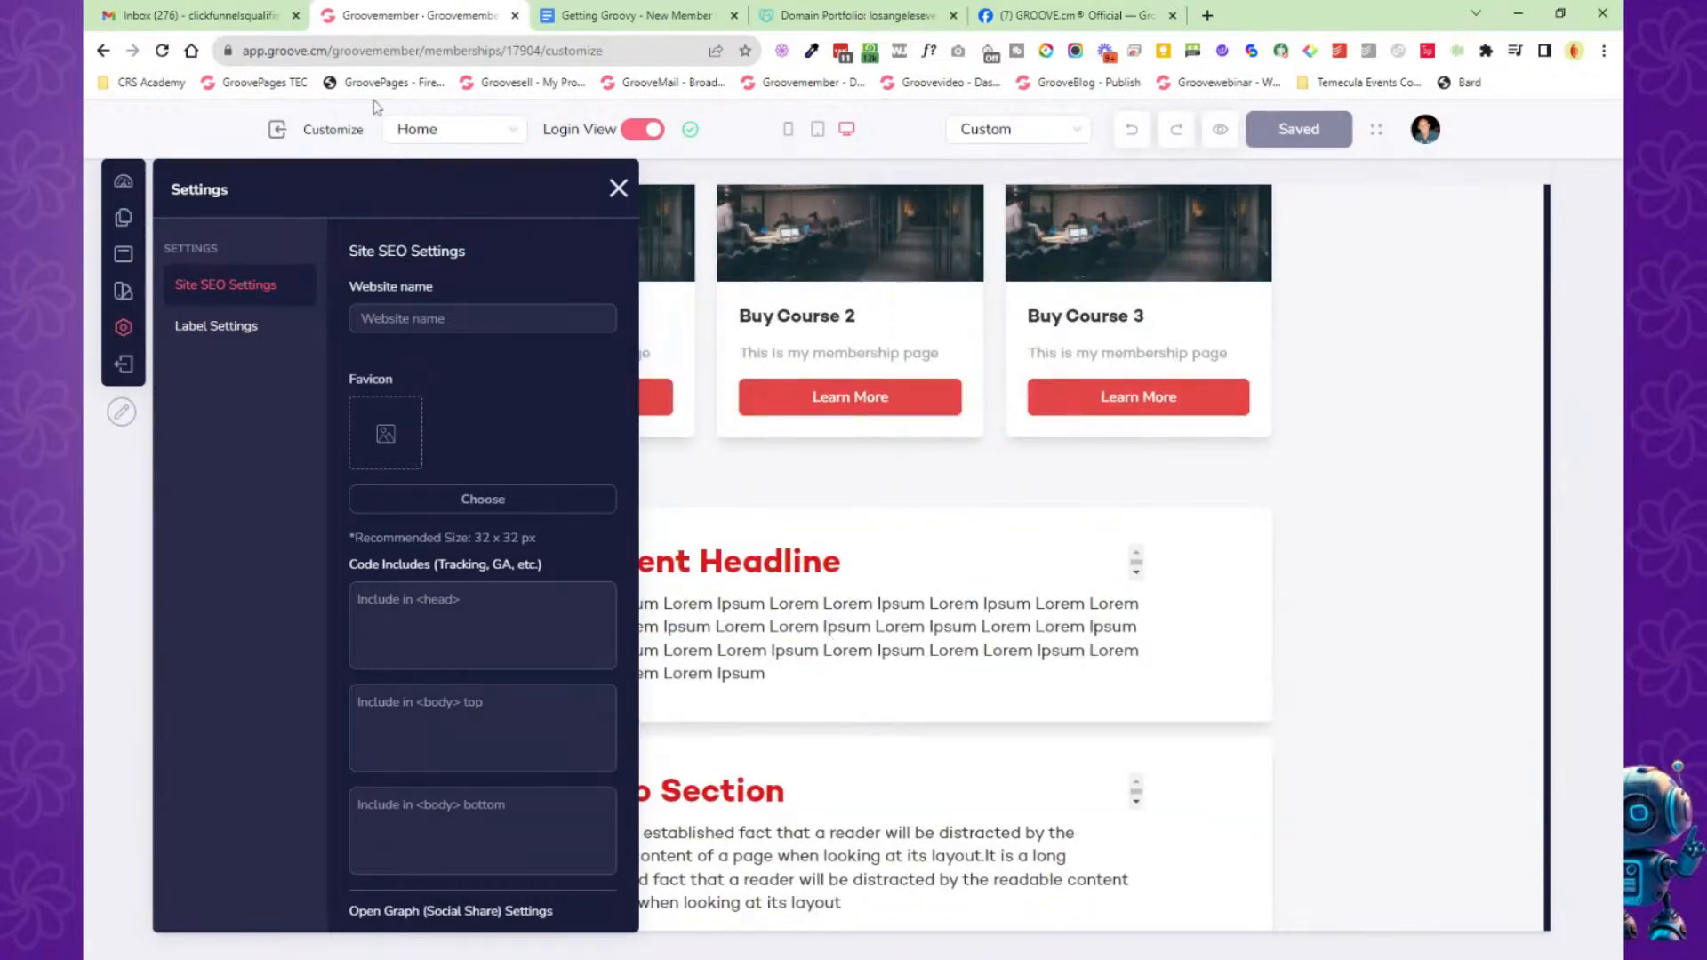
click(787, 129)
click(817, 128)
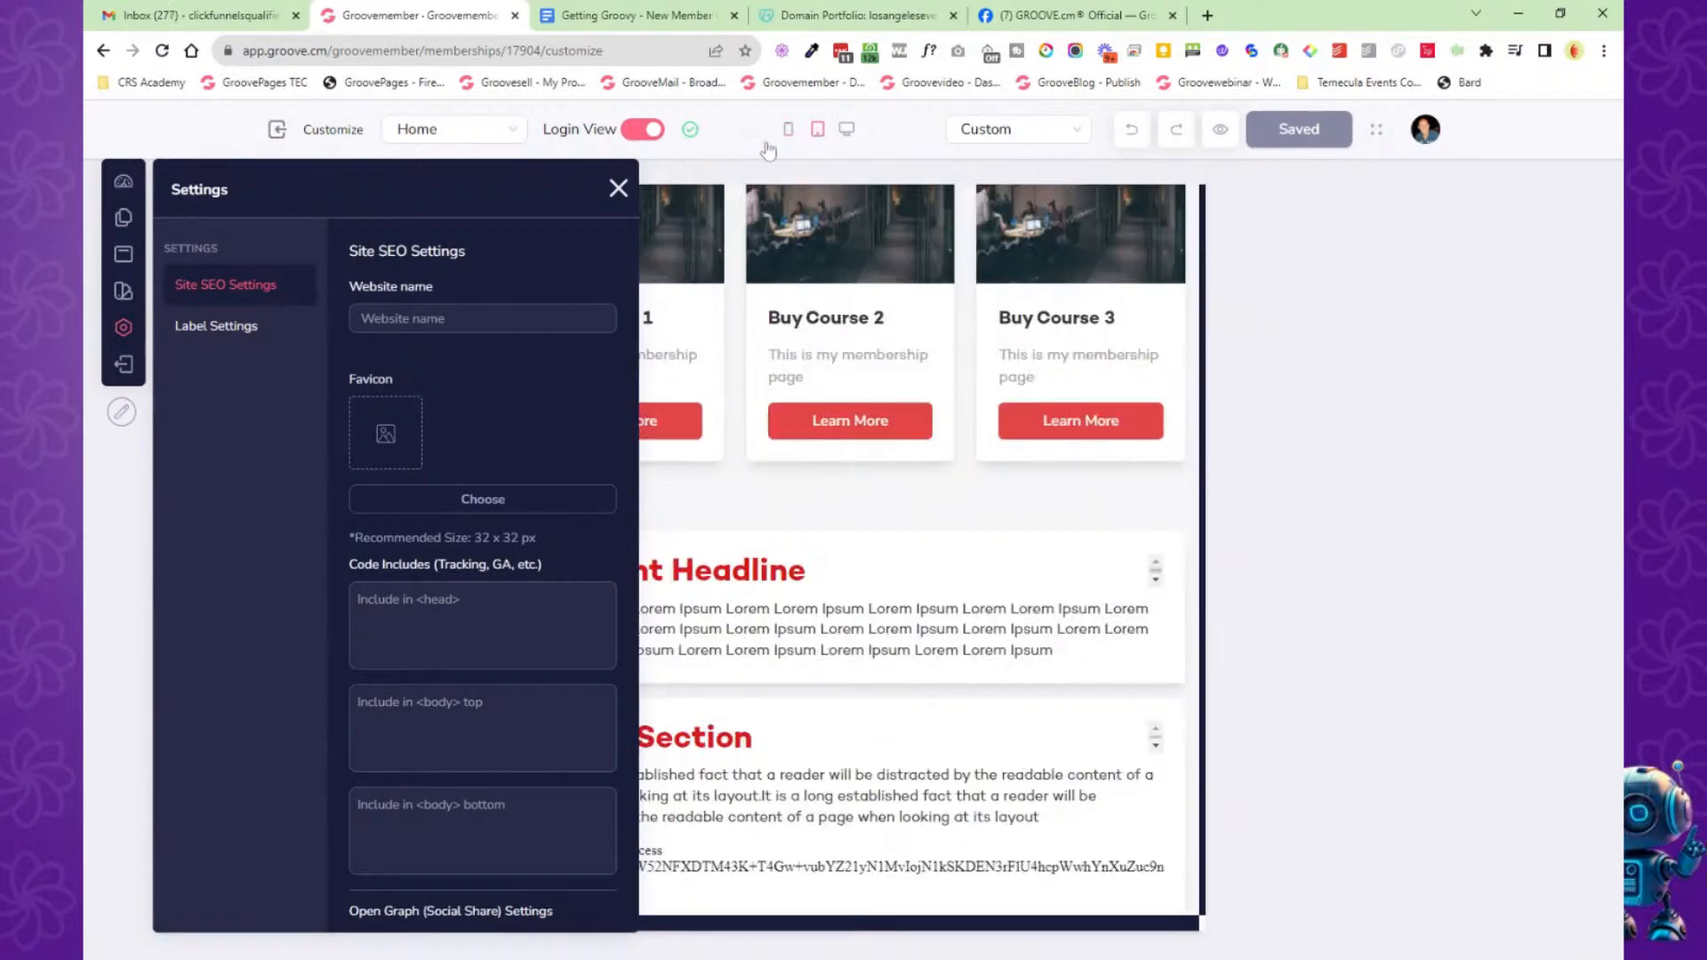
click(618, 187)
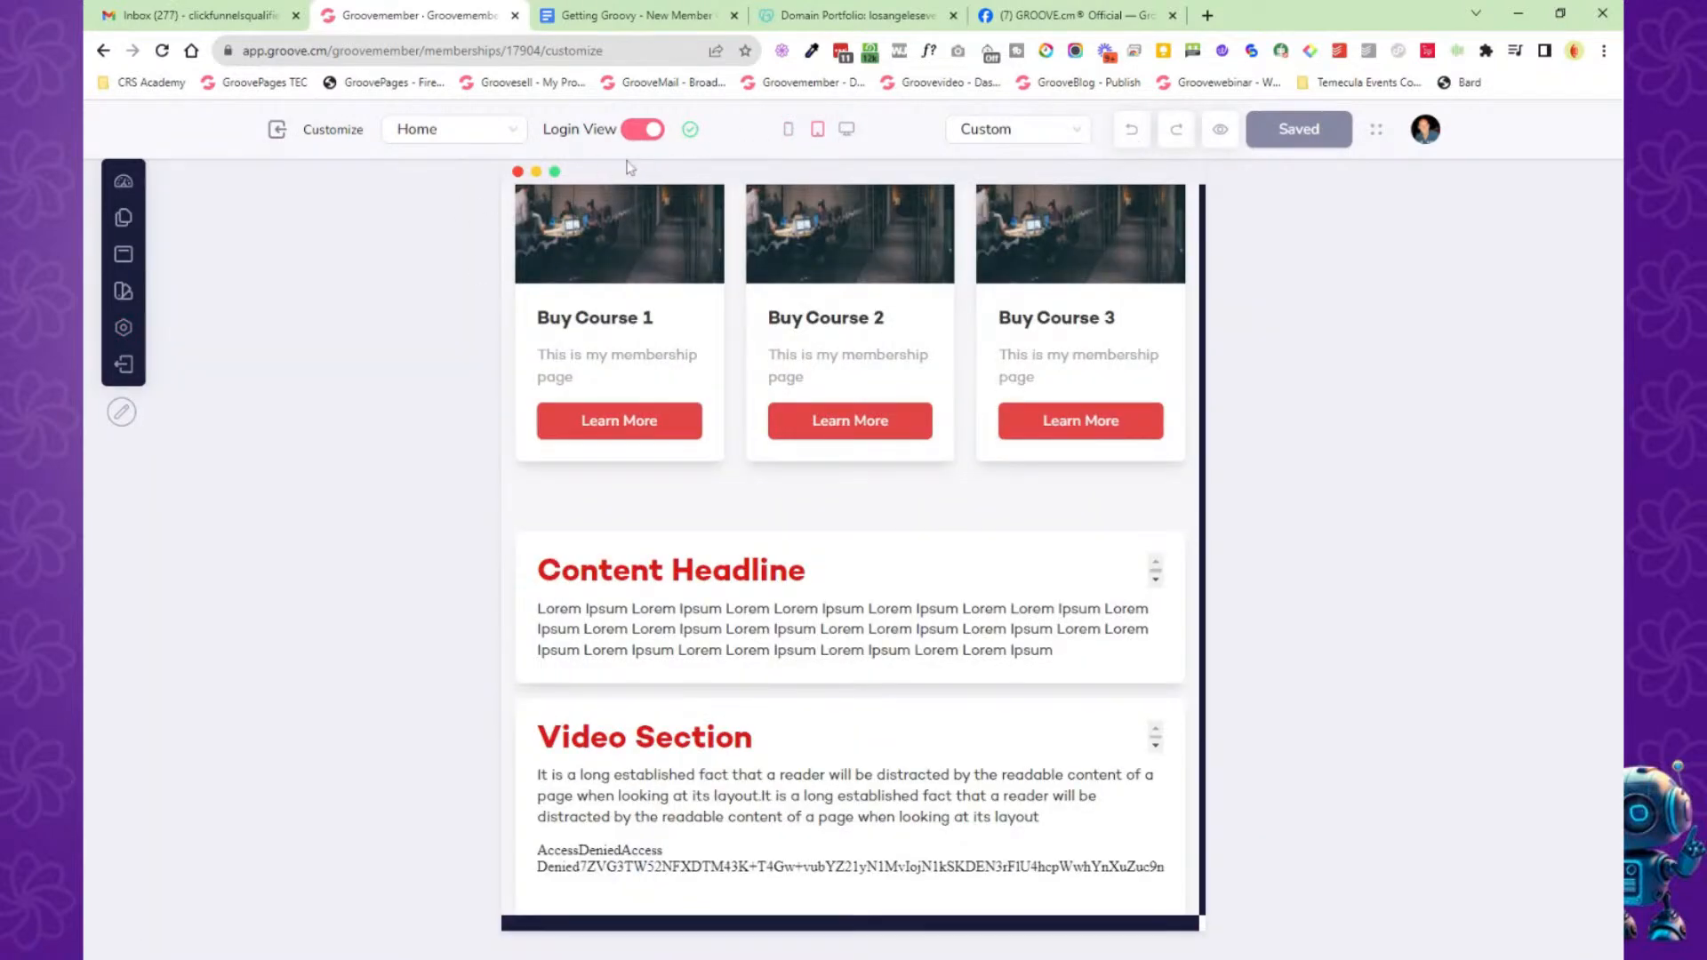
click(846, 129)
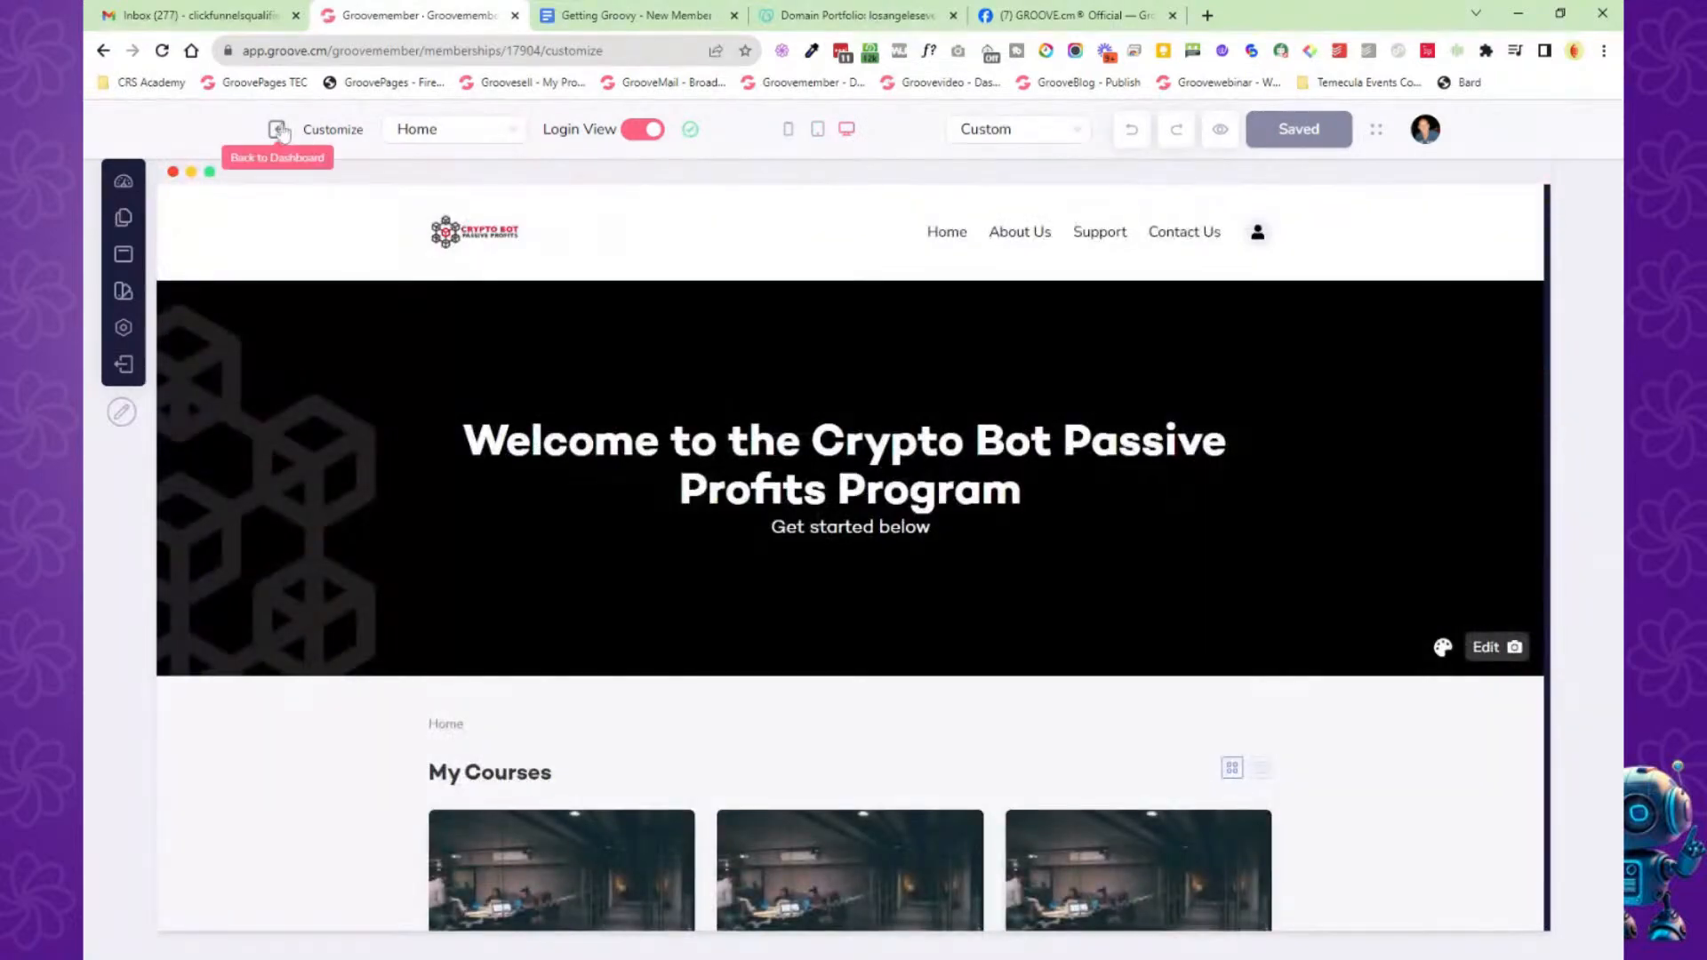
Edit the NEW The Crypto Bot course and toggle How The Bot Works between list and grid.
click(277, 132)
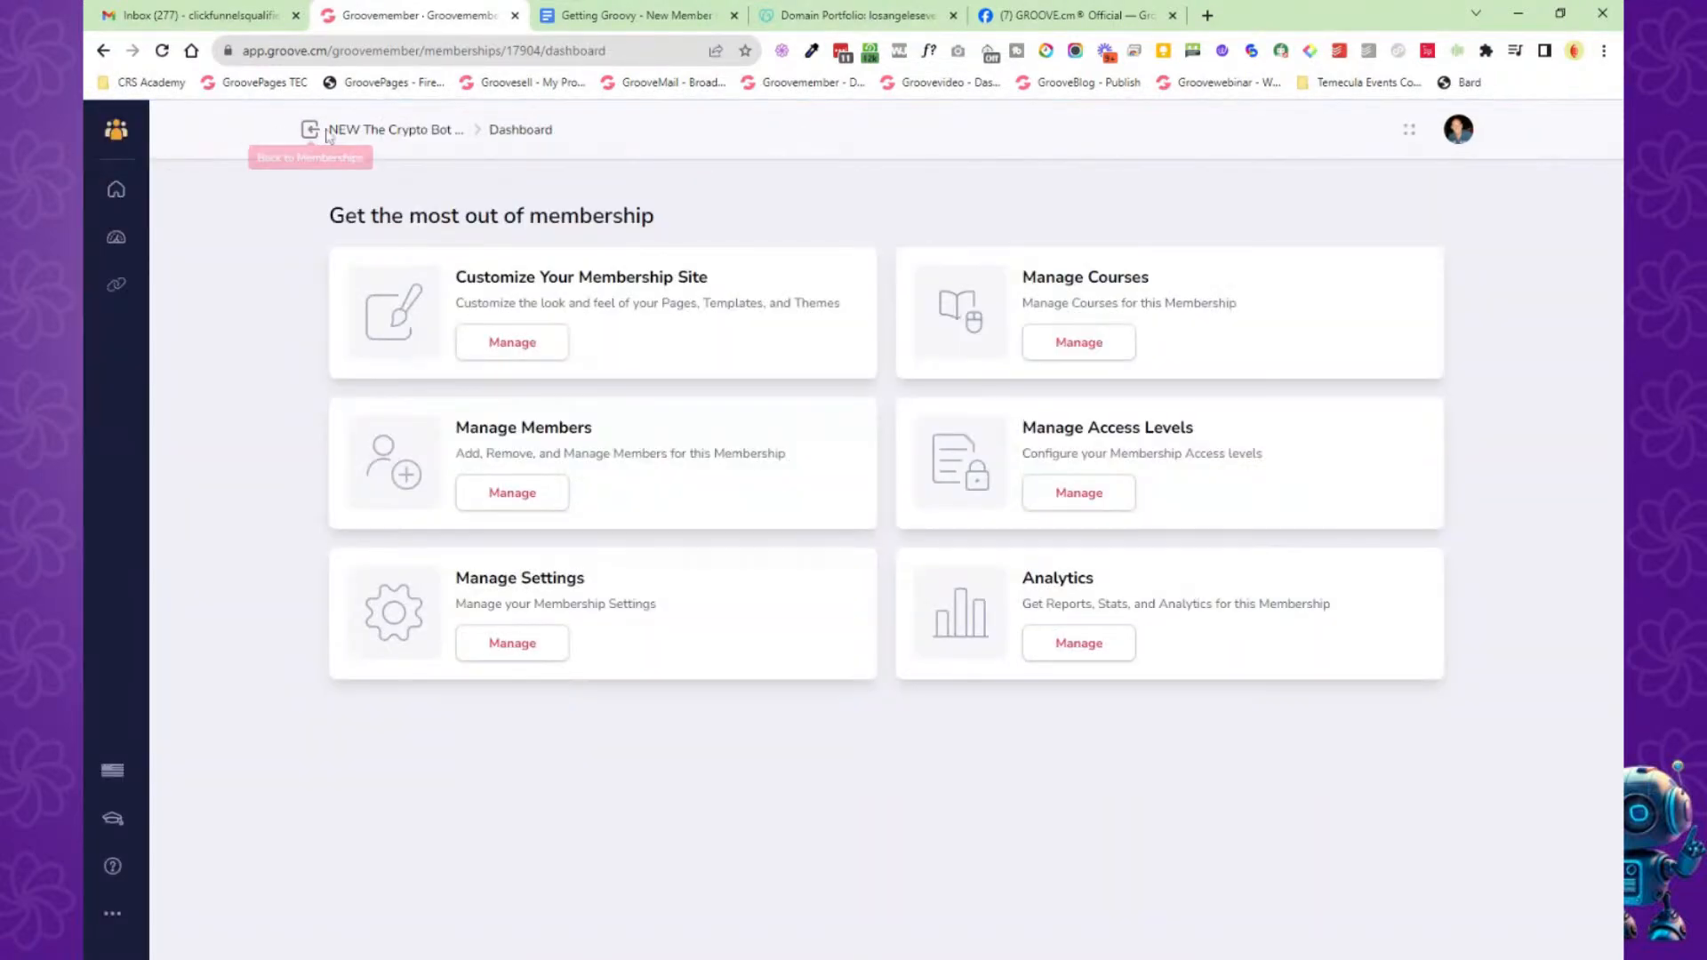
click(309, 134)
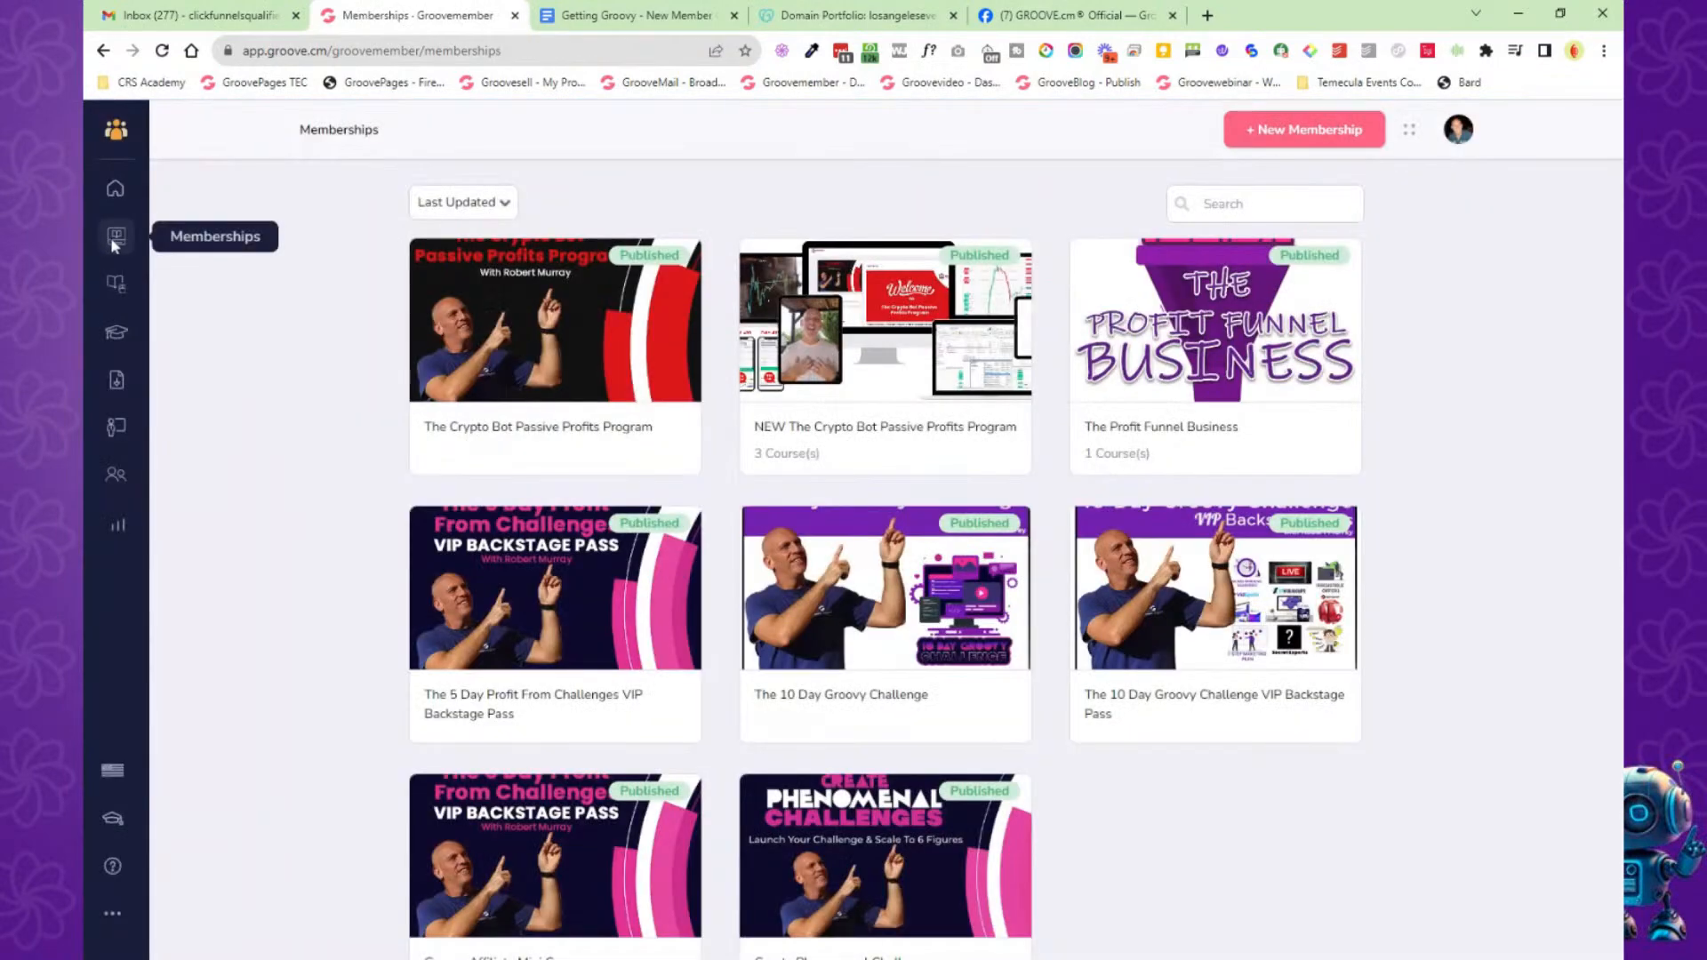
click(122, 289)
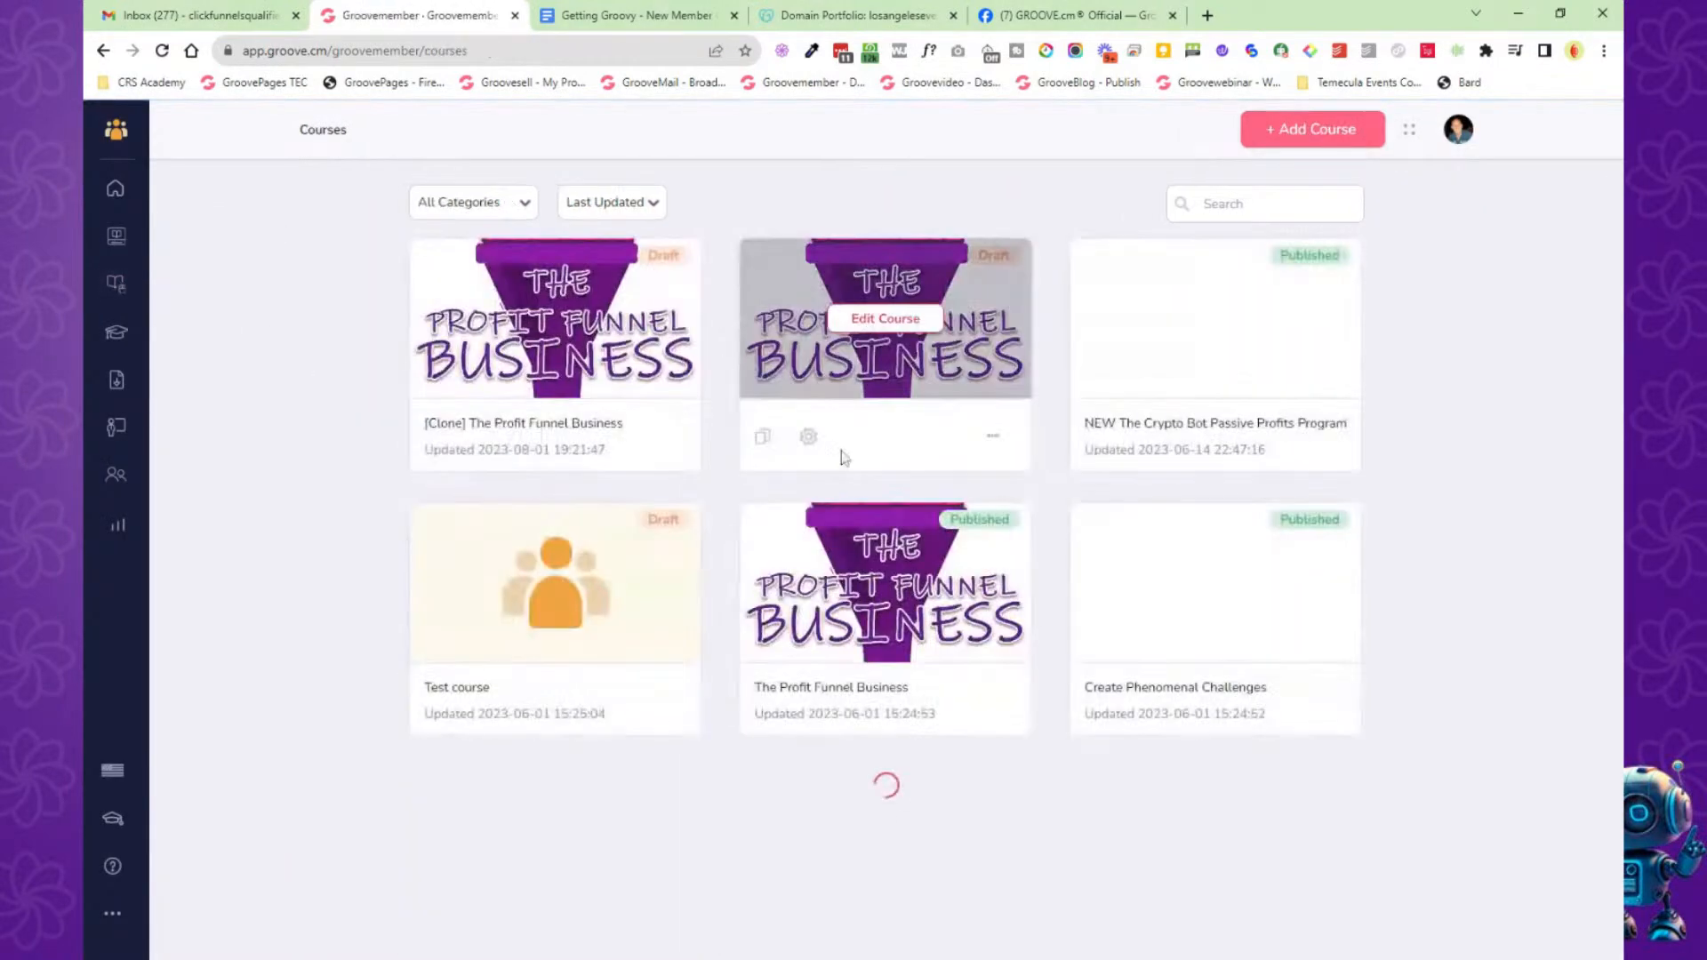
click(1226, 322)
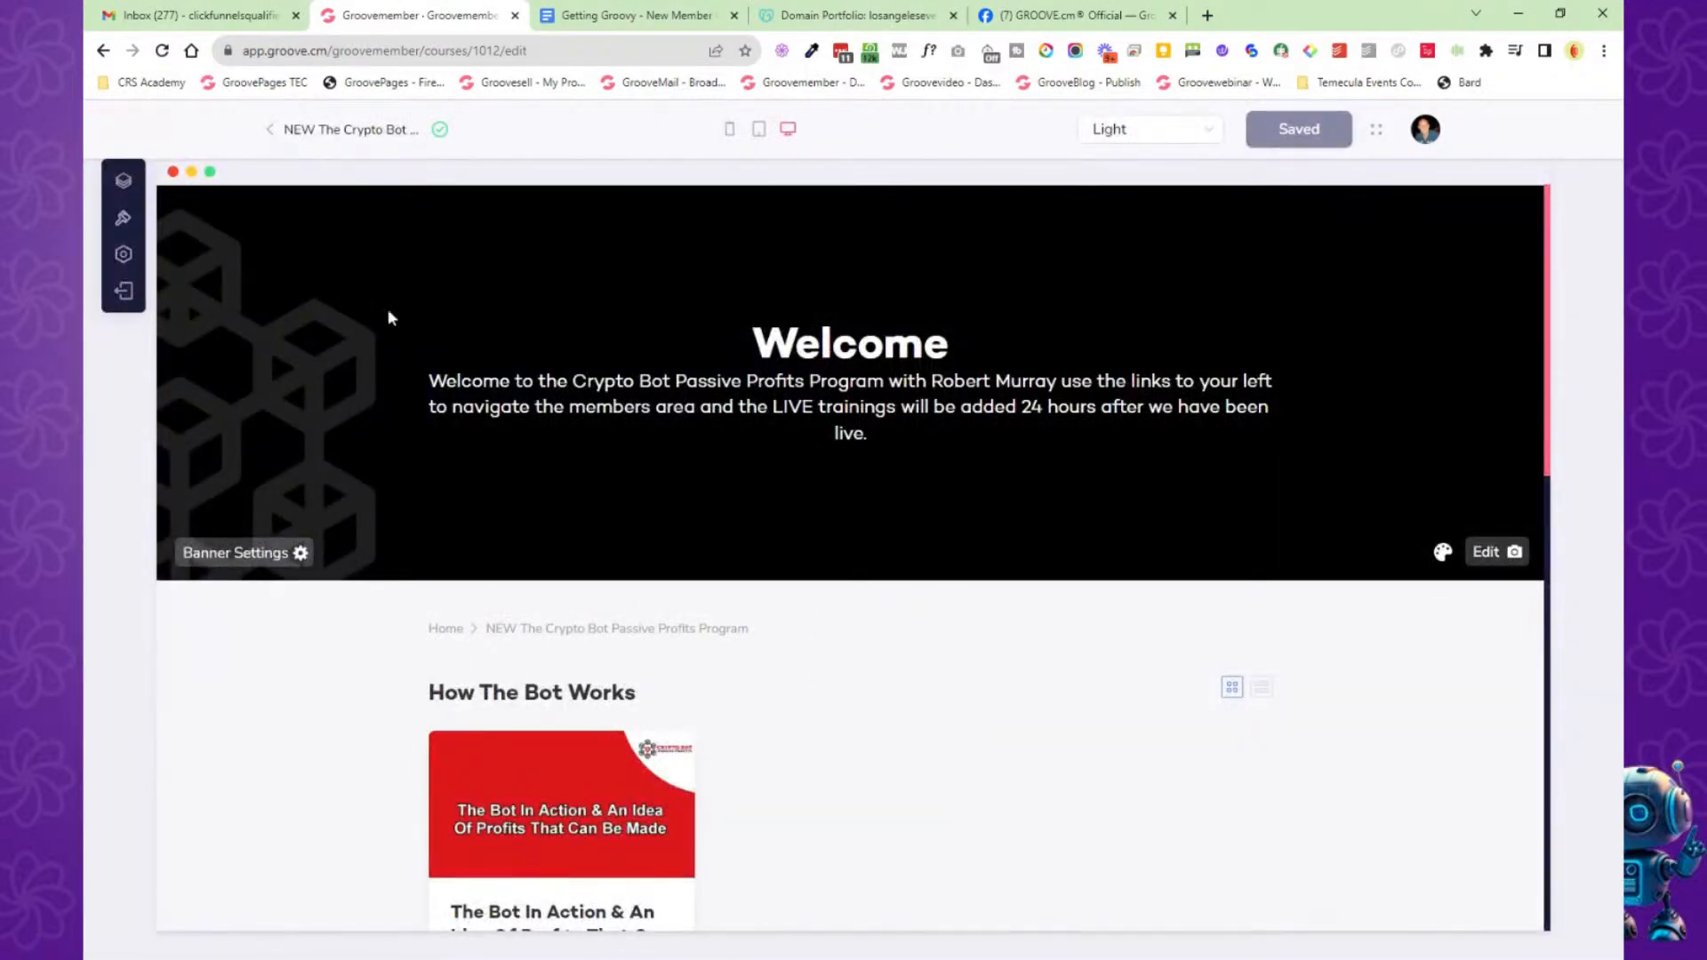
scroll(743, 515, down, 3)
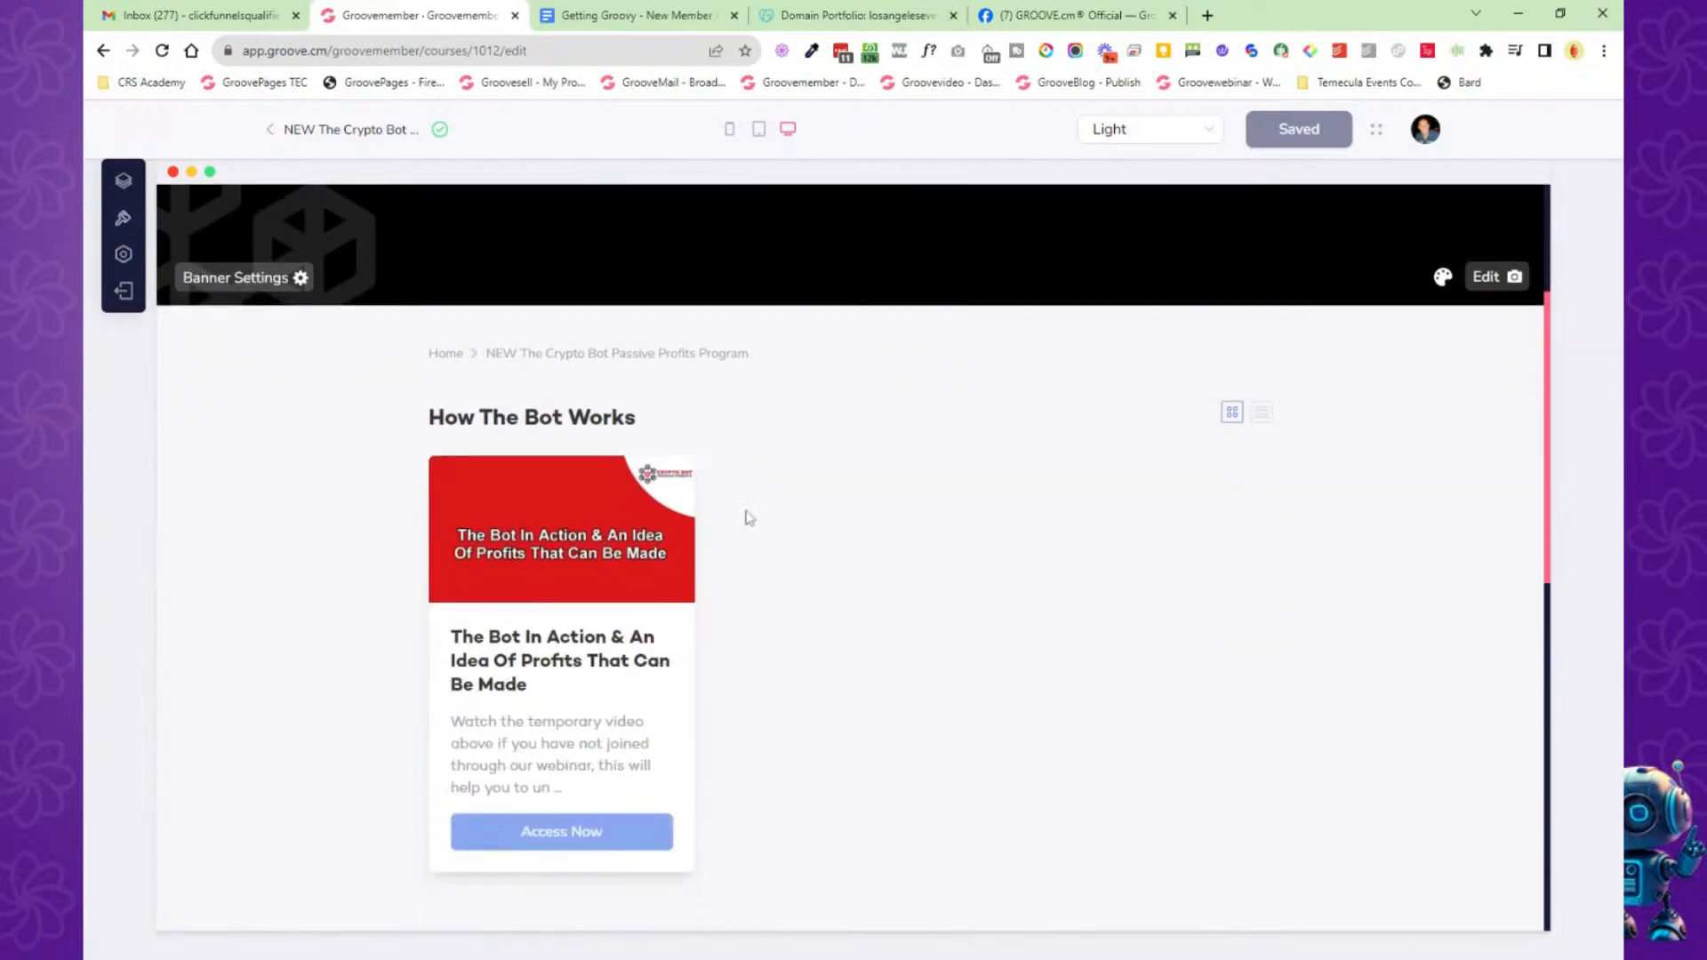
click(1267, 415)
click(1231, 412)
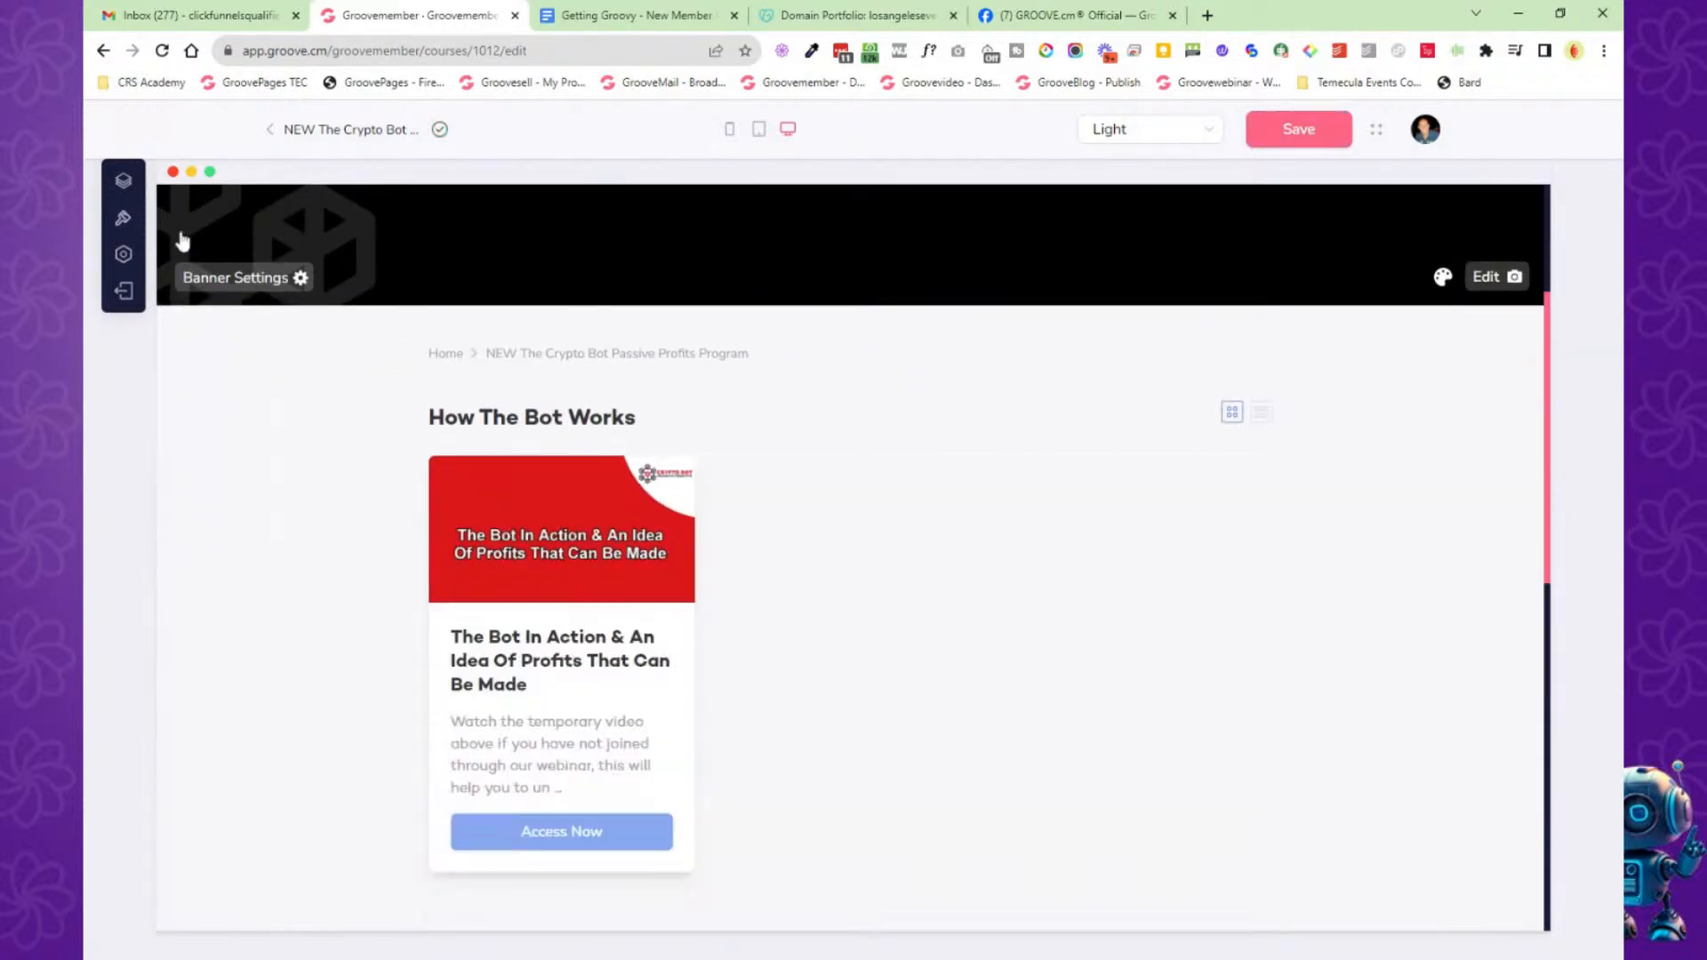
Review the course outline, template options and general settings, then exit to the courses list.
click(123, 179)
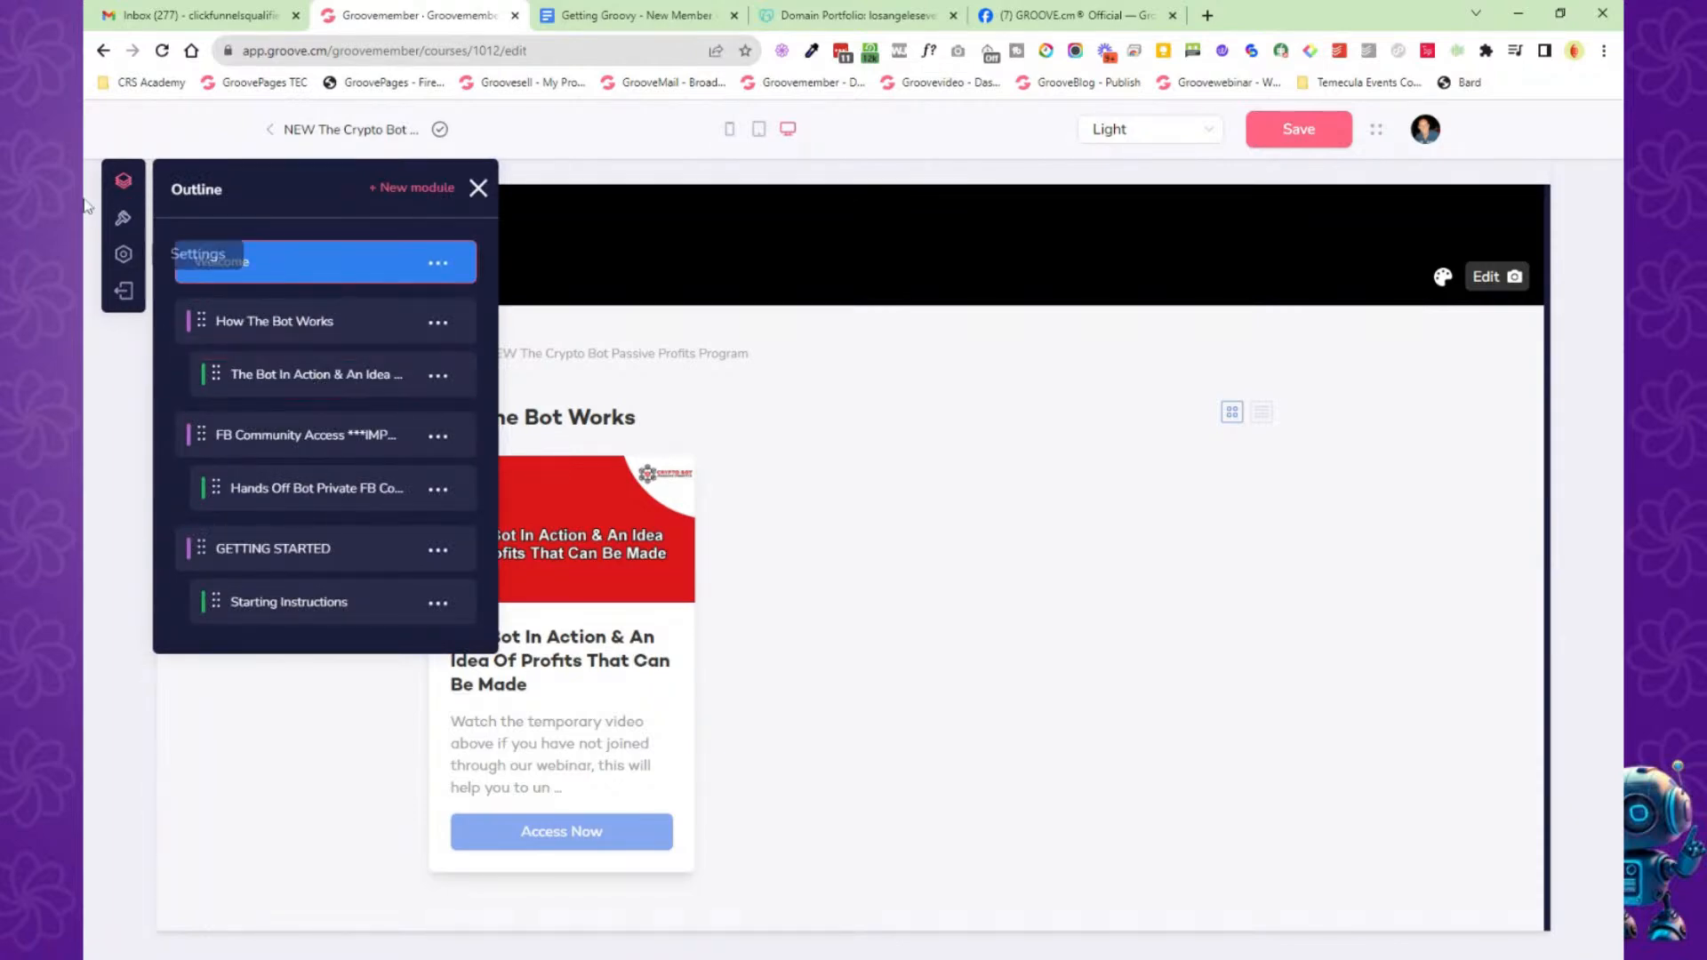
click(123, 219)
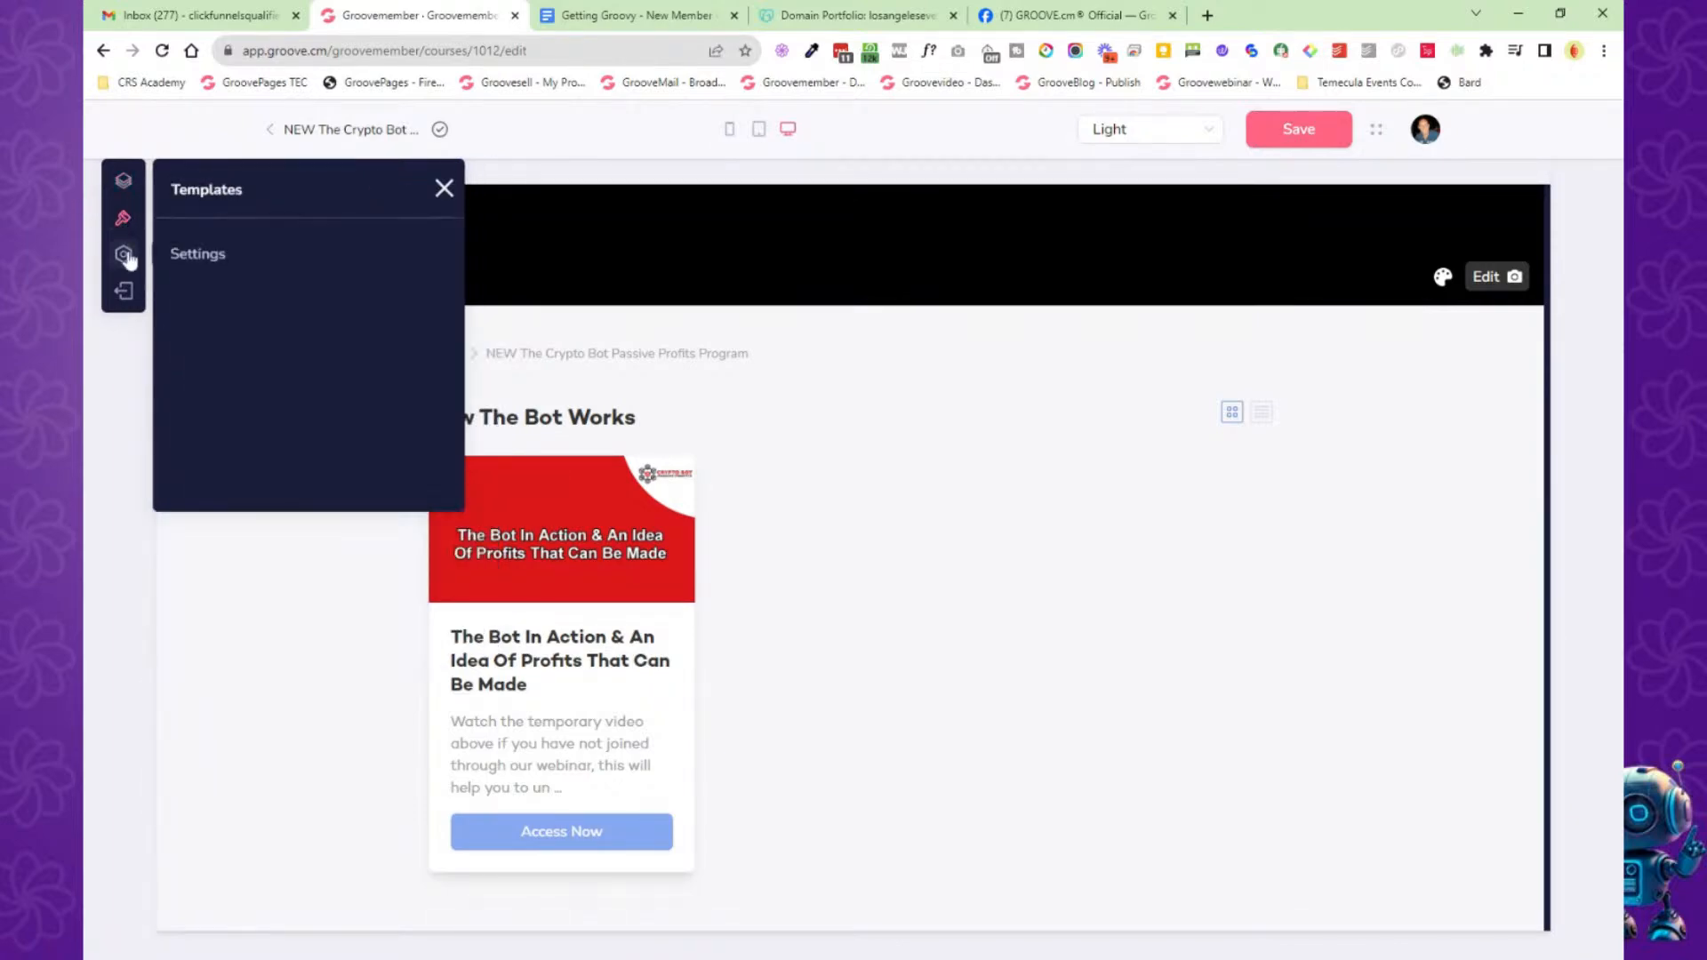
click(125, 255)
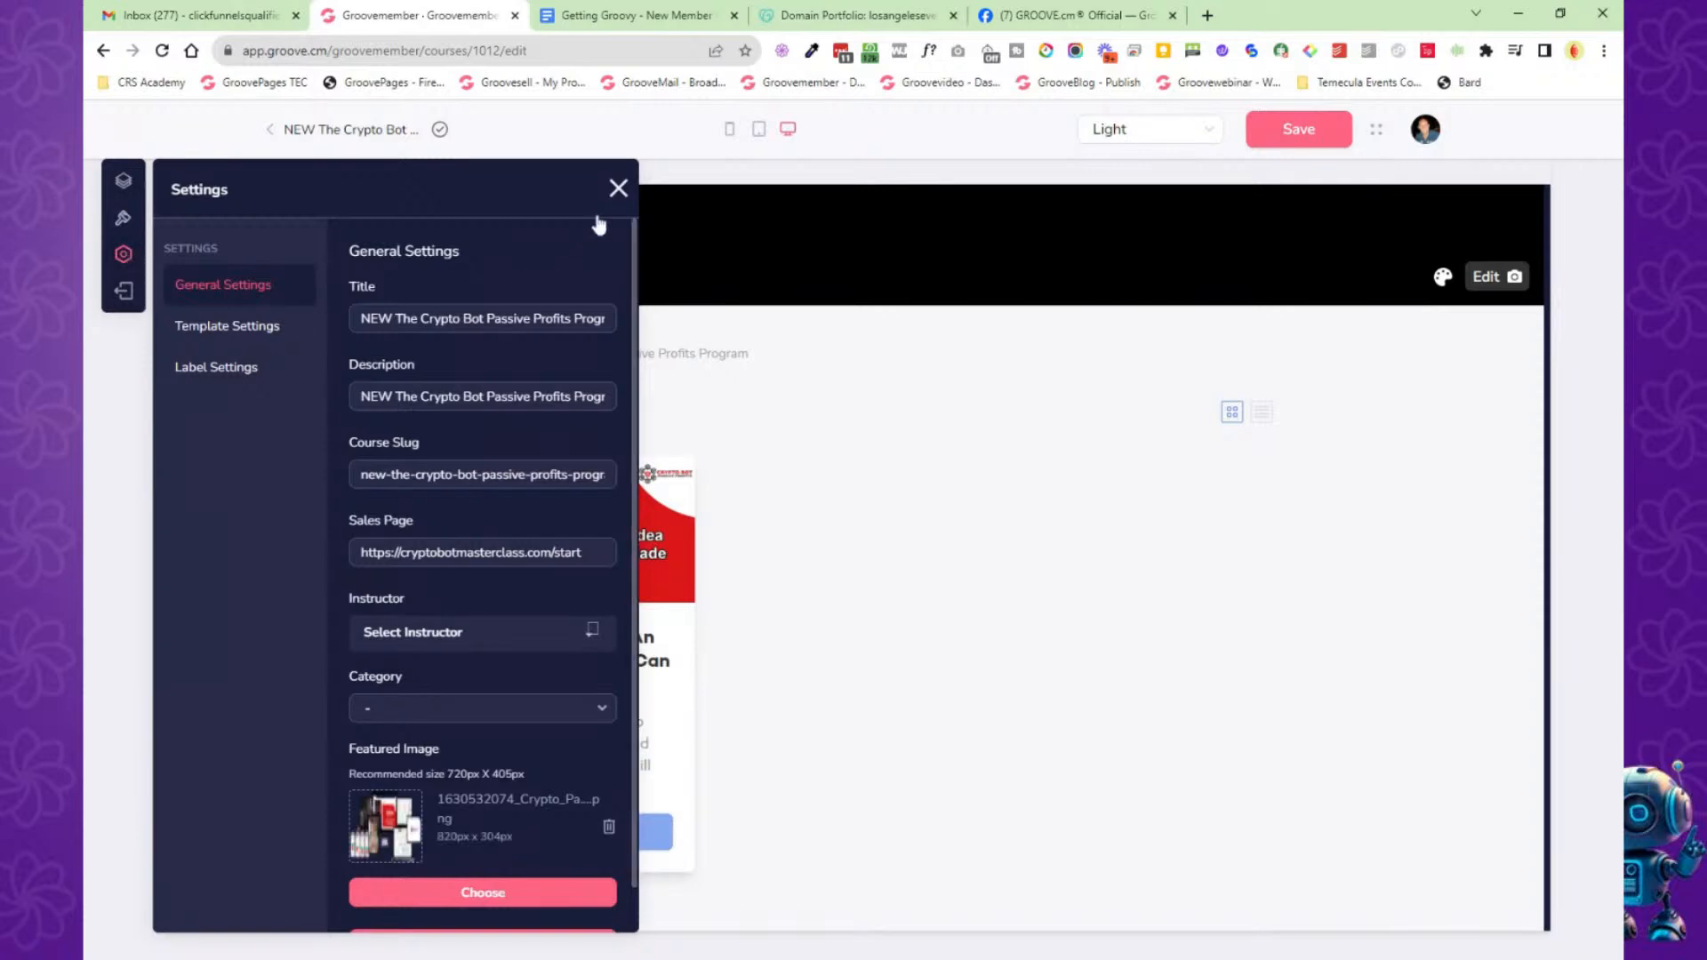
click(618, 188)
scroll(857, 495, down, 7)
scroll(870, 500, down, 3)
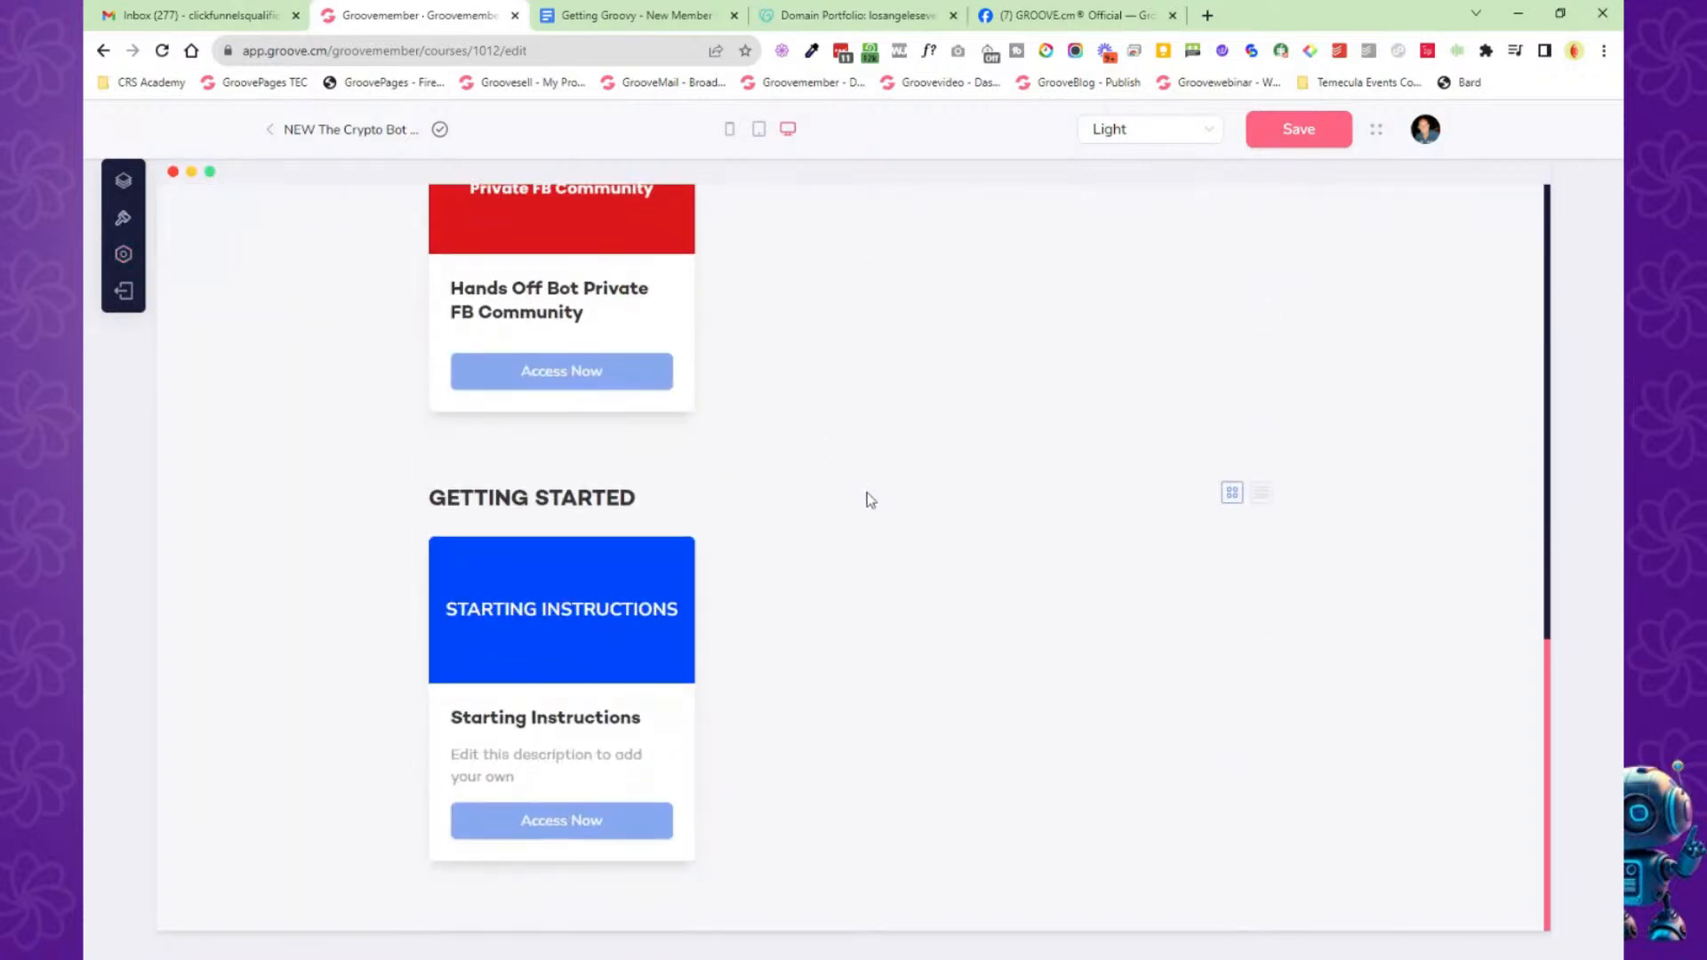
scroll(868, 495, up, 15)
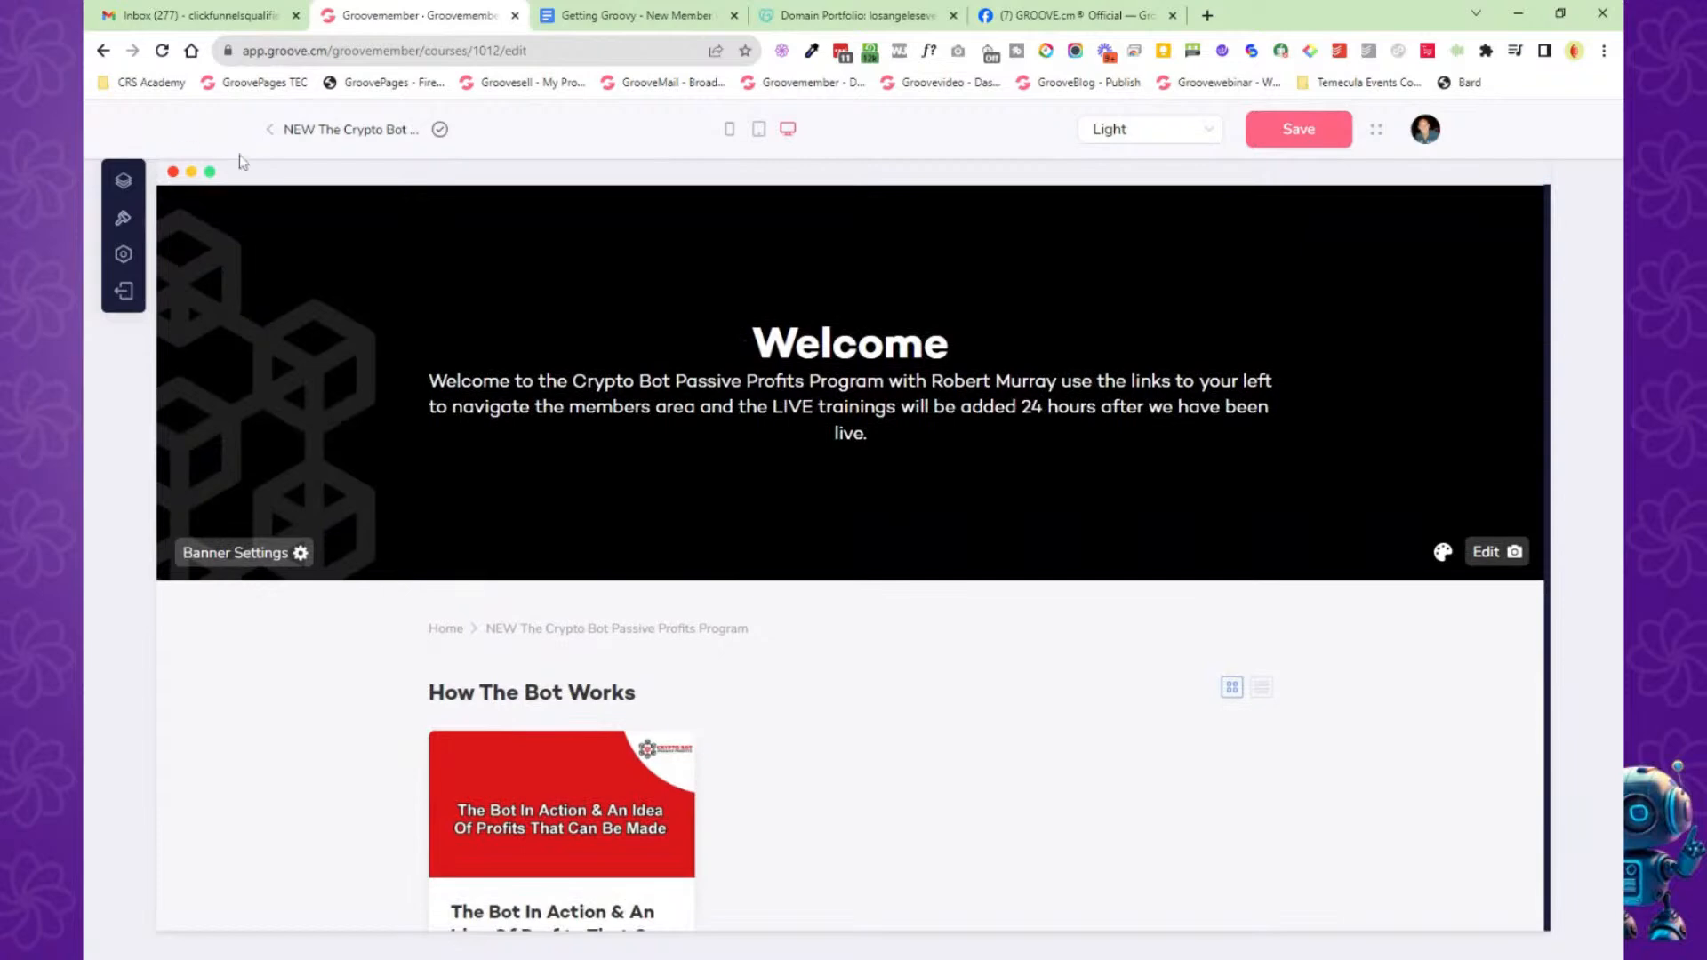
click(269, 131)
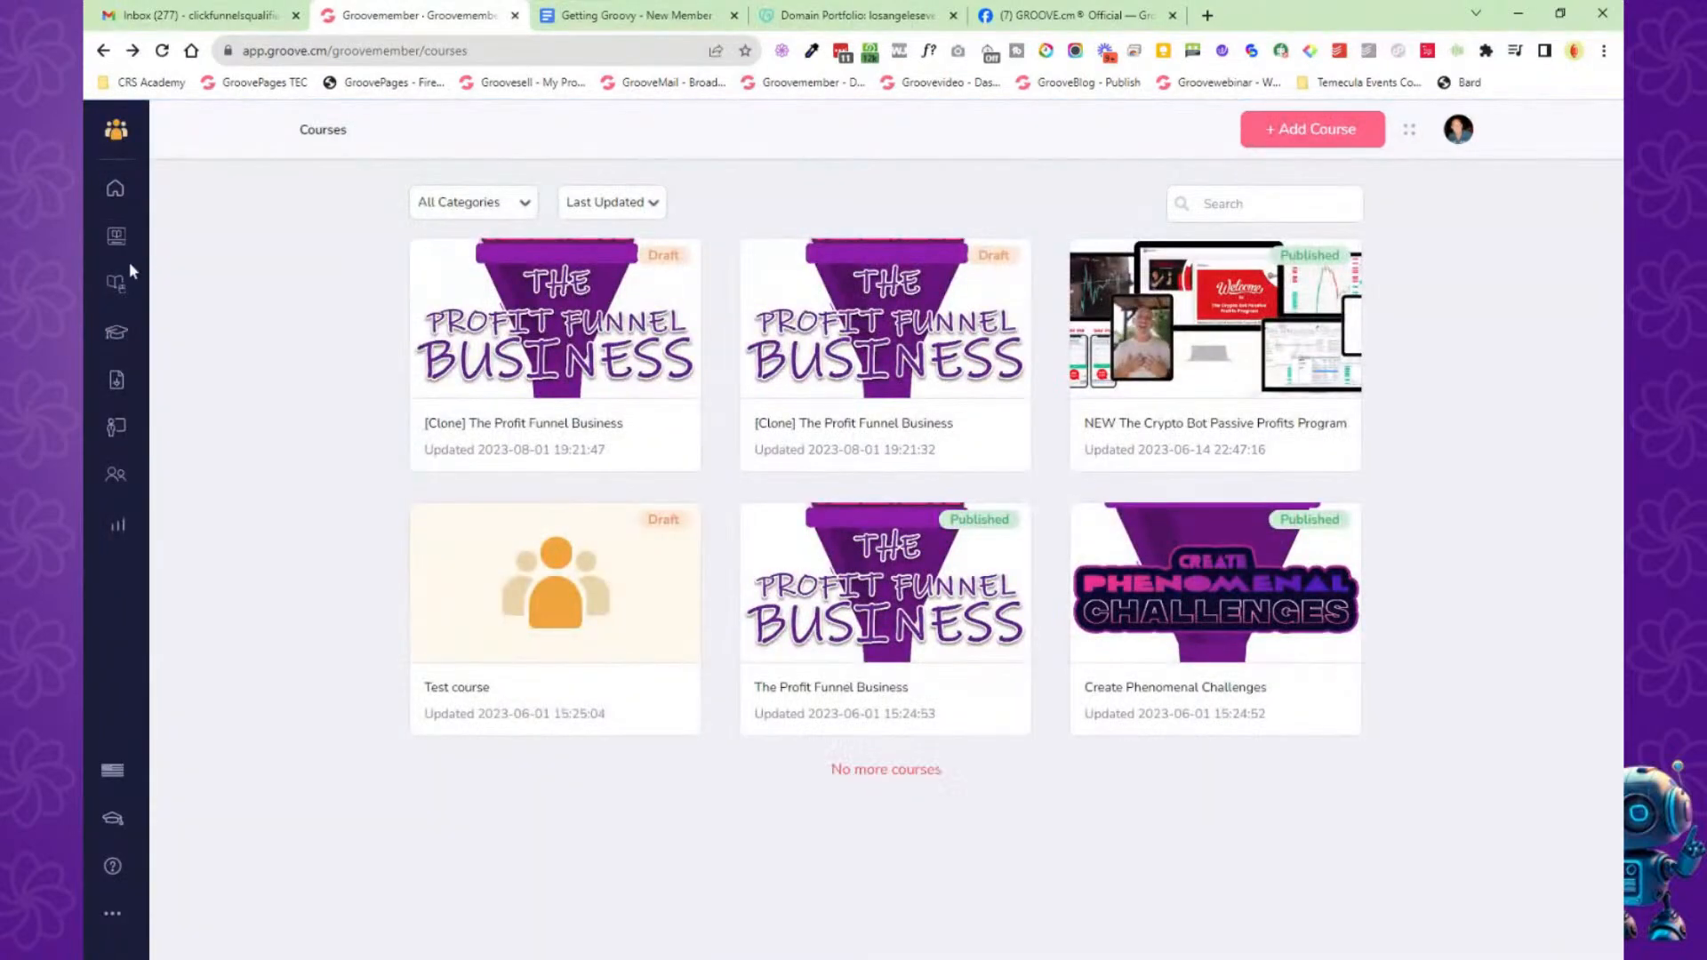
Copy the Funnels Qualified portal's login link and load it in a new tab.
click(118, 334)
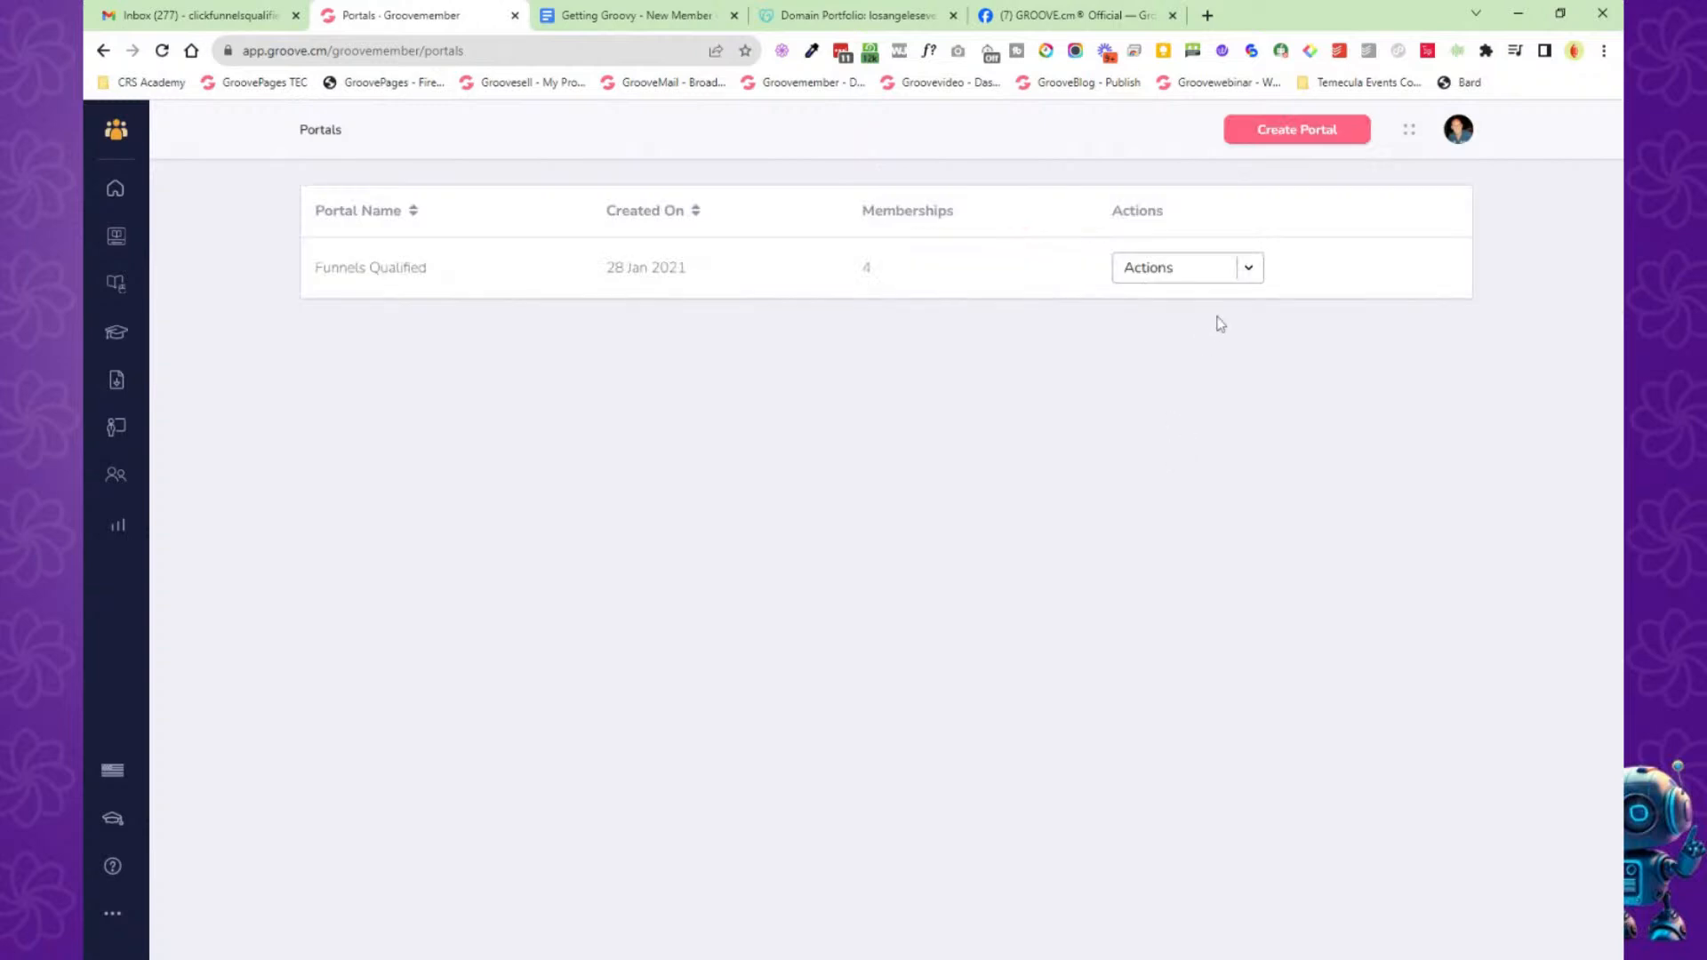
click(1249, 267)
click(1196, 312)
click(1205, 16)
text(https://groovepages.groovesell.com/a/Kba1Tv4VR1bB)
key(Return)
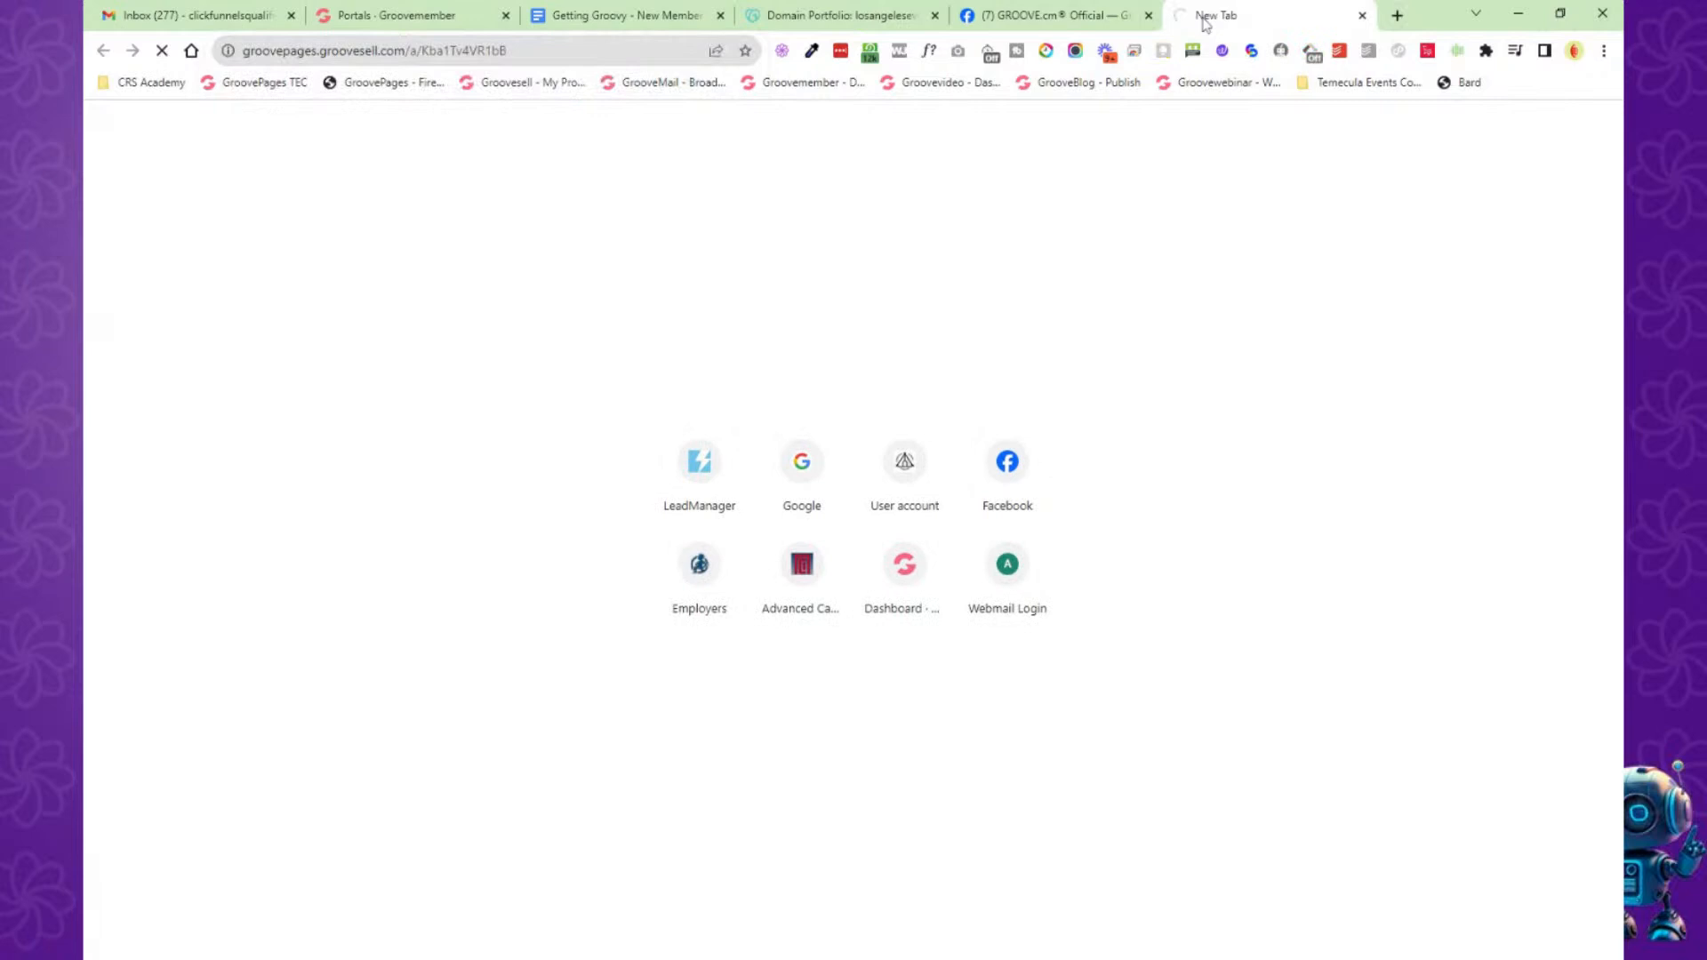
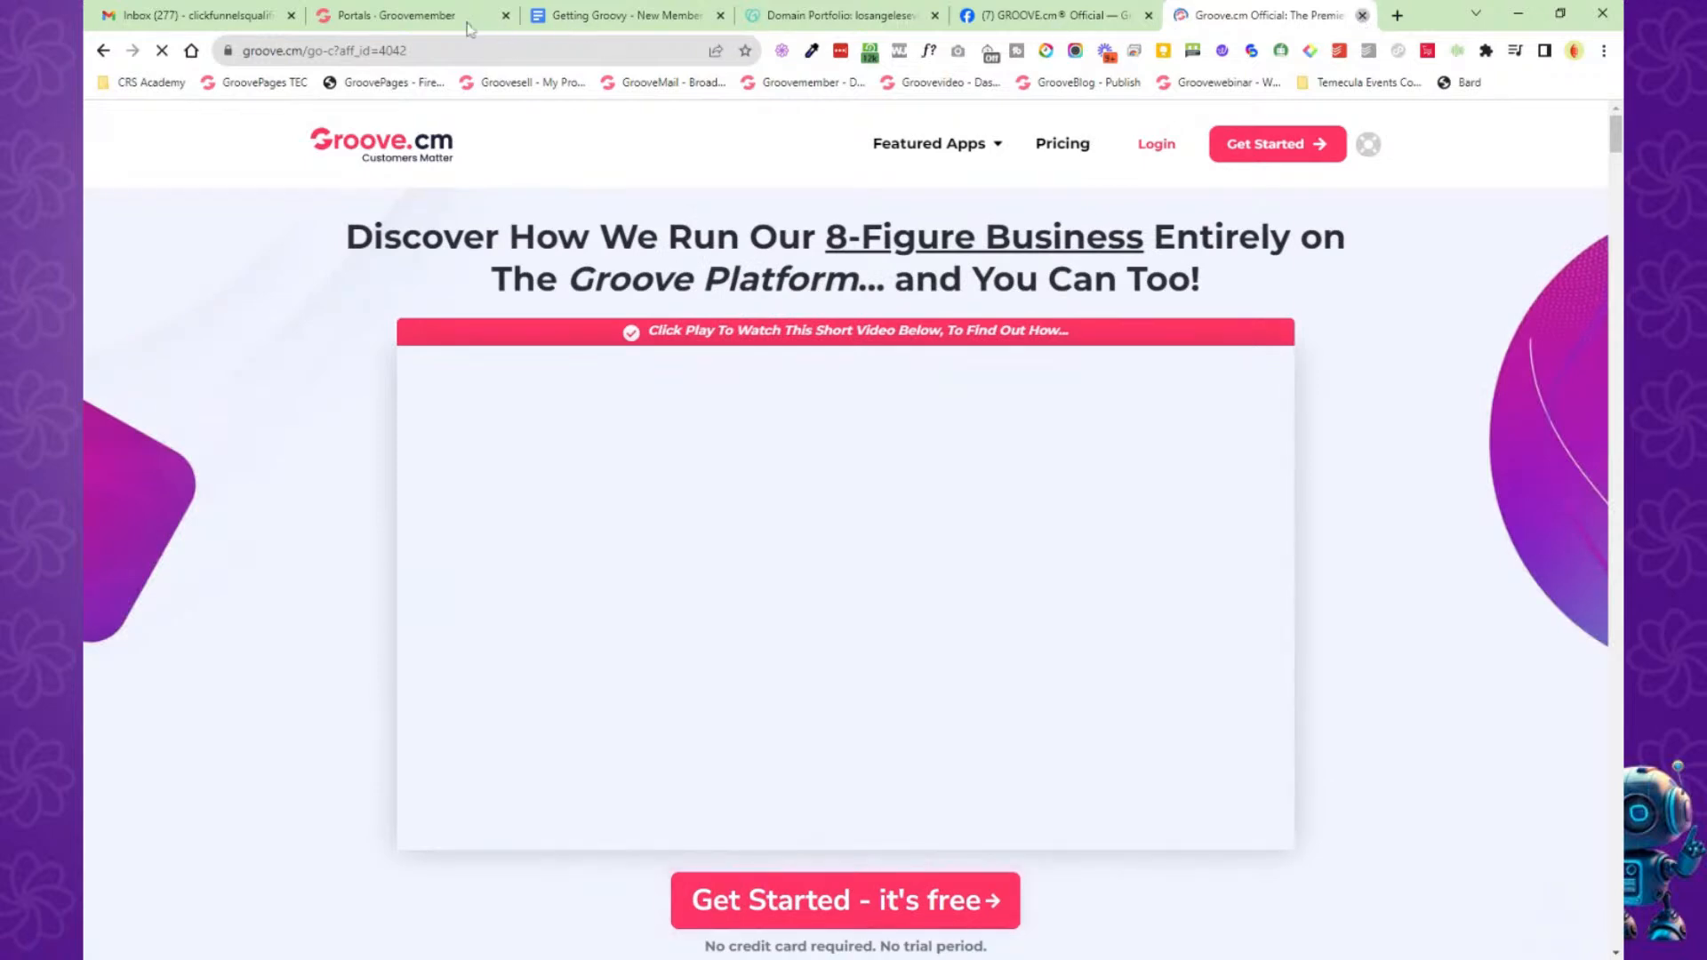
Grab the Funnels Qualified portal's login link from Actions and load it in a fresh tab.
click(446, 25)
click(1248, 269)
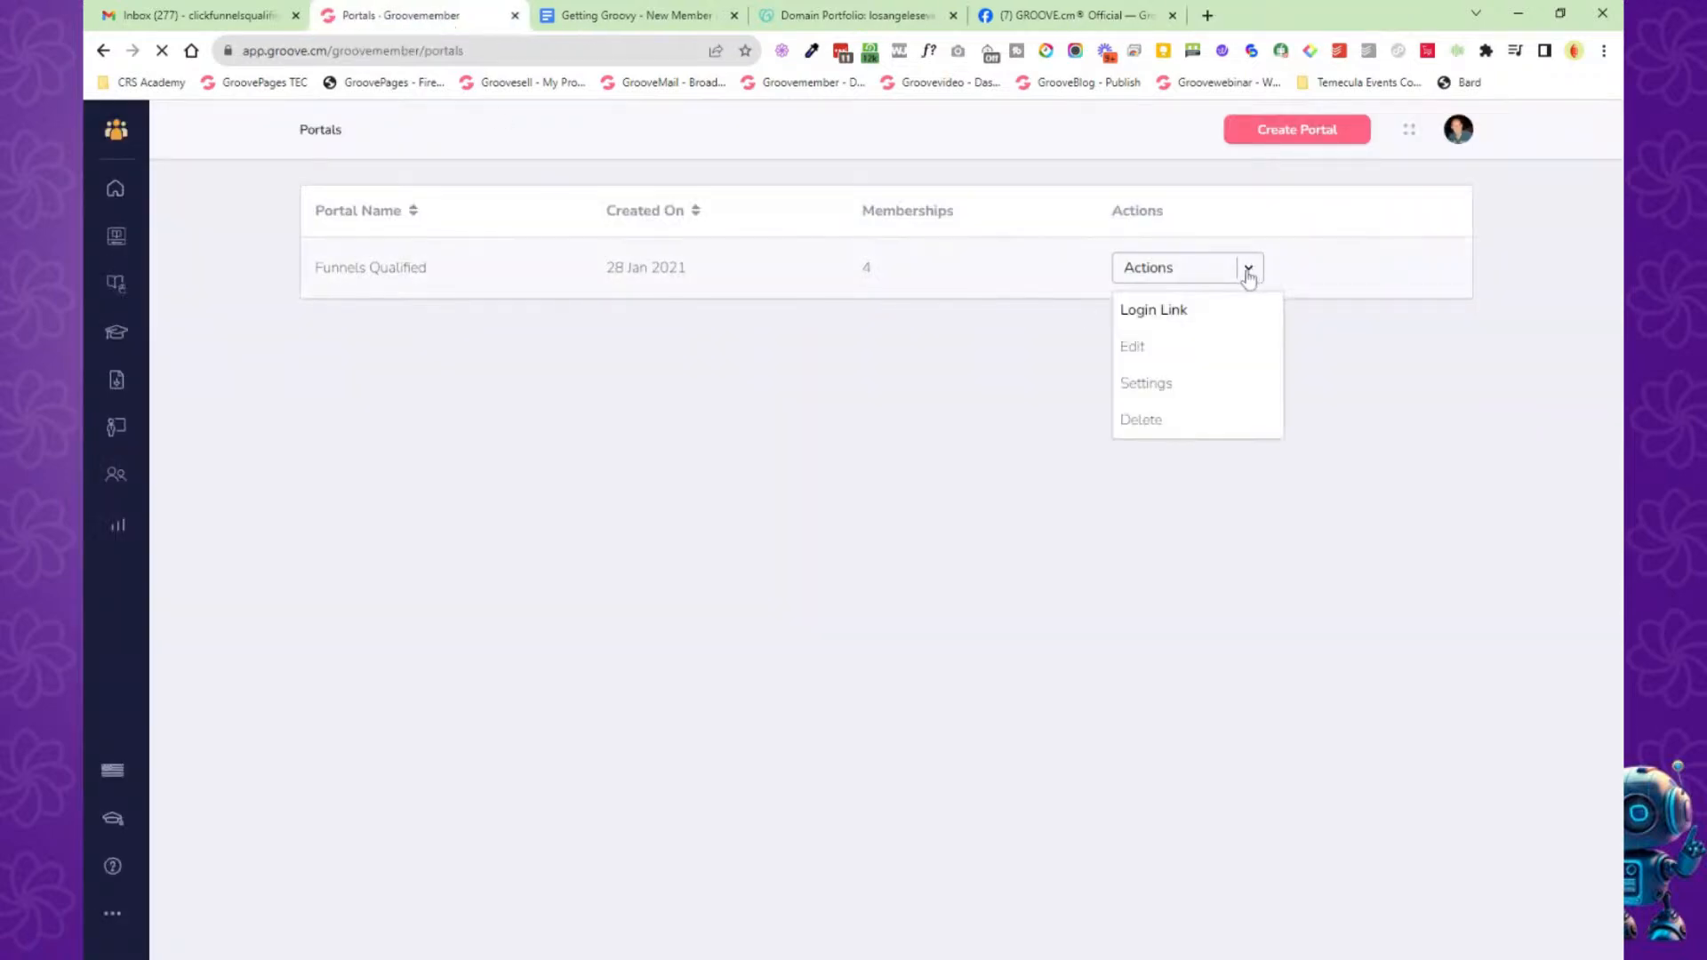
click(1167, 311)
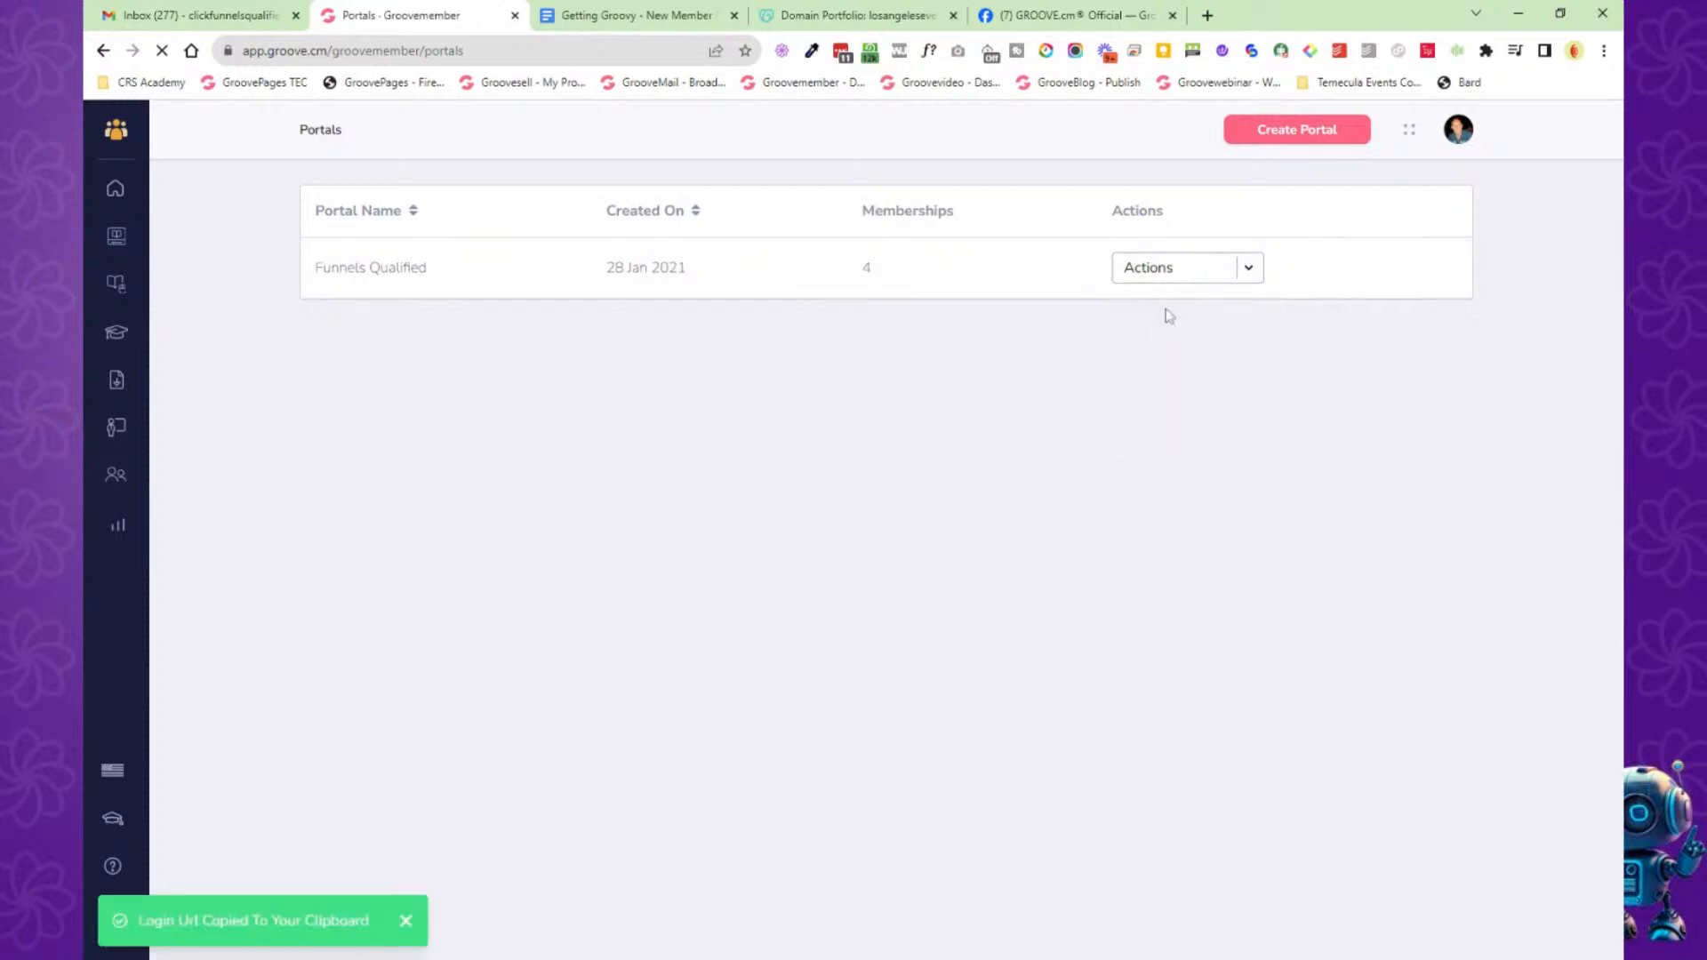
click(1206, 16)
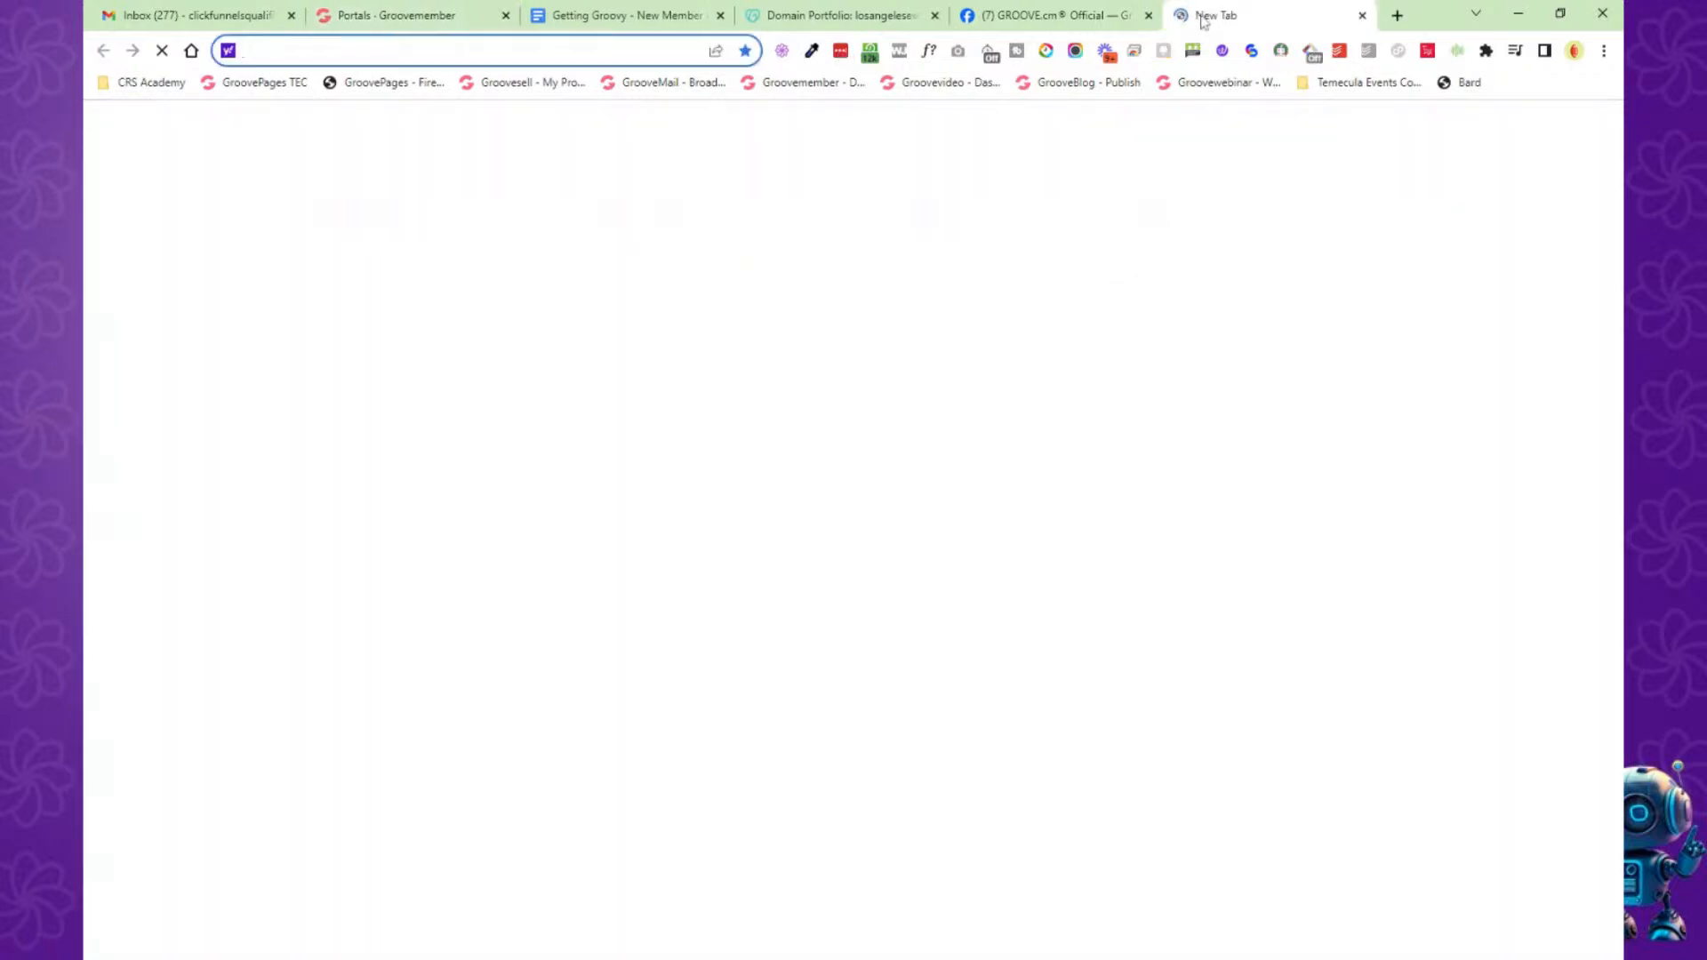
text(https://FunnelsQualified.groovemember.net/portal/2OmcBOJ53L7GFlyz)
key(Return)
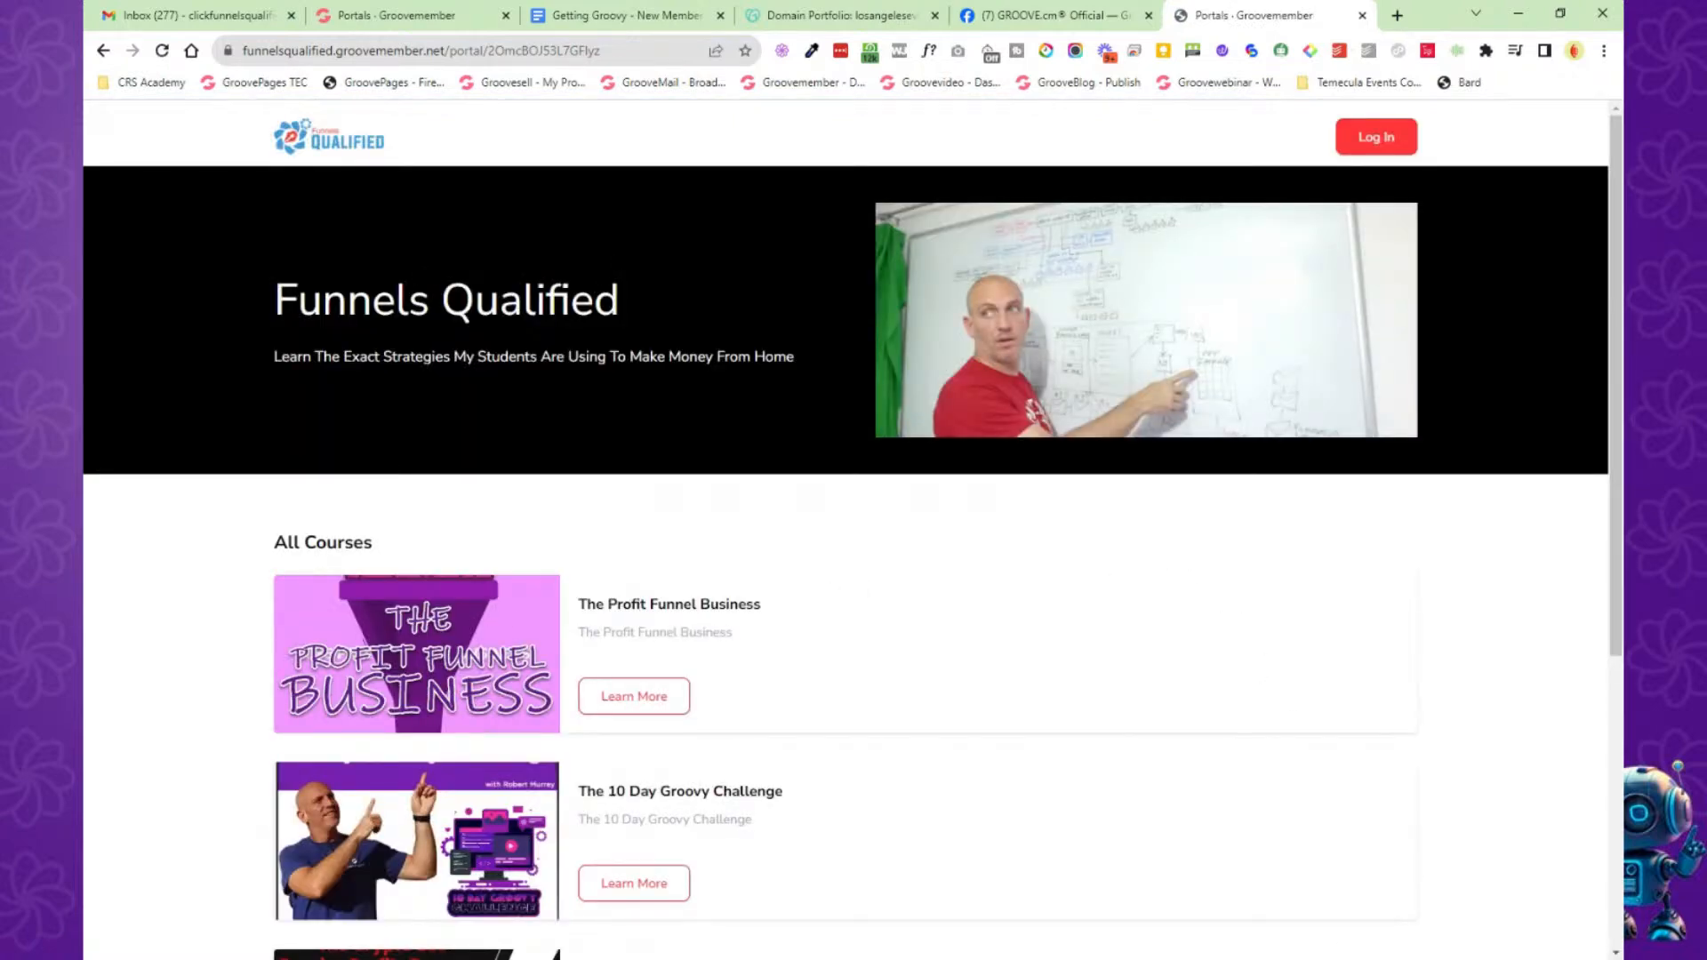
Browse the live portal and the Crypto Bot Passive Profits Program course page.
scroll(750, 670, down, 4)
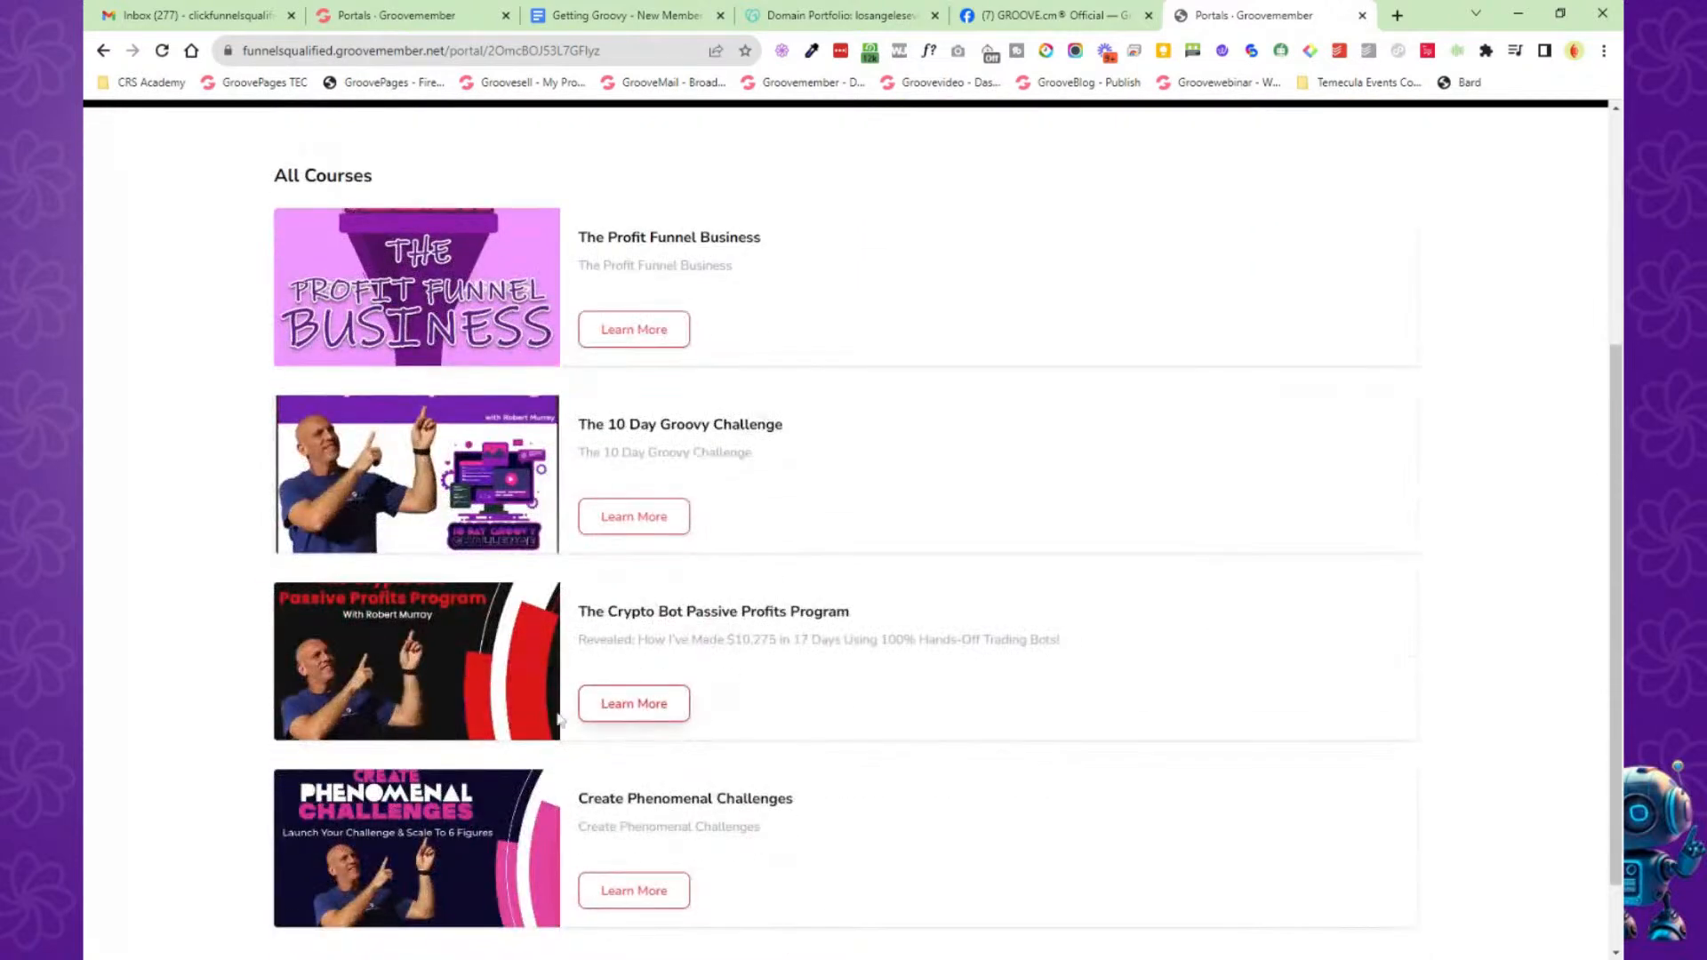
click(622, 709)
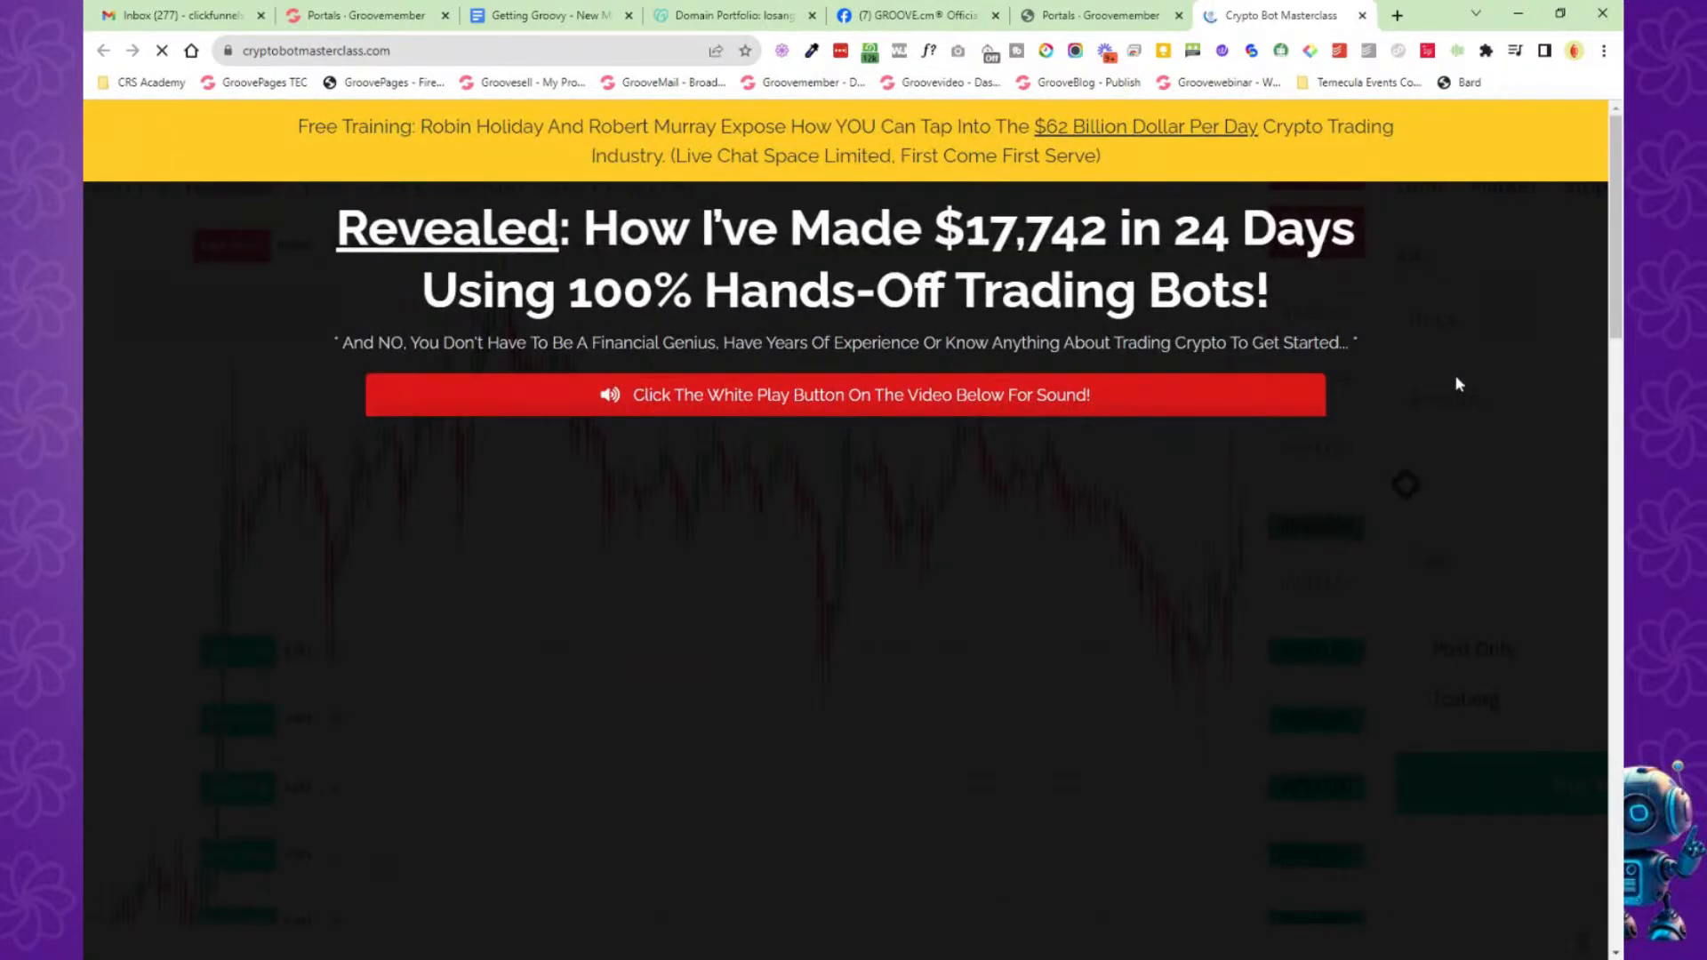
scroll(1458, 382, down, 5)
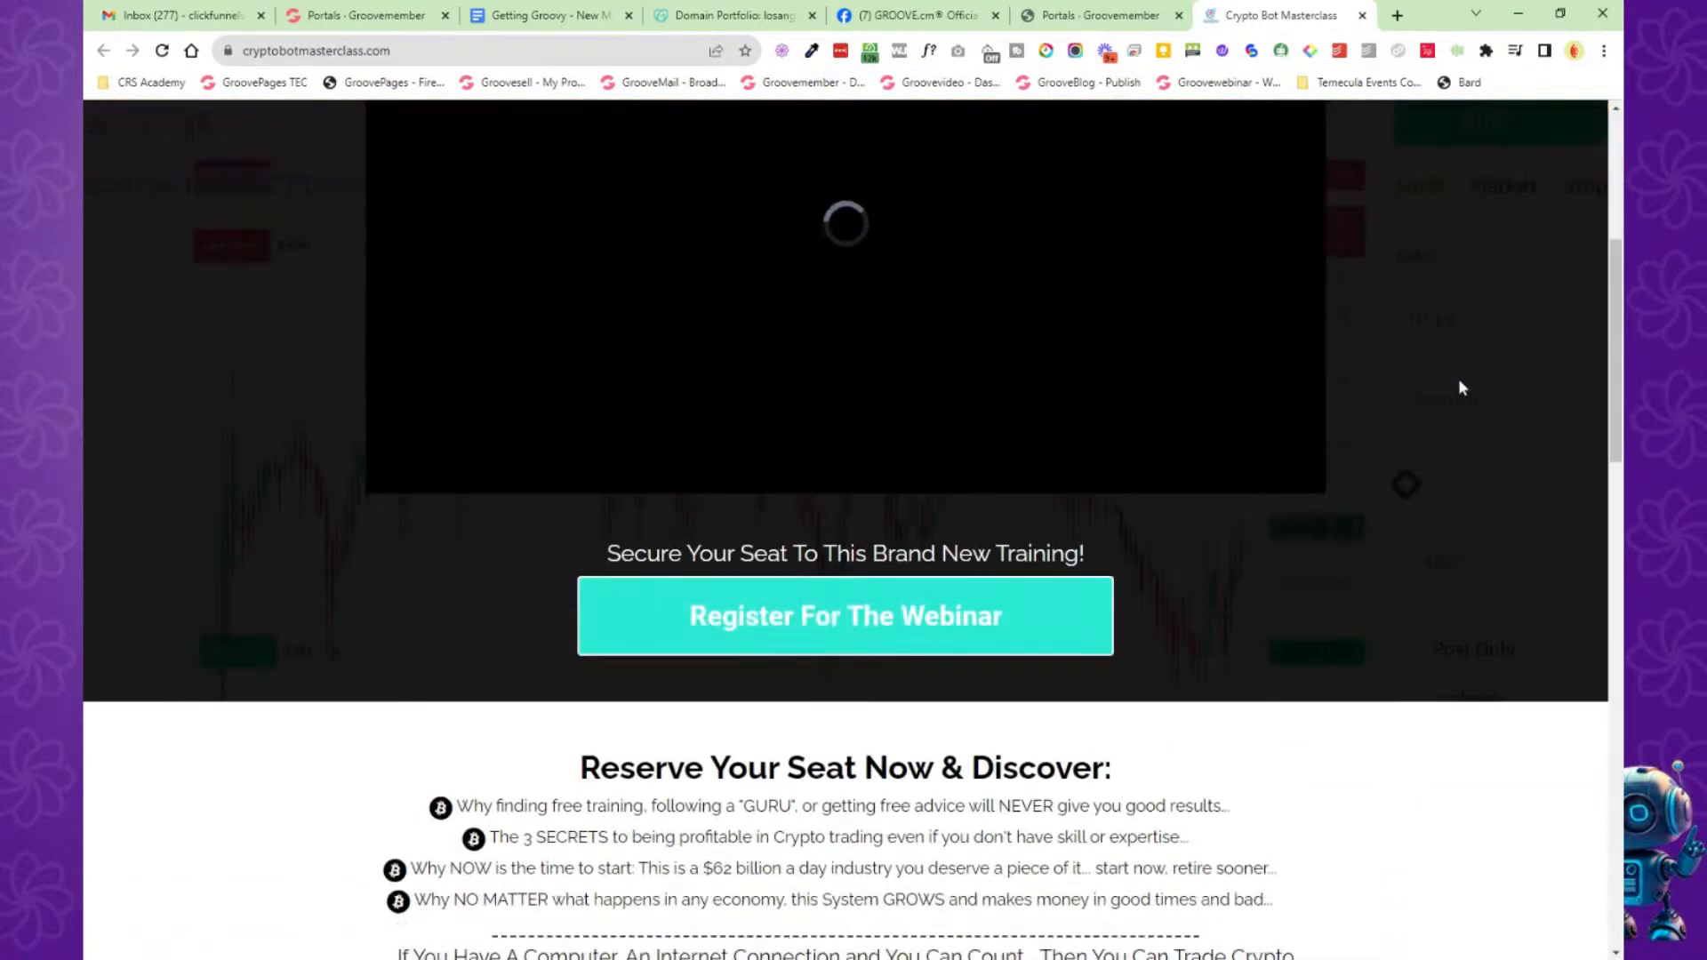
scroll(1461, 388, down, 10)
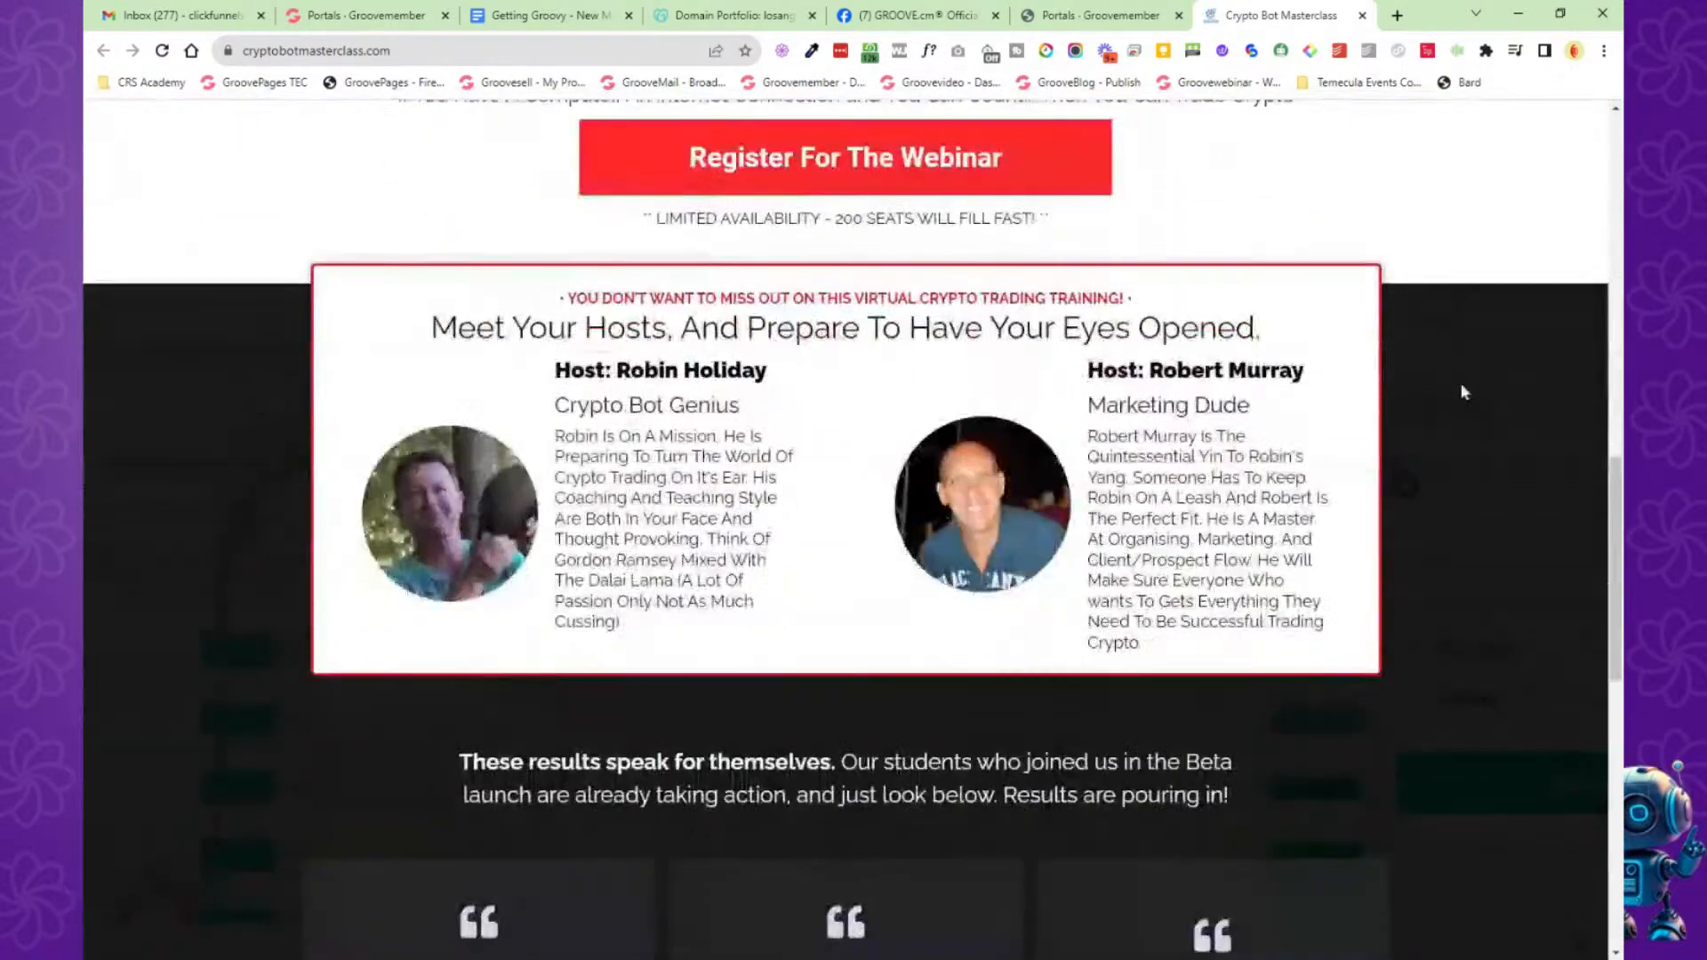
scroll(1461, 391, down, 12)
scroll(1489, 472, up, 10)
scroll(1491, 466, up, 15)
scroll(1491, 467, down, 3)
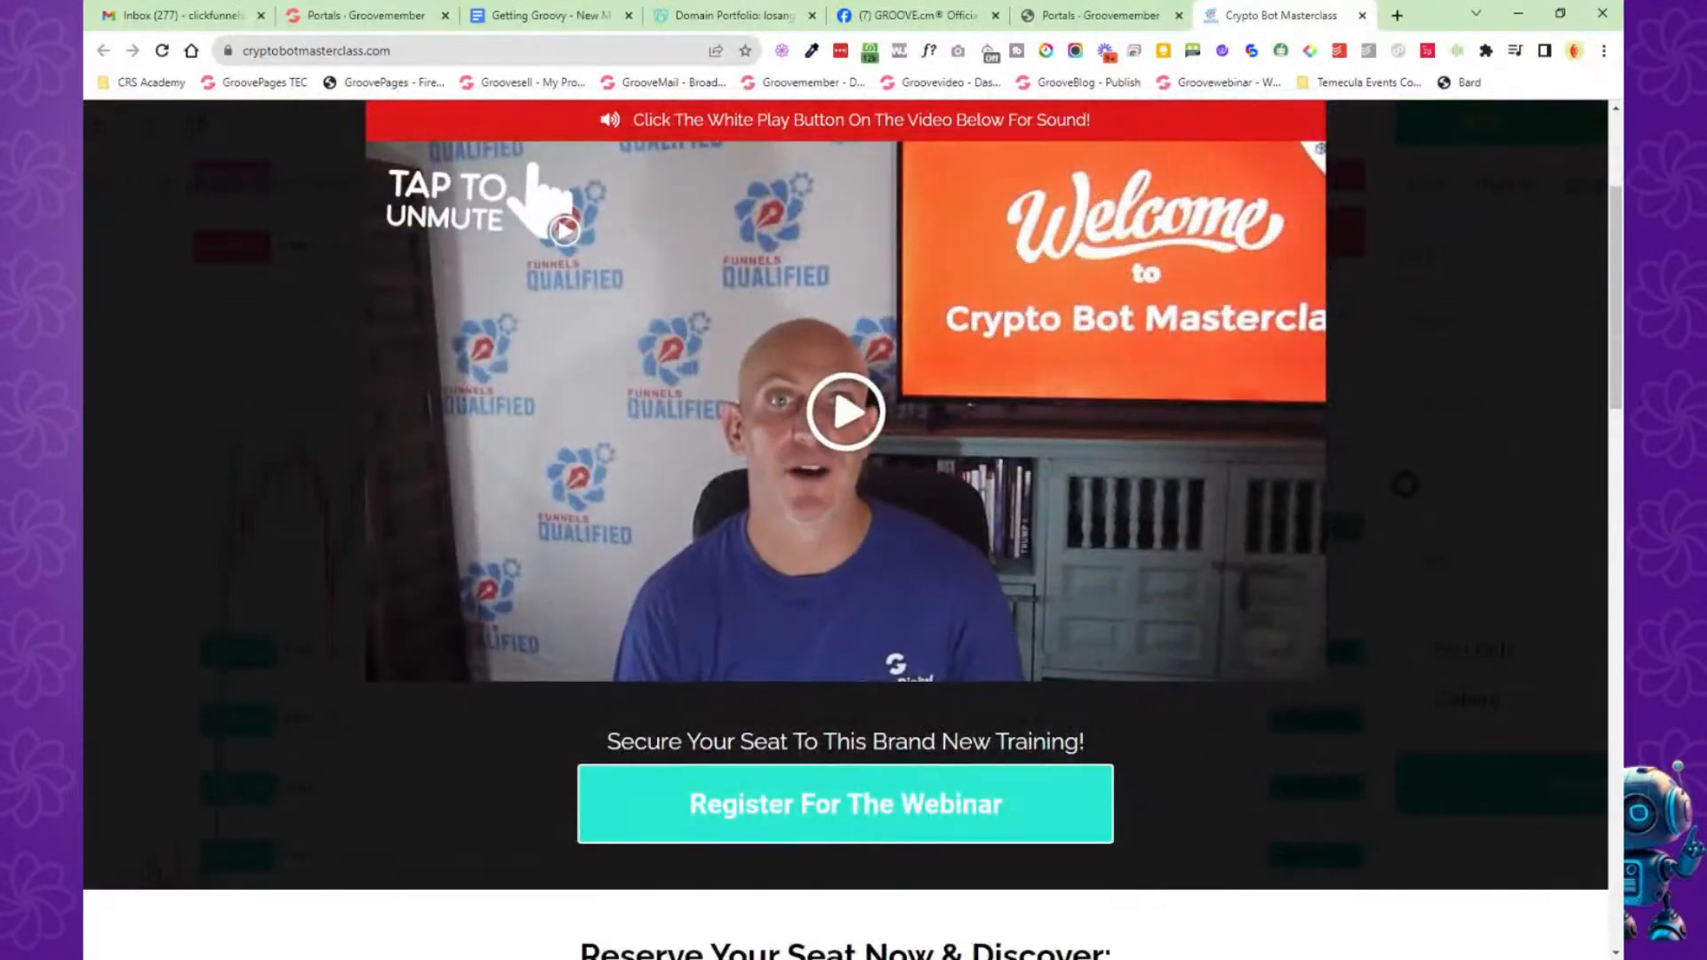
Close the sales page and portal preview tabs and return to the Portals list.
mouse_move(1249, 44)
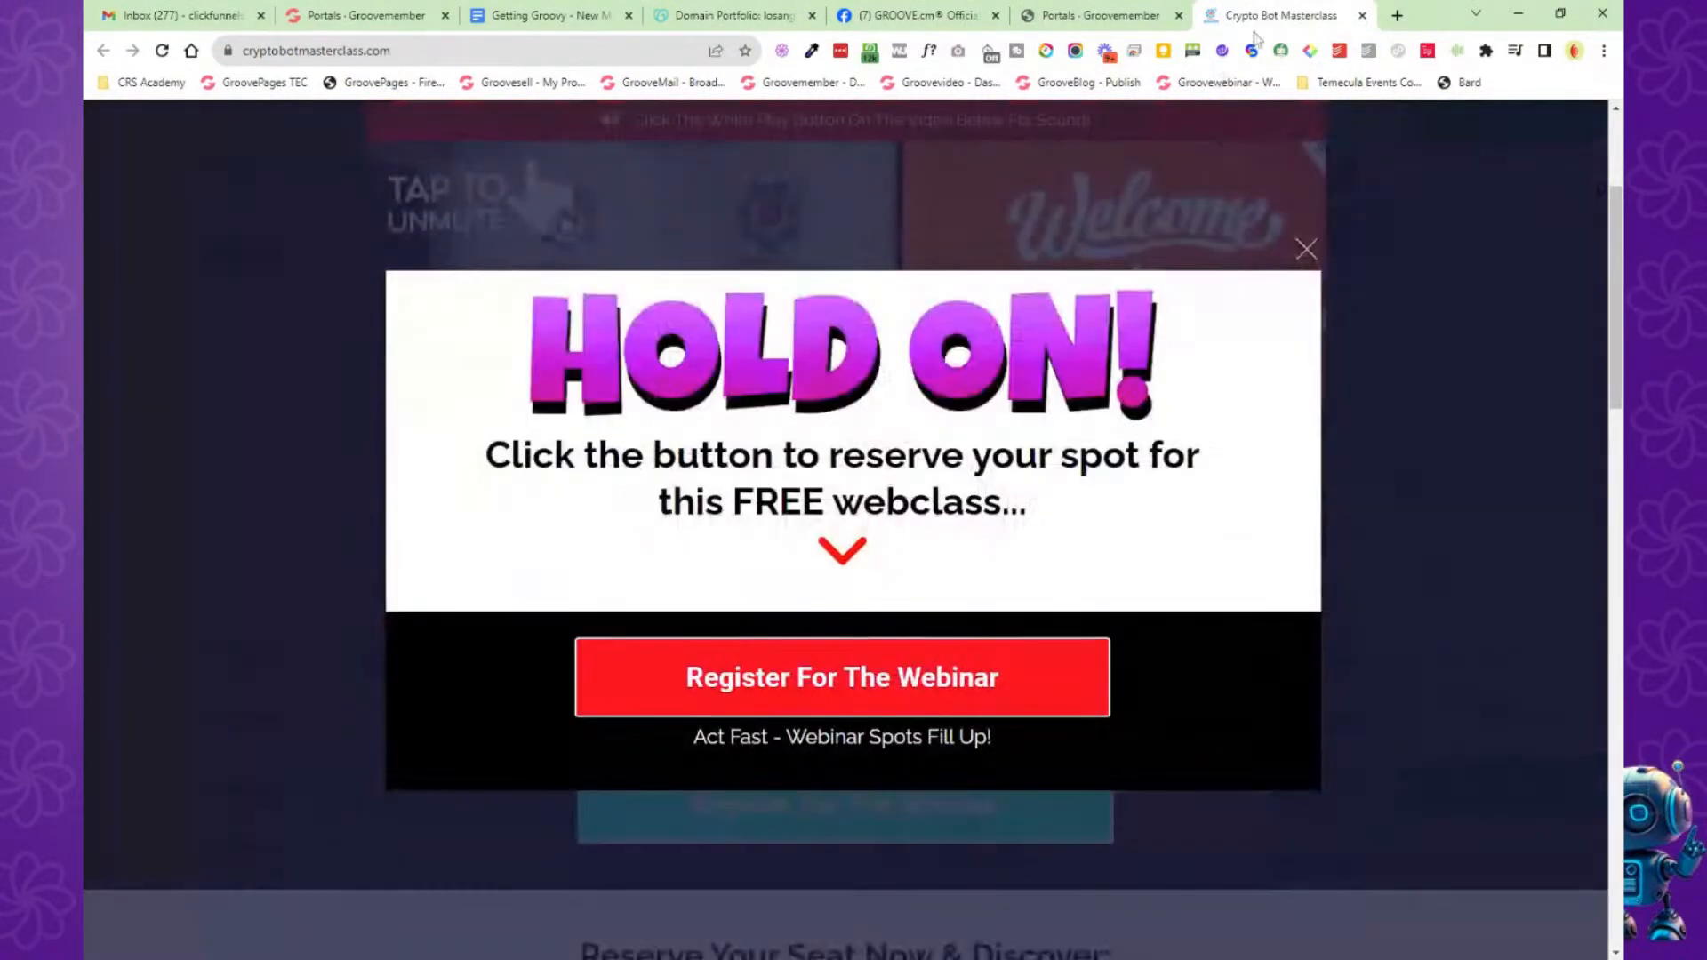
click(1362, 15)
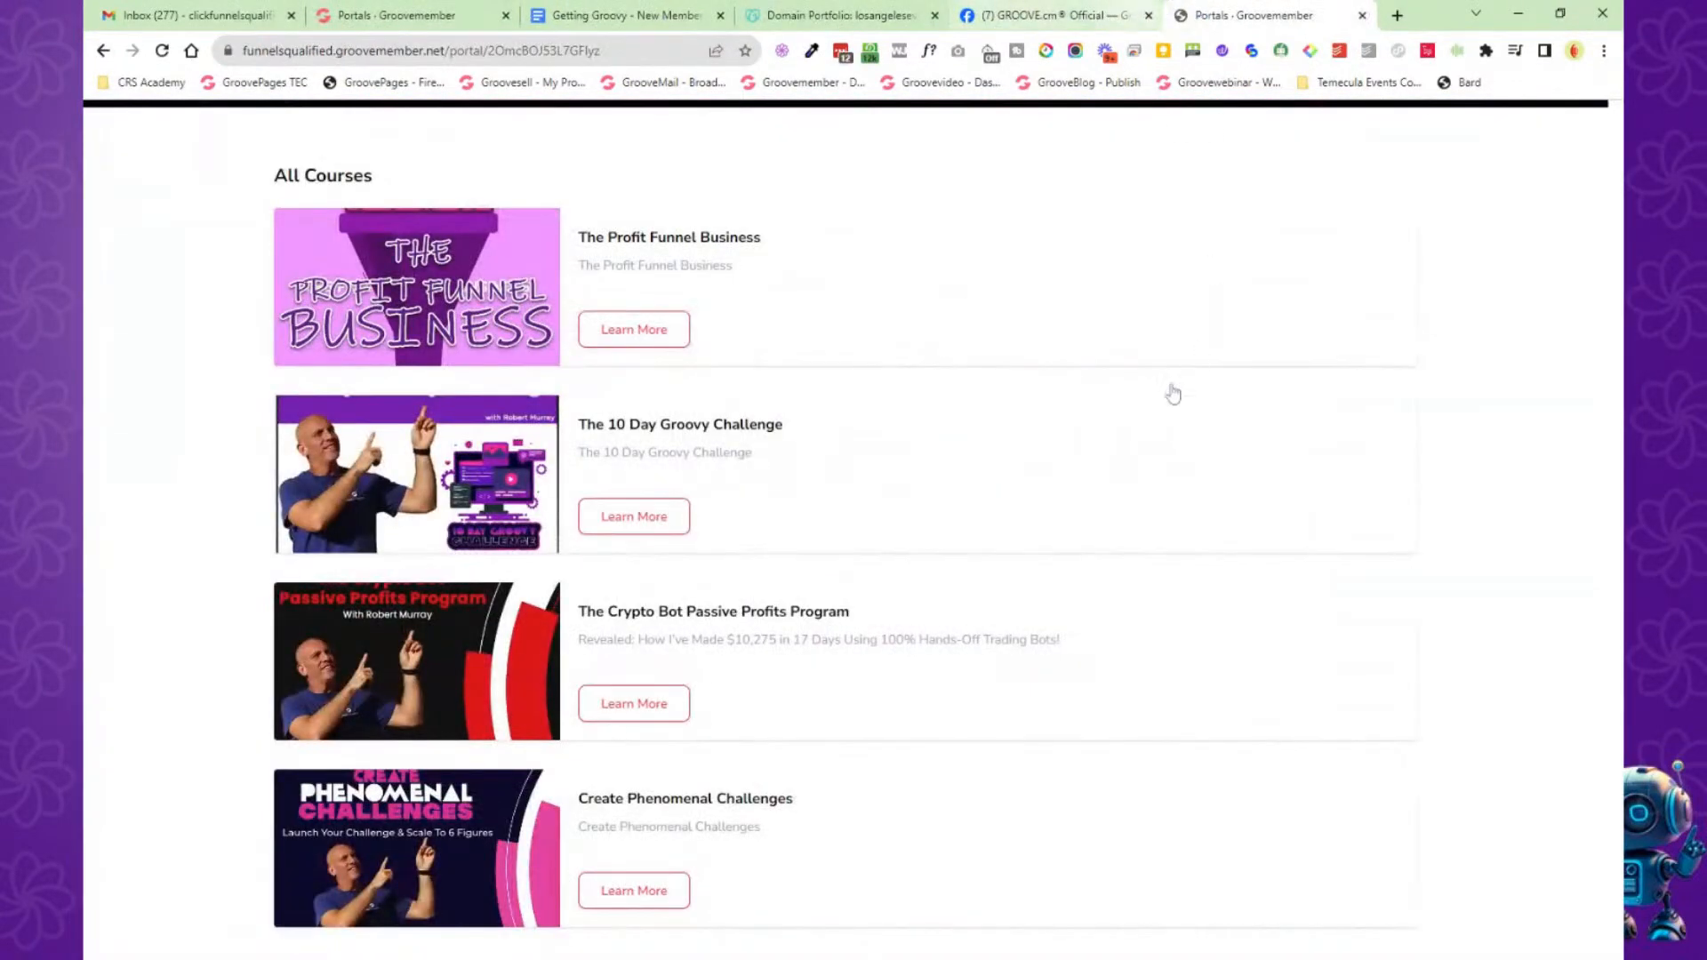
scroll(1006, 423, down, 2)
scroll(915, 645, up, 5)
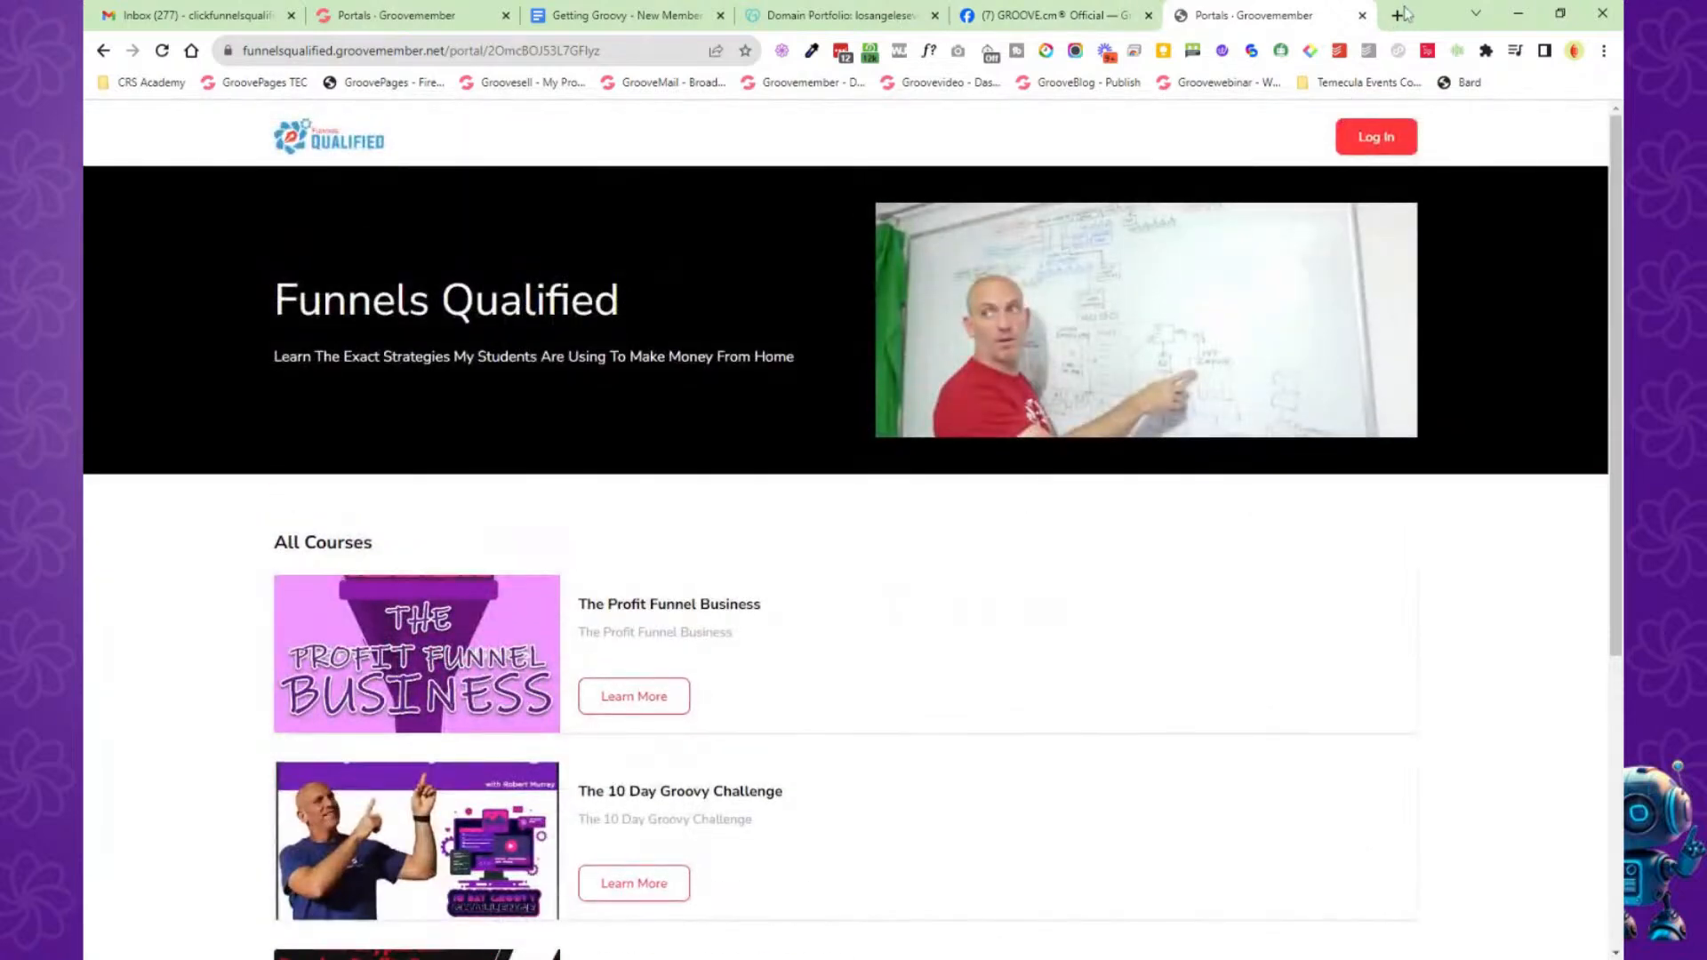
click(1362, 15)
click(431, 15)
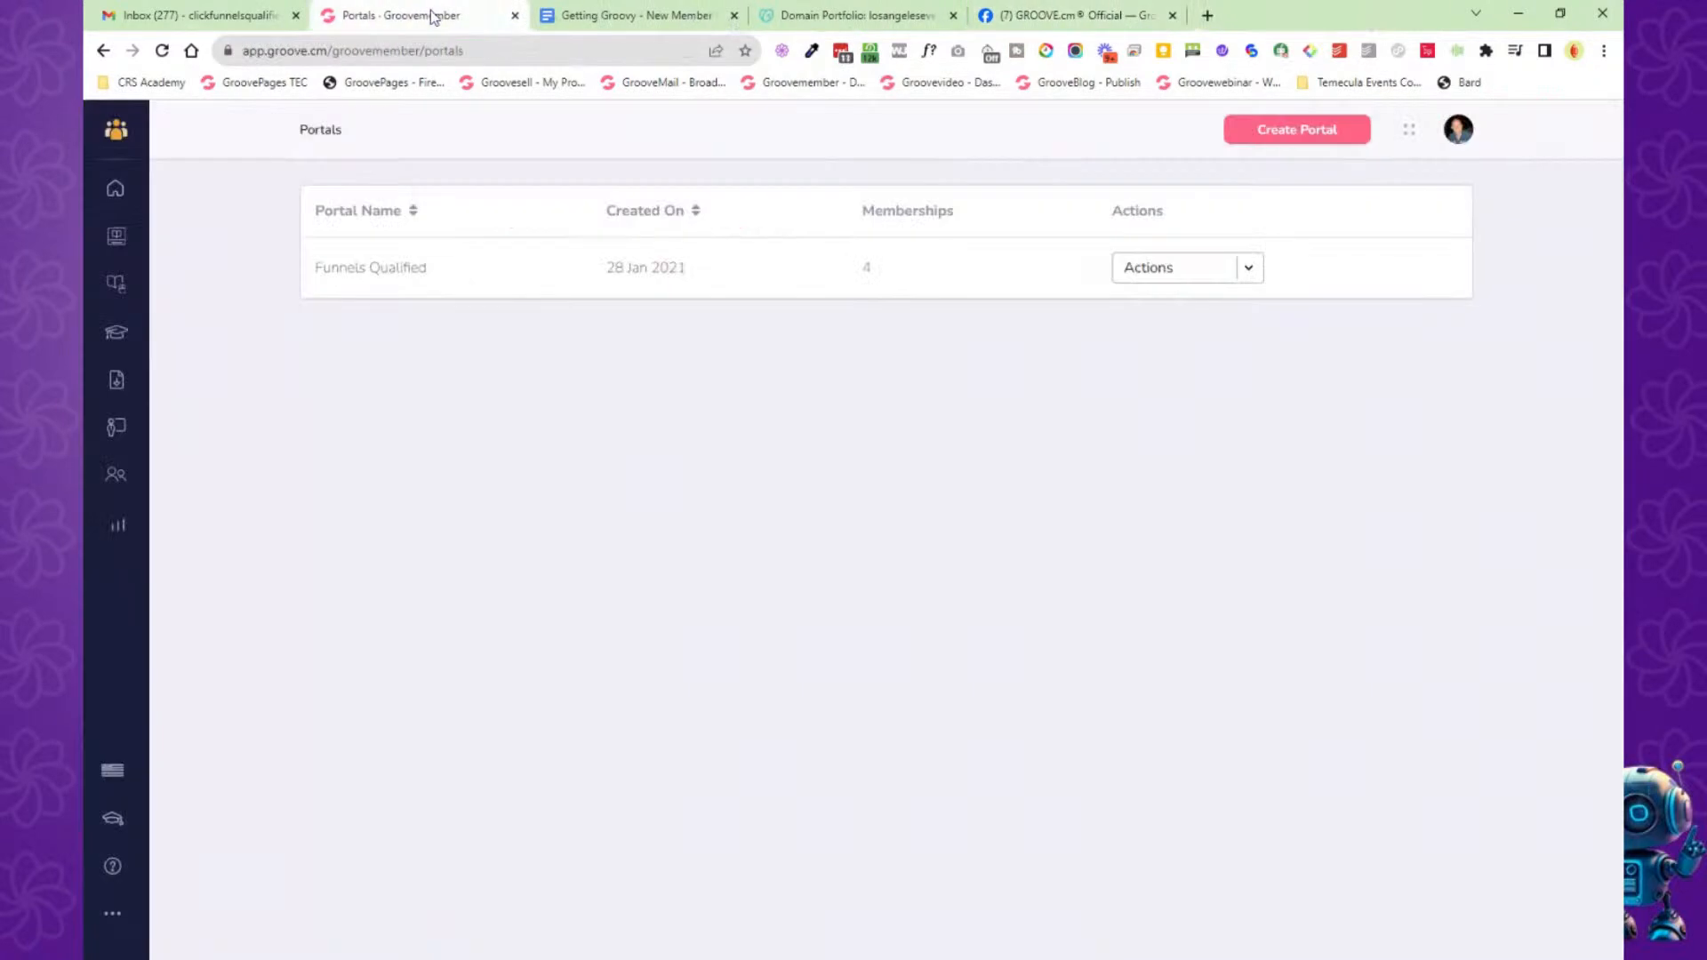
Browse the uploaded files and check the New Content Campaign file's options.
click(115, 380)
click(178, 225)
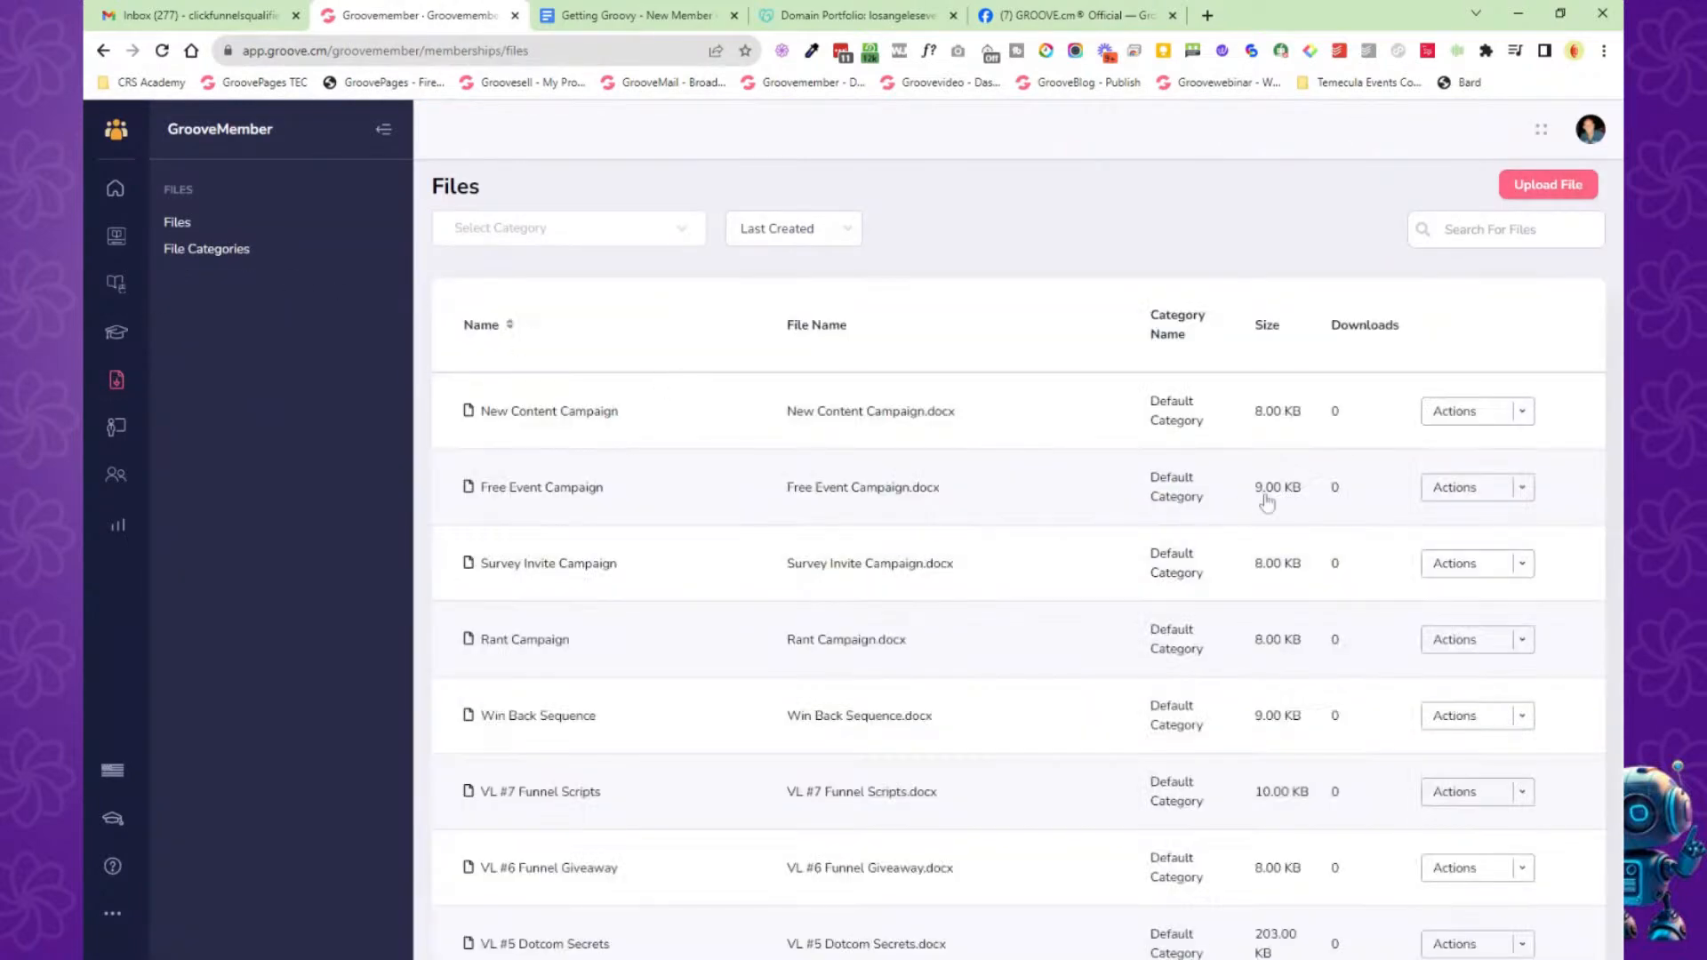
click(1523, 412)
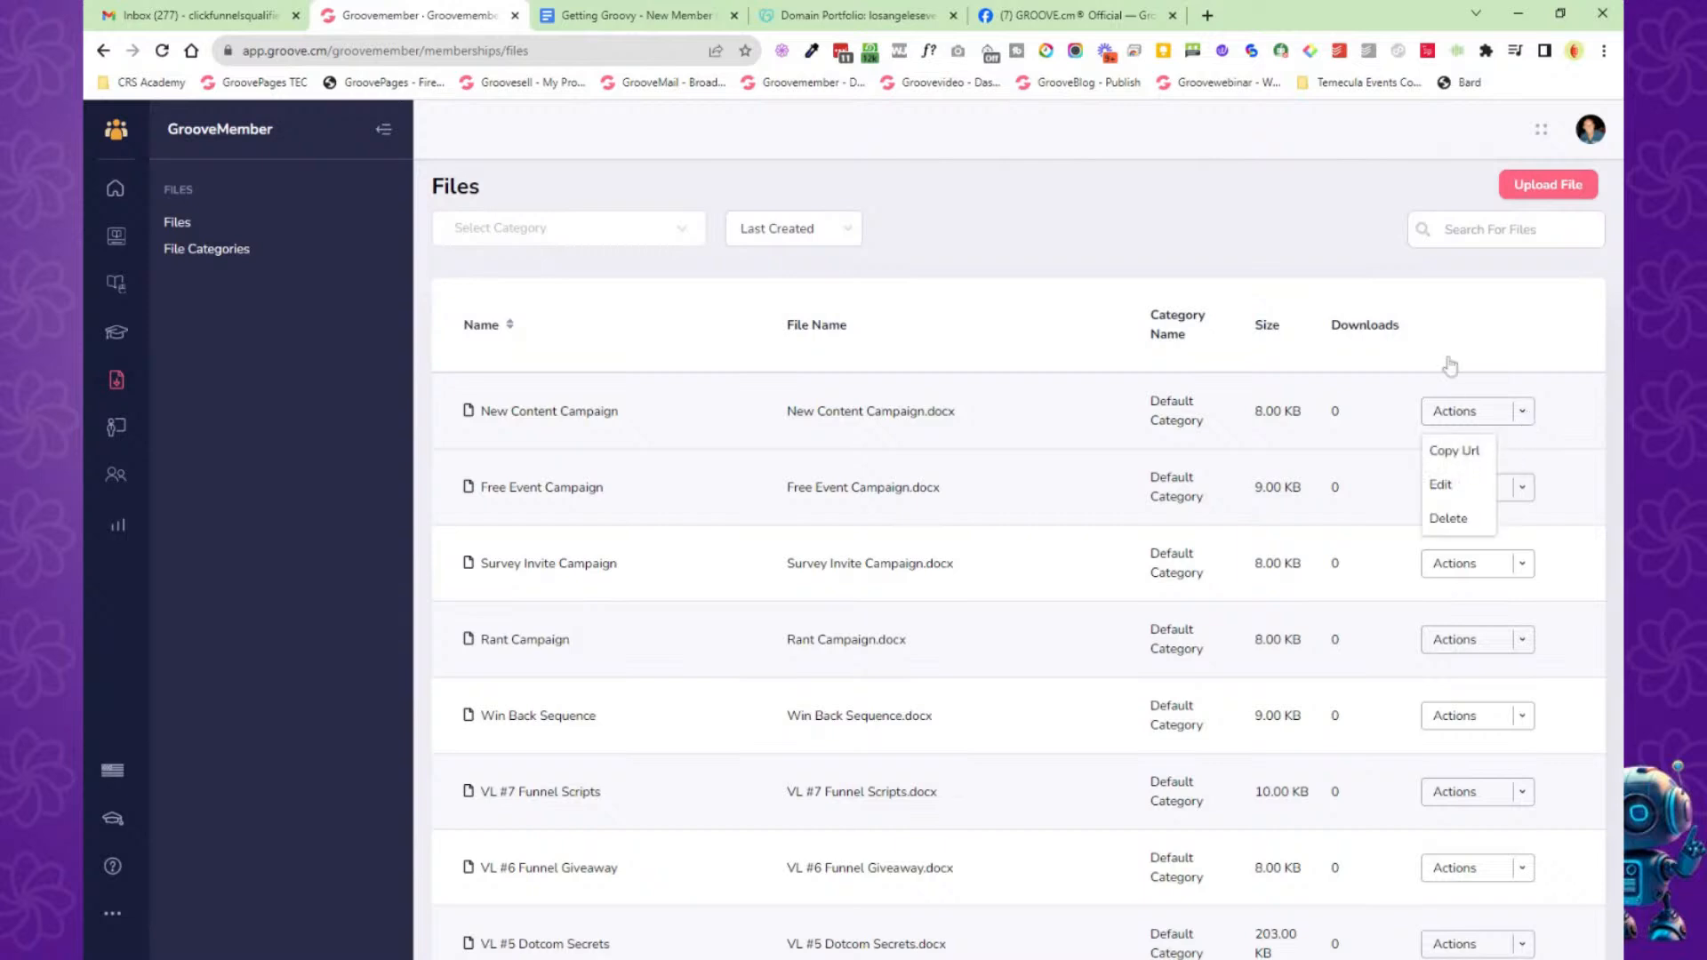
click(1254, 269)
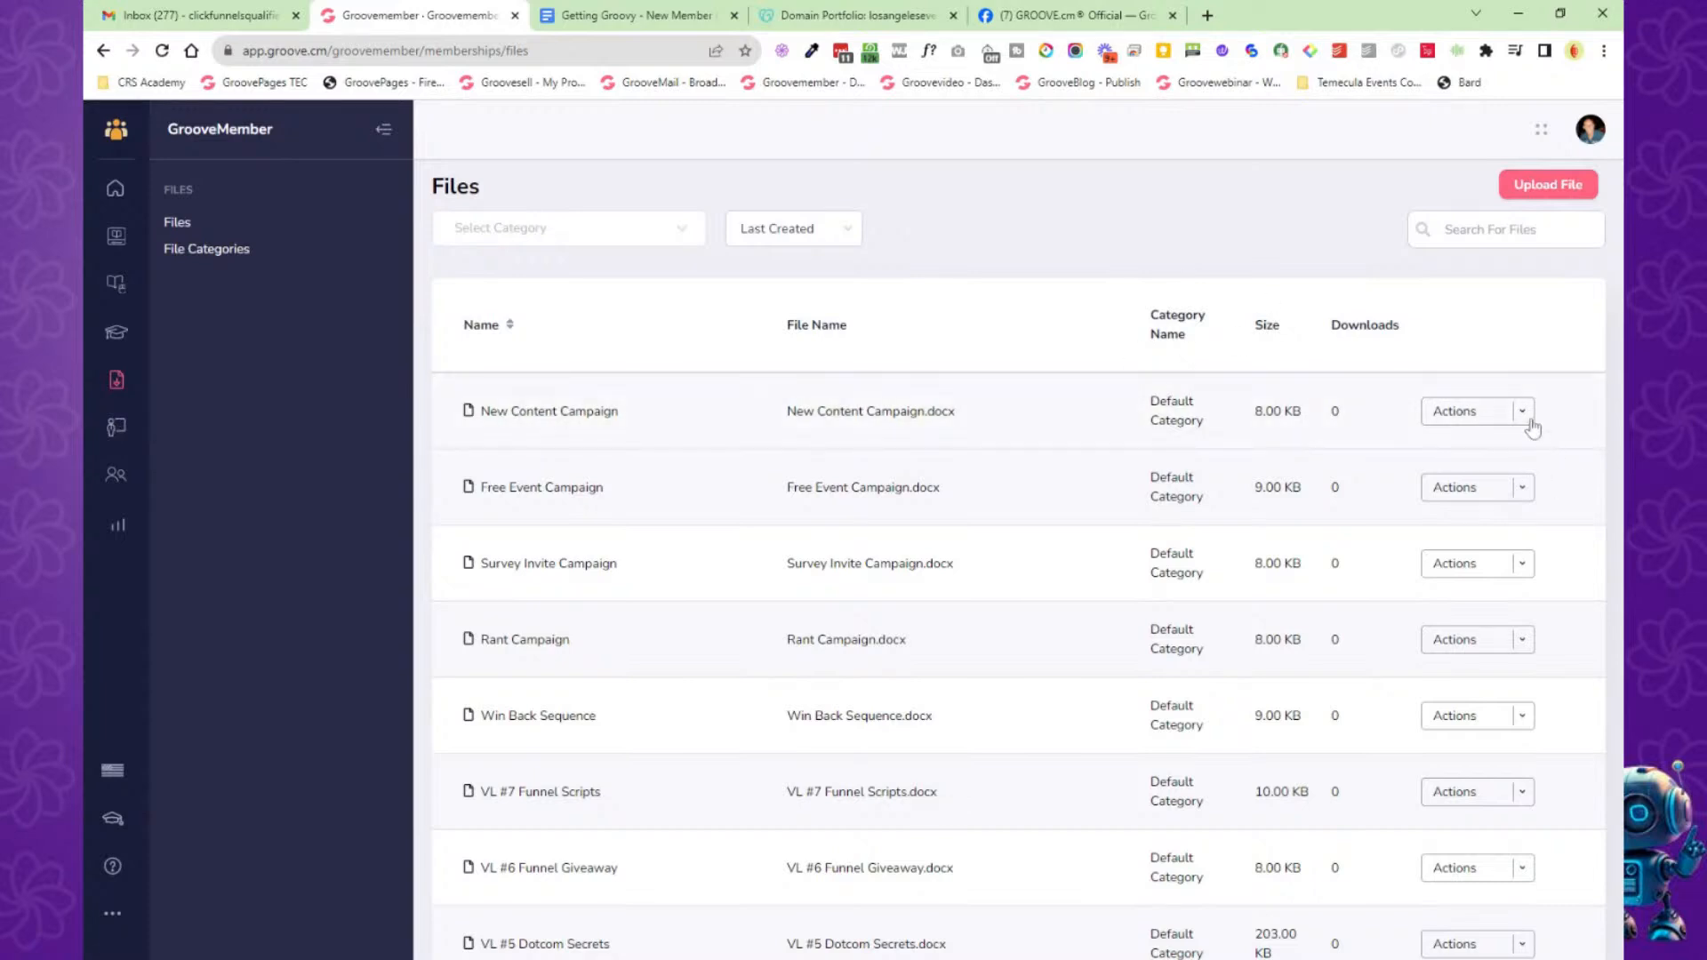
View the Instructors and Members lists, then go to the main Groove dashboard.
click(116, 429)
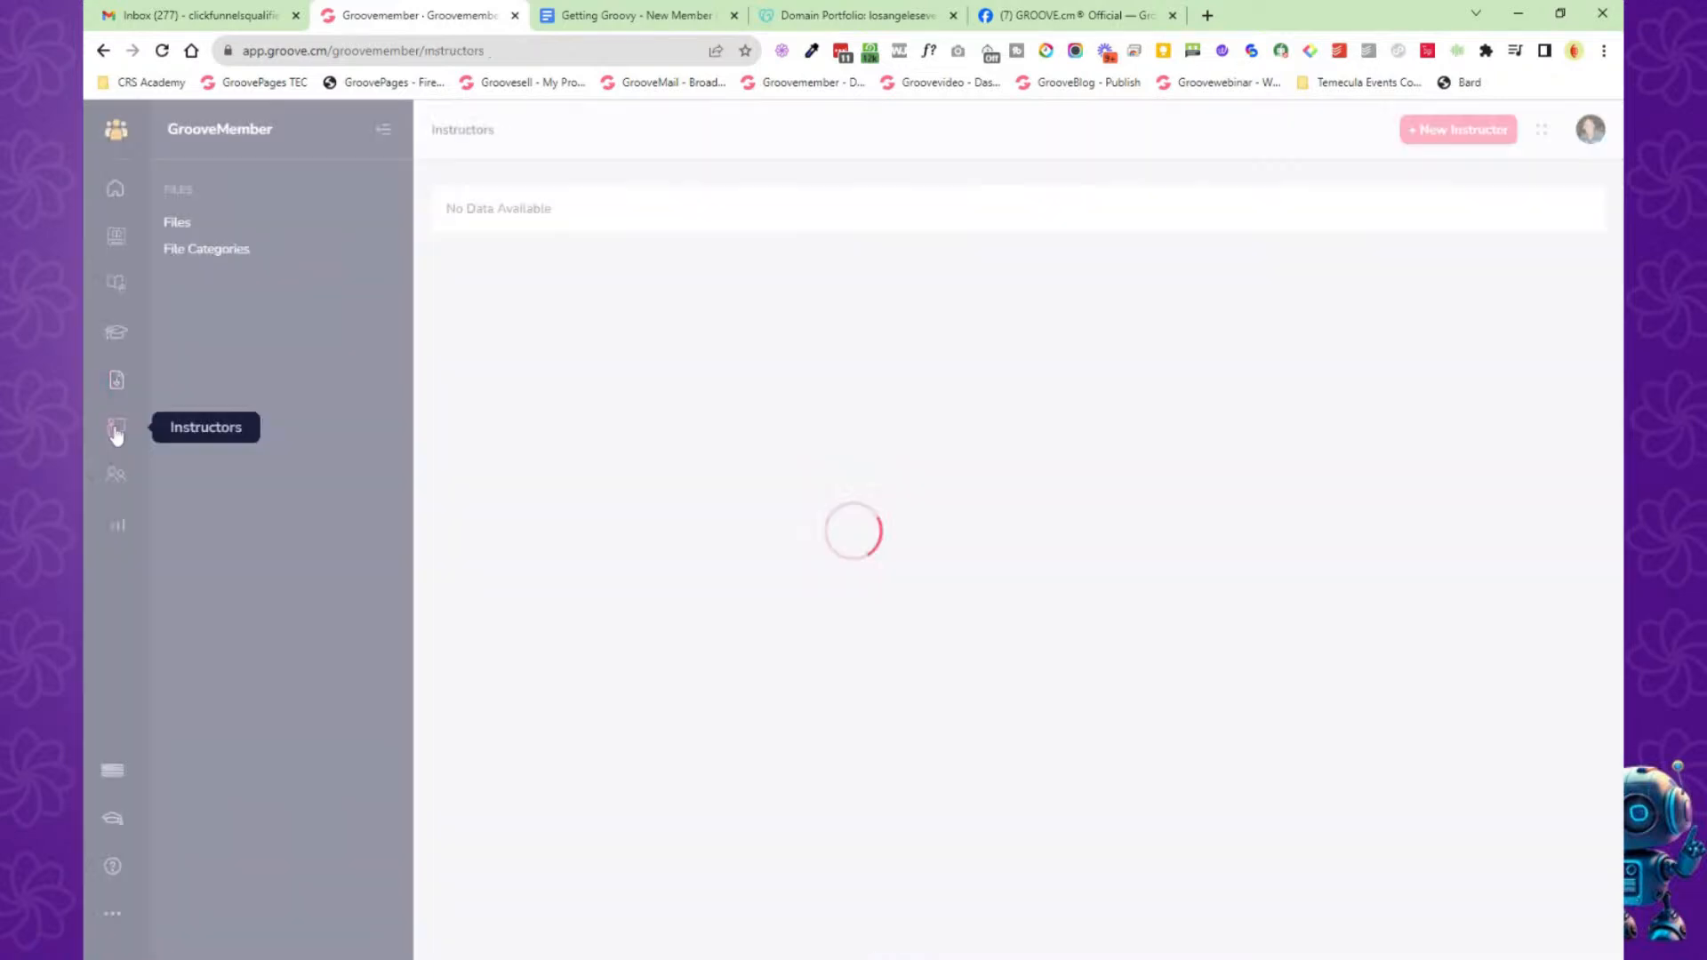
click(114, 480)
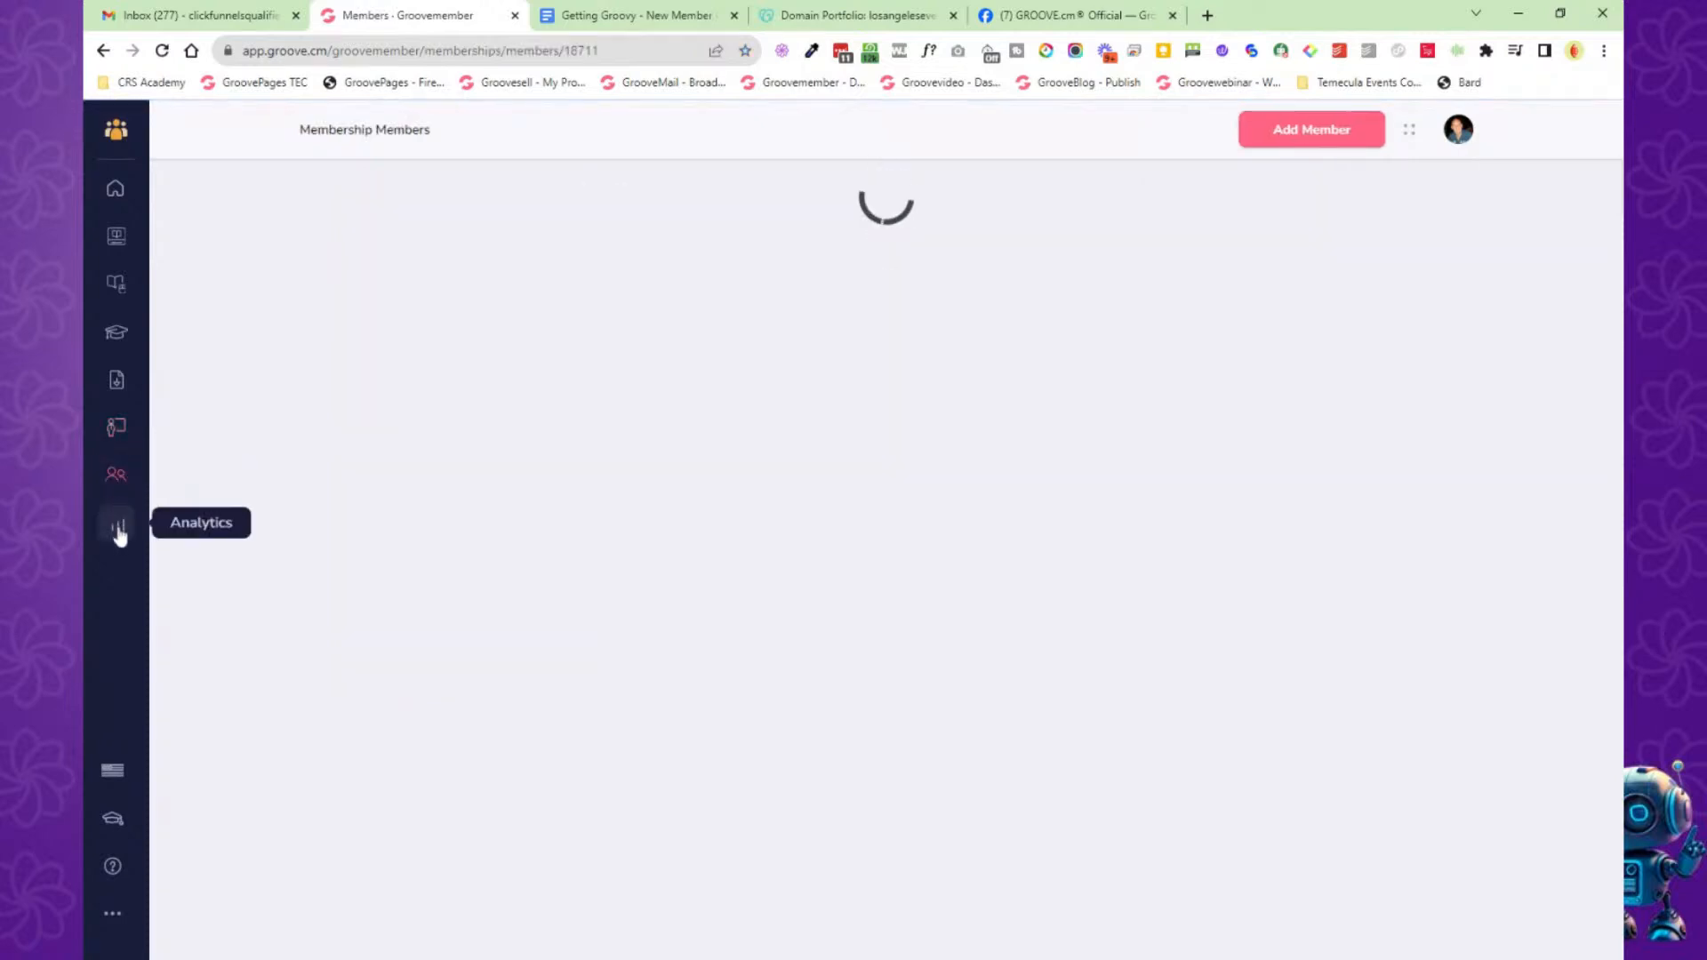
click(118, 530)
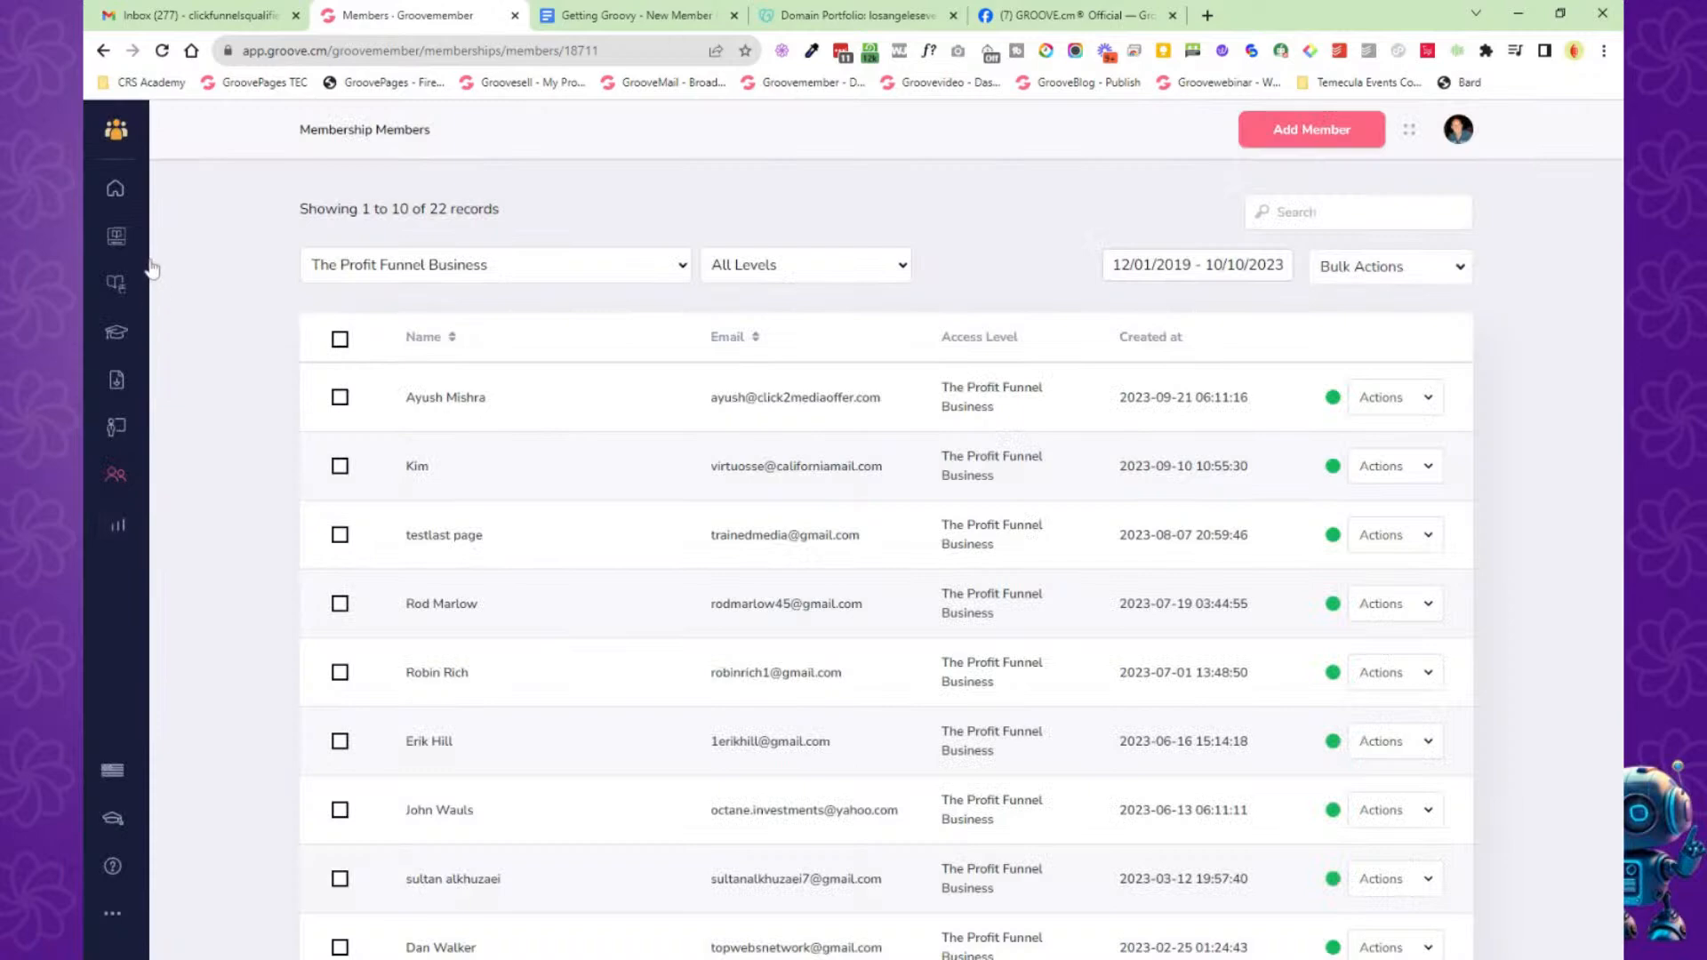
click(120, 133)
click(190, 238)
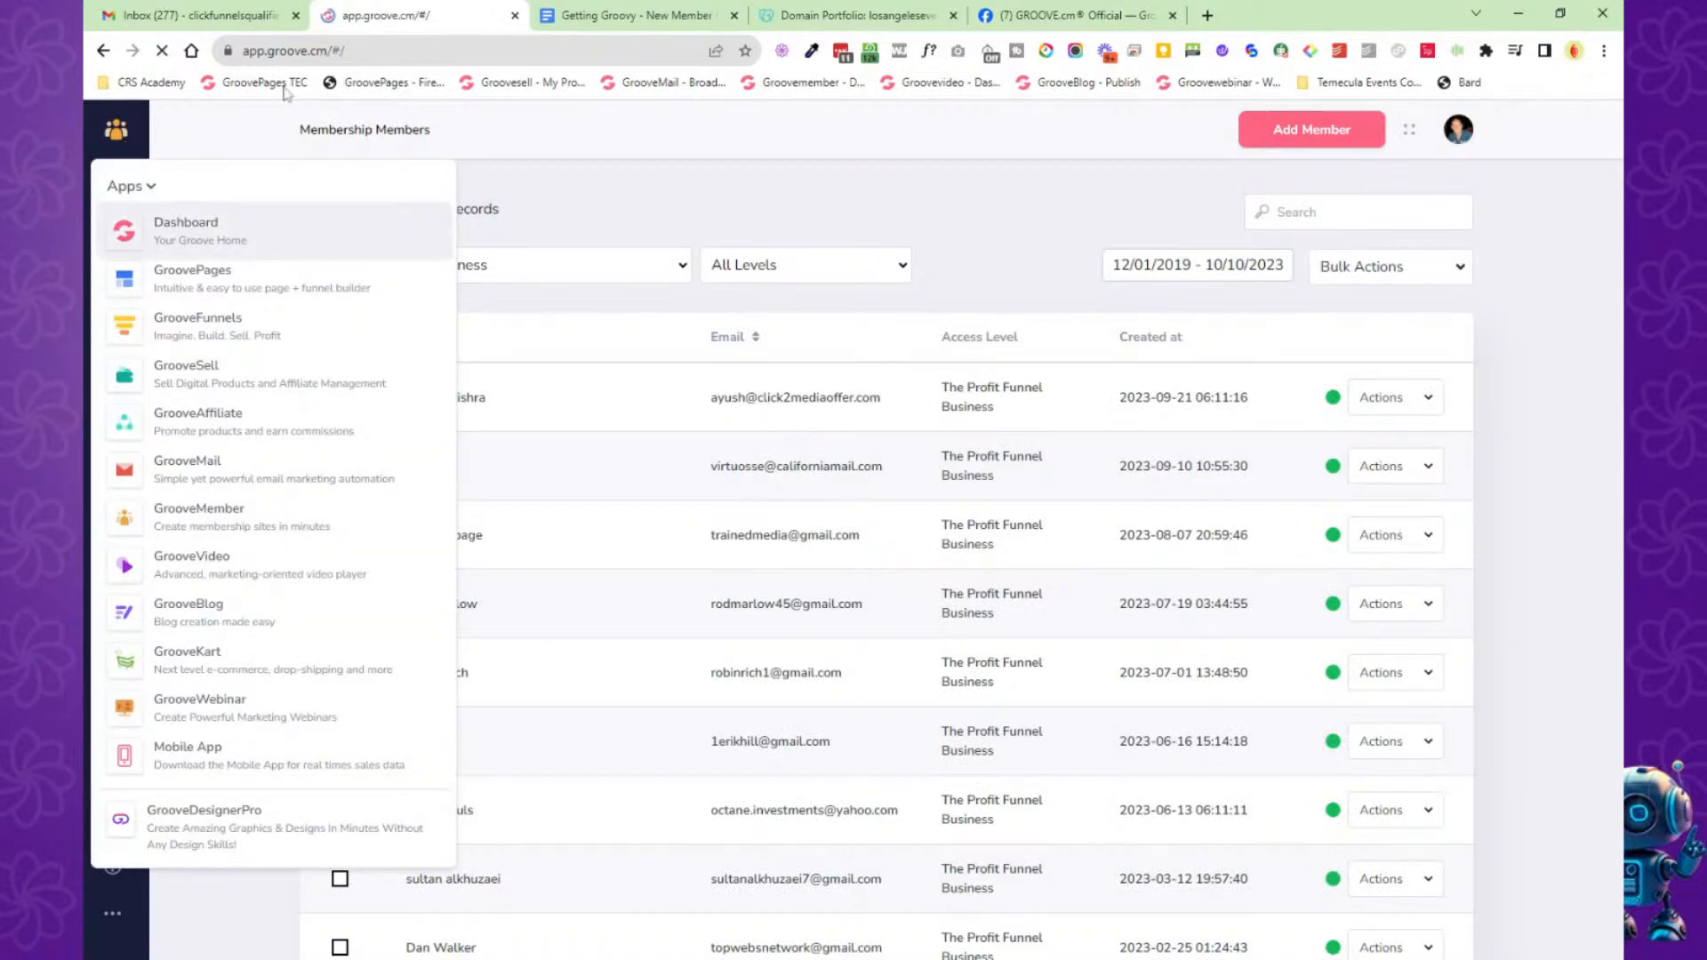
Check the roadmap doc's Steps 7–17, then return to the Groove tab.
click(572, 18)
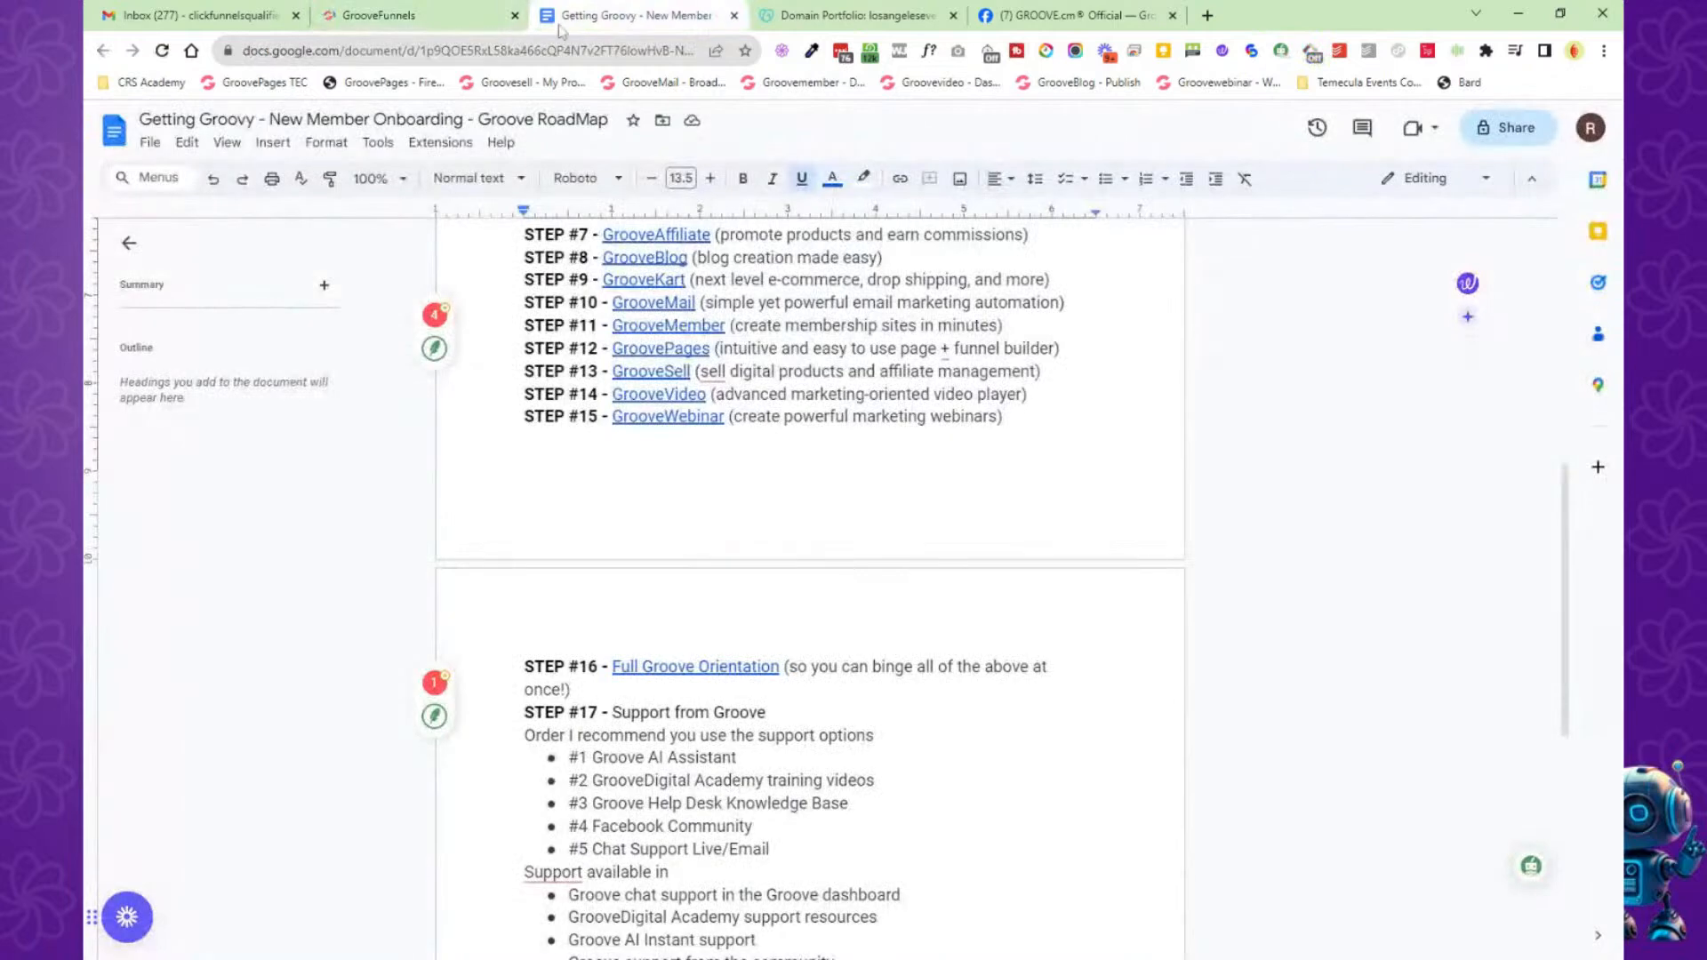
click(448, 19)
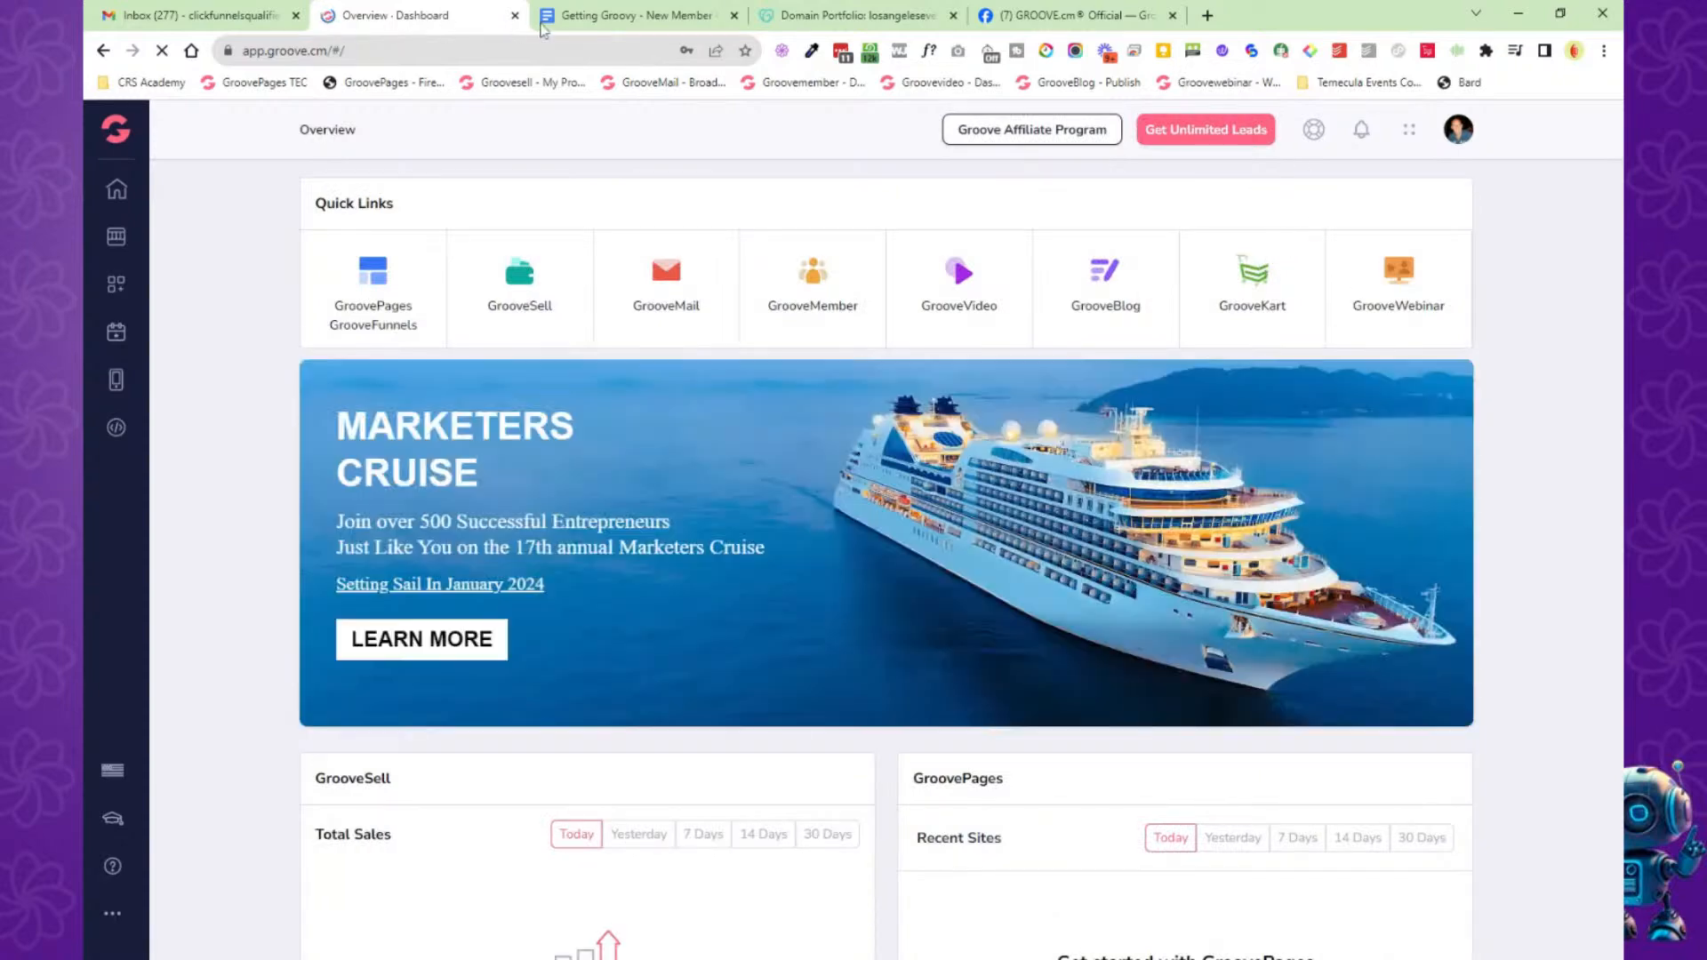
key(ctrl+Tab)
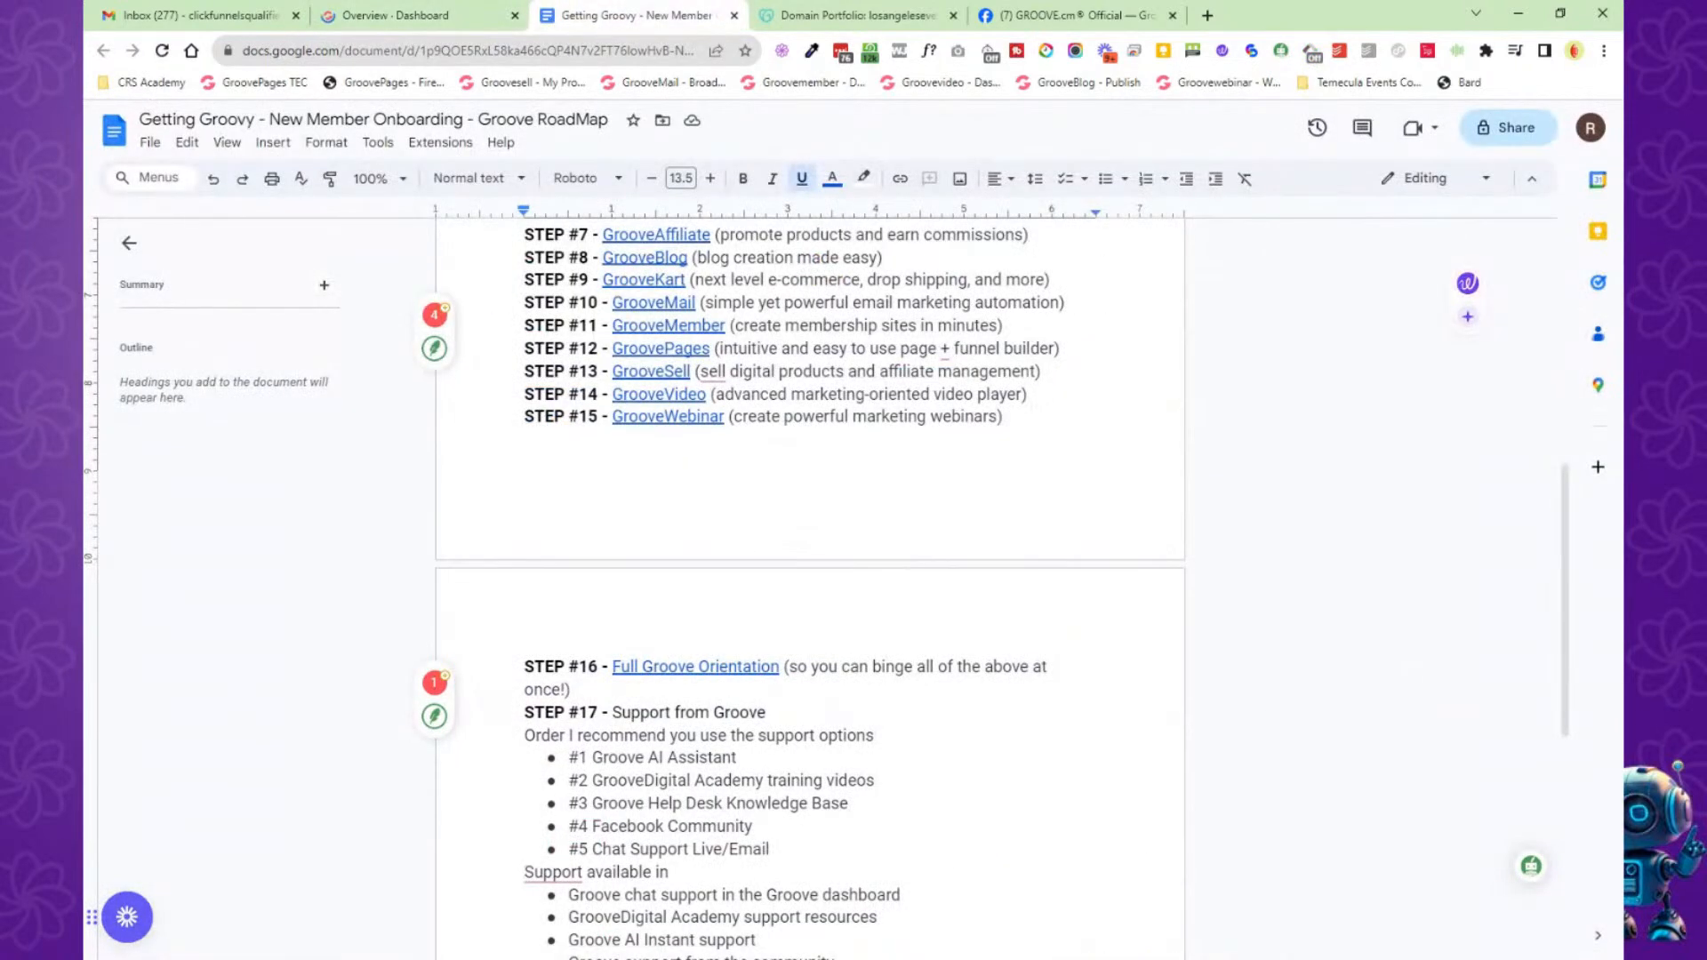
click(404, 16)
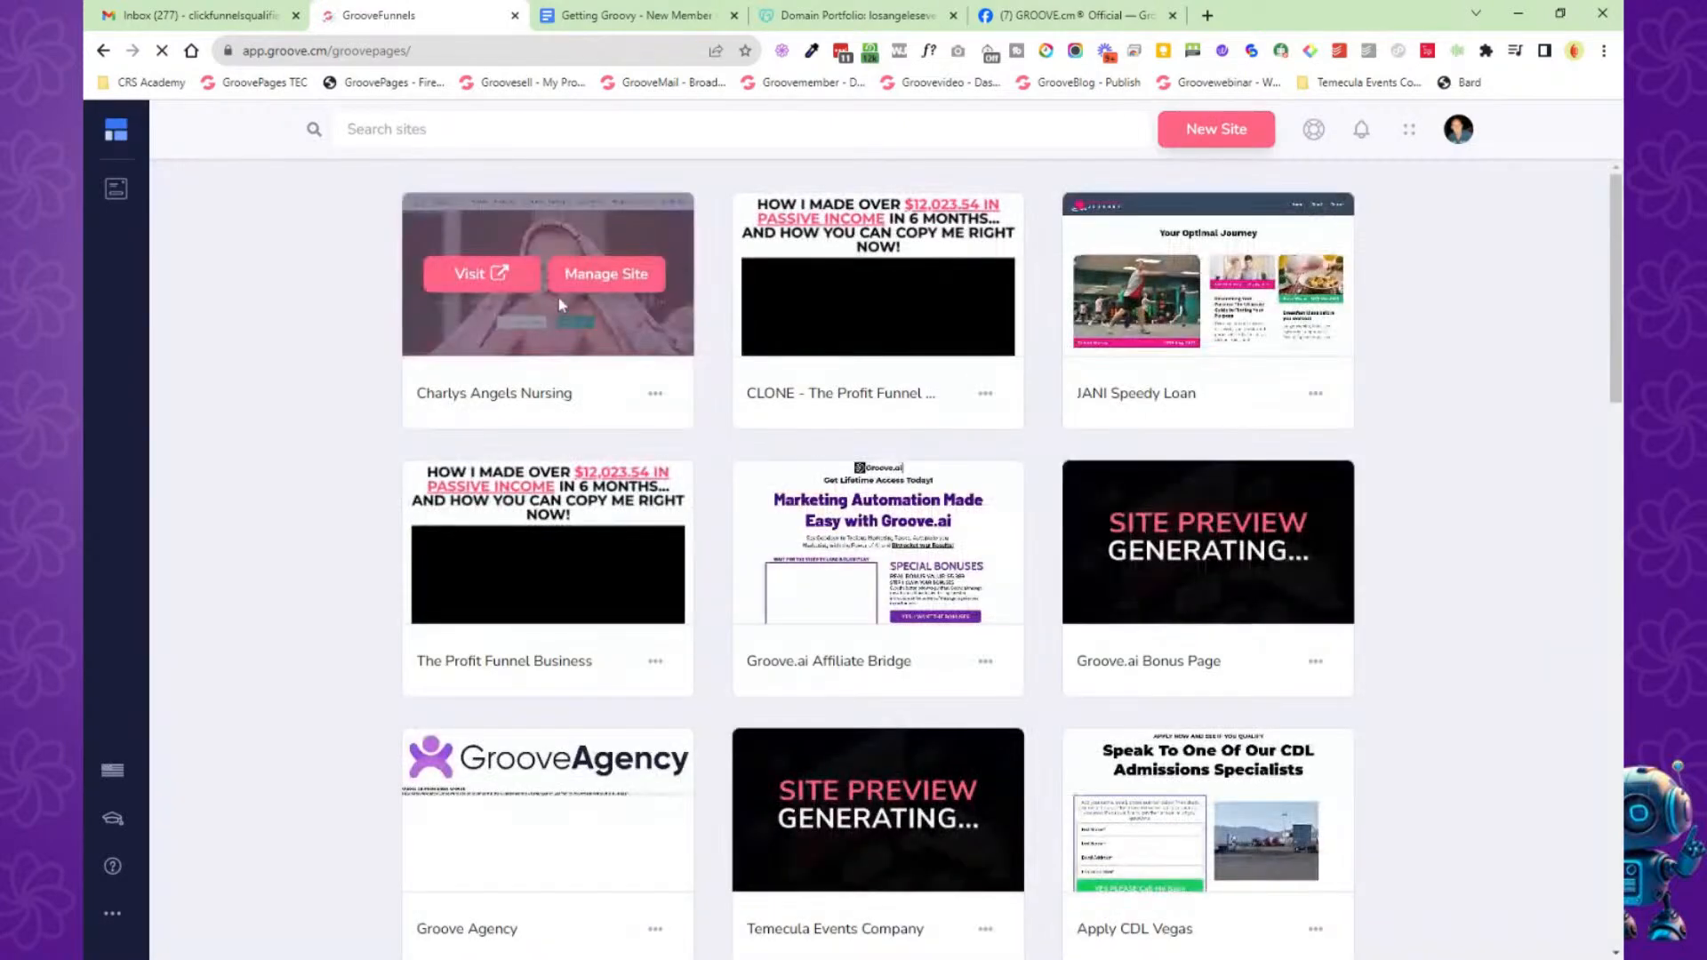
Open Charlys Angels Nursing in the builder and scroll through its hero, testimonials and contact sections.
click(590, 275)
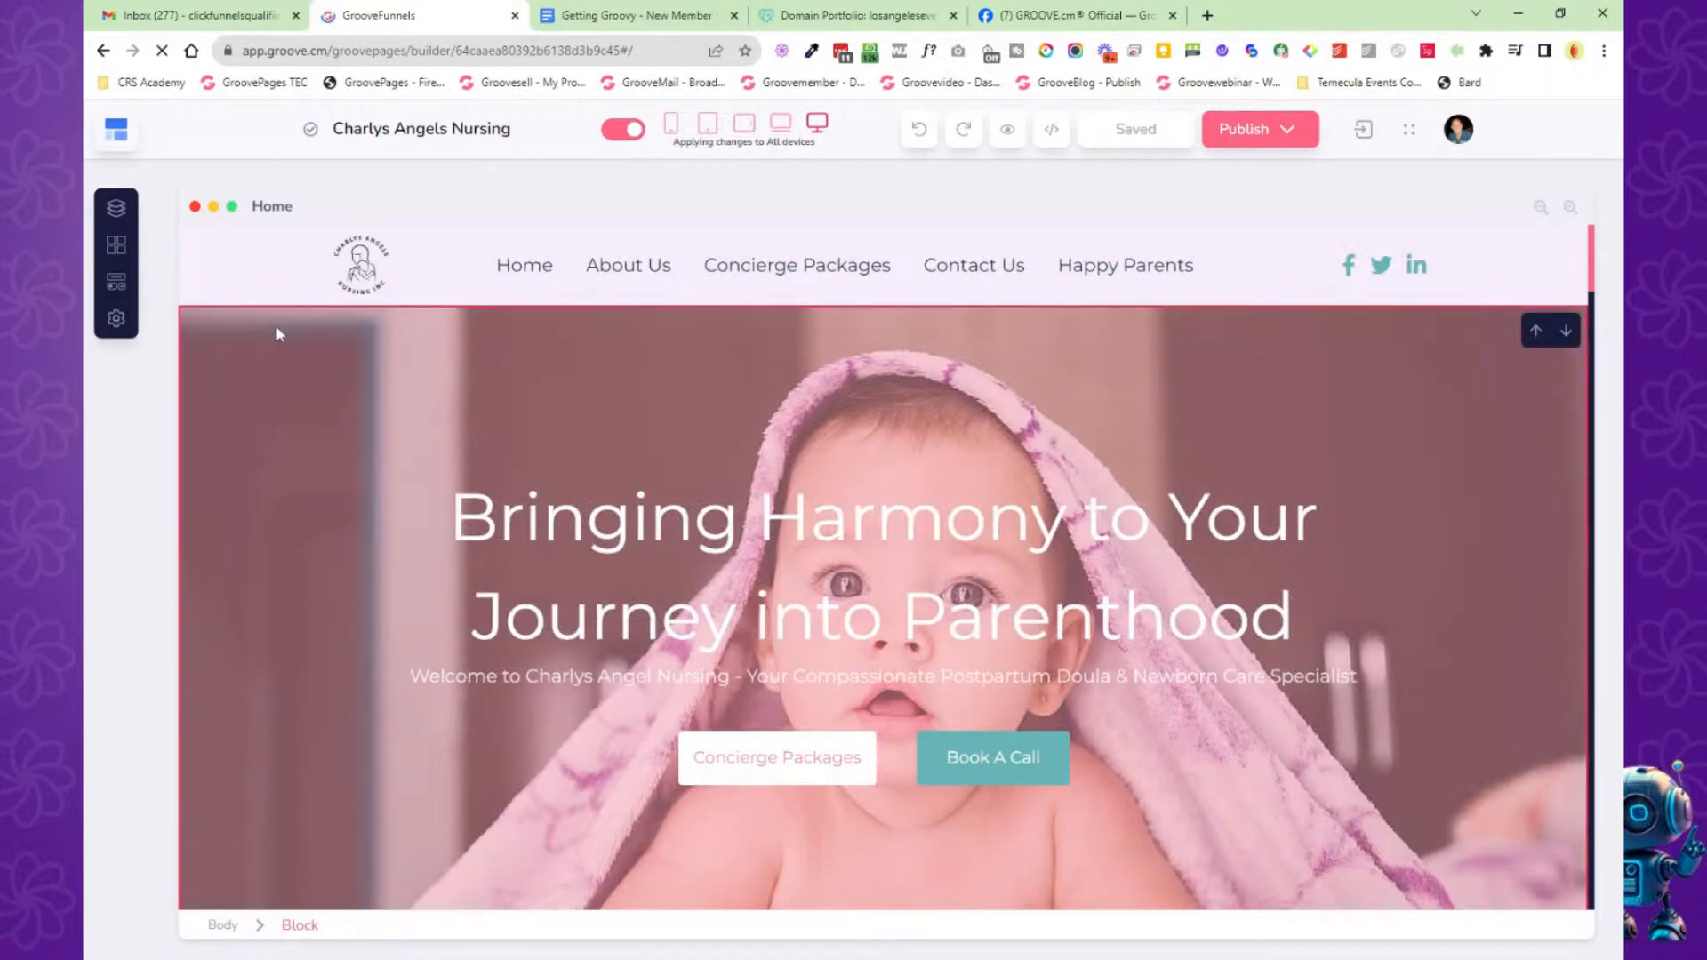
scroll(276, 329, down, 10)
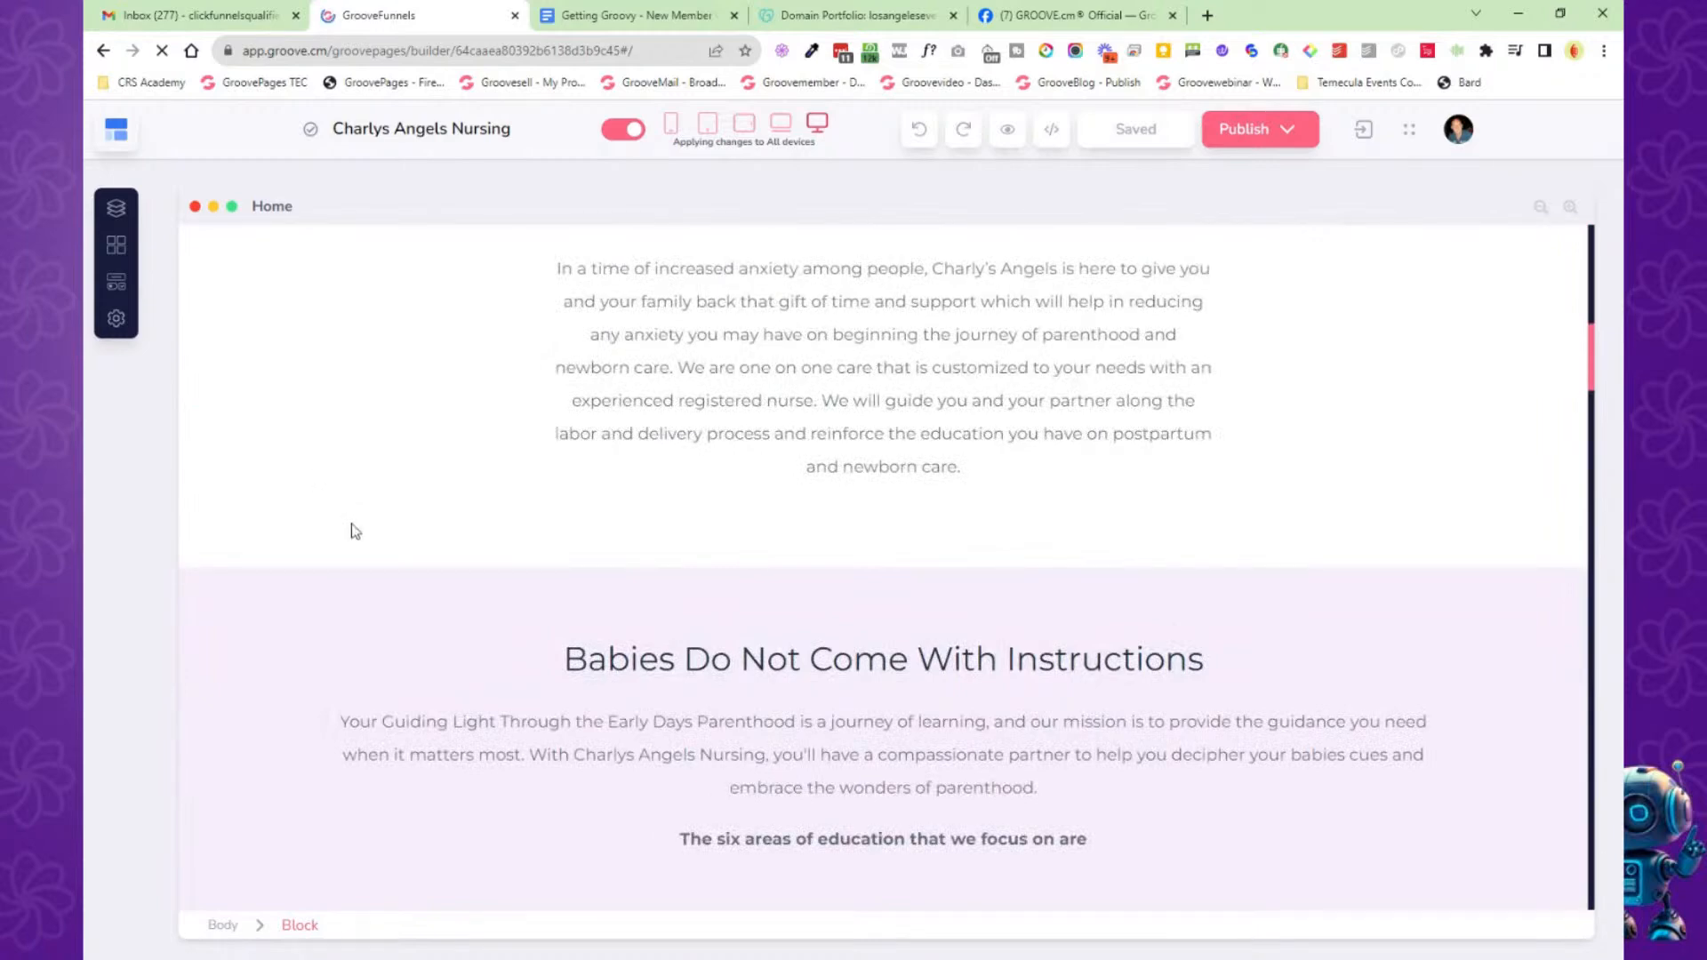
scroll(347, 524, down, 1)
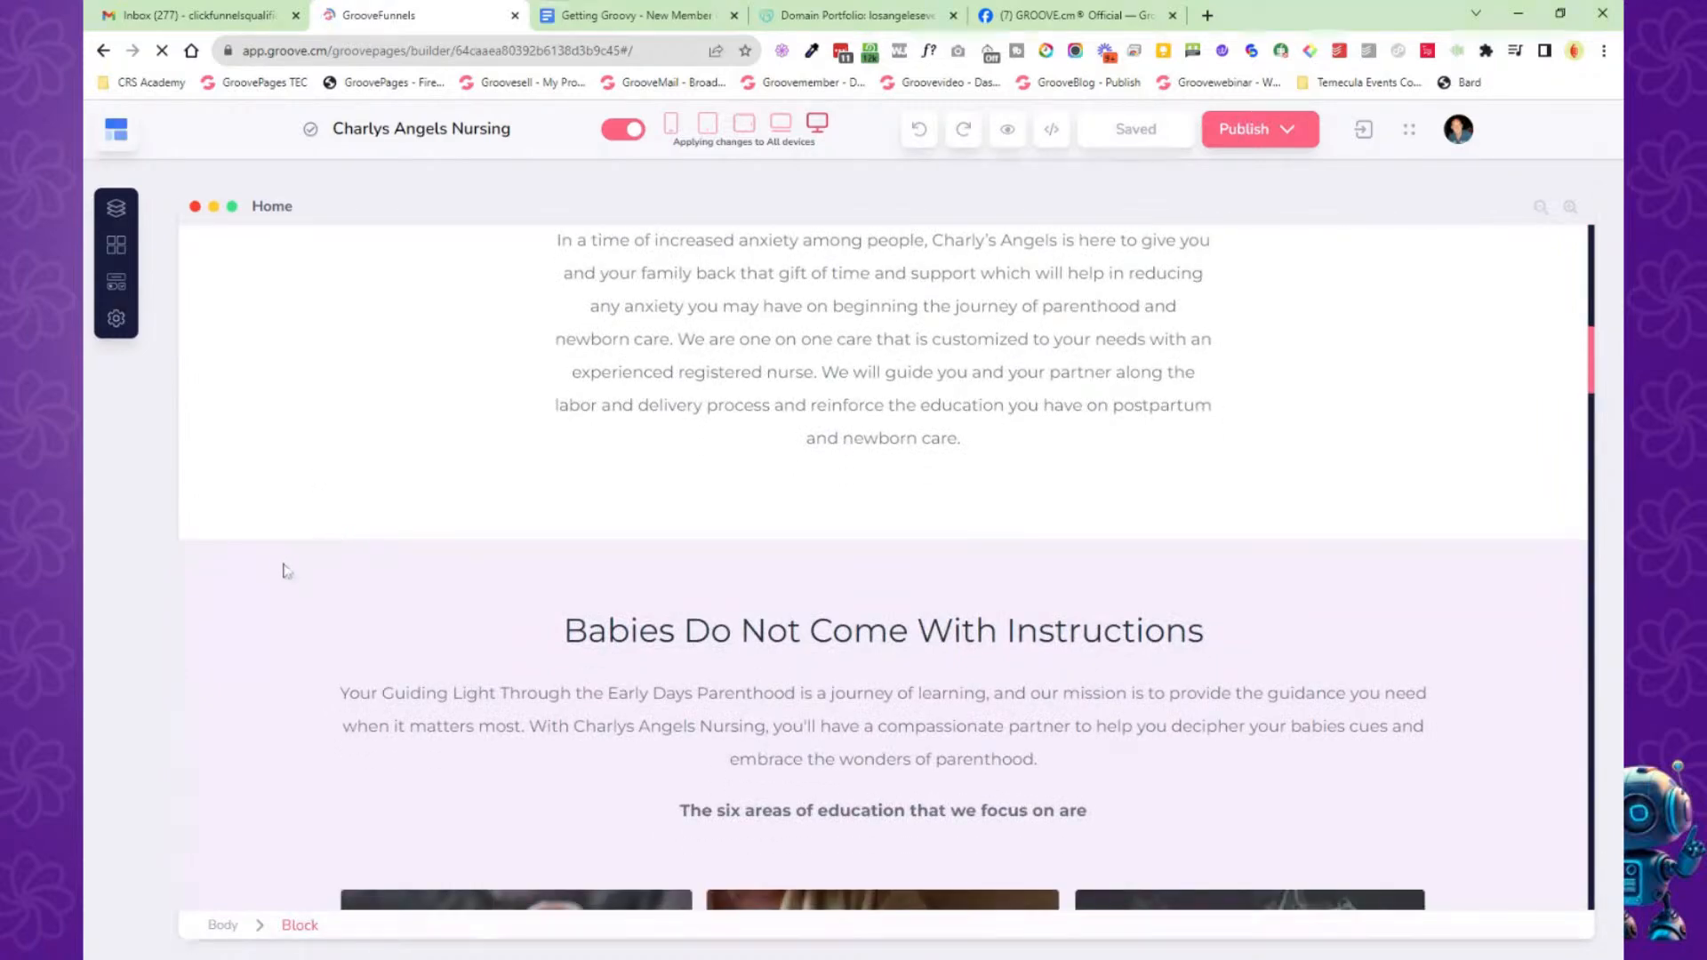
scroll(283, 565, down, 8)
scroll(278, 576, down, 20)
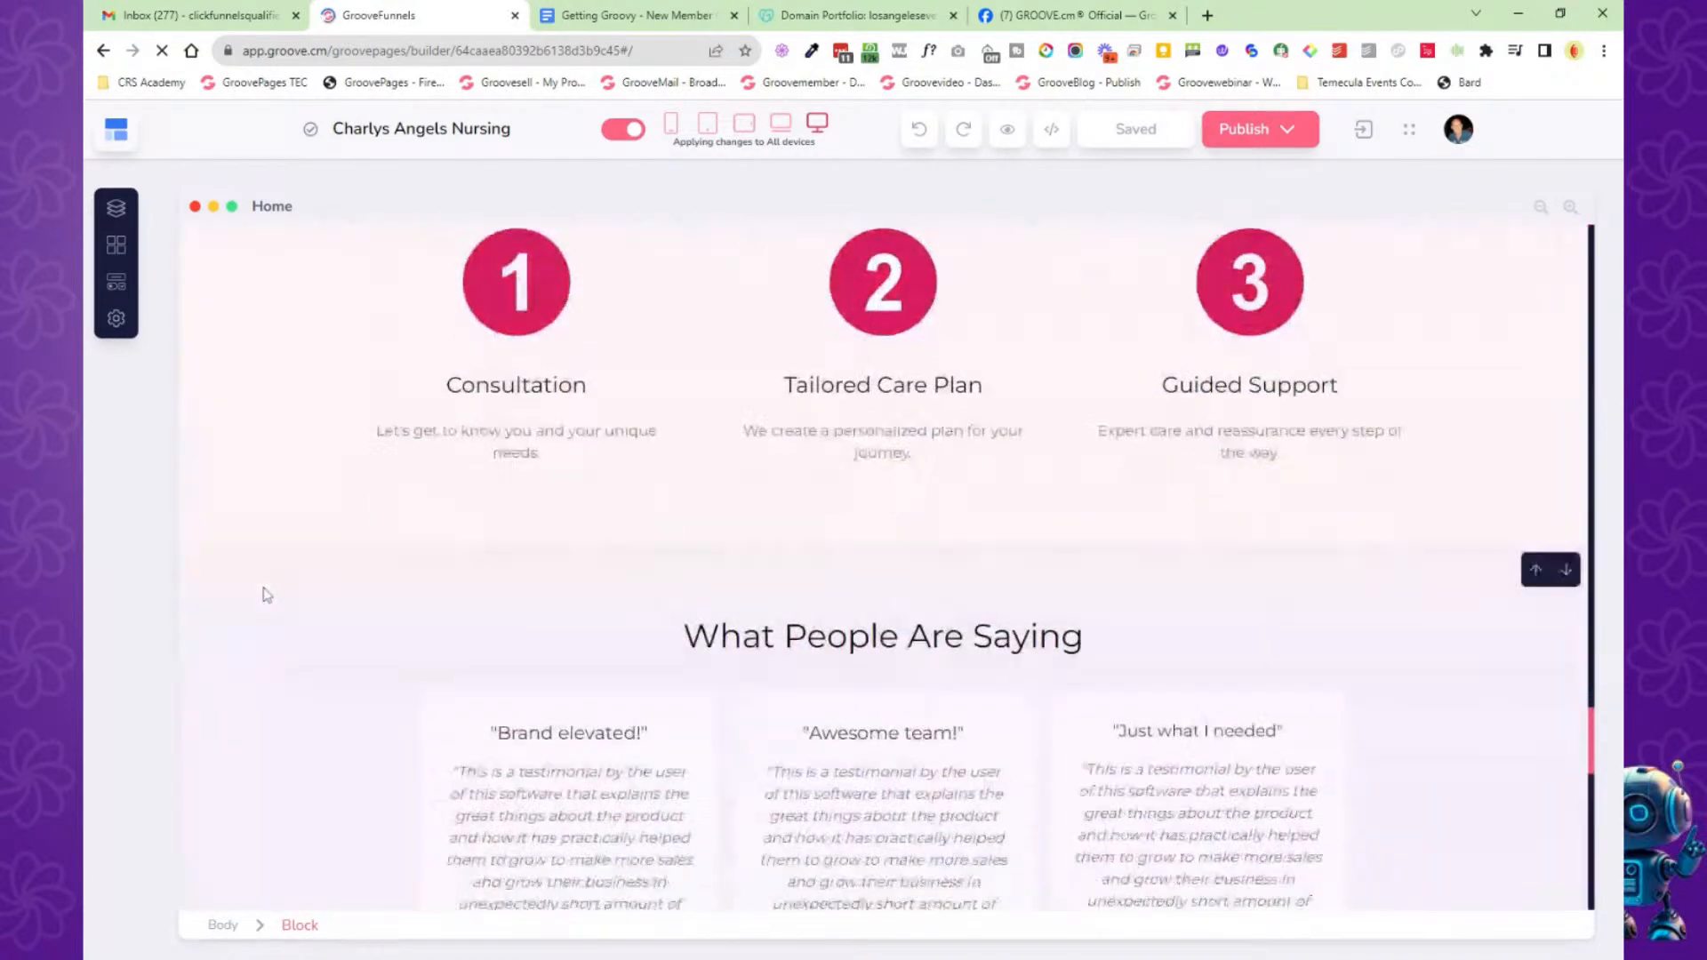
scroll(269, 586, up, 15)
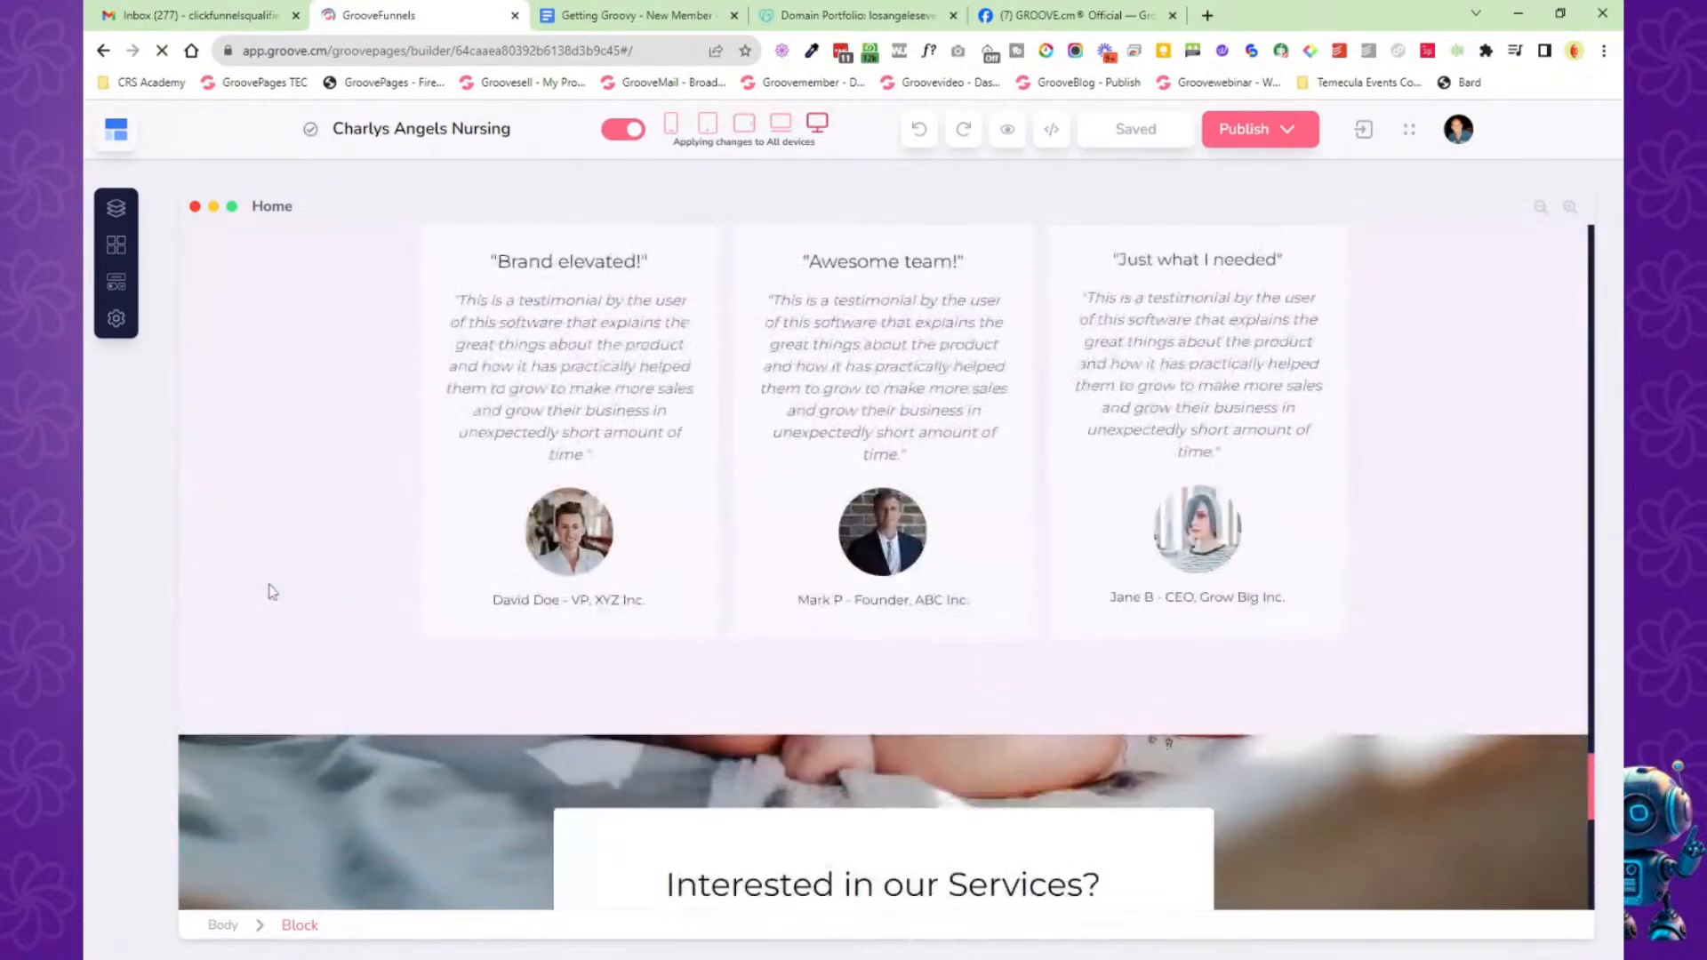
scroll(271, 591, up, 12)
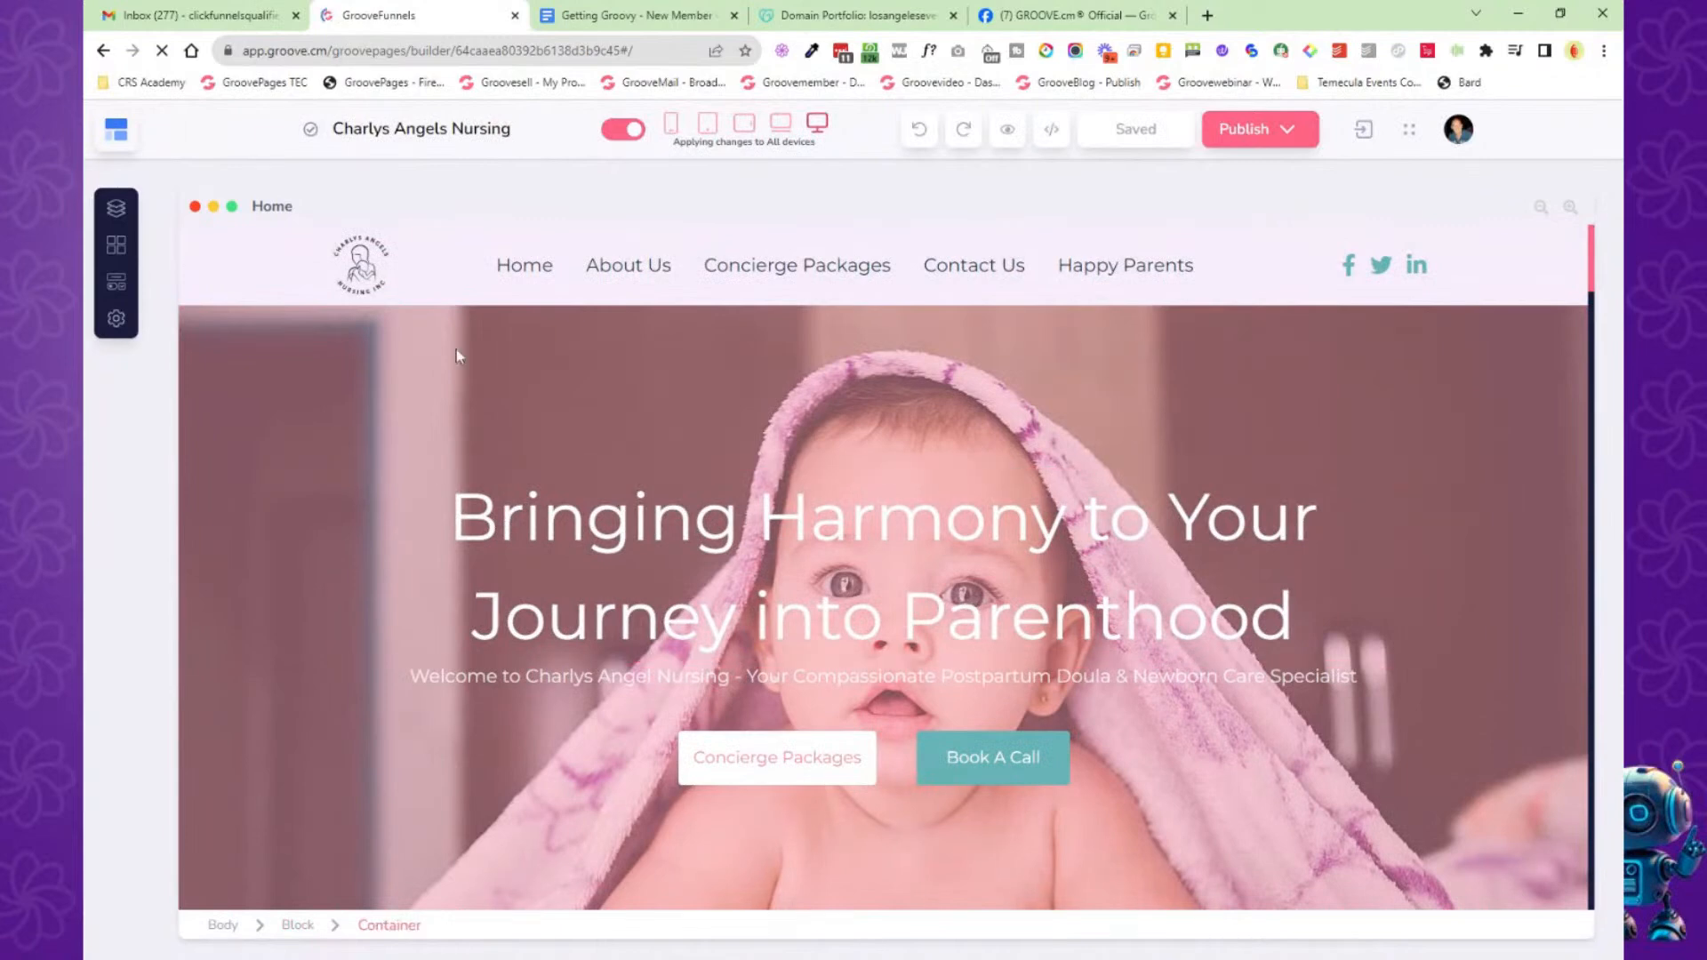
click(674, 131)
click(708, 124)
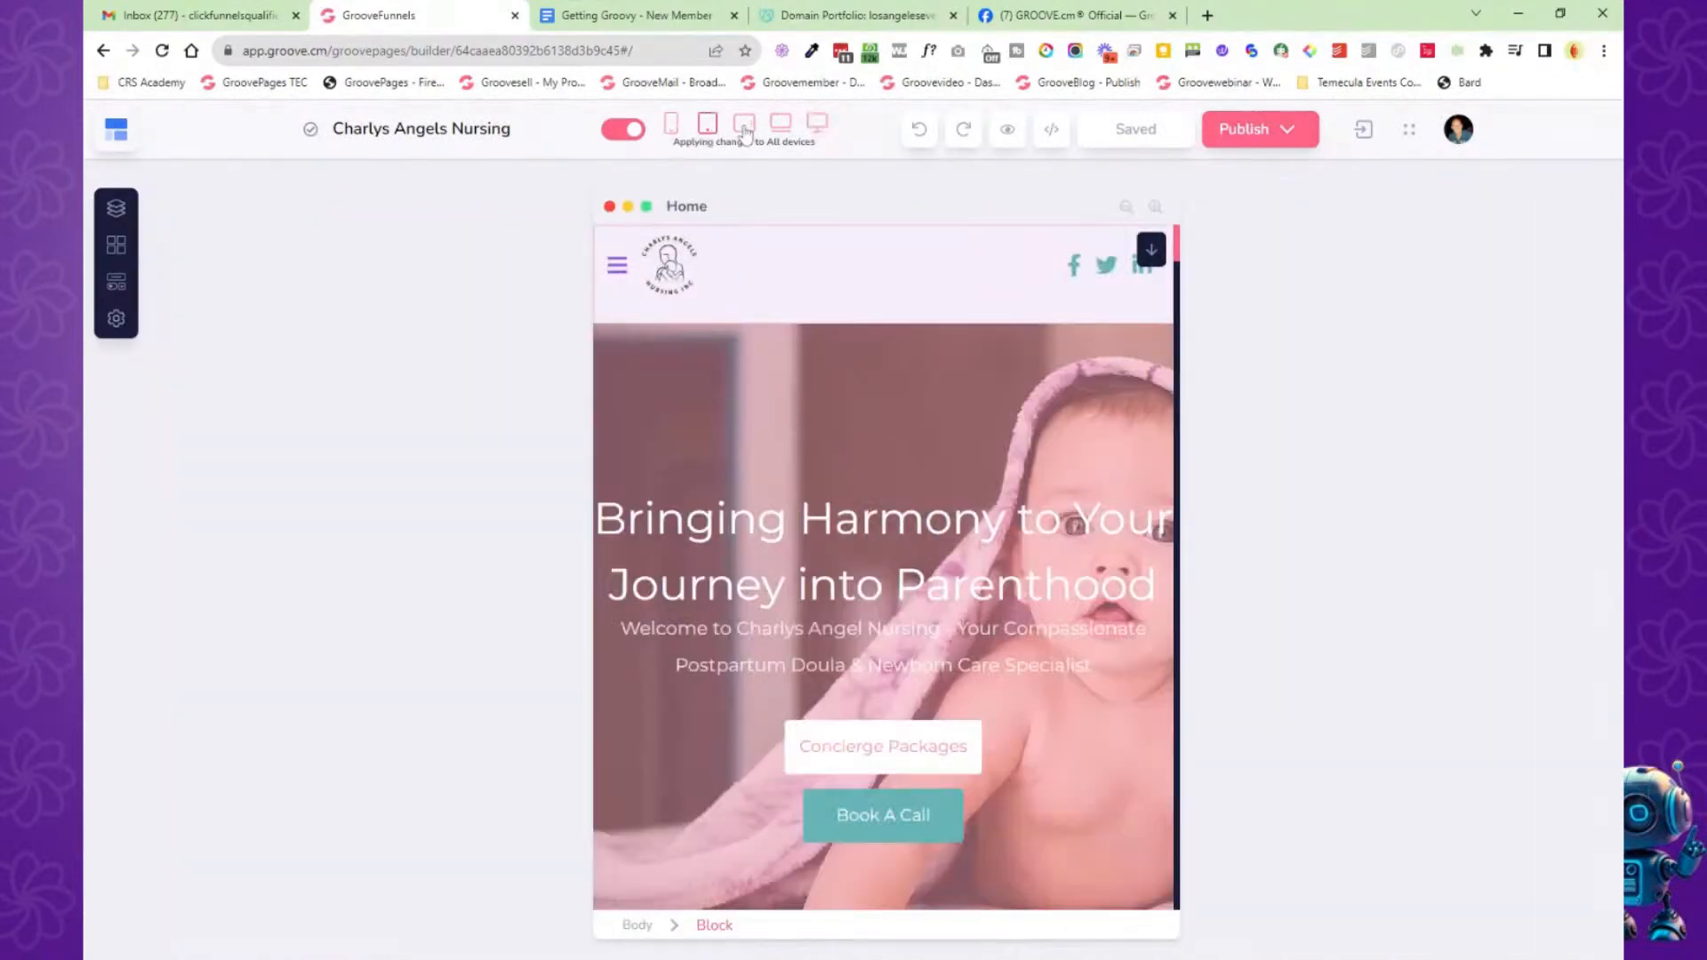
click(744, 124)
click(782, 124)
click(816, 123)
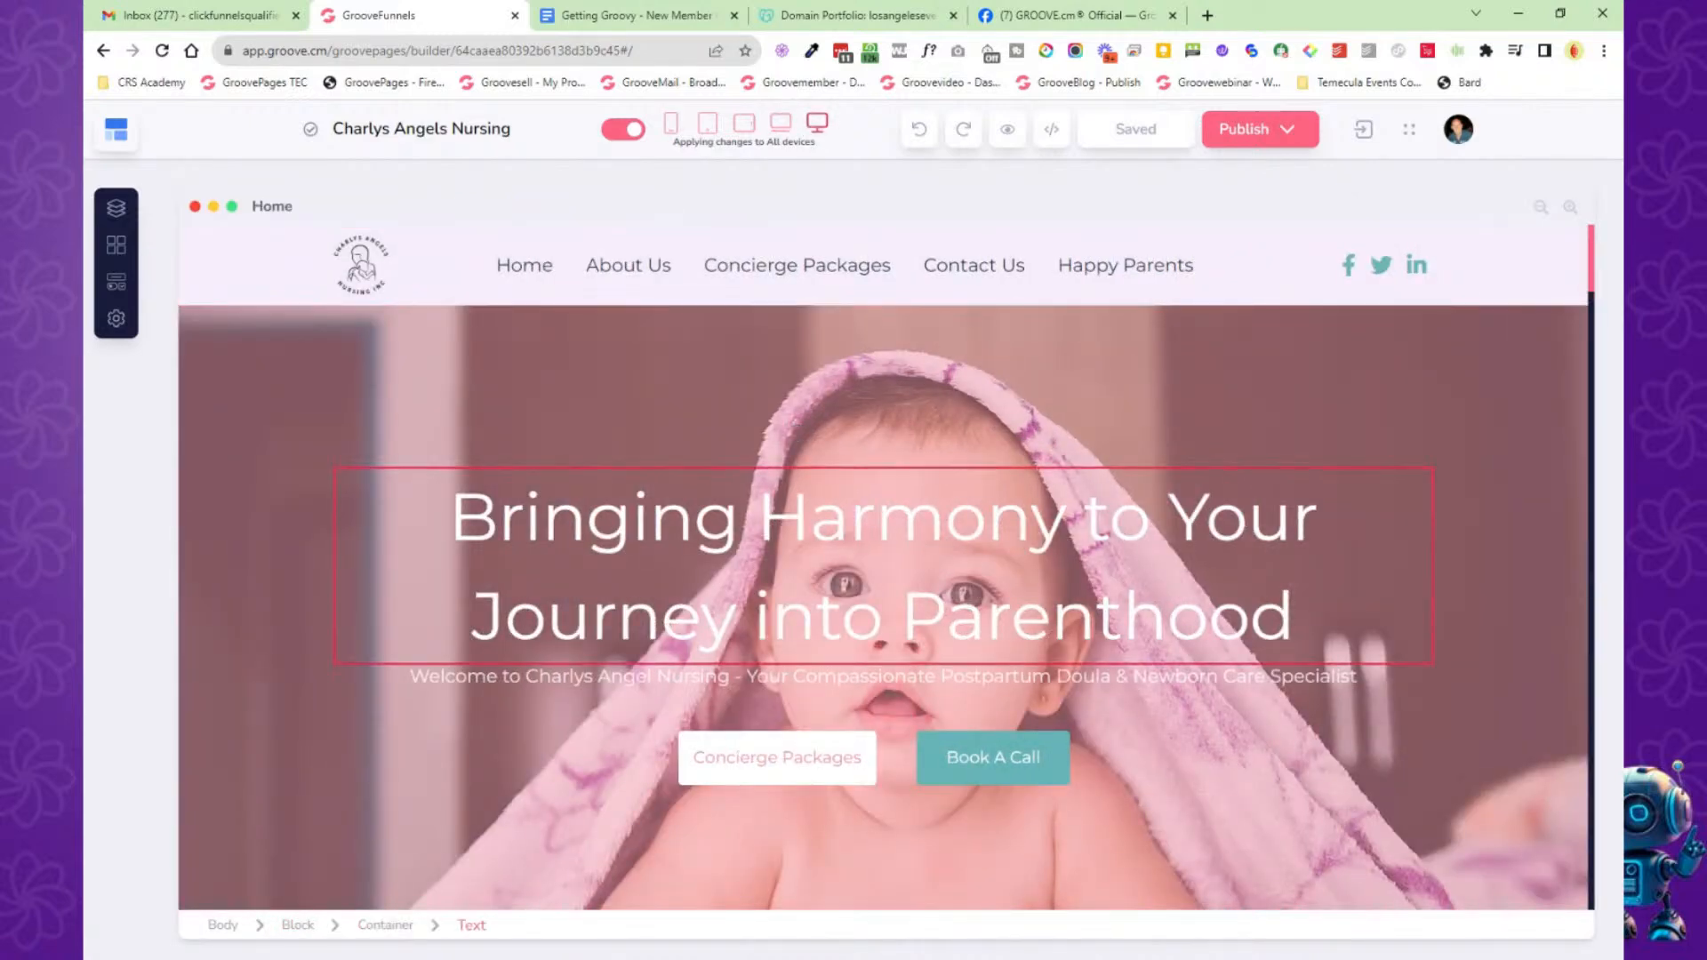
click(671, 125)
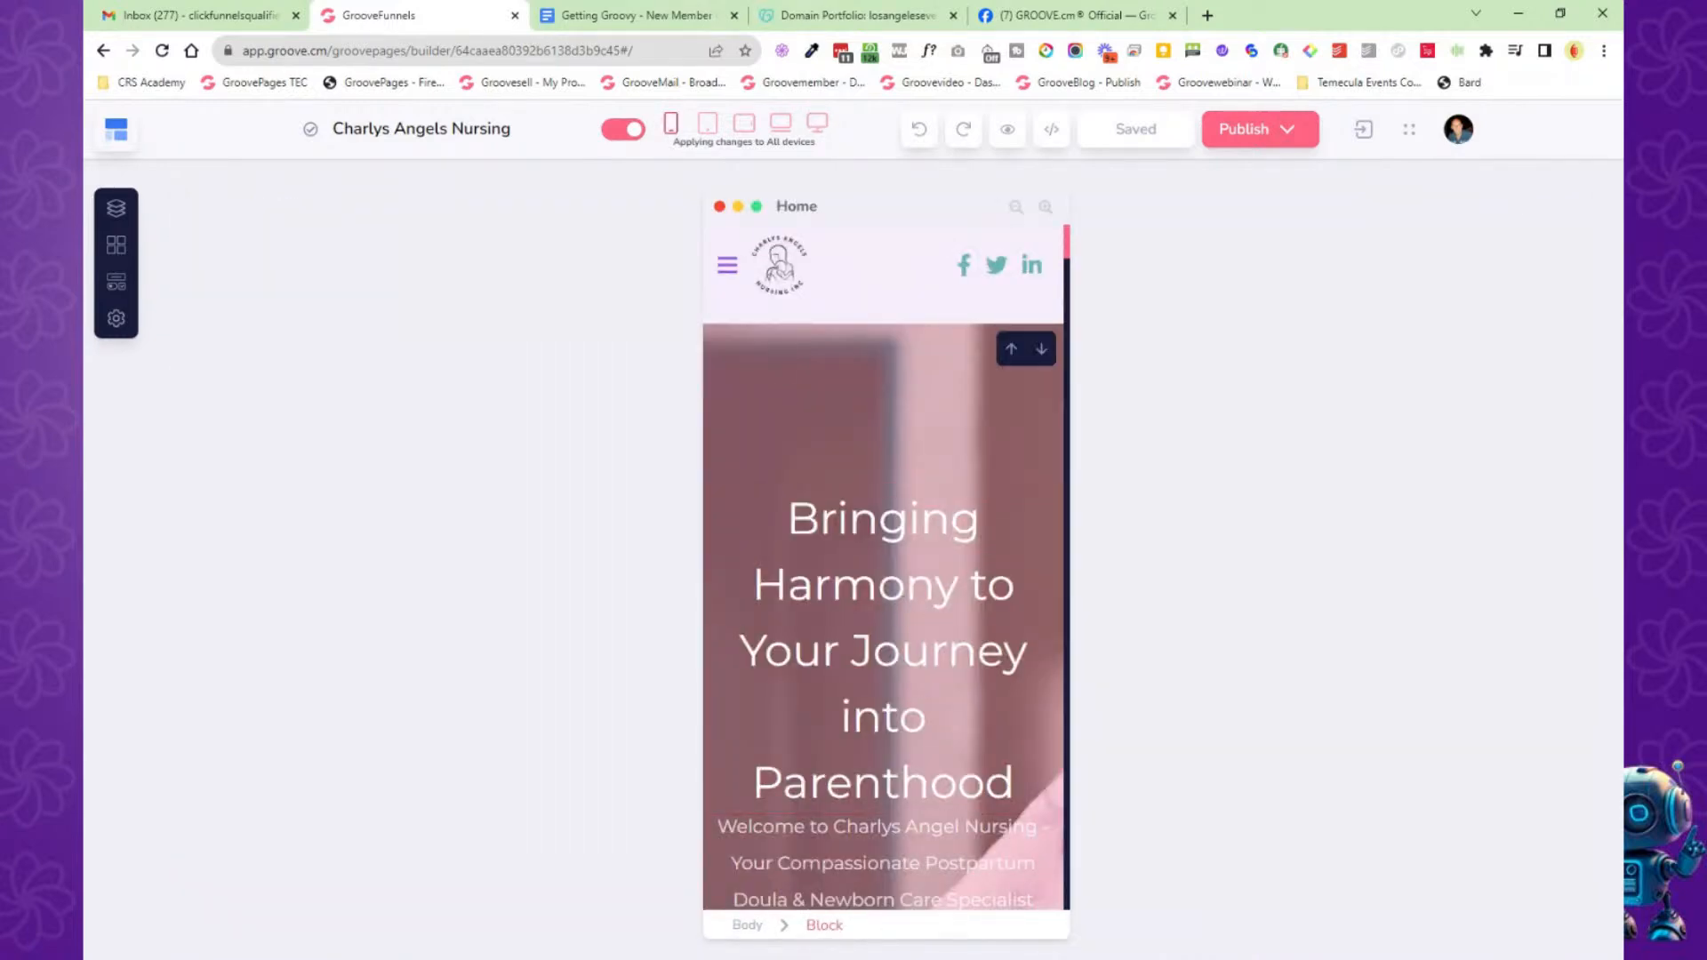
click(626, 131)
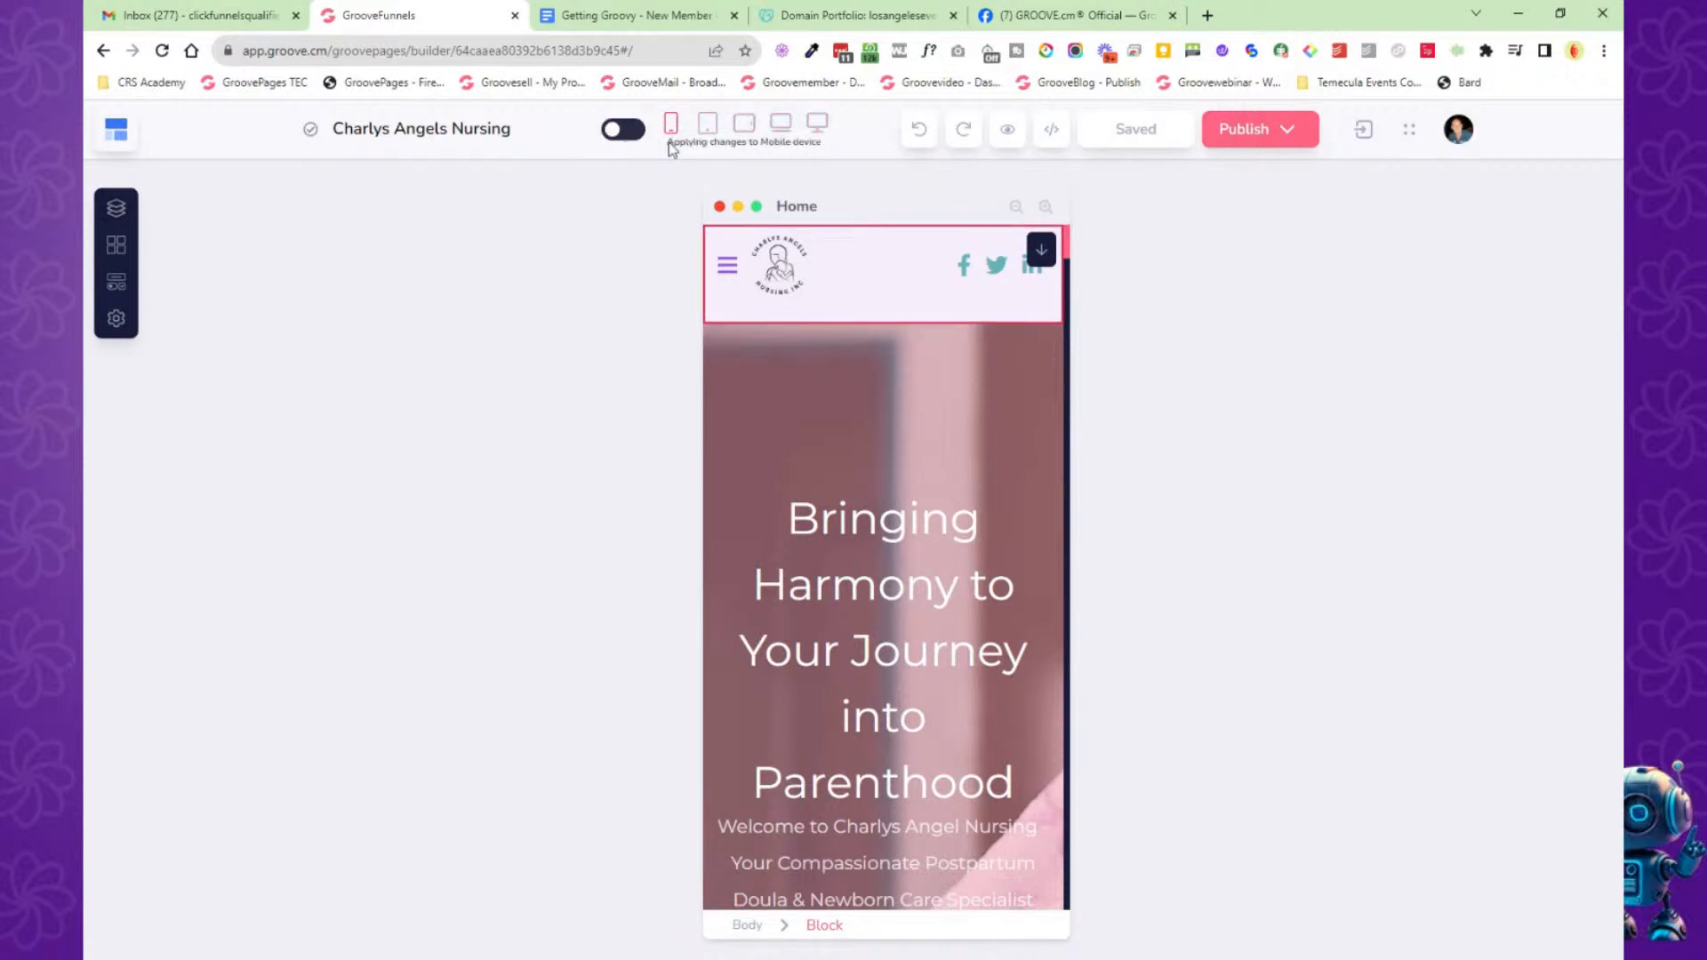
drag(669, 144, 804, 143)
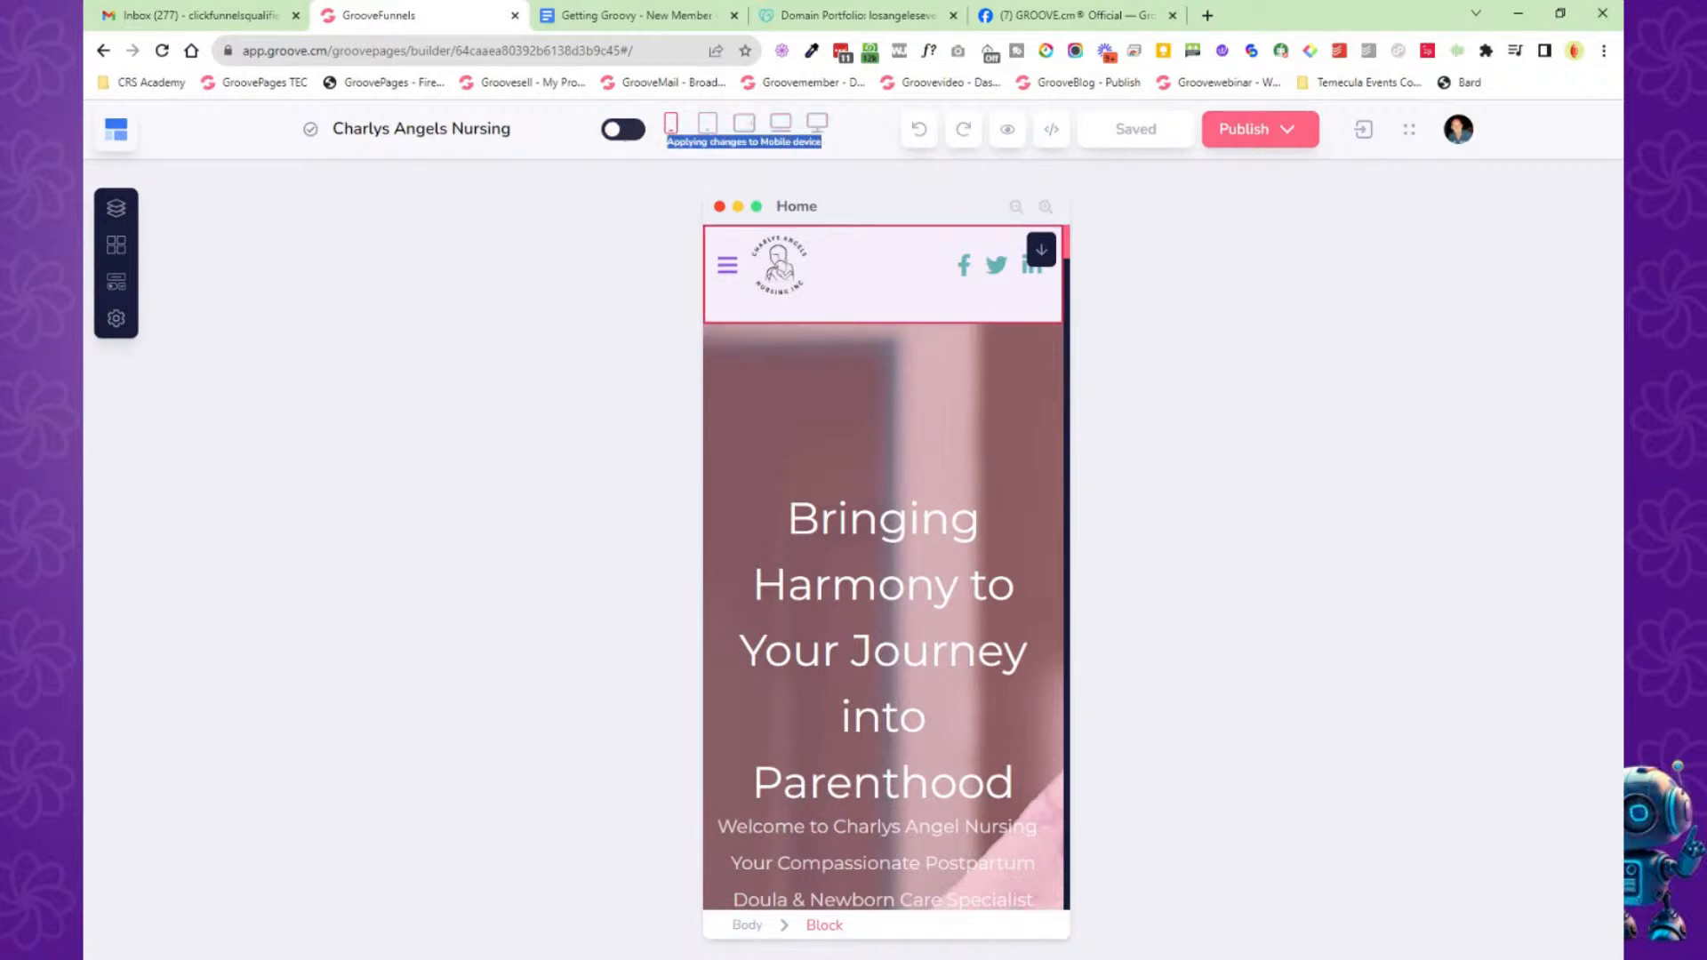
click(907, 622)
click(1503, 411)
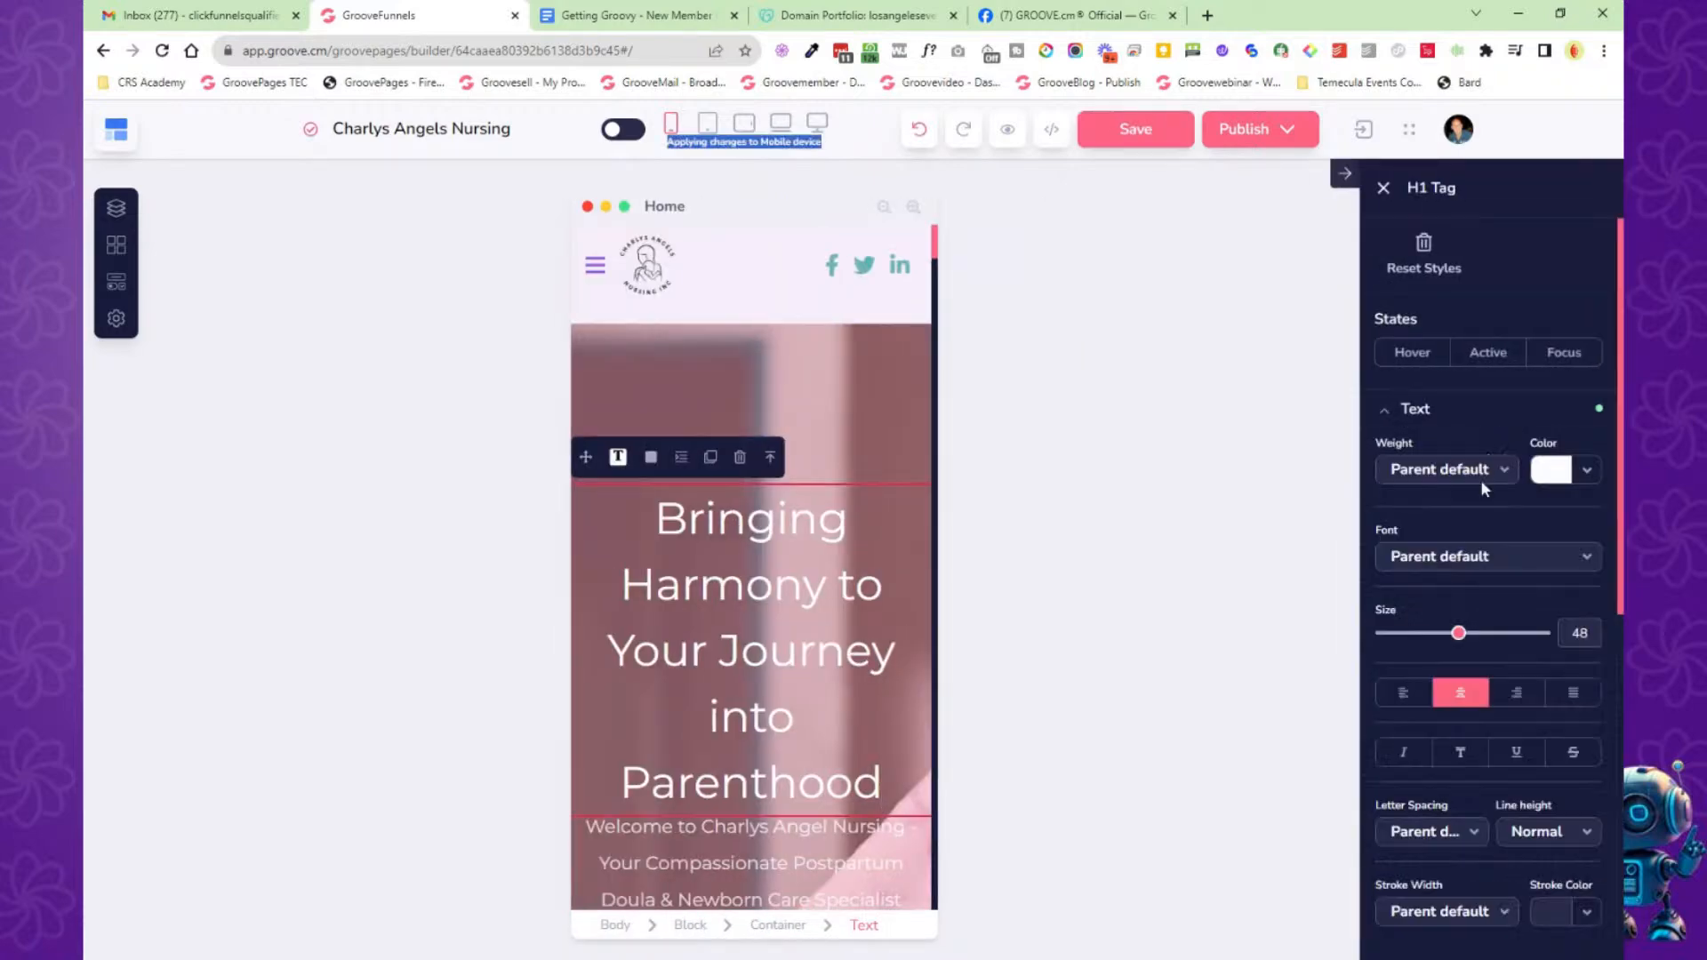
drag(1452, 641, 1398, 640)
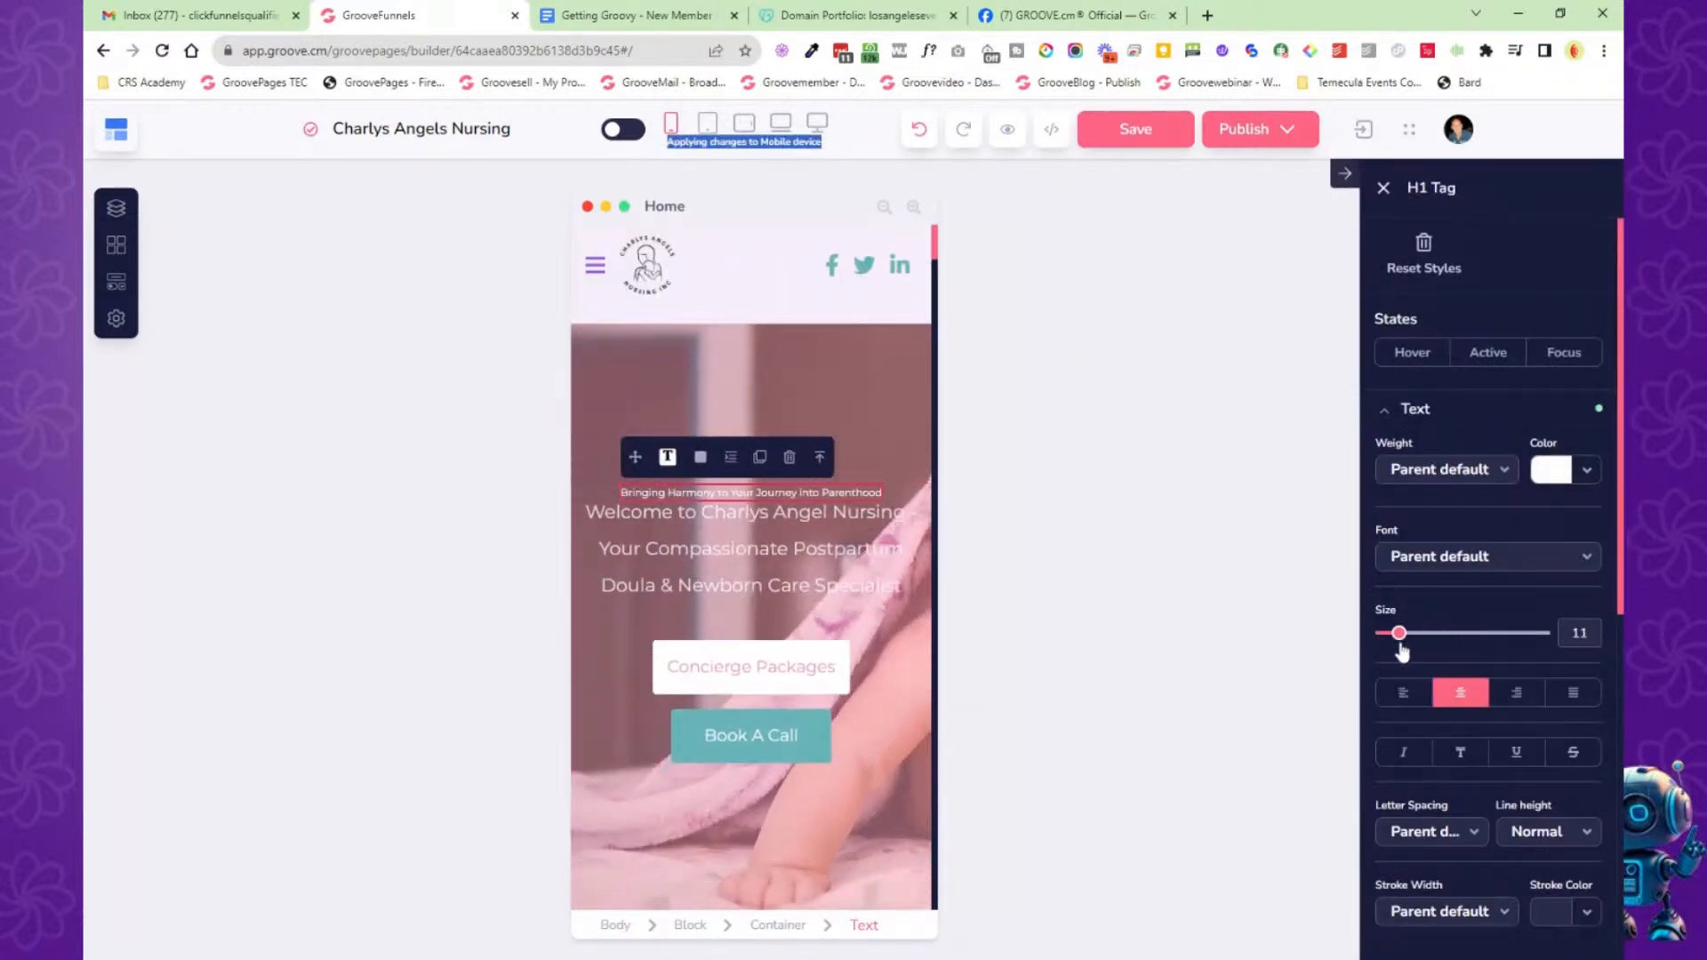
click(818, 124)
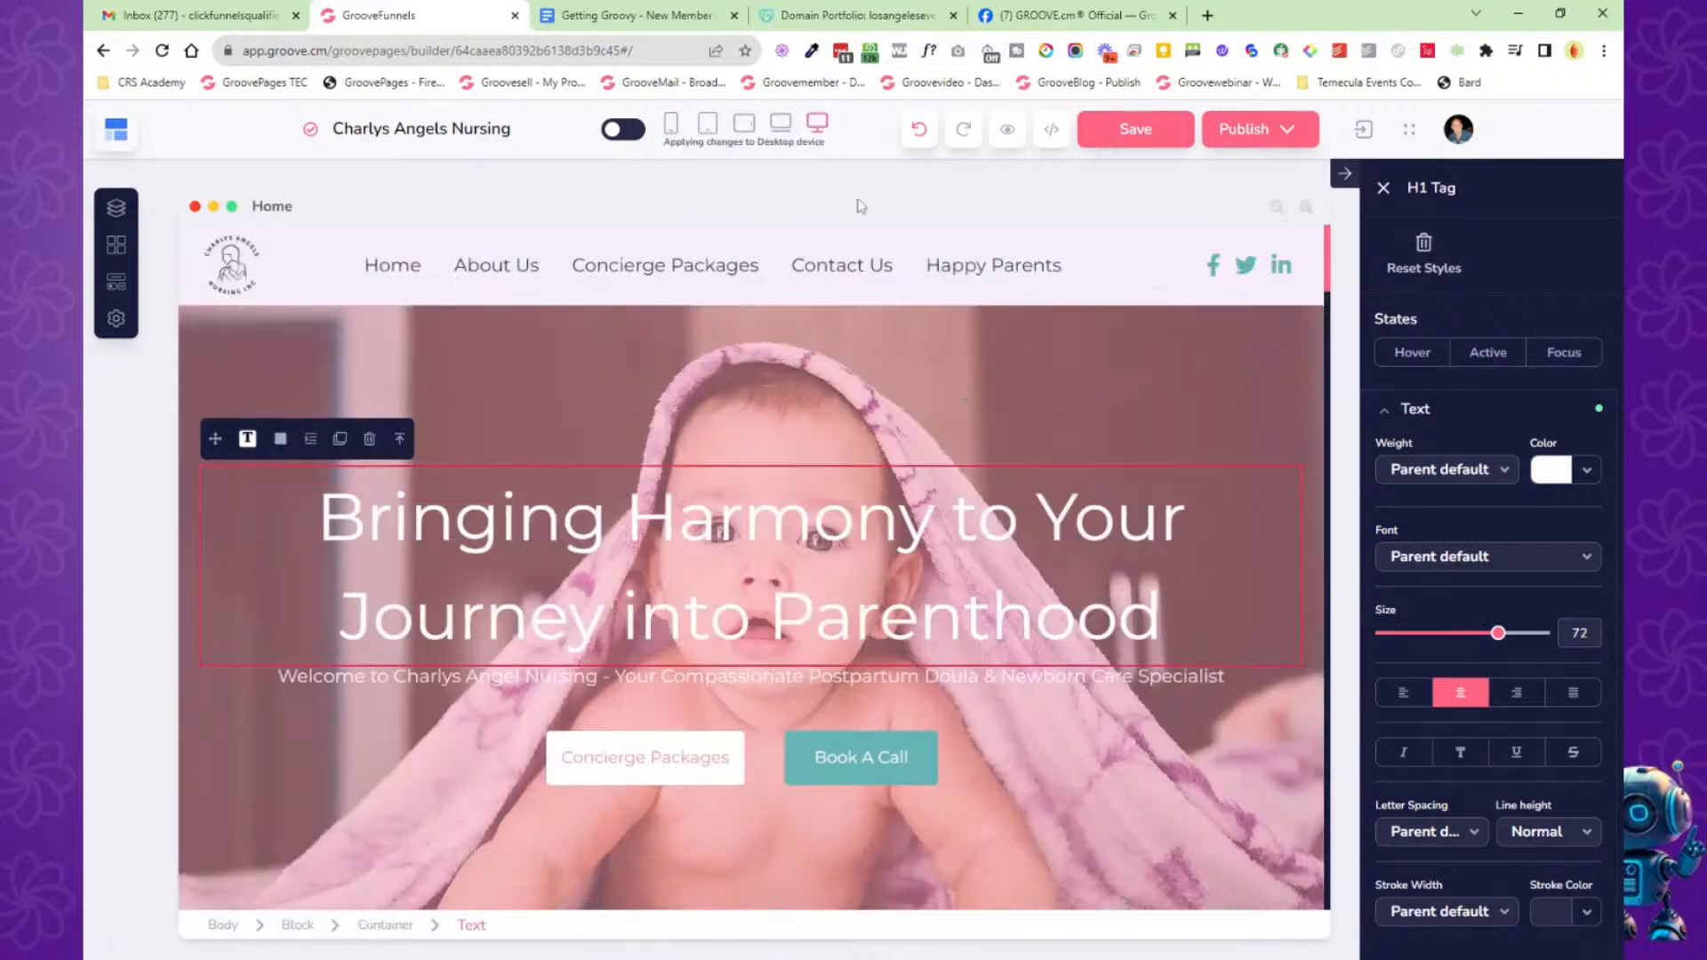
click(783, 126)
click(744, 124)
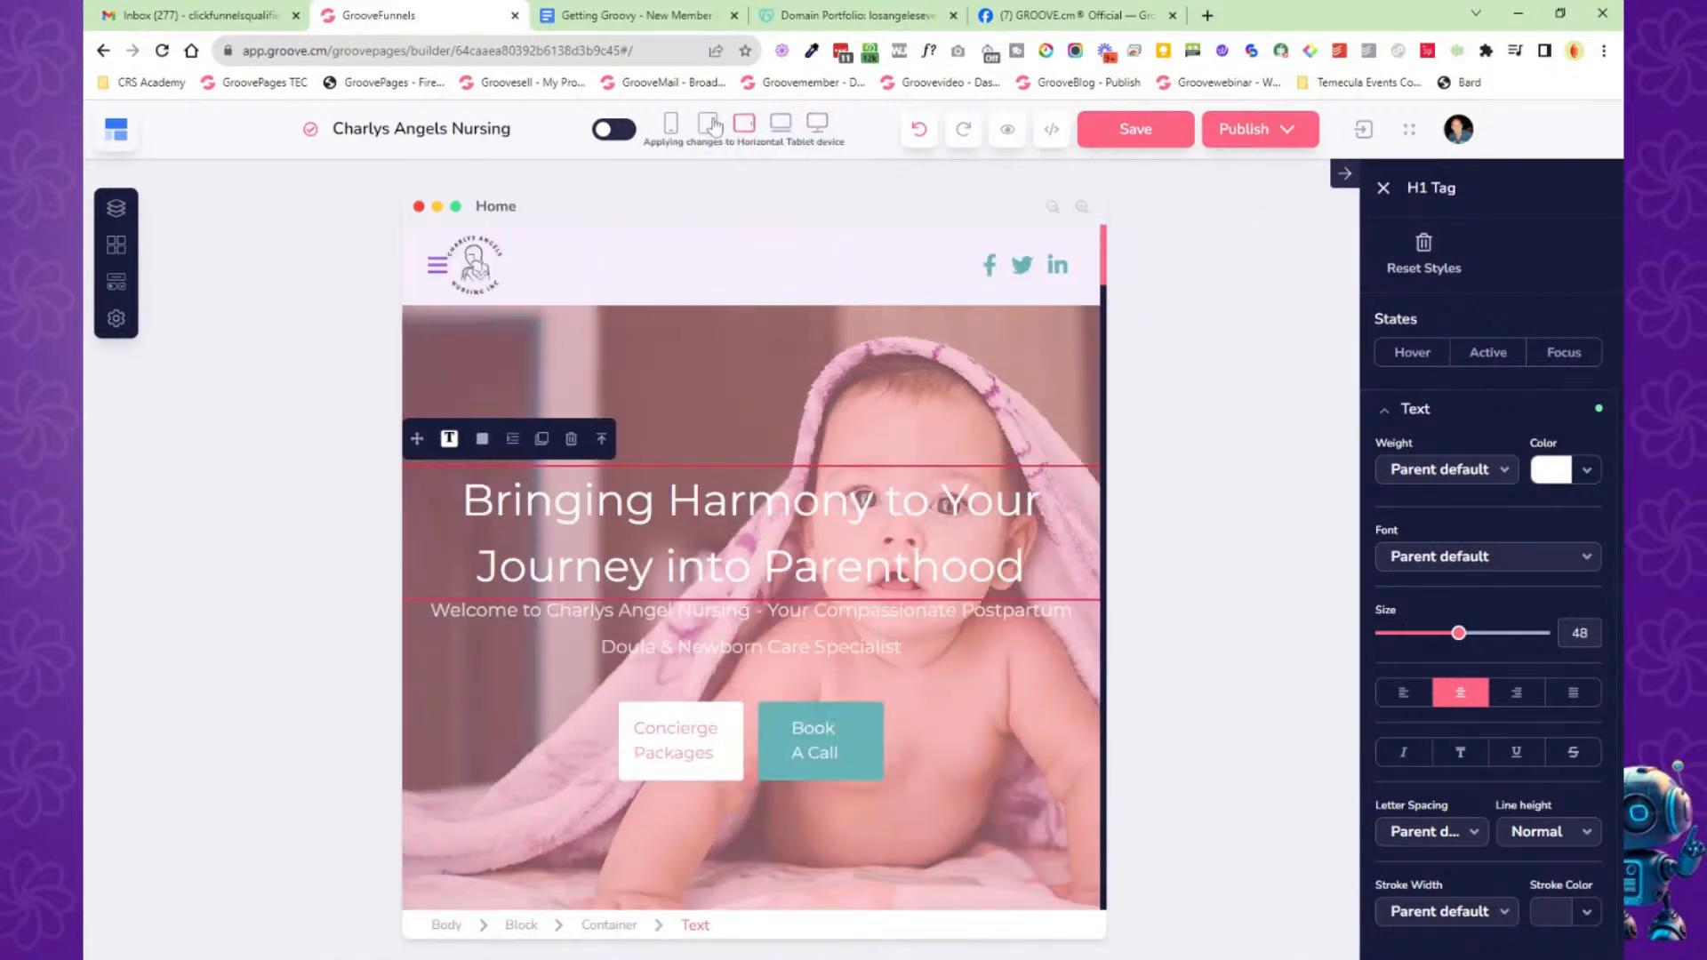
click(707, 125)
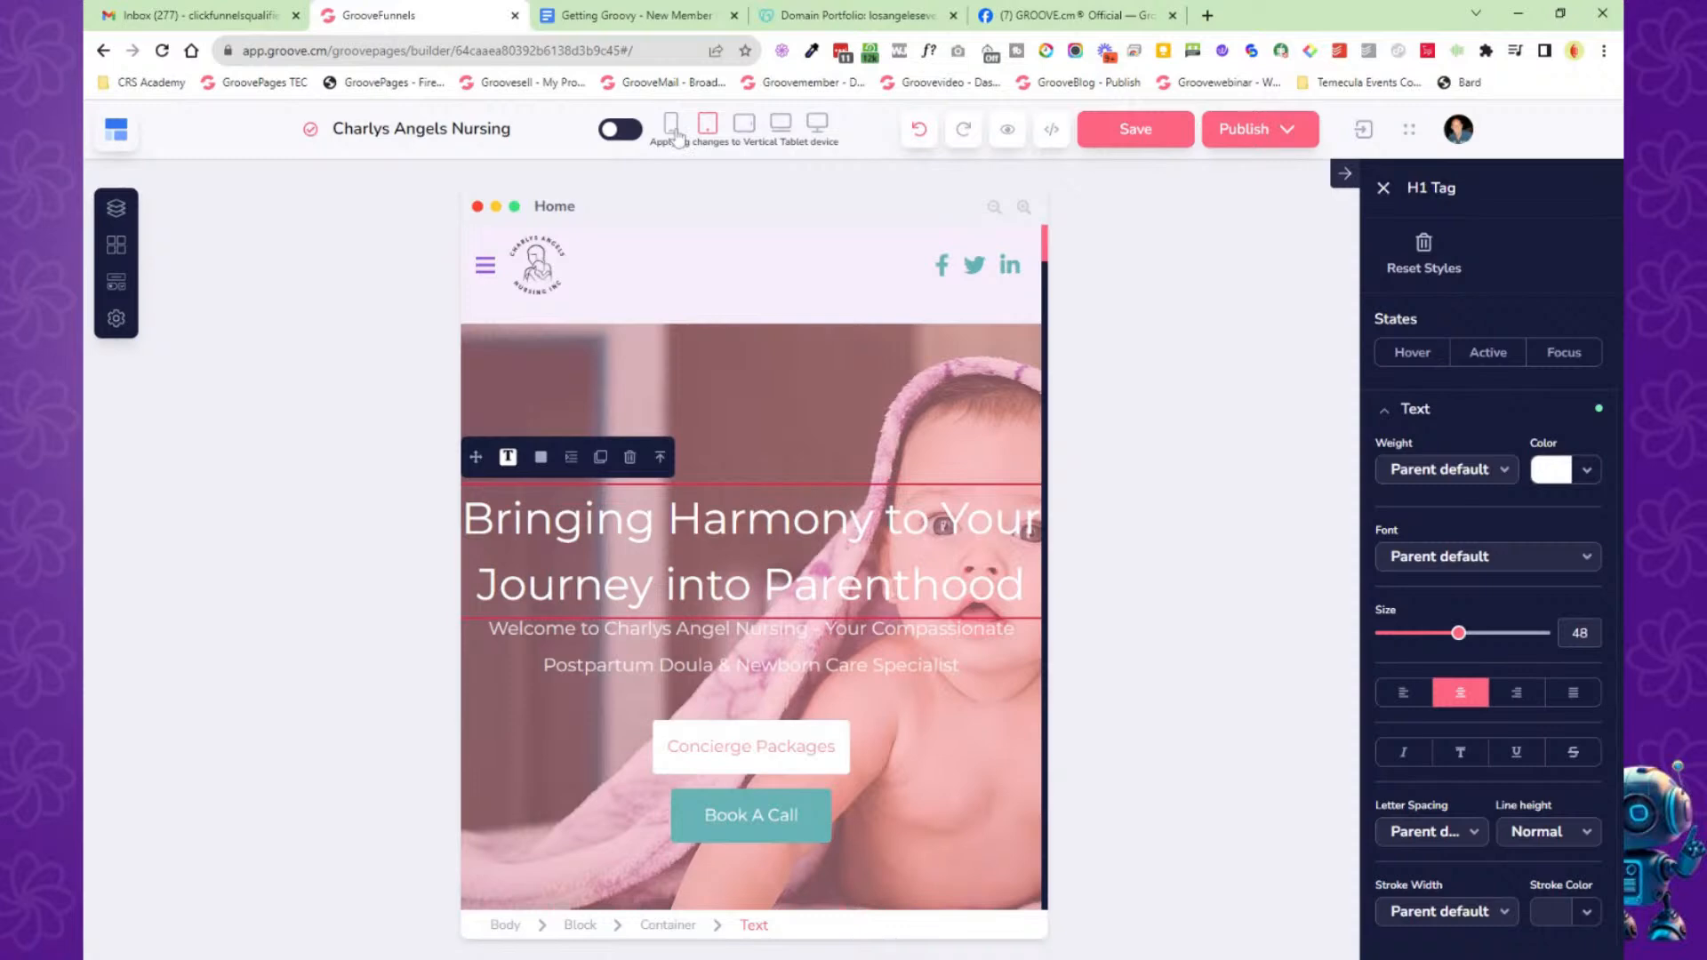
click(672, 129)
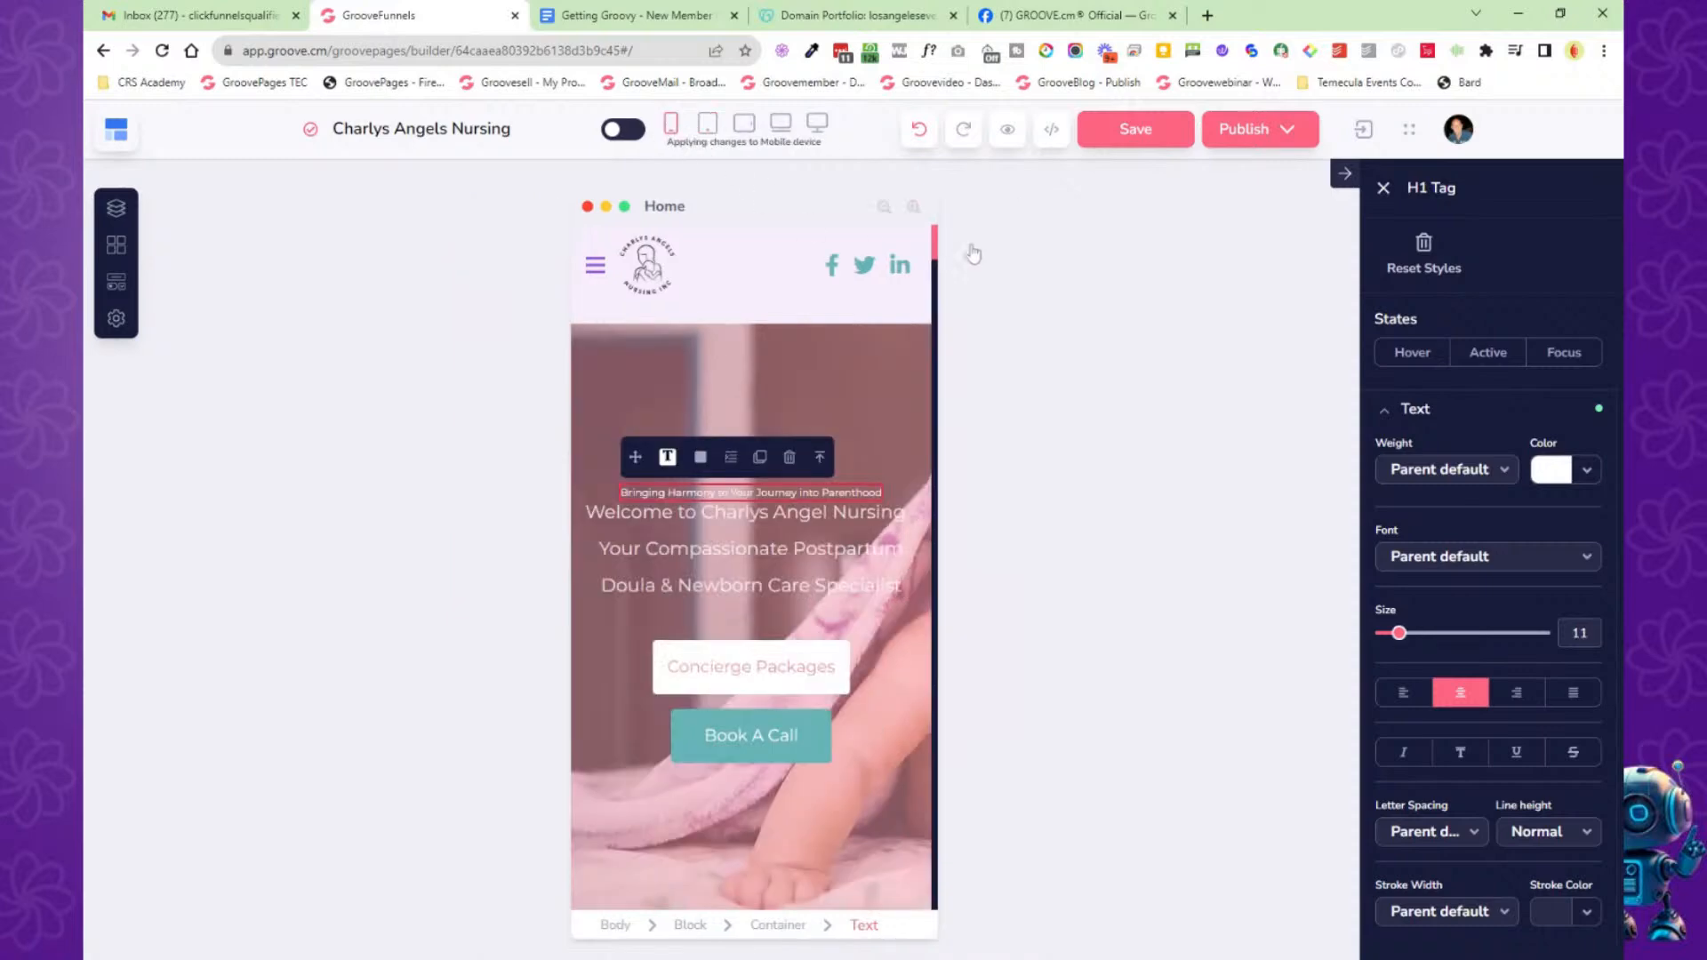
click(920, 132)
click(920, 132)
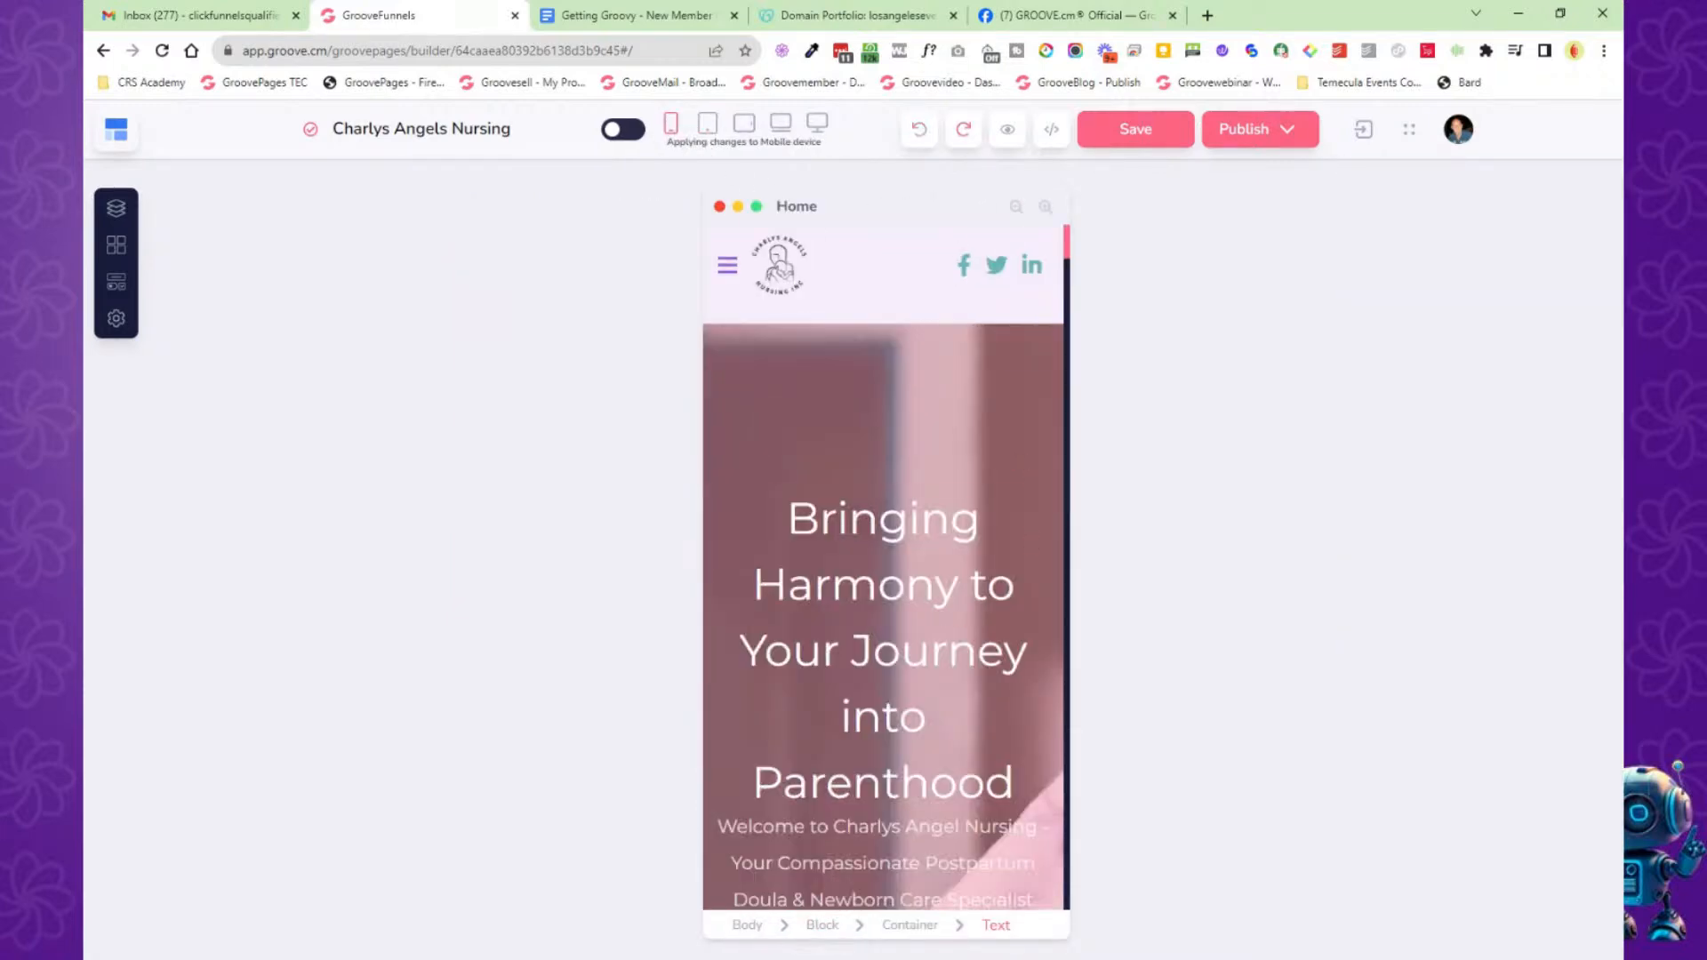
click(626, 130)
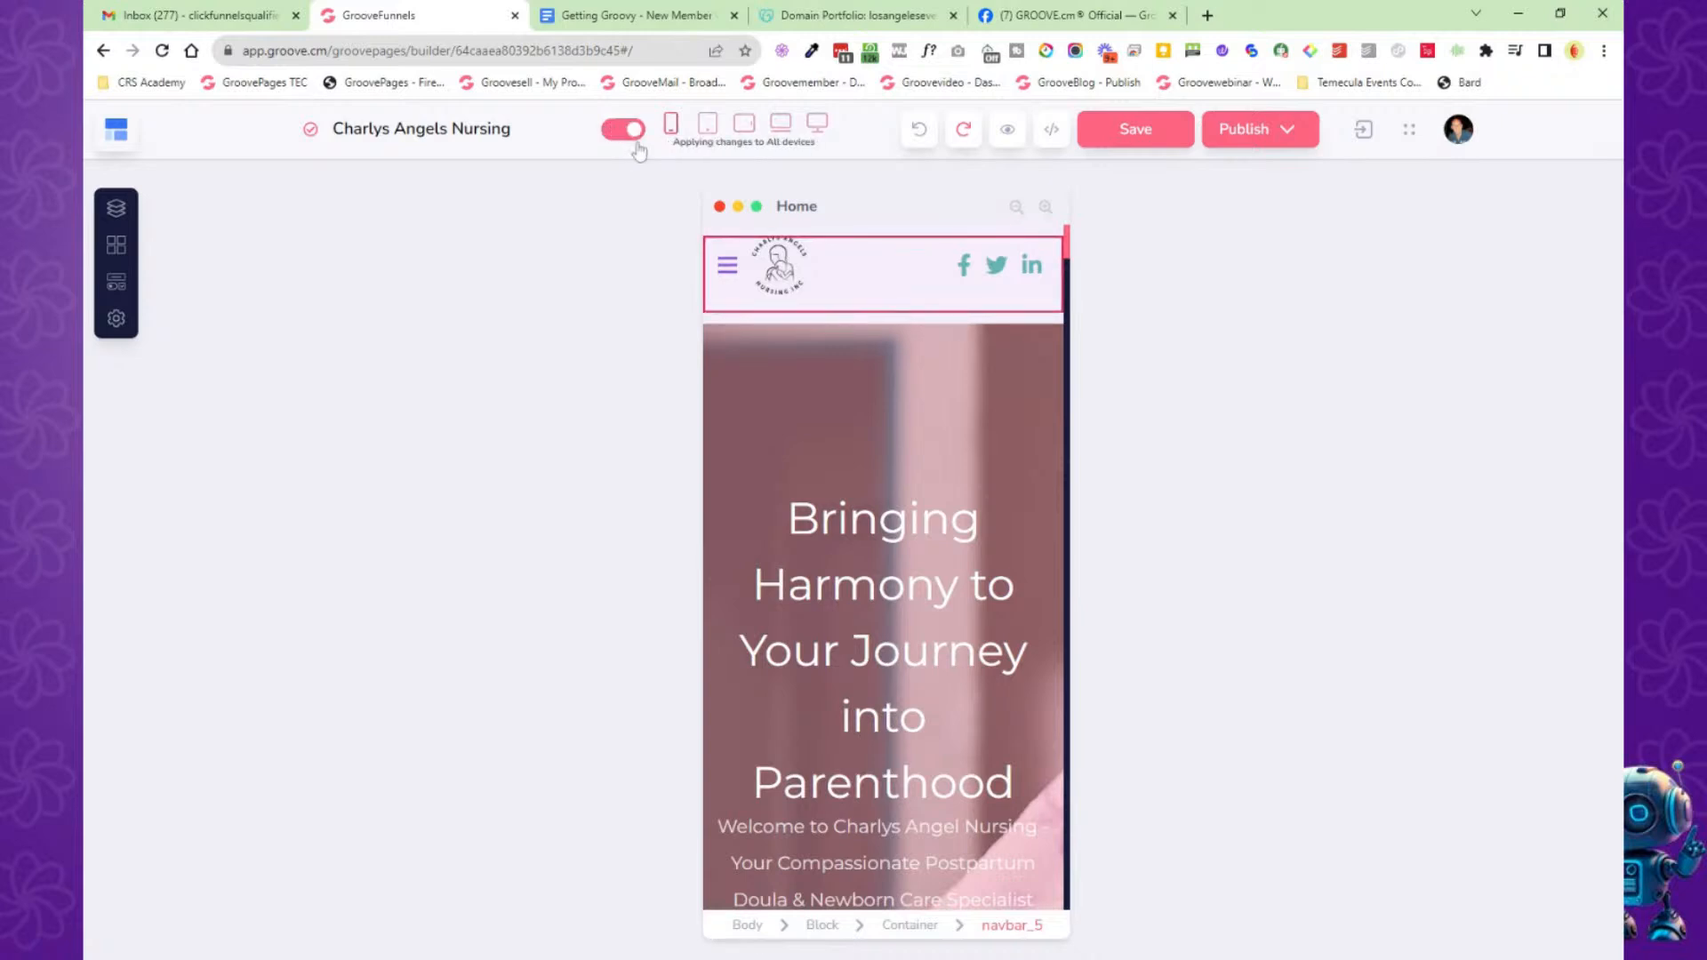
click(823, 124)
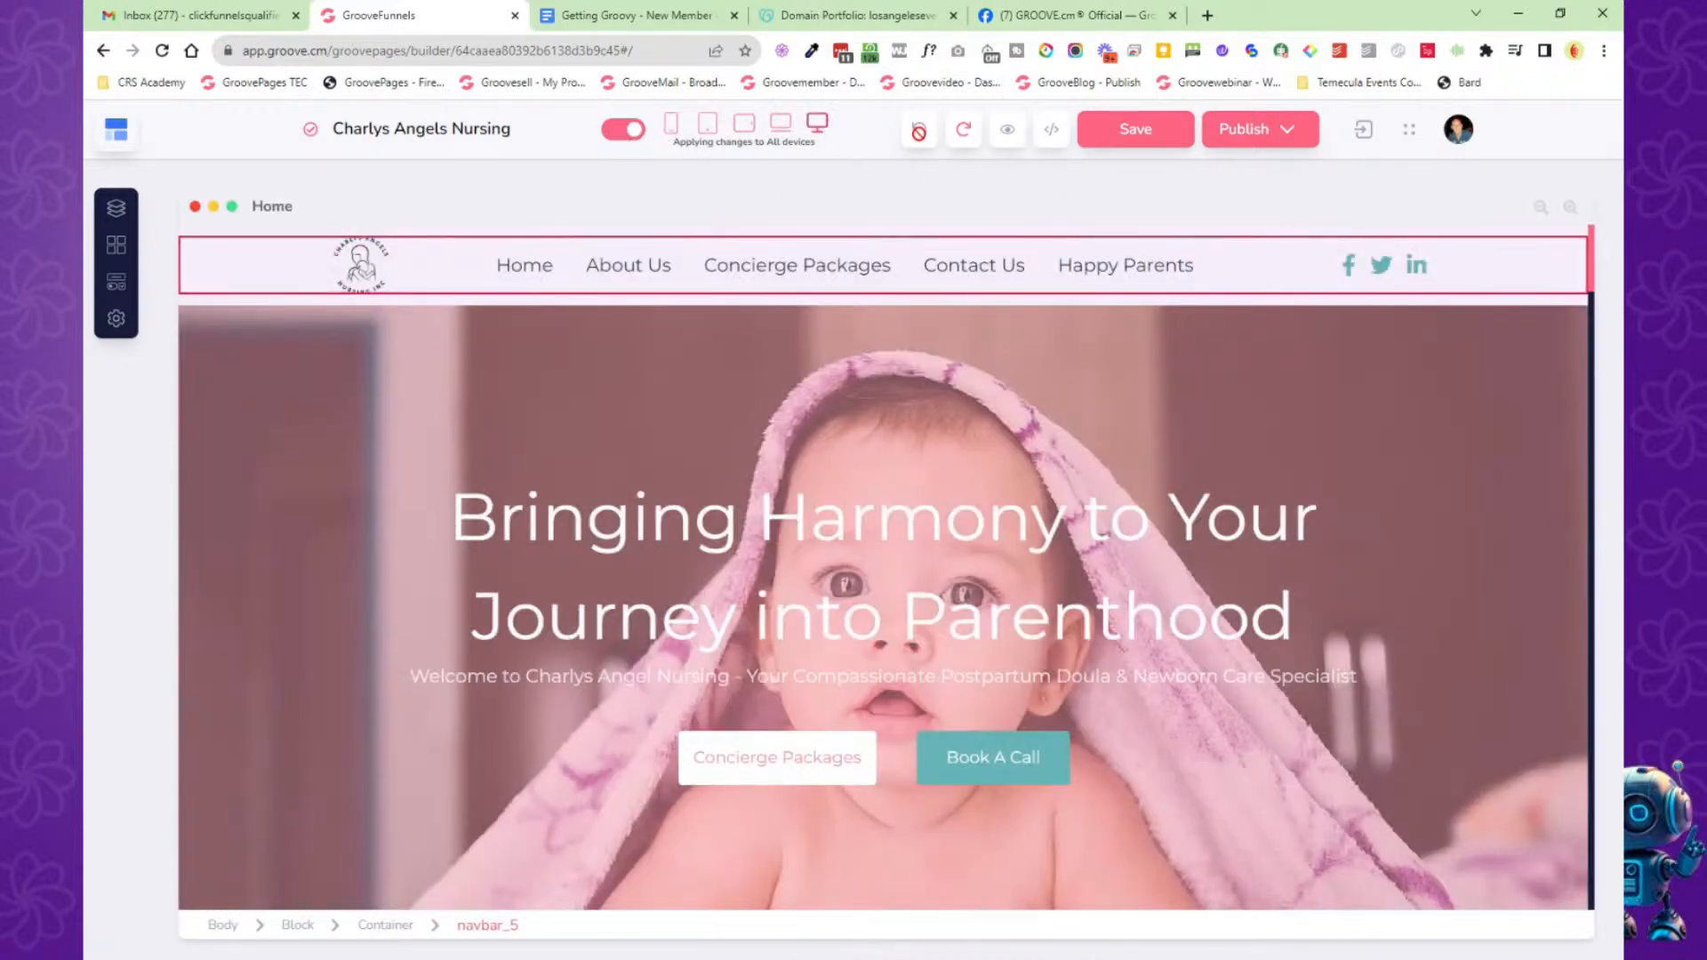
Preview the Charlys Angels Nursing home page in a new tab and scroll through it.
click(1007, 131)
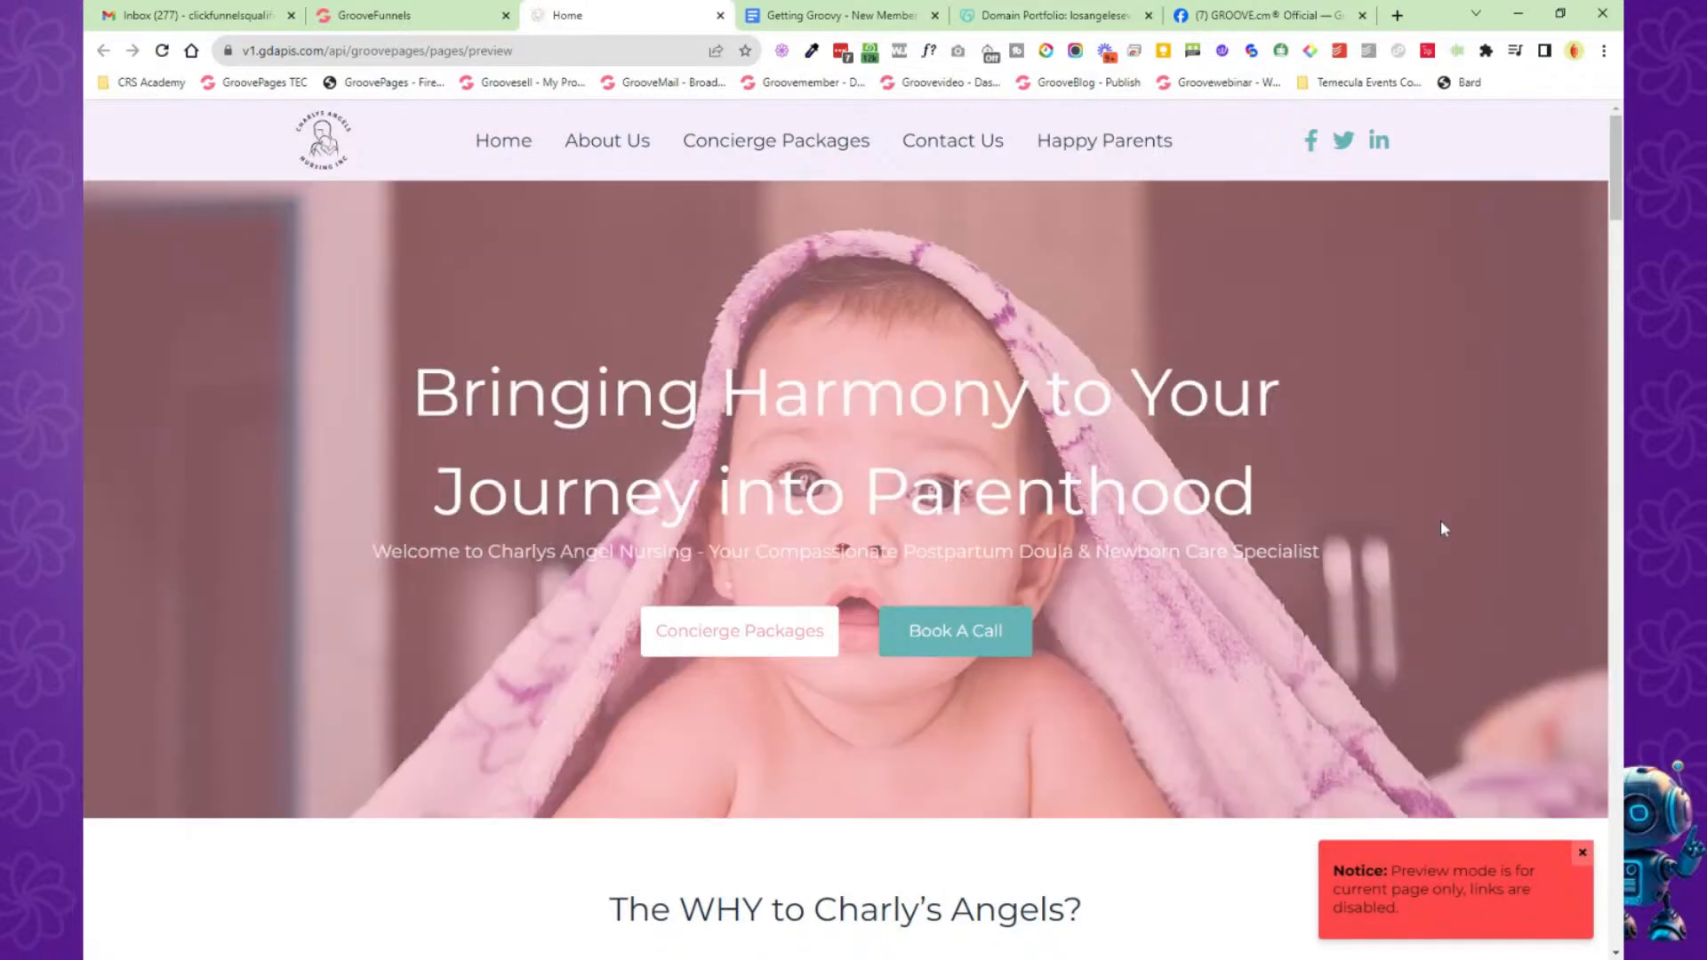
scroll(1000, 578, down, 8)
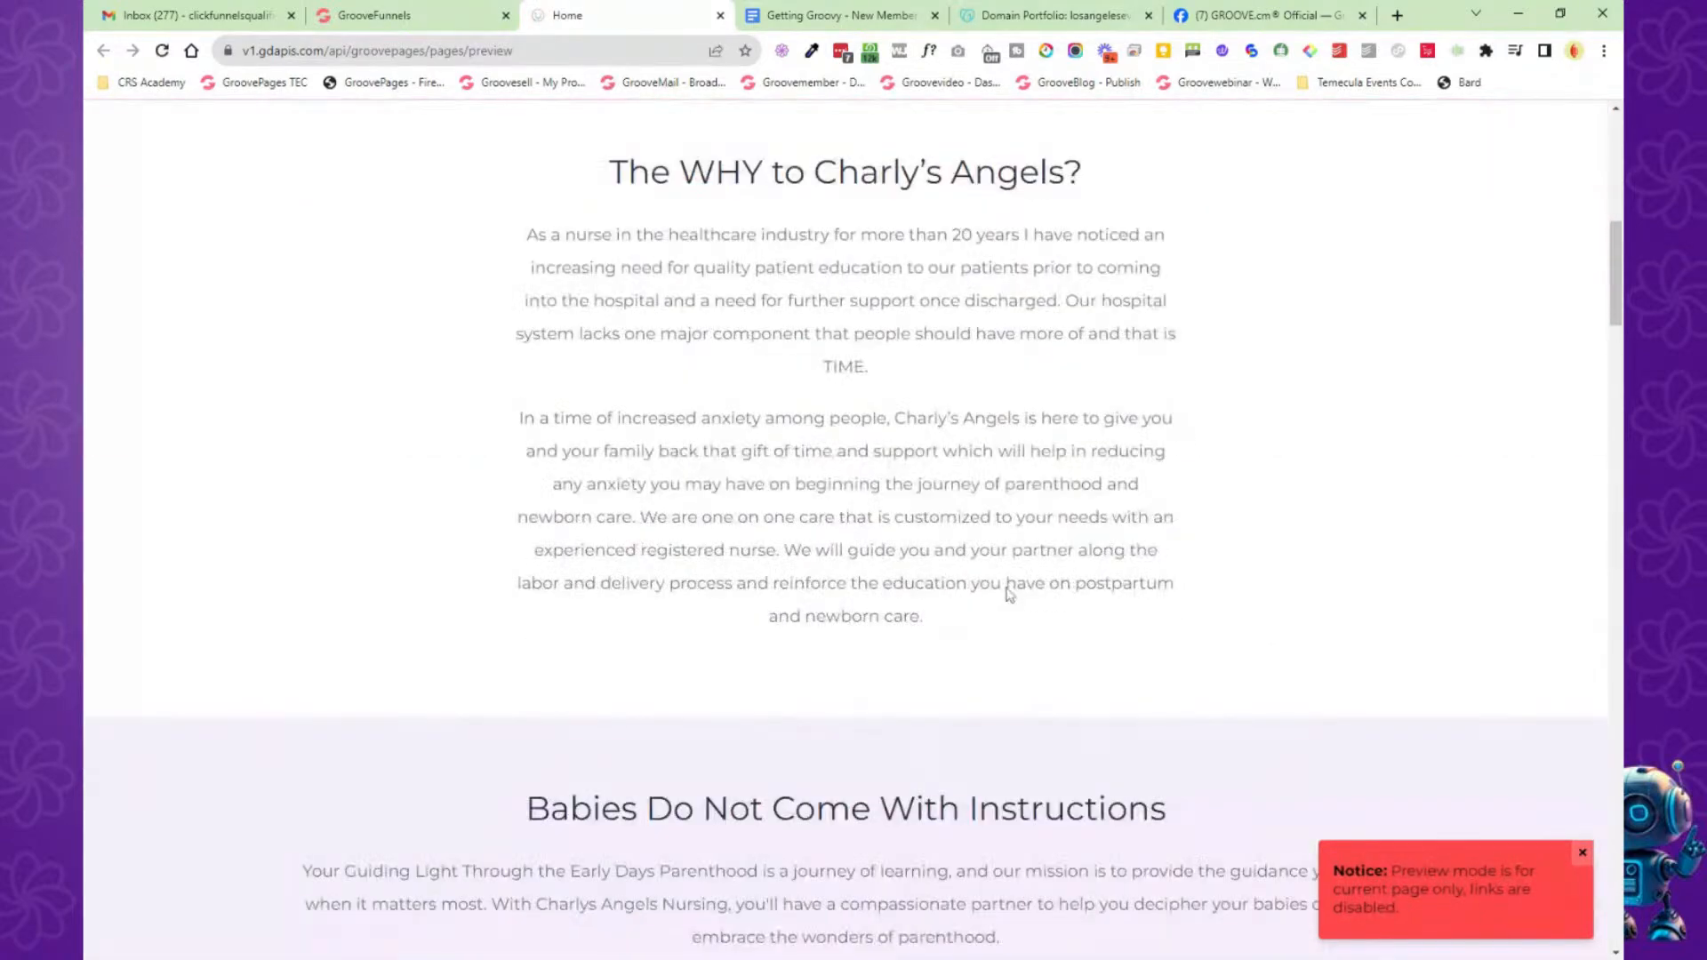
scroll(1008, 594, down, 1)
scroll(1006, 591, up, 10)
click(433, 18)
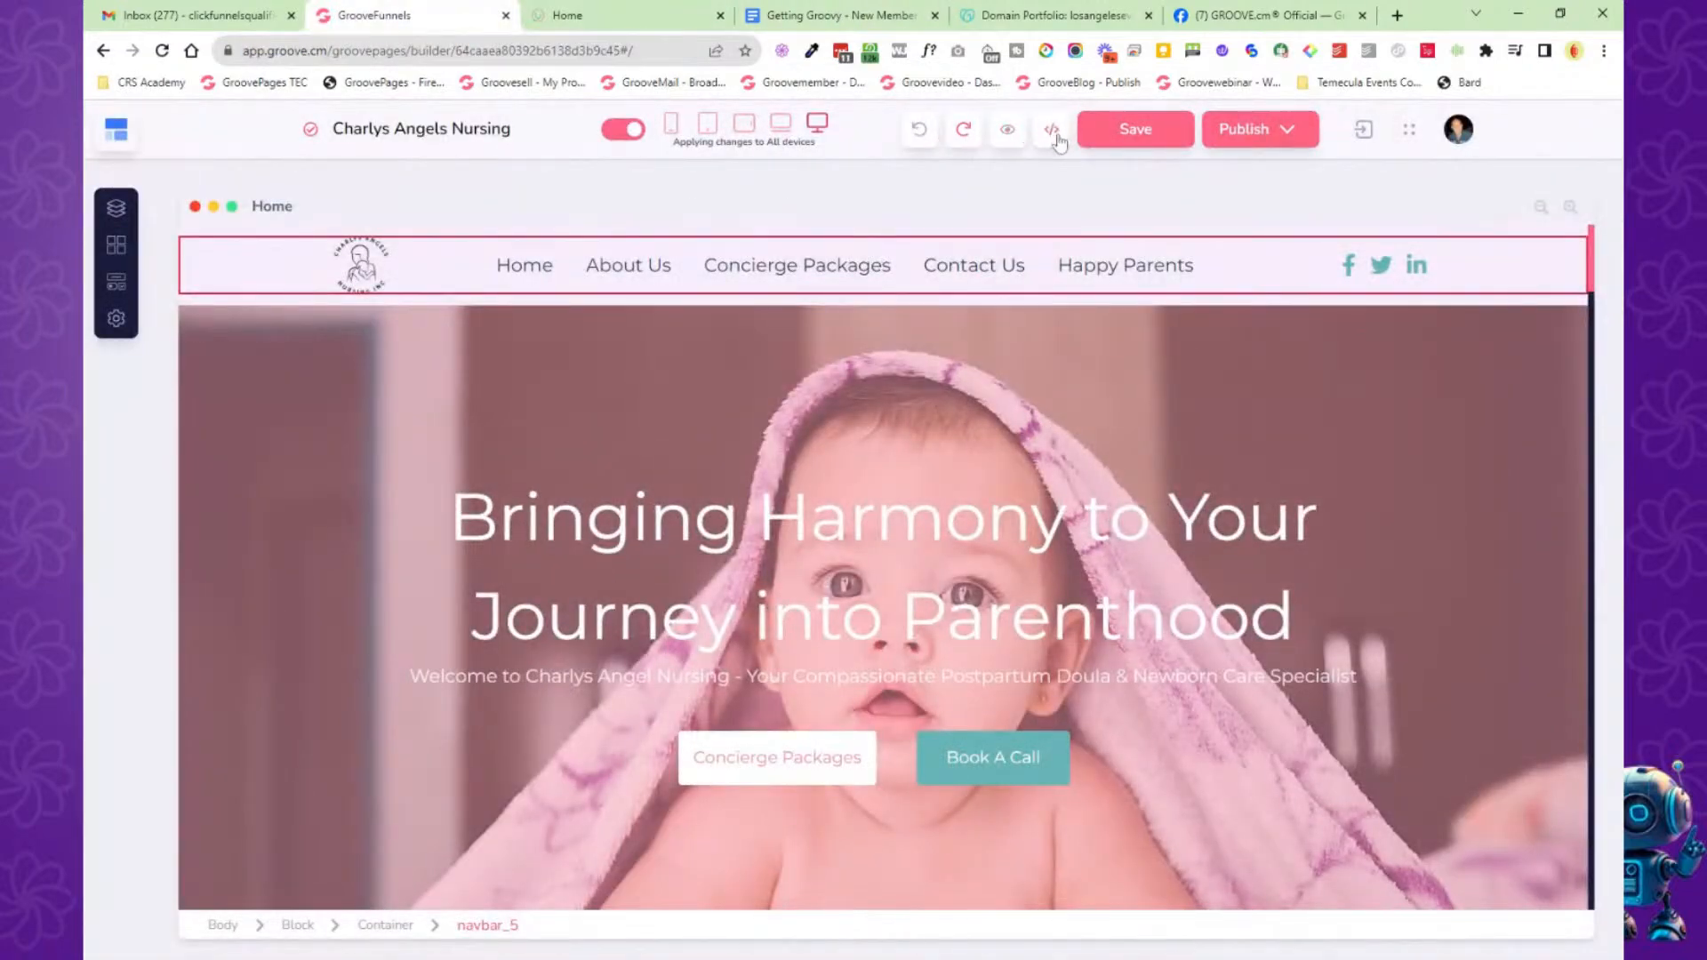
Check the page's source code without changes, then open Publish settings.
click(1050, 129)
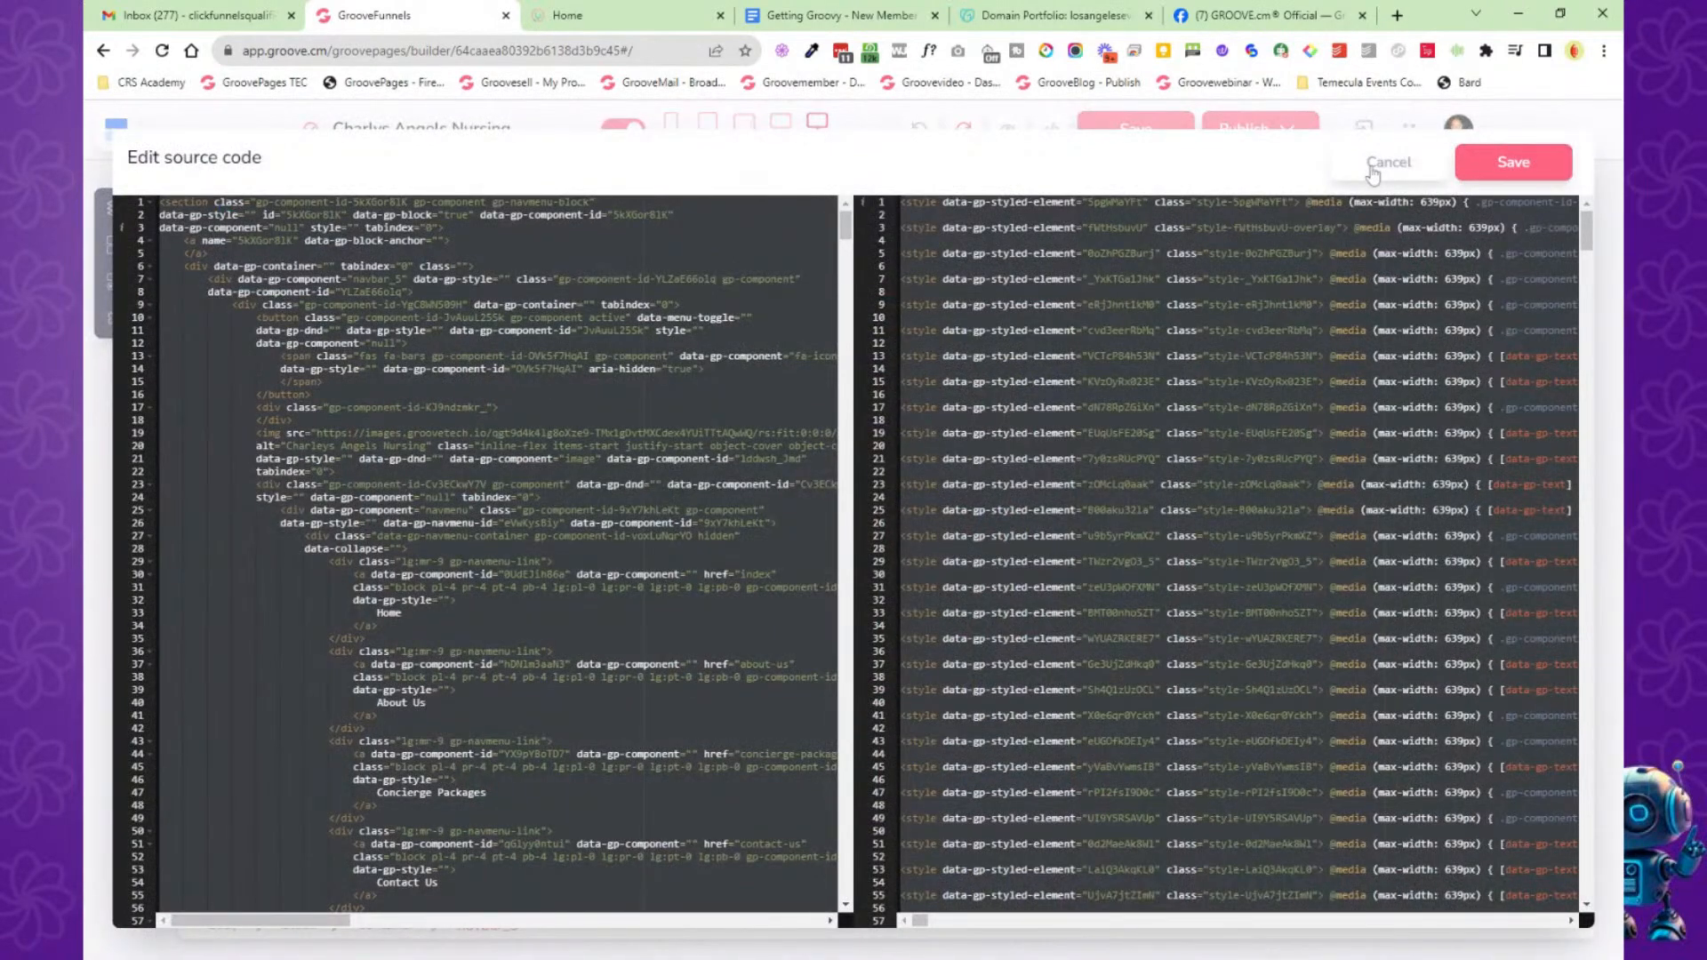
click(1372, 169)
click(1287, 132)
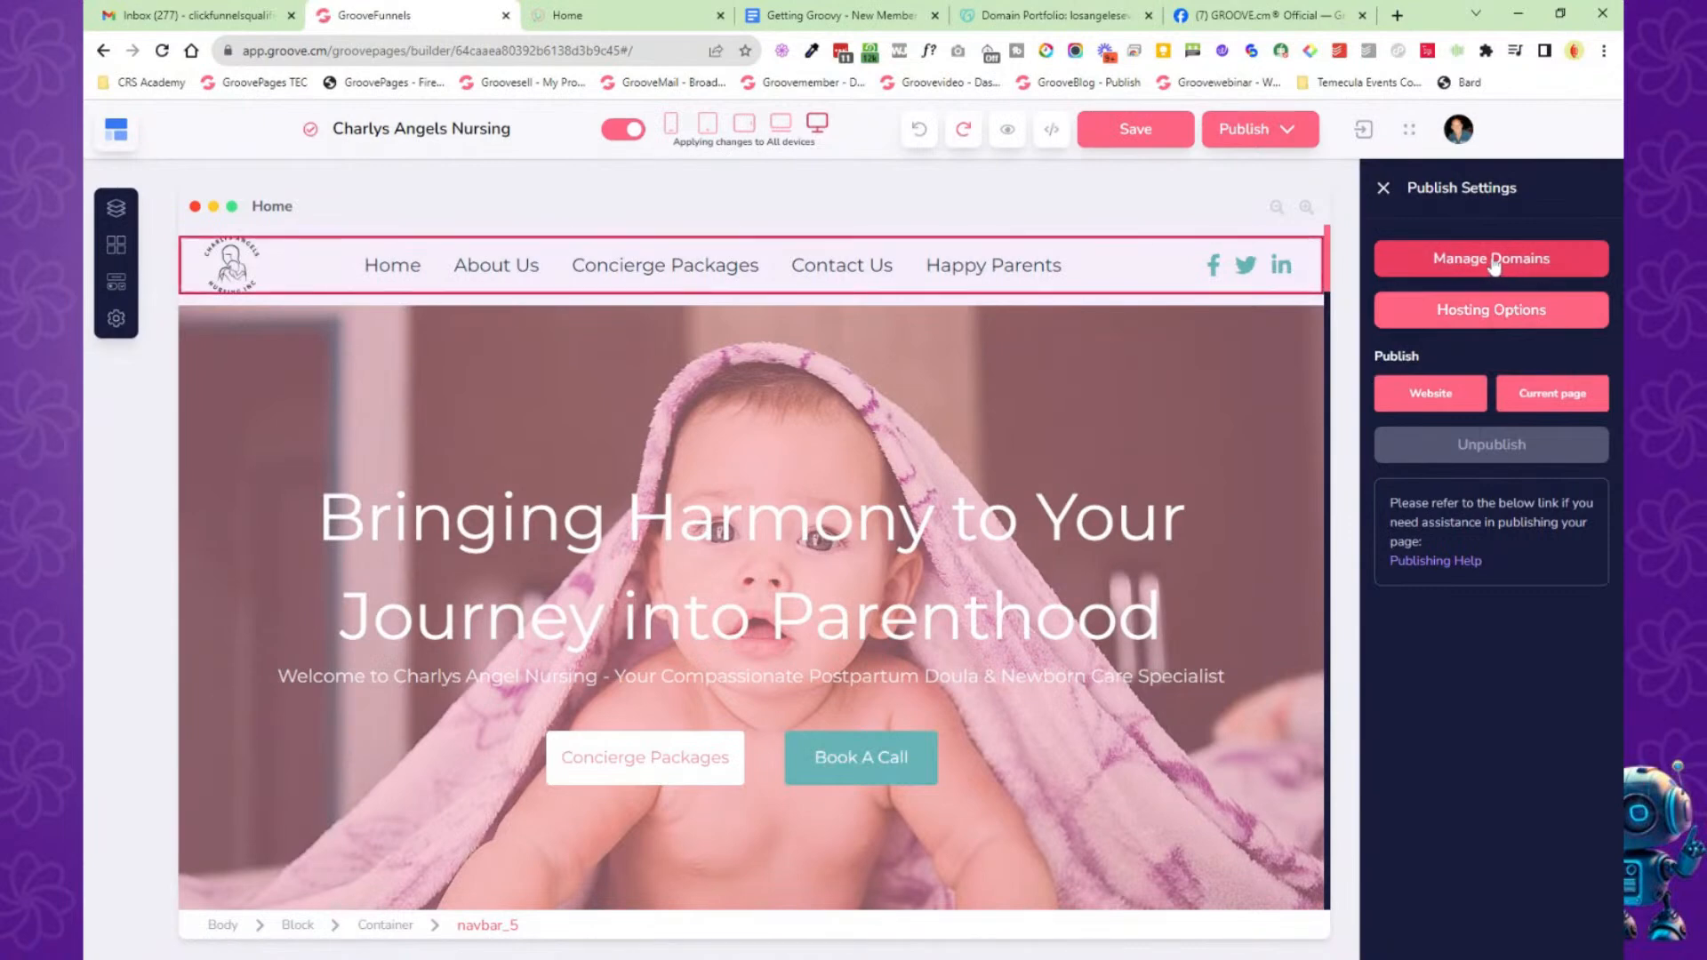
Review hosting options, keep the custom domain charlysangelsnursing.com, and close Publish Settings.
click(1502, 312)
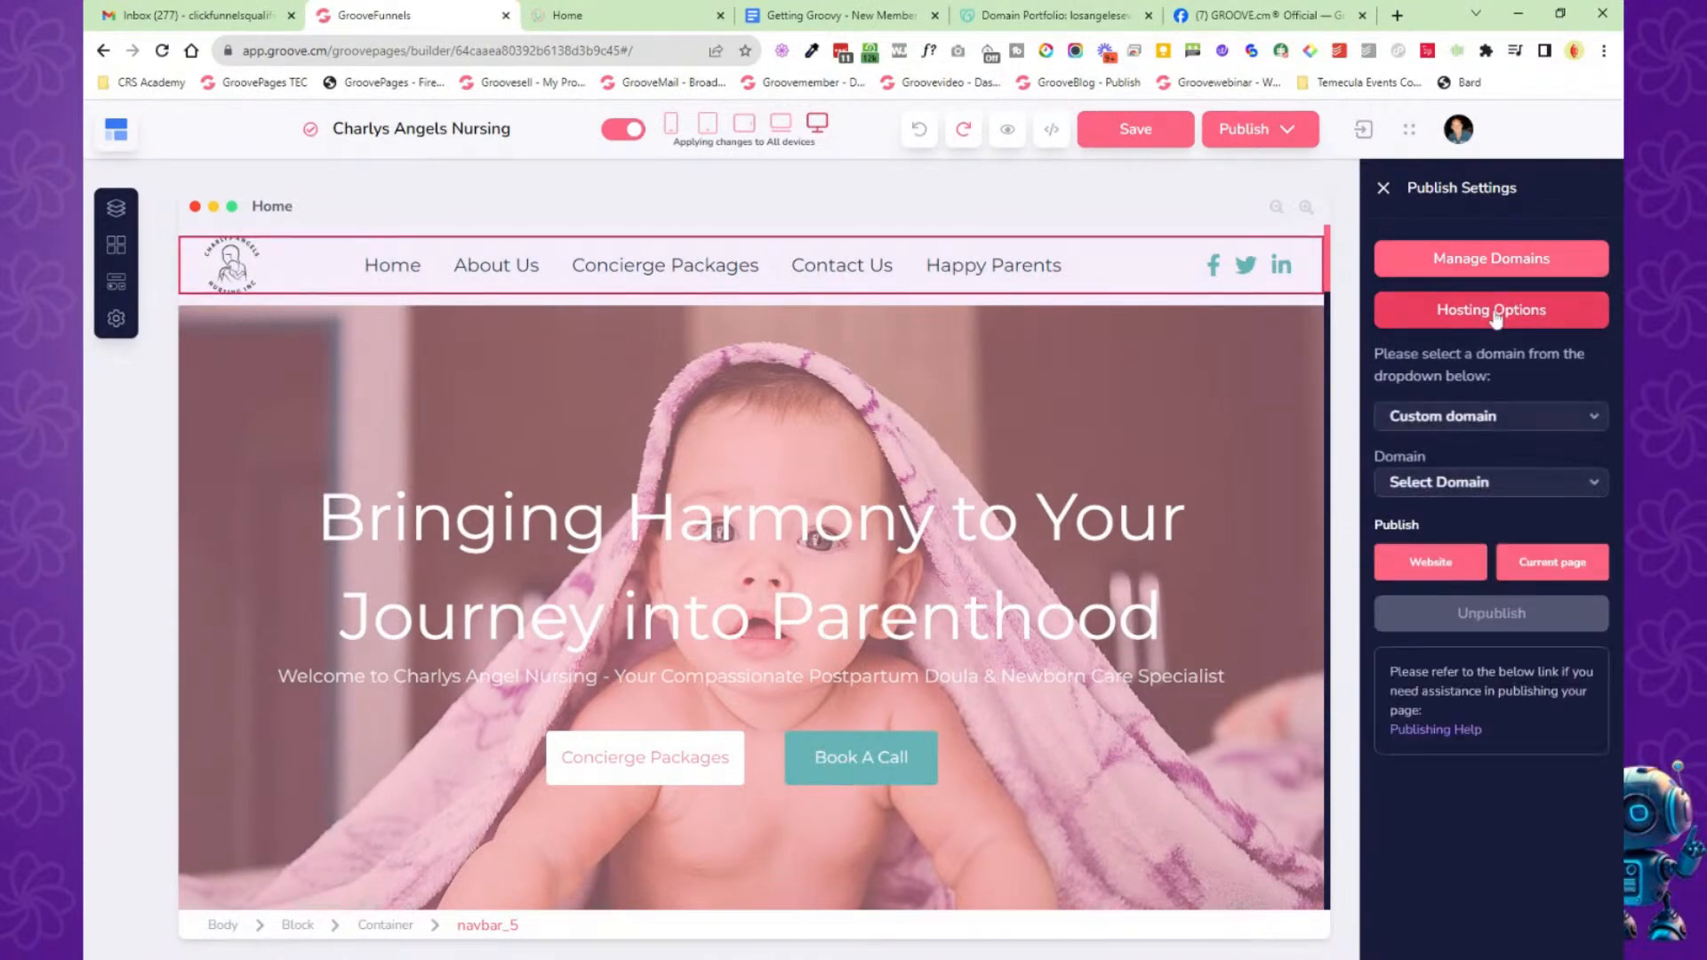
click(1496, 417)
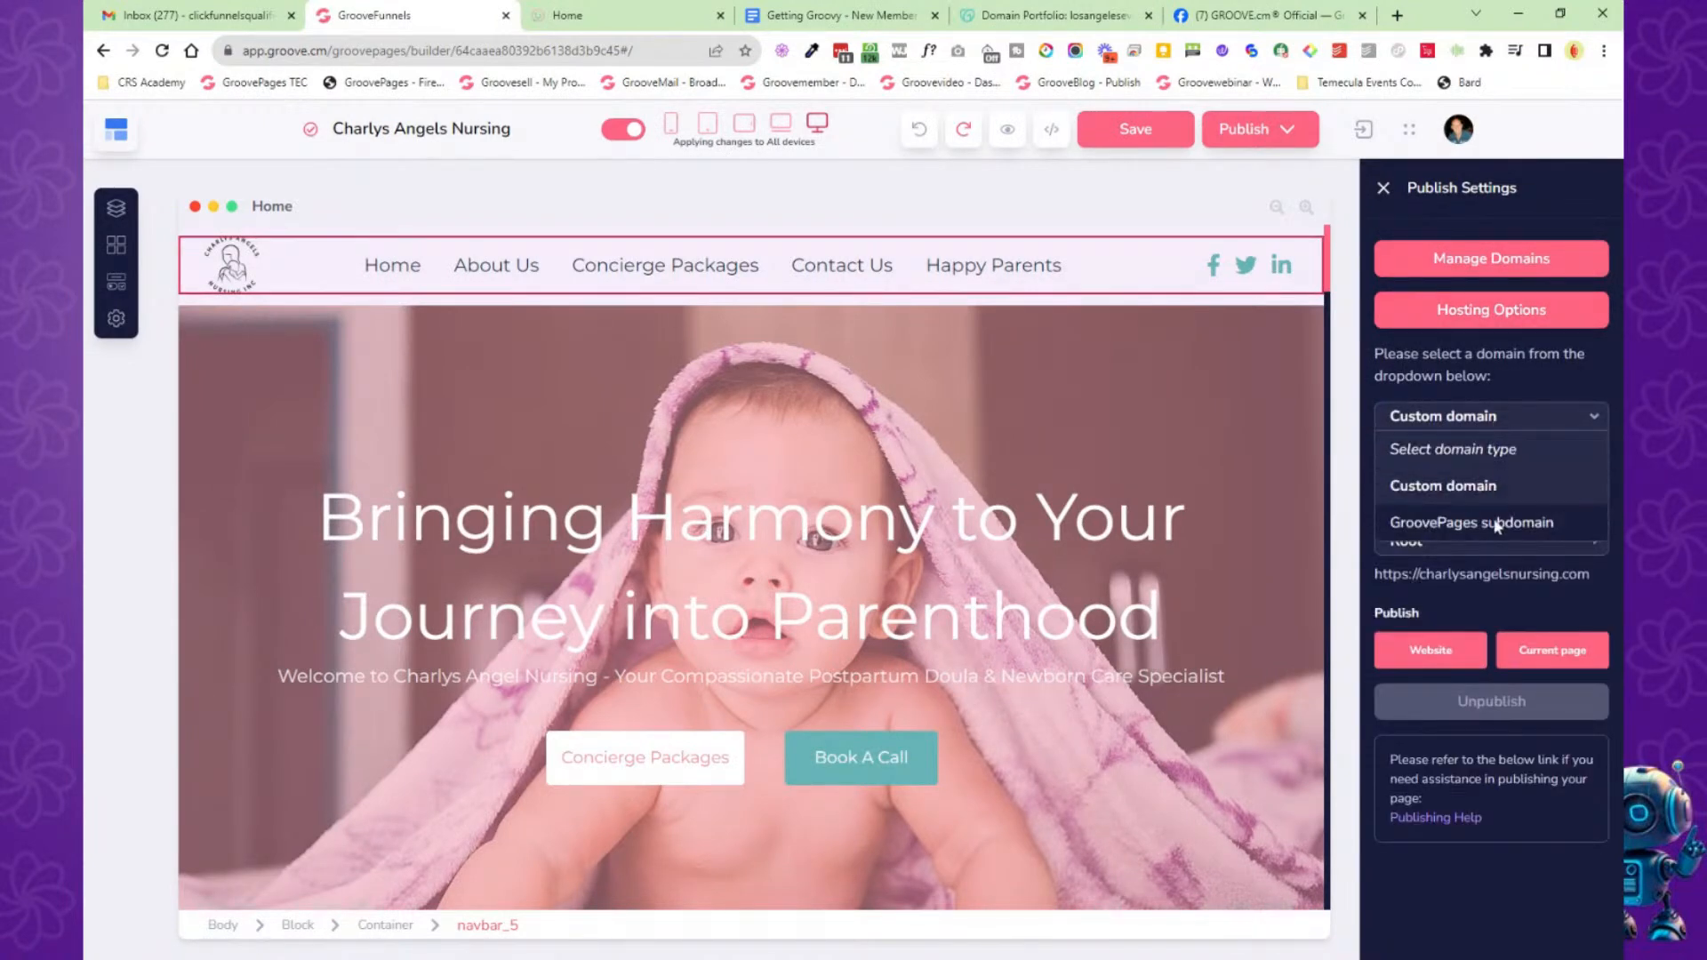
click(1567, 377)
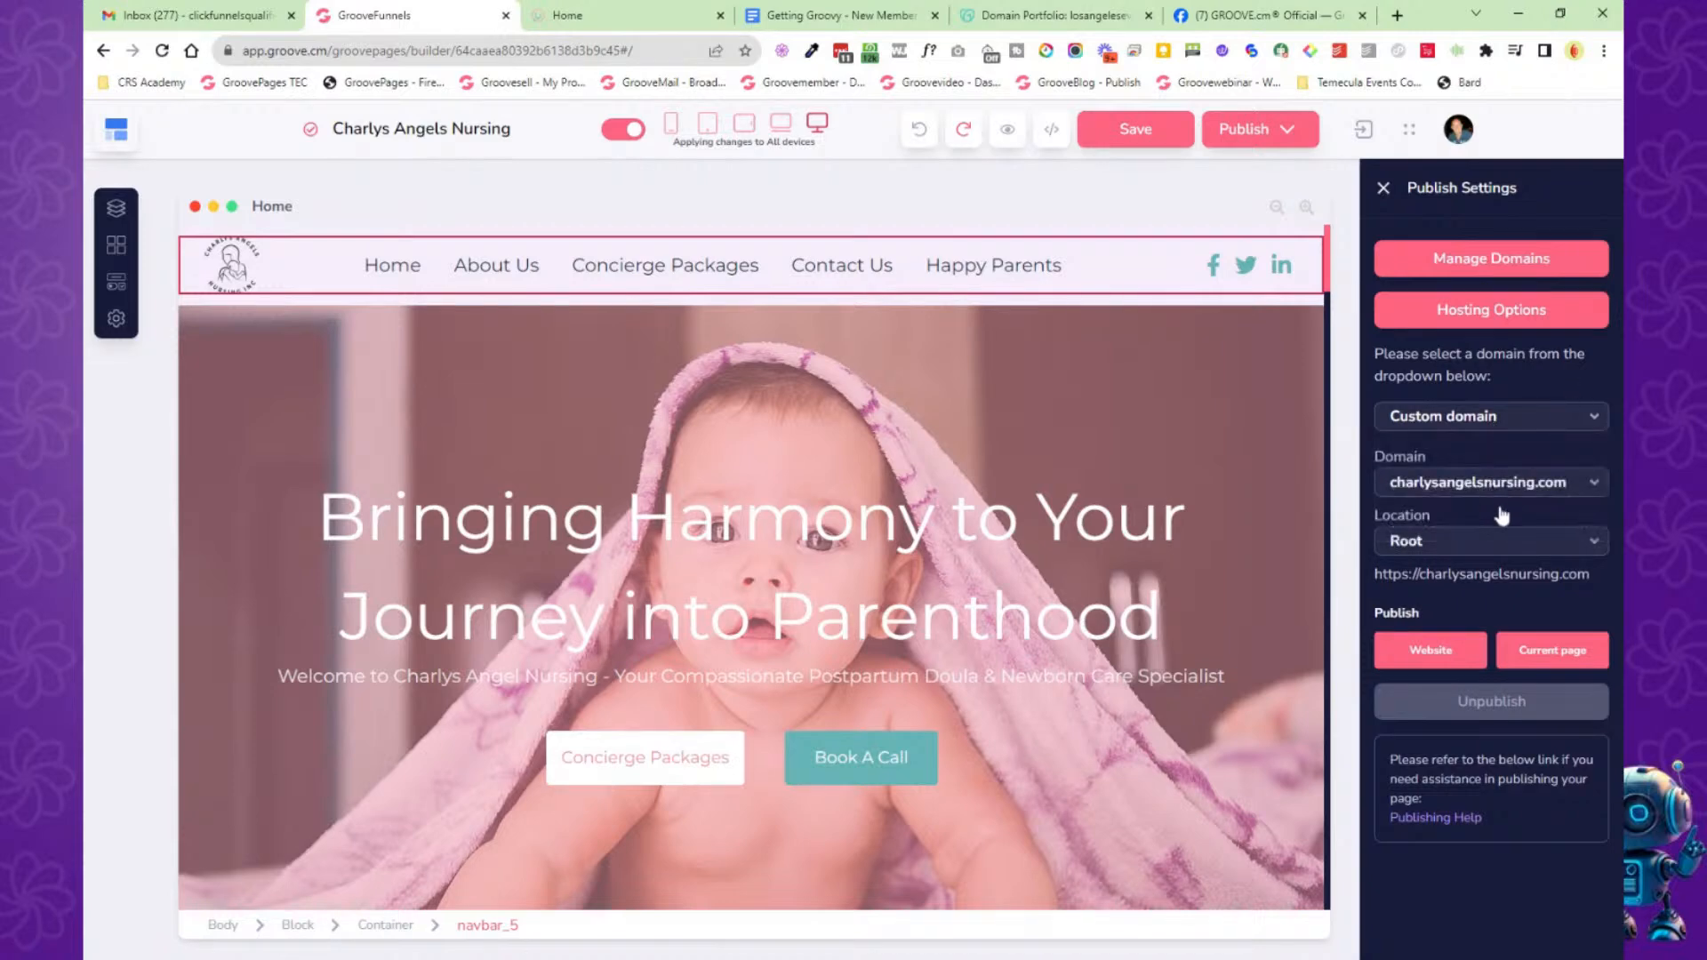
mouse_move(1466, 649)
click(1382, 197)
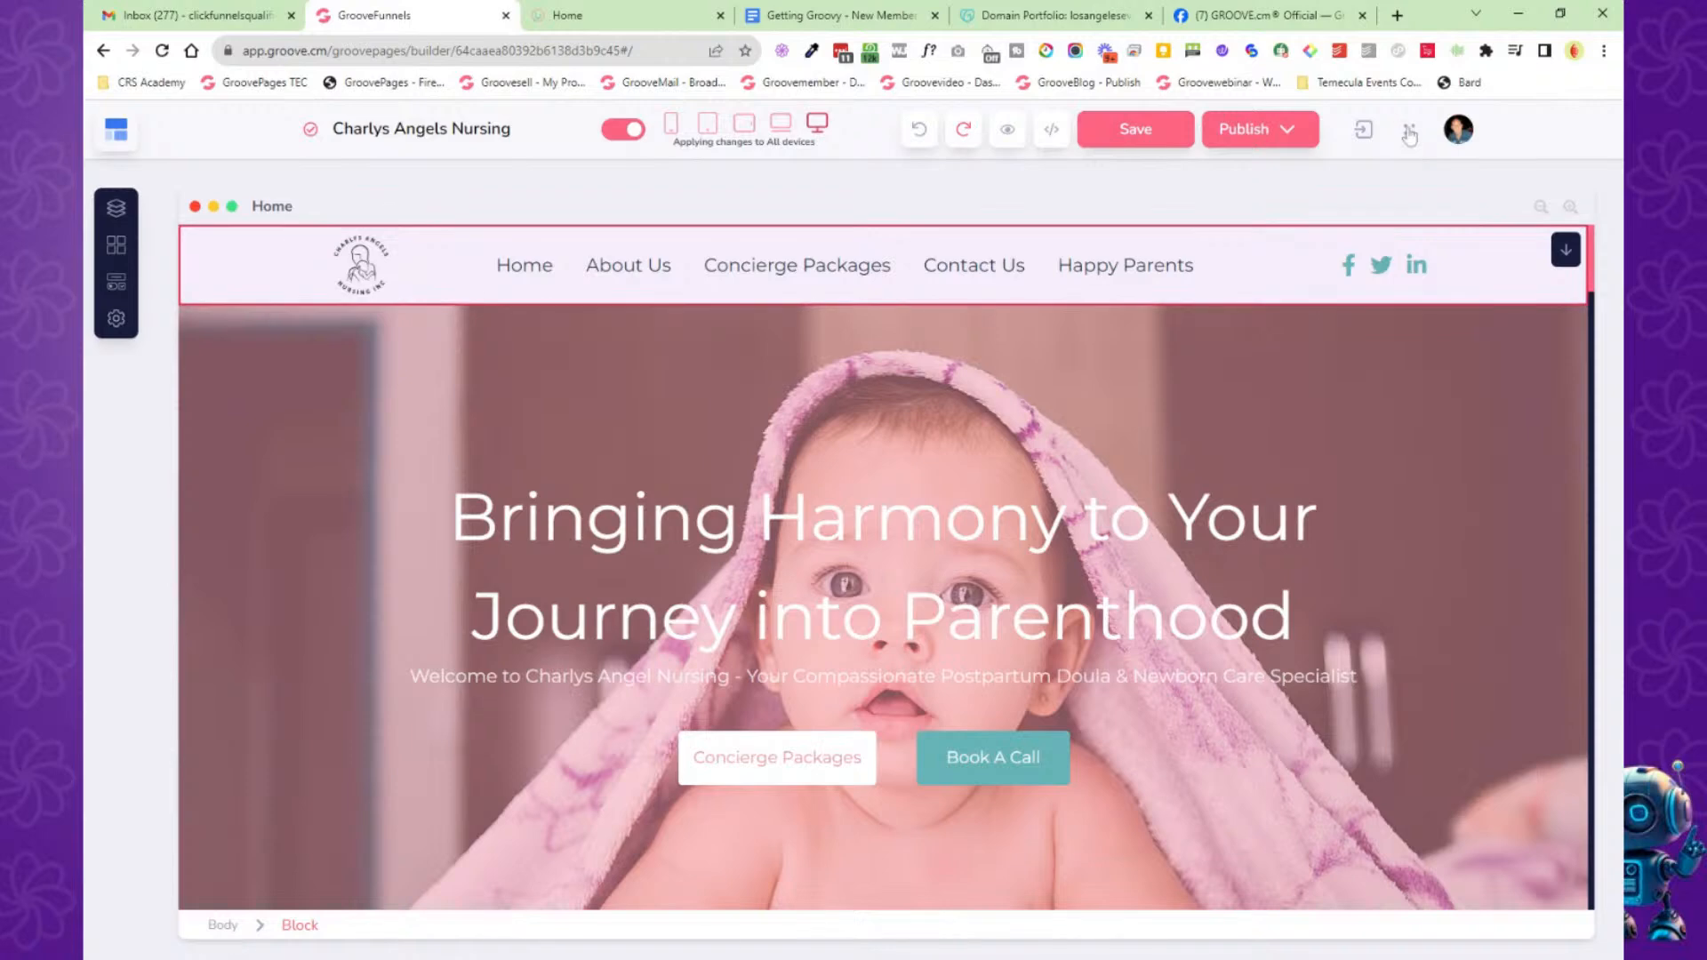
In the Pages panel, move Happy Parents to Hidden Pages and back above Contact Us.
click(115, 208)
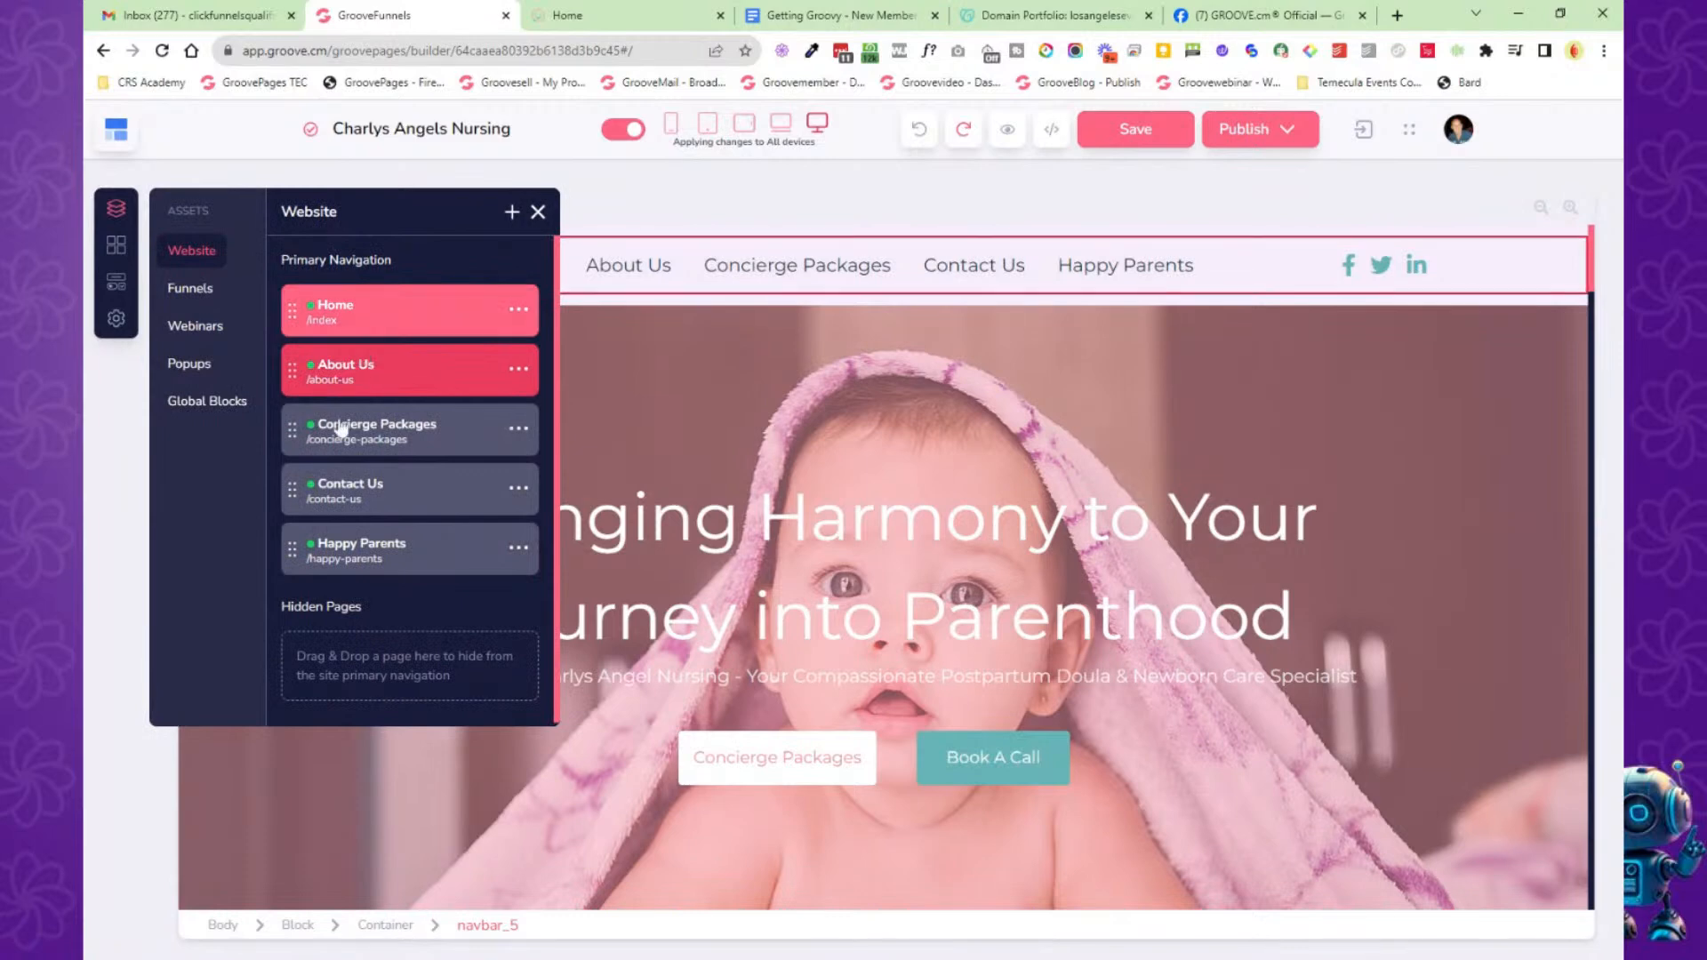
drag(301, 554, 301, 698)
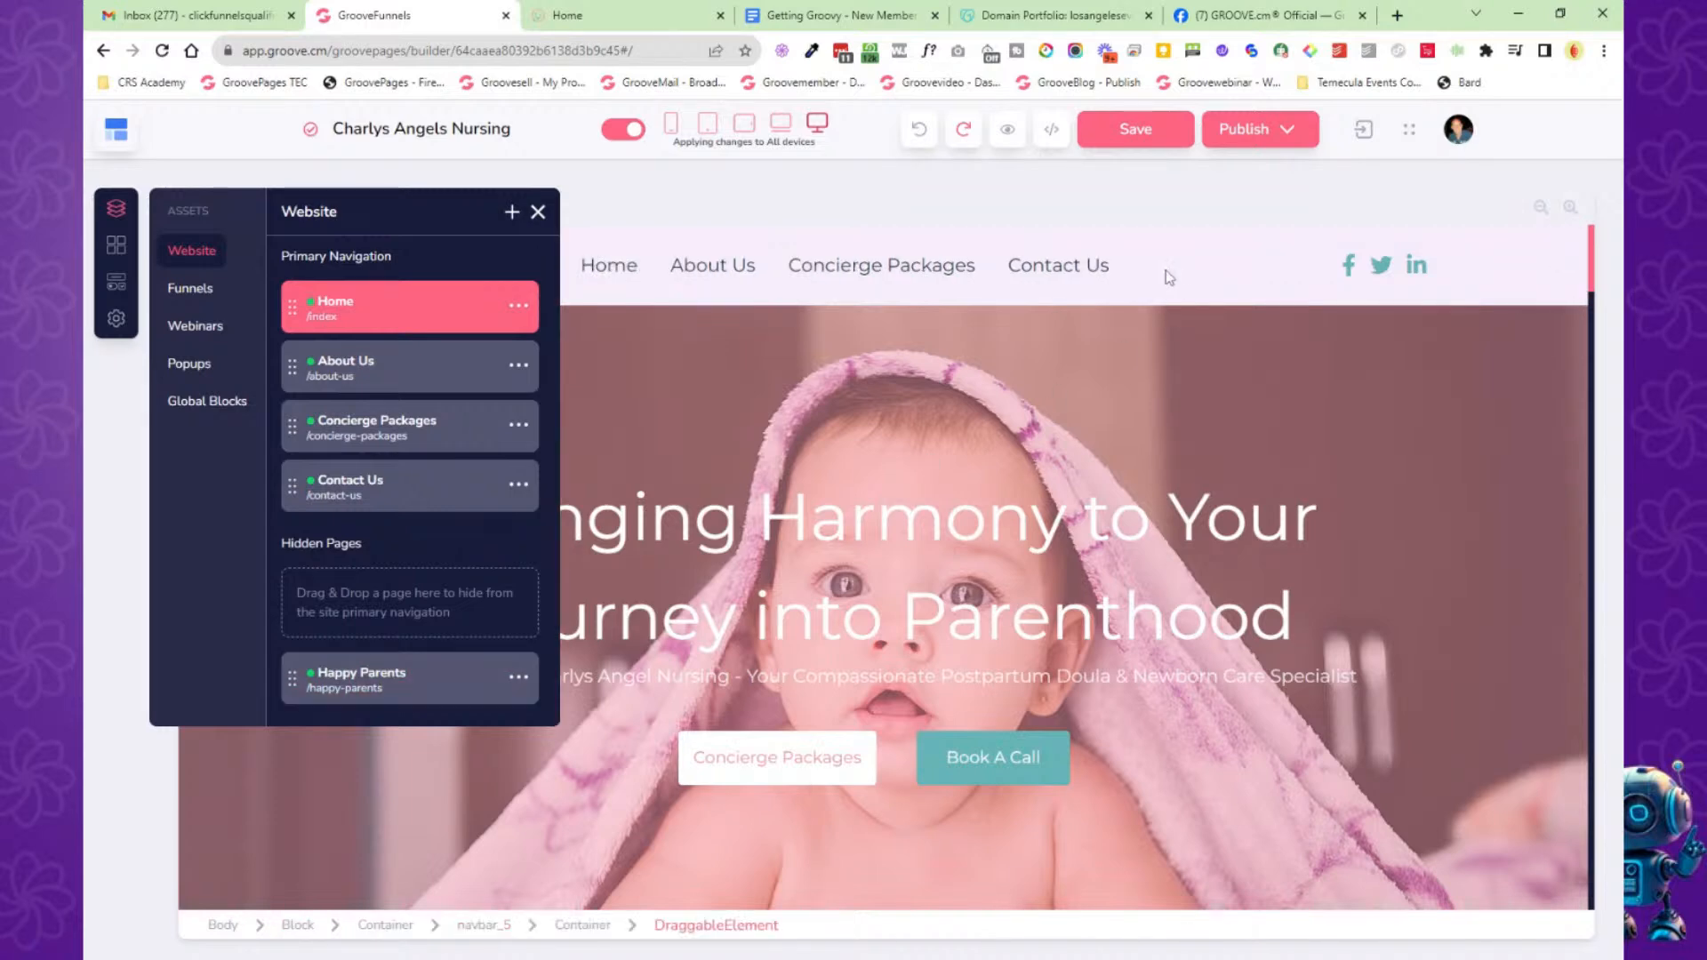
drag(288, 677, 296, 529)
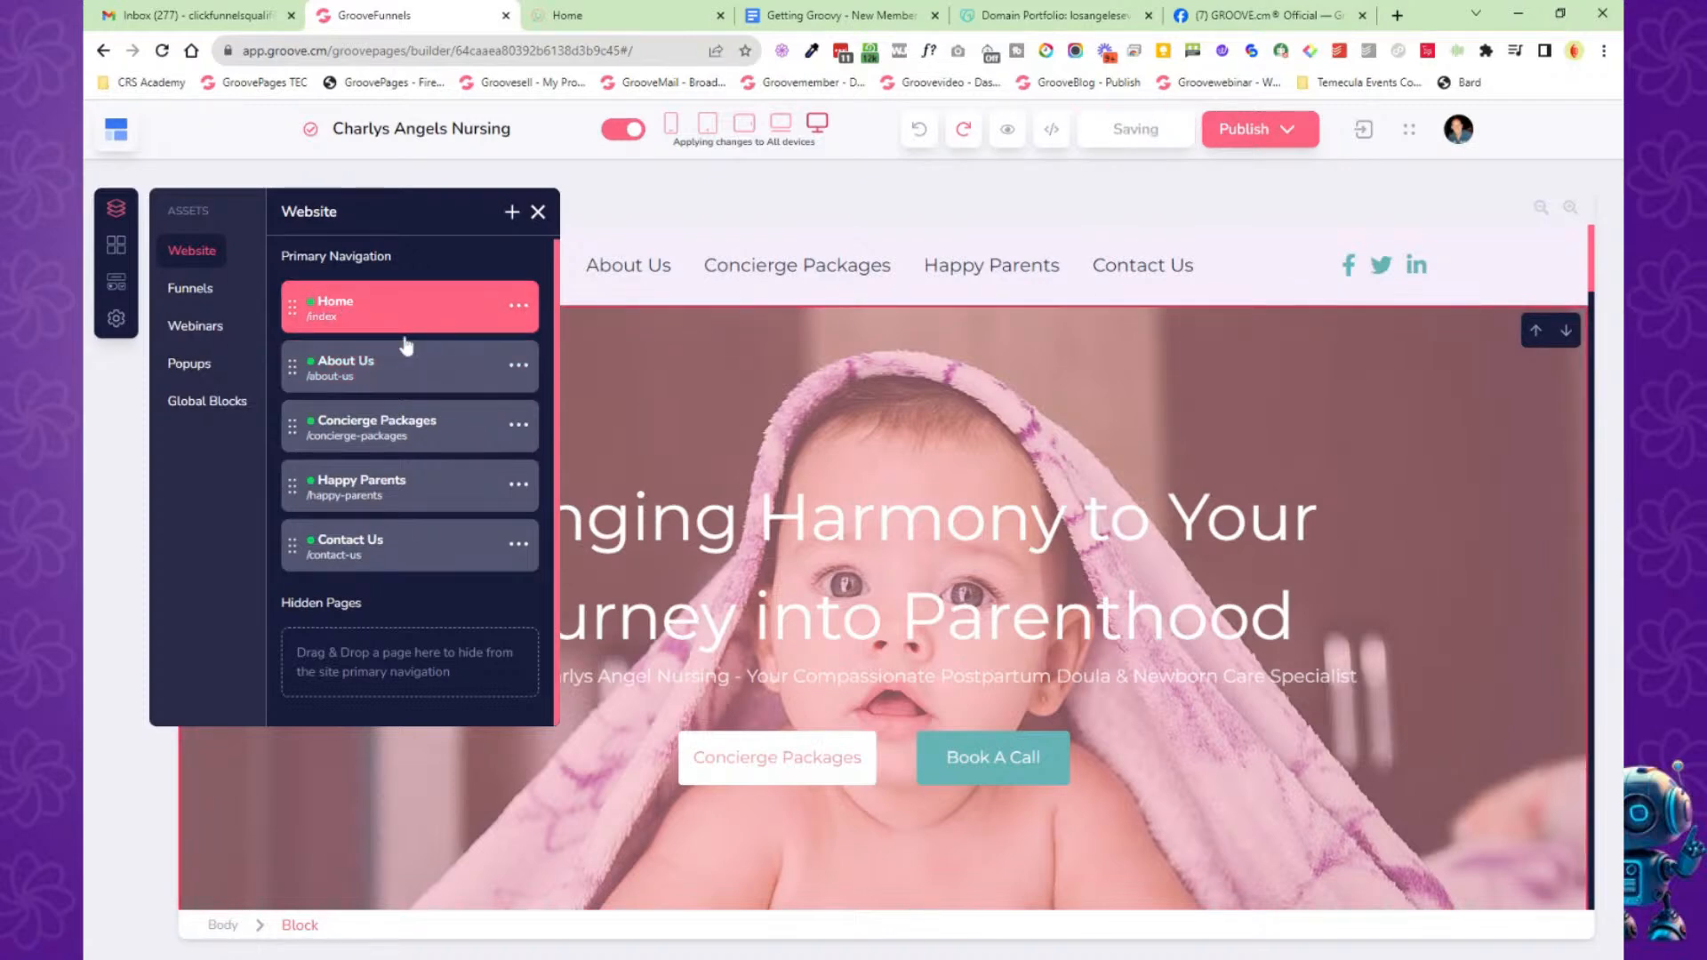
Open About Us and Home, then view the site's Funnels, Webinars, Popups and Global Blocks lists.
click(419, 369)
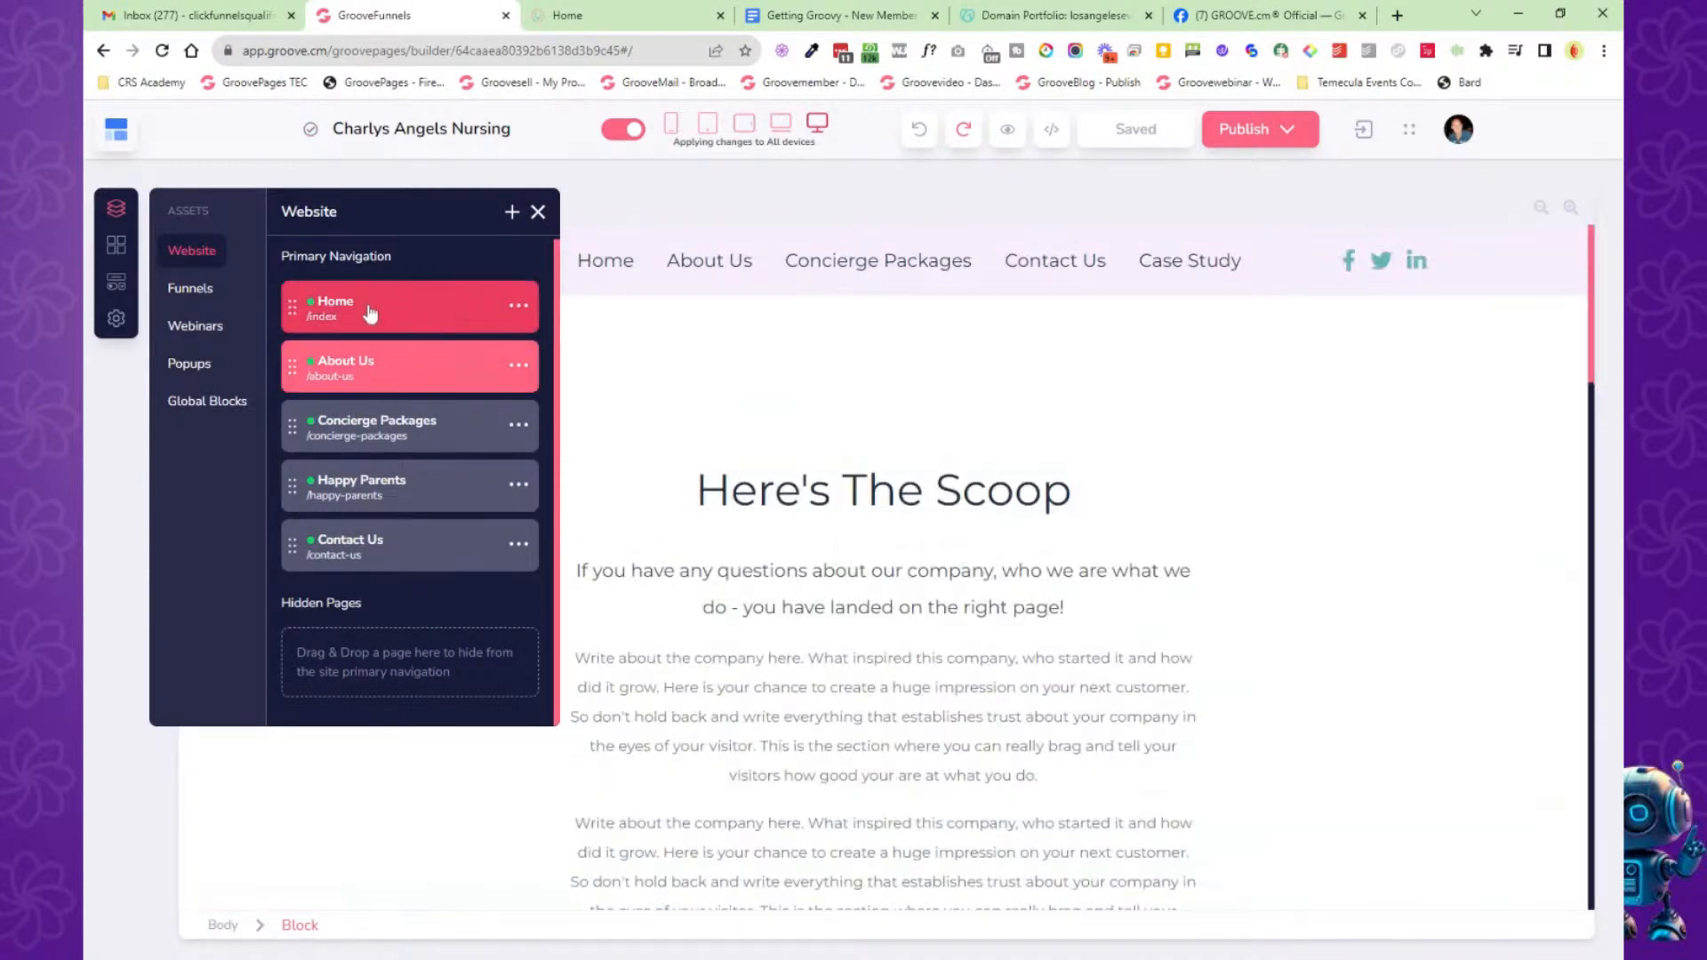
click(370, 313)
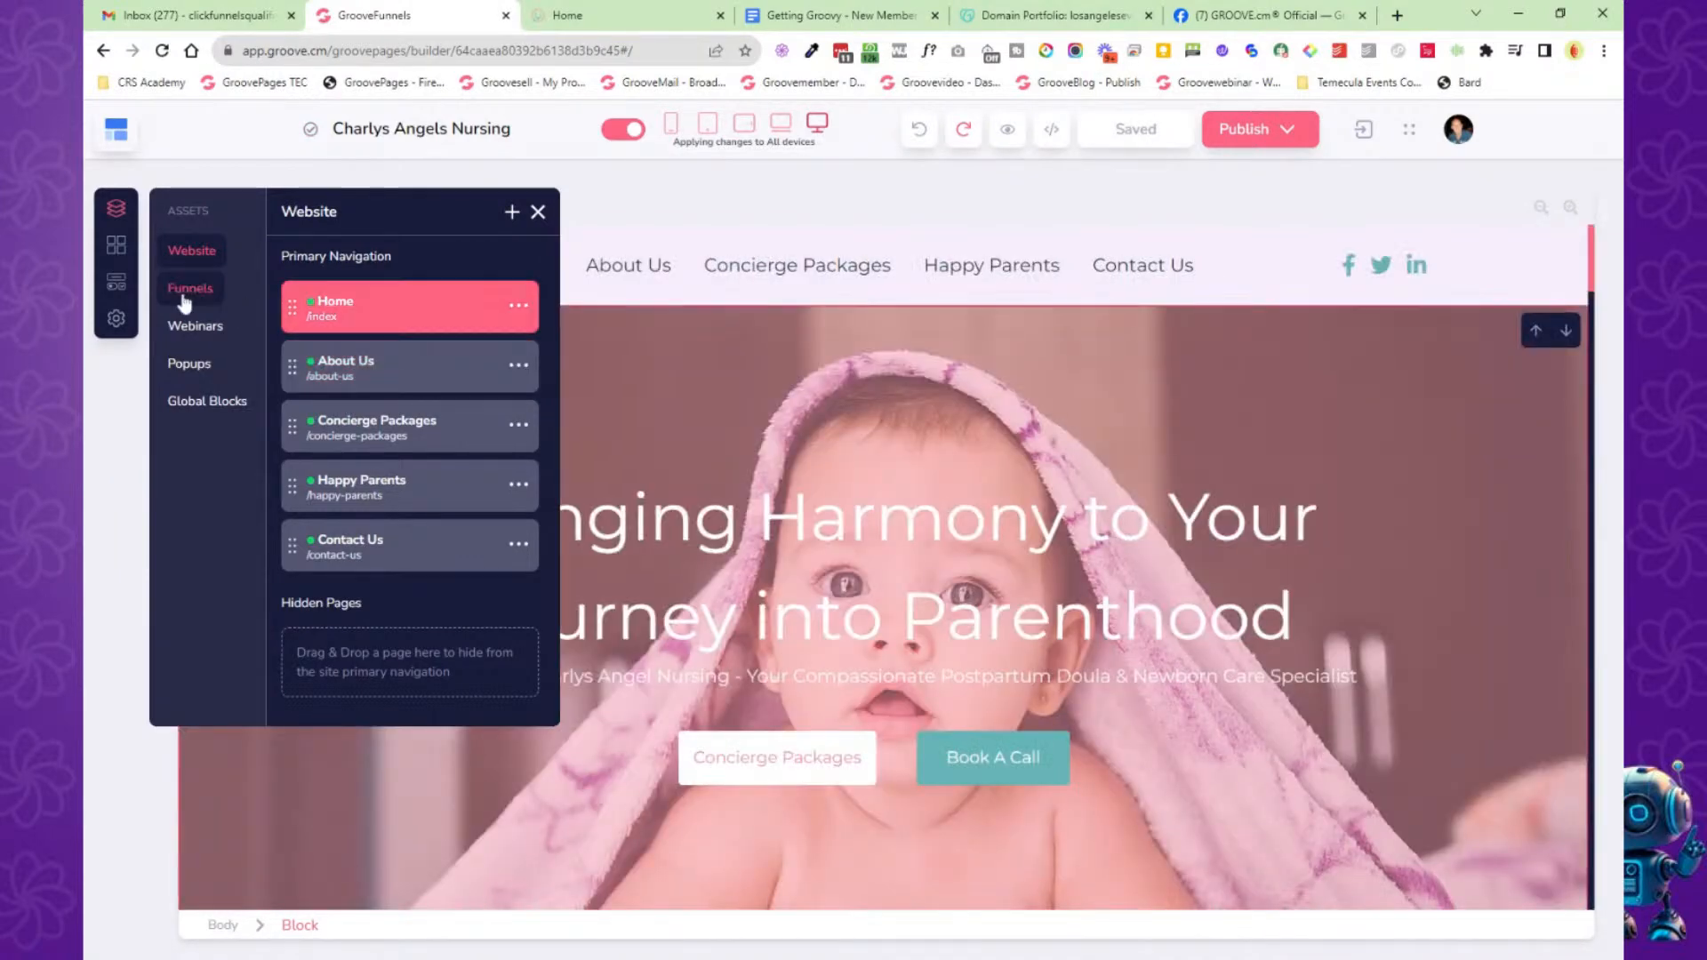
click(186, 290)
click(188, 324)
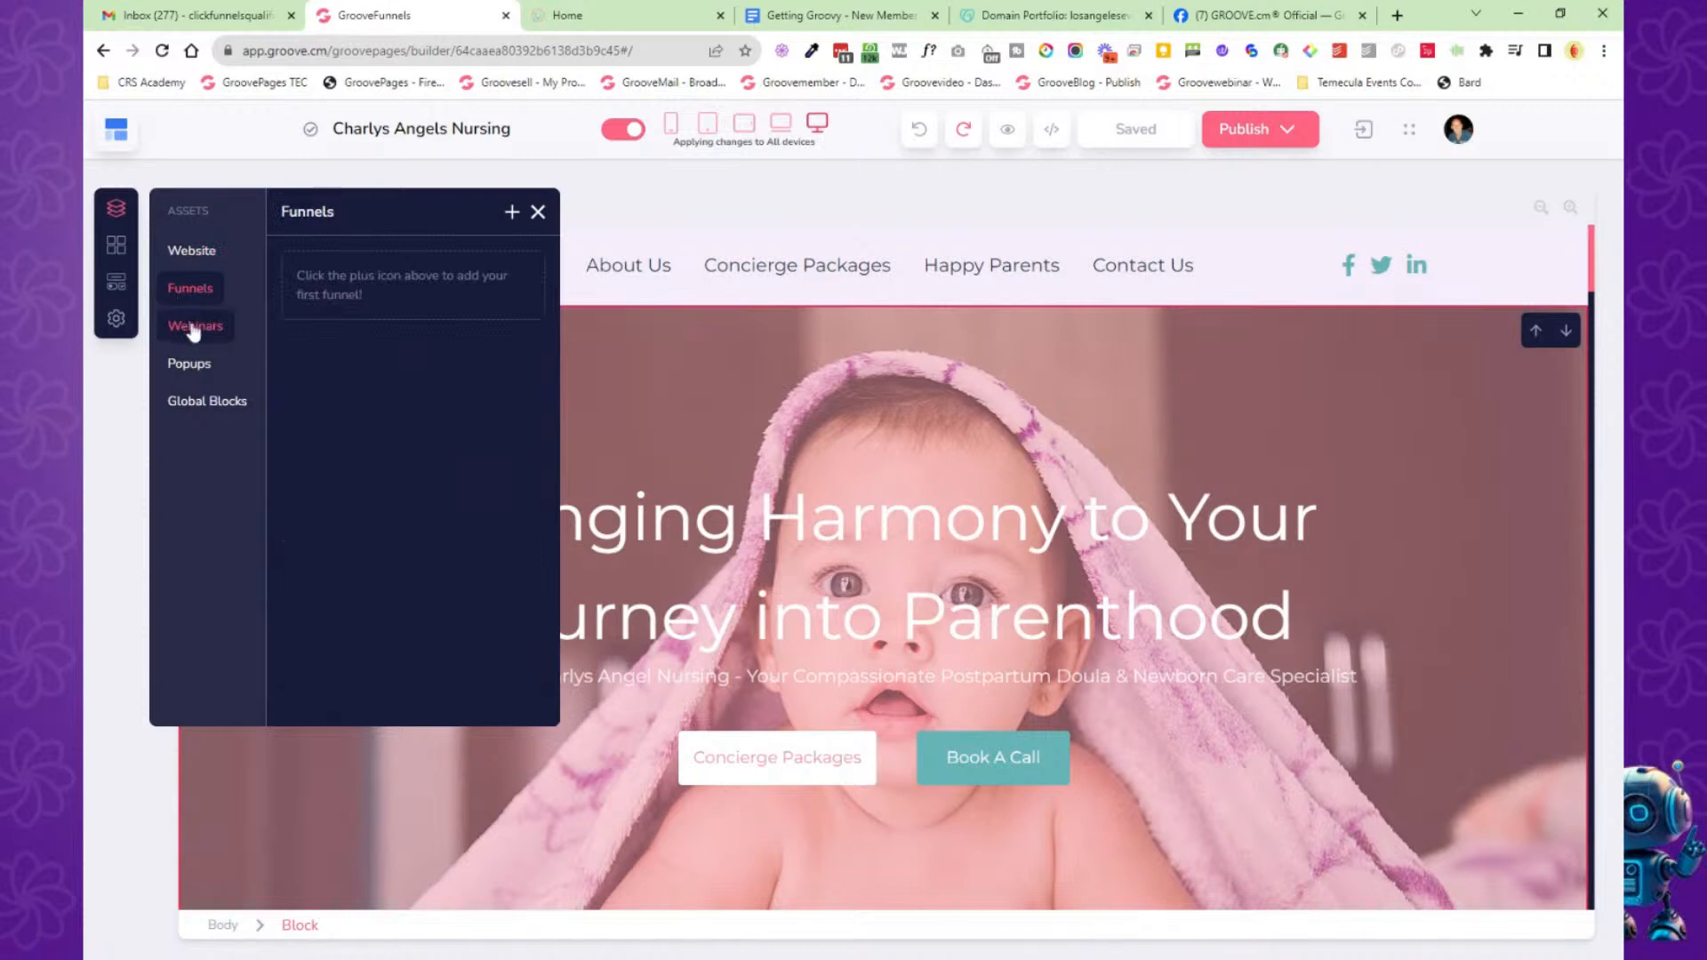
click(196, 366)
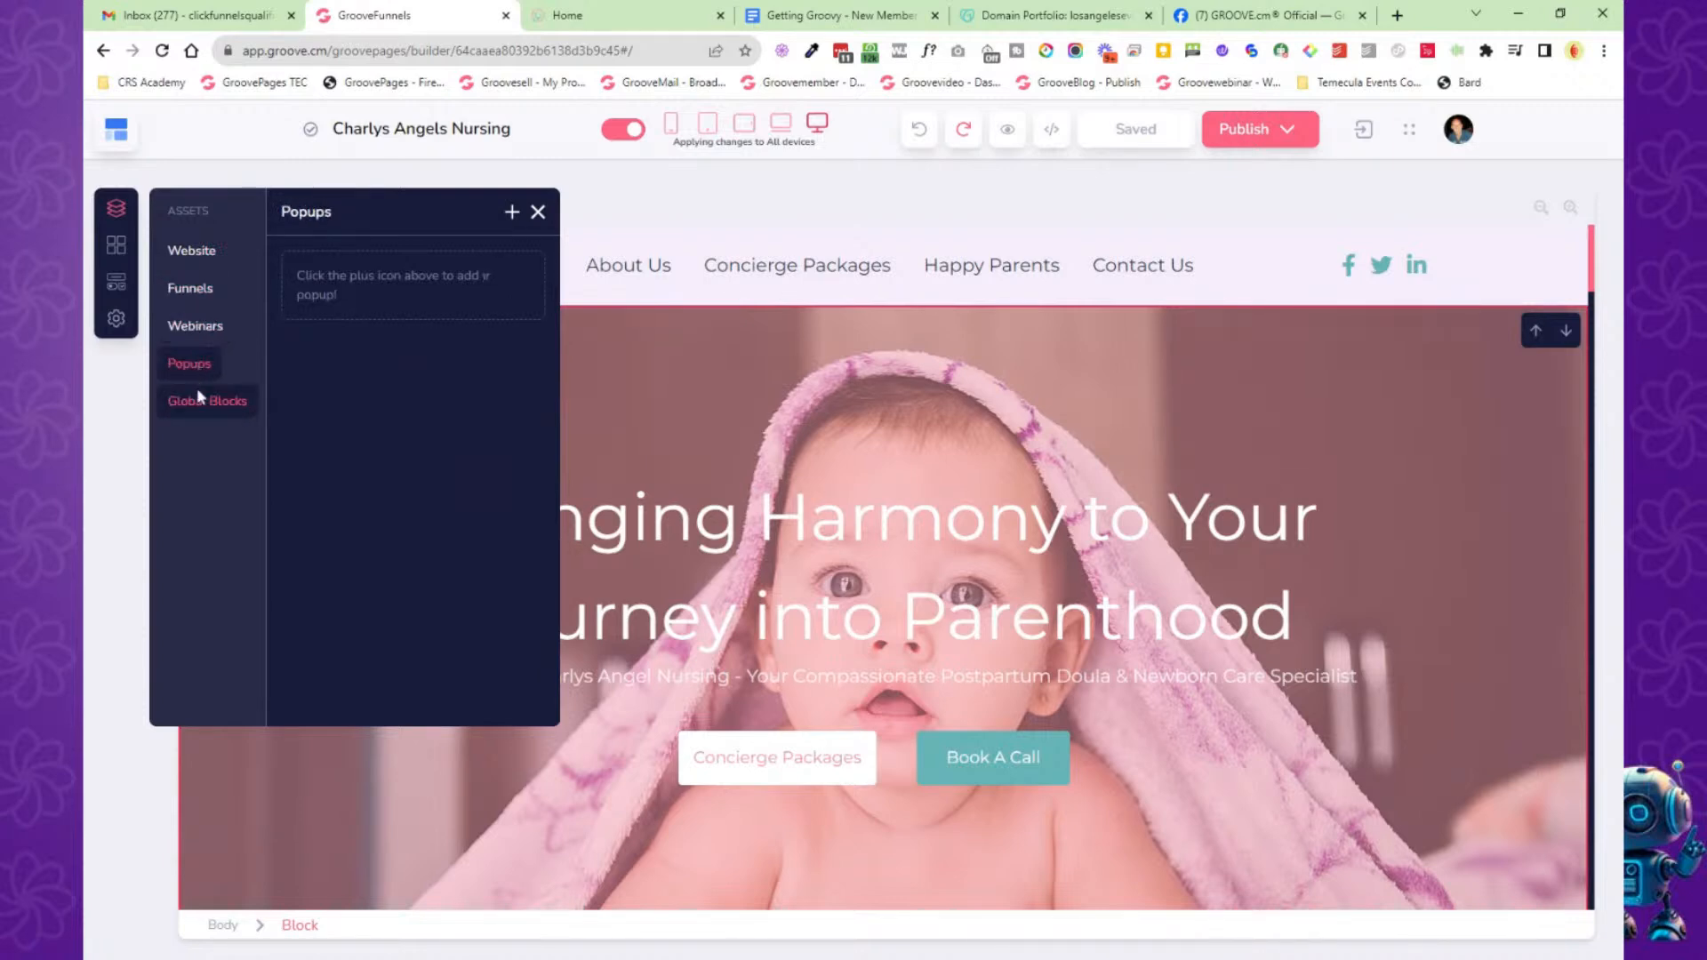
click(194, 404)
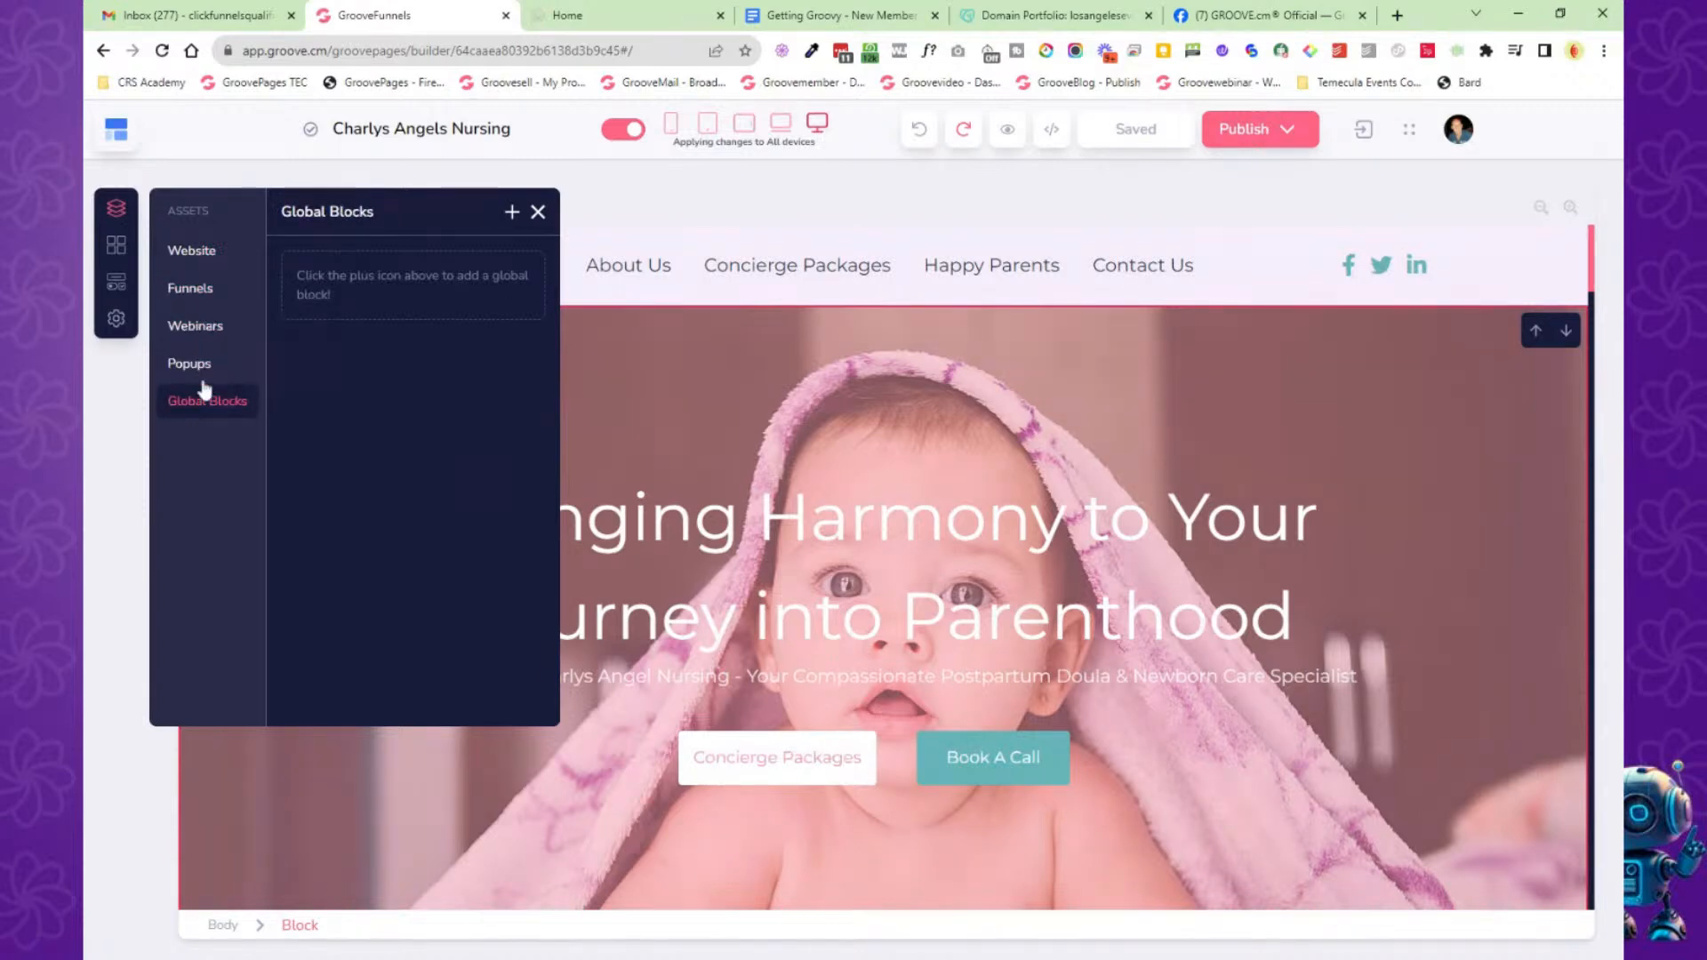
click(121, 254)
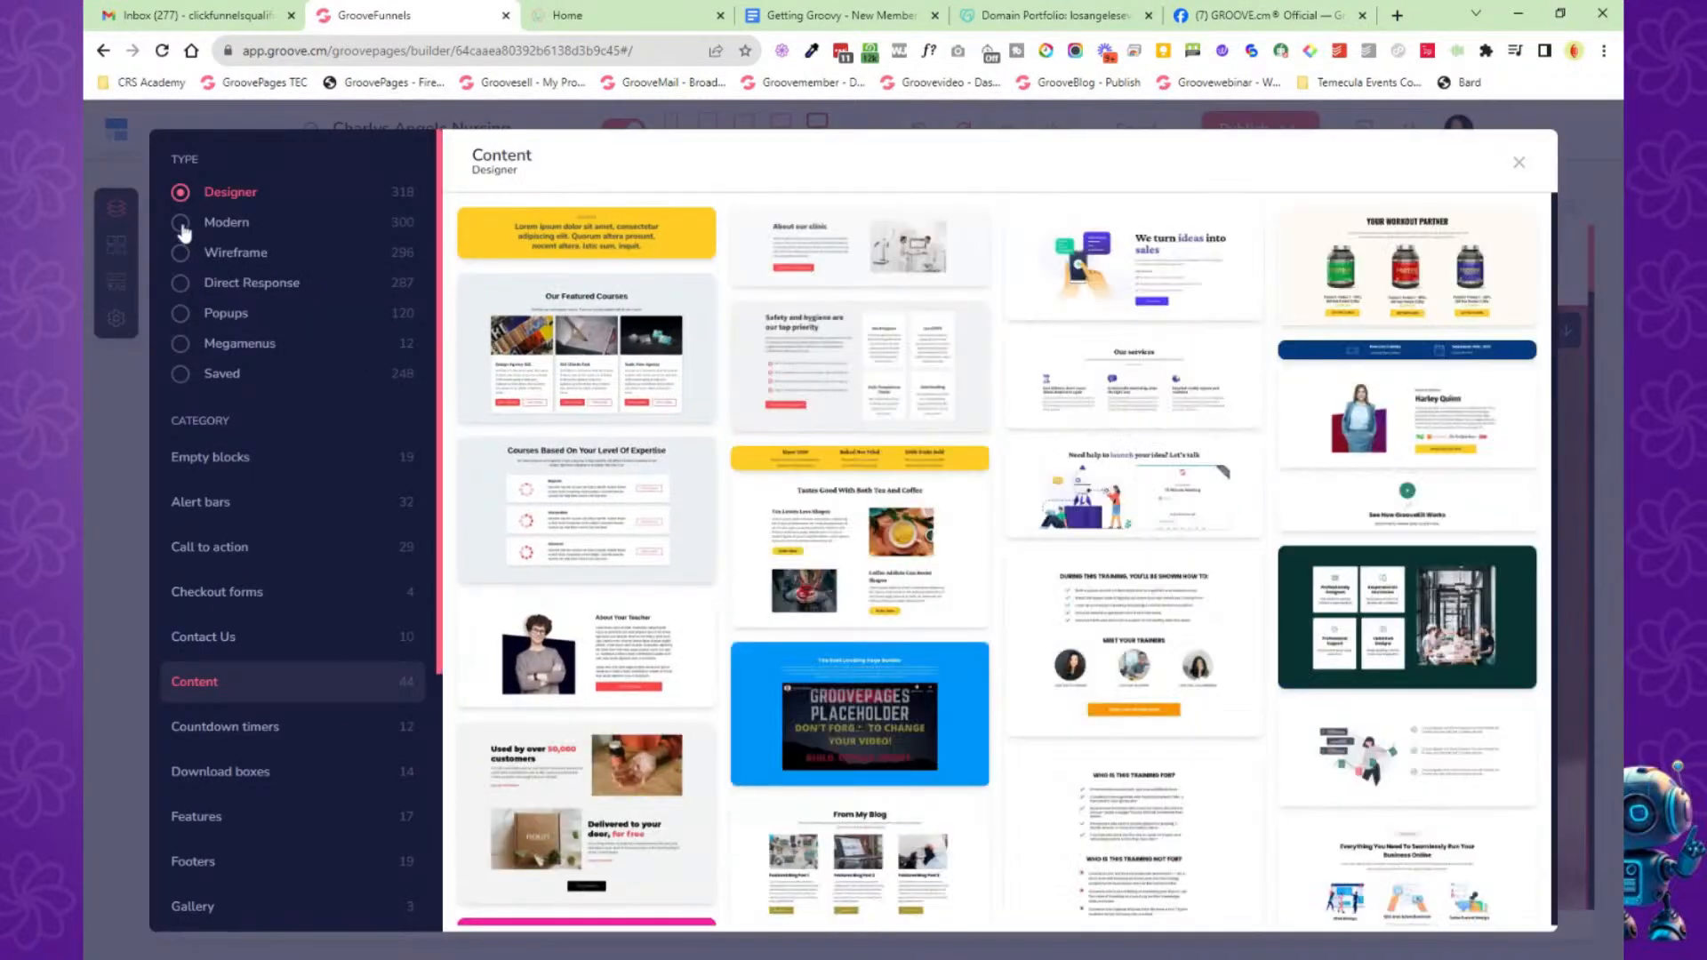
Browse Modern block templates: Testimonial, Blog, Newsletter, Guarantee and CTA.
click(185, 227)
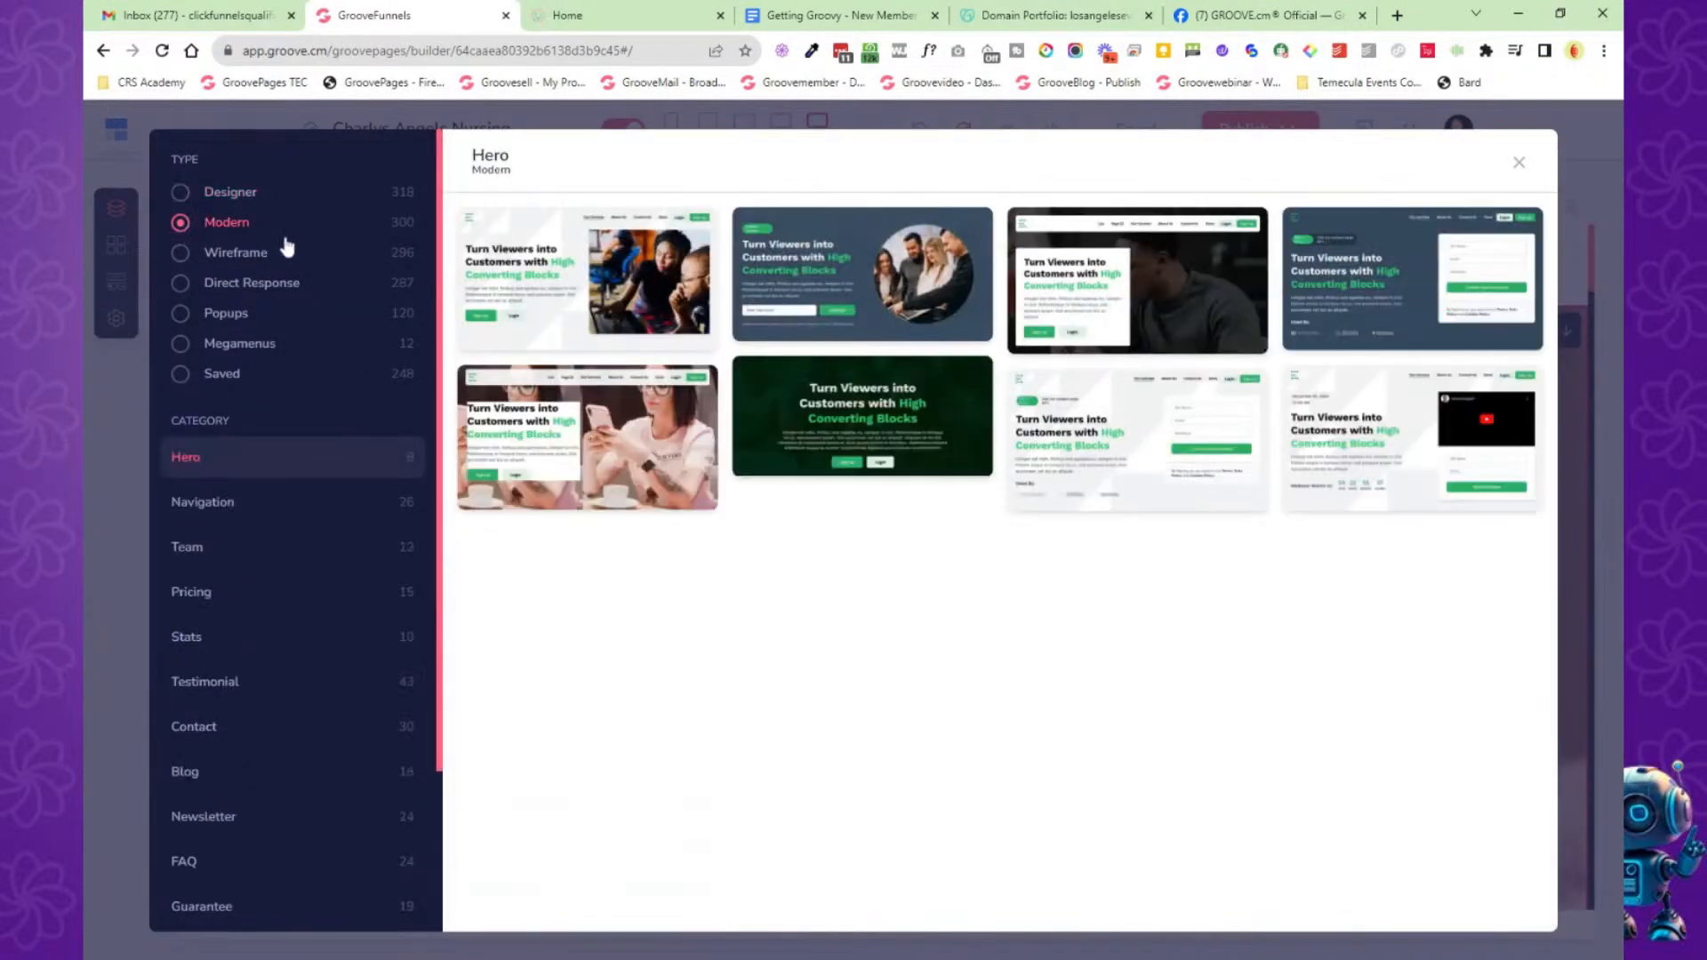
scroll(286, 505, down, 2)
click(285, 500)
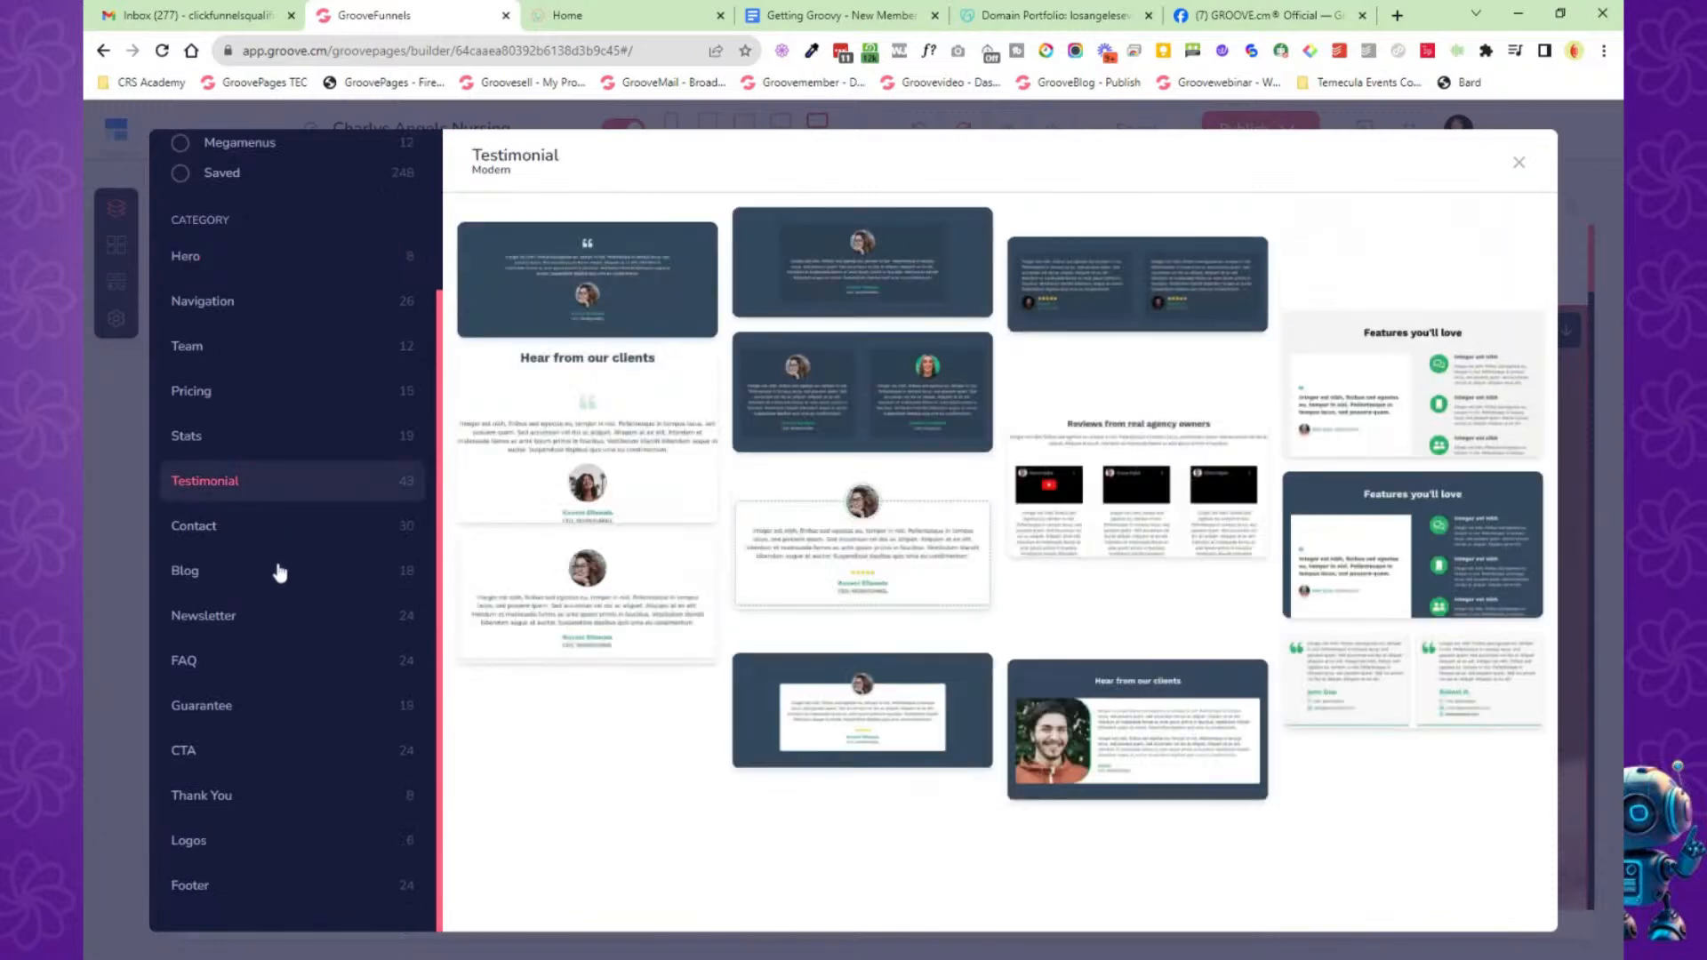
click(278, 572)
click(259, 627)
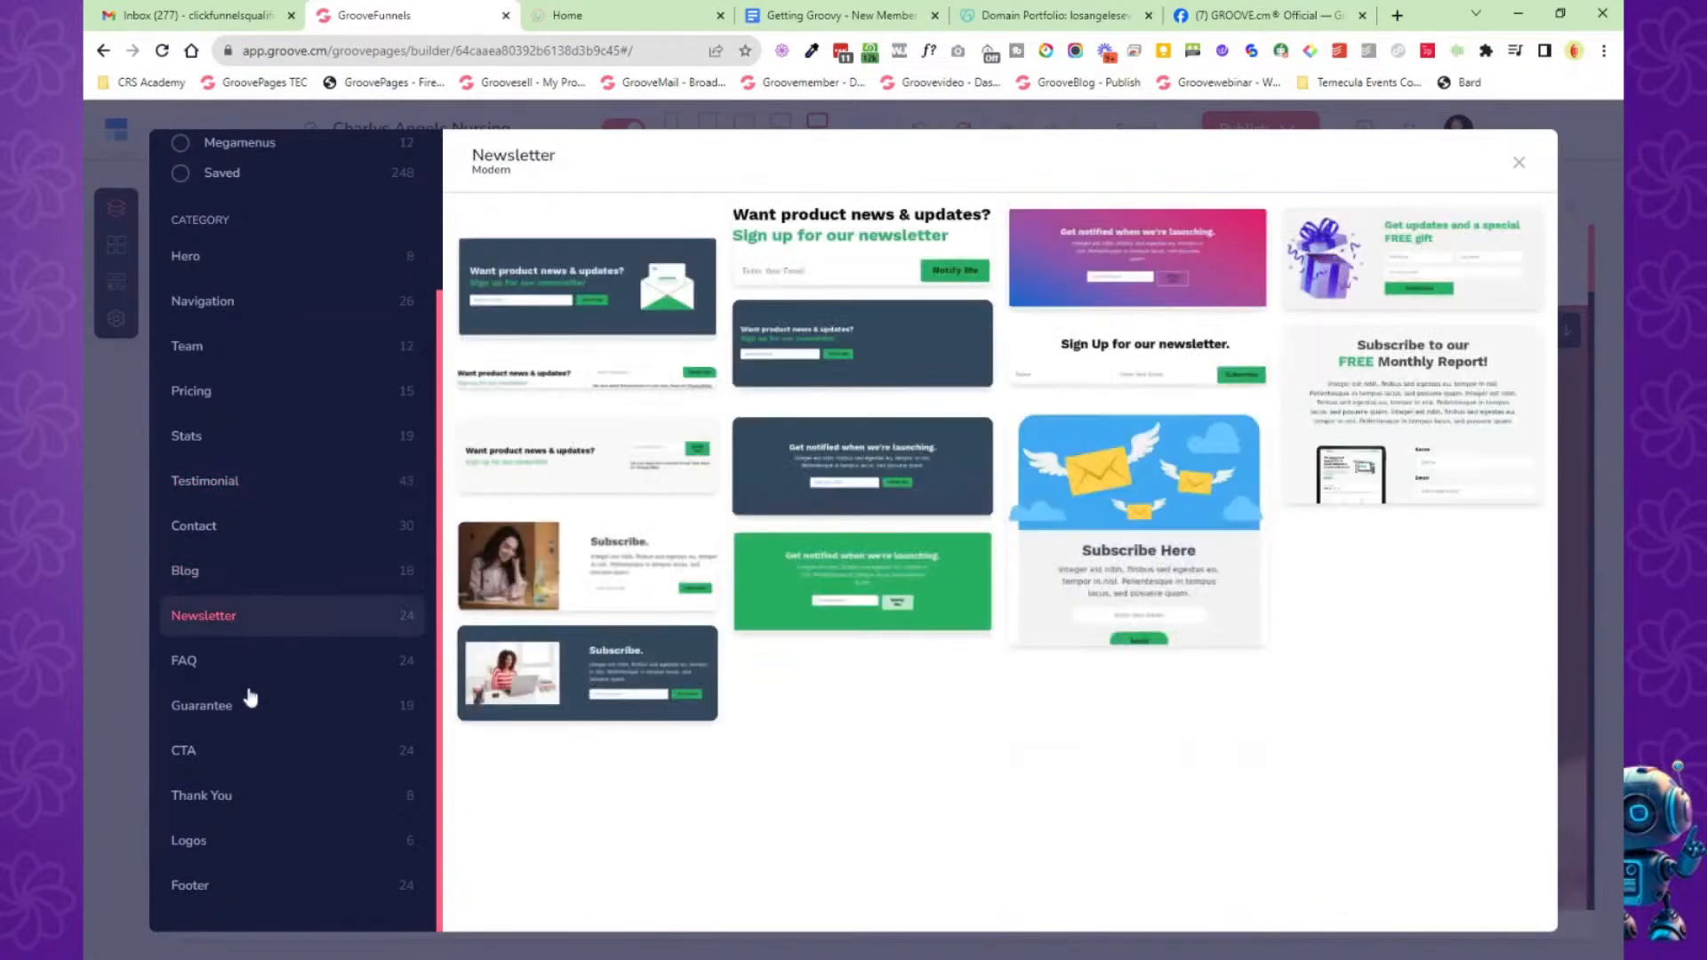
click(249, 699)
click(257, 751)
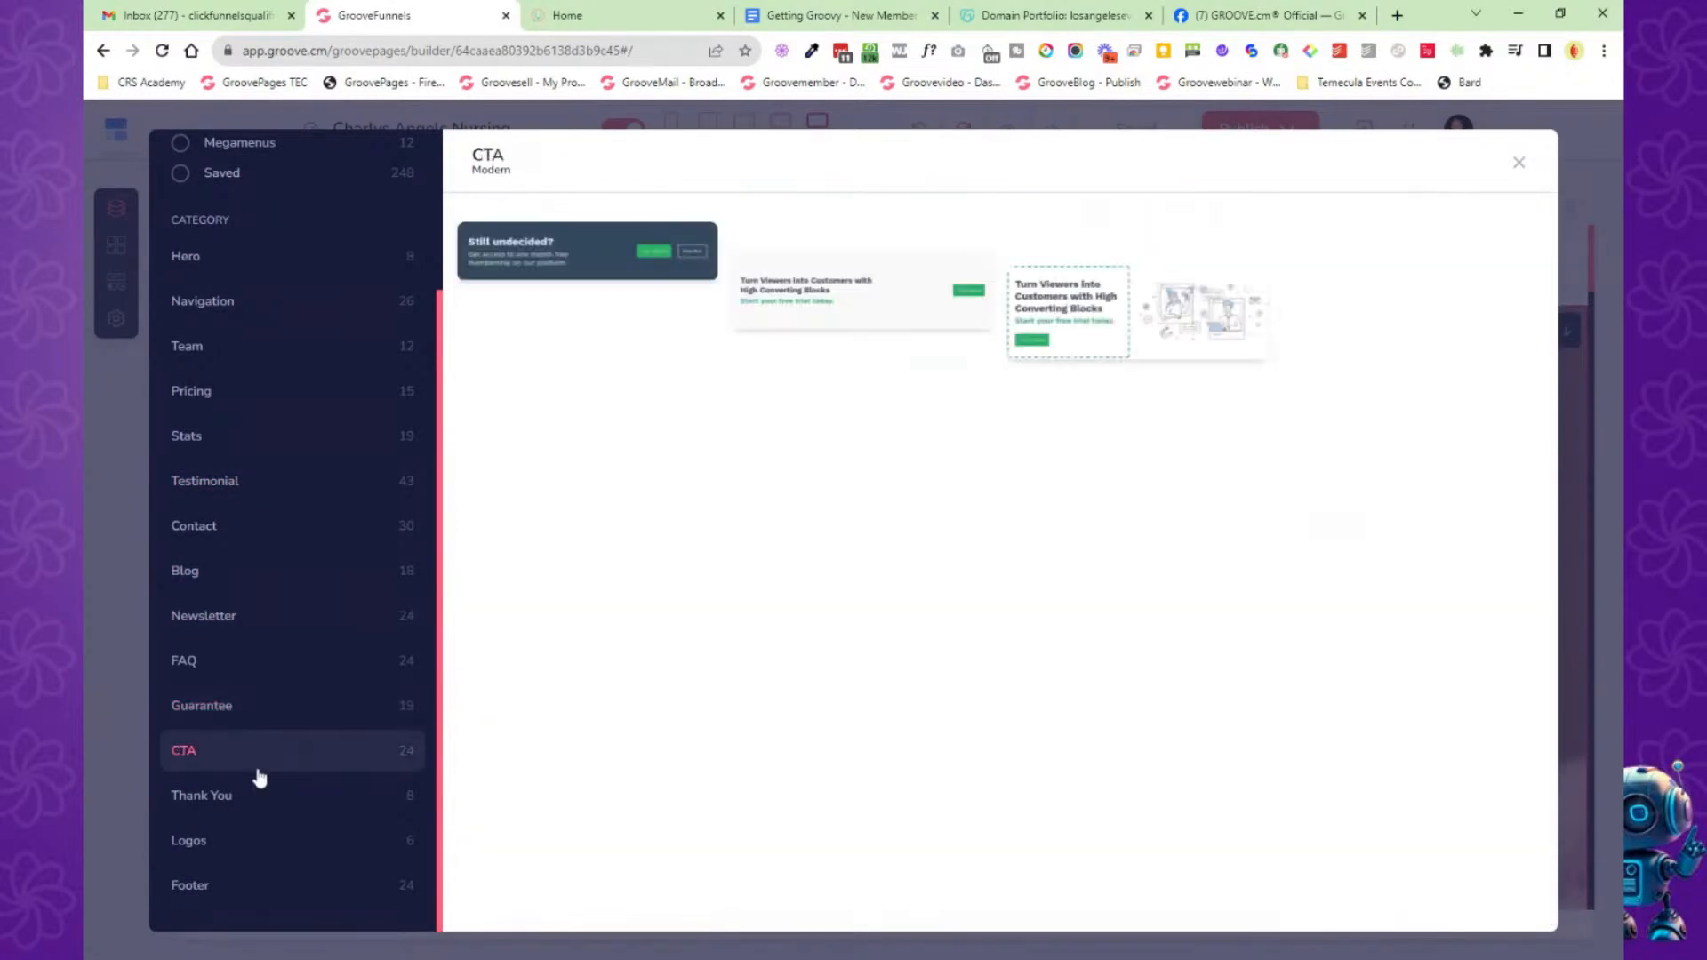
scroll(293, 653, up, 2)
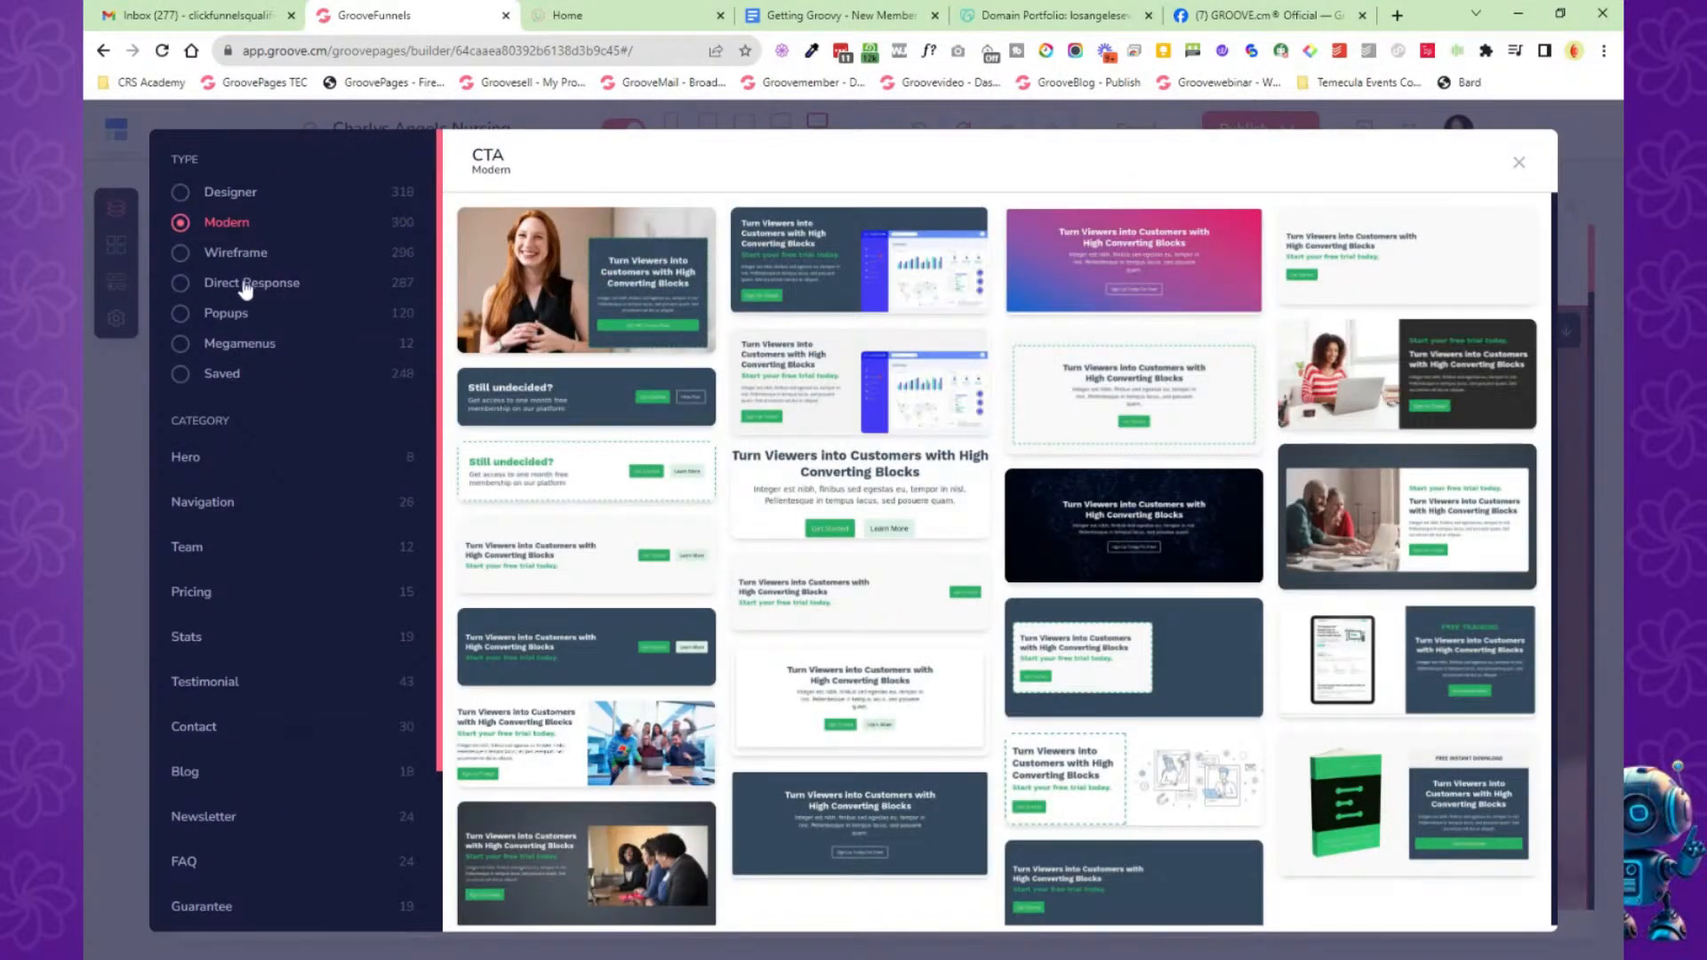
Browse Direct Response templates: Bonus Boxes, Call to Action Blocks, Miscellaneous and Order Recap.
click(254, 284)
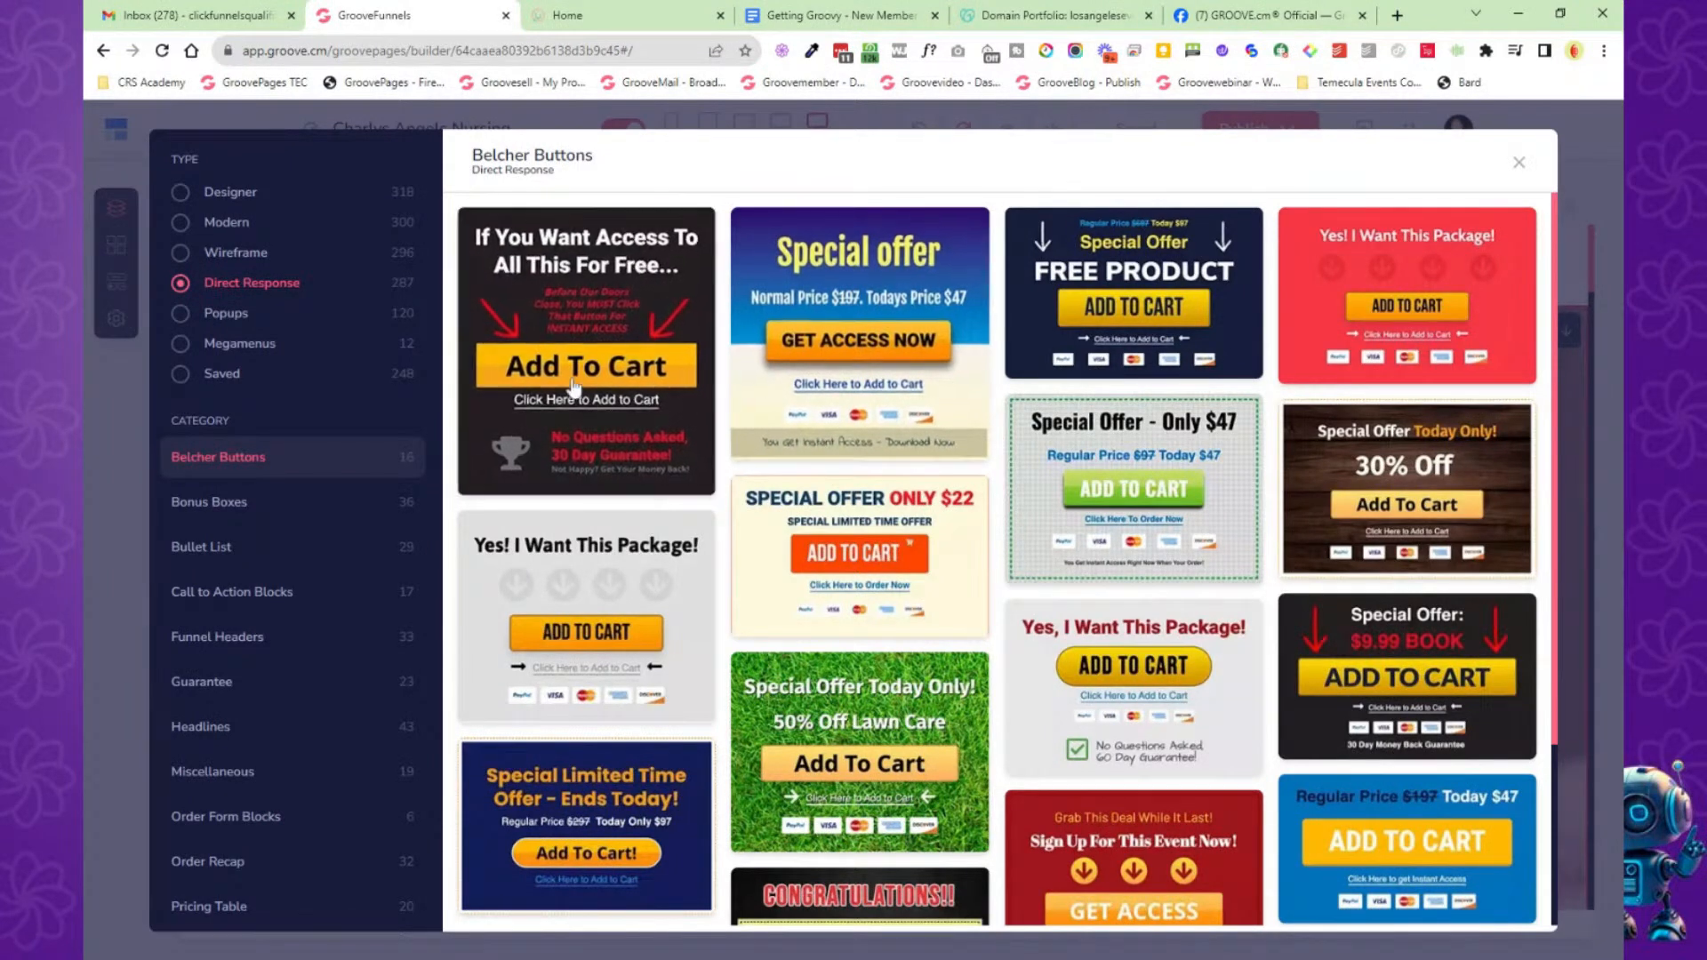
click(277, 506)
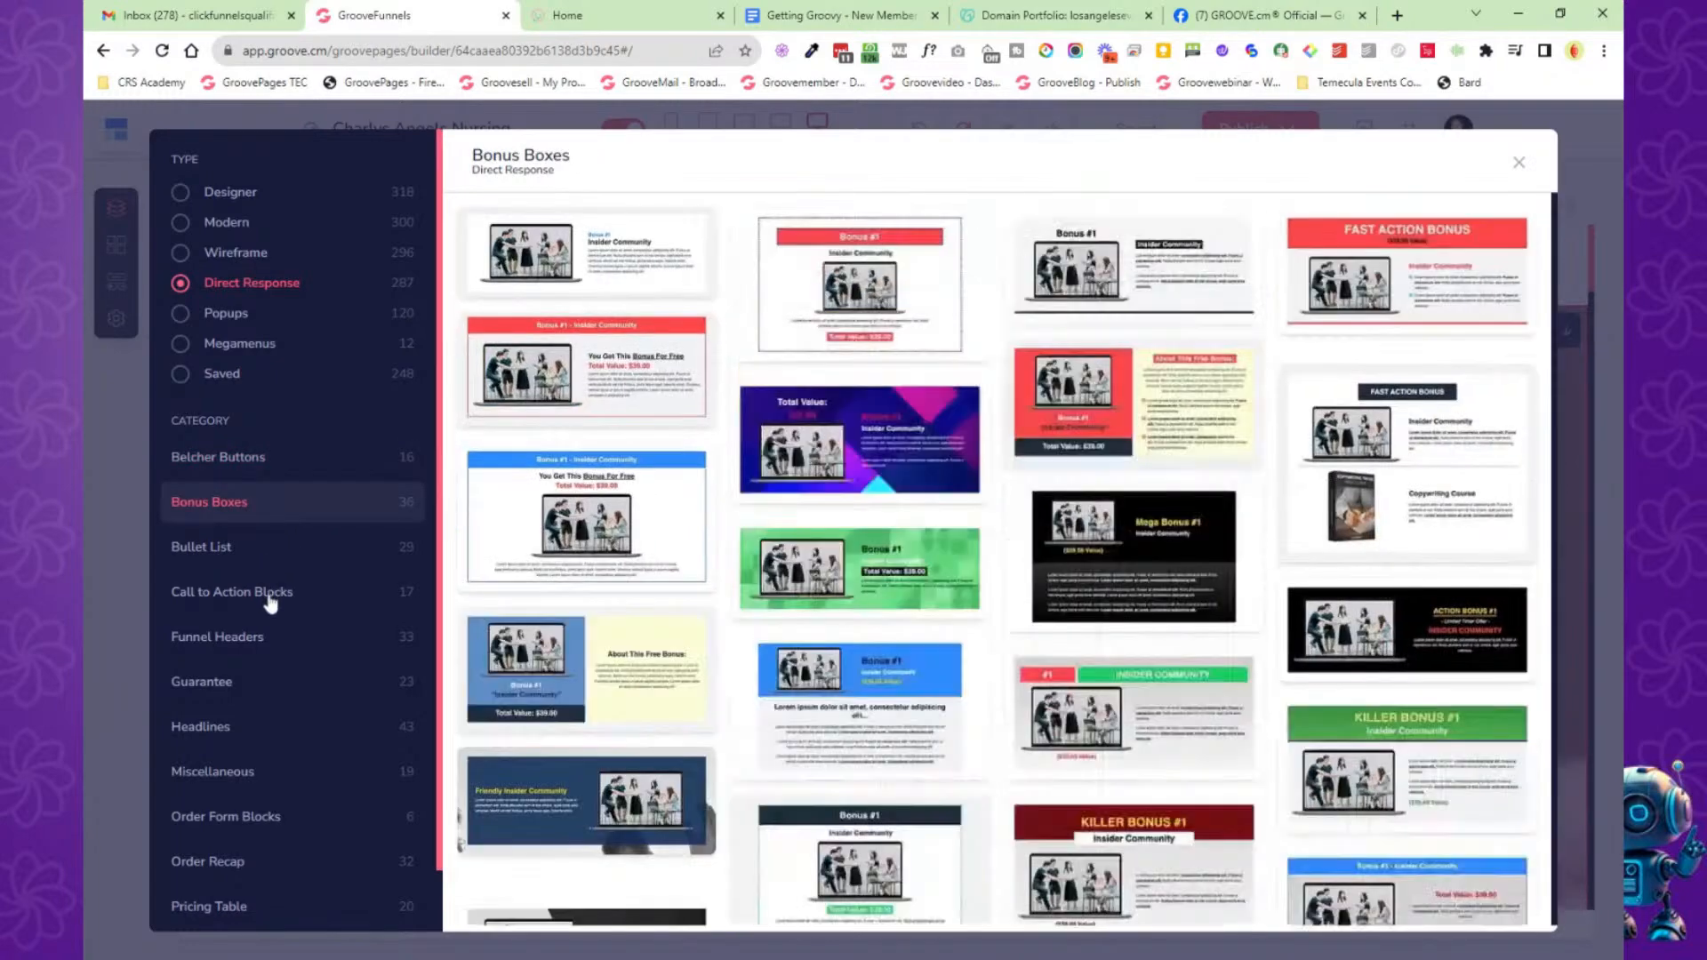
click(268, 601)
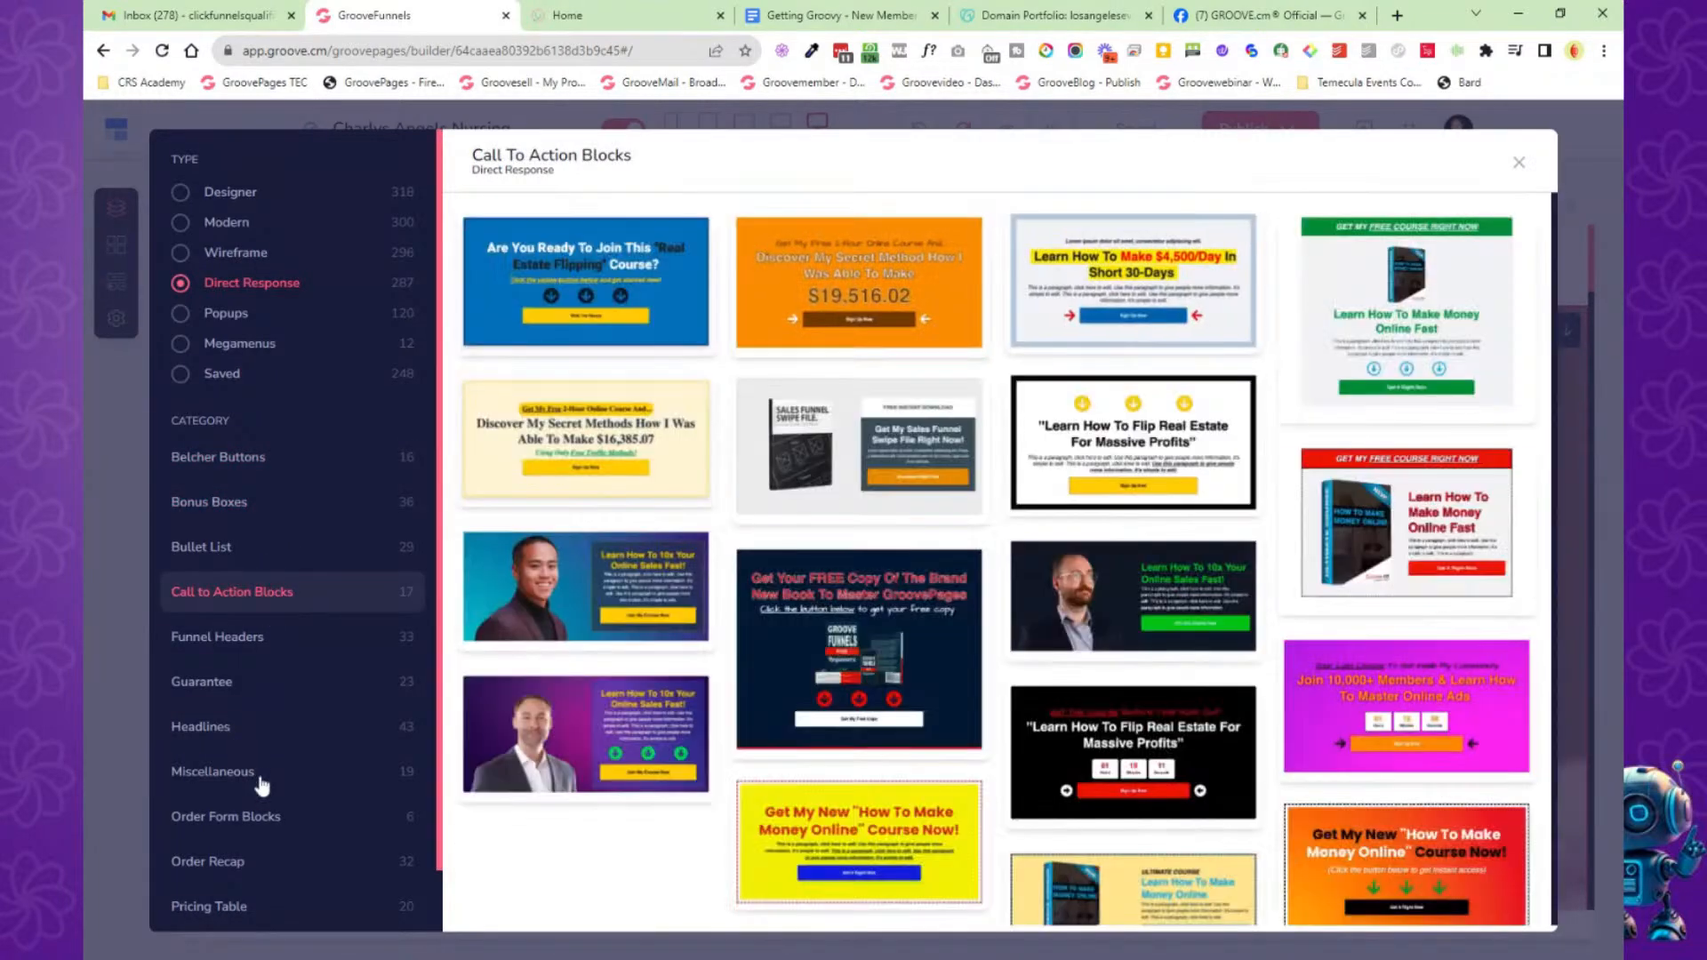
click(259, 775)
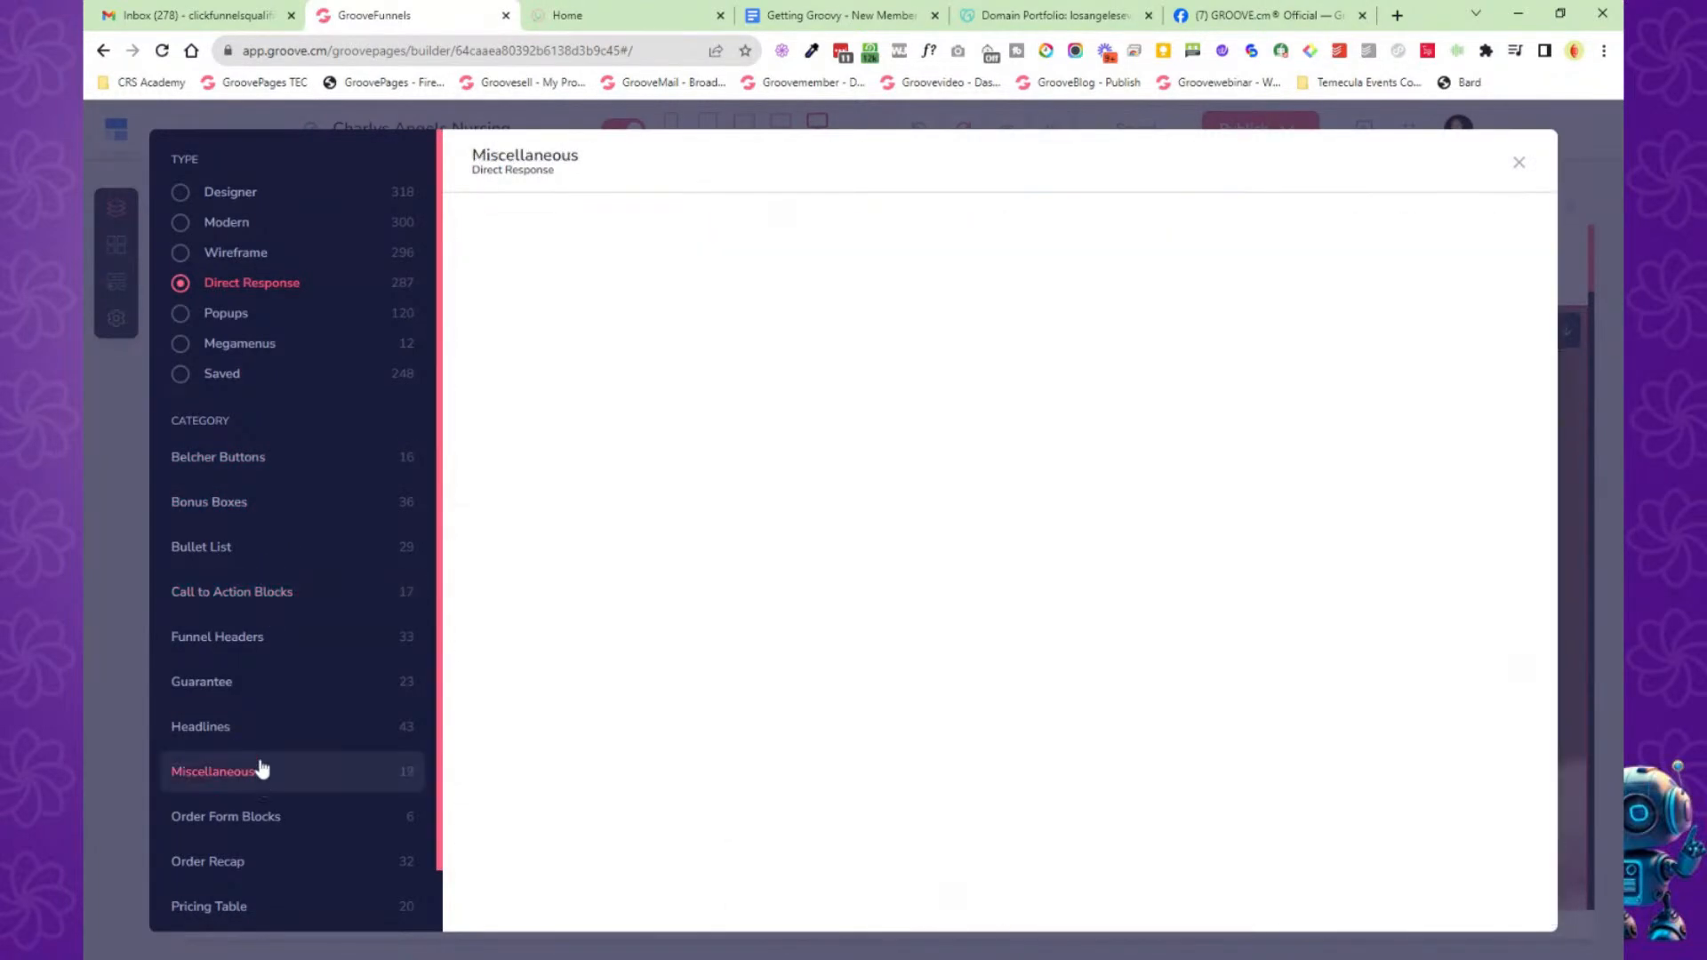
scroll(284, 711, down, 1)
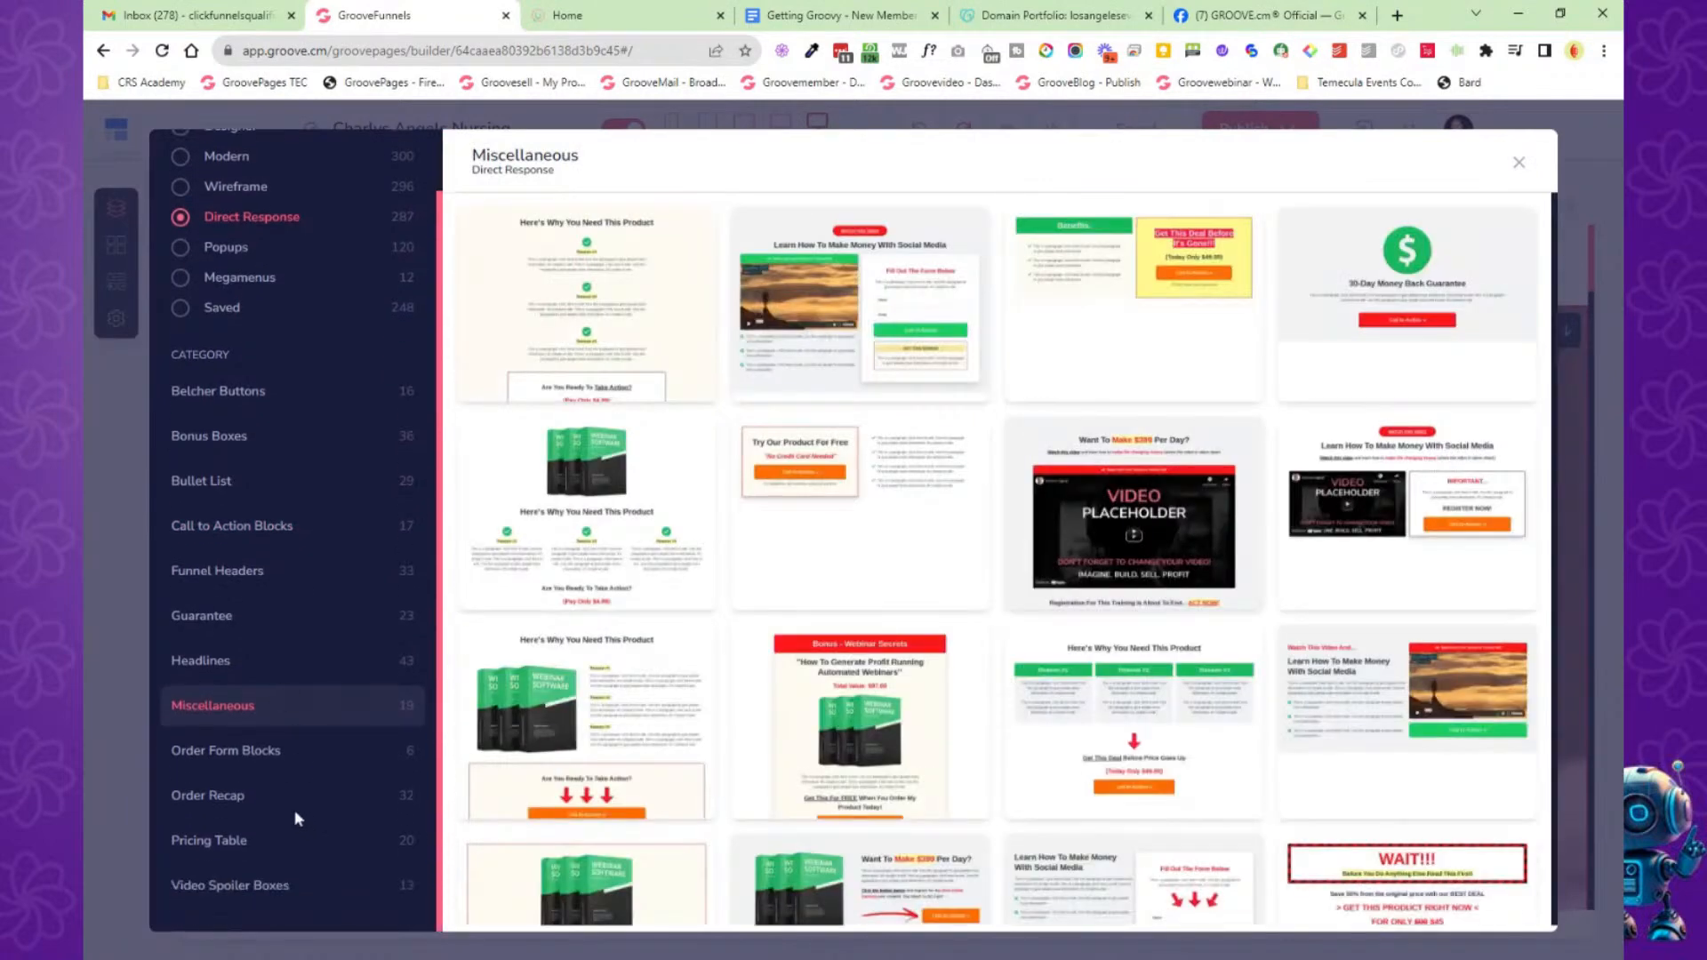
click(259, 796)
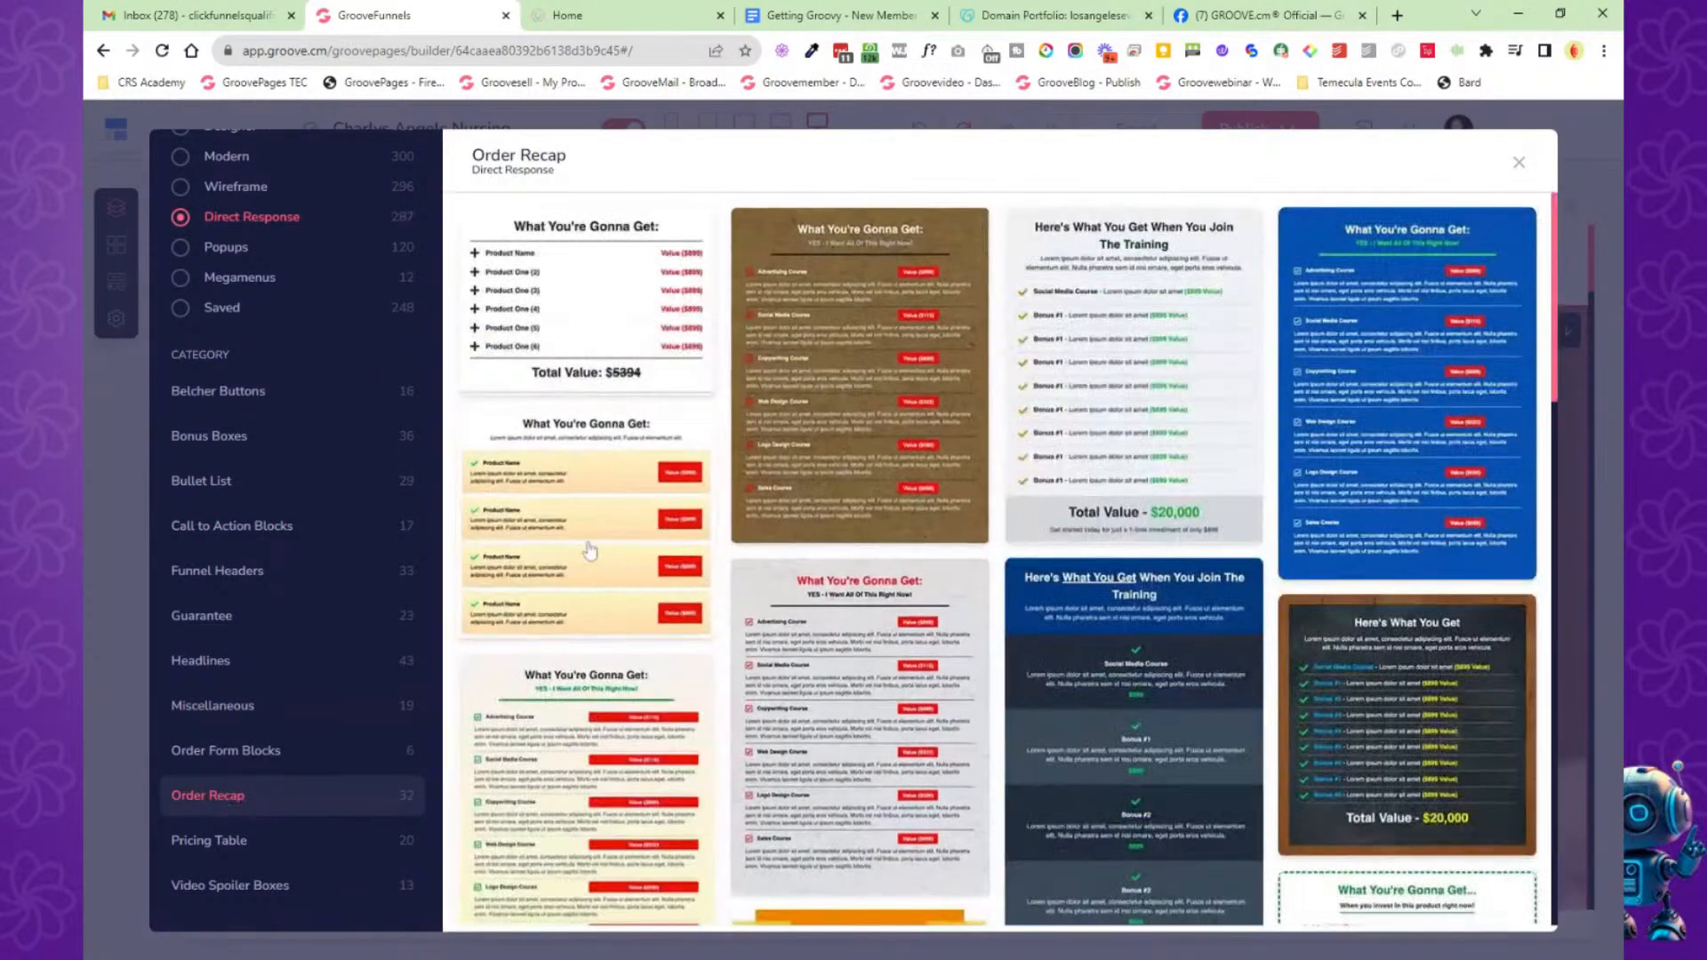
Browse saved Alert bars, Bell Tents and Challenges templates, then close the library.
click(183, 313)
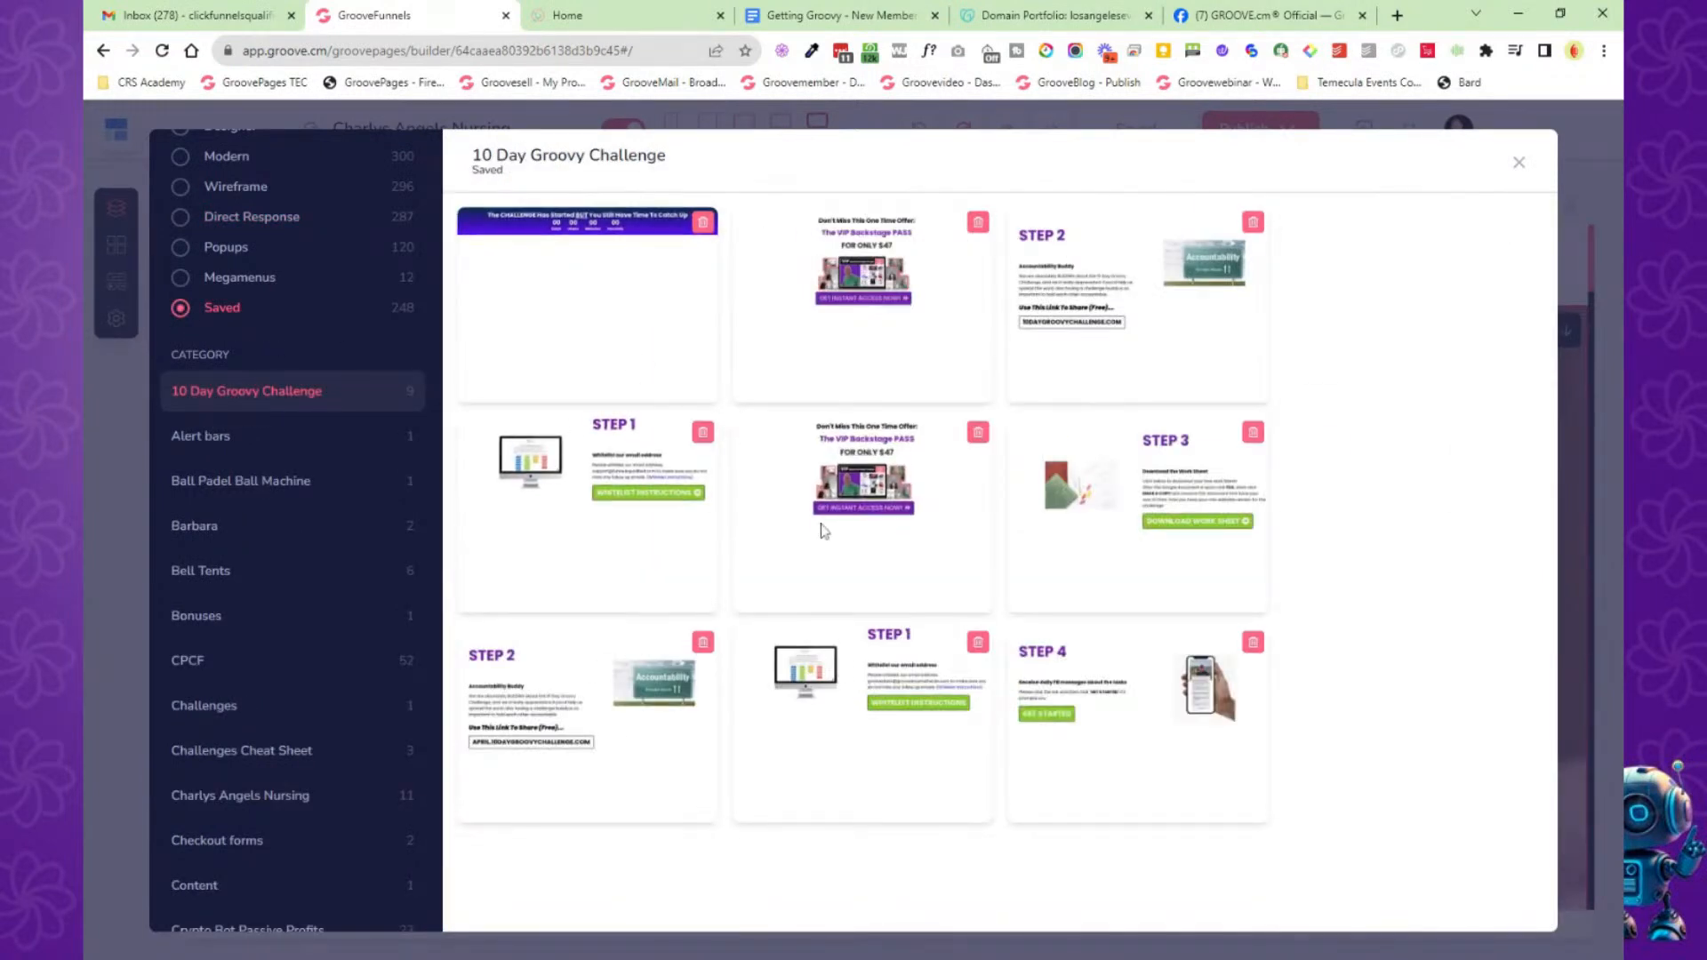
click(218, 444)
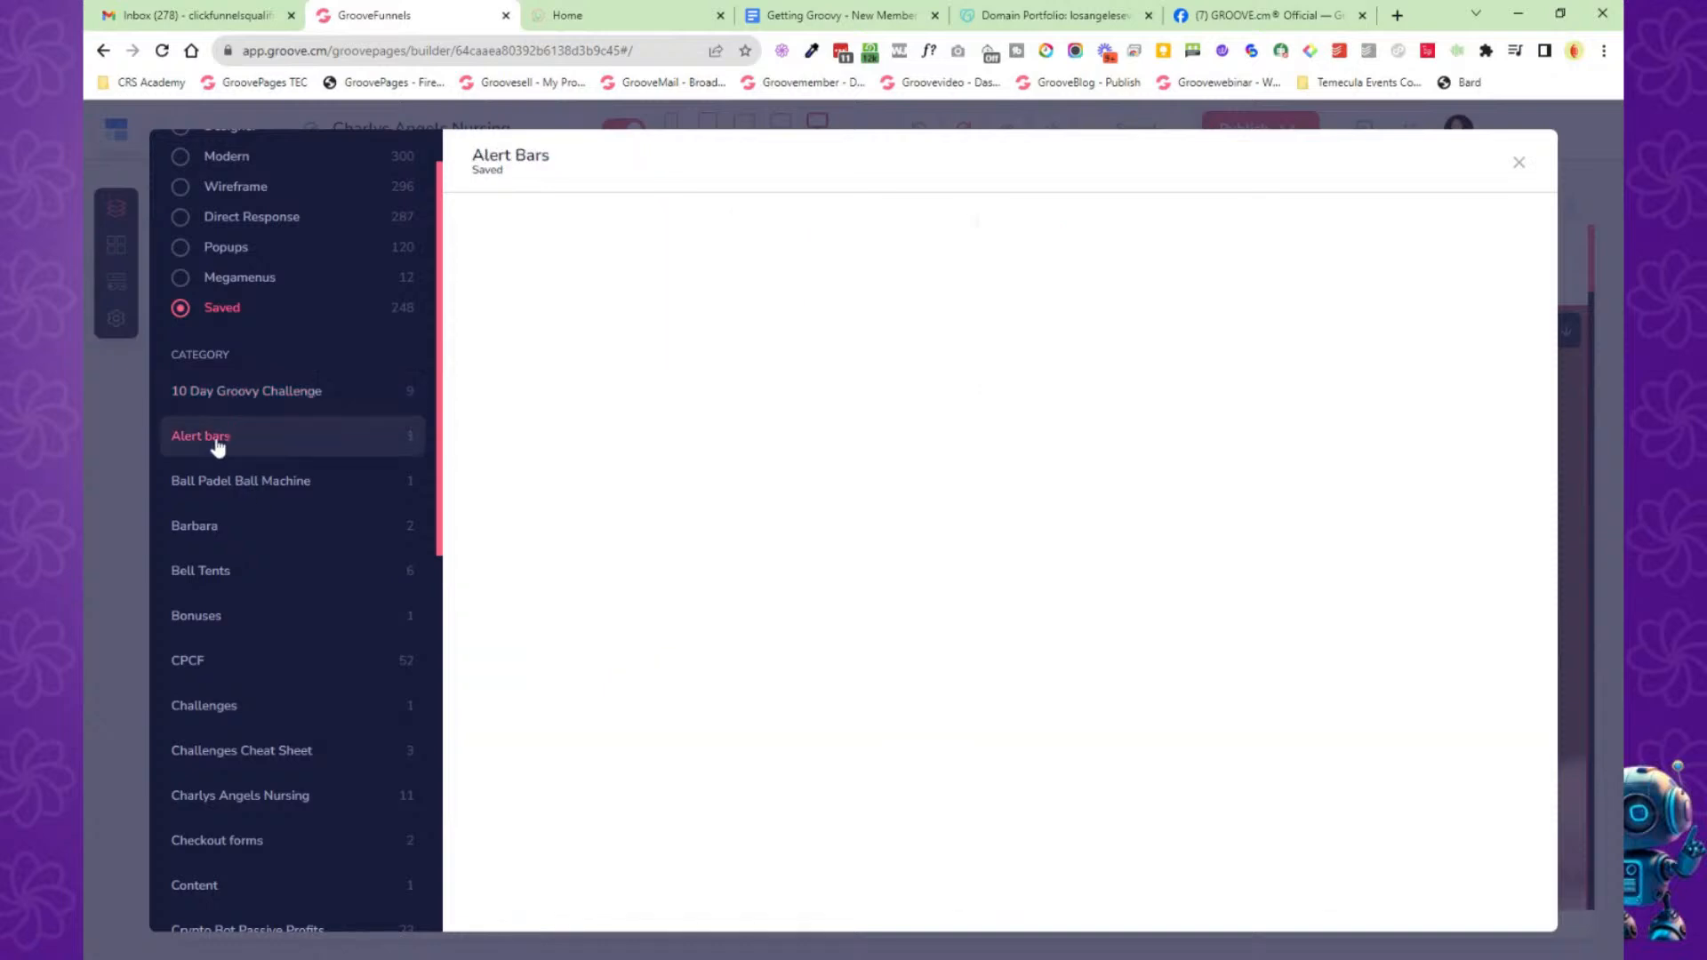
click(211, 573)
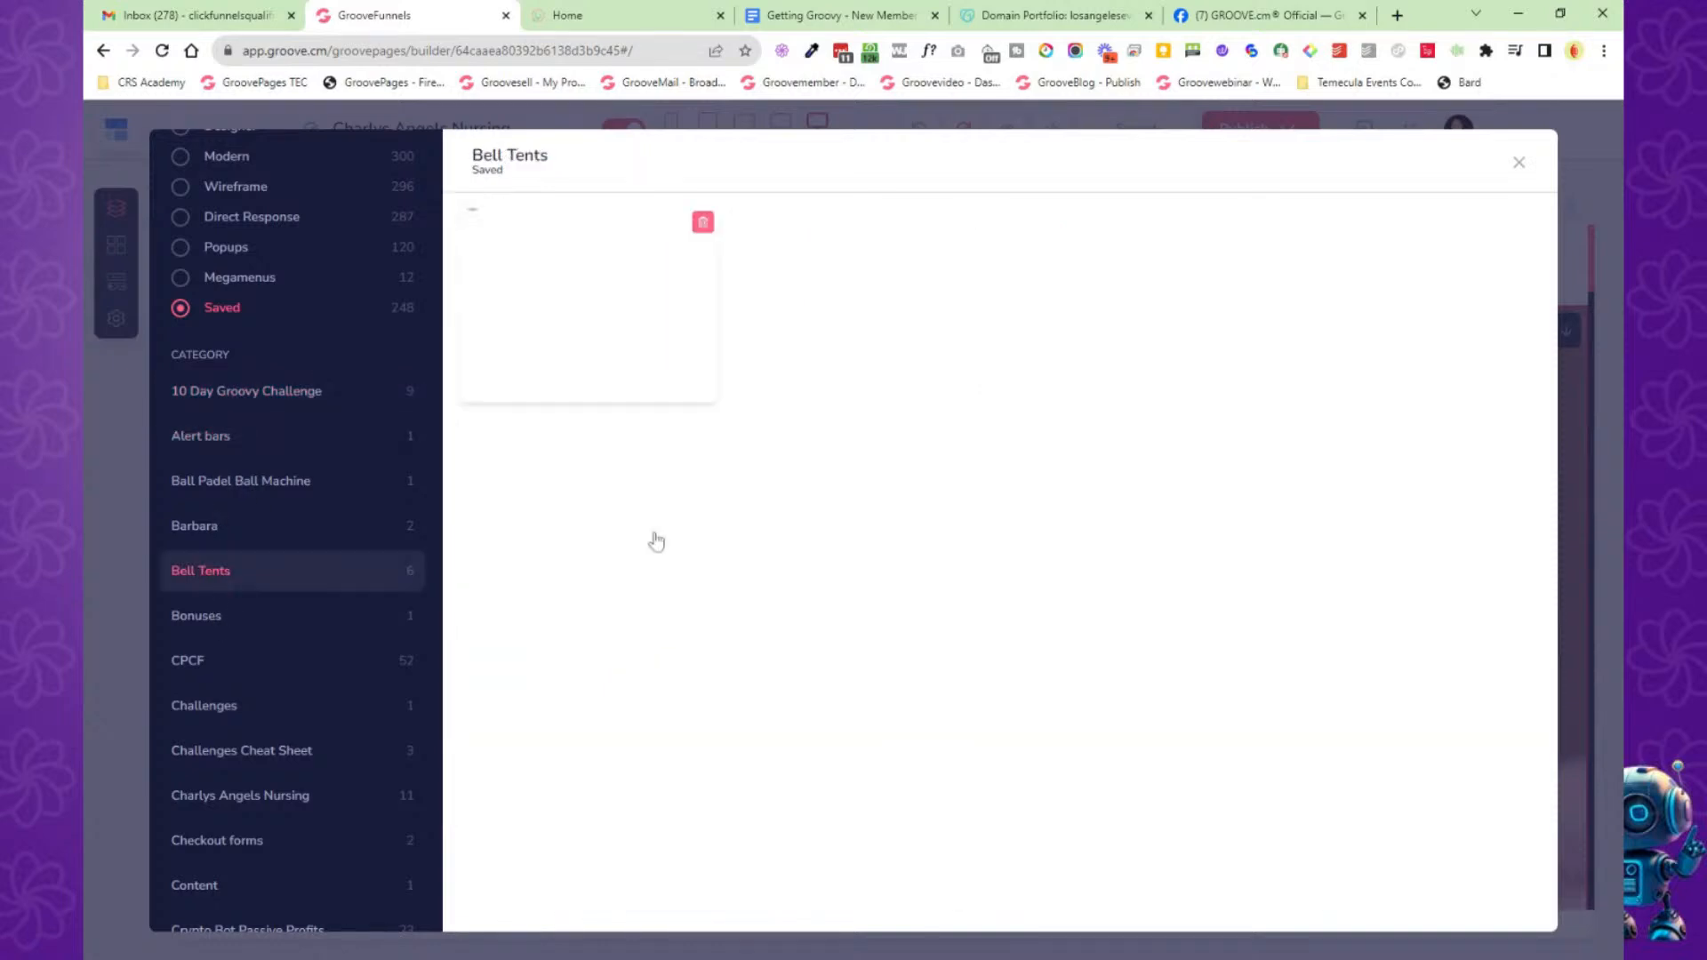
click(244, 706)
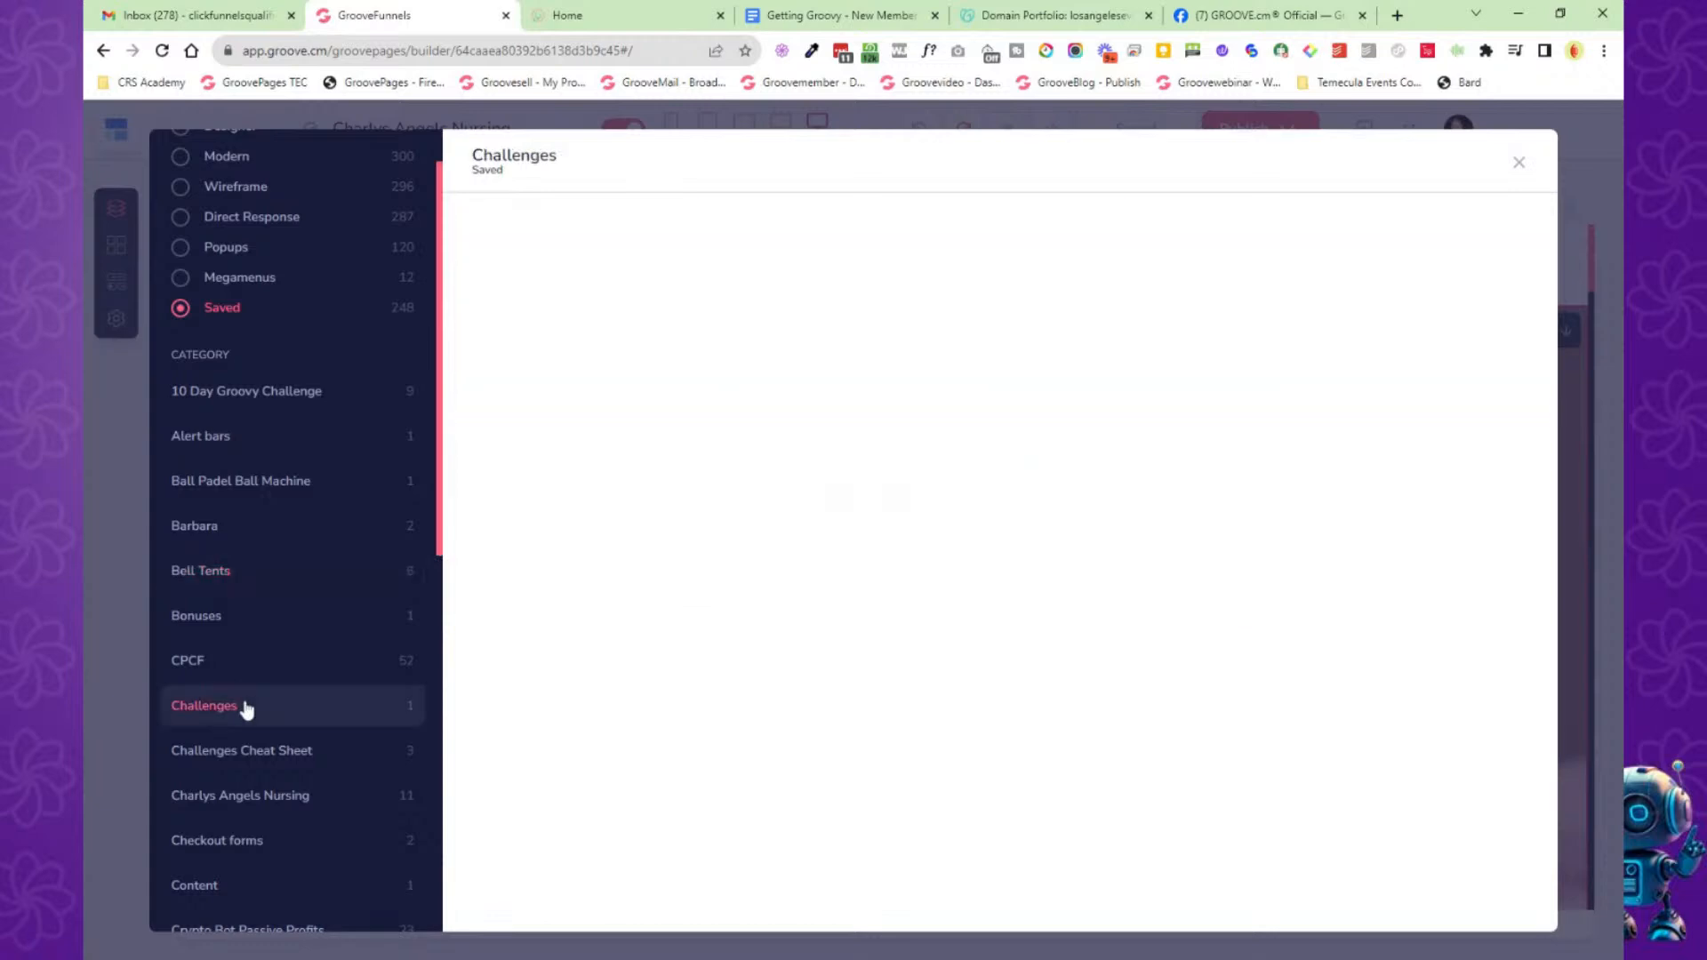
scroll(275, 675, down, 2)
scroll(277, 674, up, 3)
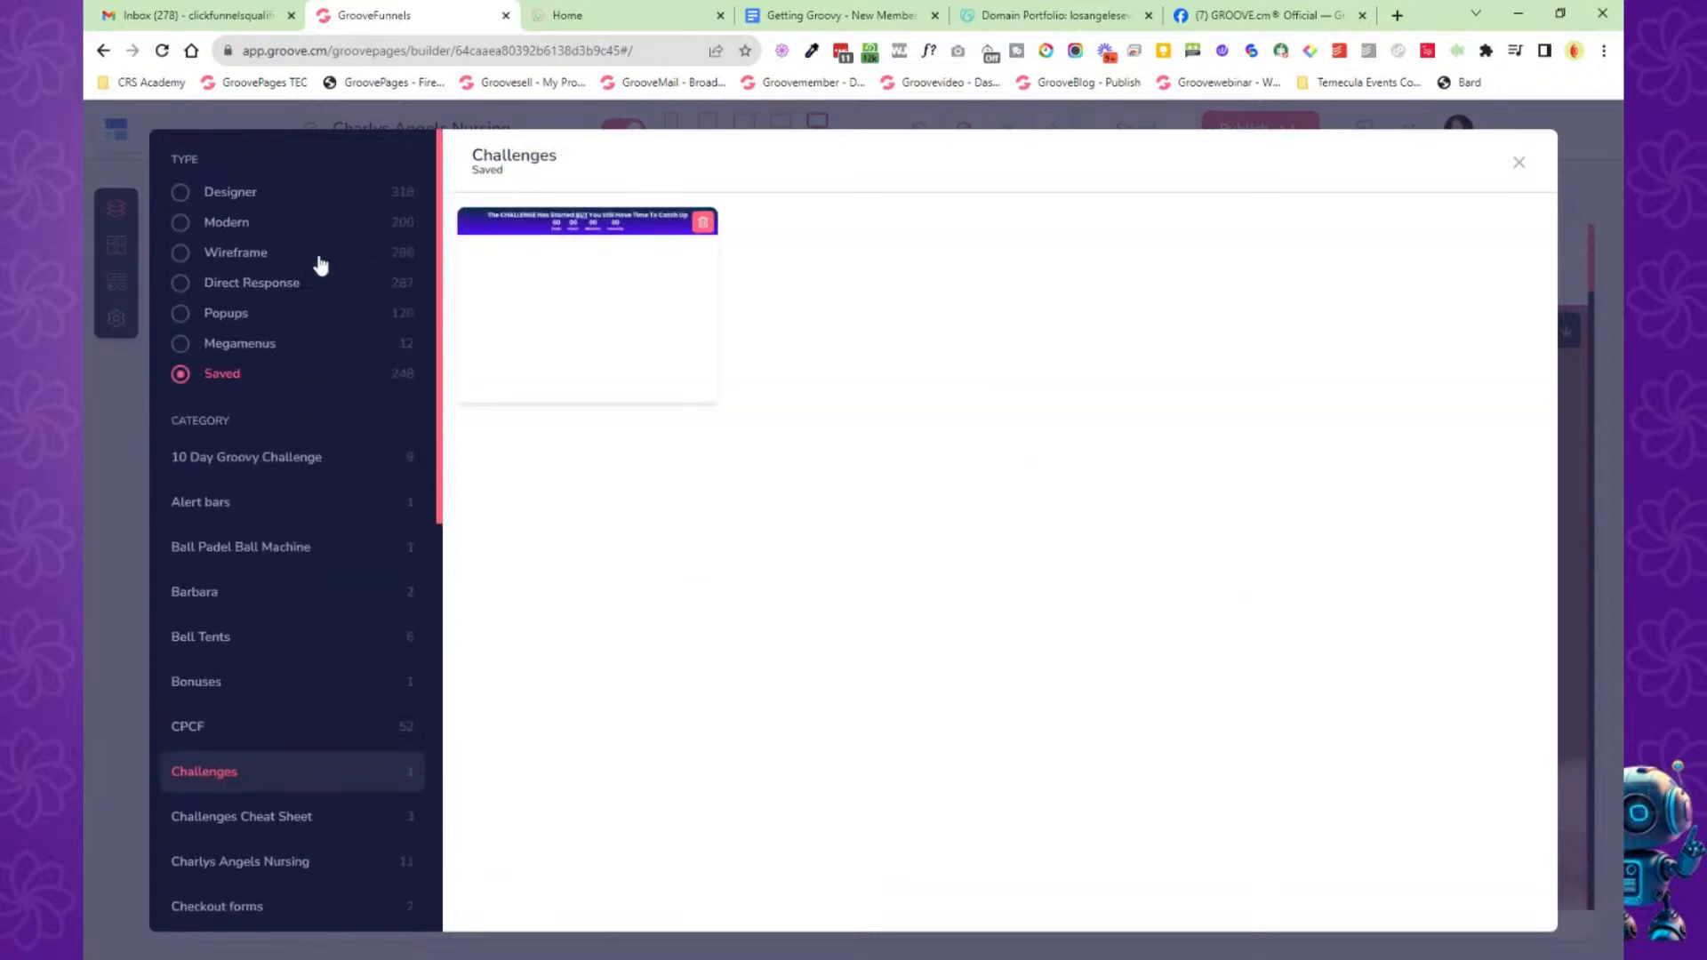
click(1519, 166)
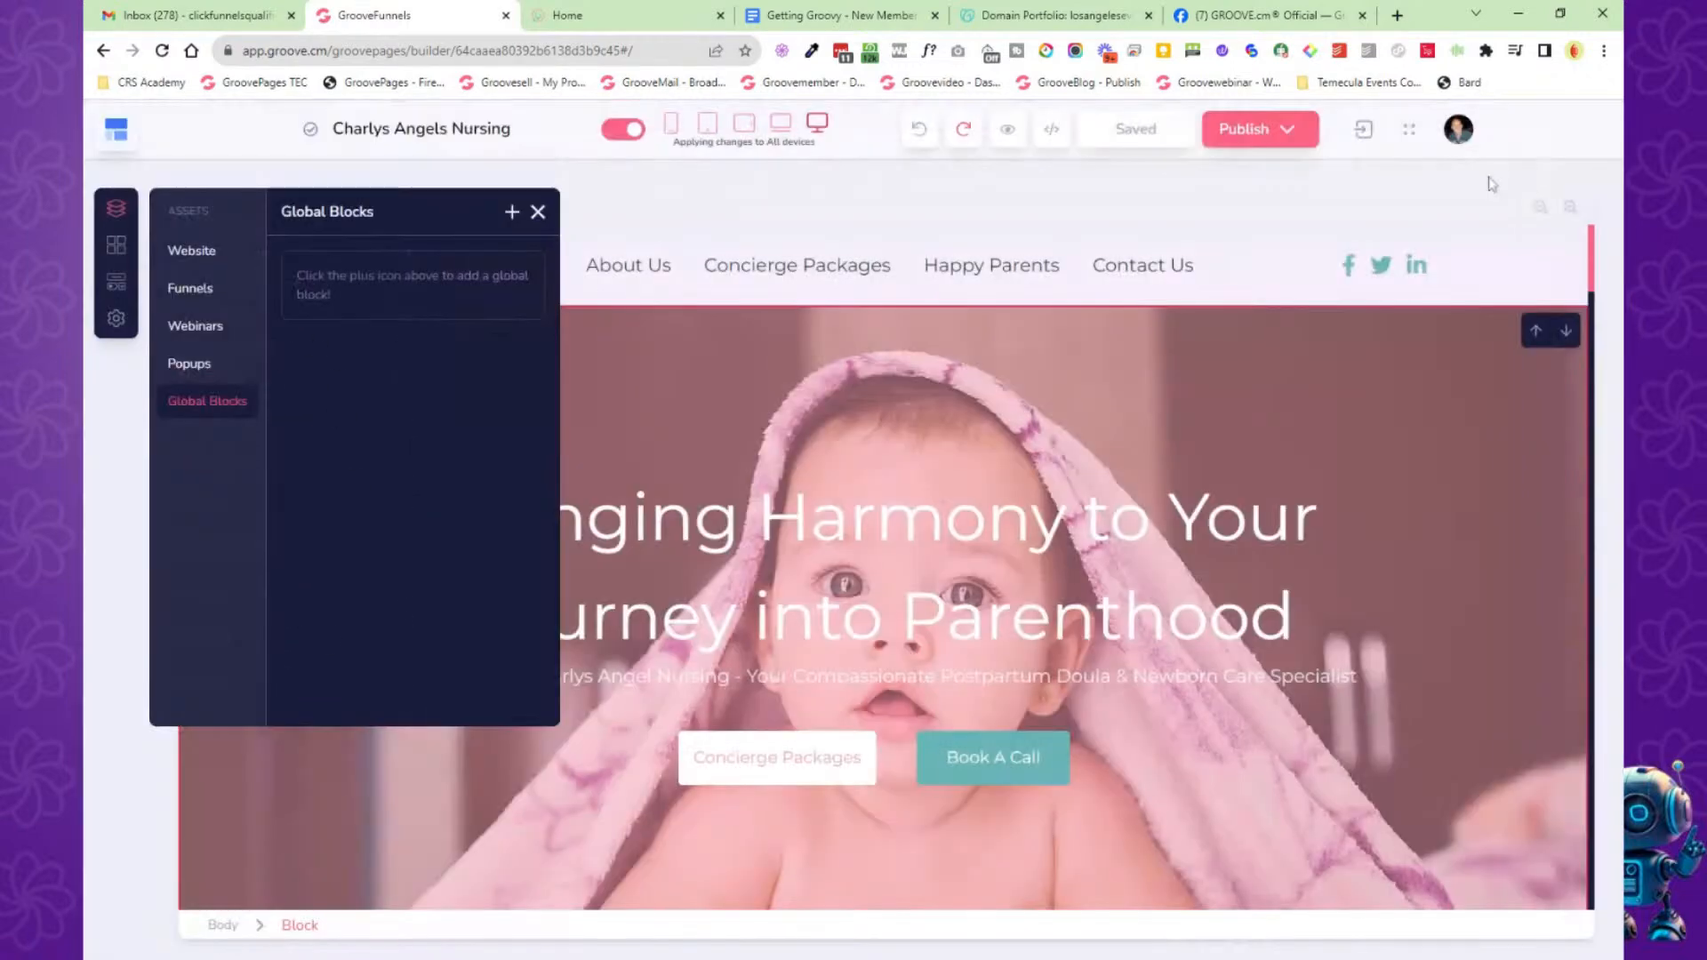
Drag a Paragraph into the hero section, then undo the lorem-ipsum block.
click(115, 283)
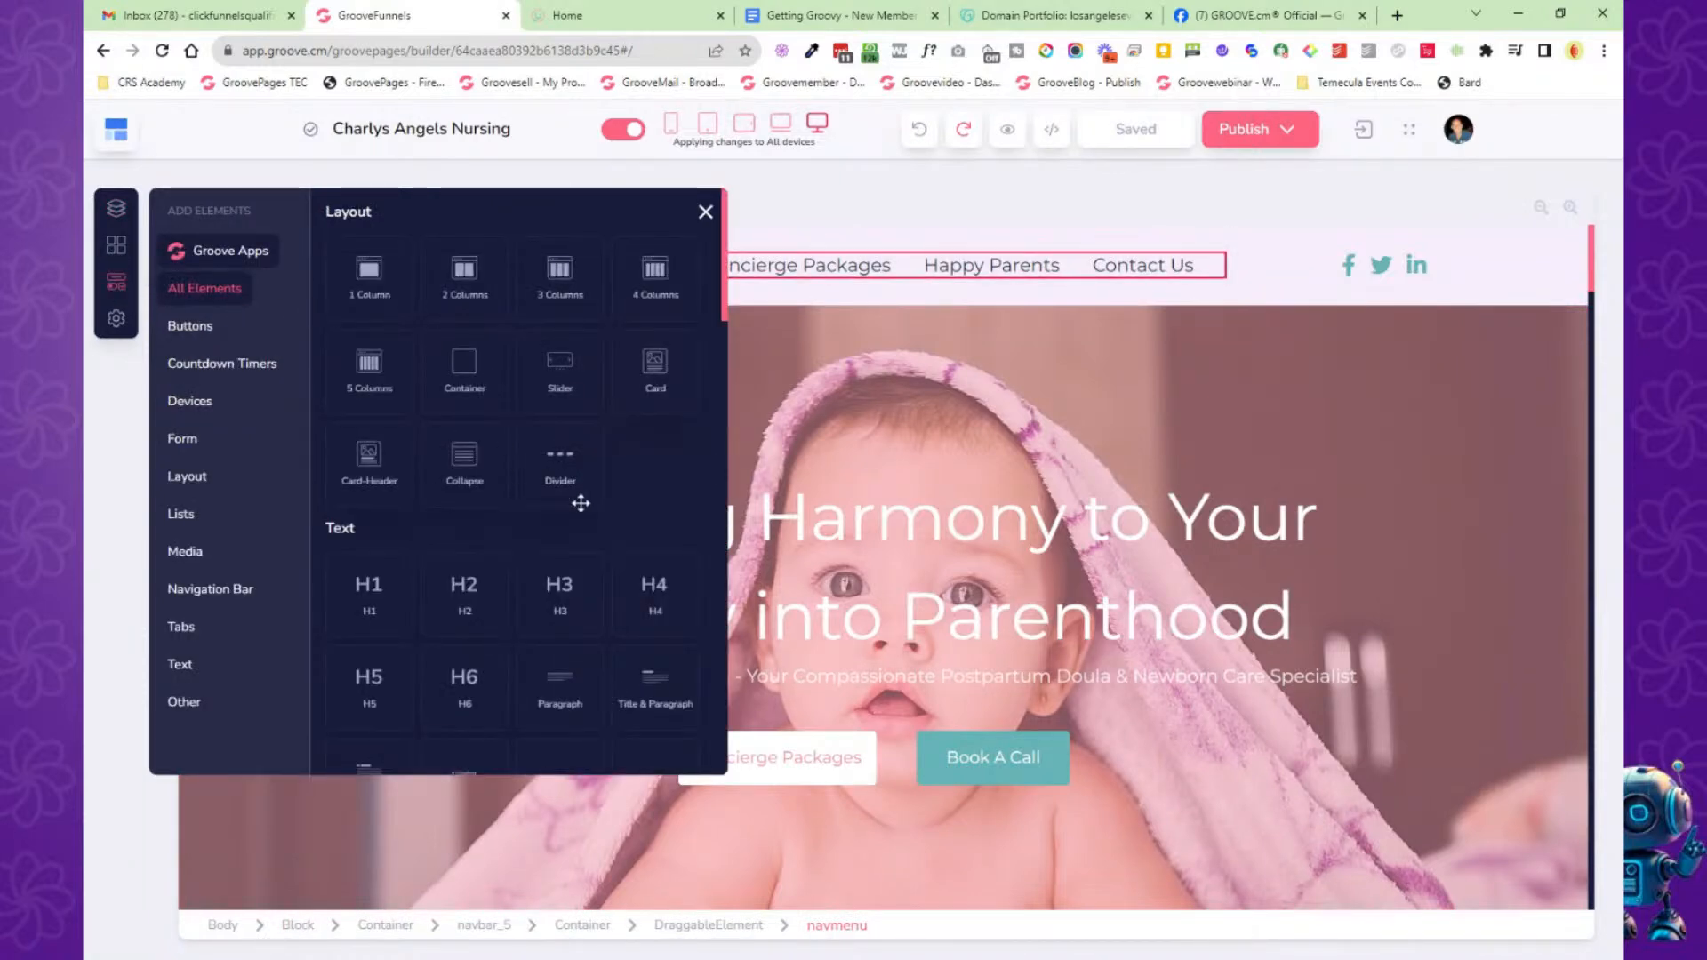
scroll(589, 541, down, 3)
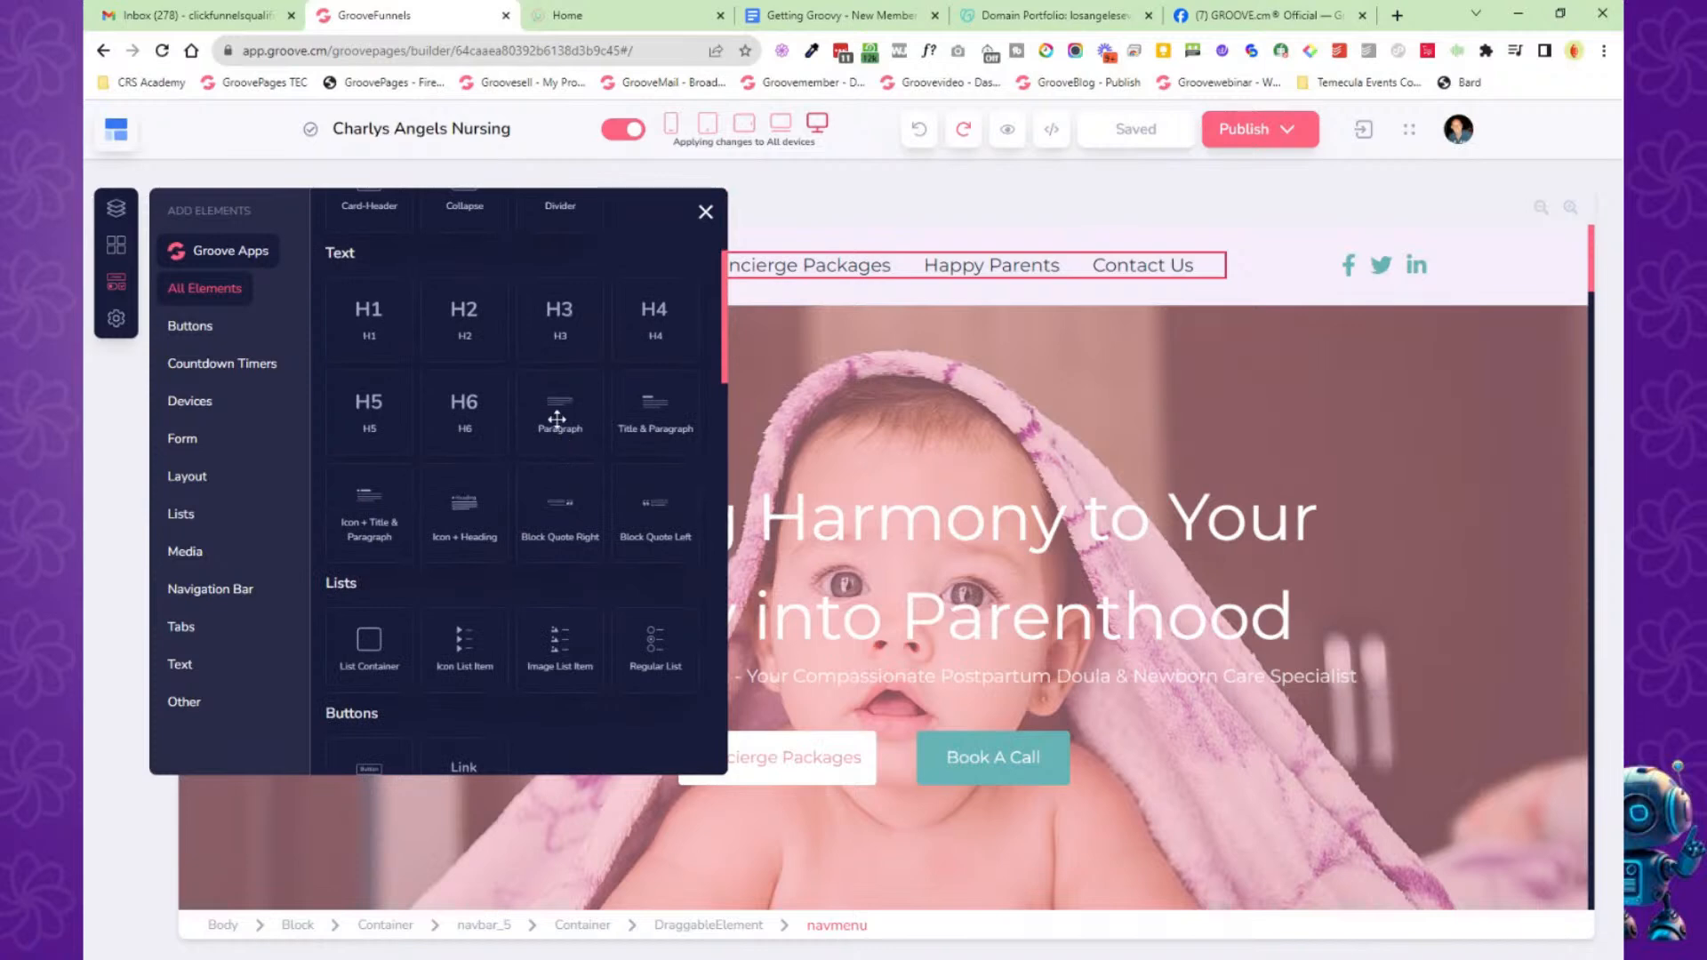
drag(1001, 605, 1005, 758)
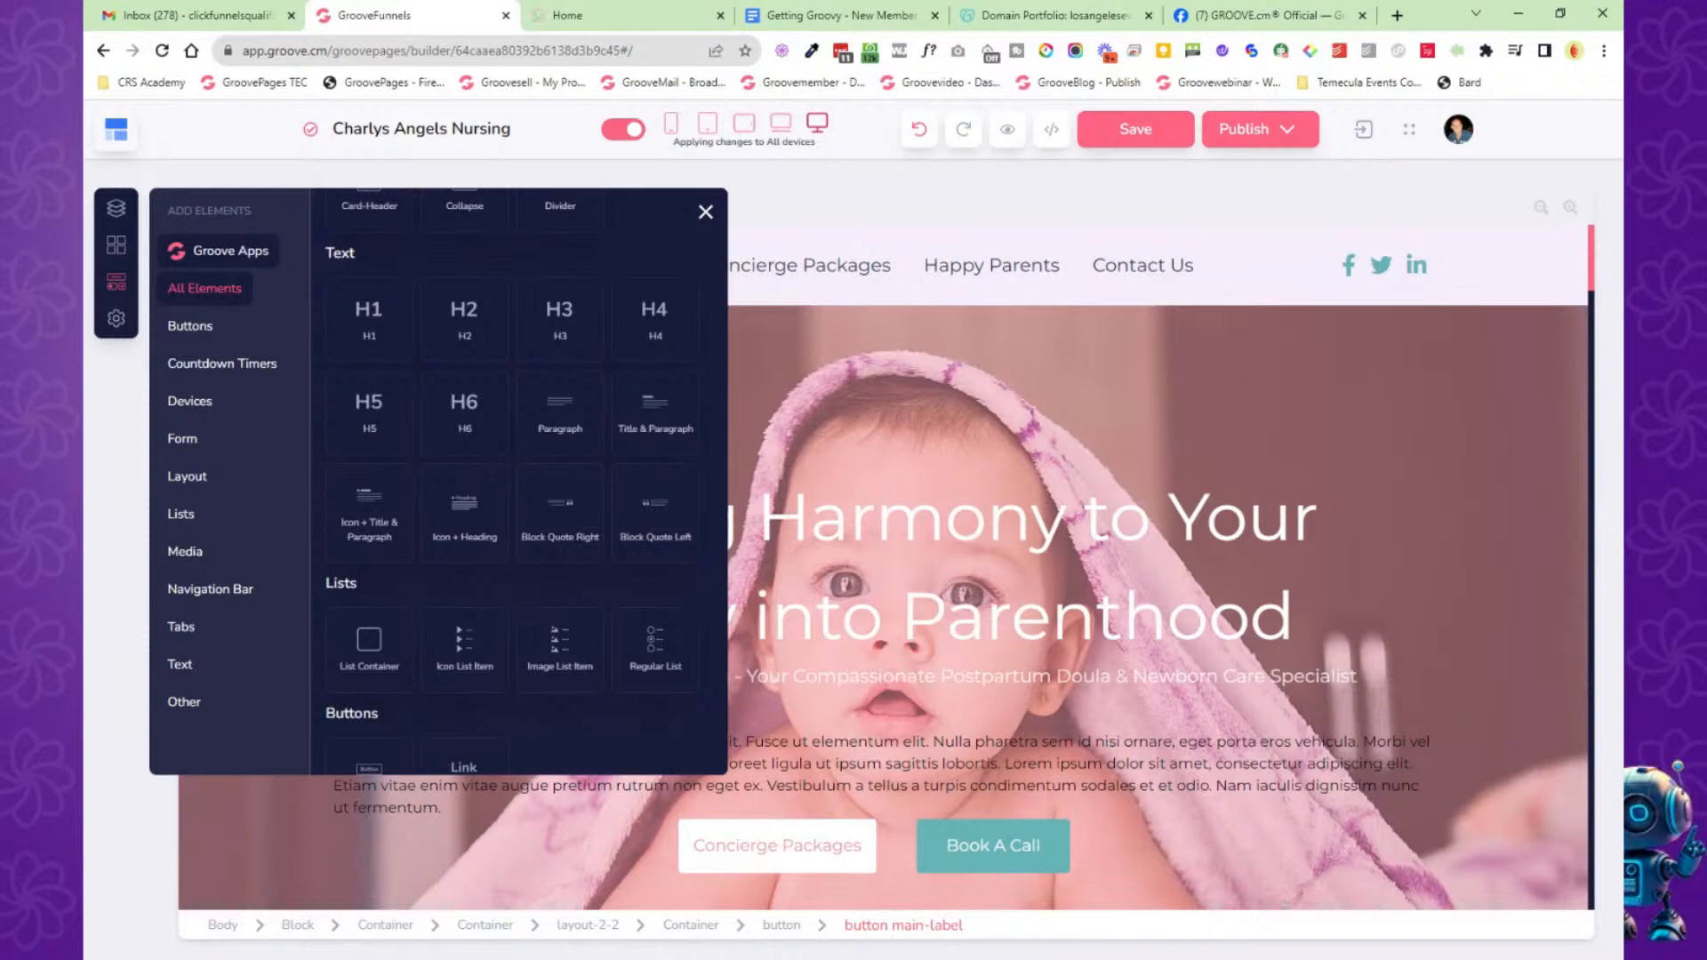
key(ctrl+z)
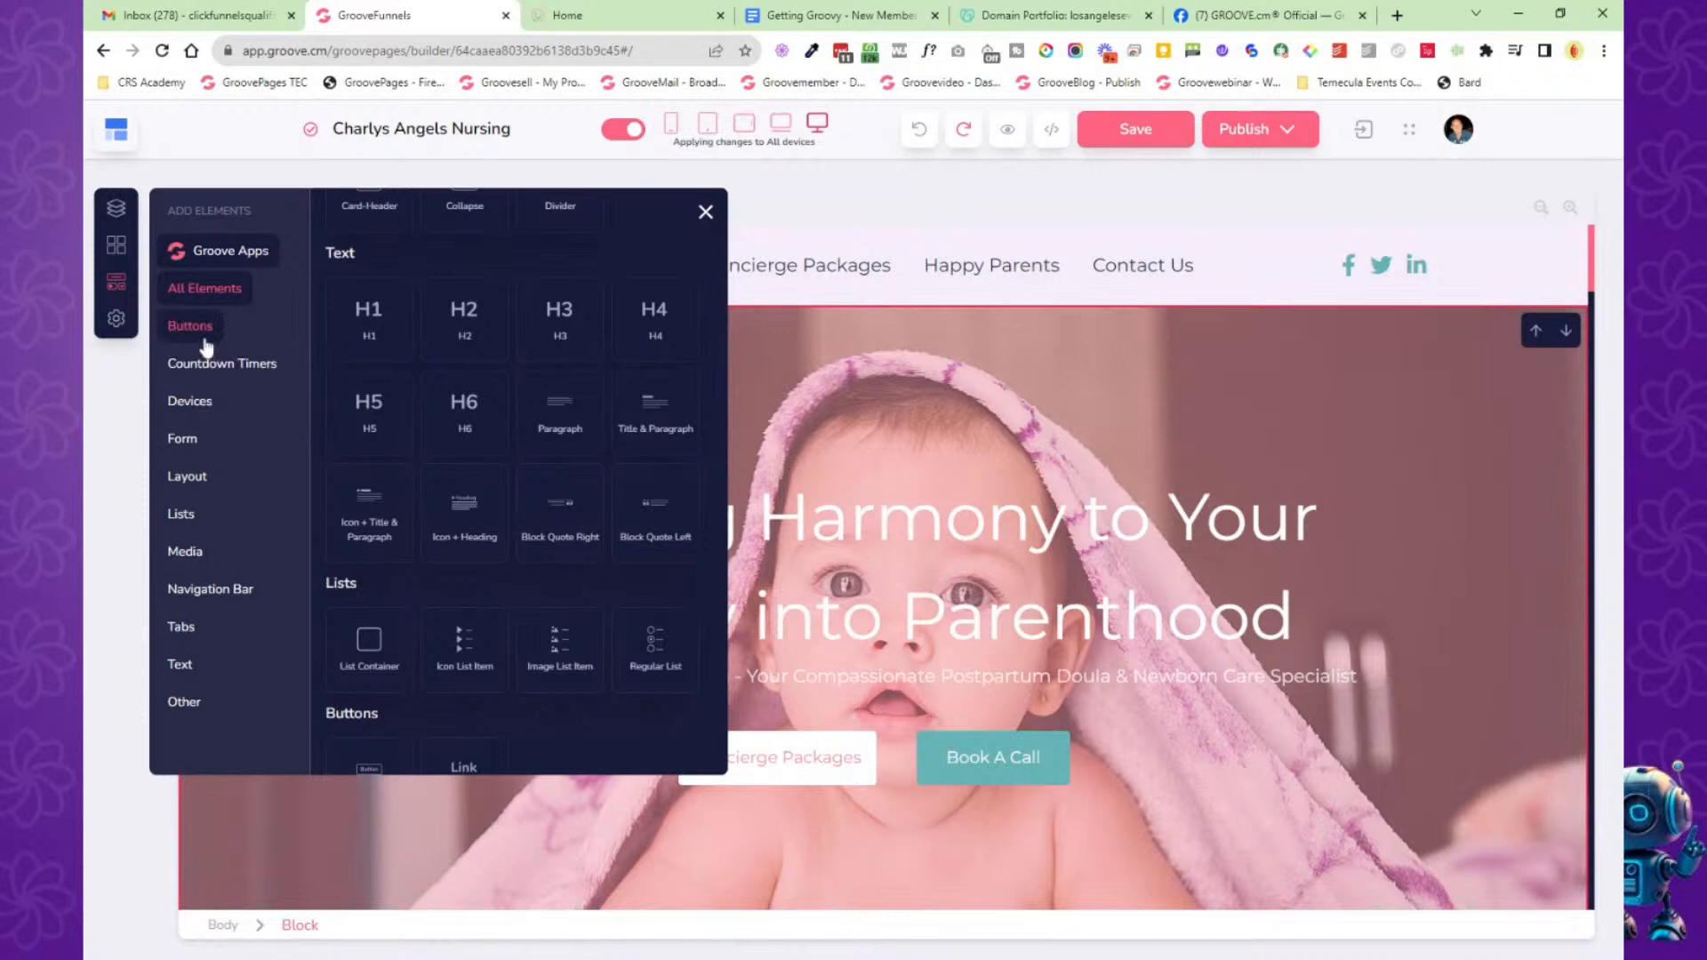
Browse the Buttons, Countdown Timers, Form, Layout and Lists element categories.
scroll(498, 468, down, 10)
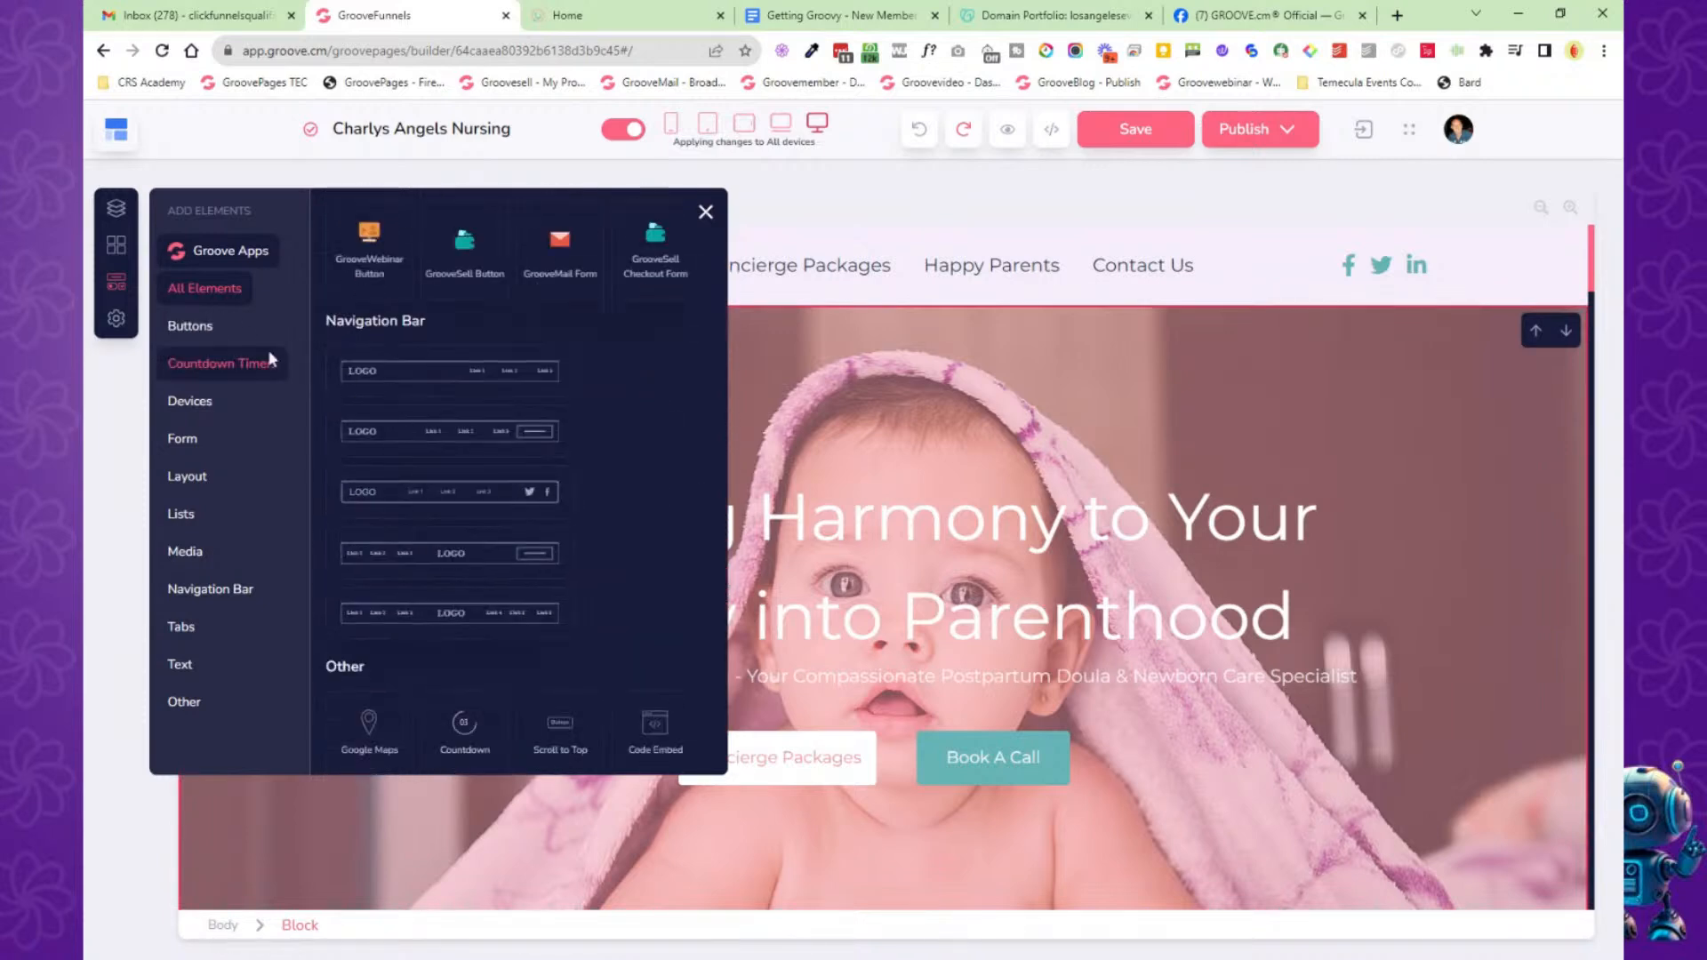
click(203, 328)
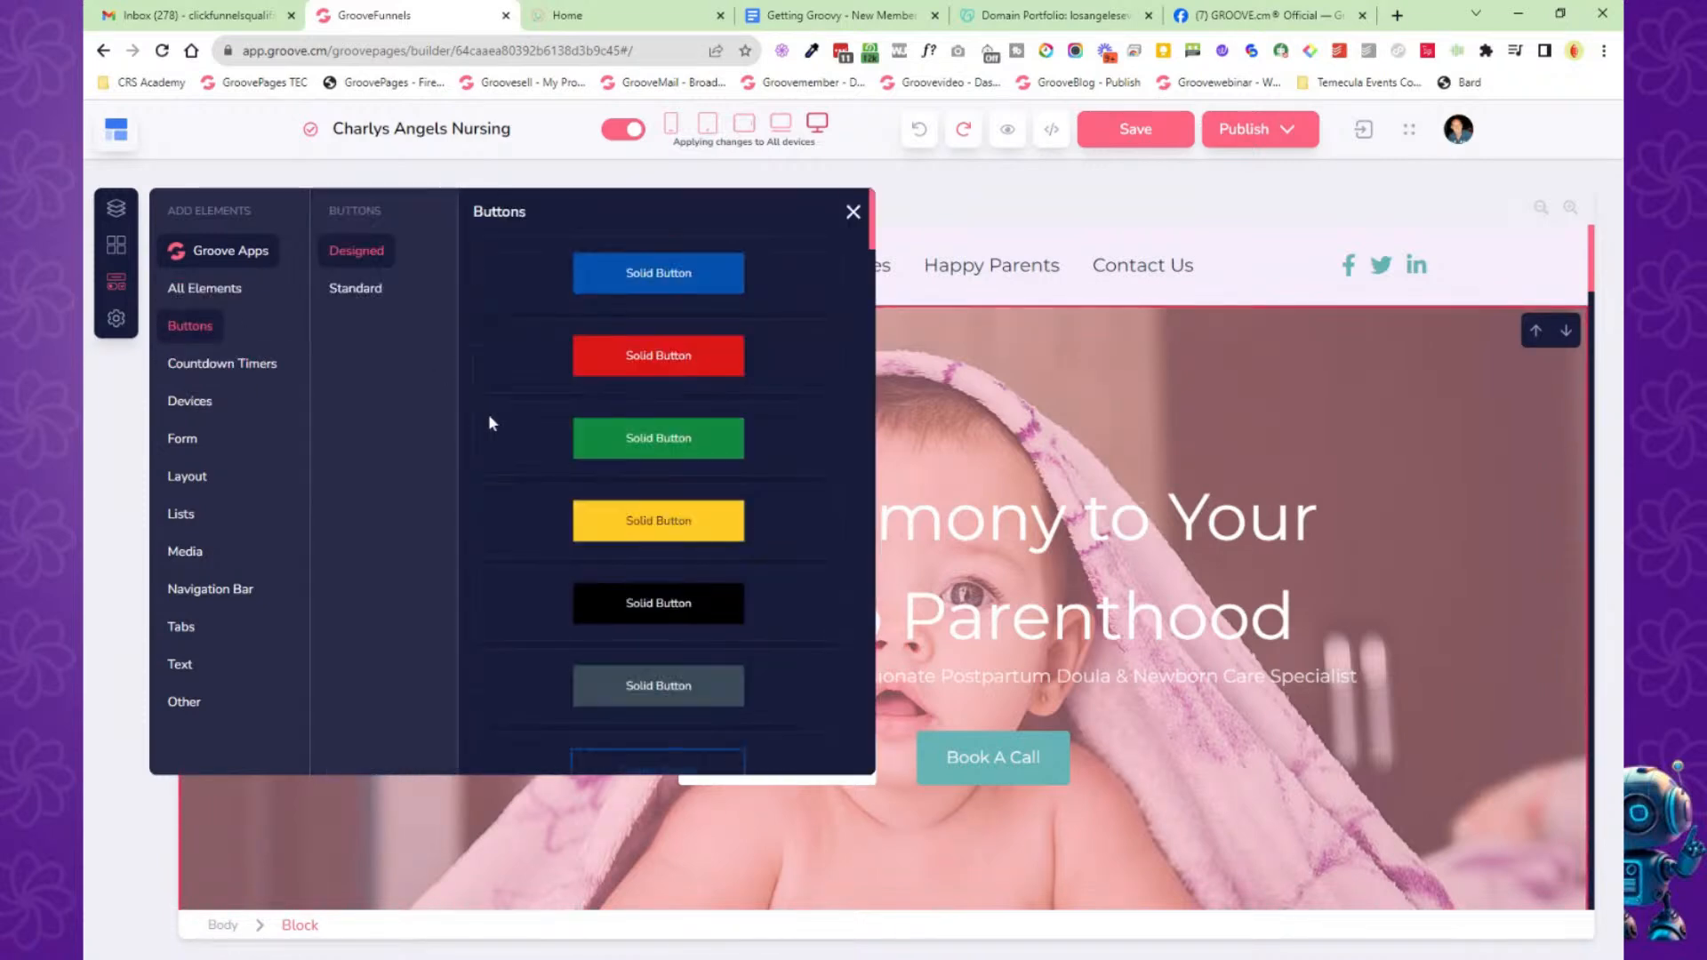
click(247, 379)
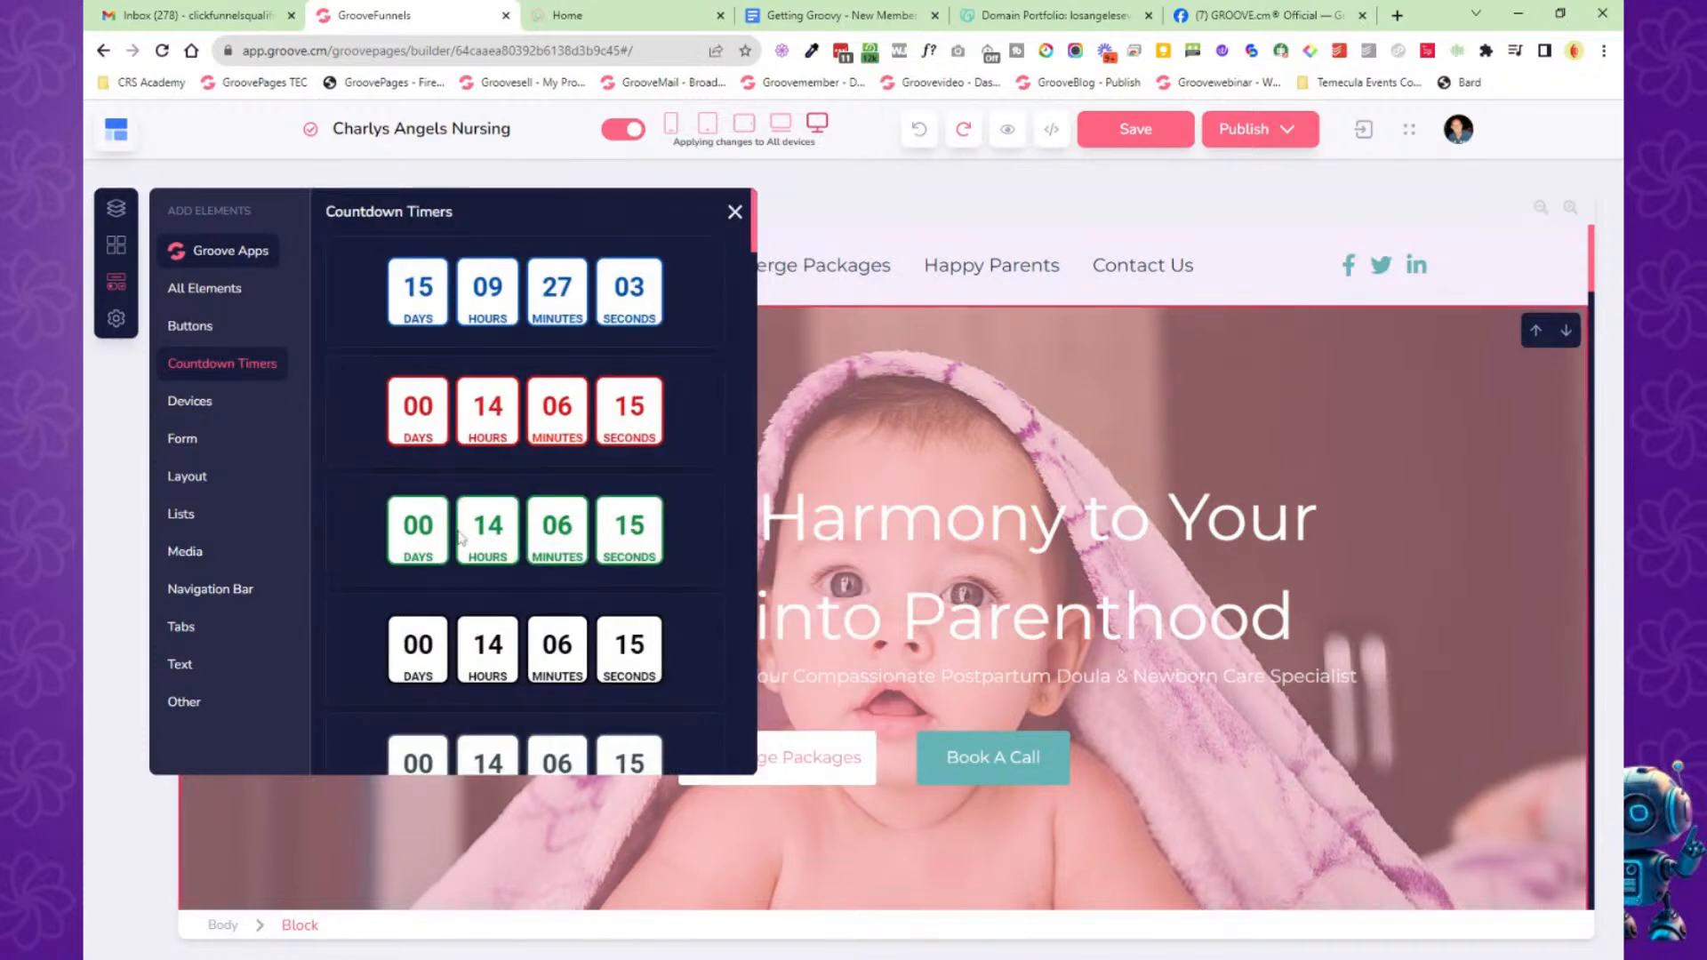
scroll(458, 534, down, 5)
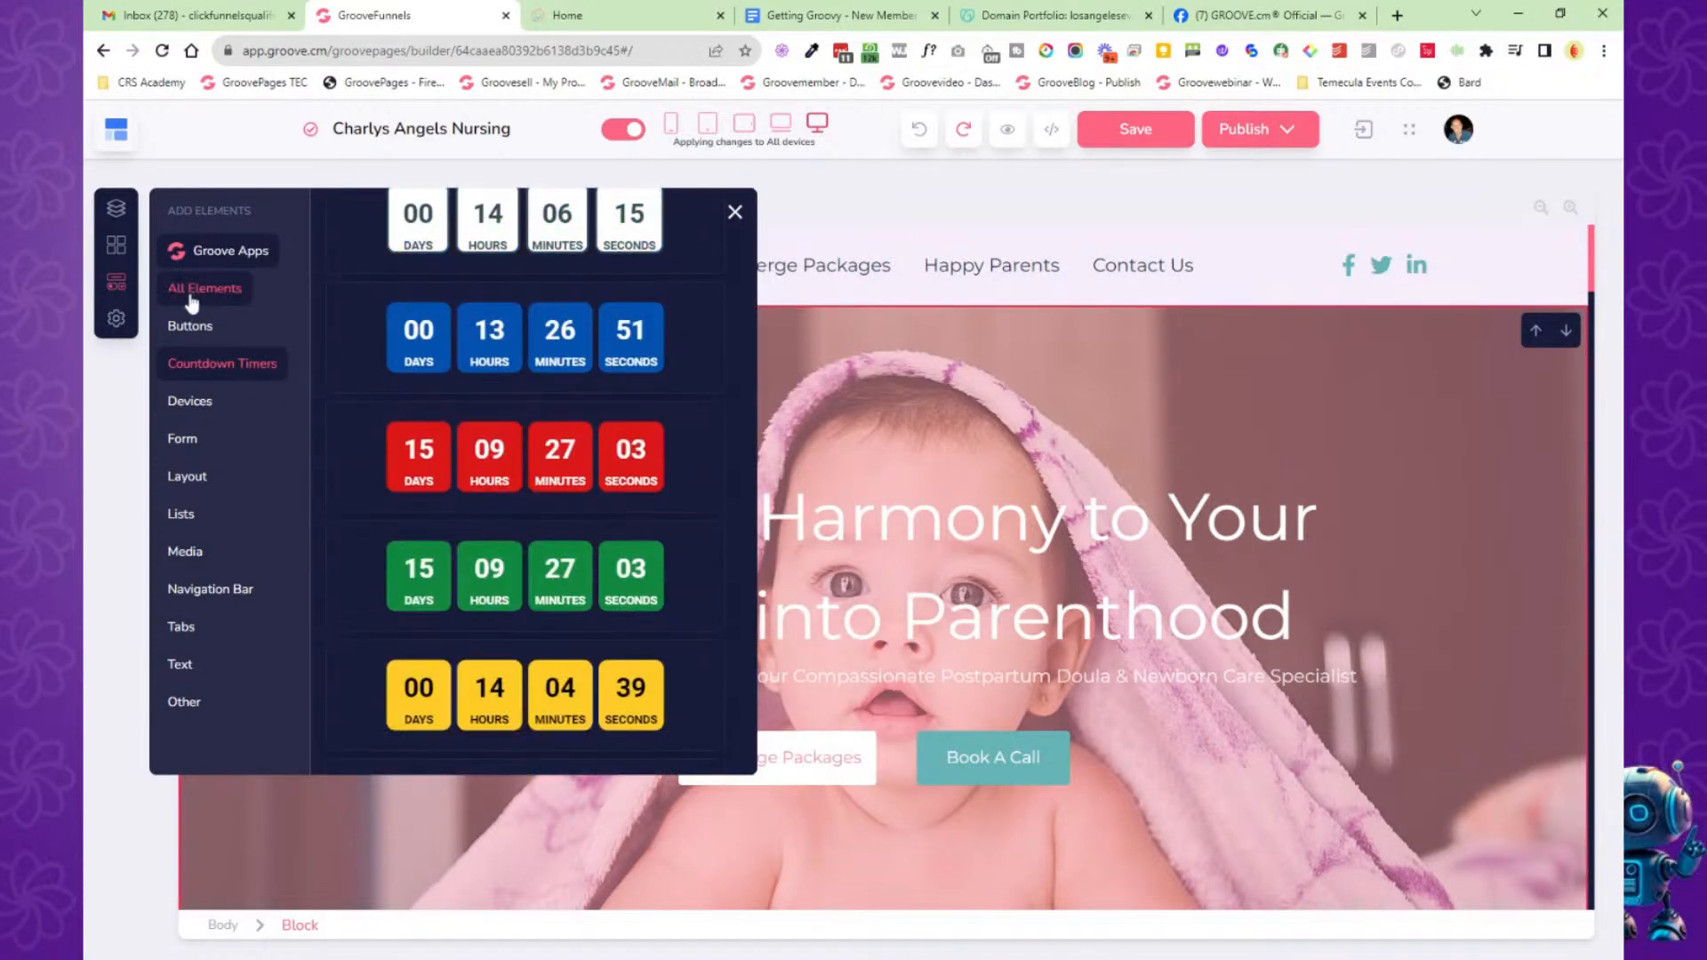
click(180, 438)
click(194, 476)
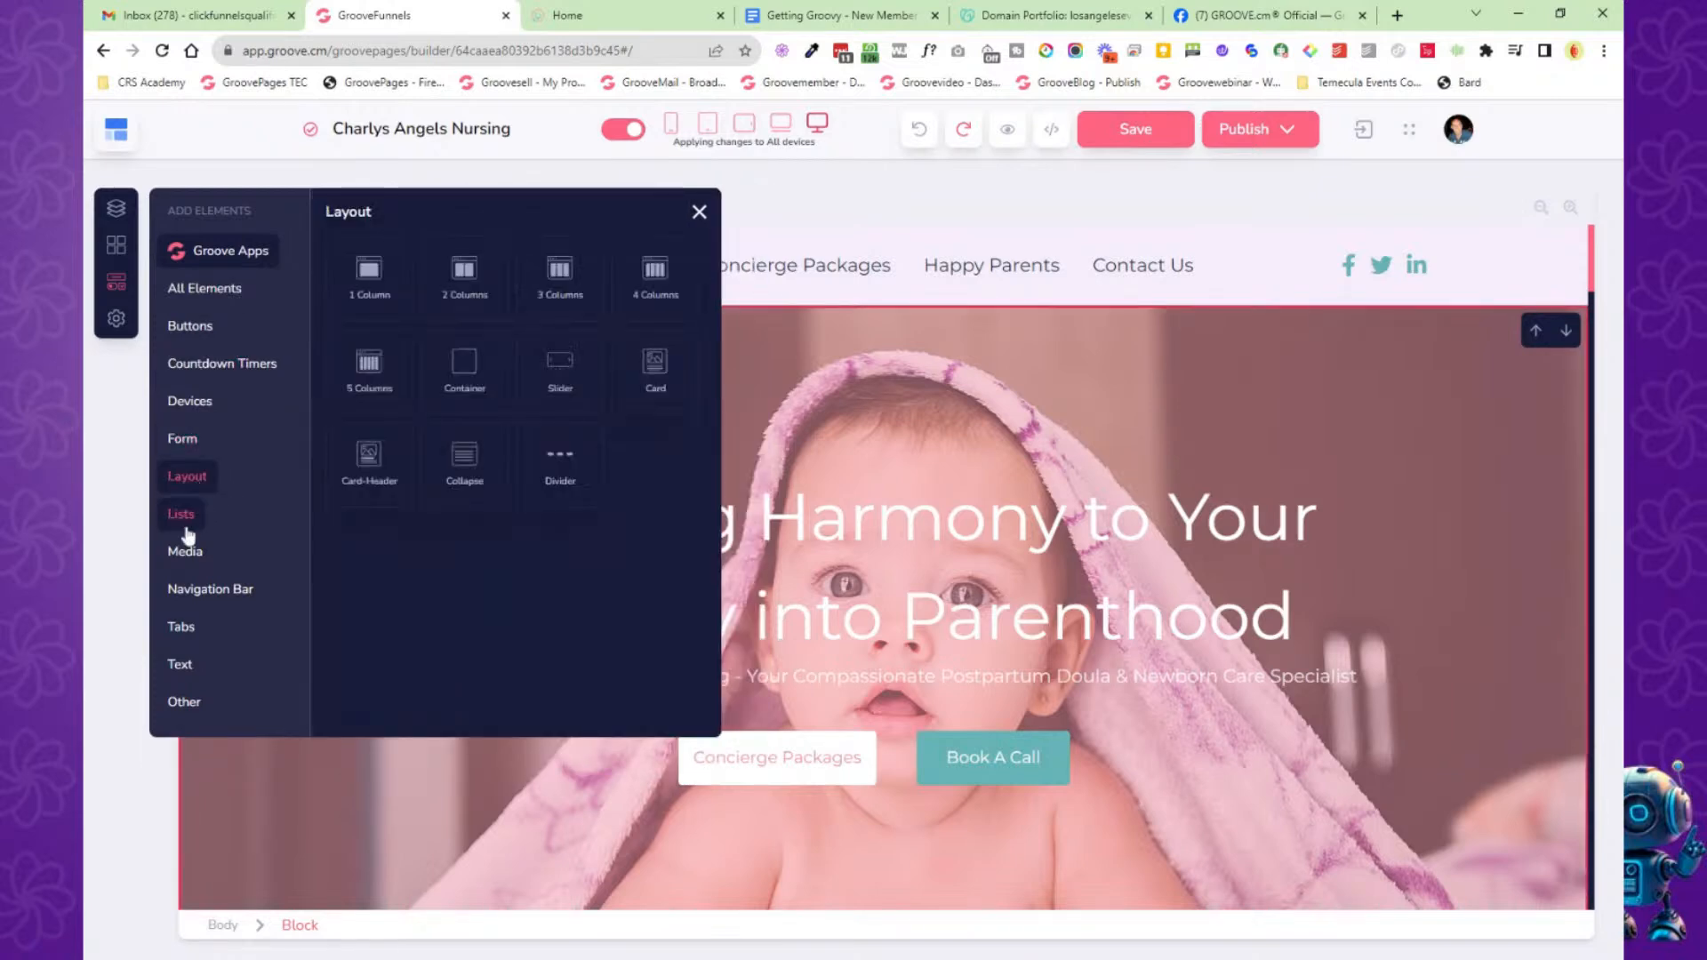
click(182, 514)
click(114, 318)
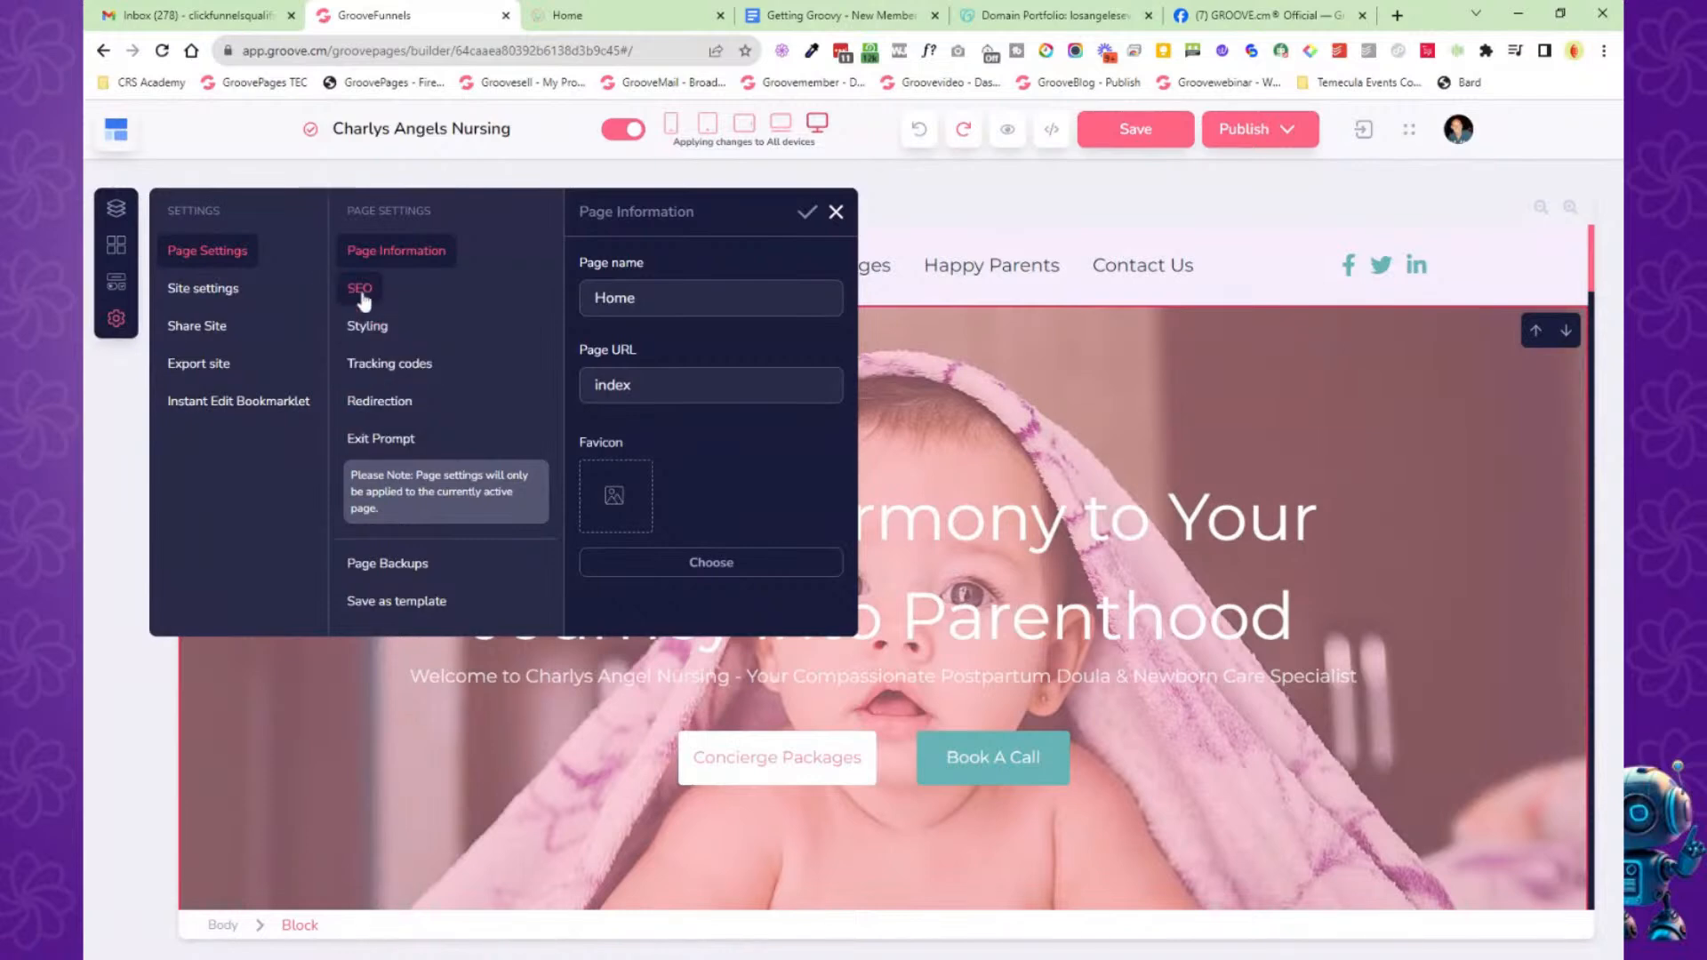
Review site settings and publishing options, then return to the Groove dashboard.
click(201, 295)
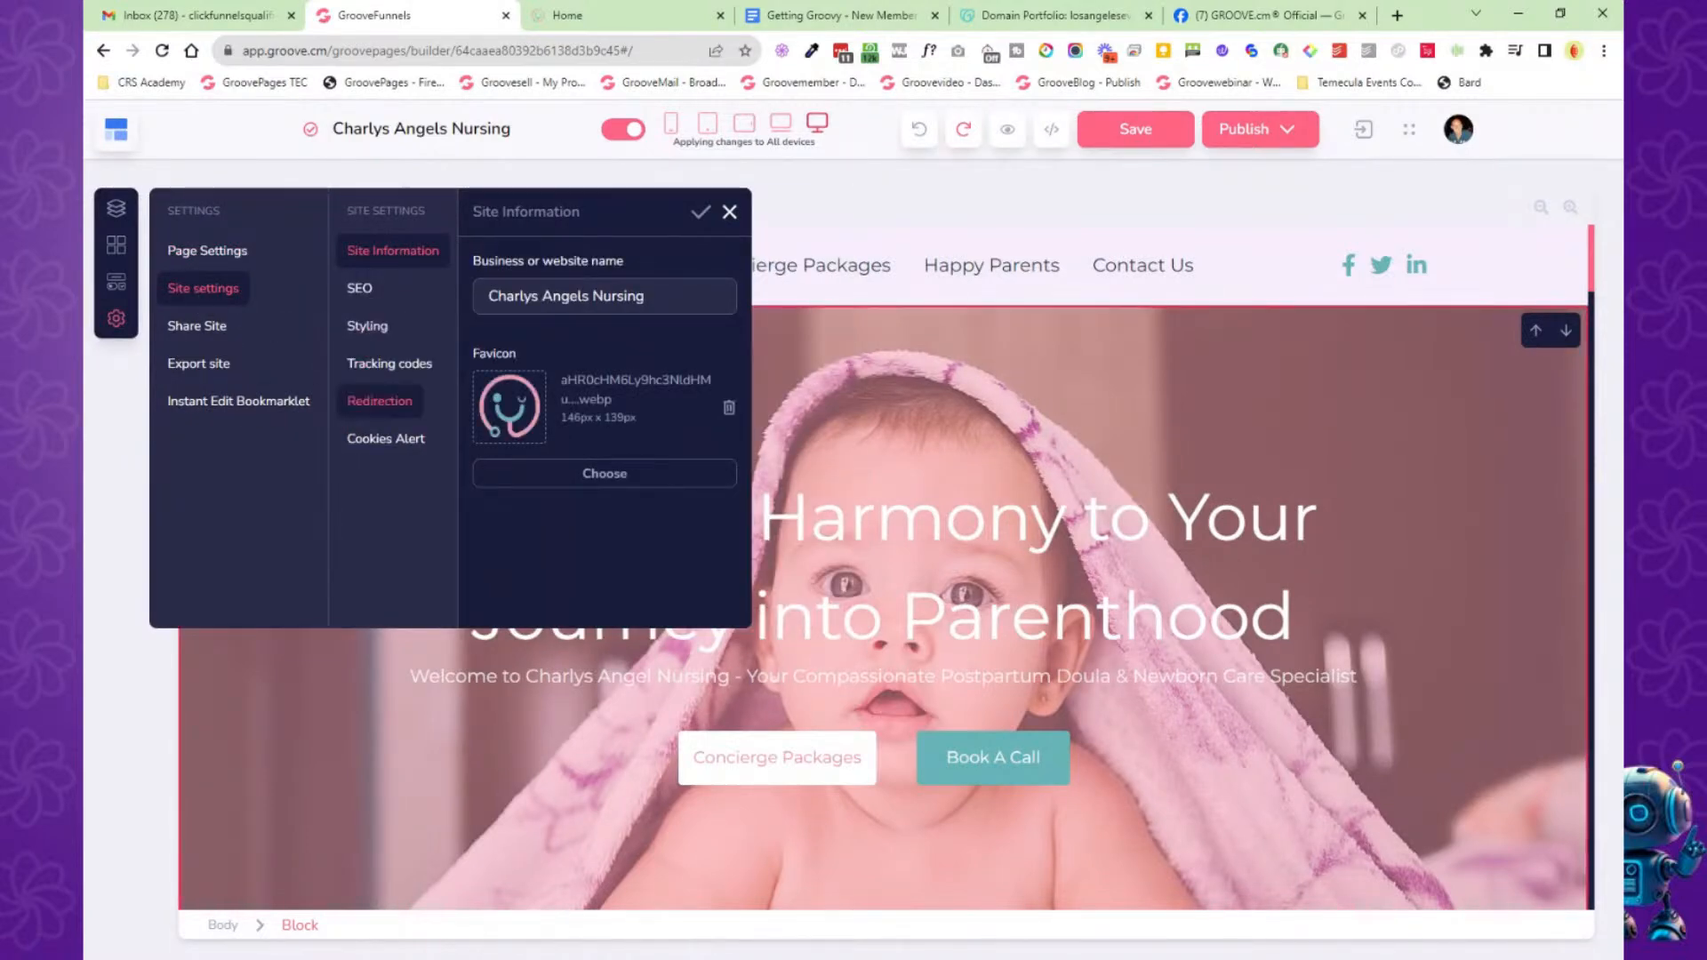
click(729, 214)
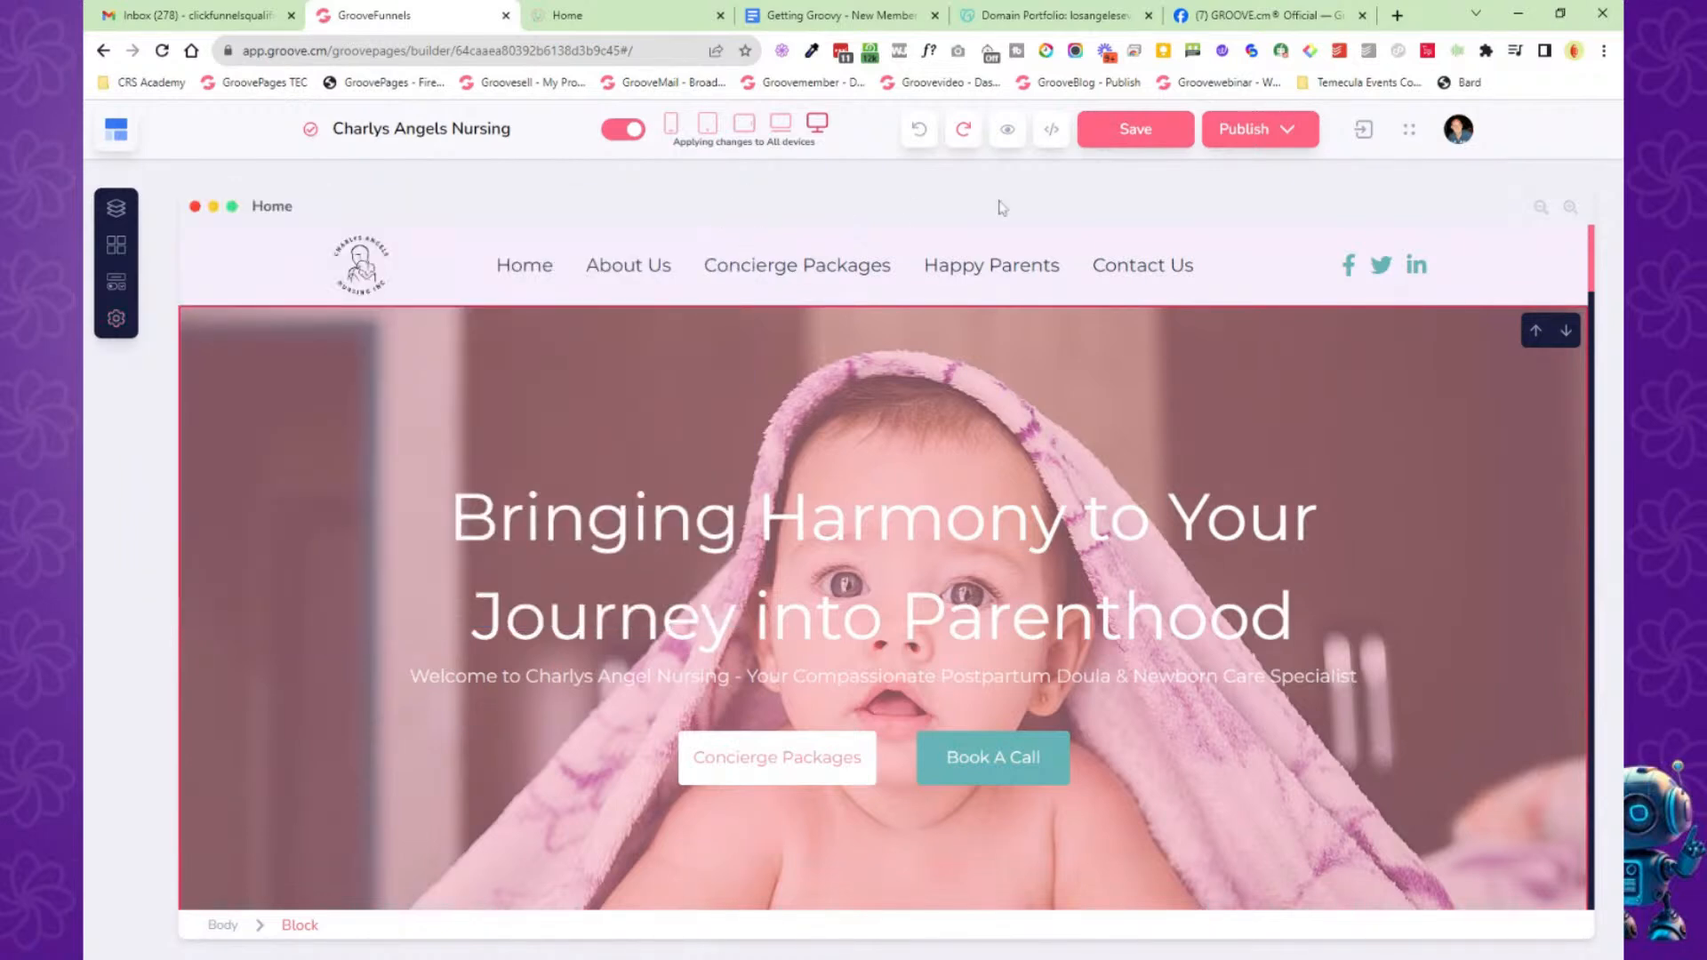
click(1286, 129)
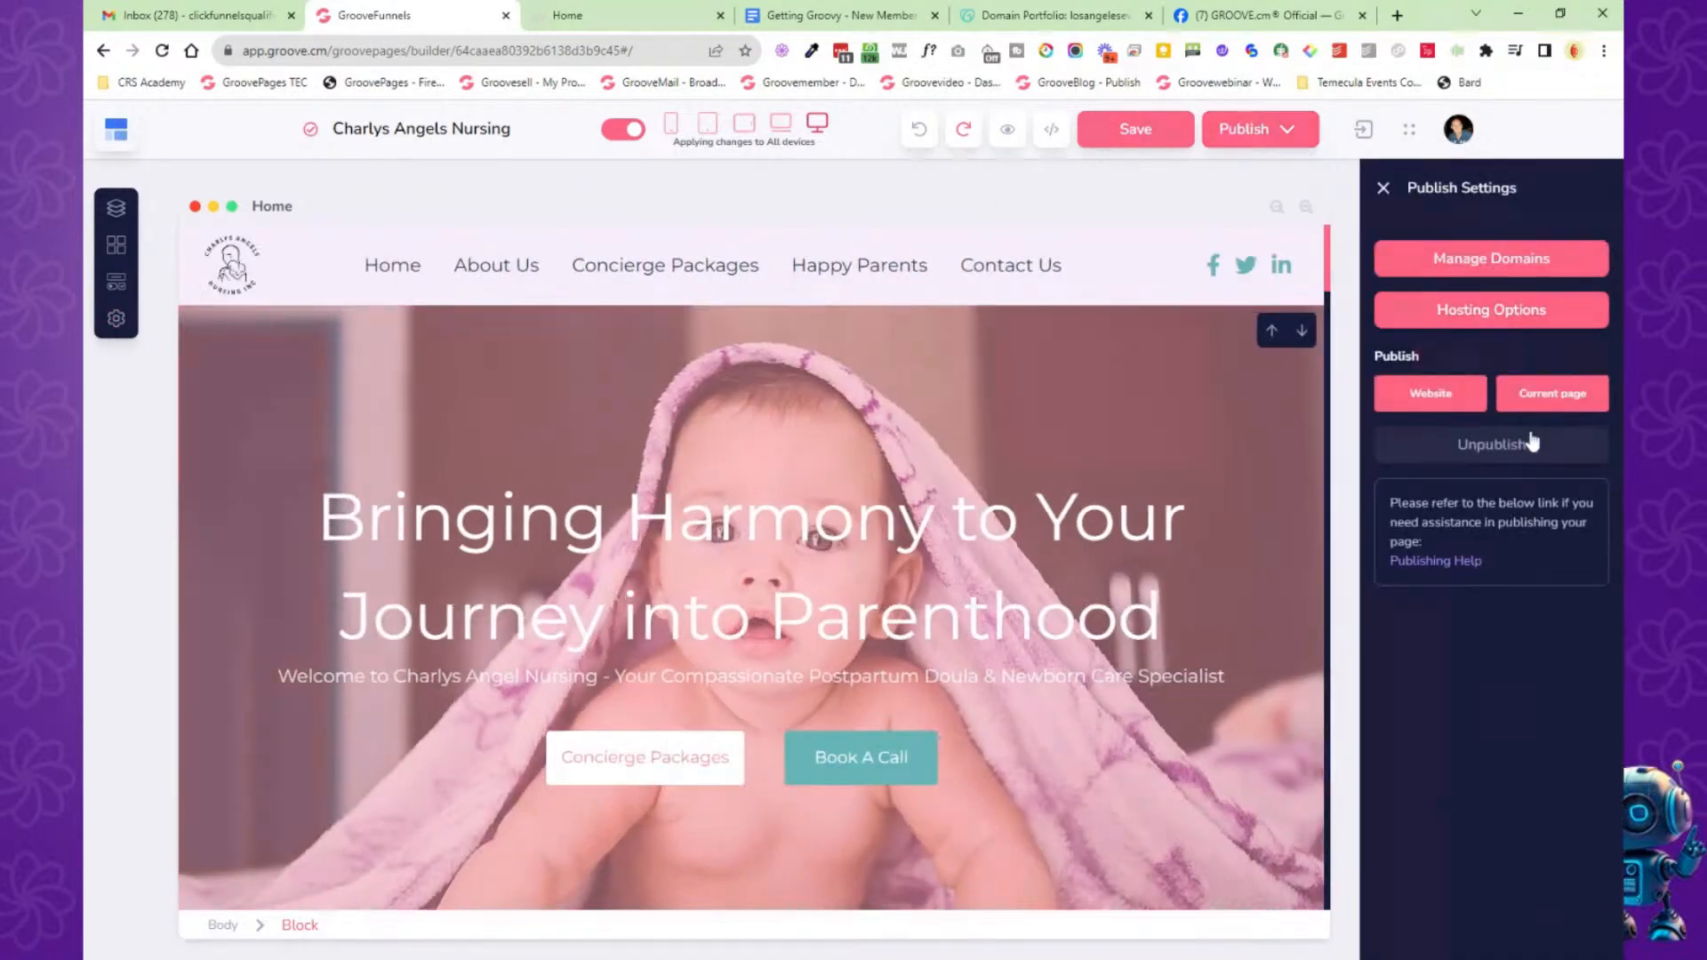
click(116, 130)
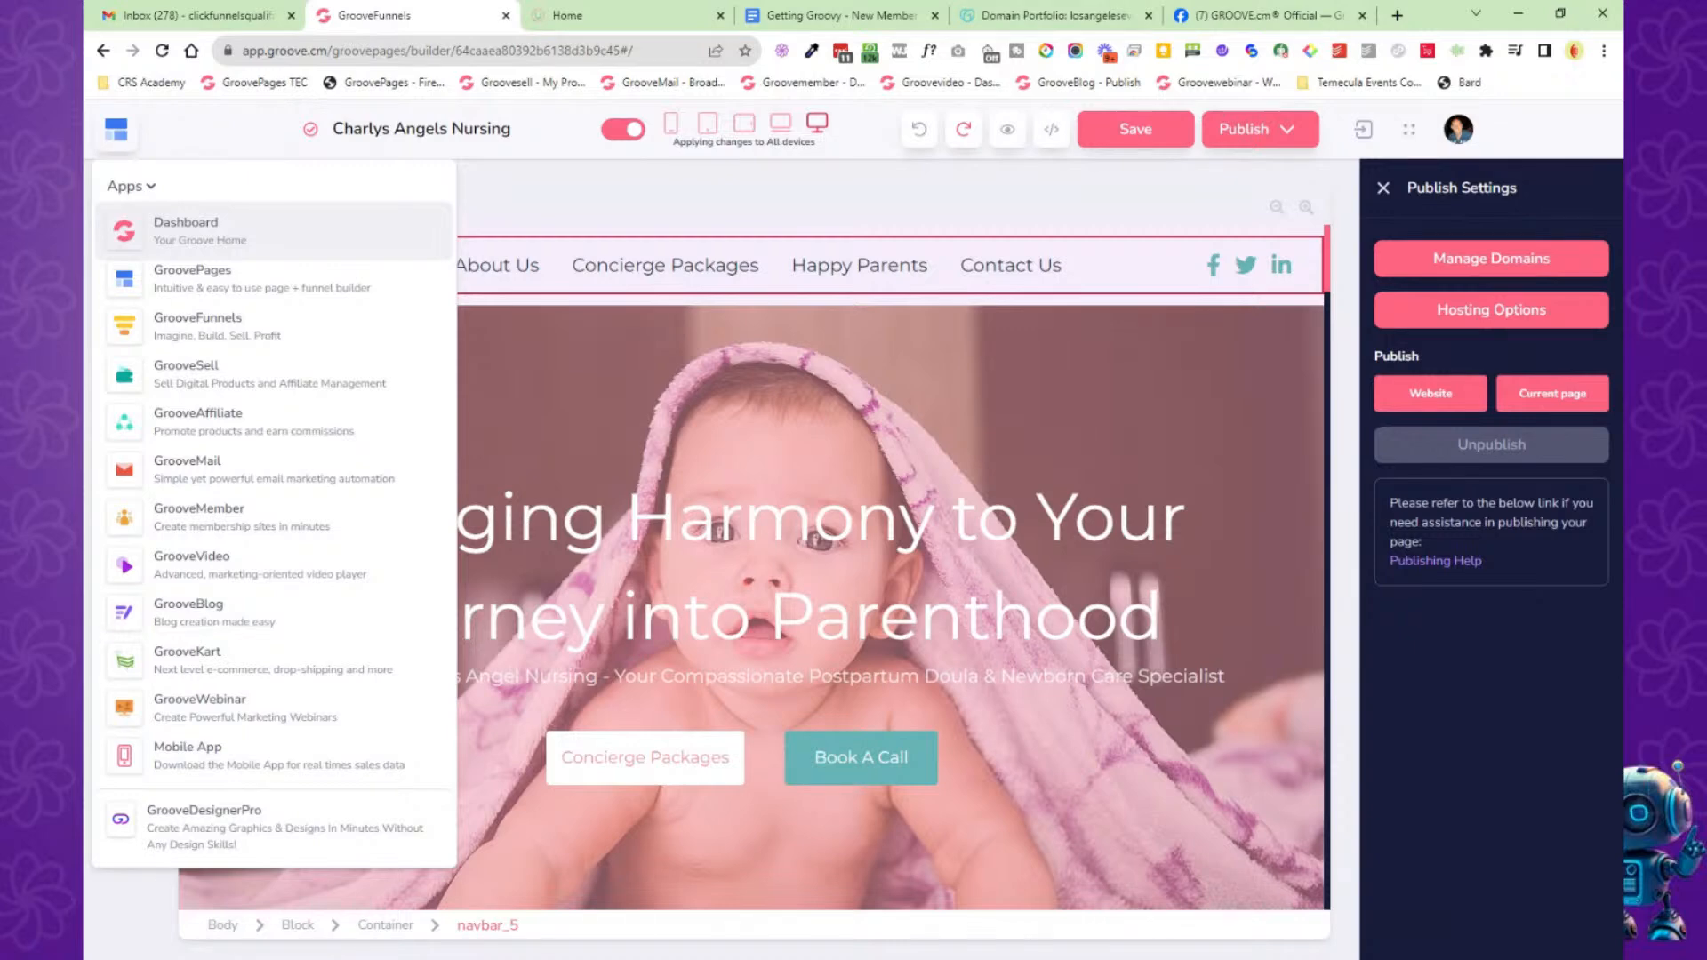
click(186, 231)
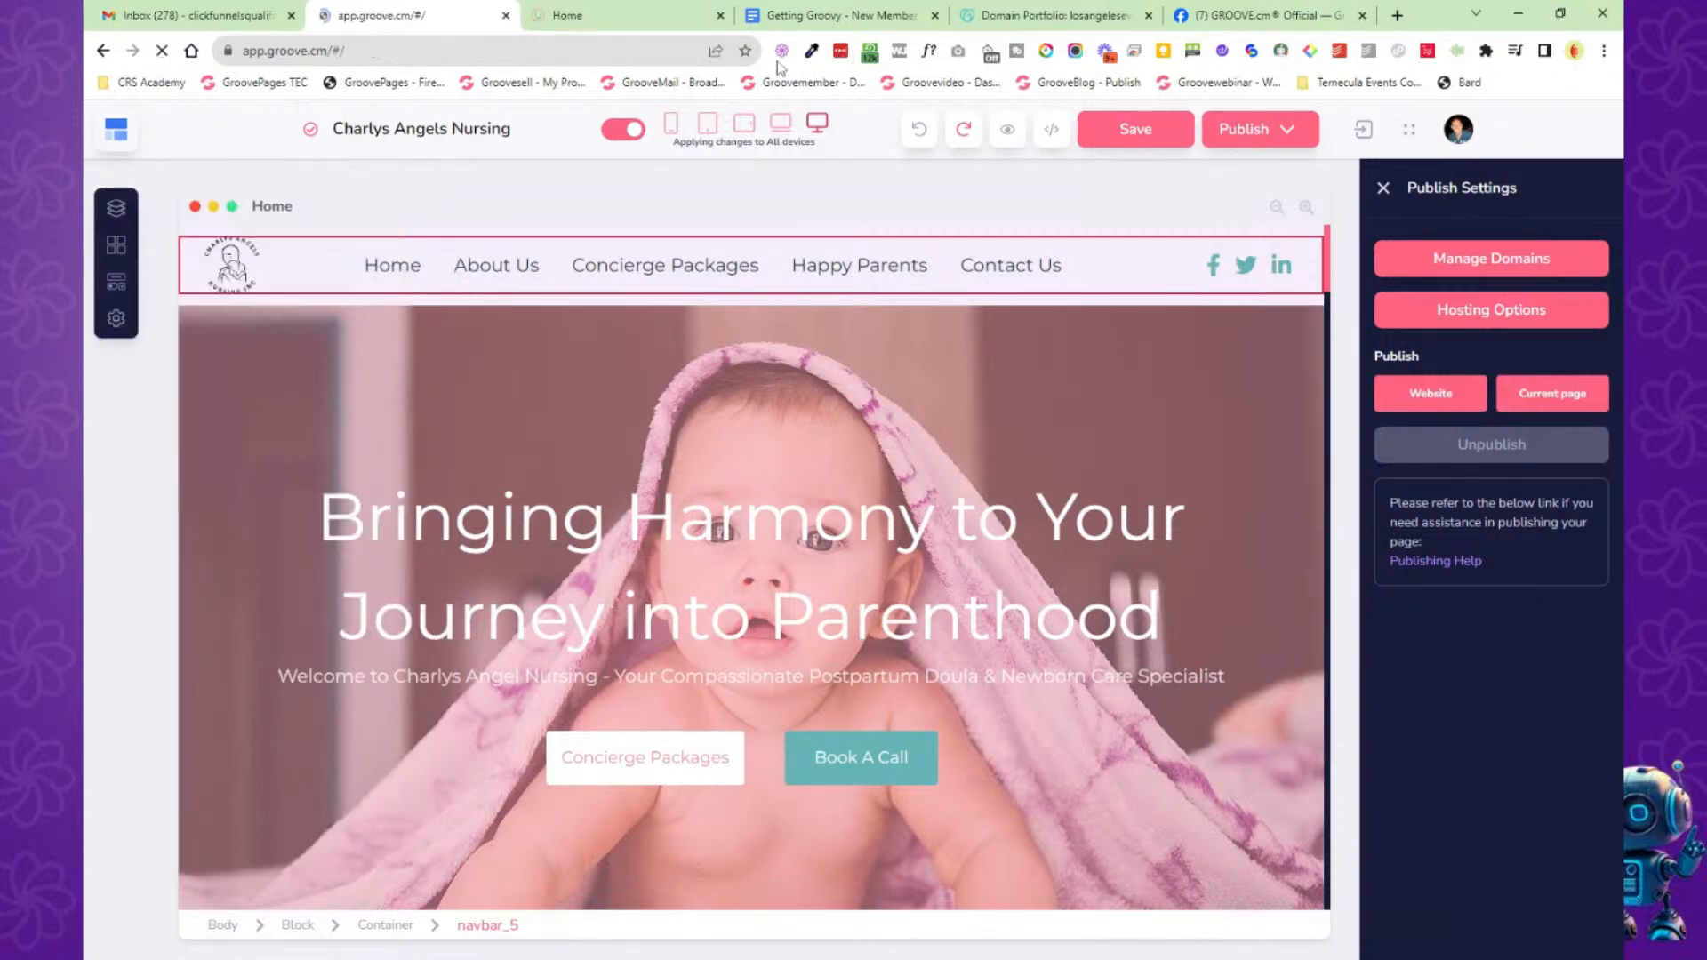
click(721, 16)
Review Step 17's support options in the Getting Groovy roadmap doc, then return to Groove.
click(680, 27)
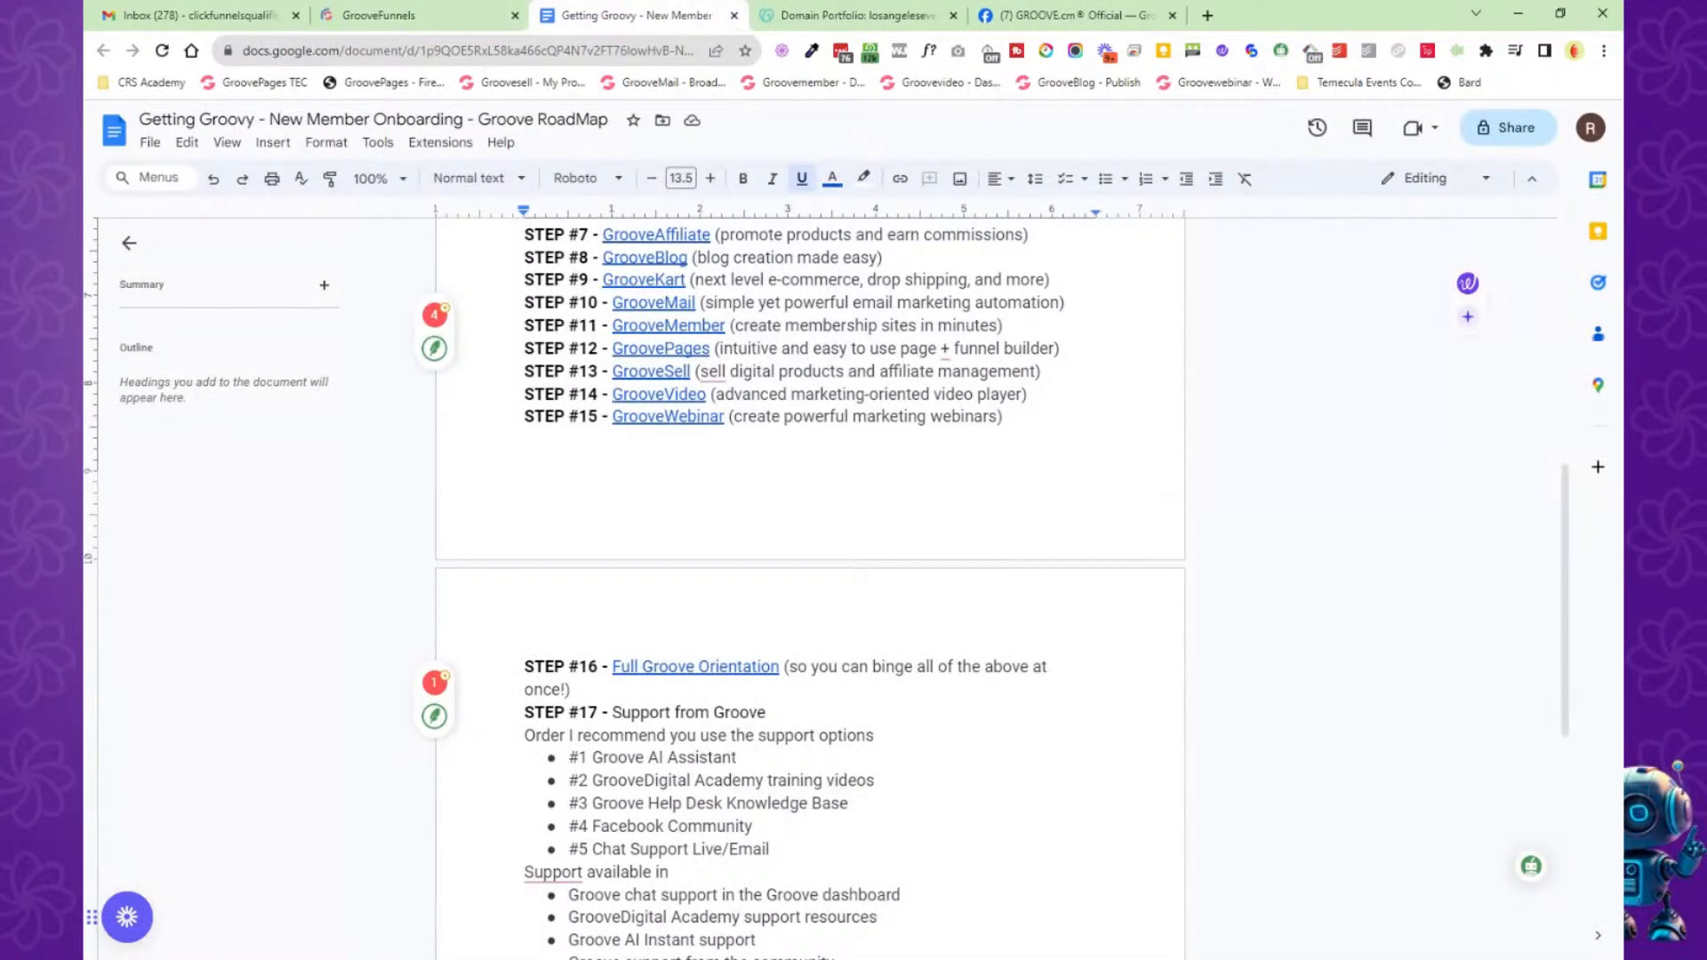
click(427, 18)
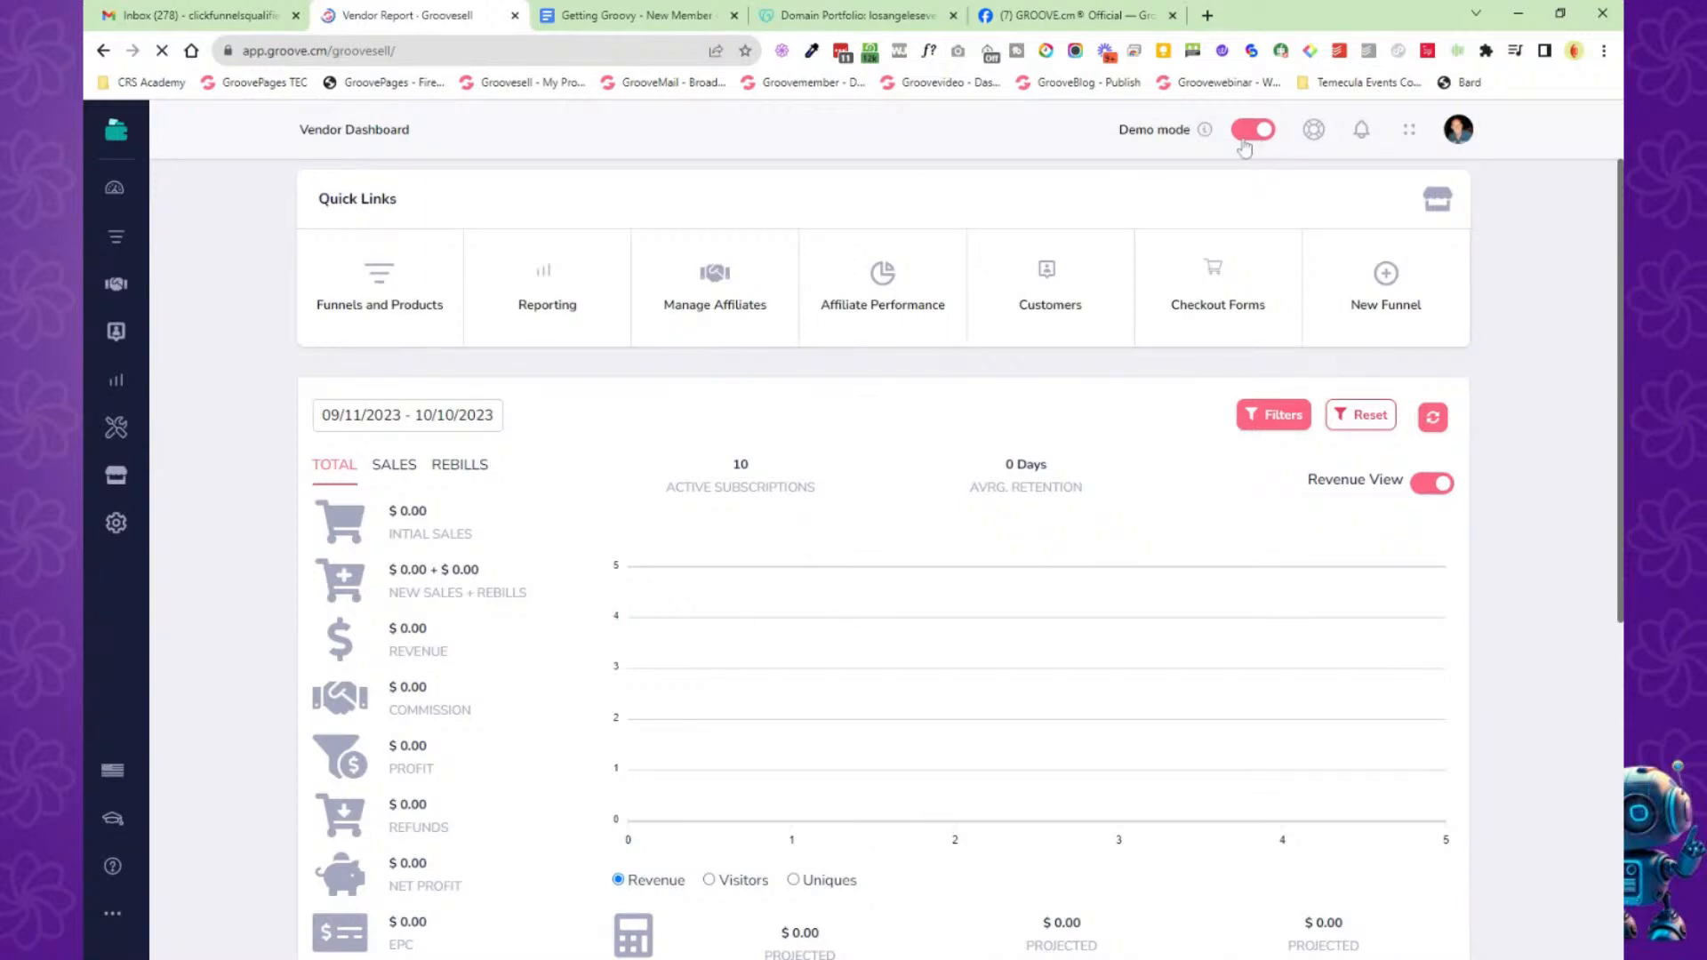
From GrooveSell's Product Funnels list, open the Group Coaching Code funnel's dashboard.
click(116, 237)
click(223, 224)
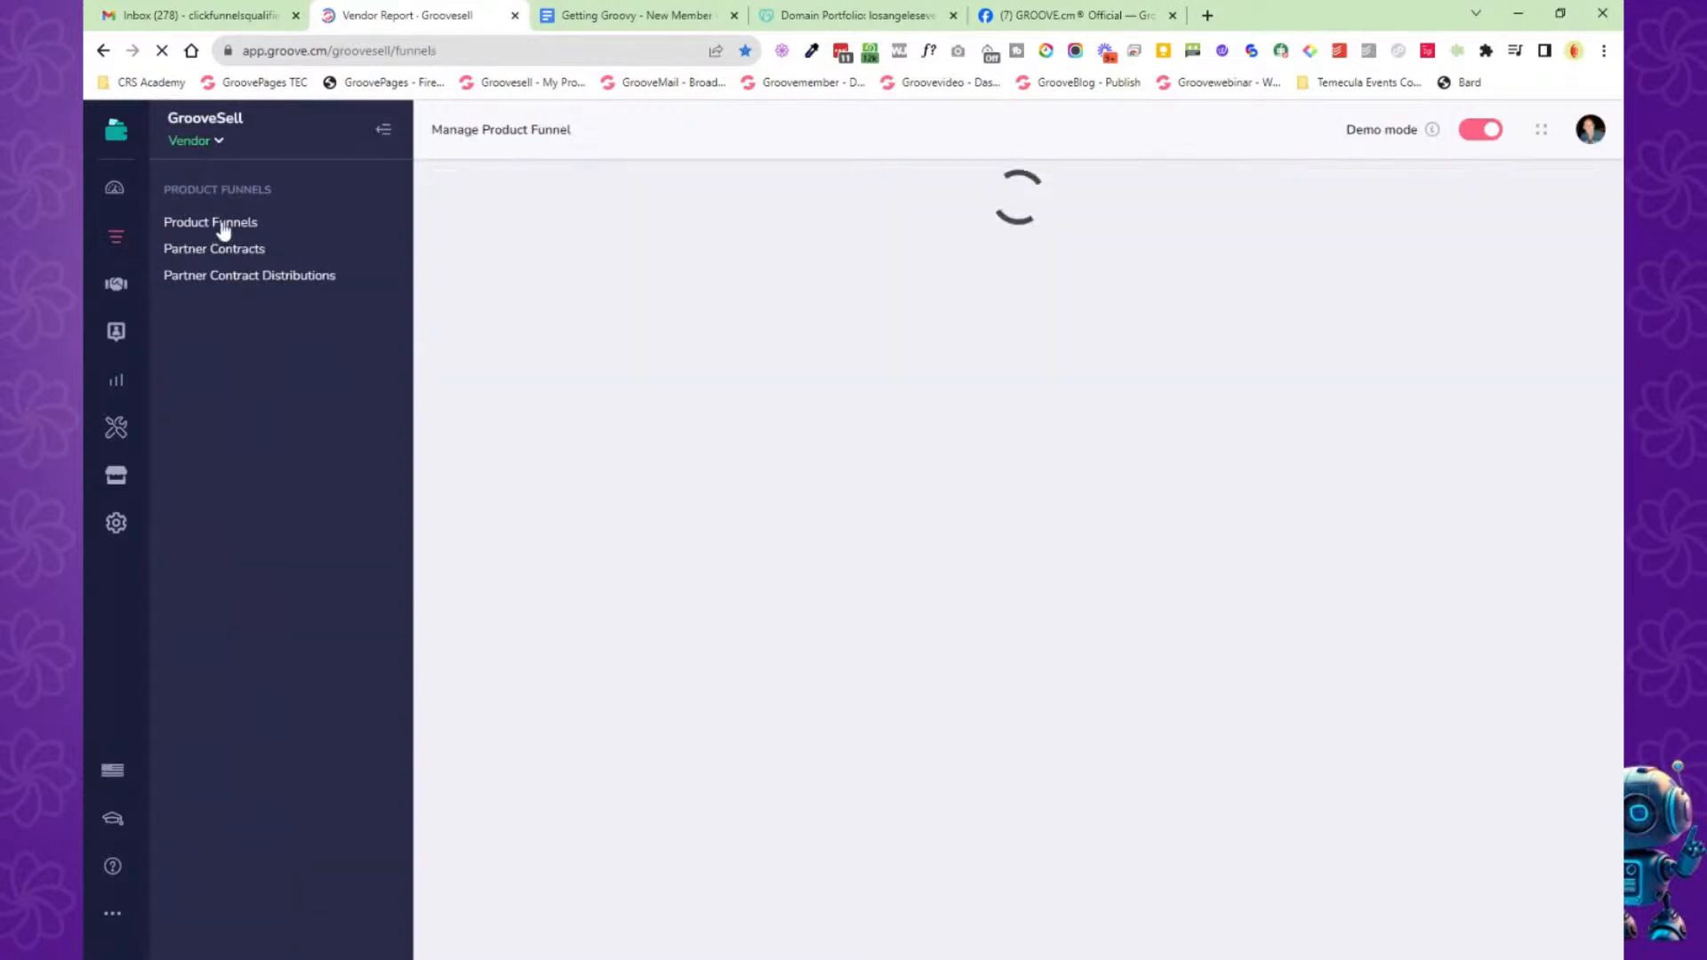
click(384, 134)
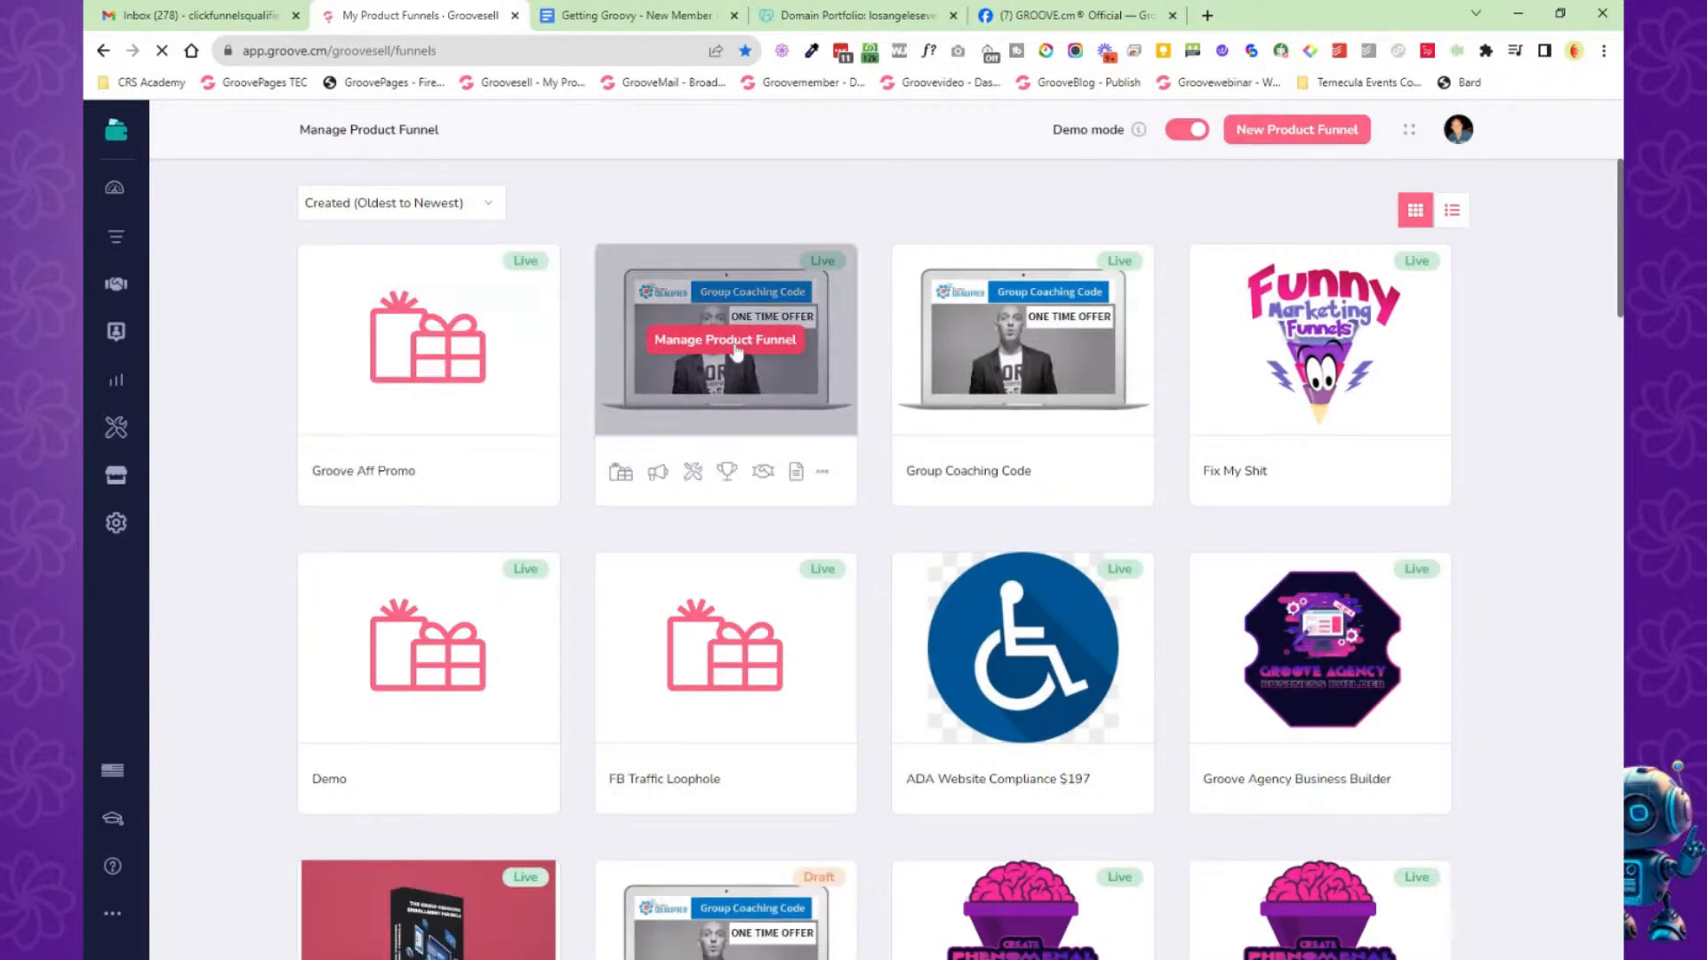
click(740, 340)
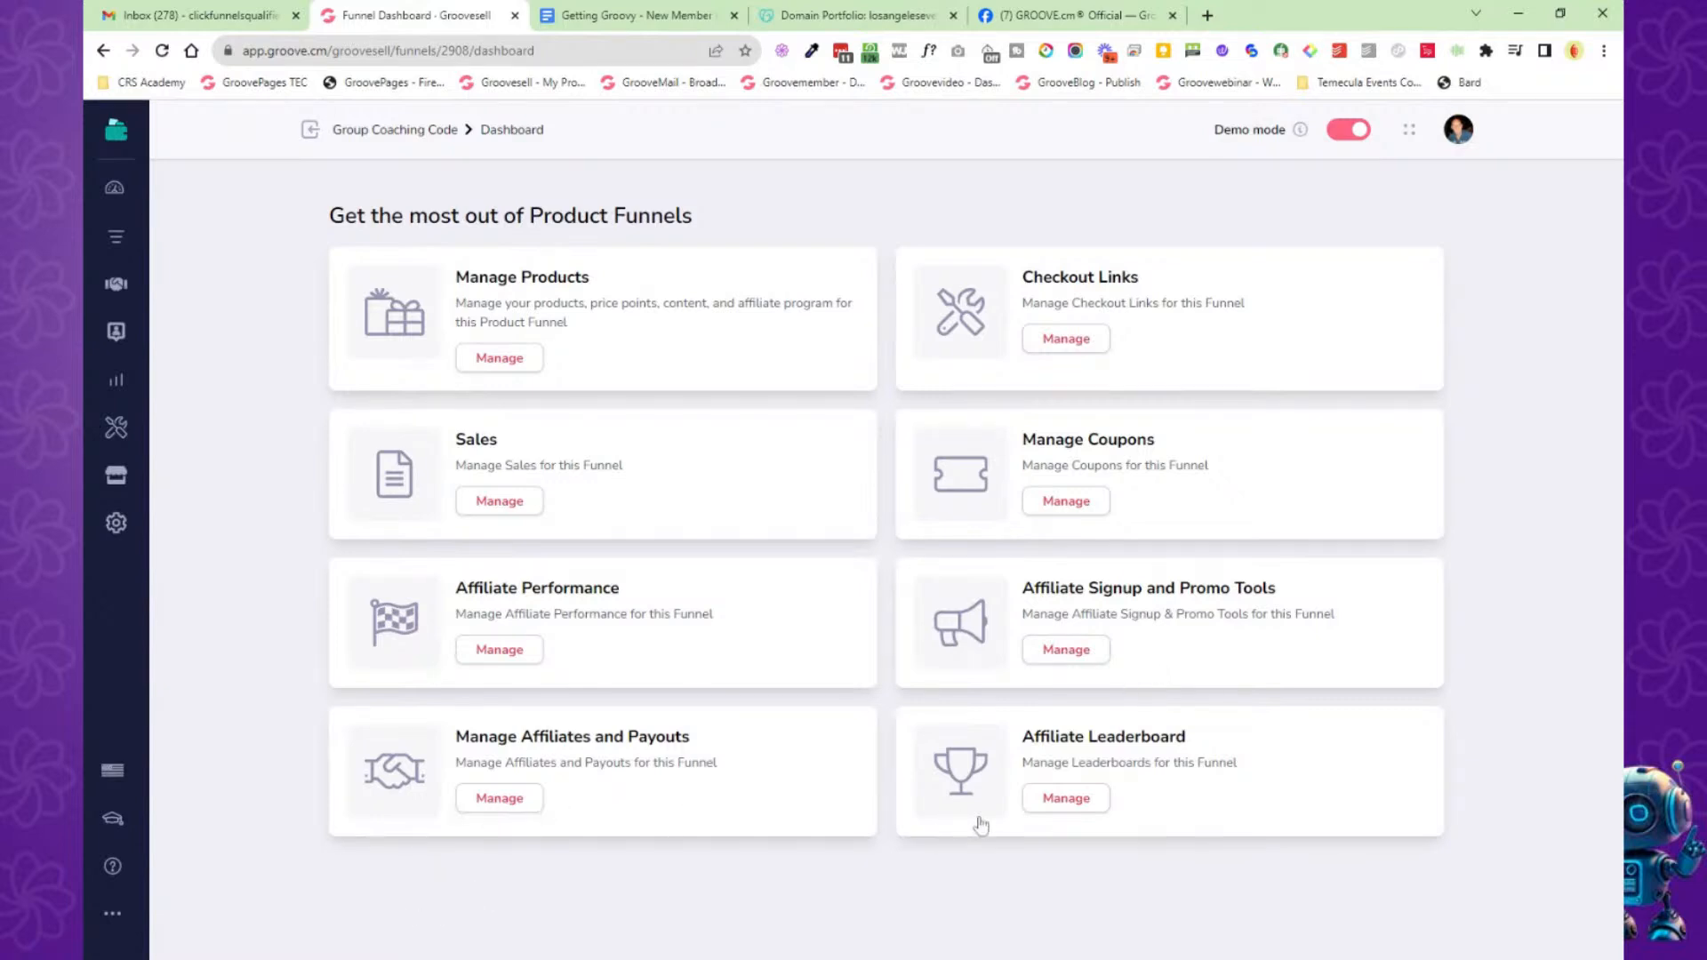
Open the Group Coaching Code product for editing from the funnel's product list.
click(500, 359)
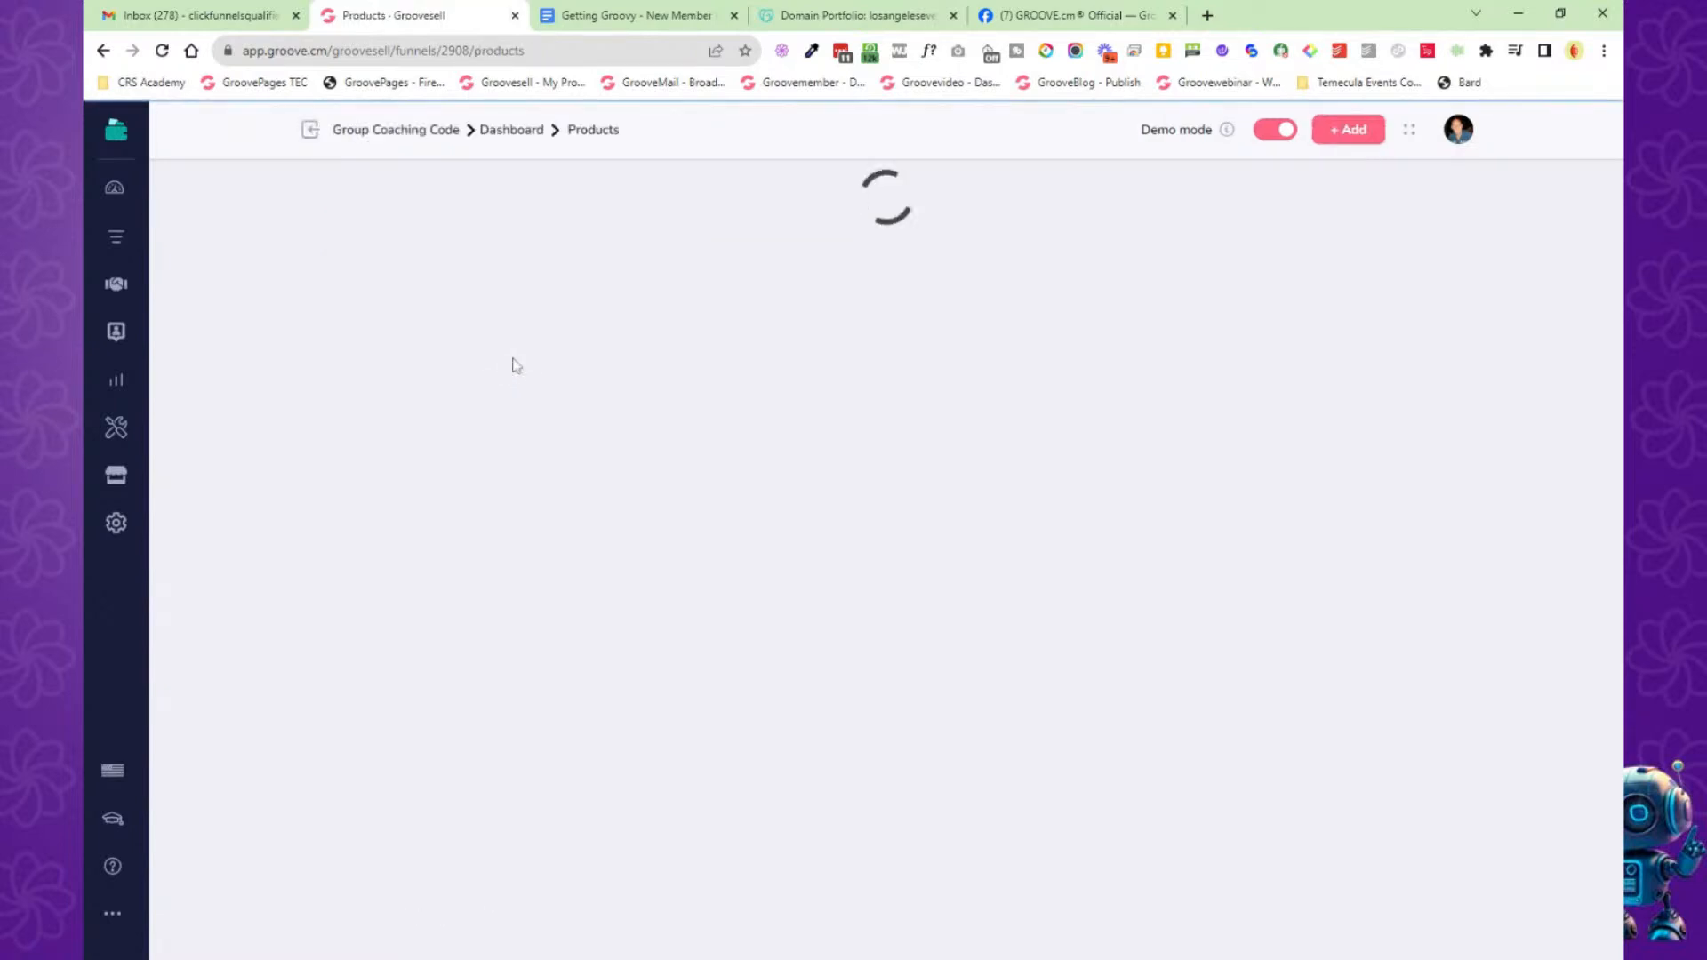
click(432, 417)
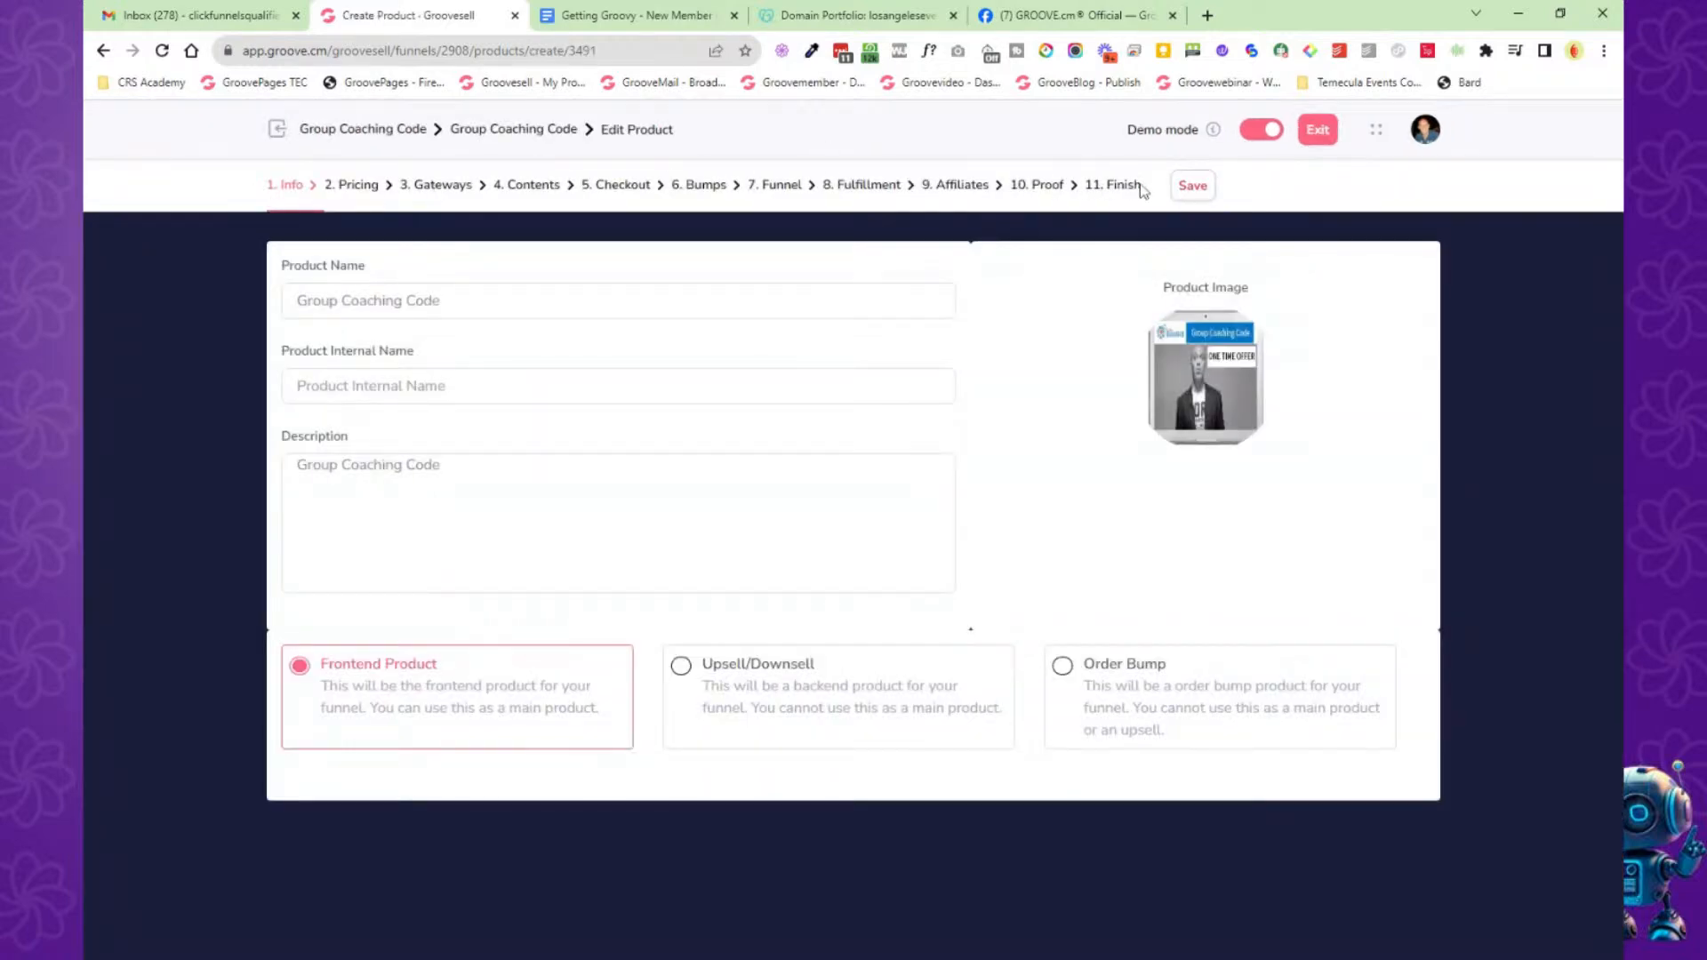
triple_click(1144, 191)
click(250, 286)
Step through the Pricing, Payment Gateways, Contents and Checkout Page steps, then exit the editor.
click(354, 191)
click(449, 188)
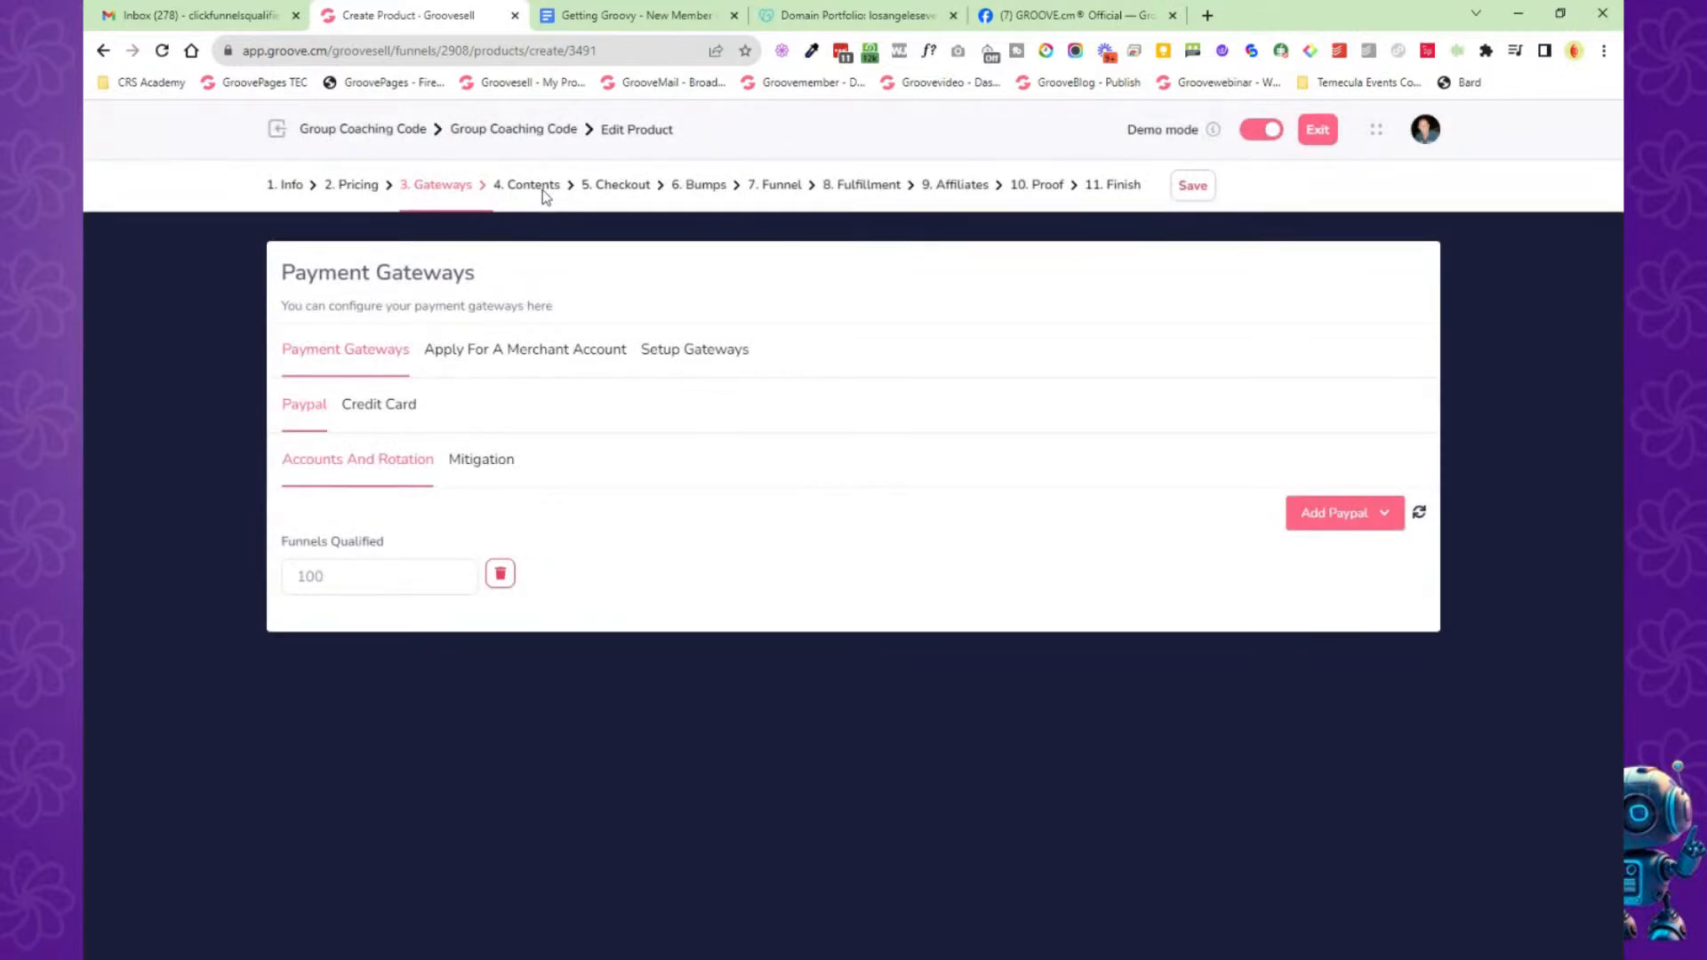
click(542, 189)
click(619, 187)
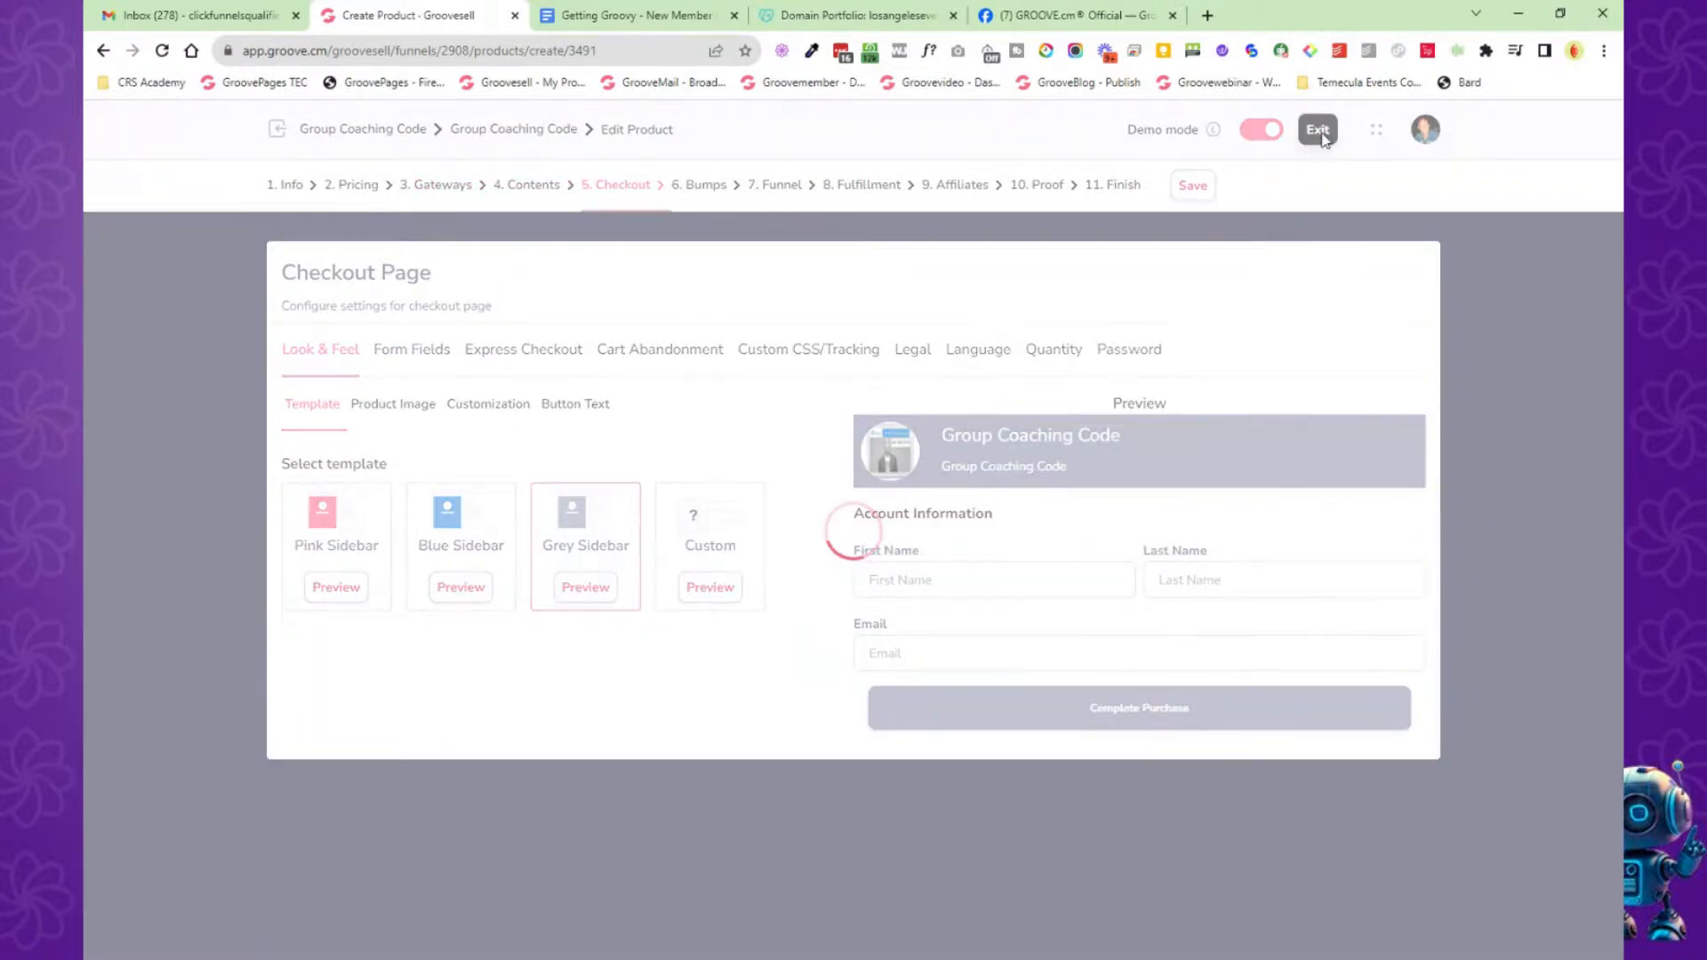
click(1318, 131)
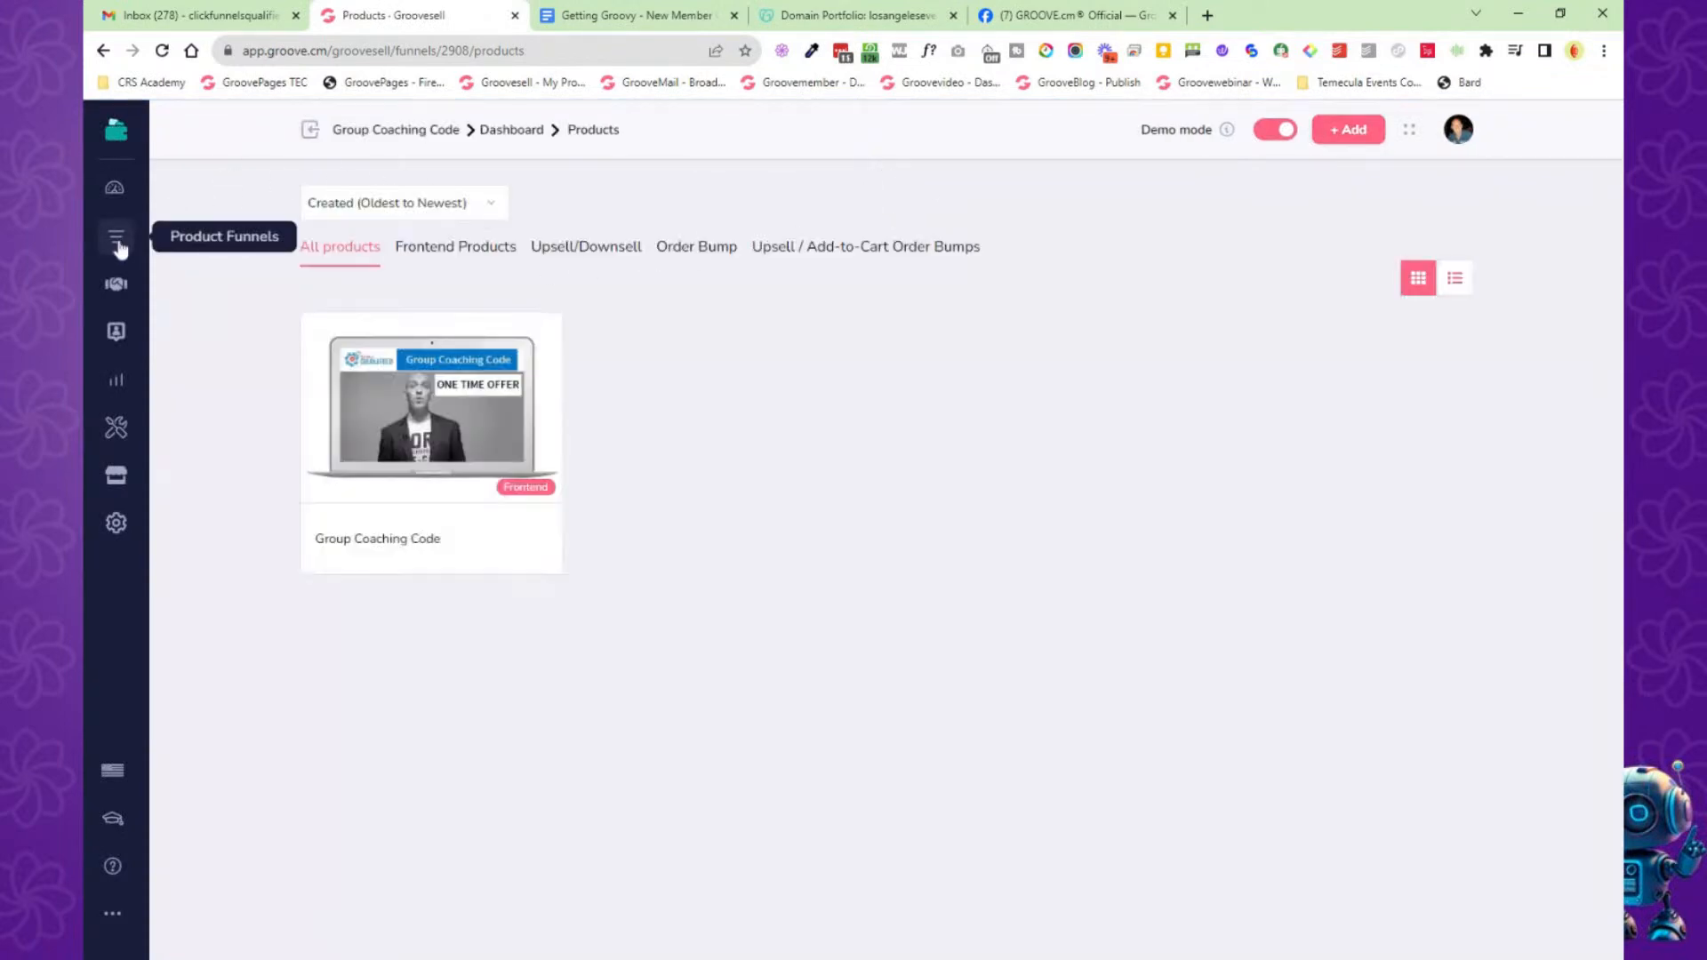
Open GrooveSell's Product Funnels list and scroll through the funnels.
click(117, 242)
click(192, 228)
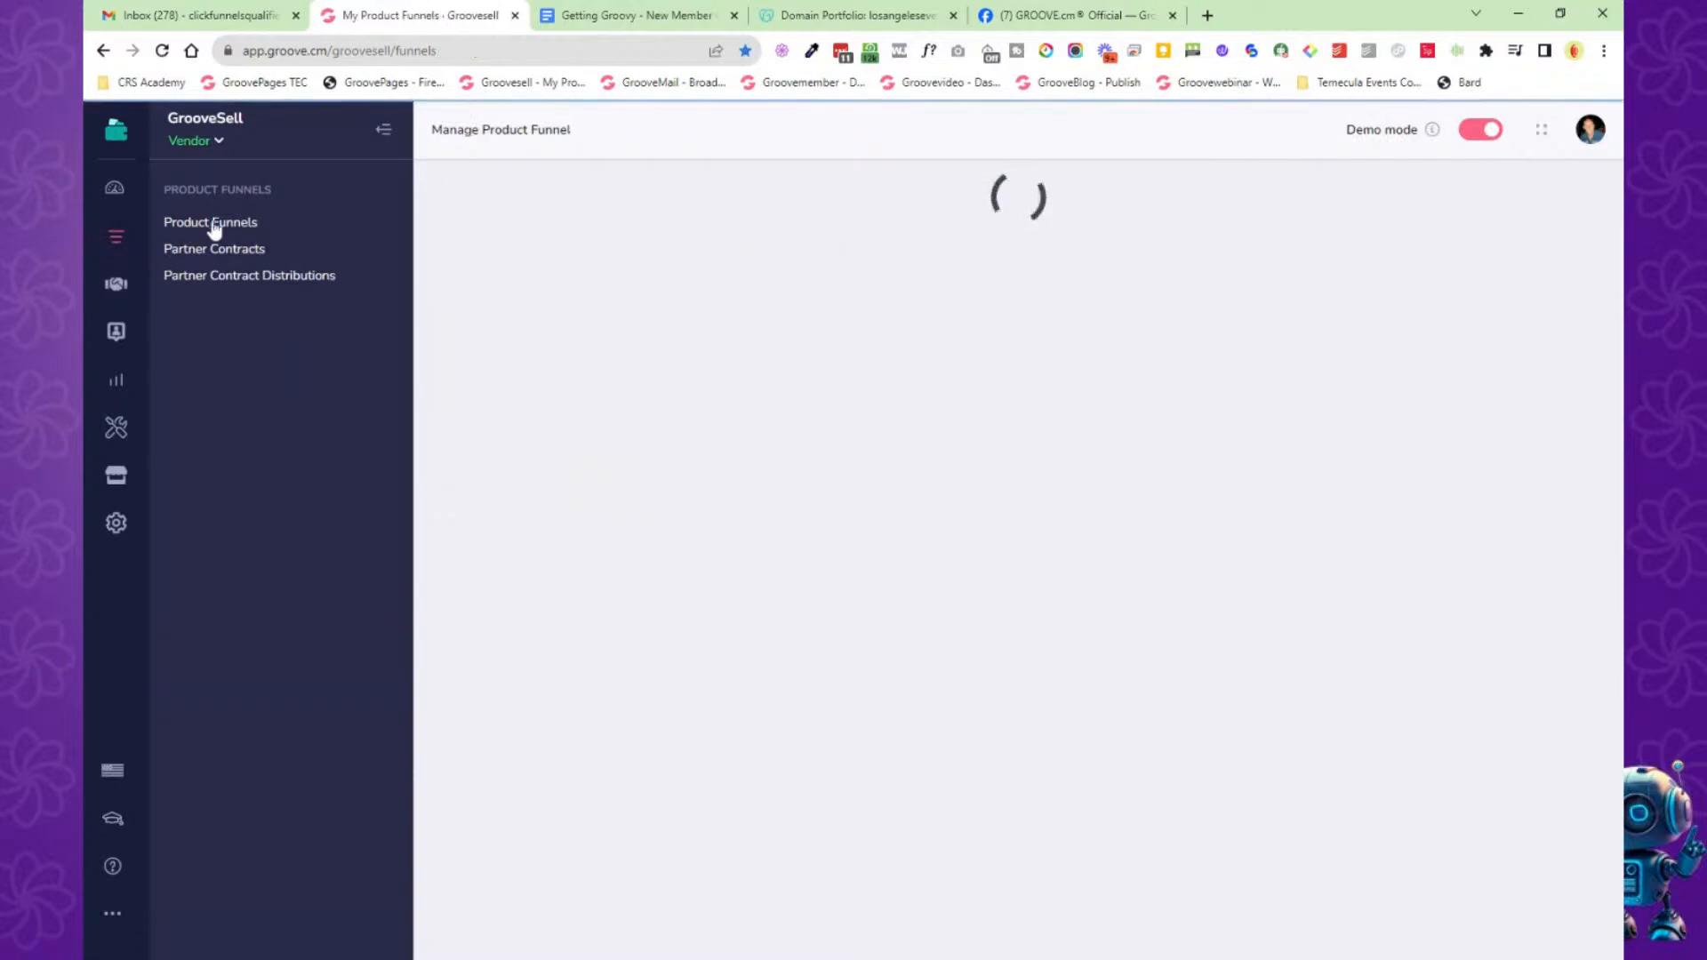
click(383, 130)
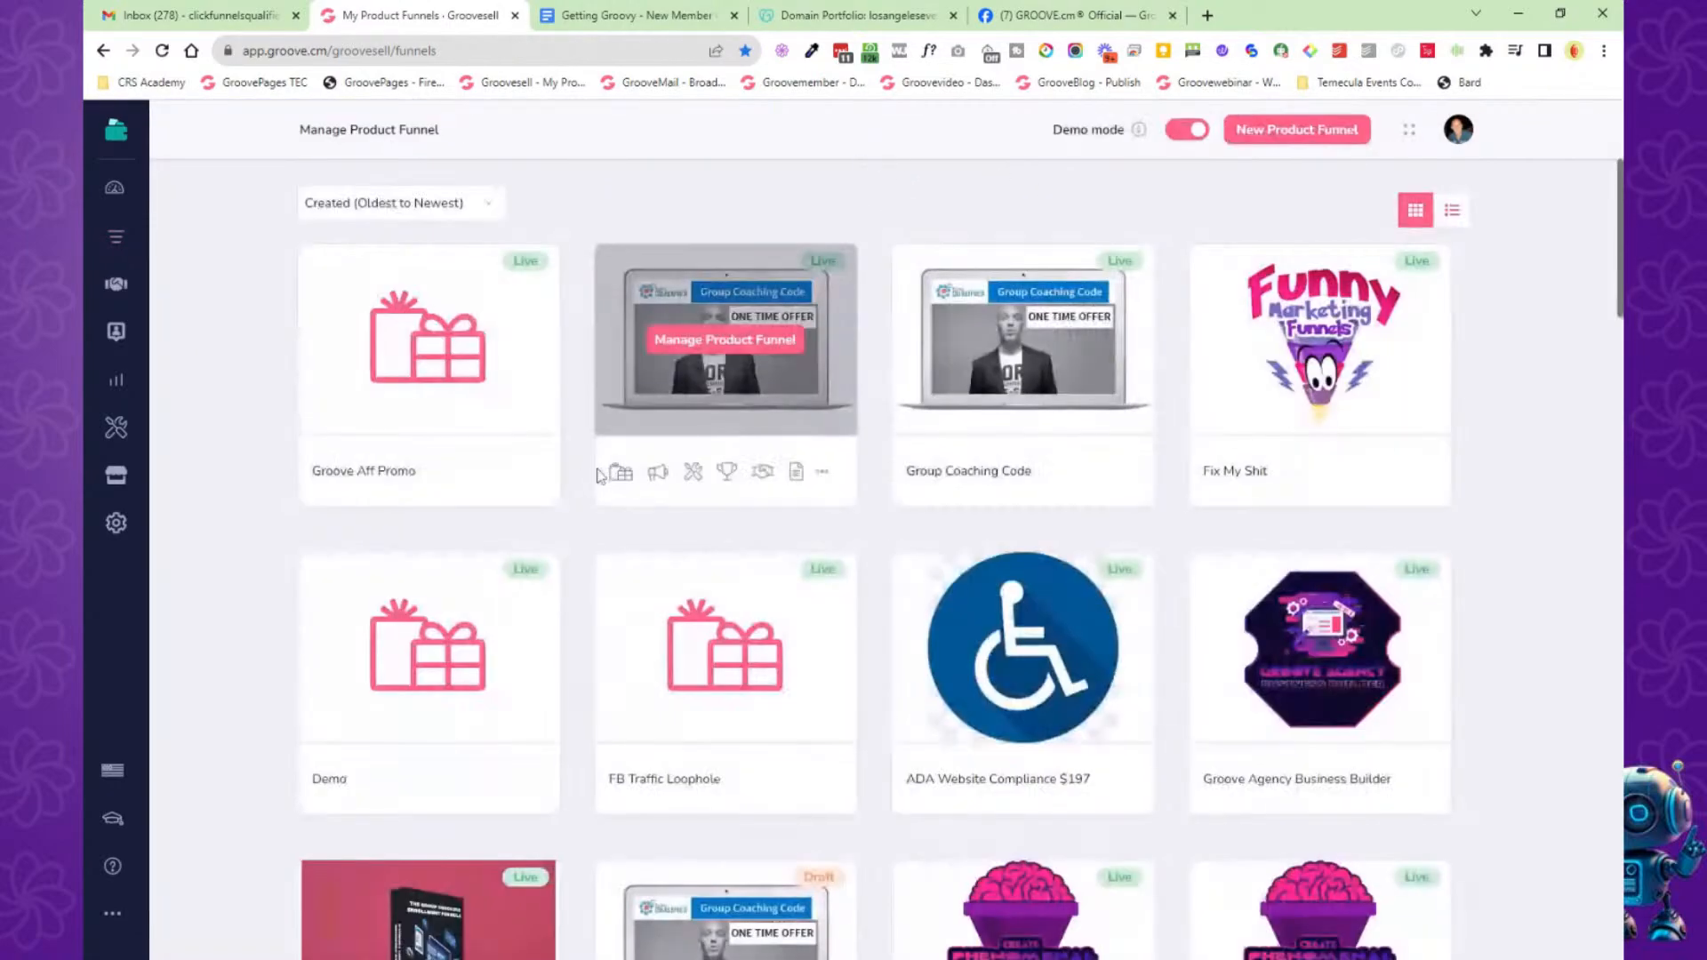
scroll(583, 490, down, 8)
scroll(609, 505, down, 5)
scroll(611, 489, up, 8)
Visit GrooveSell's Affiliates, Customers, Reporting, Tools and Vendor Settings areas, then return to the main dashboard.
click(116, 284)
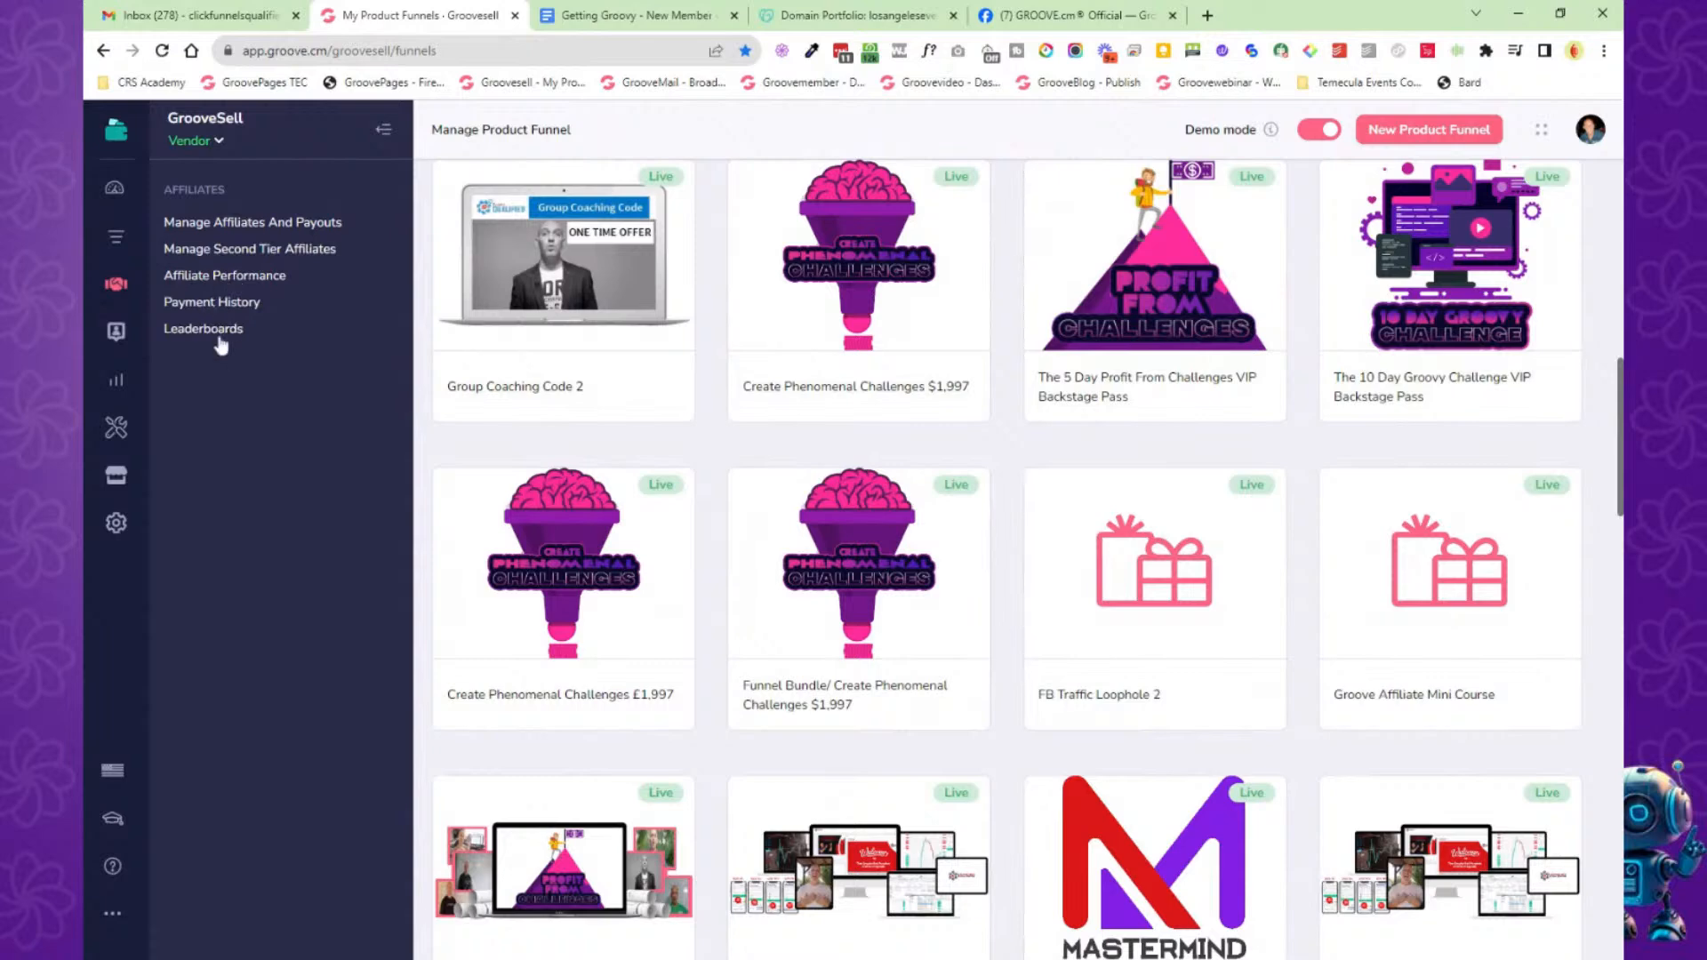
click(115, 332)
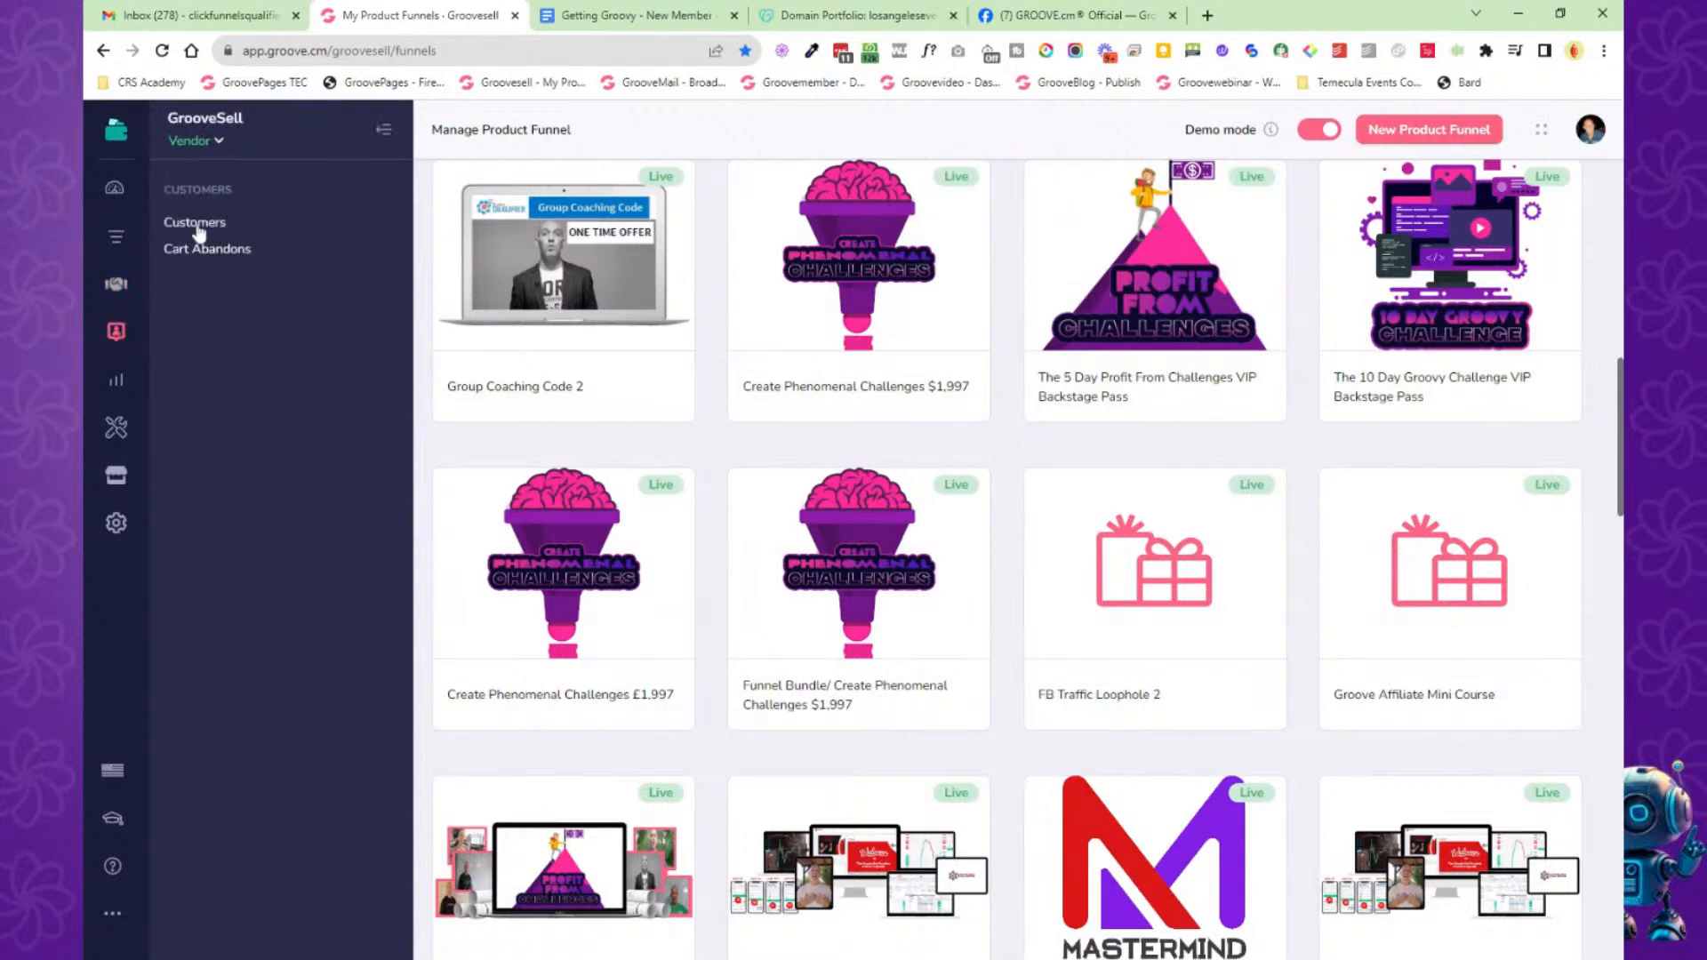
click(119, 387)
click(116, 428)
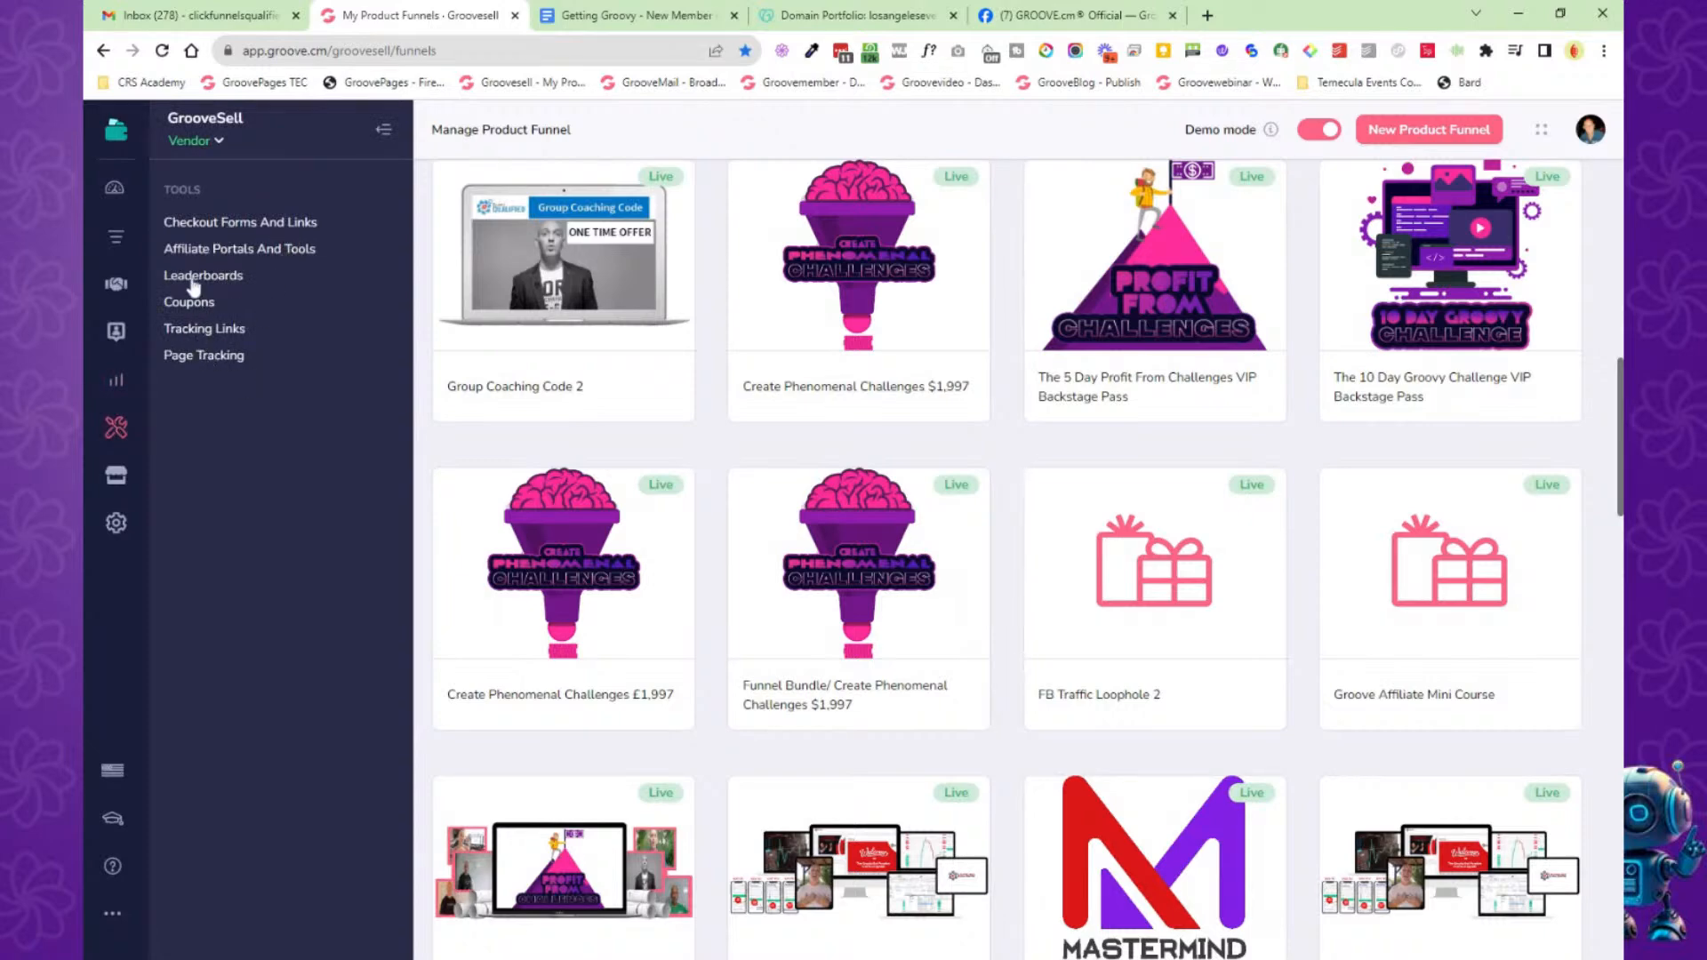
click(119, 522)
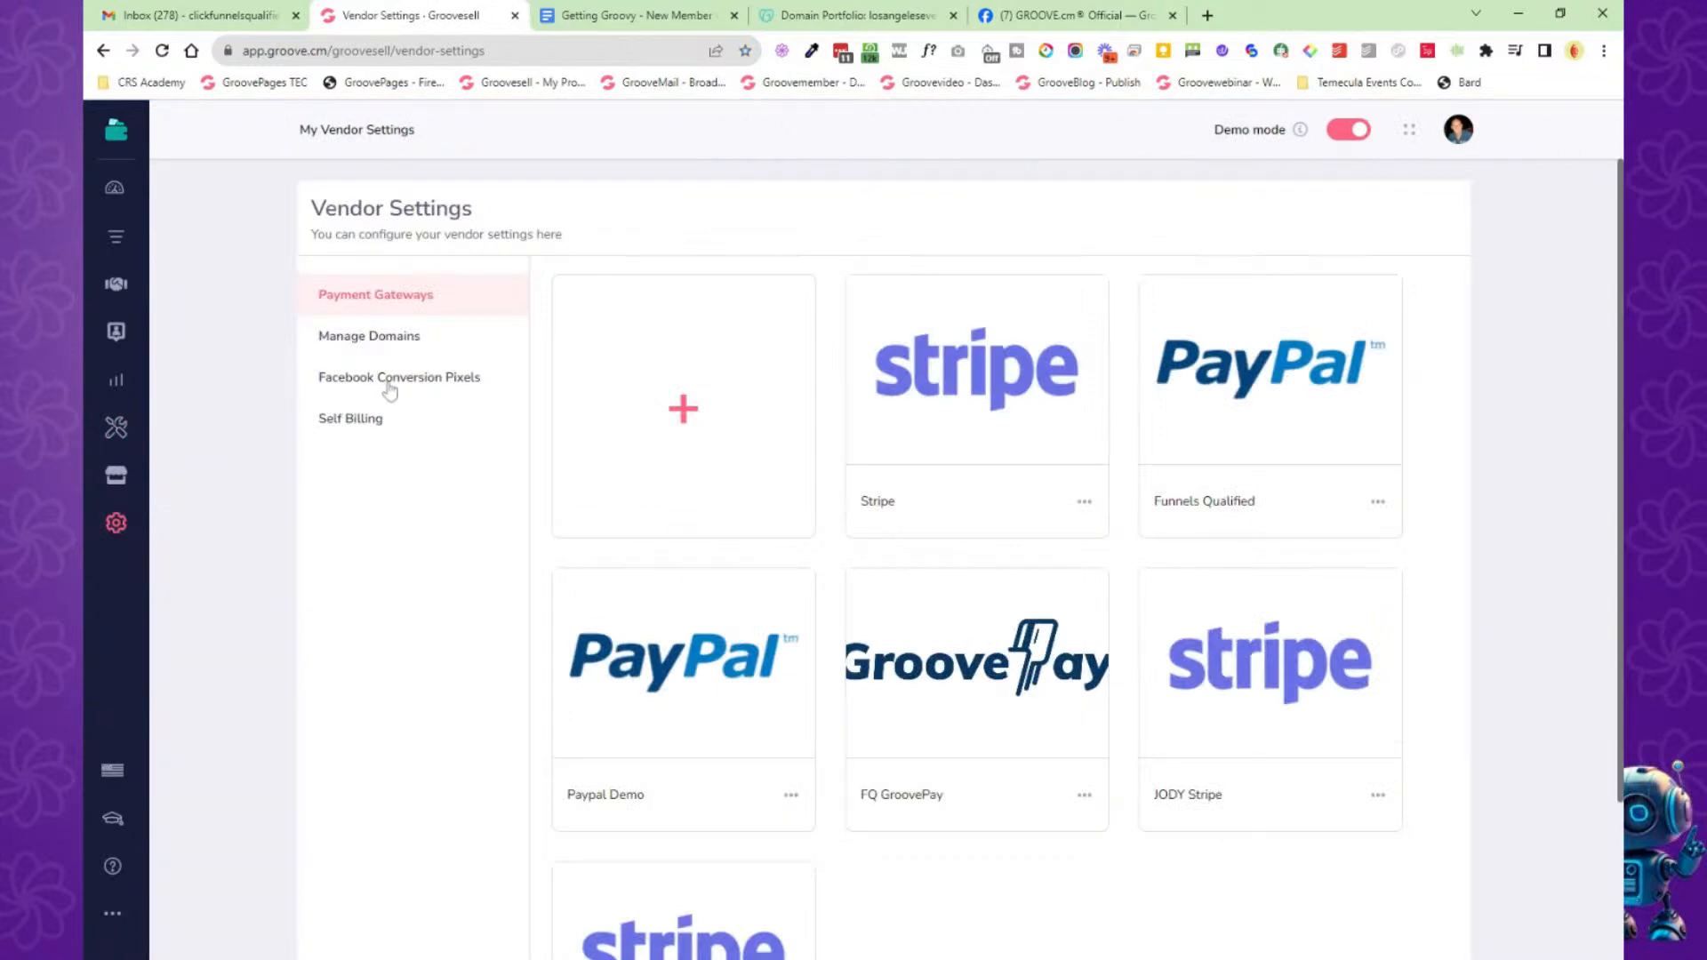
click(116, 129)
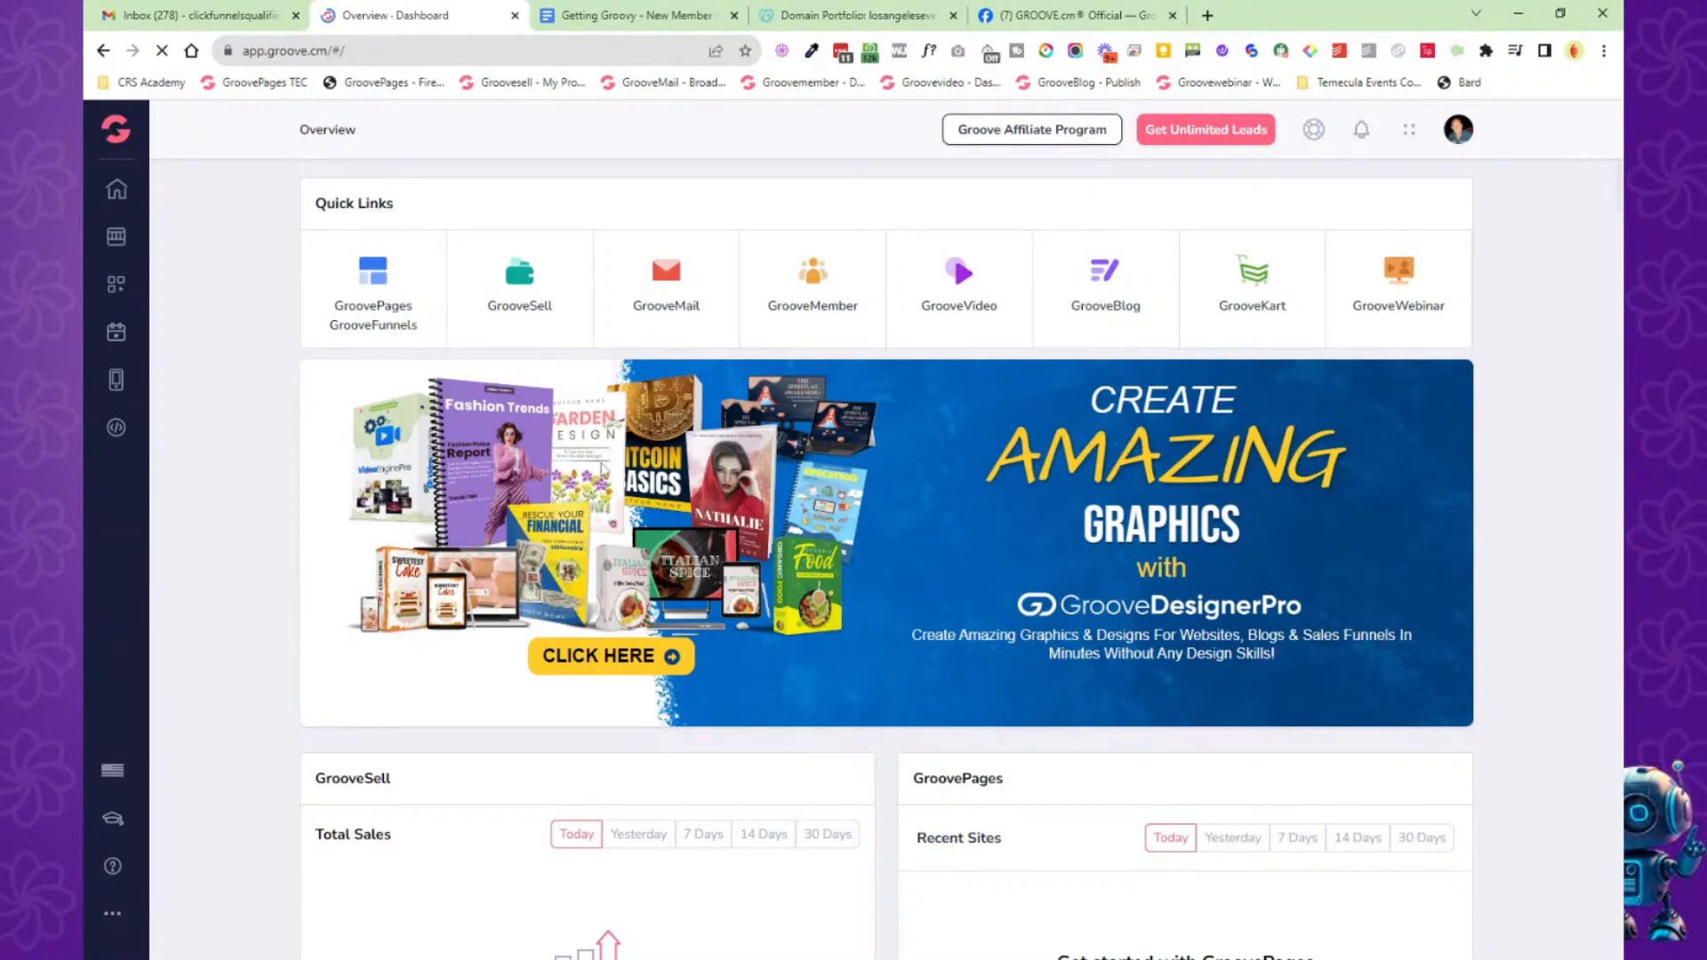
Check Step 17 in the roadmap doc, then open GrooveVideo's Video Library in Groove.
click(675, 17)
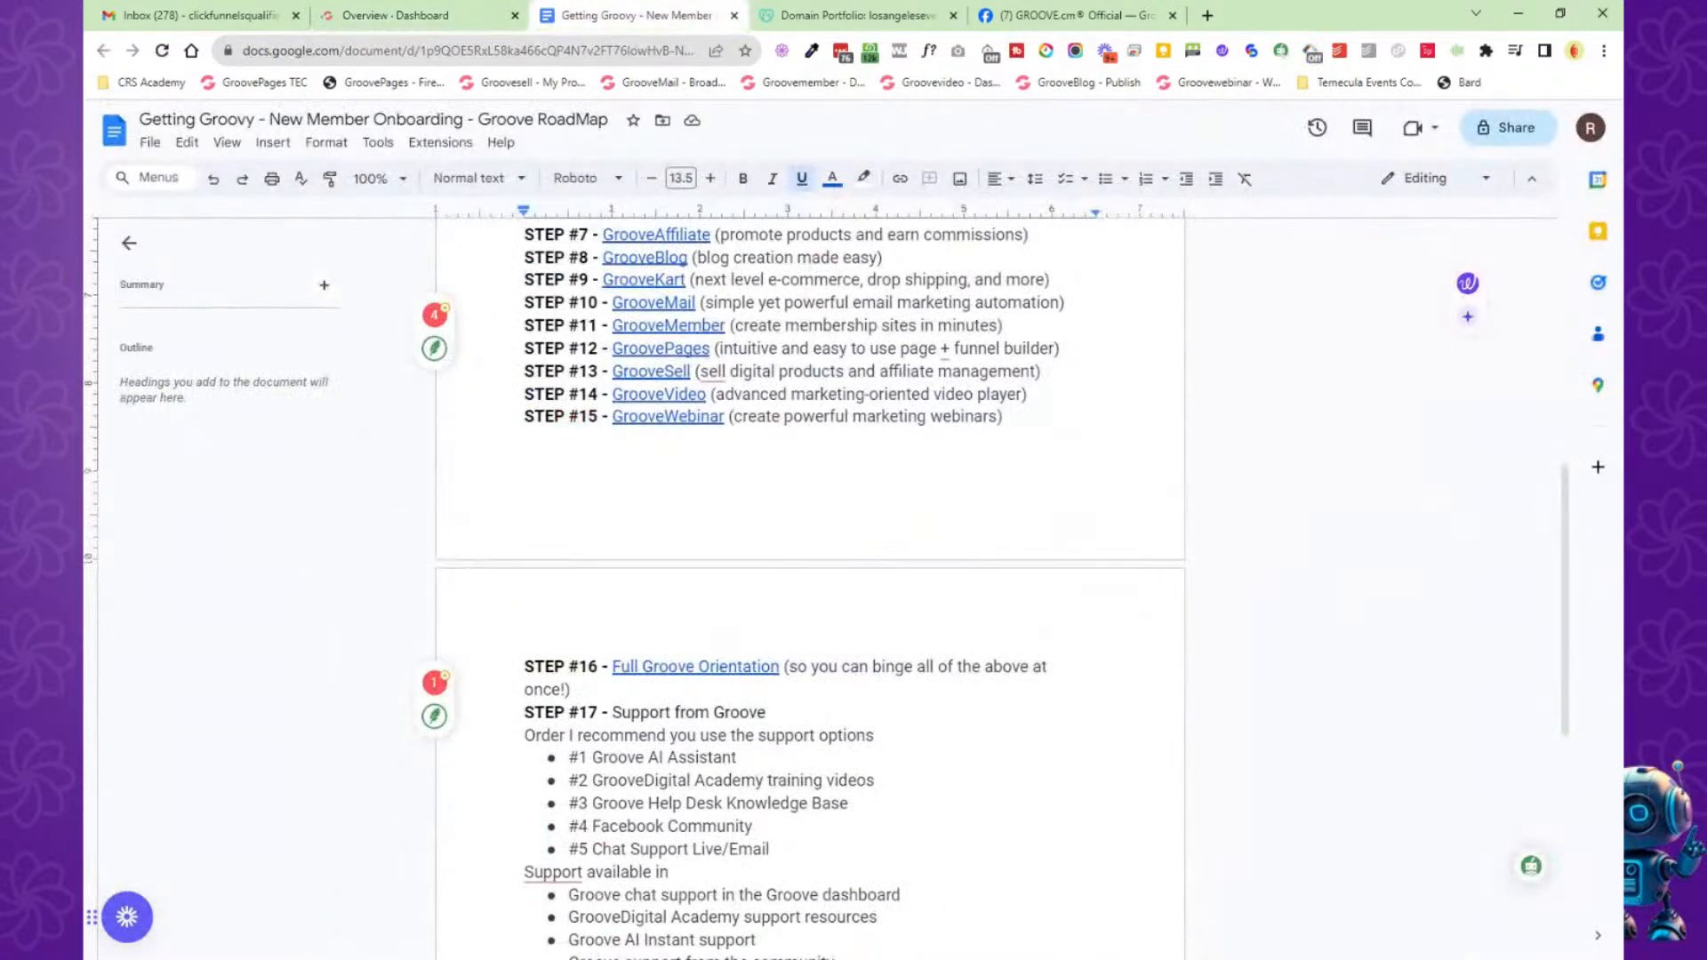
scroll(679, 329, down, 1)
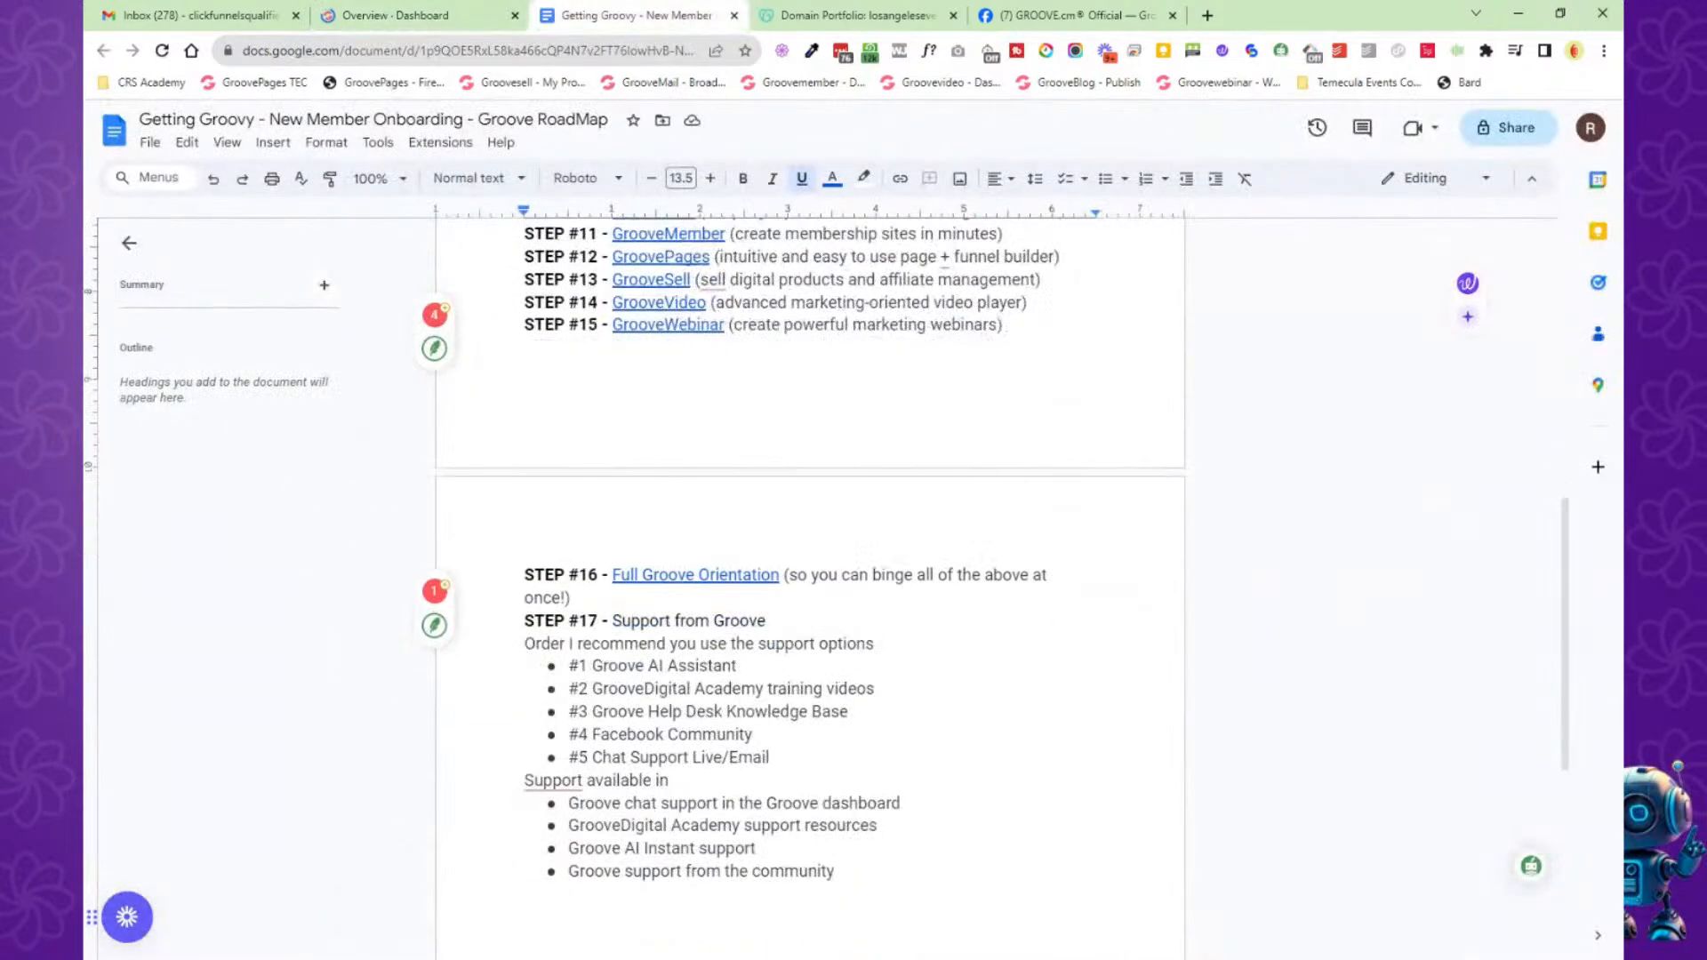
click(454, 19)
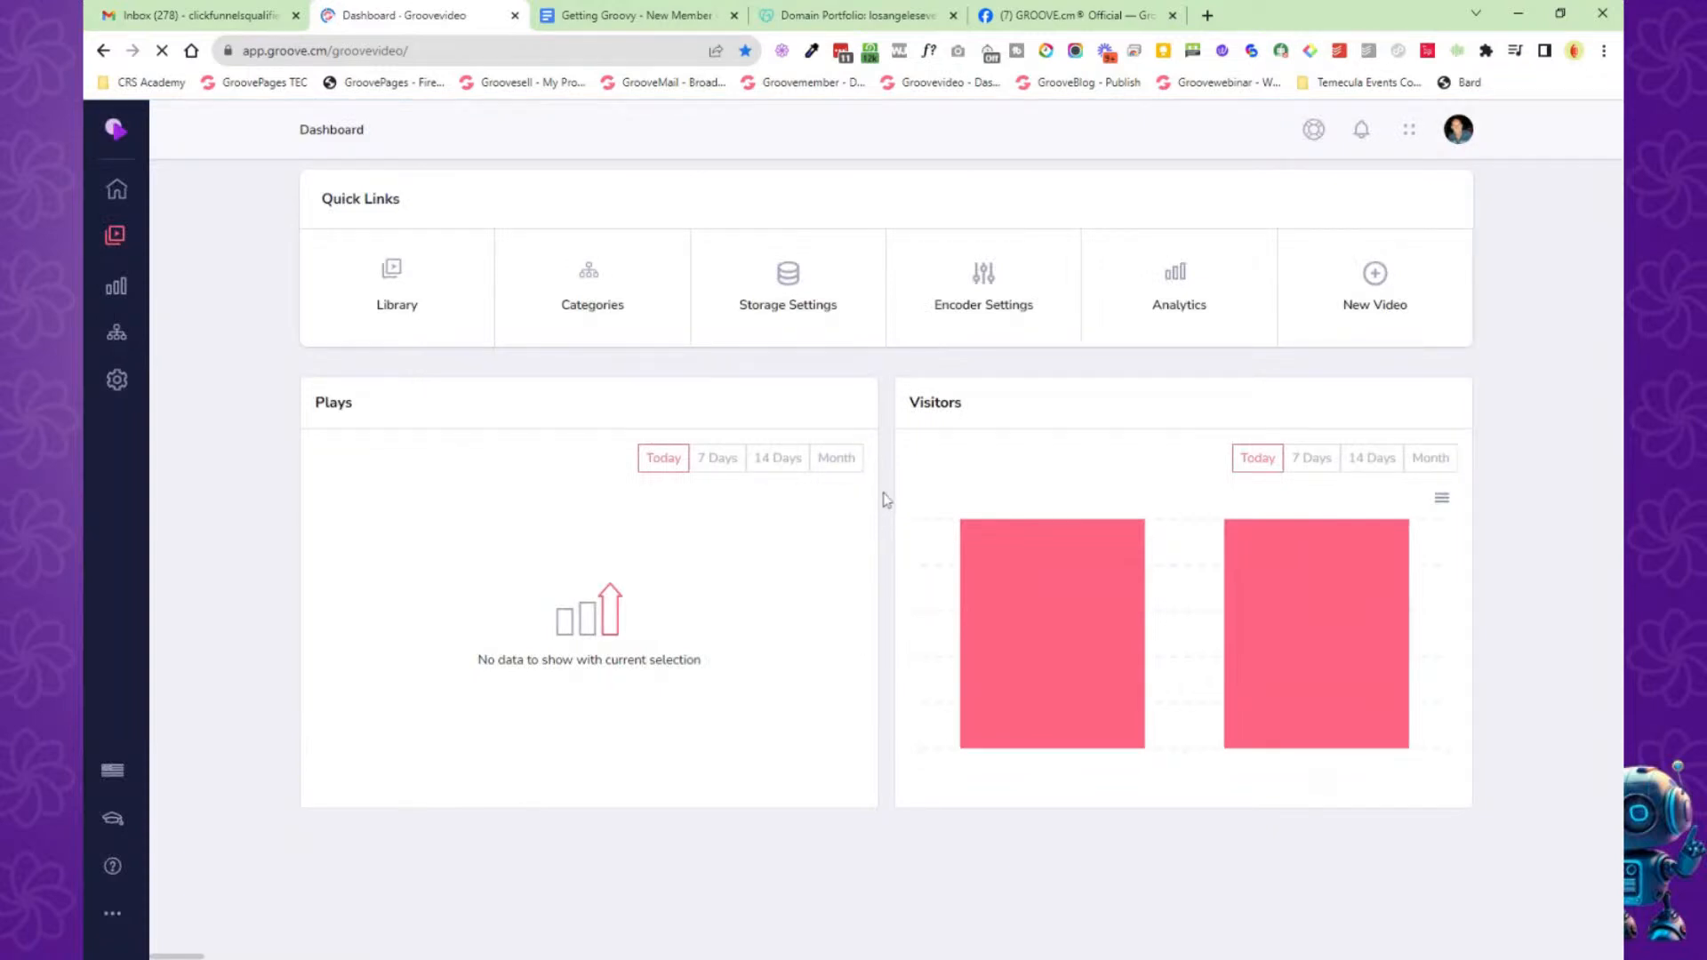
click(116, 236)
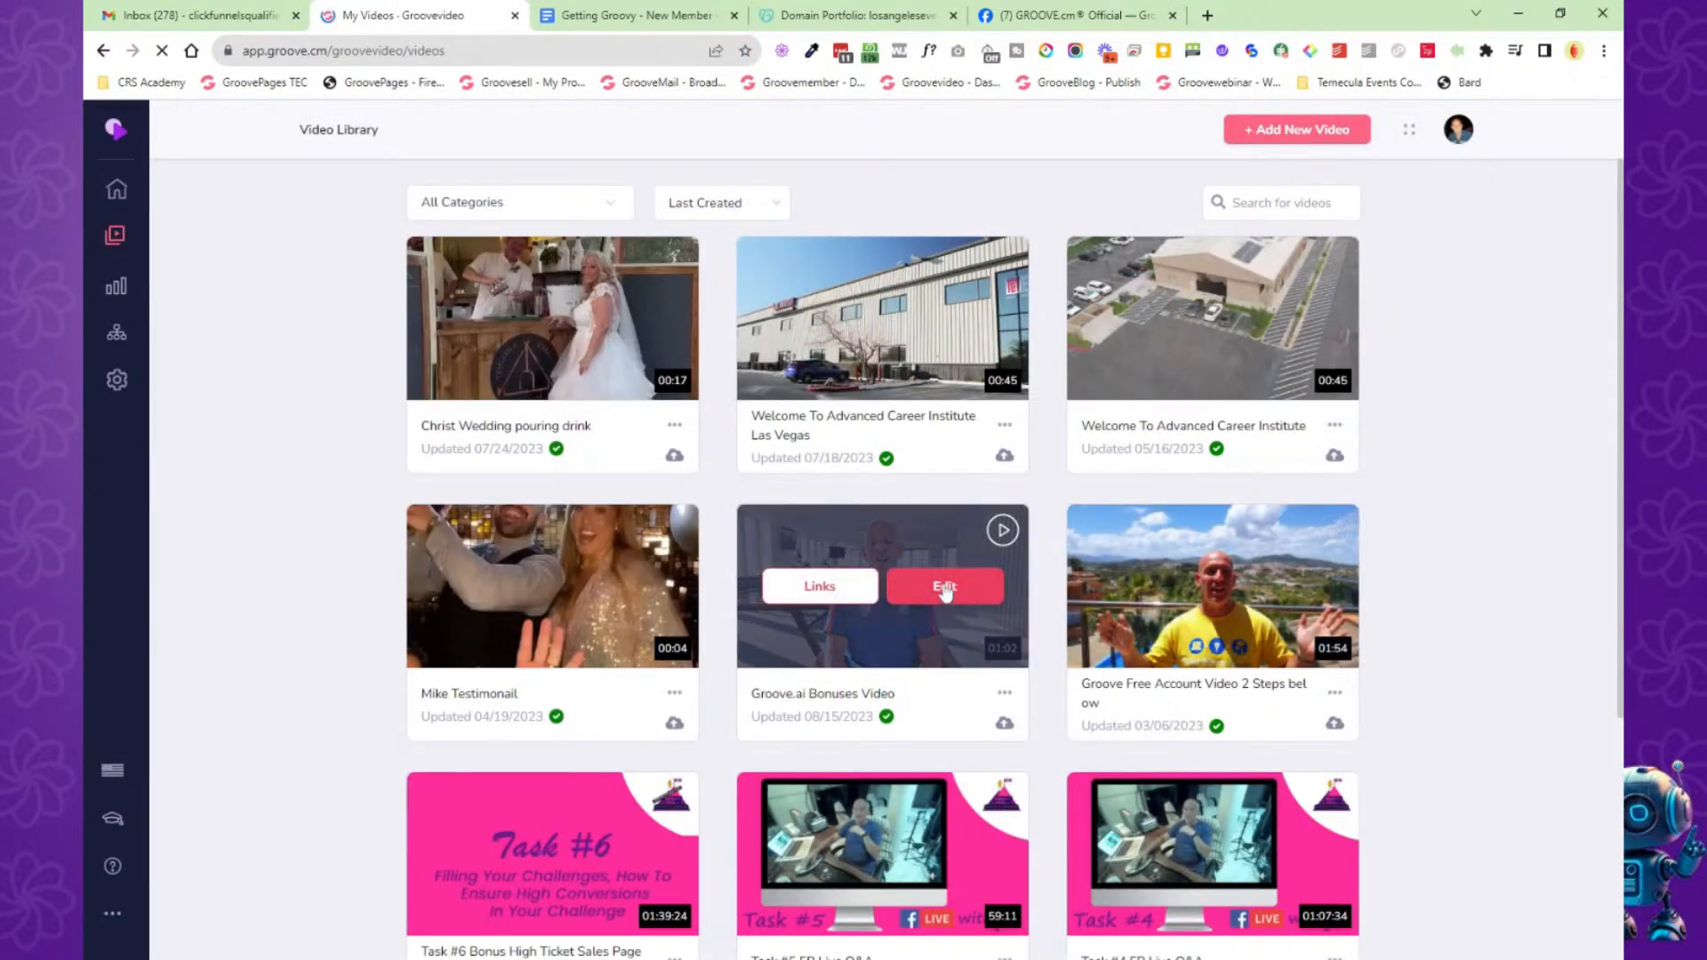
click(944, 592)
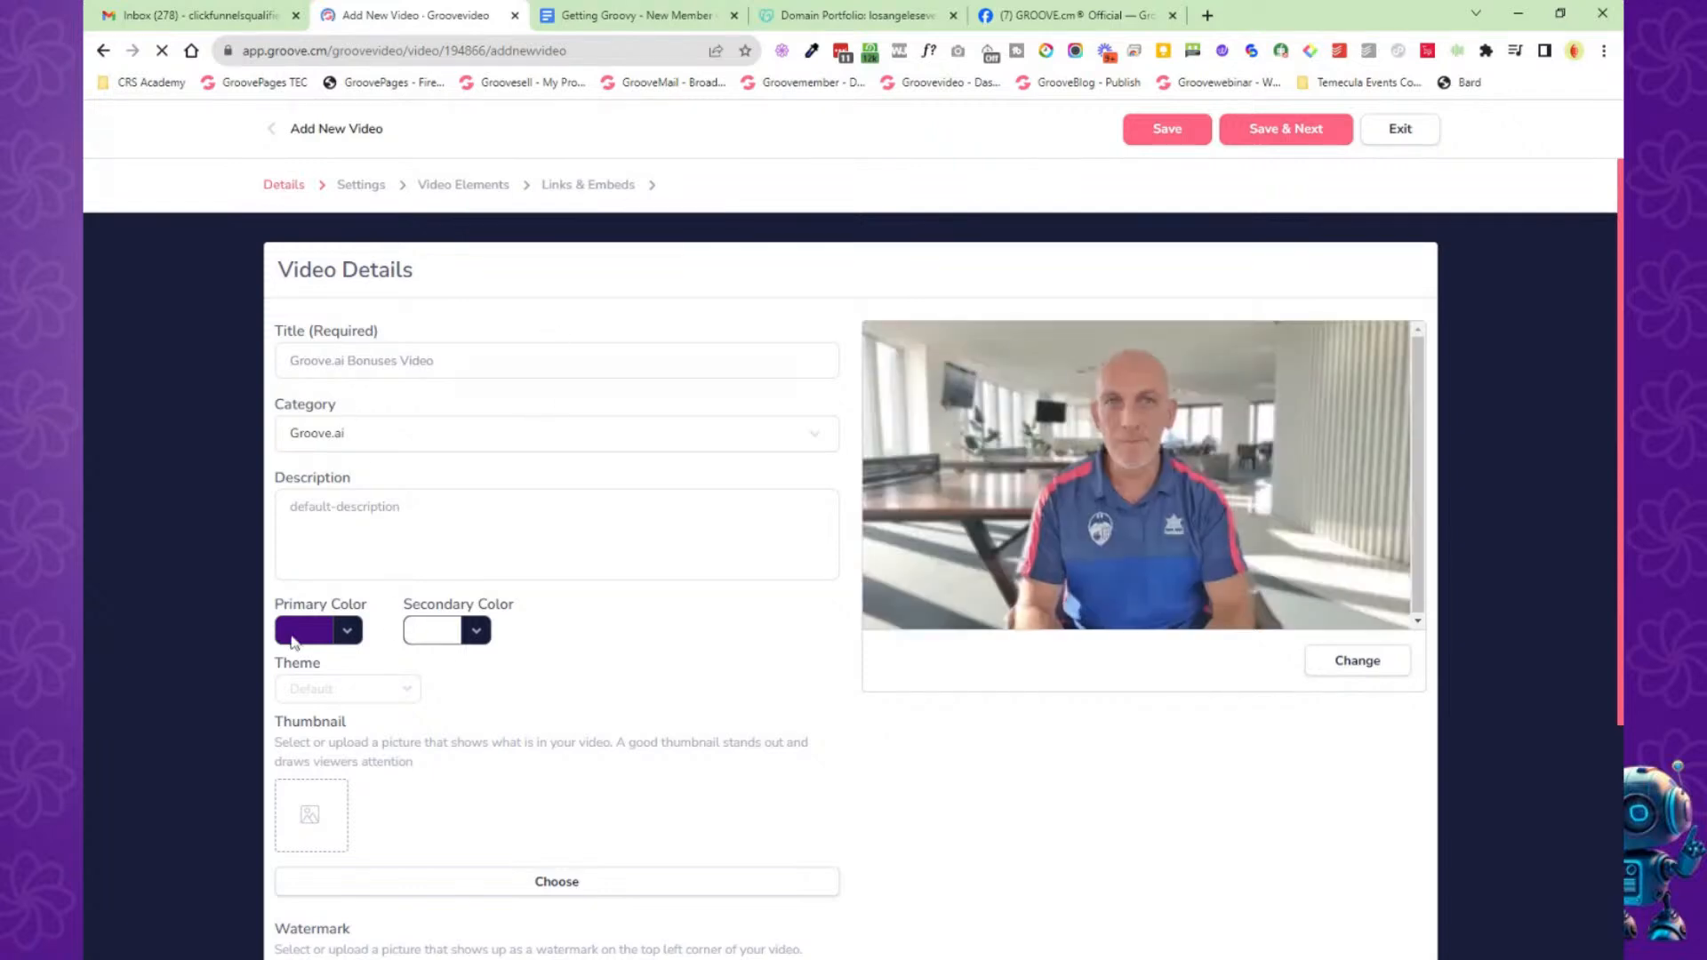
click(296, 637)
click(296, 638)
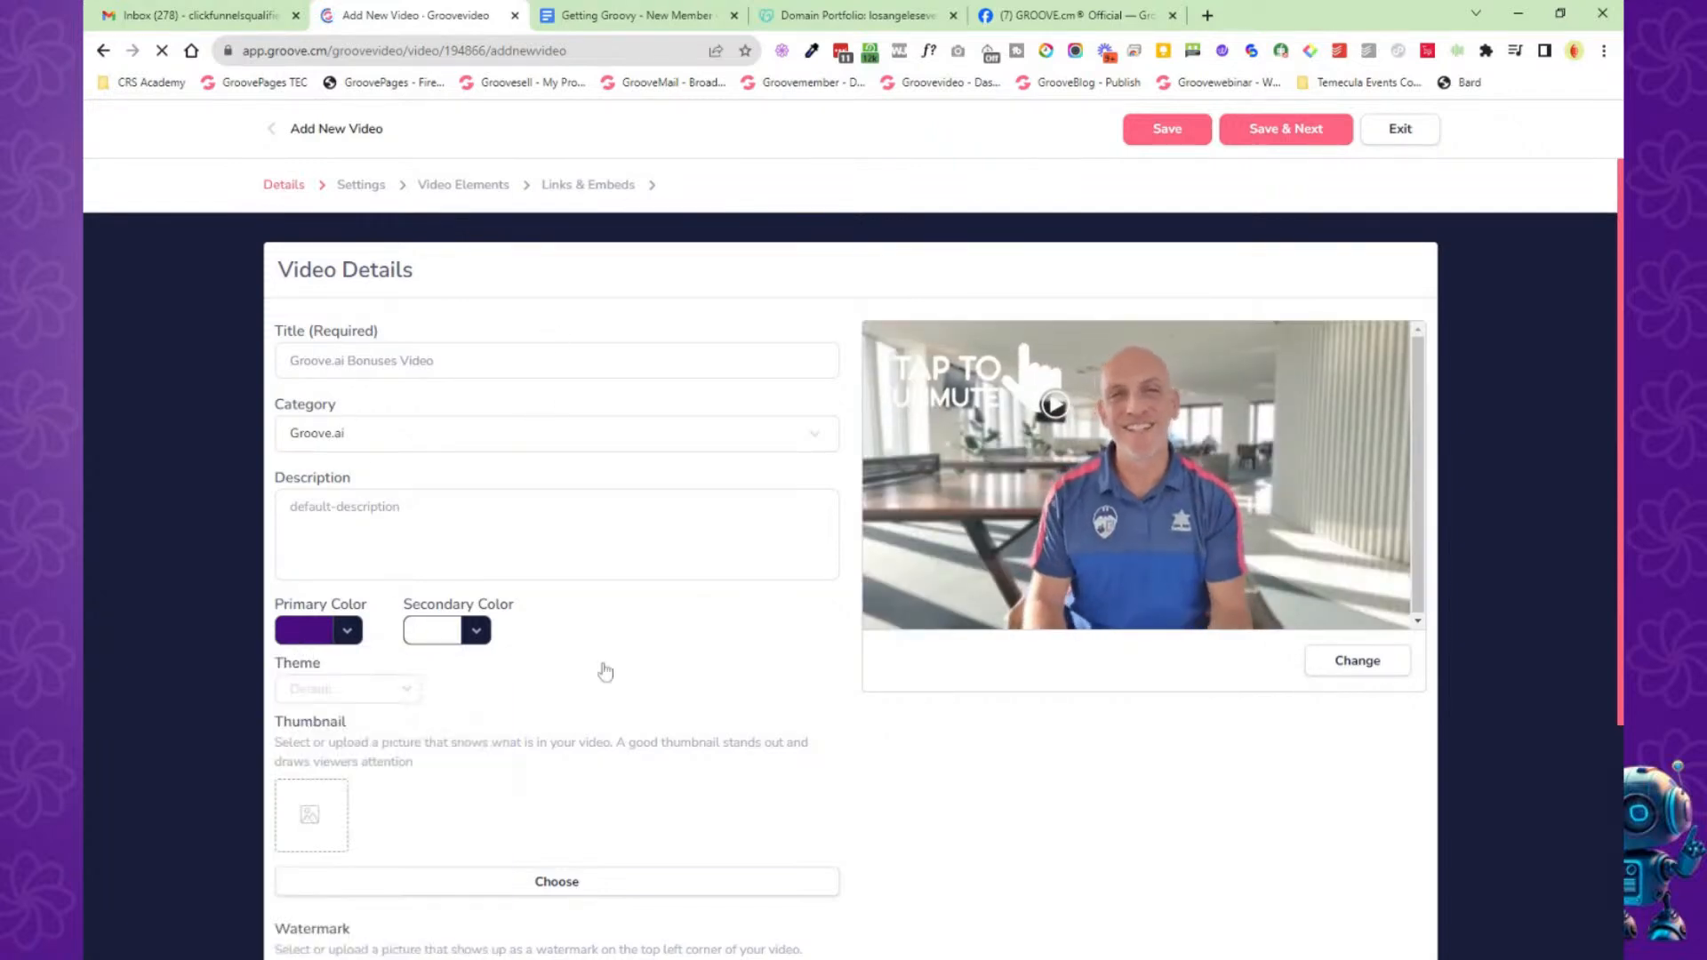
scroll(640, 655, down, 4)
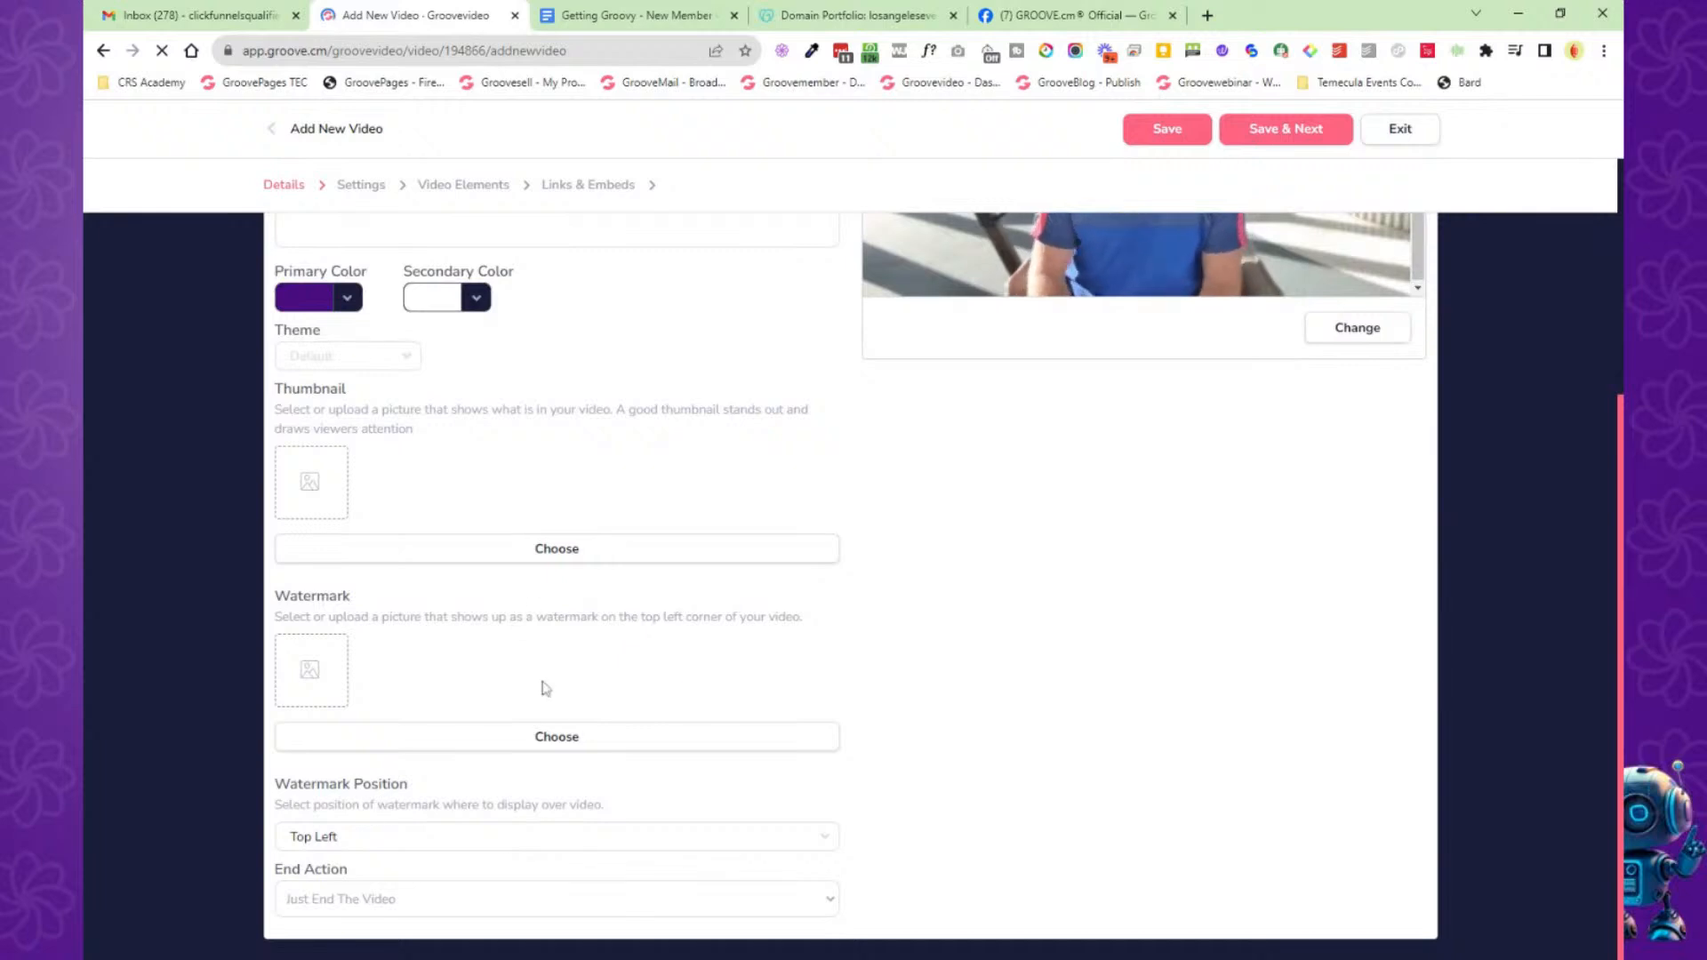
scroll(851, 578, up, 4)
click(1283, 130)
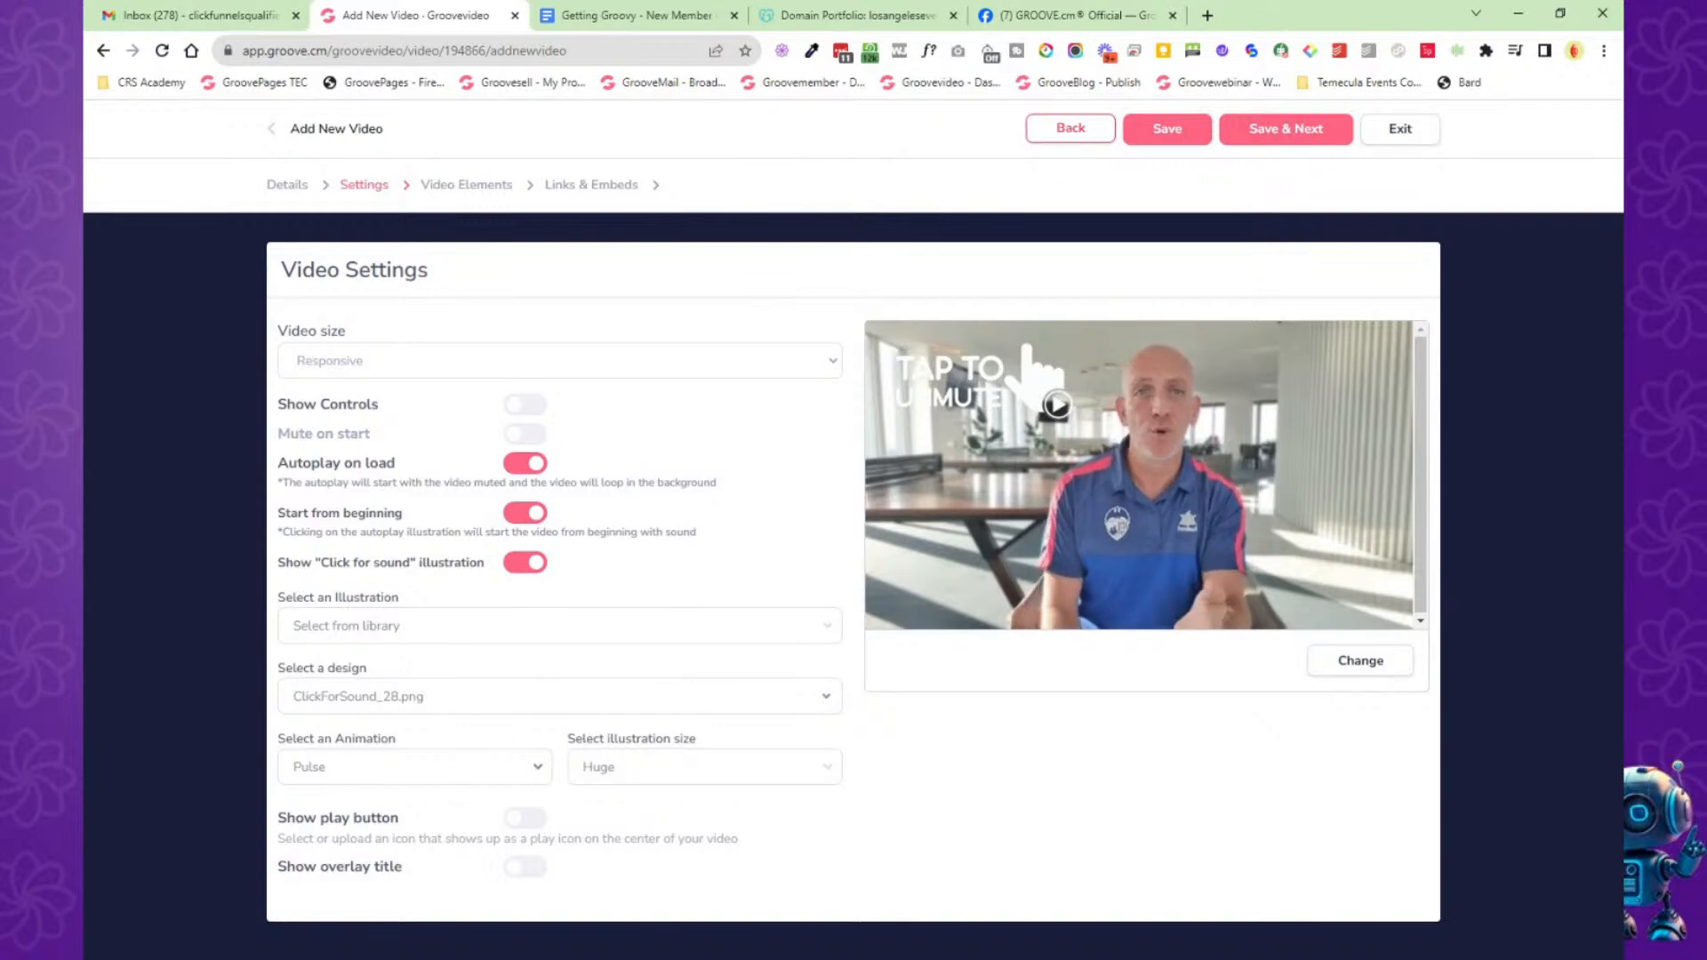
click(1284, 128)
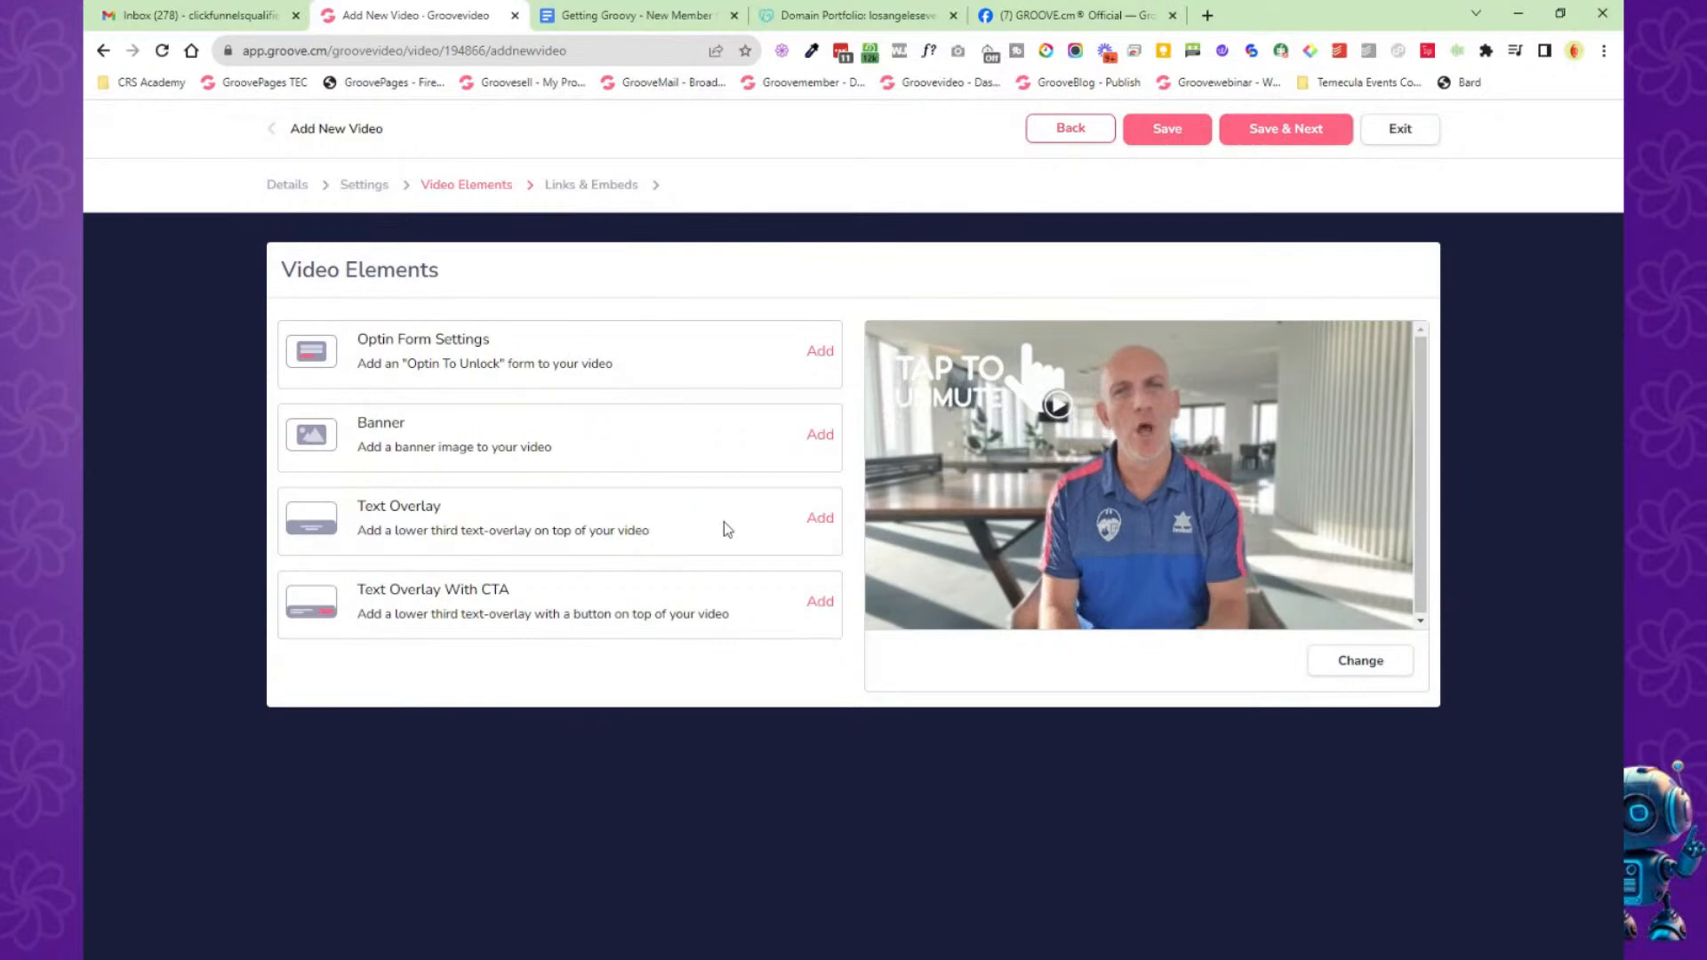
click(819, 605)
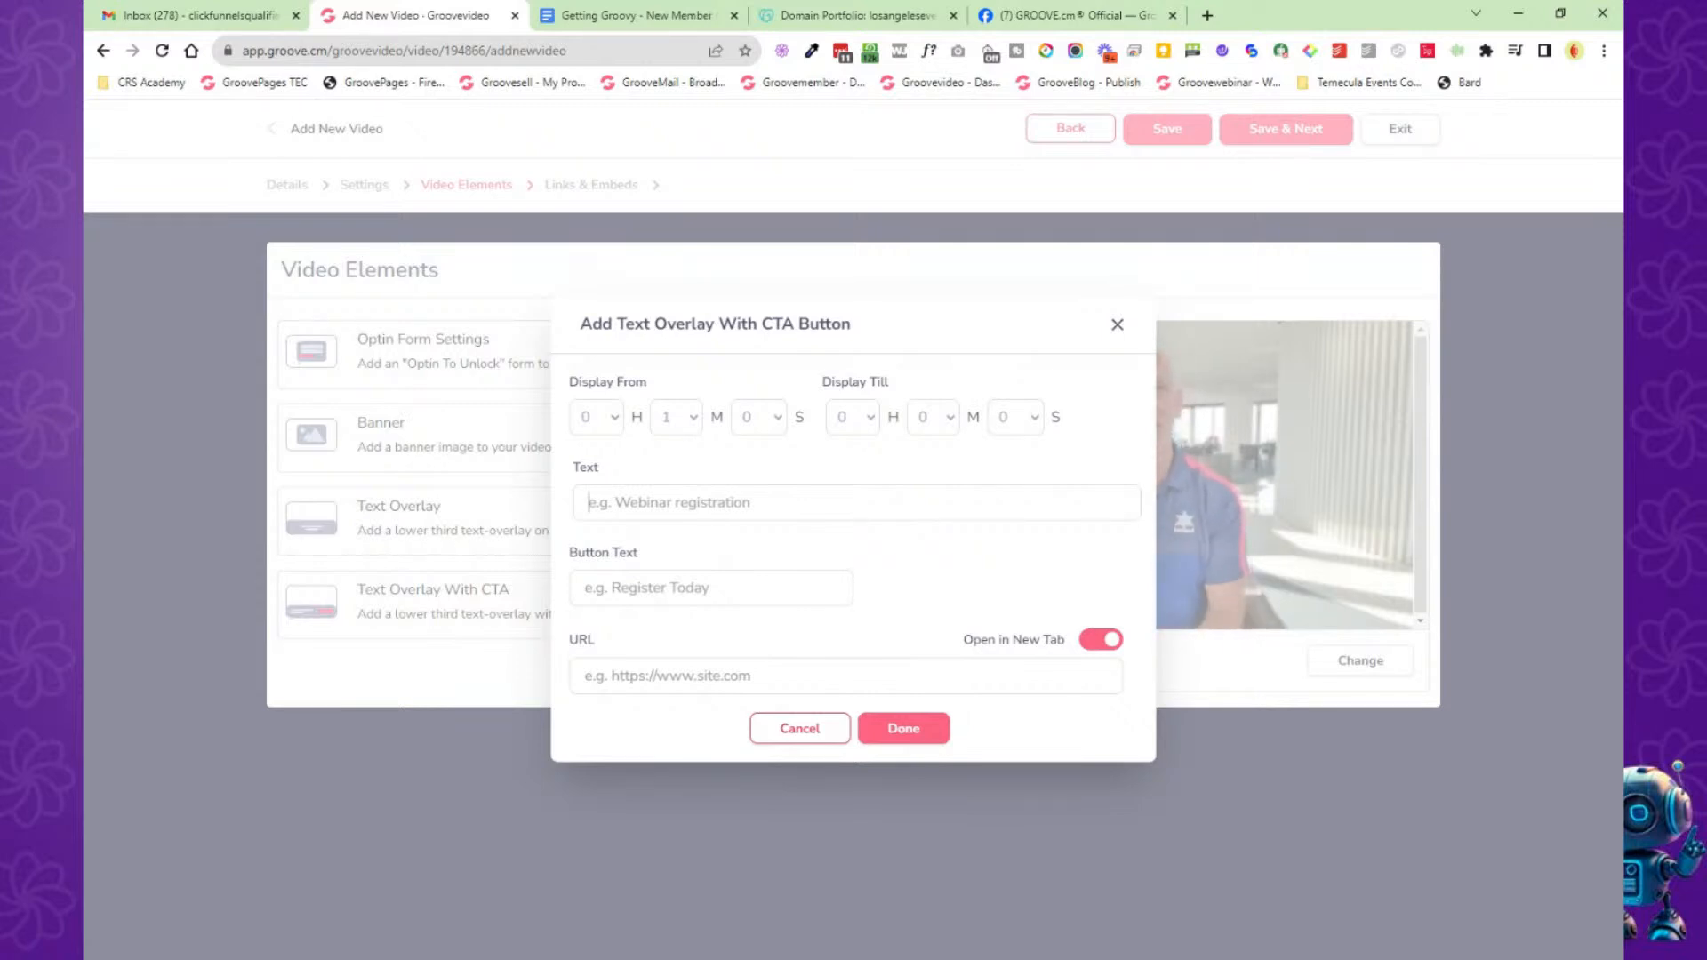
click(800, 728)
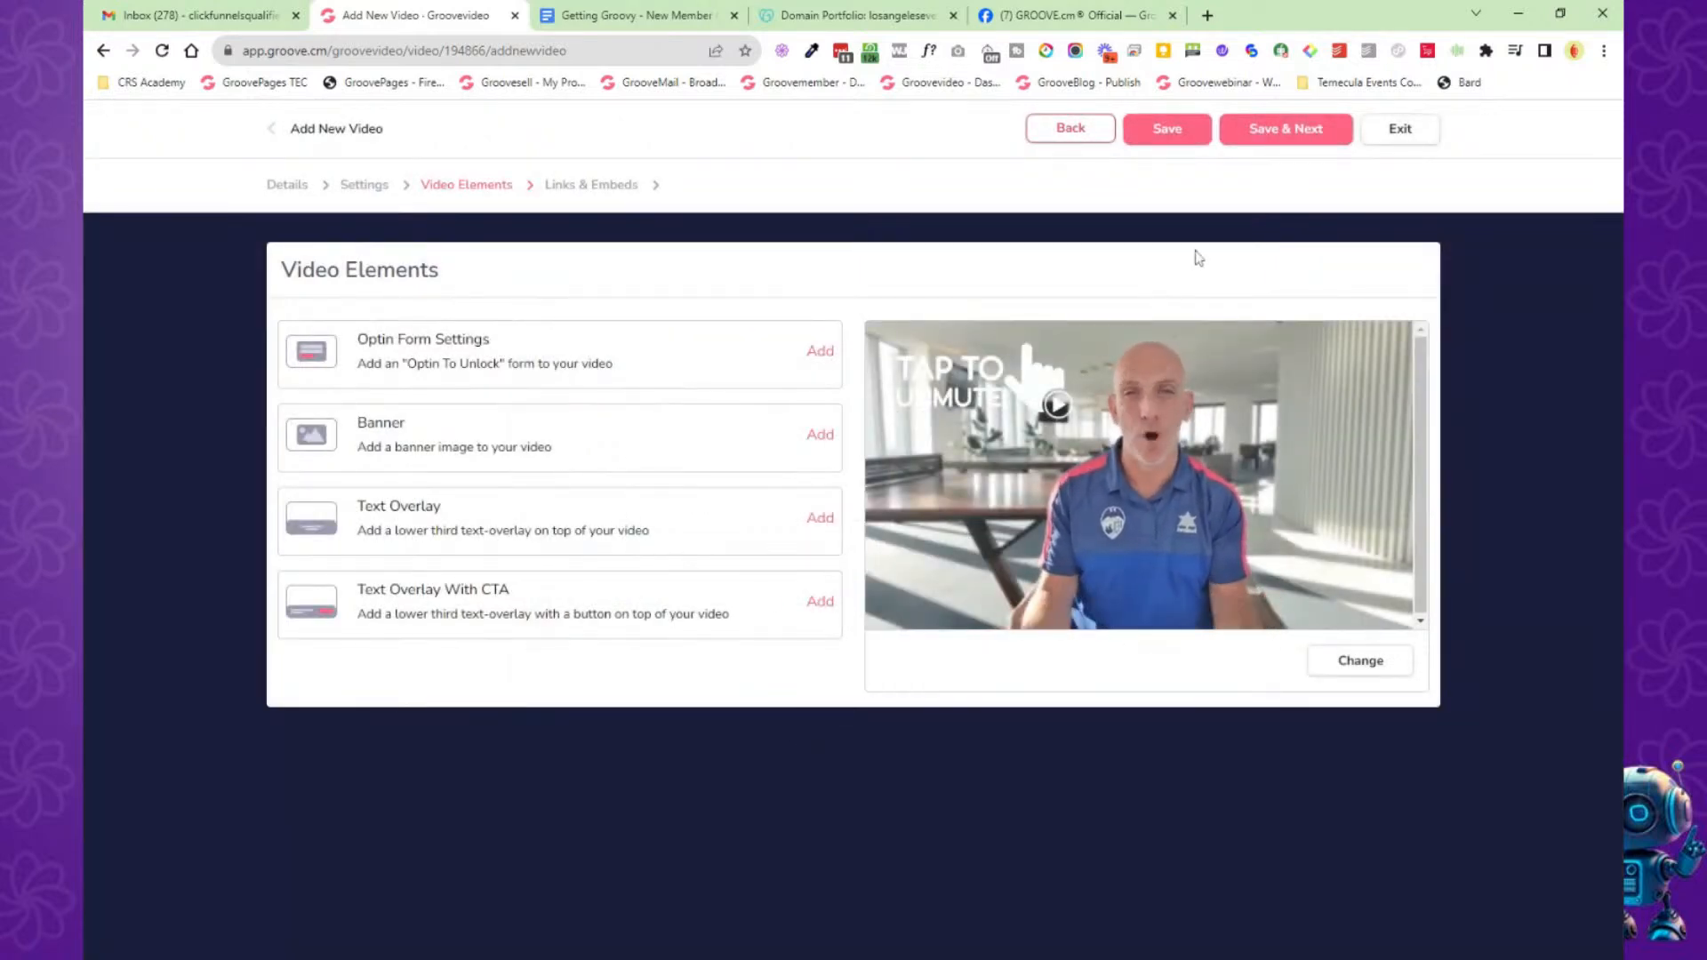
click(1309, 138)
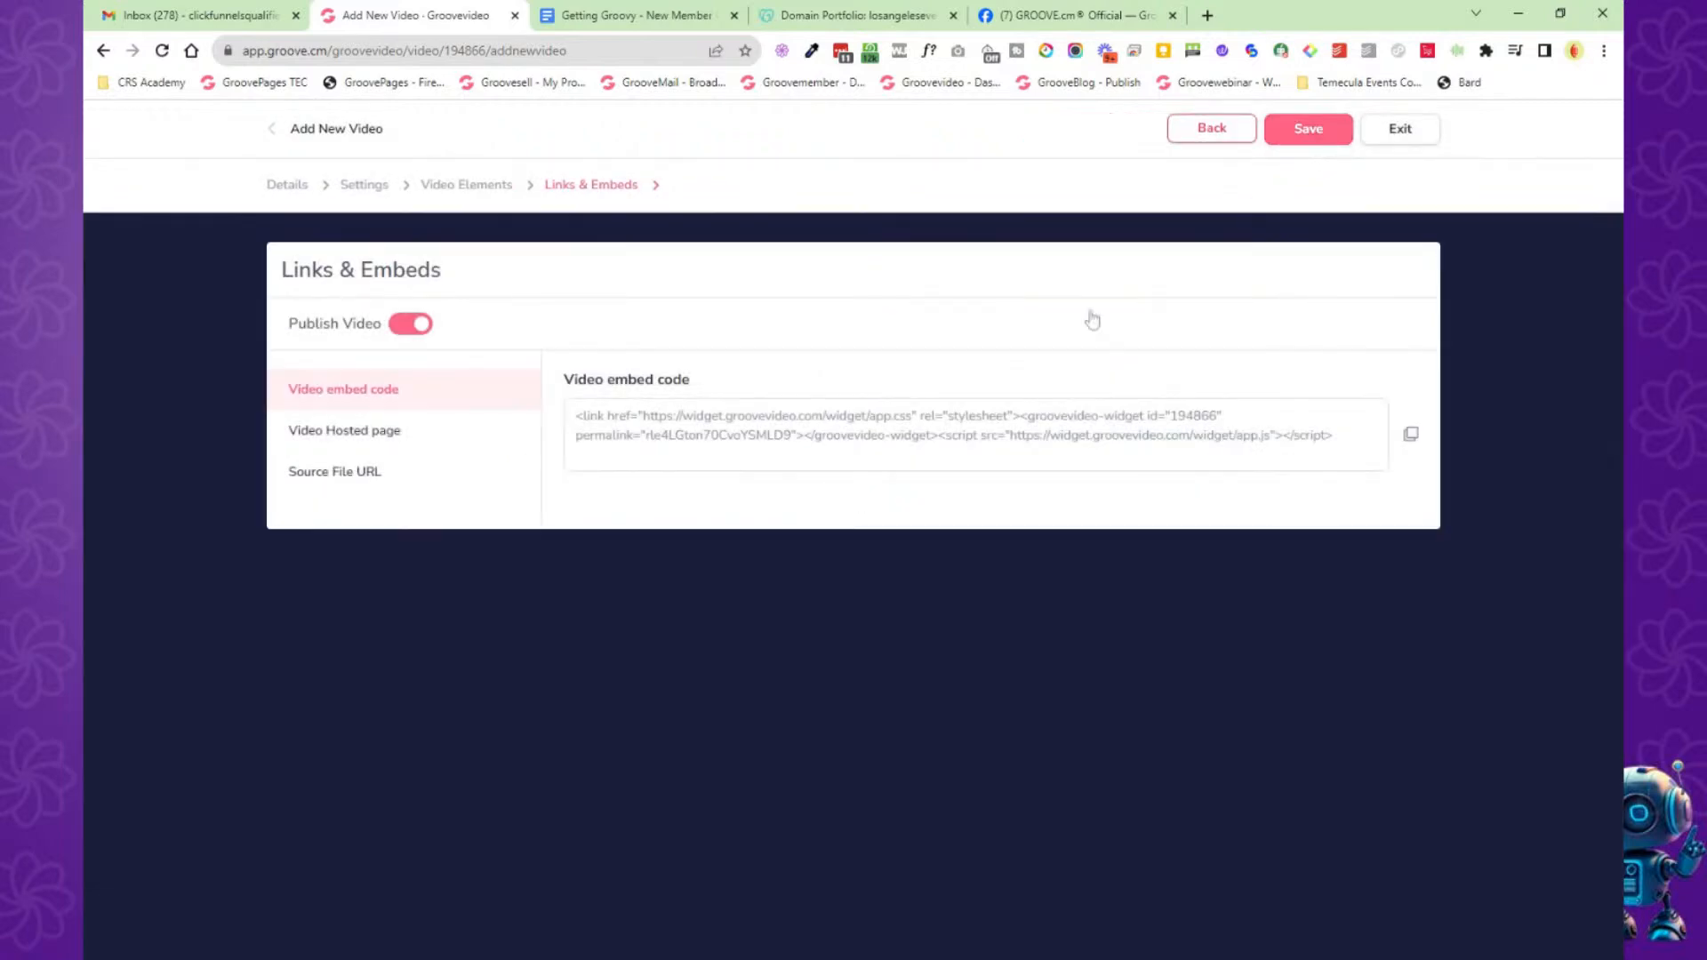
click(365, 435)
click(356, 477)
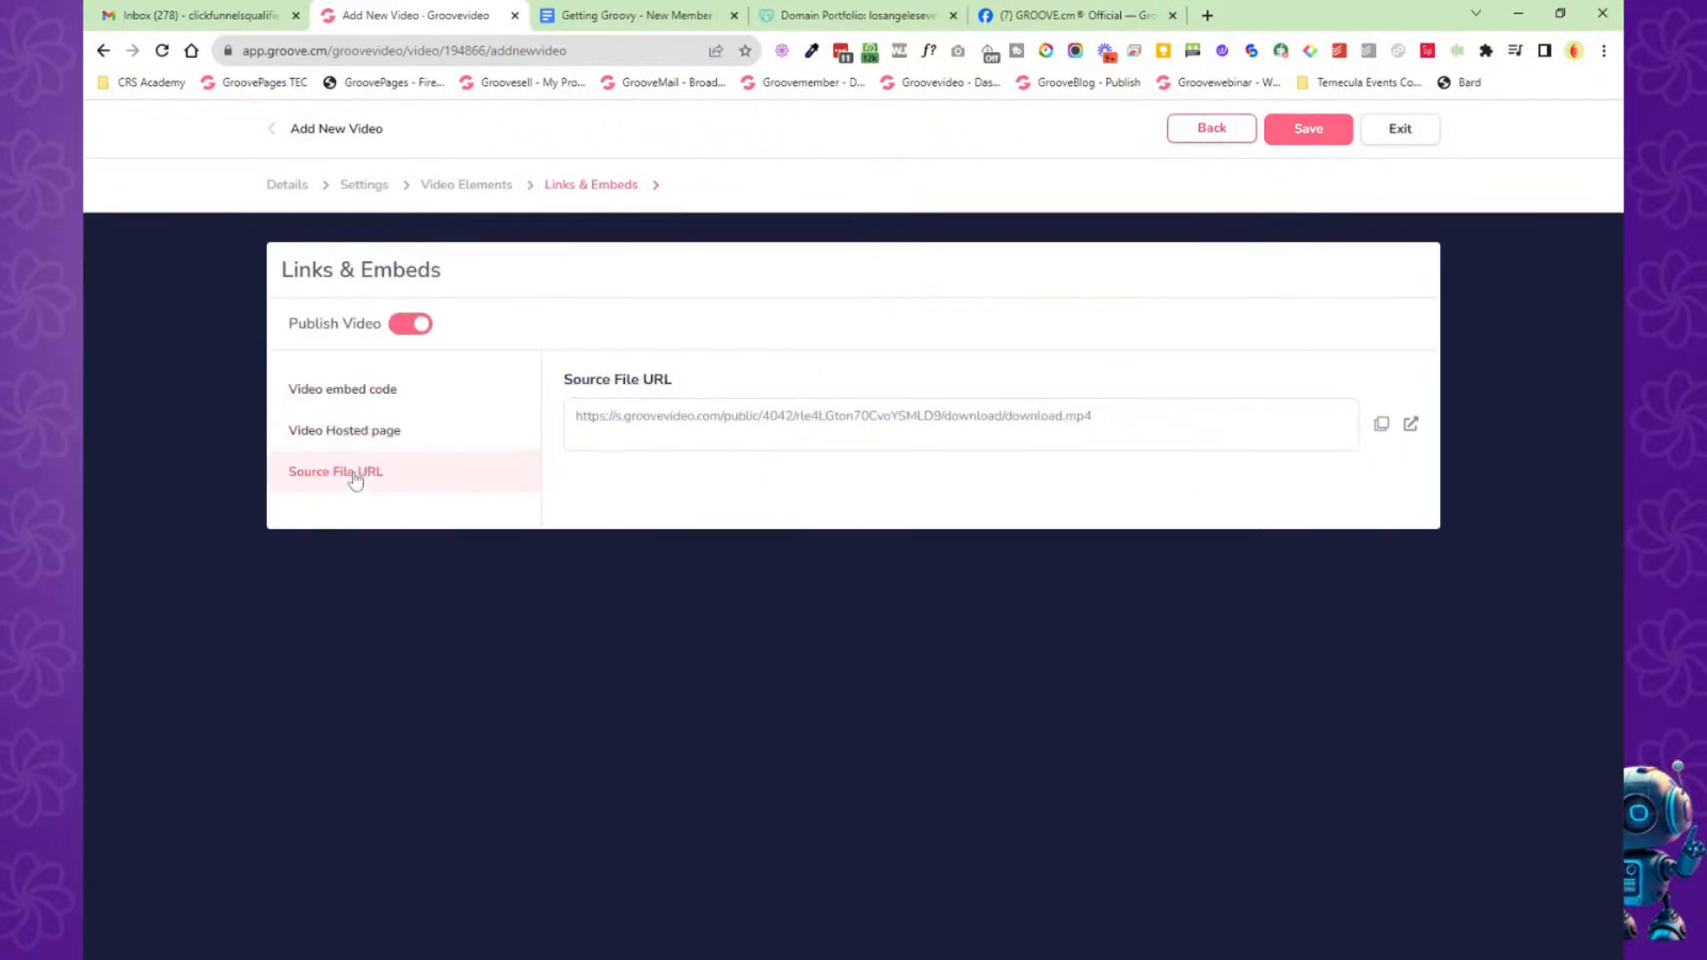
click(1211, 129)
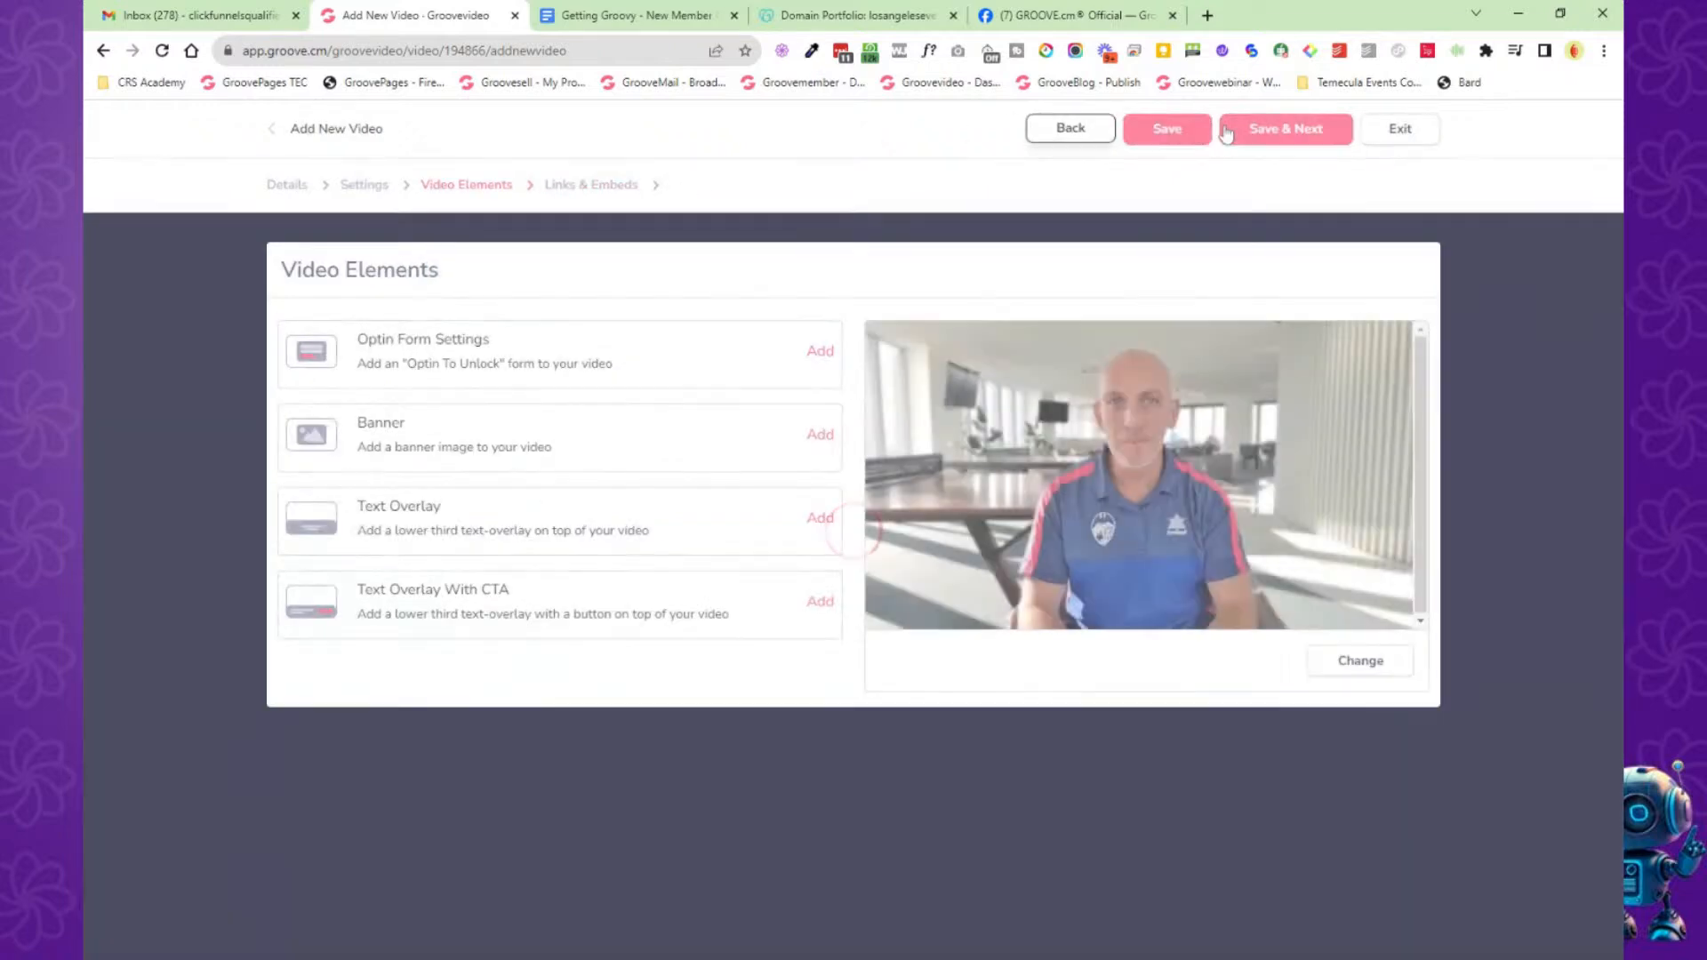
click(273, 131)
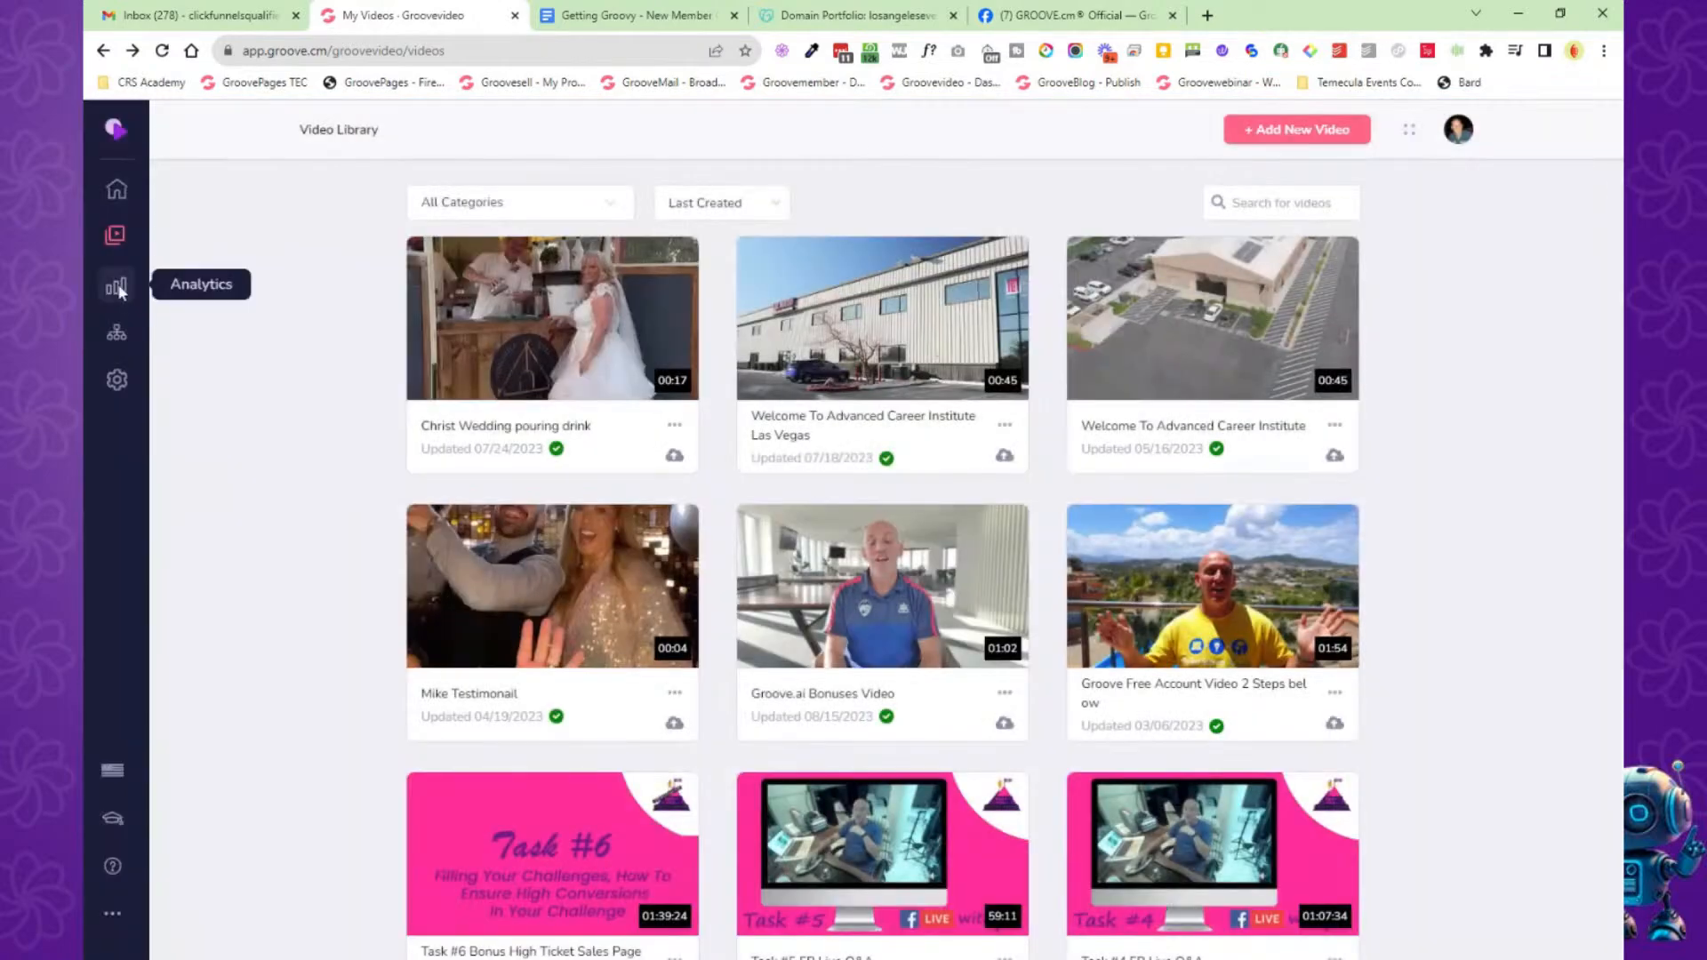
Go through GrooveVideo Analytics and Categories to Settings, showing 25.42GB of 100GB storage used.
click(119, 292)
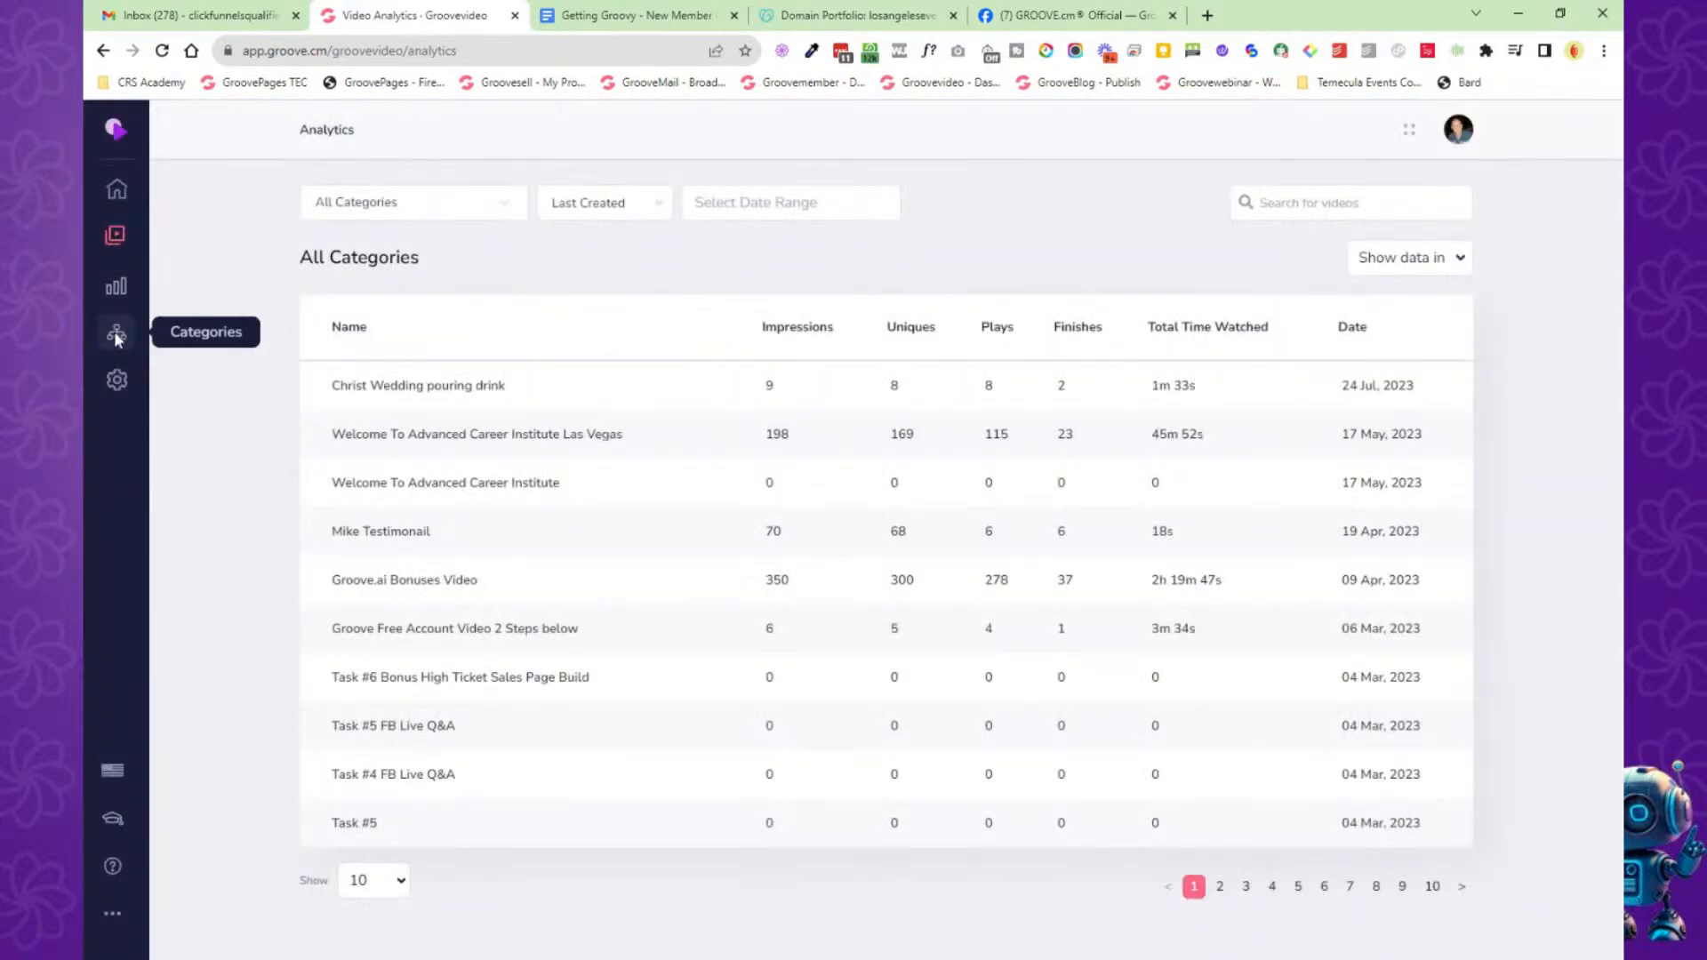
click(117, 336)
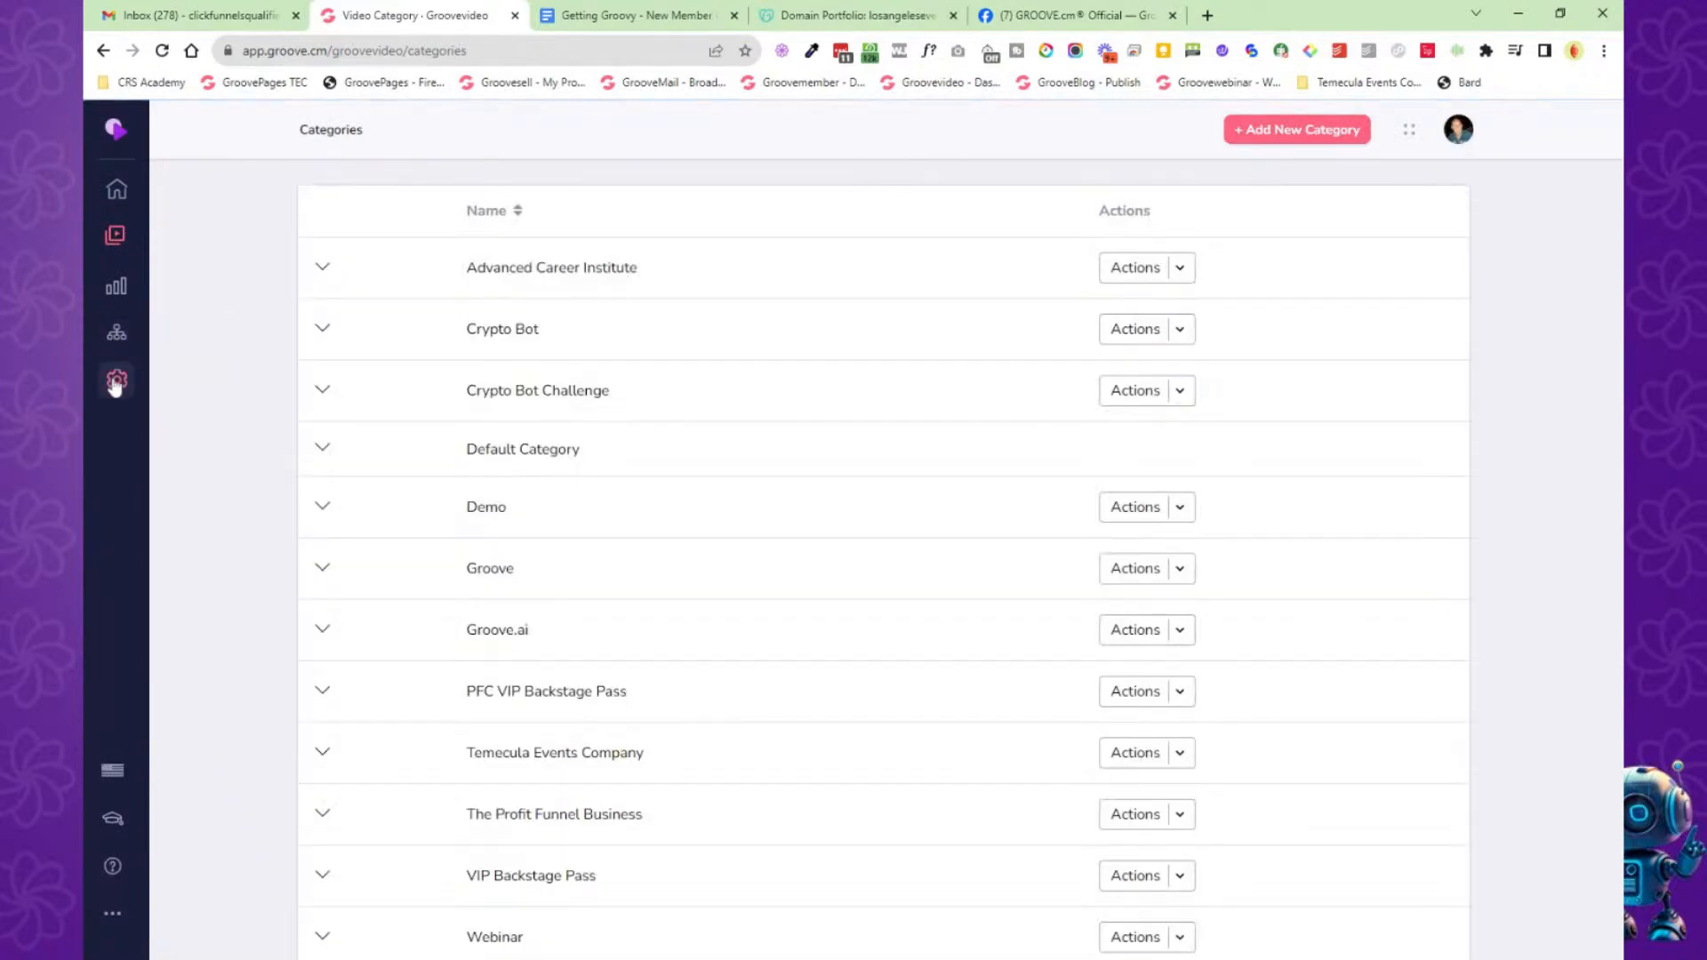
click(115, 382)
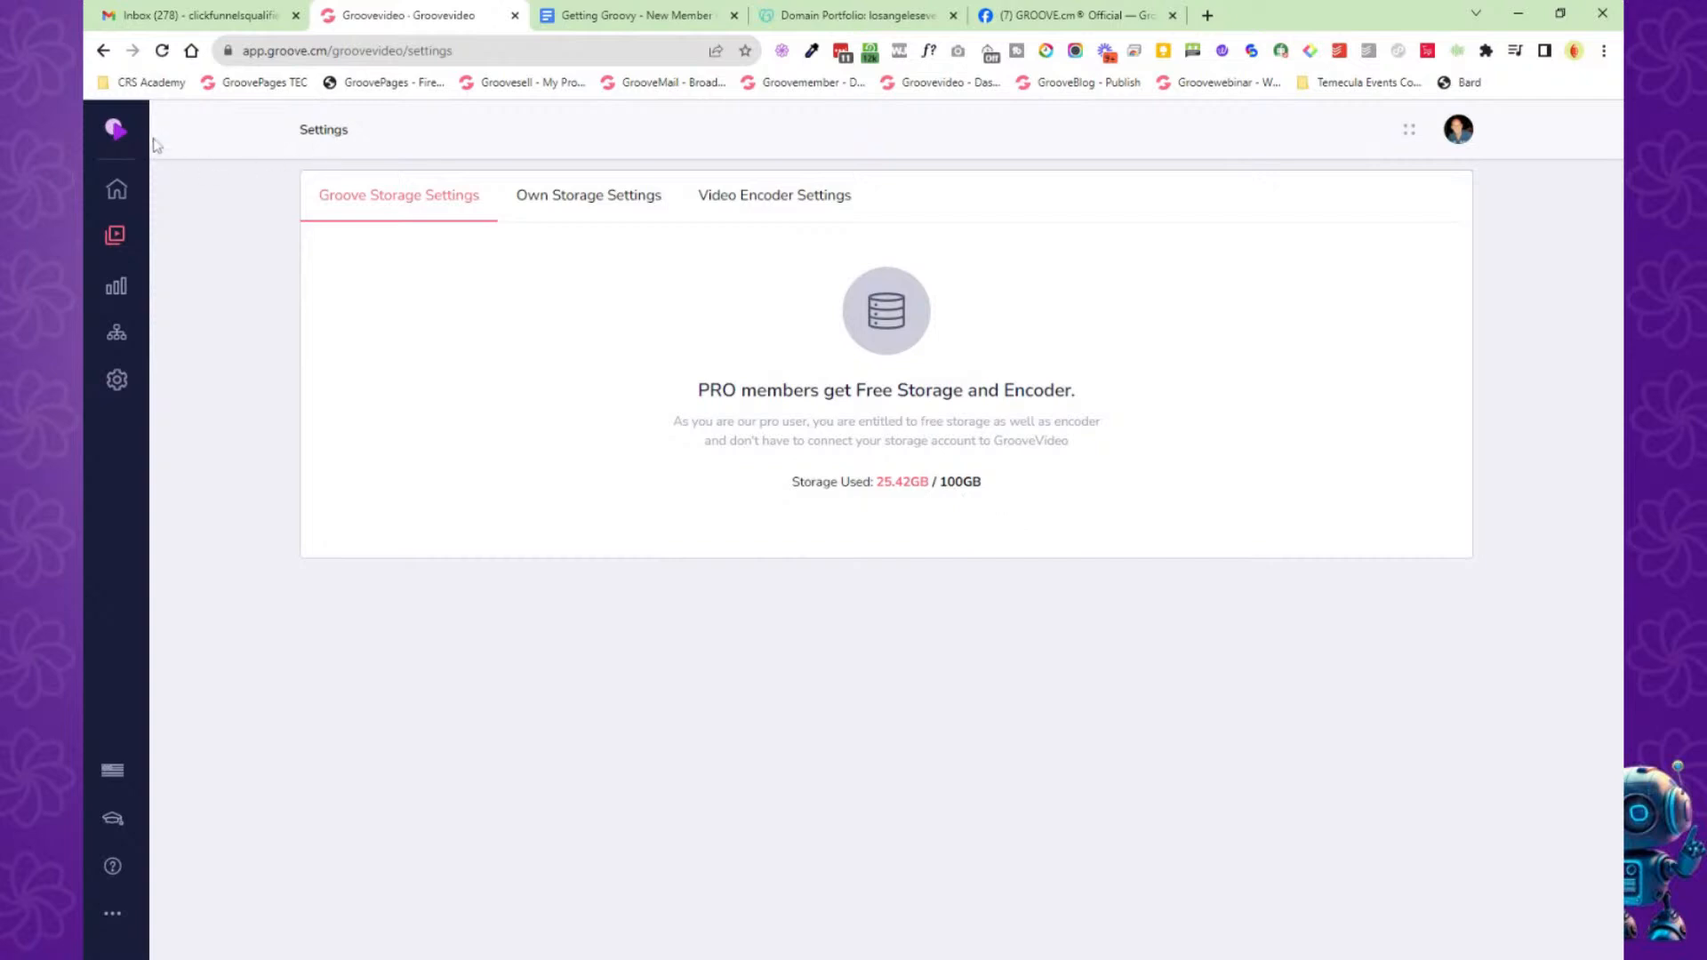
click(115, 130)
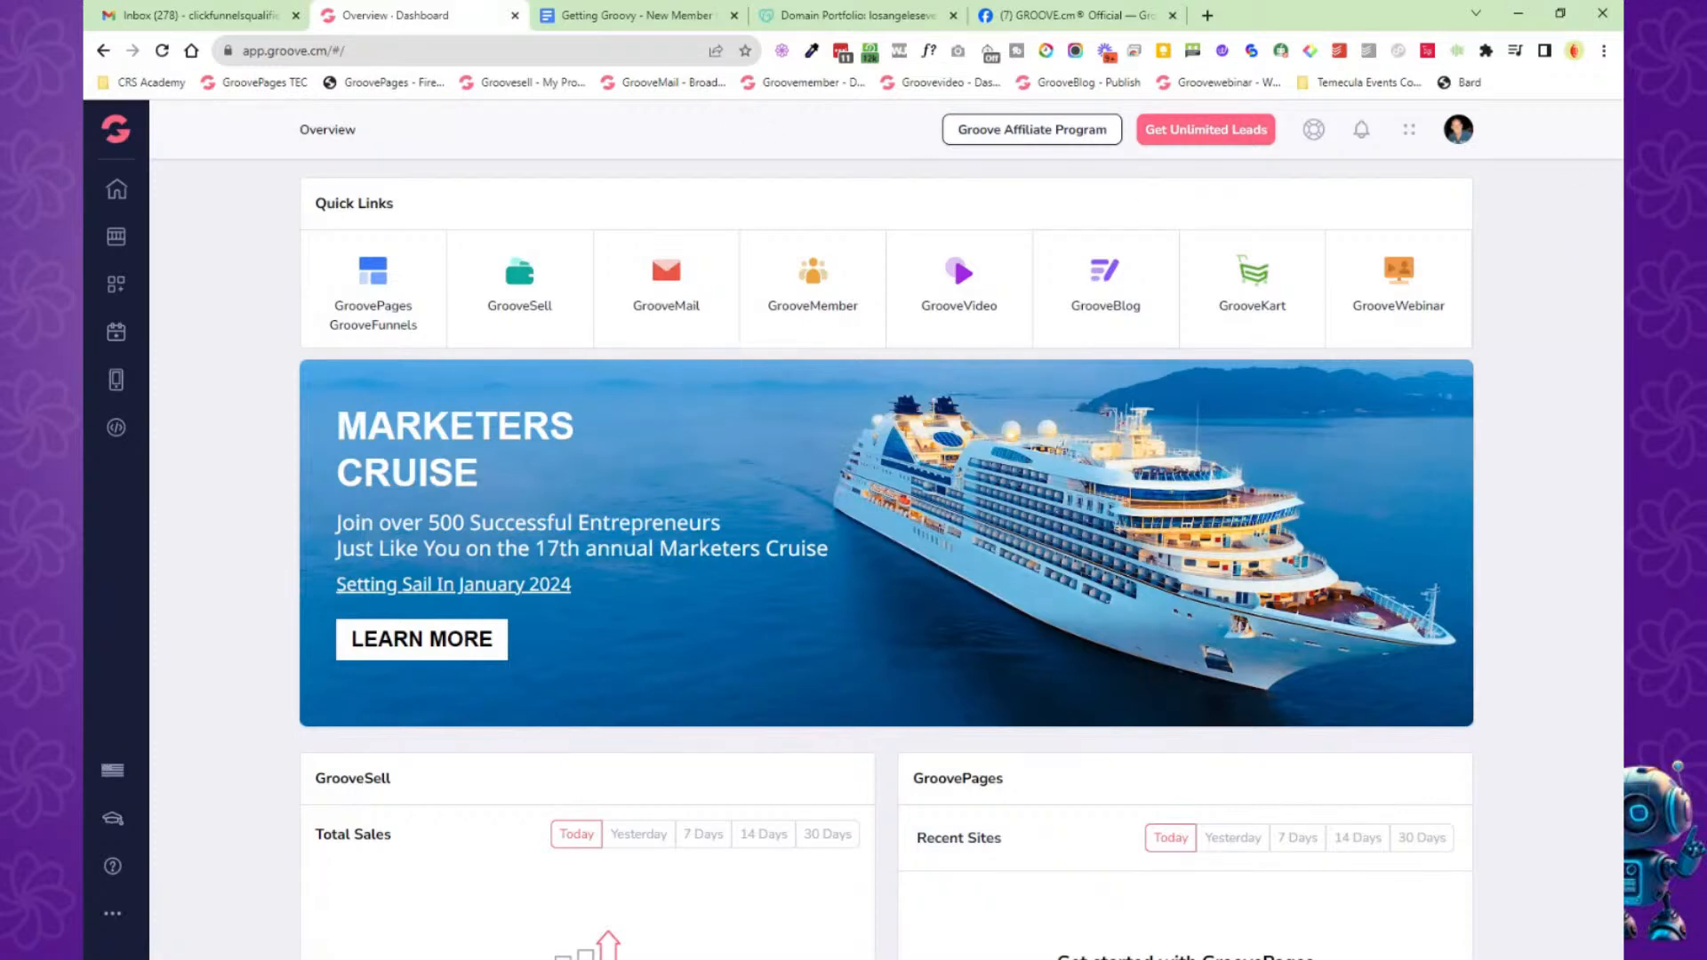
Glance at the roadmap doc, then open GrooveWebinar from the Groove dashboard's quick links.
click(622, 20)
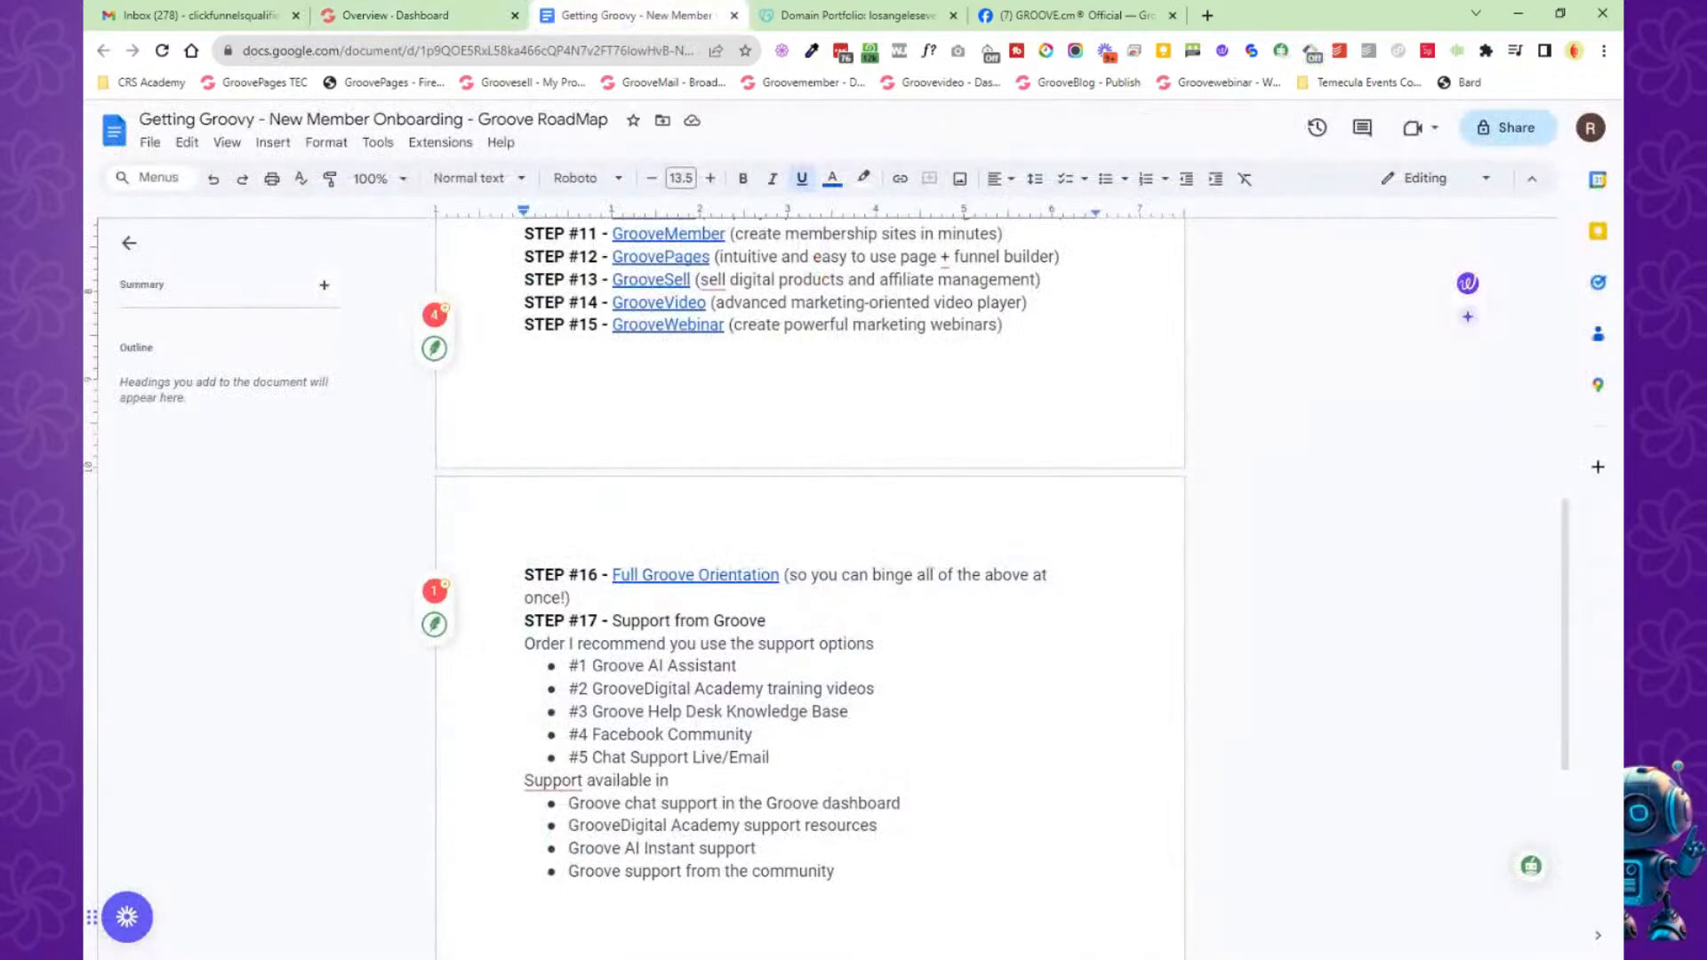
click(447, 19)
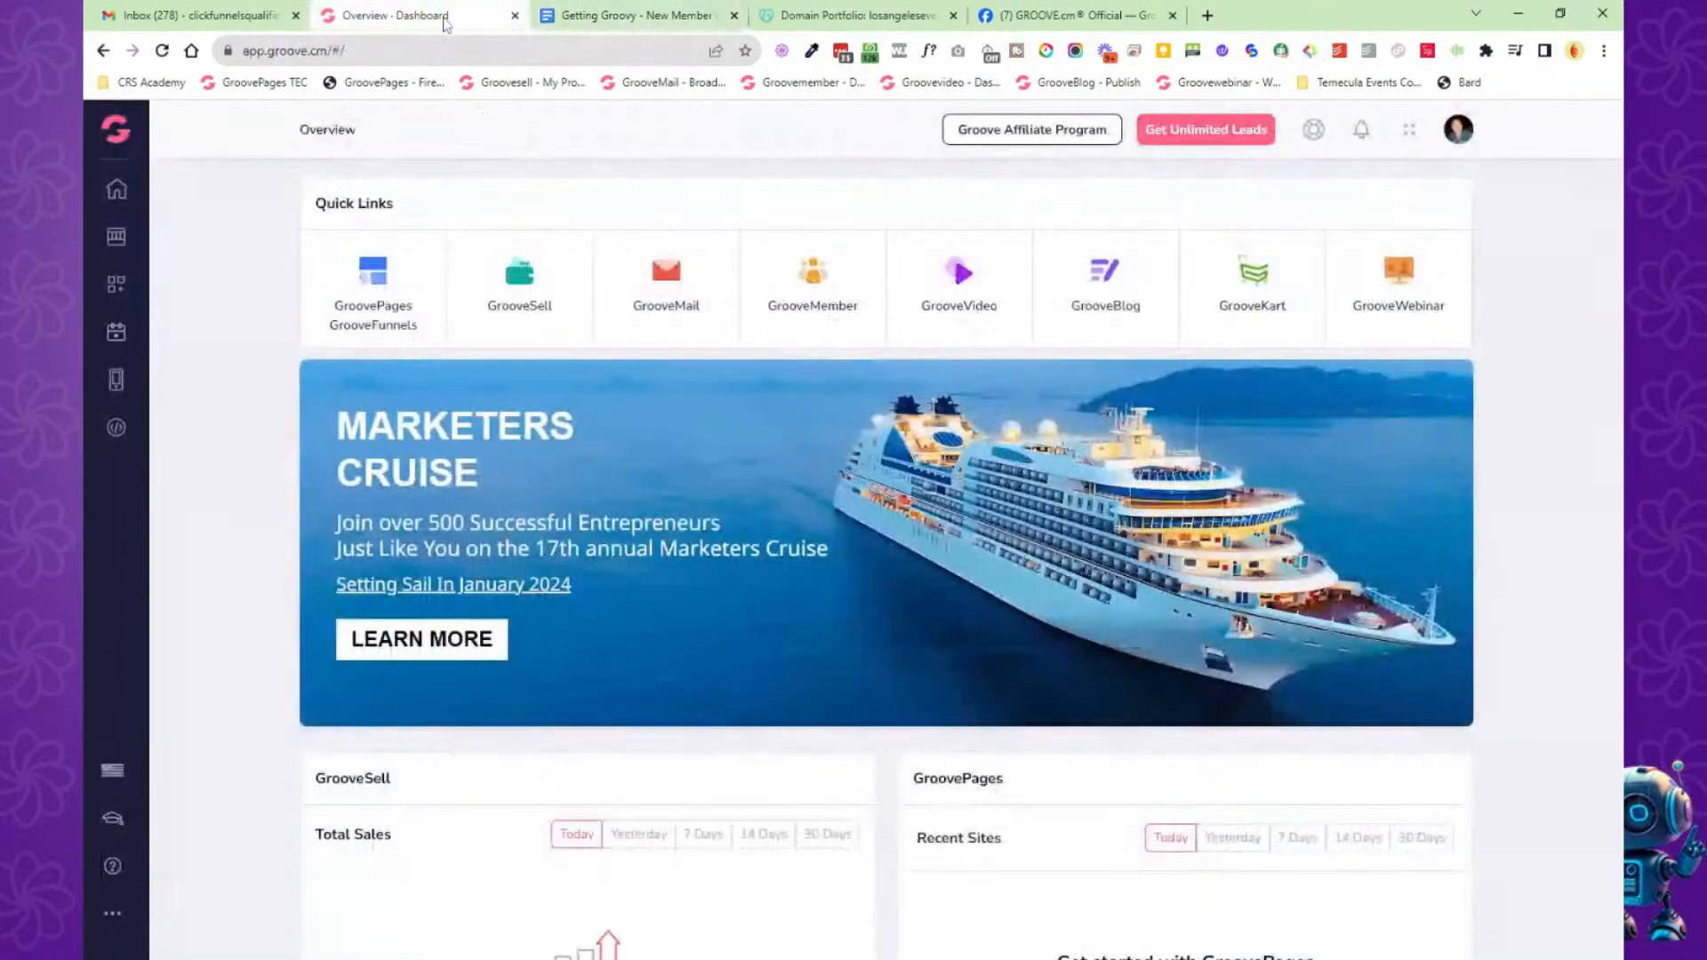
click(1393, 276)
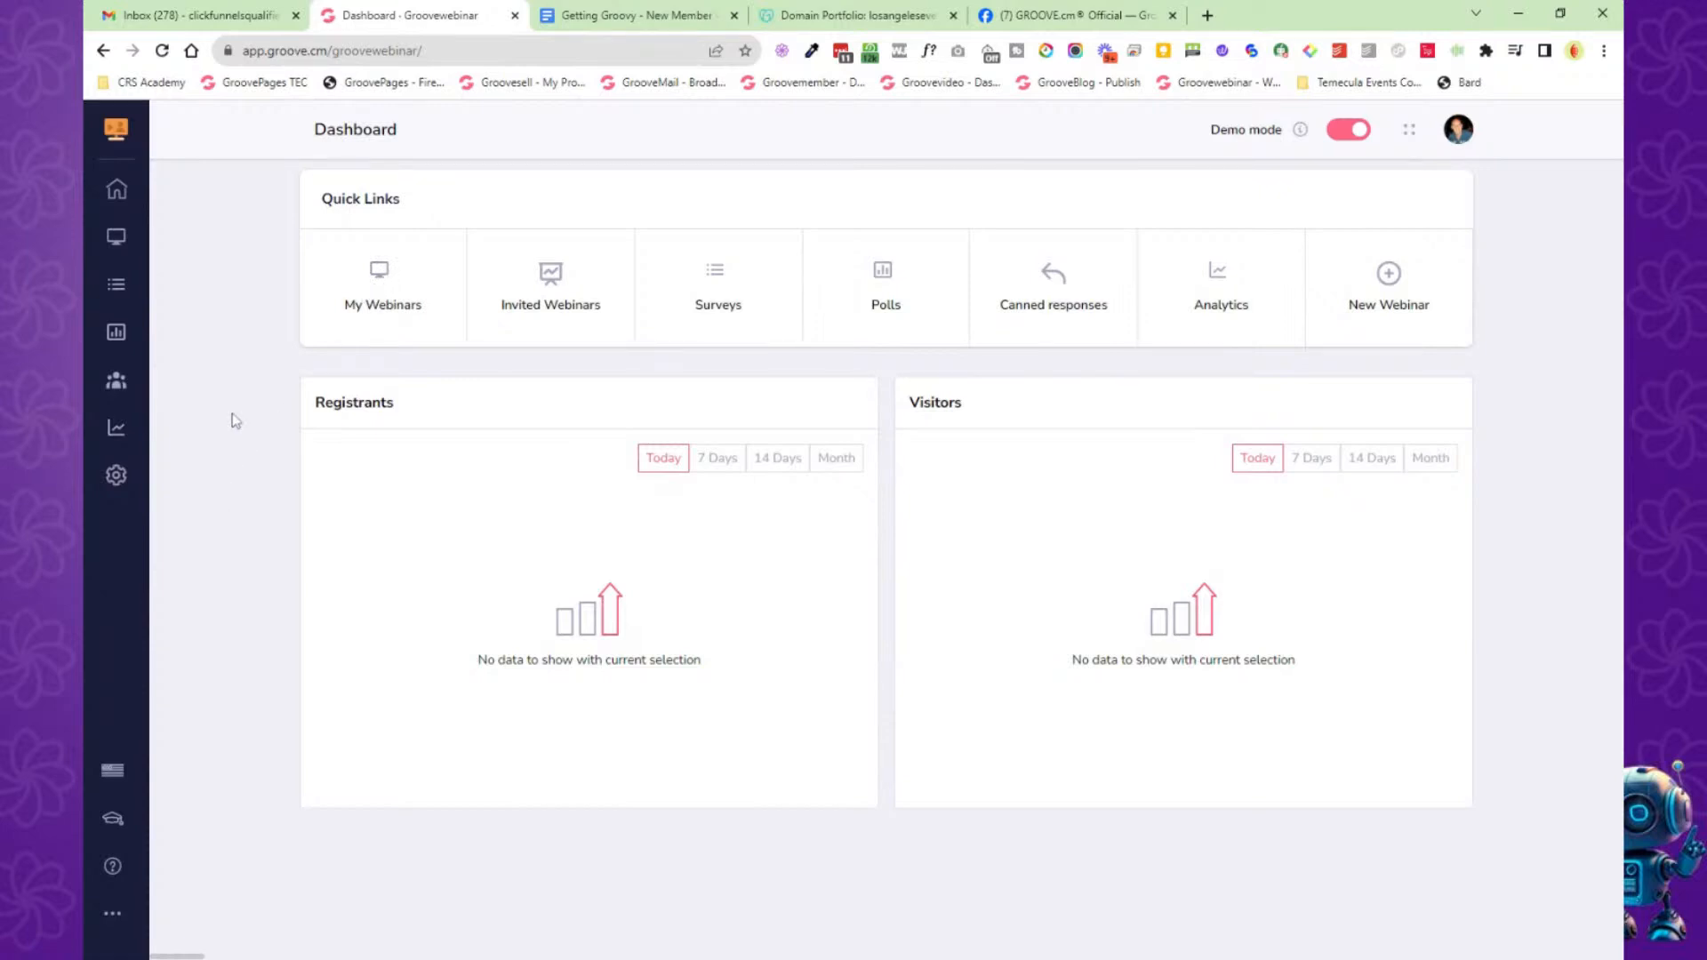
Open the My Webinars list in GrooveWebinar.
click(118, 237)
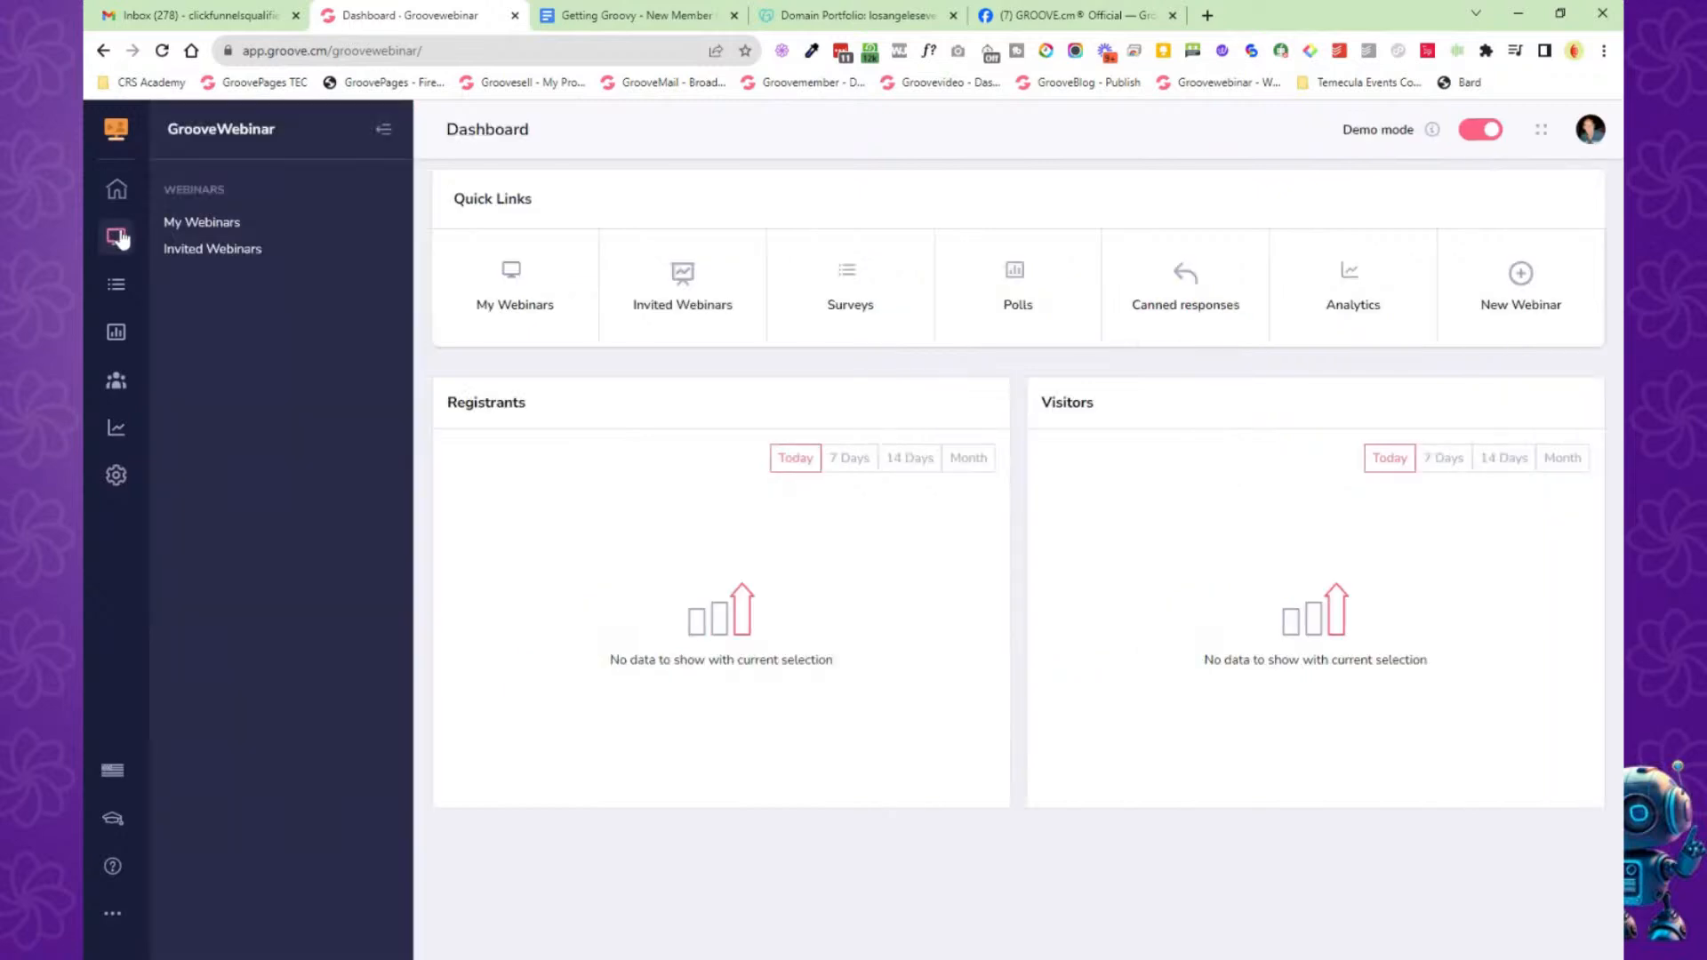
click(216, 226)
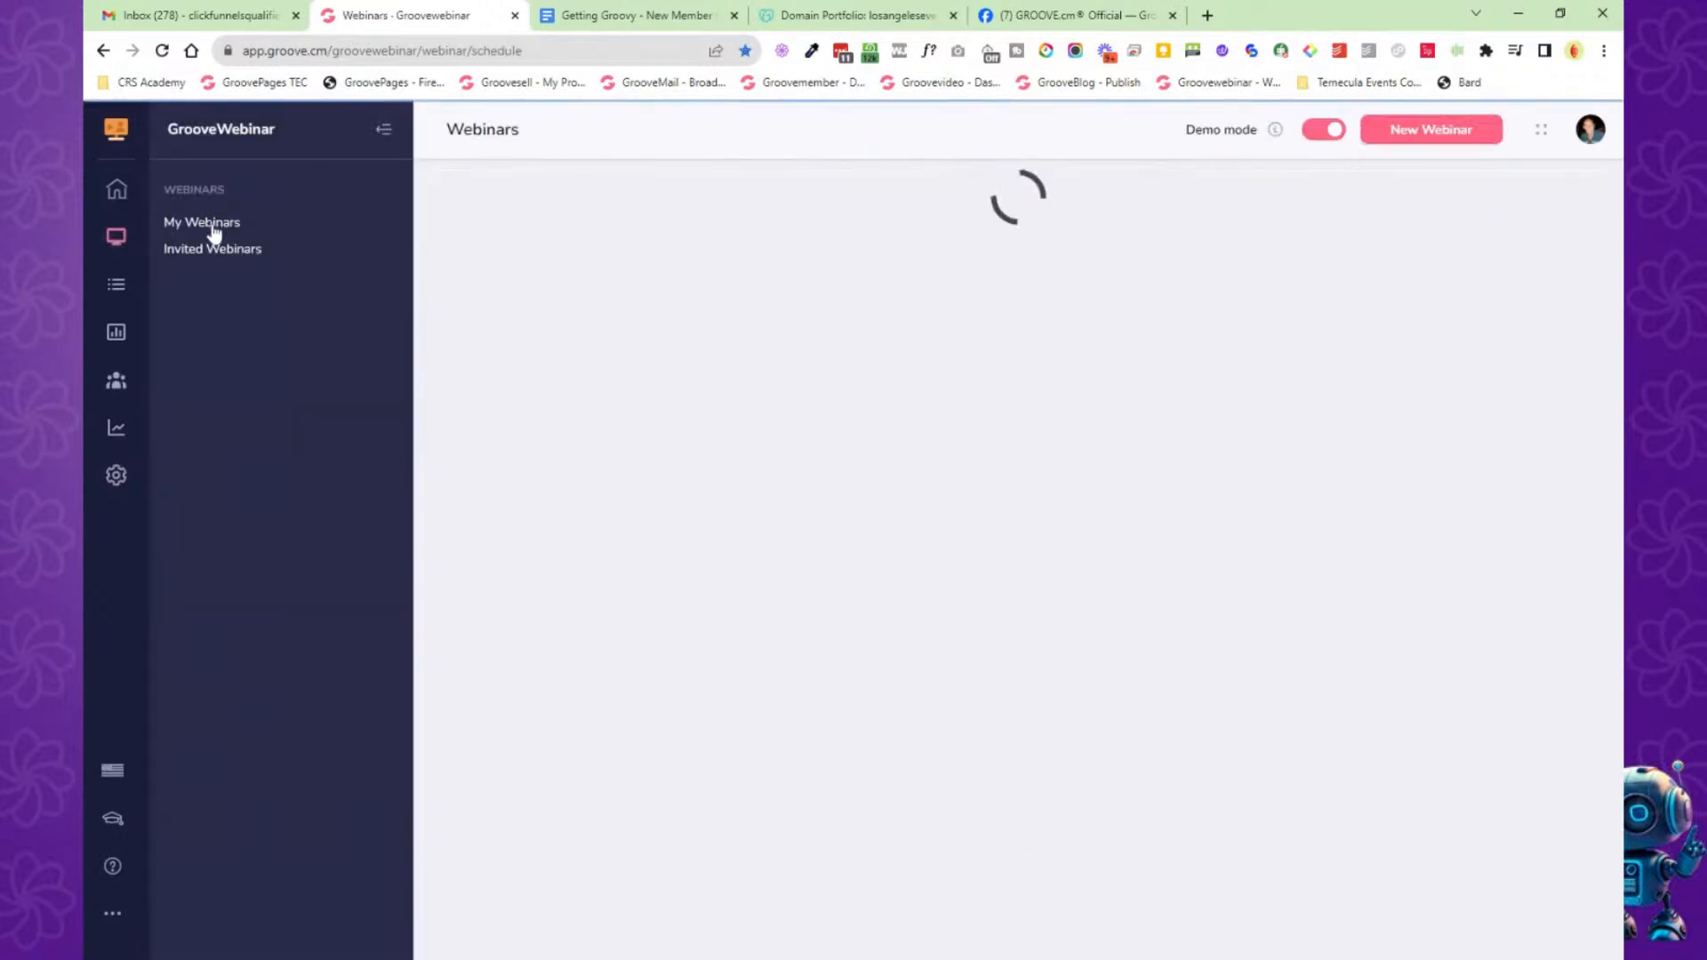
click(383, 129)
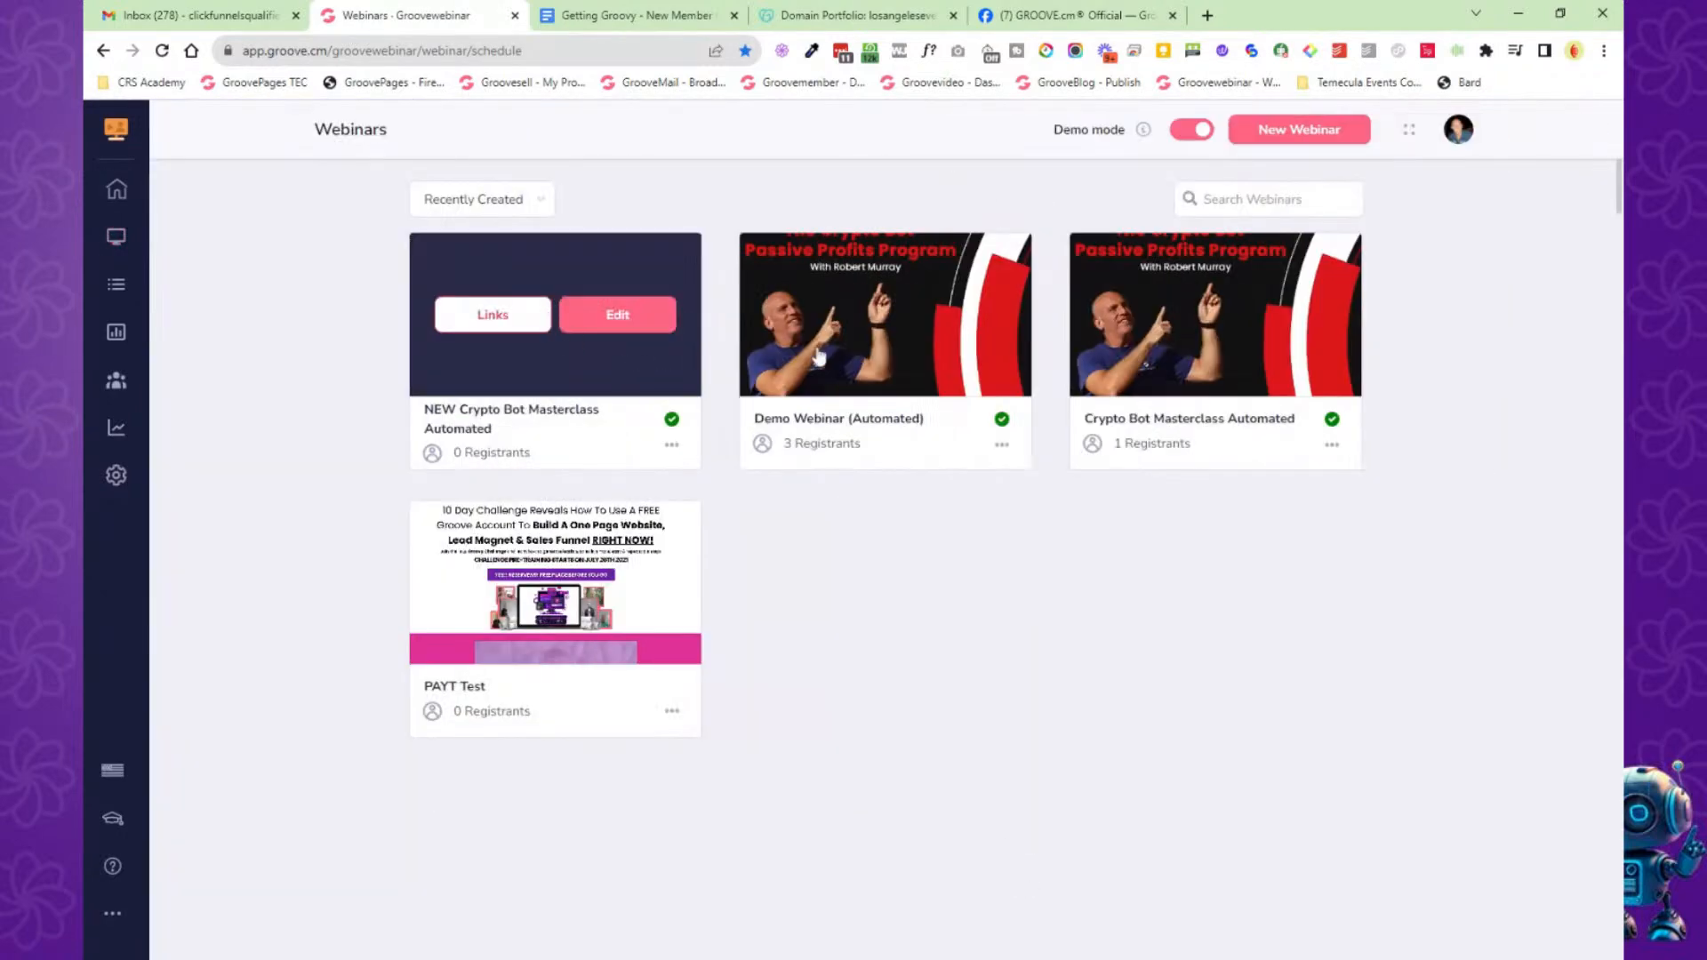
Preview the New Webinar setup steps, then go back to the four-webinar list.
click(1299, 128)
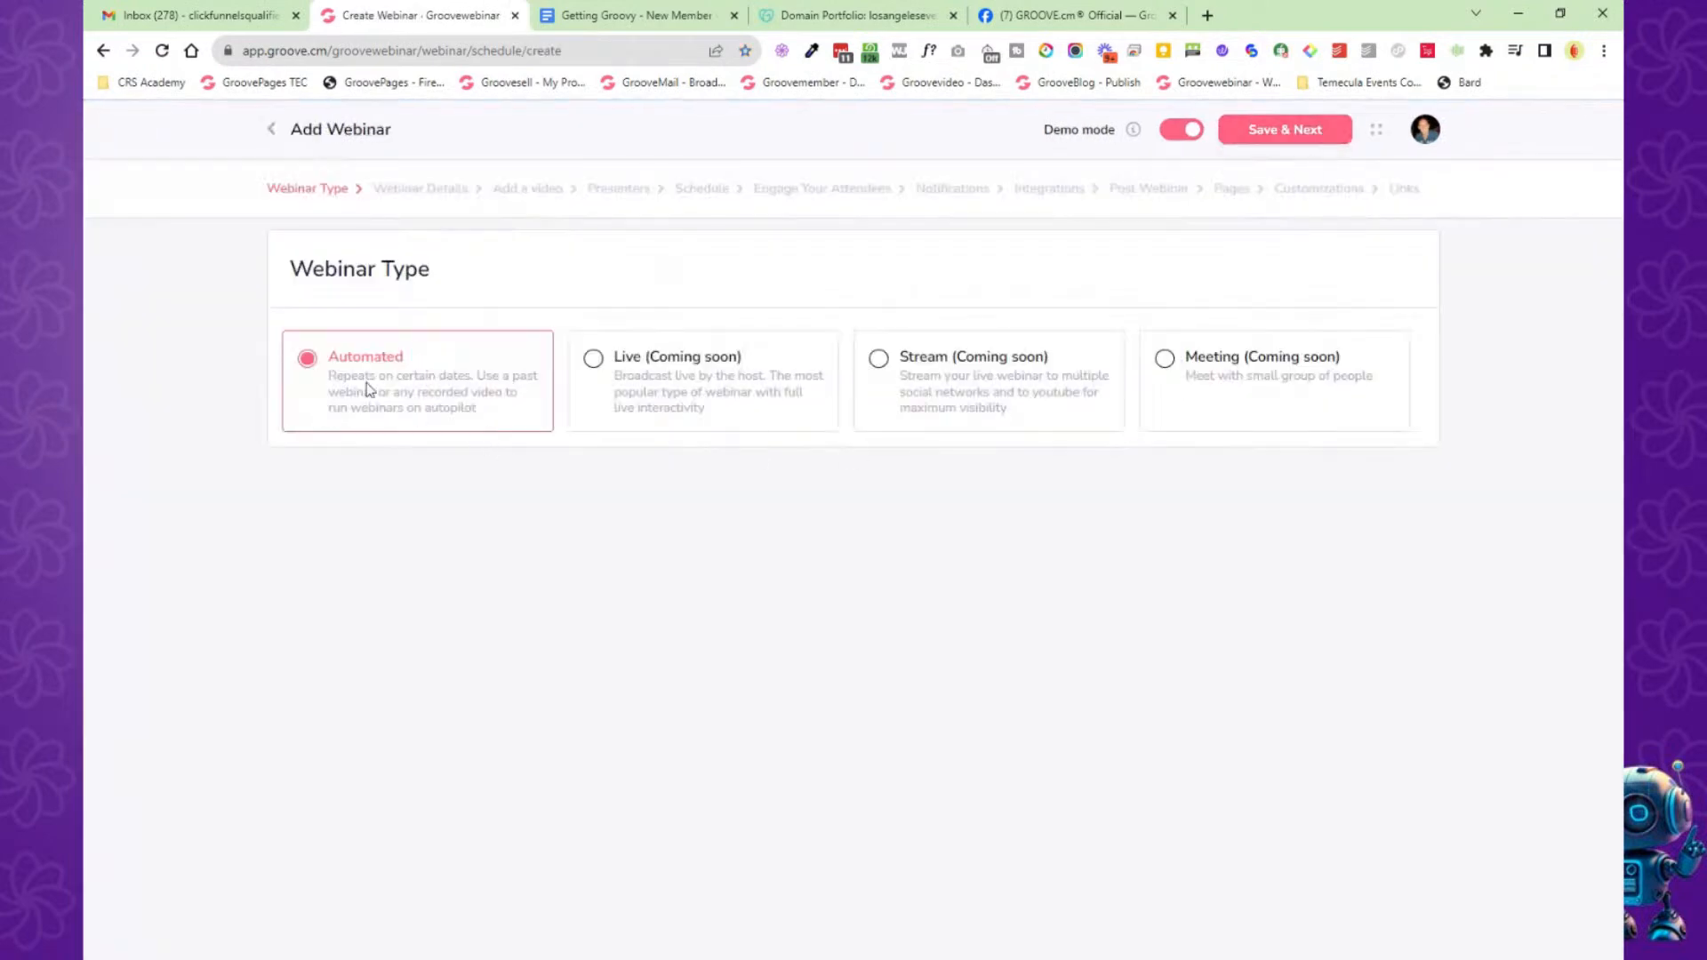
drag(264, 190, 1448, 187)
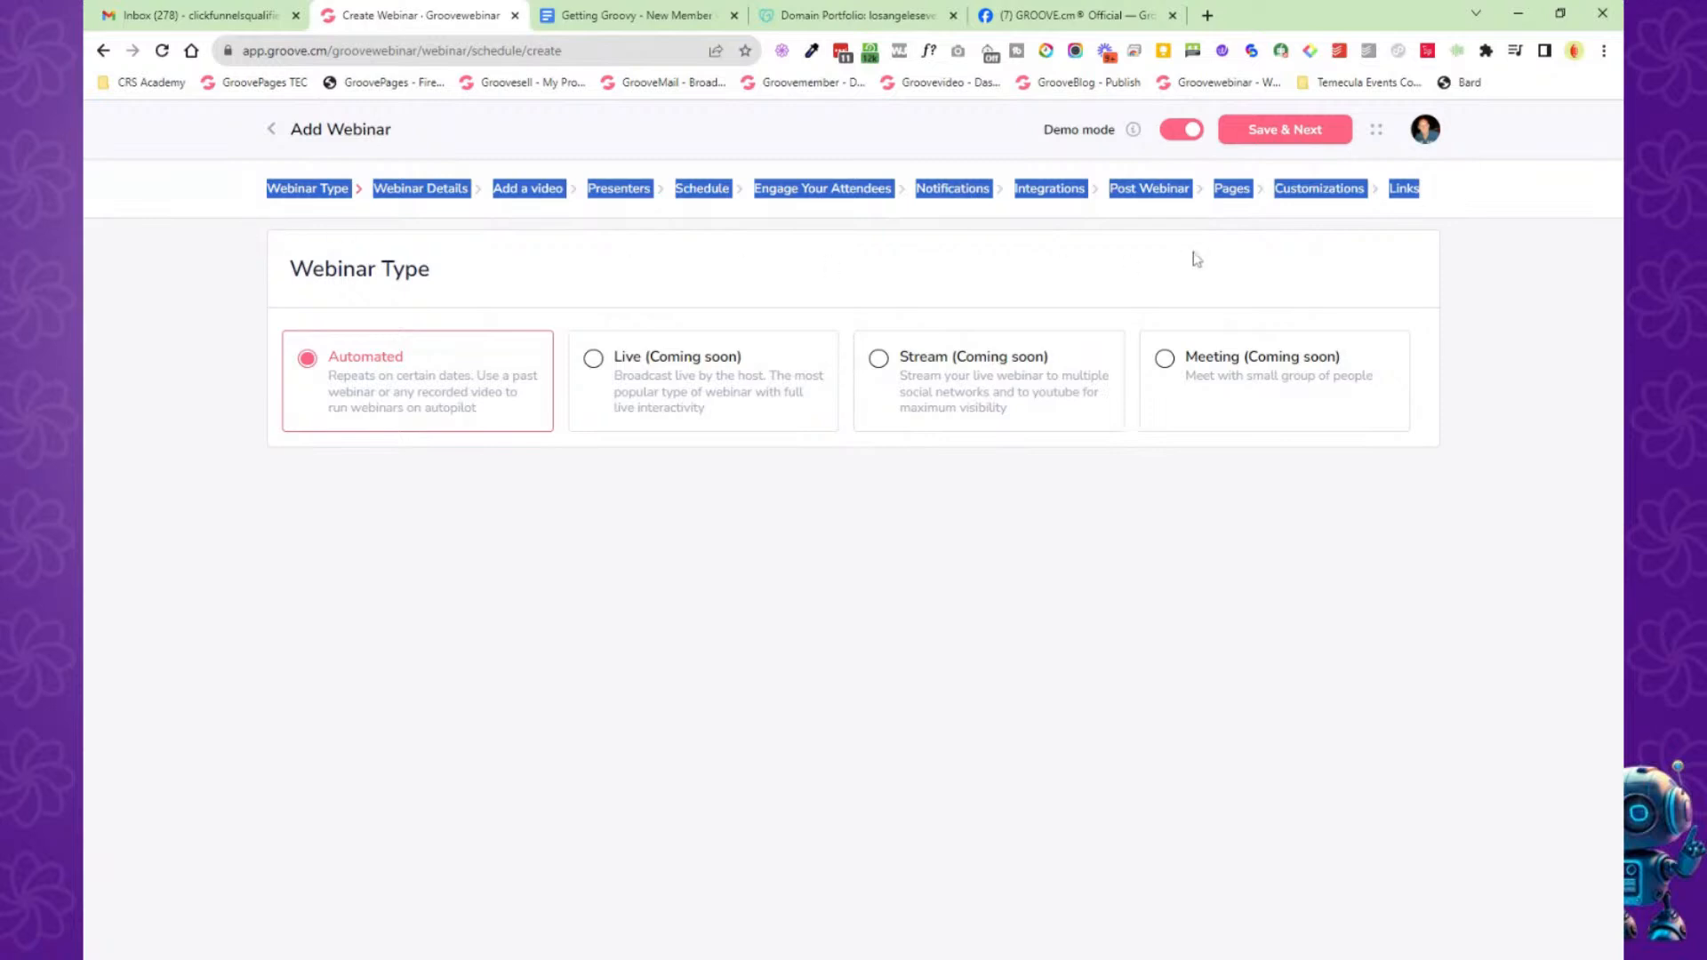
click(1506, 262)
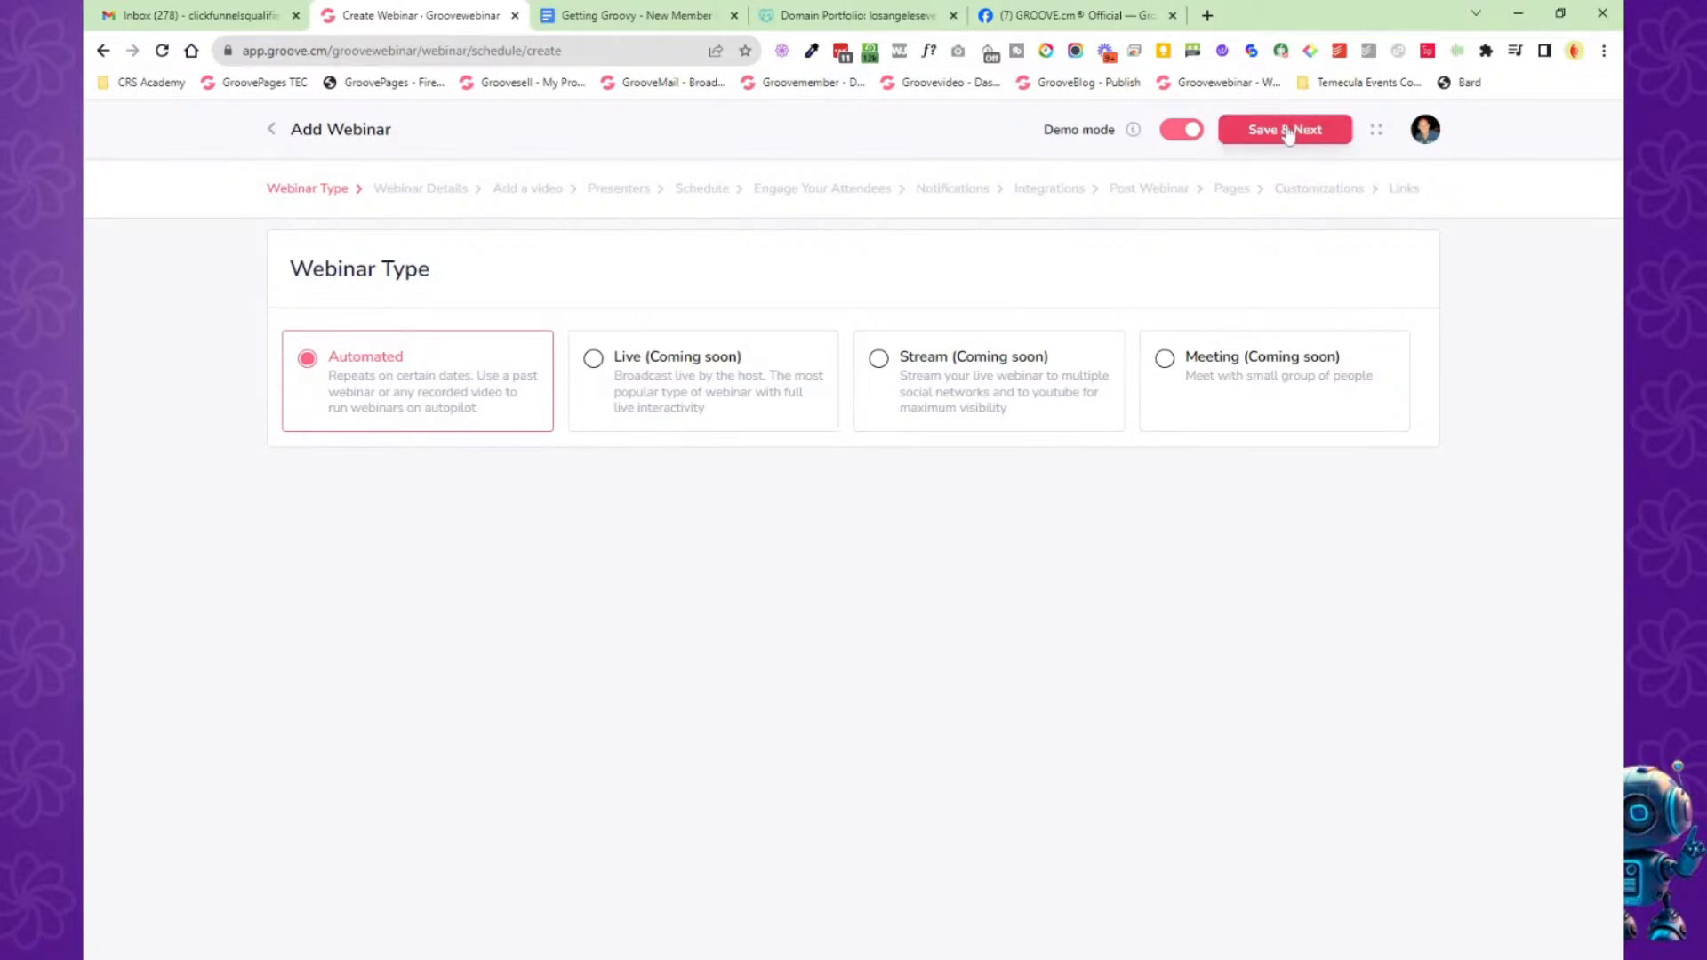
click(272, 129)
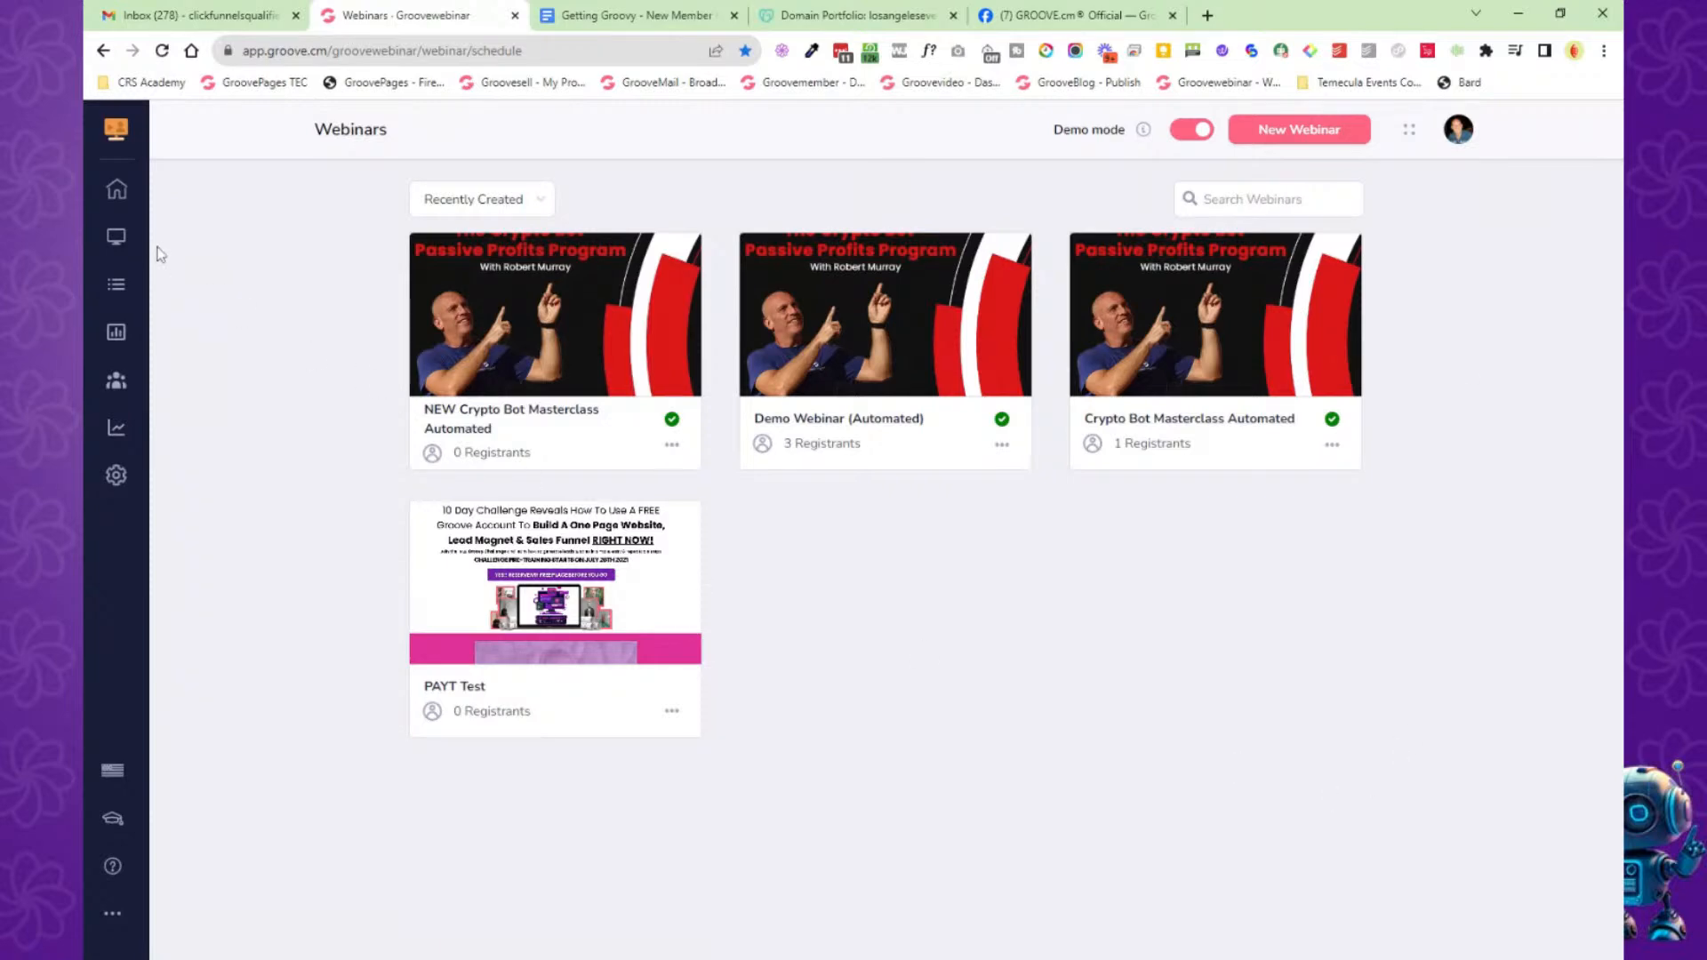
Visit GrooveWebinar's Surveys, Polls, Presenters, Analytics and Settings pages.
click(121, 235)
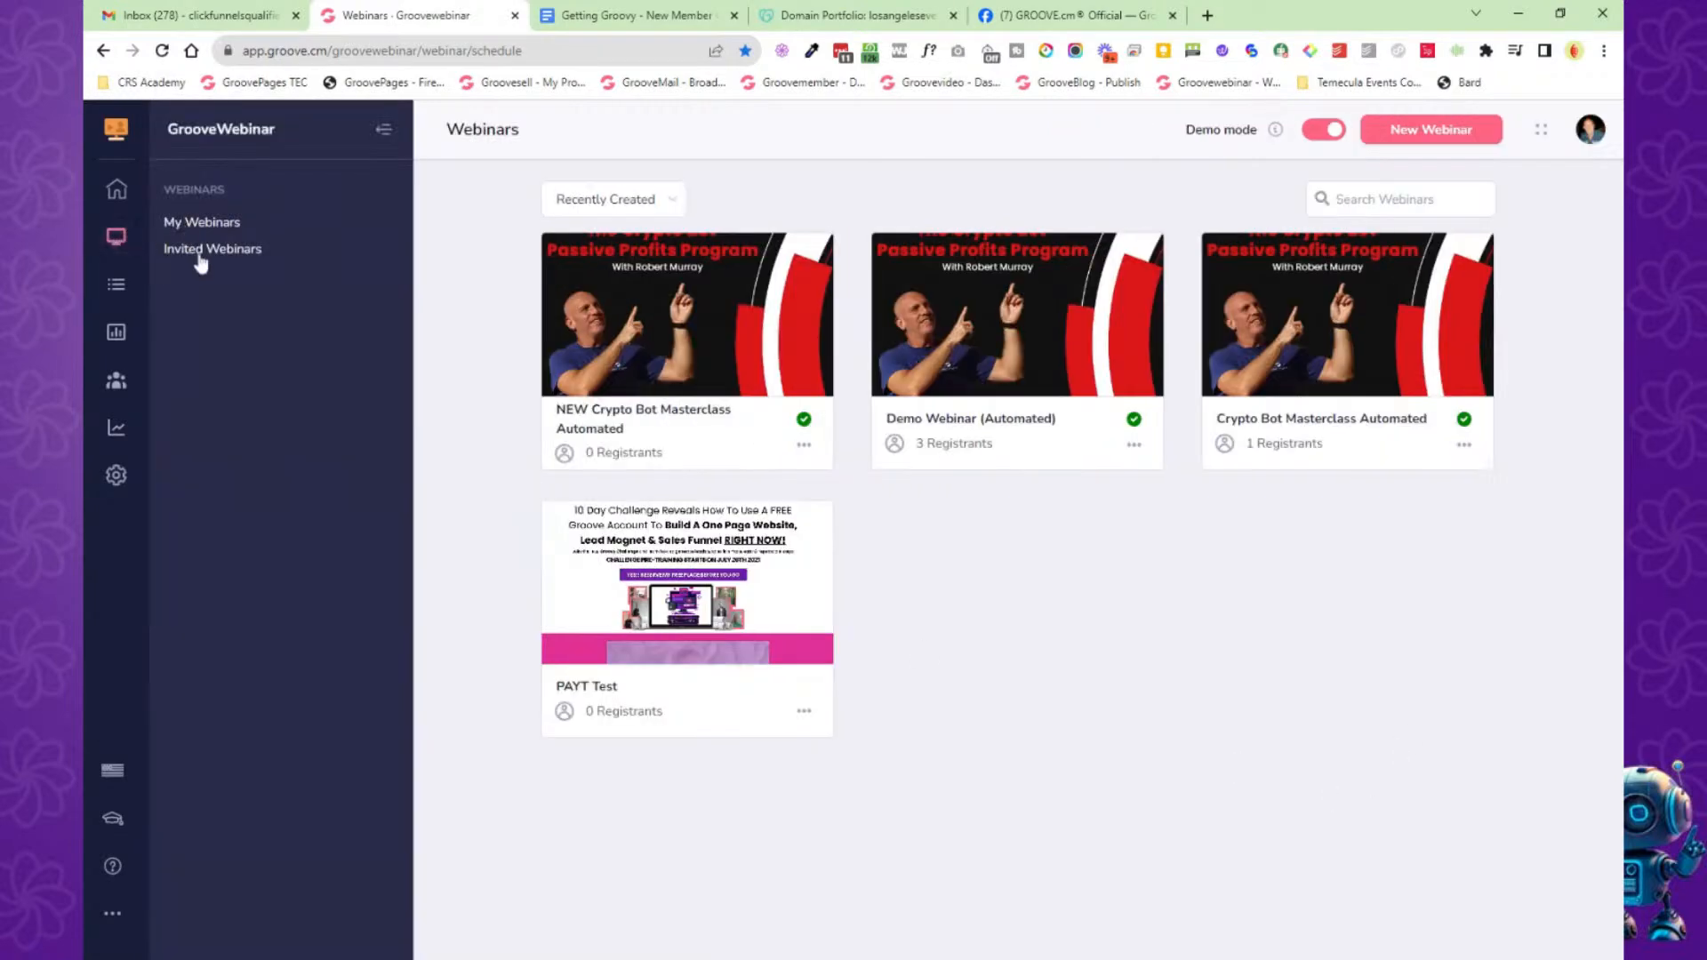
click(118, 286)
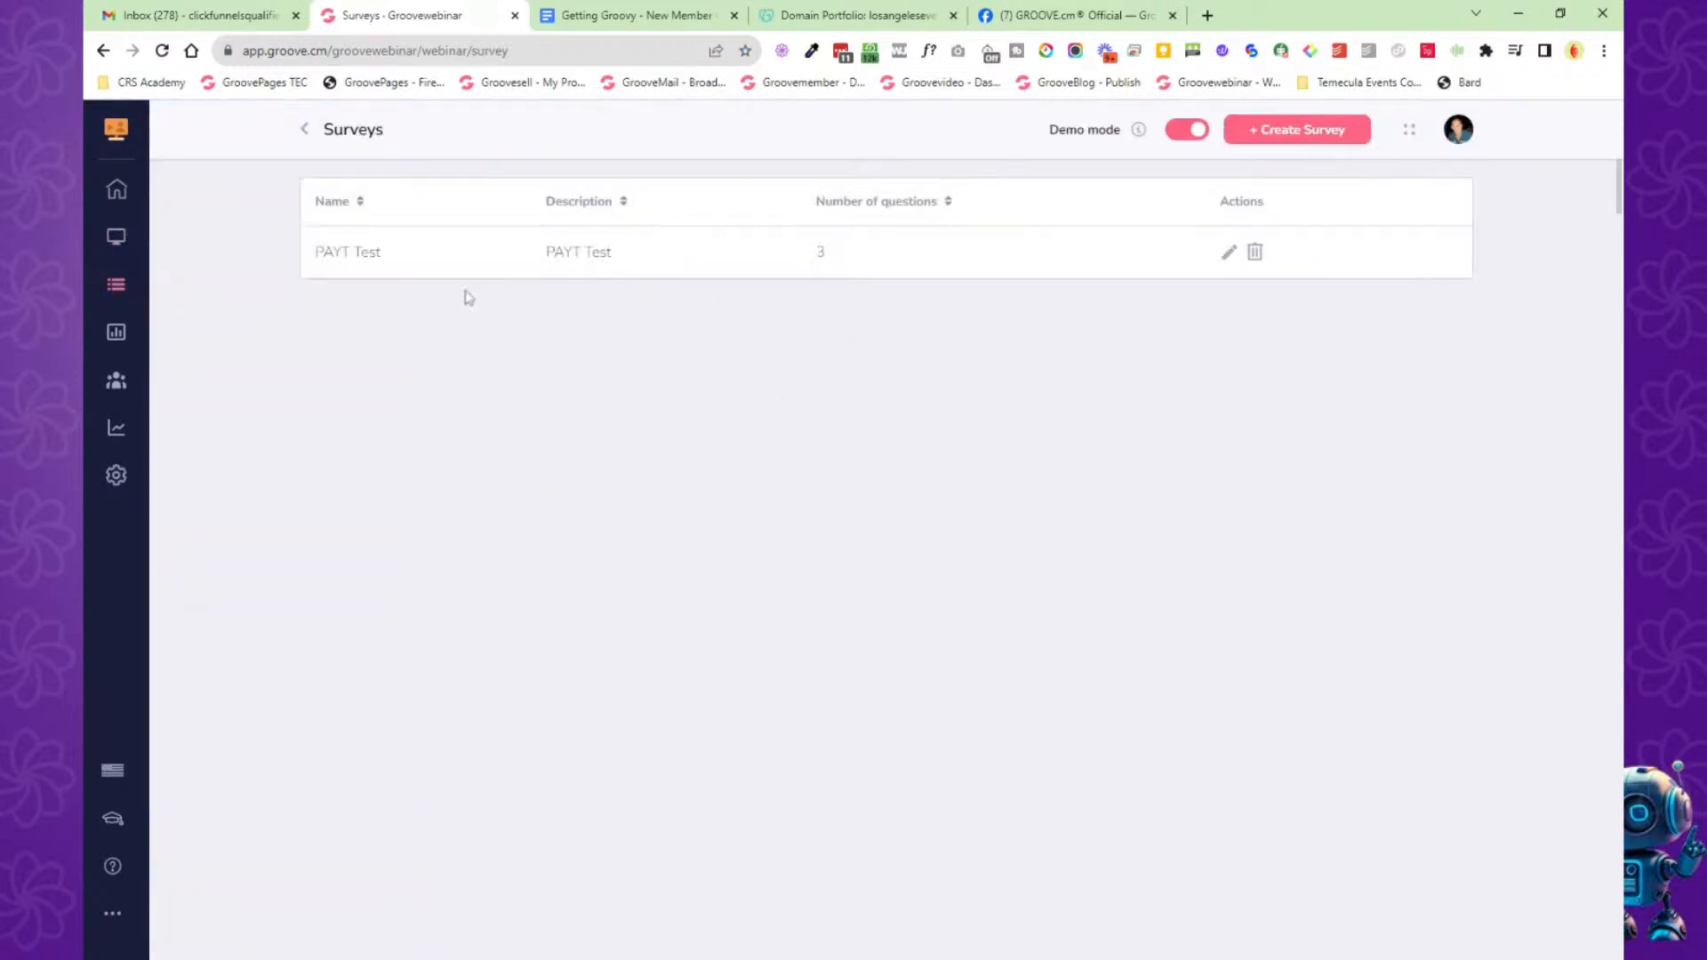
click(116, 347)
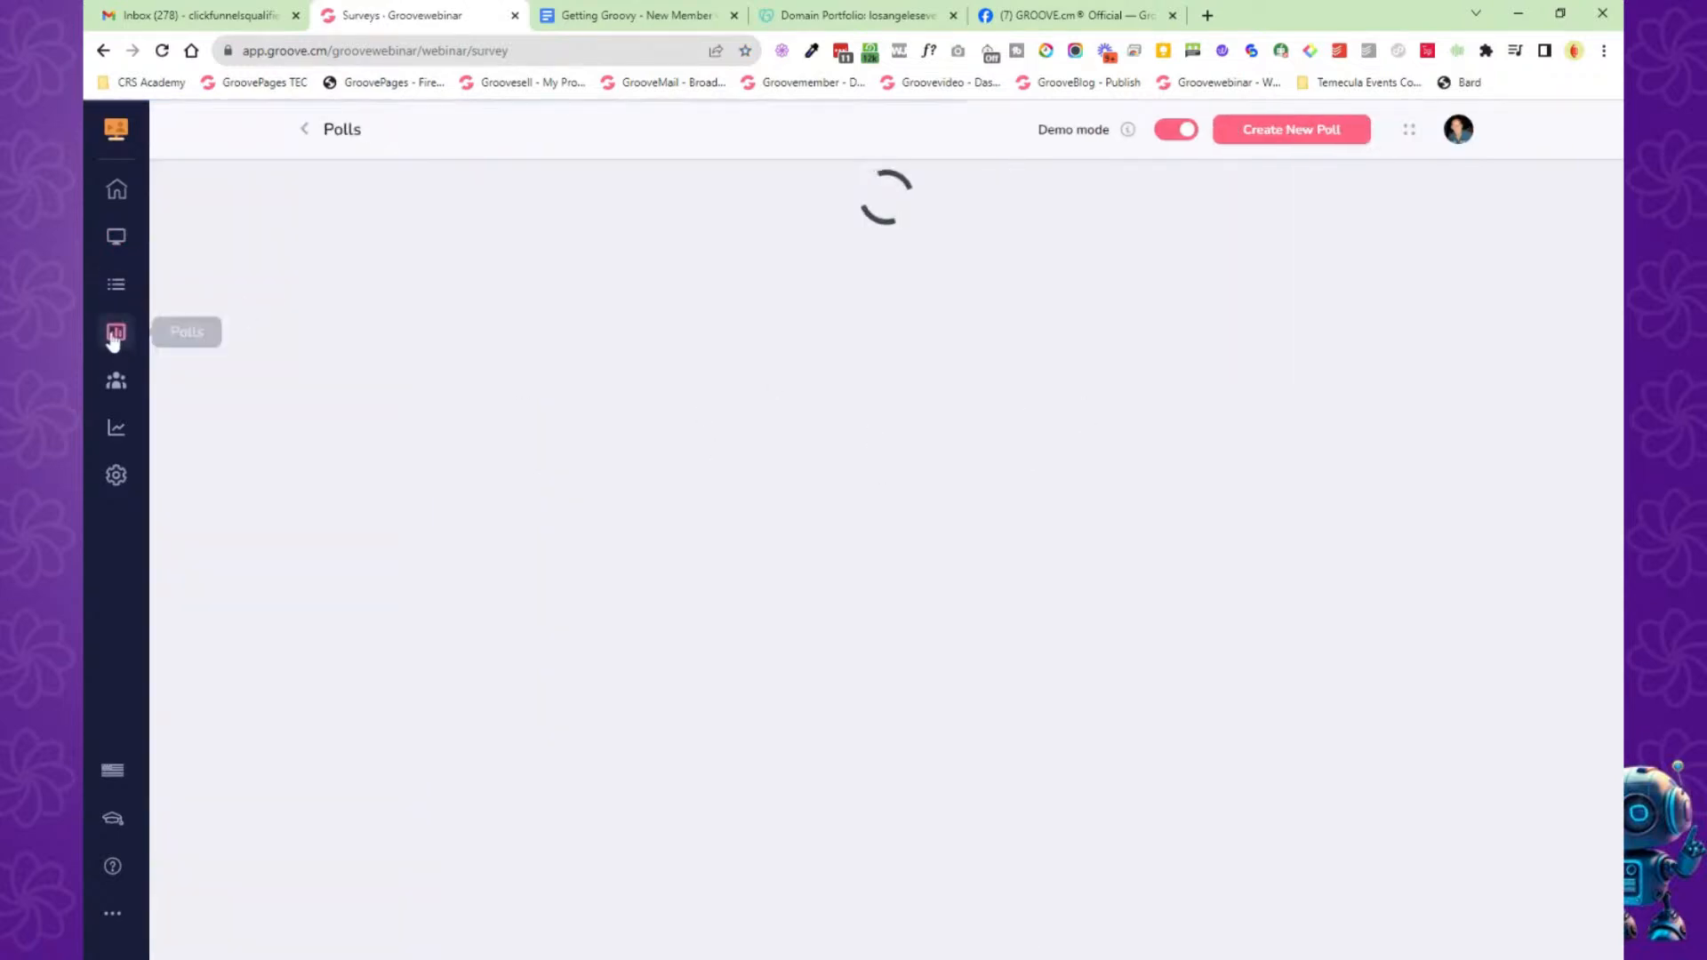
click(119, 384)
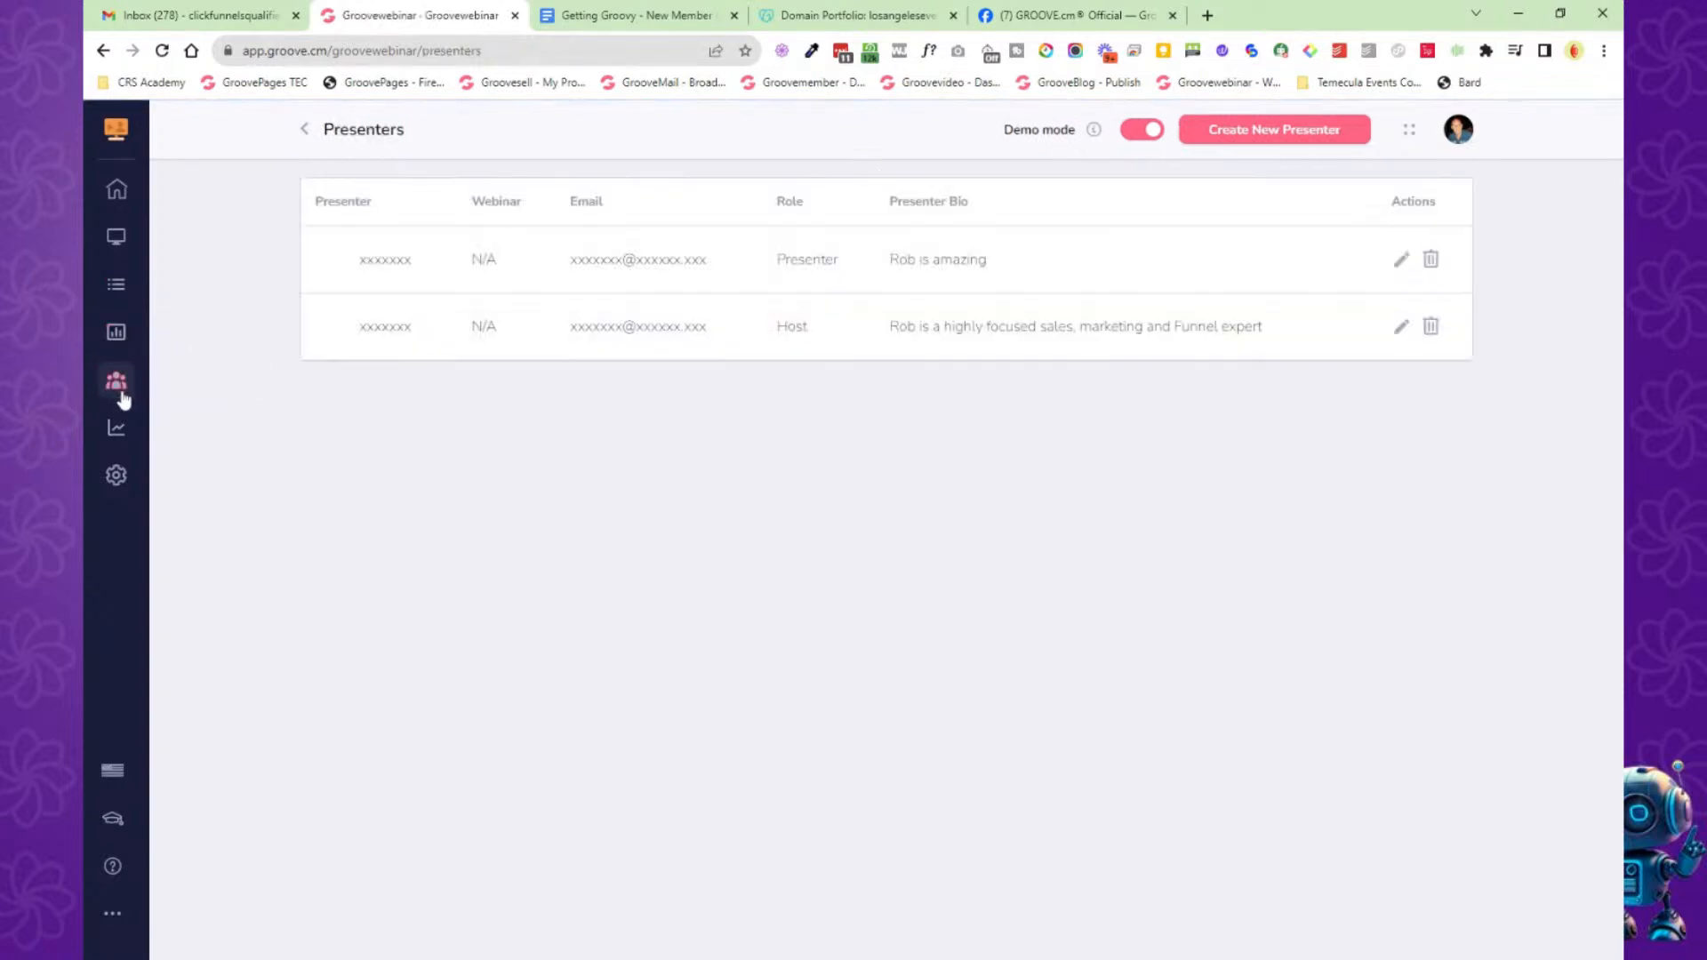
click(118, 431)
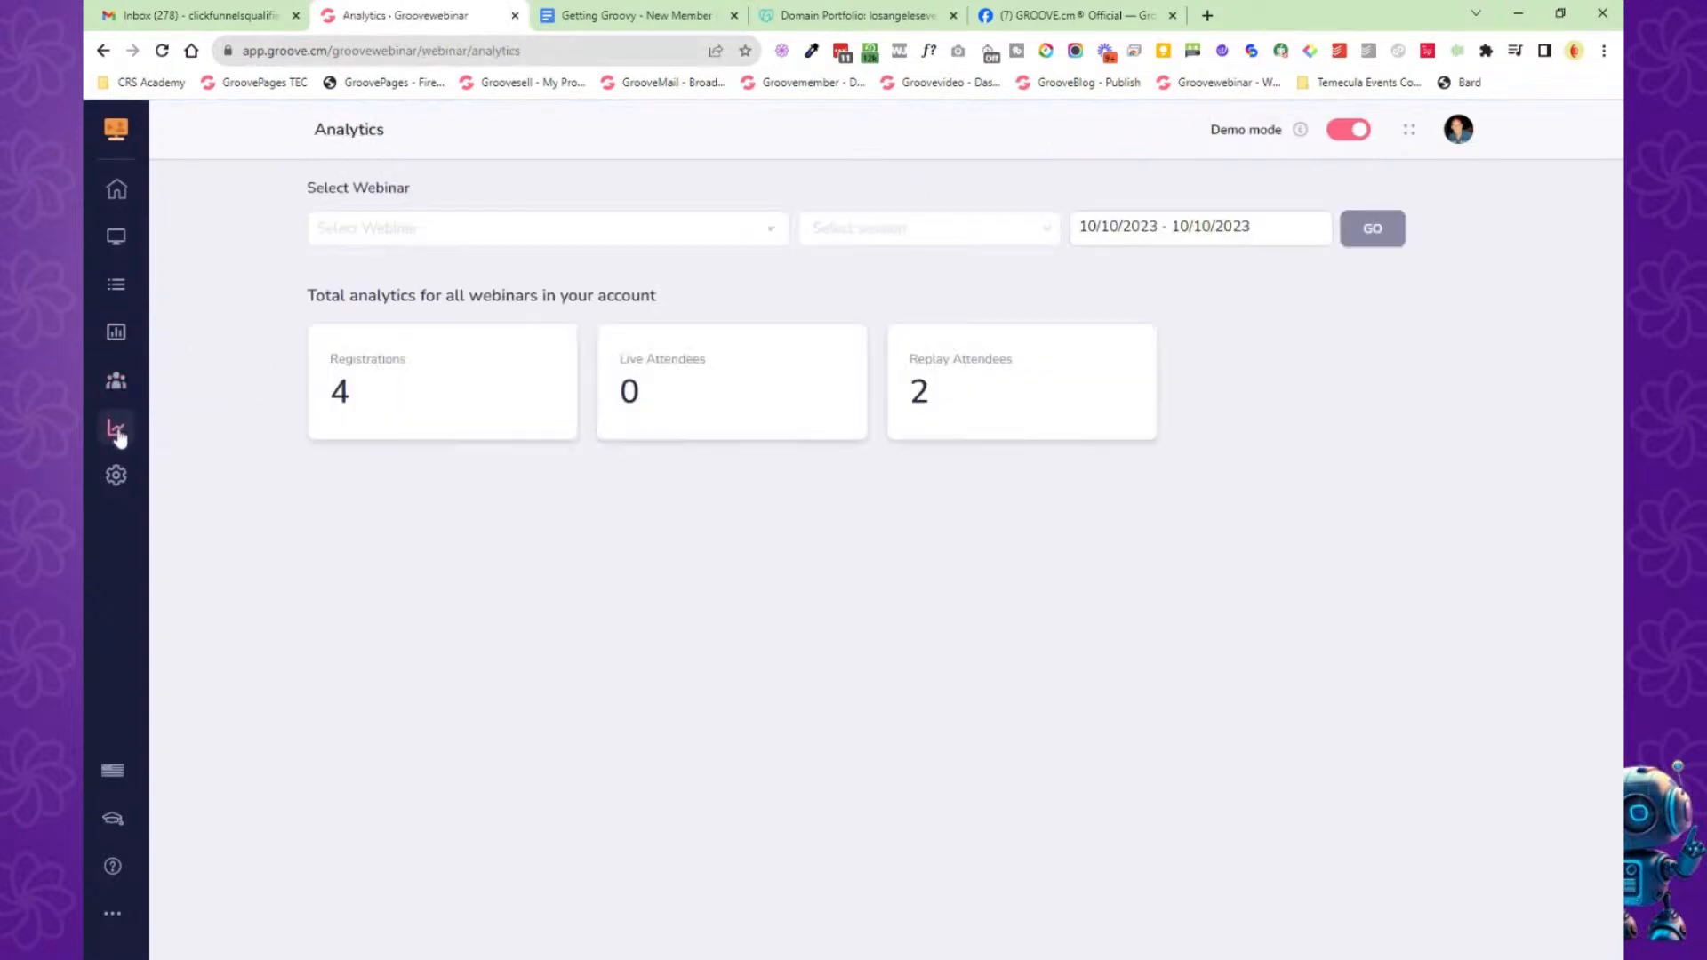
click(119, 477)
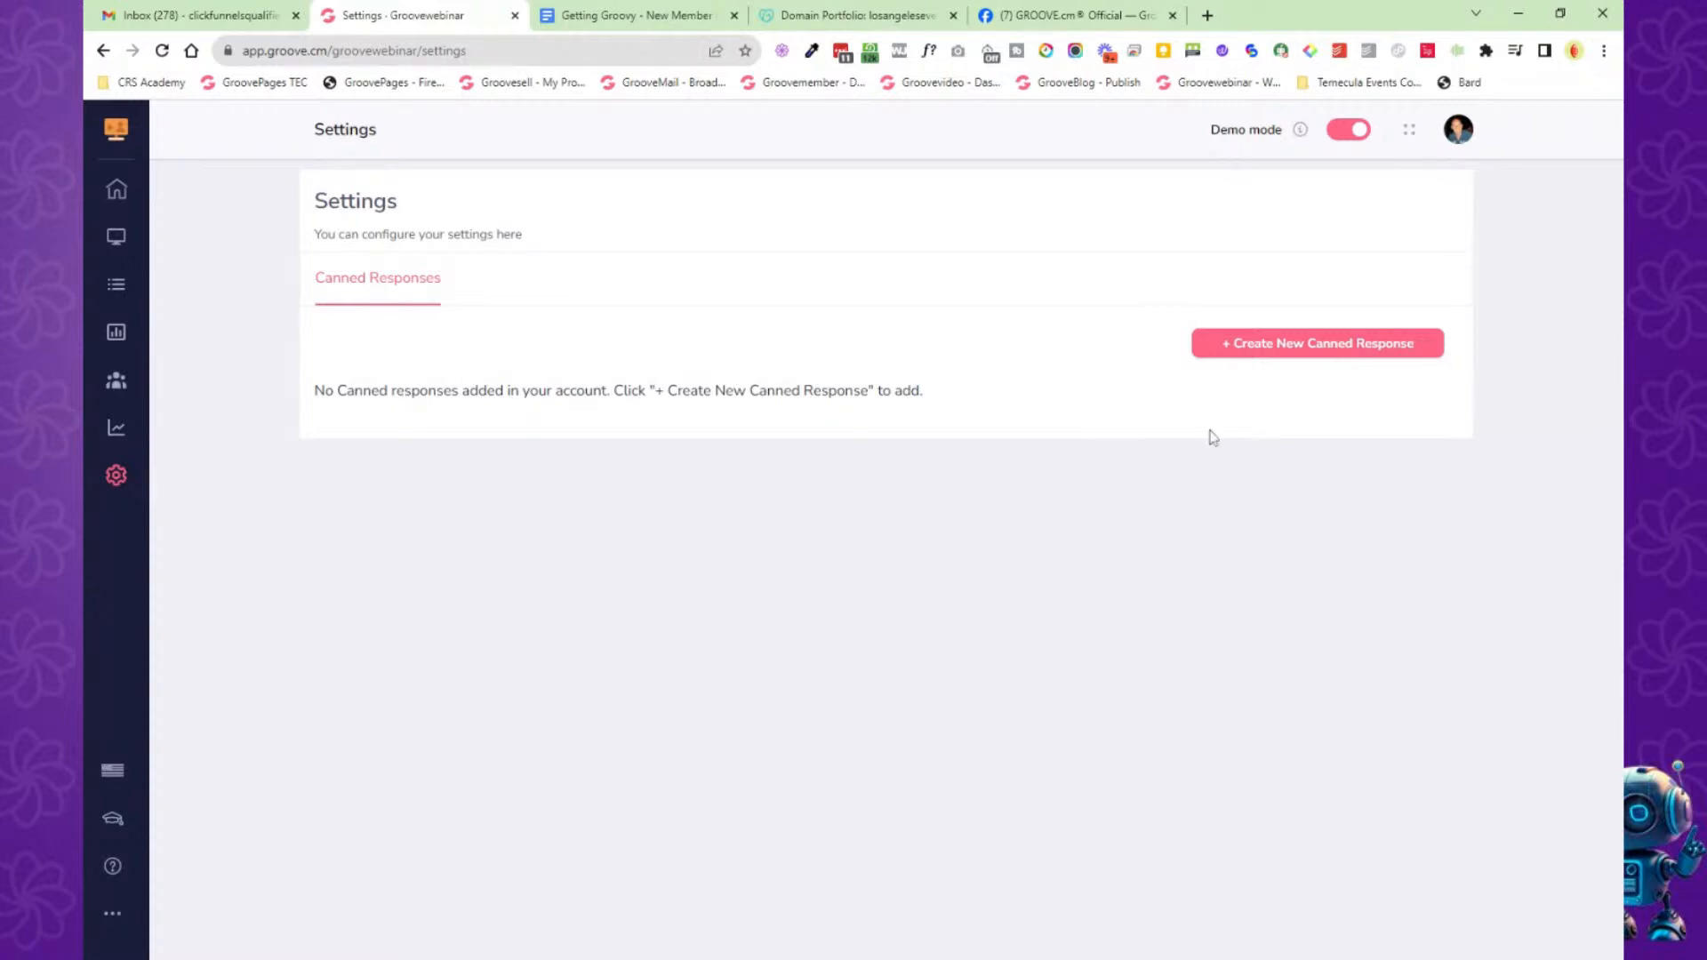
Reopen My Webinars, then go back to the main Groove Overview dashboard.
click(116, 240)
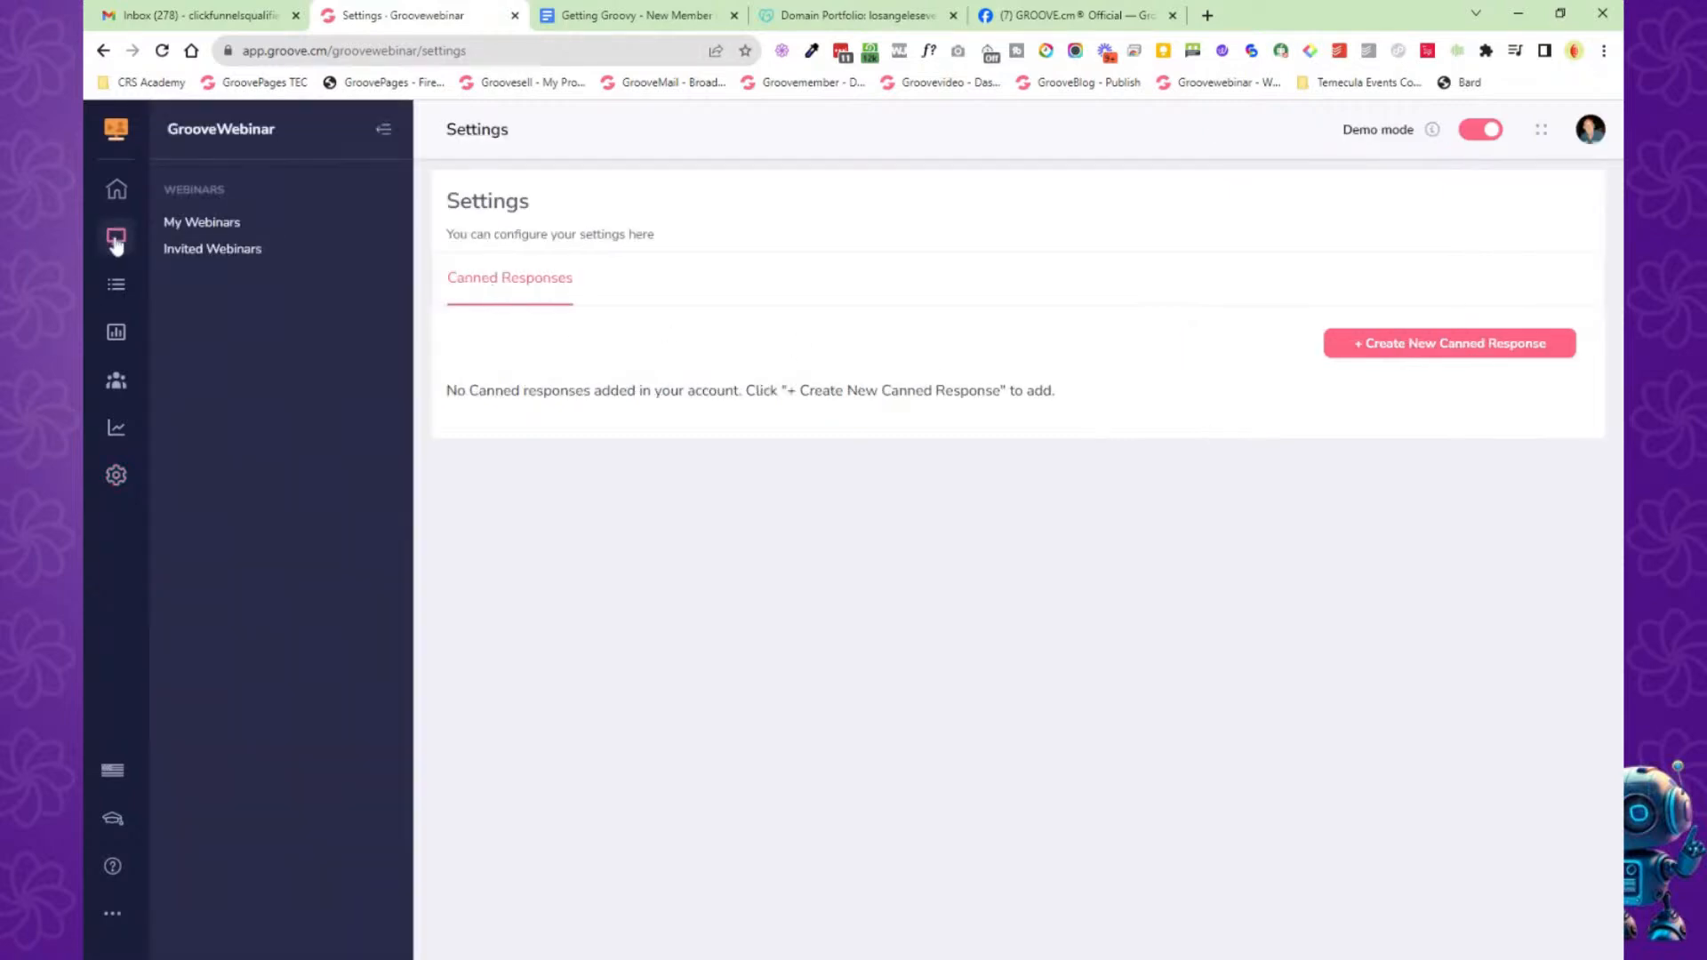
click(184, 224)
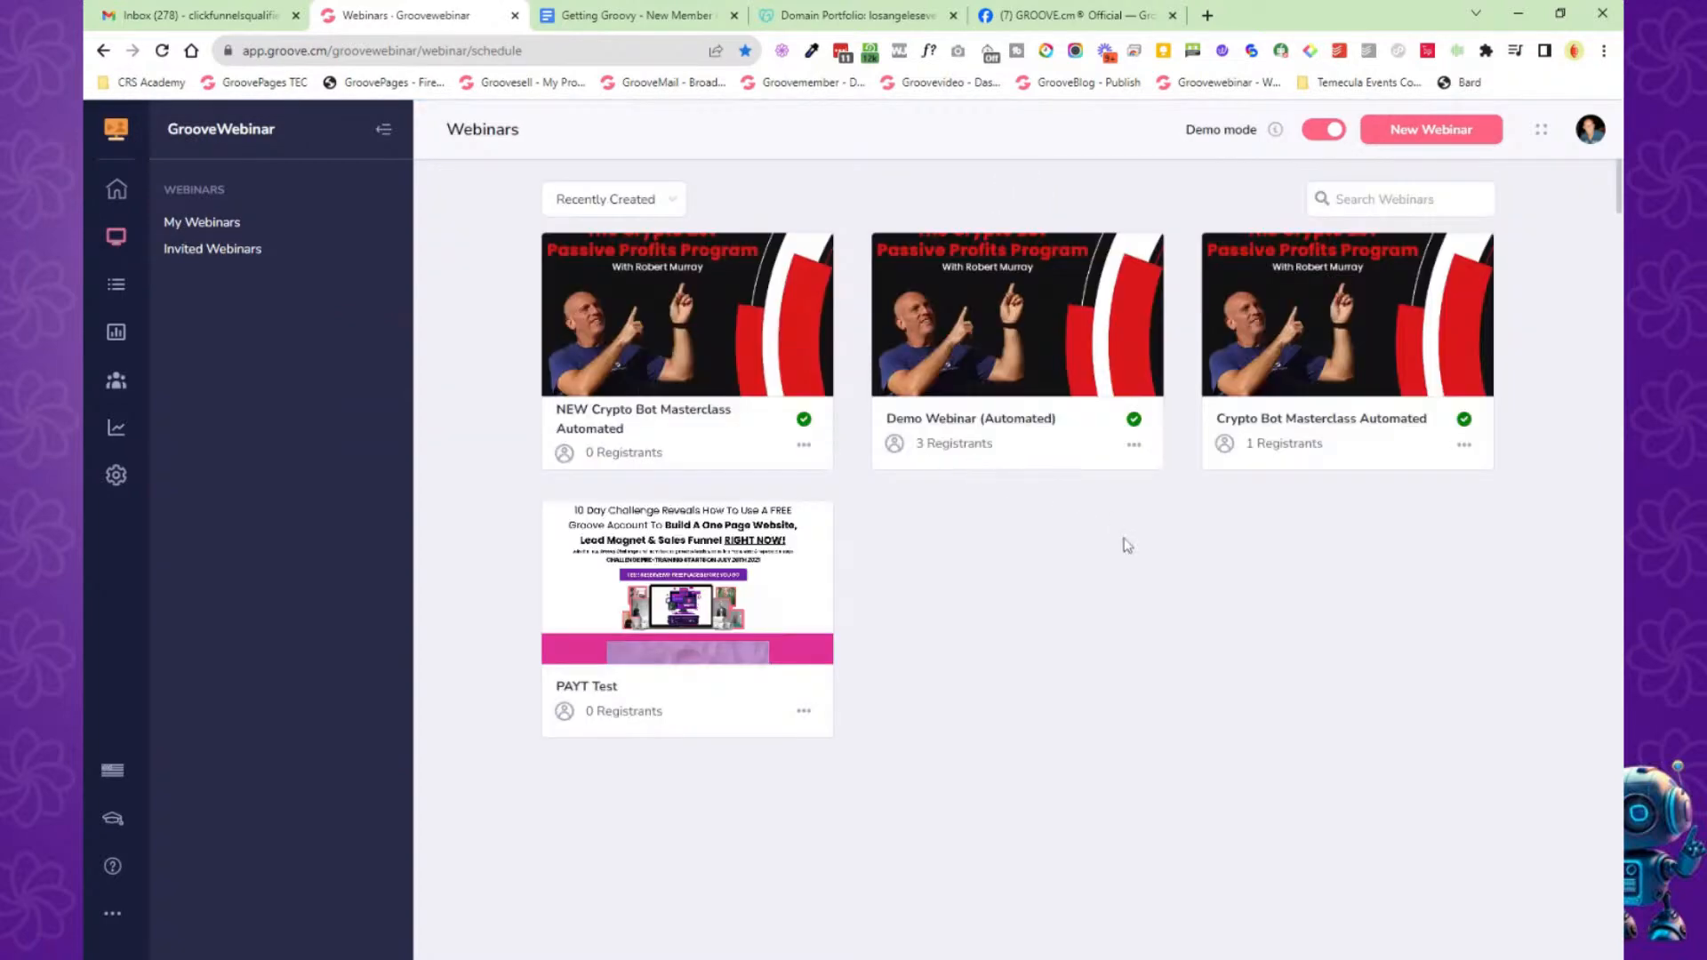
click(115, 129)
click(189, 233)
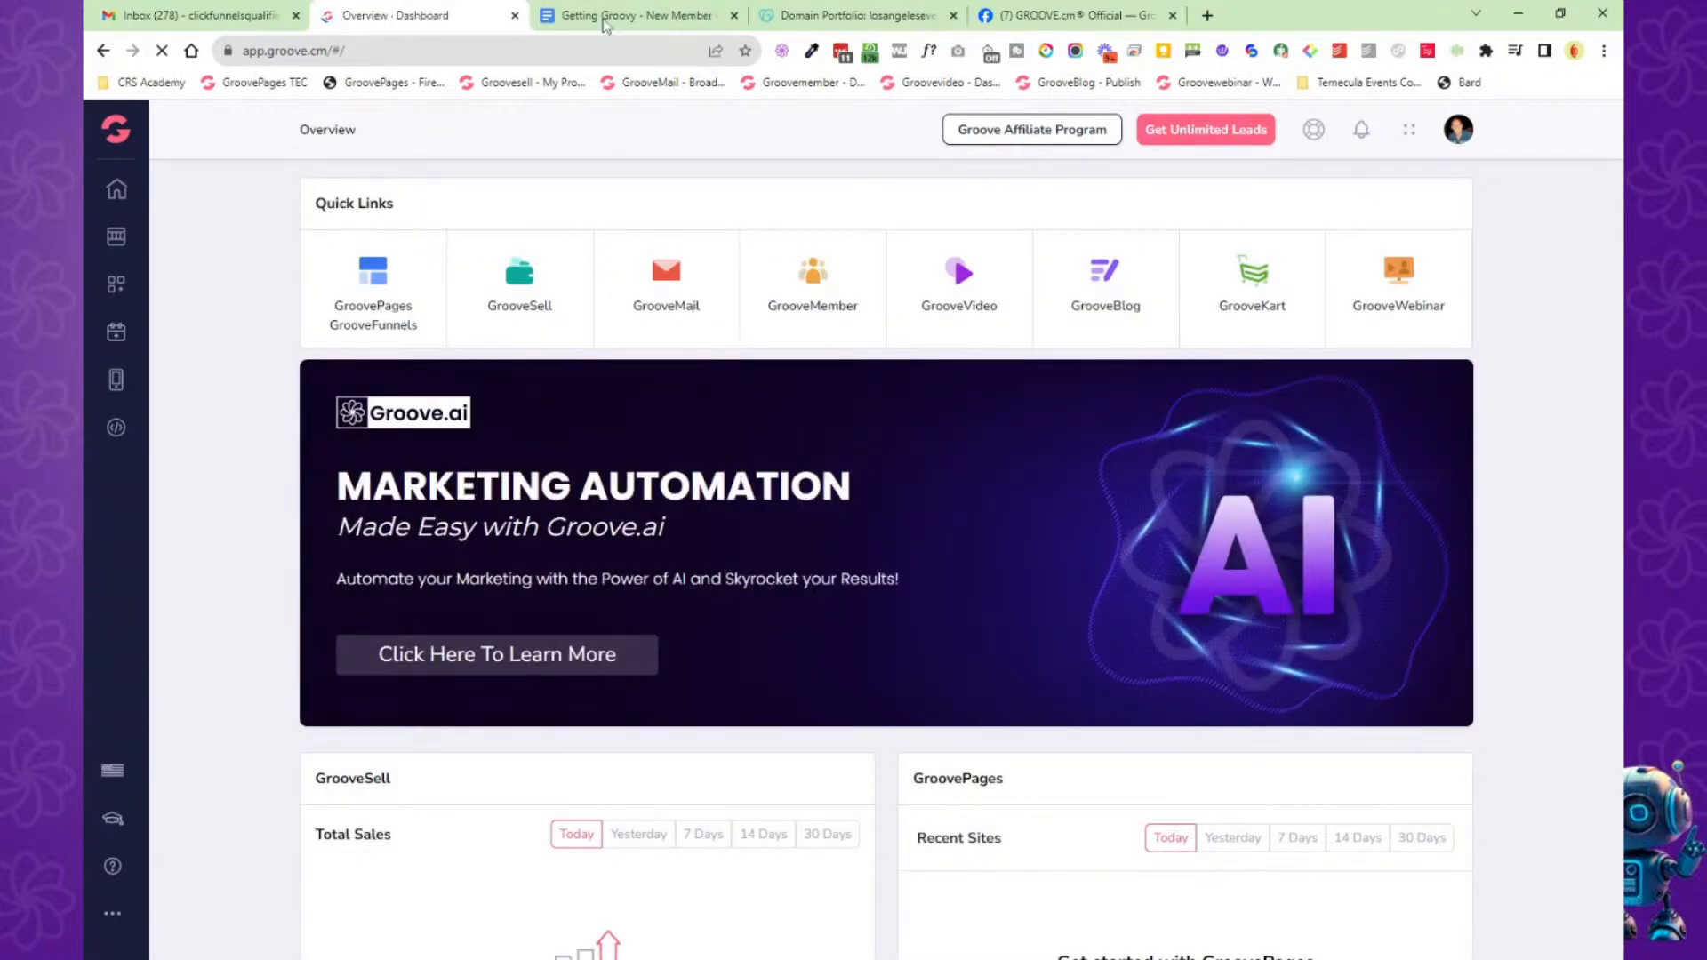
click(611, 18)
Open Step 16's Full Groove Orientation training link in a new tab.
scroll(601, 400, down, 1)
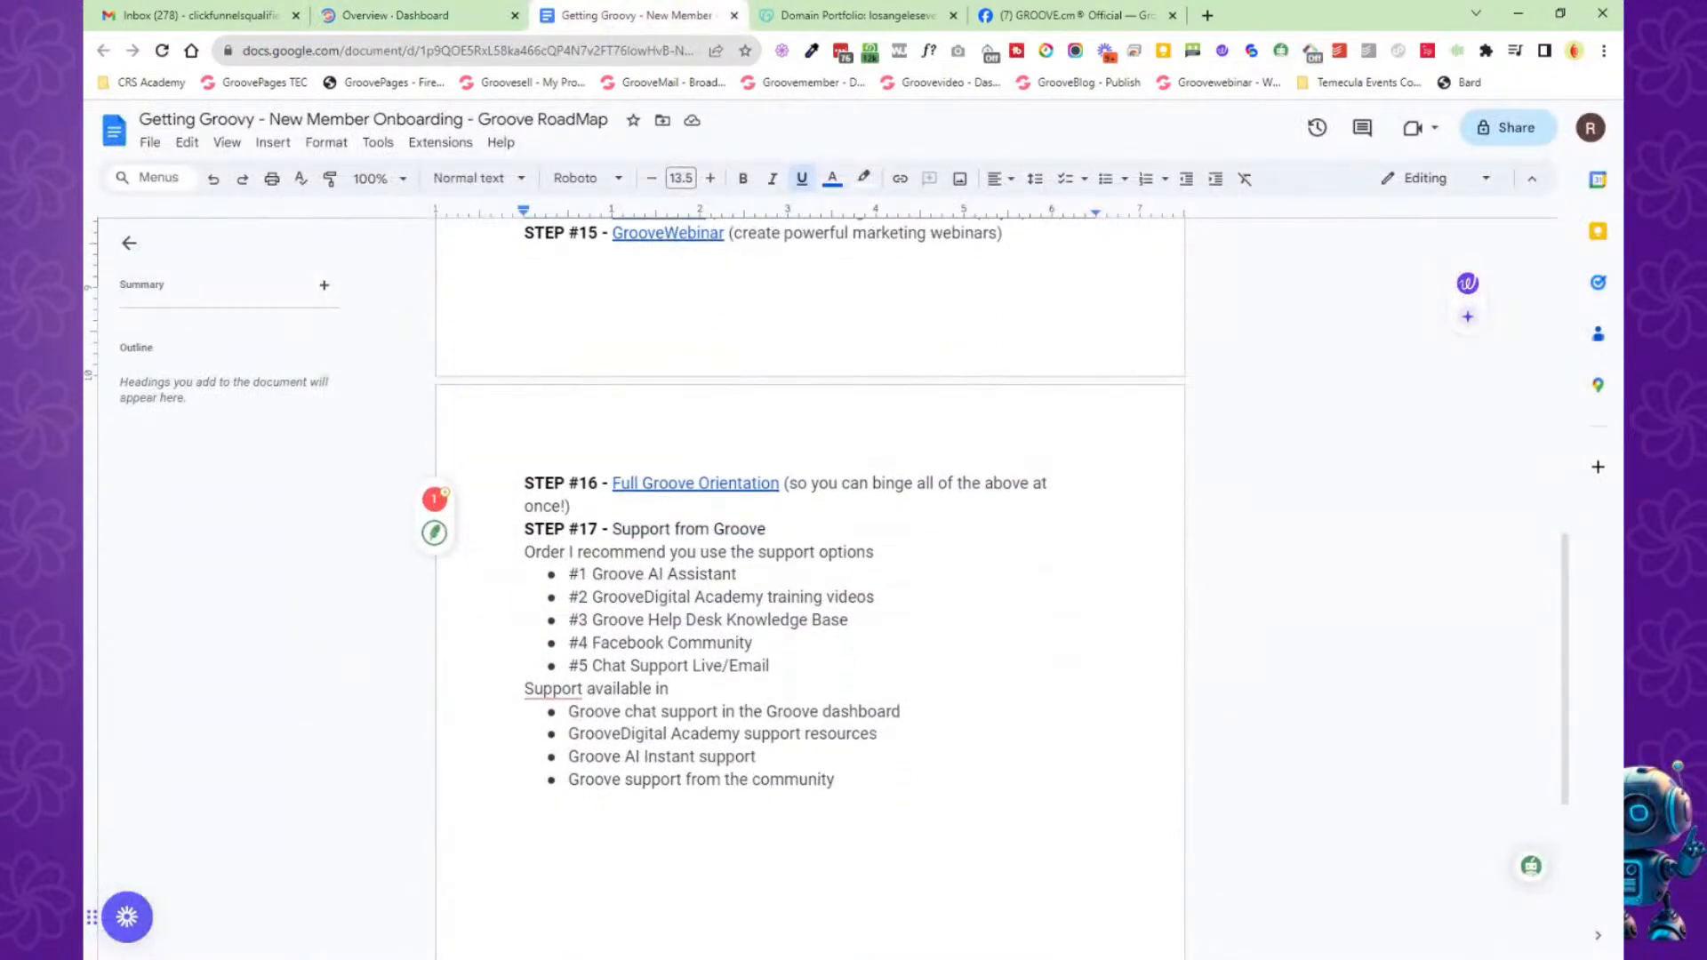
click(678, 484)
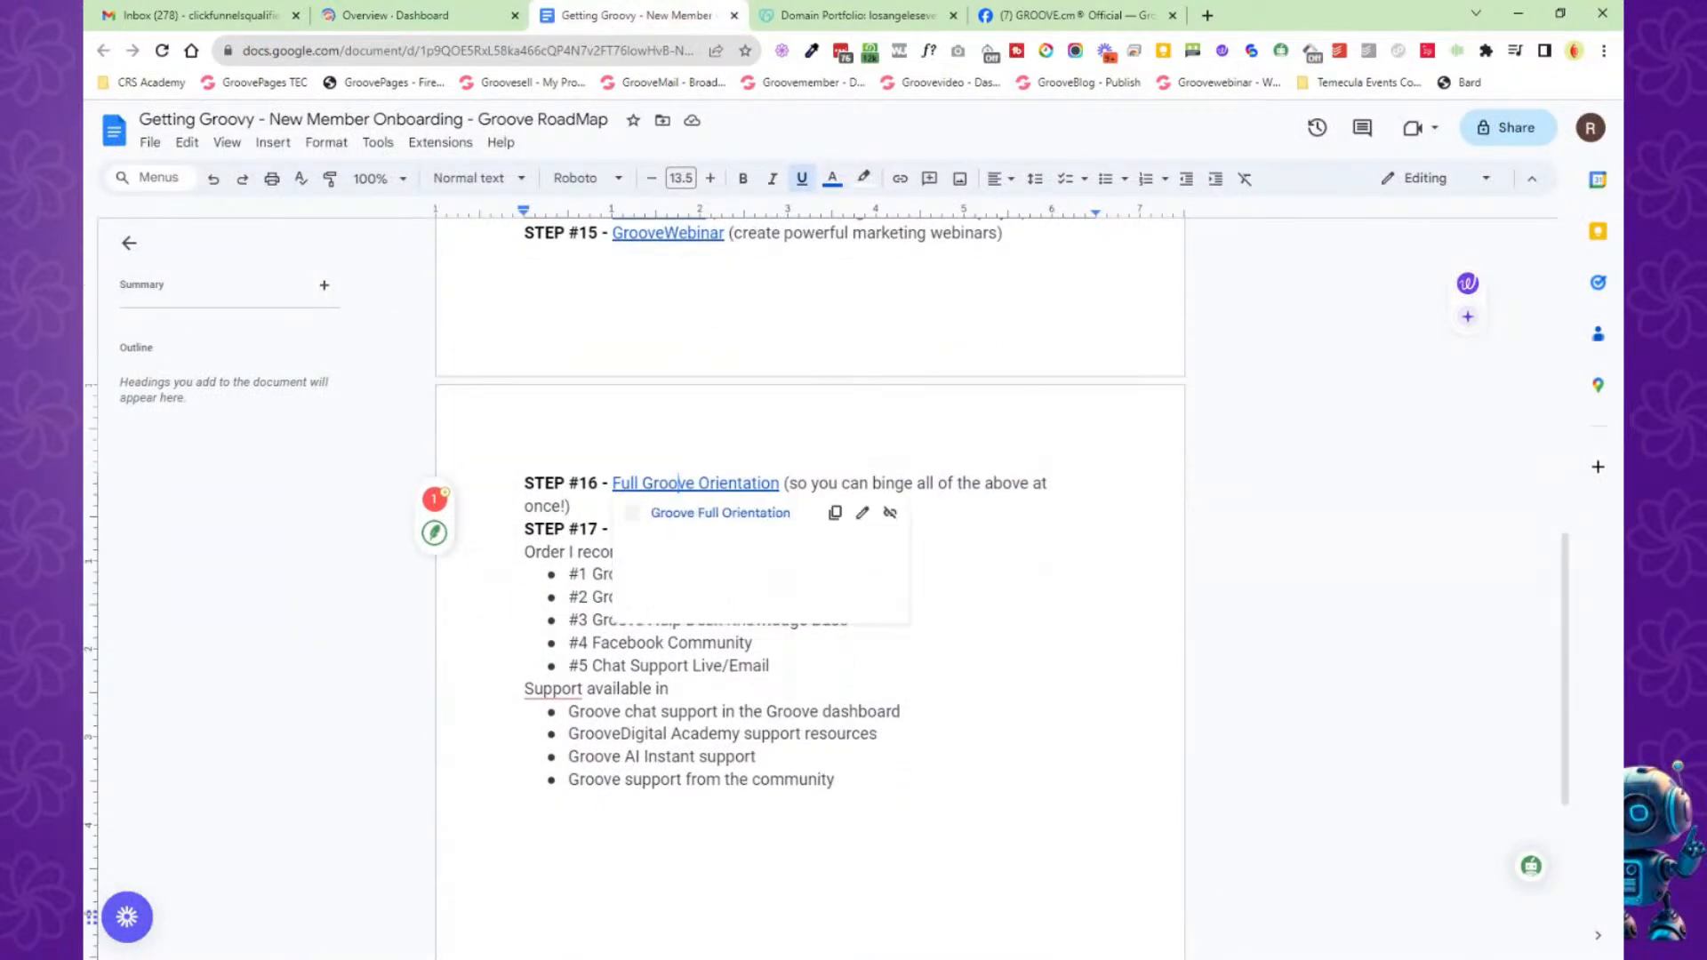
click(722, 514)
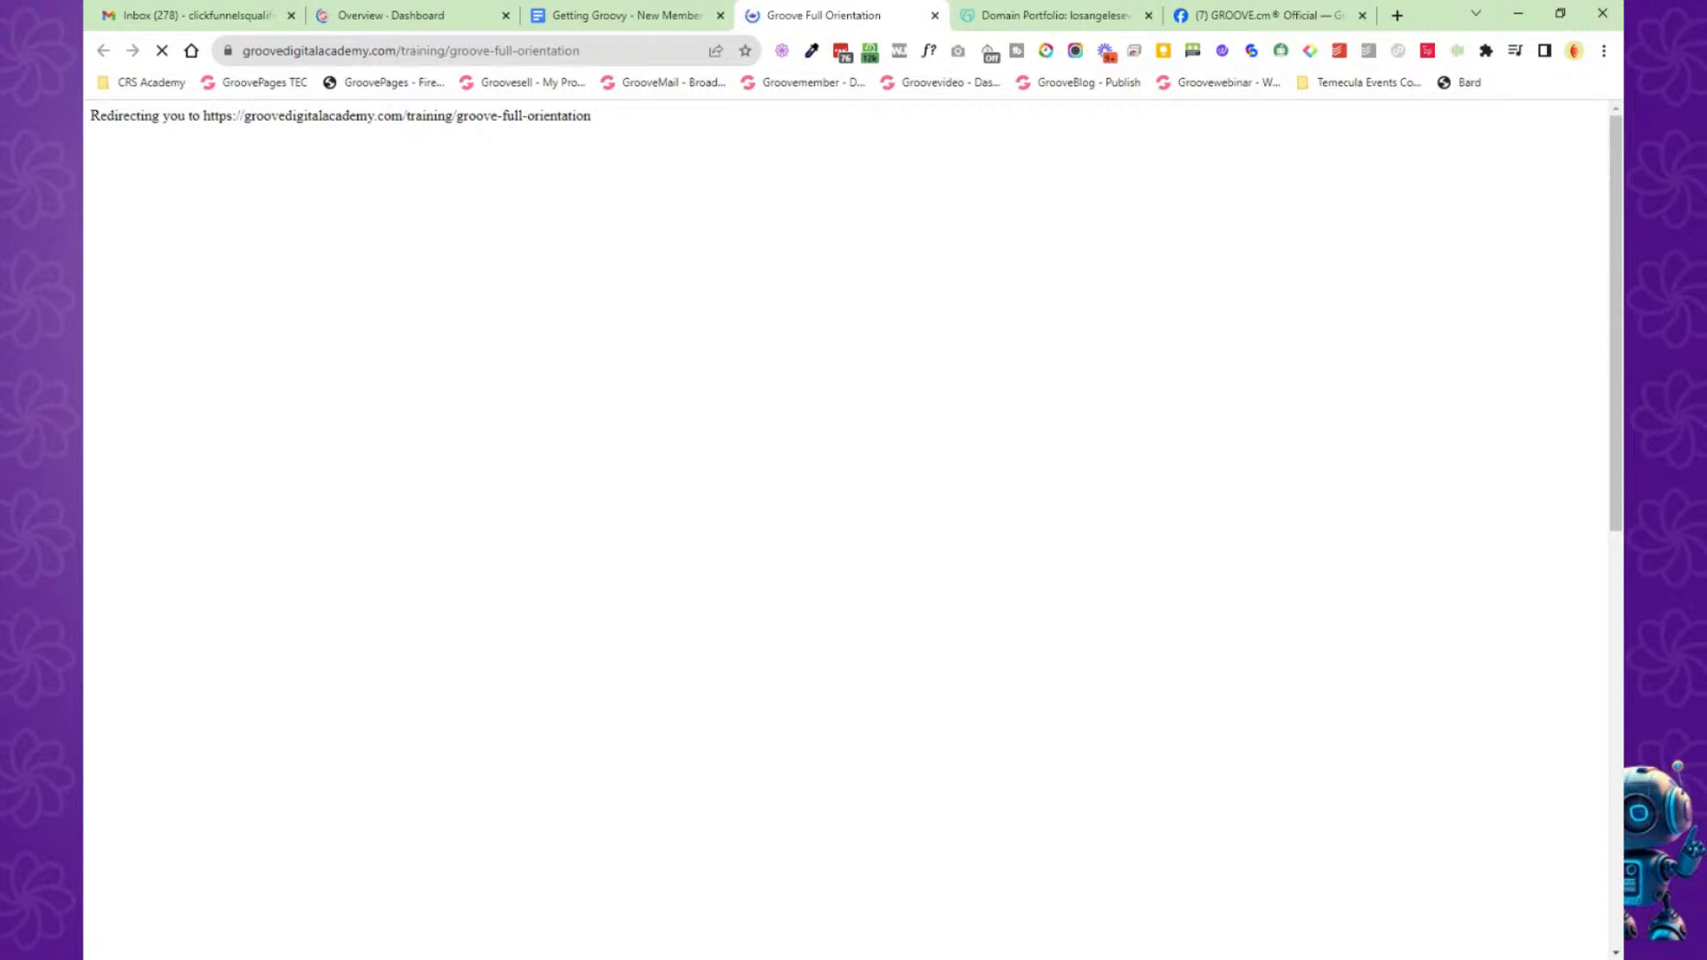
Scroll through the Groove Full Orientation video page, then close the academy tab.
scroll(282, 453, down, 3)
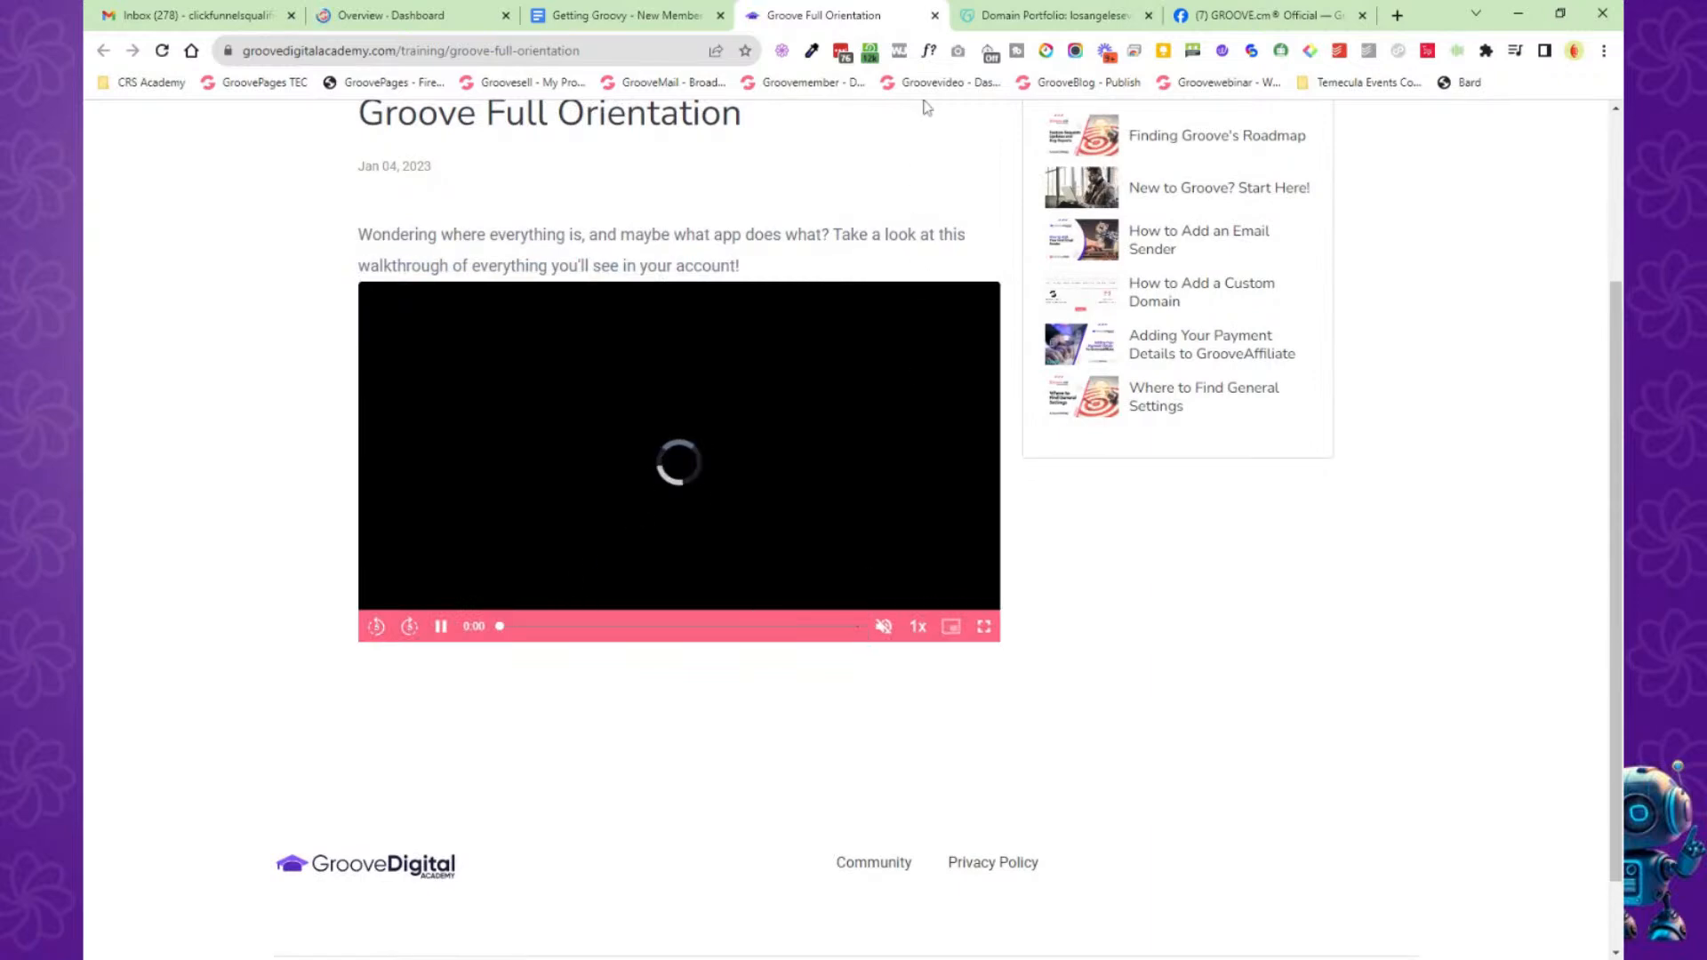
click(934, 16)
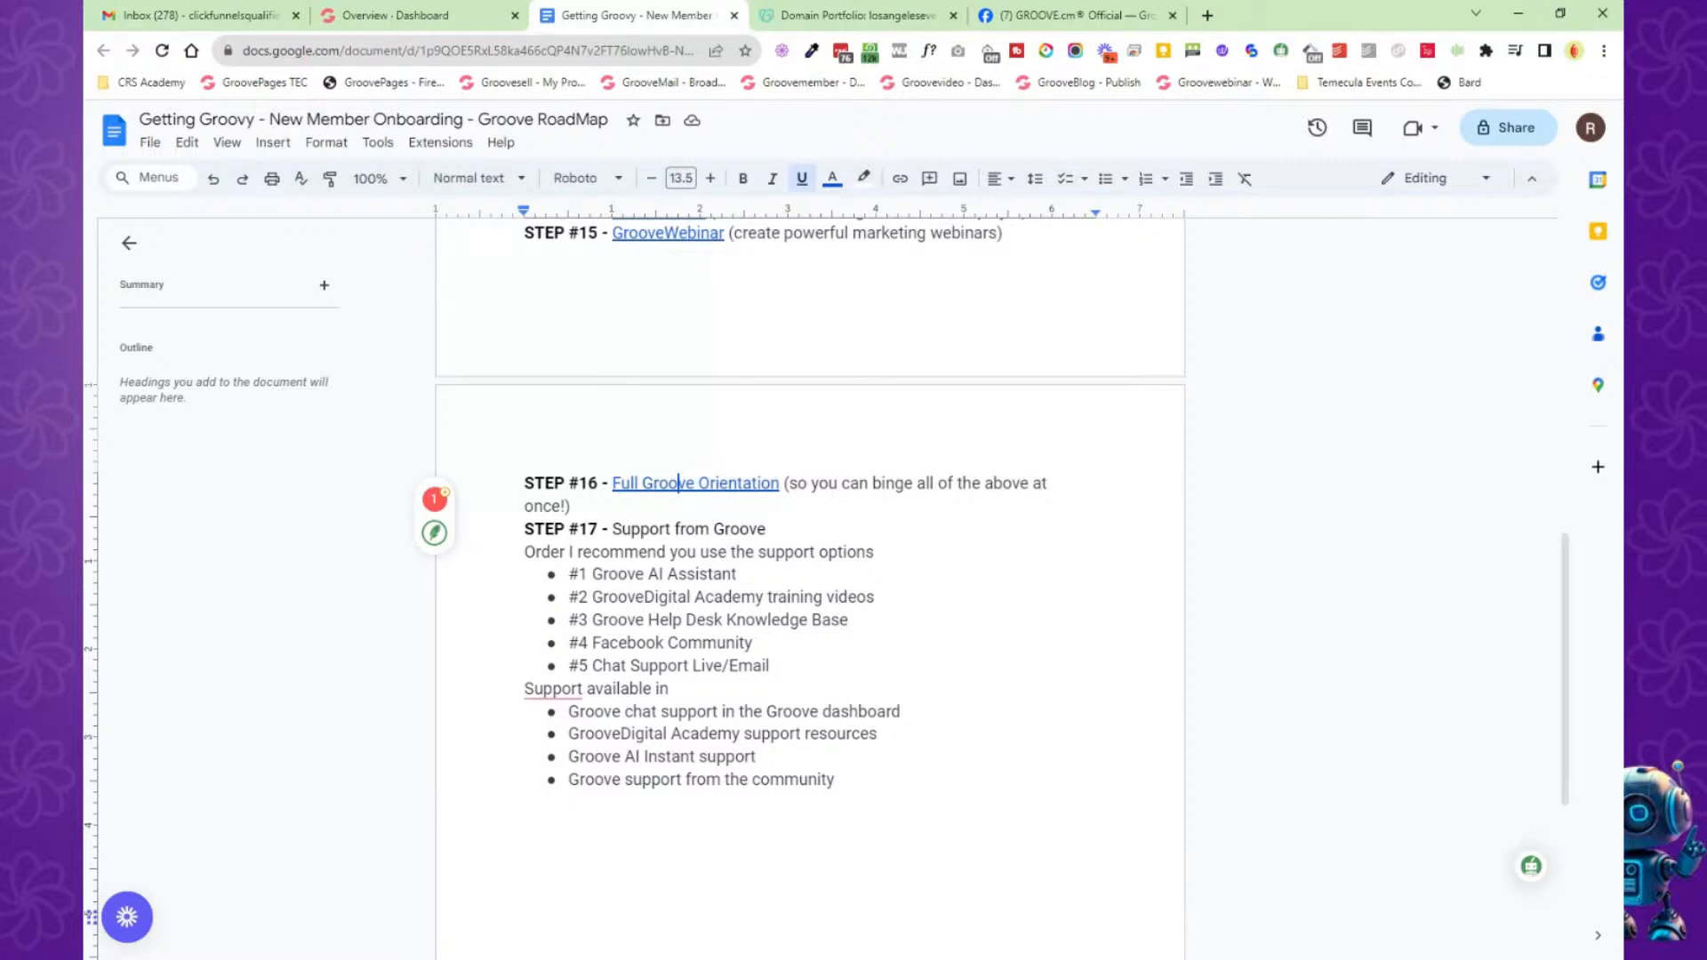
Highlight Step 17's support list, then the recommendation line and #1 Groove AI Assistant.
scroll(1028, 575, down, 1)
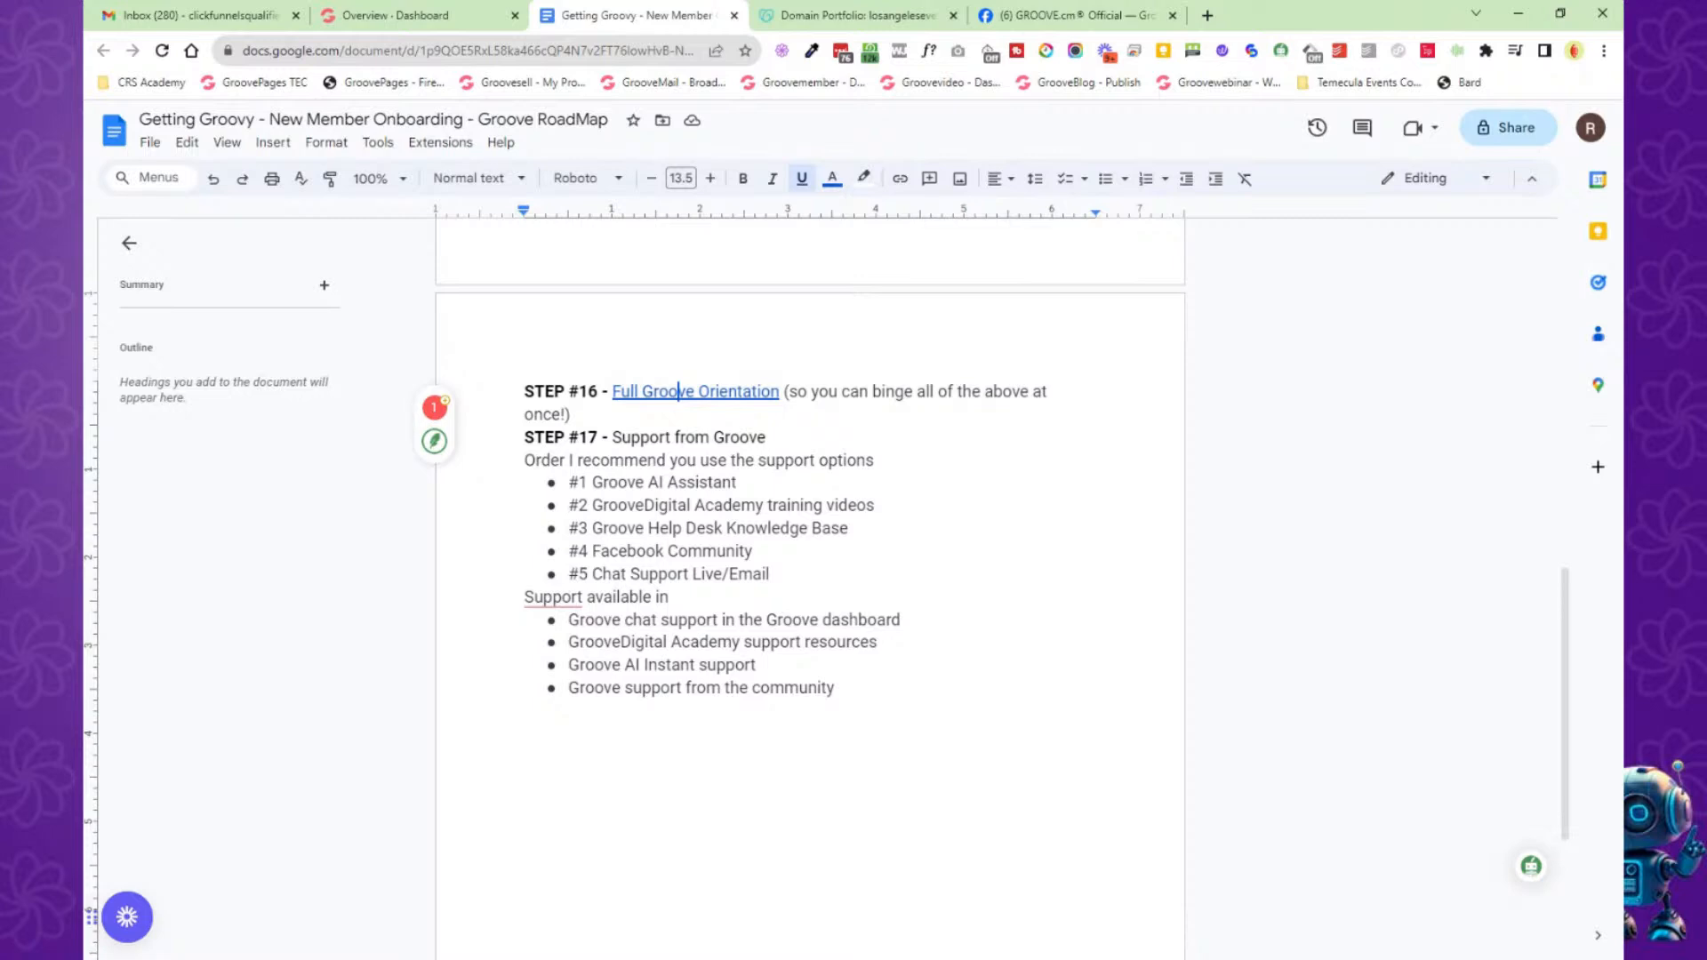
drag(523, 436, 843, 692)
click(770, 574)
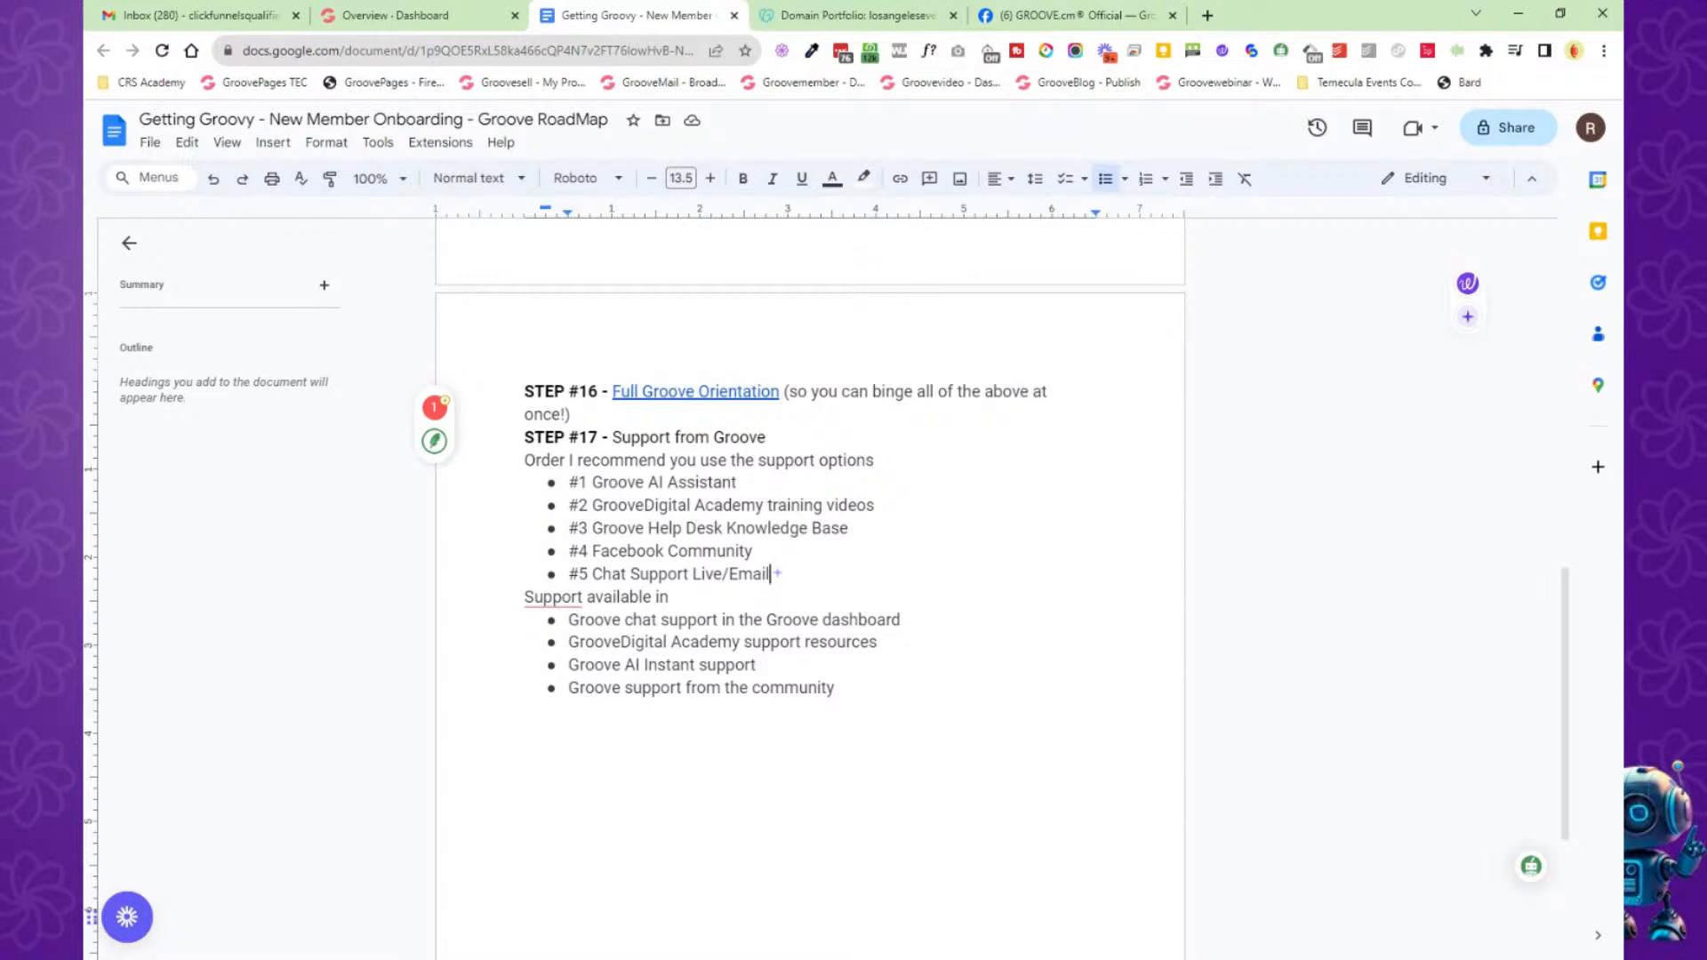
drag(524, 460, 743, 481)
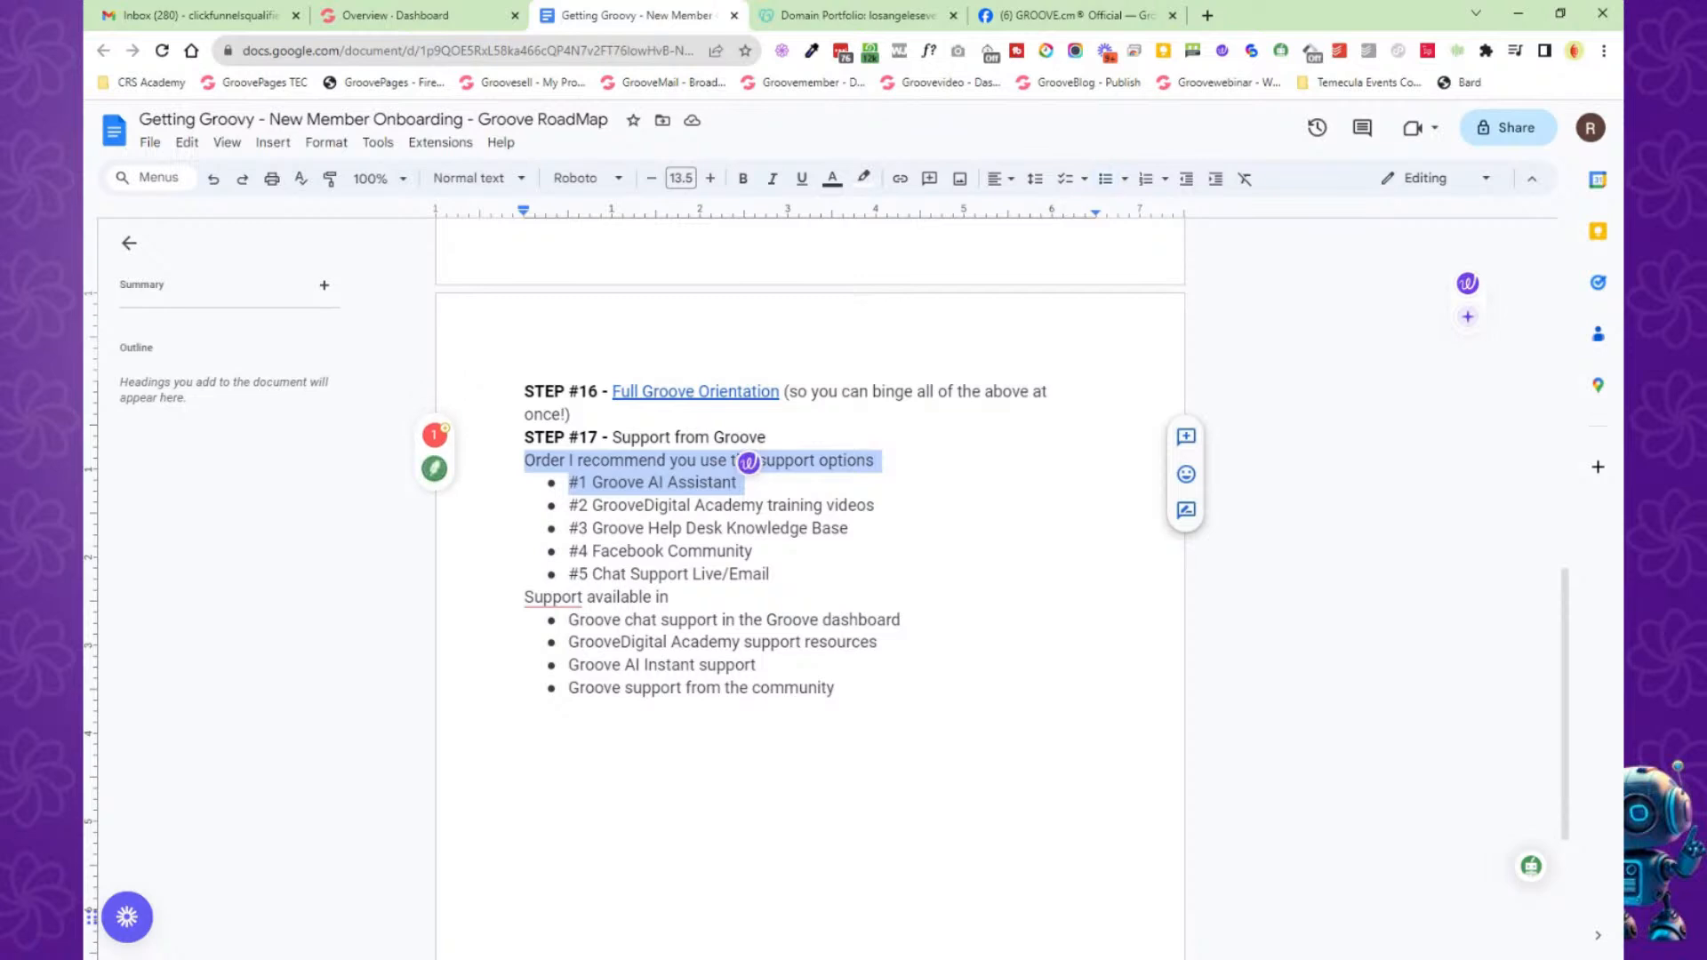
Bring up the Groove dashboard and open the Groove AI assistant chat.
click(476, 20)
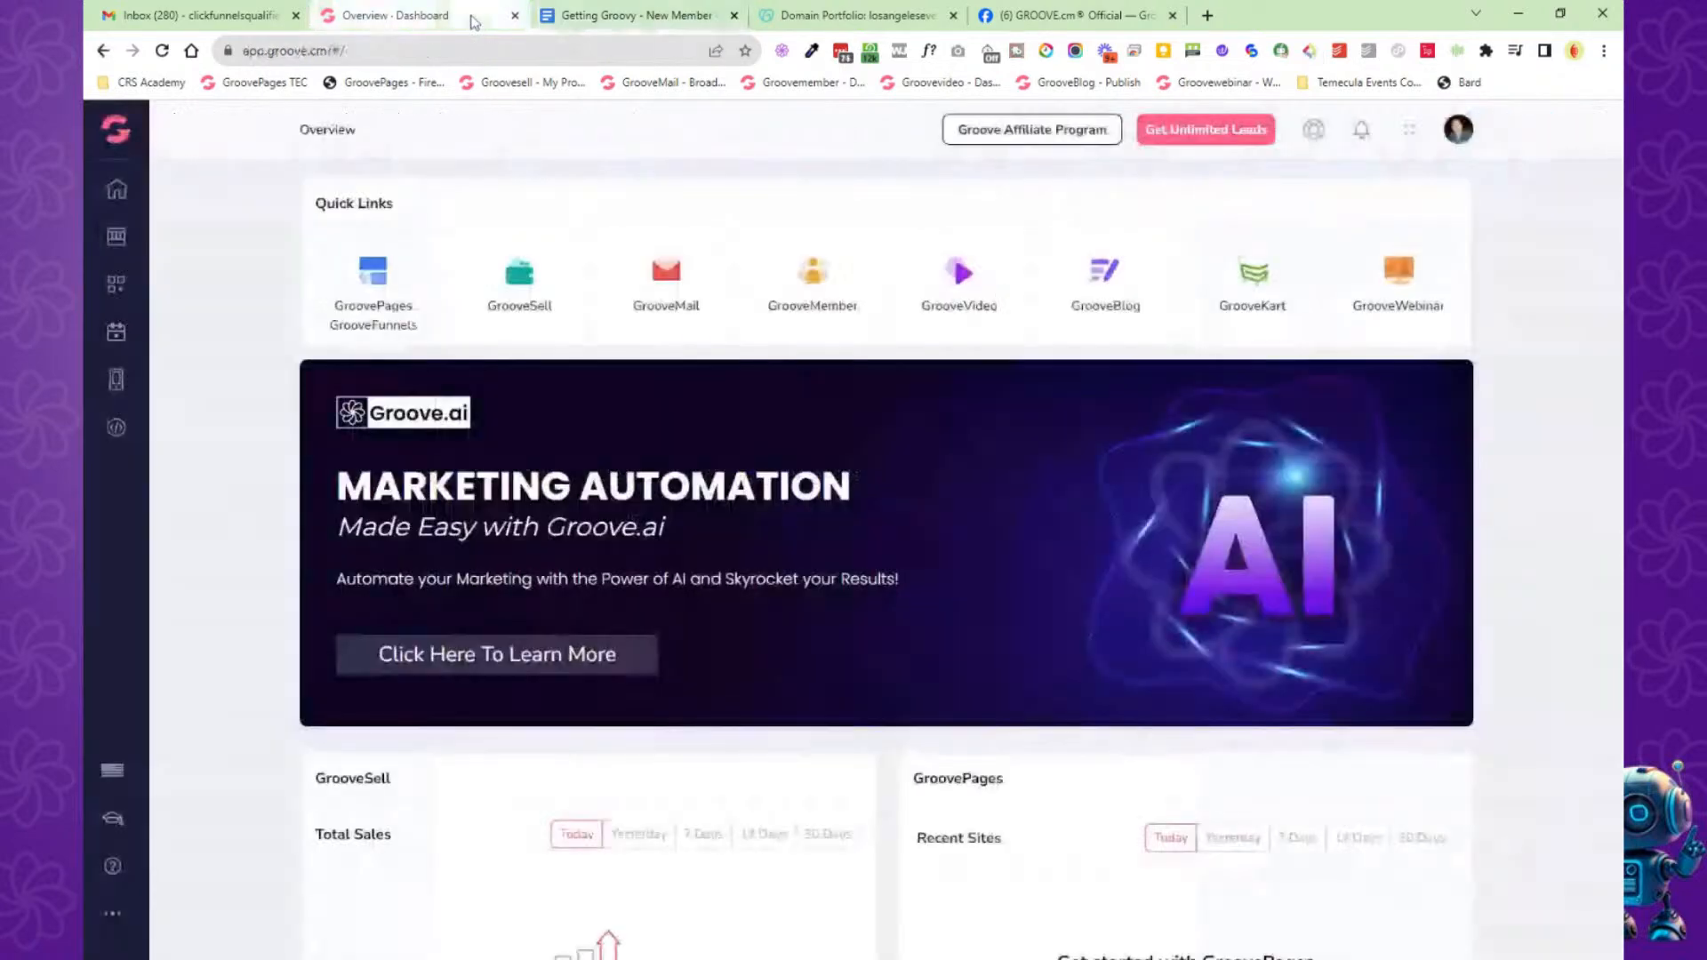
click(1316, 133)
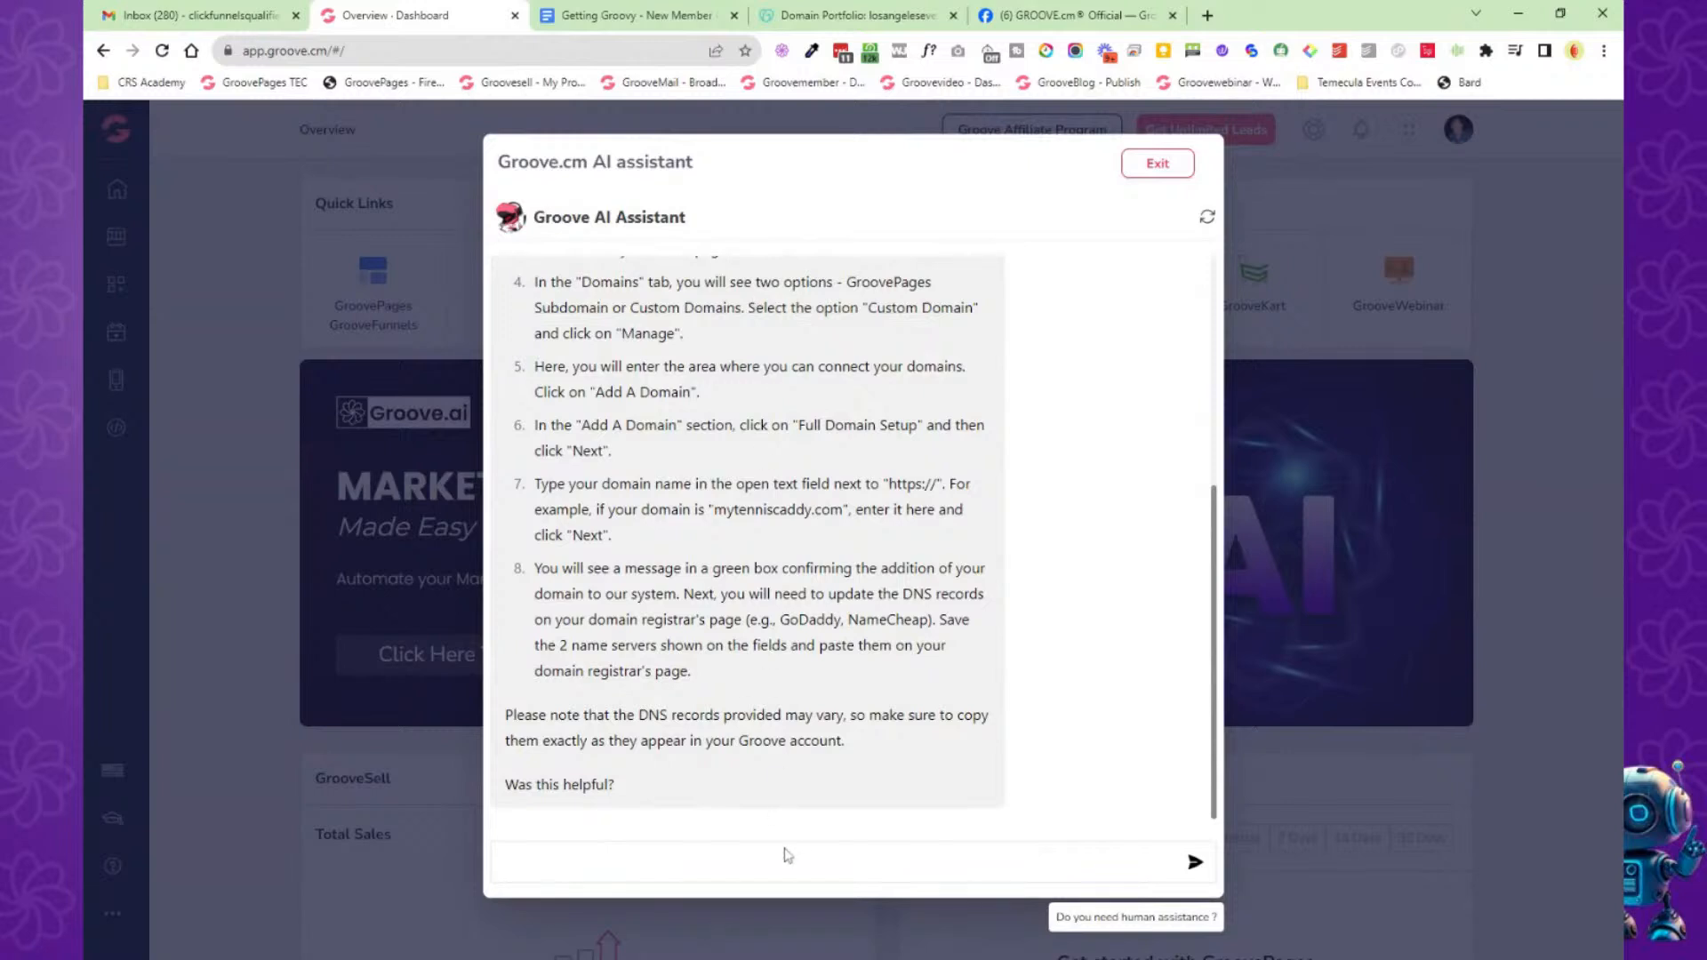
click(786, 865)
In the roadmap doc, select the #2 GrooveDigital Academy training videos line.
click(653, 16)
click(697, 528)
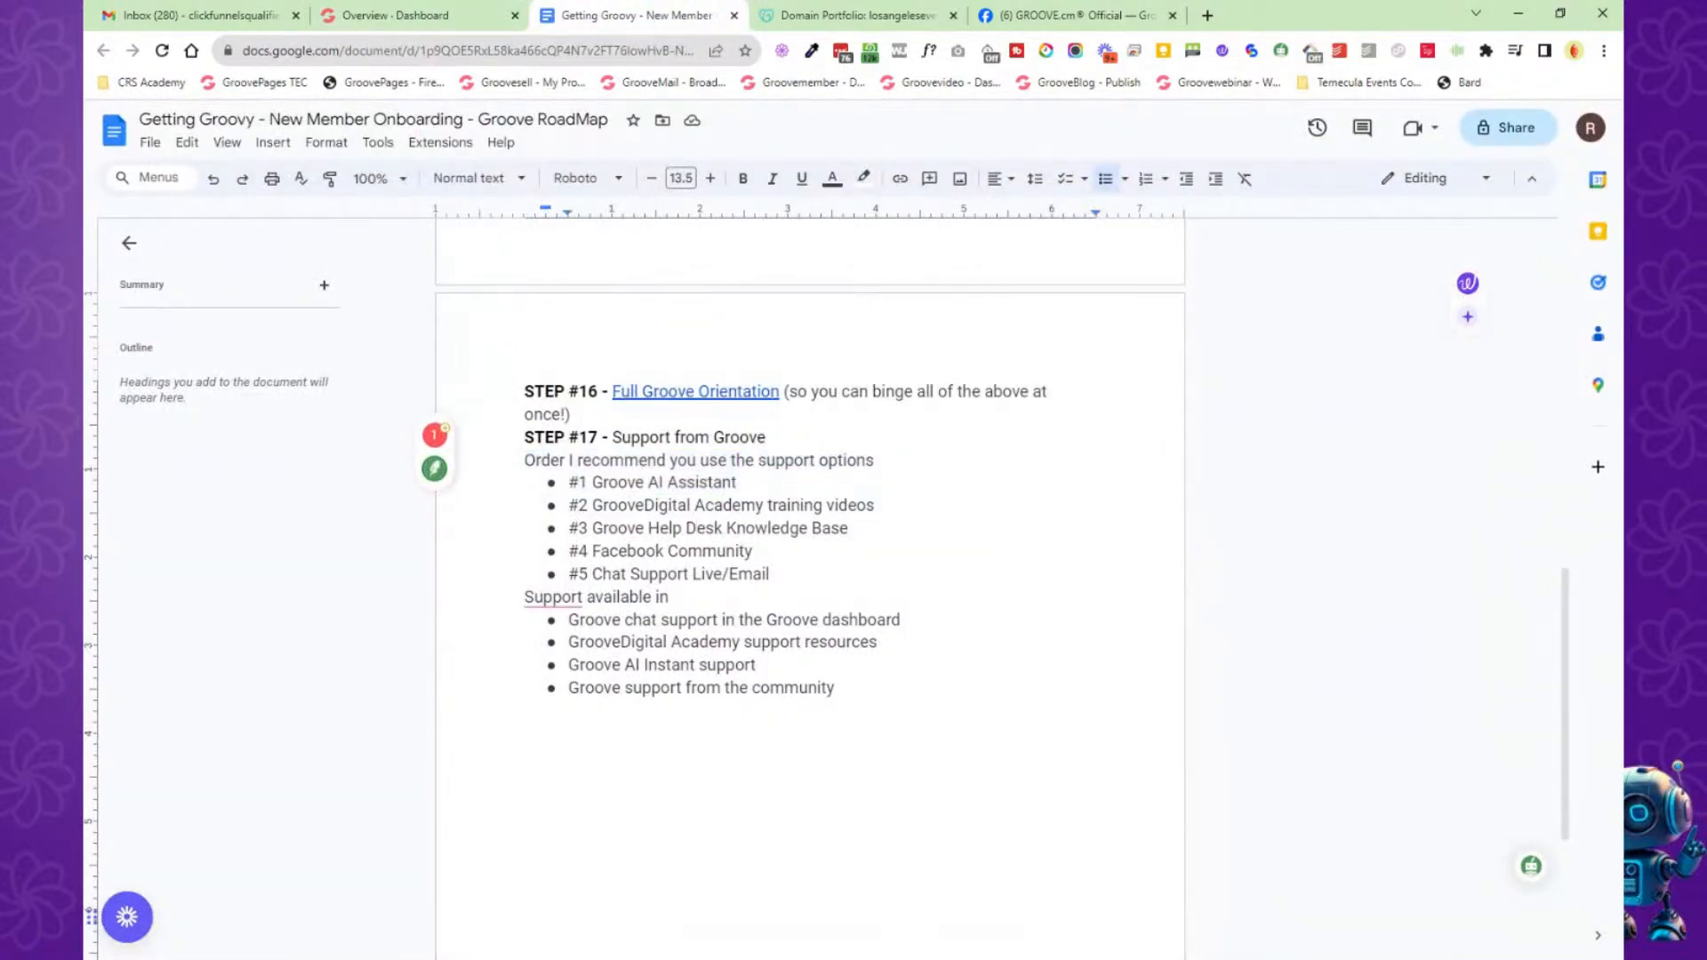
click(569, 504)
key(shift+End)
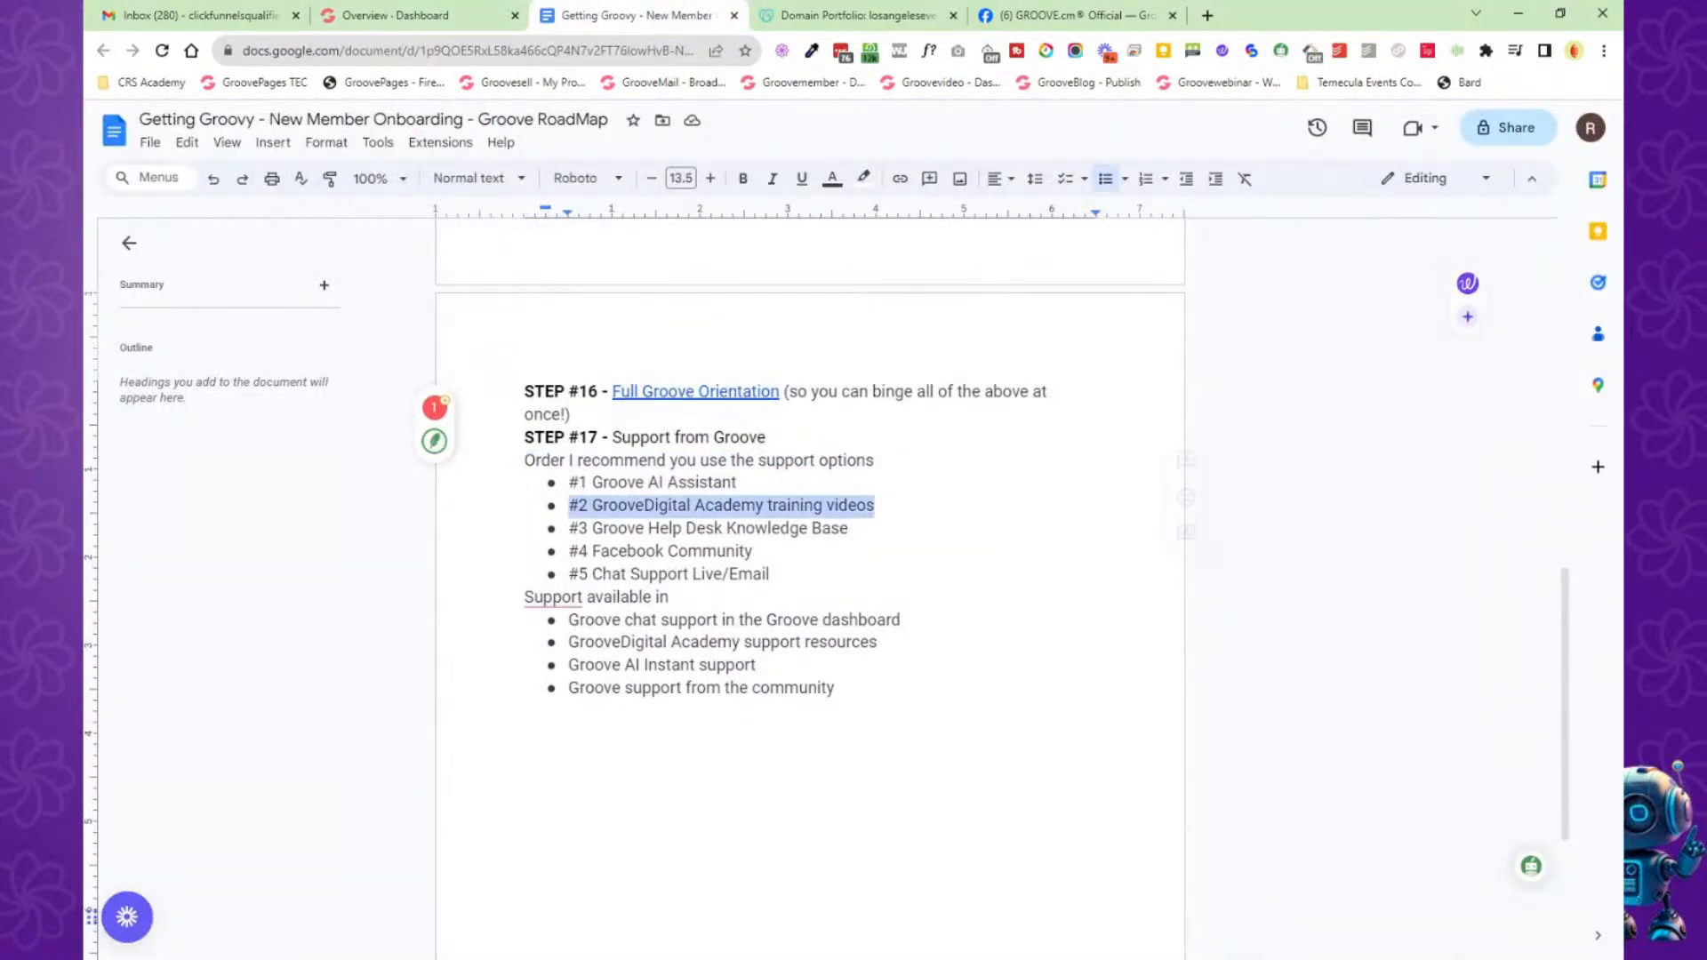
Close the AI assistant on the dashboard and show the GrooveDigital Academy links.
click(427, 15)
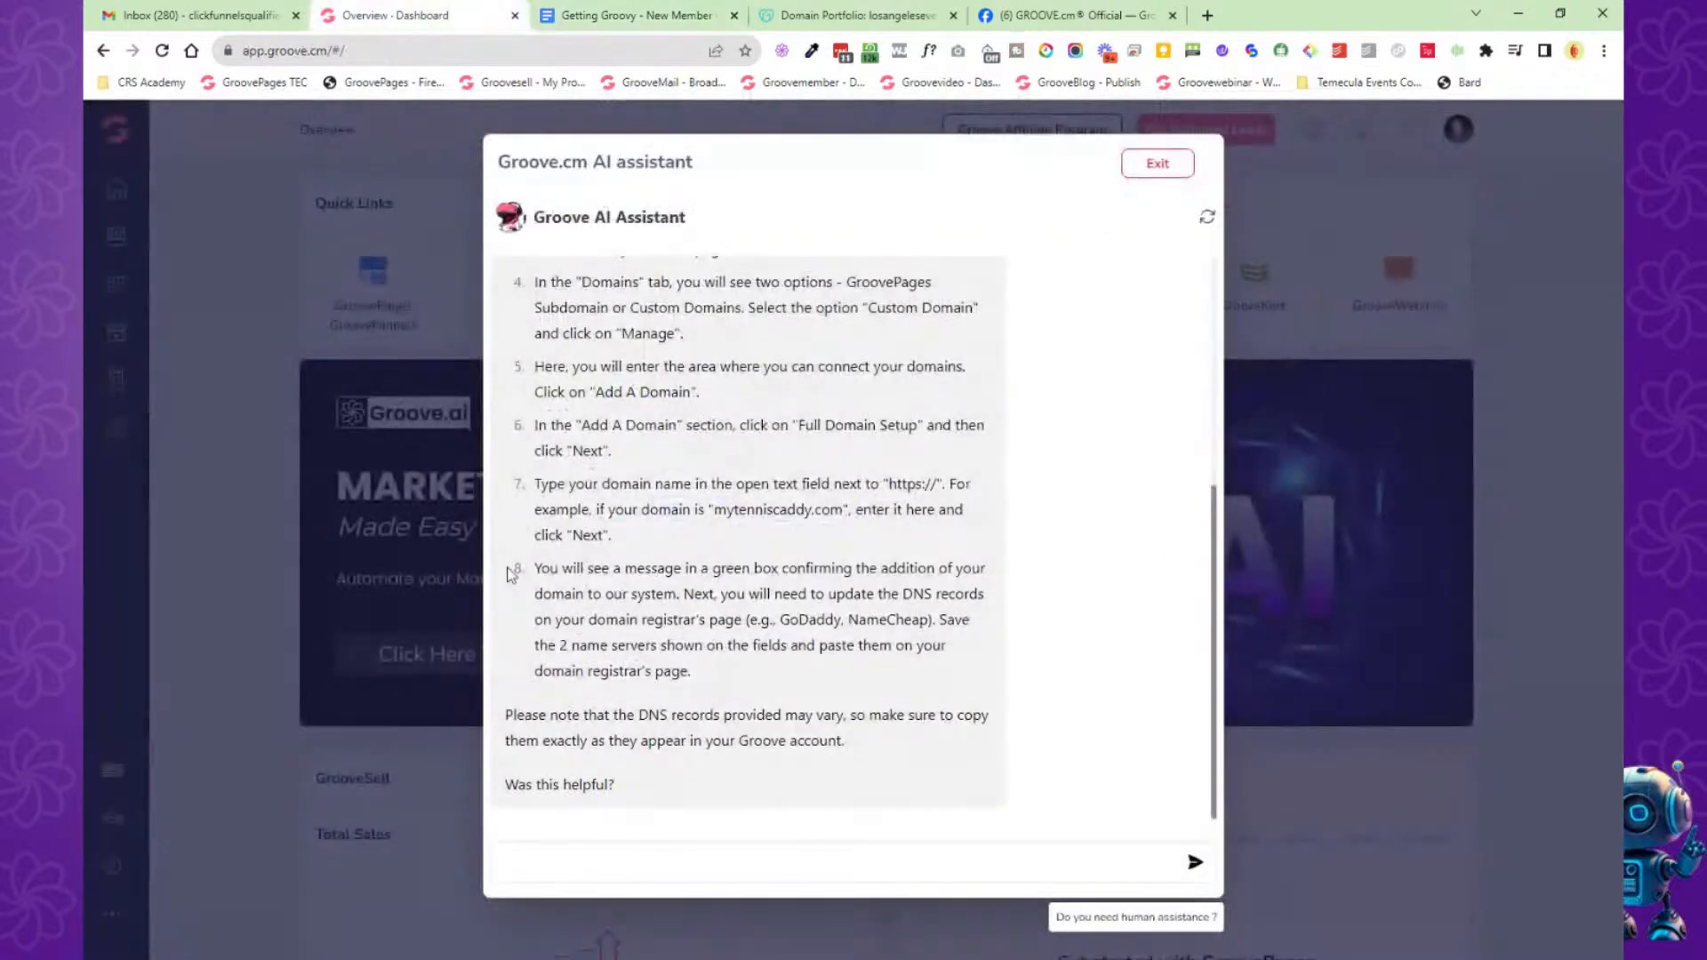
click(1157, 164)
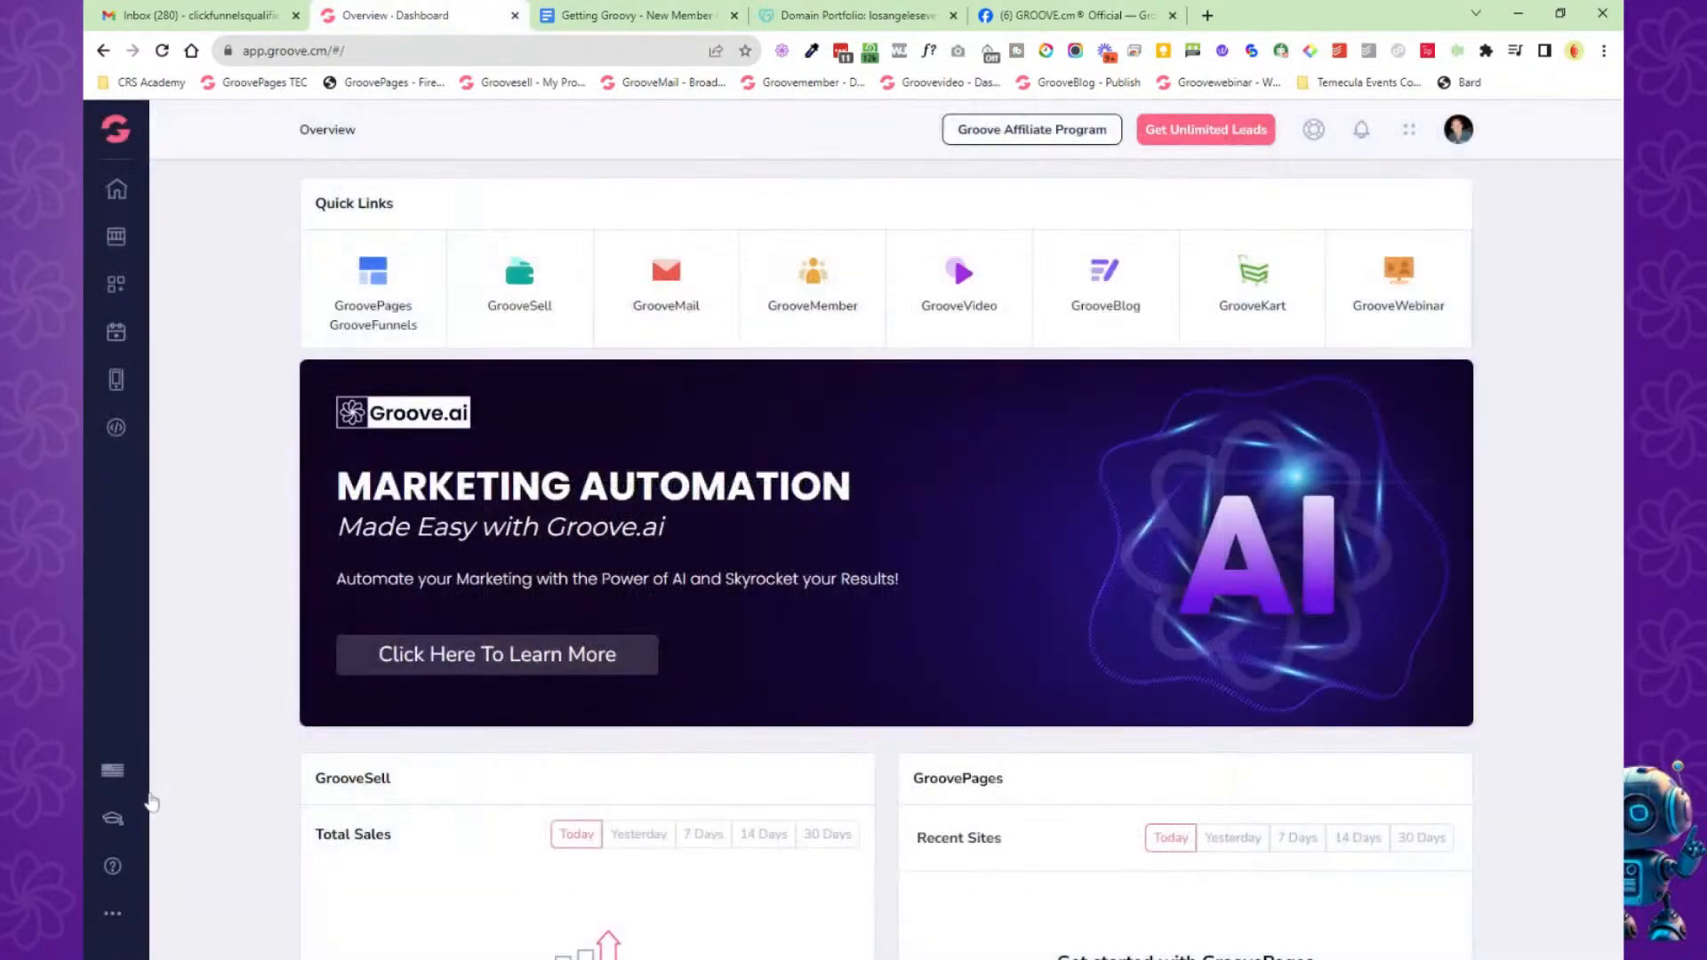
click(112, 822)
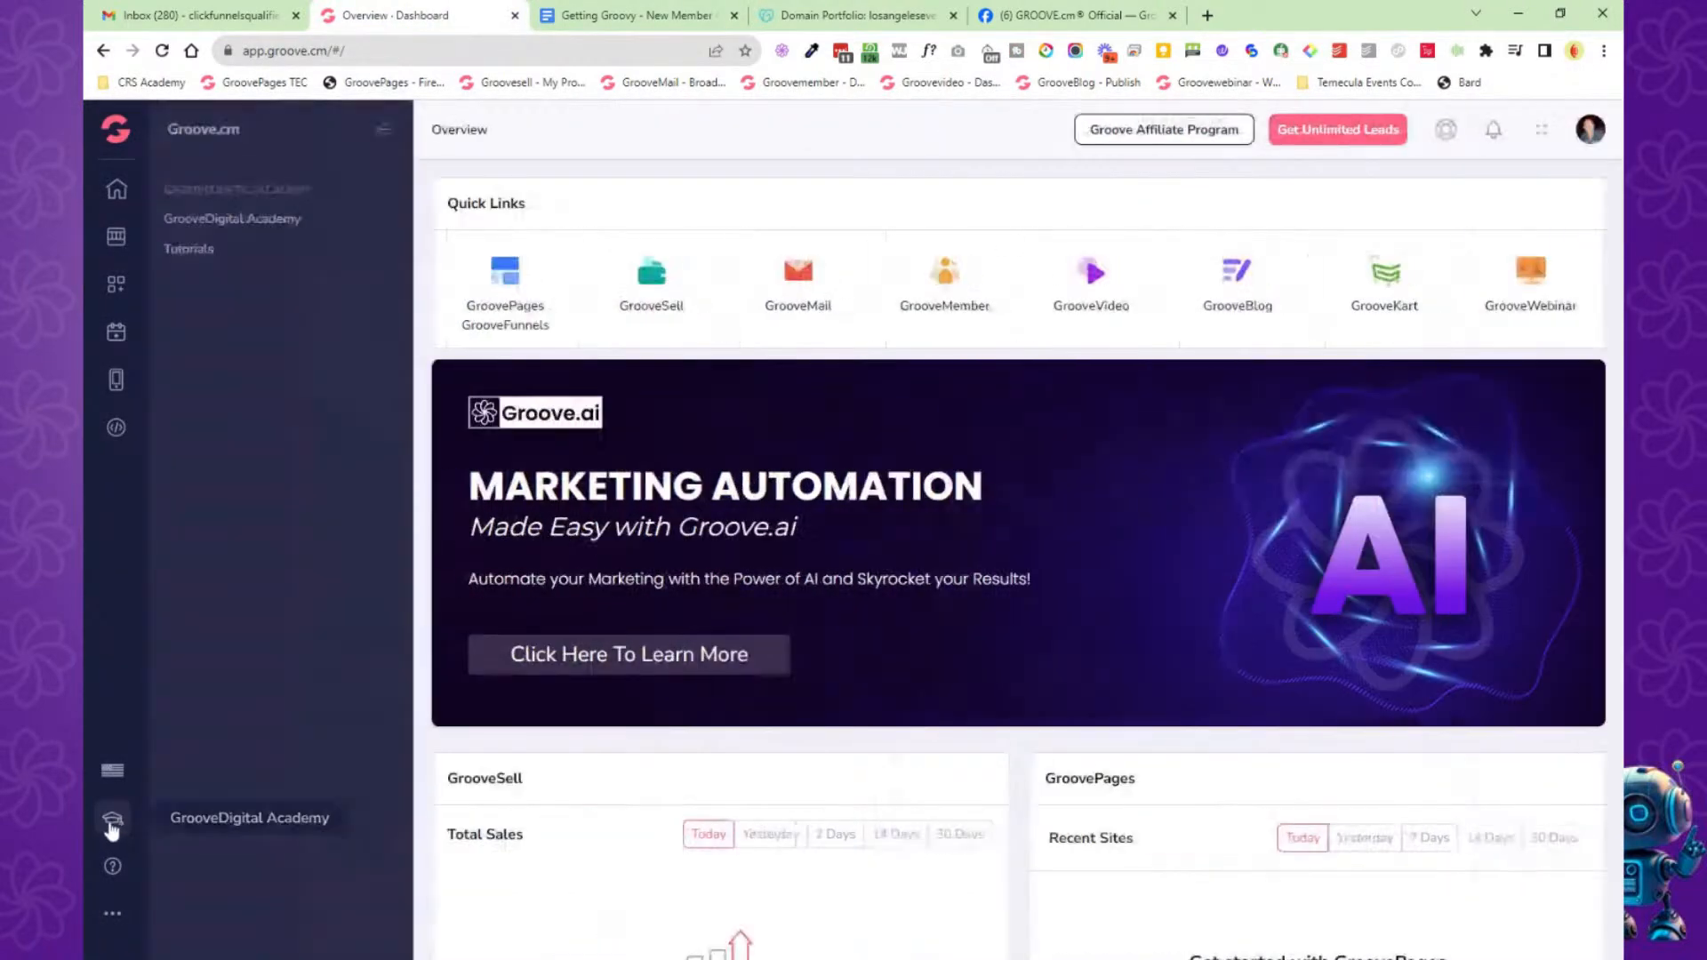
Search the GrooveDigital Academy for 'custom' and look over the suggestions.
click(257, 216)
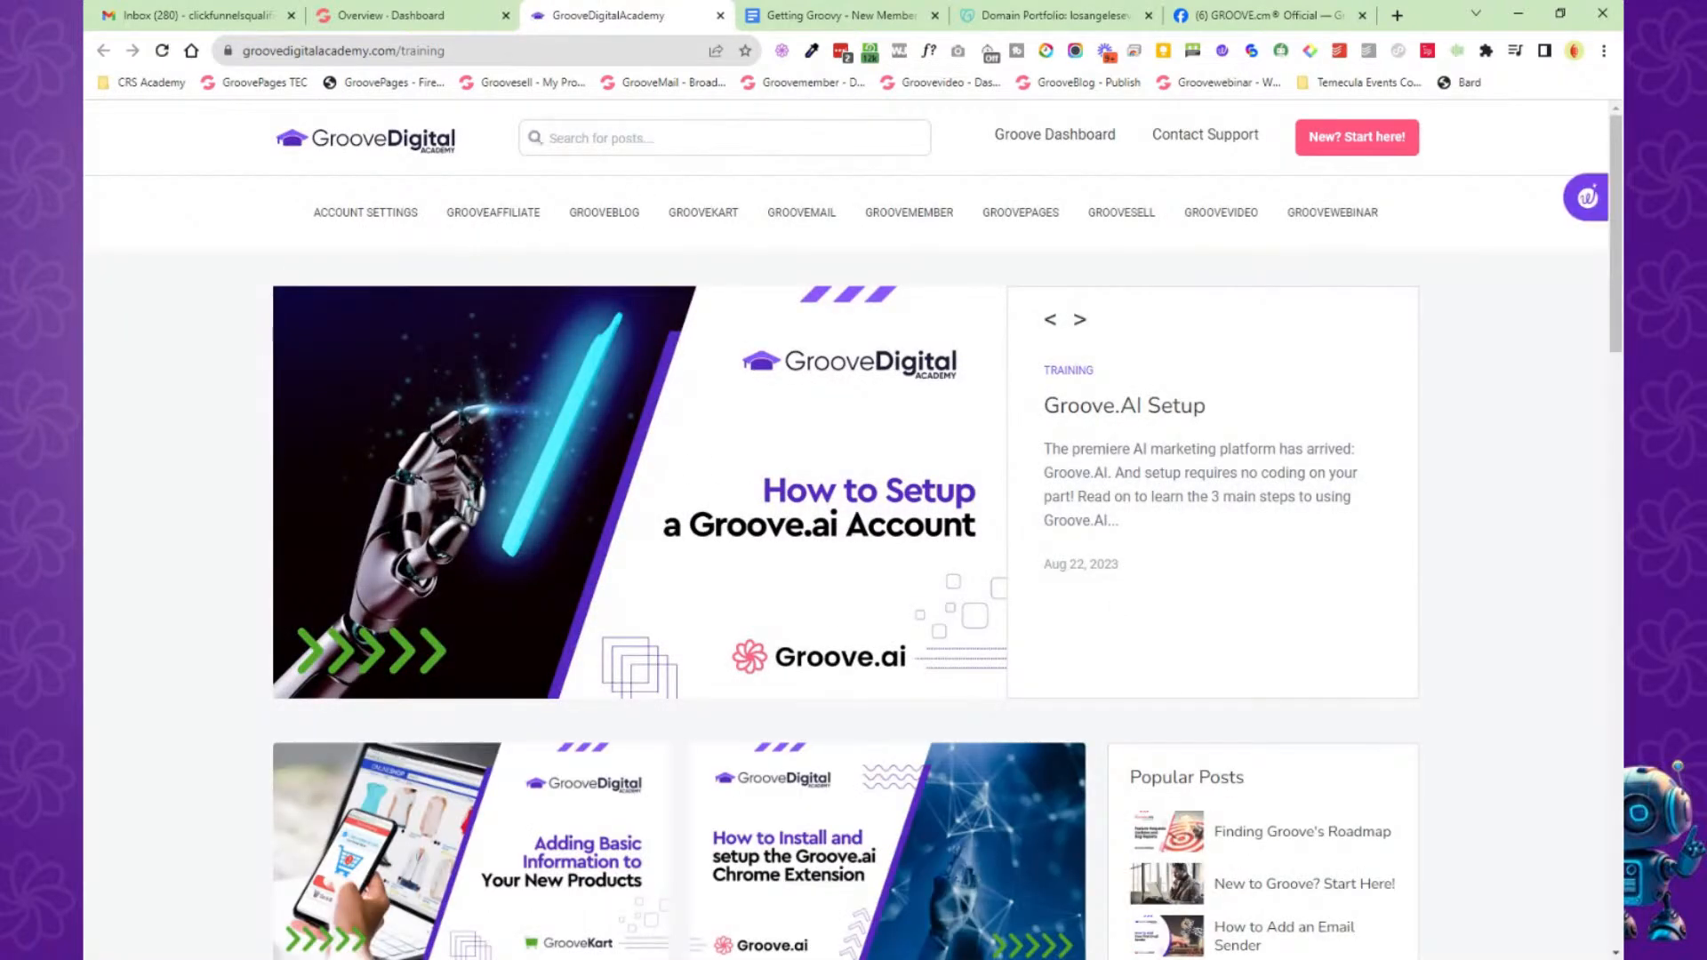
text(custom)
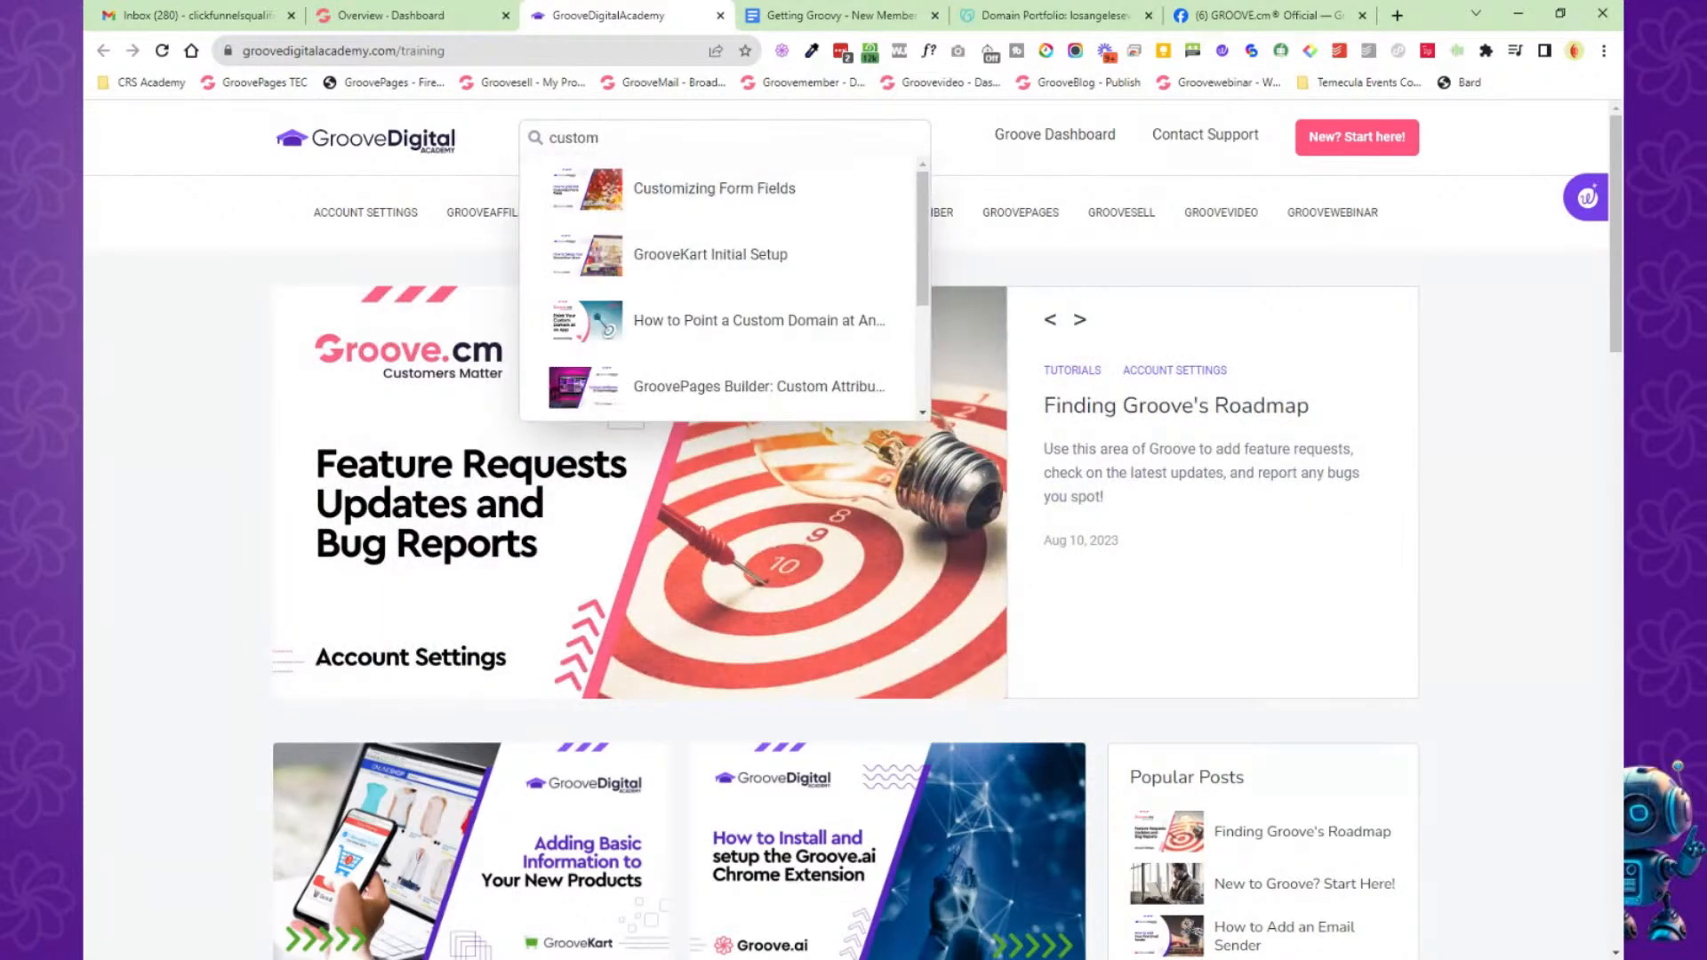
scroll(622, 259, down, 2)
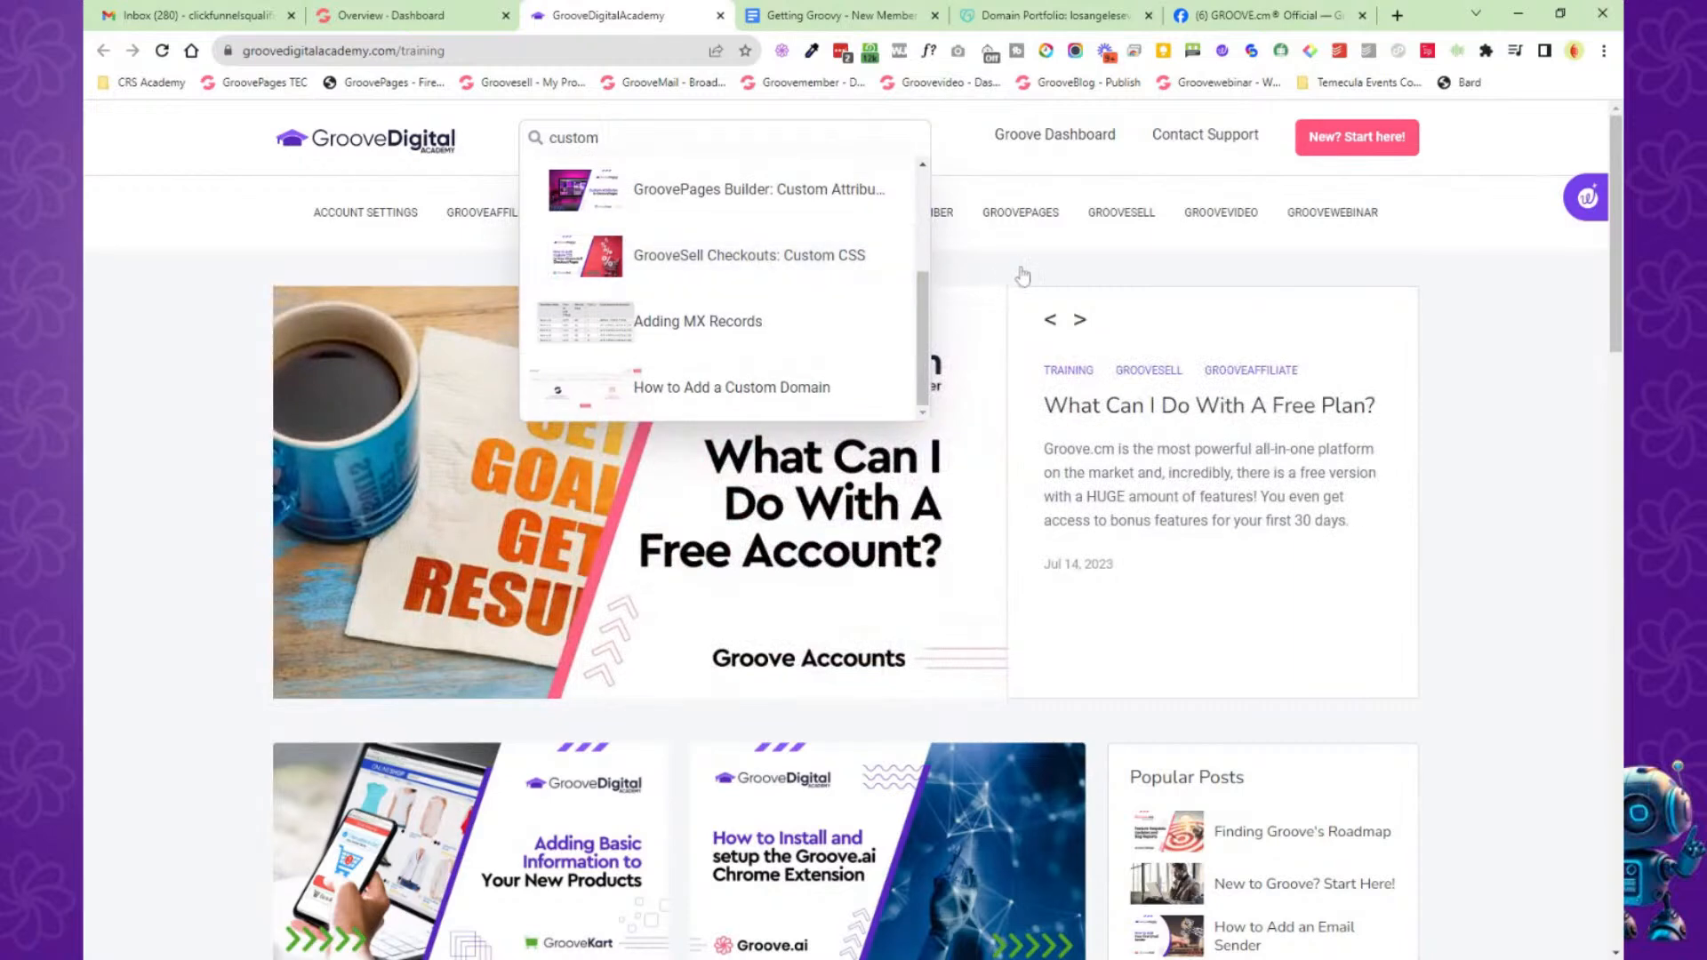
click(1024, 276)
Close the academy site and go back to the roadmap document.
click(720, 17)
click(381, 16)
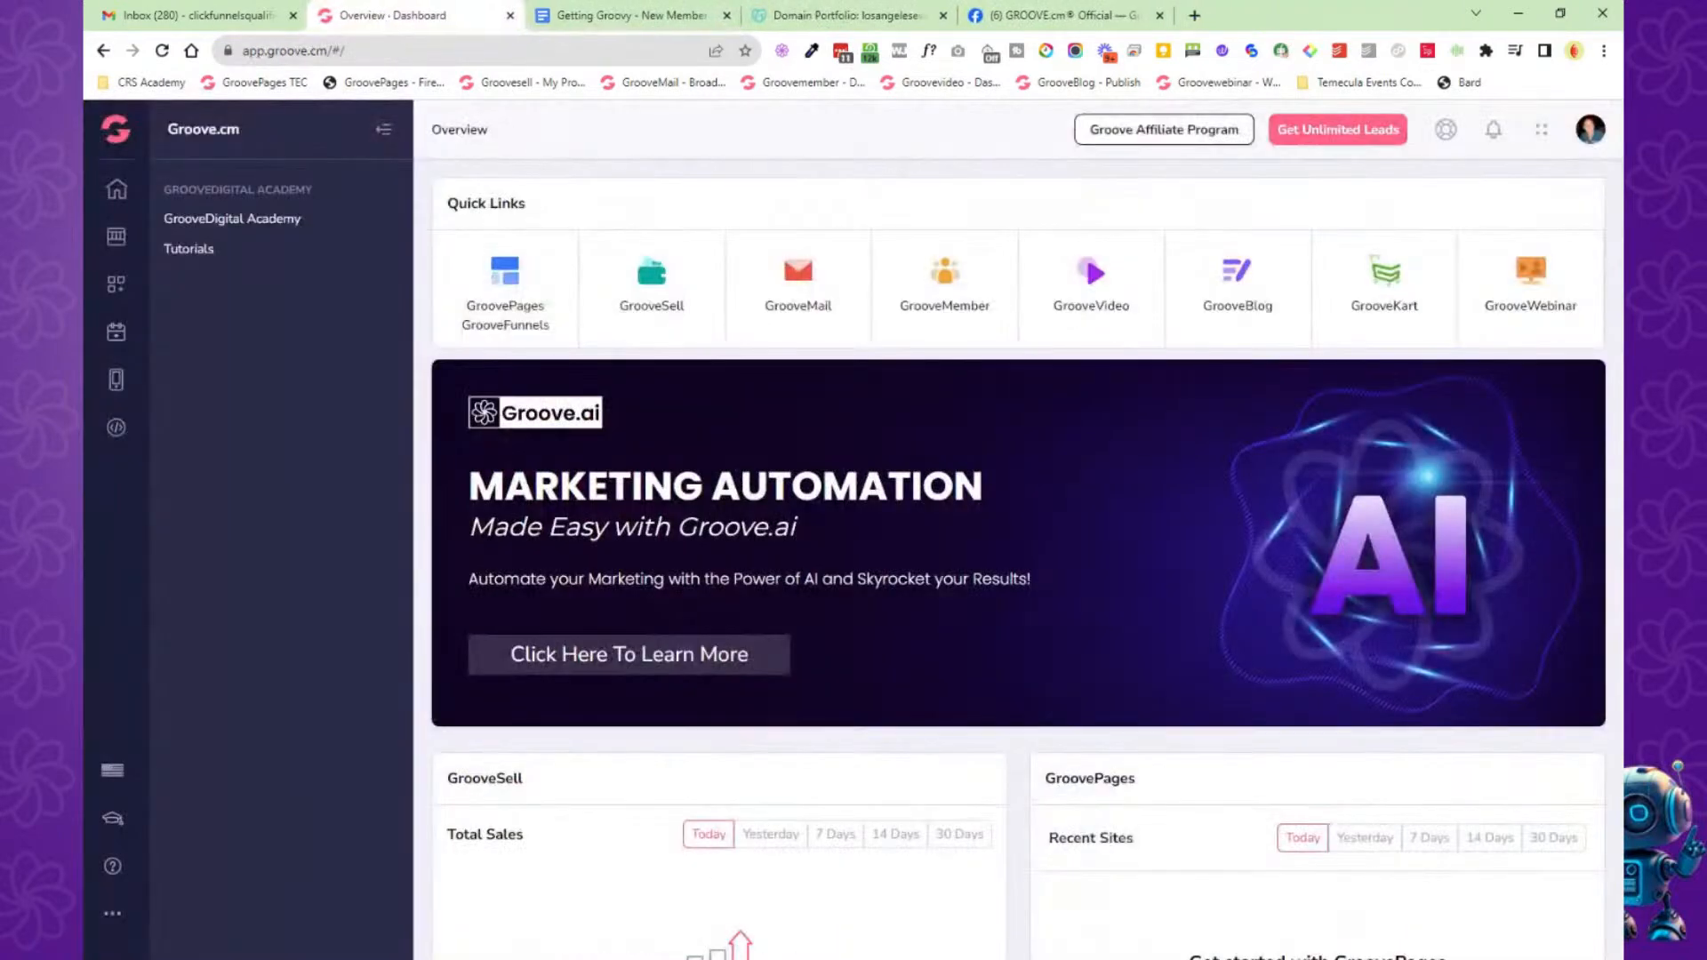
click(611, 19)
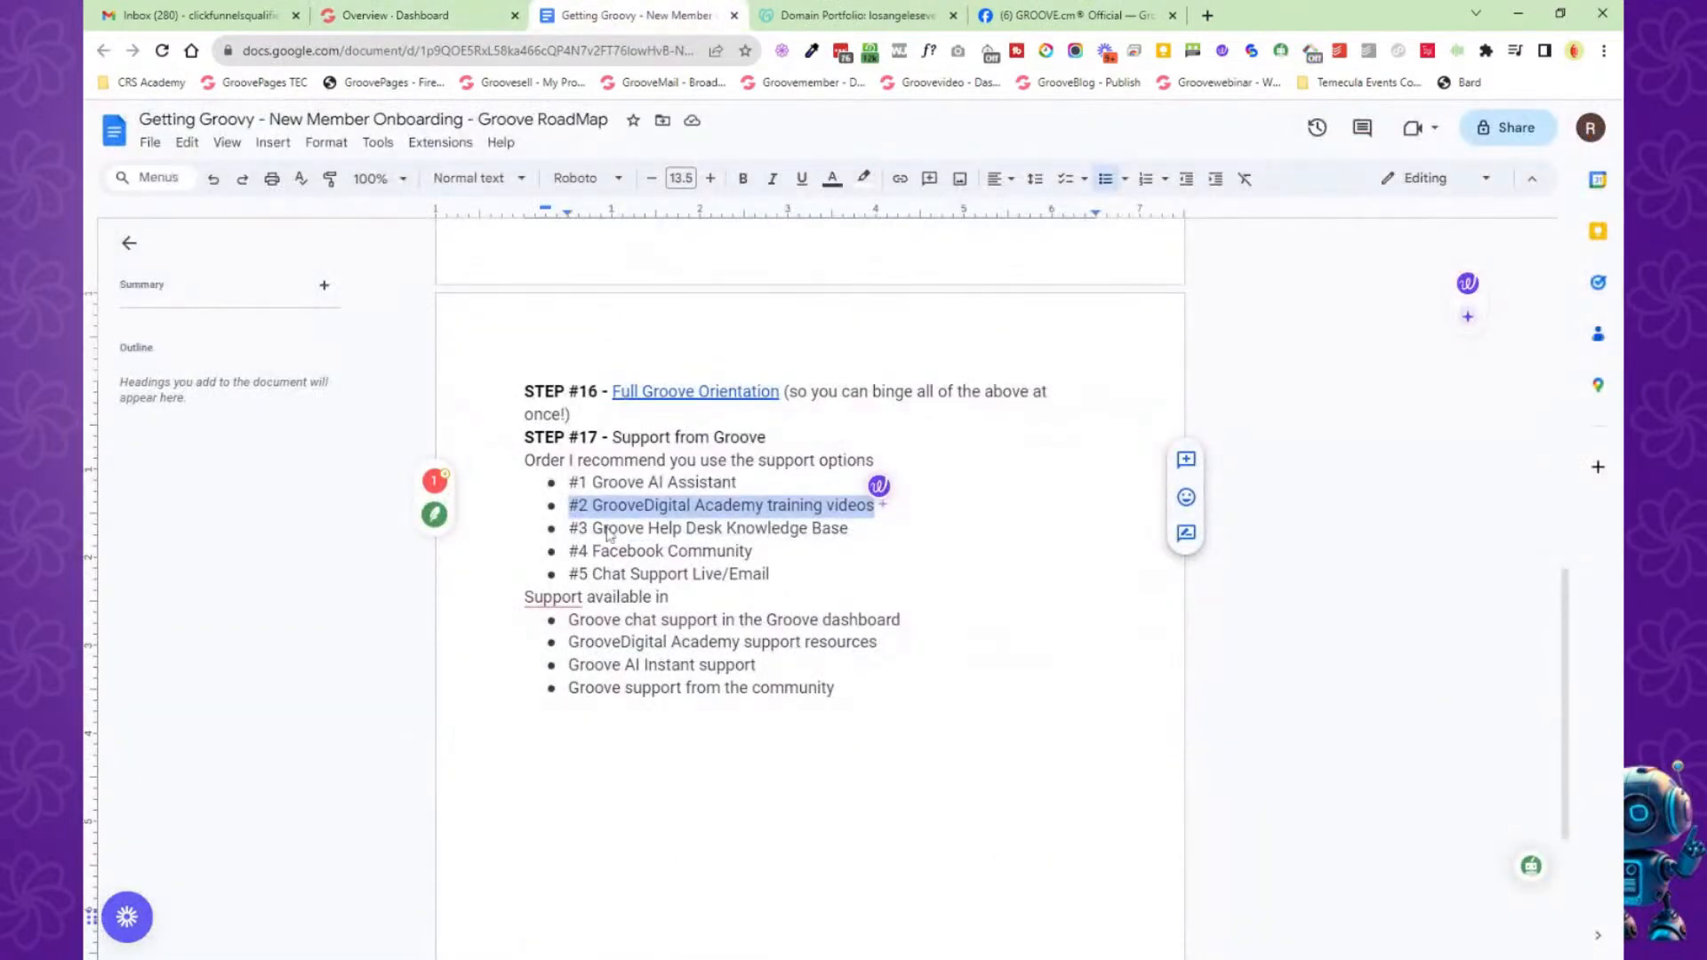
Open the Groove Support Desk from the dashboard's HelpDesk links and dismiss the AI assistant.
click(423, 16)
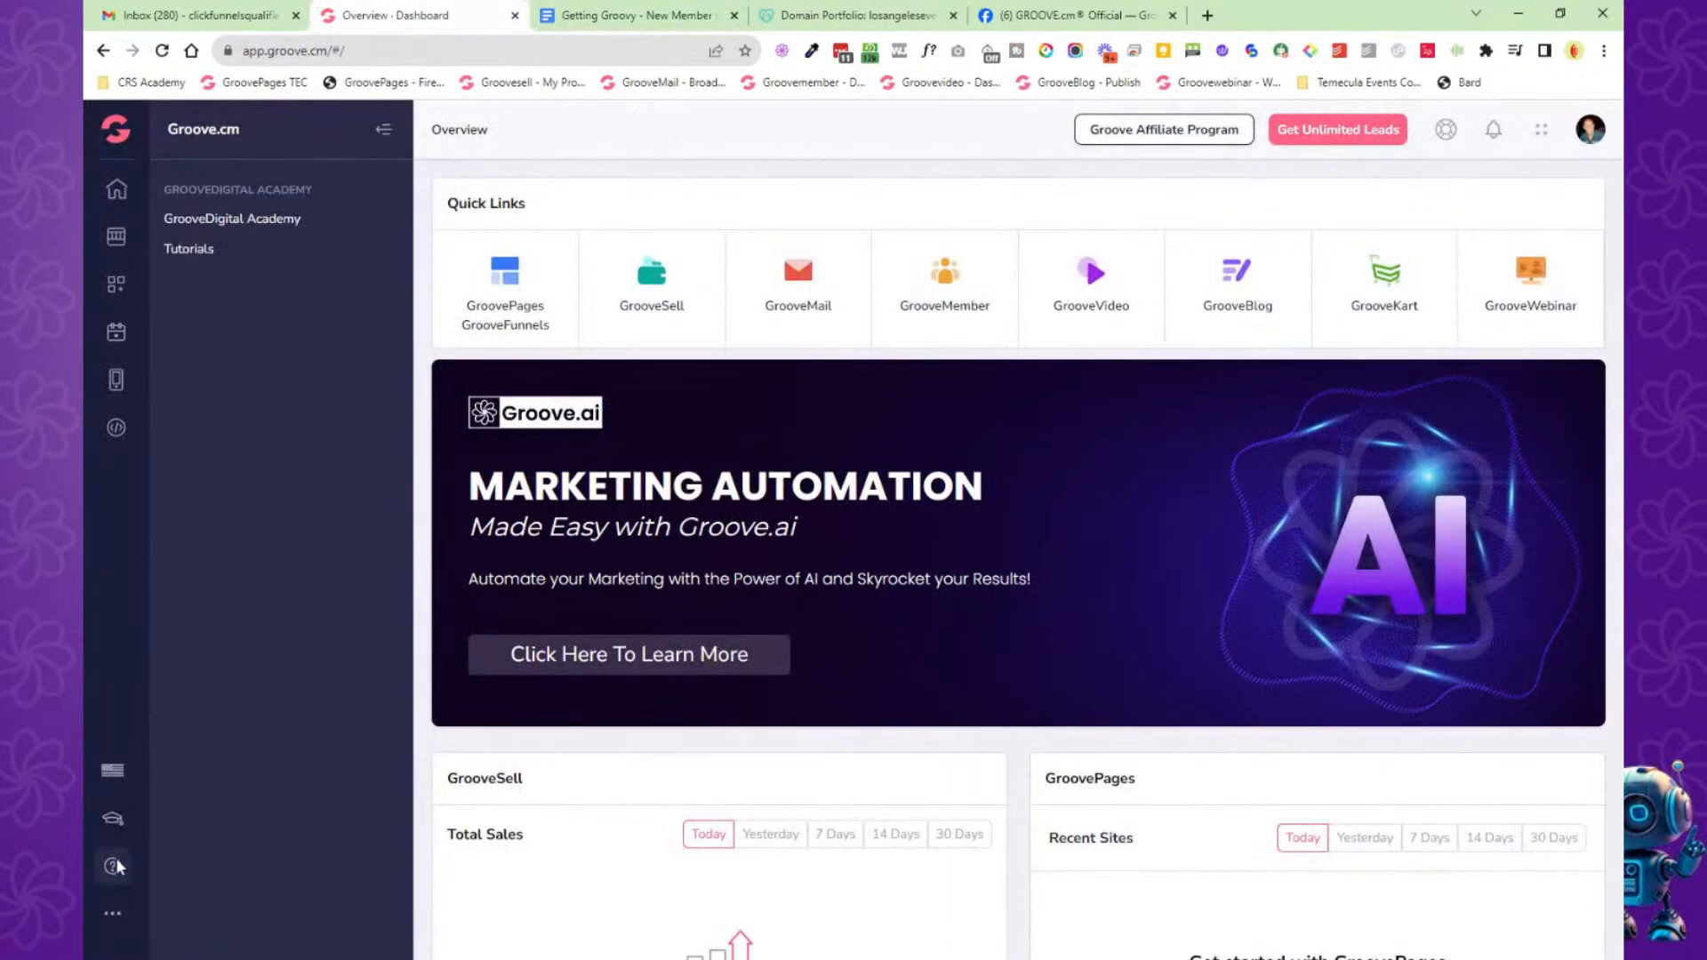
click(112, 867)
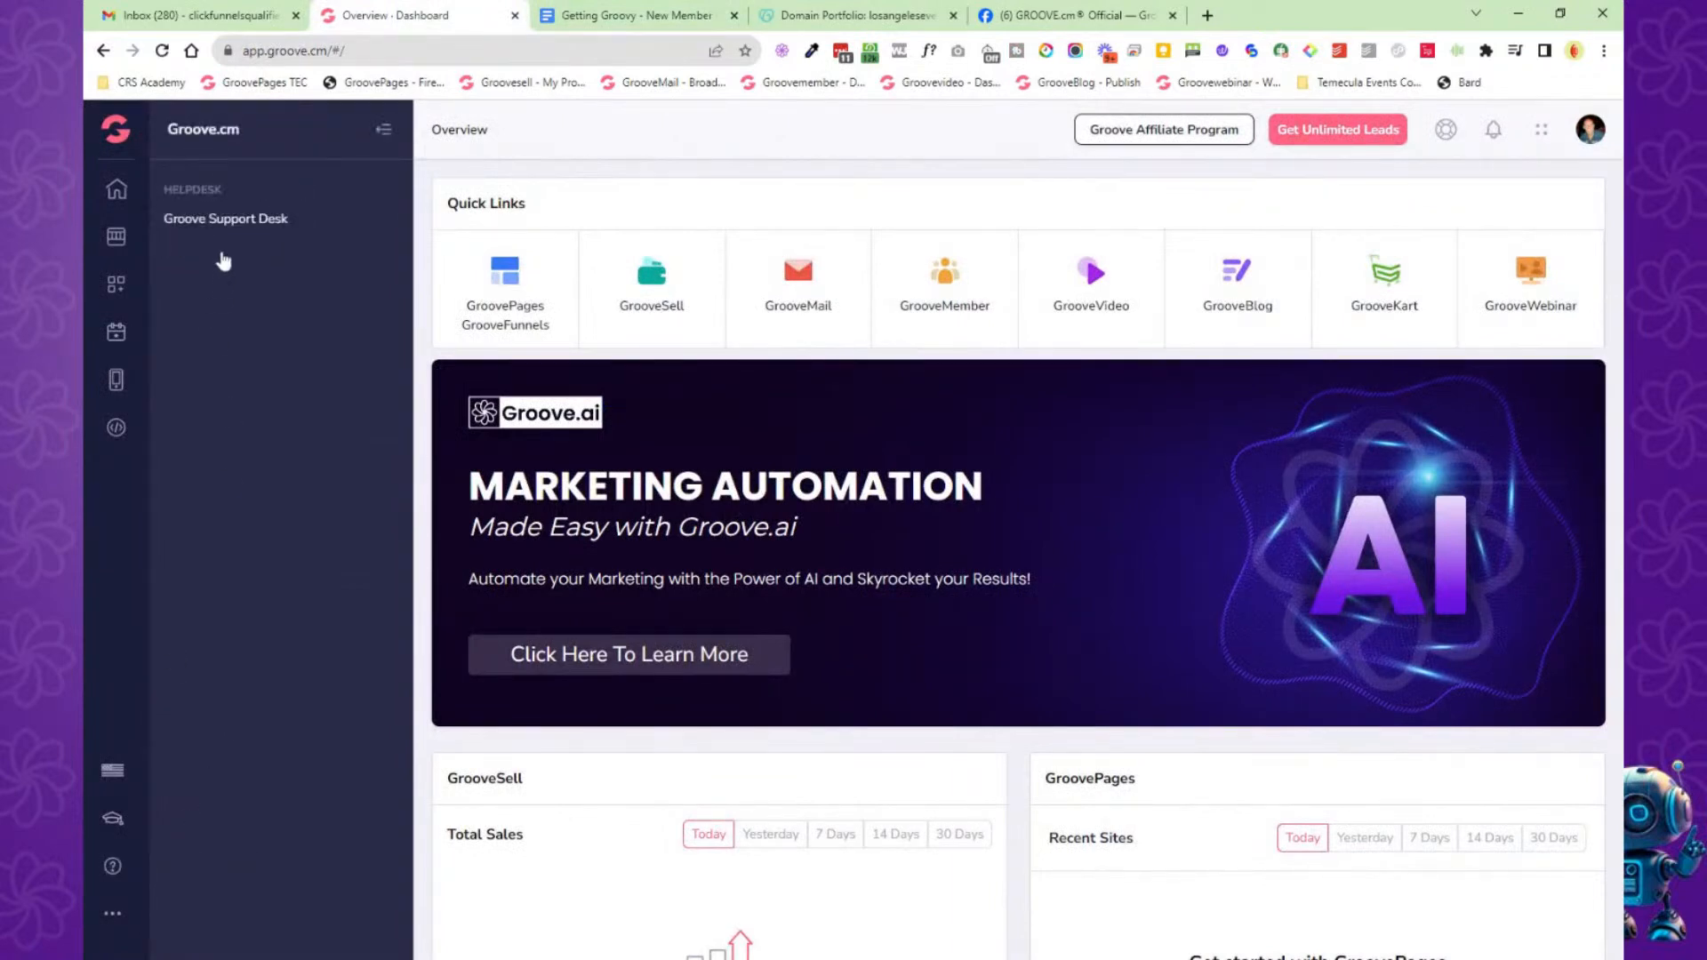
click(222, 219)
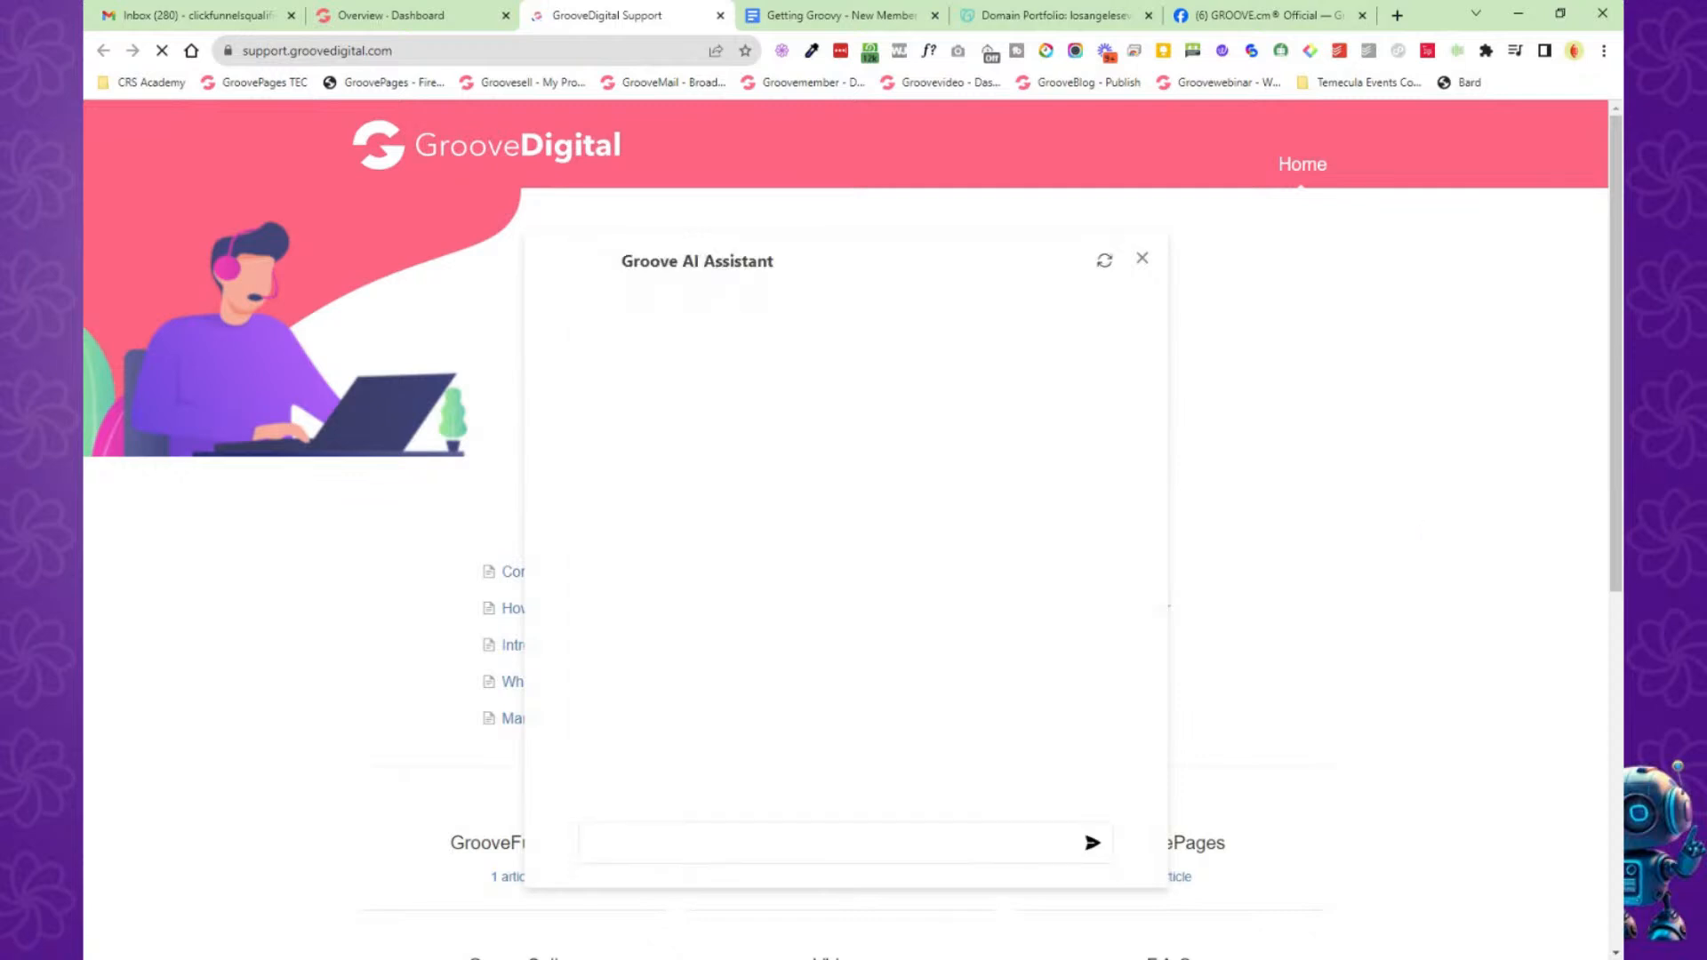
click(1142, 261)
Scroll the support knowledge base, then close it and return to the roadmap doc.
scroll(712, 472, down, 7)
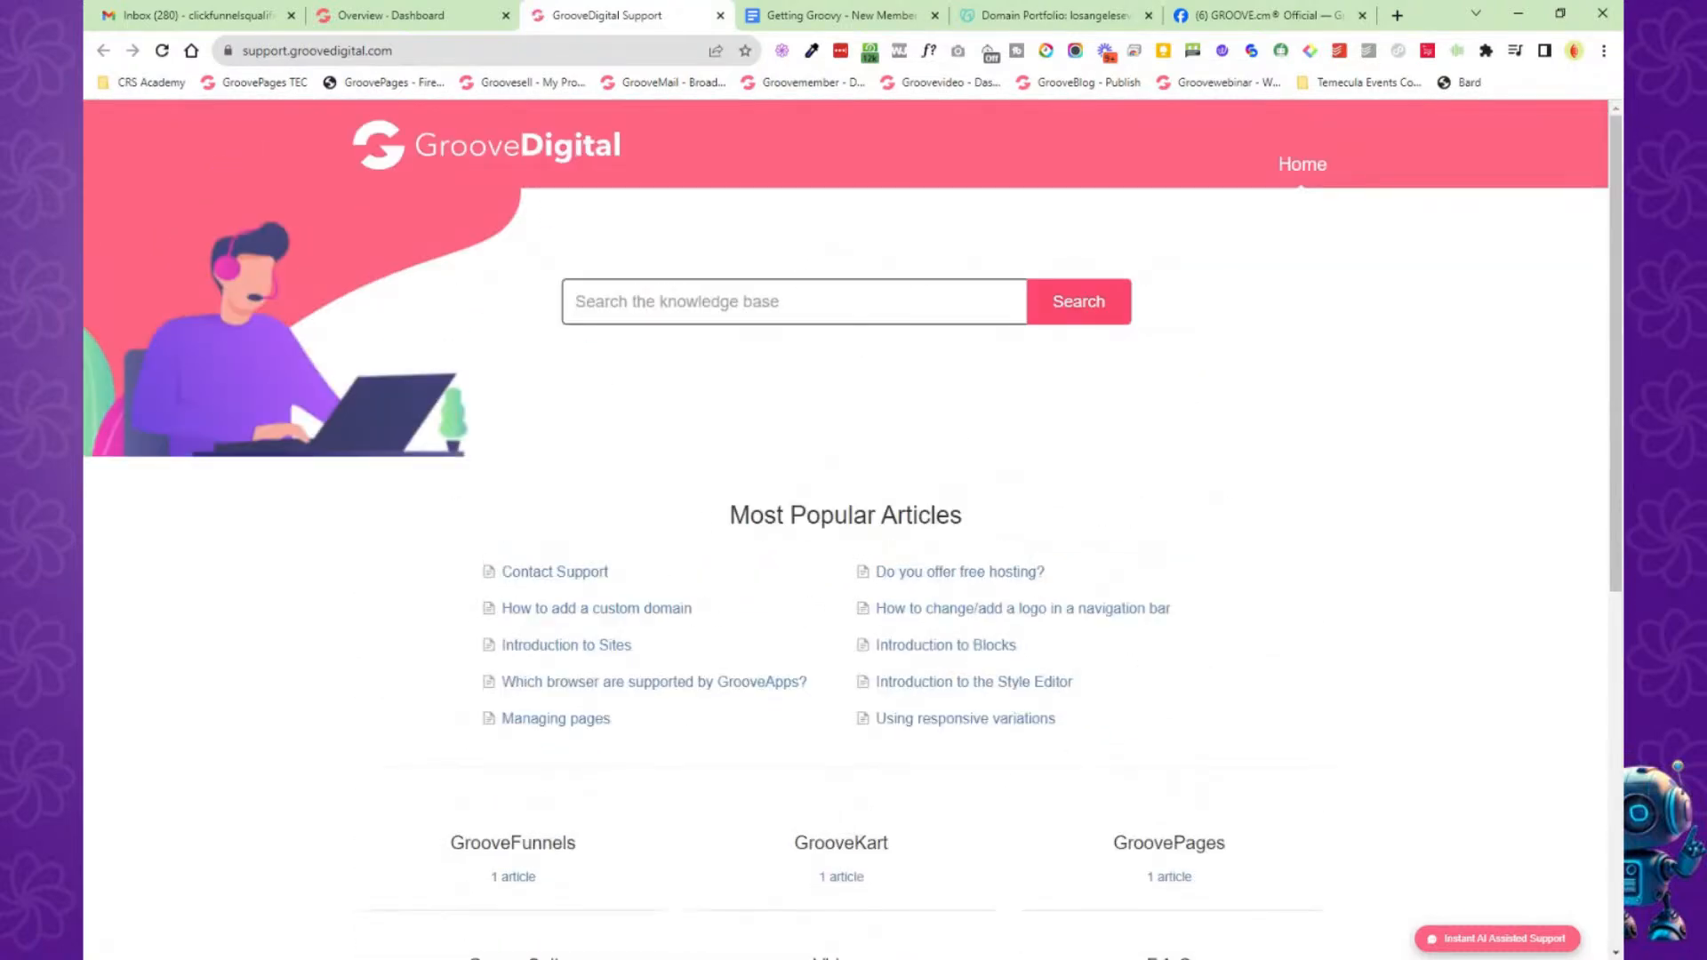
click(720, 16)
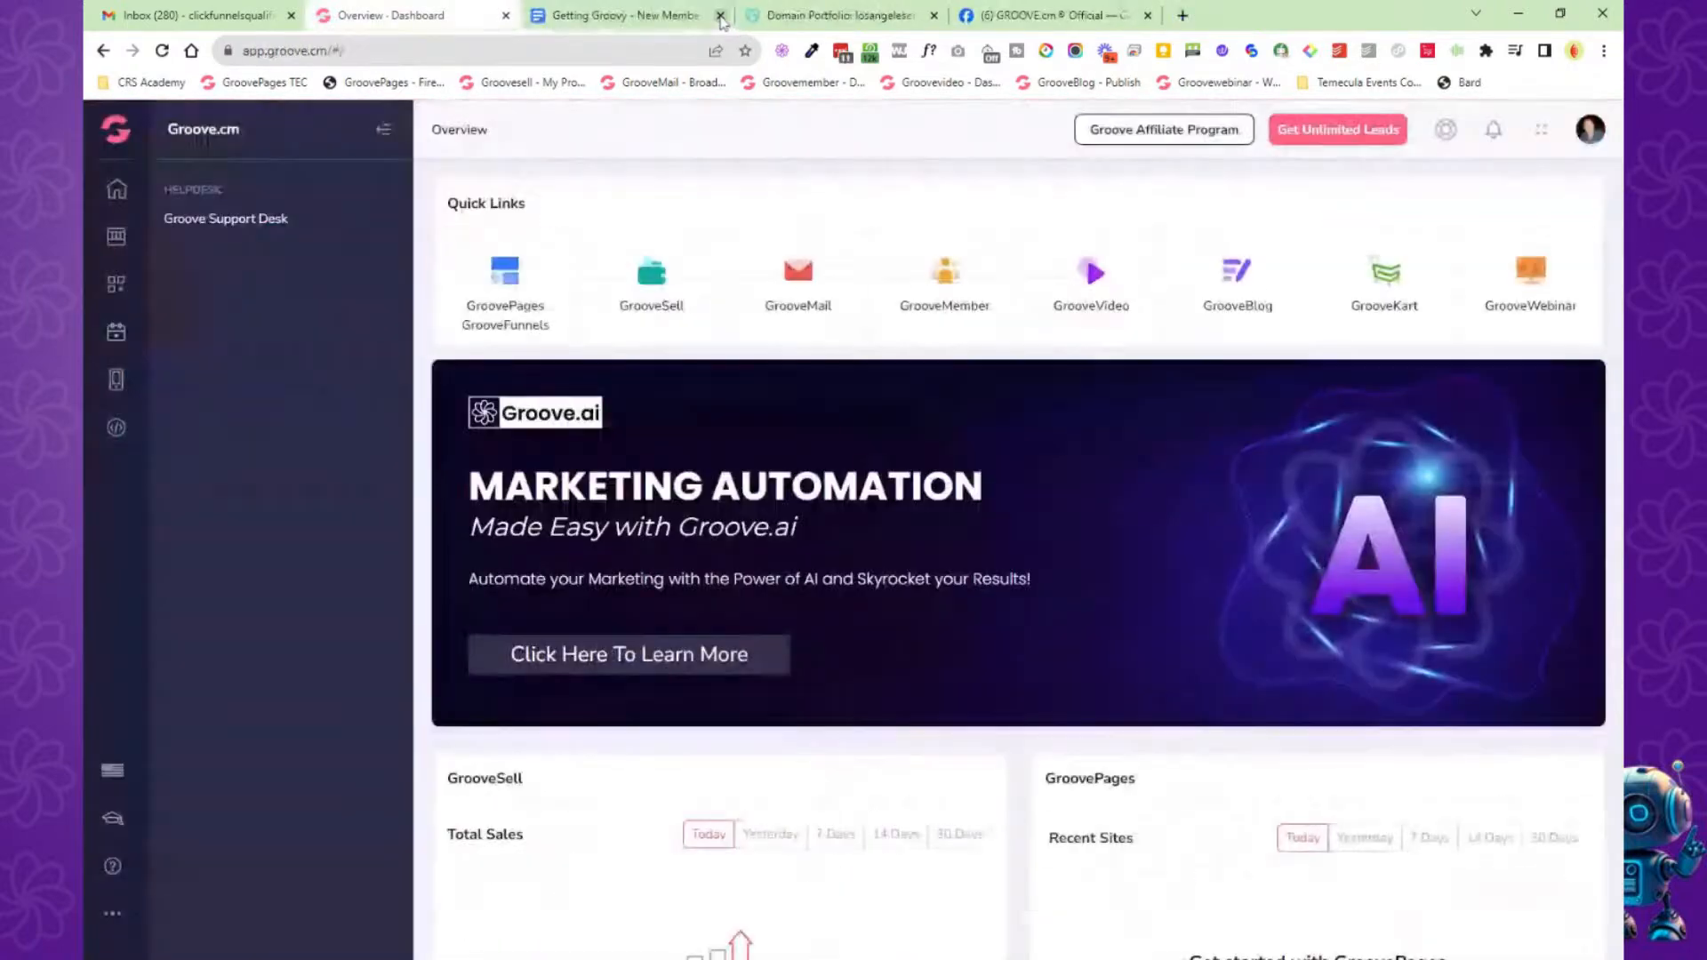
click(622, 15)
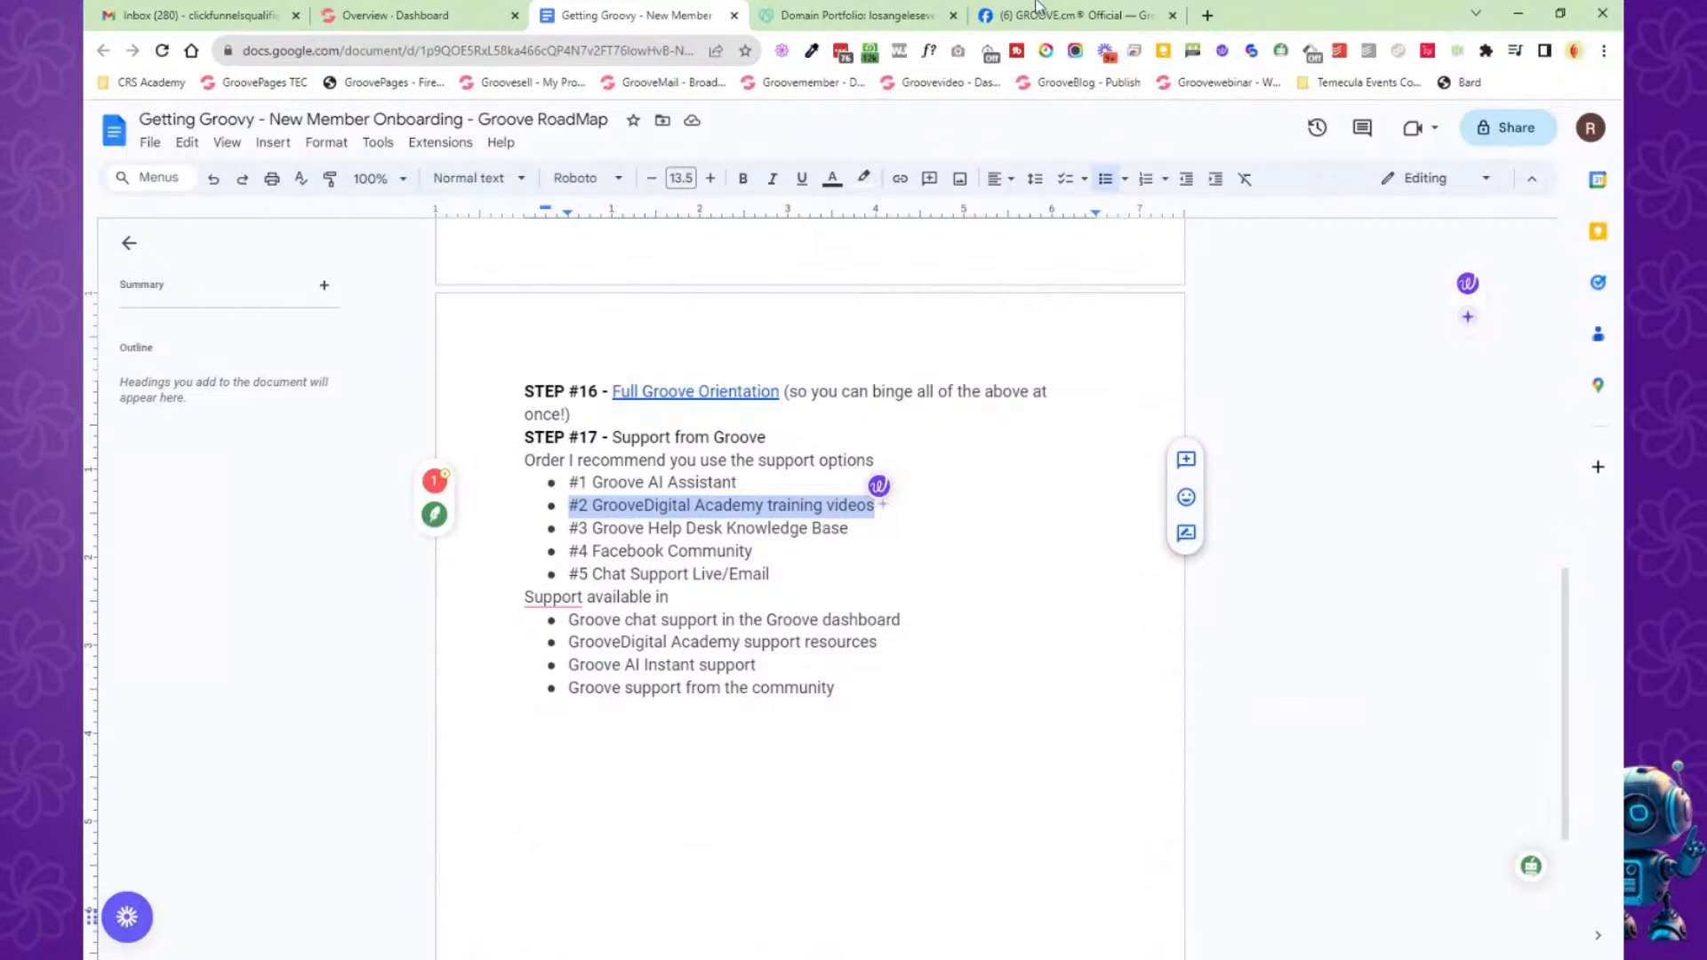
click(1066, 15)
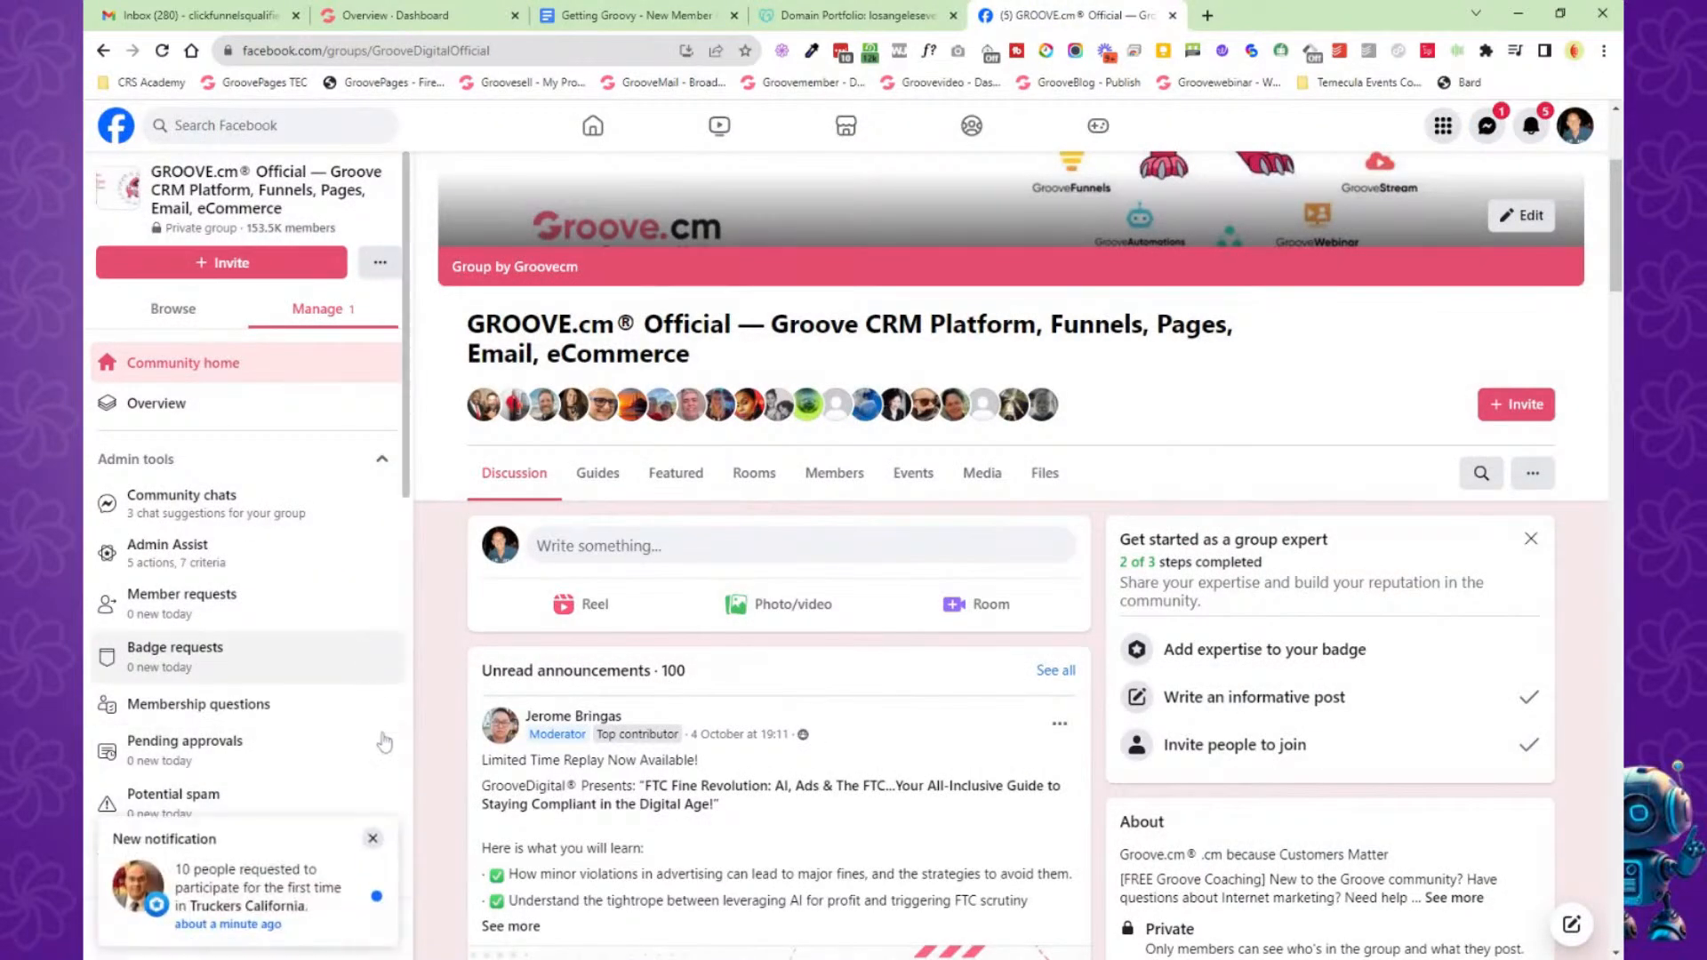
click(372, 842)
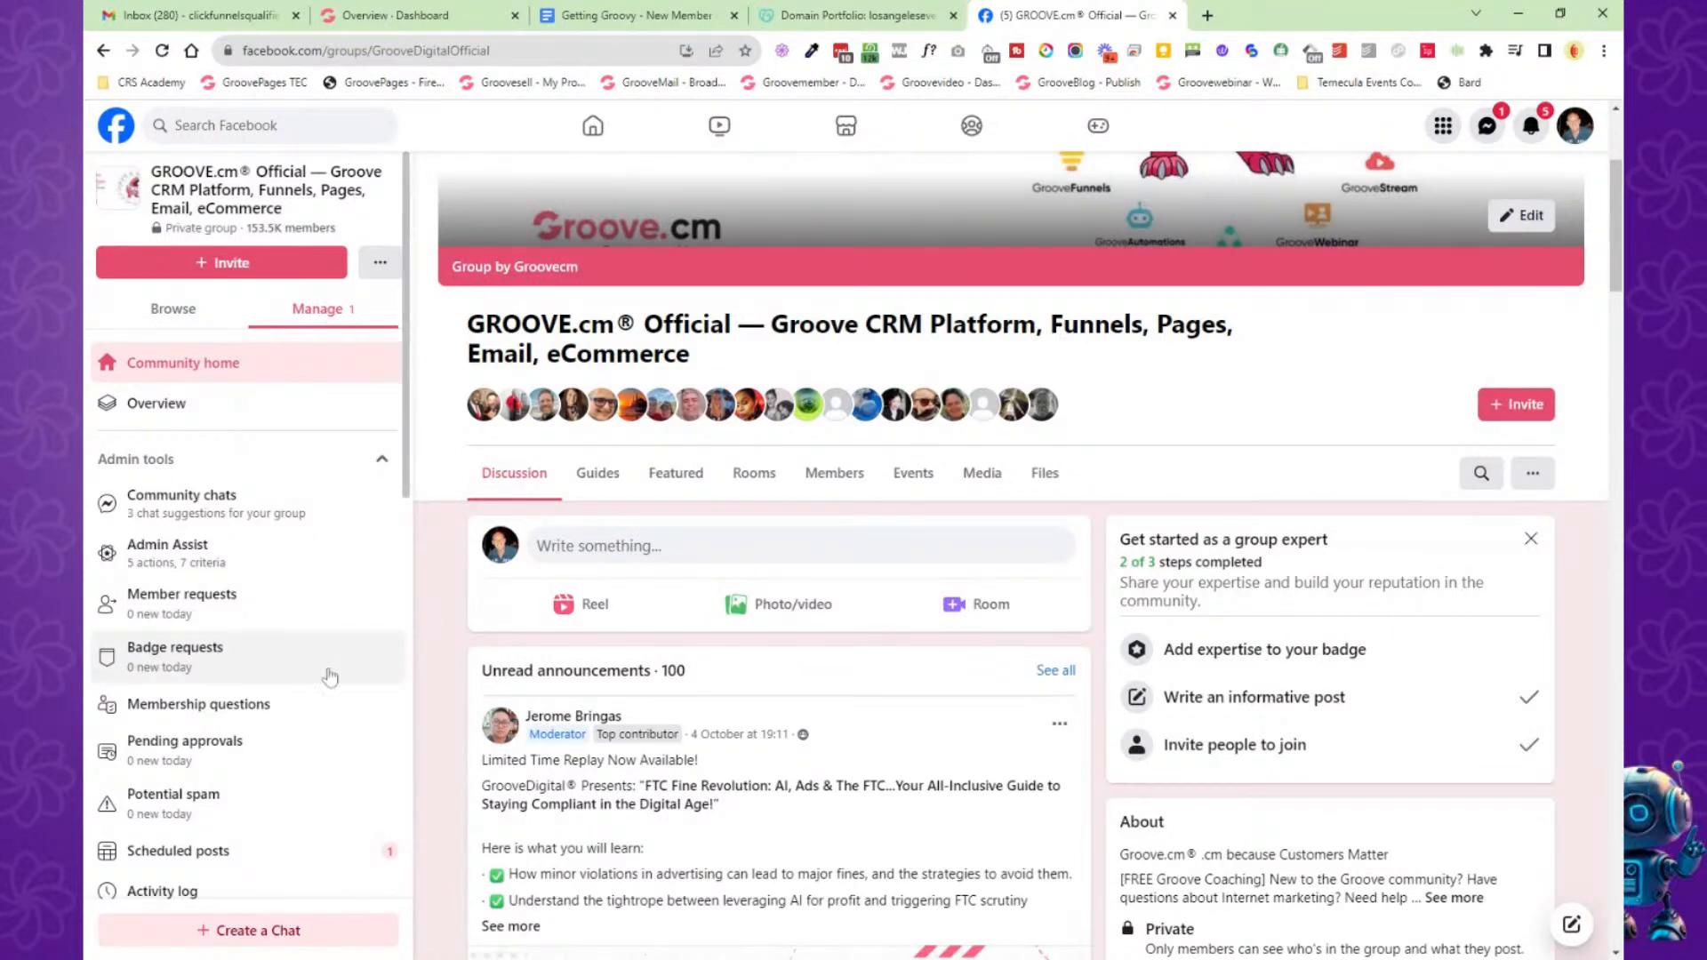
click(161, 51)
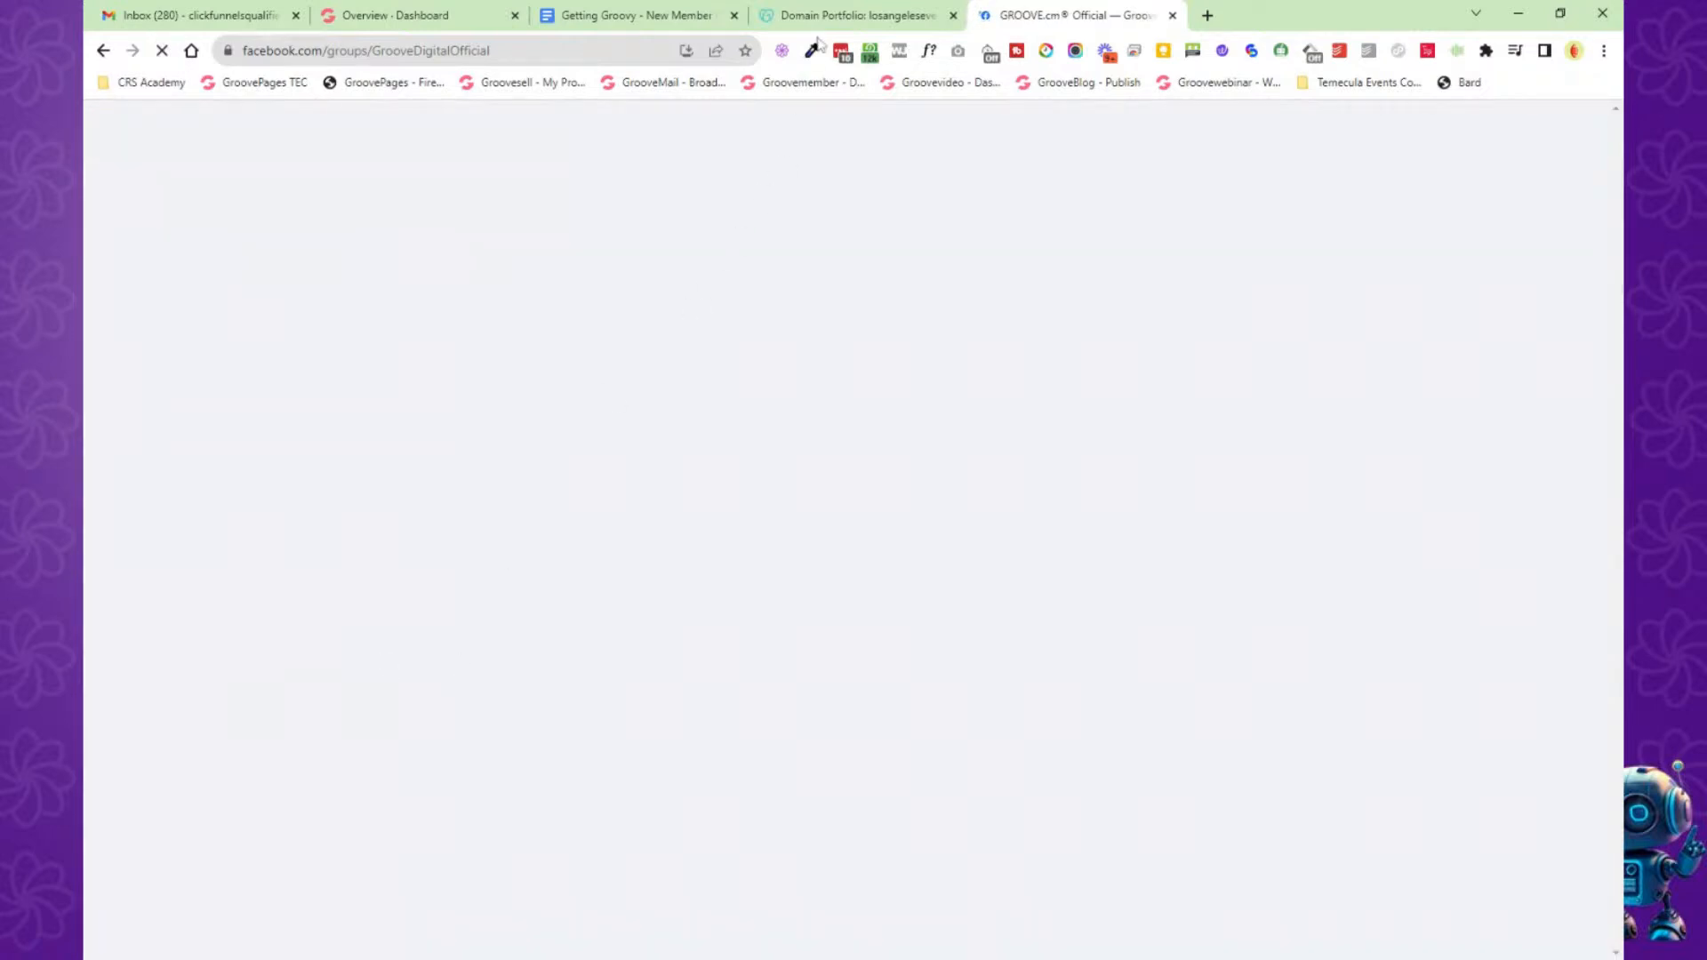
click(629, 18)
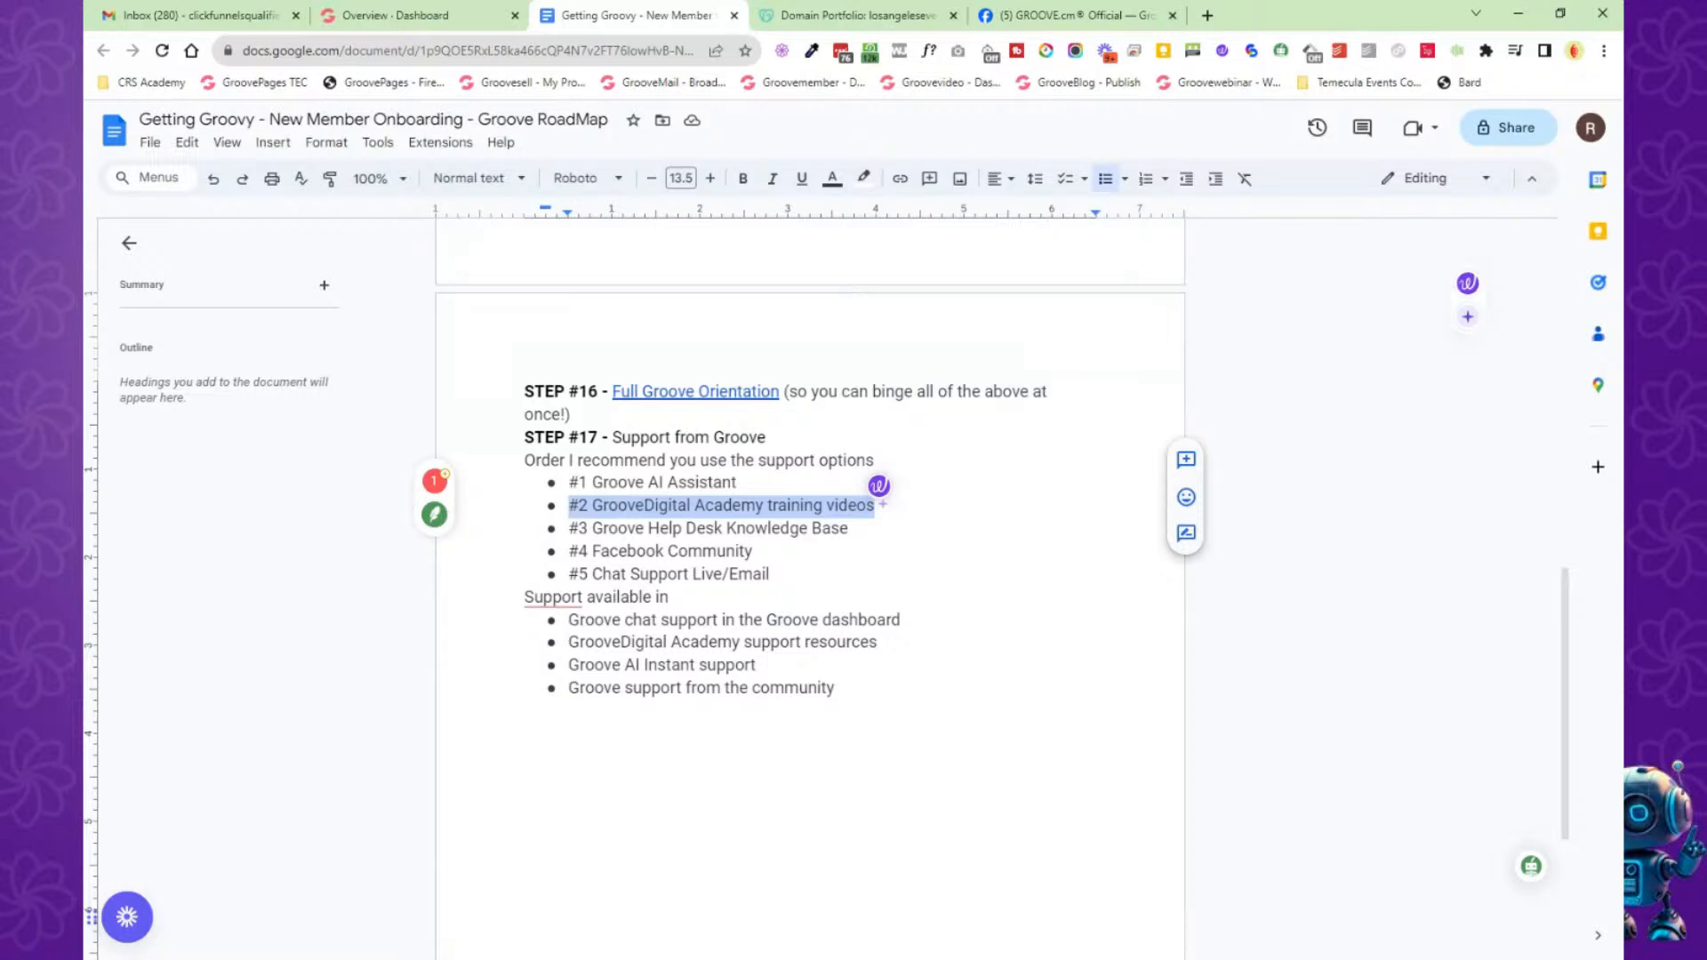
Highlight support options #1–#4, then the #5 Chat Support Live/Email line.
drag(752, 551, 569, 482)
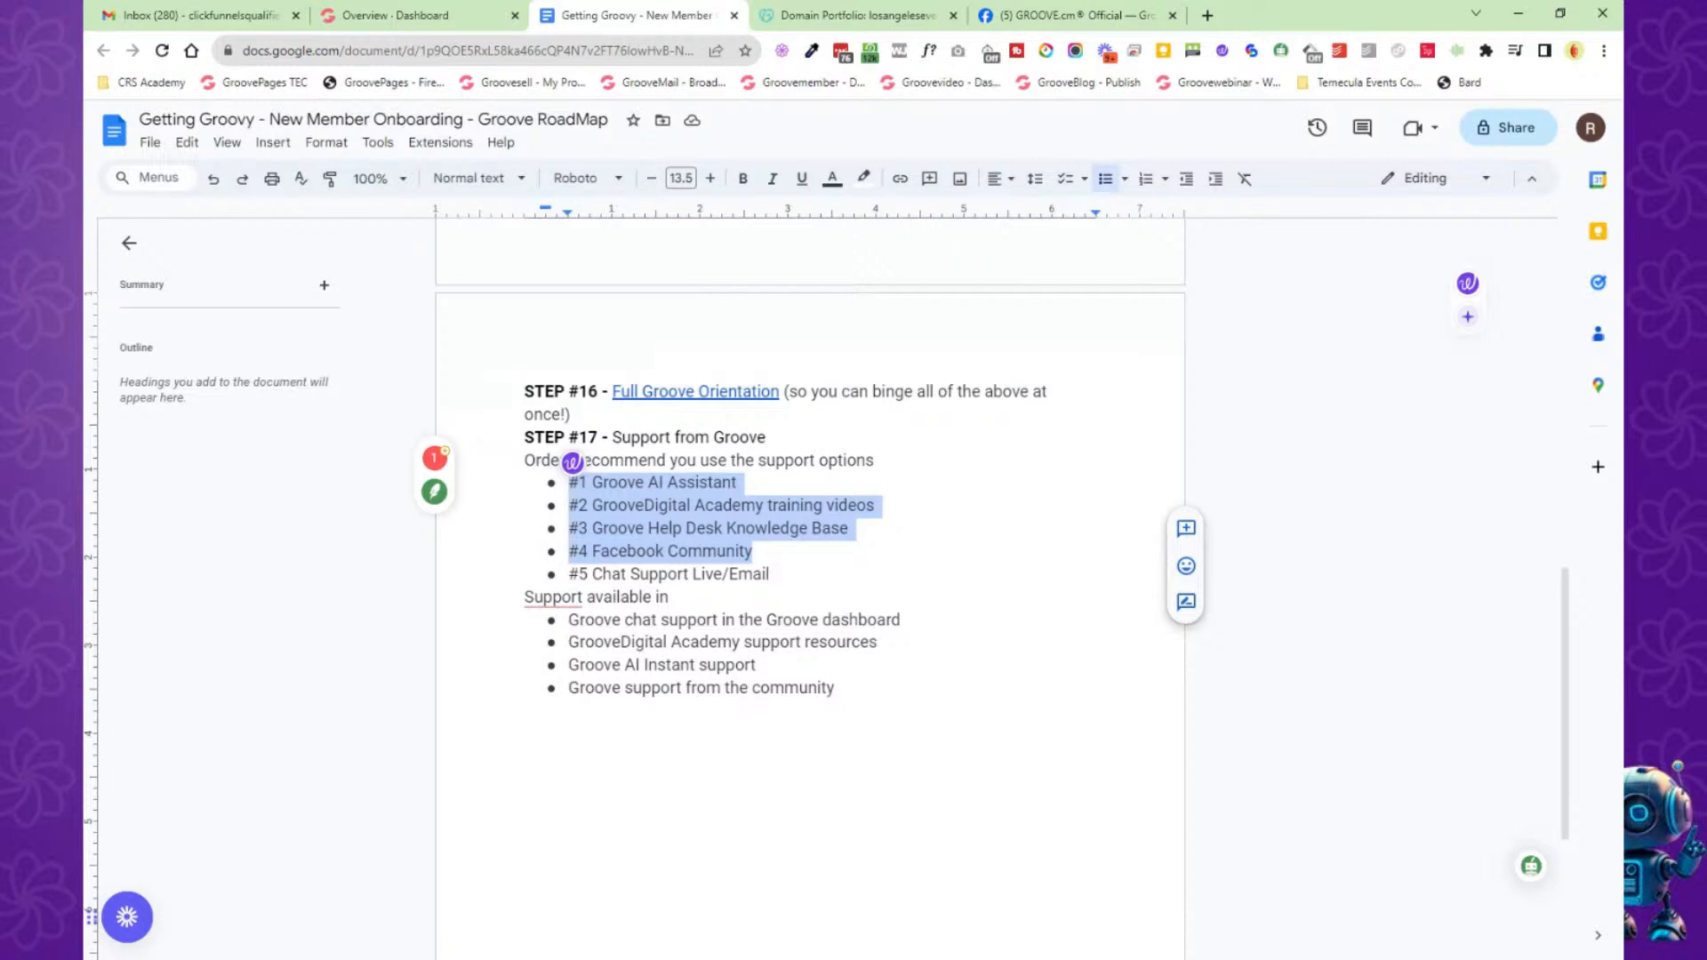
click(771, 574)
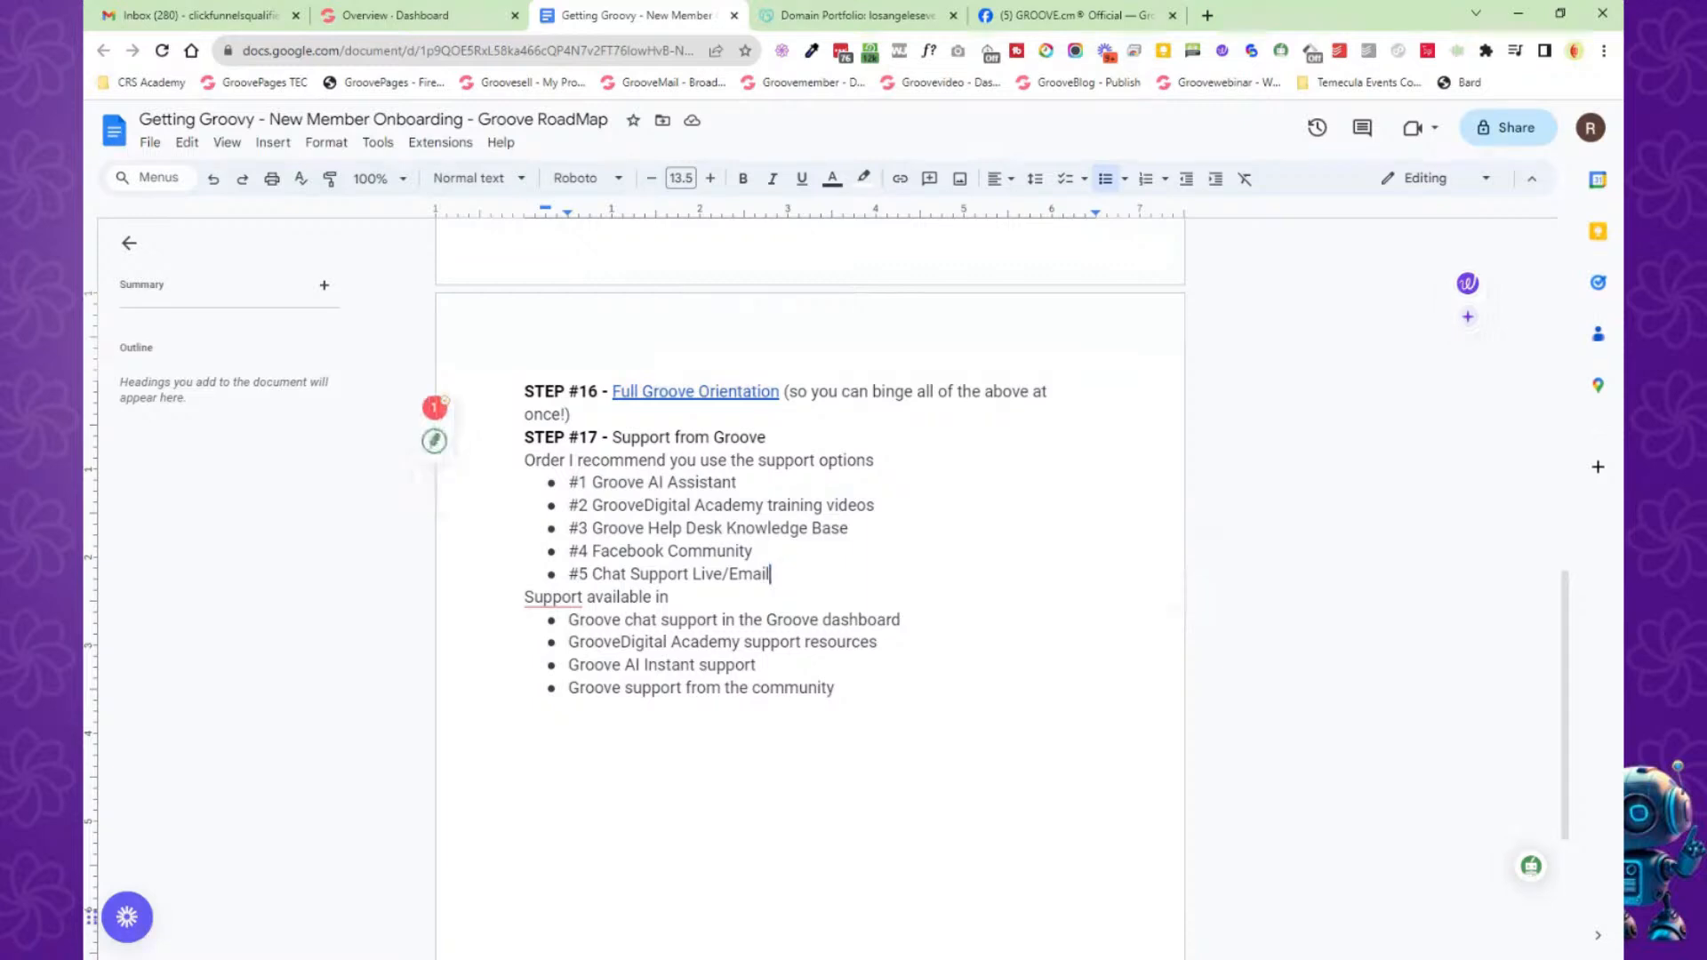
drag(771, 574, 569, 573)
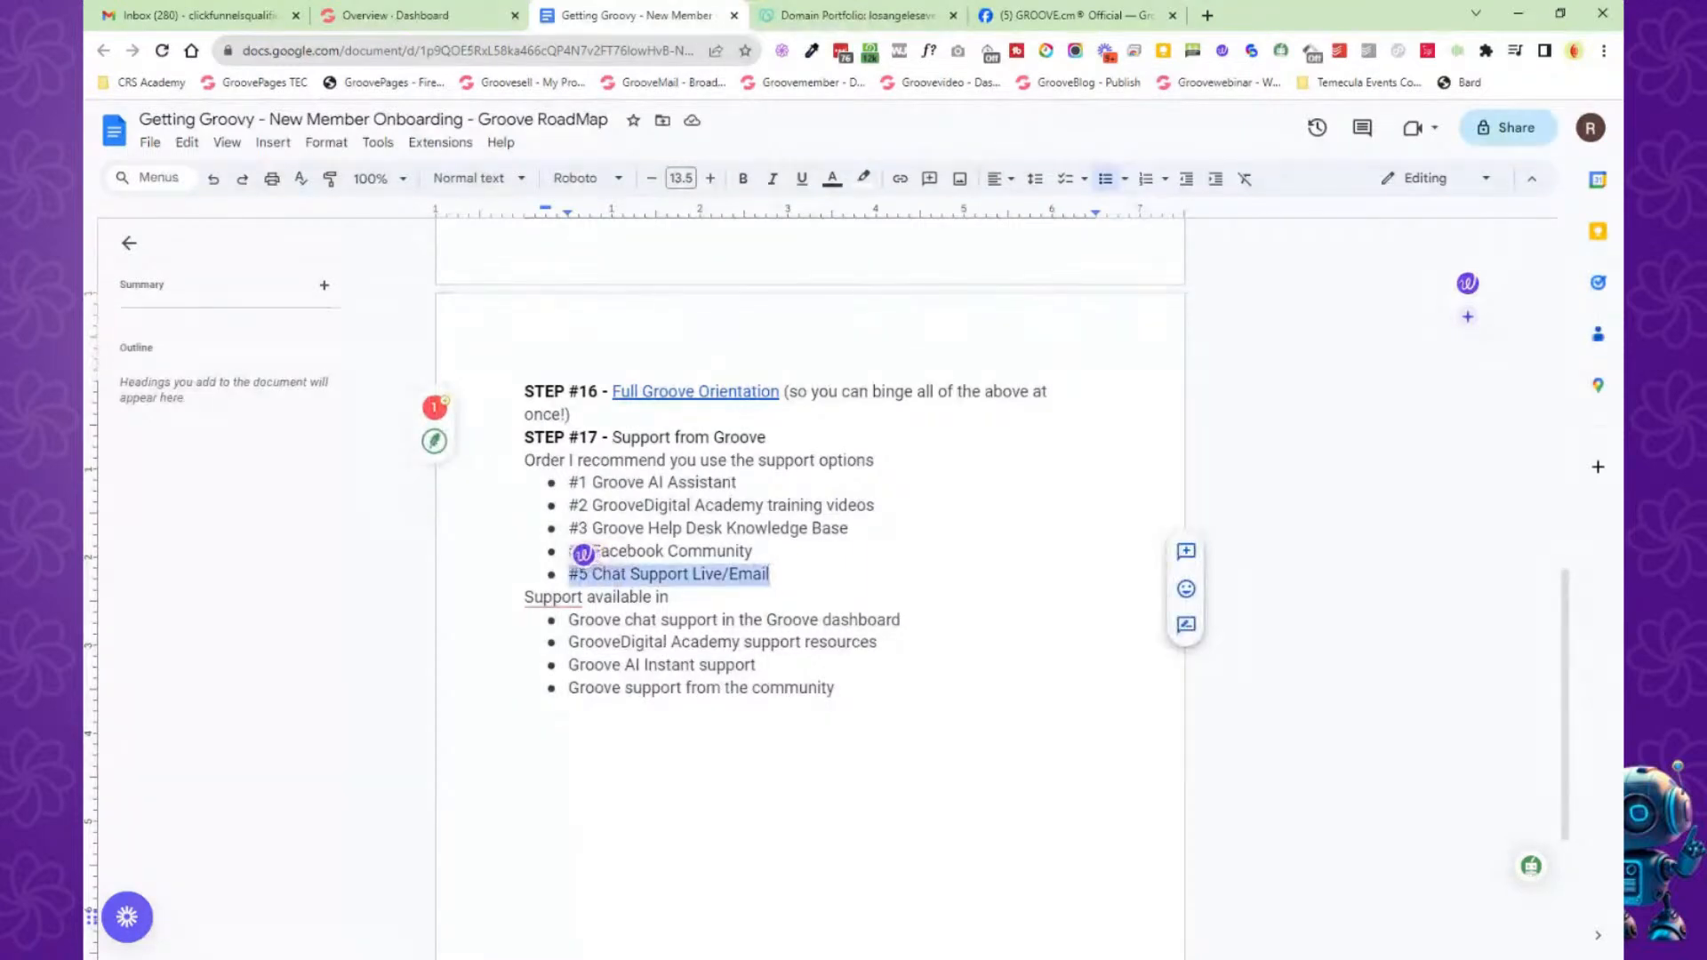
click(418, 16)
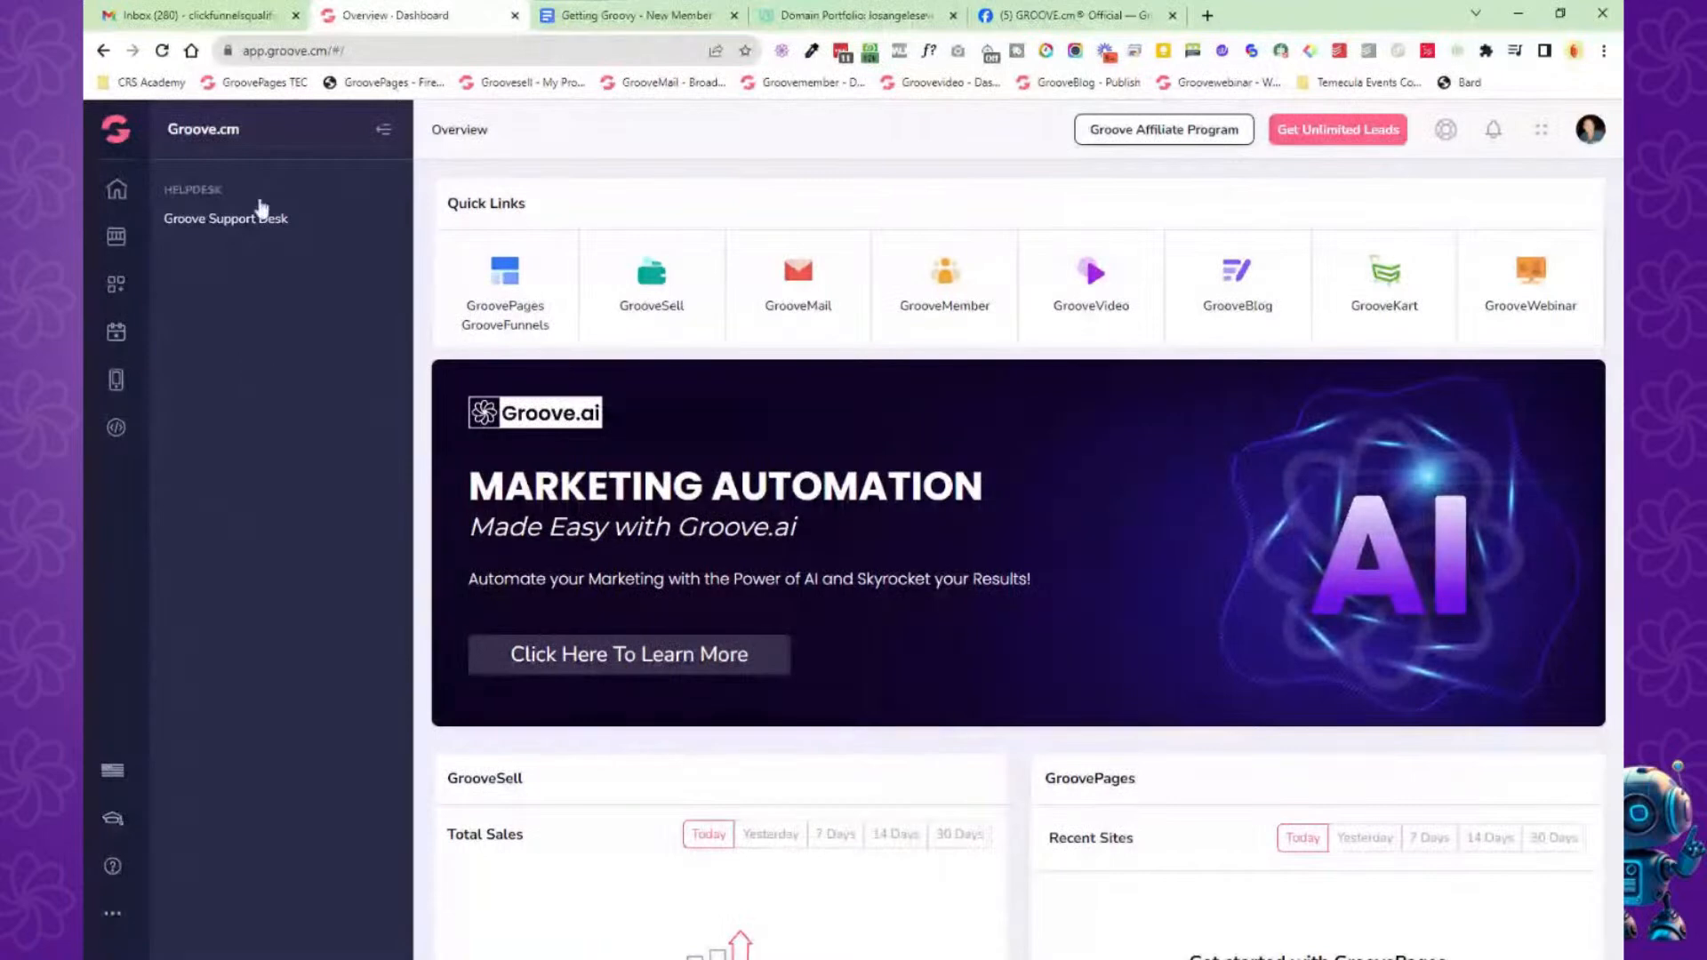
Open the Groove Support Desk and close its AI assistant chat.
click(238, 220)
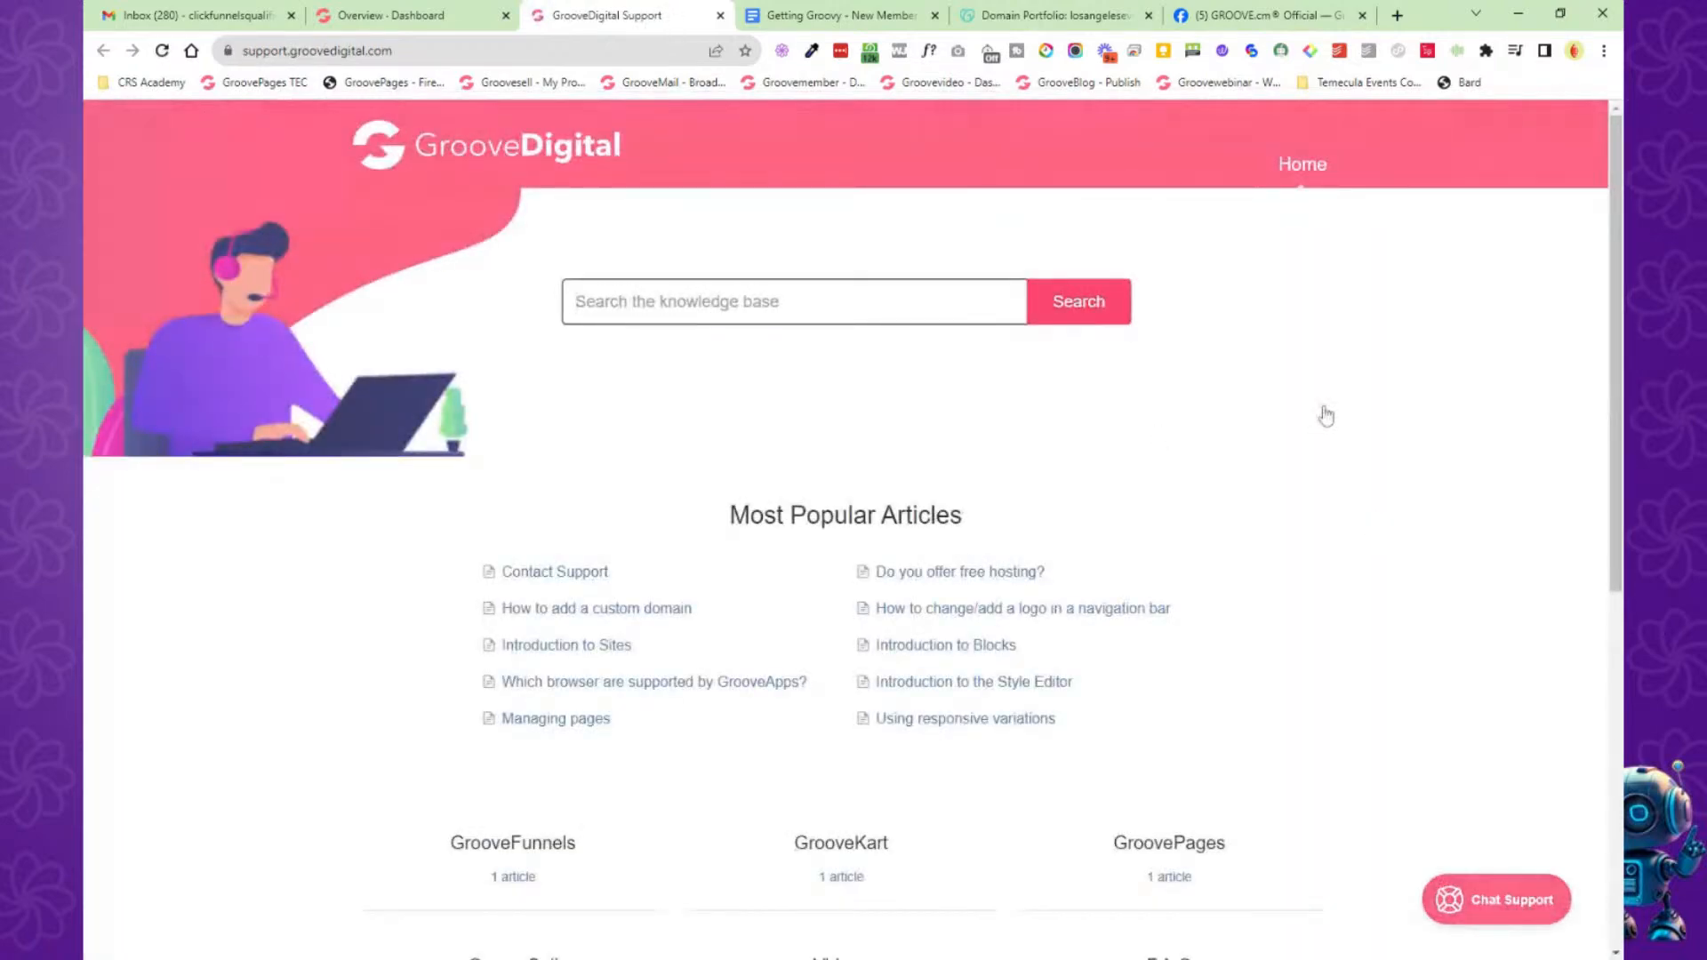
click(1143, 263)
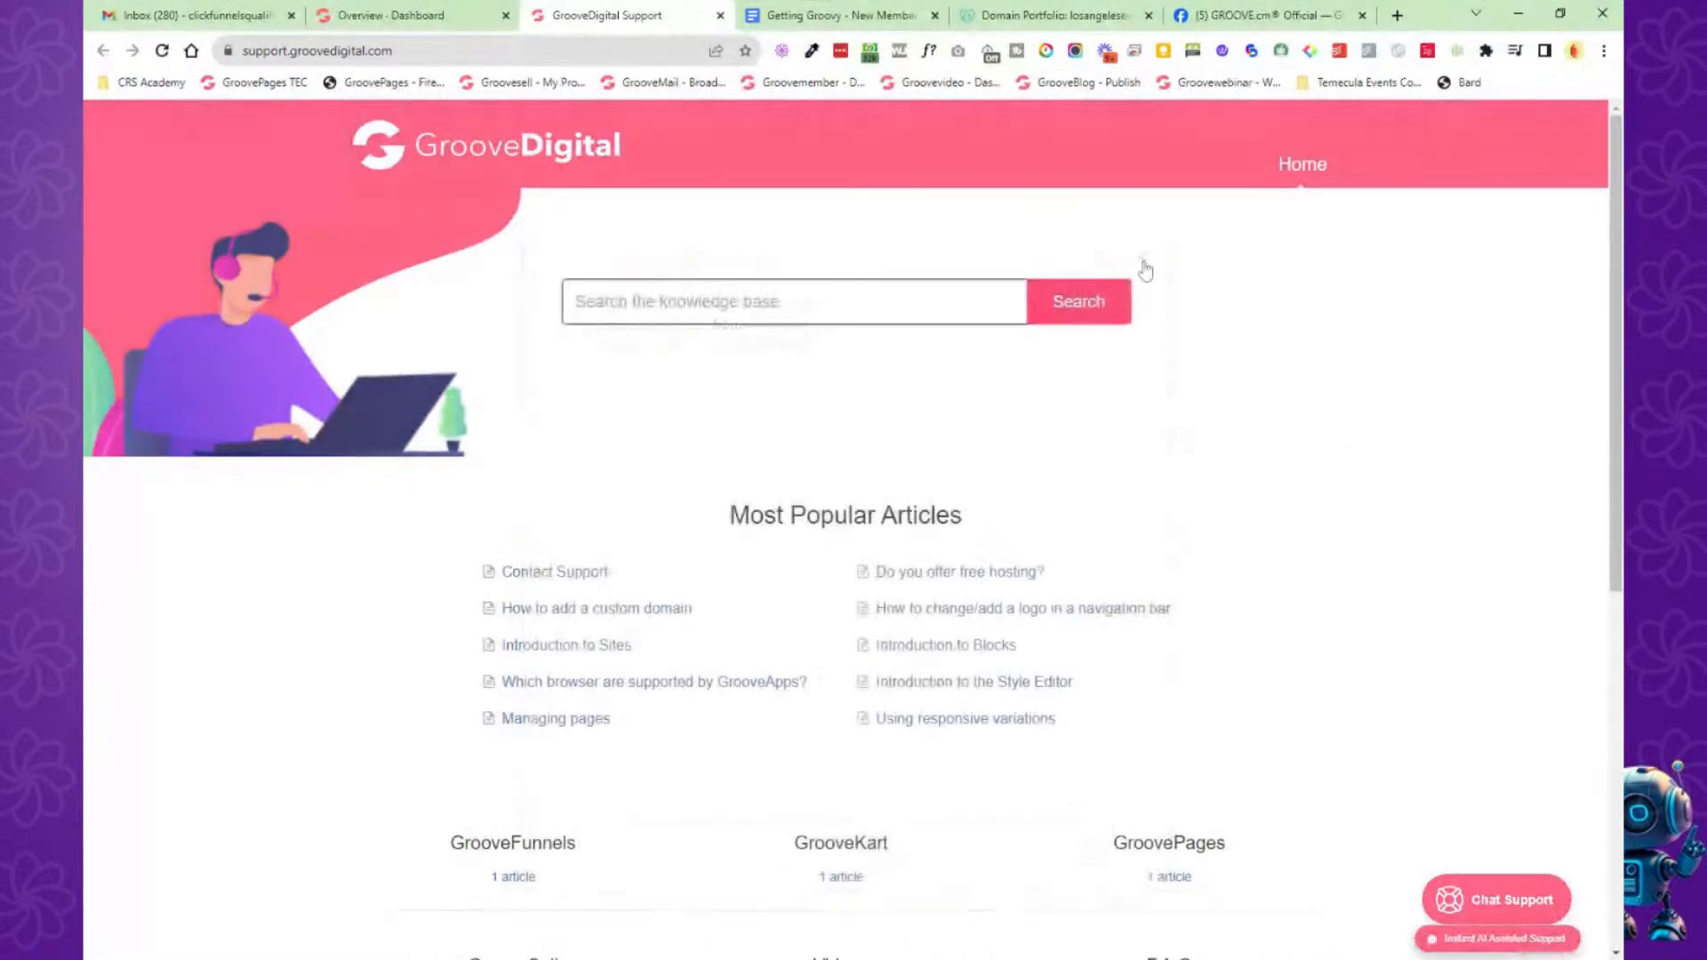
click(1491, 942)
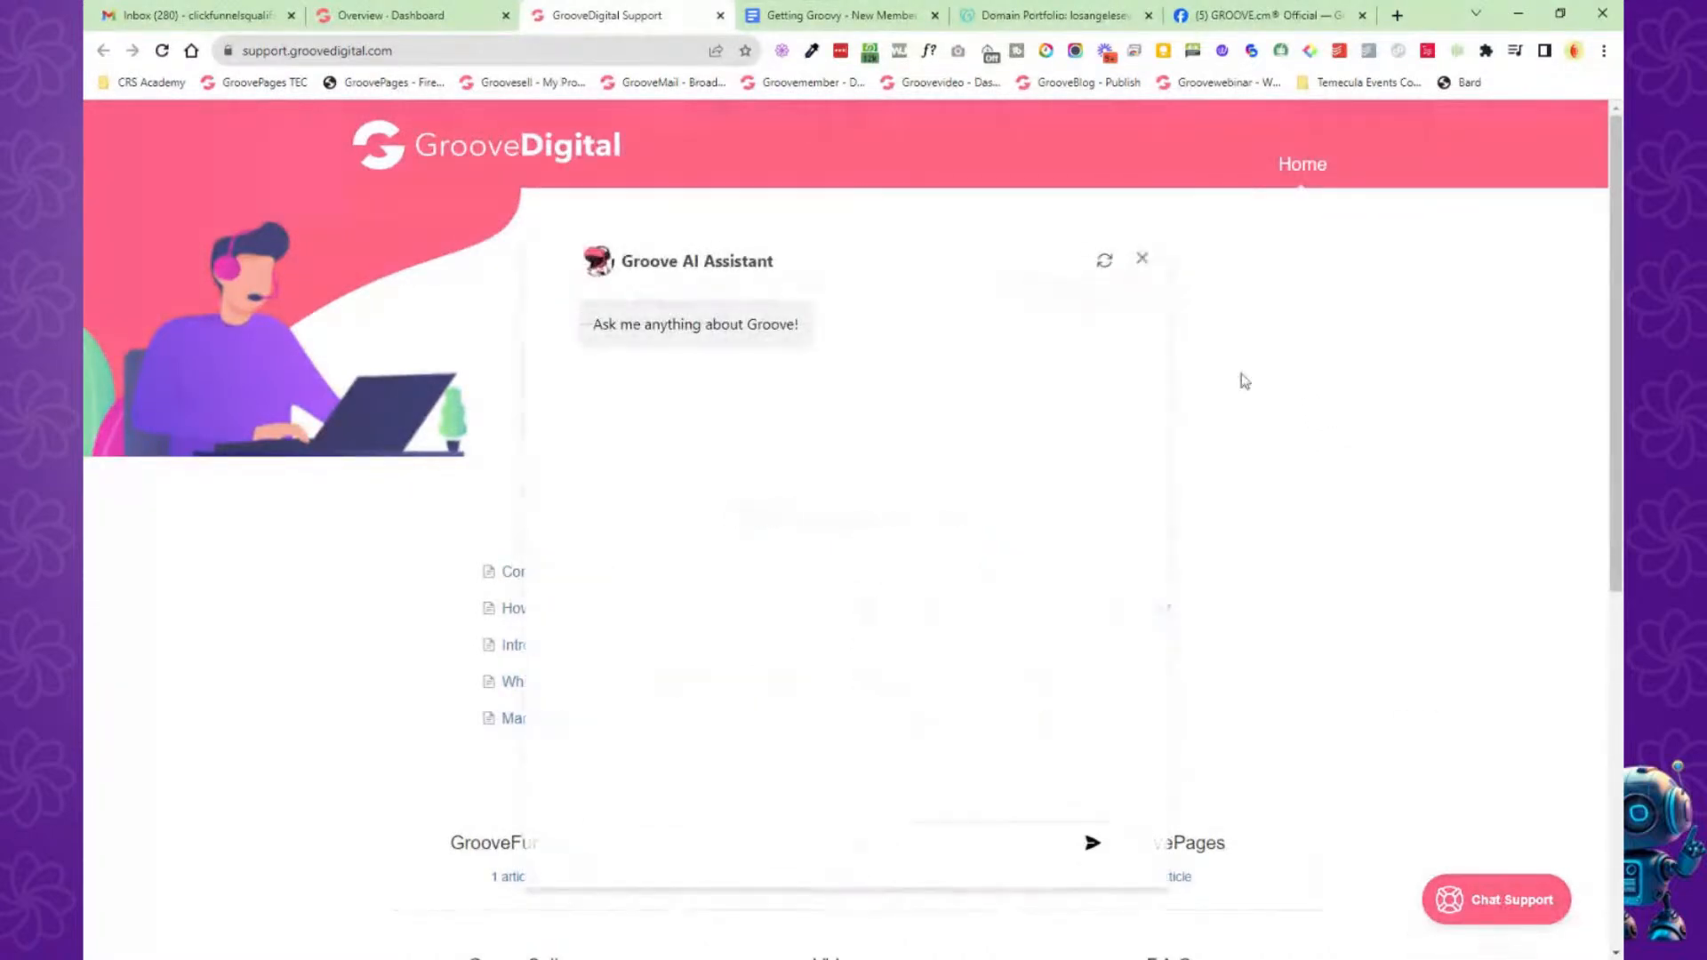
click(1144, 264)
click(1497, 899)
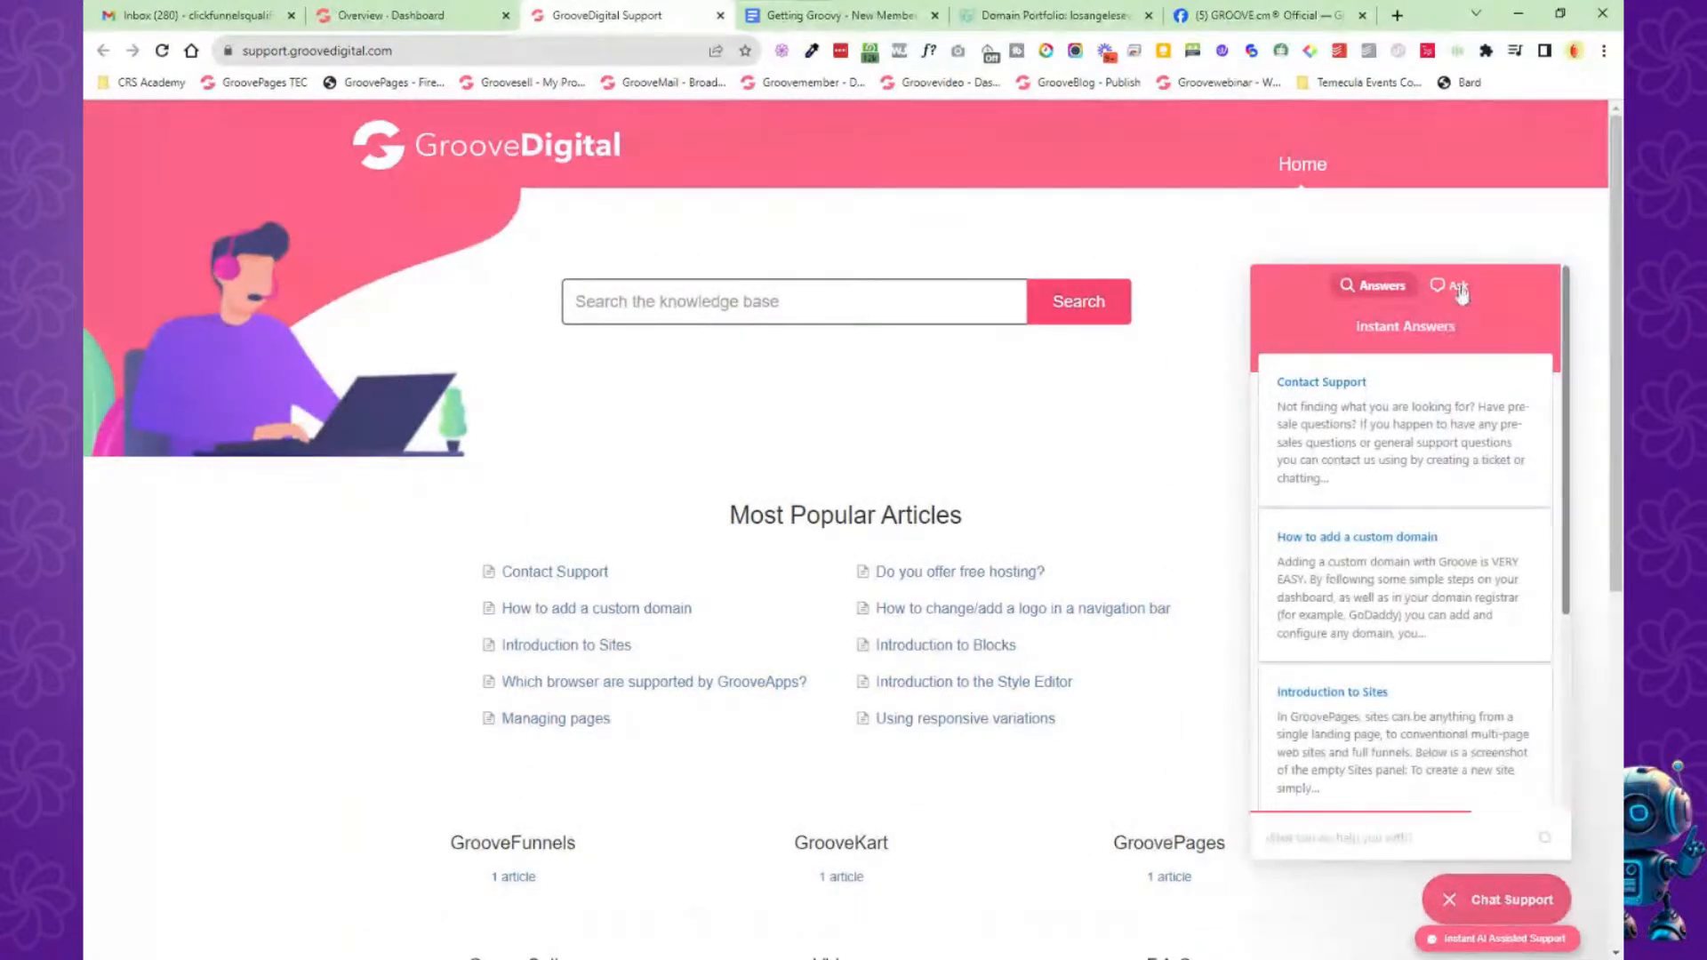
click(1459, 289)
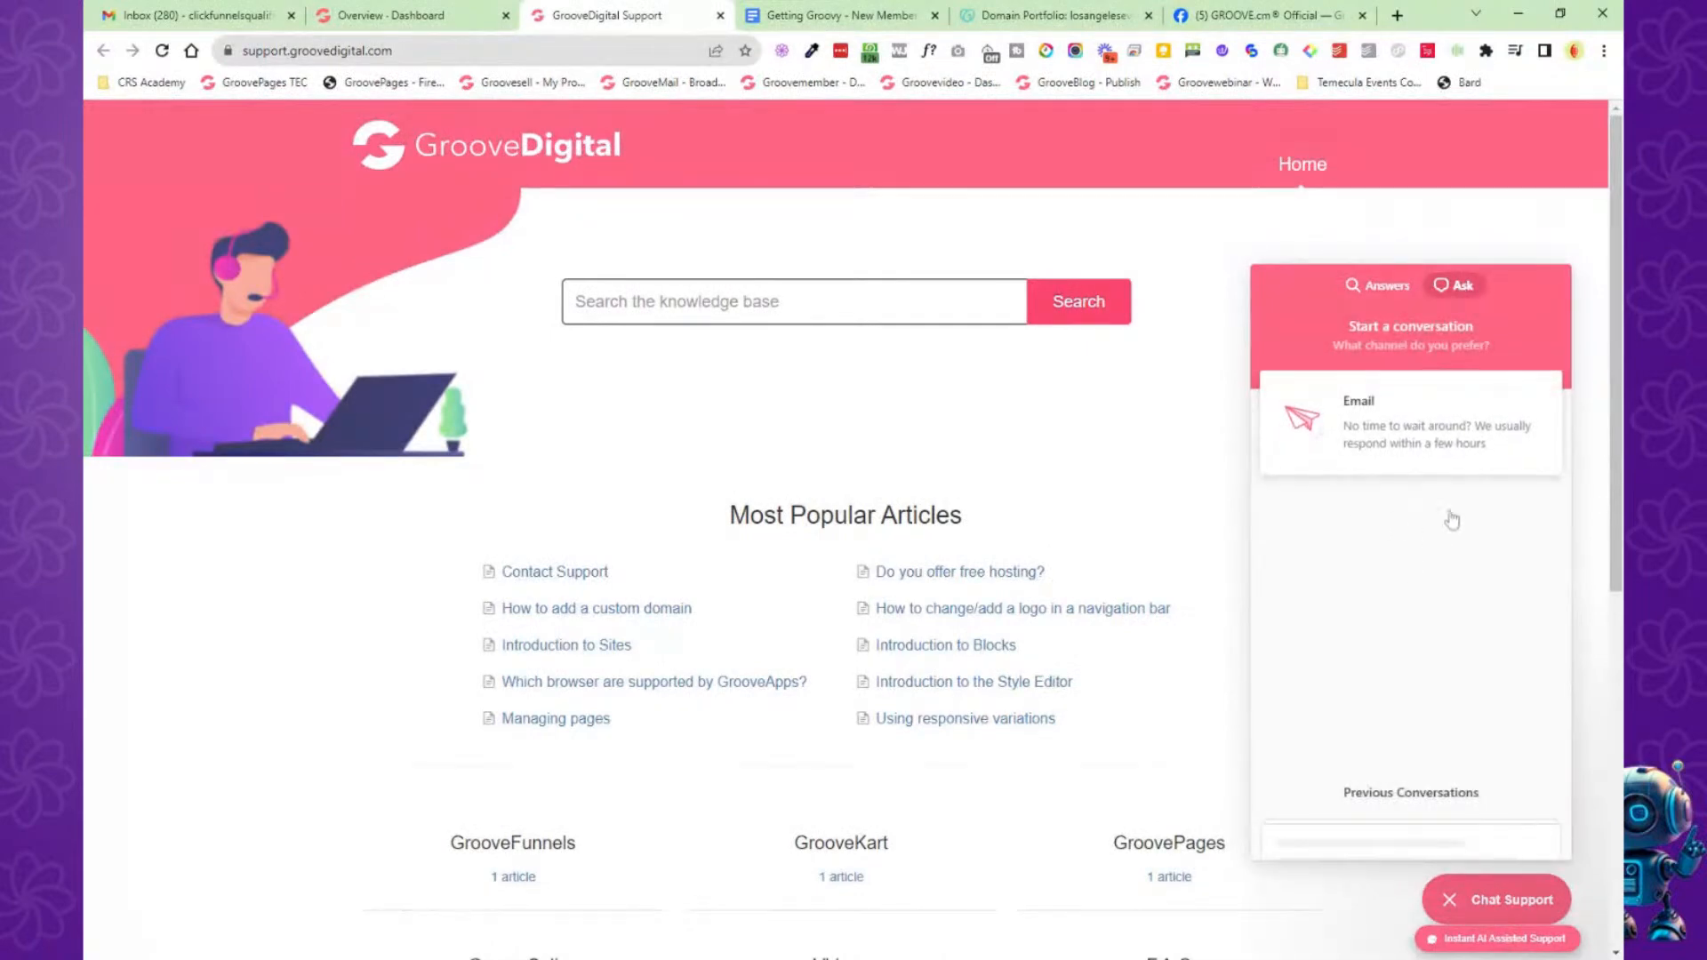
click(1402, 430)
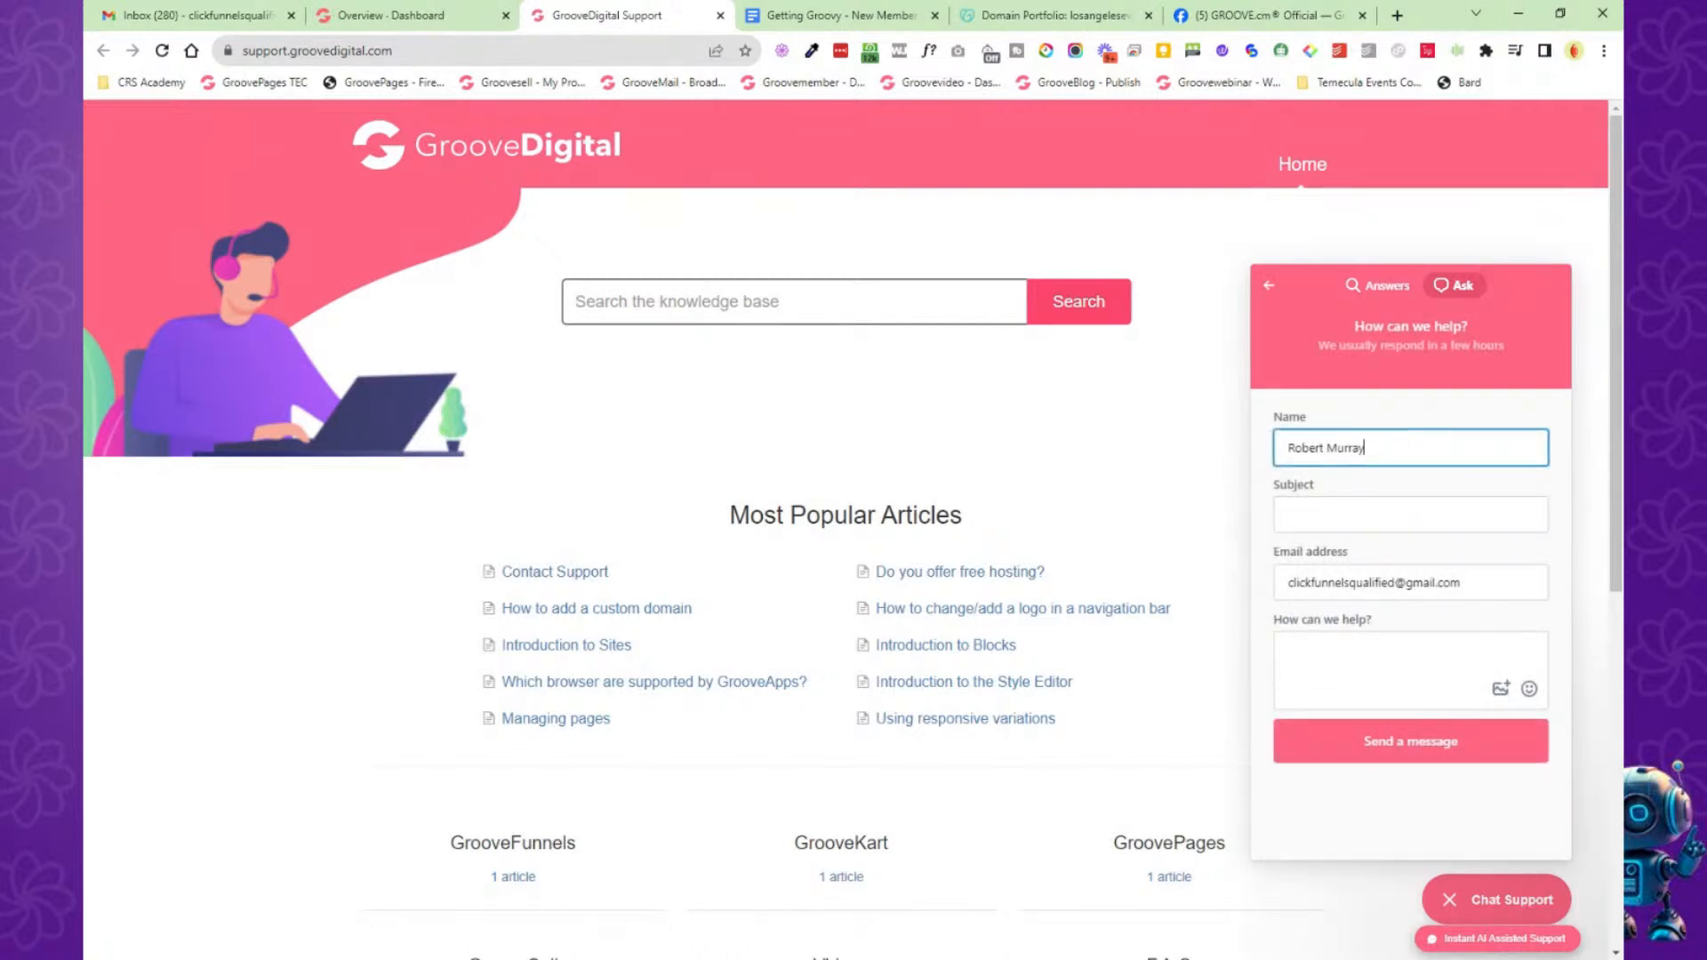
scroll(844, 533, down, 1)
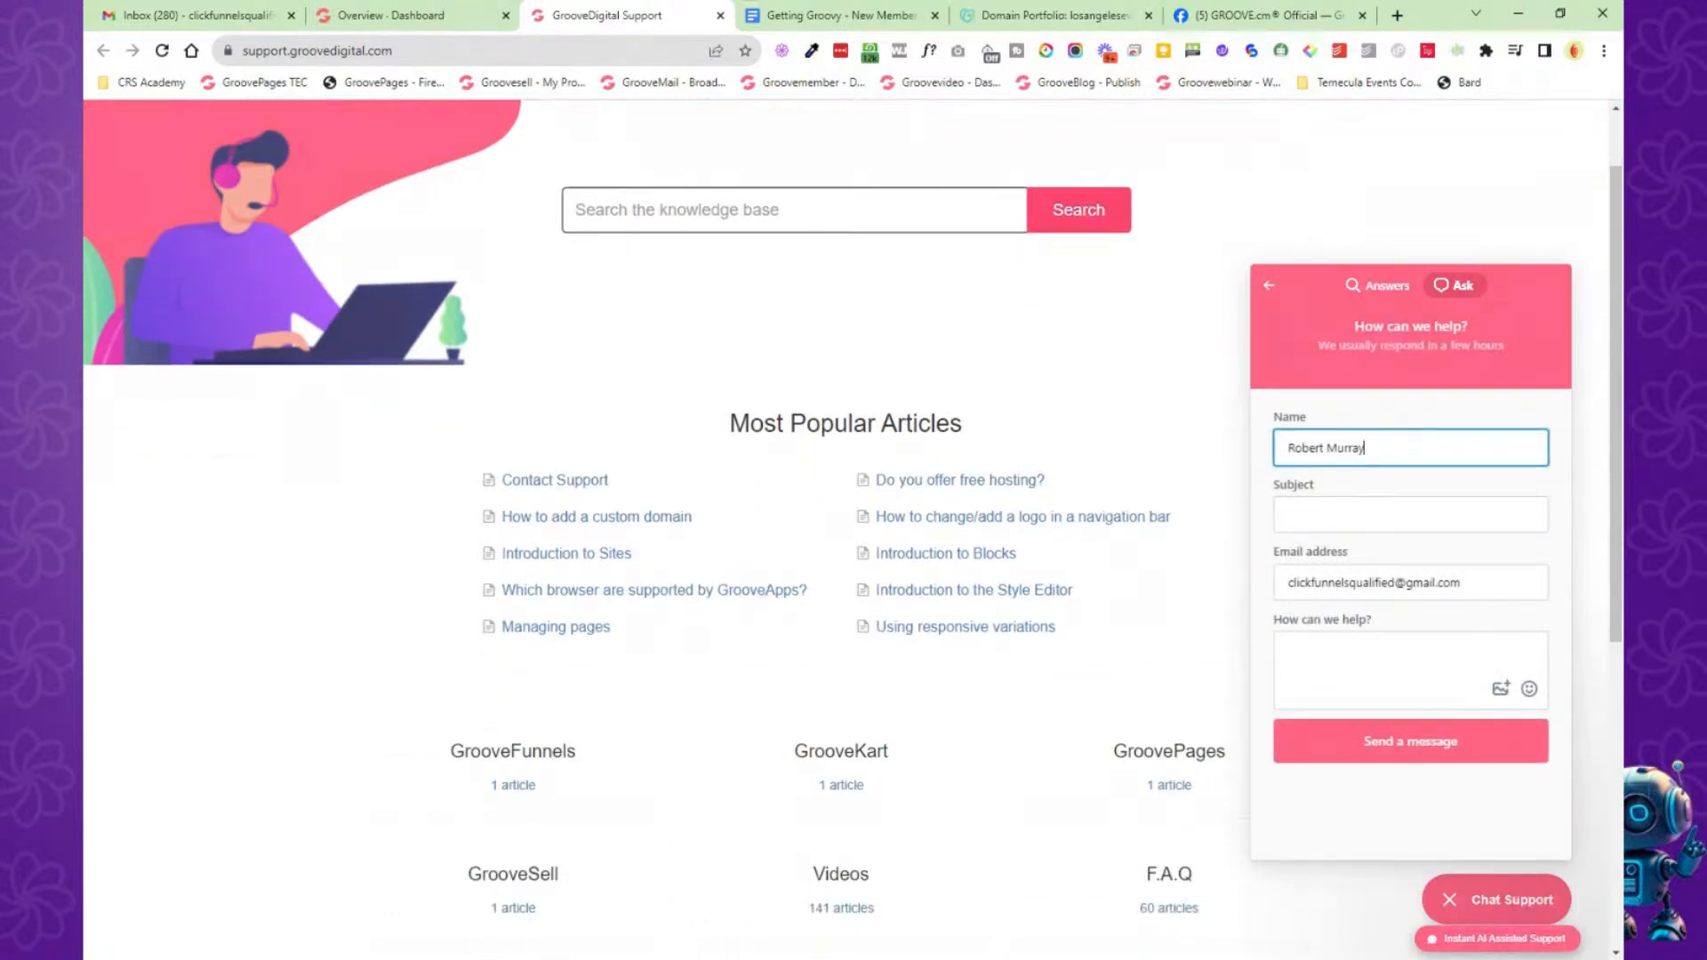
click(1289, 653)
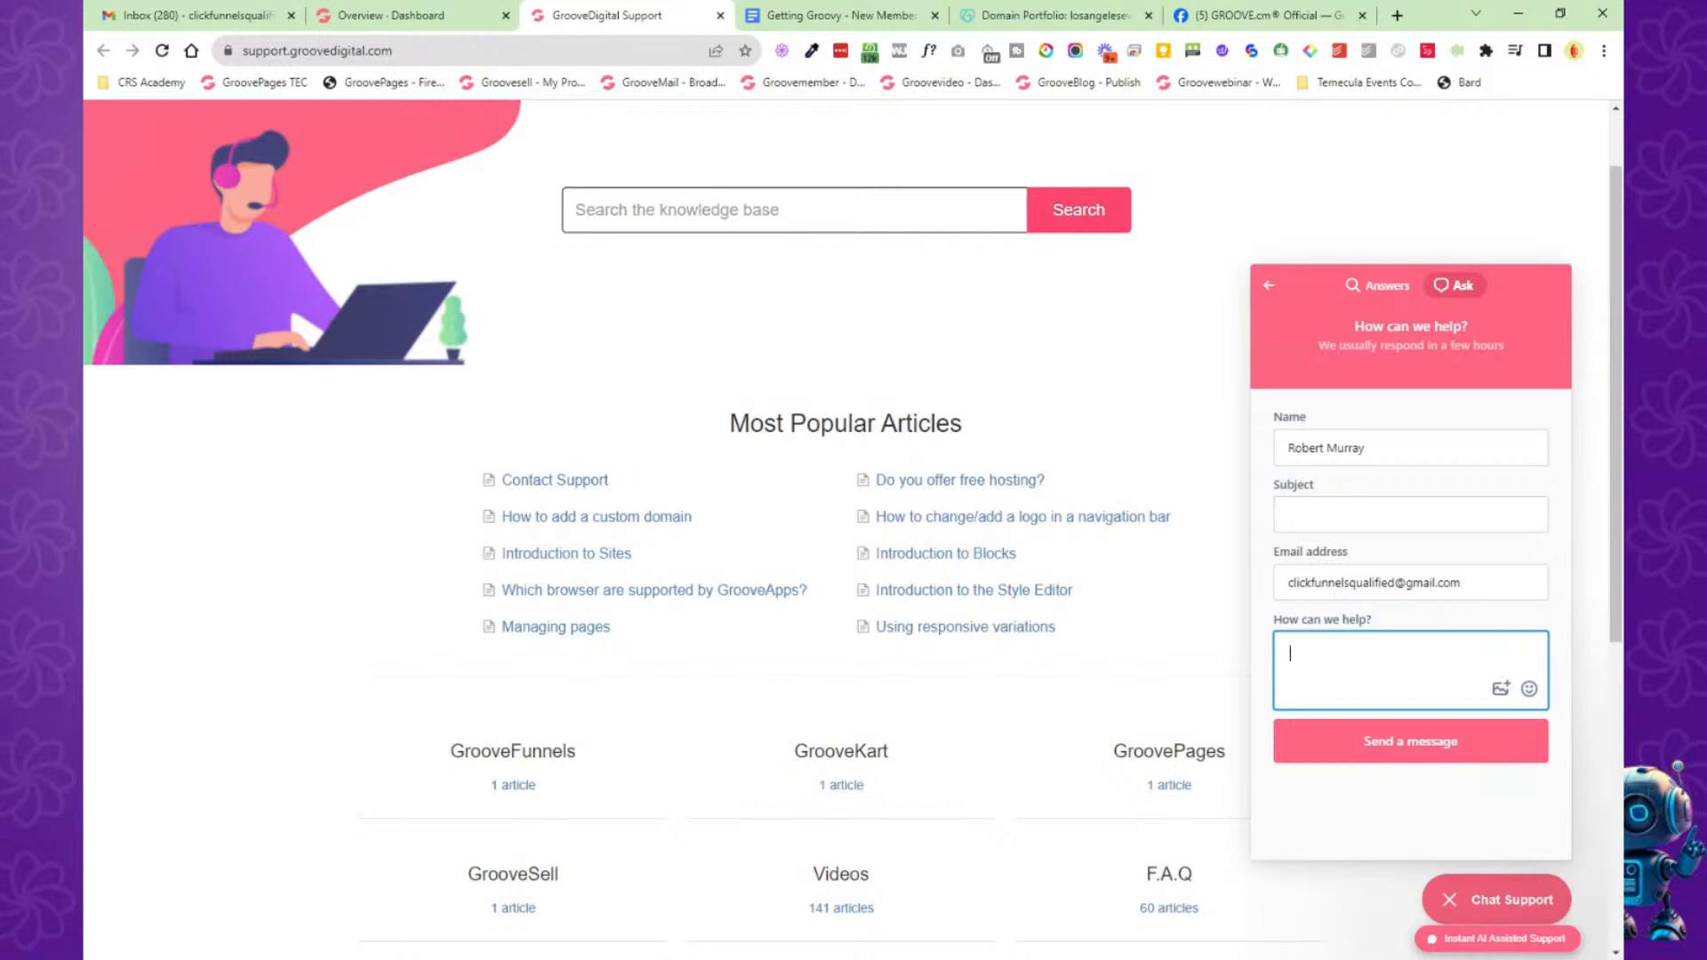
click(1269, 286)
click(786, 21)
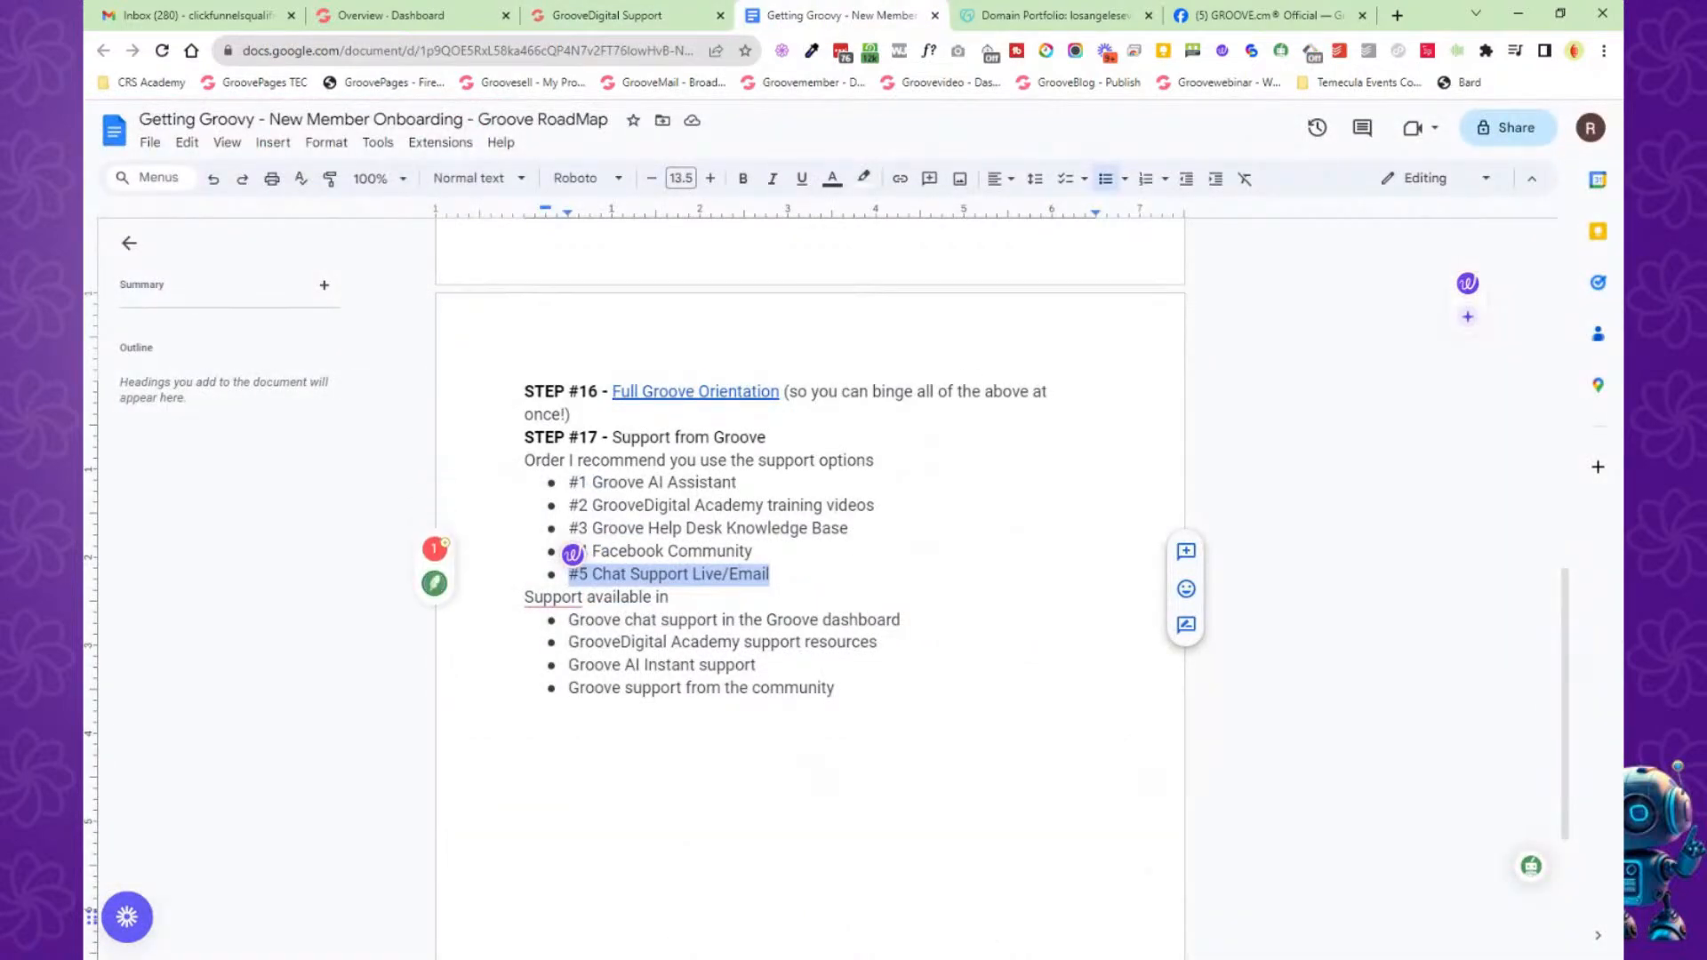
Highlight the Groove chat support line, then open the Support Desk and close its AI chat.
drag(569, 620, 900, 619)
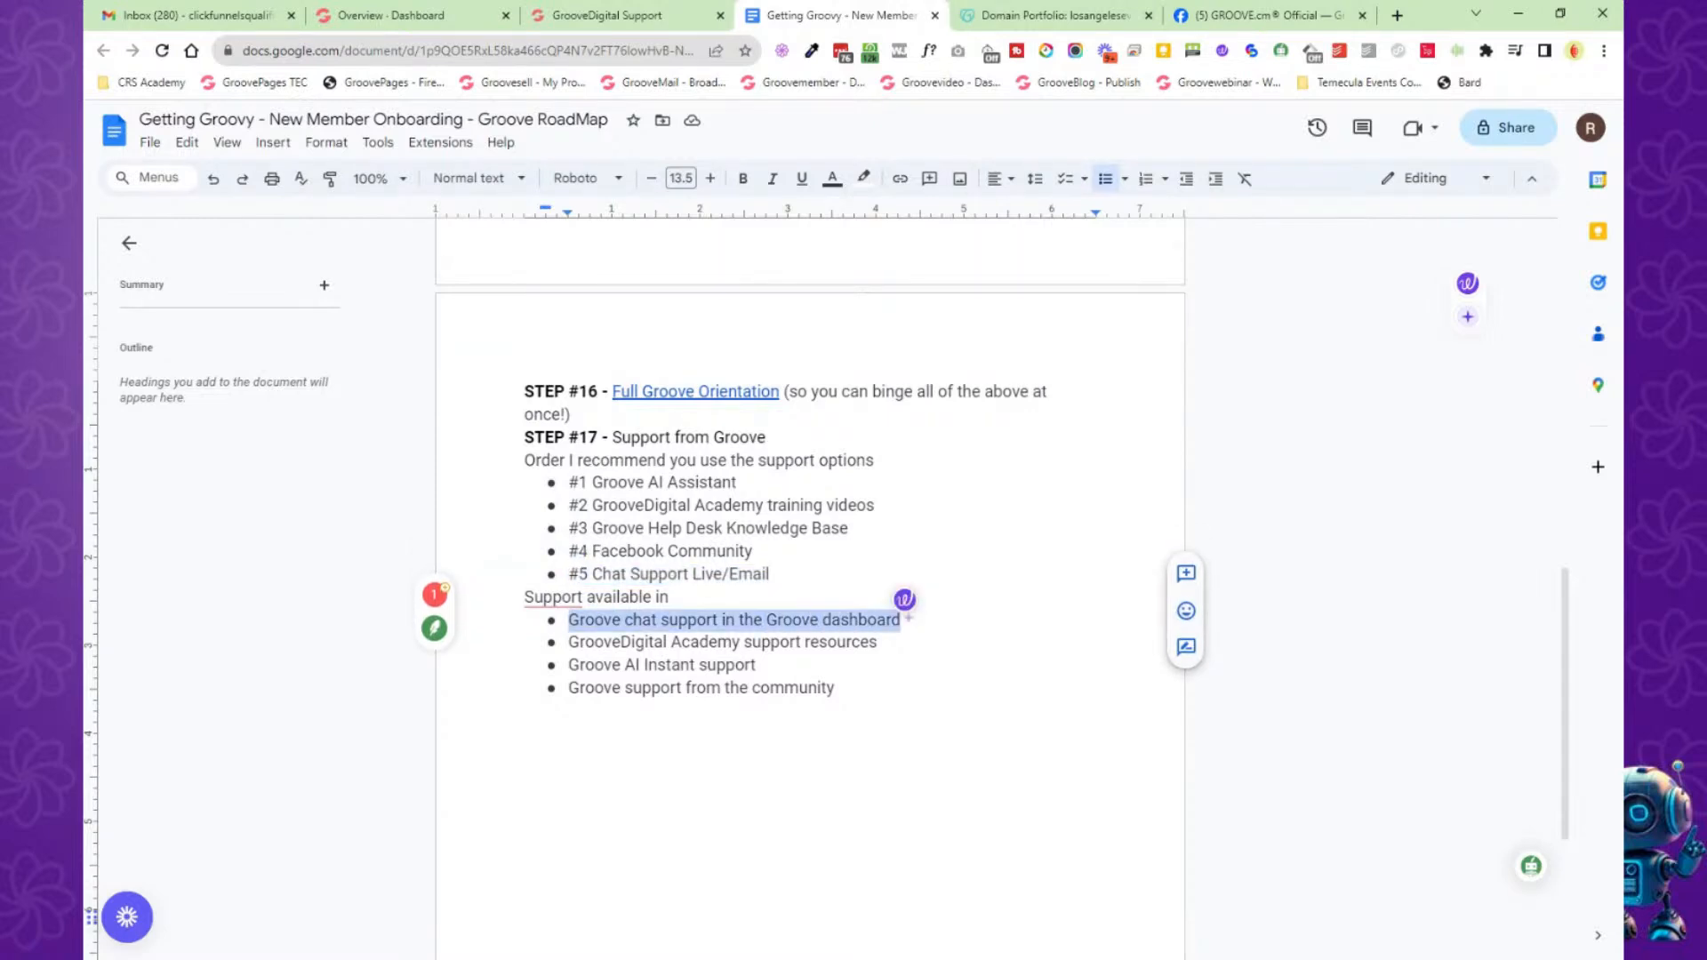
click(439, 18)
click(382, 132)
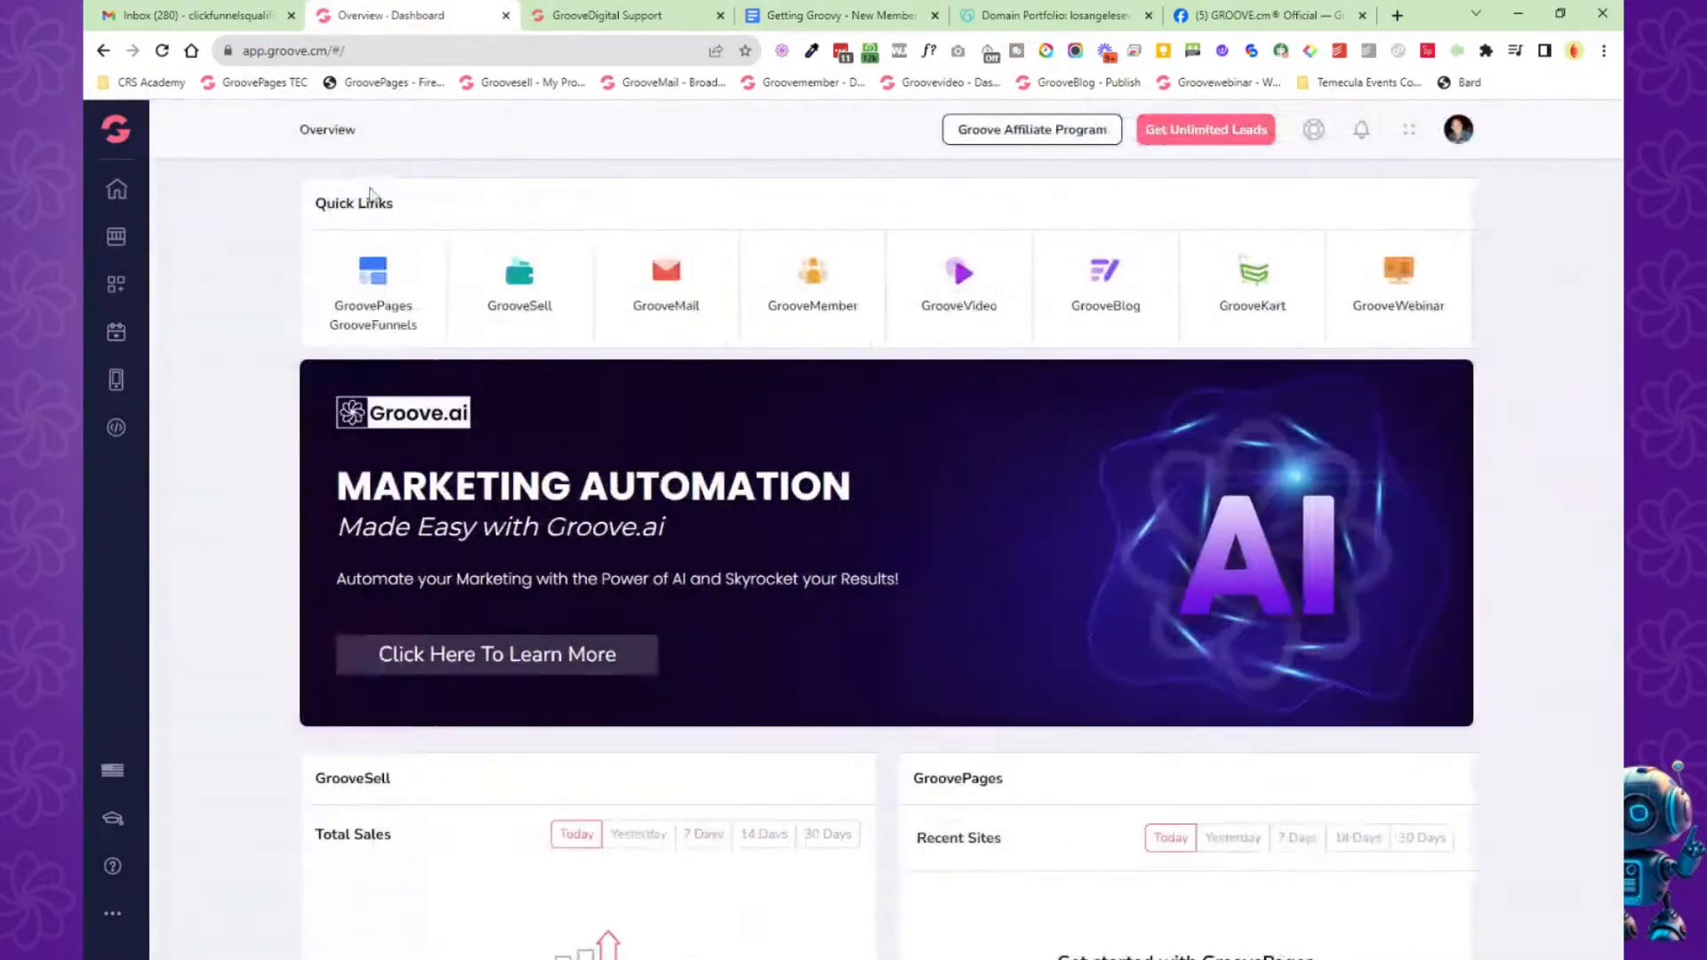
click(112, 868)
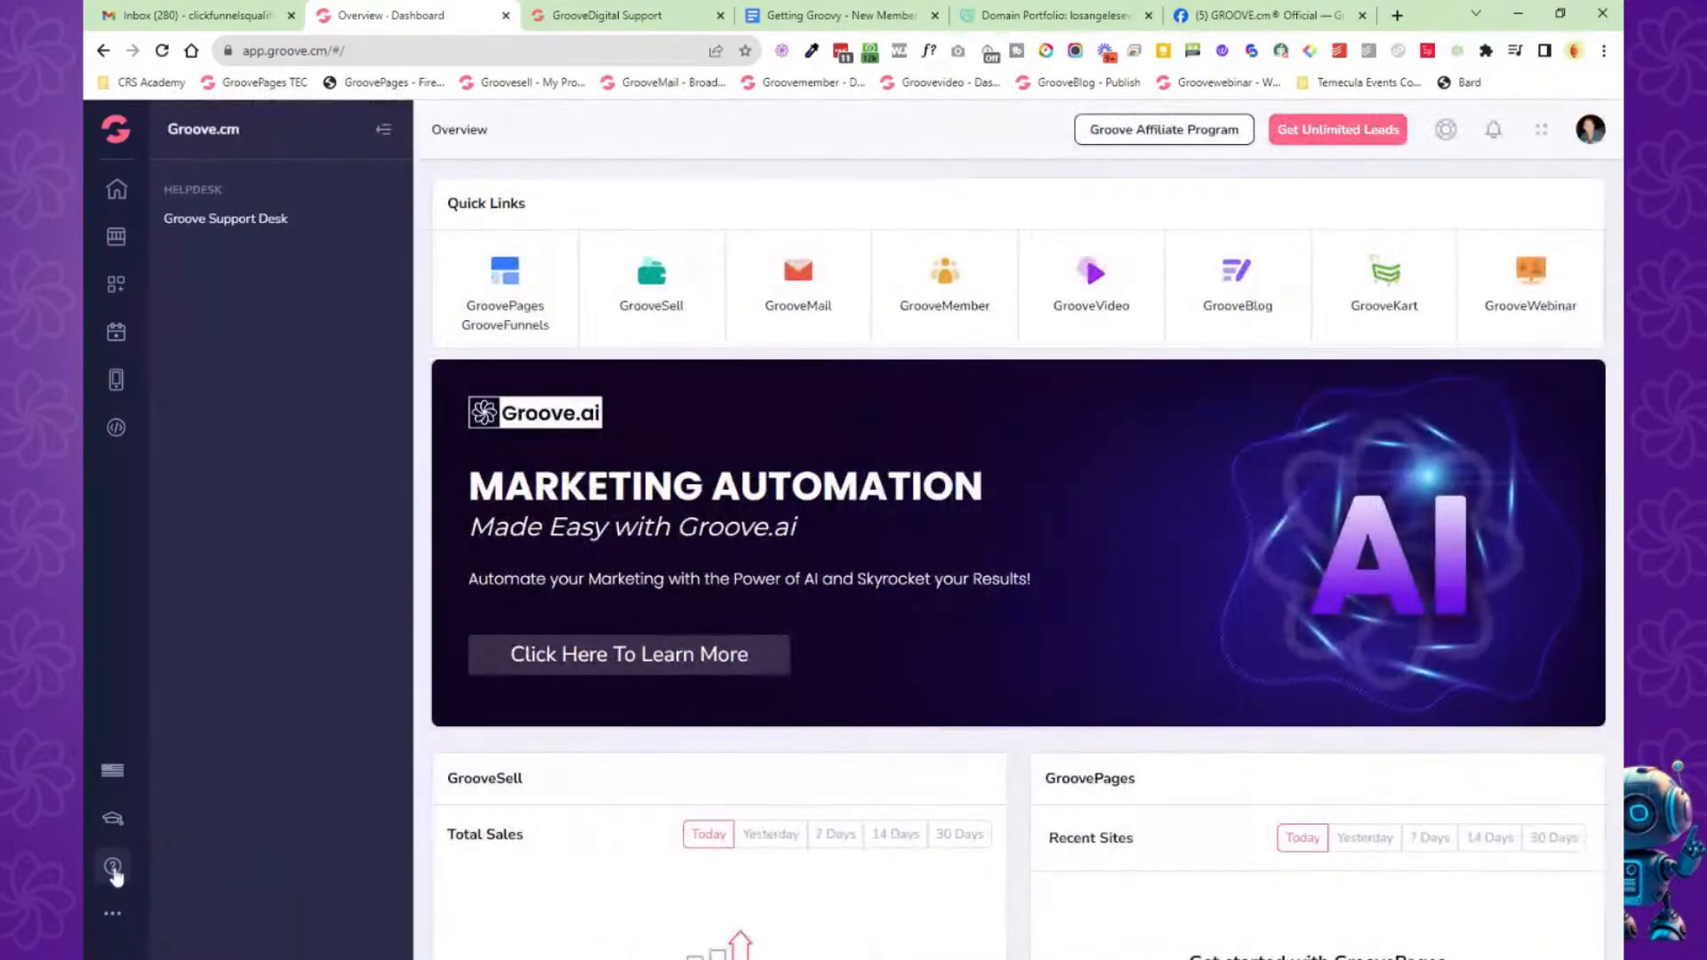
click(253, 229)
click(812, 16)
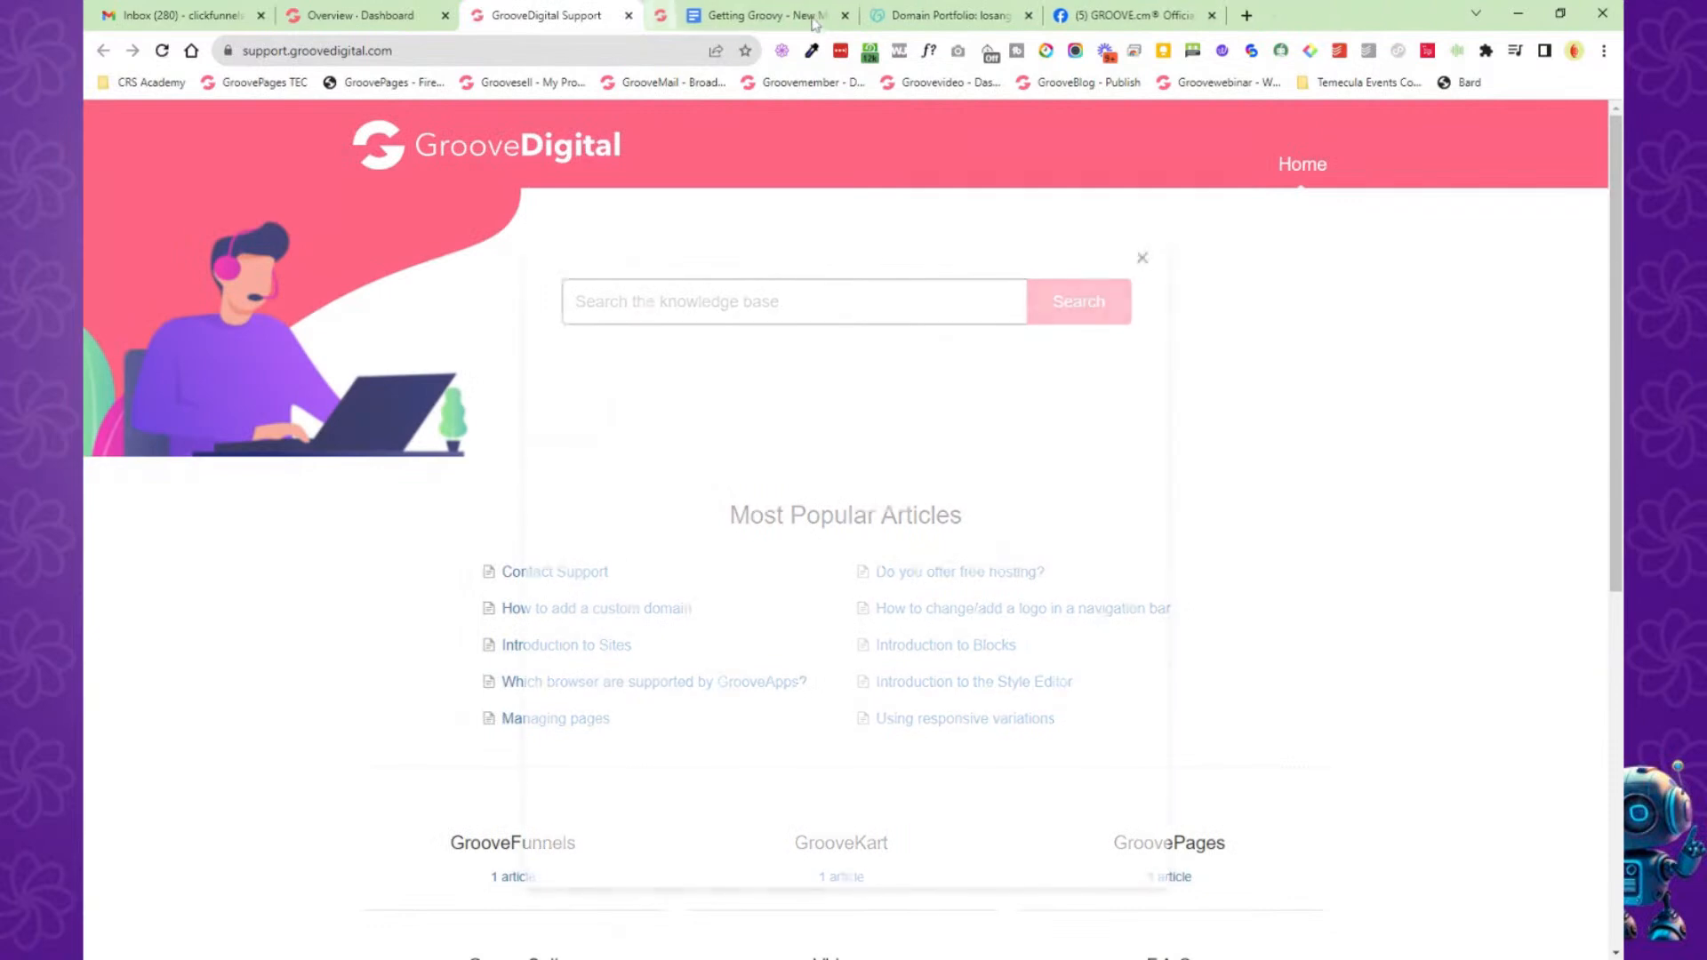
click(1141, 258)
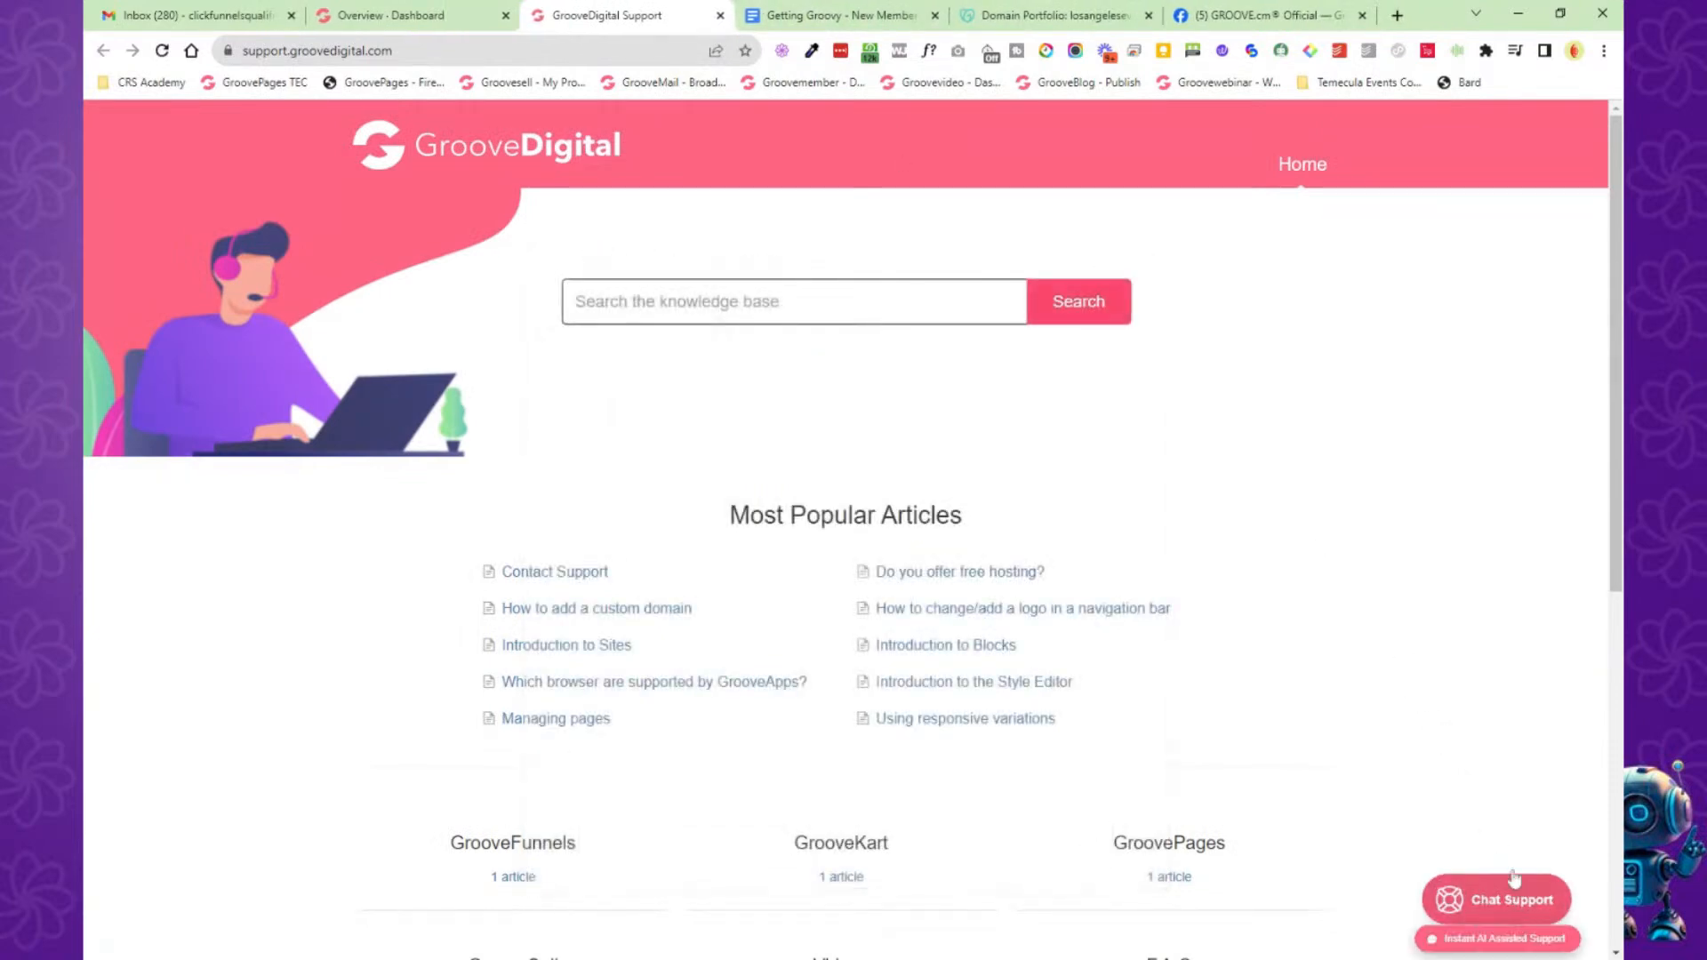
click(836, 18)
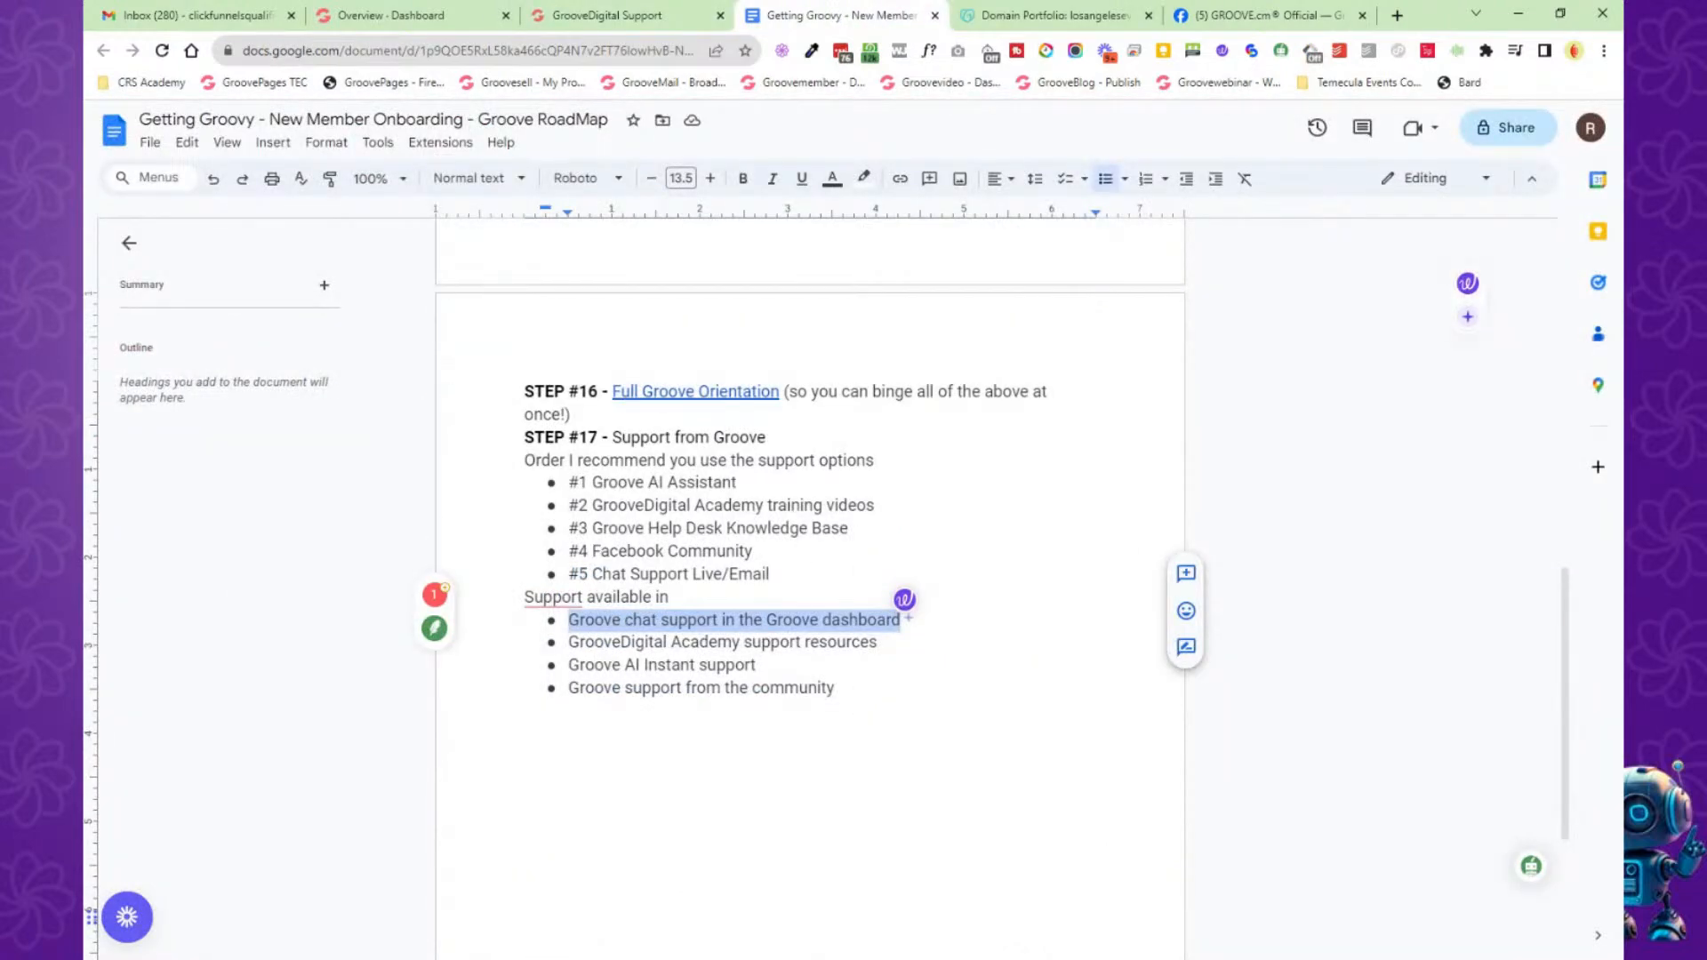
Open the Academy's Contact Support article, then close the Contact Support and extra Support tabs.
click(391, 15)
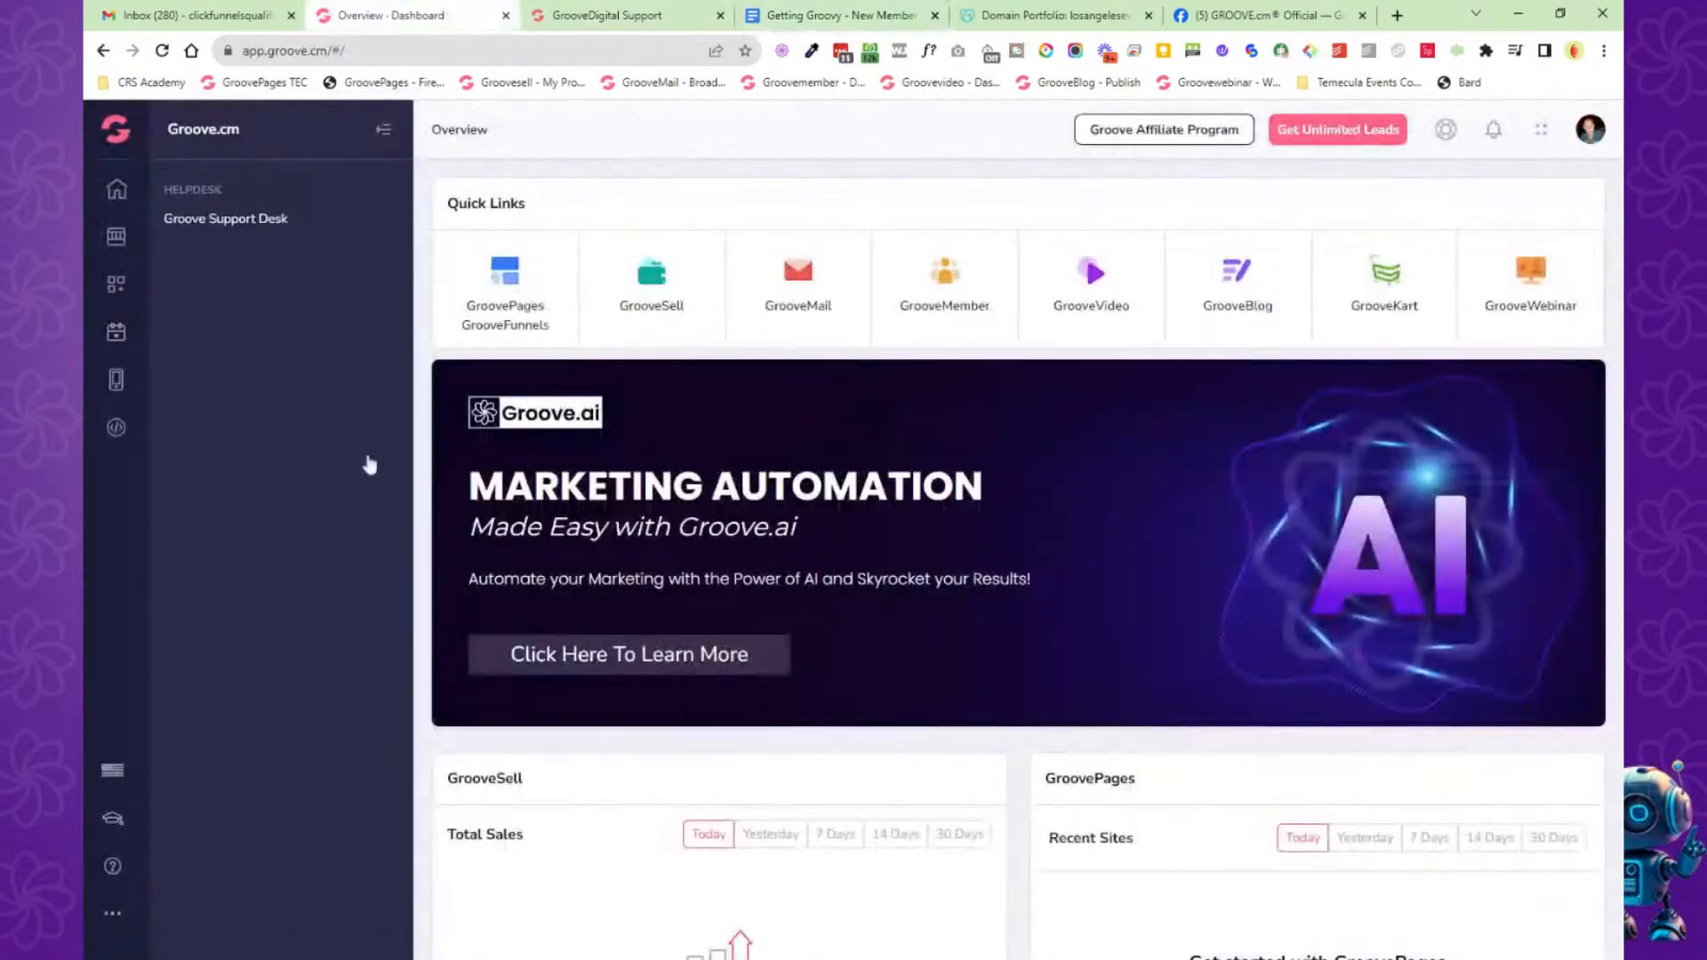
click(113, 818)
click(267, 220)
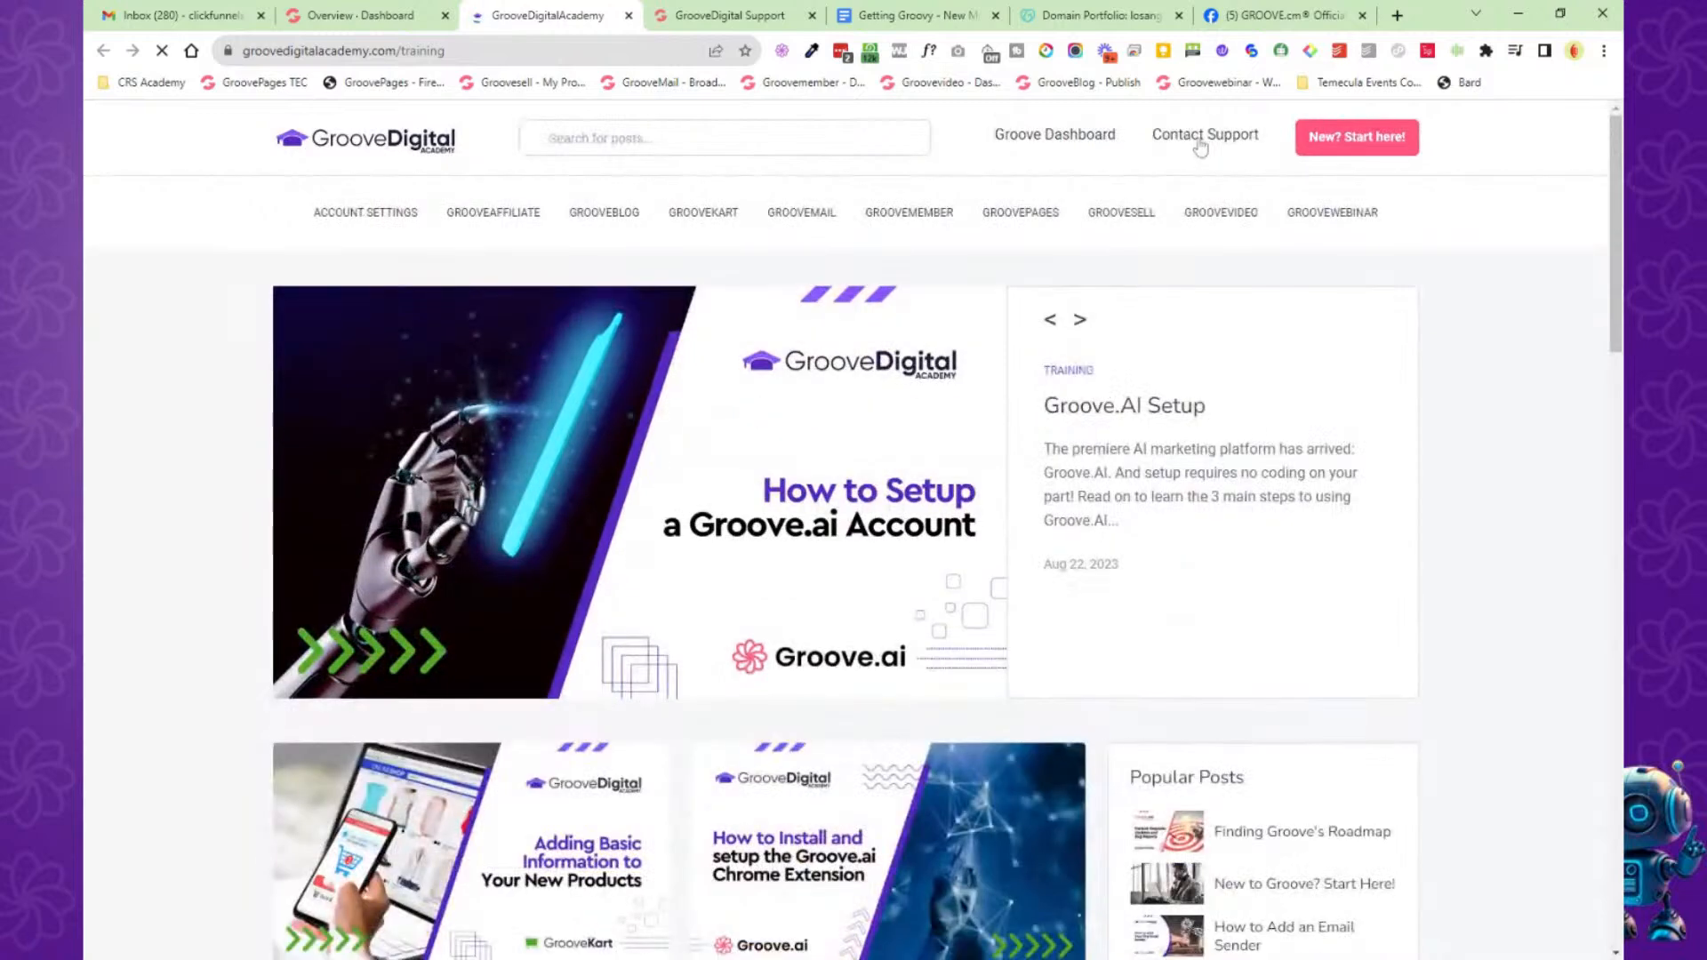
click(1199, 142)
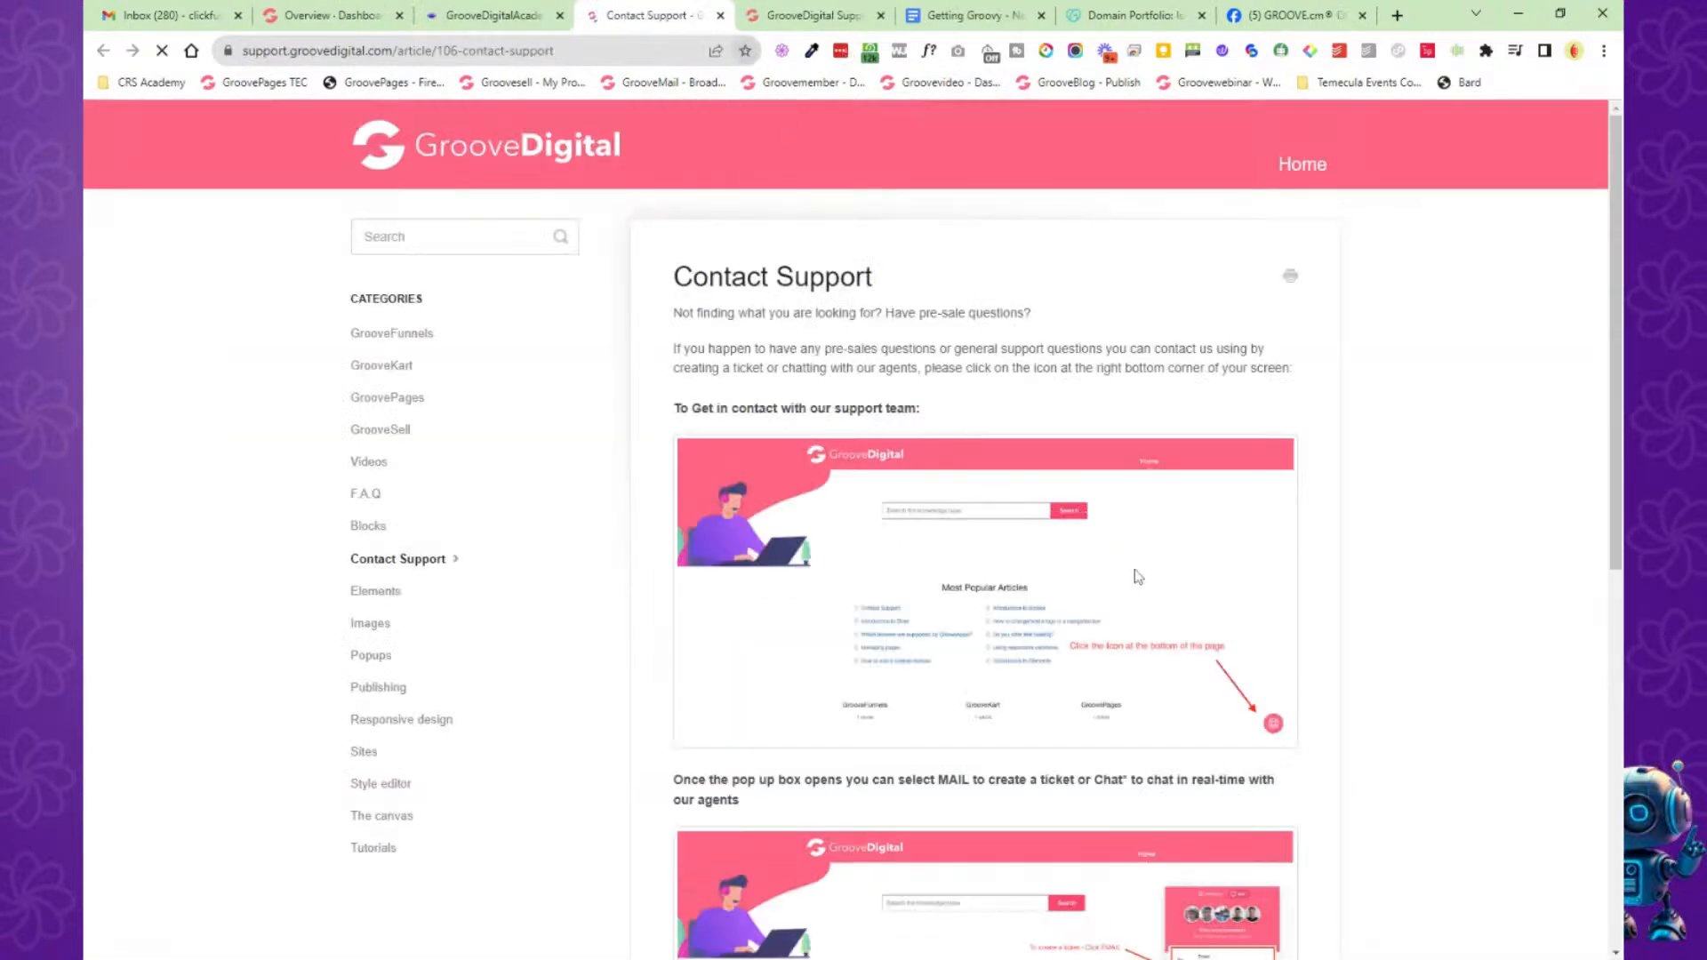
scroll(1111, 569, down, 8)
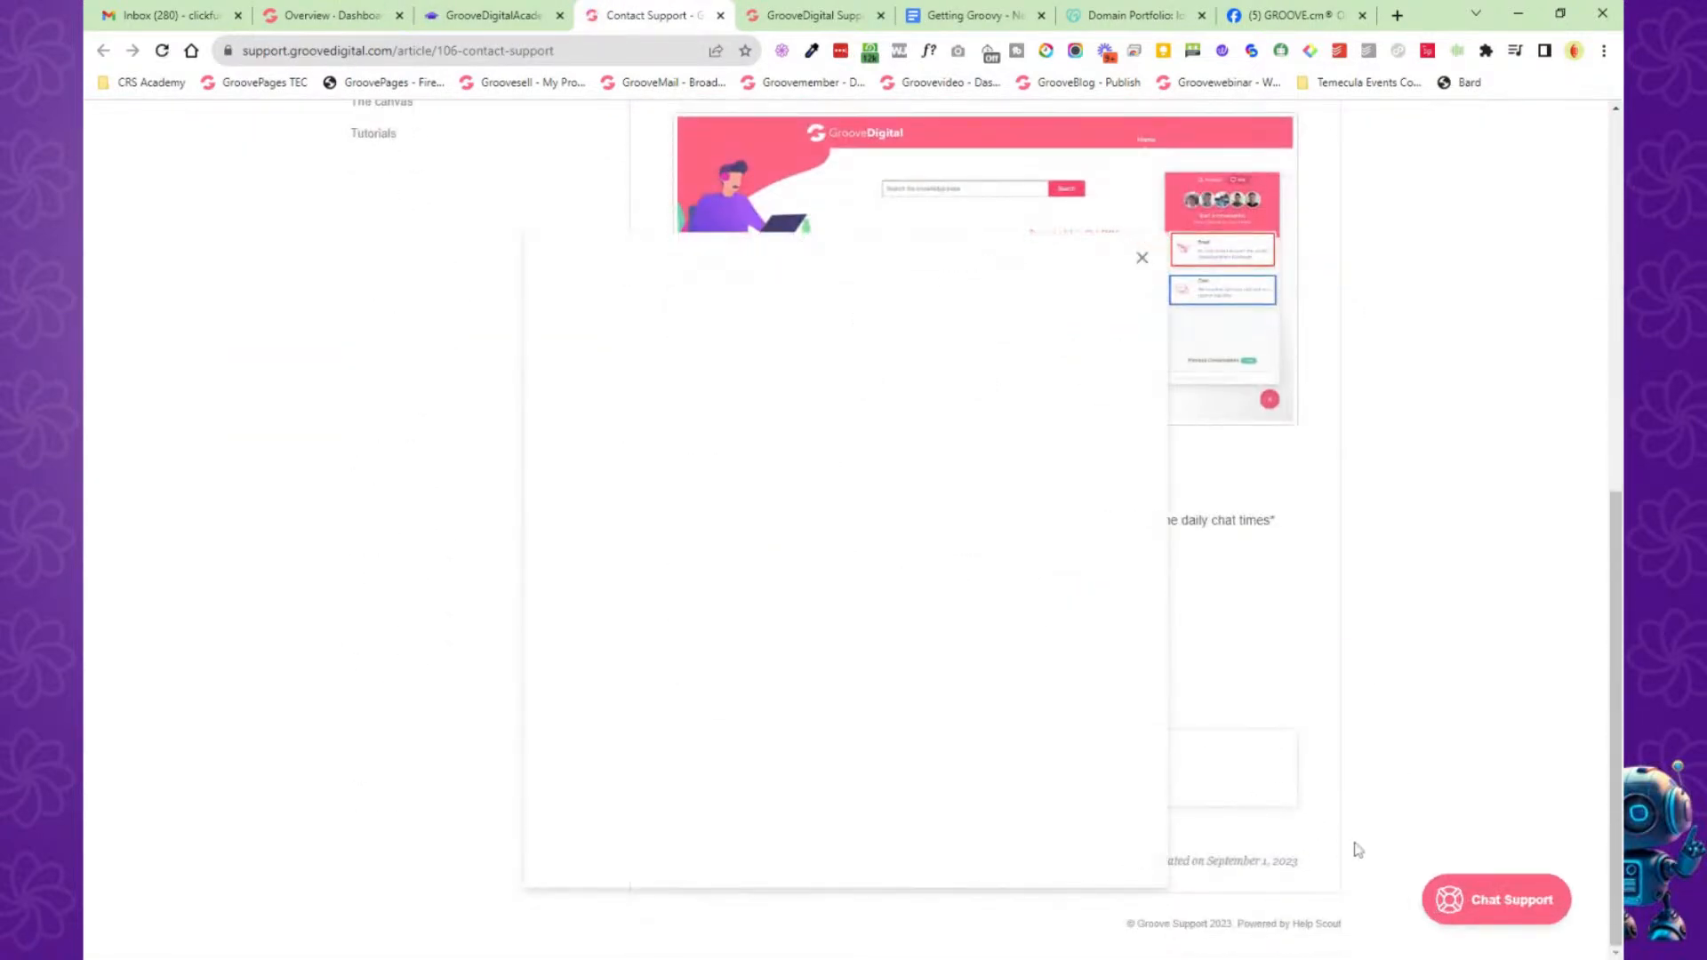
click(719, 15)
click(719, 15)
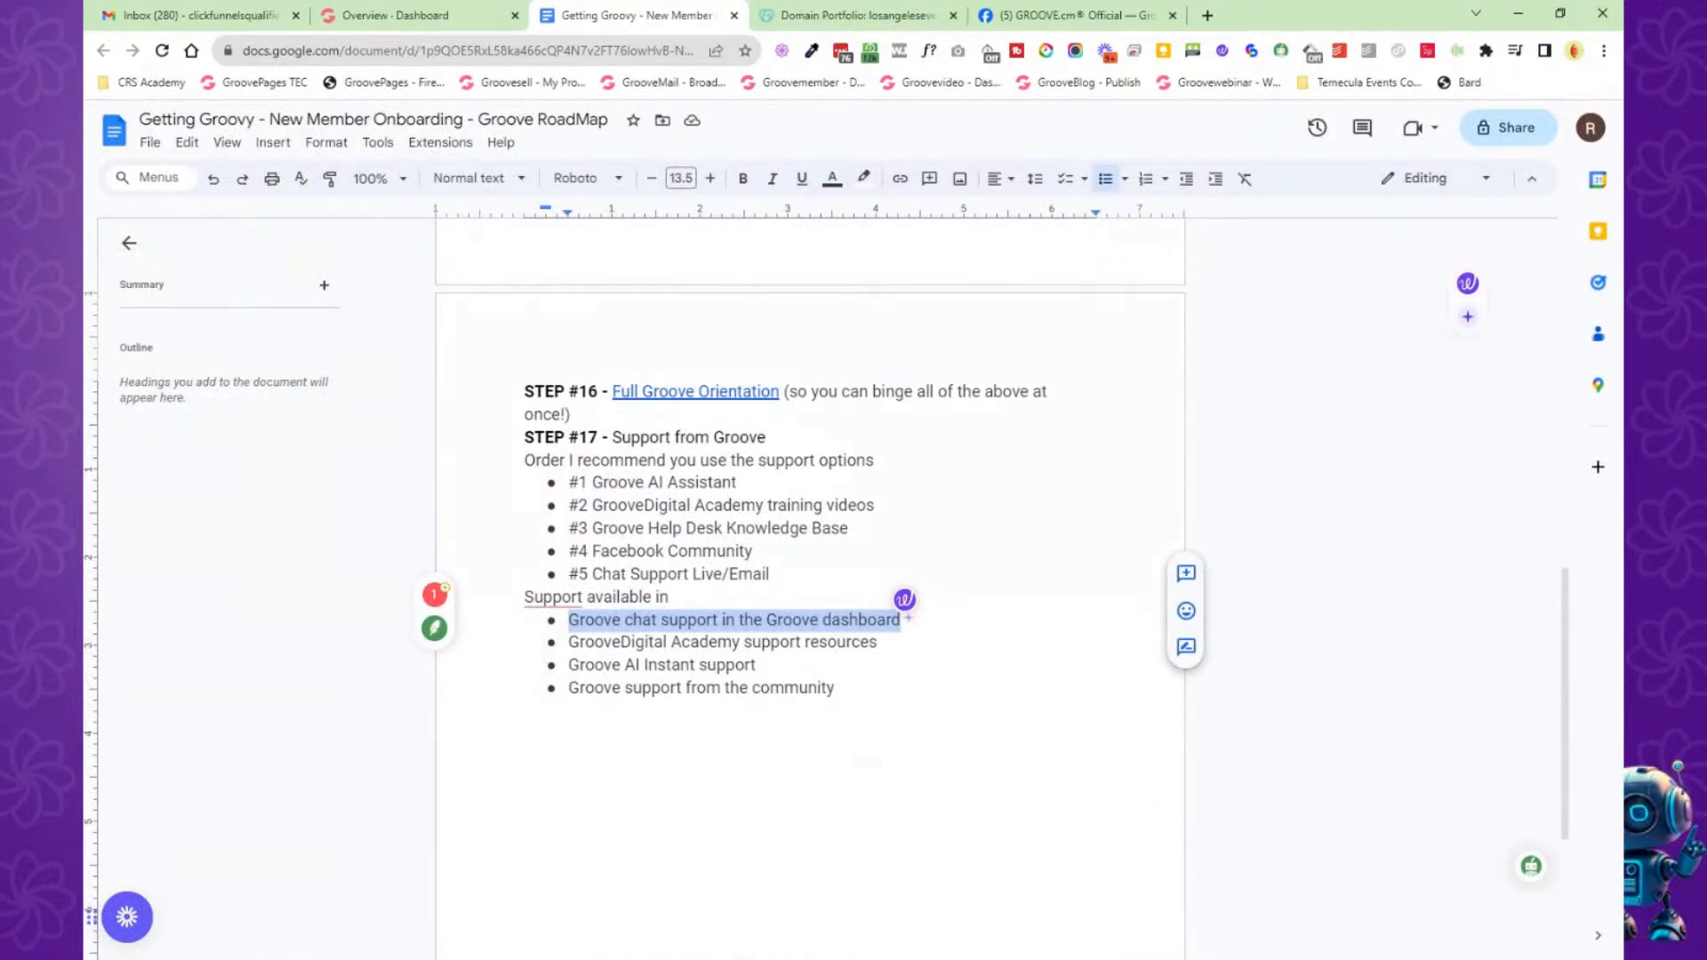
click(395, 15)
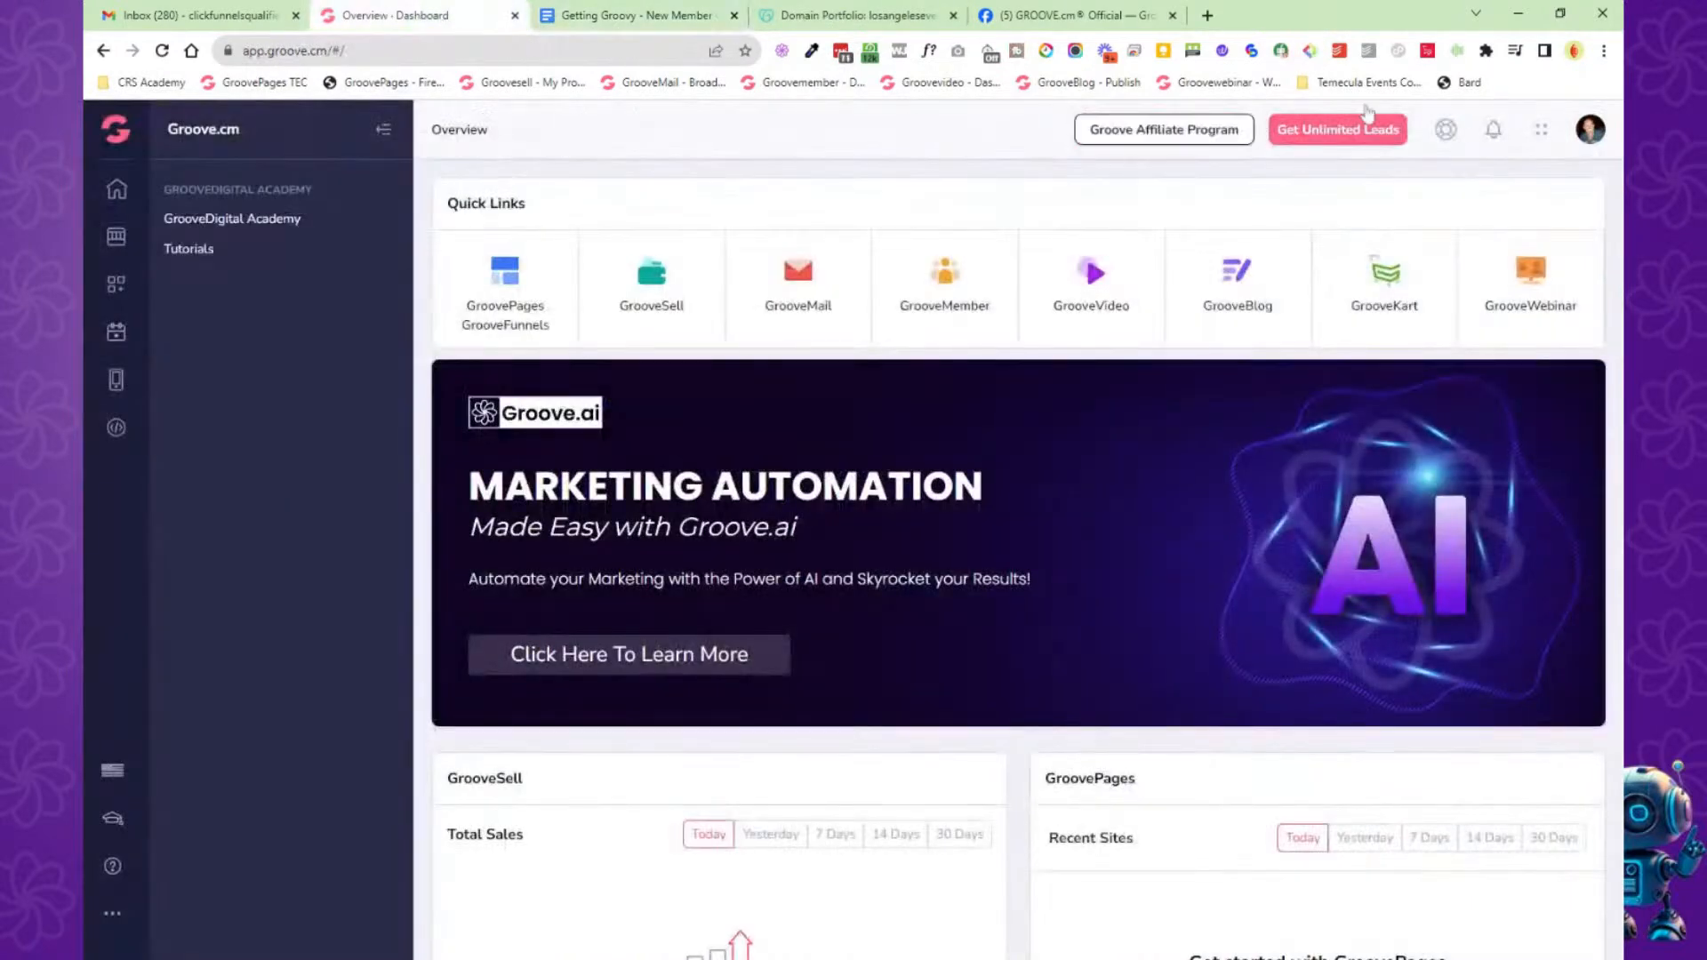
click(1445, 131)
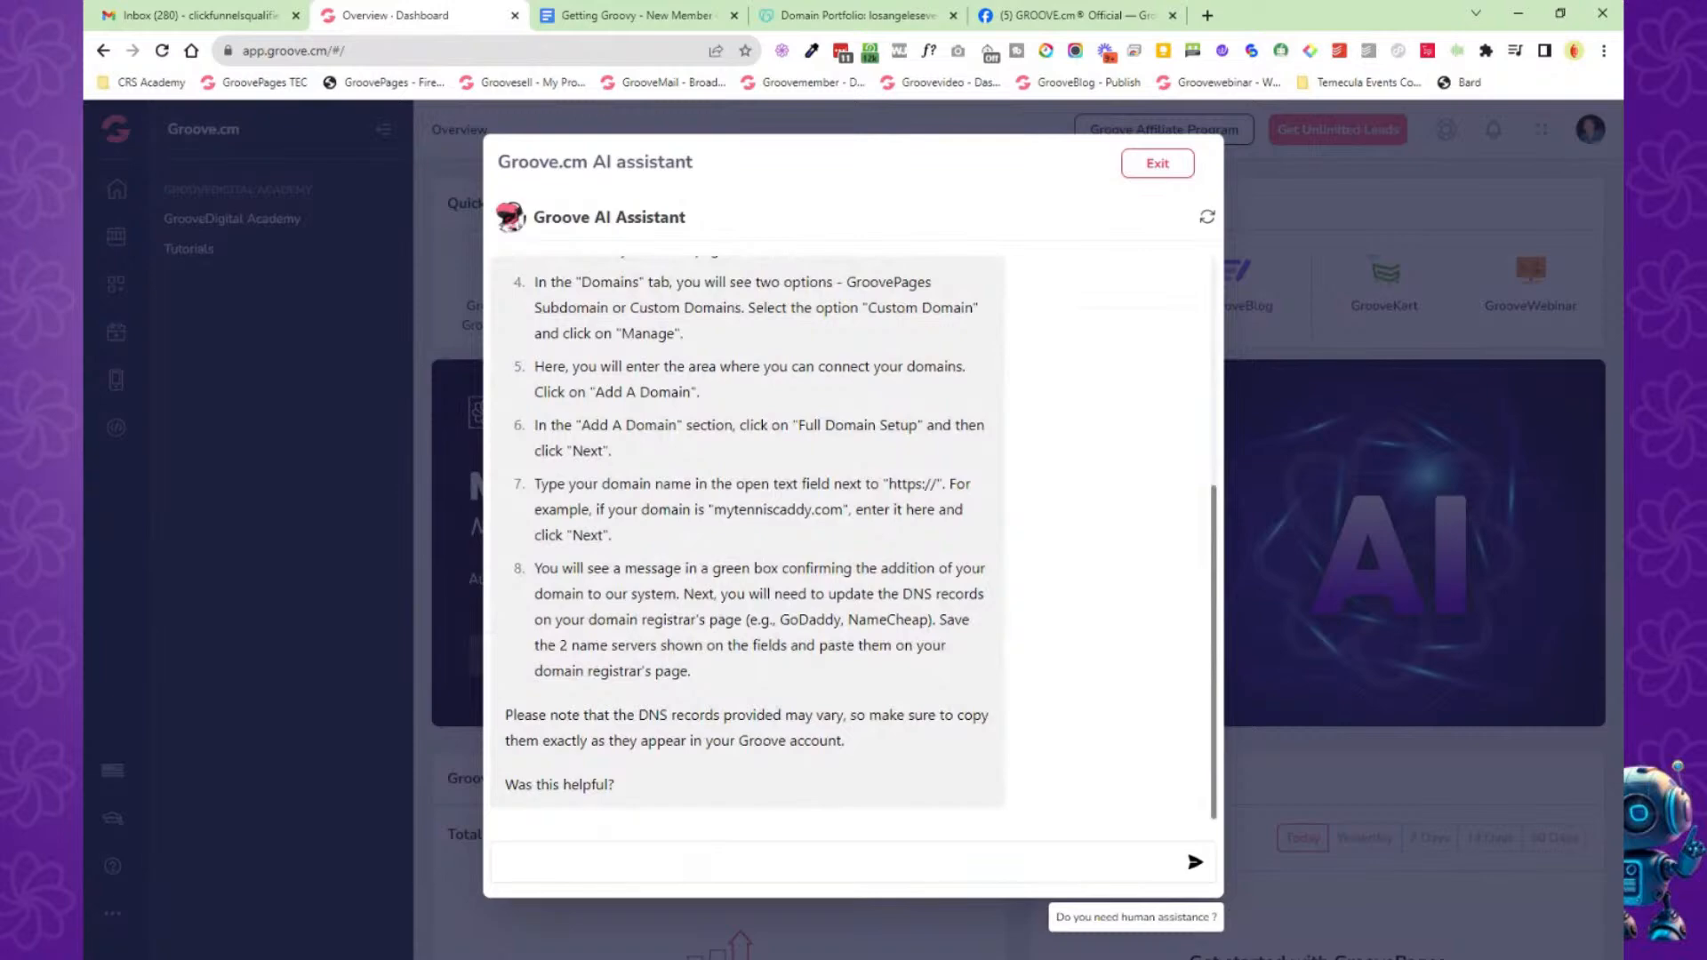
click(1157, 163)
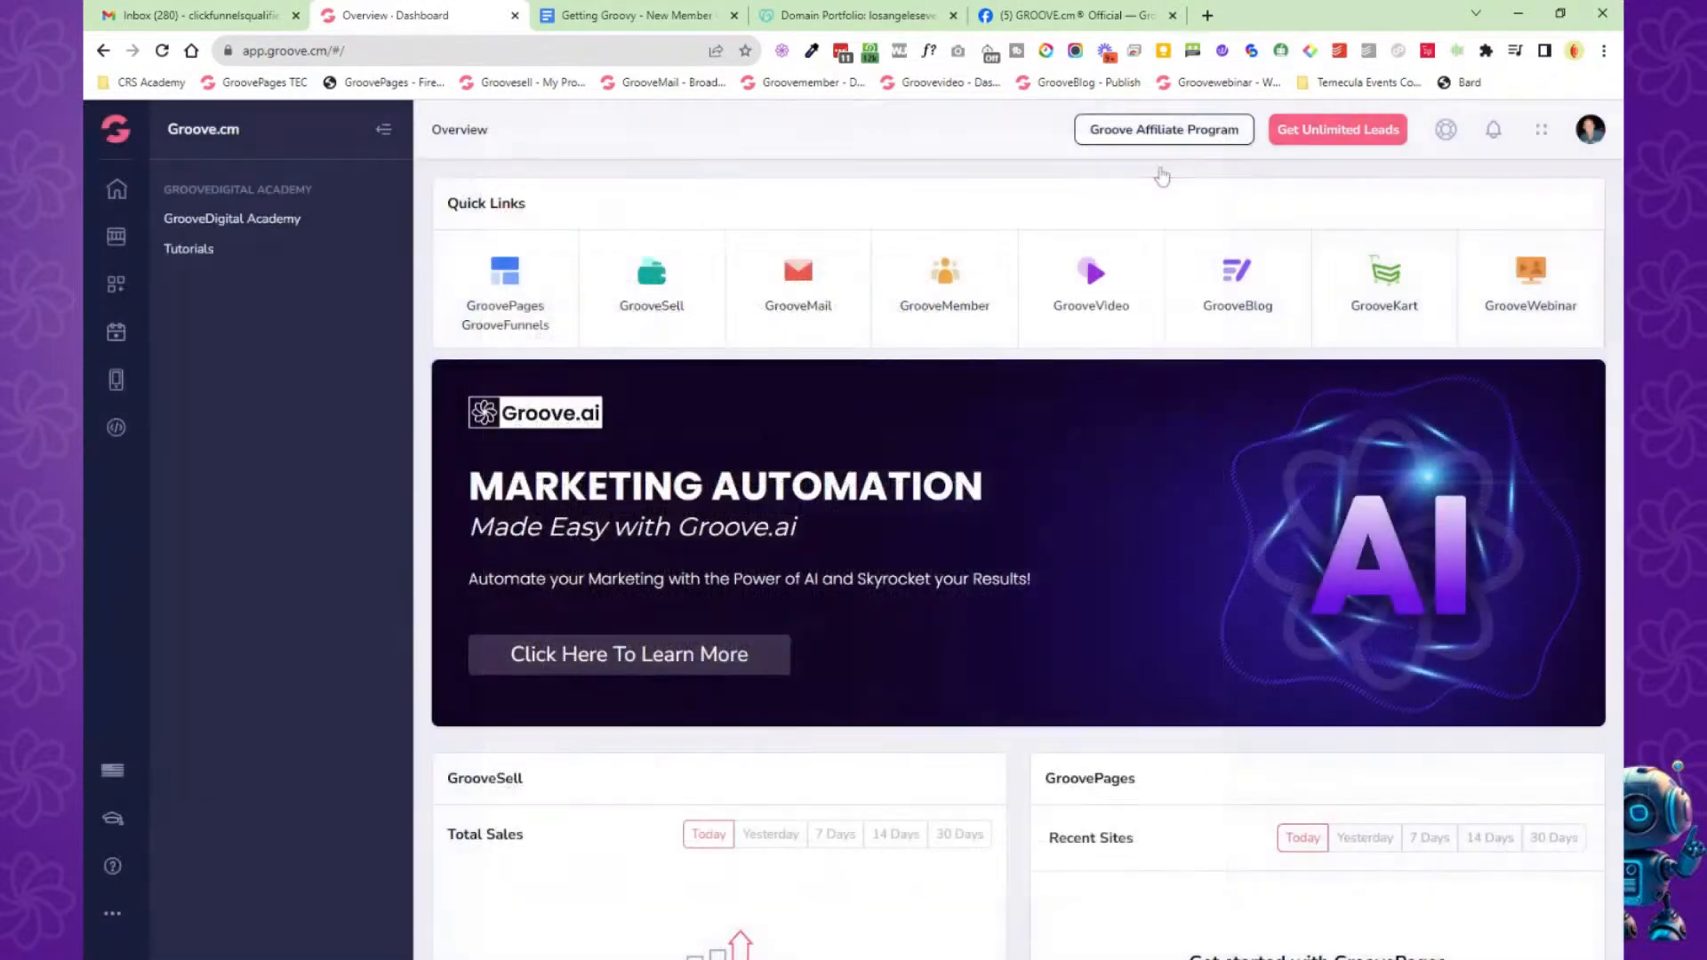
click(381, 131)
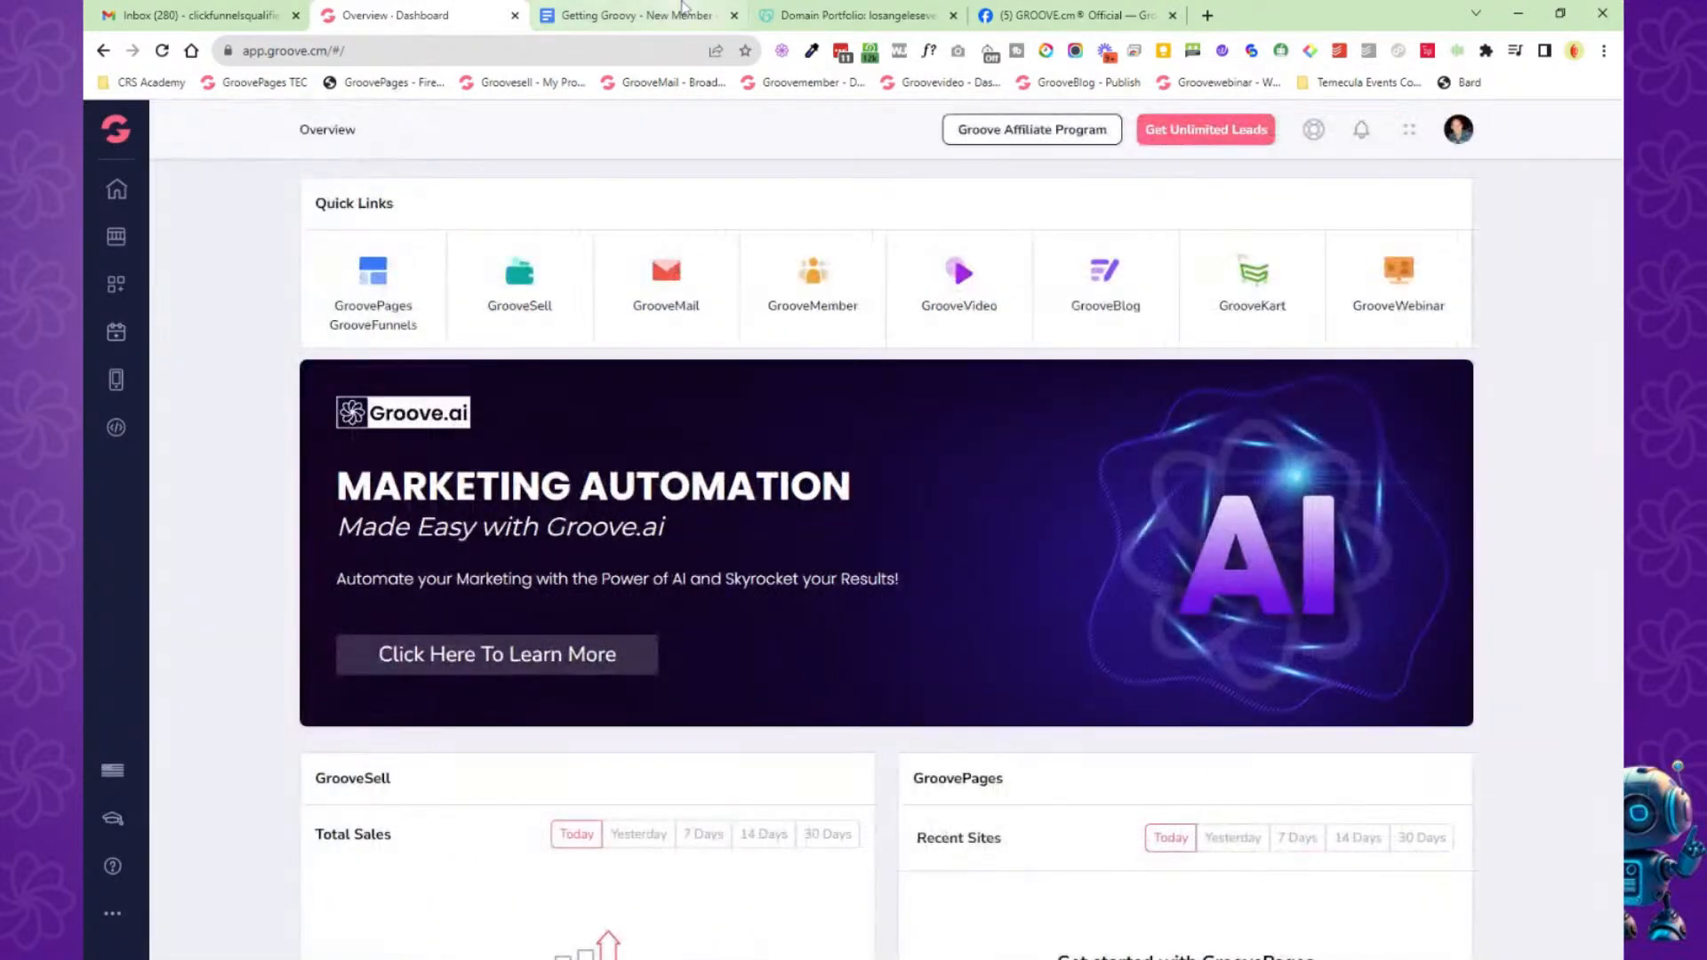
click(653, 16)
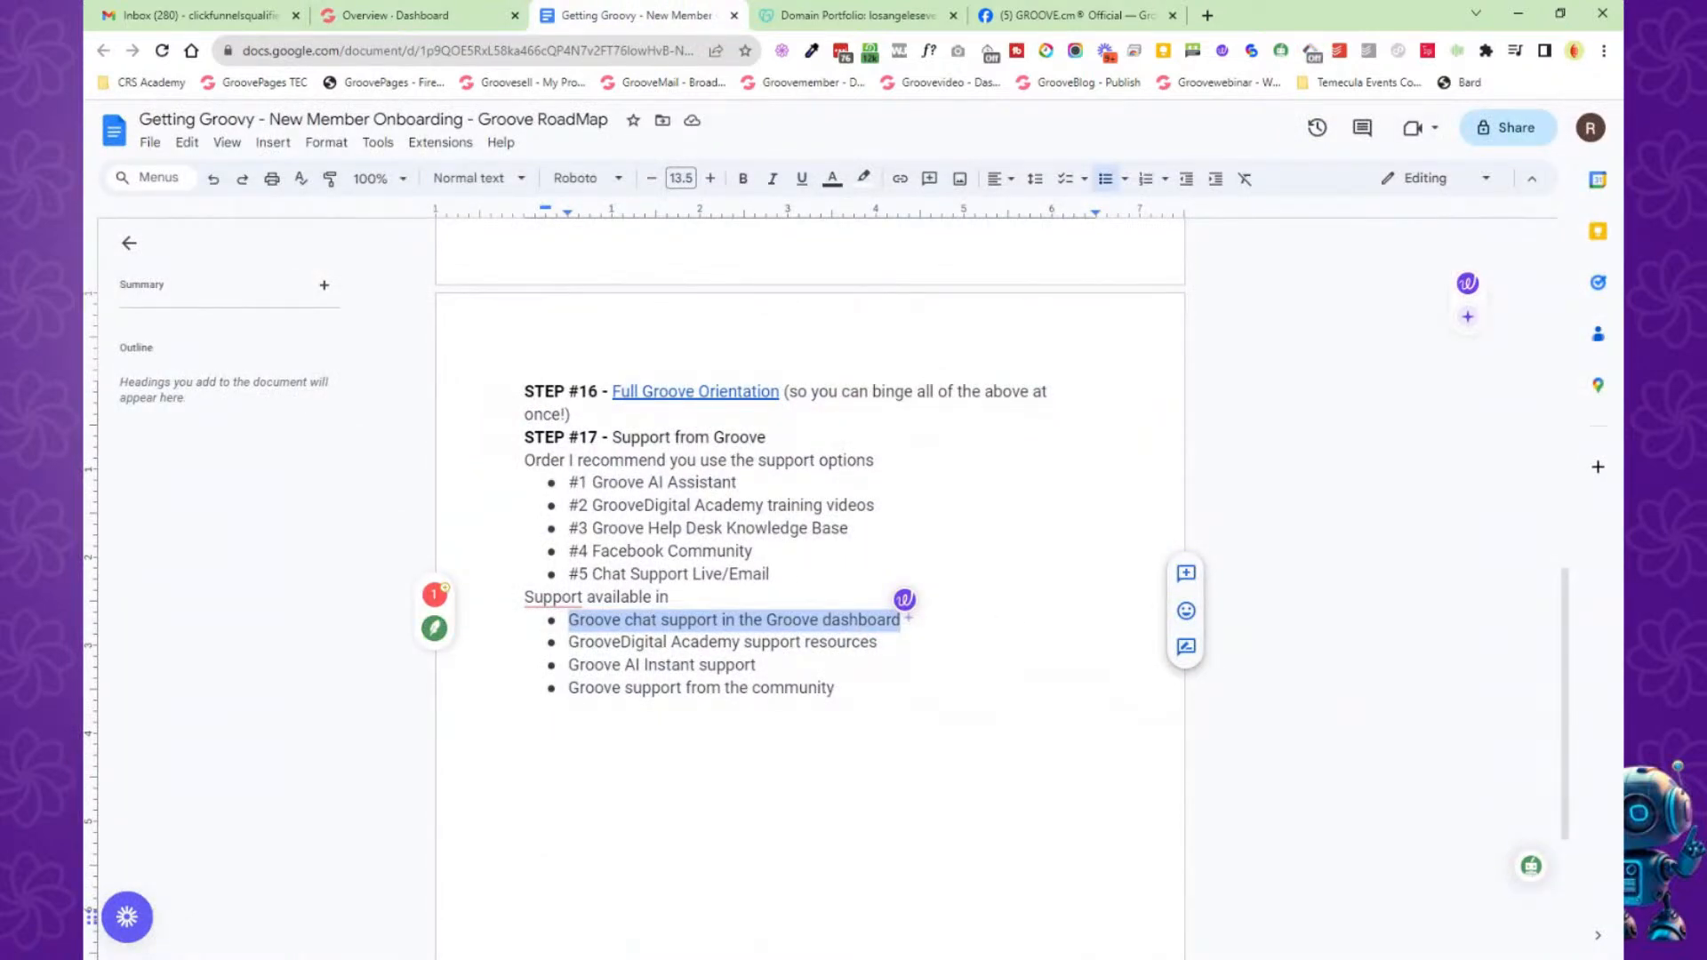
click(1085, 16)
scroll(488, 645, down, 15)
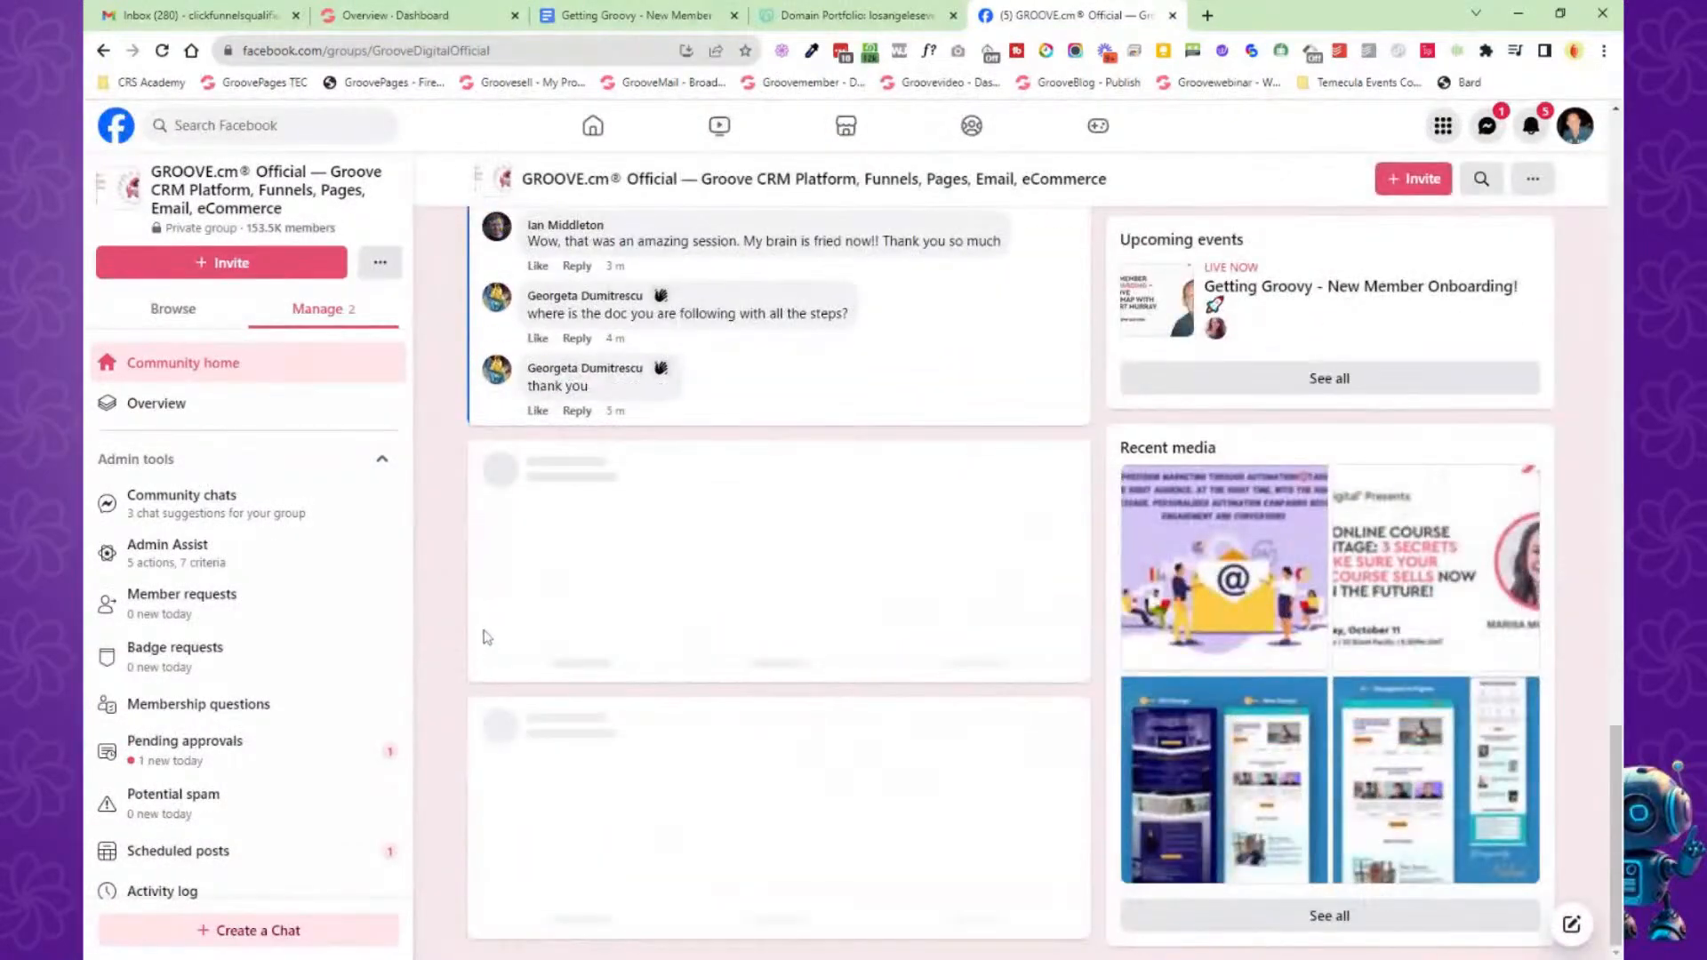
scroll(462, 596, down, 14)
scroll(462, 596, down, 15)
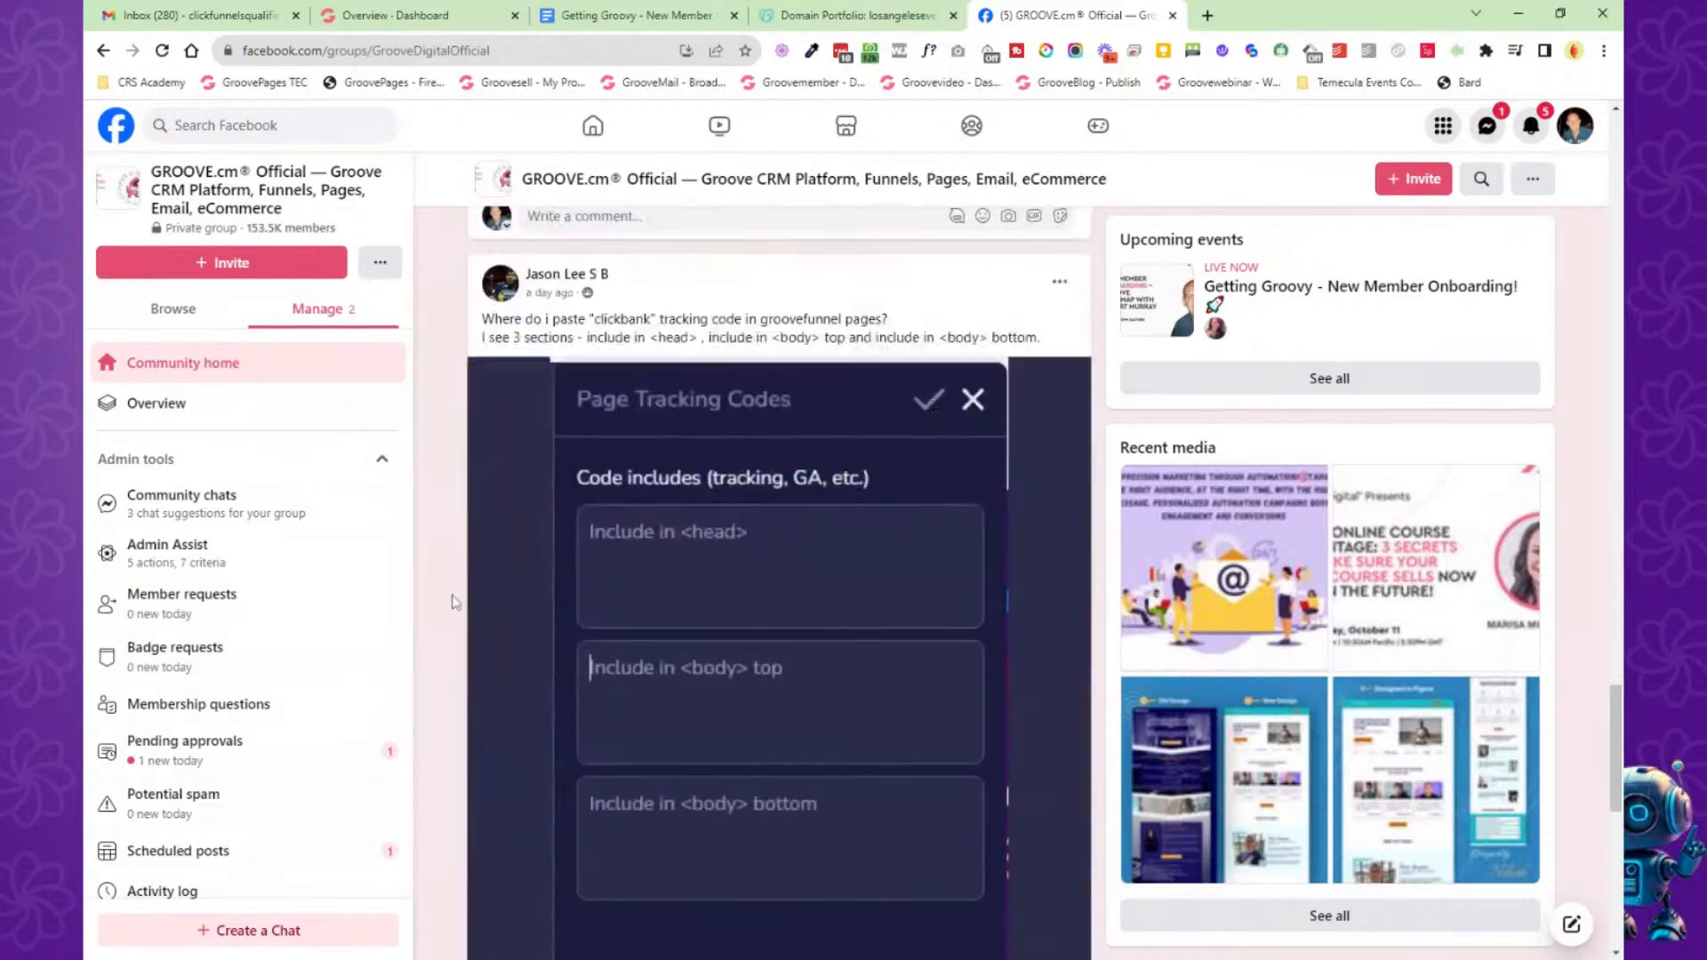
scroll(457, 602, down, 15)
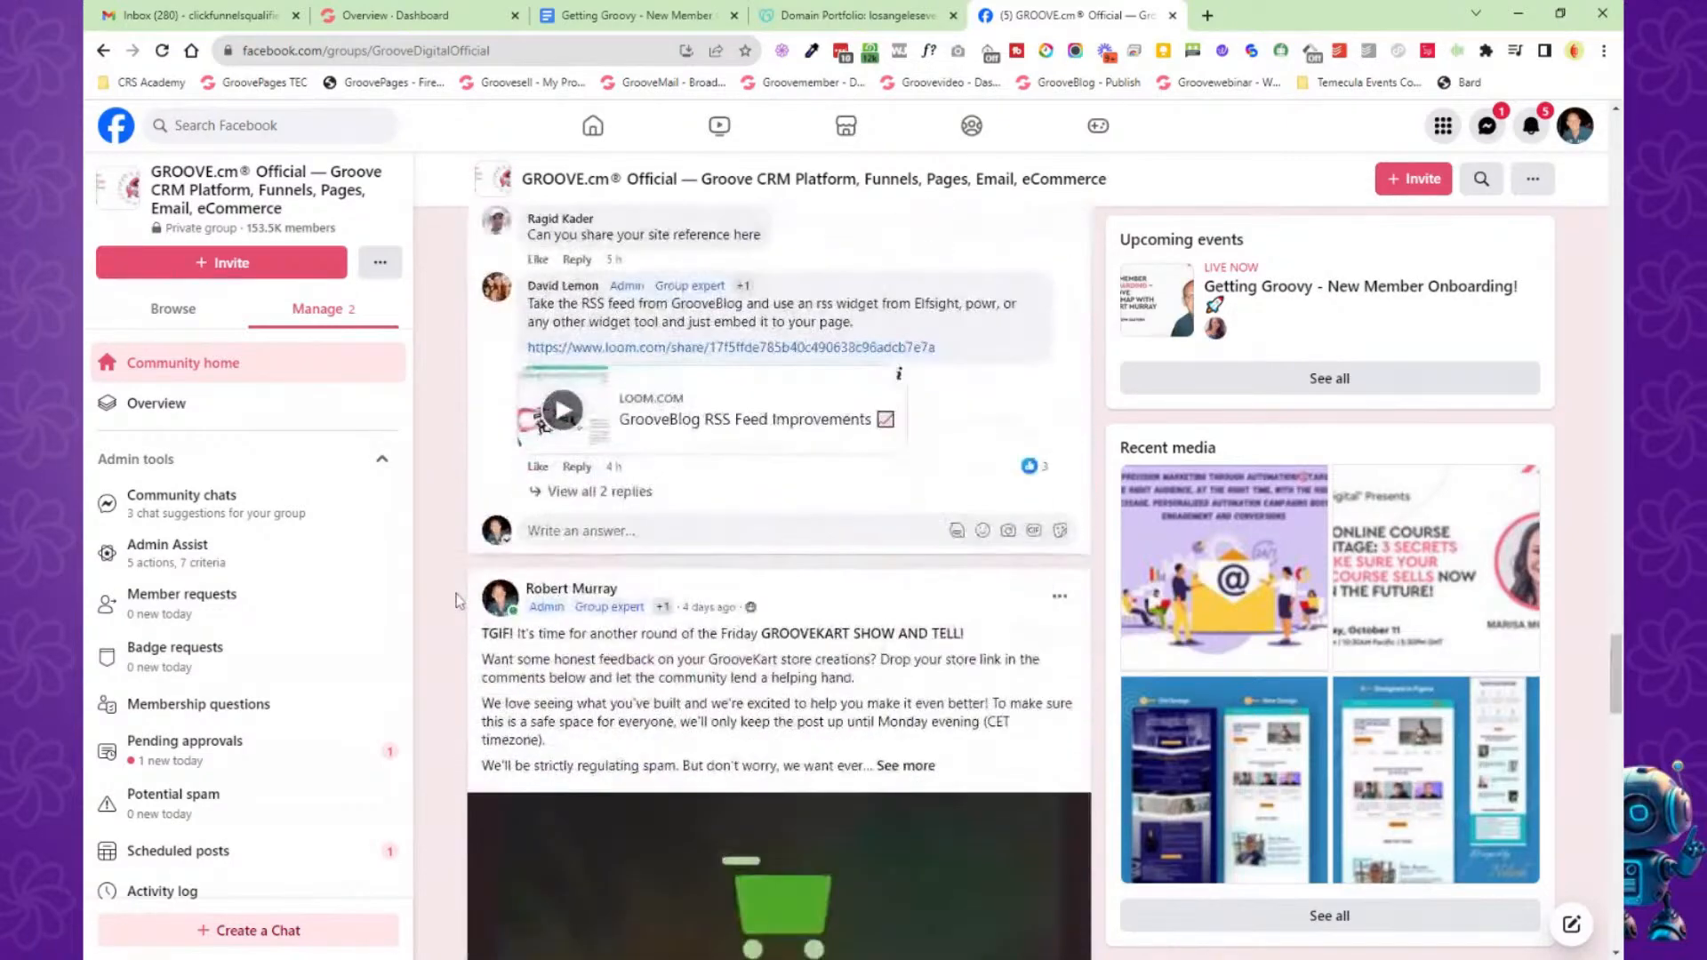
scroll(458, 597, down, 1)
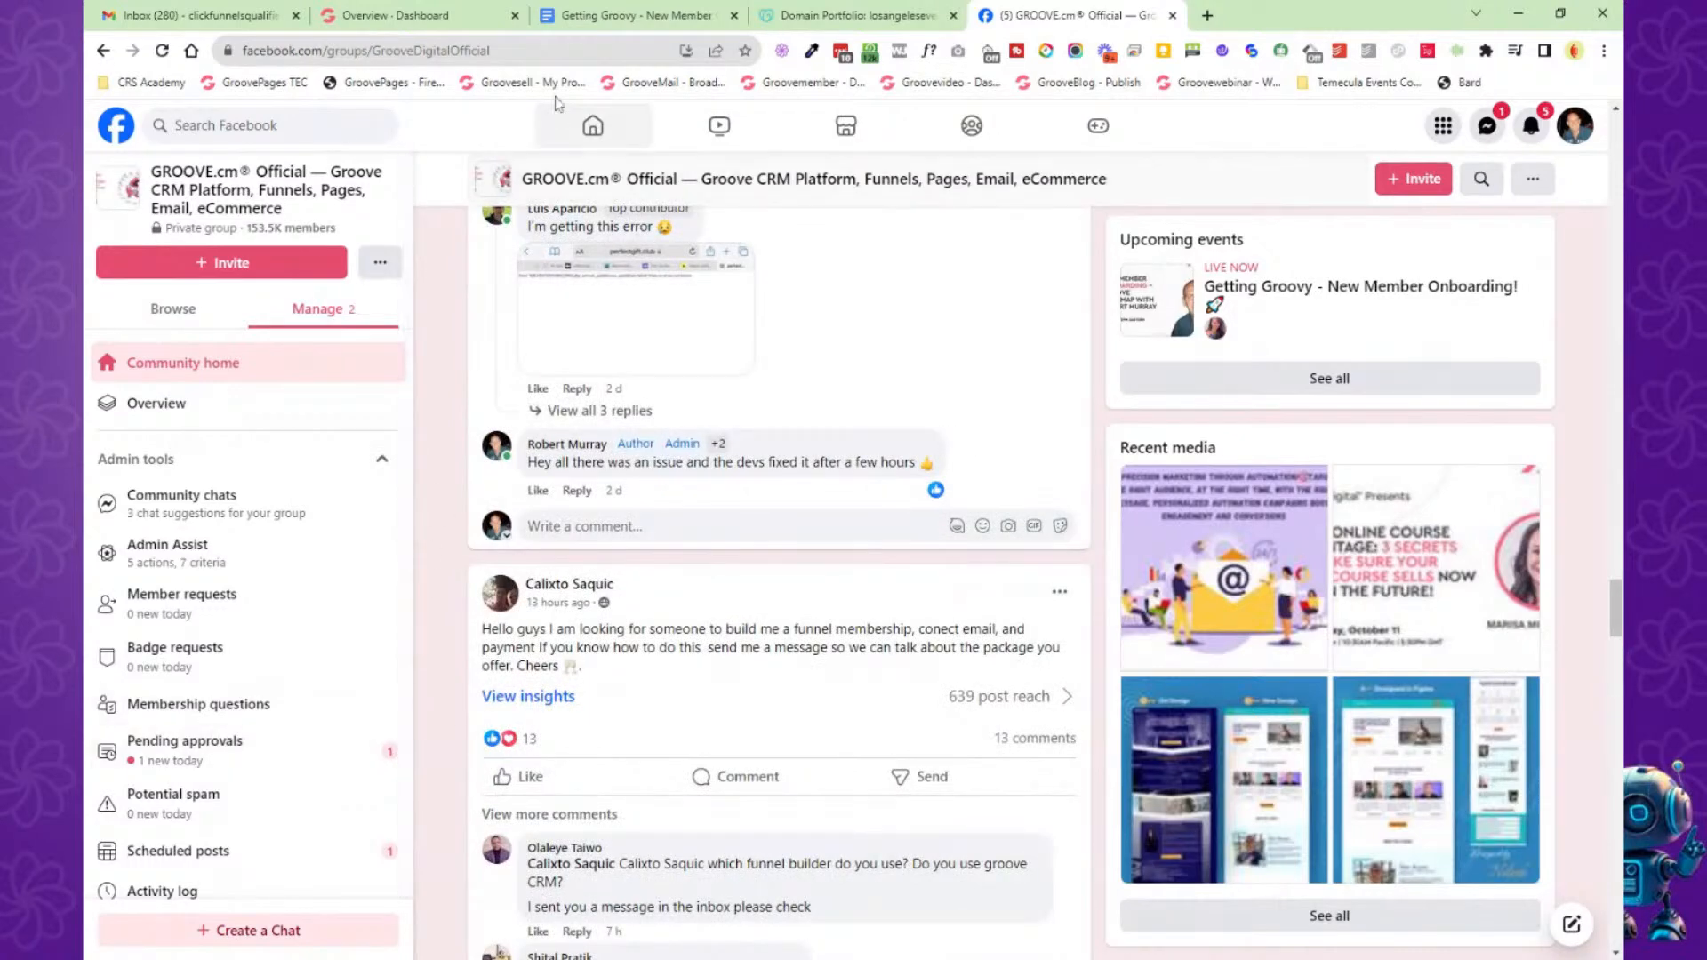
click(558, 20)
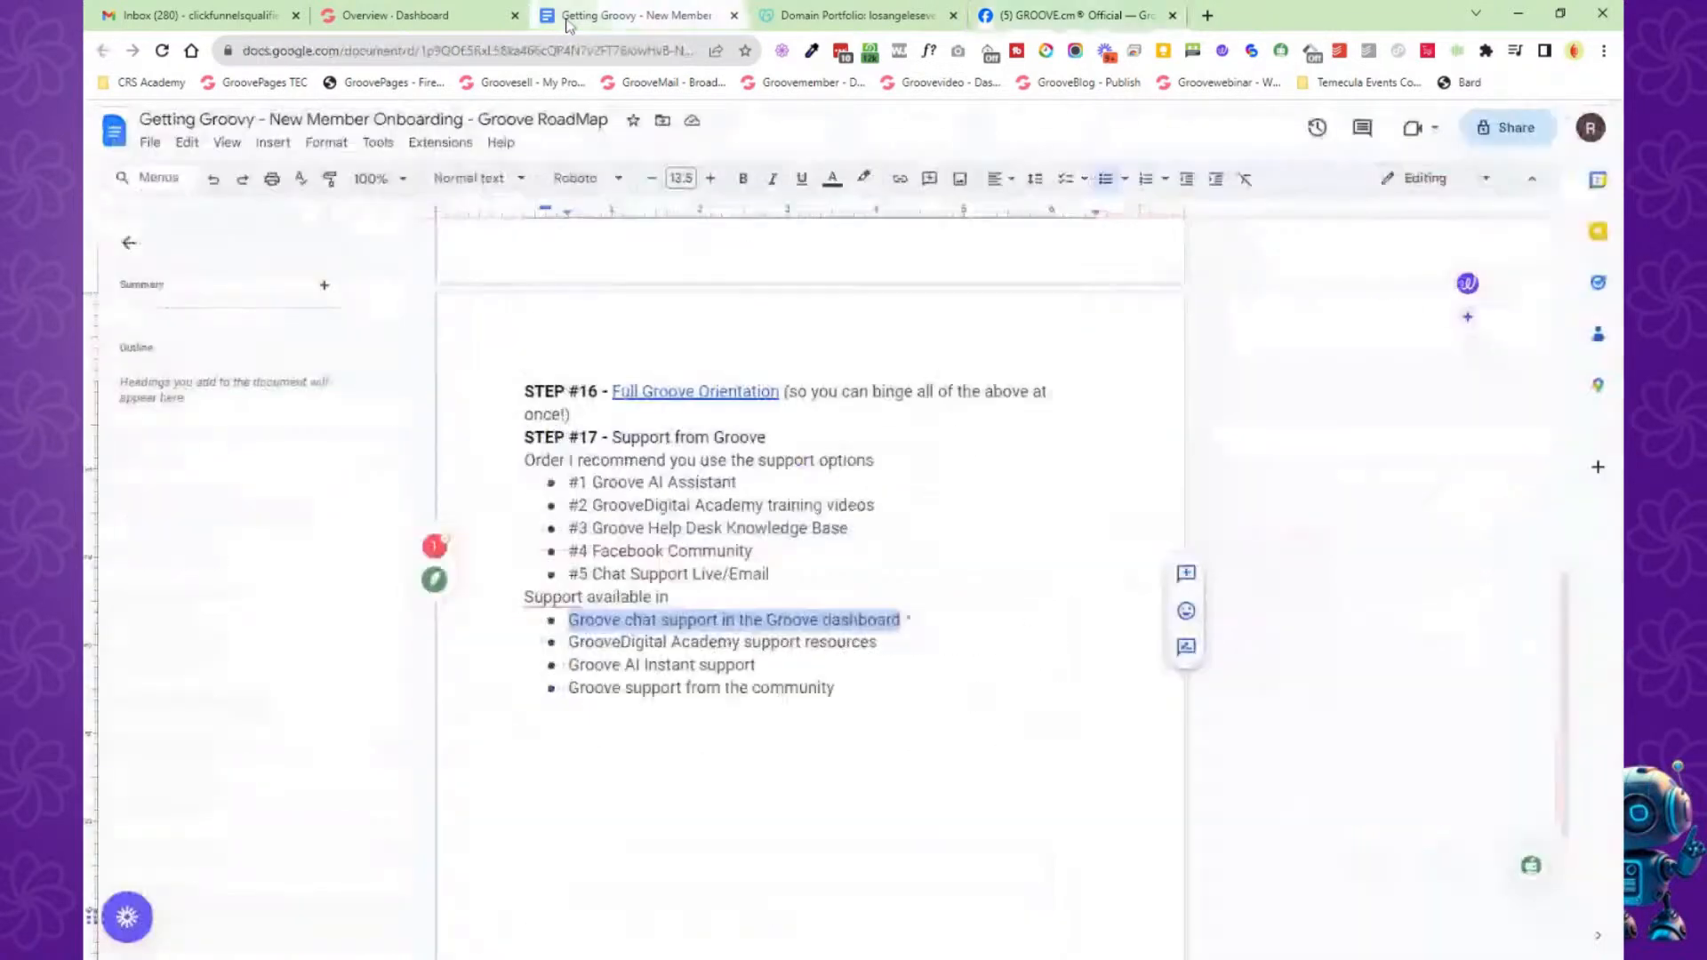
click(956, 503)
Scroll up toward the top of the roadmap document.
scroll(810, 587, up, 15)
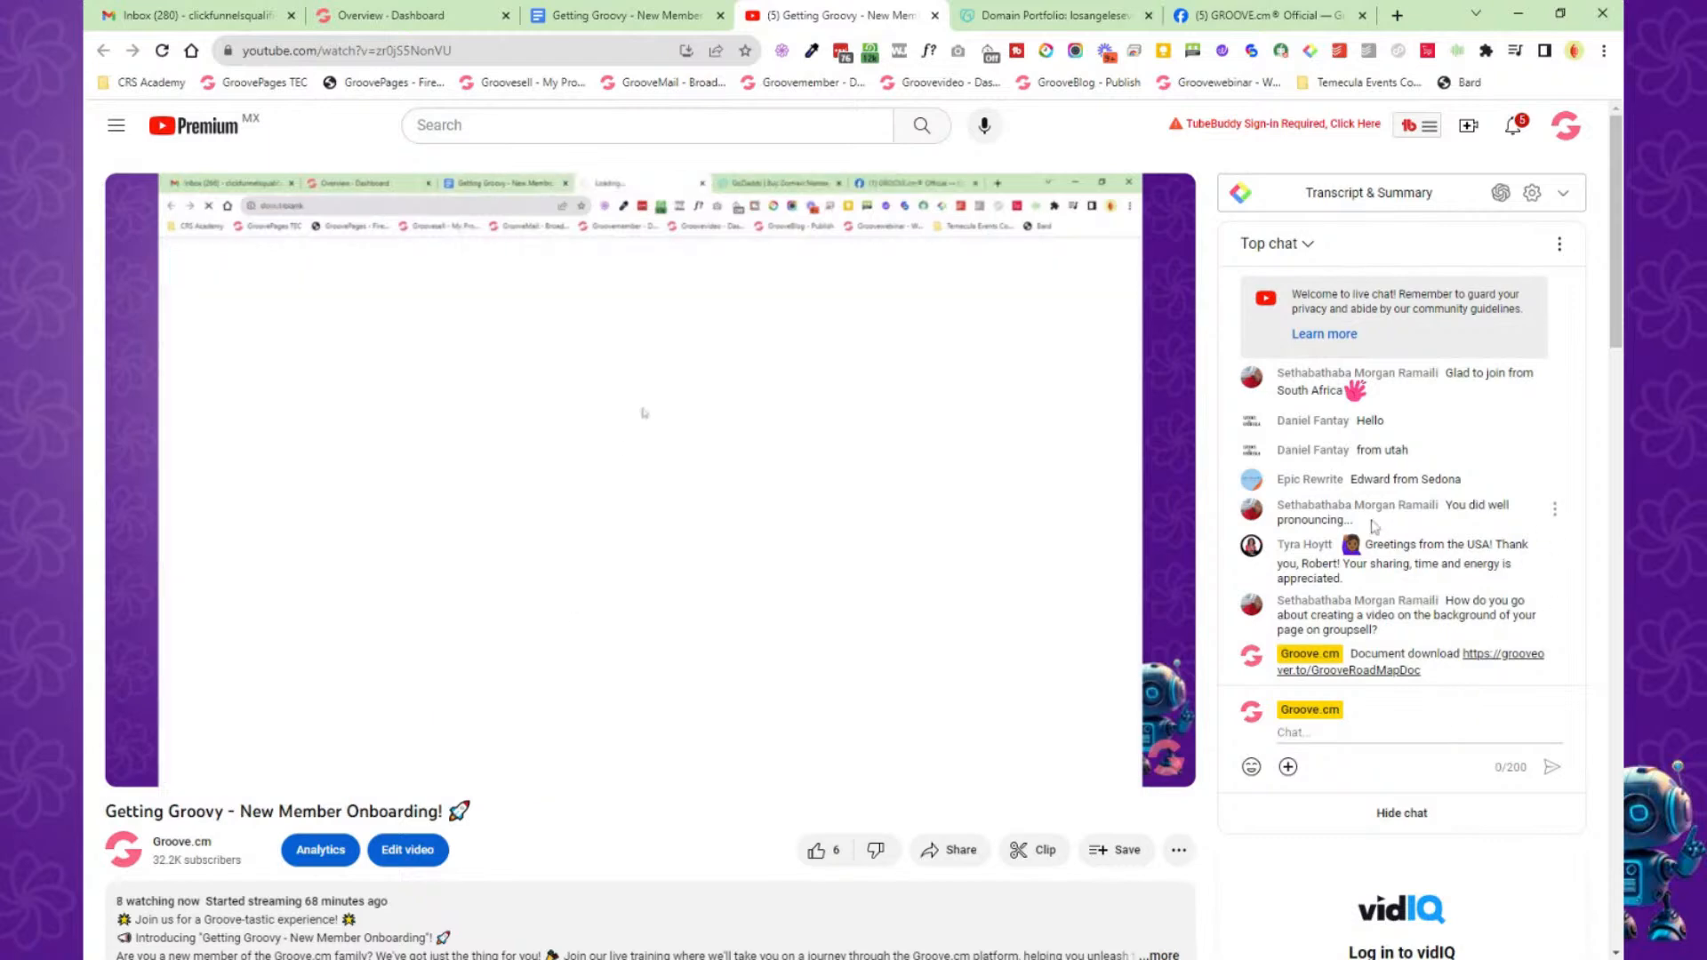
Close the YouTube live-stream tab and return to the Groove.cm Overview - Dashboard tab.
mouse_move(1013, 598)
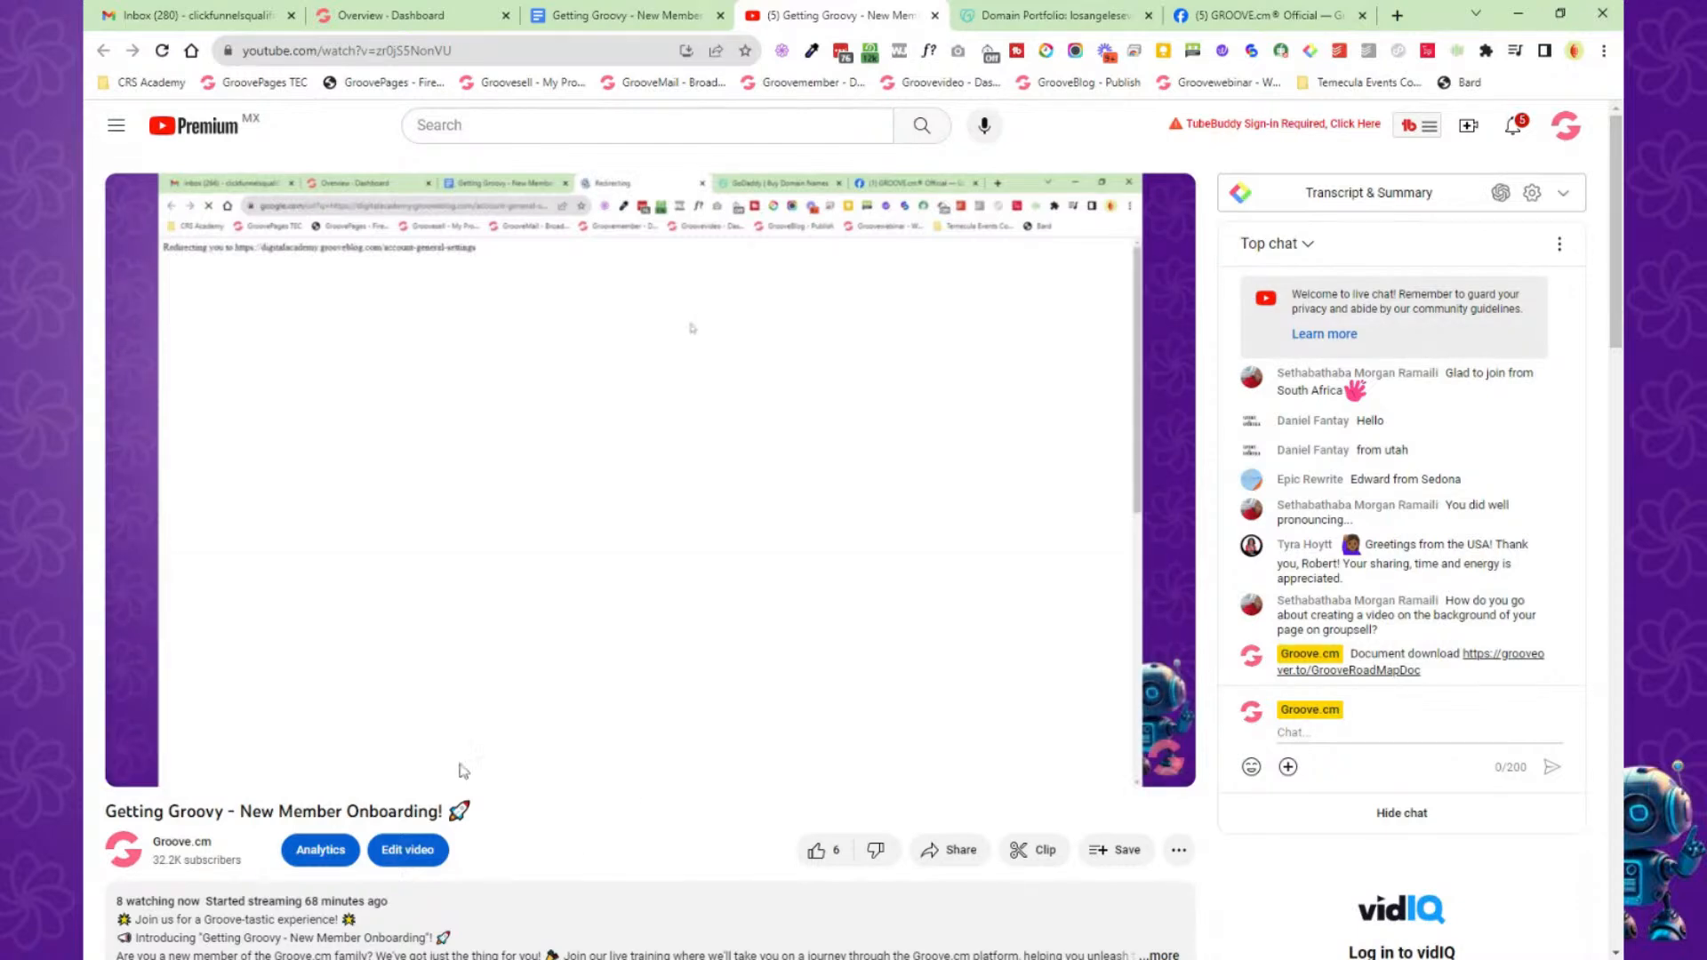
mouse_move(504, 510)
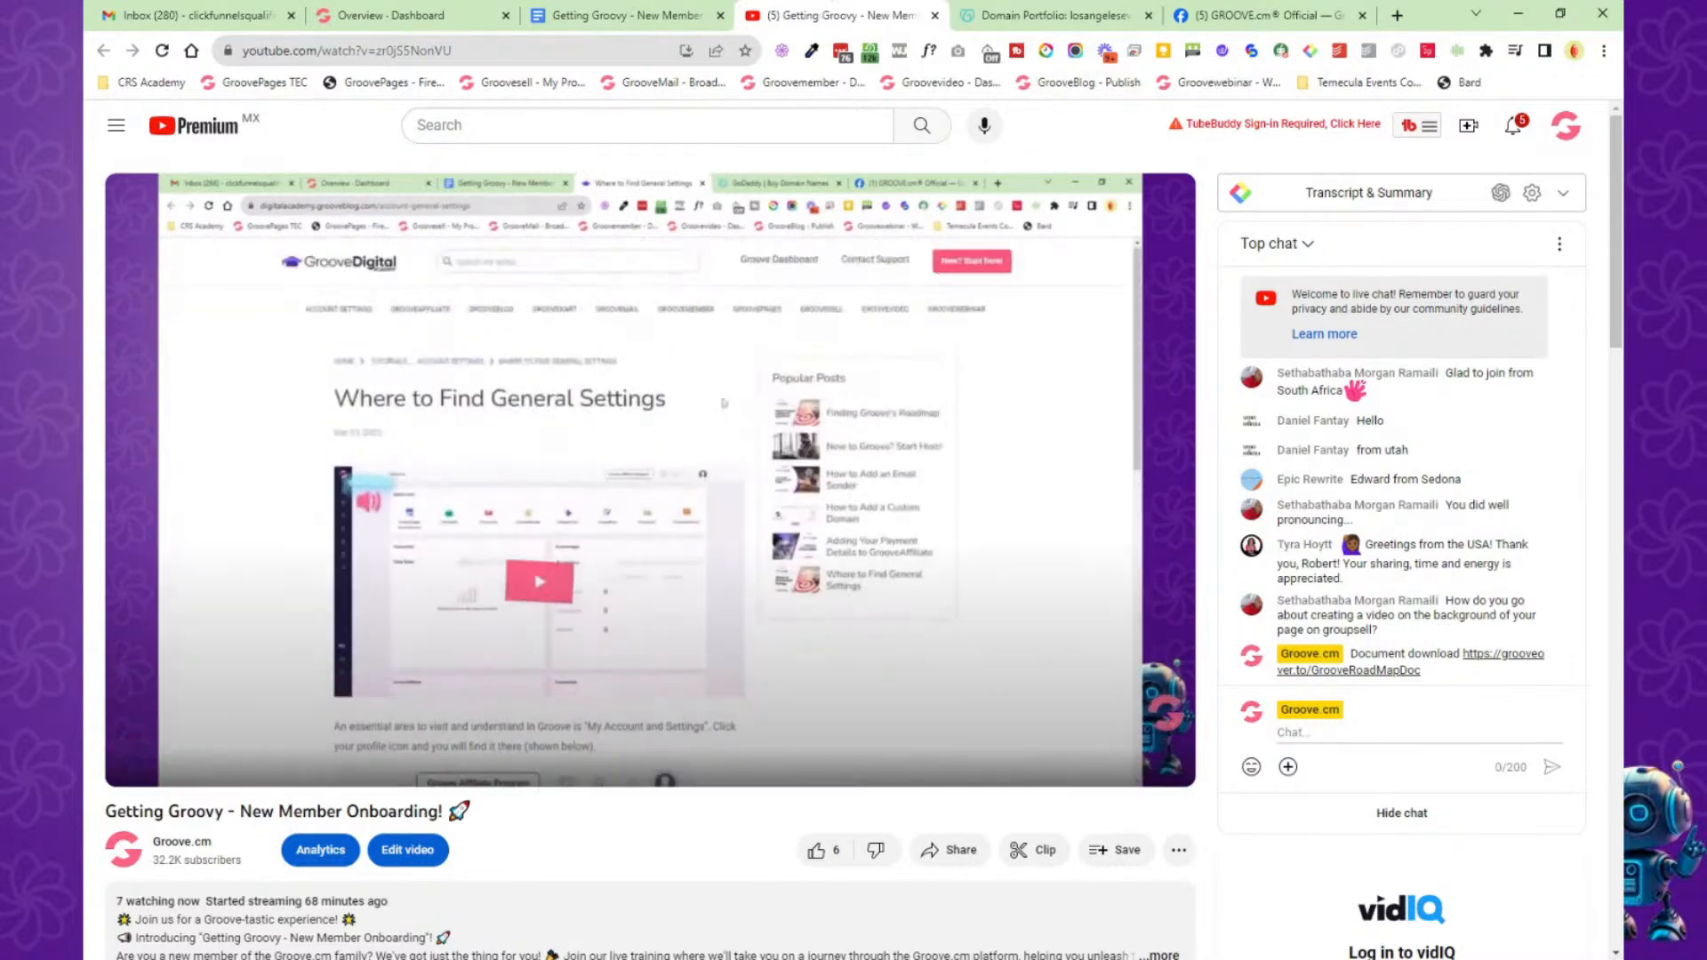
middle_click(815, 8)
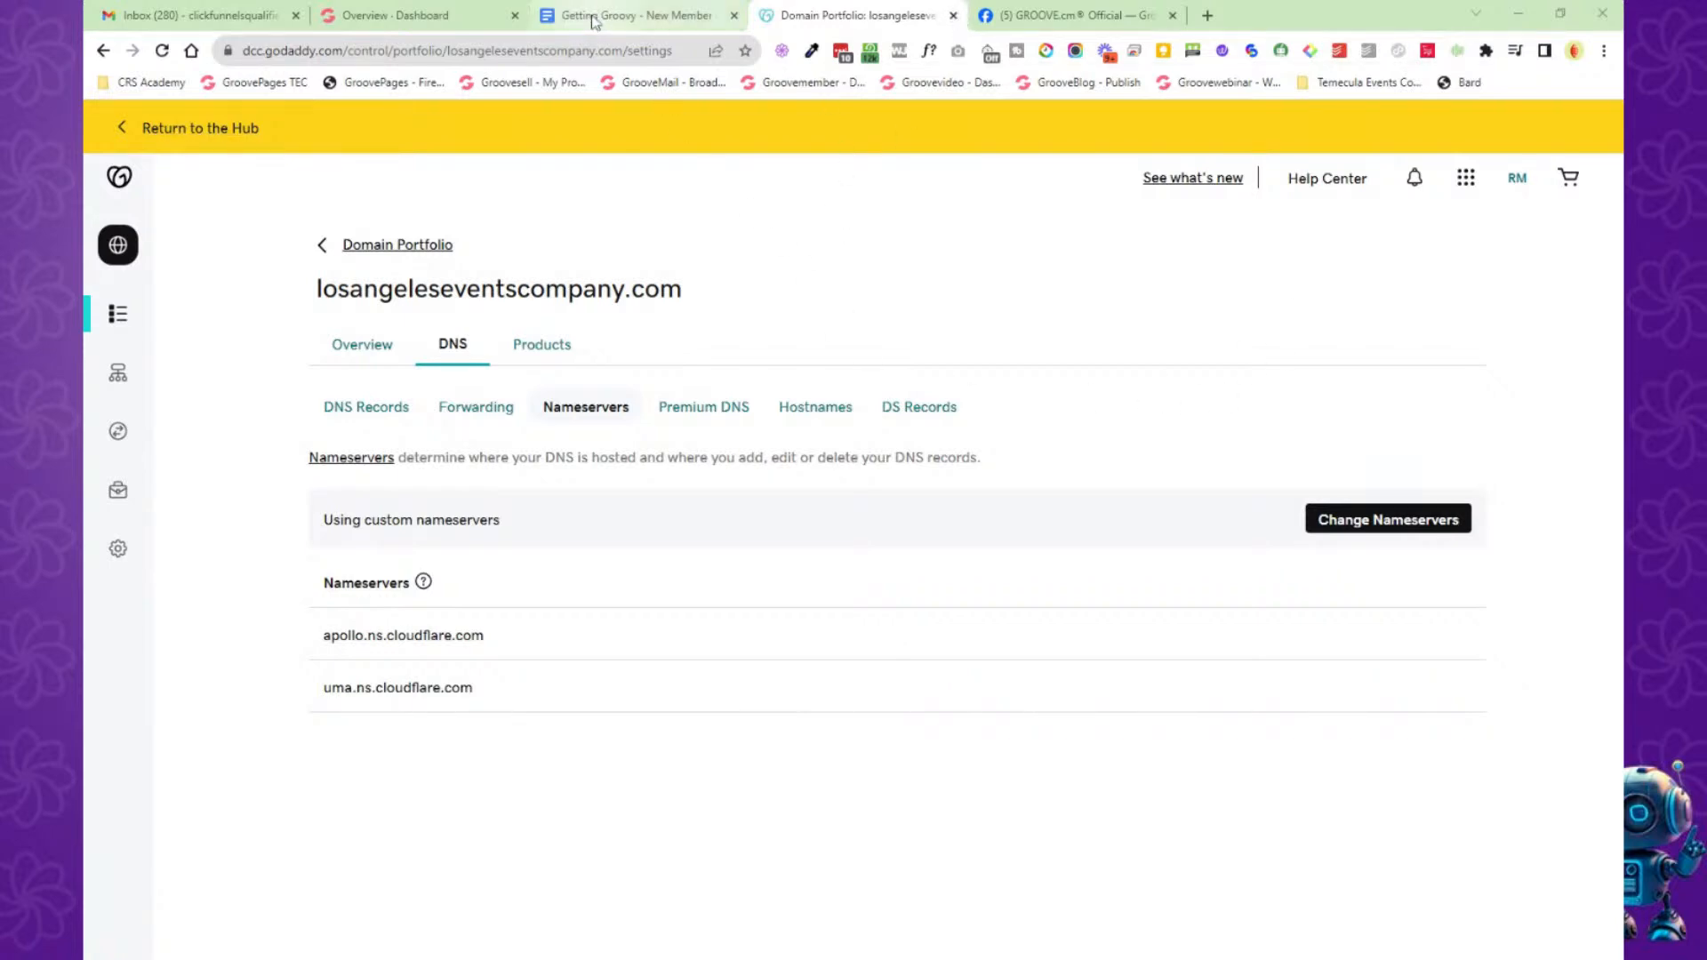
click(469, 21)
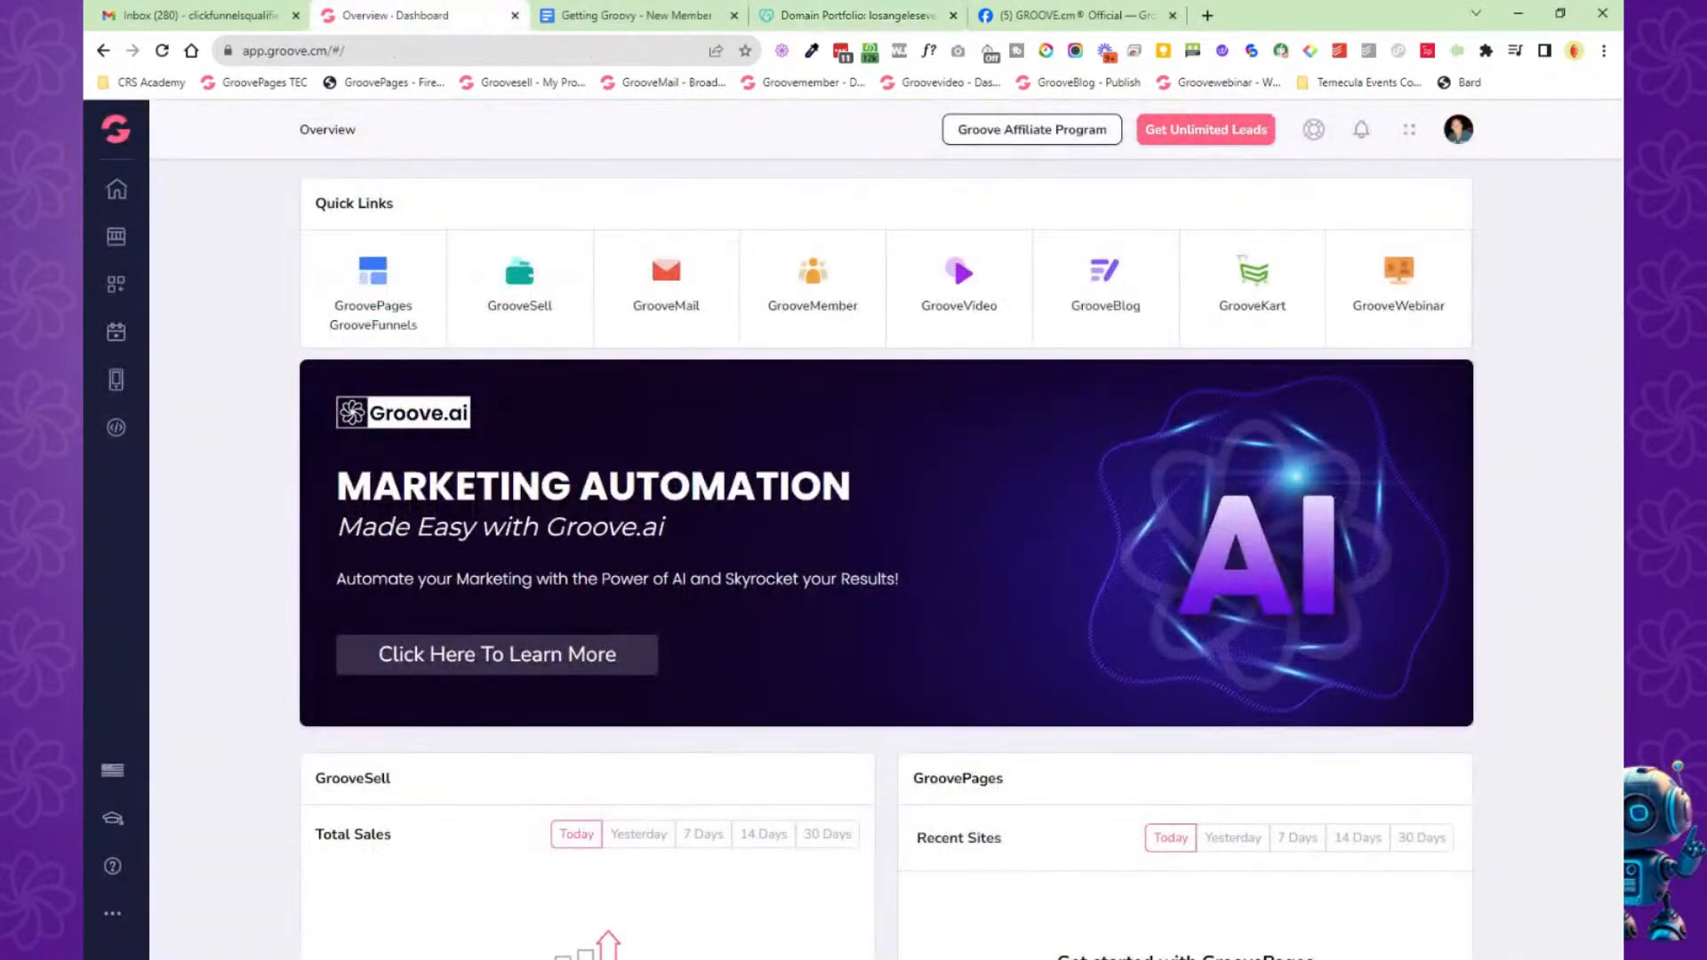